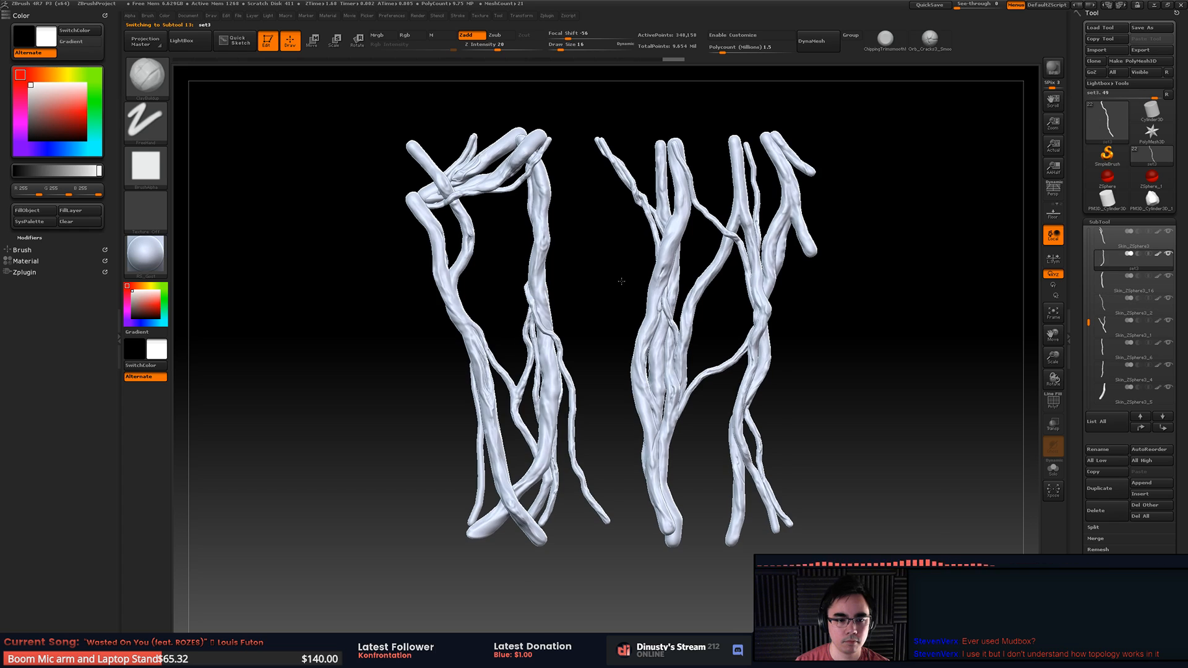
# Step: Select the thin plain strand in the left vine group and isolate it with Solo
pyautogui.keyDown('alt'); pyautogui.moveTo(925, 276); pyautogui.dragTo(930, 296); pyautogui.keyUp('alt')
pyautogui.keyDown('alt'); pyautogui.moveTo(885, 345); pyautogui.dragTo(892, 383); pyautogui.keyUp('alt')
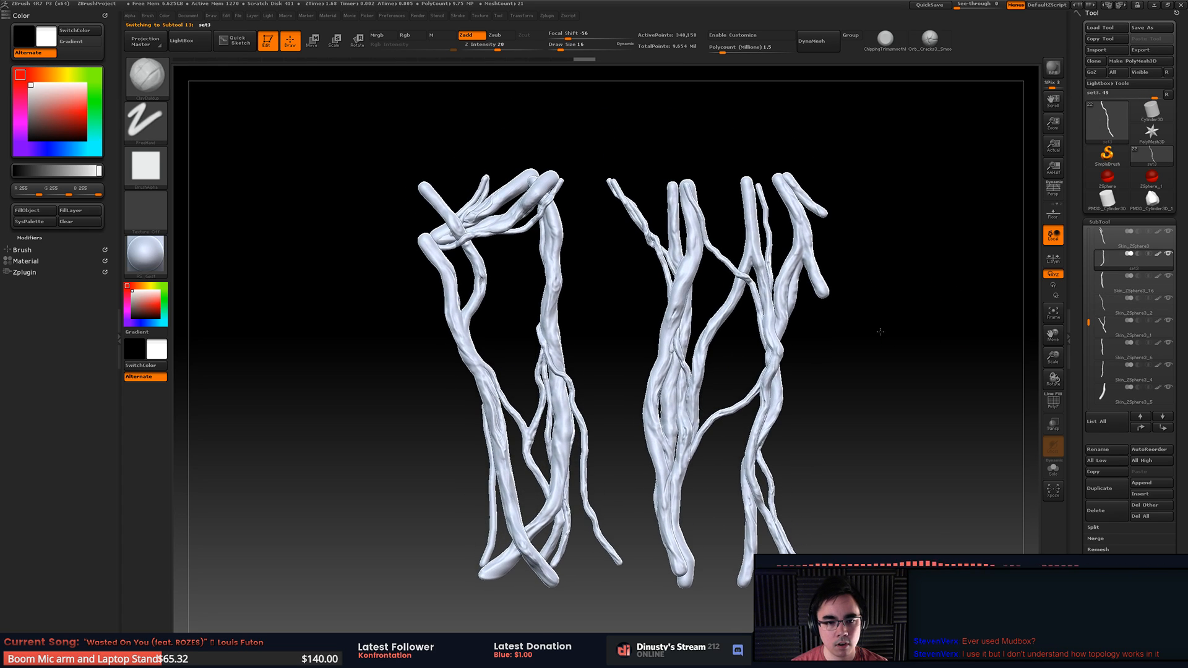
pyautogui.keyDown('alt'); pyautogui.moveTo(888, 322); pyautogui.dragTo(894, 297); pyautogui.keyUp('alt')
pyautogui.moveTo(580, 427)
pyautogui.keyDown('alt'); pyautogui.mouseDown()
pyautogui.moveTo(581, 469)
pyautogui.moveTo(632, 436)
pyautogui.moveTo(502, 456)
pyautogui.moveTo(507, 427)
pyautogui.moveTo(565, 411)
pyautogui.moveTo(621, 302)
pyautogui.mouseUp(); pyautogui.keyUp('alt')
pyautogui.keyDown('alt'); pyautogui.click(448, 431); pyautogui.keyUp('alt')
pyautogui.click(1053, 469)
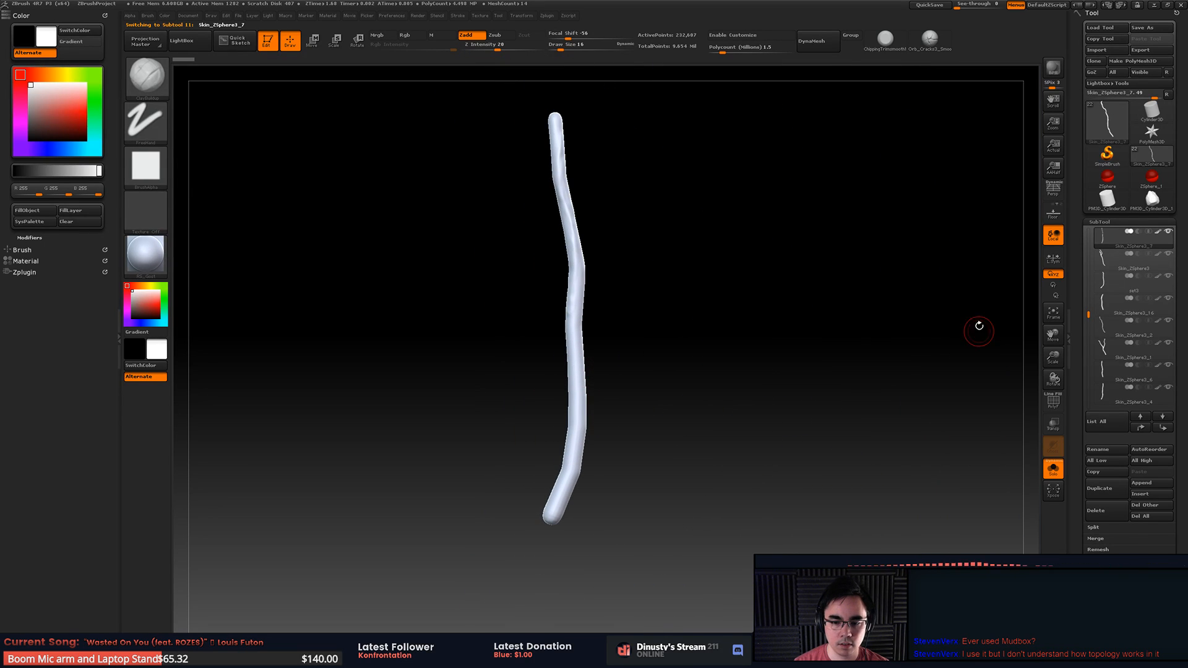
# Step: Show the whole vine group to check the strand's place in it, and isolate the strand again
pyautogui.moveTo(660, 340)
pyautogui.keyDown('alt'); pyautogui.mouseDown()
pyautogui.moveTo(666, 309)
pyautogui.moveTo(631, 343)
pyautogui.moveTo(647, 340)
pyautogui.moveTo(637, 350)
pyautogui.moveTo(663, 295)
pyautogui.moveTo(584, 342)
pyautogui.moveTo(603, 319)
pyautogui.moveTo(623, 359)
pyautogui.moveTo(659, 330)
pyautogui.mouseUp(); pyautogui.keyUp('alt')
pyautogui.hotkey('alt', 'shift', 's')
pyautogui.keyDown('alt'); pyautogui.moveTo(760, 274); pyautogui.dragTo(758, 316); pyautogui.keyUp('alt')
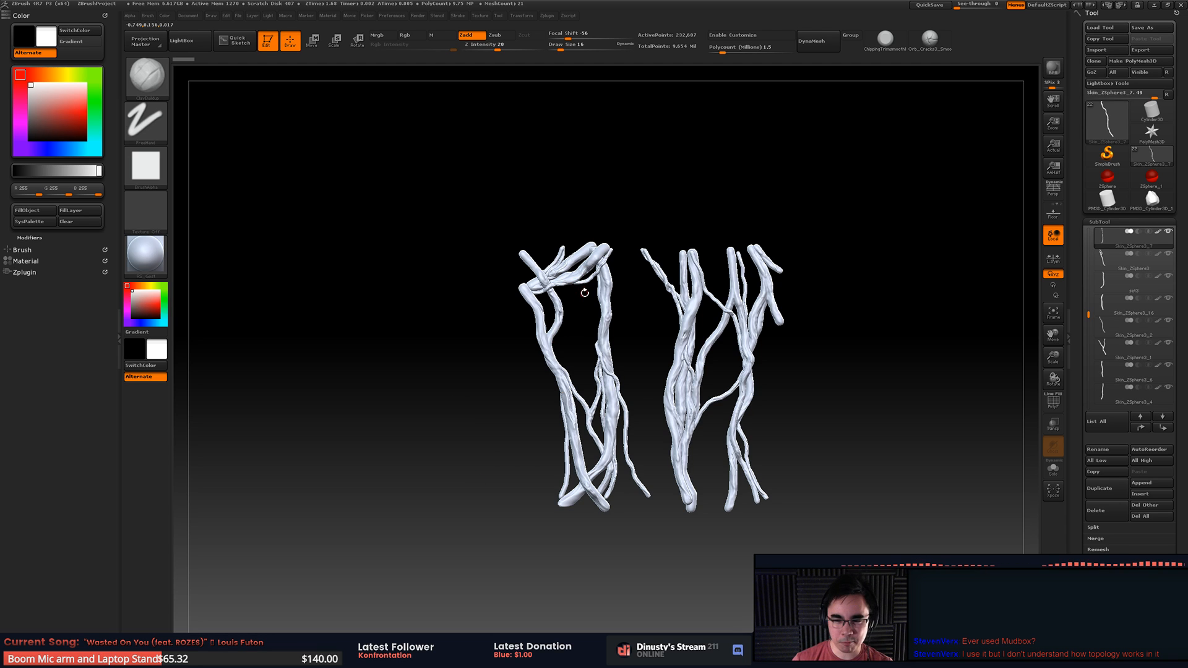
pyautogui.keyDown('alt'); pyautogui.moveTo(556, 427); pyautogui.dragTo(644, 183); pyautogui.keyUp('alt')
pyautogui.hotkey('alt', 's')
pyautogui.keyDown('alt'); pyautogui.moveTo(649, 406); pyautogui.dragTo(672, 278); pyautogui.keyUp('alt')
pyautogui.moveTo(685, 330)
pyautogui.keyDown('alt'); pyautogui.mouseDown()
pyautogui.moveTo(732, 318)
pyautogui.moveTo(703, 334)
pyautogui.moveTo(708, 513)
pyautogui.mouseUp(); pyautogui.keyUp('alt')
pyautogui.moveTo(681, 261); pyautogui.dragTo(681, 365)
pyautogui.hotkey('ctrl', 'z')
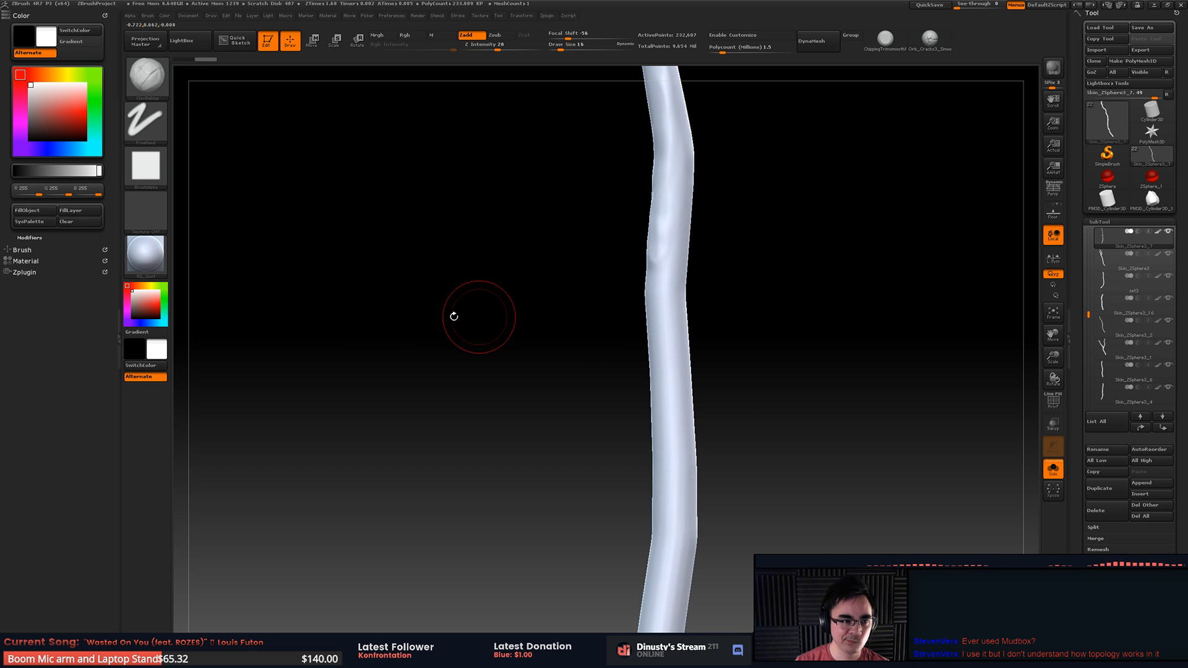
pyautogui.moveTo(538, 312); pyautogui.dragTo(566, 274)
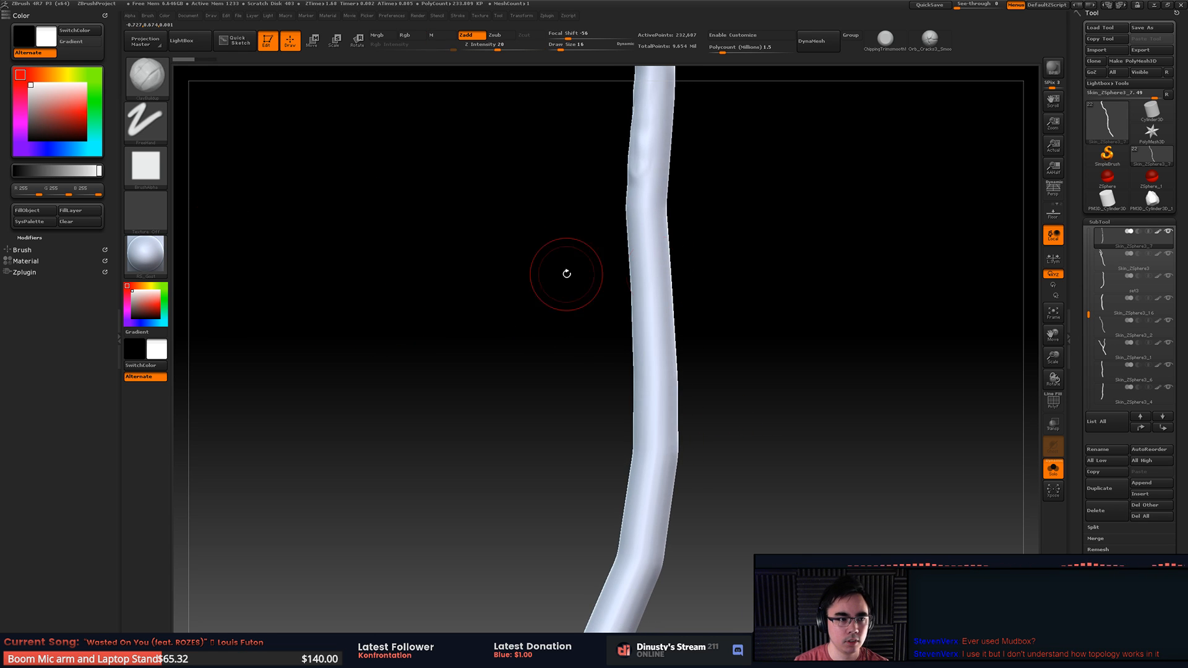
# Step: Choose the Orb_ClayTubes_Smooth brush and turn its alpha off
pyautogui.click(149, 77)
pyautogui.click(148, 81)
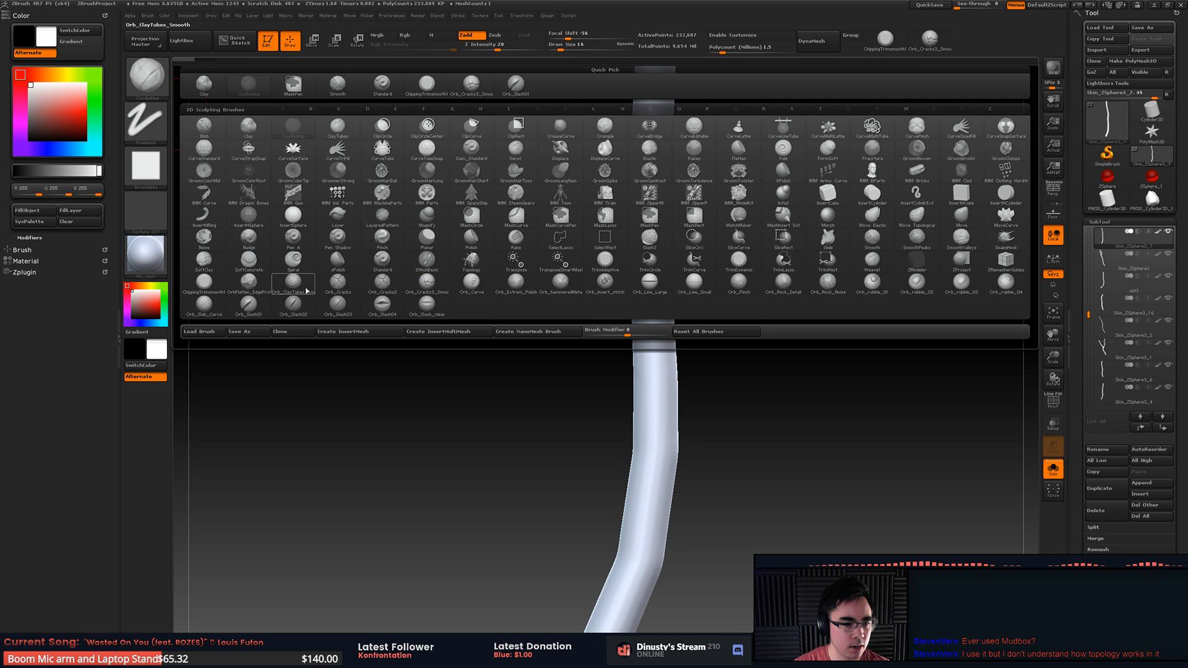
pyautogui.click(306, 291)
pyautogui.click(147, 170)
pyautogui.click(210, 214)
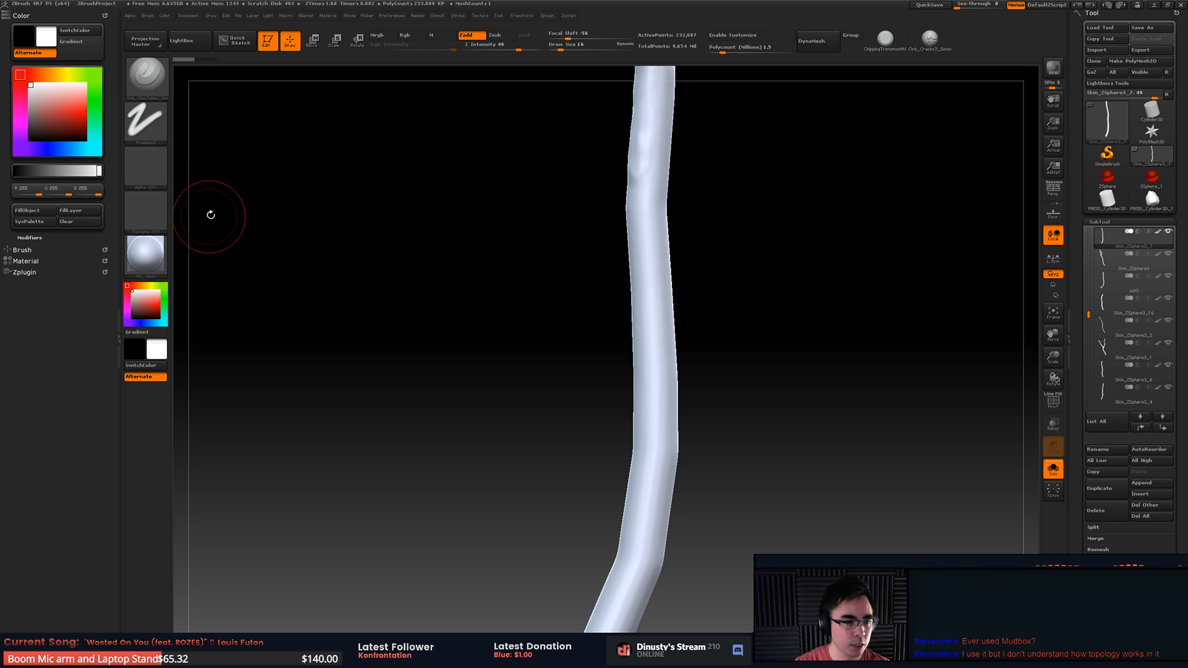
# Step: Set the clay brush's focal shift to 0, trying strokes on the vine and undoing them
pyautogui.moveTo(660, 319)
pyautogui.mouseDown()
pyautogui.moveTo(649, 385)
pyautogui.moveTo(675, 401)
pyautogui.mouseUp()
pyautogui.hotkey('ctrl', 'z')
pyautogui.press('space')
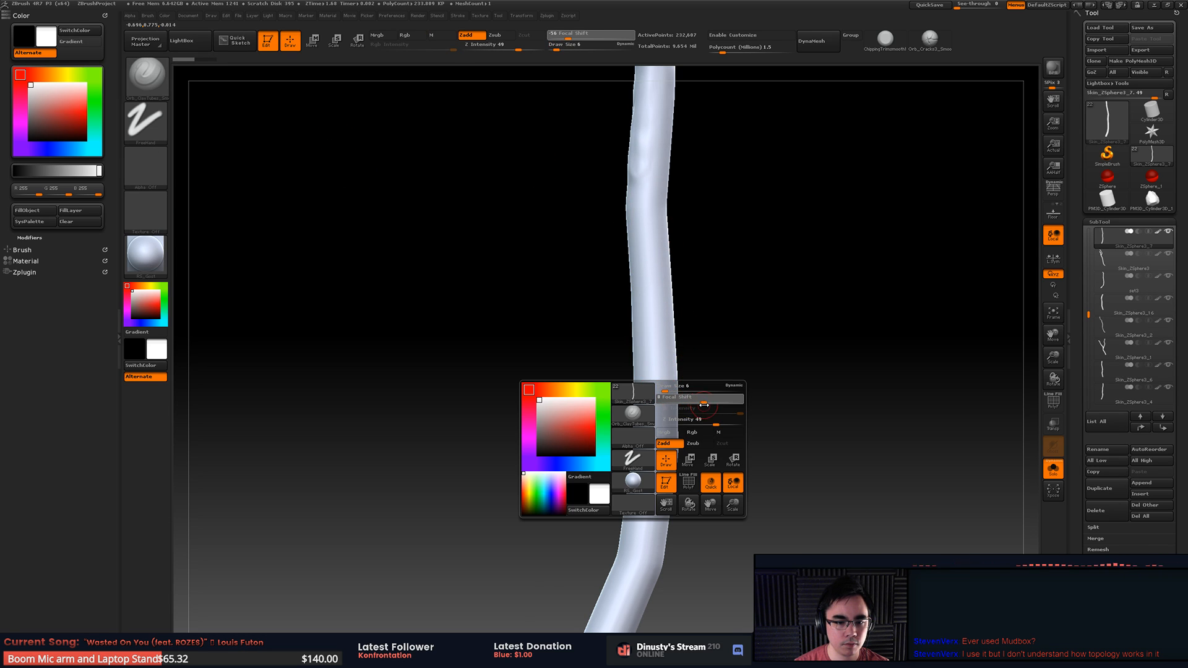
pyautogui.press('space')
pyautogui.moveTo(690, 398); pyautogui.dragTo(684, 401)
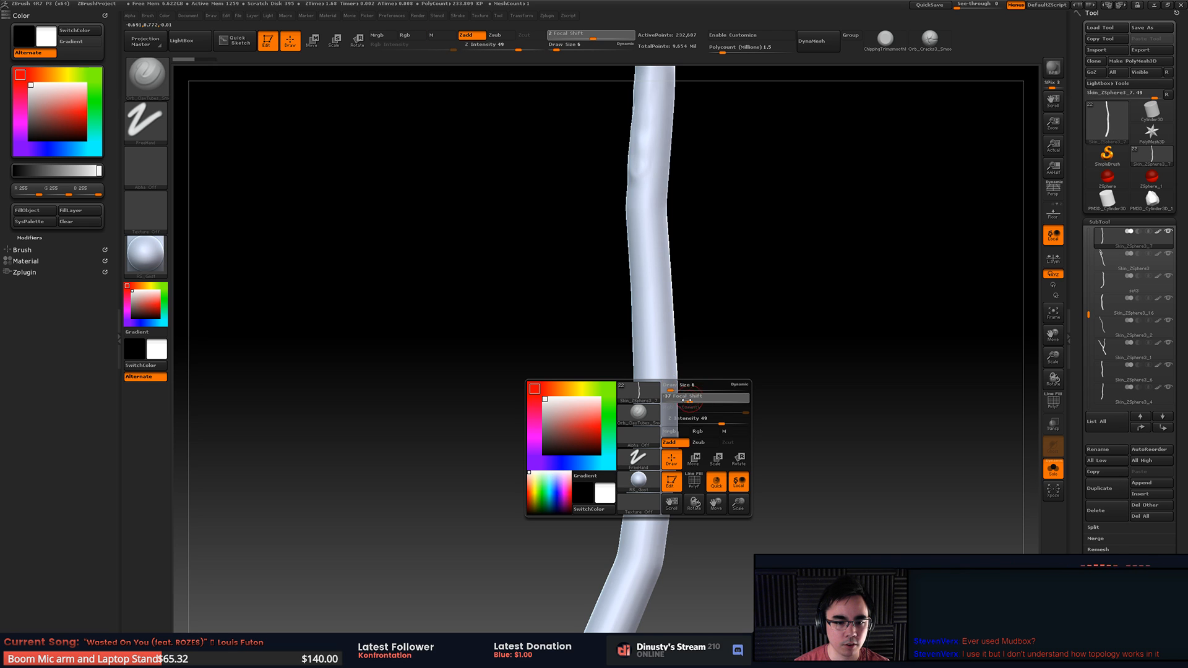
pyautogui.keyDown('alt'); pyautogui.moveTo(661, 329); pyautogui.dragTo(685, 328, button='right'); pyautogui.keyUp('alt')
pyautogui.moveTo(707, 334); pyautogui.dragTo(714, 354)
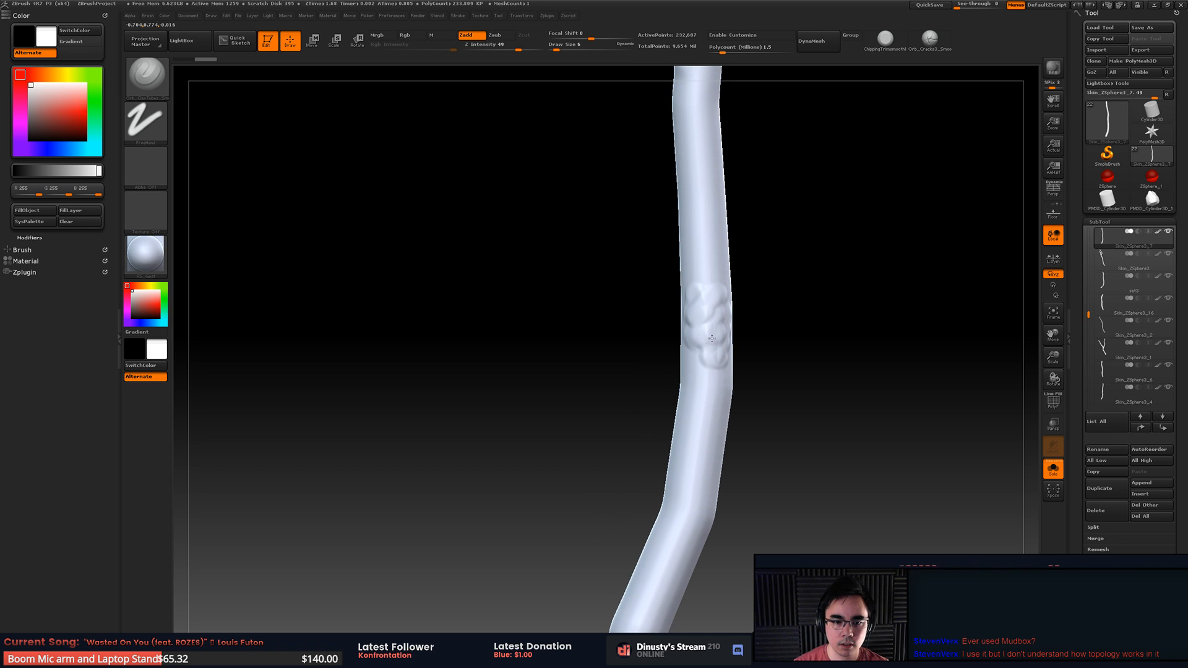
pyautogui.hotkey('ctrl', 'z')
pyautogui.press('space')
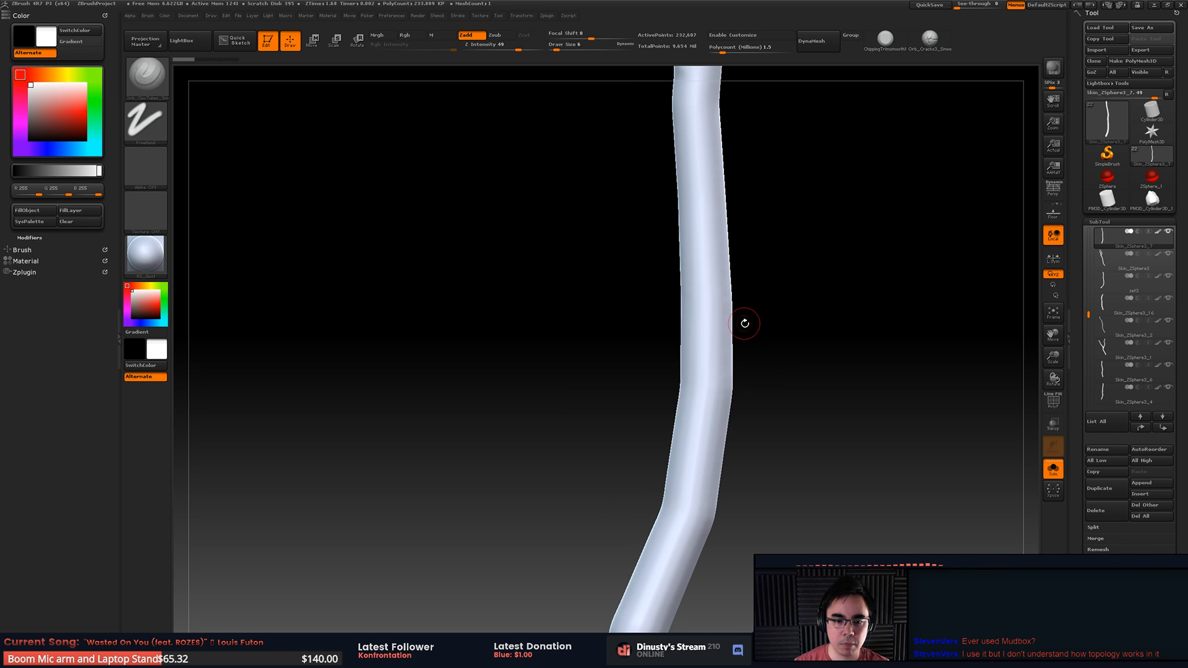
pyautogui.press('space')
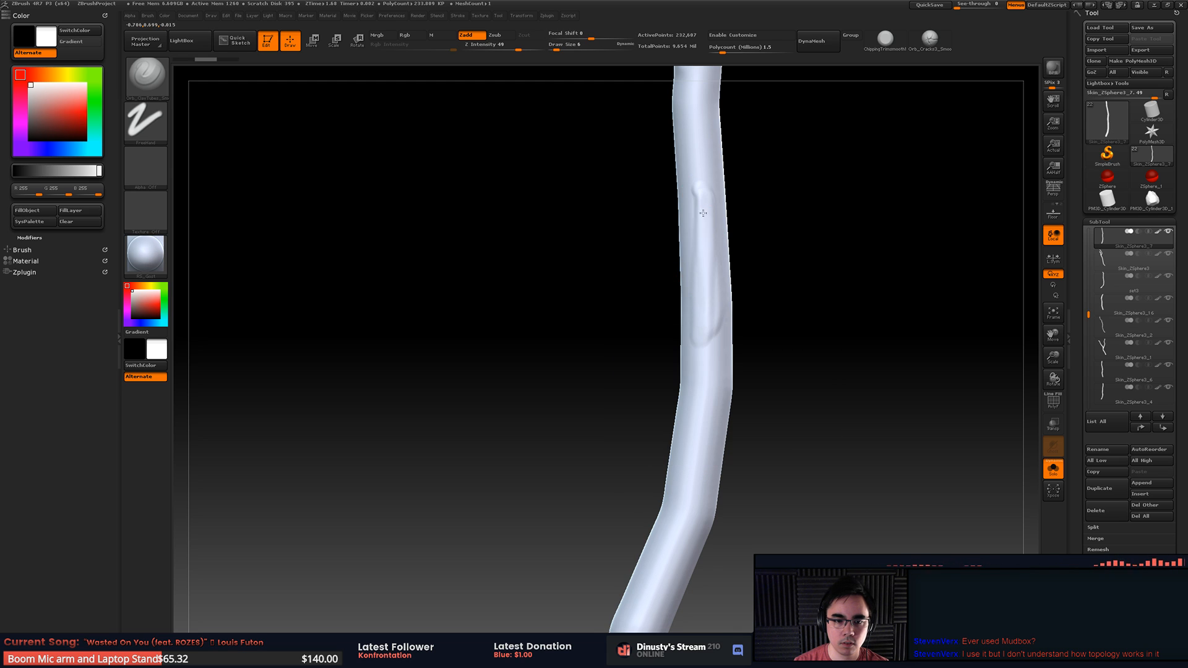
# Step: Build up a raised ridge along the middle of the vine and smooth its upper end
pyautogui.moveTo(703, 213); pyautogui.dragTo(703, 344)
pyautogui.moveTo(726, 275); pyautogui.dragTo(712, 273, button='right')
pyautogui.keyDown('shift'); pyautogui.moveTo(710, 202); pyautogui.dragTo(716, 203); pyautogui.keyUp('shift')
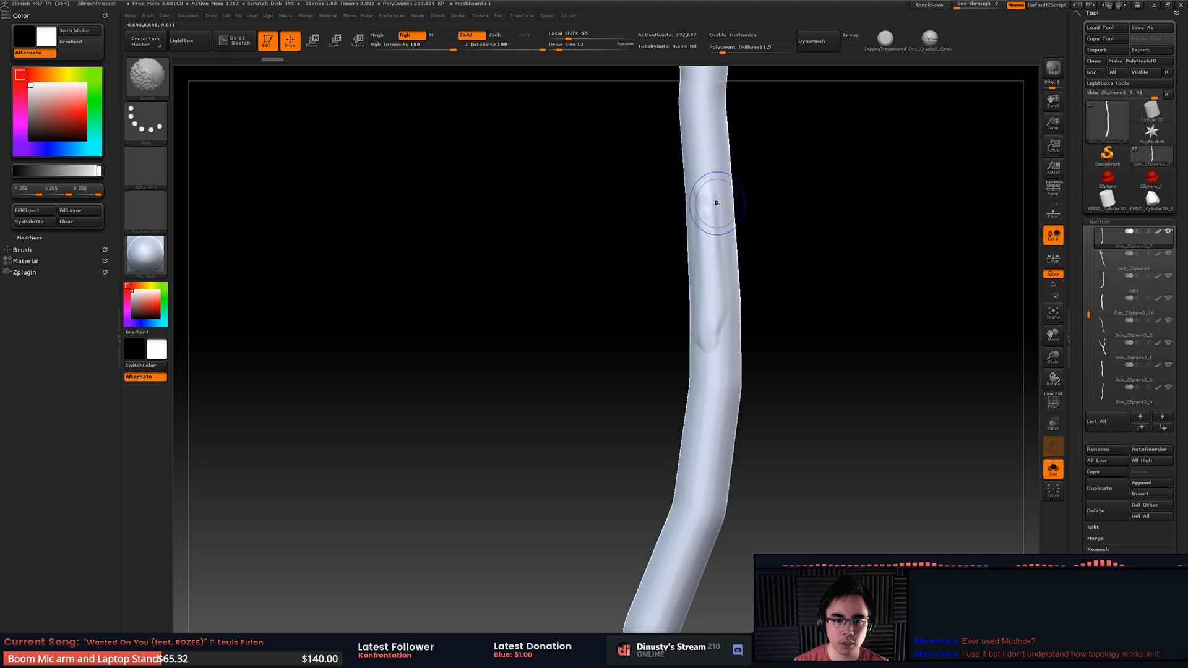
# Step: Add clay strokes at draw size 12 down the lower part of the vine towards the bend
pyautogui.moveTo(708, 361)
pyautogui.keyDown('ctrl'); pyautogui.mouseDown(button='right')
pyautogui.moveTo(665, 255)
pyautogui.moveTo(584, 248)
pyautogui.moveTo(662, 260)
pyautogui.mouseUp(button='right'); pyautogui.keyUp('ctrl')
pyautogui.keyDown('ctrl'); pyautogui.moveTo(662, 260); pyautogui.dragTo(666, 350, button='right'); pyautogui.keyUp('ctrl')
pyautogui.moveTo(600, 354)
pyautogui.mouseDown()
pyautogui.moveTo(599, 338)
pyautogui.moveTo(608, 438)
pyautogui.mouseUp()
pyautogui.hotkey('ctrl', 'z')
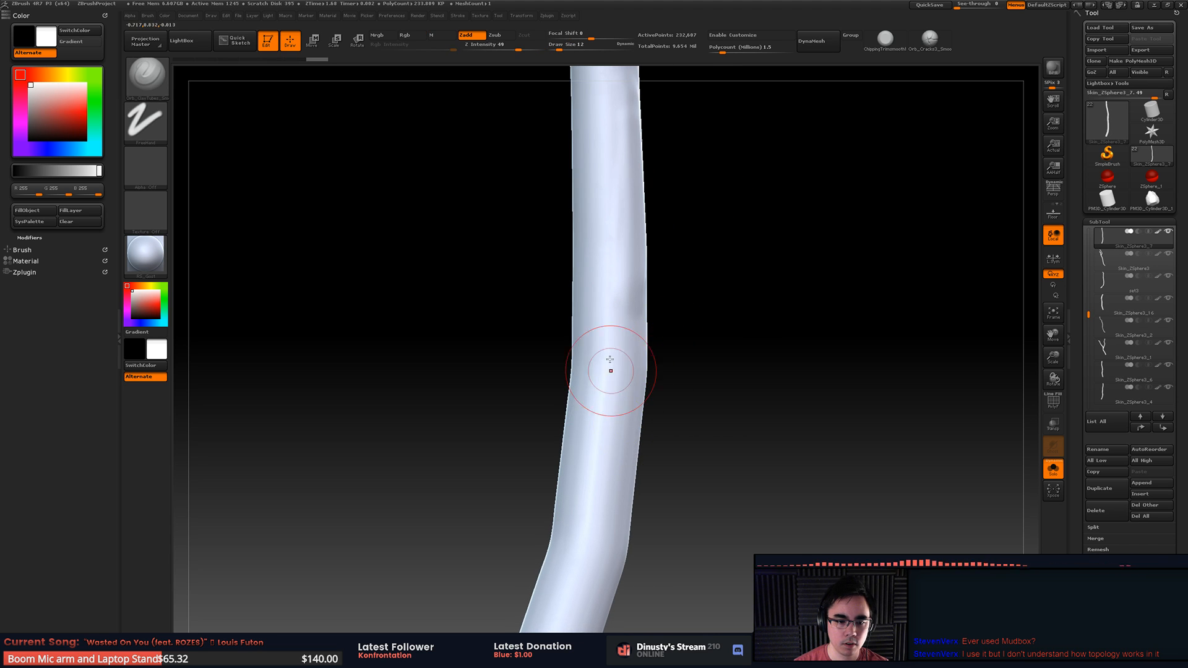
pyautogui.moveTo(607, 374); pyautogui.dragTo(599, 437)
pyautogui.moveTo(629, 406)
pyautogui.keyDown('alt'); pyautogui.mouseDown(button='right')
pyautogui.moveTo(625, 258)
pyautogui.moveTo(564, 266)
pyautogui.mouseUp(button='right'); pyautogui.keyUp('alt')
pyautogui.moveTo(635, 374)
pyautogui.mouseDown()
pyautogui.moveTo(615, 424)
pyautogui.moveTo(624, 363)
pyautogui.moveTo(603, 406)
pyautogui.mouseUp()
# Step: Sculpt uneven clay buildup from the bend towards the vine's lower tip and smooth the surface above it
pyautogui.keyDown('alt'); pyautogui.moveTo(613, 392); pyautogui.dragTo(626, 340, button='right'); pyautogui.keyUp('alt')
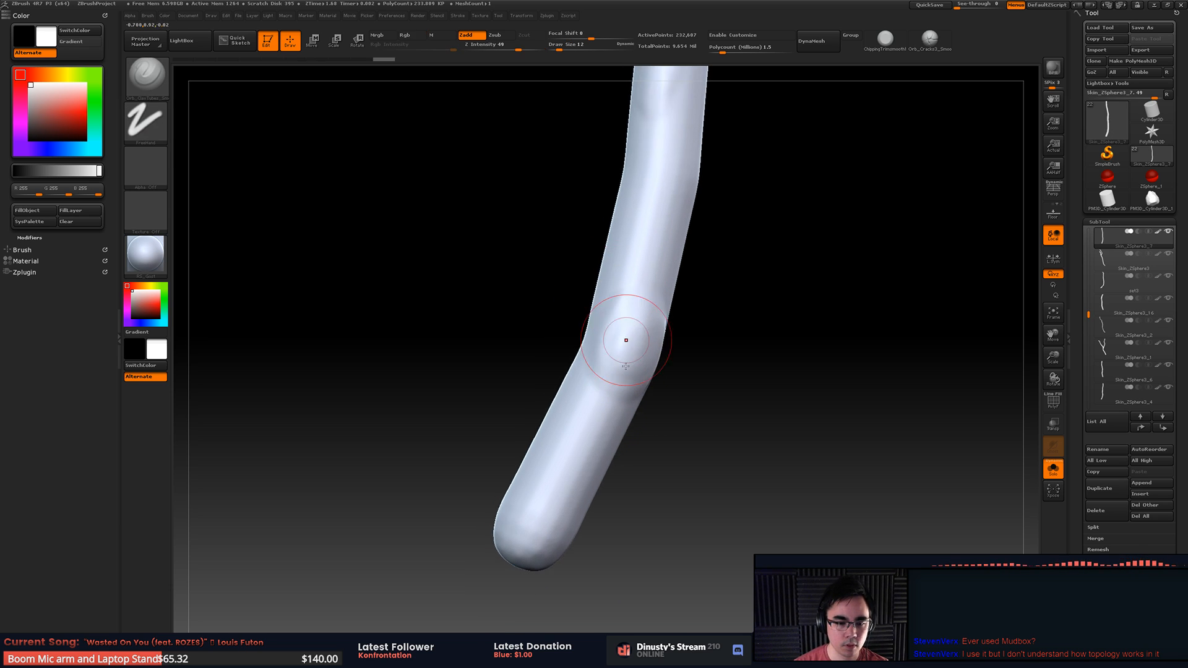
pyautogui.moveTo(628, 326); pyautogui.dragTo(563, 452)
pyautogui.moveTo(626, 362); pyautogui.dragTo(617, 414, button='right')
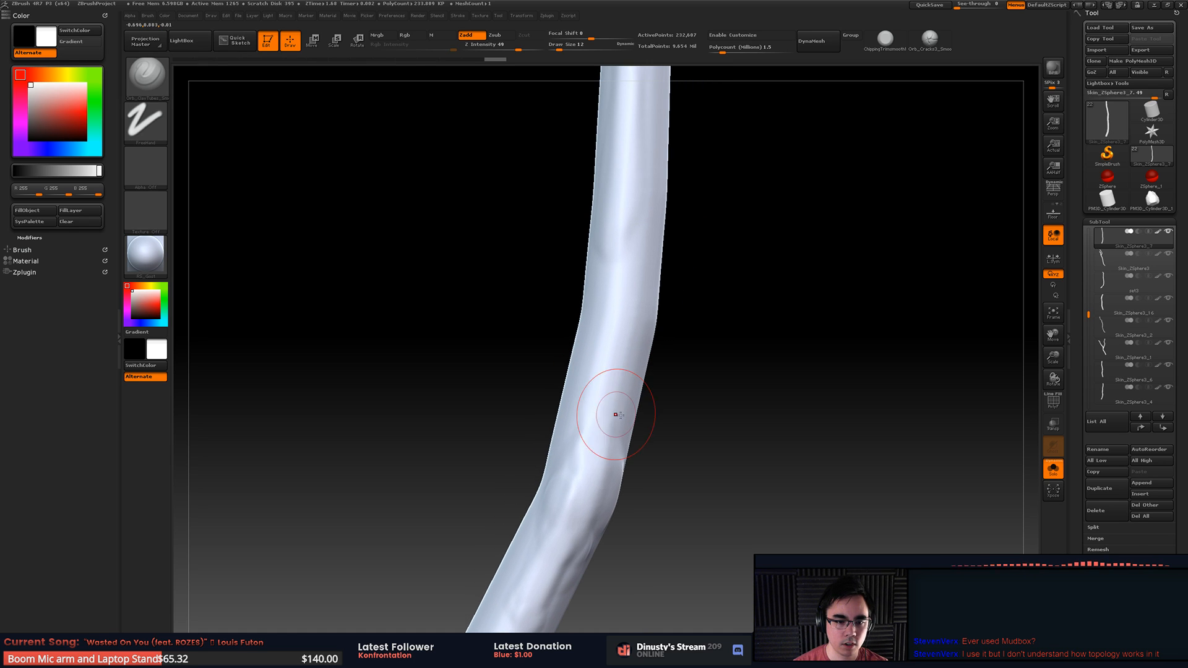
pyautogui.press('shift')
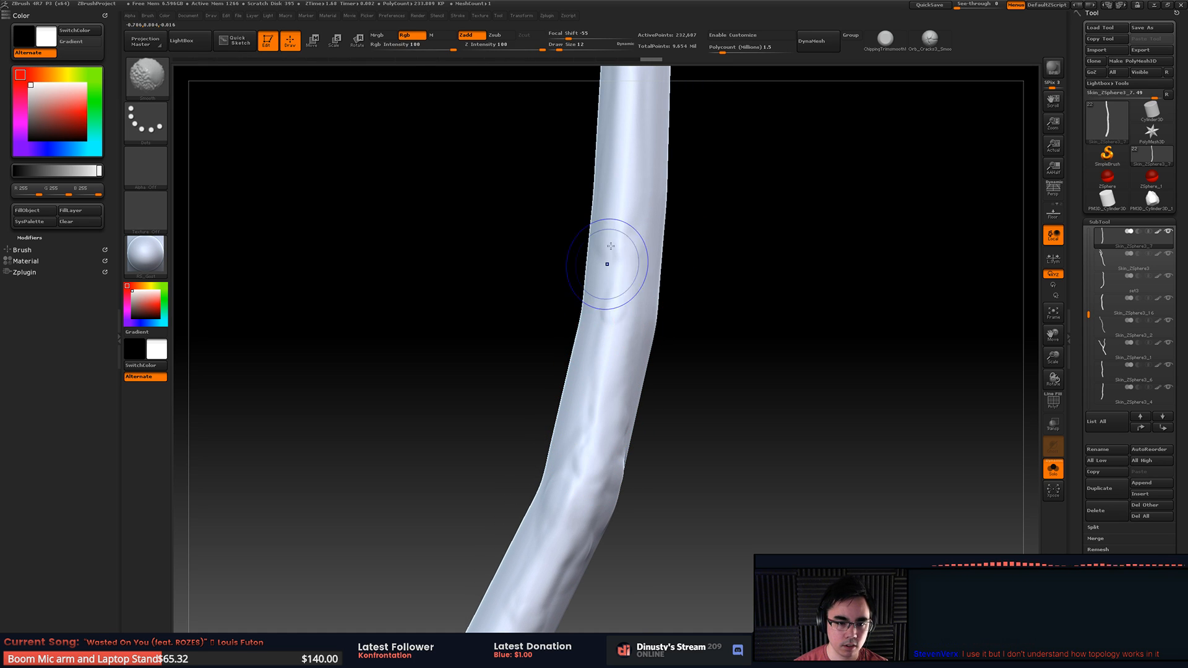
# Step: Build up lumpy clay strokes on another side of the vine's lower end and blend them smooth
pyautogui.moveTo(609, 320); pyautogui.dragTo(631, 243, button='right')
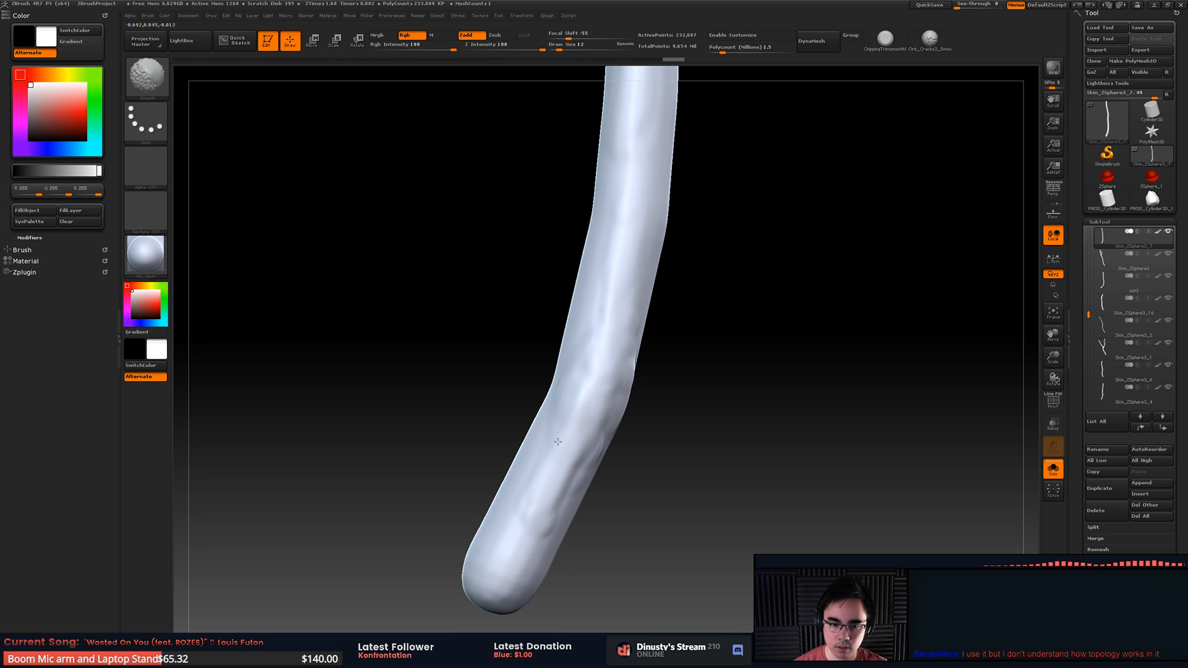
pyautogui.moveTo(610, 405); pyautogui.dragTo(504, 391, button='right')
pyautogui.moveTo(576, 421); pyautogui.dragTo(576, 507)
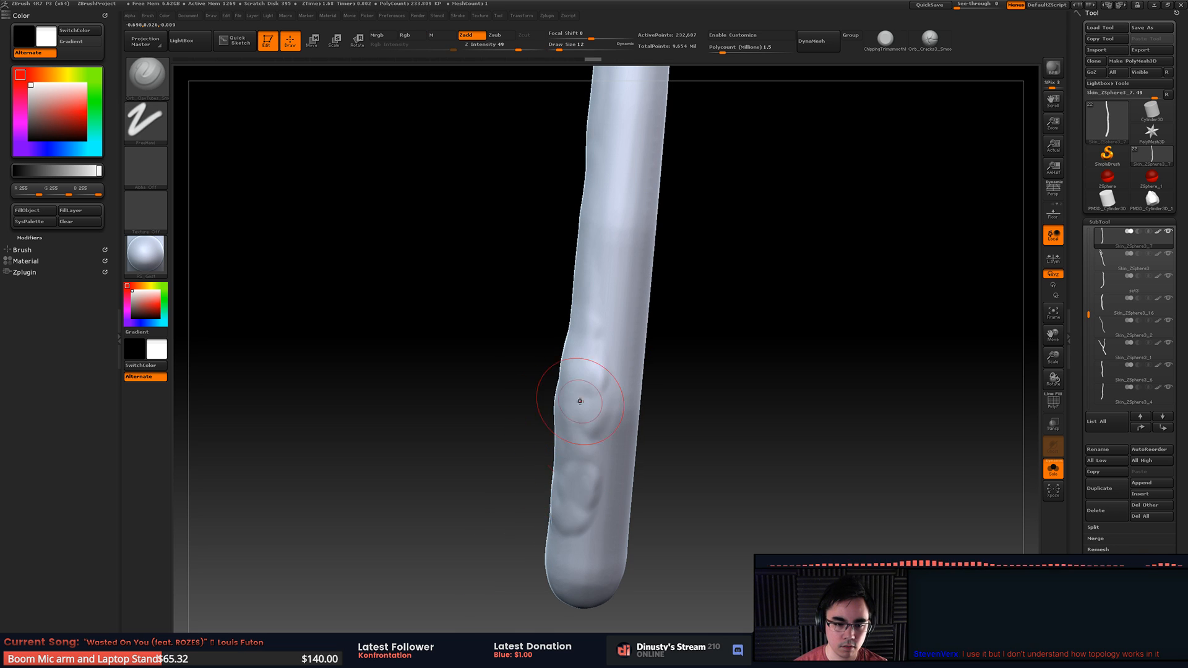
pyautogui.moveTo(581, 399)
pyautogui.mouseDown()
pyautogui.moveTo(578, 510)
pyautogui.moveTo(596, 515)
pyautogui.mouseUp()
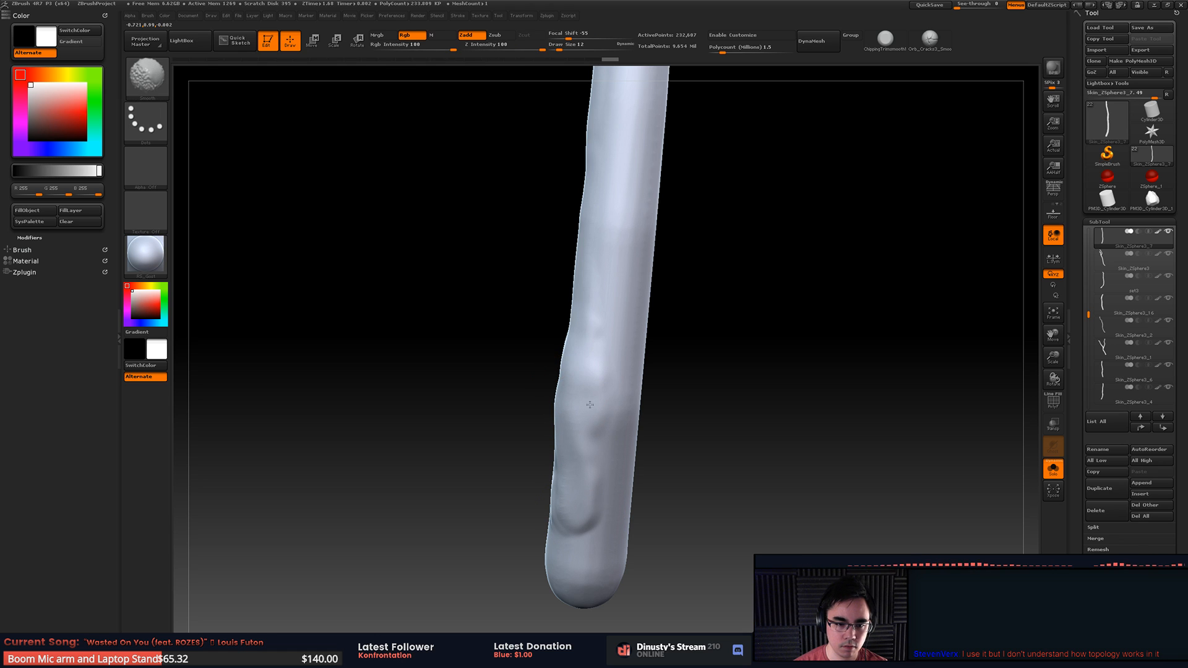
# Step: Switch to the Orb_Curve sculpting brush for carving the vine's lower section
pyautogui.moveTo(574, 395)
pyautogui.keyDown('ctrl'); pyautogui.mouseDown(button='right')
pyautogui.moveTo(583, 265)
pyautogui.moveTo(636, 334)
pyautogui.mouseUp(button='right'); pyautogui.keyUp('ctrl')
pyautogui.keyDown('alt'); pyautogui.moveTo(595, 421); pyautogui.dragTo(644, 272, button='right'); pyautogui.keyUp('alt')
pyautogui.press('b')
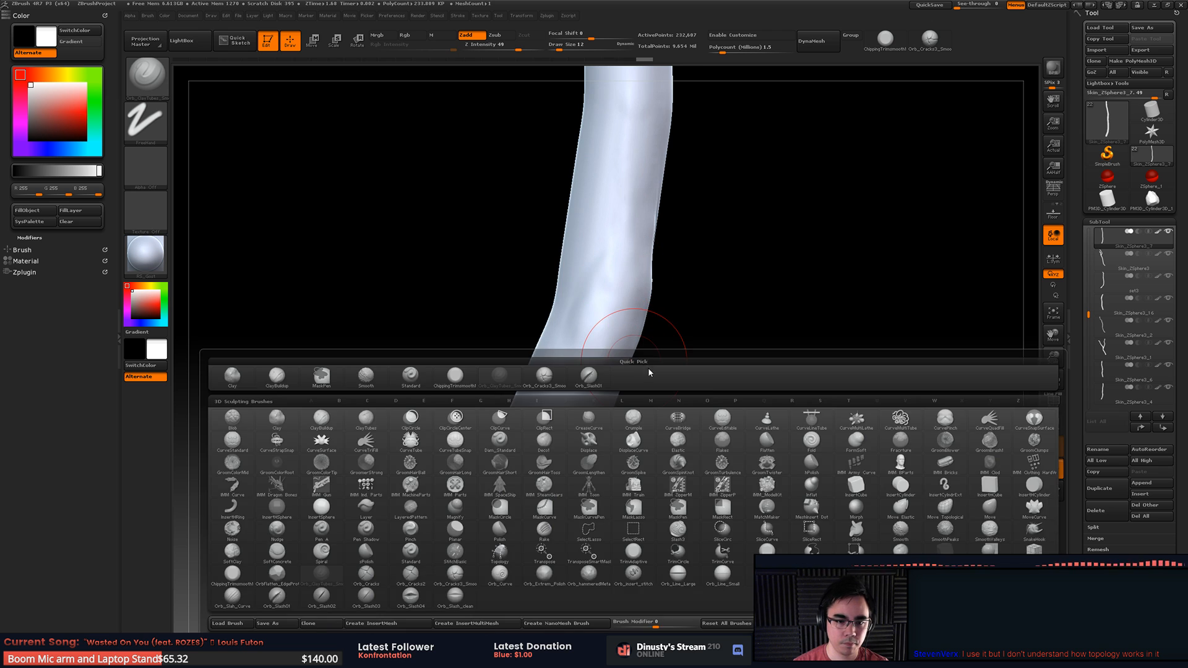
pyautogui.press('b')
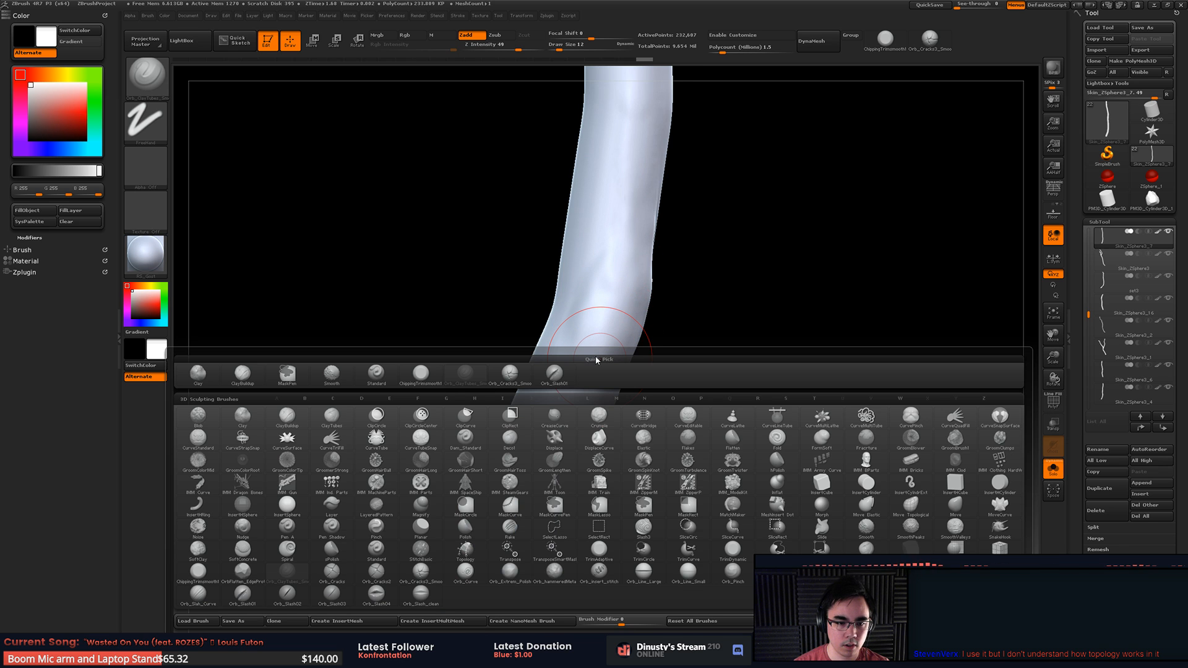
pyautogui.click(470, 572)
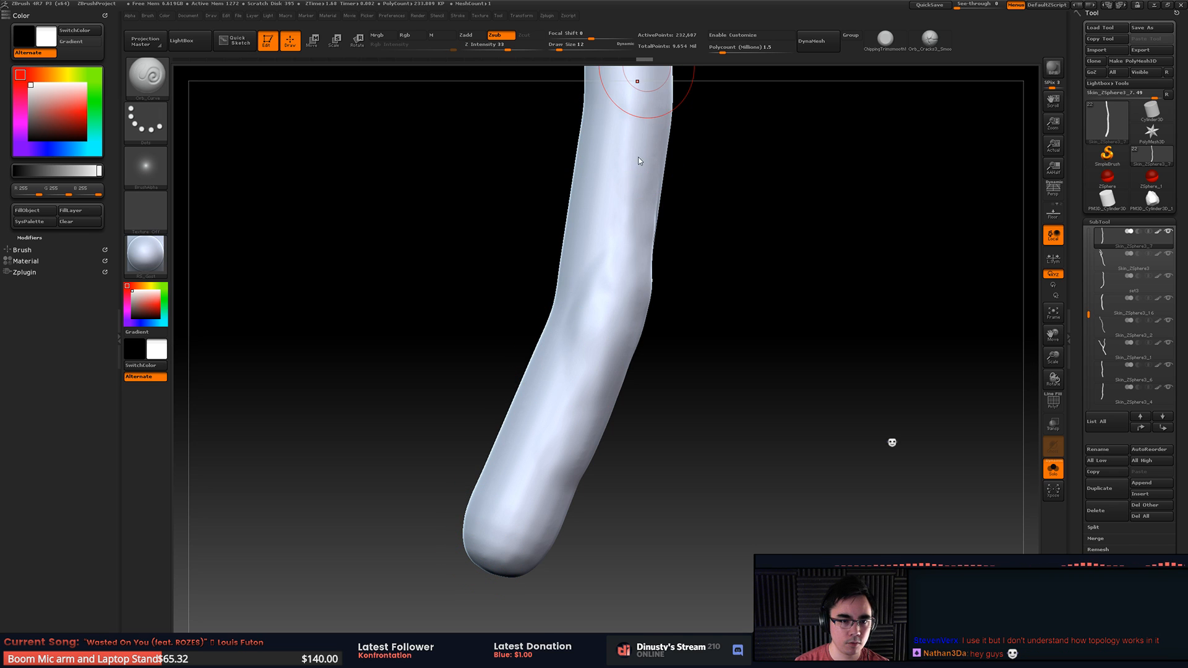
pyautogui.moveTo(630, 100); pyautogui.dragTo(560, 352)
pyautogui.hotkey('ctrl', 'z')
pyautogui.keyDown('alt'); pyautogui.moveTo(618, 155); pyautogui.dragTo(633, 216, button='right'); pyautogui.keyUp('alt')
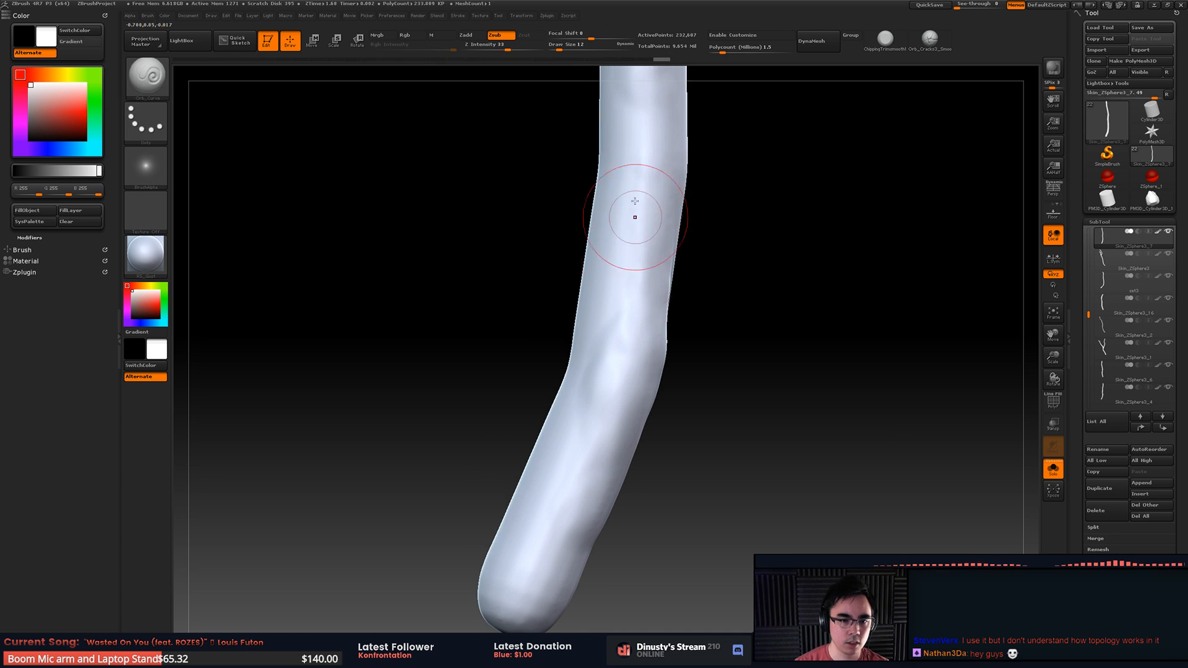
pyautogui.moveTo(627, 116); pyautogui.dragTo(577, 329)
pyautogui.hotkey('ctrl', 'z')
# Step: Enlarge the carving brush's draw size to 27
pyautogui.moveTo(631, 207); pyautogui.dragTo(630, 197, button='right')
pyautogui.press('space')
pyautogui.moveTo(630, 188); pyautogui.dragTo(637, 187)
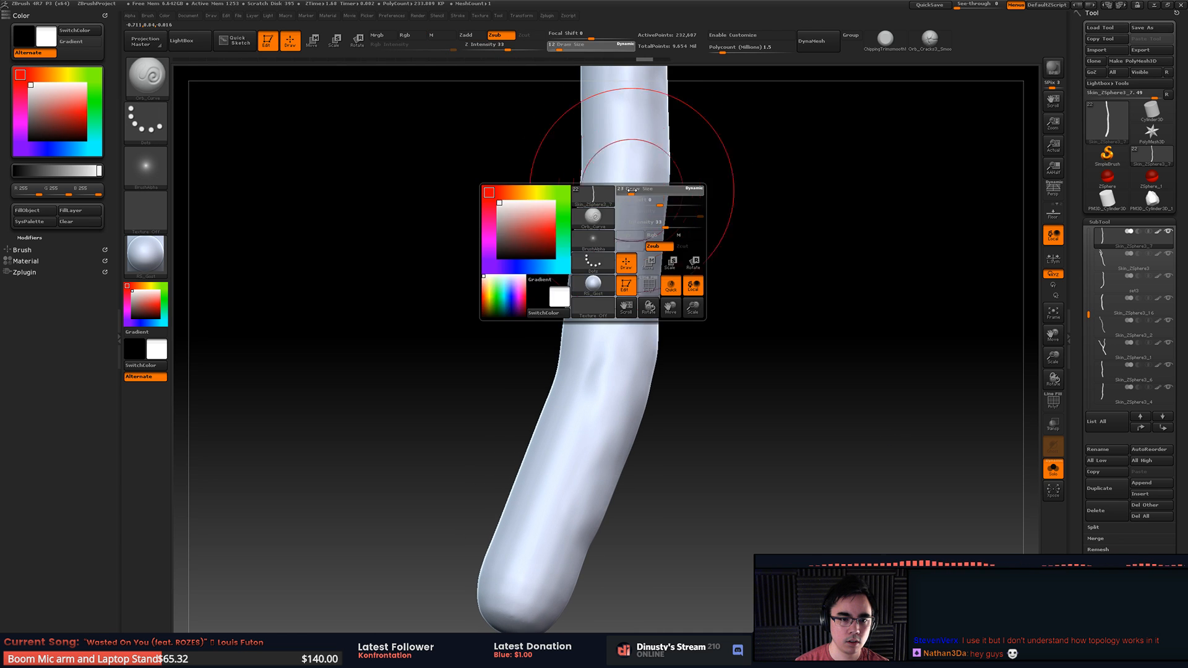
pyautogui.moveTo(609, 145)
pyautogui.mouseDown()
pyautogui.moveTo(622, 186)
pyautogui.moveTo(574, 411)
pyautogui.moveTo(642, 140)
pyautogui.mouseUp()
pyautogui.hotkey('ctrl', 'z')
pyautogui.moveTo(582, 412)
pyautogui.keyDown('ctrl'); pyautogui.mouseDown(button='right')
pyautogui.moveTo(567, 334)
pyautogui.moveTo(572, 402)
pyautogui.moveTo(597, 368)
pyautogui.mouseUp(button='right'); pyautogui.keyUp('ctrl')
pyautogui.hotkey('ctrl', 'z')
pyautogui.hotkey('ctrl', 'z')
pyautogui.moveTo(570, 511)
pyautogui.mouseDown()
pyautogui.moveTo(601, 167)
pyautogui.moveTo(561, 464)
pyautogui.moveTo(589, 173)
pyautogui.mouseUp()
pyautogui.hotkey('ctrl', 'z')
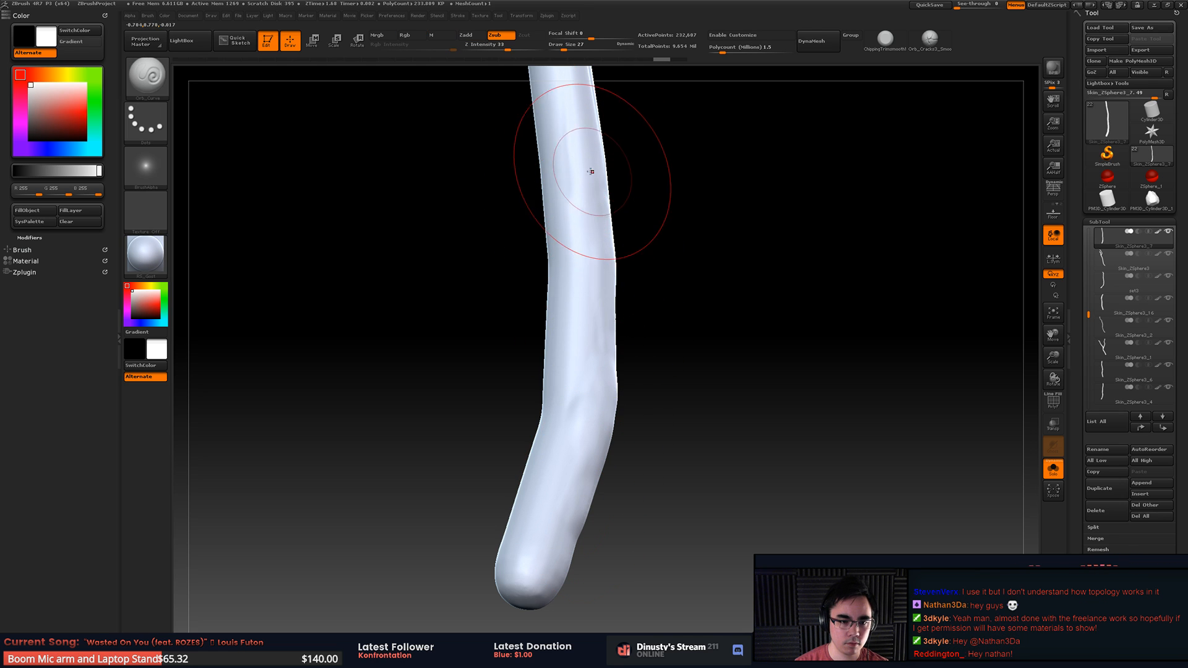
# Step: Carve long grooves from the vine's lower tip upward on two sides and soften the groove edges
pyautogui.keyDown('shift'); pyautogui.moveTo(561, 539); pyautogui.dragTo(591, 186); pyautogui.keyUp('shift')
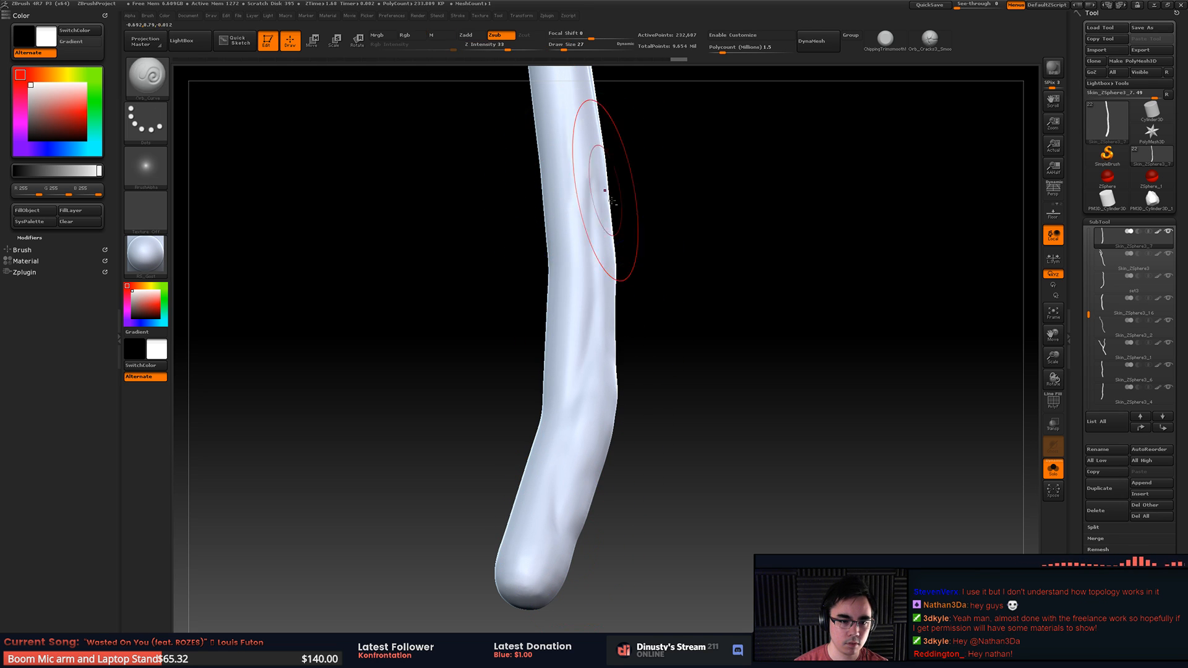
pyautogui.moveTo(610, 488)
pyautogui.mouseDown(button='right')
pyautogui.moveTo(546, 541)
pyautogui.moveTo(443, 453)
pyautogui.mouseUp(button='right')
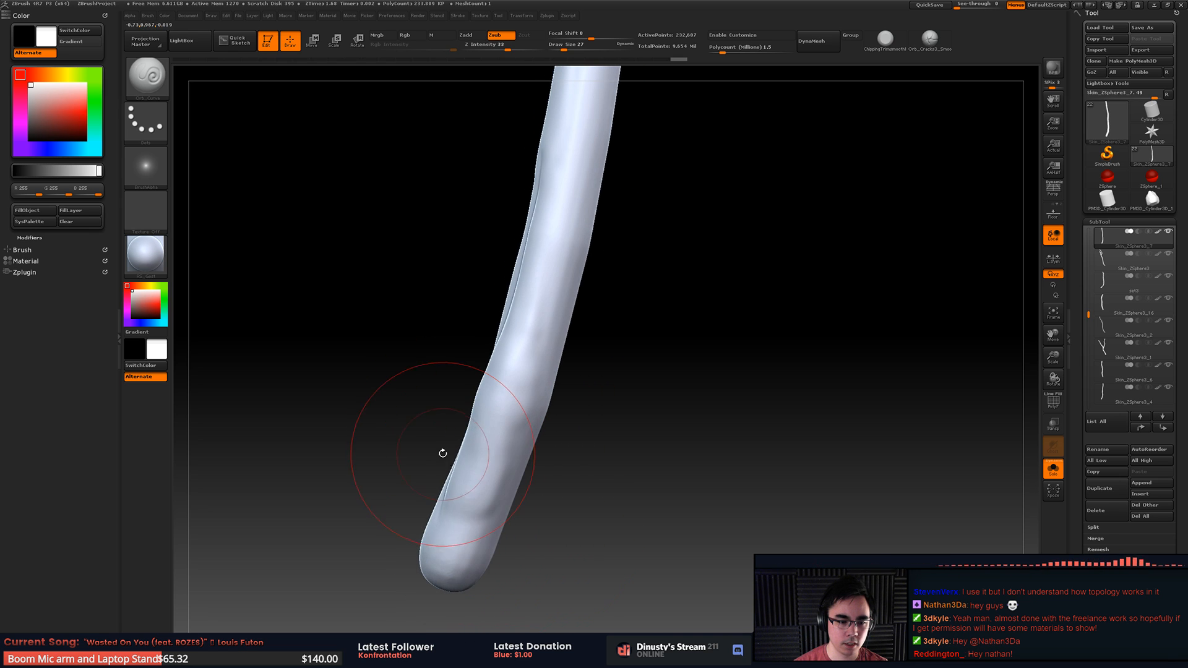
pyautogui.moveTo(491, 529); pyautogui.dragTo(561, 248)
pyautogui.hotkey('ctrl', 'z')
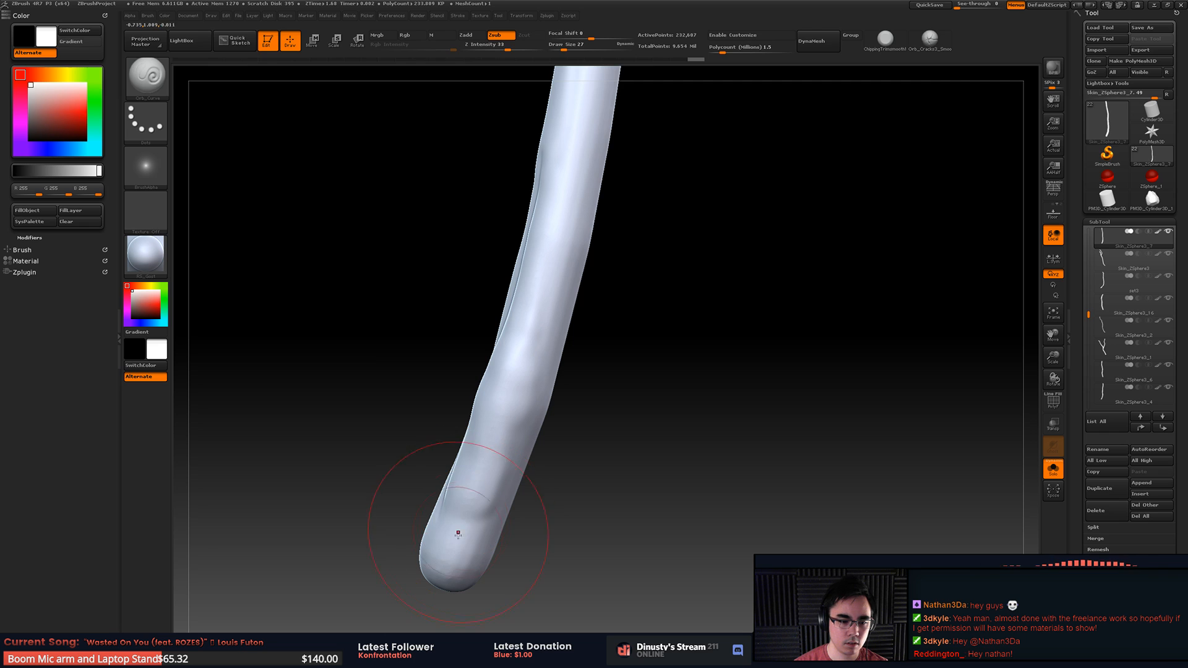
pyautogui.moveTo(553, 325); pyautogui.dragTo(621, 108)
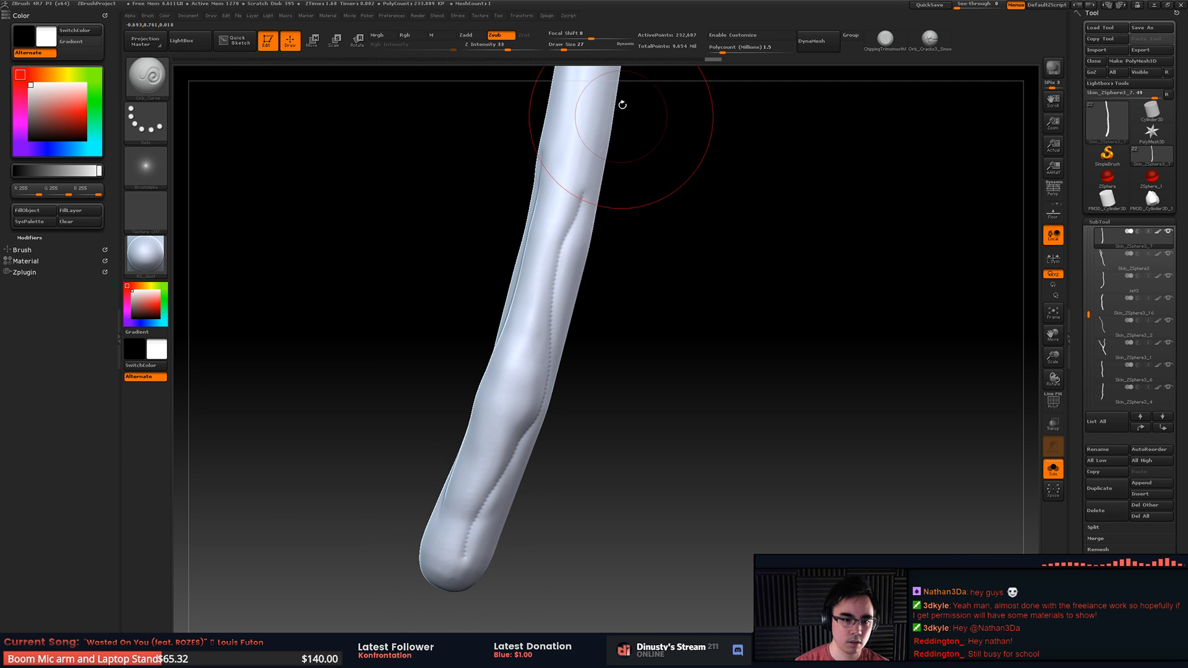
pyautogui.keyDown('shift'); pyautogui.moveTo(506, 473); pyautogui.dragTo(495, 501); pyautogui.keyUp('shift')
# Step: Reduce the carving brush's draw size to 13, trying finer grooves around the bend and undoing them
pyautogui.moveTo(495, 502)
pyautogui.keyDown('ctrl'); pyautogui.mouseDown(button='right')
pyautogui.moveTo(504, 425)
pyautogui.moveTo(495, 551)
pyautogui.moveTo(539, 489)
pyautogui.moveTo(583, 502)
pyautogui.mouseUp(button='right'); pyautogui.keyUp('ctrl')
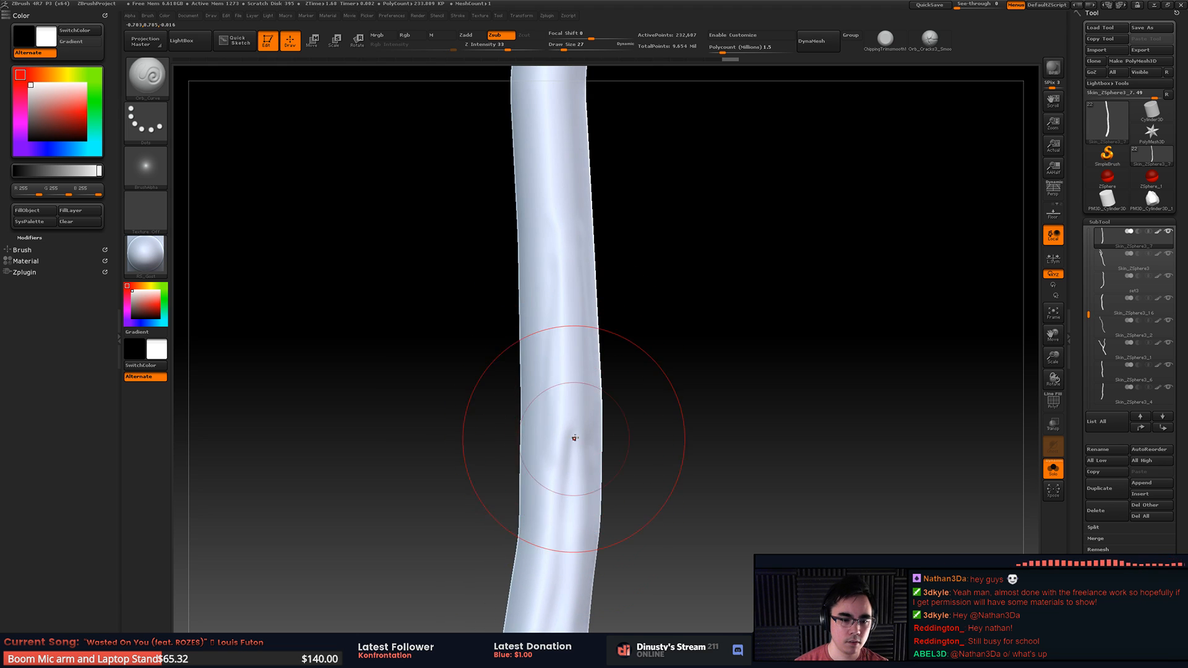
pyautogui.press('space')
pyautogui.moveTo(580, 439); pyautogui.dragTo(574, 438)
pyautogui.keyDown('alt'); pyautogui.moveTo(575, 442); pyautogui.dragTo(570, 271, button='right'); pyautogui.keyUp('alt')
pyautogui.moveTo(562, 254)
pyautogui.mouseDown()
pyautogui.moveTo(558, 405)
pyautogui.moveTo(535, 506)
pyautogui.mouseUp()
pyautogui.keyDown('alt'); pyautogui.moveTo(524, 437); pyautogui.dragTo(520, 325, button='right'); pyautogui.keyUp('alt')
pyautogui.hotkey('ctrl', 'z')
pyautogui.press('space')
pyautogui.moveTo(584, 325); pyautogui.dragTo(588, 325)
pyautogui.moveTo(566, 189)
pyautogui.mouseDown()
pyautogui.moveTo(539, 450)
pyautogui.moveTo(490, 552)
pyautogui.mouseUp()
pyautogui.hotkey('ctrl', 'z')
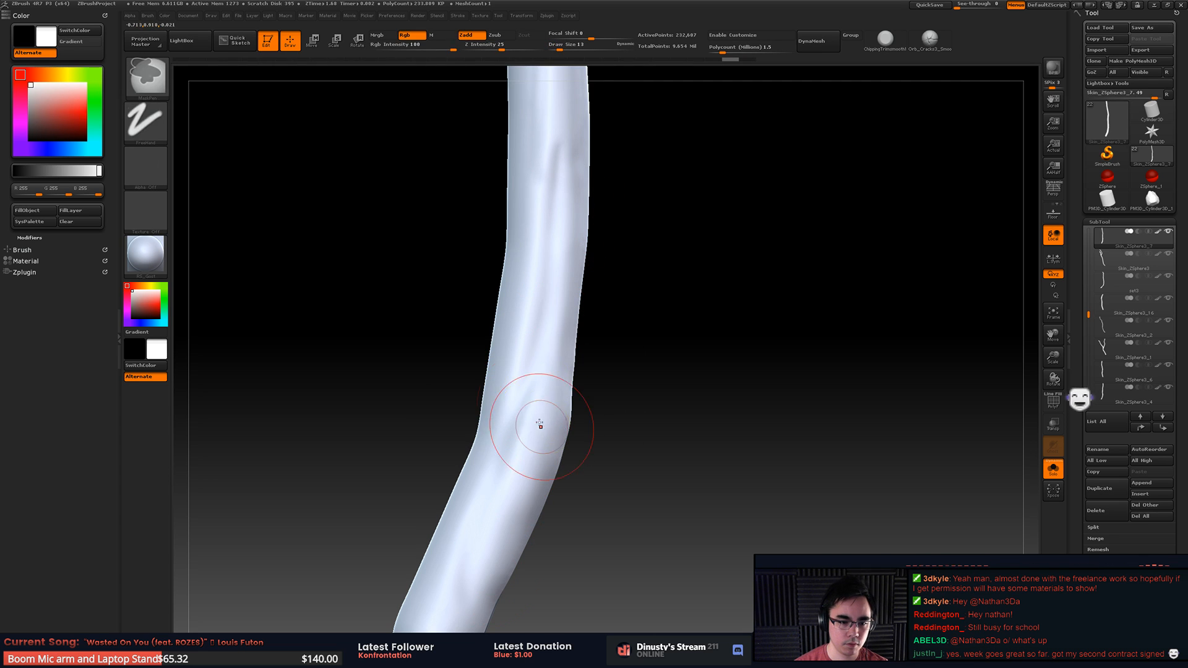
# Step: Carve narrow creases from the bend up along the vine and smooth them into the surface
pyautogui.moveTo(537, 374)
pyautogui.mouseDown()
pyautogui.moveTo(481, 592)
pyautogui.moveTo(540, 423)
pyautogui.moveTo(574, 248)
pyautogui.mouseUp()
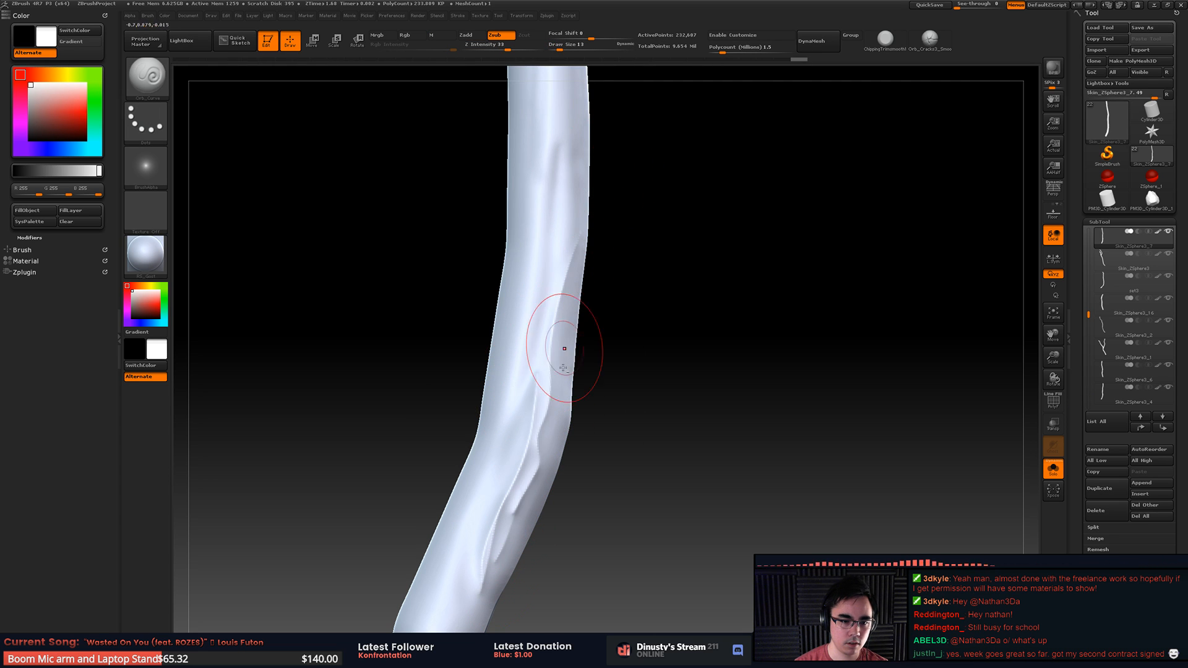
pyautogui.moveTo(544, 393); pyautogui.dragTo(567, 147)
pyautogui.keyDown('shift'); pyautogui.moveTo(576, 232); pyautogui.dragTo(539, 467); pyautogui.keyUp('shift')
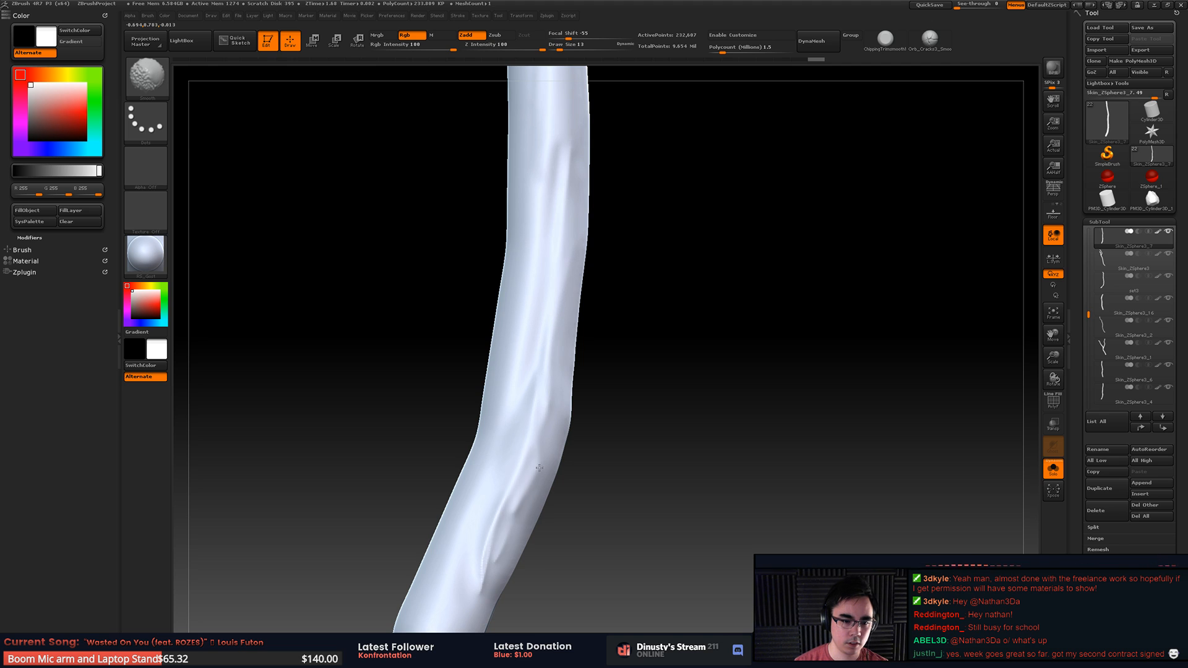
pyautogui.keyDown('shift'); pyautogui.moveTo(493, 516); pyautogui.dragTo(480, 544); pyautogui.keyUp('shift')
pyautogui.moveTo(480, 545)
pyautogui.keyDown('ctrl'); pyautogui.mouseDown(button='right')
pyautogui.moveTo(504, 405)
pyautogui.moveTo(513, 507)
pyautogui.mouseUp(button='right'); pyautogui.keyUp('ctrl')
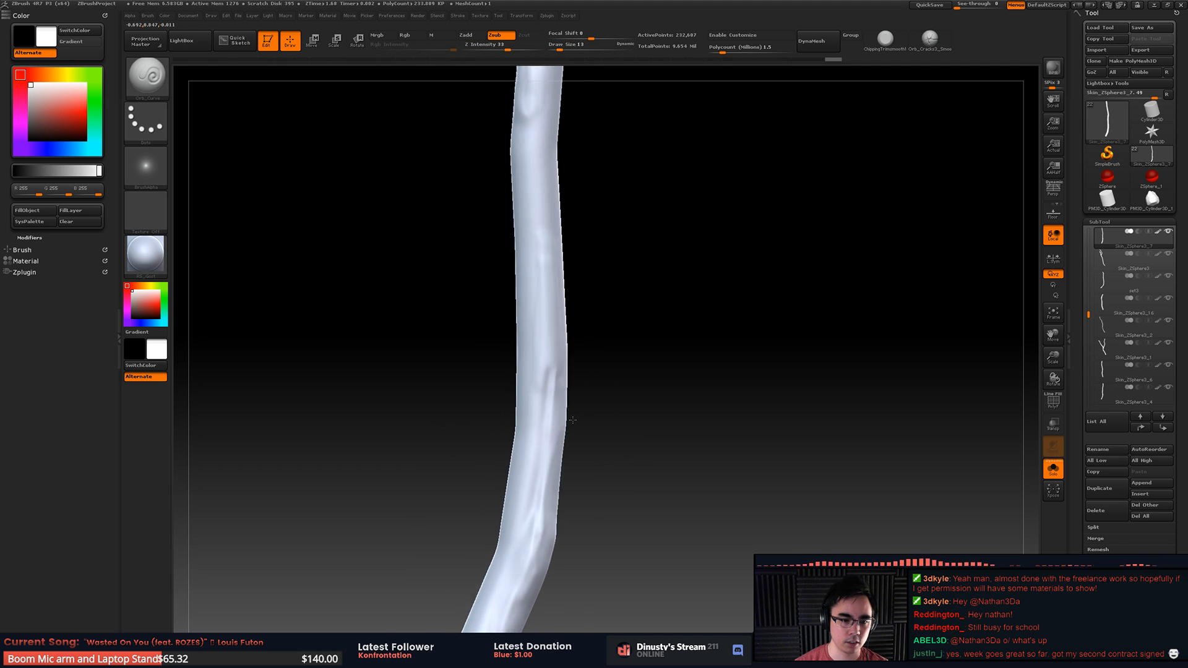
pyautogui.keyDown('alt'); pyautogui.moveTo(548, 383); pyautogui.dragTo(582, 485, button='right'); pyautogui.keyUp('alt')
pyautogui.moveTo(584, 479); pyautogui.dragTo(548, 282)
pyautogui.hotkey('ctrl', 'z')
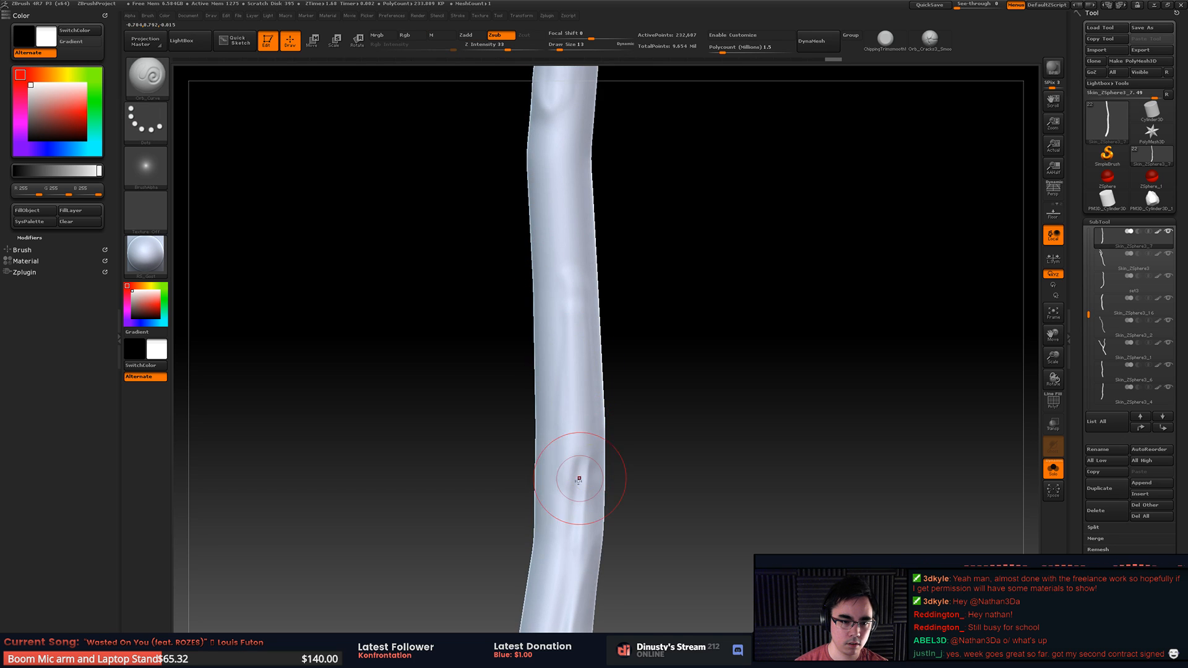
pyautogui.moveTo(578, 488); pyautogui.dragTo(551, 278)
pyautogui.hotkey('ctrl', 'z')
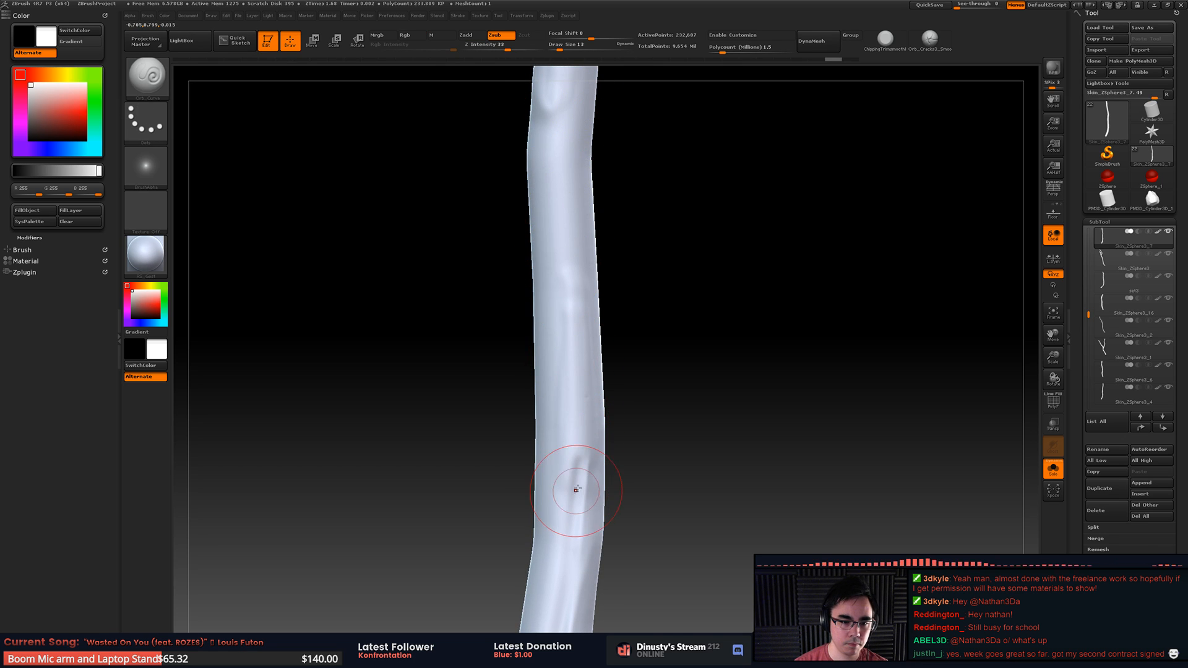
# Step: Carve a long, shallow groove up the straight section above the bend and smooth its edges
pyautogui.moveTo(553, 233); pyautogui.dragTo(569, 120)
pyautogui.keyDown('shift'); pyautogui.moveTo(569, 120); pyautogui.dragTo(569, 124); pyautogui.keyUp('shift')
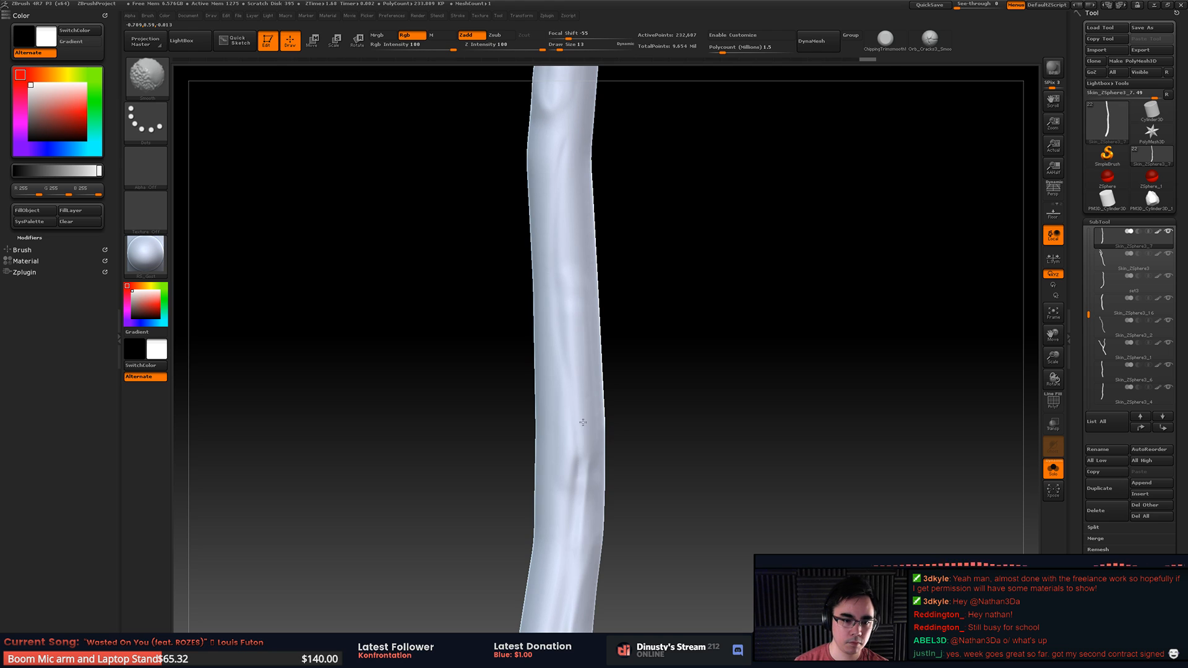
pyautogui.keyDown('shift'); pyautogui.moveTo(583, 423); pyautogui.dragTo(584, 390); pyautogui.keyUp('shift')
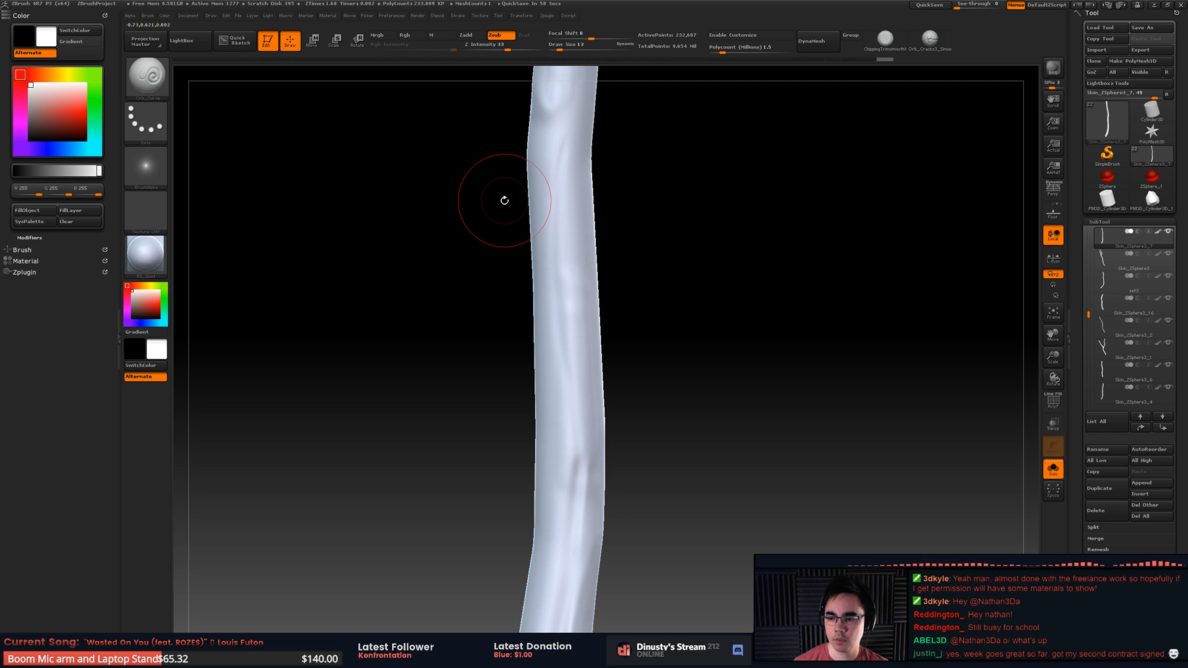
# Step: Carve a curved groove on another side of the vine's straight section and blend it into the surface
pyautogui.moveTo(728, 237)
pyautogui.mouseDown()
pyautogui.moveTo(732, 387)
pyautogui.moveTo(668, 352)
pyautogui.moveTo(684, 363)
pyautogui.moveTo(705, 305)
pyautogui.moveTo(639, 353)
pyautogui.moveTo(598, 349)
pyautogui.moveTo(625, 355)
pyautogui.mouseUp()
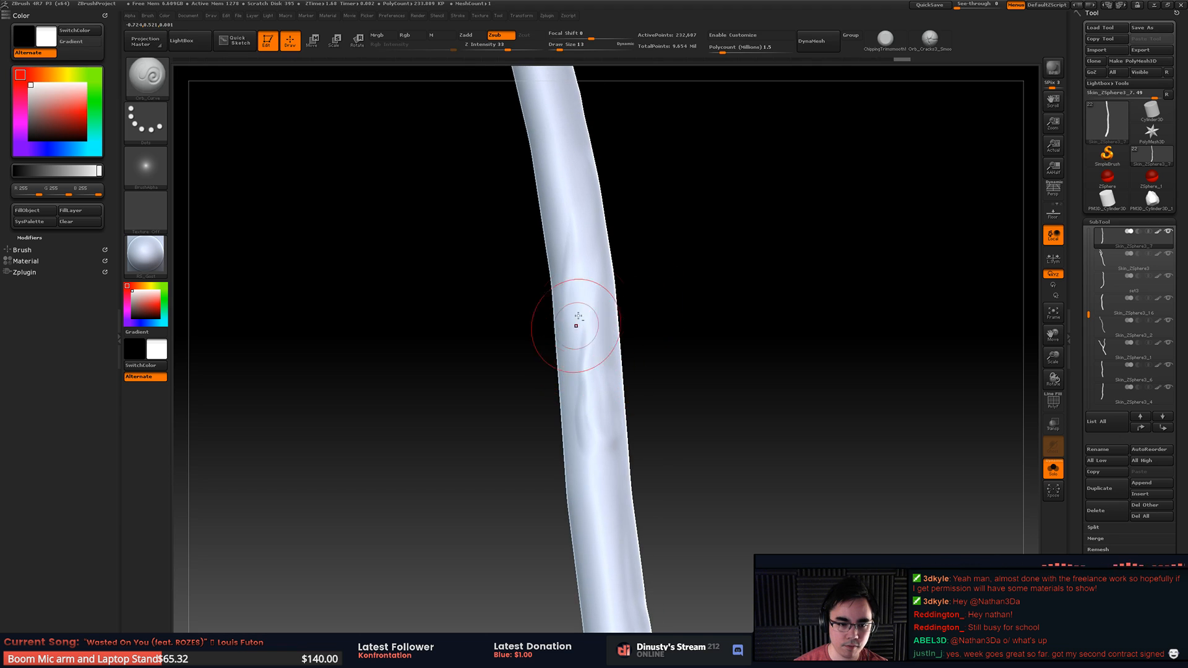
pyautogui.moveTo(583, 306); pyautogui.dragTo(593, 444)
pyautogui.hotkey('ctrl', 'z')
pyautogui.moveTo(588, 296)
pyautogui.mouseDown()
pyautogui.moveTo(595, 433)
pyautogui.moveTo(578, 412)
pyautogui.mouseUp()
pyautogui.hotkey('ctrl', 'z')
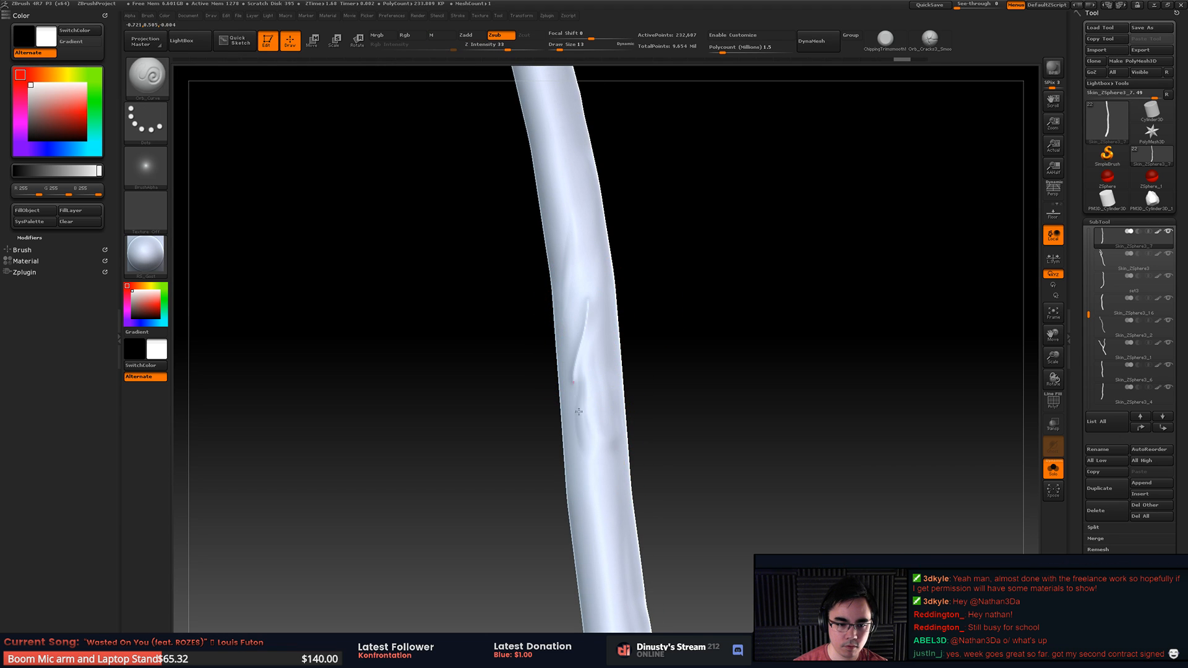
pyautogui.keyDown('shift'); pyautogui.moveTo(620, 498); pyautogui.dragTo(578, 273); pyautogui.keyUp('shift')
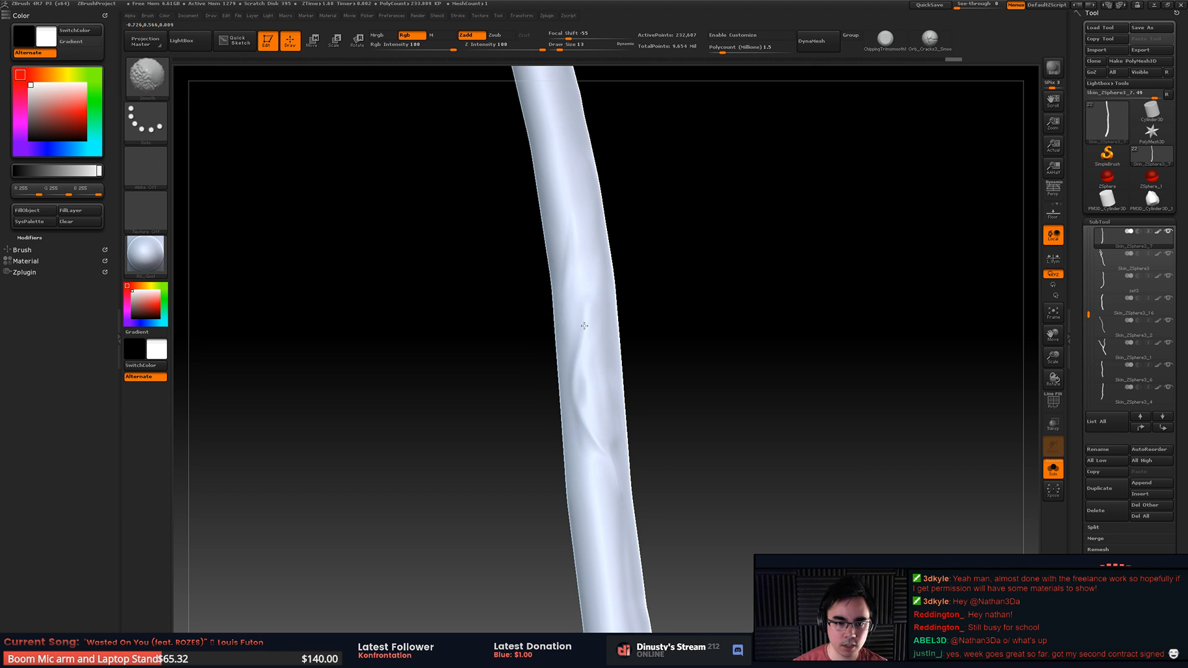
pyautogui.keyDown('shift'); pyautogui.moveTo(584, 325); pyautogui.dragTo(580, 259); pyautogui.keyUp('shift')
# Step: Carve a winding groove further up the vine's side and soften it
pyautogui.moveTo(579, 260); pyautogui.dragTo(591, 383, button='right')
pyautogui.moveTo(591, 408)
pyautogui.mouseDown()
pyautogui.moveTo(576, 279)
pyautogui.moveTo(609, 409)
pyautogui.moveTo(595, 450)
pyautogui.mouseUp()
pyautogui.hotkey('ctrl', 'z')
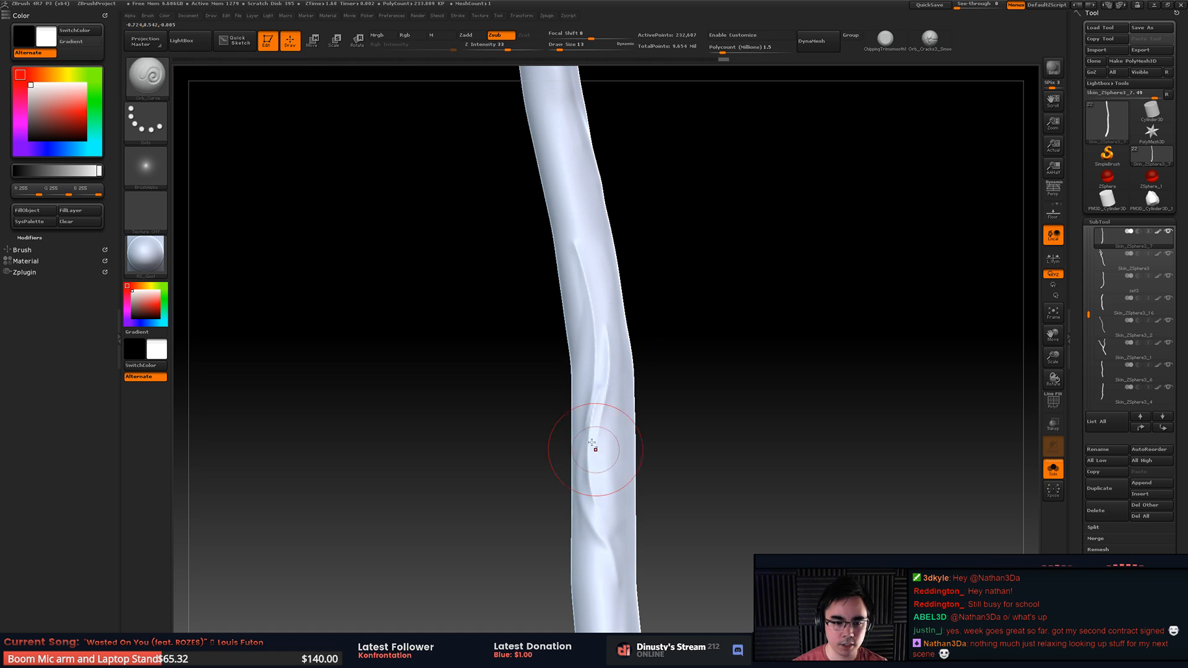
pyautogui.press('shift')
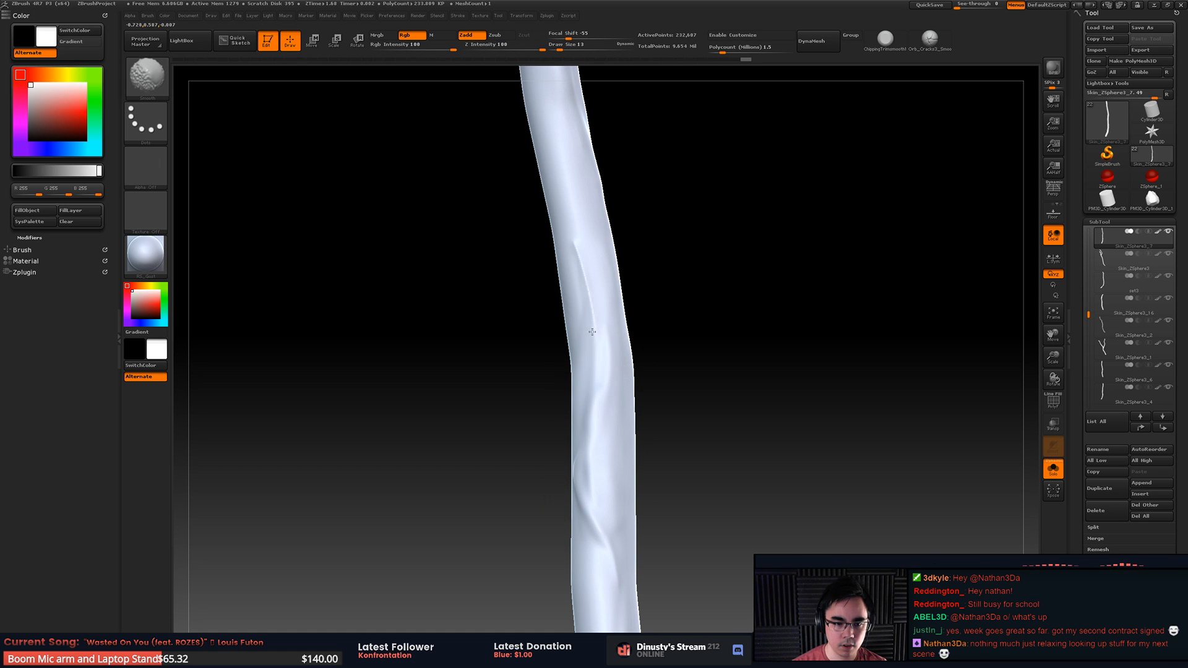
pyautogui.moveTo(576, 217); pyautogui.dragTo(603, 248, button='right')
pyautogui.keyDown('shift'); pyautogui.moveTo(615, 472); pyautogui.dragTo(604, 461); pyautogui.keyUp('shift')
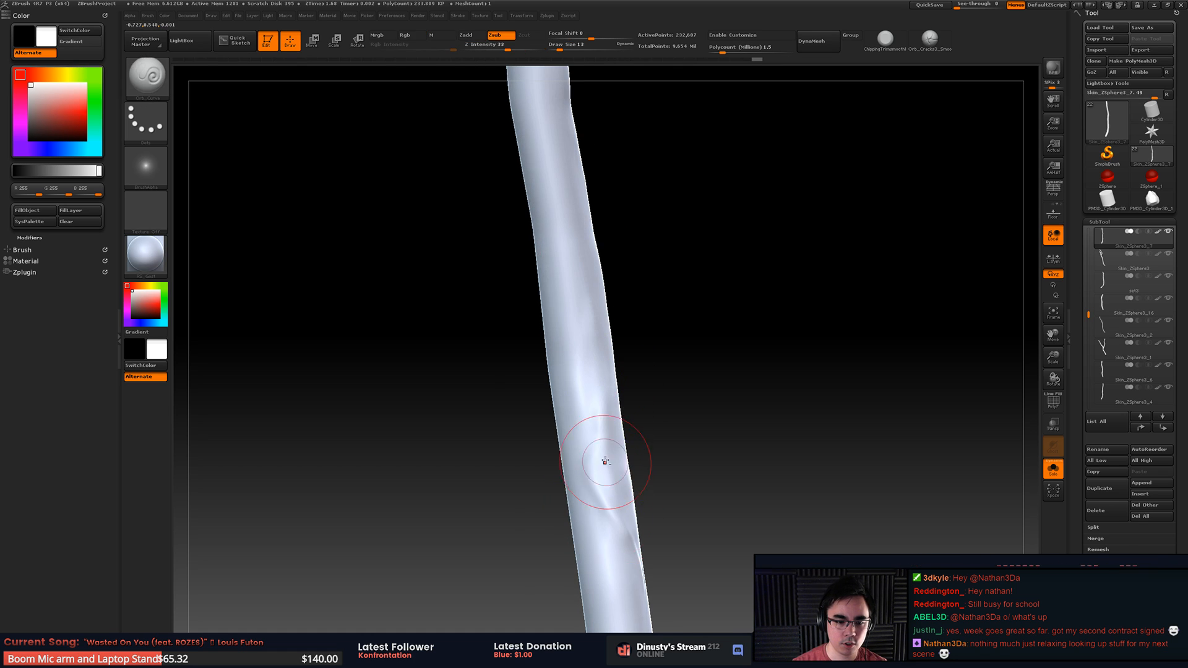
# Step: Carve an elongated oval knot beside the winding groove, redoing the trial strokes, and smooth it
pyautogui.keyDown('alt'); pyautogui.moveTo(604, 462); pyautogui.dragTo(552, 327, button='right'); pyautogui.keyUp('alt')
pyautogui.moveTo(524, 333)
pyautogui.mouseDown()
pyautogui.moveTo(575, 532)
pyautogui.moveTo(526, 415)
pyautogui.moveTo(577, 504)
pyautogui.moveTo(530, 334)
pyautogui.mouseUp()
pyautogui.hotkey('ctrl', 'z')
pyautogui.moveTo(530, 334)
pyautogui.keyDown('alt'); pyautogui.mouseDown(button='right')
pyautogui.moveTo(540, 361)
pyautogui.moveTo(524, 426)
pyautogui.mouseUp(button='right'); pyautogui.keyUp('alt')
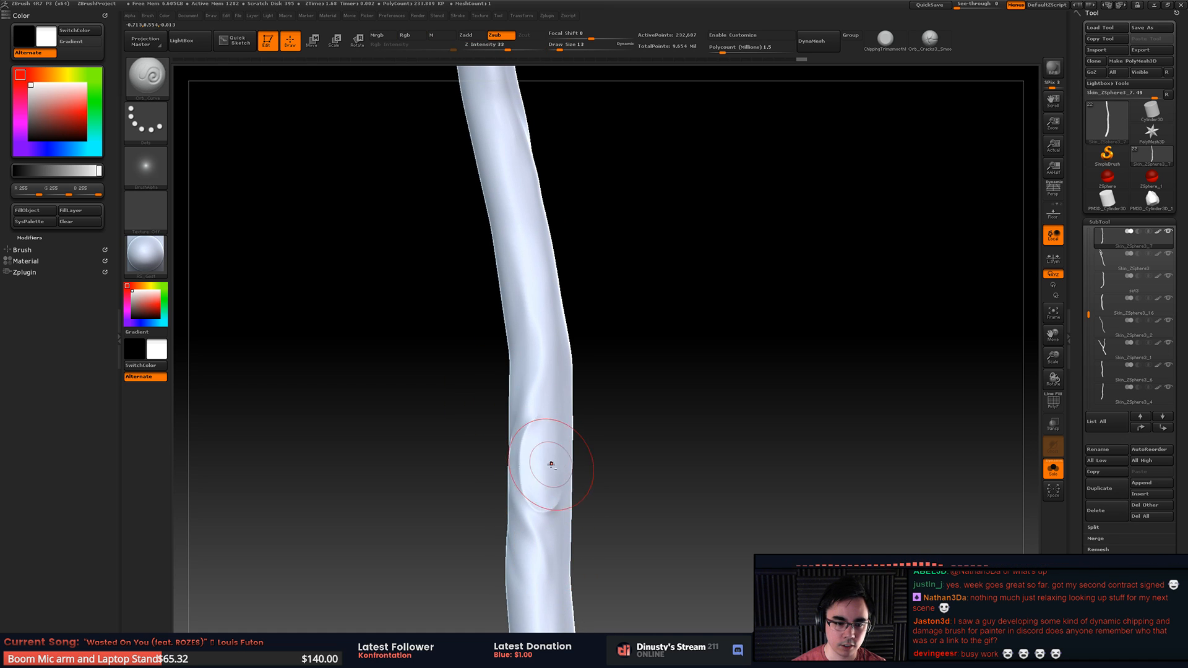
pyautogui.hotkey('ctrl', 'z')
pyautogui.moveTo(536, 438); pyautogui.dragTo(541, 519)
pyautogui.moveTo(556, 514); pyautogui.dragTo(553, 347)
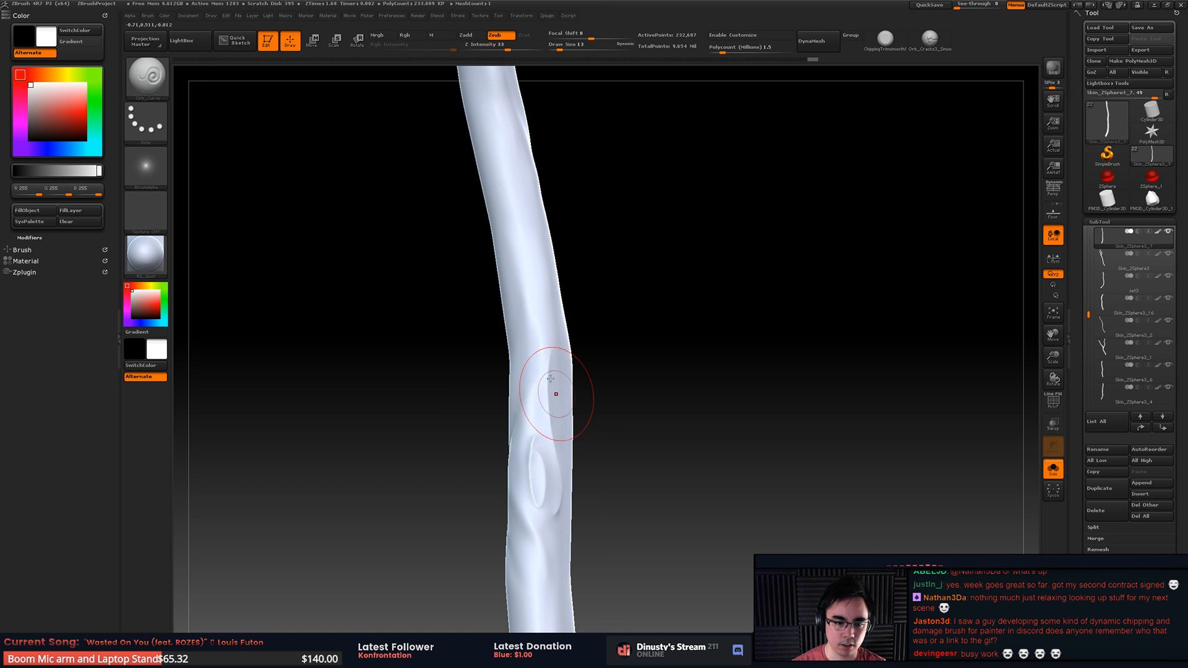
pyautogui.keyDown('shift'); pyautogui.moveTo(556, 393); pyautogui.dragTo(544, 453); pyautogui.keyUp('shift')
# Step: Carve a long crease up the vine toward the slight bend and smooth it
pyautogui.moveTo(540, 392); pyautogui.dragTo(494, 396, button='right')
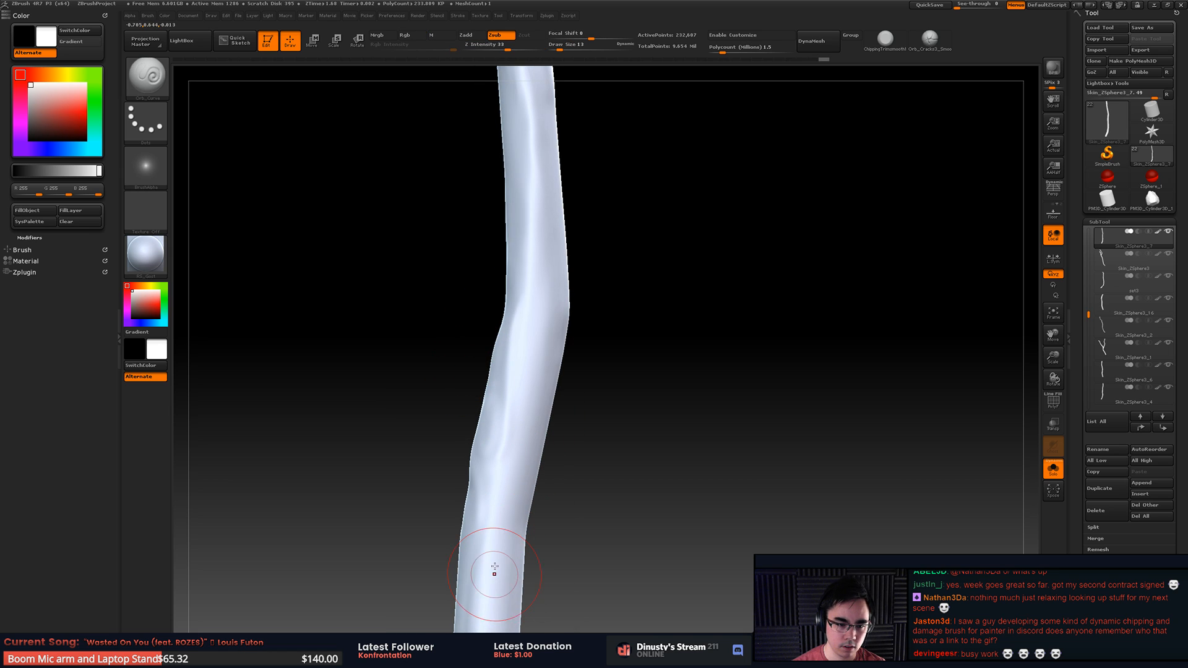
pyautogui.moveTo(494, 570); pyautogui.dragTo(535, 319)
pyautogui.press('shift')
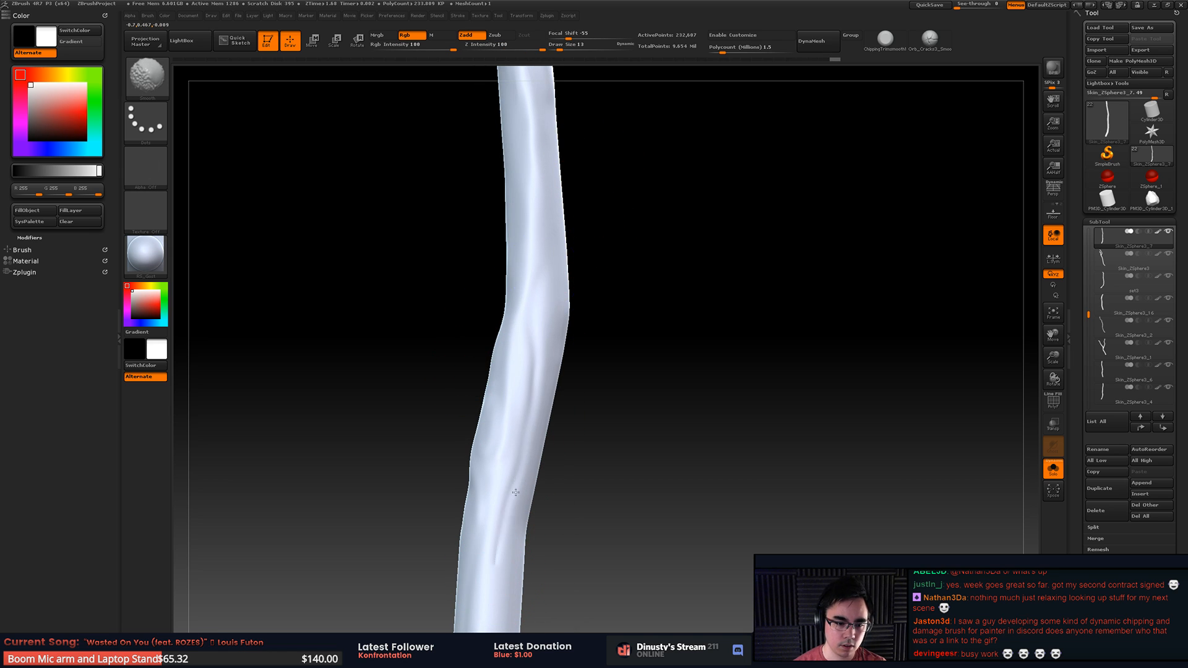
# Step: Carve a groove upward past the slight bend, redoing the trial strokes, and smooth it
pyautogui.moveTo(623, 287)
pyautogui.mouseDown(button='right')
pyautogui.moveTo(668, 353)
pyautogui.moveTo(657, 394)
pyautogui.moveTo(627, 426)
pyautogui.moveTo(548, 421)
pyautogui.mouseUp(button='right')
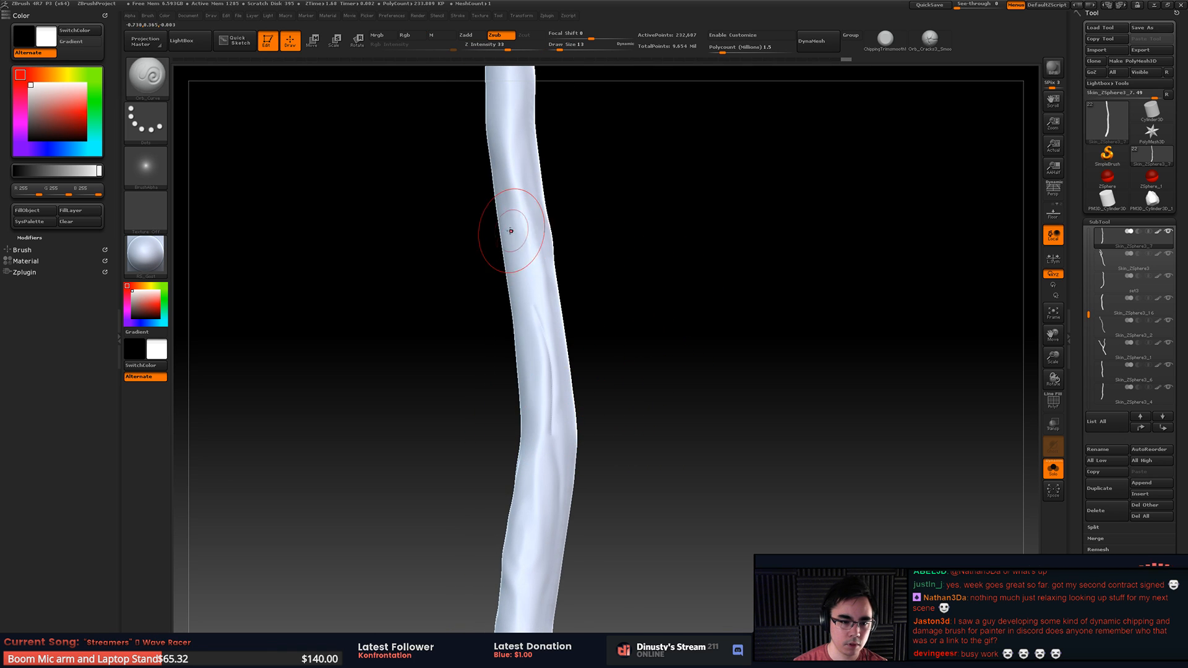
pyautogui.press('ctrl')
pyautogui.hotkey('ctrl', 'z')
pyautogui.moveTo(550, 461); pyautogui.dragTo(557, 258)
pyautogui.hotkey('ctrl', 'z')
pyautogui.moveTo(555, 461); pyautogui.dragTo(543, 258)
pyautogui.keyDown('shift'); pyautogui.moveTo(554, 424); pyautogui.dragTo(555, 436); pyautogui.keyUp('shift')
# Step: Set the carving brush's draw size to 4 and its Z intensity to 11
pyautogui.moveTo(597, 305); pyautogui.dragTo(537, 362, button='right')
pyautogui.moveTo(537, 362)
pyautogui.keyDown('ctrl'); pyautogui.mouseDown(button='right')
pyautogui.moveTo(526, 336)
pyautogui.moveTo(533, 230)
pyautogui.moveTo(561, 243)
pyautogui.moveTo(573, 307)
pyautogui.moveTo(579, 270)
pyautogui.mouseUp(button='right'); pyautogui.keyUp('ctrl')
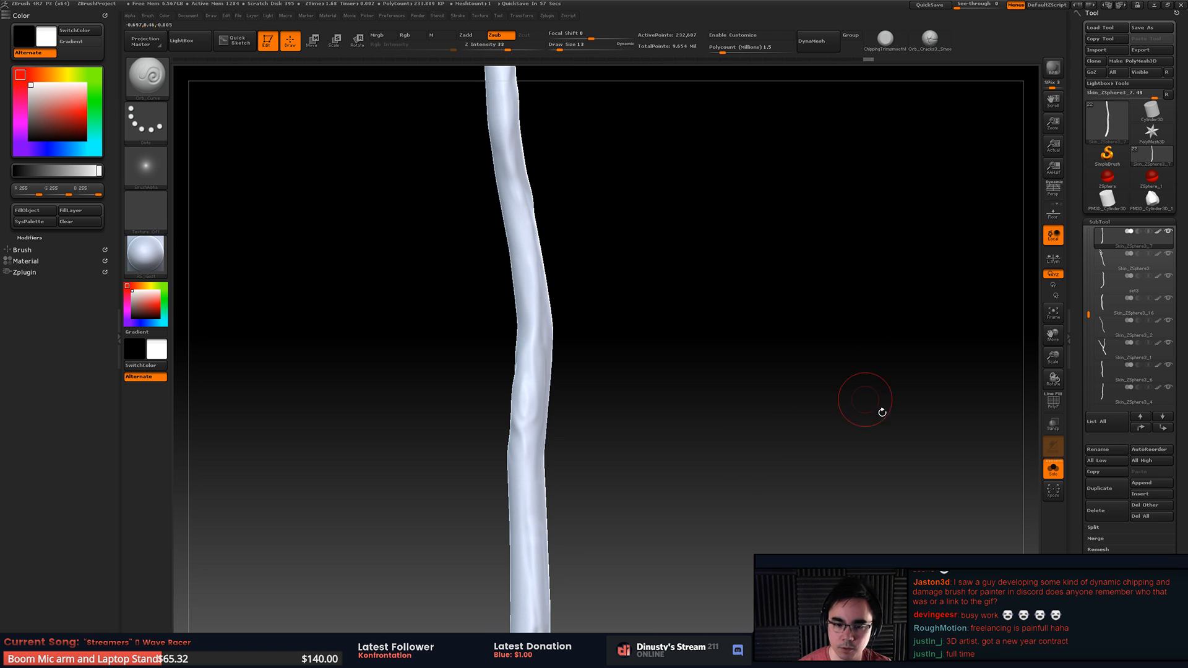
pyautogui.moveTo(726, 365); pyautogui.dragTo(680, 256, button='right')
pyautogui.keyDown('alt'); pyautogui.moveTo(735, 395); pyautogui.dragTo(743, 308, button='right'); pyautogui.keyUp('alt')
pyautogui.keyDown('ctrl'); pyautogui.moveTo(647, 353); pyautogui.dragTo(694, 378, button='right'); pyautogui.keyUp('ctrl')
pyautogui.moveTo(694, 379)
pyautogui.keyDown('alt'); pyautogui.mouseDown(button='right')
pyautogui.moveTo(655, 279)
pyautogui.moveTo(641, 347)
pyautogui.mouseUp(button='right'); pyautogui.keyUp('alt')
pyautogui.rightClick(673, 348)
pyautogui.moveTo(671, 350); pyautogui.dragTo(667, 350)
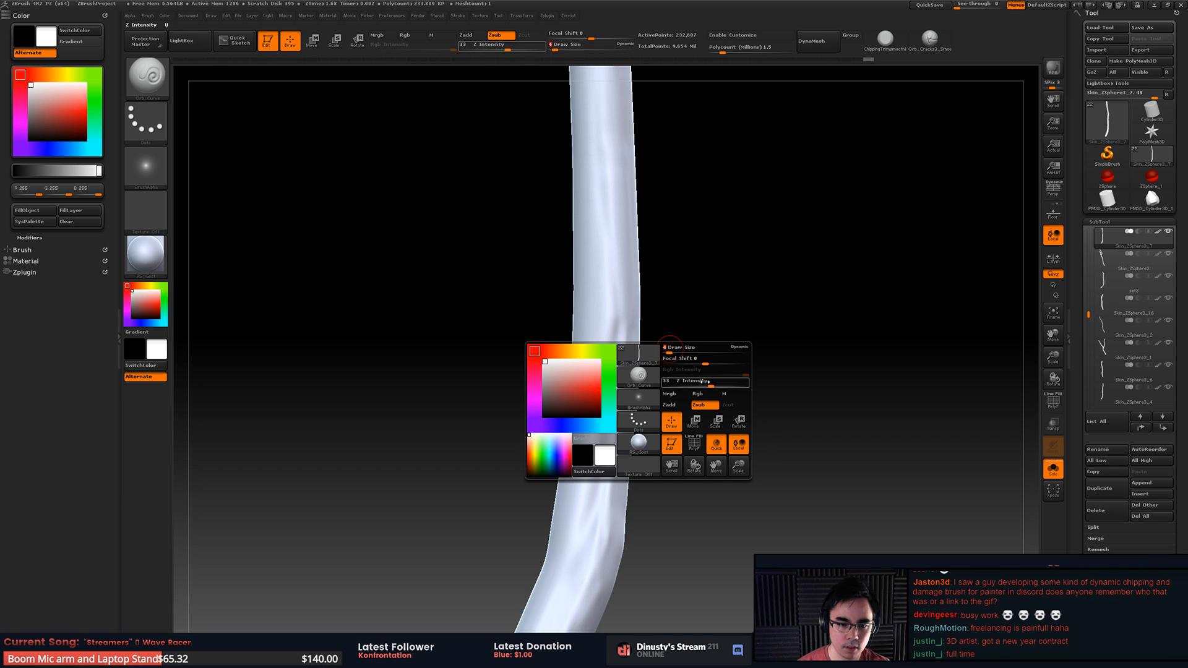
pyautogui.moveTo(710, 385); pyautogui.dragTo(687, 386)
# Step: Cut a thin crack along the existing groove above the lower bend, raising the Z intensity to 14
pyautogui.moveTo(697, 355)
pyautogui.mouseDown(button='right')
pyautogui.moveTo(730, 375)
pyautogui.moveTo(693, 360)
pyautogui.mouseUp(button='right')
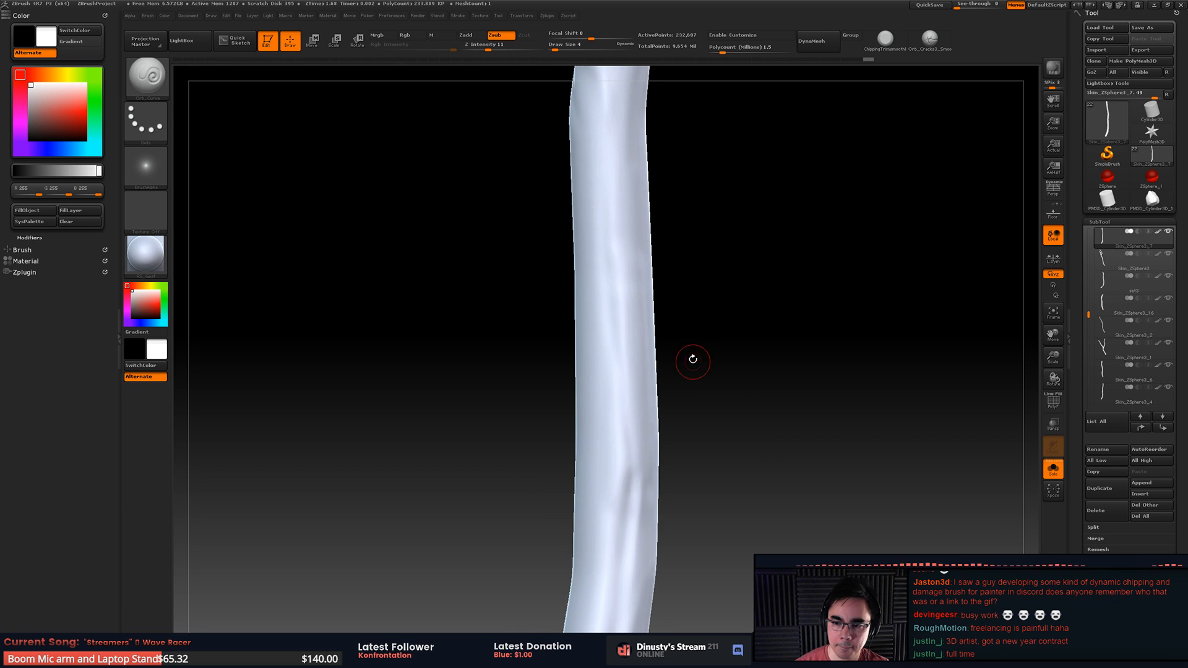
pyautogui.moveTo(634, 434); pyautogui.dragTo(623, 388, button='right')
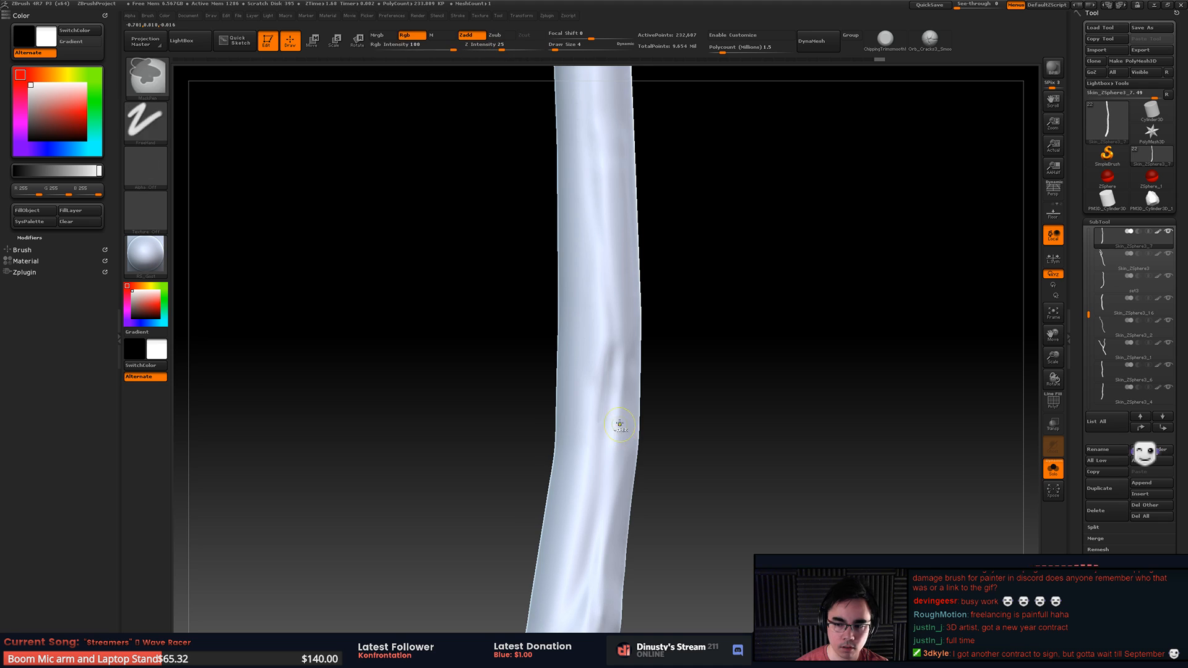
pyautogui.rightClick(630, 385)
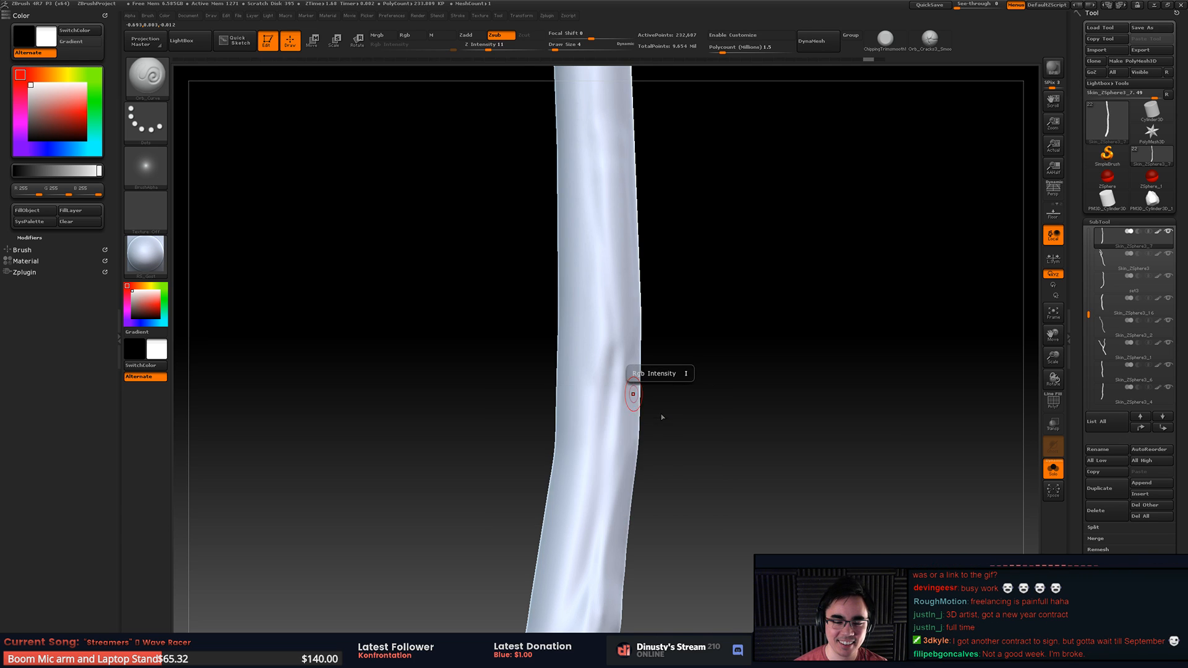
pyautogui.moveTo(620, 407); pyautogui.dragTo(618, 294)
pyautogui.press('space')
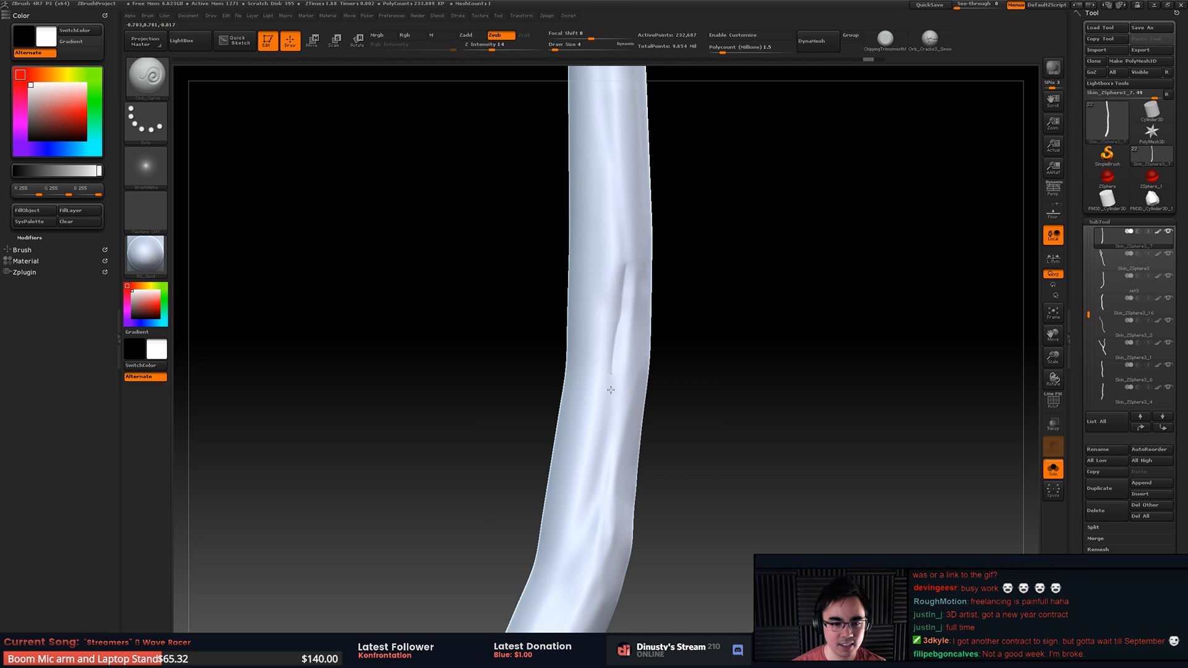
pyautogui.moveTo(611, 390)
pyautogui.mouseDown()
pyautogui.moveTo(615, 278)
pyautogui.moveTo(608, 416)
pyautogui.mouseUp()
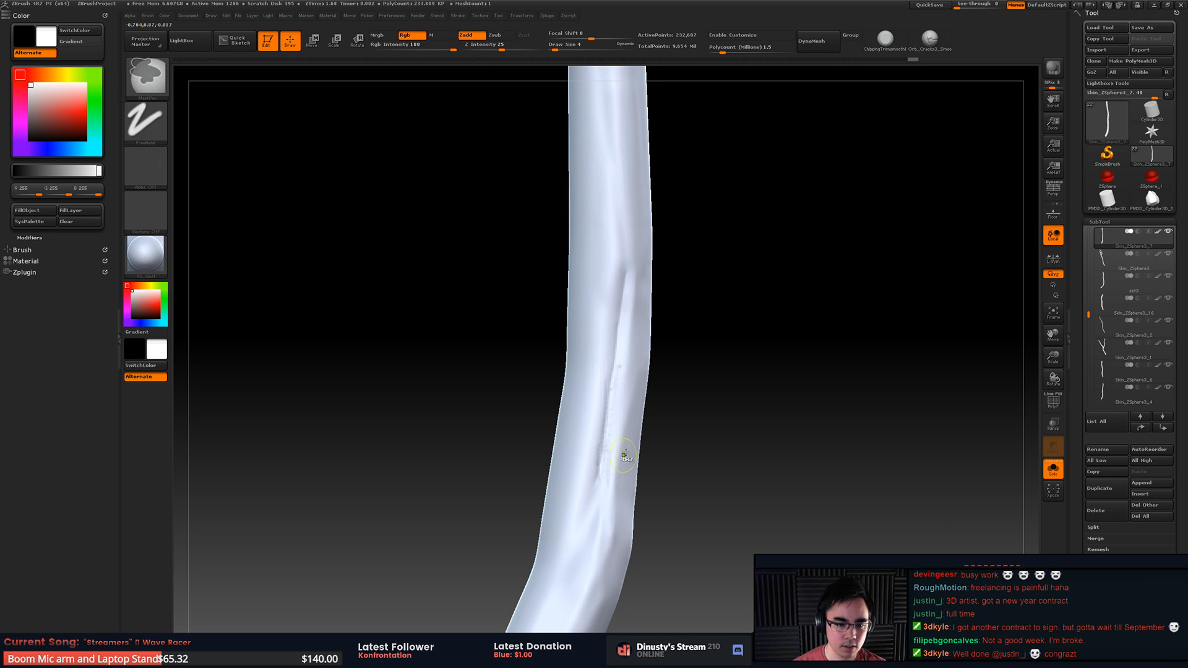
# Step: Increase the Z intensity to 23 and cut deeper cracks along the groove above the bend, softening them
pyautogui.press('space')
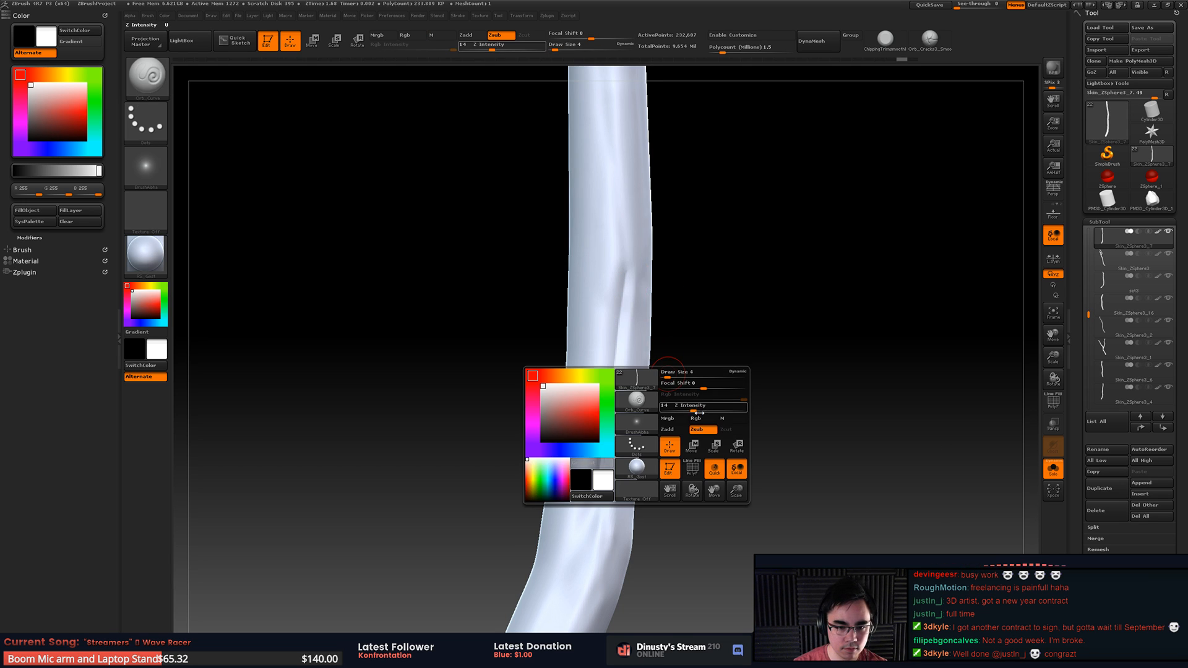
pyautogui.moveTo(692, 408); pyautogui.dragTo(700, 407)
pyautogui.moveTo(622, 315); pyautogui.dragTo(609, 428)
pyautogui.keyDown('alt'); pyautogui.moveTo(612, 407); pyautogui.dragTo(606, 354, button='right'); pyautogui.keyUp('alt')
pyautogui.moveTo(609, 357); pyautogui.dragTo(592, 422)
pyautogui.moveTo(591, 509); pyautogui.dragTo(585, 516)
pyautogui.moveTo(586, 514); pyautogui.dragTo(599, 369)
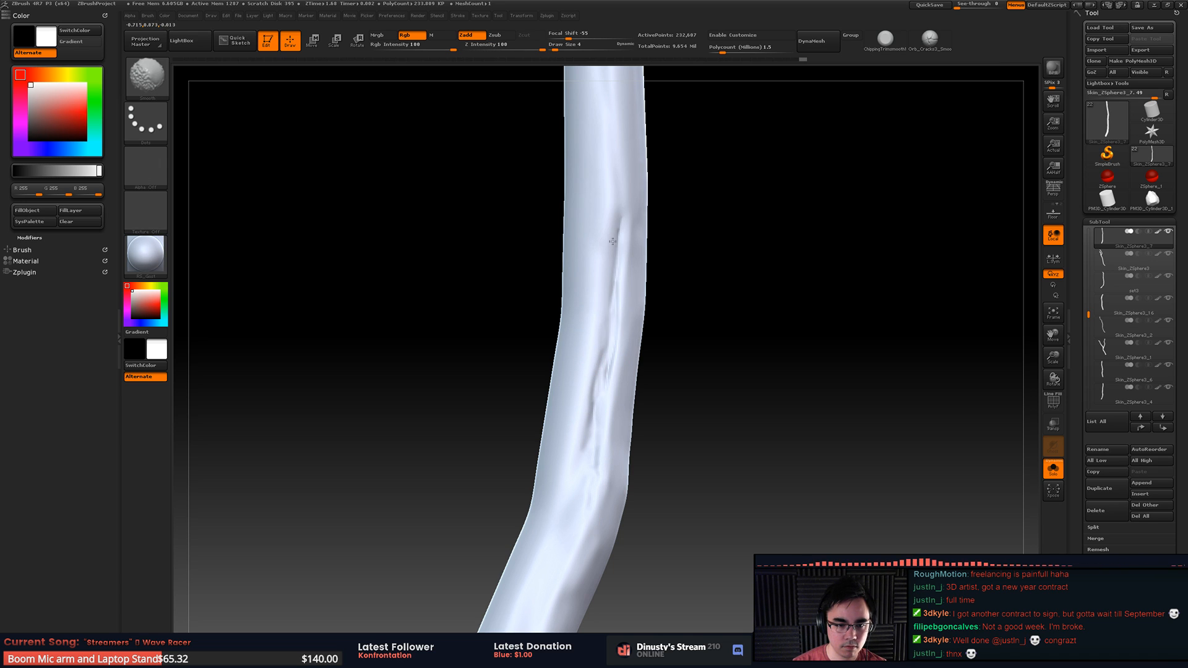
pyautogui.moveTo(612, 247)
pyautogui.mouseDown()
pyautogui.moveTo(590, 431)
pyautogui.moveTo(611, 338)
pyautogui.mouseUp()
pyautogui.keyDown('shift'); pyautogui.moveTo(594, 433); pyautogui.dragTo(602, 384); pyautogui.keyUp('shift')
# Step: Deepen the fine cracks and extend them down through the bend into the section below
pyautogui.moveTo(613, 331); pyautogui.dragTo(596, 464)
pyautogui.moveTo(608, 351); pyautogui.dragTo(588, 426)
pyautogui.keyDown('alt'); pyautogui.moveTo(618, 379); pyautogui.dragTo(643, 279, button='right'); pyautogui.keyUp('alt')
pyautogui.moveTo(614, 325); pyautogui.dragTo(583, 447)
pyautogui.moveTo(602, 405); pyautogui.dragTo(570, 495)
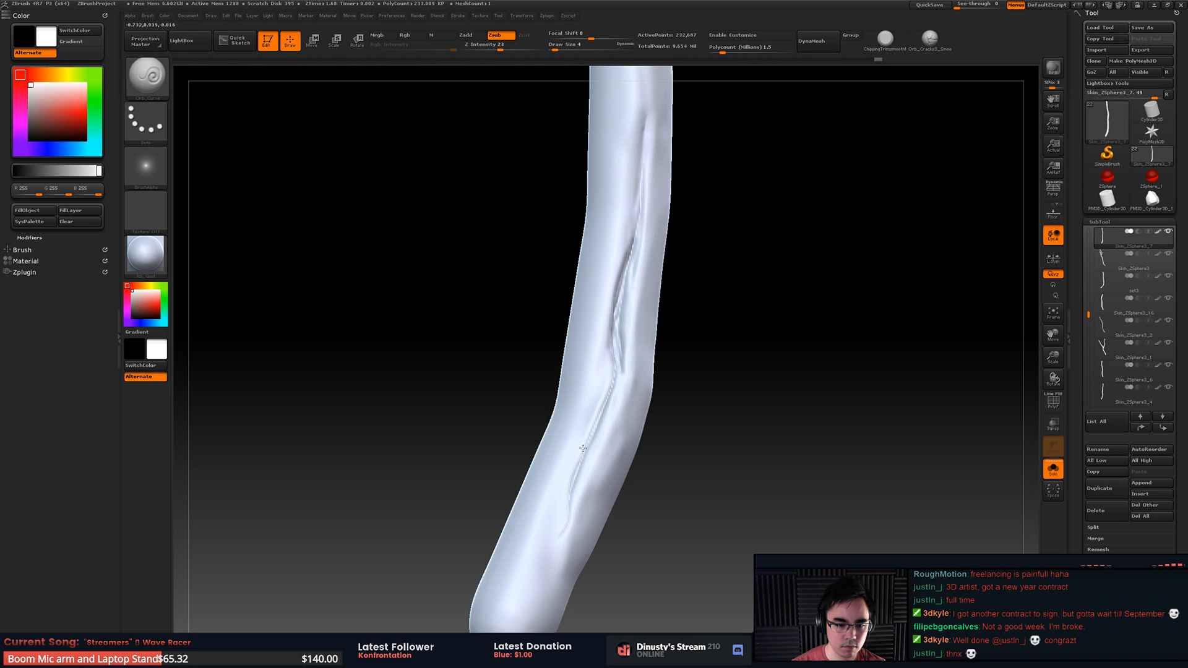
# Step: Smooth the cracks around the bend and recut the fine split just above it
pyautogui.press('shift')
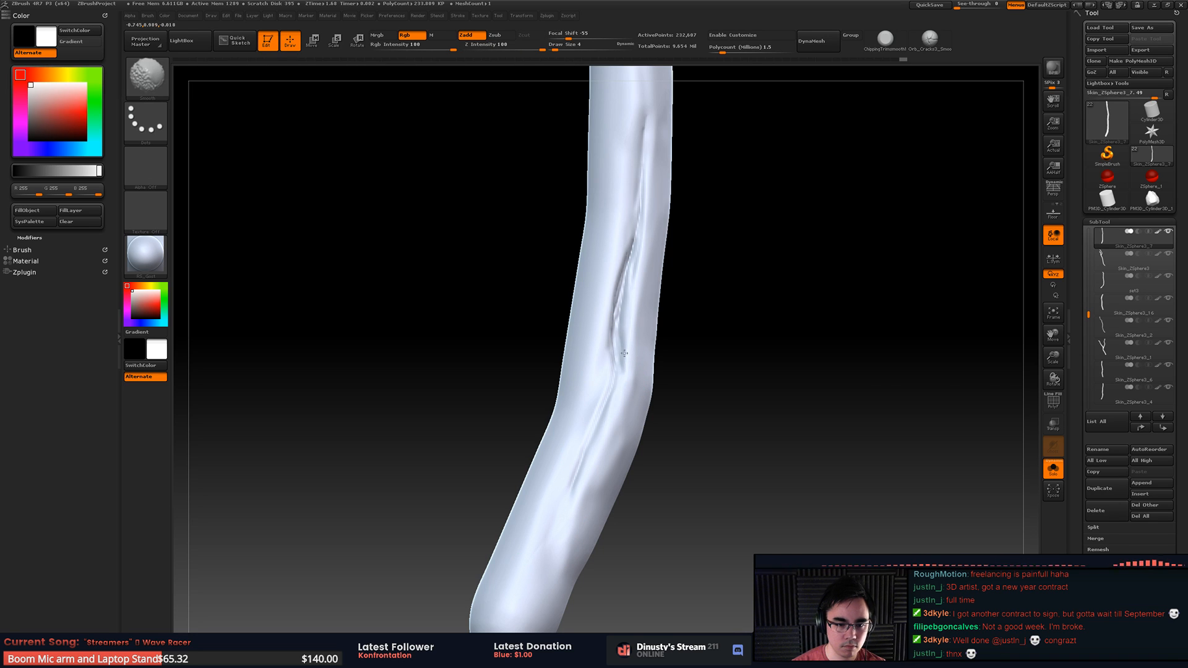
pyautogui.keyDown('shift'); pyautogui.moveTo(624, 353); pyautogui.dragTo(614, 351); pyautogui.keyUp('shift')
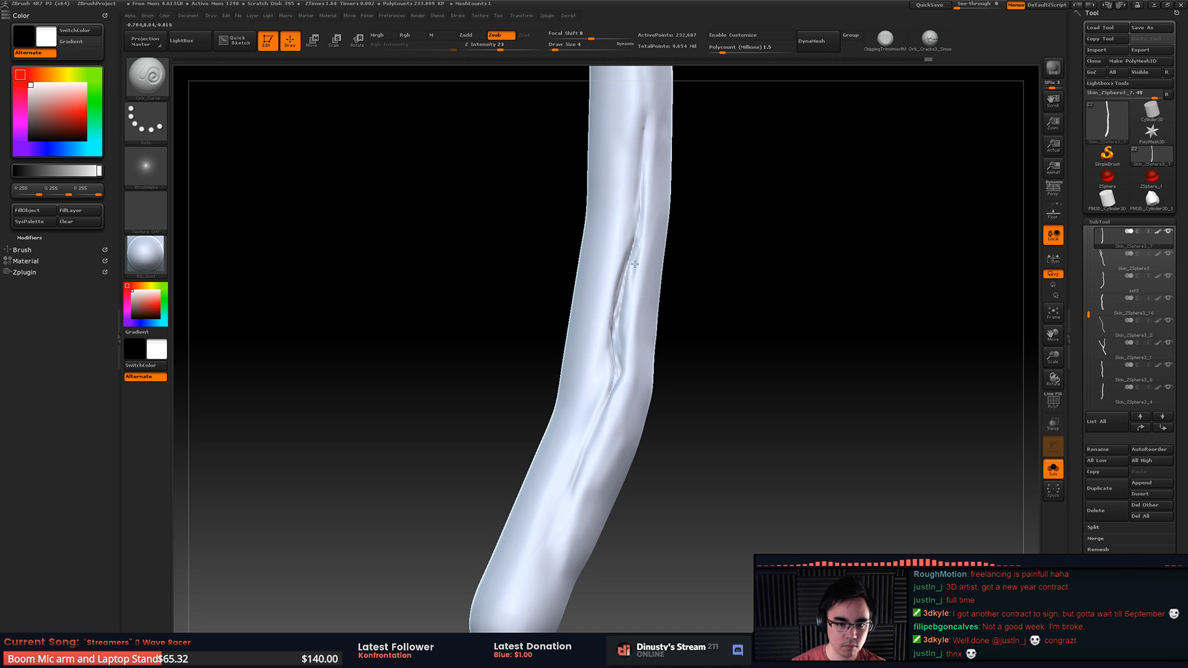
pyautogui.moveTo(633, 243); pyautogui.dragTo(626, 294)
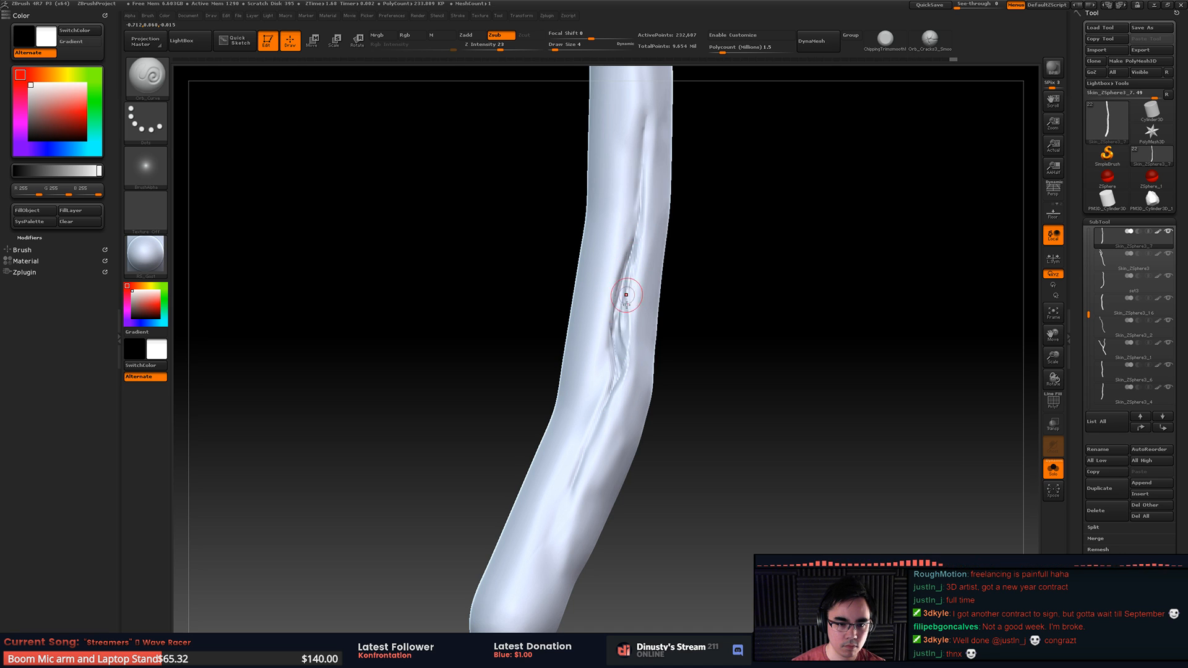
pyautogui.moveTo(632, 239)
pyautogui.mouseDown()
pyautogui.moveTo(611, 331)
pyautogui.moveTo(622, 359)
pyautogui.moveTo(626, 306)
pyautogui.mouseUp()
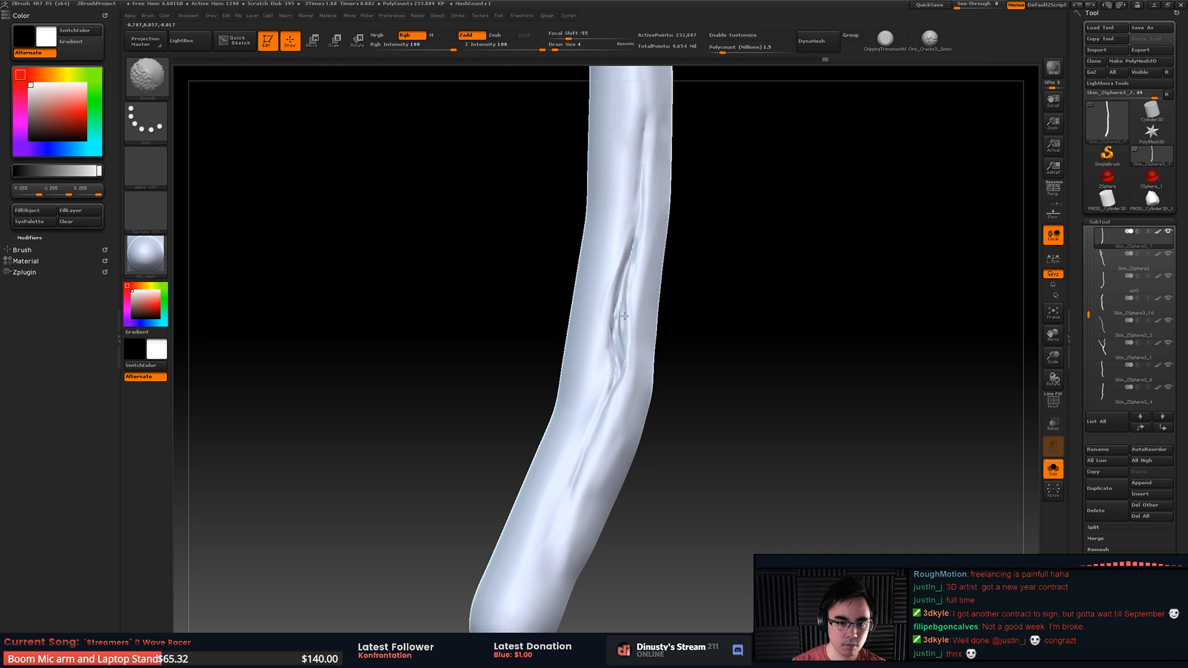
# Step: Set the draw size to 13 and carve a curved groove across the bend on another side, softening it
pyautogui.moveTo(675, 342)
pyautogui.mouseDown()
pyautogui.moveTo(622, 378)
pyautogui.moveTo(634, 266)
pyautogui.mouseUp()
pyautogui.moveTo(761, 324); pyautogui.dragTo(697, 269)
pyautogui.hotkey('shift', 's')
pyautogui.keyDown('alt'); pyautogui.moveTo(616, 239); pyautogui.dragTo(675, 354); pyautogui.keyUp('alt')
pyautogui.keyDown('alt'); pyautogui.moveTo(638, 304); pyautogui.dragTo(629, 279, button='right'); pyautogui.keyUp('alt')
pyautogui.press('space')
pyautogui.moveTo(629, 282); pyautogui.dragTo(636, 283)
pyautogui.moveTo(634, 241); pyautogui.dragTo(651, 405)
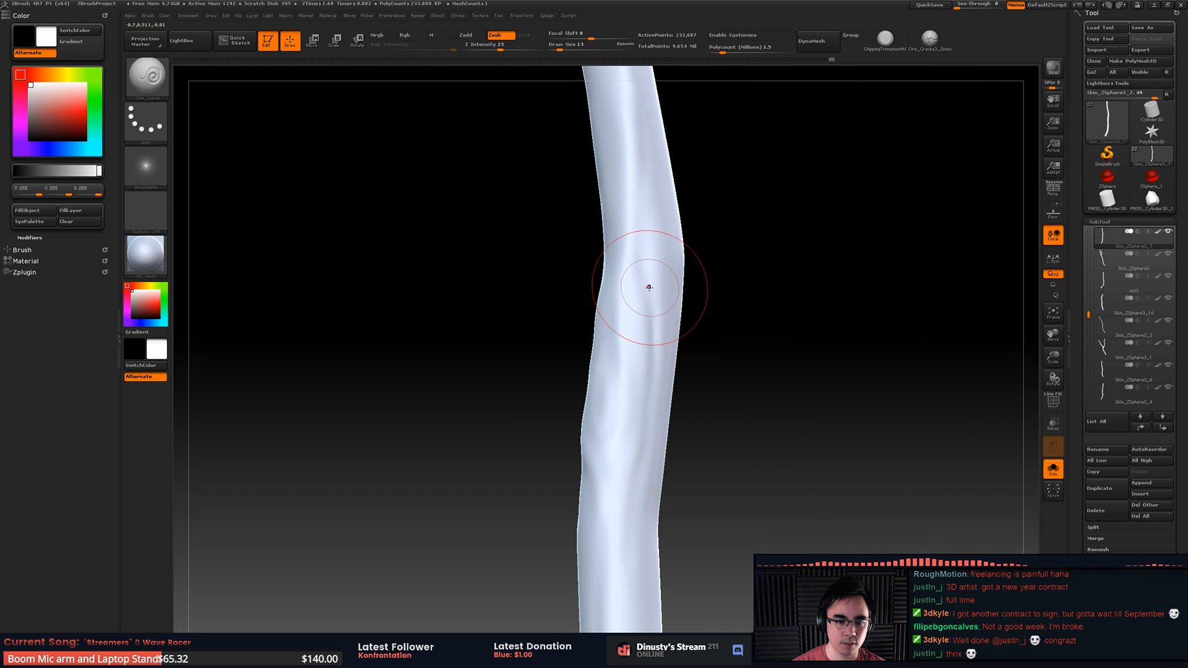
pyautogui.keyDown('shift'); pyautogui.moveTo(653, 235); pyautogui.dragTo(639, 199); pyautogui.keyUp('shift')
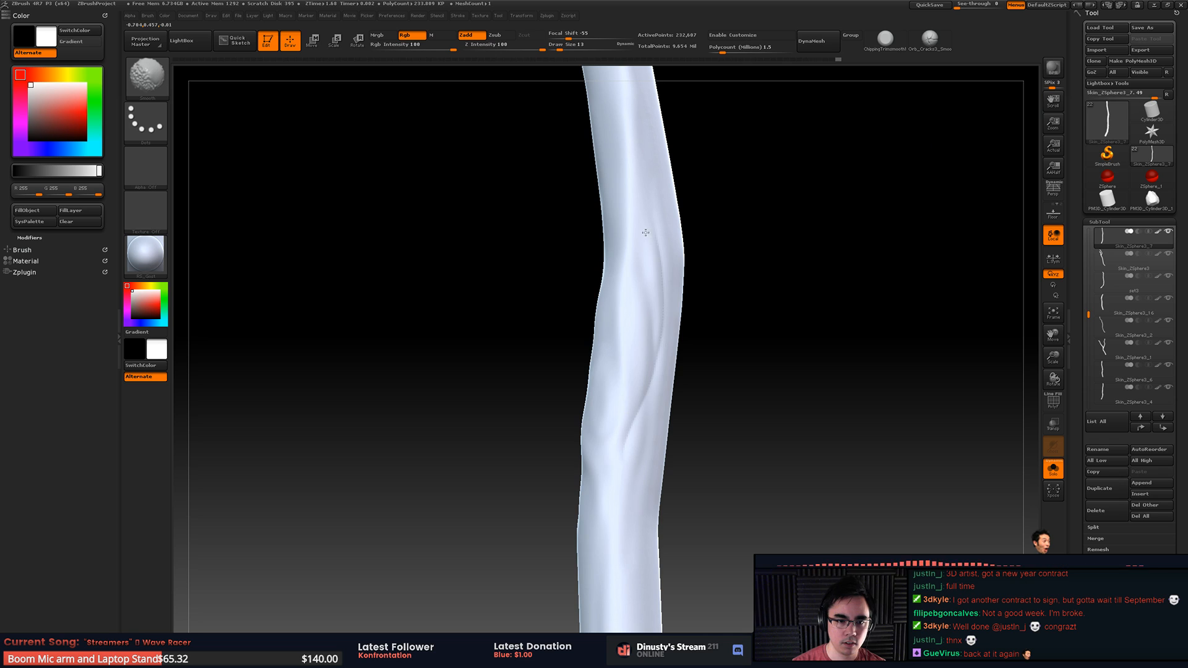
# Step: Smooth the creases along the adjoining twisted side of the vine
pyautogui.keyDown('alt'); pyautogui.moveTo(596, 303); pyautogui.dragTo(619, 275, button='right'); pyautogui.keyUp('alt')
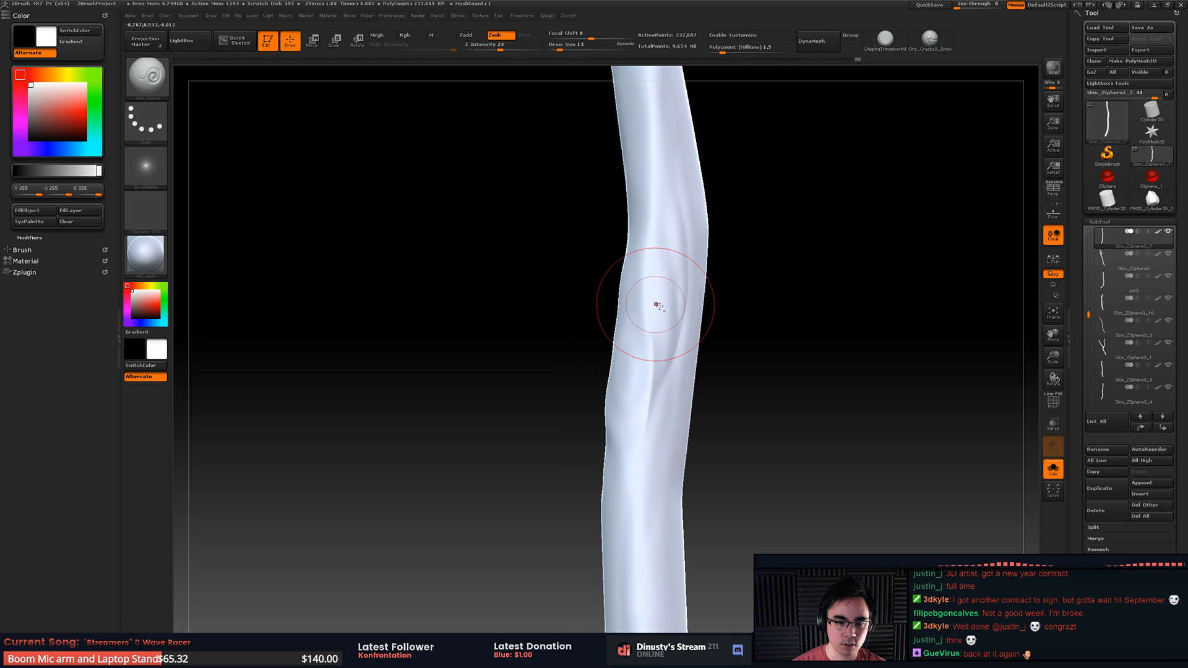
pyautogui.moveTo(664, 367); pyautogui.dragTo(603, 410, button='right')
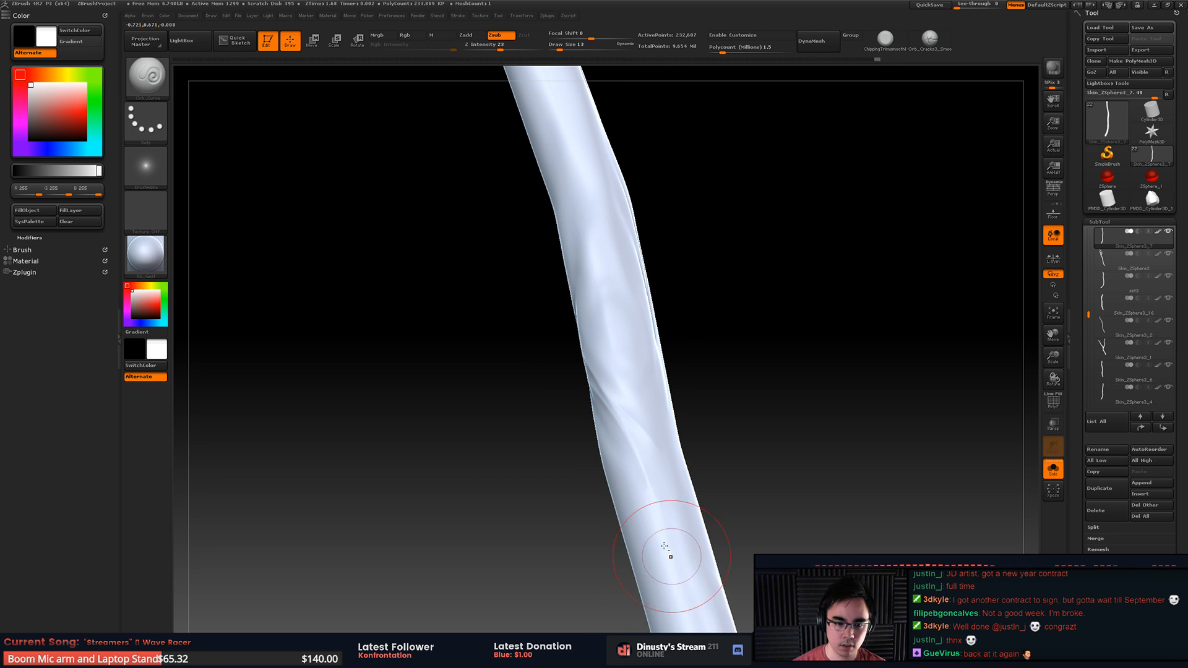
pyautogui.keyDown('shift'); pyautogui.moveTo(650, 470); pyautogui.dragTo(619, 396); pyautogui.keyUp('shift')
# Step: Carve a looping groove and a longer furrow around the upper bend below the vine's rounded tip
pyautogui.moveTo(633, 390)
pyautogui.keyDown('alt'); pyautogui.mouseDown(button='right')
pyautogui.moveTo(618, 556)
pyautogui.moveTo(614, 430)
pyautogui.moveTo(573, 488)
pyautogui.moveTo(585, 424)
pyautogui.moveTo(736, 489)
pyautogui.mouseUp(button='right'); pyautogui.keyUp('alt')
pyautogui.moveTo(592, 266); pyautogui.dragTo(633, 567)
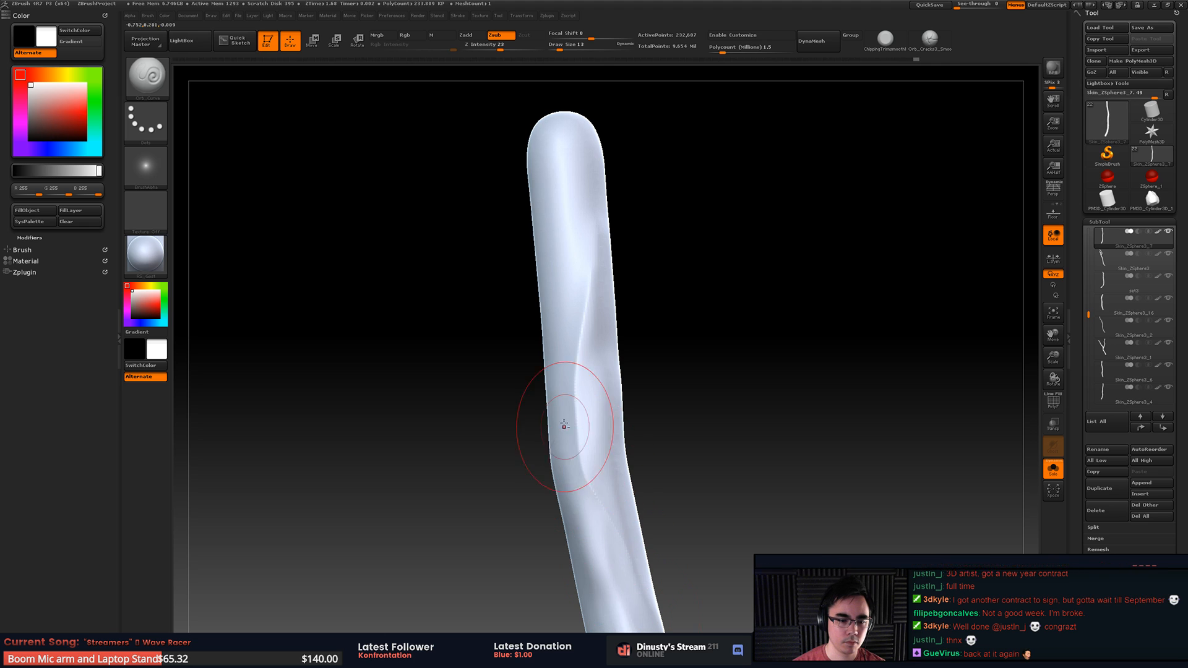
pyautogui.moveTo(562, 428); pyautogui.dragTo(586, 517)
pyautogui.moveTo(582, 379); pyautogui.dragTo(602, 546)
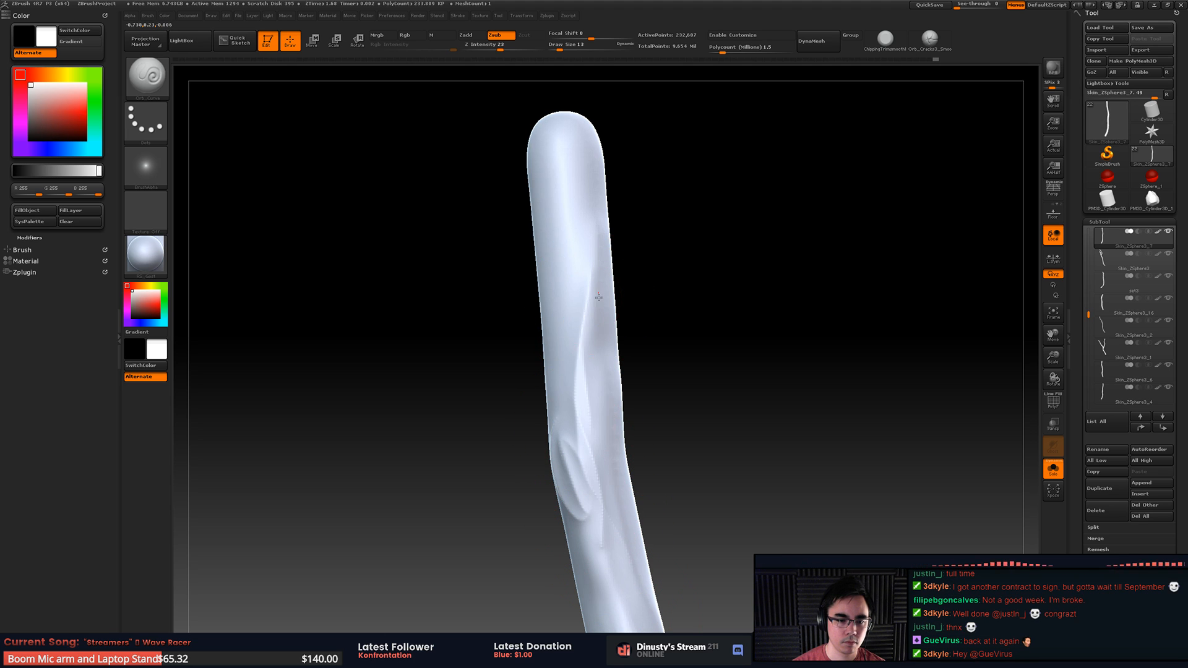
# Step: Carve long flowing grooves from below the tip down past the upper bend and smooth their edges
pyautogui.moveTo(599, 297)
pyautogui.mouseDown()
pyautogui.moveTo(605, 417)
pyautogui.moveTo(594, 306)
pyautogui.mouseUp()
pyautogui.moveTo(591, 303); pyautogui.dragTo(605, 359)
pyautogui.moveTo(632, 538); pyautogui.dragTo(643, 612)
pyautogui.keyDown('shift'); pyautogui.moveTo(638, 593); pyautogui.dragTo(601, 347); pyautogui.keyUp('shift')
pyautogui.moveTo(604, 291)
pyautogui.mouseDown()
pyautogui.moveTo(620, 526)
pyautogui.moveTo(644, 626)
pyautogui.mouseUp()
pyautogui.keyDown('shift'); pyautogui.moveTo(594, 520); pyautogui.dragTo(628, 549); pyautogui.keyUp('shift')
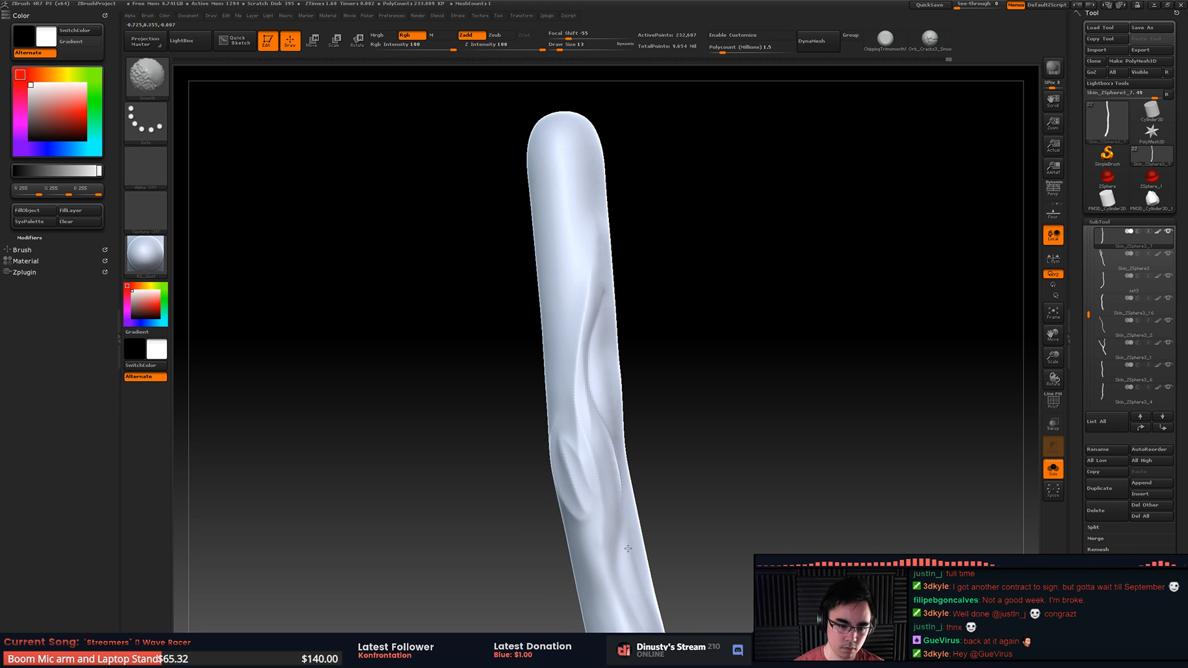
pyautogui.moveTo(597, 340); pyautogui.dragTo(607, 430, button='right')
pyautogui.moveTo(593, 532)
pyautogui.keyDown('shift'); pyautogui.mouseDown()
pyautogui.moveTo(559, 398)
pyautogui.moveTo(572, 476)
pyautogui.mouseUp(); pyautogui.keyUp('shift')
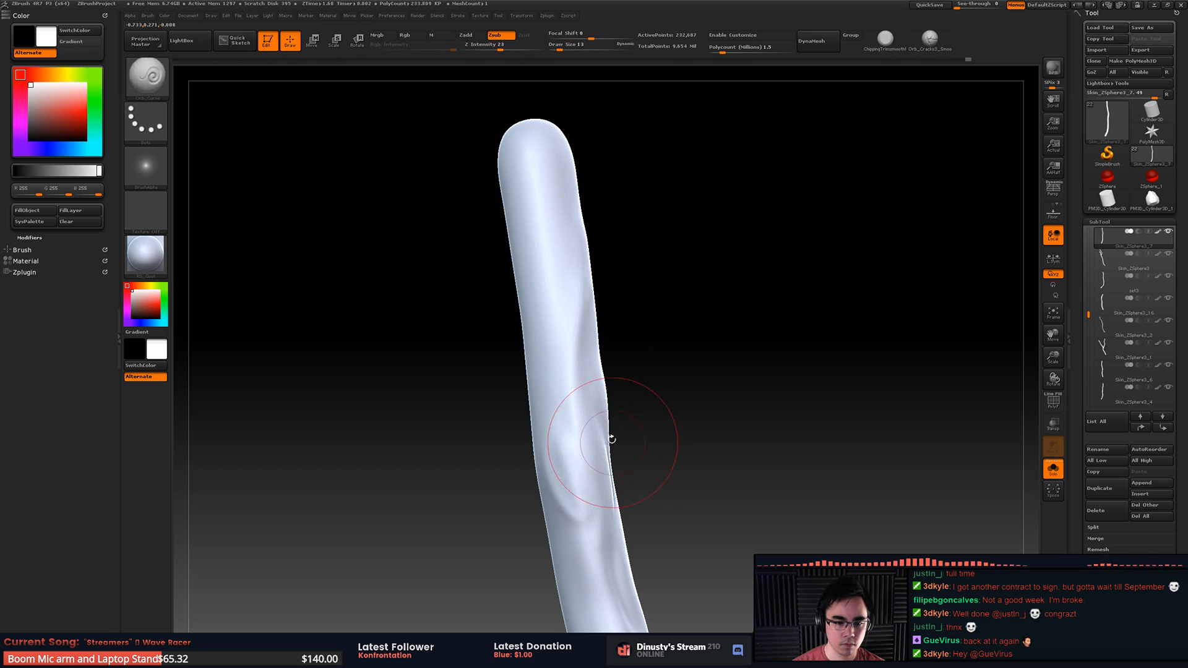
# Step: Sculpt a knot-like hollow with a raised rim at the upper bend and soften it
pyautogui.moveTo(610, 440); pyautogui.dragTo(565, 421, button='right')
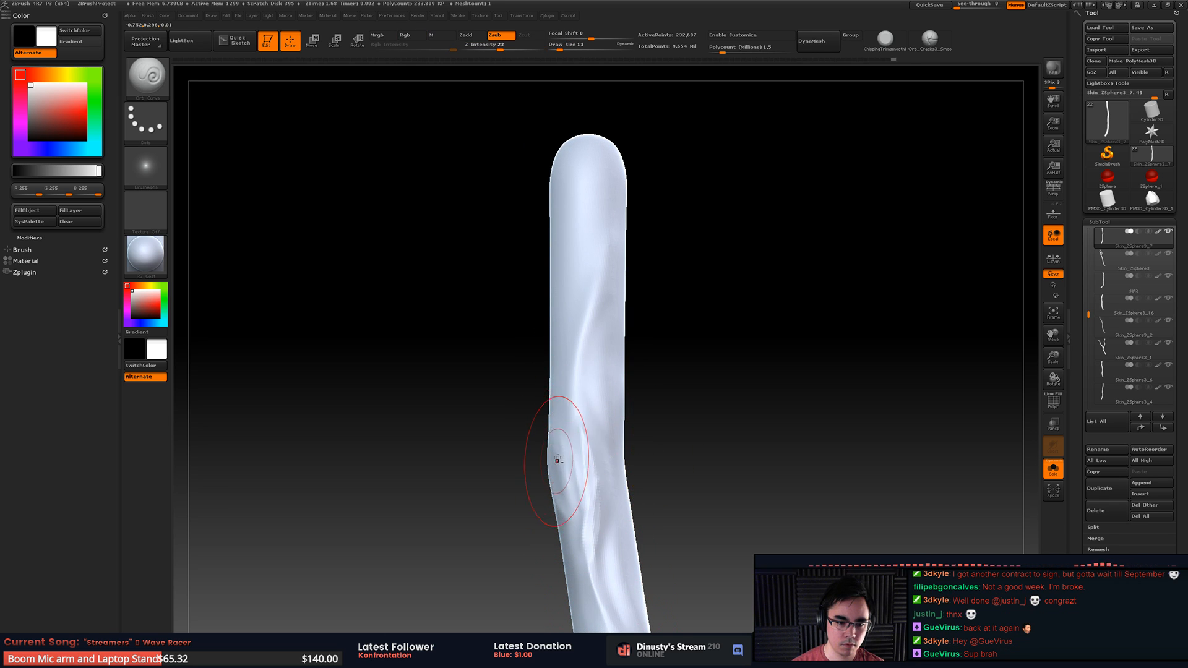
pyautogui.moveTo(563, 461); pyautogui.dragTo(576, 476, button='right')
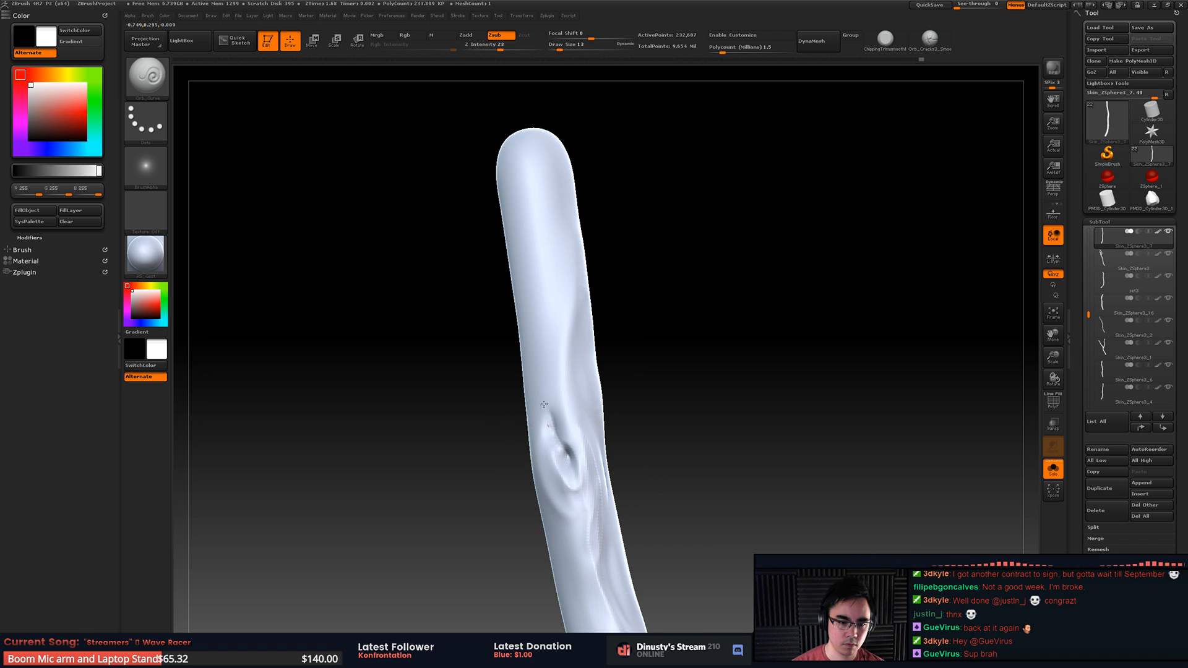
pyautogui.moveTo(544, 404)
pyautogui.mouseDown()
pyautogui.moveTo(555, 328)
pyautogui.moveTo(572, 411)
pyautogui.mouseUp()
pyautogui.keyDown('shift'); pyautogui.moveTo(575, 496); pyautogui.dragTo(559, 448); pyautogui.keyUp('shift')
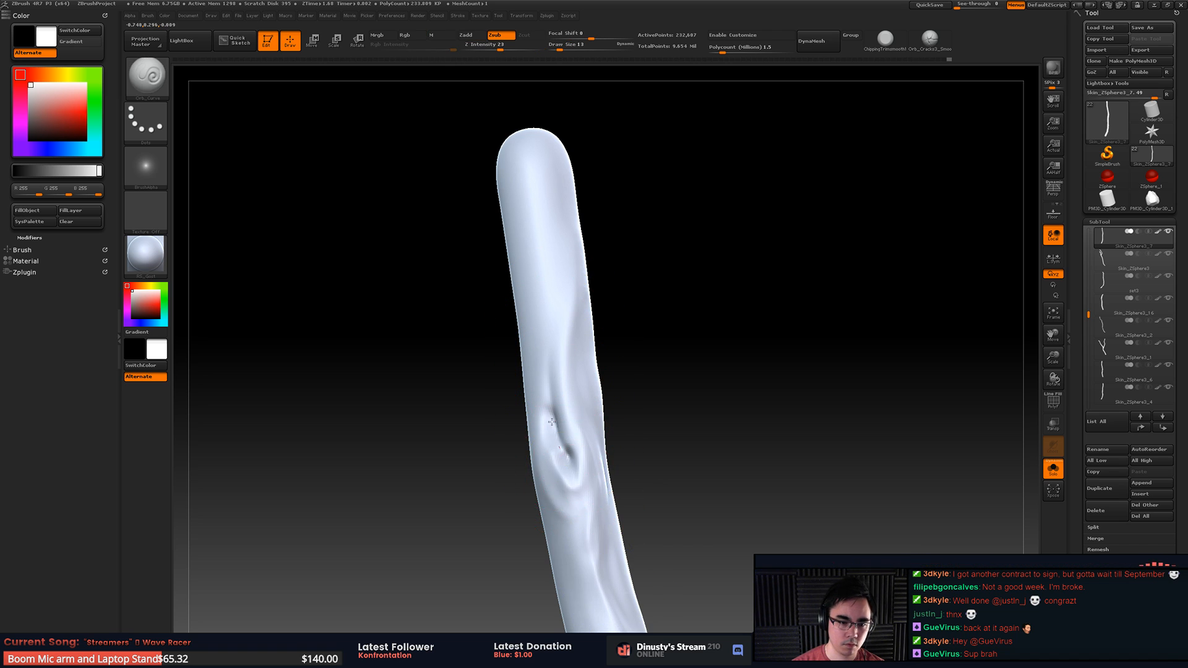
# Step: Set the draw size to 6 and carve finer creases around the rim of the knot
pyautogui.moveTo(548, 388); pyautogui.dragTo(575, 394, button='right')
pyautogui.press('space')
pyautogui.click(561, 340)
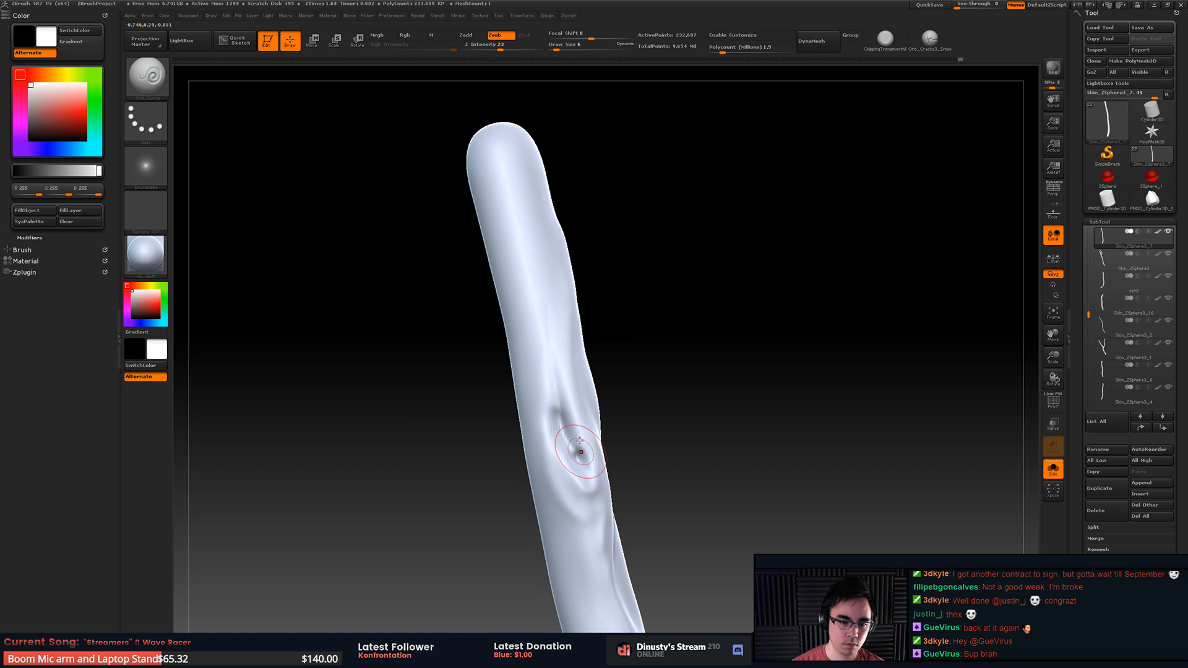
pyautogui.moveTo(560, 462); pyautogui.dragTo(581, 480)
pyautogui.moveTo(575, 464); pyautogui.dragTo(557, 456, button='right')
pyautogui.moveTo(549, 440); pyautogui.dragTo(582, 508)
pyautogui.keyDown('alt'); pyautogui.moveTo(592, 345); pyautogui.dragTo(592, 324, button='right'); pyautogui.keyUp('alt')
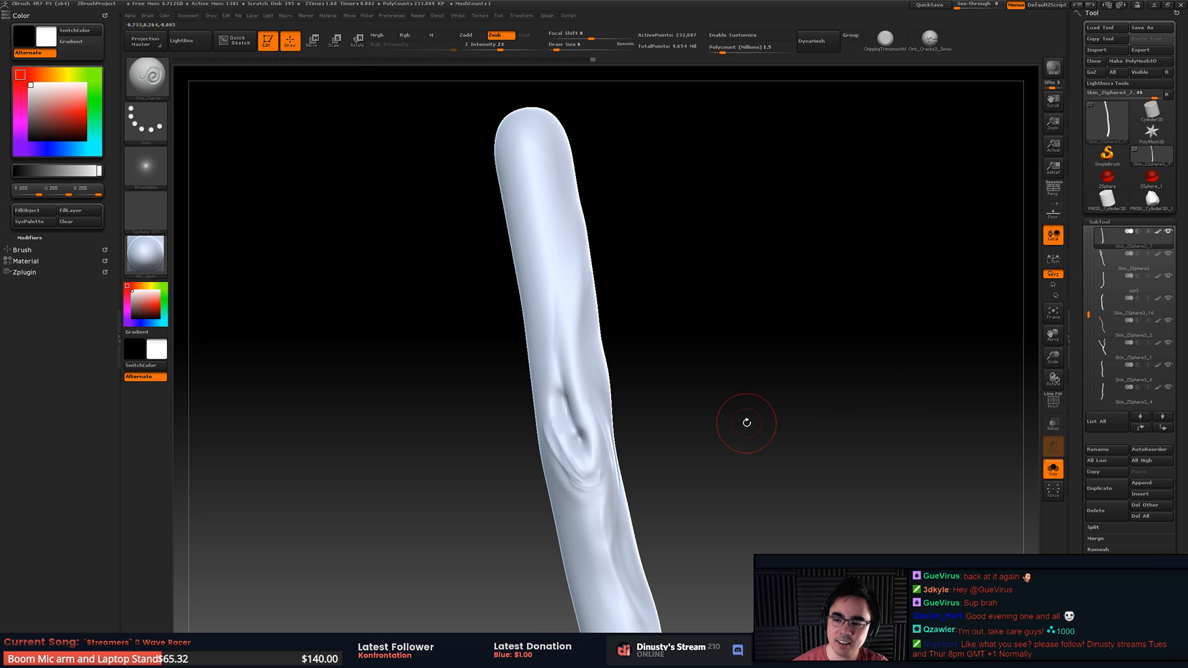
# Step: Smooth the creases beside the knot and recut its inner hollow and surrounding rim
pyautogui.moveTo(730, 418); pyautogui.dragTo(675, 418)
pyautogui.moveTo(557, 421)
pyautogui.keyDown('shift'); pyautogui.mouseDown()
pyautogui.moveTo(607, 472)
pyautogui.moveTo(575, 421)
pyautogui.mouseUp(); pyautogui.keyUp('shift')
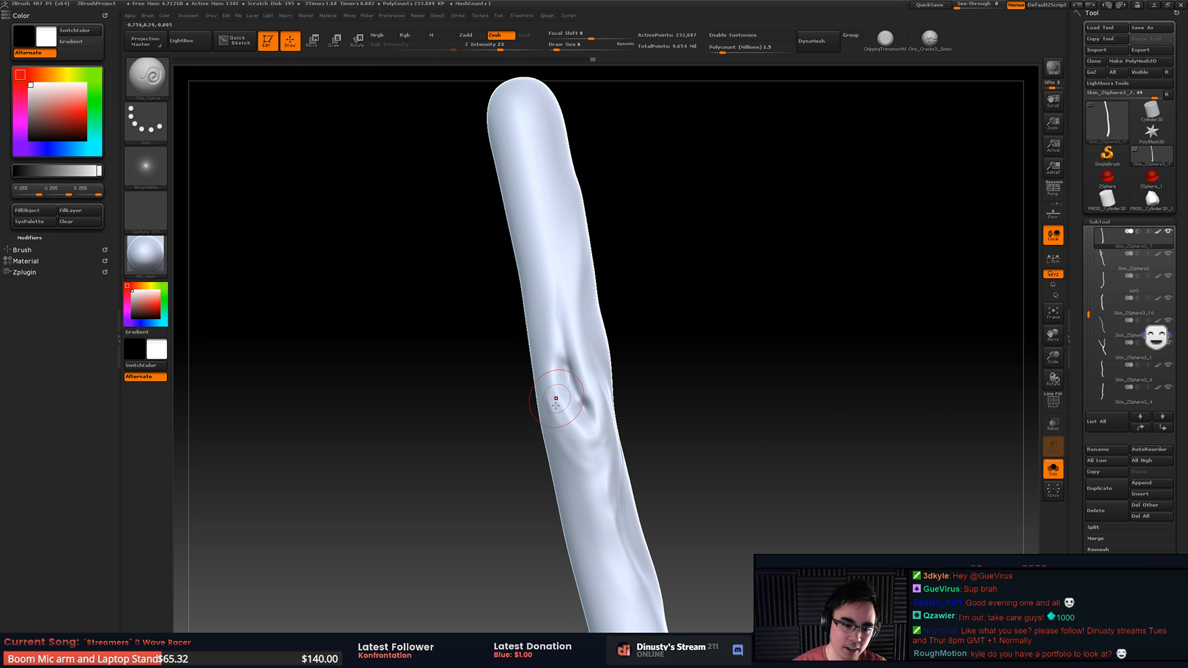
pyautogui.moveTo(557, 365)
pyautogui.mouseDown()
pyautogui.moveTo(586, 417)
pyautogui.moveTo(546, 395)
pyautogui.moveTo(591, 415)
pyautogui.mouseUp()
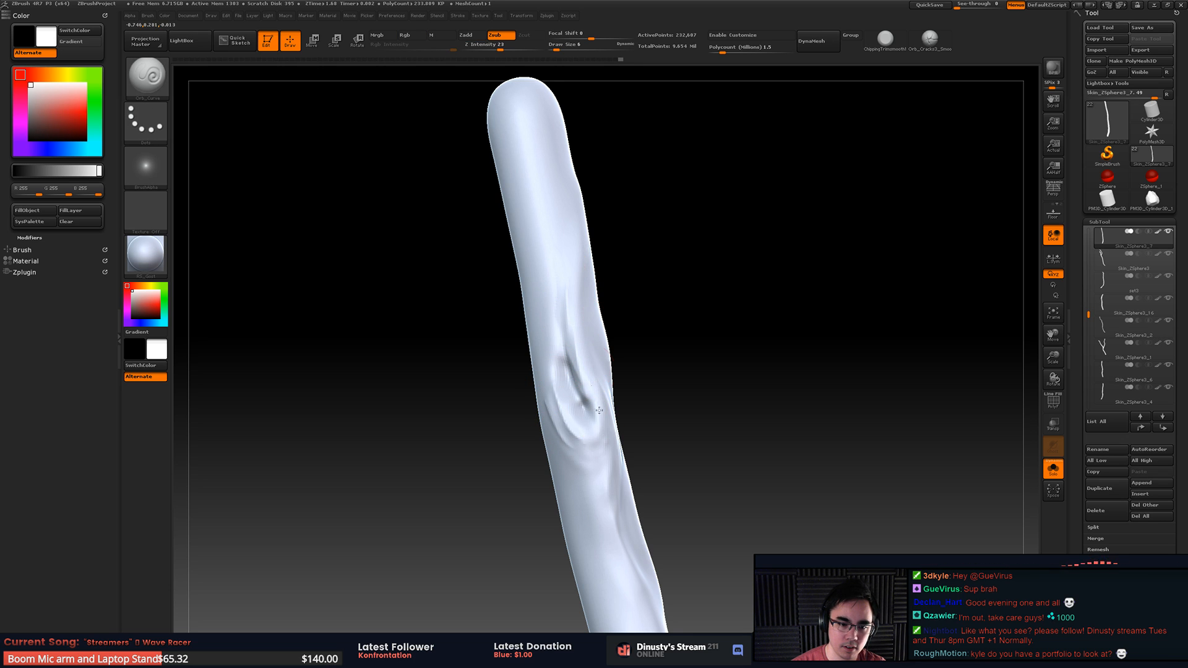
pyautogui.moveTo(656, 433); pyautogui.dragTo(588, 442)
pyautogui.keyDown('shift'); pyautogui.moveTo(587, 442); pyautogui.dragTo(588, 458); pyautogui.keyUp('shift')
pyautogui.moveTo(522, 408)
pyautogui.mouseDown()
pyautogui.moveTo(570, 397)
pyautogui.moveTo(578, 427)
pyautogui.mouseUp()
pyautogui.moveTo(591, 492); pyautogui.dragTo(569, 415)
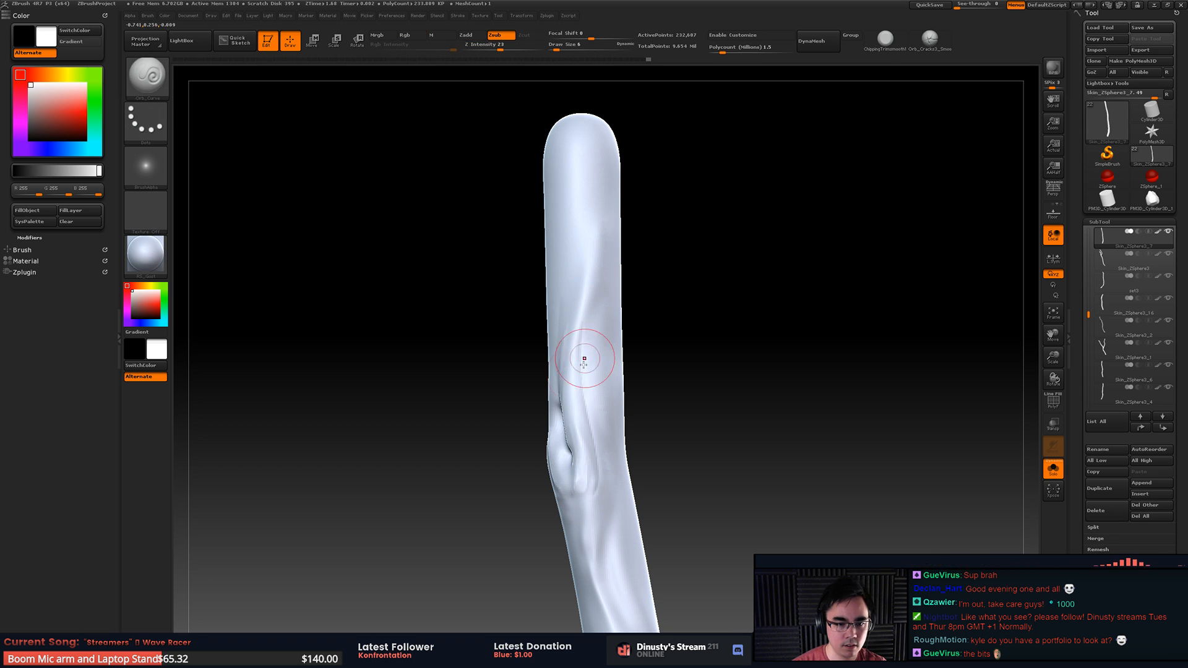
# Step: Carve fine grooves running from the knot up the vine toward its tip
pyautogui.moveTo(640, 186); pyautogui.dragTo(650, 139)
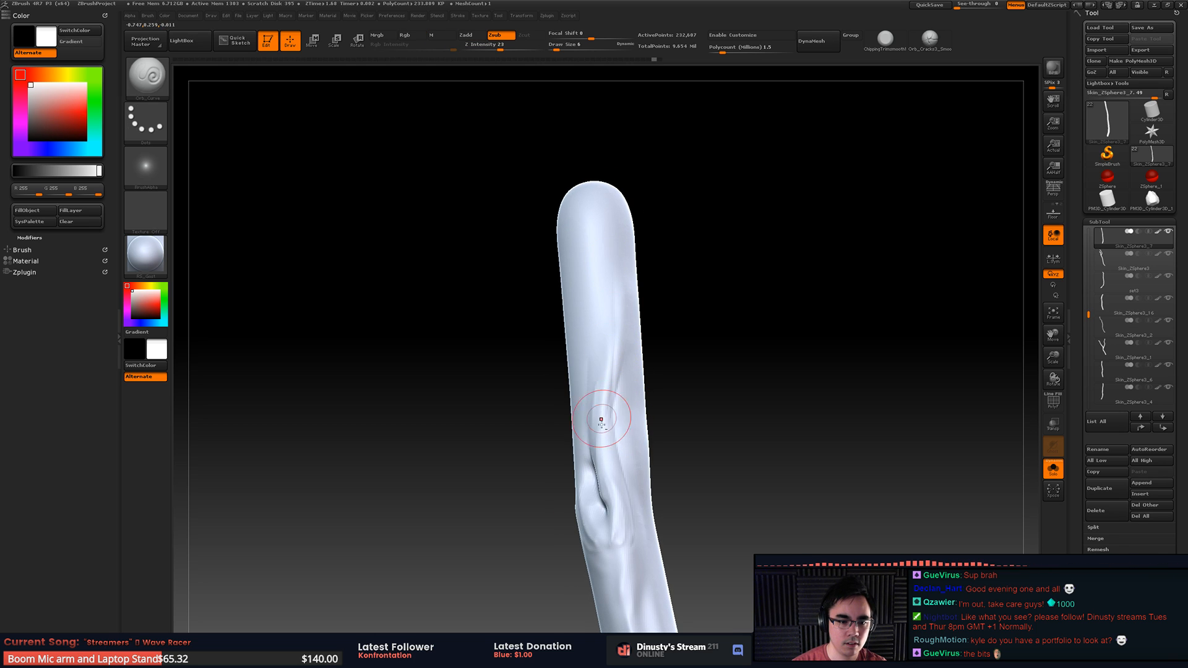
pyautogui.moveTo(600, 419)
pyautogui.keyDown('alt'); pyautogui.mouseDown()
pyautogui.moveTo(603, 248)
pyautogui.moveTo(610, 419)
pyautogui.moveTo(621, 337)
pyautogui.mouseUp(); pyautogui.keyUp('alt')
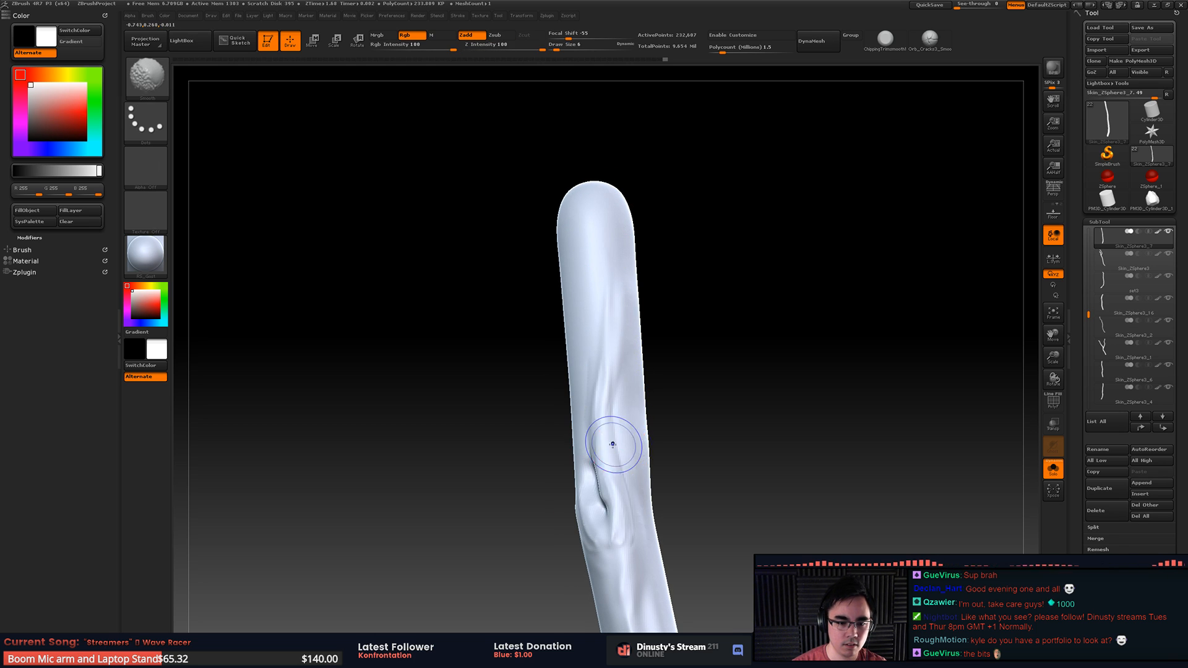
pyautogui.moveTo(612, 444)
pyautogui.keyDown('ctrl'); pyautogui.mouseDown(button='right')
pyautogui.moveTo(614, 480)
pyautogui.moveTo(599, 372)
pyautogui.moveTo(634, 417)
pyautogui.mouseUp(button='right'); pyautogui.keyUp('ctrl')
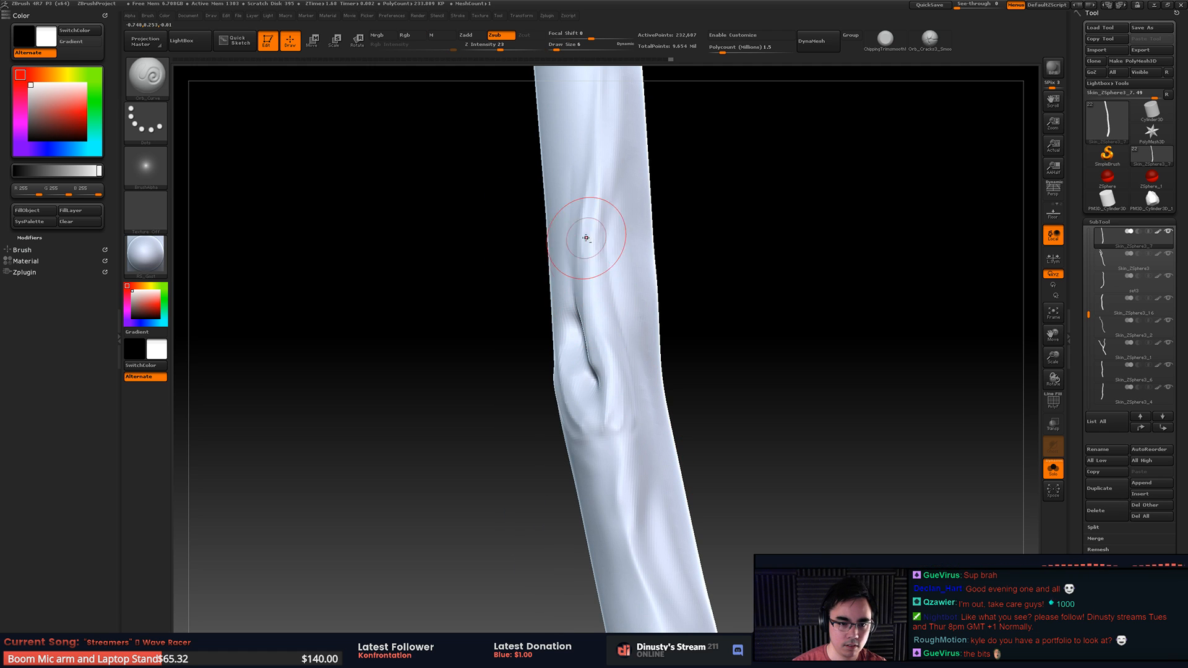
pyautogui.moveTo(586, 227); pyautogui.dragTo(621, 216, button='right')
pyautogui.moveTo(584, 210); pyautogui.dragTo(606, 332)
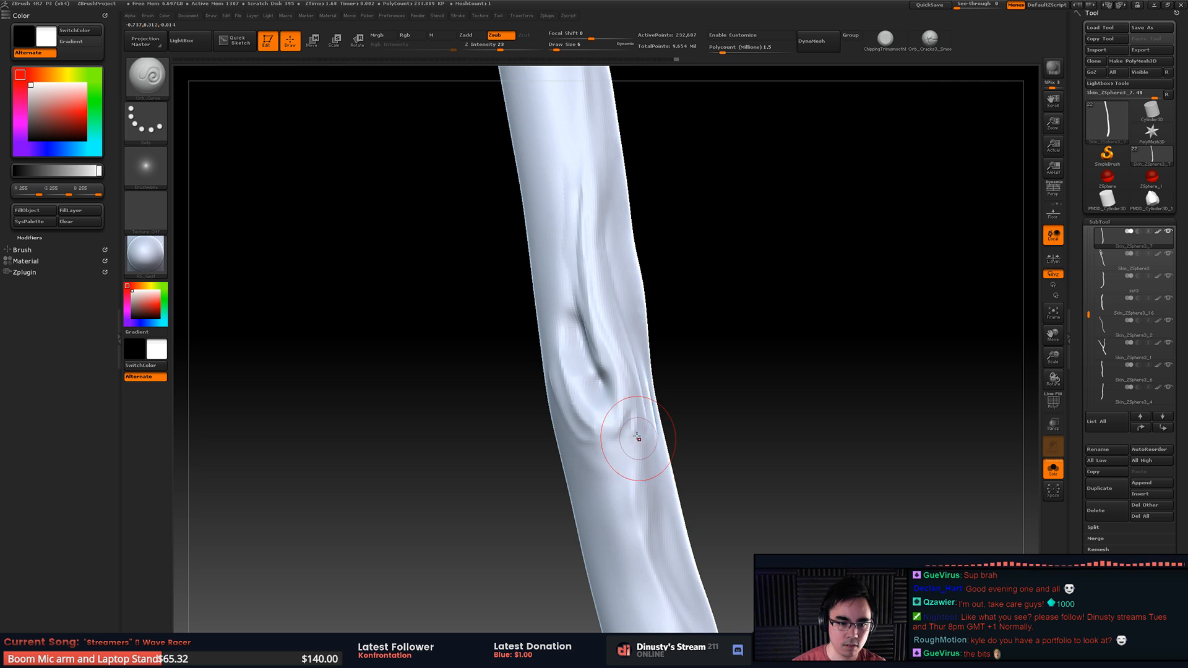
# Step: Cut a sharp diagonal crease sweeping down across the vine just beneath the knot, redoing the first stroke
pyautogui.keyDown('alt'); pyautogui.moveTo(637, 436); pyautogui.dragTo(623, 384, button='right'); pyautogui.keyUp('alt')
pyautogui.moveTo(545, 374); pyautogui.dragTo(647, 522)
pyautogui.hotkey('ctrl', 'z')
pyautogui.moveTo(539, 370); pyautogui.dragTo(645, 546)
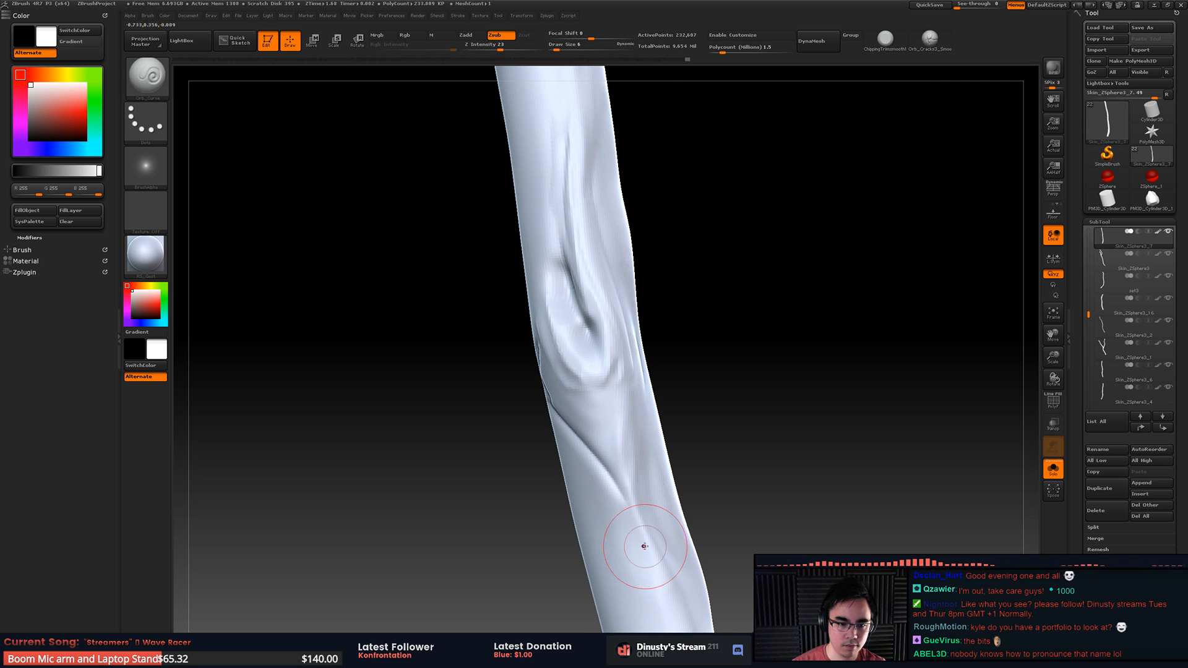
pyautogui.moveTo(548, 368)
pyautogui.mouseDown()
pyautogui.moveTo(645, 530)
pyautogui.moveTo(577, 422)
pyautogui.mouseUp()
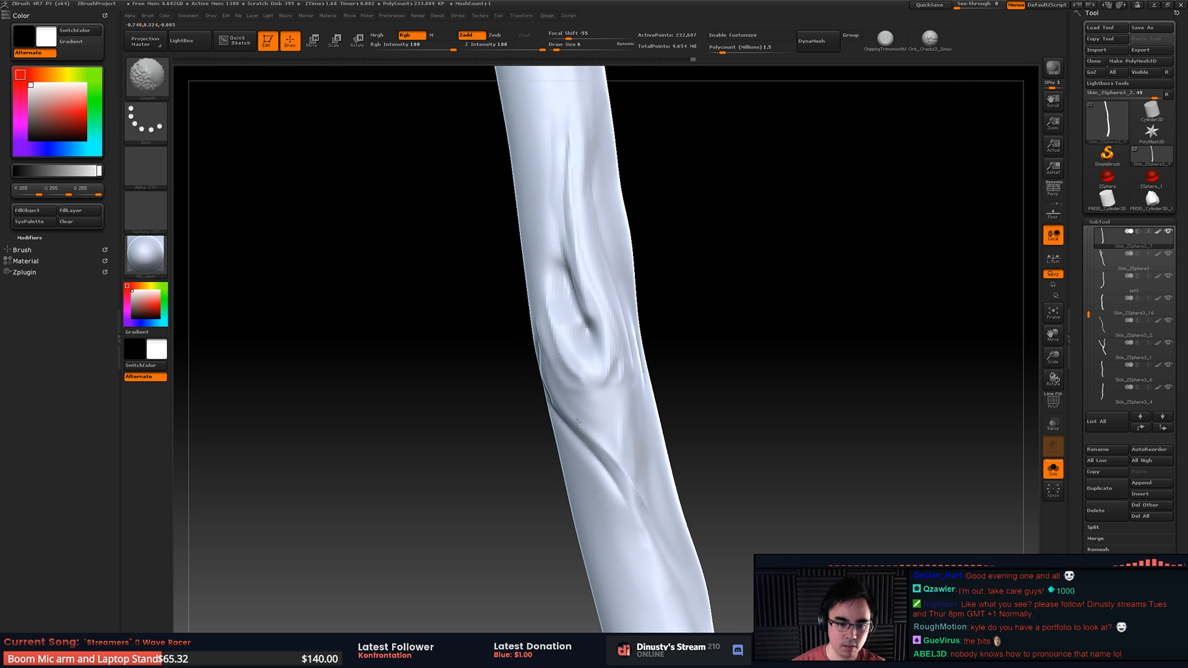
# Step: Carve long thin grooves beside the knot and down the section below the bend, redoing and softening one stroke
pyautogui.moveTo(660, 482)
pyautogui.keyDown('ctrl'); pyautogui.mouseDown(button='right')
pyautogui.moveTo(654, 409)
pyautogui.moveTo(597, 363)
pyautogui.mouseUp(button='right'); pyautogui.keyUp('ctrl')
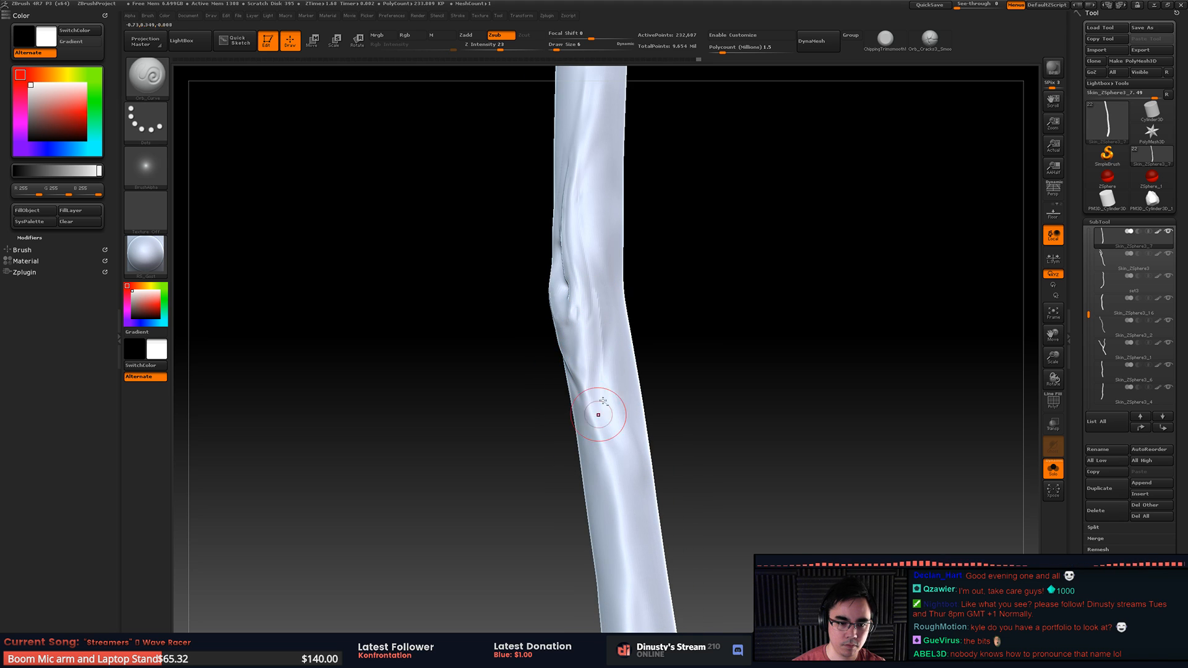
pyautogui.moveTo(584, 262); pyautogui.dragTo(628, 488)
pyautogui.moveTo(597, 347); pyautogui.dragTo(617, 475)
pyautogui.moveTo(602, 339); pyautogui.dragTo(613, 477)
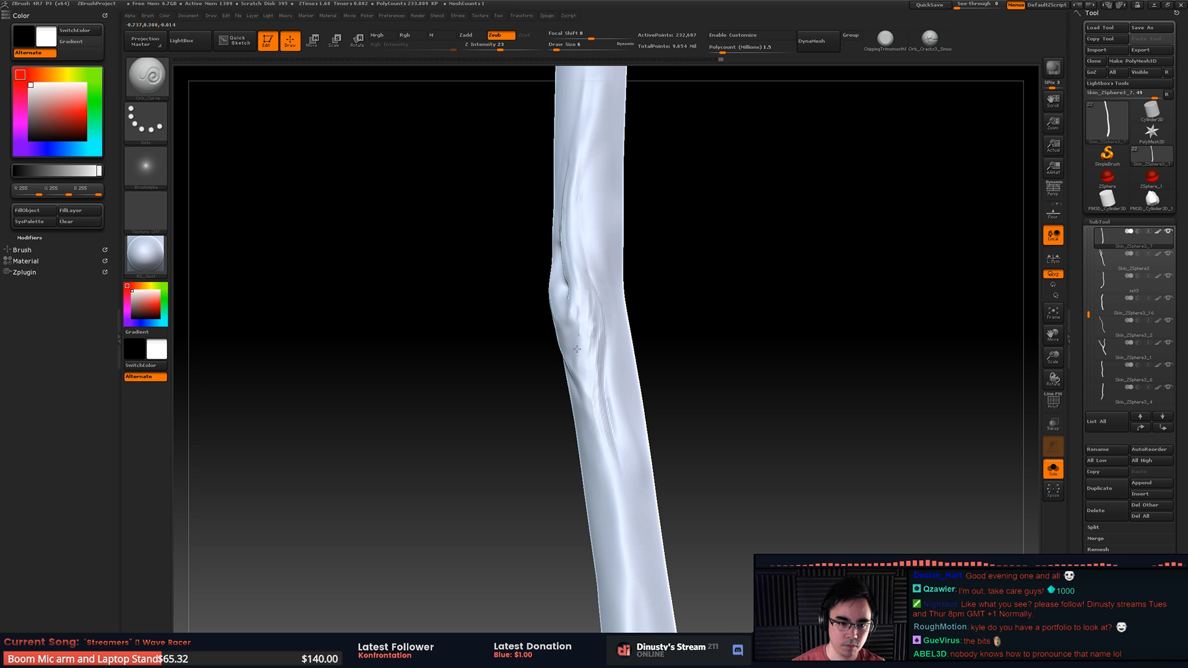
pyautogui.press('shift')
pyautogui.moveTo(597, 300); pyautogui.dragTo(624, 473)
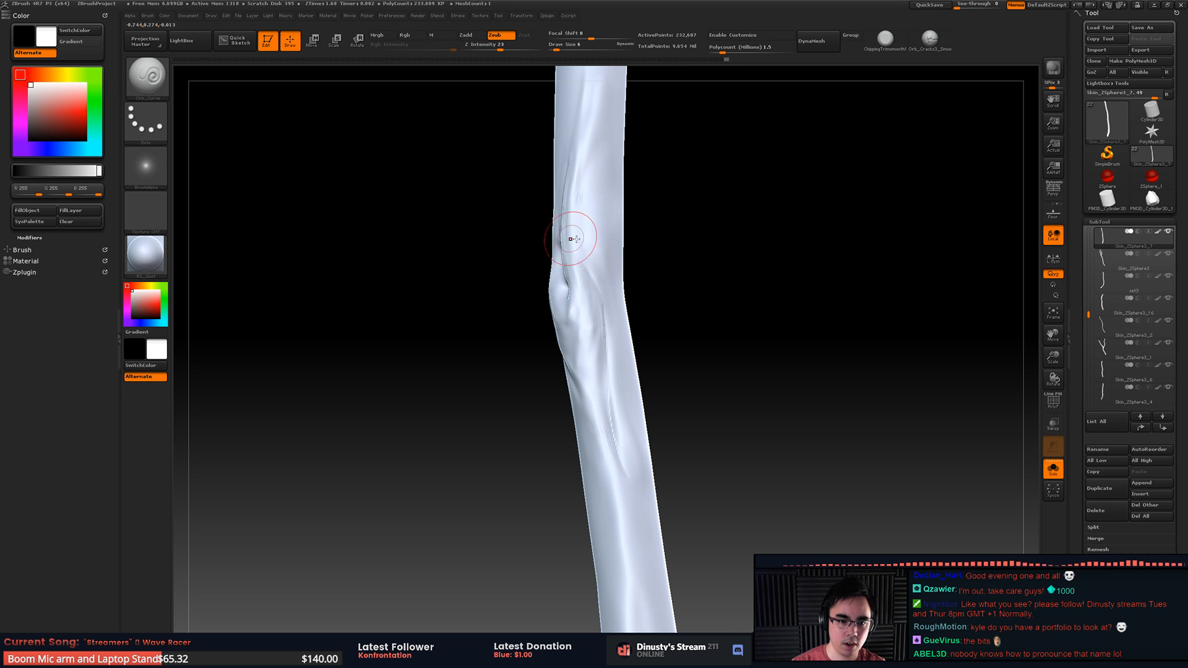
pyautogui.hotkey('ctrl', 'z')
pyautogui.moveTo(577, 220); pyautogui.dragTo(630, 484)
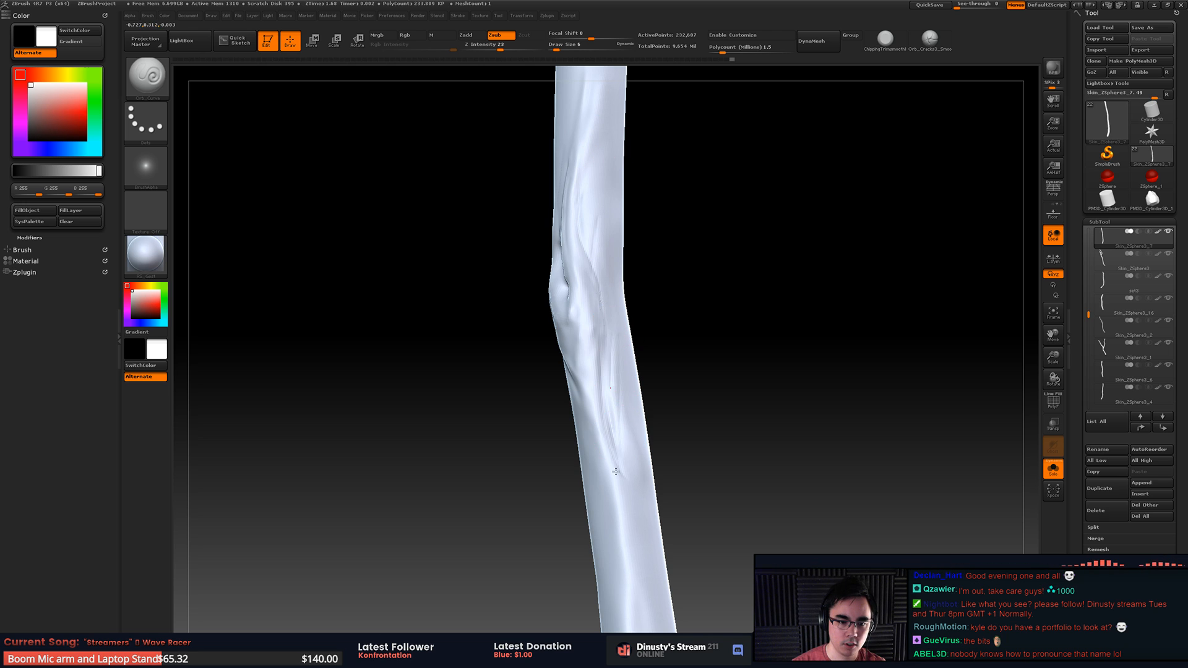
pyautogui.press('shift')
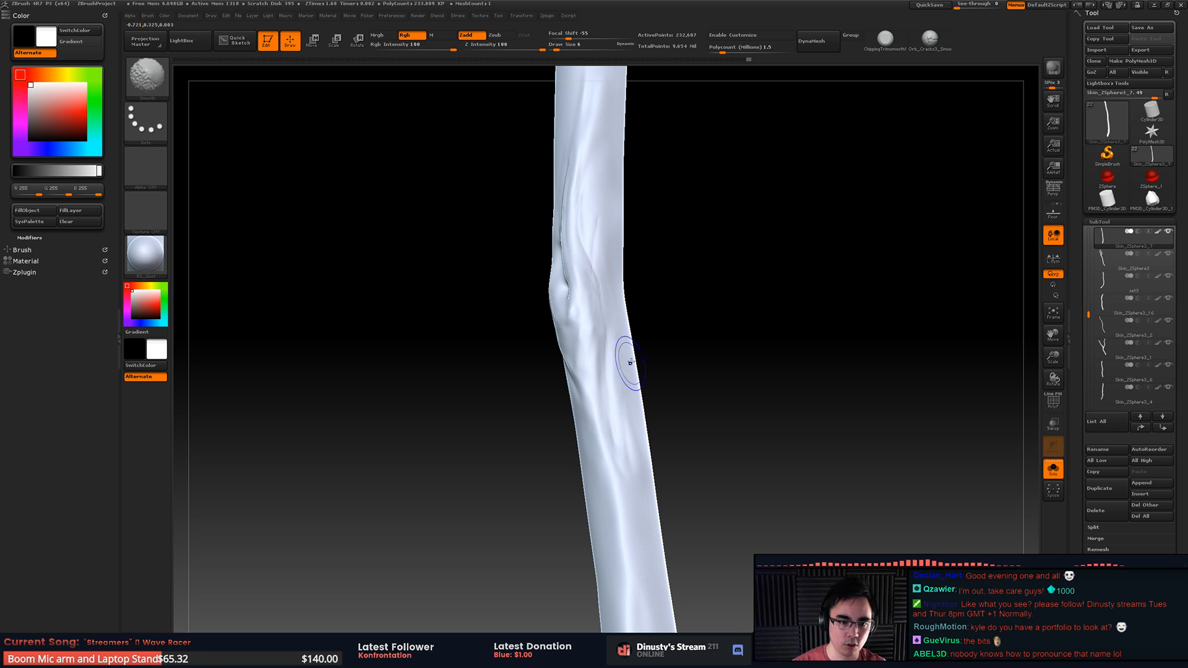
# Step: Show all the vines to compare the detailed strand with its neighbours, and isolate the strand again
pyautogui.moveTo(696, 346); pyautogui.dragTo(779, 221)
pyautogui.hotkey('ctrl', 'shift')
pyautogui.press('s')
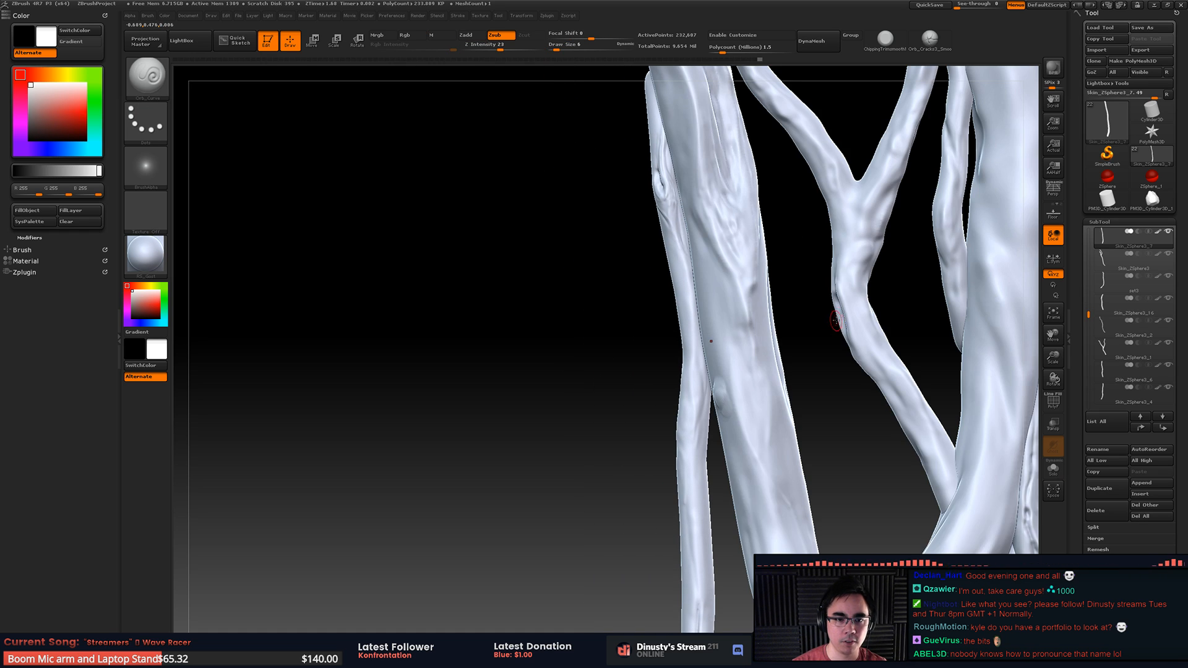
pyautogui.moveTo(836, 321)
pyautogui.keyDown('alt'); pyautogui.mouseDown()
pyautogui.moveTo(838, 346)
pyautogui.moveTo(774, 326)
pyautogui.moveTo(756, 273)
pyautogui.moveTo(791, 326)
pyautogui.mouseUp(); pyautogui.keyUp('alt')
pyautogui.press('s')
pyautogui.press('s')
pyautogui.press('s')
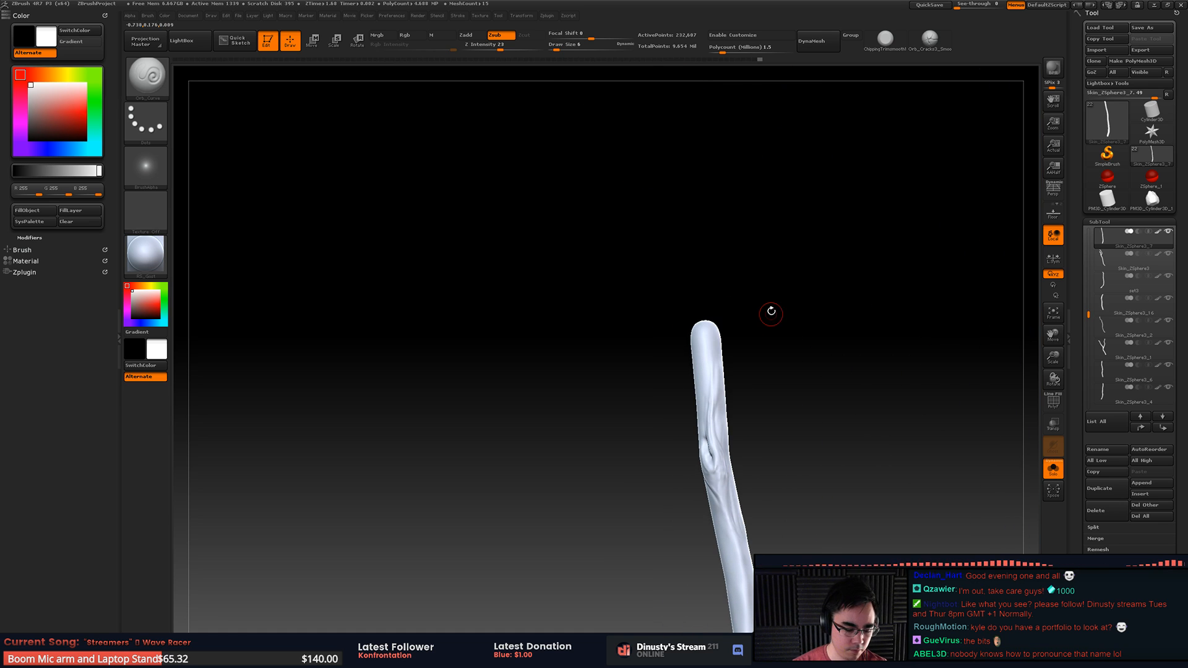
# Step: Switch to the Move brush at draw size 22 and pull the vine's rounded tip upward into a narrower end
pyautogui.press('b')
pyautogui.press('m')
pyautogui.press('v')
pyautogui.press('space')
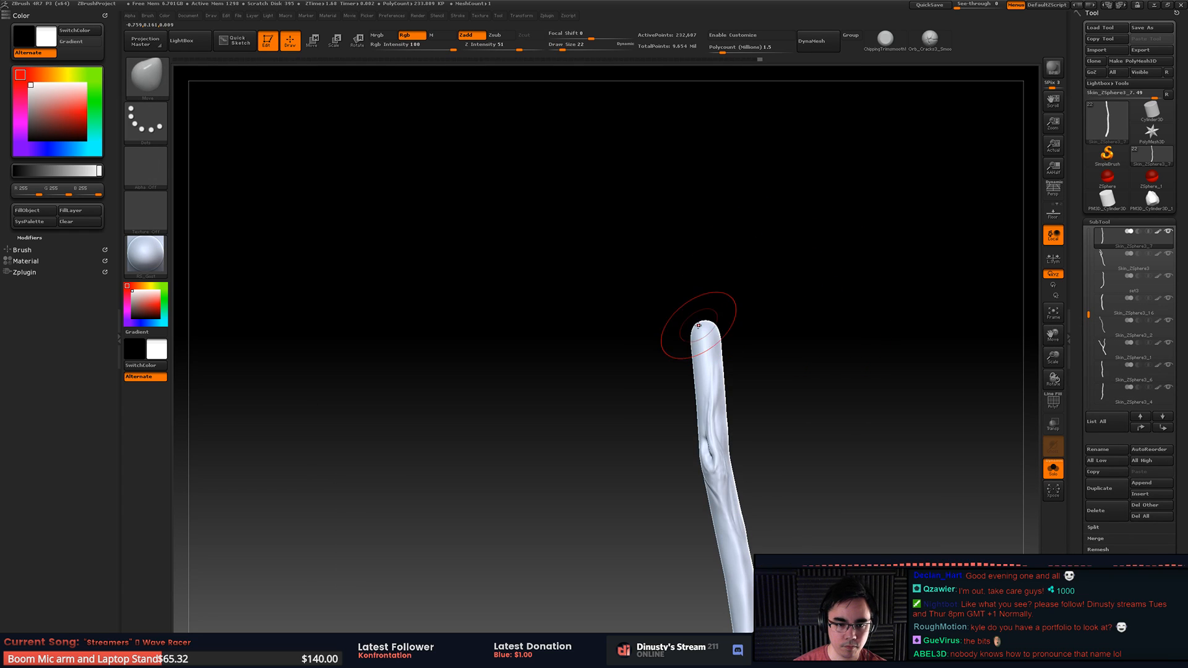
pyautogui.moveTo(698, 326); pyautogui.dragTo(703, 291)
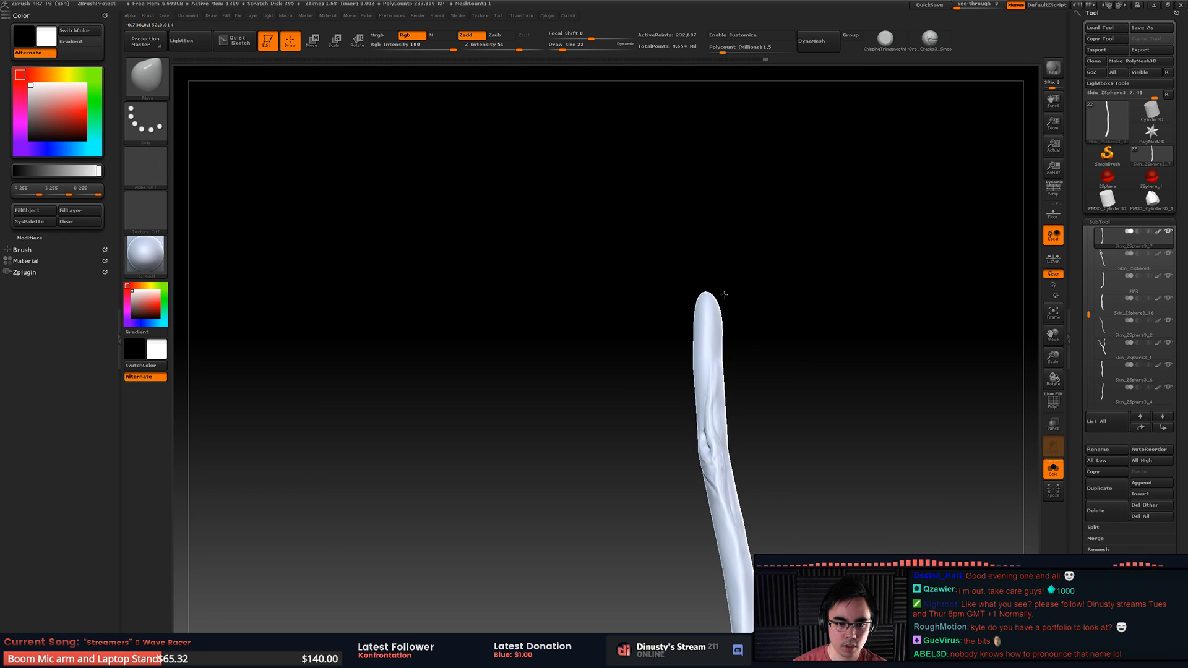
pyautogui.moveTo(792, 286)
pyautogui.mouseDown()
pyautogui.moveTo(819, 223)
pyautogui.moveTo(769, 218)
pyautogui.mouseUp()
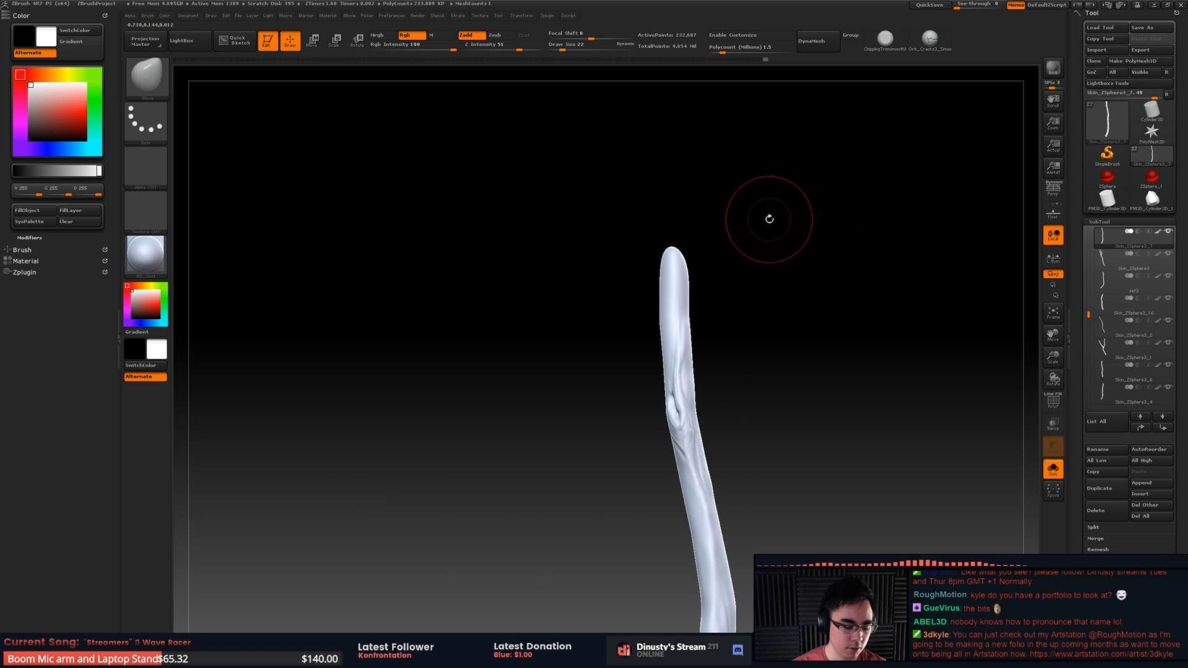
pyautogui.press('b')
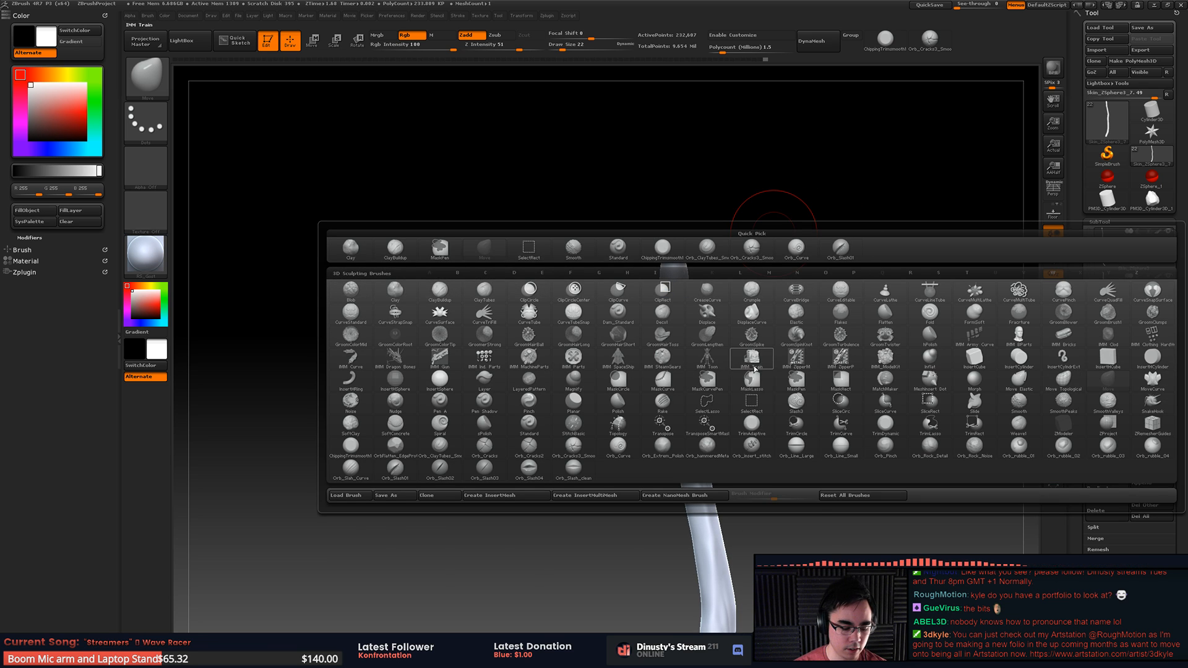
pyautogui.press('b')
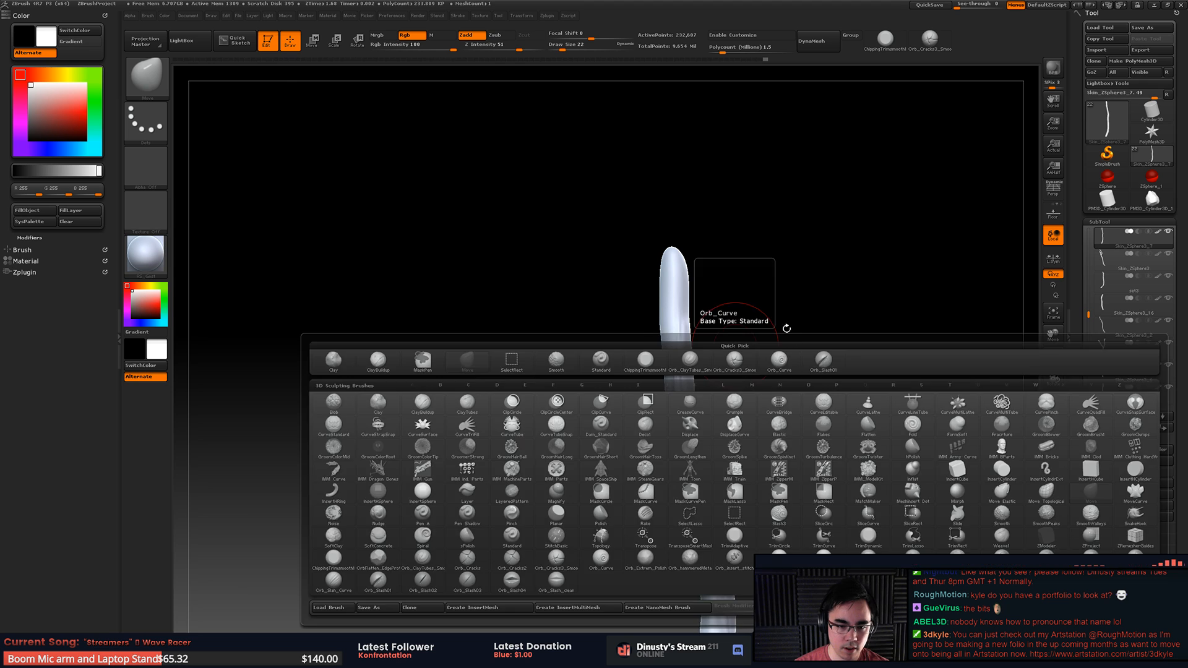
pyautogui.press('b')
pyautogui.press('m')
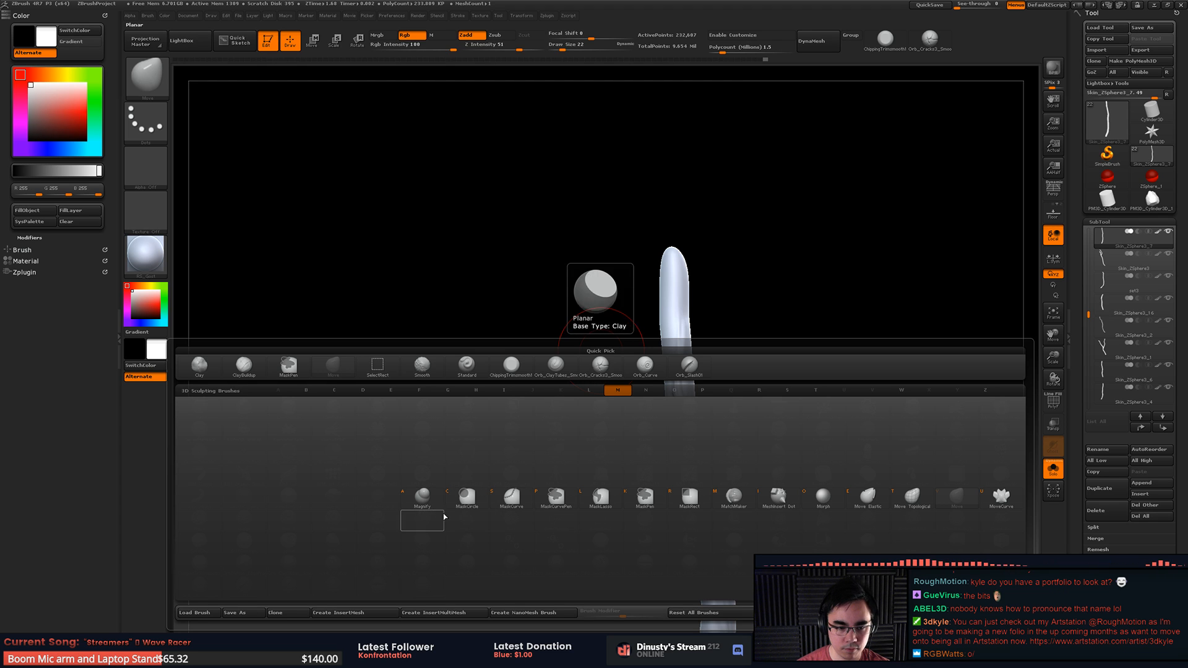
pyautogui.press('b')
pyautogui.press('m')
pyautogui.press('a')
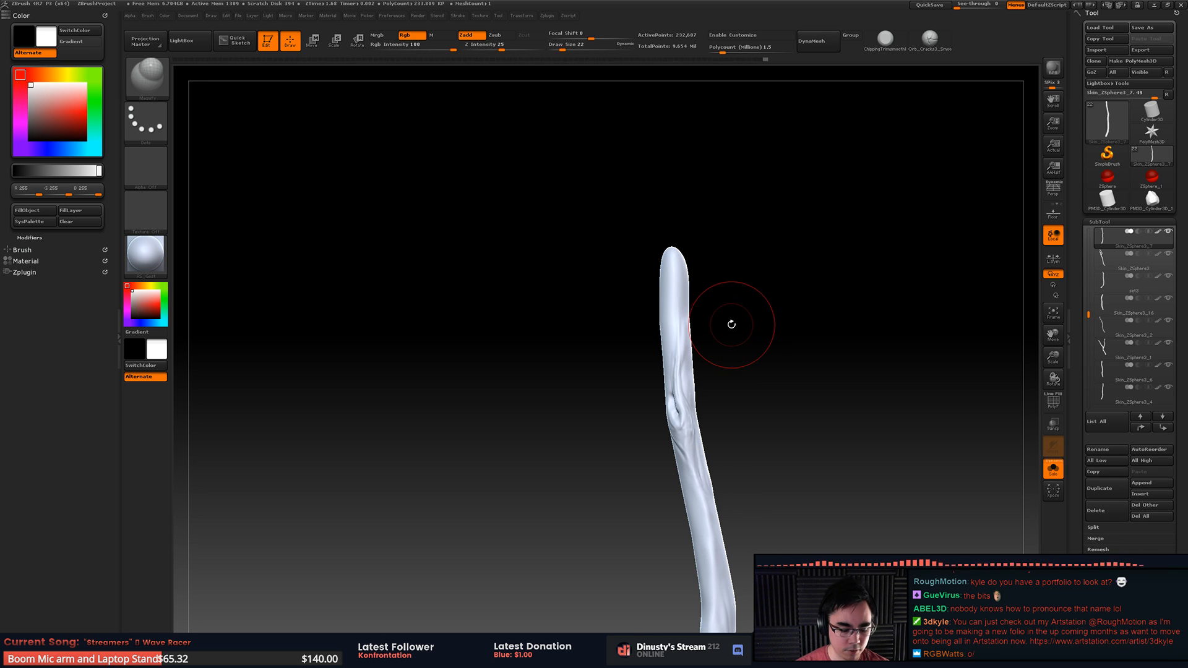
pyautogui.press('b')
pyautogui.press('m')
pyautogui.press('v')
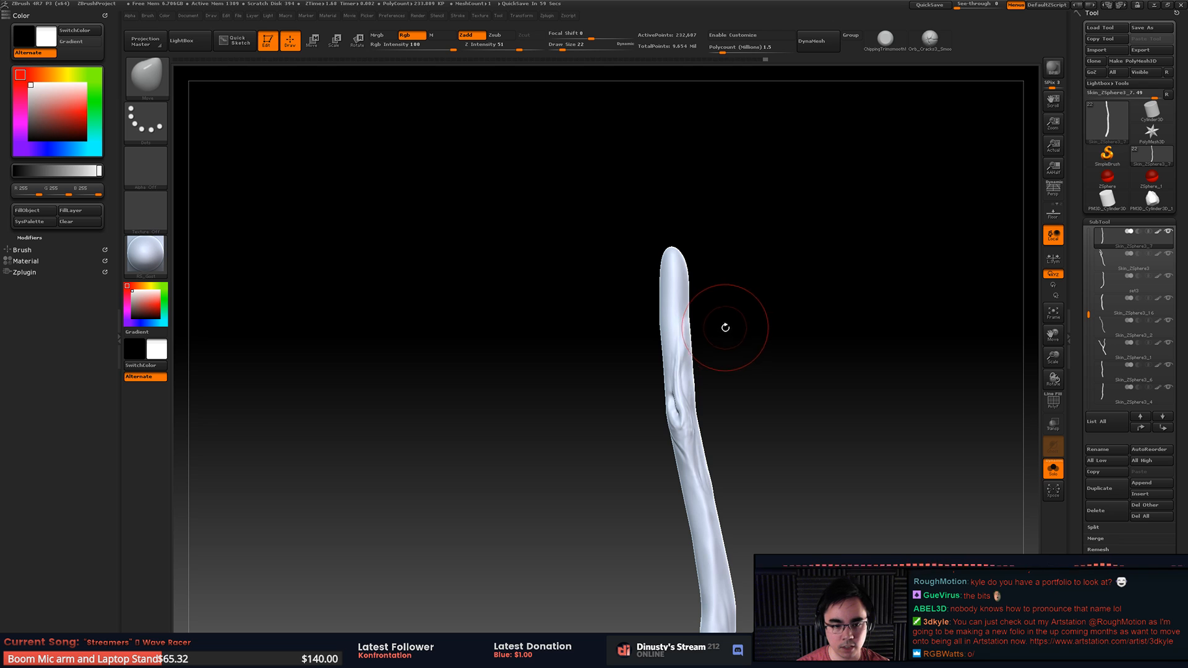
# Step: Reselect the Move brush and nudge the vine's tip into a slightly taller, rounder end
pyautogui.press('b')
pyautogui.press('m')
pyautogui.press('v')
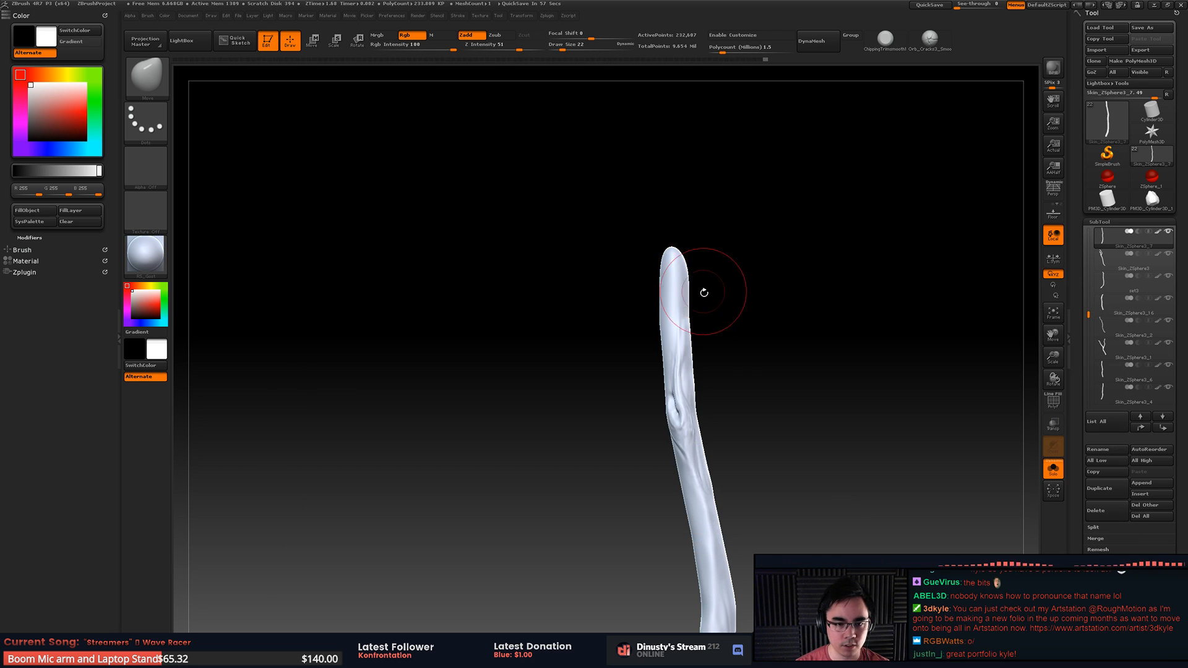
pyautogui.press('b')
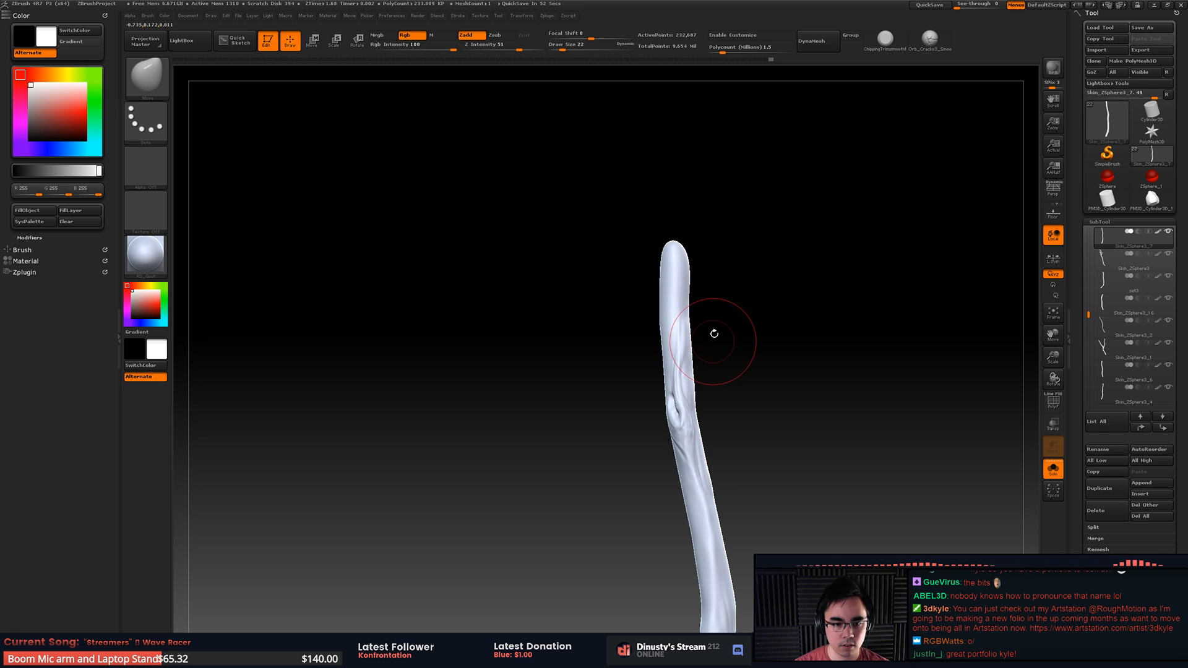
# Step: Switch to the Orb_Curve brush in subtractive mode for carving the vine strand
pyautogui.moveTo(710, 334); pyautogui.dragTo(710, 220)
pyautogui.press('b')
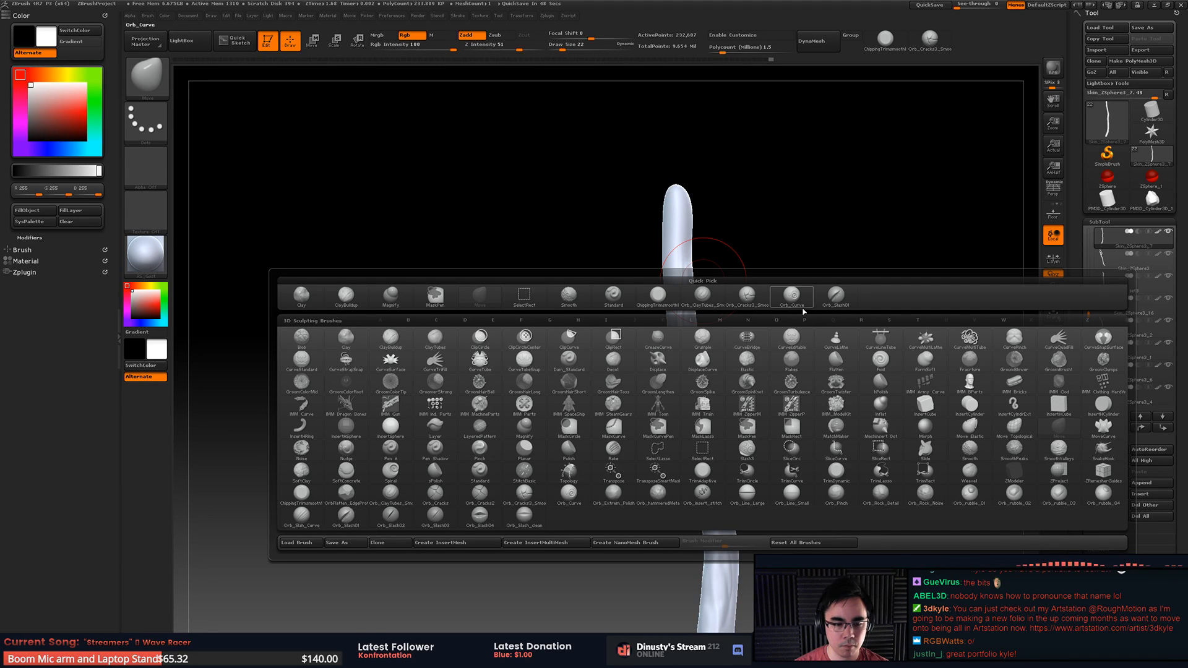
pyautogui.press('o')
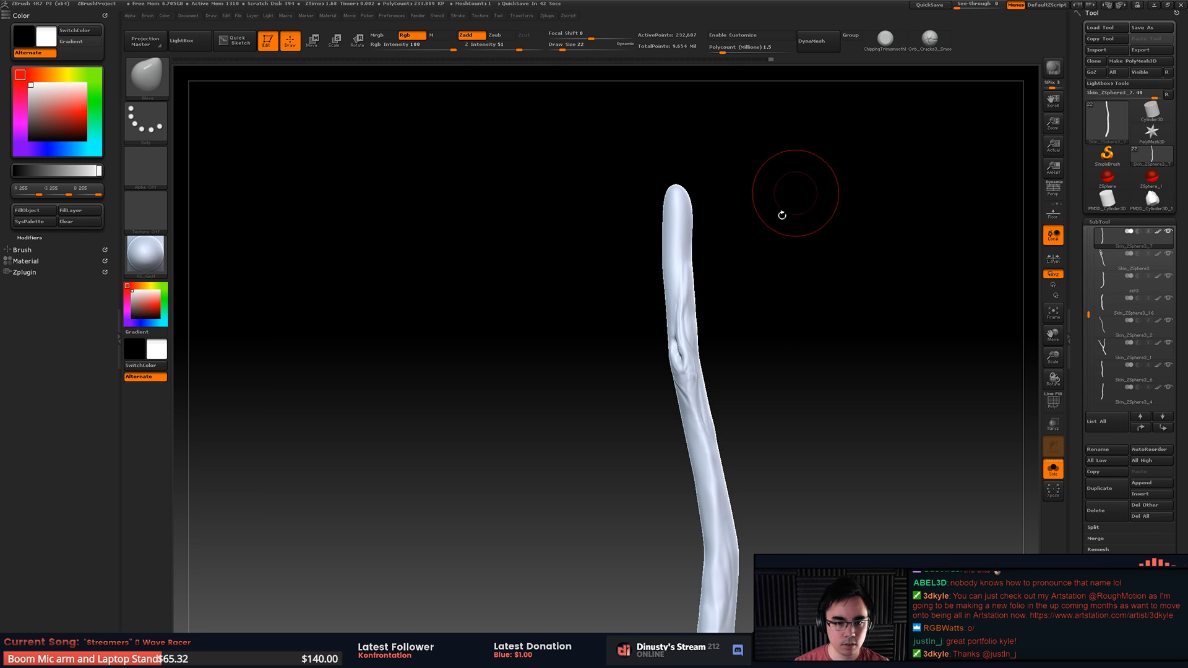
pyautogui.press('b')
pyautogui.press('o')
pyautogui.press('b')
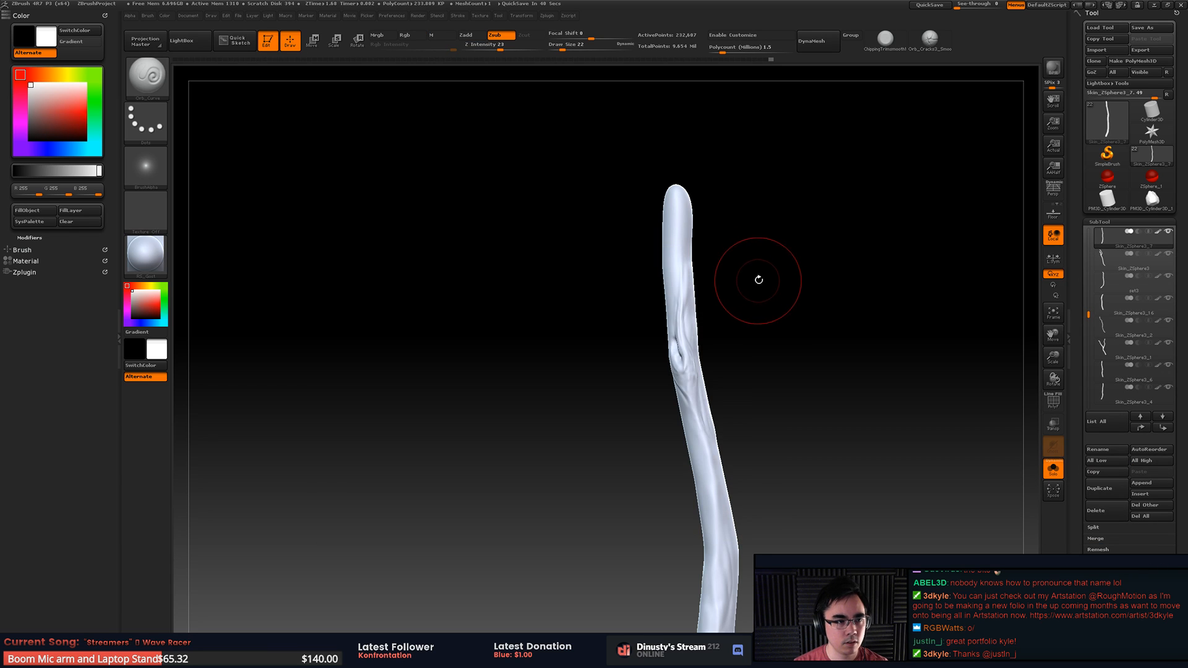
# Step: Save the sculpt's current state
pyautogui.moveTo(234, 111)
pyautogui.keyDown('alt'); pyautogui.mouseDown()
pyautogui.moveTo(710, 234)
pyautogui.moveTo(708, 277)
pyautogui.moveTo(708, 191)
pyautogui.moveTo(696, 322)
pyautogui.moveTo(702, 273)
pyautogui.moveTo(686, 207)
pyautogui.moveTo(761, 199)
pyautogui.mouseUp(); pyautogui.keyUp('alt')
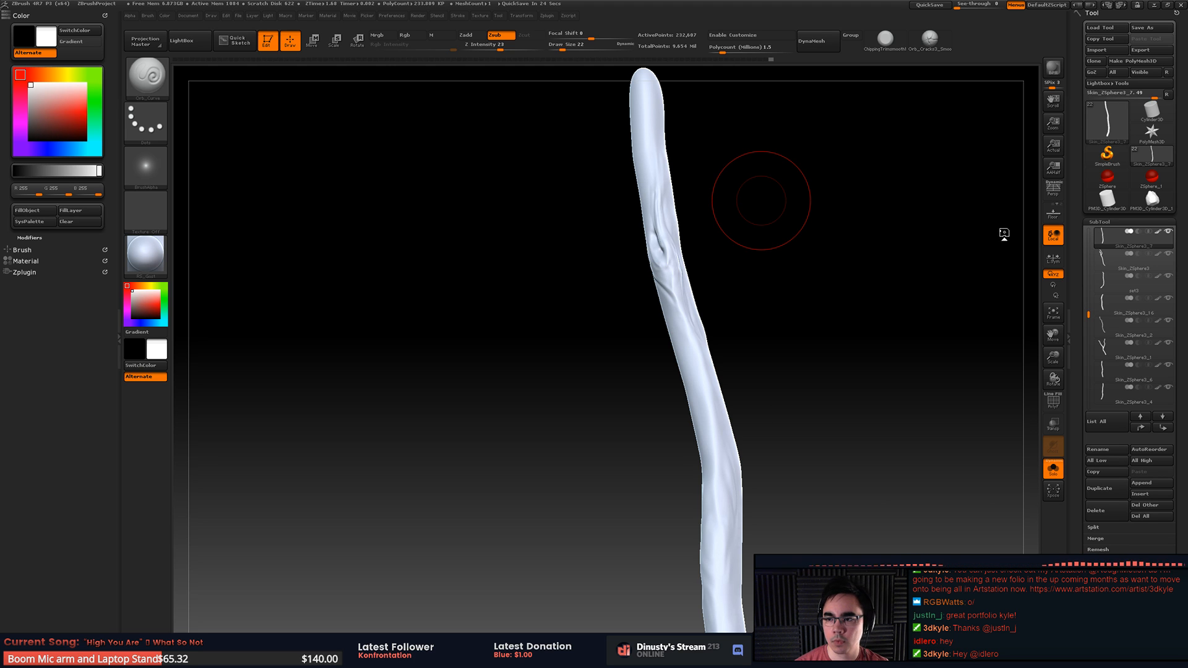
pyautogui.moveTo(900, 341); pyautogui.dragTo(885, 273)
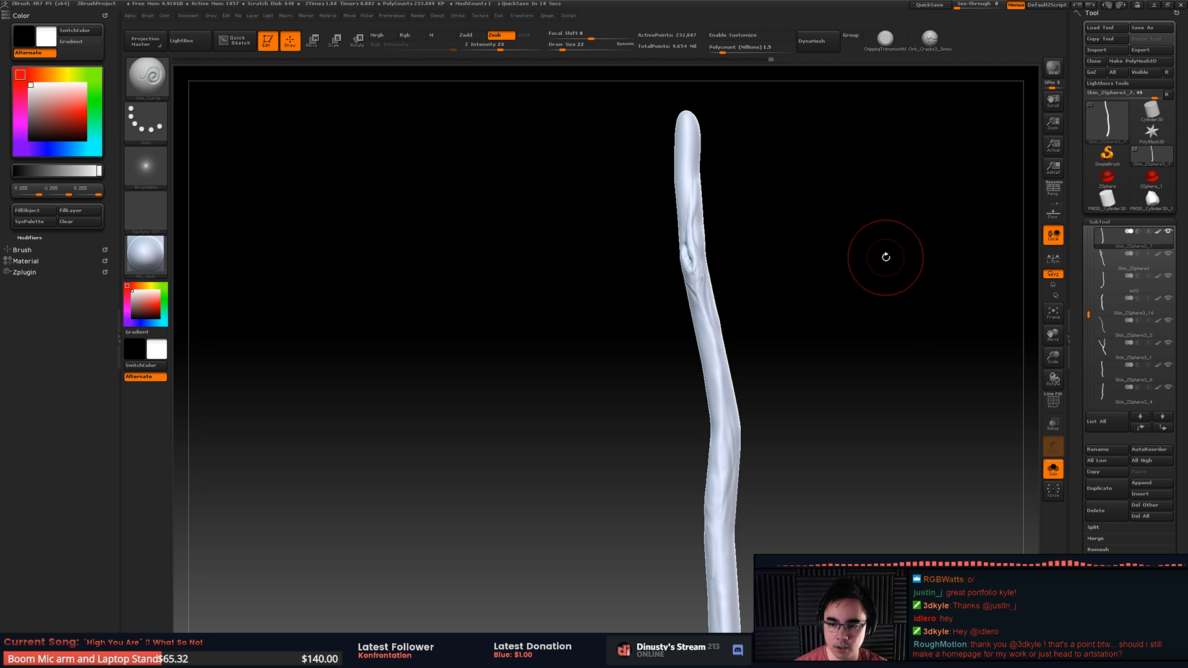
pyautogui.keyDown('alt'); pyautogui.moveTo(883, 257); pyautogui.dragTo(796, 326); pyautogui.keyUp('alt')
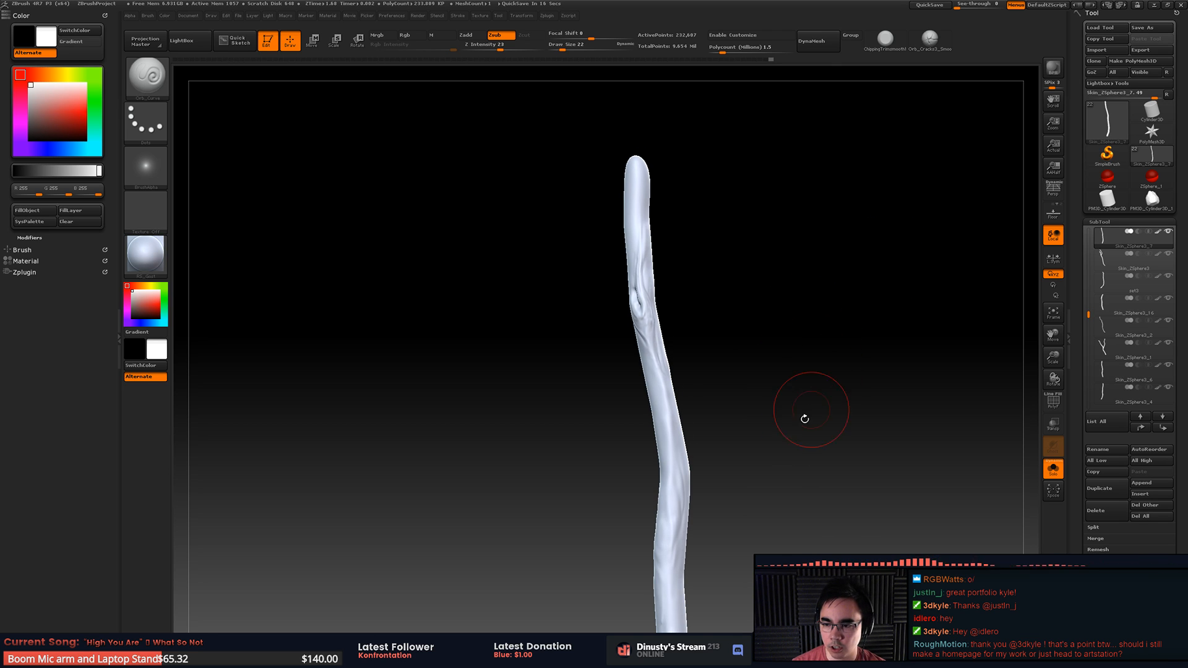
pyautogui.keyDown('alt'); pyautogui.moveTo(804, 332); pyautogui.dragTo(807, 350); pyautogui.keyUp('alt')
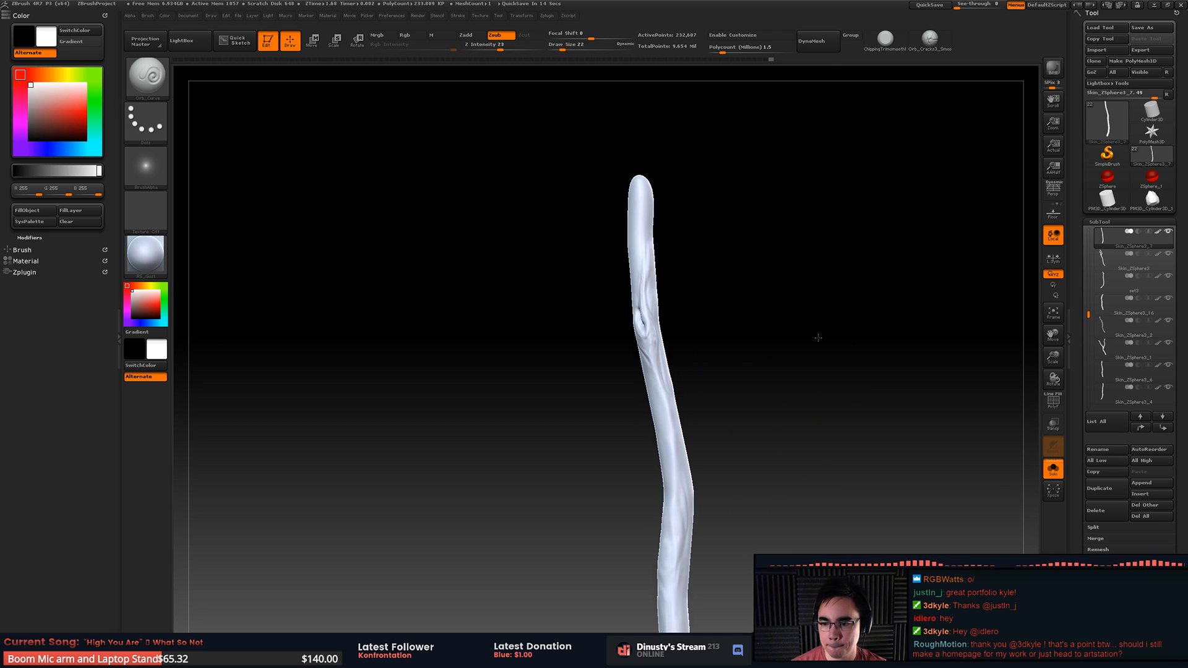
pyautogui.press('space')
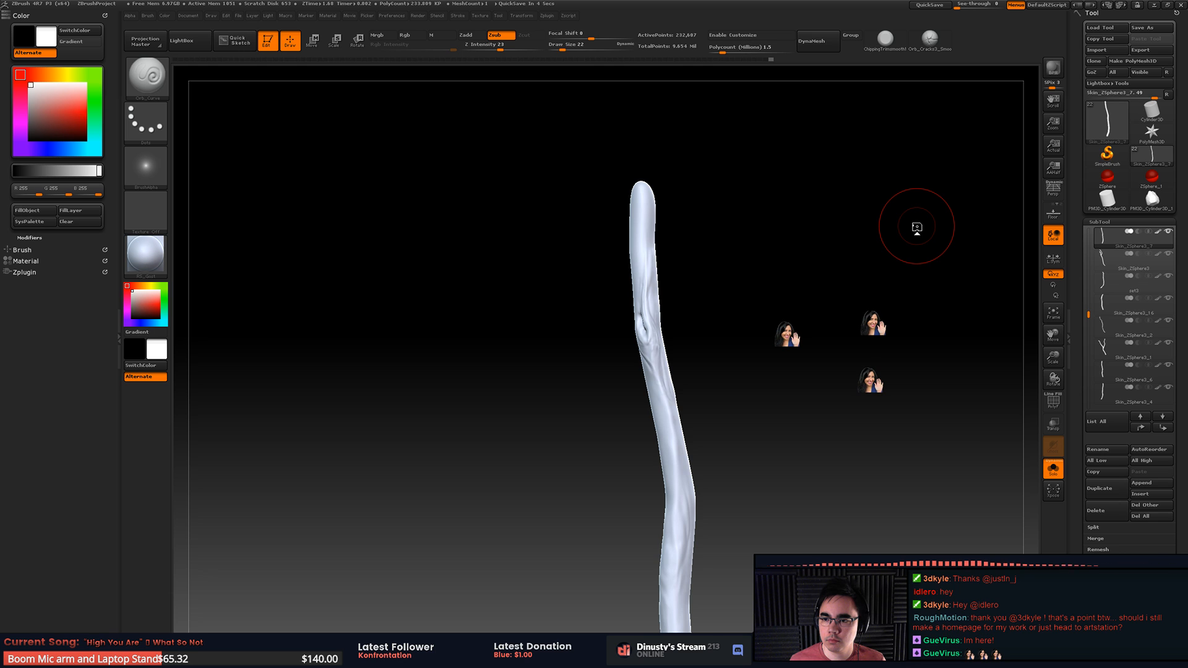
pyautogui.hotkey('ctrl', 's')
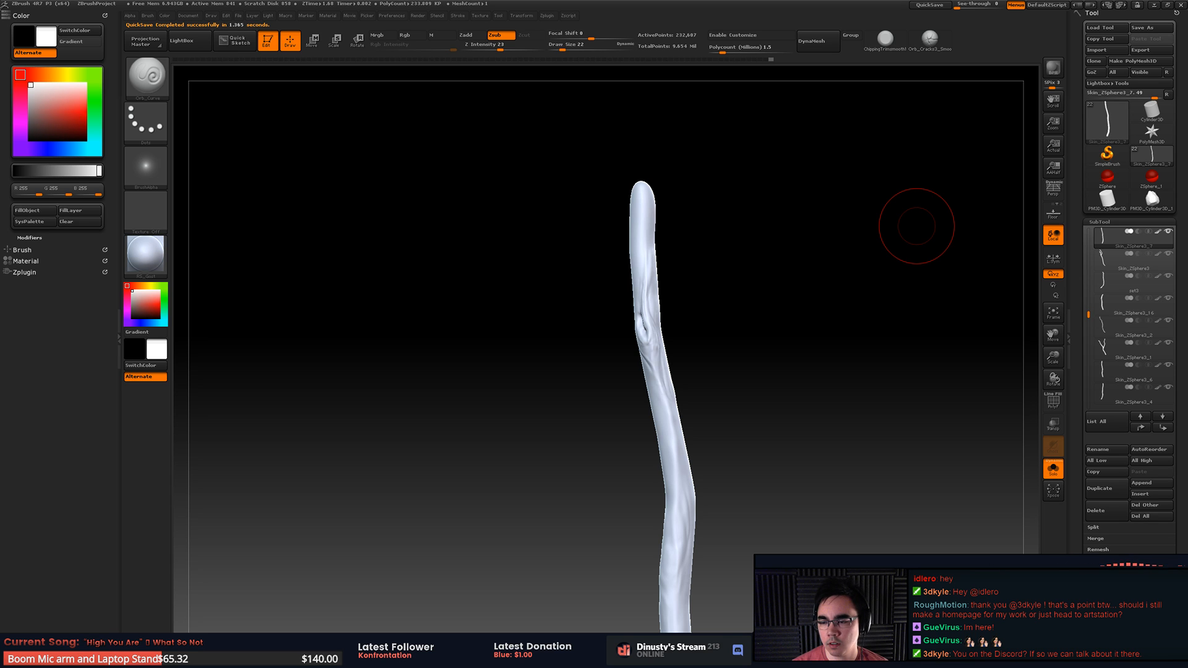
# Step: Isolate the strand's middle section below the knot so only that part is shown
pyautogui.moveTo(819, 318)
pyautogui.mouseDown()
pyautogui.moveTo(841, 265)
pyautogui.moveTo(836, 326)
pyautogui.mouseUp()
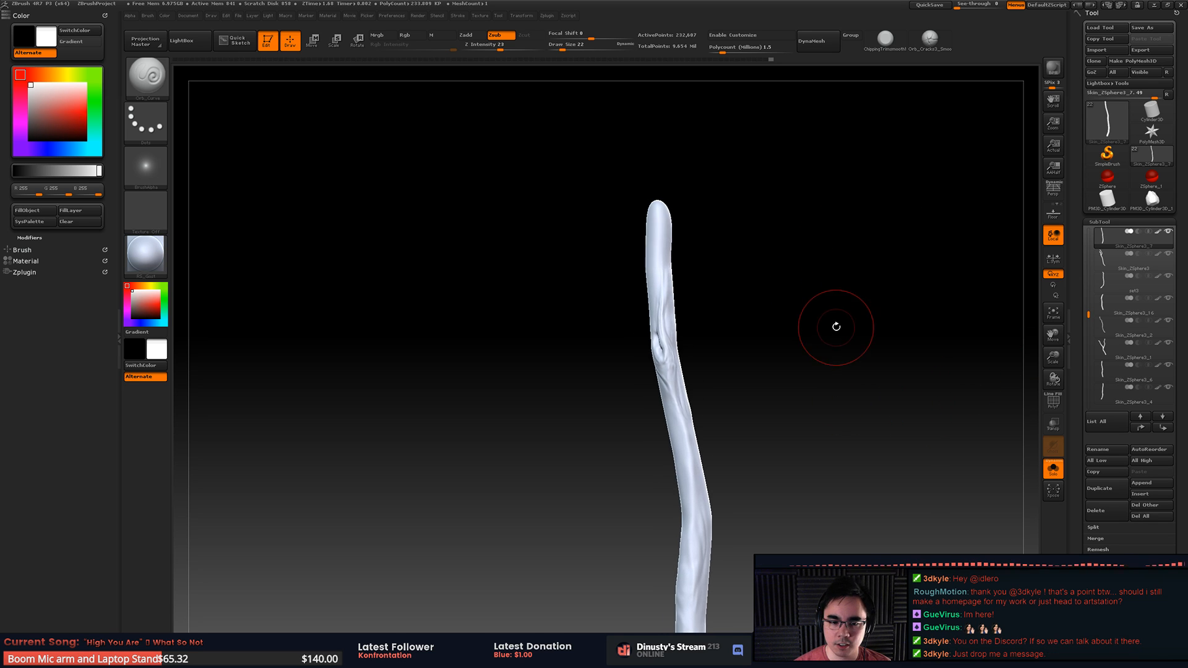
pyautogui.press('space')
pyautogui.moveTo(843, 259); pyautogui.dragTo(830, 285)
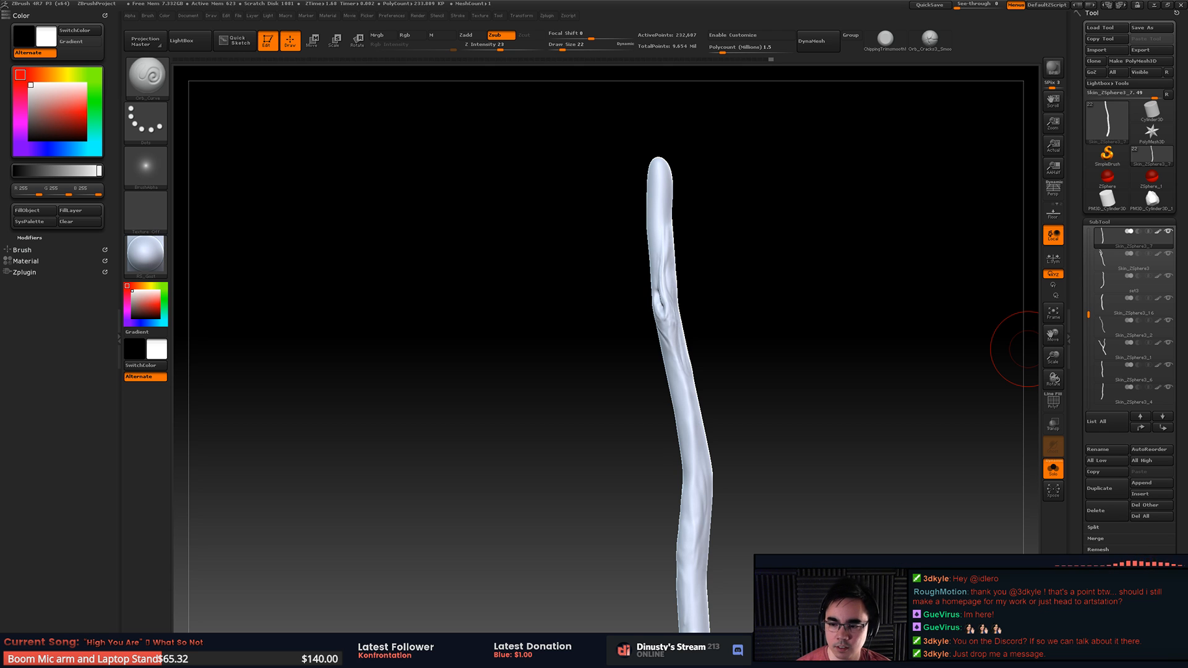
pyautogui.keyDown('alt'); pyautogui.moveTo(756, 387); pyautogui.dragTo(728, 375); pyautogui.keyUp('alt')
pyautogui.keyDown('ctrl'); pyautogui.keyDown('shift'); pyautogui.moveTo(600, 206); pyautogui.dragTo(811, 543); pyautogui.keyUp('shift'); pyautogui.keyUp('ctrl')
pyautogui.keyDown('alt'); pyautogui.moveTo(663, 311); pyautogui.dragTo(730, 365); pyautogui.keyUp('alt')
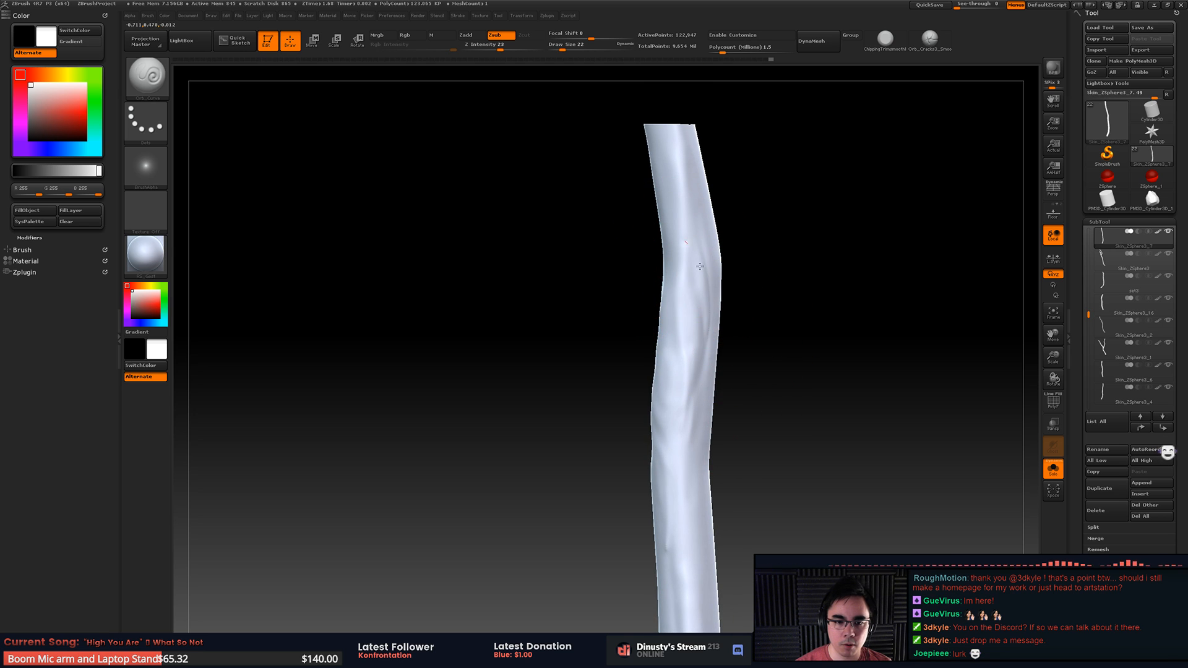
# Step: Carve short grooves around a small oval knot below the isolated section's bend, undoing the unwanted strokes
pyautogui.hotkey('ctrl', 'z')
pyautogui.moveTo(687, 242)
pyautogui.mouseDown()
pyautogui.moveTo(688, 405)
pyautogui.moveTo(673, 412)
pyautogui.mouseUp()
pyautogui.moveTo(687, 287); pyautogui.dragTo(689, 355)
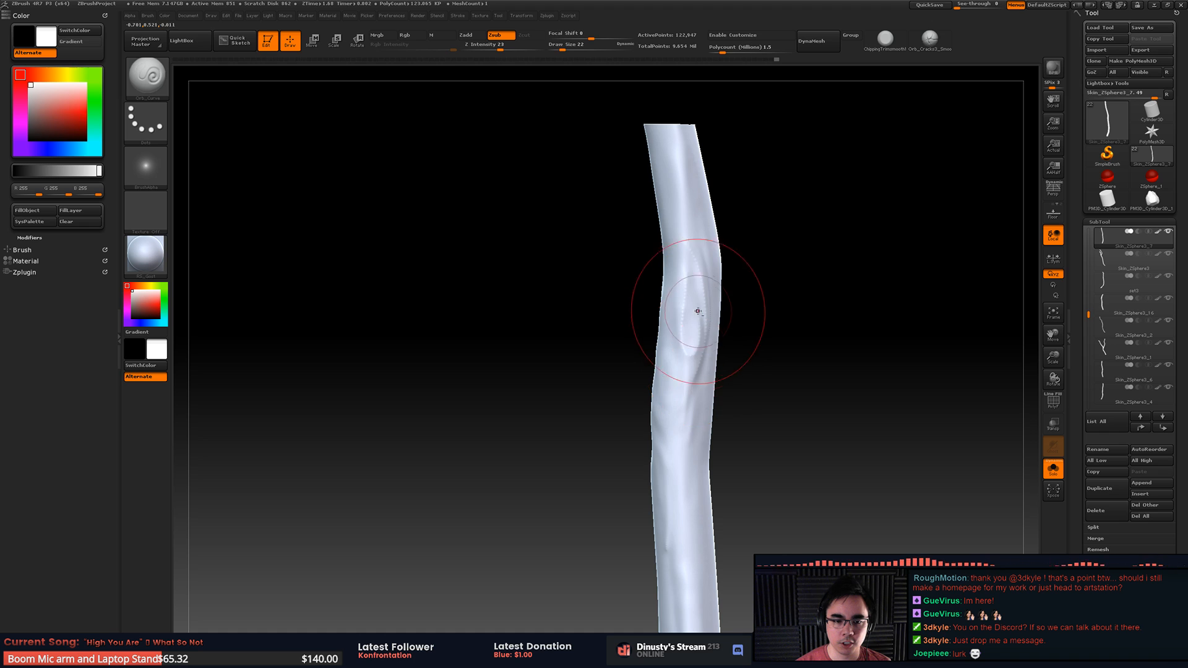
pyautogui.moveTo(698, 309); pyautogui.dragTo(693, 340)
pyautogui.moveTo(692, 353)
pyautogui.keyDown('shift'); pyautogui.mouseDown()
pyautogui.moveTo(697, 394)
pyautogui.moveTo(700, 384)
pyautogui.mouseUp(); pyautogui.keyUp('shift')
pyautogui.hotkey('ctrl', 'z')
pyautogui.hotkey('ctrl', 'z')
pyautogui.hotkey('ctrl', 'z')
pyautogui.hotkey('ctrl', 'z')
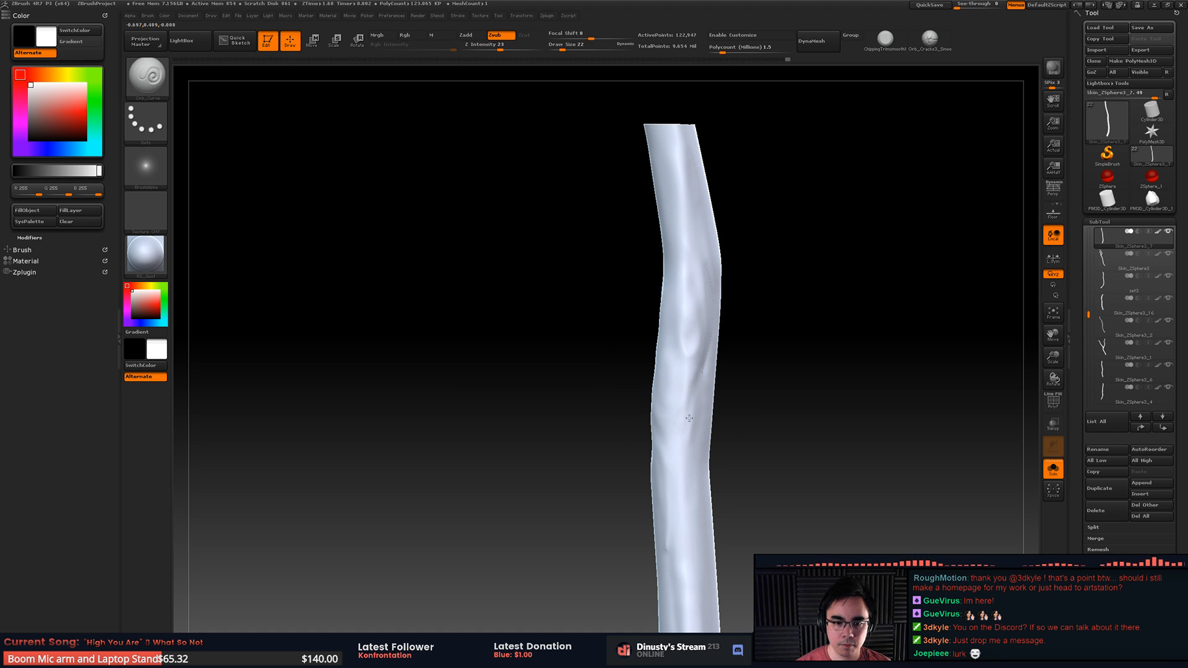
pyautogui.hotkey('ctrl', 'z')
# Step: Reduce the draw size to 17, then carve and smooth the surface around the isolated section's bend
pyautogui.moveTo(696, 253)
pyautogui.mouseDown()
pyautogui.moveTo(701, 394)
pyautogui.moveTo(713, 267)
pyautogui.mouseUp()
pyautogui.press('space')
pyautogui.moveTo(733, 273)
pyautogui.mouseDown()
pyautogui.moveTo(711, 278)
pyautogui.moveTo(704, 303)
pyautogui.mouseUp()
pyautogui.keyDown('shift'); pyautogui.moveTo(675, 418); pyautogui.dragTo(703, 301); pyautogui.keyUp('shift')
pyautogui.press('shift')
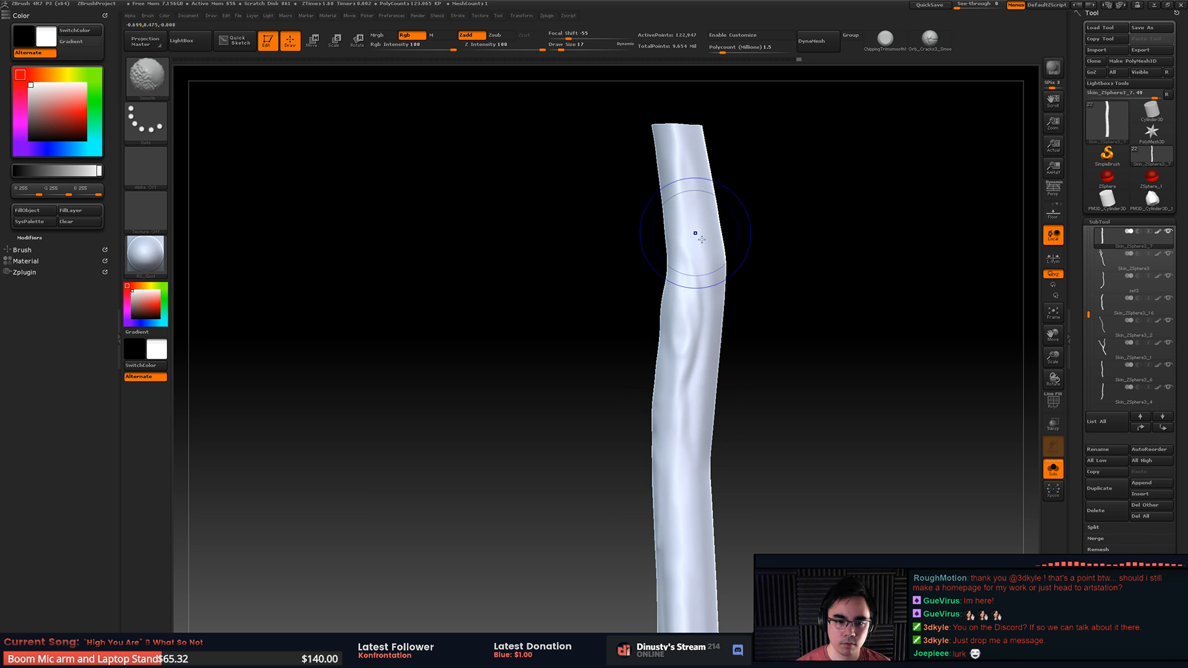
pyautogui.keyDown('ctrl'); pyautogui.moveTo(695, 234); pyautogui.dragTo(752, 272, button='right'); pyautogui.keyUp('ctrl')
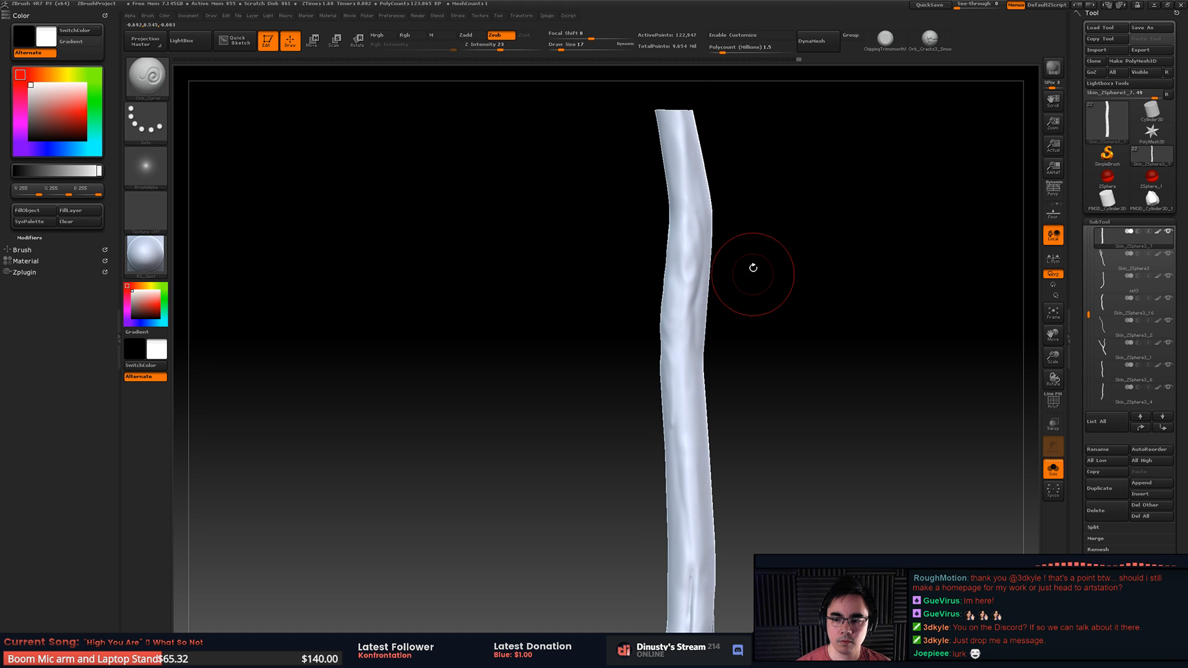
# Step: Show the whole vine strand again instead of only the isolated section
pyautogui.keyDown('alt'); pyautogui.moveTo(837, 373); pyautogui.dragTo(853, 327, button='right'); pyautogui.keyUp('alt')
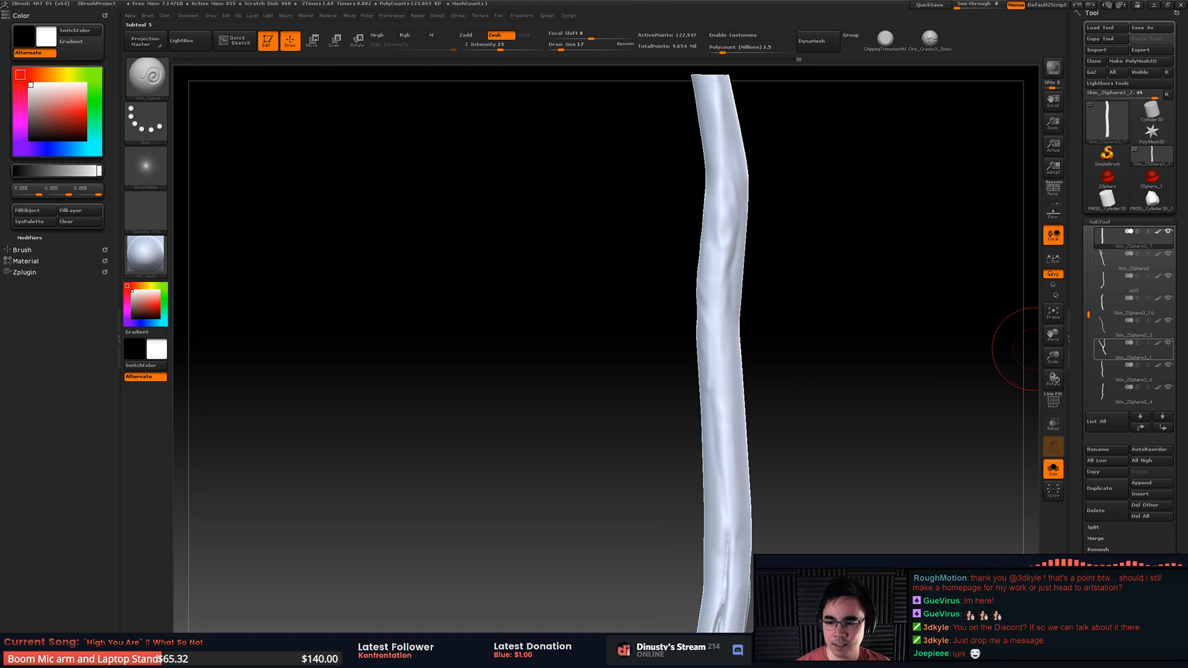
pyautogui.moveTo(883, 318)
pyautogui.mouseDown()
pyautogui.moveTo(875, 393)
pyautogui.moveTo(867, 331)
pyautogui.mouseUp()
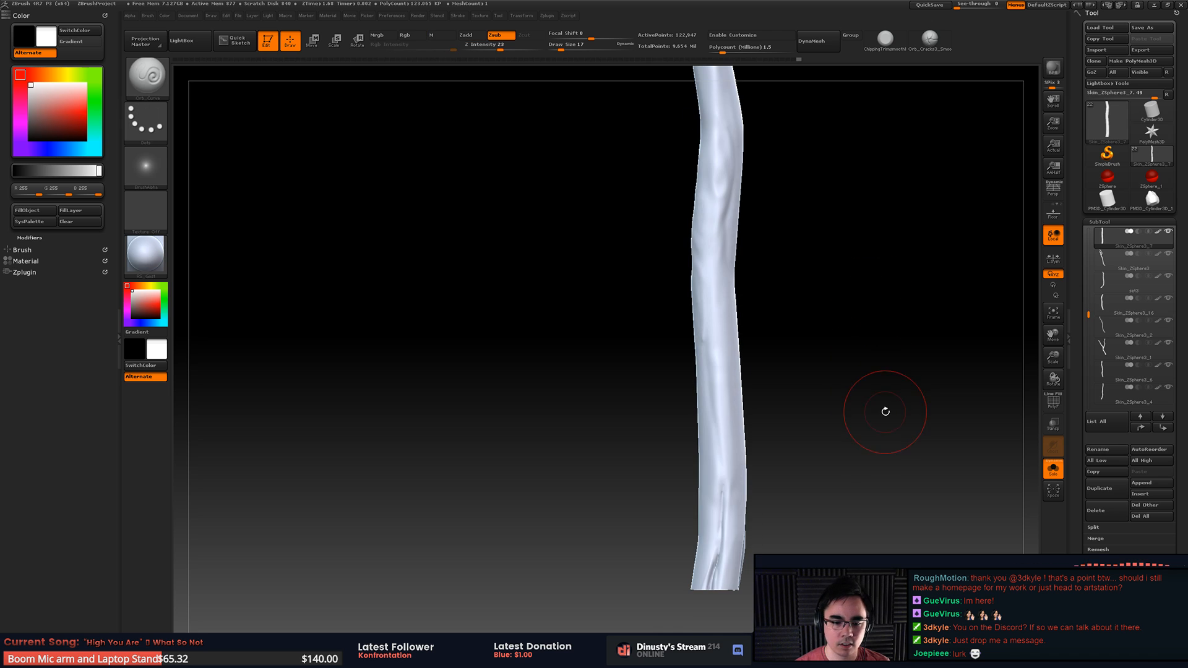
pyautogui.hotkey('alt', 's')
pyautogui.moveTo(693, 359)
pyautogui.keyDown('ctrl'); pyautogui.mouseDown(button='right')
pyautogui.moveTo(682, 347)
pyautogui.moveTo(662, 371)
pyautogui.moveTo(592, 514)
pyautogui.mouseUp(button='right'); pyautogui.keyUp('ctrl')
pyautogui.keyDown('ctrl'); pyautogui.keyDown('shift'); pyautogui.click(652, 409); pyautogui.keyUp('shift'); pyautogui.keyUp('ctrl')
pyautogui.moveTo(608, 389)
pyautogui.keyDown('alt'); pyautogui.mouseDown(button='right')
pyautogui.moveTo(592, 388)
pyautogui.moveTo(661, 354)
pyautogui.moveTo(674, 433)
pyautogui.mouseUp(button='right'); pyautogui.keyUp('alt')
pyautogui.keyDown('alt'); pyautogui.moveTo(715, 247); pyautogui.dragTo(737, 357, button='right'); pyautogui.keyUp('alt')
# Step: Carve long grooves along the strand between the knot and the bend below it, and smooth them
pyautogui.moveTo(651, 264); pyautogui.dragTo(627, 249, button='right')
pyautogui.hotkey('alt', 's')
pyautogui.moveTo(623, 240); pyautogui.dragTo(633, 353)
pyautogui.keyDown('shift'); pyautogui.moveTo(640, 313); pyautogui.dragTo(627, 272); pyautogui.keyUp('shift')
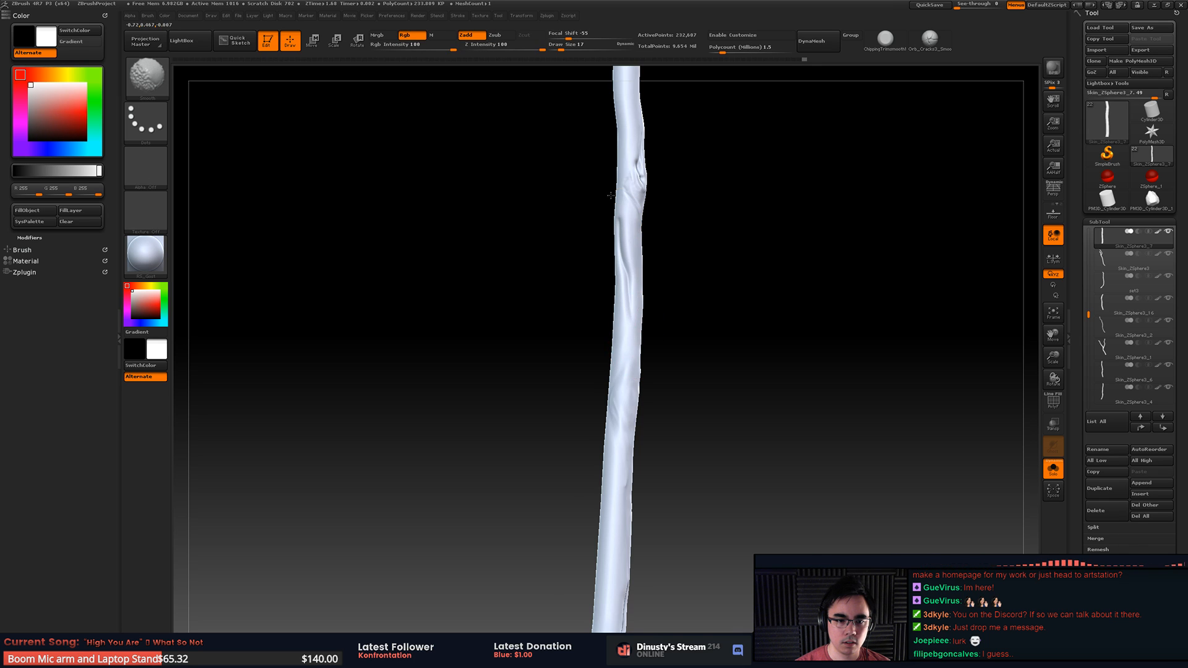
pyautogui.moveTo(657, 250)
pyautogui.mouseDown(button='right')
pyautogui.moveTo(618, 239)
pyautogui.moveTo(605, 170)
pyautogui.mouseUp(button='right')
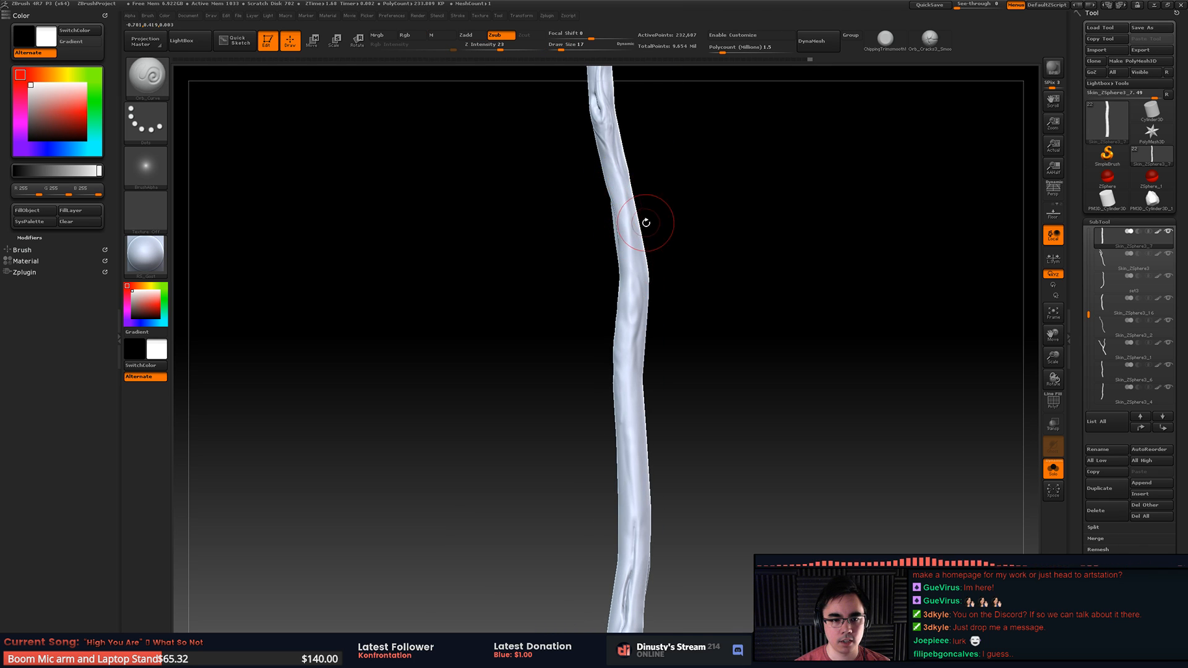
pyautogui.keyDown('alt'); pyautogui.moveTo(646, 223); pyautogui.dragTo(653, 217, button='right'); pyautogui.keyUp('alt')
pyautogui.moveTo(637, 207); pyautogui.dragTo(651, 297)
pyautogui.moveTo(676, 254)
pyautogui.keyDown('alt'); pyautogui.mouseDown(button='right')
pyautogui.moveTo(690, 229)
pyautogui.moveTo(739, 252)
pyautogui.moveTo(739, 242)
pyautogui.moveTo(668, 297)
pyautogui.moveTo(636, 253)
pyautogui.mouseUp(button='right'); pyautogui.keyUp('alt')
pyautogui.press('shift')
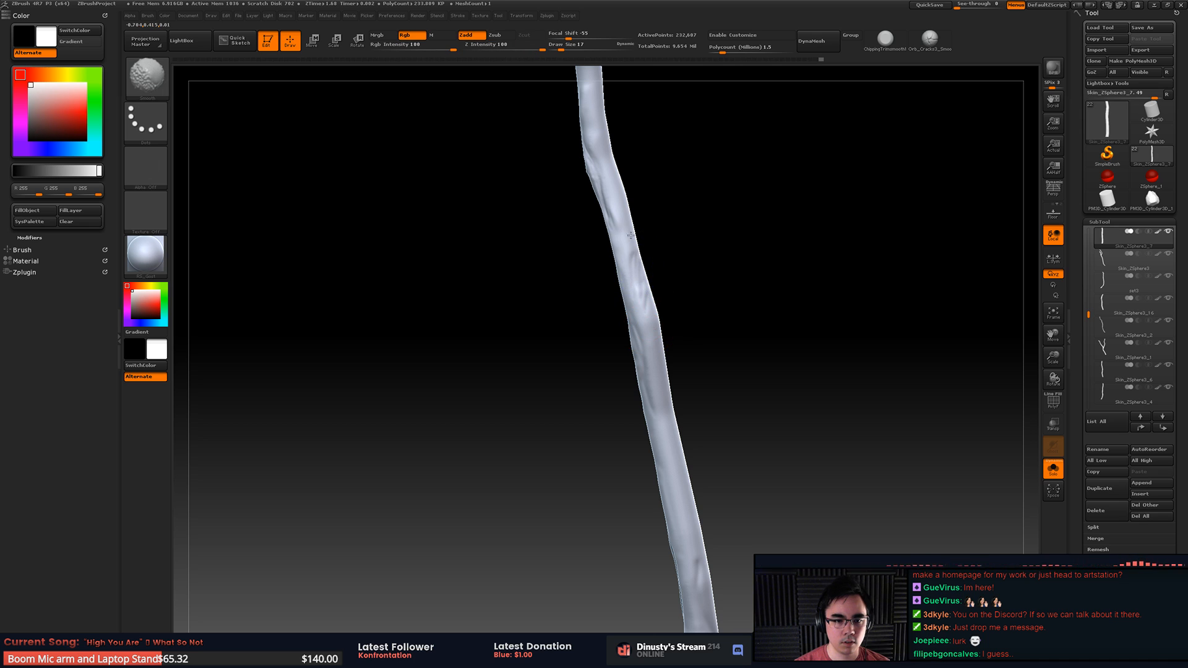
pyautogui.moveTo(647, 300)
pyautogui.mouseDown()
pyautogui.moveTo(634, 251)
pyautogui.moveTo(645, 297)
pyautogui.mouseUp()
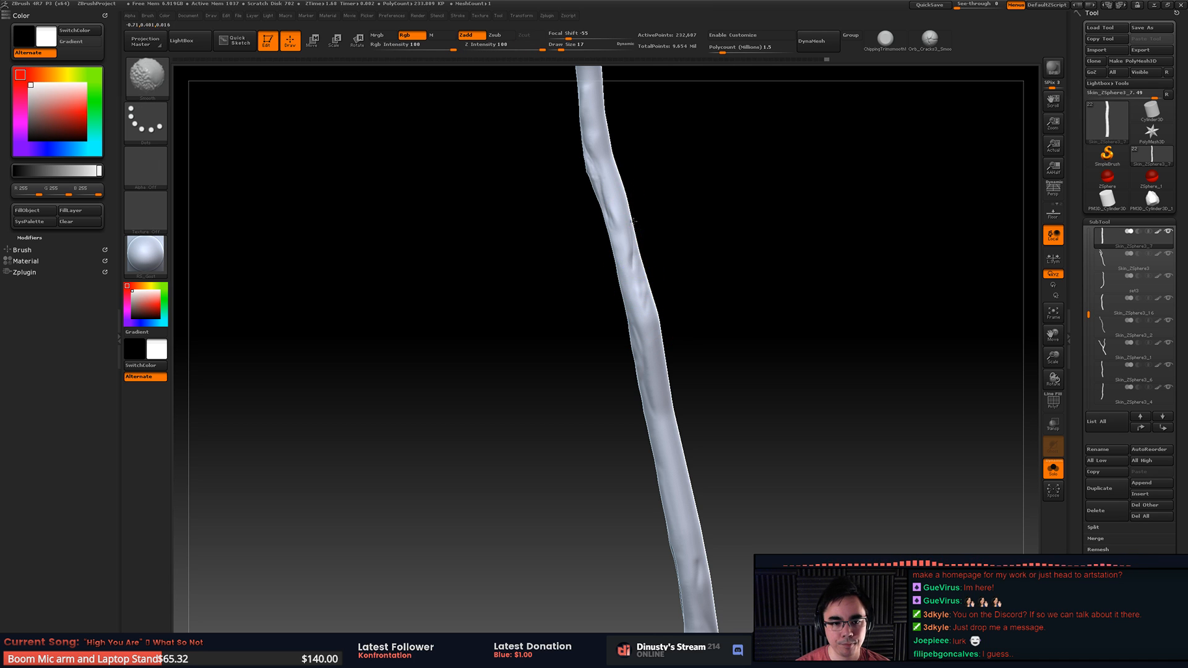
# Step: Carve thin branching grooves around the lower end of the long vertical groove and soften them
pyautogui.moveTo(645, 297)
pyautogui.mouseDown(button='right')
pyautogui.moveTo(679, 278)
pyautogui.moveTo(680, 149)
pyautogui.mouseUp(button='right')
pyautogui.moveTo(657, 263)
pyautogui.keyDown('alt'); pyautogui.mouseDown(button='right')
pyautogui.moveTo(653, 215)
pyautogui.moveTo(671, 278)
pyautogui.moveTo(651, 263)
pyautogui.mouseUp(button='right'); pyautogui.keyUp('alt')
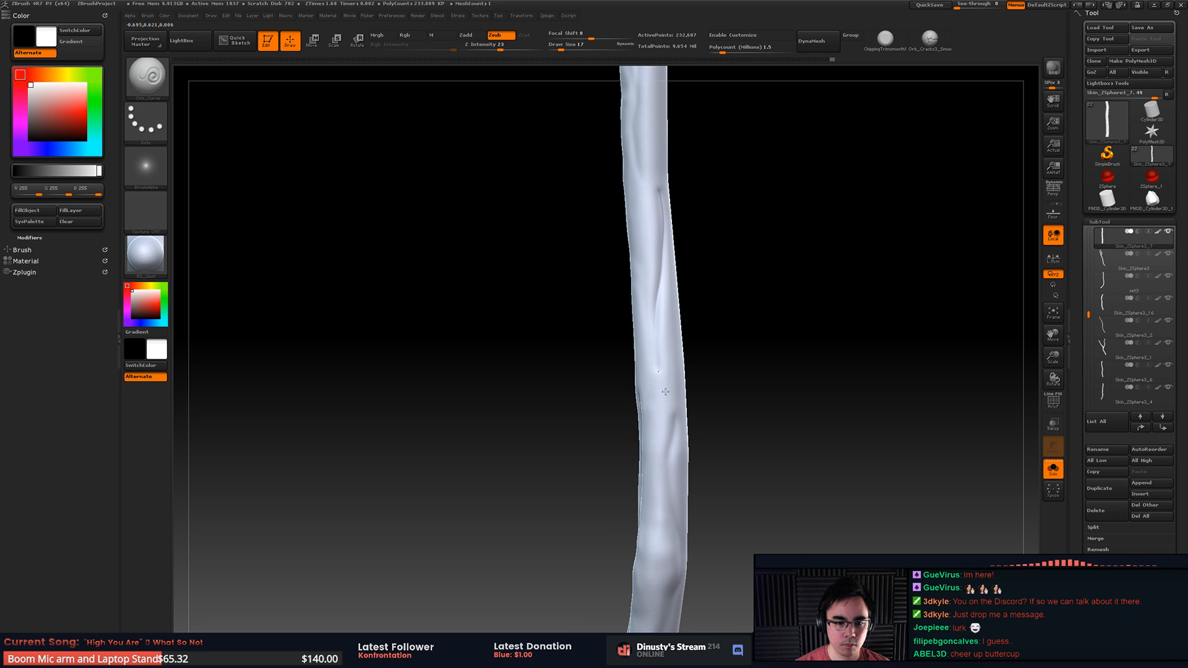
pyautogui.moveTo(665, 391); pyautogui.dragTo(679, 419)
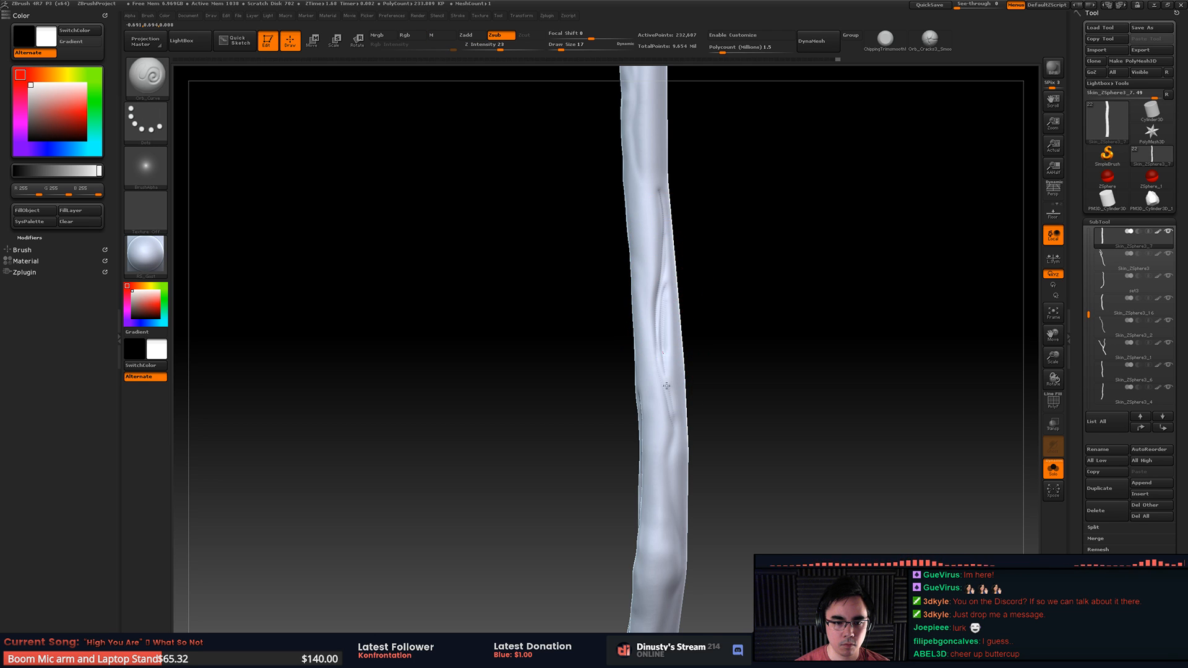
pyautogui.moveTo(648, 348)
pyautogui.mouseDown()
pyautogui.moveTo(664, 263)
pyautogui.moveTo(664, 329)
pyautogui.mouseUp()
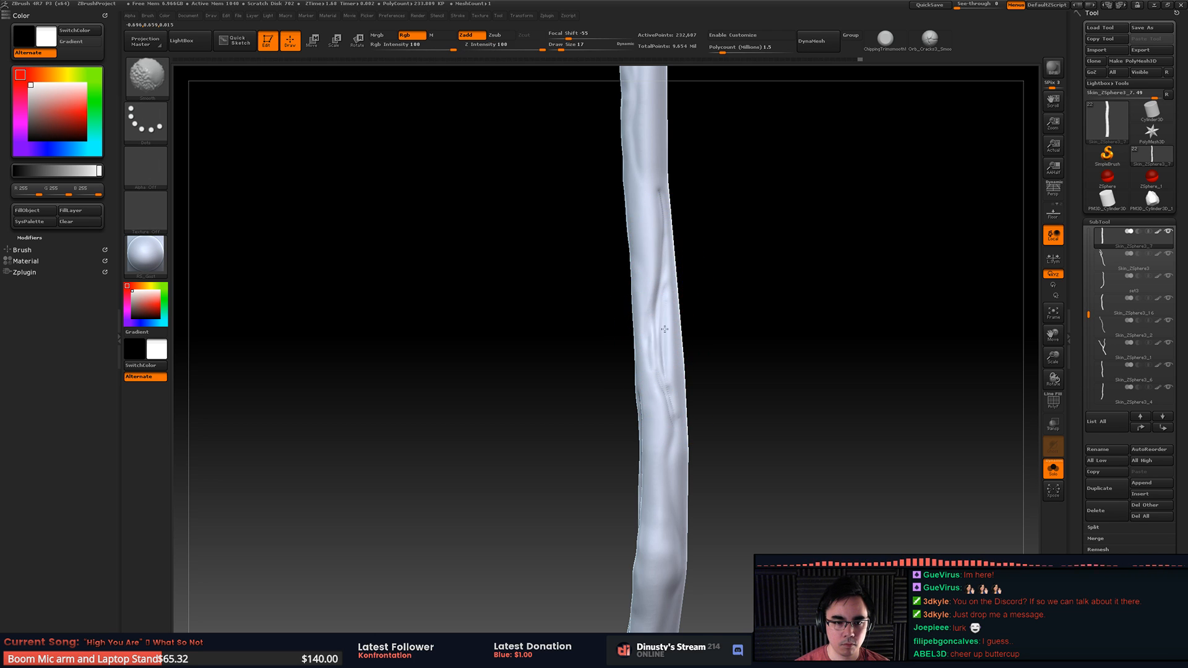
# Step: Carve two long grooves down the plain stretch above the lower crack and smooth them
pyautogui.moveTo(733, 286); pyautogui.dragTo(699, 281, button='right')
pyautogui.moveTo(707, 239); pyautogui.dragTo(731, 227, button='right')
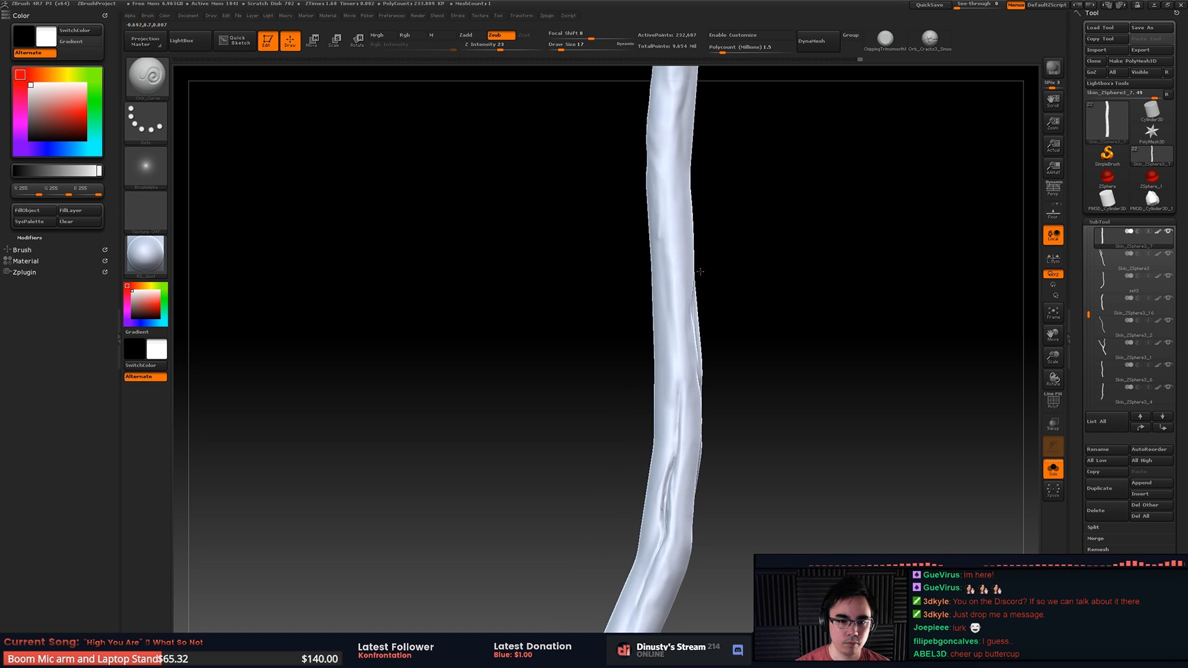
pyautogui.moveTo(699, 267); pyautogui.dragTo(735, 277, button='right')
pyautogui.moveTo(655, 240); pyautogui.dragTo(685, 334)
pyautogui.moveTo(657, 269); pyautogui.dragTo(686, 382)
pyautogui.keyDown('shift'); pyautogui.moveTo(677, 334); pyautogui.dragTo(666, 275); pyautogui.keyUp('shift')
pyautogui.moveTo(669, 278)
pyautogui.mouseDown(button='right')
pyautogui.moveTo(718, 272)
pyautogui.moveTo(665, 200)
pyautogui.mouseUp(button='right')
# Step: Carve a long groove down the strand's lower section toward the rounded end
pyautogui.moveTo(665, 200)
pyautogui.keyDown('alt'); pyautogui.mouseDown(button='right')
pyautogui.moveTo(669, 179)
pyautogui.moveTo(748, 260)
pyautogui.mouseUp(button='right'); pyautogui.keyUp('alt')
pyautogui.moveTo(750, 433)
pyautogui.keyDown('alt'); pyautogui.mouseDown(button='right')
pyautogui.moveTo(743, 339)
pyautogui.moveTo(744, 393)
pyautogui.mouseUp(button='right'); pyautogui.keyUp('alt')
pyautogui.moveTo(745, 393); pyautogui.dragTo(718, 361, button='right')
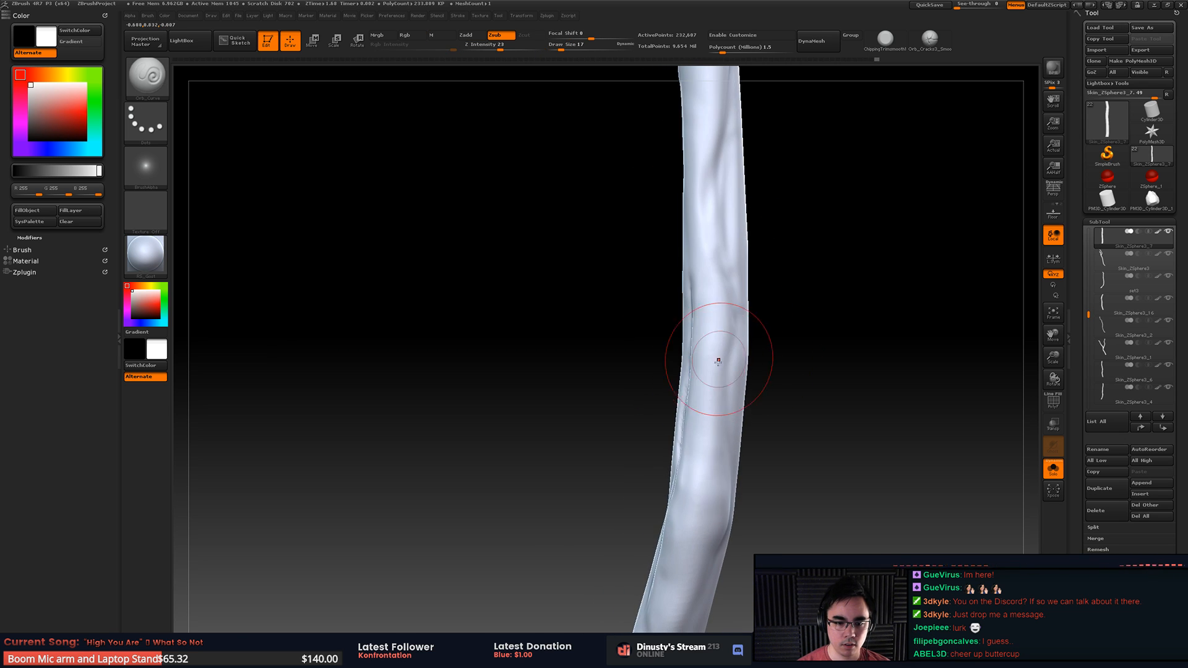
pyautogui.keyDown('alt'); pyautogui.moveTo(734, 464); pyautogui.dragTo(711, 372, button='right'); pyautogui.keyUp('alt')
pyautogui.moveTo(714, 352); pyautogui.dragTo(688, 528)
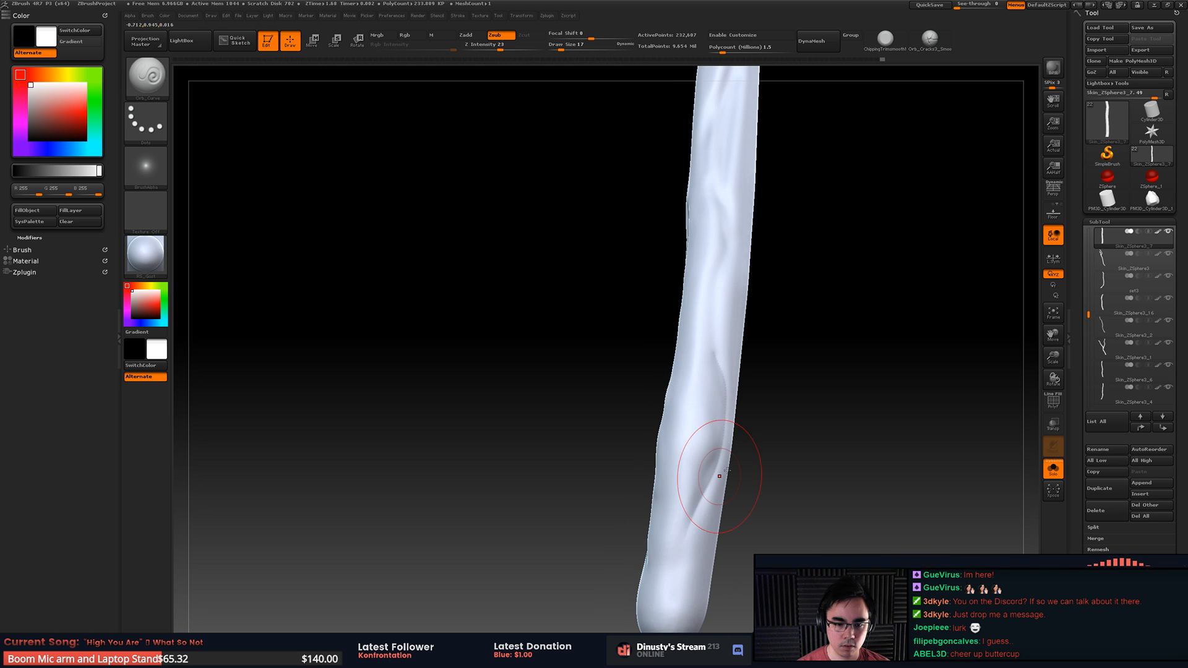
# Step: Extend the diagonal grooves toward the vine's rounded lower end and smooth their transitions
pyautogui.moveTo(685, 485)
pyautogui.mouseDown(button='right')
pyautogui.moveTo(724, 492)
pyautogui.moveTo(676, 477)
pyautogui.mouseUp(button='right')
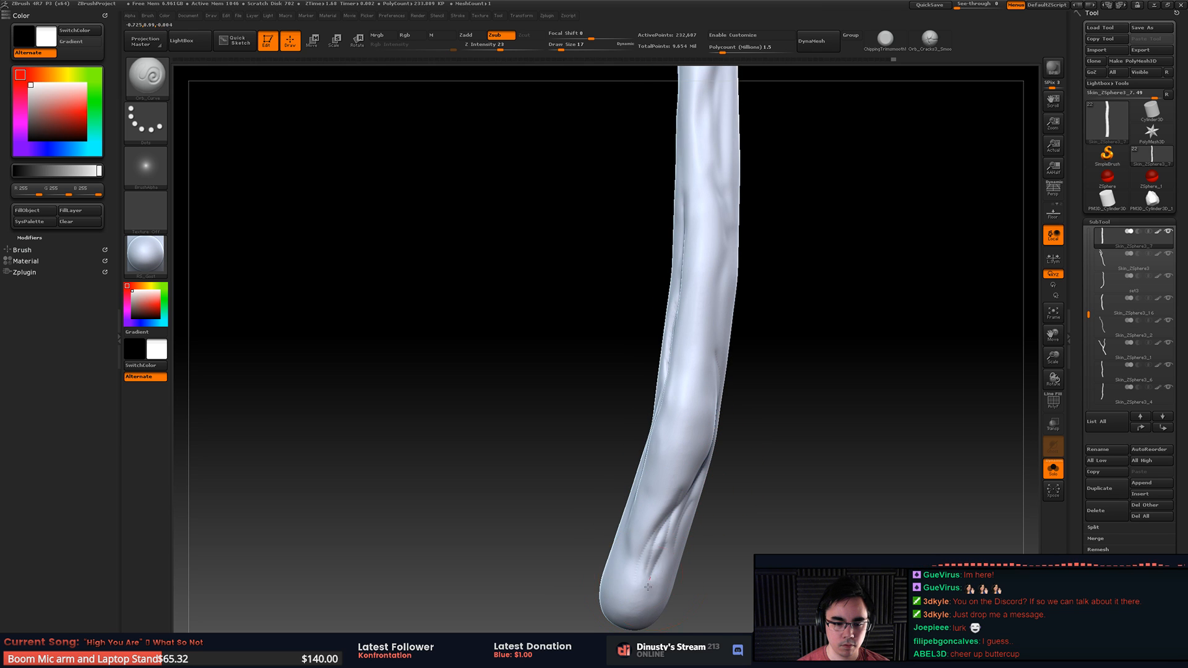
pyautogui.moveTo(647, 587); pyautogui.dragTo(646, 594)
pyautogui.keyDown('shift'); pyautogui.moveTo(665, 519); pyautogui.dragTo(656, 559); pyautogui.keyUp('shift')
pyautogui.moveTo(736, 454); pyautogui.dragTo(699, 438, button='right')
pyautogui.keyDown('shift'); pyautogui.moveTo(699, 557); pyautogui.dragTo(702, 514); pyautogui.keyUp('shift')
pyautogui.moveTo(677, 396); pyautogui.dragTo(728, 406, button='right')
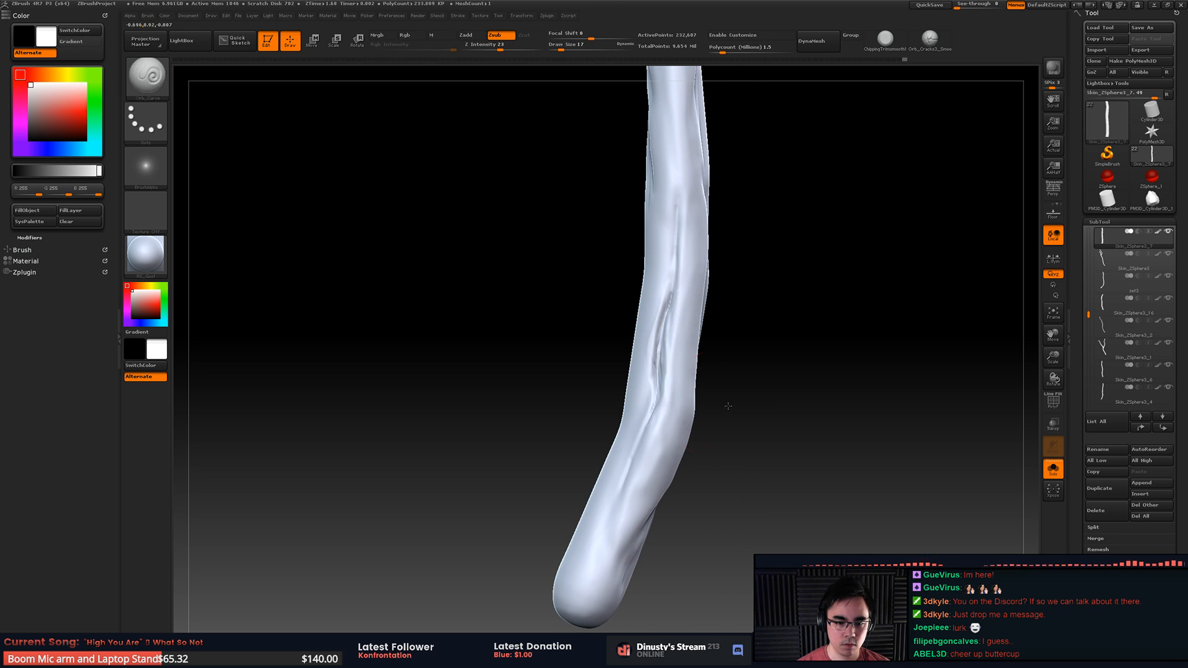
# Step: Carve grooves on another side of the lower end, undo stray strokes, set the draw size to 5 and smooth the marks
pyautogui.moveTo(647, 451); pyautogui.dragTo(683, 446, button='right')
pyautogui.moveTo(602, 405)
pyautogui.mouseDown()
pyautogui.moveTo(612, 495)
pyautogui.moveTo(573, 549)
pyautogui.mouseUp()
pyautogui.moveTo(576, 538)
pyautogui.keyDown('shift'); pyautogui.mouseDown()
pyautogui.moveTo(628, 424)
pyautogui.moveTo(620, 494)
pyautogui.moveTo(629, 461)
pyautogui.mouseUp(); pyautogui.keyUp('shift')
pyautogui.hotkey('ctrl', 'z')
pyautogui.hotkey('ctrl', 'z')
pyautogui.hotkey('ctrl', 'z')
pyautogui.press('space')
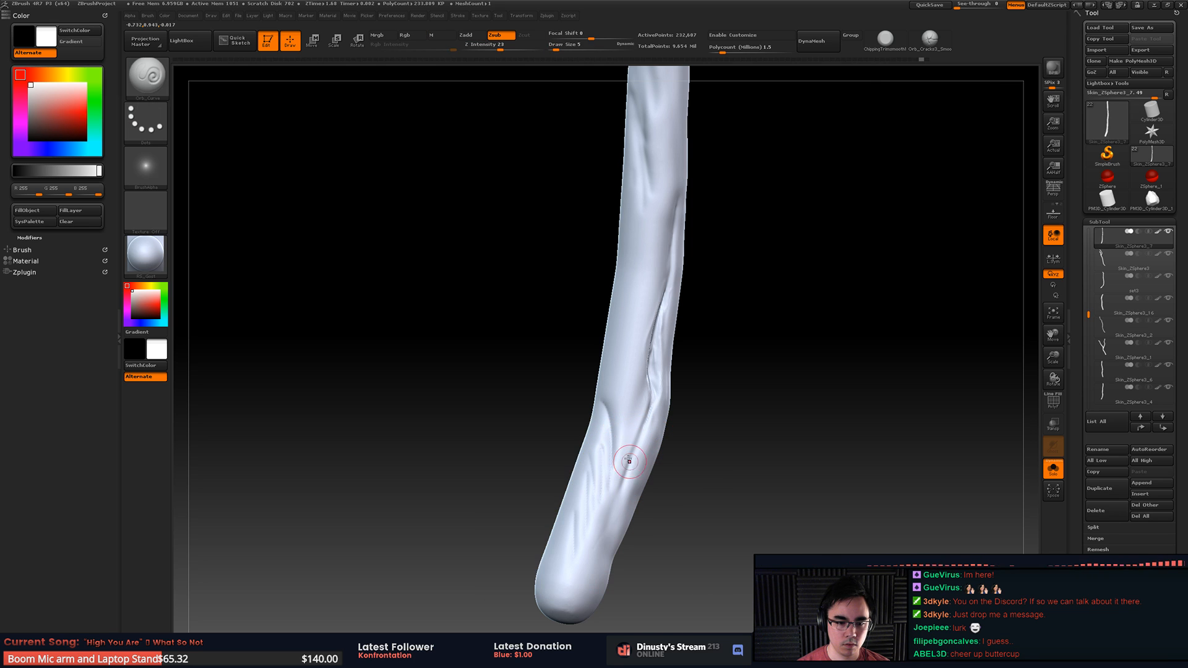
pyautogui.press('shift')
pyautogui.moveTo(584, 533)
pyautogui.keyDown('shift'); pyautogui.mouseDown()
pyautogui.moveTo(599, 489)
pyautogui.moveTo(590, 541)
pyautogui.mouseUp(); pyautogui.keyUp('shift')
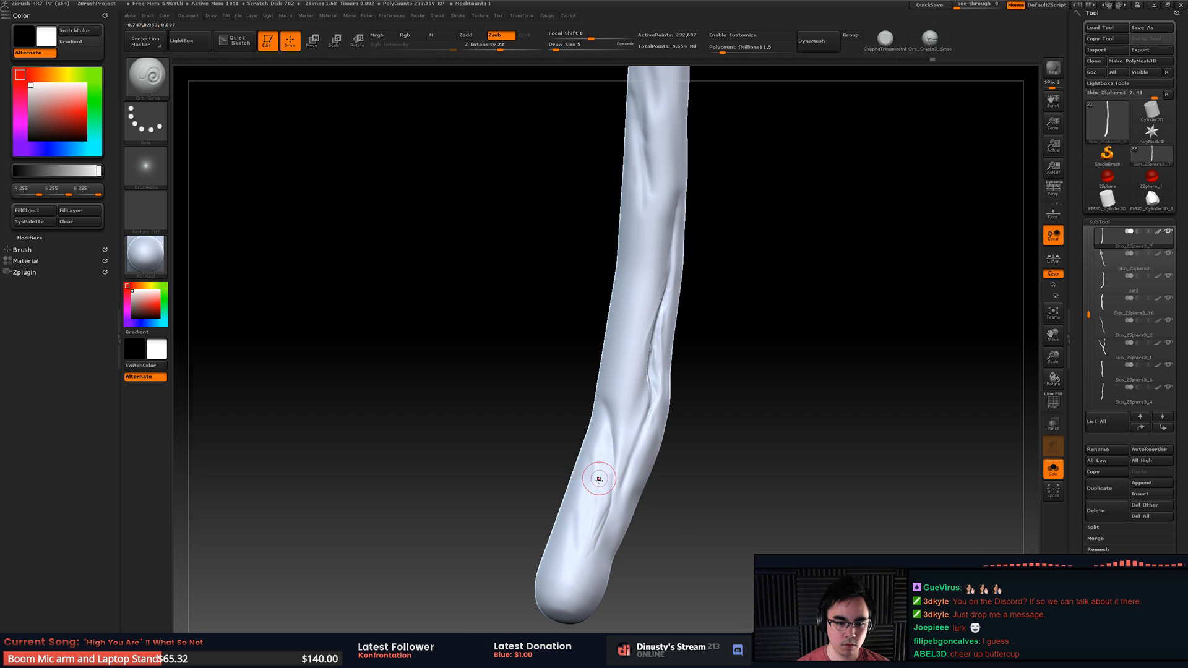
# Step: Set the draw size to 7, deepen the grooves below the lower bend and smooth them toward the rounded end
pyautogui.press('space')
pyautogui.moveTo(599, 481); pyautogui.dragTo(601, 484)
pyautogui.moveTo(601, 422); pyautogui.dragTo(595, 506)
pyautogui.moveTo(592, 449)
pyautogui.mouseDown()
pyautogui.moveTo(578, 526)
pyautogui.moveTo(605, 410)
pyautogui.mouseUp()
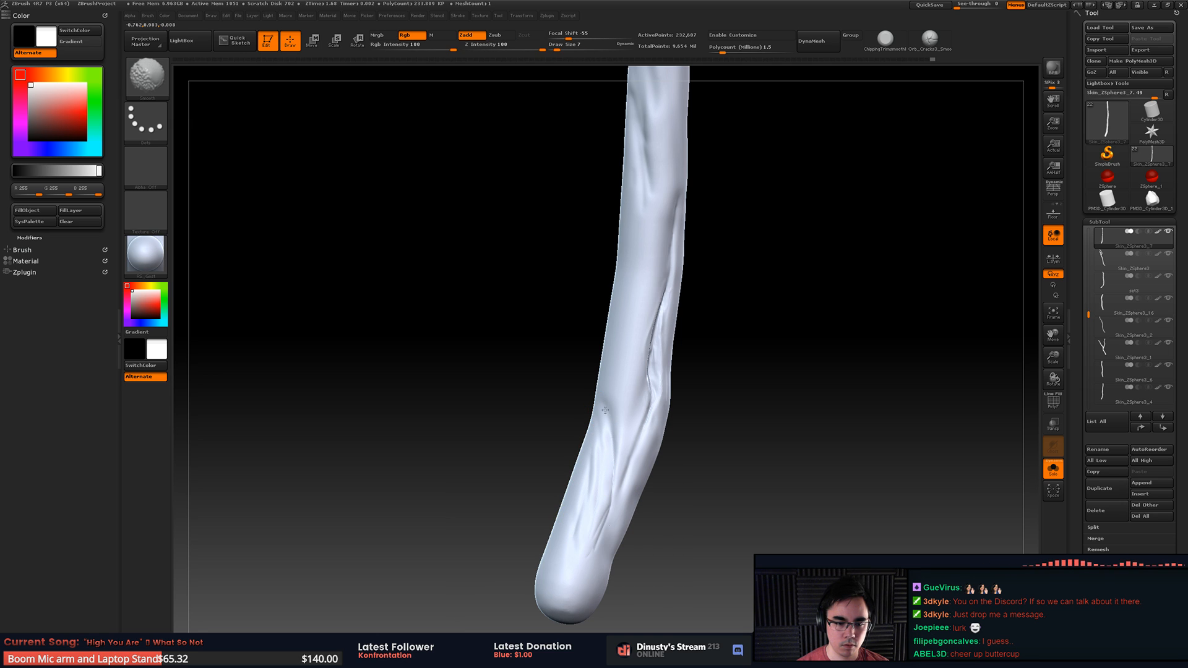
pyautogui.keyDown('shift'); pyautogui.moveTo(588, 572); pyautogui.dragTo(592, 557); pyautogui.keyUp('shift')
pyautogui.moveTo(596, 535); pyautogui.dragTo(573, 521, button='right')
# Step: Adjust the draw size and carve fine cracks where the grooves meet at the lower bend
pyautogui.moveTo(644, 398); pyautogui.dragTo(662, 410, button='right')
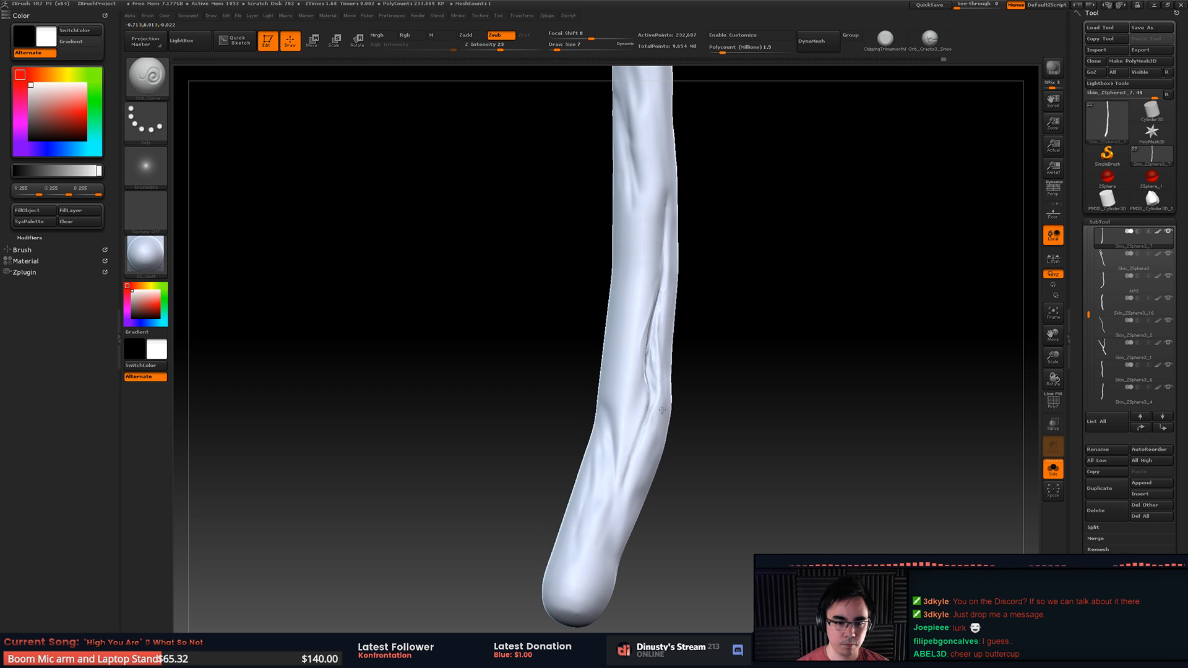
pyautogui.press('space')
pyautogui.moveTo(639, 396); pyautogui.dragTo(632, 408)
pyautogui.press('space')
pyautogui.moveTo(631, 408); pyautogui.dragTo(629, 409)
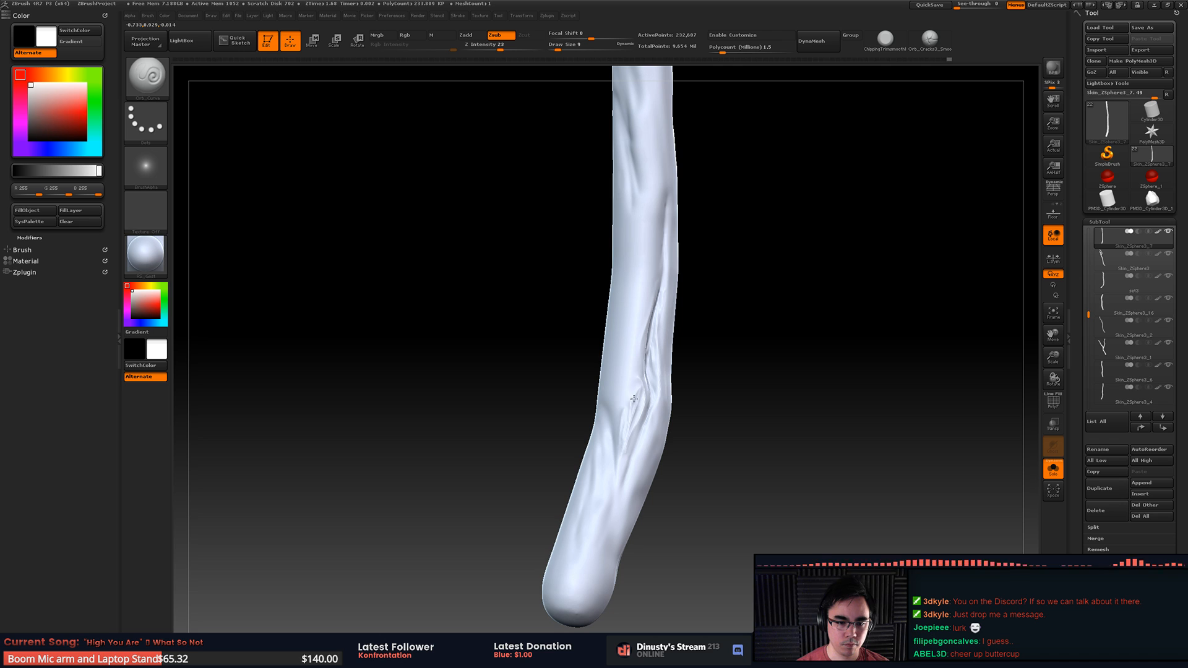
# Step: Deepen the cracks running through the vine's lower bend and smooth them below the bend toward the rounded end
pyautogui.moveTo(629, 408)
pyautogui.mouseDown()
pyautogui.moveTo(644, 322)
pyautogui.moveTo(631, 426)
pyautogui.mouseUp()
pyautogui.moveTo(641, 383); pyautogui.dragTo(631, 443)
pyautogui.moveTo(624, 482); pyautogui.dragTo(609, 477, button='right')
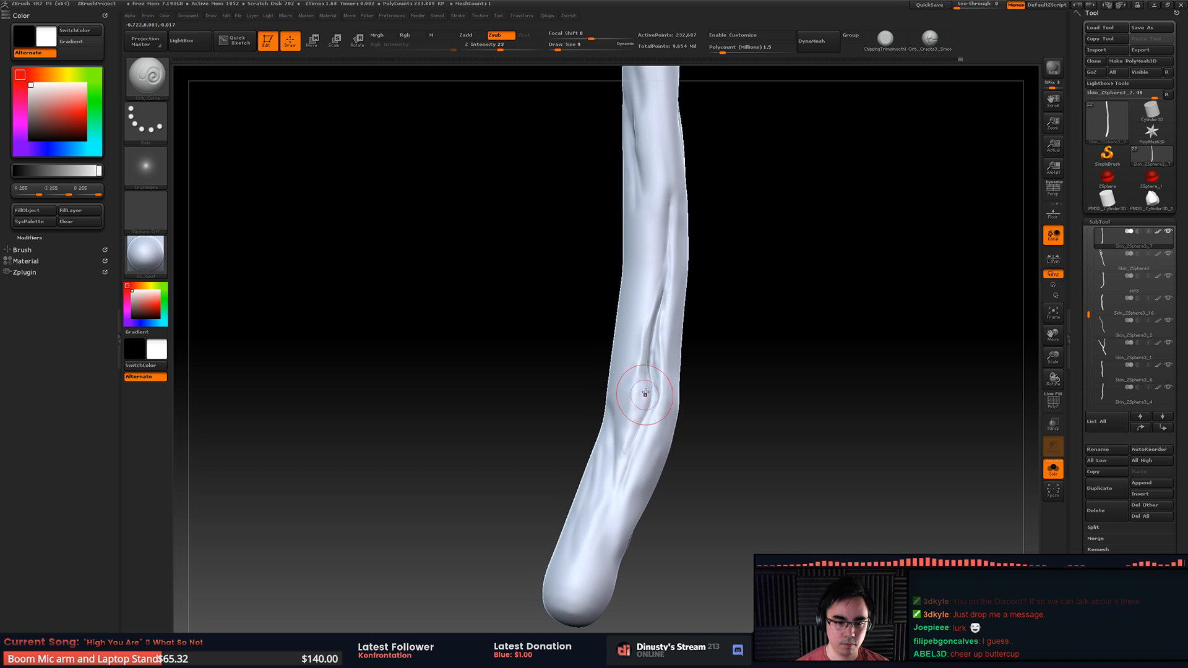
pyautogui.moveTo(645, 394)
pyautogui.mouseDown()
pyautogui.moveTo(639, 429)
pyautogui.moveTo(619, 447)
pyautogui.moveTo(621, 472)
pyautogui.mouseUp()
pyautogui.moveTo(614, 461)
pyautogui.keyDown('shift'); pyautogui.mouseDown()
pyautogui.moveTo(617, 446)
pyautogui.moveTo(596, 534)
pyautogui.mouseUp(); pyautogui.keyUp('shift')
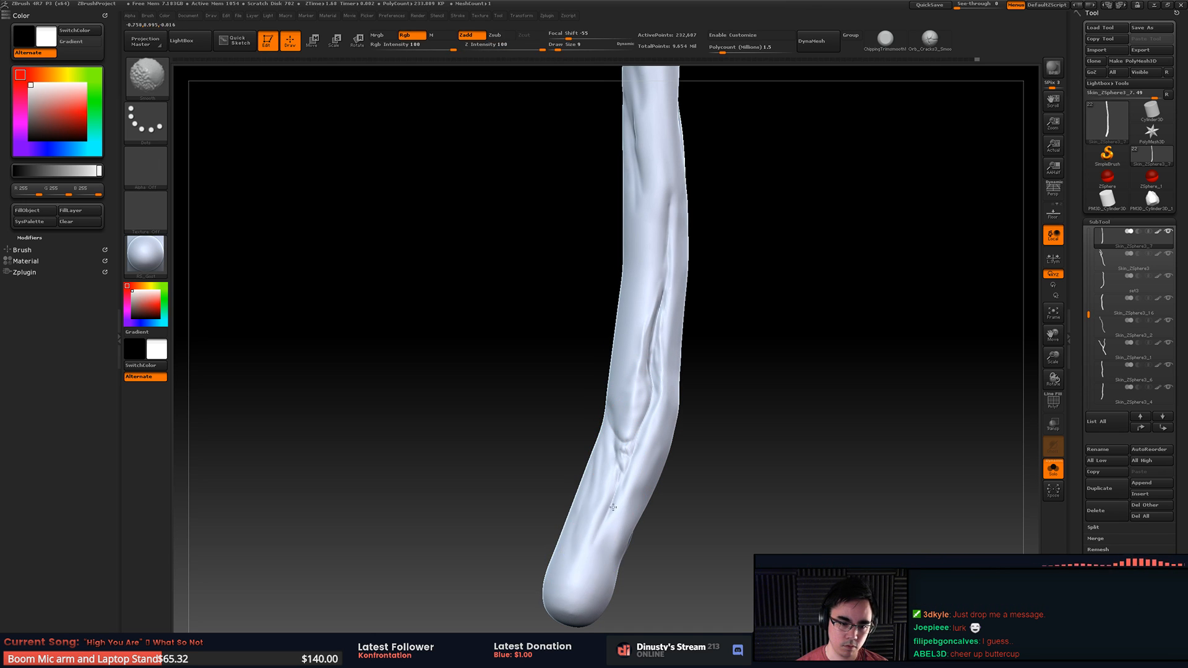
pyautogui.keyDown('shift'); pyautogui.moveTo(621, 473); pyautogui.dragTo(631, 450); pyautogui.keyUp('shift')
# Step: Show all vines, select the thick crossing vine set3 at the lower end and isolate it, undoing a stray smoothing stroke
pyautogui.keyDown('ctrl'); pyautogui.moveTo(691, 405); pyautogui.dragTo(766, 269, button='right'); pyautogui.keyUp('ctrl')
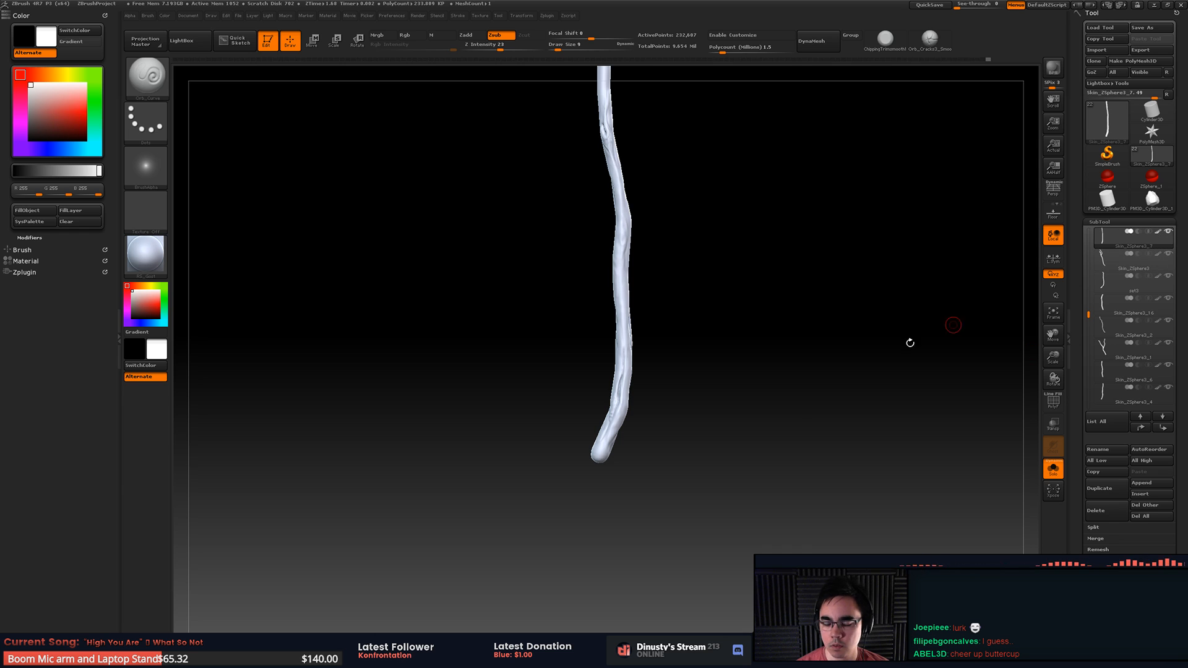
pyautogui.hotkey('alt', 's')
pyautogui.keyDown('alt'); pyautogui.moveTo(823, 377); pyautogui.dragTo(822, 295, button='right'); pyautogui.keyUp('alt')
pyautogui.keyDown('ctrl'); pyautogui.moveTo(822, 295); pyautogui.dragTo(790, 371, button='right'); pyautogui.keyUp('ctrl')
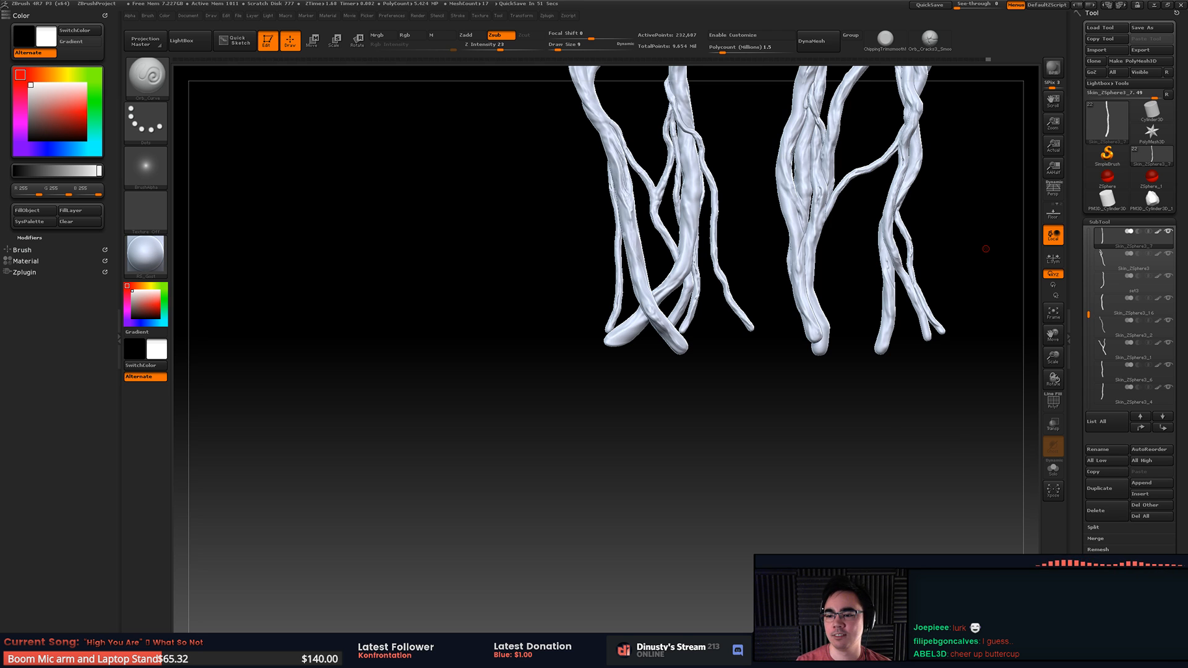
pyautogui.keyDown('alt'); pyautogui.moveTo(685, 393); pyautogui.dragTo(732, 276); pyautogui.keyUp('alt')
pyautogui.keyDown('alt'); pyautogui.moveTo(803, 260); pyautogui.dragTo(839, 258); pyautogui.keyUp('alt')
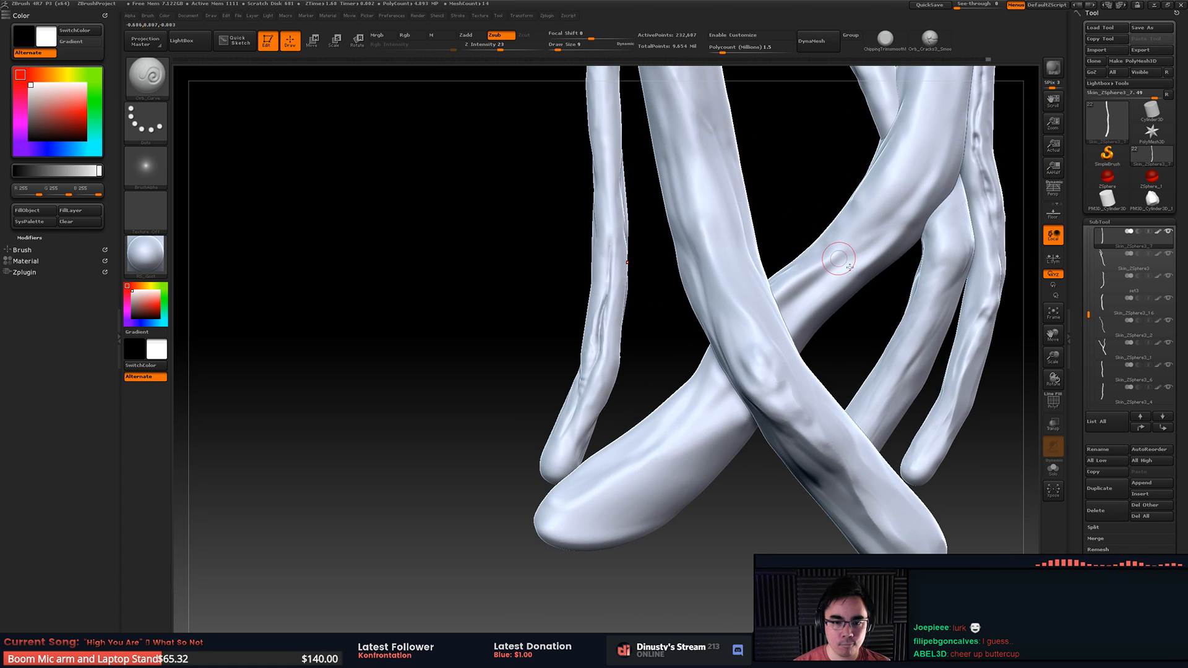
pyautogui.keyDown('alt'); pyautogui.click(789, 295); pyautogui.keyUp('alt')
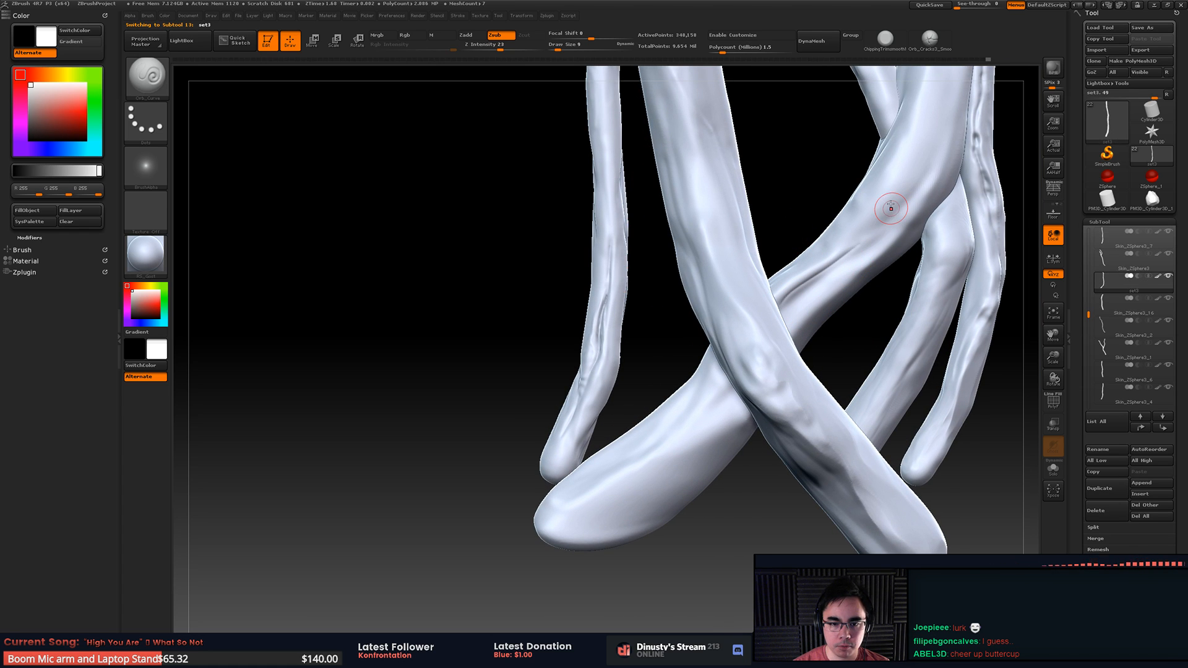
pyautogui.keyDown('alt'); pyautogui.moveTo(891, 208); pyautogui.dragTo(788, 276, button='right'); pyautogui.keyUp('alt')
pyautogui.moveTo(739, 327)
pyautogui.keyDown('shift'); pyautogui.mouseDown()
pyautogui.moveTo(684, 368)
pyautogui.moveTo(743, 318)
pyautogui.mouseUp(); pyautogui.keyUp('shift')
pyautogui.hotkey('alt', 's')
pyautogui.hotkey('ctrl', 'z')
# Step: Carve long diagonal grooves along the lower bend of the isolated vine and blend where they meet
pyautogui.press('space')
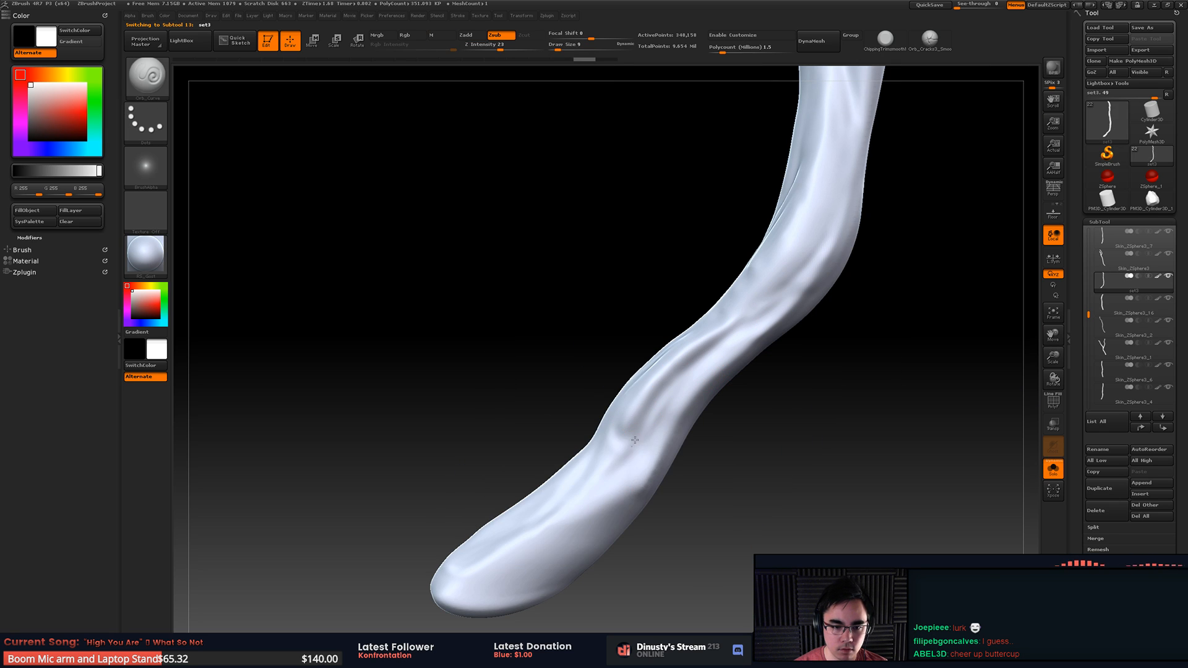
pyautogui.moveTo(632, 447); pyautogui.dragTo(748, 321)
pyautogui.moveTo(659, 394); pyautogui.dragTo(767, 298)
pyautogui.keyDown('alt'); pyautogui.moveTo(802, 271); pyautogui.dragTo(752, 305, button='right'); pyautogui.keyUp('alt')
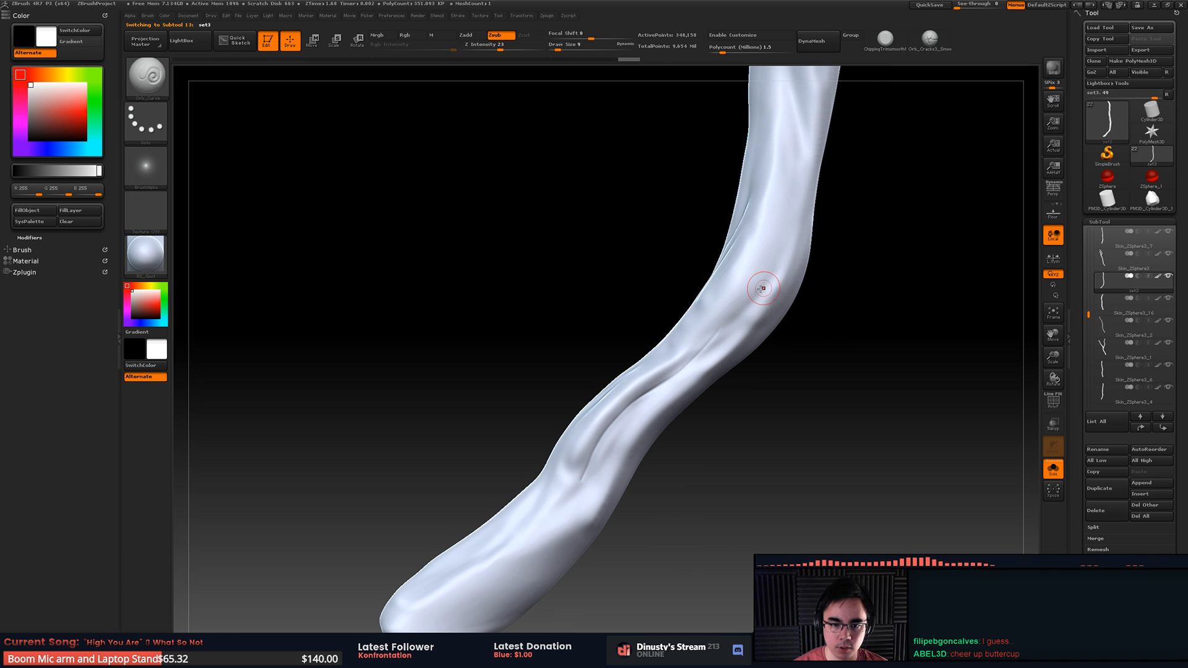
pyautogui.moveTo(769, 272); pyautogui.dragTo(714, 335)
pyautogui.press('shift')
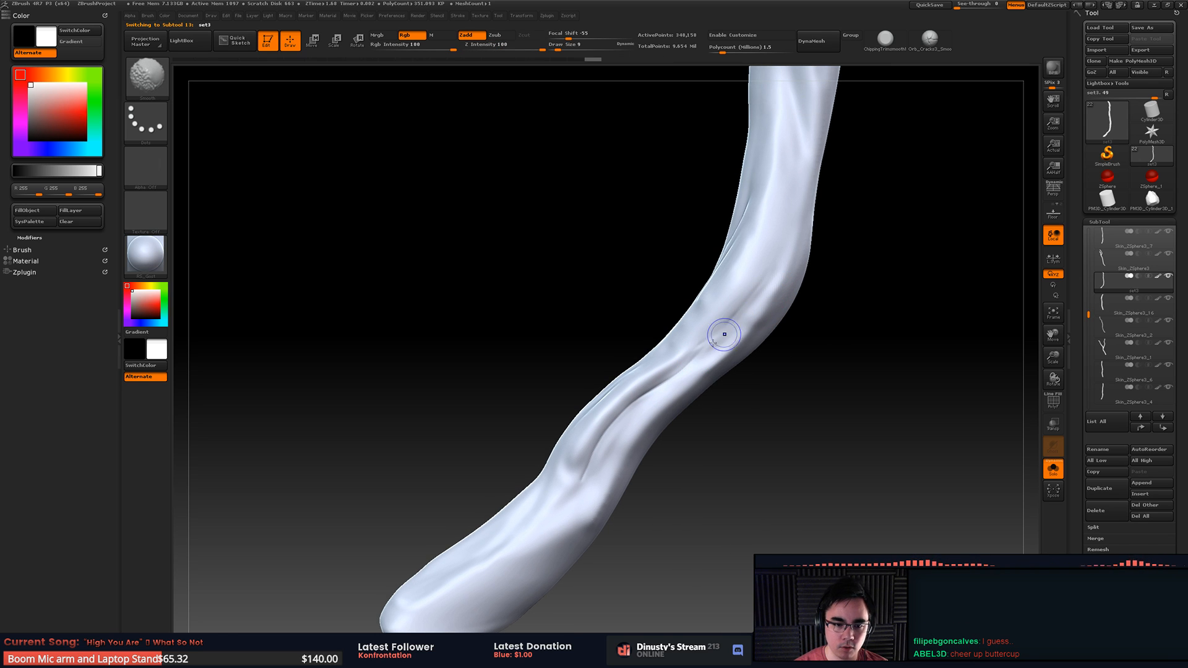
pyautogui.moveTo(568, 490)
pyautogui.mouseDown()
pyautogui.moveTo(563, 502)
pyautogui.moveTo(580, 476)
pyautogui.mouseUp()
pyautogui.moveTo(580, 476); pyautogui.dragTo(593, 472, button='right')
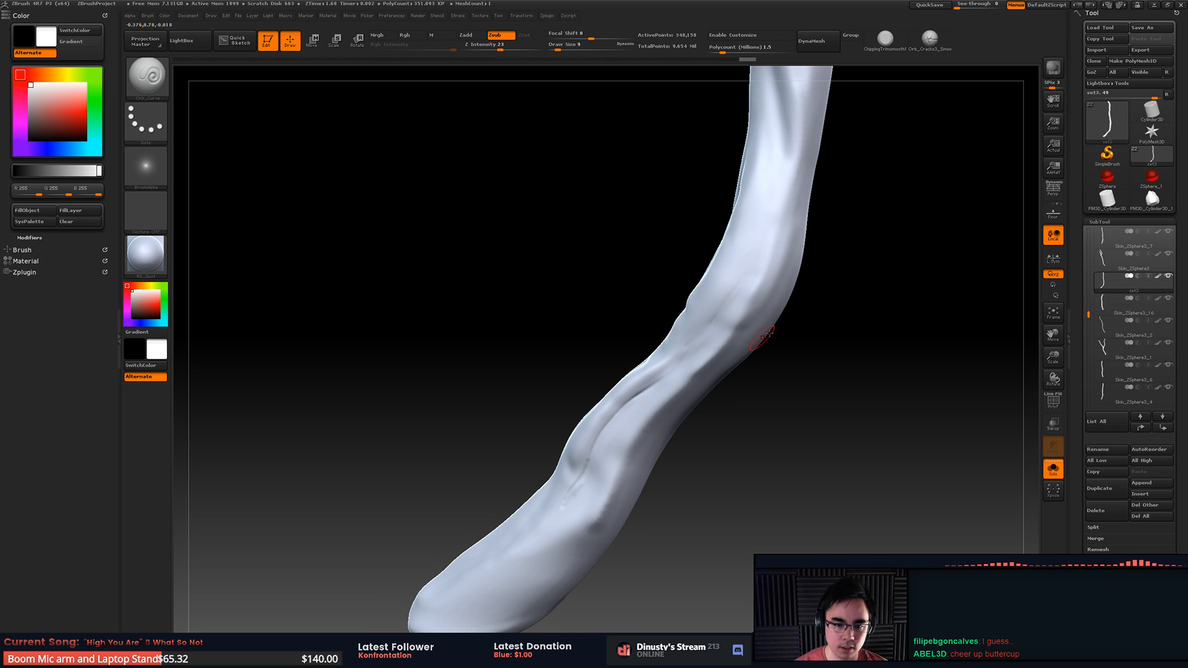
# Step: Sculpt fine ridges on the other side of the lower bend and undo a stray short stroke
pyautogui.moveTo(764, 338); pyautogui.dragTo(763, 297, button='right')
pyautogui.moveTo(737, 306)
pyautogui.mouseDown()
pyautogui.moveTo(756, 309)
pyautogui.moveTo(732, 310)
pyautogui.mouseUp()
pyautogui.hotkey('ctrl', 'z')
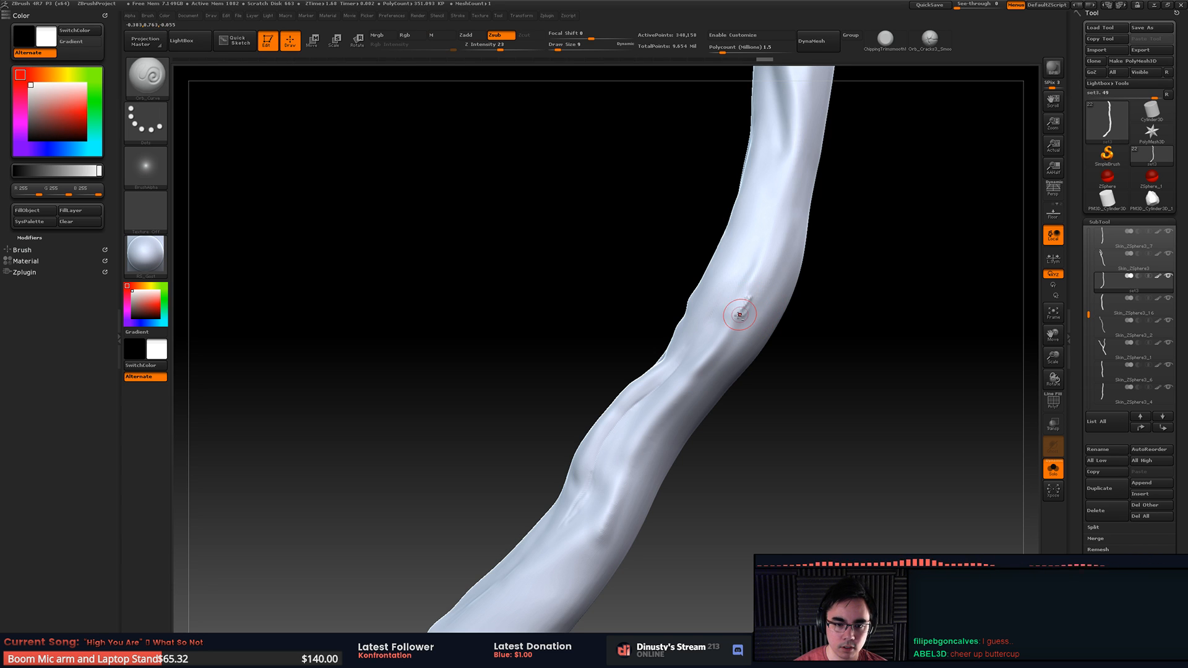
pyautogui.moveTo(761, 268); pyautogui.dragTo(708, 363, button='right')
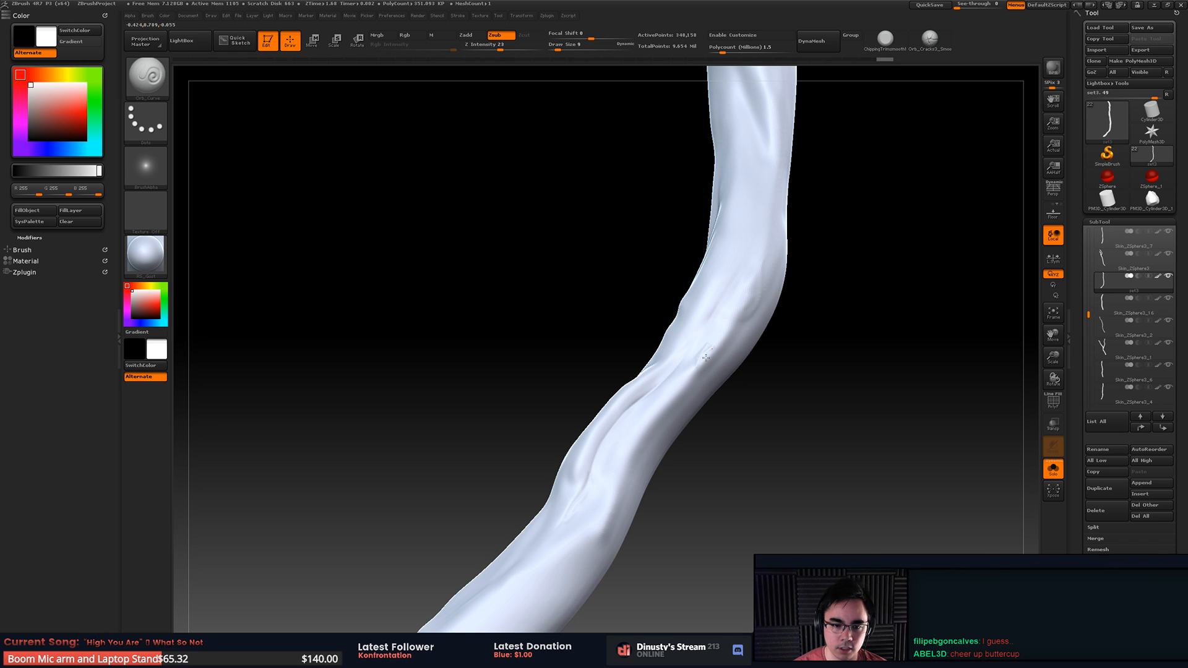
pyautogui.moveTo(706, 357); pyautogui.dragTo(733, 283, button='right')
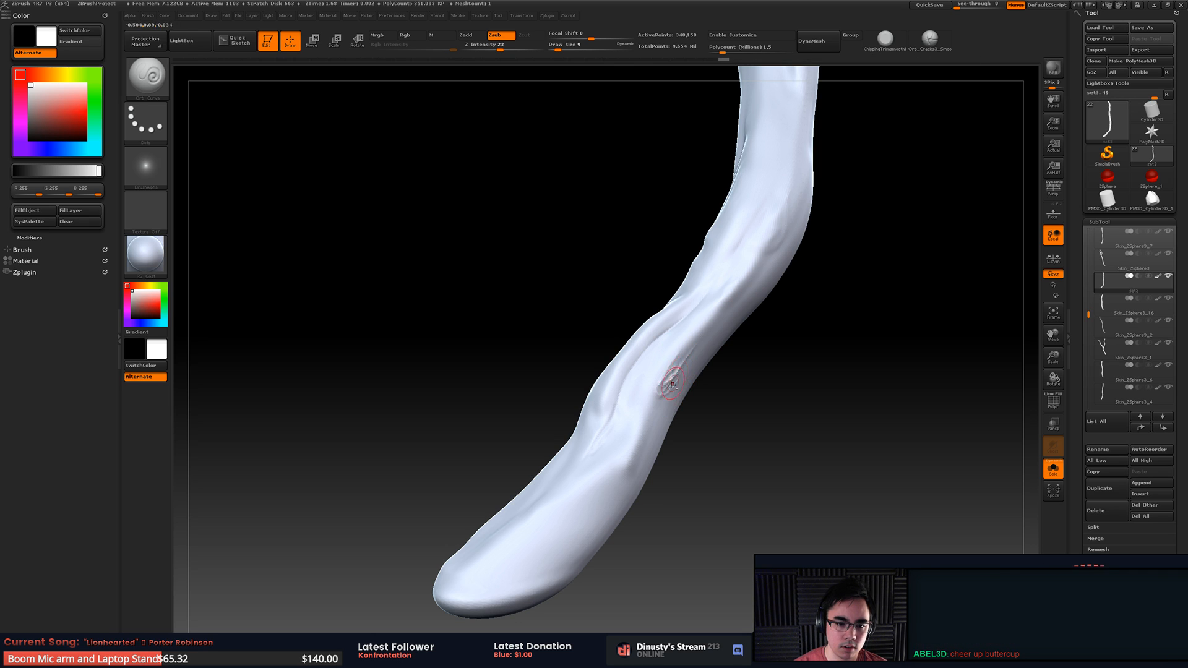
# Step: Carve a long groove from the bend toward the rounded lower end, smooth its edges and undo the last stroke
pyautogui.press('shift')
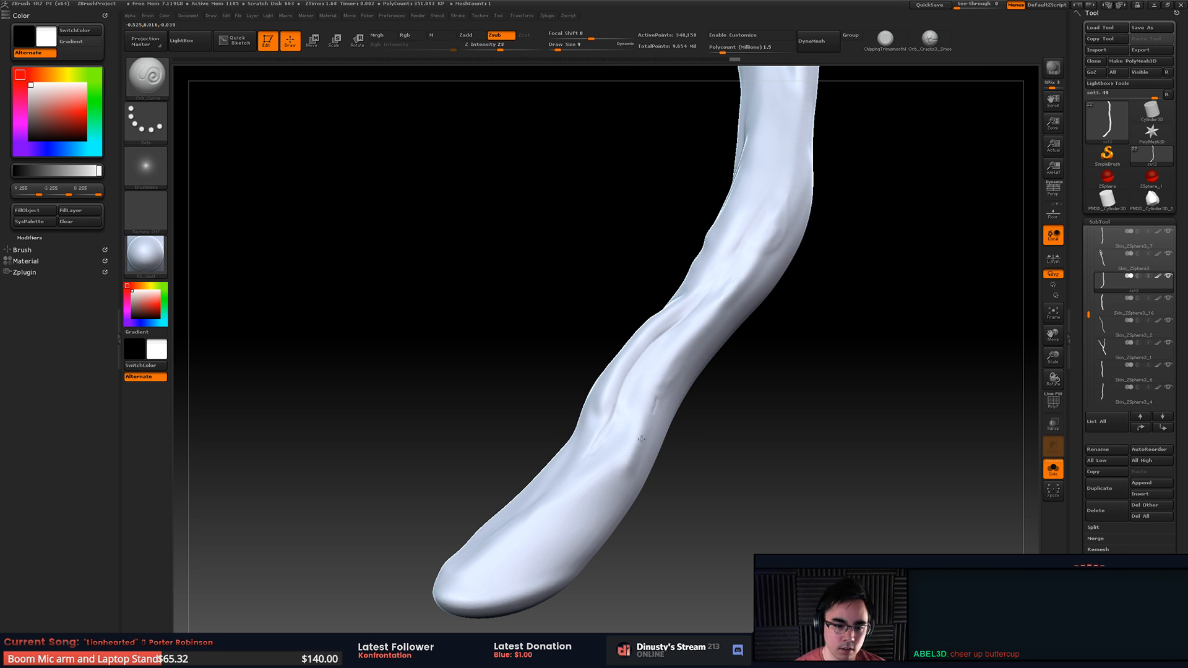
pyautogui.moveTo(652, 406); pyautogui.dragTo(549, 538)
pyautogui.press('shift')
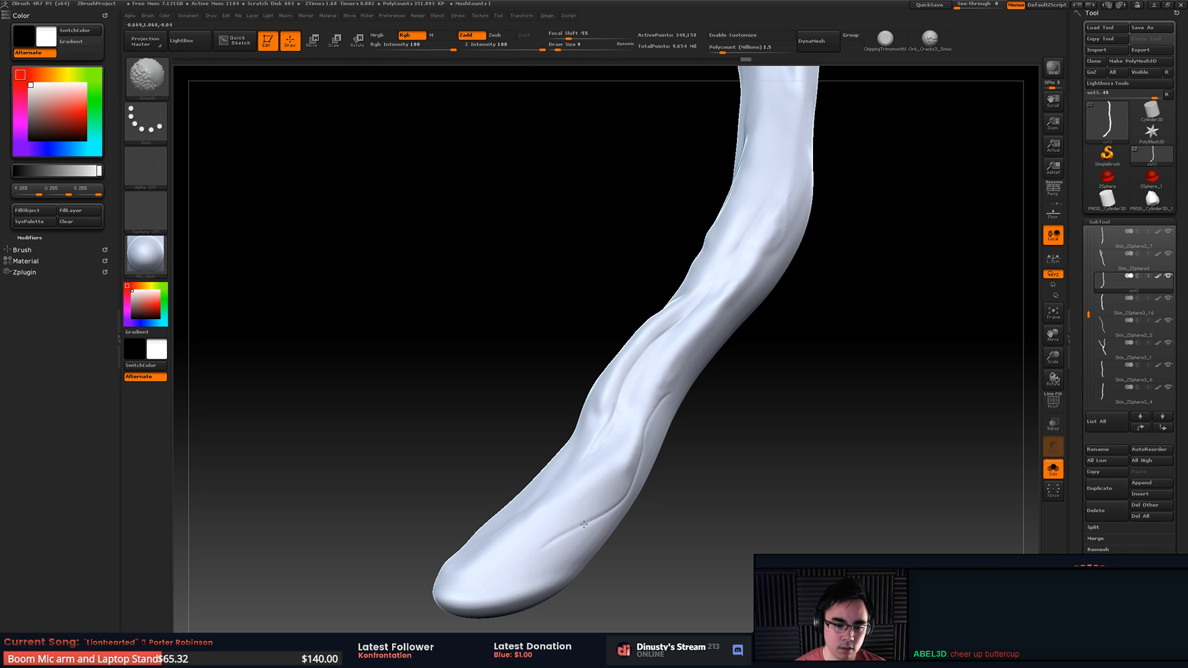
pyautogui.keyDown('shift'); pyautogui.moveTo(687, 383); pyautogui.dragTo(657, 403); pyautogui.keyUp('shift')
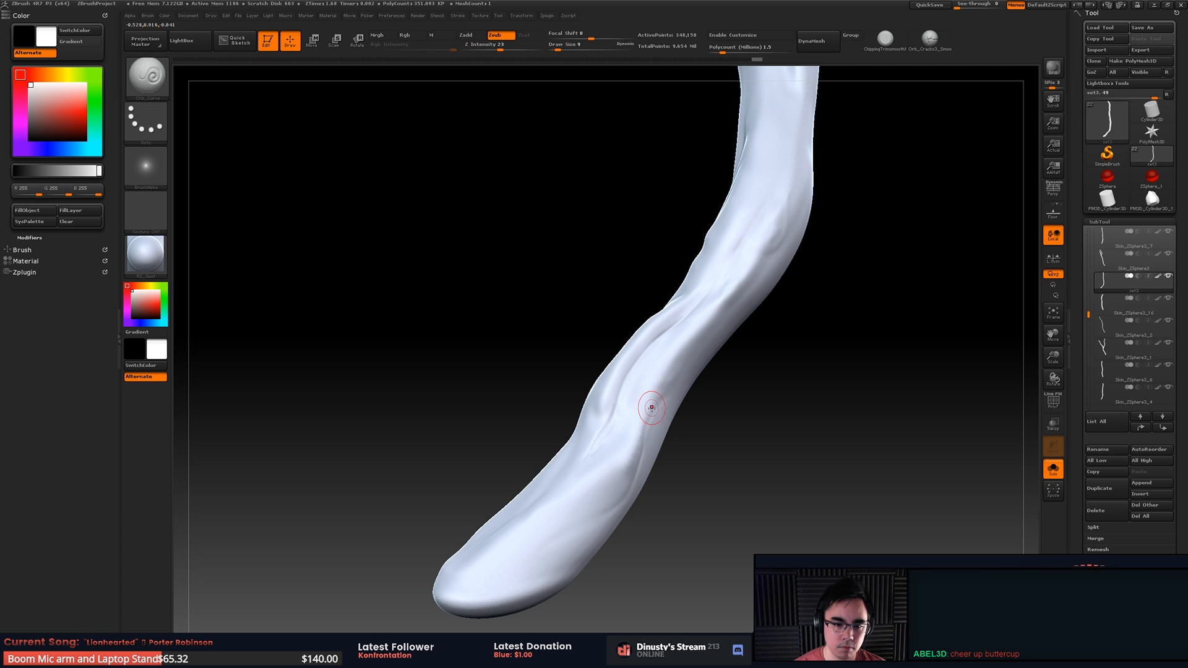
pyautogui.hotkey('ctrl', 'z')
# Step: Set the draw size to 22, show all vines and isolate the short, still smooth vine
pyautogui.press('space')
pyautogui.moveTo(693, 366); pyautogui.dragTo(700, 366)
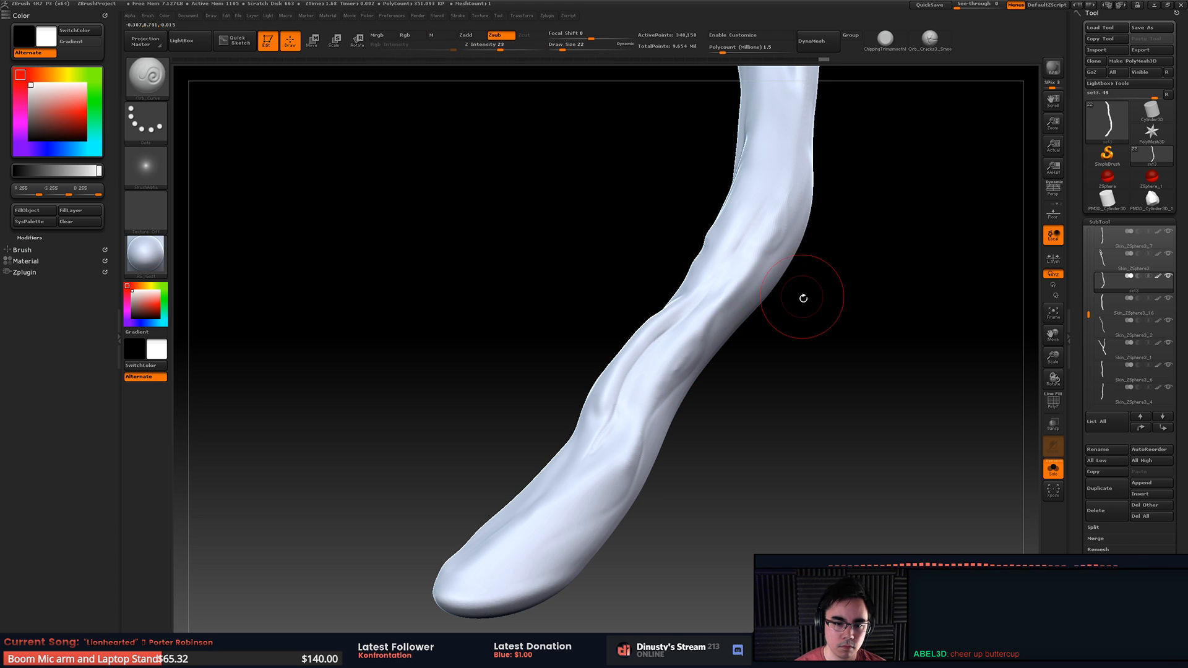
pyautogui.moveTo(801, 297)
pyautogui.mouseDown()
pyautogui.moveTo(745, 340)
pyautogui.moveTo(765, 390)
pyautogui.moveTo(721, 339)
pyautogui.moveTo(735, 332)
pyautogui.moveTo(709, 488)
pyautogui.mouseUp()
pyautogui.hotkey('alt', 's')
pyautogui.keyDown('alt'); pyautogui.moveTo(742, 218); pyautogui.dragTo(737, 358); pyautogui.keyUp('alt')
pyautogui.keyDown('alt'); pyautogui.moveTo(743, 456); pyautogui.dragTo(745, 597); pyautogui.keyUp('alt')
pyautogui.keyDown('alt'); pyautogui.moveTo(744, 287); pyautogui.dragTo(767, 315); pyautogui.keyUp('alt')
pyautogui.keyDown('alt'); pyautogui.click(674, 324); pyautogui.keyUp('alt')
pyautogui.hotkey('alt', 's')
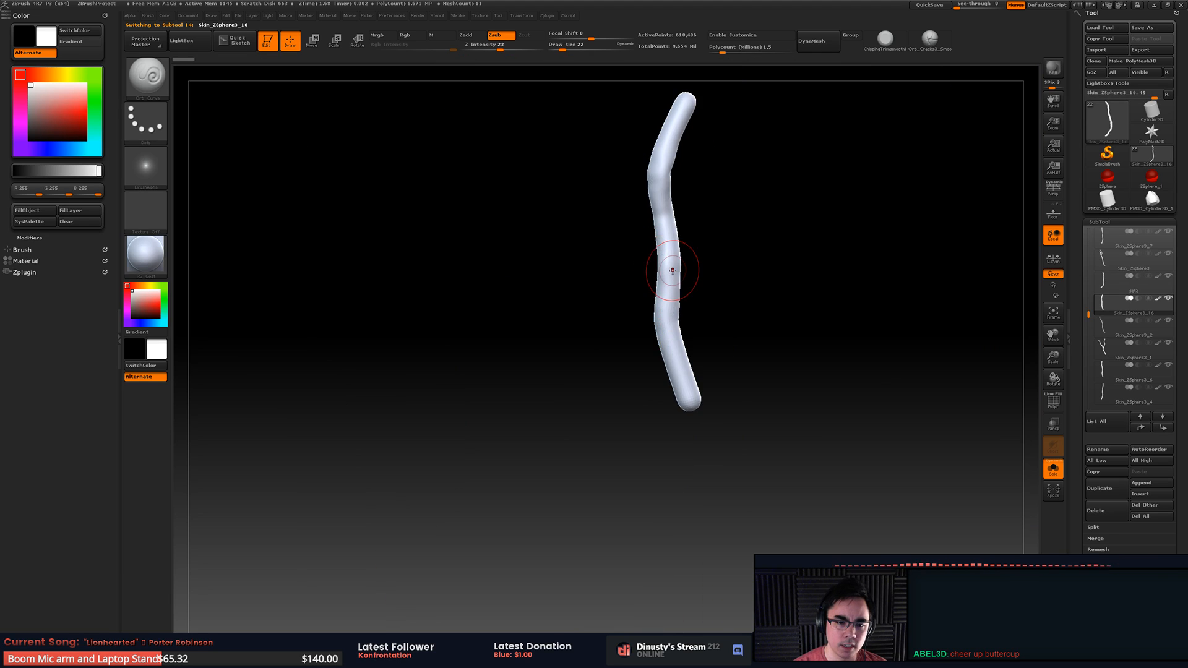
# Step: Carve twisting diagonal grooves across the upper middle of the smooth vine
pyautogui.keyDown('alt'); pyautogui.moveTo(710, 274); pyautogui.dragTo(753, 295); pyautogui.keyUp('alt')
pyautogui.keyDown('alt'); pyautogui.moveTo(736, 238); pyautogui.dragTo(728, 327); pyautogui.keyUp('alt')
pyautogui.moveTo(614, 157); pyautogui.dragTo(663, 276)
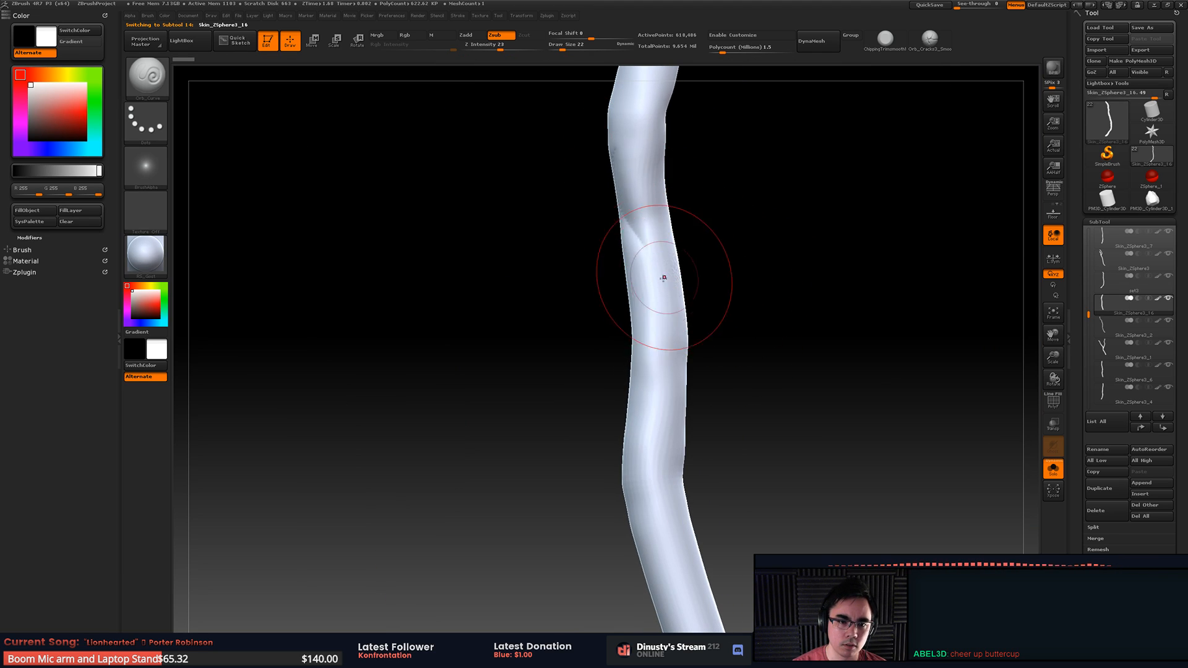
pyautogui.moveTo(626, 212); pyautogui.dragTo(670, 282)
pyautogui.moveTo(623, 155); pyautogui.dragTo(679, 341)
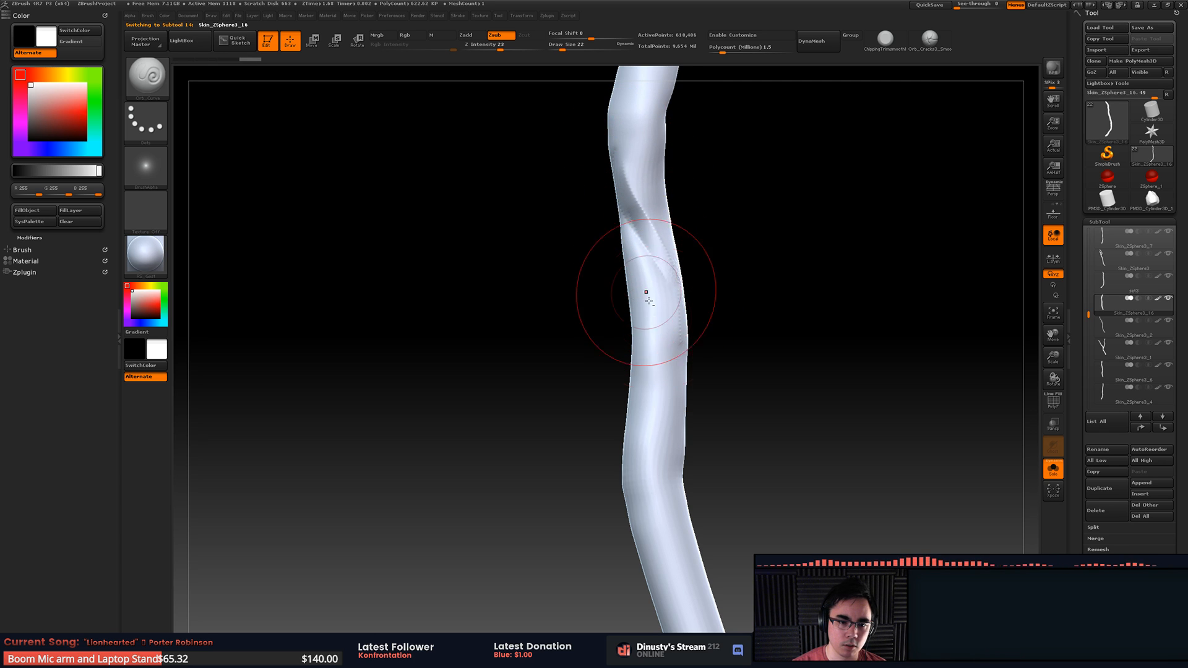
# Step: Undo a stray stroke, carve a lengthwise groove down to the vine's lower bend and smooth it
pyautogui.moveTo(651, 455); pyautogui.dragTo(669, 475)
pyautogui.hotkey('ctrl', 'z')
pyautogui.moveTo(648, 380); pyautogui.dragTo(648, 417)
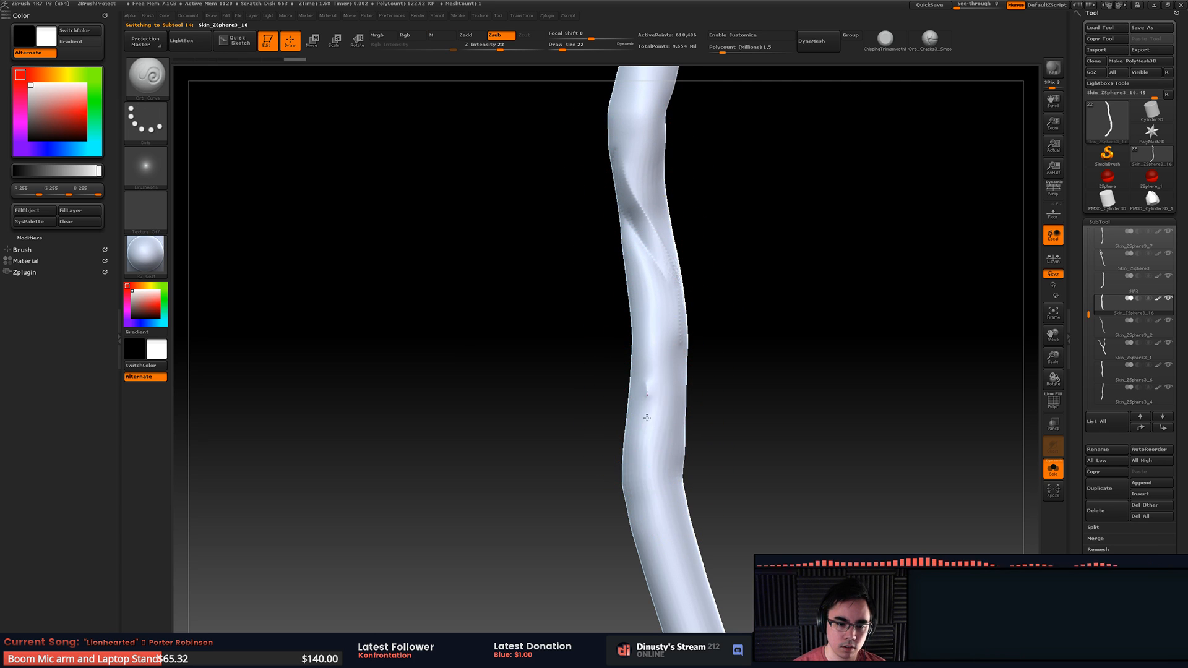
pyautogui.keyDown('shift'); pyautogui.moveTo(652, 521); pyautogui.dragTo(635, 415); pyautogui.keyUp('shift')
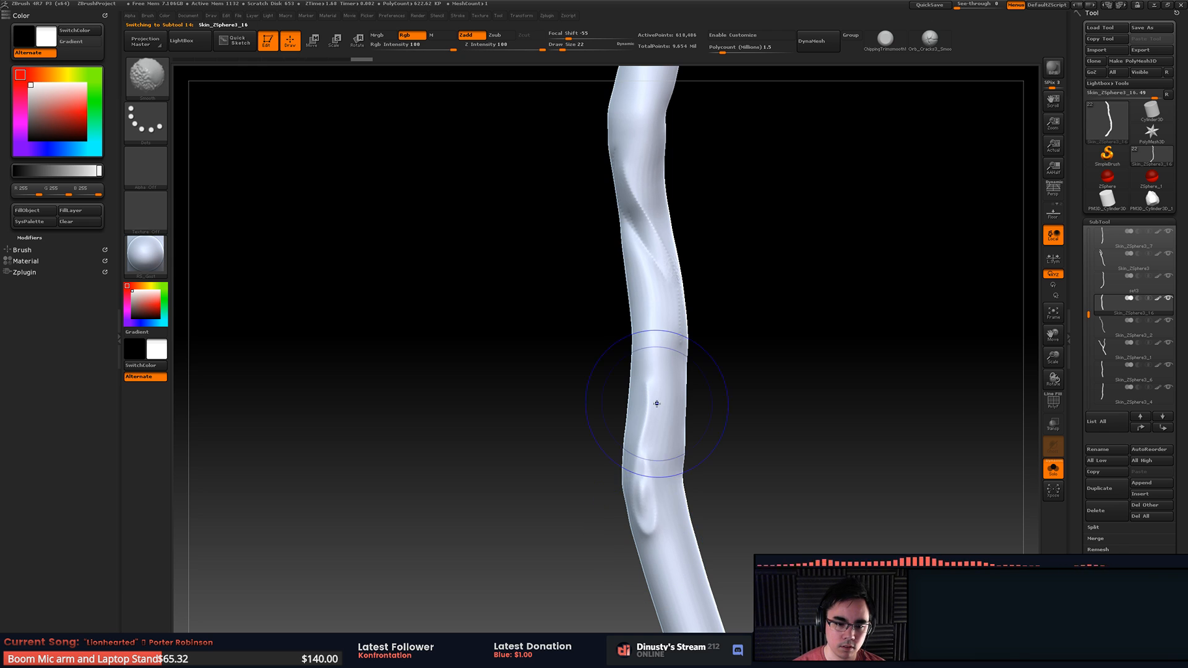
pyautogui.moveTo(661, 443)
pyautogui.keyDown('alt'); pyautogui.mouseDown(button='right')
pyautogui.moveTo(649, 368)
pyautogui.moveTo(644, 429)
pyautogui.moveTo(595, 438)
pyautogui.mouseUp(button='right'); pyautogui.keyUp('alt')
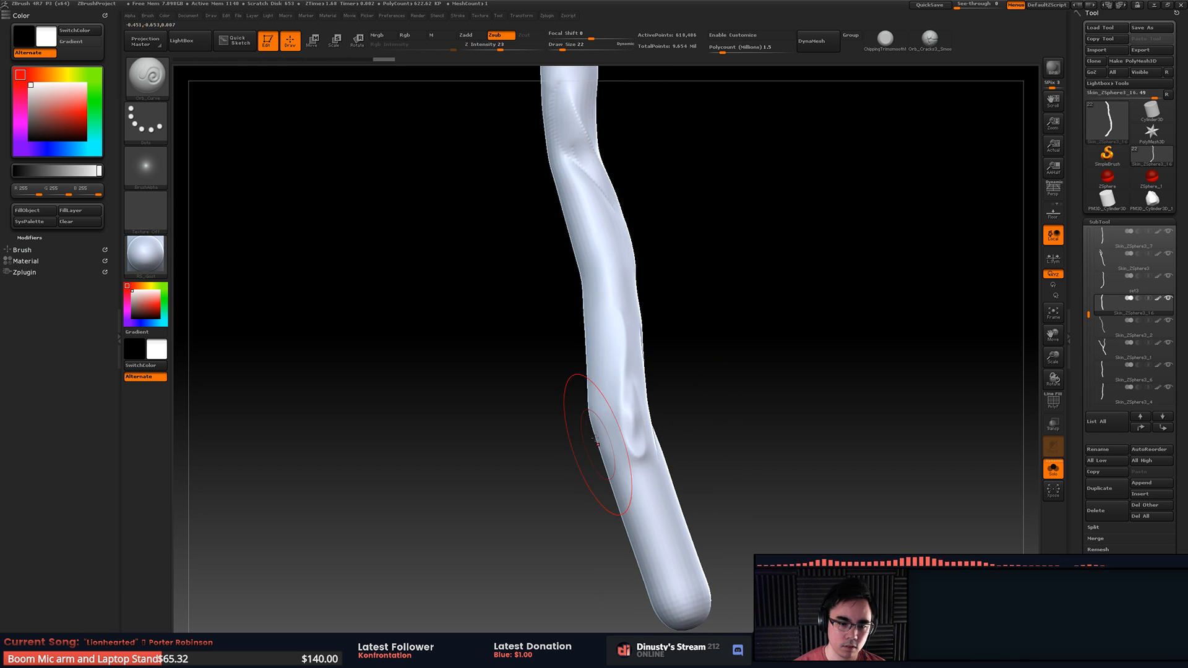
# Step: Carve broad grooves from the lower bend toward the vine's rounded lower end and smooth them
pyautogui.moveTo(594, 428); pyautogui.dragTo(673, 565)
pyautogui.moveTo(673, 565); pyautogui.dragTo(657, 539, button='right')
pyautogui.keyDown('shift'); pyautogui.moveTo(647, 522); pyautogui.dragTo(604, 425); pyautogui.keyUp('shift')
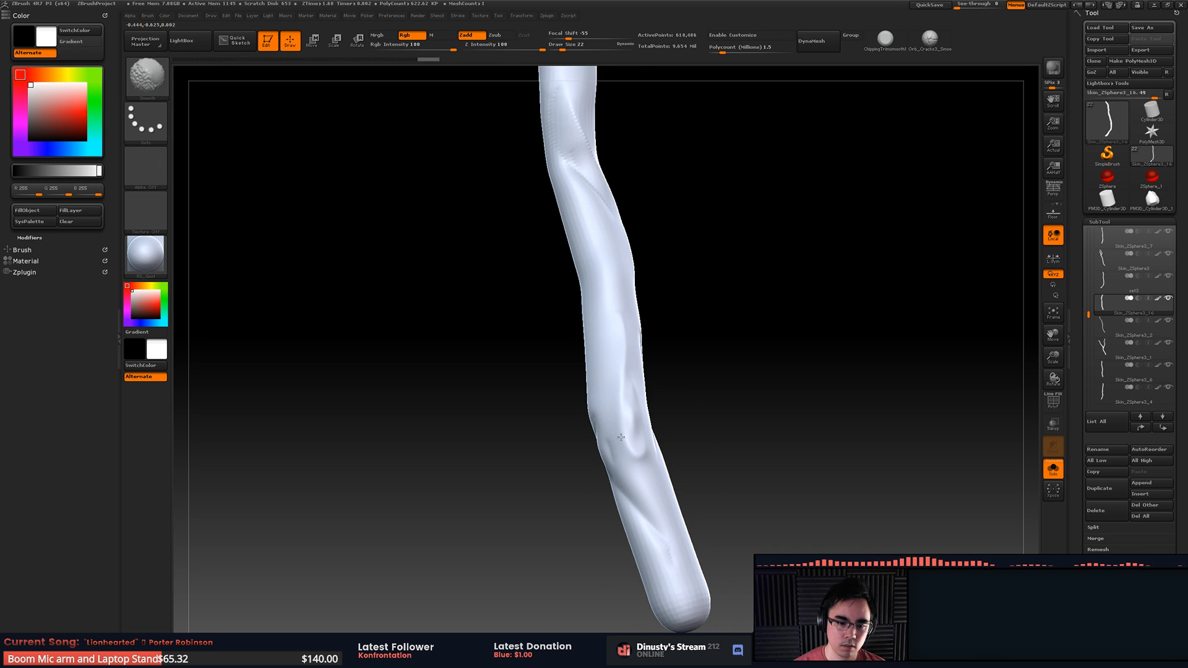
pyautogui.moveTo(621, 437)
pyautogui.mouseDown(button='right')
pyautogui.moveTo(638, 425)
pyautogui.moveTo(616, 354)
pyautogui.mouseUp(button='right')
pyautogui.press('shift')
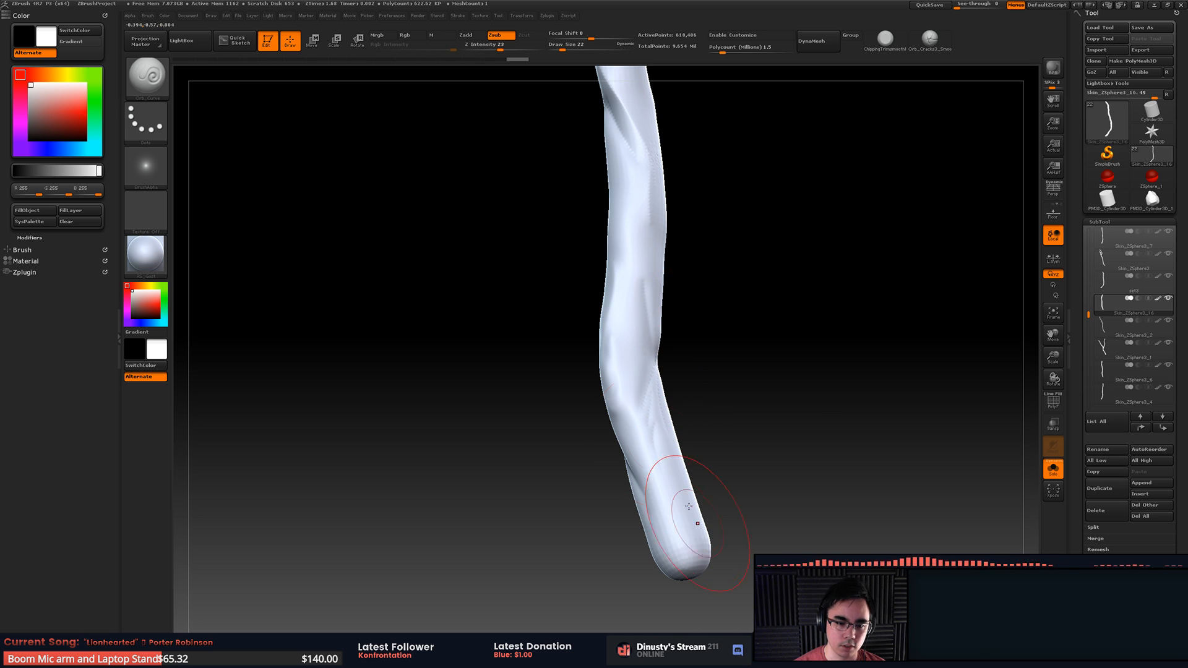
pyautogui.press('shift')
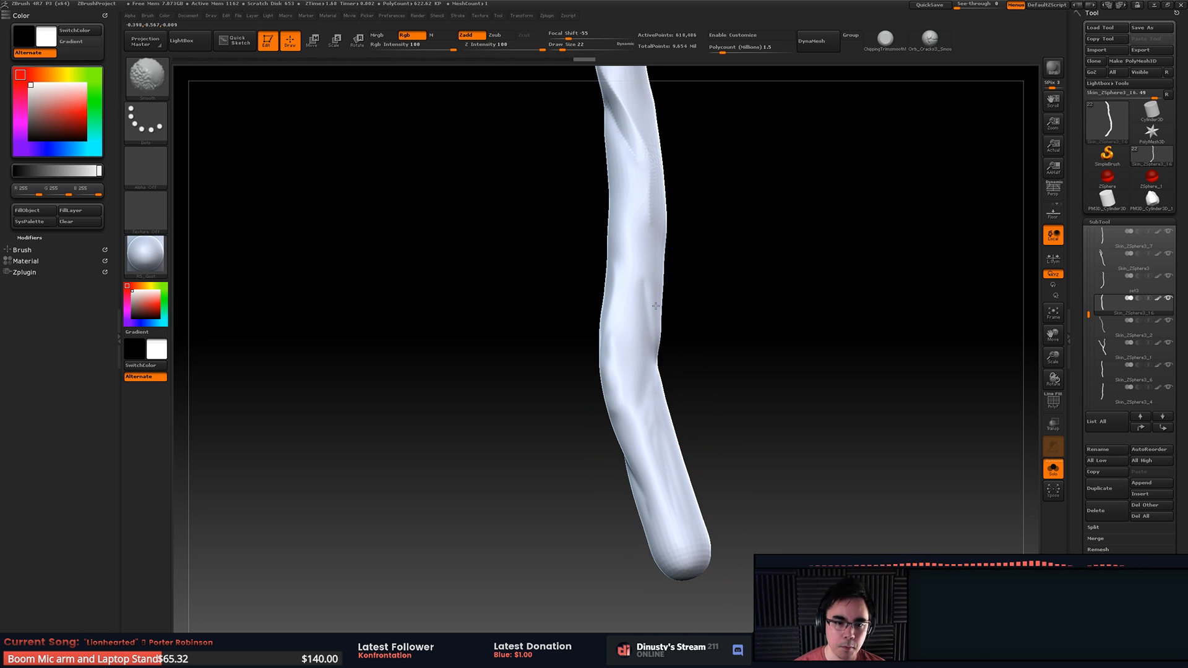
# Step: Sculpt and smooth ridges along the vine's middle and extend the grooves up to its upper bend
pyautogui.keyDown('alt'); pyautogui.moveTo(656, 328); pyautogui.dragTo(668, 416, button='right'); pyautogui.keyUp('alt')
pyautogui.moveTo(691, 300); pyautogui.dragTo(678, 291, button='right')
pyautogui.keyDown('shift'); pyautogui.moveTo(636, 194); pyautogui.dragTo(669, 310); pyautogui.keyUp('shift')
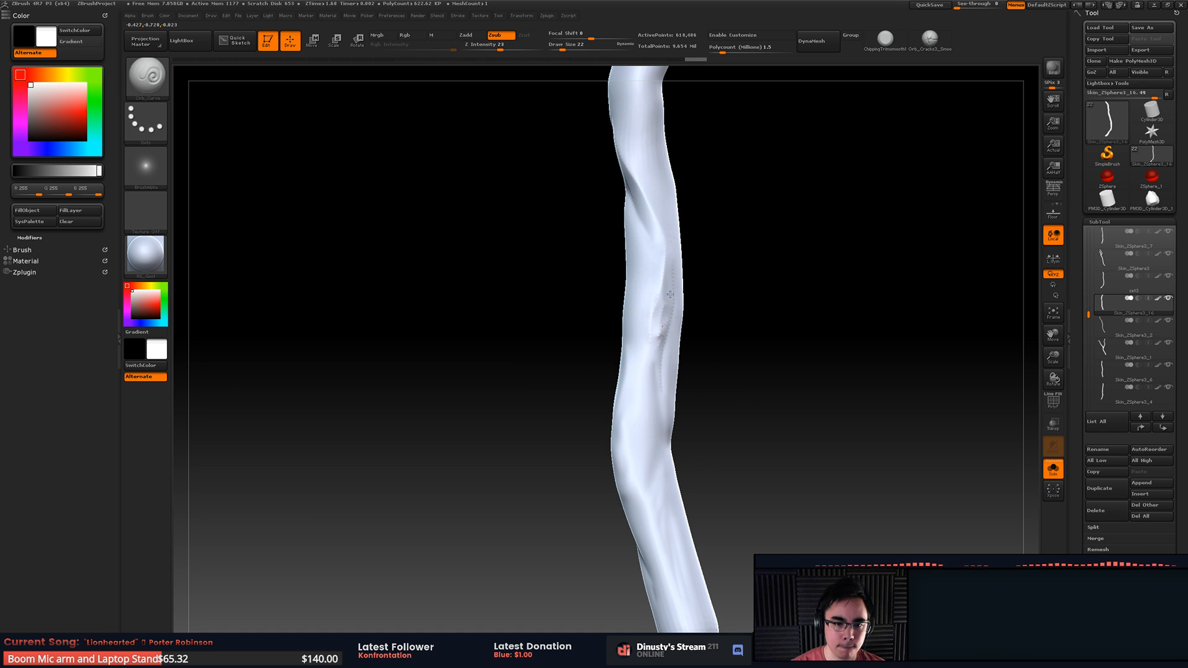
pyautogui.press('shift')
pyautogui.moveTo(662, 239)
pyautogui.mouseDown(button='right')
pyautogui.moveTo(700, 287)
pyautogui.moveTo(679, 378)
pyautogui.mouseUp(button='right')
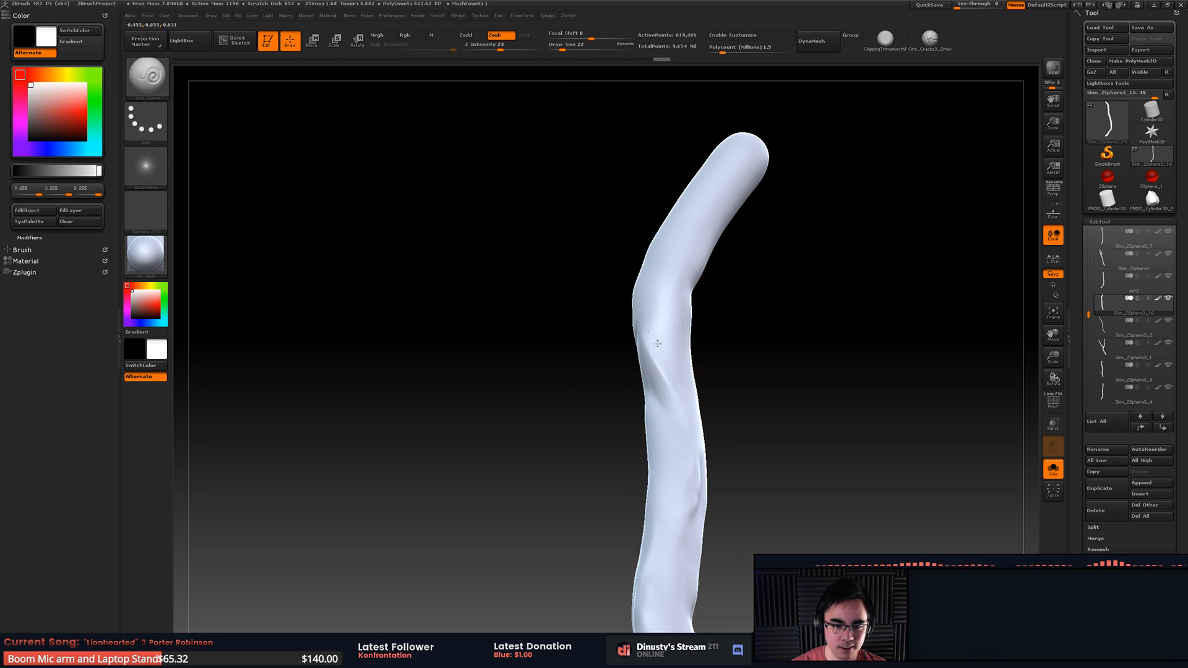
pyautogui.press('shift')
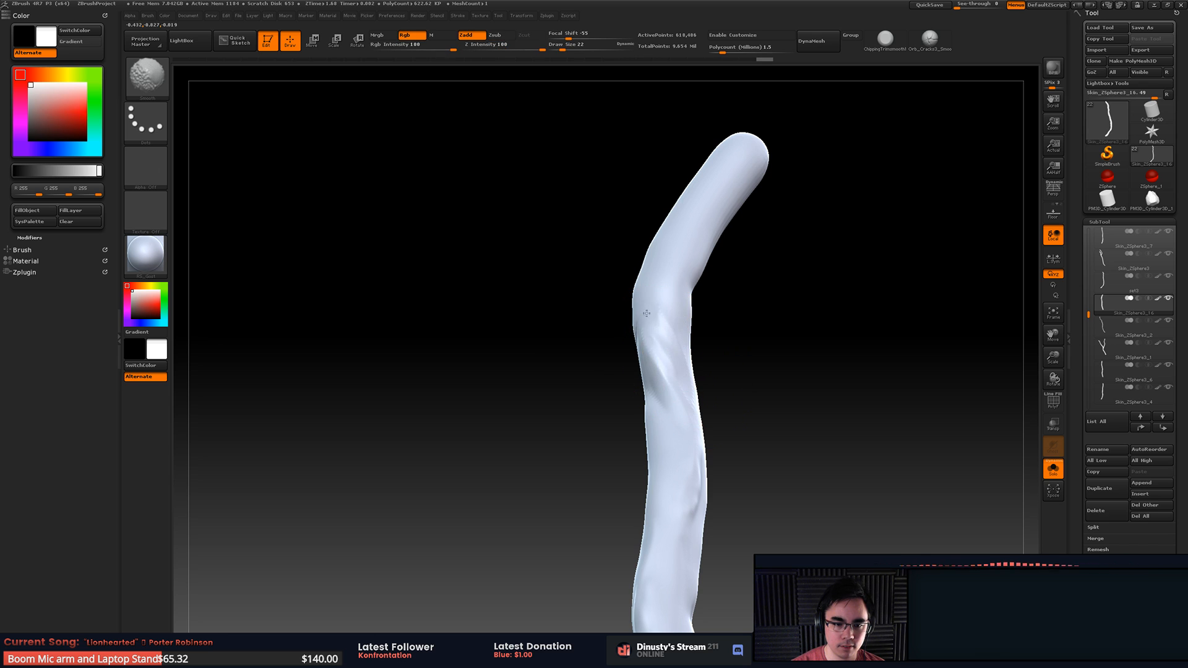
pyautogui.moveTo(646, 314); pyautogui.dragTo(672, 322, button='right')
# Step: Show all vines again and enlarge the draw size for broader strokes
pyautogui.keyDown('ctrl'); pyautogui.moveTo(829, 349); pyautogui.dragTo(605, 330, button='right'); pyautogui.keyUp('ctrl')
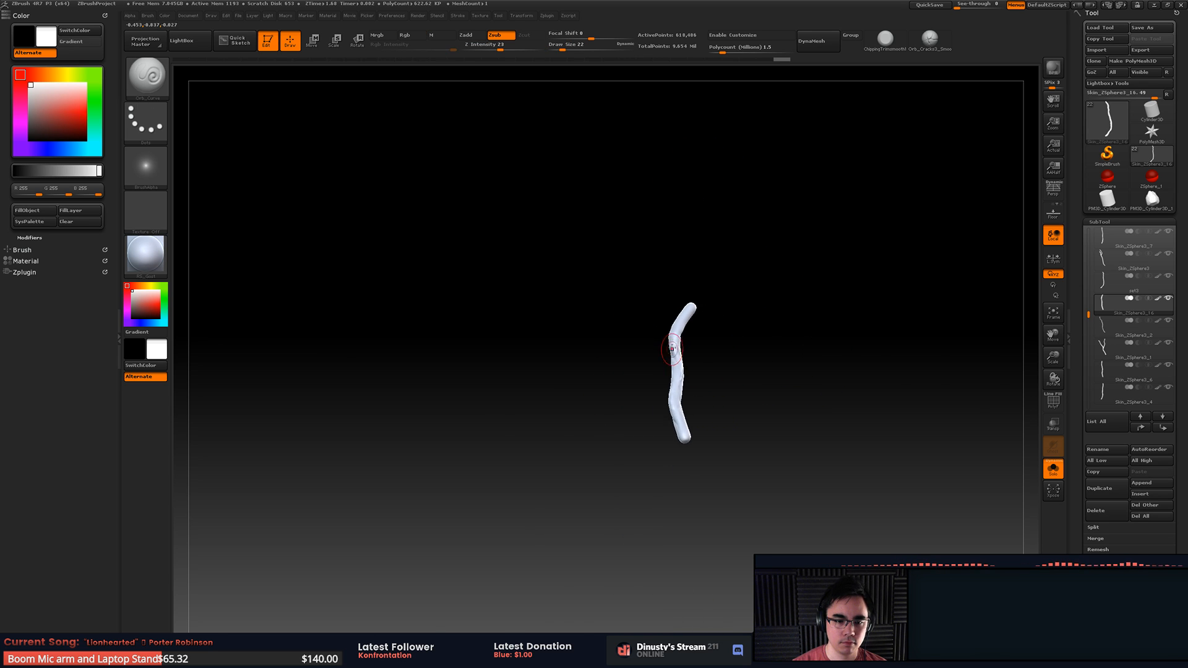
pyautogui.hotkey('alt', 's')
pyautogui.moveTo(743, 352); pyautogui.dragTo(747, 326, button='right')
pyautogui.press('space')
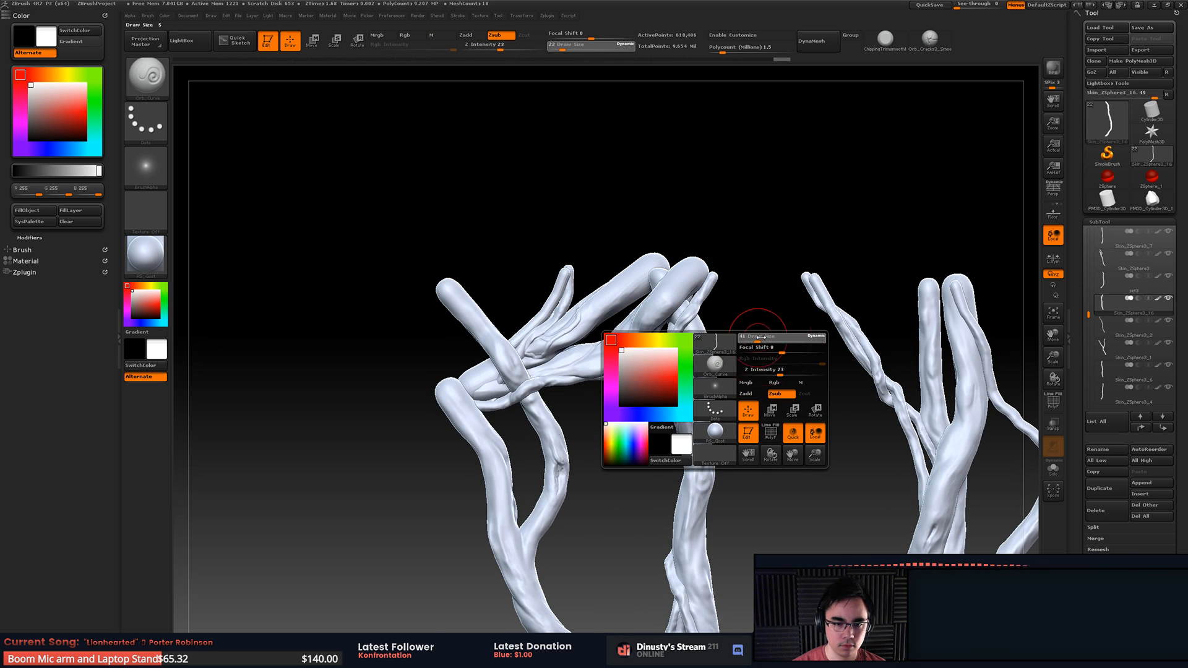
pyautogui.moveTo(761, 338); pyautogui.dragTo(766, 338)
pyautogui.keyDown('alt'); pyautogui.moveTo(762, 305); pyautogui.dragTo(751, 151, button='right'); pyautogui.keyUp('alt')
pyautogui.moveTo(798, 331)
pyautogui.keyDown('ctrl'); pyautogui.mouseDown(button='right')
pyautogui.moveTo(780, 310)
pyautogui.moveTo(777, 266)
pyautogui.moveTo(743, 249)
pyautogui.moveTo(802, 313)
pyautogui.mouseUp(button='right'); pyautogui.keyUp('ctrl')
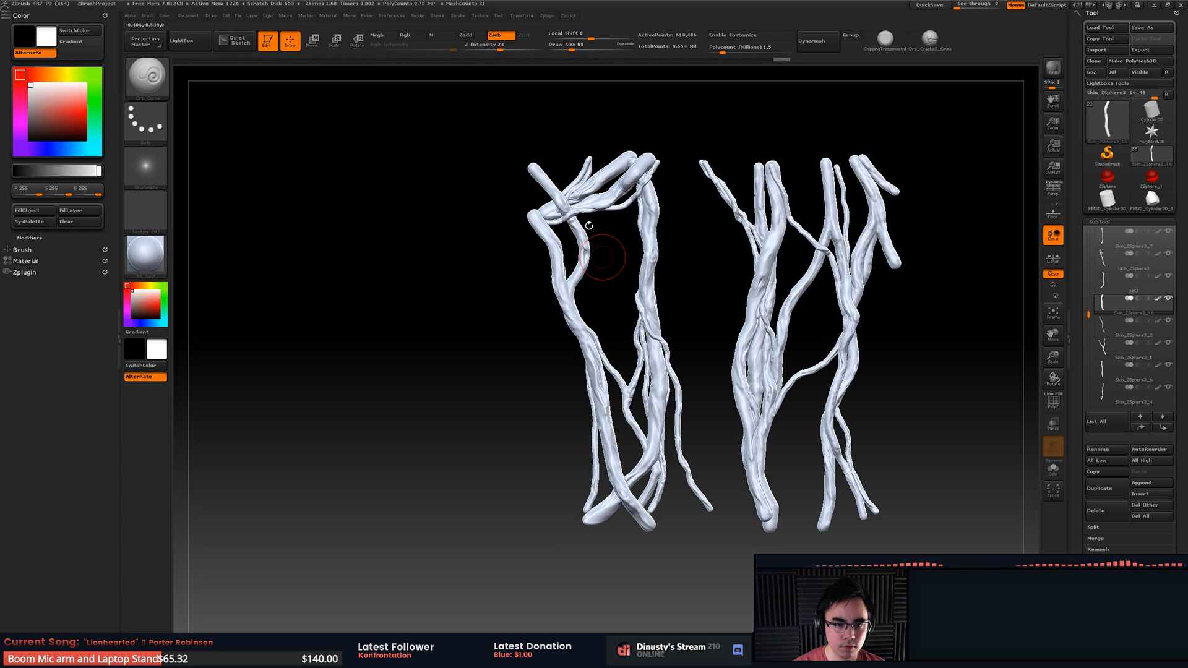
# Step: Select the subtool containing the thick crossing branches at the upper end of the vine structure
pyautogui.keyDown('alt'); pyautogui.moveTo(705, 236); pyautogui.dragTo(728, 241, button='right'); pyautogui.keyUp('alt')
pyautogui.keyDown('ctrl'); pyautogui.moveTo(696, 193); pyautogui.dragTo(708, 236, button='right'); pyautogui.keyUp('ctrl')
pyautogui.moveTo(533, 179)
pyautogui.keyDown('alt'); pyautogui.mouseDown(button='right')
pyautogui.moveTo(646, 375)
pyautogui.moveTo(753, 472)
pyautogui.mouseUp(button='right'); pyautogui.keyUp('alt')
pyautogui.keyDown('ctrl'); pyautogui.moveTo(753, 472); pyautogui.dragTo(768, 511, button='right'); pyautogui.keyUp('ctrl')
pyautogui.moveTo(562, 302)
pyautogui.keyDown('alt'); pyautogui.mouseDown(button='right')
pyautogui.moveTo(641, 298)
pyautogui.moveTo(759, 328)
pyautogui.mouseUp(button='right'); pyautogui.keyUp('alt')
pyautogui.keyDown('alt'); pyautogui.click(585, 281); pyautogui.keyUp('alt')
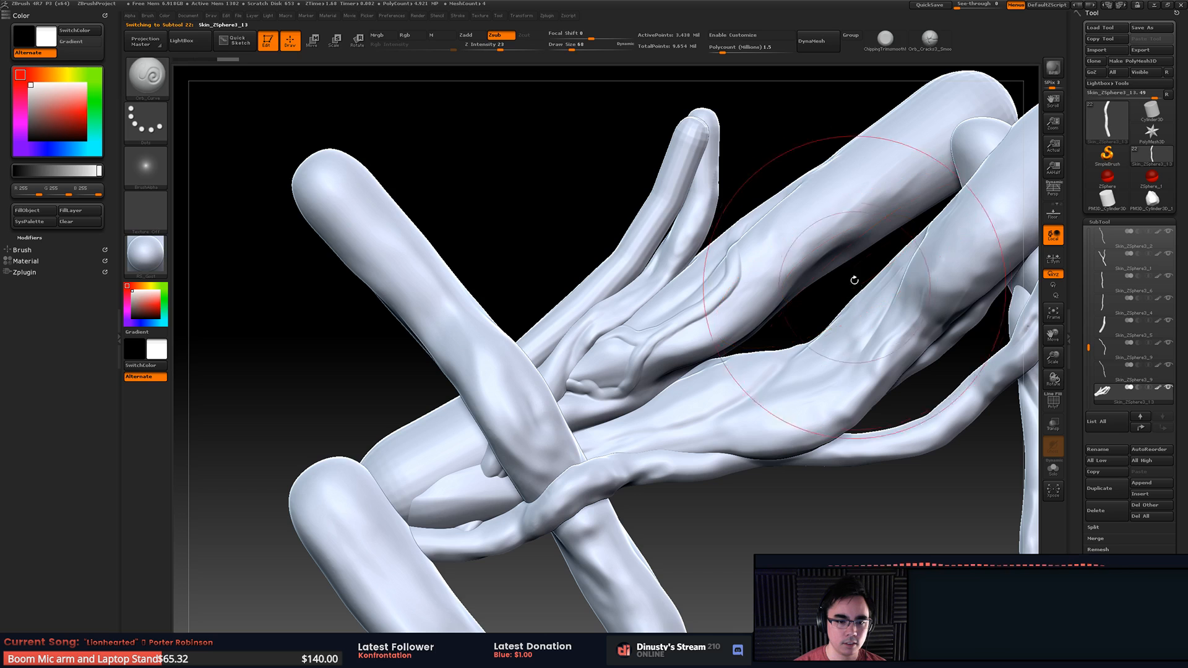
# Step: Try isolating a single branch of the selected subtool, and bring the hidden branches and other vines back
pyautogui.hotkey('alt', 's')
pyautogui.moveTo(685, 327)
pyautogui.keyDown('ctrl'); pyautogui.mouseDown(button='right')
pyautogui.moveTo(687, 346)
pyautogui.moveTo(685, 313)
pyautogui.mouseUp(button='right'); pyautogui.keyUp('ctrl')
pyautogui.keyDown('alt'); pyautogui.moveTo(685, 313); pyautogui.dragTo(798, 277, button='right'); pyautogui.keyUp('alt')
pyautogui.keyDown('ctrl'); pyautogui.keyDown('shift'); pyautogui.click(661, 311); pyautogui.keyUp('shift'); pyautogui.keyUp('ctrl')
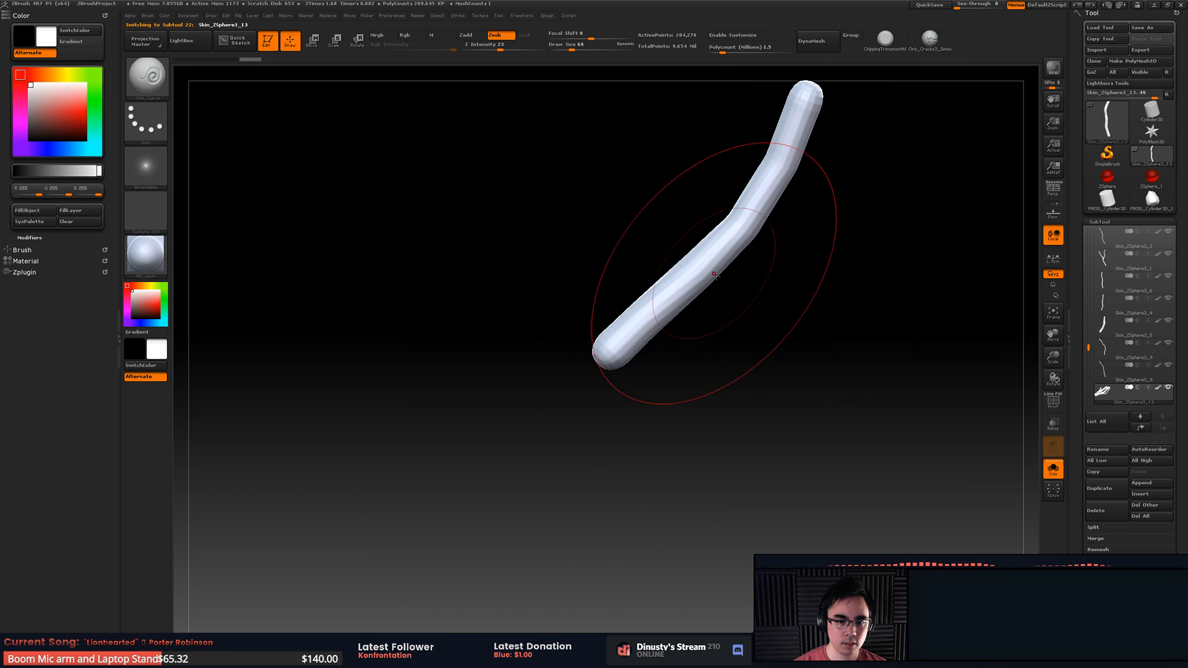
pyautogui.press('ctrl')
pyautogui.keyDown('ctrl'); pyautogui.keyDown('shift'); pyautogui.click(774, 278); pyautogui.keyUp('shift'); pyautogui.keyUp('ctrl')
pyautogui.moveTo(832, 235)
pyautogui.keyDown('alt'); pyautogui.mouseDown(button='right')
pyautogui.moveTo(687, 286)
pyautogui.moveTo(675, 313)
pyautogui.moveTo(659, 263)
pyautogui.moveTo(680, 338)
pyautogui.mouseUp(button='right'); pyautogui.keyUp('alt')
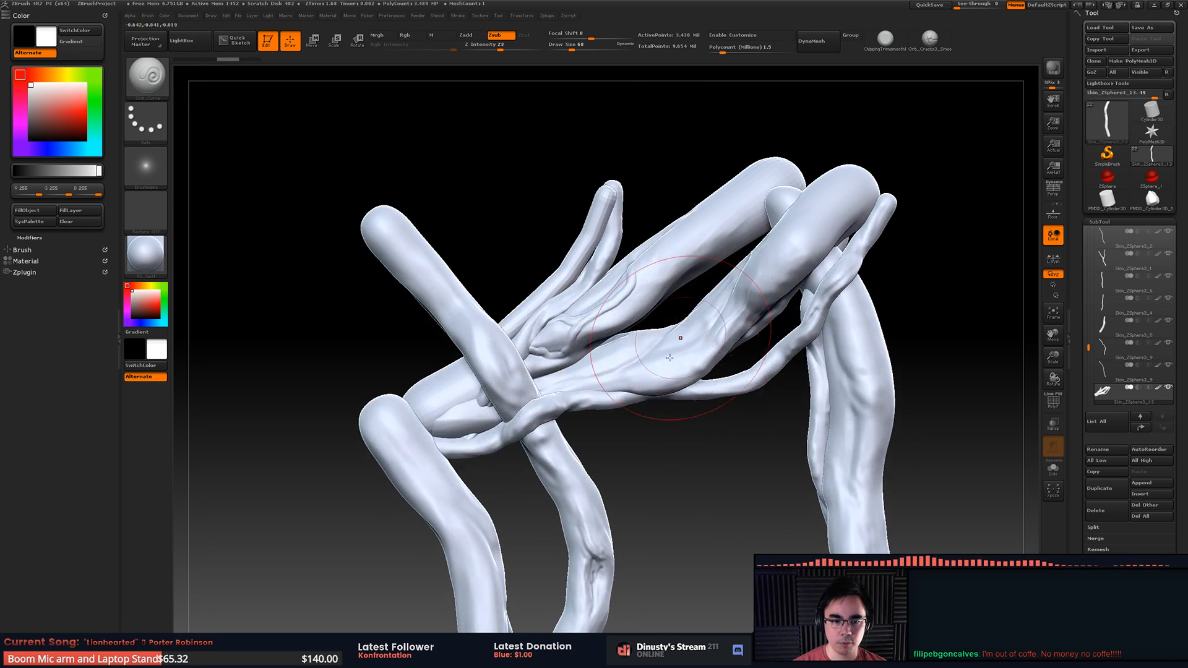
# Step: Solo the subtool with the crossing branches and display its coloured polygroup wireframe
pyautogui.hotkey('ctrl', 'shift', 's')
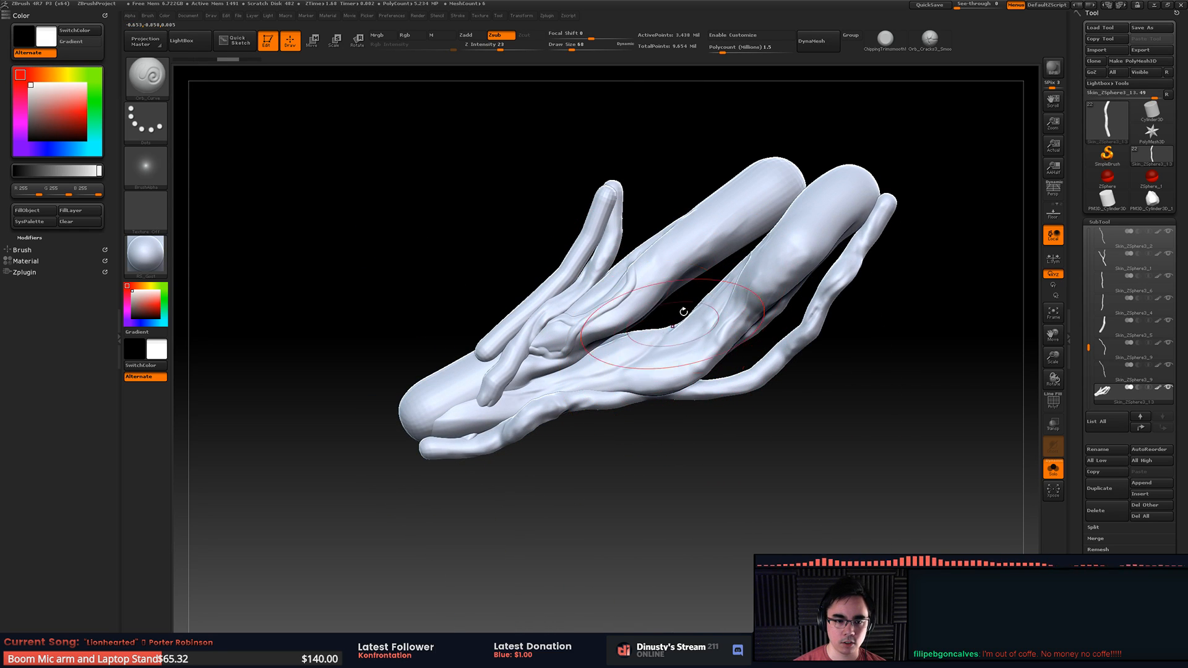
pyautogui.keyDown('alt'); pyautogui.moveTo(609, 300); pyautogui.dragTo(664, 312, button='right'); pyautogui.keyUp('alt')
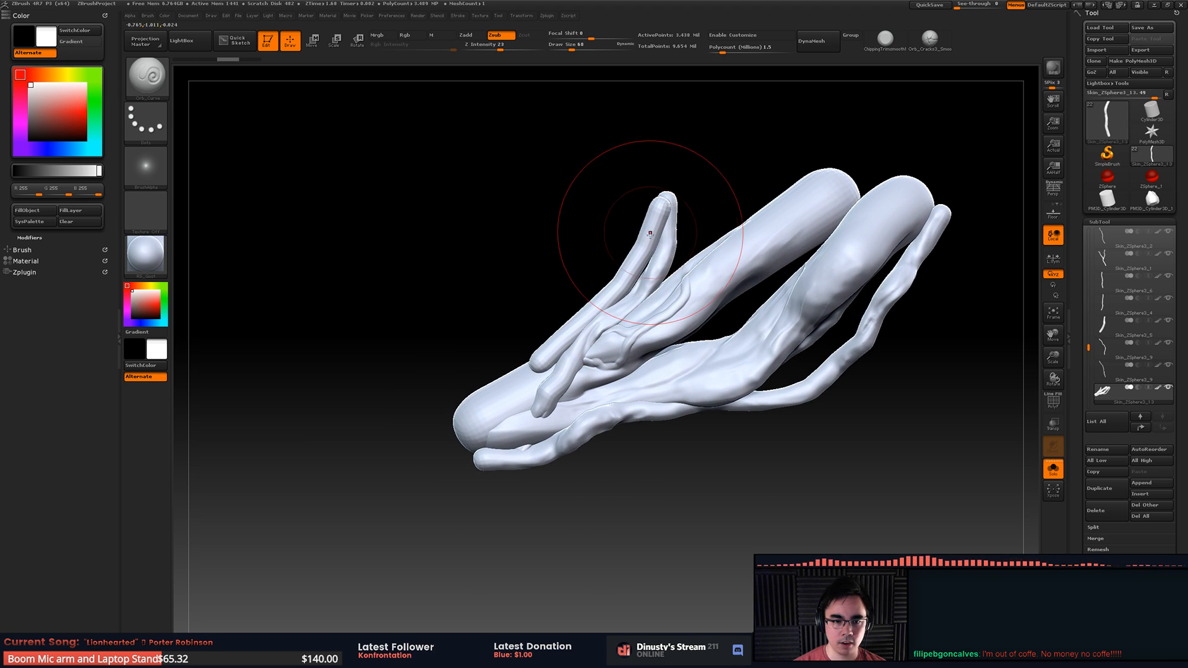
pyautogui.hotkey('shift', 'f')
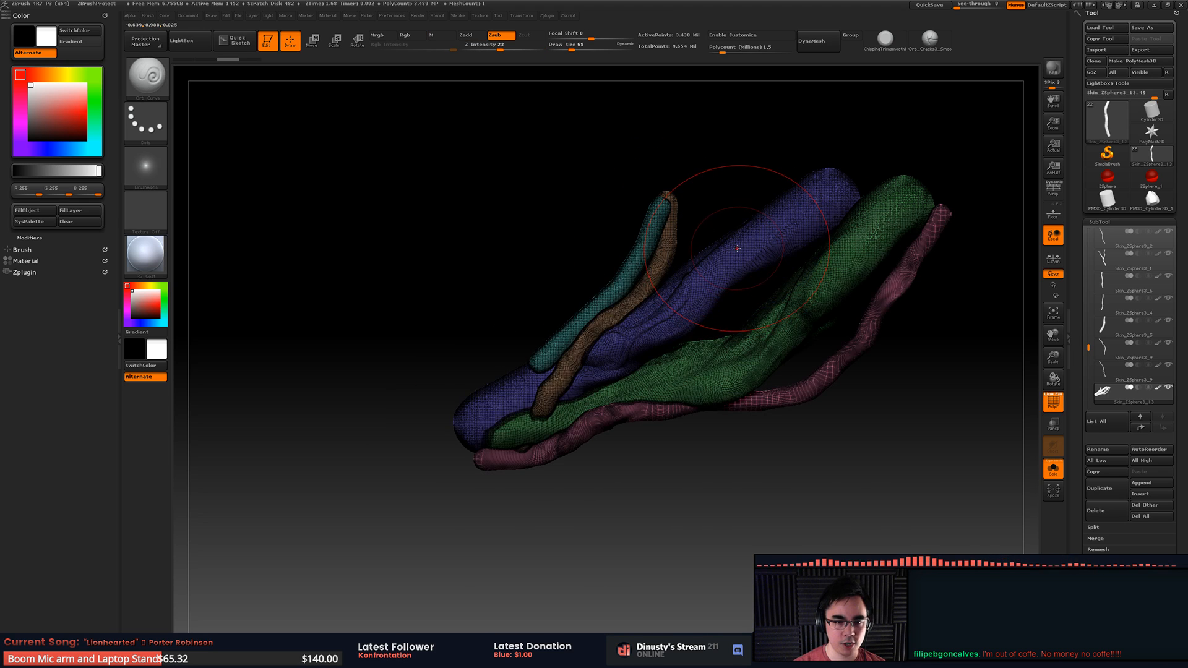
pyautogui.moveTo(736, 248)
pyautogui.keyDown('ctrl'); pyautogui.mouseDown(button='right')
pyautogui.moveTo(738, 262)
pyautogui.moveTo(736, 250)
pyautogui.mouseUp(button='right'); pyautogui.keyUp('ctrl')
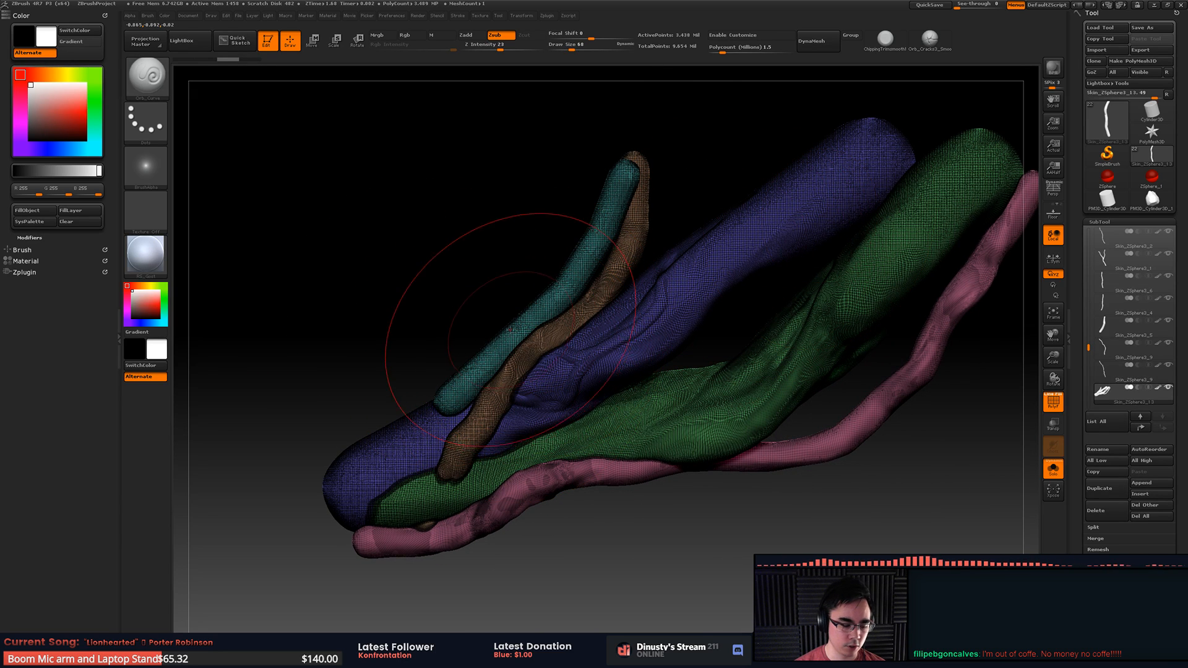
# Step: Try isolating the short teal polygroup branch, and bring the other branches back
pyautogui.hotkey('ctrl', 'shift')
pyautogui.keyDown('ctrl'); pyautogui.keyDown('shift'); pyautogui.click(560, 291); pyautogui.keyUp('shift'); pyautogui.keyUp('ctrl')
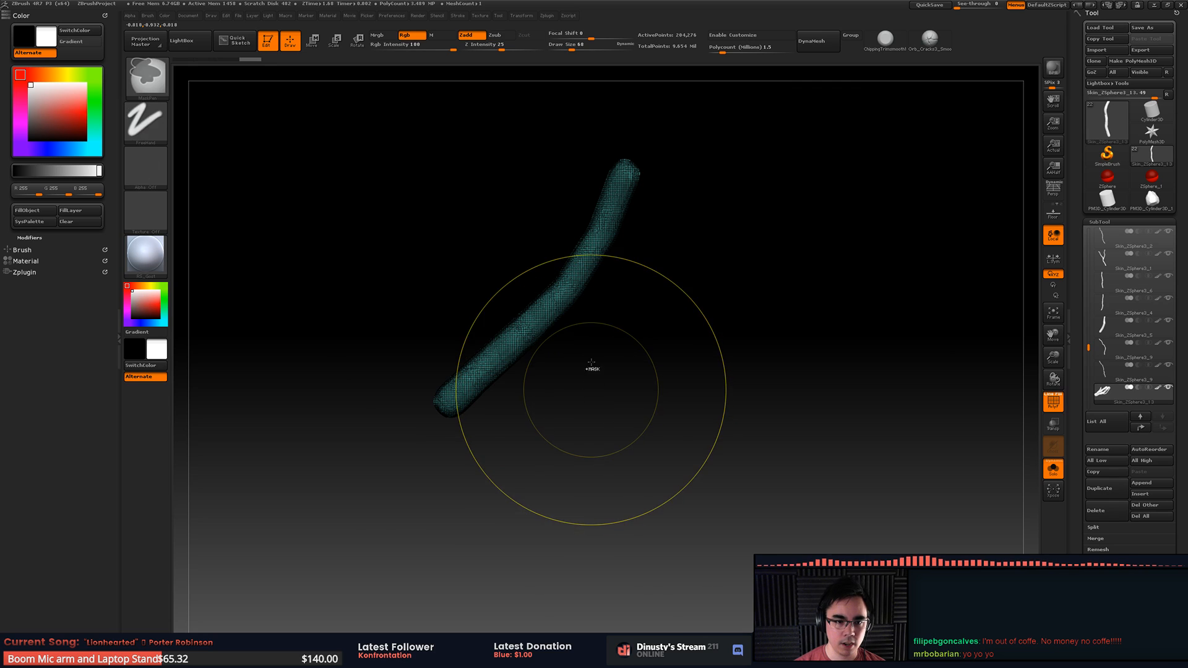
pyautogui.keyDown('ctrl'); pyautogui.keyDown('shift'); pyautogui.click(520, 289); pyautogui.keyUp('shift'); pyautogui.keyUp('ctrl')
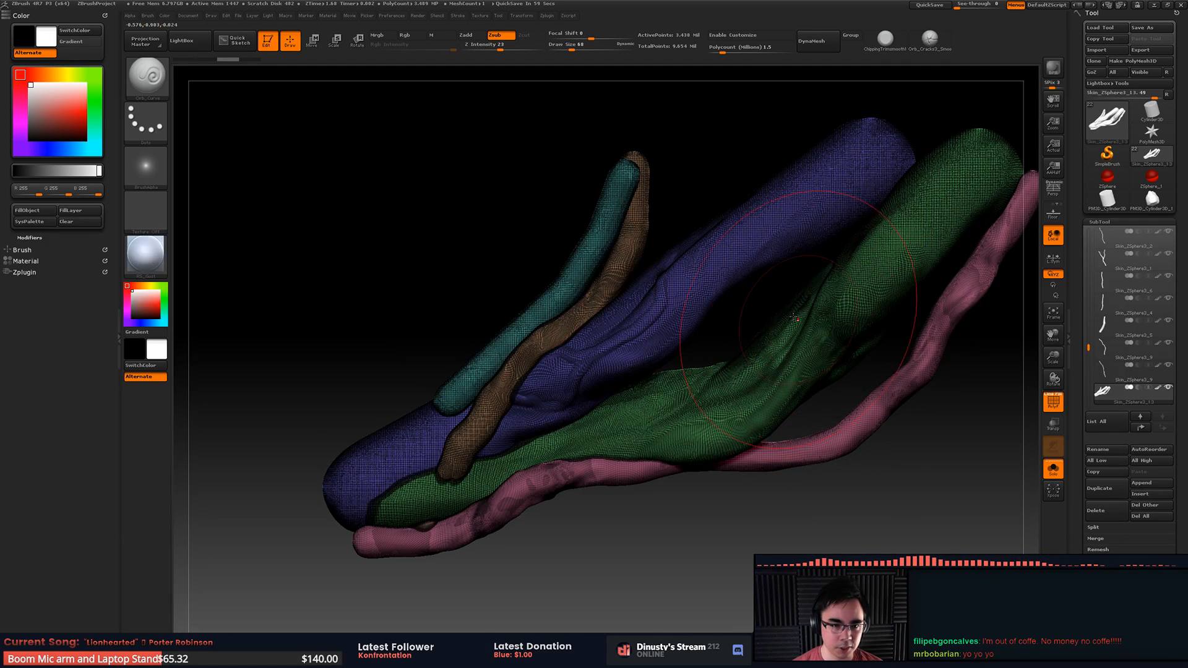
pyautogui.keyDown('alt'); pyautogui.moveTo(551, 273); pyautogui.dragTo(604, 278); pyautogui.keyUp('alt')
# Step: Turn off the wireframe display and isolate the short, smooth outer branch, framing it in the view
pyautogui.hotkey('ctrl', 'shift')
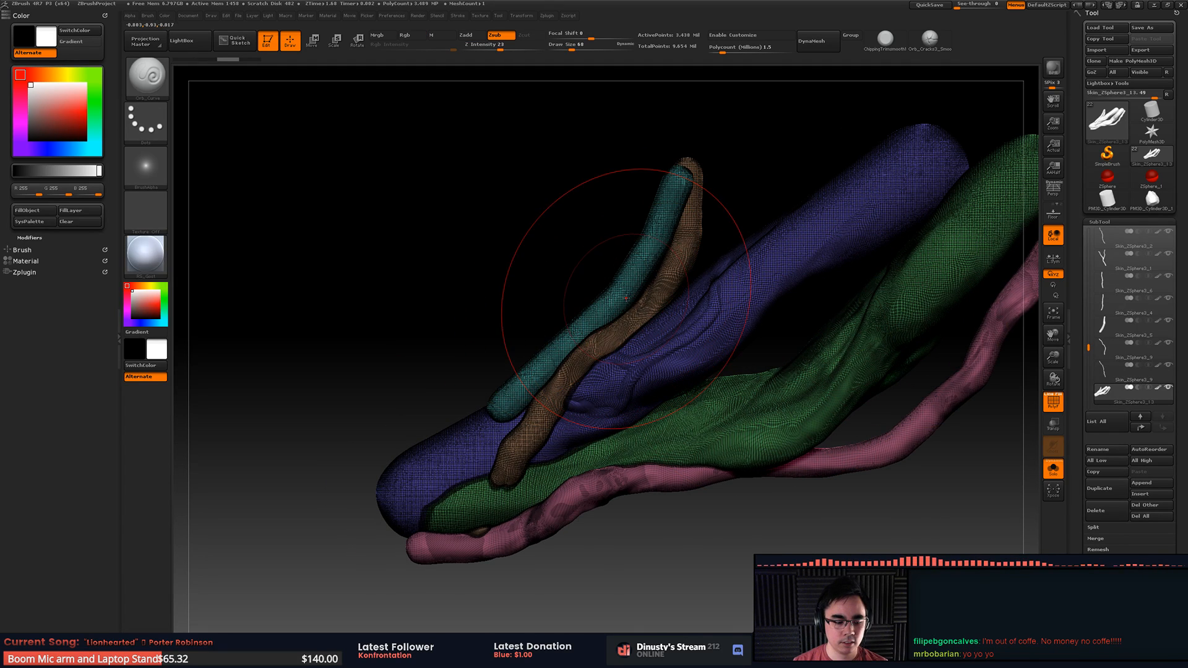
pyautogui.hotkey('shift', 'f')
pyautogui.moveTo(638, 288)
pyautogui.keyDown('alt'); pyautogui.mouseDown(button='right')
pyautogui.moveTo(659, 281)
pyautogui.moveTo(639, 283)
pyautogui.mouseUp(button='right'); pyautogui.keyUp('alt')
pyautogui.rightClick(640, 283)
pyautogui.hotkey('ctrl', 'shift')
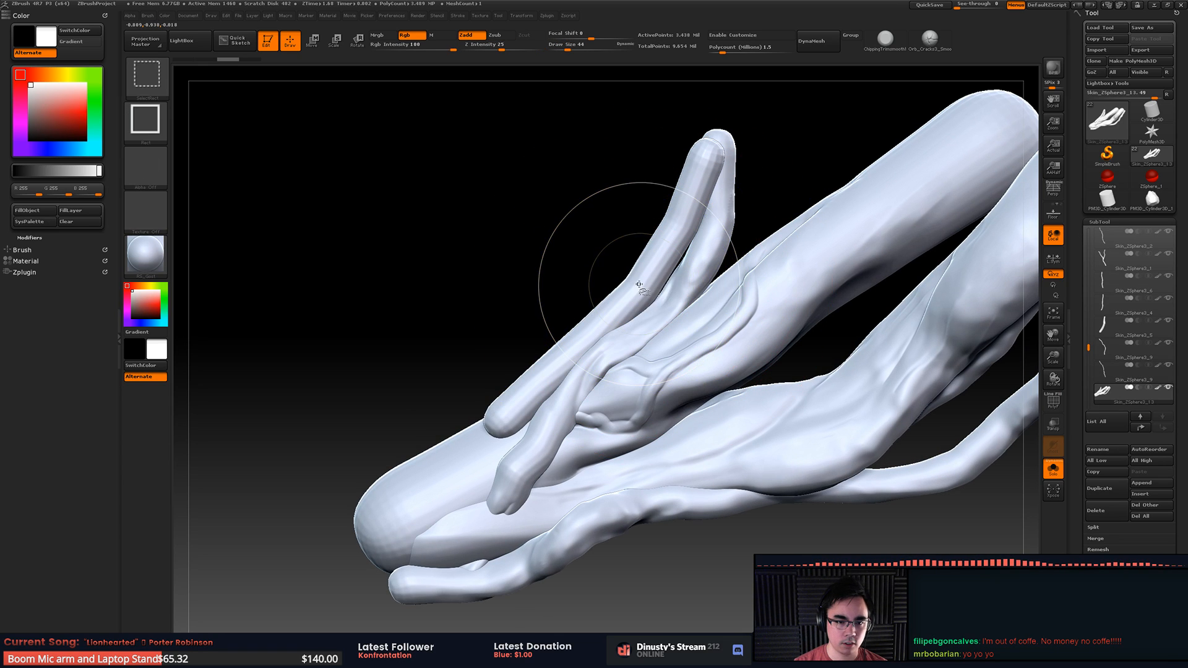
pyautogui.keyDown('ctrl'); pyautogui.keyDown('shift'); pyautogui.click(639, 285); pyautogui.keyUp('shift'); pyautogui.keyUp('ctrl')
pyautogui.press('f')
pyautogui.press('shift')
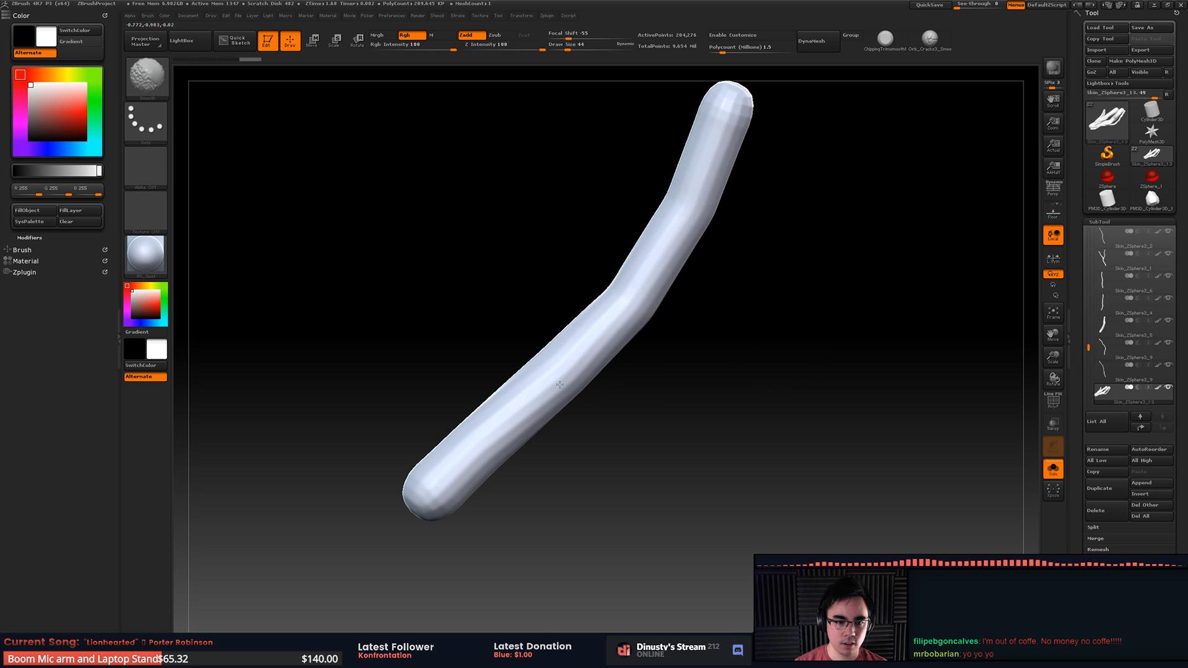
# Step: Try short sculpting strokes across the middle bend of the isolated branch and undo them
pyautogui.moveTo(609, 304)
pyautogui.mouseDown(button='right')
pyautogui.moveTo(627, 284)
pyautogui.moveTo(618, 310)
pyautogui.mouseUp(button='right')
pyautogui.rightClick(621, 310)
pyautogui.moveTo(636, 298); pyautogui.dragTo(628, 299)
pyautogui.moveTo(634, 296)
pyautogui.mouseDown(button='right')
pyautogui.moveTo(642, 283)
pyautogui.moveTo(649, 293)
pyautogui.mouseUp(button='right')
pyautogui.moveTo(661, 273); pyautogui.dragTo(622, 324)
pyautogui.hotkey('ctrl', 'z')
pyautogui.moveTo(661, 271)
pyautogui.mouseDown()
pyautogui.moveTo(625, 317)
pyautogui.moveTo(675, 290)
pyautogui.mouseUp()
pyautogui.hotkey('ctrl', 'z')
# Step: Sculpt a ridge with a groove beside it along the branch's middle bend at draw size 13, and smooth it
pyautogui.moveTo(609, 339)
pyautogui.mouseDown()
pyautogui.moveTo(673, 283)
pyautogui.moveTo(705, 204)
pyautogui.mouseUp()
pyautogui.moveTo(711, 214); pyautogui.dragTo(689, 243, button='right')
pyautogui.rightClick(675, 260)
pyautogui.moveTo(718, 204); pyautogui.dragTo(710, 204)
pyautogui.moveTo(713, 197); pyautogui.dragTo(699, 225)
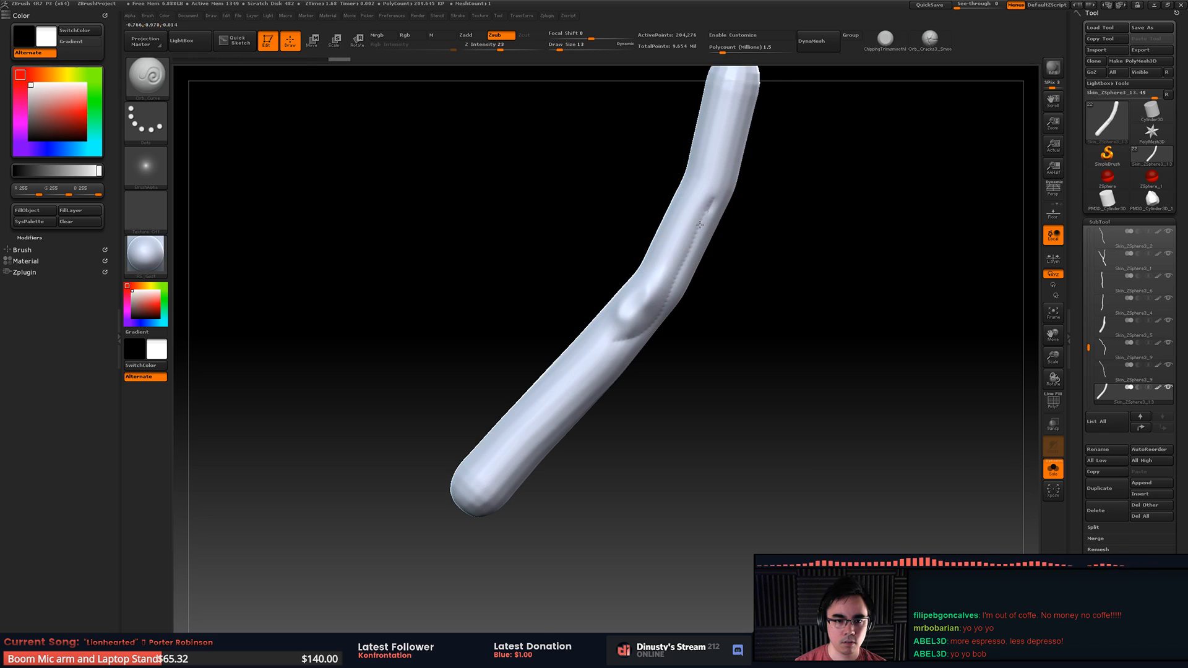
pyautogui.keyDown('shift'); pyautogui.moveTo(680, 280); pyautogui.dragTo(700, 228); pyautogui.keyUp('shift')
pyautogui.keyDown('shift'); pyautogui.moveTo(646, 307); pyautogui.dragTo(631, 328); pyautogui.keyUp('shift')
# Step: Carve long diagonal grooves from below the middle bend down to the branch's lower end, and soften them
pyautogui.moveTo(647, 331)
pyautogui.mouseDown()
pyautogui.moveTo(605, 347)
pyautogui.moveTo(505, 445)
pyautogui.mouseUp()
pyautogui.moveTo(589, 370); pyautogui.dragTo(510, 453)
pyautogui.moveTo(509, 456); pyautogui.dragTo(560, 433, button='right')
pyautogui.moveTo(539, 351); pyautogui.dragTo(465, 494)
pyautogui.moveTo(508, 394); pyautogui.dragTo(513, 374)
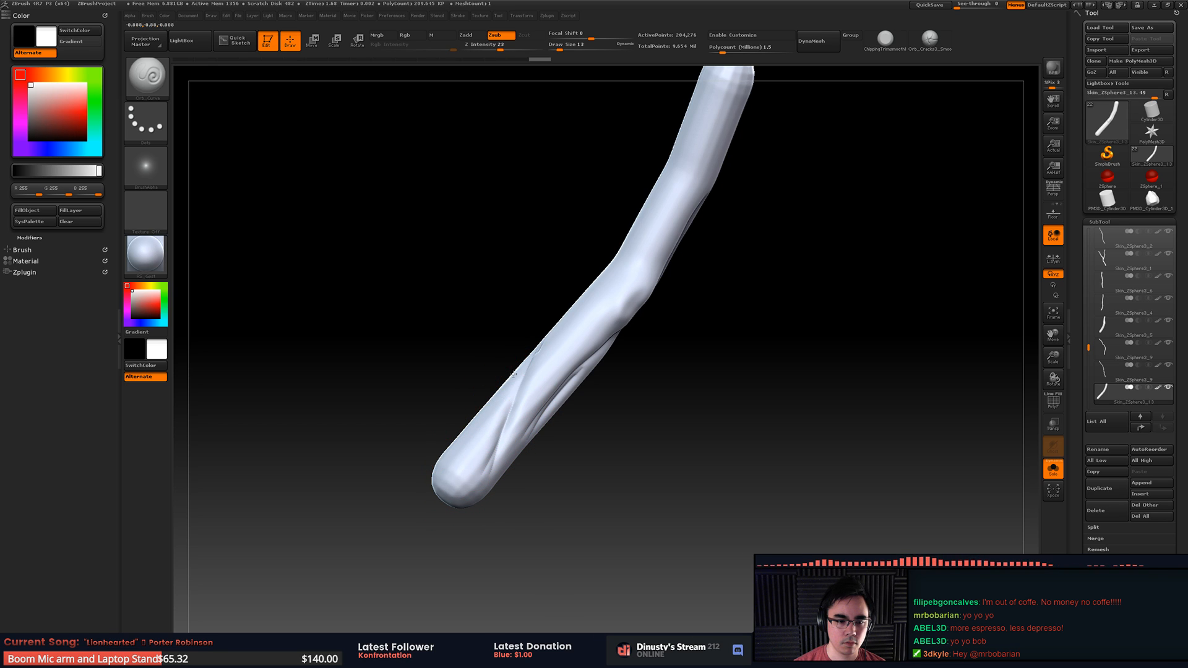
pyautogui.press('shift')
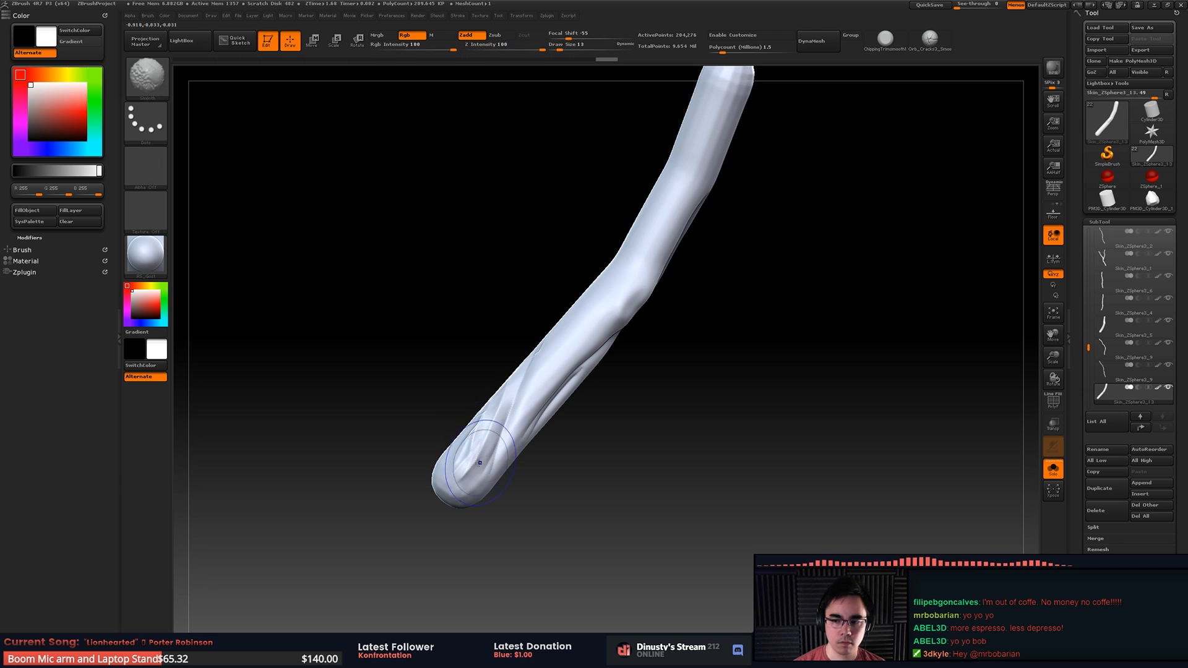
pyautogui.keyDown('shift'); pyautogui.moveTo(530, 401); pyautogui.dragTo(504, 425); pyautogui.keyUp('shift')
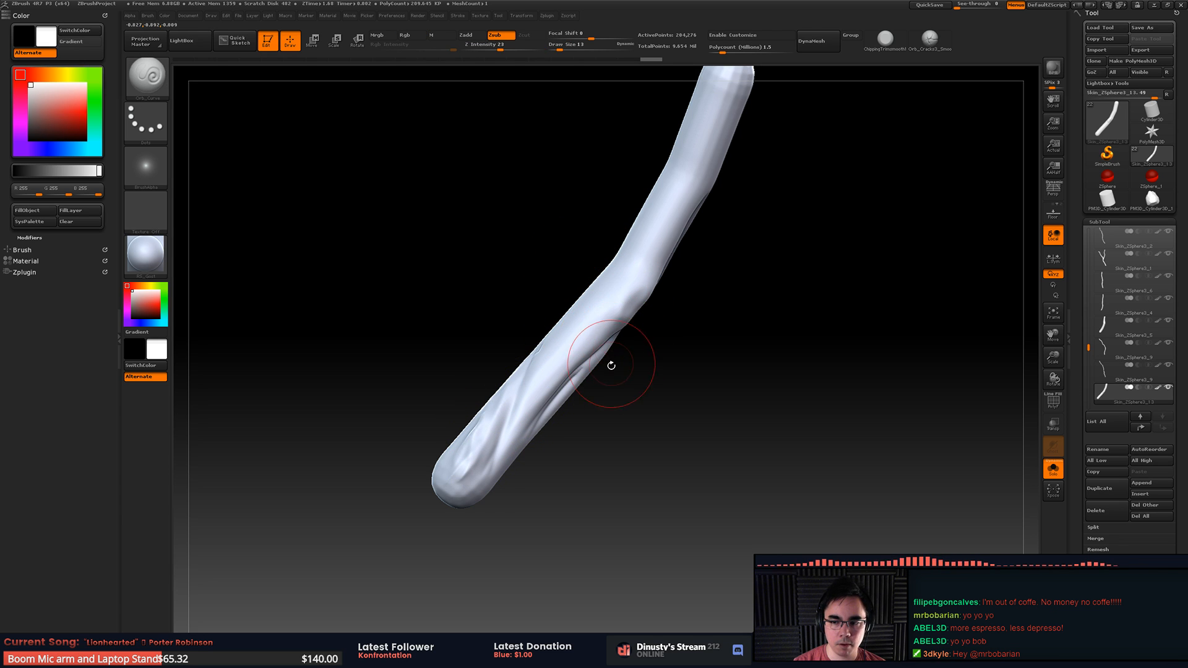
# Step: Set the draw size to 14 and smooth and reshape the ridges near the branch's lower end
pyautogui.moveTo(610, 366); pyautogui.dragTo(616, 337)
pyautogui.press('space')
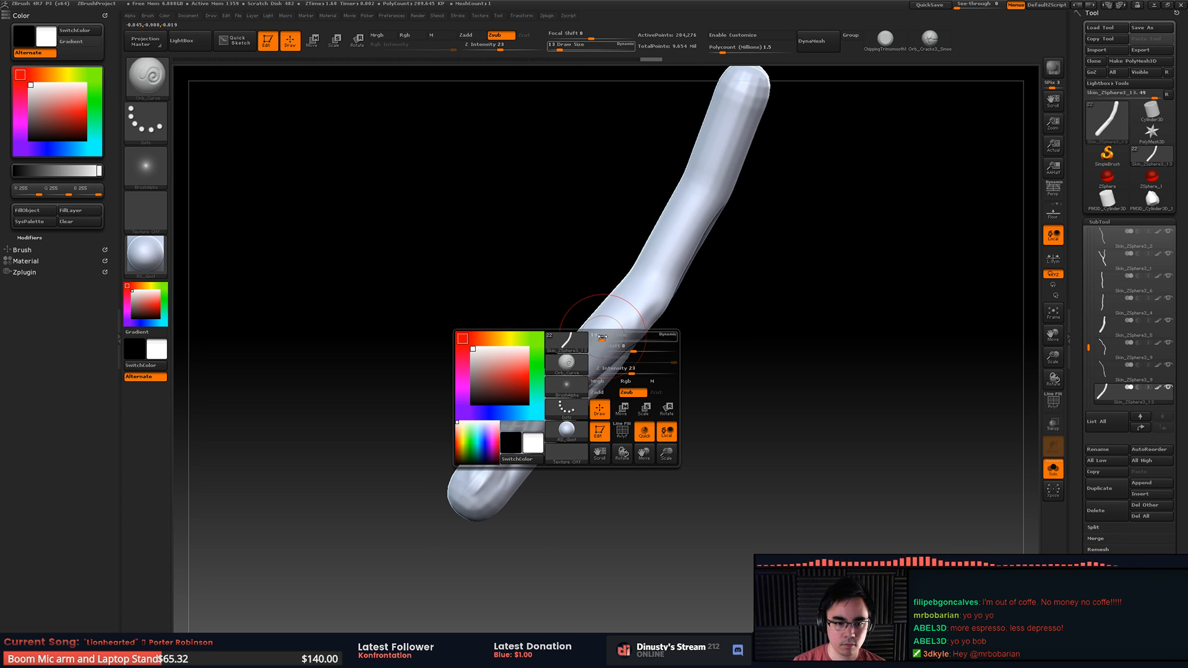
pyautogui.press('shift')
pyautogui.keyDown('shift'); pyautogui.moveTo(517, 467); pyautogui.dragTo(525, 440); pyautogui.keyUp('shift')
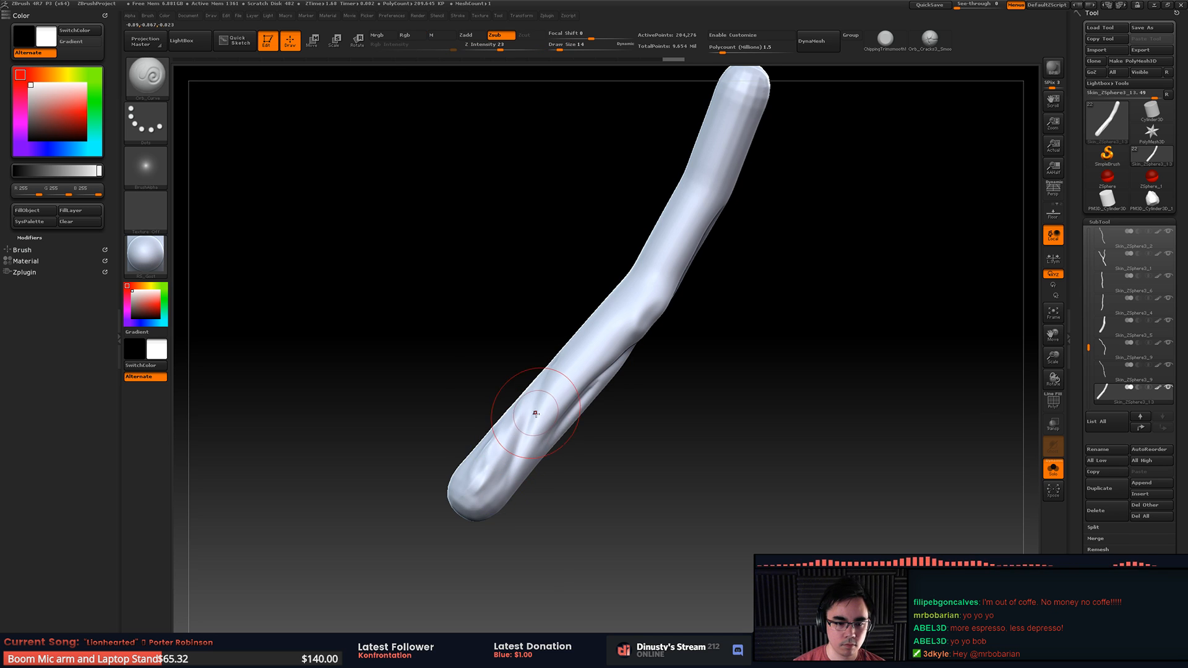
pyautogui.moveTo(622, 433); pyautogui.dragTo(542, 458)
pyautogui.moveTo(545, 454)
pyautogui.keyDown('shift'); pyautogui.mouseDown()
pyautogui.moveTo(565, 441)
pyautogui.moveTo(527, 490)
pyautogui.mouseUp(); pyautogui.keyUp('shift')
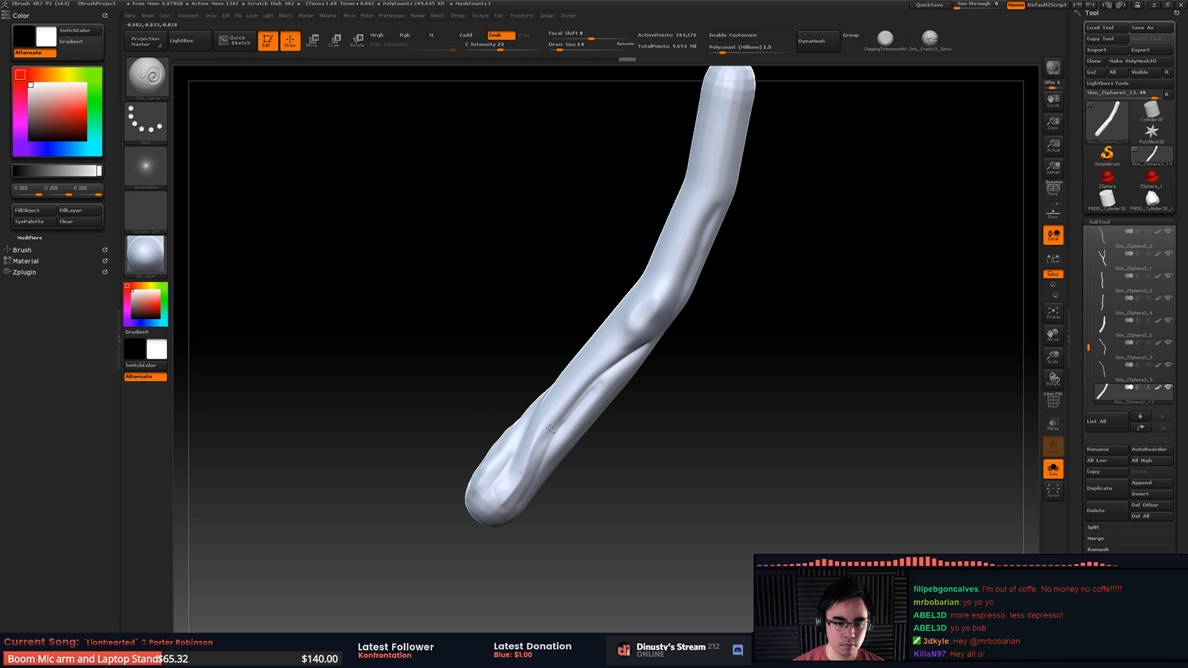
# Step: Deepen the long groove up to the middle bulge and continue the sculpted ridges past the upper bend
pyautogui.moveTo(568, 396); pyautogui.dragTo(625, 335)
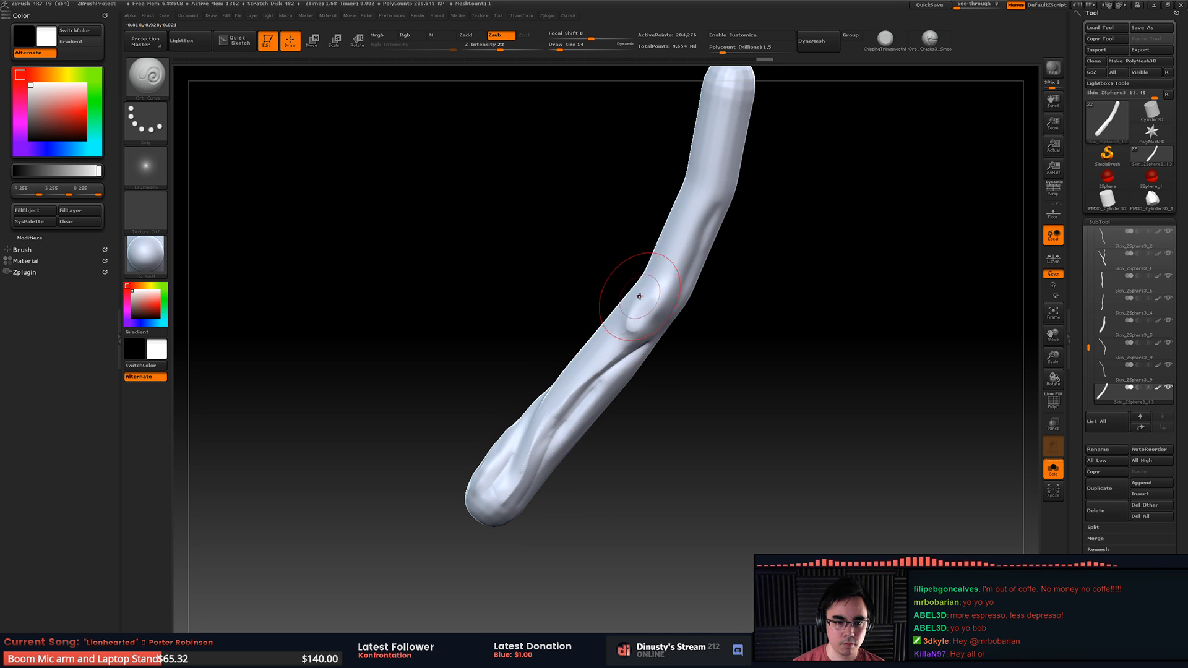
pyautogui.moveTo(638, 295); pyautogui.dragTo(617, 339)
pyautogui.moveTo(691, 212); pyautogui.dragTo(662, 280)
pyautogui.keyDown('alt'); pyautogui.moveTo(665, 275); pyautogui.dragTo(624, 381, button='right'); pyautogui.keyUp('alt')
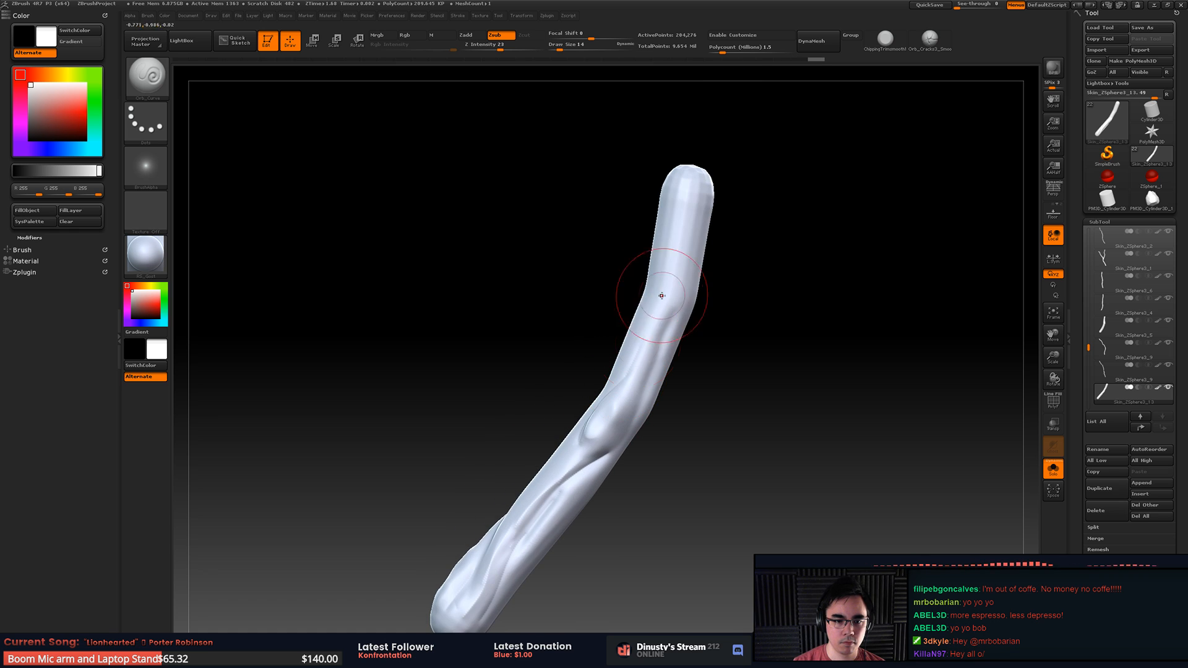
pyautogui.moveTo(678, 302); pyautogui.dragTo(684, 253)
pyautogui.moveTo(683, 266)
pyautogui.keyDown('shift'); pyautogui.mouseDown()
pyautogui.moveTo(671, 323)
pyautogui.moveTo(682, 225)
pyautogui.moveTo(676, 322)
pyautogui.mouseUp(); pyautogui.keyUp('shift')
# Step: Refine and blend the ridges from the middle bulge down along the lower half of the branch
pyautogui.moveTo(659, 377); pyautogui.dragTo(706, 379, button='right')
pyautogui.keyDown('shift'); pyautogui.moveTo(646, 384); pyautogui.dragTo(596, 481); pyautogui.keyUp('shift')
pyautogui.keyDown('alt'); pyautogui.moveTo(608, 407); pyautogui.dragTo(606, 373, button='right'); pyautogui.keyUp('alt')
pyautogui.keyDown('shift'); pyautogui.moveTo(586, 458); pyautogui.dragTo(507, 572); pyautogui.keyUp('shift')
pyautogui.keyDown('alt'); pyautogui.moveTo(535, 460); pyautogui.dragTo(557, 421, button='right'); pyautogui.keyUp('alt')
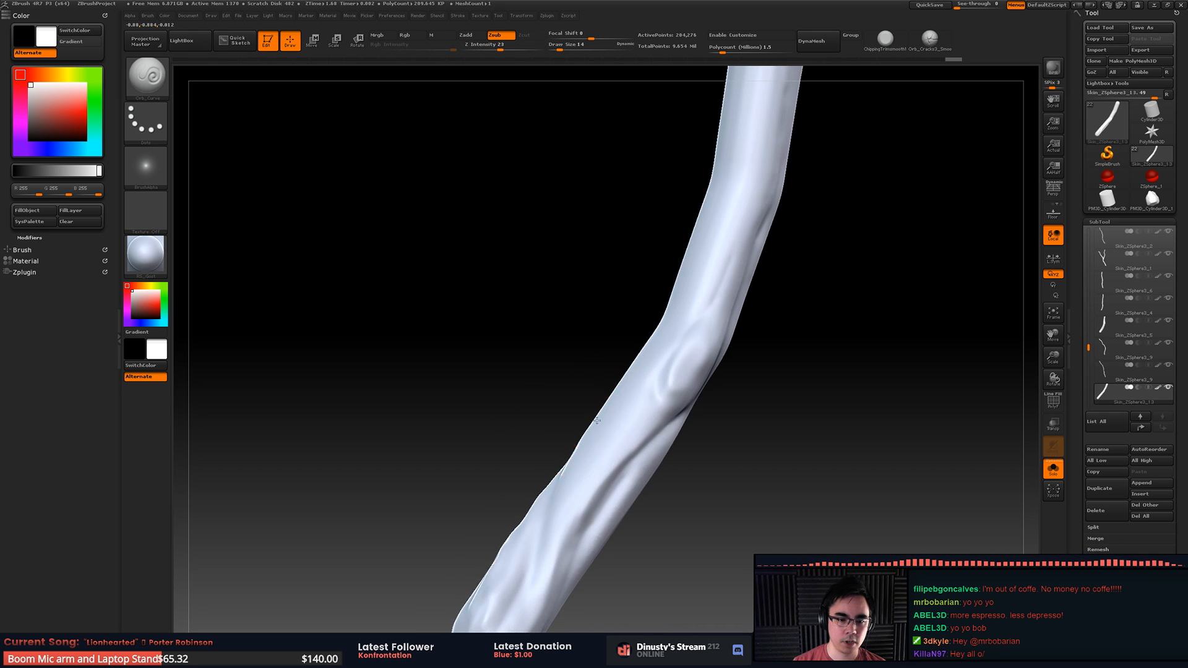
# Step: Try long grooves along the plain side of the branch beside the middle bulge, undoing each one
pyautogui.moveTo(585, 384); pyautogui.dragTo(625, 499, button='right')
pyautogui.moveTo(634, 415); pyautogui.dragTo(702, 298)
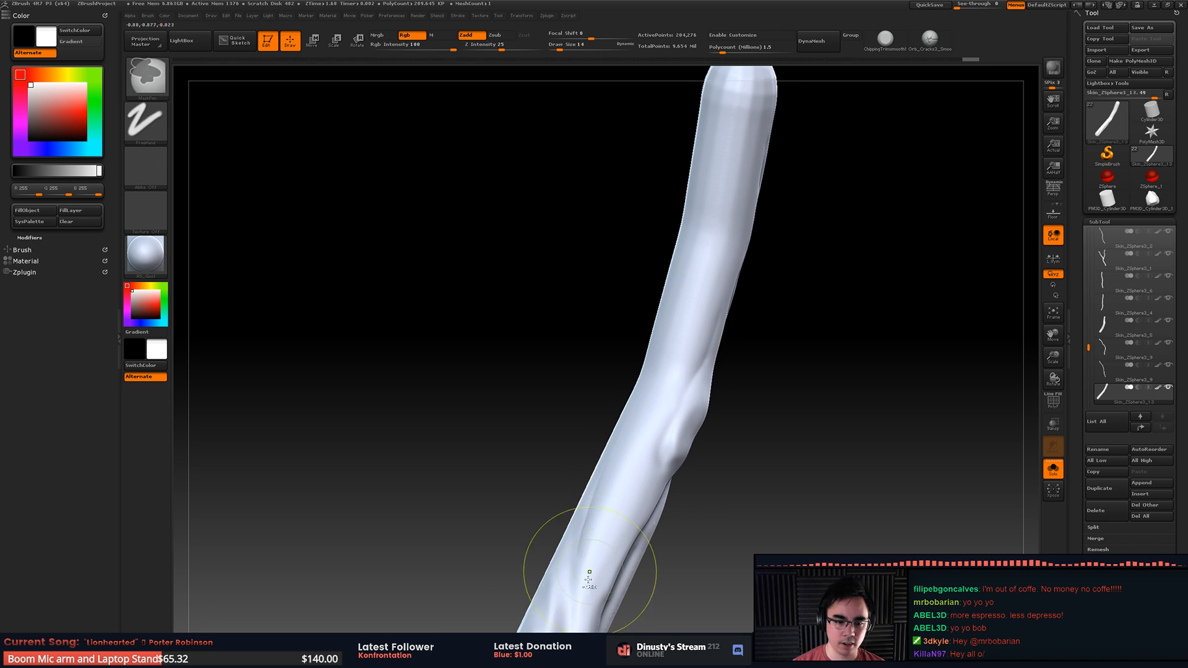
pyautogui.hotkey('ctrl', 'z')
pyautogui.moveTo(575, 569)
pyautogui.mouseDown()
pyautogui.moveTo(618, 451)
pyautogui.moveTo(714, 263)
pyautogui.mouseUp()
pyautogui.hotkey('ctrl', 'z')
pyautogui.moveTo(682, 348); pyautogui.dragTo(637, 445)
pyautogui.hotkey('ctrl', 'z')
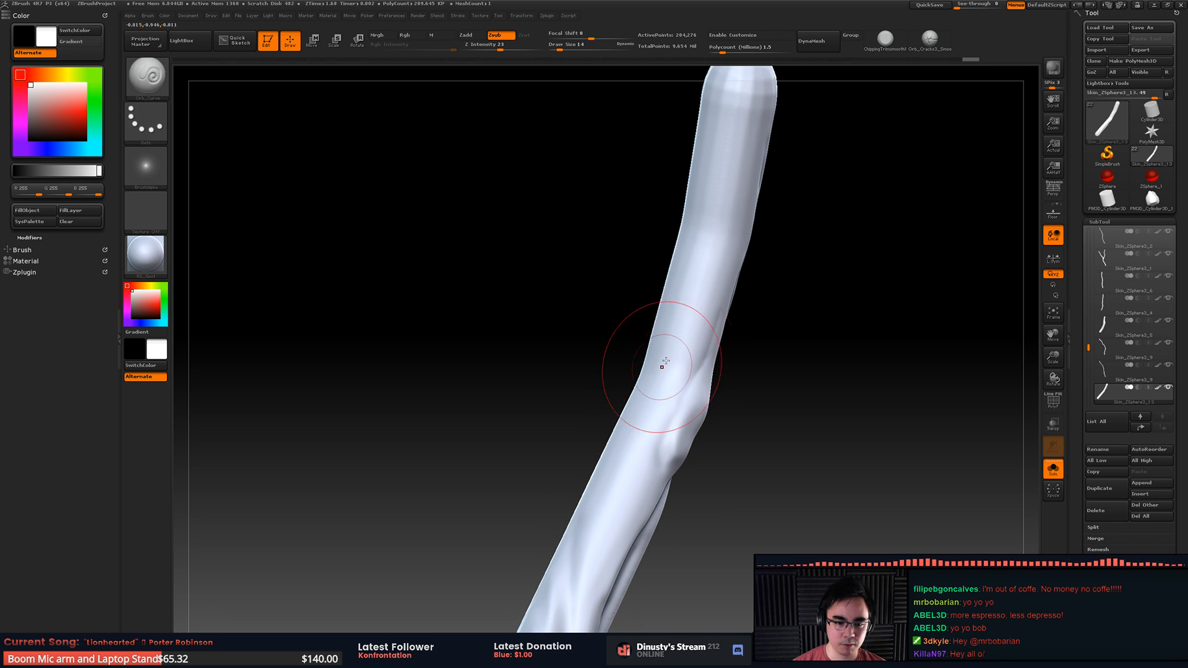
# Step: Carve shallow grooves beside the middle bulge, smooth them, and extend them toward the upper bend
pyautogui.press('ctrl')
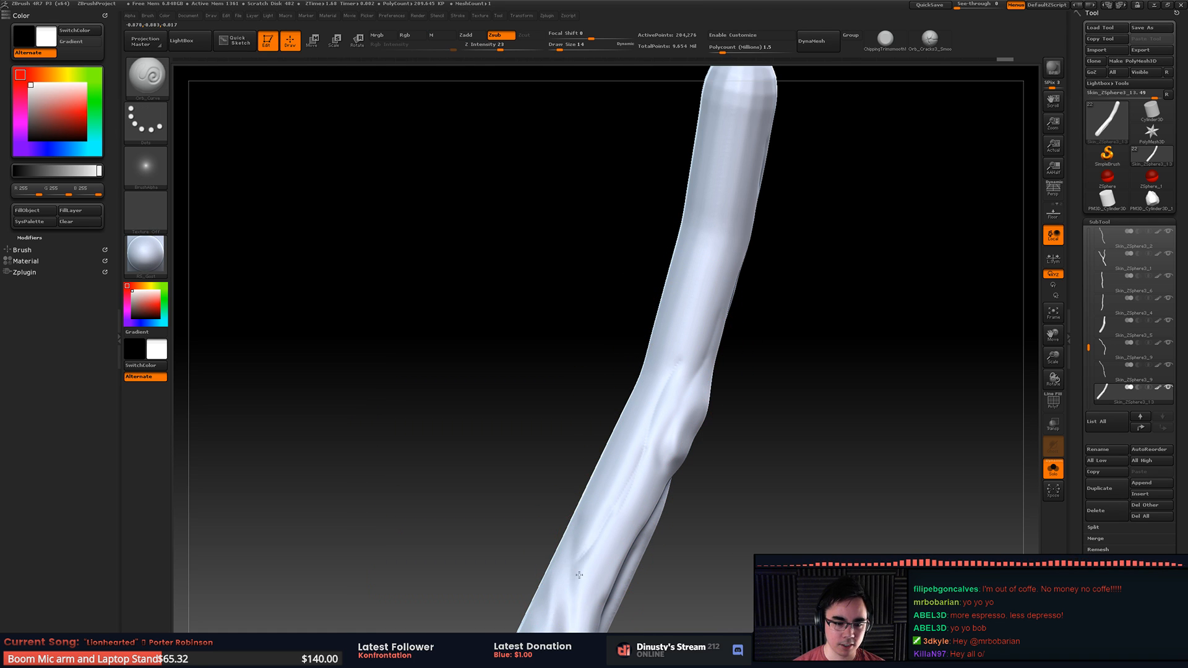
pyautogui.press('shift')
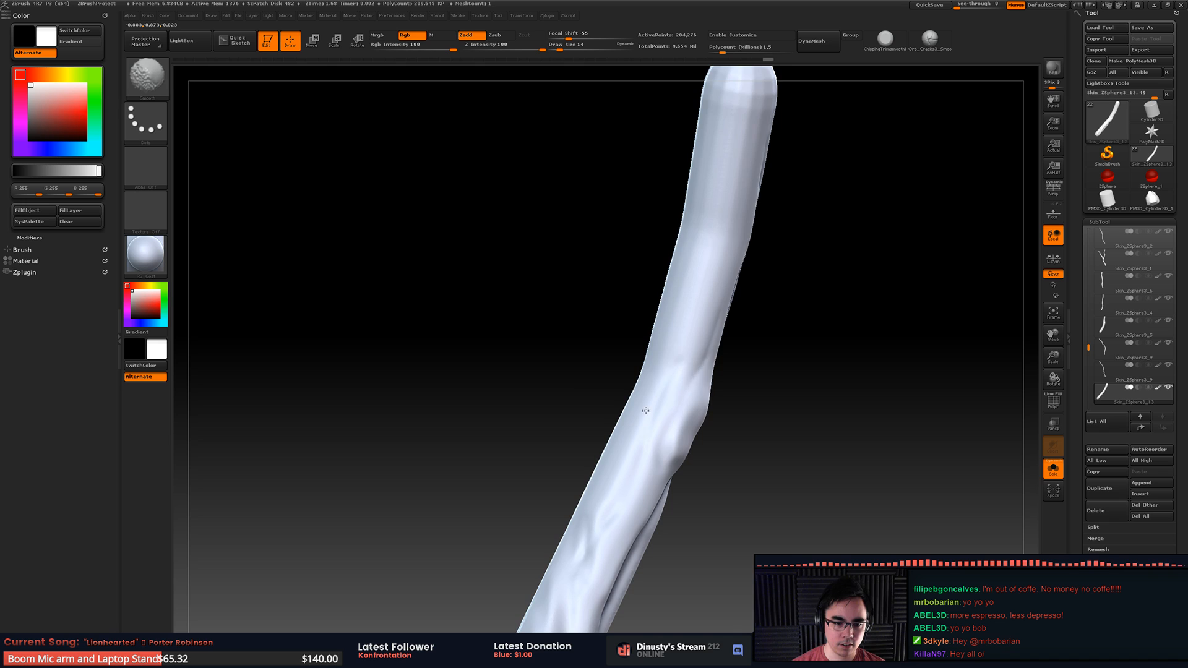
pyautogui.keyDown('shift'); pyautogui.moveTo(645, 411); pyautogui.dragTo(679, 340); pyautogui.keyUp('shift')
pyautogui.moveTo(680, 340)
pyautogui.keyDown('alt'); pyautogui.mouseDown(button='right')
pyautogui.moveTo(628, 443)
pyautogui.moveTo(658, 417)
pyautogui.mouseUp(button='right'); pyautogui.keyUp('alt')
pyautogui.press('shift')
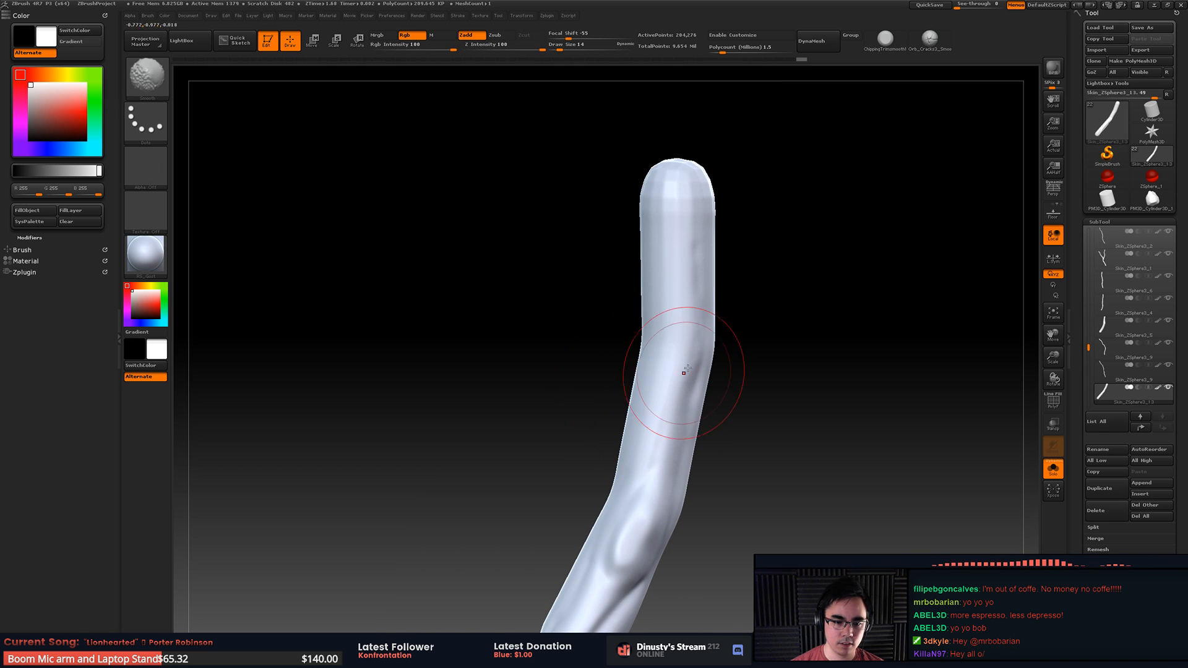
pyautogui.keyDown('shift'); pyautogui.moveTo(683, 373); pyautogui.dragTo(663, 424); pyautogui.keyUp('shift')
pyautogui.moveTo(663, 423); pyautogui.dragTo(644, 474, button='right')
pyautogui.keyDown('shift'); pyautogui.moveTo(640, 452); pyautogui.dragTo(667, 368); pyautogui.keyUp('shift')
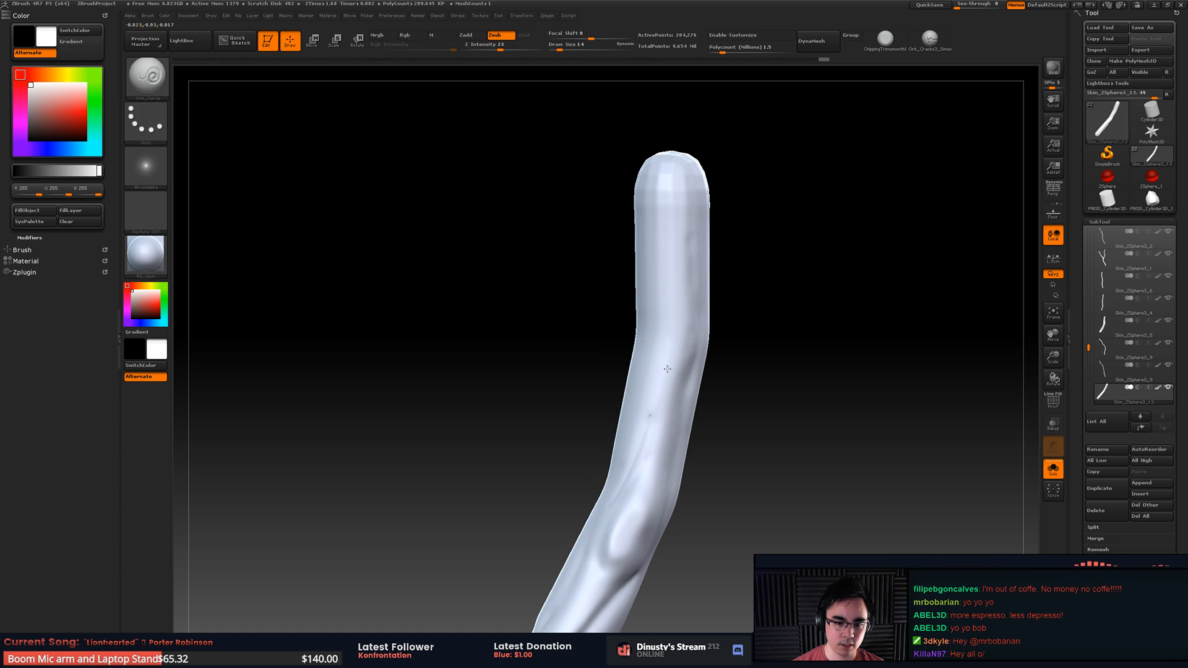
# Step: Smooth the surface around the upper bend and sculpt ridges running up to it from the middle bulge
pyautogui.moveTo(657, 307); pyautogui.dragTo(663, 307, button='right')
pyautogui.keyDown('shift'); pyautogui.moveTo(662, 307); pyautogui.dragTo(652, 315); pyautogui.keyUp('shift')
pyautogui.moveTo(652, 315); pyautogui.dragTo(609, 325, button='right')
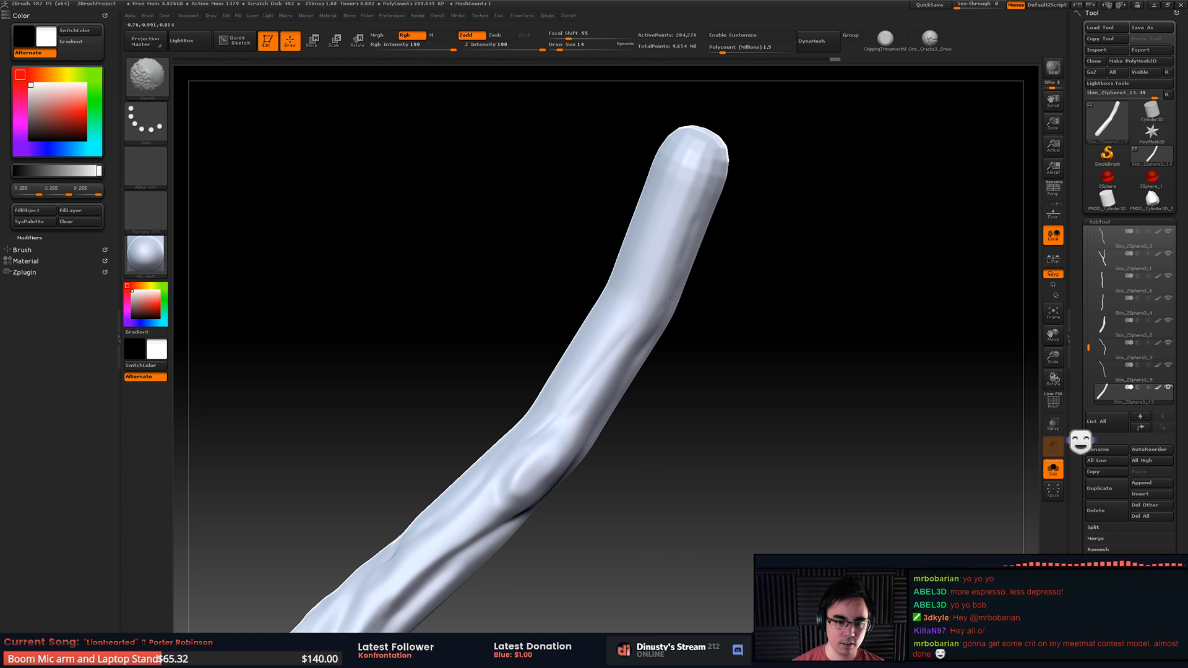
pyautogui.keyDown('shift'); pyautogui.moveTo(584, 377); pyautogui.dragTo(608, 326); pyautogui.keyUp('shift')
pyautogui.moveTo(596, 341)
pyautogui.keyDown('alt'); pyautogui.mouseDown(button='right')
pyautogui.moveTo(662, 276)
pyautogui.moveTo(603, 376)
pyautogui.mouseUp(button='right'); pyautogui.keyUp('alt')
pyautogui.moveTo(603, 377); pyautogui.dragTo(649, 329)
pyautogui.moveTo(564, 442); pyautogui.dragTo(662, 328)
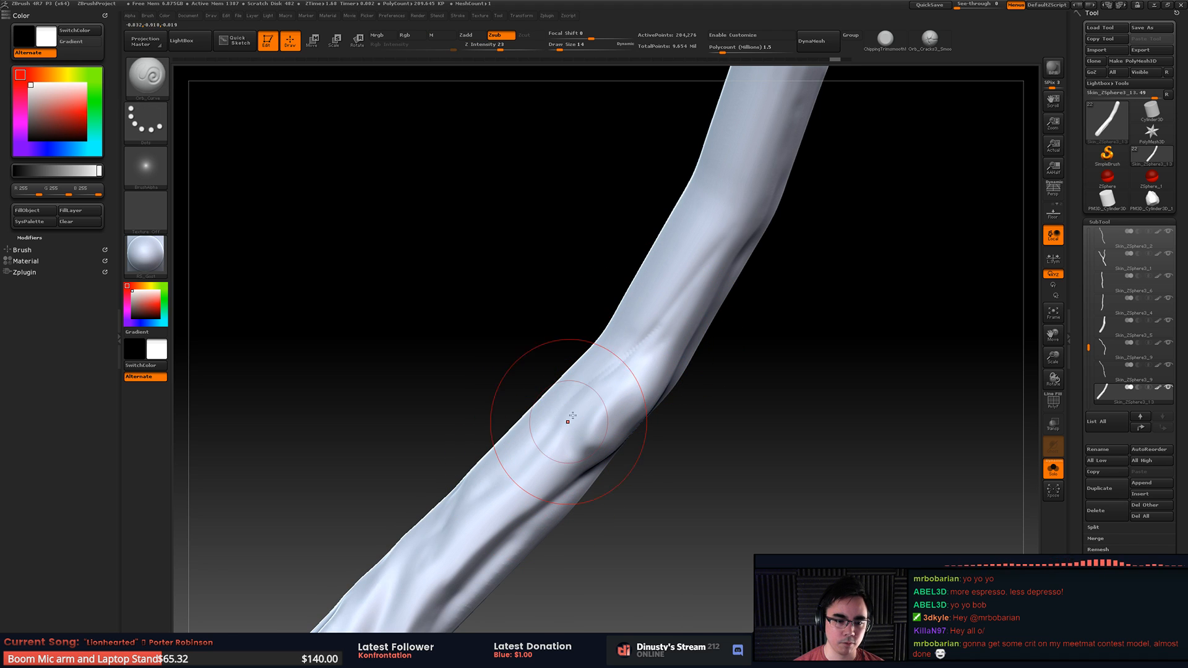
pyautogui.moveTo(568, 422); pyautogui.dragTo(609, 371, button='right')
pyautogui.keyDown('shift'); pyautogui.moveTo(626, 350); pyautogui.dragTo(659, 310); pyautogui.keyUp('shift')
# Step: Try a long groove from above the middle bulge to the upper bend and undo it
pyautogui.keyDown('alt'); pyautogui.moveTo(659, 266); pyautogui.dragTo(631, 387, button='right'); pyautogui.keyUp('alt')
pyautogui.moveTo(631, 387); pyautogui.dragTo(686, 347, button='right')
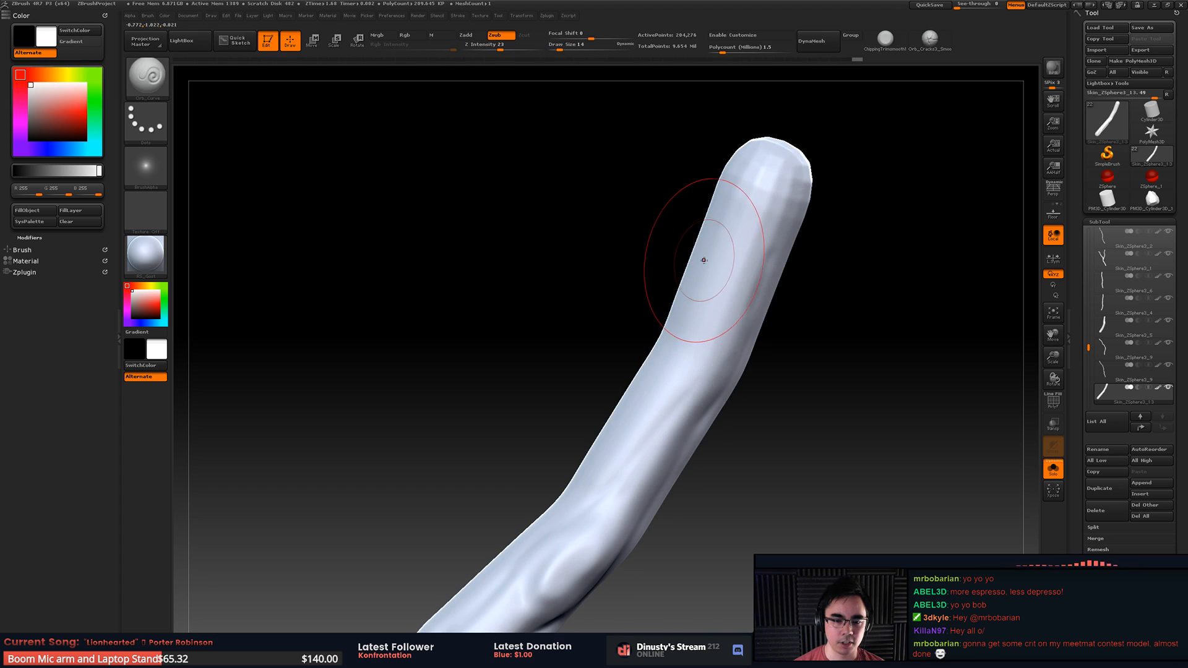
pyautogui.keyDown('alt'); pyautogui.moveTo(703, 260); pyautogui.dragTo(681, 271, button='right'); pyautogui.keyUp('alt')
pyautogui.moveTo(614, 446)
pyautogui.mouseDown()
pyautogui.moveTo(710, 305)
pyautogui.moveTo(628, 435)
pyautogui.moveTo(699, 319)
pyautogui.mouseUp()
pyautogui.hotkey('ctrl', 'z')
# Step: Set the draw size to 8 and carve narrow grooves from the upper bend down to the middle bulge
pyautogui.press('space')
pyautogui.moveTo(695, 380); pyautogui.dragTo(684, 322, button='right')
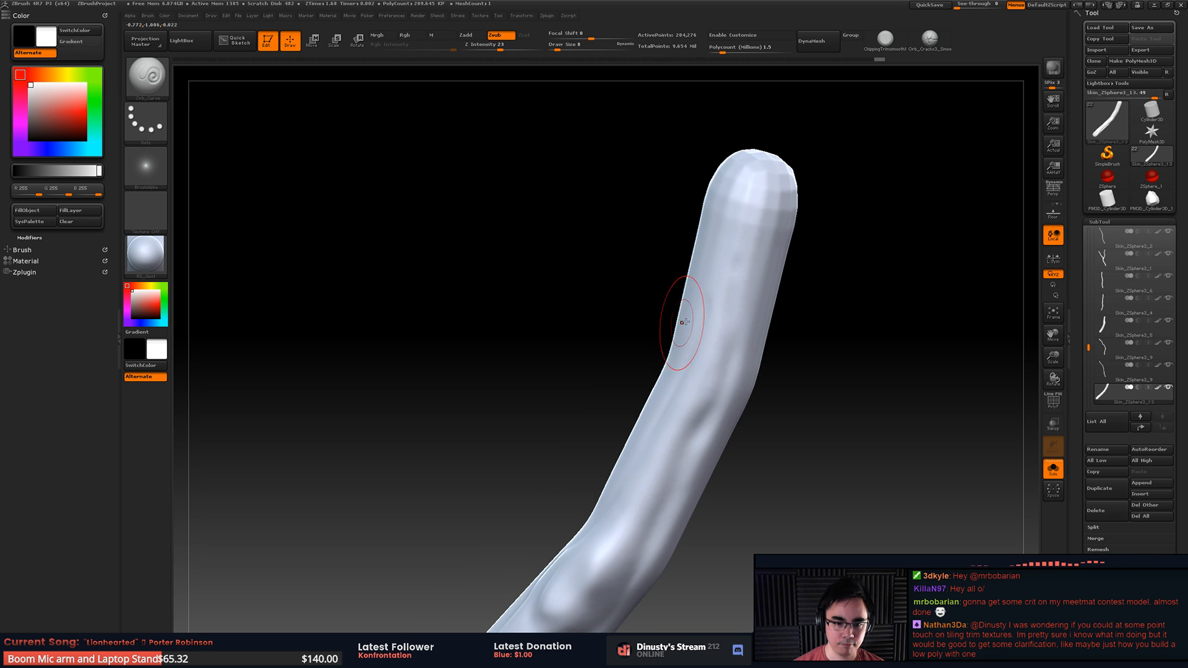
pyautogui.moveTo(714, 363); pyautogui.dragTo(662, 483)
pyautogui.moveTo(703, 365); pyautogui.dragTo(713, 233, button='right')
pyautogui.keyDown('shift'); pyautogui.moveTo(711, 241); pyautogui.dragTo(690, 340); pyautogui.keyUp('shift')
pyautogui.moveTo(719, 281)
pyautogui.mouseDown()
pyautogui.moveTo(668, 365)
pyautogui.moveTo(599, 531)
pyautogui.mouseUp()
# Step: Carve a knot into the middle bulge, add fine grooves above it, and smooth the surrounding edges
pyautogui.moveTo(616, 486); pyautogui.dragTo(596, 506, button='right')
pyautogui.moveTo(589, 504)
pyautogui.mouseDown()
pyautogui.moveTo(595, 477)
pyautogui.moveTo(582, 493)
pyautogui.mouseUp()
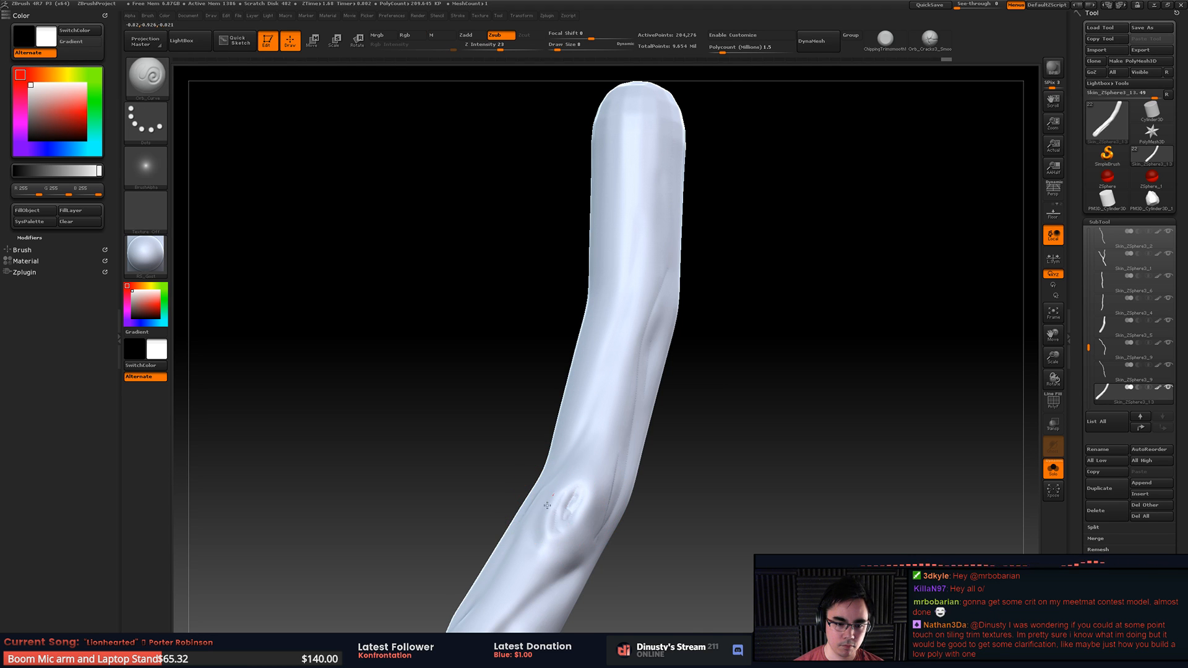
pyautogui.moveTo(554, 517); pyautogui.dragTo(550, 501, button='right')
pyautogui.moveTo(552, 528)
pyautogui.mouseDown()
pyautogui.moveTo(576, 474)
pyautogui.moveTo(598, 342)
pyautogui.mouseUp()
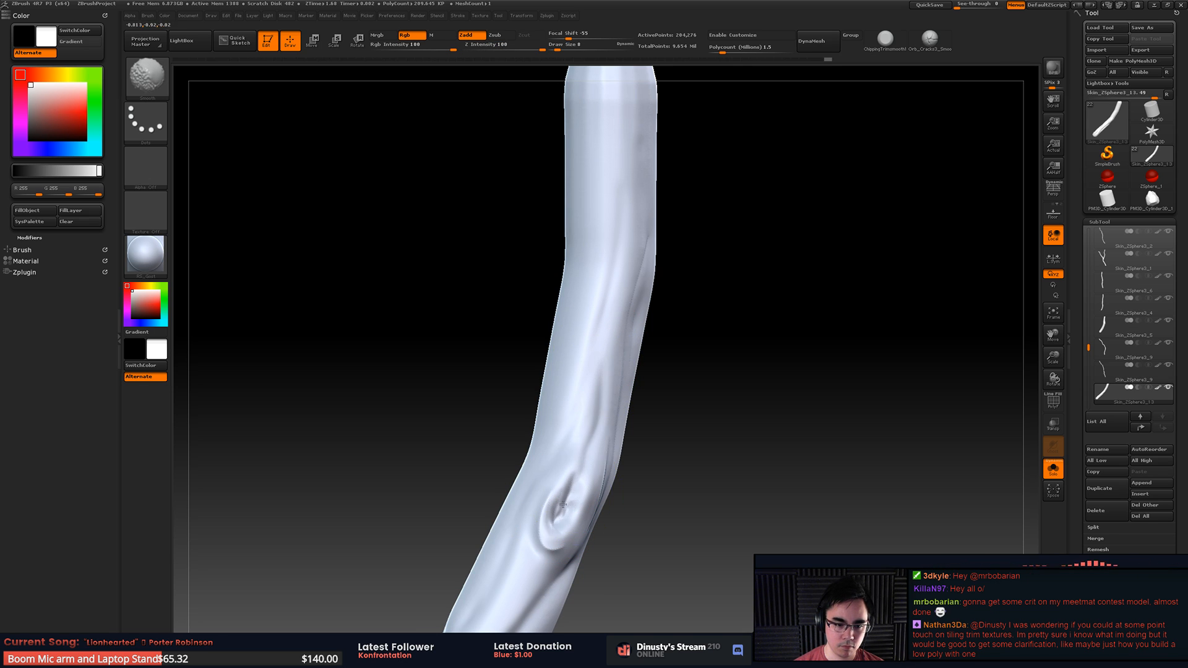
pyautogui.moveTo(563, 504)
pyautogui.keyDown('shift'); pyautogui.mouseDown()
pyautogui.moveTo(568, 481)
pyautogui.moveTo(553, 521)
pyautogui.moveTo(573, 520)
pyautogui.moveTo(529, 591)
pyautogui.moveTo(546, 558)
pyautogui.mouseUp(); pyautogui.keyUp('shift')
pyautogui.moveTo(564, 530); pyautogui.dragTo(542, 526, button='right')
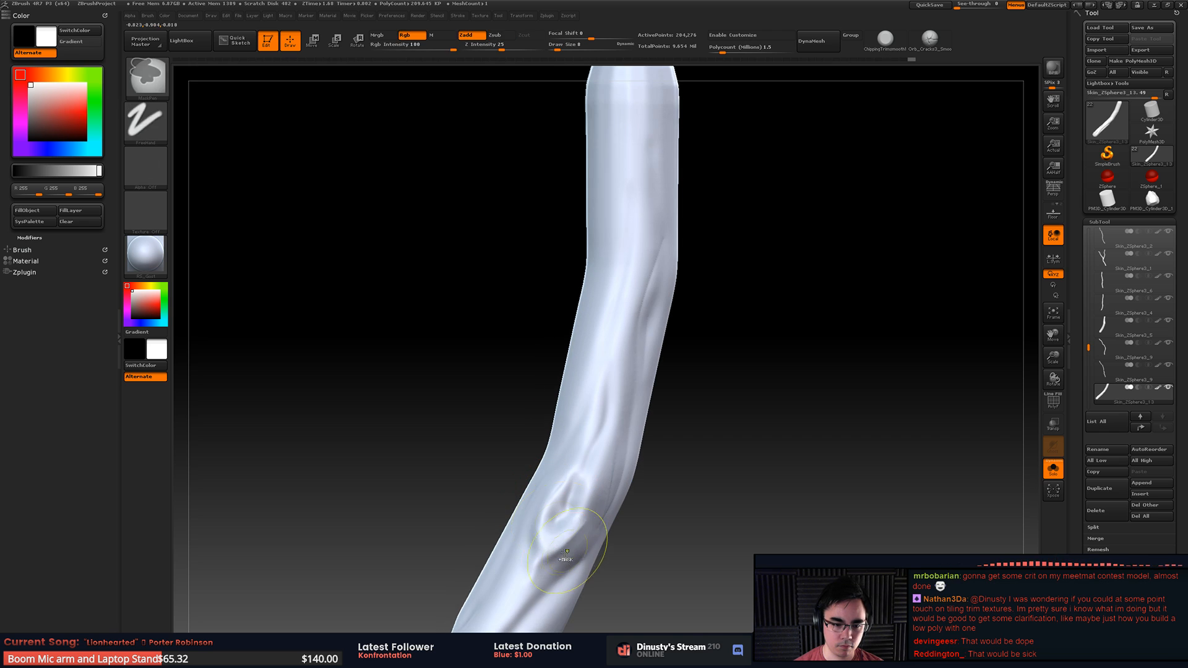
pyautogui.keyDown('shift'); pyautogui.moveTo(597, 505); pyautogui.dragTo(591, 525); pyautogui.keyUp('shift')
pyautogui.keyDown('shift'); pyautogui.moveTo(596, 459); pyautogui.dragTo(615, 464); pyautogui.keyUp('shift')
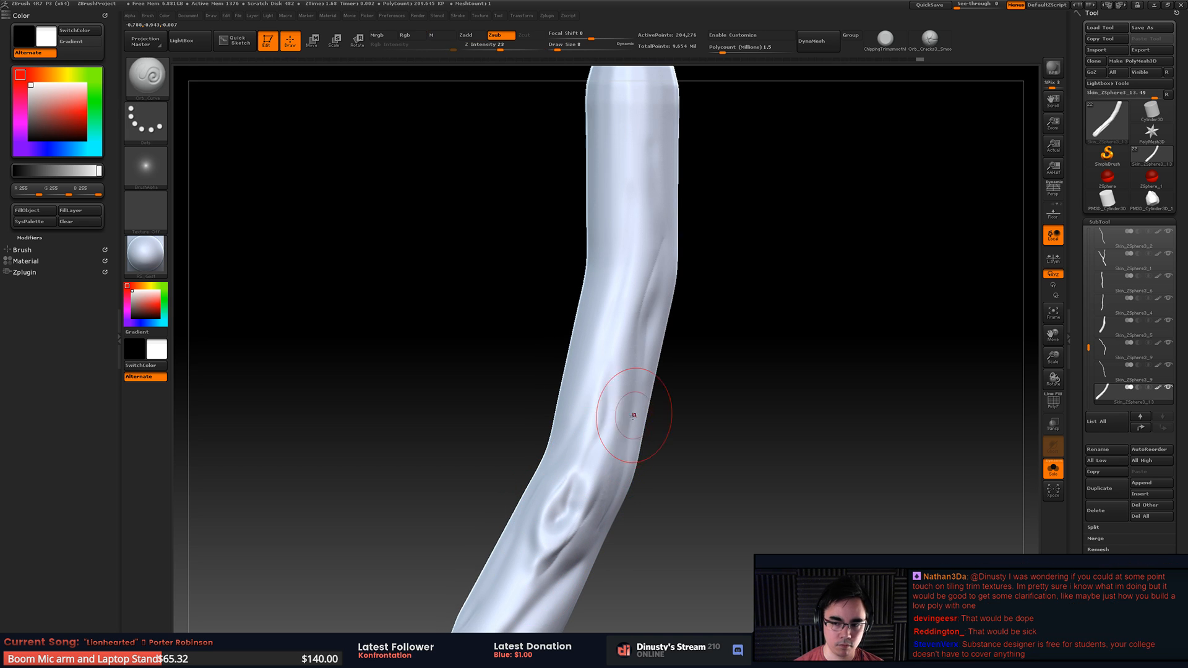
# Step: Set the draw size to 22 for sculpting the plain underside of the branch's lower half
pyautogui.moveTo(635, 411)
pyautogui.keyDown('ctrl'); pyautogui.mouseDown(button='right')
pyautogui.moveTo(665, 305)
pyautogui.moveTo(697, 305)
pyautogui.moveTo(699, 295)
pyautogui.moveTo(740, 346)
pyautogui.mouseUp(button='right'); pyautogui.keyUp('ctrl')
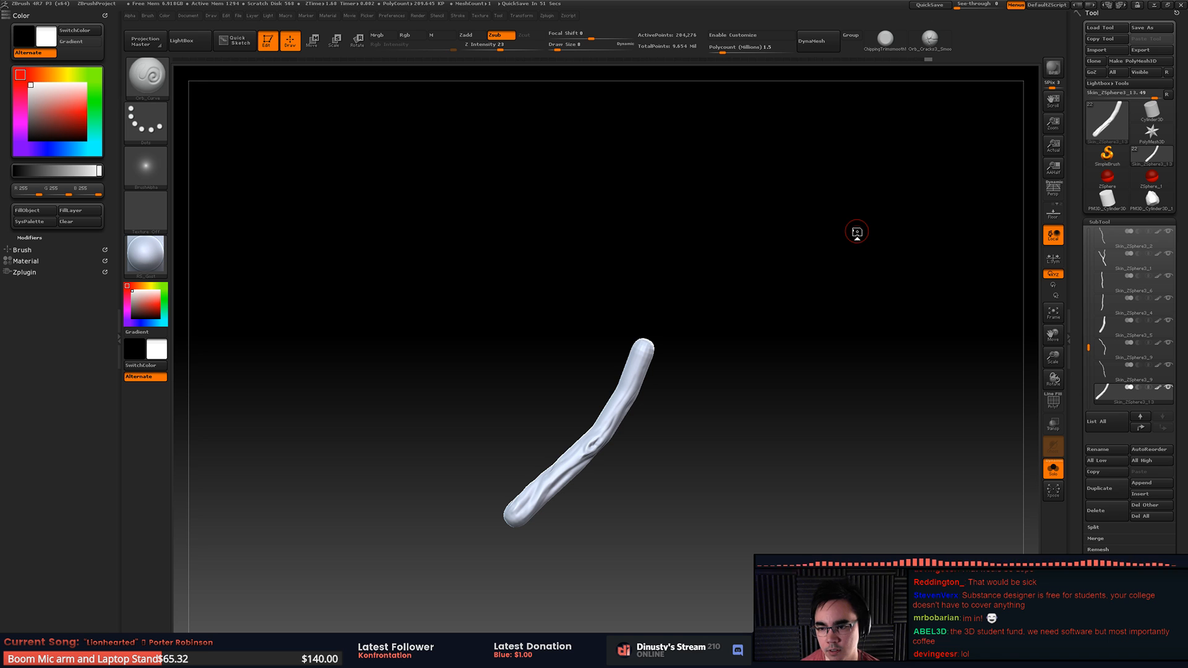
pyautogui.moveTo(664, 388)
pyautogui.mouseDown()
pyautogui.moveTo(724, 379)
pyautogui.moveTo(639, 387)
pyautogui.moveTo(623, 291)
pyautogui.moveTo(668, 313)
pyautogui.moveTo(644, 310)
pyautogui.mouseUp()
pyautogui.press('space')
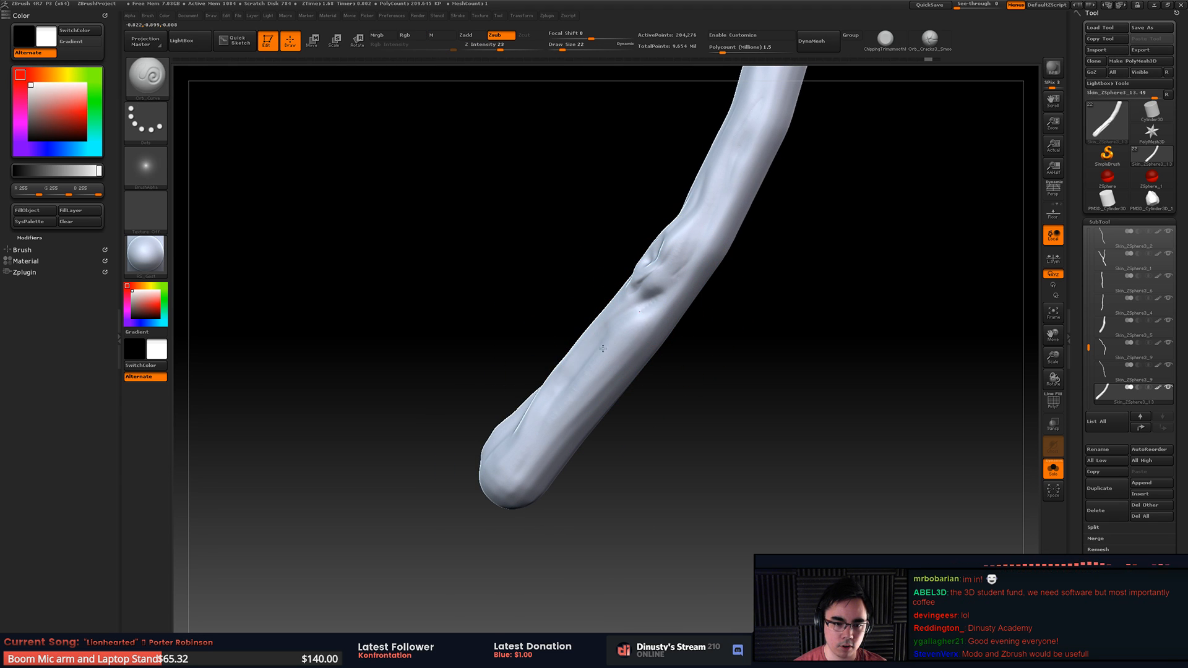
# Step: Carve grooves along the underside of the branch's lower half, refining them at draw size 13 and smoothing the edges
pyautogui.moveTo(603, 348)
pyautogui.mouseDown()
pyautogui.moveTo(610, 372)
pyautogui.moveTo(575, 421)
pyautogui.mouseUp()
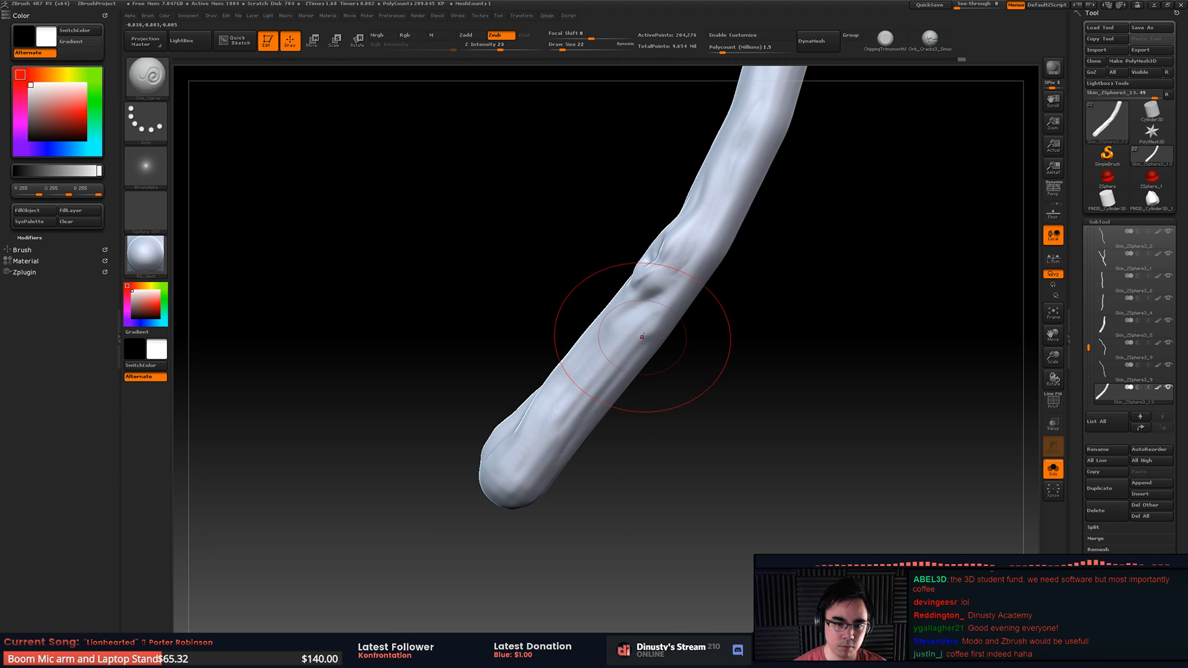
pyautogui.press('space')
pyautogui.moveTo(675, 339)
pyautogui.mouseDown()
pyautogui.moveTo(602, 351)
pyautogui.moveTo(561, 446)
pyautogui.mouseUp()
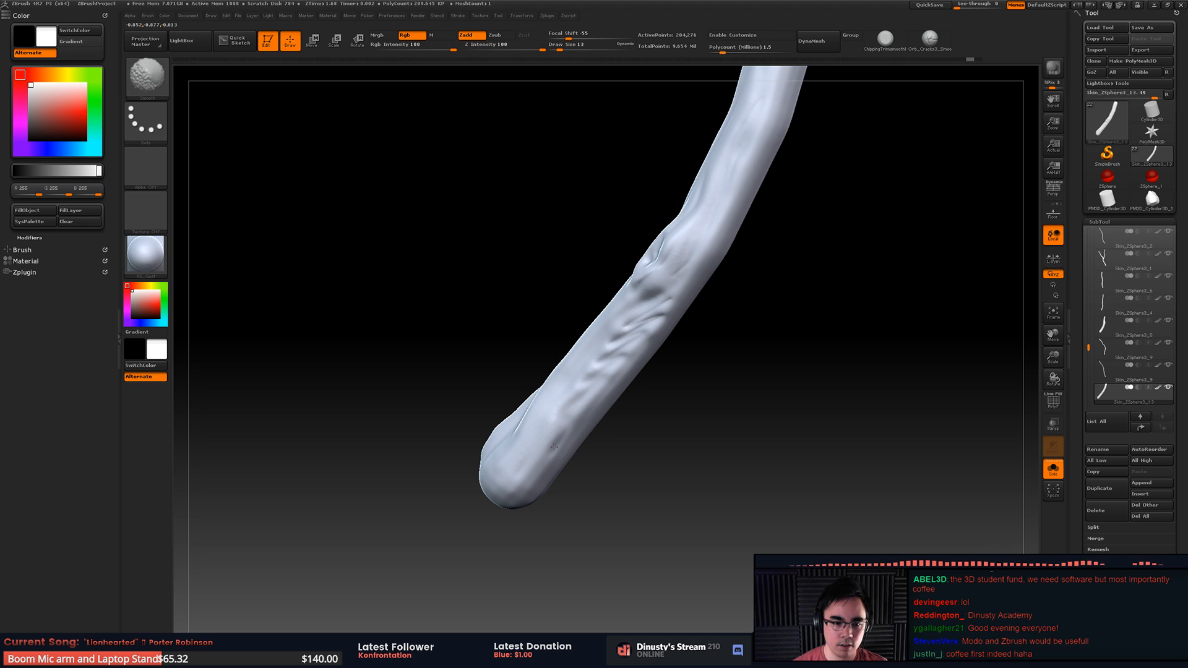
pyautogui.keyDown('shift'); pyautogui.moveTo(554, 446); pyautogui.dragTo(552, 450); pyautogui.keyUp('shift')
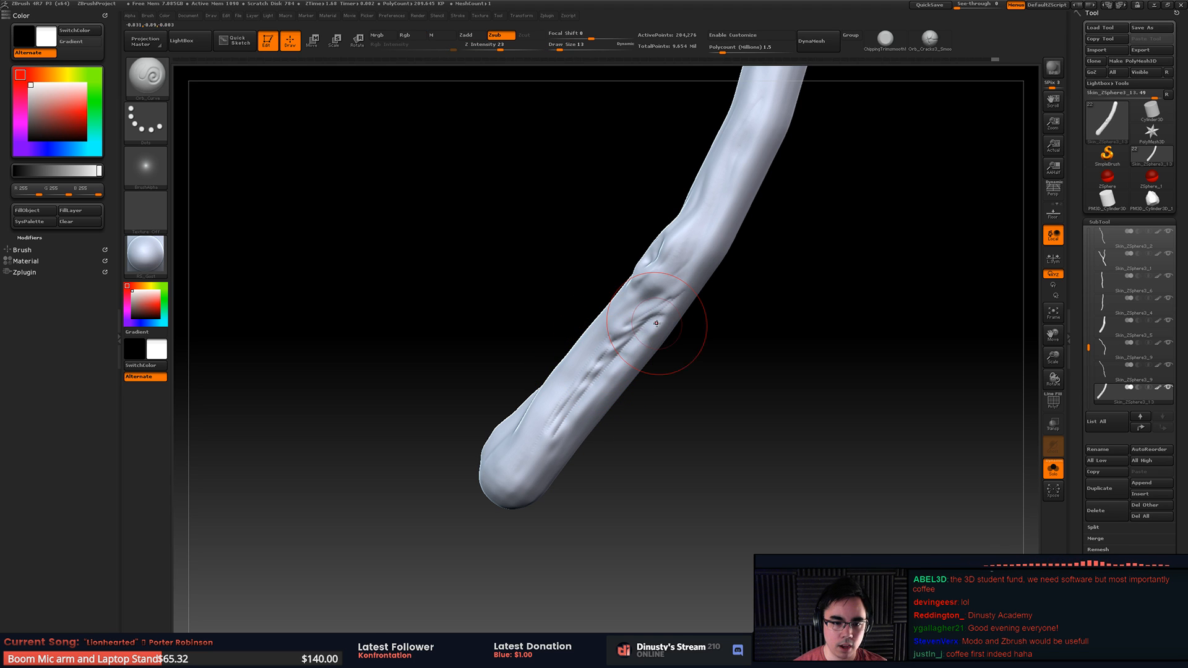
pyautogui.moveTo(697, 275); pyautogui.dragTo(648, 321)
pyautogui.keyDown('shift'); pyautogui.moveTo(585, 396); pyautogui.dragTo(567, 417); pyautogui.keyUp('shift')
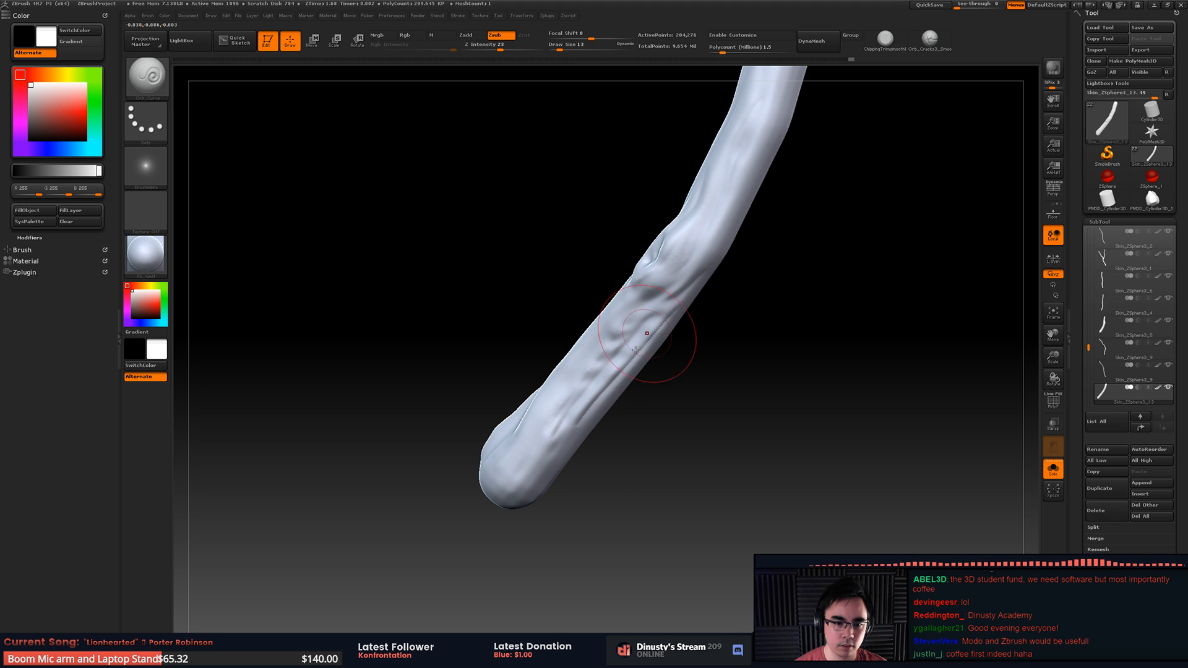
pyautogui.keyDown('shift'); pyautogui.moveTo(639, 348); pyautogui.dragTo(594, 411); pyautogui.keyUp('shift')
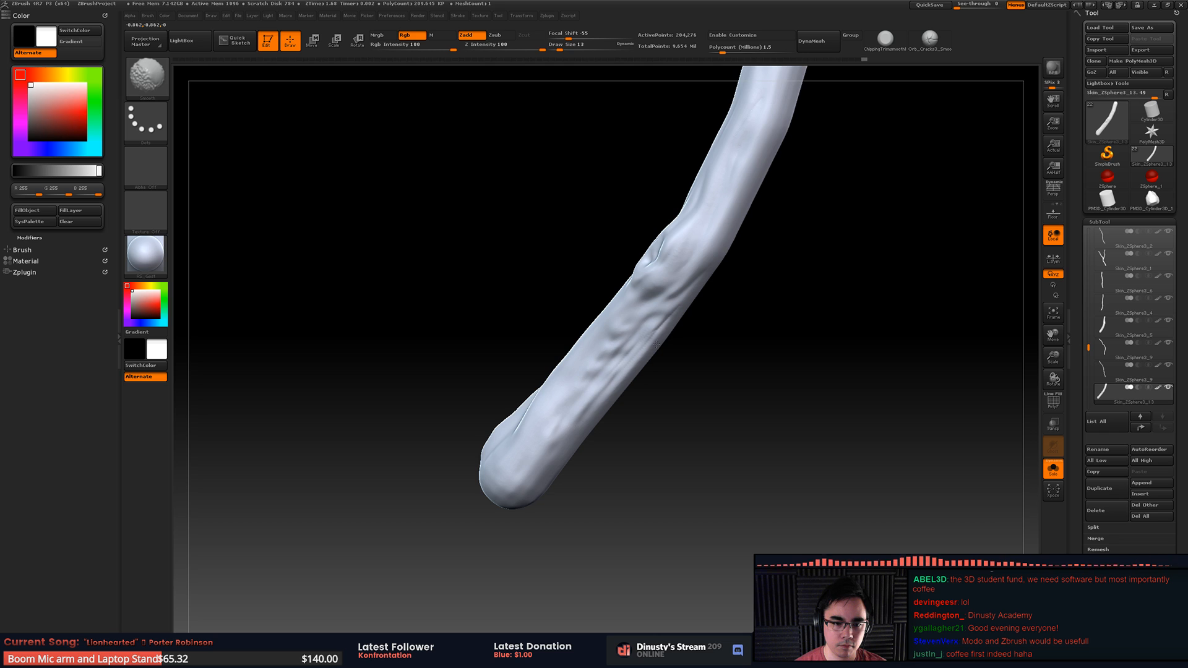
# Step: Reveal the whole strand cluster, view it from another side, and isolate the same branch again
pyautogui.moveTo(737, 297)
pyautogui.keyDown('alt'); pyautogui.mouseDown()
pyautogui.moveTo(659, 349)
pyautogui.moveTo(668, 302)
pyautogui.moveTo(681, 363)
pyautogui.moveTo(782, 396)
pyautogui.mouseUp(); pyautogui.keyUp('alt')
pyautogui.keyDown('ctrl'); pyautogui.moveTo(730, 302); pyautogui.dragTo(834, 212, button='right'); pyautogui.keyUp('ctrl')
pyautogui.moveTo(835, 355); pyautogui.dragTo(686, 421, button='right')
pyautogui.press('f')
pyautogui.press('f')
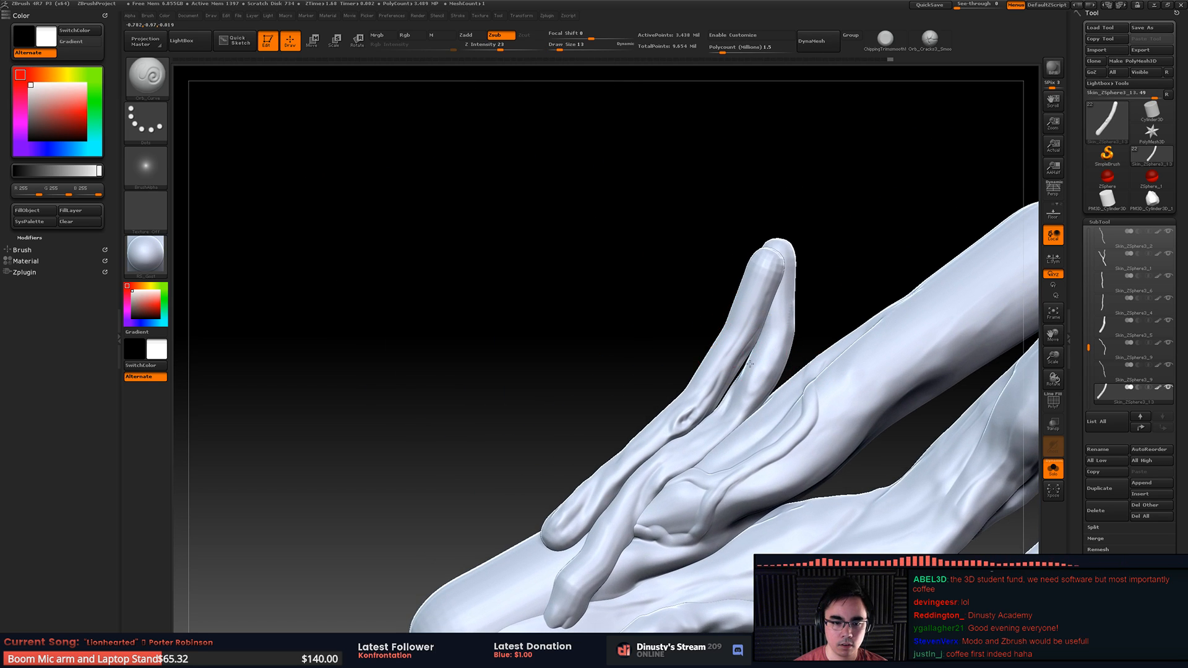
pyautogui.keyDown('ctrl'); pyautogui.moveTo(719, 354); pyautogui.dragTo(710, 366, button='right'); pyautogui.keyUp('ctrl')
pyautogui.keyDown('ctrl'); pyautogui.keyDown('shift'); pyautogui.click(711, 363); pyautogui.keyUp('shift'); pyautogui.keyUp('ctrl')
# Step: Set the draw size to 16, carve grooves along the branch above the knot, and smooth them
pyautogui.press('space')
pyautogui.moveTo(705, 366); pyautogui.dragTo(699, 375)
pyautogui.press('space')
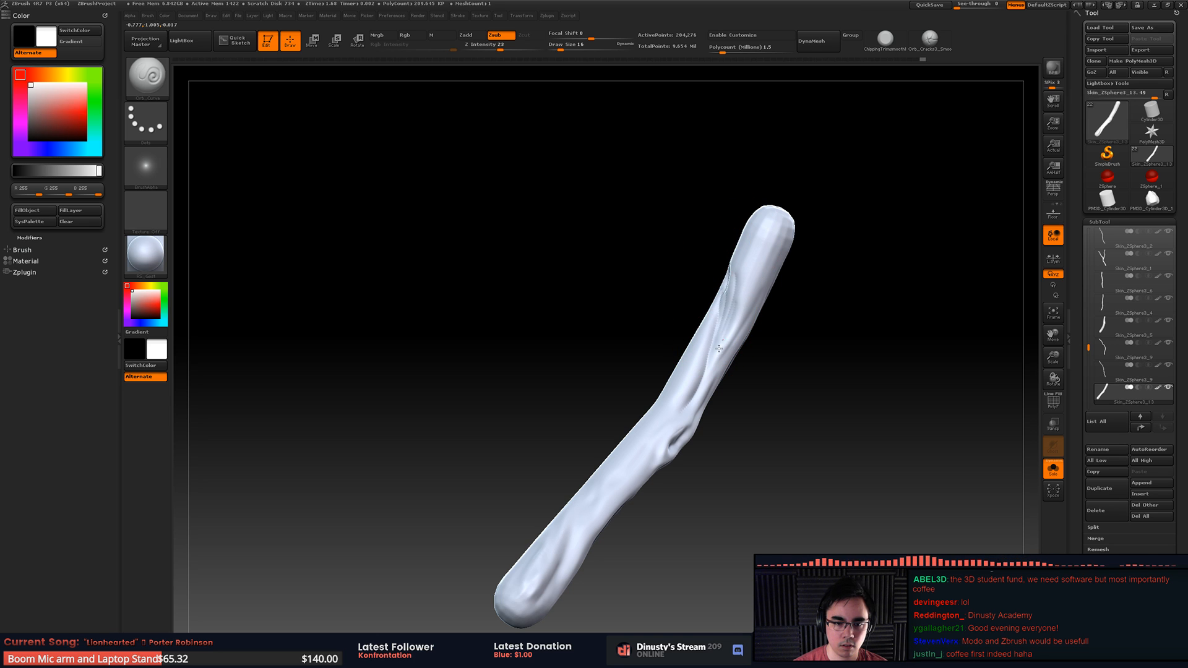
pyautogui.press('shift')
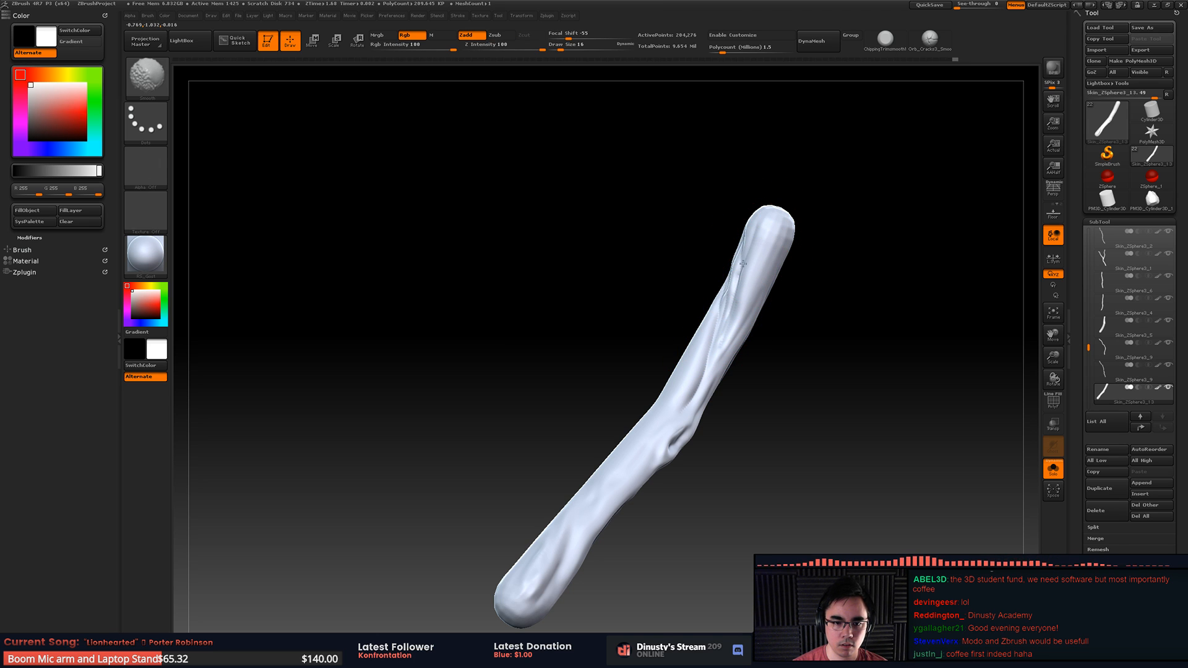
pyautogui.moveTo(743, 250)
pyautogui.mouseDown(button='right')
pyautogui.moveTo(736, 258)
pyautogui.moveTo(731, 187)
pyautogui.moveTo(846, 287)
pyautogui.mouseUp(button='right')
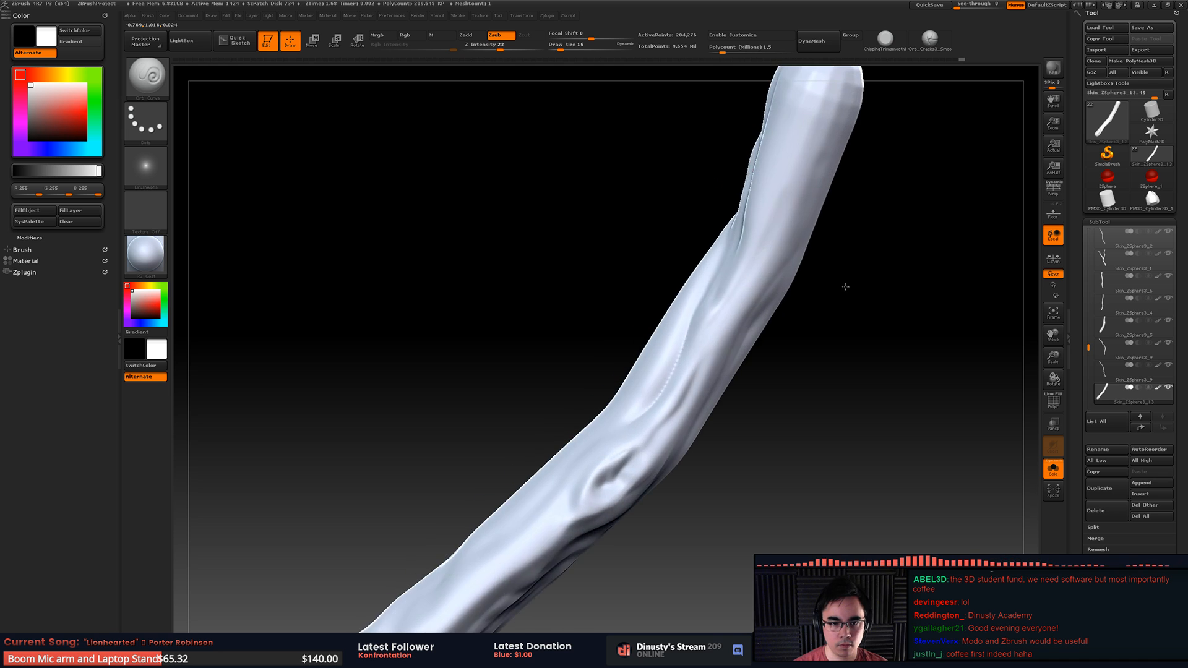
pyautogui.moveTo(795, 256); pyautogui.dragTo(785, 256, button='right')
pyautogui.moveTo(657, 342); pyautogui.dragTo(637, 371)
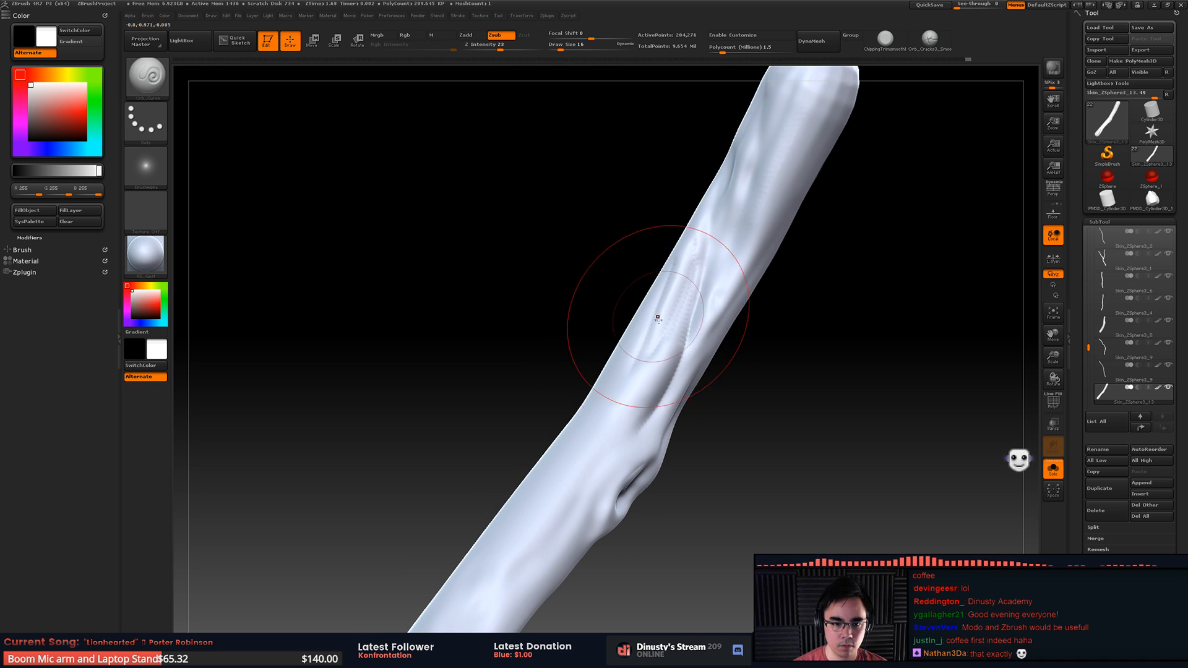
pyautogui.keyDown('shift'); pyautogui.moveTo(660, 314); pyautogui.dragTo(647, 350); pyautogui.keyUp('shift')
# Step: Set the draw size to 7, carve fine lengthwise cracks beside the knot, and soften them
pyautogui.keyDown('alt'); pyautogui.moveTo(657, 342); pyautogui.dragTo(713, 289, button='right'); pyautogui.keyUp('alt')
pyautogui.moveTo(728, 283)
pyautogui.mouseDown()
pyautogui.moveTo(670, 329)
pyautogui.moveTo(705, 316)
pyautogui.moveTo(699, 327)
pyautogui.moveTo(720, 280)
pyautogui.moveTo(706, 327)
pyautogui.moveTo(649, 402)
pyautogui.moveTo(730, 302)
pyautogui.mouseUp()
pyautogui.press('space')
pyautogui.press('space')
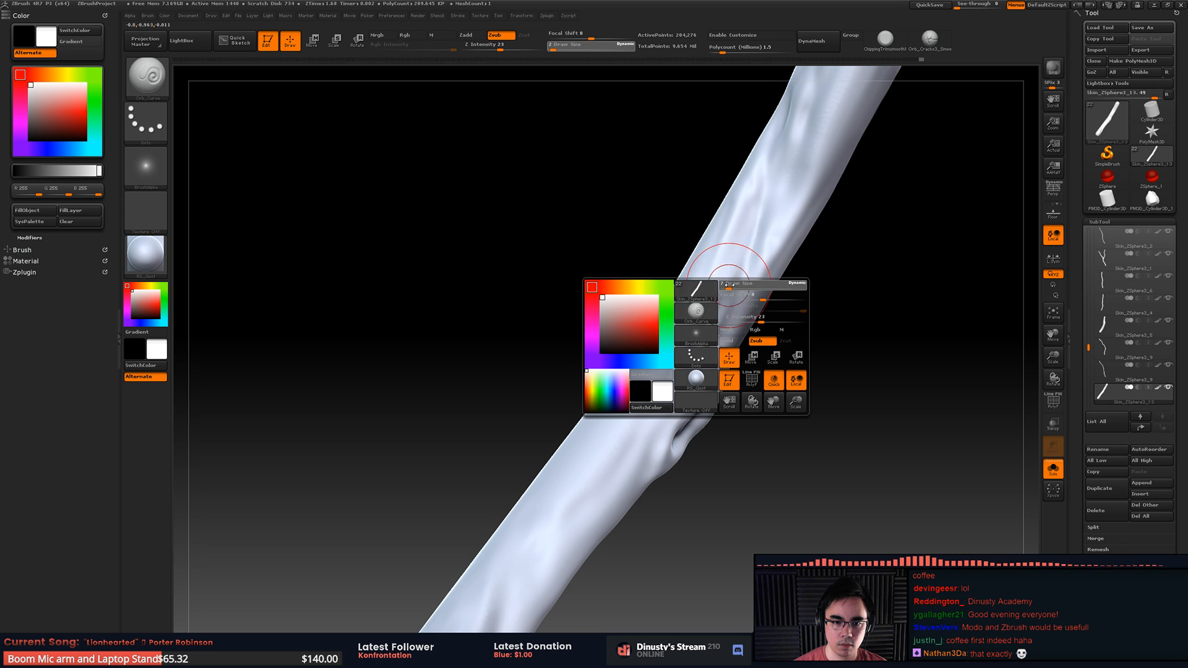
pyautogui.moveTo(728, 247); pyautogui.dragTo(697, 346)
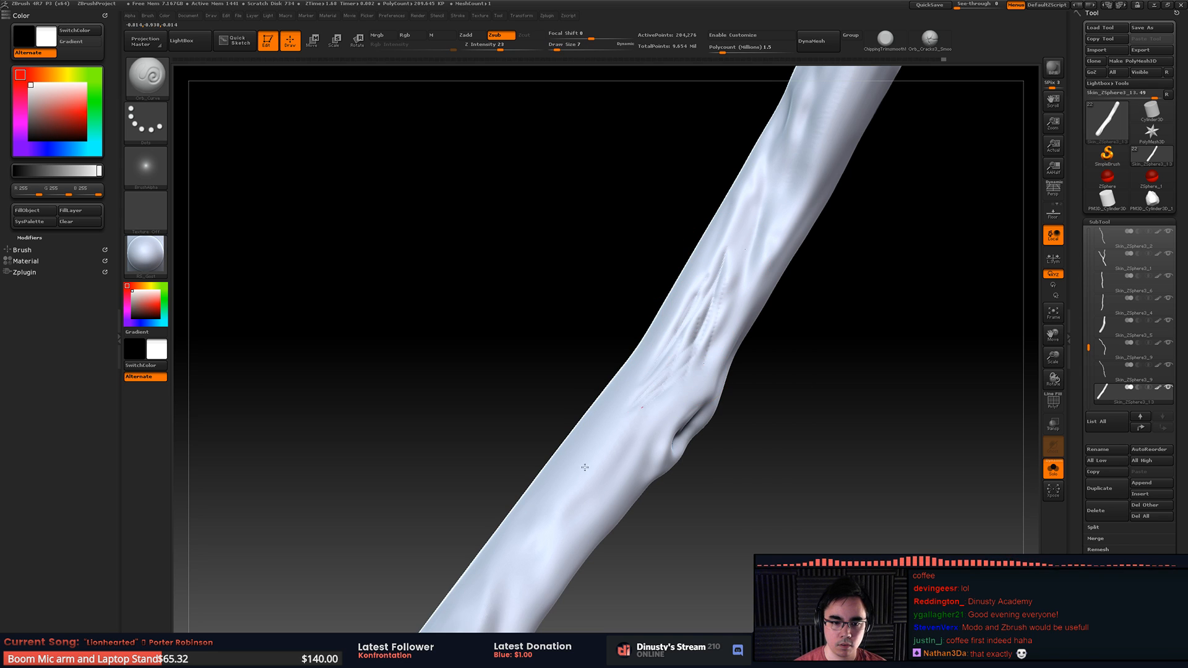
pyautogui.keyDown('shift'); pyautogui.moveTo(584, 467); pyautogui.dragTo(689, 334); pyautogui.keyUp('shift')
# Step: Carve narrow grooves from the branch's rounded lower end up toward the knot, working around its sides
pyautogui.moveTo(663, 372)
pyautogui.mouseDown(button='right')
pyautogui.moveTo(718, 293)
pyautogui.moveTo(739, 202)
pyautogui.moveTo(730, 251)
pyautogui.moveTo(742, 259)
pyautogui.mouseUp(button='right')
pyautogui.moveTo(550, 491); pyautogui.dragTo(594, 415)
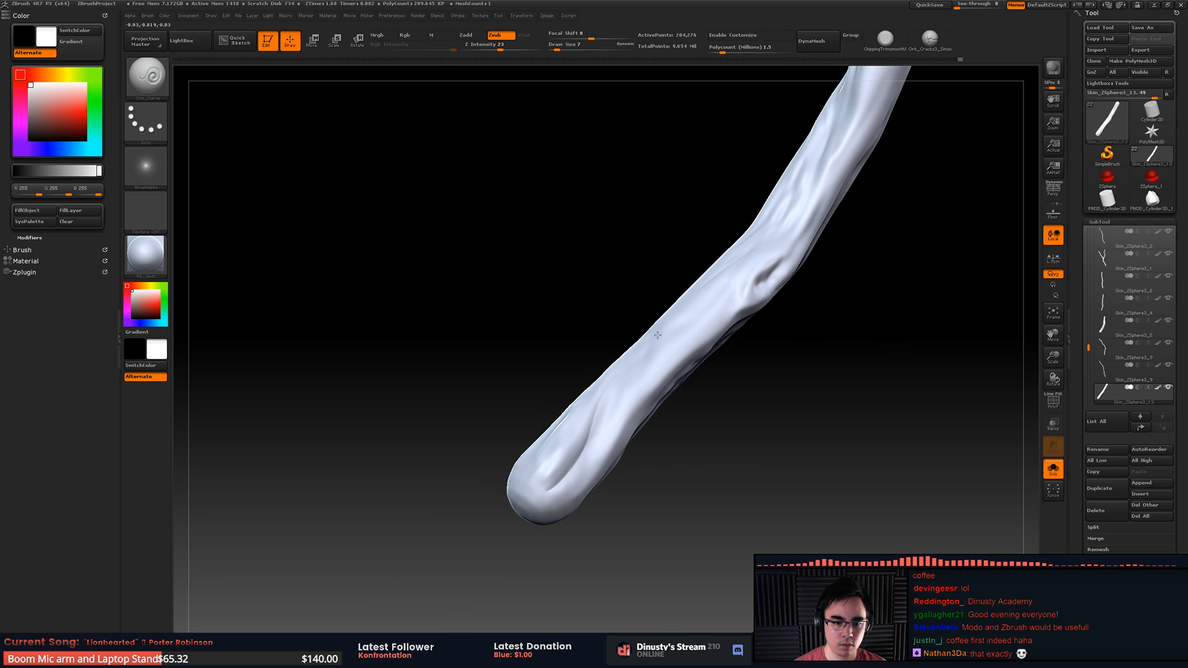
pyautogui.moveTo(584, 463); pyautogui.dragTo(610, 419)
pyautogui.moveTo(618, 399); pyautogui.dragTo(727, 272, button='right')
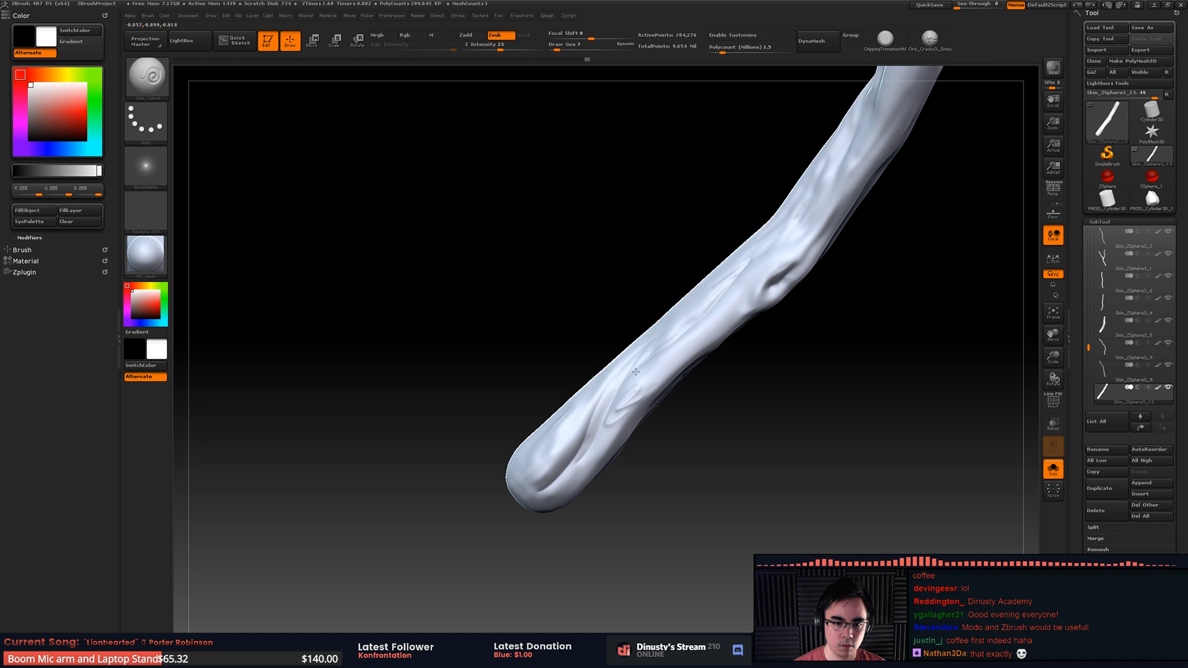
pyautogui.press('shift')
pyautogui.moveTo(598, 427); pyautogui.dragTo(711, 322, button='right')
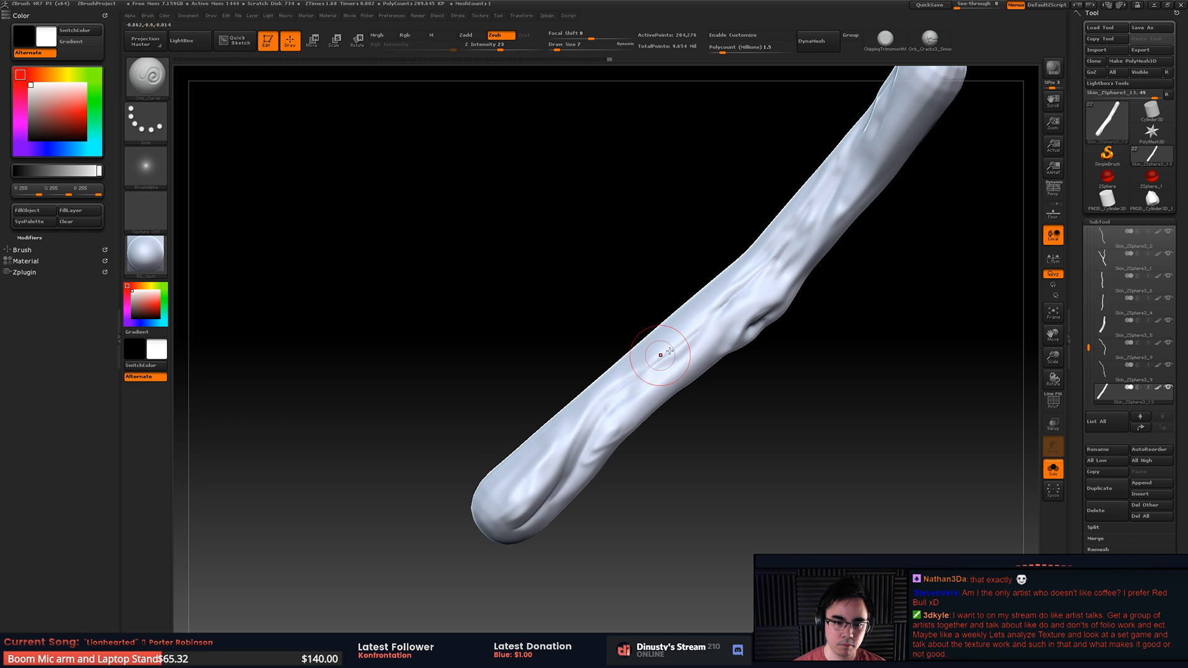
pyautogui.moveTo(655, 371); pyautogui.dragTo(642, 367, button='right')
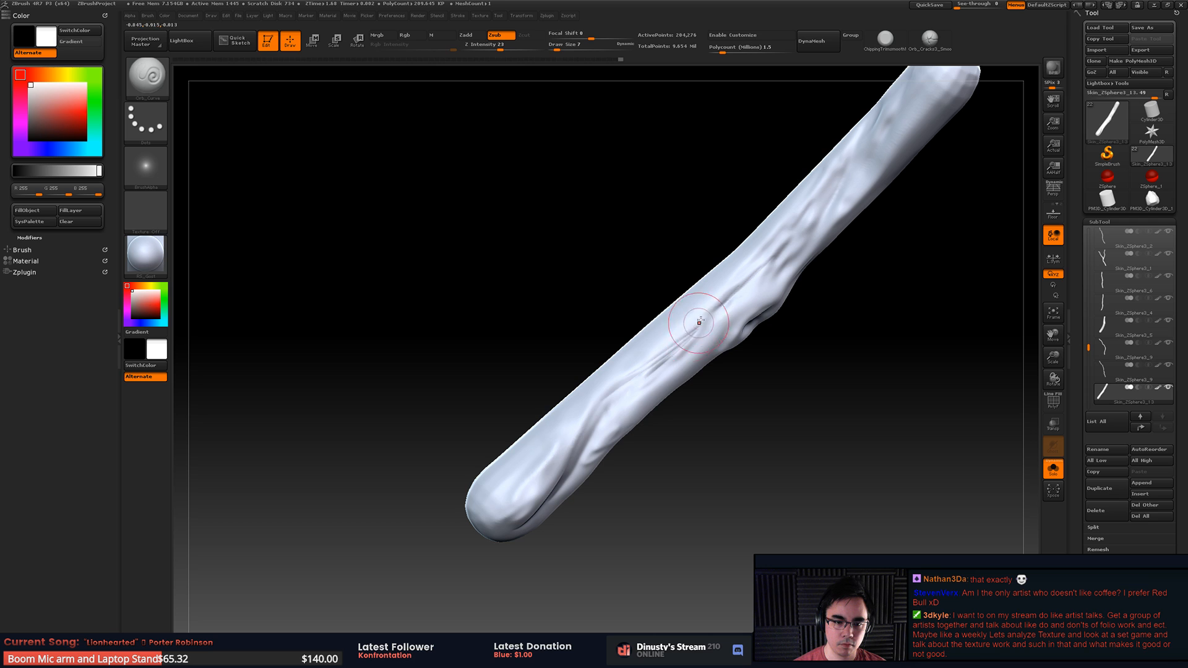
# Step: Set the draw size to 20 for broader work along the lower half of the branch
pyautogui.press('space')
pyautogui.moveTo(652, 355)
pyautogui.mouseDown()
pyautogui.moveTo(683, 336)
pyautogui.moveTo(635, 372)
pyautogui.mouseUp()
pyautogui.press('space')
pyautogui.moveTo(637, 359); pyautogui.dragTo(719, 296, button='right')
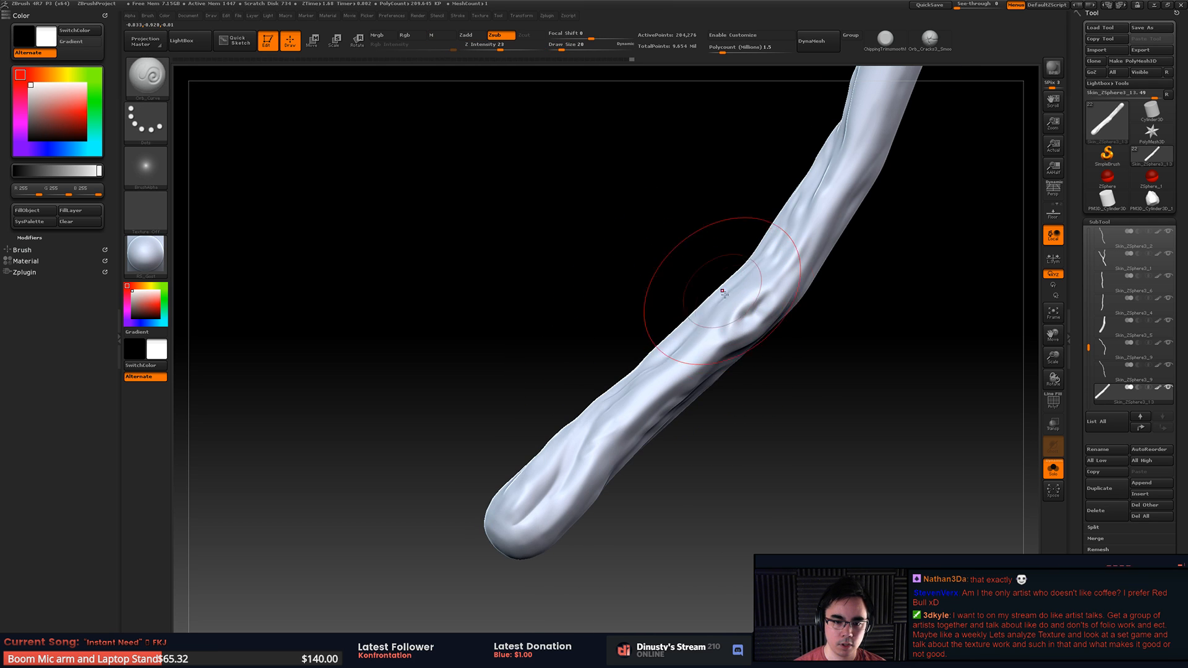
# Step: Set the draw size to 7 and recarve the curved groove through the knot at the bend, undoing the rejected strokes
pyautogui.press('space')
pyautogui.moveTo(744, 315); pyautogui.dragTo(739, 313)
pyautogui.moveTo(738, 314); pyautogui.dragTo(767, 303, button='right')
pyautogui.moveTo(757, 303); pyautogui.dragTo(729, 326)
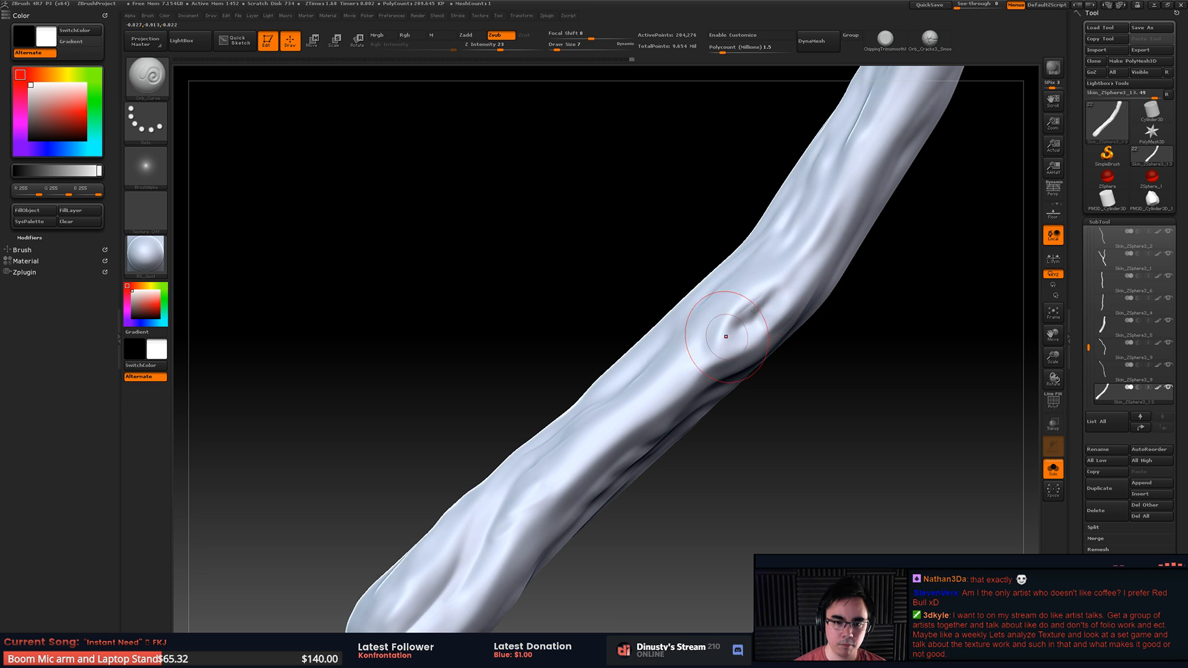
pyautogui.hotkey('ctrl', 'z')
pyautogui.moveTo(778, 287); pyautogui.dragTo(746, 344)
pyautogui.moveTo(779, 299); pyautogui.dragTo(730, 344)
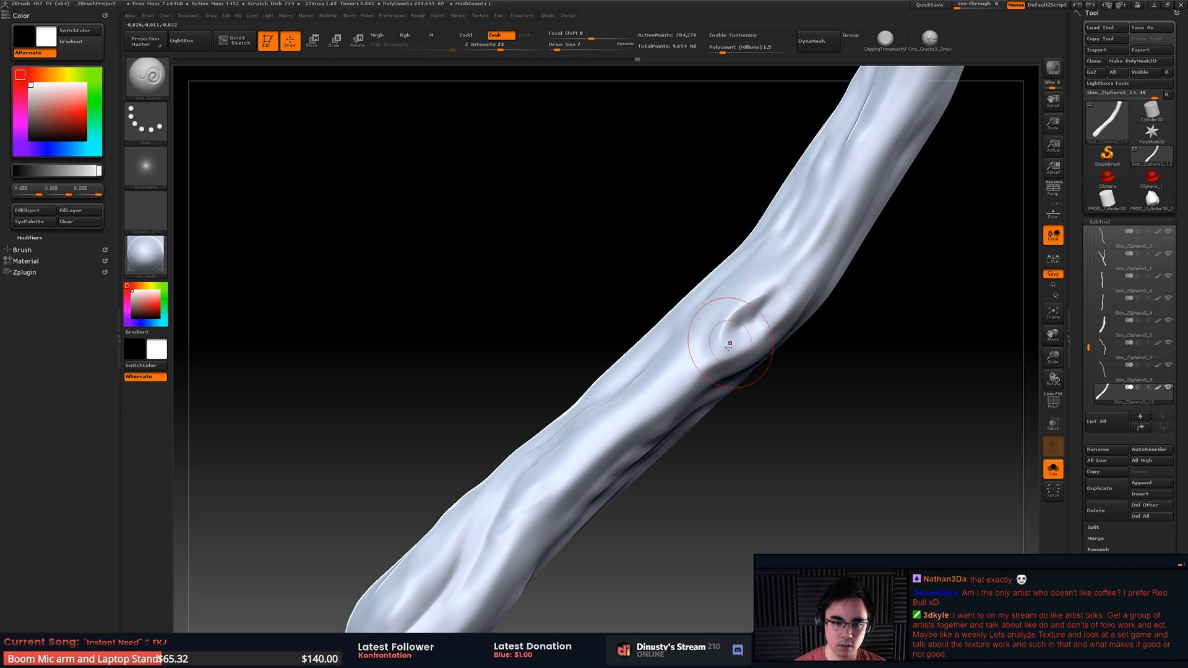
pyautogui.hotkey('ctrl', 'z')
pyautogui.moveTo(775, 289); pyautogui.dragTo(714, 346)
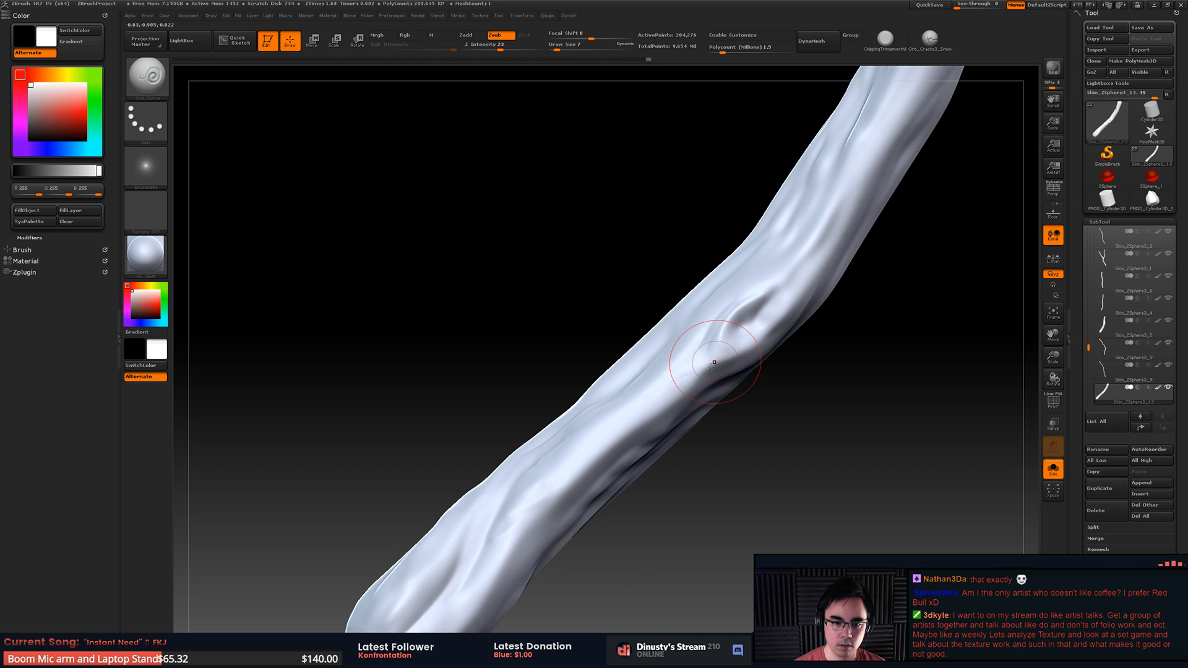
# Step: Reveal the rest of the strand cluster and show the surrounding vines around it
pyautogui.moveTo(712, 367)
pyautogui.mouseDown(button='right')
pyautogui.moveTo(640, 364)
pyautogui.moveTo(639, 324)
pyautogui.moveTo(757, 306)
pyautogui.moveTo(775, 292)
pyautogui.mouseUp(button='right')
pyautogui.hotkey('ctrl', 'shift', 's')
pyautogui.keyDown('ctrl'); pyautogui.moveTo(893, 292); pyautogui.dragTo(663, 282, button='right'); pyautogui.keyUp('ctrl')
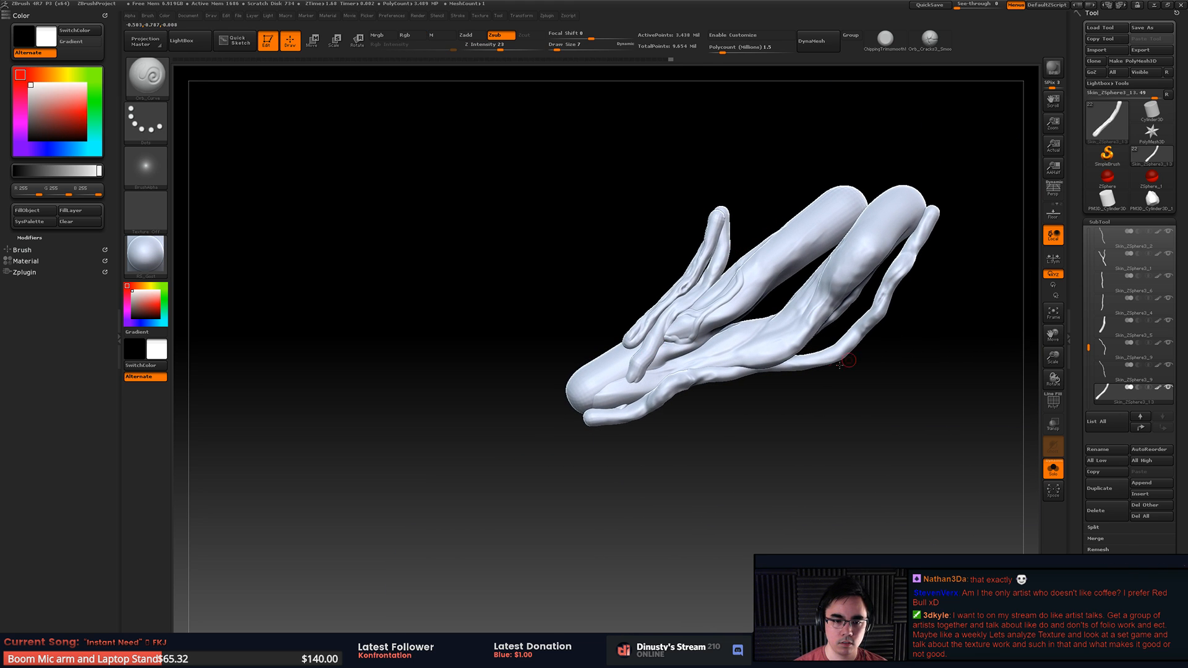
pyautogui.hotkey('ctrl', 'shift', 's')
pyautogui.keyDown('ctrl'); pyautogui.moveTo(798, 348); pyautogui.dragTo(683, 380, button='right'); pyautogui.keyUp('ctrl')
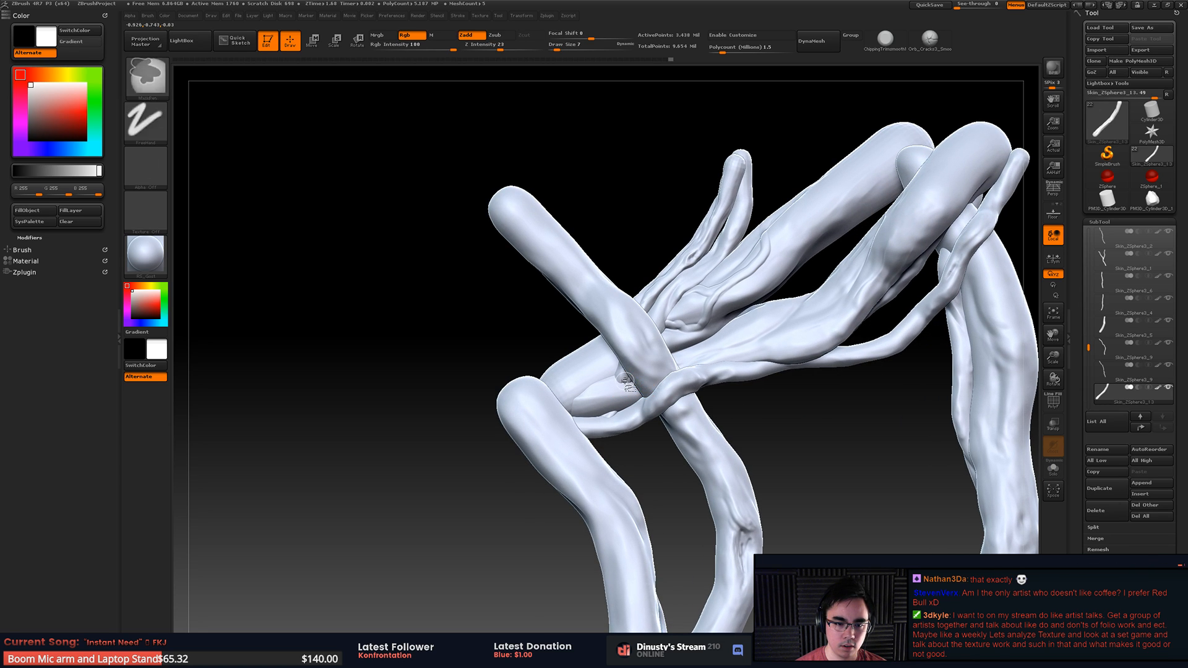
# Step: Try to isolate the strand behind the crossing vine with the Move brush at draw size 41, and restore the hidden strands
pyautogui.keyDown('ctrl'); pyautogui.keyDown('shift'); pyautogui.click(651, 379); pyautogui.keyUp('shift'); pyautogui.keyUp('ctrl')
pyautogui.press('space')
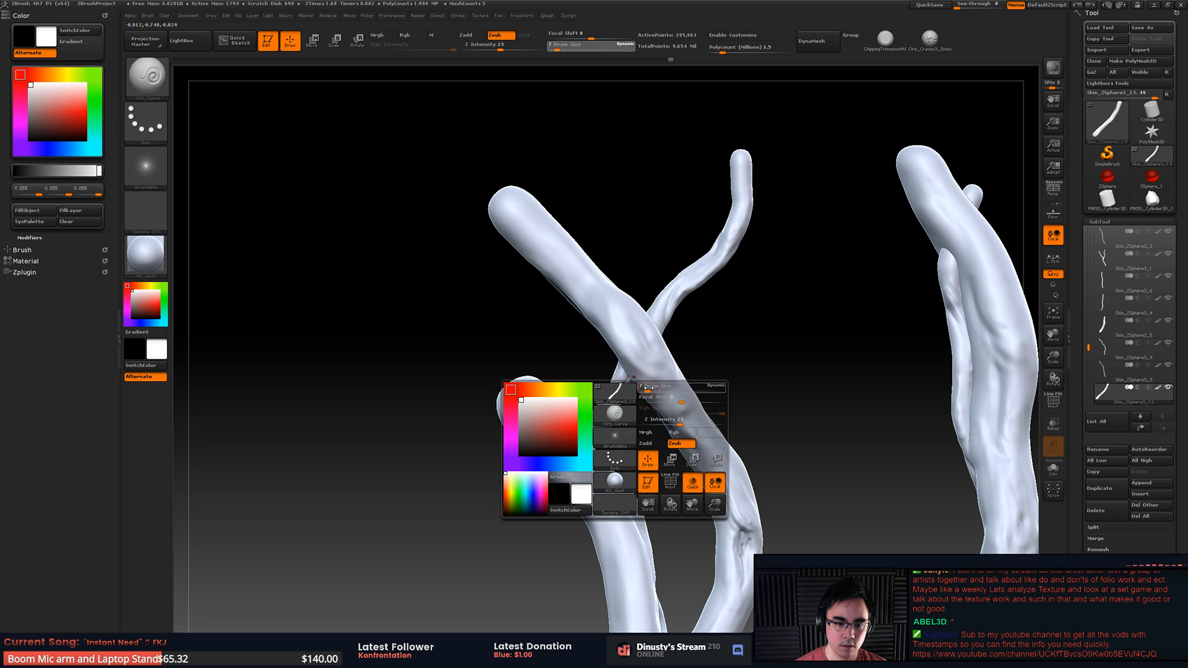
pyautogui.moveTo(650, 386); pyautogui.dragTo(659, 386)
pyautogui.press('b')
pyautogui.press('m')
pyautogui.press('v')
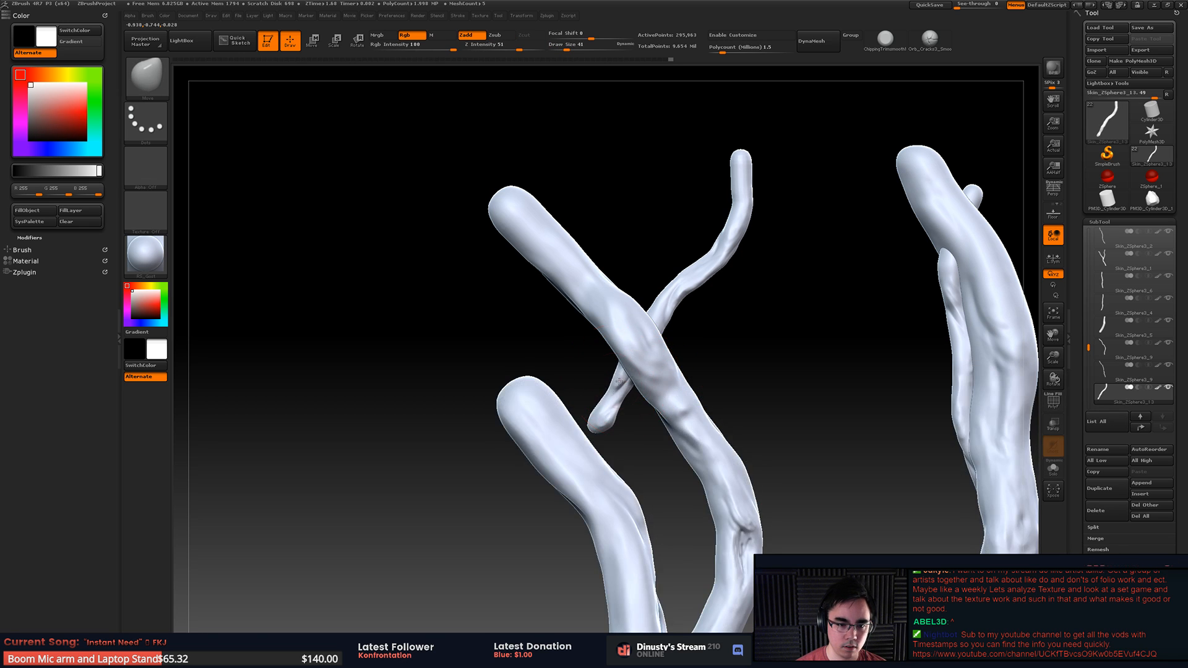
pyautogui.keyDown('ctrl'); pyautogui.keyDown('shift'); pyautogui.click(638, 376); pyautogui.keyUp('shift'); pyautogui.keyUp('ctrl')
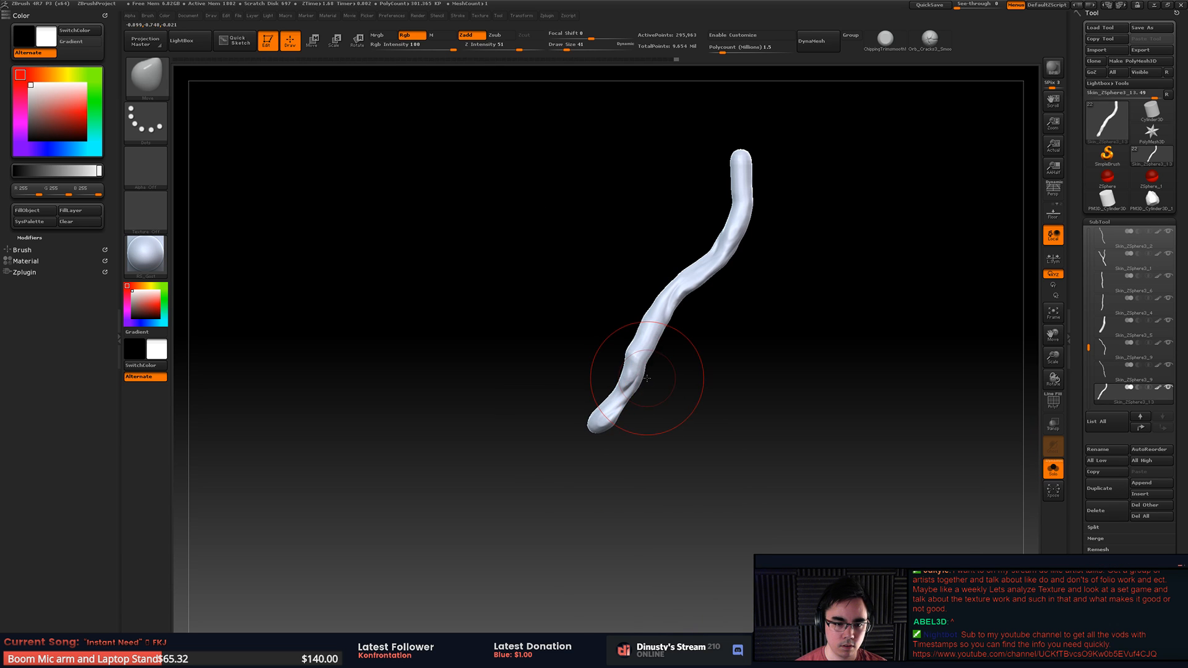
pyautogui.keyDown('ctrl'); pyautogui.keyDown('shift'); pyautogui.click(712, 376); pyautogui.keyUp('shift'); pyautogui.keyUp('ctrl')
pyautogui.keyDown('ctrl'); pyautogui.keyDown('shift'); pyautogui.click(760, 368); pyautogui.keyUp('shift'); pyautogui.keyUp('ctrl')
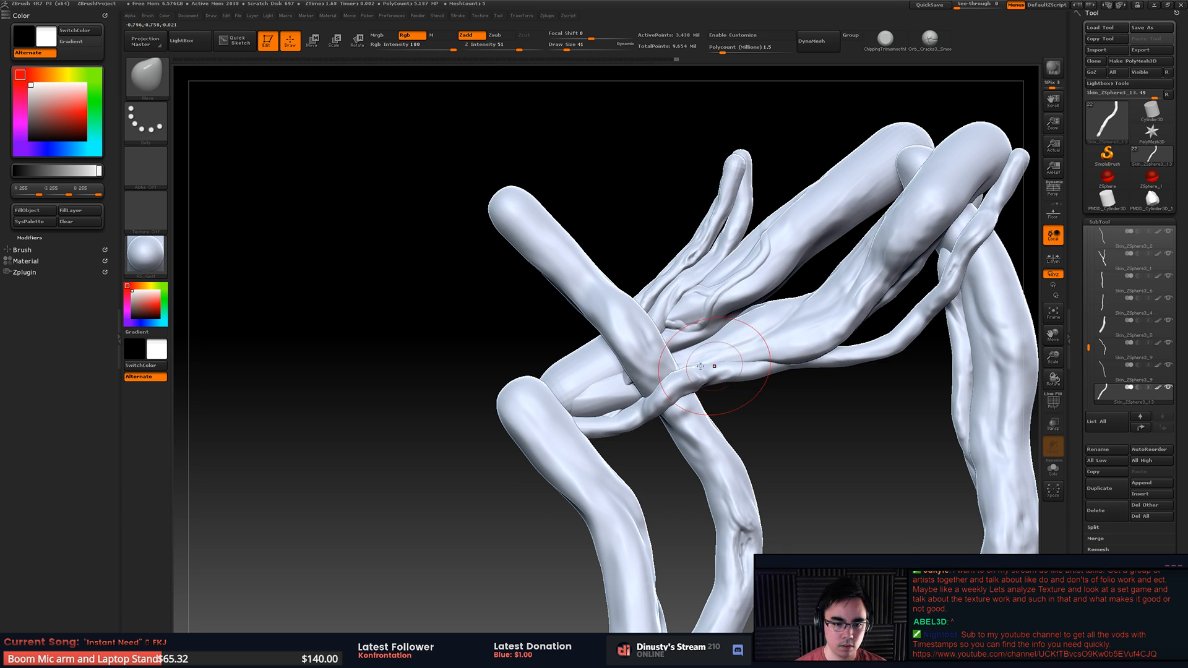
pyautogui.keyDown('ctrl'); pyautogui.keyDown('shift'); pyautogui.click(627, 379); pyautogui.keyUp('shift'); pyautogui.keyUp('ctrl')
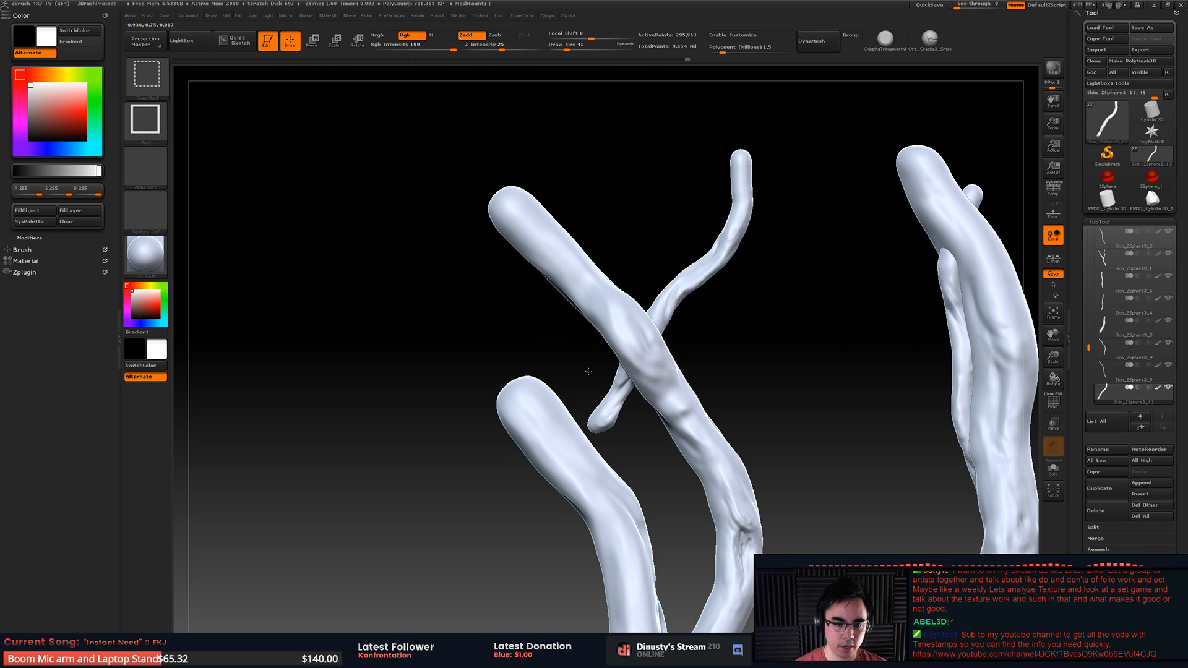
pyautogui.keyDown('ctrl'); pyautogui.keyDown('shift'); pyautogui.click(602, 381); pyautogui.keyUp('shift'); pyautogui.keyUp('ctrl')
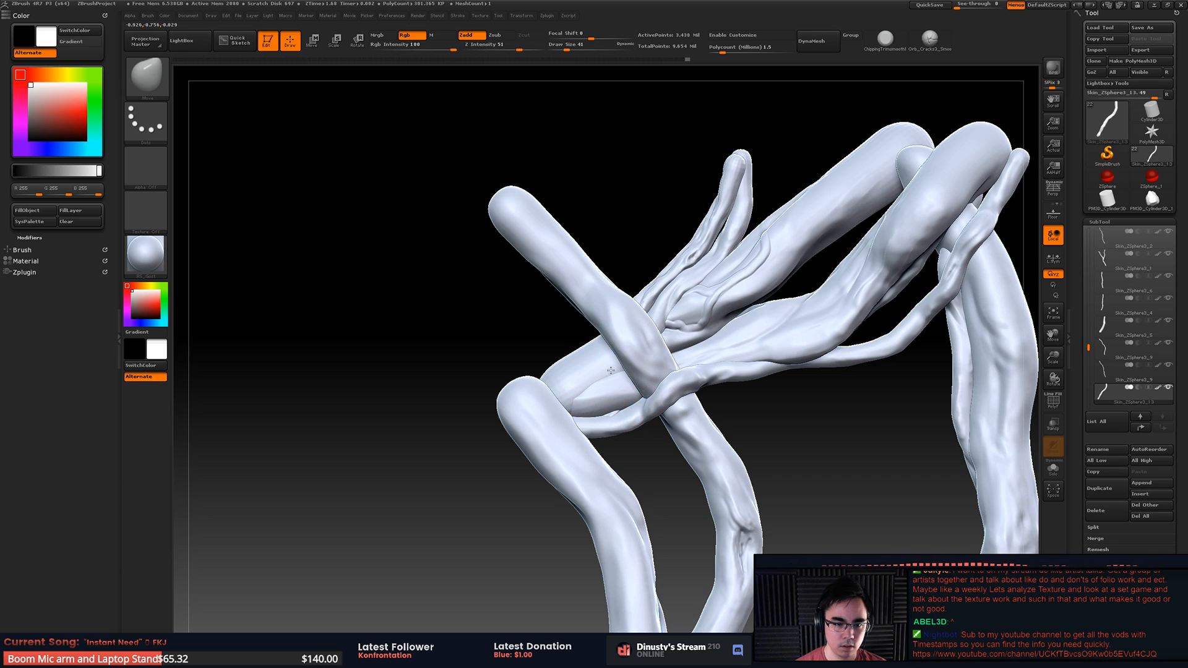
# Step: Show only the strand cluster close up at its lower end and set the draw size to 16
pyautogui.press('space')
pyautogui.moveTo(644, 394); pyautogui.dragTo(642, 394)
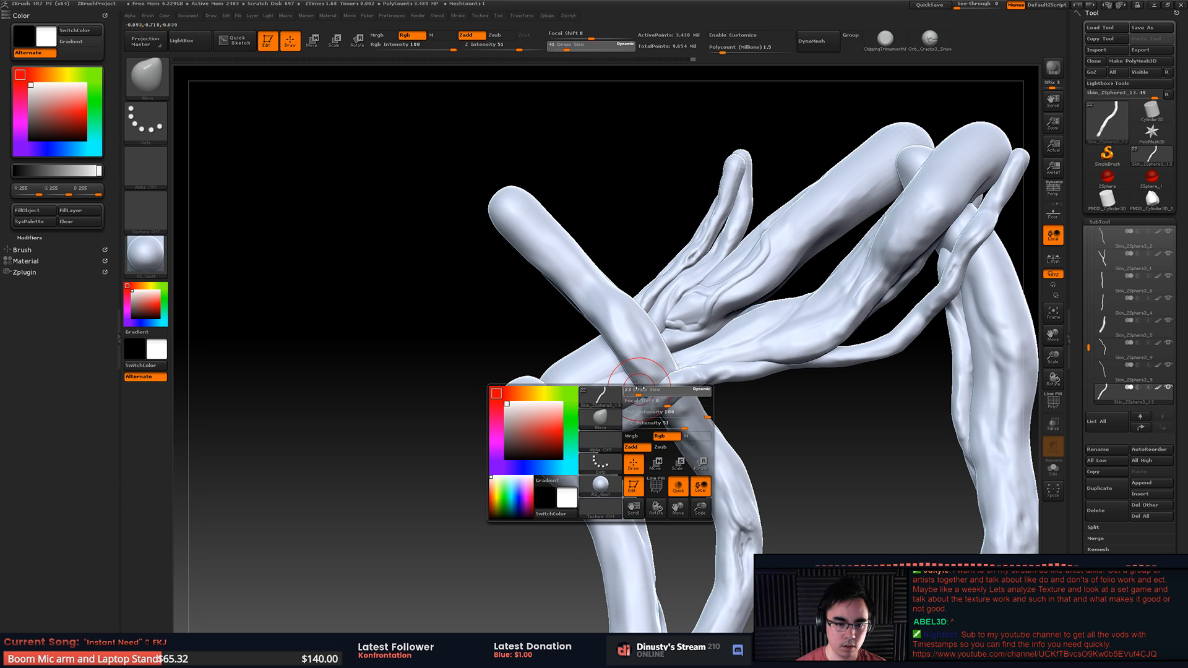
pyautogui.keyDown('alt'); pyautogui.moveTo(655, 334); pyautogui.dragTo(714, 377, button='right'); pyautogui.keyUp('alt')
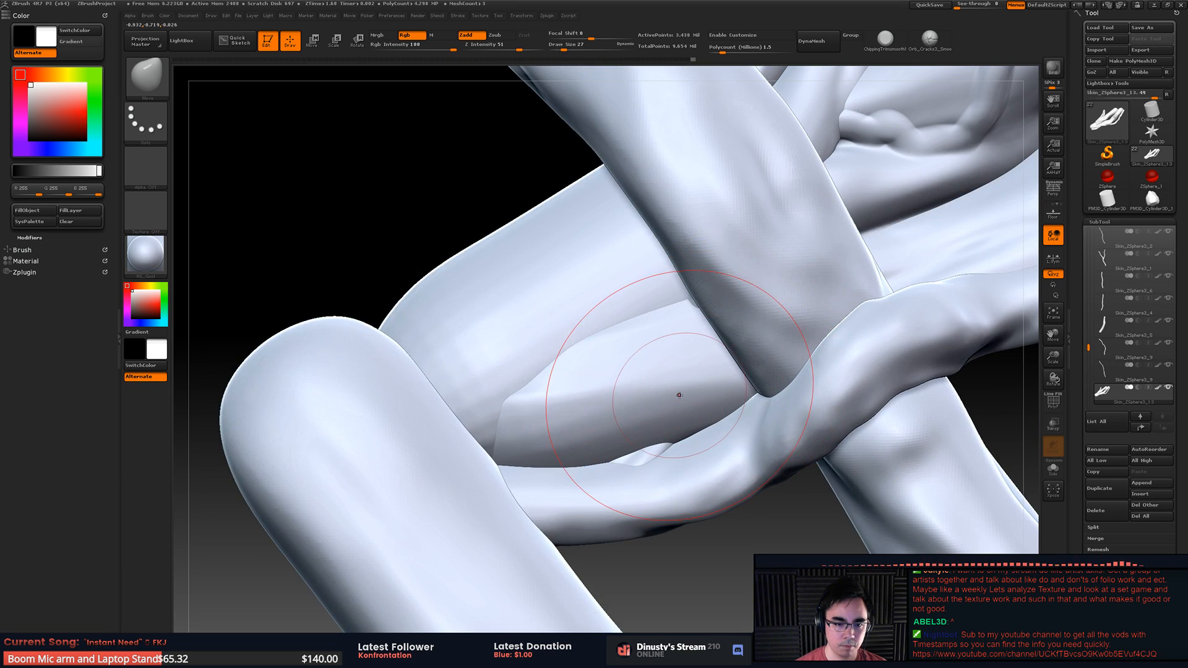
pyautogui.hotkey('alt', 's')
pyautogui.press('space')
pyautogui.moveTo(735, 379); pyautogui.dragTo(732, 379)
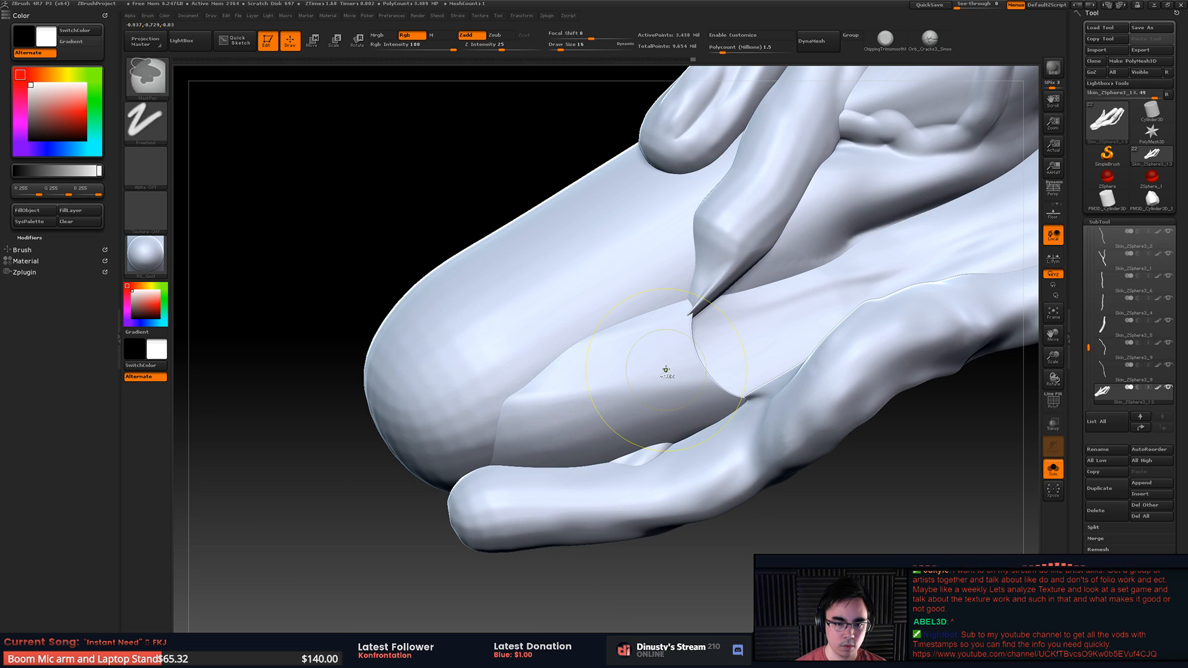
# Step: Switch back to the groove-carving brush and try long grooves along the flattened lower strand, undoing each attempt
pyautogui.press('b')
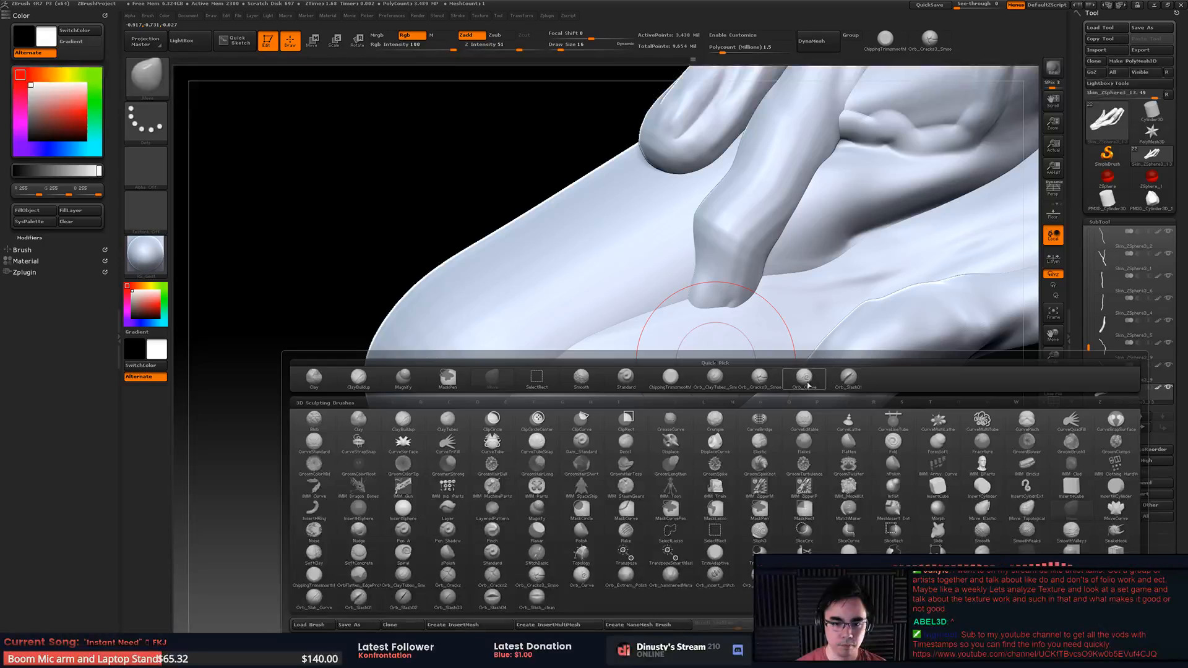
pyautogui.click(799, 376)
pyautogui.moveTo(784, 315); pyautogui.dragTo(552, 421)
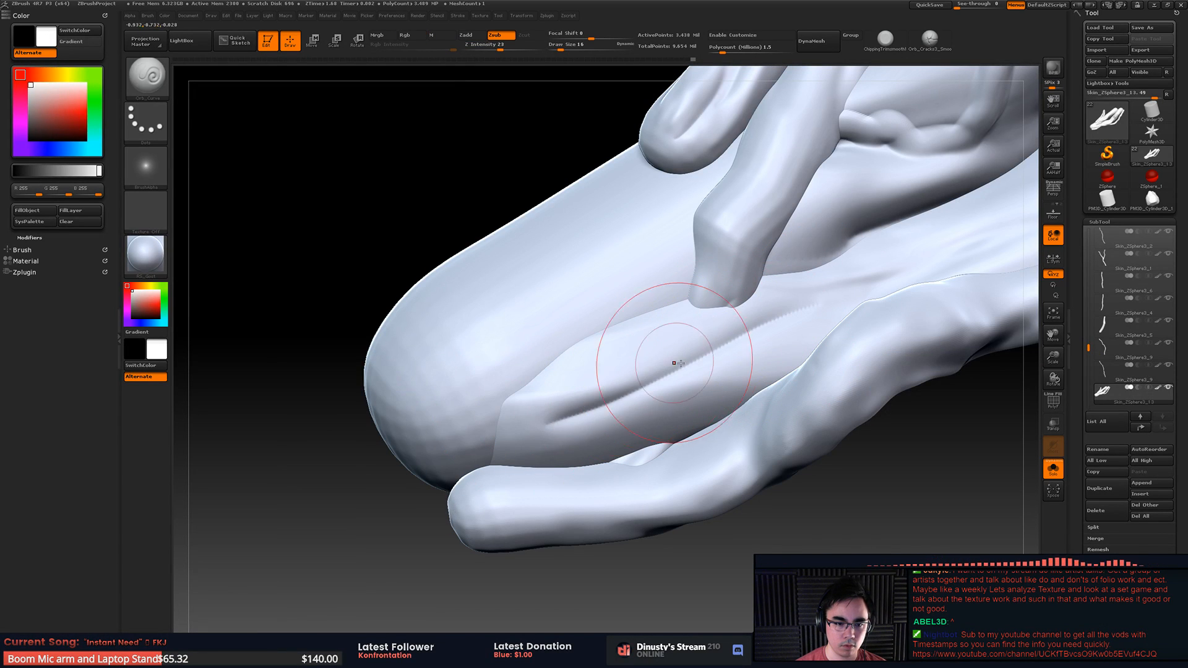
pyautogui.hotkey('ctrl', 'z')
pyautogui.moveTo(745, 337); pyautogui.dragTo(511, 454)
pyautogui.hotkey('ctrl', 'z')
# Step: Carve flowing grooves along the flattened lower strand and into the thick branch beside it, undoing a rejected stroke
pyautogui.moveTo(829, 299)
pyautogui.mouseDown()
pyautogui.moveTo(498, 463)
pyautogui.moveTo(586, 419)
pyautogui.moveTo(689, 402)
pyautogui.mouseUp()
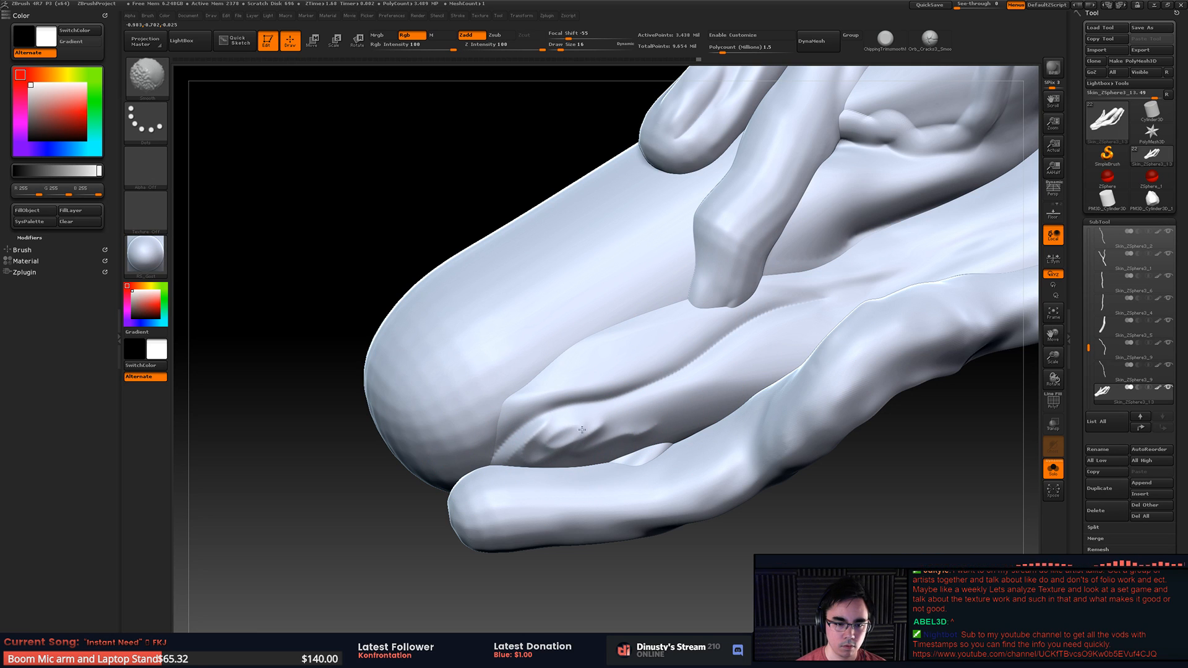
pyautogui.hotkey('ctrl', 'z')
pyautogui.moveTo(671, 294); pyautogui.dragTo(482, 410)
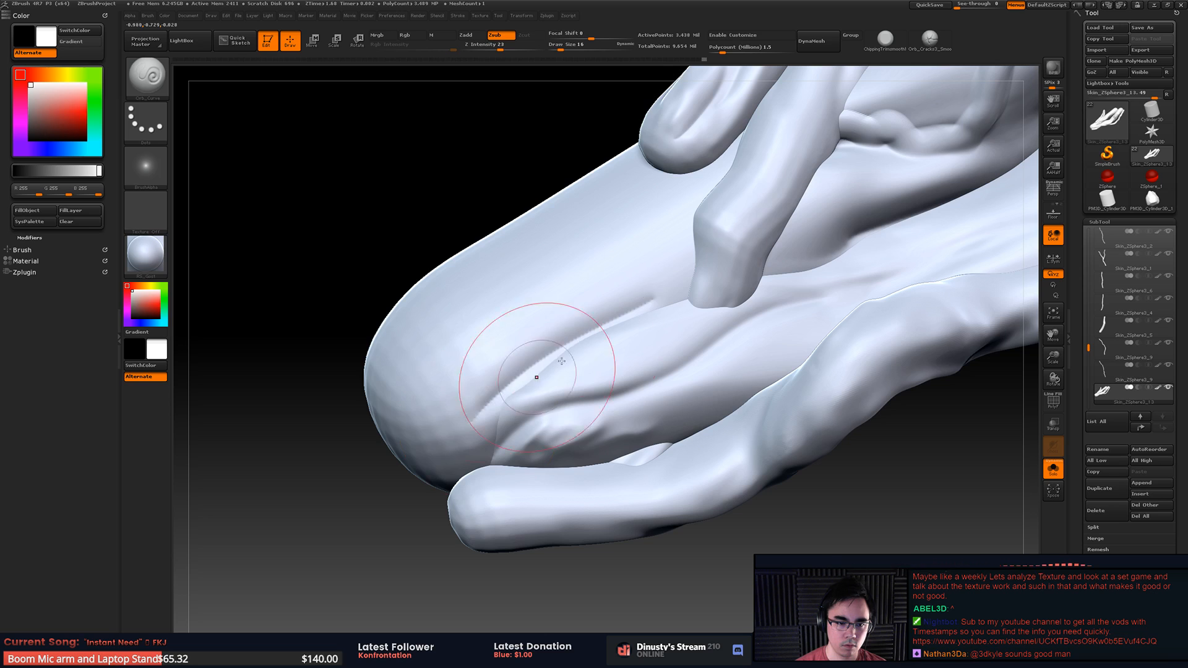
# Step: Try a groove along the flattened strand near the crossing branch and undo it together with the preceding strokes
pyautogui.hotkey('ctrl', 'z')
pyautogui.moveTo(676, 297)
pyautogui.mouseDown()
pyautogui.moveTo(540, 356)
pyautogui.moveTo(488, 405)
pyautogui.moveTo(493, 397)
pyautogui.mouseUp()
pyautogui.hotkey('ctrl', 'z')
pyautogui.hotkey('ctrl', 'z')
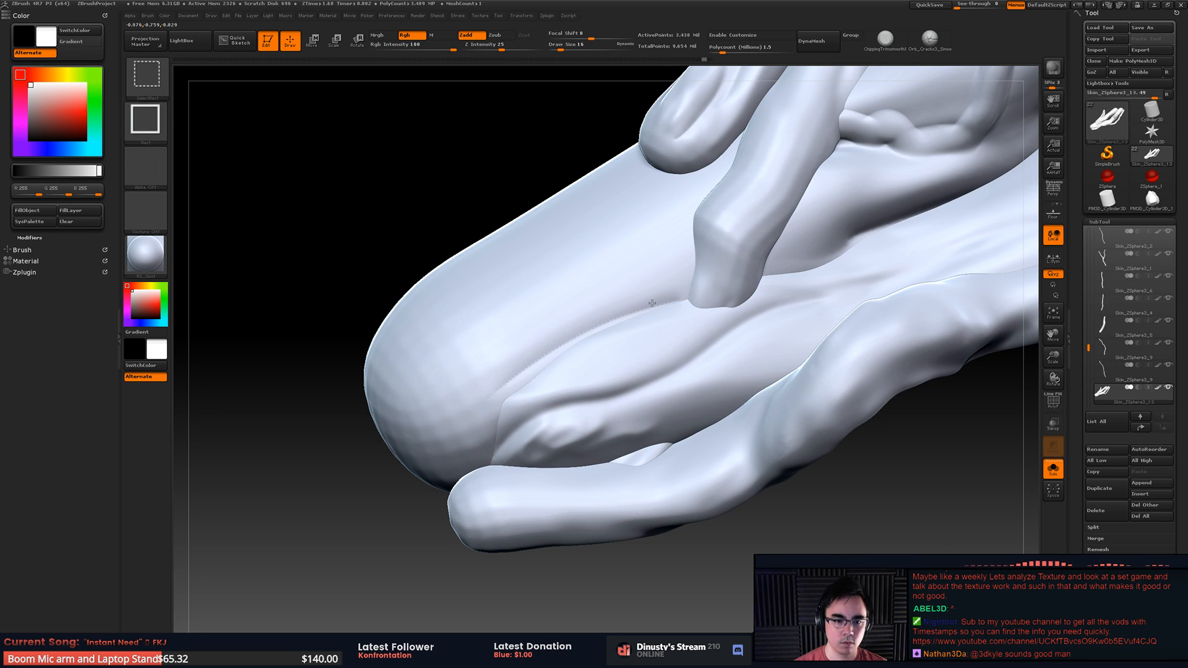
# Step: Isolate the thick strand and, at draw size 29, shape and smooth a groove and raised ridge near its rounded end
pyautogui.keyDown('ctrl'); pyautogui.keyDown('shift'); pyautogui.click(570, 306); pyautogui.keyUp('shift'); pyautogui.keyUp('ctrl')
pyautogui.press('space')
pyautogui.moveTo(642, 312); pyautogui.dragTo(651, 311)
pyautogui.moveTo(683, 295)
pyautogui.mouseDown()
pyautogui.moveTo(631, 309)
pyautogui.moveTo(517, 385)
pyautogui.mouseUp()
pyautogui.hotkey('ctrl', 'z')
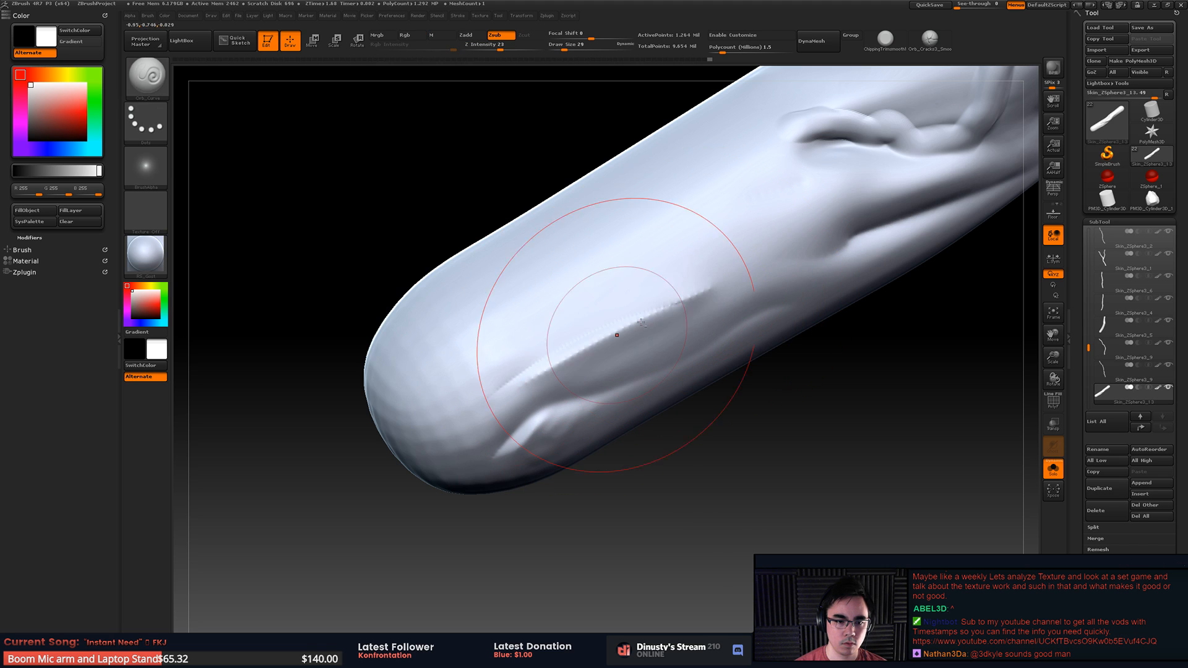
pyautogui.keyDown('shift'); pyautogui.moveTo(593, 334); pyautogui.dragTo(657, 283); pyautogui.keyUp('shift')
pyautogui.moveTo(587, 307); pyautogui.dragTo(497, 370)
pyautogui.keyDown('shift'); pyautogui.moveTo(634, 310); pyautogui.dragTo(532, 364); pyautogui.keyUp('shift')
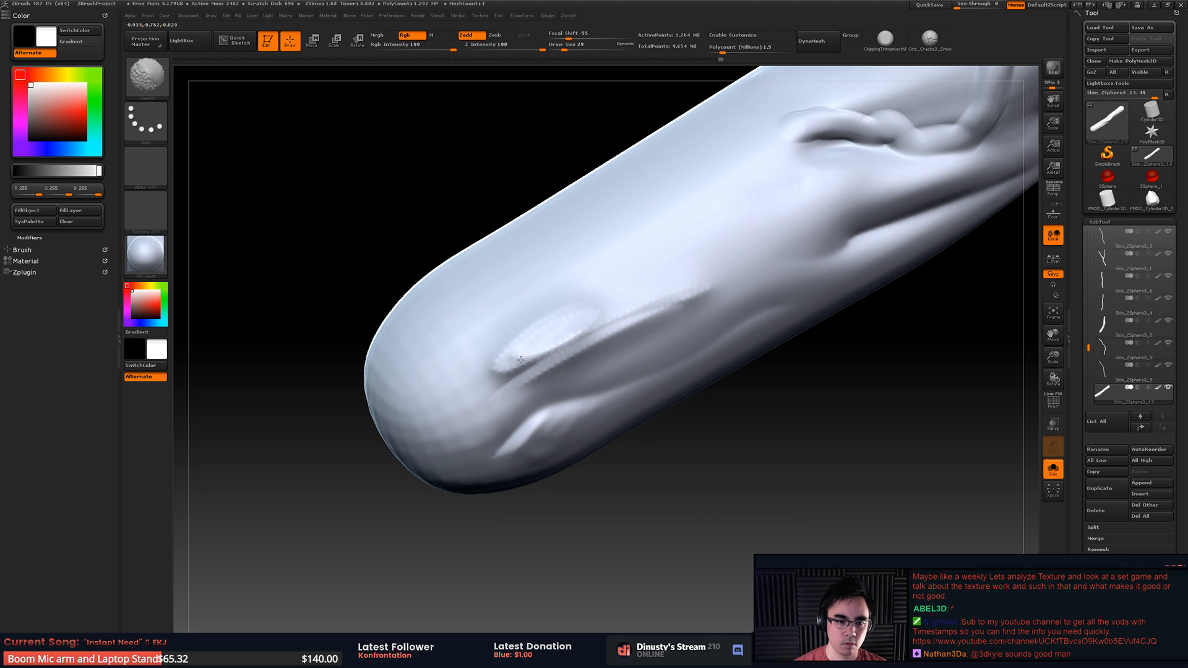
# Step: Set the draw size to 22 and carve long flowing grooves from the thick strand's rounded end along its upper side
pyautogui.press('space')
pyautogui.moveTo(621, 324); pyautogui.dragTo(608, 326)
pyautogui.moveTo(493, 389); pyautogui.dragTo(654, 199)
pyautogui.moveTo(527, 297); pyautogui.dragTo(725, 121)
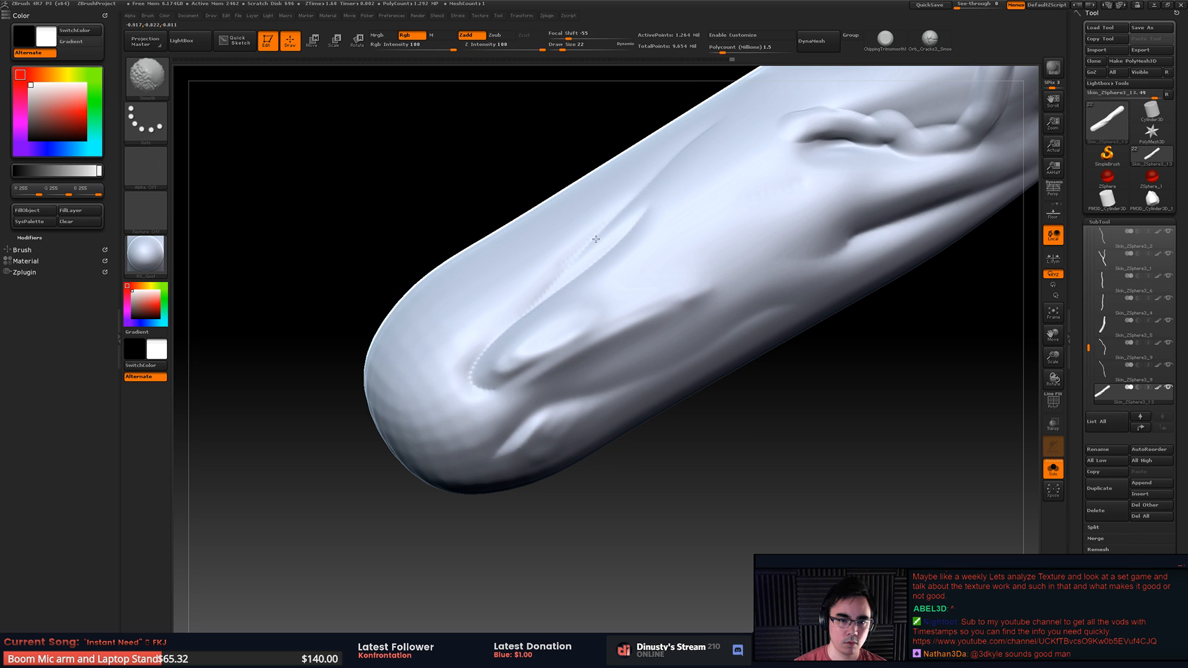
# Step: Restore all the hidden vine strands and save the project
pyautogui.keyDown('ctrl'); pyautogui.keyDown('shift'); pyautogui.click(777, 427); pyautogui.keyUp('shift'); pyautogui.keyUp('ctrl')
pyautogui.keyDown('alt'); pyautogui.moveTo(736, 351); pyautogui.dragTo(281, 288, button='right'); pyautogui.keyUp('alt')
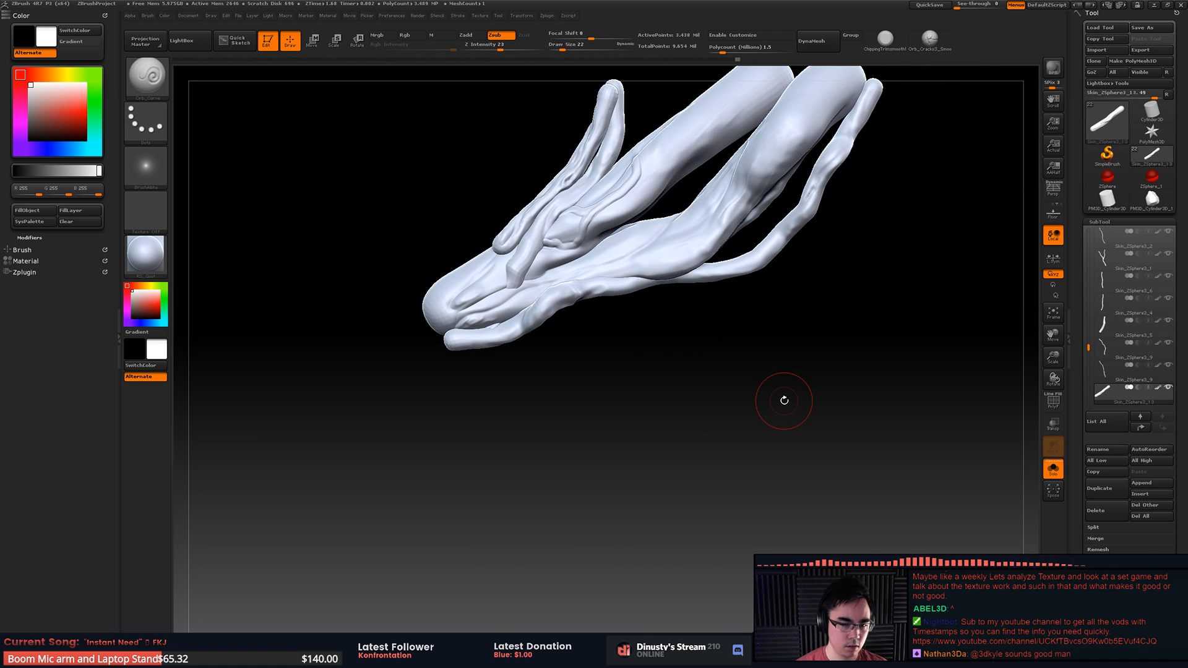
pyautogui.moveTo(782, 398); pyautogui.dragTo(693, 419)
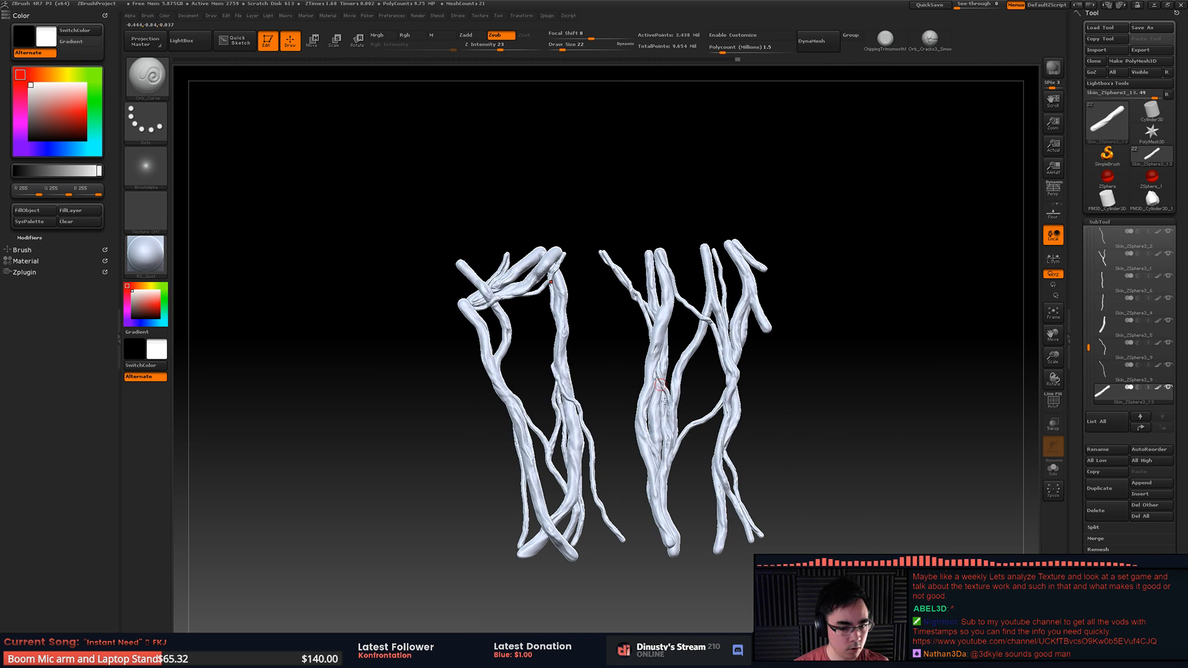
pyautogui.press('ctrl')
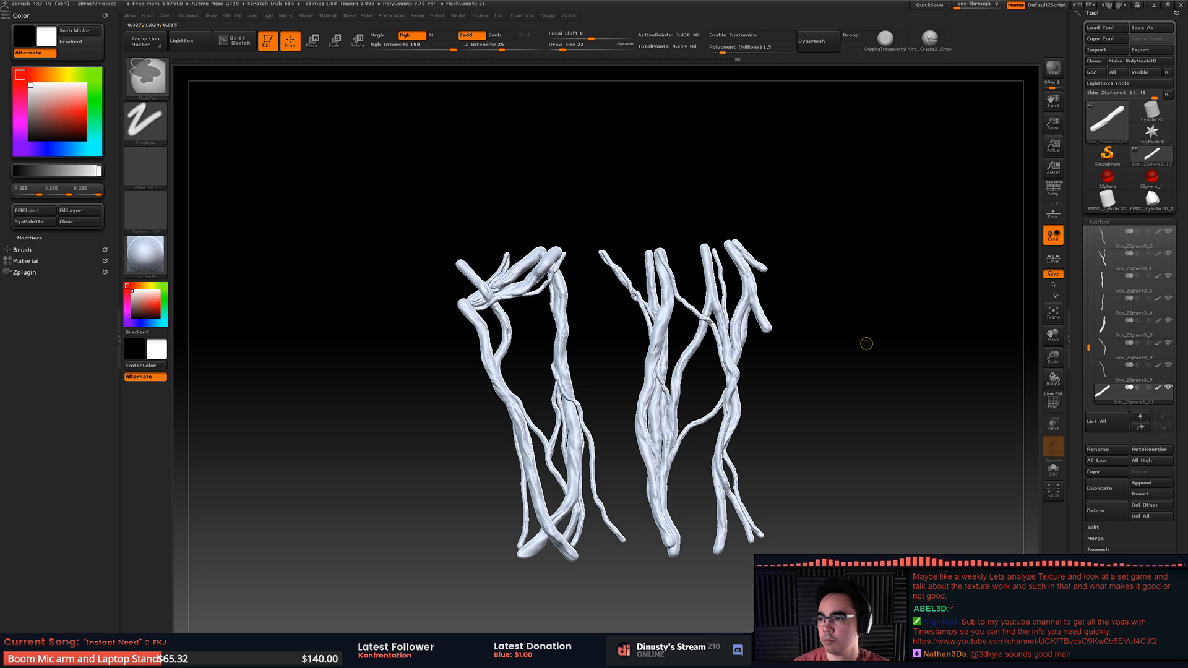
pyautogui.hotkey('ctrl', 's')
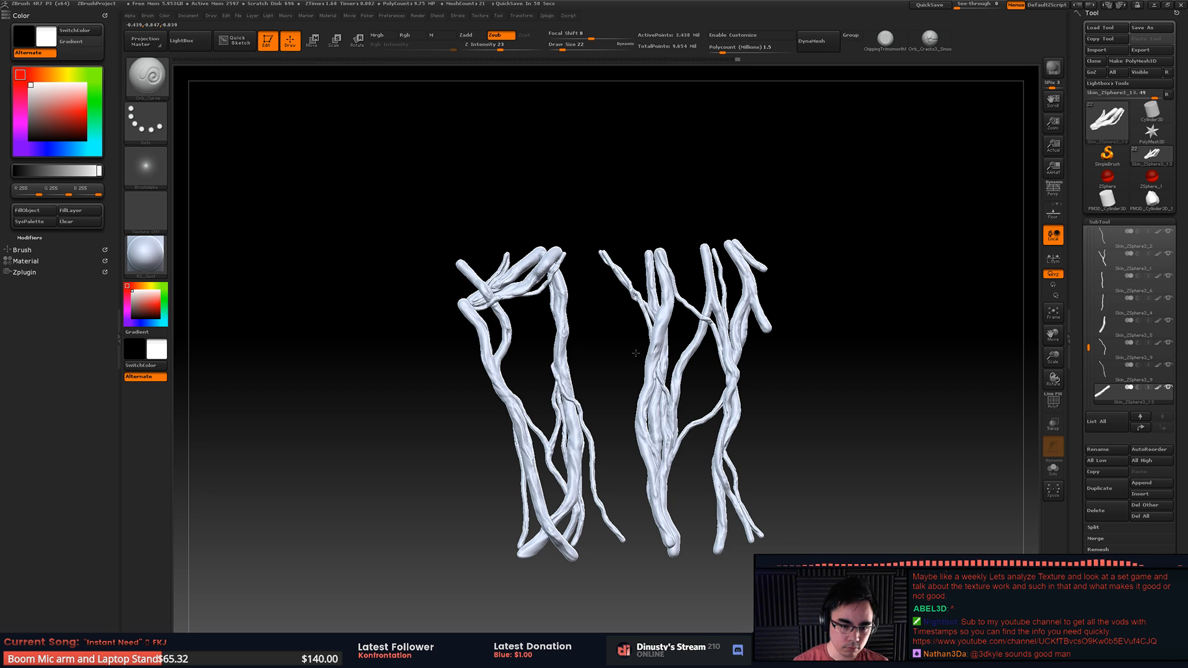
# Step: Switch to the Plane3D primitive, colour it dark grey, and frame it in the view
pyautogui.moveTo(709, 372); pyautogui.dragTo(676, 340)
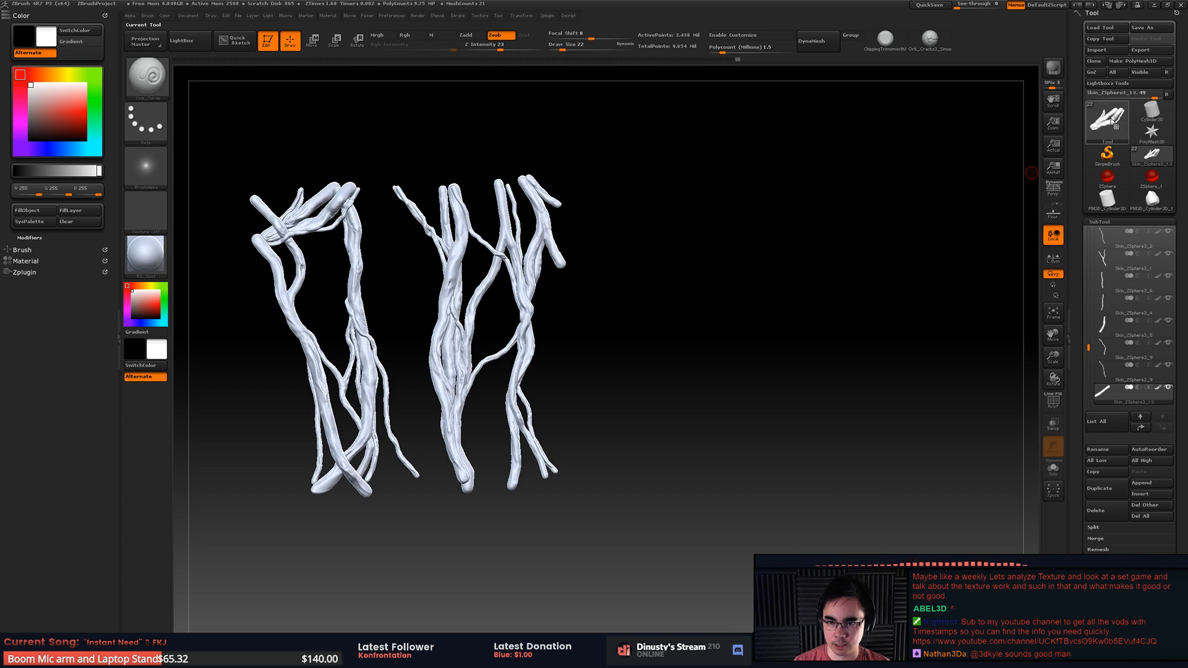
pyautogui.click(1110, 120)
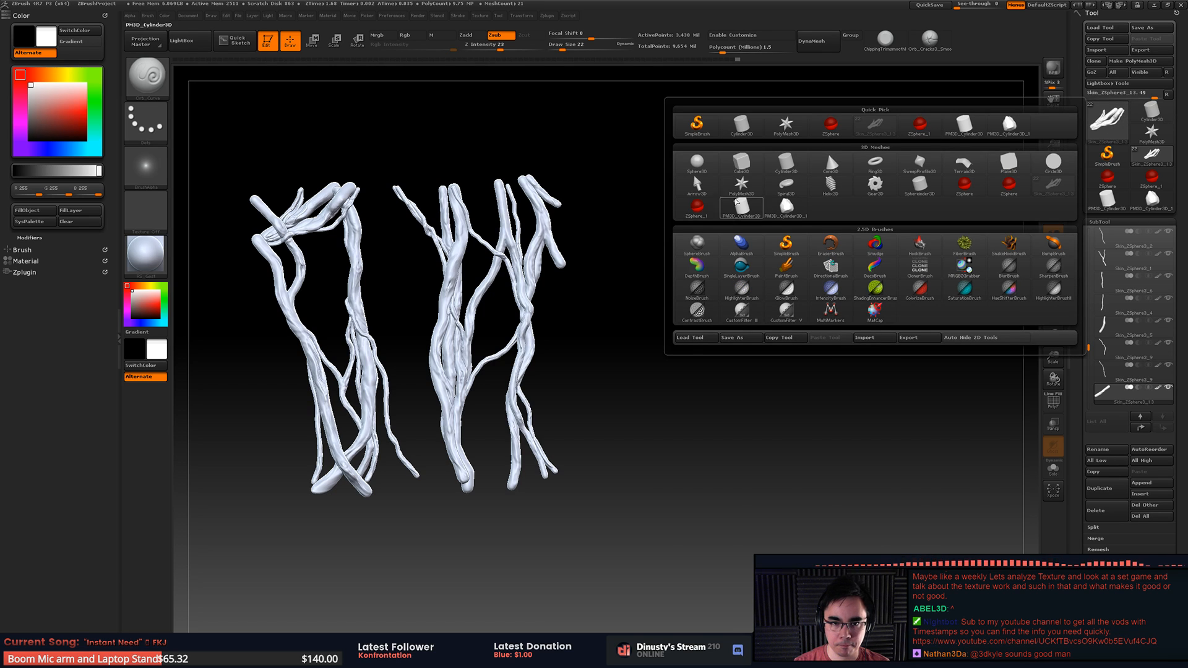
pyautogui.click(1009, 162)
pyautogui.press('space')
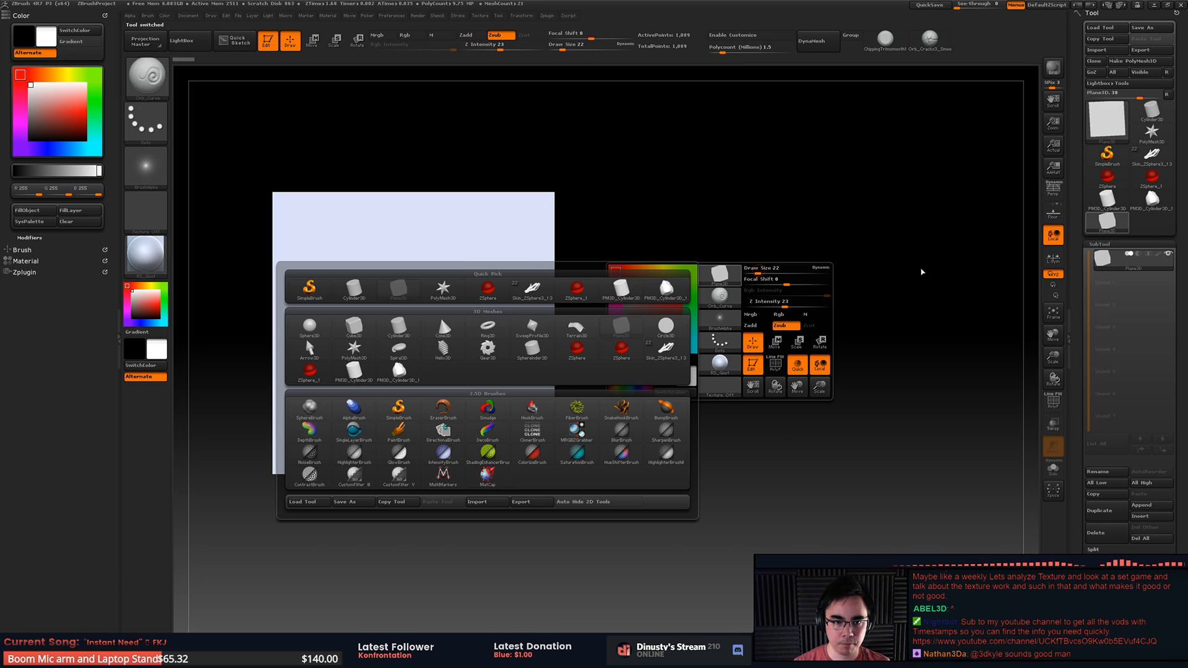
pyautogui.keyDown('alt'); pyautogui.moveTo(707, 216); pyautogui.dragTo(888, 252); pyautogui.keyUp('alt')
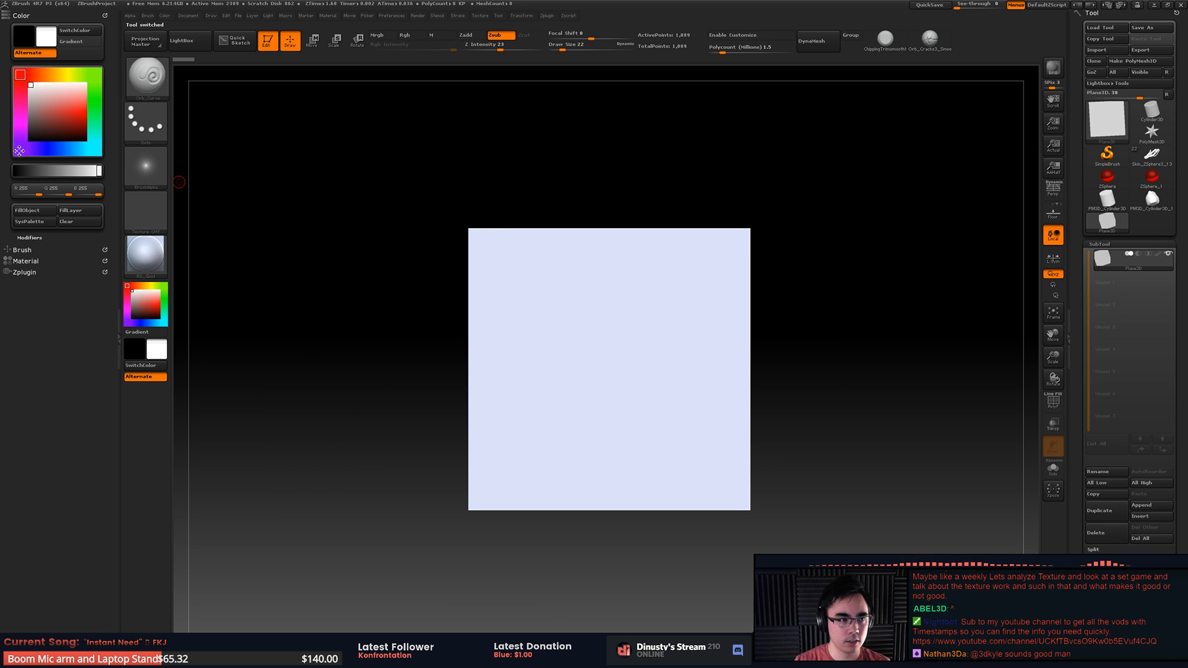
pyautogui.click(30, 118)
pyautogui.press('f')
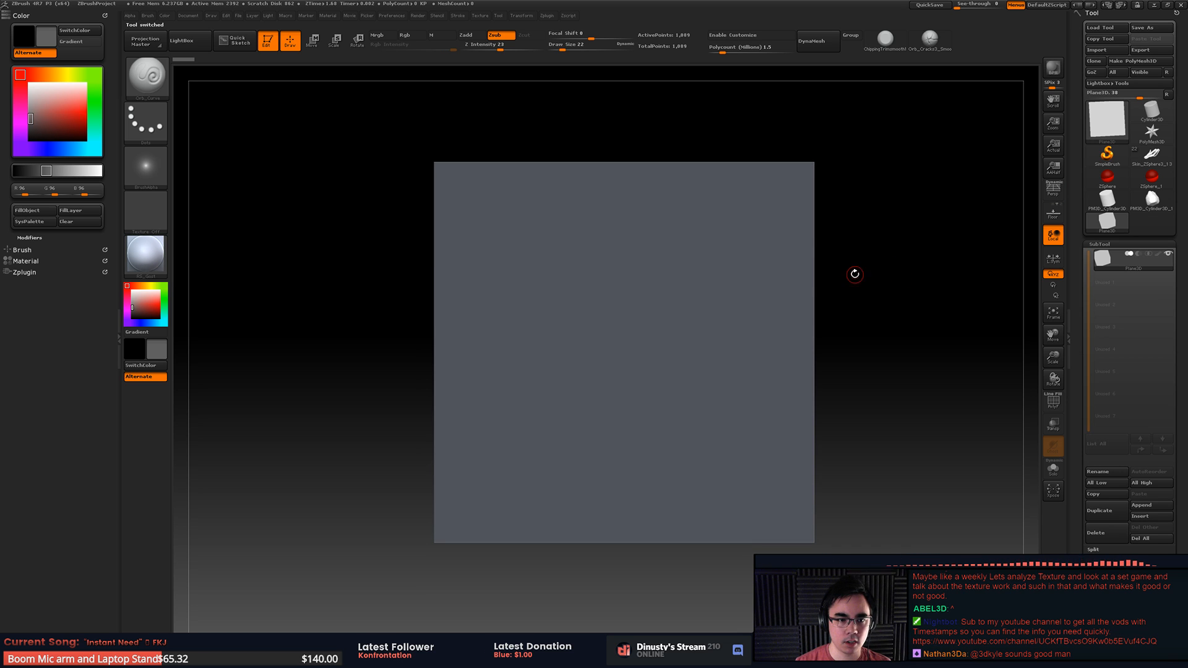
pyautogui.keyDown('alt'); pyautogui.moveTo(855, 274); pyautogui.dragTo(916, 274); pyautogui.keyUp('alt')
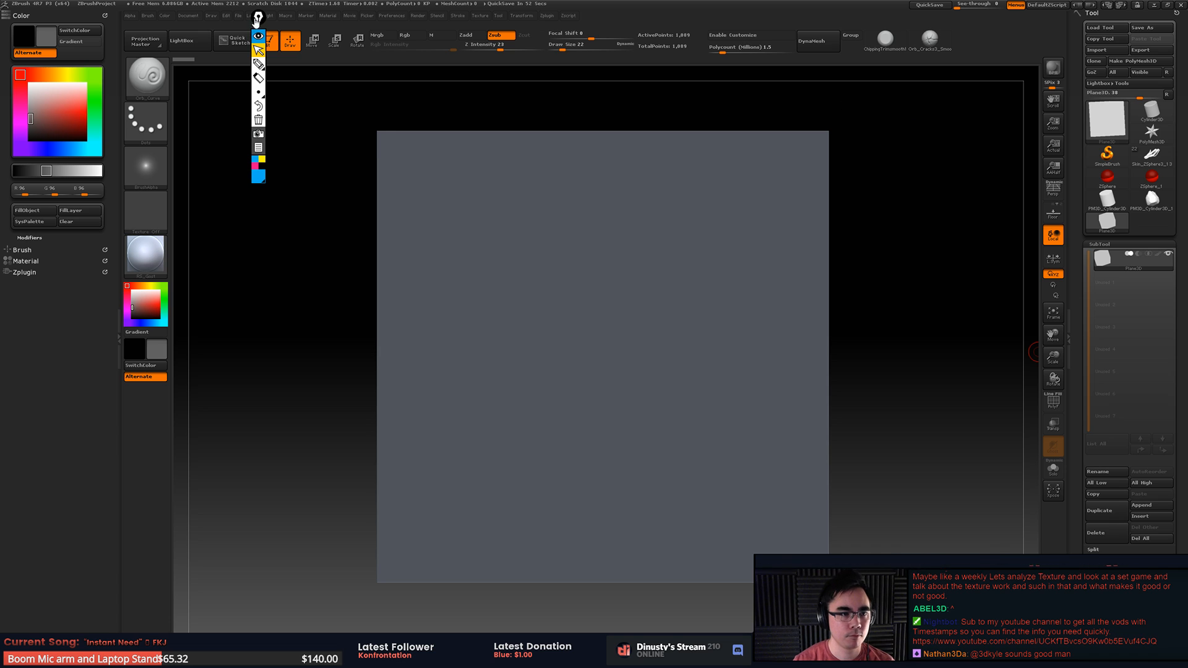
# Step: Move the screen annotation tools beside the plane and choose the pen in yellow
pyautogui.moveTo(258, 18); pyautogui.dragTo(986, 108)
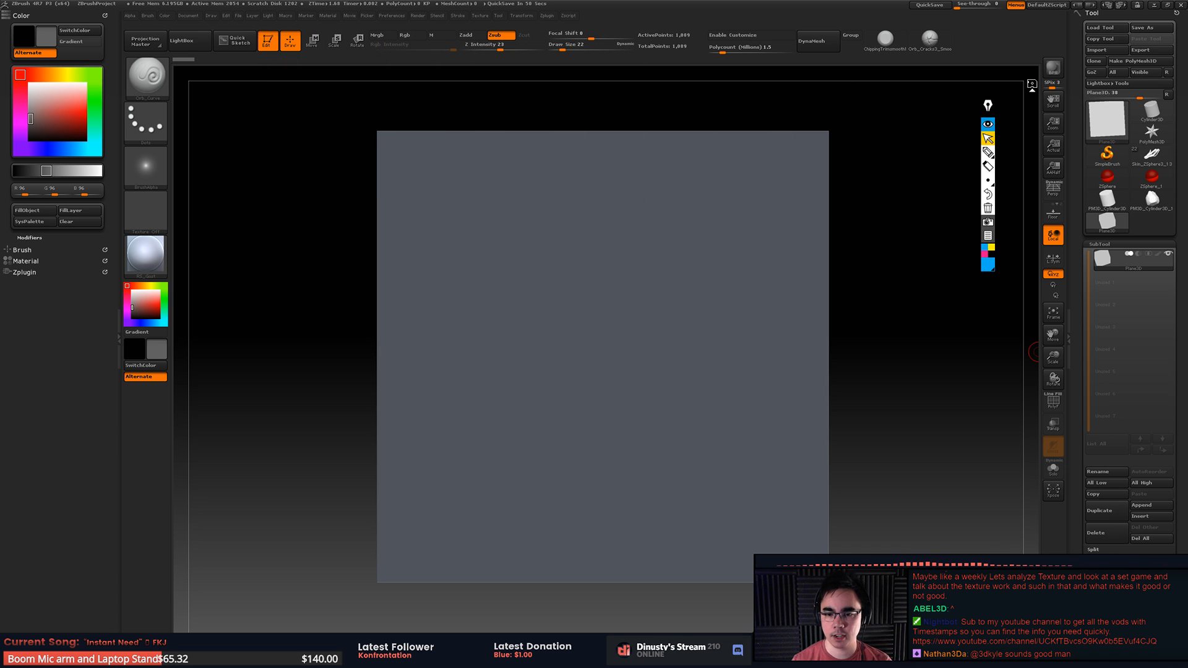
pyautogui.click(986, 153)
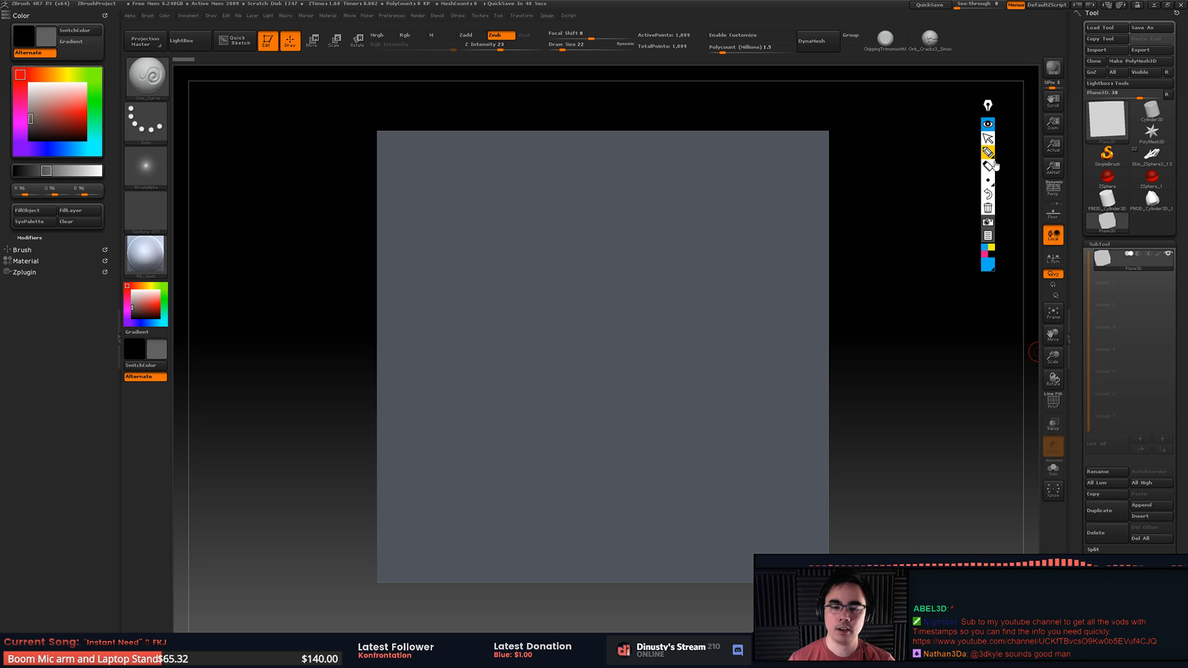
pyautogui.click(991, 247)
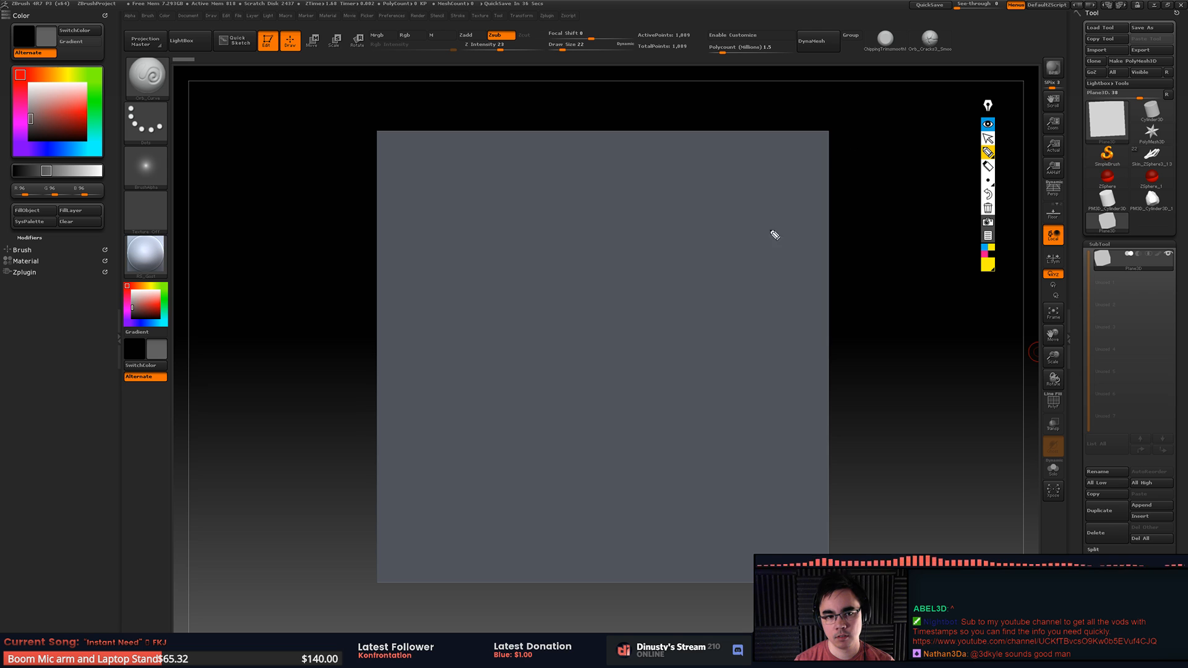
# Step: Draw short yellow test lines near the plane's edge, clear them, and switch to a thicker pen stroke
pyautogui.moveTo(812, 275); pyautogui.dragTo(697, 280)
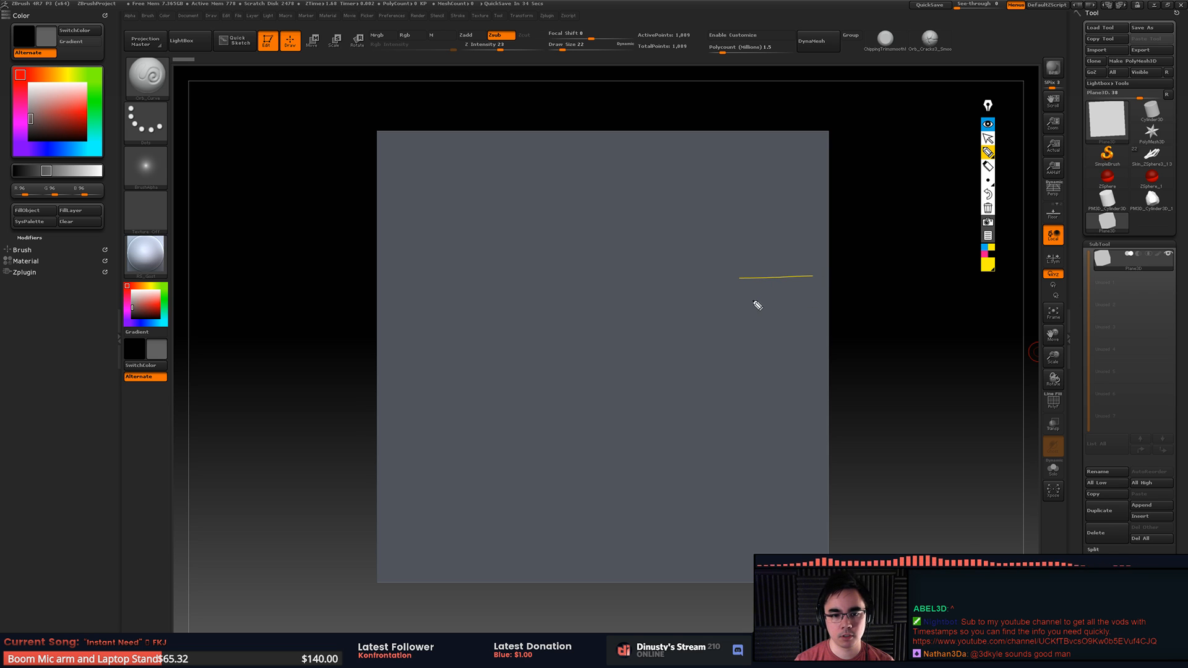
pyautogui.click(990, 137)
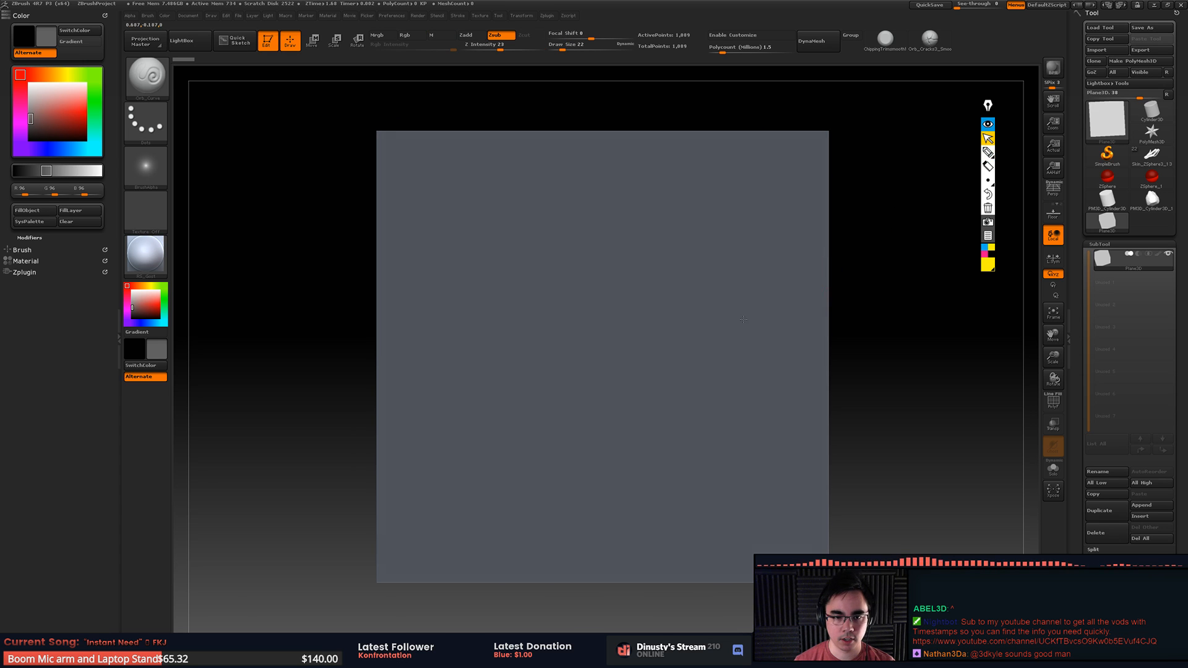
pyautogui.moveTo(829, 266)
pyautogui.mouseDown()
pyautogui.moveTo(788, 305)
pyautogui.moveTo(814, 247)
pyautogui.moveTo(809, 223)
pyautogui.moveTo(917, 183)
pyautogui.mouseUp()
pyautogui.click(988, 152)
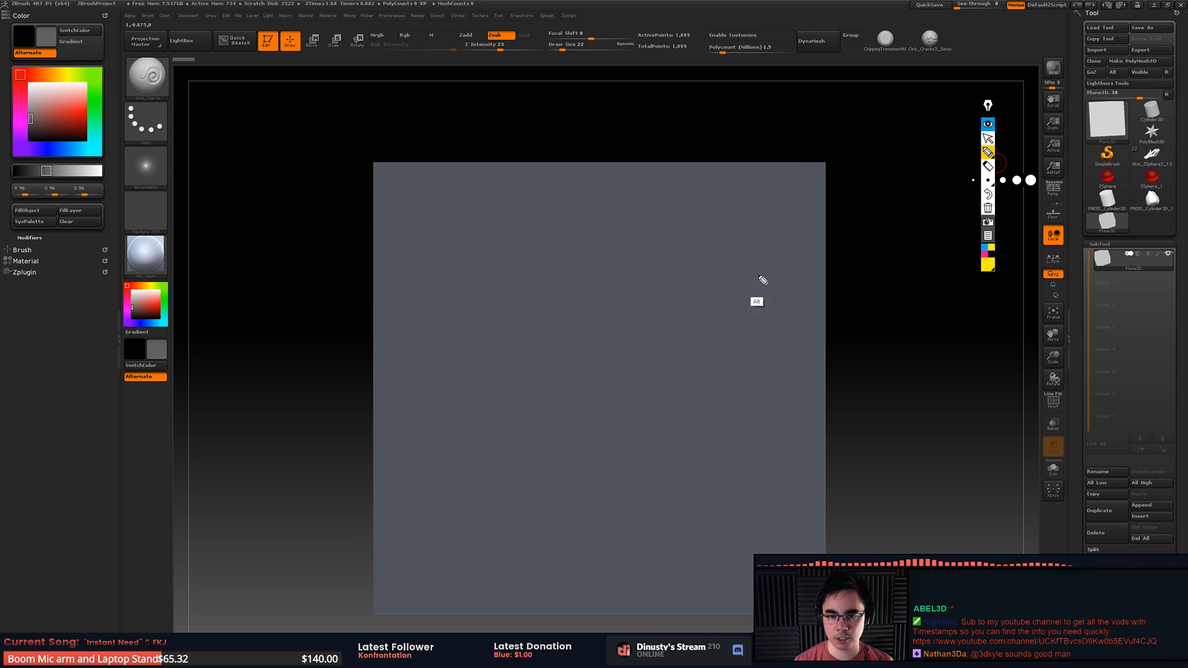
pyautogui.moveTo(772, 270); pyautogui.dragTo(857, 264)
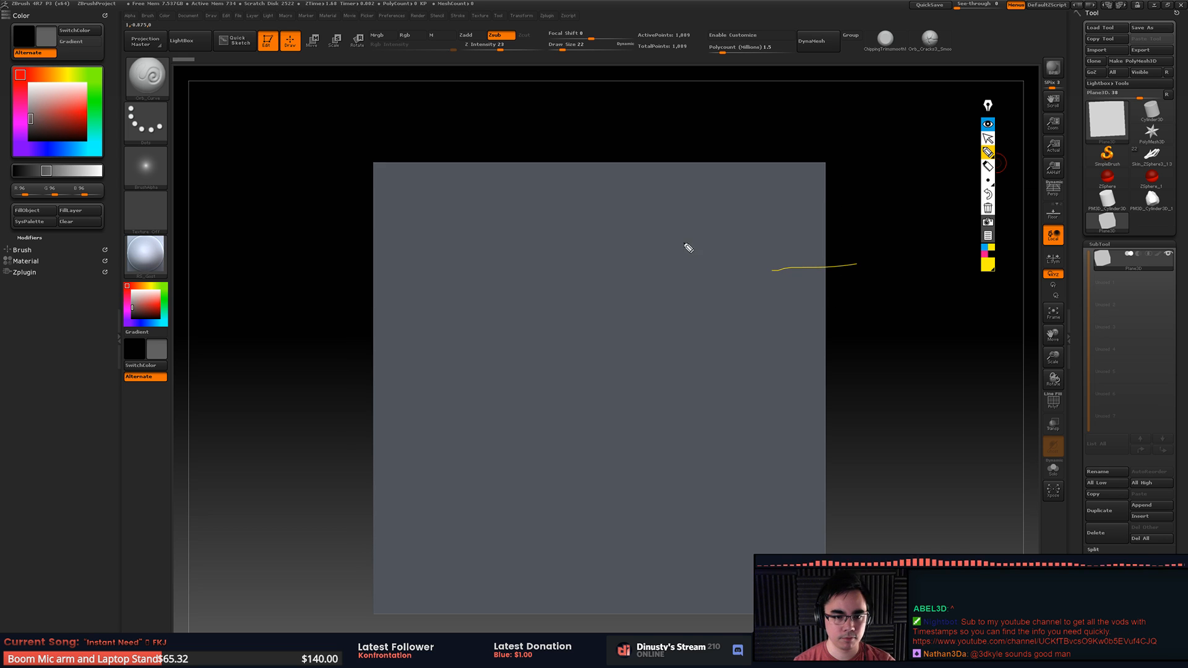
pyautogui.click(987, 208)
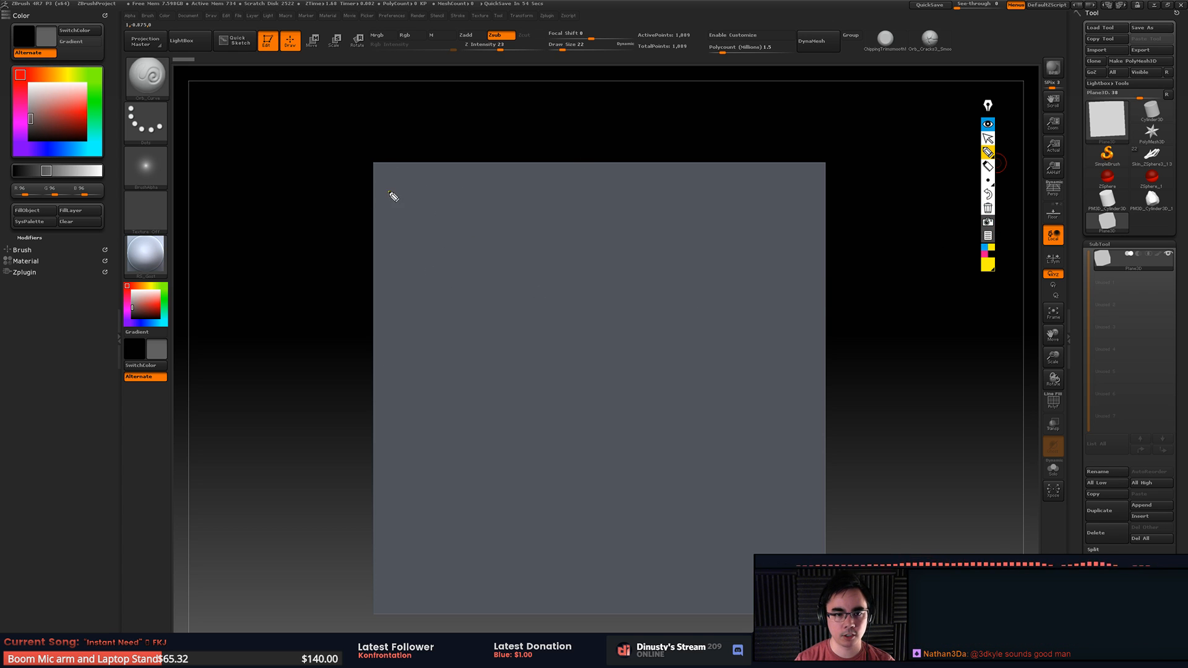
# Step: Draw eight roughly horizontal yellow lines across the plane to divide it into stacked strips
pyautogui.moveTo(389, 191); pyautogui.dragTo(798, 178)
pyautogui.moveTo(812, 232); pyautogui.dragTo(365, 228)
pyautogui.moveTo(384, 282); pyautogui.dragTo(813, 280)
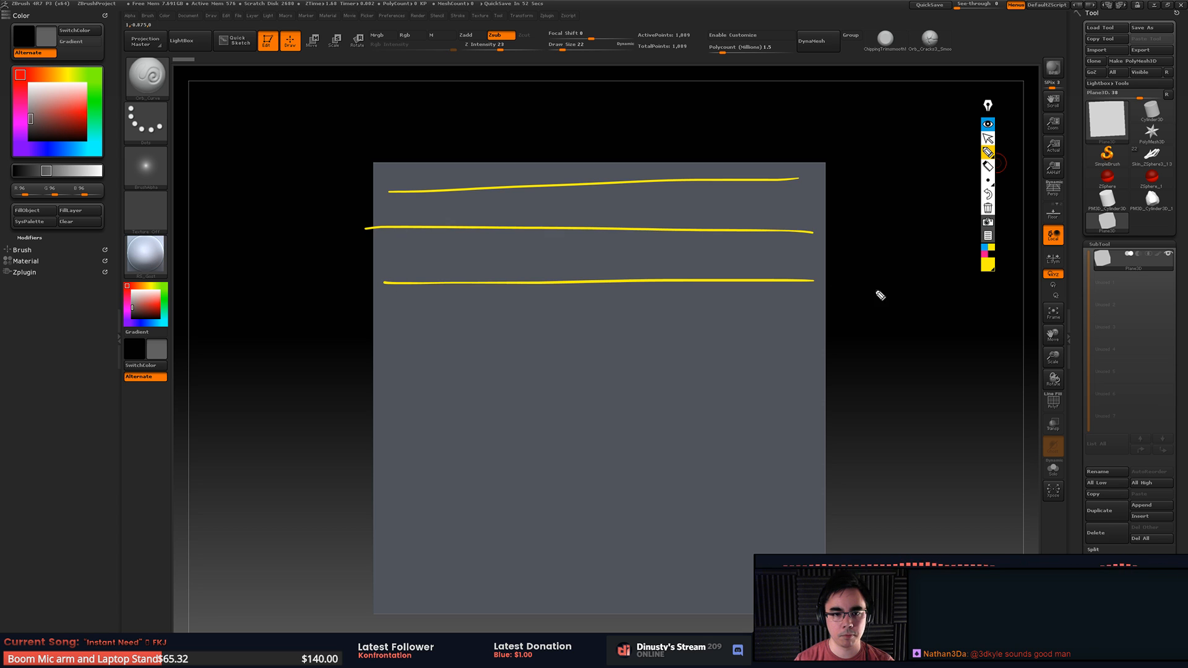
pyautogui.moveTo(808, 327); pyautogui.dragTo(360, 342)
pyautogui.moveTo(380, 382); pyautogui.dragTo(863, 372)
pyautogui.moveTo(814, 418); pyautogui.dragTo(362, 417)
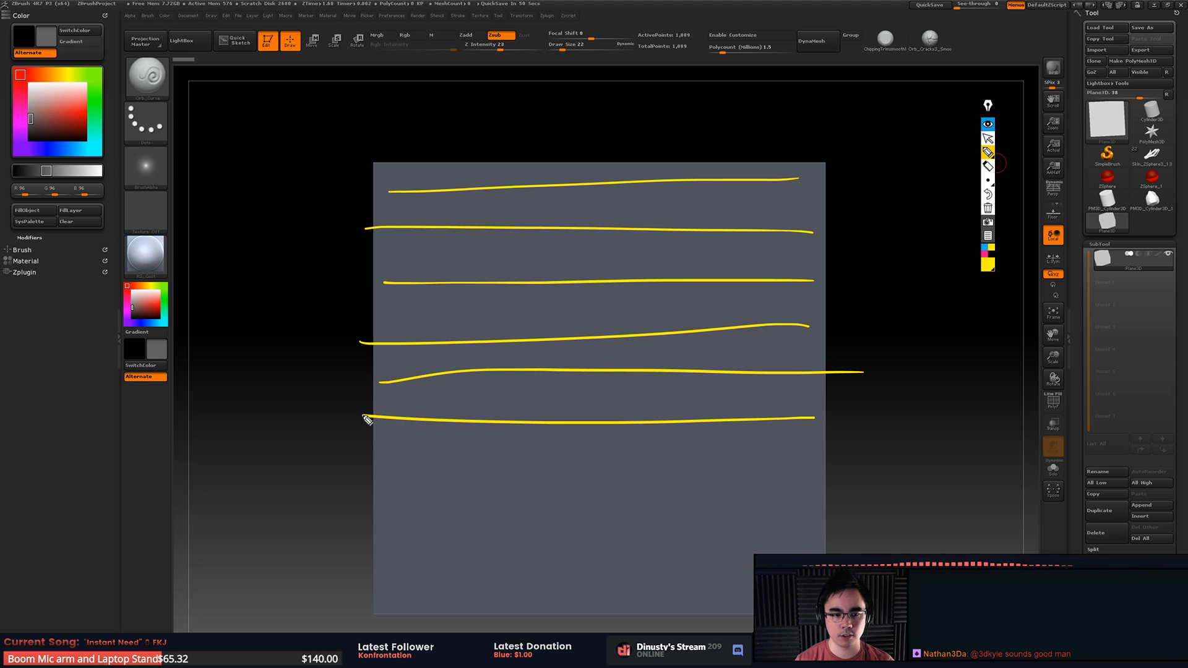
pyautogui.moveTo(393, 471)
pyautogui.mouseDown()
pyautogui.moveTo(867, 458)
pyautogui.moveTo(322, 518)
pyautogui.mouseUp()
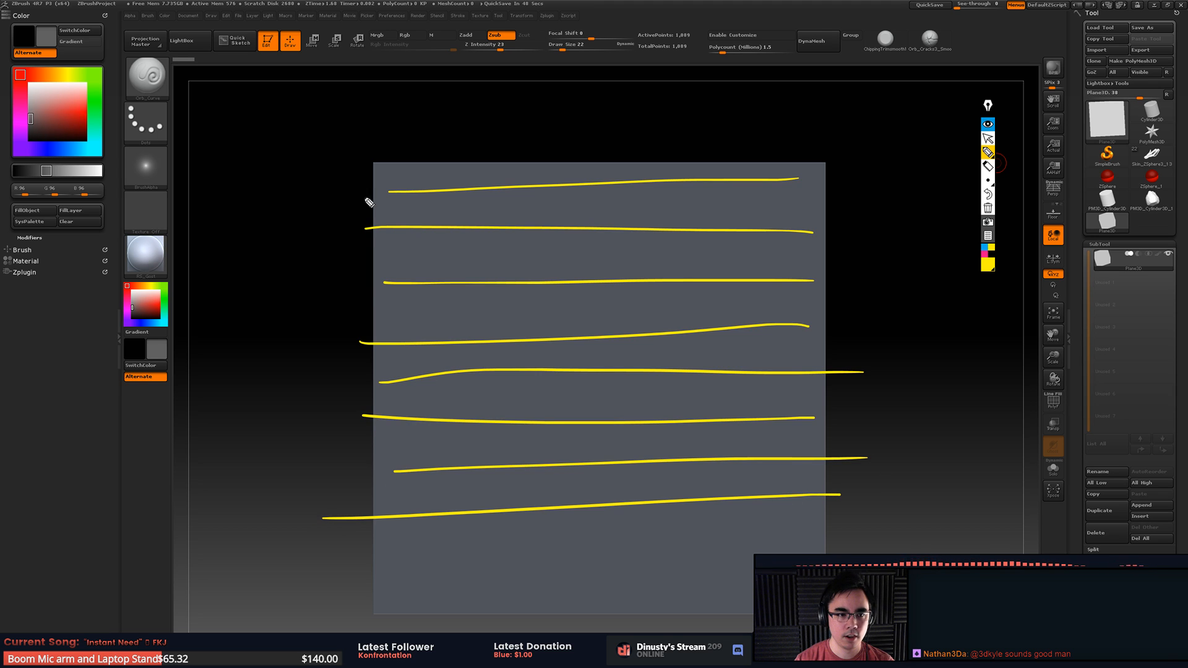
# Step: Fill the uppermost strip with a row of yellow circles and mark both its ends with zigzag strokes
pyautogui.moveTo(386, 197); pyautogui.dragTo(681, 203)
pyautogui.moveTo(733, 197)
pyautogui.mouseDown()
pyautogui.moveTo(721, 211)
pyautogui.moveTo(730, 199)
pyautogui.mouseUp()
pyautogui.moveTo(780, 194)
pyautogui.mouseDown()
pyautogui.moveTo(823, 201)
pyautogui.moveTo(827, 221)
pyautogui.mouseUp()
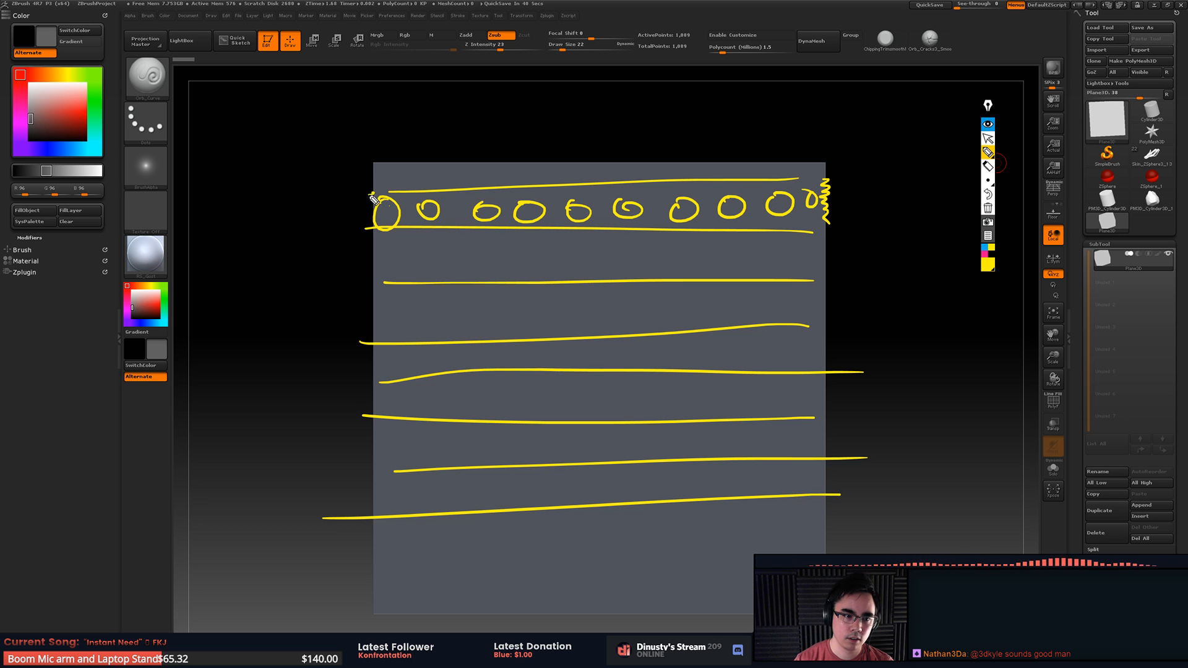
pyautogui.moveTo(372, 198); pyautogui.dragTo(375, 229)
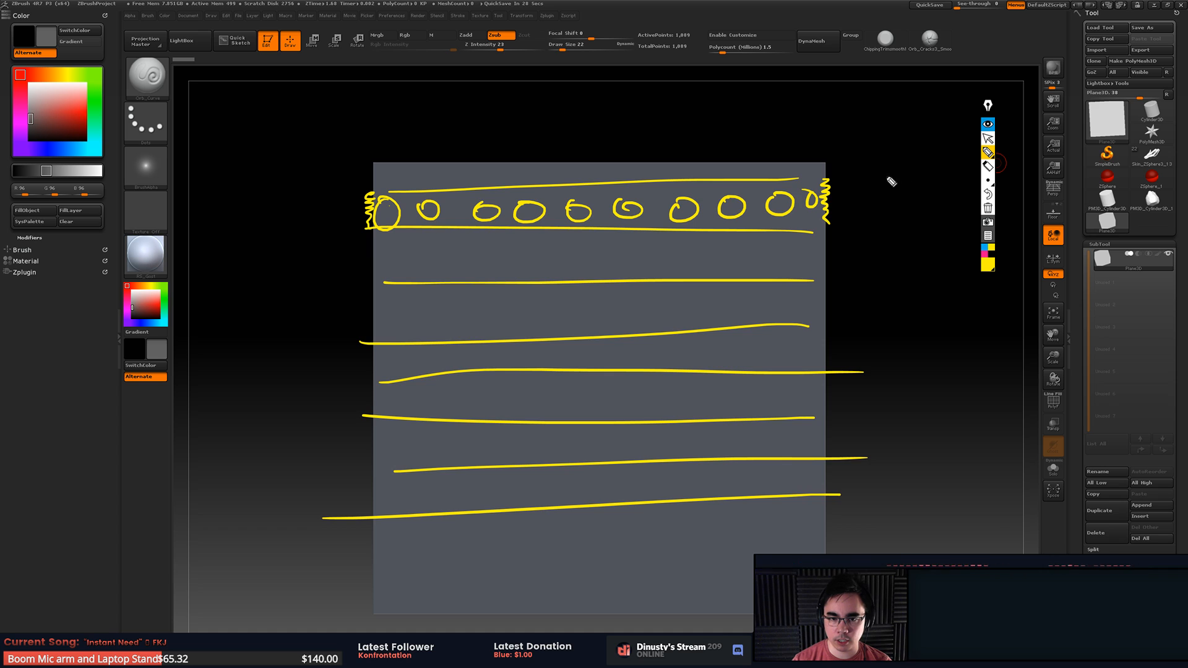
# Step: Sketch the strip's side profile beside the plane in yellow and blue, and point blue arrows at its upper and lower edges
pyautogui.moveTo(893, 179)
pyautogui.mouseDown()
pyautogui.moveTo(891, 214)
pyautogui.moveTo(892, 186)
pyautogui.moveTo(904, 212)
pyautogui.mouseUp()
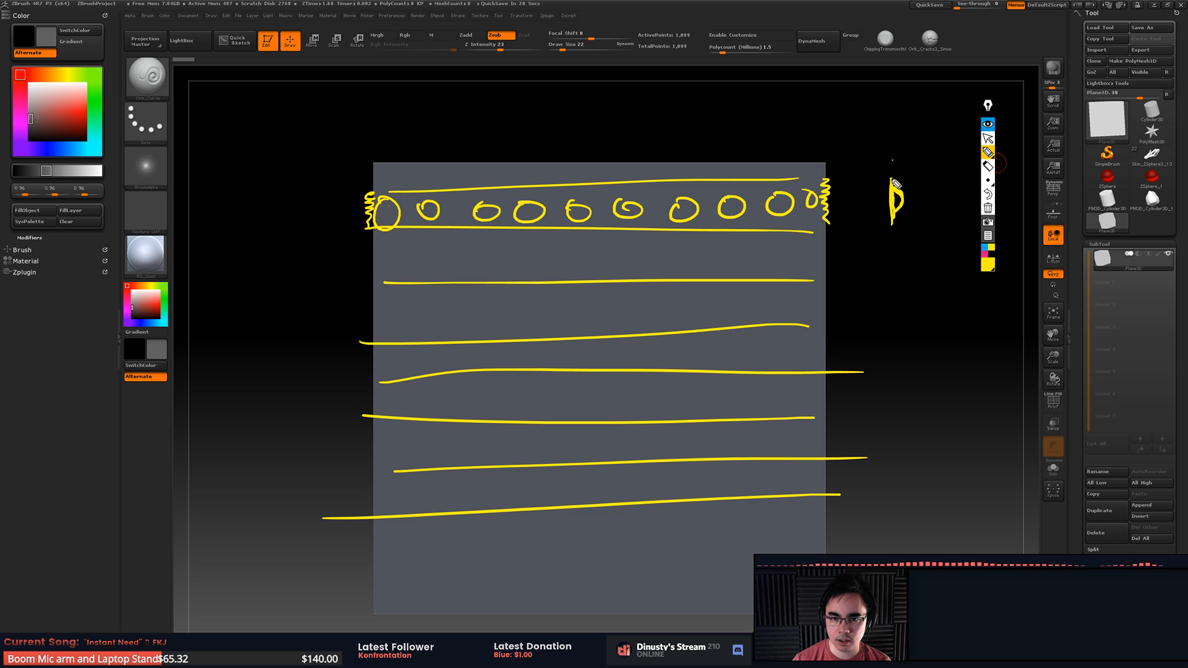
pyautogui.moveTo(798, 184)
pyautogui.mouseDown()
pyautogui.moveTo(818, 181)
pyautogui.moveTo(804, 172)
pyautogui.mouseUp()
pyautogui.click(984, 247)
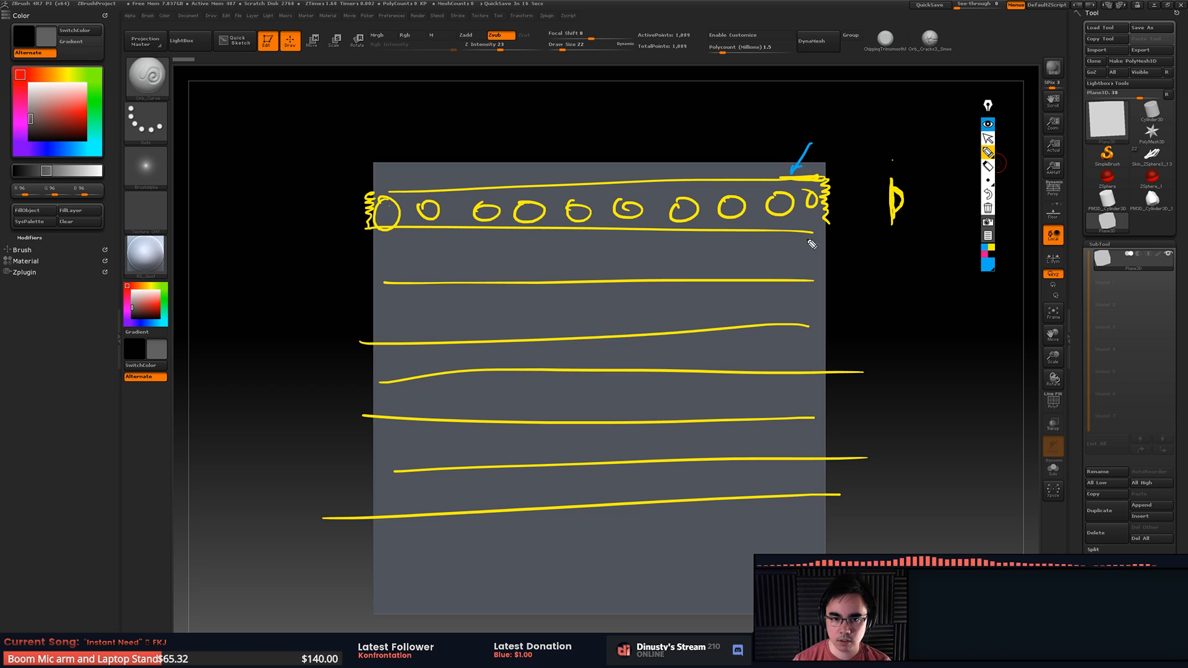
pyautogui.moveTo(798, 249); pyautogui.dragTo(798, 234)
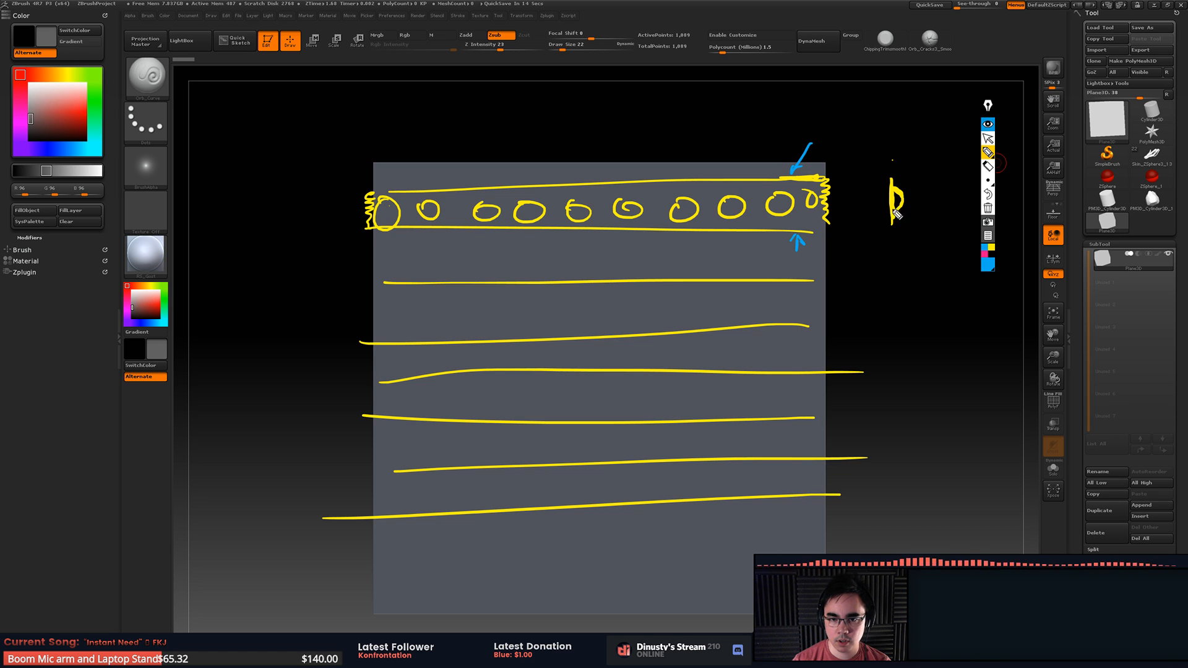
pyautogui.moveTo(891, 178); pyautogui.dragTo(893, 178)
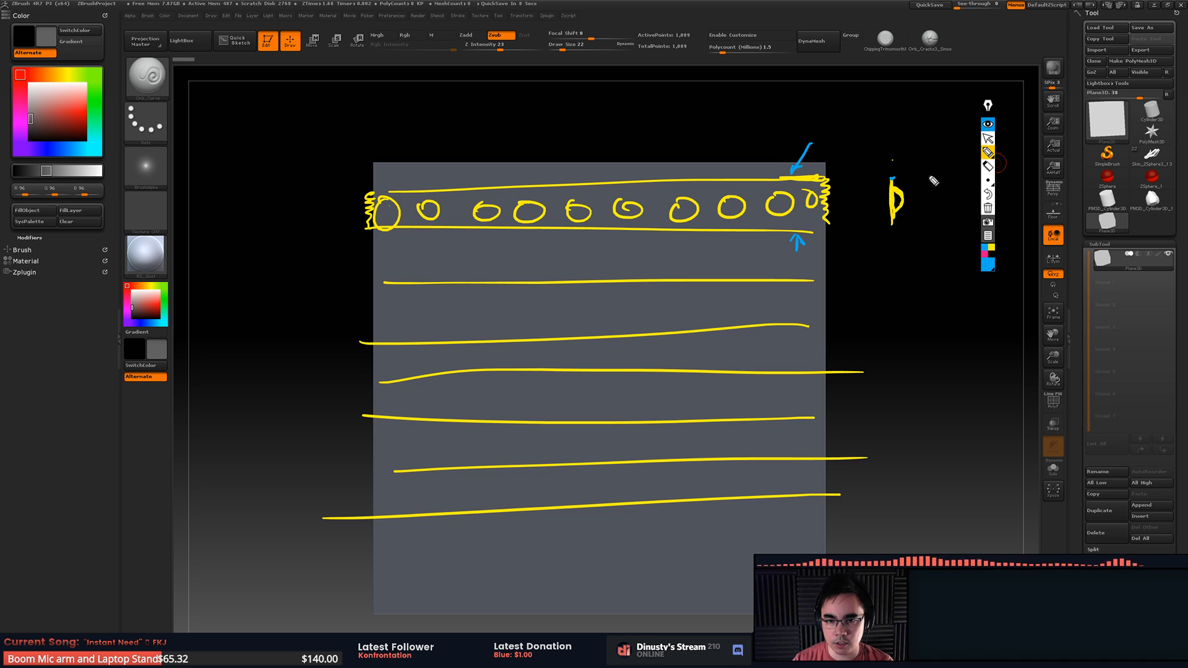
pyautogui.moveTo(928, 174)
pyautogui.mouseDown()
pyautogui.moveTo(939, 197)
pyautogui.moveTo(929, 216)
pyautogui.moveTo(939, 206)
pyautogui.mouseUp()
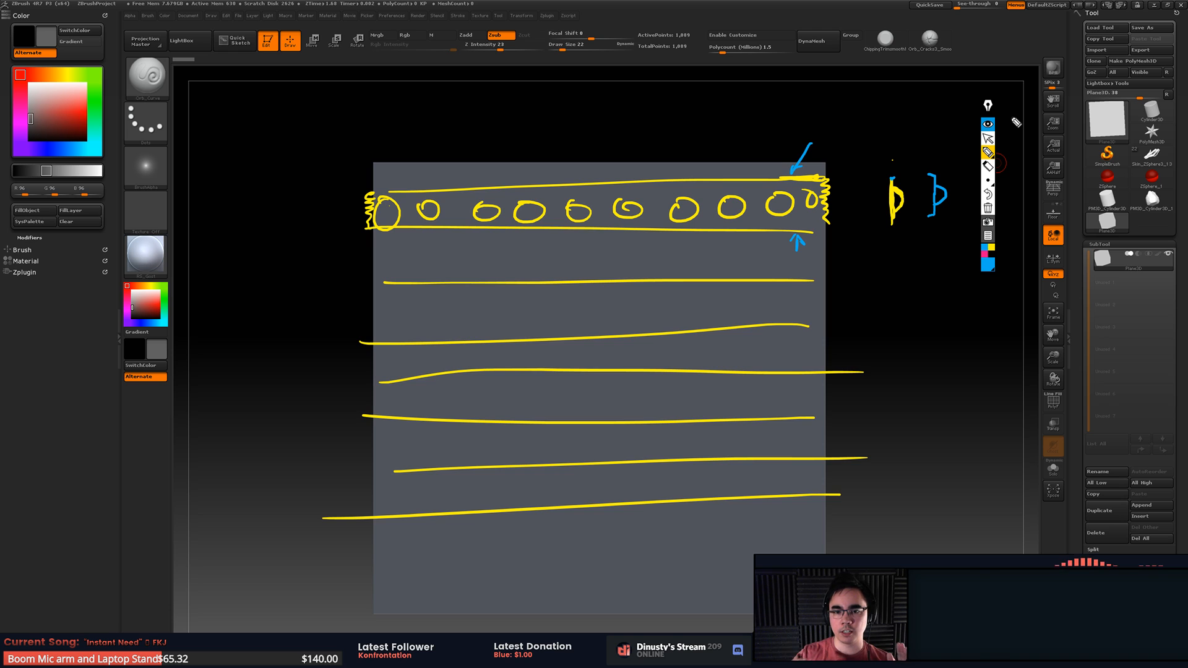
# Step: Draw blue slanted strokes with an arrow beside the plane, and a thin tick-marked blue strip beneath the circle-filled strip
pyautogui.moveTo(952, 207)
pyautogui.mouseDown()
pyautogui.moveTo(924, 235)
pyautogui.moveTo(908, 331)
pyautogui.moveTo(949, 337)
pyautogui.mouseUp()
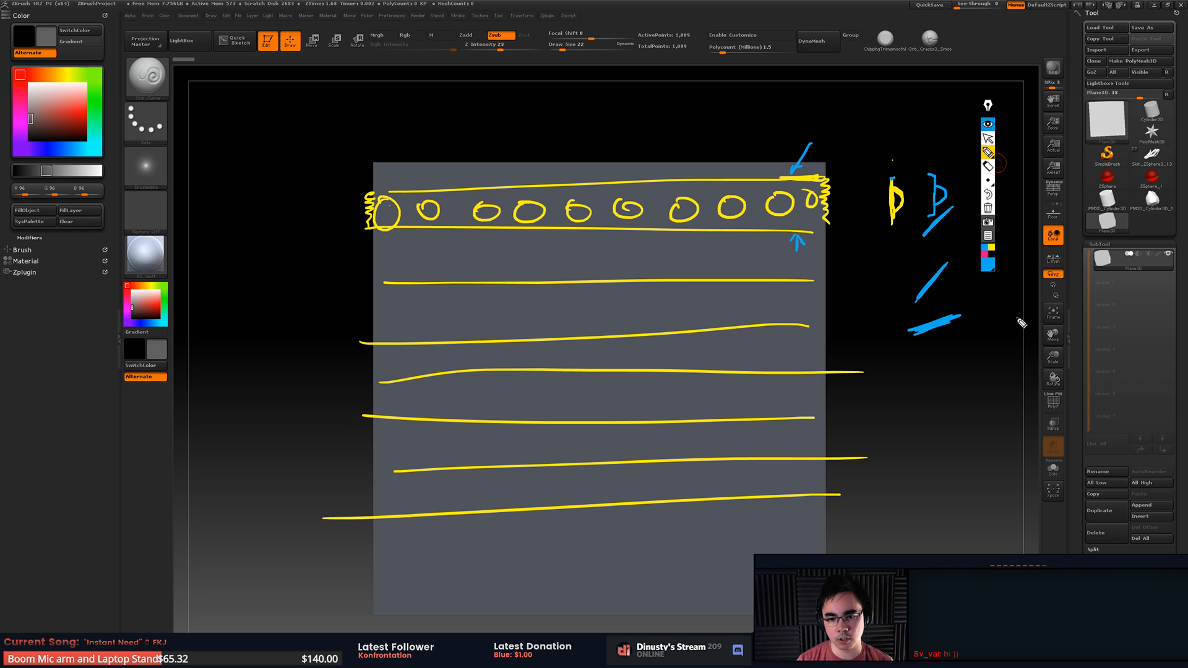
pyautogui.moveTo(1018, 321); pyautogui.dragTo(989, 327)
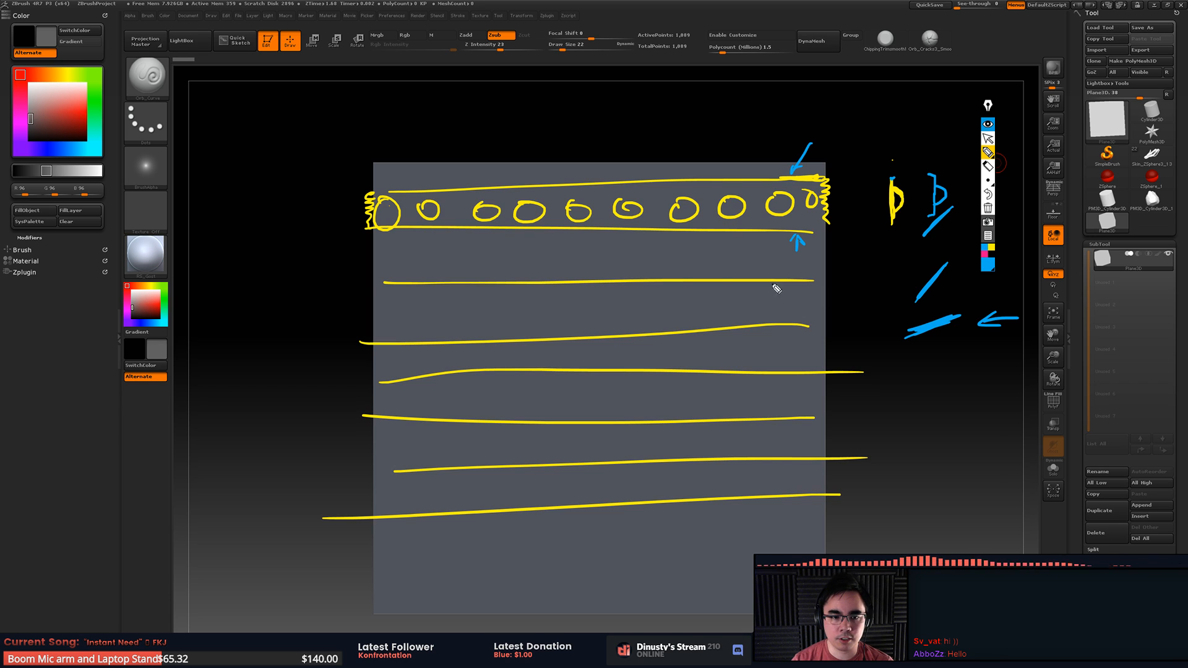
pyautogui.moveTo(384, 237); pyautogui.dragTo(758, 241)
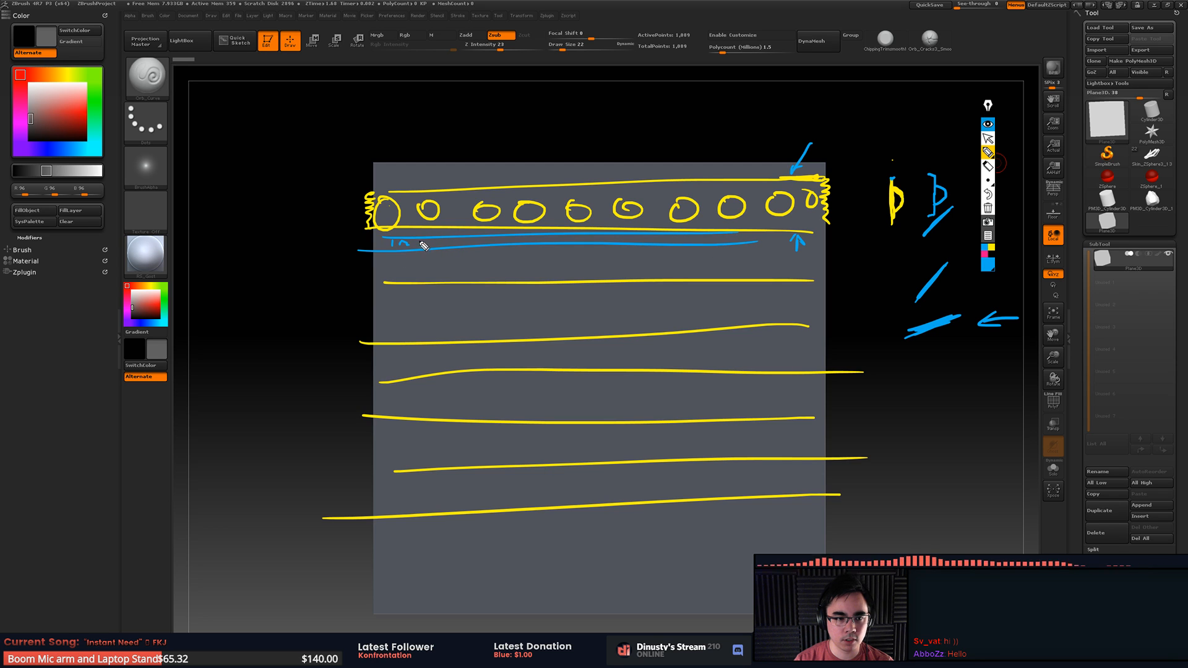
pyautogui.moveTo(424, 245); pyautogui.dragTo(542, 241)
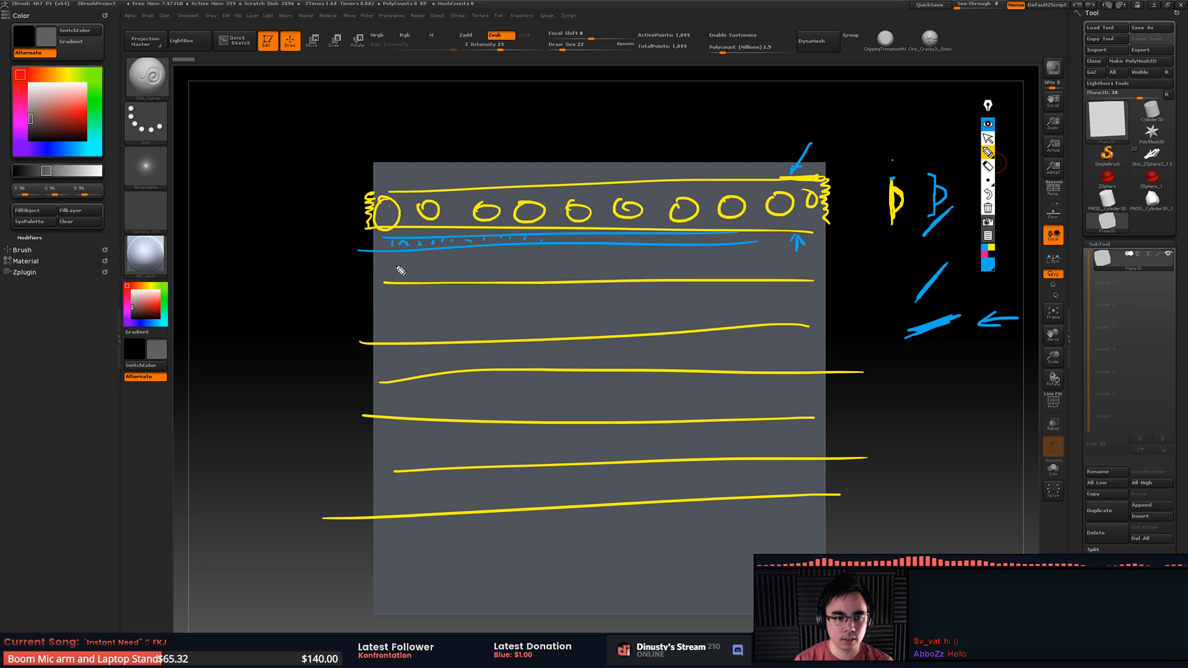
# Step: Fill the second strip with small blue squares, circles and triangles, and mark both its ends with zigzag strokes
pyautogui.moveTo(396, 262)
pyautogui.mouseDown()
pyautogui.moveTo(414, 272)
pyautogui.moveTo(396, 262)
pyautogui.moveTo(470, 260)
pyautogui.mouseUp()
pyautogui.moveTo(525, 260)
pyautogui.mouseDown()
pyautogui.moveTo(630, 251)
pyautogui.moveTo(648, 267)
pyautogui.moveTo(742, 265)
pyautogui.mouseUp()
pyautogui.moveTo(769, 258); pyautogui.dragTo(826, 274)
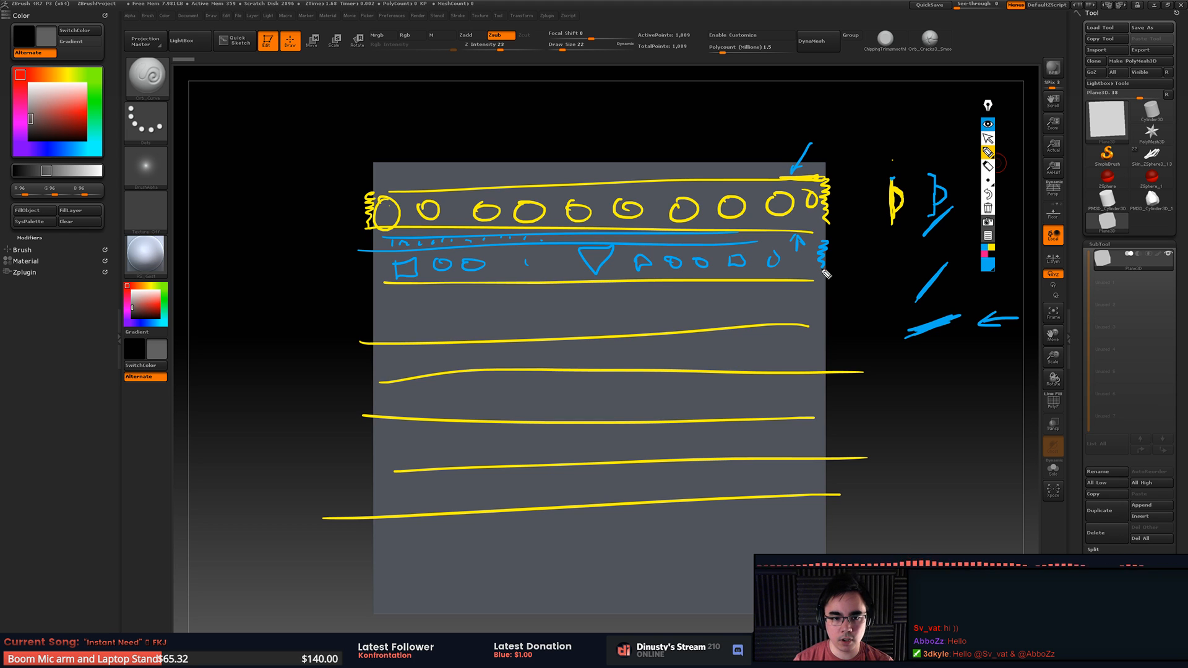
pyautogui.moveTo(369, 250)
pyautogui.mouseDown()
pyautogui.moveTo(373, 278)
pyautogui.moveTo(486, 281)
pyautogui.moveTo(495, 251)
pyautogui.mouseUp()
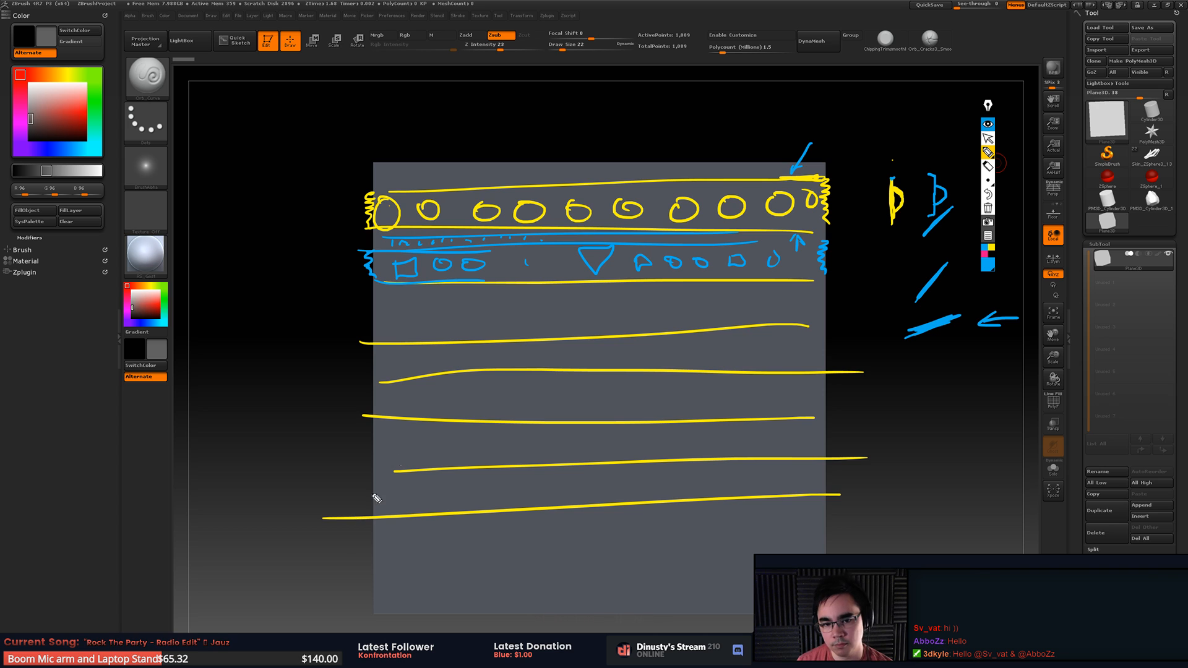
# Step: Clear all annotations from the plane, close the annotation tool, and bring back the vine model
pyautogui.hotkey('ctrl', 'shift', '7')
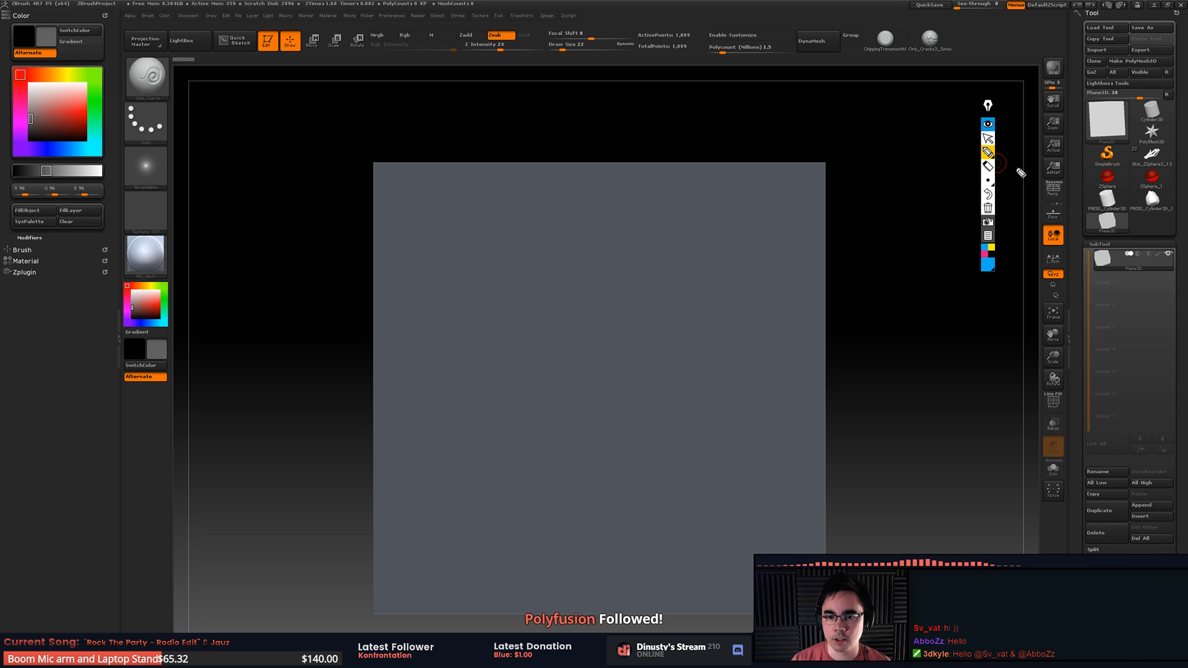
pyautogui.click(988, 235)
pyautogui.click(1007, 266)
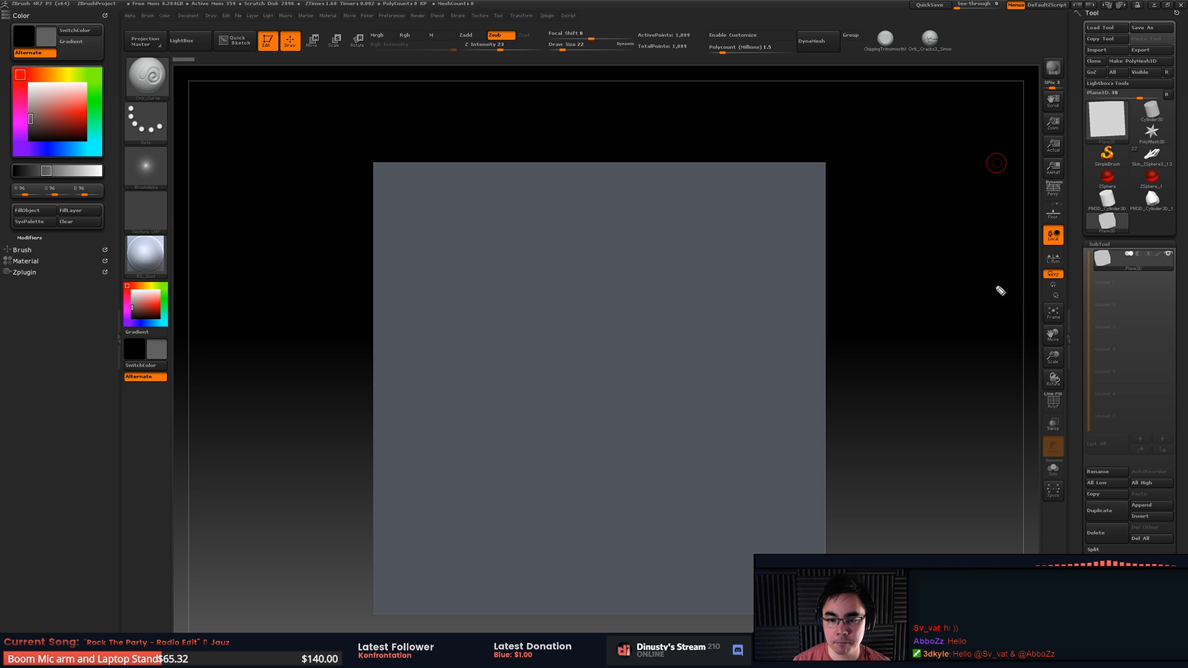
pyautogui.moveTo(969, 317); pyautogui.dragTo(907, 281)
pyautogui.keyDown('alt'); pyautogui.click(958, 276); pyautogui.keyUp('alt')
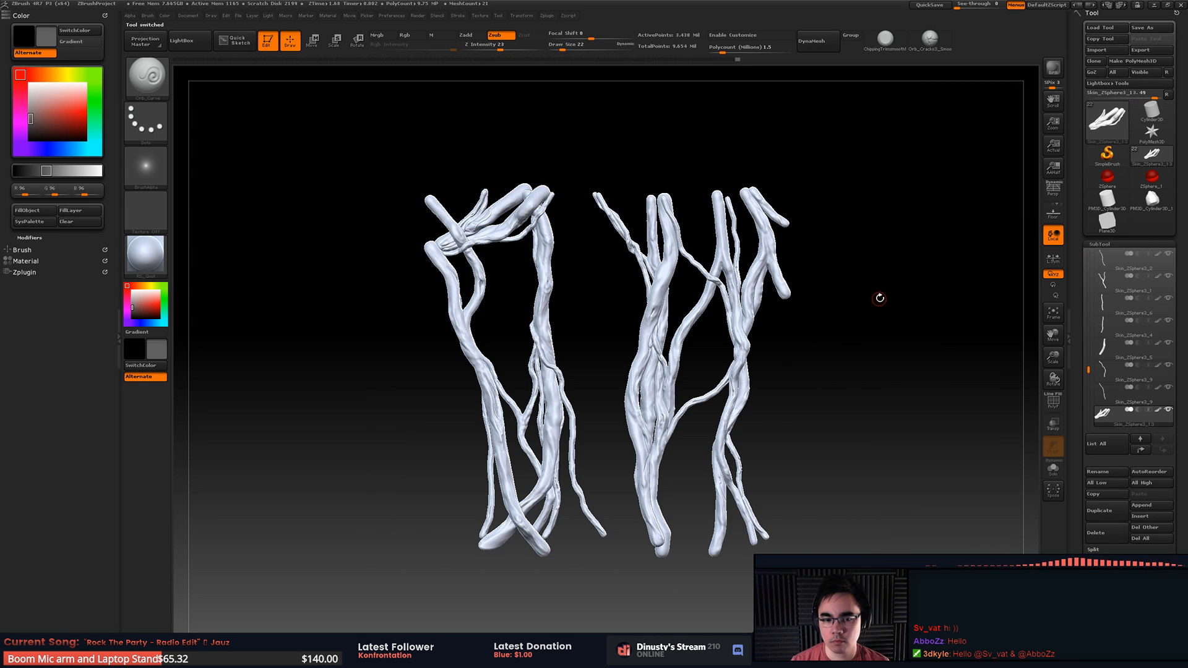
pyautogui.keyDown('alt'); pyautogui.moveTo(879, 297); pyautogui.dragTo(875, 324); pyautogui.keyUp('alt')
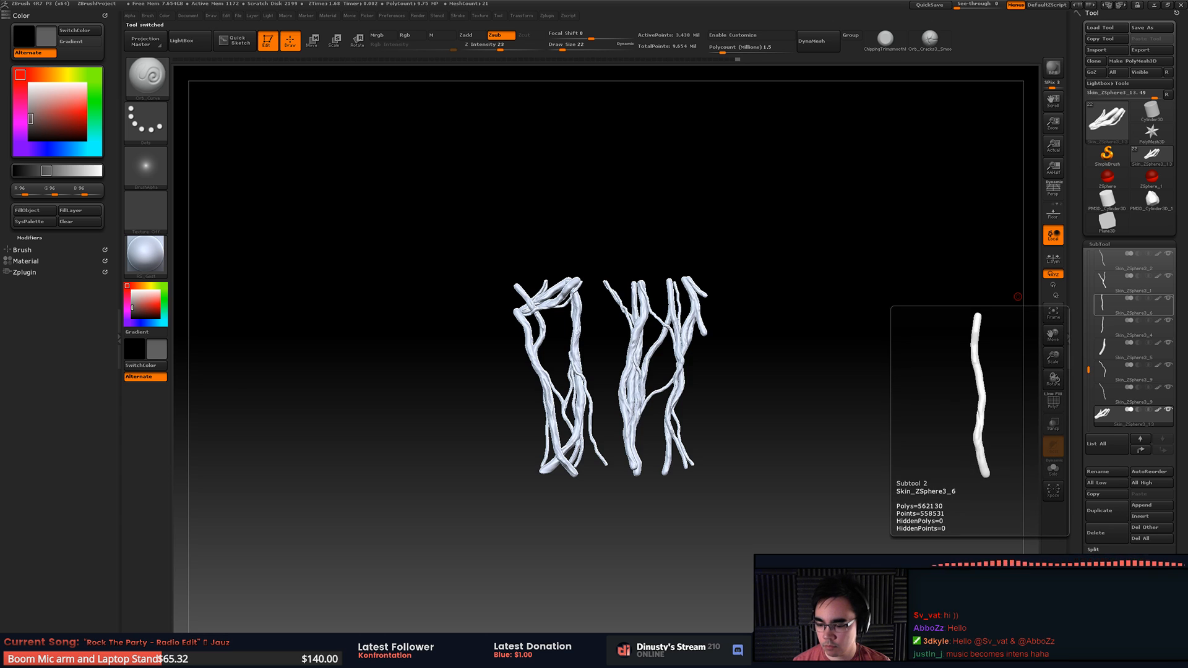
pyautogui.hotkey('alt', 'Tab')
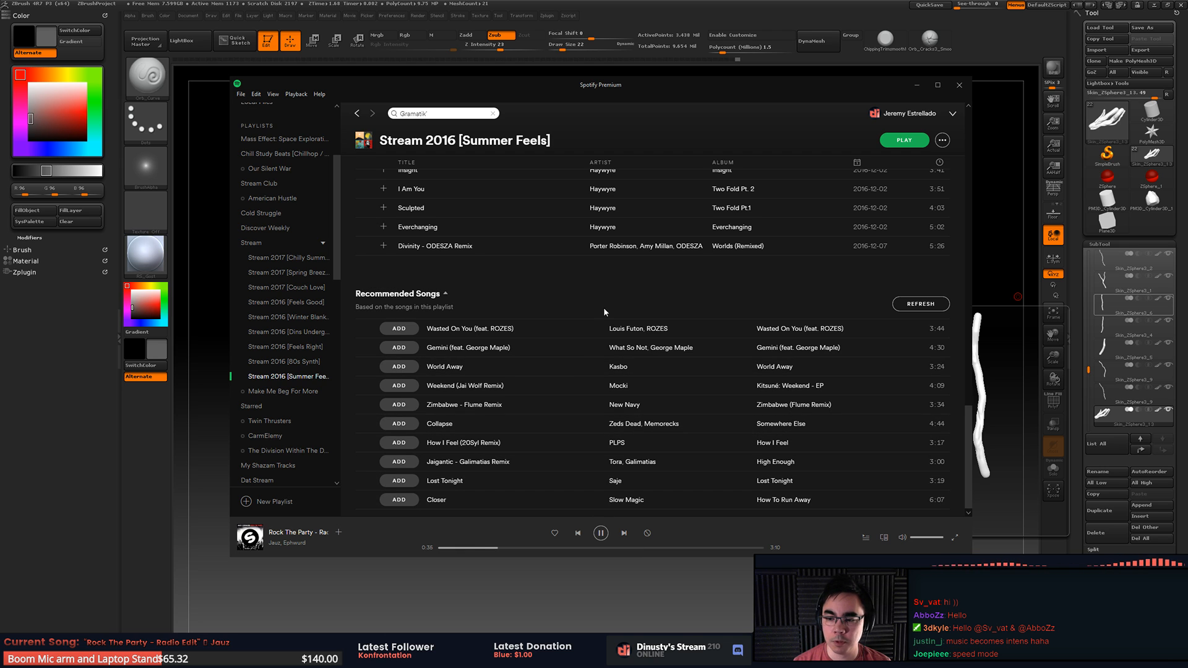
pyautogui.click(665, 581)
# Step: Save the project with the vine strands
pyautogui.moveTo(708, 340)
pyautogui.keyDown('alt'); pyautogui.mouseDown()
pyautogui.moveTo(726, 306)
pyautogui.moveTo(692, 326)
pyautogui.moveTo(735, 316)
pyautogui.mouseUp(); pyautogui.keyUp('alt')
pyautogui.press('space')
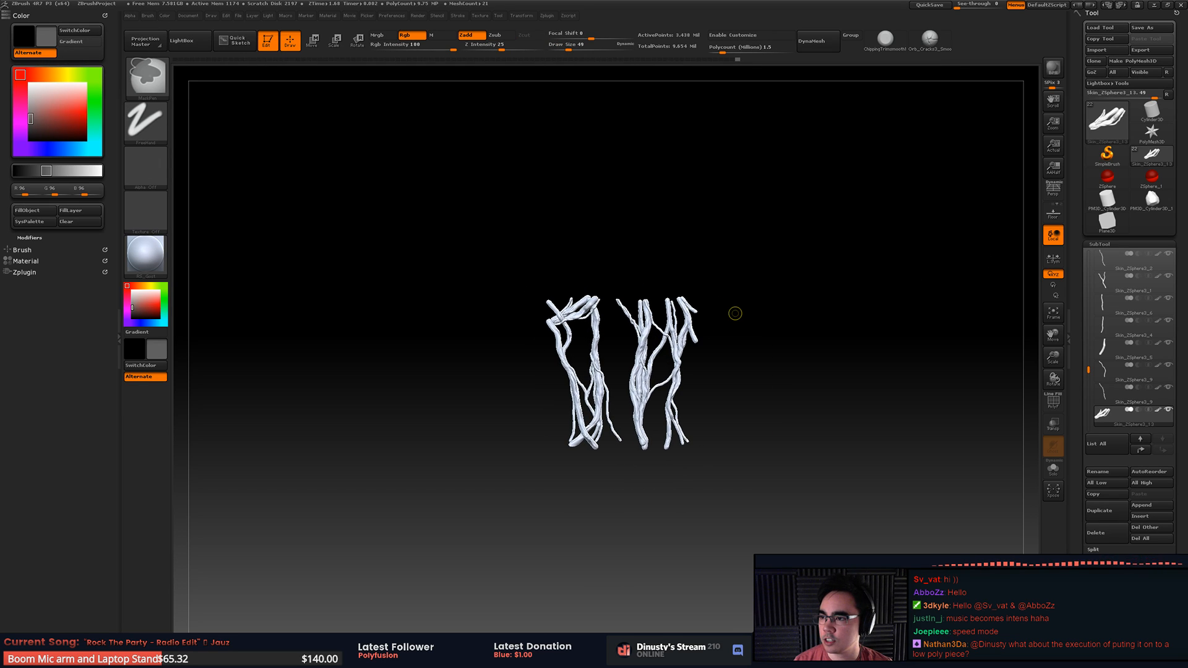
pyautogui.hotkey('ctrl', 's')
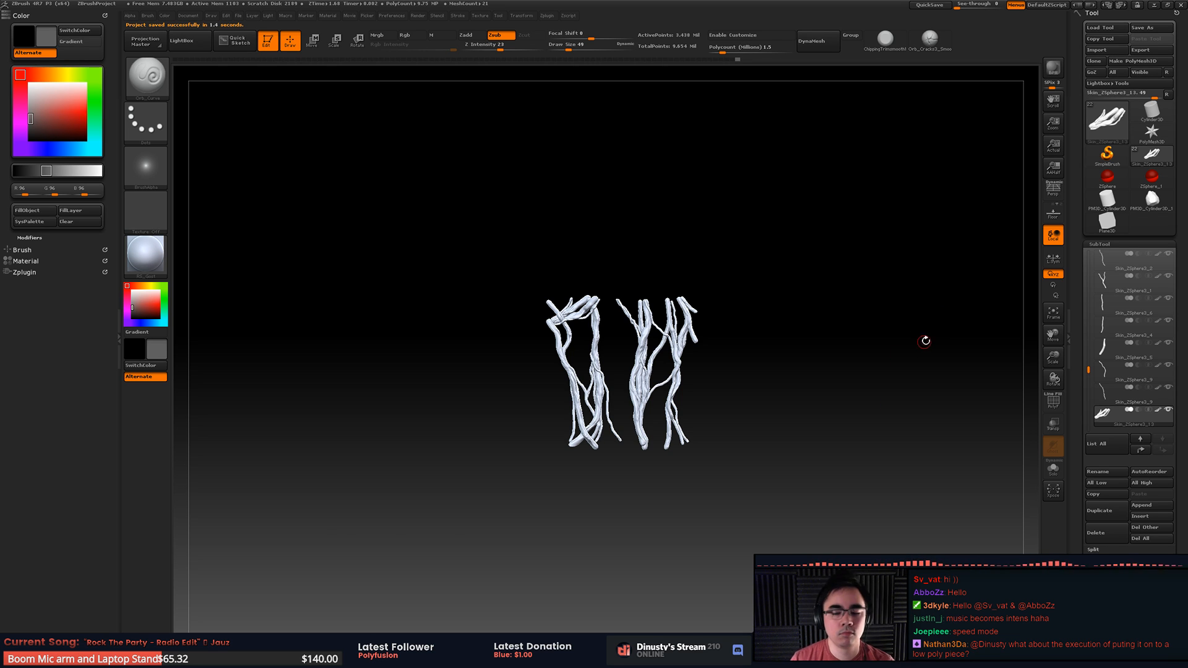
# Step: Switch to Spotify, skip to the next song, and return to the ZBrush vine model
pyautogui.hotkey('alt', 'Tab')
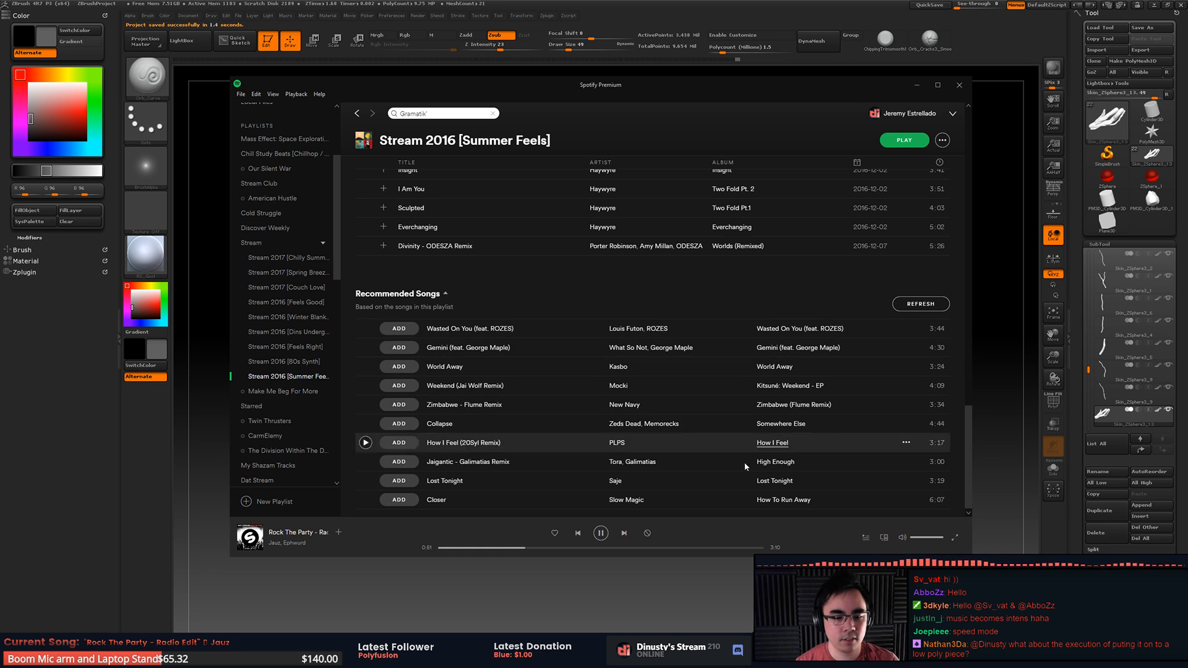
pyautogui.click(623, 533)
pyautogui.click(651, 563)
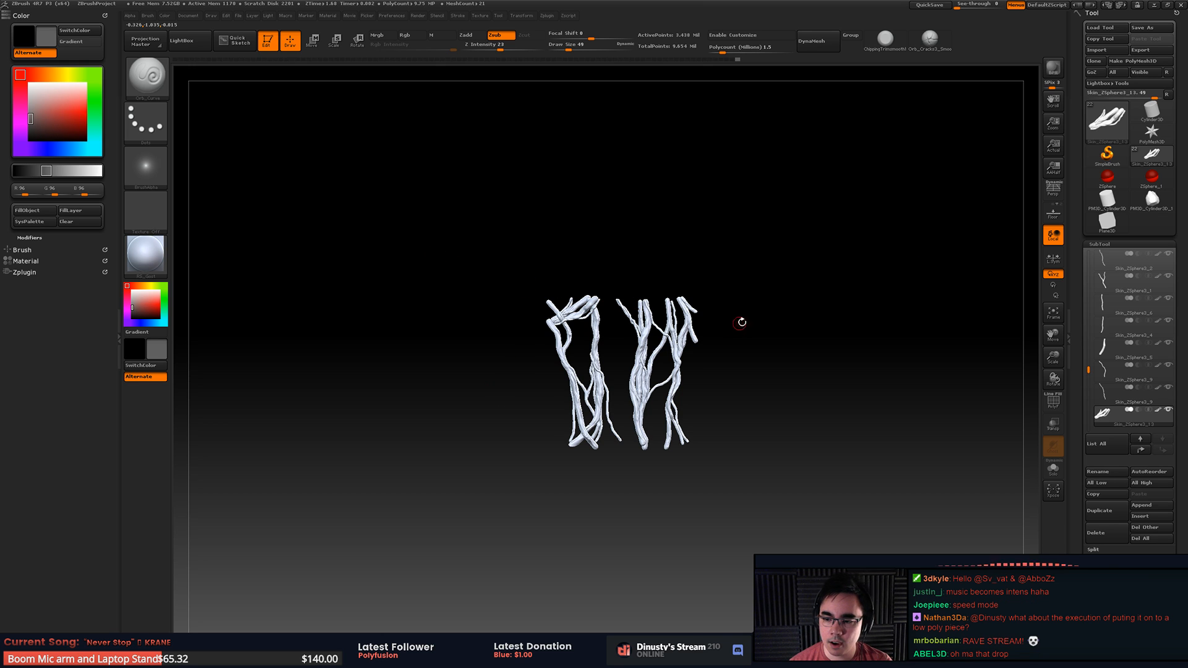
pyautogui.keyDown('alt'); pyautogui.moveTo(740, 320); pyautogui.dragTo(843, 247); pyautogui.keyUp('alt')
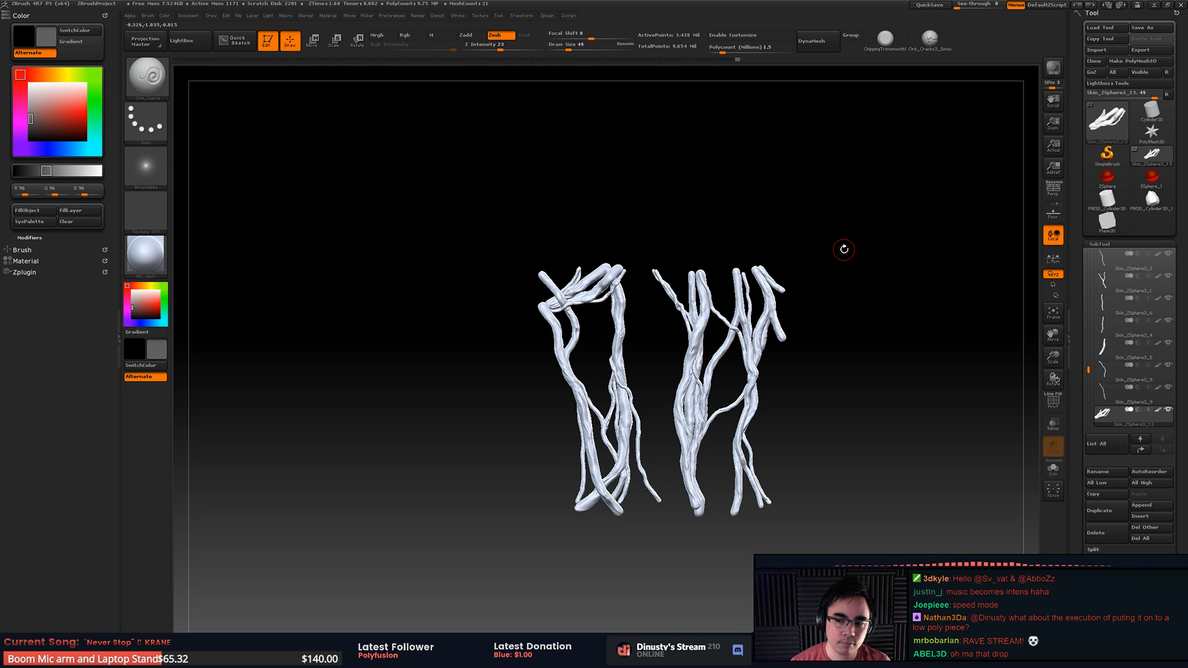
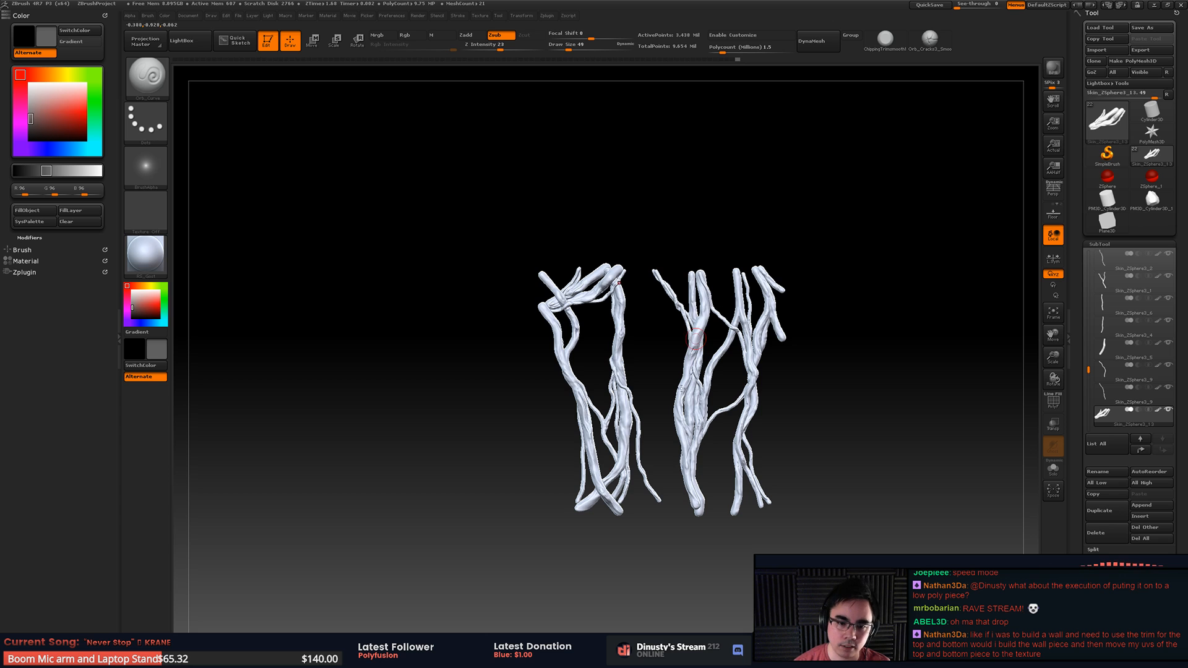
pyautogui.keyDown('alt'); pyautogui.moveTo(815, 354); pyautogui.dragTo(811, 313); pyautogui.keyUp('alt')
pyautogui.moveTo(801, 384); pyautogui.dragTo(809, 398)
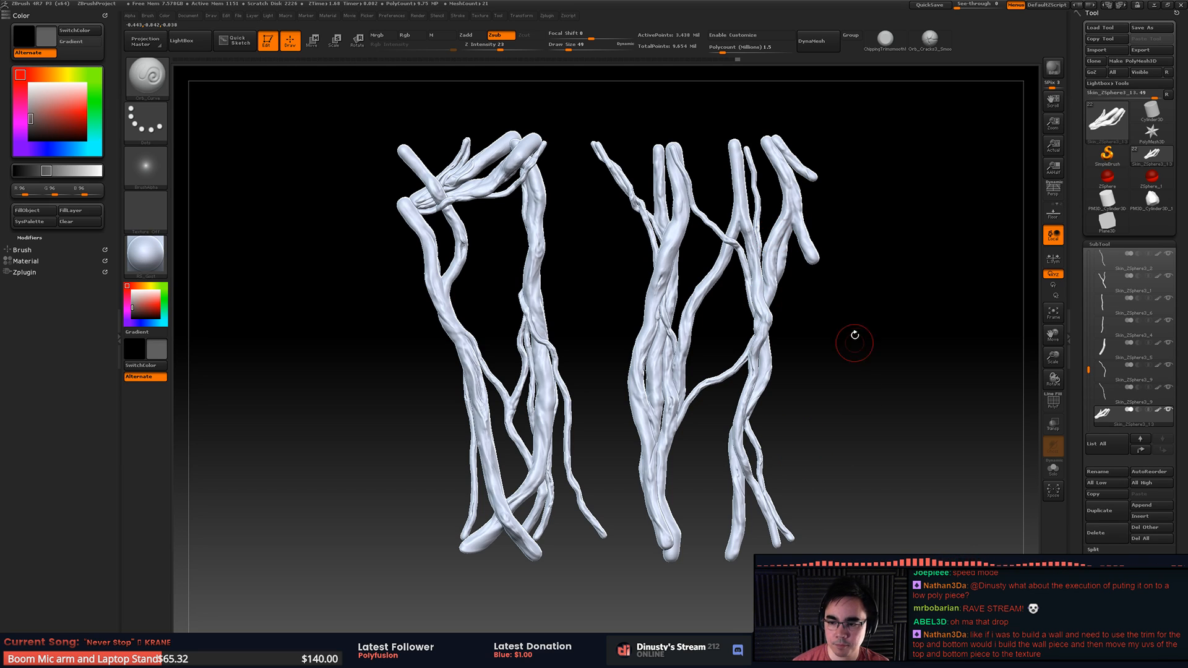
pyautogui.moveTo(848, 396)
pyautogui.mouseDown()
pyautogui.moveTo(864, 376)
pyautogui.moveTo(852, 379)
pyautogui.mouseUp()
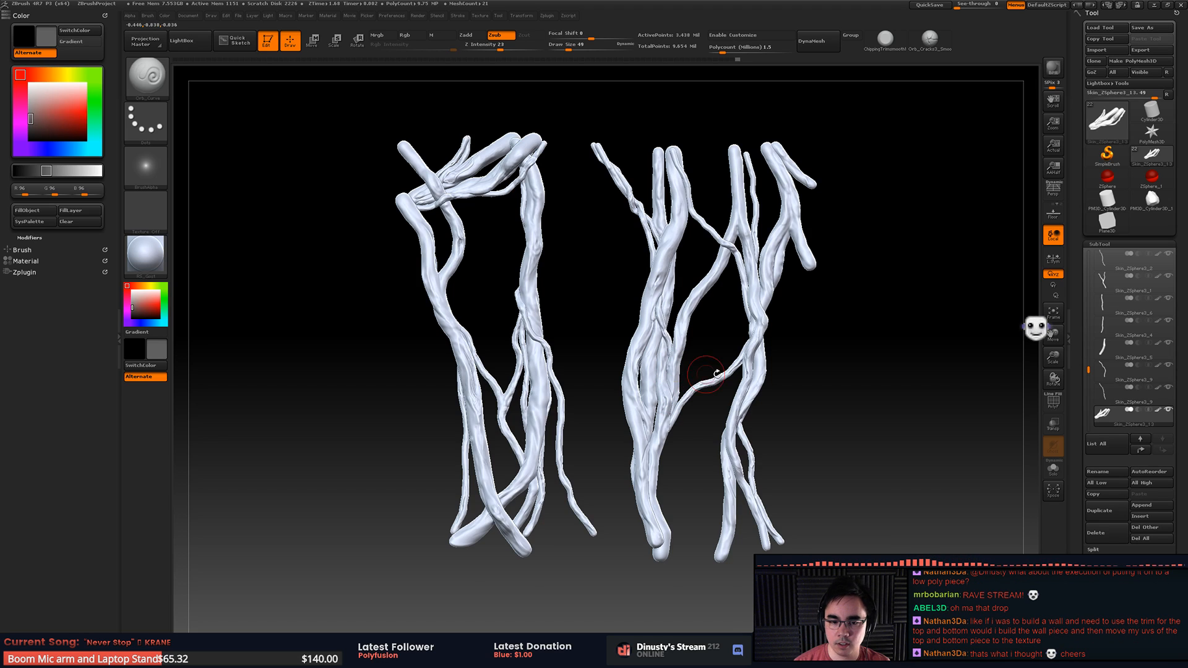
pyautogui.moveTo(710, 371)
pyautogui.keyDown('alt'); pyautogui.mouseDown()
pyautogui.moveTo(720, 402)
pyautogui.moveTo(724, 379)
pyautogui.mouseUp(); pyautogui.keyUp('alt')
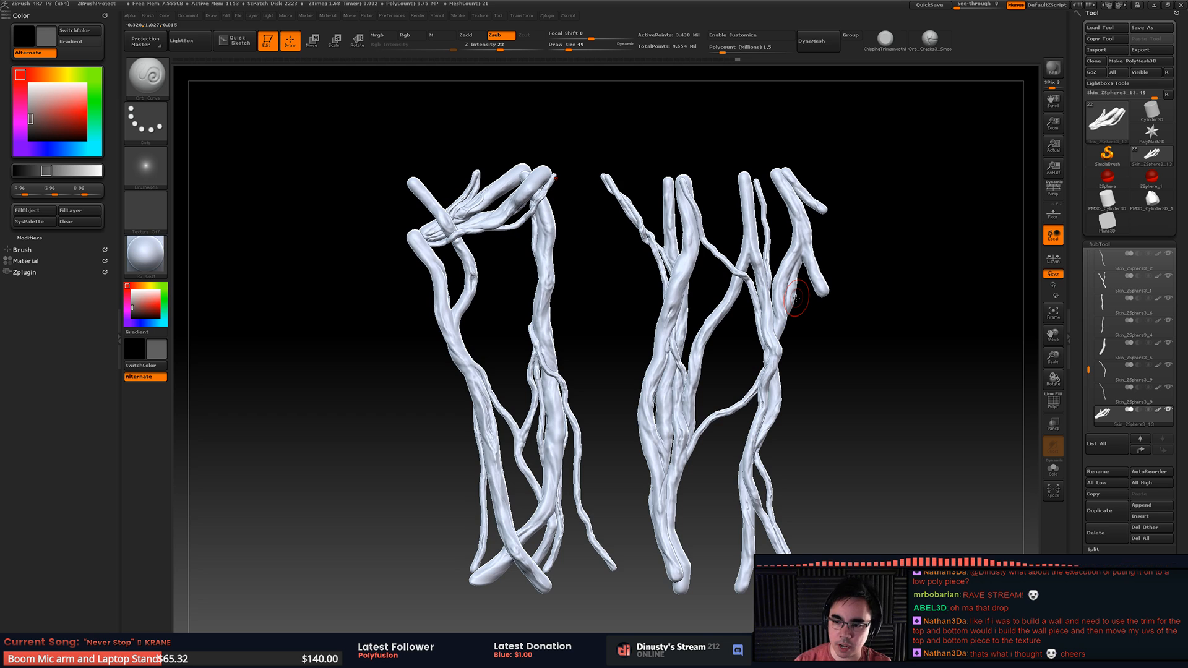
pyautogui.moveTo(794, 366)
pyautogui.keyDown('alt'); pyautogui.mouseDown()
pyautogui.moveTo(775, 312)
pyautogui.moveTo(797, 363)
pyautogui.mouseUp(); pyautogui.keyUp('alt')
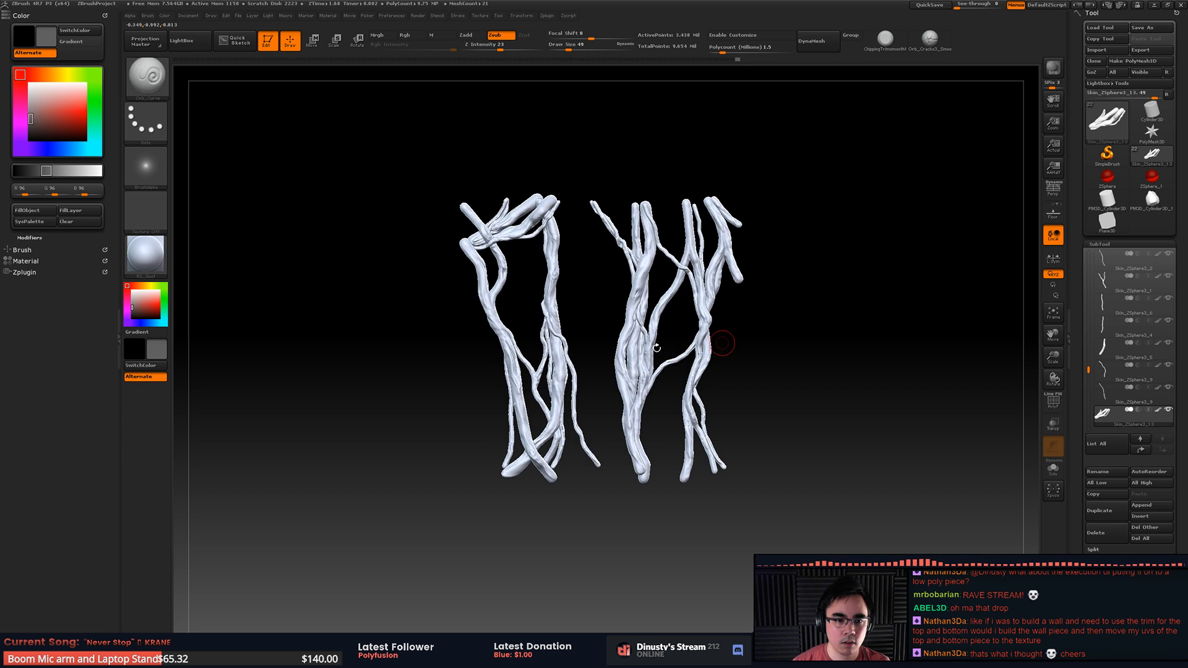
pyautogui.moveTo(592, 235)
pyautogui.keyDown('alt'); pyautogui.mouseDown()
pyautogui.moveTo(618, 299)
pyautogui.moveTo(553, 271)
pyautogui.mouseUp(); pyautogui.keyUp('alt')
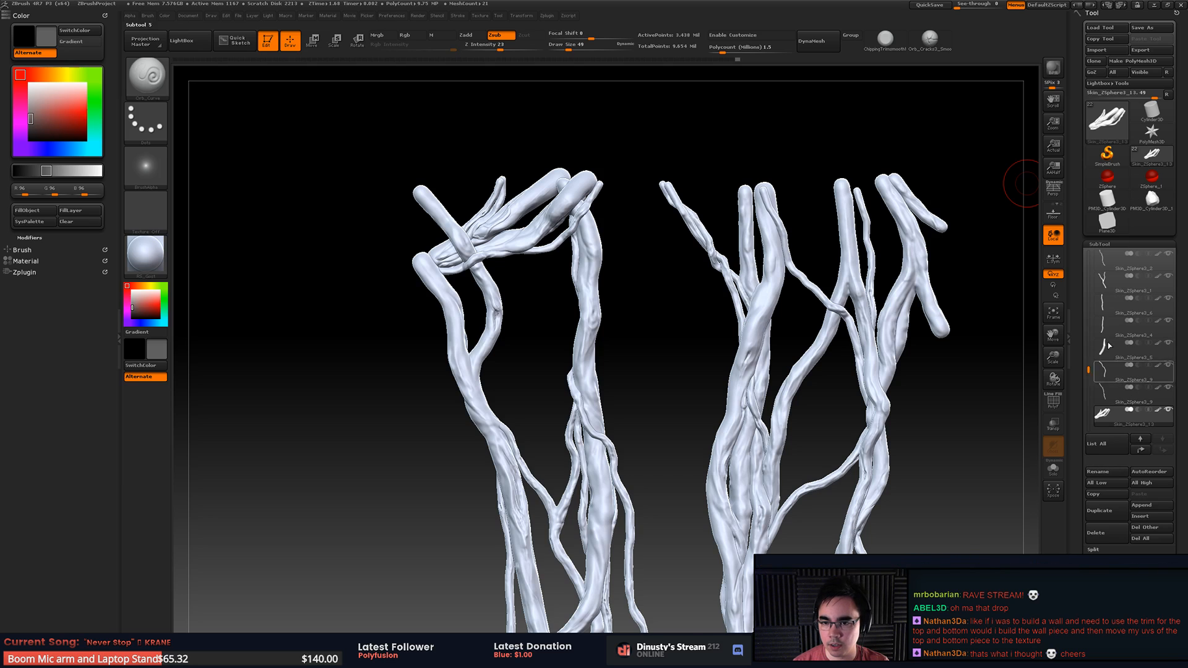
# Step: Merge all visible vine subtools into one mesh and make the merged tool active
pyautogui.click(1106, 131)
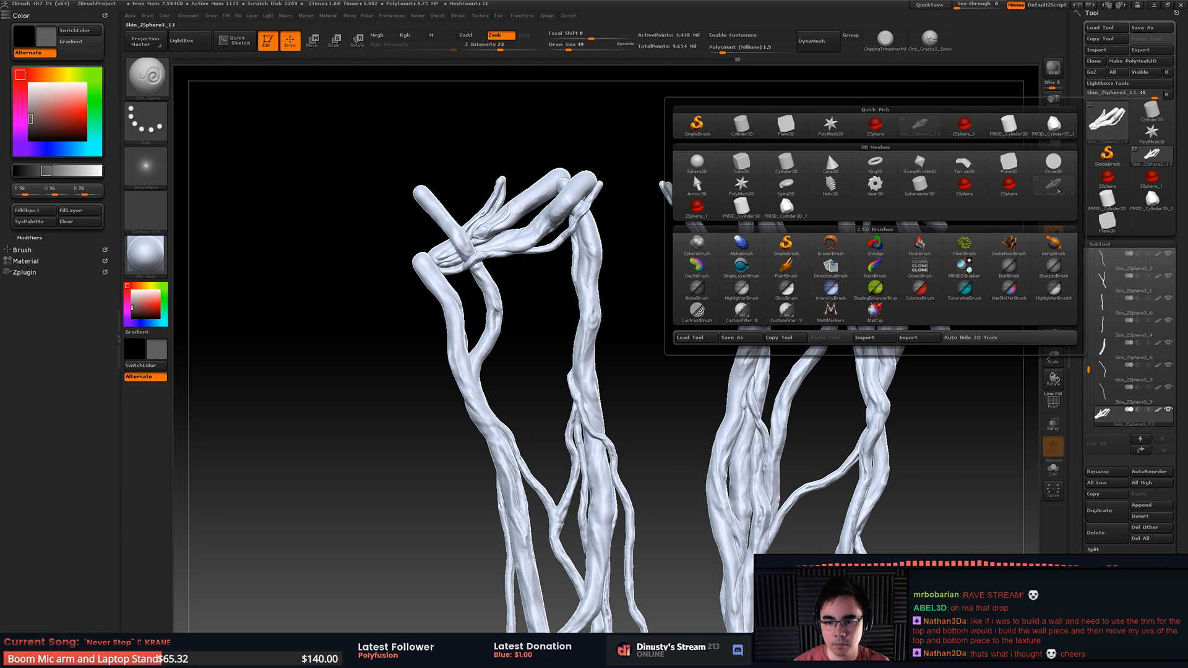
pyautogui.click(1107, 133)
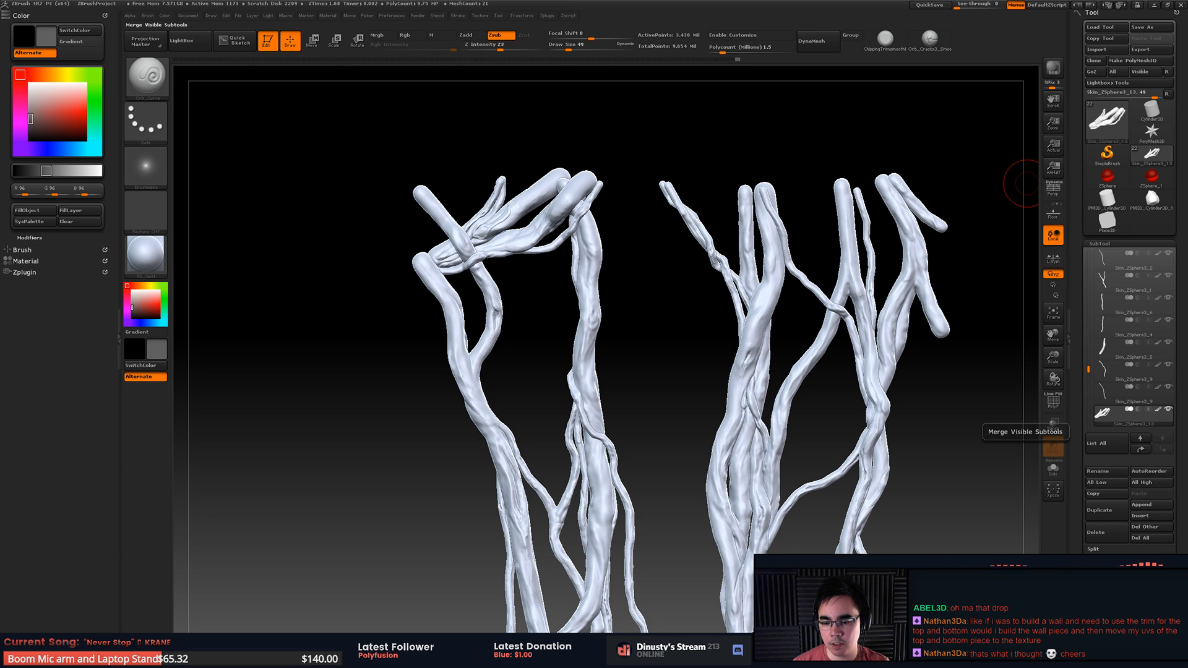
pyautogui.click(1106, 589)
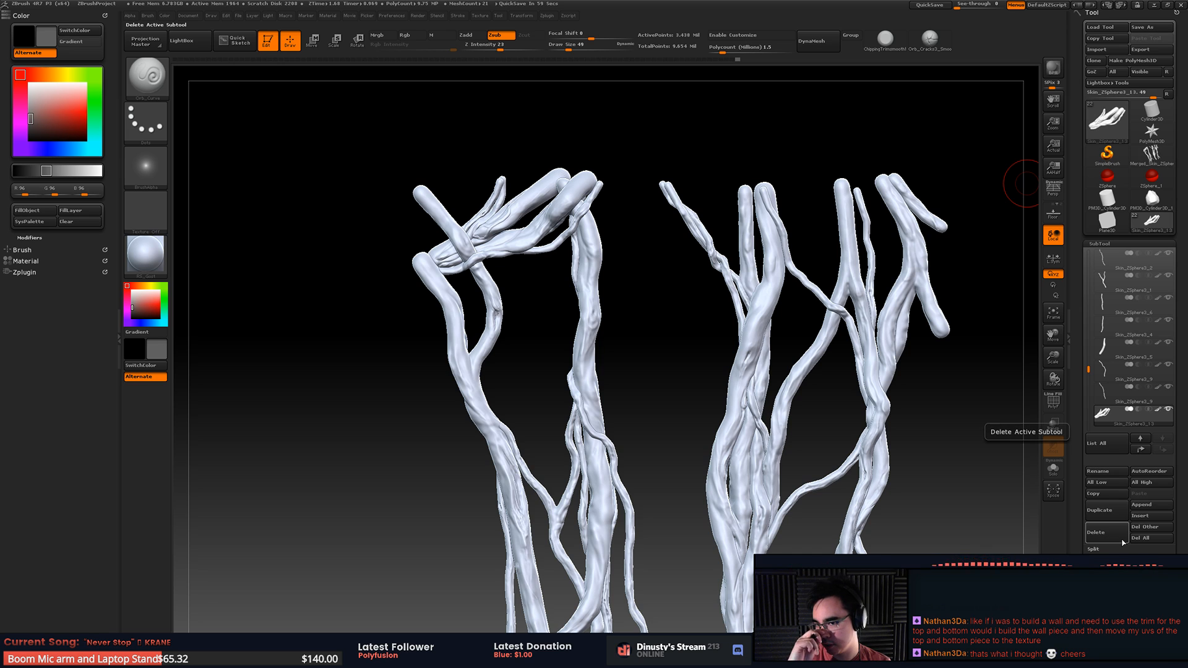
pyautogui.click(1156, 228)
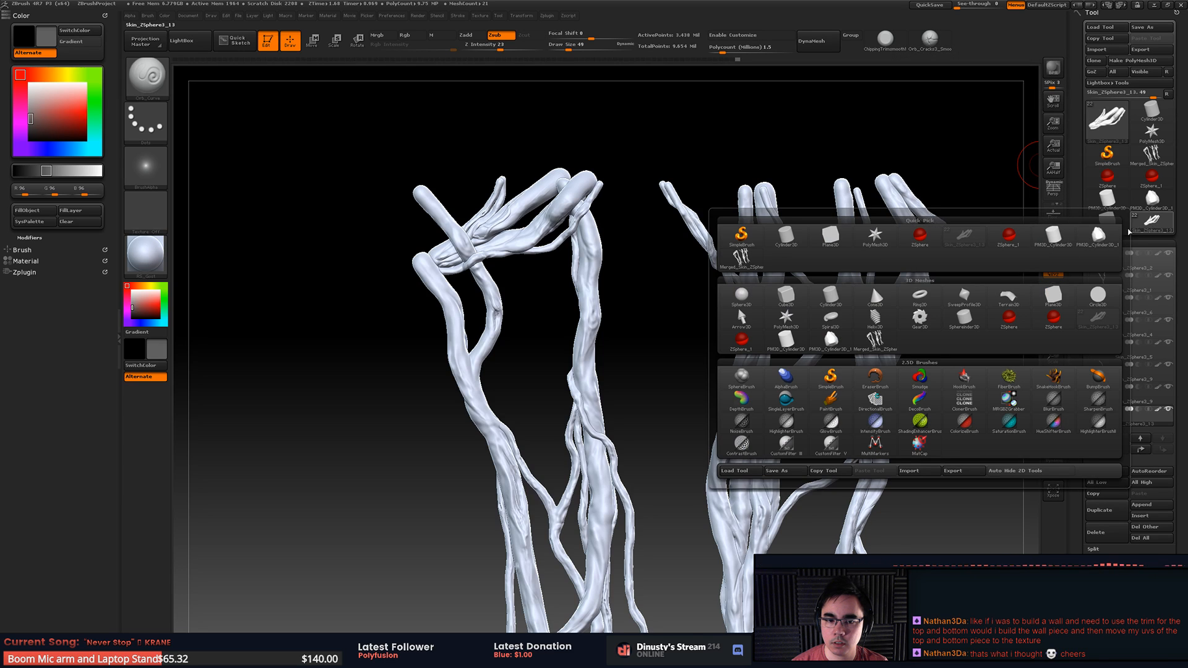
pyautogui.click(741, 258)
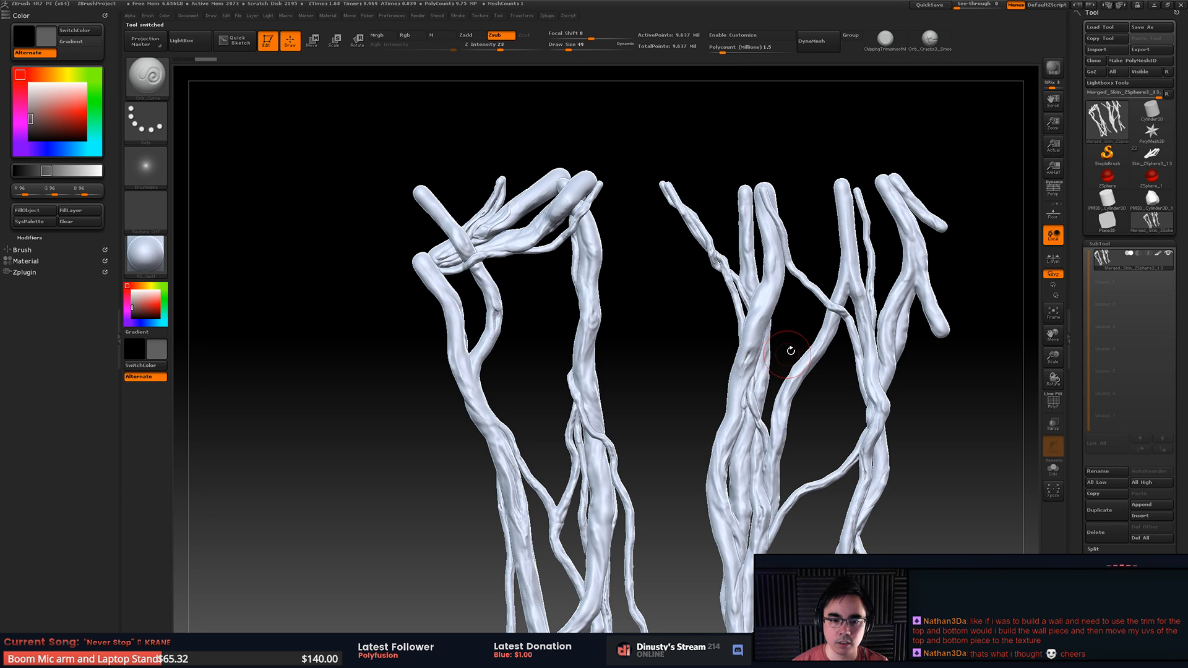
# Step: Examine the merged vines' wireframe and polygroups, and return to the plain shaded display
pyautogui.keyDown('alt'); pyautogui.moveTo(805, 393); pyautogui.dragTo(708, 286); pyautogui.keyUp('alt')
pyautogui.hotkey('shift', 'f')
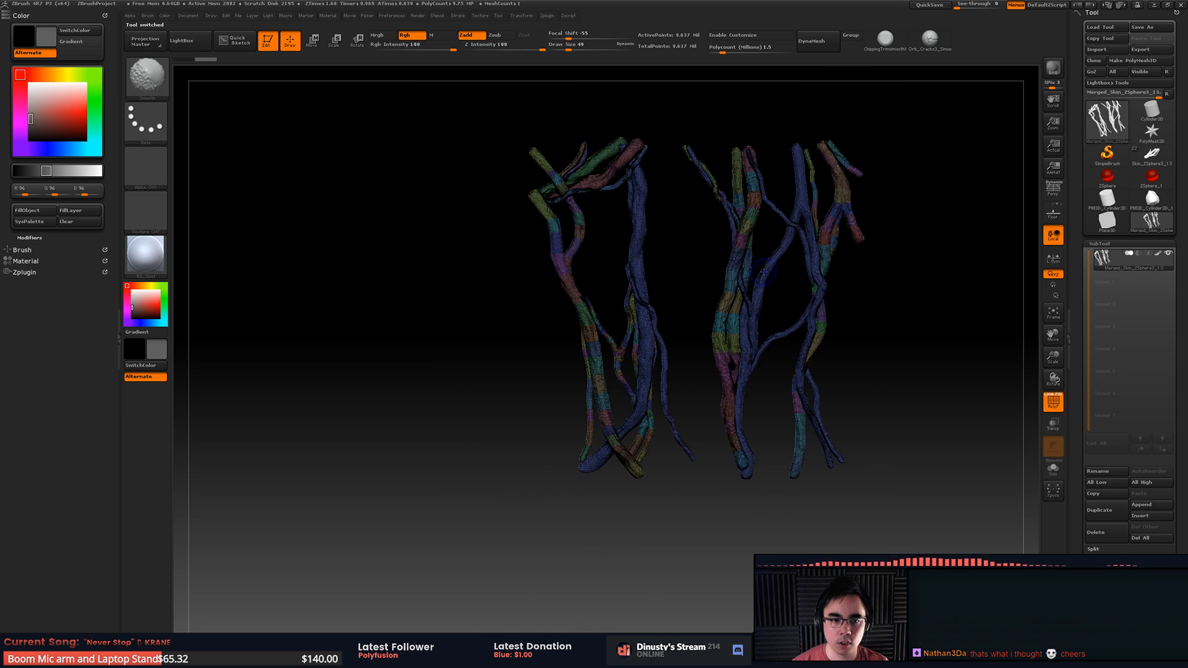
pyautogui.hotkey('shift', 'f')
pyautogui.moveTo(745, 248)
pyautogui.keyDown('alt'); pyautogui.mouseDown()
pyautogui.moveTo(806, 263)
pyautogui.moveTo(804, 322)
pyautogui.moveTo(798, 243)
pyautogui.mouseUp(); pyautogui.keyUp('alt')
pyautogui.hotkey('shift', 'f')
pyautogui.hotkey('shift', 'f')
# Step: Switch back to the original vine tool and copy its Created_02 plane subtool
pyautogui.click(1104, 125)
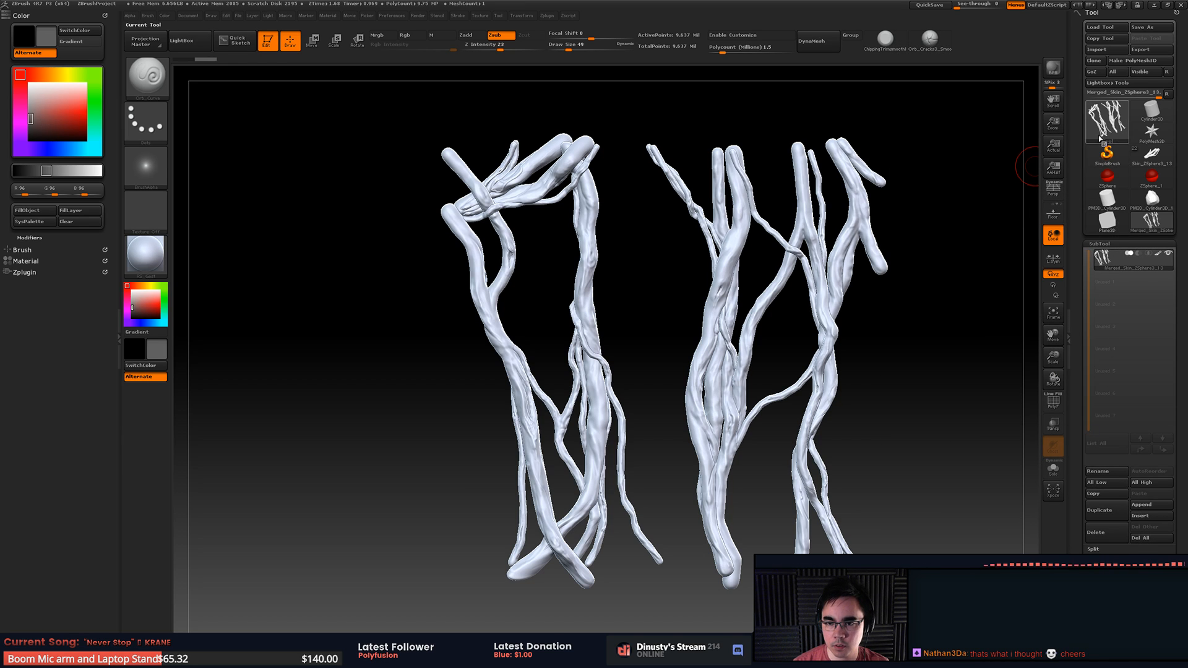
pyautogui.click(1150, 225)
pyautogui.click(1107, 119)
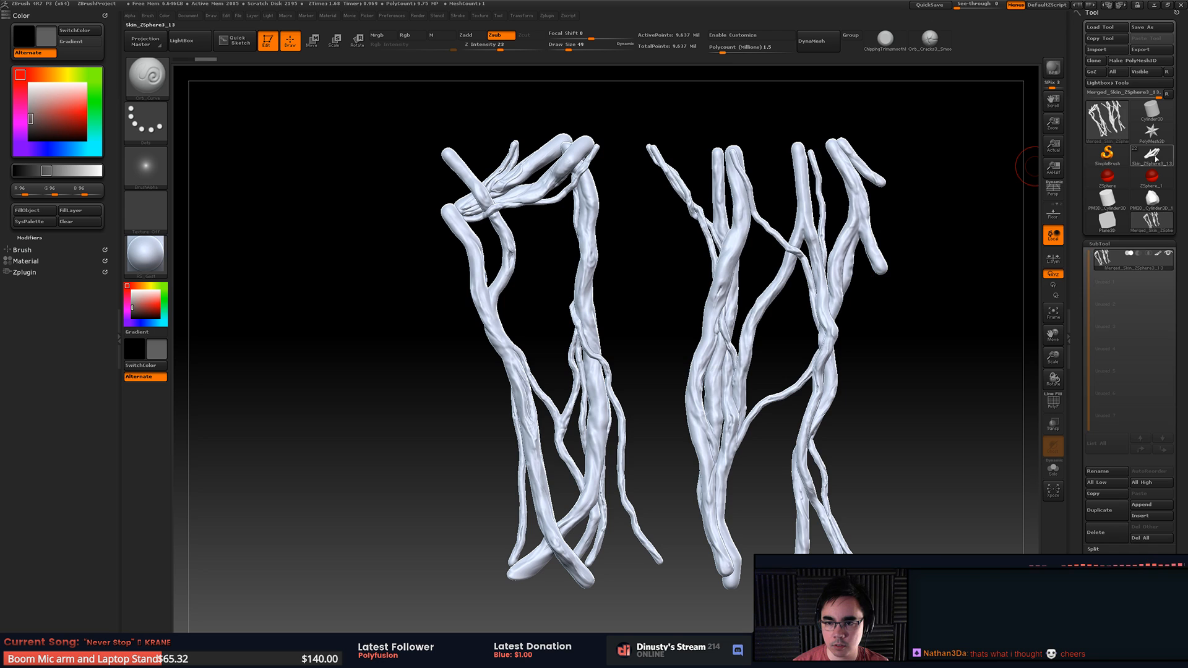
pyautogui.click(1151, 155)
pyautogui.scroll(5, 1111, 273)
pyautogui.click(1107, 258)
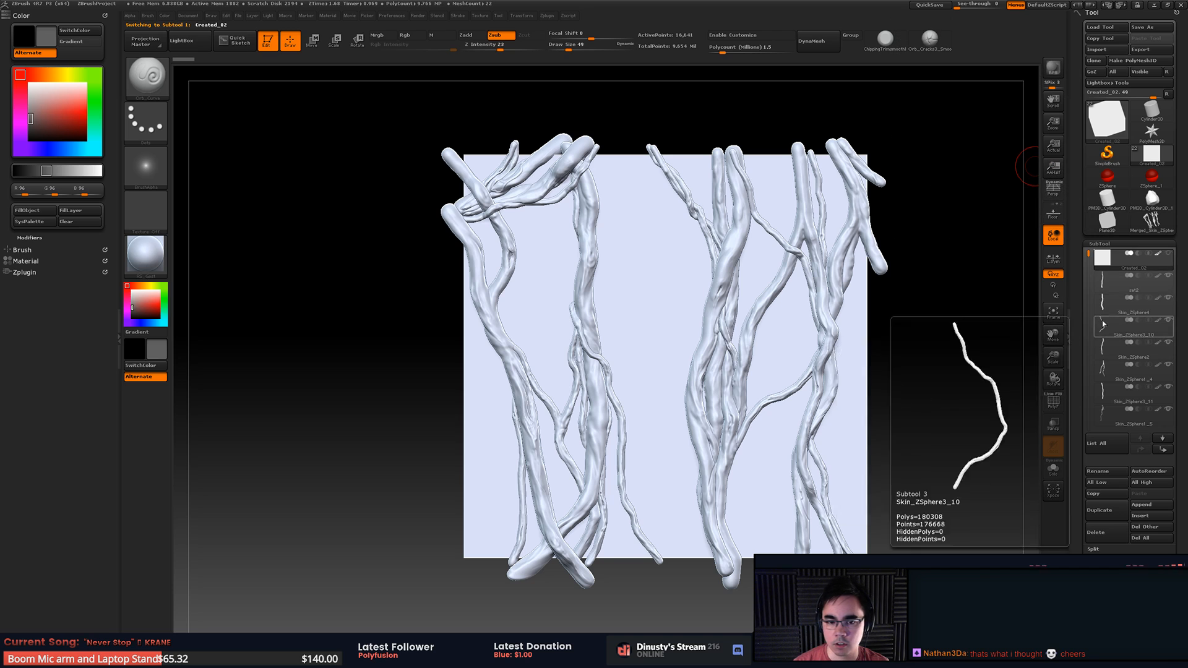
pyautogui.moveTo(1145, 260)
pyautogui.click(1117, 492)
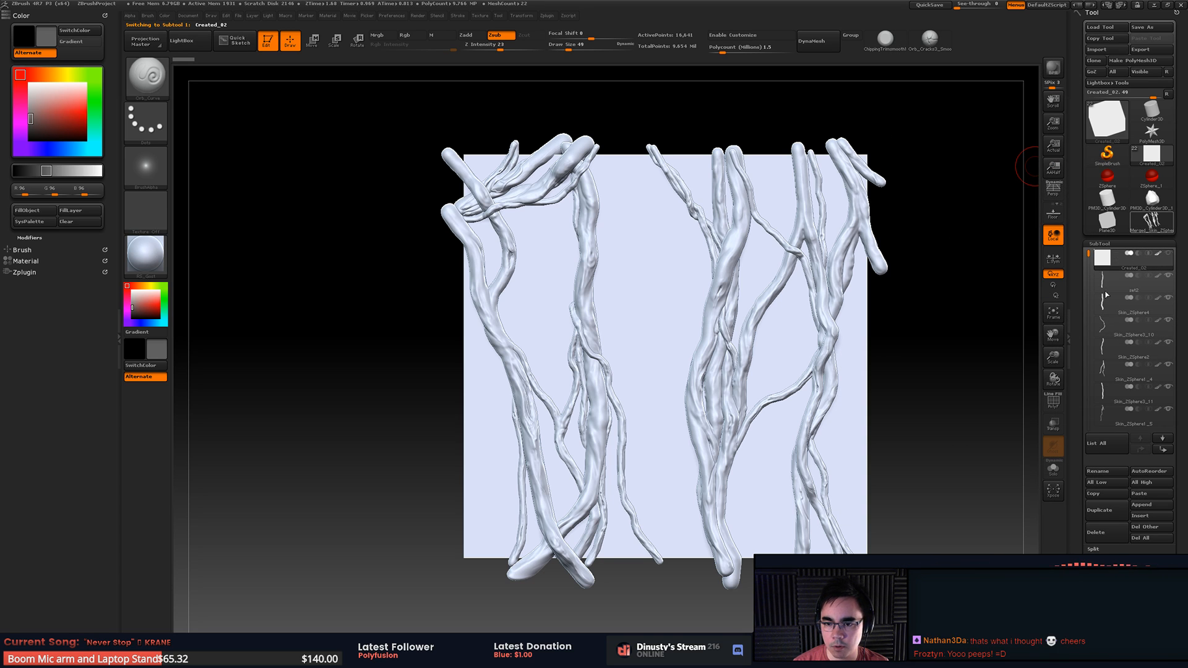
# Step: Paste the copied Created_02 plane into the merged vine tool and select it as the active subtool
pyautogui.click(1152, 220)
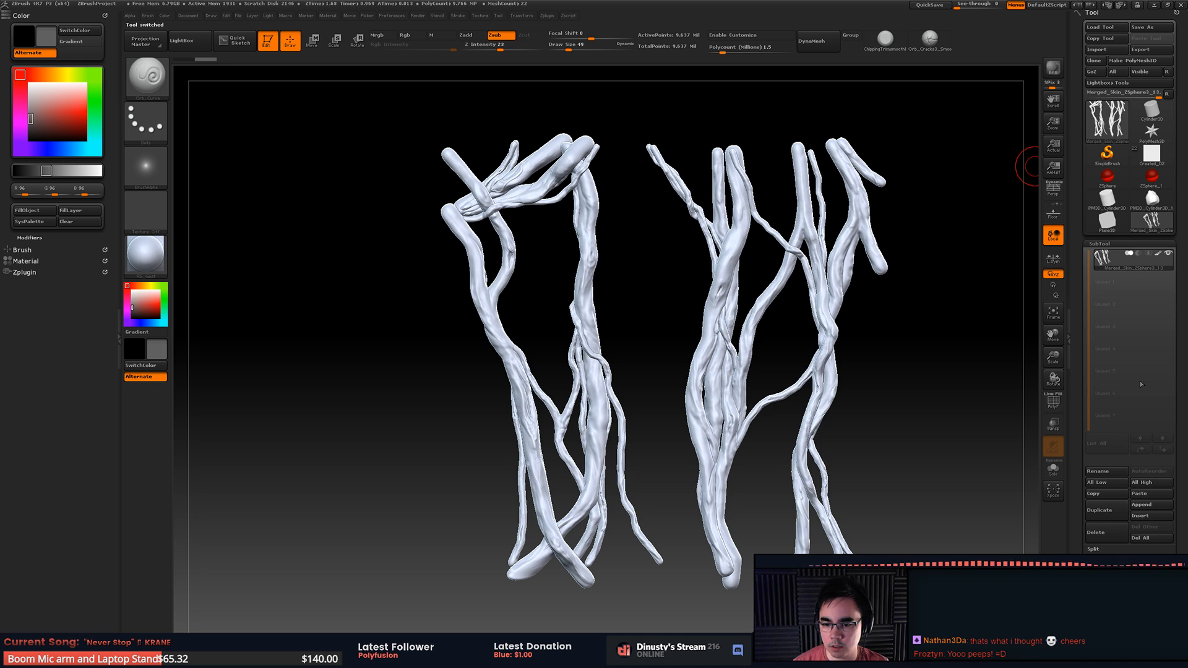
pyautogui.click(1148, 493)
pyautogui.press('f')
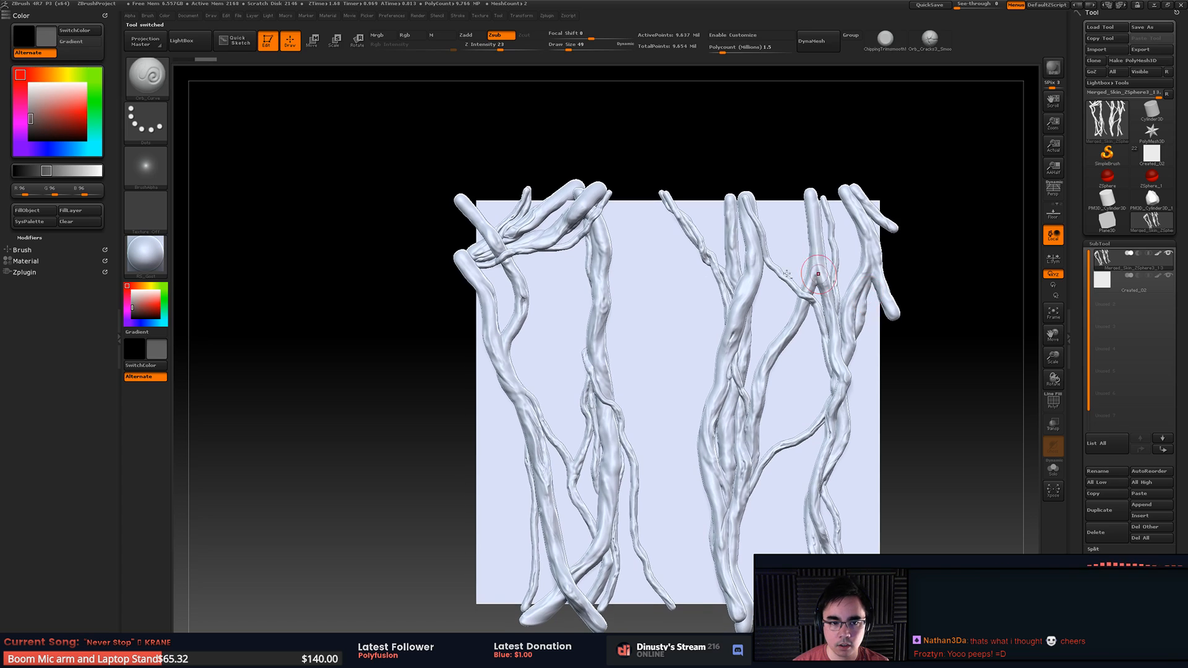
pyautogui.click(1111, 281)
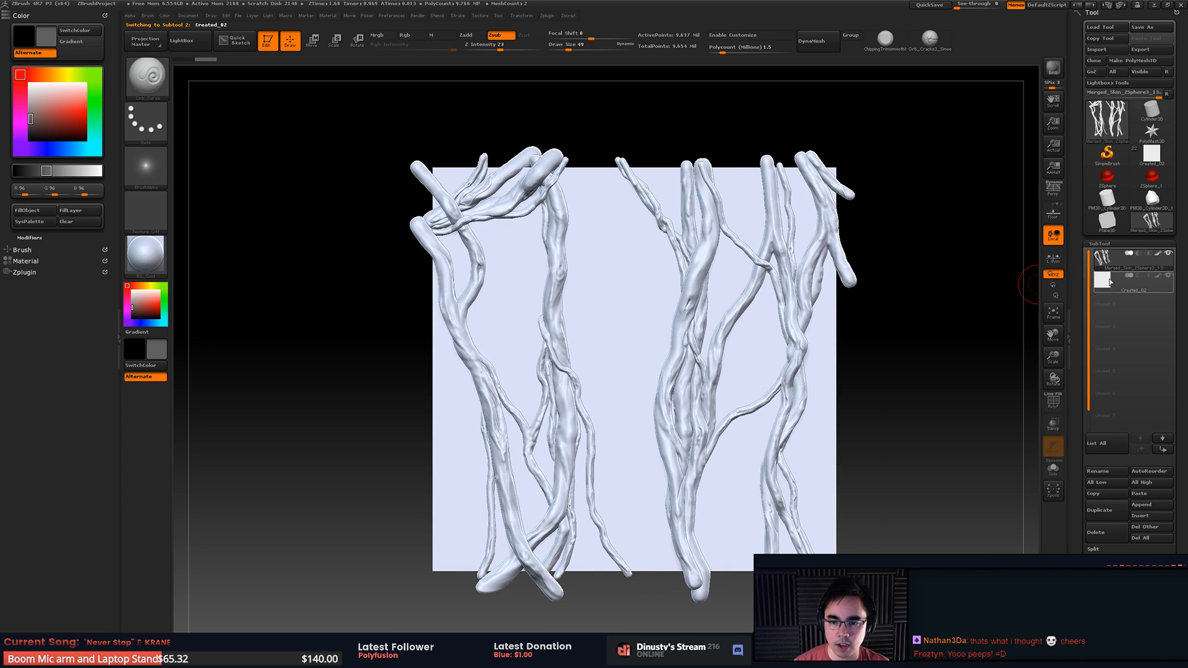
# Step: Change the Created_02 plane's colour to a dark grey so it contrasts with the pale vines
pyautogui.moveTo(33, 117)
pyautogui.mouseDown()
pyautogui.moveTo(13, 139)
pyautogui.moveTo(30, 123)
pyautogui.mouseUp()
pyautogui.click(27, 210)
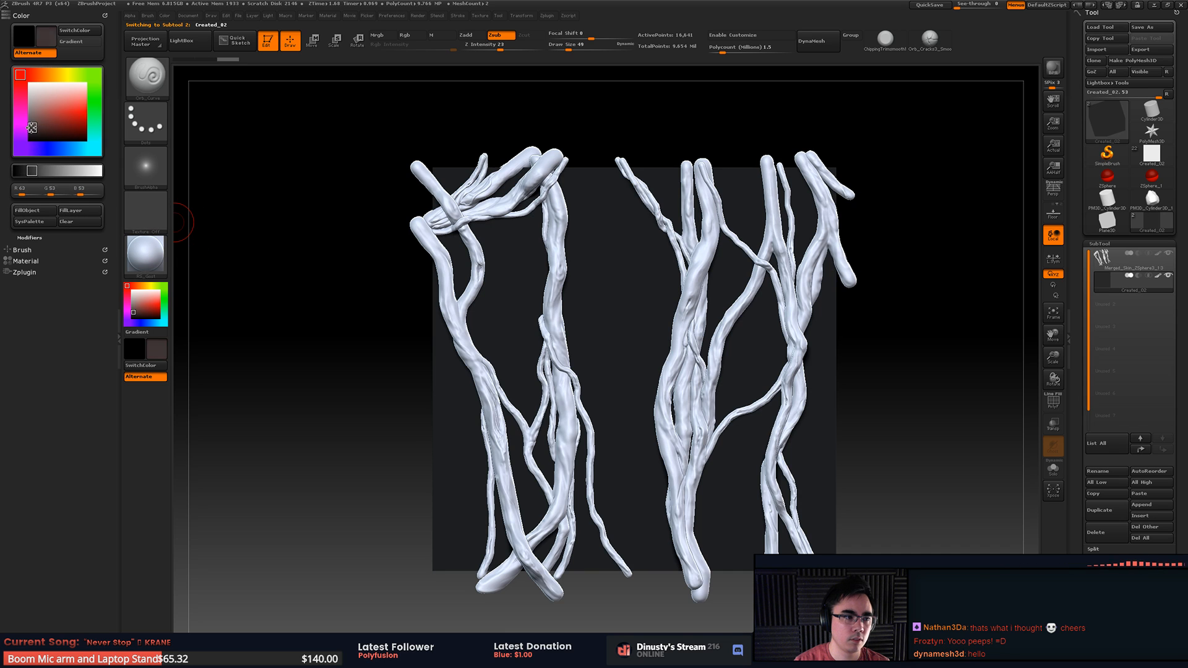
pyautogui.click(34, 208)
pyautogui.keyDown('alt'); pyautogui.moveTo(731, 170); pyautogui.dragTo(728, 140); pyautogui.keyUp('alt')
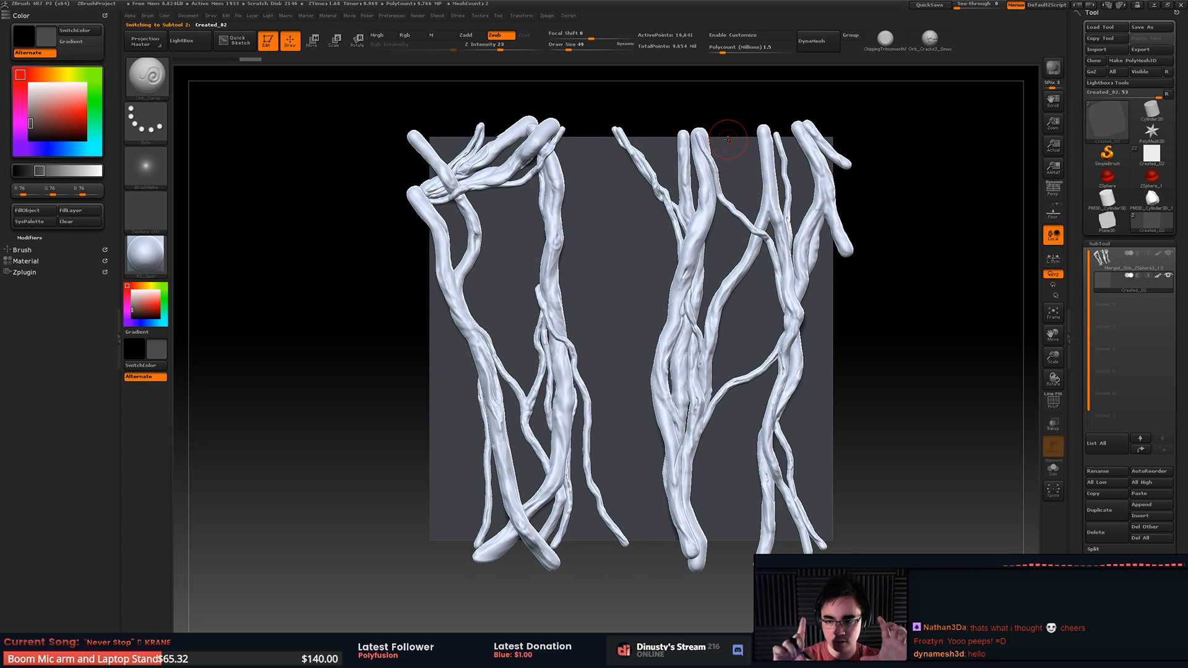
pyautogui.keyDown('alt'); pyautogui.moveTo(686, 307); pyautogui.dragTo(685, 346, button='right'); pyautogui.keyUp('alt')
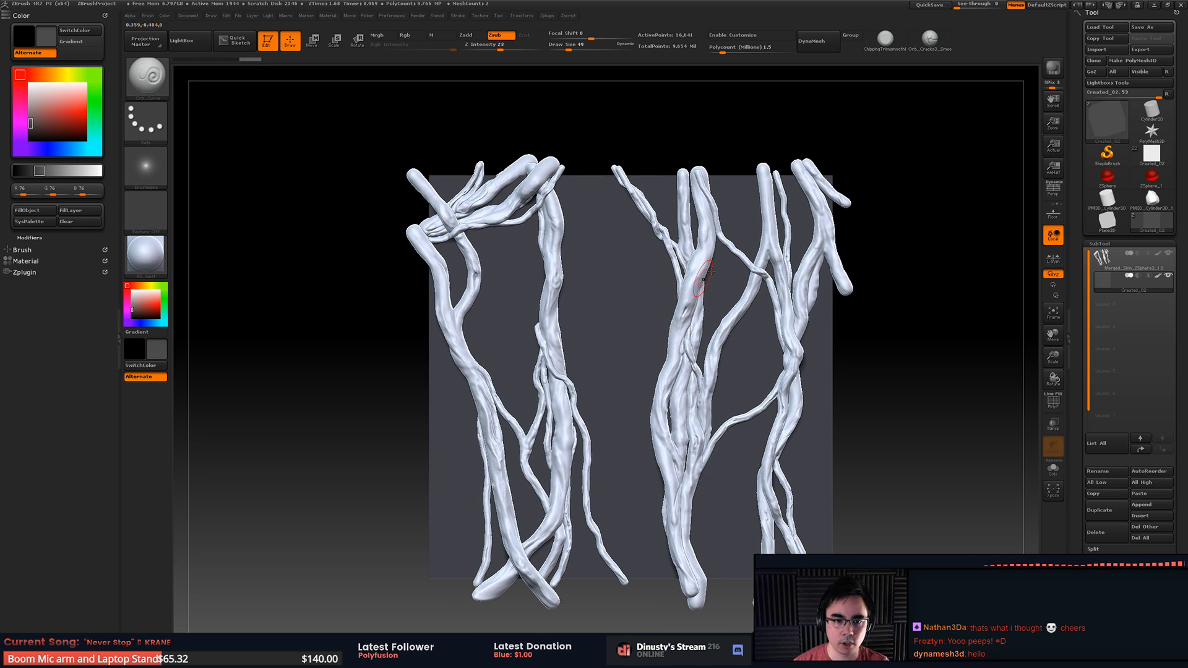
pyautogui.keyDown('alt'); pyautogui.moveTo(845, 291); pyautogui.dragTo(850, 310, button='right'); pyautogui.keyUp('alt')
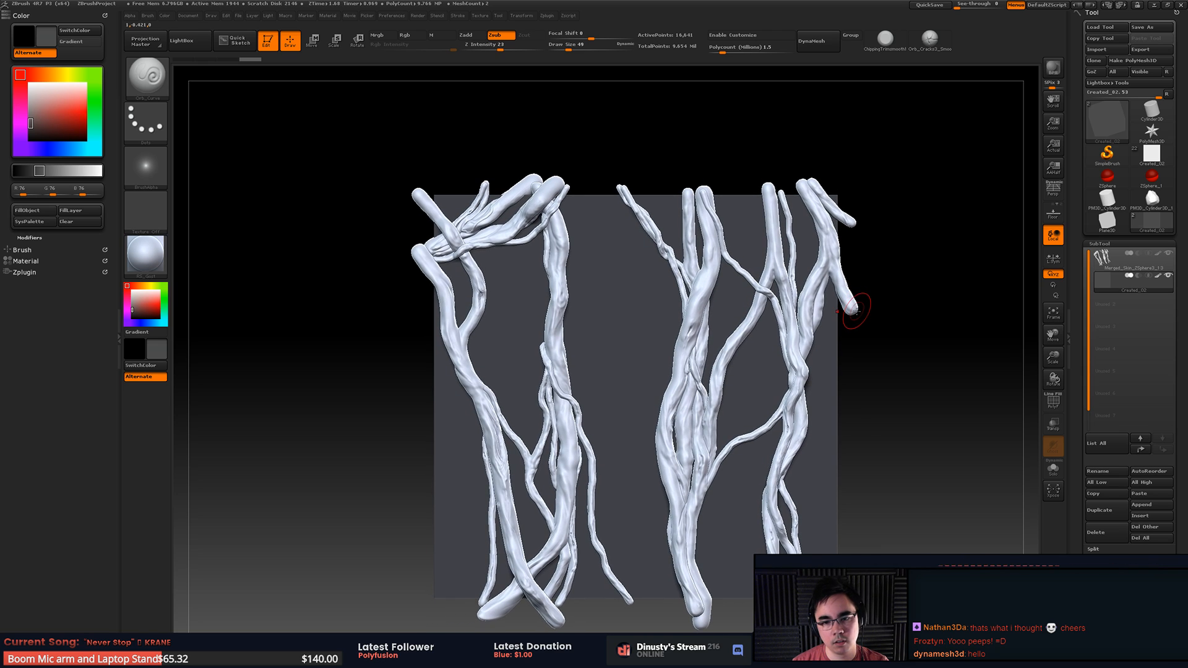
# Step: Select the merged vines subtool, duplicate it, and make the lower of the two copies active
pyautogui.keyDown('alt'); pyautogui.click(855, 298); pyautogui.keyUp('alt')
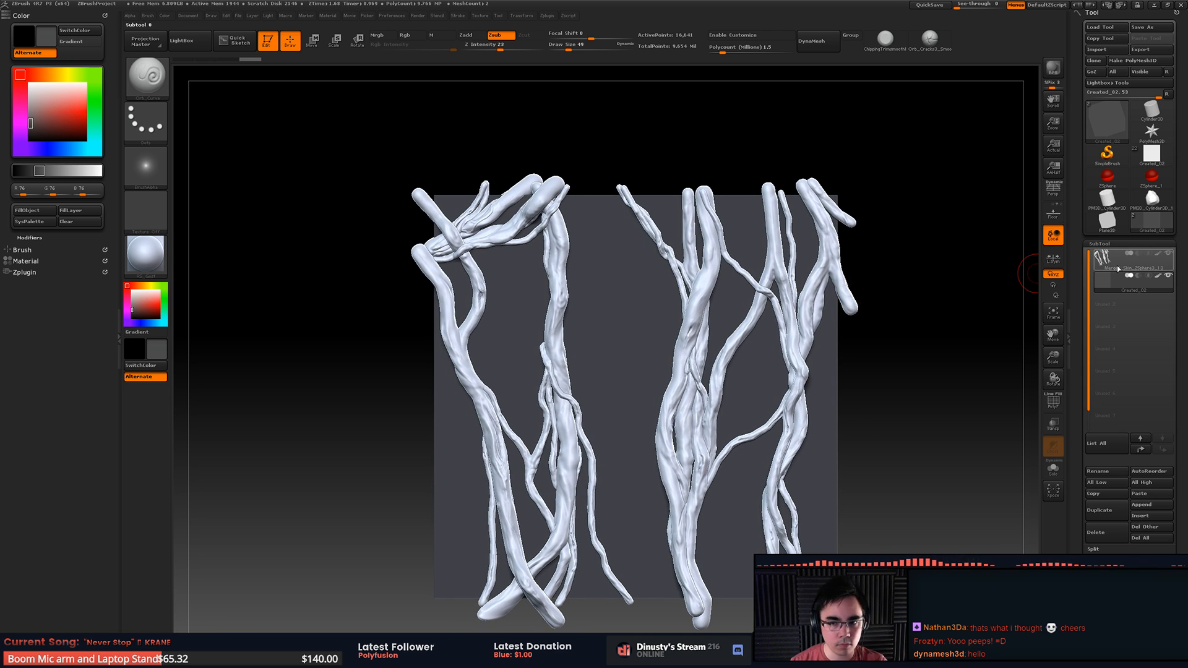
pyautogui.keyDown('alt'); pyautogui.moveTo(905, 360); pyautogui.dragTo(917, 305, button='right'); pyautogui.keyUp('alt')
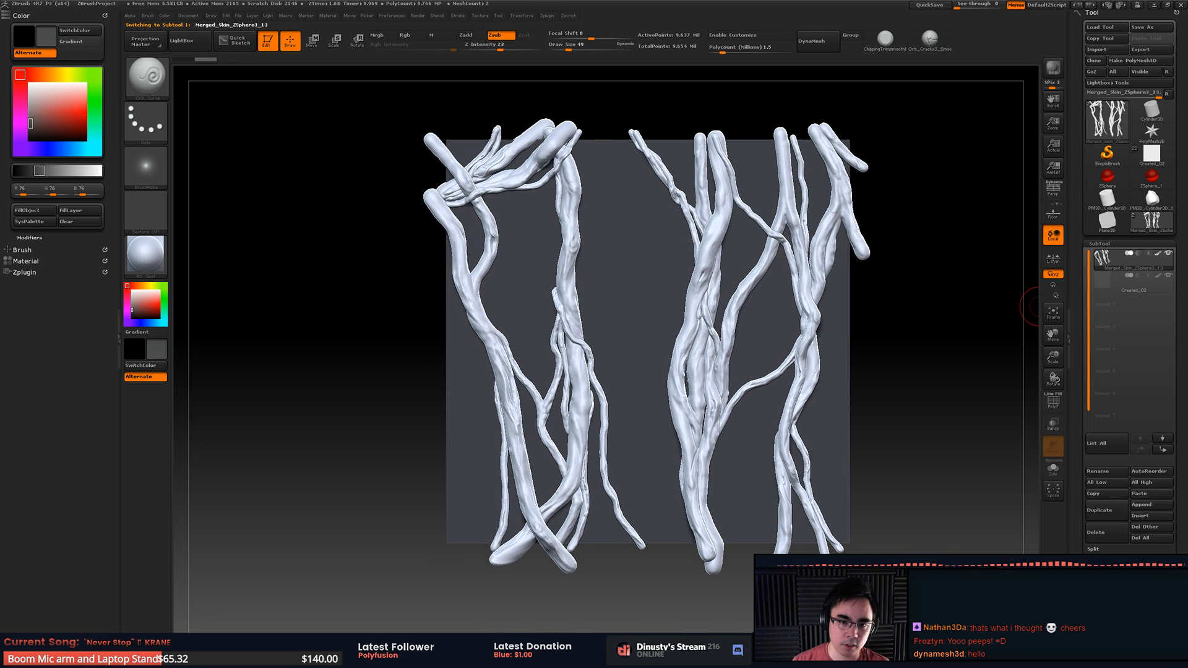
pyautogui.keyDown('alt'); pyautogui.moveTo(917, 411); pyautogui.dragTo(920, 424, button='right'); pyautogui.keyUp('alt')
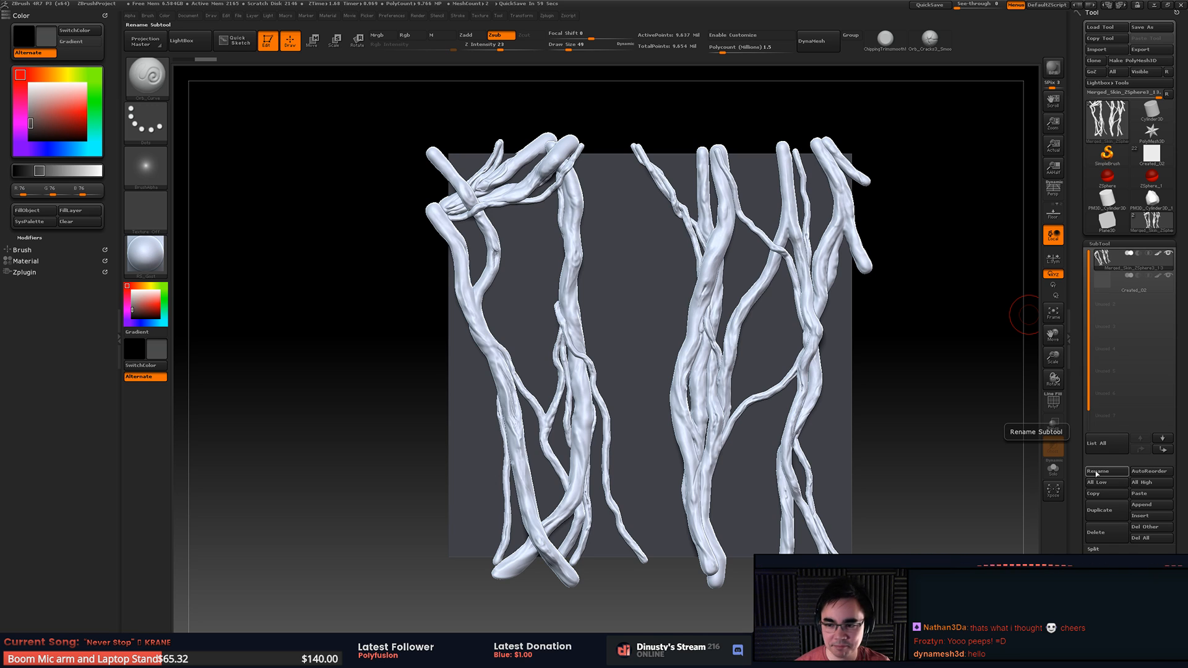
pyautogui.moveTo(830, 365)
pyautogui.keyDown('alt'); pyautogui.mouseDown(button='right')
pyautogui.moveTo(867, 355)
pyautogui.moveTo(847, 381)
pyautogui.moveTo(846, 365)
pyautogui.mouseUp(button='right'); pyautogui.keyUp('alt')
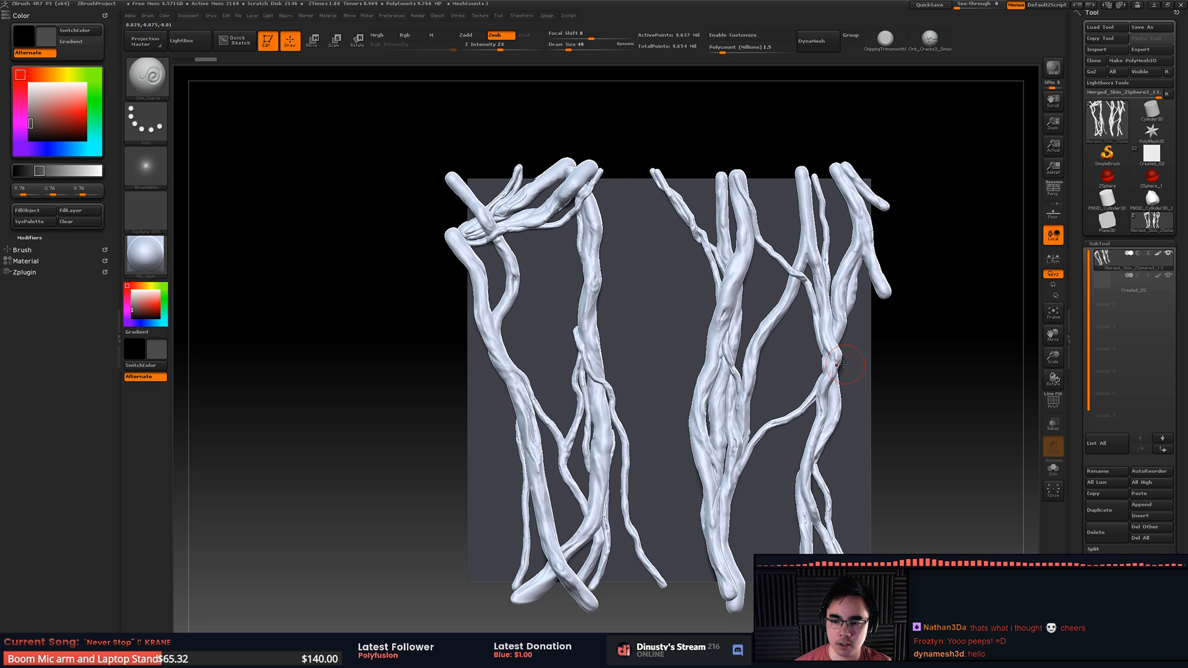
pyautogui.click(1114, 515)
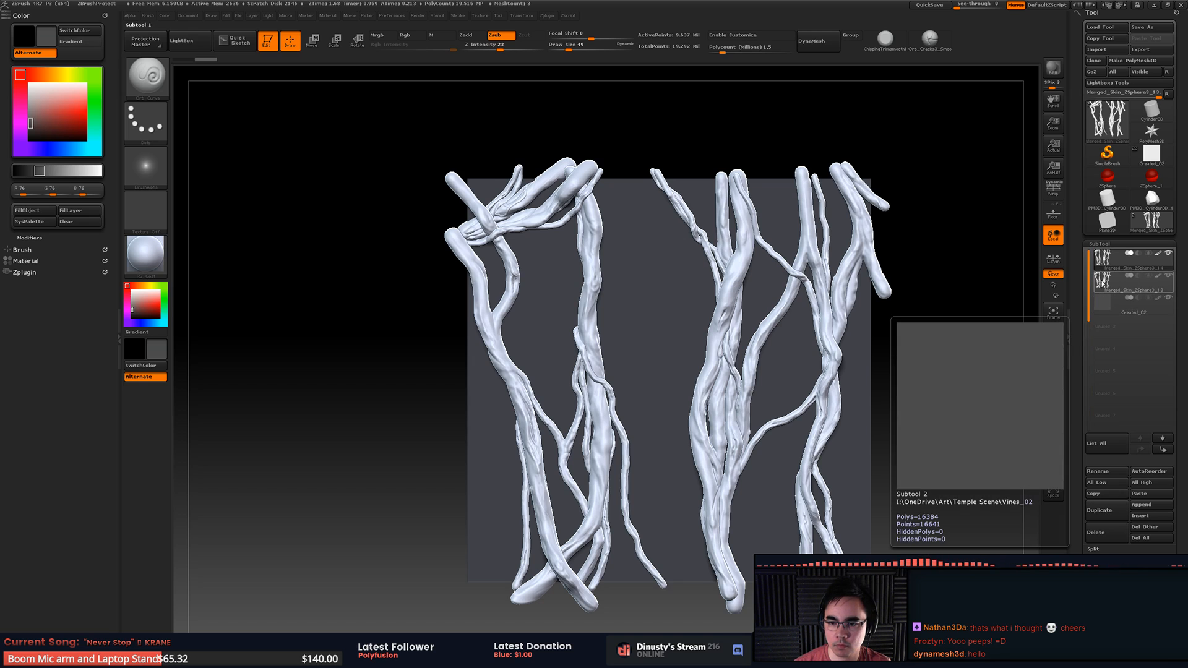
pyautogui.click(1107, 282)
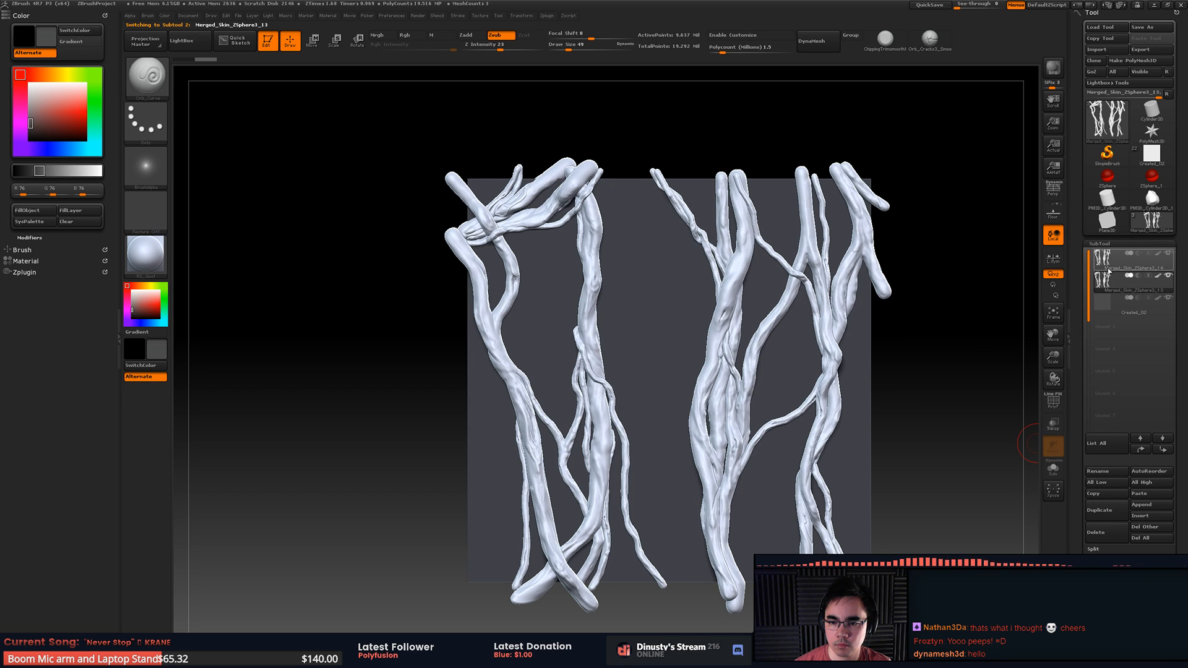
# Step: Offset the active vine copy horizontally by 100 twice, placing it one full tile width beside the original
pyautogui.click(1099, 244)
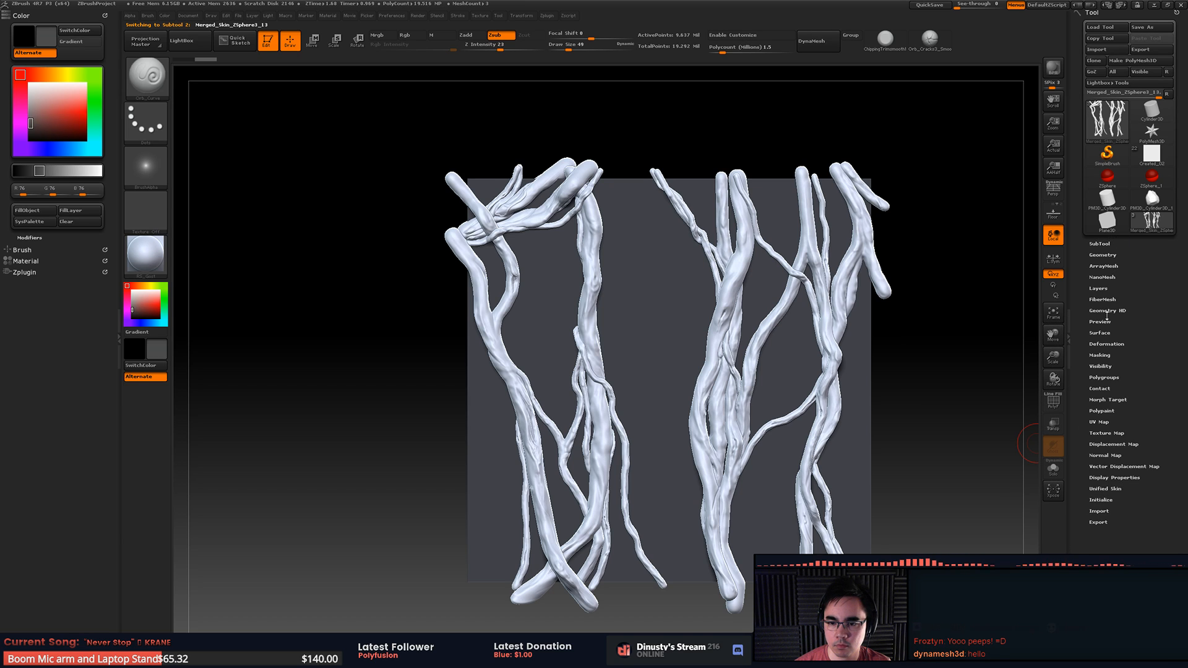
pyautogui.click(1106, 344)
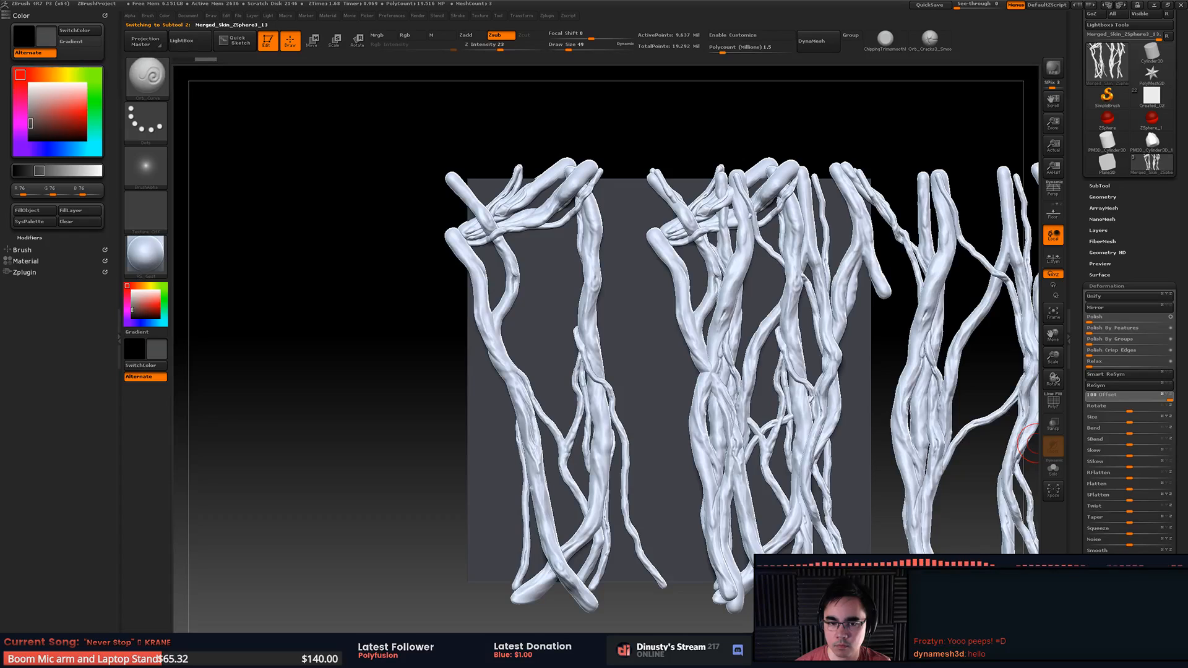
pyautogui.moveTo(1169, 396)
pyautogui.mouseDown()
pyautogui.moveTo(1184, 398)
pyautogui.moveTo(1154, 399)
pyautogui.moveTo(1175, 399)
pyautogui.mouseUp()
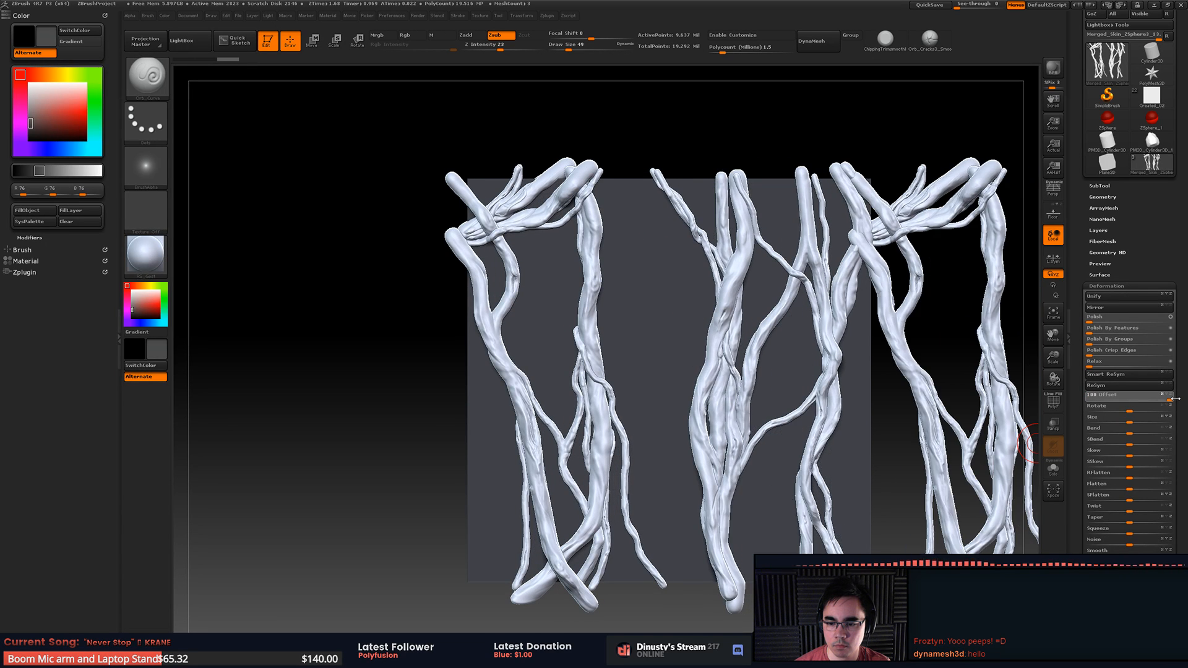
pyautogui.keyDown('alt'); pyautogui.moveTo(936, 347); pyautogui.dragTo(736, 314); pyautogui.keyUp('alt')
pyautogui.keyDown('alt'); pyautogui.moveTo(904, 347); pyautogui.dragTo(741, 306); pyautogui.keyUp('alt')
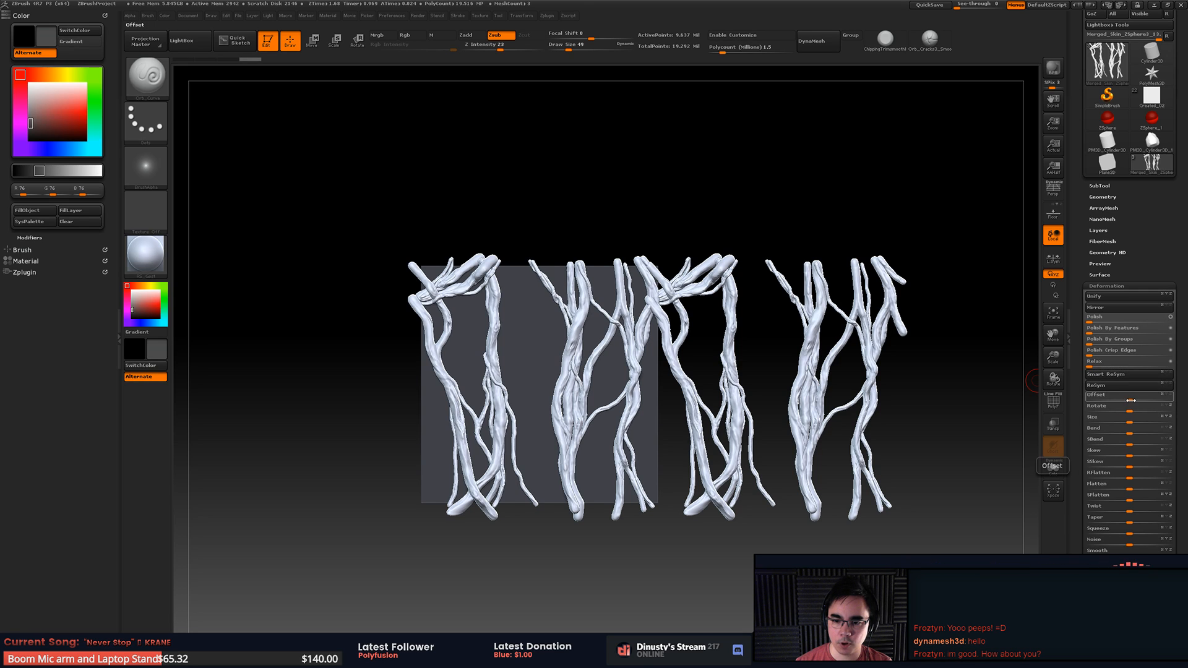
# Step: Try shifting the vine copy with offsets of -100 and 100, and undo the extra shift
pyautogui.moveTo(1119, 392); pyautogui.dragTo(1082, 403)
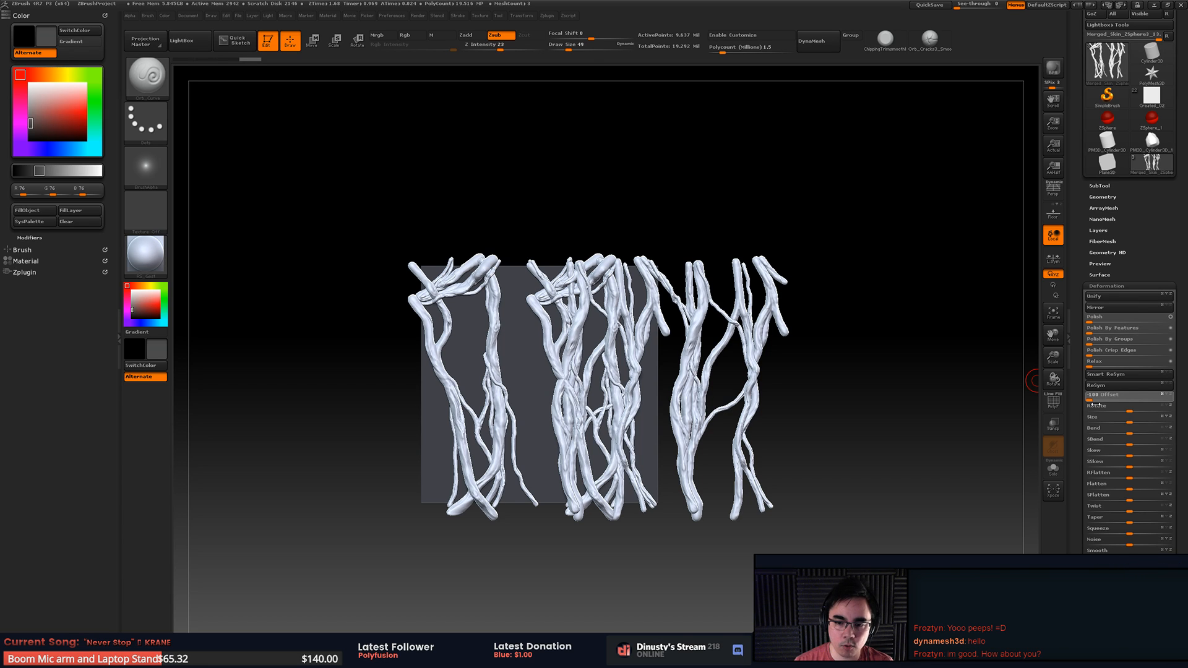
pyautogui.moveTo(1092, 402); pyautogui.dragTo(1169, 401)
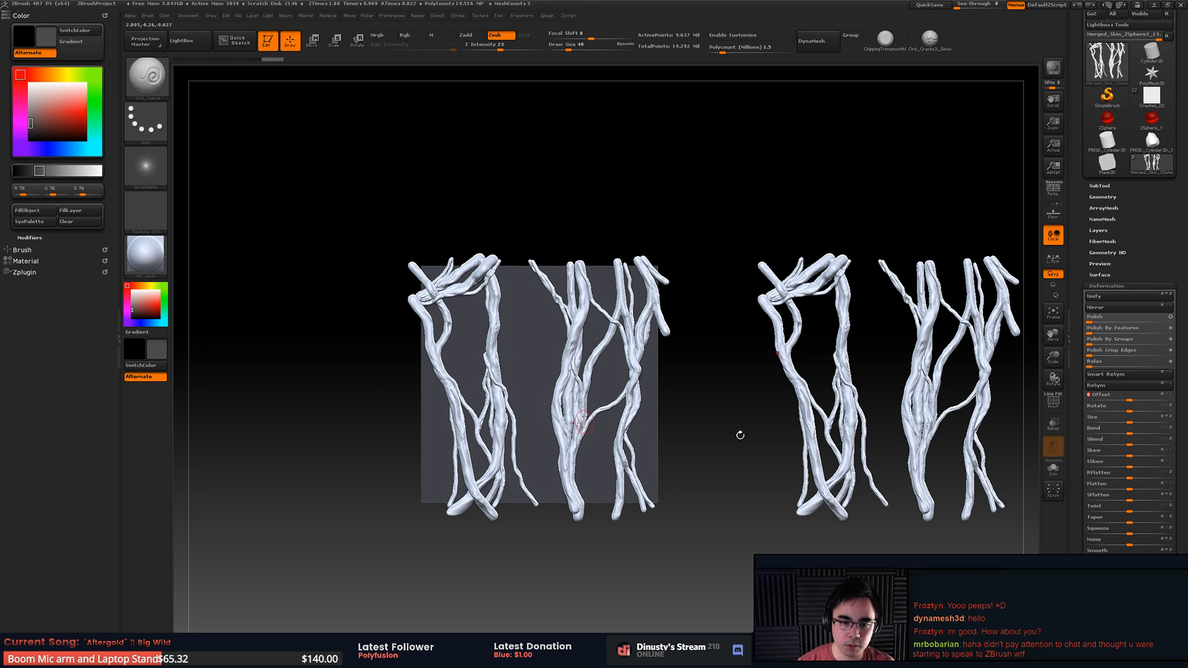
pyautogui.keyDown('alt'); pyautogui.moveTo(790, 381); pyautogui.dragTo(800, 363, button='right'); pyautogui.keyUp('alt')
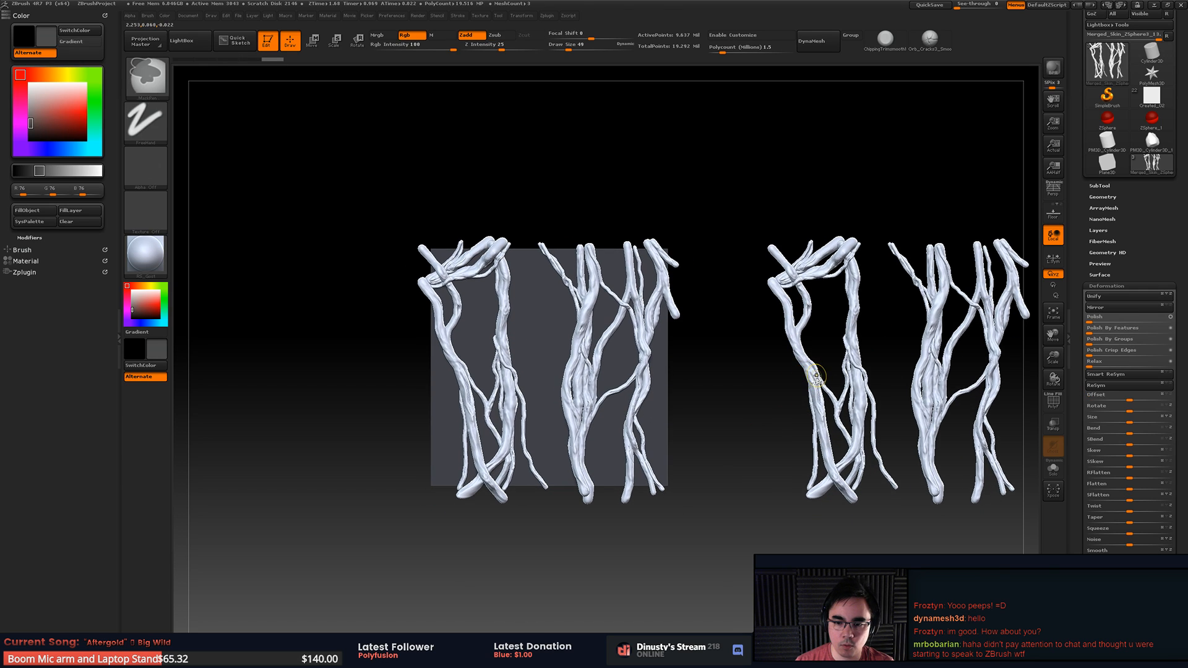
pyautogui.hotkey('ctrl', 'z')
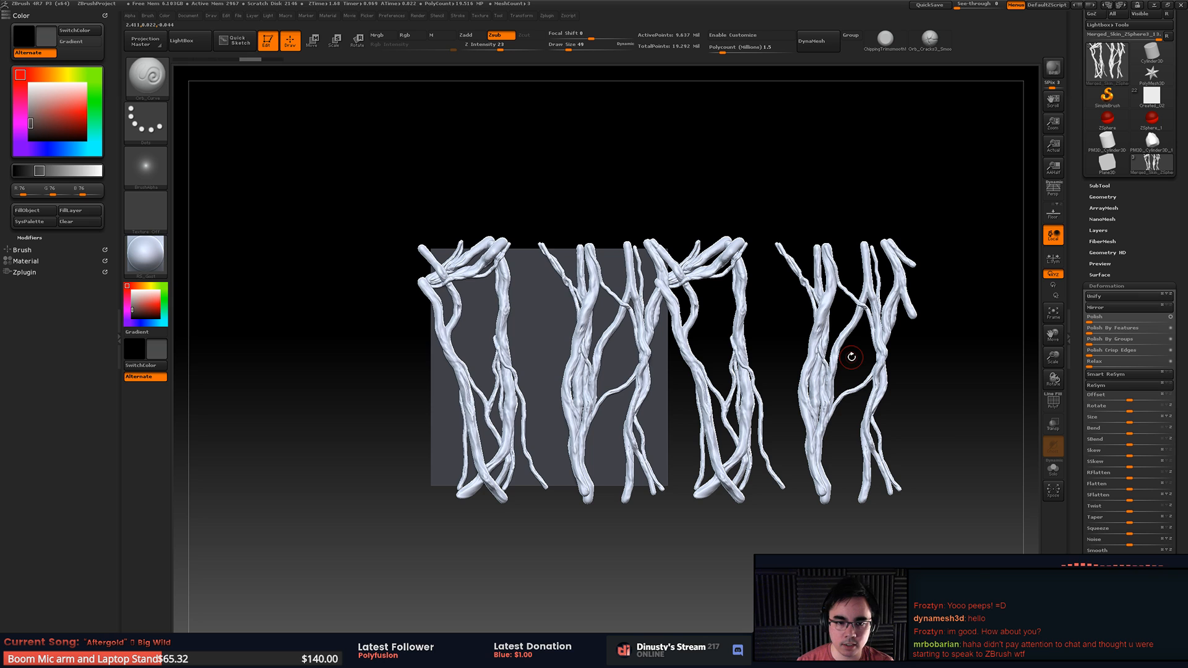
# Step: Examine how the offset vine copy overlaps the original vines along the plane's side edge
pyautogui.keyDown('alt'); pyautogui.moveTo(637, 227); pyautogui.dragTo(842, 366, button='right'); pyautogui.keyUp('alt')
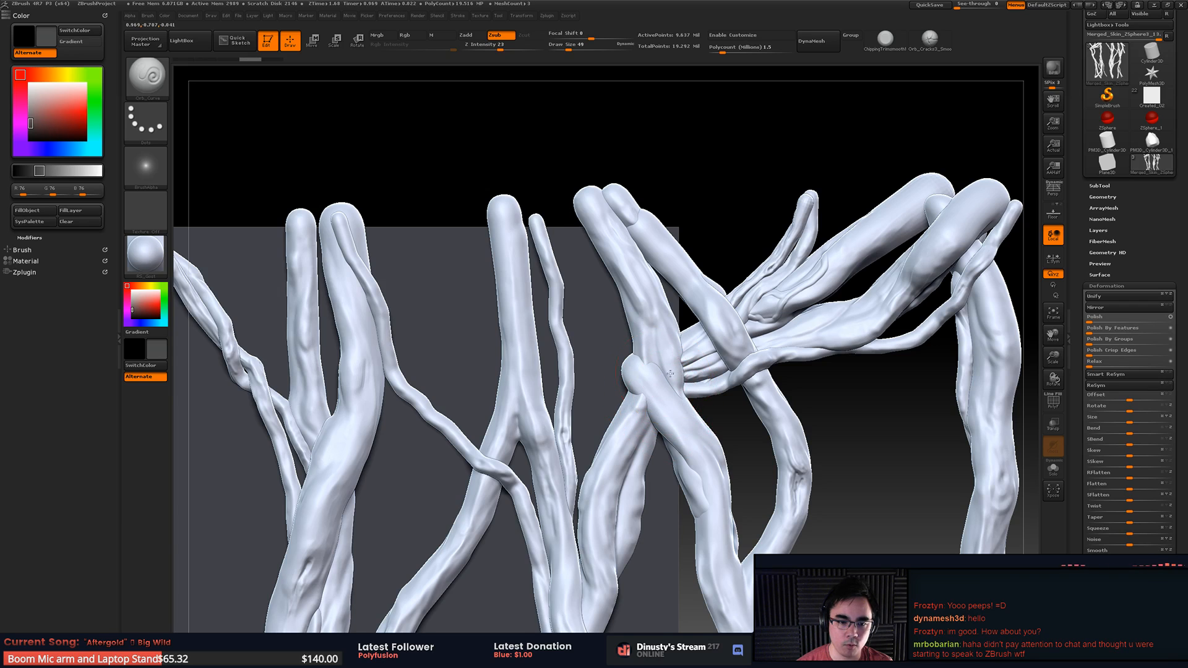
pyautogui.keyDown('alt'); pyautogui.moveTo(670, 374); pyautogui.dragTo(686, 359, button='right'); pyautogui.keyUp('alt')
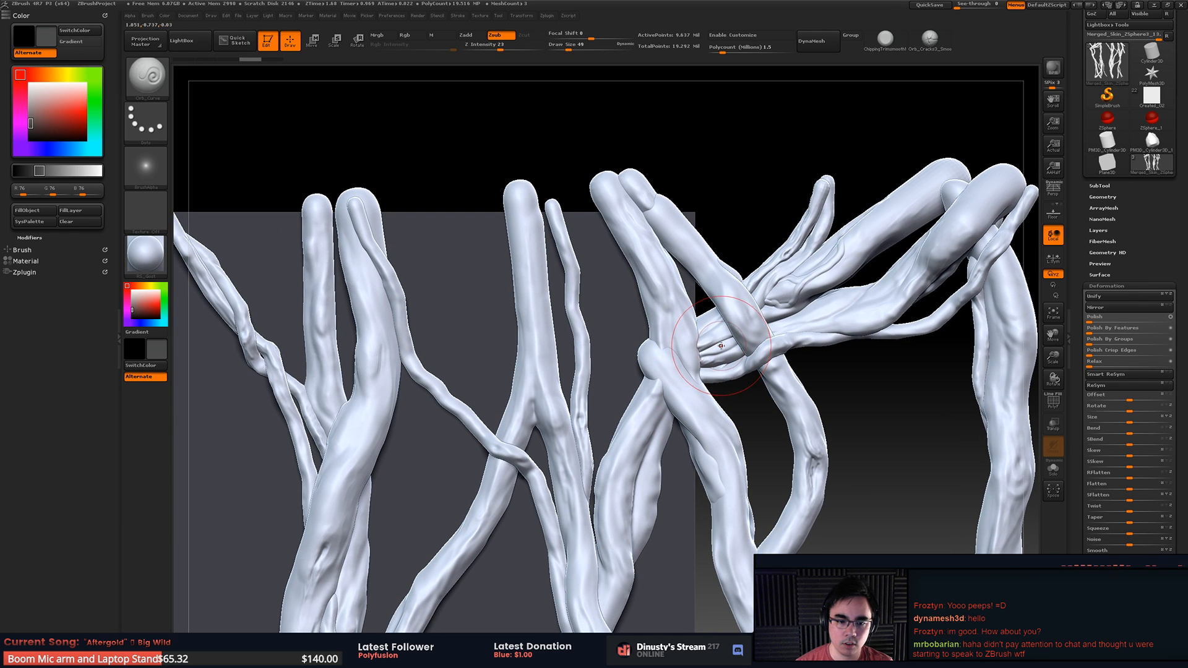
pyautogui.moveTo(721, 346); pyautogui.dragTo(689, 398)
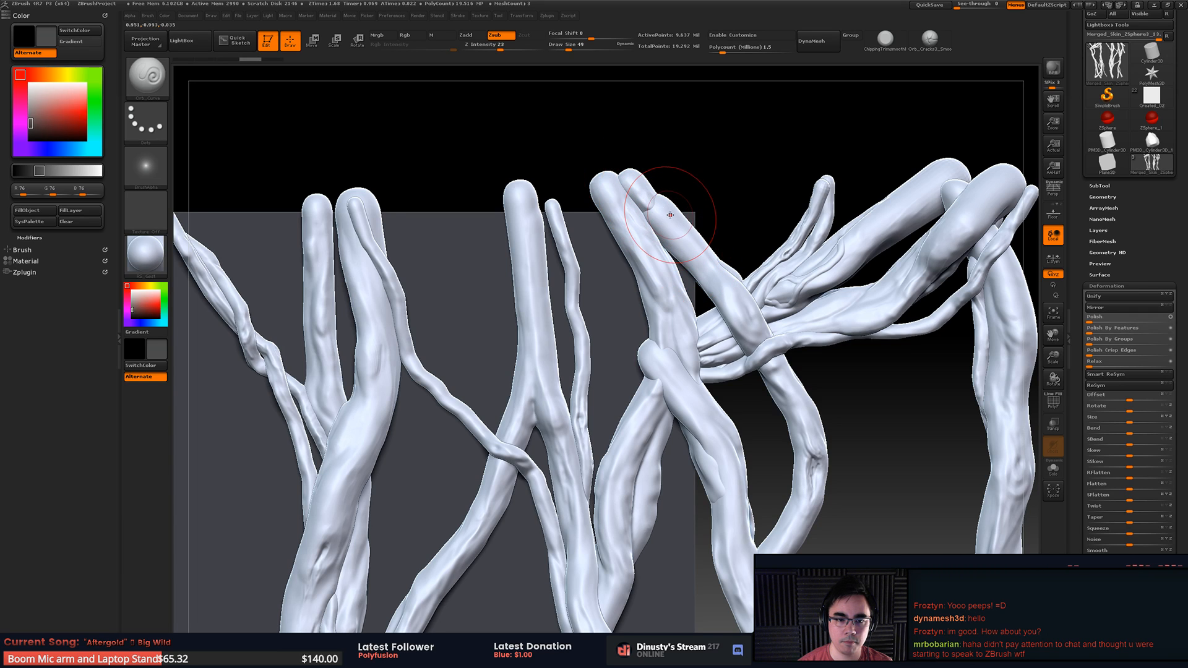
pyautogui.keyDown('alt'); pyautogui.moveTo(807, 312); pyautogui.dragTo(816, 286, button='right'); pyautogui.keyUp('alt')
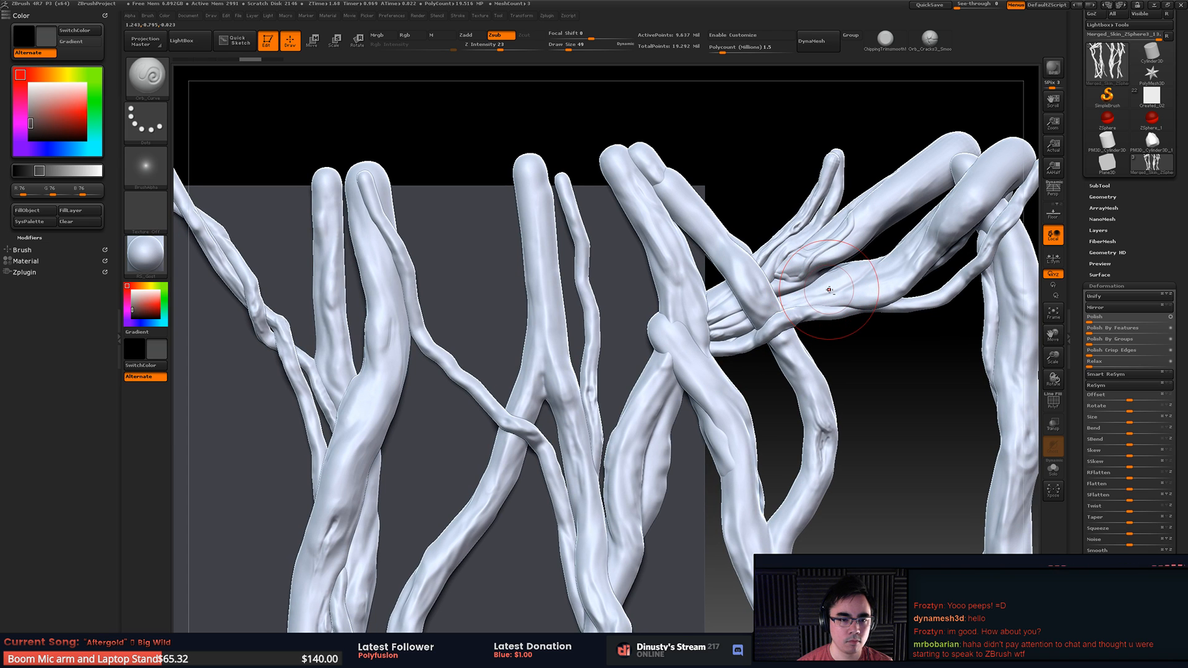
pyautogui.moveTo(824, 291); pyautogui.dragTo(815, 279)
pyautogui.keyDown('ctrl'); pyautogui.moveTo(815, 279); pyautogui.dragTo(797, 253, button='right'); pyautogui.keyUp('ctrl')
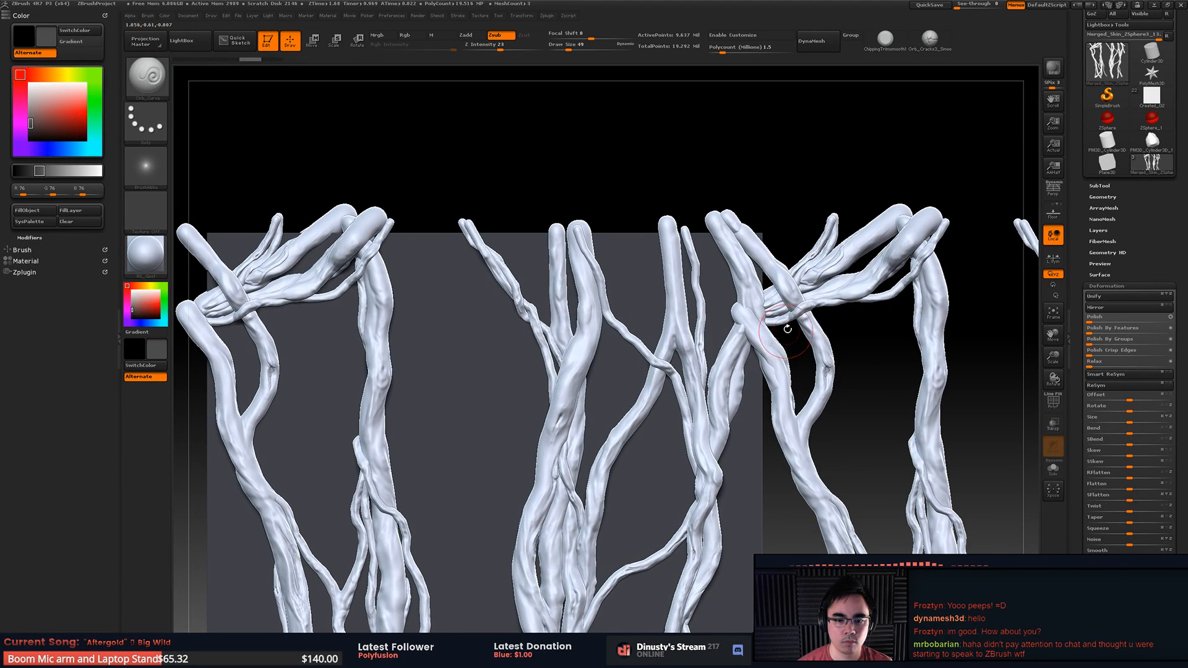
pyautogui.keyDown('alt'); pyautogui.moveTo(795, 346); pyautogui.dragTo(620, 282, button='right'); pyautogui.keyUp('alt')
pyautogui.keyDown('ctrl'); pyautogui.moveTo(620, 283); pyautogui.dragTo(611, 297, button='right'); pyautogui.keyUp('ctrl')
# Step: Isolate the strip of the vine copy that overlaps the plane's side edge and delete its hidden geometry
pyautogui.keyDown('ctrl'); pyautogui.keyDown('shift'); pyautogui.moveTo(515, 111); pyautogui.dragTo(635, 577); pyautogui.keyUp('shift'); pyautogui.keyUp('ctrl')
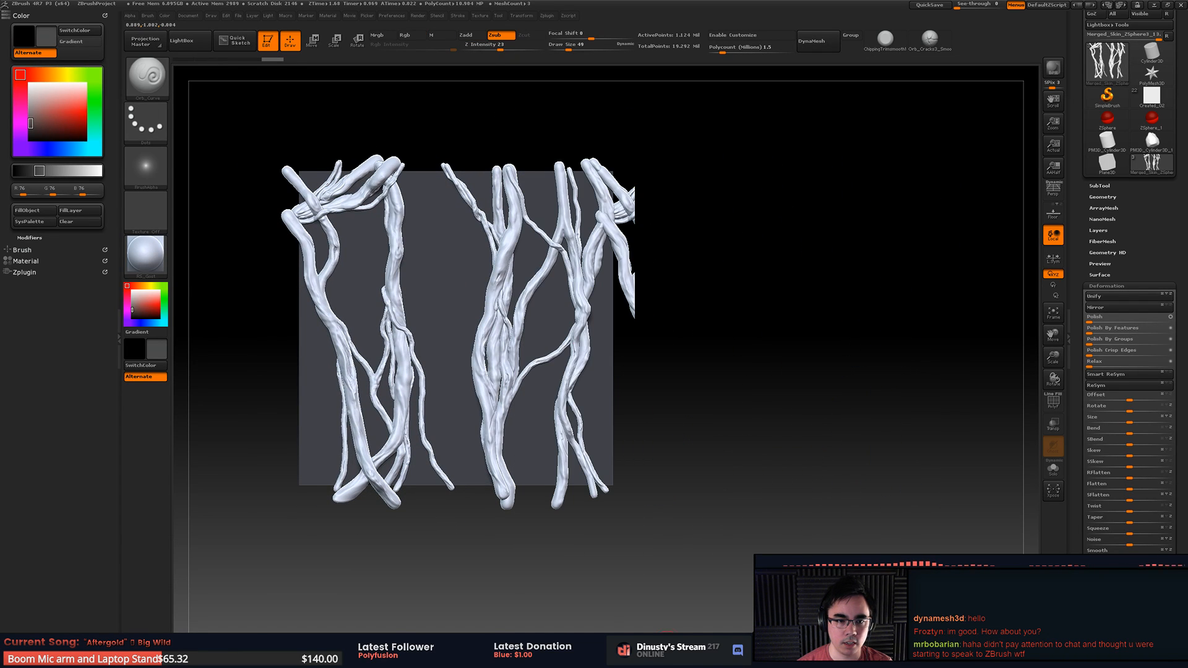
pyautogui.click(1099, 186)
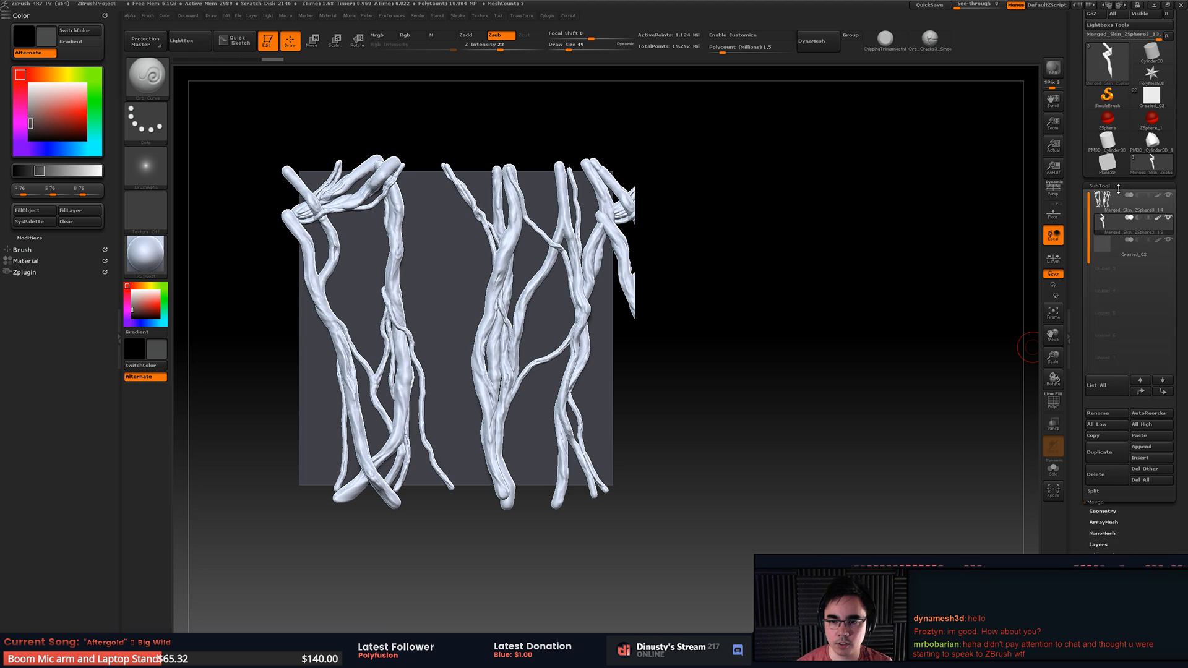
pyautogui.click(1117, 221)
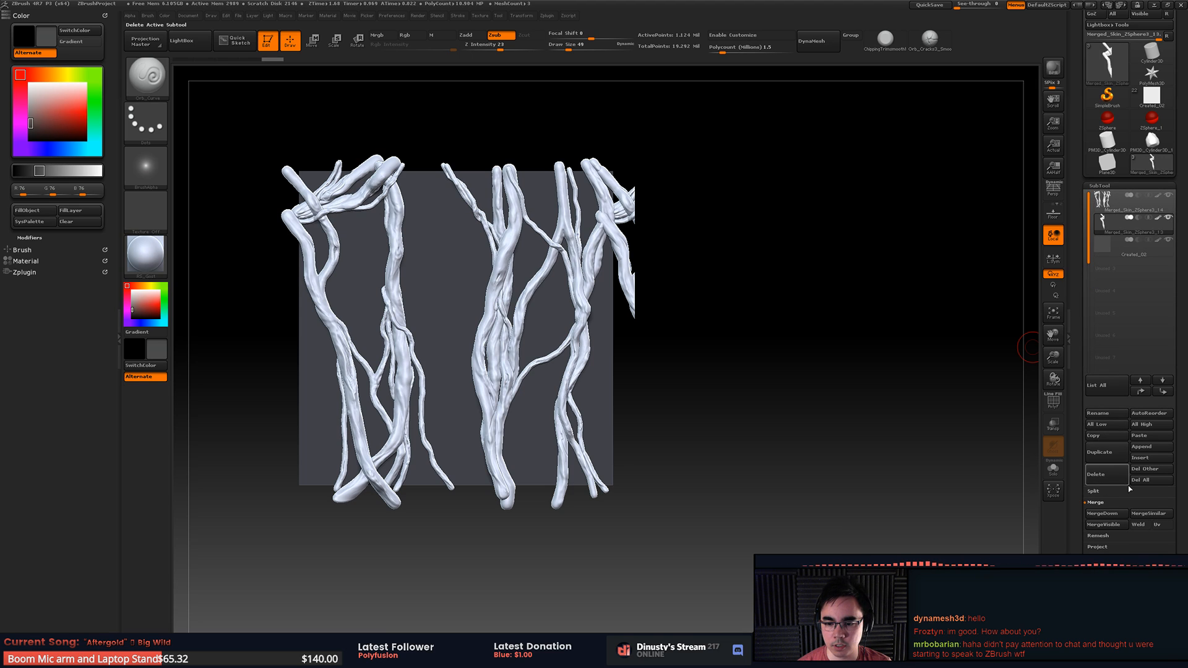
pyautogui.moveTo(1086, 507); pyautogui.dragTo(1087, 433)
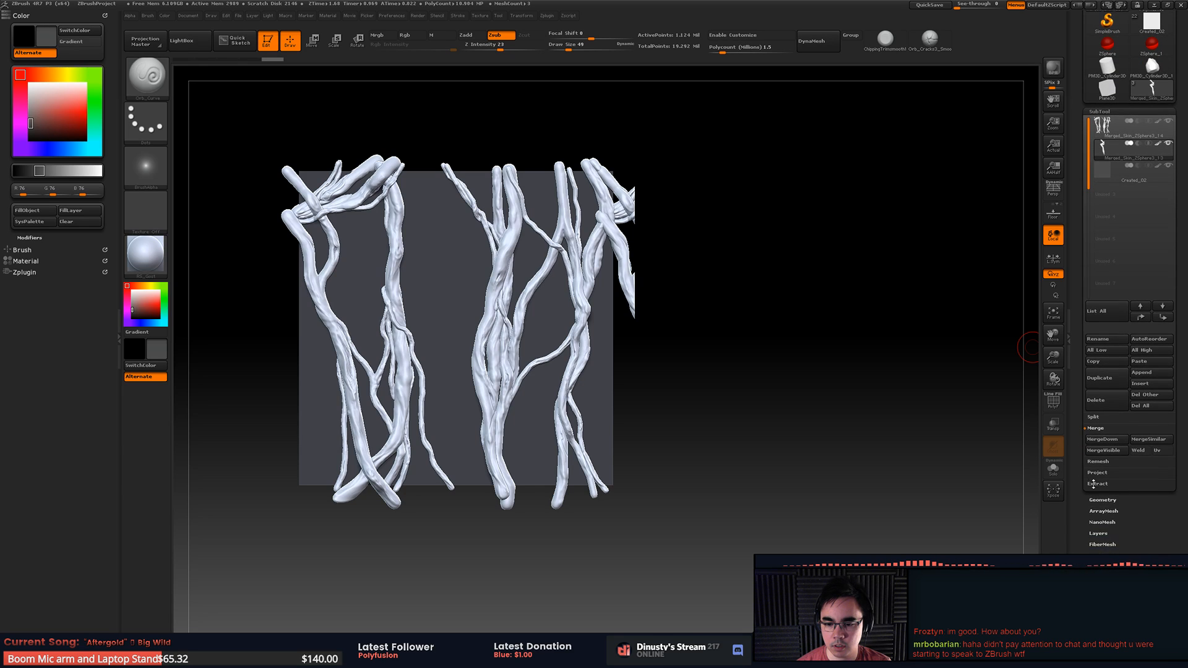
pyautogui.click(1107, 500)
pyautogui.scroll(3, 1090, 470)
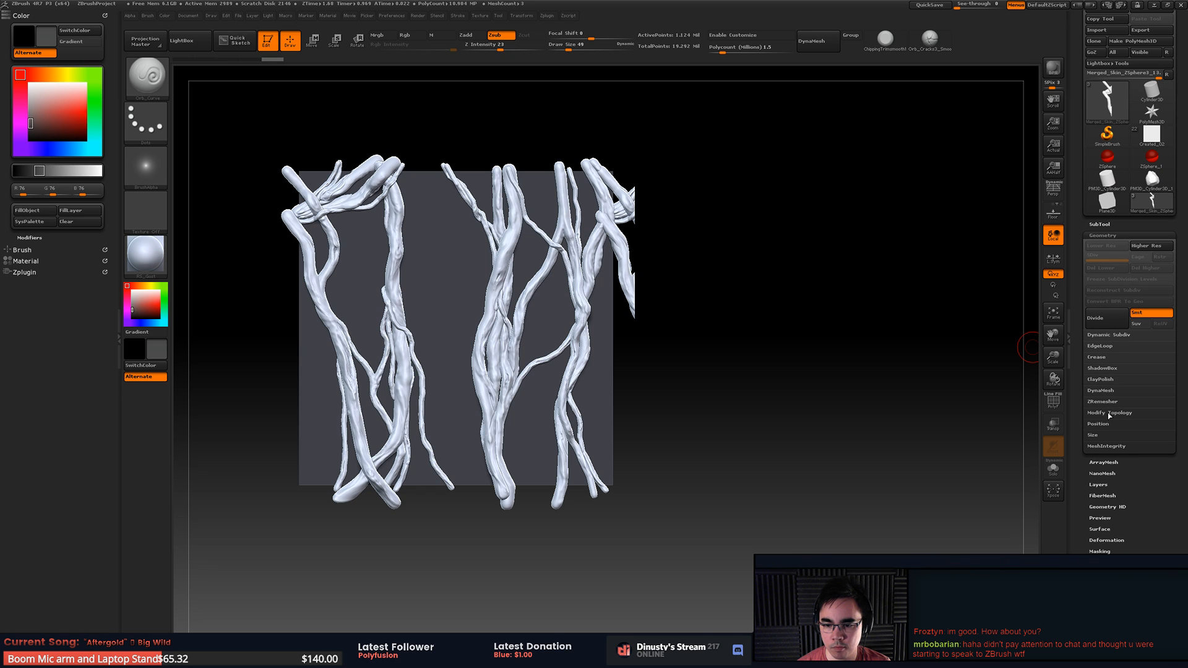
pyautogui.click(1109, 413)
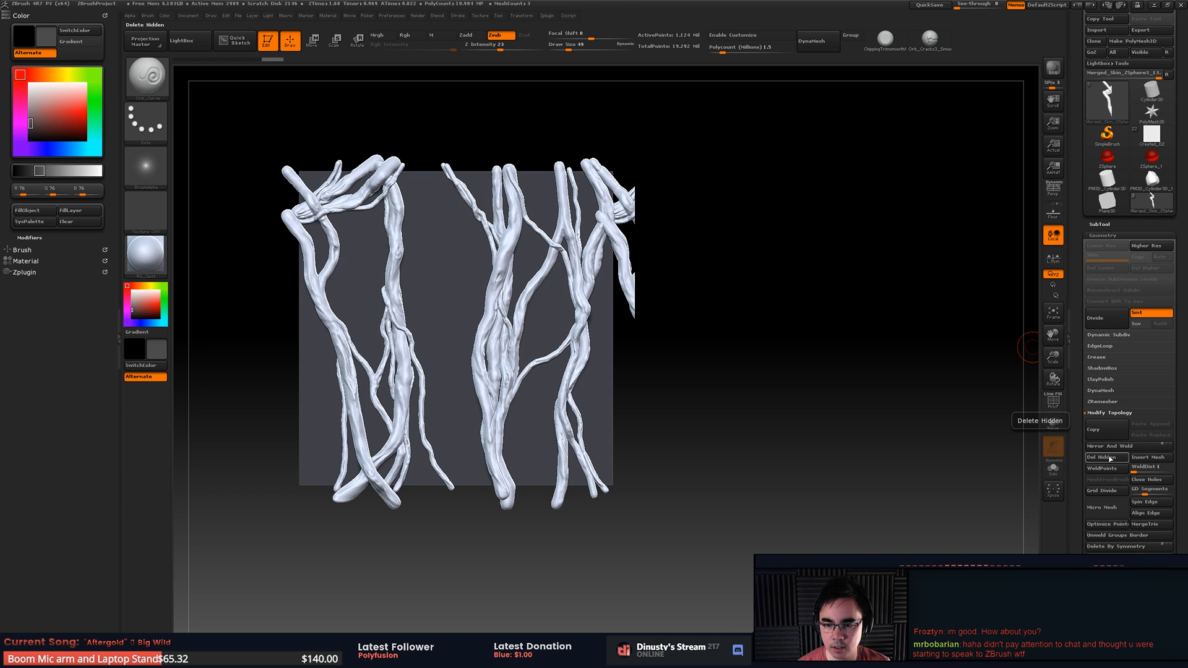
pyautogui.click(1106, 458)
# Step: Examine the trimmed vine strip and its intersections with the original vines at the tile seam
pyautogui.keyDown('alt'); pyautogui.moveTo(757, 317); pyautogui.dragTo(850, 357); pyautogui.keyUp('alt')
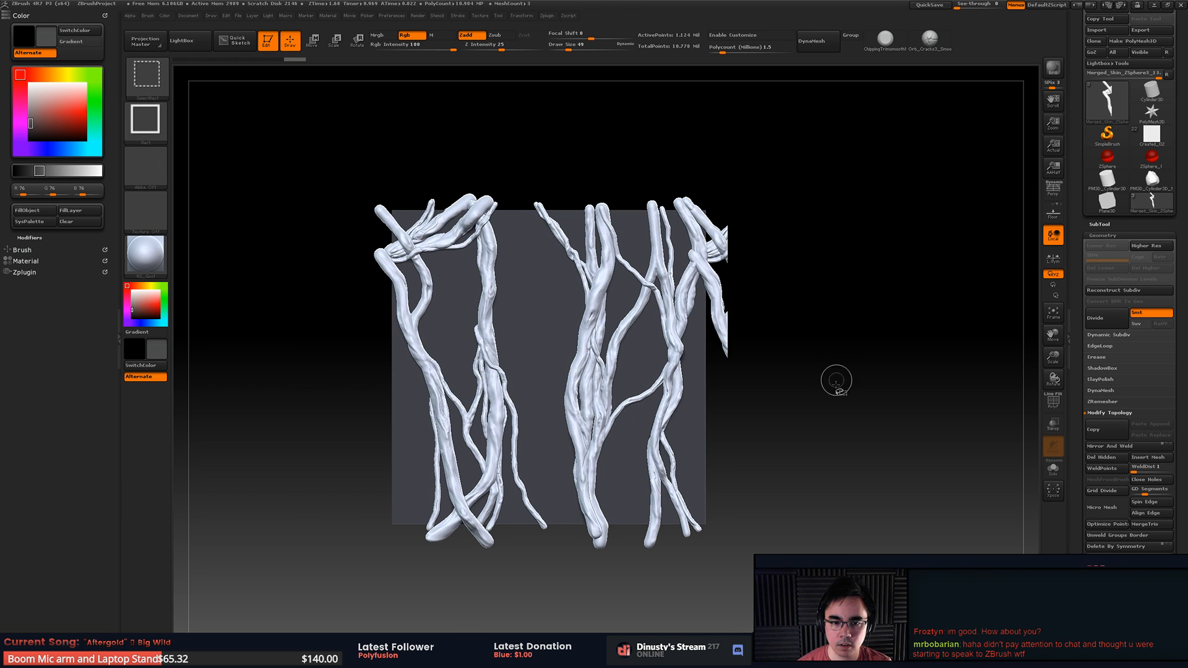
pyautogui.keyDown('alt'); pyautogui.moveTo(752, 303); pyautogui.dragTo(809, 340); pyautogui.keyUp('alt')
pyautogui.keyDown('alt'); pyautogui.moveTo(897, 256); pyautogui.dragTo(893, 294); pyautogui.keyUp('alt')
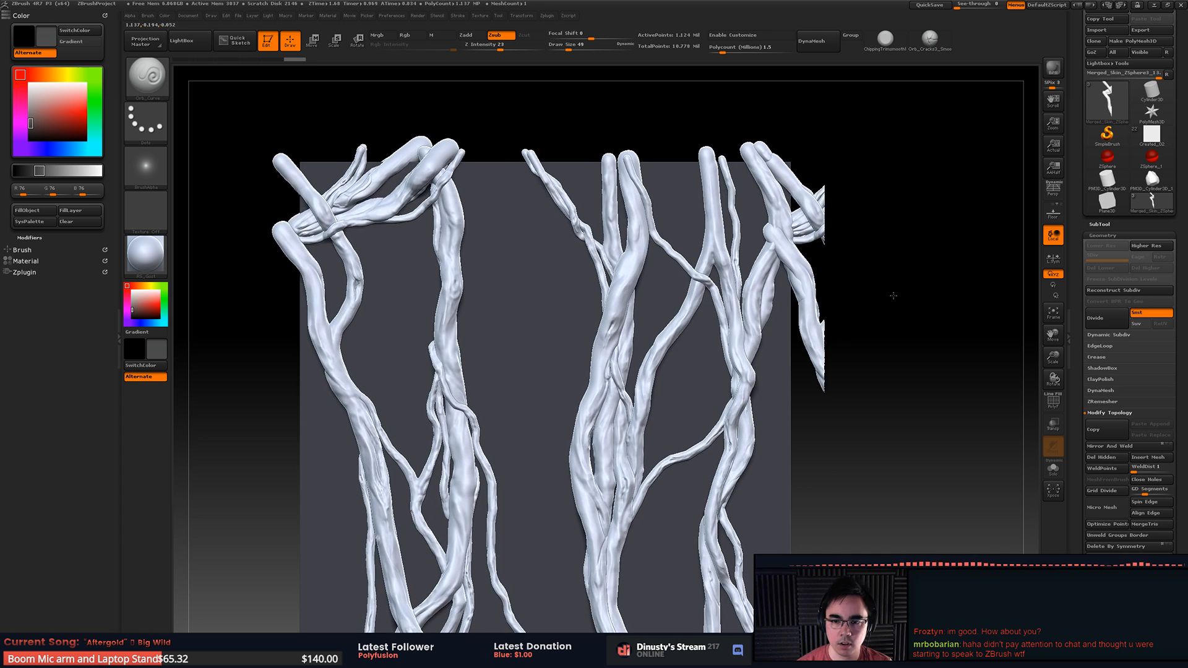
pyautogui.click(1107, 226)
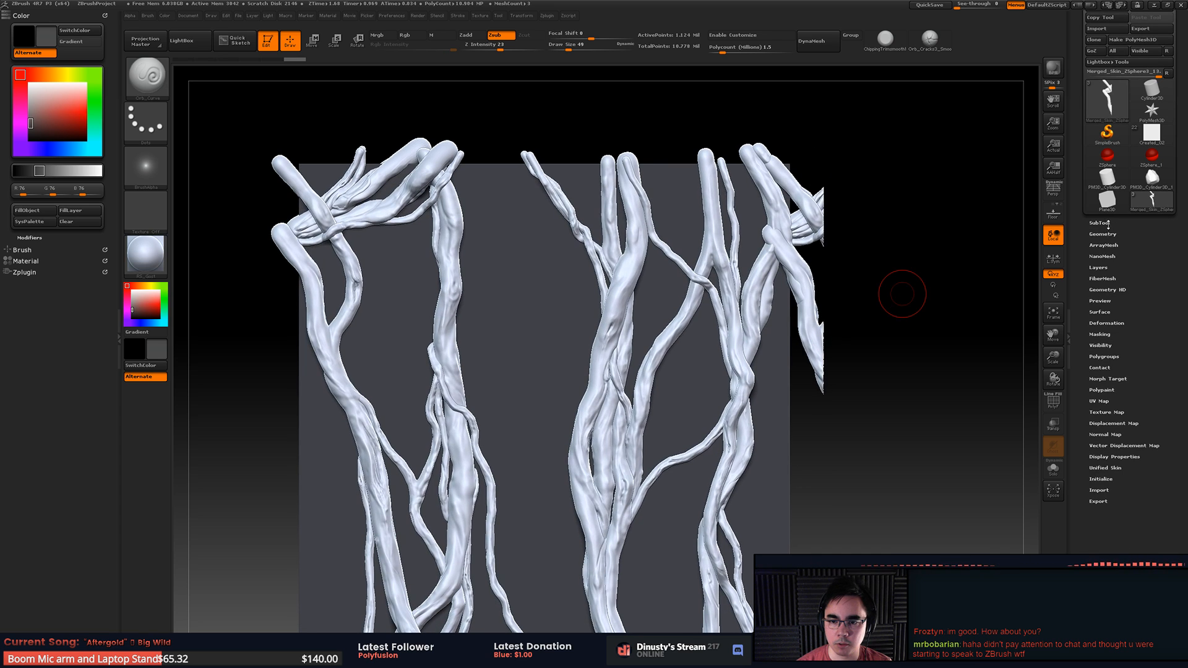
pyautogui.click(813, 238)
pyautogui.keyDown('alt'); pyautogui.moveTo(859, 254); pyautogui.dragTo(865, 291); pyautogui.keyUp('alt')
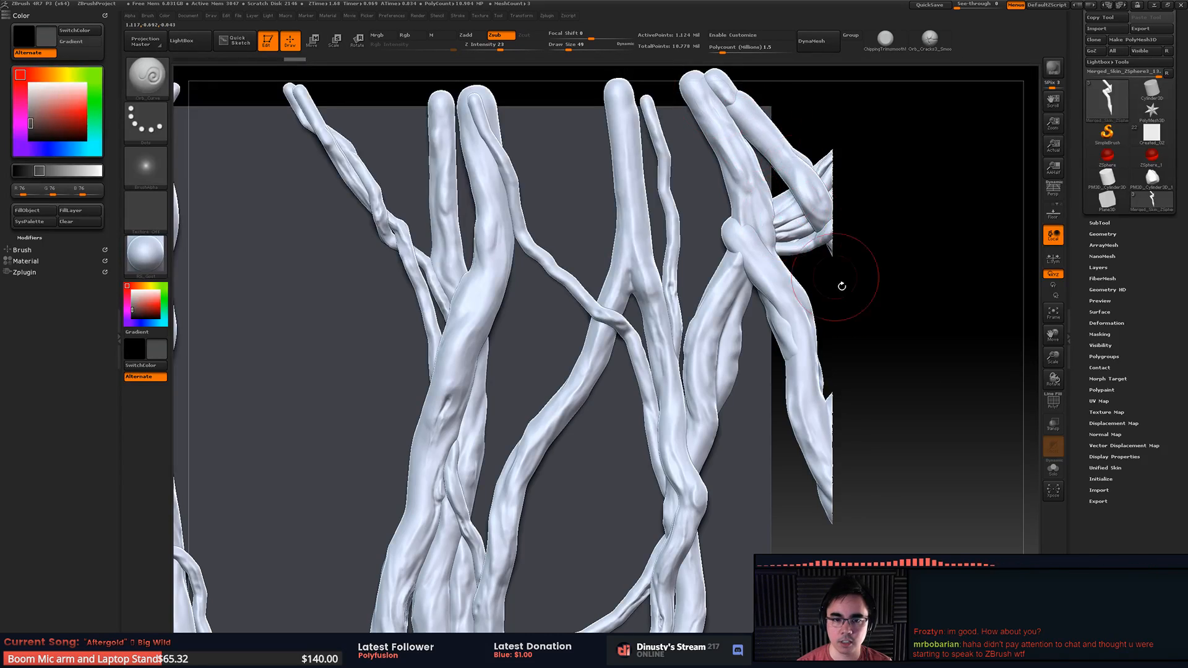
pyautogui.moveTo(844, 248); pyautogui.dragTo(960, 229)
pyautogui.keyDown('alt'); pyautogui.moveTo(845, 290); pyautogui.dragTo(855, 301); pyautogui.keyUp('alt')
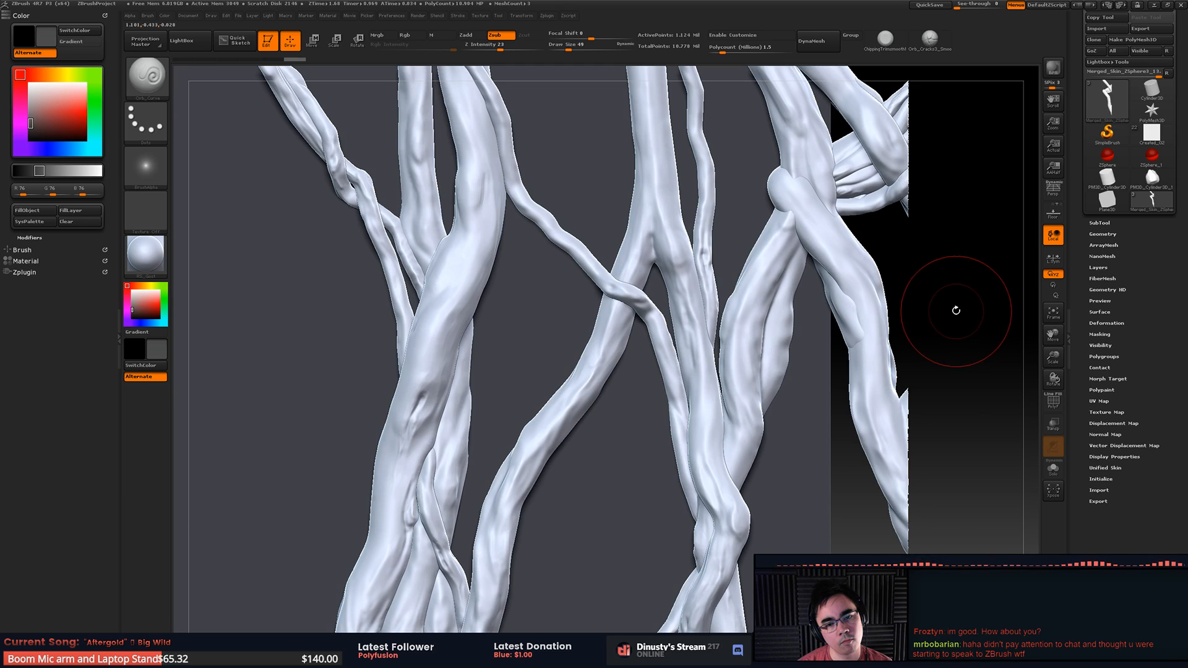
pyautogui.moveTo(874, 307); pyautogui.dragTo(883, 307, button='right')
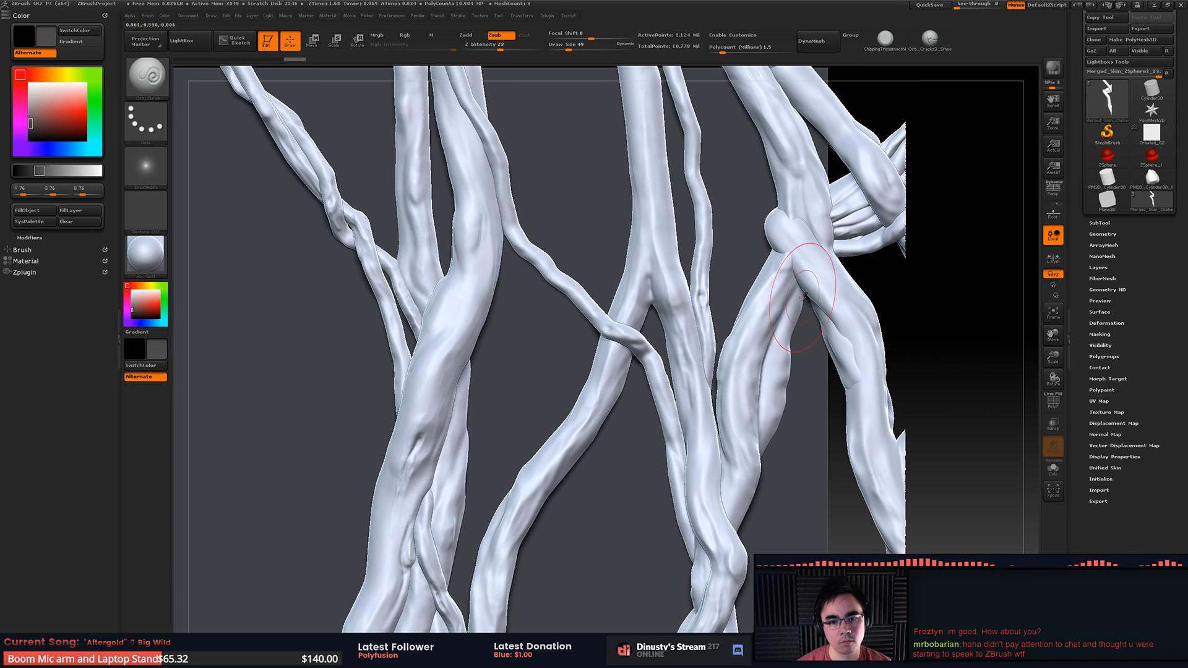
# Step: Select the original full set of vines and duplicate it as a new subtool
pyautogui.keyDown('alt'); pyautogui.moveTo(812, 318); pyautogui.dragTo(823, 234, button='right'); pyautogui.keyUp('alt')
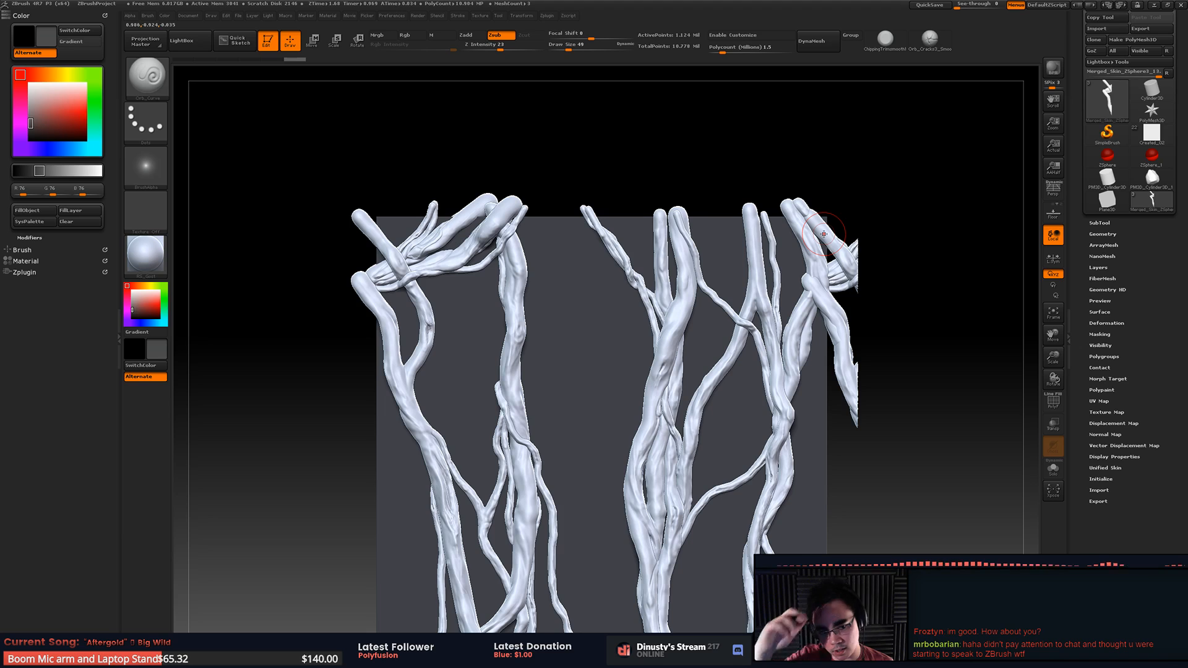
pyautogui.keyDown('alt'); pyautogui.moveTo(822, 331); pyautogui.dragTo(848, 316, button='right'); pyautogui.keyUp('alt')
pyautogui.keyDown('alt'); pyautogui.click(798, 334); pyautogui.keyUp('alt')
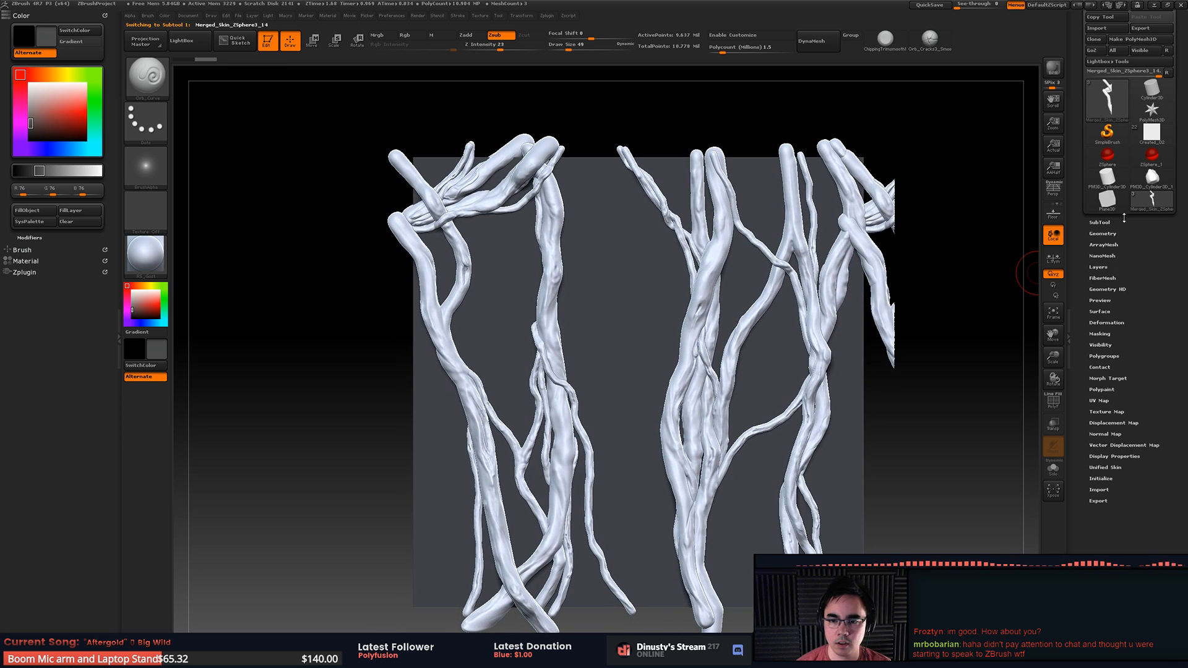
pyautogui.click(1100, 223)
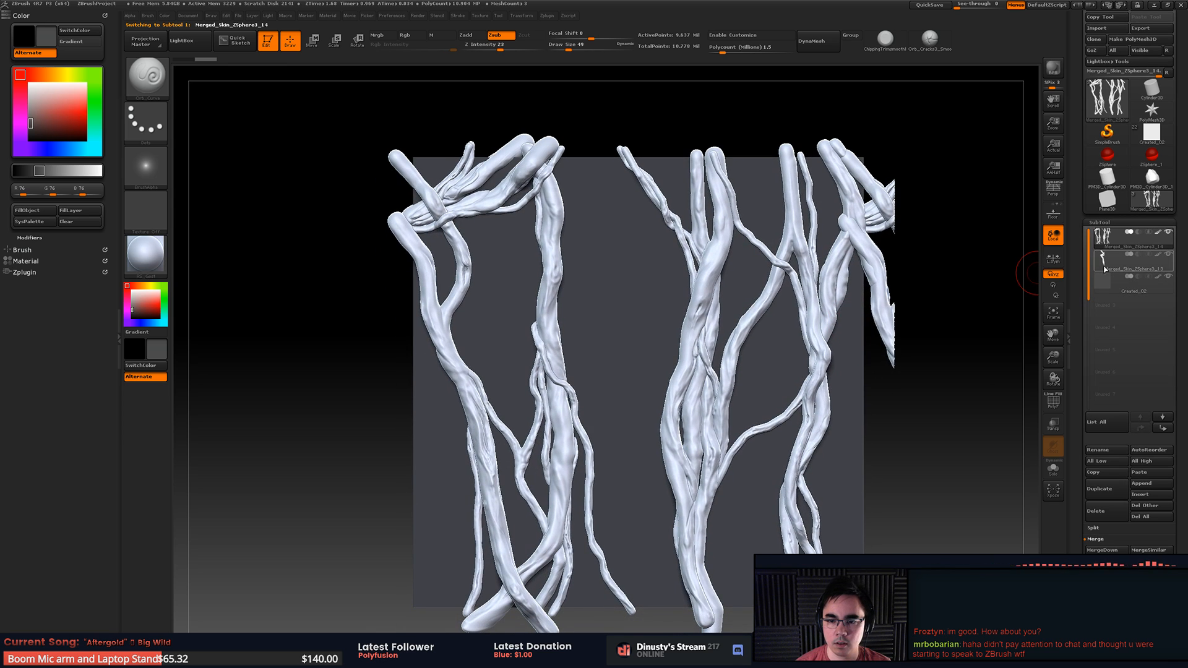
pyautogui.click(1107, 491)
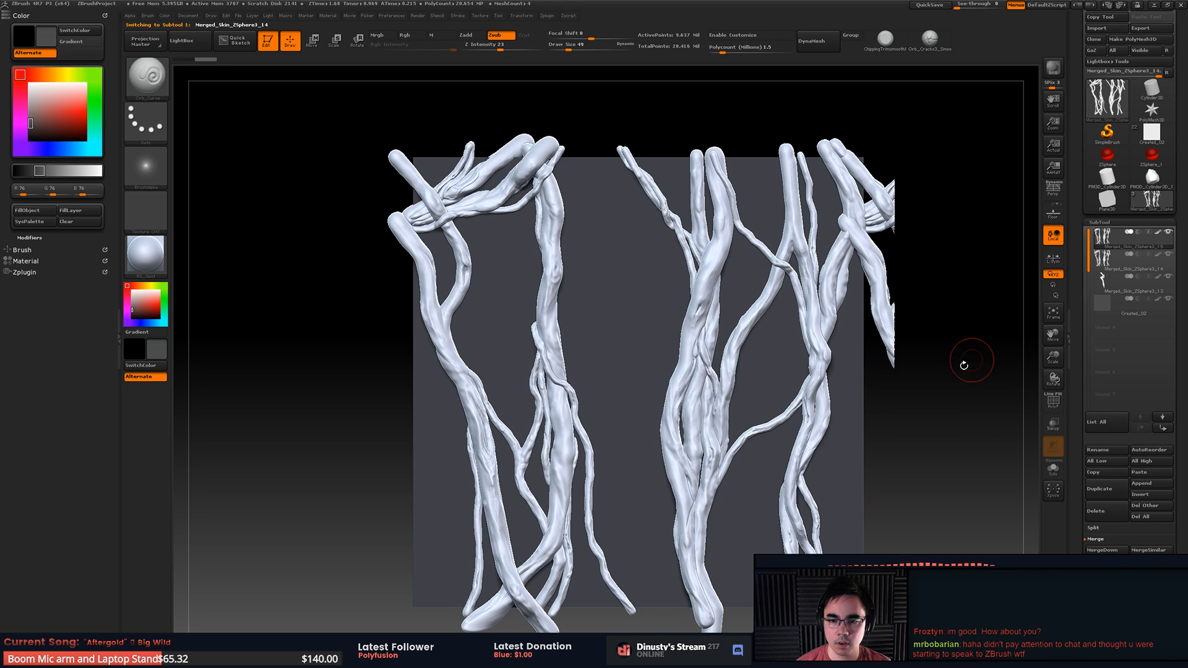
# Step: Isolate the strip of the new vine duplicate along the plane's right edge, hiding the rest, and check it against the other subtools
pyautogui.keyDown('alt'); pyautogui.moveTo(955, 365); pyautogui.dragTo(897, 303); pyautogui.keyUp('alt')
pyautogui.moveTo(586, 171)
pyautogui.keyDown('ctrl'); pyautogui.keyDown('shift'); pyautogui.mouseDown()
pyautogui.moveTo(829, 502)
pyautogui.moveTo(1096, 500)
pyautogui.moveTo(1032, 494)
pyautogui.moveTo(1053, 501)
pyautogui.mouseUp(); pyautogui.keyUp('shift'); pyautogui.keyUp('ctrl')
pyautogui.click(1167, 233)
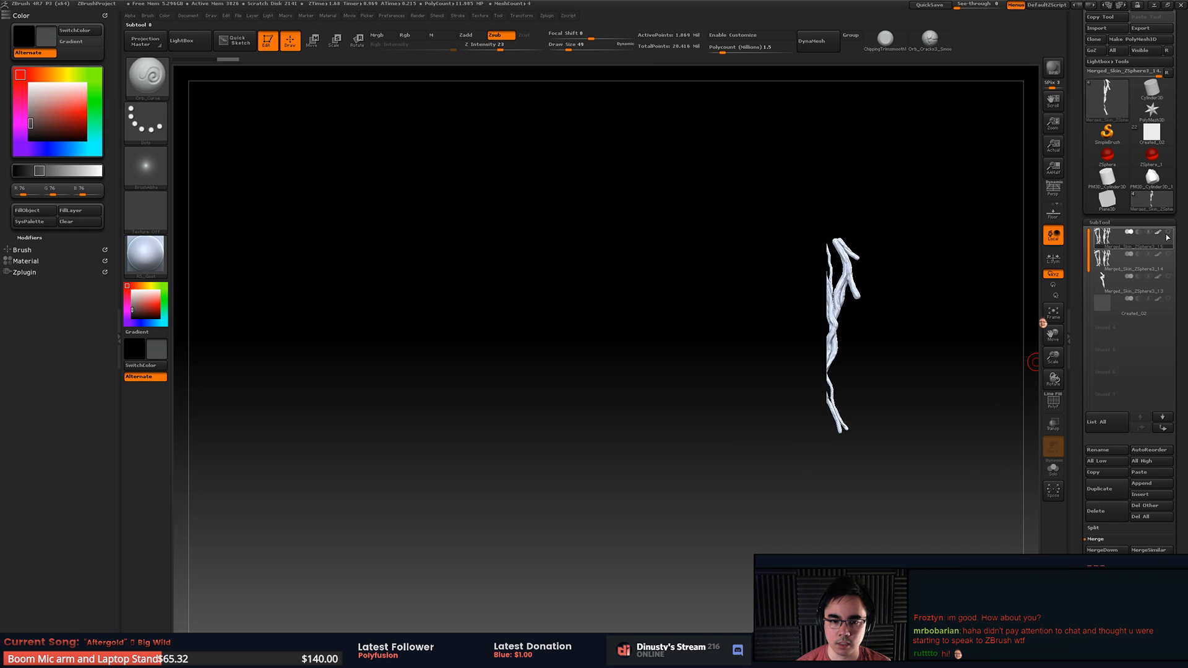
pyautogui.click(1167, 233)
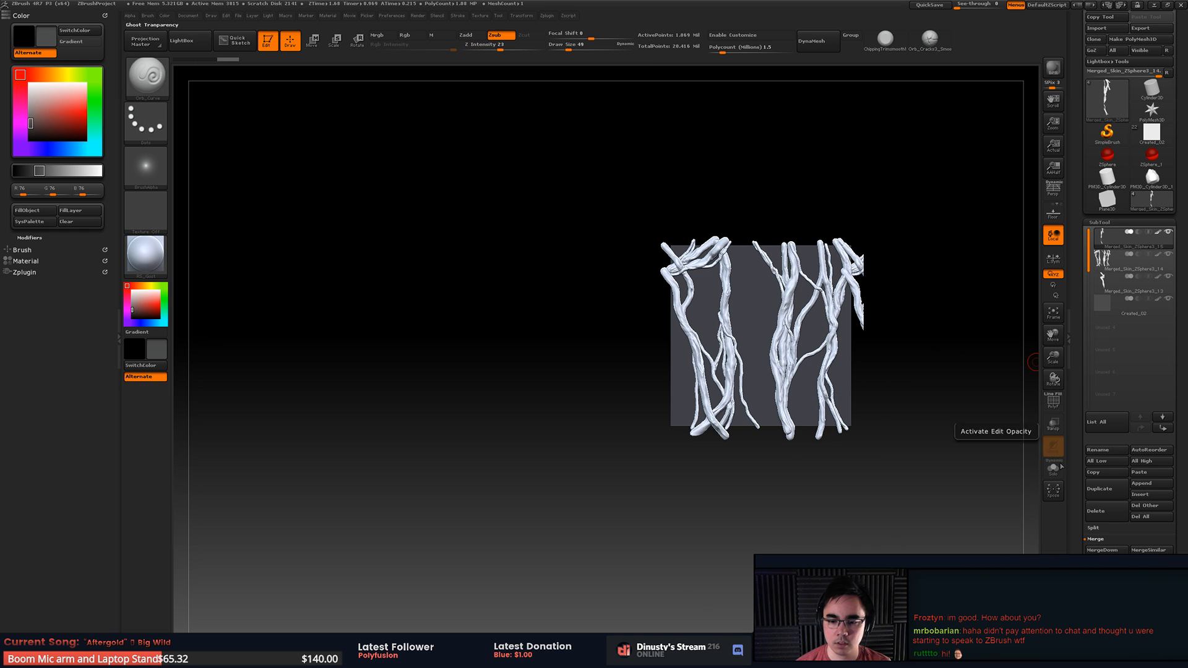
pyautogui.scroll(-3, 1113, 433)
pyautogui.click(1107, 481)
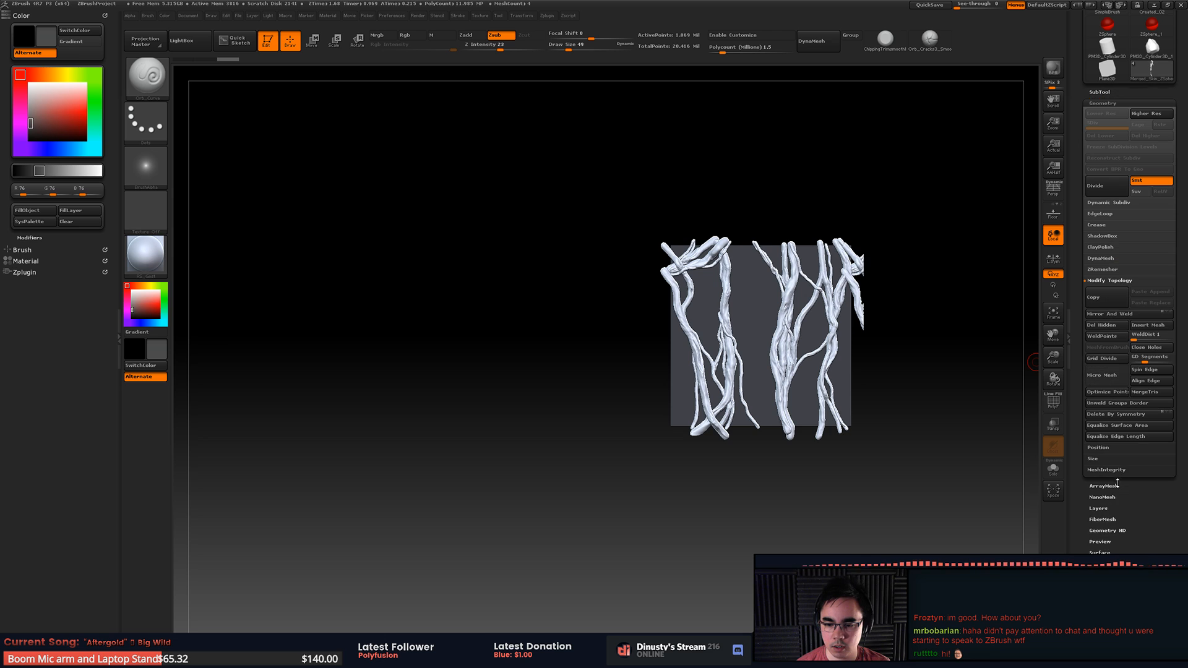
# Step: Delete the hidden geometry of the active root subtool
pyautogui.scroll(-2, 1123, 377)
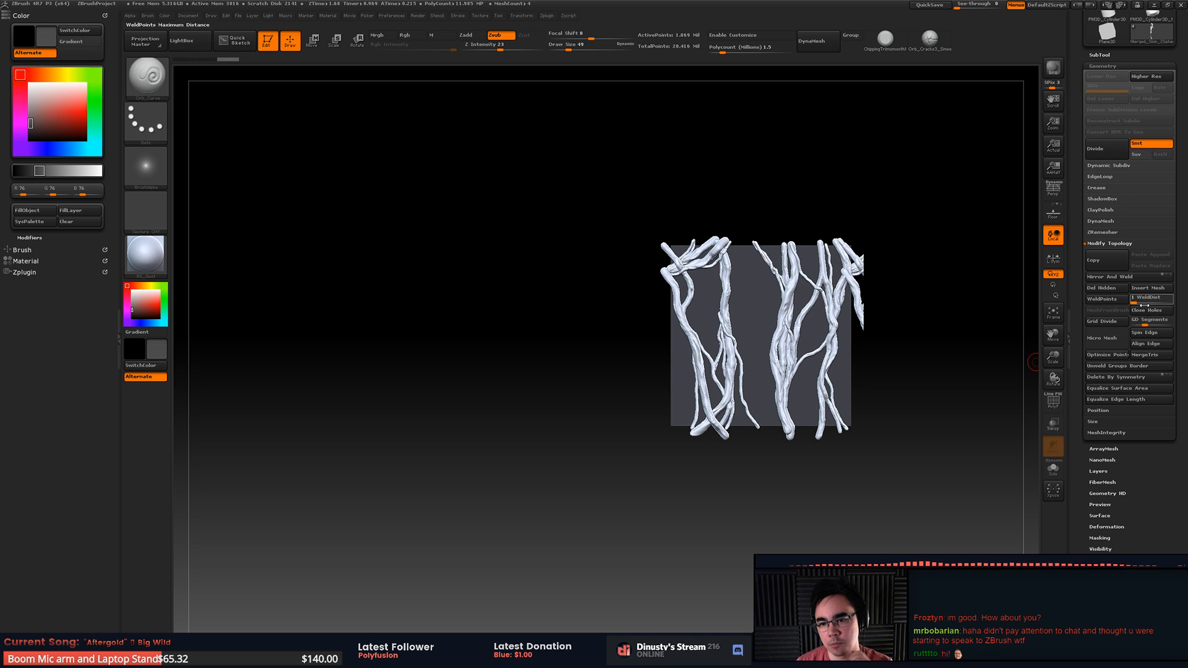
pyautogui.click(1112, 241)
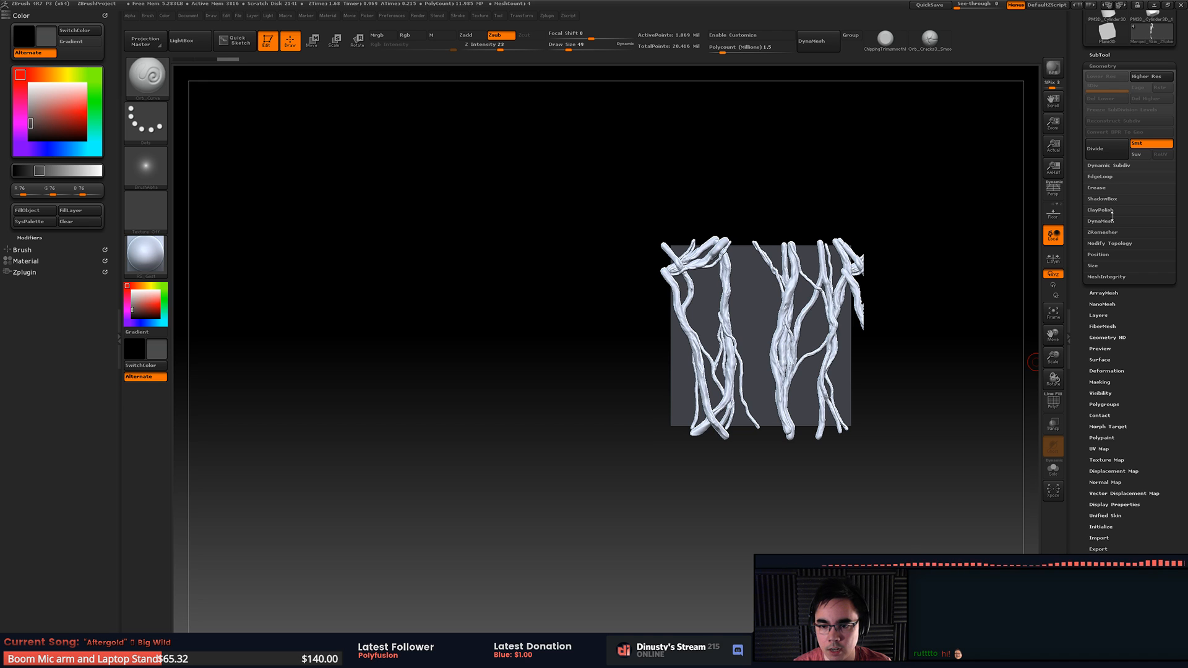
pyautogui.click(1107, 244)
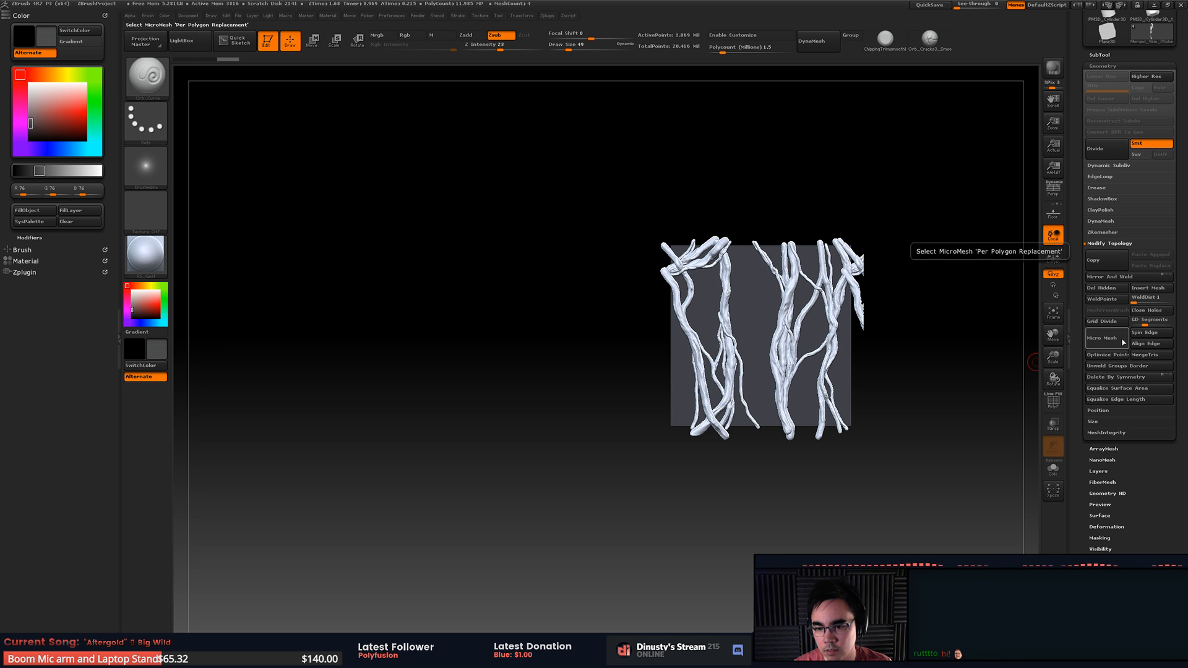
pyautogui.click(1112, 290)
# Step: Assign Ctrl+Shift+D as the custom hotkey for Delete Hidden
pyautogui.press('ctrl')
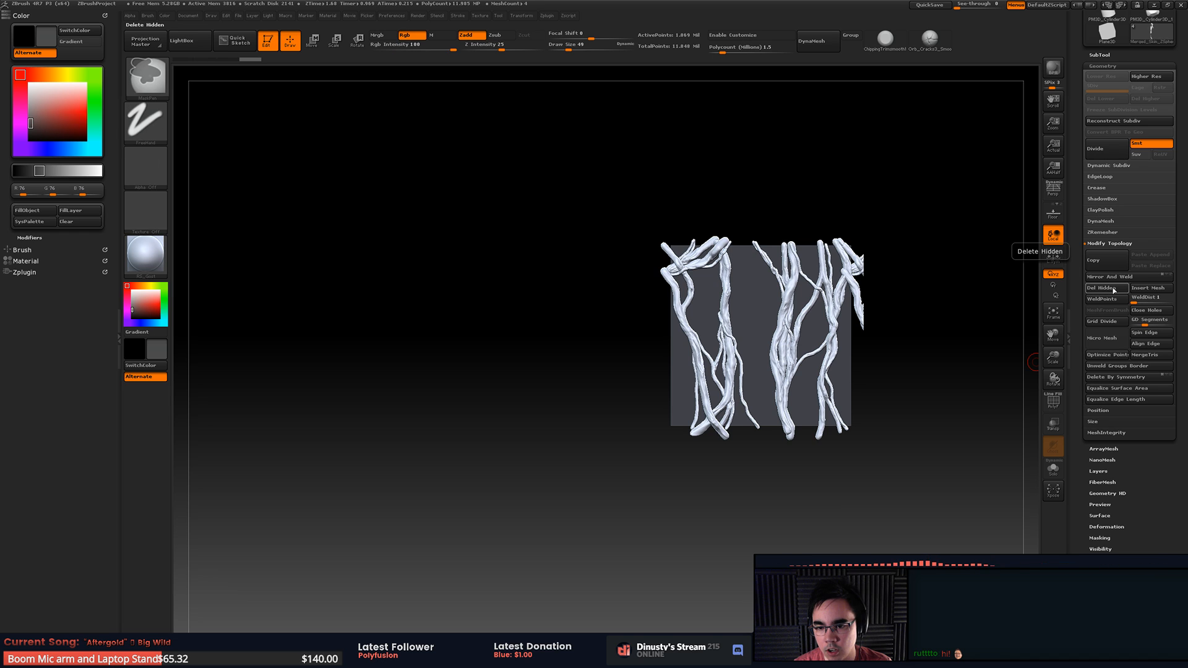
pyautogui.keyDown('ctrl'); pyautogui.keyDown('alt'); pyautogui.click(1113, 290); pyautogui.keyUp('alt'); pyautogui.keyUp('ctrl')
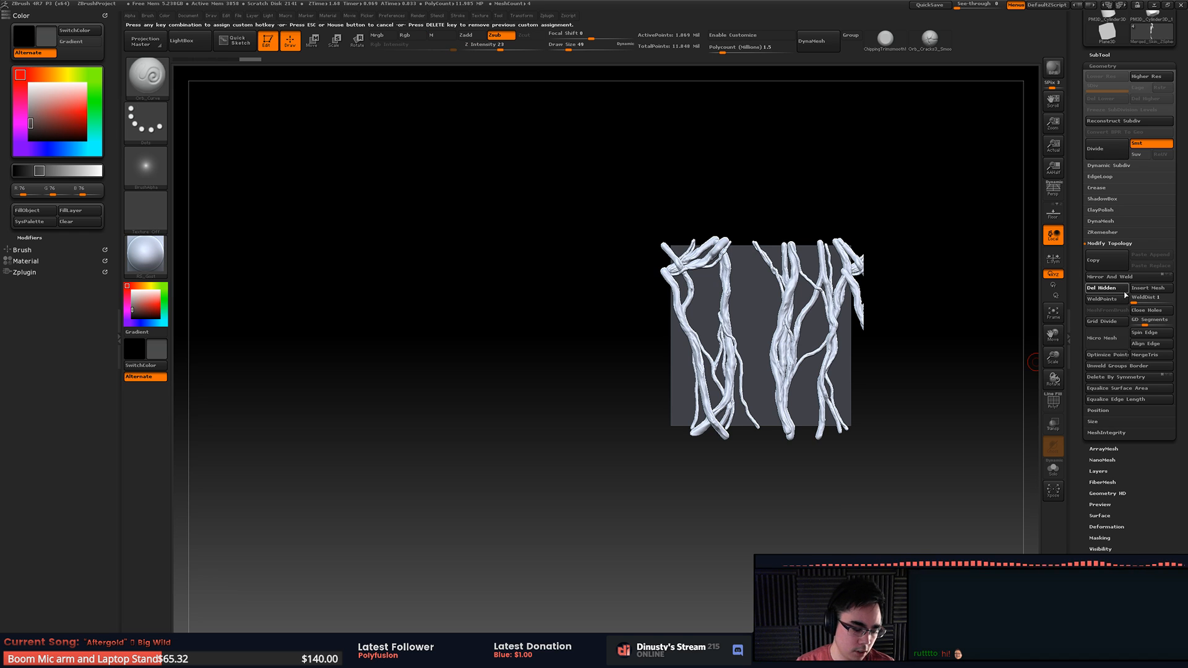
pyautogui.hotkey('ctrl', 'shift', 'd')
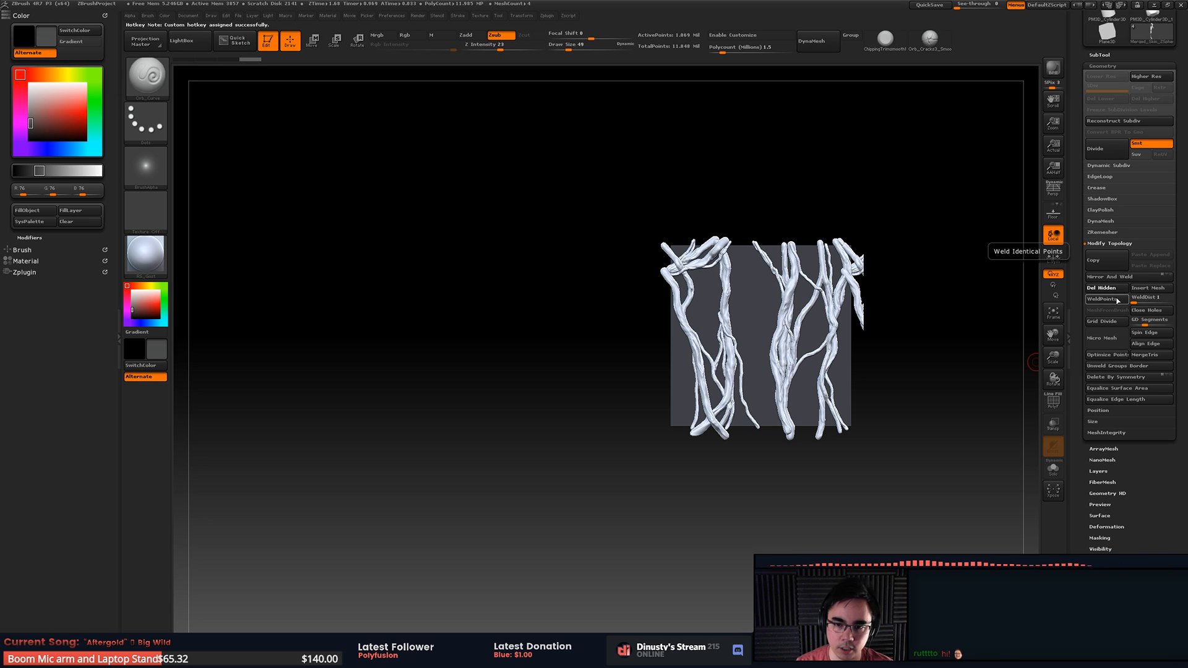
# Step: Offset the trimmed root piece along X with the Offset deformation to place it at the plane's left edge
pyautogui.keyDown('alt'); pyautogui.moveTo(916, 268); pyautogui.dragTo(970, 261); pyautogui.keyUp('alt')
pyautogui.click(1112, 66)
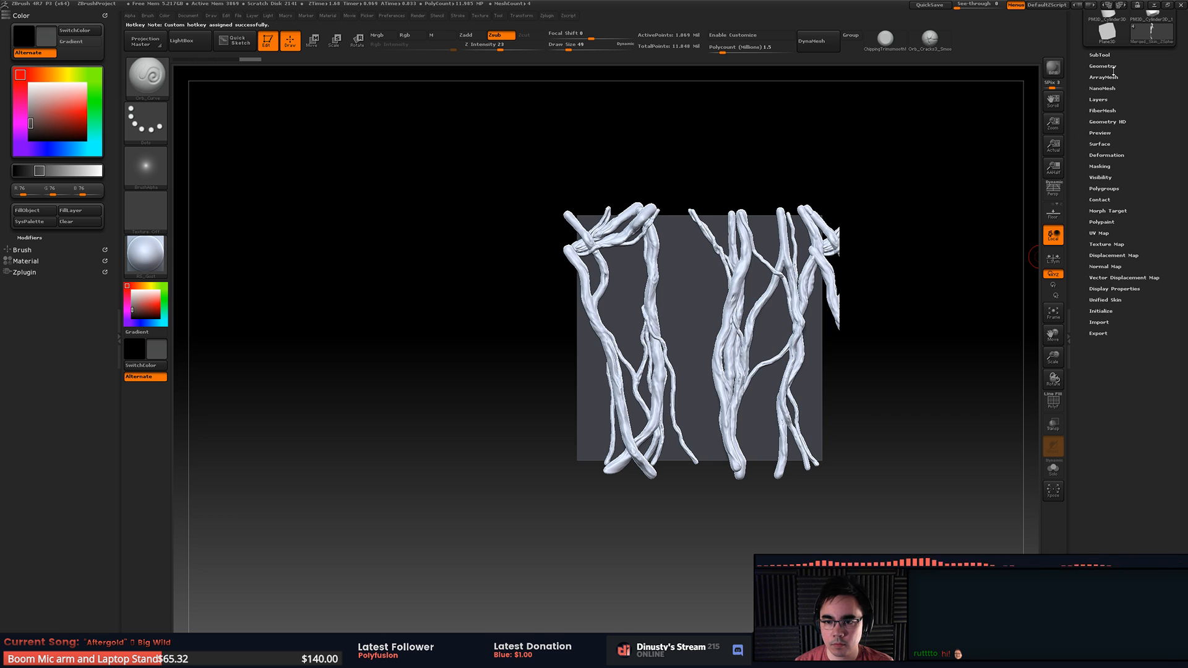
pyautogui.click(1112, 152)
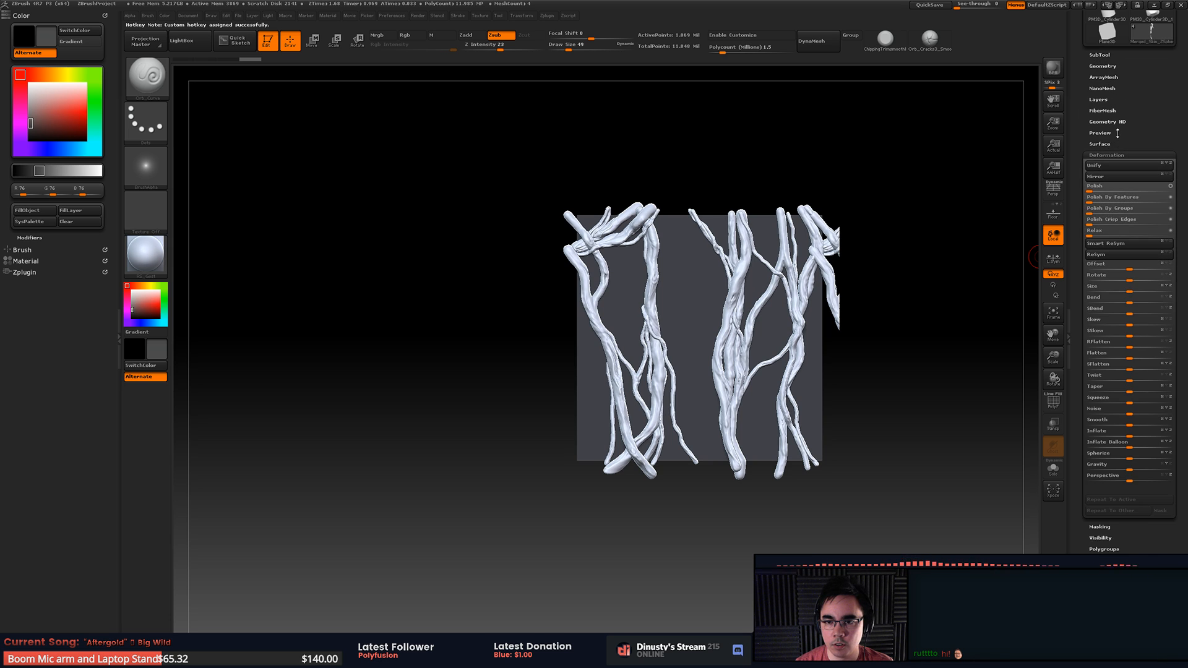
pyautogui.moveTo(1126, 266); pyautogui.dragTo(1076, 268)
pyautogui.hotkey('ctrl', 'z')
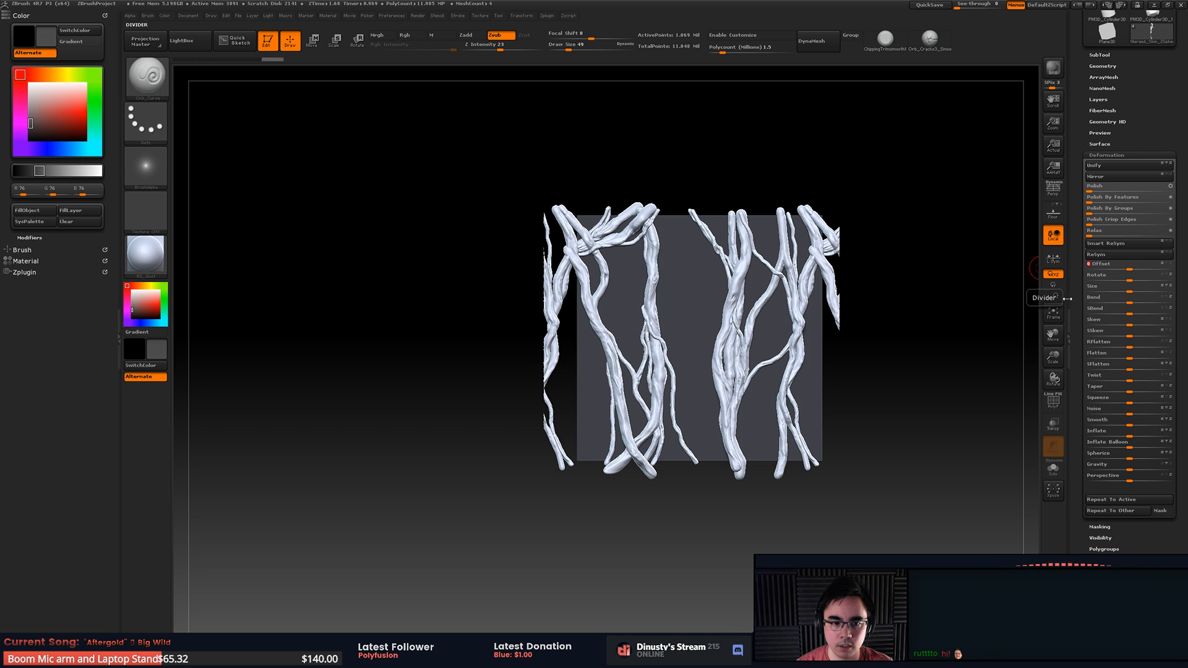
pyautogui.keyDown('ctrl'); pyautogui.moveTo(679, 250); pyautogui.dragTo(663, 291, button='right'); pyautogui.keyUp('ctrl')
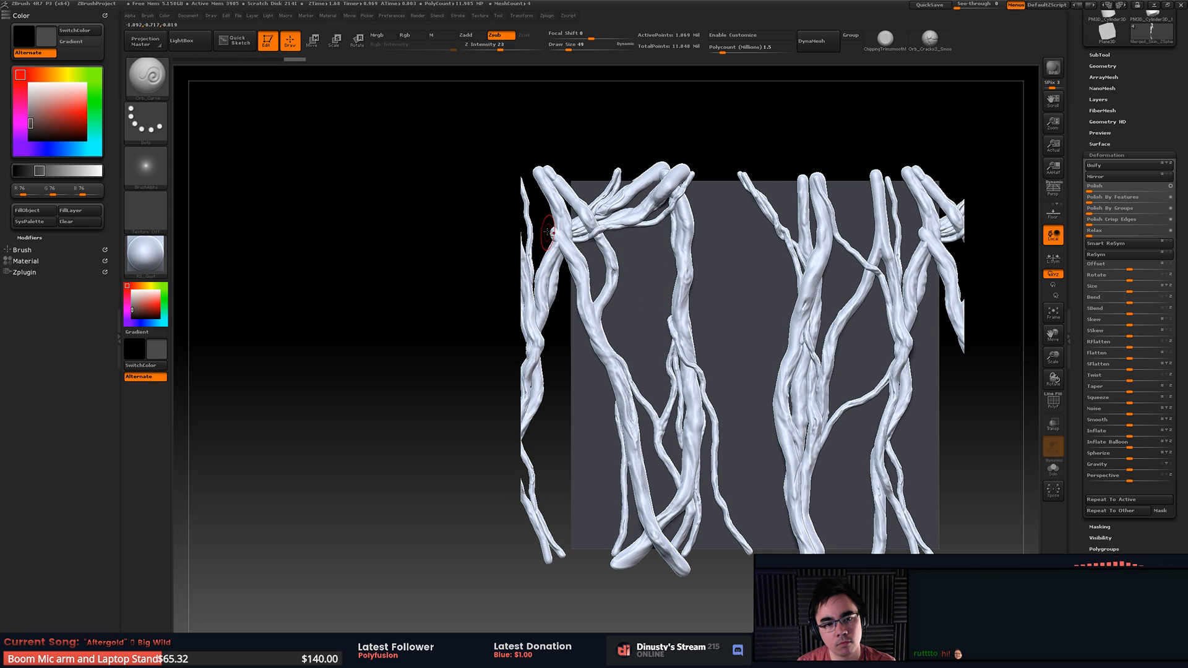
pyautogui.keyDown('alt'); pyautogui.moveTo(548, 231); pyautogui.dragTo(637, 217); pyautogui.keyUp('alt')
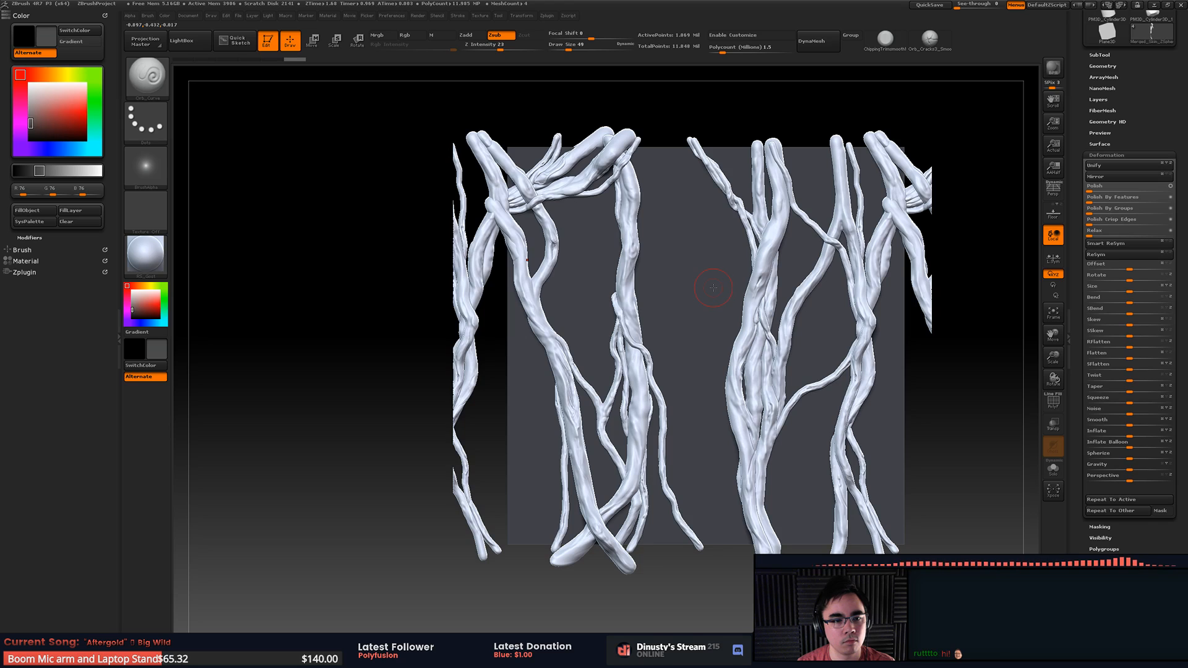
# Step: Duplicate the main root subtool and trim the copy to the strip of roots along the plane's top edge
pyautogui.hotkey('shift', 'f')
pyautogui.hotkey('shift', 'f')
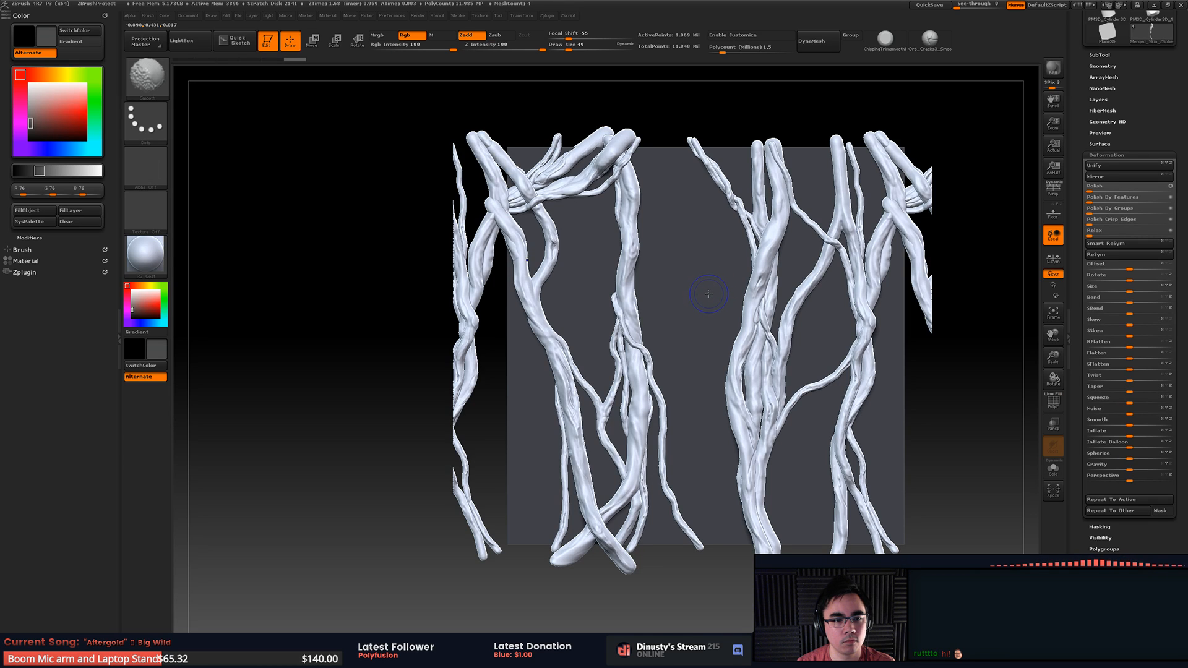
pyautogui.click(1112, 67)
pyautogui.click(1112, 65)
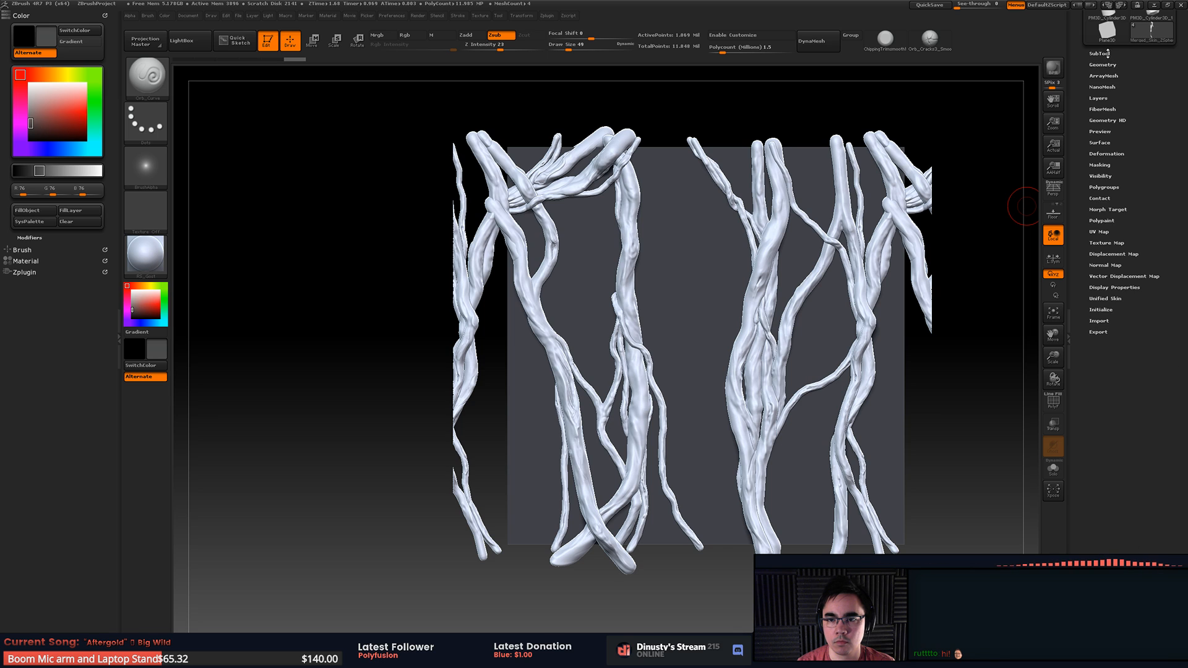
pyautogui.click(1100, 53)
pyautogui.click(1102, 89)
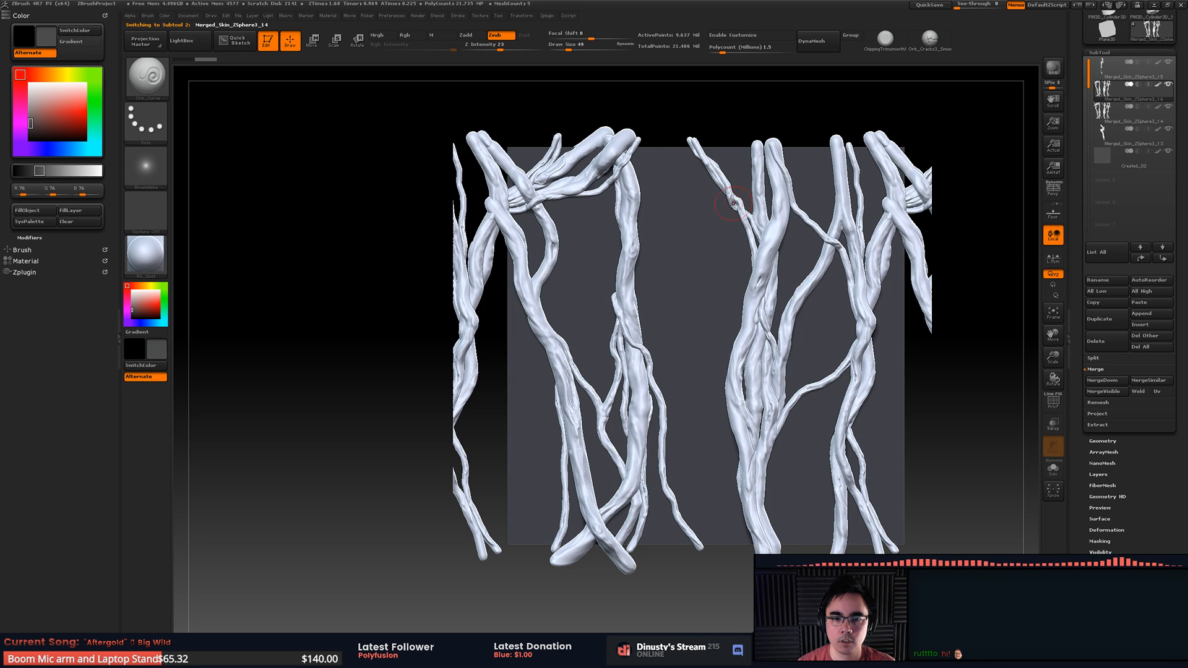
pyautogui.moveTo(378, 118)
pyautogui.keyDown('ctrl'); pyautogui.keyDown('shift'); pyautogui.mouseDown()
pyautogui.moveTo(1032, 212)
pyautogui.moveTo(933, 214)
pyautogui.moveTo(1020, 229)
pyautogui.moveTo(1008, 259)
pyautogui.mouseUp(); pyautogui.keyUp('shift'); pyautogui.keyUp('ctrl')
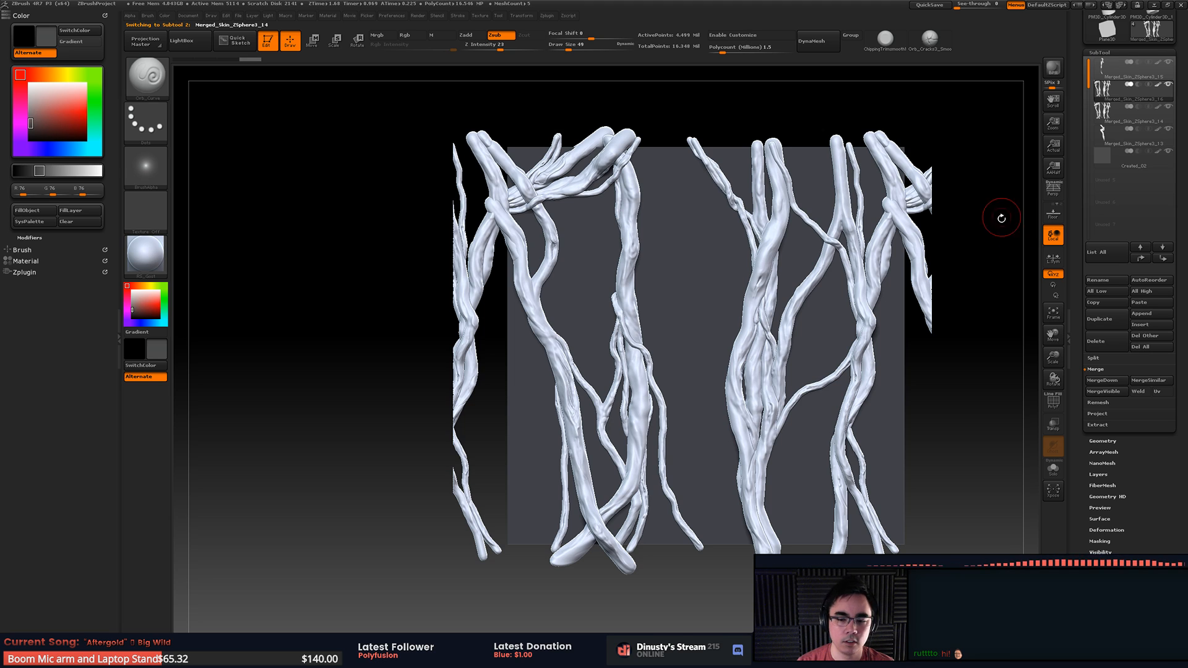
# Step: Offset the top root strip downward along Y by 100 twice to place it at the plane's bottom edge
pyautogui.scroll(-3, 1075, 493)
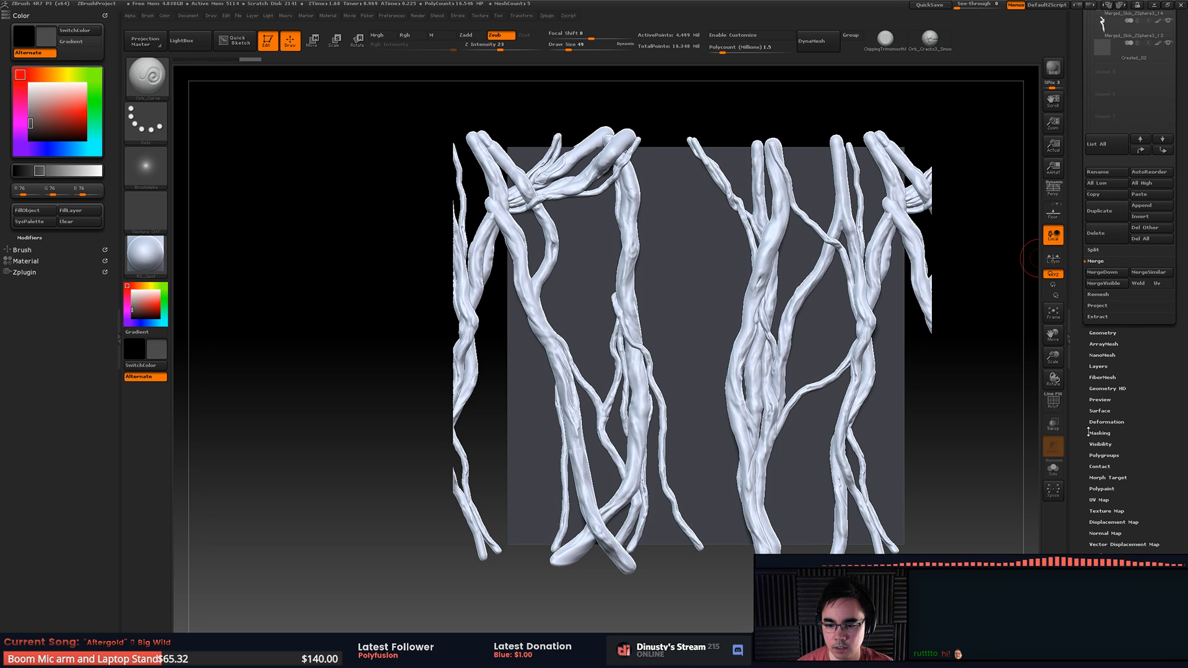
pyautogui.click(1124, 427)
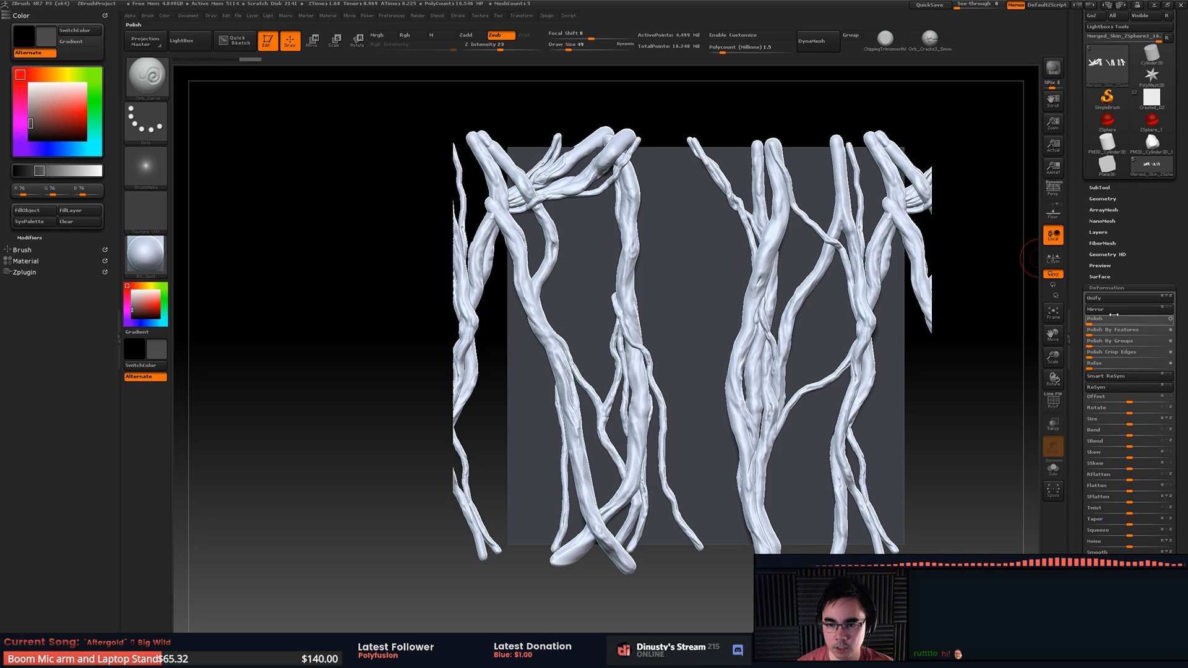
pyautogui.press('shift')
pyautogui.click(1101, 188)
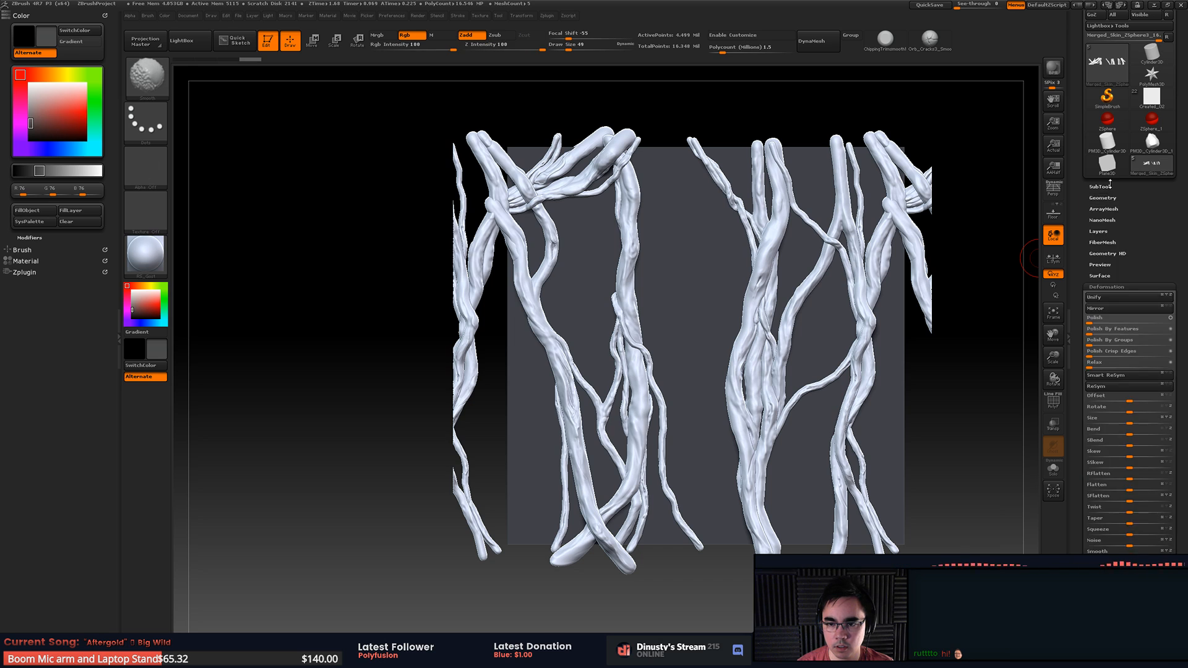
pyautogui.scroll(-7, 1108, 372)
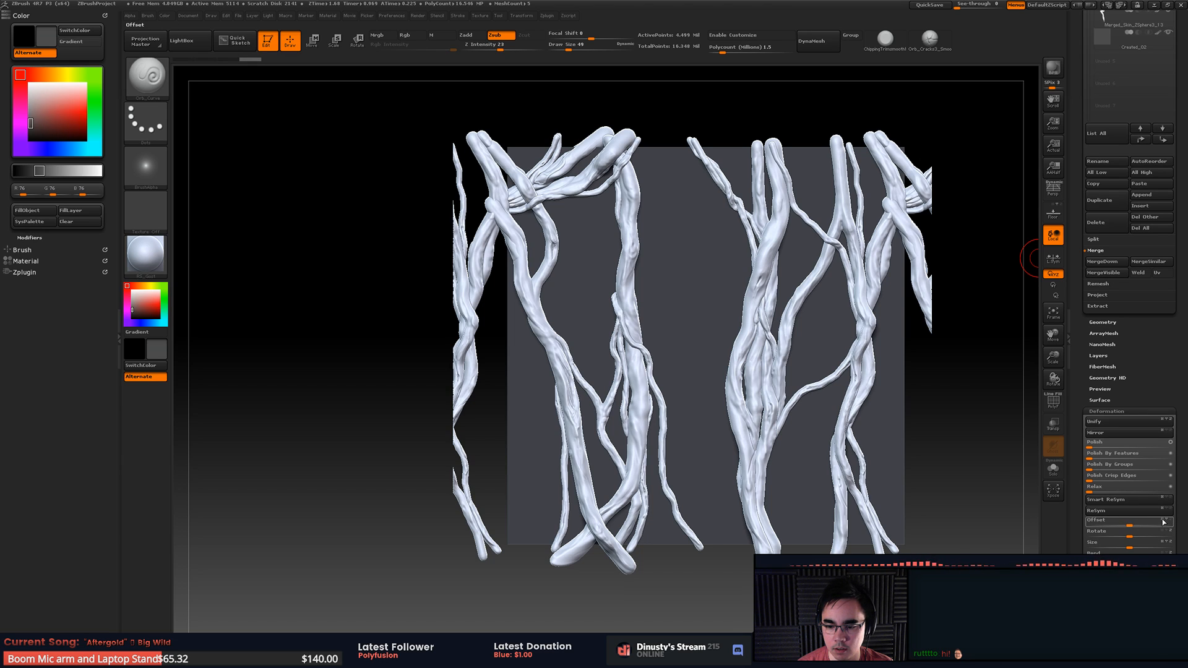
pyautogui.moveTo(1132, 525); pyautogui.dragTo(1098, 512)
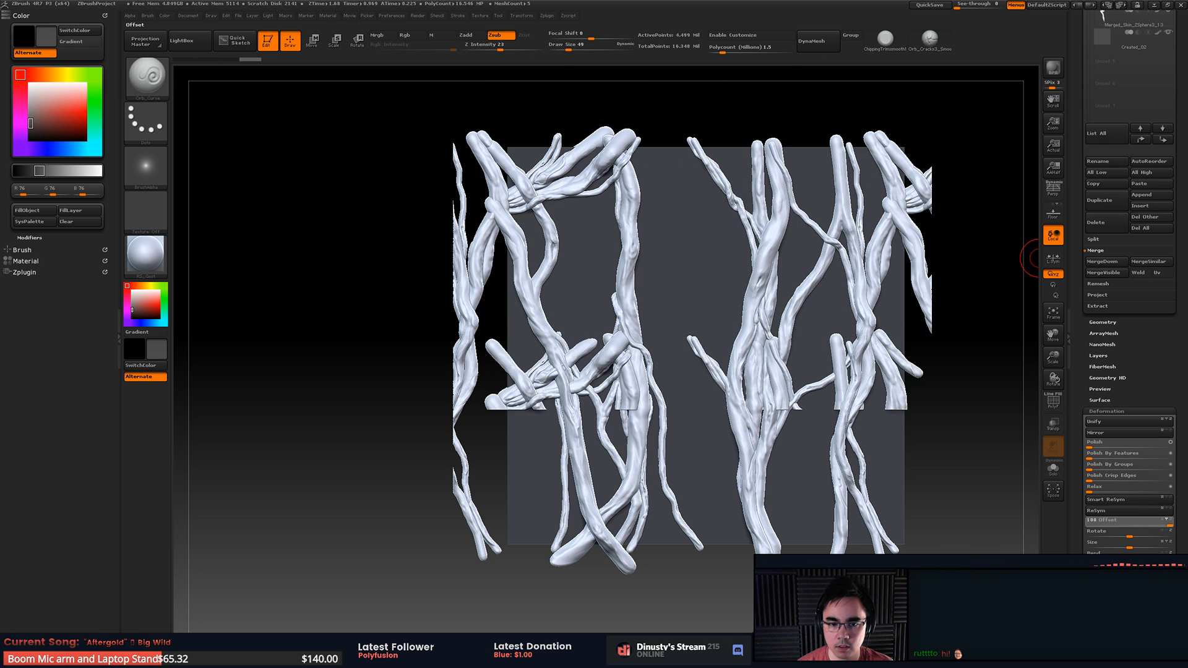
pyautogui.moveTo(1169, 513)
pyautogui.mouseDown()
pyautogui.moveTo(1167, 531)
pyautogui.moveTo(1145, 527)
pyautogui.moveTo(1183, 525)
pyautogui.mouseUp()
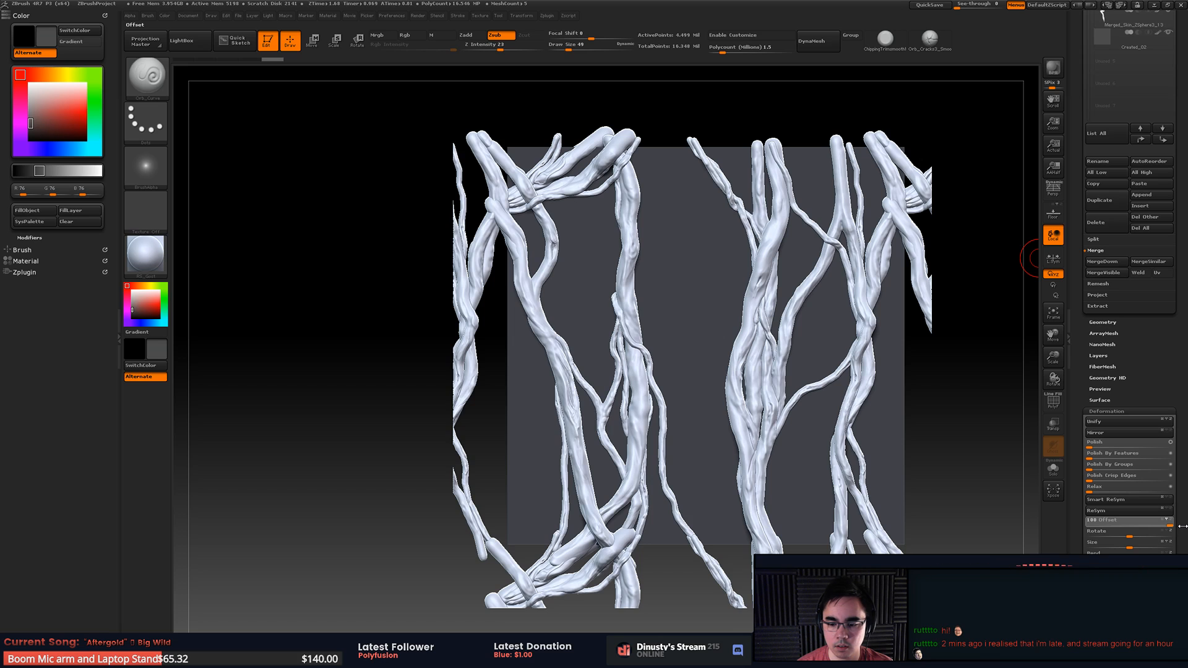
# Step: Examine how the offset roots overlap the original roots along the plane's bottom edge
pyautogui.keyDown('alt'); pyautogui.moveTo(931, 428); pyautogui.dragTo(965, 332); pyautogui.keyUp('alt')
pyautogui.keyDown('alt'); pyautogui.moveTo(806, 446); pyautogui.dragTo(829, 354); pyautogui.keyUp('alt')
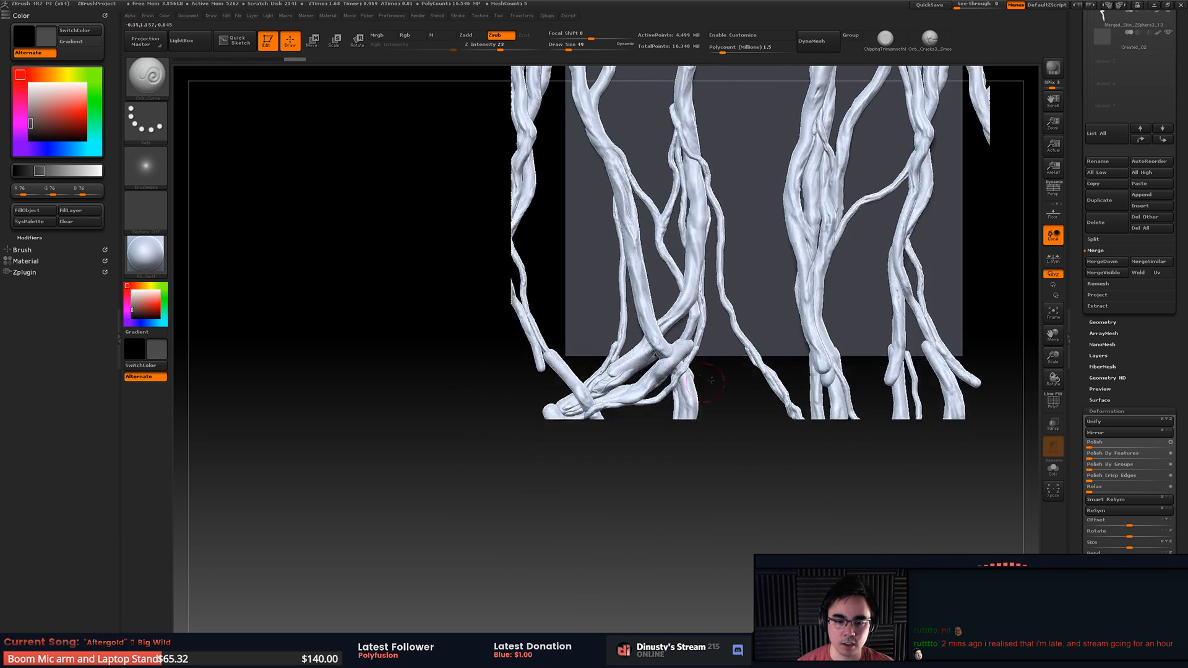
pyautogui.keyDown('alt'); pyautogui.moveTo(714, 376); pyautogui.dragTo(816, 392); pyautogui.keyUp('alt')
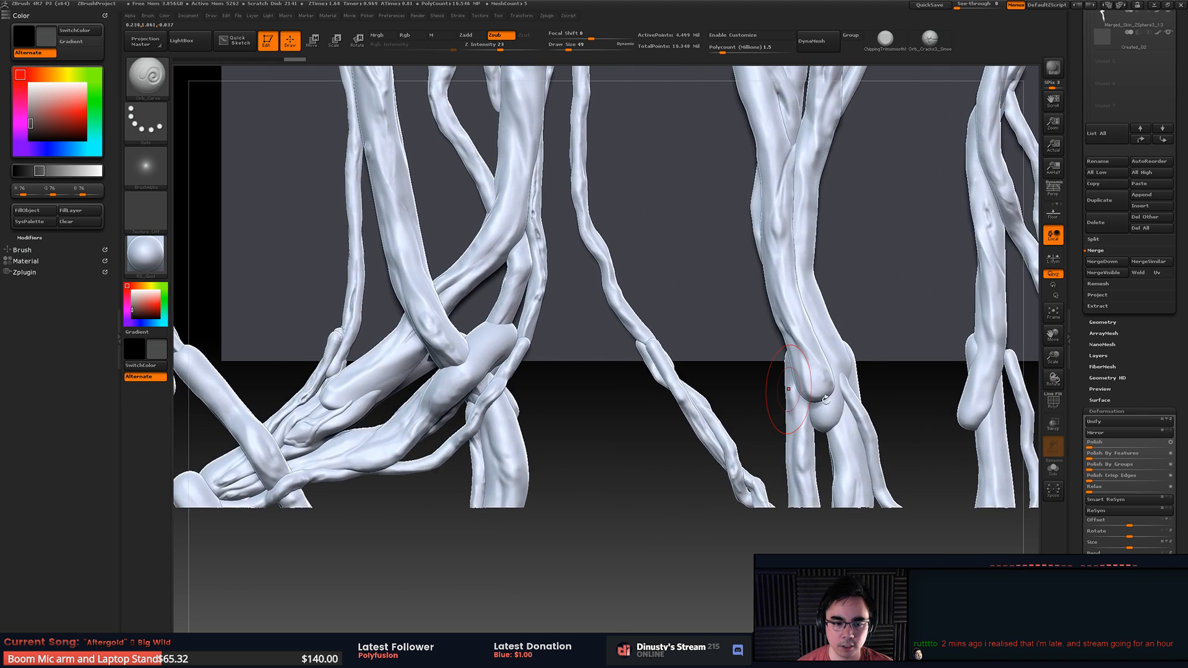
pyautogui.moveTo(745, 390)
pyautogui.keyDown('alt'); pyautogui.mouseDown()
pyautogui.moveTo(843, 395)
pyautogui.moveTo(823, 397)
pyautogui.moveTo(827, 409)
pyautogui.mouseUp(); pyautogui.keyUp('alt')
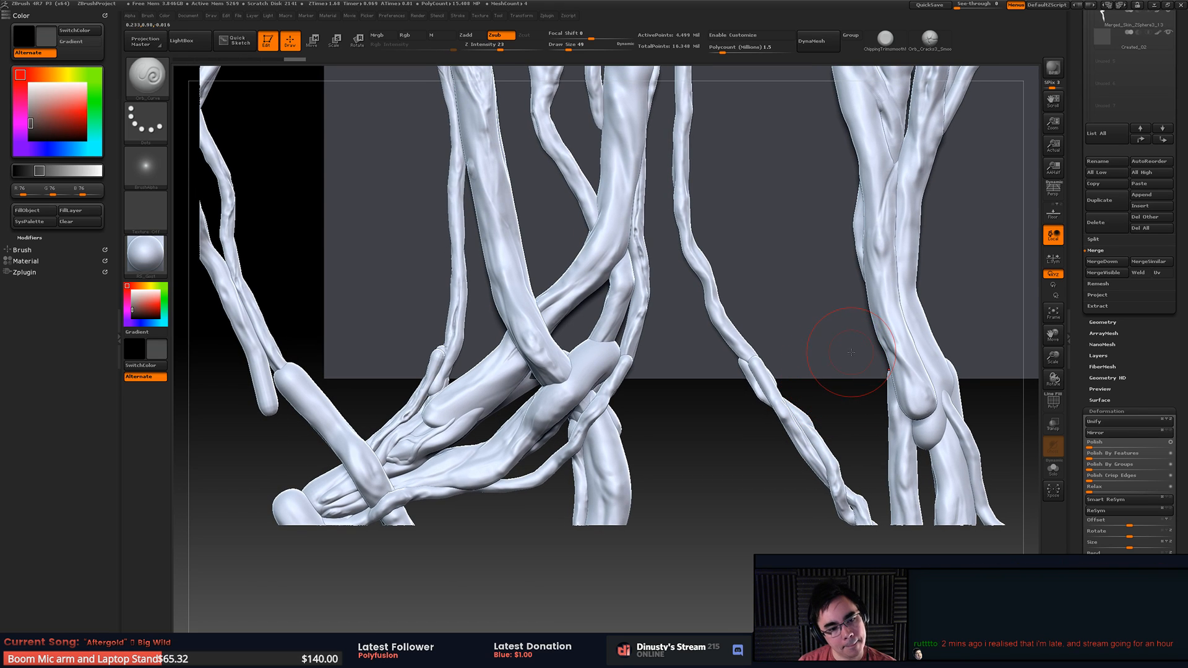
pyautogui.keyDown('alt'); pyautogui.moveTo(816, 385); pyautogui.dragTo(836, 441); pyautogui.keyUp('alt')
pyautogui.keyDown('alt'); pyautogui.moveTo(768, 380); pyautogui.dragTo(760, 435); pyautogui.keyUp('alt')
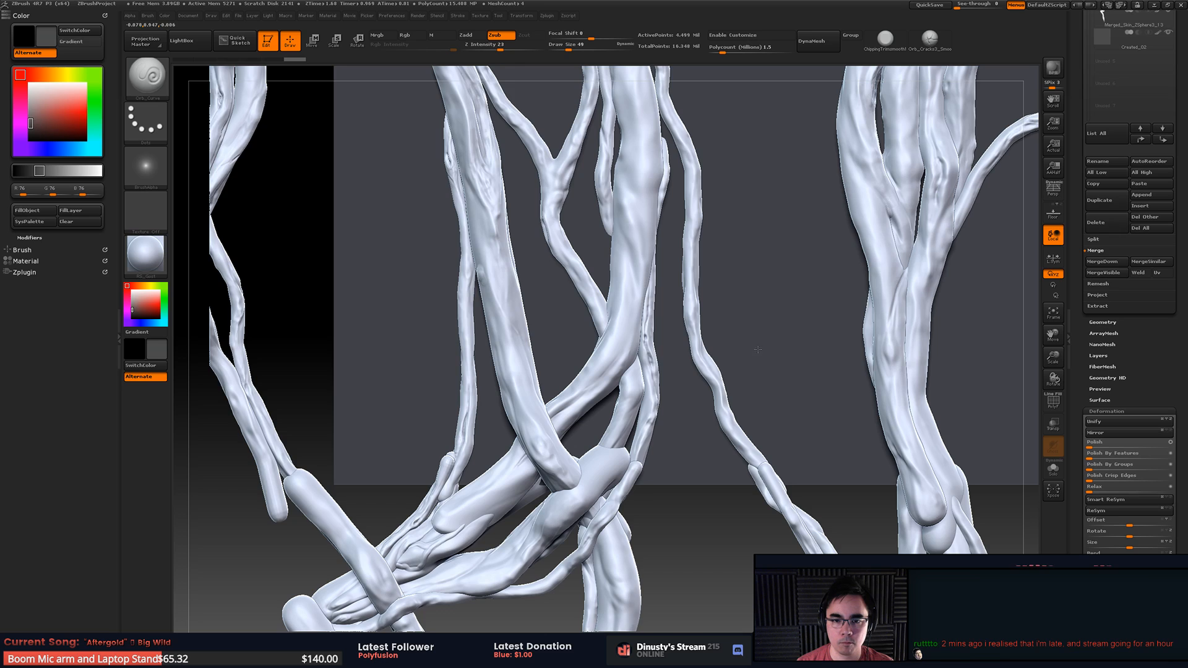
pyautogui.keyDown('alt'); pyautogui.moveTo(750, 347); pyautogui.dragTo(749, 433); pyautogui.keyUp('alt')
pyautogui.moveTo(781, 304)
pyautogui.keyDown('alt'); pyautogui.mouseDown()
pyautogui.moveTo(752, 427)
pyautogui.moveTo(752, 206)
pyautogui.mouseUp(); pyautogui.keyUp('alt')
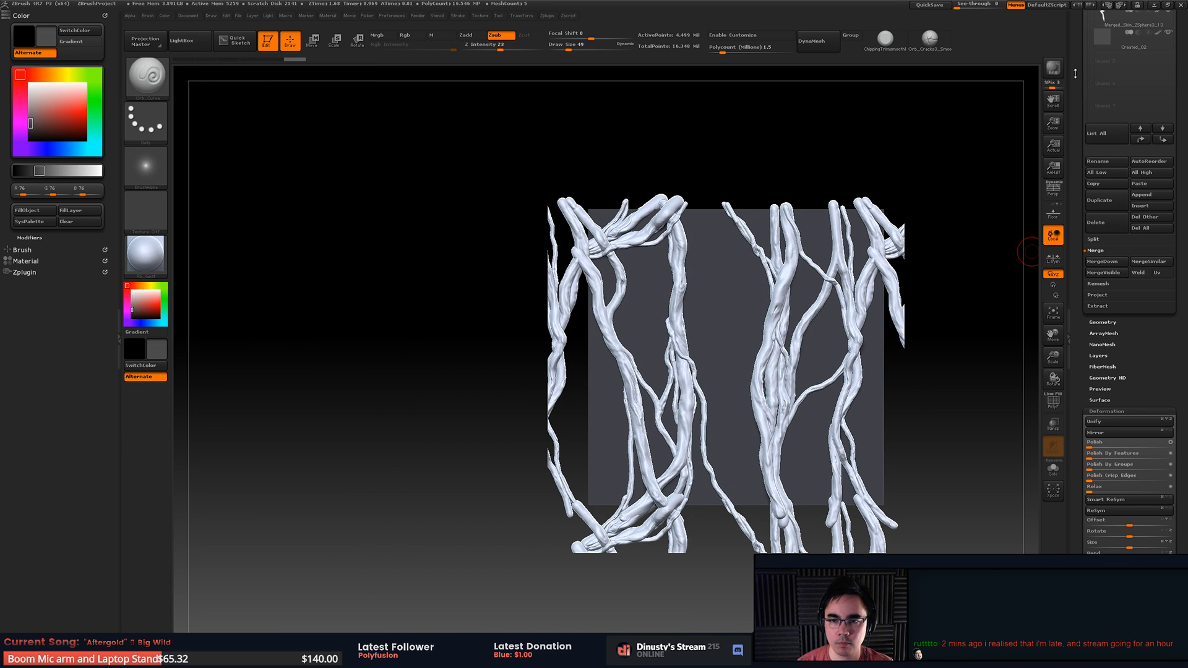
# Step: Duplicate the main root subtool Merged_Skin_ZSphere3_14 again and isolate the copy's strip of roots along the plane's bottom edge
pyautogui.scroll(5, 1074, 252)
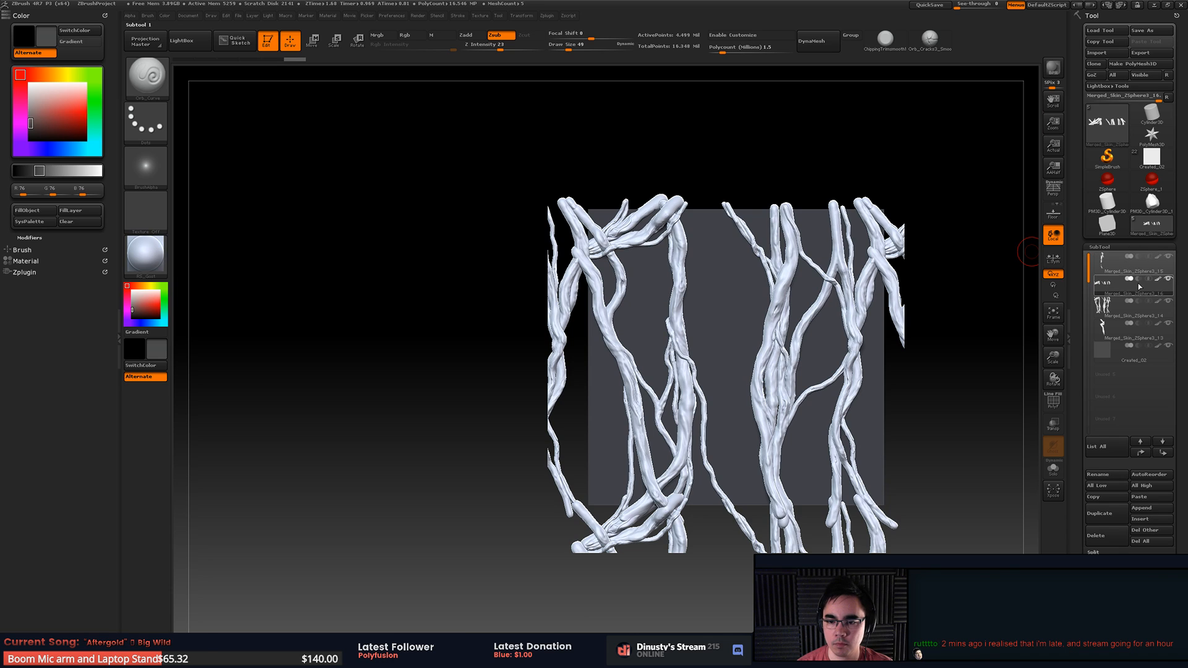
pyautogui.click(1101, 315)
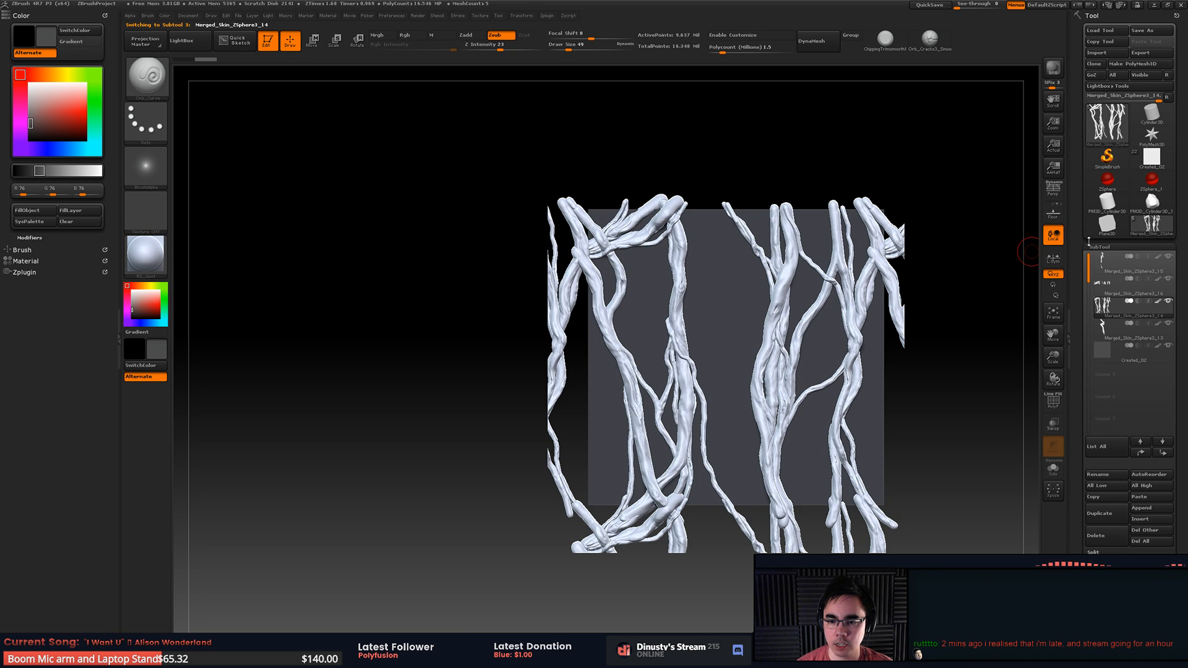
pyautogui.click(1106, 518)
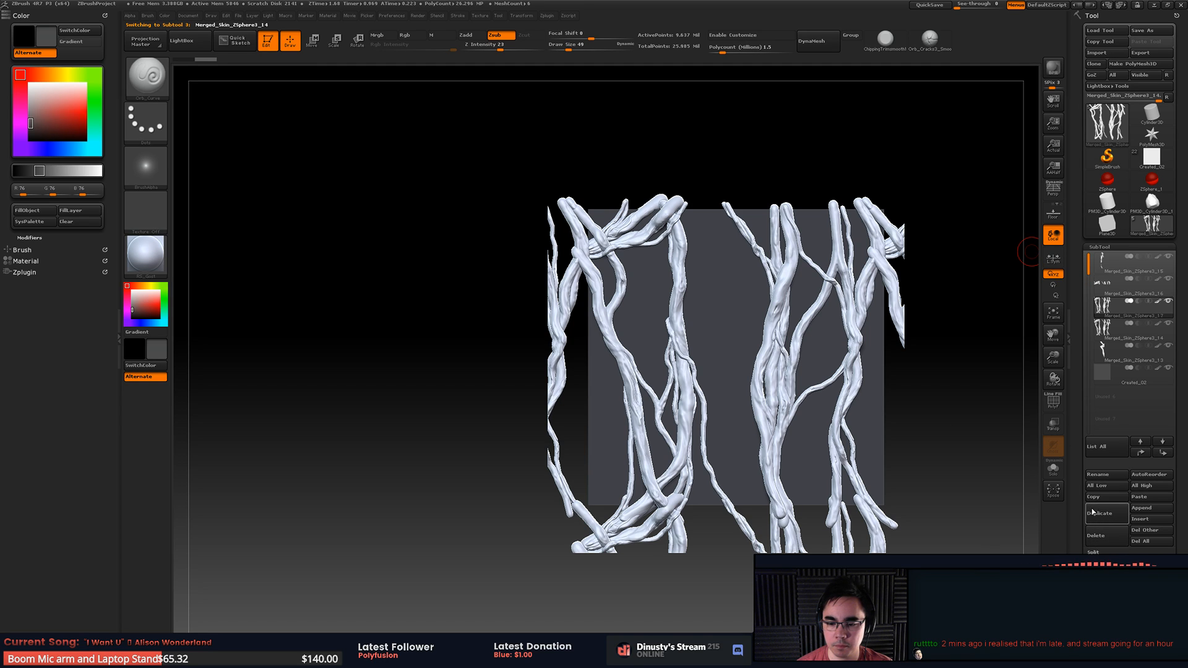
pyautogui.hotkey('ctrl', 'shift')
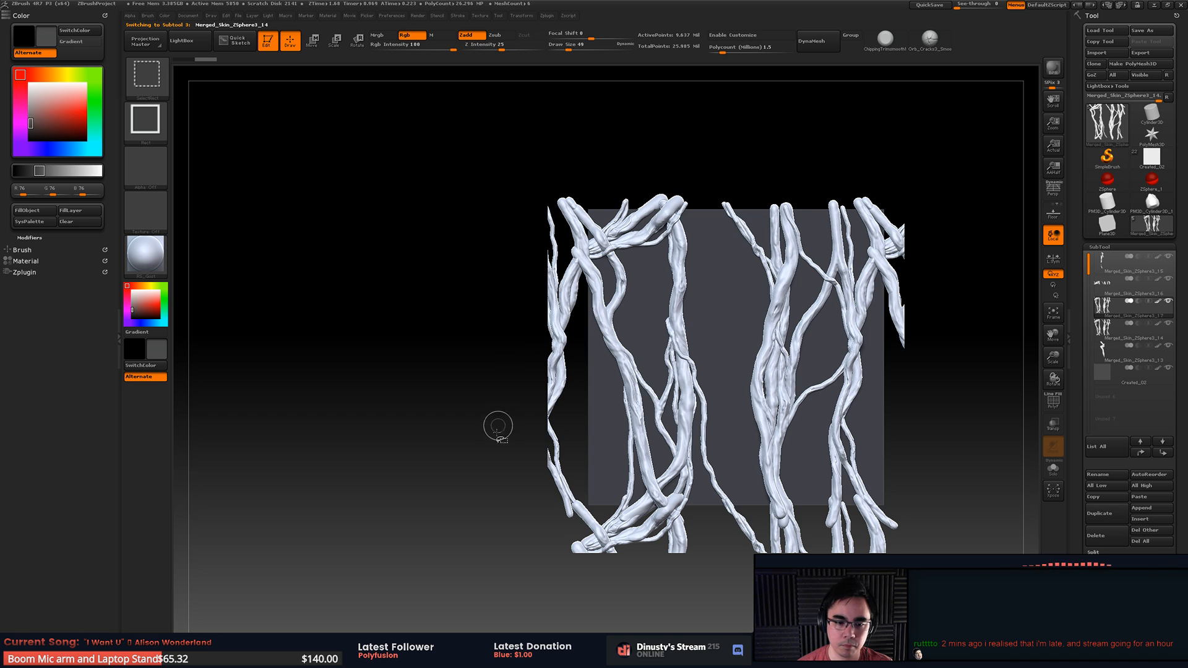
pyautogui.keyDown('ctrl'); pyautogui.keyDown('shift'); pyautogui.moveTo(497, 449); pyautogui.dragTo(965, 611); pyautogui.keyUp('shift'); pyautogui.keyUp('ctrl')
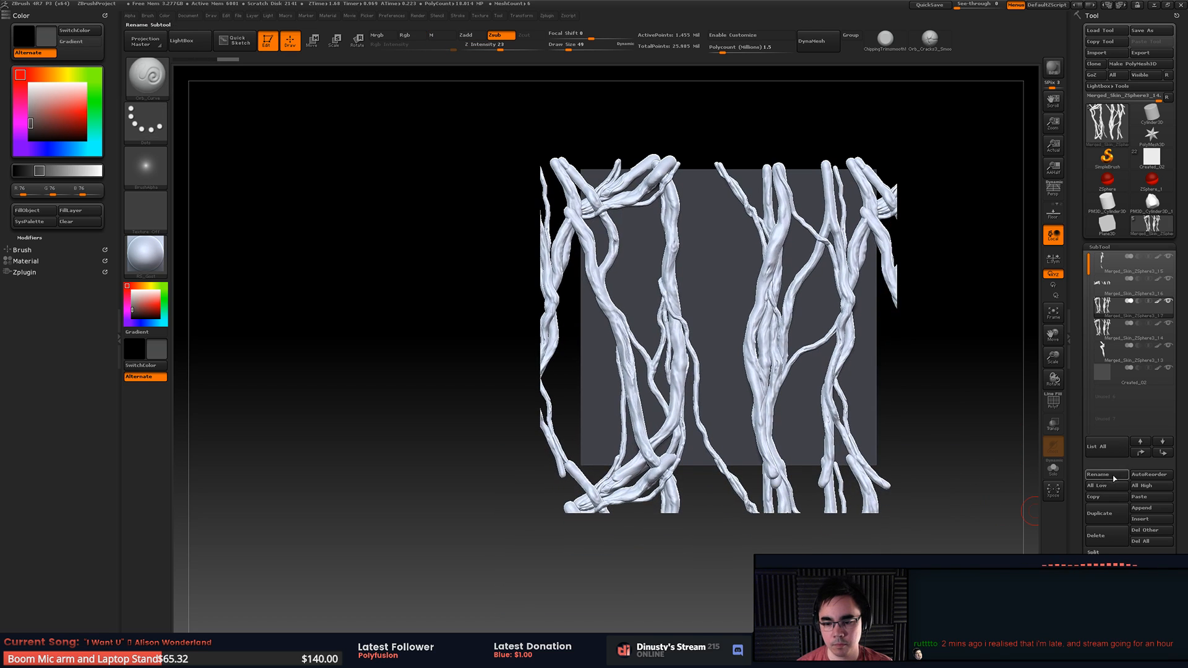
pyautogui.click(1119, 487)
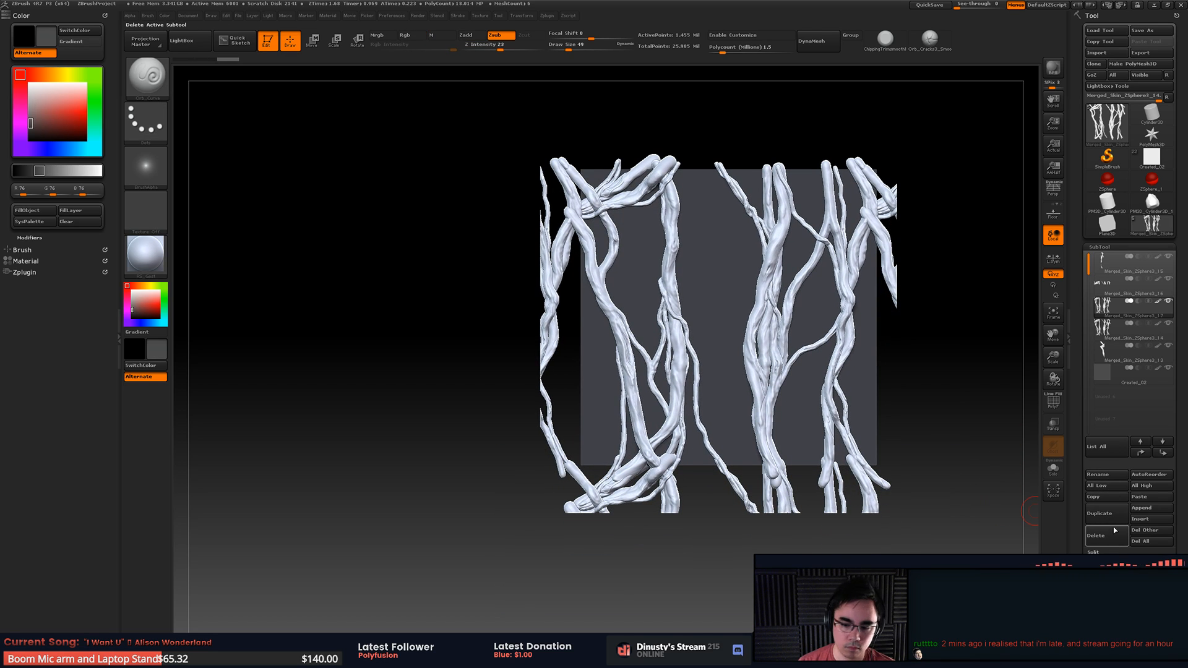
# Step: Try to offset the bottom root strip by -100 along X, and undo that offset
pyautogui.moveTo(1079, 507); pyautogui.dragTo(1080, 248)
pyautogui.click(1111, 436)
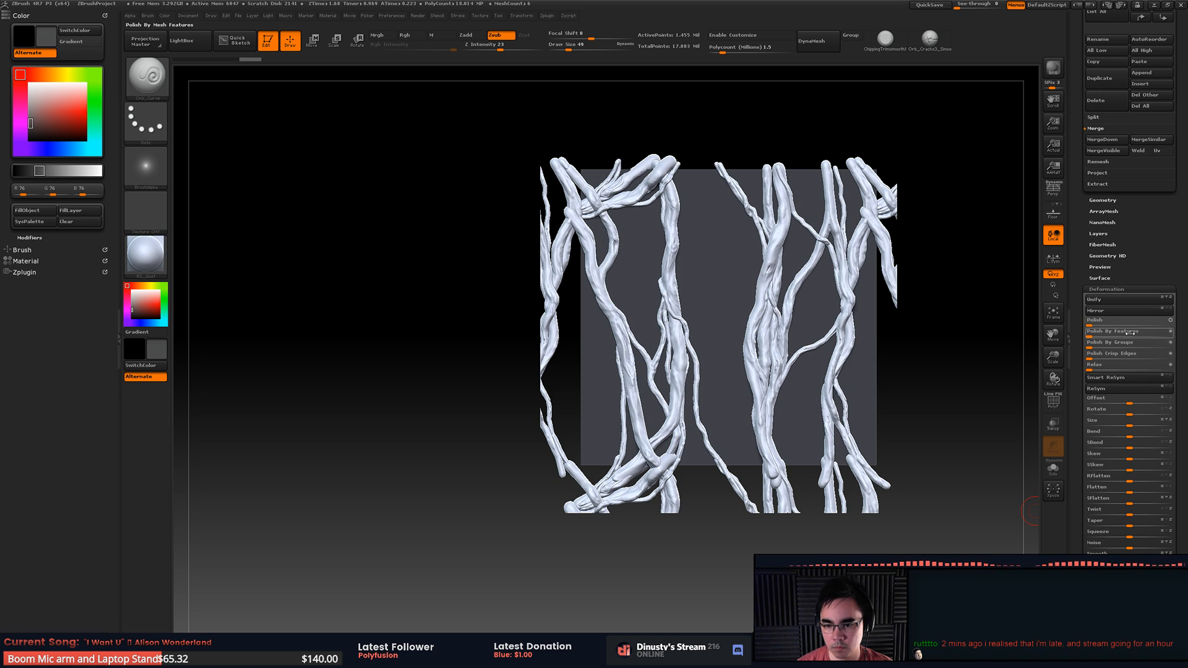
pyautogui.moveTo(1129, 400); pyautogui.dragTo(1074, 402)
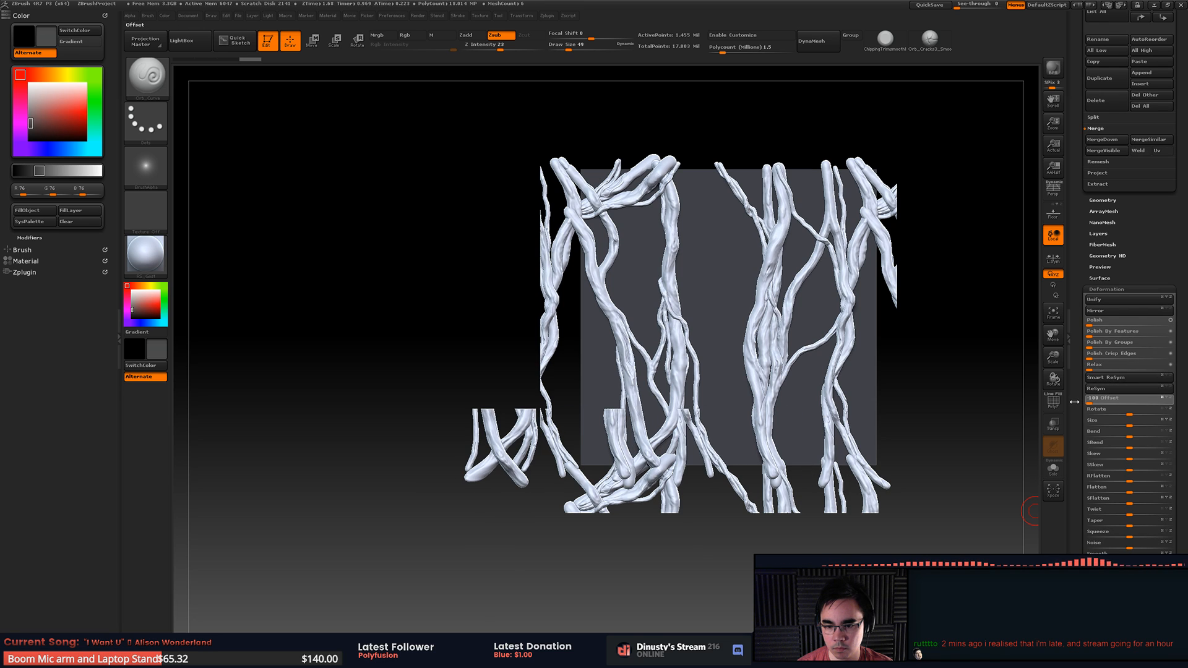
pyautogui.hotkey('ctrl', 'z')
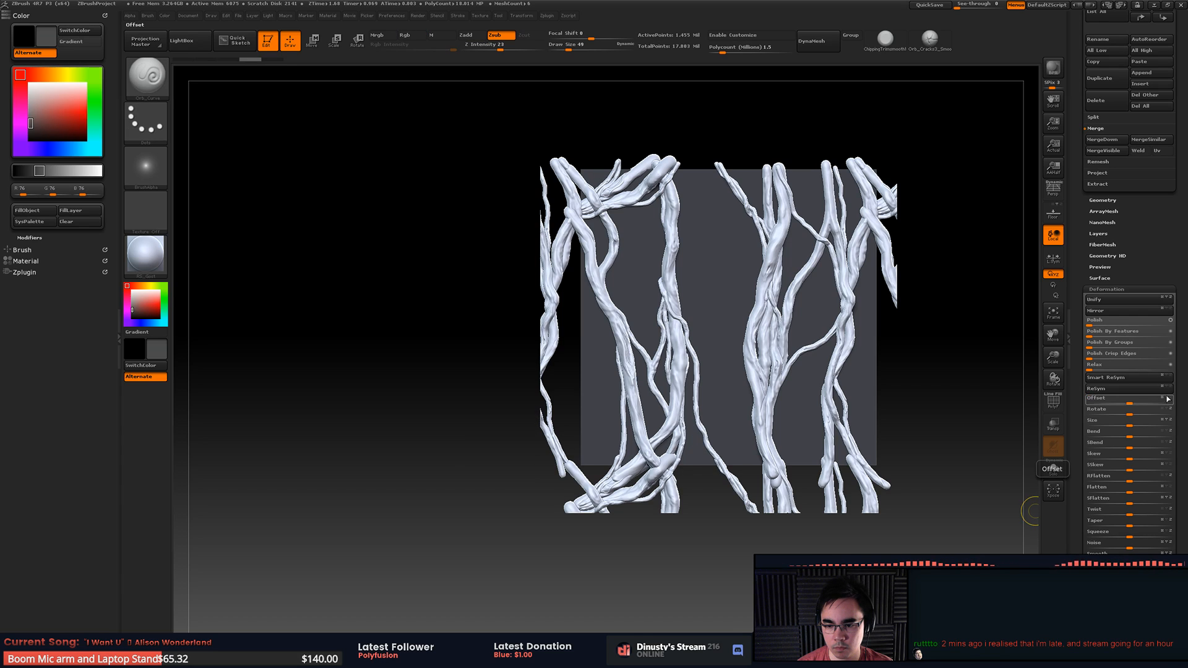
# Step: Offset the bottom root strip upward along Y to place it at the plane's top edge
pyautogui.moveTo(1152, 402); pyautogui.dragTo(1088, 402)
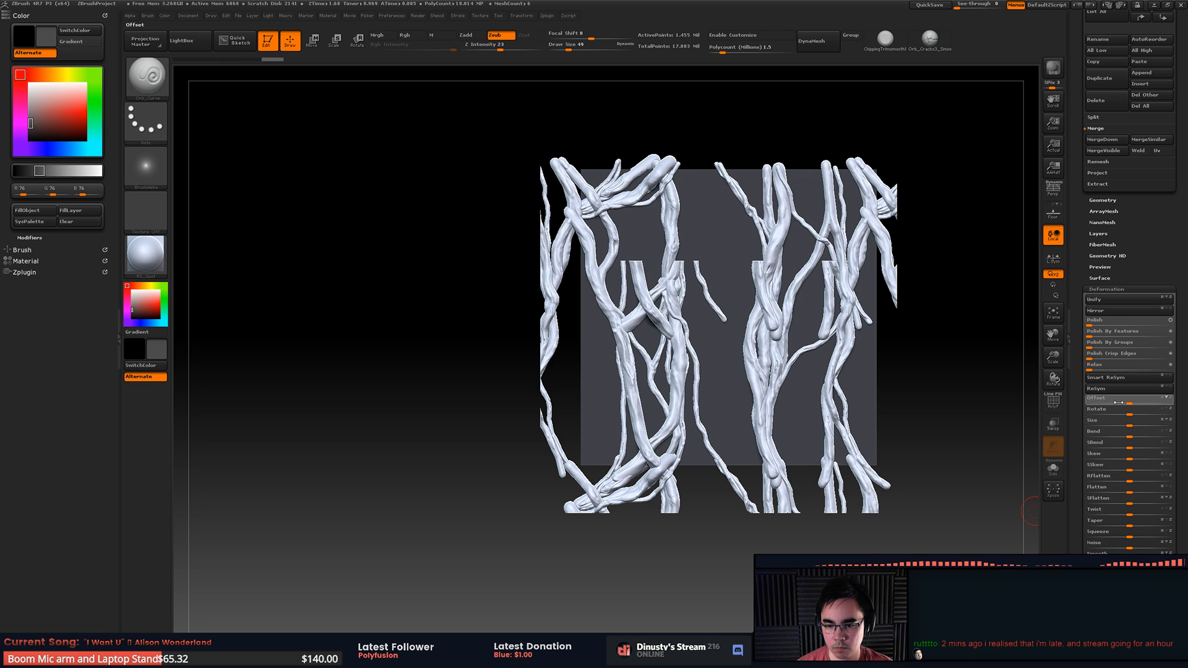
pyautogui.keyDown('alt'); pyautogui.moveTo(956, 223); pyautogui.dragTo(955, 295); pyautogui.keyUp('alt')
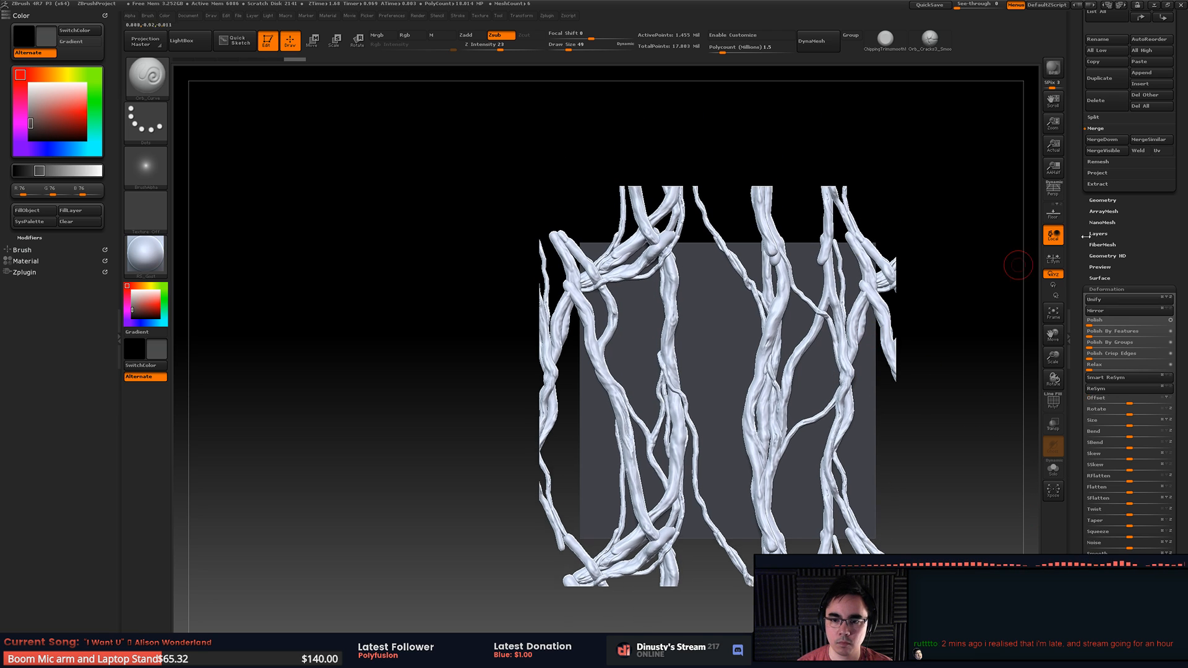
pyautogui.click(1117, 200)
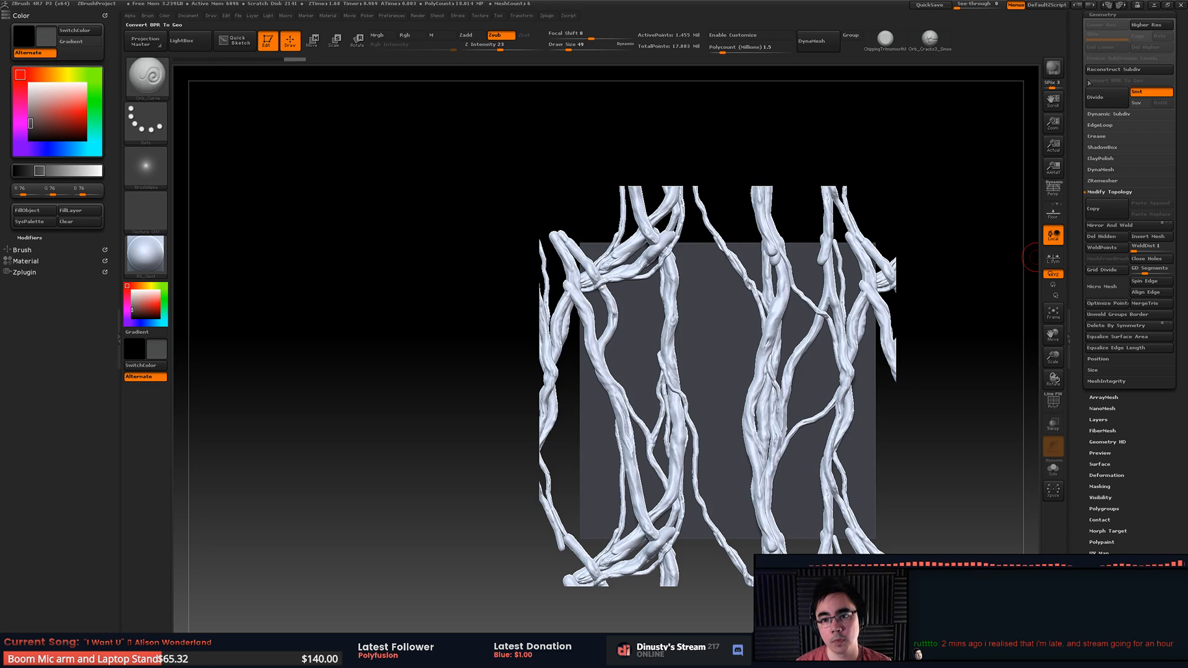
# Step: Merge the root strip subtool Merged_Skin_ZSphere3_16 down into Merged_Skin_ZSphere3_17, accepting that it cannot be undone
pyautogui.moveTo(1086, 83); pyautogui.dragTo(1097, 139)
pyautogui.click(1105, 246)
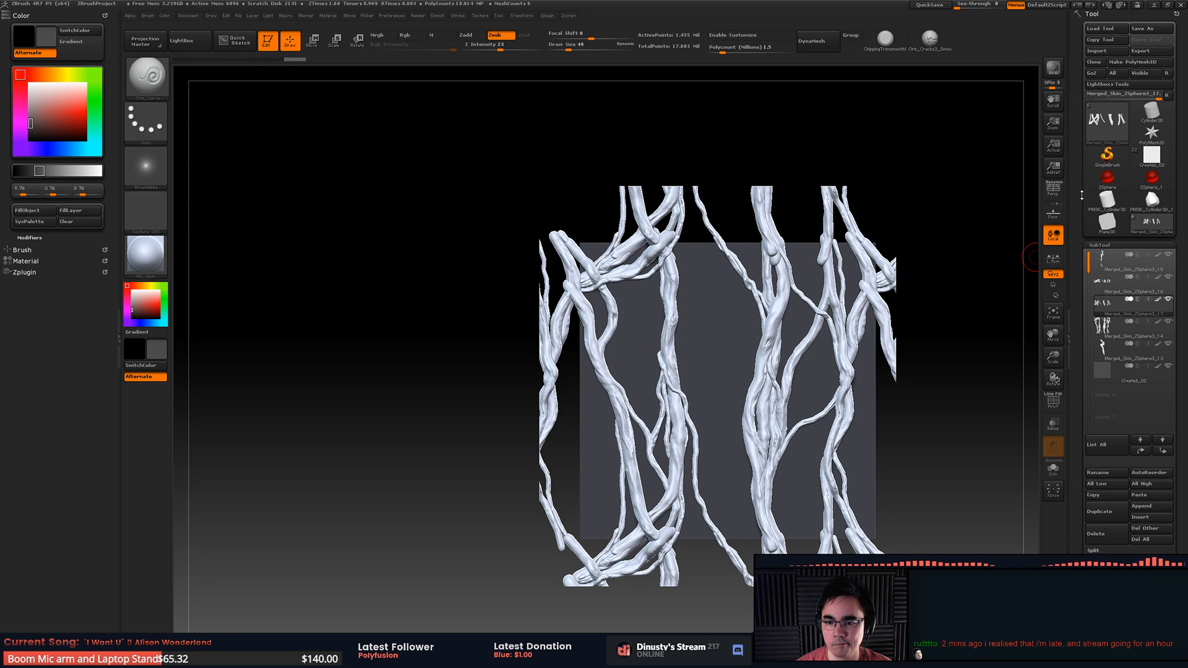
pyautogui.click(1103, 293)
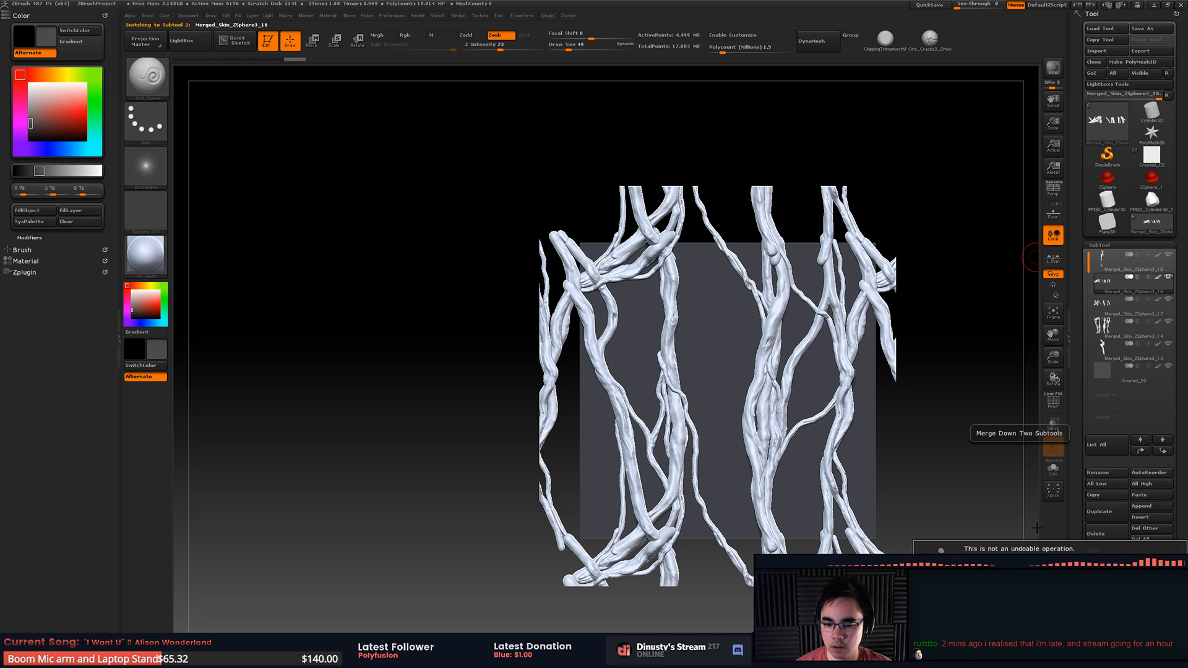
pyautogui.click(959, 572)
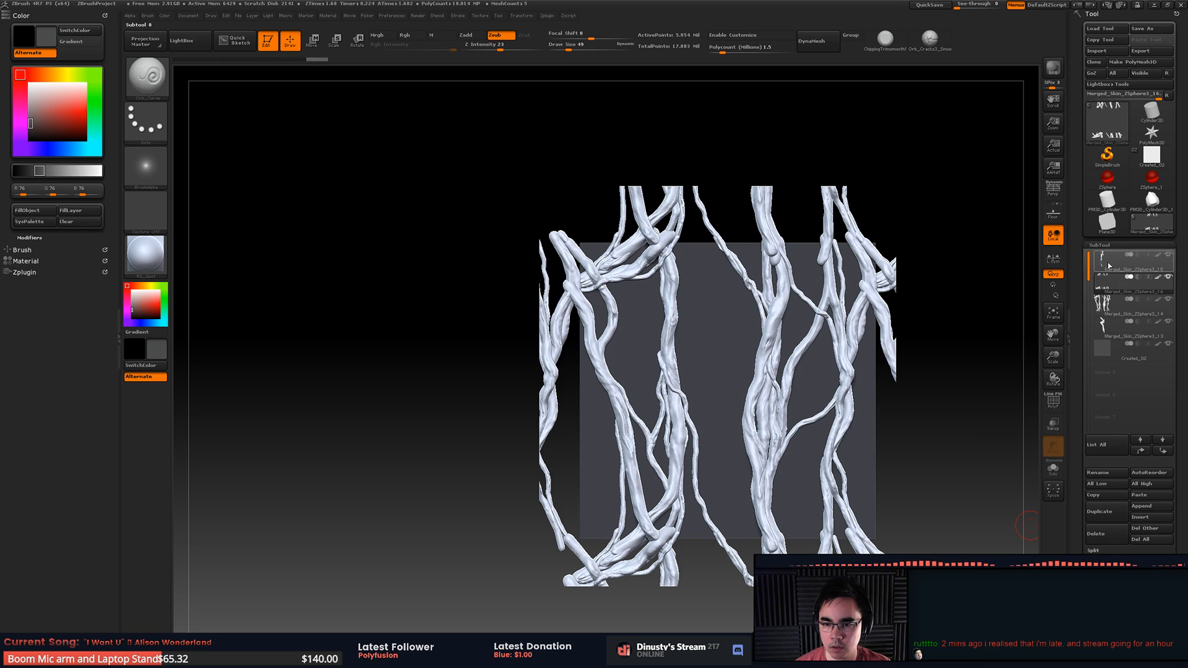
# Step: Reorder Merged_Skin_ZSphere3_15 to merge it down with Merged_Skin_ZSphere3_13, and place the merged side roots above Merged_Skin_ZSphere3_14
pyautogui.click(1106, 264)
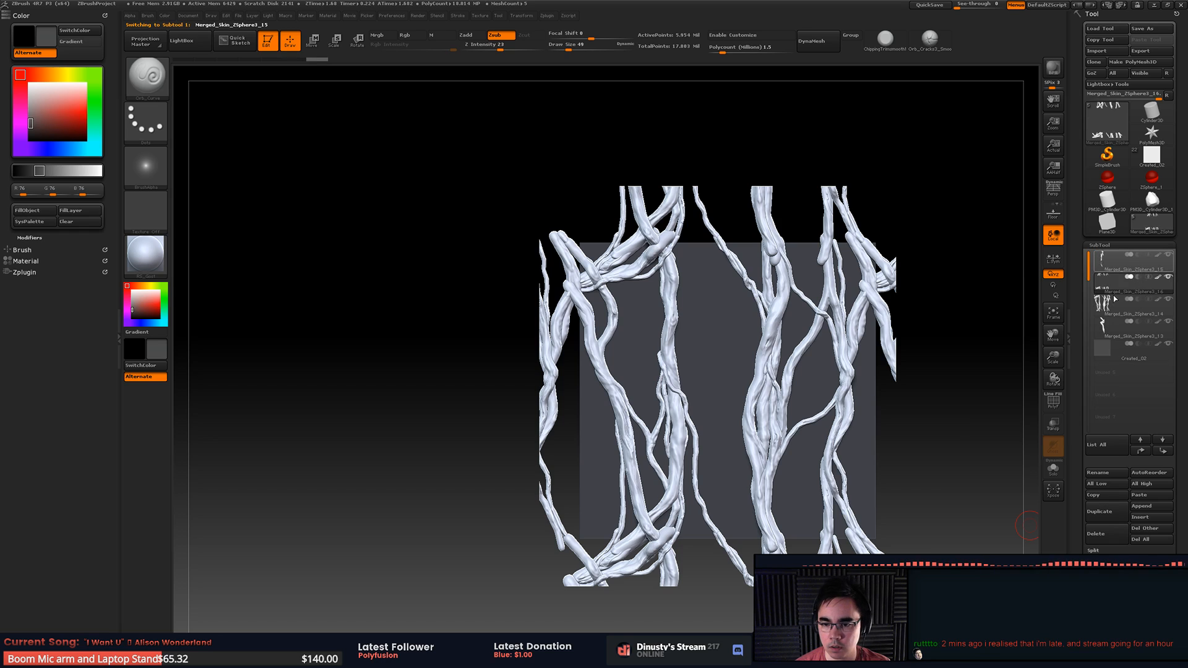
pyautogui.click(1163, 453)
pyautogui.click(1163, 455)
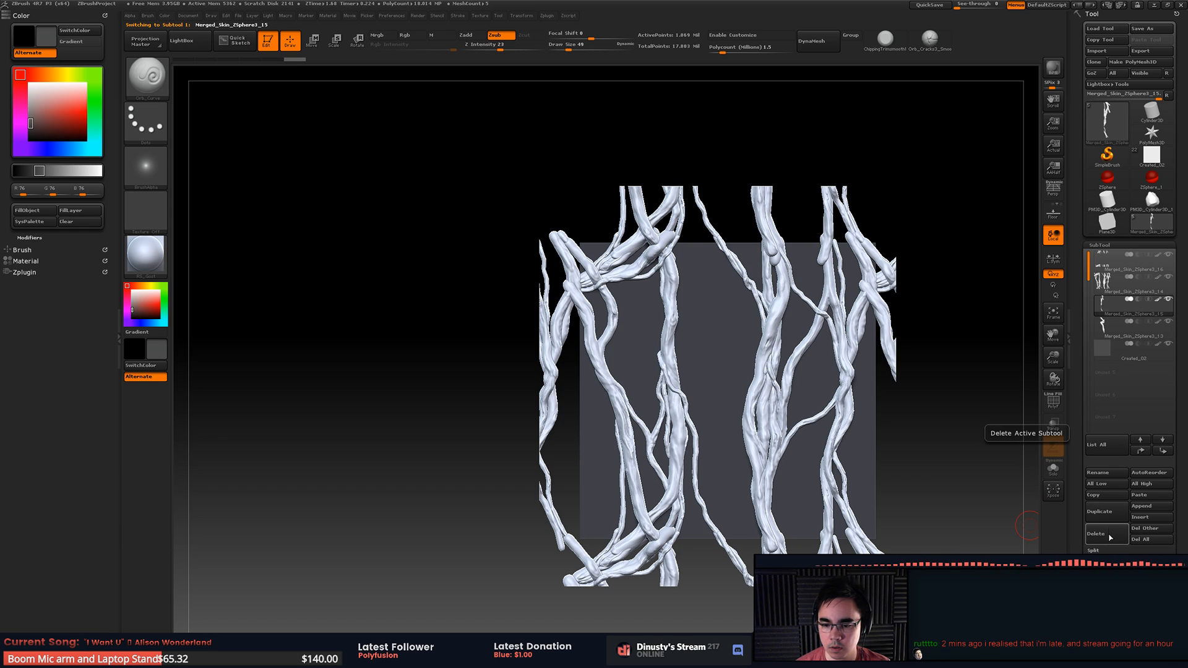
pyautogui.click(1014, 574)
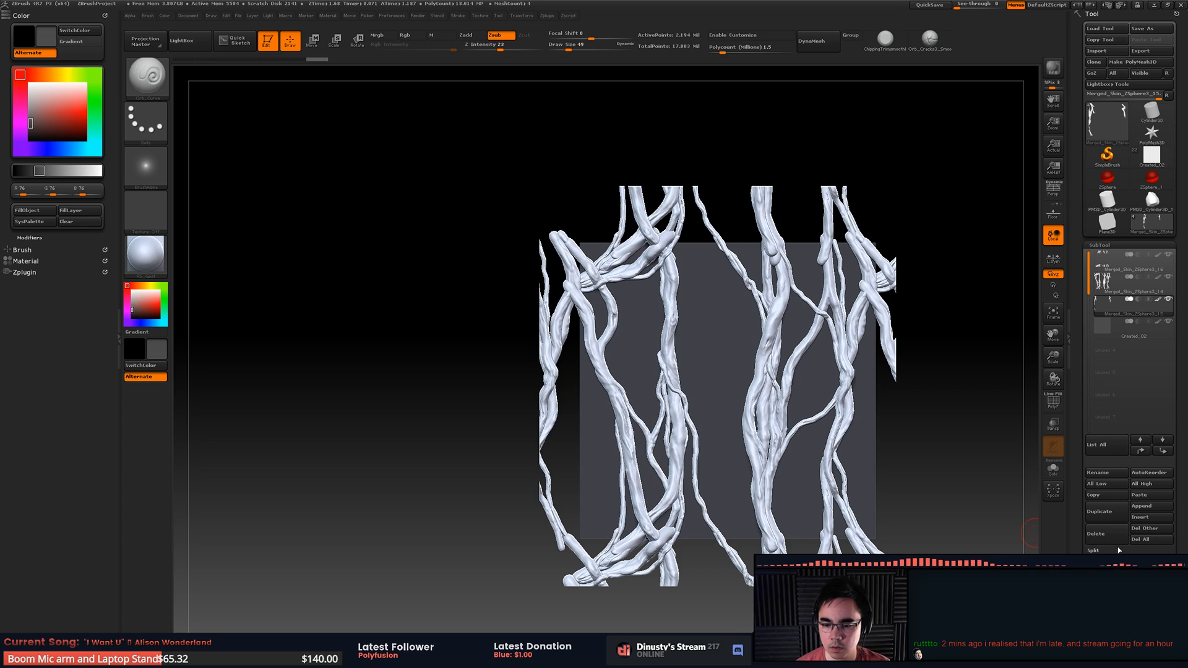
pyautogui.click(1141, 451)
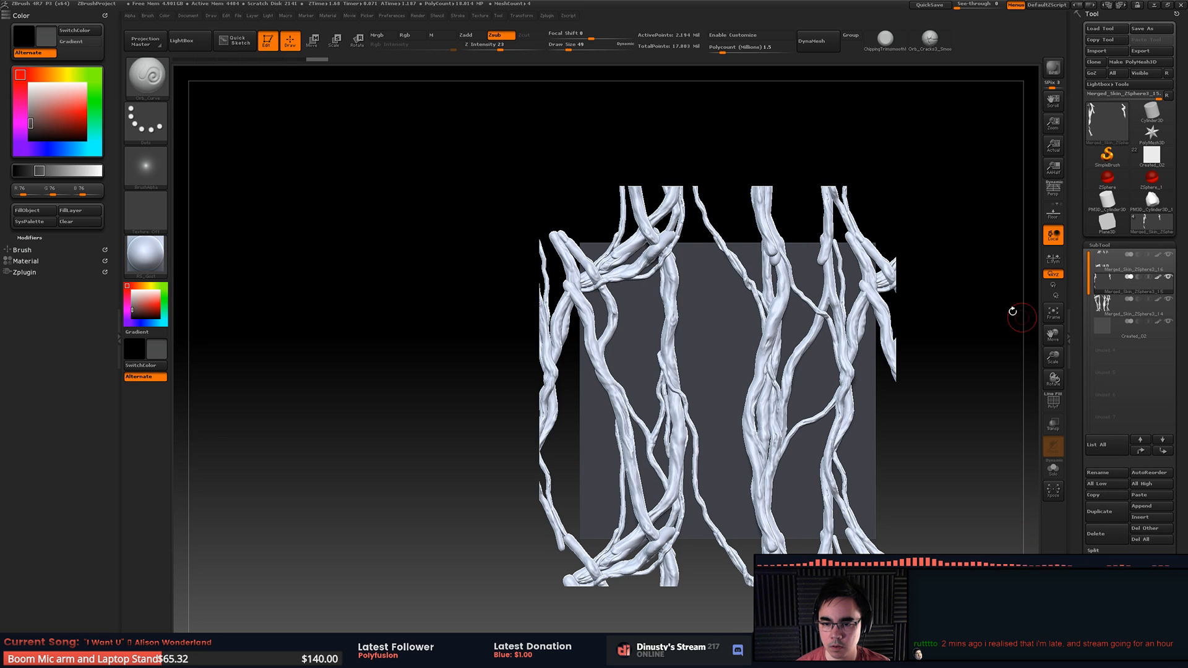
# Step: Examine how the offset root ends overlap the original root ends along the plane's top edge
pyautogui.keyDown('alt'); pyautogui.moveTo(1021, 298); pyautogui.dragTo(1032, 326); pyautogui.keyUp('alt')
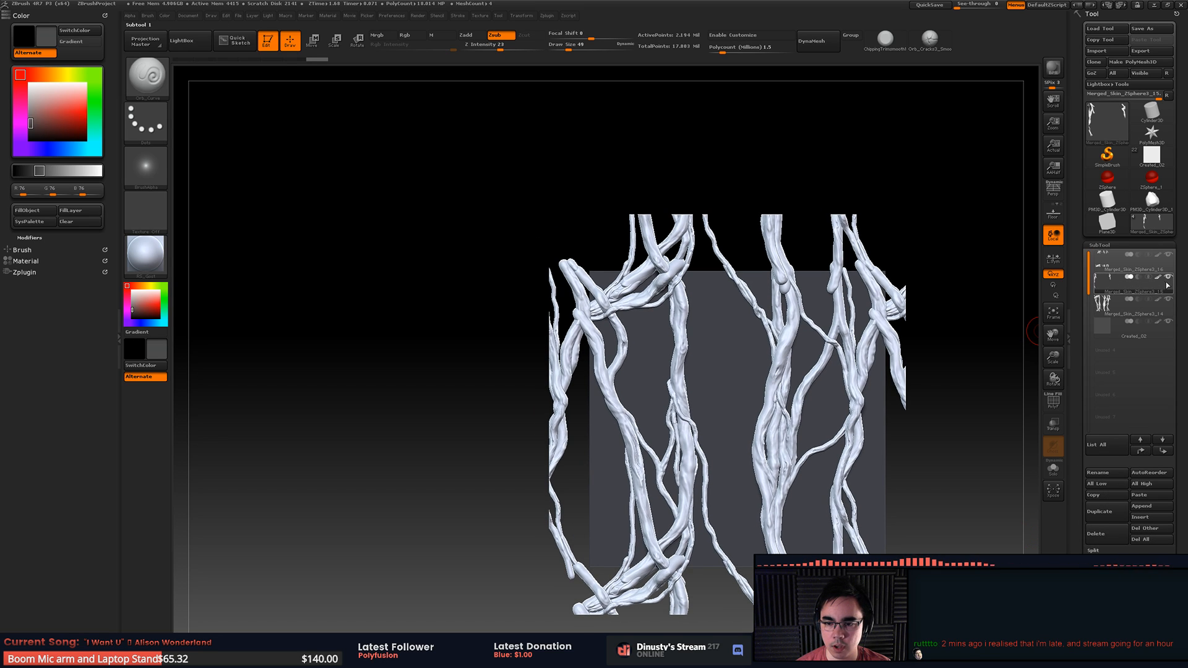
pyautogui.keyDown('alt'); pyautogui.moveTo(1033, 276); pyautogui.dragTo(1032, 252); pyautogui.keyUp('alt')
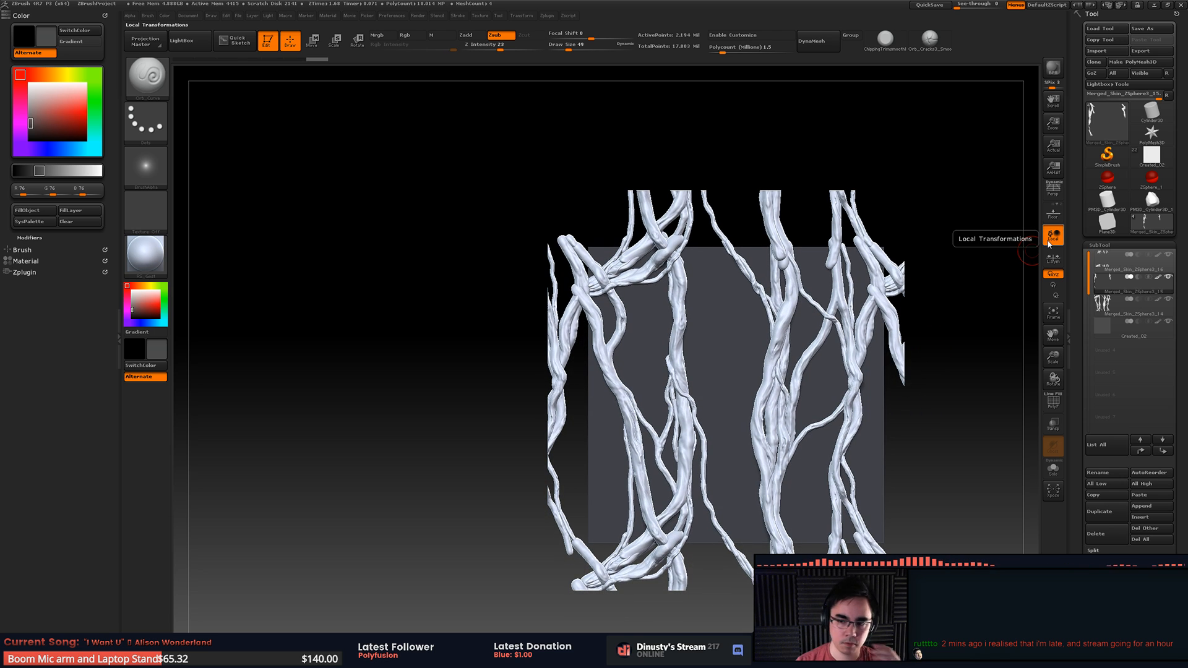
pyautogui.moveTo(768, 251)
pyautogui.keyDown('alt'); pyautogui.mouseDown()
pyautogui.moveTo(793, 336)
pyautogui.moveTo(788, 321)
pyautogui.mouseUp(); pyautogui.keyUp('alt')
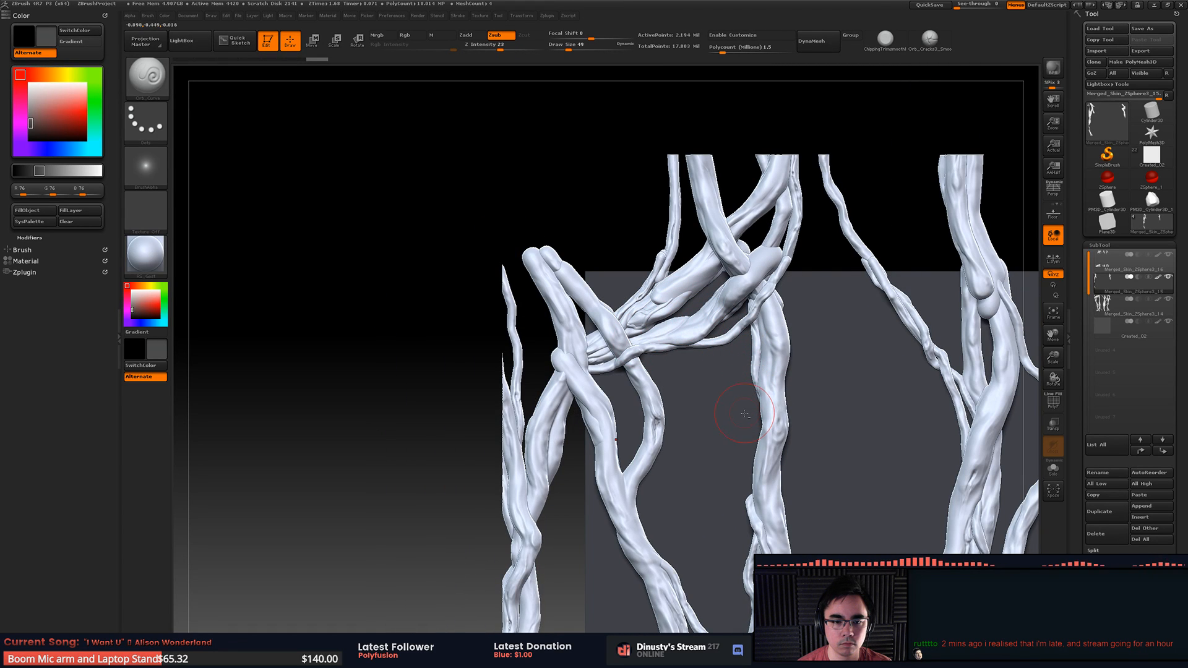
pyautogui.moveTo(714, 309)
pyautogui.keyDown('alt'); pyautogui.mouseDown()
pyautogui.moveTo(687, 350)
pyautogui.moveTo(737, 333)
pyautogui.mouseUp(); pyautogui.keyUp('alt')
pyautogui.keyDown('alt'); pyautogui.moveTo(737, 333); pyautogui.dragTo(701, 331); pyautogui.keyUp('alt')
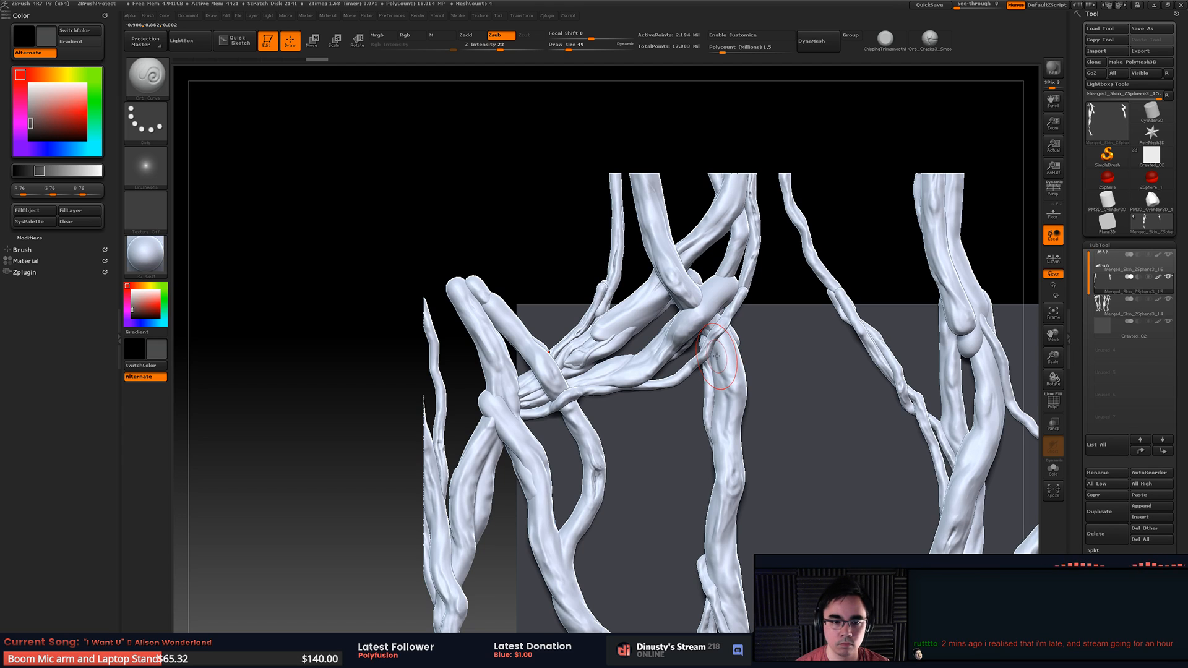
pyautogui.moveTo(829, 351)
pyautogui.keyDown('alt'); pyautogui.mouseDown()
pyautogui.moveTo(845, 315)
pyautogui.moveTo(867, 313)
pyautogui.moveTo(876, 273)
pyautogui.moveTo(777, 257)
pyautogui.mouseUp(); pyautogui.keyUp('alt')
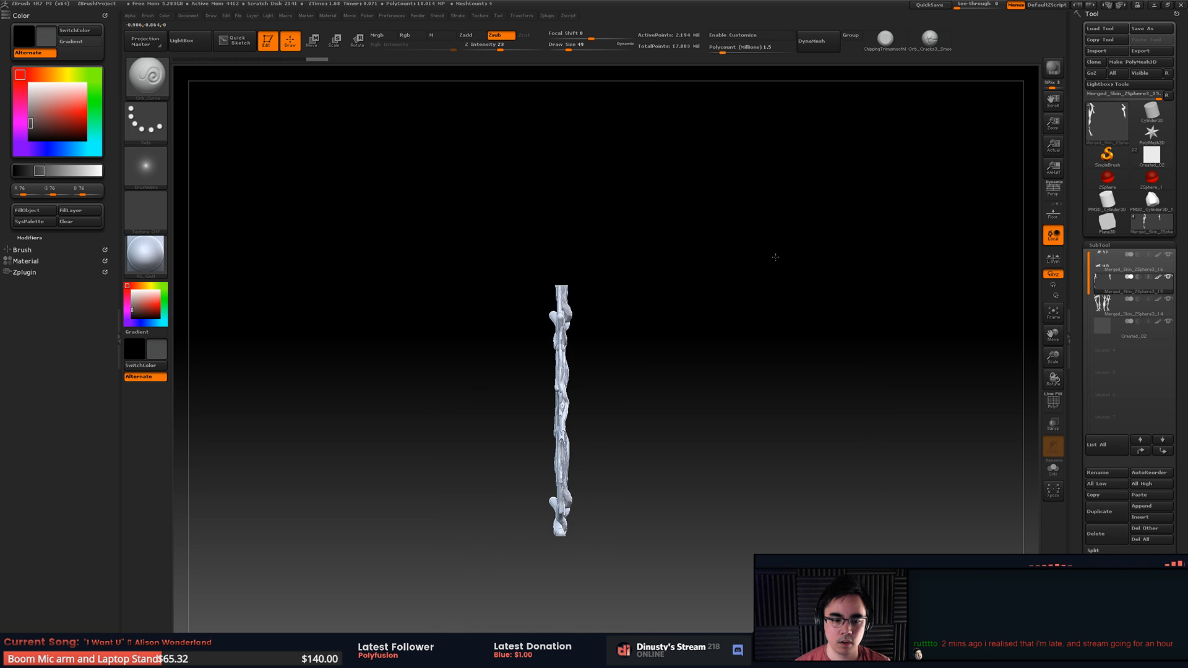
pyautogui.moveTo(782, 300)
pyautogui.mouseDown()
pyautogui.moveTo(754, 296)
pyautogui.moveTo(766, 299)
pyautogui.moveTo(788, 396)
pyautogui.moveTo(764, 413)
pyautogui.moveTo(767, 477)
pyautogui.mouseUp()
pyautogui.moveTo(692, 394)
pyautogui.keyDown('alt'); pyautogui.mouseDown()
pyautogui.moveTo(696, 436)
pyautogui.moveTo(742, 403)
pyautogui.mouseUp(); pyautogui.keyUp('alt')
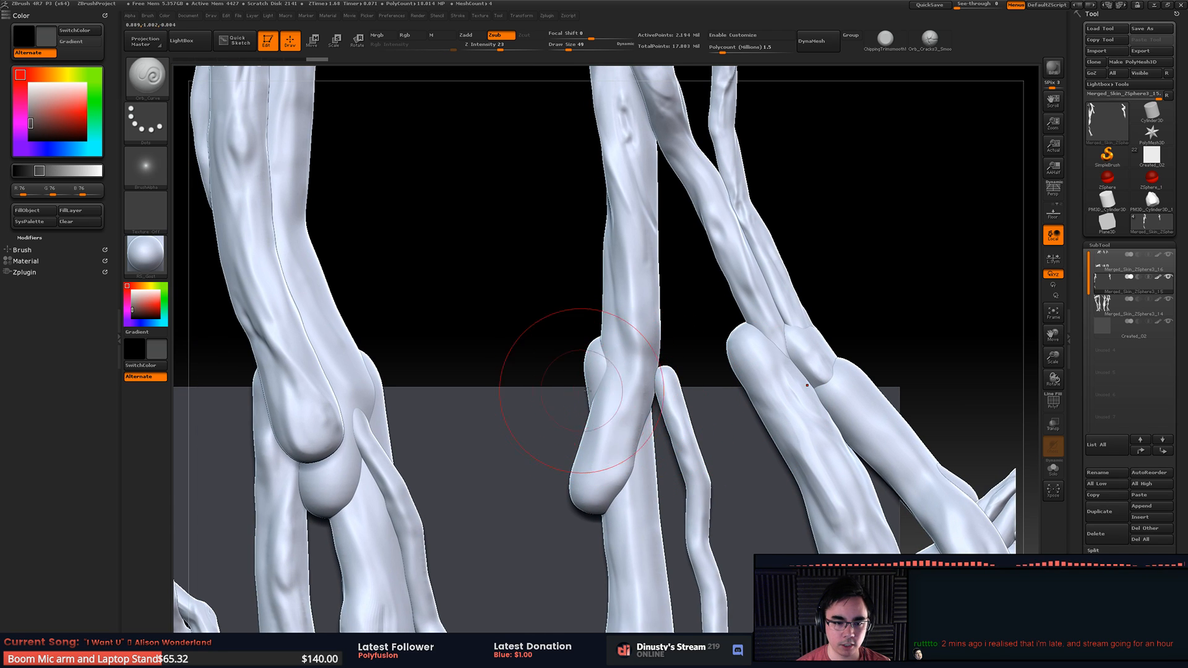
pyautogui.keyDown('alt'); pyautogui.moveTo(682, 374); pyautogui.dragTo(745, 377); pyautogui.keyUp('alt')
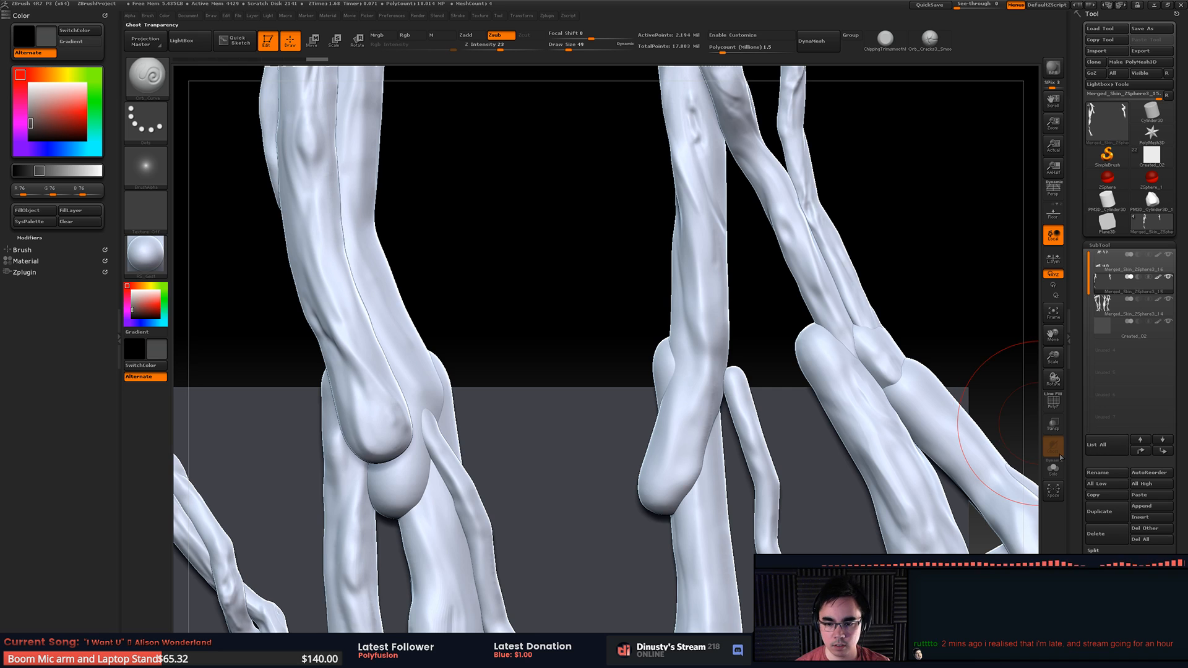
# Step: Make the main root subtool Merged_Skin_ZSphere3_14 active with the other subtools ghosted transparent, and set the brush draw size to about 38
pyautogui.click(1105, 304)
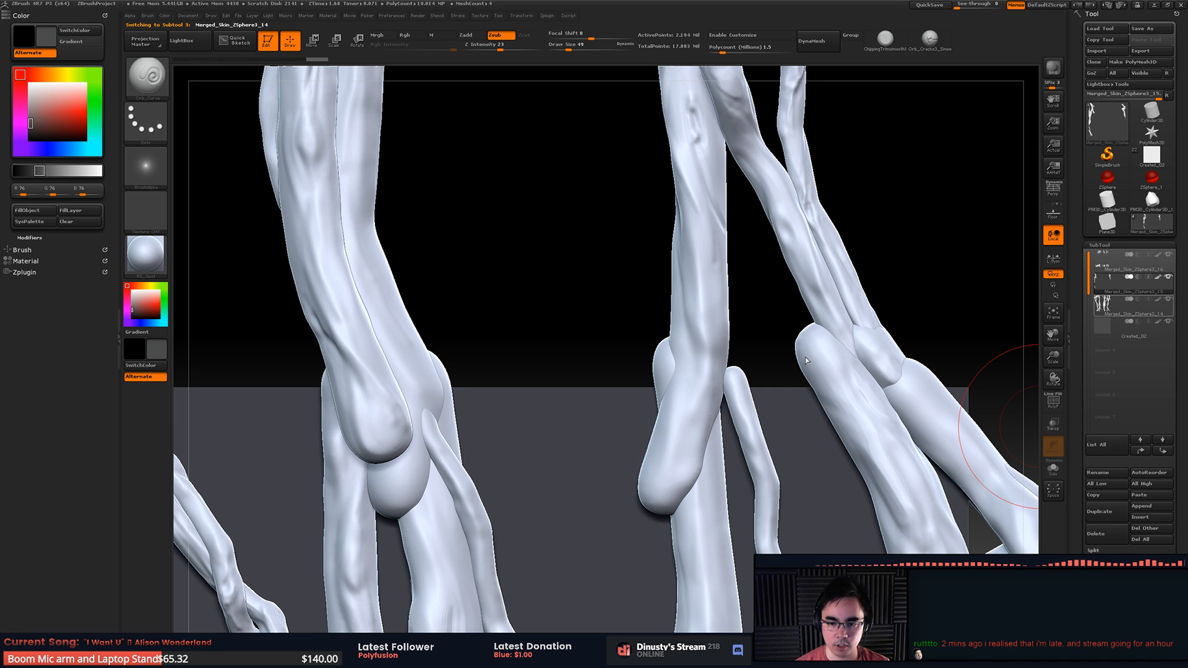
pyautogui.click(1053, 424)
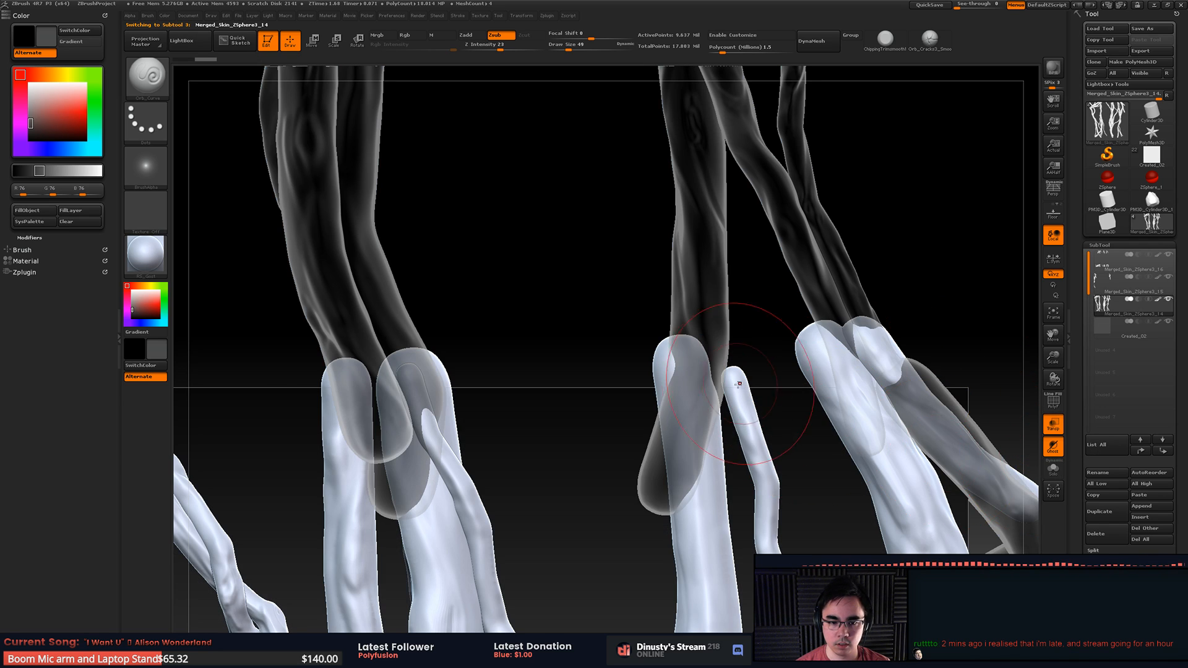
pyautogui.press('space')
pyautogui.moveTo(747, 402); pyautogui.dragTo(740, 401)
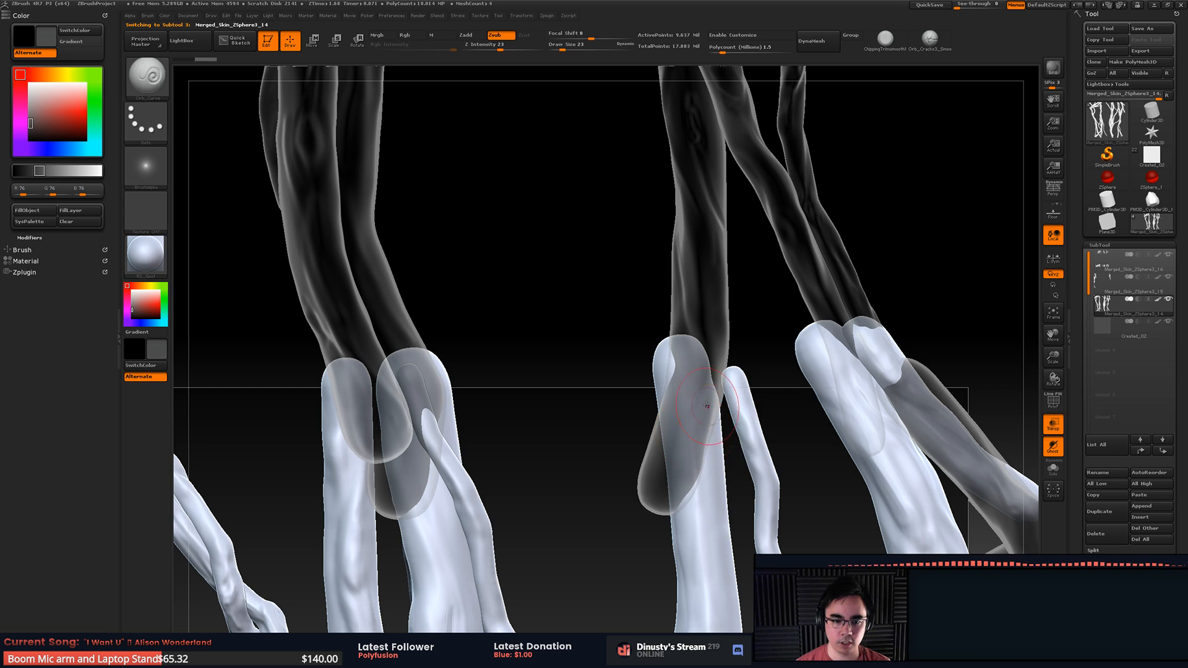
pyautogui.press('space')
pyautogui.moveTo(706, 406); pyautogui.dragTo(711, 406)
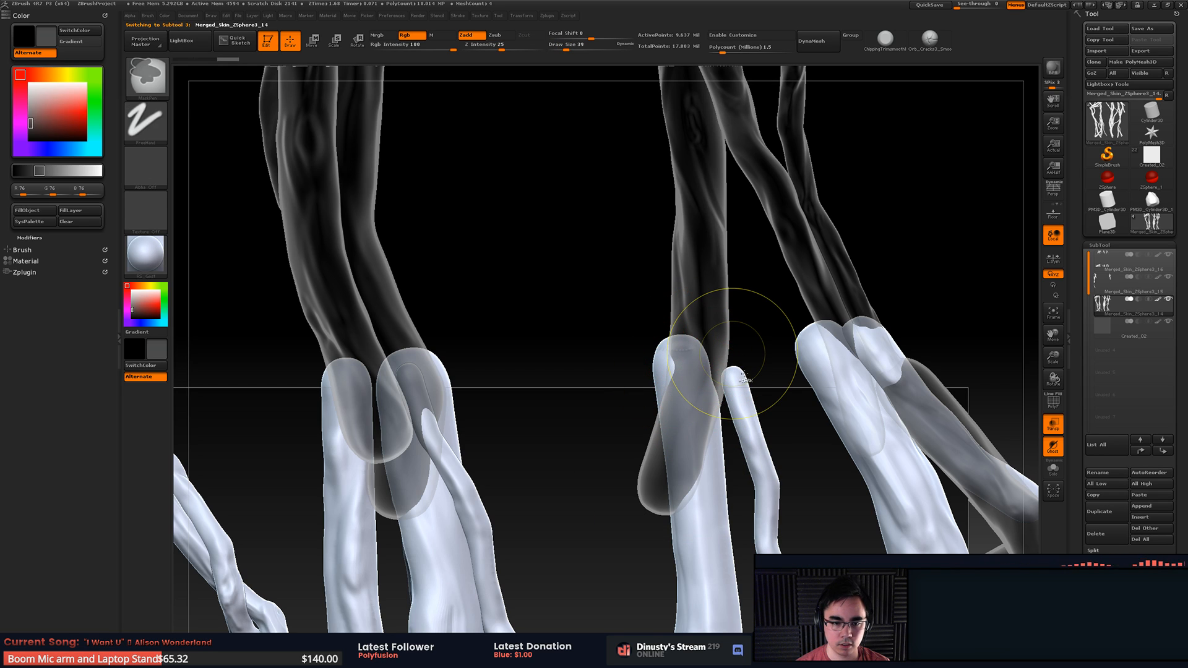
# Step: Using the Move brush, pull the upper ends of the two middle trunk roots toward the ghosted root ends at the plane's top edge
pyautogui.press('b')
pyautogui.press('m')
pyautogui.press('v')
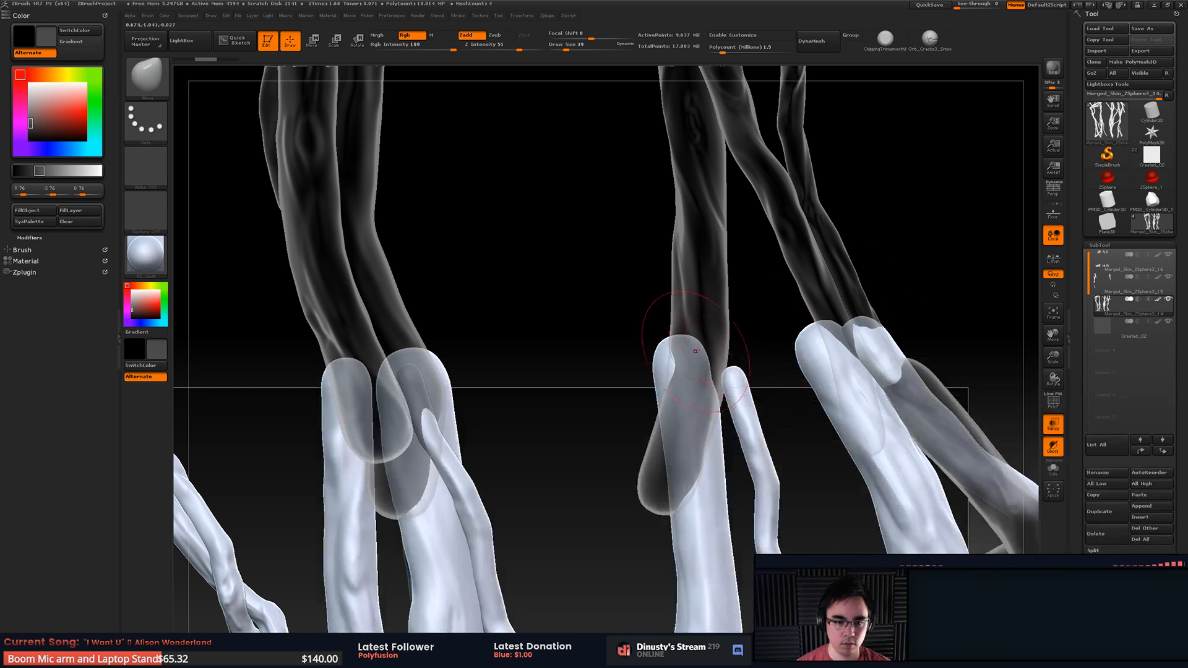
pyautogui.press('space')
pyautogui.moveTo(791, 347)
pyautogui.mouseDown()
pyautogui.moveTo(799, 320)
pyautogui.moveTo(663, 289)
pyautogui.mouseUp()
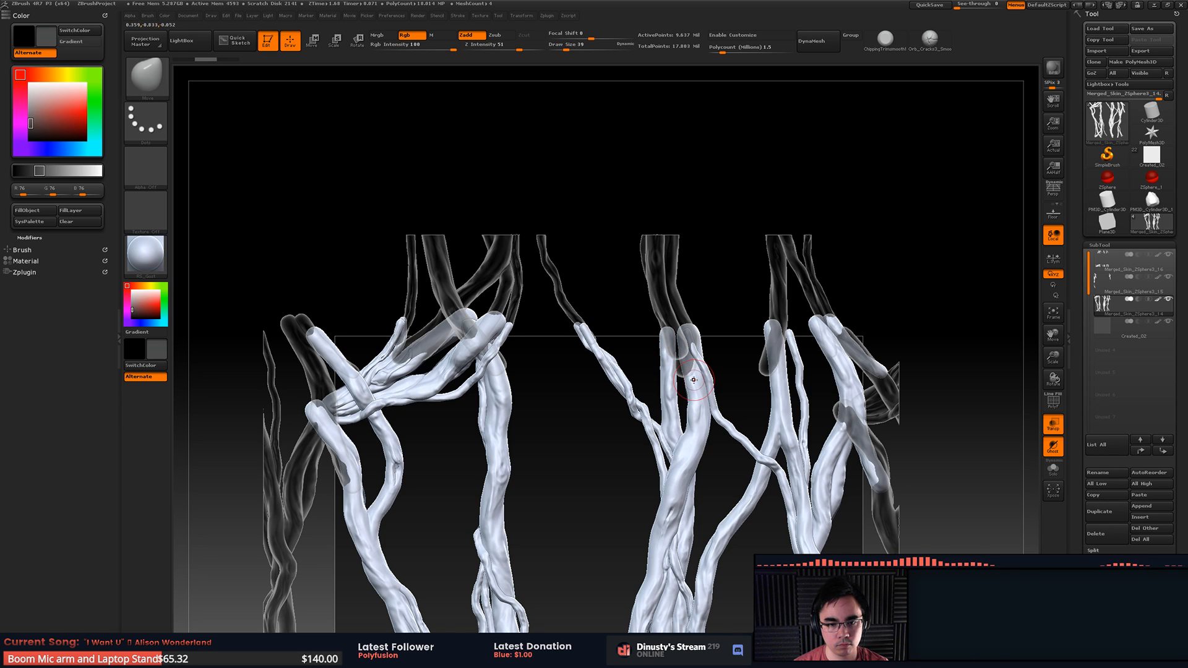
pyautogui.keyDown('alt'); pyautogui.moveTo(846, 377); pyautogui.dragTo(892, 379, button='right'); pyautogui.keyUp('alt')
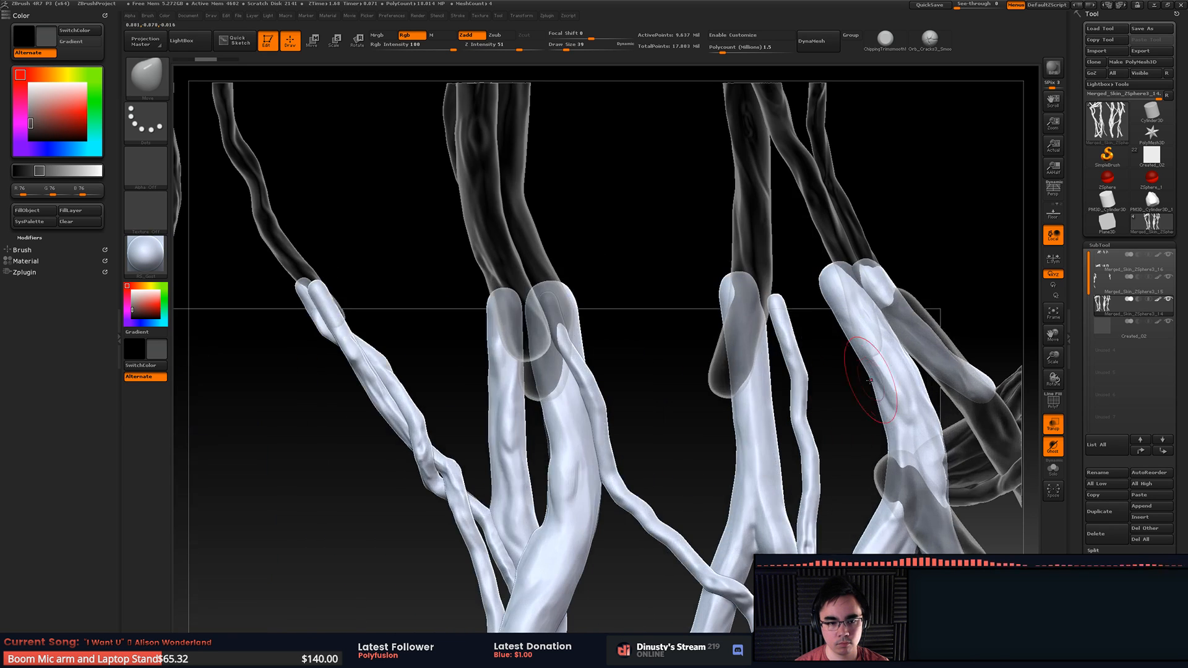
pyautogui.press('space')
pyautogui.moveTo(505, 358); pyautogui.dragTo(533, 356)
pyautogui.press('space')
pyautogui.moveTo(590, 301)
pyautogui.mouseDown()
pyautogui.moveTo(568, 296)
pyautogui.moveTo(559, 313)
pyautogui.mouseUp()
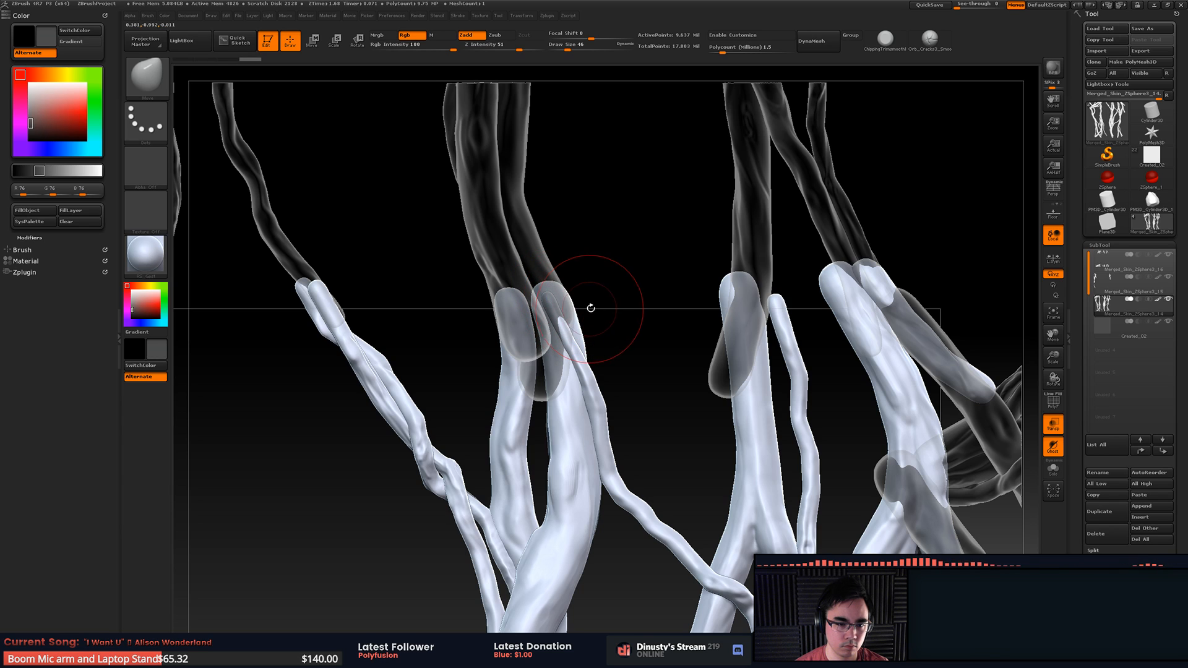
# Step: Isolate the thin root's polygroup beside the middle trunk, nudge its upper end with the Move brush, and show all roots again
pyautogui.hotkey('ctrl', 'shift')
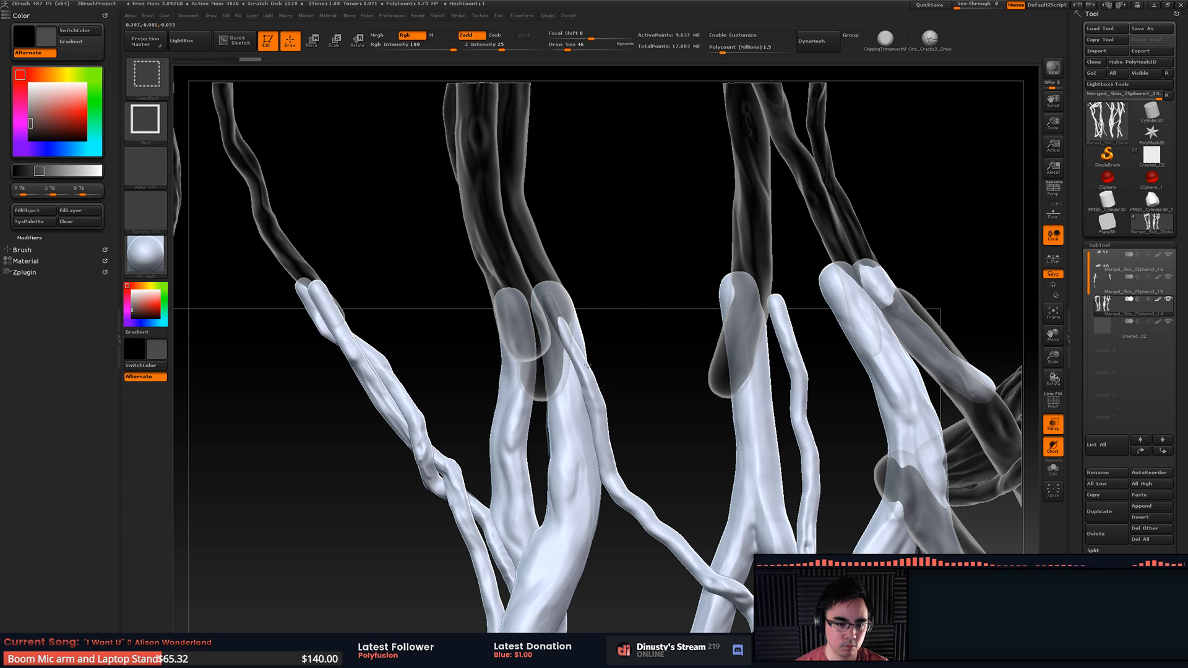
pyautogui.keyDown('ctrl'); pyautogui.keyDown('shift'); pyautogui.click(559, 320); pyautogui.keyUp('shift'); pyautogui.keyUp('ctrl')
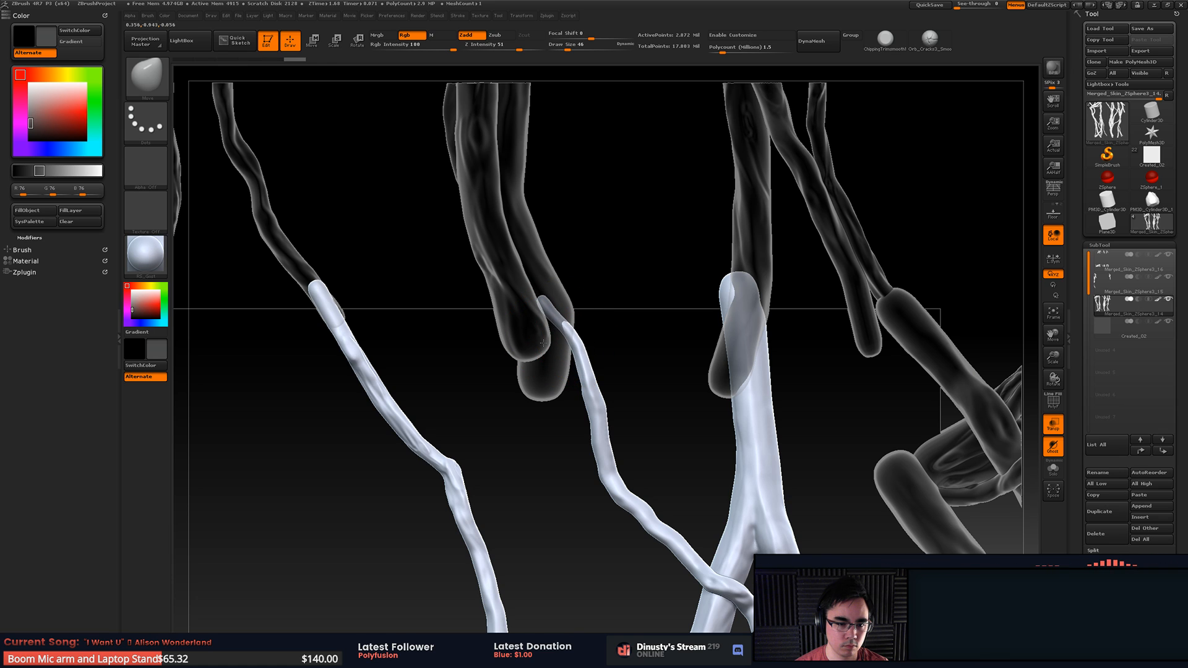
pyautogui.moveTo(543, 342); pyautogui.dragTo(565, 334)
pyautogui.hotkey('ctrl', 'shift')
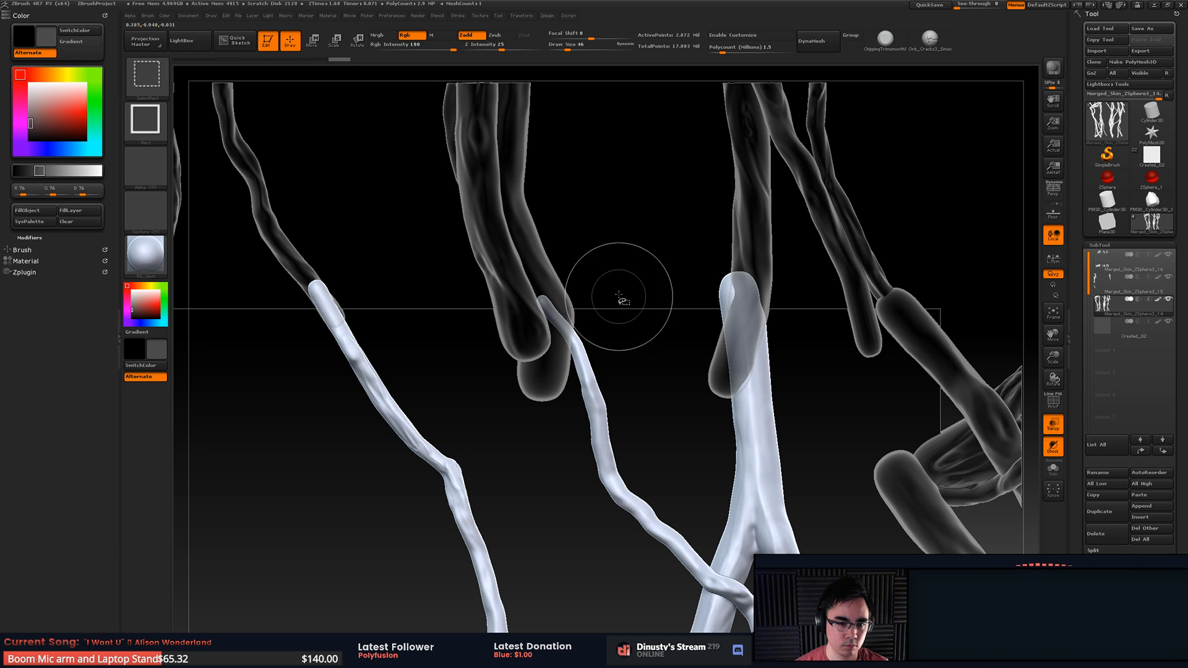
pyautogui.keyDown('ctrl'); pyautogui.keyDown('shift'); pyautogui.click(637, 329); pyautogui.keyUp('shift'); pyautogui.keyUp('ctrl')
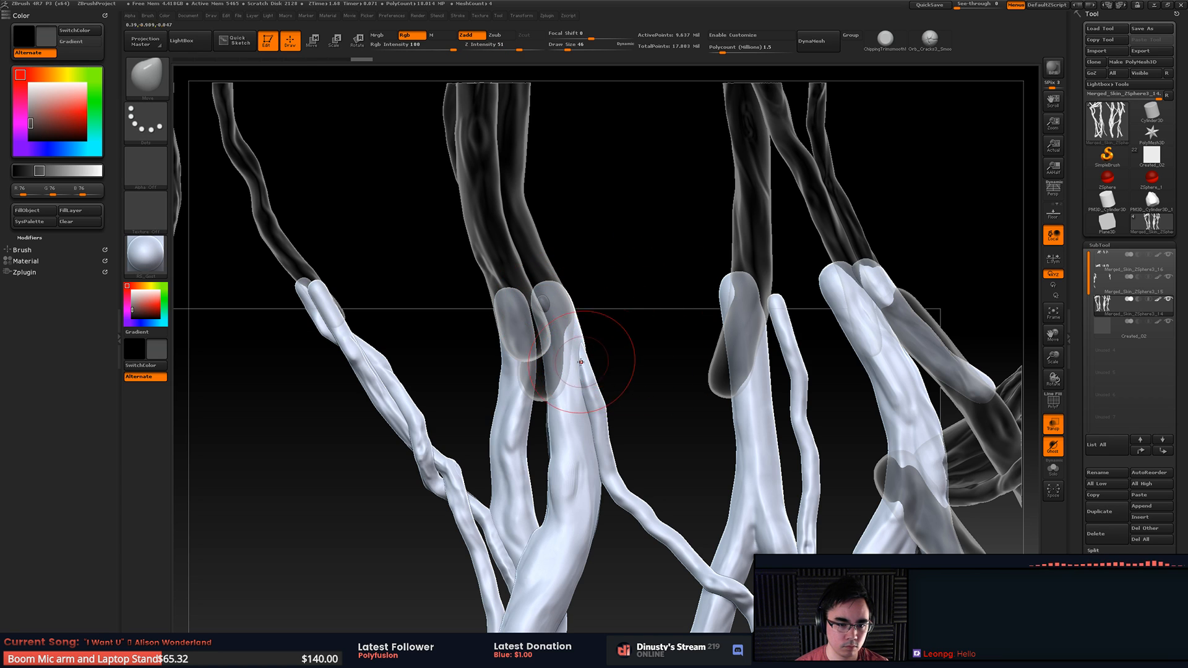
# Step: Isolate the thin root again, bend its upper section outward from the middle trunk, and restore the full root mesh
pyautogui.press('ctrl')
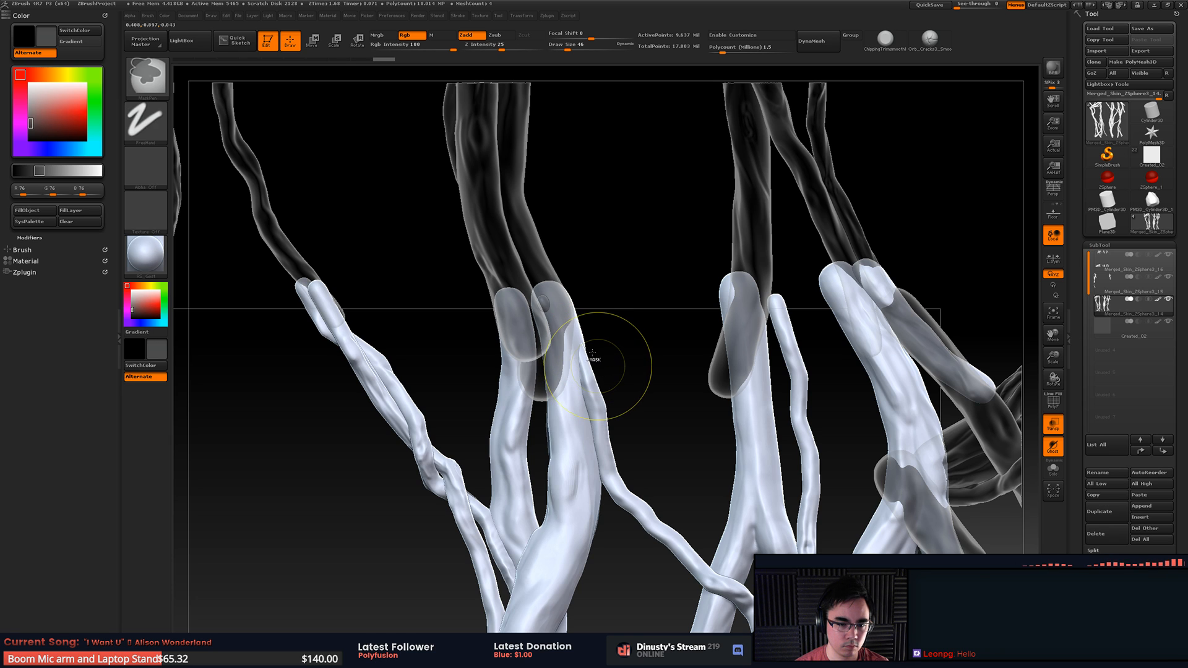
pyautogui.keyDown('ctrl'); pyautogui.keyDown('shift'); pyautogui.click(580, 357); pyautogui.keyUp('shift'); pyautogui.keyUp('ctrl')
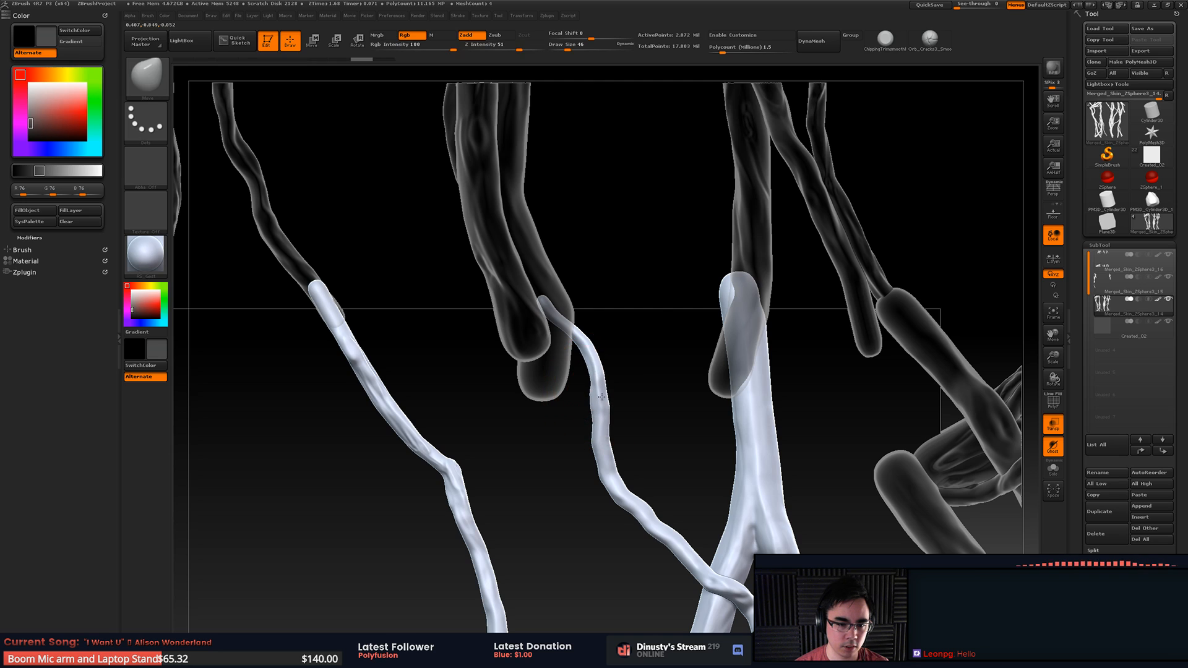
pyautogui.hotkey('ctrl', 'shift')
pyautogui.keyDown('ctrl'); pyautogui.keyDown('shift'); pyautogui.click(663, 308); pyautogui.keyUp('shift'); pyautogui.keyUp('ctrl')
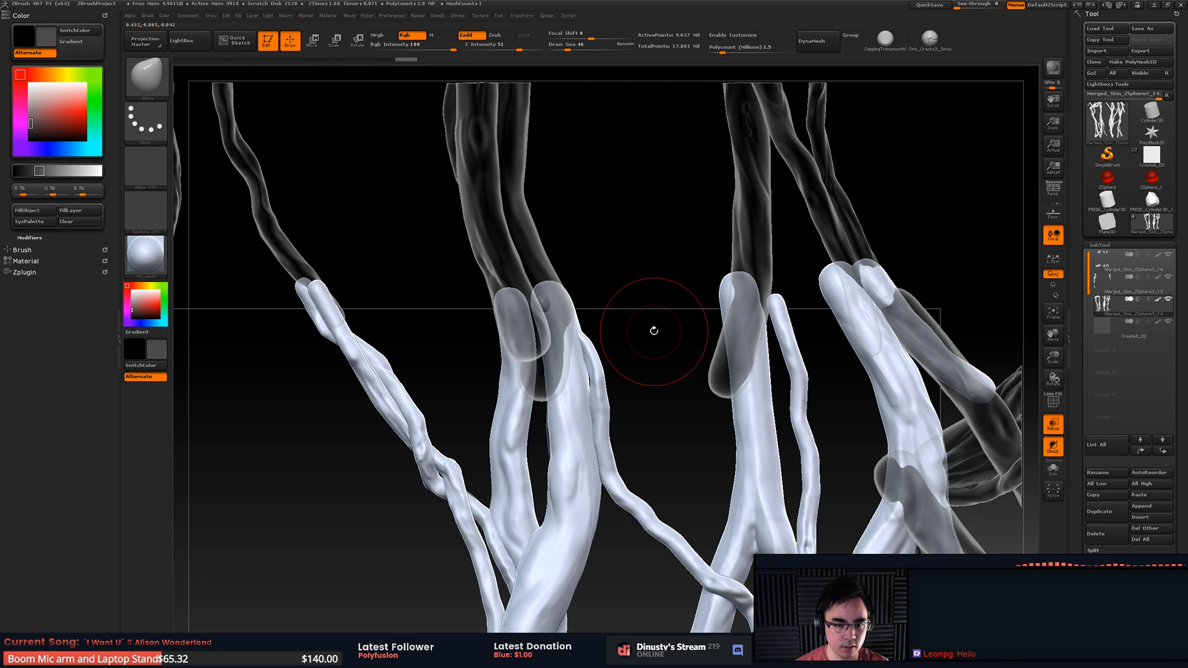
# Step: Isolate the thin root once more, pull its tip farther up into the middle trunk, and unhide the remaining roots
pyautogui.keyDown('ctrl'); pyautogui.keyDown('shift'); pyautogui.click(566, 345); pyautogui.keyUp('shift'); pyautogui.keyUp('ctrl')
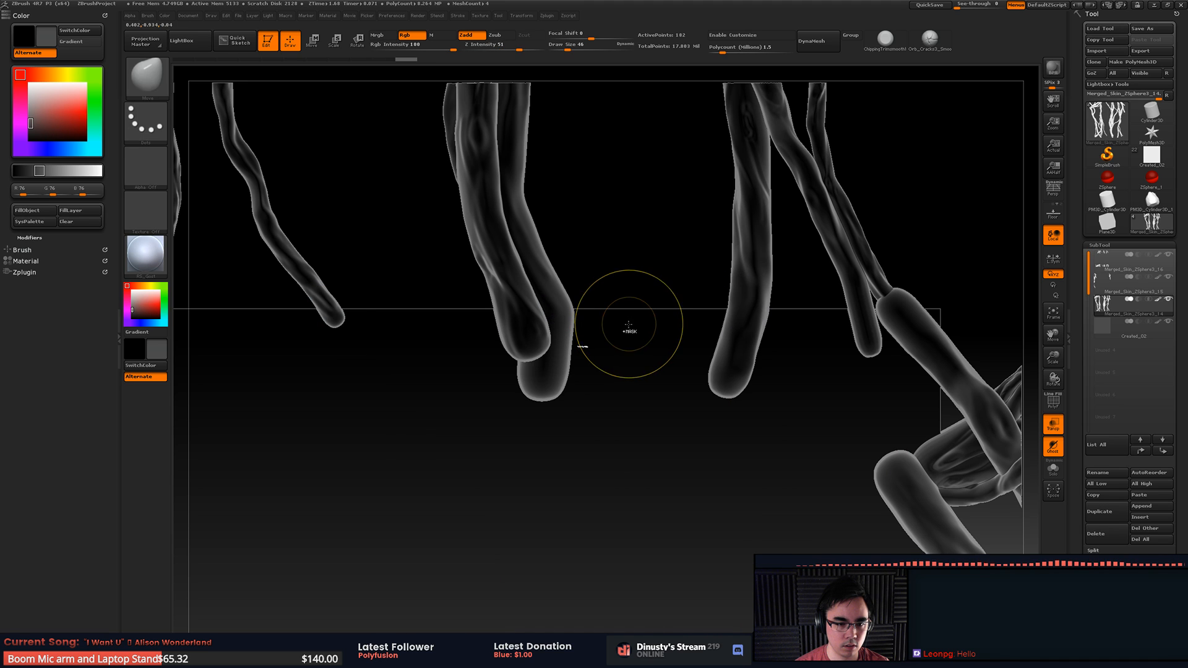
pyautogui.press('ctrl')
pyautogui.moveTo(586, 344)
pyautogui.mouseDown()
pyautogui.moveTo(562, 347)
pyautogui.moveTo(524, 306)
pyautogui.mouseUp()
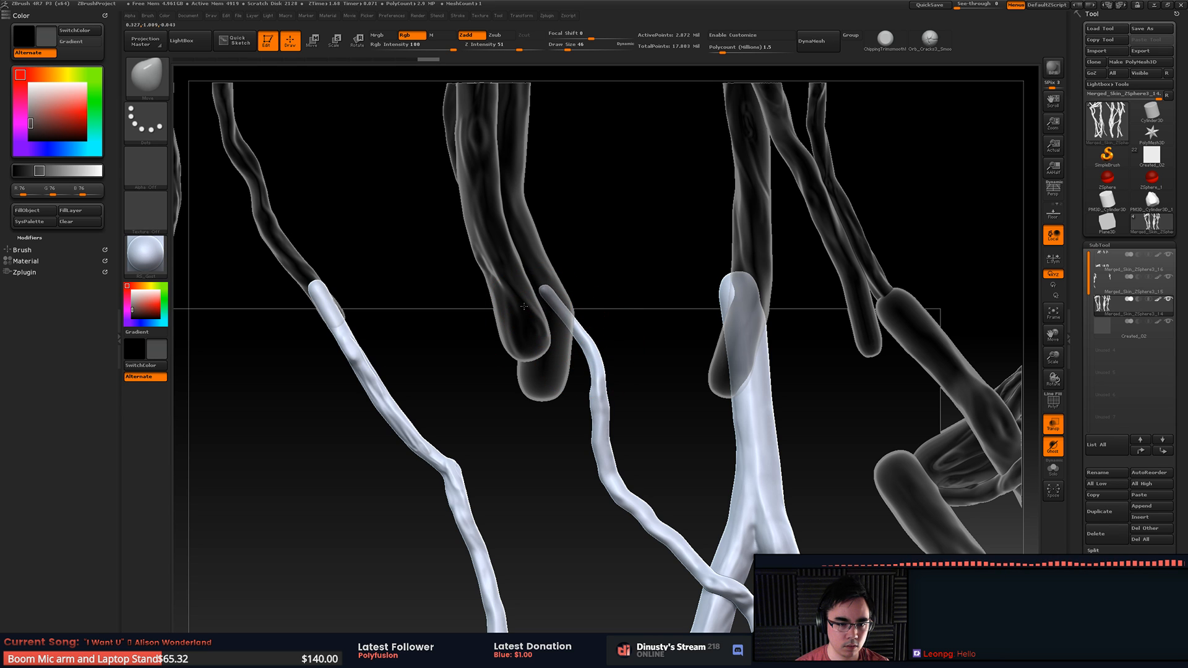
pyautogui.hotkey('ctrl', 'shift')
pyautogui.keyDown('ctrl'); pyautogui.keyDown('shift'); pyautogui.click(691, 314); pyautogui.keyUp('shift'); pyautogui.keyUp('ctrl')
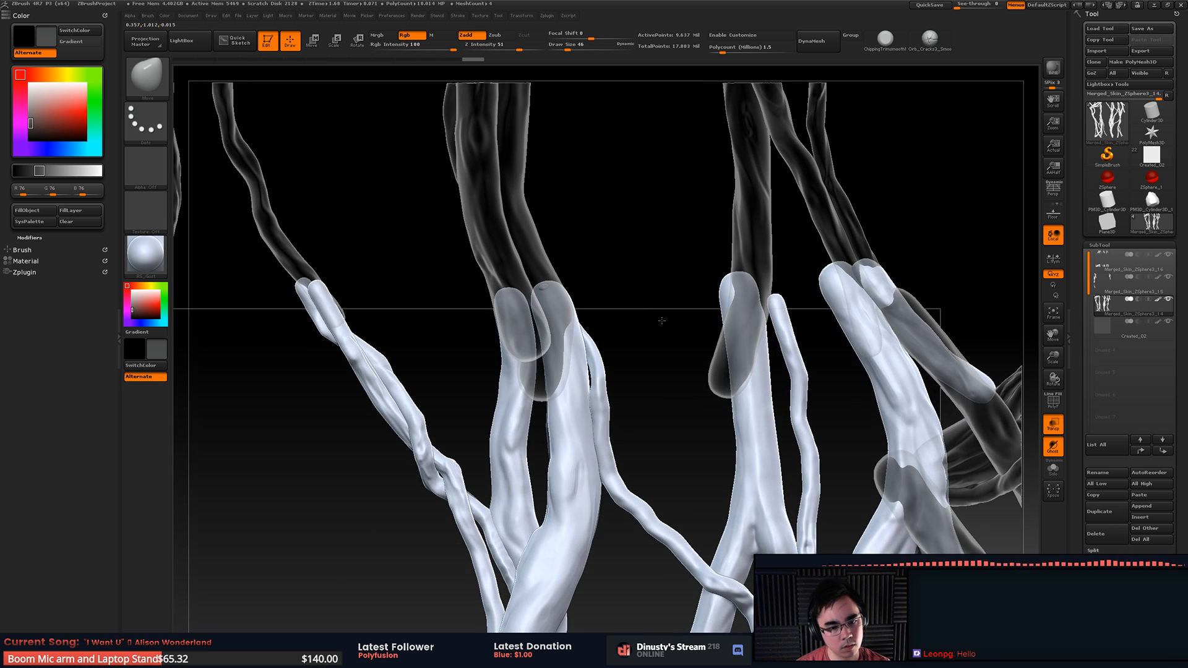
# Step: Isolate the thin root's polygroup, refine its upper section with a smaller Move brush, and bring back the full root mesh
pyautogui.keyDown('ctrl'); pyautogui.keyDown('shift'); pyautogui.click(585, 374); pyautogui.keyUp('shift'); pyautogui.keyUp('ctrl')
pyautogui.press('space')
pyautogui.moveTo(592, 373); pyautogui.dragTo(589, 374)
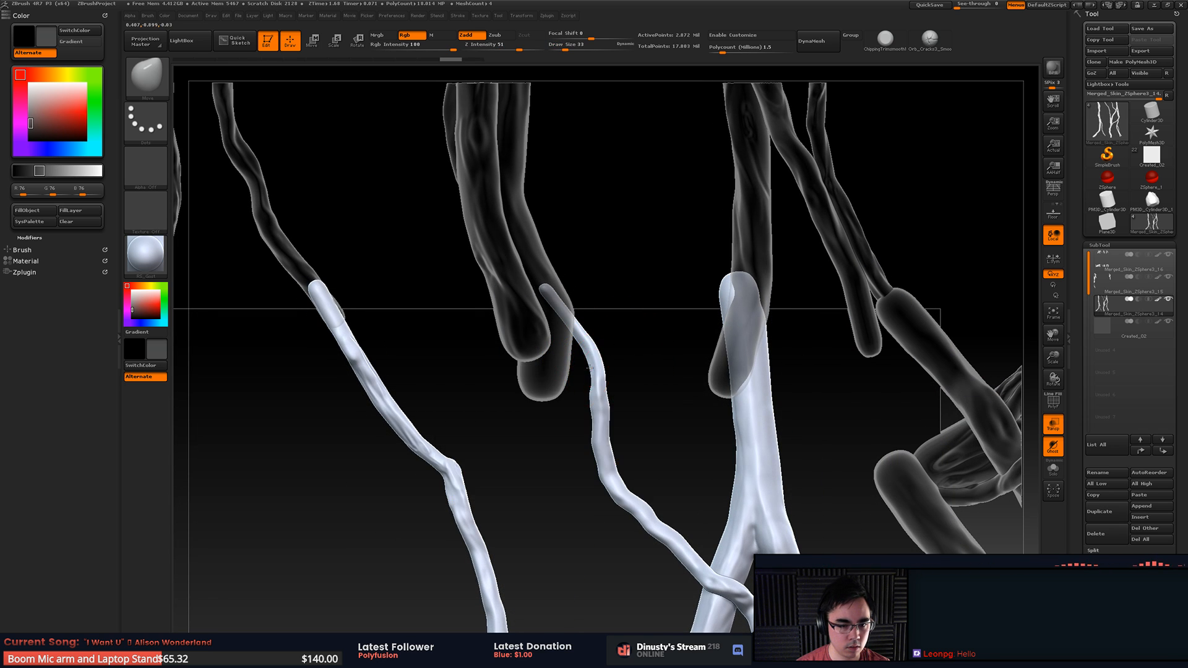
pyautogui.hotkey('ctrl', 'shift')
pyautogui.keyDown('ctrl'); pyautogui.keyDown('shift'); pyautogui.click(647, 299); pyautogui.keyUp('shift'); pyautogui.keyUp('ctrl')
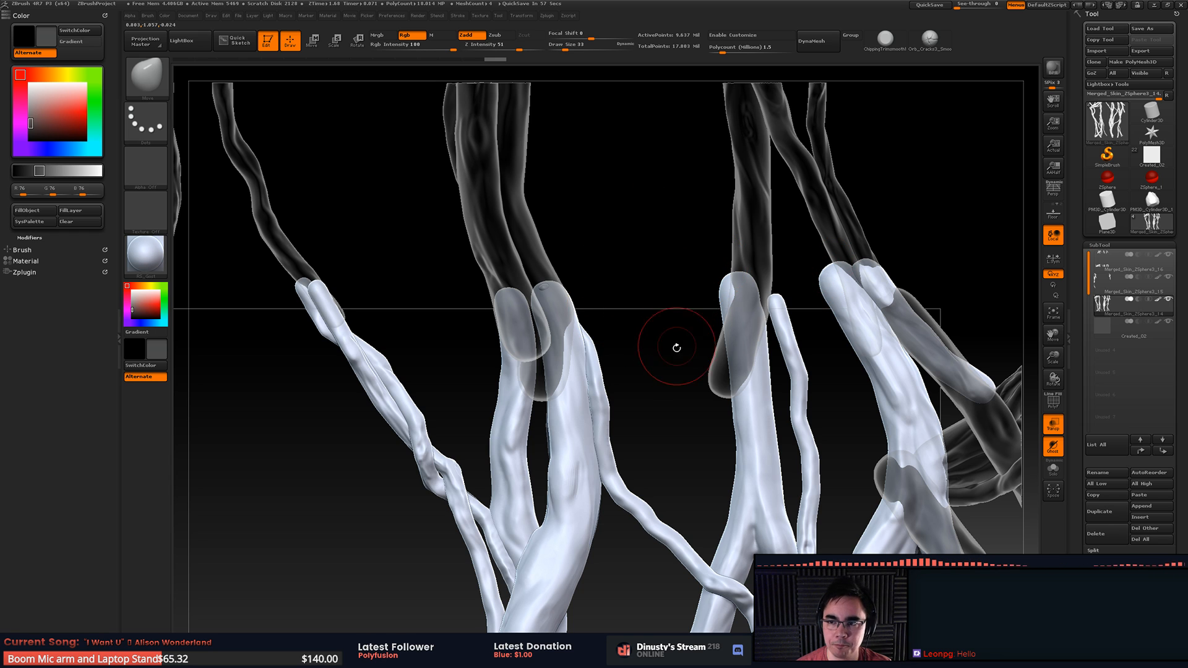
# Step: Examine how the root ends line up with the ghosted copies along the plane's top and bottom edges
pyautogui.keyDown('alt'); pyautogui.moveTo(671, 351); pyautogui.dragTo(697, 330); pyautogui.keyUp('alt')
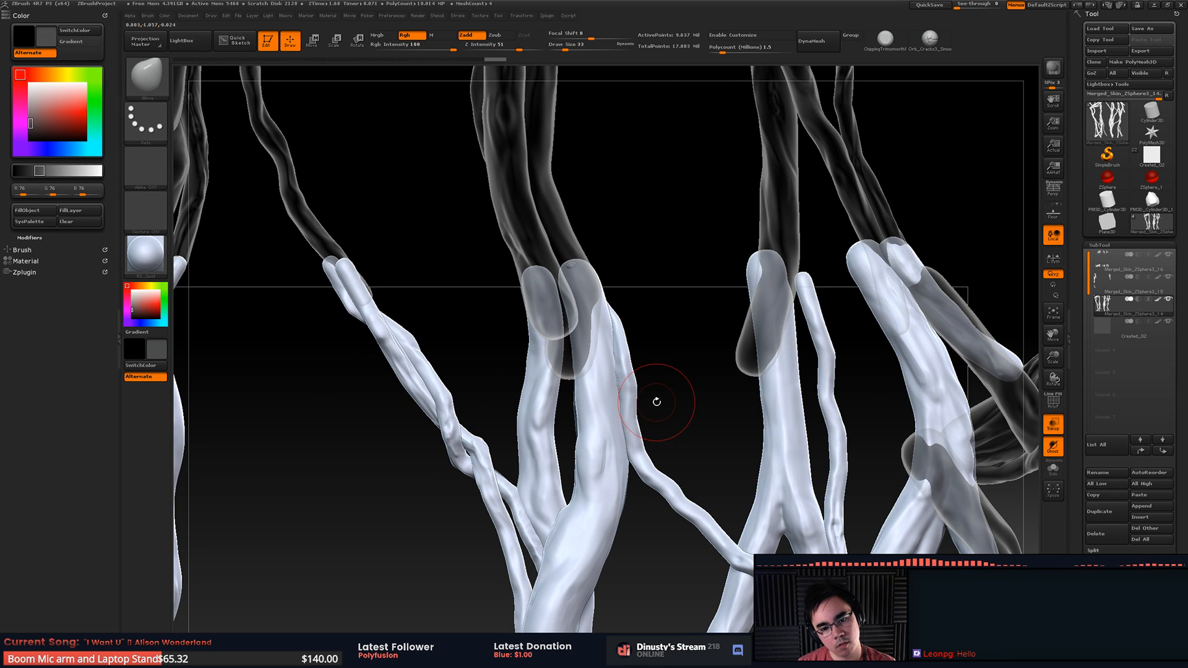
pyautogui.press('space')
pyautogui.moveTo(803, 352); pyautogui.dragTo(765, 334)
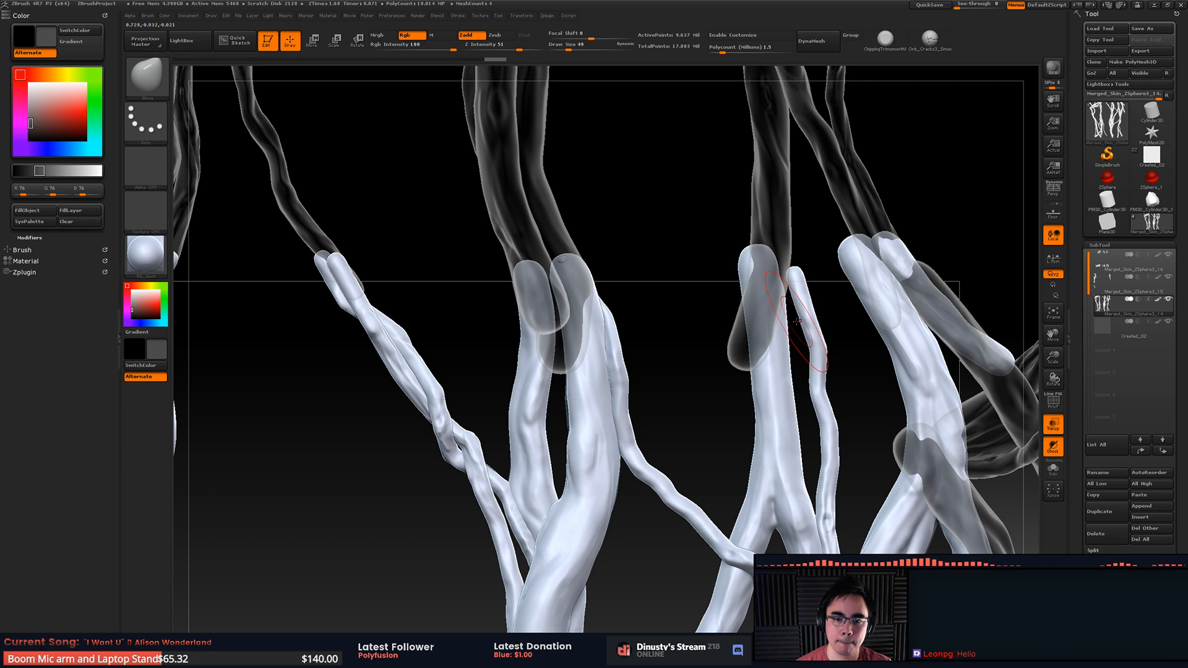
pyautogui.moveTo(807, 325)
pyautogui.keyDown('ctrl'); pyautogui.mouseDown(button='right')
pyautogui.moveTo(764, 460)
pyautogui.moveTo(732, 233)
pyautogui.mouseUp(button='right'); pyautogui.keyUp('ctrl')
pyautogui.keyDown('alt'); pyautogui.moveTo(774, 537); pyautogui.dragTo(745, 215, button='right'); pyautogui.keyUp('alt')
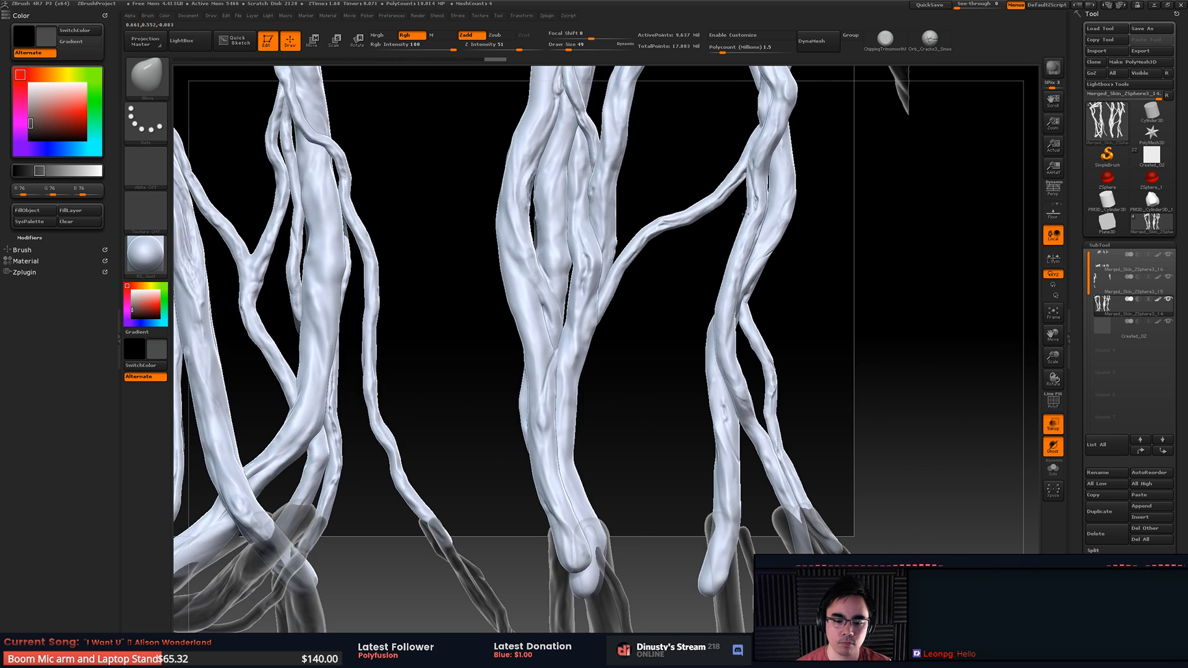
pyautogui.keyDown('alt'); pyautogui.moveTo(702, 373); pyautogui.dragTo(725, 243, button='right'); pyautogui.keyUp('alt')
pyautogui.keyDown('alt'); pyautogui.moveTo(772, 128); pyautogui.dragTo(753, 373, button='right'); pyautogui.keyUp('alt')
pyautogui.keyDown('alt'); pyautogui.moveTo(761, 495); pyautogui.dragTo(742, 217, button='right'); pyautogui.keyUp('alt')
pyautogui.keyDown('alt'); pyautogui.moveTo(768, 514); pyautogui.dragTo(761, 256, button='right'); pyautogui.keyUp('alt')
pyautogui.keyDown('alt'); pyautogui.moveTo(717, 109); pyautogui.dragTo(702, 409, button='right'); pyautogui.keyUp('alt')
pyautogui.press('space')
pyautogui.moveTo(750, 347); pyautogui.dragTo(742, 347)
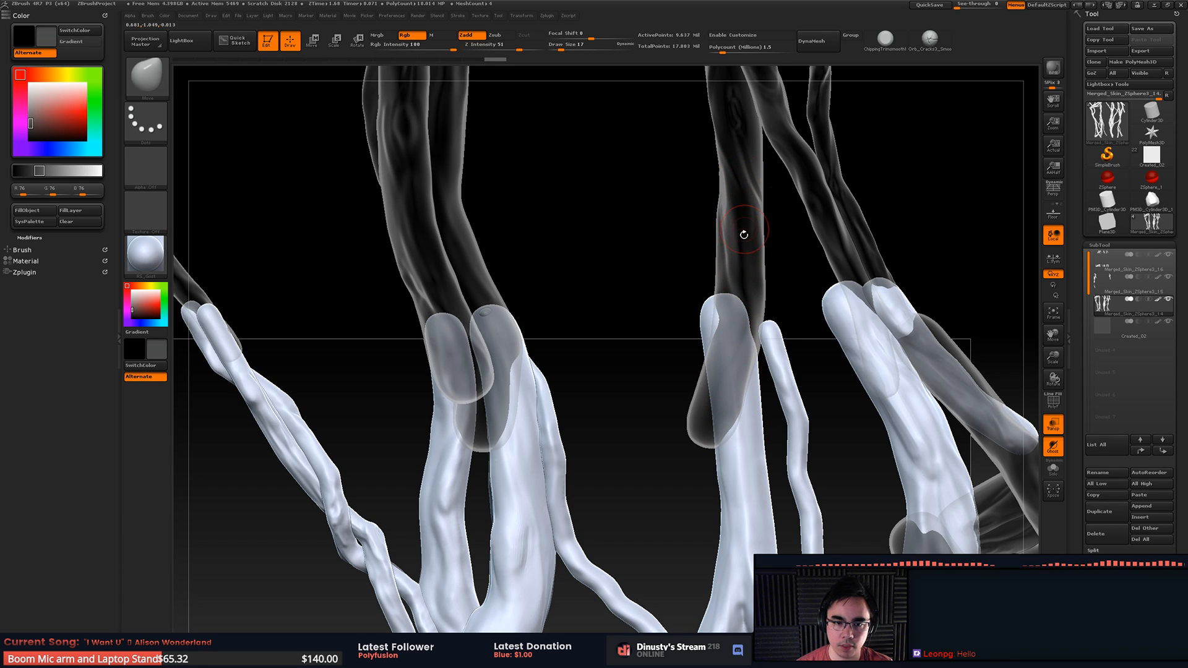
pyautogui.moveTo(689, 403)
pyautogui.mouseDown()
pyautogui.moveTo(760, 292)
pyautogui.moveTo(719, 324)
pyautogui.moveTo(712, 311)
pyautogui.moveTo(728, 304)
pyautogui.mouseUp()
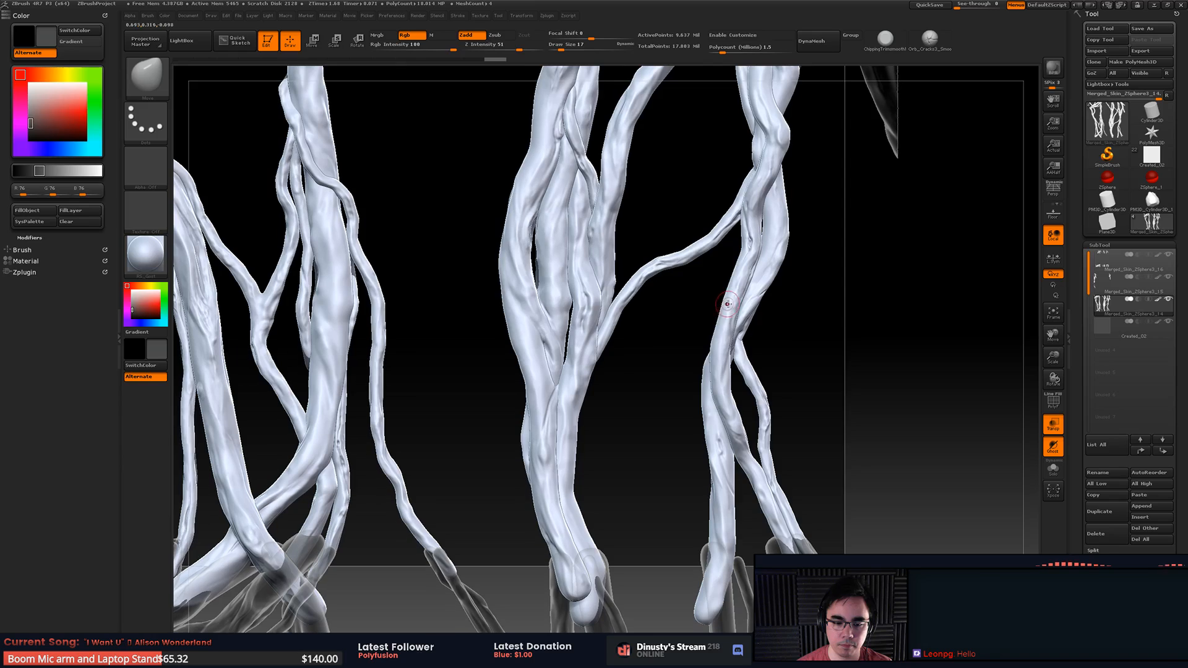
pyautogui.keyDown('alt'); pyautogui.moveTo(753, 290); pyautogui.dragTo(757, 284, button='right'); pyautogui.keyUp('alt')
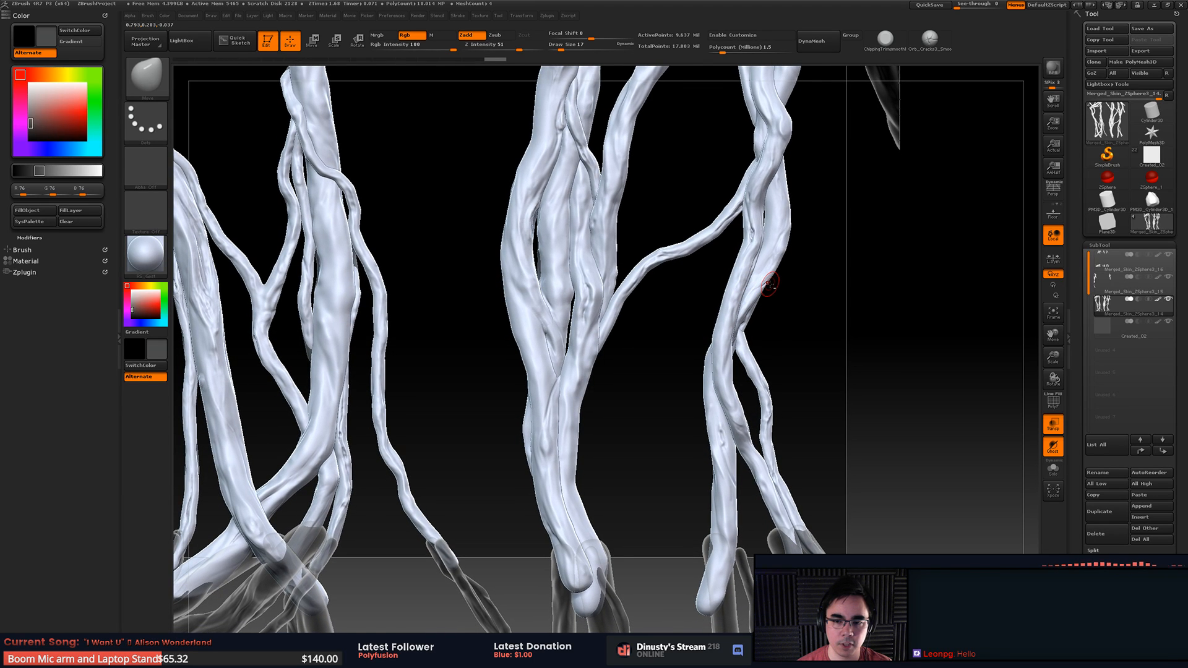
pyautogui.moveTo(750, 354); pyautogui.dragTo(563, 373)
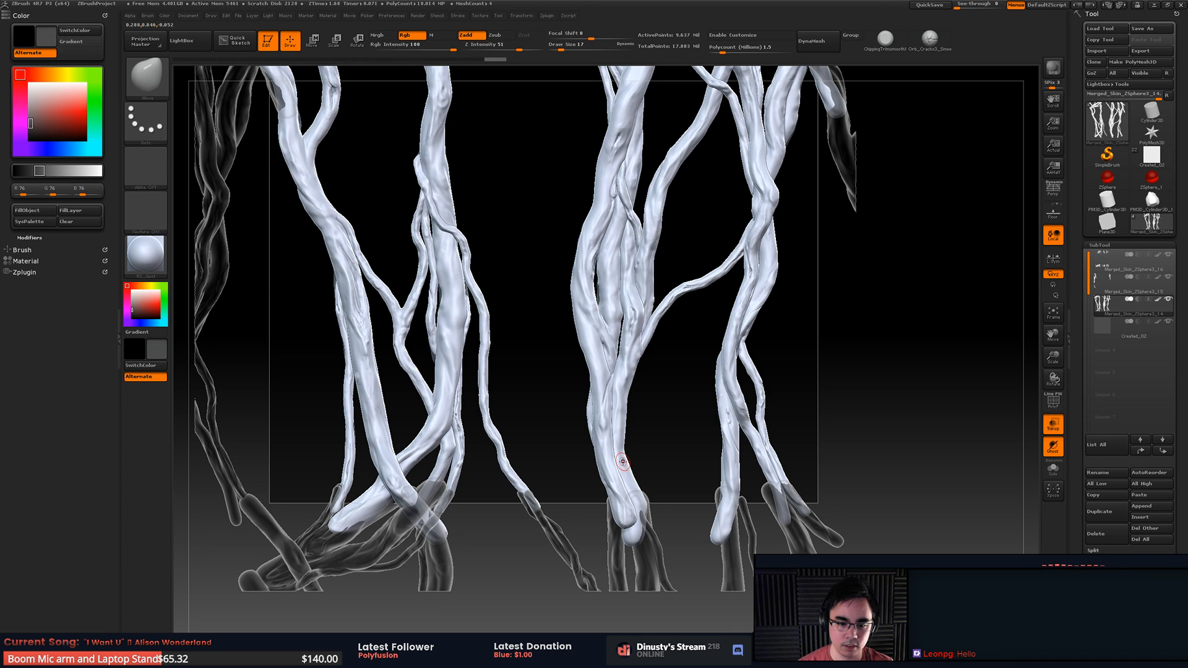
pyautogui.moveTo(647, 423)
pyautogui.mouseDown()
pyautogui.moveTo(639, 455)
pyautogui.moveTo(669, 426)
pyautogui.mouseUp()
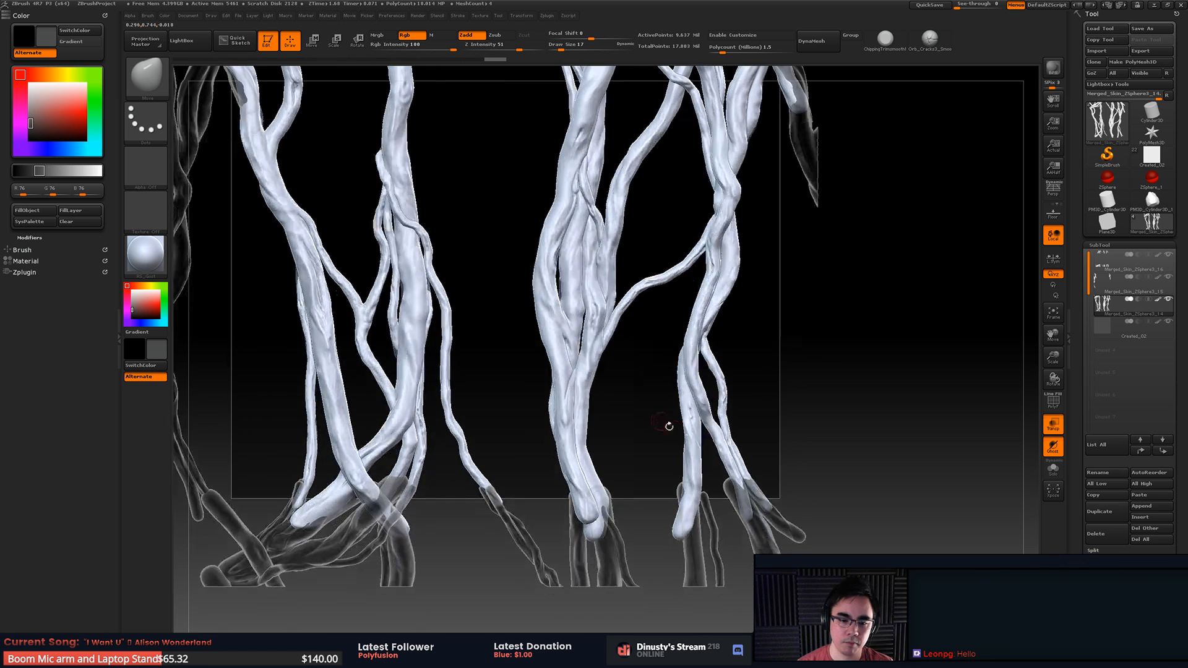
# Step: With a larger Move brush, straighten the lower end of the root beside the middle trunk onto the ghosted root at the plane's bottom edge
pyautogui.moveTo(681, 493)
pyautogui.keyDown('alt'); pyautogui.mouseDown()
pyautogui.moveTo(693, 597)
pyautogui.moveTo(732, 461)
pyautogui.moveTo(735, 535)
pyautogui.mouseUp(); pyautogui.keyUp('alt')
pyautogui.press('space')
pyautogui.click(724, 388)
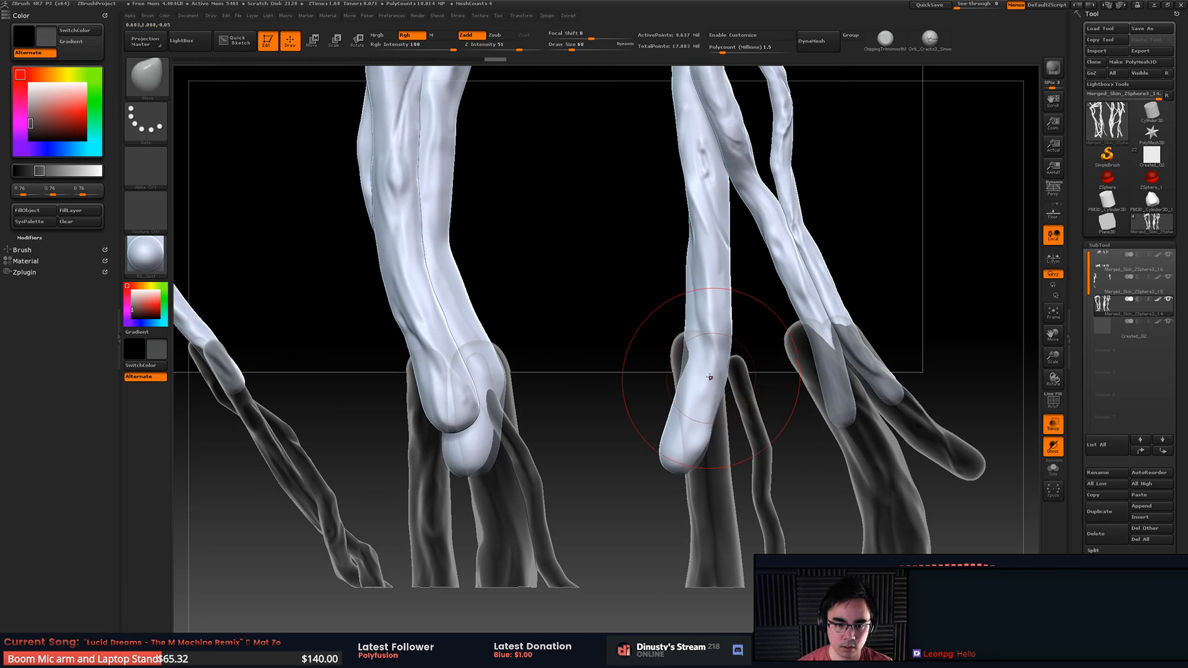
pyautogui.press('space')
pyautogui.moveTo(701, 365); pyautogui.dragTo(698, 365)
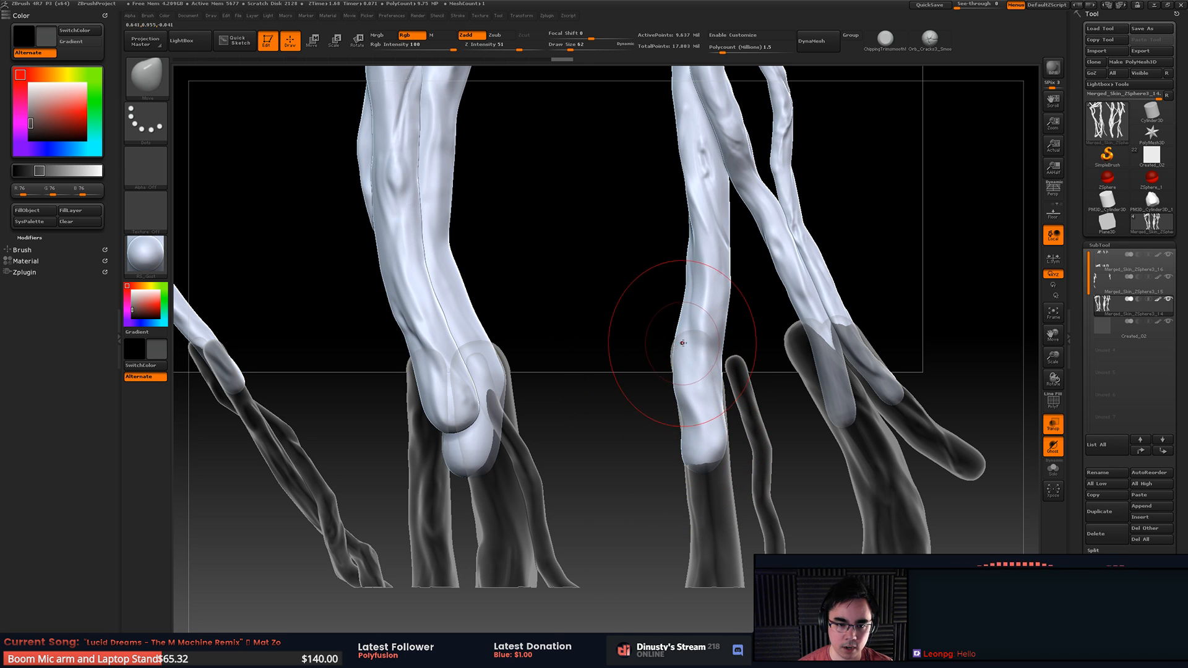
pyautogui.moveTo(684, 391)
pyautogui.mouseDown()
pyautogui.moveTo(660, 384)
pyautogui.moveTo(616, 430)
pyautogui.moveTo(574, 449)
pyautogui.mouseUp()
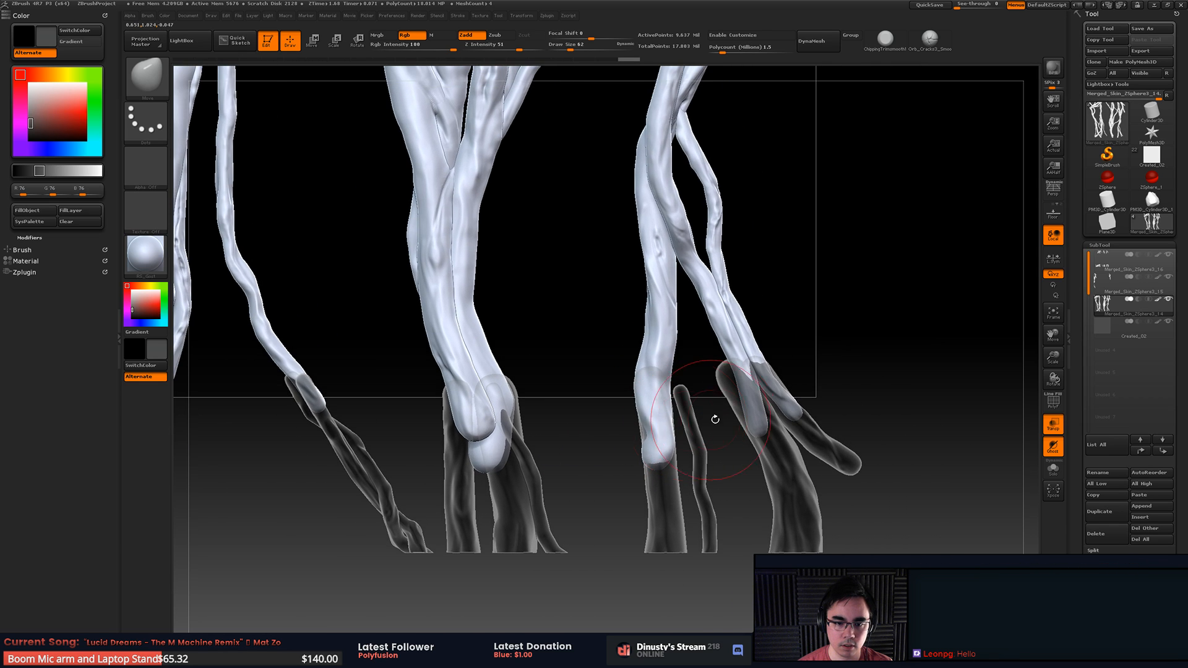
# Step: Reduce the brush's draw size to 25, isolate the polygroup of the diagonal roots near the plane's bottom corner, and check its polyframe
pyautogui.keyDown('alt'); pyautogui.moveTo(713, 417); pyautogui.dragTo(723, 382); pyautogui.keyUp('alt')
pyautogui.press('space')
pyautogui.moveTo(802, 342); pyautogui.dragTo(792, 342)
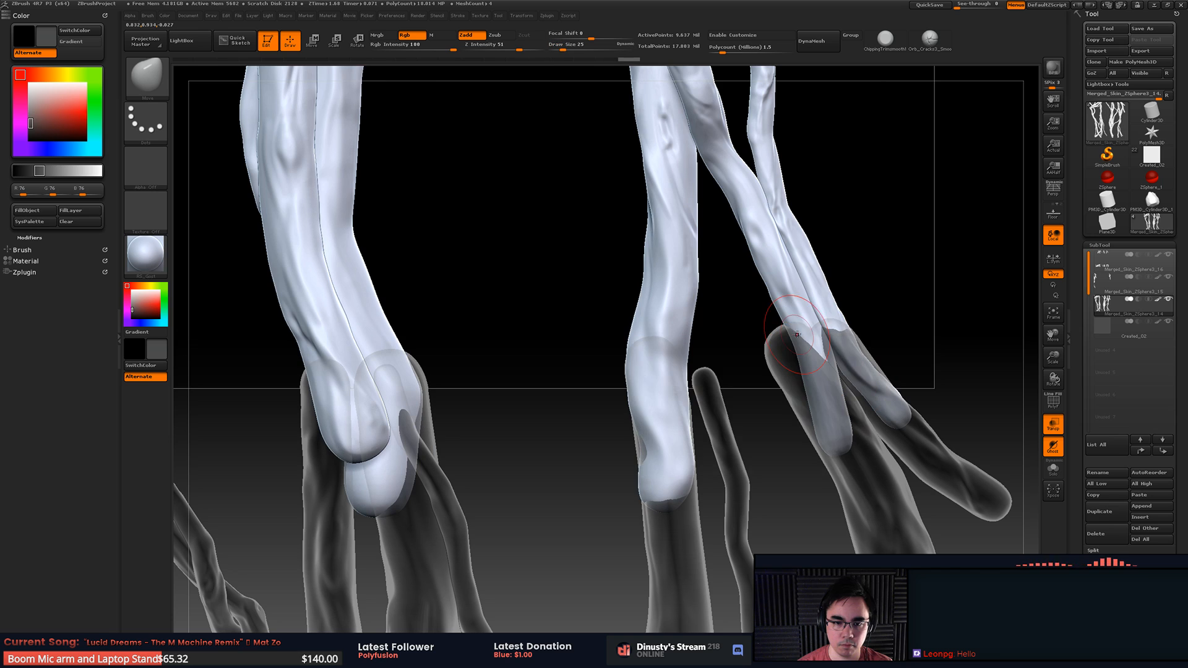
pyautogui.hotkey('ctrl', 'shift')
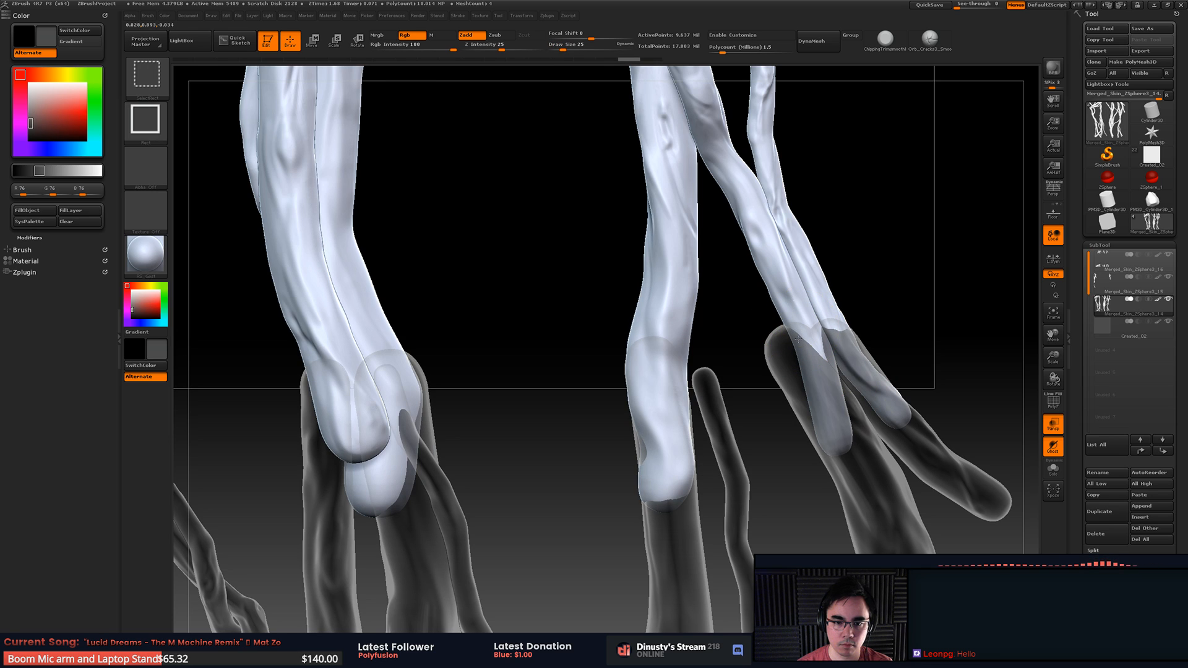
pyautogui.keyDown('ctrl'); pyautogui.keyDown('shift'); pyautogui.click(808, 334); pyautogui.keyUp('shift'); pyautogui.keyUp('ctrl')
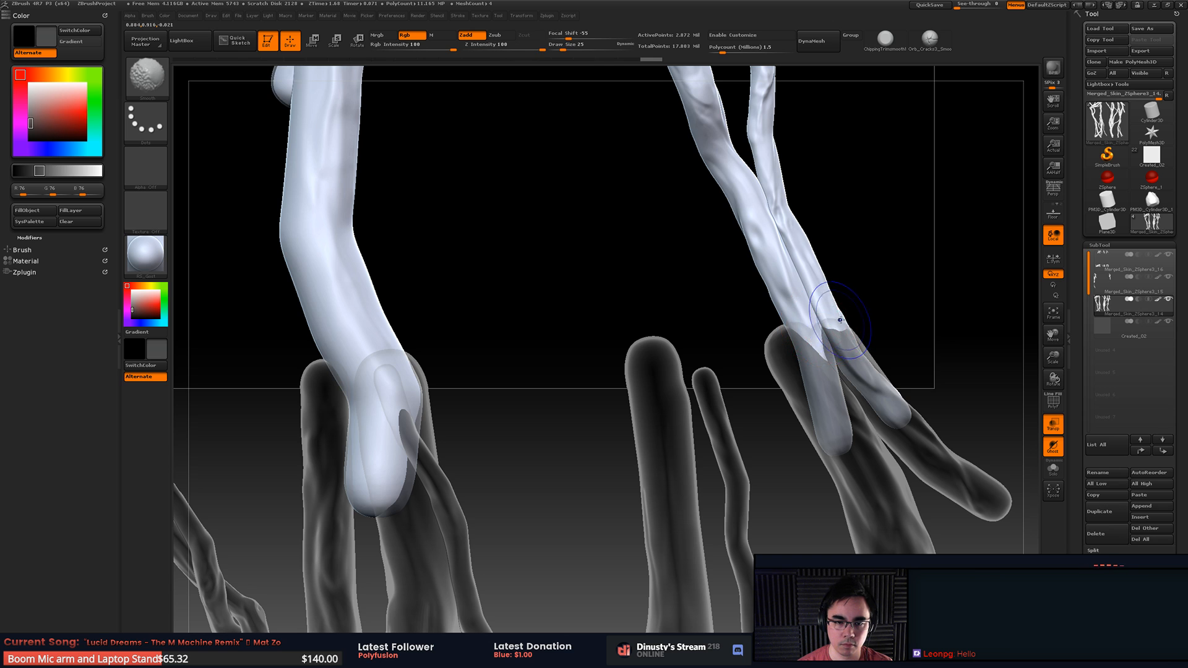
pyautogui.hotkey('shift', 'f')
pyautogui.hotkey('shift', 'f')
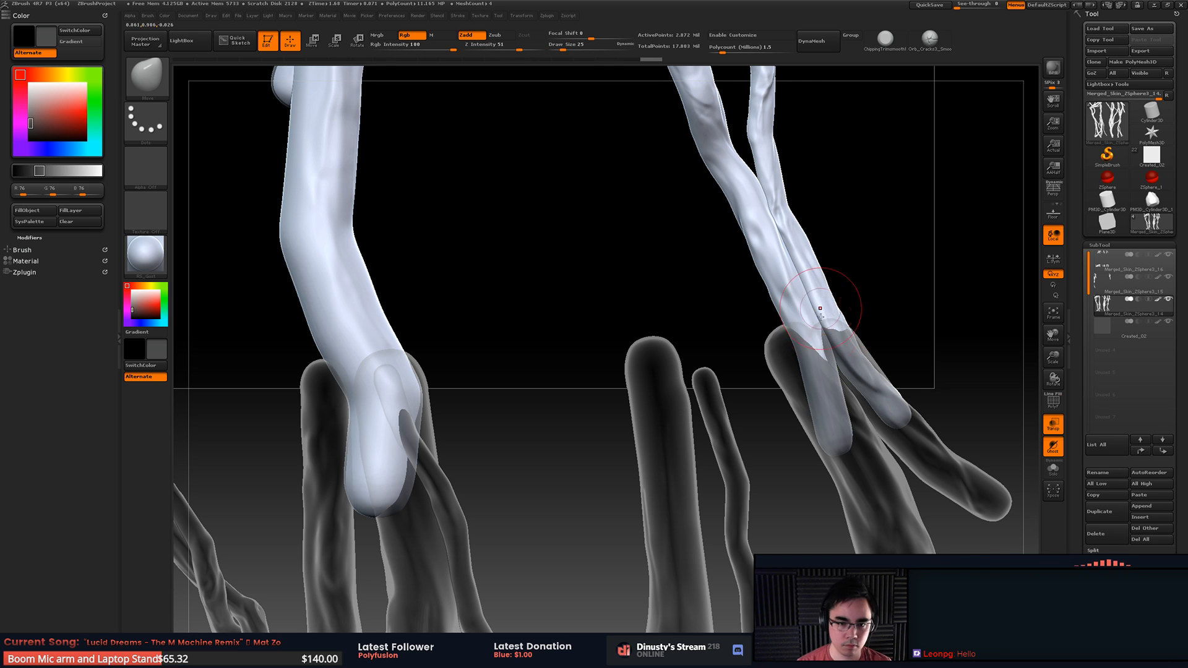
# Step: Check the polyframe of the isolated roots from farther out and save the project
pyautogui.moveTo(814, 366)
pyautogui.keyDown('alt'); pyautogui.mouseDown(button='right')
pyautogui.moveTo(798, 411)
pyautogui.moveTo(695, 294)
pyautogui.moveTo(787, 299)
pyautogui.moveTo(835, 320)
pyautogui.moveTo(735, 278)
pyautogui.mouseUp(button='right'); pyautogui.keyUp('alt')
pyautogui.hotkey('shift', 'f')
pyautogui.hotkey('shift', 'f')
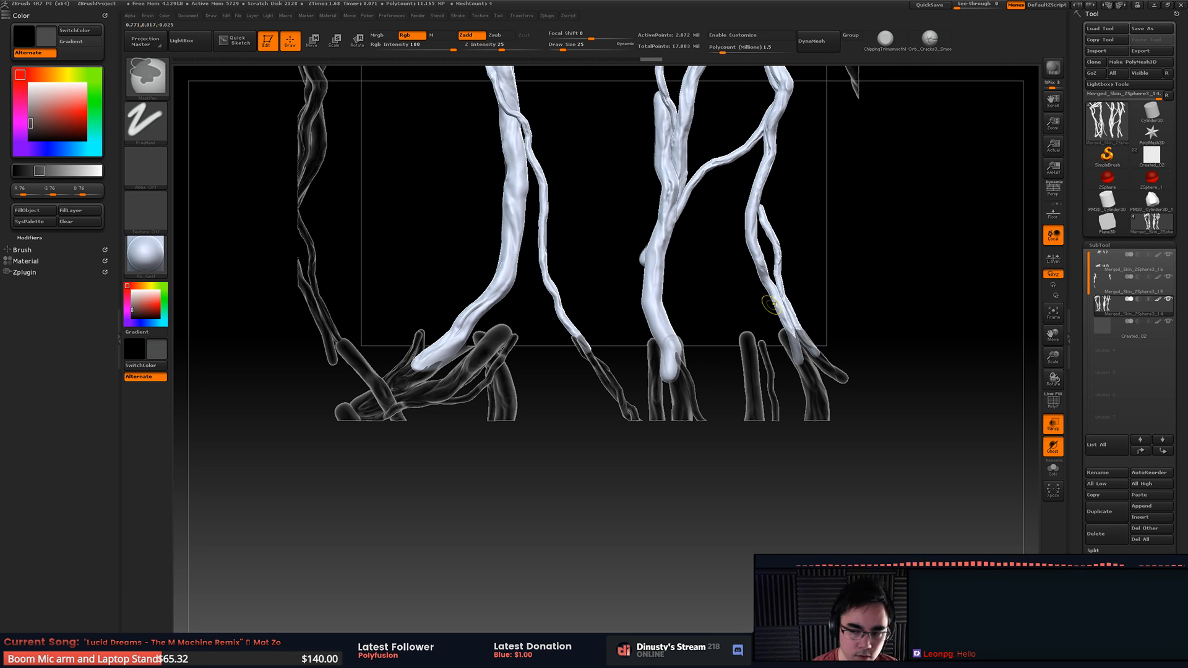
pyautogui.hotkey('ctrl', 's')
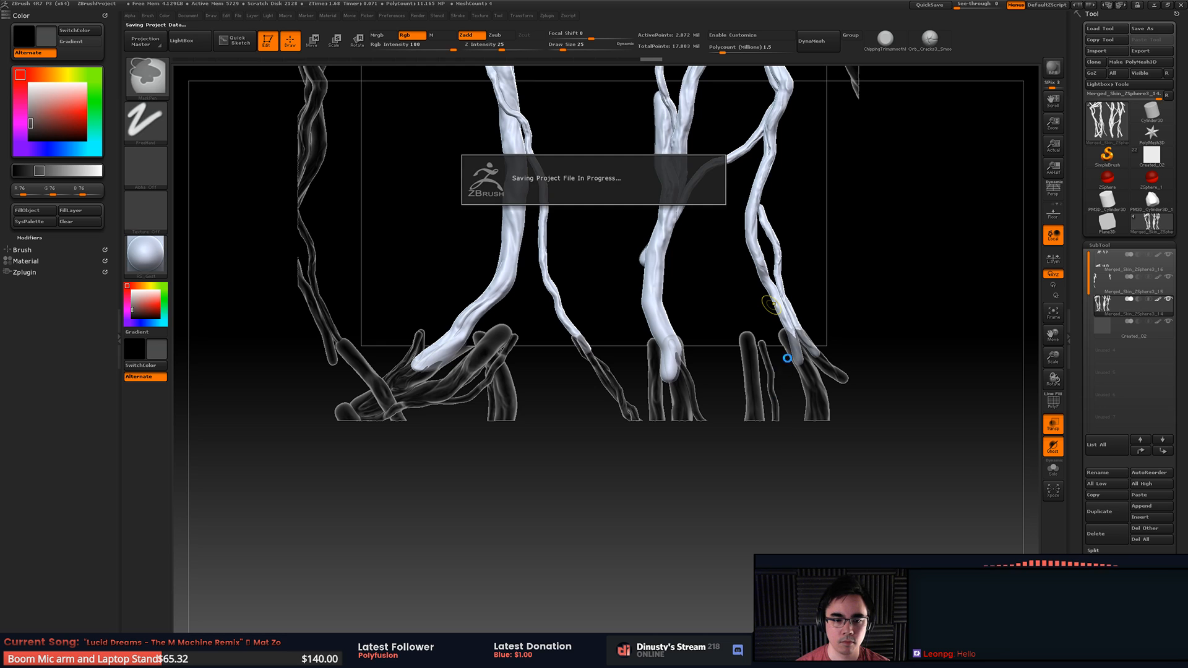
# Step: Inspect the isolated roots from the plane's bottom edge to its top edge, then show all roots again
pyautogui.keyDown('alt'); pyautogui.moveTo(832, 367); pyautogui.dragTo(785, 431); pyautogui.keyUp('alt')
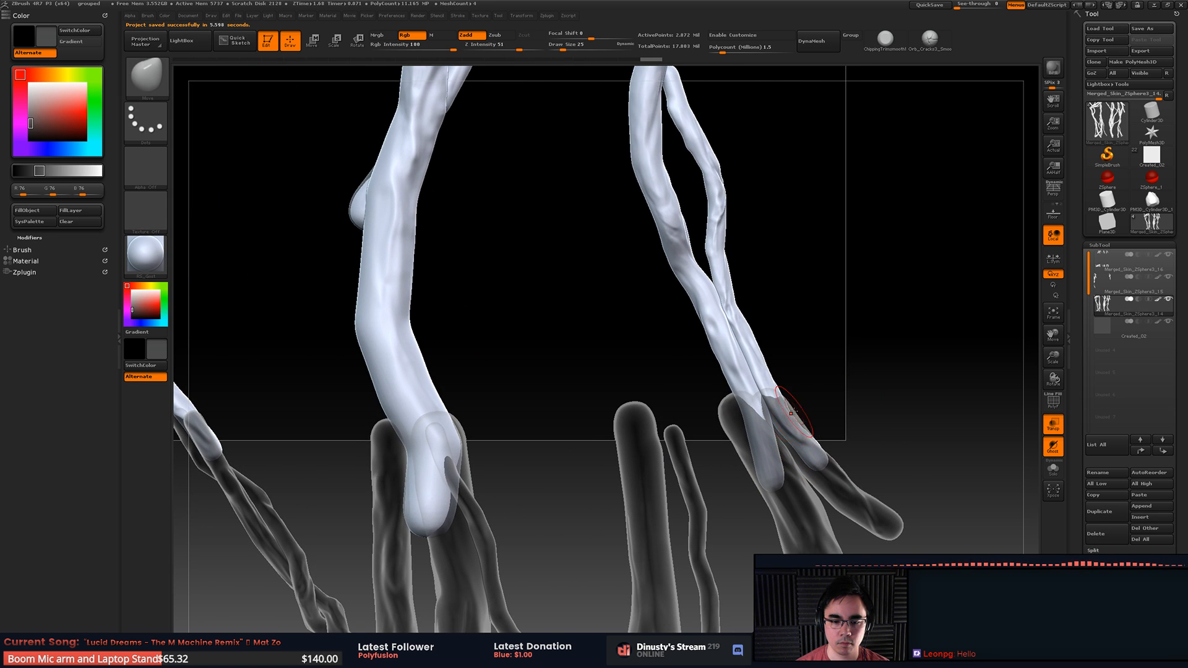
pyautogui.keyDown('alt'); pyautogui.moveTo(736, 133); pyautogui.dragTo(749, 559); pyautogui.keyUp('alt')
pyautogui.keyDown('alt'); pyautogui.moveTo(735, 272); pyautogui.dragTo(750, 594); pyautogui.keyUp('alt')
pyautogui.keyDown('alt'); pyautogui.moveTo(739, 118); pyautogui.dragTo(658, 365); pyautogui.keyUp('alt')
pyautogui.keyDown('alt'); pyautogui.moveTo(736, 557); pyautogui.dragTo(709, 316); pyautogui.keyUp('alt')
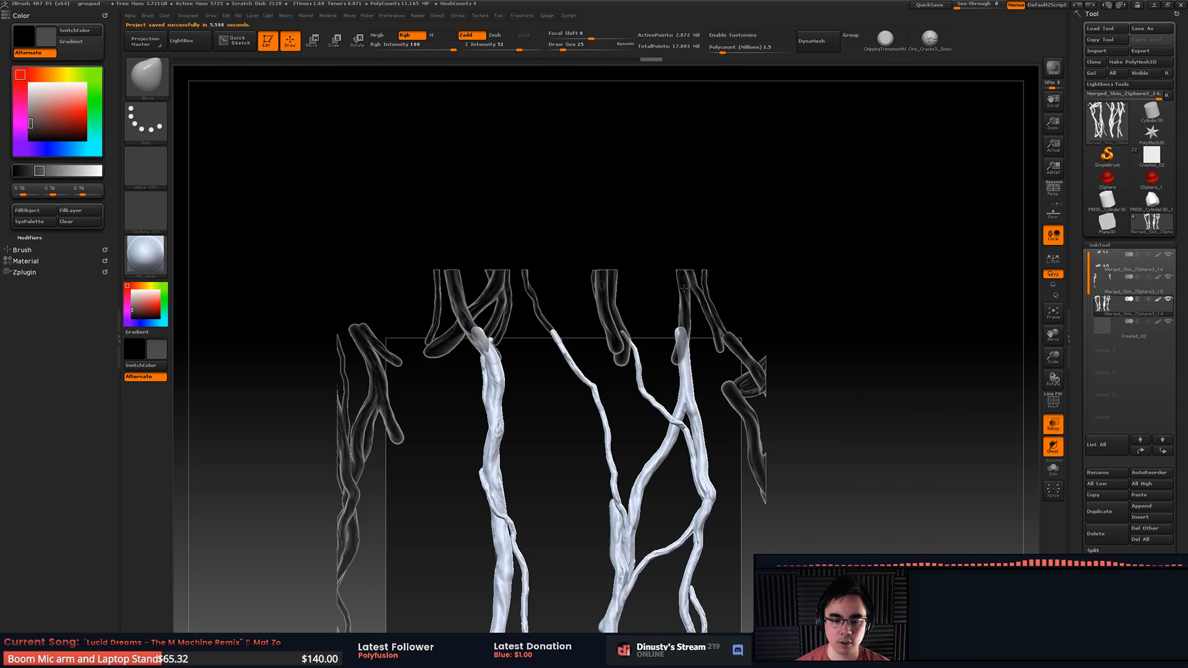
pyautogui.keyDown('alt'); pyautogui.moveTo(722, 613); pyautogui.dragTo(741, 456); pyautogui.keyUp('alt')
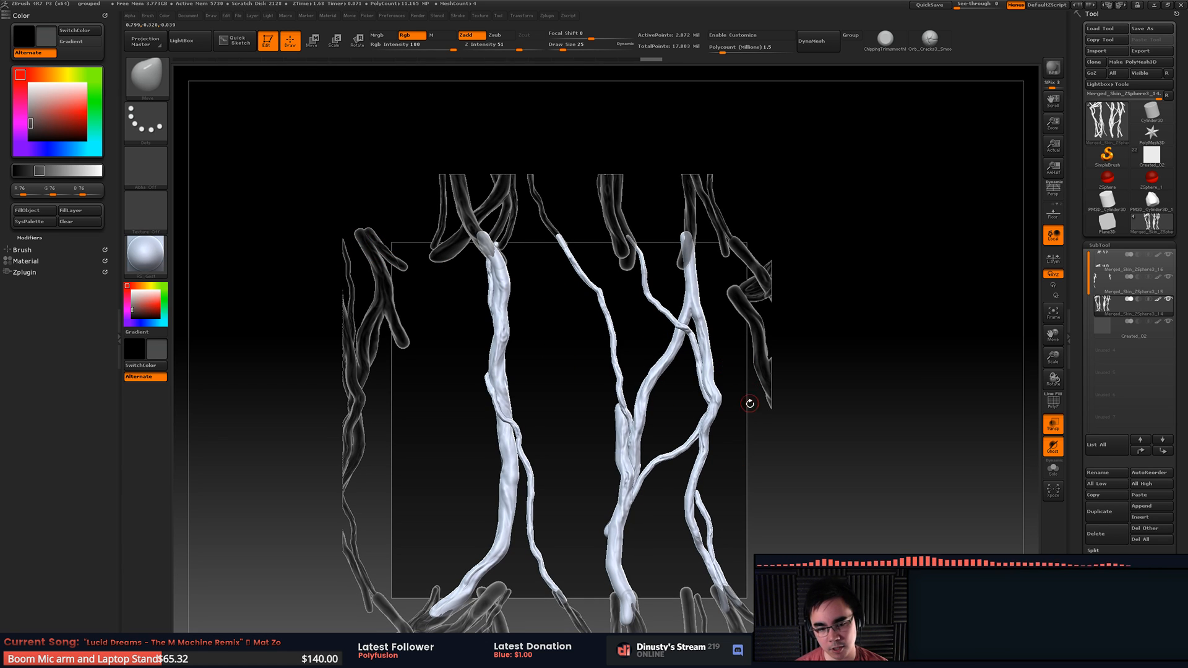
pyautogui.keyDown('alt'); pyautogui.moveTo(749, 403); pyautogui.dragTo(720, 341); pyautogui.keyUp('alt')
pyautogui.hotkey('ctrl', 'shift')
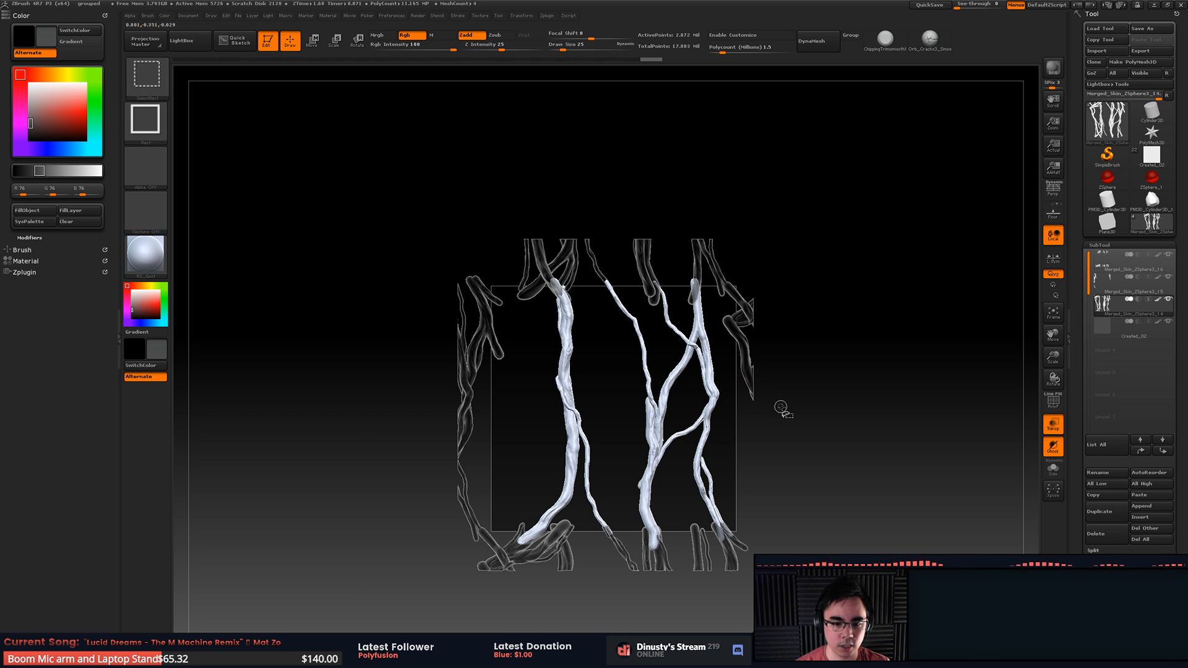
pyautogui.keyDown('ctrl'); pyautogui.keyDown('shift'); pyautogui.click(770, 445); pyautogui.keyUp('shift'); pyautogui.keyUp('ctrl')
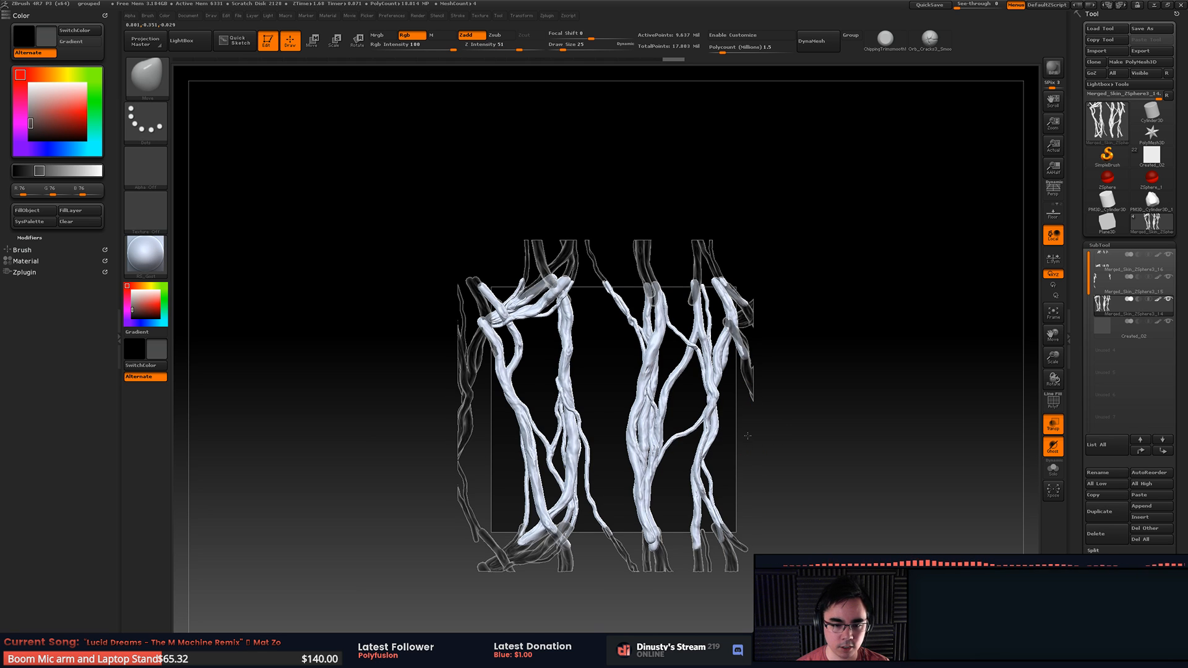
# Step: Isolate the diagonal roots and, with the Move brush at draw size 46, pull the inner root's lower end outward onto its ghosted counterpart
pyautogui.moveTo(750, 445)
pyautogui.keyDown('alt'); pyautogui.mouseDown()
pyautogui.moveTo(752, 394)
pyautogui.moveTo(787, 486)
pyautogui.mouseUp(); pyautogui.keyUp('alt')
pyautogui.keyDown('alt'); pyautogui.moveTo(802, 397); pyautogui.dragTo(806, 292); pyautogui.keyUp('alt')
pyautogui.keyDown('alt'); pyautogui.moveTo(790, 464); pyautogui.dragTo(813, 270); pyautogui.keyUp('alt')
pyautogui.keyDown('alt'); pyautogui.moveTo(770, 468); pyautogui.dragTo(868, 460); pyautogui.keyUp('alt')
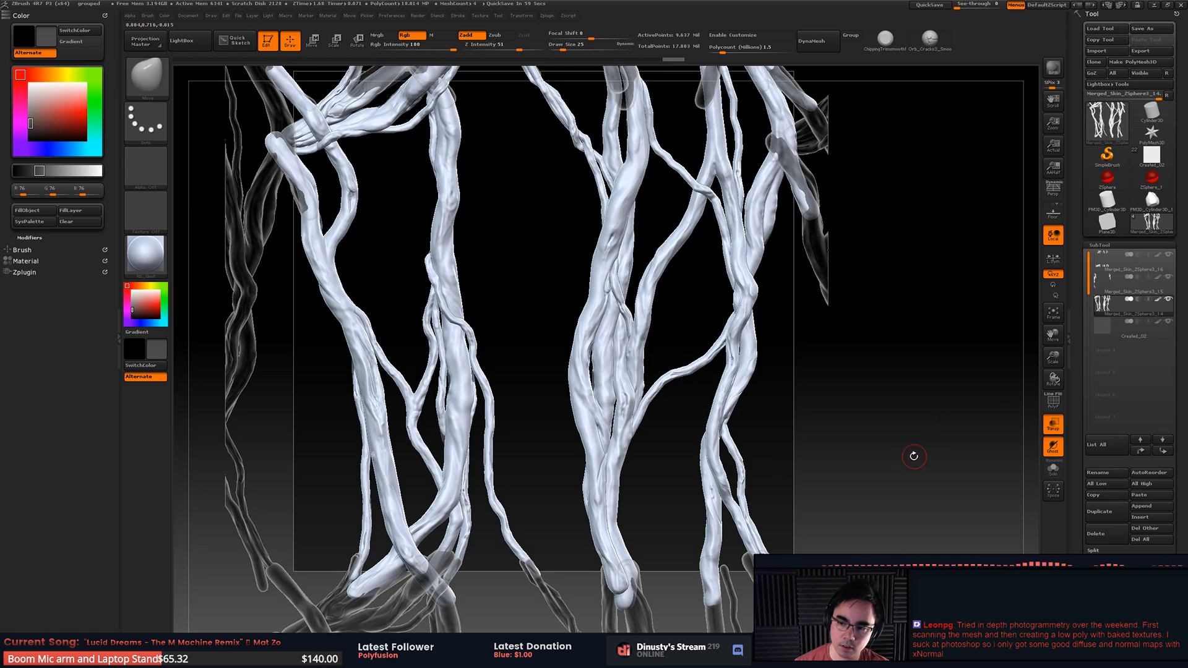
pyautogui.keyDown('alt'); pyautogui.moveTo(867, 456); pyautogui.dragTo(864, 353); pyautogui.keyUp('alt')
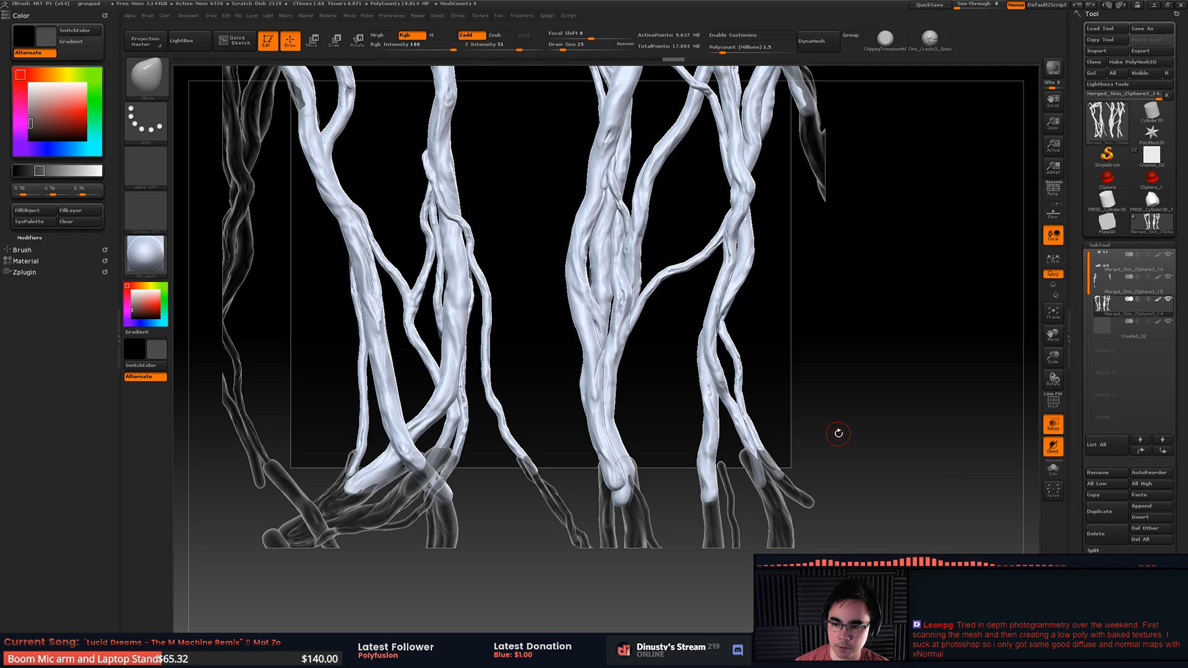
pyautogui.moveTo(829, 463)
pyautogui.mouseDown()
pyautogui.moveTo(779, 446)
pyautogui.moveTo(893, 466)
pyautogui.mouseUp()
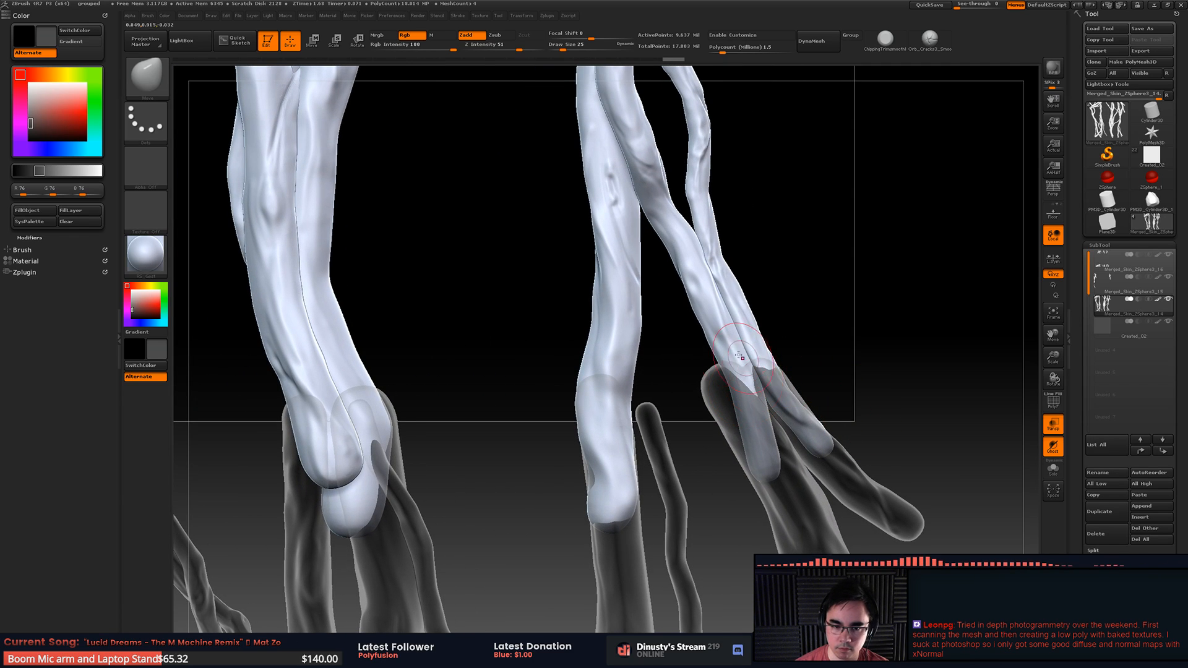
pyautogui.keyDown('ctrl'); pyautogui.keyDown('shift'); pyautogui.click(725, 348); pyautogui.keyUp('shift'); pyautogui.keyUp('ctrl')
pyautogui.press('space')
pyautogui.moveTo(769, 389); pyautogui.dragTo(775, 390)
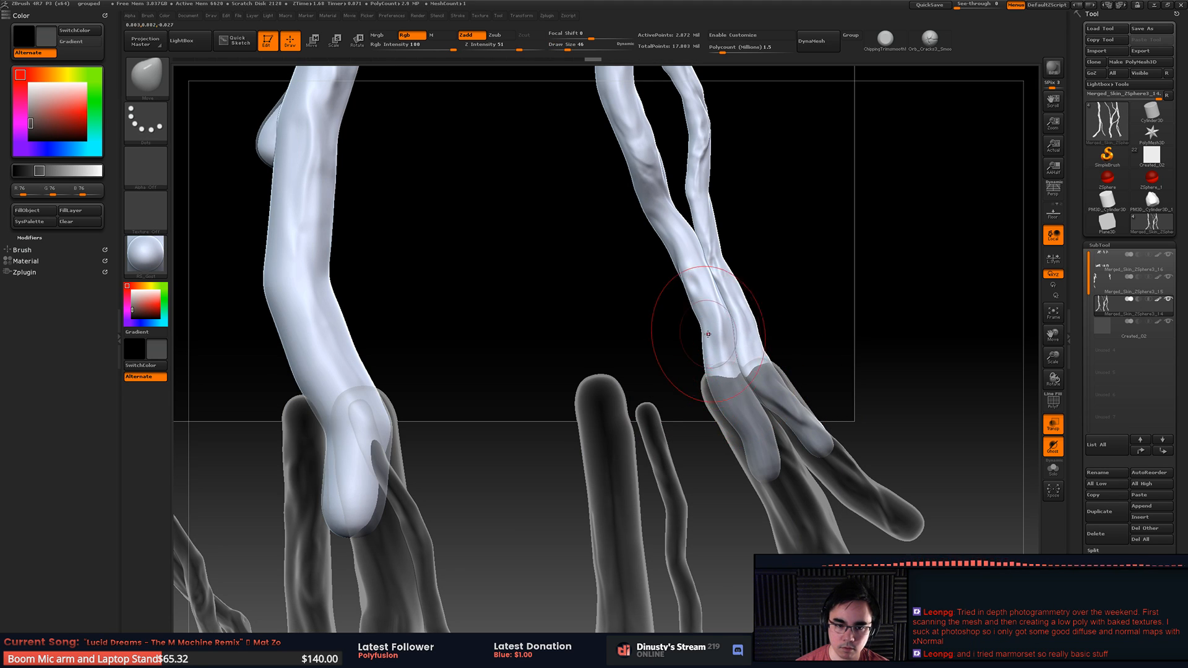
pyautogui.moveTo(708, 334); pyautogui.dragTo(697, 336)
pyautogui.moveTo(721, 404); pyautogui.dragTo(713, 407)
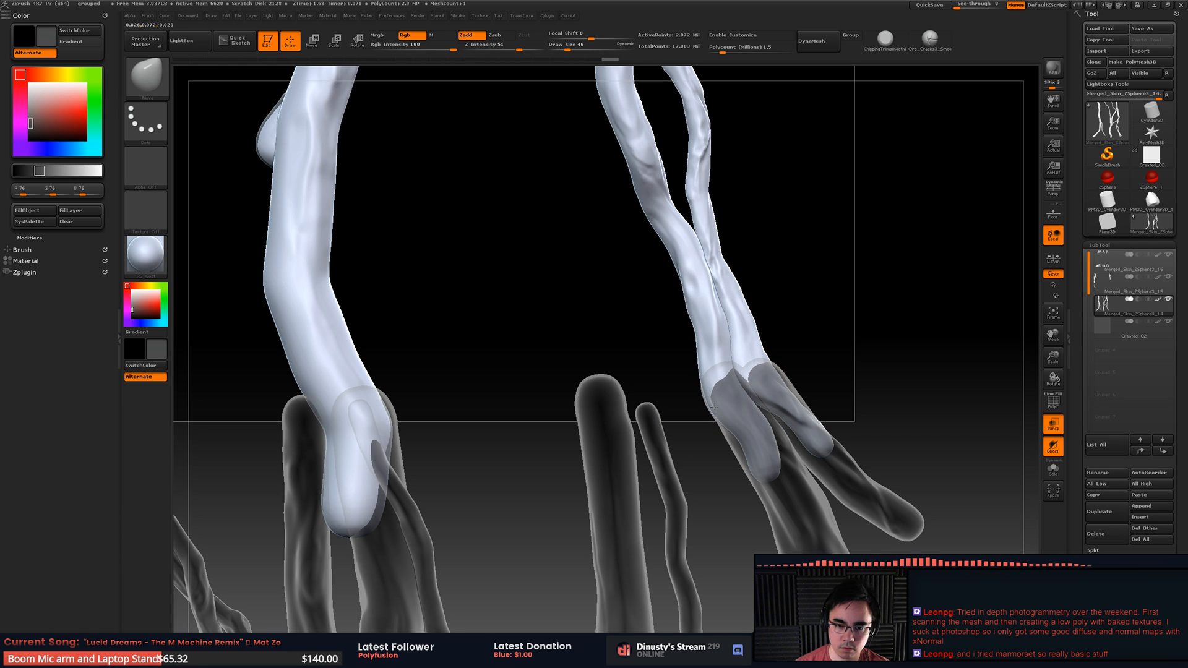
pyautogui.moveTo(770, 457); pyautogui.dragTo(741, 445)
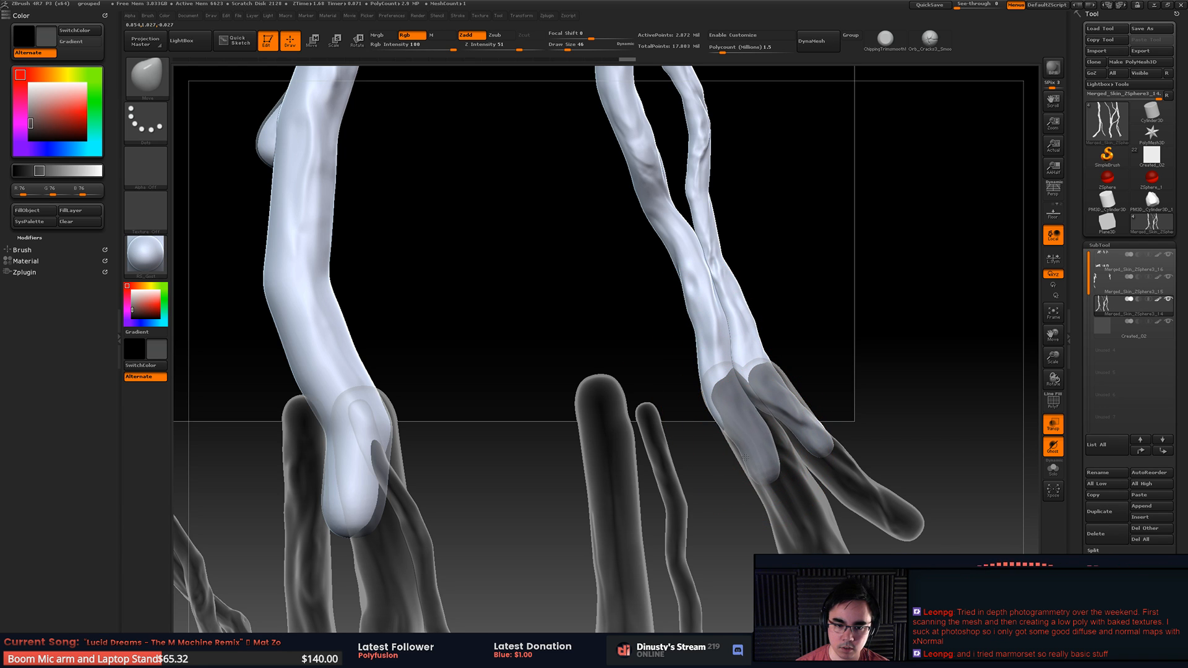
# Step: Refine the lower ends of the diagonal roots where they fork over the ghosted roots, using progressively smaller Move brush sizes
pyautogui.press('space')
pyautogui.moveTo(716, 401); pyautogui.dragTo(722, 402)
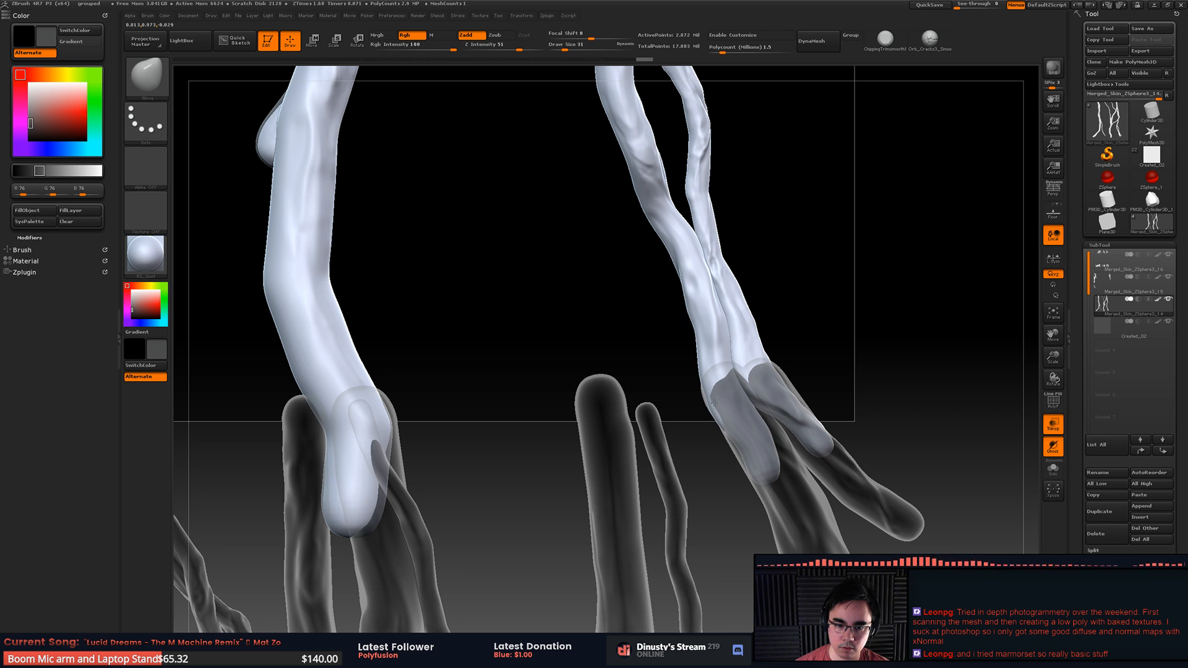
pyautogui.press('space')
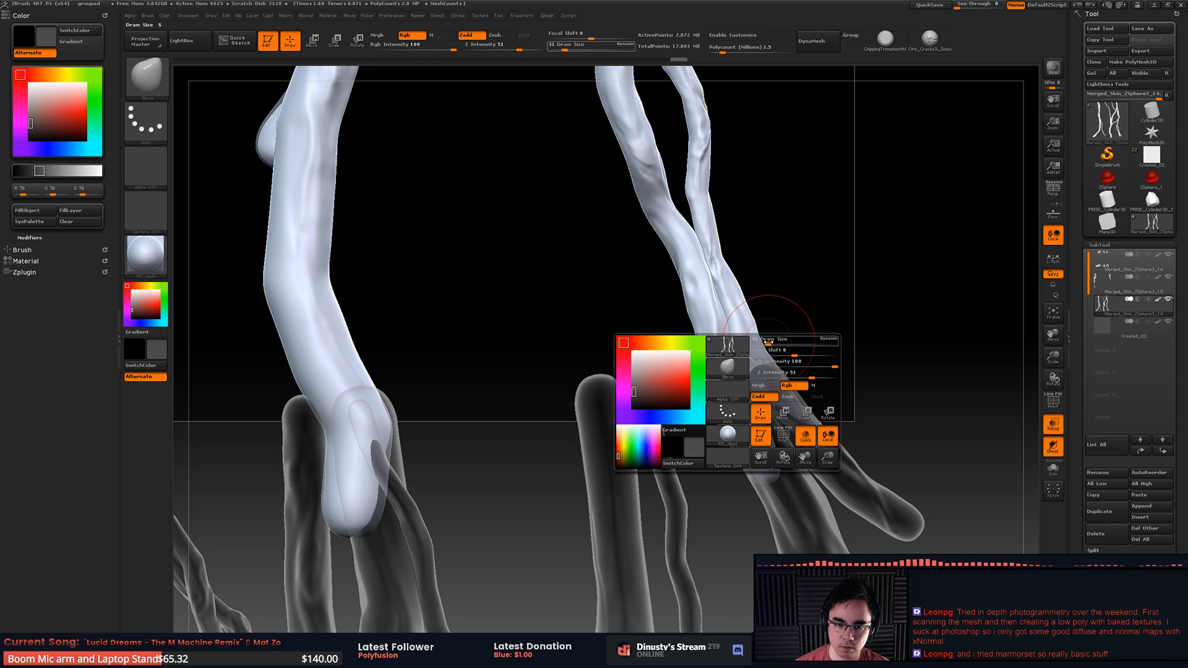
pyautogui.moveTo(767, 341); pyautogui.dragTo(764, 397)
pyautogui.press('space')
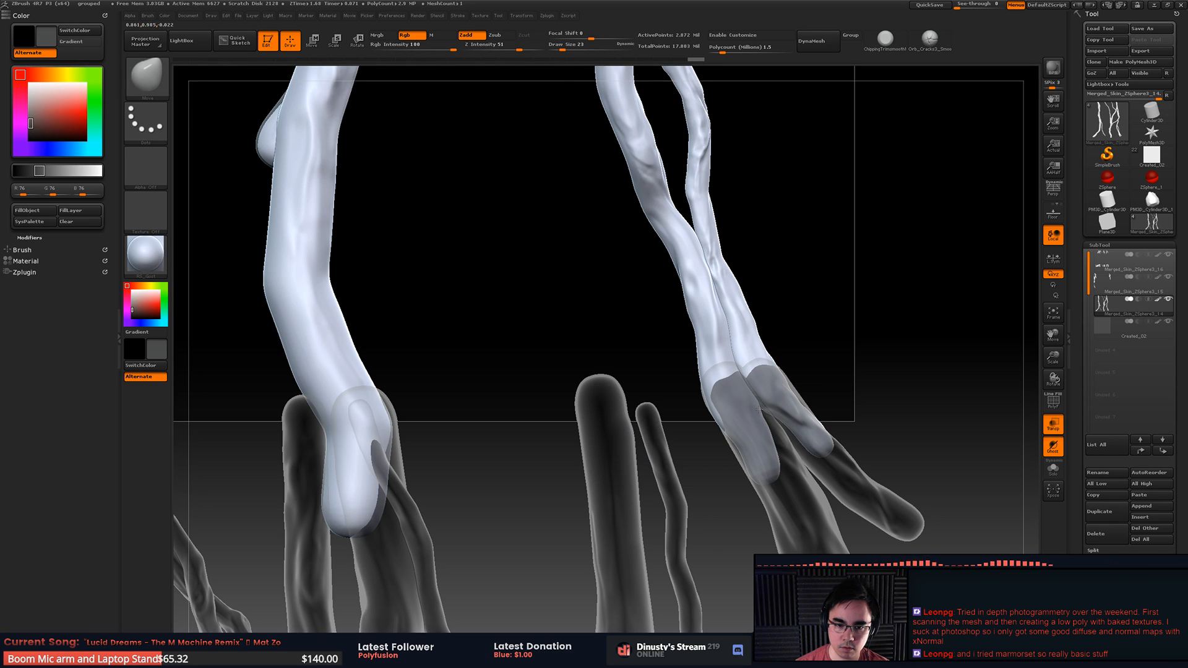
pyautogui.press('space')
pyautogui.moveTo(772, 428); pyautogui.dragTo(765, 427)
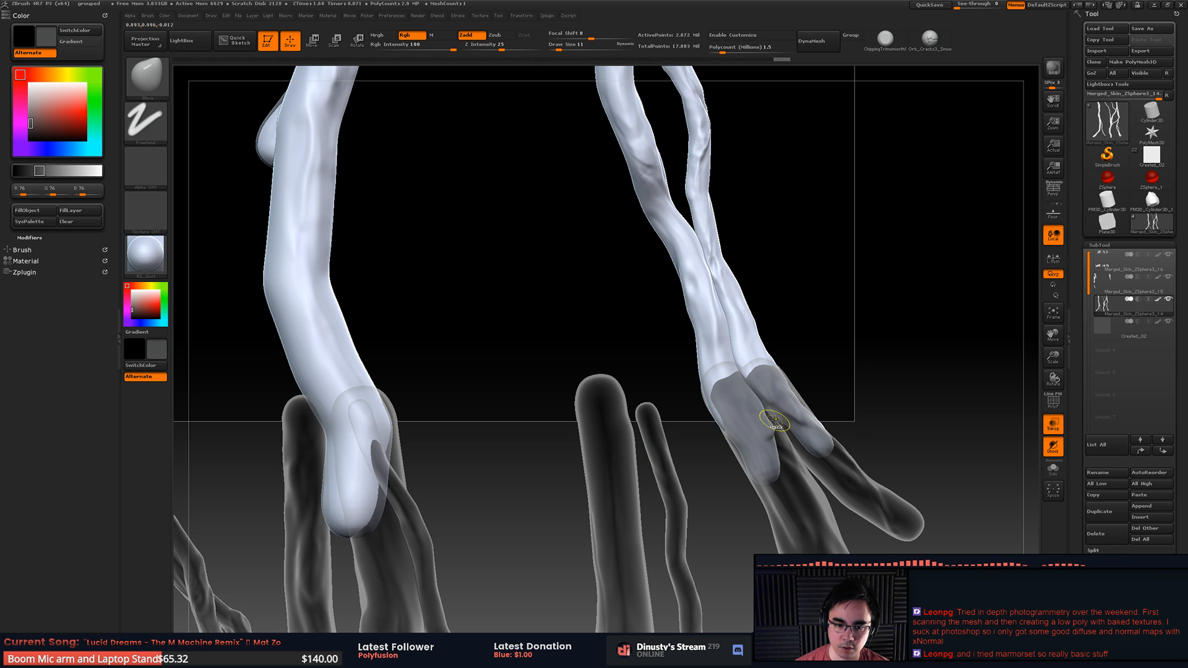
pyautogui.press('space')
pyautogui.moveTo(774, 427)
pyautogui.mouseDown()
pyautogui.moveTo(764, 467)
pyautogui.moveTo(763, 308)
pyautogui.moveTo(624, 312)
pyautogui.moveTo(741, 404)
pyautogui.moveTo(795, 322)
pyautogui.mouseUp()
pyautogui.moveTo(800, 370); pyautogui.dragTo(874, 463)
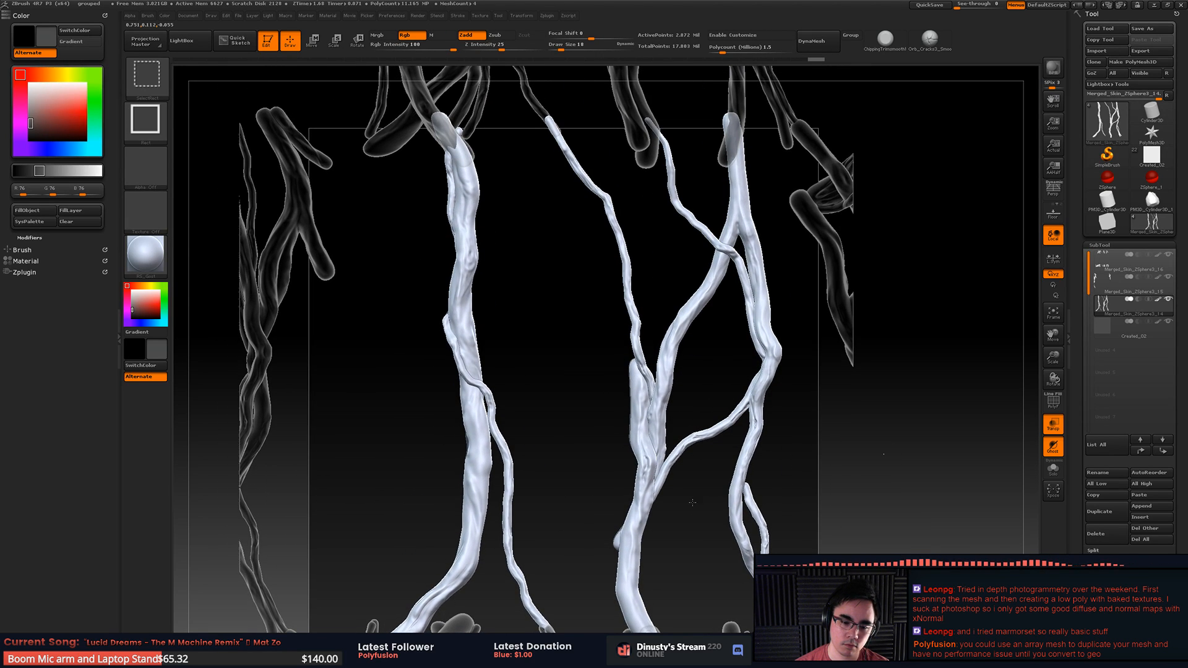
# Step: Near the plane's top edge, hide the polygroup of the thick forked root to expose the thin root beside it
pyautogui.moveTo(692, 502)
pyautogui.keyDown('alt'); pyautogui.mouseDown()
pyautogui.moveTo(880, 456)
pyautogui.moveTo(738, 362)
pyautogui.moveTo(743, 297)
pyautogui.mouseUp(); pyautogui.keyUp('alt')
pyautogui.keyDown('alt'); pyautogui.moveTo(745, 296); pyautogui.dragTo(728, 428); pyautogui.keyUp('alt')
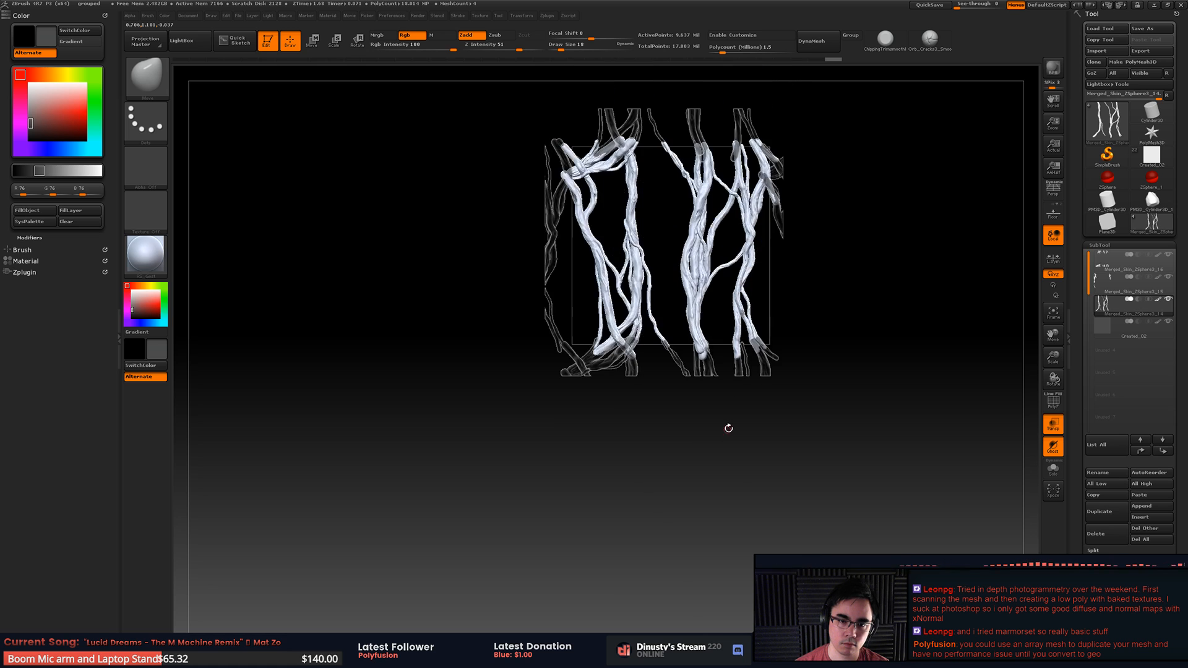
pyautogui.keyDown('alt'); pyautogui.moveTo(741, 376); pyautogui.dragTo(773, 369); pyautogui.keyUp('alt')
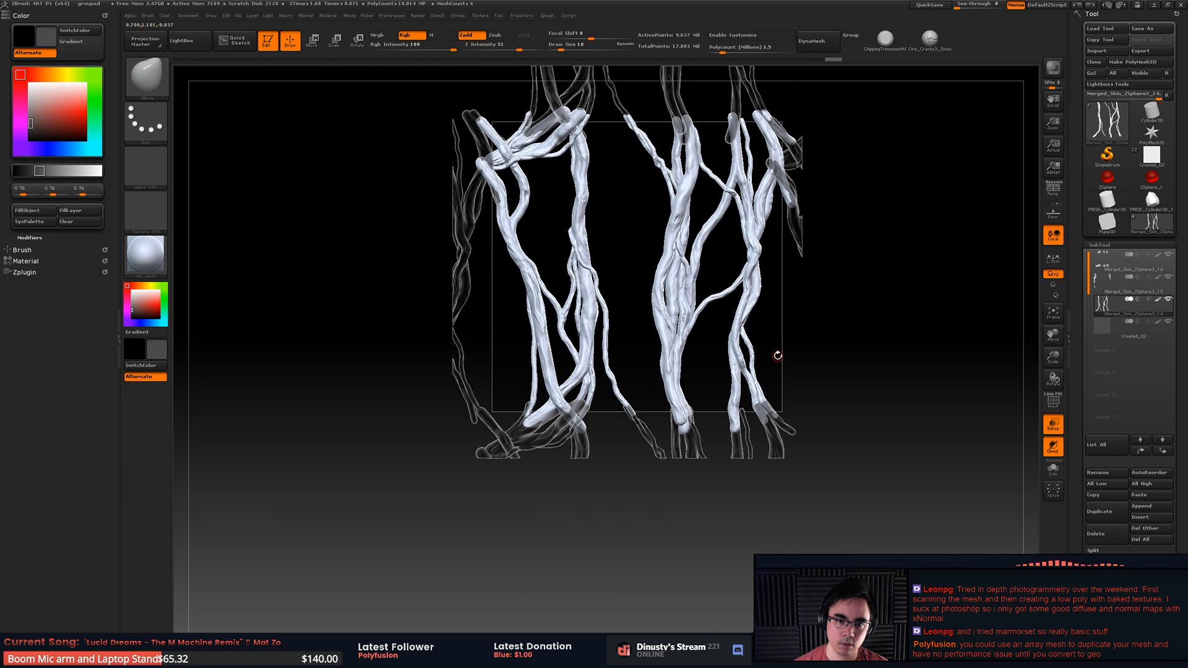
pyautogui.moveTo(765, 187)
pyautogui.keyDown('alt'); pyautogui.mouseDown()
pyautogui.moveTo(746, 278)
pyautogui.moveTo(769, 201)
pyautogui.moveTo(756, 227)
pyautogui.mouseUp(); pyautogui.keyUp('alt')
pyautogui.press('space')
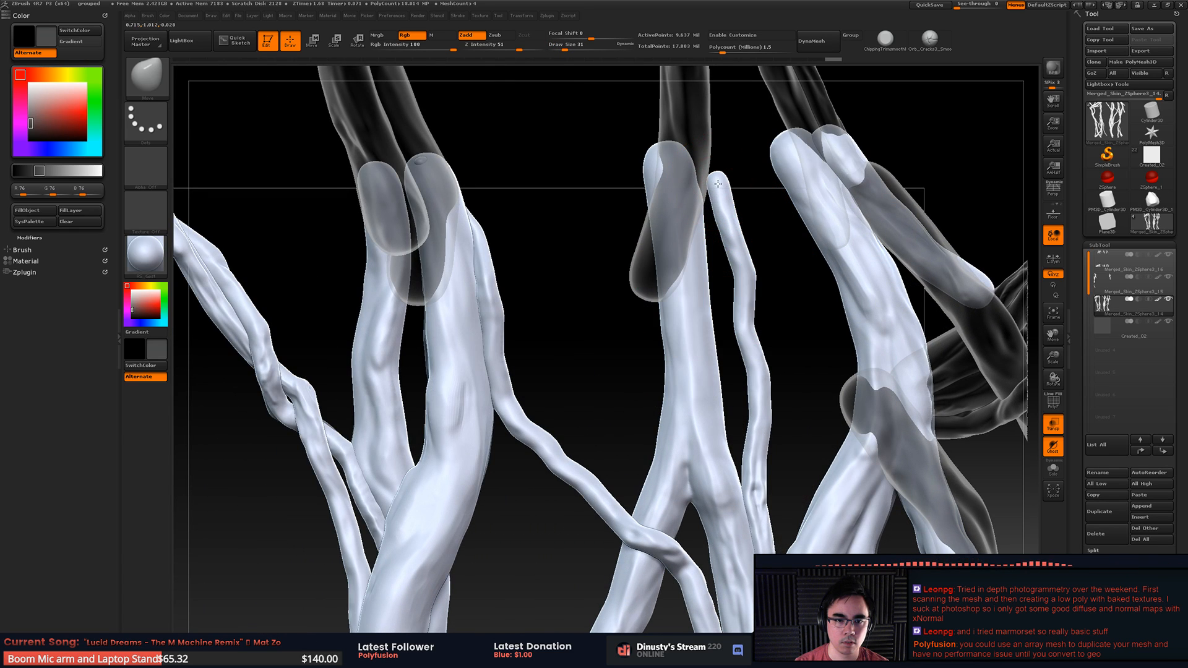
pyautogui.press('ctrl')
pyautogui.keyDown('ctrl'); pyautogui.keyDown('shift'); pyautogui.click(728, 218); pyautogui.keyUp('shift'); pyautogui.keyUp('ctrl')
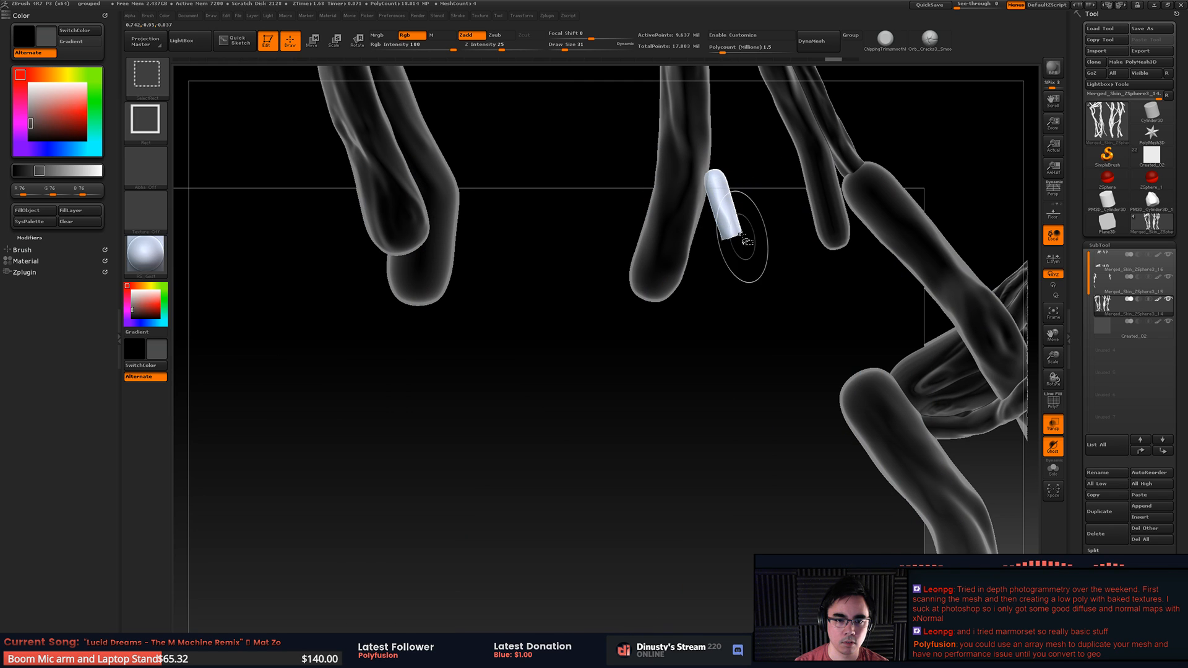
pyautogui.keyDown('ctrl'); pyautogui.keyDown('shift'); pyautogui.click(757, 189); pyautogui.keyUp('shift'); pyautogui.keyUp('ctrl')
pyautogui.hotkey('shift', 'f')
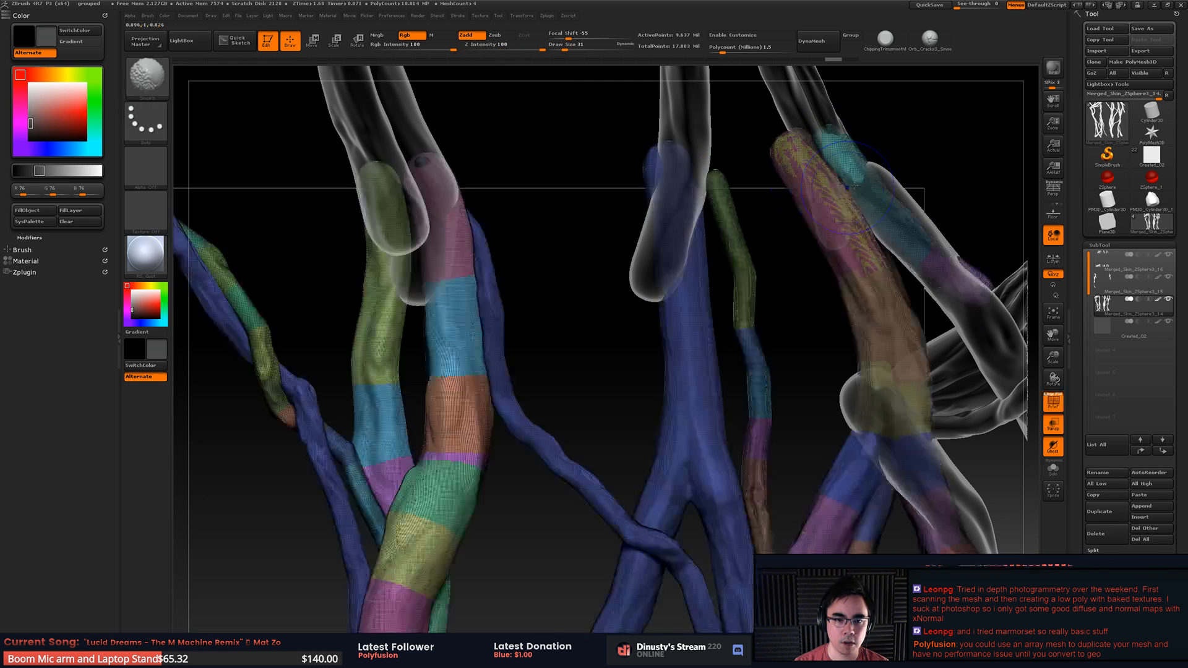
pyautogui.hotkey('ctrl', 'shift')
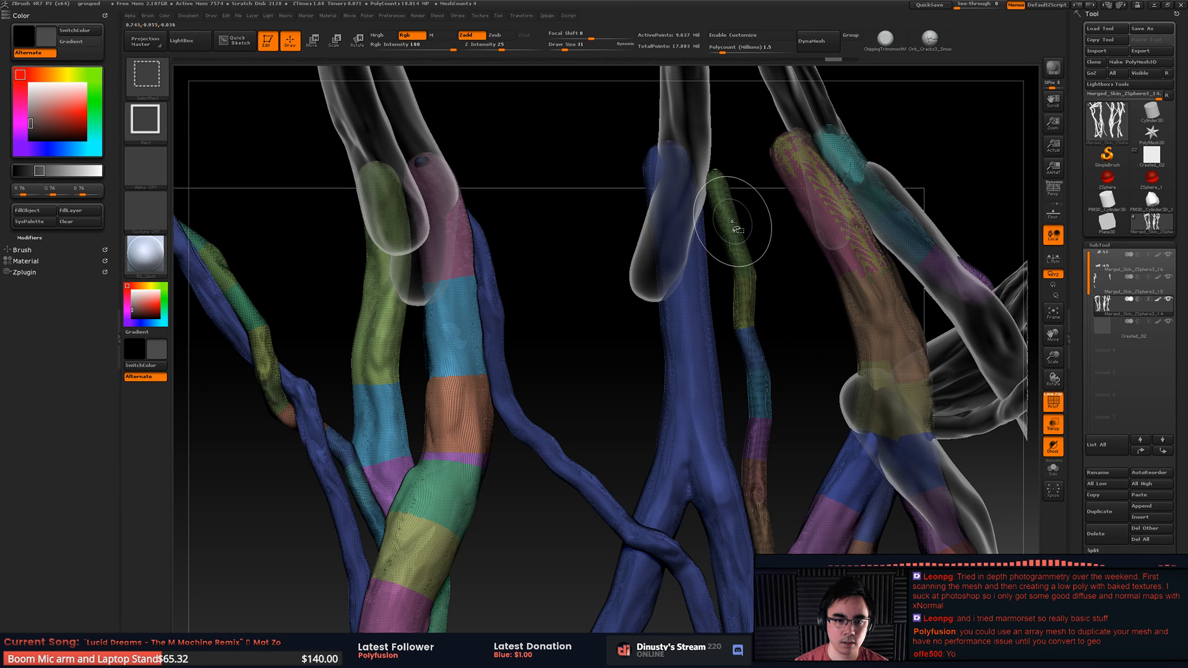
pyautogui.keyDown('ctrl'); pyautogui.keyDown('shift'); pyautogui.click(700, 295); pyautogui.keyUp('shift'); pyautogui.keyUp('ctrl')
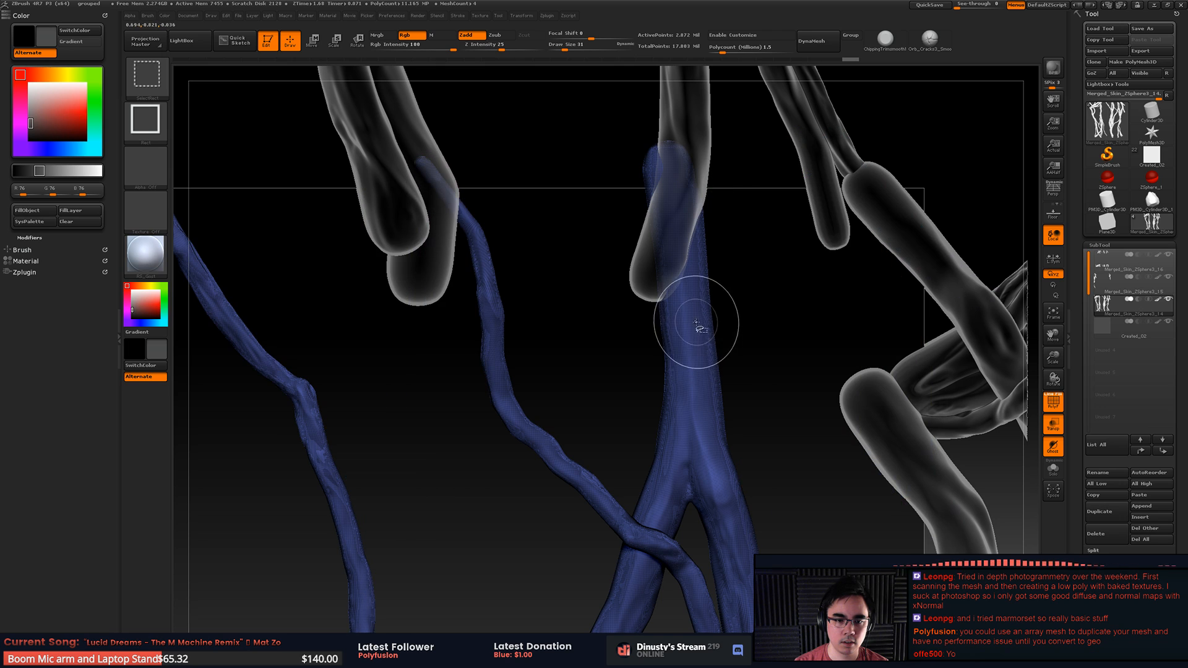
pyautogui.keyDown('ctrl'); pyautogui.keyDown('shift'); pyautogui.click(723, 342); pyautogui.keyUp('shift'); pyautogui.keyUp('ctrl')
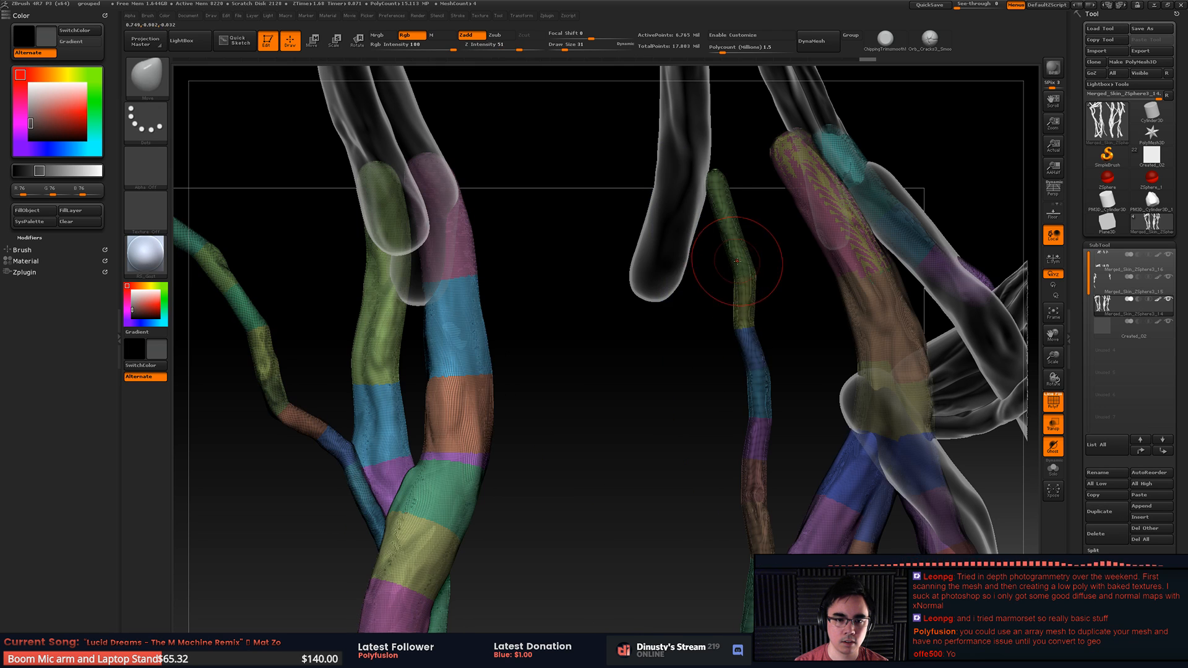
# Step: Pull the thin root's upper end onto the adjacent thick root's position with the Move brush at draw size 37, then show all roots
pyautogui.press('space')
pyautogui.hotkey('shift', 'f')
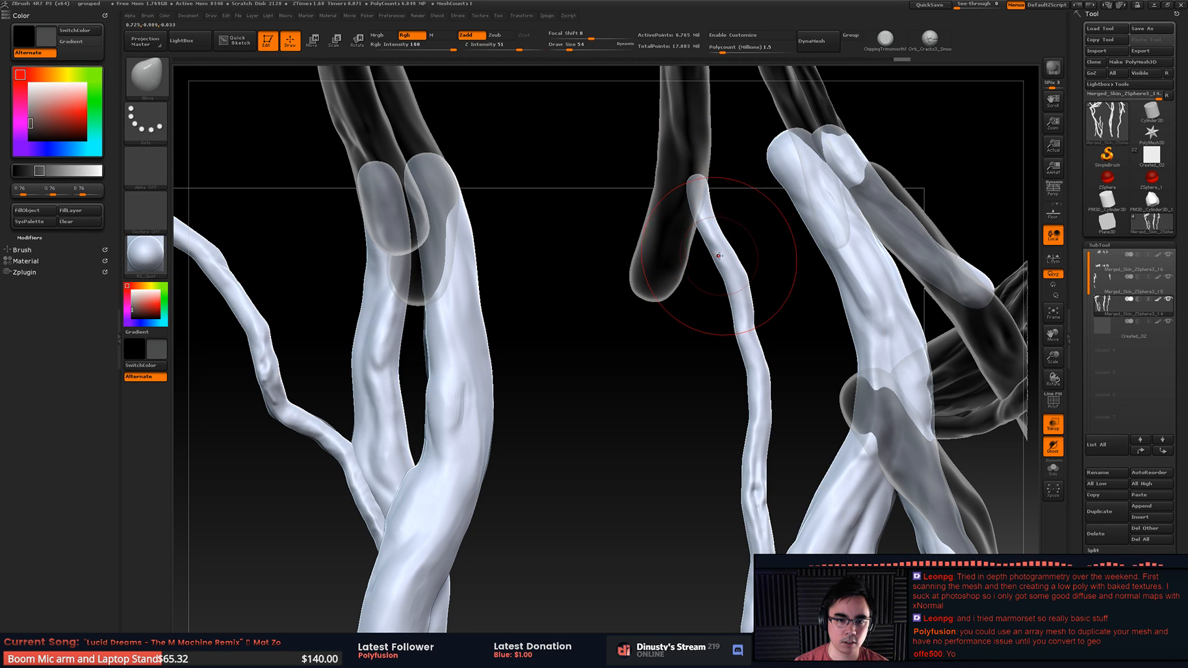
pyautogui.hotkey('ctrl', 'z')
pyautogui.press('space')
pyautogui.moveTo(730, 252); pyautogui.dragTo(703, 260)
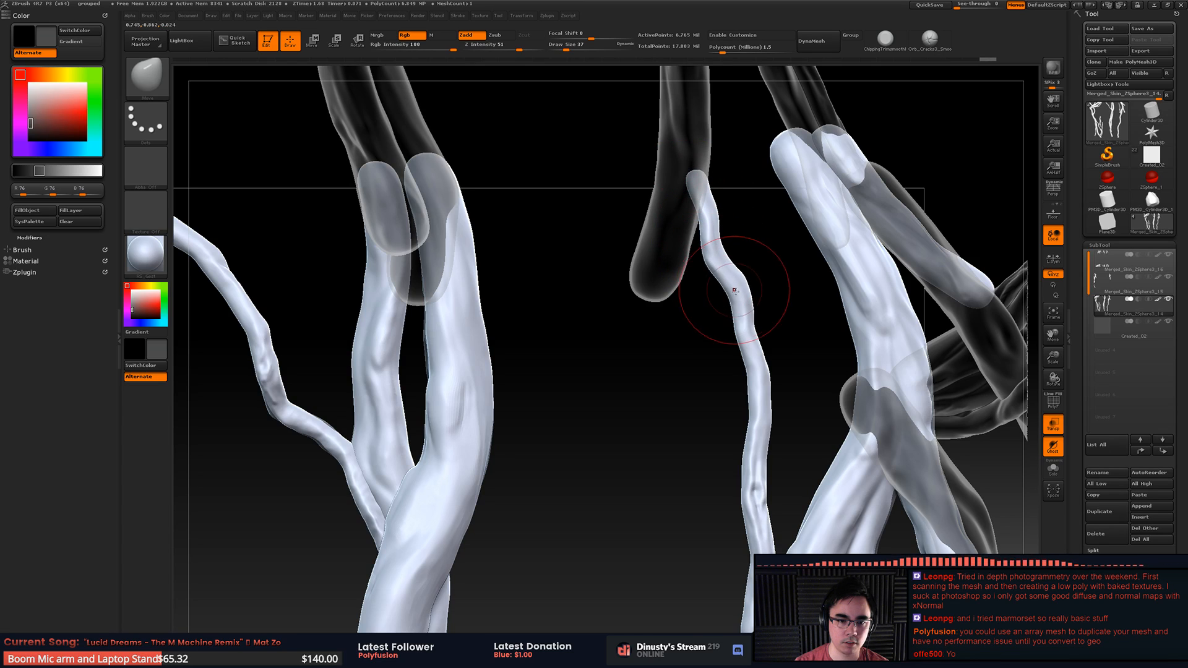
pyautogui.keyDown('ctrl'); pyautogui.keyDown('shift'); pyautogui.click(778, 253); pyautogui.keyUp('shift'); pyautogui.keyUp('ctrl')
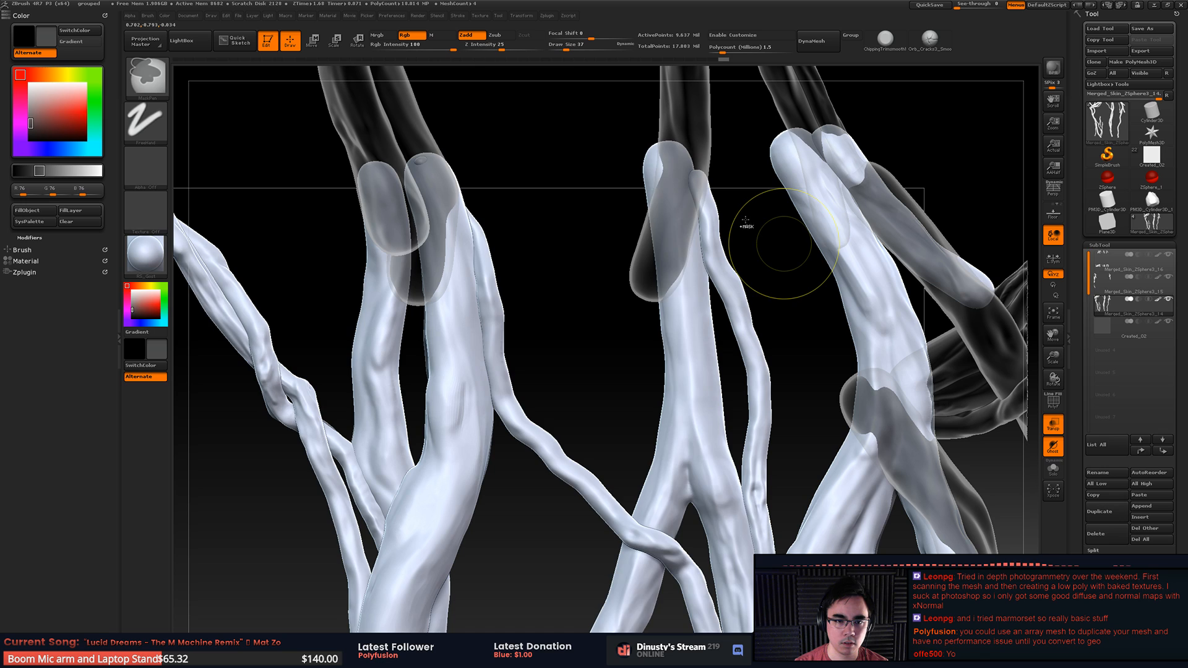
pyautogui.keyDown('ctrl'); pyautogui.keyDown('shift'); pyautogui.click(697, 188); pyautogui.keyUp('shift'); pyautogui.keyUp('ctrl')
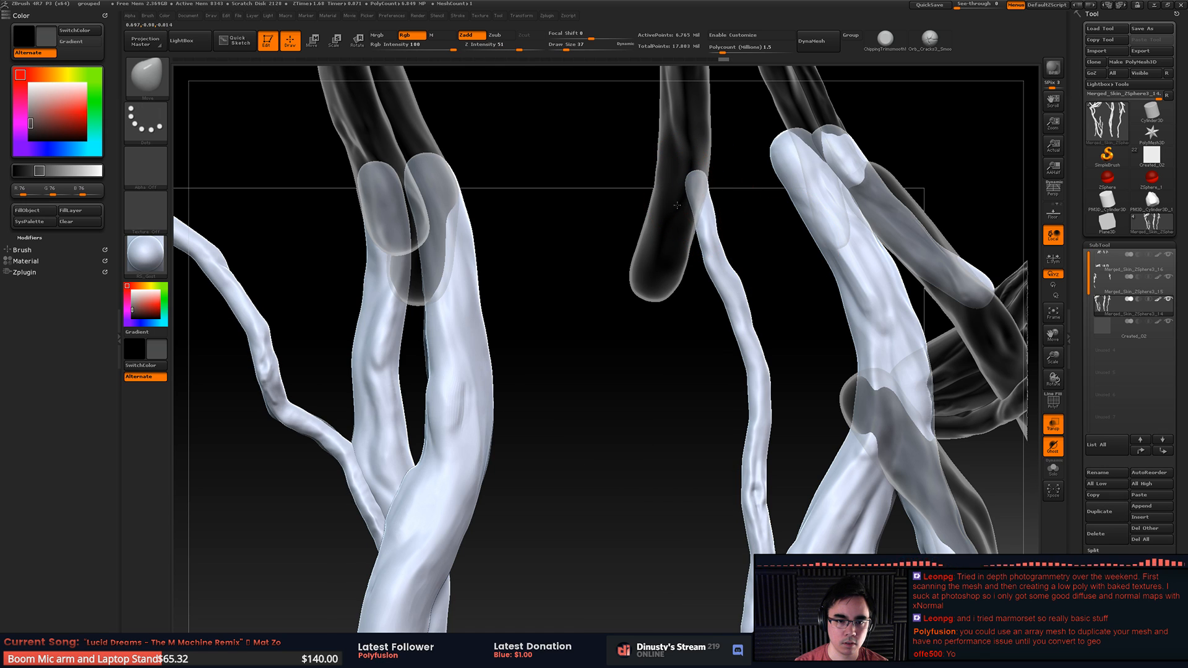
pyautogui.hotkey('ctrl', 'shift')
pyautogui.keyDown('ctrl'); pyautogui.keyDown('shift'); pyautogui.click(704, 366); pyautogui.keyUp('shift'); pyautogui.keyUp('ctrl')
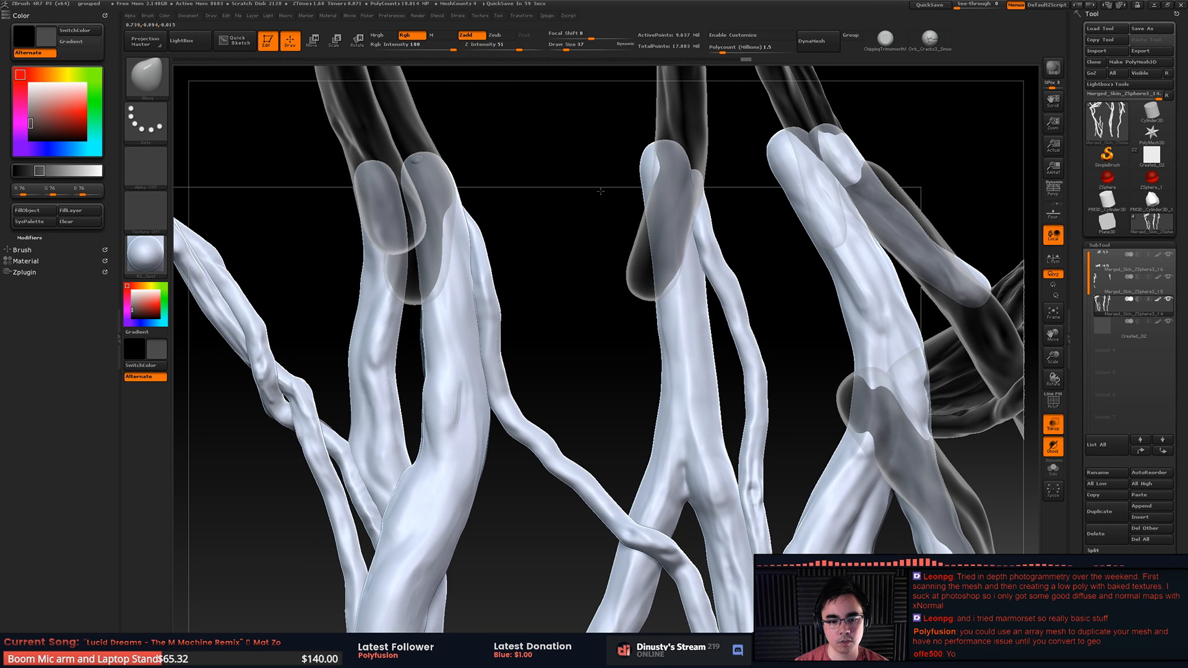
# Step: Reshape the outer diagonal root below its upper end with the Move brush at draw sizes 56 and 41 to follow its ghosted copy
pyautogui.moveTo(599, 189)
pyautogui.keyDown('alt'); pyautogui.mouseDown()
pyautogui.moveTo(678, 270)
pyautogui.moveTo(706, 236)
pyautogui.moveTo(884, 284)
pyautogui.mouseUp(); pyautogui.keyUp('alt')
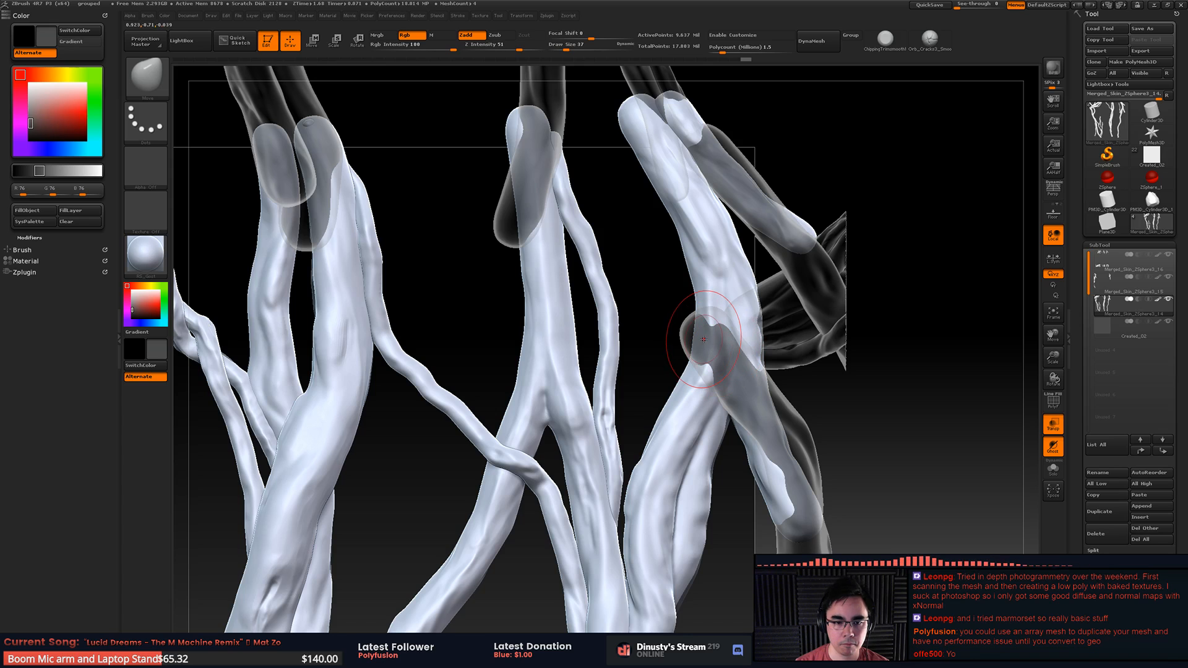
pyautogui.keyDown('alt'); pyautogui.moveTo(328, 306); pyautogui.dragTo(1123, 282); pyautogui.keyUp('alt')
pyautogui.moveTo(462, 294)
pyautogui.keyDown('alt'); pyautogui.mouseDown()
pyautogui.moveTo(731, 265)
pyautogui.moveTo(714, 281)
pyautogui.mouseUp(); pyautogui.keyUp('alt')
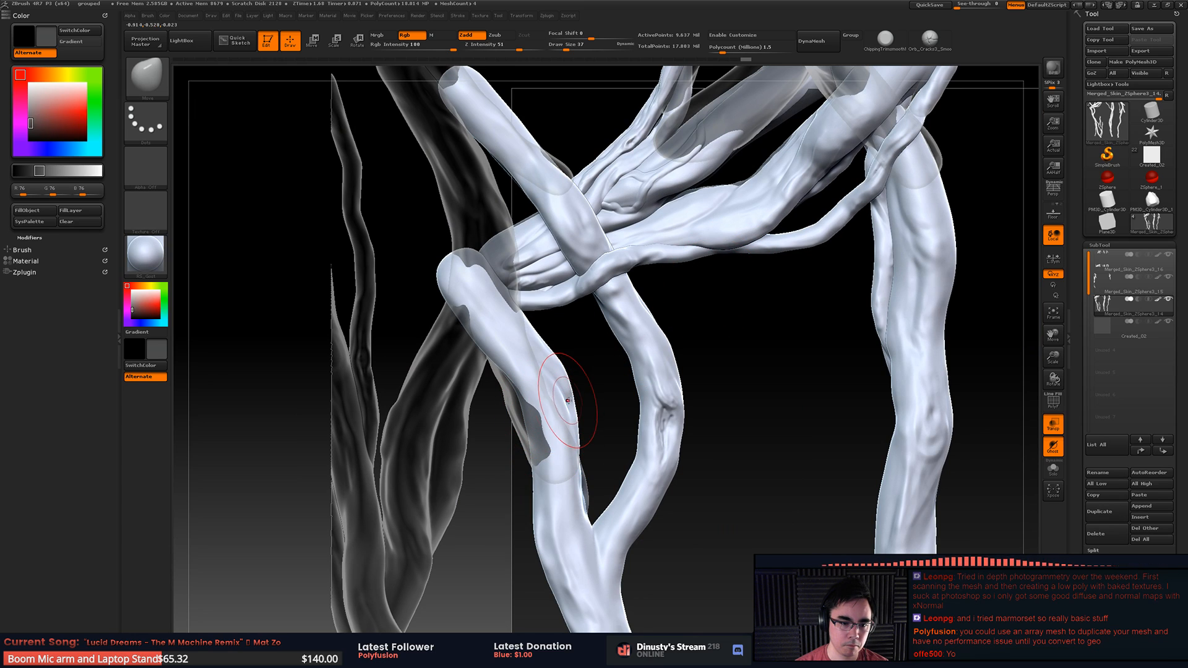
pyautogui.press('space')
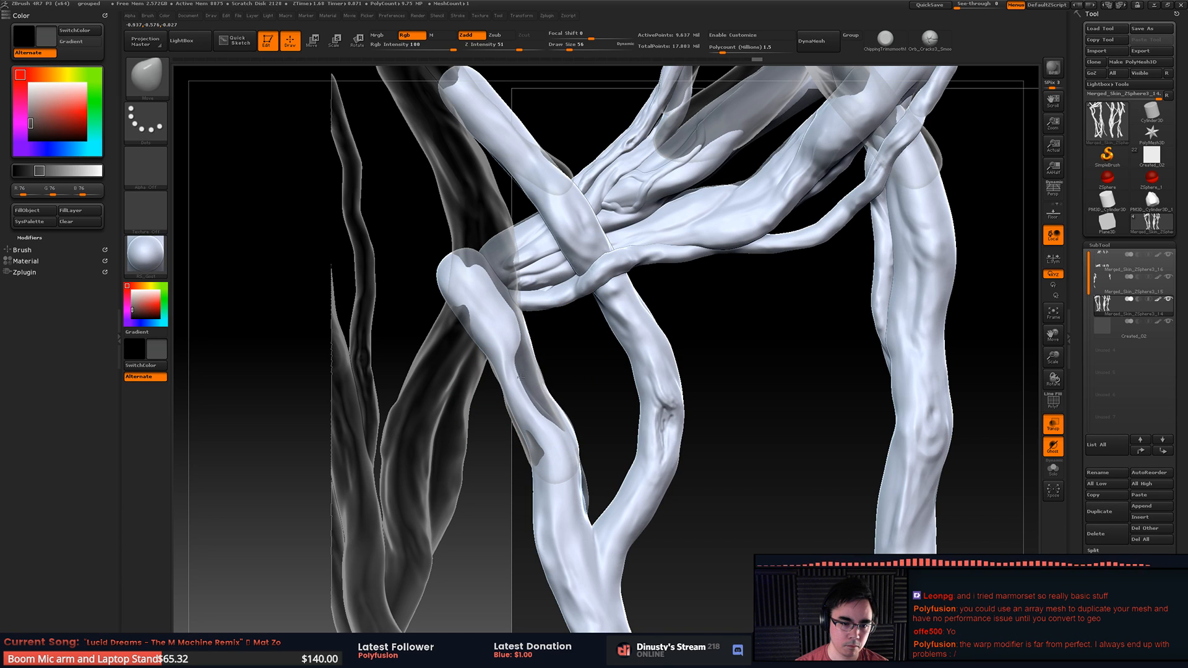
pyautogui.press('space')
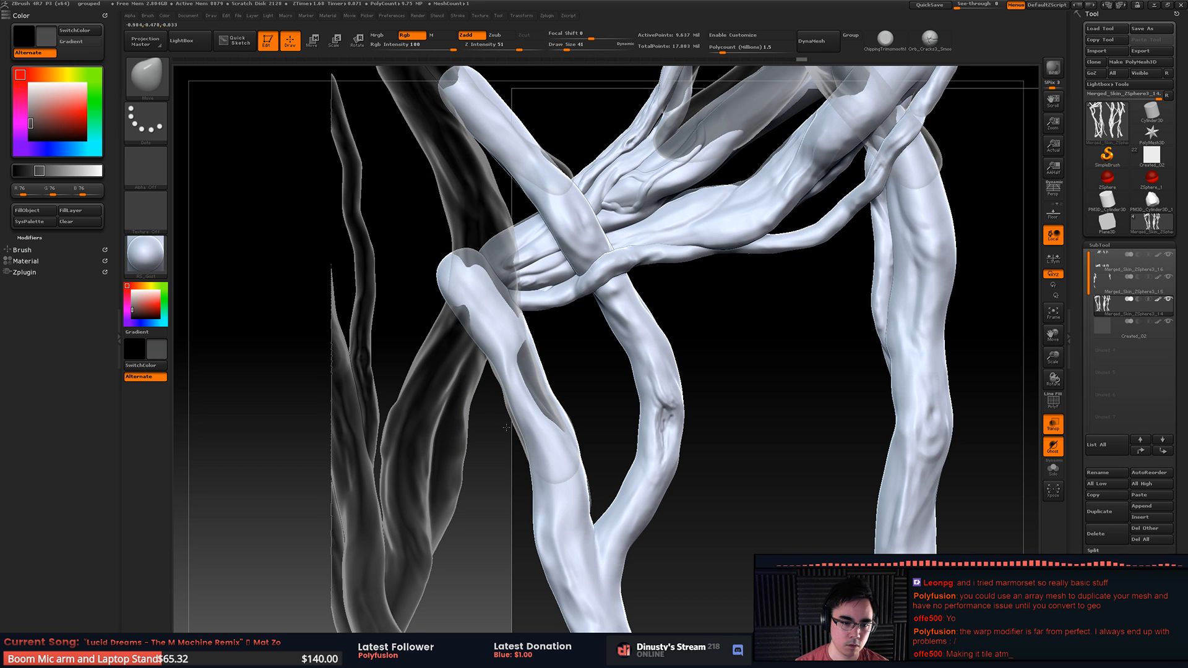
pyautogui.moveTo(507, 427)
pyautogui.mouseDown()
pyautogui.moveTo(519, 420)
pyautogui.moveTo(495, 421)
pyautogui.moveTo(506, 420)
pyautogui.mouseUp()
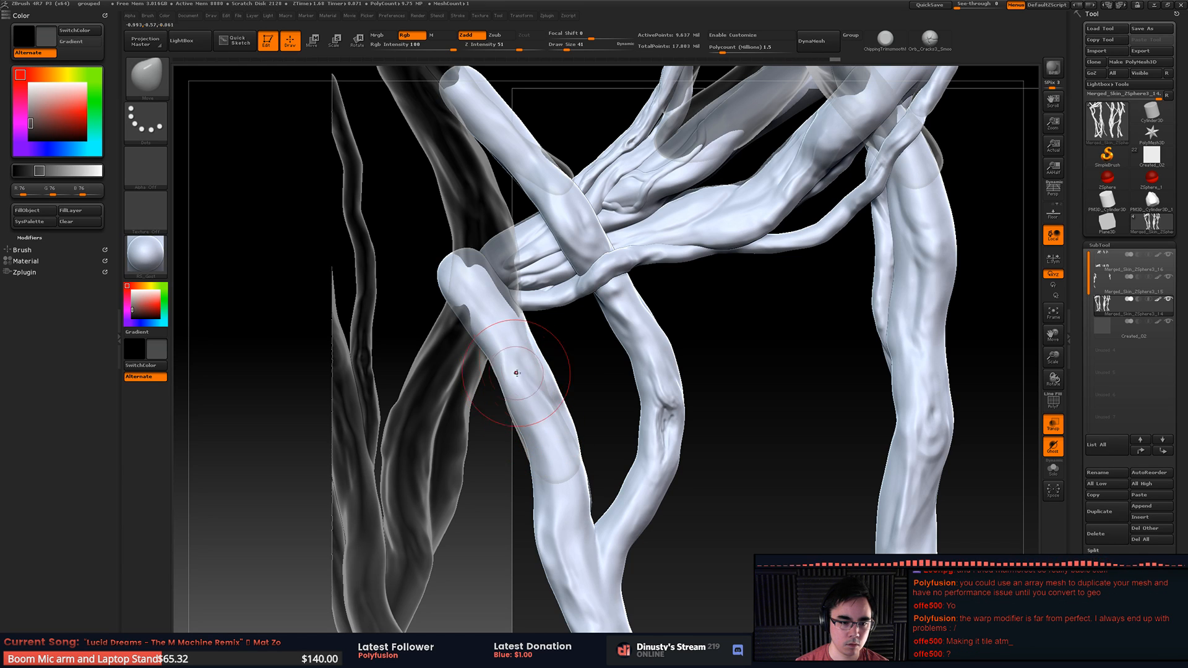
pyautogui.moveTo(516, 373); pyautogui.dragTo(570, 351)
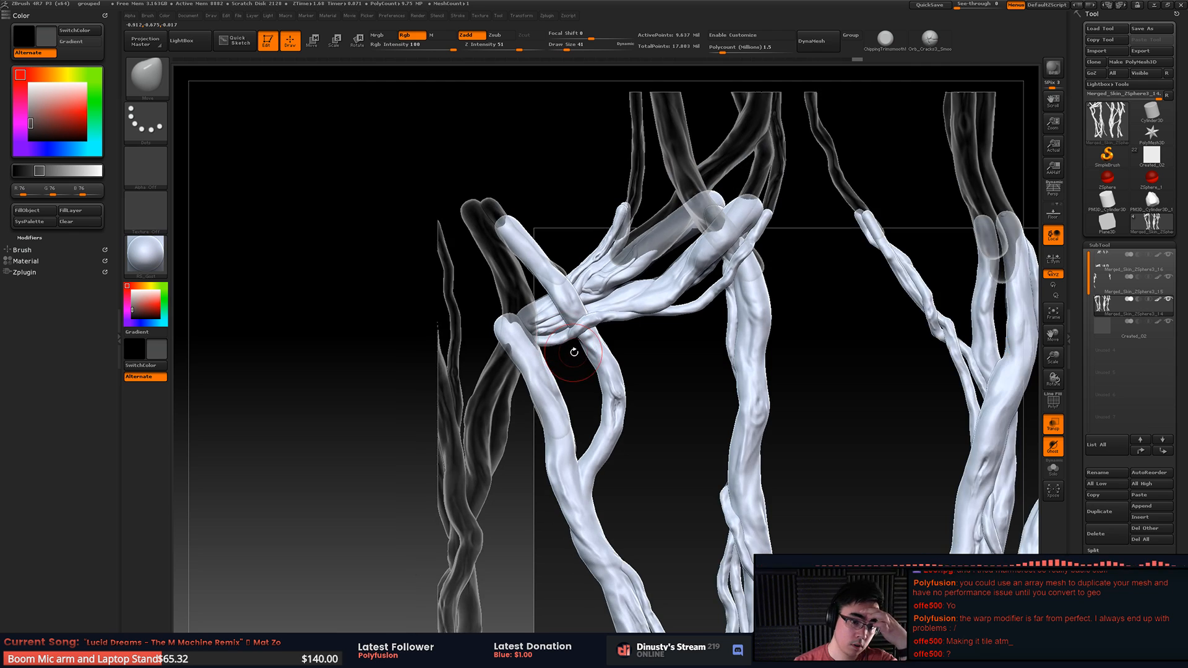
# Step: Isolate the outer diagonal roots' upper ends, widen the lower one with the Move brush, show all roots and touch up the seam beneath it
pyautogui.keyDown('alt'); pyautogui.moveTo(518, 309); pyautogui.dragTo(524, 361); pyautogui.keyUp('alt')
pyautogui.keyDown('alt'); pyautogui.click(525, 374); pyautogui.keyUp('alt')
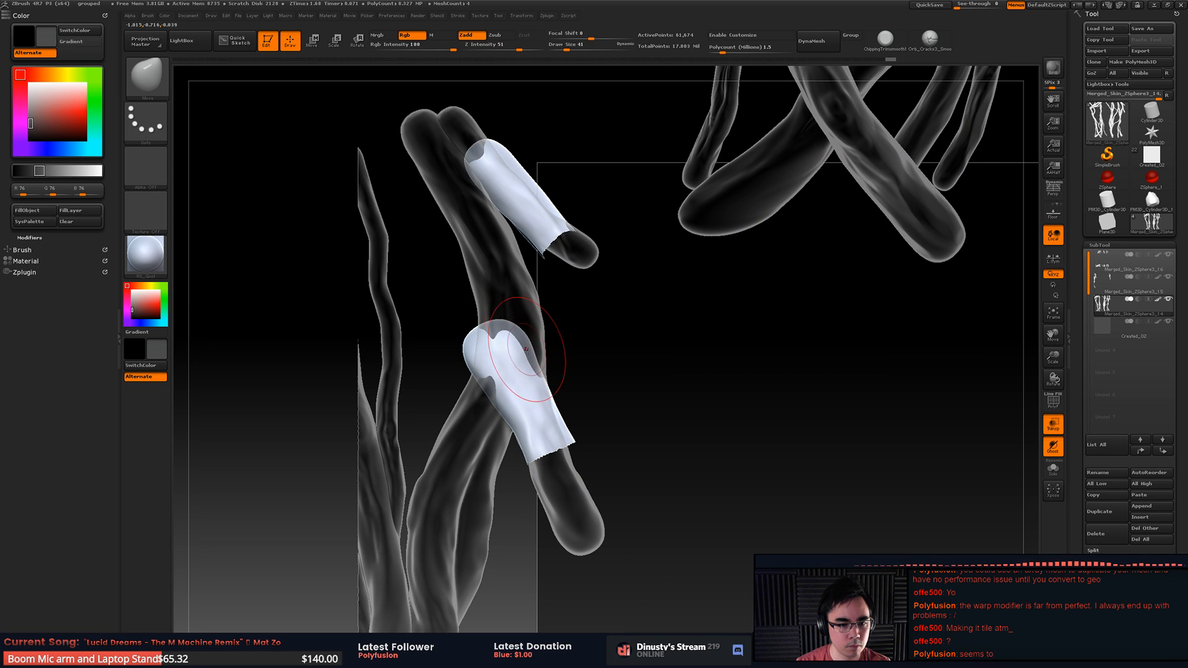
pyautogui.press('ctrl')
pyautogui.hotkey('ctrl', 'shift')
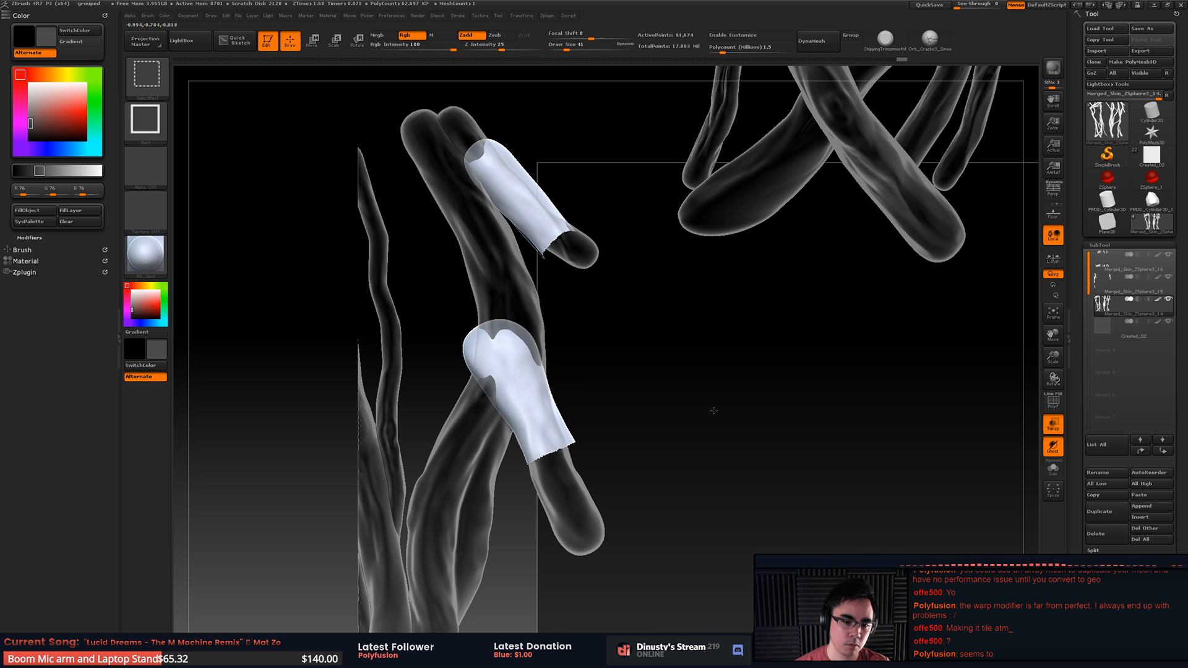
pyautogui.keyDown('ctrl'); pyautogui.keyDown('shift'); pyautogui.click(713, 410); pyautogui.keyUp('shift'); pyautogui.keyUp('ctrl')
pyautogui.keyDown('alt'); pyautogui.moveTo(708, 418); pyautogui.dragTo(675, 409); pyautogui.keyUp('alt')
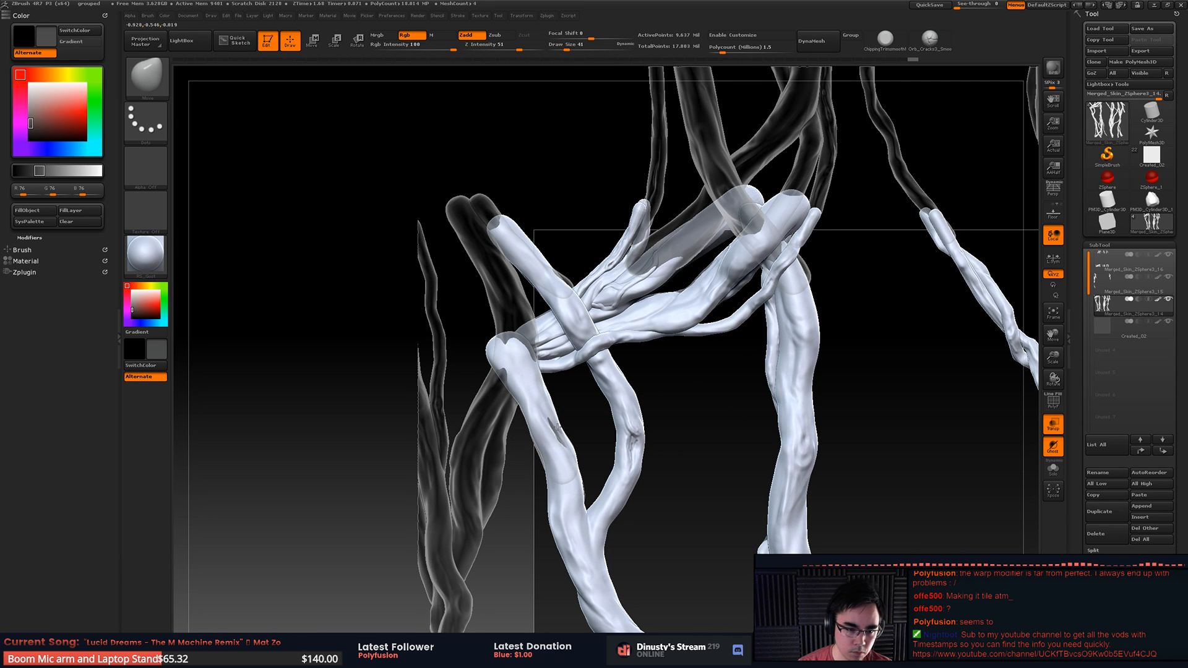
pyautogui.moveTo(563, 425); pyautogui.dragTo(572, 412)
pyautogui.moveTo(678, 391)
pyautogui.keyDown('alt'); pyautogui.mouseDown()
pyautogui.moveTo(552, 366)
pyautogui.moveTo(538, 331)
pyautogui.moveTo(560, 312)
pyautogui.moveTo(666, 385)
pyautogui.mouseUp(); pyautogui.keyUp('alt')
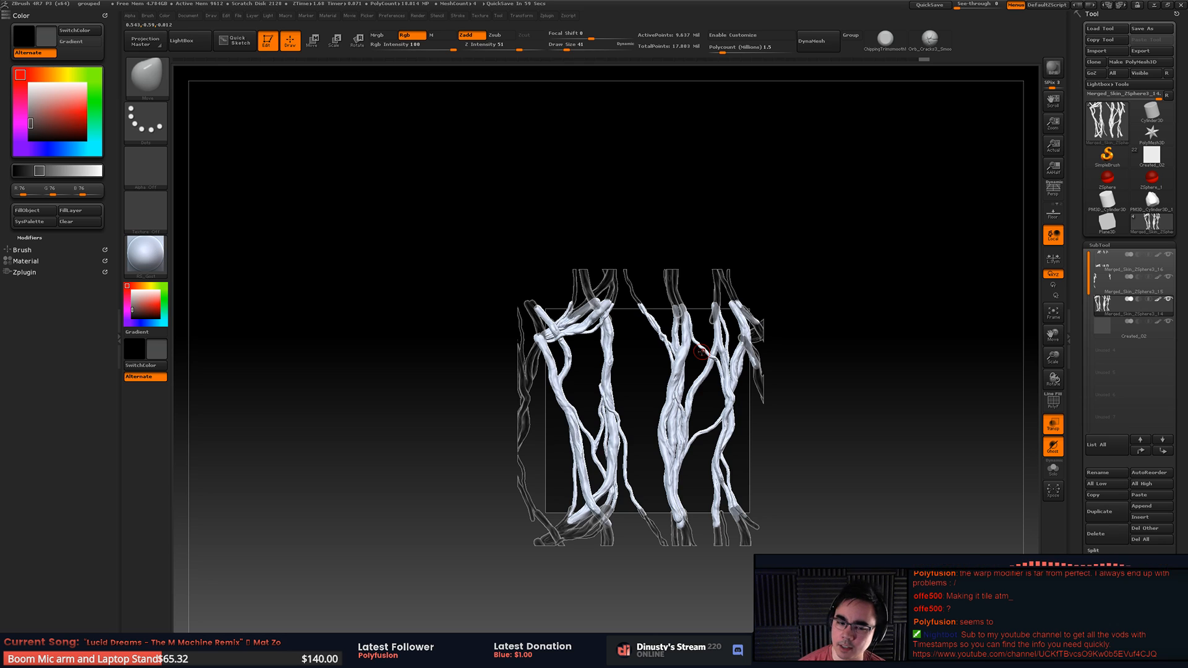
# Step: Adjust the short diagonal root where it crosses the root bundle, using the Move brush at draw size 29
pyautogui.keyDown('alt'); pyautogui.moveTo(646, 251); pyautogui.dragTo(699, 357); pyautogui.keyUp('alt')
pyautogui.keyDown('alt'); pyautogui.moveTo(588, 303); pyautogui.dragTo(573, 314); pyautogui.keyUp('alt')
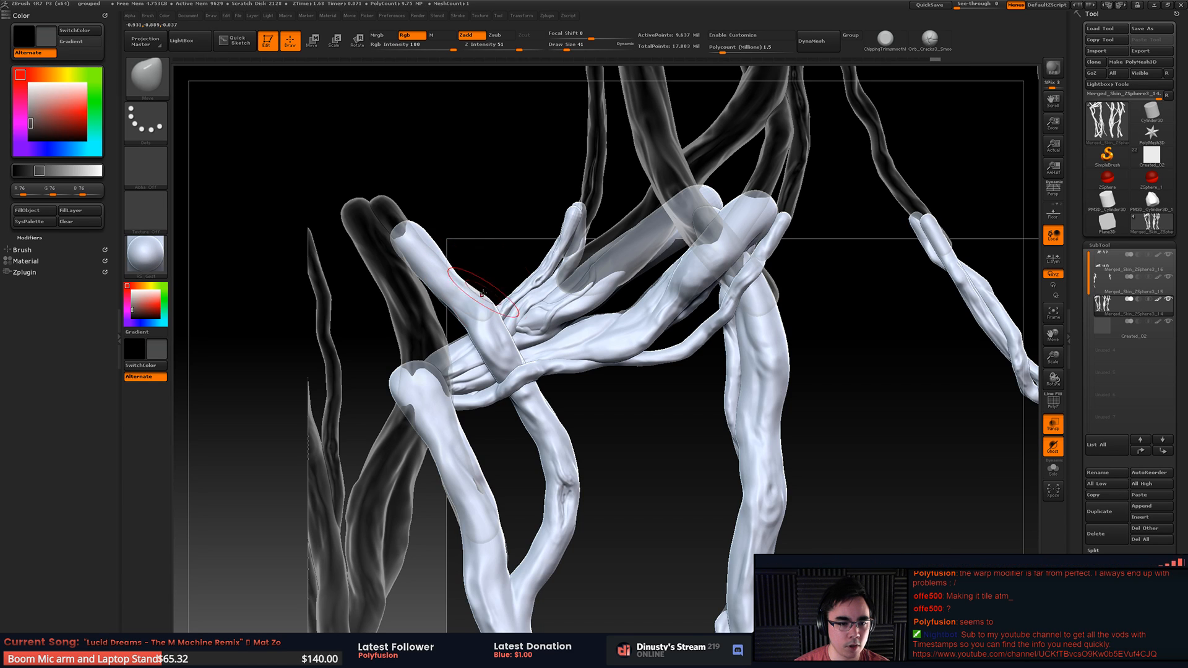
pyautogui.keyDown('alt'); pyautogui.moveTo(714, 348); pyautogui.dragTo(737, 340); pyautogui.keyUp('alt')
pyautogui.press('space')
pyautogui.moveTo(502, 301); pyautogui.dragTo(491, 306)
pyautogui.press('space')
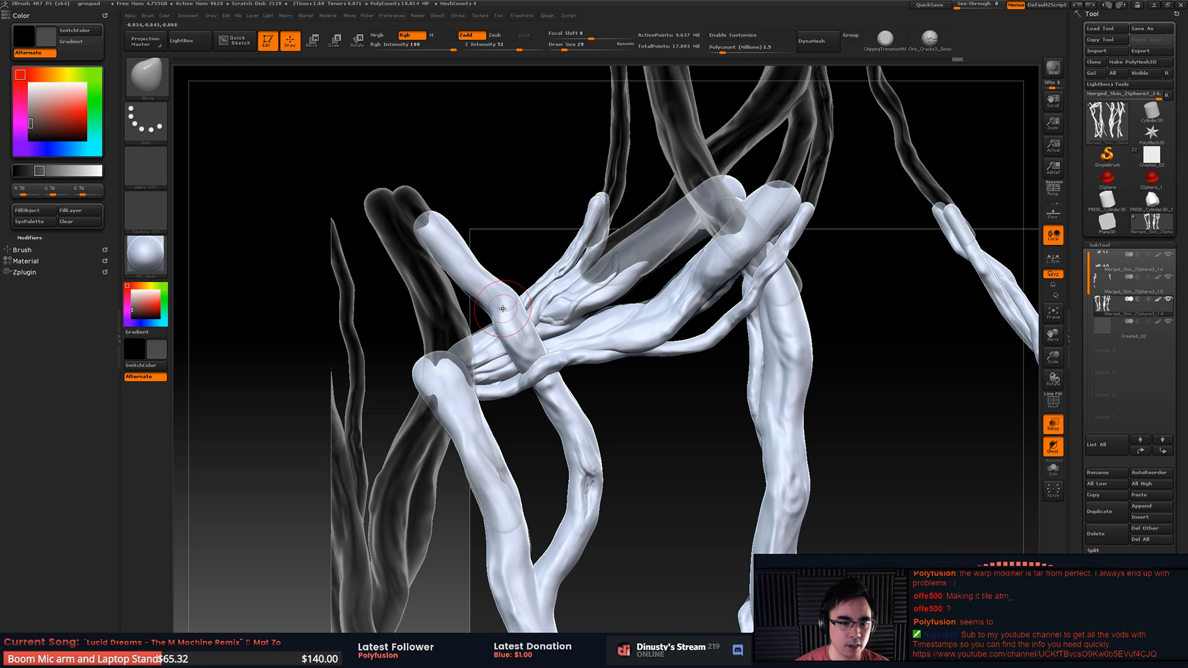
pyautogui.moveTo(561, 318); pyautogui.dragTo(553, 313)
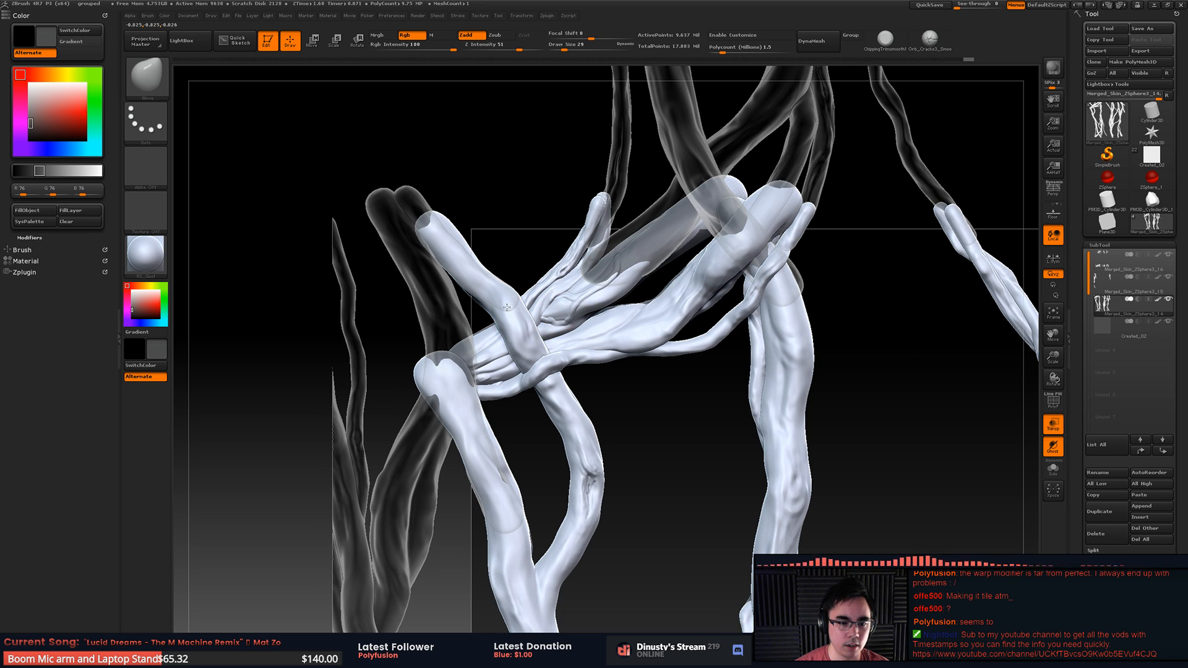
# Step: Fill out the upper end of the vertical root beneath the diagonal bundle with the Move brush at draw size 37
pyautogui.keyDown('alt'); pyautogui.moveTo(734, 134); pyautogui.dragTo(586, 131); pyautogui.keyUp('alt')
pyautogui.keyDown('alt'); pyautogui.moveTo(589, 366); pyautogui.dragTo(588, 231); pyautogui.keyUp('alt')
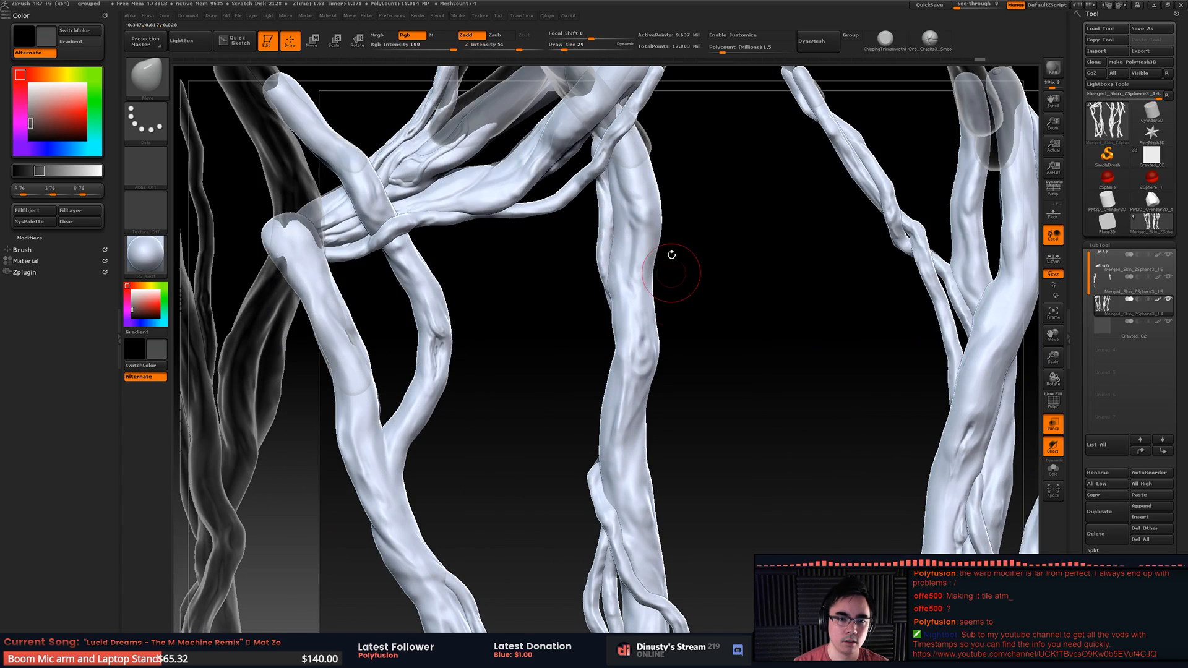
pyautogui.press('space')
pyautogui.moveTo(637, 149); pyautogui.dragTo(645, 140)
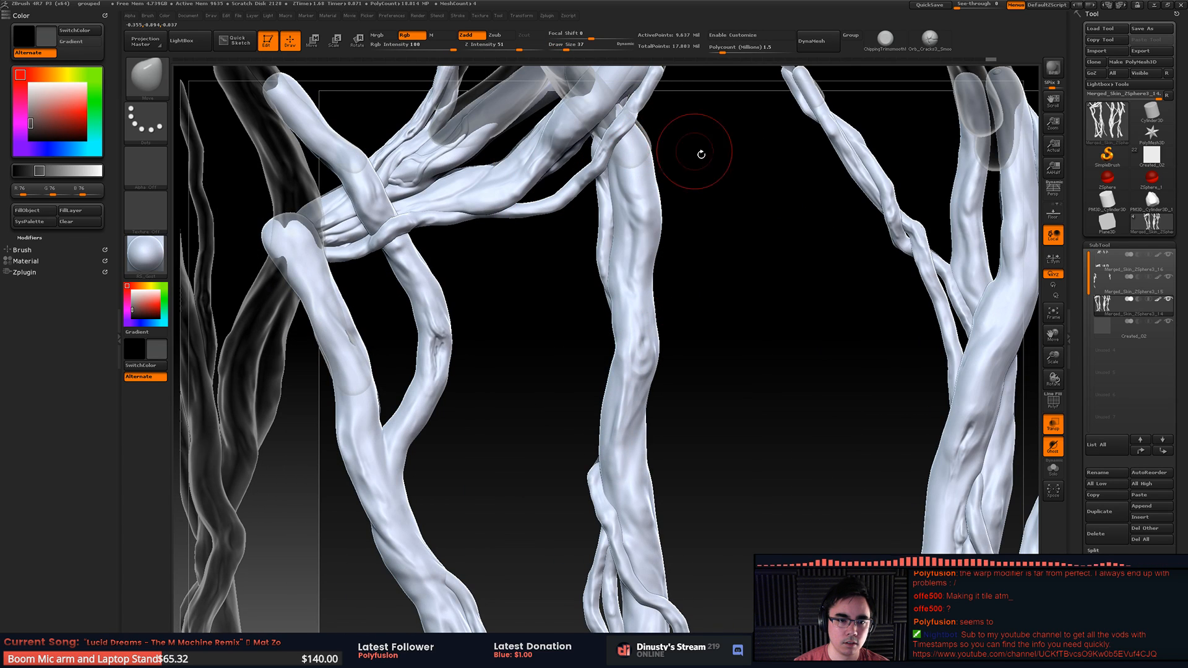
# Step: Isolate the inner root end under the paired ghosted roots, bend it toward them with the Move brush at draw size 51, and show all roots
pyautogui.keyDown('alt'); pyautogui.moveTo(819, 144); pyautogui.dragTo(682, 250); pyautogui.keyUp('alt')
pyautogui.moveTo(689, 318)
pyautogui.keyDown('alt'); pyautogui.mouseDown()
pyautogui.moveTo(745, 303)
pyautogui.moveTo(681, 310)
pyautogui.mouseUp(); pyautogui.keyUp('alt')
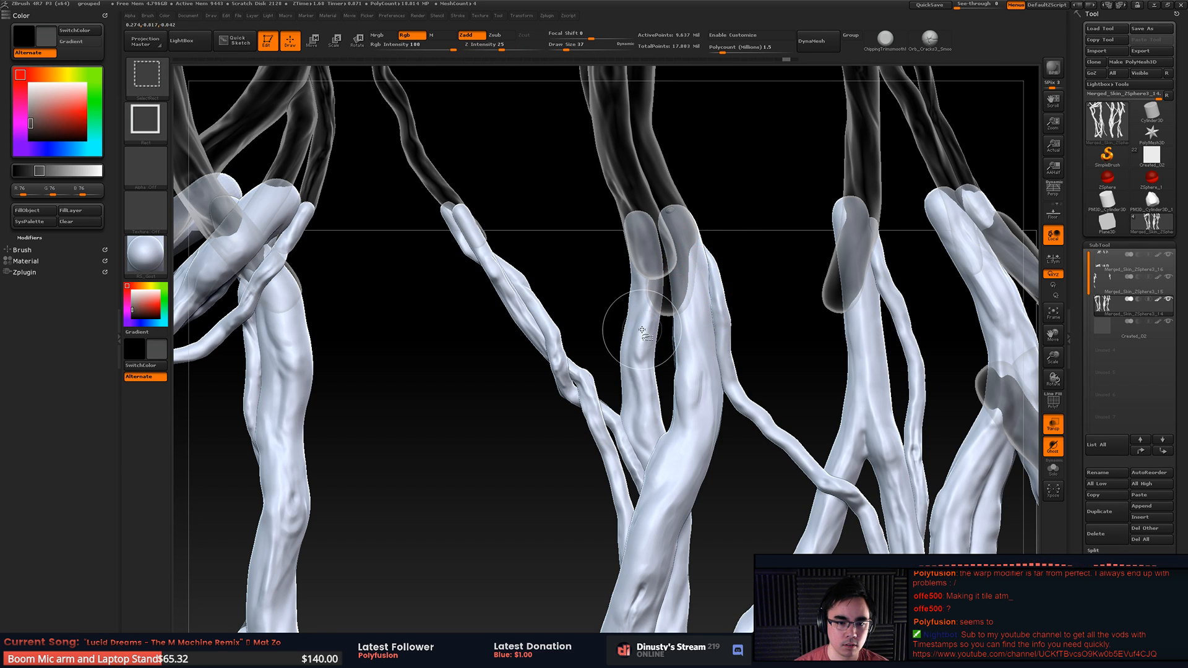
pyautogui.keyDown('ctrl'); pyautogui.keyDown('shift'); pyautogui.click(661, 294); pyautogui.keyUp('shift'); pyautogui.keyUp('ctrl')
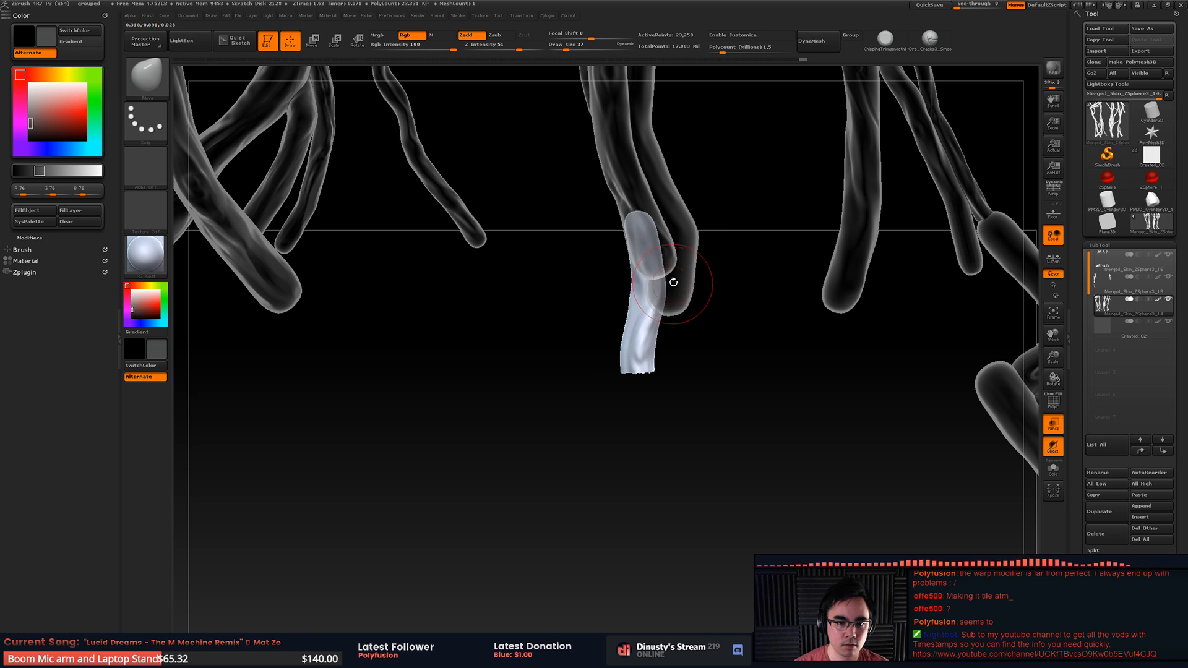
pyautogui.press('space')
pyautogui.moveTo(670, 271); pyautogui.dragTo(673, 270)
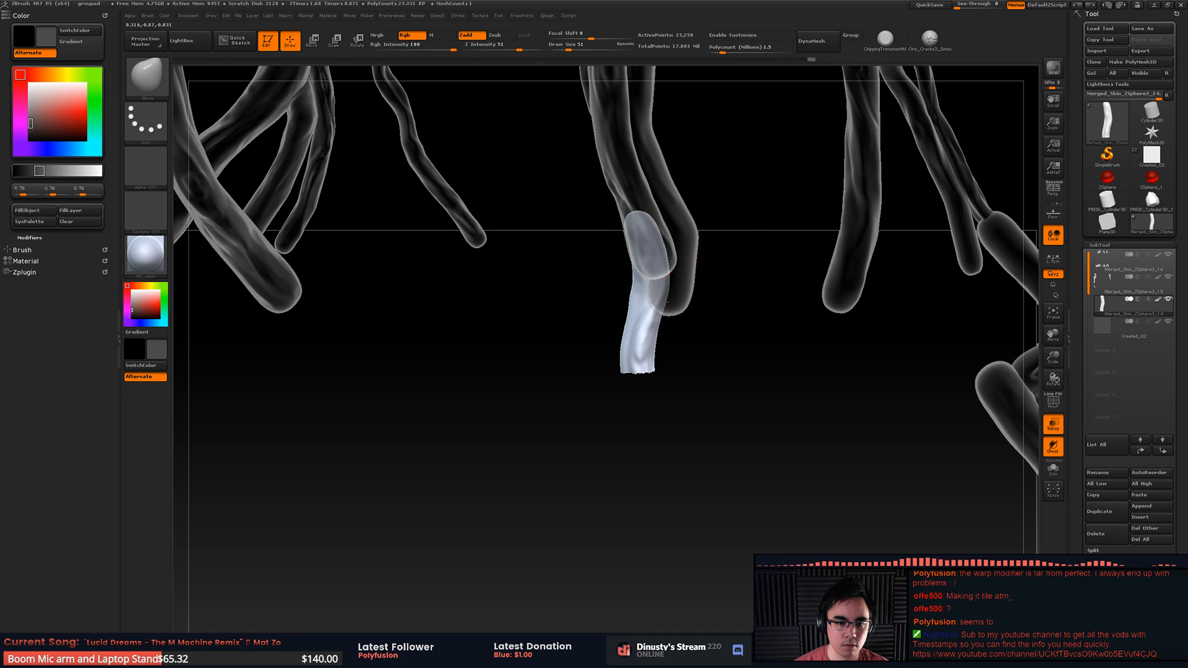
pyautogui.hotkey('ctrl', 'shift')
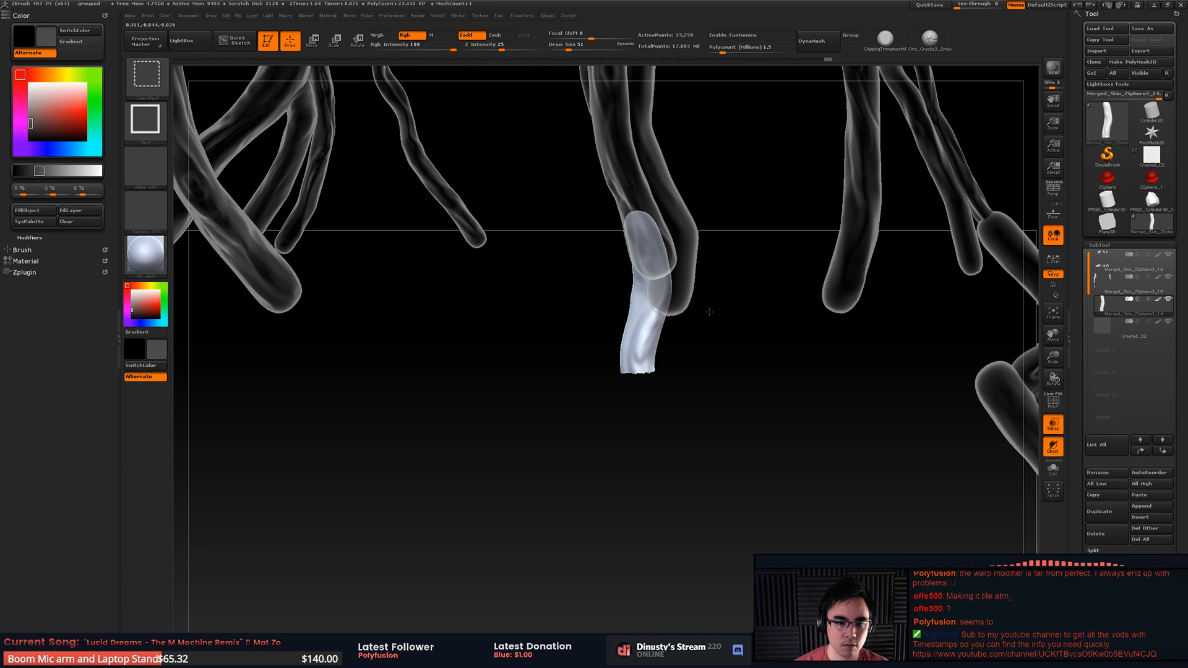
pyautogui.keyDown('ctrl'); pyautogui.keyDown('shift'); pyautogui.click(702, 316); pyautogui.keyUp('shift'); pyautogui.keyUp('ctrl')
# Step: Try isolating the neighbouring thicker root's end, show all roots again and check the polygroups in the polyframe
pyautogui.keyDown('ctrl'); pyautogui.keyDown('shift'); pyautogui.click(697, 317); pyautogui.keyUp('shift'); pyautogui.keyUp('ctrl')
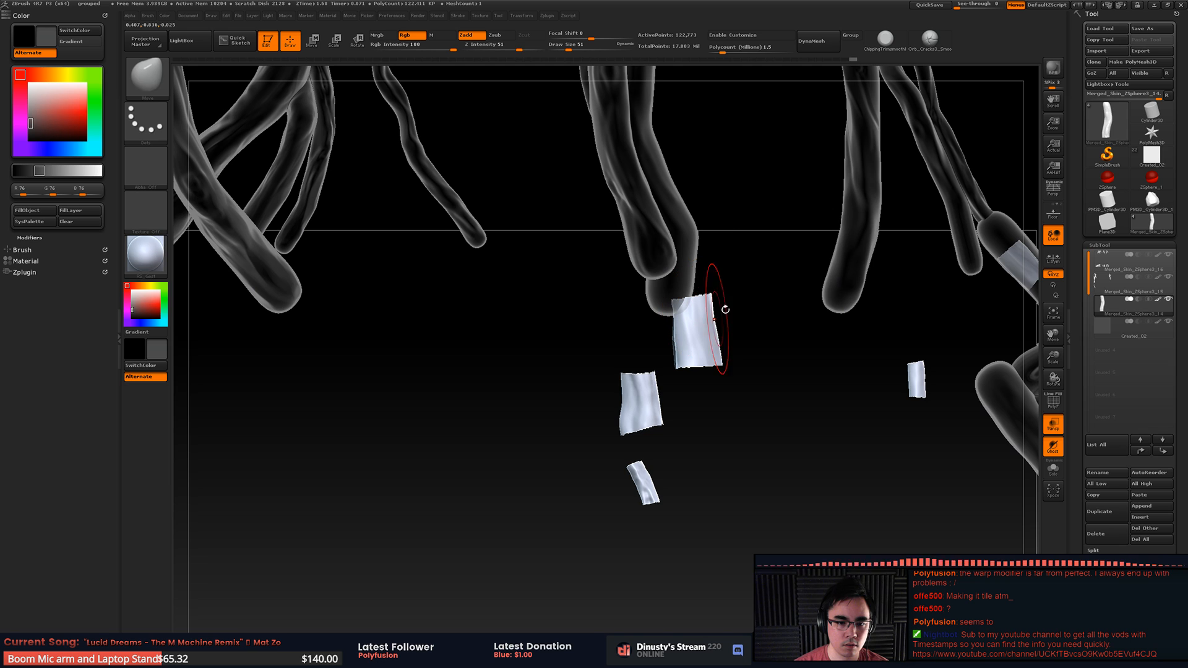
pyautogui.keyDown('ctrl'); pyautogui.keyDown('shift'); pyautogui.click(741, 296); pyautogui.keyUp('shift'); pyautogui.keyUp('ctrl')
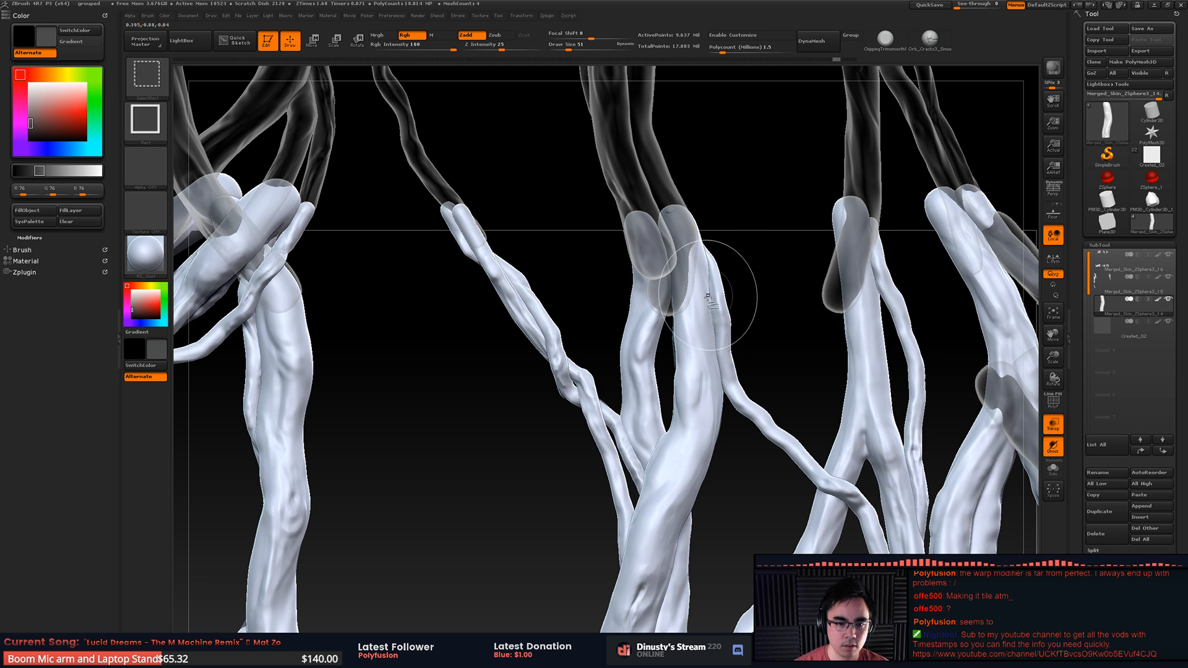
pyautogui.hotkey('shift', 'f')
pyautogui.hotkey('shift', 'f')
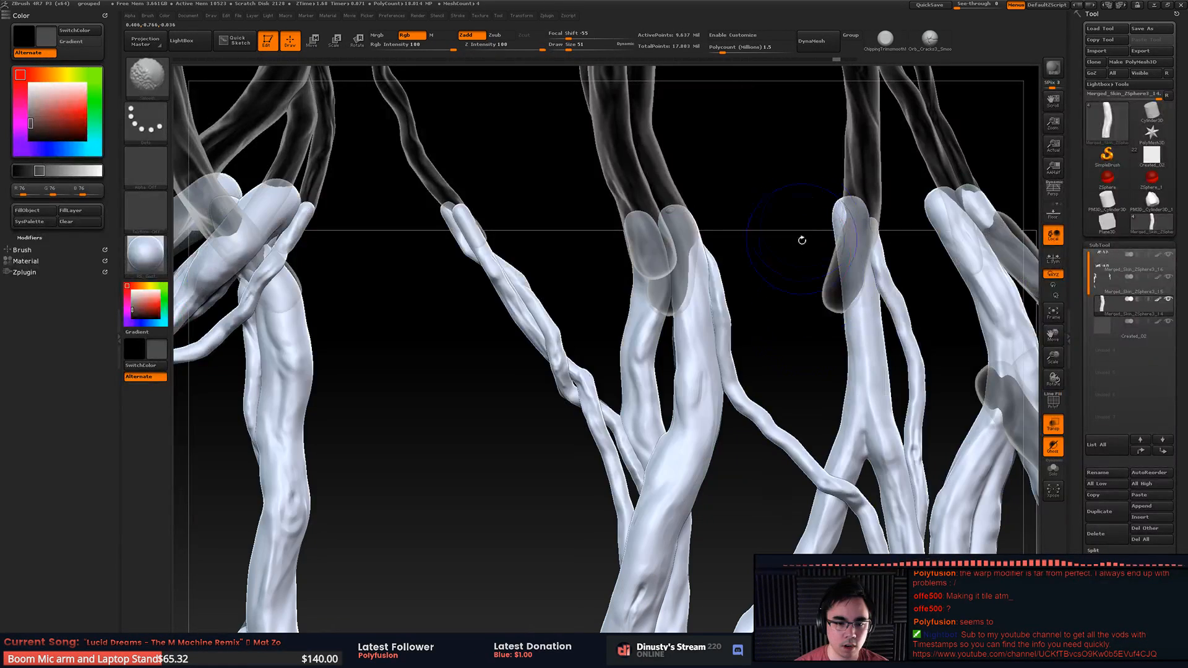
# Step: Check the polygroups in the polyframe, try hiding upper sections of the paired central roots, and show all roots again
pyautogui.hotkey('shift', 'f')
pyautogui.hotkey('shift', 'f')
pyautogui.hotkey('shift', 'f')
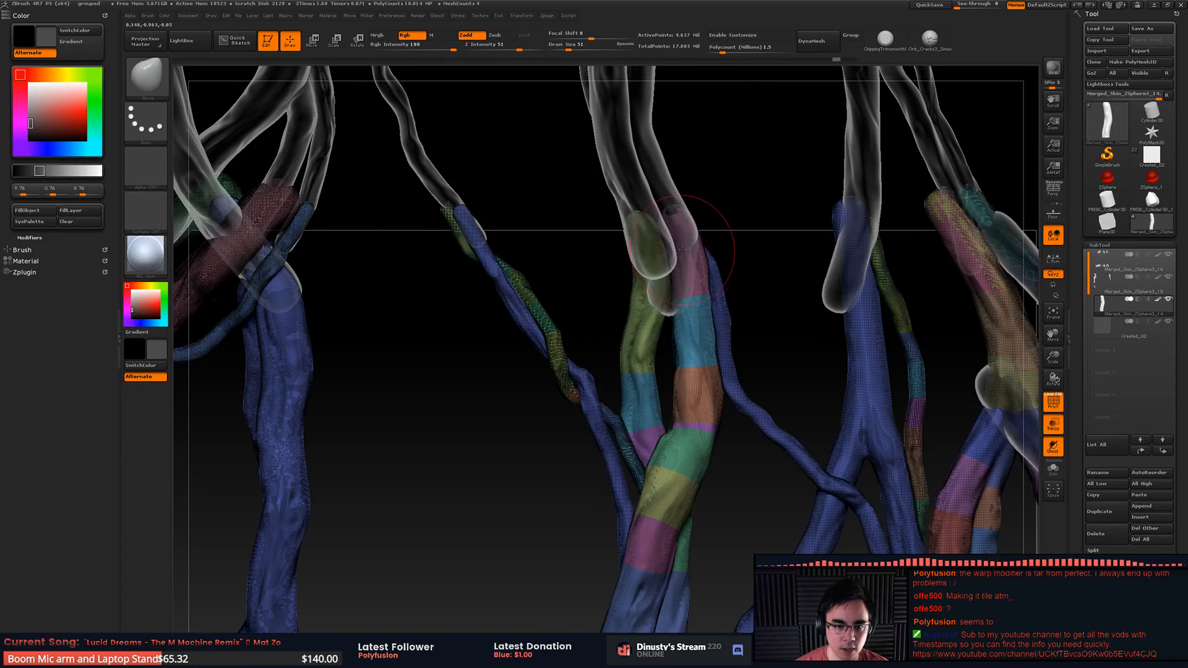
pyautogui.hotkey('shift', 'f')
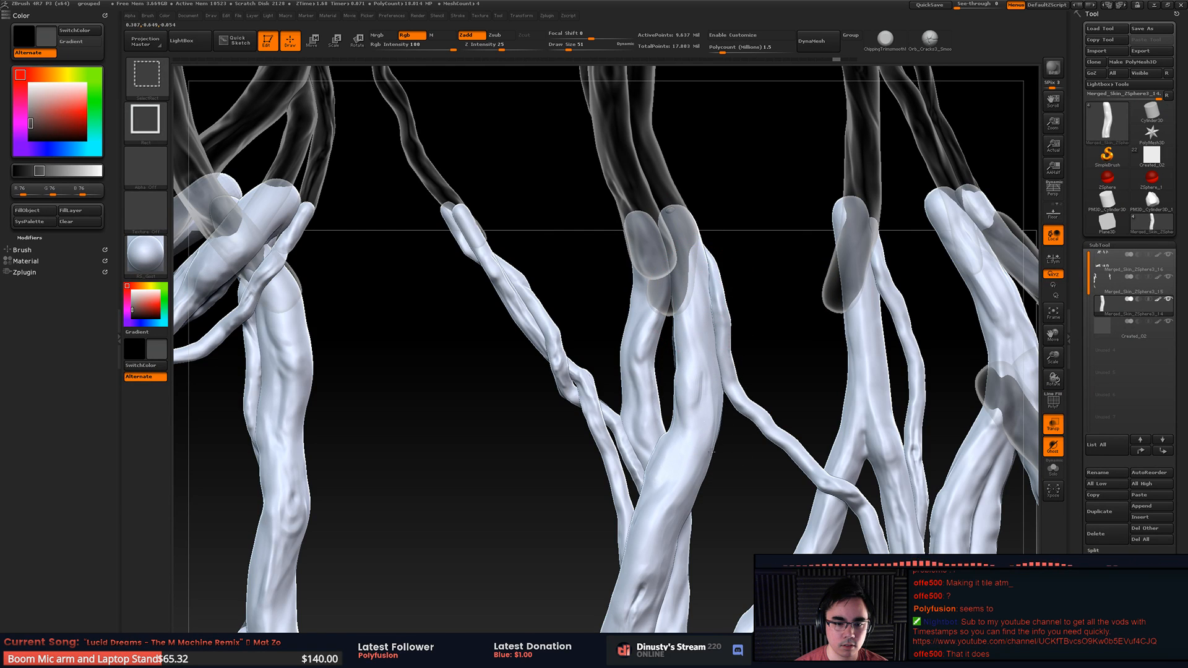
pyautogui.keyDown('ctrl'); pyautogui.keyDown('shift'); pyautogui.click(708, 414); pyautogui.keyUp('shift'); pyautogui.keyUp('ctrl')
pyautogui.keyDown('ctrl'); pyautogui.keyDown('shift'); pyautogui.click(715, 390); pyautogui.keyUp('shift'); pyautogui.keyUp('ctrl')
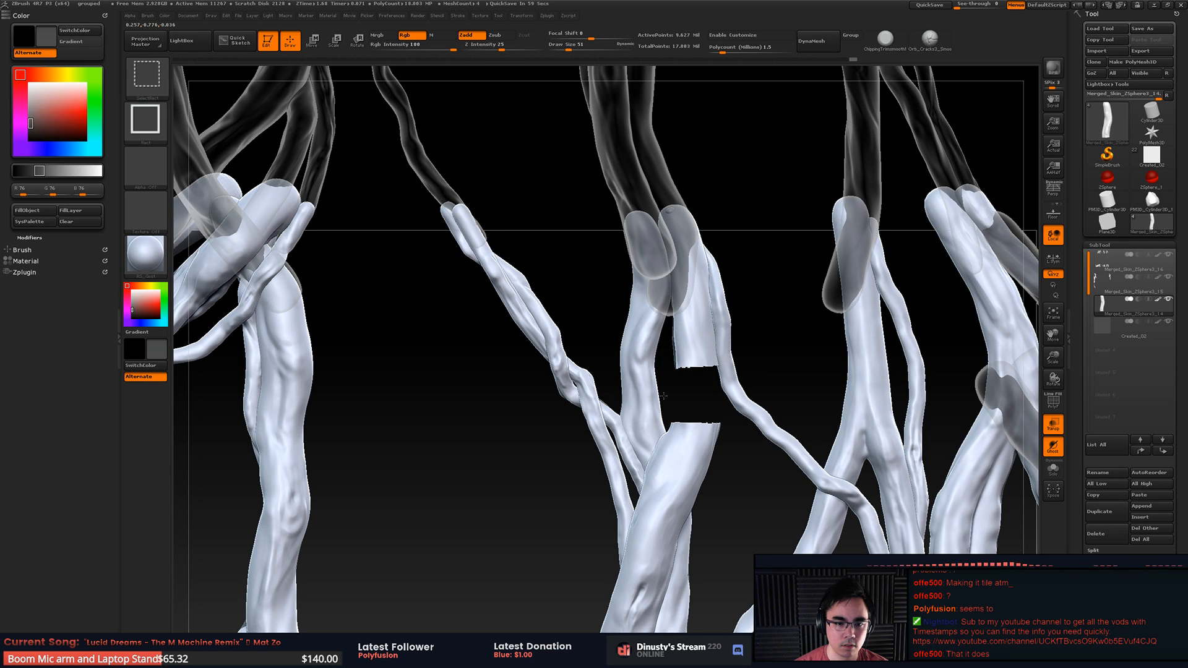
pyautogui.keyDown('ctrl'); pyautogui.keyDown('shift'); pyautogui.click(646, 337); pyautogui.keyUp('shift'); pyautogui.keyUp('ctrl')
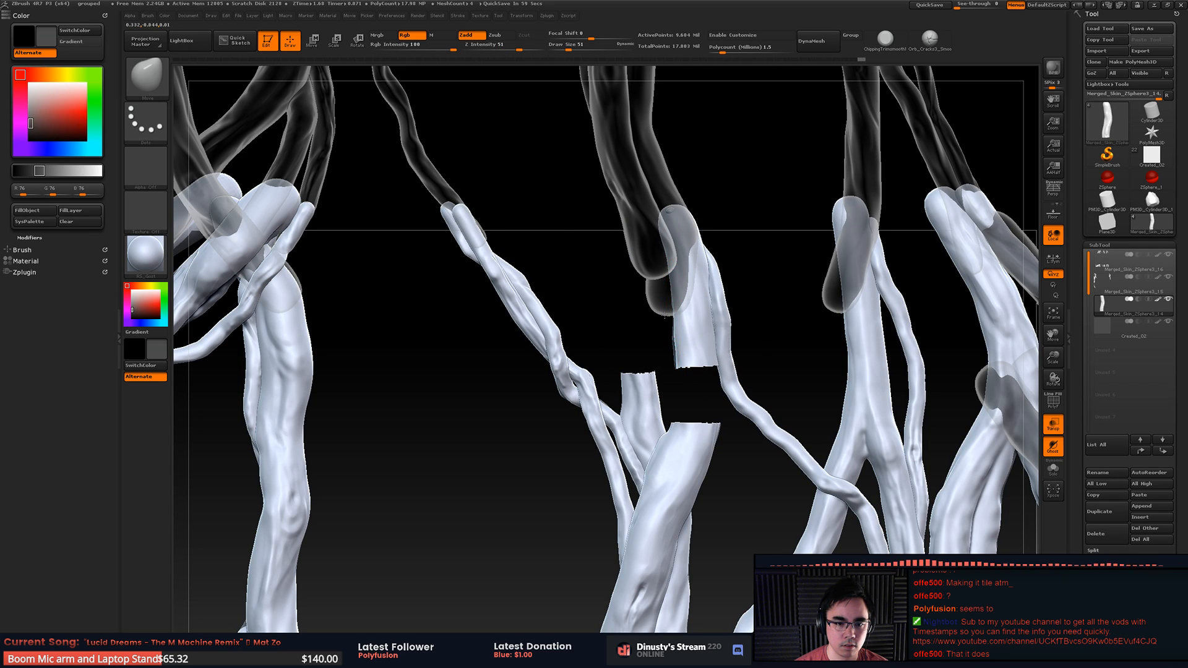
pyautogui.hotkey('ctrl', 'shift')
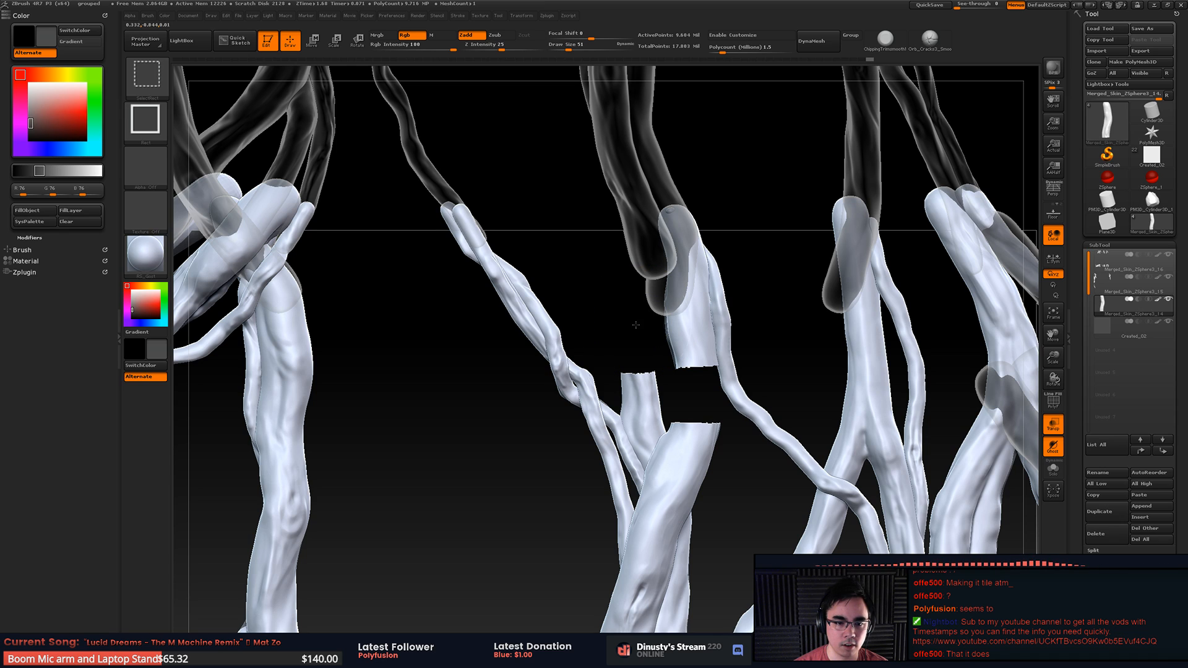
pyautogui.keyDown('ctrl'); pyautogui.keyDown('shift'); pyautogui.click(769, 263); pyautogui.keyUp('shift'); pyautogui.keyUp('ctrl')
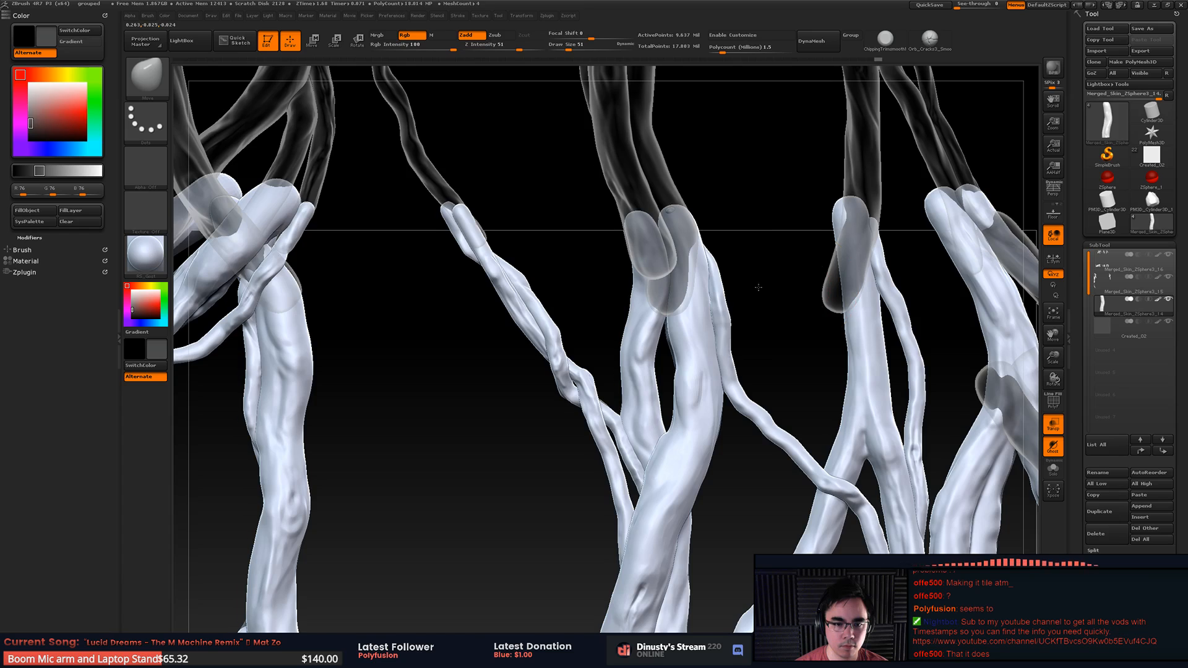
# Step: Isolate the thin root at the upper end of the diagonal bundle, shift its tip toward the ghosted root with the Move brush at draw size 44, and show all
pyautogui.moveTo(758, 286)
pyautogui.mouseDown()
pyautogui.moveTo(743, 283)
pyautogui.moveTo(741, 296)
pyautogui.moveTo(709, 266)
pyautogui.moveTo(686, 278)
pyautogui.moveTo(717, 249)
pyautogui.mouseUp()
pyautogui.moveTo(710, 579)
pyautogui.keyDown('alt'); pyautogui.mouseDown()
pyautogui.moveTo(718, 350)
pyautogui.moveTo(700, 346)
pyautogui.moveTo(790, 175)
pyautogui.moveTo(799, 127)
pyautogui.mouseUp(); pyautogui.keyUp('alt')
pyautogui.keyDown('alt'); pyautogui.moveTo(706, 337); pyautogui.dragTo(809, 245); pyautogui.keyUp('alt')
pyautogui.keyDown('alt'); pyautogui.moveTo(731, 440); pyautogui.dragTo(747, 661); pyautogui.keyUp('alt')
pyautogui.keyDown('alt'); pyautogui.moveTo(682, 418); pyautogui.dragTo(713, 581); pyautogui.keyUp('alt')
pyautogui.keyDown('alt'); pyautogui.moveTo(677, 295); pyautogui.dragTo(685, 384); pyautogui.keyUp('alt')
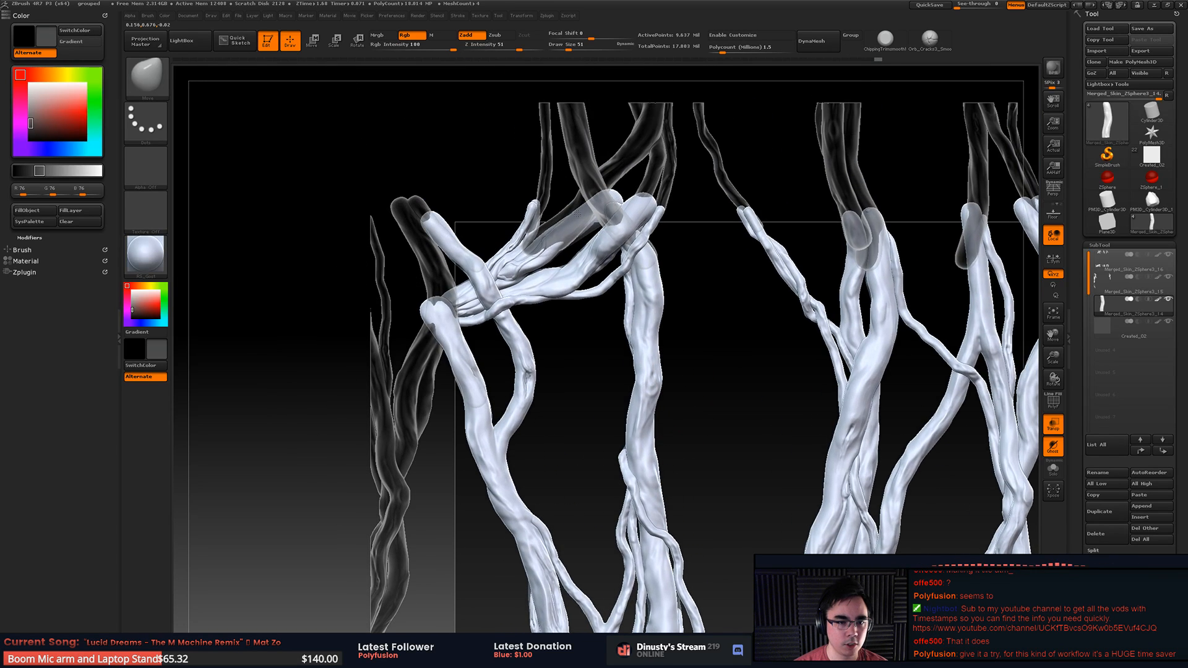
pyautogui.keyDown('alt'); pyautogui.moveTo(680, 162); pyautogui.dragTo(653, 310); pyautogui.keyUp('alt')
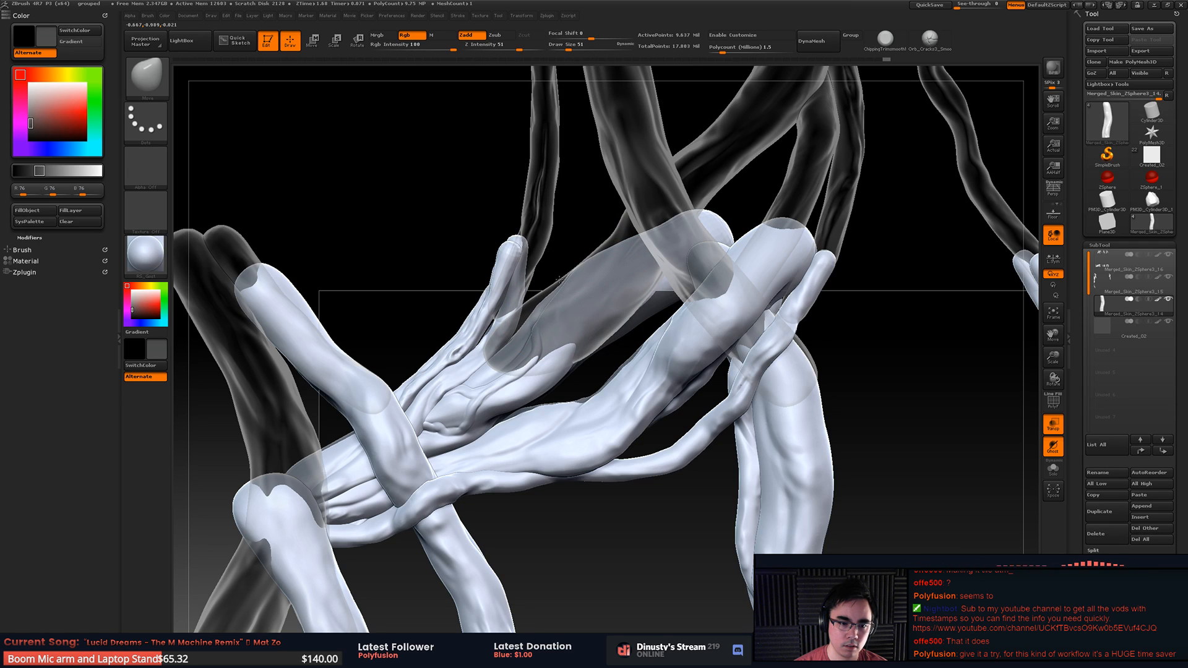
pyautogui.press('space')
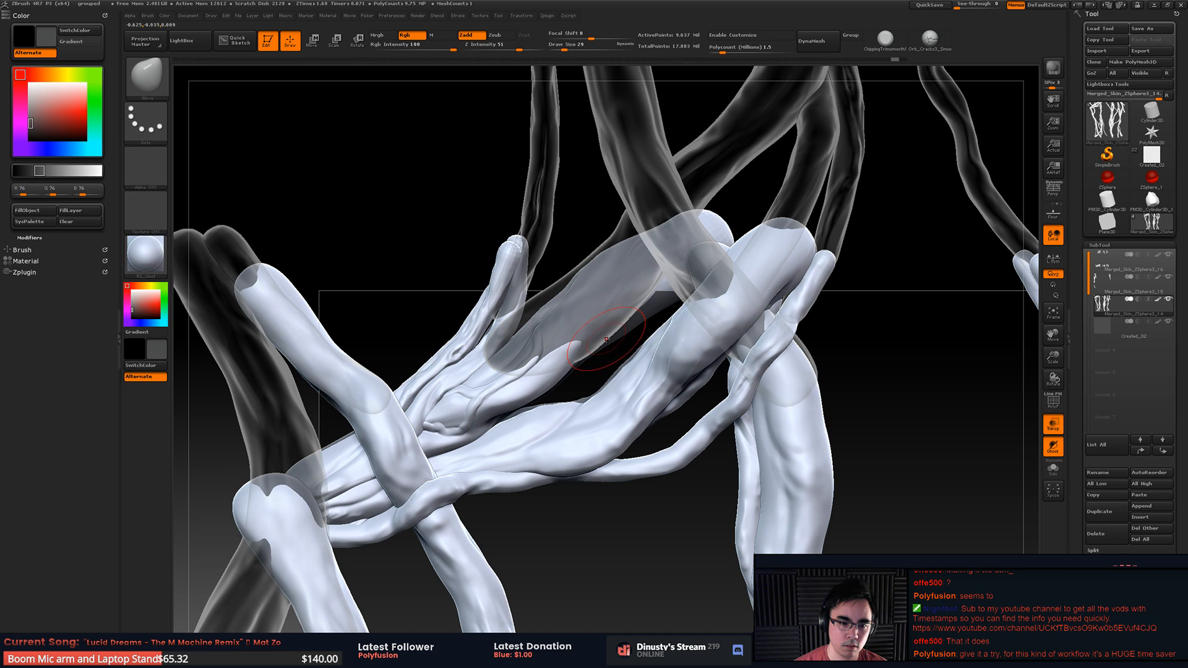
pyautogui.press('ctrl')
pyautogui.press('space')
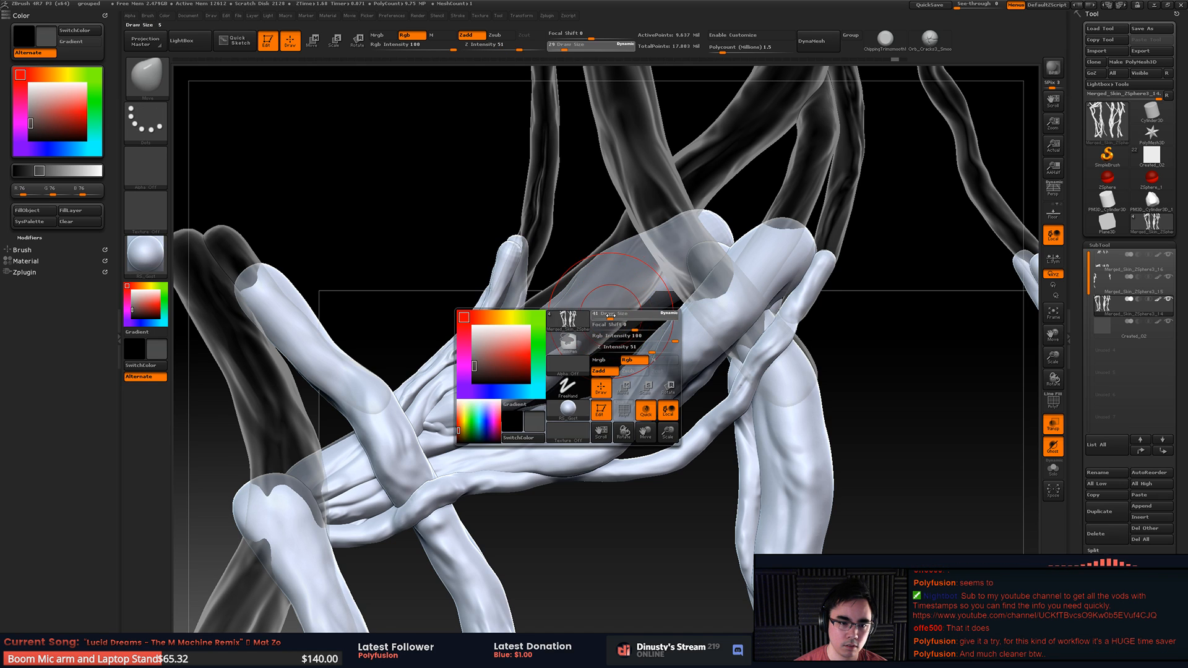
pyautogui.moveTo(602, 321); pyautogui.dragTo(606, 321)
pyautogui.keyDown('ctrl'); pyautogui.keyDown('shift'); pyautogui.click(515, 262); pyautogui.keyUp('shift'); pyautogui.keyUp('ctrl')
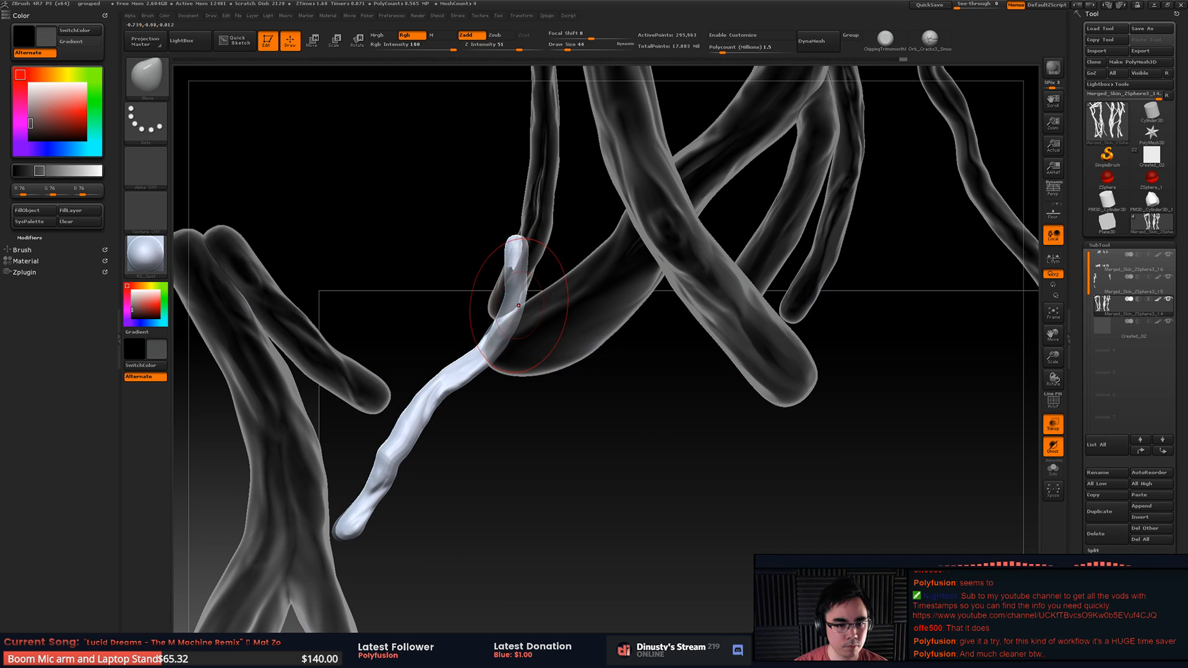
pyautogui.hotkey('ctrl', 'shift')
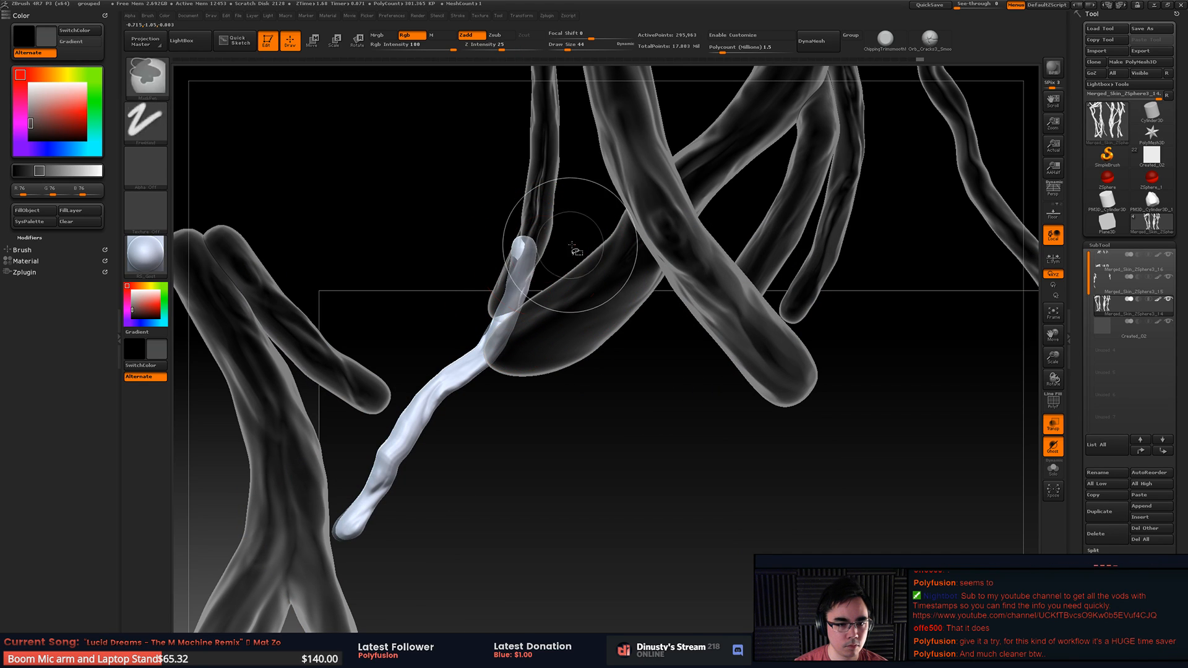
pyautogui.keyDown('ctrl'); pyautogui.keyDown('shift'); pyautogui.click(533, 270); pyautogui.keyUp('shift'); pyautogui.keyUp('ctrl')
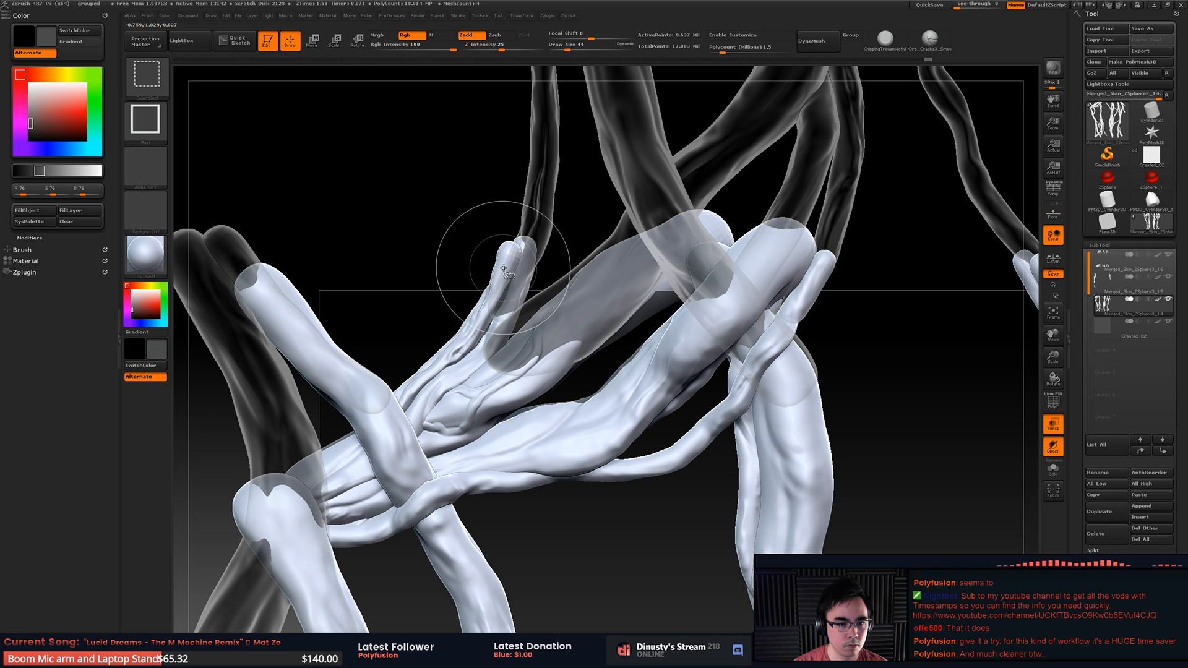
# Step: Isolate the thin root once more to check its tip against the ghosted copy, and show all roots
pyautogui.keyDown('ctrl'); pyautogui.keyDown('shift'); pyautogui.click(506, 306); pyautogui.keyUp('shift'); pyautogui.keyUp('ctrl')
pyautogui.hotkey('ctrl', 'shift')
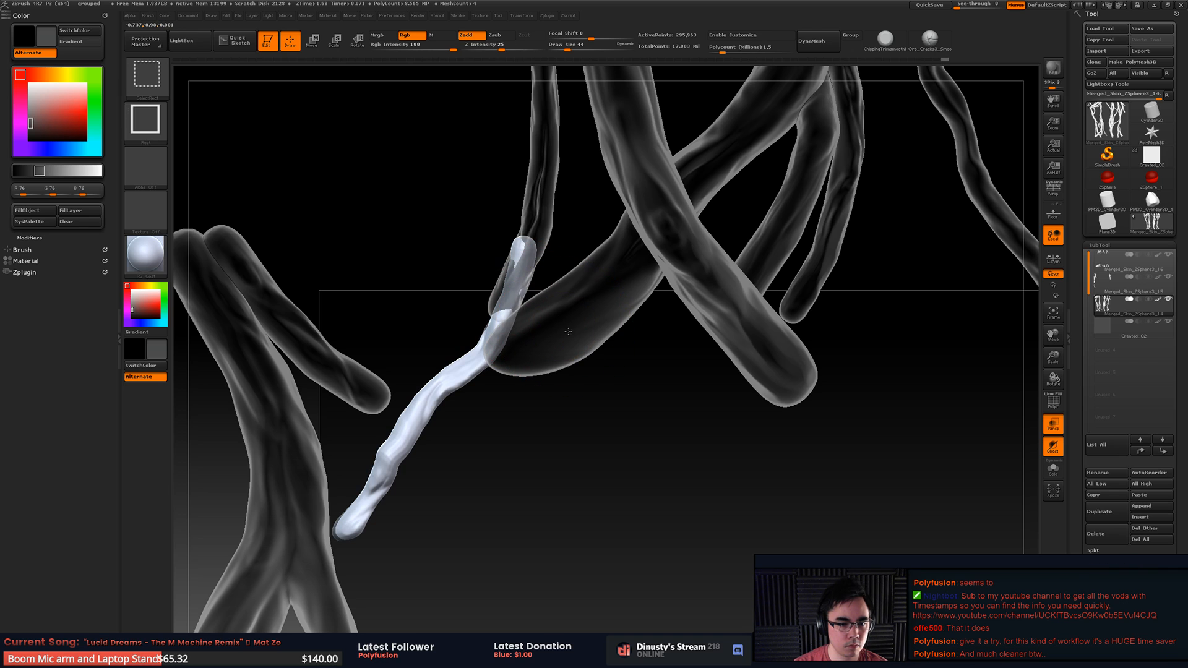
pyautogui.keyDown('ctrl'); pyautogui.keyDown('shift'); pyautogui.click(614, 302); pyautogui.keyUp('shift'); pyautogui.keyUp('ctrl')
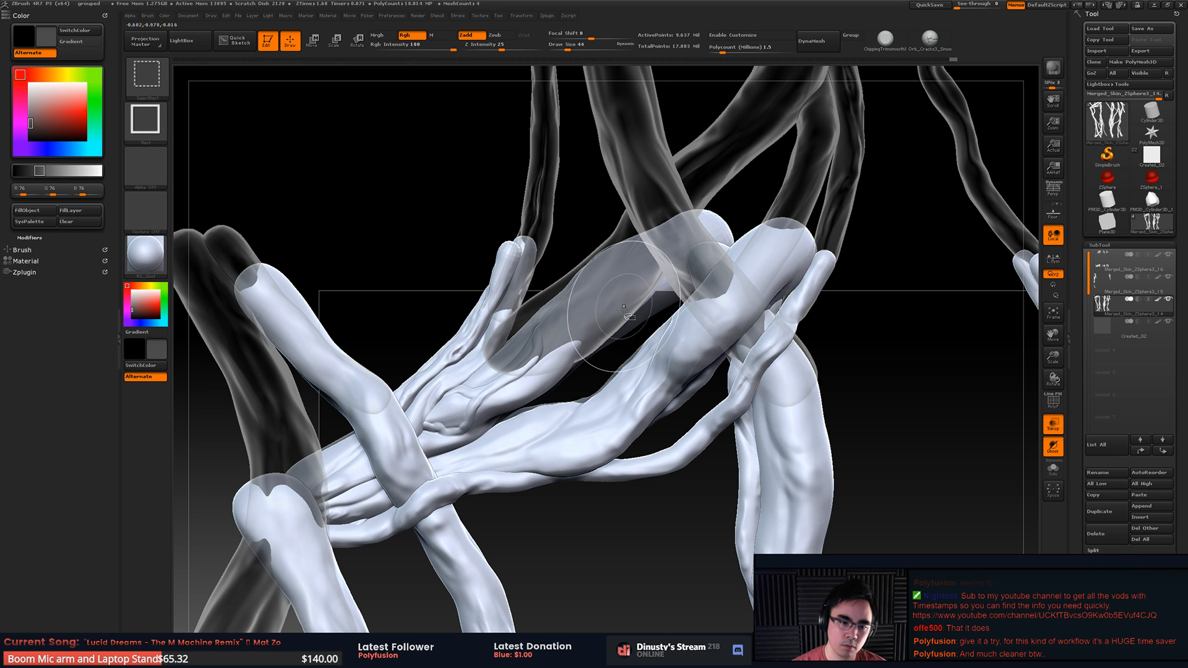
# Step: Isolate the thick diagonal root, try reshaping its edge with the Move brush at draw size 31, undo it, and show all roots
pyautogui.keyDown('ctrl'); pyautogui.keyDown('shift'); pyautogui.click(611, 339); pyautogui.keyUp('shift'); pyautogui.keyUp('ctrl')
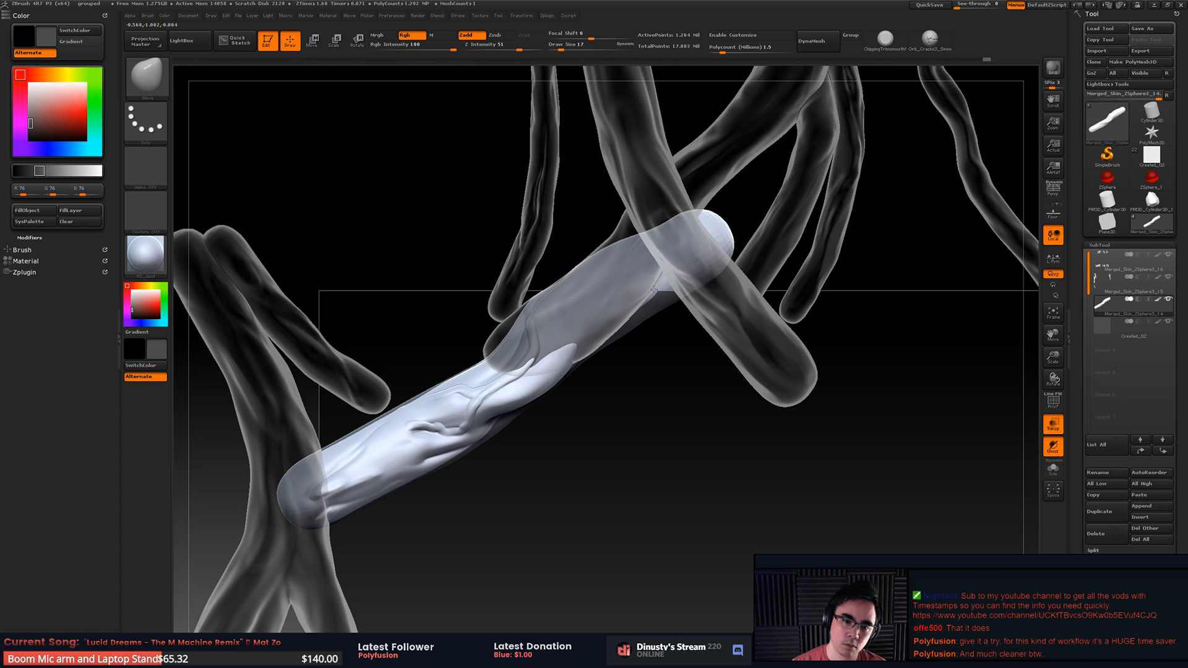
pyautogui.press('space')
pyautogui.moveTo(667, 280)
pyautogui.mouseDown()
pyautogui.moveTo(686, 306)
pyautogui.moveTo(676, 297)
pyautogui.mouseUp()
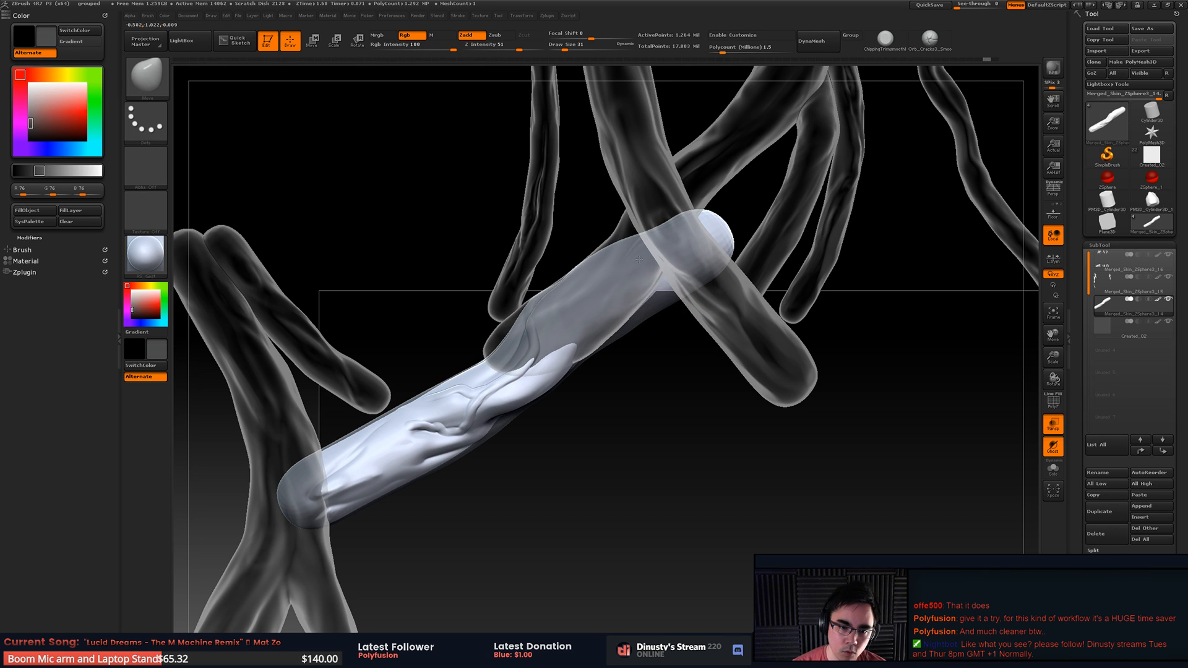
pyautogui.press('ctrl')
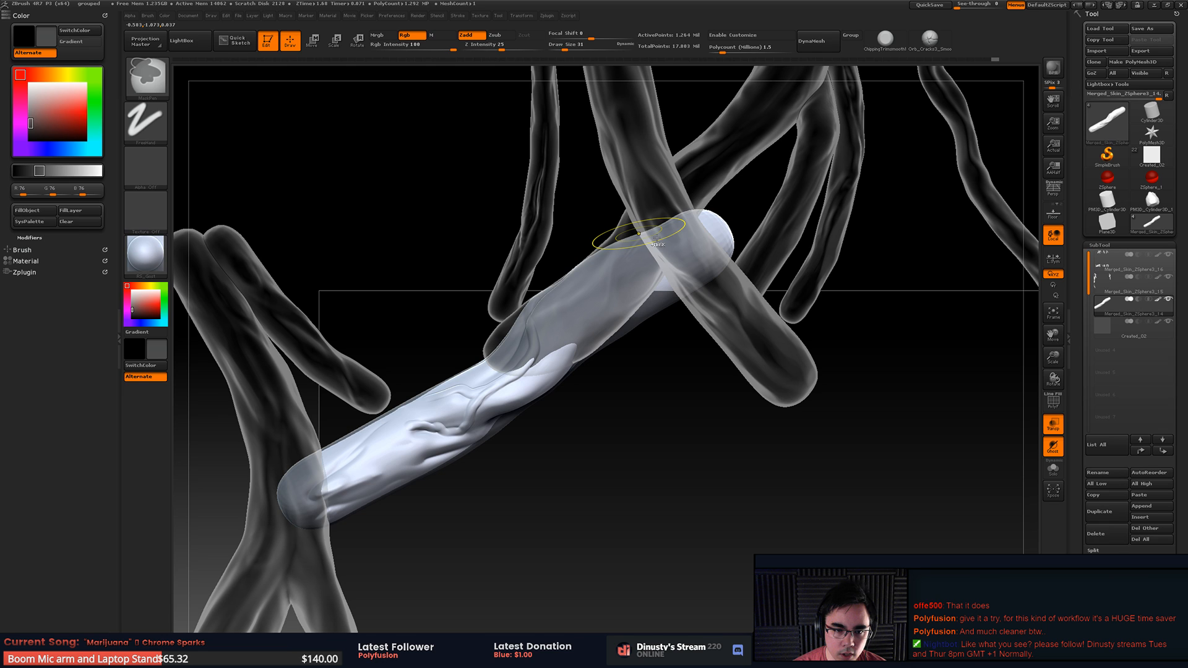
pyautogui.hotkey('ctrl', 'z')
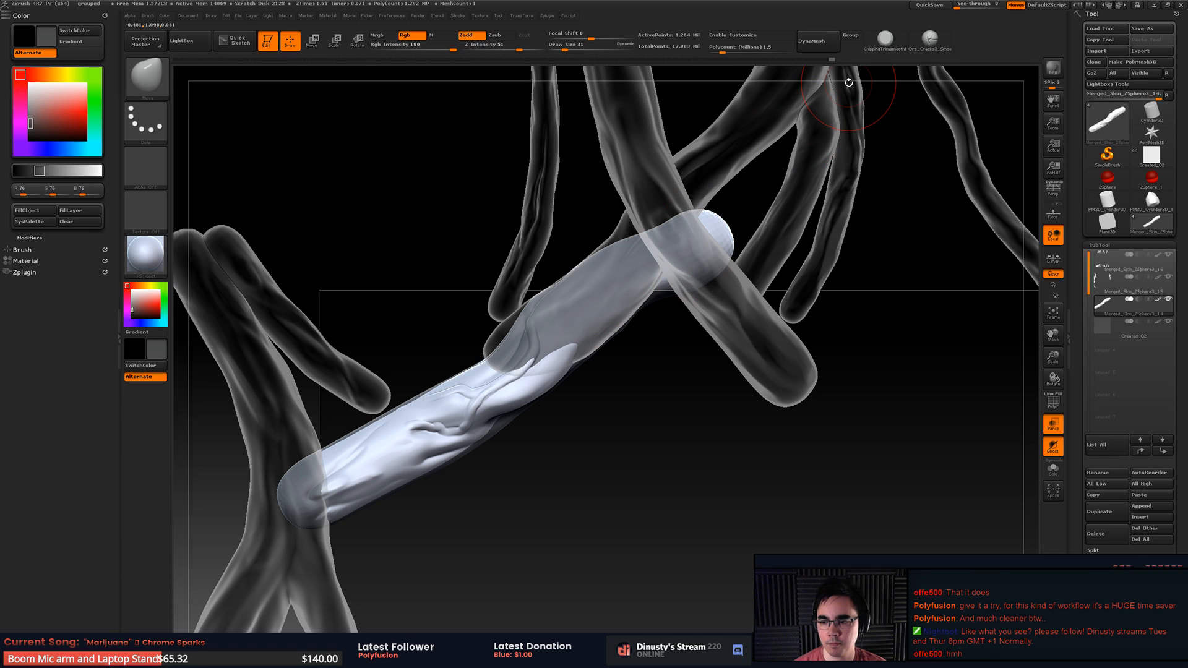
pyautogui.keyDown('ctrl'); pyautogui.moveTo(701, 298); pyautogui.dragTo(765, 260, button='right'); pyautogui.keyUp('ctrl')
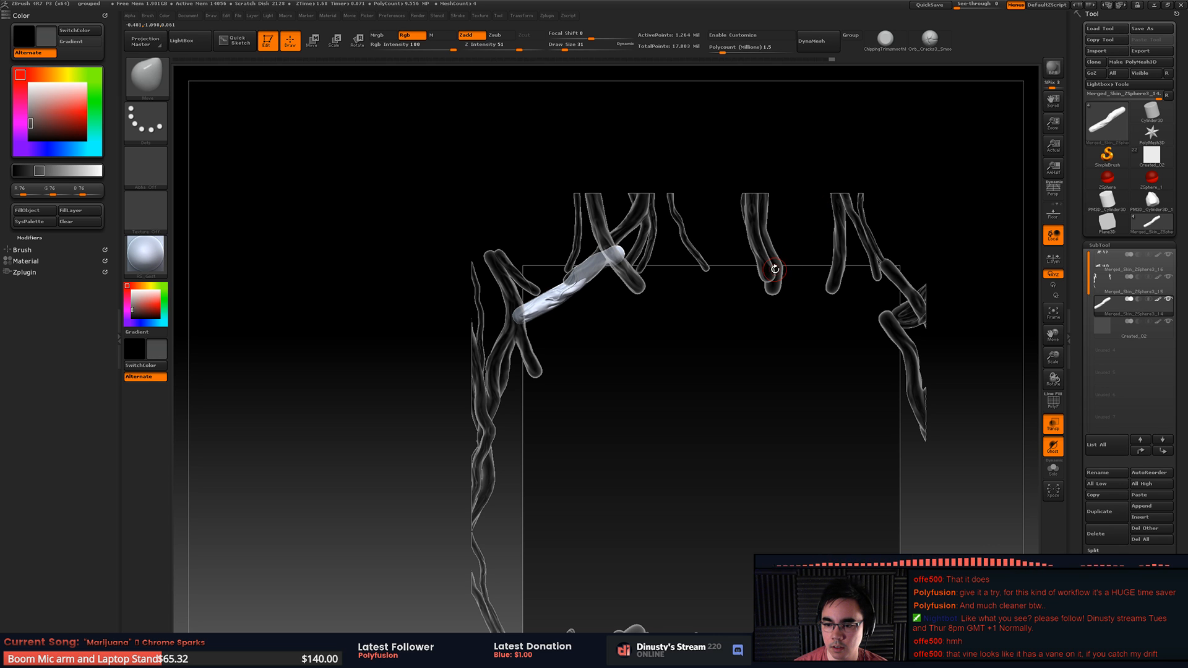
pyautogui.keyDown('ctrl'); pyautogui.moveTo(677, 266); pyautogui.dragTo(720, 337, button='right'); pyautogui.keyUp('ctrl')
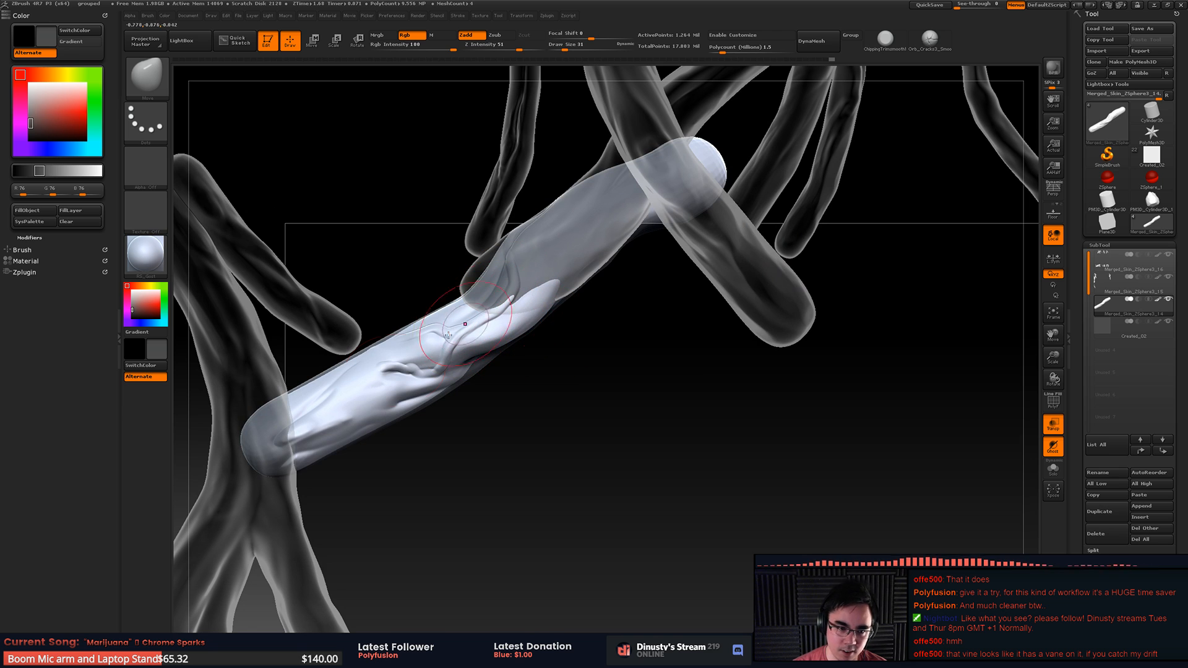
pyautogui.press('shift')
pyautogui.keyDown('ctrl'); pyautogui.moveTo(650, 305); pyautogui.dragTo(545, 259, button='right'); pyautogui.keyUp('ctrl')
pyautogui.hotkey('ctrl', 'shift')
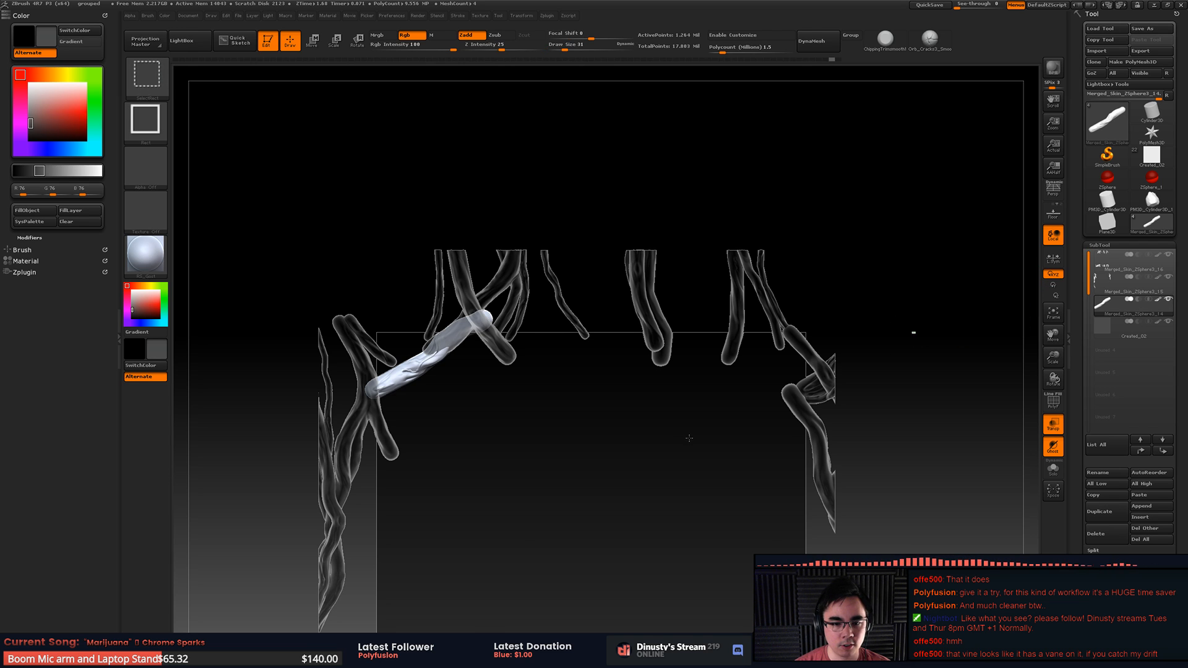
pyautogui.keyDown('ctrl'); pyautogui.keyDown('shift'); pyautogui.click(913, 332); pyautogui.keyUp('shift'); pyautogui.keyUp('ctrl')
# Step: Hide the ghosted root copies, show the backing plane, and turn off transparency for the original roots
pyautogui.keyDown('alt'); pyautogui.moveTo(689, 411); pyautogui.dragTo(719, 276, button='right'); pyautogui.keyUp('alt')
pyautogui.keyDown('alt'); pyautogui.moveTo(634, 530); pyautogui.dragTo(676, 438, button='right'); pyautogui.keyUp('alt')
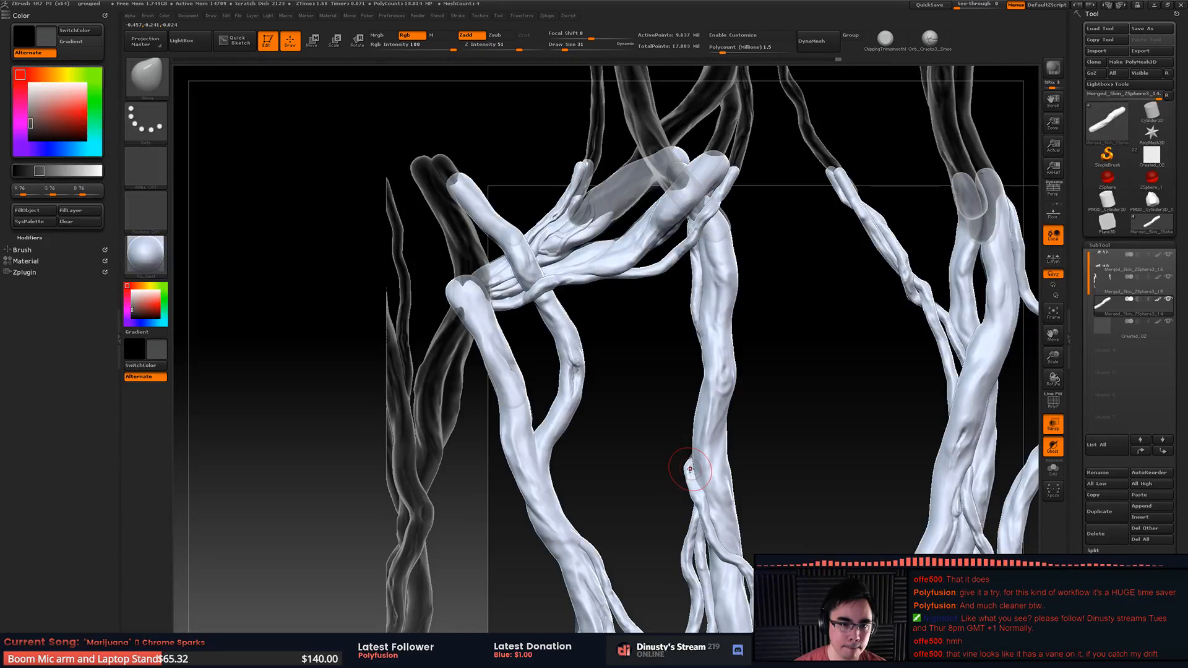
pyautogui.moveTo(705, 476); pyautogui.dragTo(639, 331, button='right')
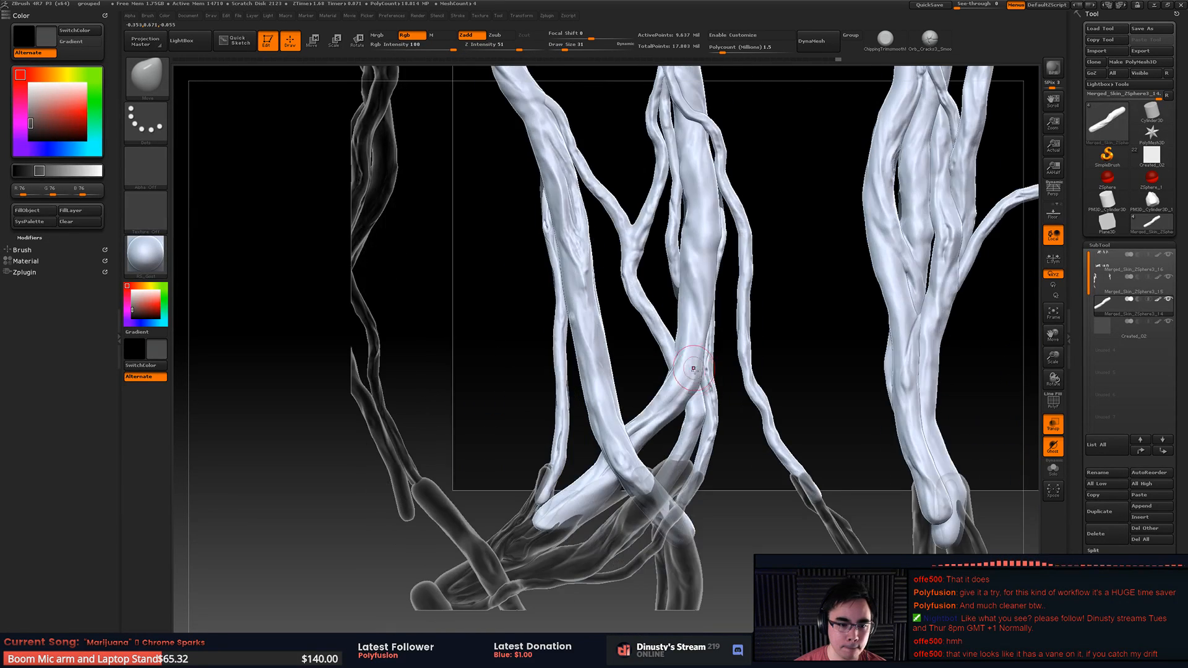
pyautogui.keyDown('ctrl'); pyautogui.moveTo(689, 372); pyautogui.dragTo(725, 325, button='right'); pyautogui.keyUp('ctrl')
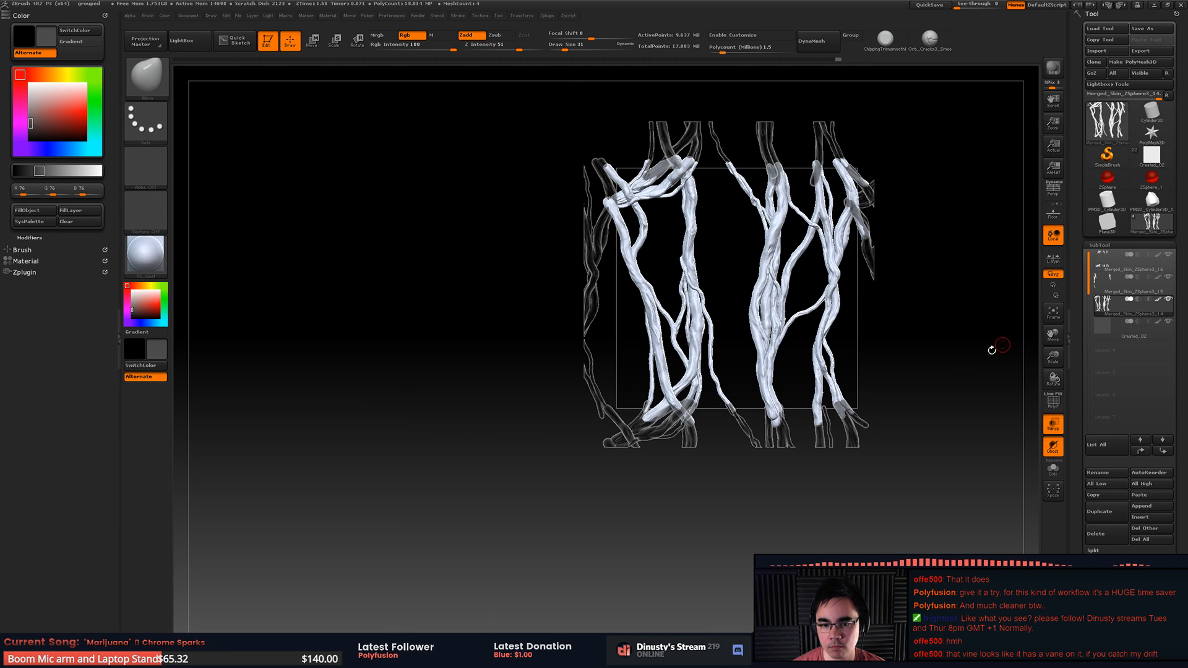
pyautogui.click(1052, 312)
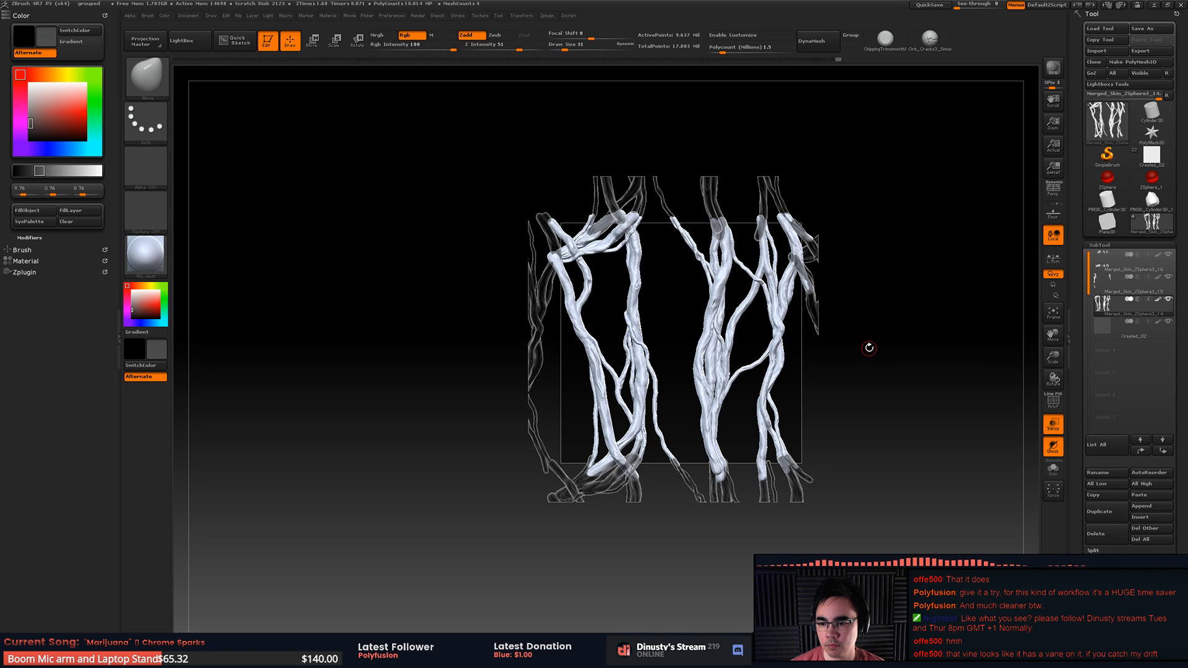
pyautogui.moveTo(859, 388); pyautogui.dragTo(860, 373)
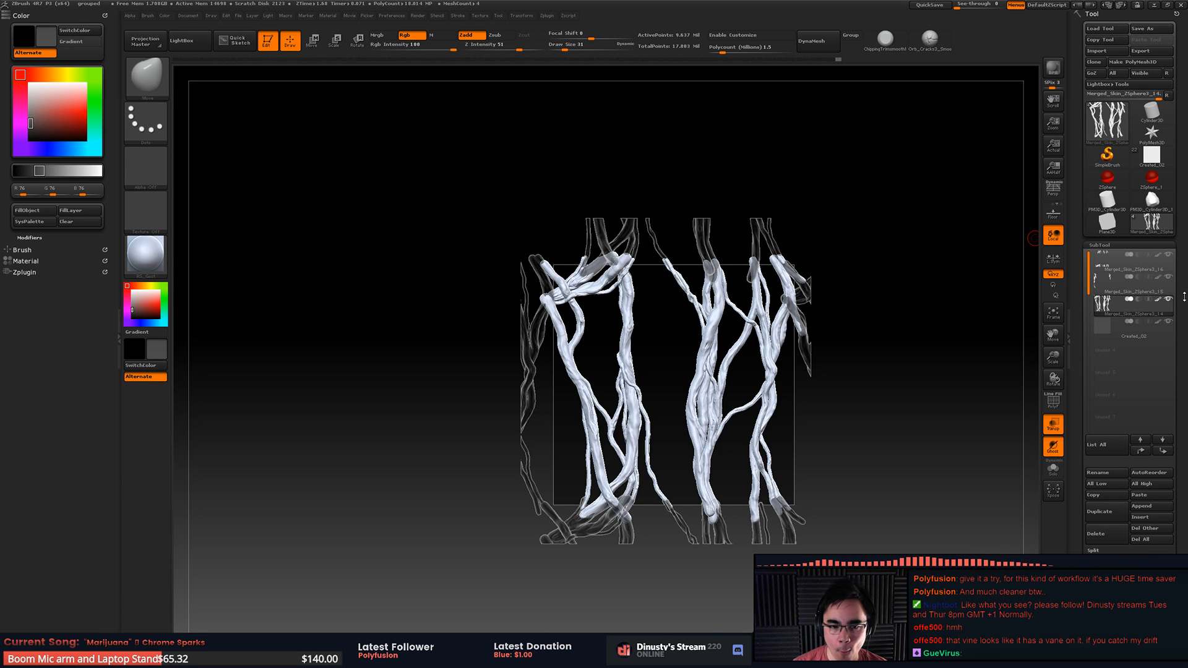
pyautogui.moveTo(1163, 303)
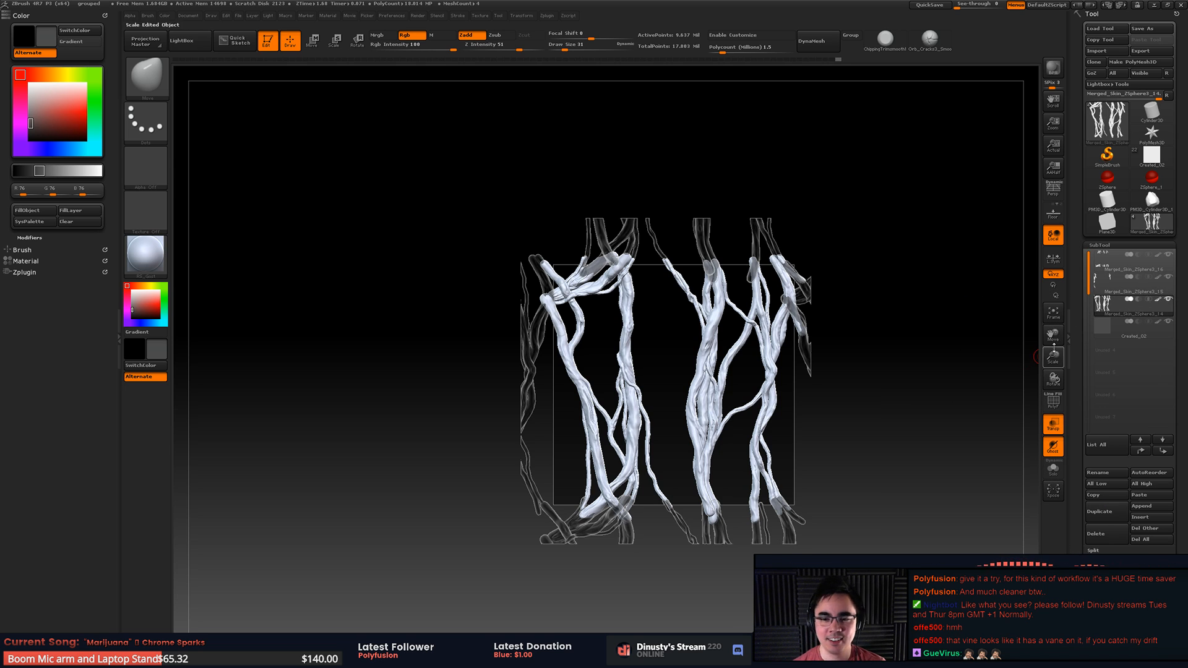
pyautogui.click(1168, 300)
pyautogui.keyDown('alt'); pyautogui.moveTo(823, 322); pyautogui.dragTo(842, 303); pyautogui.keyUp('alt')
pyautogui.click(1168, 324)
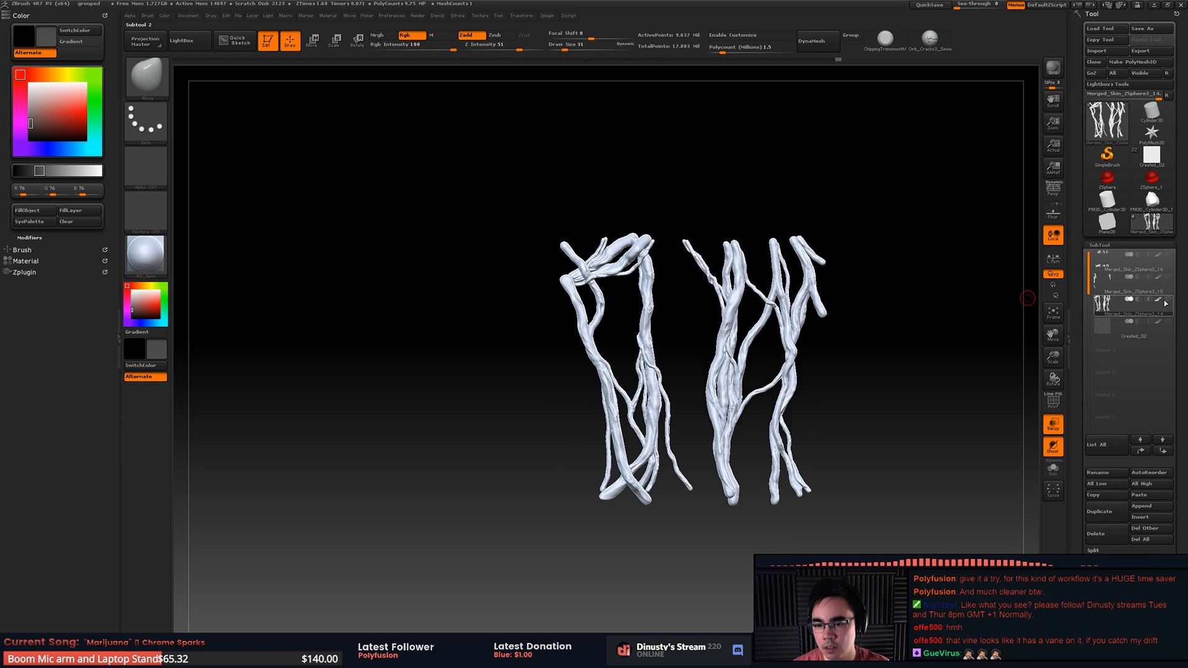
pyautogui.keyDown('alt'); pyautogui.moveTo(839, 370); pyautogui.dragTo(803, 376); pyautogui.keyUp('alt')
pyautogui.click(1052, 424)
pyautogui.keyDown('alt'); pyautogui.moveTo(726, 371); pyautogui.dragTo(774, 390); pyautogui.keyUp('alt')
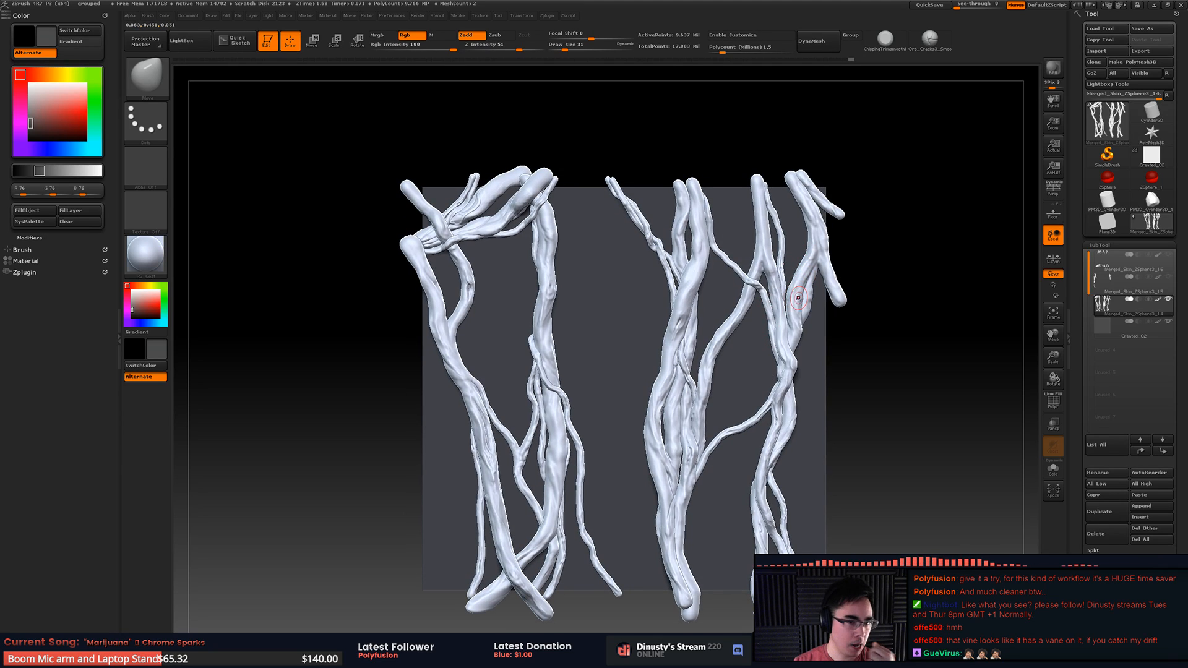
# Step: Save the project with the tiled roots and the backing plane
pyautogui.press('ctrl')
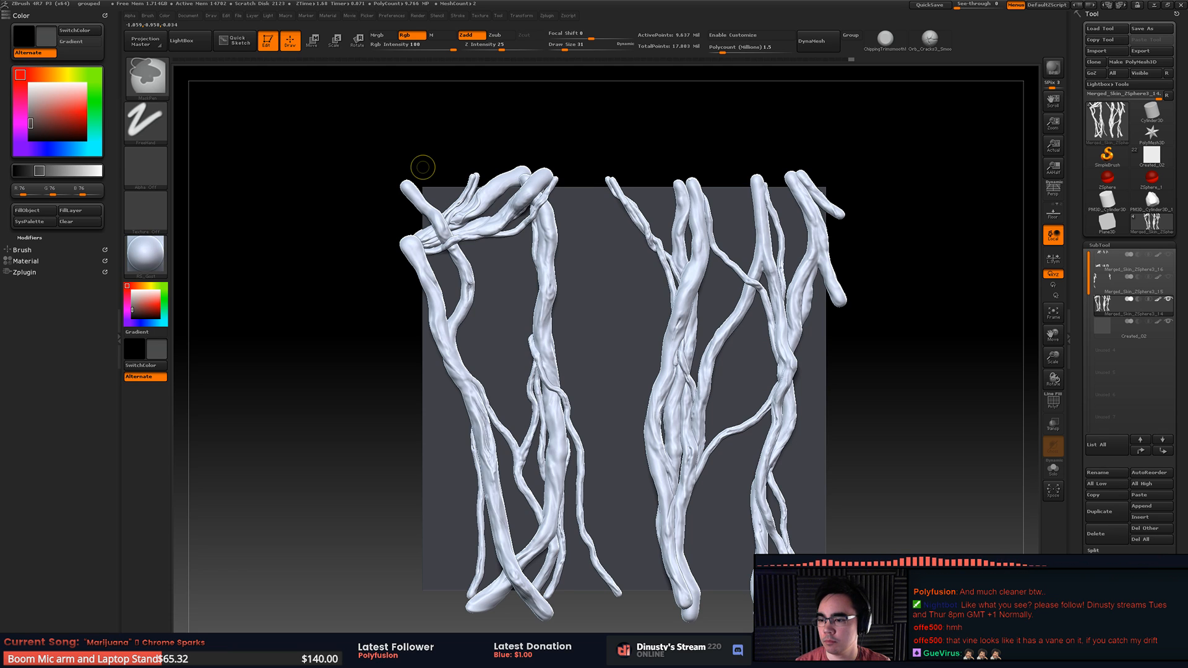
pyautogui.hotkey('ctrl', 's')
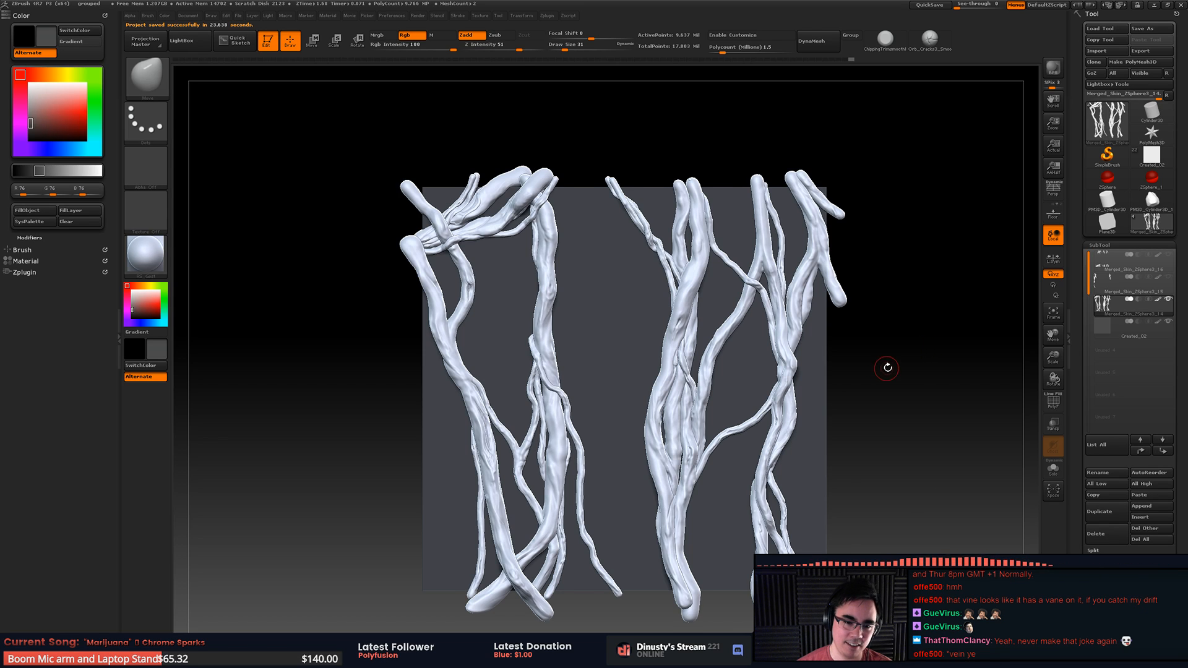
pyautogui.keyDown('alt'); pyautogui.moveTo(888, 368); pyautogui.dragTo(869, 388); pyautogui.keyUp('alt')
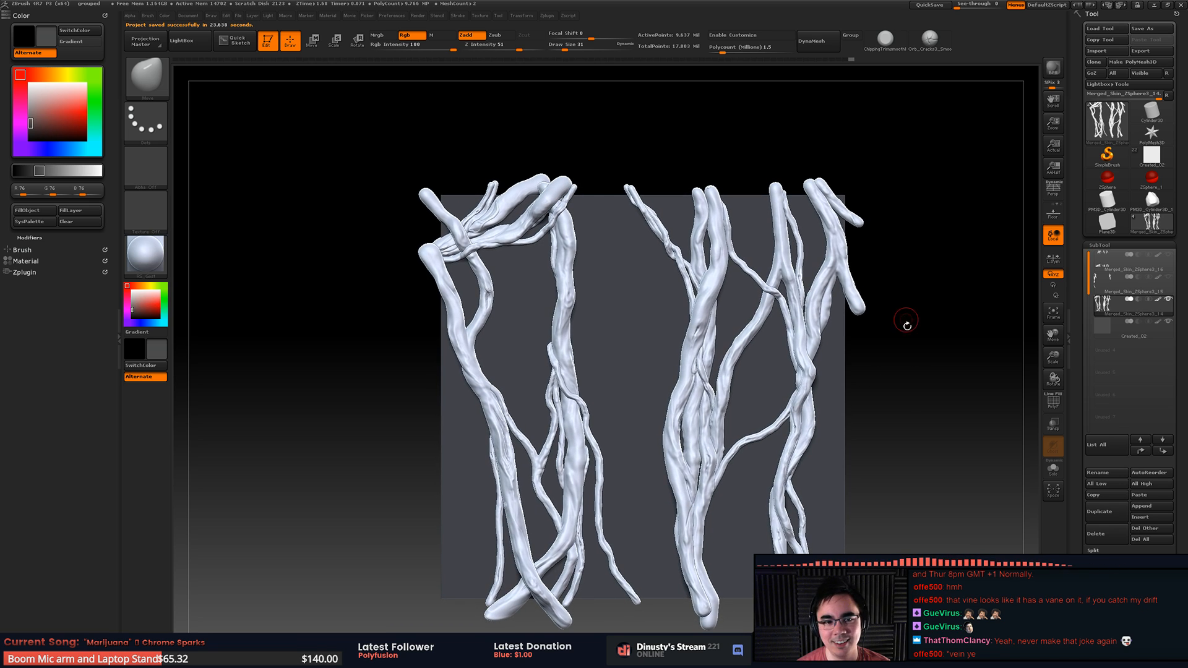
# Step: Create a new document with WSize turned off, without saving the changes to the current one
pyautogui.click(188, 16)
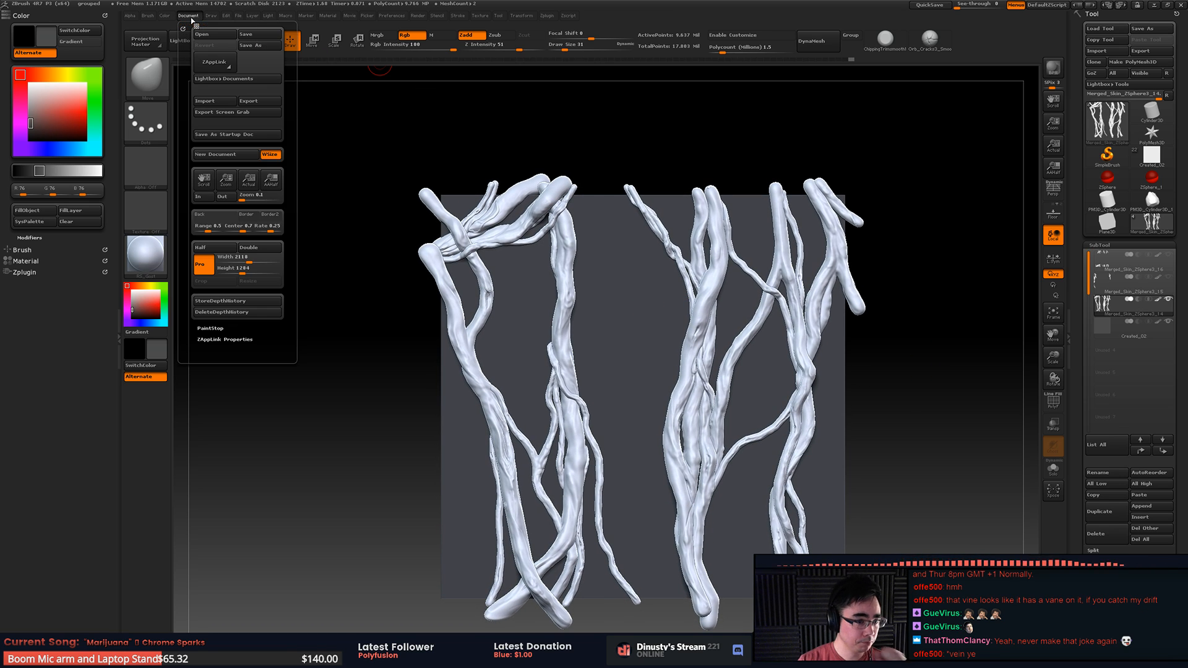
pyautogui.click(247, 155)
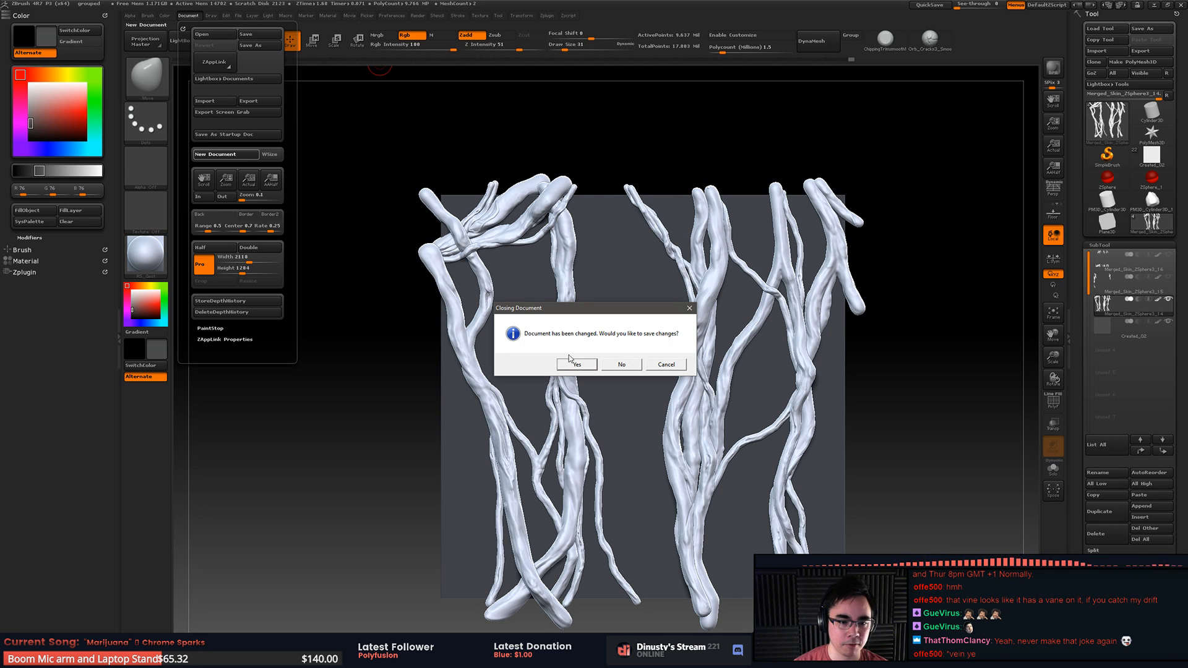
pyautogui.click(621, 364)
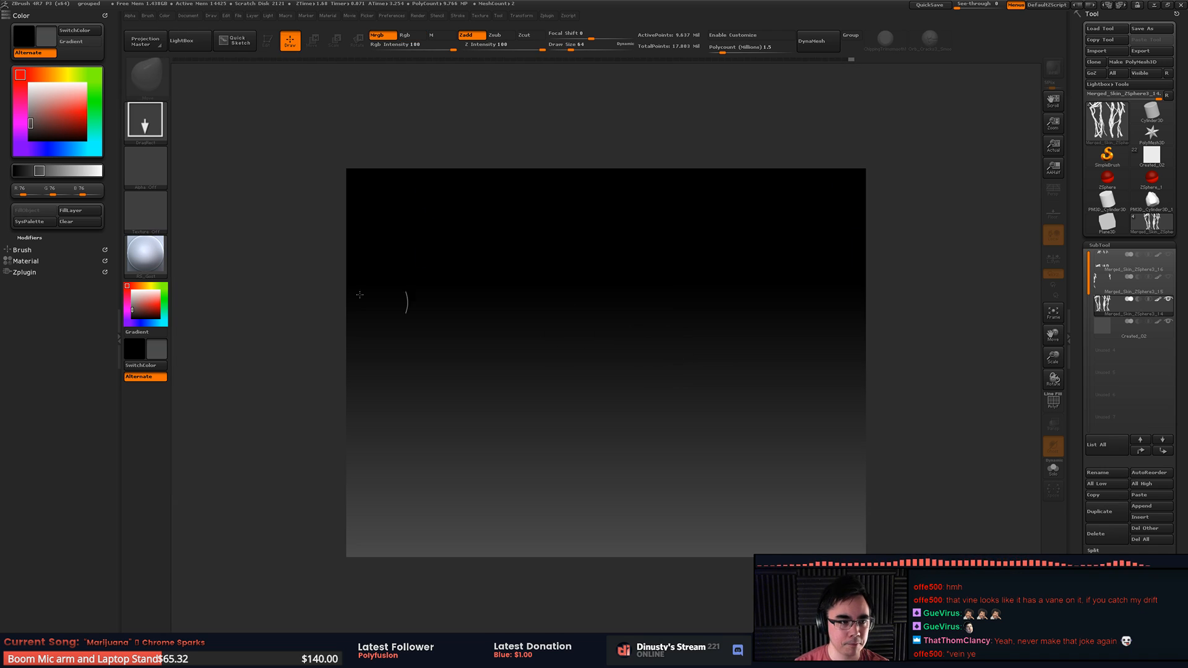
# Step: Resize the document to a width of 2048 and a height of 2048 with the proportion lock off
pyautogui.click(187, 16)
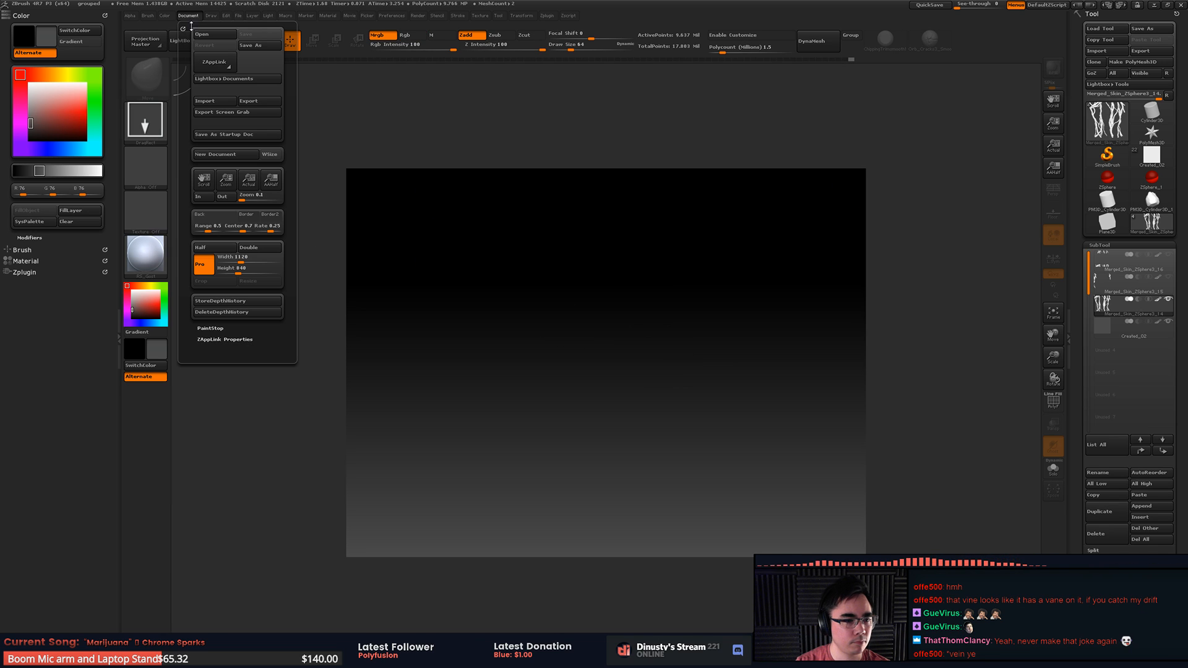
pyautogui.click(238, 259)
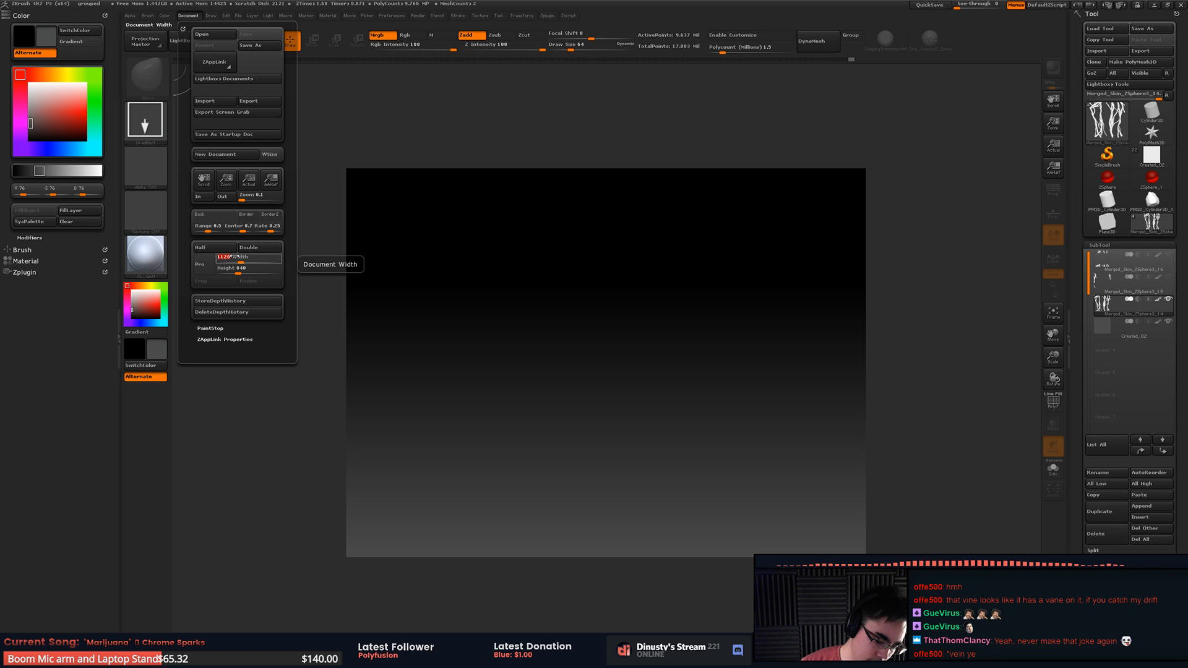
pyautogui.write('2048')
pyautogui.press('Return')
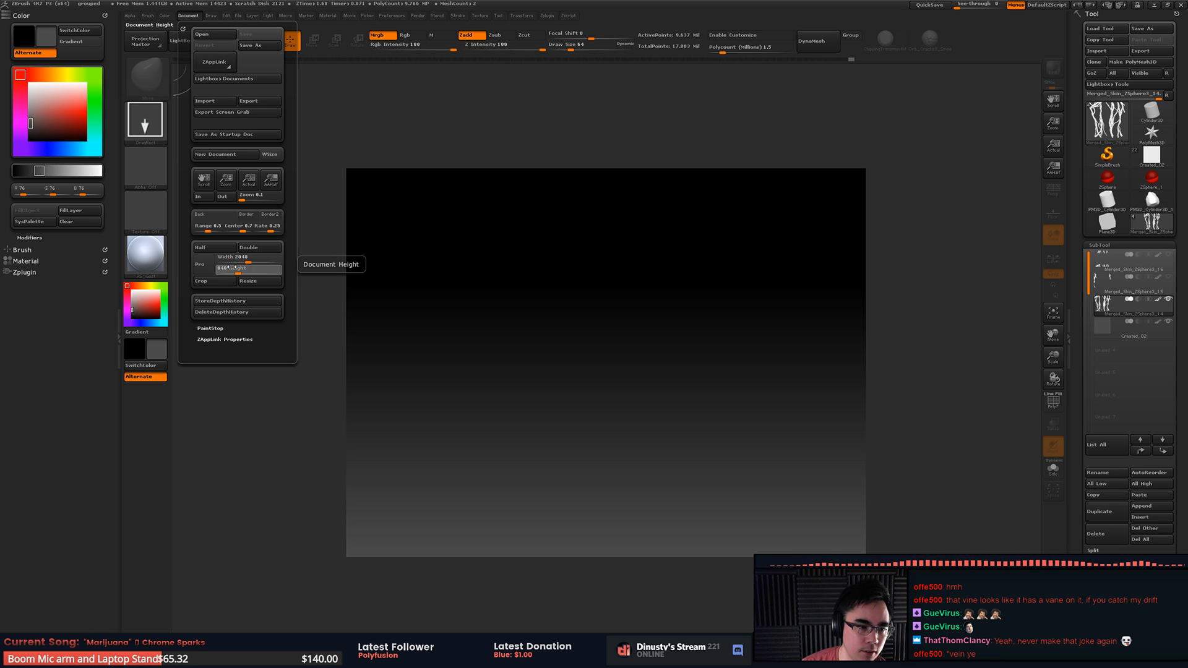
pyautogui.click(230, 268)
pyautogui.write('2048')
pyautogui.press('Return')
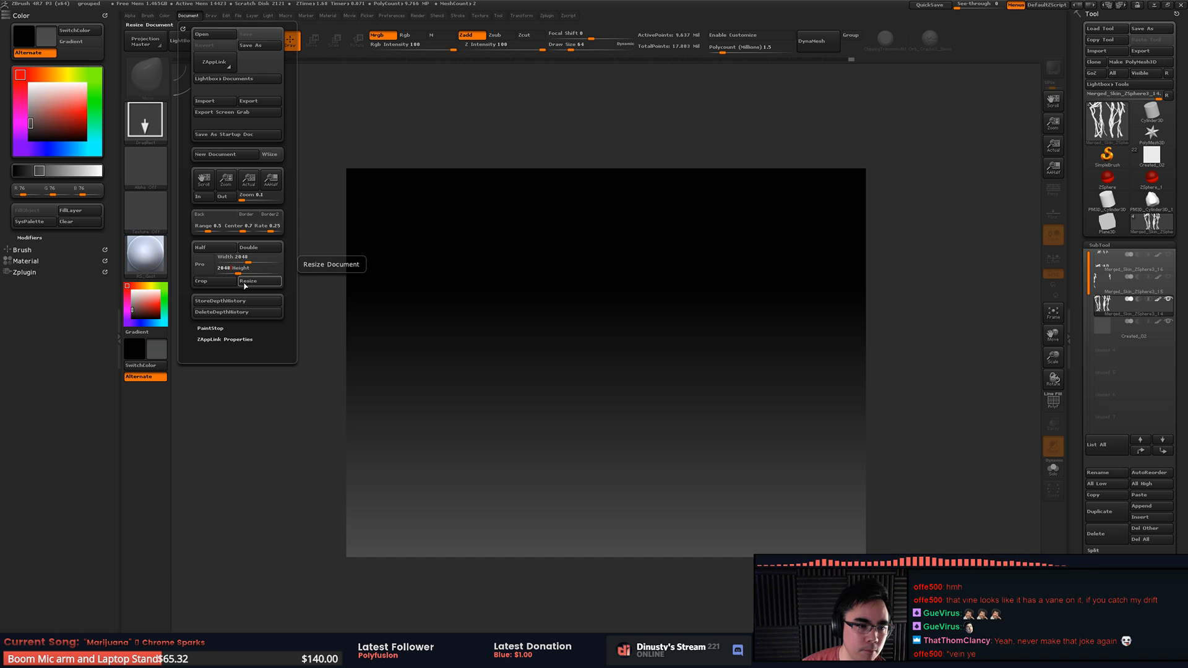
pyautogui.click(258, 281)
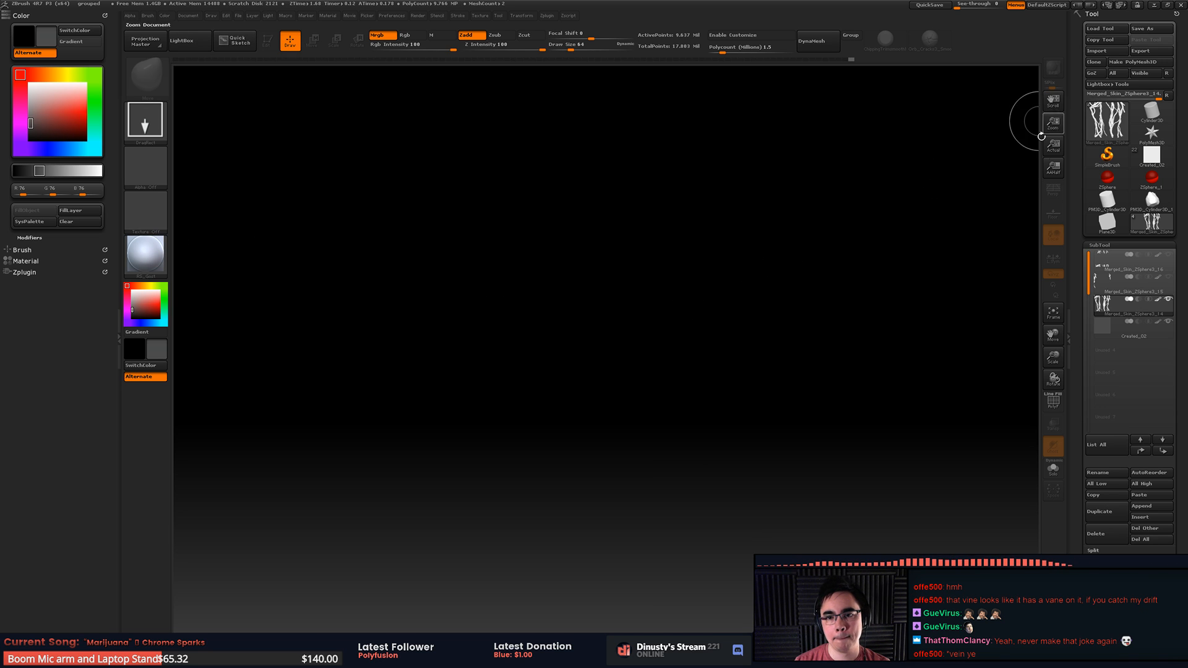
# Step: Fit the square document in view and try to draw the root tool onto its canvas
pyautogui.moveTo(1052, 124); pyautogui.dragTo(1063, 57)
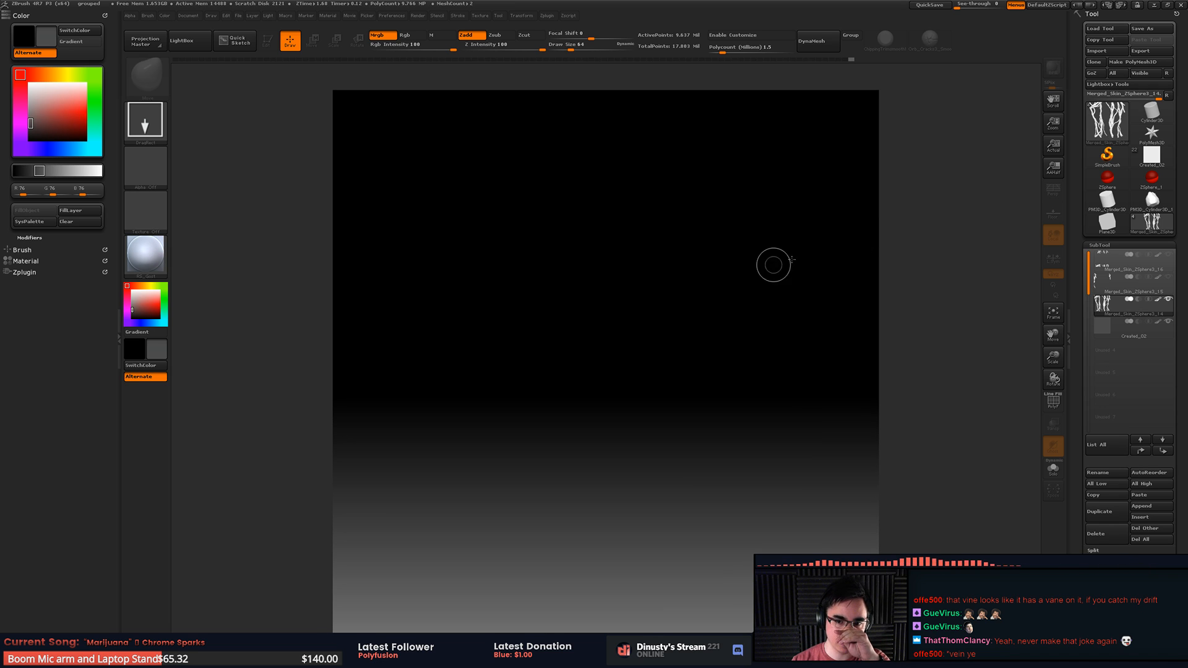
pyautogui.click(1057, 151)
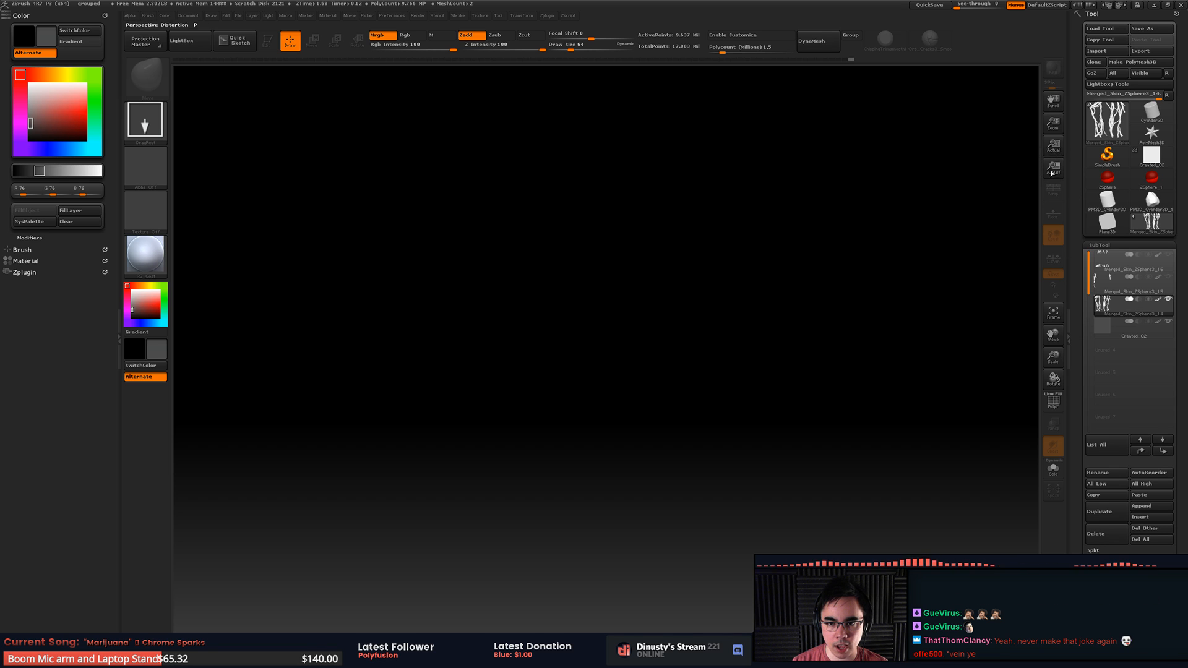
pyautogui.moveTo(1054, 129)
pyautogui.mouseDown()
pyautogui.moveTo(1052, 101)
pyautogui.moveTo(1052, 126)
pyautogui.mouseUp()
pyautogui.moveTo(959, 257)
pyautogui.mouseDown()
pyautogui.moveTo(861, 283)
pyautogui.moveTo(943, 264)
pyautogui.mouseUp()
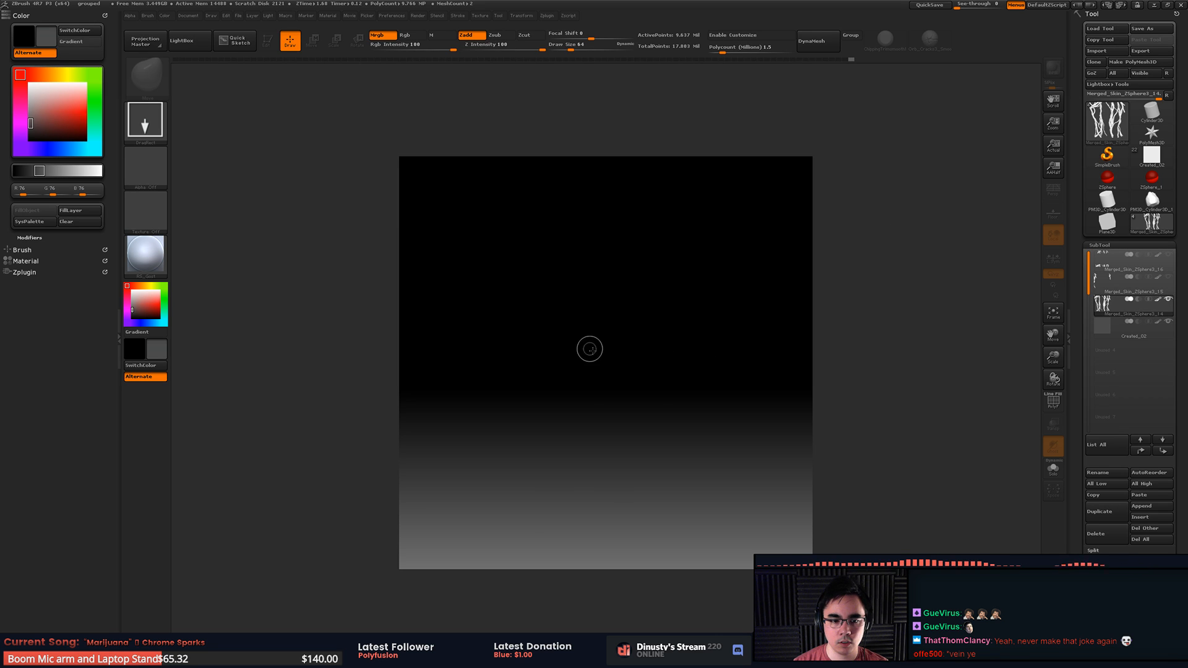
pyautogui.moveTo(589, 344)
pyautogui.mouseDown()
pyautogui.moveTo(643, 483)
pyautogui.moveTo(622, 499)
pyautogui.mouseUp()
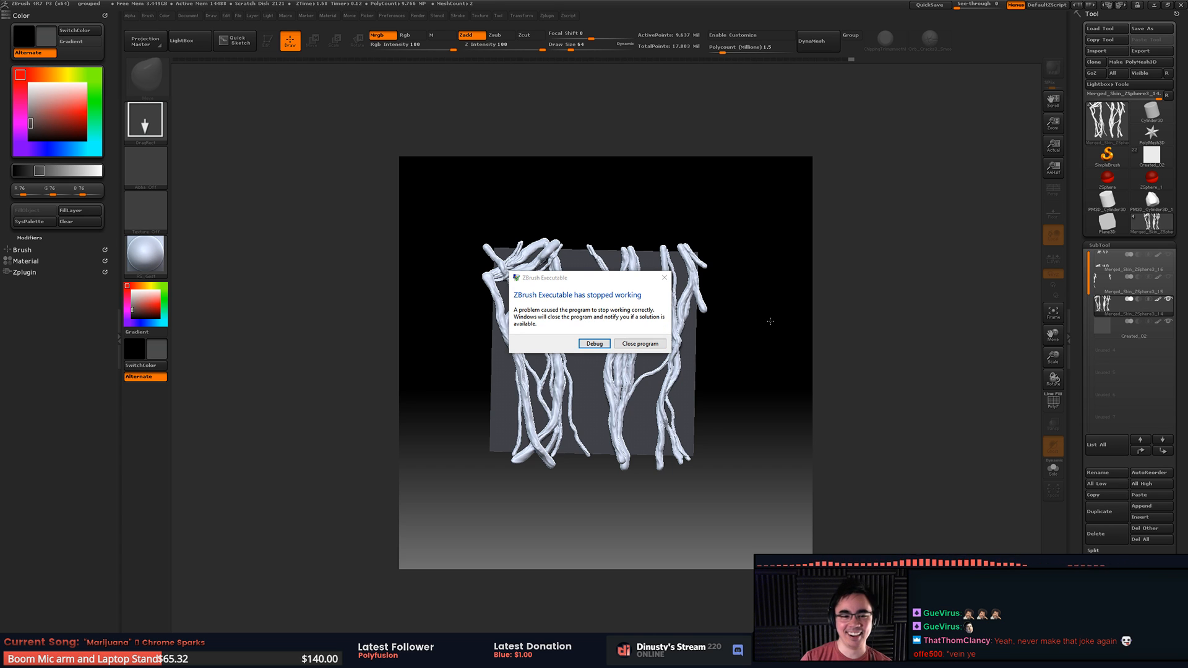
# Step: Close the stopped ZBrush, switch to the relaunched session, and dismiss its recovery notice and QuickSave browser
pyautogui.click(643, 350)
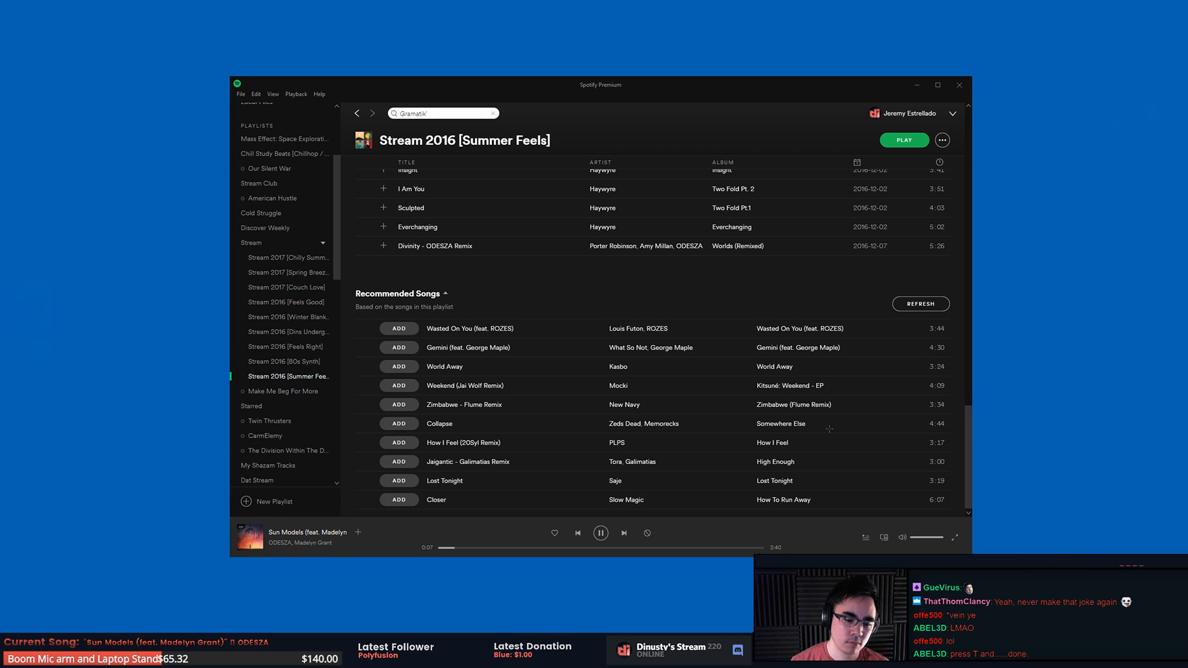
pyautogui.hotkey('alt', 'Tab')
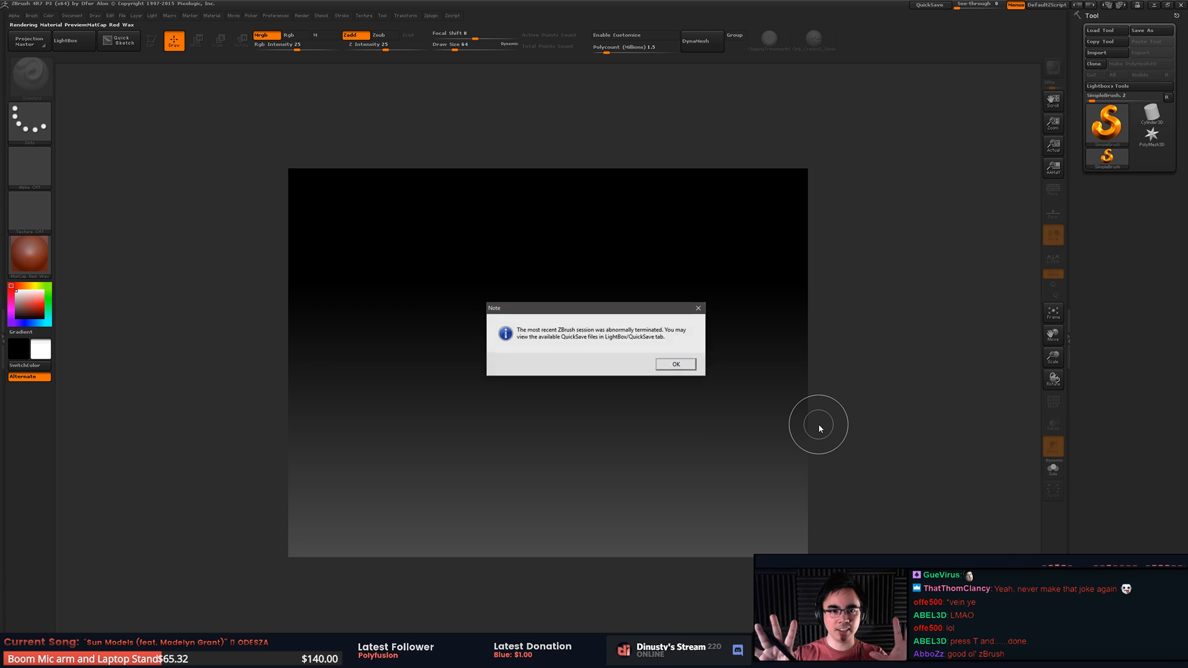
pyautogui.click(675, 364)
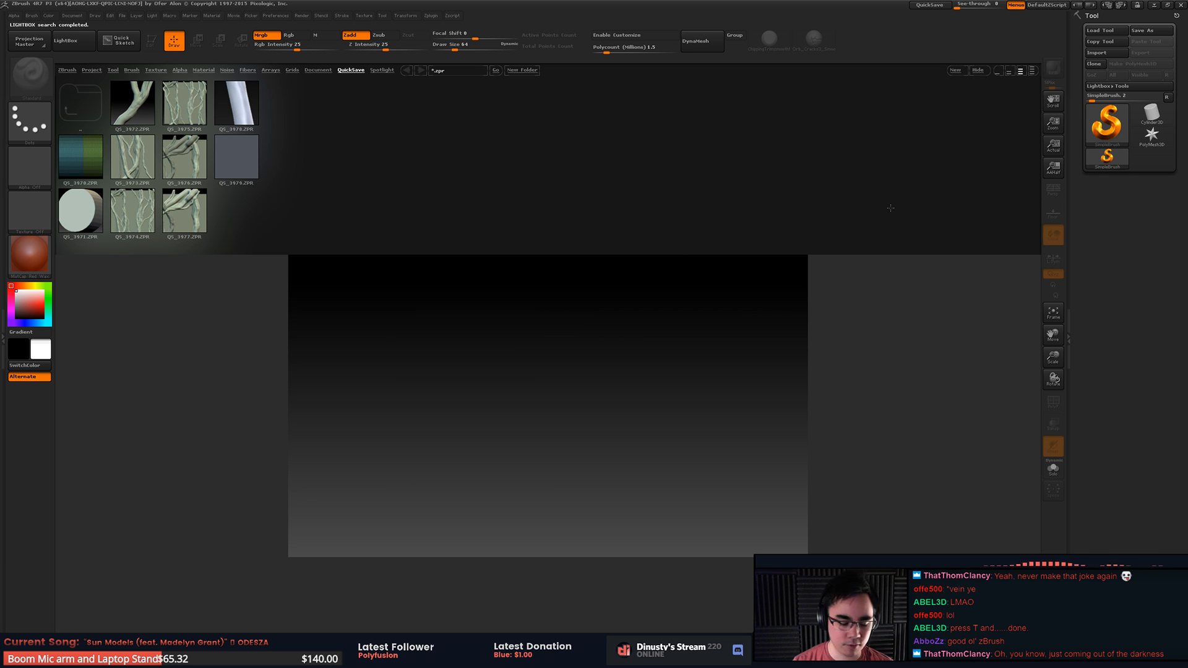
pyautogui.press(',')
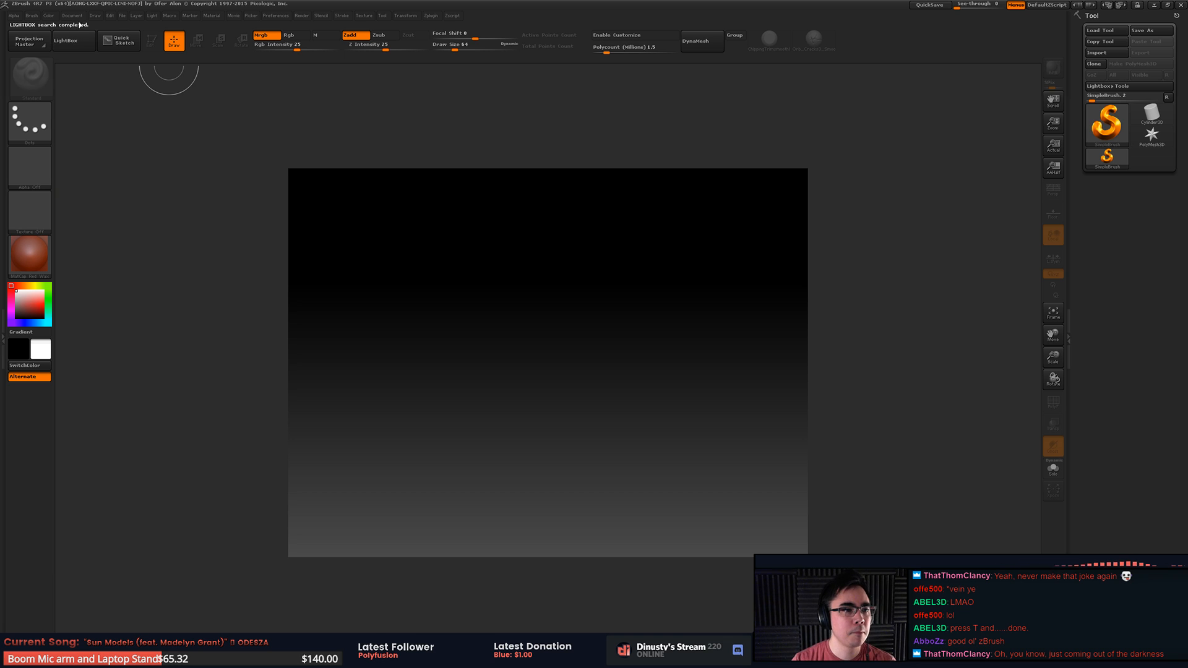
# Step: Reopen the saved root project
pyautogui.click(122, 15)
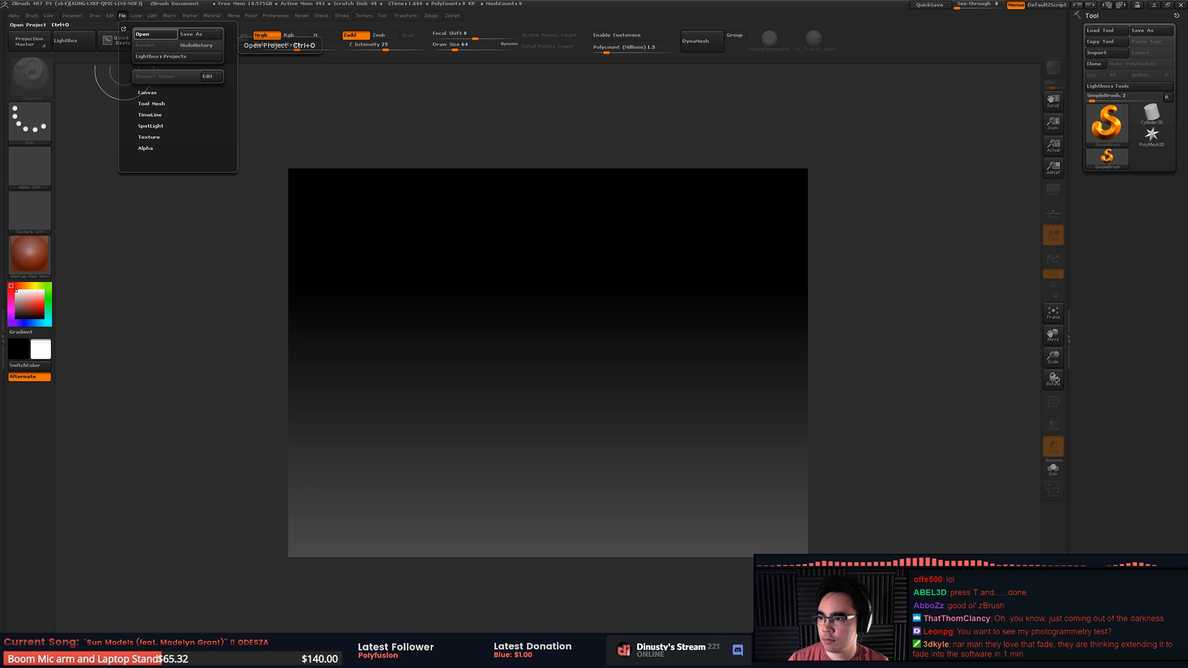
pyautogui.click(155, 34)
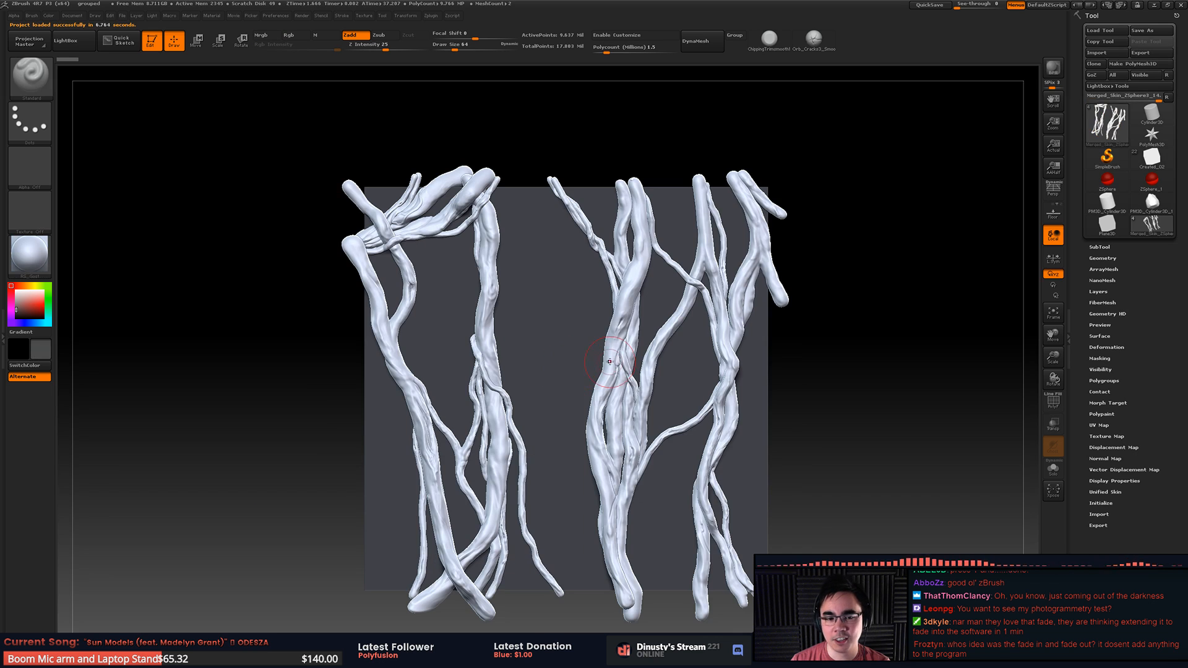
pyautogui.keyDown('alt'); pyautogui.moveTo(829, 314); pyautogui.dragTo(827, 264); pyautogui.keyUp('alt')
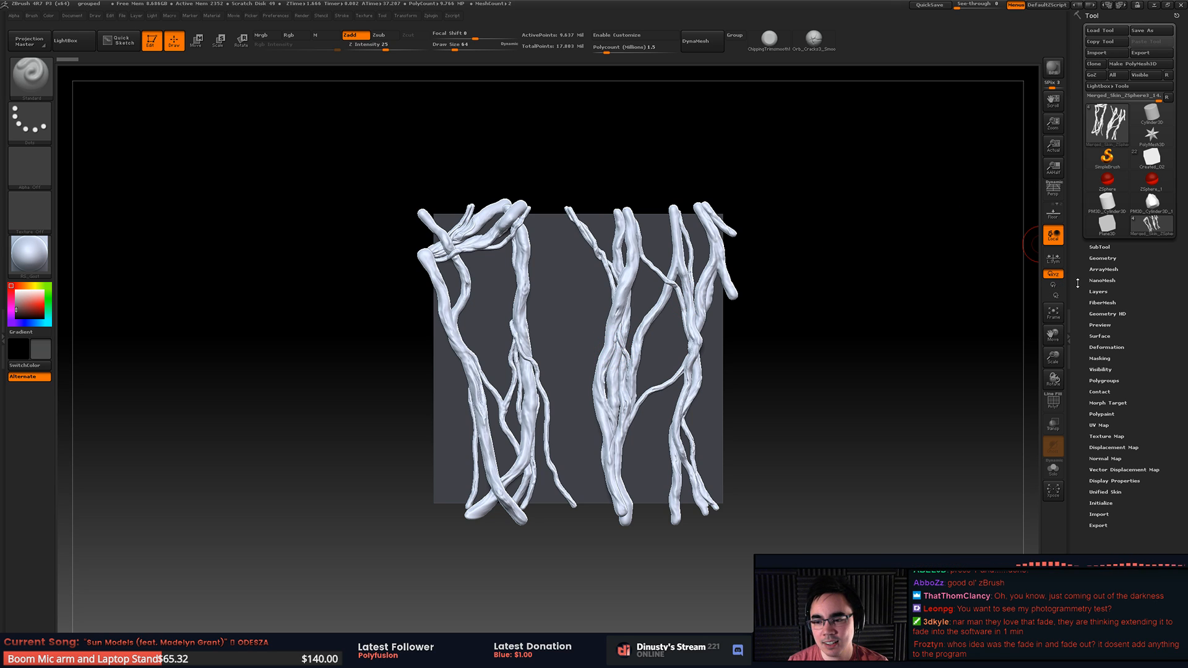
# Step: Copy the Merged_Skin_ZSphere3_14 roots subtool into the Cylinder3D tool and delete the cylinder subtool, leaving only the roots
pyautogui.click(1105, 247)
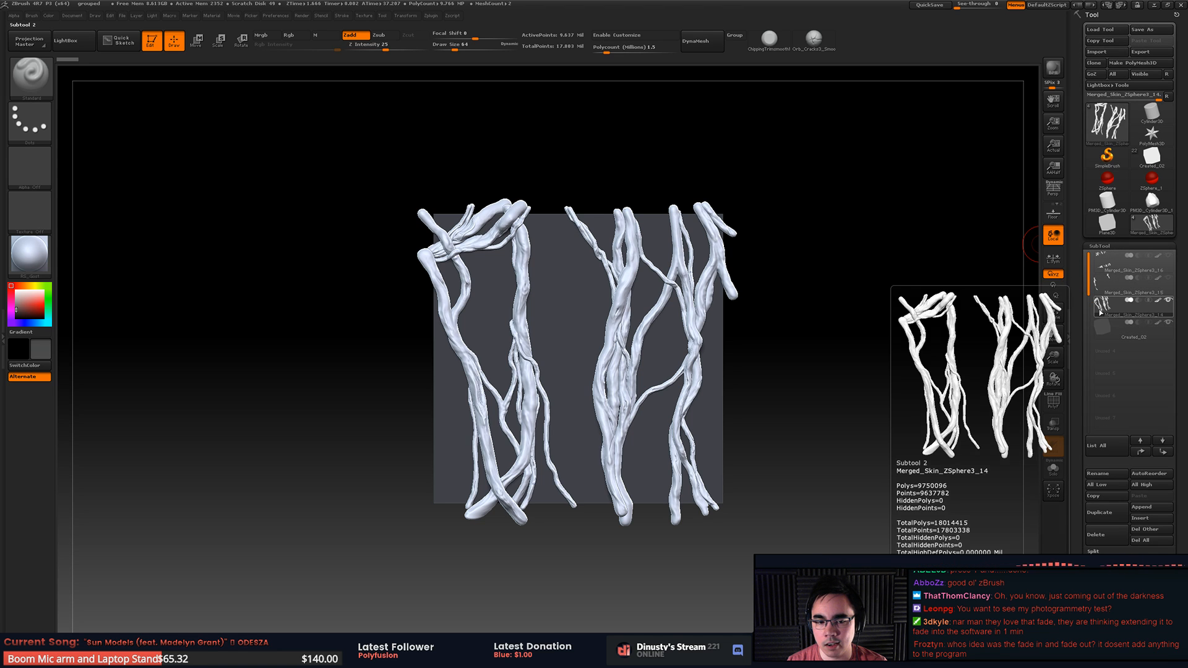
pyautogui.click(1106, 266)
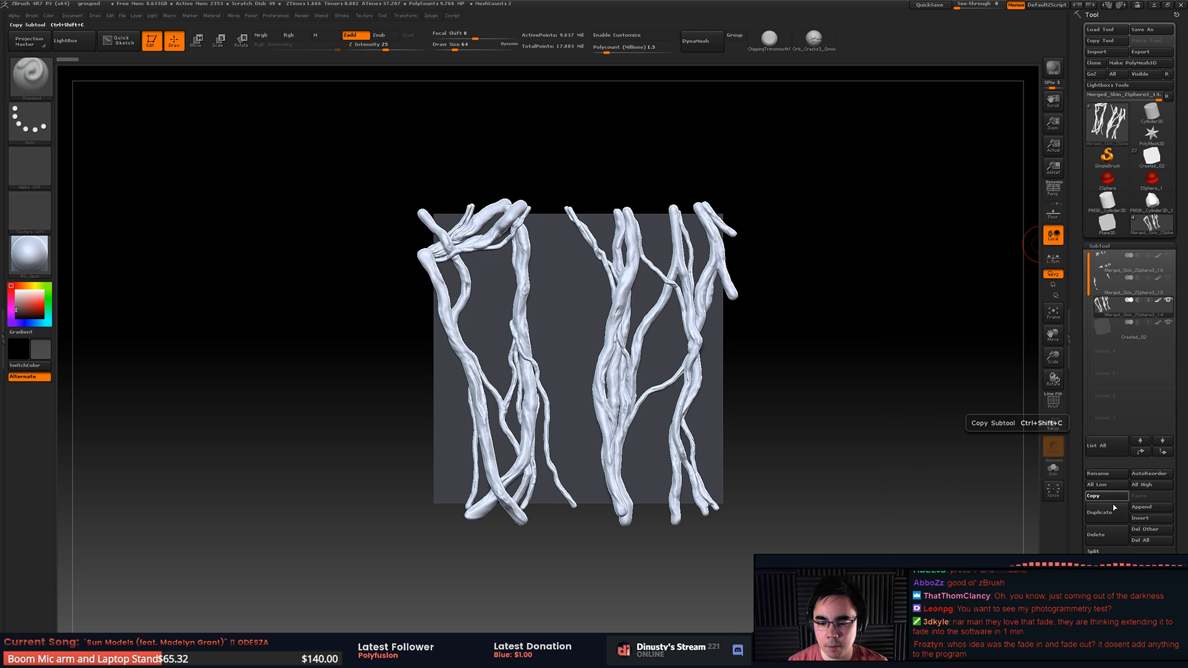
pyautogui.click(1093, 495)
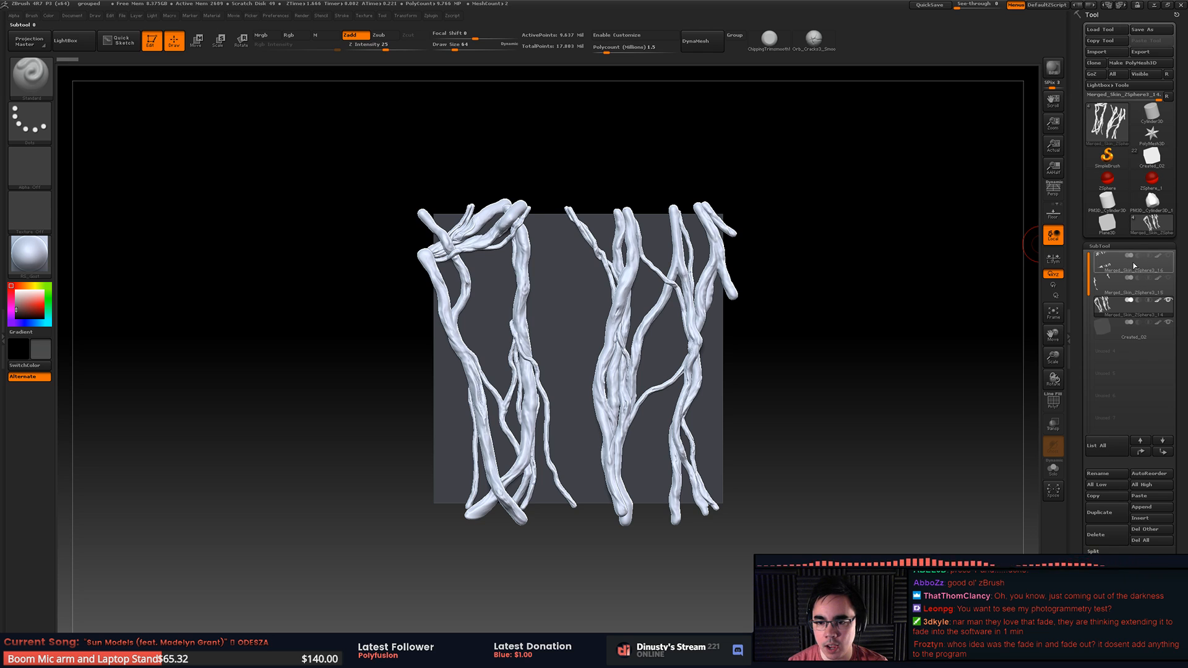
pyautogui.click(1155, 116)
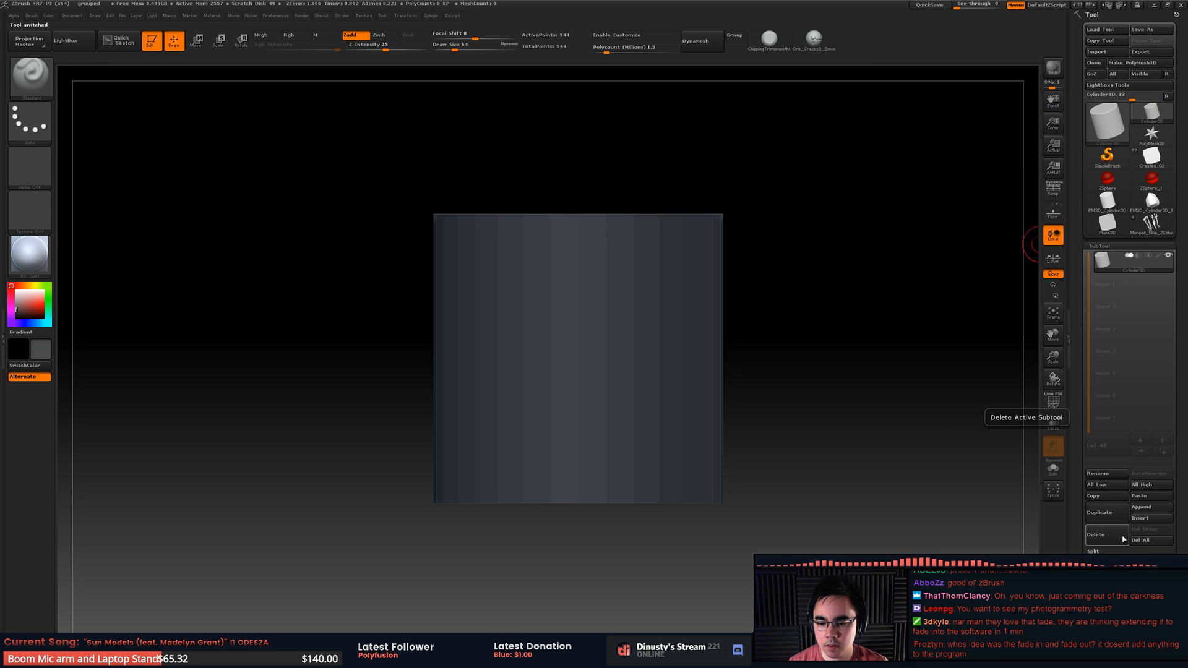
pyautogui.click(1140, 496)
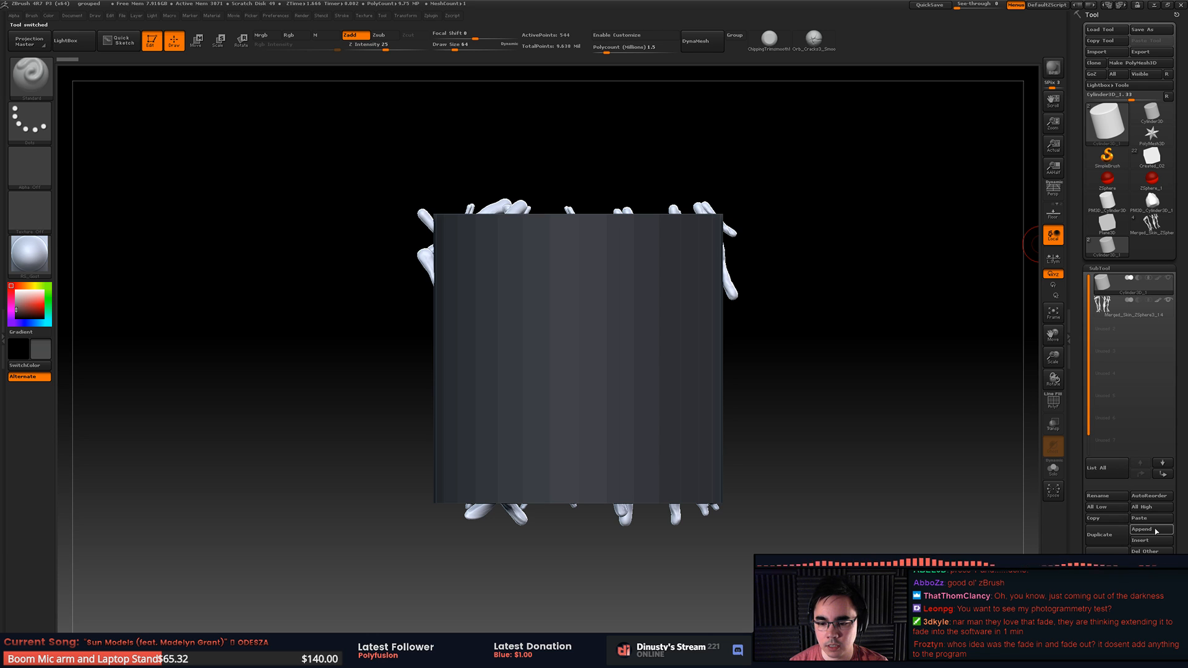
pyautogui.click(1107, 557)
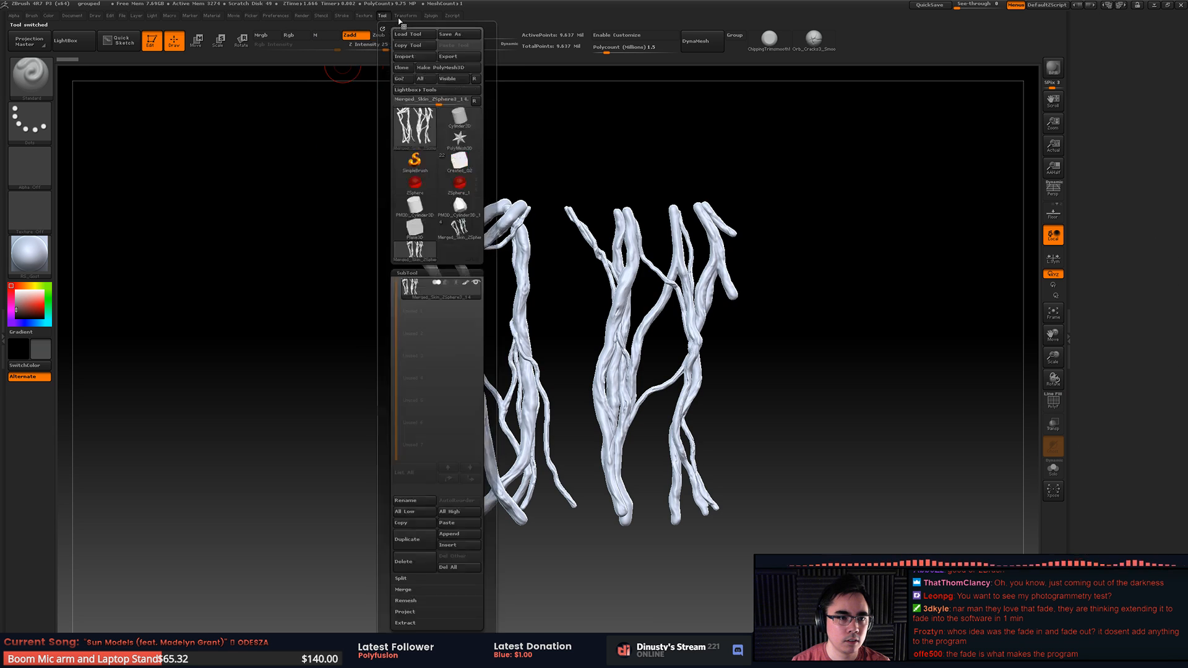
# Step: Dock the Zplugin palette in the tray and pre-process the current roots subtool with Decimation Master
pyautogui.click(3, 59)
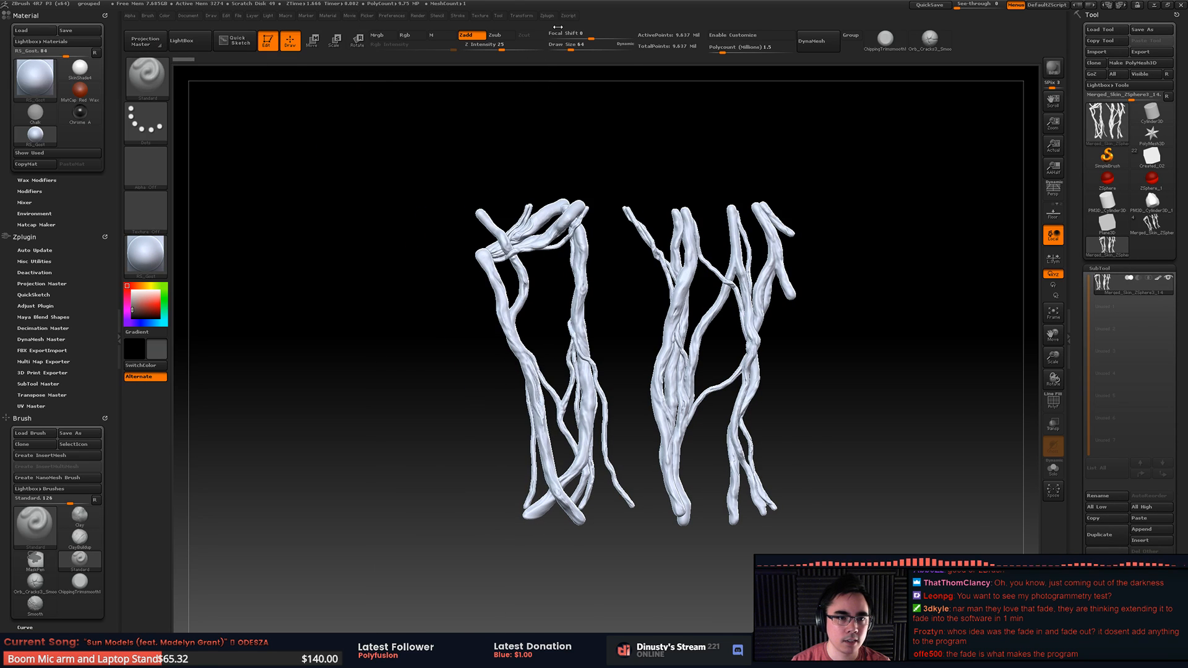
pyautogui.moveTo(546, 20)
pyautogui.moveTo(545, 28)
pyautogui.mouseDown()
pyautogui.moveTo(38, 43)
pyautogui.moveTo(49, 44)
pyautogui.mouseUp()
pyautogui.click(43, 106)
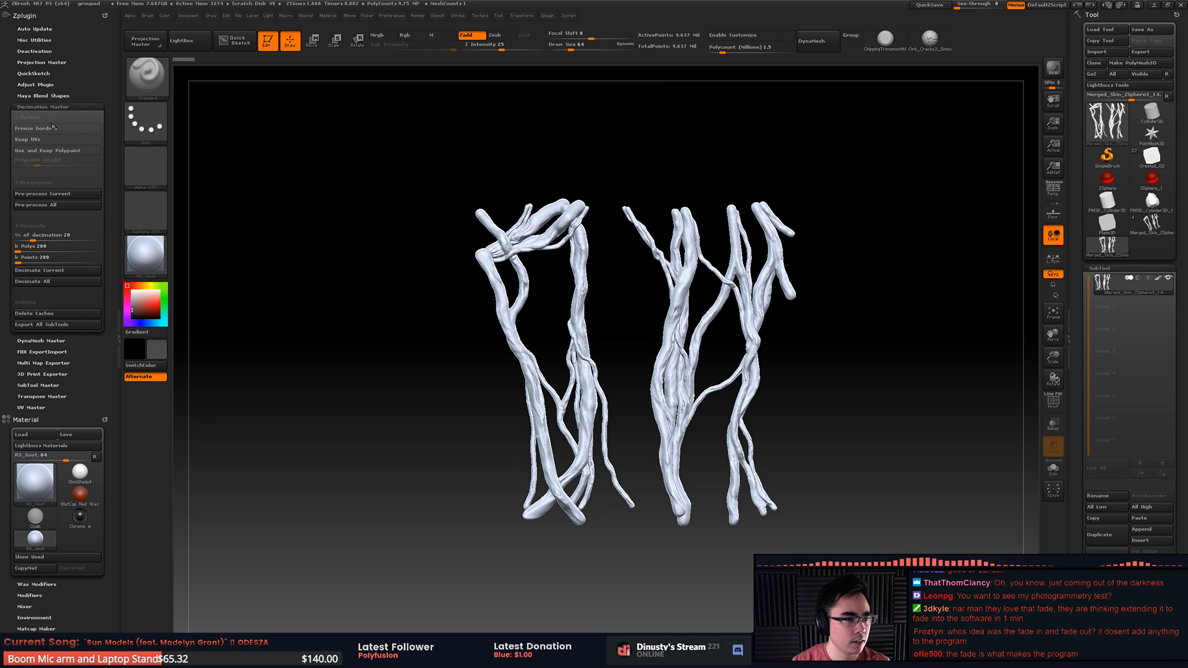
pyautogui.click(55, 194)
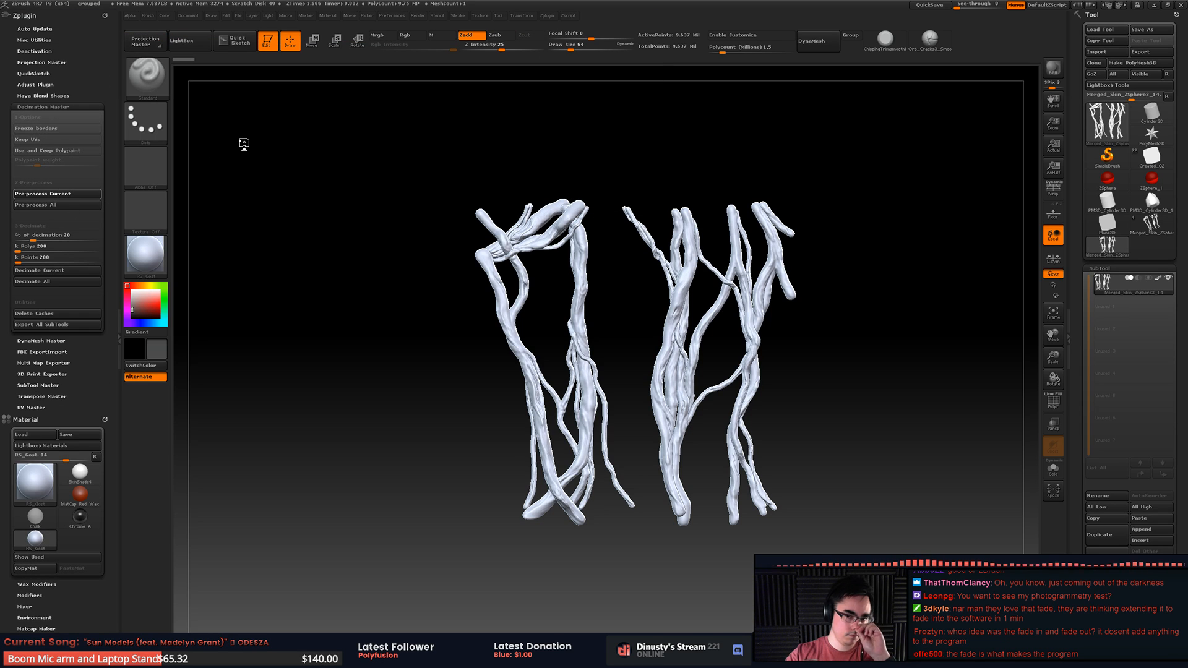
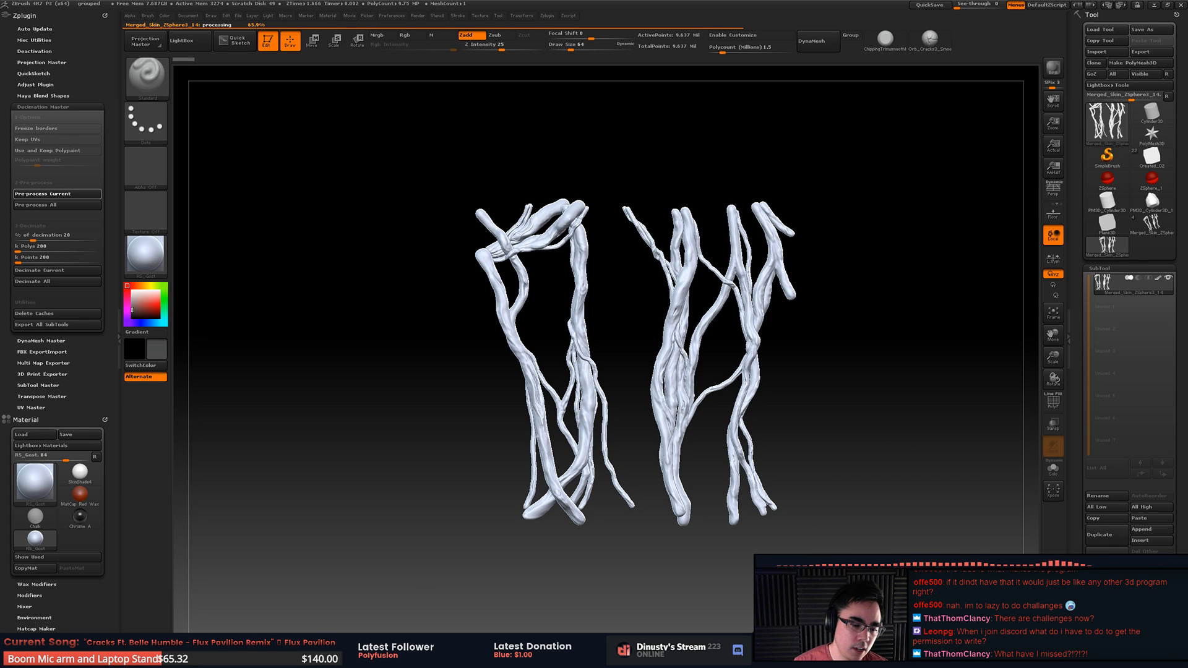
# Step: Switch to Discord and read the newest messages in the stream server's off-topic channel
pyautogui.hotkey('alt', 'Tab')
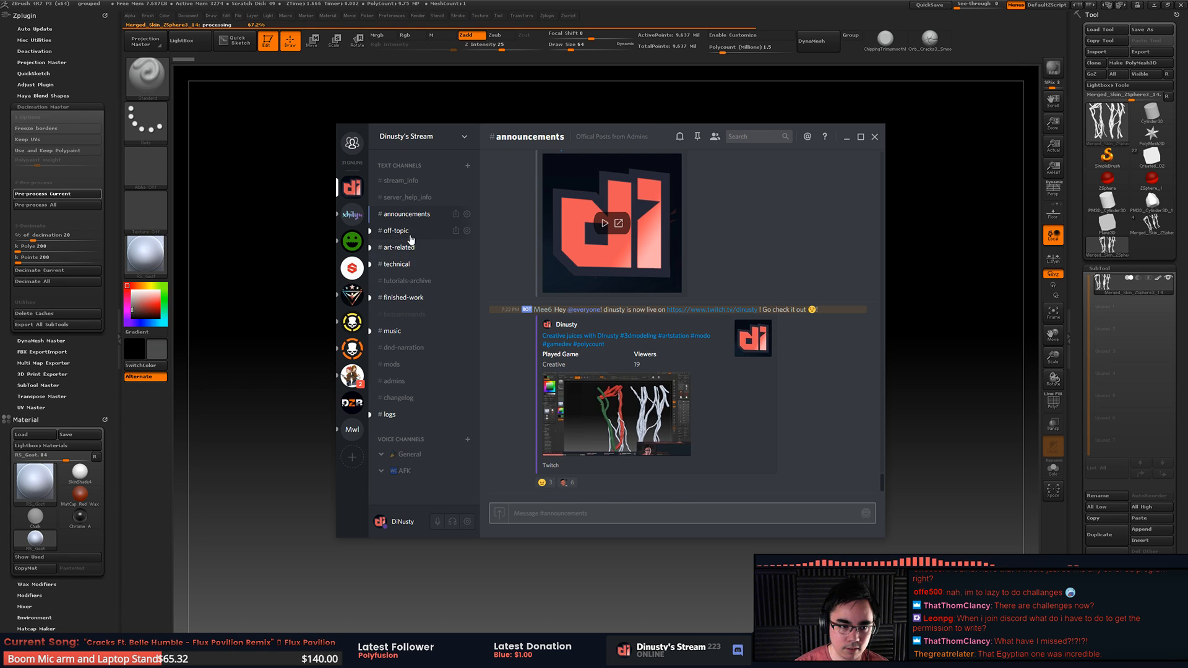
pyautogui.click(411, 234)
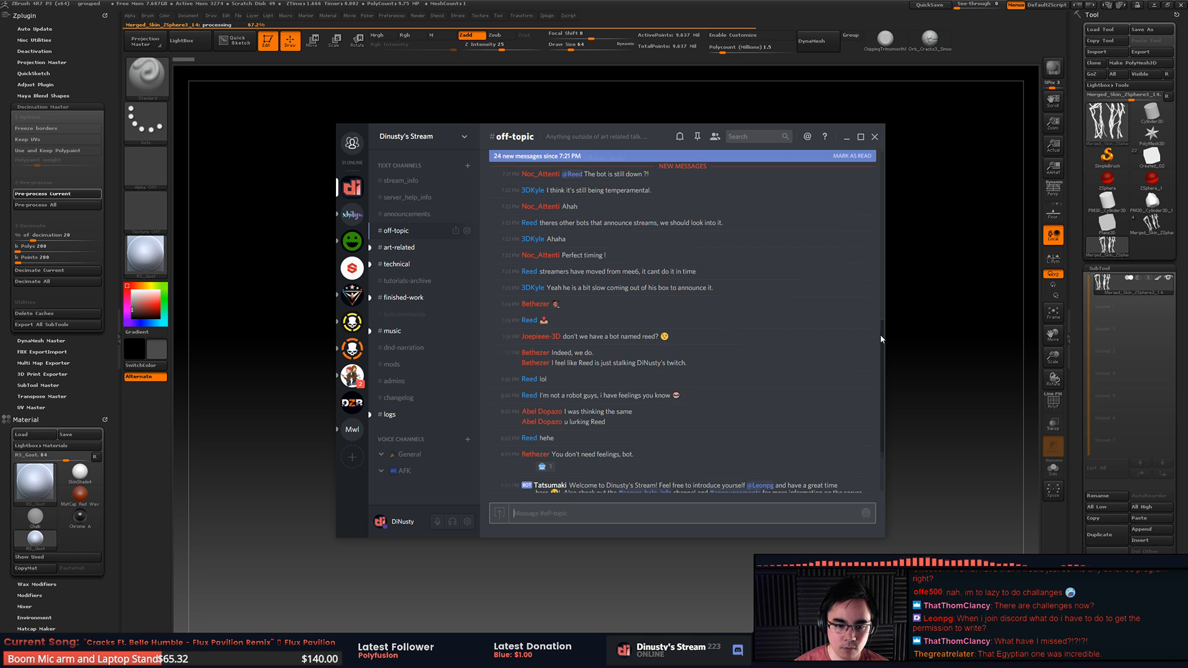
pyautogui.scroll(-3, 880, 334)
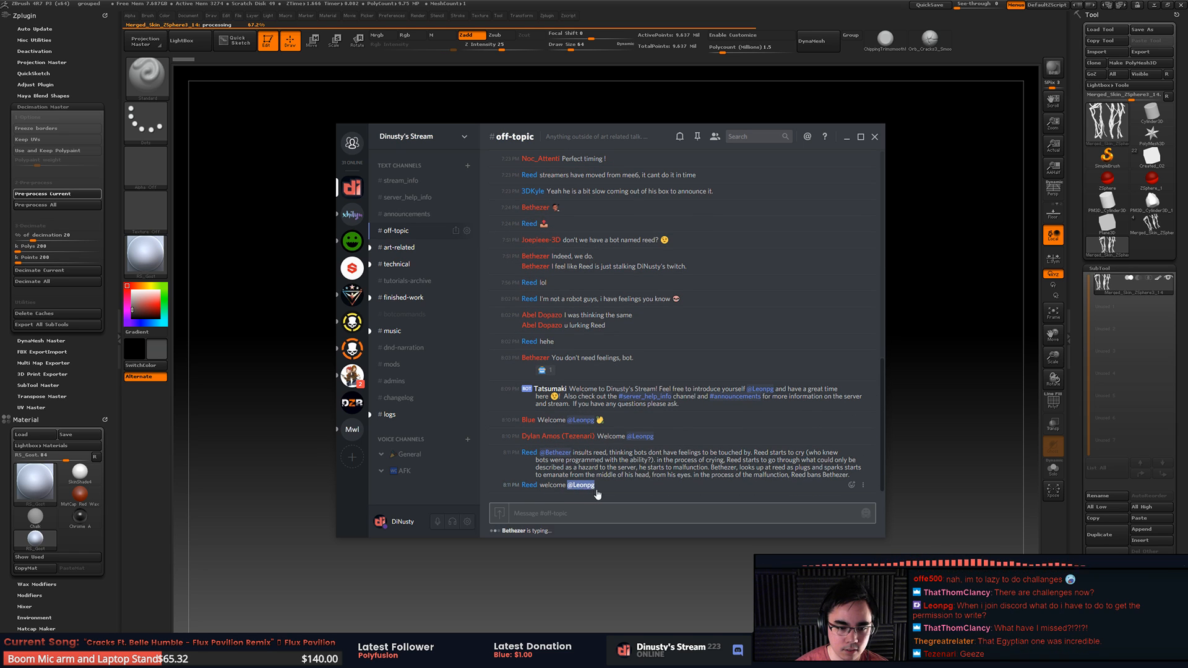
# Step: View the profile of the newly welcomed member in the off-topic channel, and close the Discord window
pyautogui.click(585, 488)
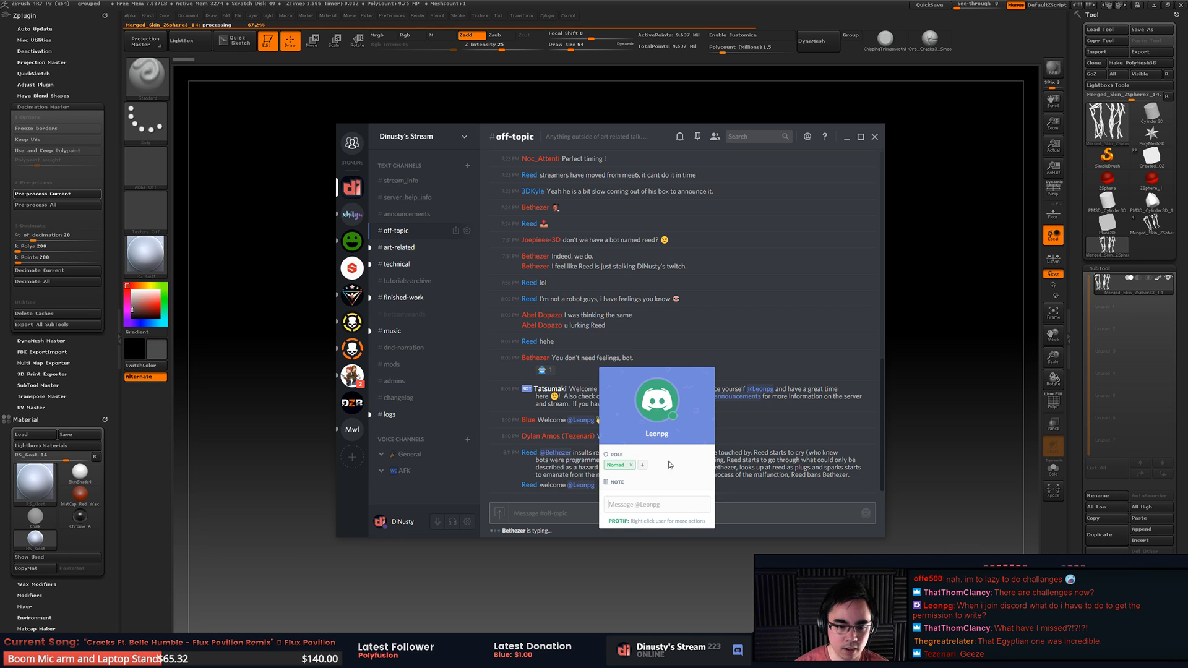
pyautogui.click(767, 438)
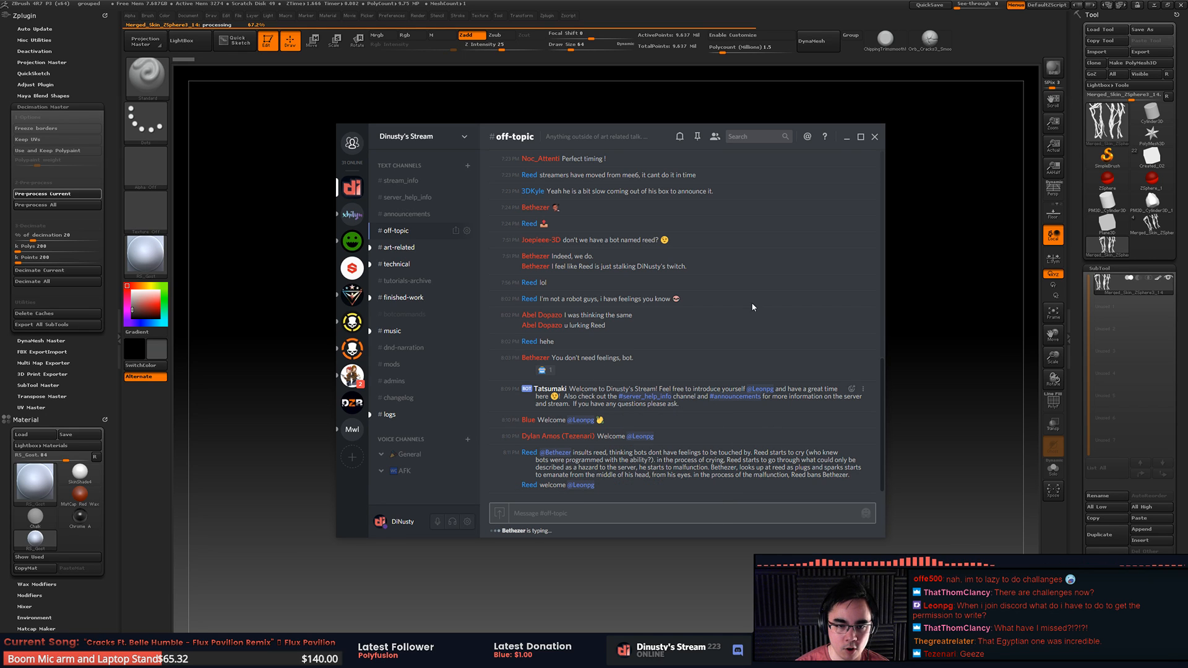
pyautogui.click(875, 138)
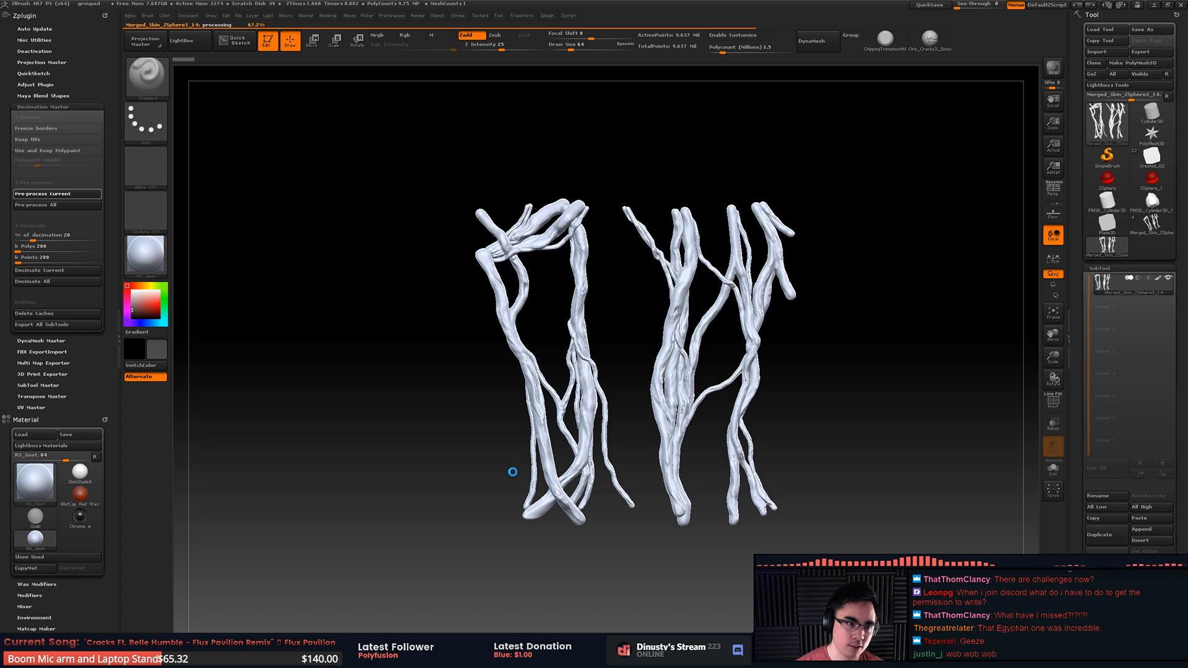
# Step: Switch to Spotify, play "I Wanna Know" from the Stream 2017 [Spring Breeze] playlist, and minimize the player
pyautogui.hotkey('alt', 'Tab')
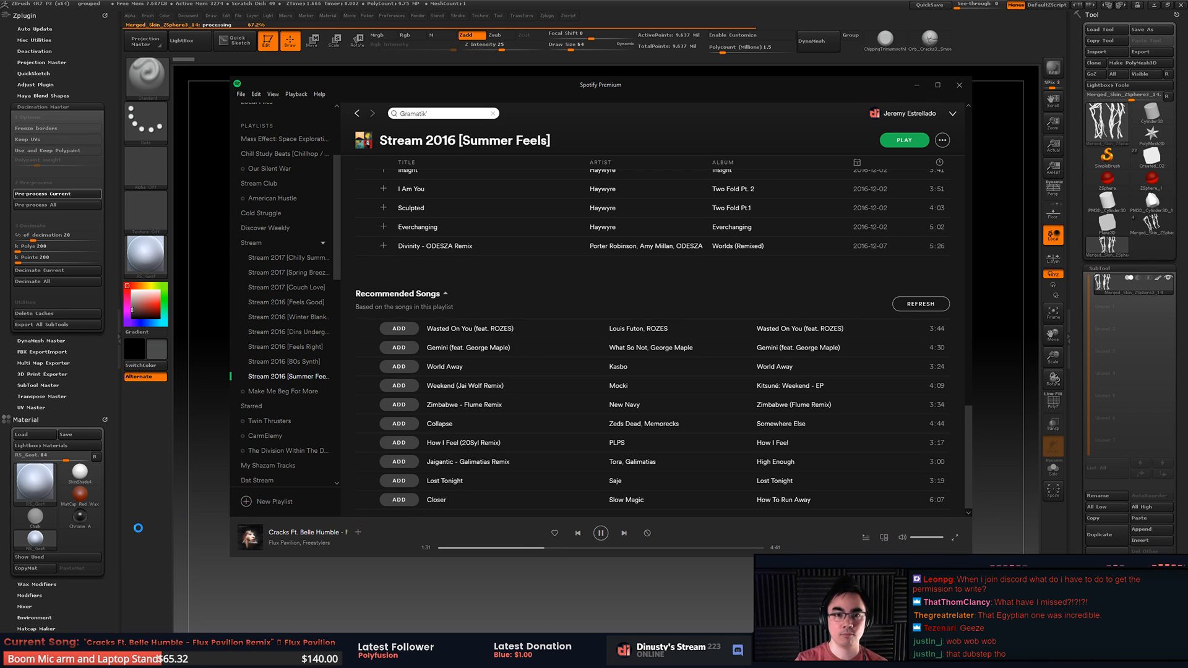
pyautogui.click(321, 258)
pyautogui.click(314, 274)
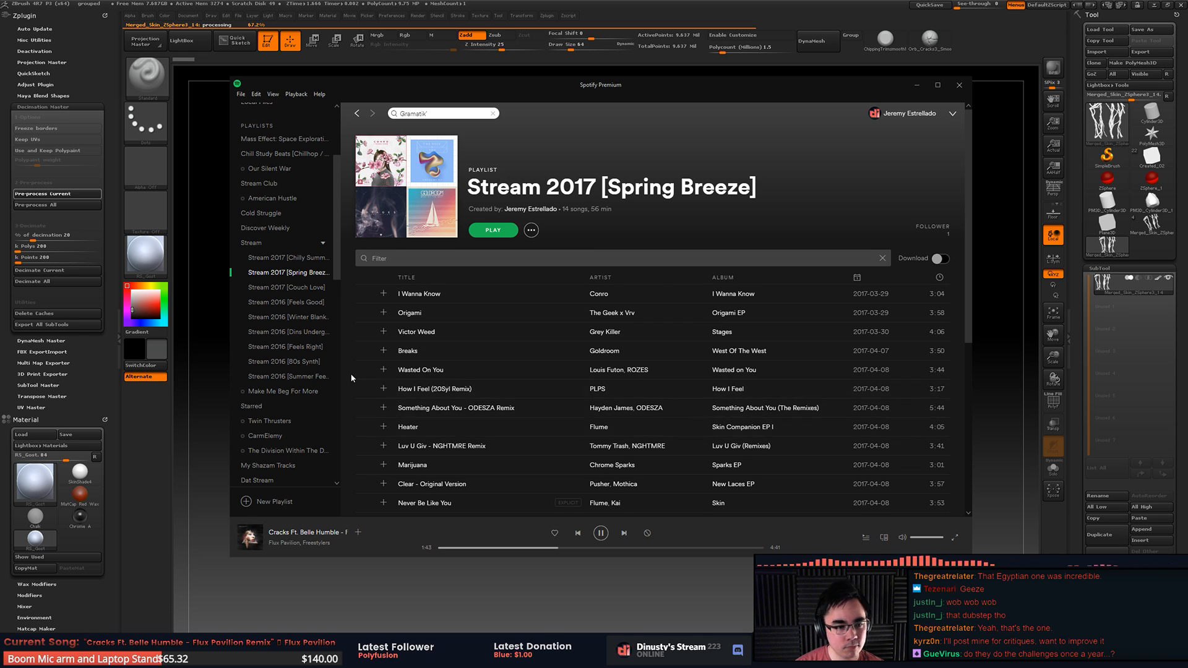
pyautogui.click(365, 294)
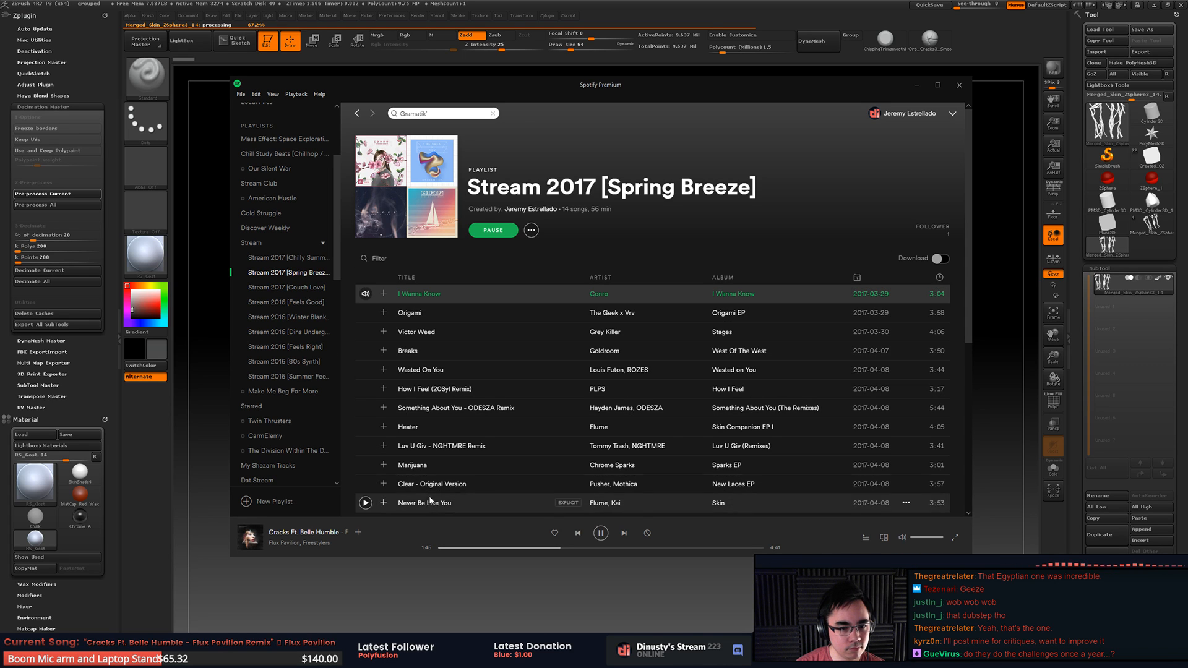
pyautogui.click(916, 86)
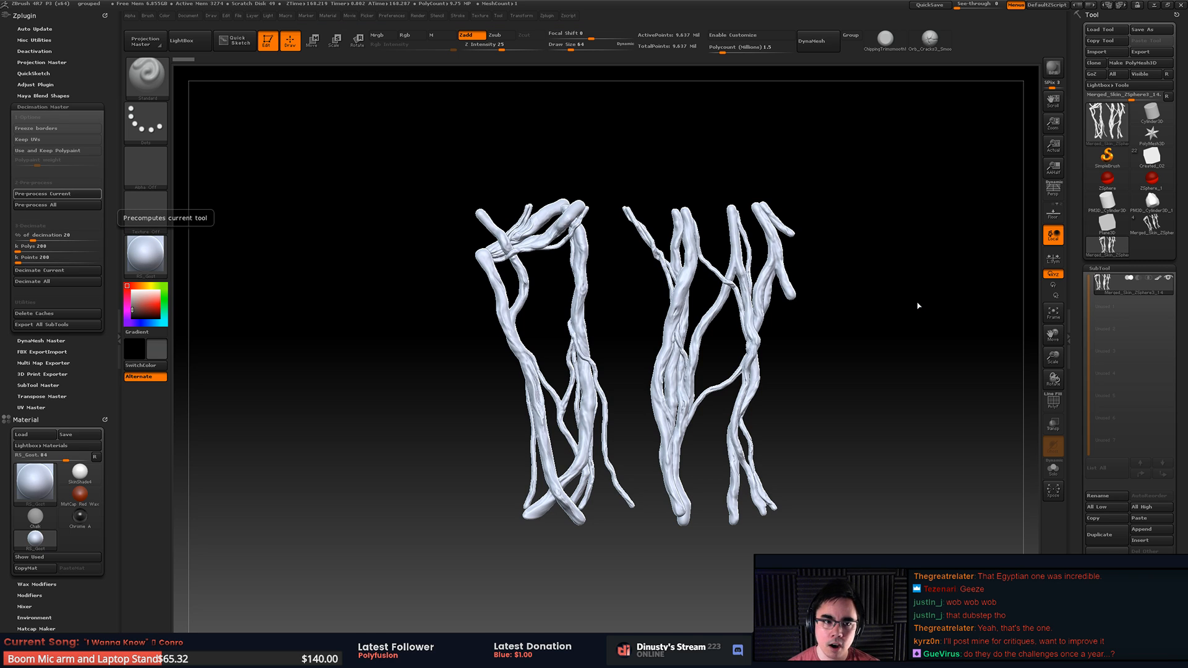
# Step: Save the project with the pre-processed roots before decimating them
pyautogui.moveTo(923, 371); pyautogui.dragTo(968, 386)
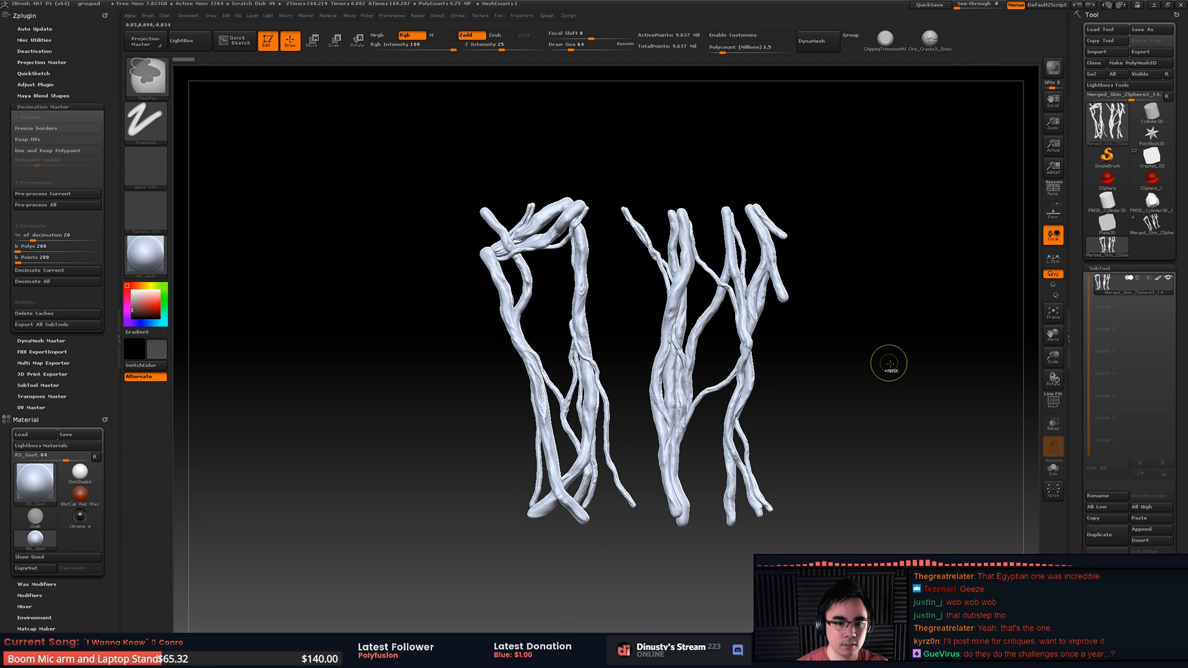
pyautogui.press('ctrl')
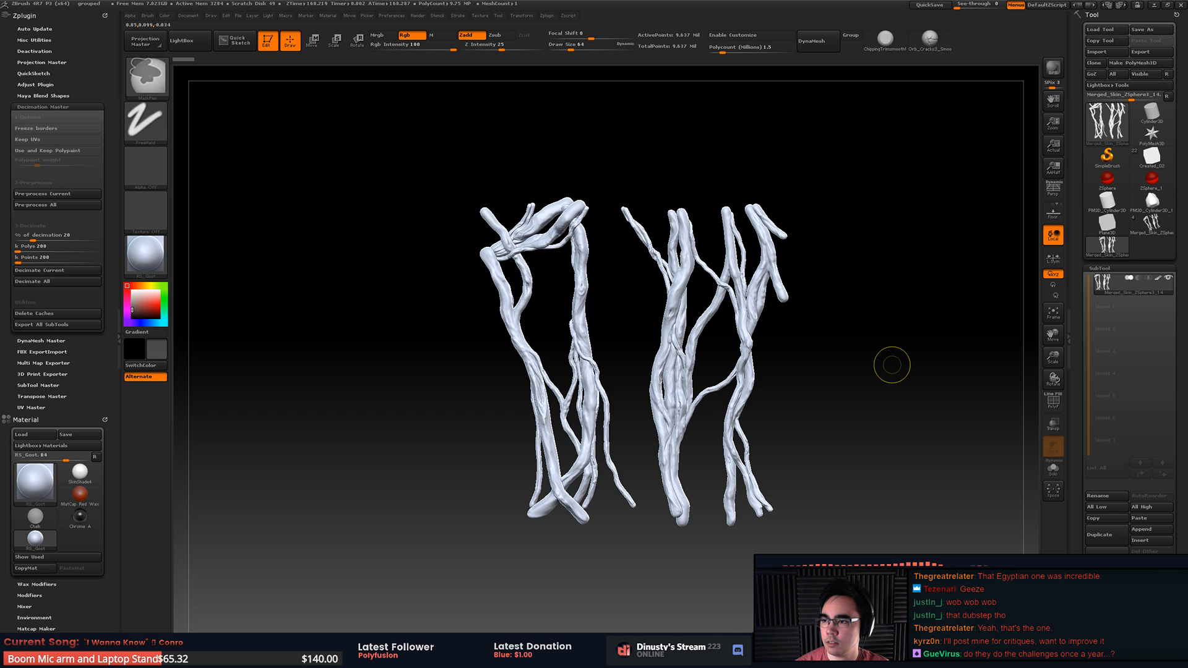
pyautogui.hotkey('ctrl', 's')
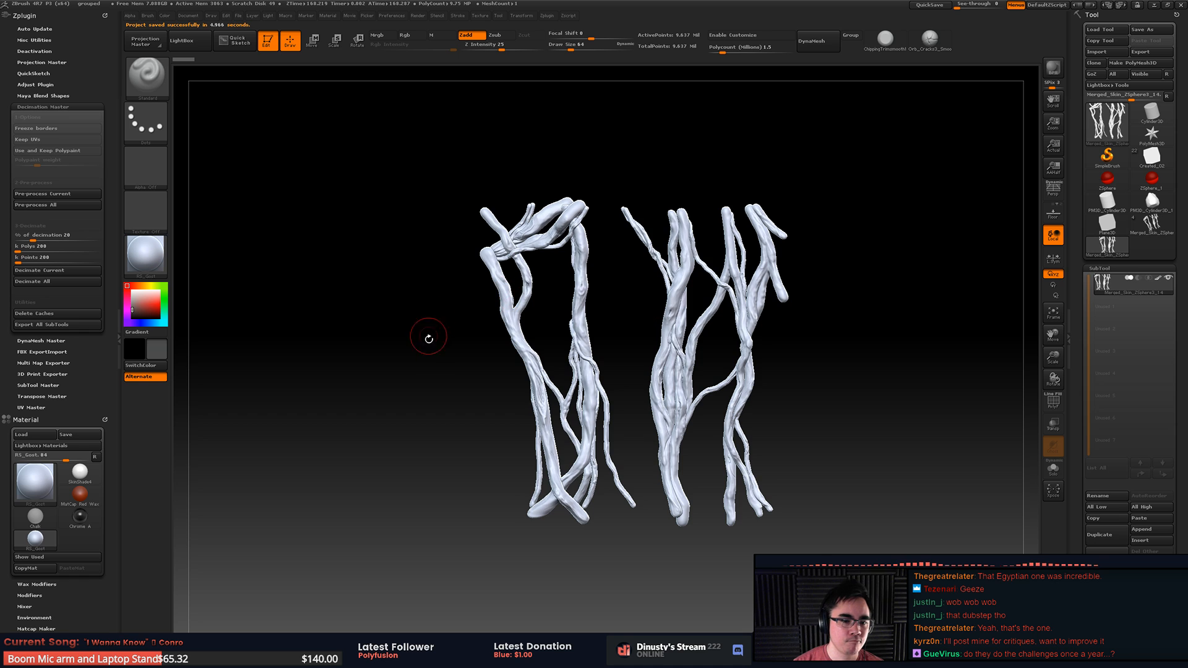
# Step: Decimate the current roots subtool at 20% and inspect its wireframe up close
pyautogui.click(43, 270)
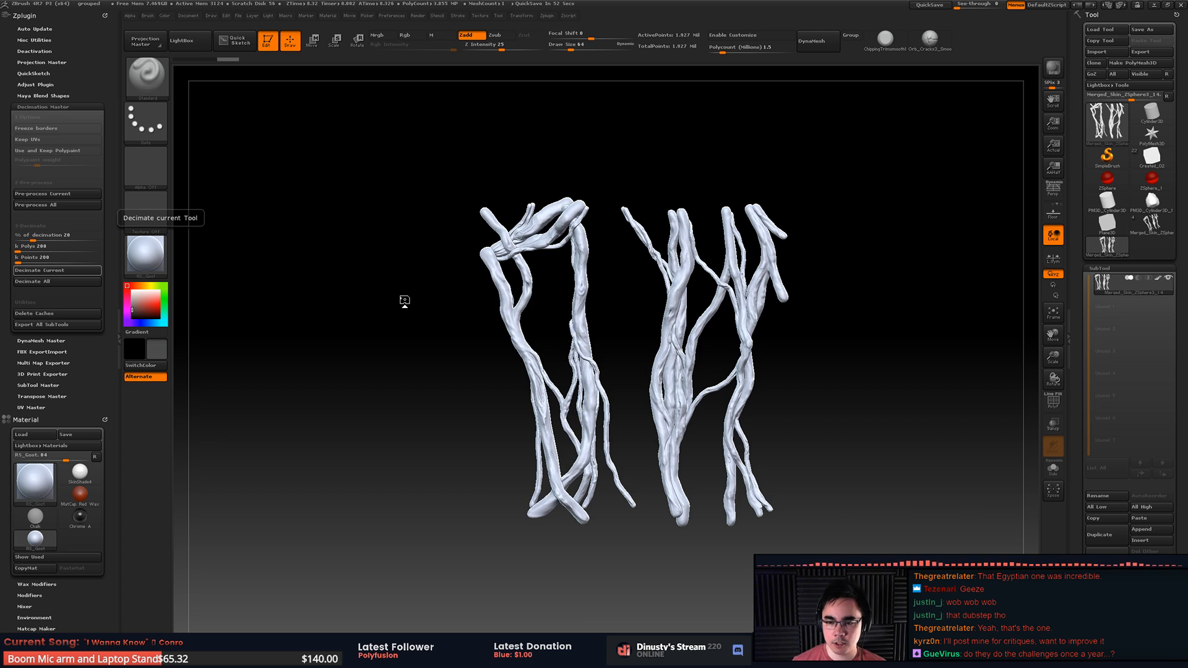
pyautogui.moveTo(373, 393); pyautogui.dragTo(384, 385)
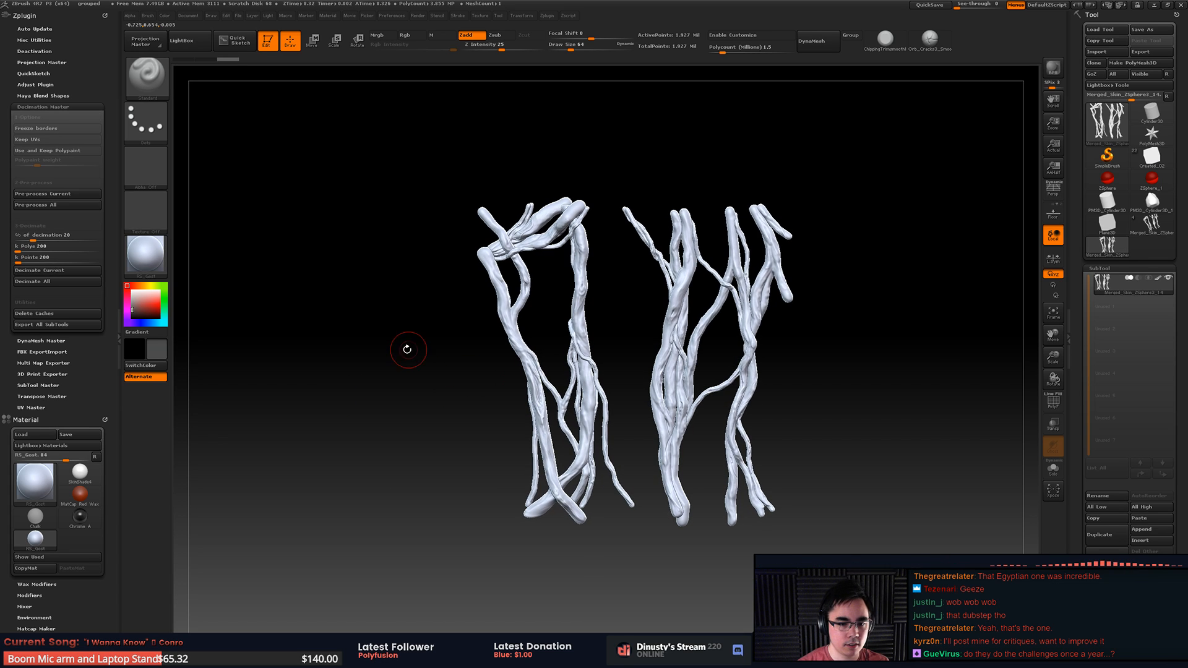
pyautogui.keyDown('alt'); pyautogui.moveTo(782, 402); pyautogui.dragTo(714, 361); pyautogui.keyUp('alt')
pyautogui.hotkey('shift', 'f')
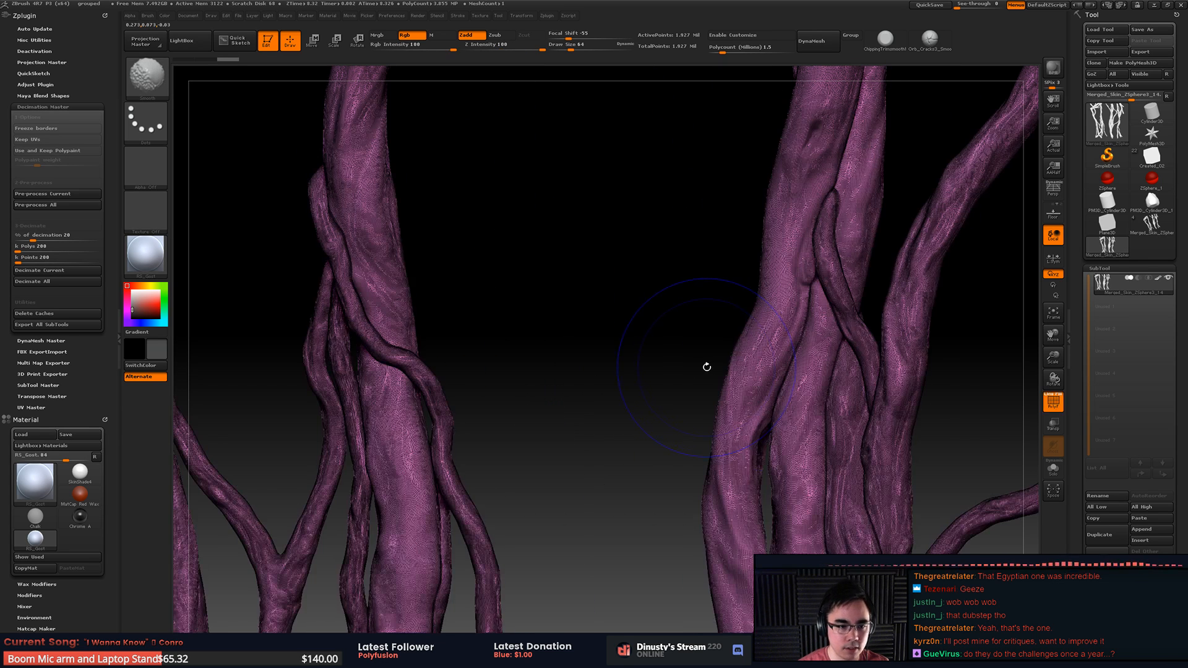
pyautogui.hotkey('shift', 'f')
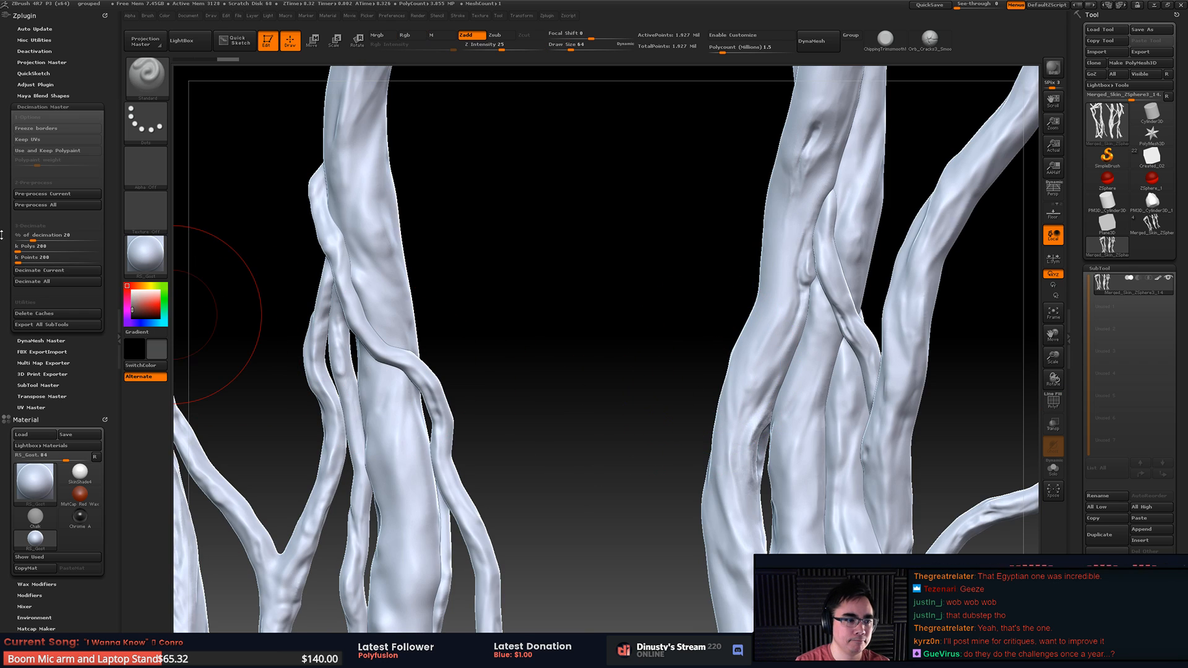
# Step: Set the decimation percentage to 10, decimate the current roots subtool again, and check its wireframe and overall shape
pyautogui.click(25, 236)
pyautogui.write('10')
pyautogui.press('Return')
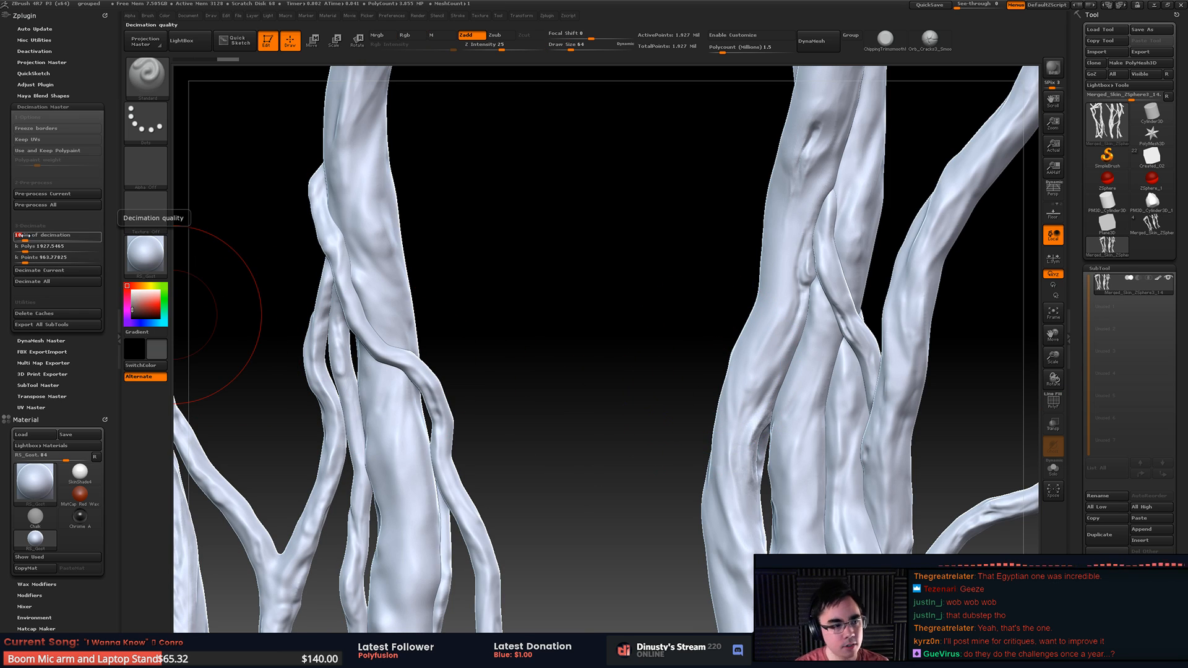
pyautogui.click(40, 270)
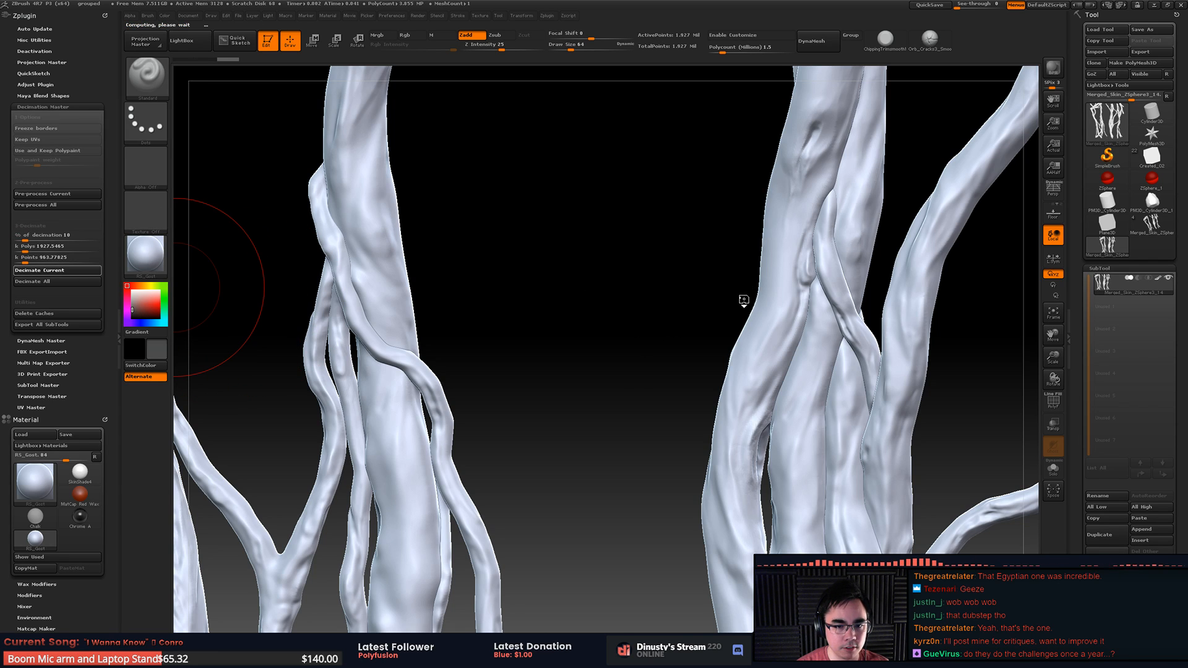
pyautogui.press('shift')
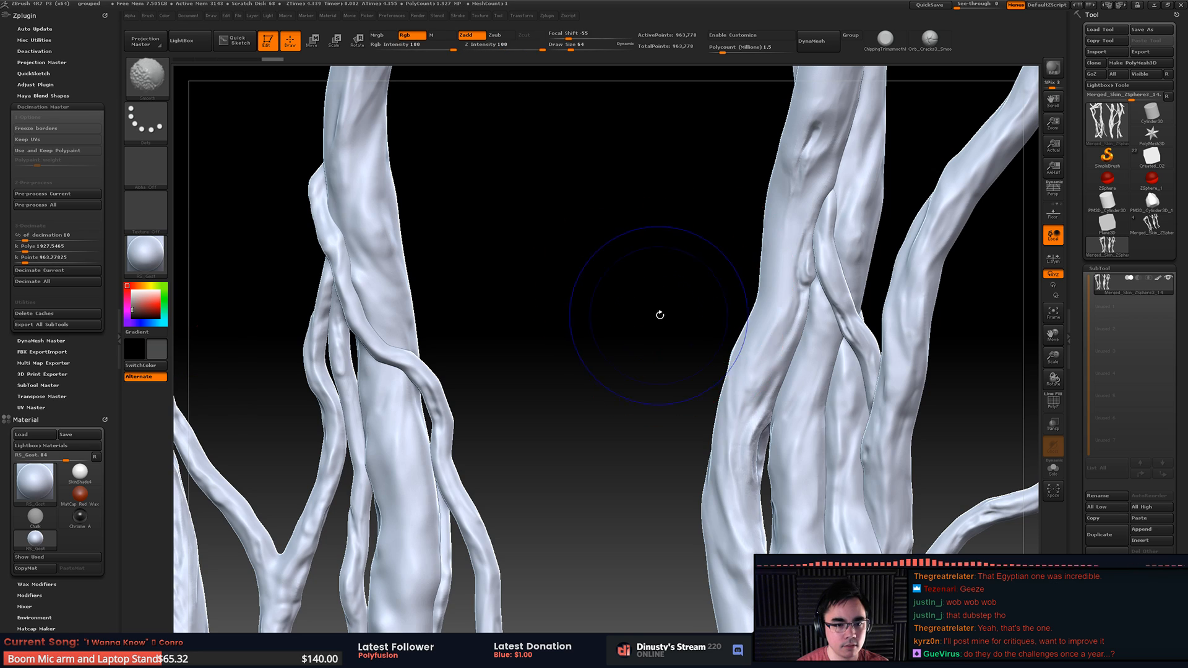
pyautogui.hotkey('shift', 'f')
pyautogui.hotkey('shift', 'f')
pyautogui.moveTo(686, 254); pyautogui.dragTo(535, 234)
pyautogui.press('f')
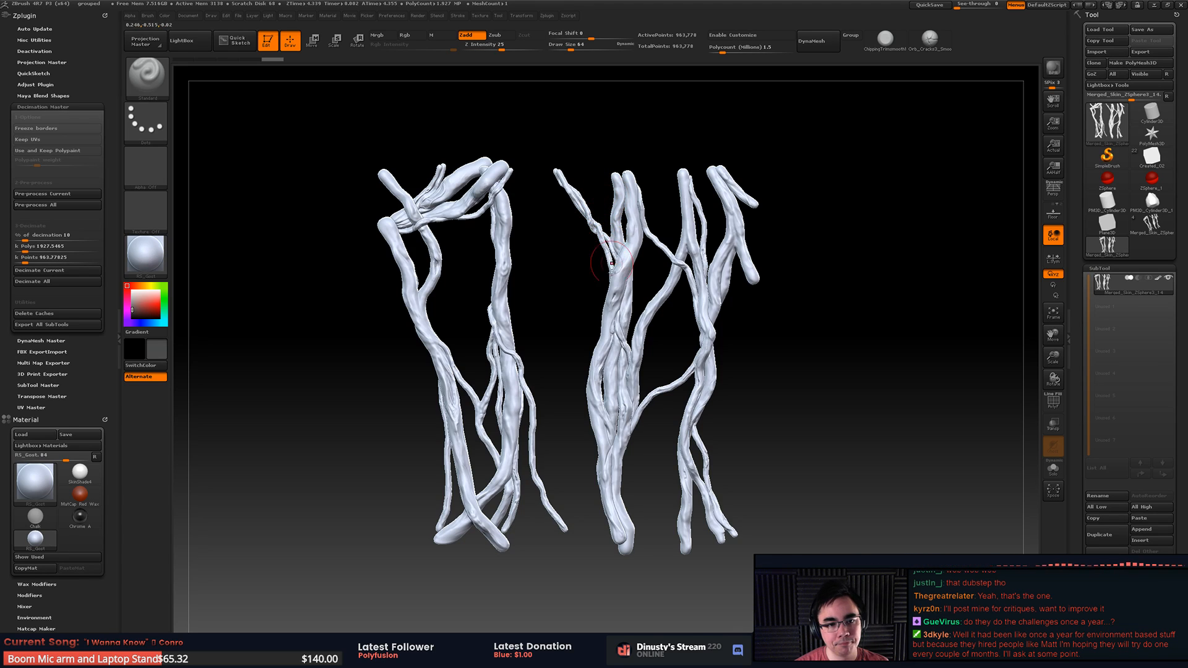
# Step: Append a Plane3D subtool behind the decimated roots and set the current color to white
pyautogui.keyDown('alt'); pyautogui.moveTo(844, 288); pyautogui.dragTo(898, 303); pyautogui.keyUp('alt')
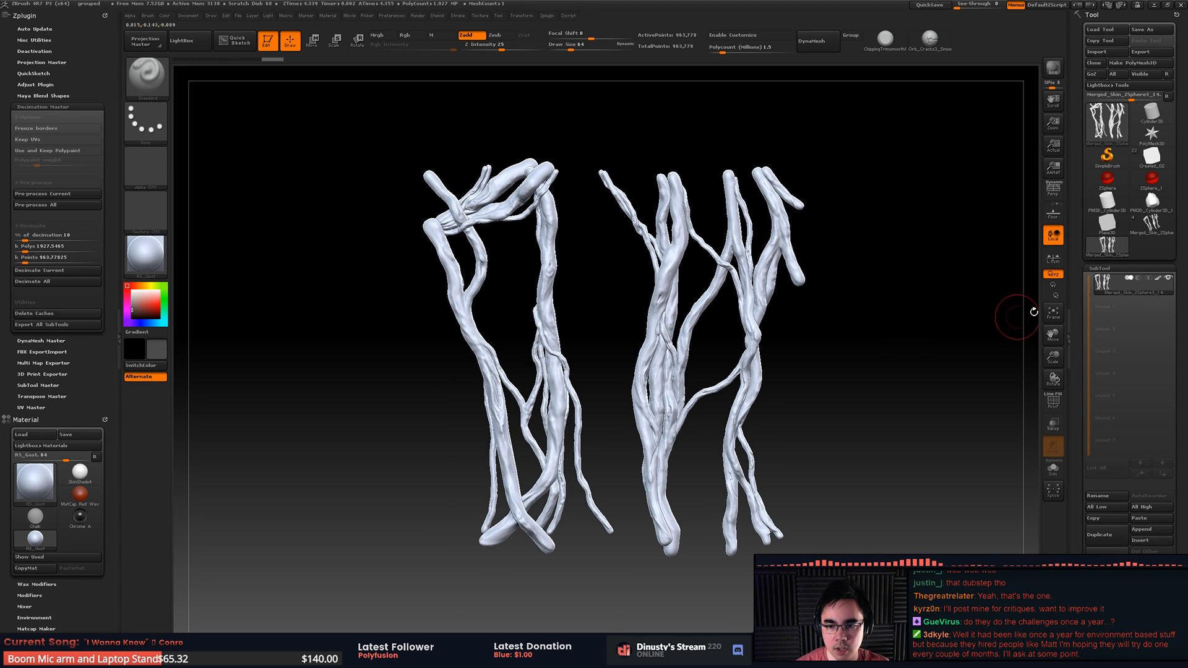
pyautogui.moveTo(1155, 175)
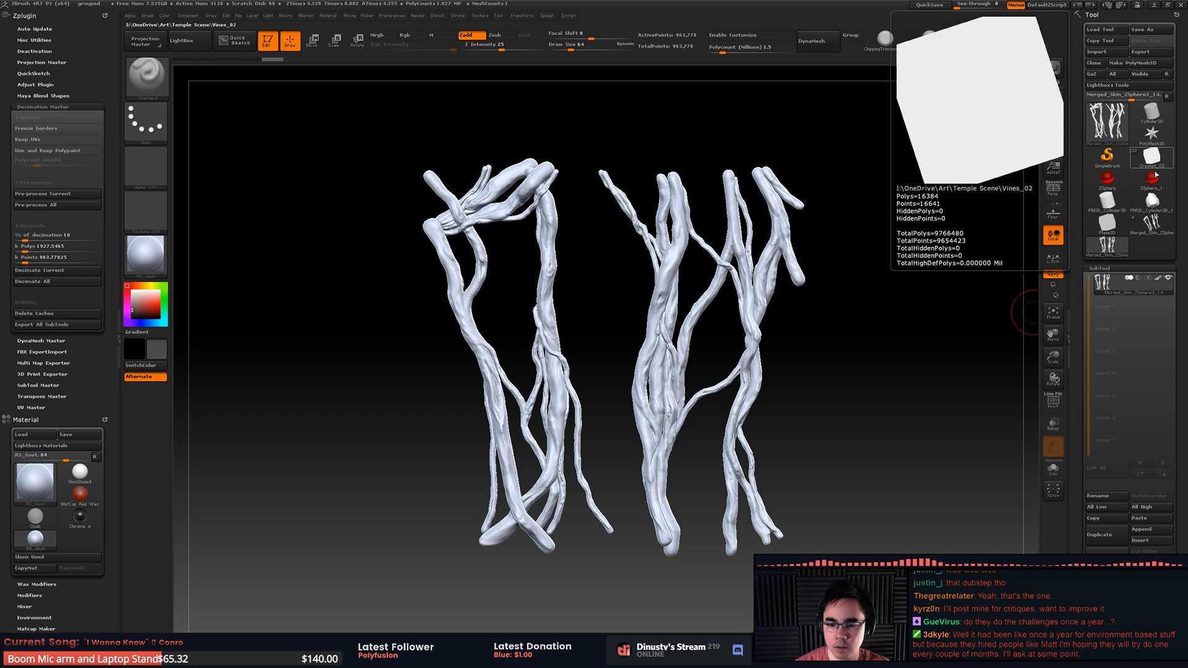
pyautogui.click(1142, 530)
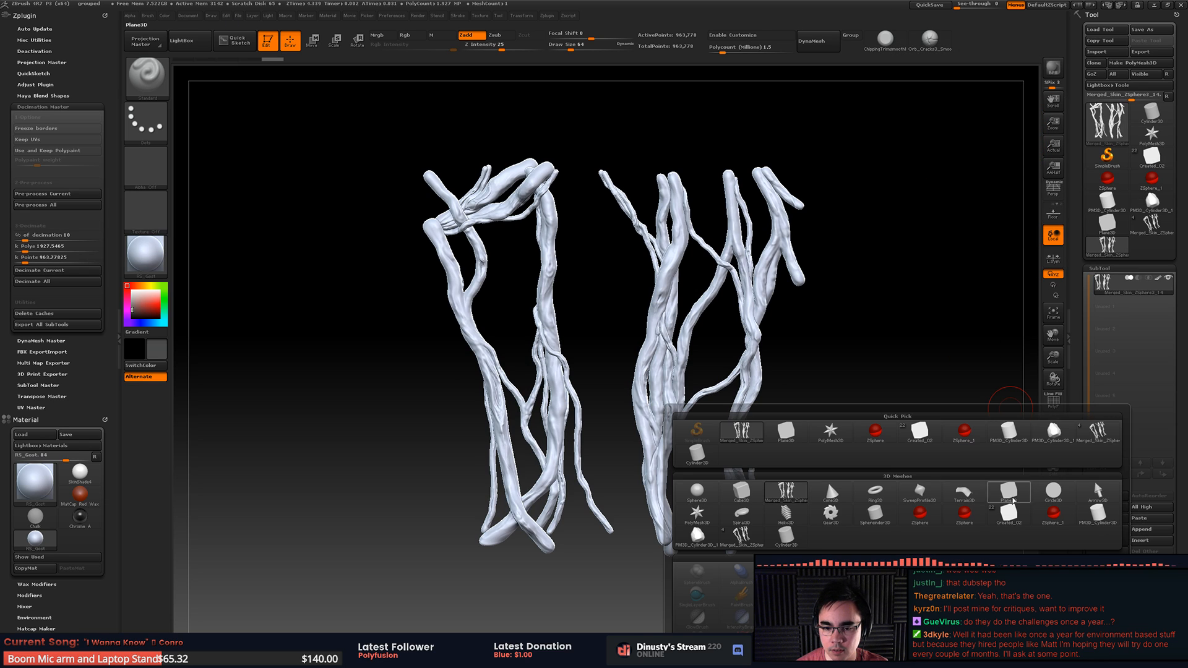
pyautogui.click(1009, 493)
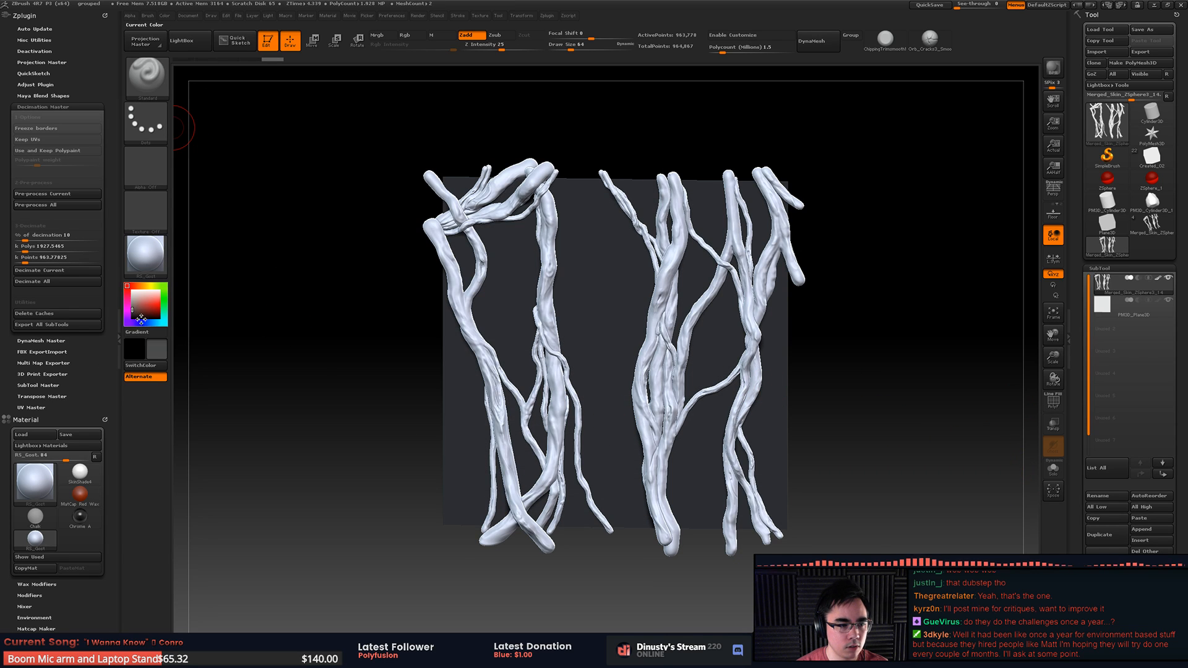
pyautogui.moveTo(145, 309); pyautogui.dragTo(121, 284)
pyautogui.moveTo(734, 308)
pyautogui.keyDown('alt'); pyautogui.mouseDown(button='right')
pyautogui.moveTo(717, 358)
pyautogui.moveTo(733, 325)
pyautogui.mouseUp(button='right'); pyautogui.keyUp('alt')
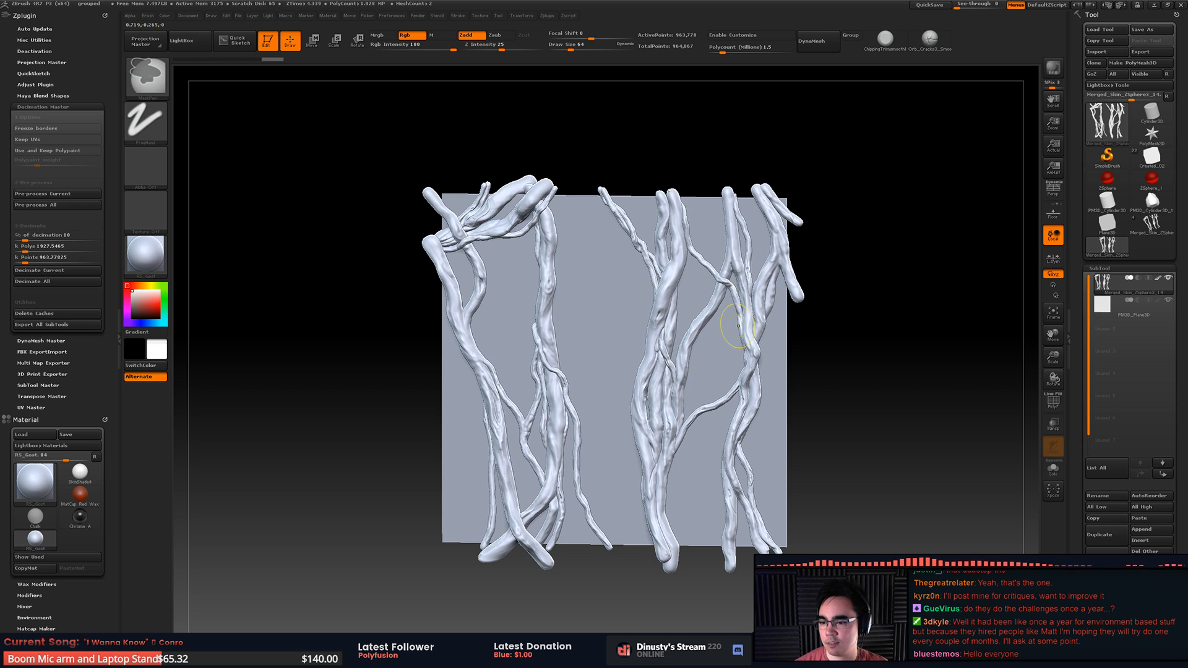
# Step: Save the project with the decimated roots and the backing plane
pyautogui.hotkey('ctrl', 's')
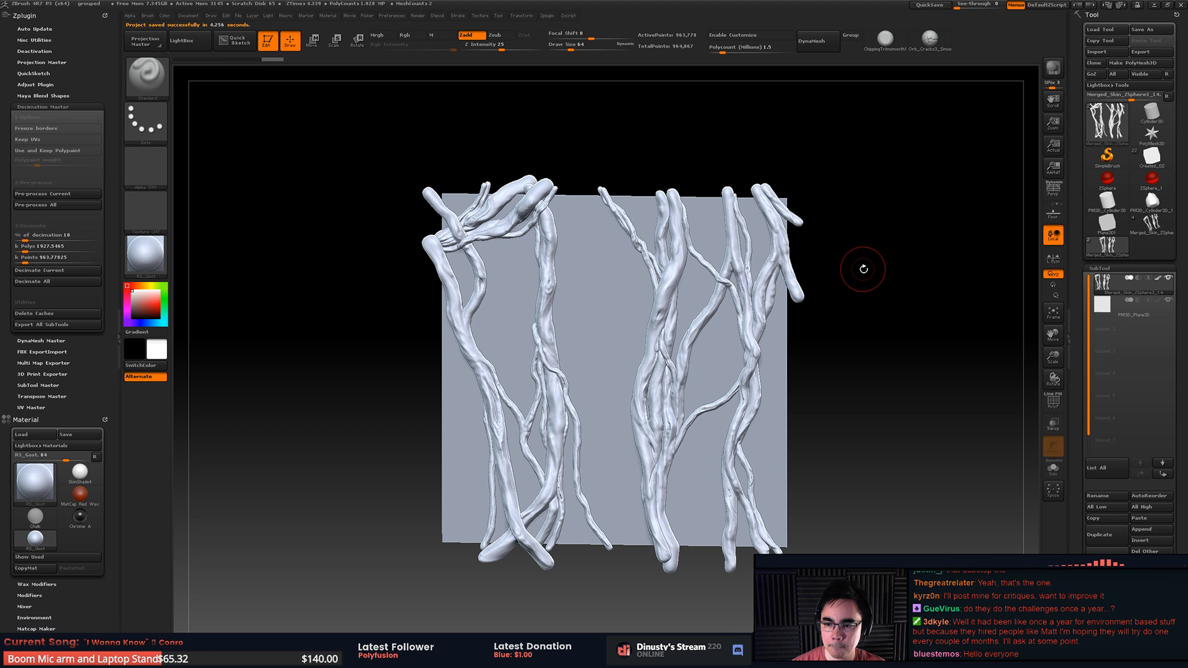
pyautogui.moveTo(862, 268)
pyautogui.mouseDown()
pyautogui.moveTo(874, 208)
pyautogui.moveTo(865, 262)
pyautogui.mouseUp()
pyautogui.press('space')
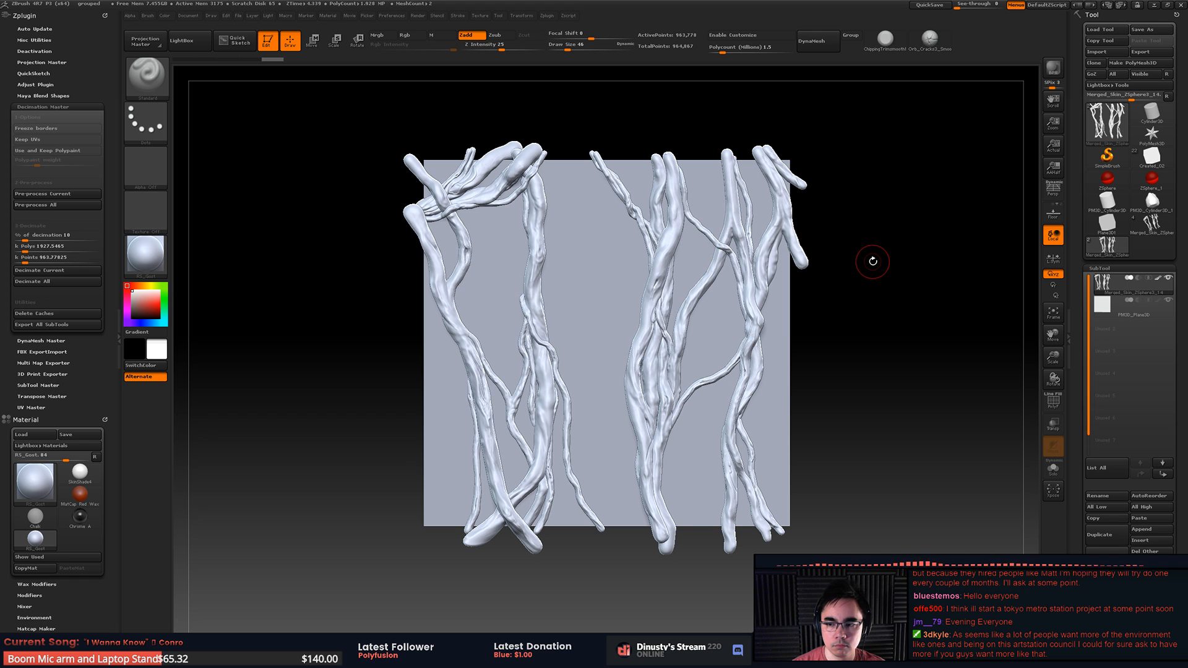
pyautogui.keyDown('shift'); pyautogui.moveTo(874, 262); pyautogui.dragTo(876, 257); pyautogui.keyUp('shift')
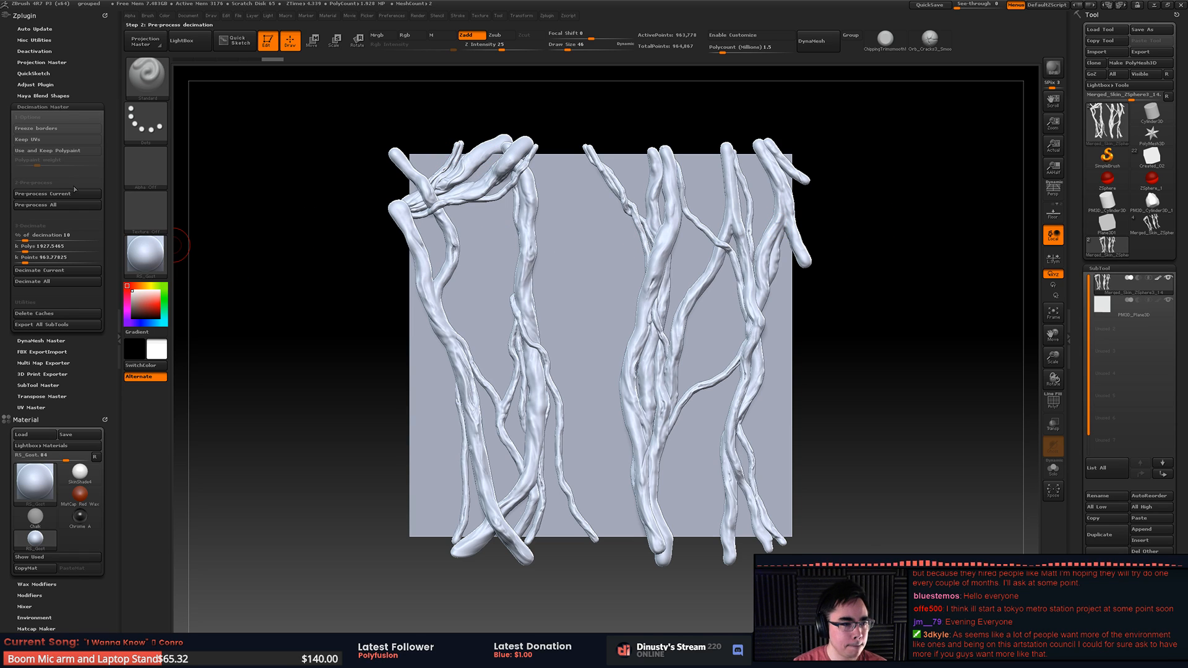
# Step: Create a new document, discarding the changes to the current document
pyautogui.click(188, 16)
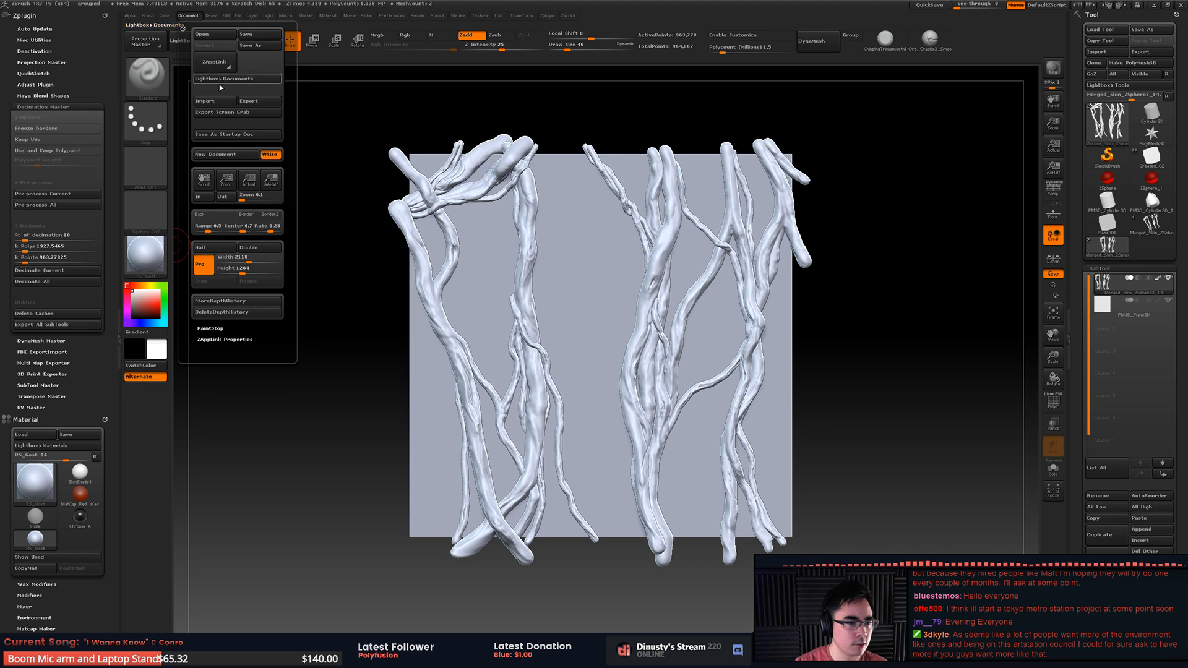
pyautogui.click(254, 159)
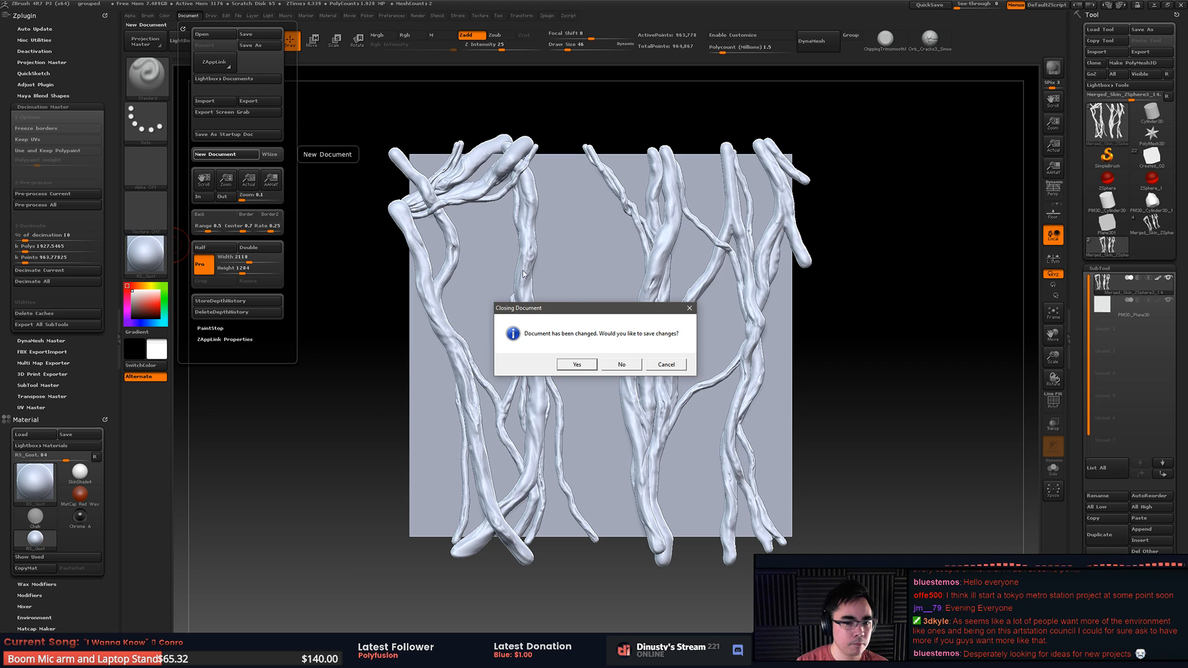
pyautogui.click(622, 365)
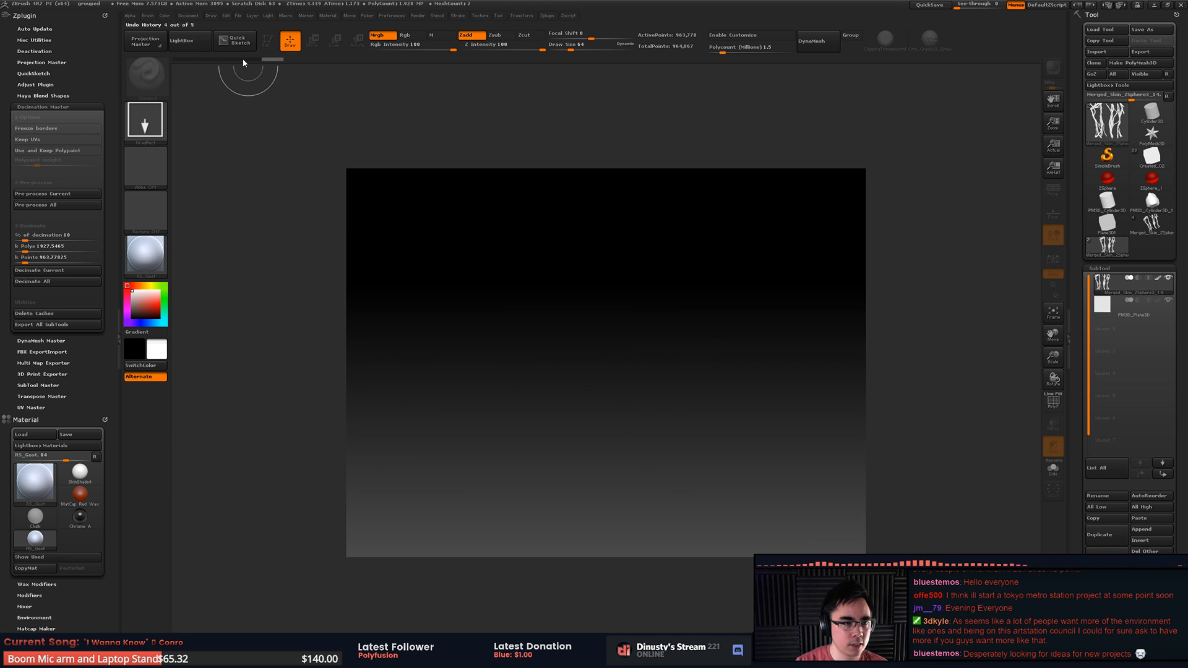
# Step: Turn off the proportion constraint and resize the document to 2048 wide by 2048 high
pyautogui.click(188, 16)
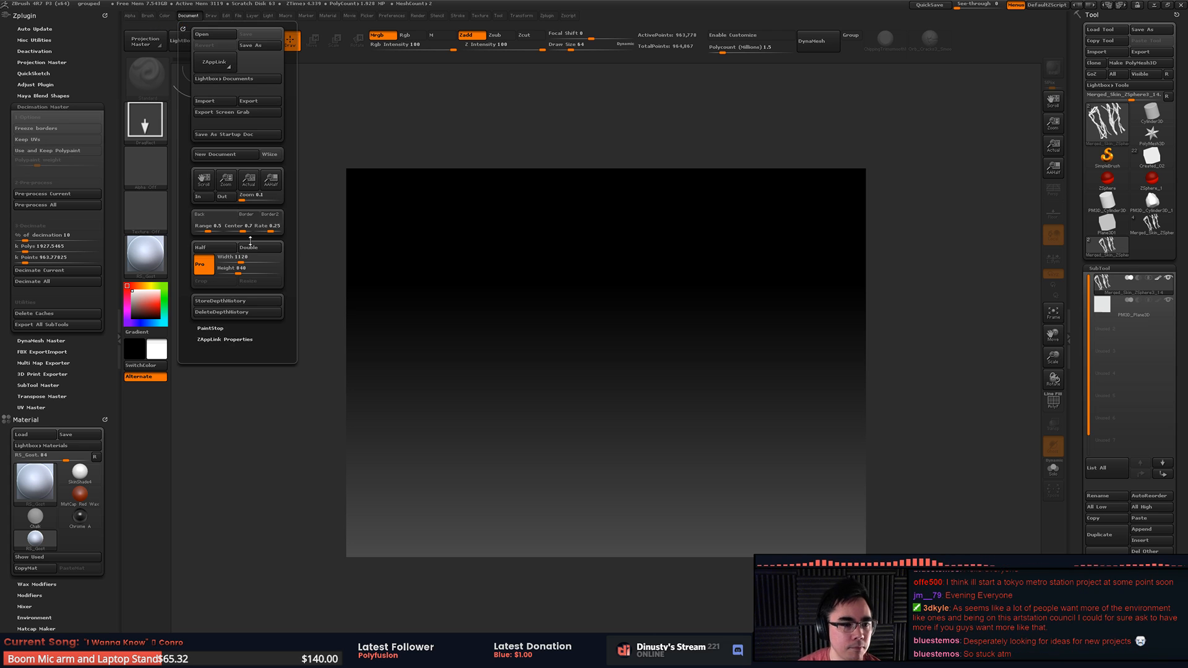
pyautogui.write('2048')
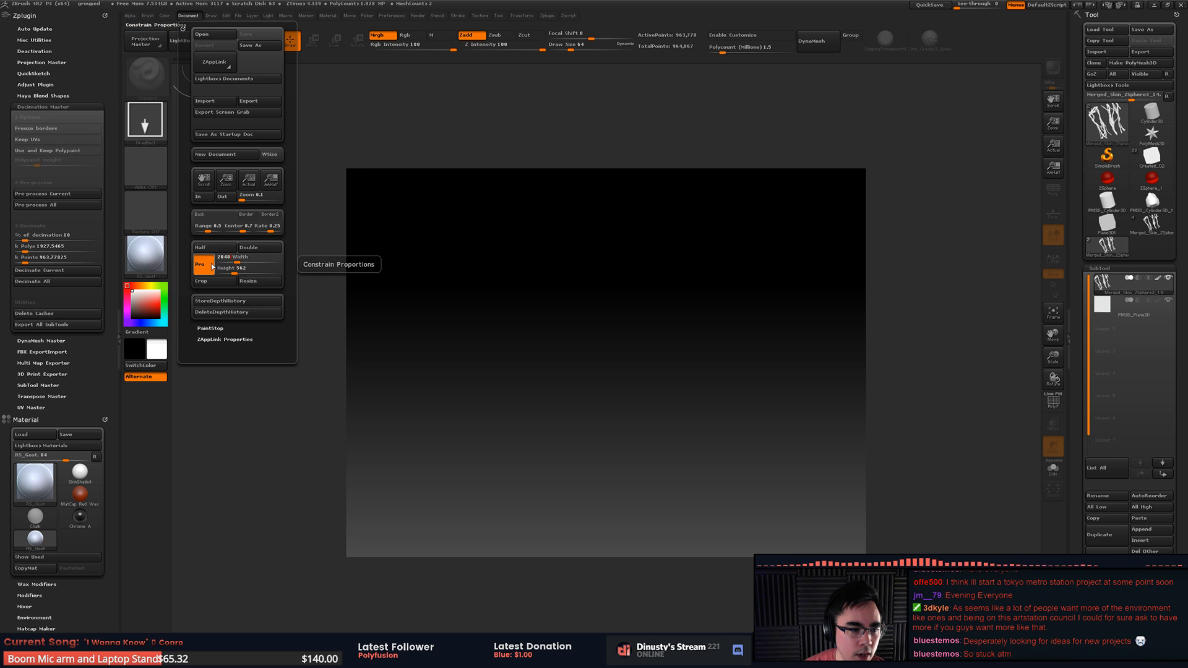
pyautogui.click(204, 265)
pyautogui.click(221, 268)
pyautogui.write('40')
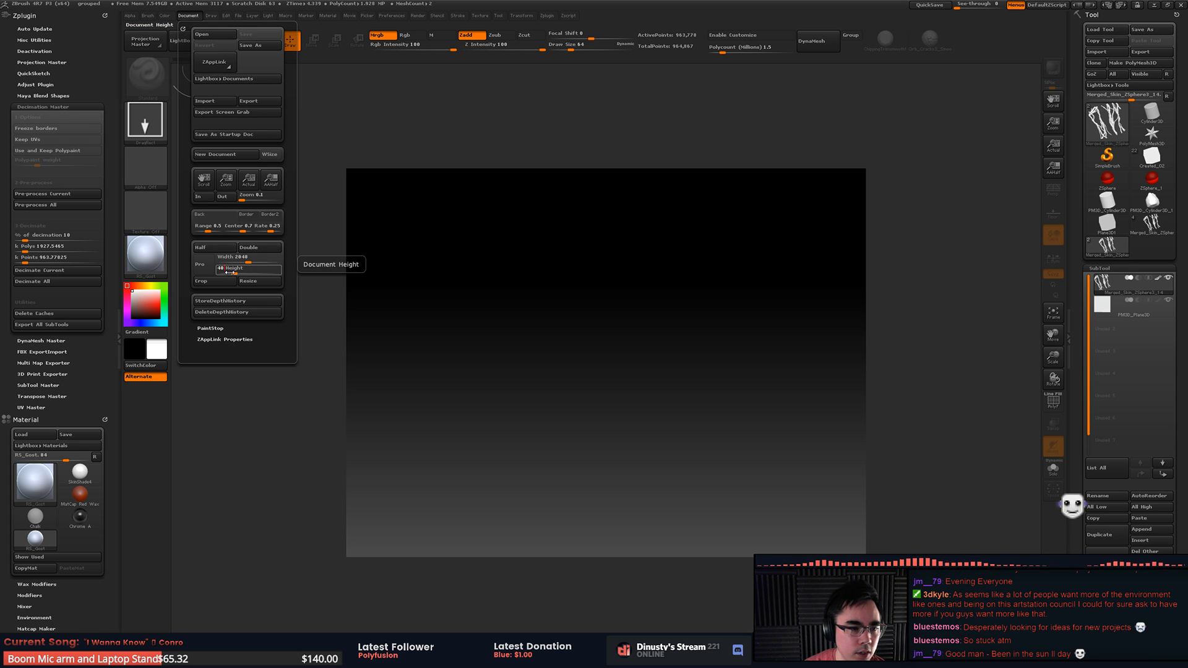
pyautogui.press('BackSpace')
pyautogui.press('BackSpace')
pyautogui.write('2048')
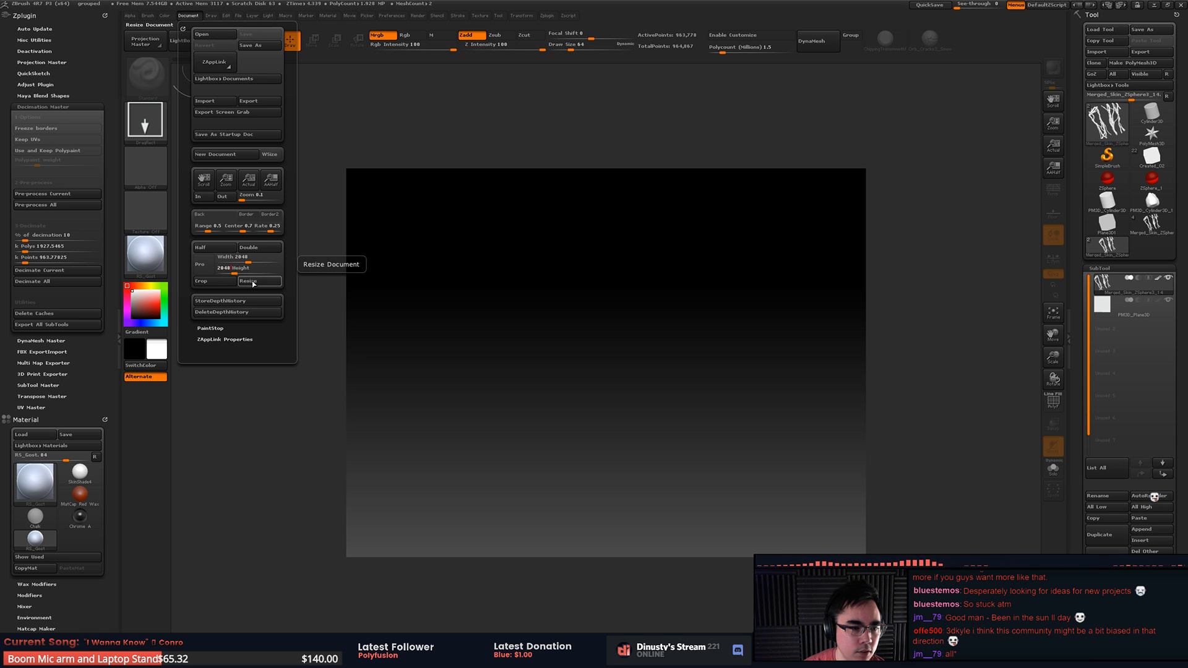
pyautogui.click(251, 281)
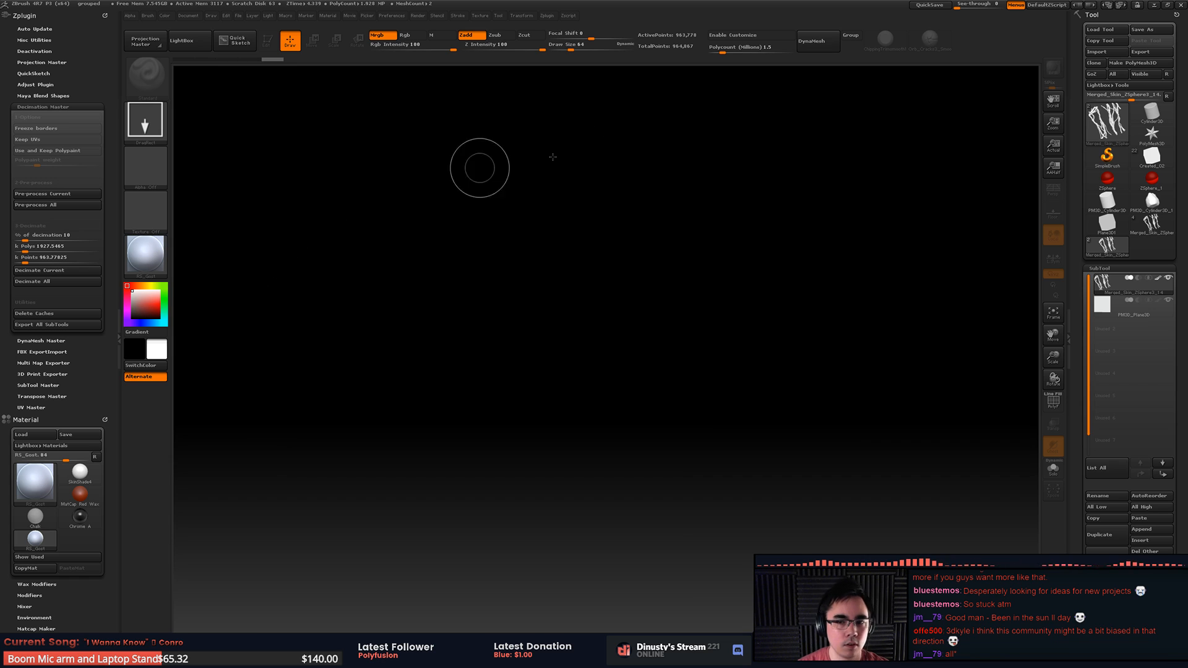
pyautogui.moveTo(1053, 124); pyautogui.dragTo(1048, 92)
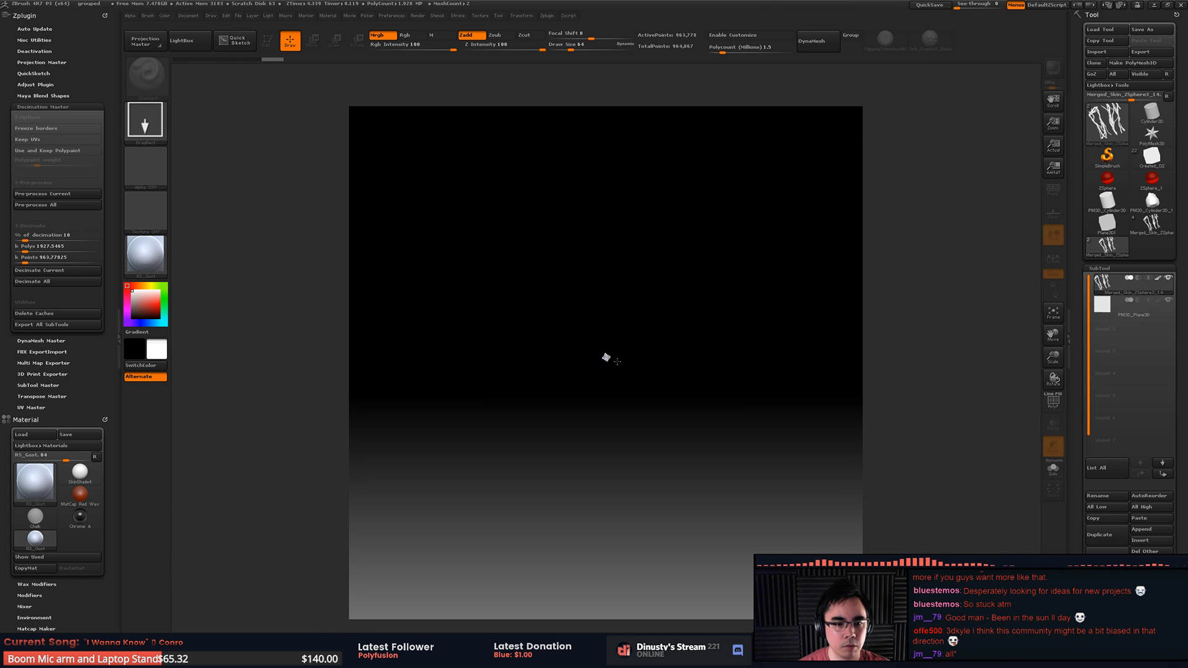
# Step: Try to place the roots and backing plane in the 2048 document, and close the crash report
pyautogui.moveTo(607, 355)
pyautogui.mouseDown()
pyautogui.moveTo(621, 421)
pyautogui.moveTo(612, 460)
pyautogui.moveTo(599, 465)
pyautogui.mouseUp()
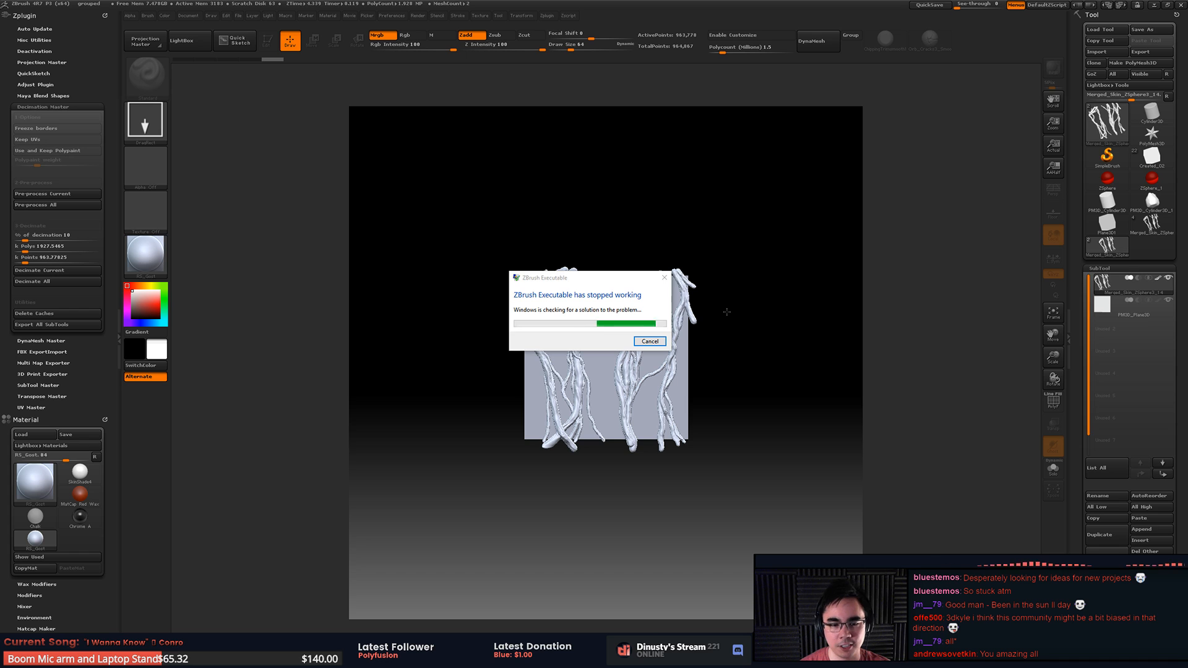
pyautogui.click(653, 344)
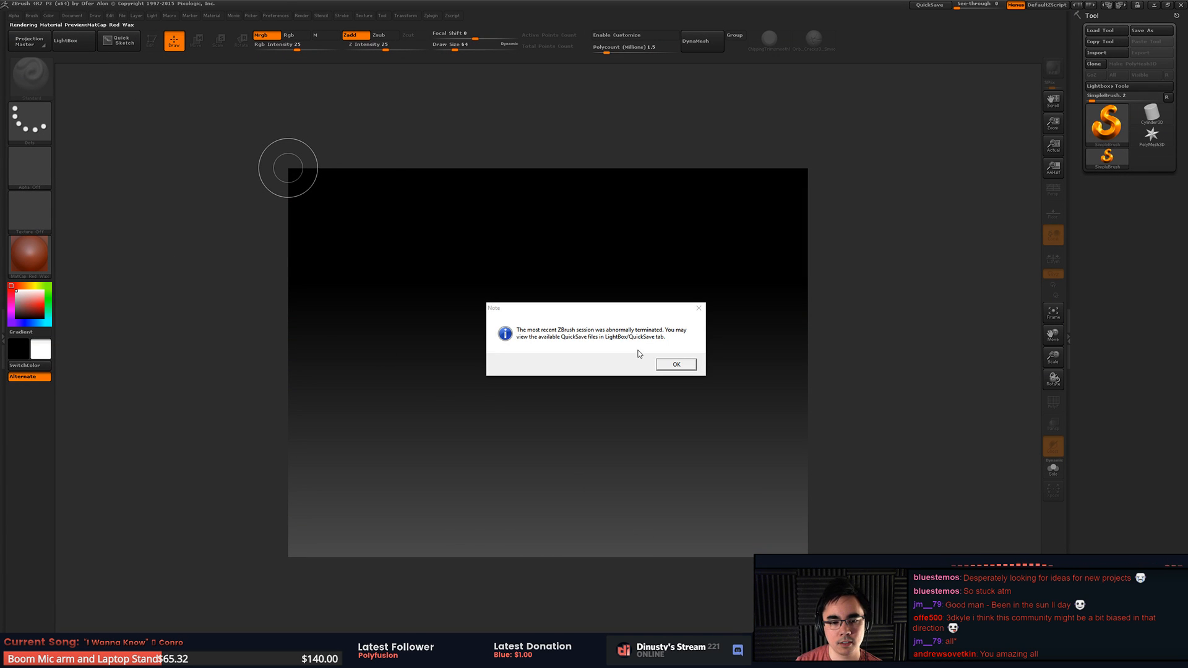
# Step: Dismiss the startup notice and LightBox, and open the saved project with the decimated roots and backing plane
pyautogui.click(675, 364)
pyautogui.press(',')
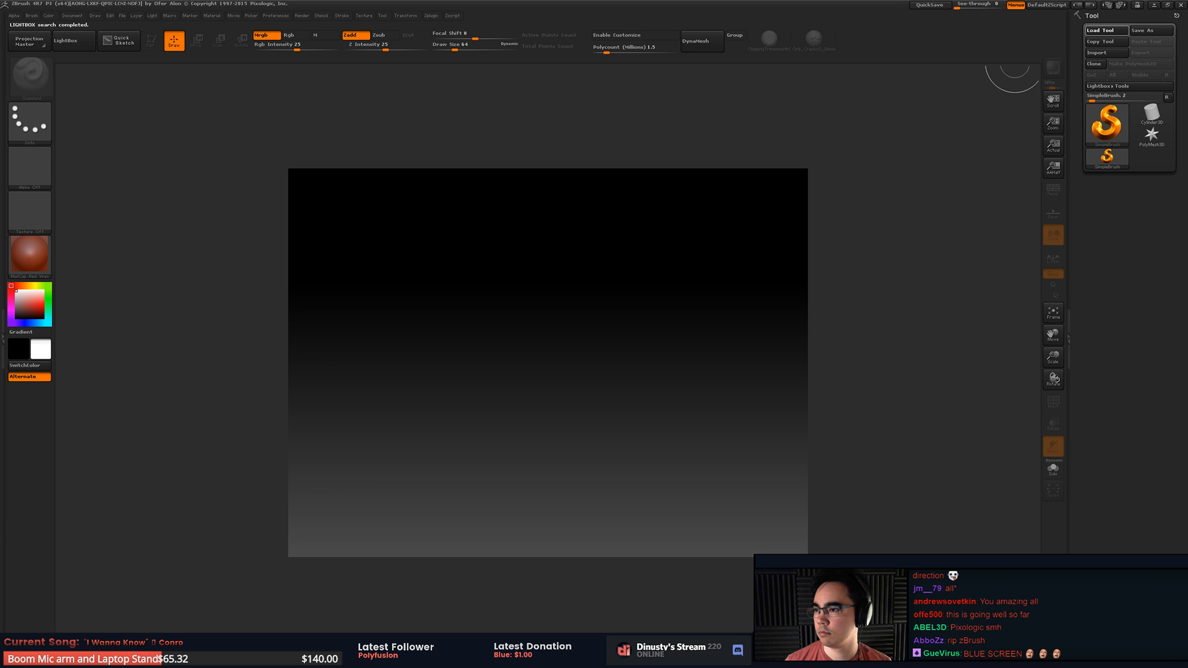
pyautogui.moveTo(123, 8); pyautogui.dragTo(121, 8)
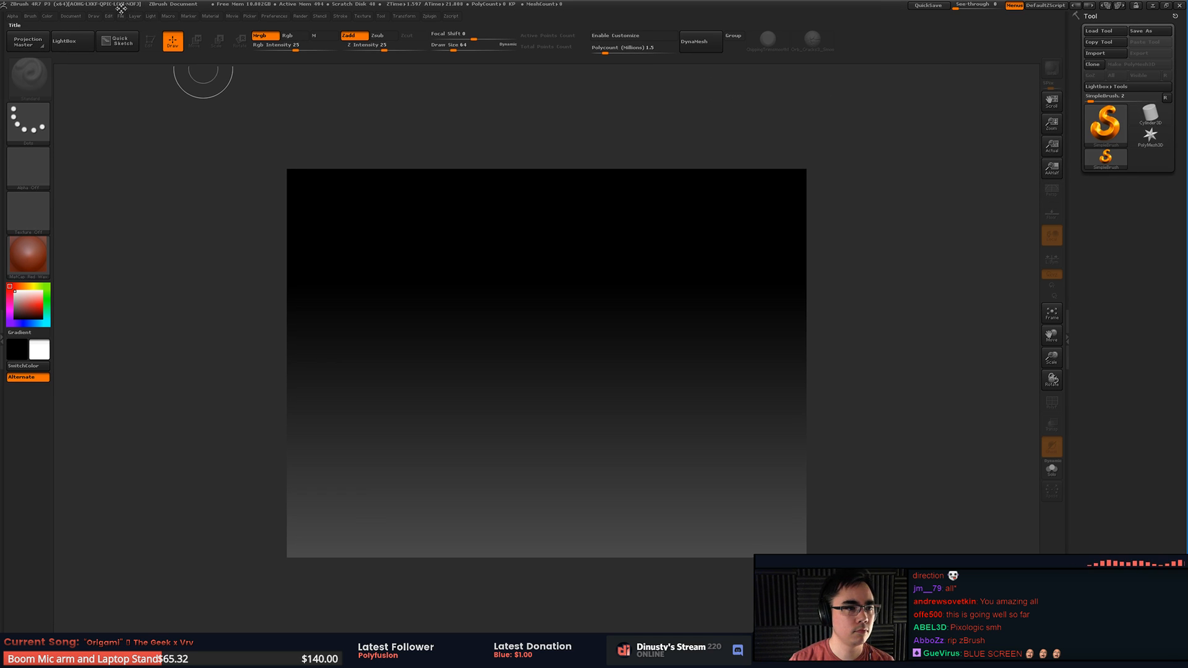
pyautogui.click(120, 16)
pyautogui.click(146, 35)
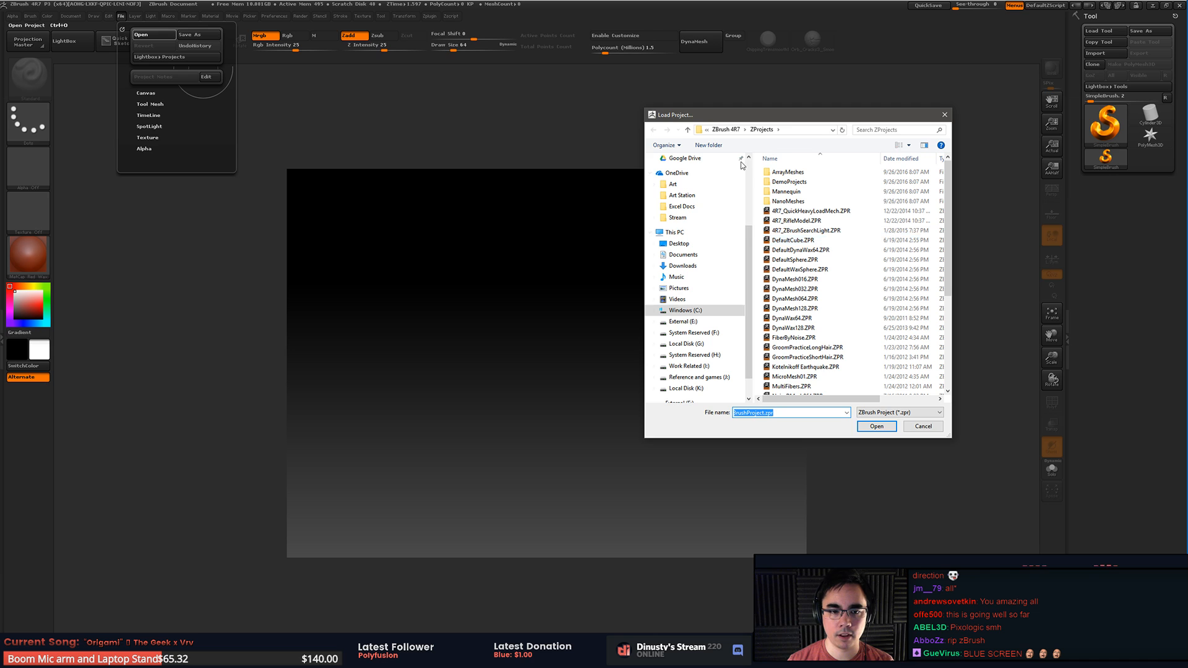
pyautogui.moveTo(798, 117); pyautogui.dragTo(1187, 117)
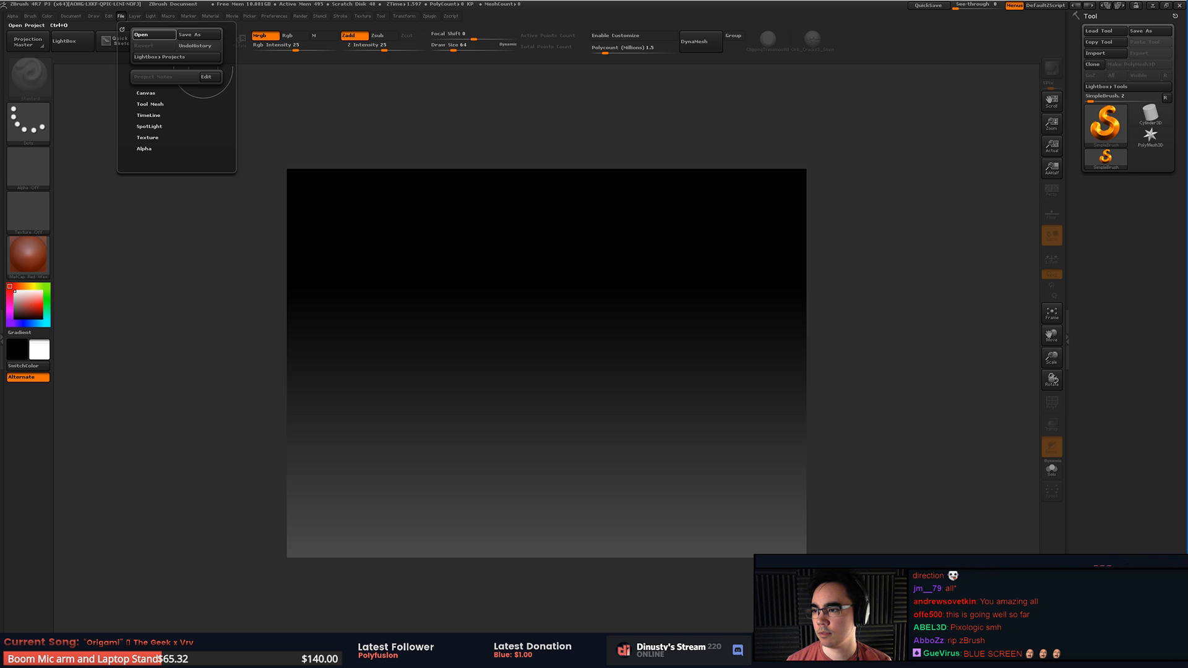
pyautogui.click(896, 511)
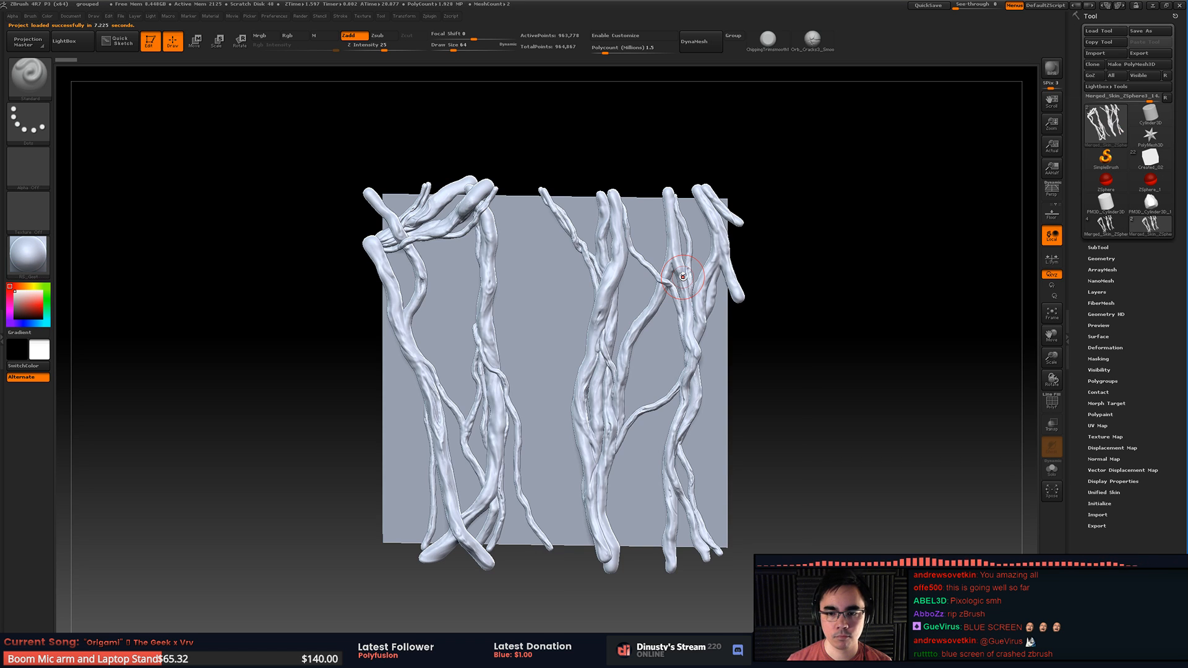
# Step: Inspect the wireframe density of the decimated roots up close, and turn the wireframe display back off
pyautogui.hotkey('shift', 'f')
pyautogui.hotkey('shift', 'f')
pyautogui.hotkey('shift', 'f')
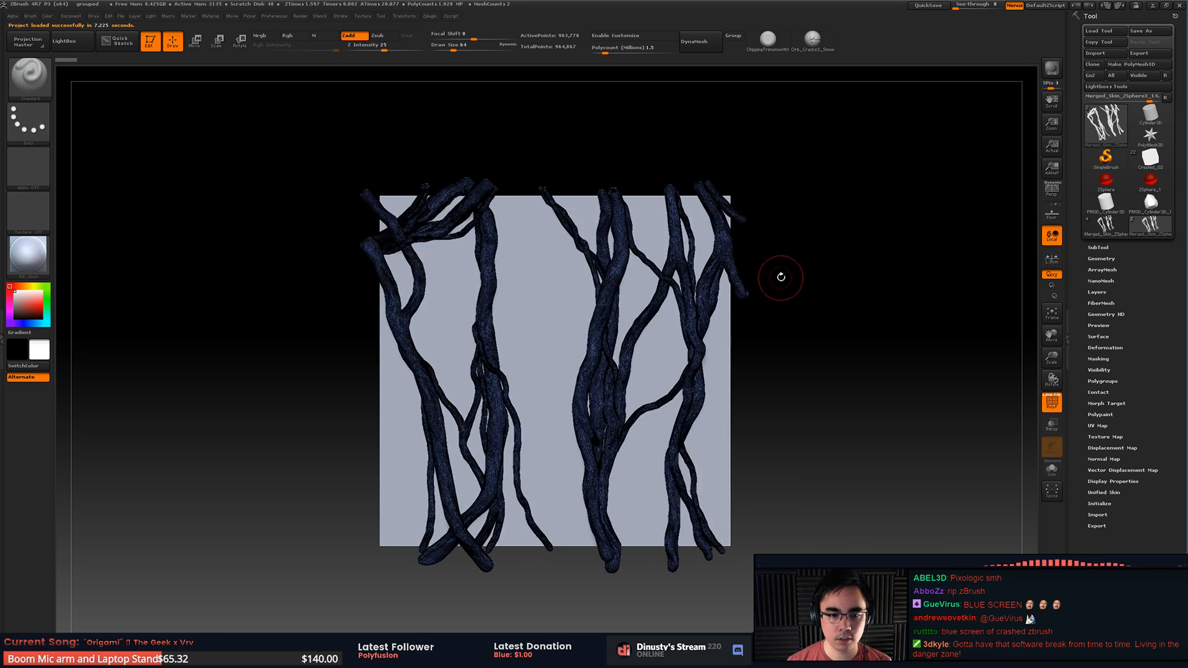
pyautogui.moveTo(683, 362)
pyautogui.keyDown('alt'); pyautogui.mouseDown()
pyautogui.moveTo(694, 371)
pyautogui.moveTo(686, 363)
pyautogui.mouseUp(); pyautogui.keyUp('alt')
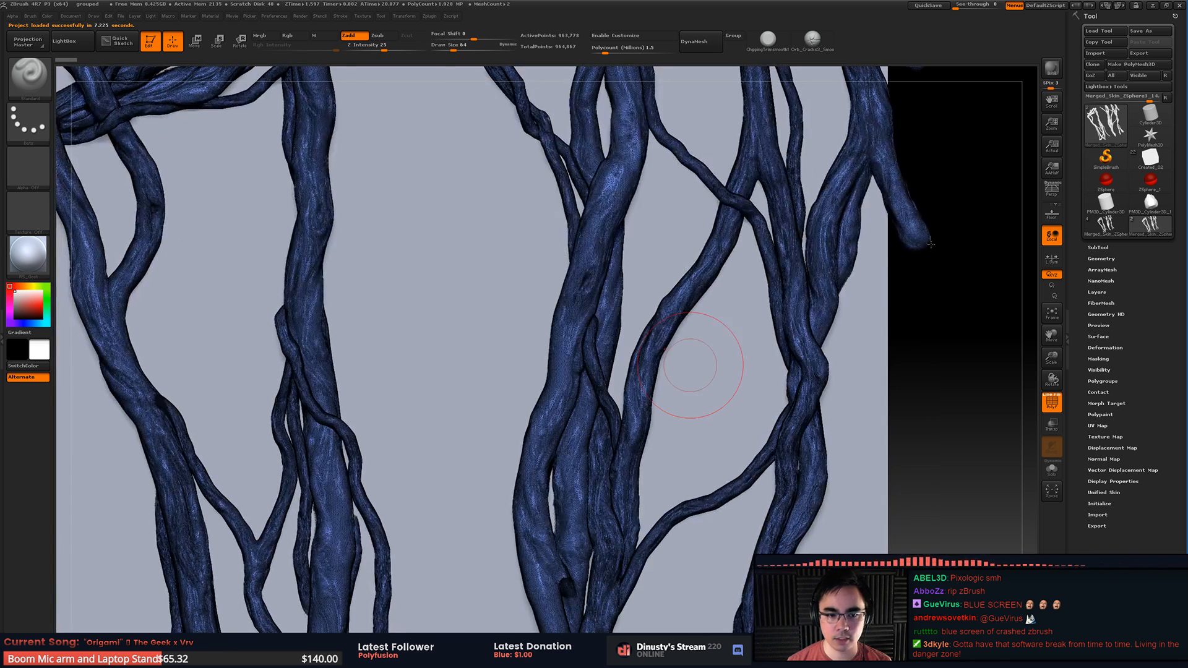
pyautogui.hotkey('shift', 'f')
# Step: Save the roots with their backing plane as a tool file and restart the program
pyautogui.click(1098, 247)
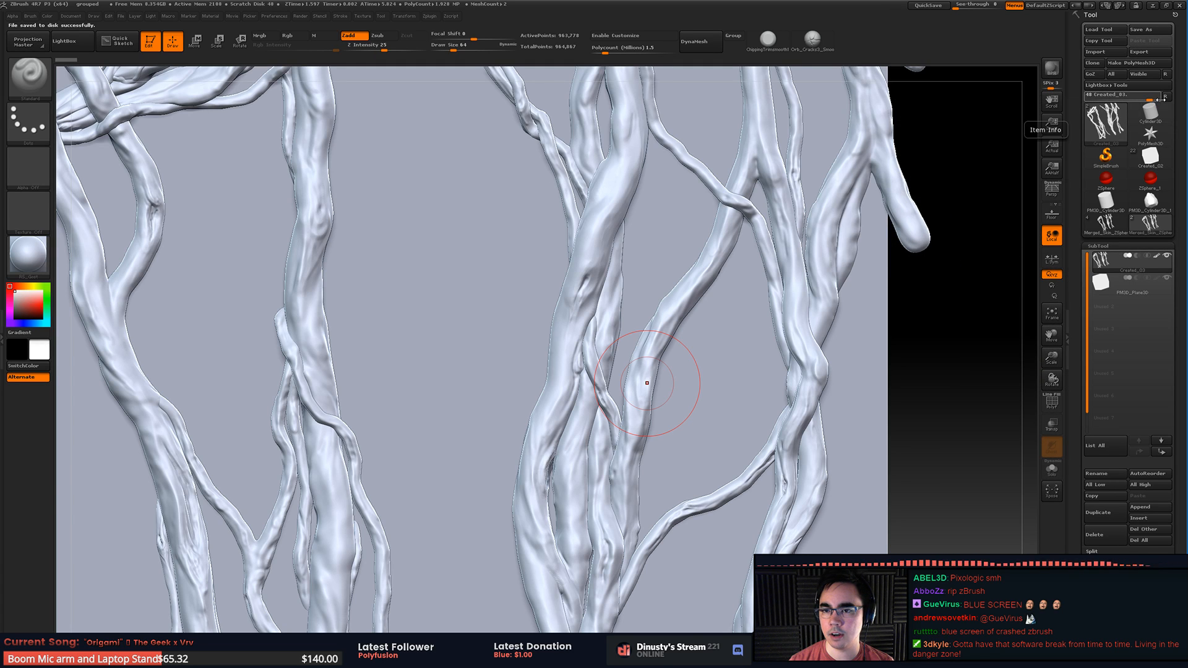
pyautogui.click(1179, 7)
pyautogui.click(607, 370)
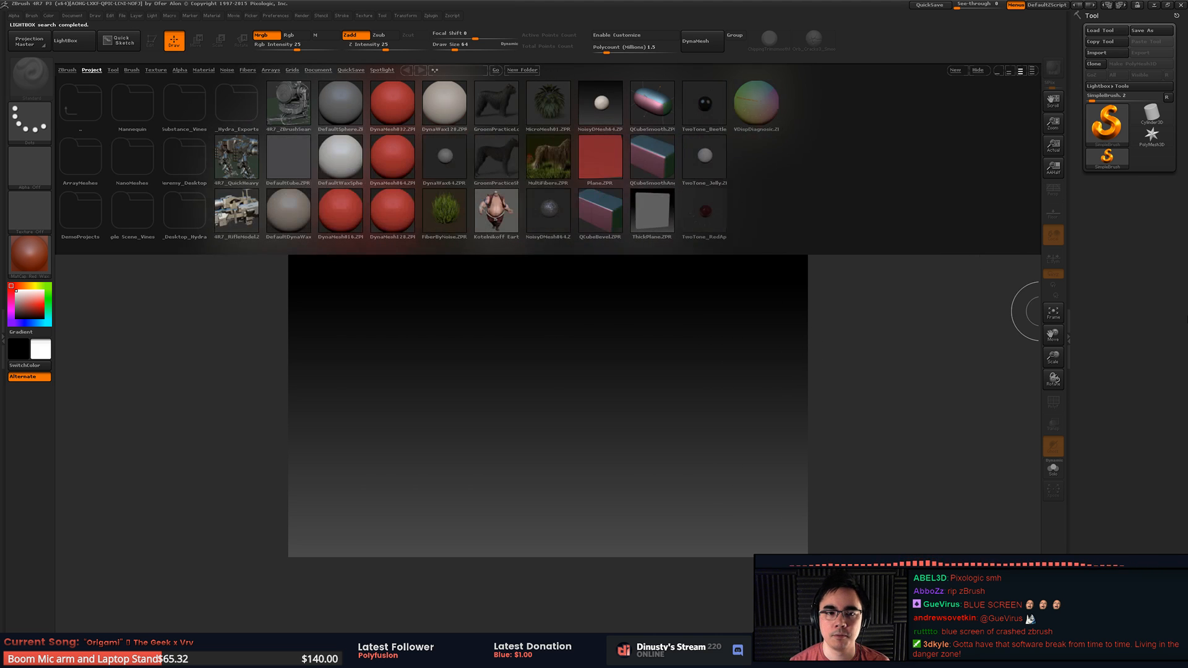
# Step: Load the saved tool containing the roots and backing plane, and place it on the canvas
pyautogui.click(1107, 31)
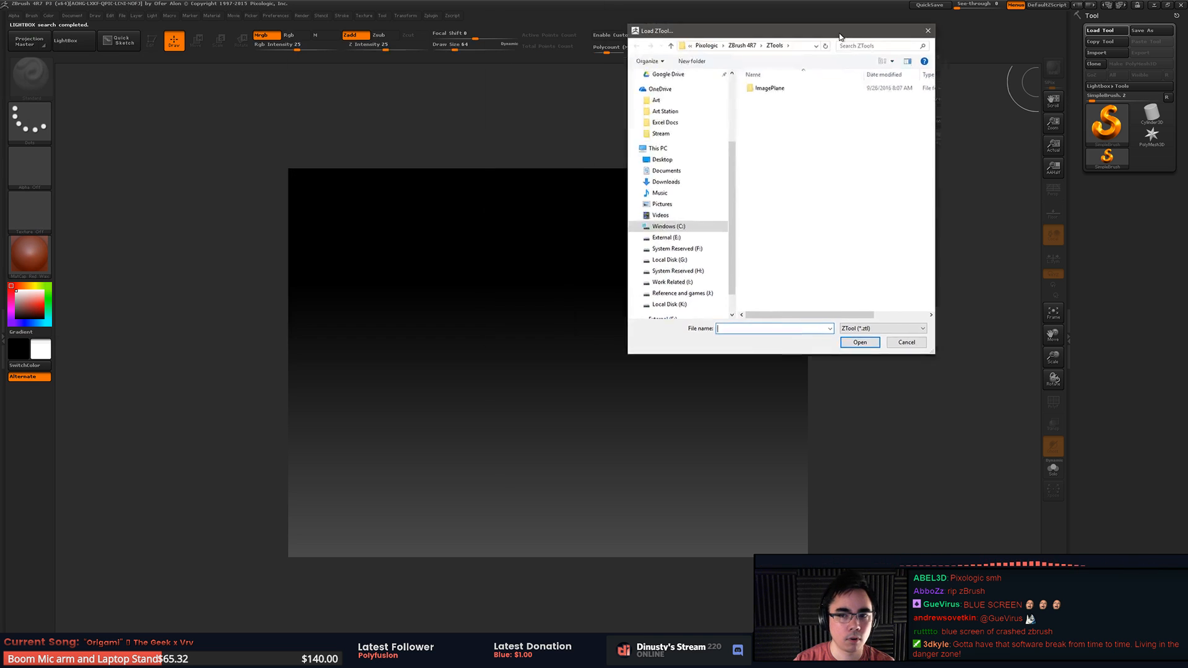
pyautogui.press('Escape')
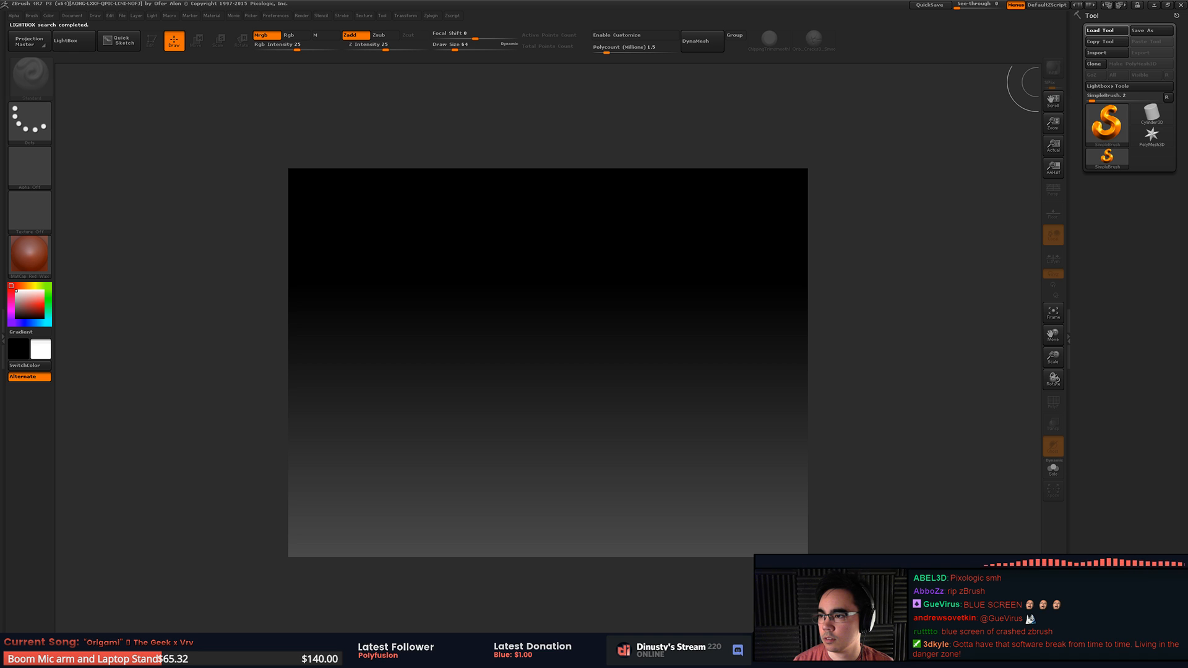
pyautogui.moveTo(538, 345)
pyautogui.mouseDown()
pyautogui.moveTo(587, 507)
pyautogui.moveTo(558, 516)
pyautogui.mouseUp()
pyautogui.press('t')
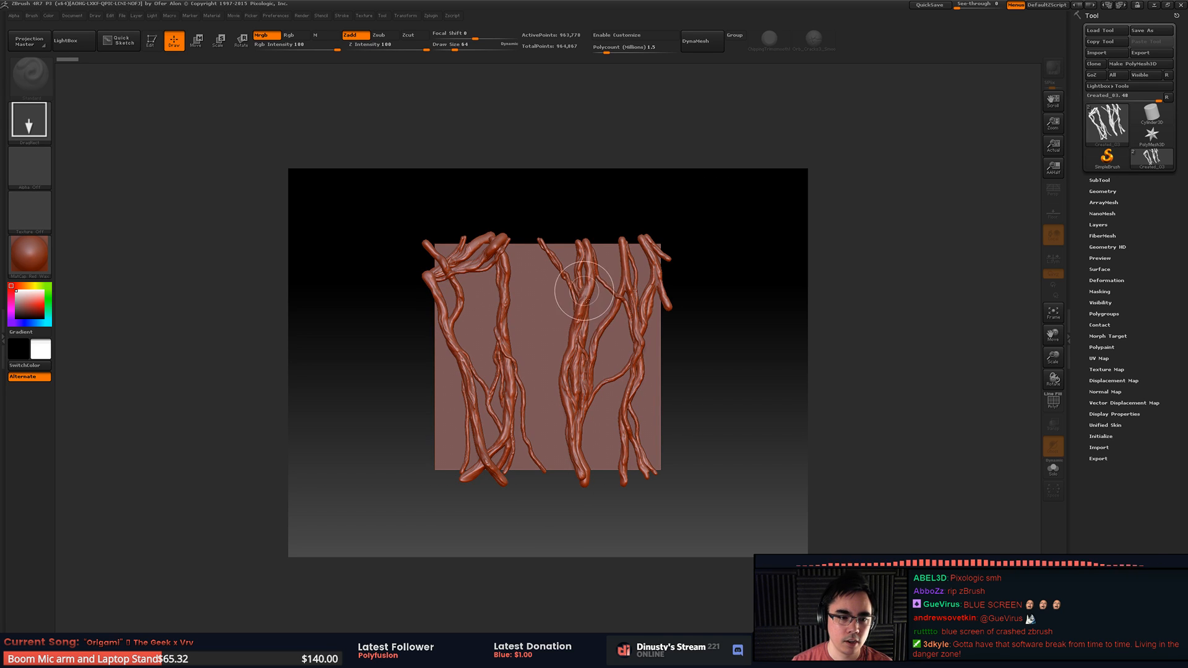
# Step: Clear the canvas, turn off the proportion constraint and resize the document to 2048 wide by 2048 high
pyautogui.hotkey('ctrl', 'n')
pyautogui.click(72, 15)
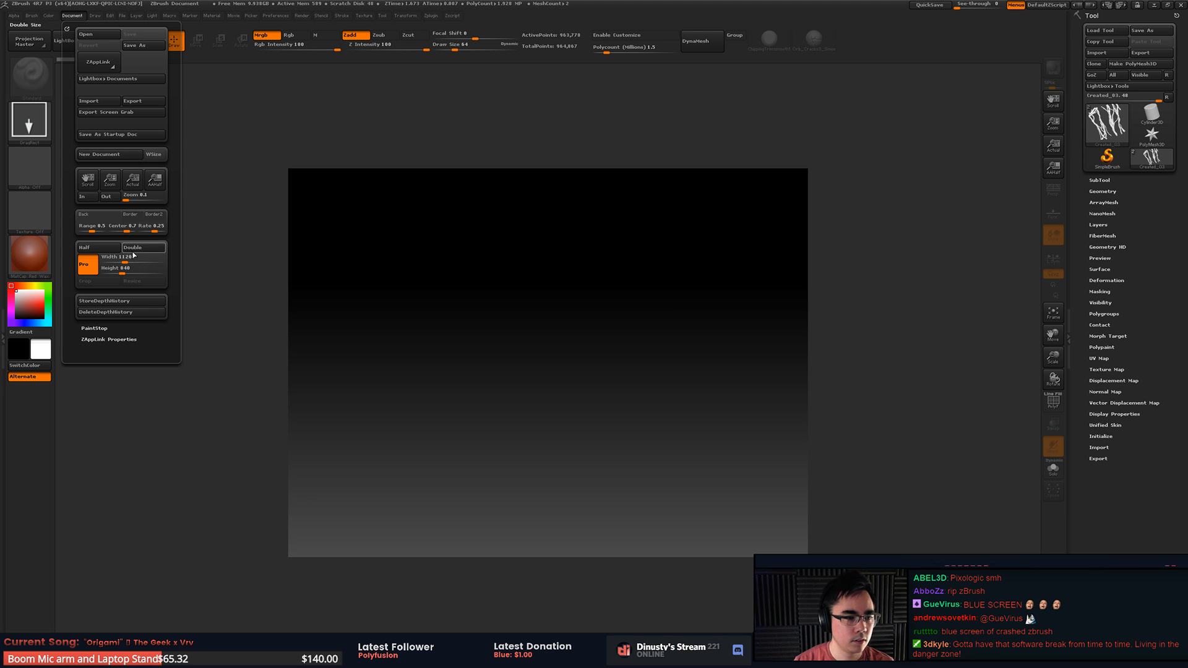
pyautogui.click(96, 263)
pyautogui.click(127, 256)
pyautogui.write('2048')
pyautogui.click(121, 268)
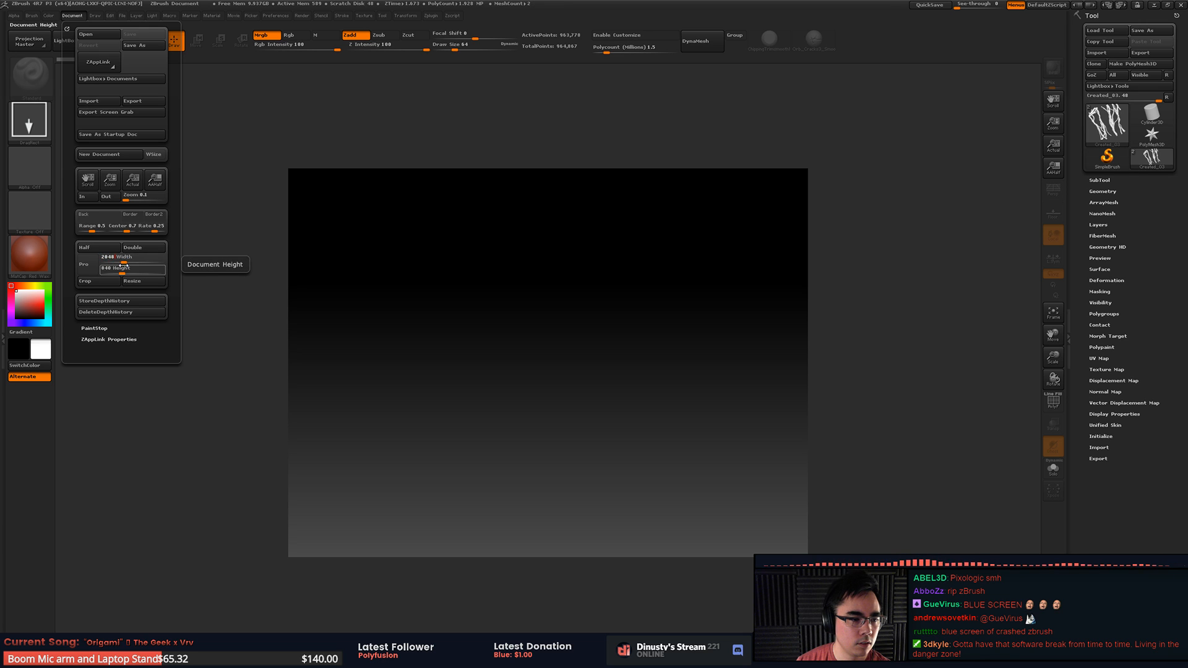
pyautogui.write('204')
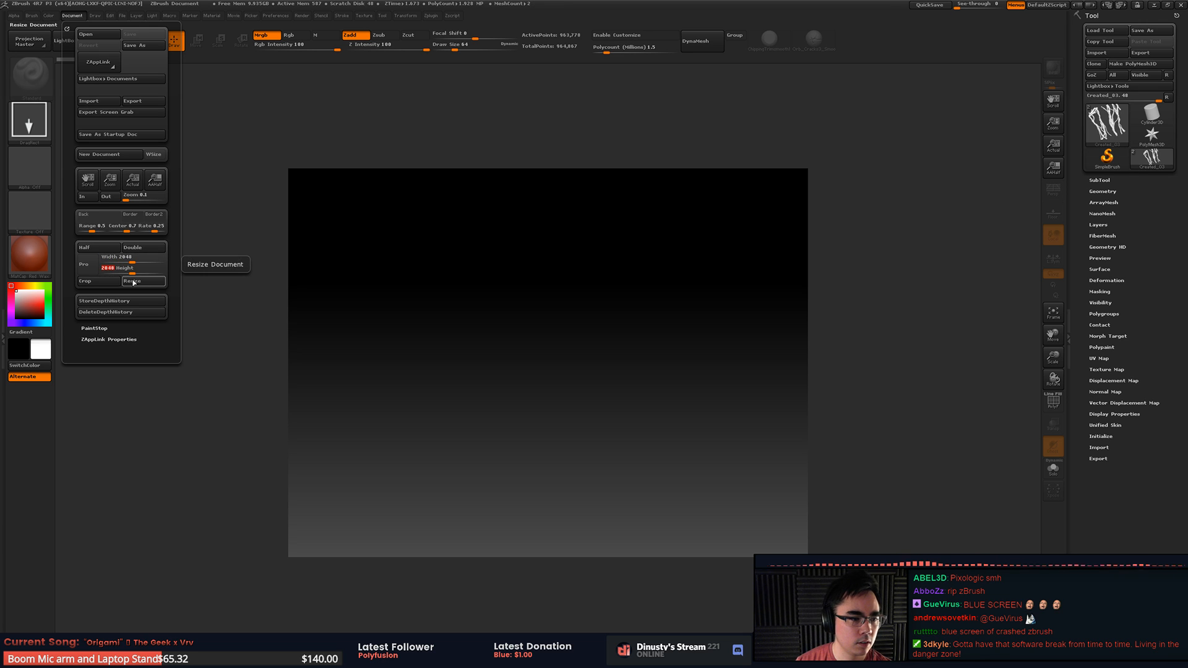
pyautogui.click(140, 283)
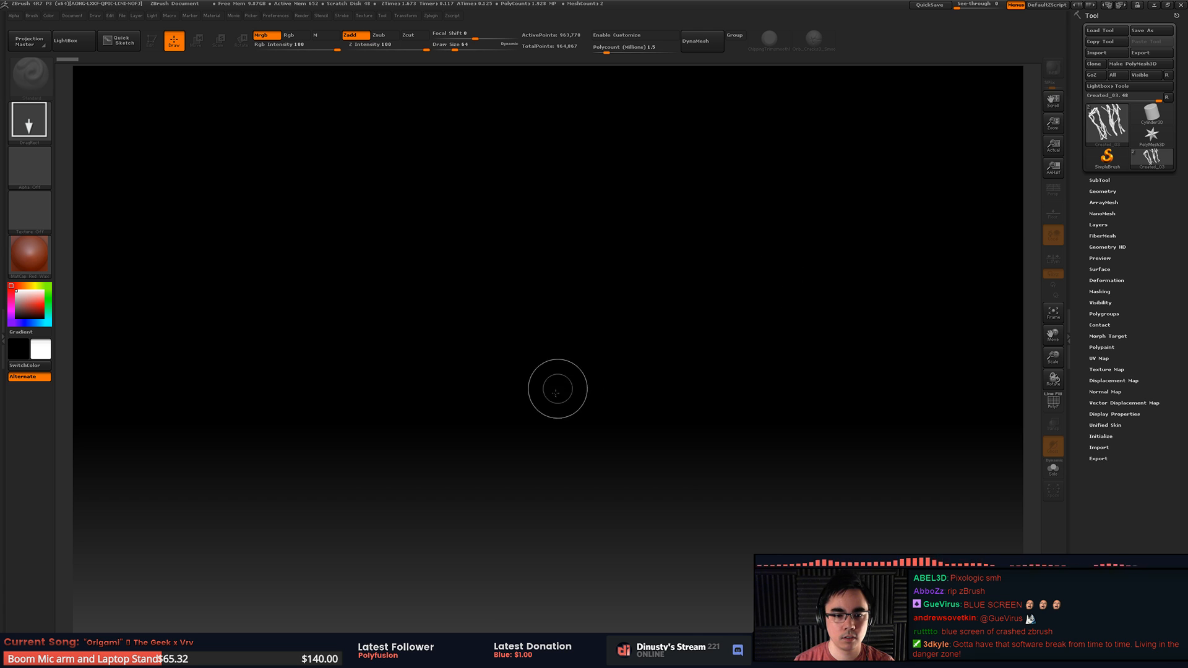
# Step: Place the roots and plane in the square document, enter Edit mode and frame the whole model
pyautogui.moveTo(557, 388)
pyautogui.mouseDown()
pyautogui.moveTo(558, 535)
pyautogui.moveTo(562, 510)
pyautogui.mouseUp()
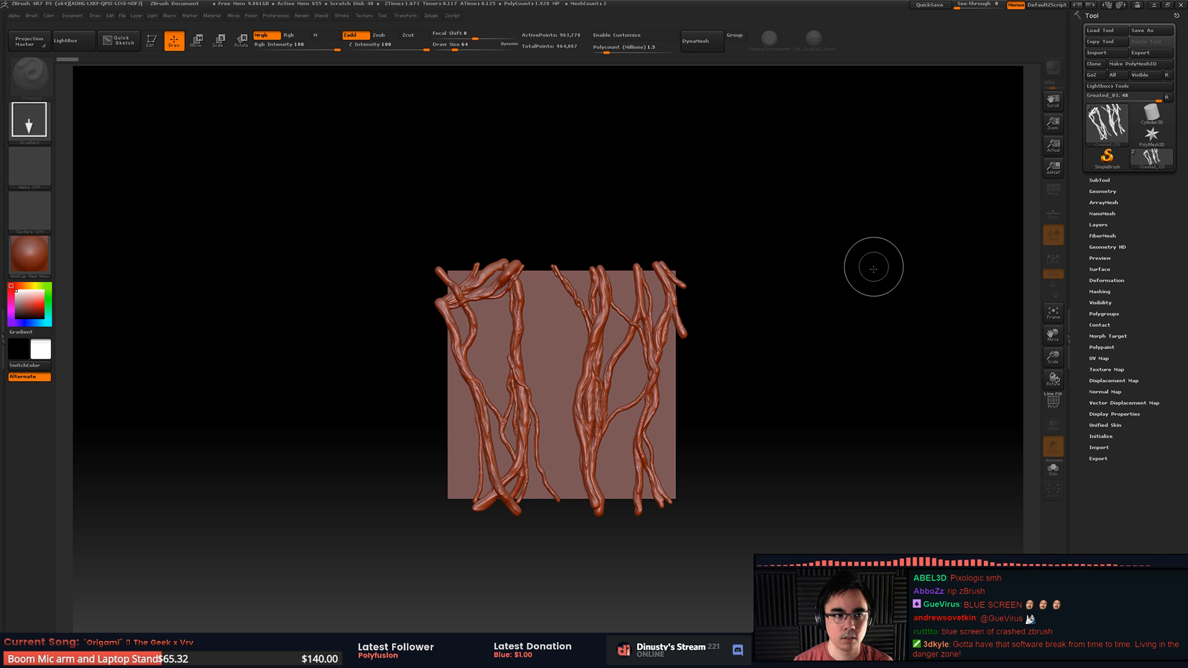
pyautogui.press('t')
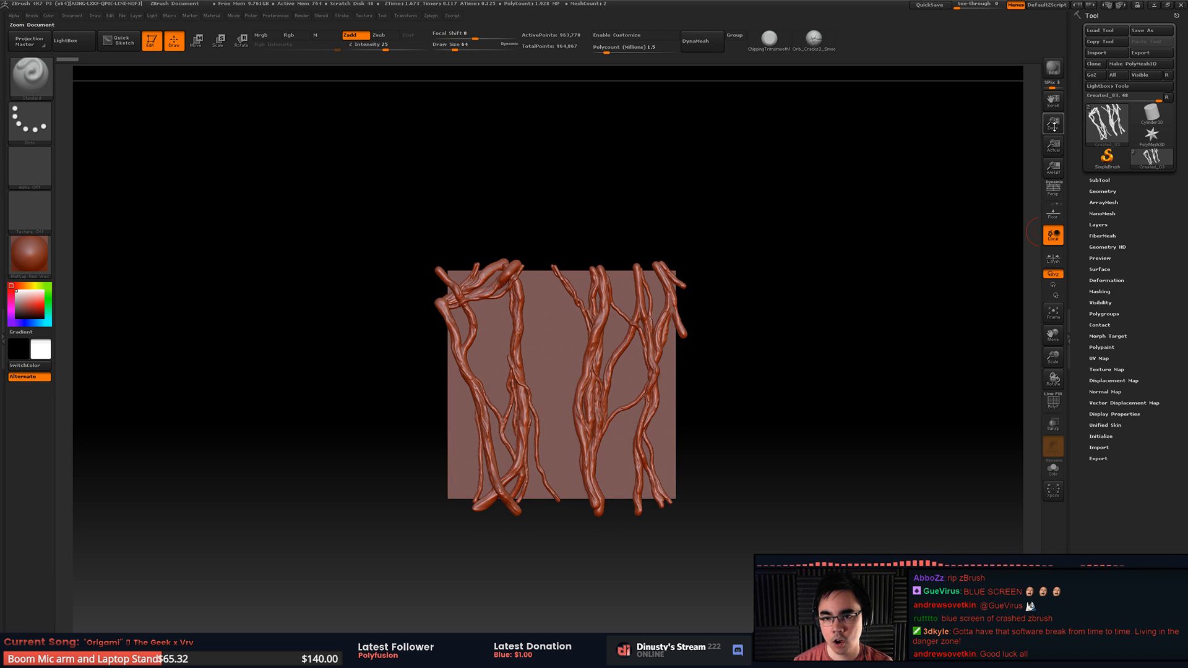
pyautogui.moveTo(1052, 123)
pyautogui.mouseDown()
pyautogui.moveTo(1044, 53)
pyautogui.moveTo(1043, 65)
pyautogui.mouseUp()
pyautogui.click(865, 265)
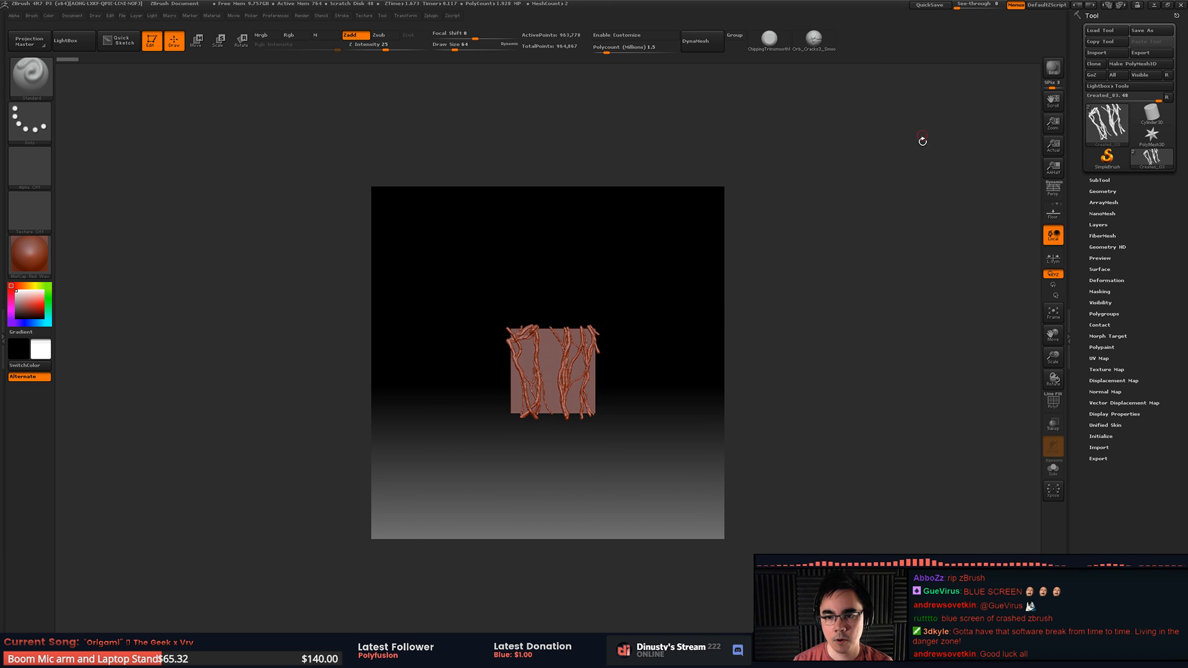
pyautogui.press('f')
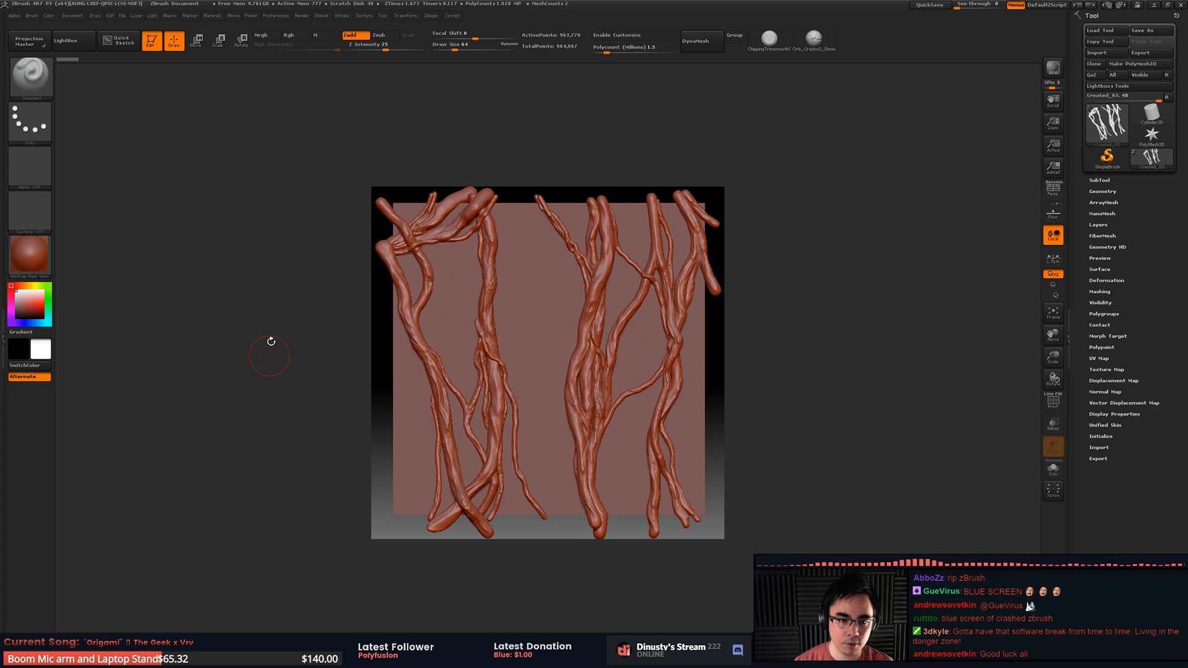
pyautogui.keyDown('alt'); pyautogui.moveTo(559, 295); pyautogui.dragTo(554, 334, button='right'); pyautogui.keyUp('alt')
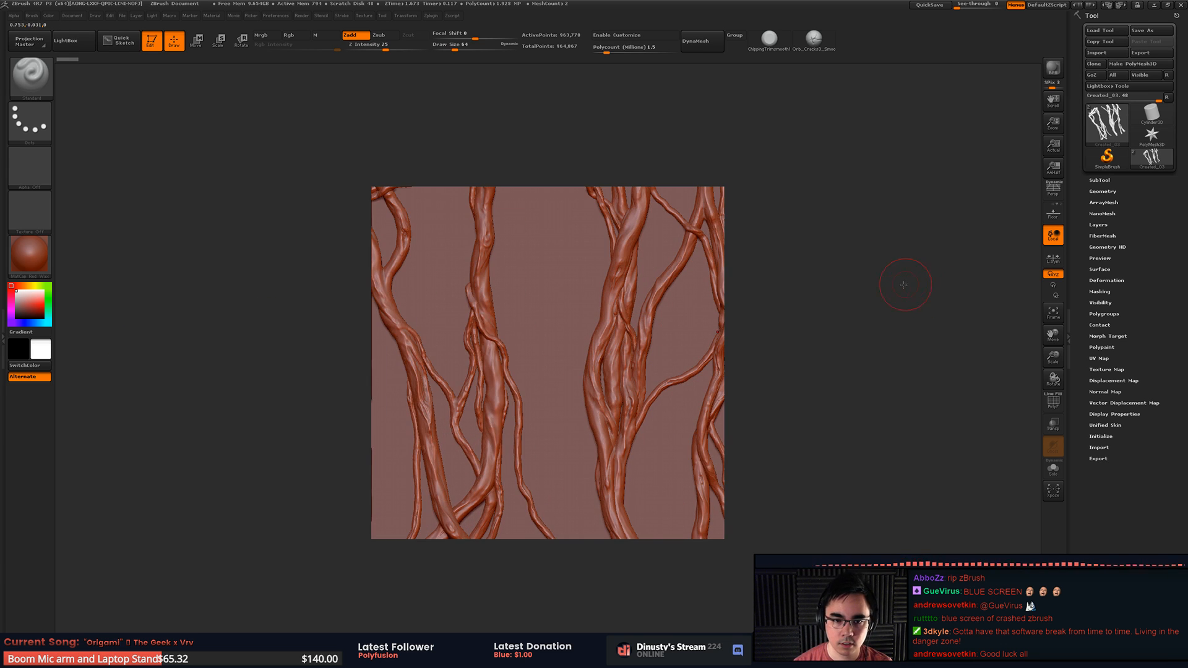
pyautogui.press('f')
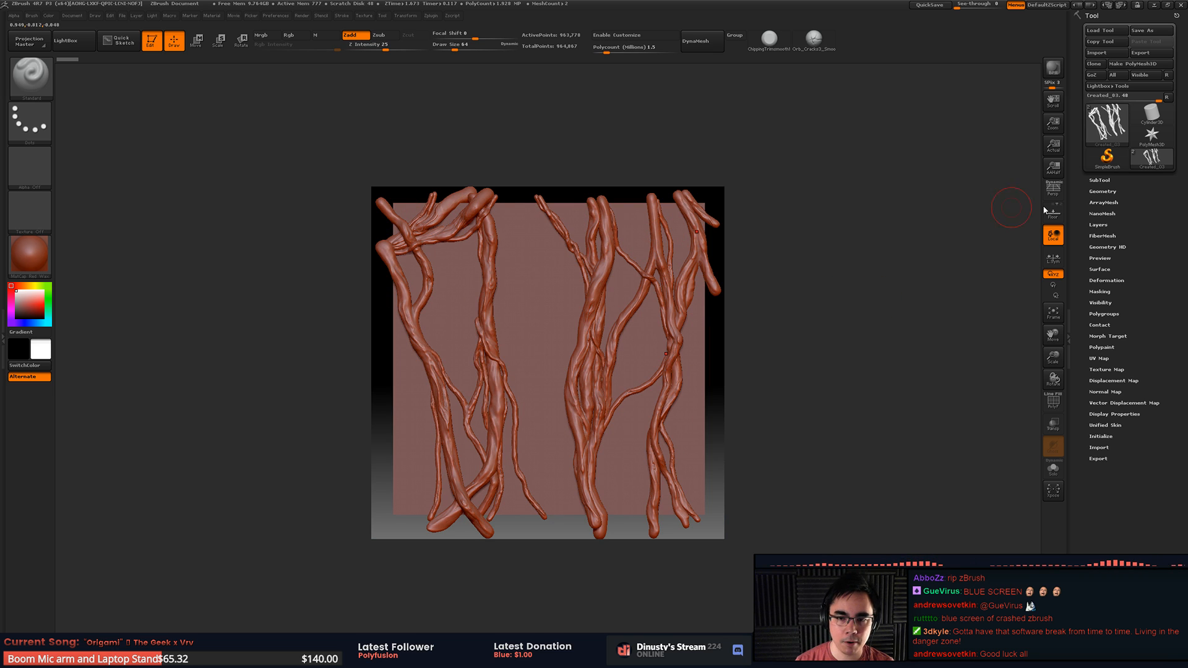
# Step: Select the plane subtool, hide the roots, frame the plane to fill the document exactly, and show the roots again
pyautogui.click(1100, 179)
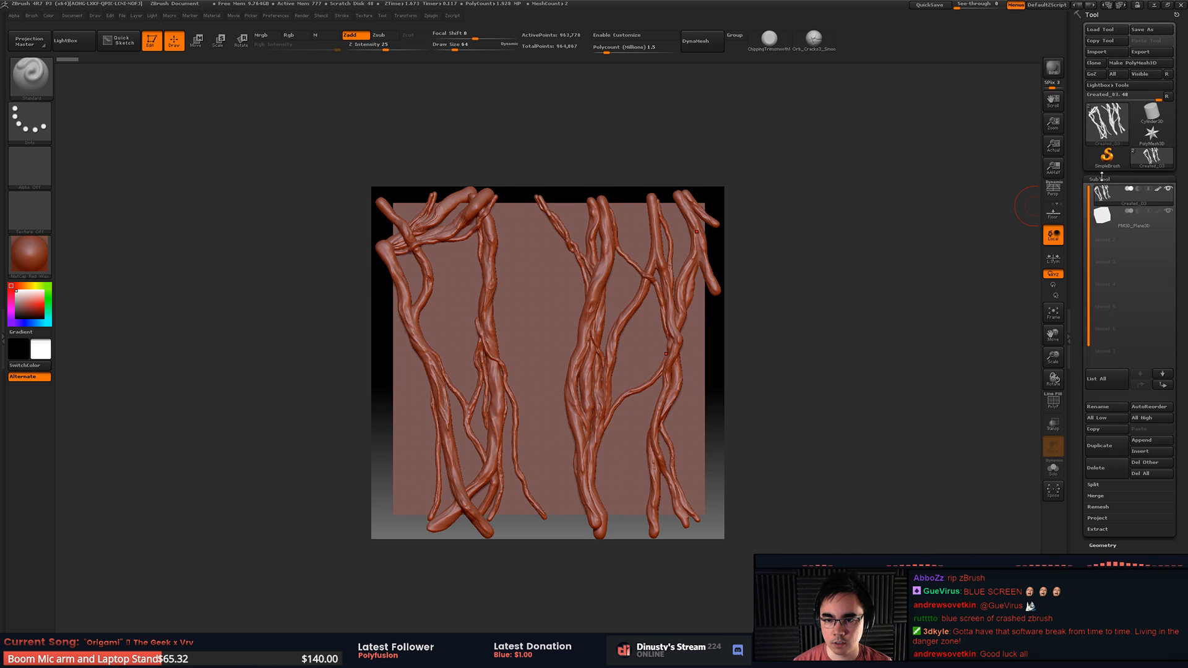
pyautogui.click(1145, 214)
pyautogui.click(1168, 189)
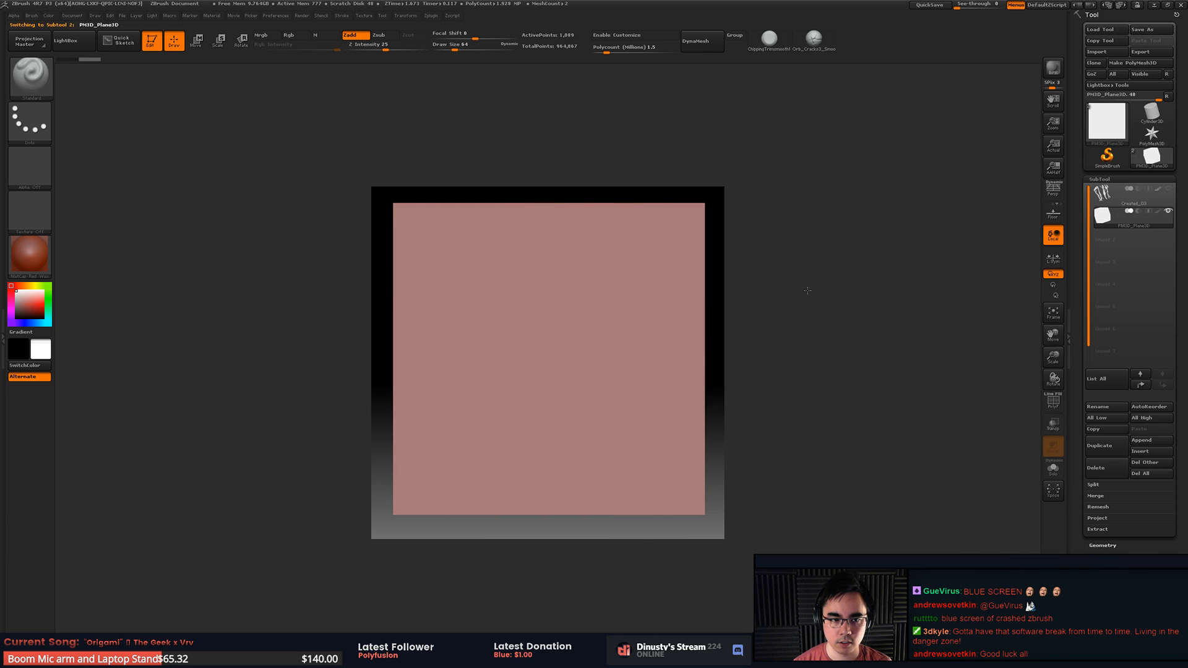
pyautogui.press('f')
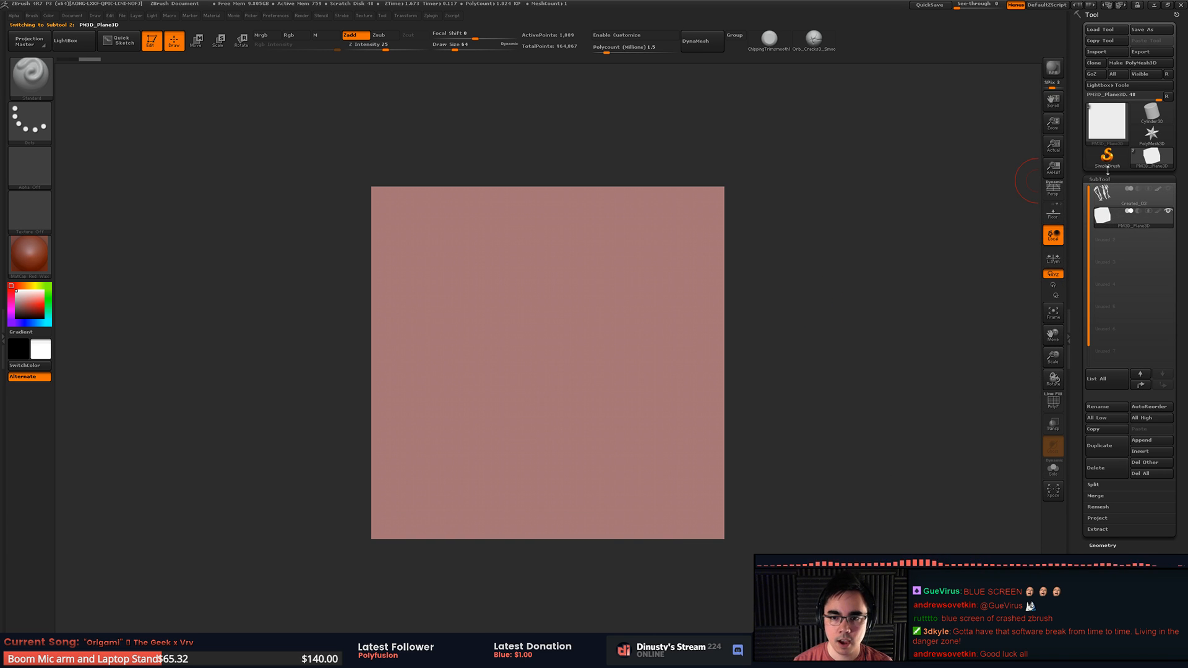
pyautogui.click(1168, 188)
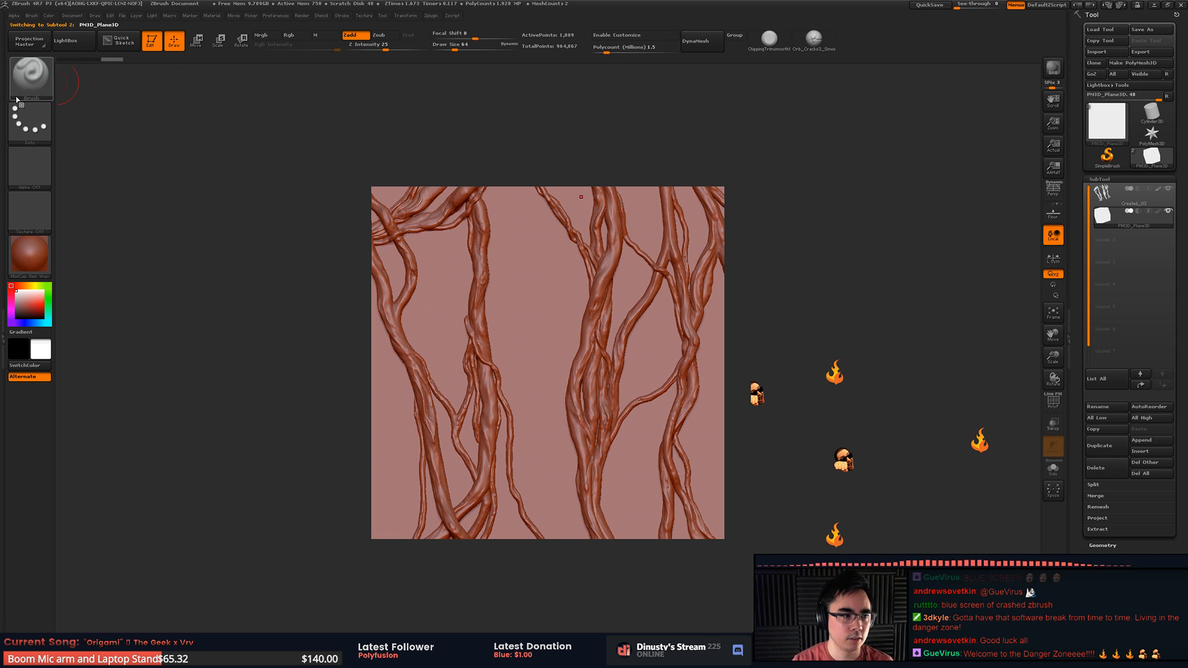
# Step: Capture the framed roots as a new alpha with GrabDoc
pyautogui.click(36, 91)
pyautogui.click(29, 123)
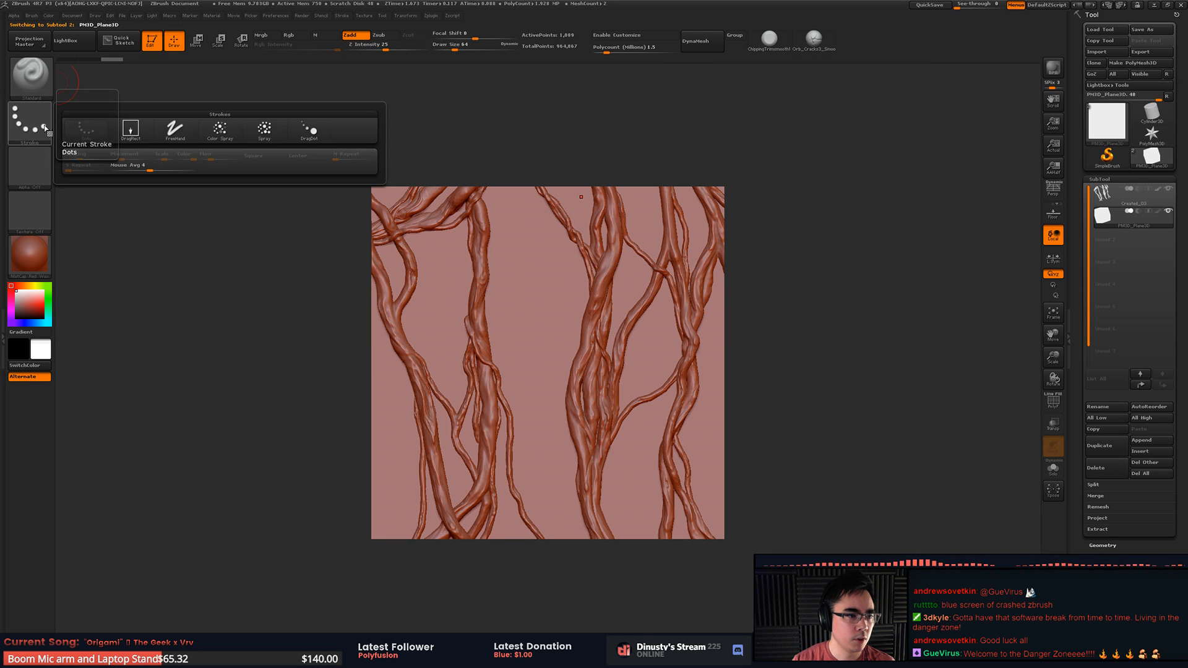
pyautogui.click(35, 179)
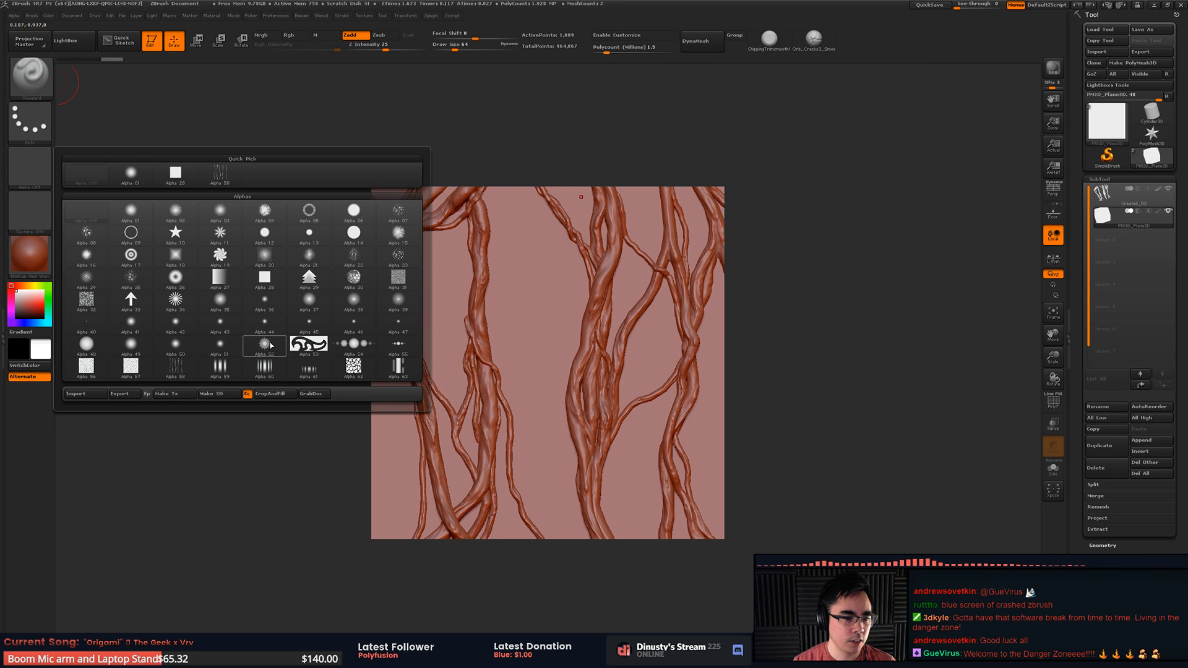
pyautogui.click(320, 394)
pyautogui.moveTo(33, 167)
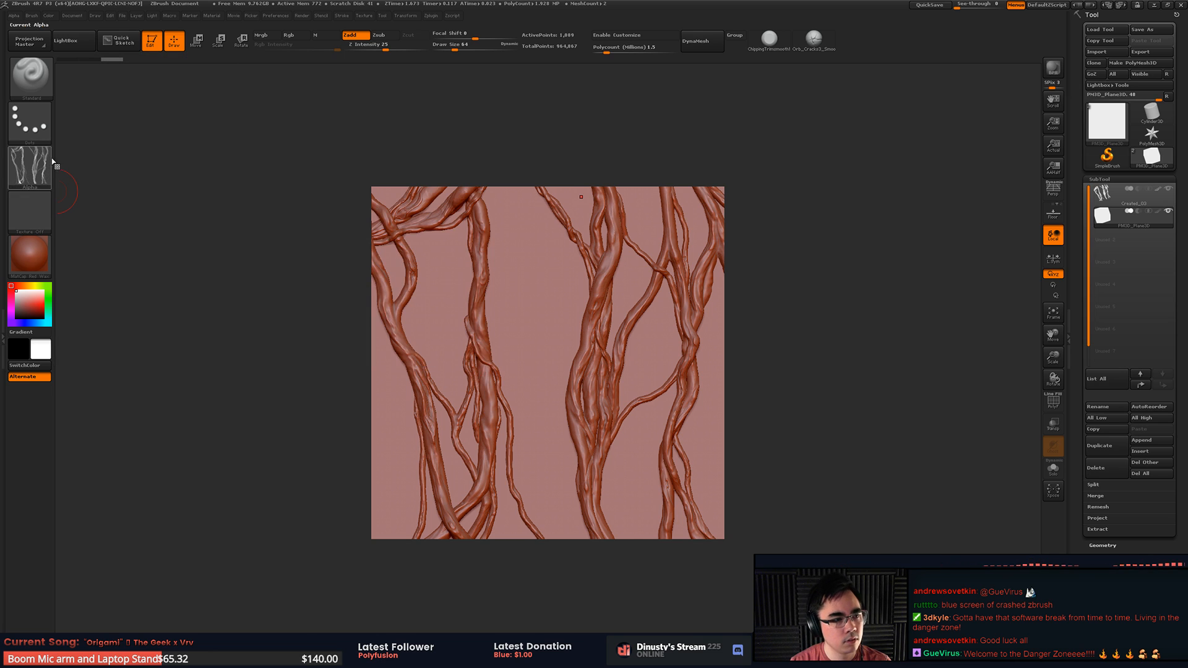
pyautogui.moveTo(757, 225)
pyautogui.mouseDown()
pyautogui.moveTo(767, 217)
pyautogui.moveTo(774, 278)
pyautogui.moveTo(783, 272)
pyautogui.mouseUp()
# Step: Hide the roots subtool, check the plane's wireframe and open its Geometry settings
pyautogui.click(1169, 189)
pyautogui.hotkey('shift', 'f')
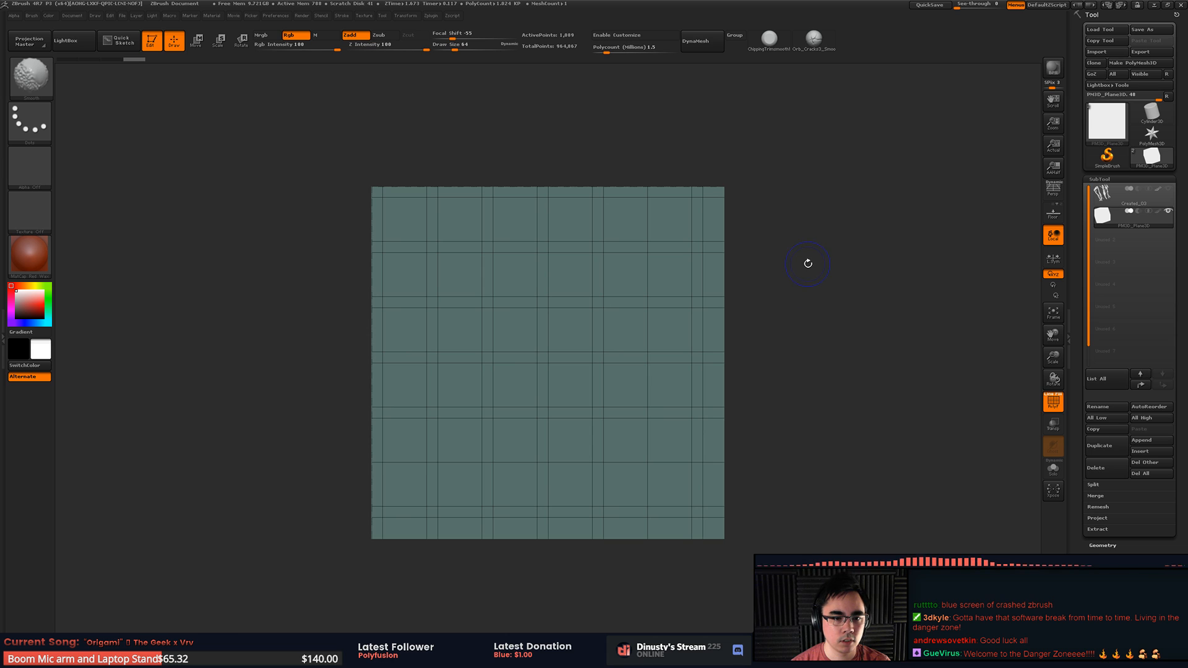
pyautogui.hotkey('shift', 'f')
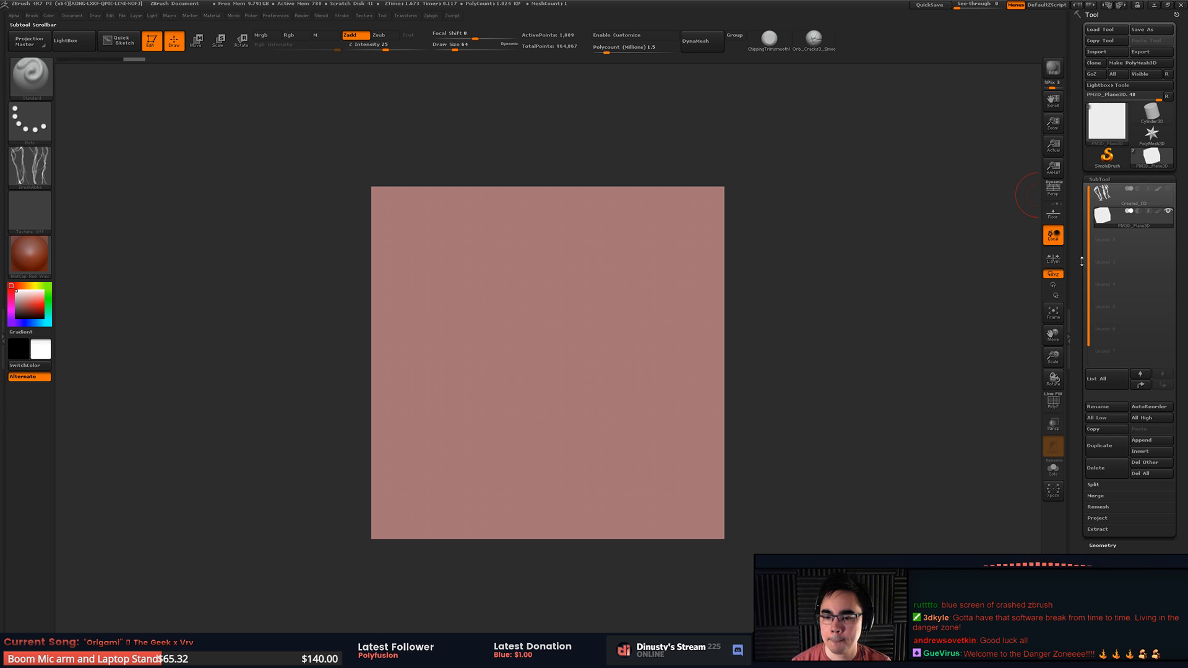
pyautogui.click(1120, 546)
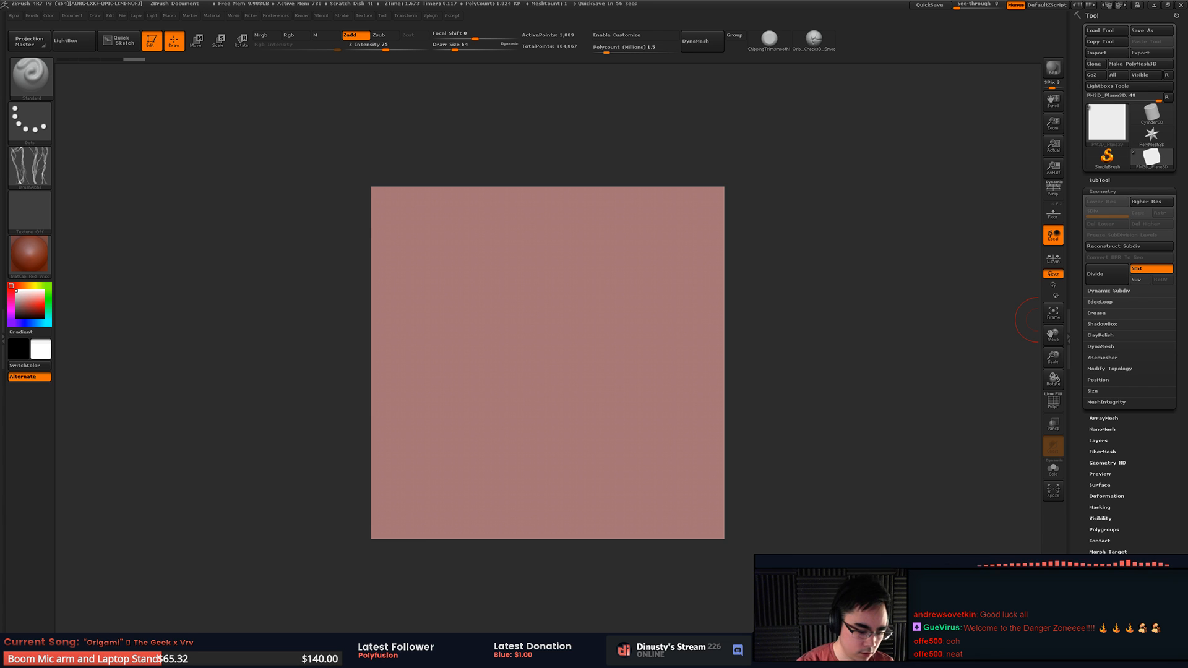
pyautogui.press('super')
pyautogui.write('mo')
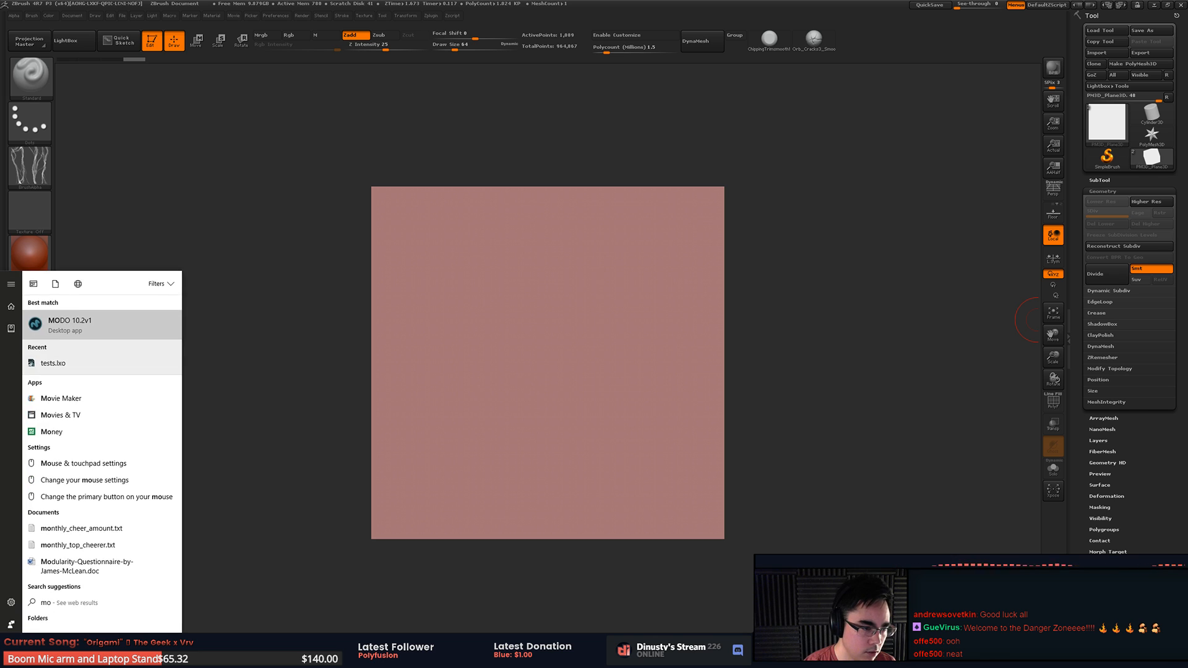
pyautogui.press('Return')
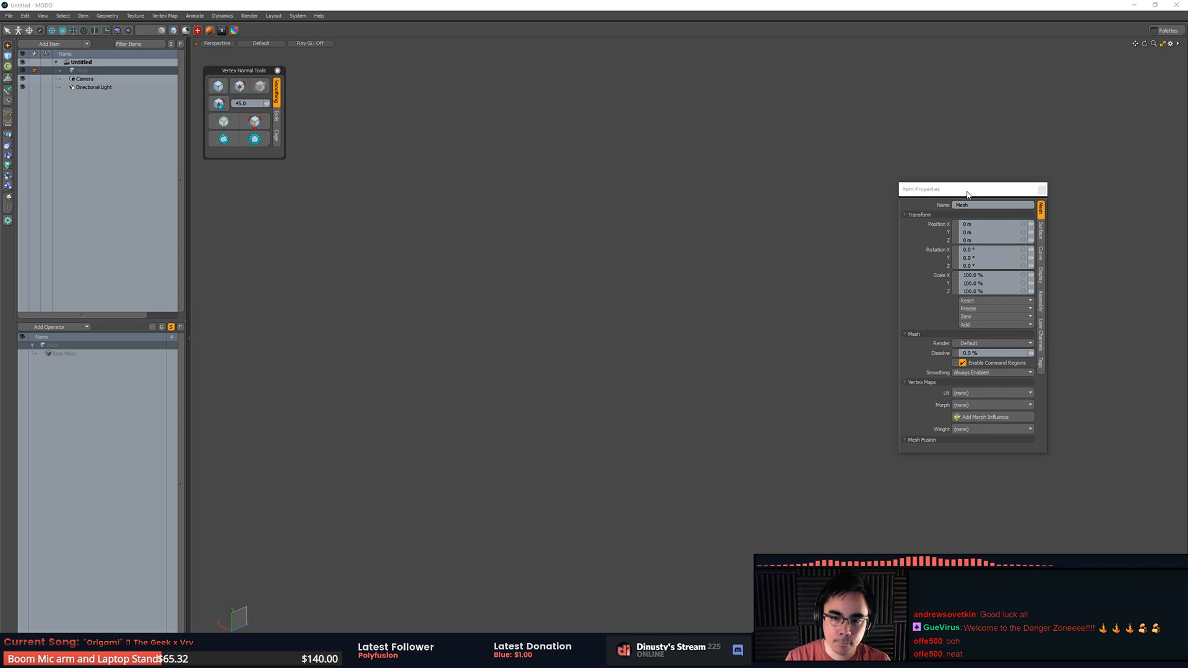
pyautogui.moveTo(968, 194); pyautogui.dragTo(988, 197)
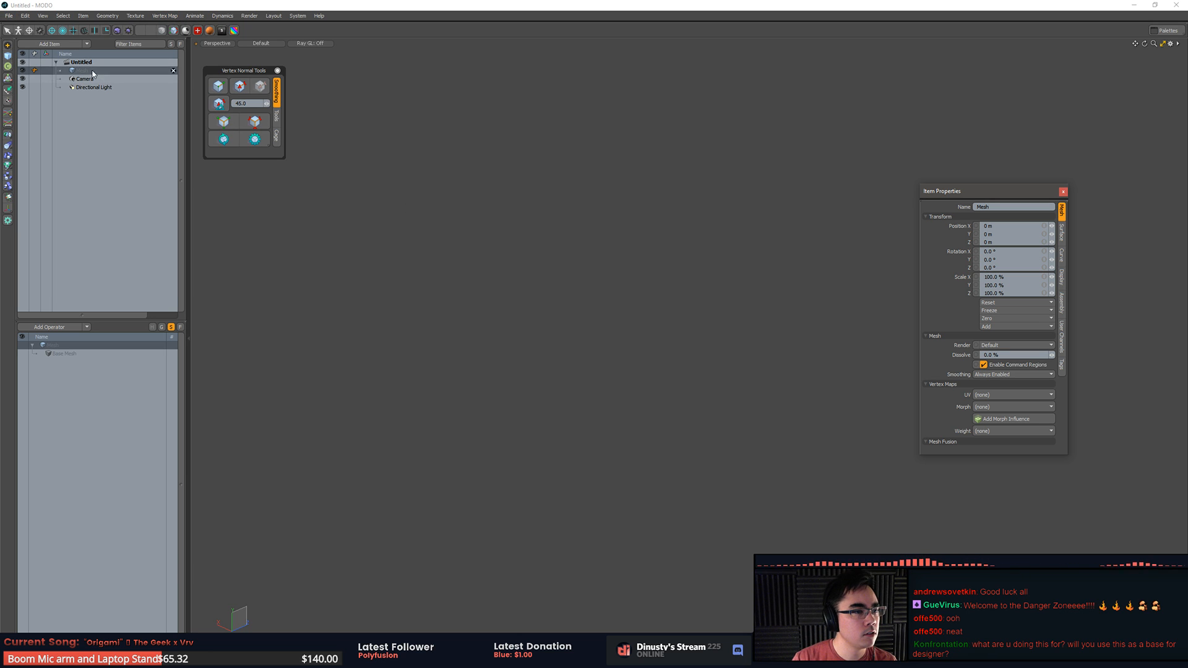
pyautogui.click(8, 56)
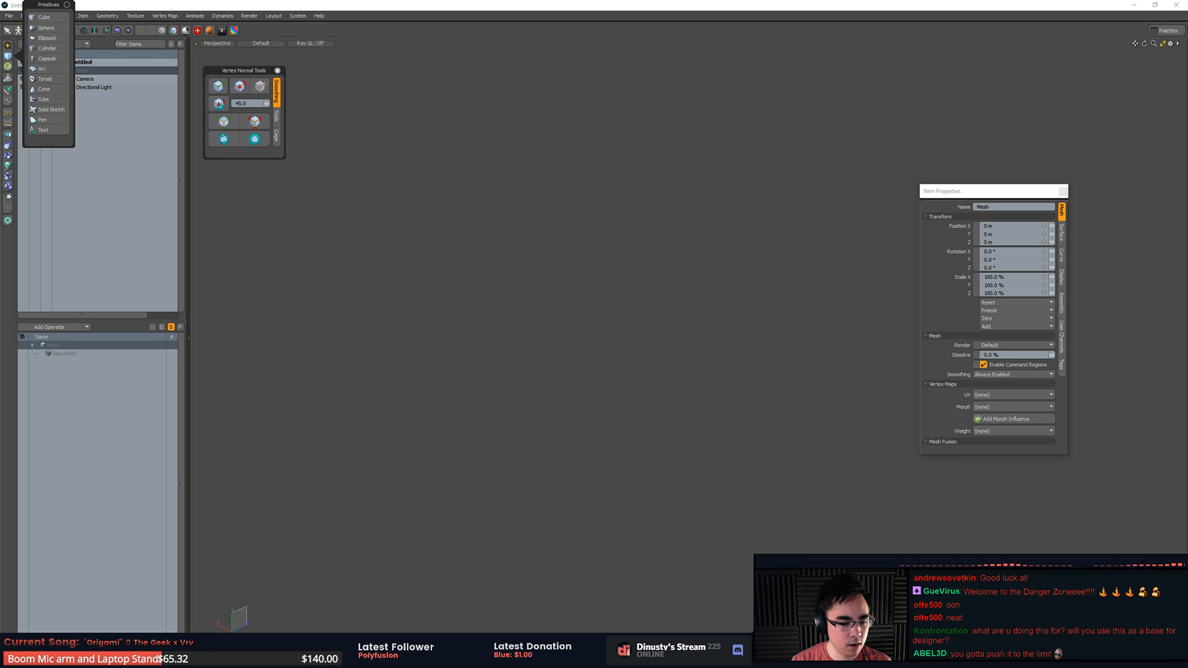
pyautogui.hotkey('alt', 'Tab')
# Step: Zoom out from the plane and duplicate its subtool
pyautogui.keyDown('alt'); pyautogui.moveTo(915, 313); pyautogui.dragTo(851, 280); pyautogui.keyUp('alt')
pyautogui.click(1053, 146)
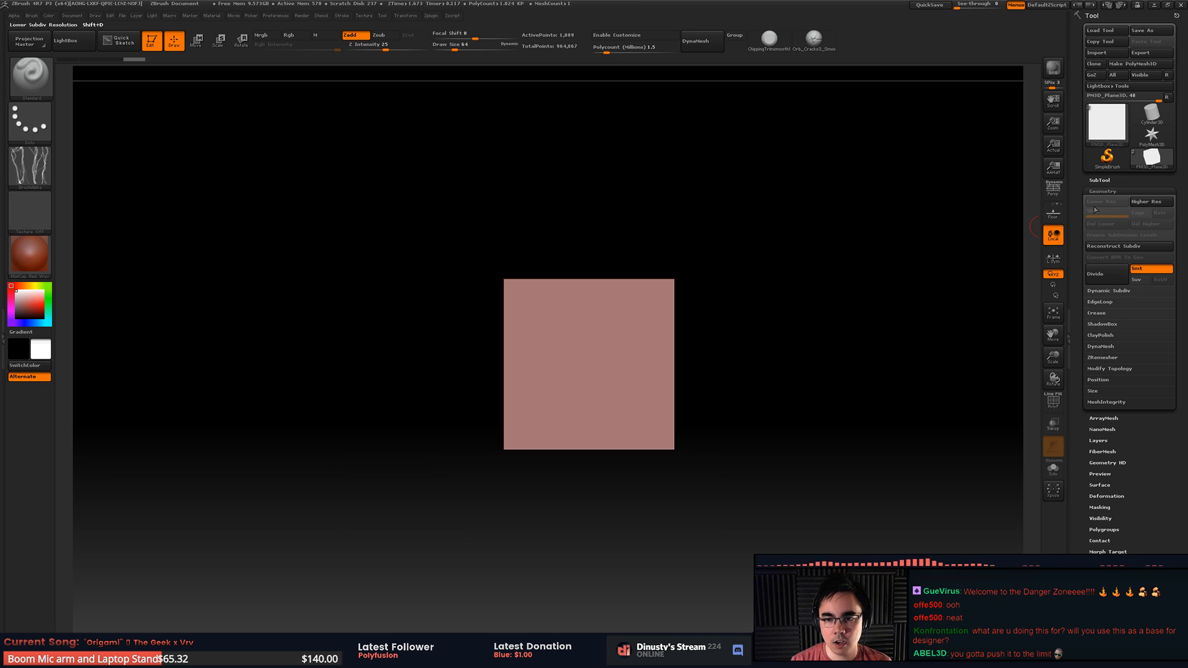
pyautogui.click(1124, 192)
pyautogui.click(1128, 179)
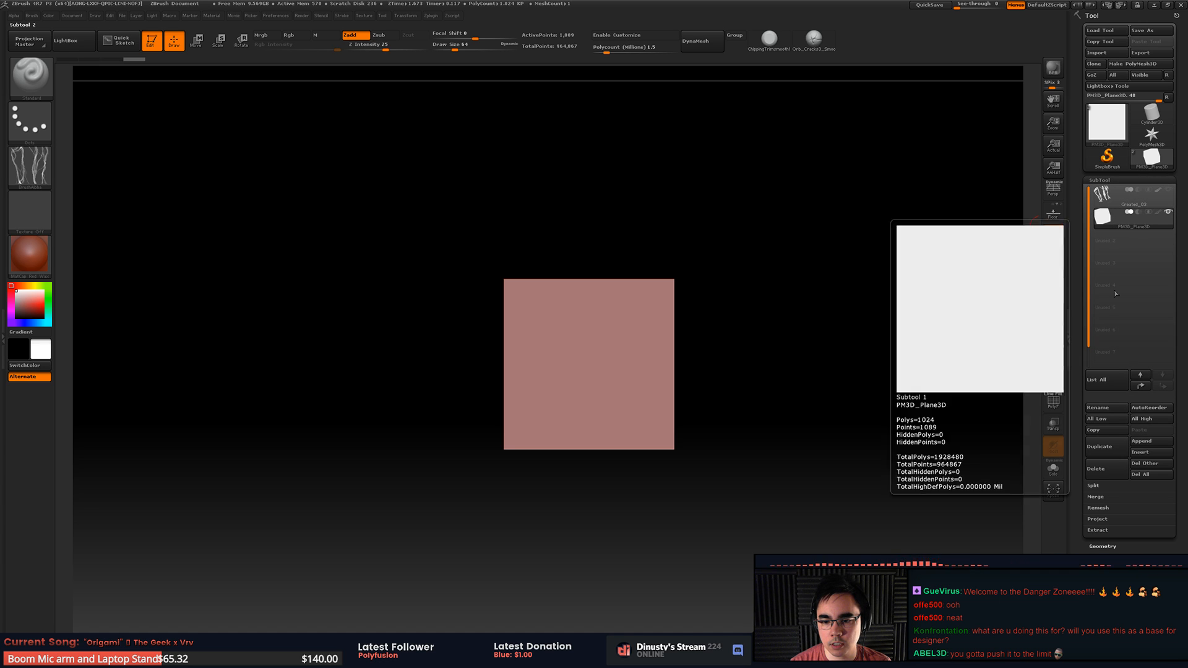
pyautogui.click(1116, 453)
pyautogui.keyDown('alt'); pyautogui.moveTo(809, 392); pyautogui.dragTo(852, 403); pyautogui.keyUp('alt')
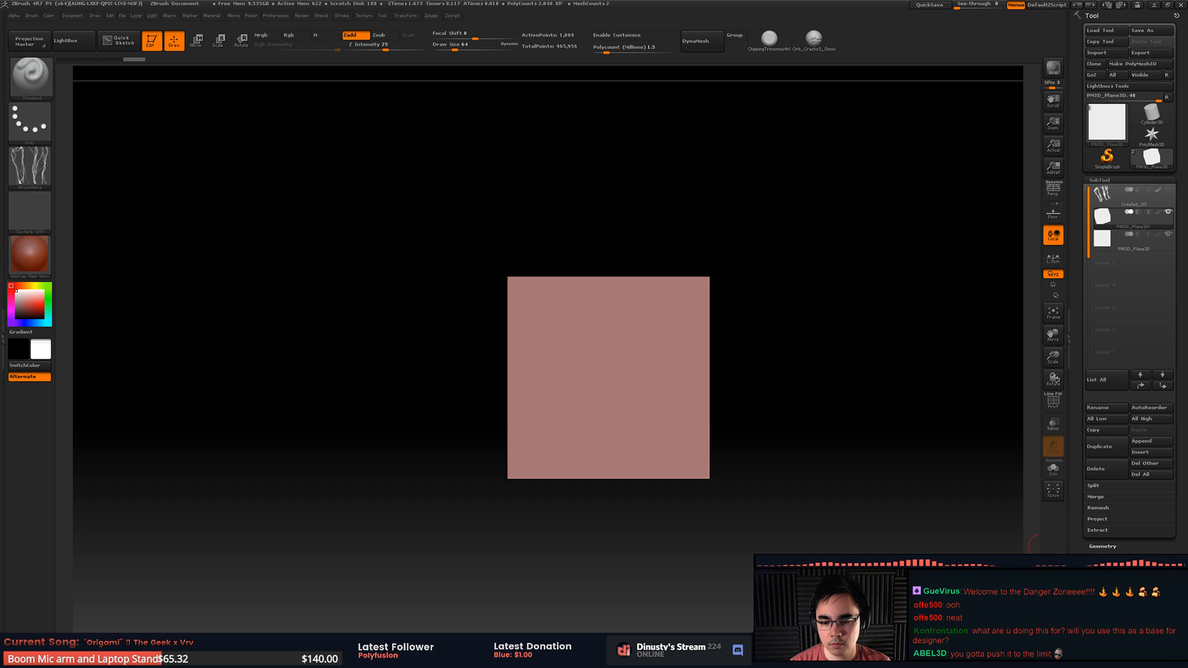
# Step: Offset the selected plane by 100 along X with Deformation so it sits beside the other plane
pyautogui.click(1107, 602)
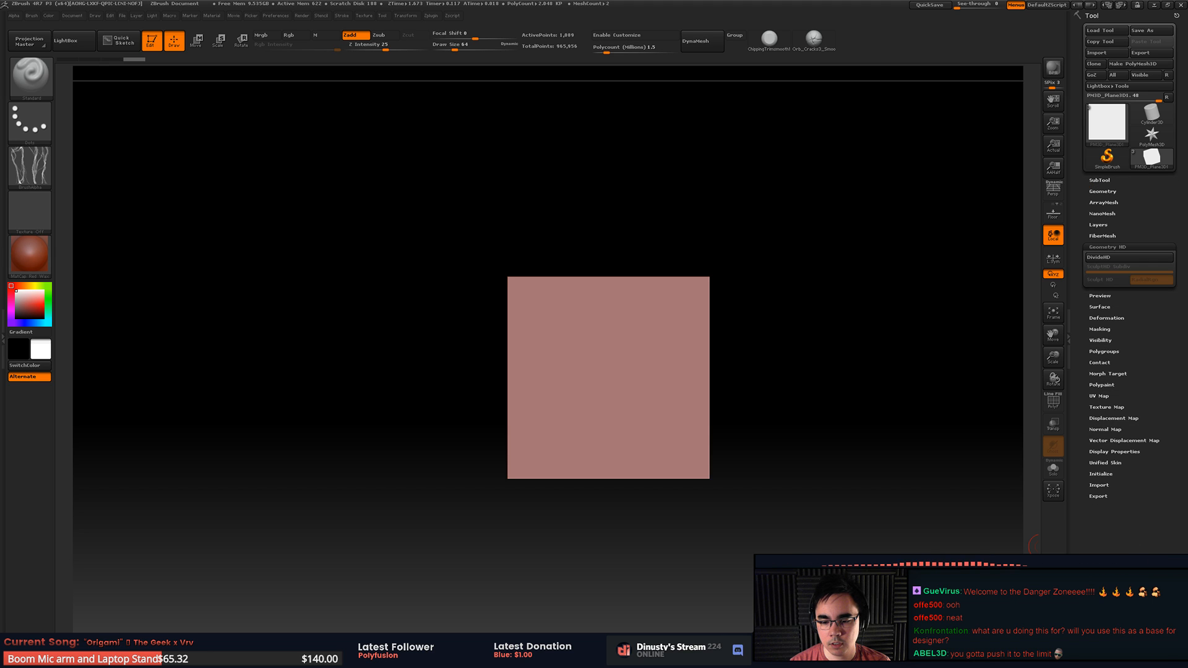
pyautogui.click(1116, 247)
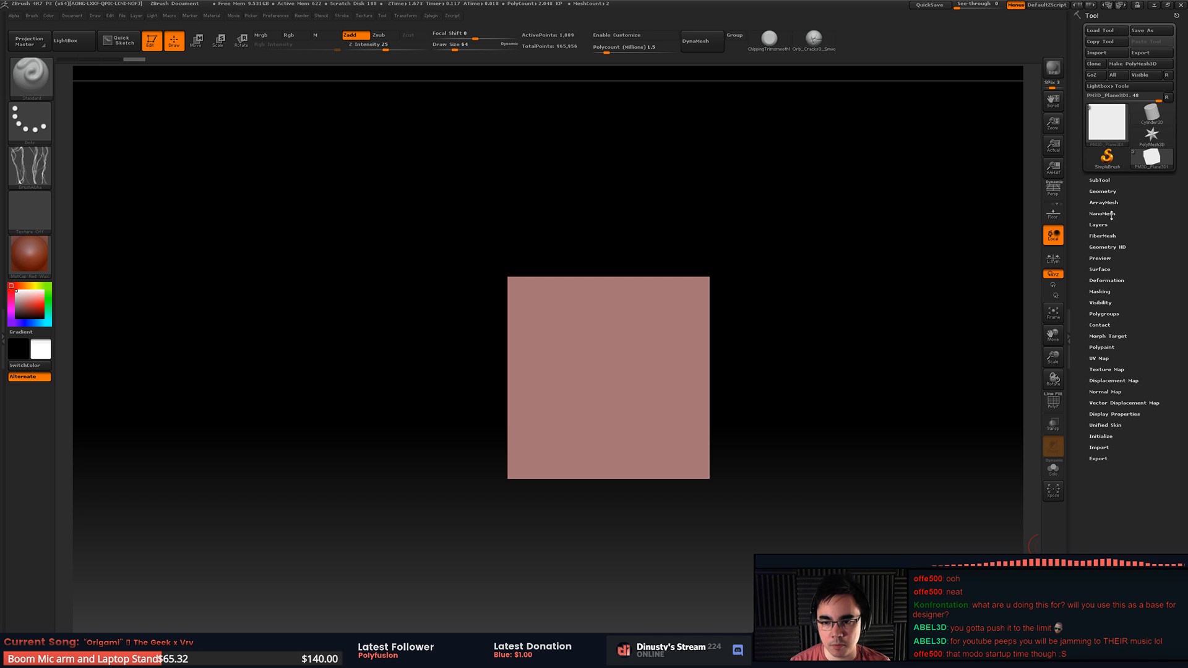
pyautogui.keyDown('alt'); pyautogui.moveTo(802, 352); pyautogui.dragTo(813, 395); pyautogui.keyUp('alt')
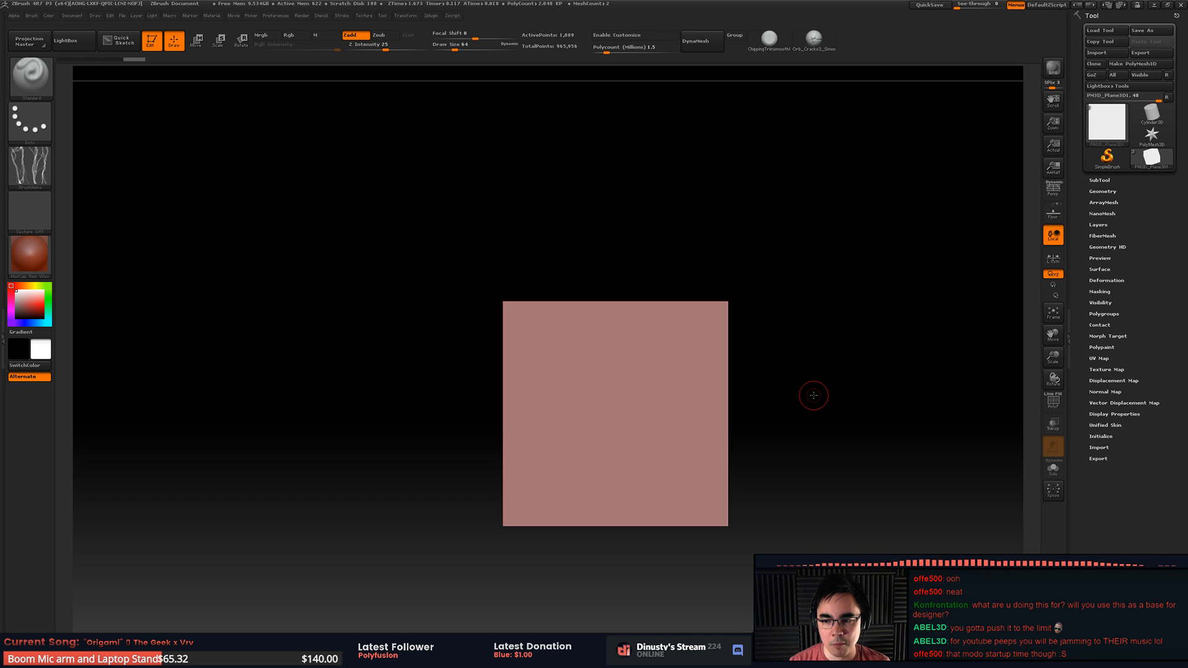
pyautogui.click(1106, 291)
pyautogui.click(1107, 291)
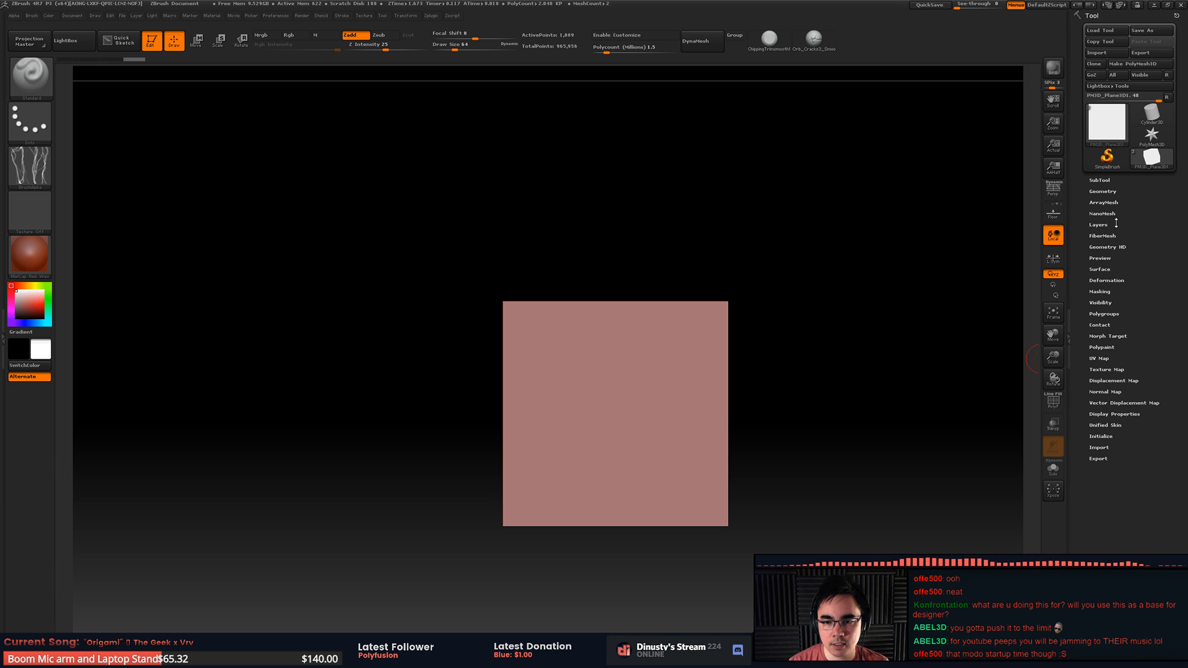
pyautogui.click(1113, 280)
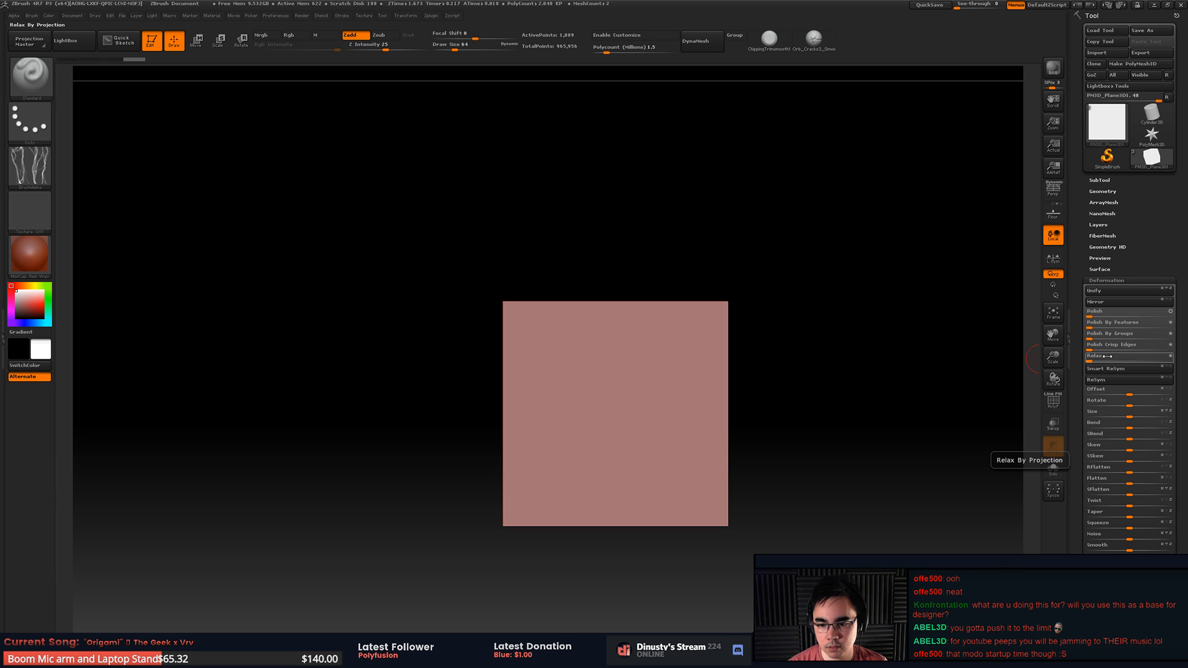
pyautogui.moveTo(1130, 395); pyautogui.dragTo(1174, 395)
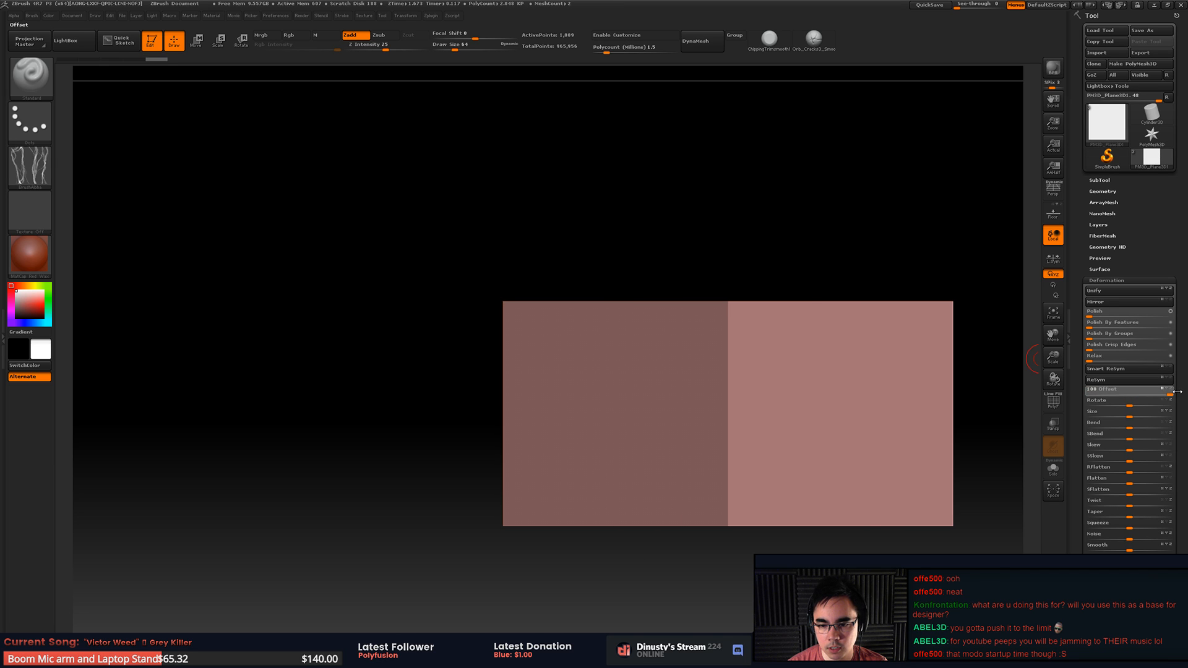
# Step: Duplicate the offset plane and offset the new one along negative X to the opposite side of the central plane
pyautogui.click(1100, 181)
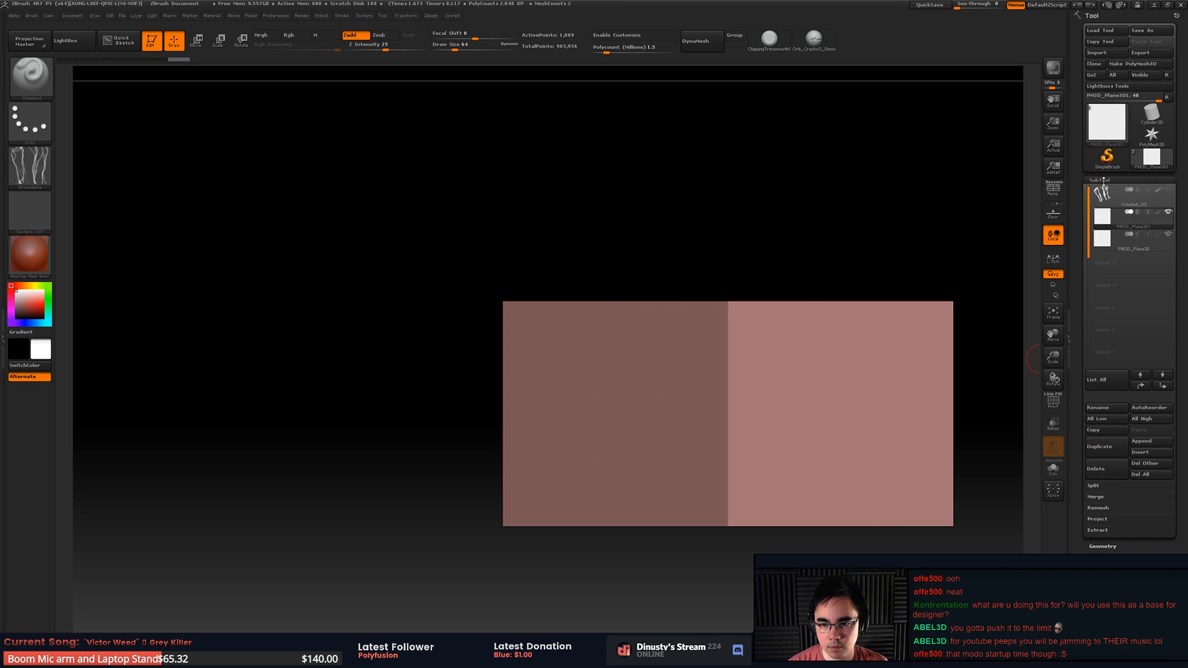
pyautogui.click(1110, 456)
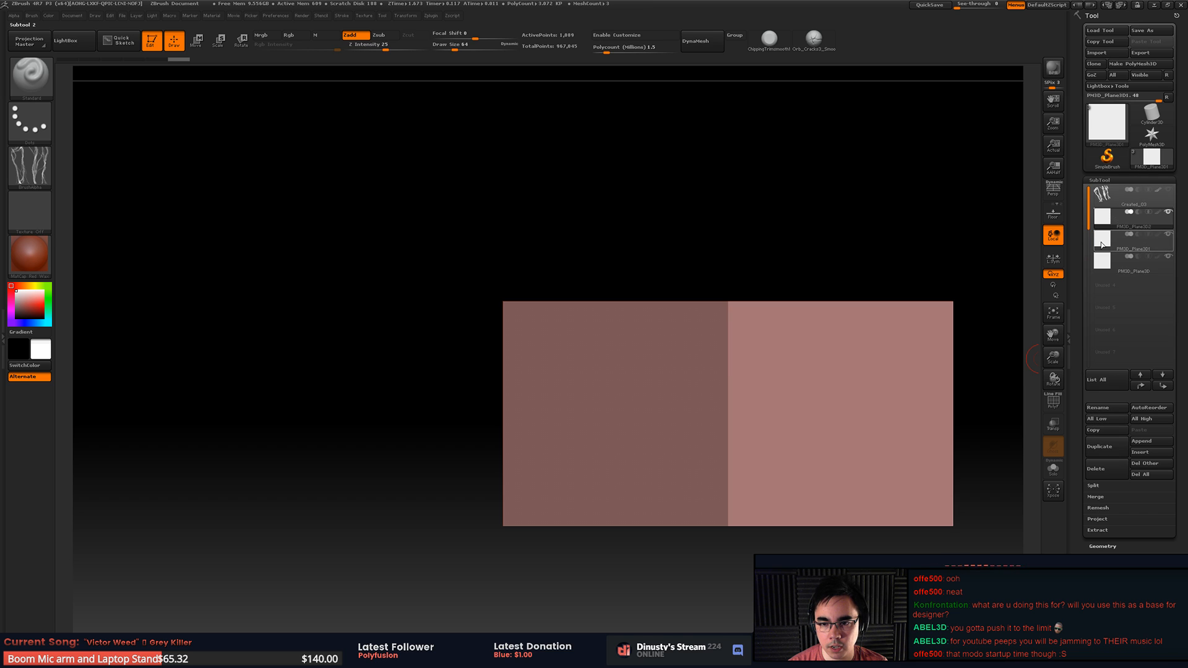
pyautogui.click(1100, 180)
pyautogui.click(1106, 281)
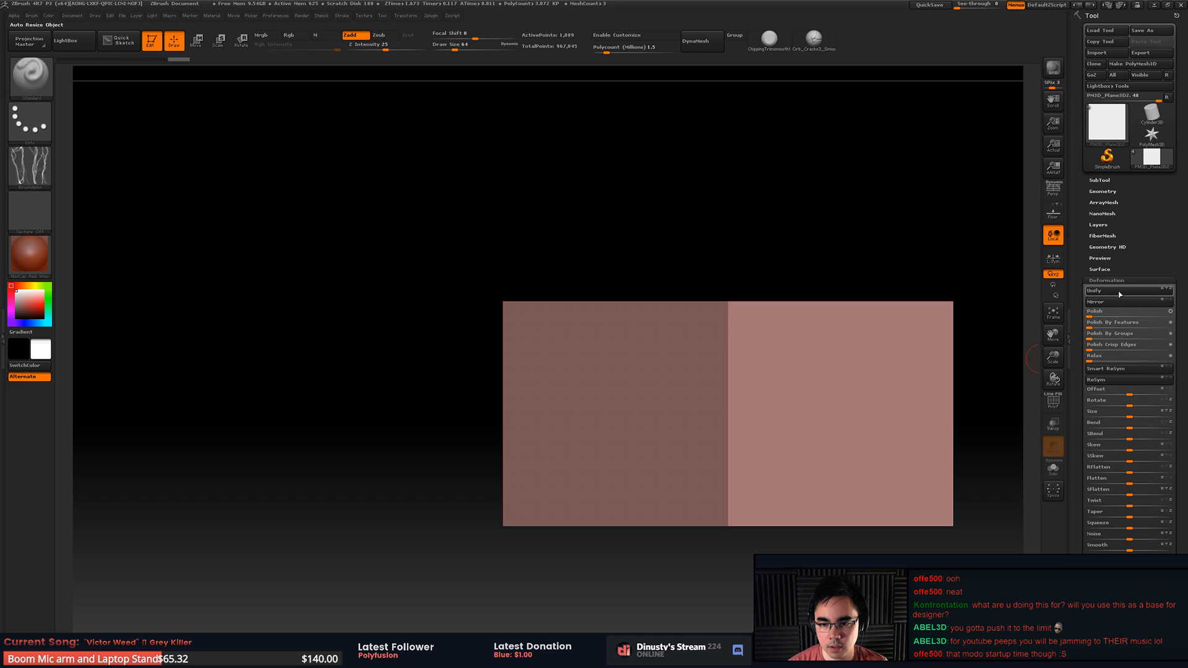
pyautogui.moveTo(1114, 390); pyautogui.dragTo(1074, 396)
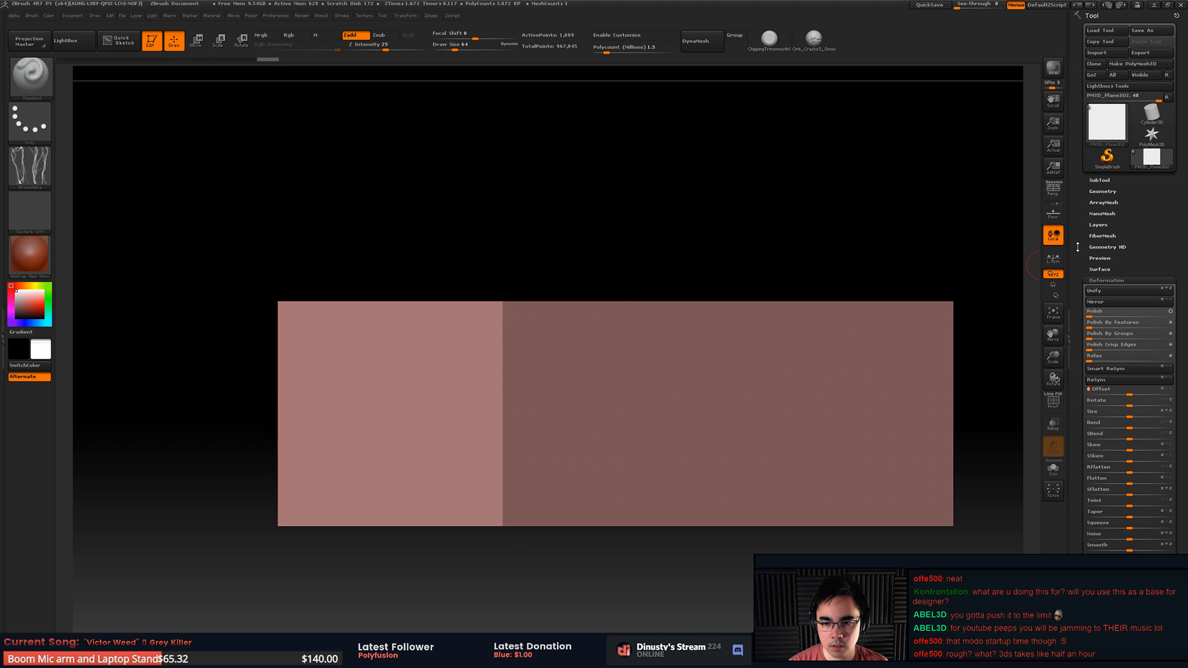
# Step: Merge the three plane subtools down into one strip, accepting the non-undoable operation each time
pyautogui.click(1099, 180)
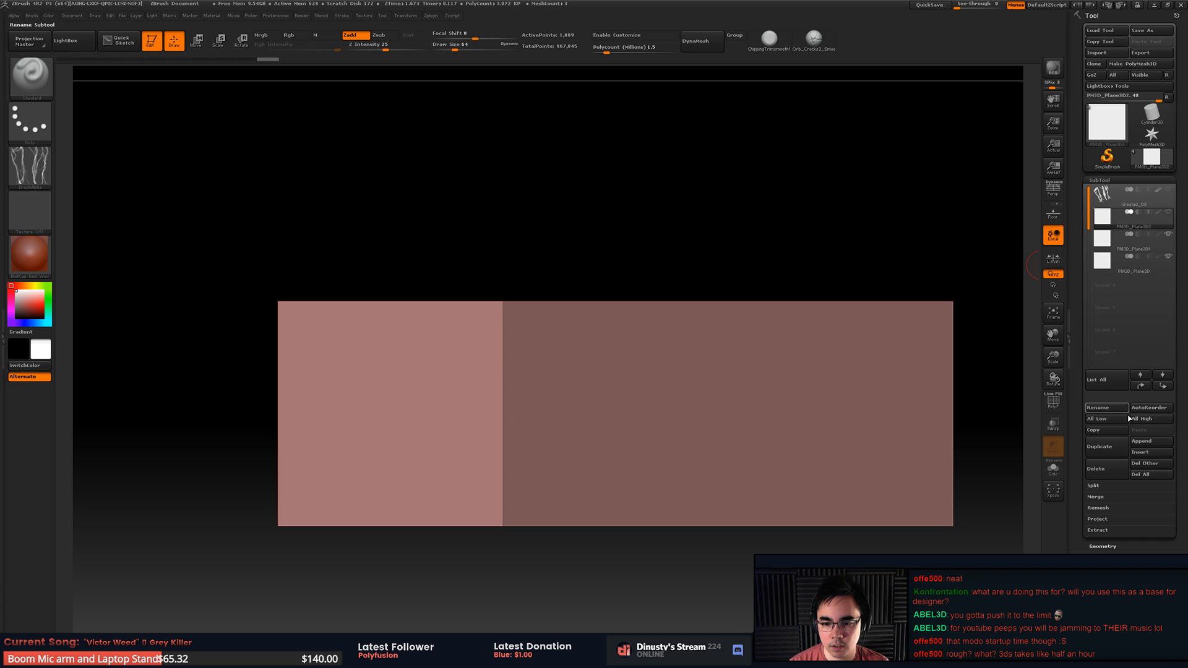
pyautogui.click(1115, 496)
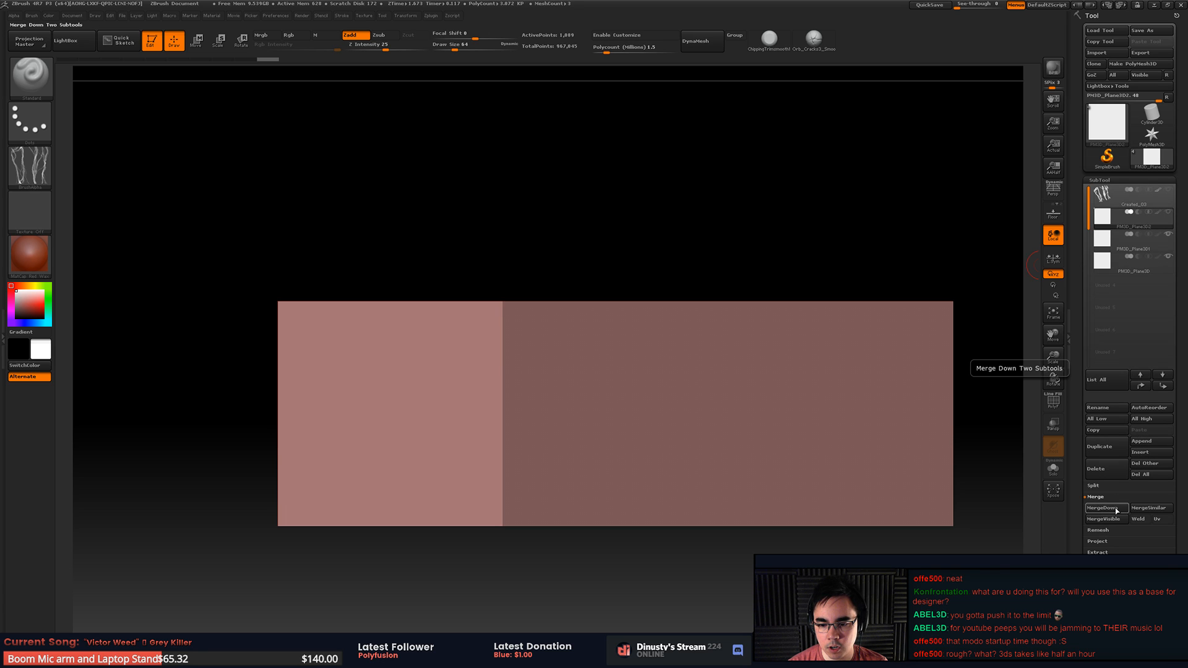
pyautogui.click(1117, 510)
pyautogui.click(1013, 528)
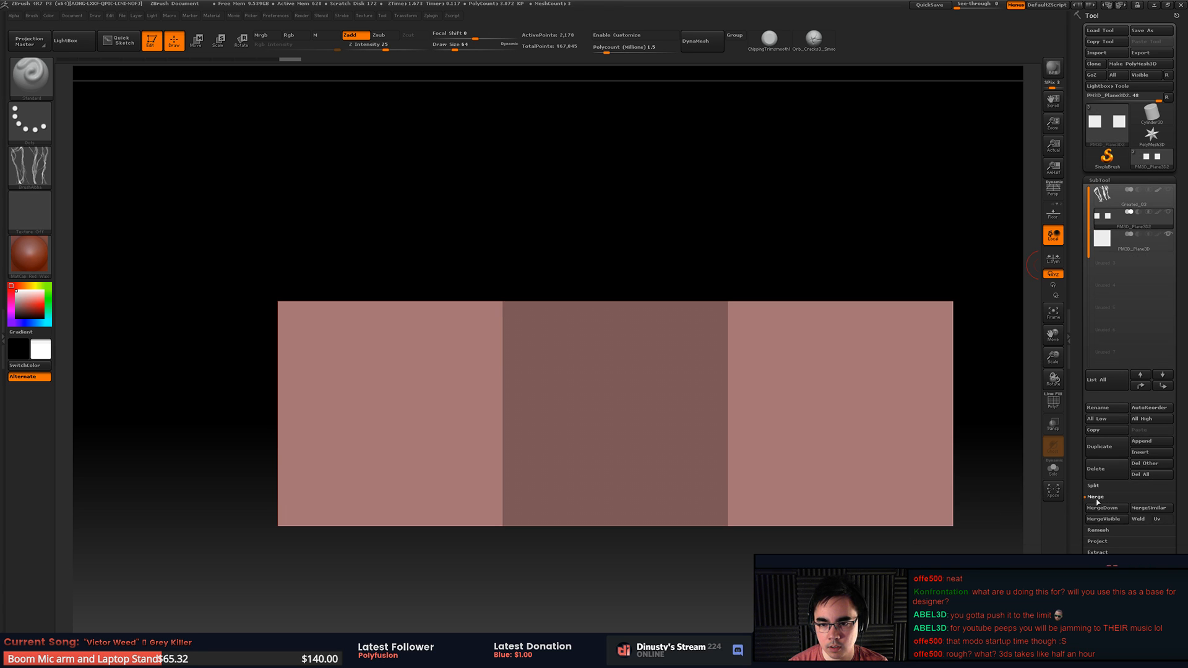
pyautogui.click(1092, 509)
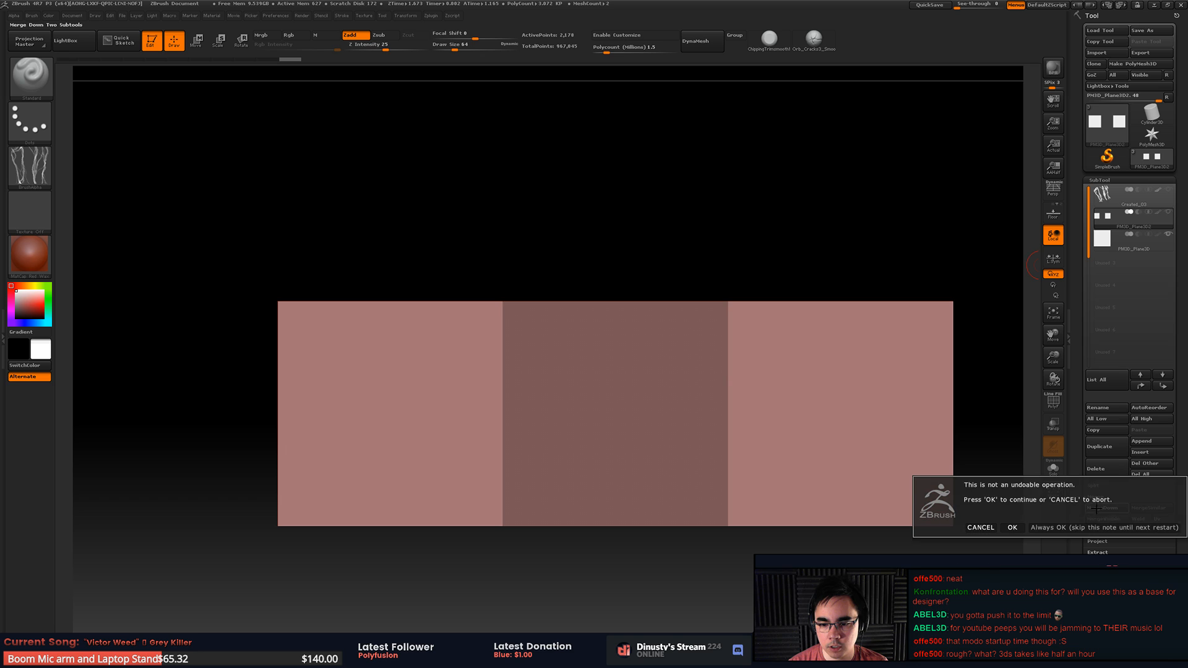
pyautogui.click(1013, 528)
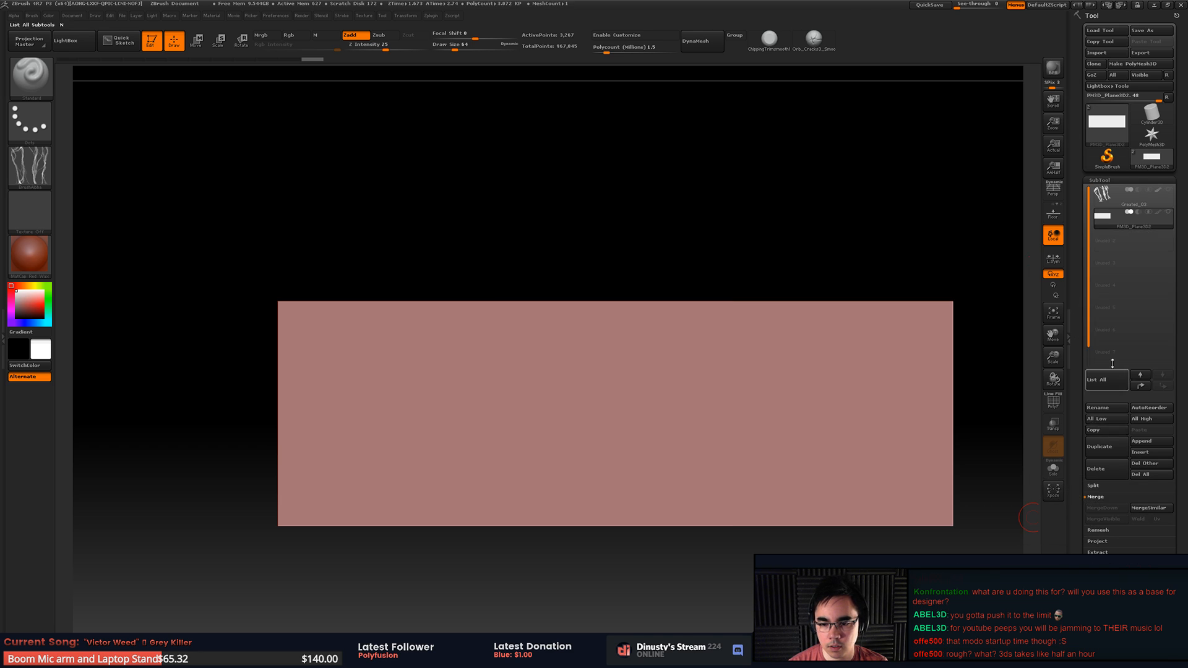
pyautogui.click(1111, 180)
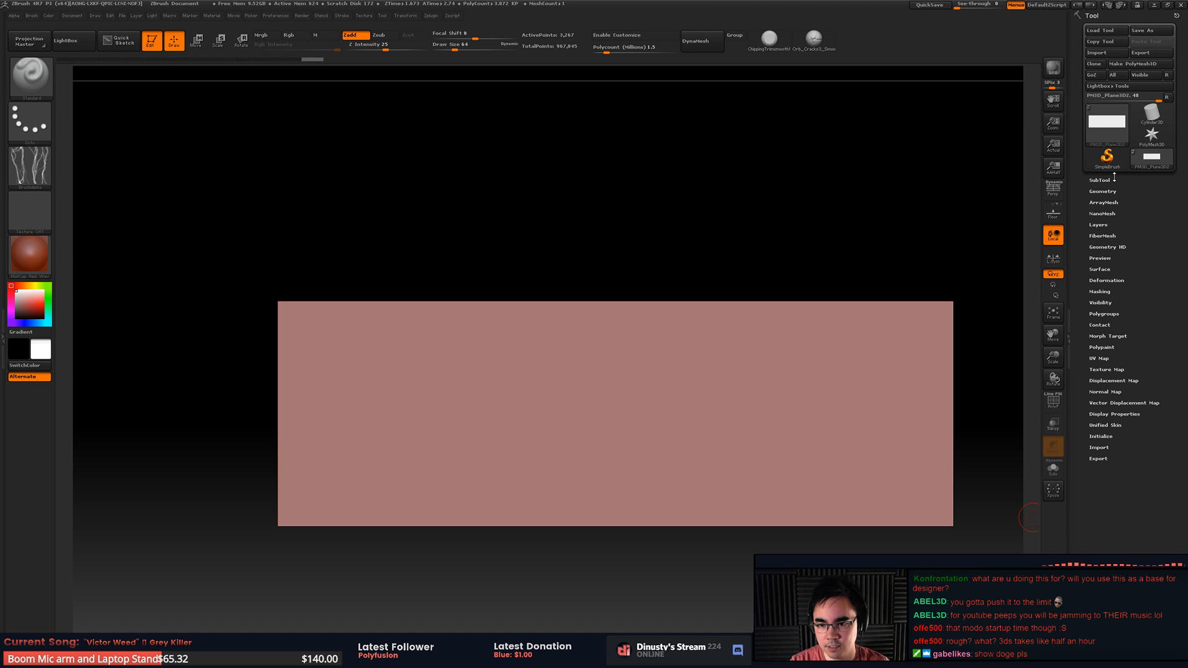
pyautogui.click(1128, 191)
pyautogui.click(1130, 193)
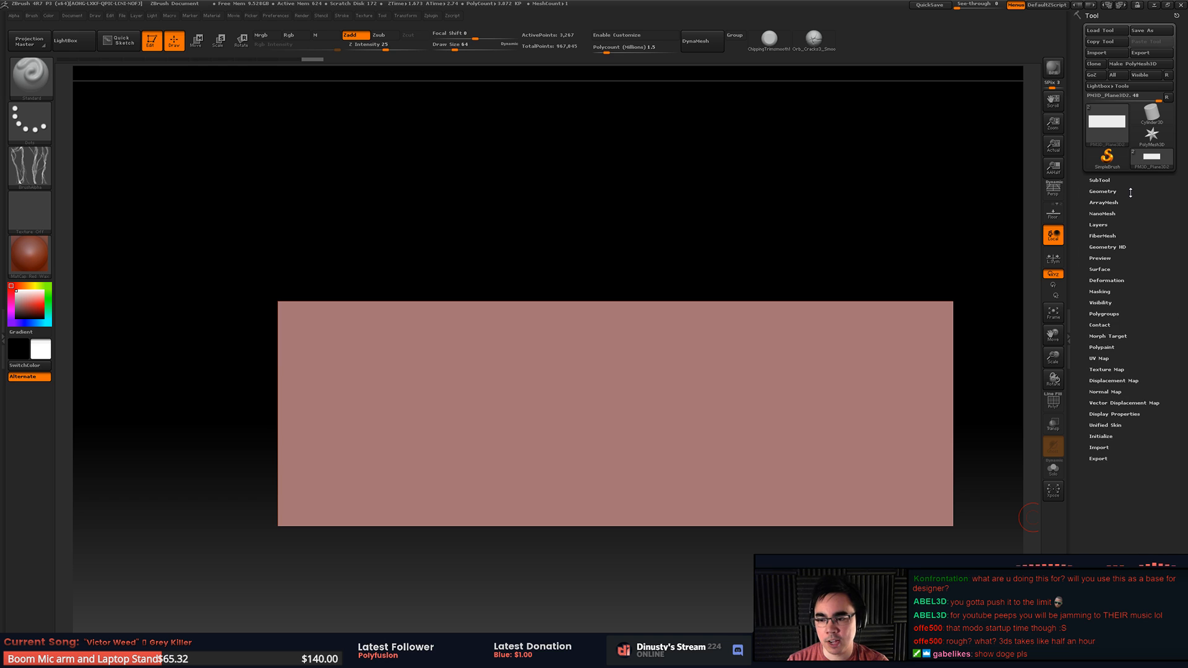
pyautogui.click(1130, 192)
pyautogui.click(1130, 192)
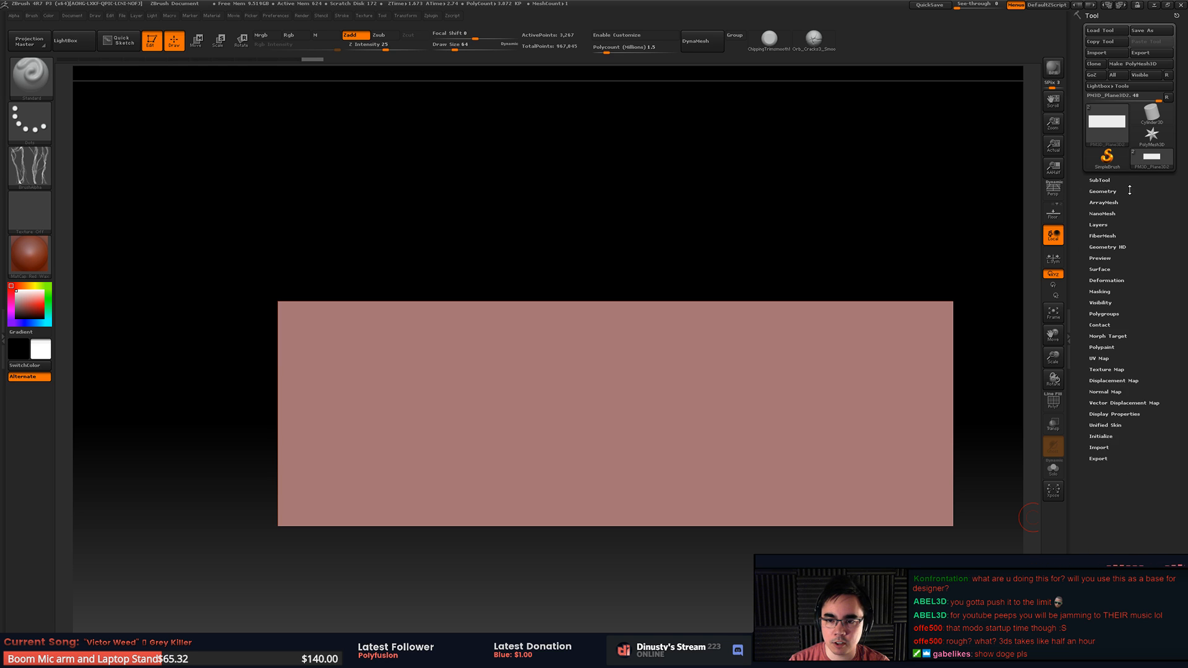
pyautogui.click(1129, 183)
pyautogui.click(1130, 184)
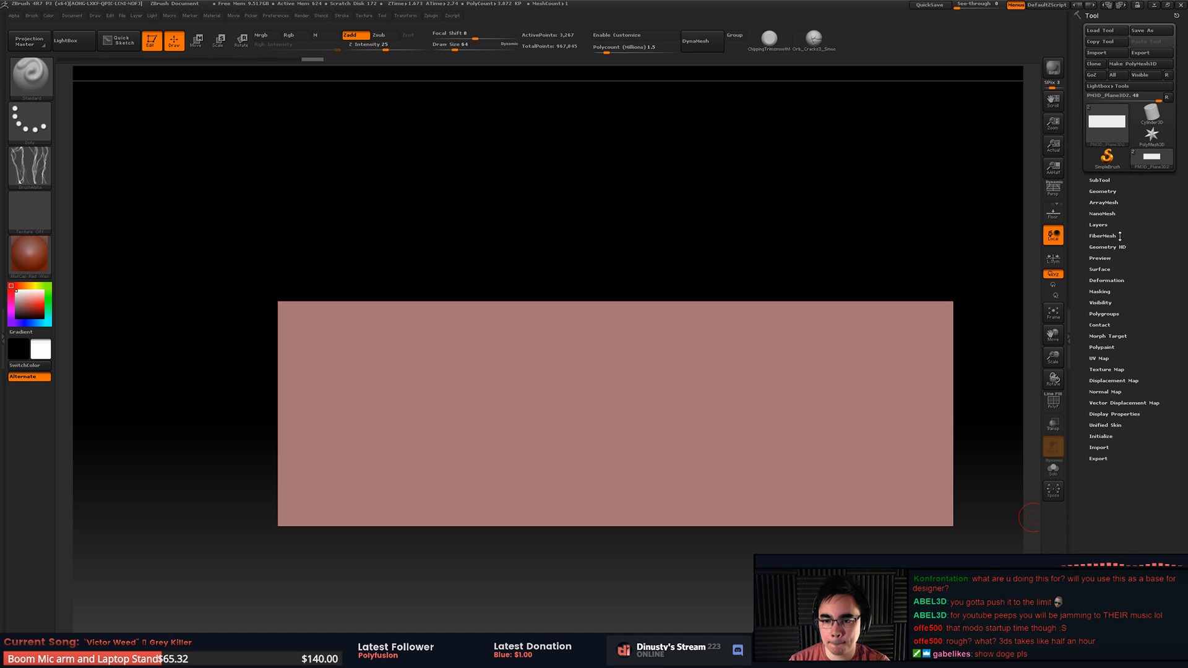
pyautogui.click(1120, 193)
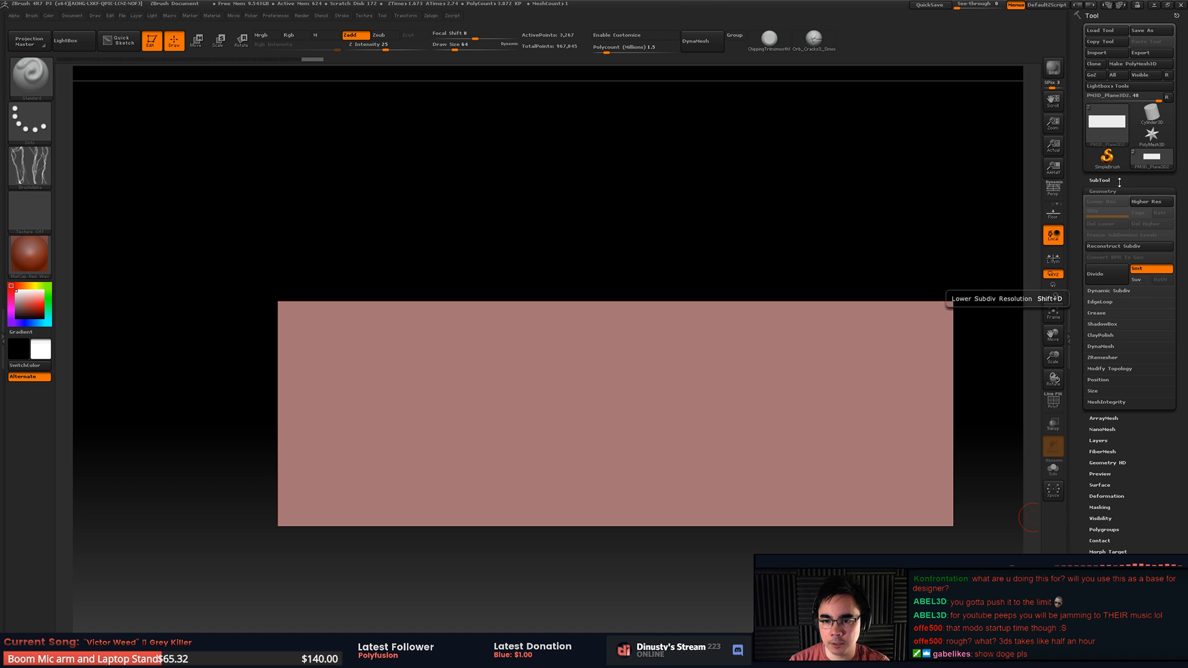
# Step: Duplicate the merged strip twice and offset one copy along Y to sit directly below the original row
pyautogui.click(1110, 180)
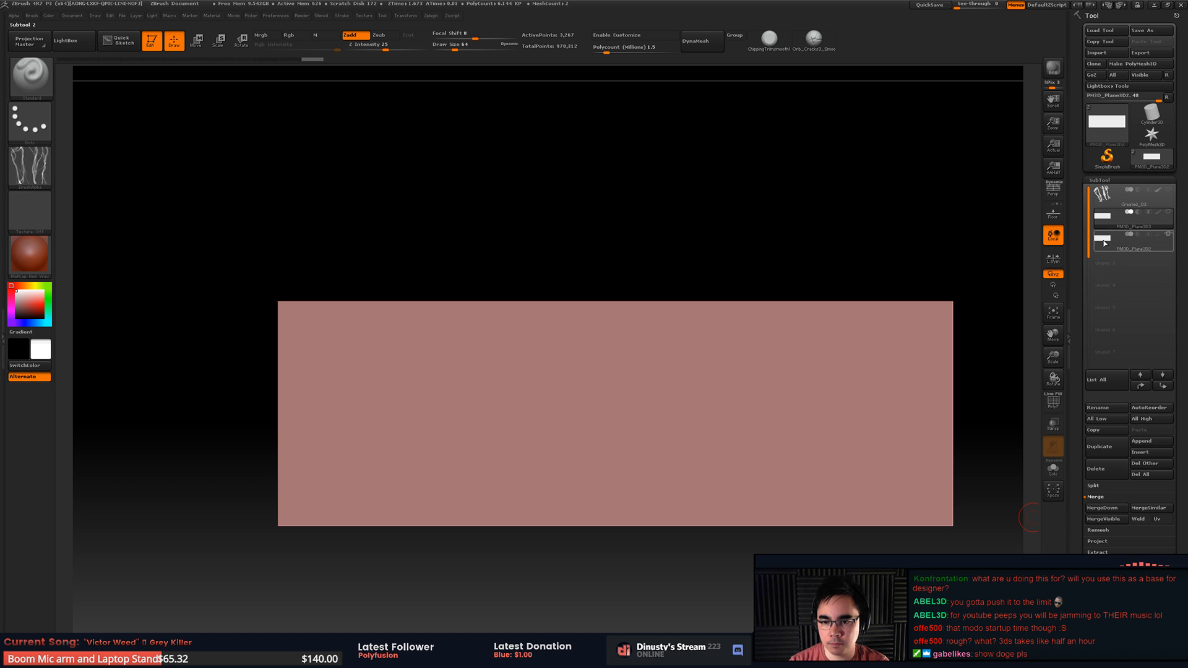
pyautogui.click(1092, 446)
pyautogui.click(1102, 180)
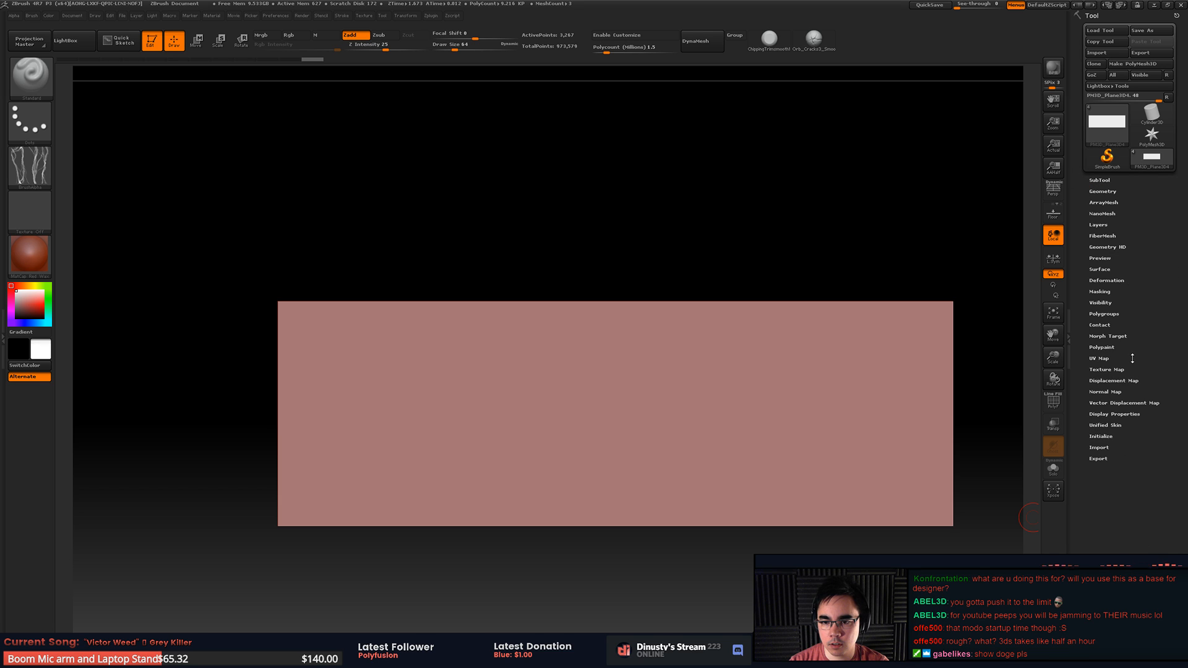
pyautogui.click(1125, 280)
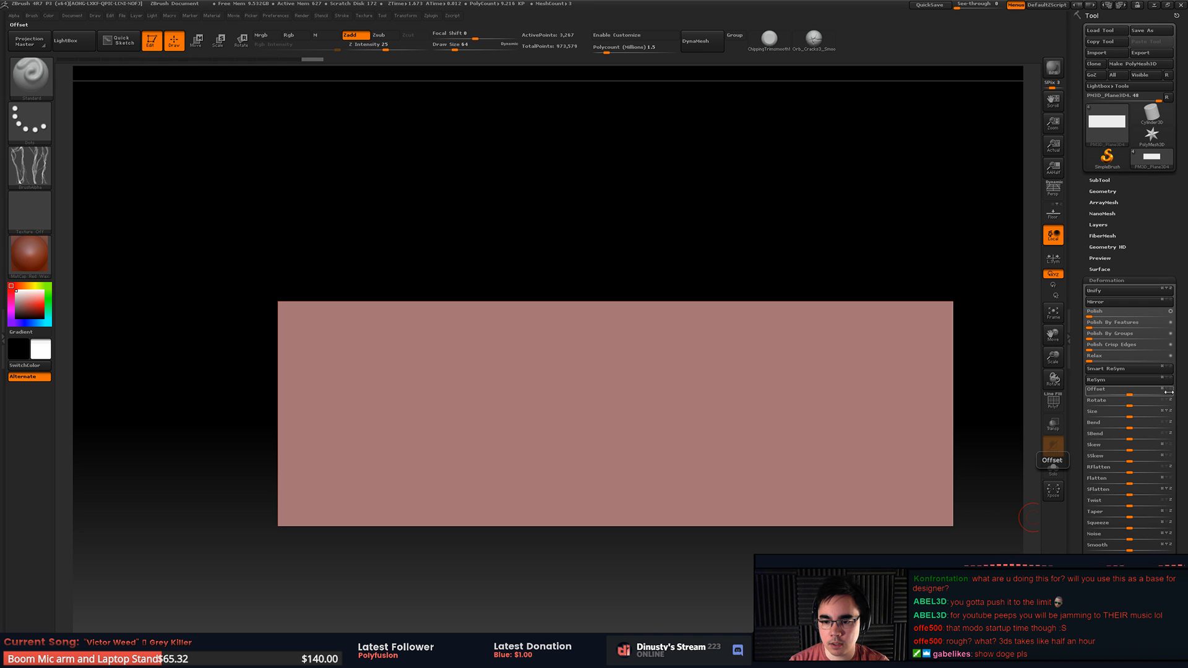
pyautogui.moveTo(1147, 393); pyautogui.dragTo(1174, 395)
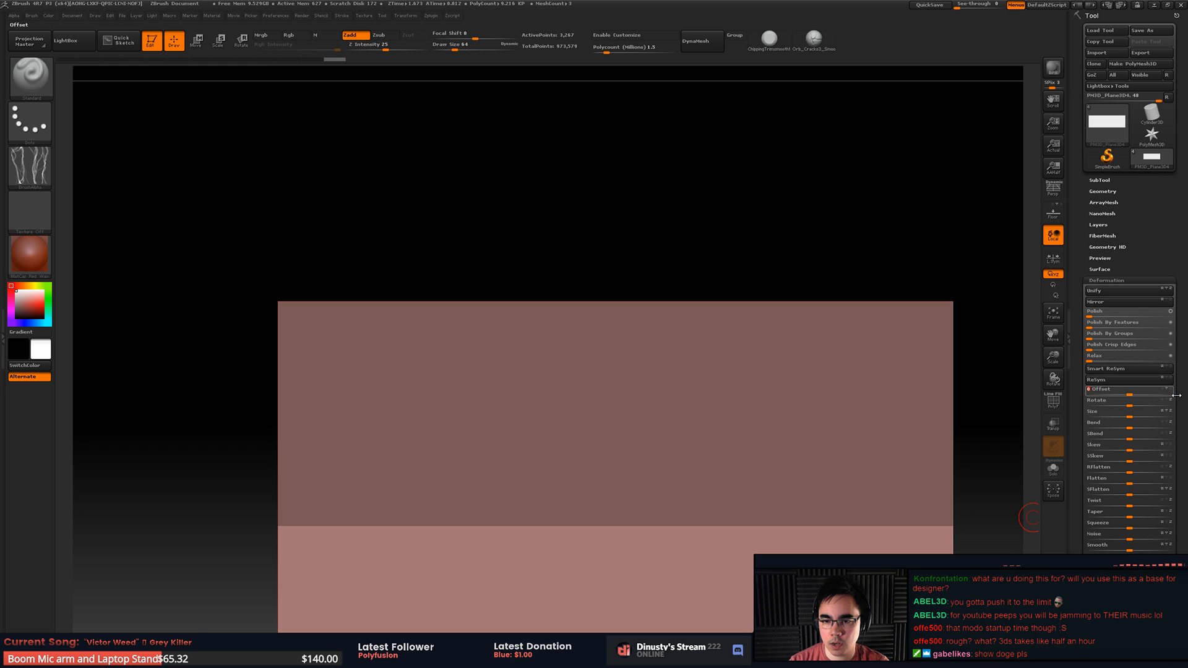
# Step: Select another copy of the strip in the subtool list
pyautogui.click(1121, 180)
pyautogui.click(1114, 240)
pyautogui.click(1099, 180)
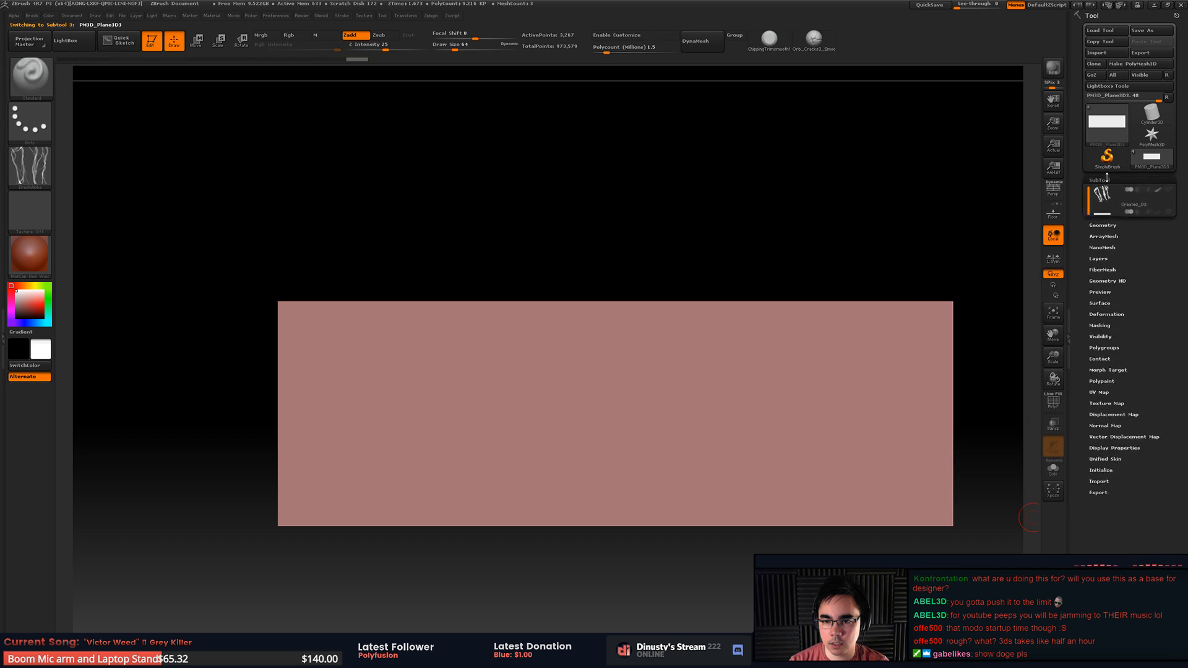
# Step: Try to offset the selected strip with Deformation and undo the sideways shift
pyautogui.click(1115, 280)
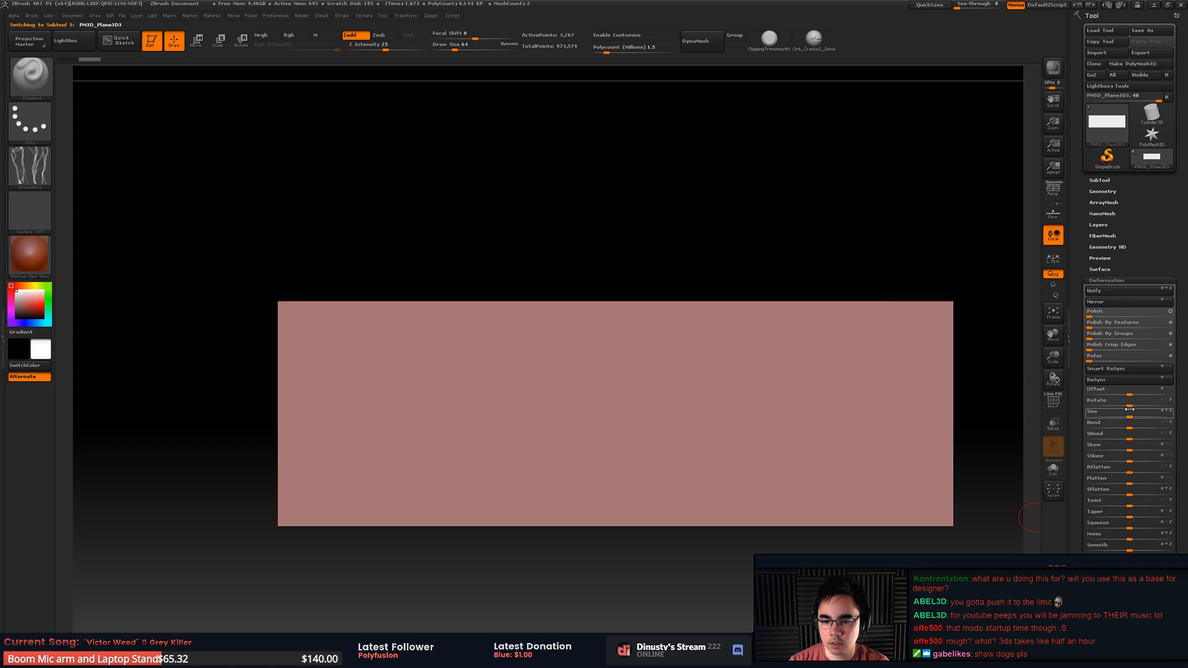
pyautogui.moveTo(1126, 390); pyautogui.dragTo(1143, 391)
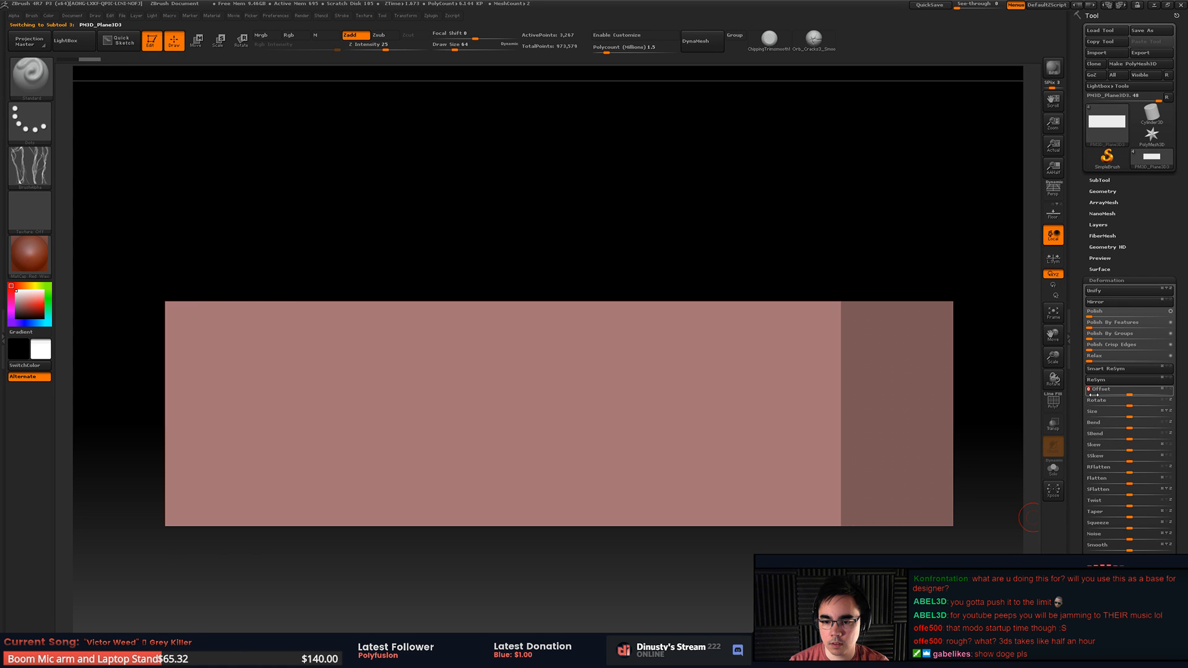
pyautogui.hotkey('ctrl', 'z')
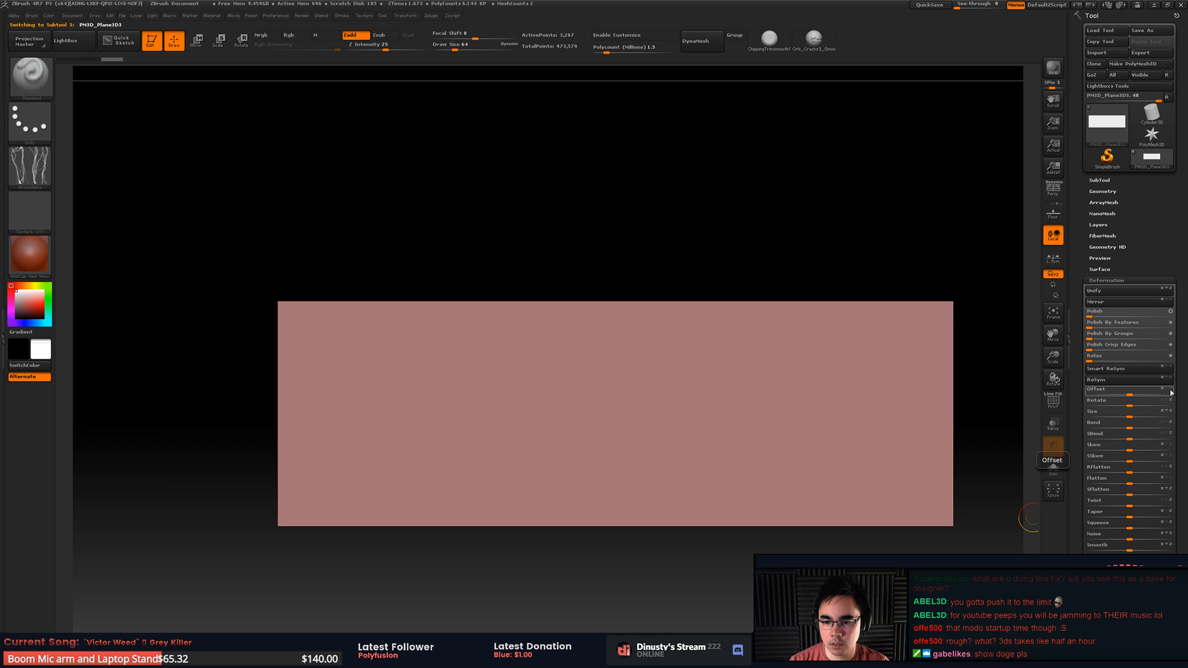
# Step: Offset the selected plane strip along Y to sit directly above the middle row and show the other strips
pyautogui.moveTo(1129, 394)
pyautogui.mouseDown()
pyautogui.moveTo(1095, 394)
pyautogui.moveTo(1129, 400)
pyautogui.mouseUp()
pyautogui.keyDown('alt'); pyautogui.moveTo(1004, 361); pyautogui.dragTo(924, 214); pyautogui.keyUp('alt')
pyautogui.click(1111, 181)
pyautogui.click(1168, 212)
pyautogui.hotkey('shift', 'f')
pyautogui.hotkey('shift', 'f')
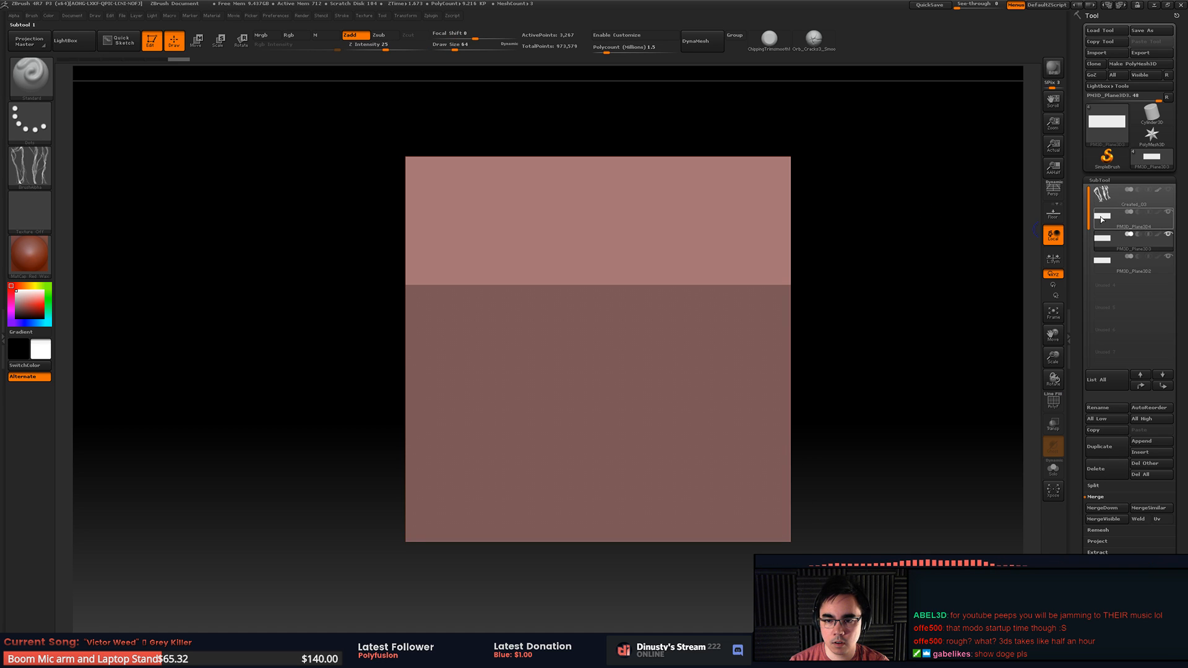
# Step: Merge the three plane strips down into a single 3×3 grid subtool, accepting the non-undoable operation both times
pyautogui.click(1104, 219)
pyautogui.click(1105, 507)
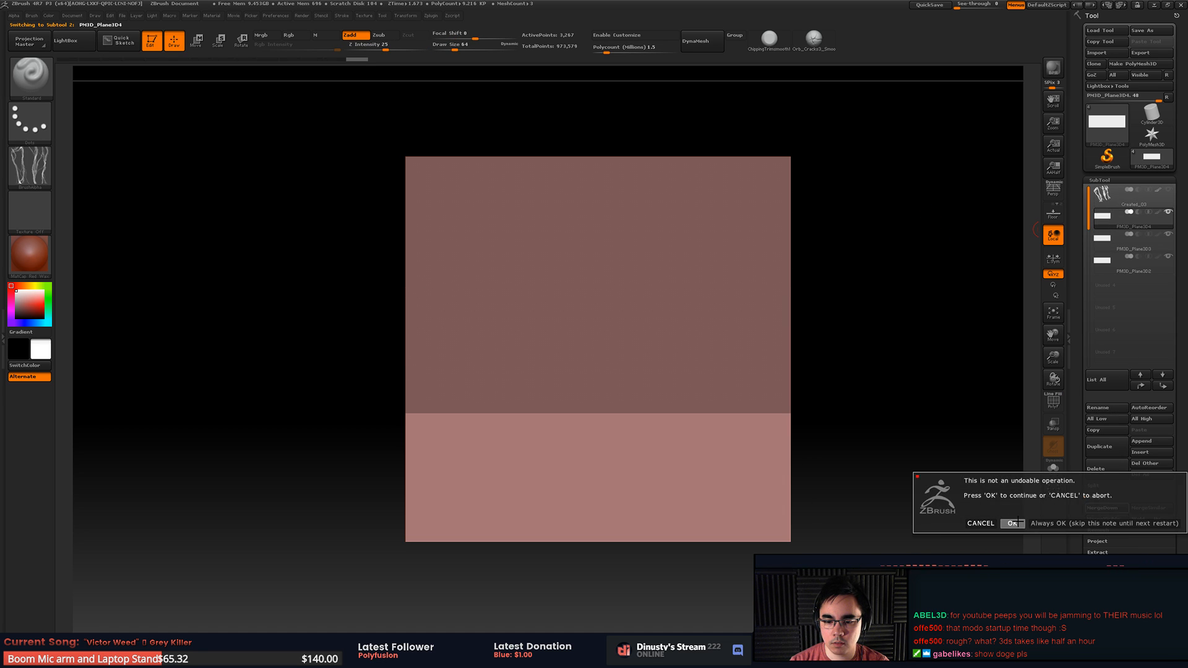
pyautogui.click(1012, 524)
pyautogui.click(1104, 507)
pyautogui.click(1012, 523)
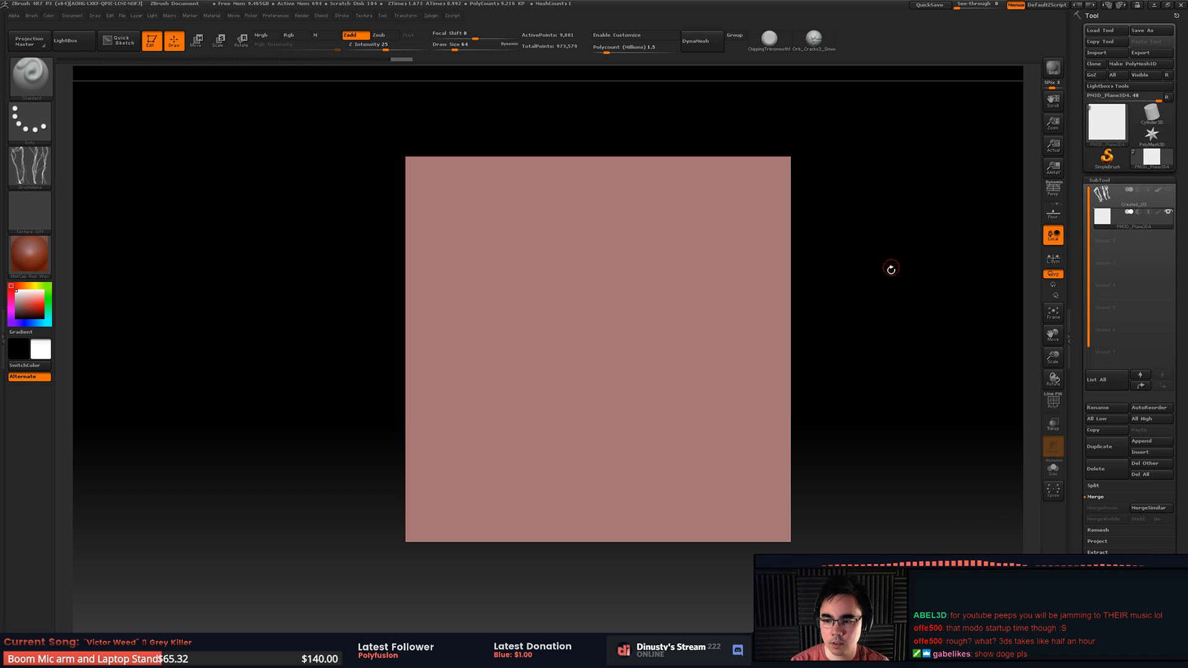
# Step: Show the sculpted roots over the plane grid to compare their placement with the centre tile, then hide the roots again
pyautogui.moveTo(900, 464)
pyautogui.keyDown('alt'); pyautogui.mouseDown()
pyautogui.moveTo(904, 435)
pyautogui.moveTo(900, 457)
pyautogui.mouseUp(); pyautogui.keyUp('alt')
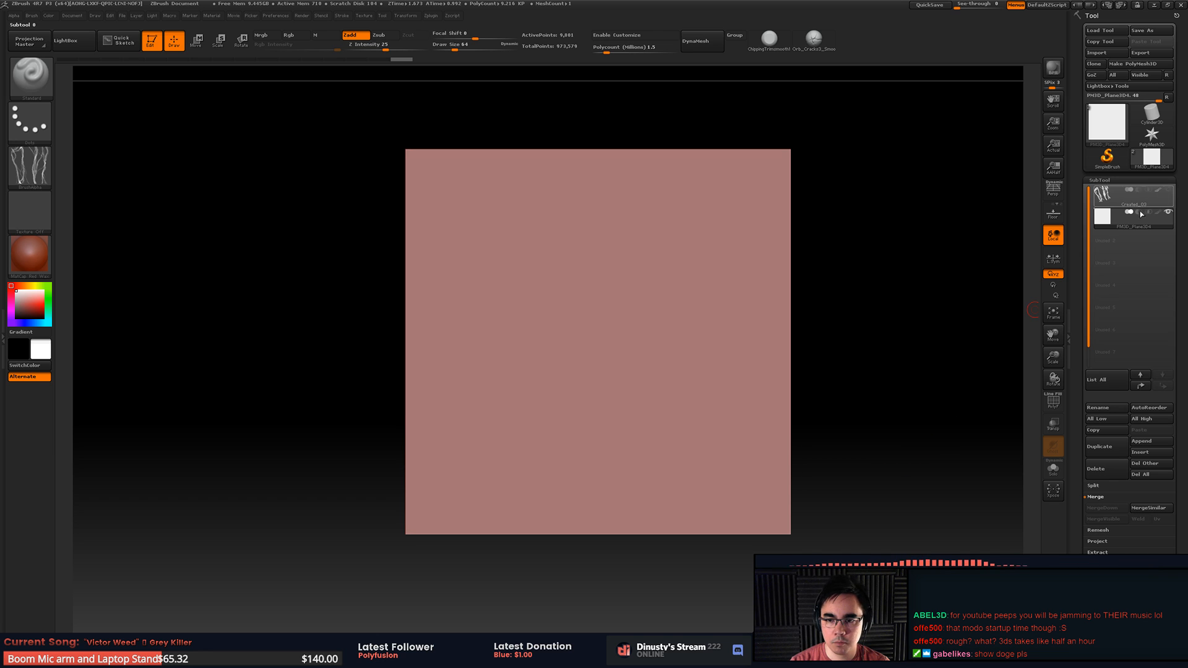
pyautogui.click(1170, 191)
pyautogui.keyDown('alt'); pyautogui.moveTo(949, 276); pyautogui.dragTo(948, 294); pyautogui.keyUp('alt')
pyautogui.hotkey('shift', 'f')
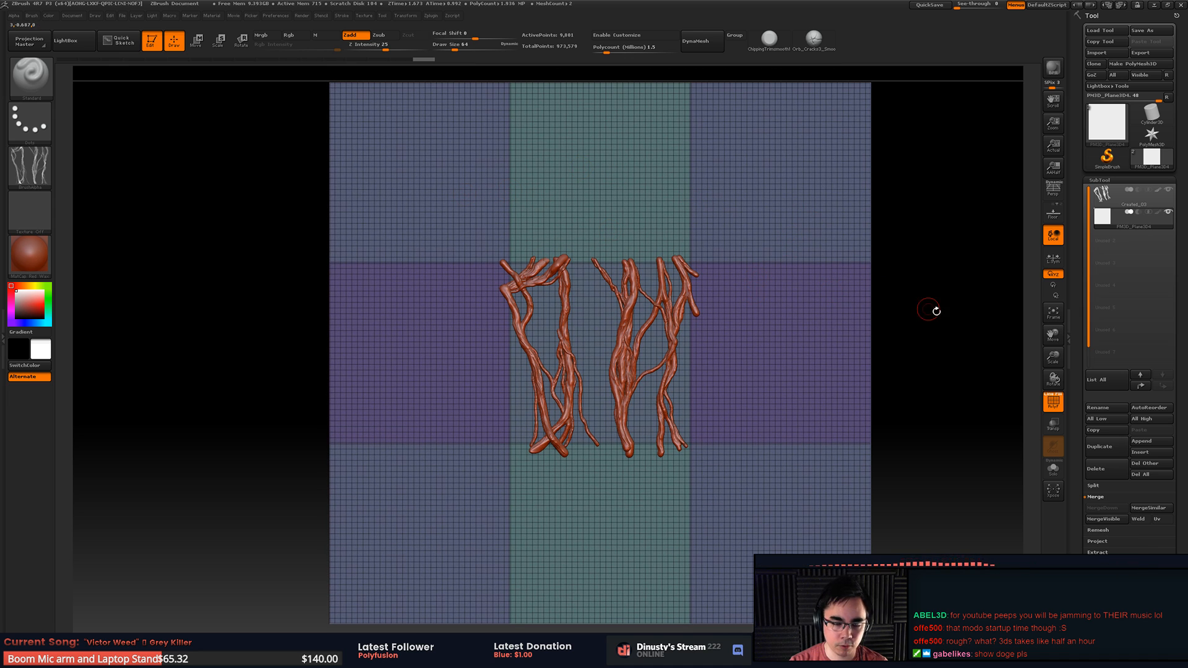
pyautogui.hotkey('shift', 'f')
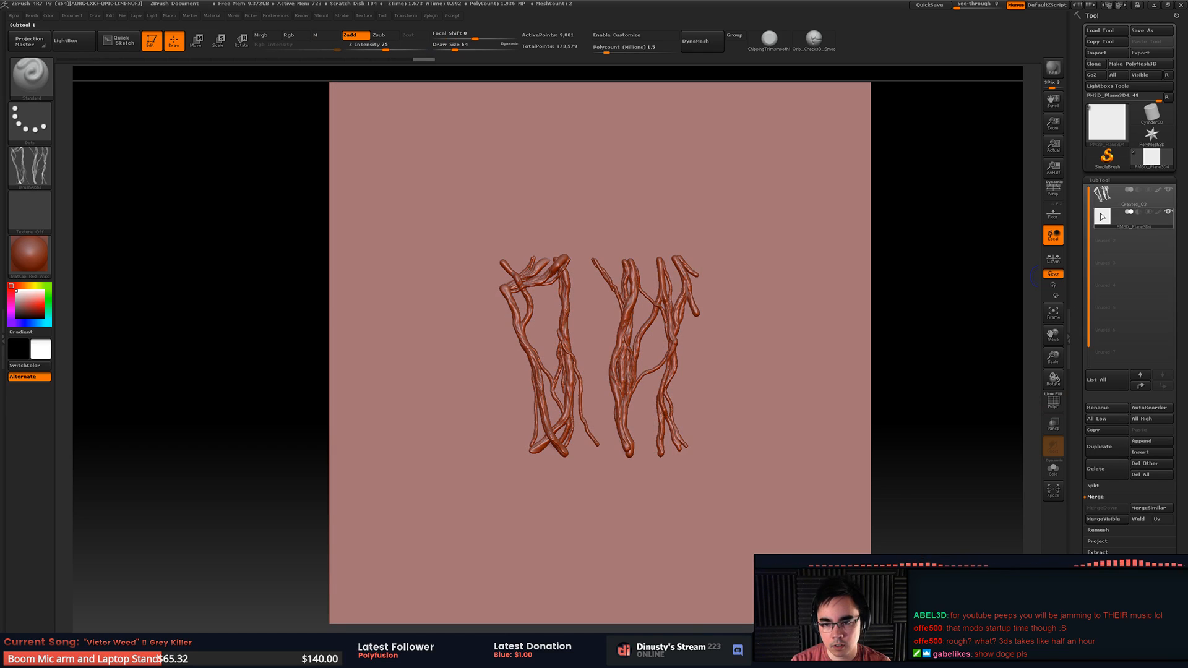
pyautogui.moveTo(1169, 204)
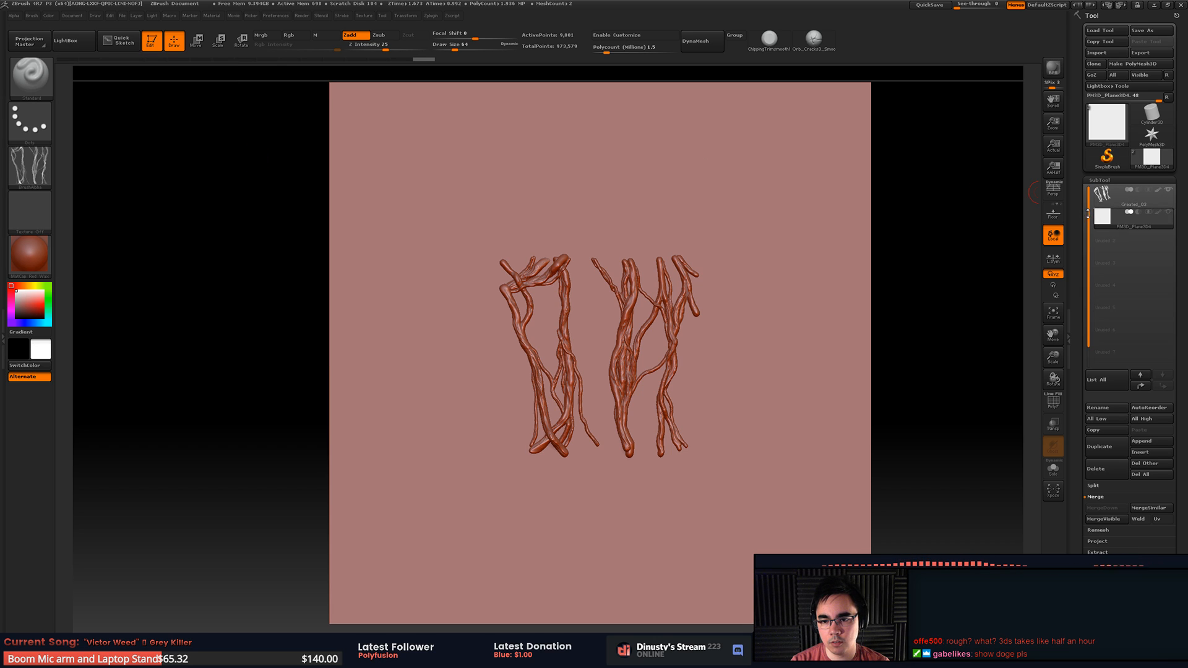
pyautogui.click(1103, 221)
pyautogui.click(1168, 190)
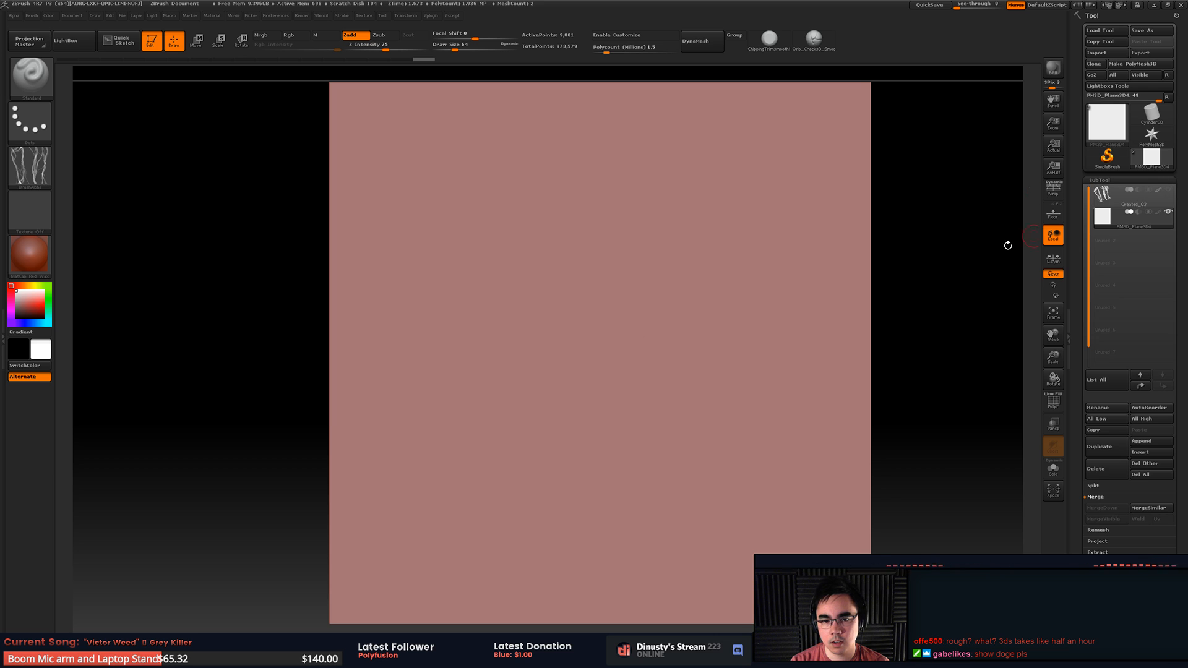
# Step: Divide the merged plane grid up to subdivision level 4 with the Smt modifier off
pyautogui.moveTo(1008, 245); pyautogui.dragTo(960, 237)
pyautogui.hotkey('shift', 'f')
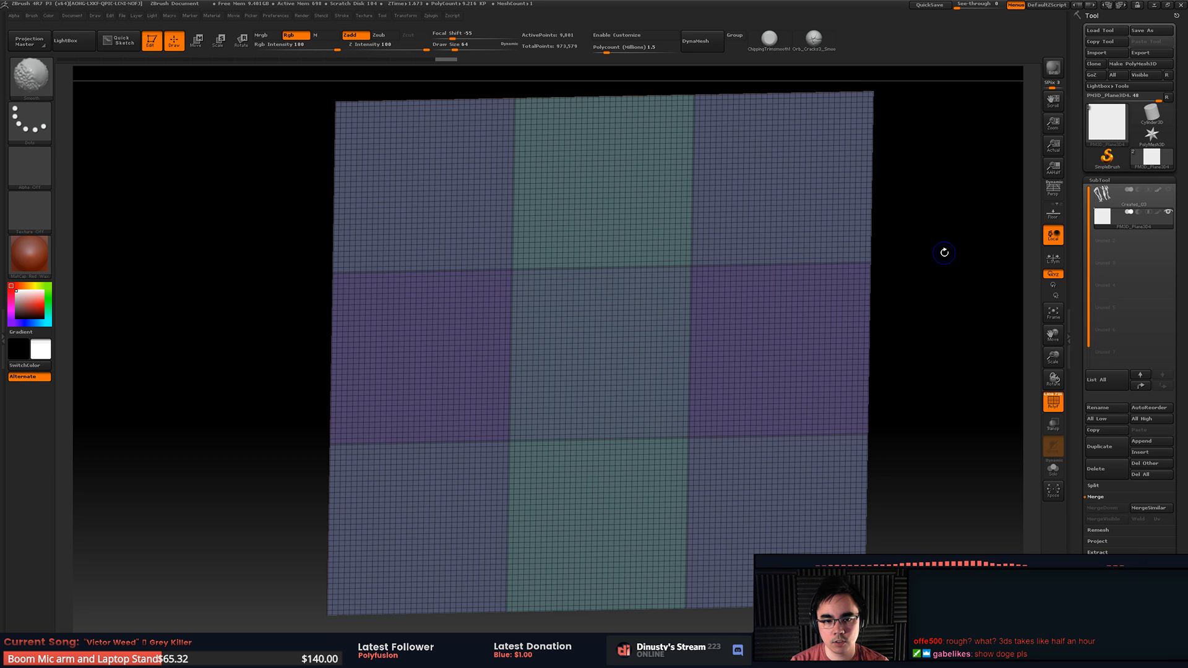
pyautogui.click(1104, 180)
pyautogui.click(1103, 191)
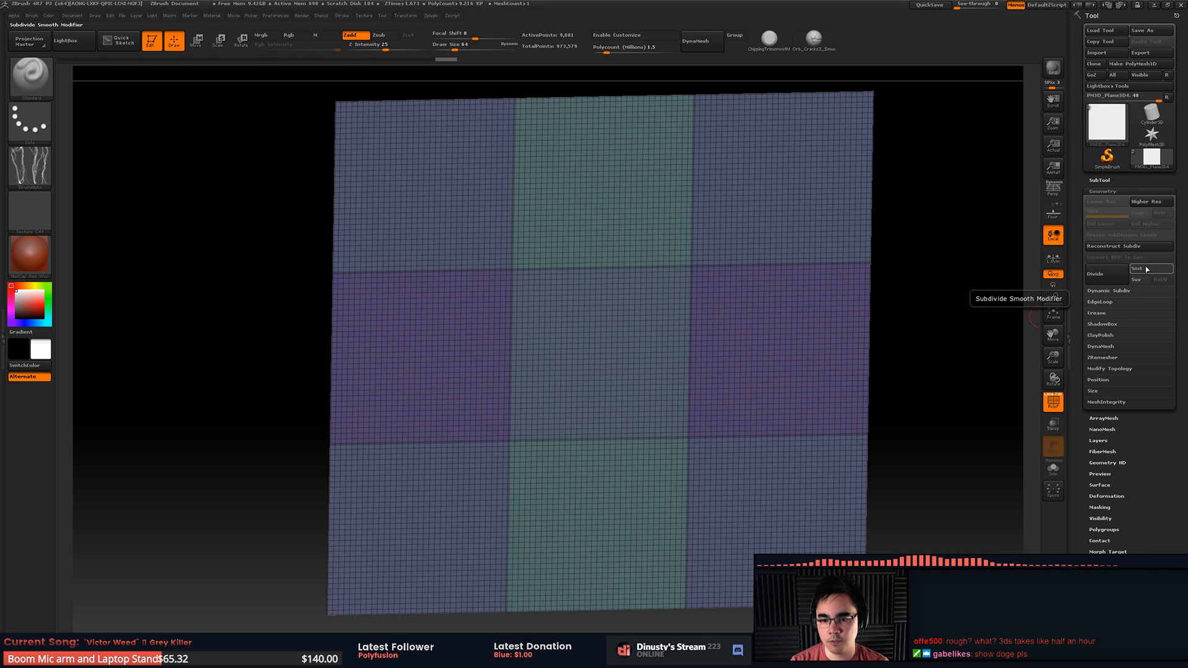
pyautogui.click(1101, 274)
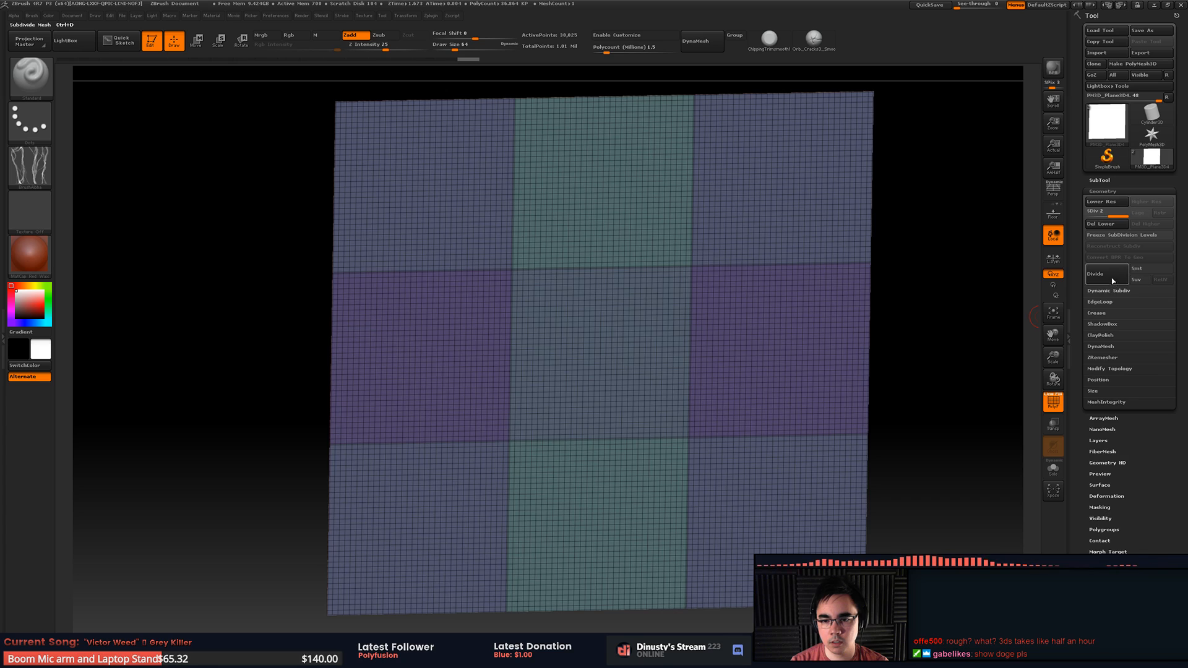
pyautogui.click(1116, 292)
pyautogui.click(1118, 277)
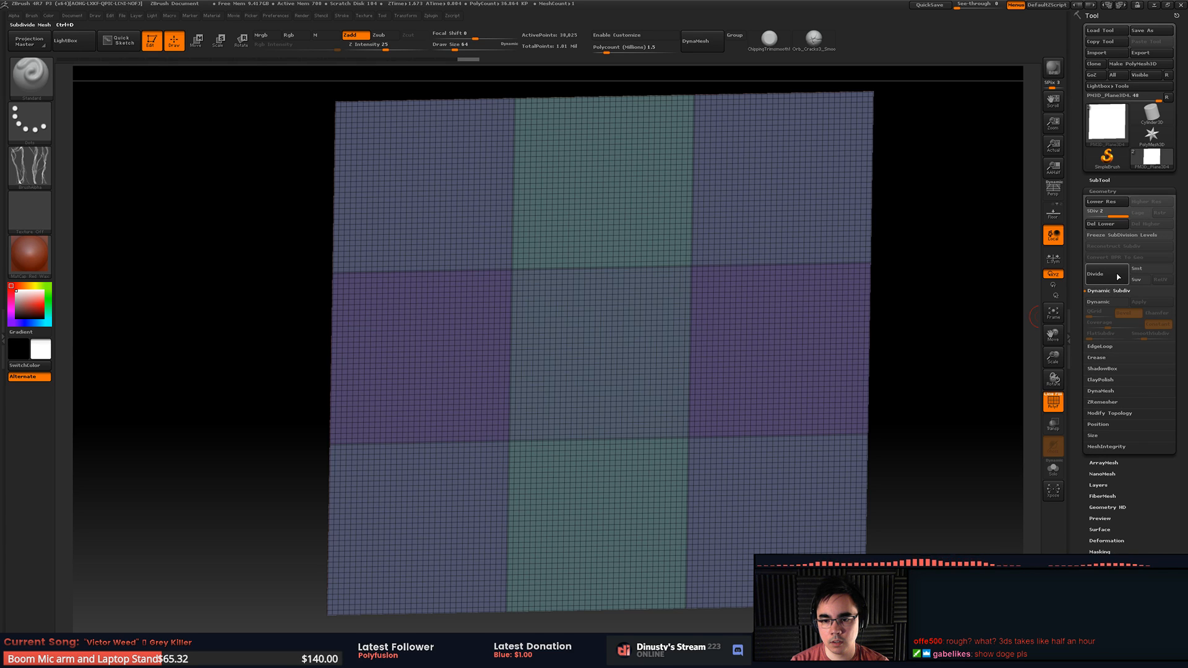
pyautogui.click(1117, 277)
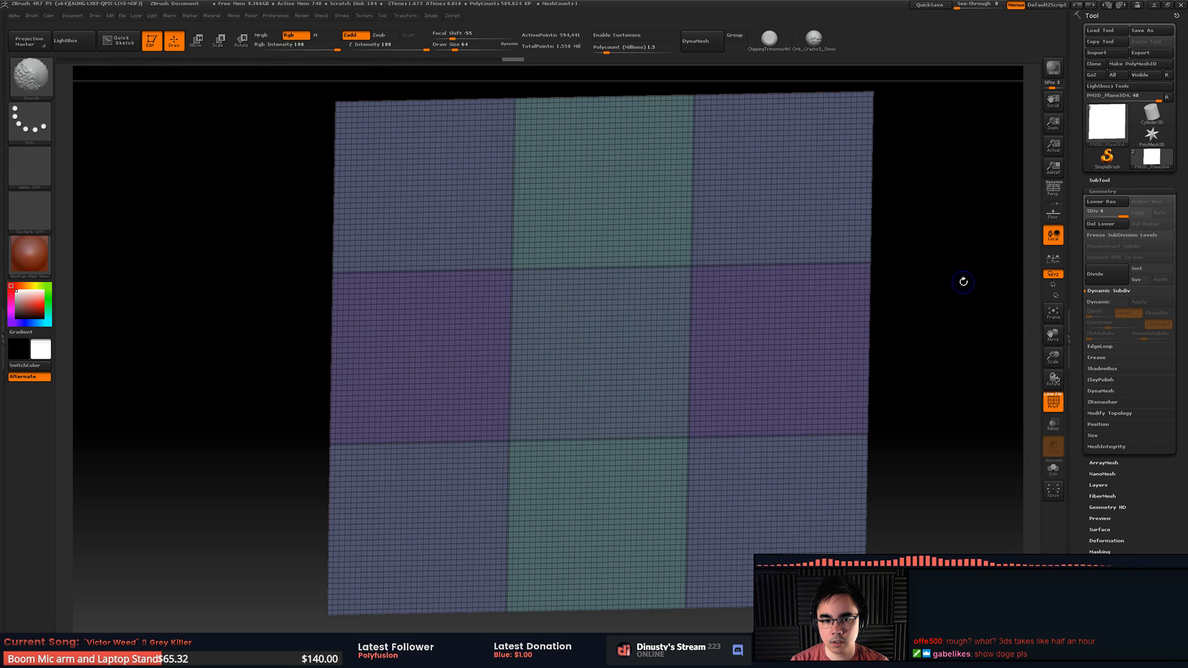
# Step: Try a sculpting stroke on the subdivided plane grid and undo it
pyautogui.hotkey('shift', 'f')
pyautogui.moveTo(691, 315)
pyautogui.mouseDown()
pyautogui.moveTo(656, 458)
pyautogui.moveTo(680, 433)
pyautogui.moveTo(662, 530)
pyautogui.moveTo(736, 581)
pyautogui.moveTo(743, 266)
pyautogui.moveTo(817, 186)
pyautogui.moveTo(857, 290)
pyautogui.mouseUp()
pyautogui.hotkey('ctrl', 'z')
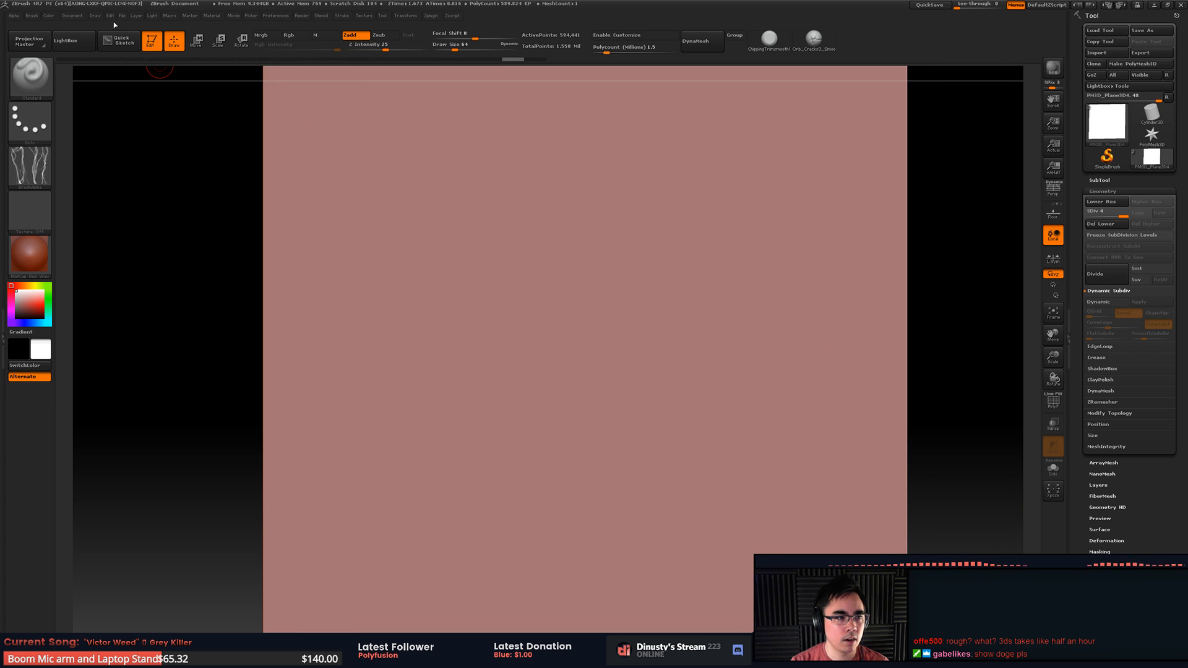
# Step: Dock the Brush palette and set the Standard brush's Curve WrapMode to 1
pyautogui.click(32, 22)
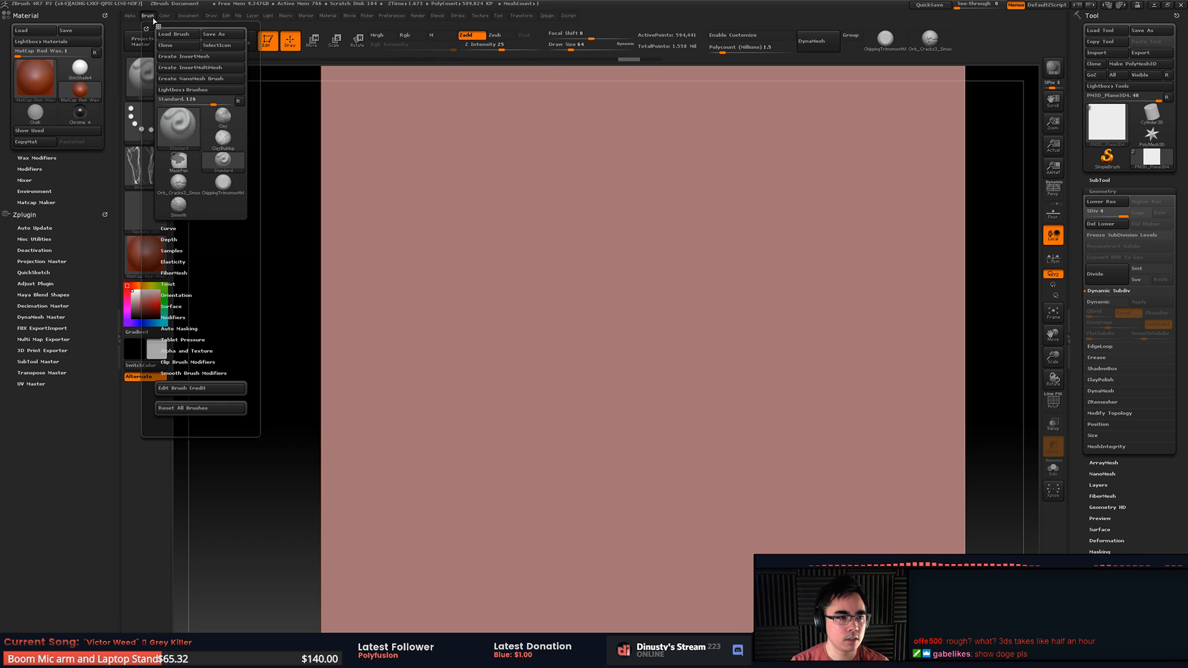
pyautogui.click(147, 16)
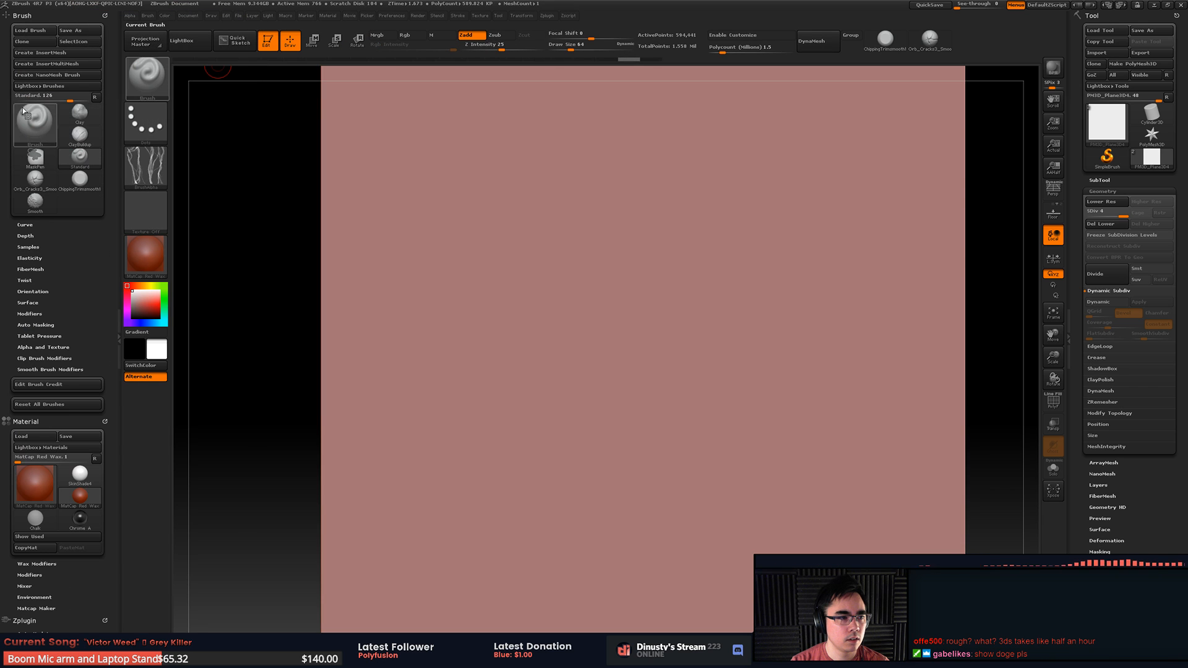
pyautogui.click(28, 225)
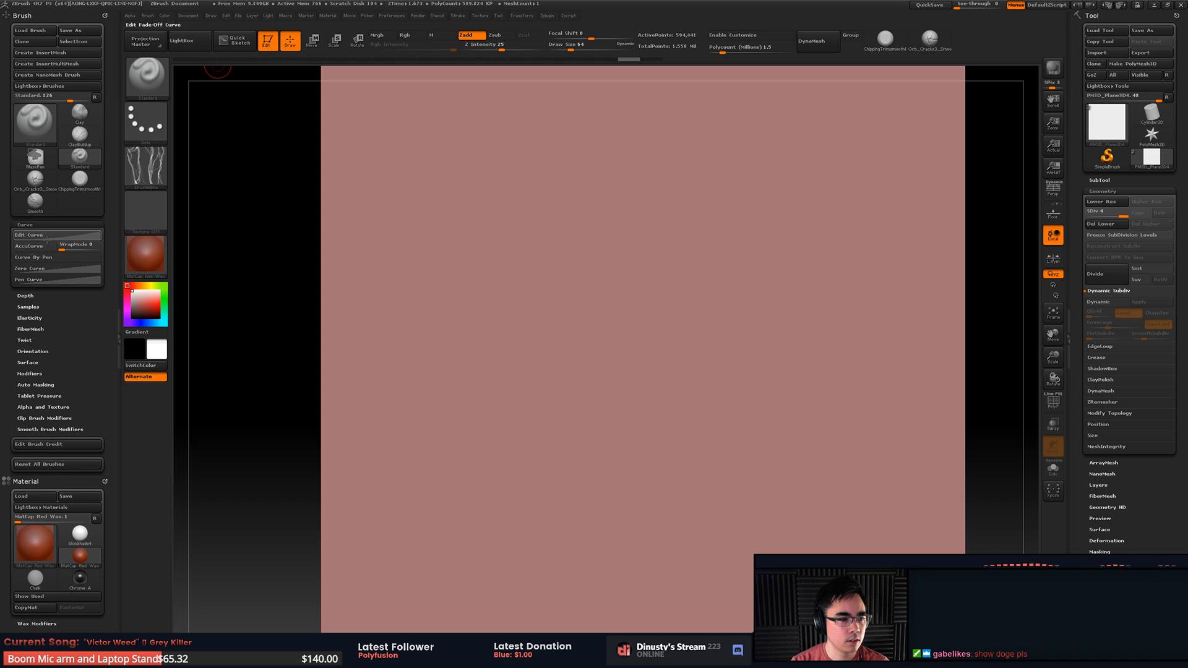
pyautogui.moveTo(60, 250); pyautogui.dragTo(67, 250)
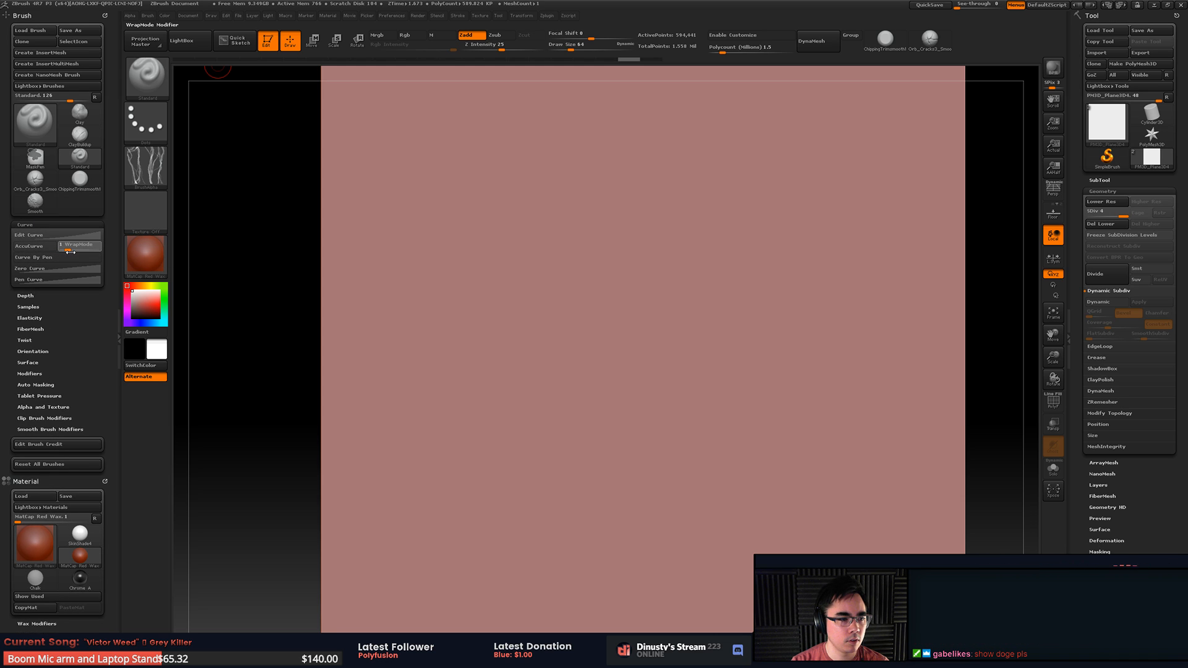
# Step: Increase the brush's Draw Size to about 136, try short wrapped strokes on the grid, and undo them
pyautogui.keyDown('alt'); pyautogui.moveTo(729, 262); pyautogui.dragTo(645, 262, button='right'); pyautogui.keyUp('alt')
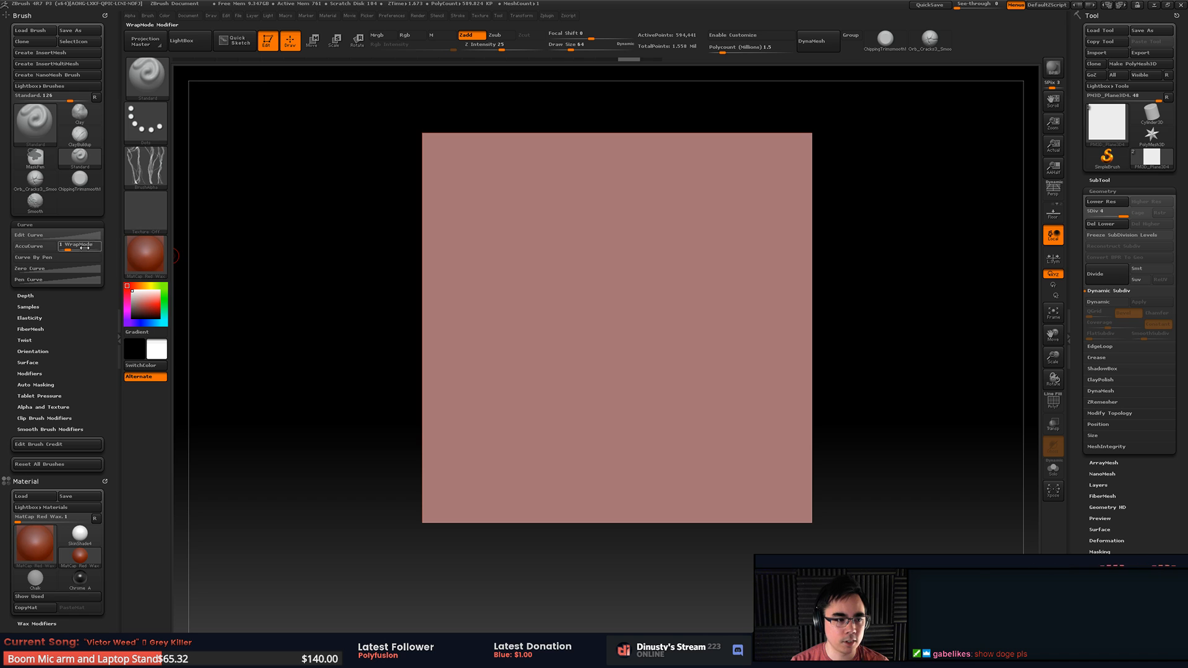
pyautogui.press('space')
pyautogui.moveTo(722, 283)
pyautogui.mouseDown()
pyautogui.moveTo(804, 288)
pyautogui.moveTo(828, 264)
pyautogui.moveTo(713, 309)
pyautogui.mouseUp()
pyautogui.hotkey('ctrl', 'z')
pyautogui.press('f')
pyautogui.hotkey('shift', 'f')
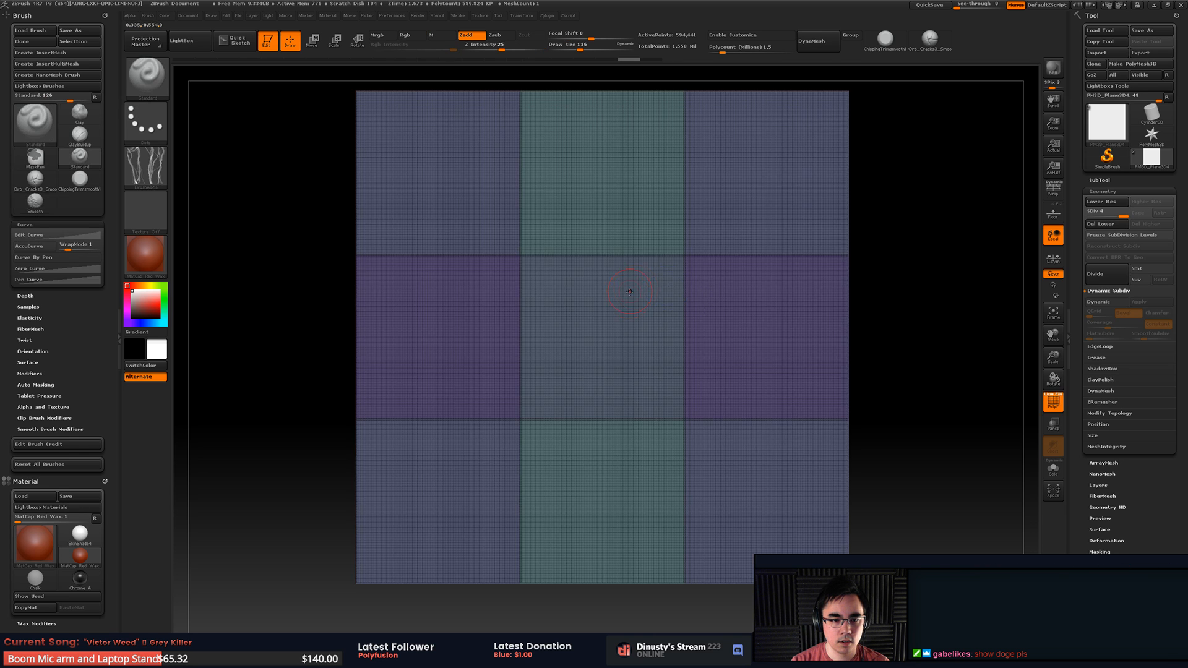
pyautogui.keyDown('alt'); pyautogui.moveTo(694, 265); pyautogui.dragTo(756, 354, button='right'); pyautogui.keyUp('alt')
pyautogui.moveTo(916, 328)
pyautogui.mouseDown()
pyautogui.moveTo(957, 323)
pyautogui.moveTo(919, 317)
pyautogui.mouseUp()
pyautogui.hotkey('shift', 'f')
pyautogui.hotkey('ctrl', 'z')
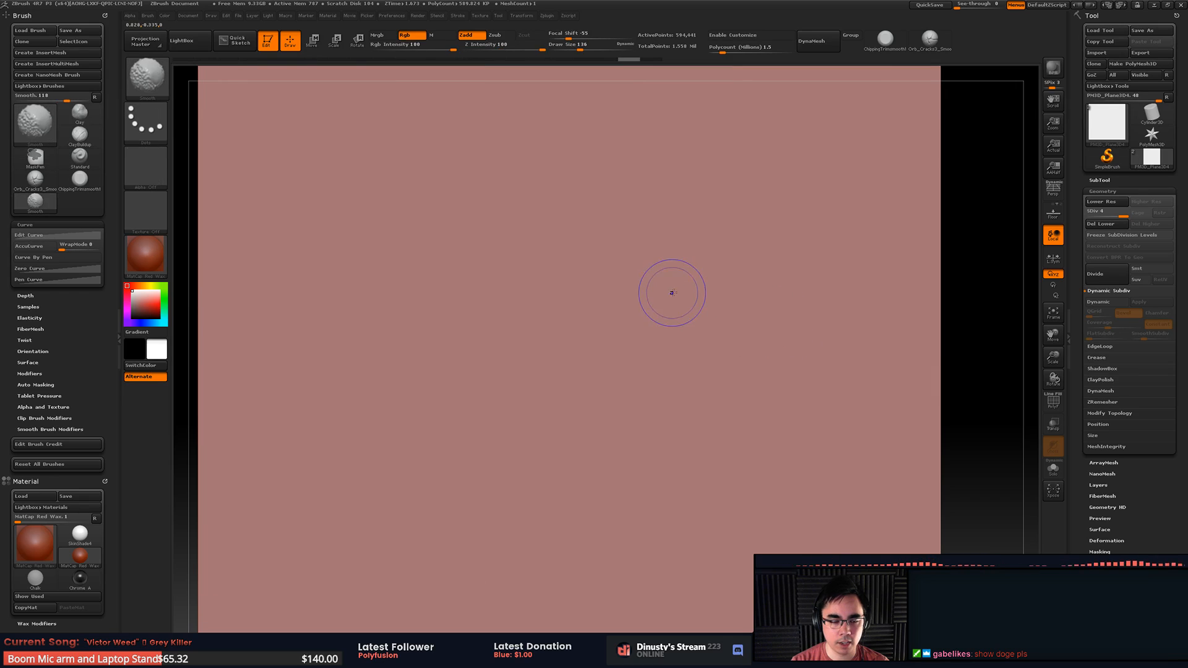
# Step: Sculpt several strokes with the root alpha to test how they repeat across the tiles, then undo them all
pyautogui.hotkey('shift', 'f')
pyautogui.moveTo(634, 302)
pyautogui.keyDown('alt'); pyautogui.mouseDown(button='right')
pyautogui.moveTo(657, 315)
pyautogui.moveTo(758, 303)
pyautogui.mouseUp(button='right'); pyautogui.keyUp('alt')
pyautogui.hotkey('shift', 'f')
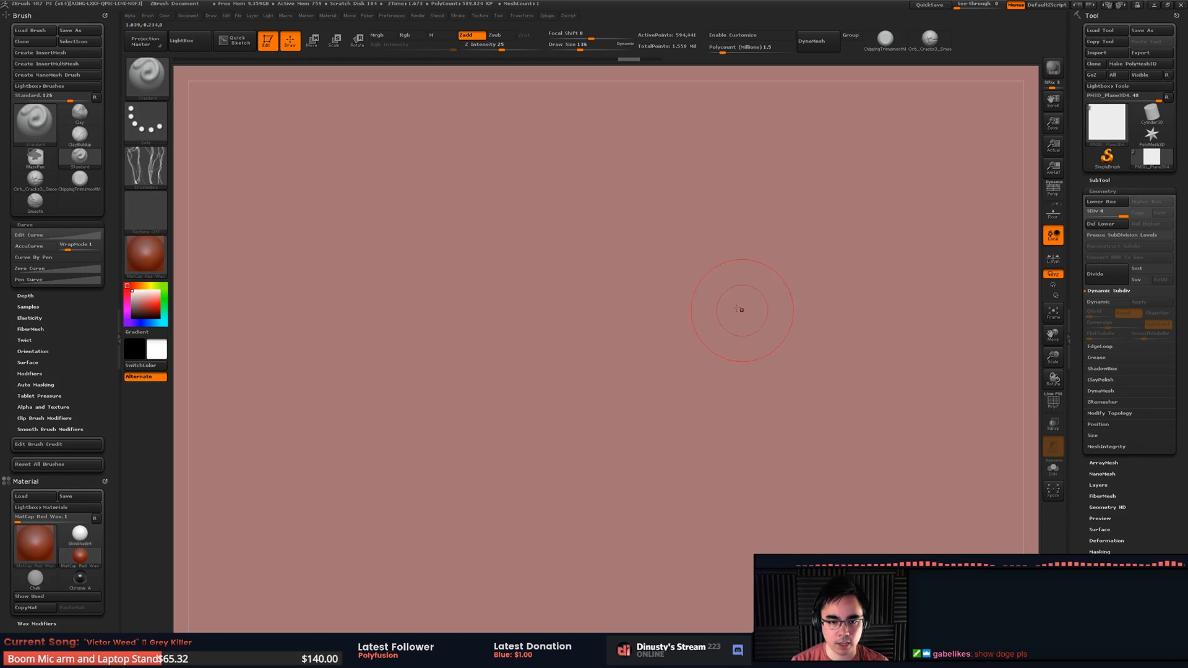
pyautogui.moveTo(733, 229)
pyautogui.mouseDown()
pyautogui.moveTo(668, 371)
pyautogui.moveTo(750, 256)
pyautogui.moveTo(719, 241)
pyautogui.mouseUp()
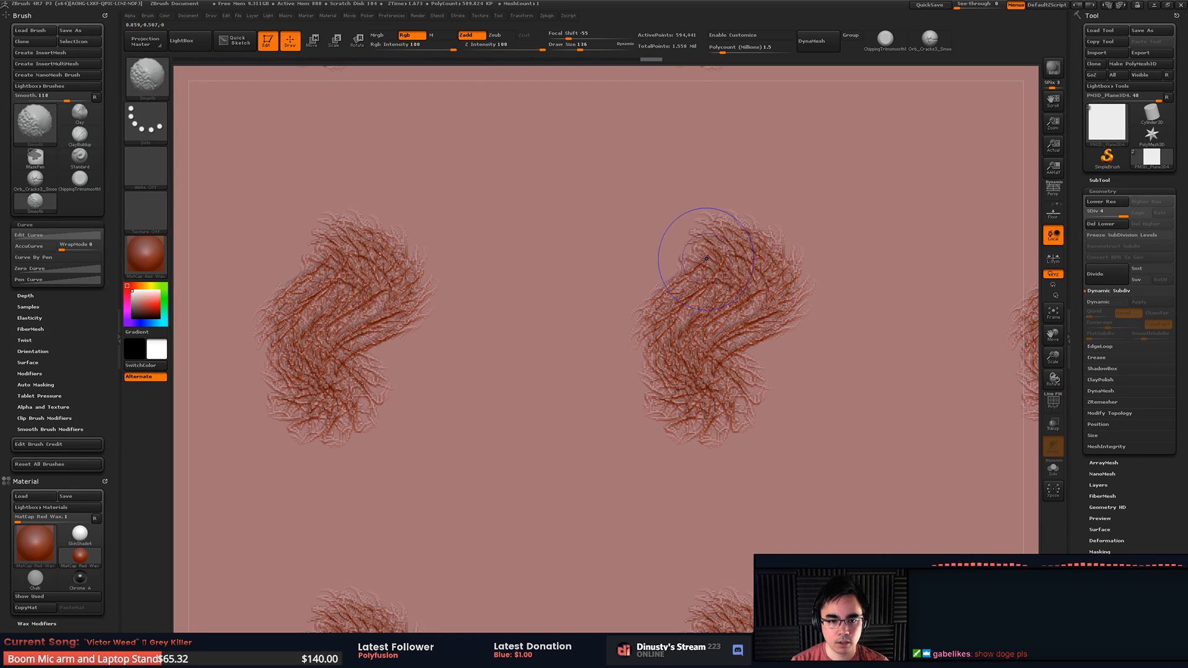
pyautogui.hotkey('shift', 'f')
pyautogui.moveTo(701, 298)
pyautogui.mouseDown()
pyautogui.moveTo(759, 297)
pyautogui.moveTo(712, 285)
pyautogui.moveTo(538, 164)
pyautogui.moveTo(455, 124)
pyautogui.moveTo(550, 175)
pyautogui.moveTo(576, 161)
pyautogui.moveTo(529, 170)
pyautogui.mouseUp()
pyautogui.moveTo(529, 439)
pyautogui.mouseDown()
pyautogui.moveTo(510, 439)
pyautogui.moveTo(557, 355)
pyautogui.moveTo(681, 403)
pyautogui.mouseUp()
pyautogui.moveTo(659, 325)
pyautogui.mouseDown()
pyautogui.moveTo(637, 458)
pyautogui.moveTo(747, 449)
pyautogui.moveTo(752, 417)
pyautogui.mouseUp()
pyautogui.hotkey('ctrl', 'z')
pyautogui.hotkey('ctrl', 'z')
pyautogui.hotkey('ctrl', 'z')
pyautogui.hotkey('ctrl', 'z')
pyautogui.hotkey('ctrl', 'z')
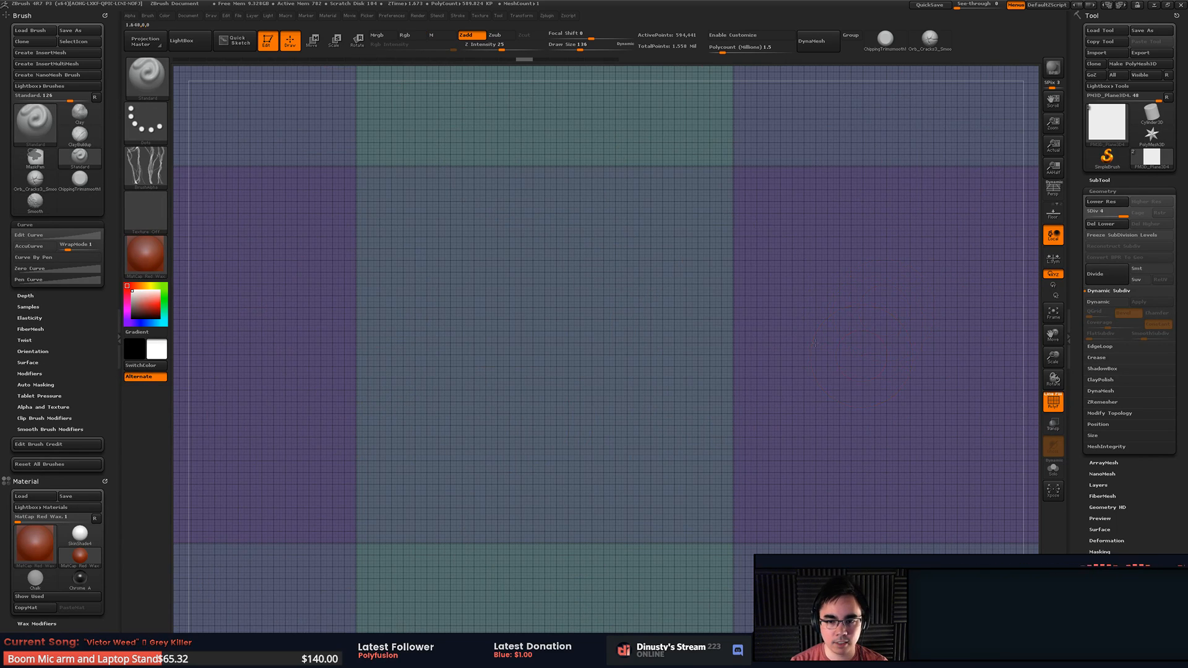
pyautogui.press('f')
pyautogui.hotkey('shift', 'f')
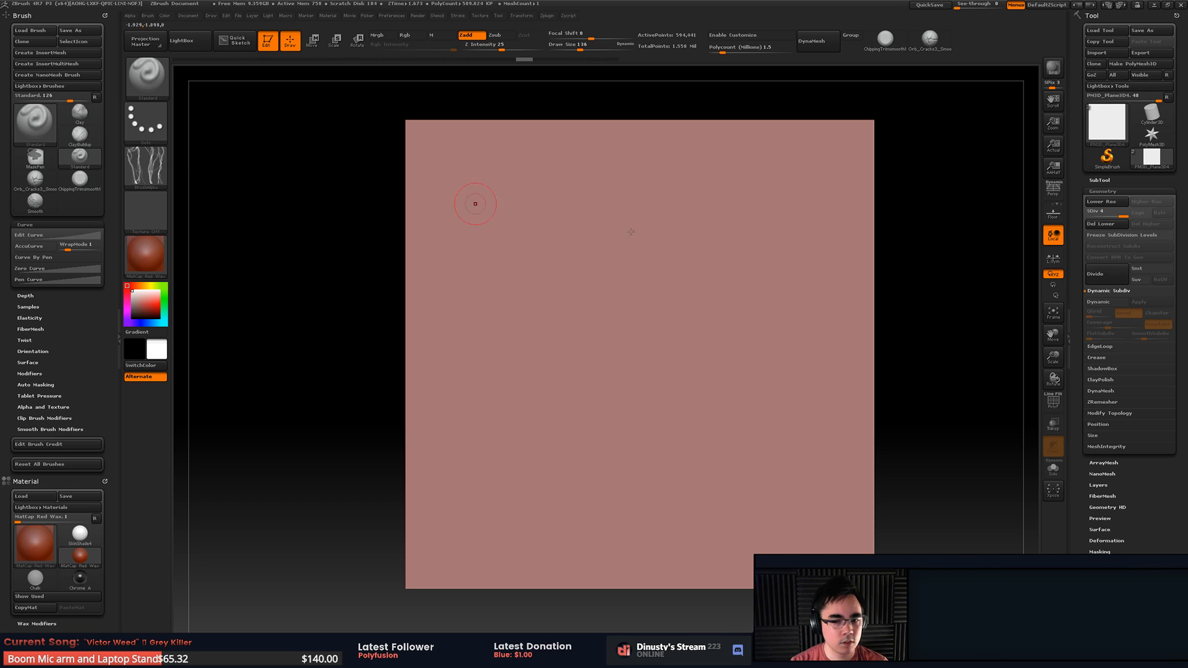
# Step: Look through the Masking options of the plane grid and expand Mask By Alpha
pyautogui.click(1100, 551)
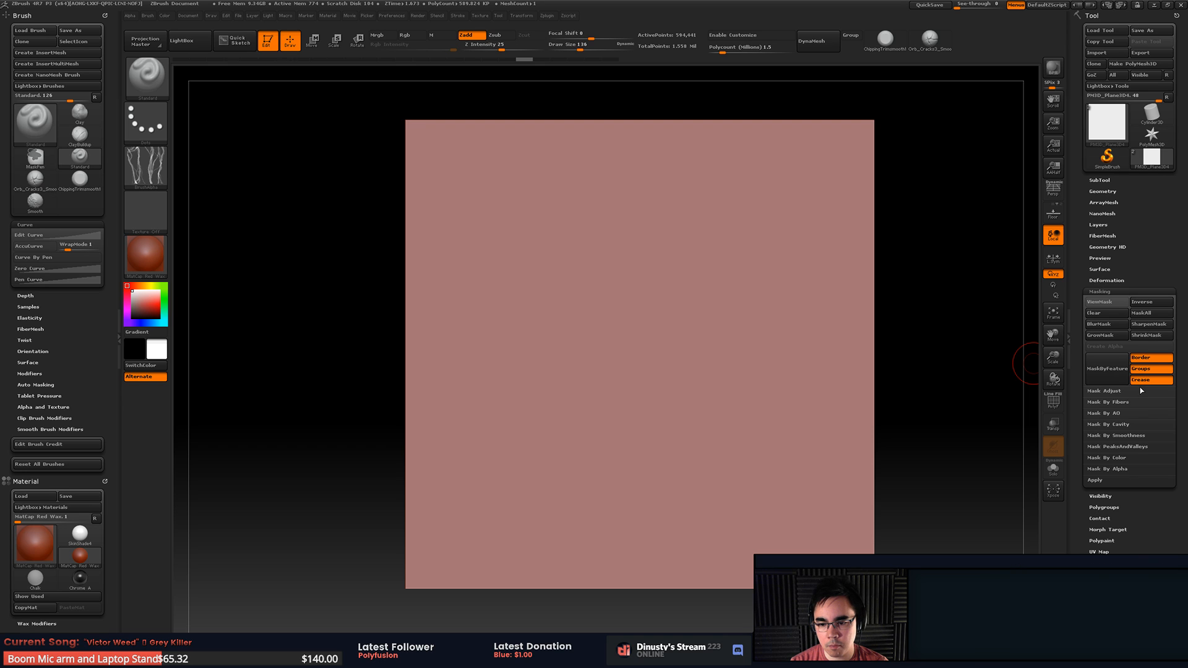
pyautogui.click(1119, 470)
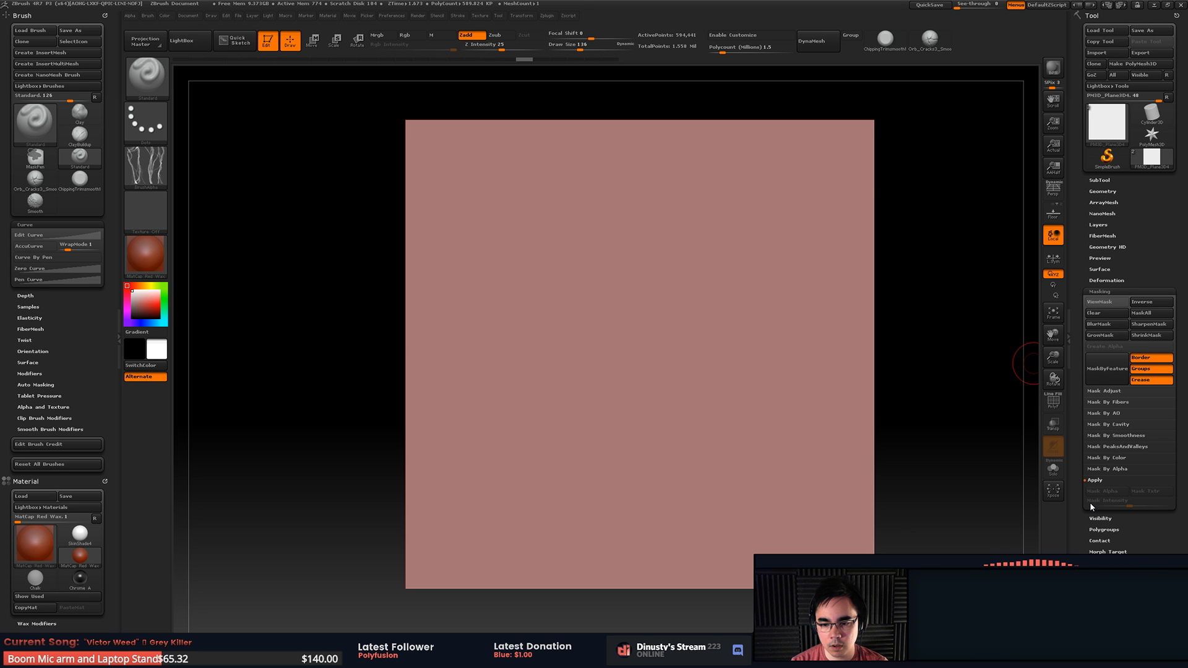
pyautogui.click(1091, 502)
pyautogui.click(1100, 469)
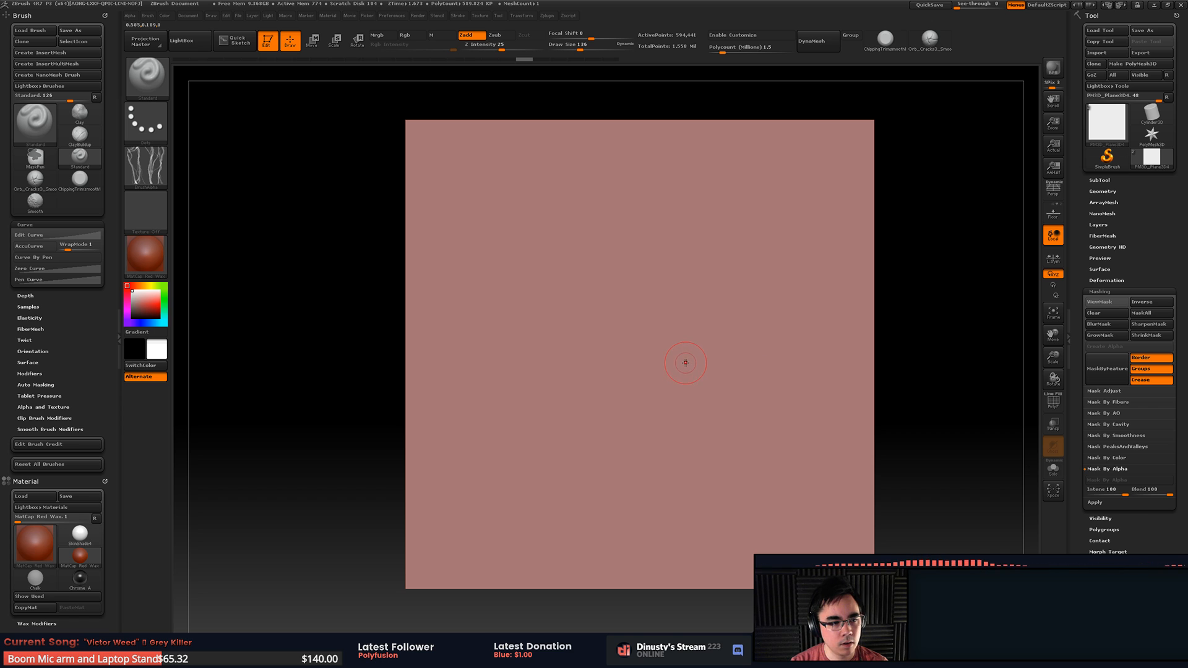
# Step: Switch the stroke type to DragRect, stamp the root alpha across the wrapped grid from its centre, and undo the stamp
pyautogui.click(157, 129)
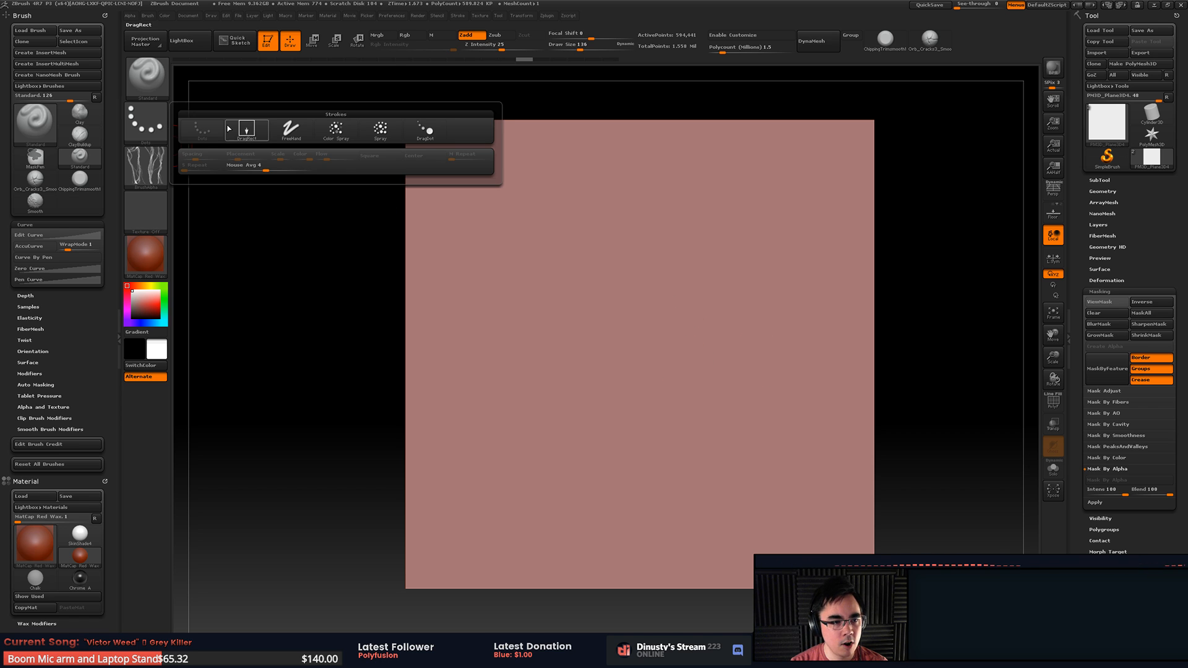
pyautogui.click(246, 129)
pyautogui.moveTo(675, 344)
pyautogui.mouseDown()
pyautogui.moveTo(699, 414)
pyautogui.moveTo(688, 433)
pyautogui.moveTo(896, 432)
pyautogui.mouseUp()
pyautogui.press('ctrl')
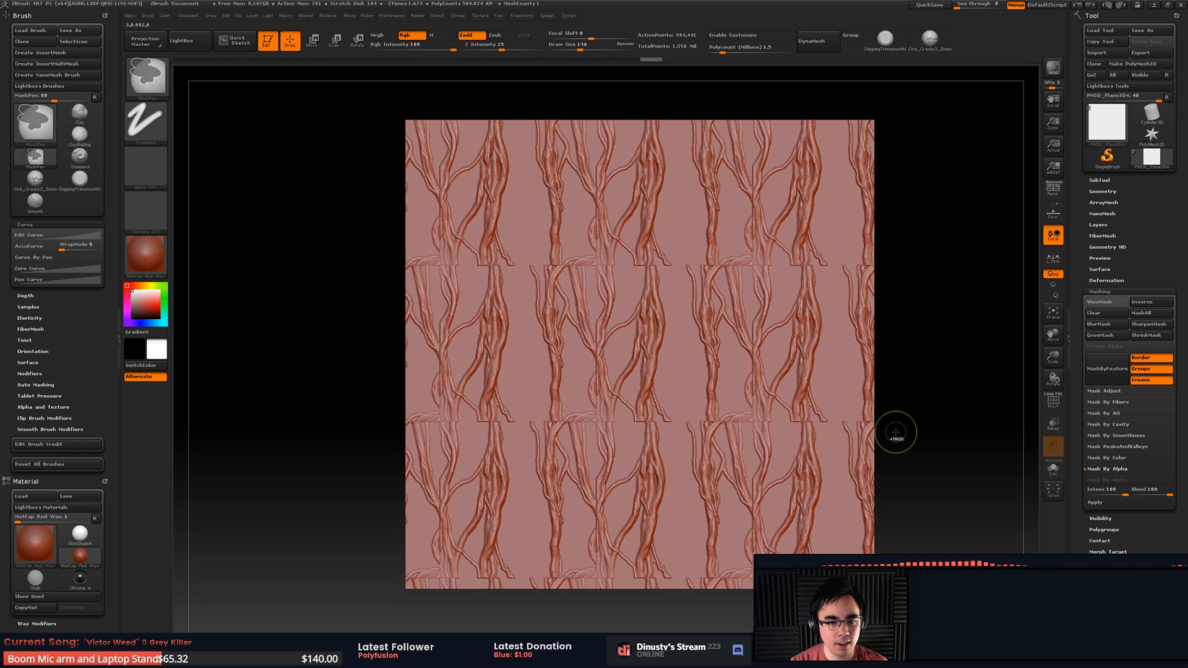
pyautogui.hotkey('ctrl', 'z')
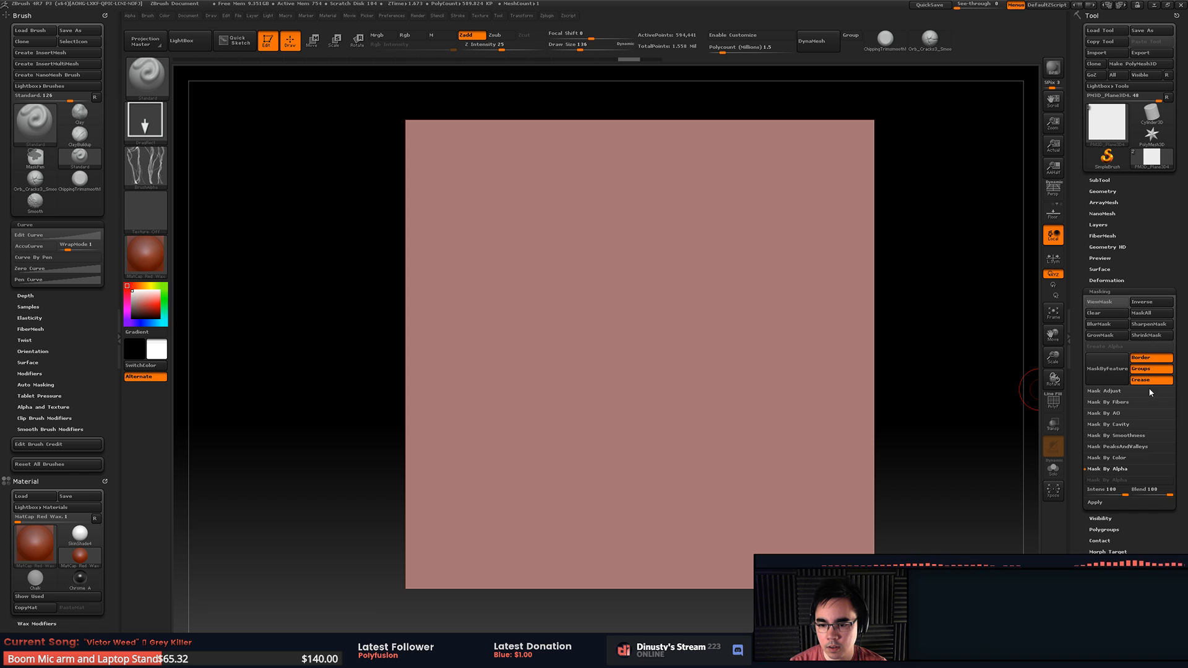
pyautogui.click(1108, 469)
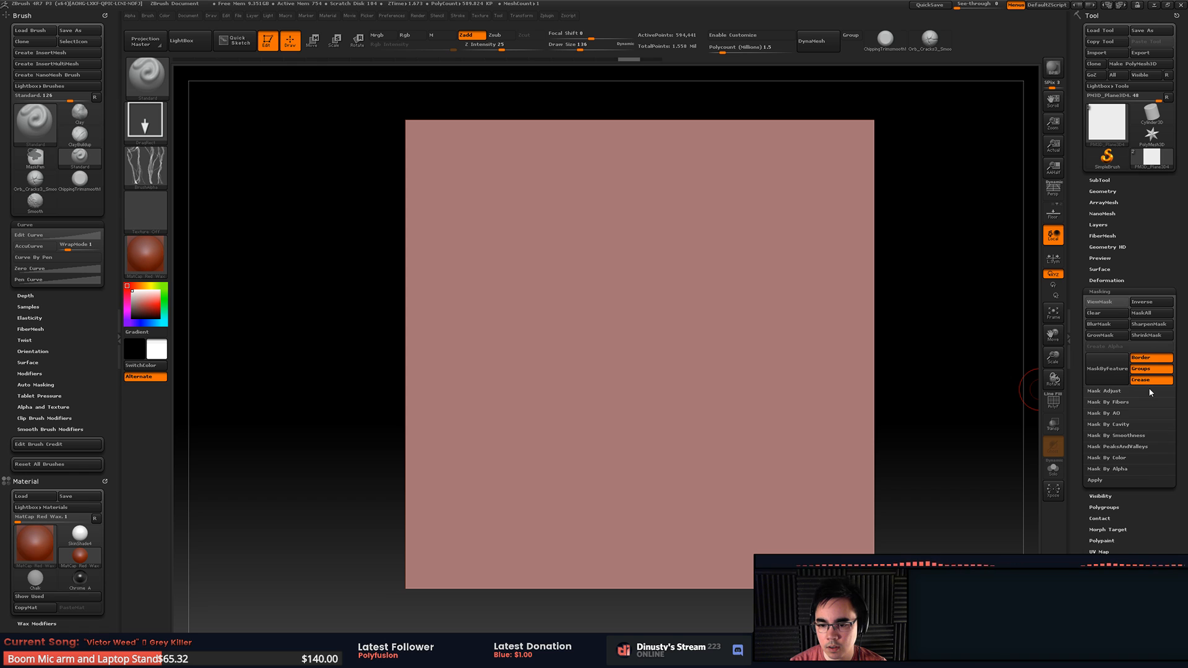
pyautogui.click(1126, 282)
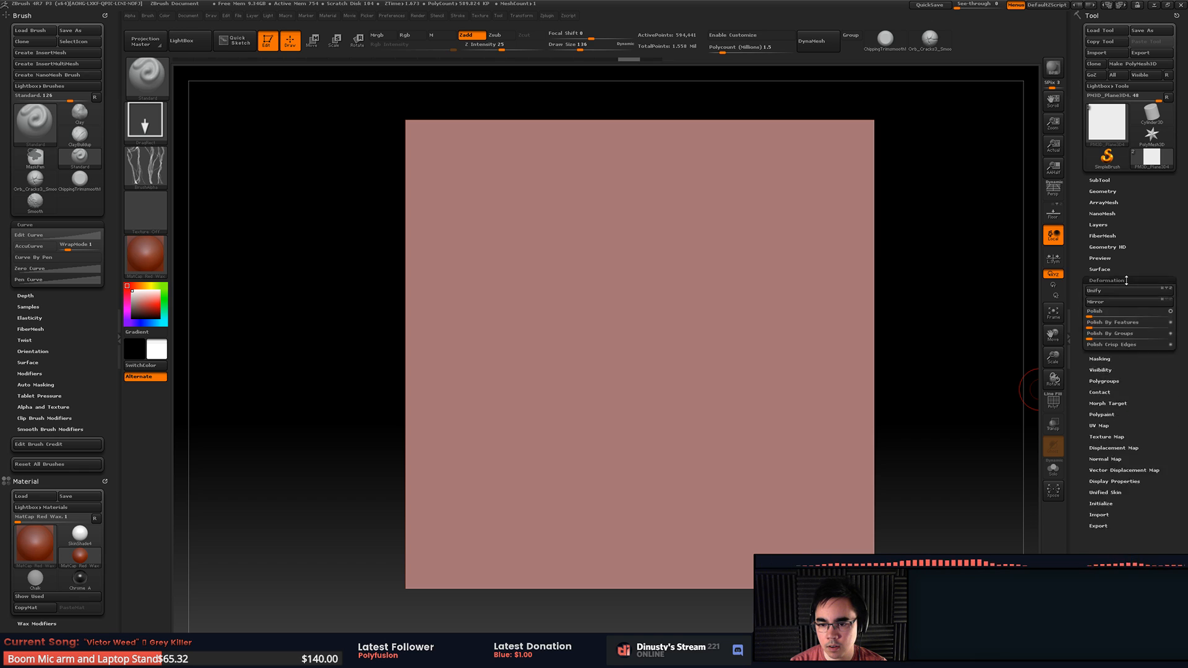
pyautogui.click(1126, 280)
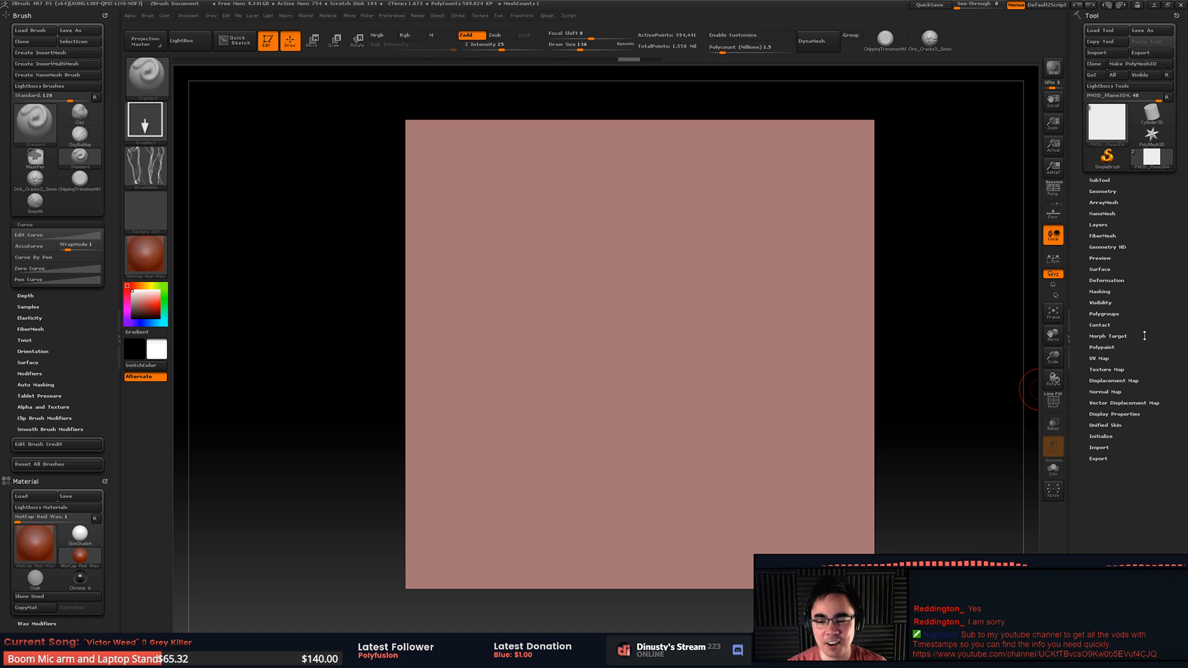
pyautogui.click(1113, 394)
pyautogui.click(1114, 393)
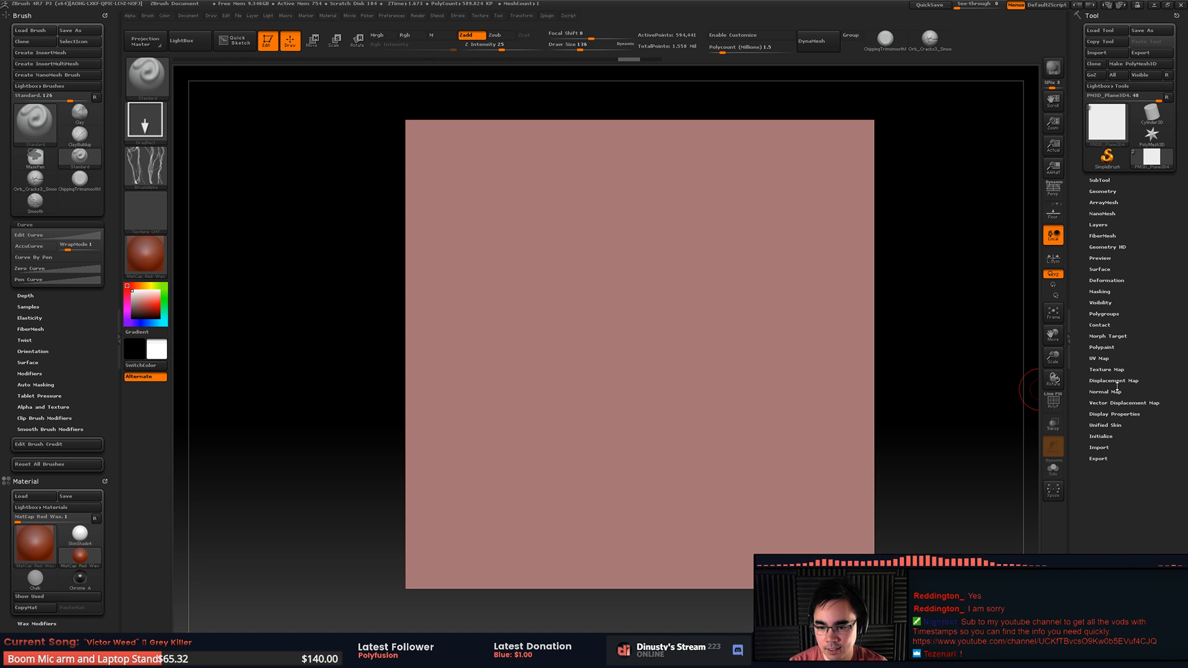
# Step: Look through the plane grid's Texture Map options and check the root alpha among the available alphas
pyautogui.click(1117, 370)
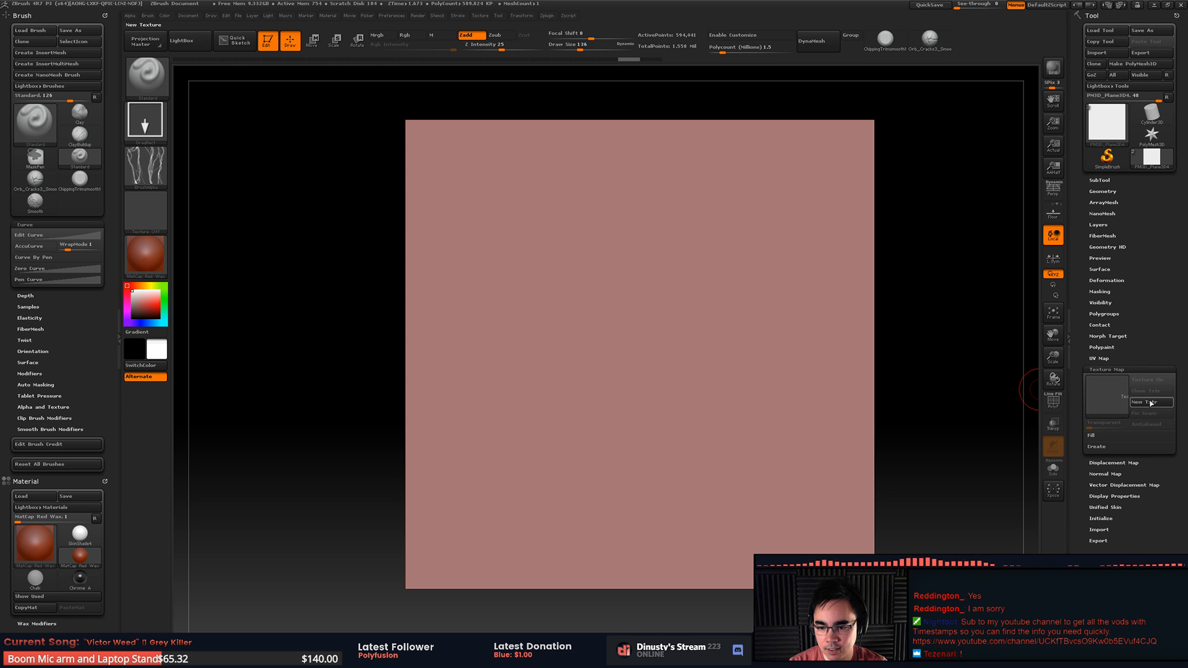
pyautogui.click(1112, 400)
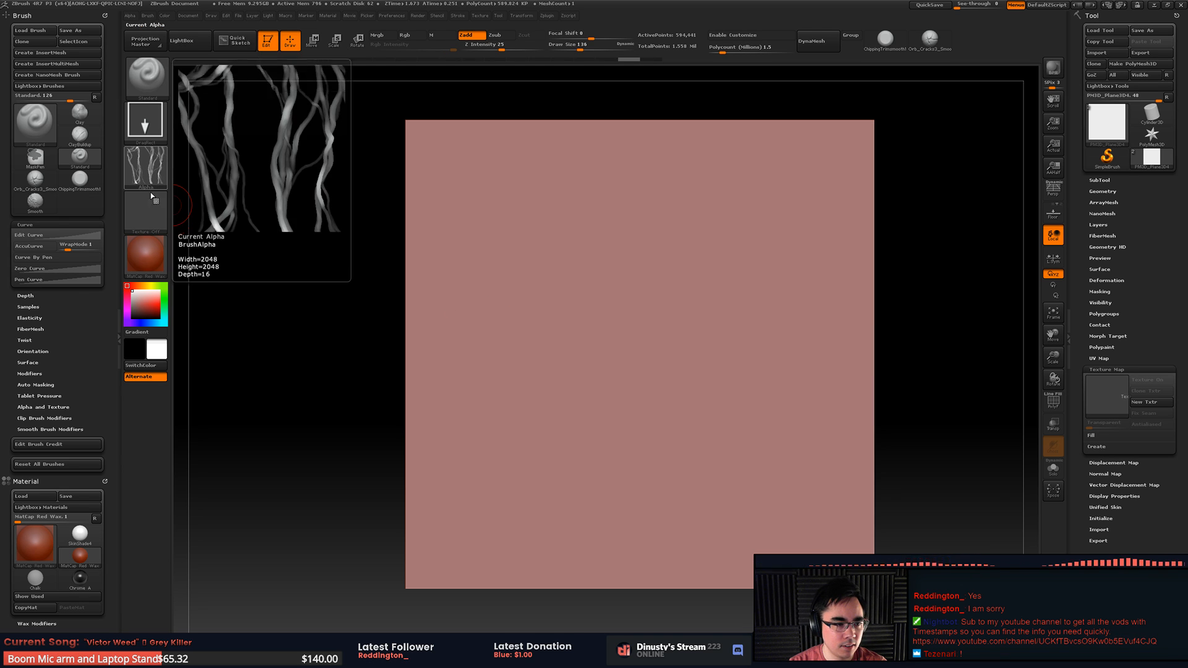
pyautogui.click(150, 206)
pyautogui.click(158, 179)
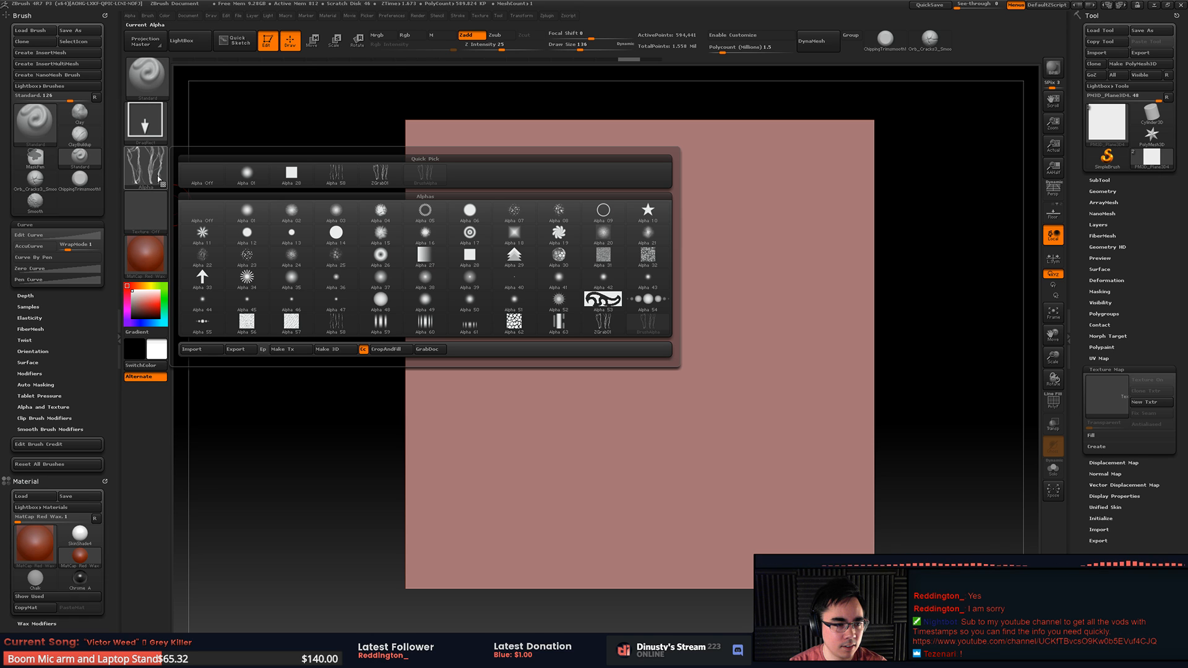
pyautogui.click(416, 178)
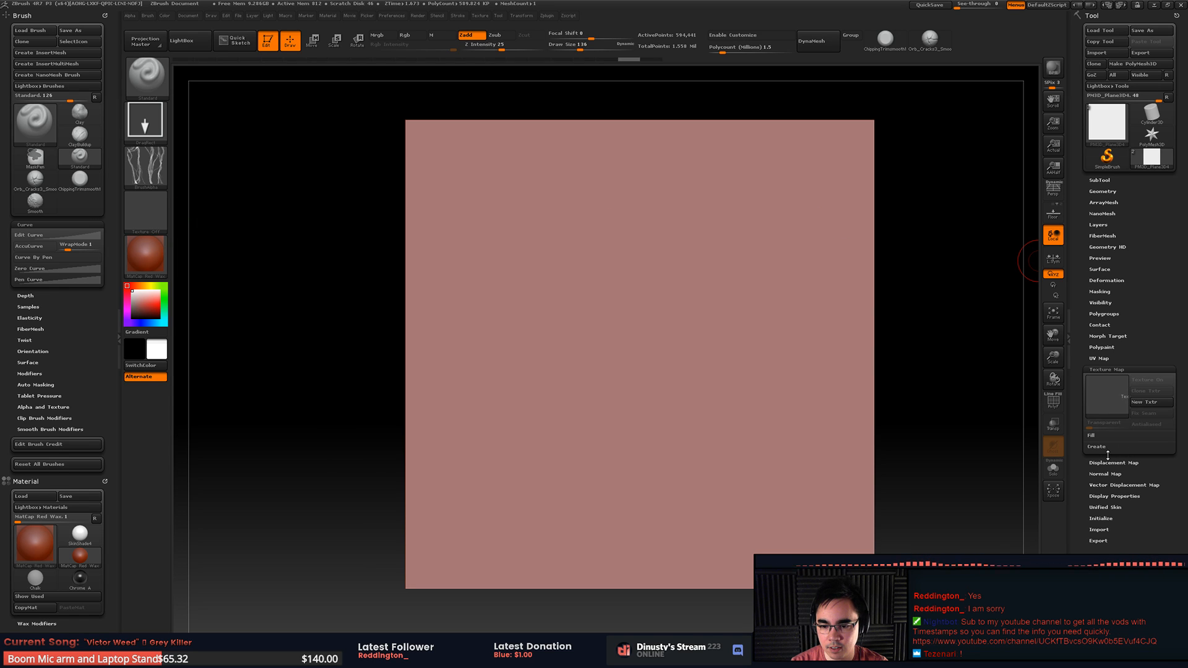
# Step: Create a new texture for the plane grid, try to turn it on, and skip the UV mapping note until next restart
pyautogui.click(1118, 370)
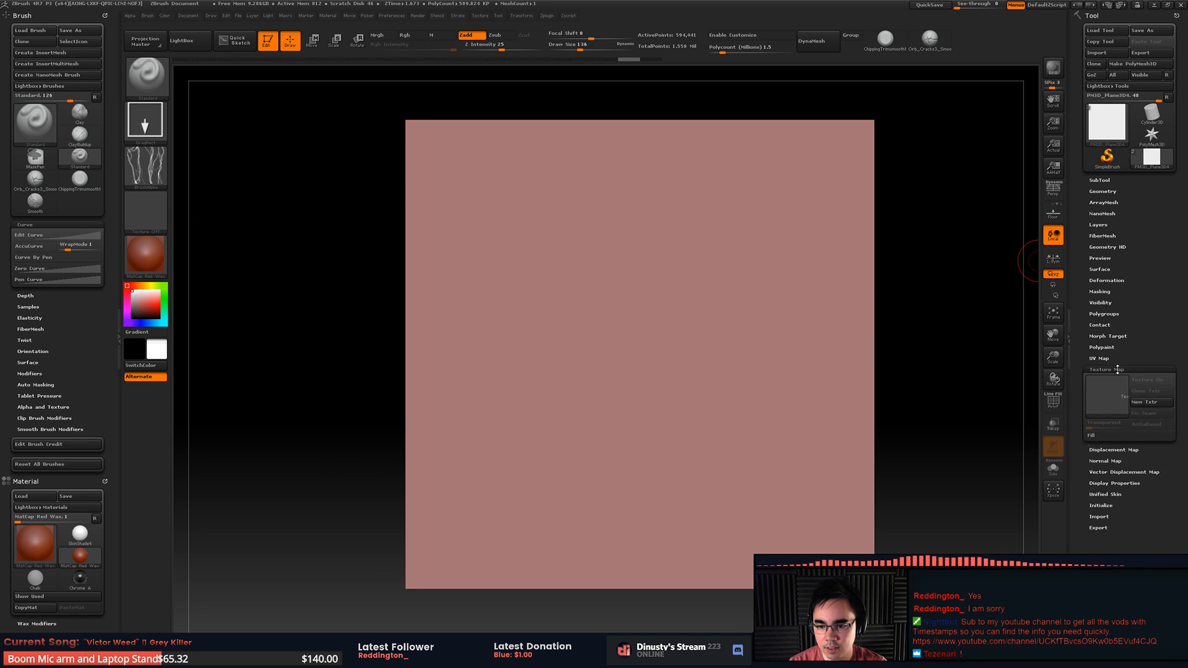
pyautogui.click(1152, 404)
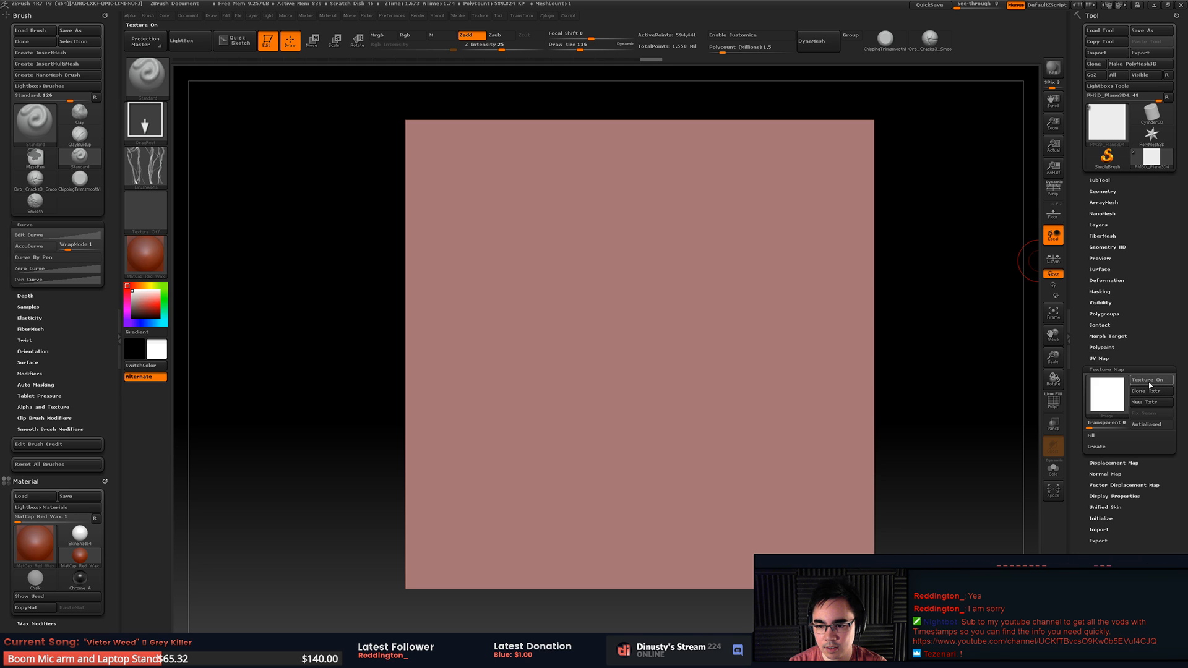
pyautogui.click(1149, 382)
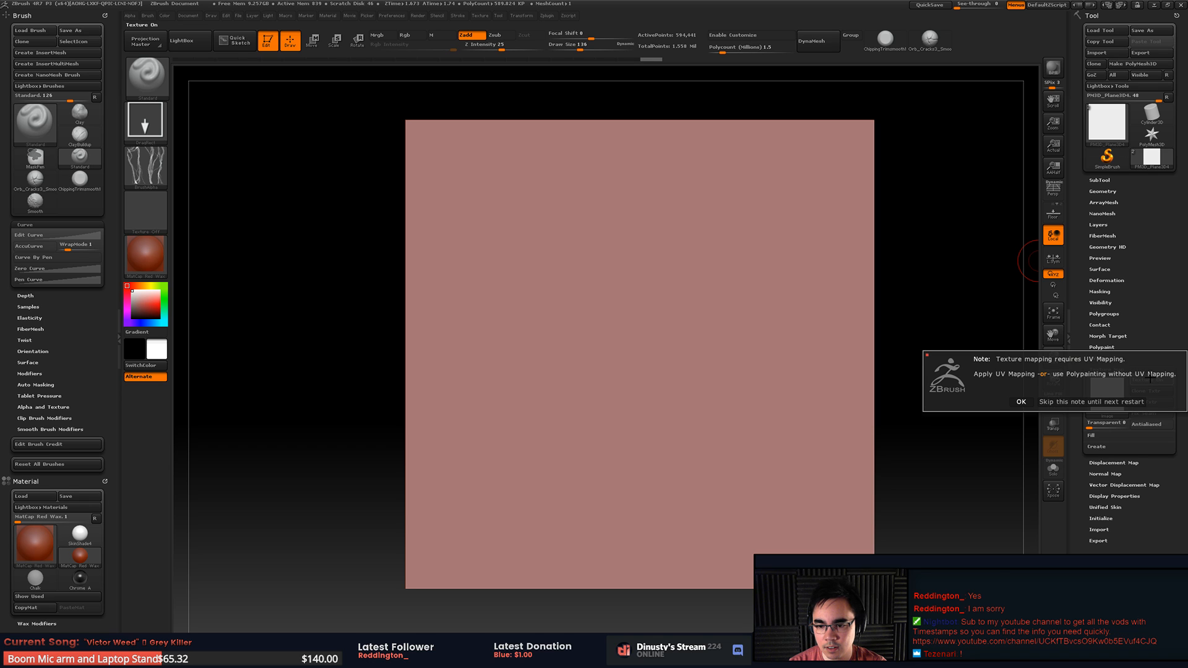
pyautogui.click(1091, 401)
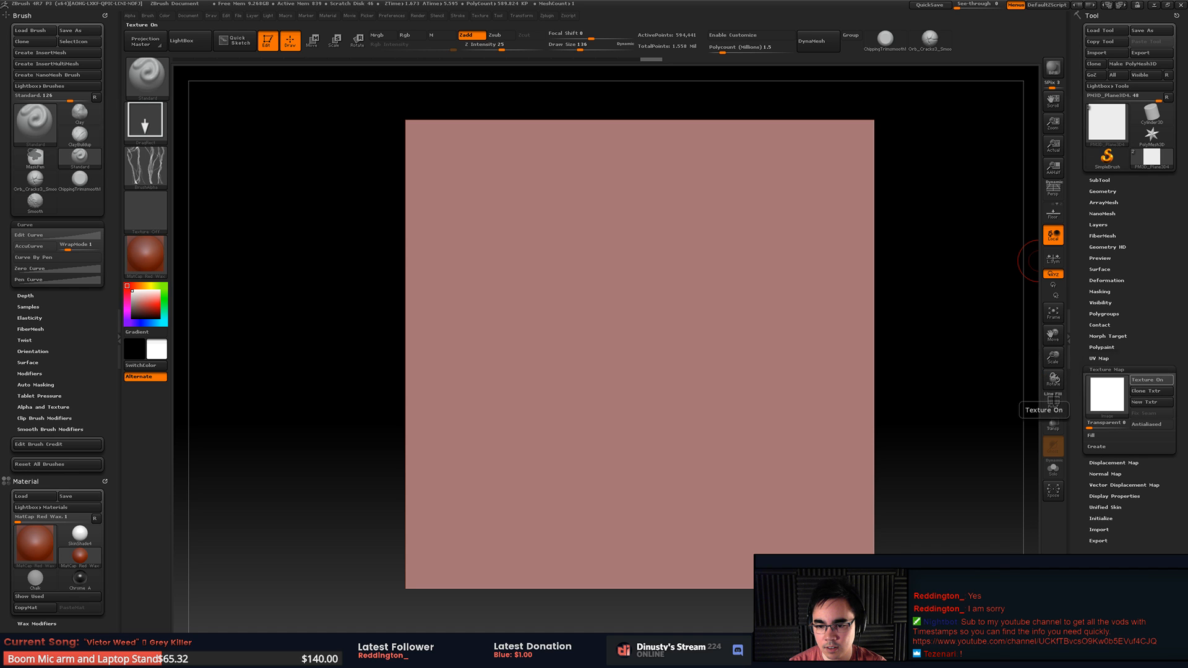
# Step: Open the UV Map options of the plane grid
pyautogui.click(1103, 347)
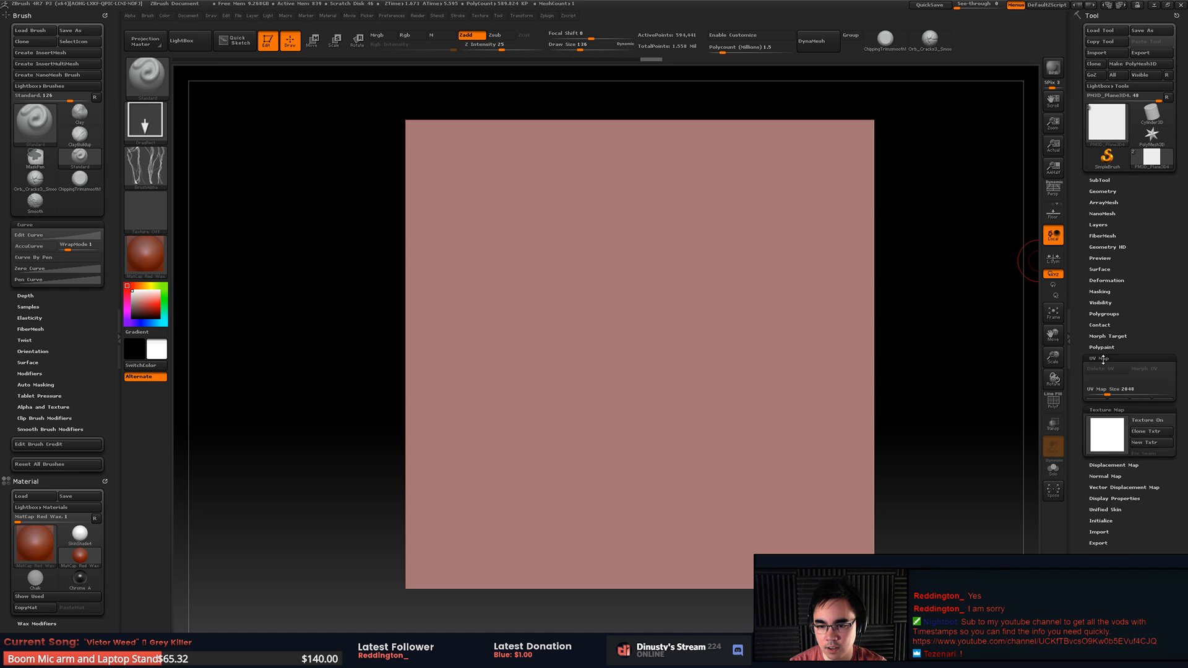
# Step: Clear the plane's mask and turn off the Border, Groups and Crease options for MaskByFeature
pyautogui.click(1102, 347)
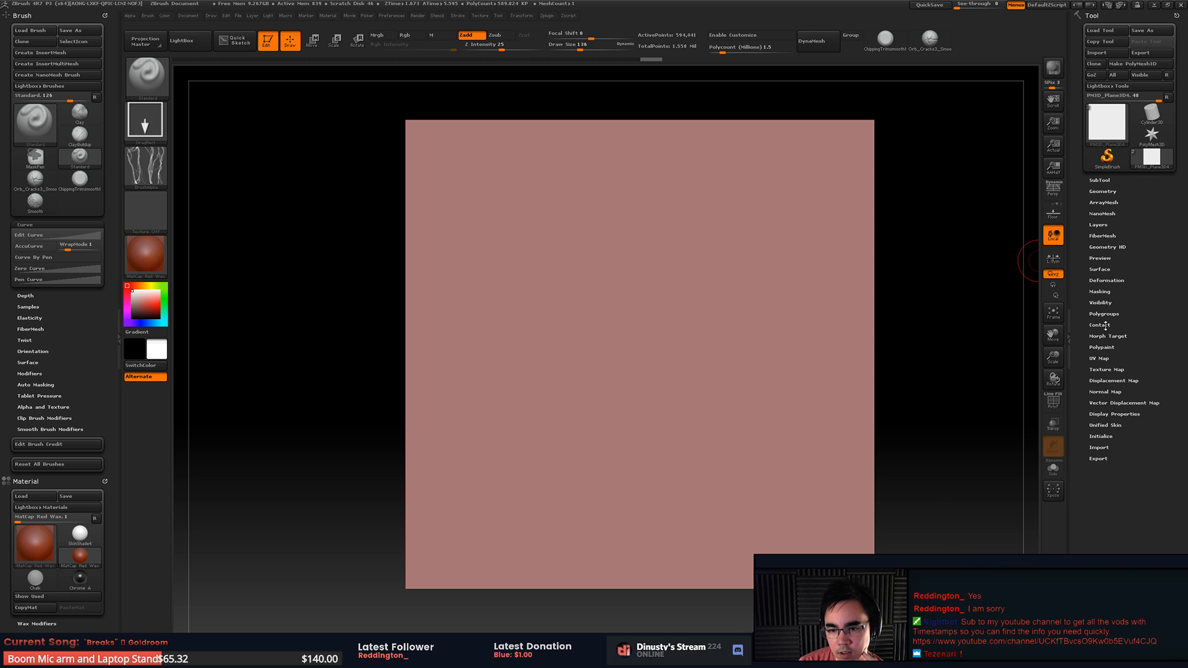
pyautogui.click(1103, 292)
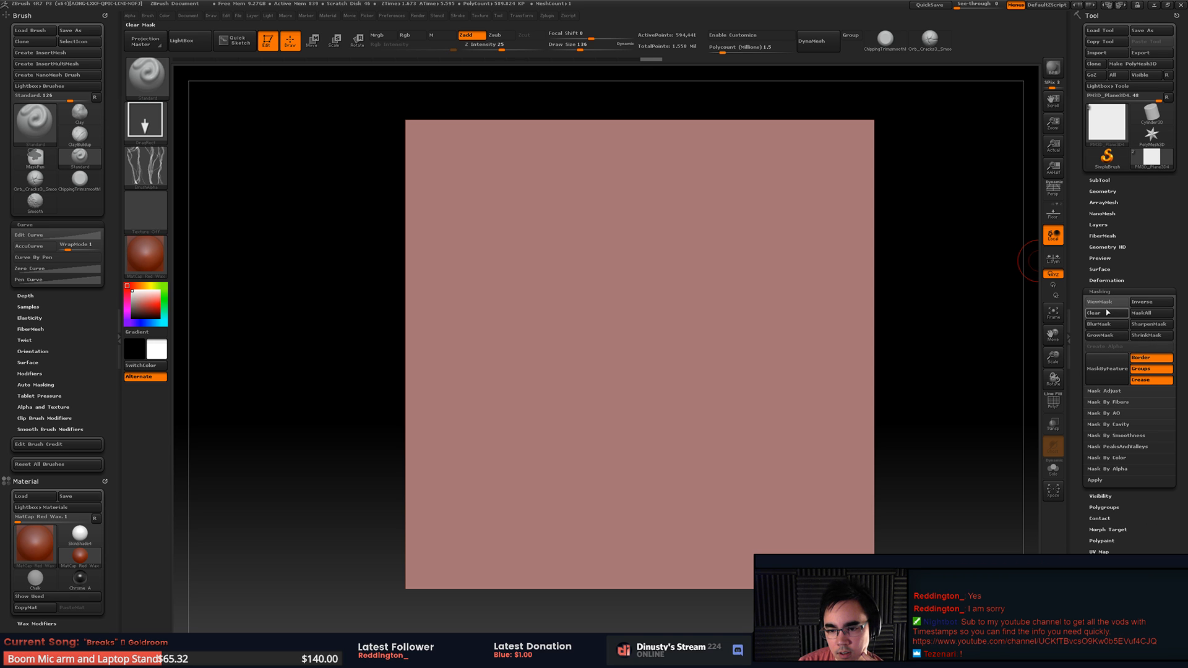
pyautogui.click(1107, 312)
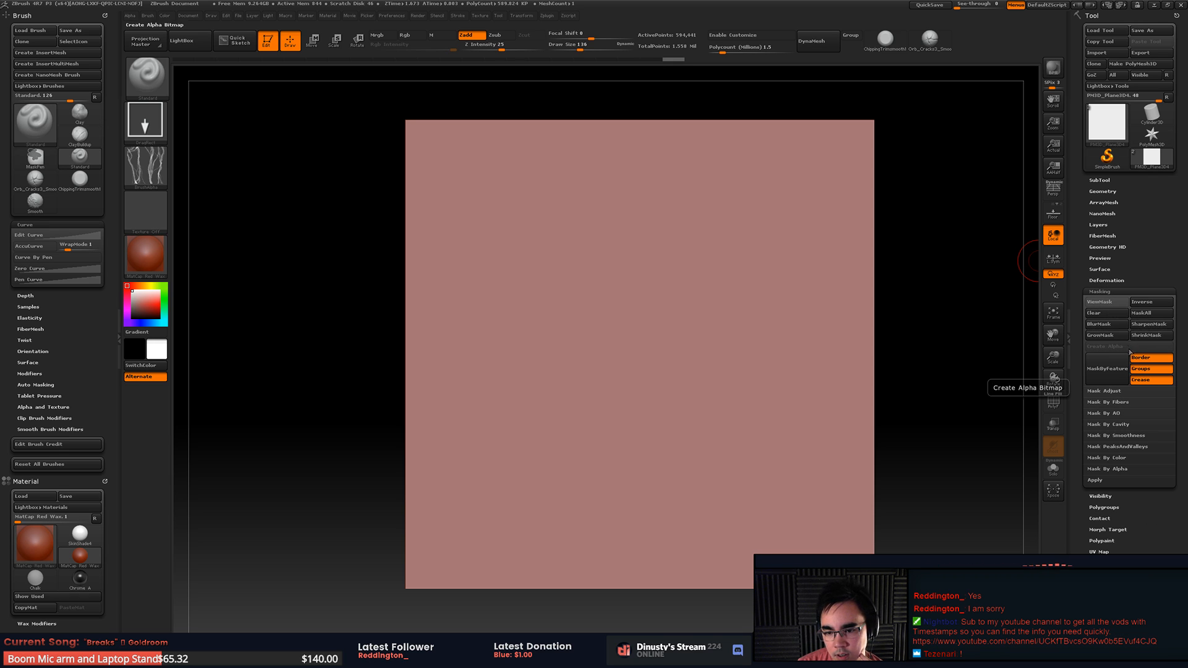
pyautogui.click(1150, 360)
pyautogui.click(1151, 368)
pyautogui.click(1151, 379)
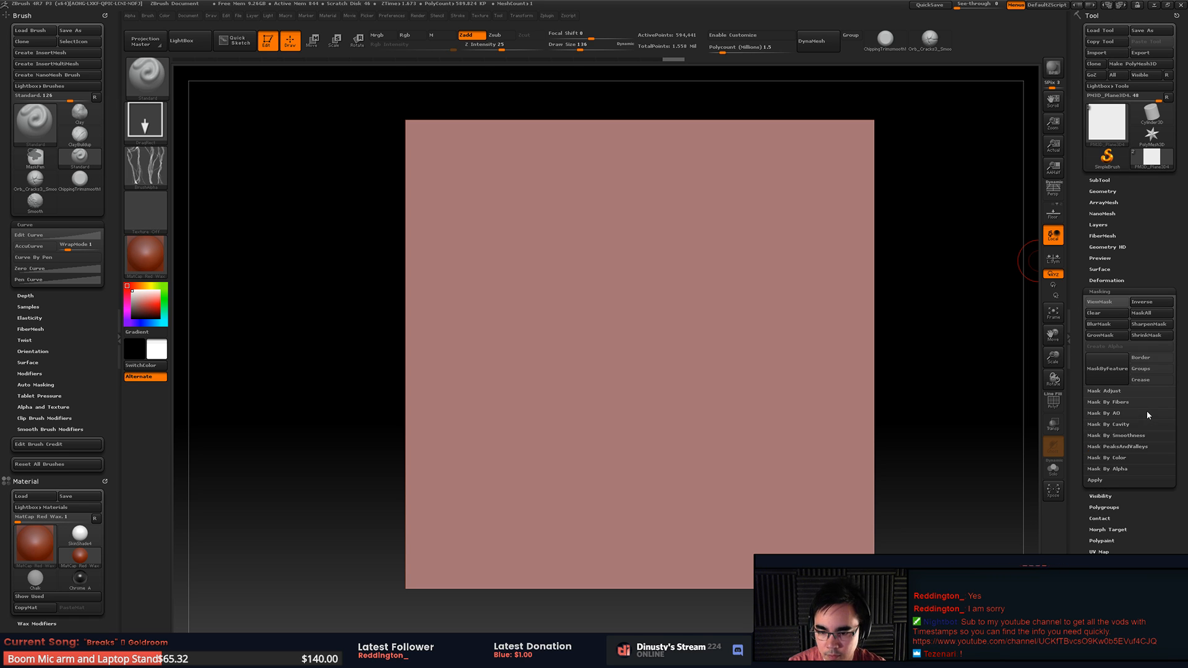
pyautogui.click(1141, 467)
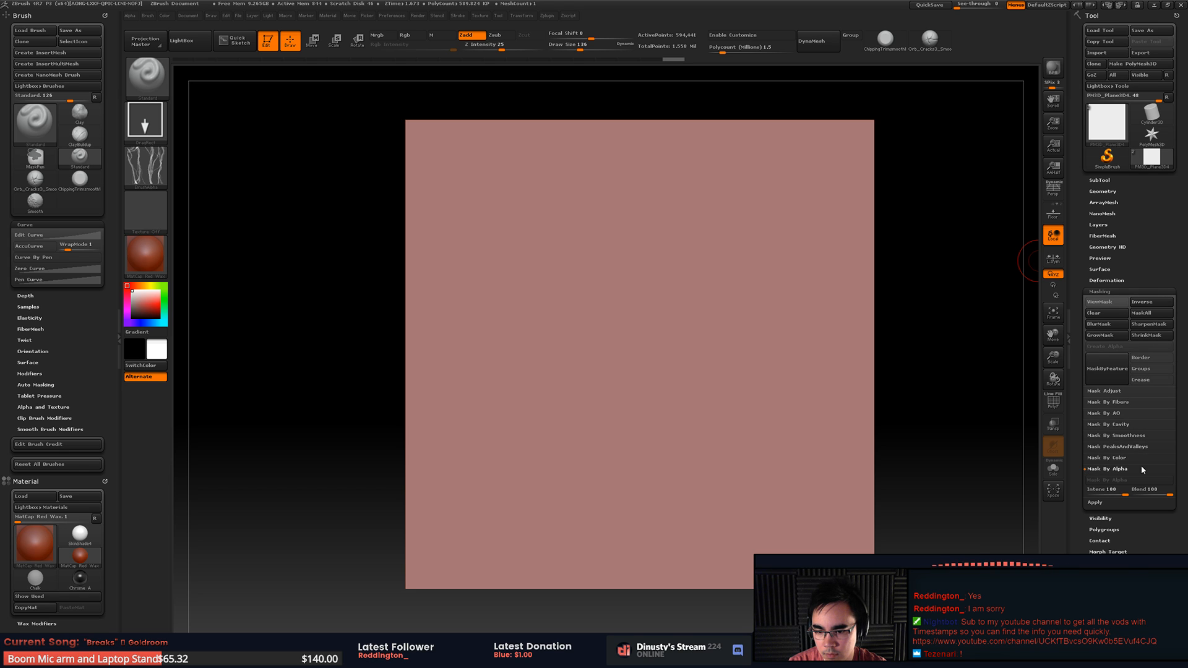
pyautogui.moveTo(149, 163)
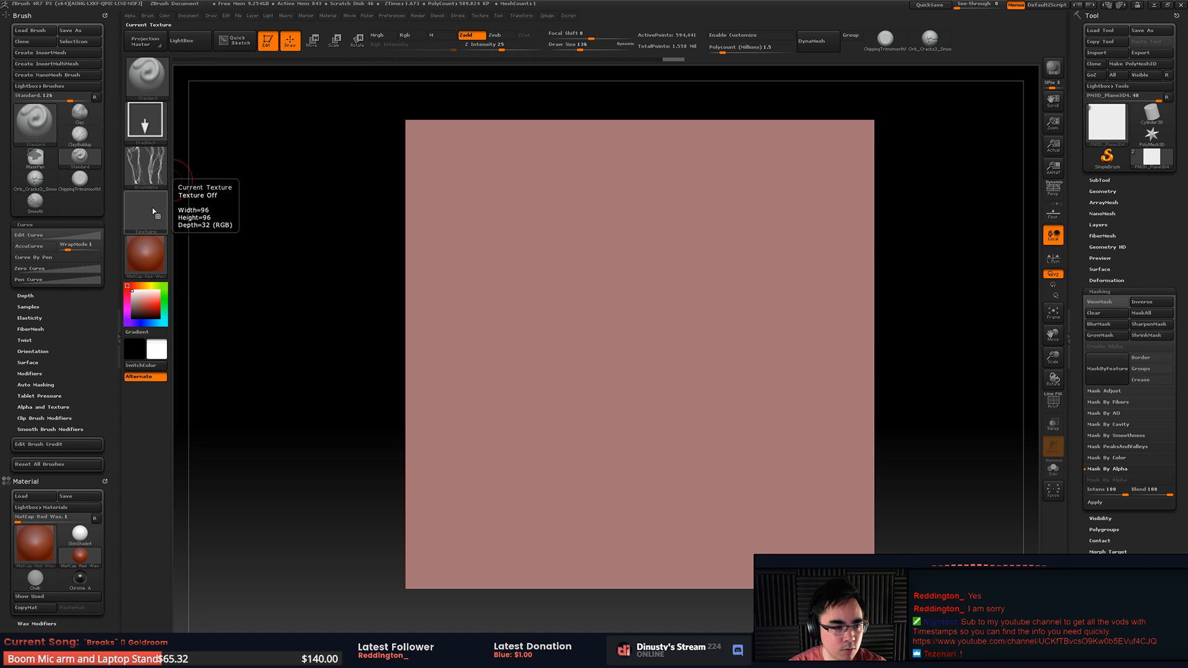
pyautogui.click(146, 163)
pyautogui.moveTo(142, 161)
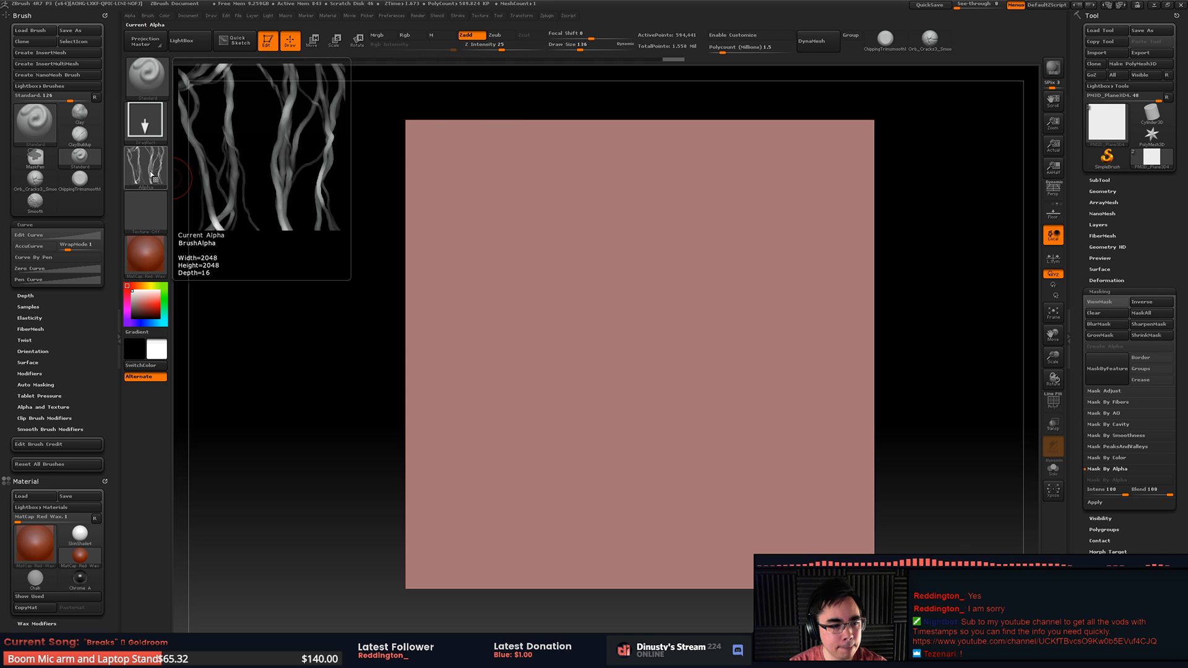
pyautogui.click(143, 221)
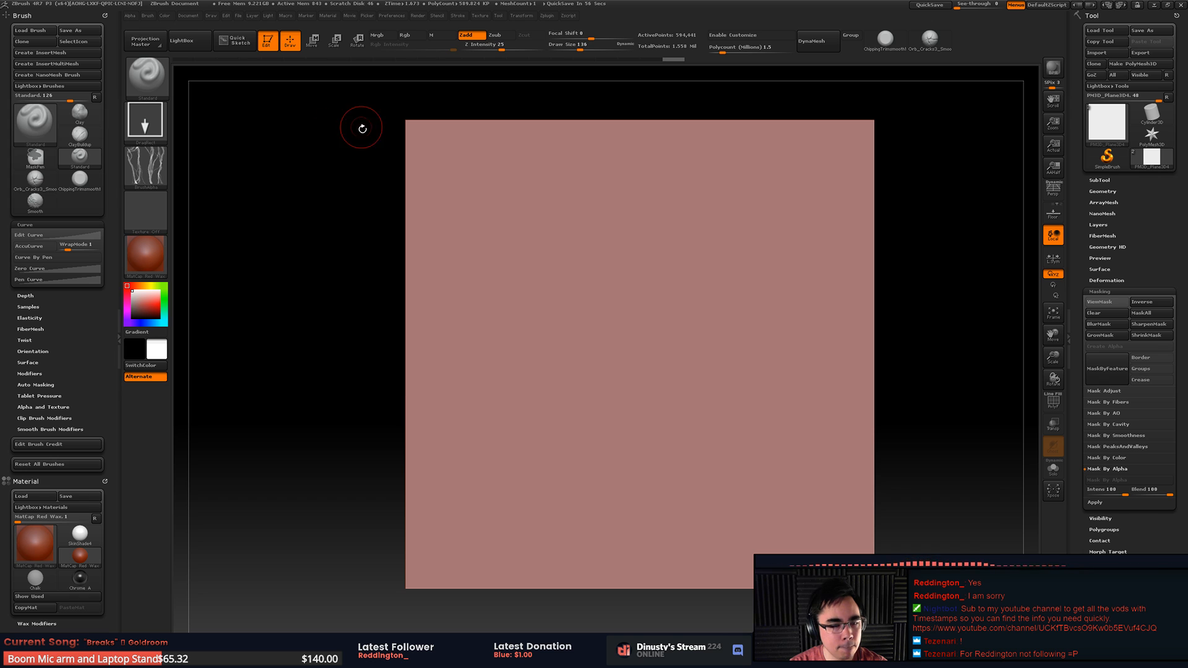
# Step: Try stamping the root alpha across the plane from its centre at different sizes and angles
pyautogui.keyDown('alt'); pyautogui.moveTo(816, 338); pyautogui.dragTo(782, 346, button='right'); pyautogui.keyUp('alt')
pyautogui.keyDown('ctrl'); pyautogui.moveTo(782, 347); pyautogui.dragTo(784, 344, button='right'); pyautogui.keyUp('ctrl')
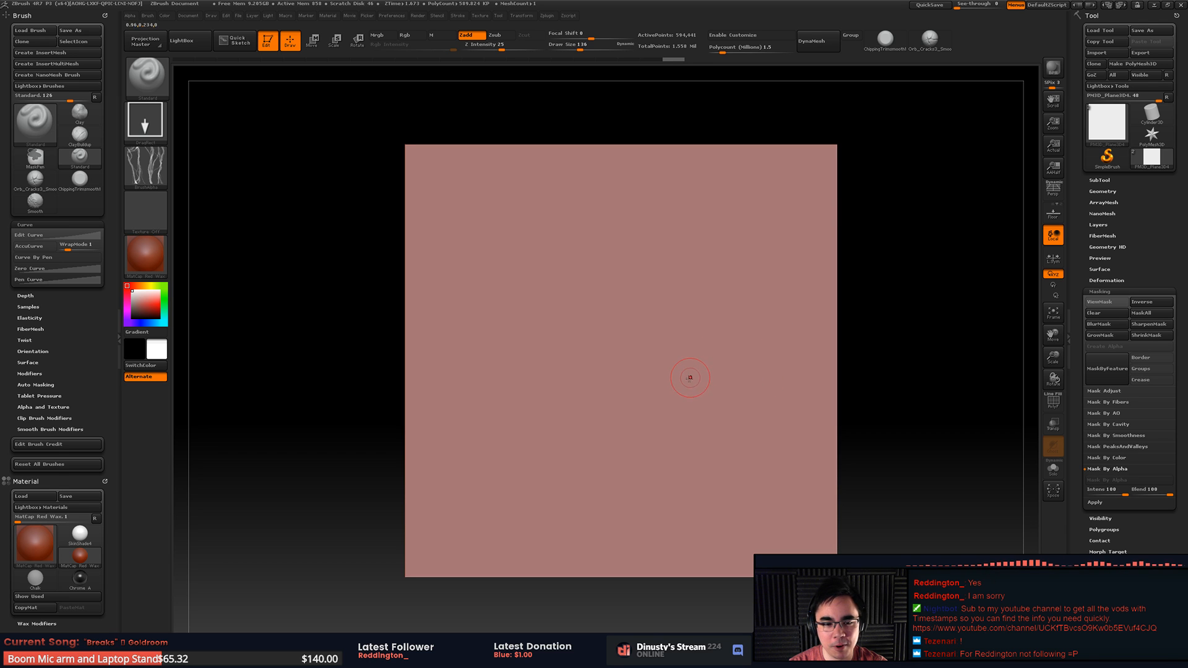
pyautogui.moveTo(623, 352)
pyautogui.mouseDown()
pyautogui.moveTo(652, 409)
pyautogui.moveTo(686, 397)
pyautogui.moveTo(660, 397)
pyautogui.mouseUp()
pyautogui.hotkey('ctrl', 'z')
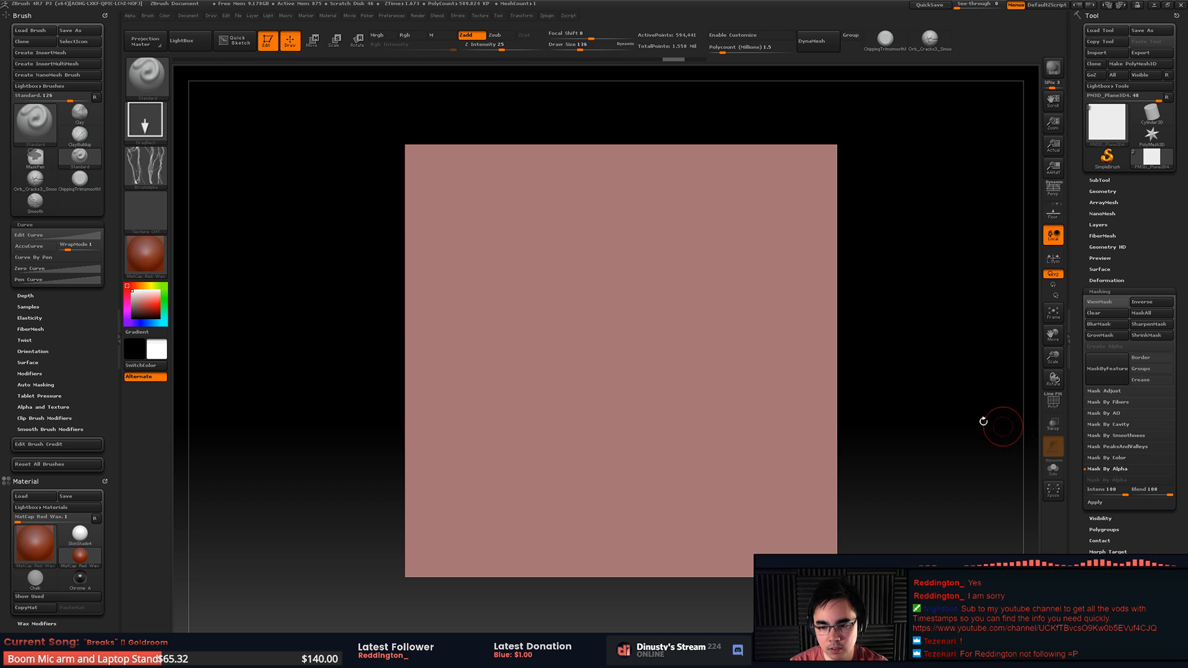
pyautogui.moveTo(625, 371)
pyautogui.mouseDown()
pyautogui.moveTo(609, 430)
pyautogui.moveTo(643, 420)
pyautogui.moveTo(677, 378)
pyautogui.moveTo(625, 309)
pyautogui.moveTo(628, 252)
pyautogui.moveTo(620, 266)
pyautogui.mouseUp()
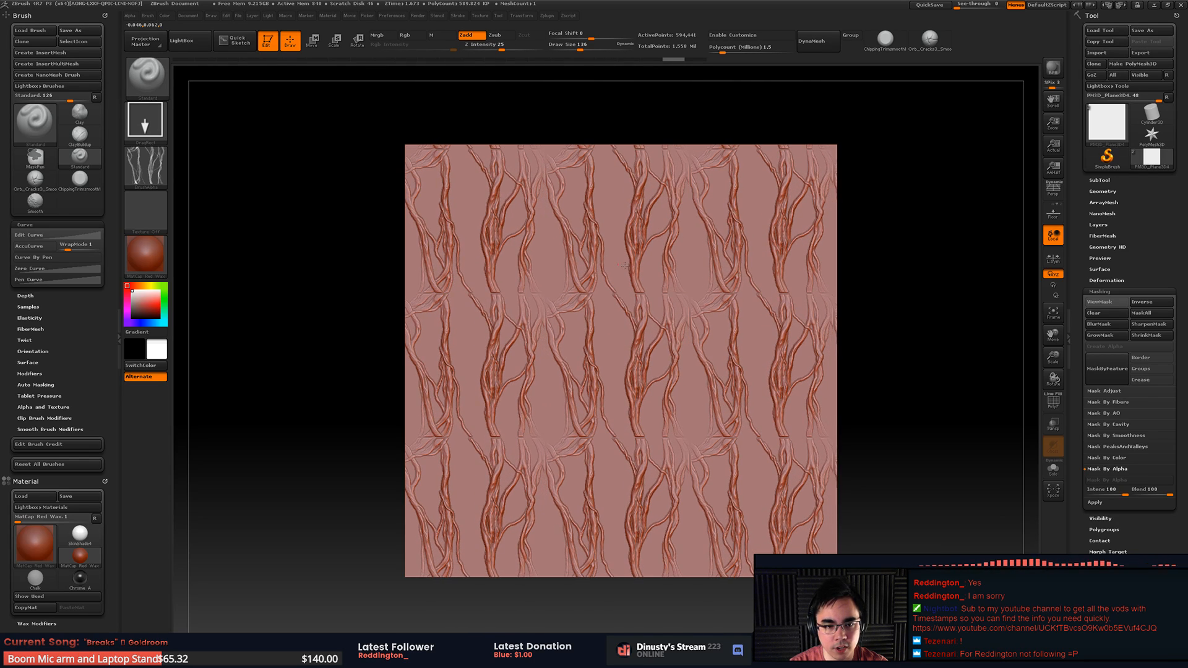
pyautogui.keyDown('ctrl'); pyautogui.moveTo(642, 262); pyautogui.dragTo(647, 304, button='right'); pyautogui.keyUp('ctrl')
pyautogui.hotkey('ctrl', 'z')
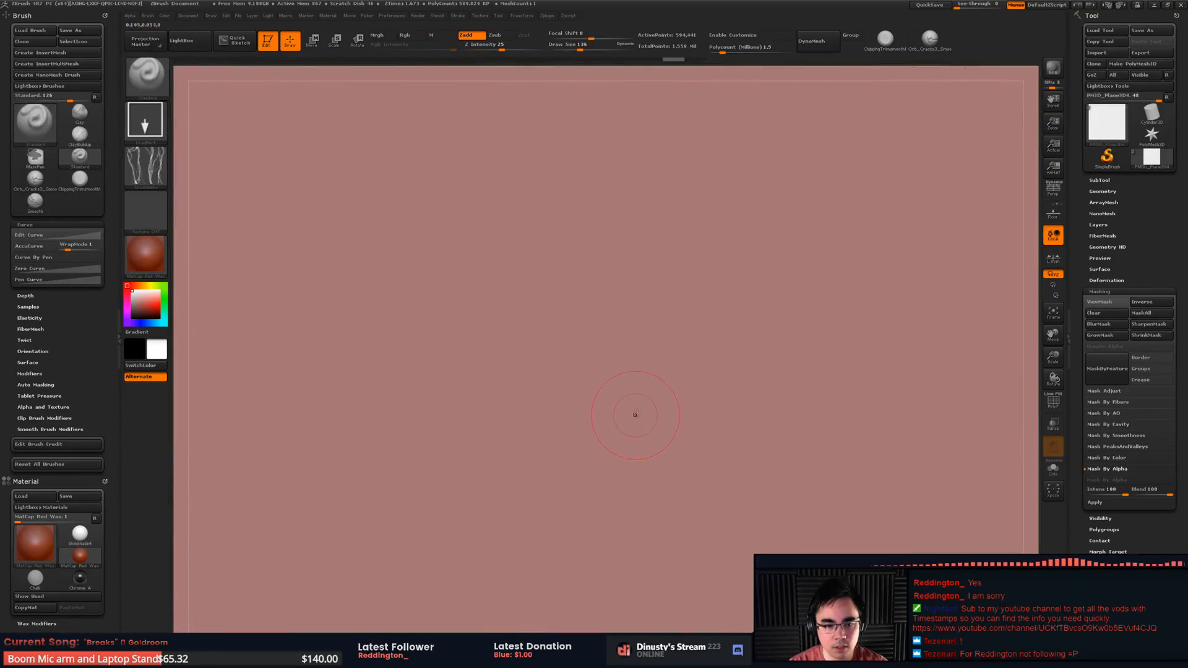
# Step: Try stamping the root alpha from the central polygroup square, using the polyframe to line it up
pyautogui.hotkey('shift', 'f')
pyautogui.keyDown('ctrl'); pyautogui.moveTo(622, 455); pyautogui.dragTo(612, 402, button='right'); pyautogui.keyUp('ctrl')
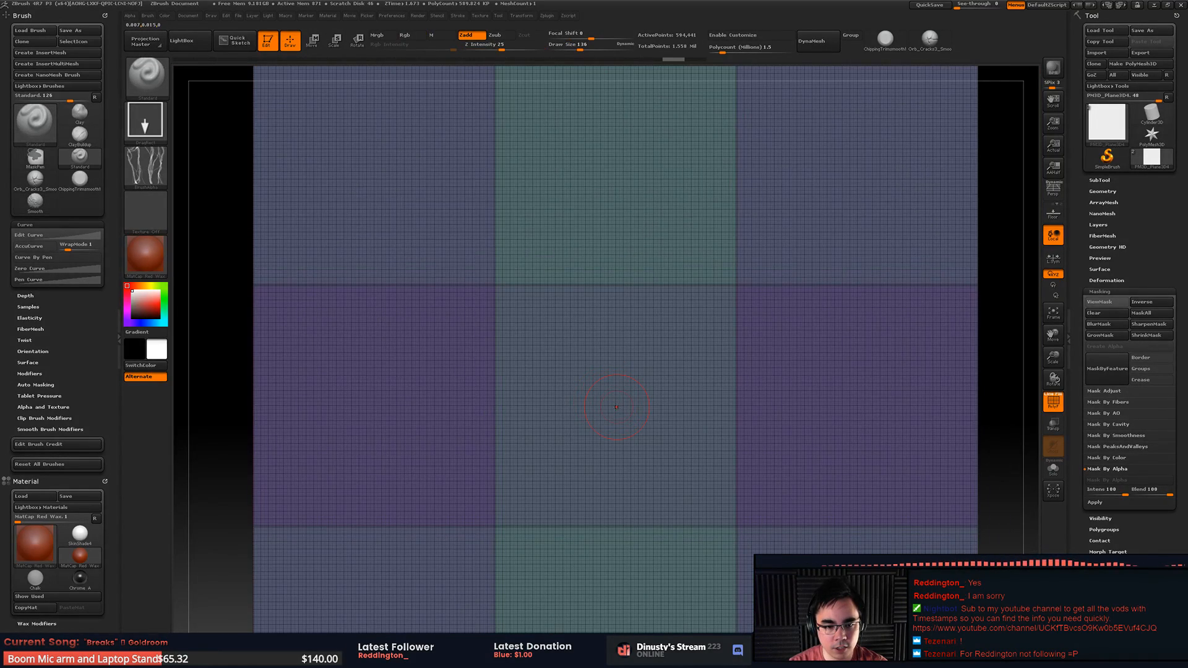
pyautogui.moveTo(616, 406); pyautogui.dragTo(557, 236)
pyautogui.hotkey('shift', 'f')
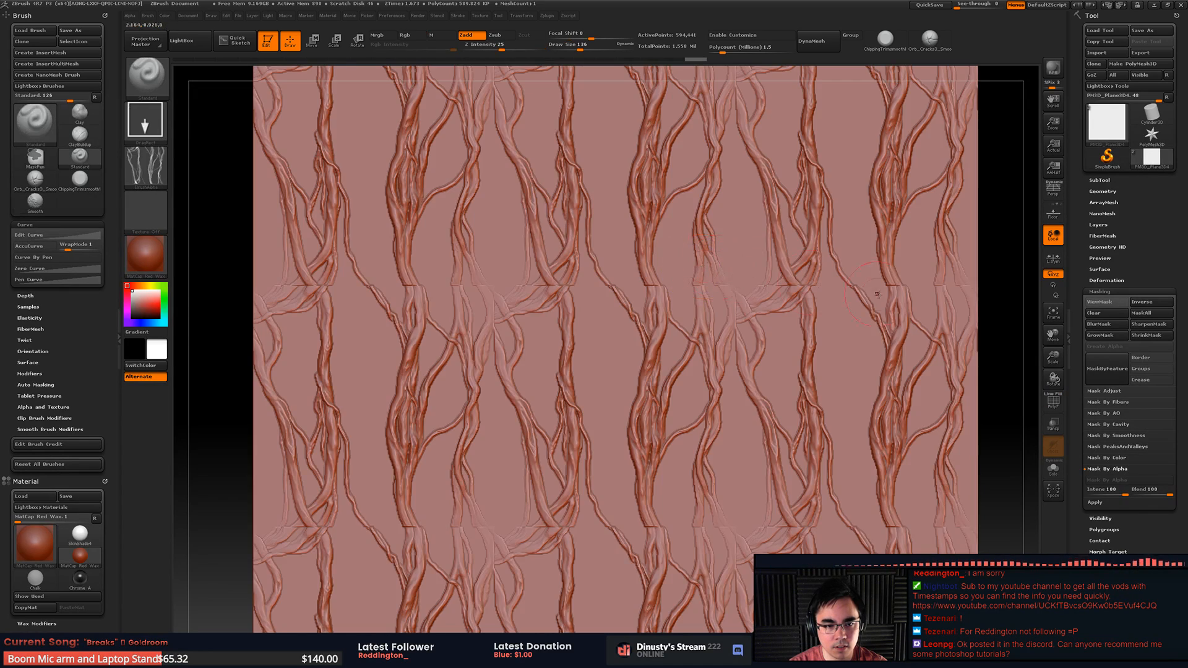
pyautogui.hotkey('ctrl', 'z')
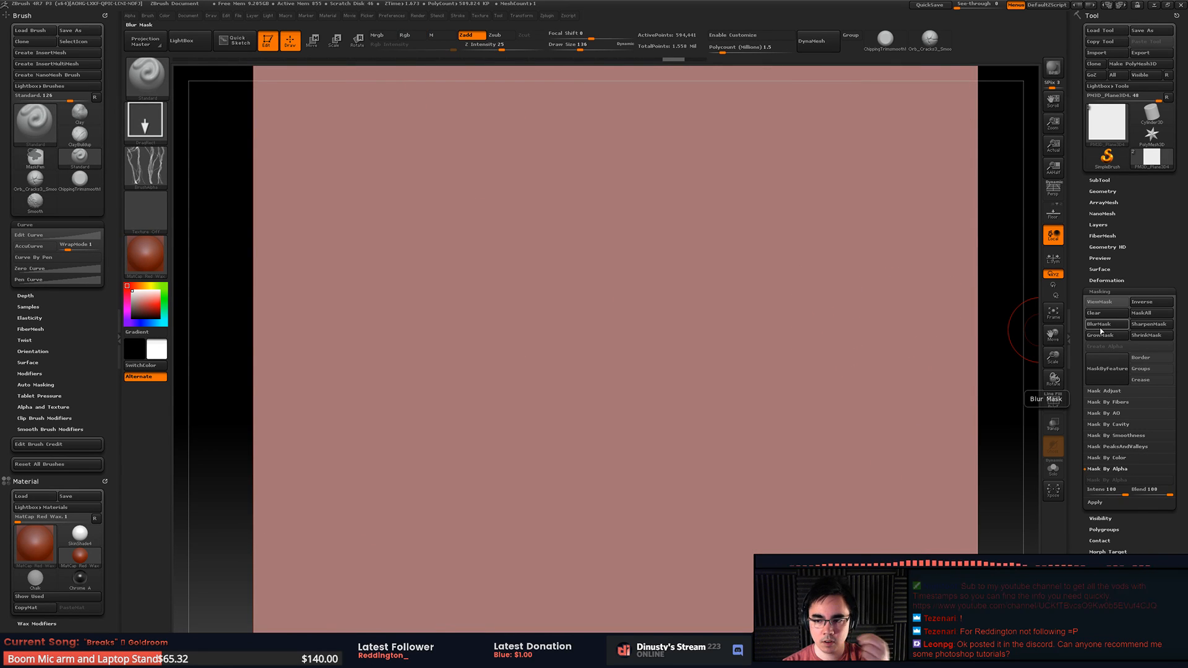
# Step: Export the current root alpha from the alpha library
pyautogui.keyDown('alt'); pyautogui.moveTo(782, 342); pyautogui.dragTo(676, 301, button='right'); pyautogui.keyUp('alt')
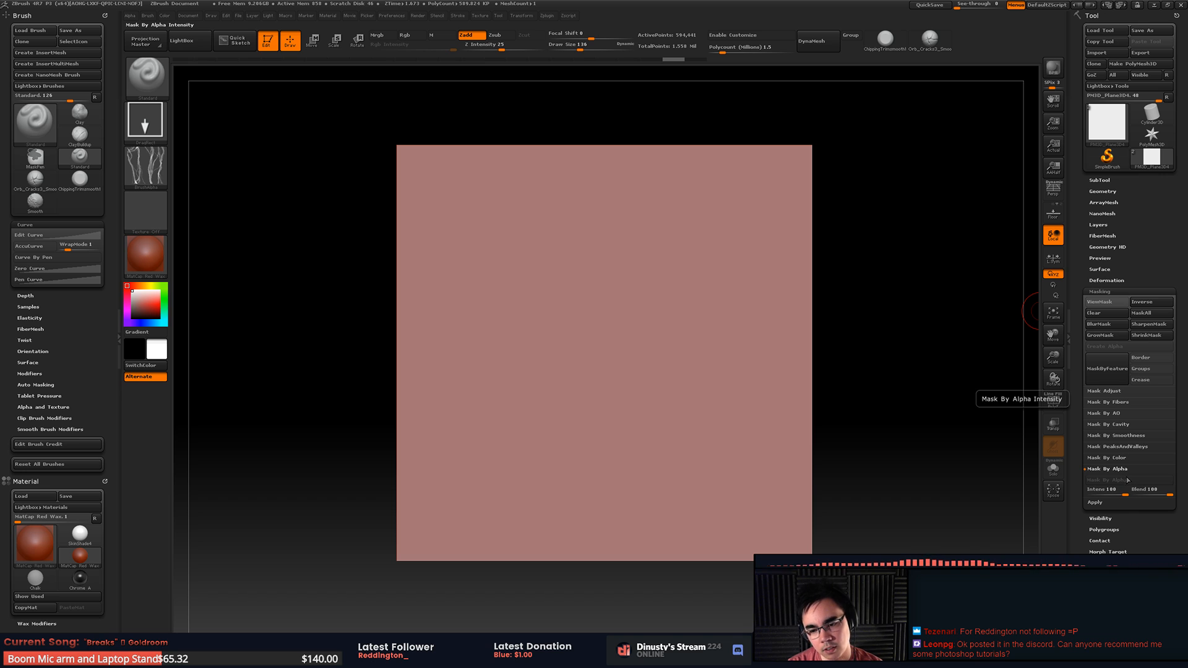
pyautogui.click(481, 15)
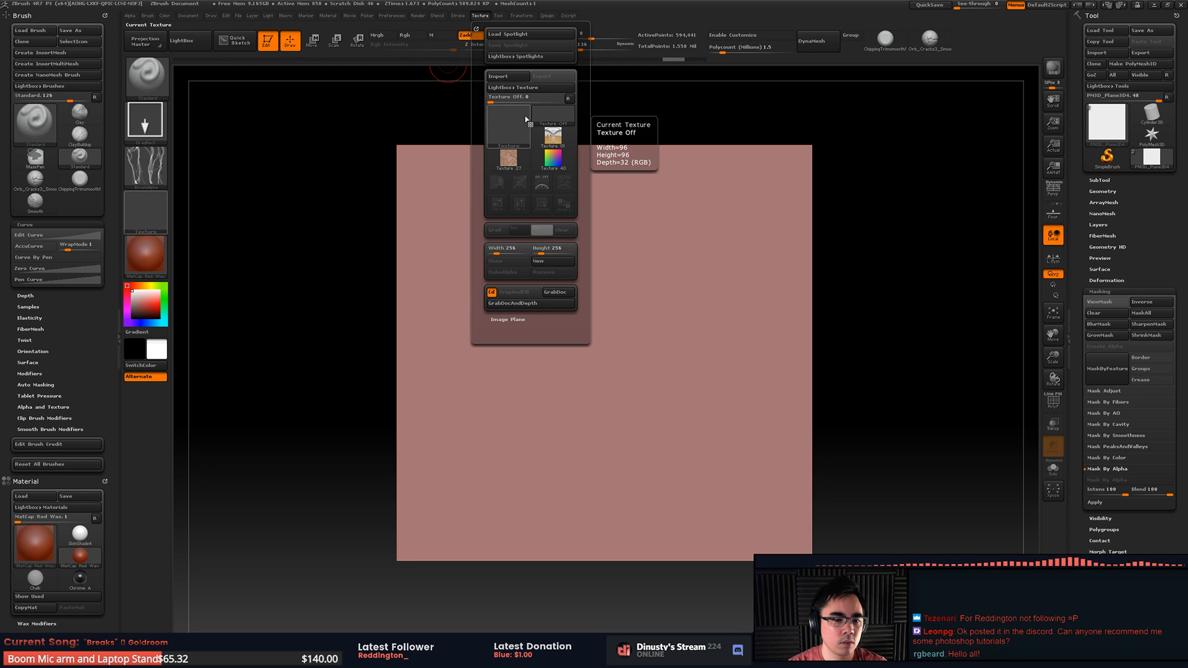
pyautogui.click(146, 178)
pyautogui.click(146, 167)
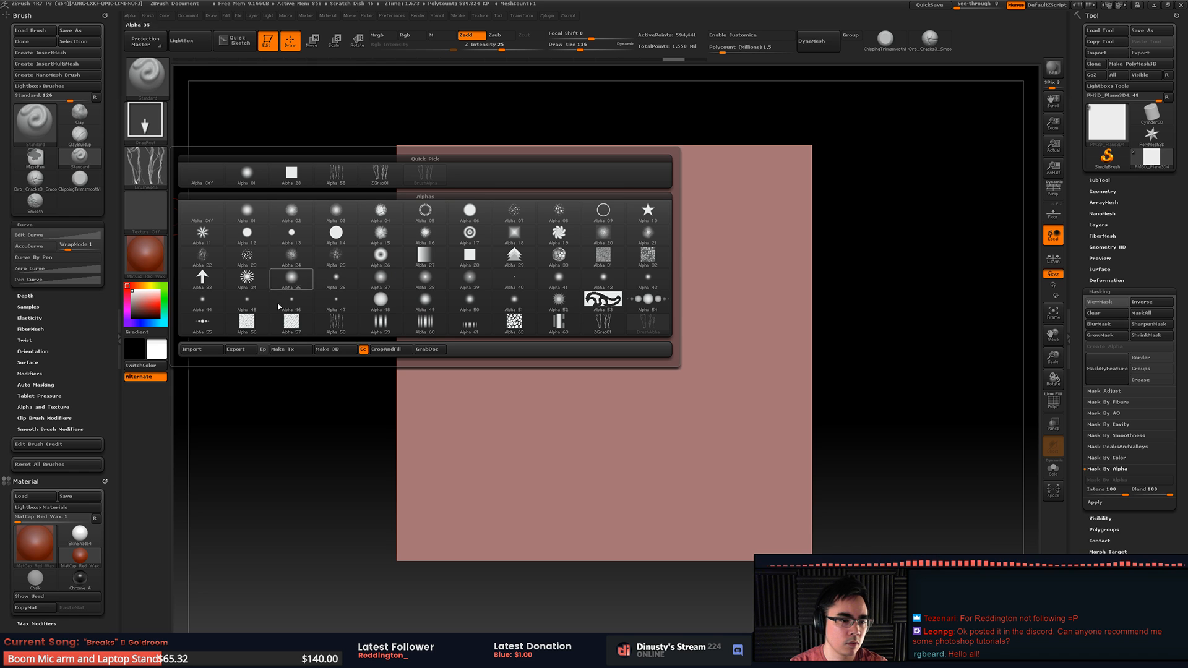
pyautogui.click(237, 352)
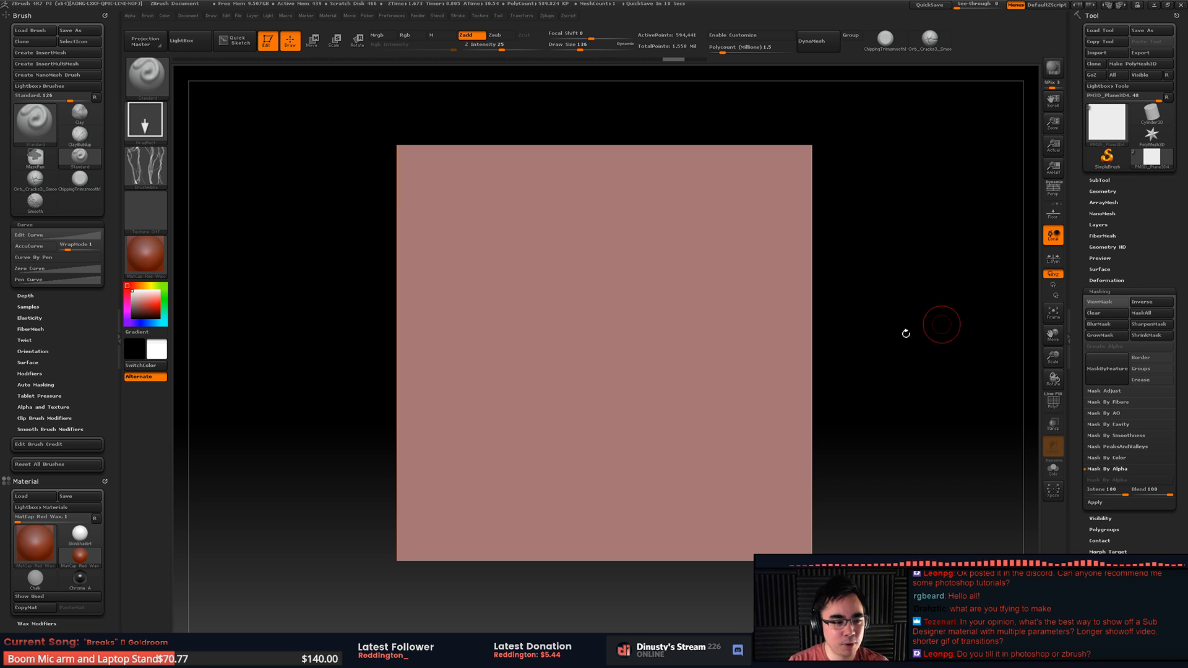
# Step: Flatten the Standard brush's Edit Curve to full strength so the stamped alpha has no edge fade-off
pyautogui.click(40, 385)
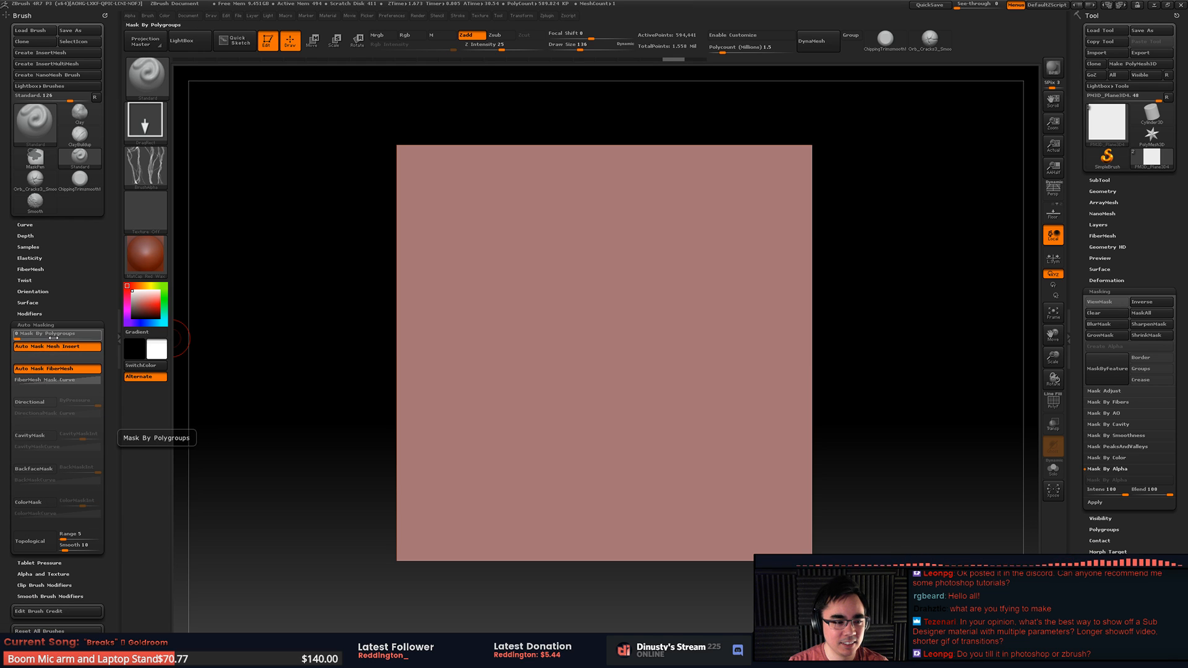
pyautogui.click(39, 324)
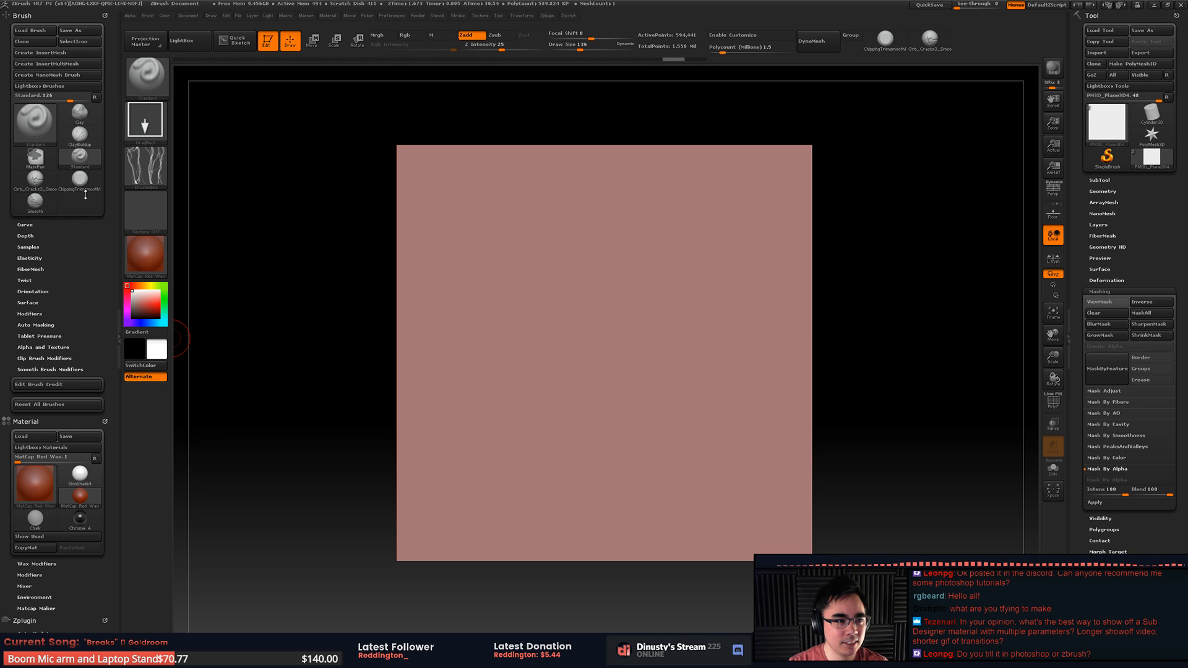
pyautogui.click(38, 236)
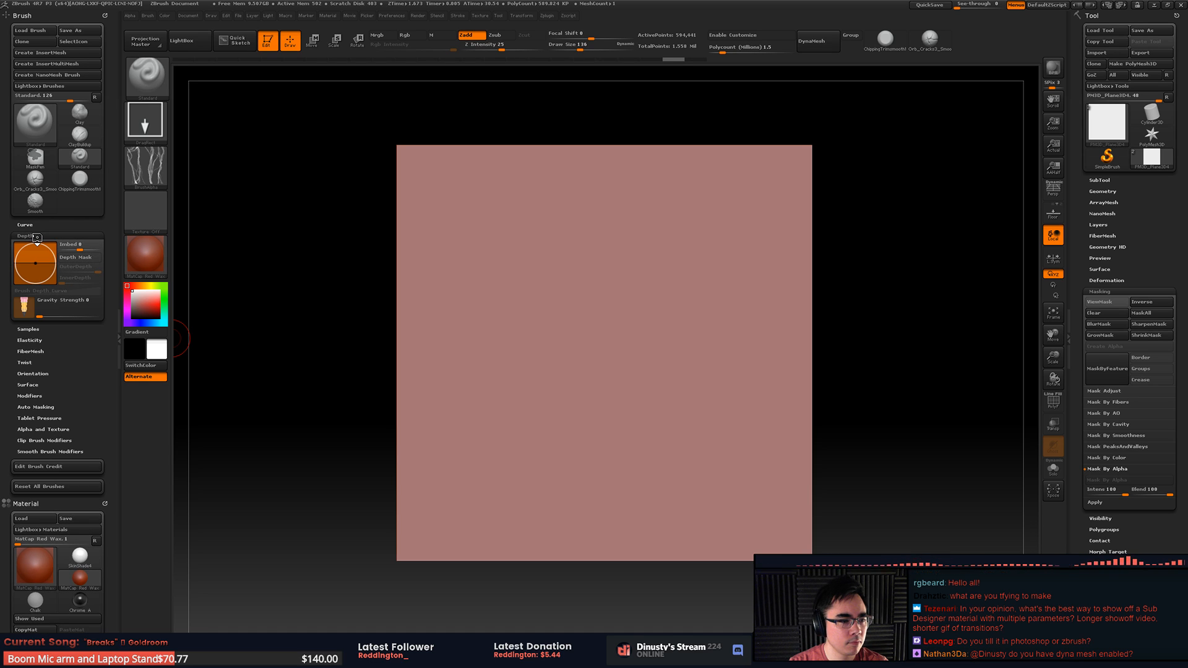
pyautogui.click(28, 224)
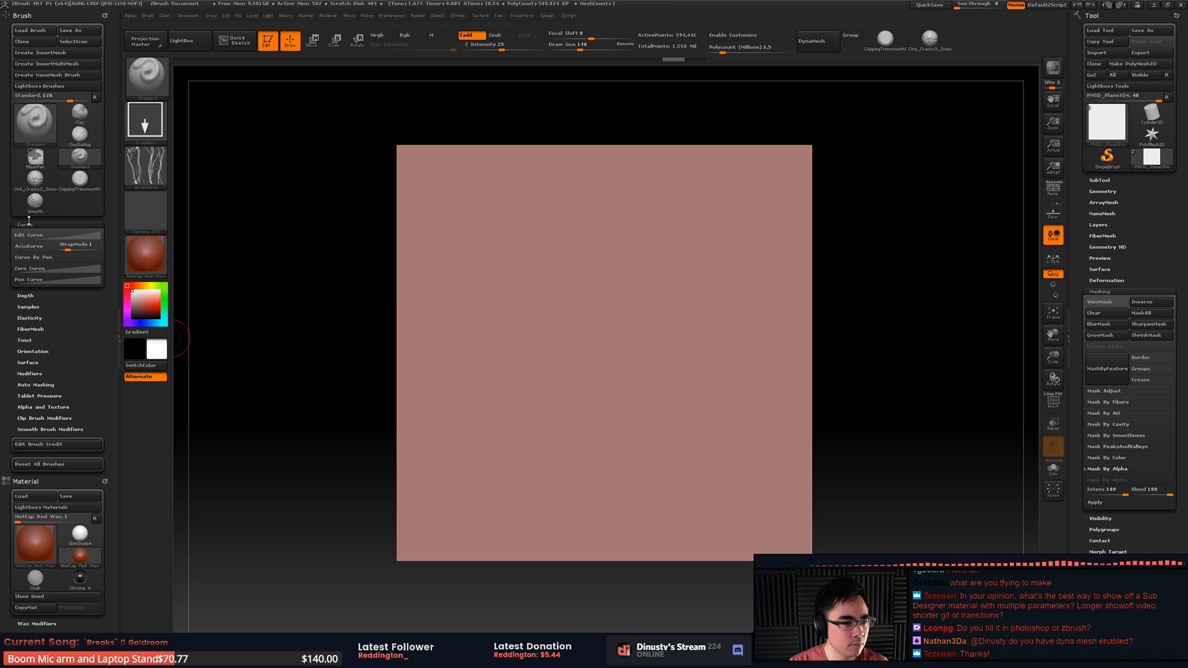
pyautogui.click(39, 235)
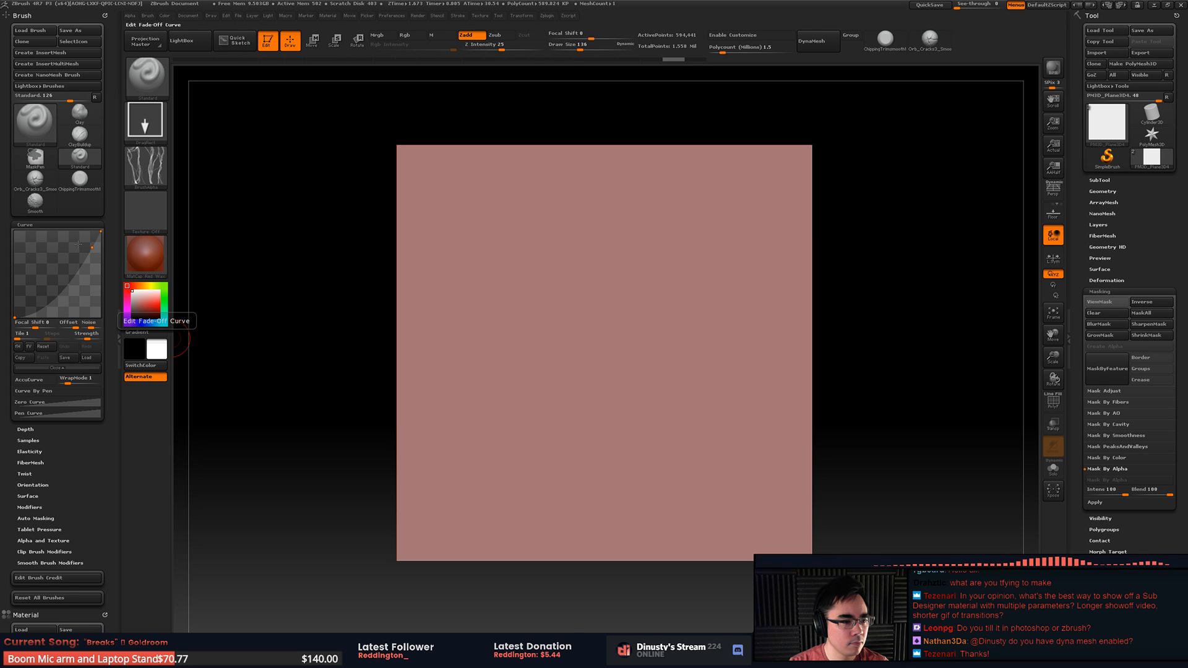
pyautogui.moveTo(91, 248); pyautogui.dragTo(17, 235)
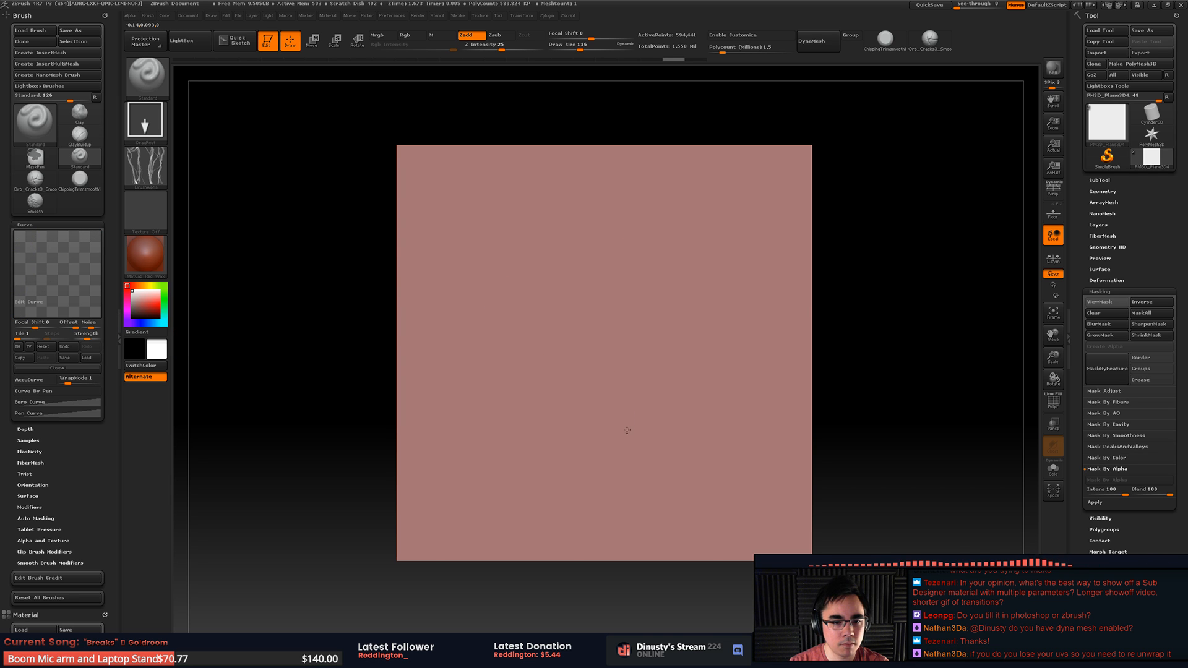
# Step: Try stamping the root alpha near the plane's centre with the flattened brush curve
pyautogui.moveTo(594, 360); pyautogui.dragTo(626, 420)
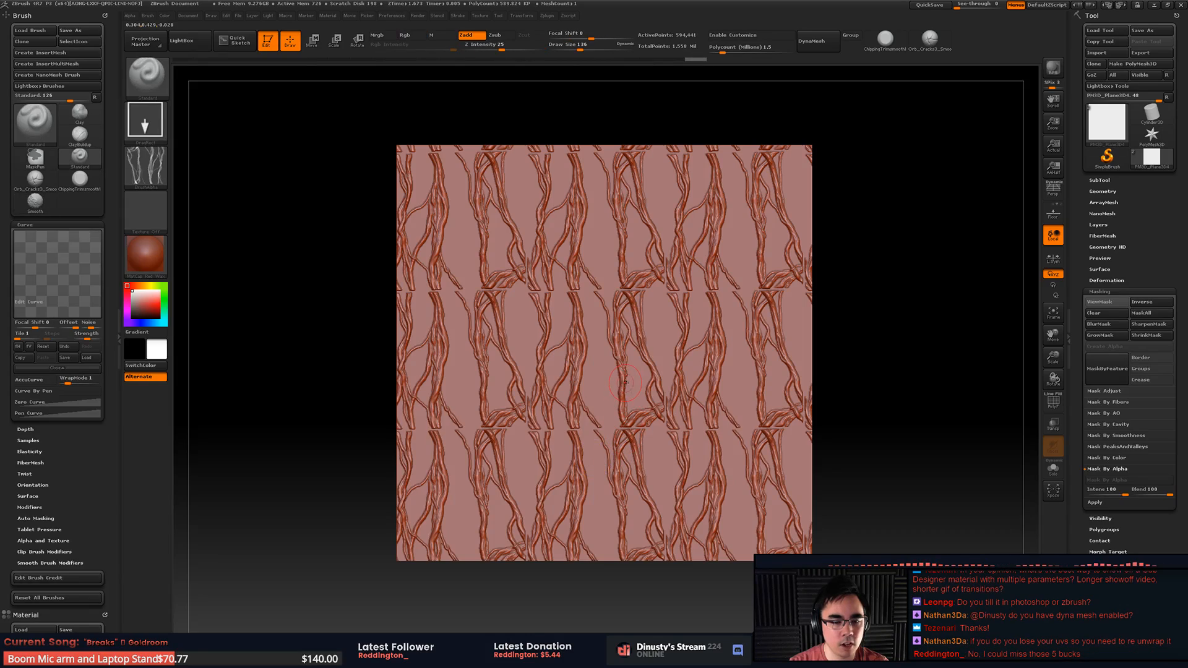
pyautogui.keyDown('ctrl'); pyautogui.moveTo(623, 359); pyautogui.dragTo(638, 393, button='right'); pyautogui.keyUp('ctrl')
pyautogui.hotkey('ctrl', 'z')
# Step: Try stamping the roots upright from the central polygroup square and inspect how the tiles meet without the polyframe
pyautogui.hotkey('shift', 'f')
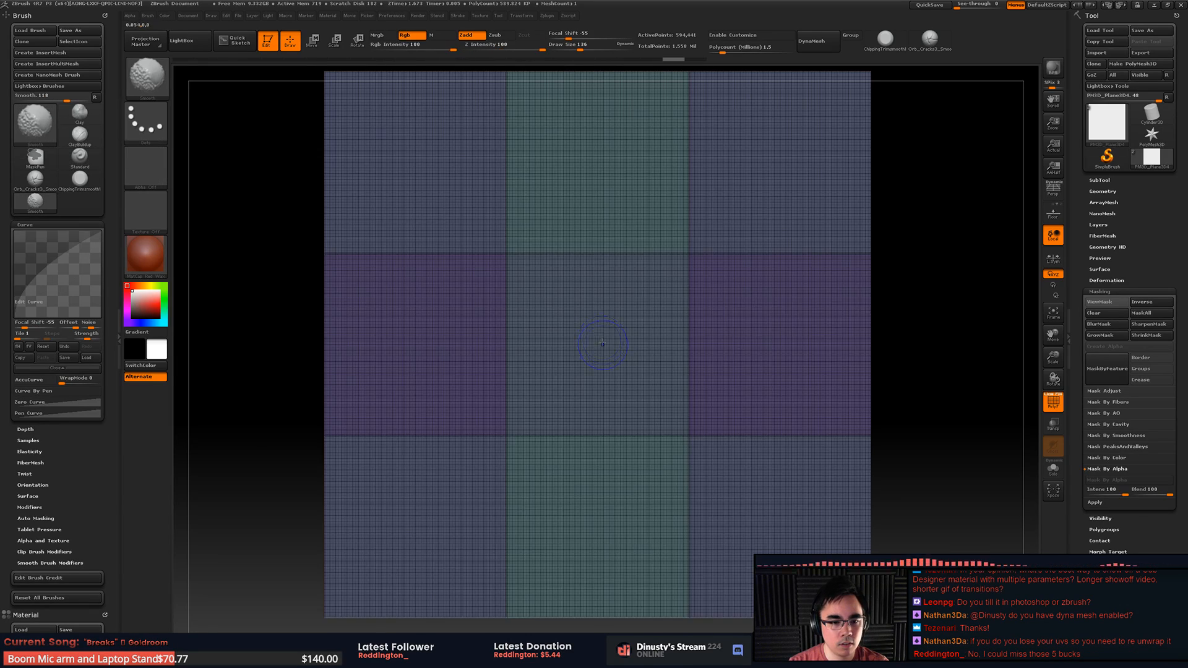
pyautogui.moveTo(597, 345)
pyautogui.mouseDown()
pyautogui.moveTo(616, 390)
pyautogui.moveTo(594, 434)
pyautogui.moveTo(605, 440)
pyautogui.moveTo(680, 371)
pyautogui.moveTo(666, 289)
pyautogui.moveTo(599, 205)
pyautogui.moveTo(589, 221)
pyautogui.moveTo(597, 209)
pyautogui.mouseUp()
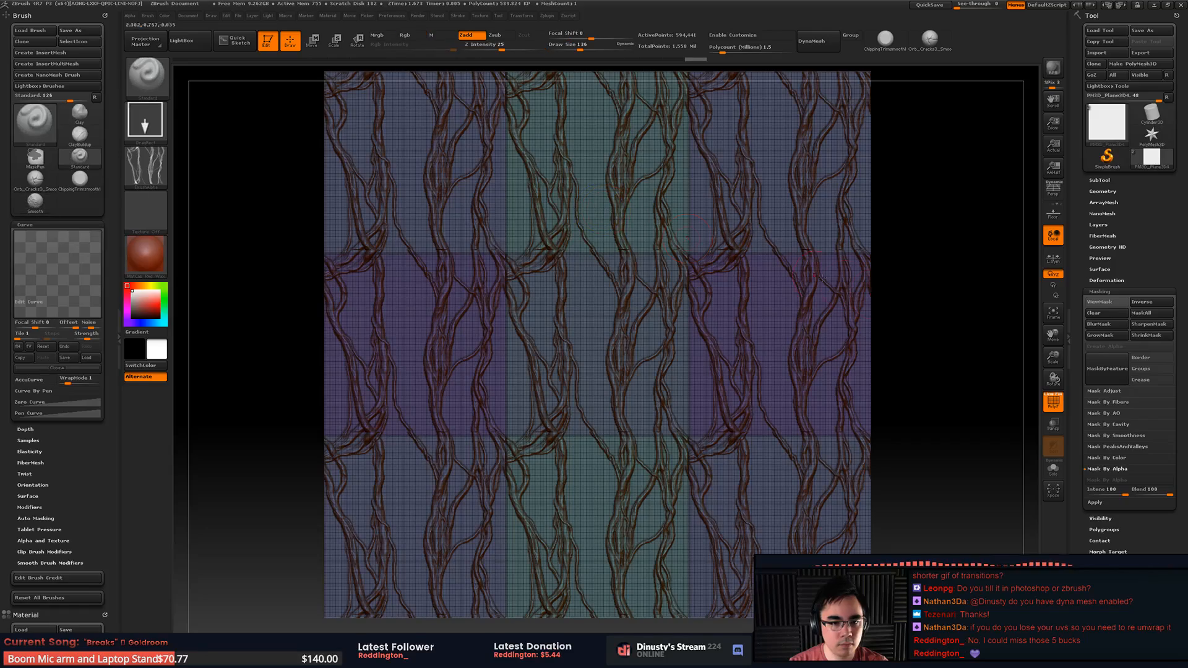
pyautogui.hotkey('shift', 'f')
pyautogui.keyDown('alt'); pyautogui.moveTo(553, 278); pyautogui.dragTo(798, 347, button='right'); pyautogui.keyUp('alt')
pyautogui.keyDown('ctrl'); pyautogui.moveTo(790, 411); pyautogui.dragTo(523, 151, button='right'); pyautogui.keyUp('ctrl')
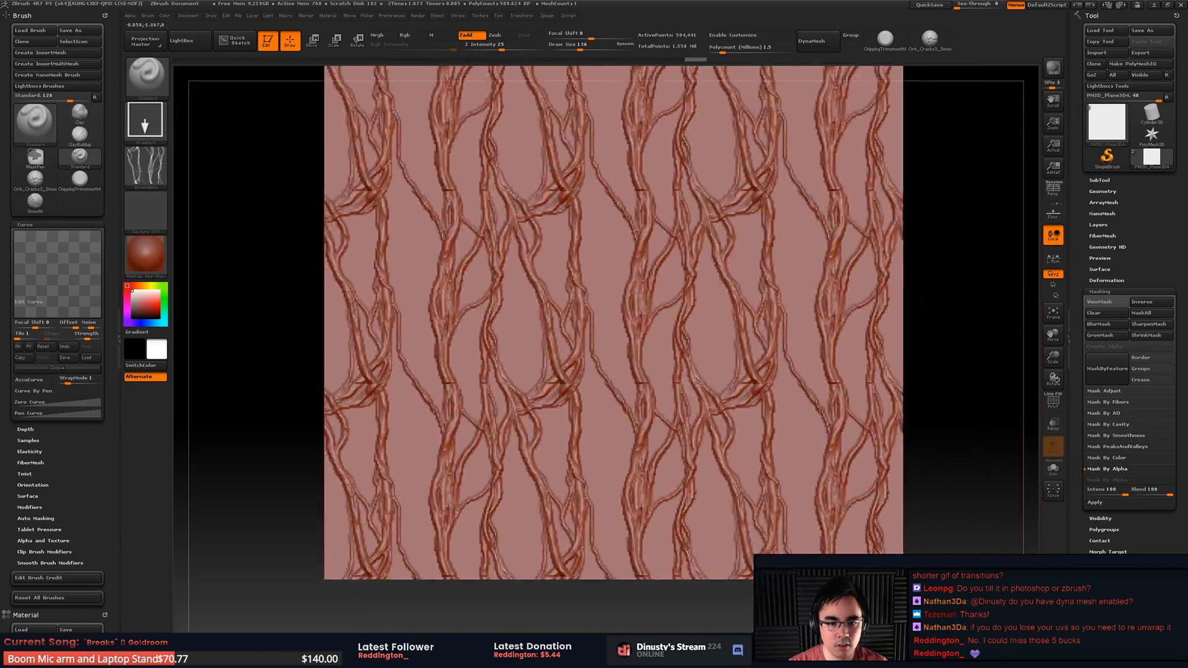
pyautogui.hotkey('ctrl', 'z')
# Step: Subdivide the plane up to SDiv 6 and show its polyframe
pyautogui.click(1106, 192)
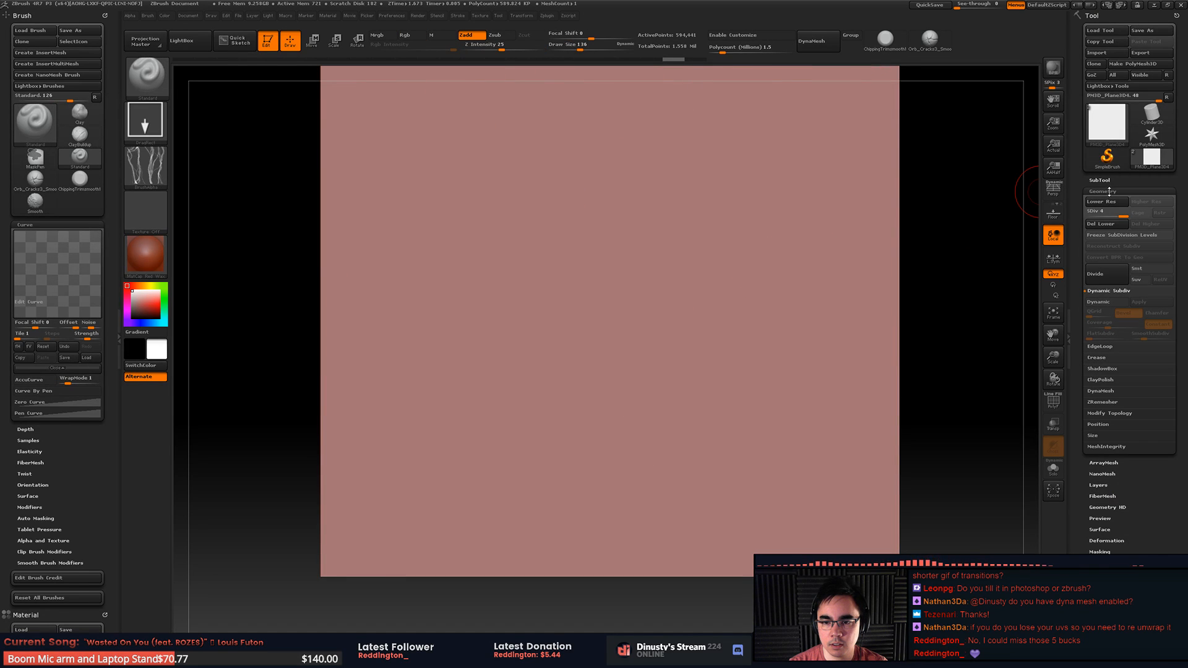
pyautogui.click(1113, 280)
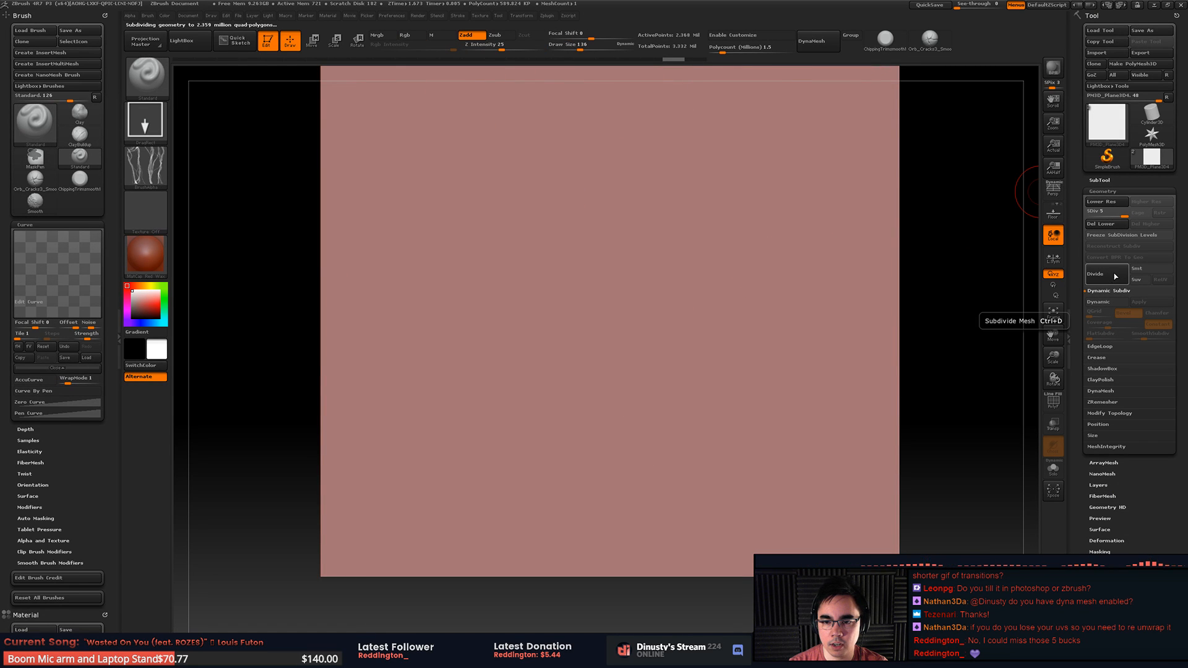
pyautogui.hotkey('shift', 'f')
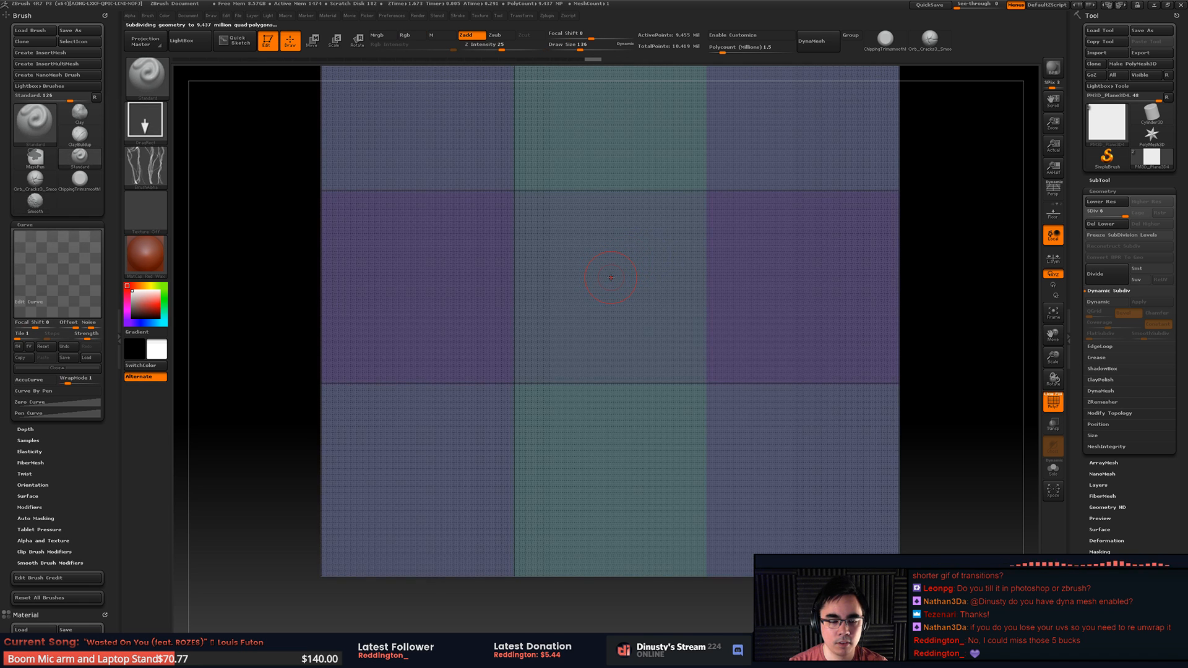
# Step: Try stamping the root alpha from the central square of the subdivided plane
pyautogui.keyDown('alt'); pyautogui.moveTo(610, 278); pyautogui.dragTo(603, 306, button='right'); pyautogui.keyUp('alt')
pyautogui.moveTo(603, 312); pyautogui.dragTo(588, 180)
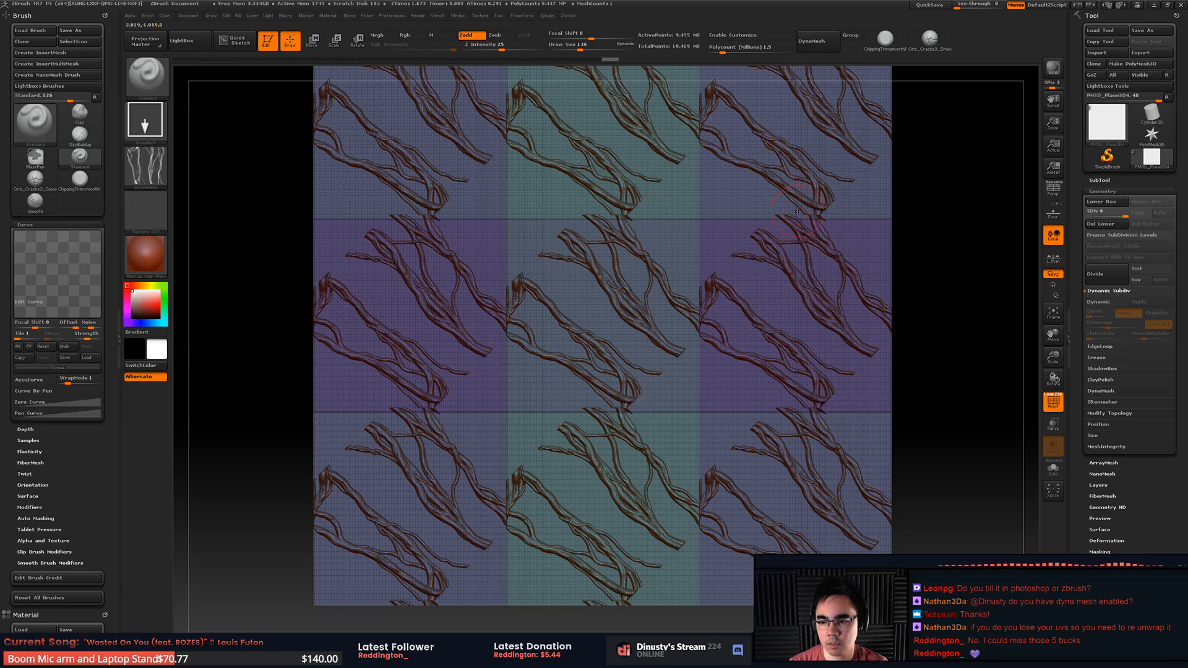
pyautogui.moveTo(990, 241)
pyautogui.keyDown('alt'); pyautogui.mouseDown()
pyautogui.moveTo(893, 209)
pyautogui.moveTo(882, 235)
pyautogui.mouseUp(); pyautogui.keyUp('alt')
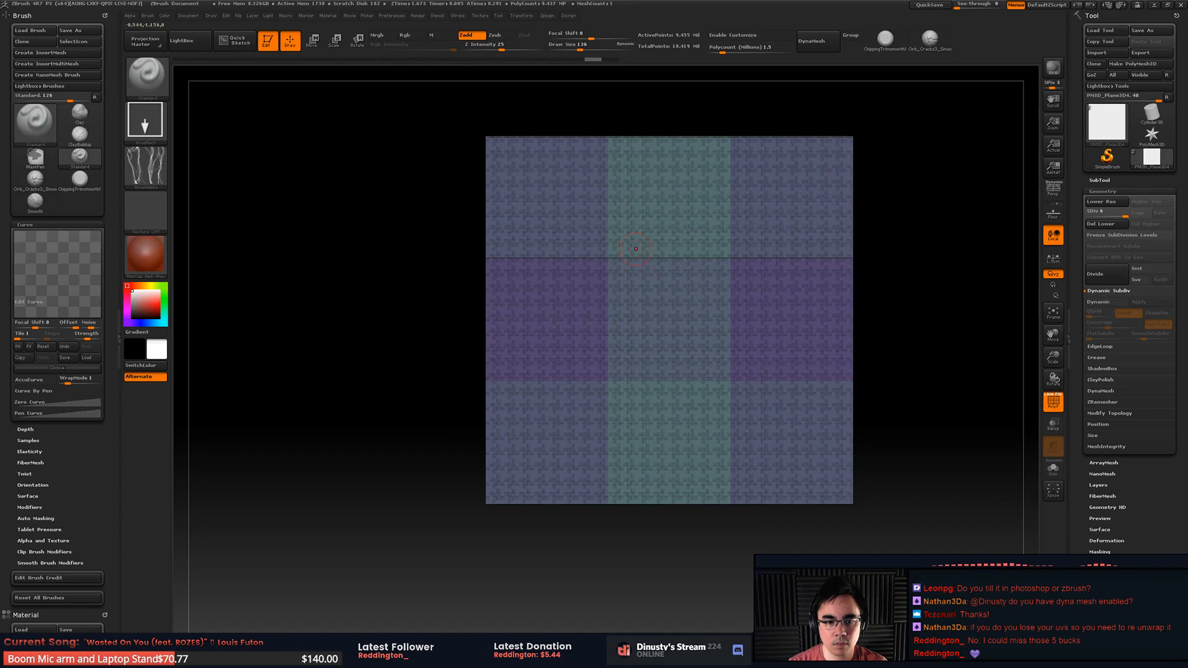
# Step: Isolate the central square with a border of its neighbours and stamp the root alpha upright from its middle
pyautogui.moveTo(574, 223)
pyautogui.keyDown('ctrl'); pyautogui.keyDown('shift'); pyautogui.mouseDown()
pyautogui.moveTo(777, 419)
pyautogui.moveTo(765, 412)
pyautogui.mouseUp(); pyautogui.keyUp('shift'); pyautogui.keyUp('ctrl')
pyautogui.keyDown('alt'); pyautogui.moveTo(810, 272); pyautogui.dragTo(908, 306); pyautogui.keyUp('alt')
pyautogui.moveTo(665, 320)
pyautogui.mouseDown()
pyautogui.moveTo(745, 283)
pyautogui.moveTo(699, 297)
pyautogui.moveTo(635, 164)
pyautogui.mouseUp()
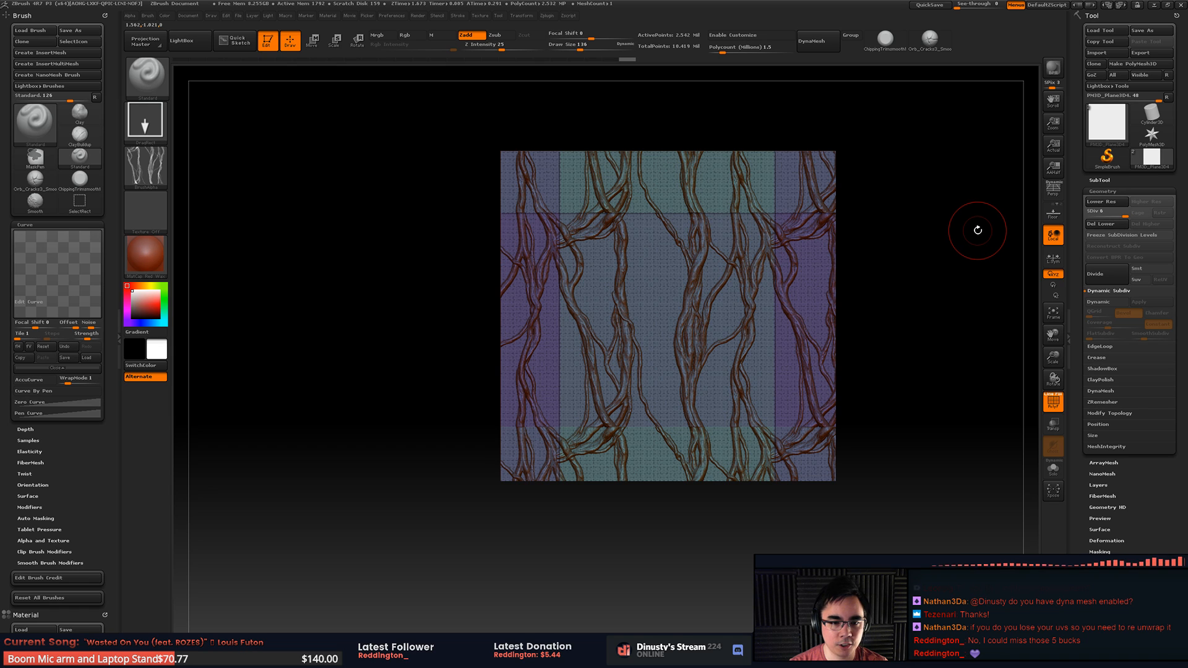
# Step: Hide the polyframe and inspect the seams where the stamped roots meet across the neighbouring squares
pyautogui.hotkey('shift', 'f')
pyautogui.keyDown('alt'); pyautogui.moveTo(880, 265); pyautogui.dragTo(722, 190, button='right'); pyautogui.keyUp('alt')
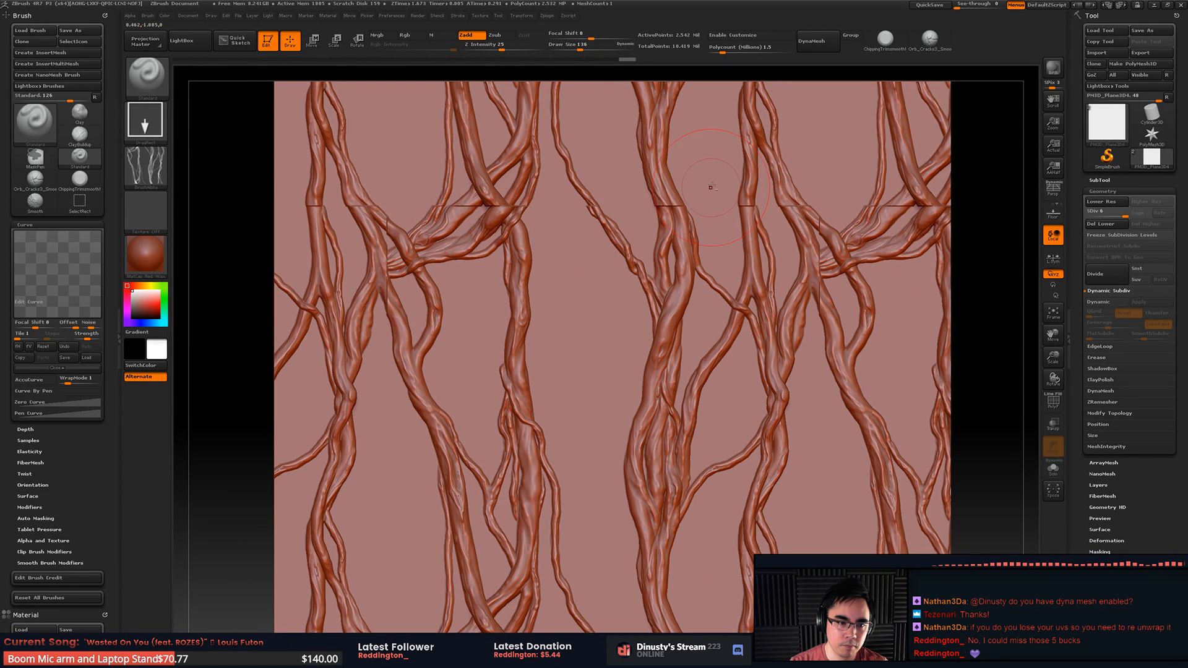
pyautogui.moveTo(721, 231)
pyautogui.keyDown('ctrl'); pyautogui.mouseDown(button='right')
pyautogui.moveTo(711, 167)
pyautogui.moveTo(675, 258)
pyautogui.moveTo(674, 193)
pyautogui.mouseUp(button='right'); pyautogui.keyUp('ctrl')
pyautogui.moveTo(565, 393)
pyautogui.keyDown('ctrl'); pyautogui.mouseDown(button='right')
pyautogui.moveTo(565, 470)
pyautogui.moveTo(642, 382)
pyautogui.mouseUp(button='right'); pyautogui.keyUp('ctrl')
pyautogui.moveTo(641, 382)
pyautogui.keyDown('ctrl'); pyautogui.mouseDown(button='right')
pyautogui.moveTo(644, 413)
pyautogui.moveTo(625, 381)
pyautogui.moveTo(720, 308)
pyautogui.moveTo(656, 425)
pyautogui.mouseUp(button='right'); pyautogui.keyUp('ctrl')
pyautogui.moveTo(856, 342)
pyautogui.keyDown('alt'); pyautogui.mouseDown(button='right')
pyautogui.moveTo(860, 375)
pyautogui.moveTo(796, 368)
pyautogui.moveTo(799, 354)
pyautogui.mouseUp(button='right'); pyautogui.keyUp('alt')
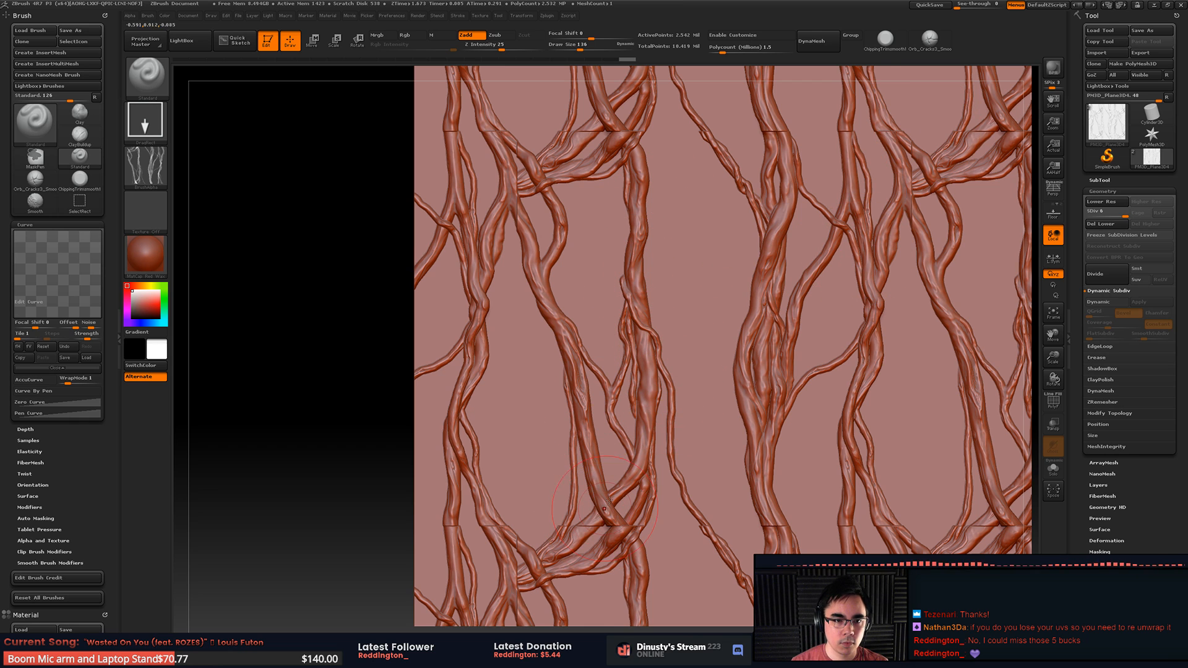
pyautogui.keyDown('alt'); pyautogui.moveTo(608, 500); pyautogui.dragTo(631, 474, button='right'); pyautogui.keyUp('alt')
# Step: Set the draw size to 74 and switch to the ClayBuildup brush
pyautogui.press('space')
pyautogui.moveTo(705, 433); pyautogui.dragTo(697, 433)
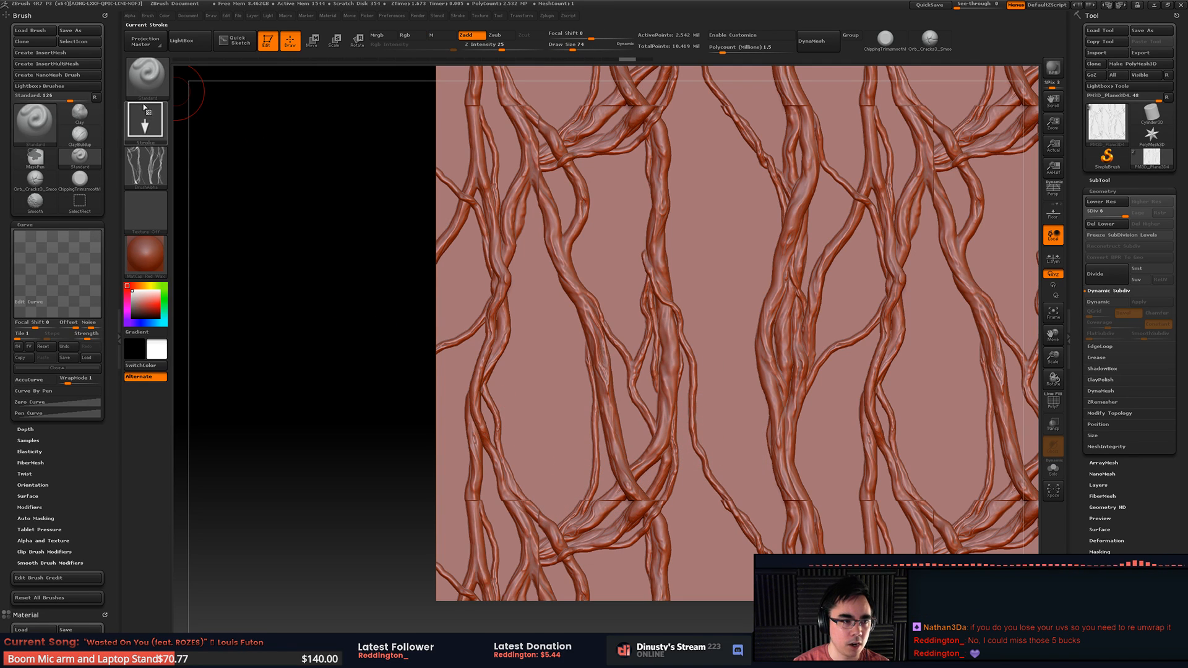
pyautogui.click(155, 87)
pyautogui.click(248, 83)
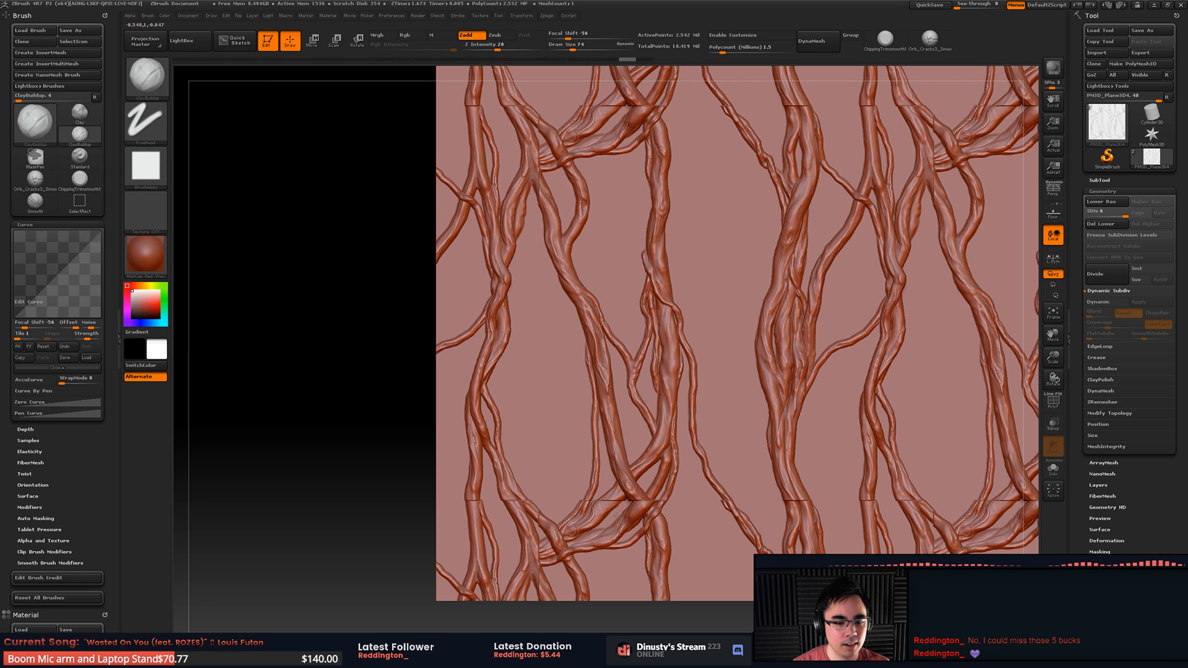
# Step: Turn on WrapMode for the ClayBuildup brush and test strokes across the horizontal root seam, undoing each one
pyautogui.moveTo(584, 517); pyautogui.dragTo(650, 475)
pyautogui.hotkey('ctrl', 'z')
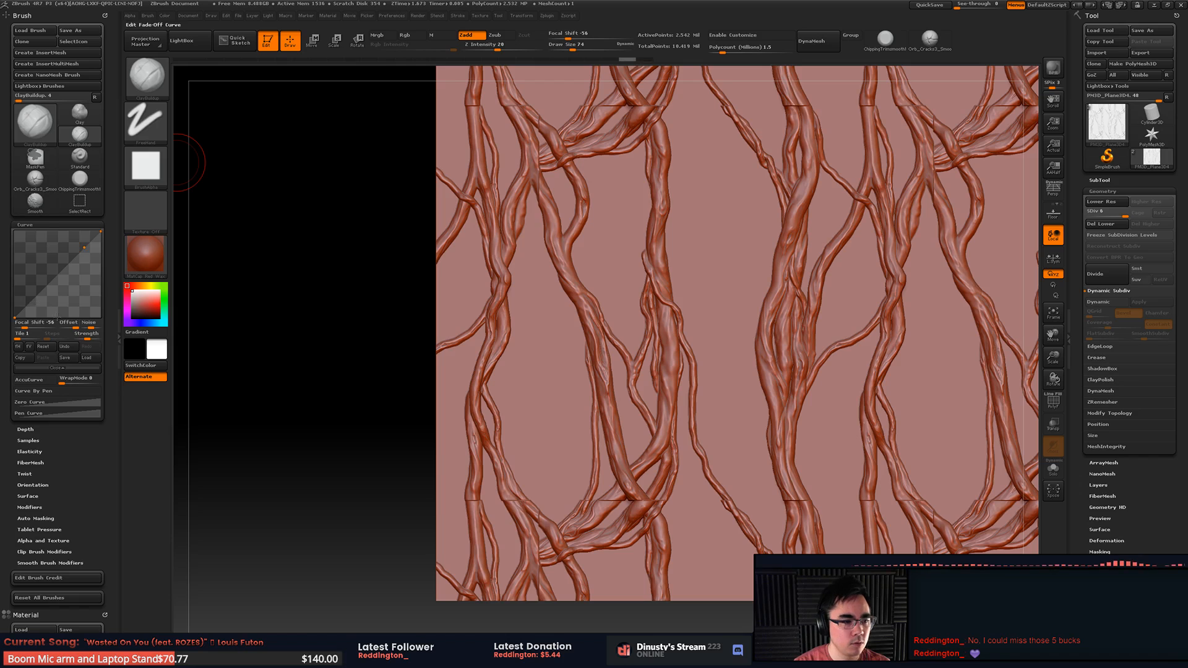
pyautogui.moveTo(62, 378); pyautogui.dragTo(67, 377)
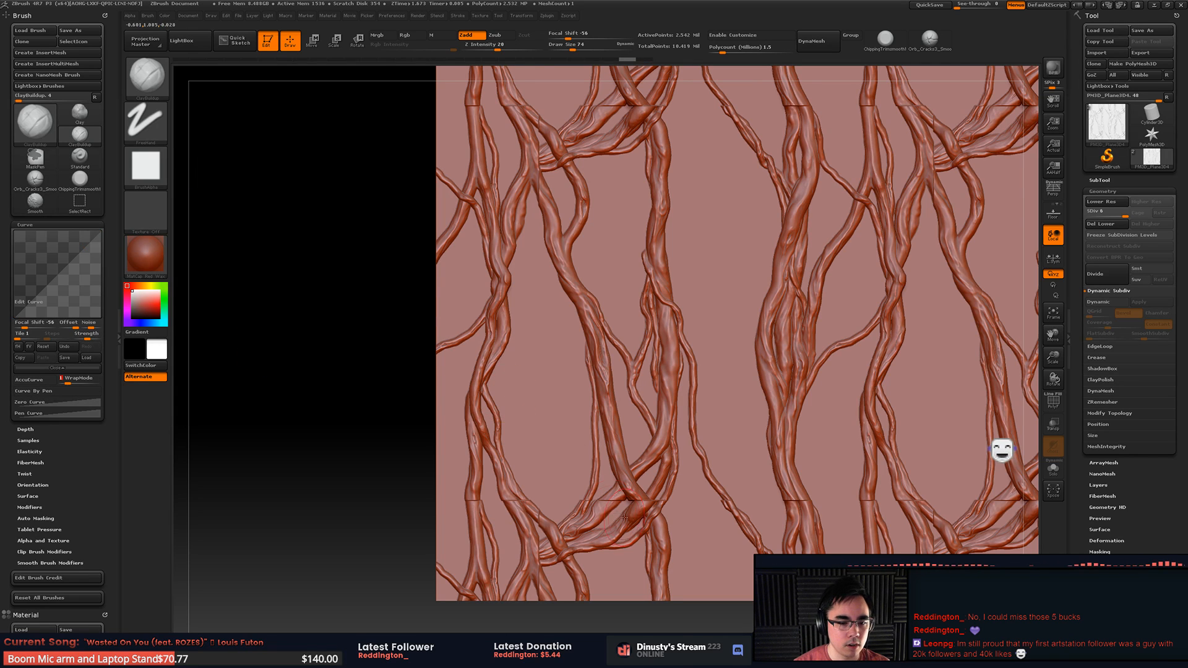
pyautogui.moveTo(608, 509)
pyautogui.mouseDown()
pyautogui.moveTo(655, 513)
pyautogui.moveTo(622, 514)
pyautogui.mouseUp()
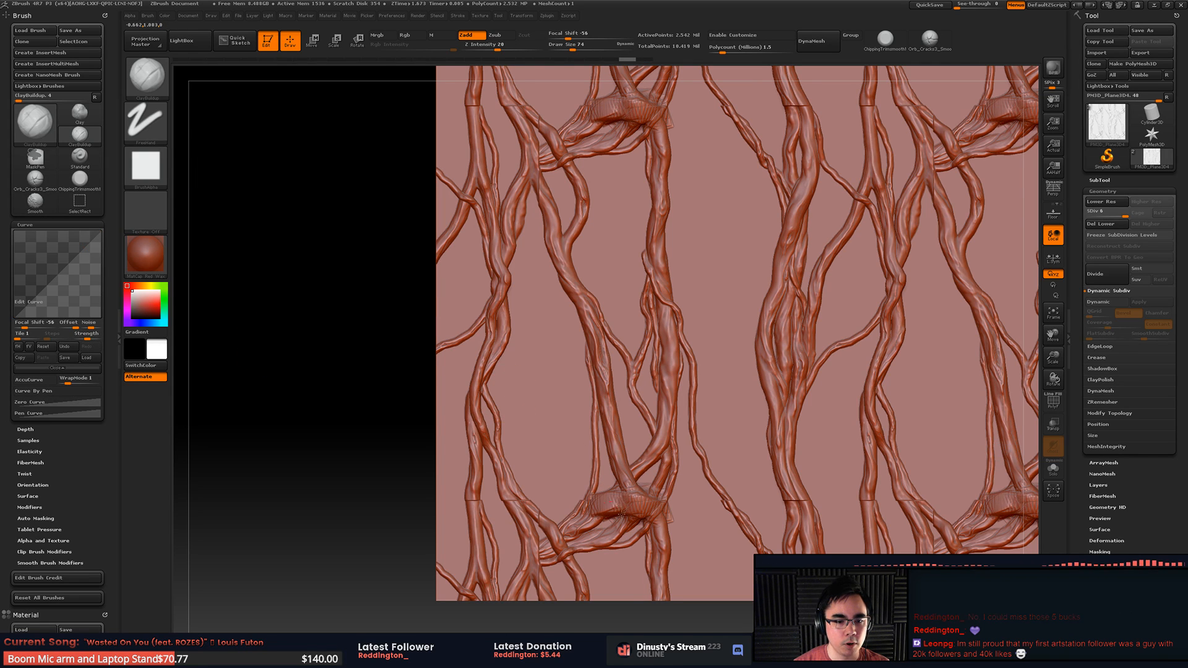
pyautogui.hotkey('ctrl', 'z')
# Step: Close in on the root crossing at the seam, reduce the draw size to 25 and turn the brush alpha off
pyautogui.moveTo(647, 506)
pyautogui.keyDown('alt'); pyautogui.mouseDown(button='right')
pyautogui.moveTo(632, 452)
pyautogui.moveTo(649, 503)
pyautogui.moveTo(725, 424)
pyautogui.moveTo(733, 394)
pyautogui.mouseUp(button='right'); pyautogui.keyUp('alt')
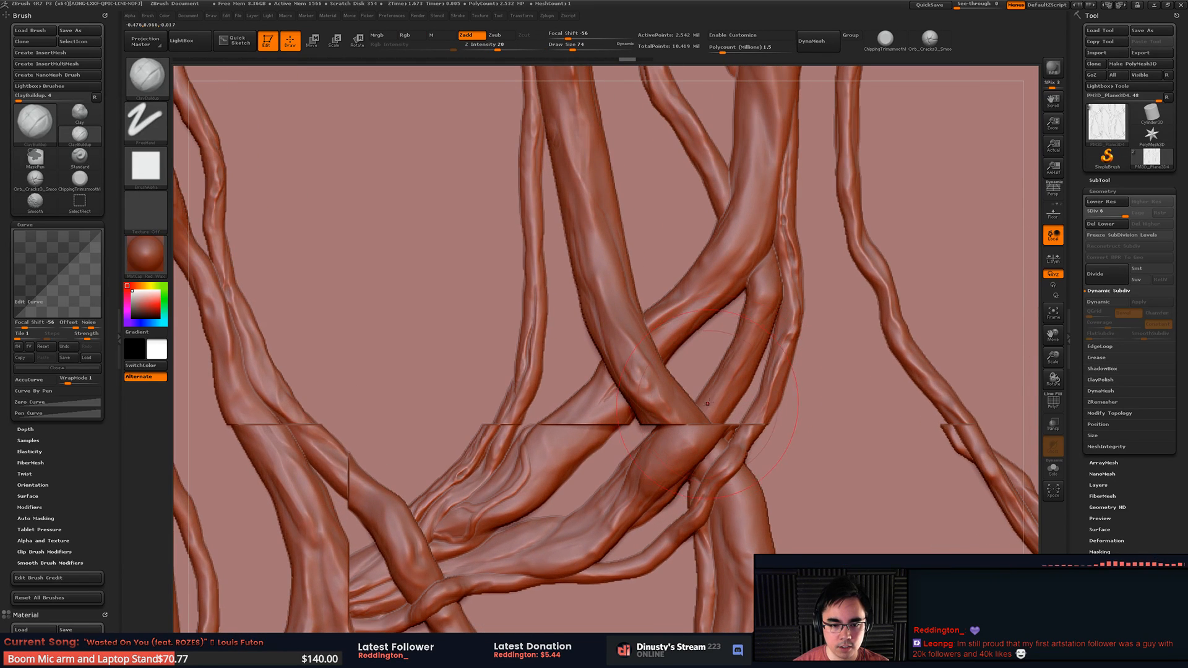
pyautogui.keyDown('alt'); pyautogui.moveTo(678, 490); pyautogui.dragTo(686, 470, button='right'); pyautogui.keyUp('alt')
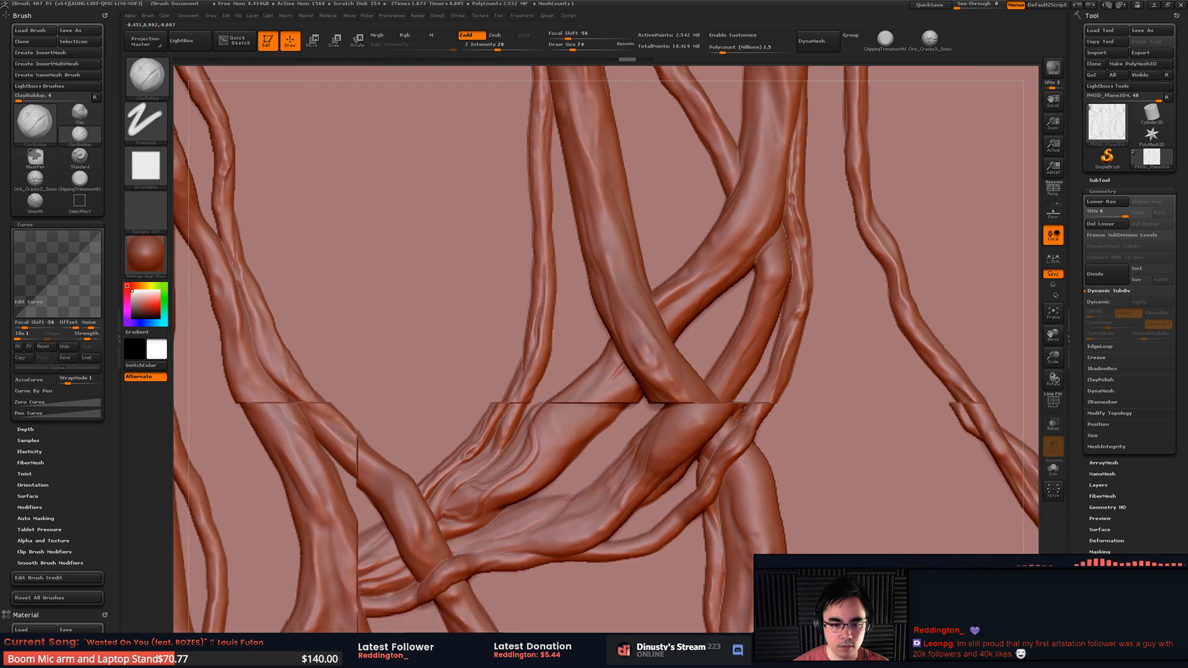
pyautogui.press('space')
pyautogui.moveTo(733, 409); pyautogui.dragTo(725, 410)
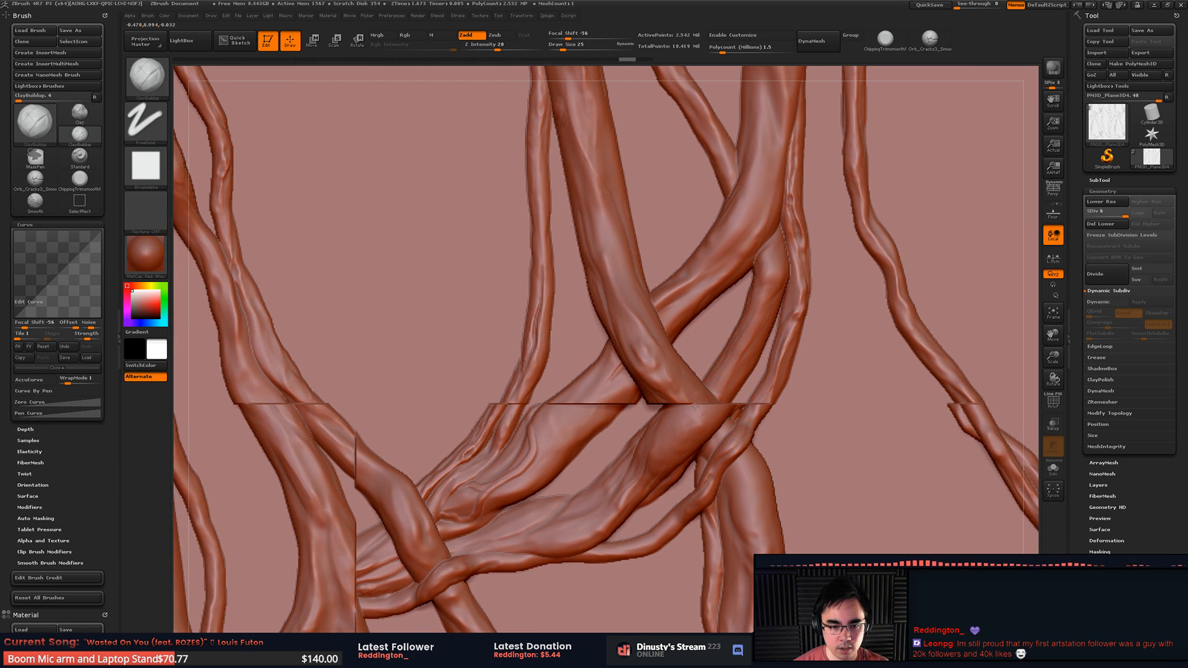
pyautogui.click(147, 171)
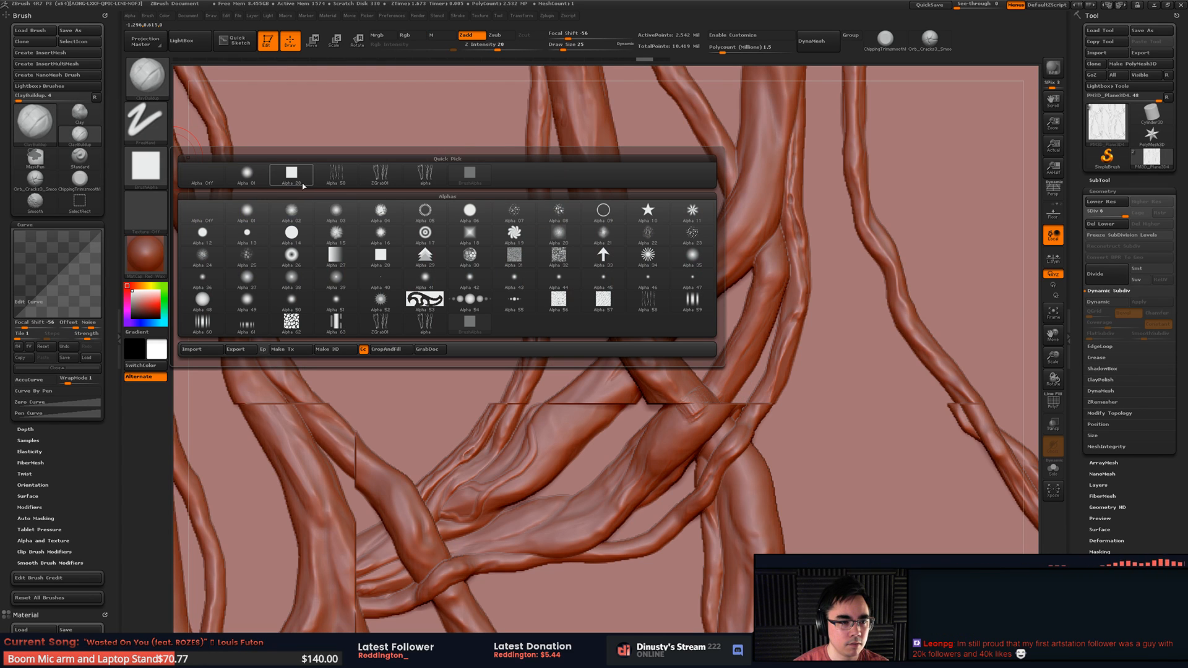
pyautogui.moveTo(305, 185)
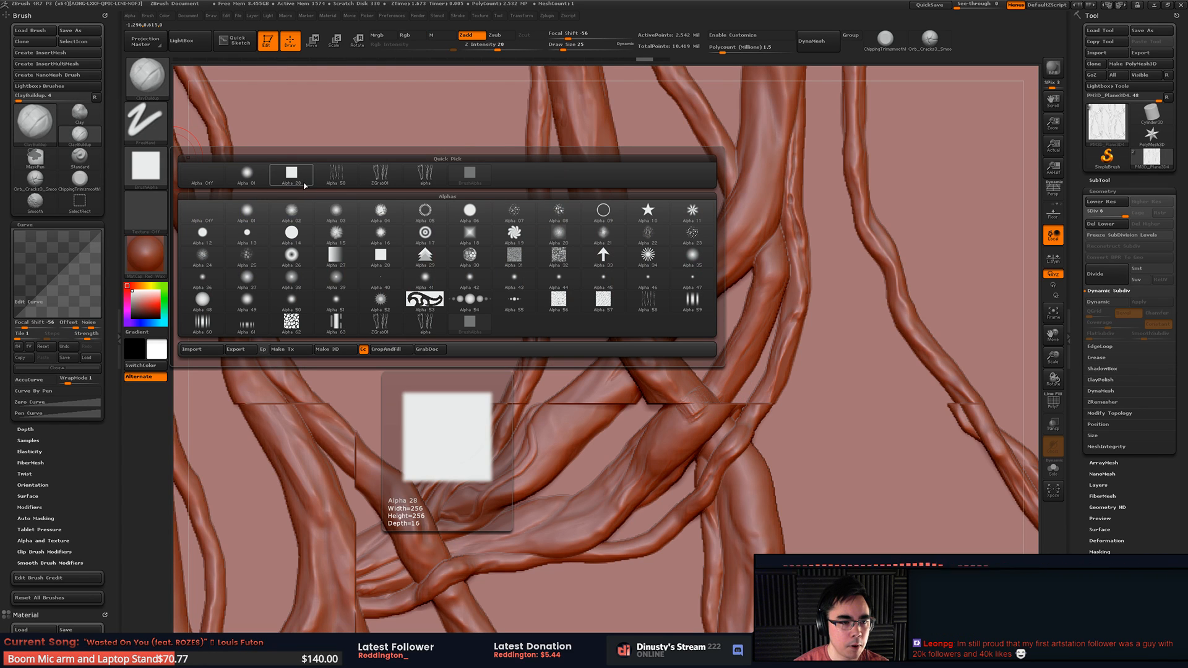
pyautogui.click(202, 174)
# Step: Try to blend the root crossing over the horizontal seam with ClayBuildup strokes and a light smoothing pass
pyautogui.moveTo(753, 377)
pyautogui.mouseDown()
pyautogui.moveTo(722, 410)
pyautogui.moveTo(769, 299)
pyautogui.mouseUp()
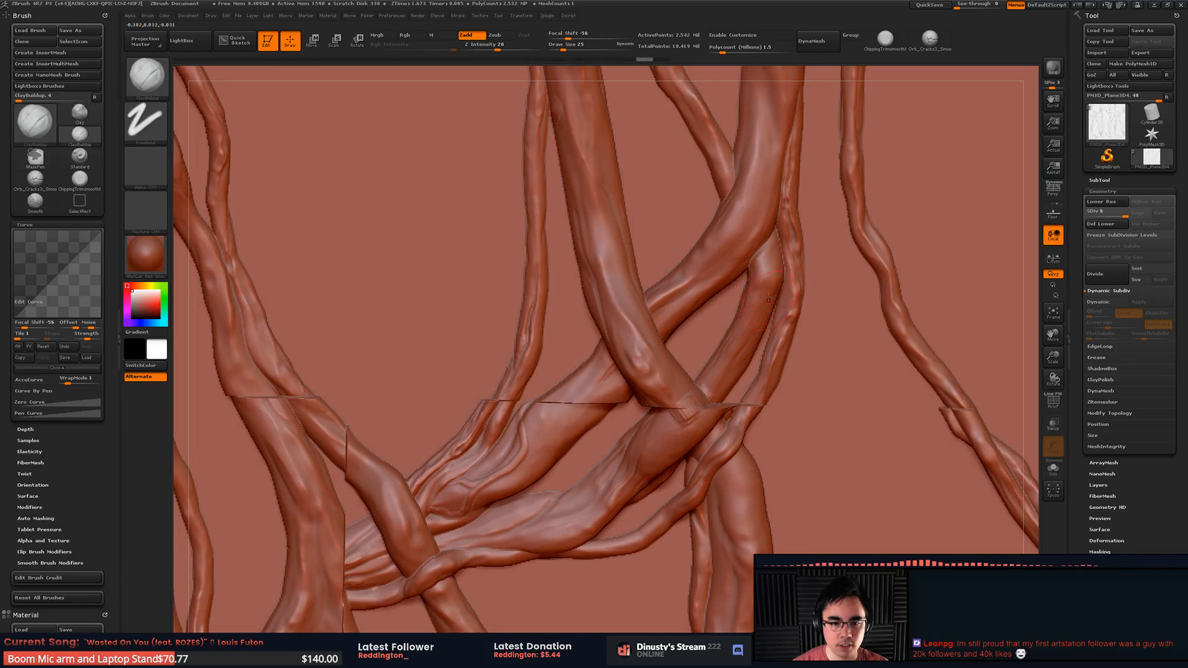
pyautogui.moveTo(733, 349); pyautogui.dragTo(717, 387)
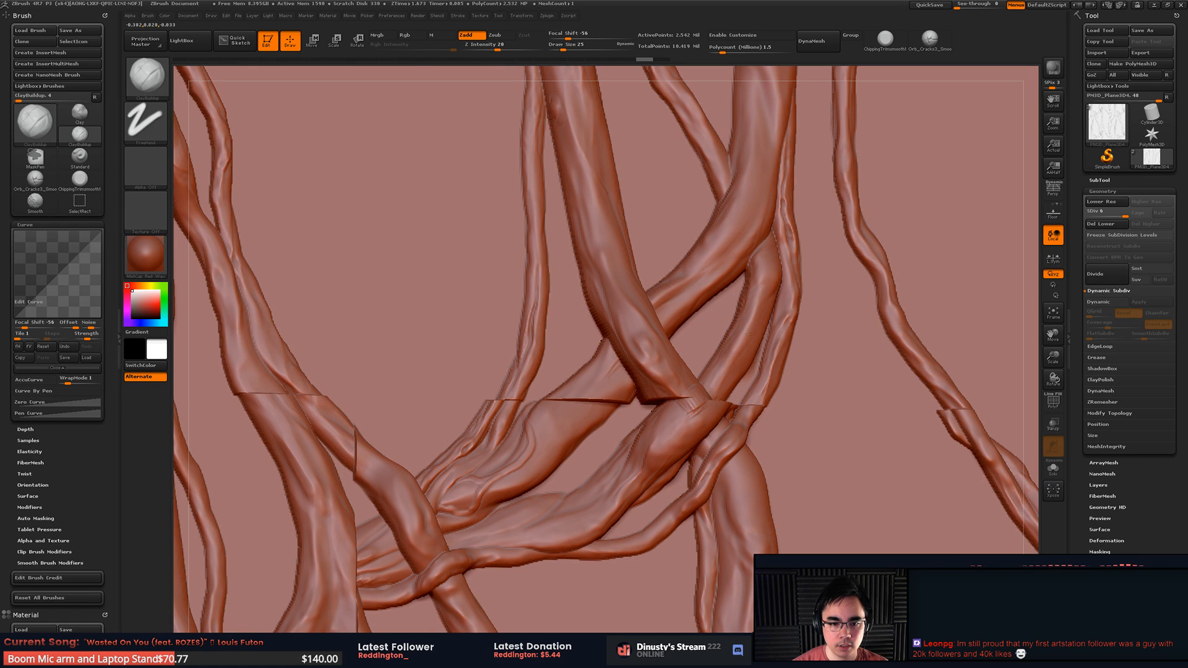
pyautogui.moveTo(745, 320); pyautogui.dragTo(721, 379)
pyautogui.moveTo(720, 378); pyautogui.dragTo(711, 394, button='right')
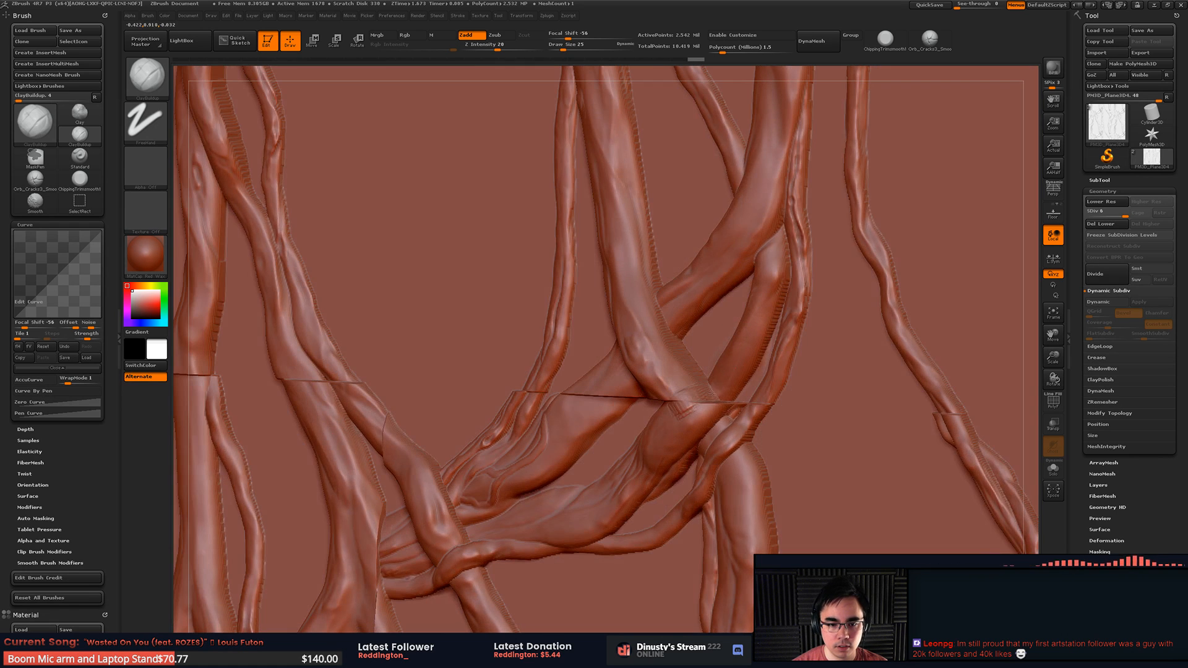
pyautogui.moveTo(708, 394)
pyautogui.mouseDown()
pyautogui.moveTo(719, 380)
pyautogui.moveTo(711, 406)
pyautogui.moveTo(692, 414)
pyautogui.moveTo(733, 384)
pyautogui.mouseUp()
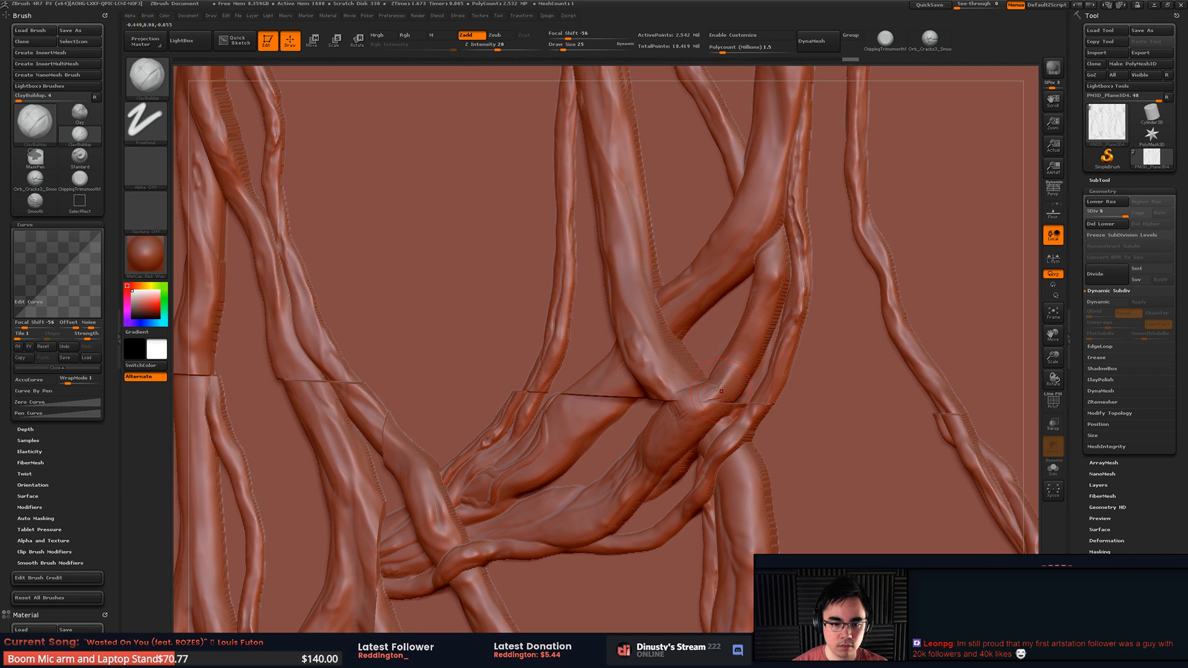
pyautogui.moveTo(721, 389); pyautogui.dragTo(734, 388, button='right')
pyautogui.keyDown('shift'); pyautogui.moveTo(730, 393); pyautogui.dragTo(730, 398); pyautogui.keyUp('shift')
pyautogui.moveTo(731, 399); pyautogui.dragTo(759, 354, button='right')
# Step: Undo the ClayBuildup and smoothing strokes at the root crossing
pyautogui.hotkey('ctrl', 'z')
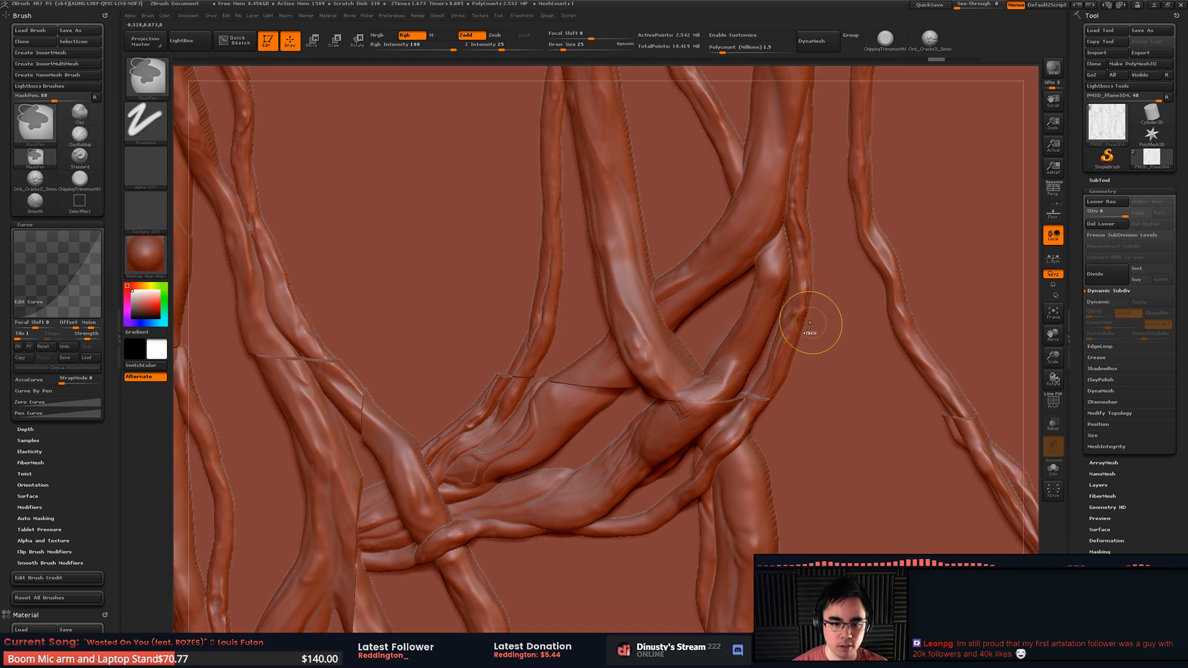
pyautogui.moveTo(818, 314); pyautogui.dragTo(813, 323, button='right')
pyautogui.hotkey('ctrl', 'z')
pyautogui.hotkey('ctrl', 'z')
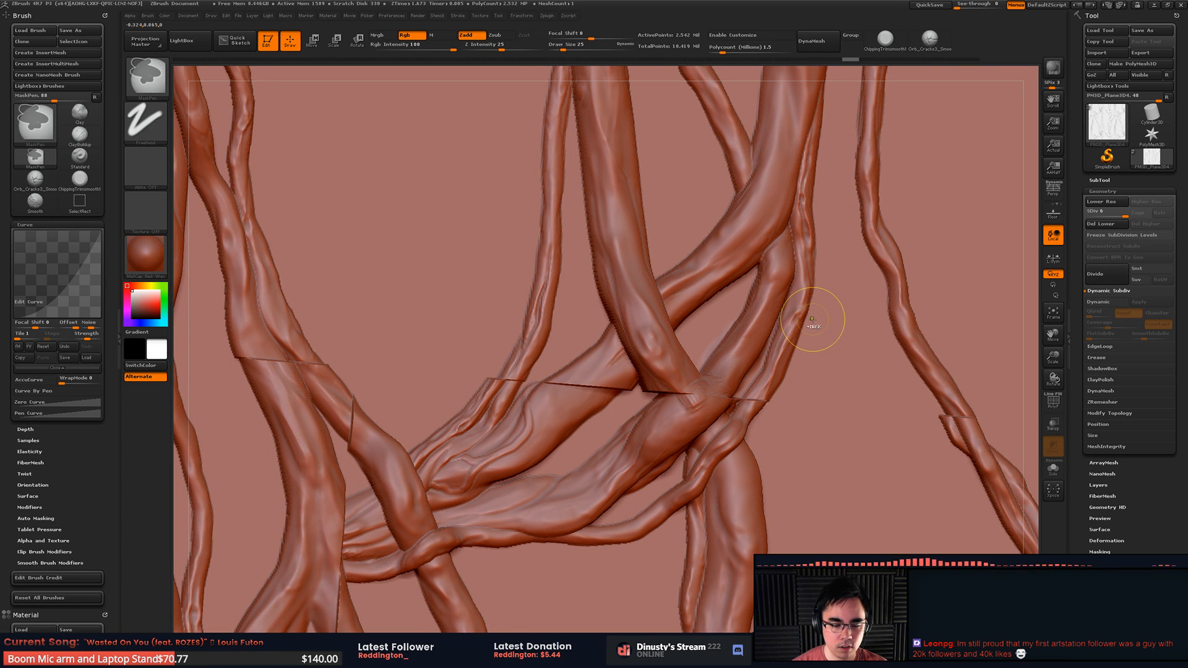
pyautogui.hotkey('ctrl', 'z')
pyautogui.hotkey('ctrl', 'z')
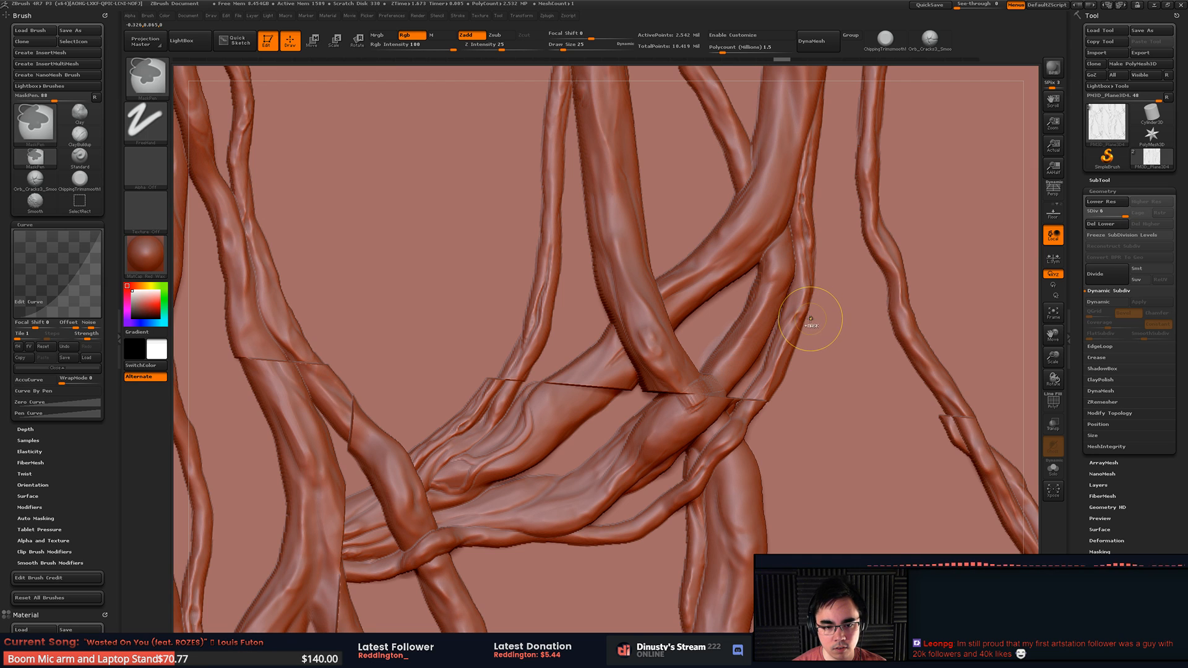
pyautogui.hotkey('ctrl', 'z')
pyautogui.hotkey('ctrl', 'z')
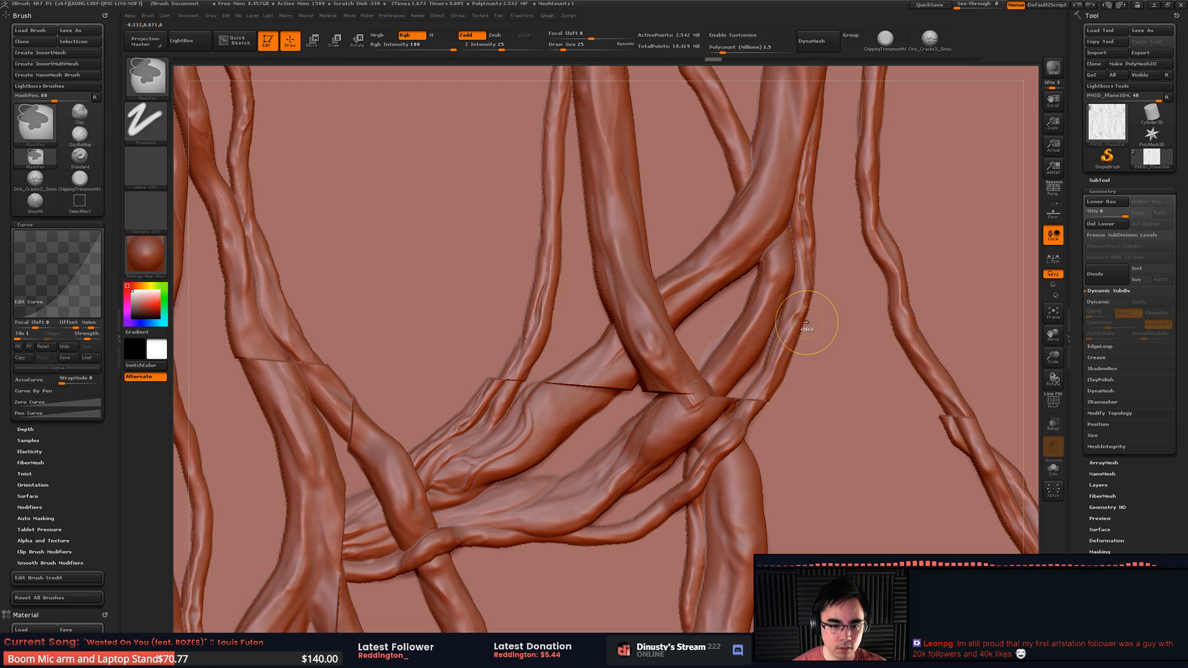
pyautogui.hotkey('ctrl', 'z')
pyautogui.hotkey('ctrl', 'z')
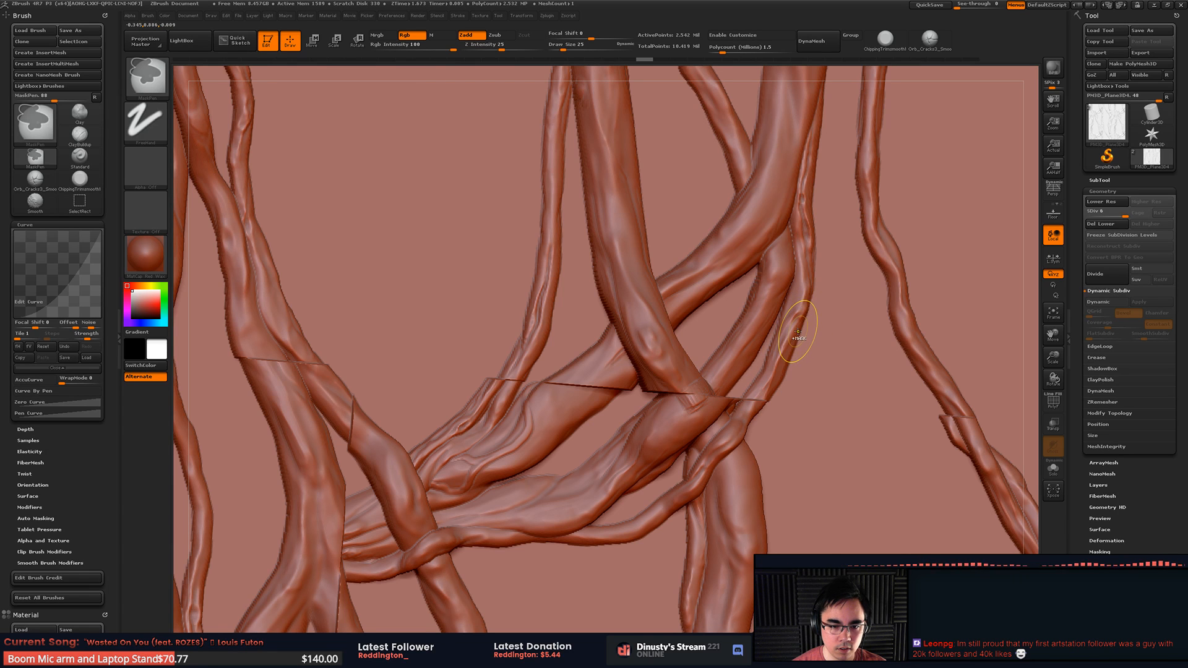
pyautogui.hotkey('ctrl', 'z')
# Step: Hide the polygroup below the seam, examine the cut root edges from an angle, and show the whole plane again
pyautogui.moveTo(777, 331); pyautogui.dragTo(805, 309, button='right')
pyautogui.keyDown('ctrl'); pyautogui.keyDown('shift'); pyautogui.click(748, 424); pyautogui.keyUp('shift'); pyautogui.keyUp('ctrl')
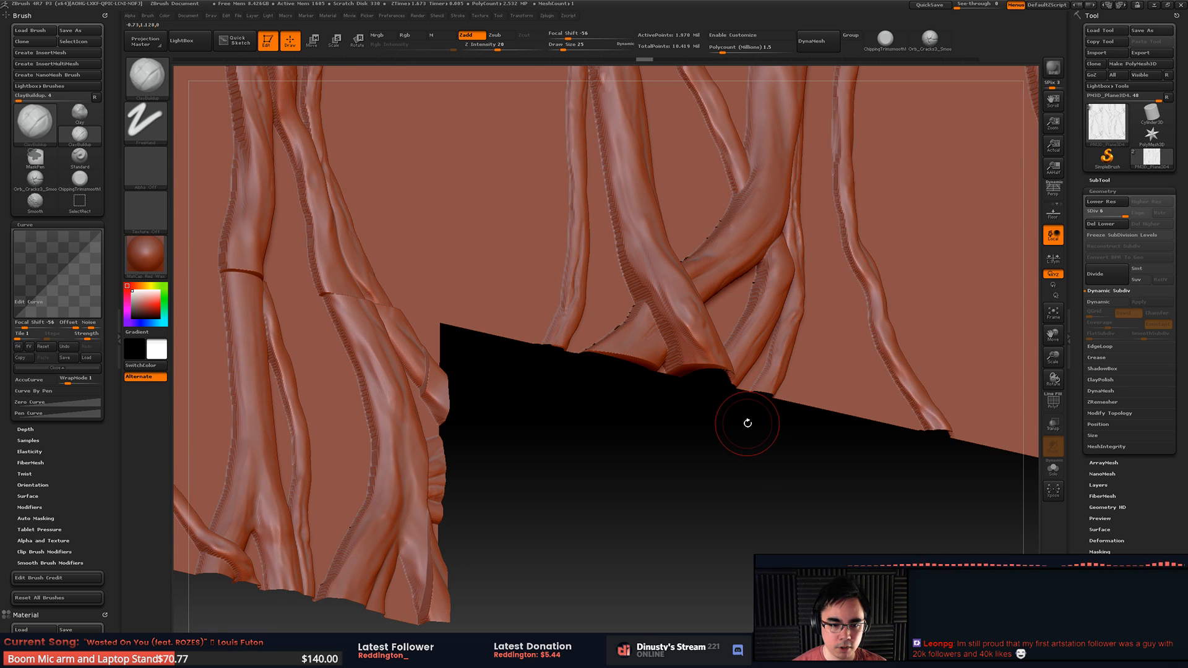
pyautogui.moveTo(747, 423); pyautogui.dragTo(760, 354, button='right')
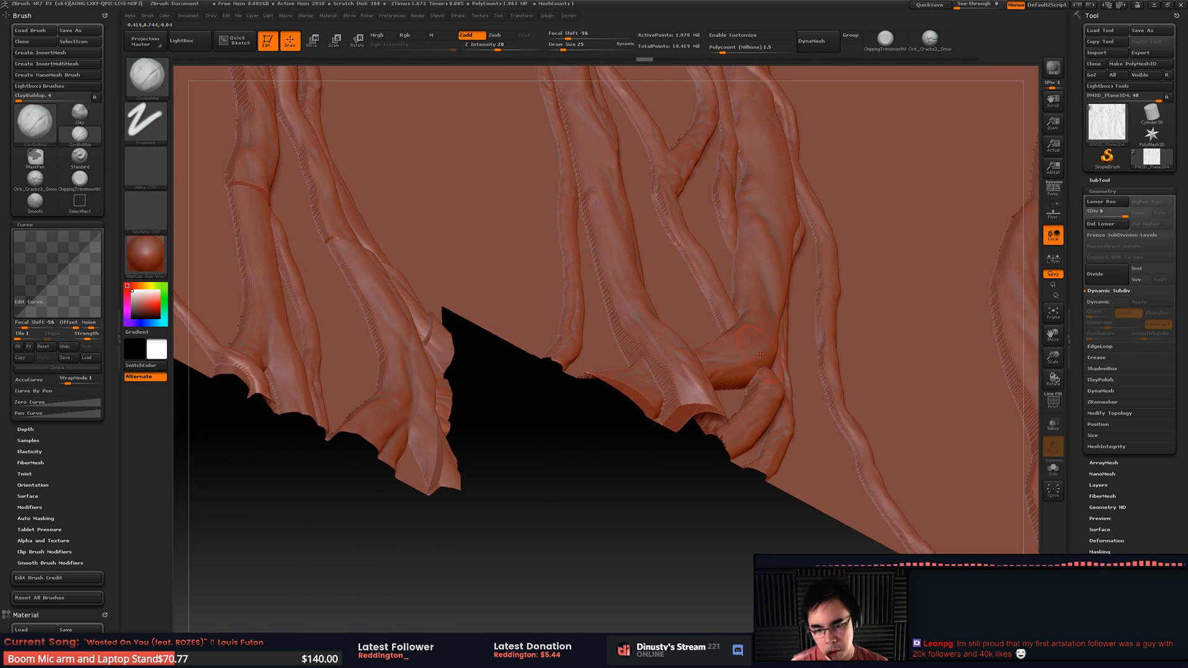
pyautogui.keyDown('ctrl'); pyautogui.keyDown('shift'); pyautogui.click(798, 358); pyautogui.keyUp('shift'); pyautogui.keyUp('ctrl')
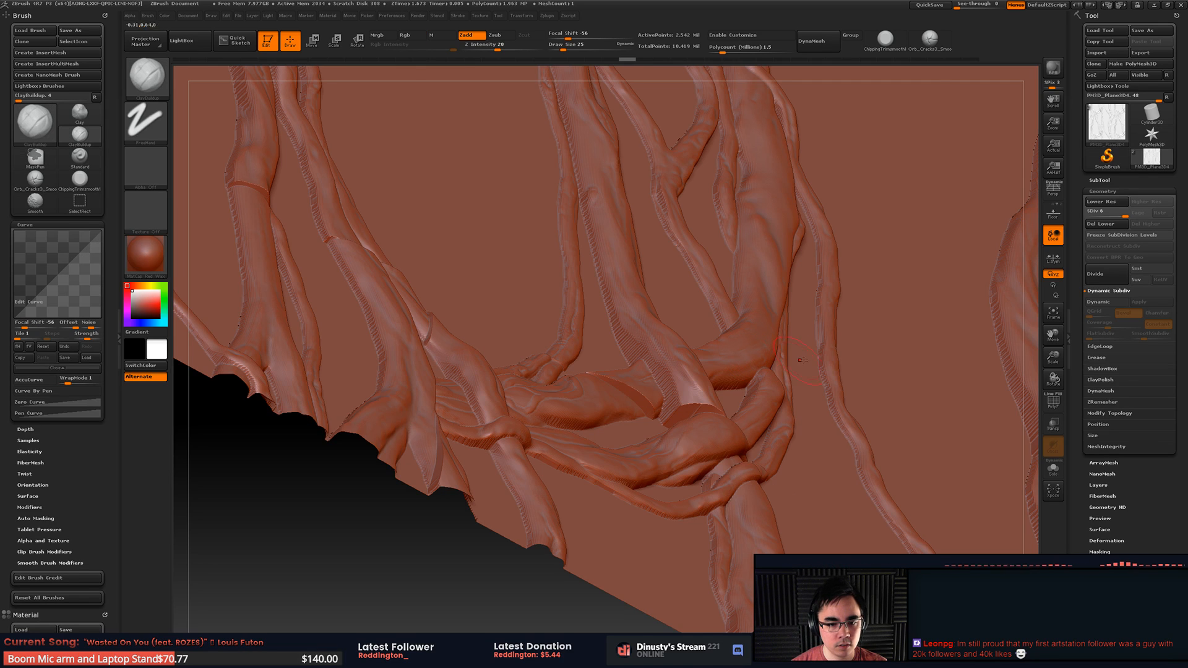
# Step: Lower the plane to SDiv 1 to examine the mesh at the seam, and return it to SDiv 6
pyautogui.click(1116, 179)
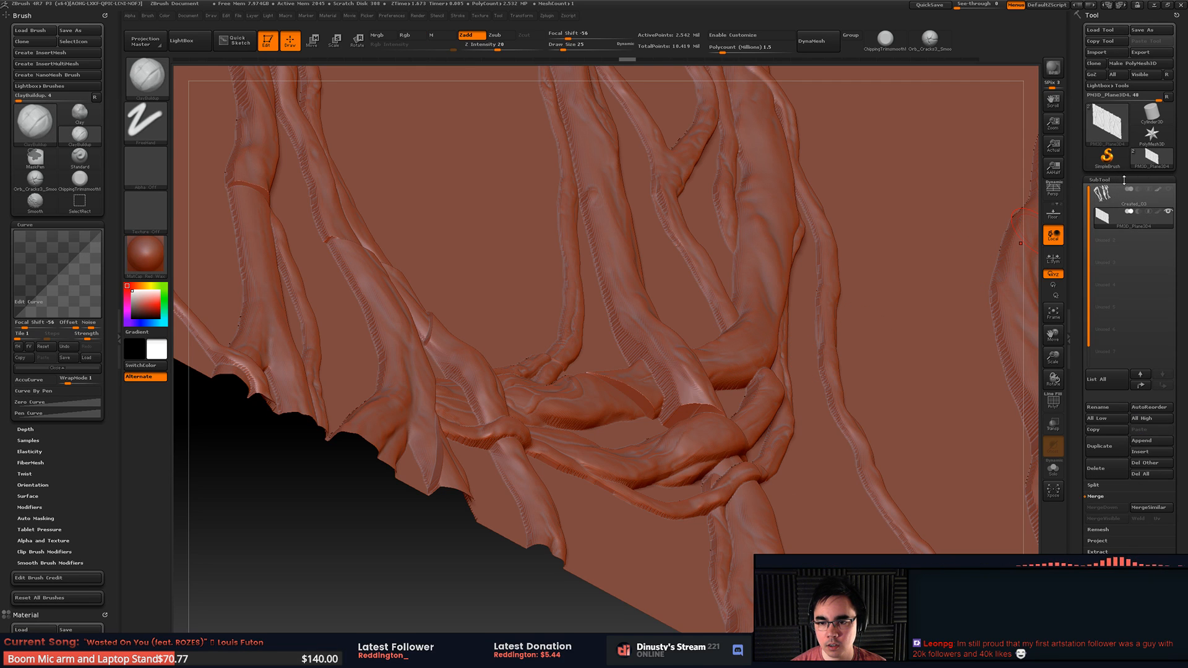
pyautogui.click(1116, 180)
pyautogui.click(1114, 191)
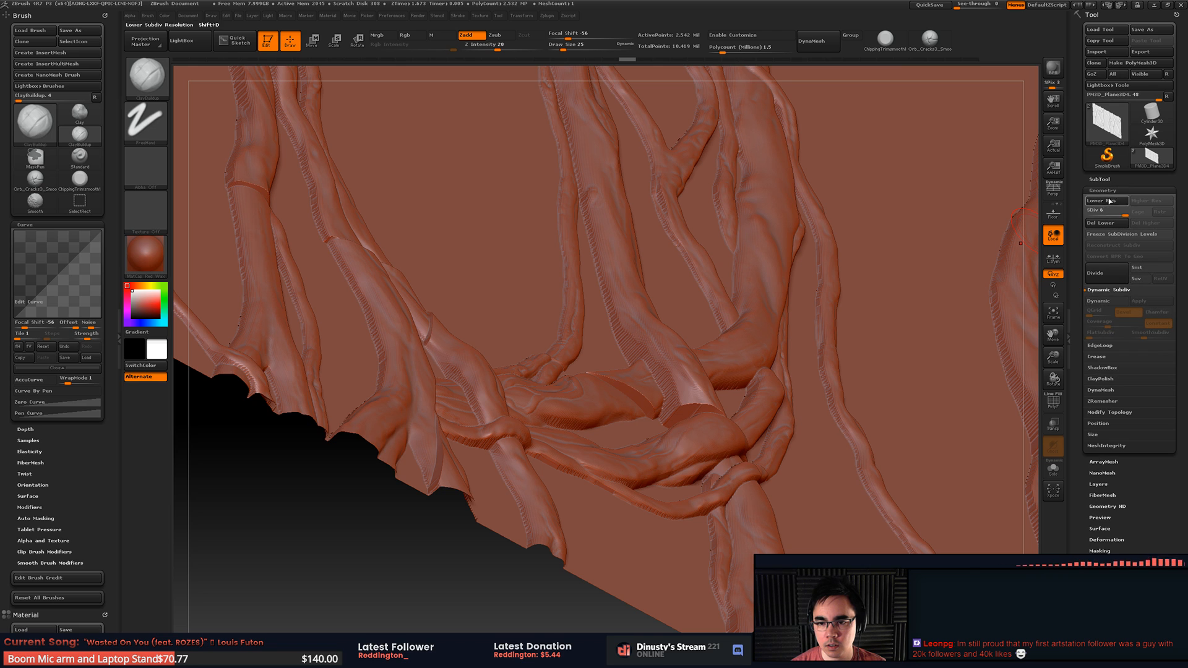
pyautogui.moveTo(1069, 216); pyautogui.dragTo(1065, 217)
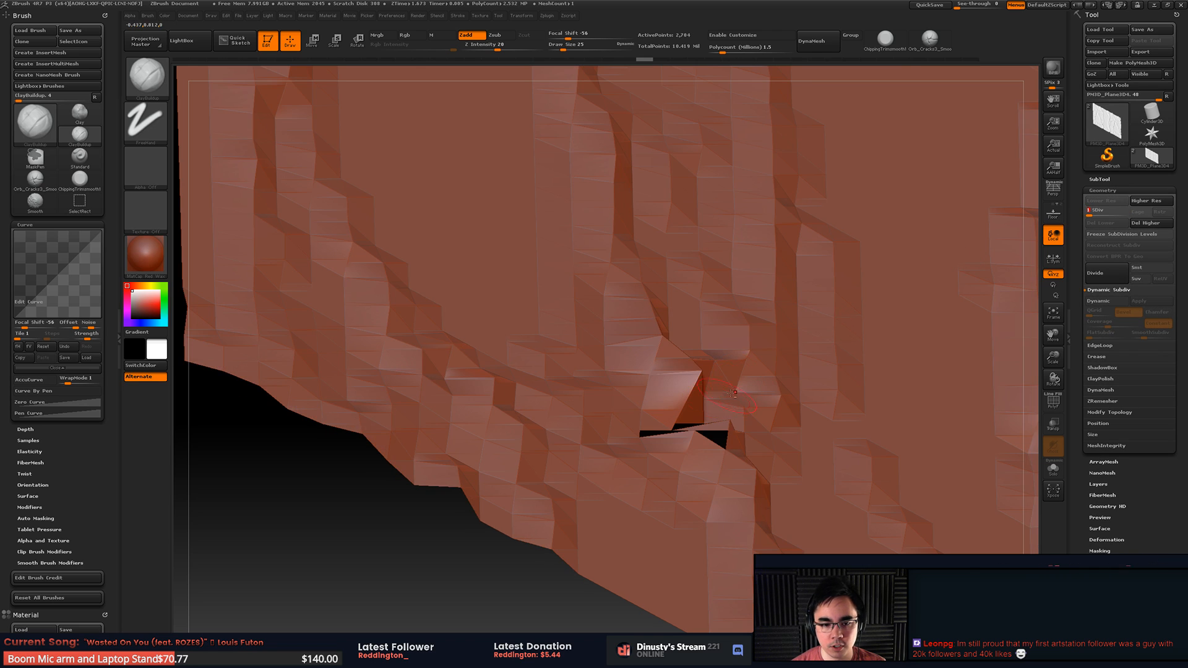
pyautogui.keyDown('ctrl'); pyautogui.moveTo(742, 433); pyautogui.dragTo(602, 285, button='right'); pyautogui.keyUp('ctrl')
pyautogui.press('d')
pyautogui.press('d')
pyautogui.press('d')
pyautogui.press('d')
pyautogui.press('d')
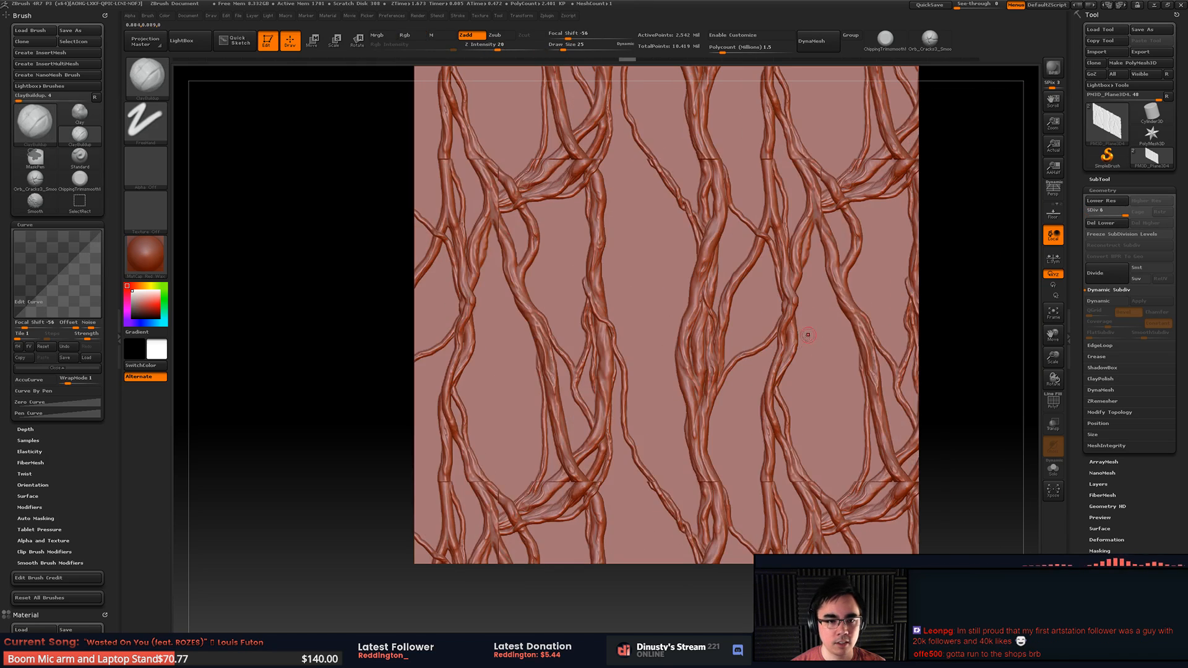
# Step: Undo the root stamp to get back to the flat plane and show its polyframe
pyautogui.moveTo(805, 337)
pyautogui.mouseDown(button='right')
pyautogui.moveTo(767, 292)
pyautogui.moveTo(811, 355)
pyautogui.moveTo(767, 346)
pyautogui.mouseUp(button='right')
pyautogui.hotkey('ctrl', 'z')
pyautogui.hotkey('shift', 'f')
pyautogui.scroll(-2, 1082, 361)
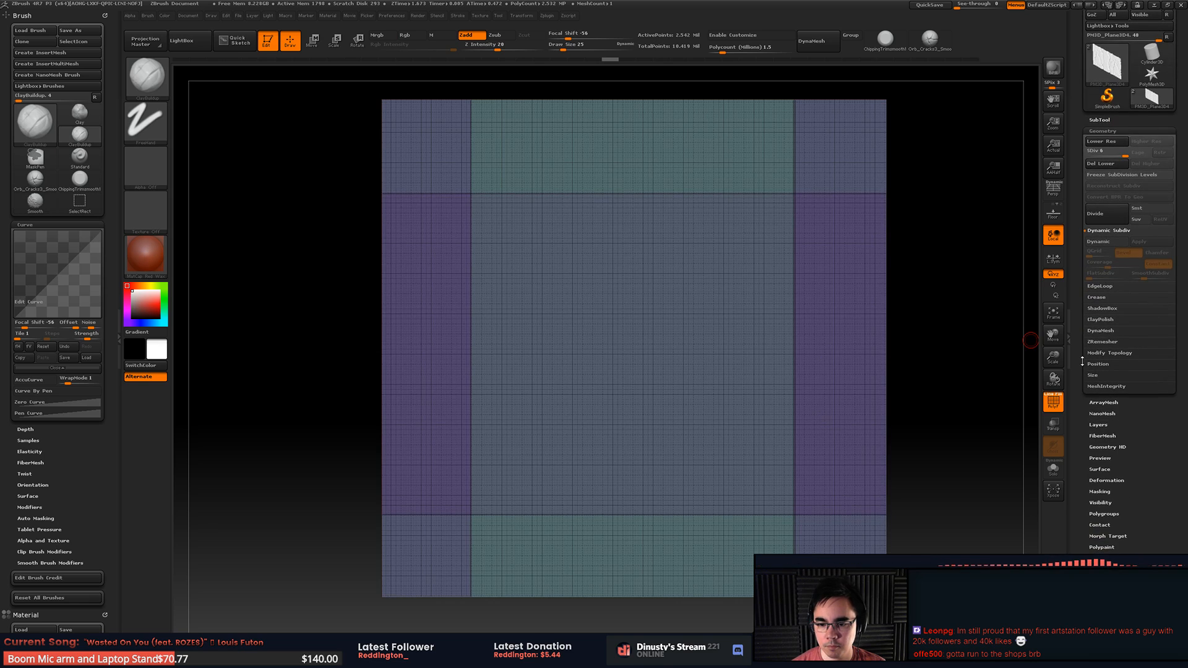
pyautogui.click(1104, 402)
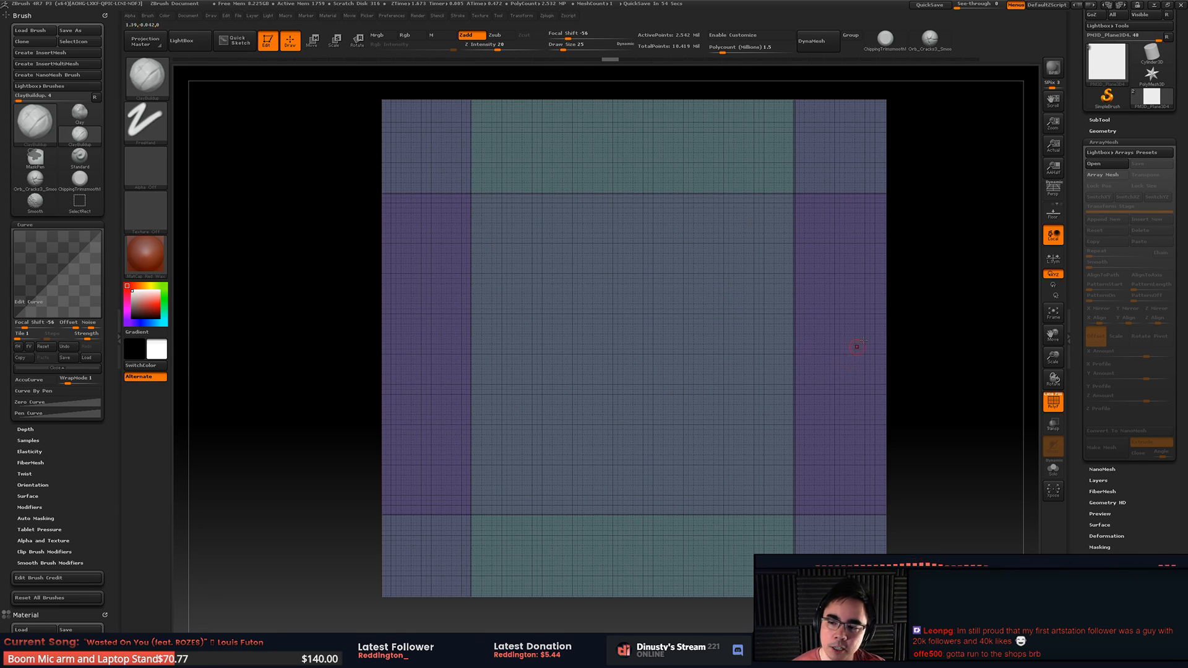
pyautogui.keyDown('alt'); pyautogui.moveTo(863, 340); pyautogui.dragTo(878, 304, button='right'); pyautogui.keyUp('alt')
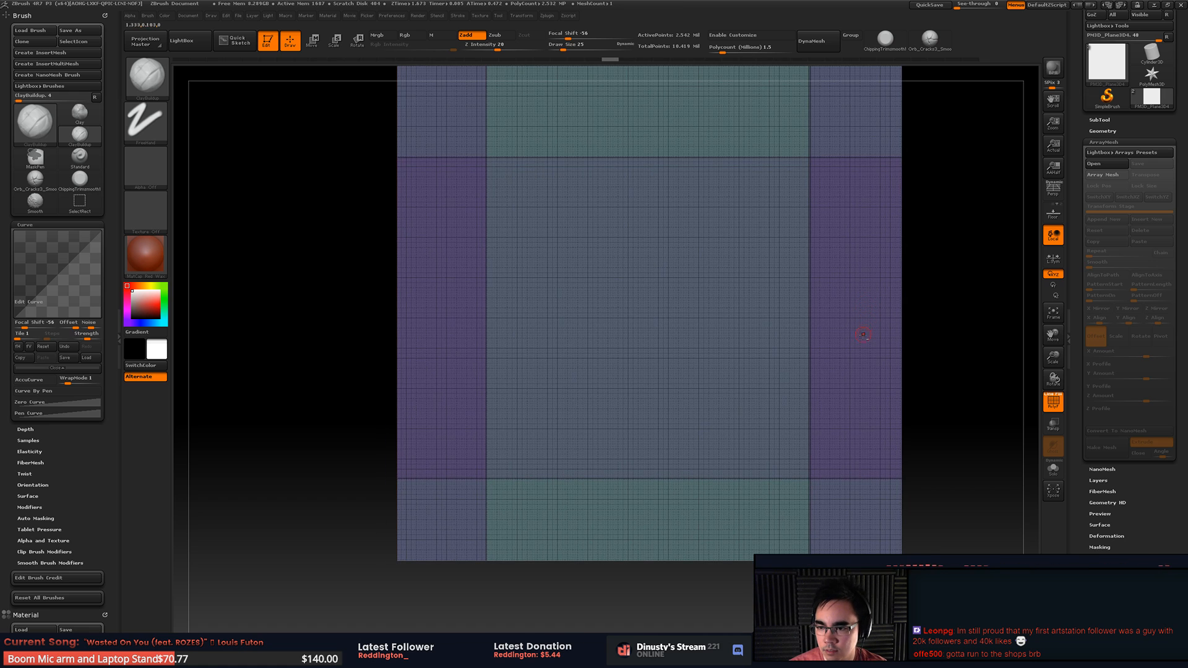
pyautogui.keyDown('alt'); pyautogui.moveTo(853, 346); pyautogui.dragTo(838, 377, button='right'); pyautogui.keyUp('alt')
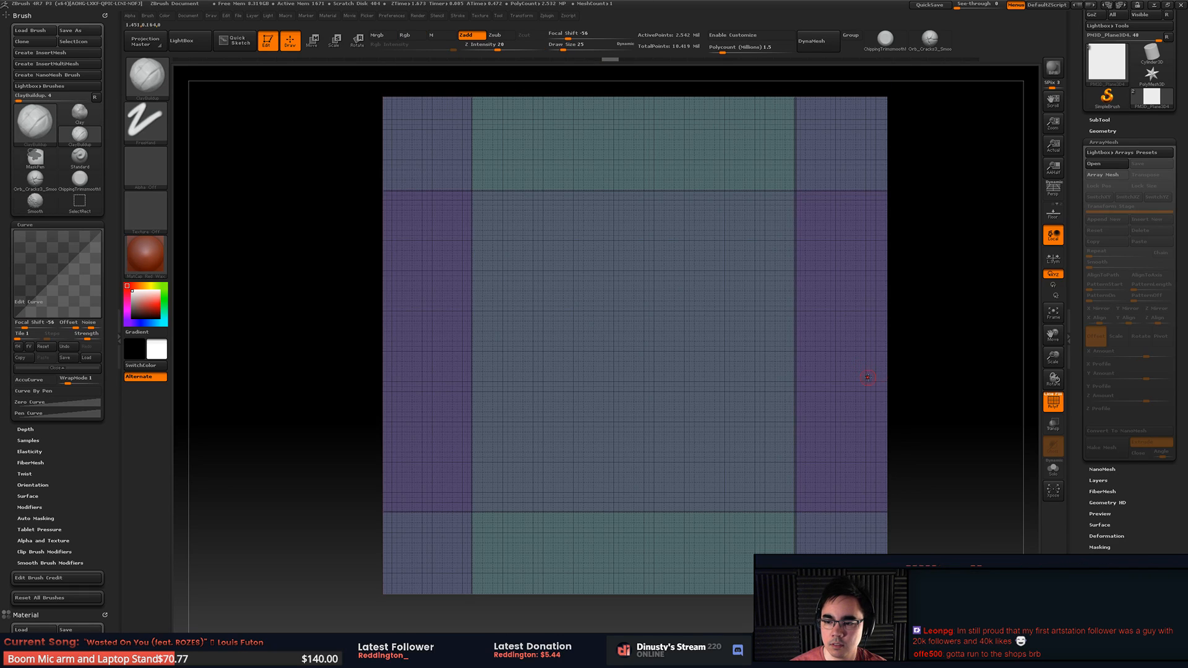
pyautogui.moveTo(1120, 489); pyautogui.dragTo(1120, 352)
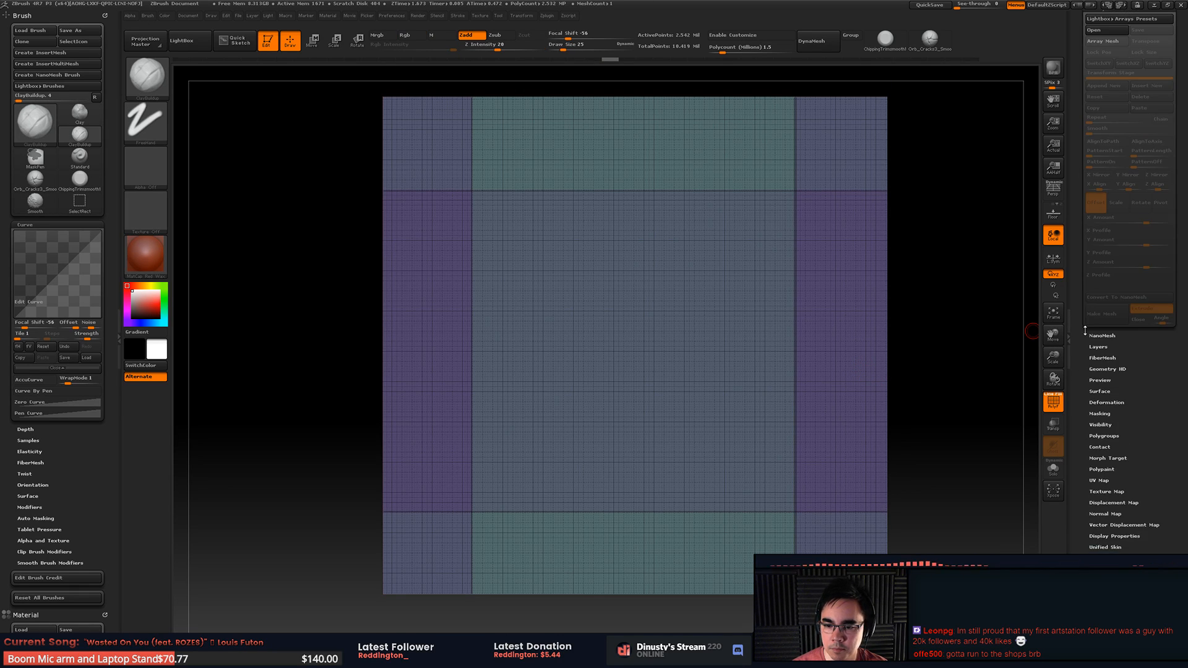
pyautogui.click(1105, 399)
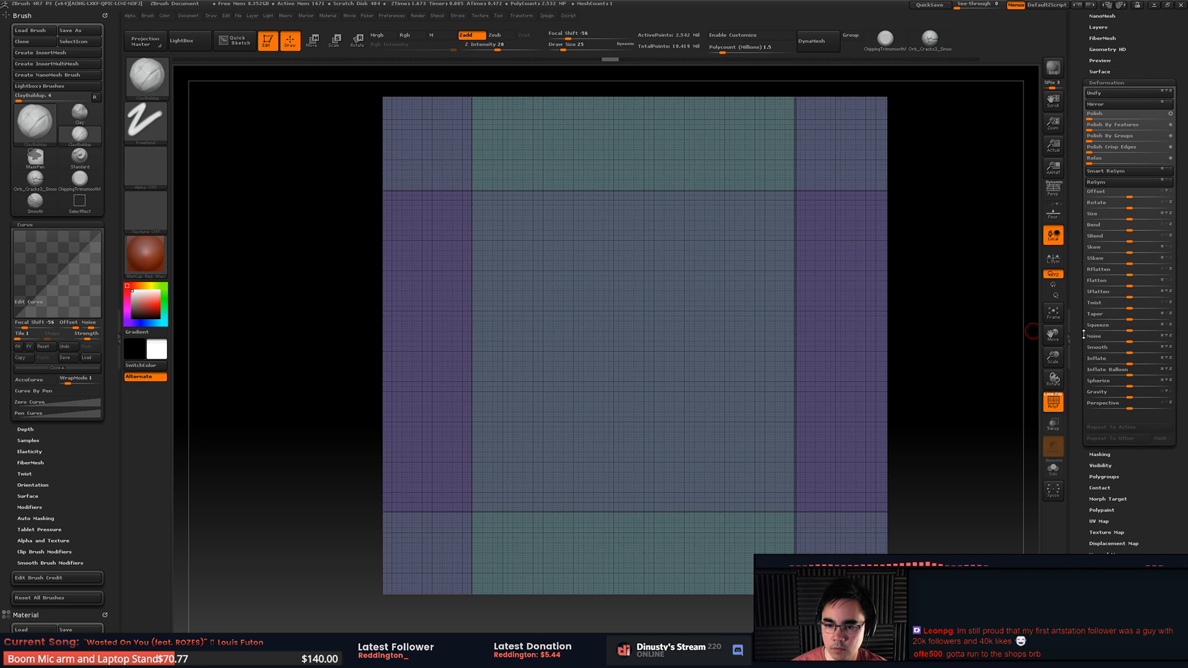
pyautogui.click(1115, 211)
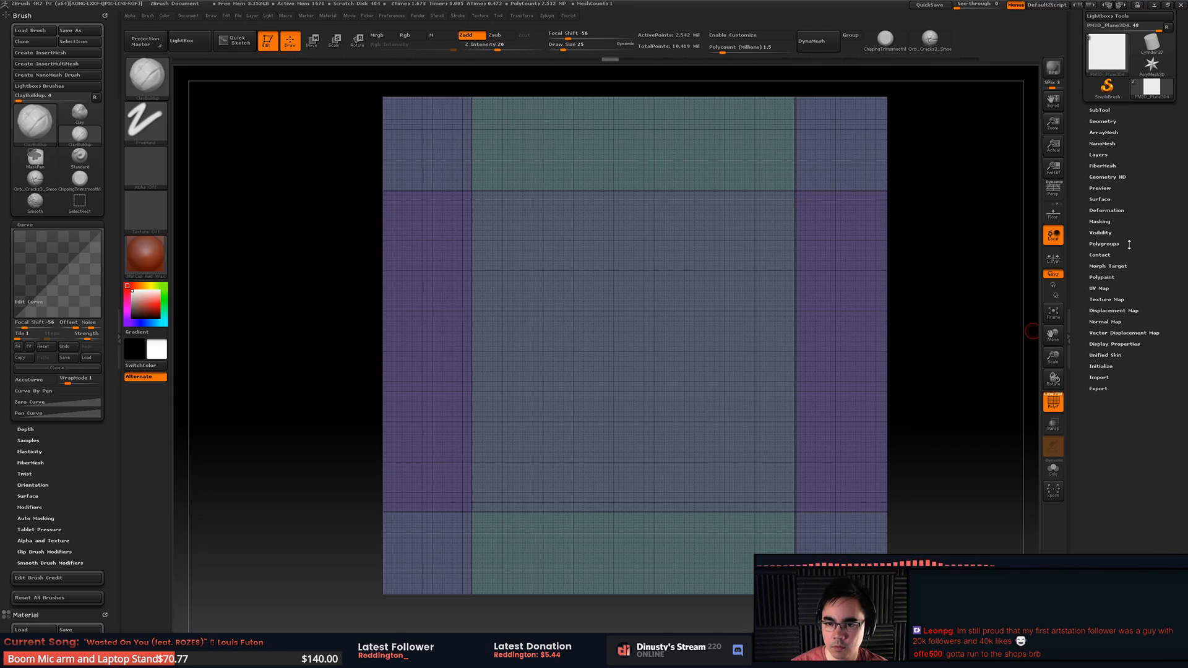
# Step: Lower the plane to SDiv 1 and inspect its base mesh with the polyframe shown
pyautogui.click(1104, 121)
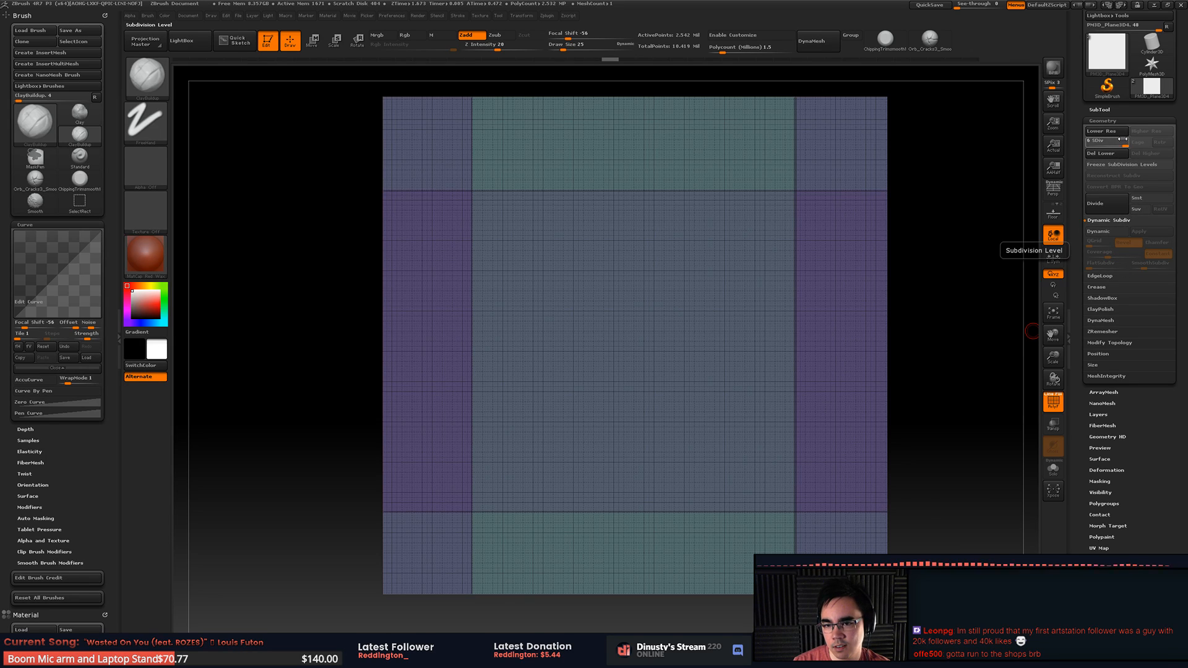
pyautogui.hotkey('shift', 'f')
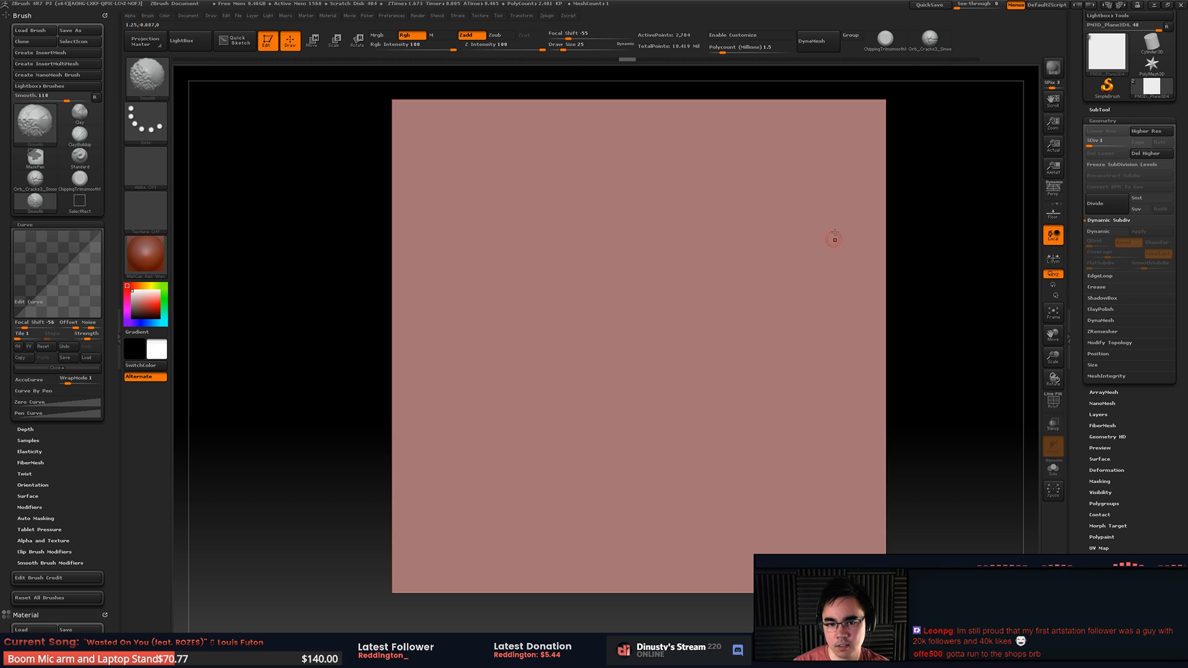
pyautogui.keyDown('alt'); pyautogui.moveTo(835, 186); pyautogui.dragTo(805, 324, button='right'); pyautogui.keyUp('alt')
pyautogui.hotkey('shift', 'f')
pyautogui.keyDown('alt'); pyautogui.moveTo(805, 324); pyautogui.dragTo(802, 262, button='right'); pyautogui.keyUp('alt')
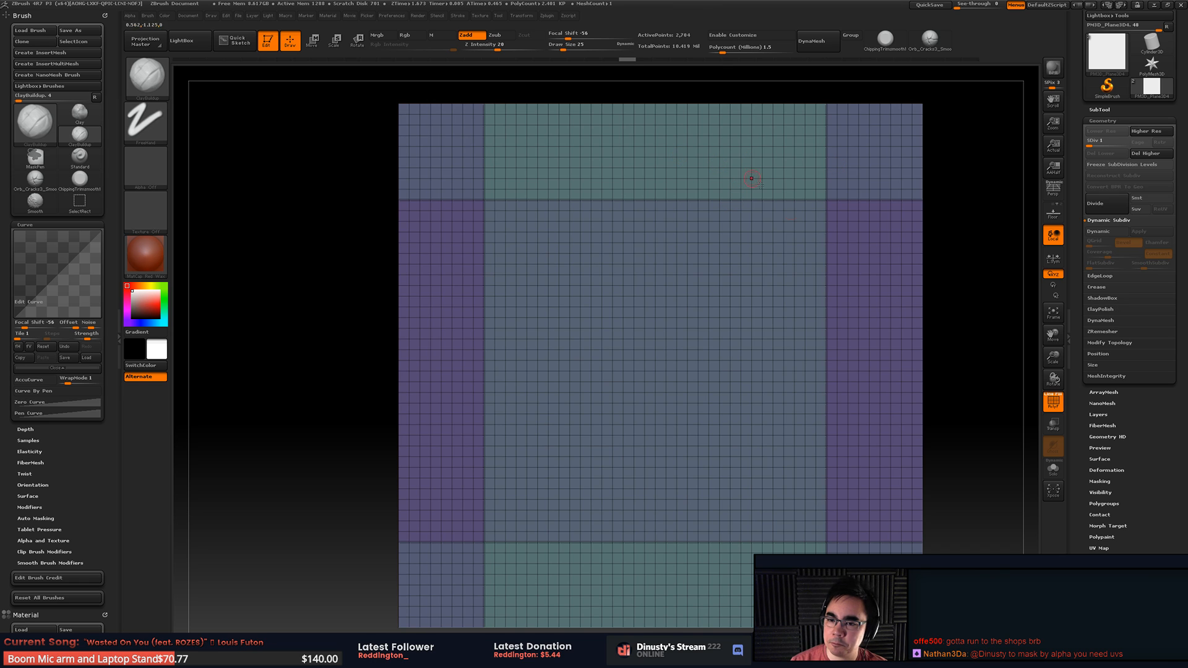
pyautogui.keyDown('alt'); pyautogui.moveTo(793, 257); pyautogui.dragTo(781, 248, button='right'); pyautogui.keyUp('alt')
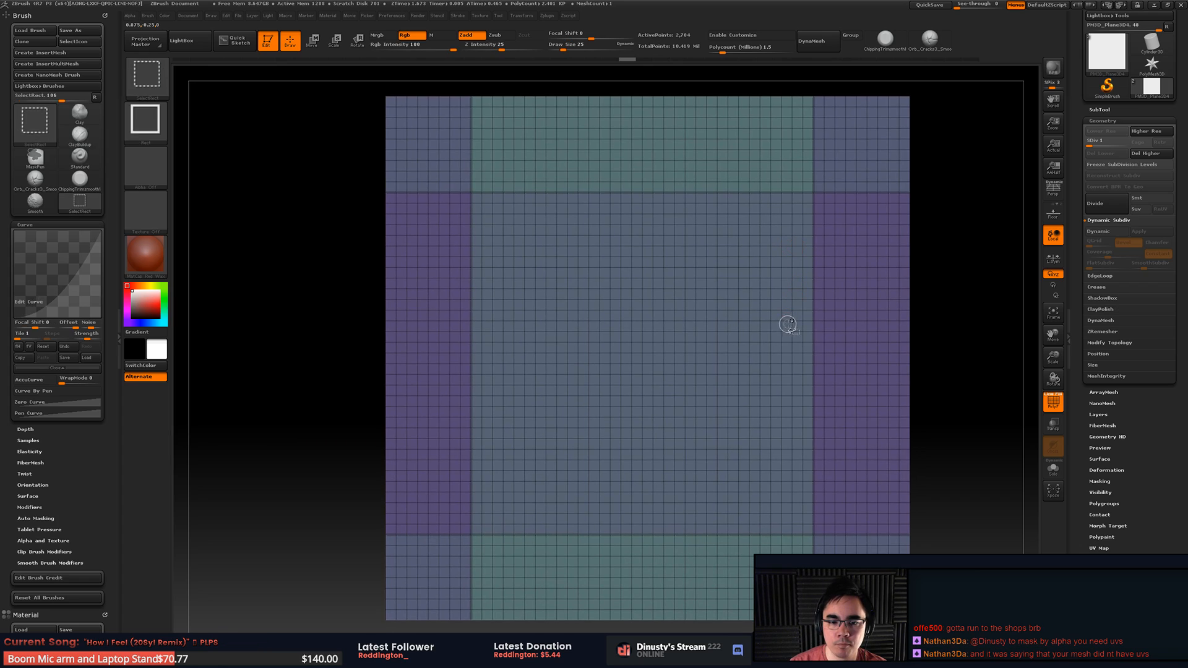
pyautogui.keyDown('alt'); pyautogui.moveTo(787, 324); pyautogui.dragTo(775, 322, button='right'); pyautogui.keyUp('alt')
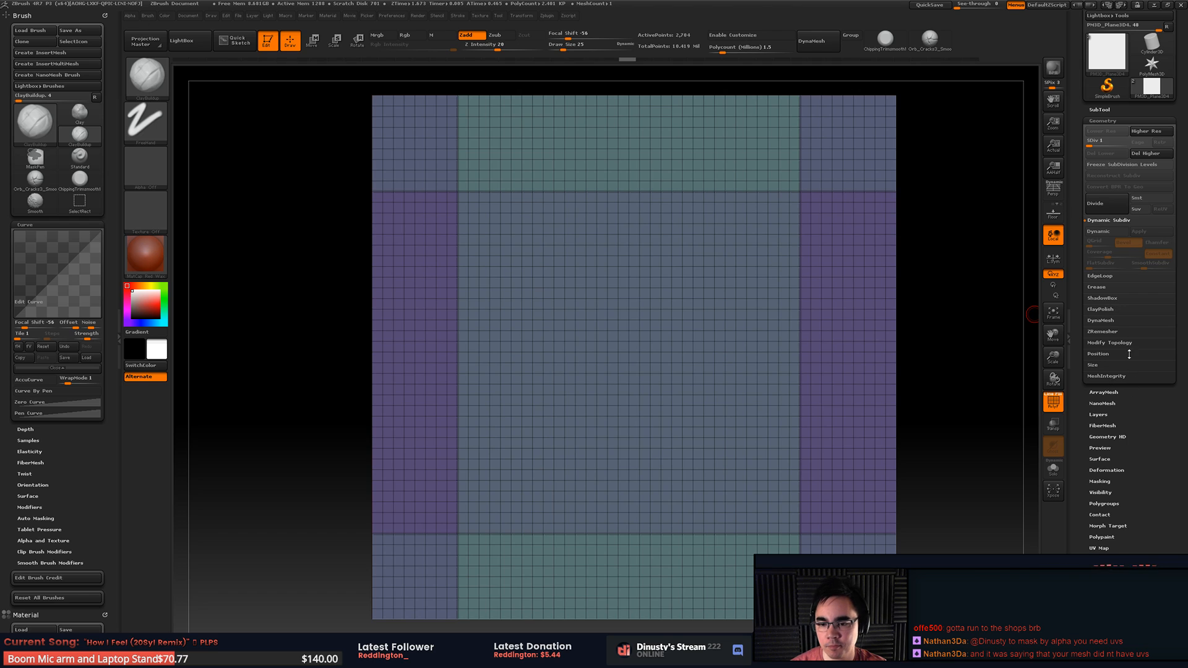
# Step: Look through the EdgeLoop and other geometry options for a way to weld the plane's seams
pyautogui.click(1102, 276)
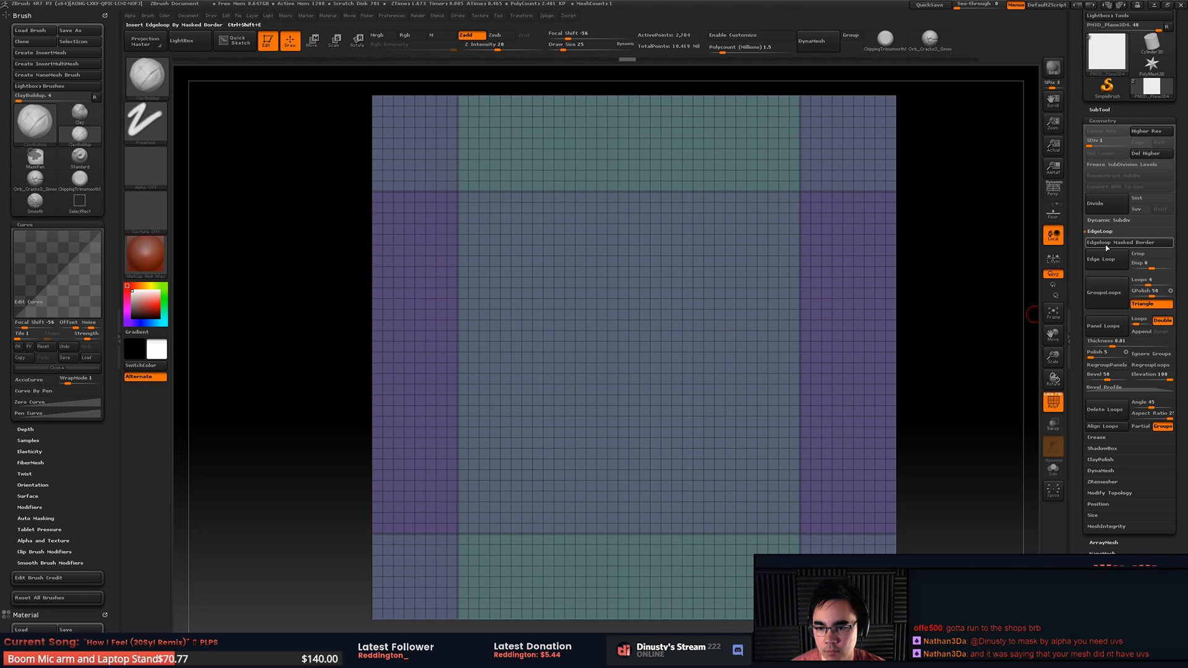
pyautogui.moveTo(1080, 301); pyautogui.dragTo(1081, 267)
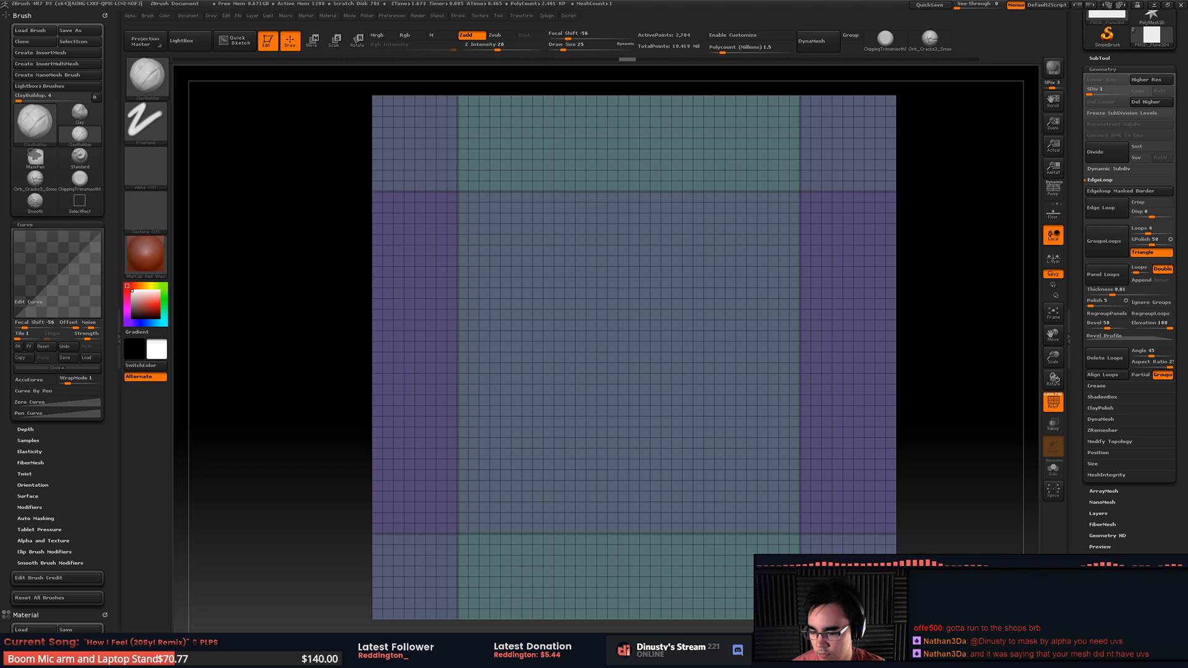
pyautogui.hotkey('alt', 'Tab')
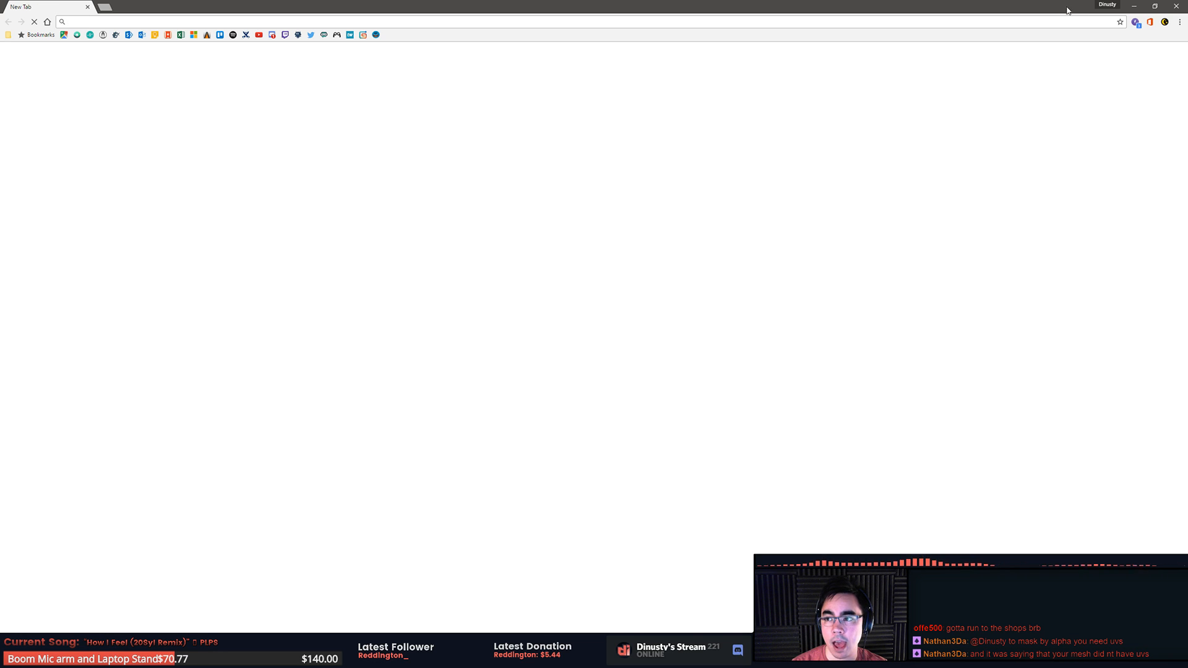
pyautogui.moveTo(1067, 10); pyautogui.dragTo(1187, 78)
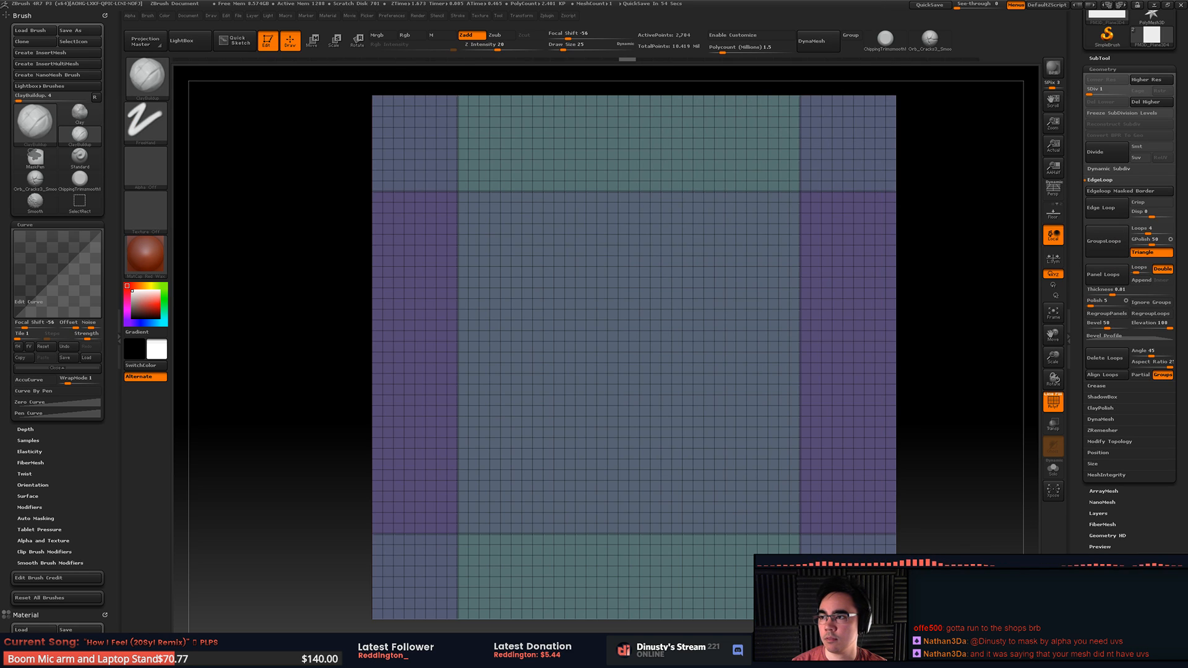
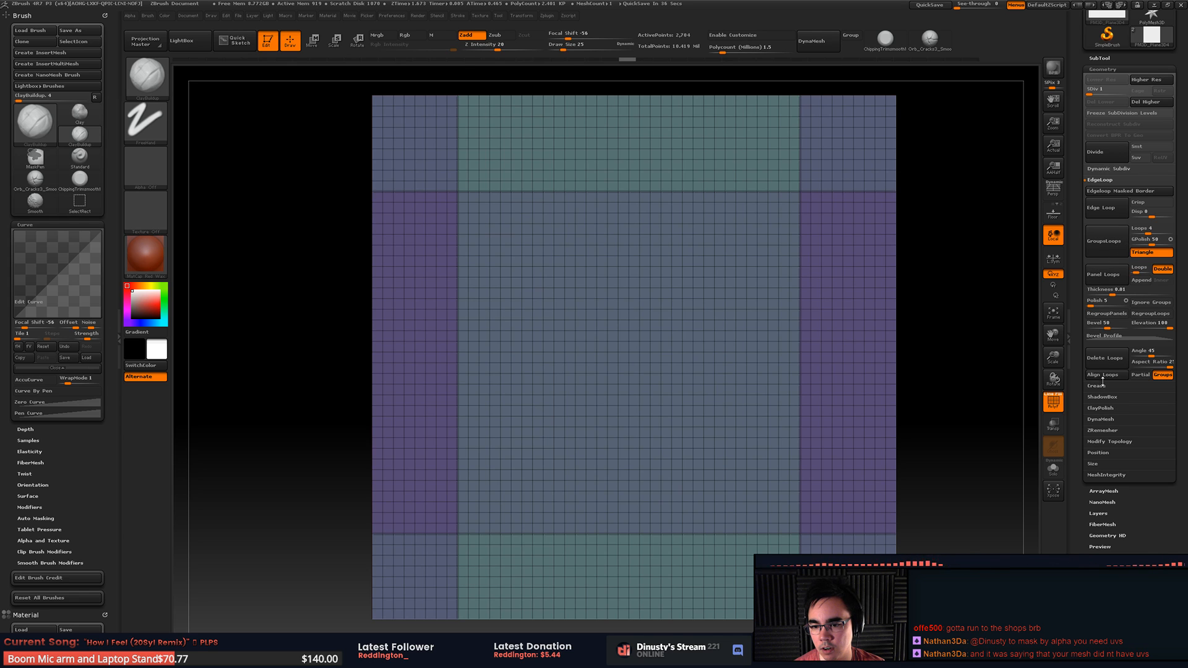
pyautogui.moveTo(1079, 251); pyautogui.dragTo(1079, 268)
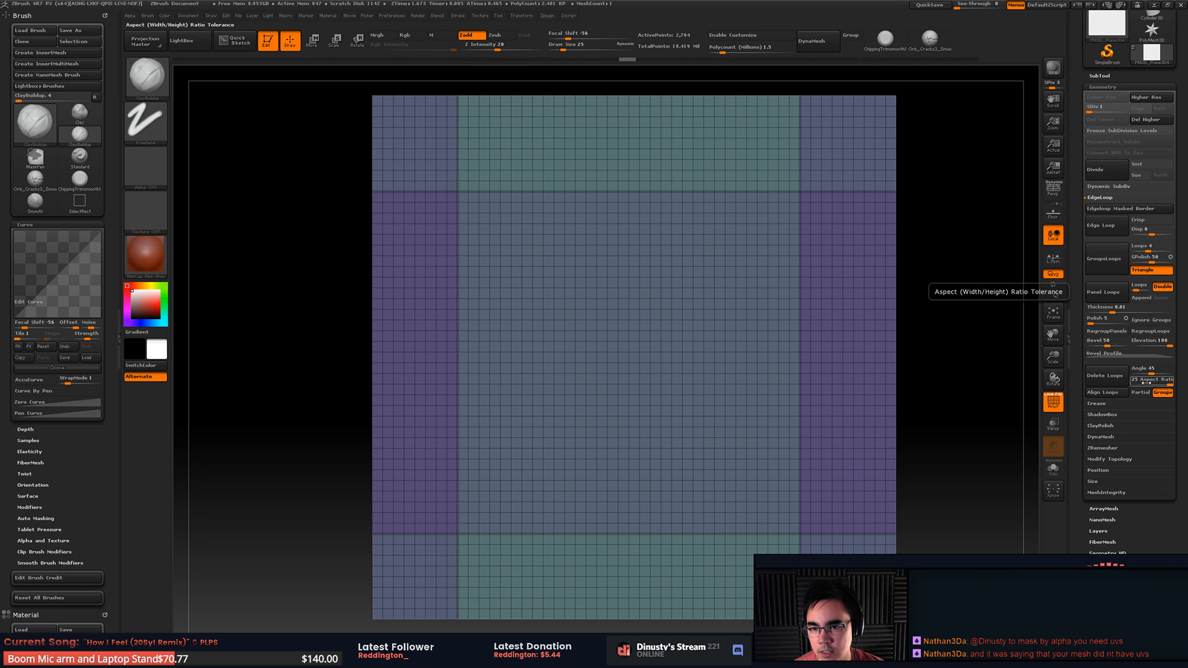
pyautogui.click(1101, 86)
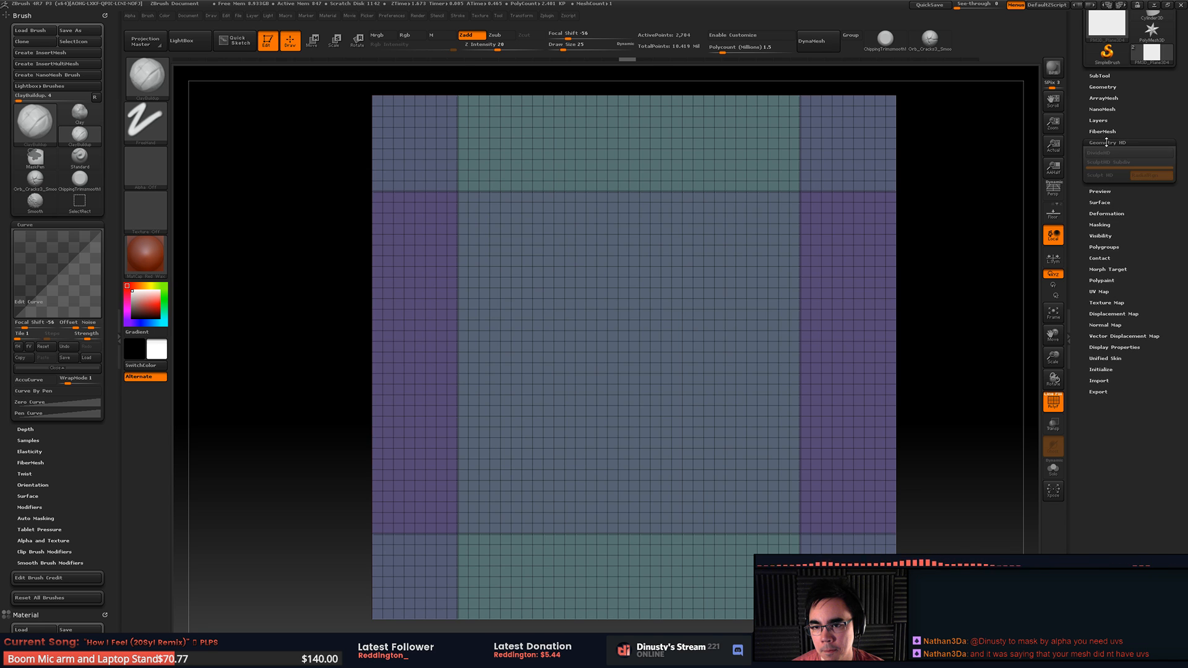
pyautogui.click(1110, 87)
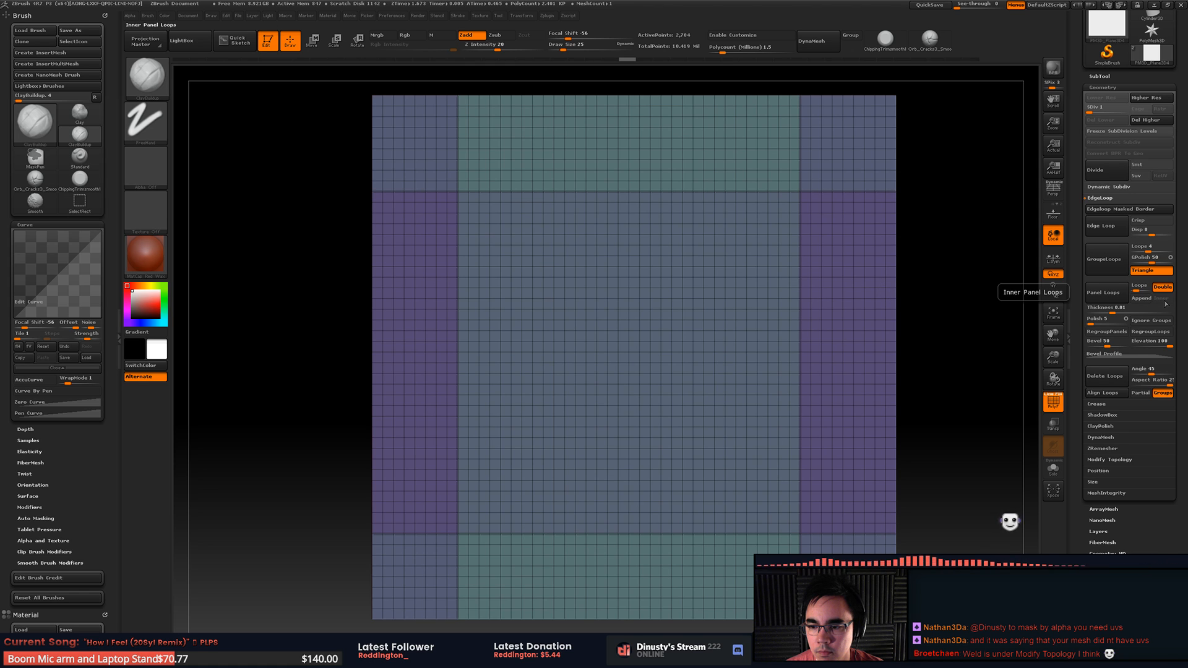
pyautogui.click(1134, 87)
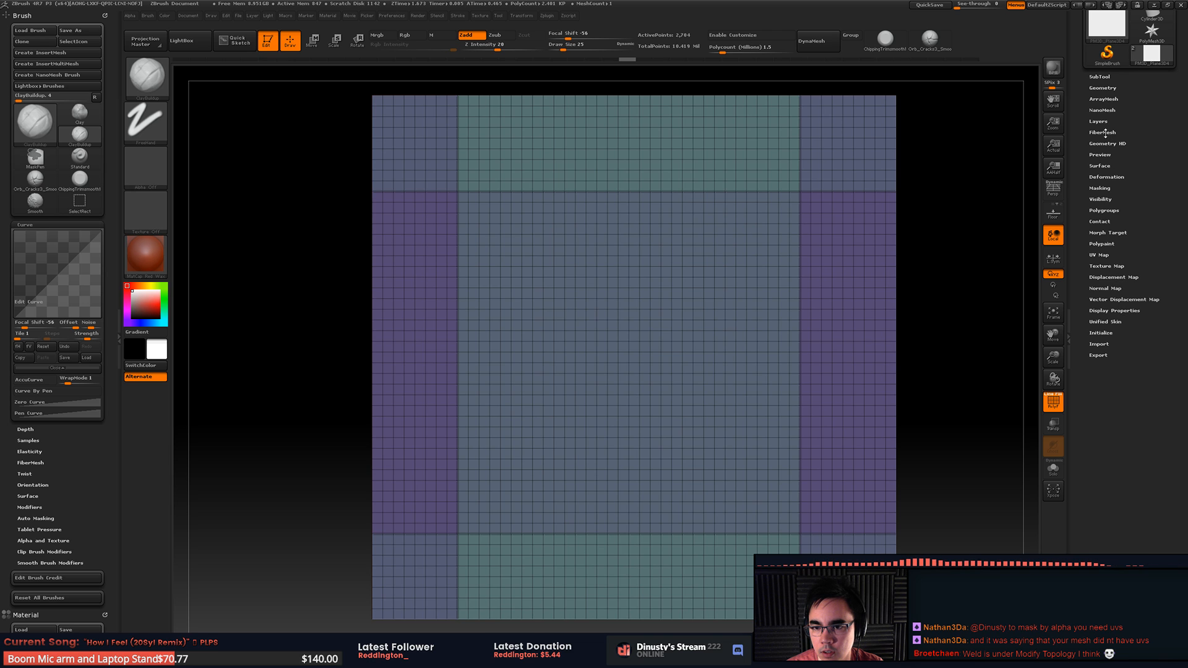
pyautogui.click(1103, 88)
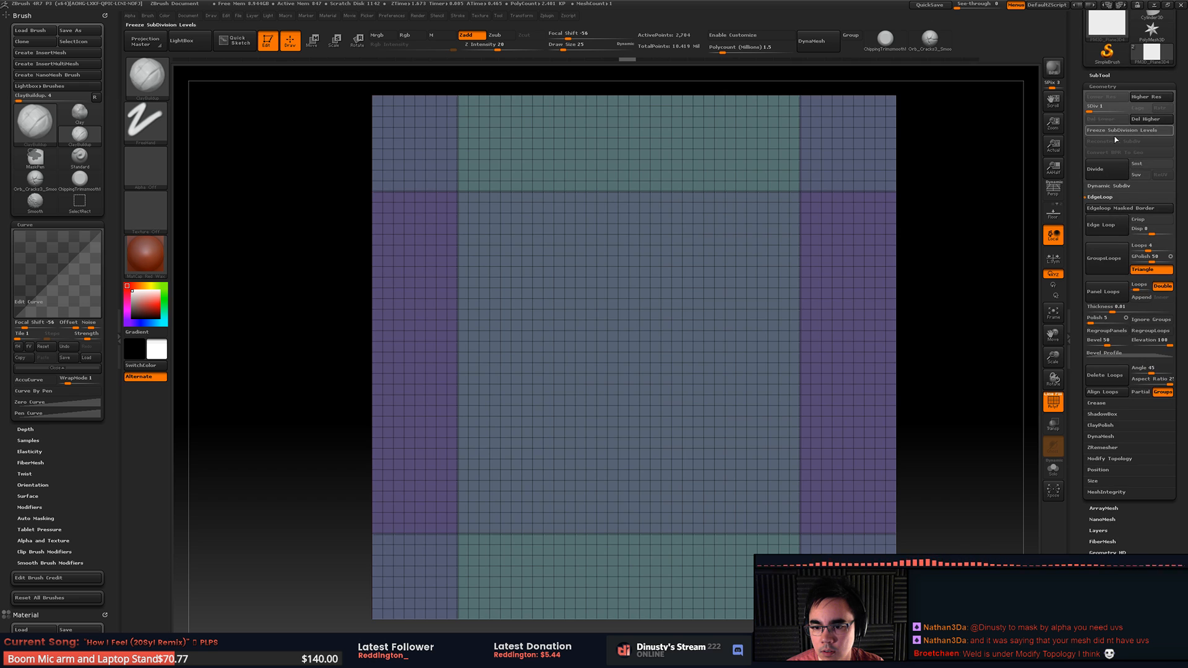
# Step: Try to weld the plane's identical points and delete its higher subdivision levels
pyautogui.click(1108, 459)
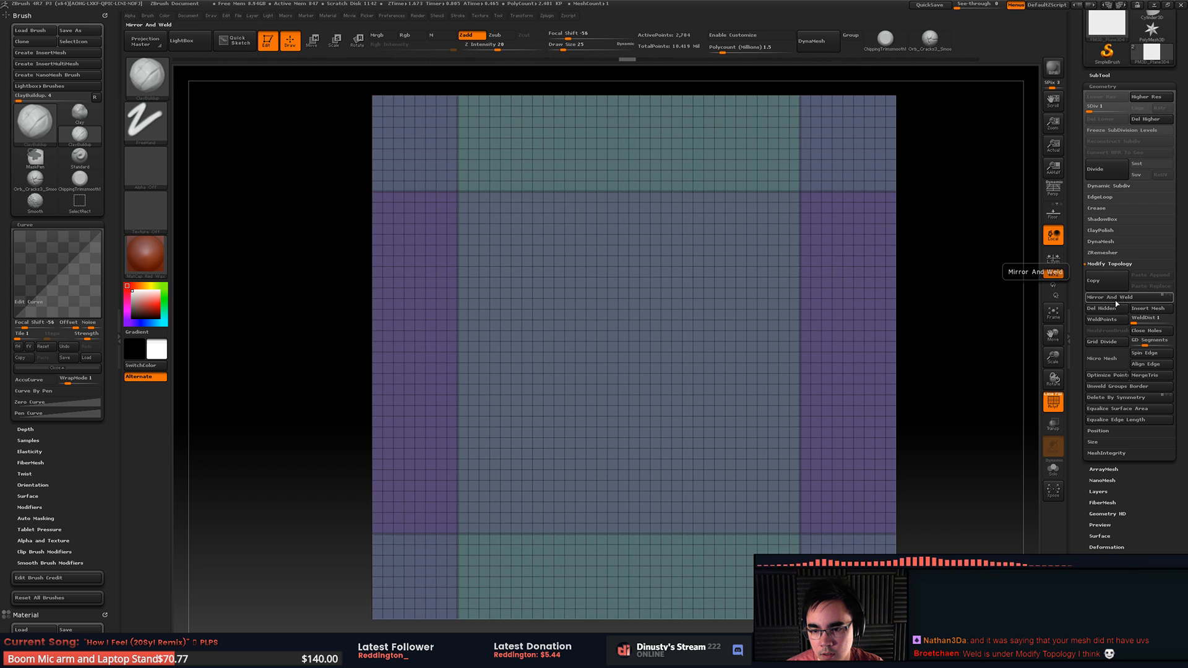
pyautogui.click(1100, 320)
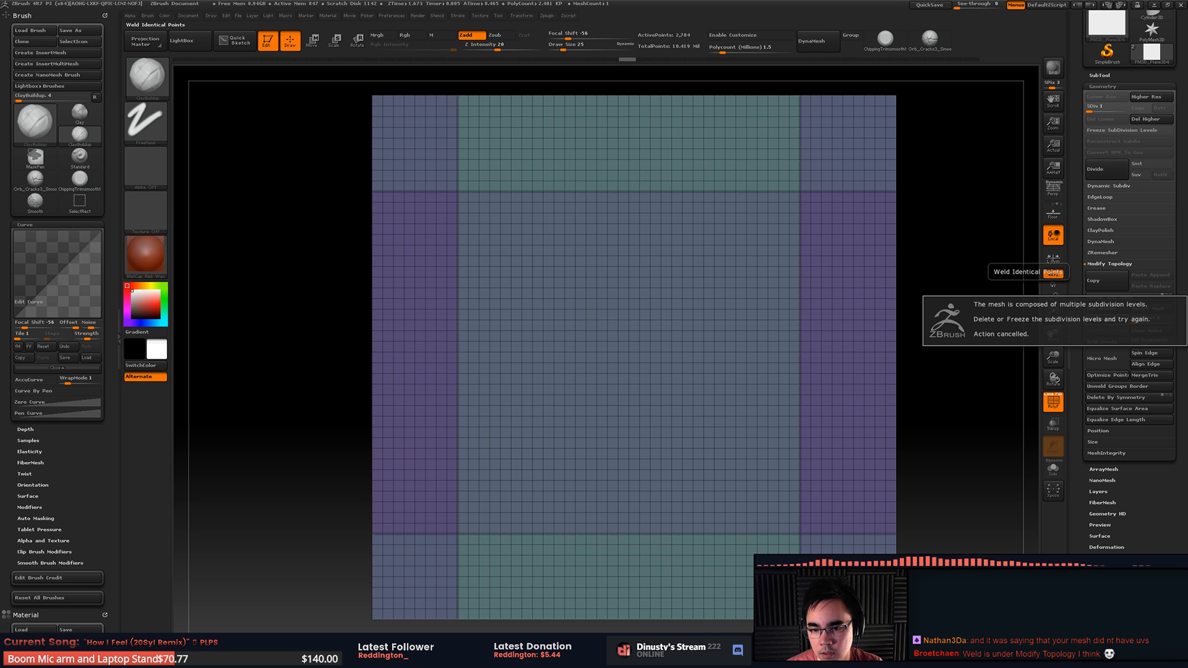
pyautogui.click(1151, 119)
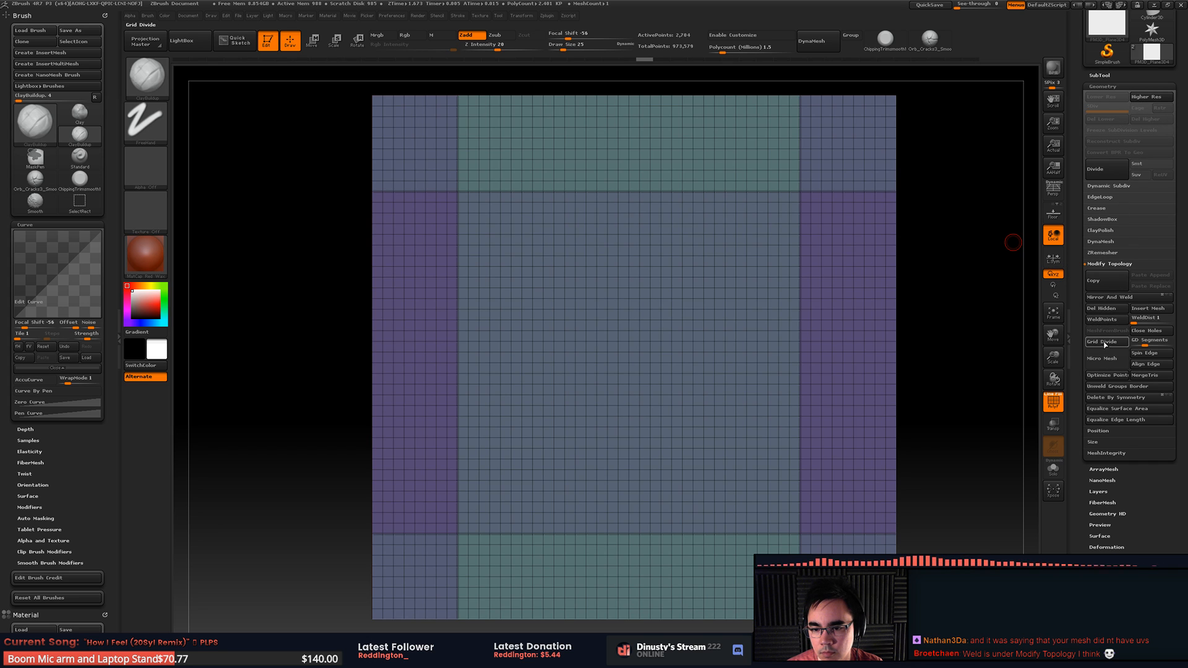
# Step: Reveal the hidden parts of the plane and weld its identical points
pyautogui.click(1102, 319)
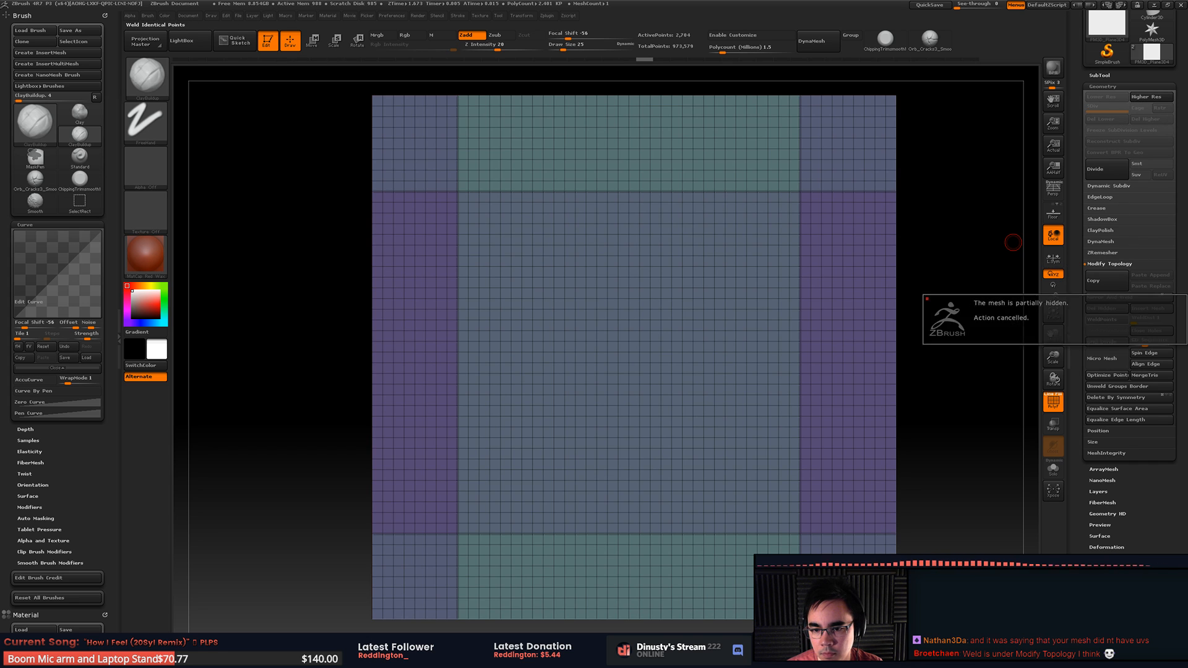
pyautogui.keyDown('ctrl'); pyautogui.keyDown('shift'); pyautogui.click(1015, 324); pyautogui.keyUp('shift'); pyautogui.keyUp('ctrl')
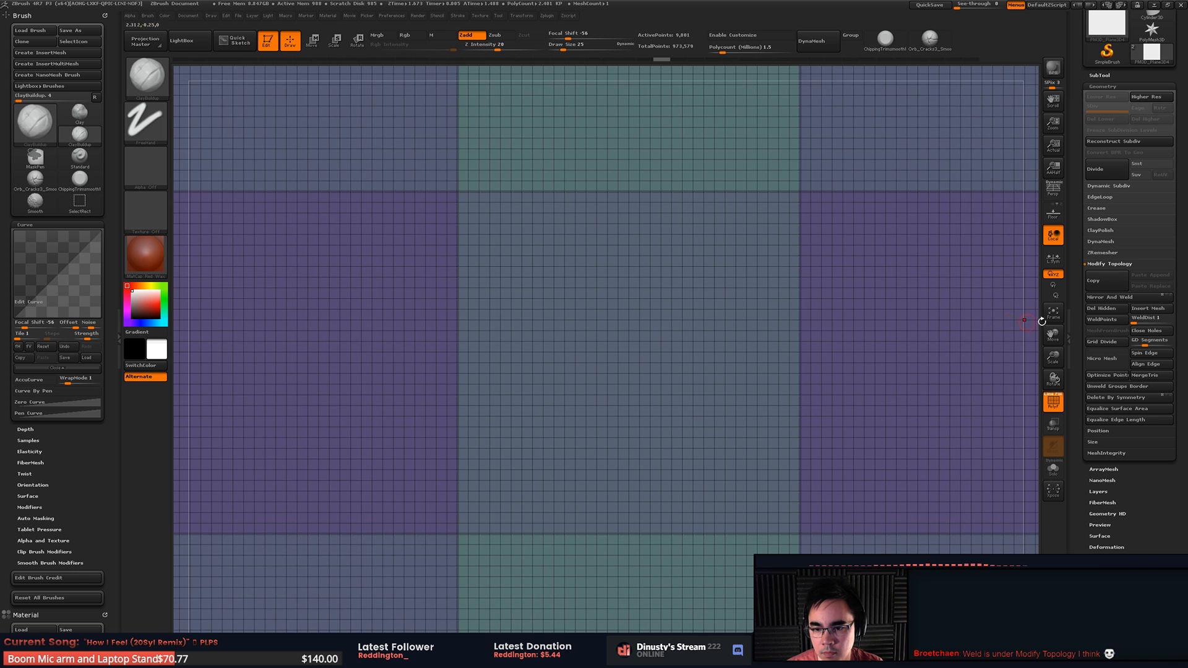
pyautogui.click(1110, 324)
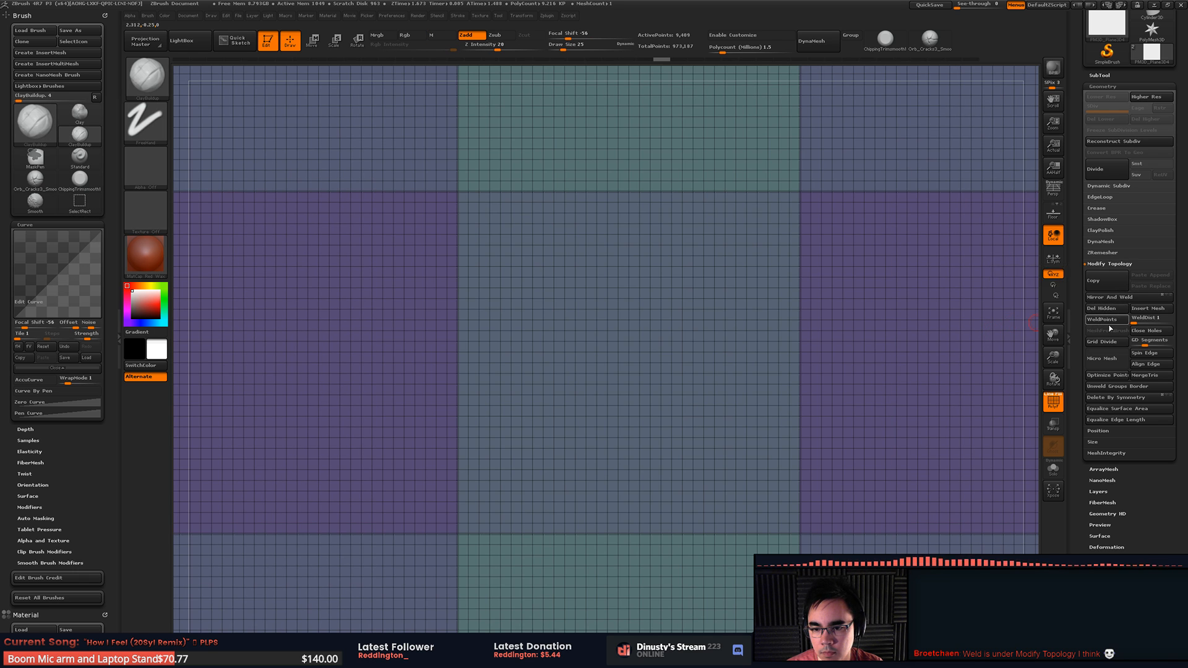
# Step: Test the seam by sculpting and smoothing over it with ClayBuildup at draw size 144, and undo the strokes
pyautogui.keyDown('ctrl'); pyautogui.moveTo(847, 238); pyautogui.dragTo(804, 276, button='right'); pyautogui.keyUp('ctrl')
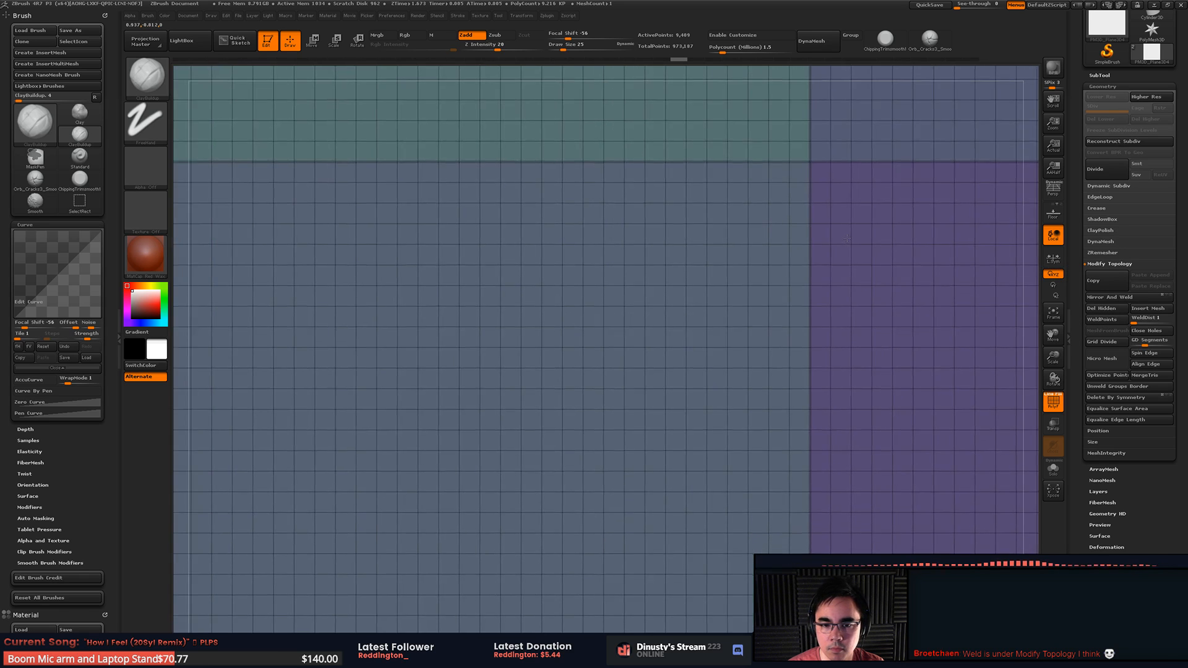
pyautogui.press('space')
pyautogui.moveTo(840, 218)
pyautogui.mouseDown()
pyautogui.moveTo(858, 218)
pyautogui.moveTo(835, 192)
pyautogui.moveTo(785, 346)
pyautogui.moveTo(791, 269)
pyautogui.moveTo(857, 251)
pyautogui.moveTo(795, 310)
pyautogui.mouseUp()
pyautogui.moveTo(795, 303); pyautogui.dragTo(806, 174, button='right')
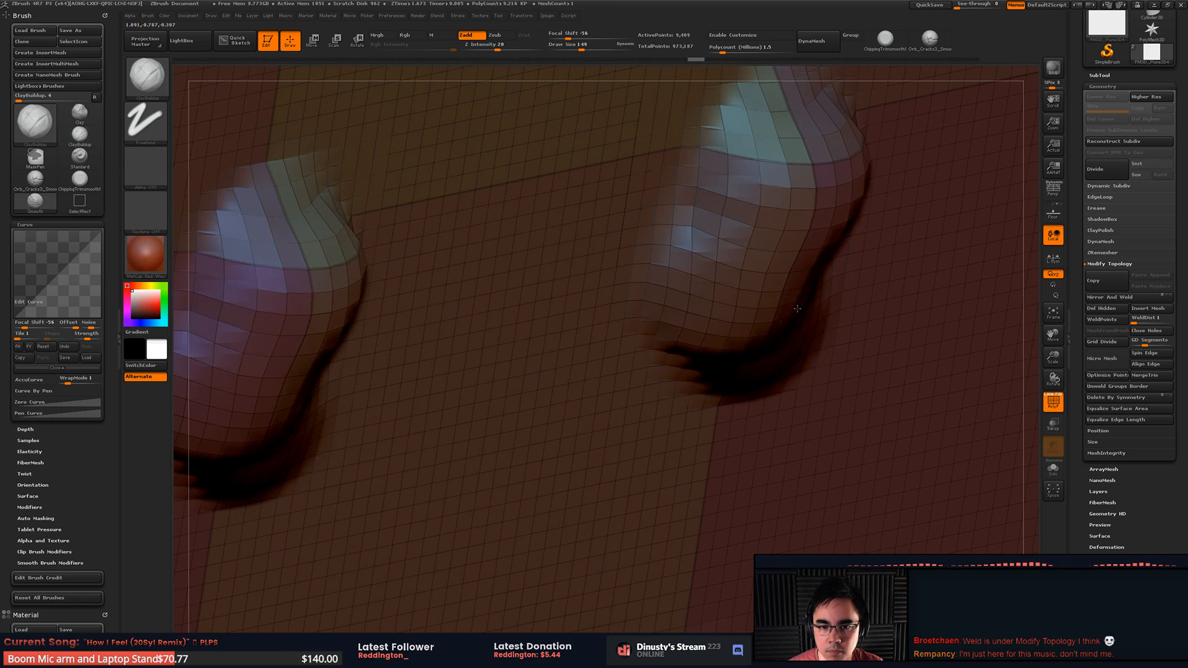
pyautogui.keyDown('shift'); pyautogui.moveTo(797, 308); pyautogui.dragTo(860, 253); pyautogui.keyUp('shift')
pyautogui.hotkey('ctrl', 'z')
pyautogui.hotkey('ctrl', 'z')
# Step: Return to a front view of the whole flat plane and turn off its polyframe
pyautogui.moveTo(857, 198); pyautogui.dragTo(888, 102, button='right')
pyautogui.keyDown('alt'); pyautogui.moveTo(887, 102); pyautogui.dragTo(901, 144, button='right'); pyautogui.keyUp('alt')
pyautogui.keyDown('alt'); pyautogui.moveTo(885, 221); pyautogui.dragTo(826, 251, button='right'); pyautogui.keyUp('alt')
pyautogui.keyDown('ctrl'); pyautogui.moveTo(826, 250); pyautogui.dragTo(746, 235, button='right'); pyautogui.keyUp('ctrl')
pyautogui.hotkey('shift', 'f')
pyautogui.keyDown('ctrl'); pyautogui.moveTo(867, 286); pyautogui.dragTo(889, 286, button='right'); pyautogui.keyUp('ctrl')
pyautogui.keyDown('alt'); pyautogui.moveTo(890, 286); pyautogui.dragTo(898, 200, button='right'); pyautogui.keyUp('alt')
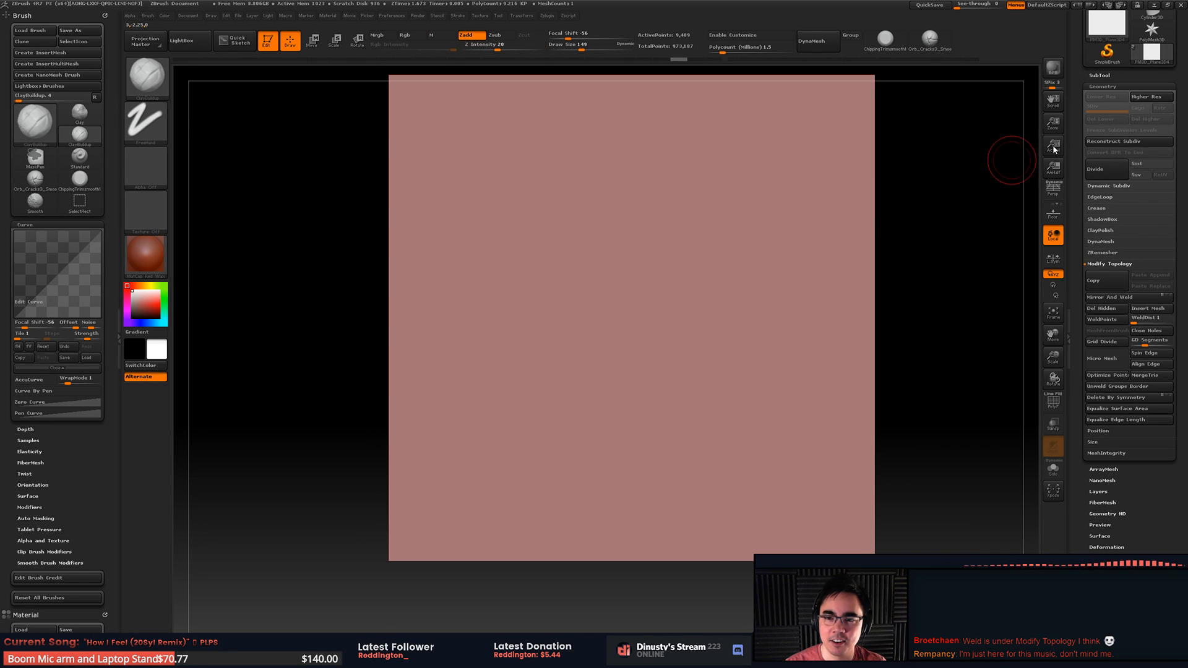
# Step: Open the SubTool list and examine the details of the plane and vines subtools
pyautogui.click(1127, 75)
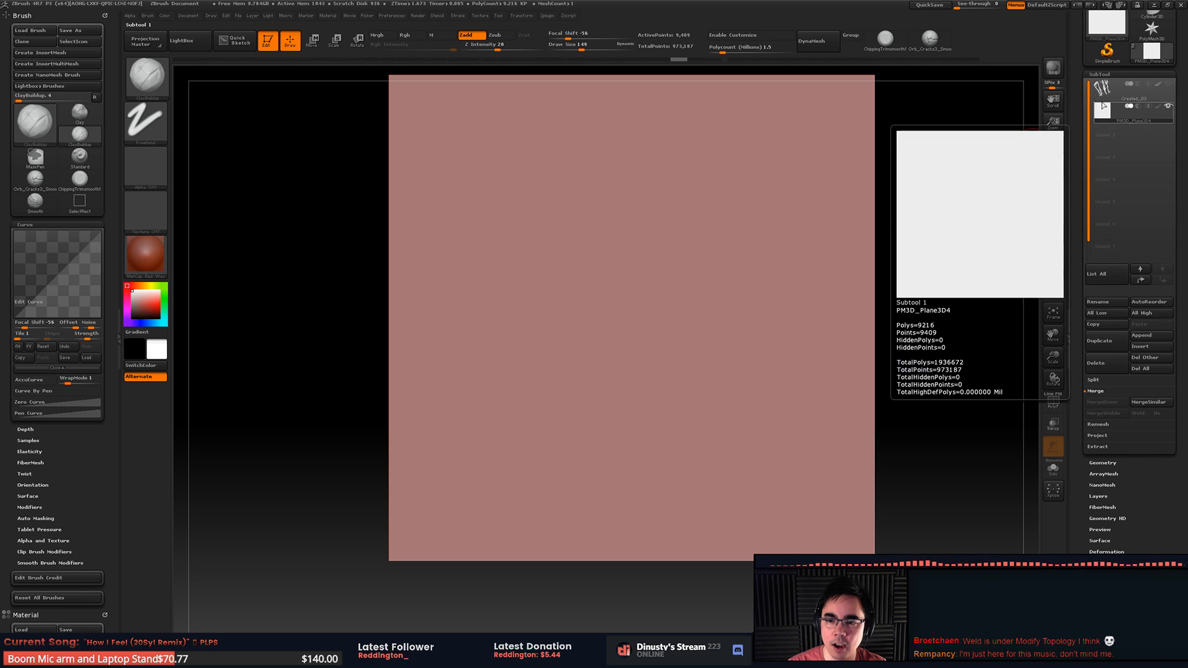
pyautogui.keyDown('alt'); pyautogui.moveTo(946, 166); pyautogui.dragTo(942, 203, button='right'); pyautogui.keyUp('alt')
pyautogui.moveTo(1106, 93)
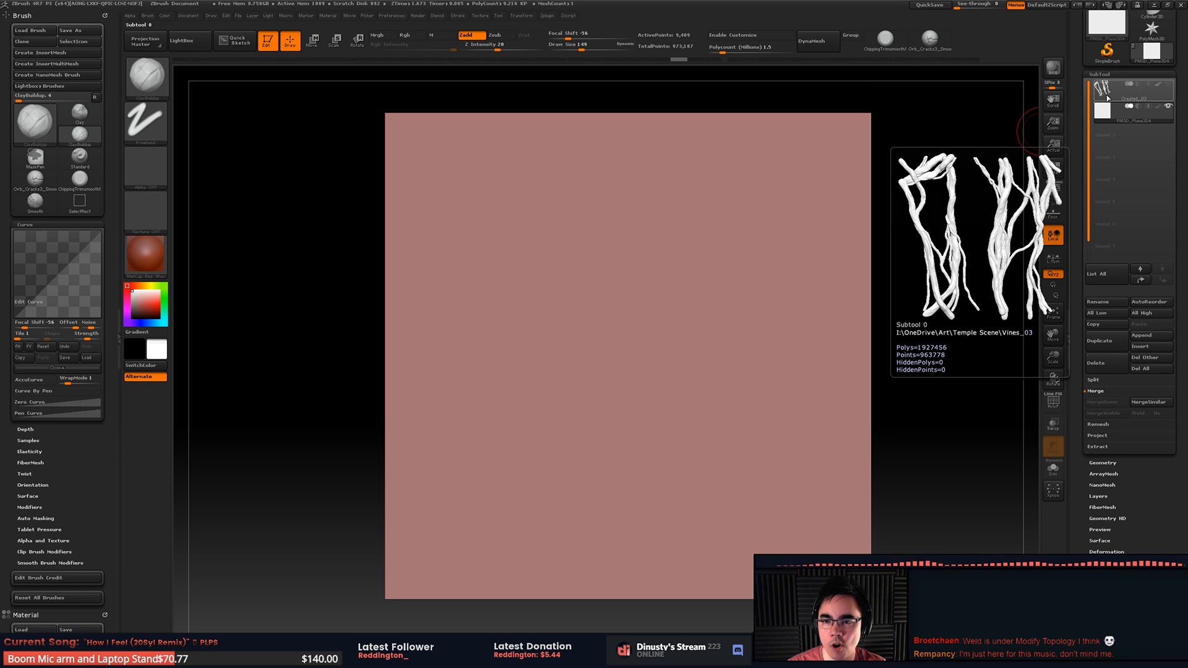
pyautogui.hotkey('shift', 'f')
pyautogui.hotkey('shift', 'f')
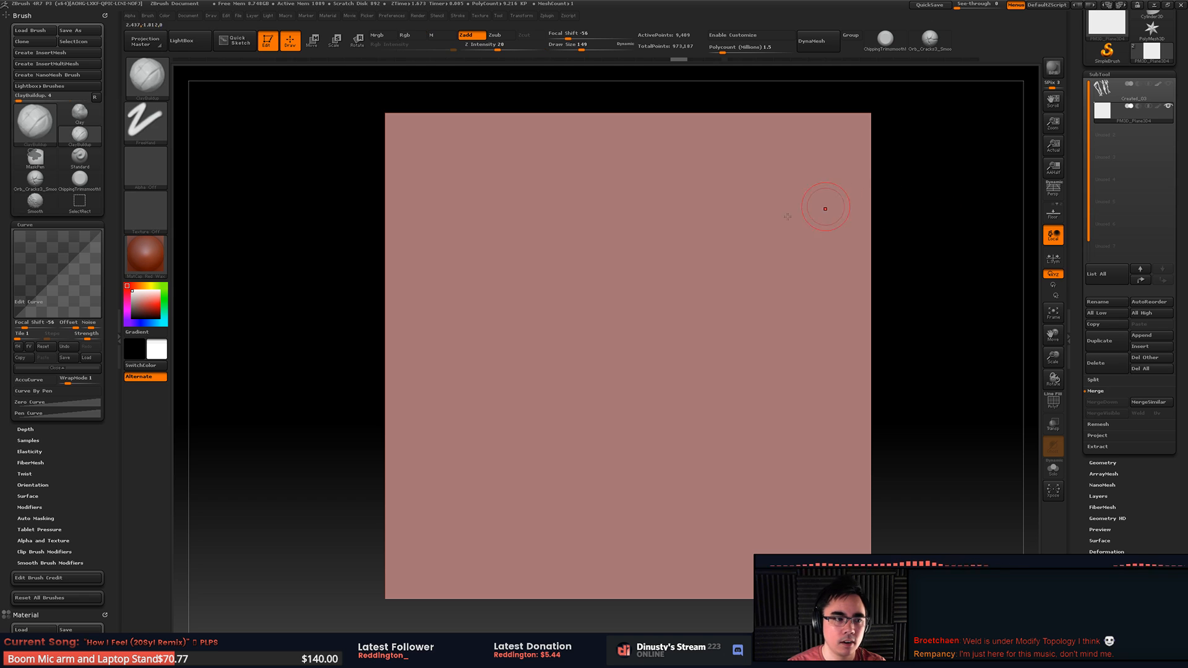
# Step: Try the crack and chipping brushes, and switch to the Standard brush with the root alpha
pyautogui.press('b')
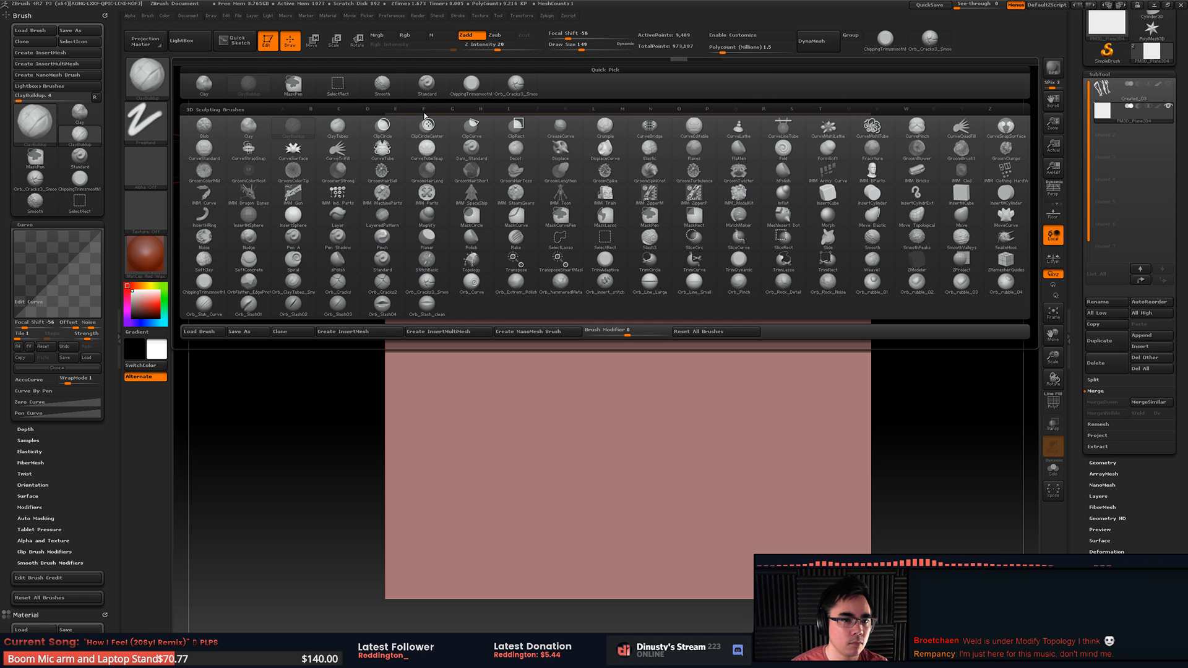
pyautogui.moveTo(325, 243)
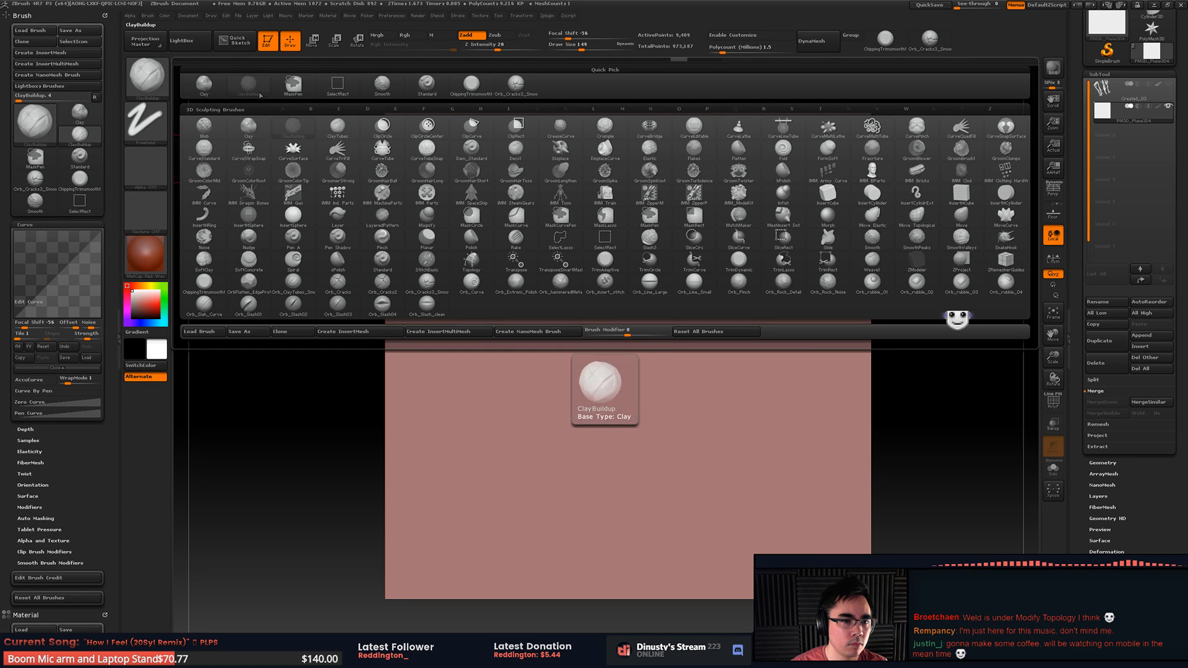
pyautogui.click(514, 85)
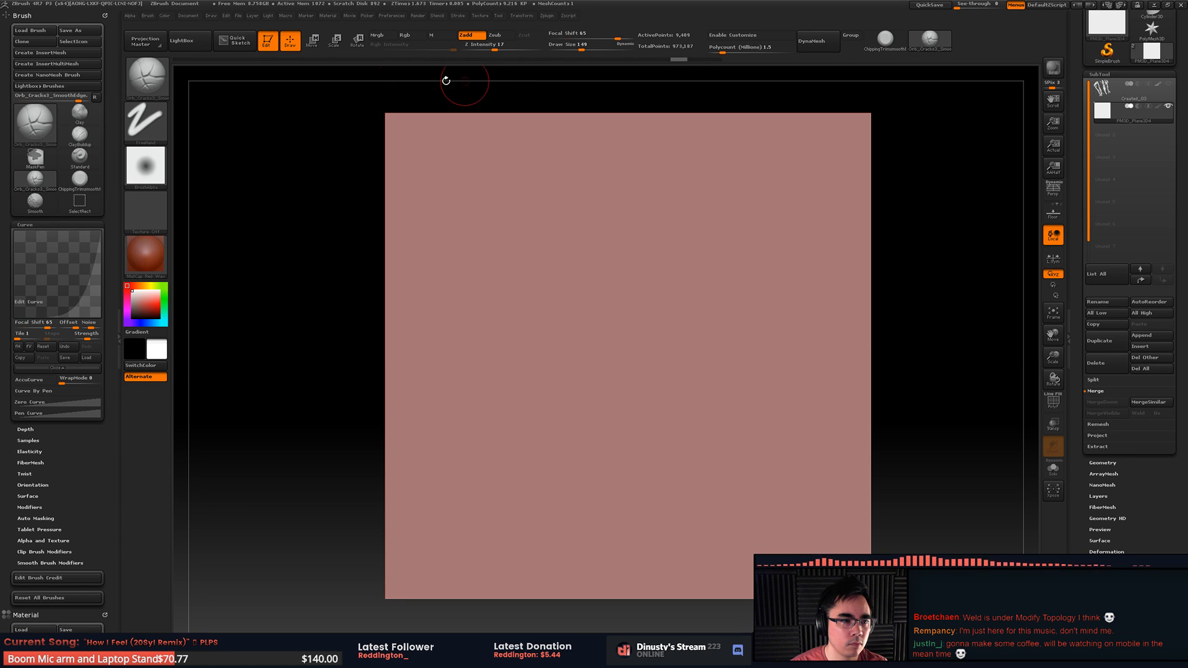
pyautogui.click(159, 77)
pyautogui.click(471, 87)
pyautogui.click(155, 79)
pyautogui.click(424, 85)
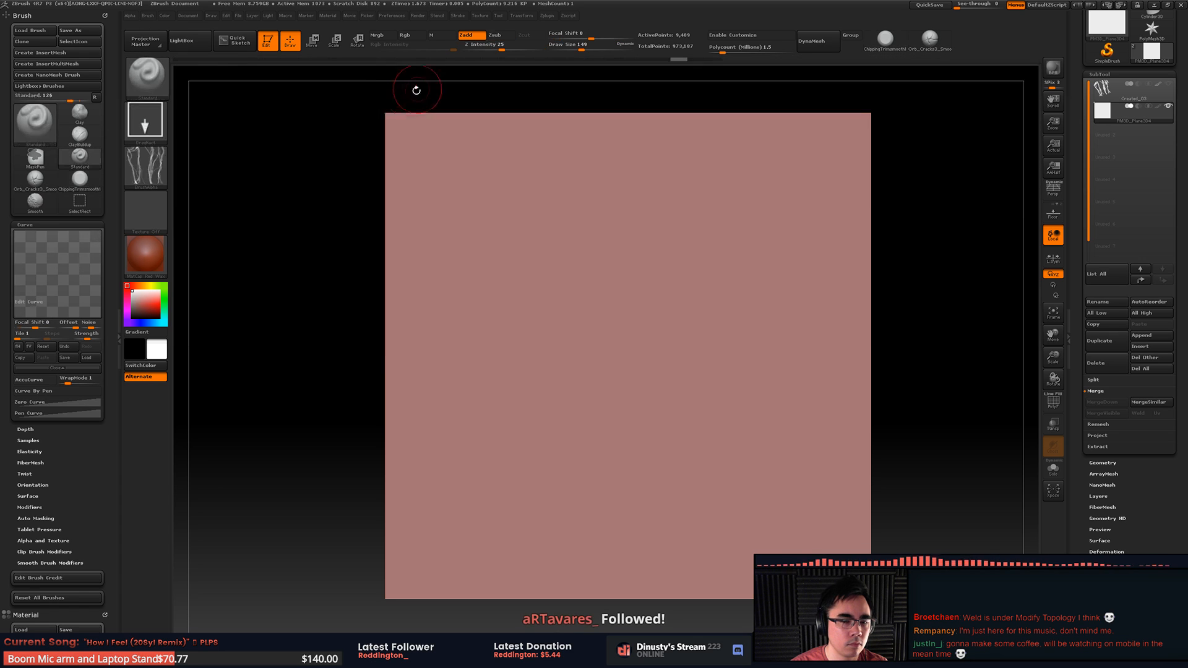
# Step: Stamp the root alpha outward from the plane's centre with the Standard brush and examine the result from a slight angle
pyautogui.moveTo(1152, 12)
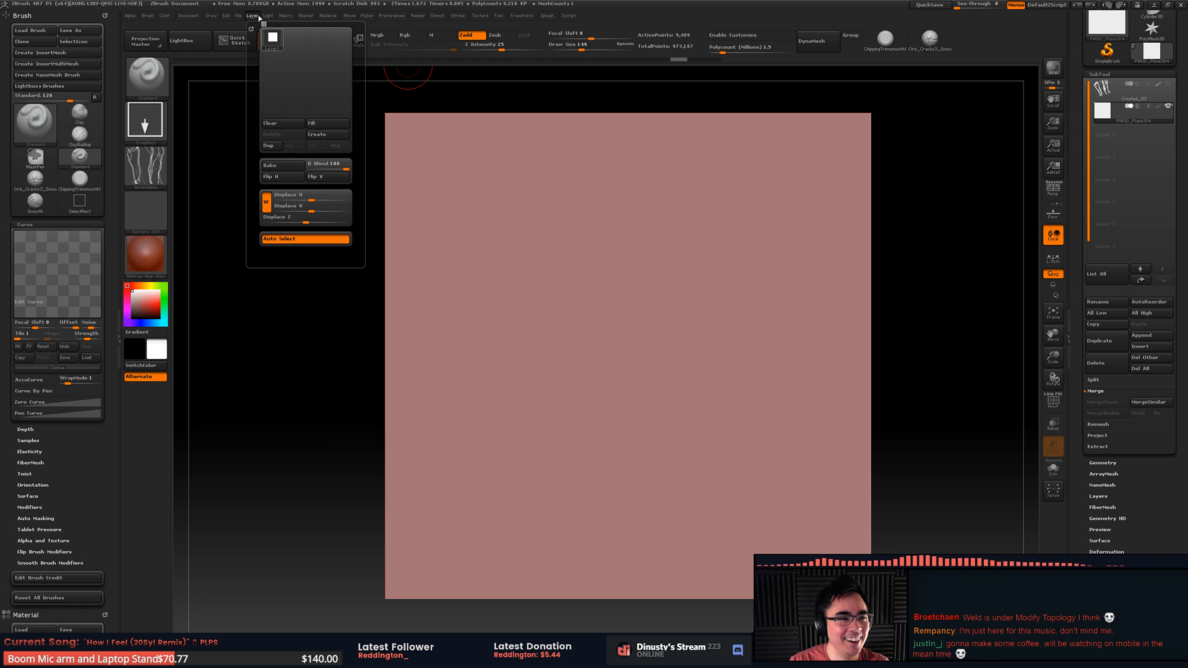
pyautogui.click(156, 78)
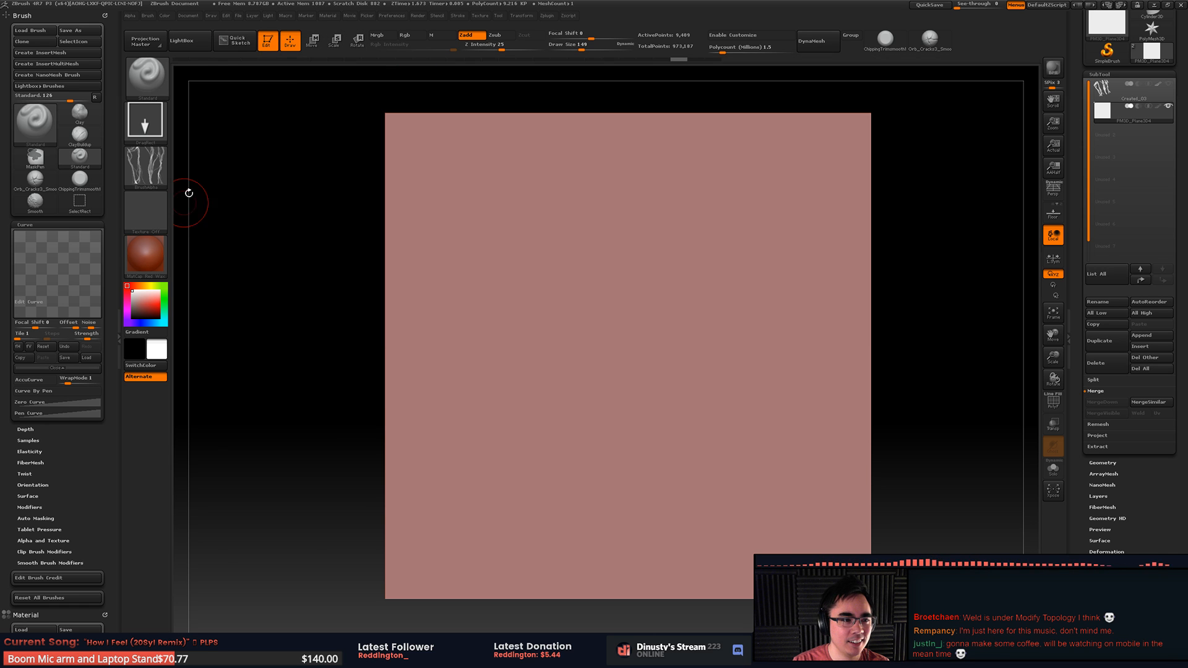
pyautogui.moveTo(628, 351); pyautogui.dragTo(620, 512)
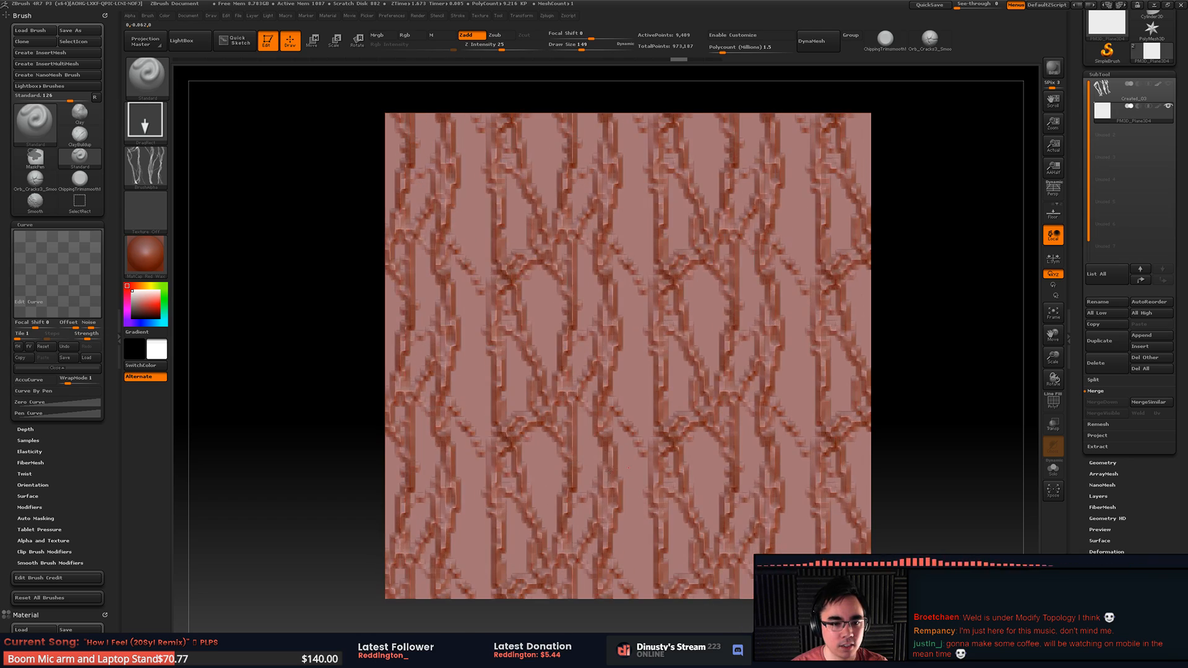
pyautogui.moveTo(946, 153); pyautogui.dragTo(710, 284)
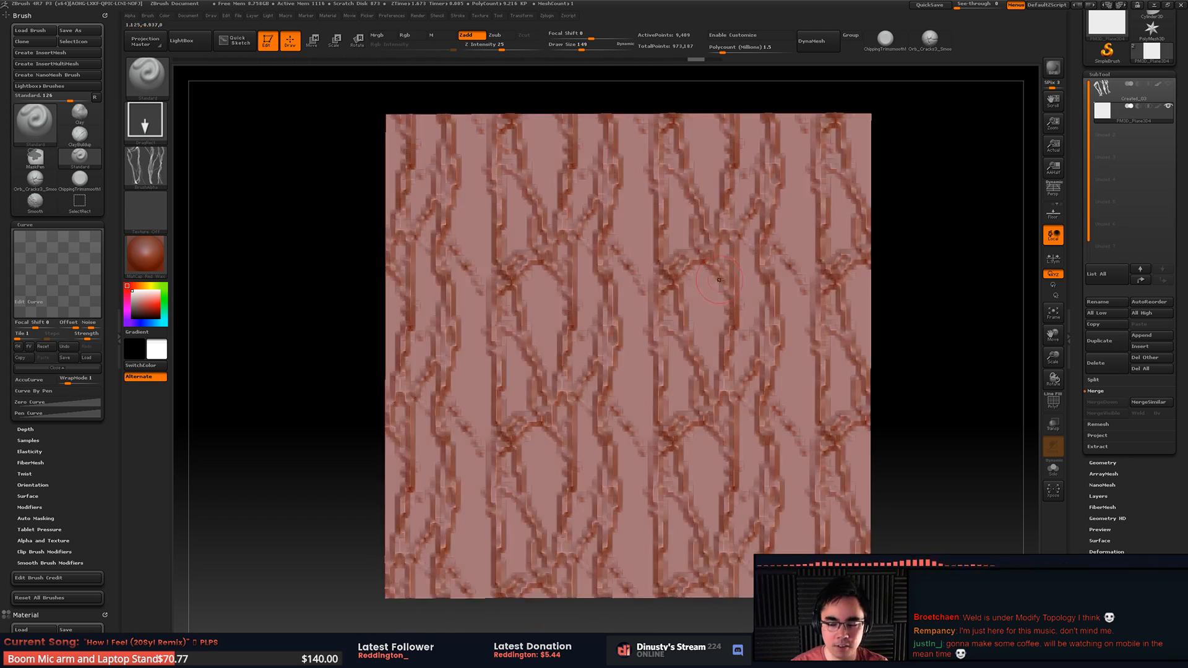
# Step: Undo the last root stamp and subdivide the plane to about 9.437 million polygons
pyautogui.hotkey('ctrl', 'z')
pyautogui.moveTo(708, 289)
pyautogui.keyDown('ctrl'); pyautogui.mouseDown(button='right')
pyautogui.moveTo(697, 313)
pyautogui.moveTo(686, 290)
pyautogui.moveTo(703, 279)
pyautogui.mouseUp(button='right'); pyautogui.keyUp('ctrl')
pyautogui.click(1099, 74)
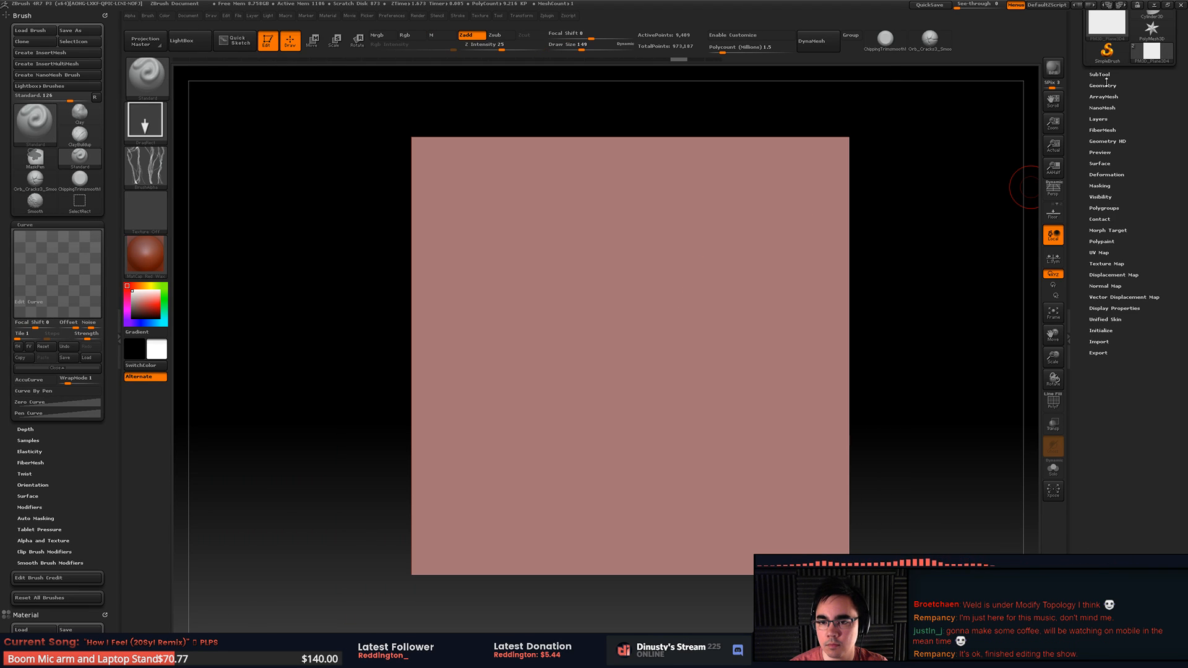
pyautogui.click(1102, 86)
pyautogui.click(1112, 172)
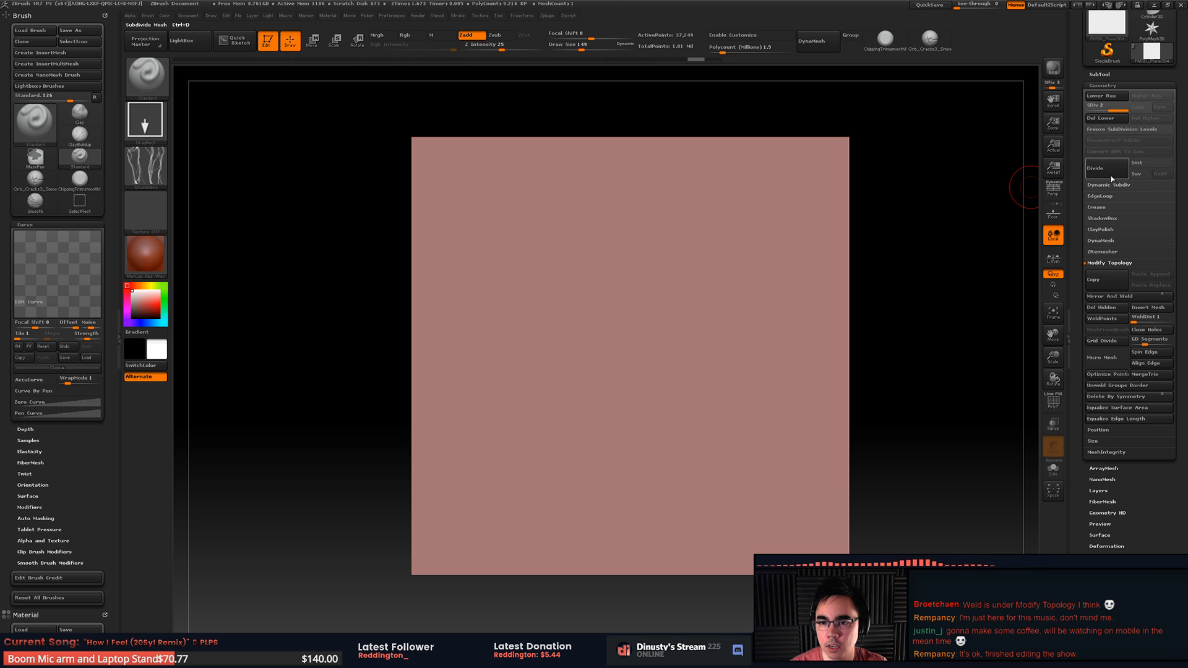
pyautogui.click(1111, 175)
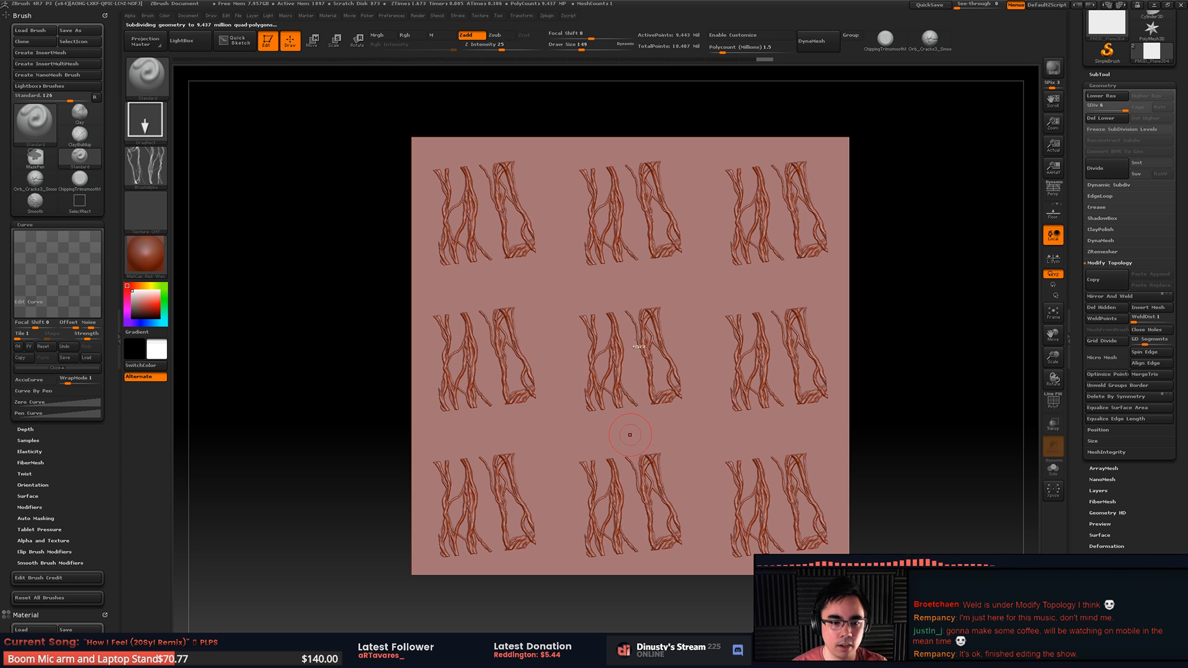
# Step: Turn on the plane's polyframe and isolate the central tile with a narrow border of the neighbouring tiles
pyautogui.hotkey('shift', 'f')
pyautogui.keyDown('ctrl'); pyautogui.keyDown('shift'); pyautogui.moveTo(527, 261); pyautogui.dragTo(737, 459); pyautogui.keyUp('shift'); pyautogui.keyUp('ctrl')
pyautogui.keyDown('ctrl'); pyautogui.keyDown('shift'); pyautogui.moveTo(693, 341); pyautogui.dragTo(704, 358); pyautogui.keyUp('shift'); pyautogui.keyUp('ctrl')
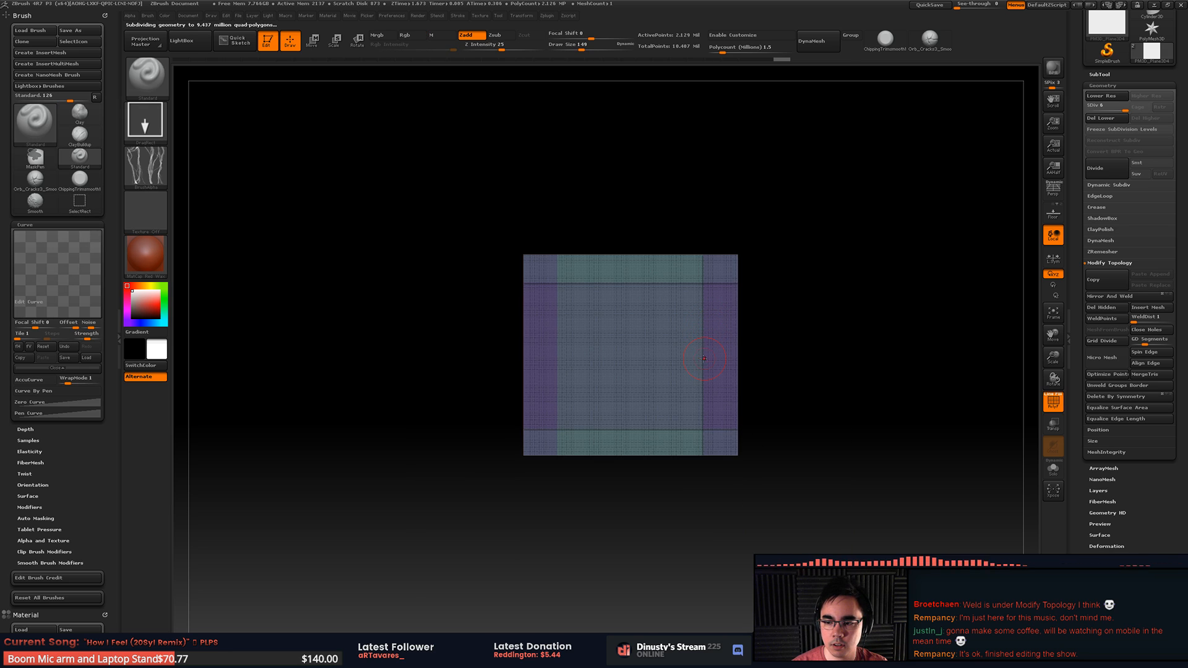
pyautogui.moveTo(657, 357)
pyautogui.keyDown('ctrl'); pyautogui.mouseDown(button='right')
pyautogui.moveTo(656, 387)
pyautogui.moveTo(658, 355)
pyautogui.mouseUp(button='right'); pyautogui.keyUp('ctrl')
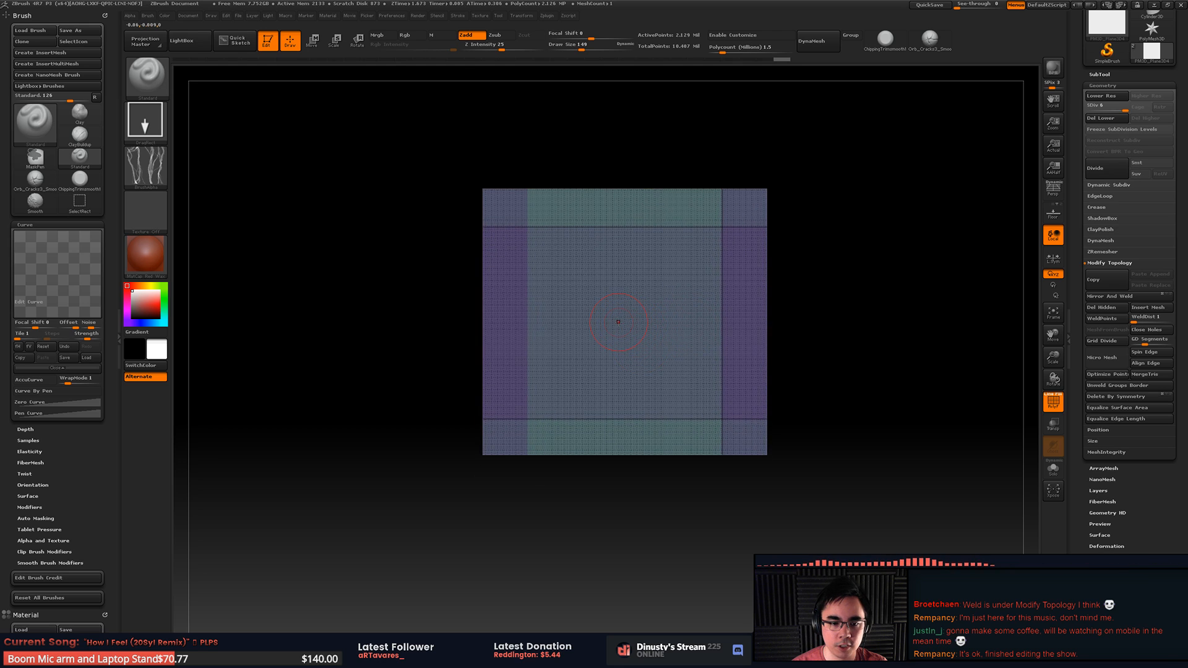
# Step: Stamp the root alpha outward from the centre of the isolated area and turn off the polyframe
pyautogui.moveTo(624, 323)
pyautogui.mouseDown()
pyautogui.moveTo(646, 395)
pyautogui.moveTo(662, 346)
pyautogui.moveTo(589, 161)
pyautogui.moveTo(577, 180)
pyautogui.moveTo(588, 181)
pyautogui.mouseUp()
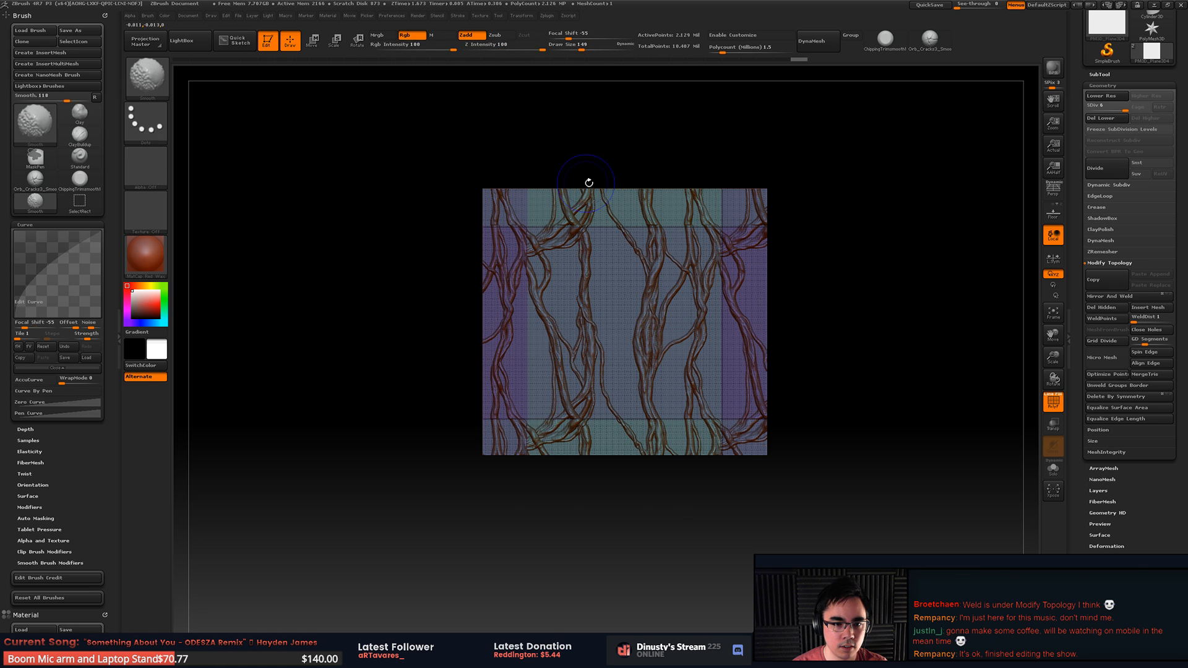
pyautogui.hotkey('shift', 'f')
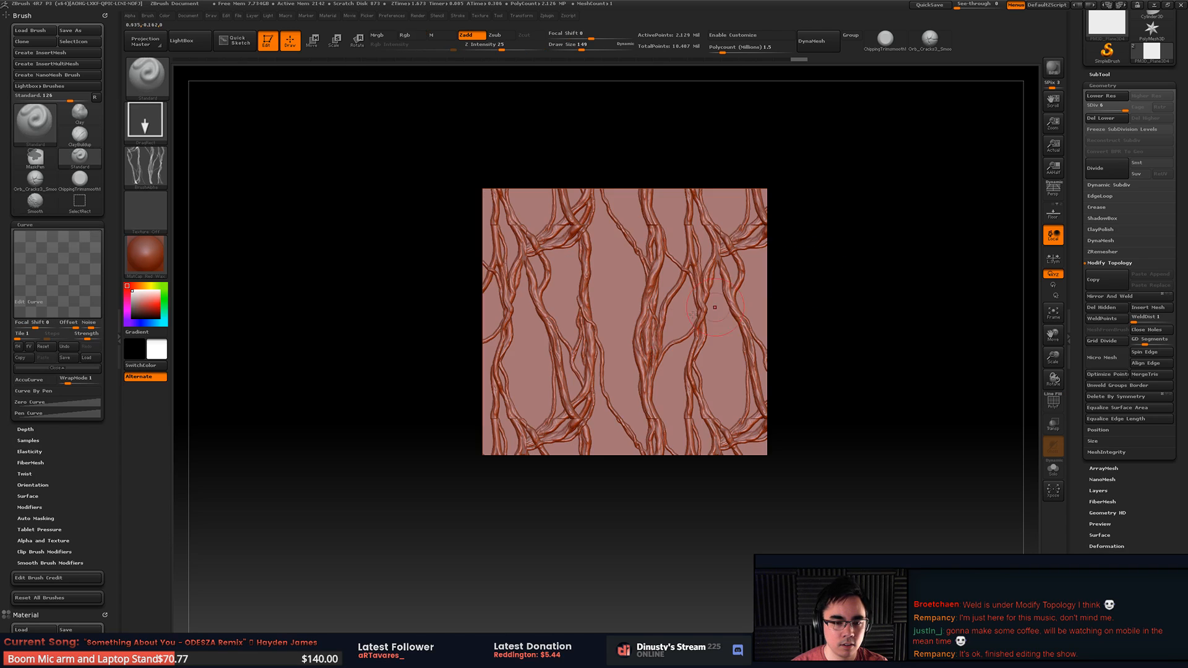
pyautogui.keyDown('alt'); pyautogui.moveTo(814, 274); pyautogui.dragTo(760, 366); pyautogui.keyUp('alt')
pyautogui.moveTo(760, 367)
pyautogui.keyDown('alt'); pyautogui.mouseDown(button='right')
pyautogui.moveTo(738, 314)
pyautogui.moveTo(626, 315)
pyautogui.moveTo(680, 315)
pyautogui.mouseUp(button='right'); pyautogui.keyUp('alt')
# Step: Try brush strokes at draw size 37 and smoothing over the horizontal seam on the central roots, and undo them
pyautogui.press('space')
pyautogui.moveTo(680, 315)
pyautogui.mouseDown()
pyautogui.moveTo(640, 337)
pyautogui.moveTo(687, 345)
pyautogui.moveTo(641, 331)
pyautogui.mouseUp()
pyautogui.hotkey('ctrl', 'z')
pyautogui.hotkey('ctrl', 'z')
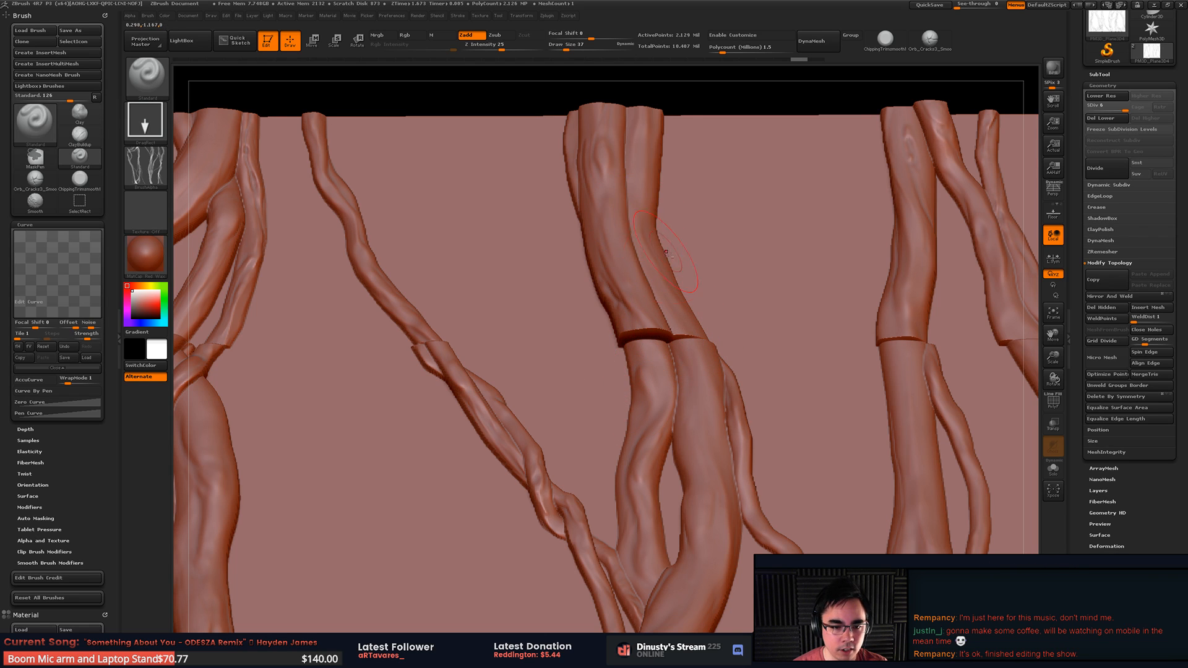
pyautogui.keyDown('alt'); pyautogui.moveTo(666, 252); pyautogui.dragTo(672, 279, button='right'); pyautogui.keyUp('alt')
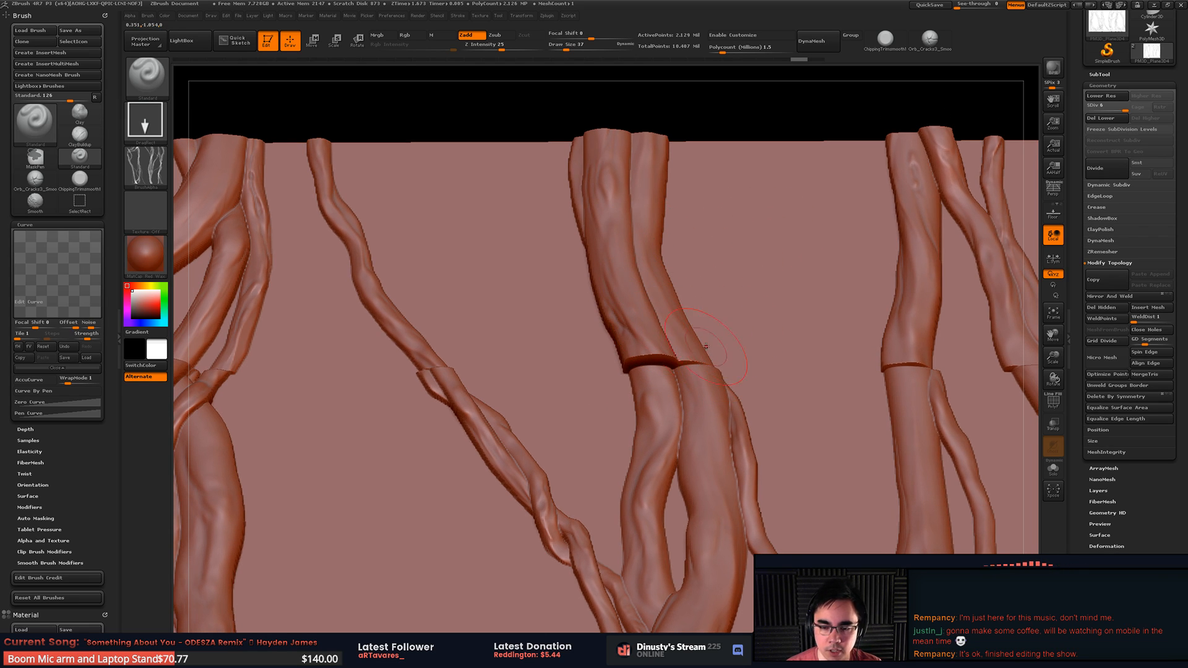
pyautogui.moveTo(705, 347); pyautogui.dragTo(736, 308, button='right')
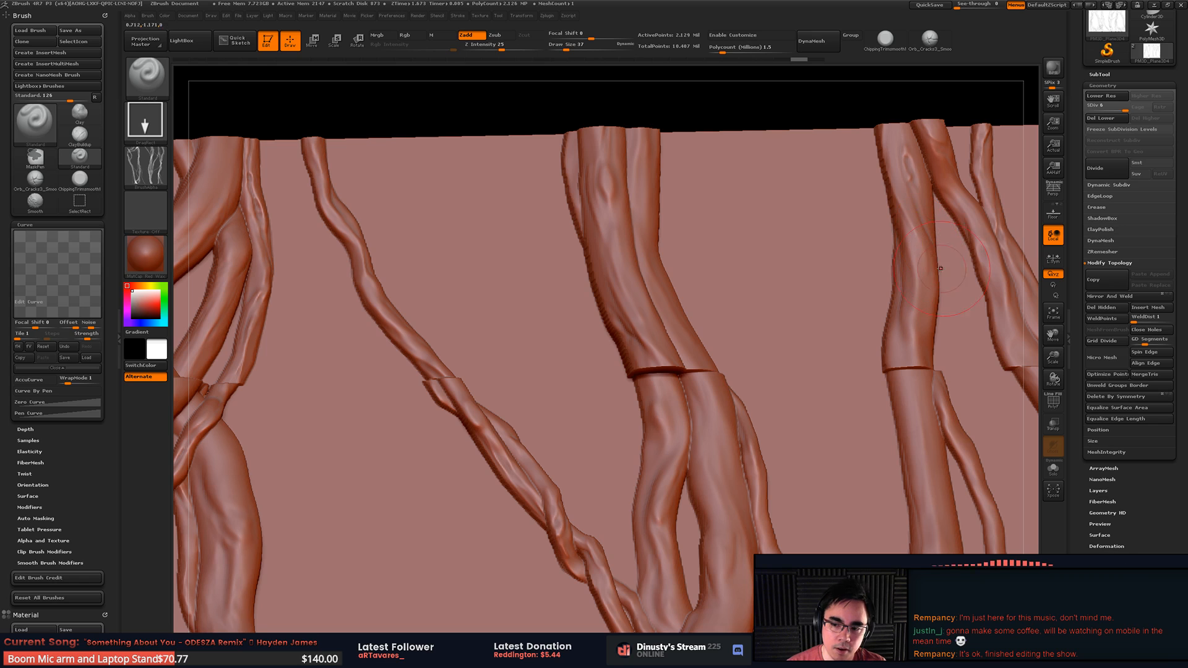
pyautogui.moveTo(626, 277)
pyautogui.mouseDown()
pyautogui.moveTo(596, 344)
pyautogui.moveTo(622, 371)
pyautogui.moveTo(610, 326)
pyautogui.mouseUp()
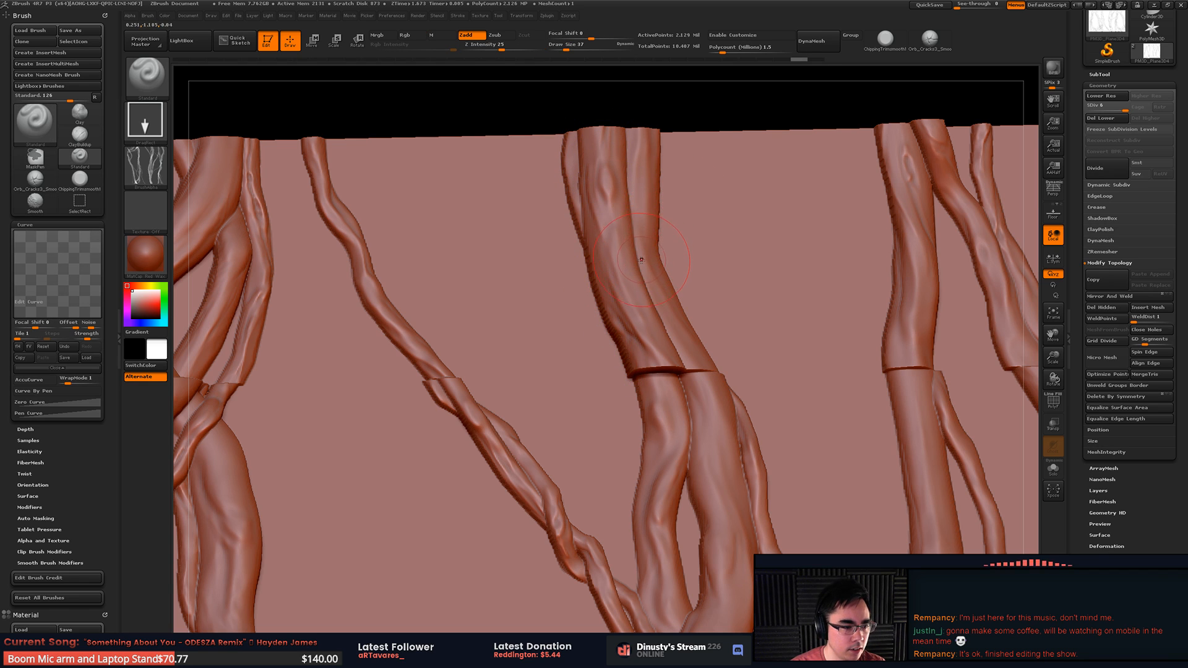
pyautogui.keyDown('alt'); pyautogui.moveTo(621, 243); pyautogui.dragTo(610, 269); pyautogui.keyUp('alt')
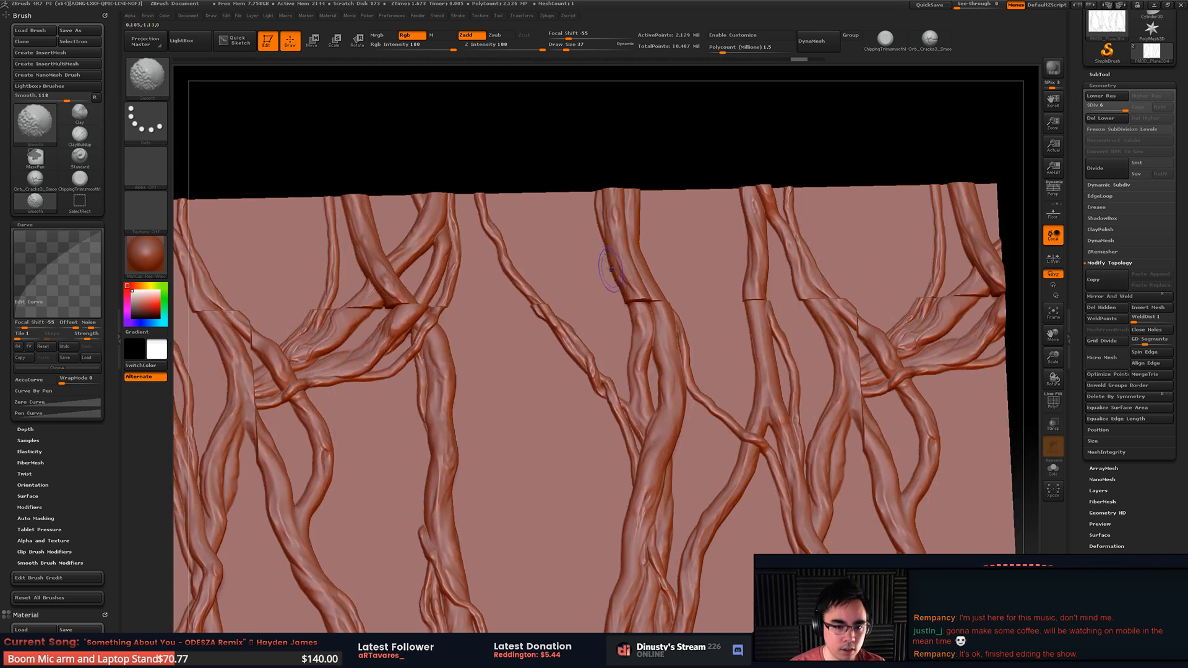
pyautogui.keyDown('shift'); pyautogui.moveTo(605, 204); pyautogui.dragTo(628, 296); pyautogui.keyUp('shift')
pyautogui.moveTo(670, 283)
pyautogui.keyDown('alt'); pyautogui.mouseDown(button='right')
pyautogui.moveTo(578, 282)
pyautogui.moveTo(566, 259)
pyautogui.moveTo(565, 276)
pyautogui.moveTo(593, 245)
pyautogui.mouseUp(button='right'); pyautogui.keyUp('alt')
pyautogui.hotkey('ctrl', 'z')
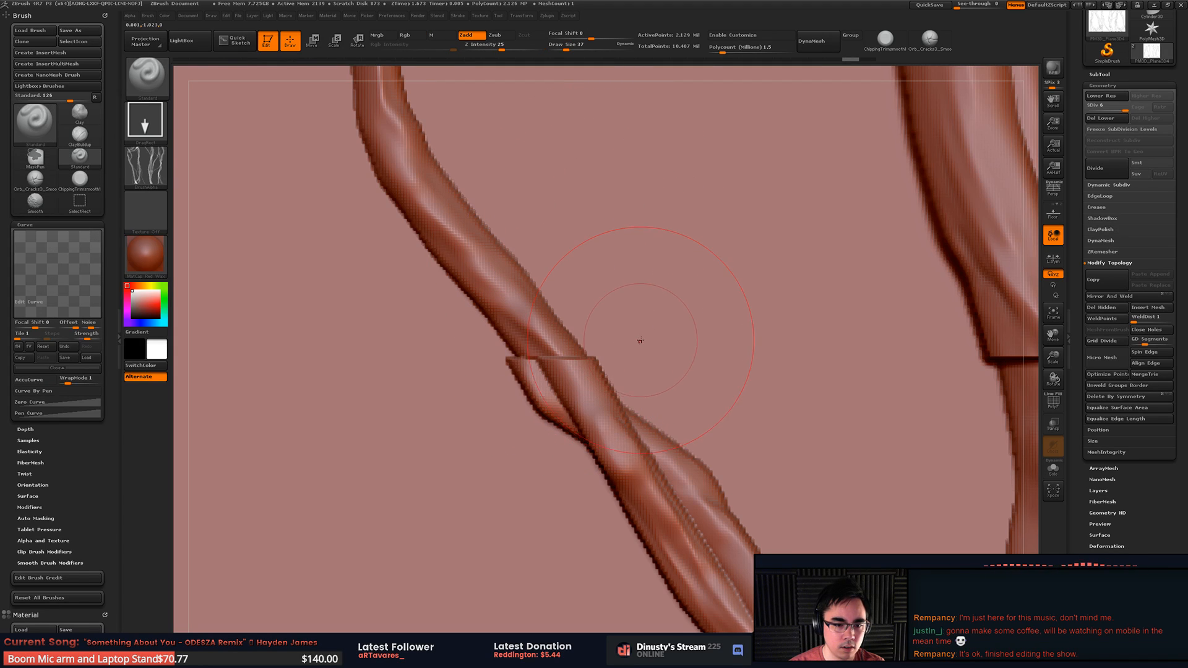
# Step: Reduce the Standard brush to draw size 8 and try a stroke along the seam on the neighbouring roots, undoing it
pyautogui.press('space')
pyautogui.moveTo(640, 339); pyautogui.dragTo(631, 337)
pyautogui.keyDown('alt'); pyautogui.moveTo(767, 293); pyautogui.dragTo(749, 418, button='right'); pyautogui.keyUp('alt')
pyautogui.keyDown('alt'); pyautogui.moveTo(781, 186); pyautogui.dragTo(752, 365, button='right'); pyautogui.keyUp('alt')
pyautogui.keyDown('alt'); pyautogui.moveTo(770, 75); pyautogui.dragTo(763, 260, button='right'); pyautogui.keyUp('alt')
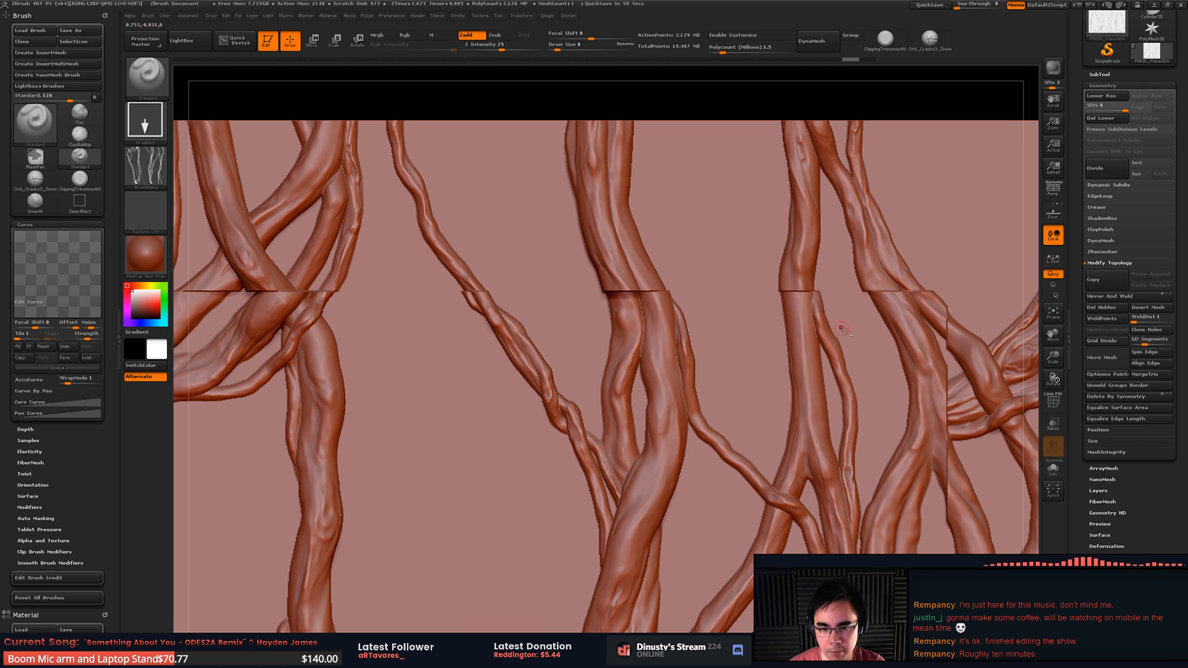
pyautogui.keyDown('alt'); pyautogui.moveTo(881, 331); pyautogui.dragTo(687, 402, button='right'); pyautogui.keyUp('alt')
pyautogui.keyDown('alt'); pyautogui.moveTo(753, 373); pyautogui.dragTo(694, 350, button='right'); pyautogui.keyUp('alt')
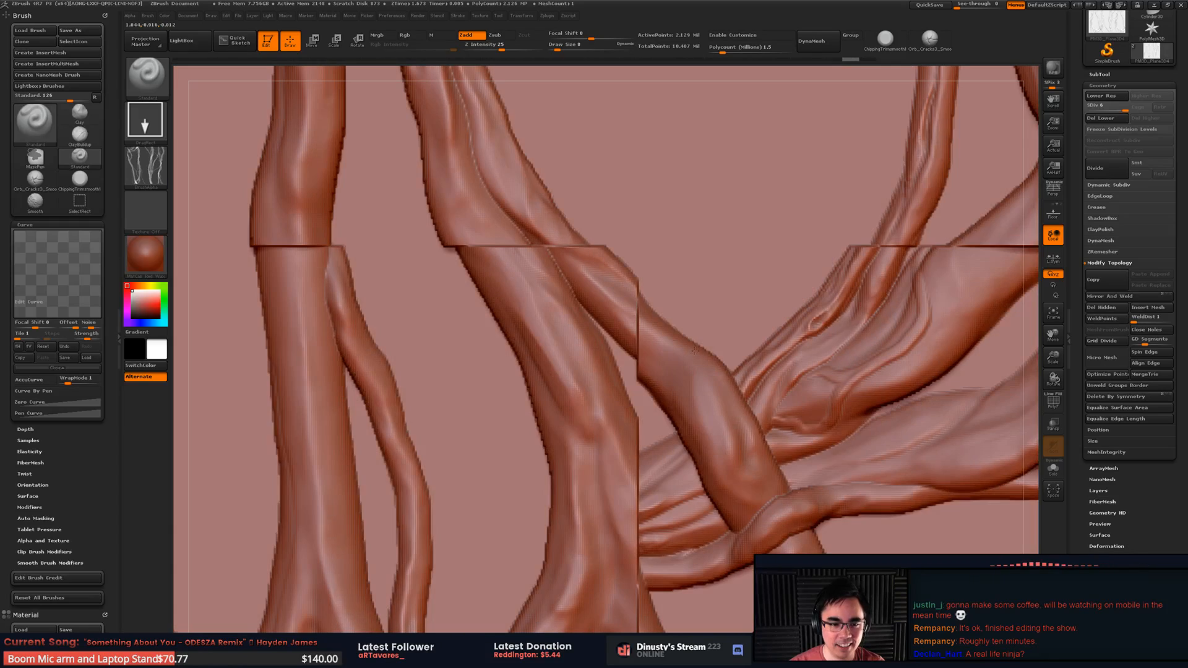
pyautogui.press('space')
pyautogui.moveTo(484, 248)
pyautogui.mouseDown()
pyautogui.moveTo(549, 247)
pyautogui.moveTo(524, 246)
pyautogui.mouseUp()
pyautogui.hotkey('ctrl', 'z')
pyautogui.press('space')
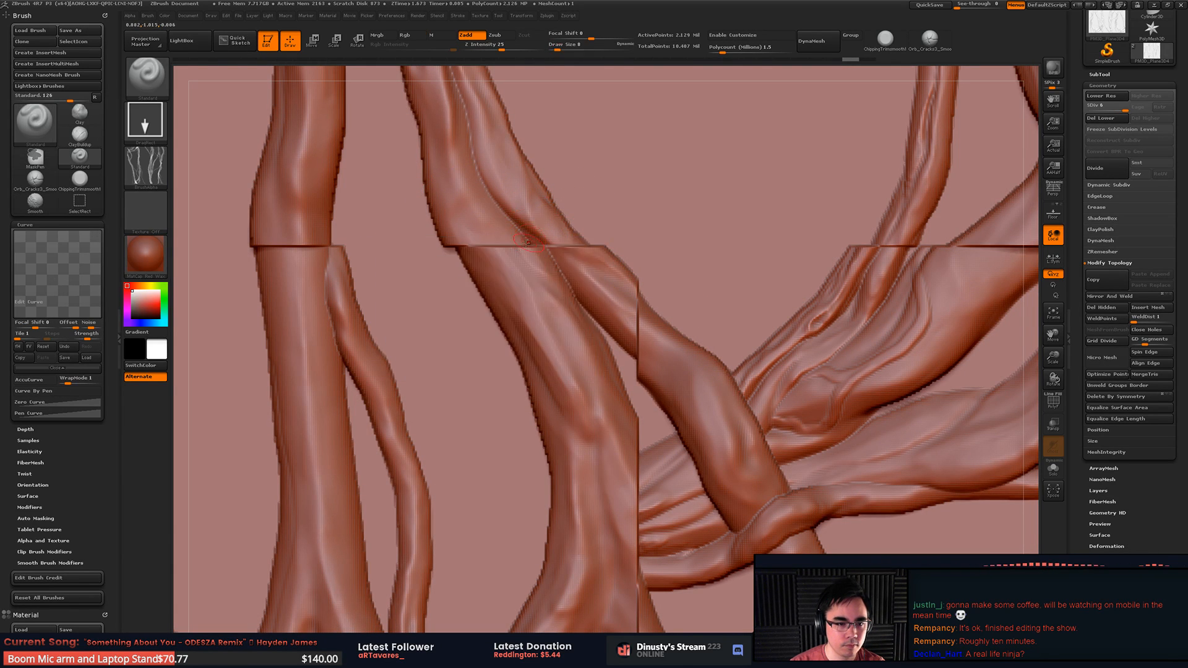
pyautogui.moveTo(526, 273); pyautogui.dragTo(467, 238, button='right')
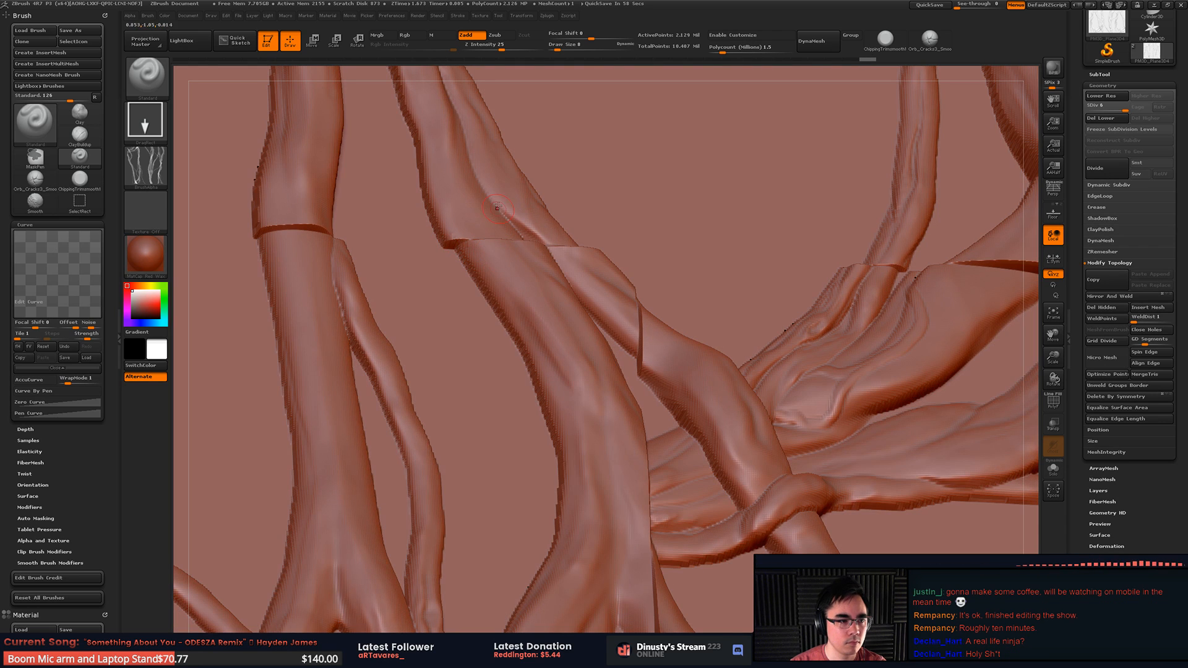
# Step: Switch to the ClayBuildup brush at draw size 13 and blend the outer edge of the thick root's horizontal seam
pyautogui.press('b')
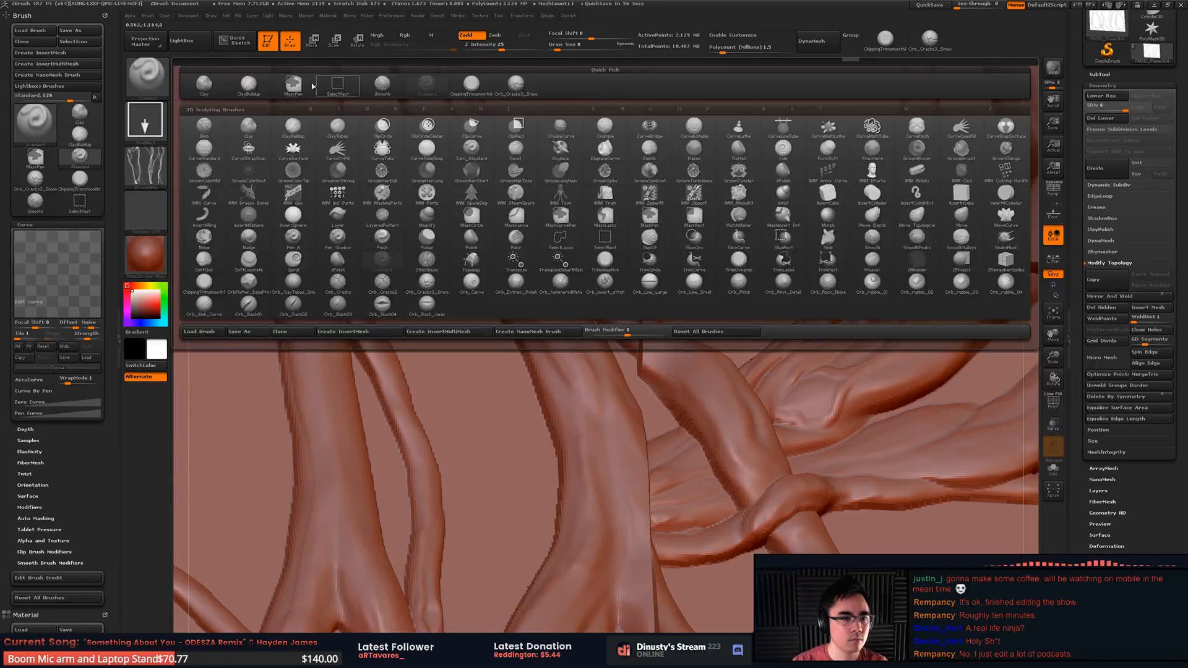
pyautogui.click(249, 84)
pyautogui.press('space')
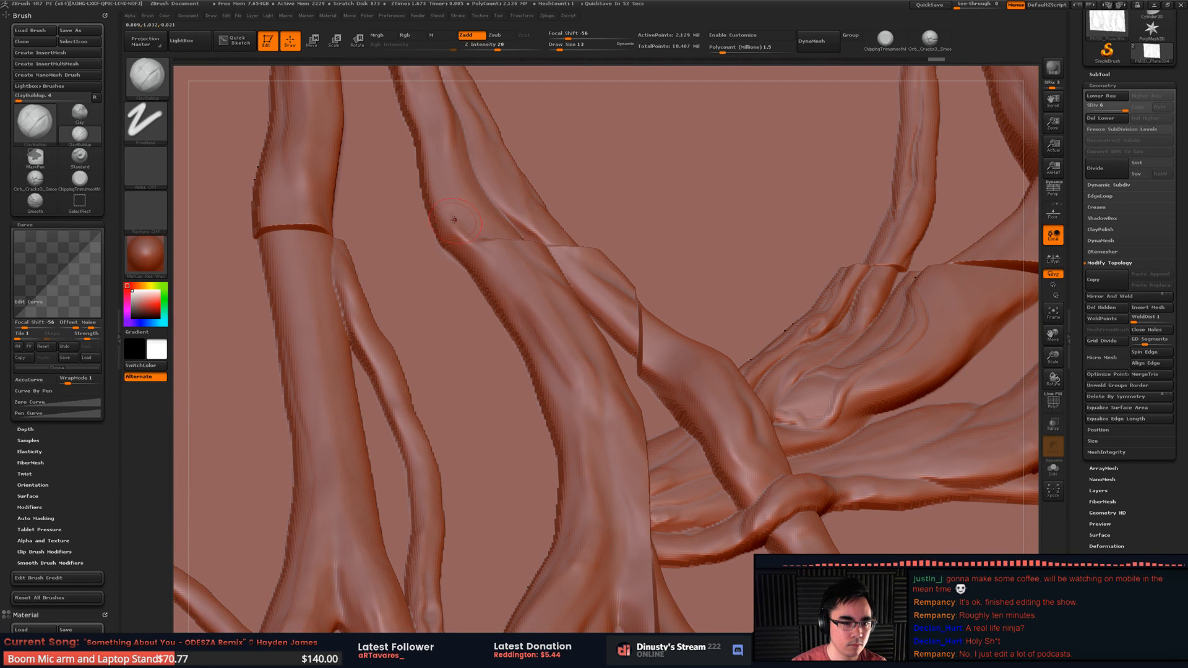
pyautogui.moveTo(487, 218); pyautogui.dragTo(483, 238, button='right')
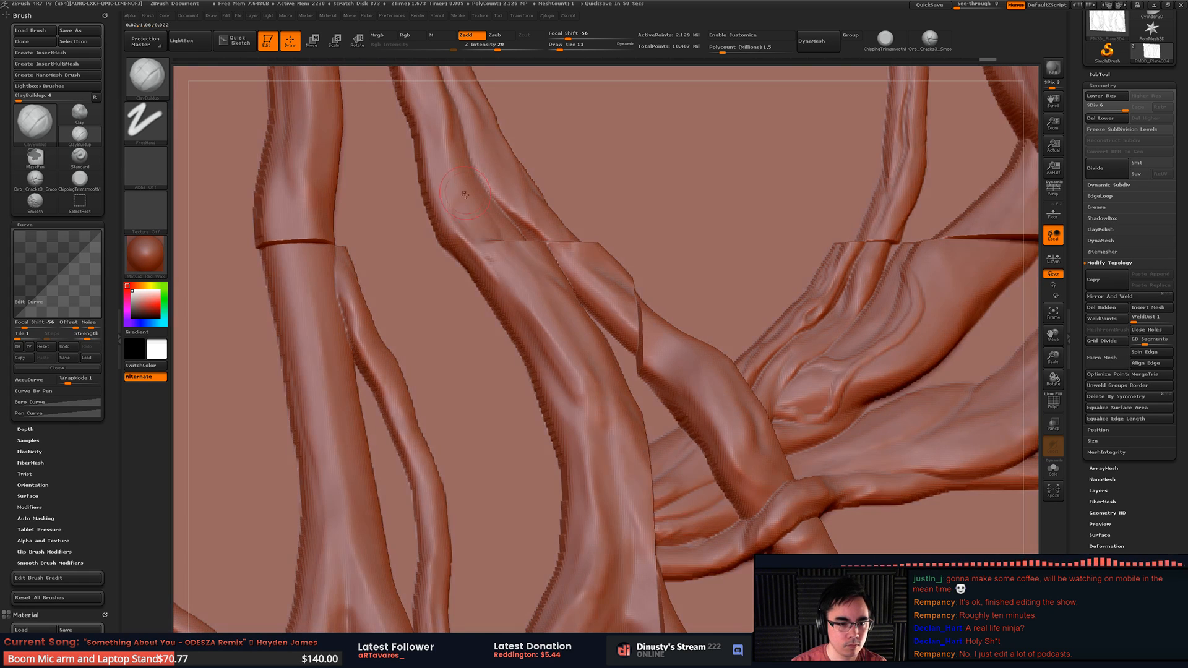
pyautogui.keyDown('shift'); pyautogui.moveTo(467, 228); pyautogui.dragTo(477, 241); pyautogui.keyUp('shift')
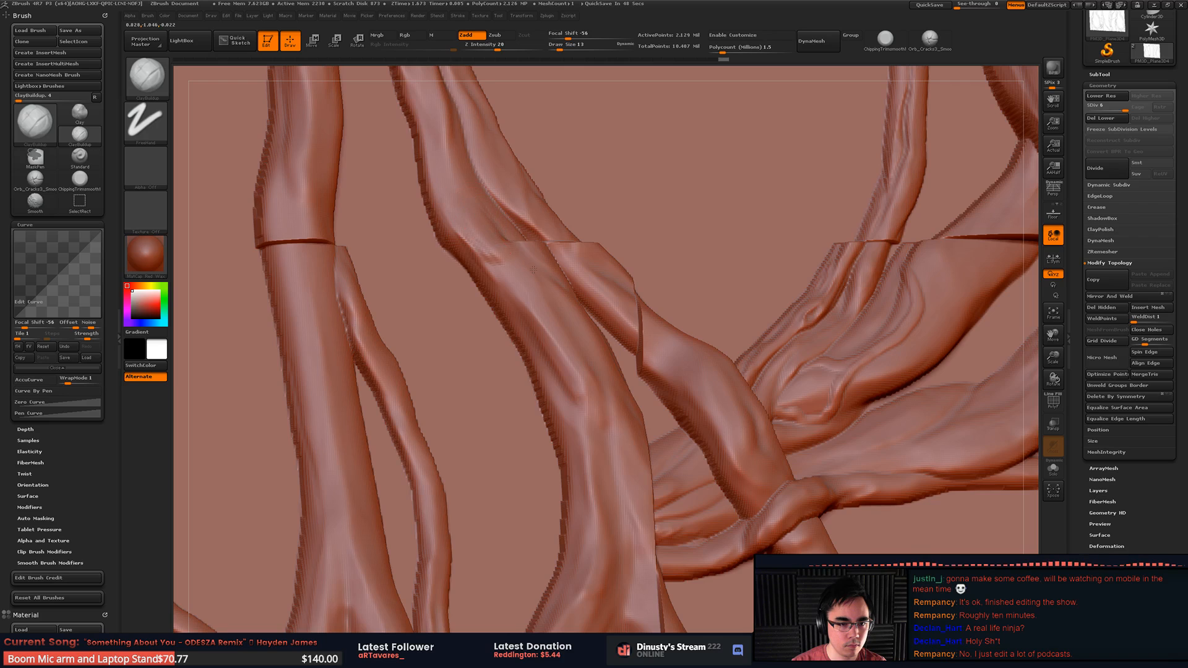
# Step: Isolate a tall narrow strip of the plane containing the root seam
pyautogui.moveTo(534, 270)
pyautogui.mouseDown(button='right')
pyautogui.moveTo(495, 232)
pyautogui.moveTo(524, 236)
pyautogui.moveTo(510, 176)
pyautogui.mouseUp(button='right')
pyautogui.moveTo(494, 148)
pyautogui.keyDown('ctrl'); pyautogui.keyDown('shift'); pyautogui.mouseDown()
pyautogui.moveTo(588, 331)
pyautogui.moveTo(620, 429)
pyautogui.mouseUp(); pyautogui.keyUp('shift'); pyautogui.keyUp('ctrl')
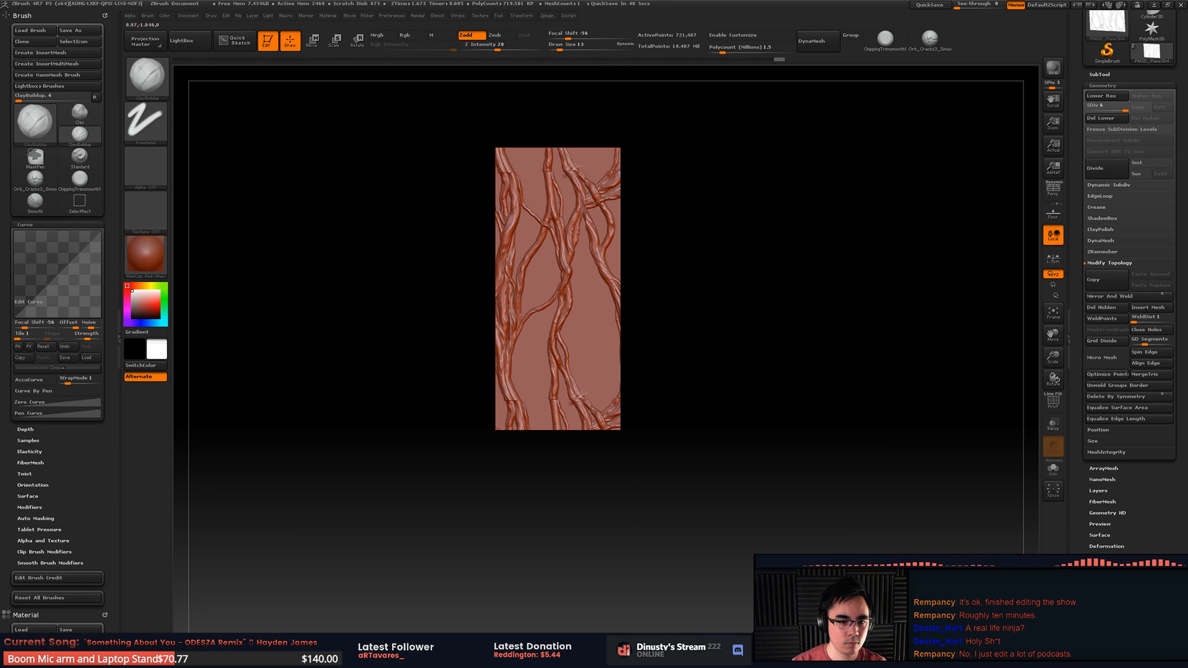
pyautogui.hotkey('ctrl', 'z')
pyautogui.moveTo(573, 159)
pyautogui.keyDown('ctrl'); pyautogui.mouseDown(button='right')
pyautogui.moveTo(566, 274)
pyautogui.moveTo(584, 301)
pyautogui.moveTo(599, 297)
pyautogui.moveTo(572, 315)
pyautogui.moveTo(516, 284)
pyautogui.mouseUp(button='right'); pyautogui.keyUp('ctrl')
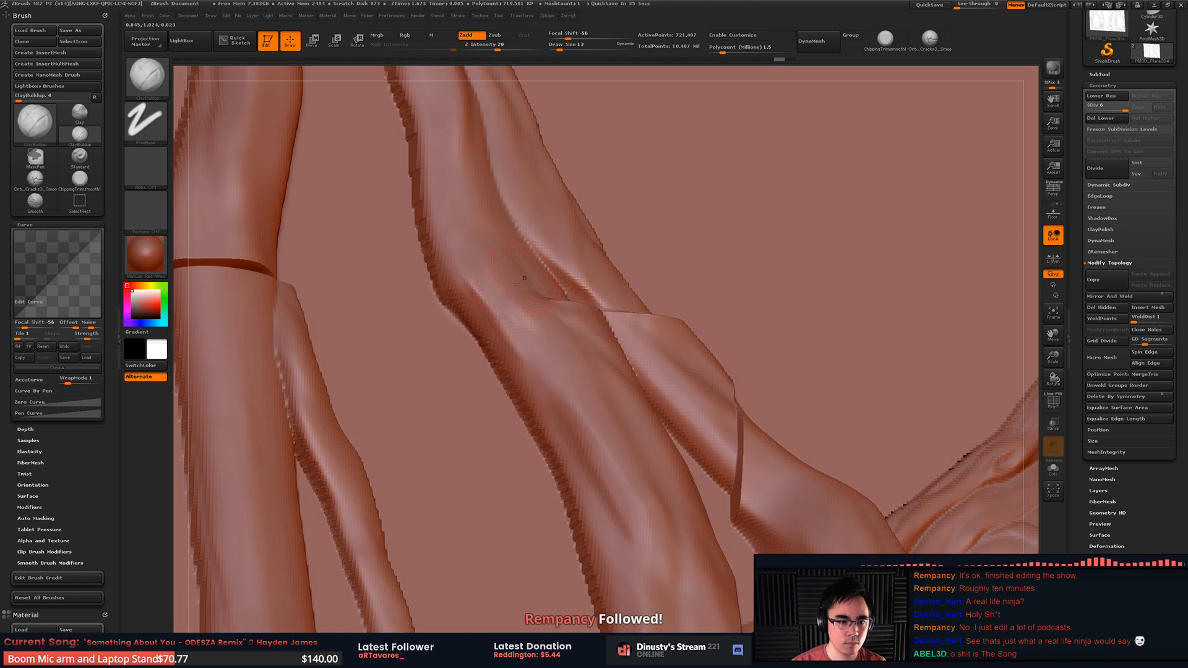
# Step: Build up clay across the horizontal seam on the thick root to bridge its two halves
pyautogui.moveTo(461, 264); pyautogui.dragTo(508, 331)
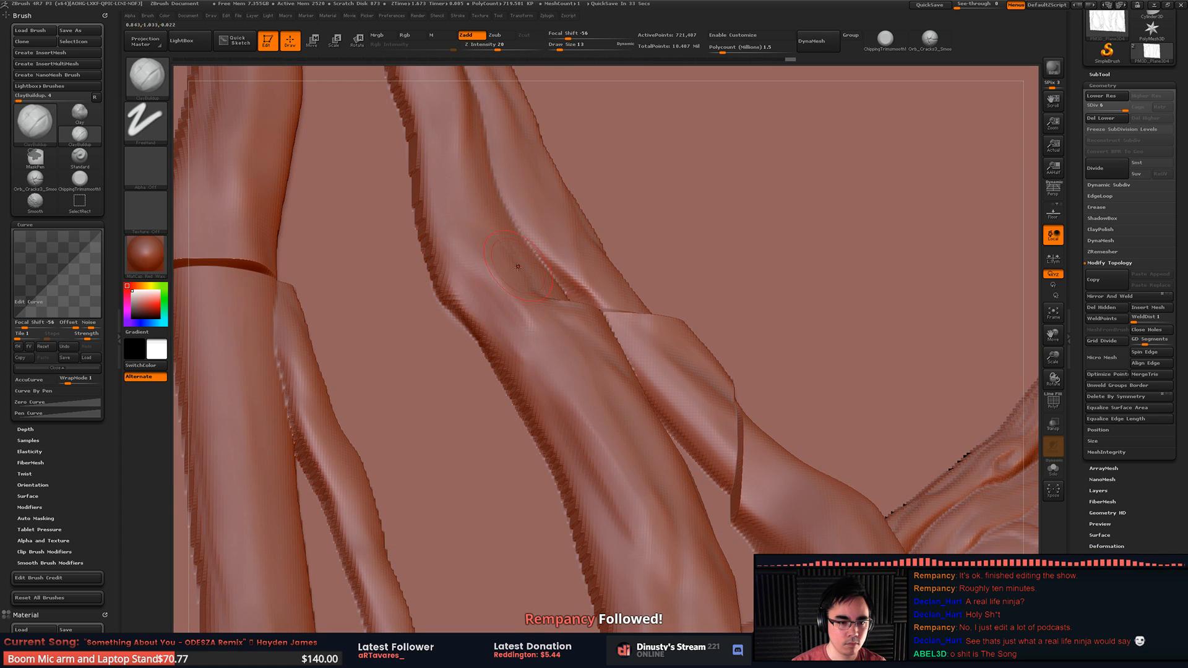
pyautogui.moveTo(520, 265); pyautogui.dragTo(502, 282, button='right')
pyautogui.moveTo(494, 271); pyautogui.dragTo(531, 328)
pyautogui.moveTo(538, 263)
pyautogui.keyDown('alt'); pyautogui.mouseDown(button='right')
pyautogui.moveTo(504, 311)
pyautogui.moveTo(519, 308)
pyautogui.mouseUp(button='right'); pyautogui.keyUp('alt')
pyautogui.moveTo(520, 308); pyautogui.dragTo(545, 344)
pyautogui.moveTo(601, 223)
pyautogui.keyDown('alt'); pyautogui.mouseDown(button='right')
pyautogui.moveTo(603, 249)
pyautogui.moveTo(565, 276)
pyautogui.mouseUp(button='right'); pyautogui.keyUp('alt')
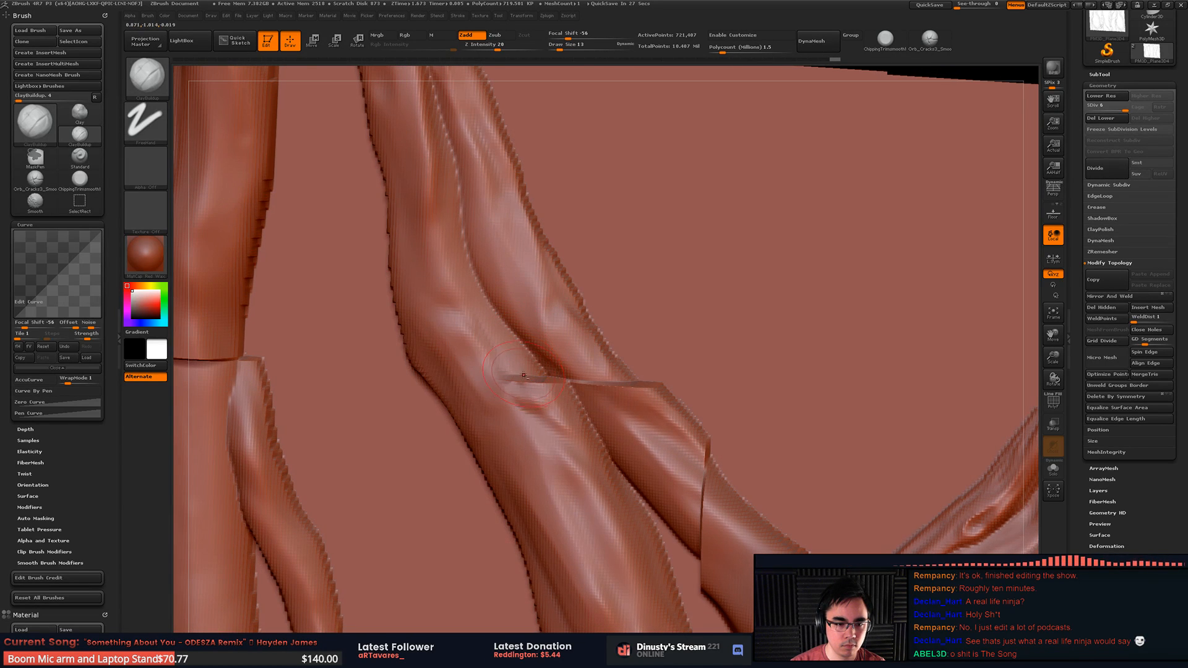
# Step: Smooth the built-up clay along the thick root and soften the seam where the thinner root joins it
pyautogui.moveTo(530, 384)
pyautogui.keyDown('shift'); pyautogui.mouseDown()
pyautogui.moveTo(554, 391)
pyautogui.moveTo(545, 492)
pyautogui.mouseUp(); pyautogui.keyUp('shift')
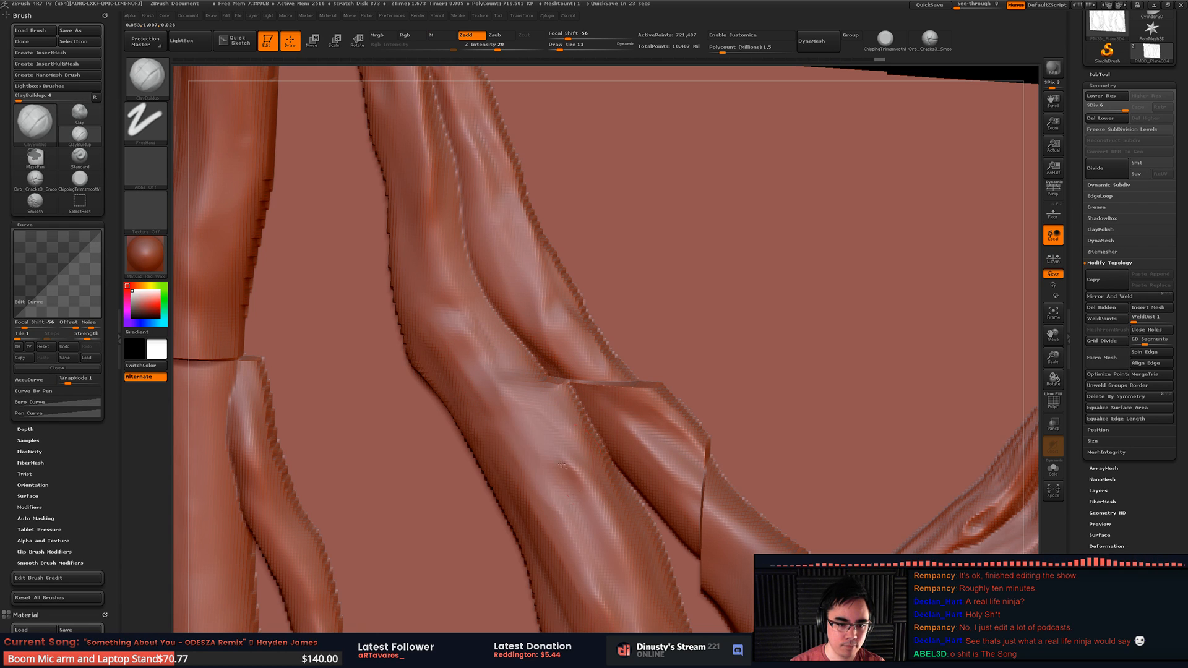
pyautogui.moveTo(550, 439); pyautogui.dragTo(579, 502)
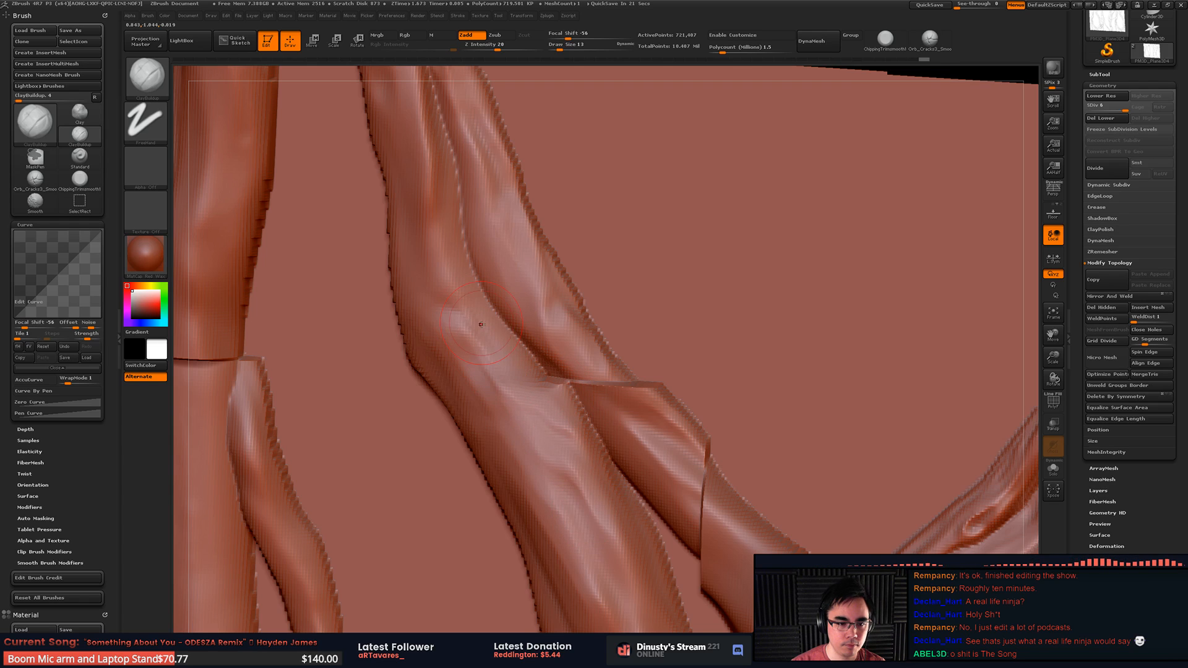
pyautogui.moveTo(537, 402)
pyautogui.keyDown('shift'); pyautogui.mouseDown()
pyautogui.moveTo(517, 411)
pyautogui.moveTo(523, 421)
pyautogui.mouseUp(); pyautogui.keyUp('shift')
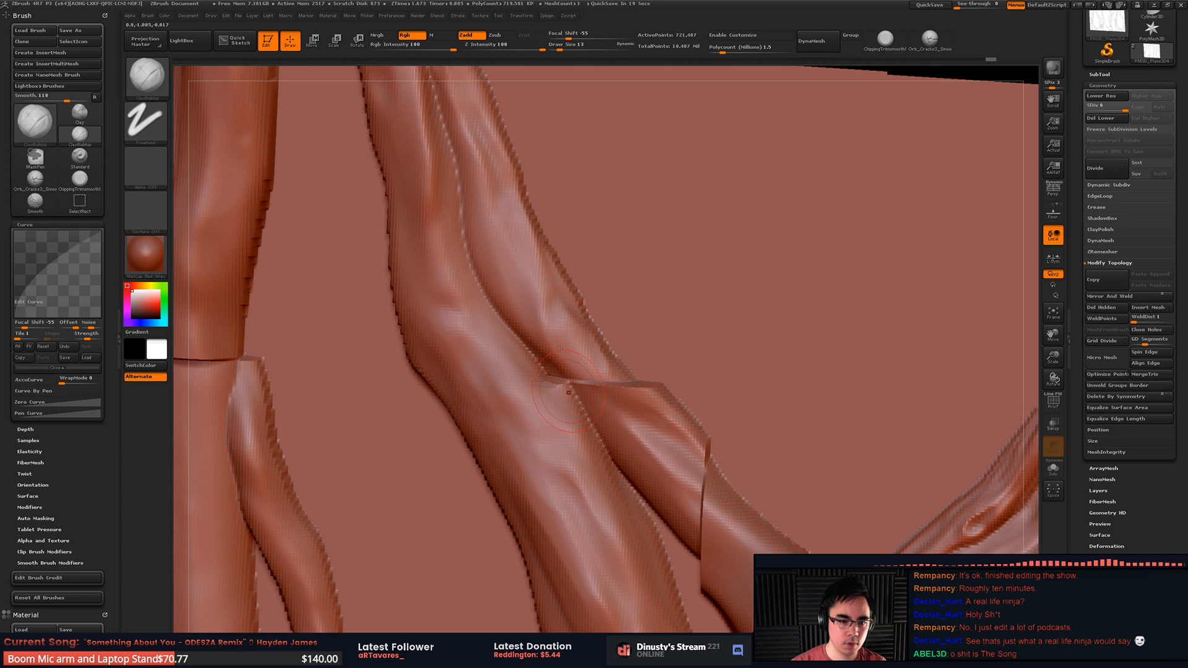
pyautogui.keyDown('shift'); pyautogui.moveTo(588, 375); pyautogui.dragTo(649, 390); pyautogui.keyUp('shift')
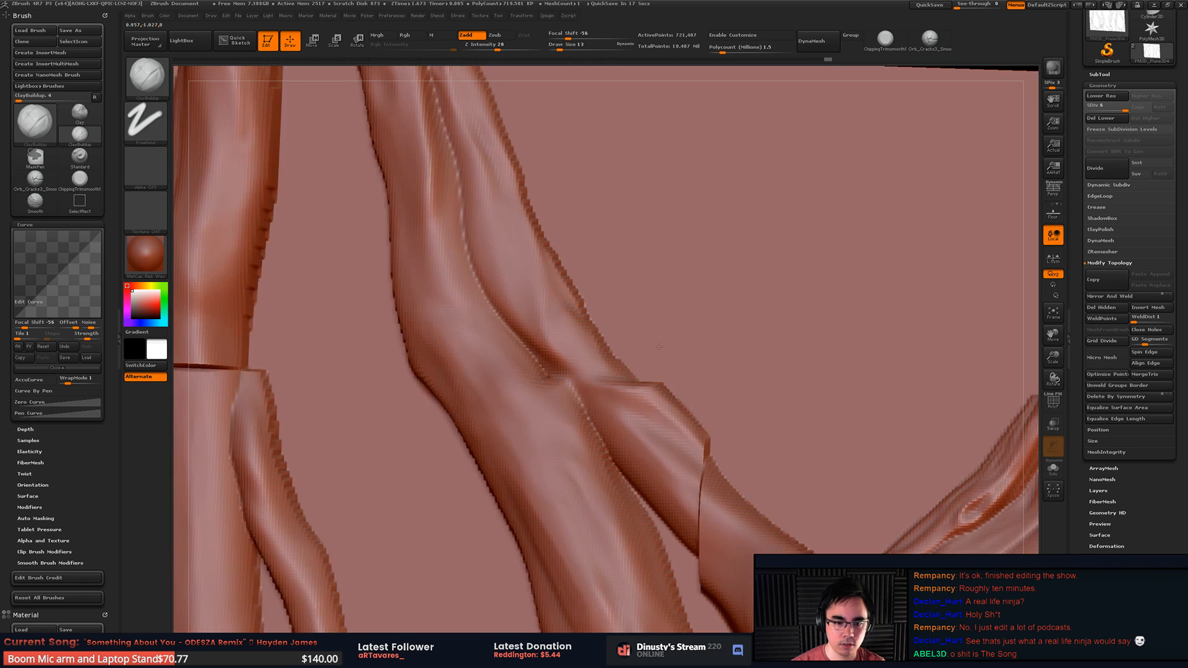
pyautogui.moveTo(659, 347)
pyautogui.mouseDown(button='right')
pyautogui.moveTo(688, 377)
pyautogui.moveTo(698, 295)
pyautogui.mouseUp(button='right')
# Step: Switch to the ChippingTrimsmooth brush, try a stroke at the thinner root's stepped seam edge, and undo it
pyautogui.press('b')
pyautogui.click(563, 319)
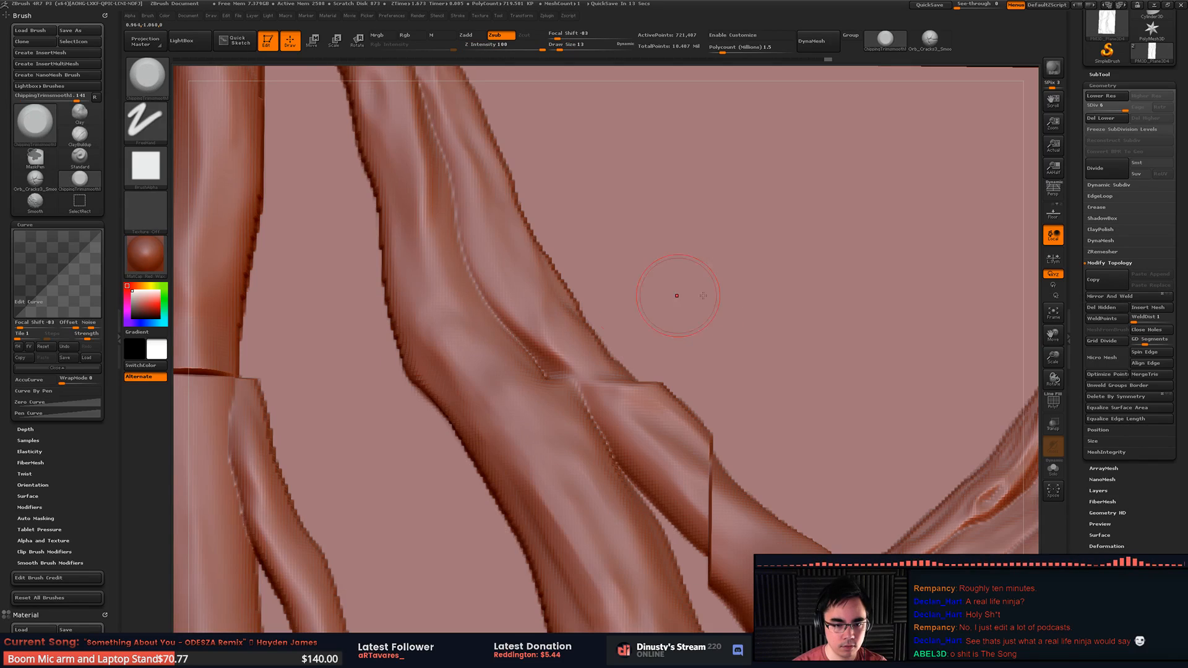
pyautogui.moveTo(664, 372)
pyautogui.mouseDown()
pyautogui.moveTo(684, 397)
pyautogui.moveTo(684, 348)
pyautogui.mouseUp()
pyautogui.hotkey('ctrl', 'z')
# Step: Enlarge the ChippingTrimsmooth brush to Draw Size 35 and try a trimming stroke over the thinner root's stepped seam edge
pyautogui.press('space')
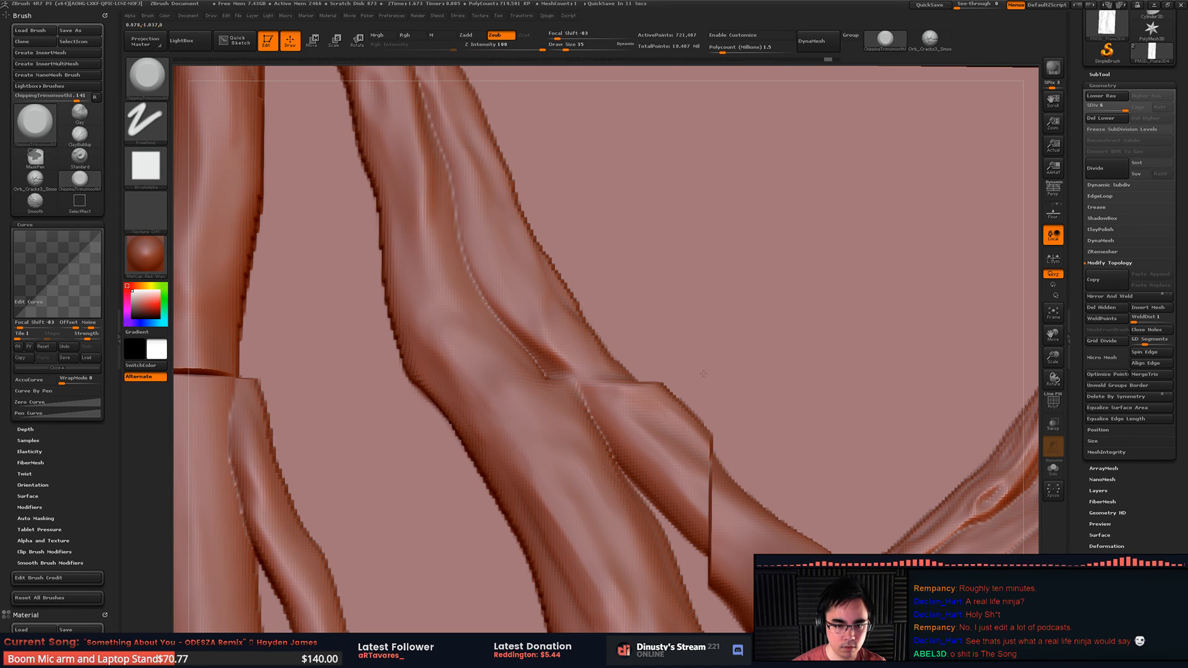
pyautogui.press('b')
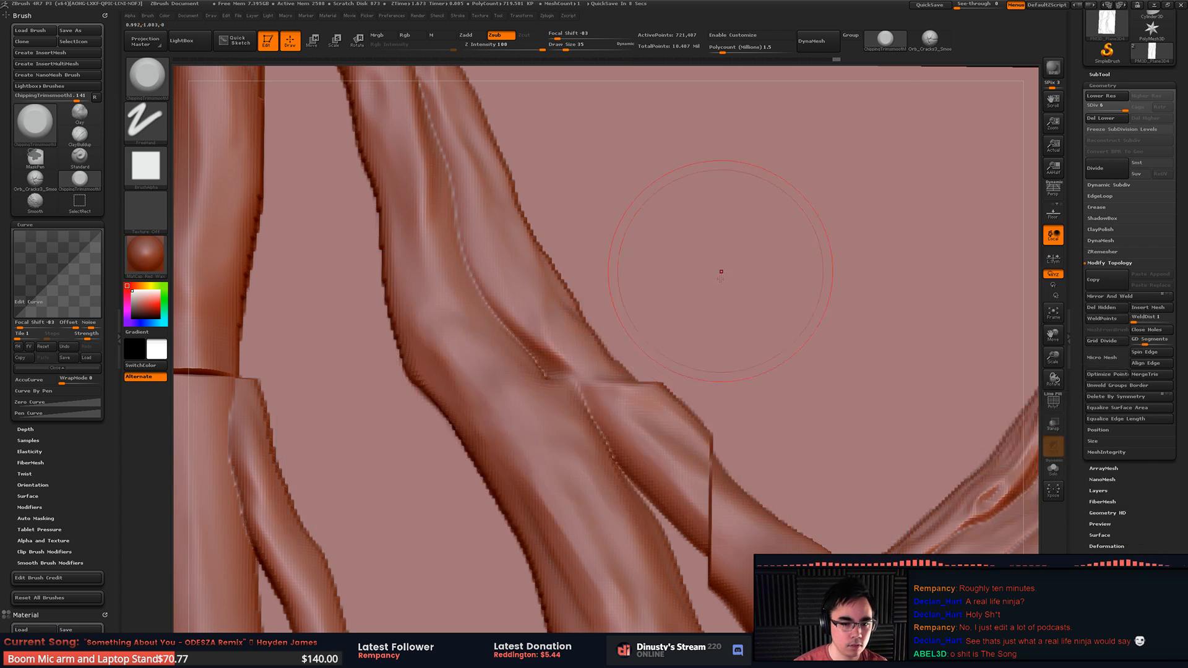
pyautogui.press('b')
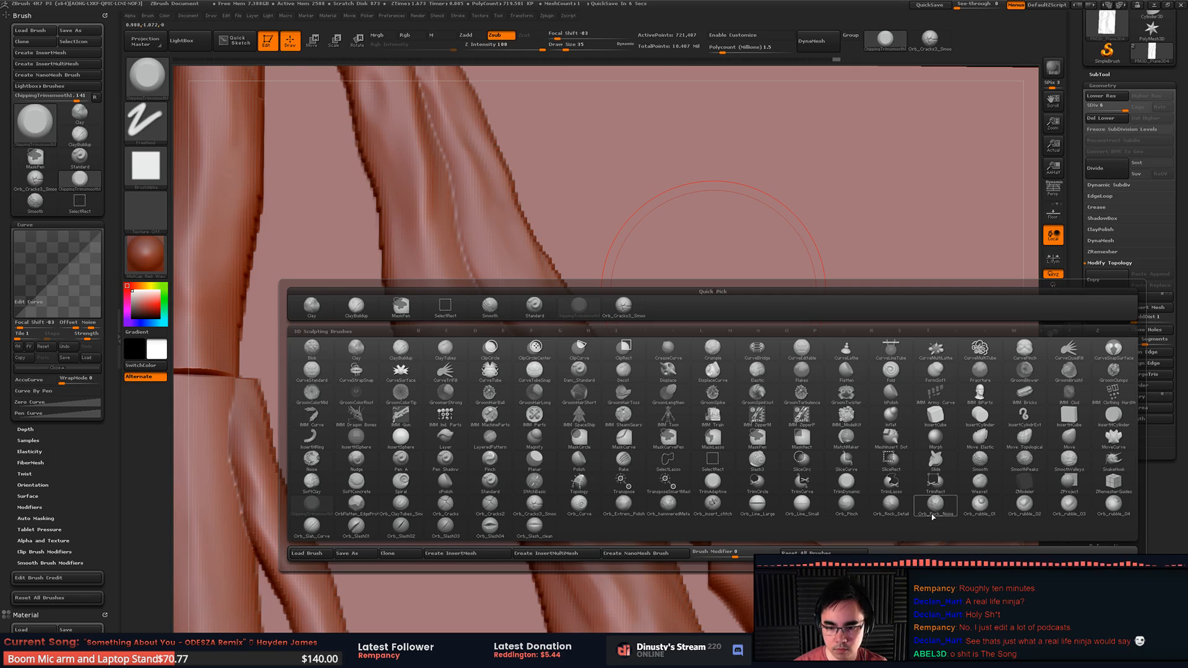
pyautogui.moveTo(1009, 512)
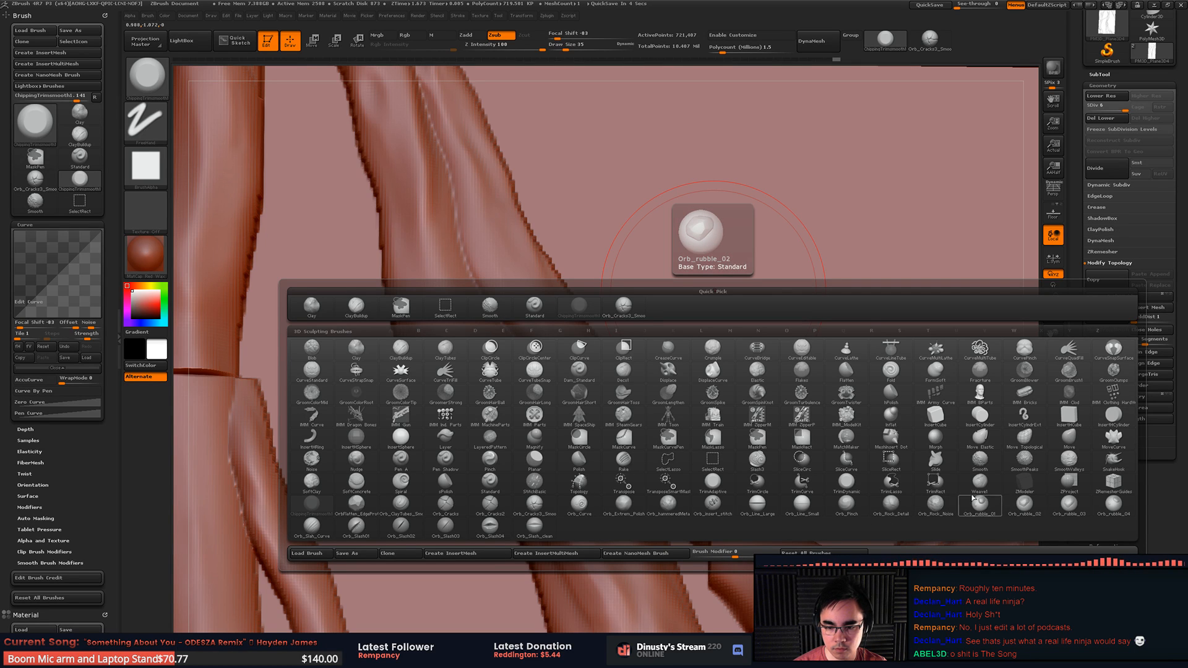
pyautogui.click(979, 502)
pyautogui.moveTo(716, 384); pyautogui.dragTo(708, 379)
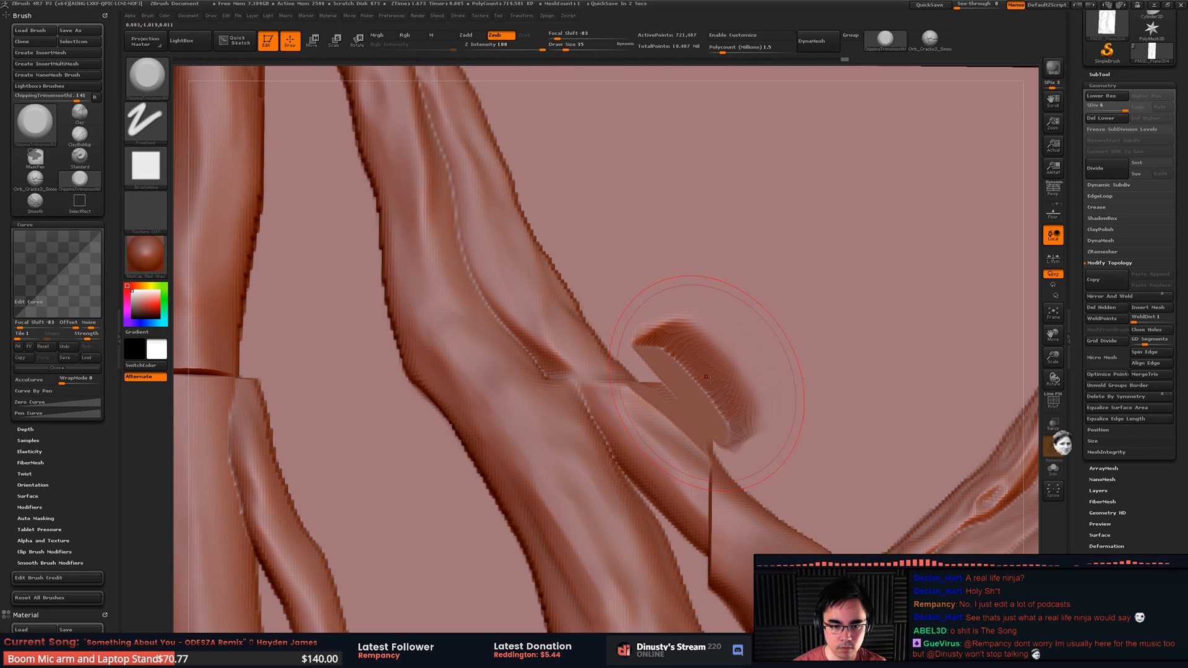
pyautogui.moveTo(715, 295); pyautogui.dragTo(797, 291, button='right')
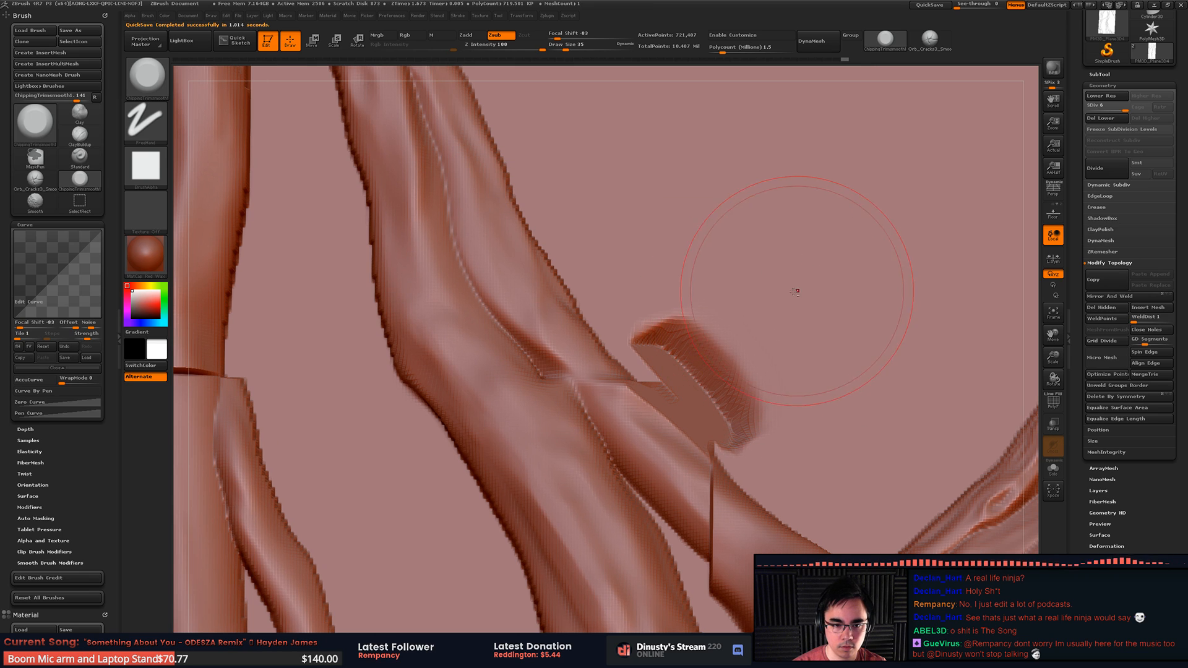
# Step: Undo the trial stroke and shave the stepped corner of the thinner root flush with its neighbouring outline
pyautogui.moveTo(690, 322)
pyautogui.mouseDown()
pyautogui.moveTo(716, 361)
pyautogui.moveTo(704, 358)
pyautogui.mouseUp()
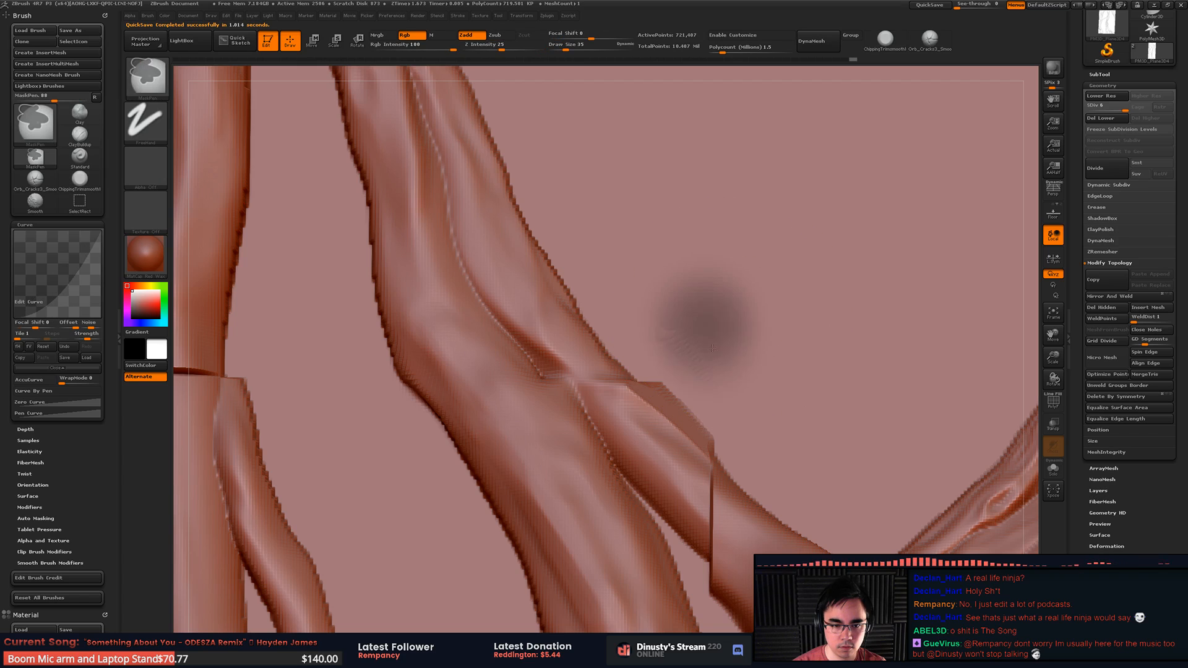
pyautogui.moveTo(691, 328); pyautogui.dragTo(730, 382)
pyautogui.hotkey('ctrl', 'z')
pyautogui.moveTo(673, 313); pyautogui.dragTo(710, 357)
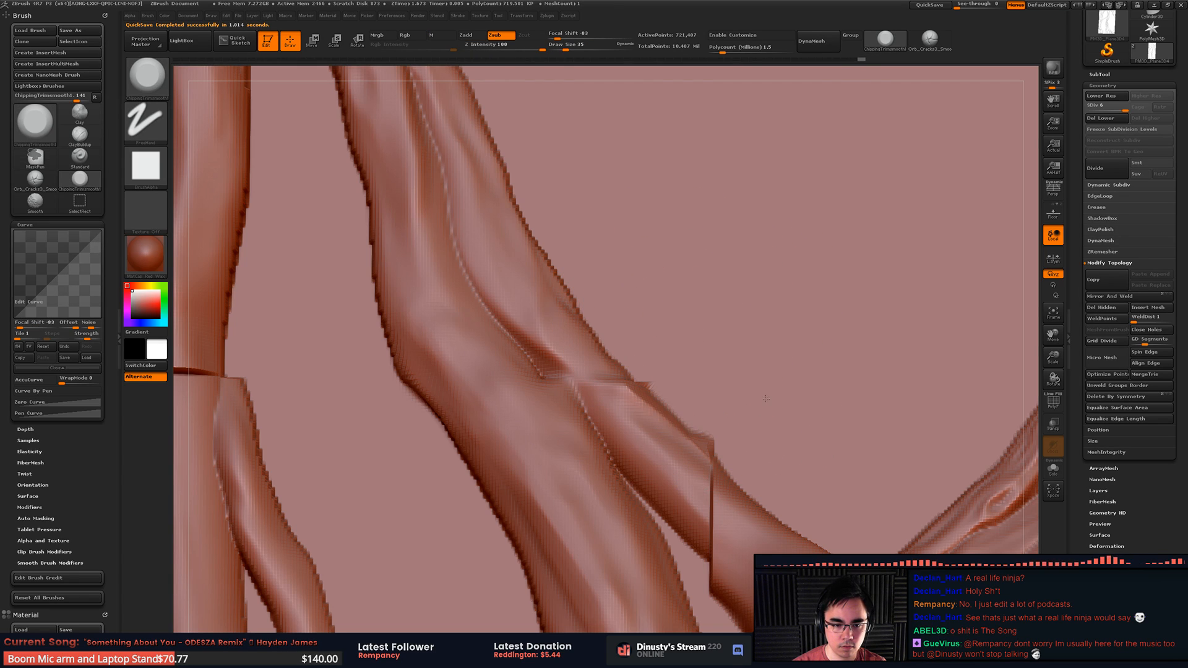
pyautogui.moveTo(766, 399); pyautogui.dragTo(745, 376)
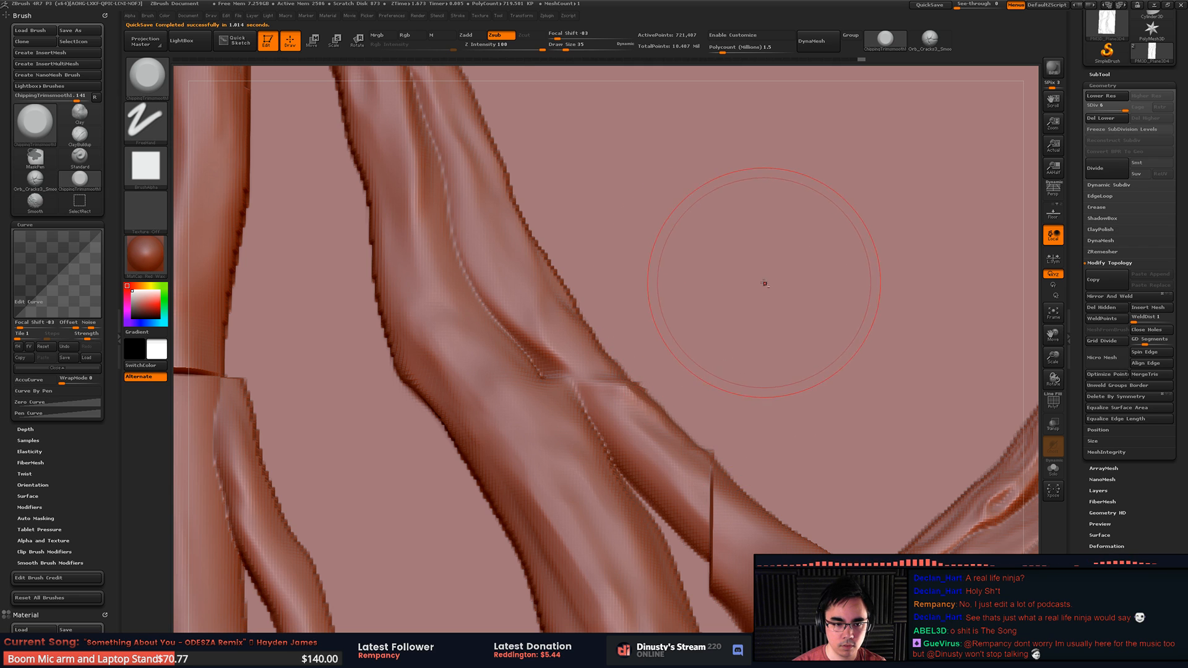
# Step: Set the brush's WrapMode curve modifier to 1
pyautogui.keyDown('ctrl'); pyautogui.moveTo(765, 284); pyautogui.dragTo(758, 161, button='right'); pyautogui.keyUp('ctrl')
pyautogui.moveTo(743, 396)
pyautogui.keyDown('alt'); pyautogui.mouseDown(button='right')
pyautogui.moveTo(676, 229)
pyautogui.moveTo(662, 136)
pyautogui.mouseUp(button='right'); pyautogui.keyUp('alt')
pyautogui.keyDown('alt'); pyautogui.moveTo(692, 406); pyautogui.dragTo(728, 167, button='right'); pyautogui.keyUp('alt')
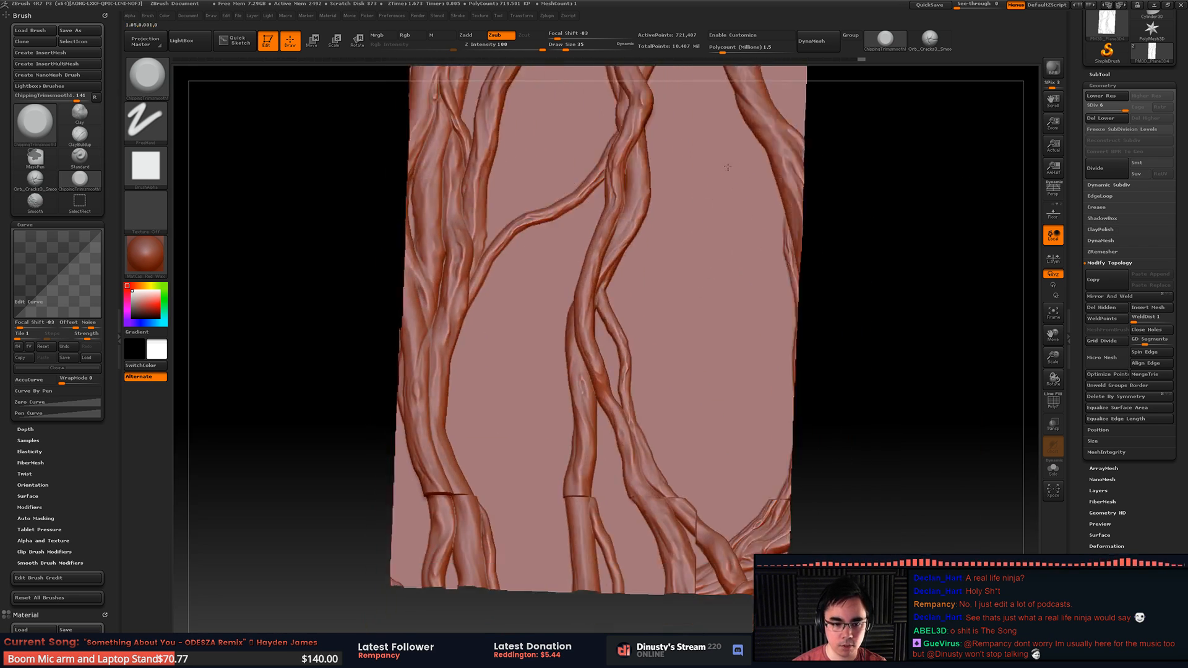
pyautogui.keyDown('alt'); pyautogui.moveTo(710, 228); pyautogui.dragTo(680, 626, button='right'); pyautogui.keyUp('alt')
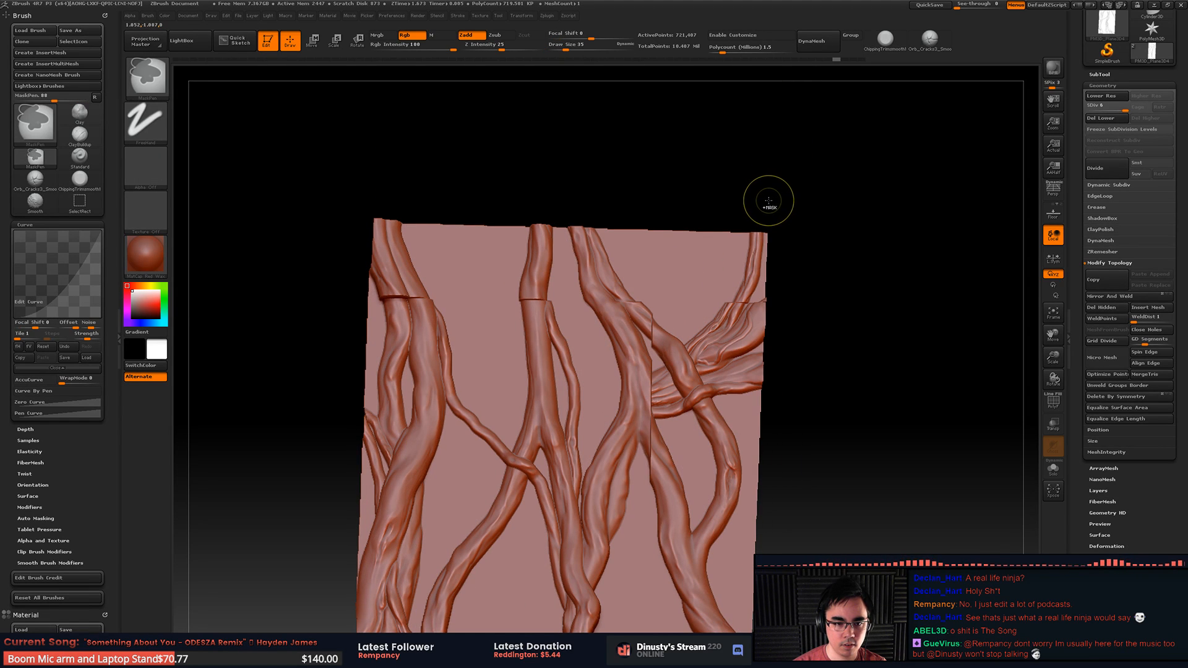
pyautogui.click(62, 391)
pyautogui.click(63, 391)
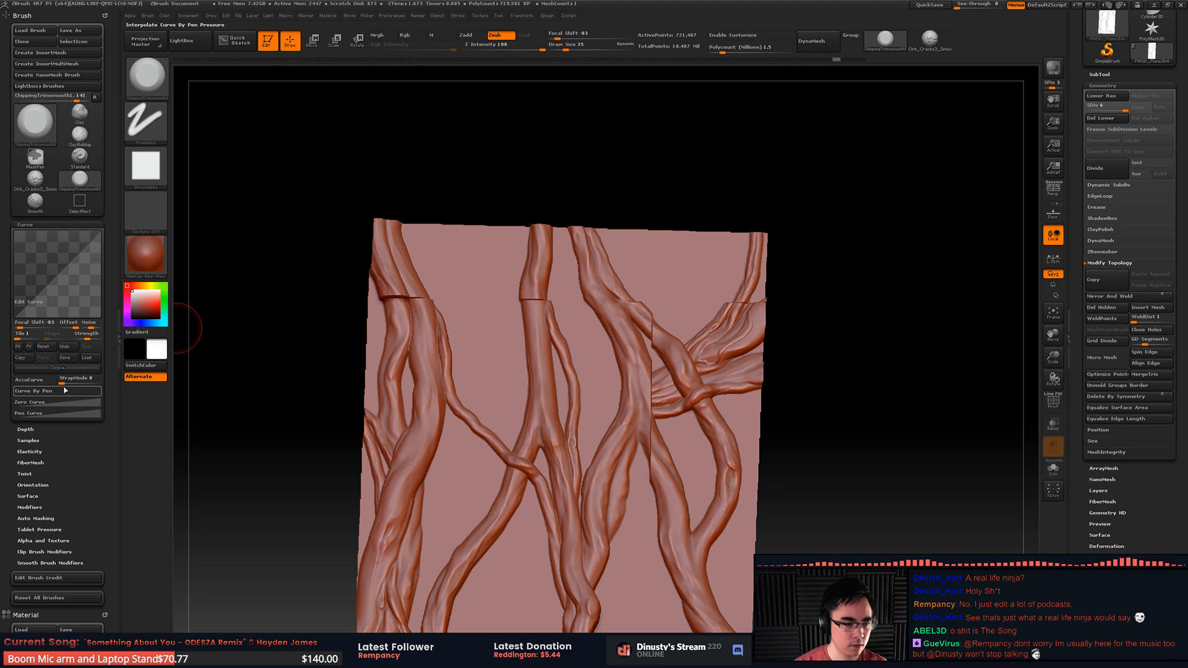
pyautogui.click(67, 382)
# Step: Try a wrapped trimming stroke on the thinner root's stepped edge, undo it, and inspect the upper and lower ends of the strip
pyautogui.keyDown('alt'); pyautogui.moveTo(788, 257); pyautogui.dragTo(723, 338); pyautogui.keyUp('alt')
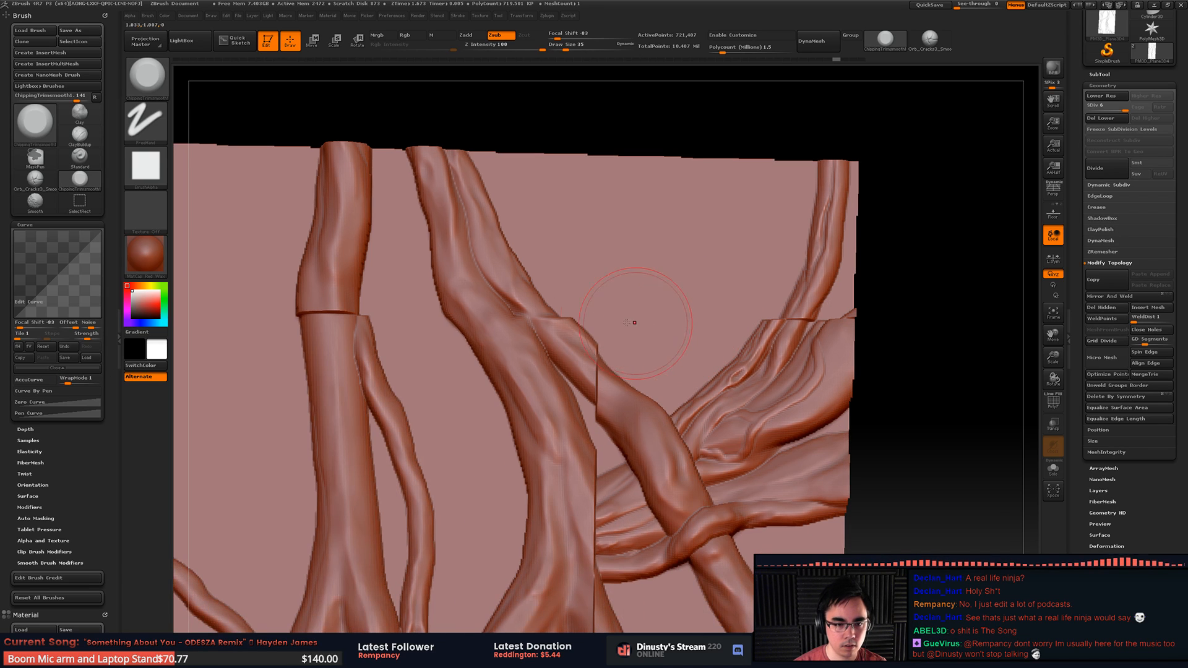
pyautogui.moveTo(576, 318); pyautogui.dragTo(604, 327)
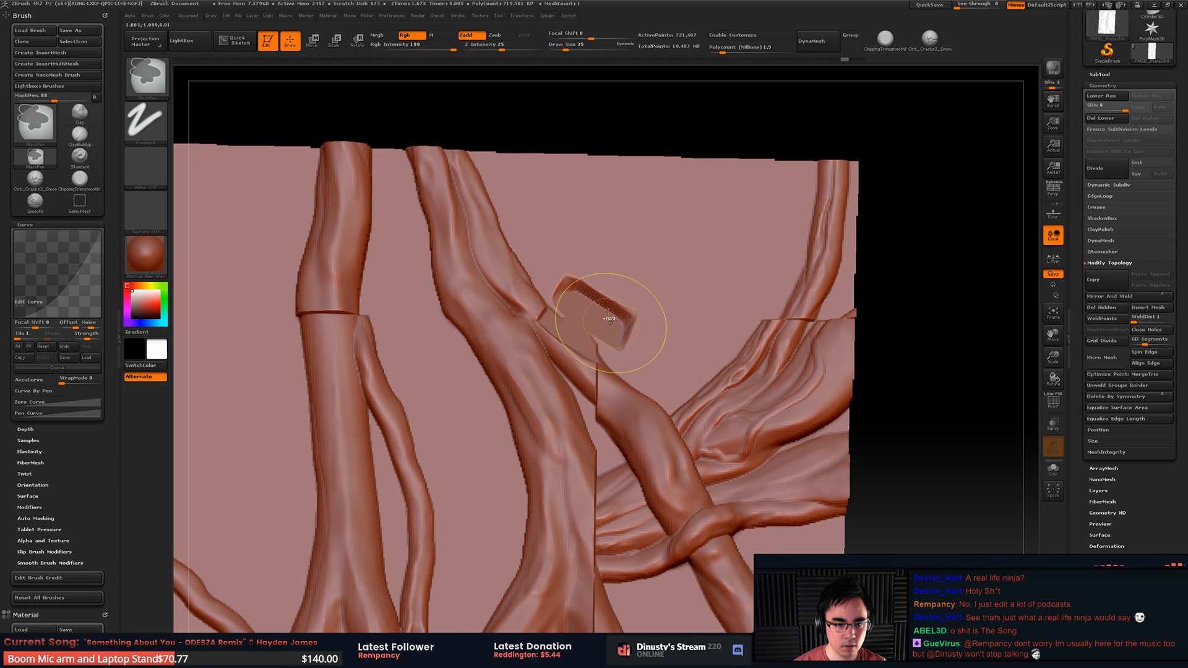
pyautogui.hotkey('ctrl', 'z')
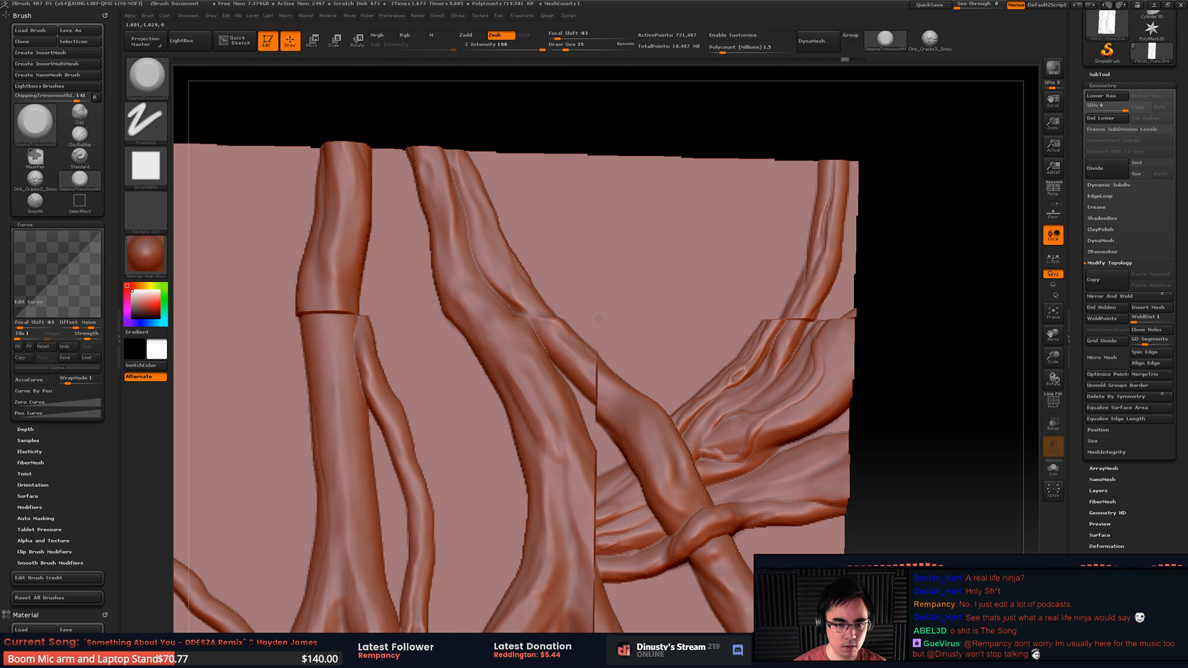
pyautogui.keyDown('ctrl'); pyautogui.moveTo(655, 331); pyautogui.dragTo(595, 290, button='right'); pyautogui.keyUp('ctrl')
pyautogui.keyDown('alt'); pyautogui.moveTo(595, 291); pyautogui.dragTo(604, 334, button='right'); pyautogui.keyUp('alt')
pyautogui.moveTo(603, 334)
pyautogui.keyDown('alt'); pyautogui.mouseDown(button='right')
pyautogui.moveTo(595, 284)
pyautogui.moveTo(609, 339)
pyautogui.mouseUp(button='right'); pyautogui.keyUp('alt')
pyautogui.keyDown('ctrl'); pyautogui.moveTo(612, 260); pyautogui.dragTo(337, 272, button='right'); pyautogui.keyUp('ctrl')
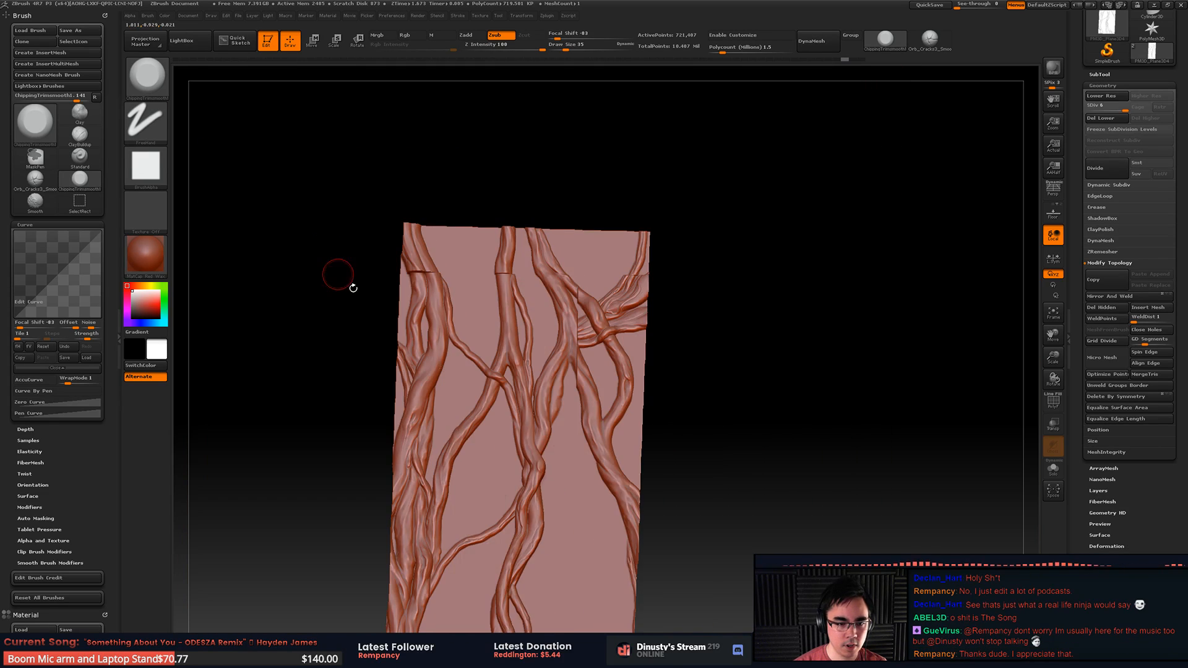
pyautogui.moveTo(592, 387)
pyautogui.keyDown('alt'); pyautogui.mouseDown(button='right')
pyautogui.moveTo(702, 121)
pyautogui.moveTo(721, 119)
pyautogui.mouseUp(button='right'); pyautogui.keyUp('alt')
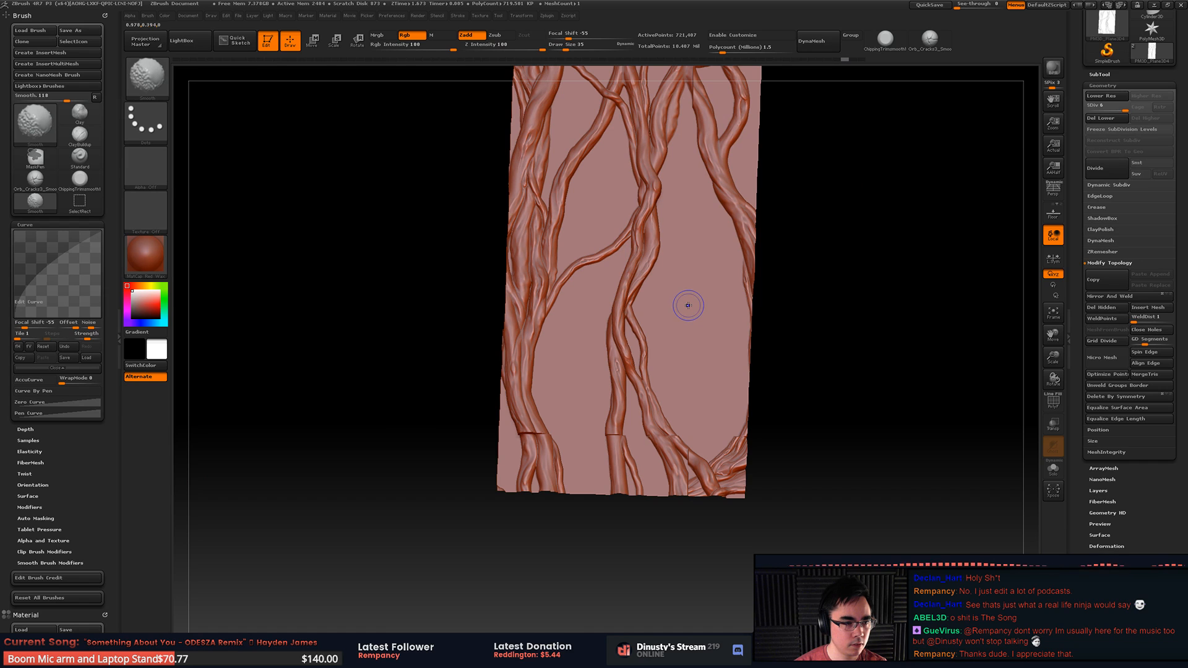
pyautogui.keyDown('alt'); pyautogui.moveTo(704, 257); pyautogui.dragTo(676, 403, button='right'); pyautogui.keyUp('alt')
pyautogui.keyDown('ctrl'); pyautogui.rightClick(708, 270); pyautogui.keyUp('ctrl')
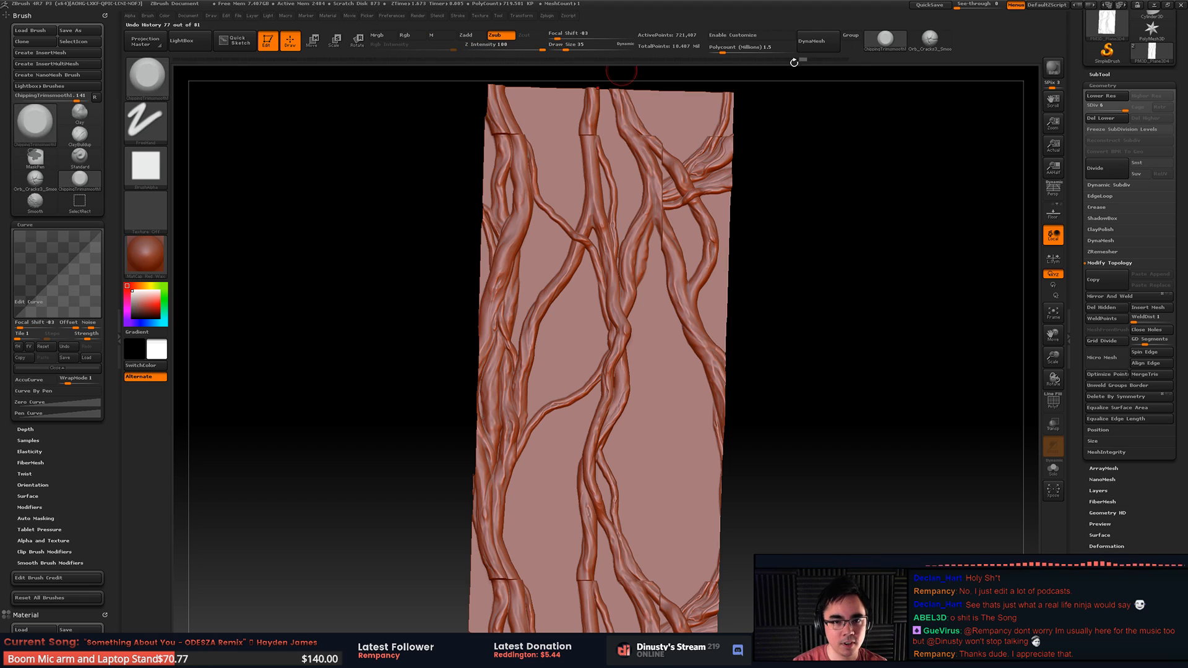
# Step: Roll the undo history back to the full plane with the stamped roots, before the strip was isolated
pyautogui.moveTo(618, 56); pyautogui.dragTo(445, 48)
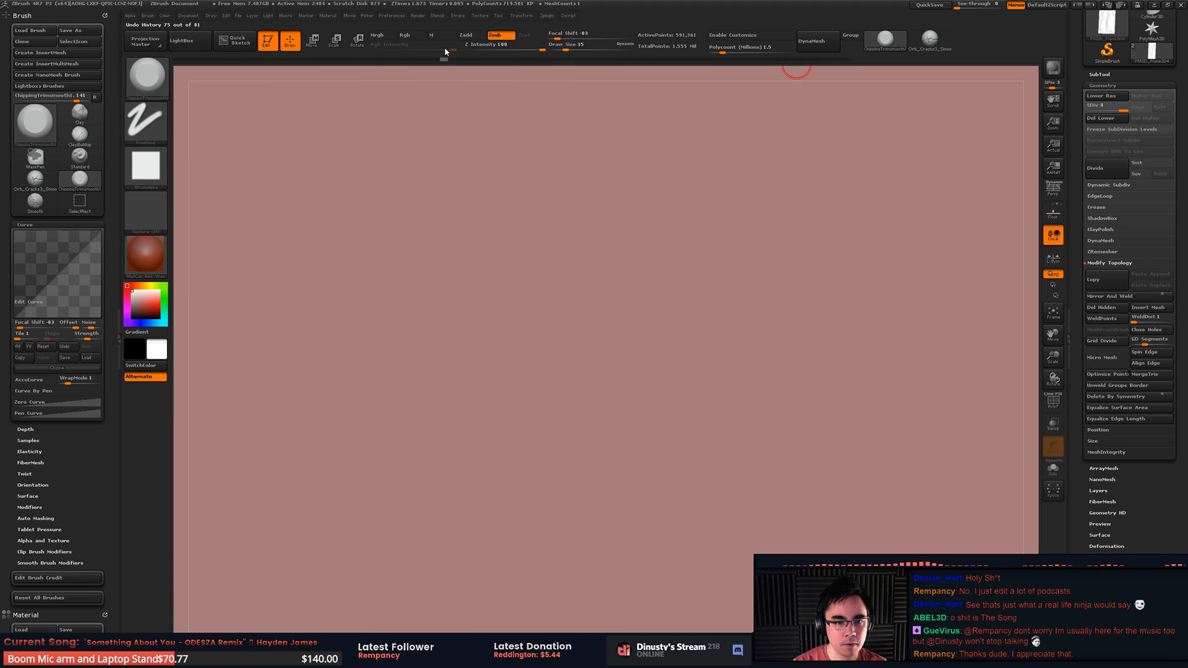
pyautogui.click(473, 52)
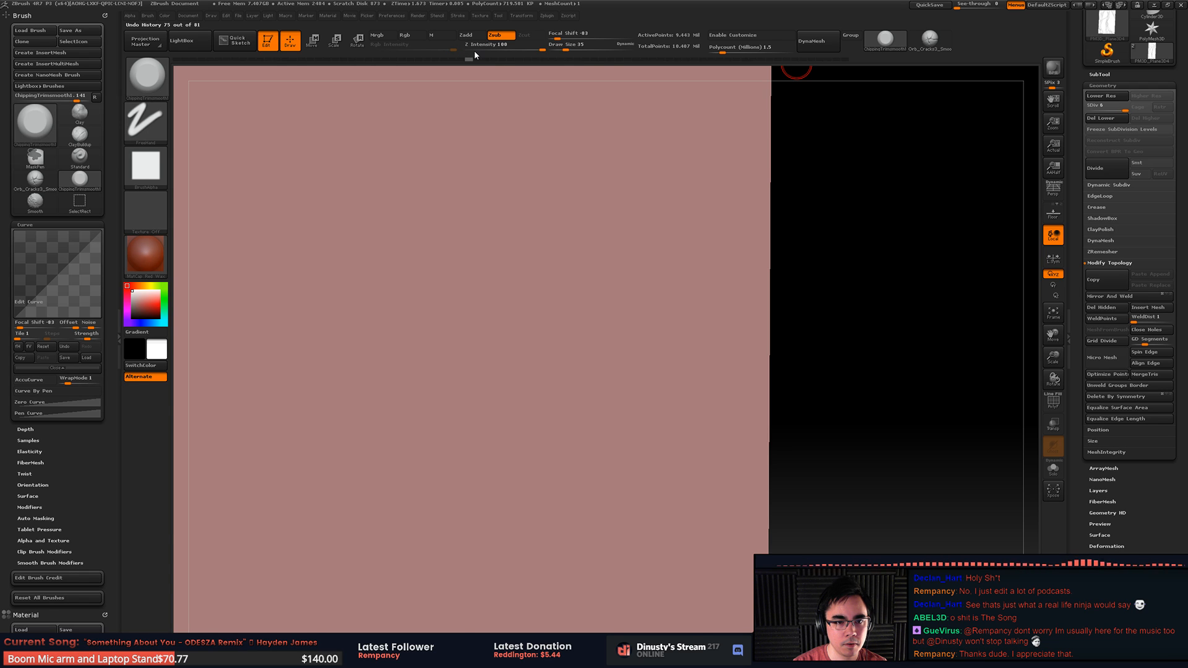
pyautogui.click(464, 55)
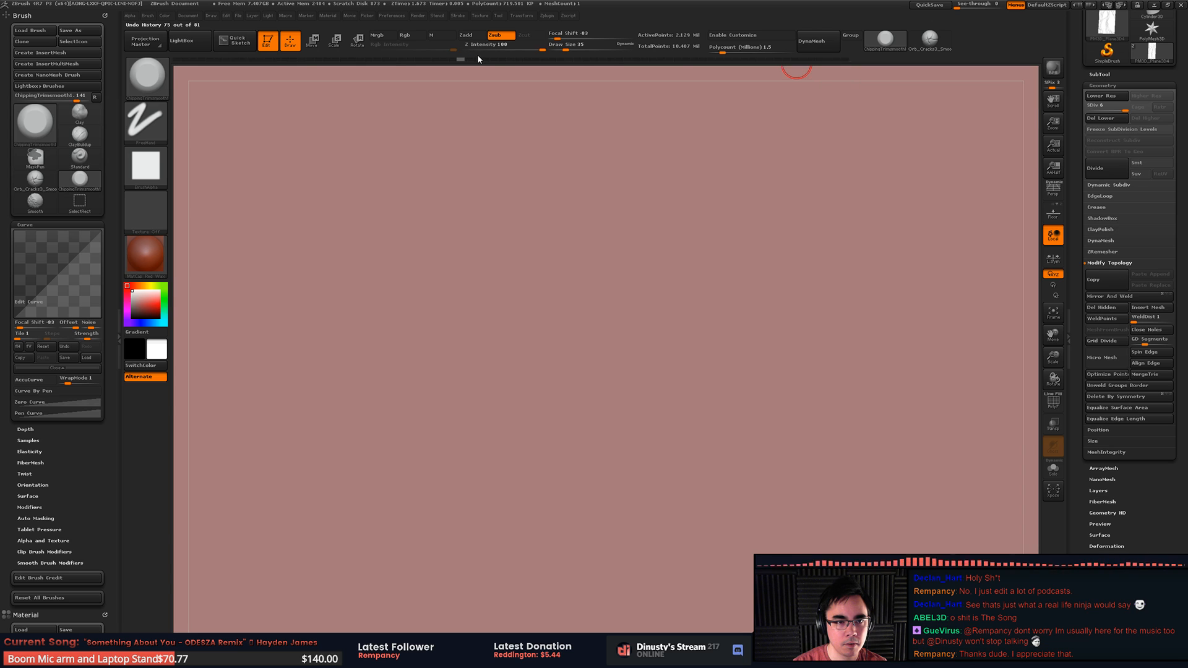
pyautogui.click(477, 59)
pyautogui.click(470, 59)
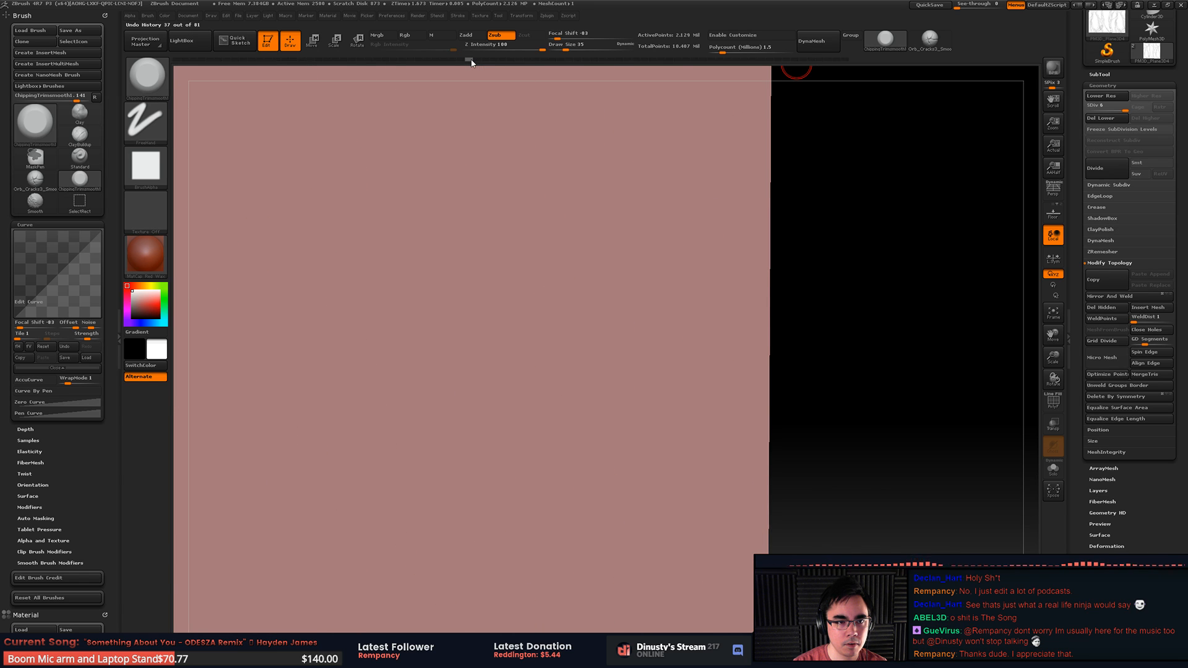
pyautogui.click(476, 60)
pyautogui.keyDown('ctrl'); pyautogui.moveTo(533, 201); pyautogui.dragTo(279, 268, button='right'); pyautogui.keyUp('ctrl')
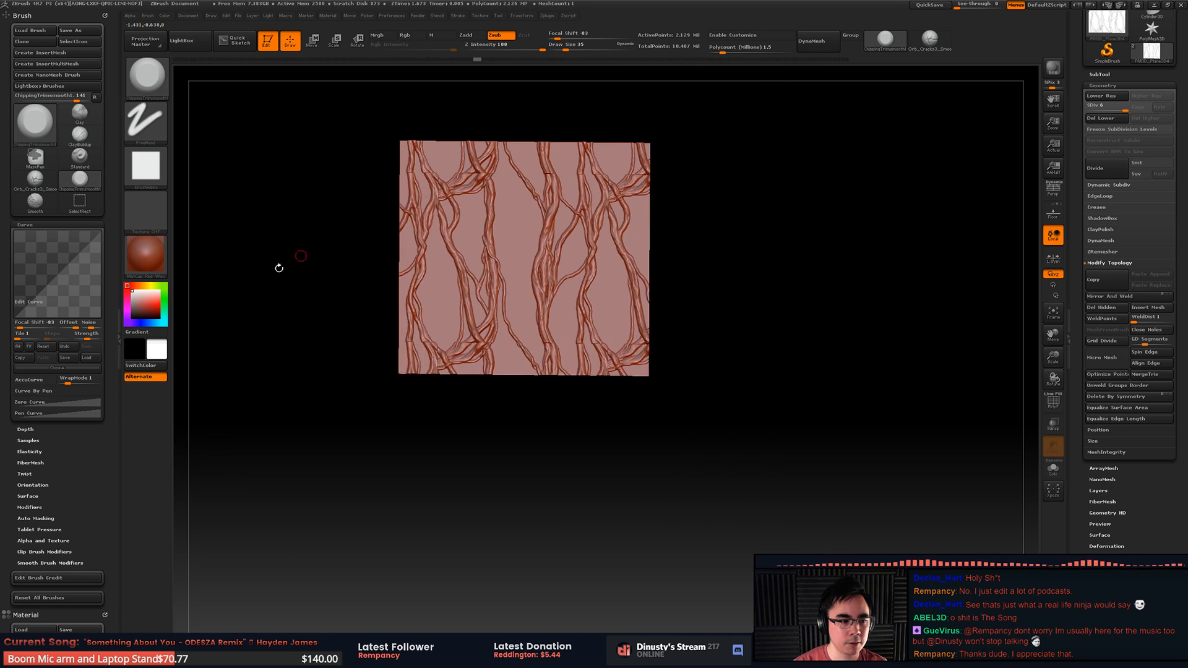
pyautogui.press('shift')
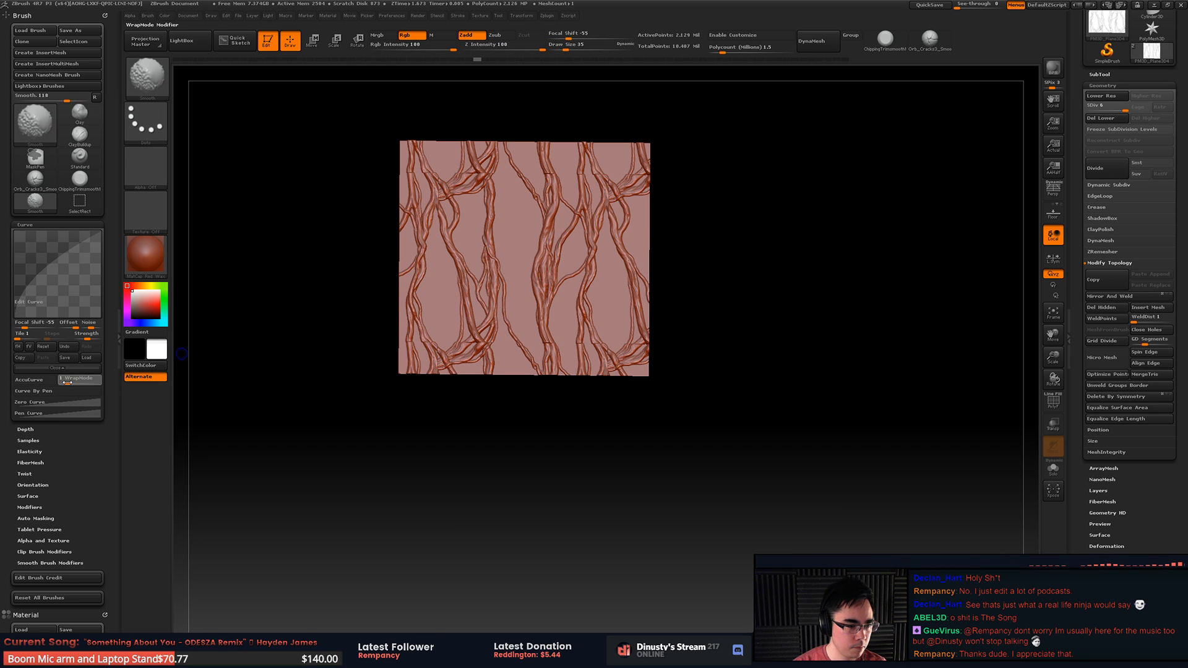
# Step: Isolate a tall narrow strip of the full plane around the root seam again and accept discarding the newer undo entries
pyautogui.moveTo(749, 260)
pyautogui.keyDown('alt'); pyautogui.mouseDown()
pyautogui.moveTo(732, 334)
pyautogui.moveTo(809, 172)
pyautogui.moveTo(810, 342)
pyautogui.moveTo(722, 318)
pyautogui.moveTo(698, 368)
pyautogui.moveTo(669, 344)
pyautogui.moveTo(721, 374)
pyautogui.moveTo(749, 342)
pyautogui.moveTo(721, 370)
pyautogui.moveTo(711, 337)
pyautogui.mouseUp(); pyautogui.keyUp('alt')
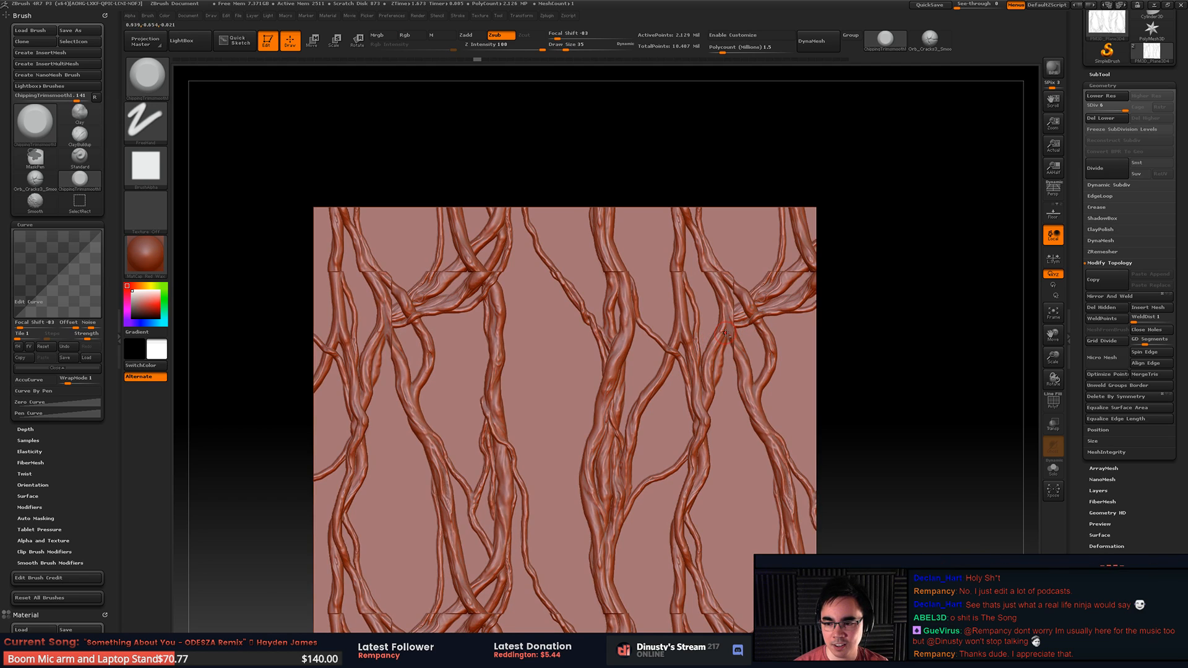
pyautogui.keyDown('alt'); pyautogui.moveTo(714, 333); pyautogui.dragTo(666, 274, button='right'); pyautogui.keyUp('alt')
pyautogui.moveTo(630, 192)
pyautogui.keyDown('ctrl'); pyautogui.keyDown('shift'); pyautogui.mouseDown()
pyautogui.moveTo(712, 419)
pyautogui.moveTo(724, 531)
pyautogui.mouseUp(); pyautogui.keyUp('shift'); pyautogui.keyUp('ctrl')
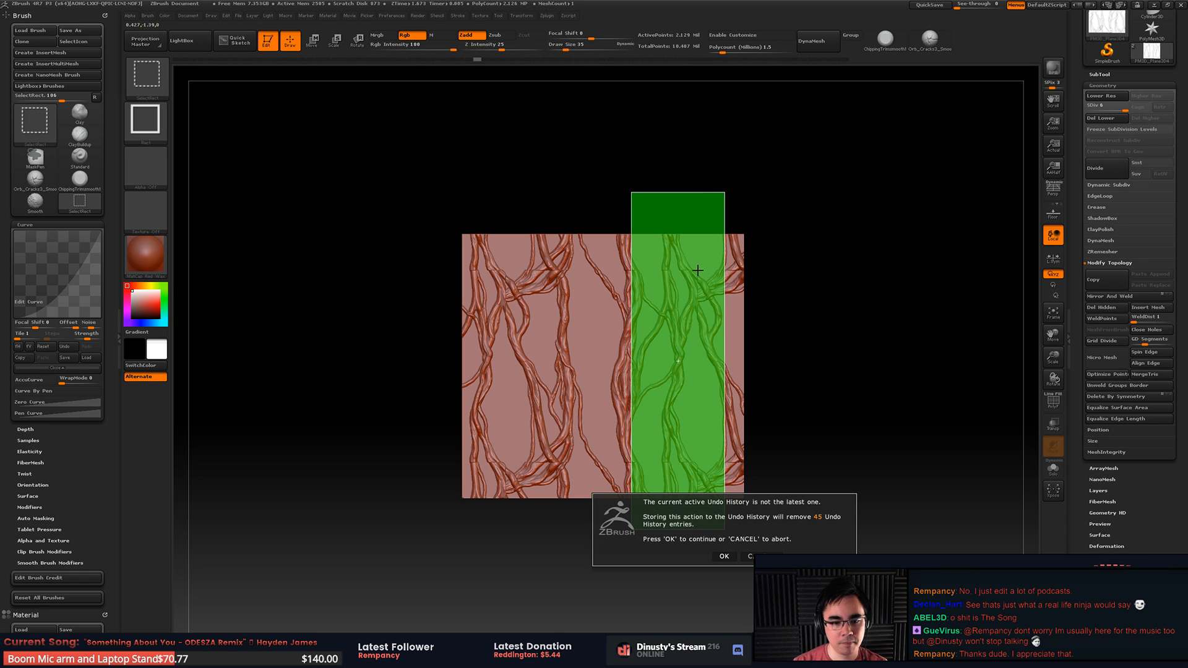
pyautogui.click(727, 554)
# Step: Reduce the brush to Draw Size 13 and stroke ChippingTrimsmooth across the horizontal seam on the central vertical root
pyautogui.moveTo(747, 288)
pyautogui.keyDown('alt'); pyautogui.mouseDown(button='right')
pyautogui.moveTo(764, 312)
pyautogui.moveTo(753, 396)
pyautogui.moveTo(721, 365)
pyautogui.moveTo(747, 316)
pyautogui.moveTo(736, 285)
pyautogui.mouseUp(button='right'); pyautogui.keyUp('alt')
pyautogui.press('space')
pyautogui.moveTo(648, 456); pyautogui.dragTo(624, 459)
pyautogui.press('shift')
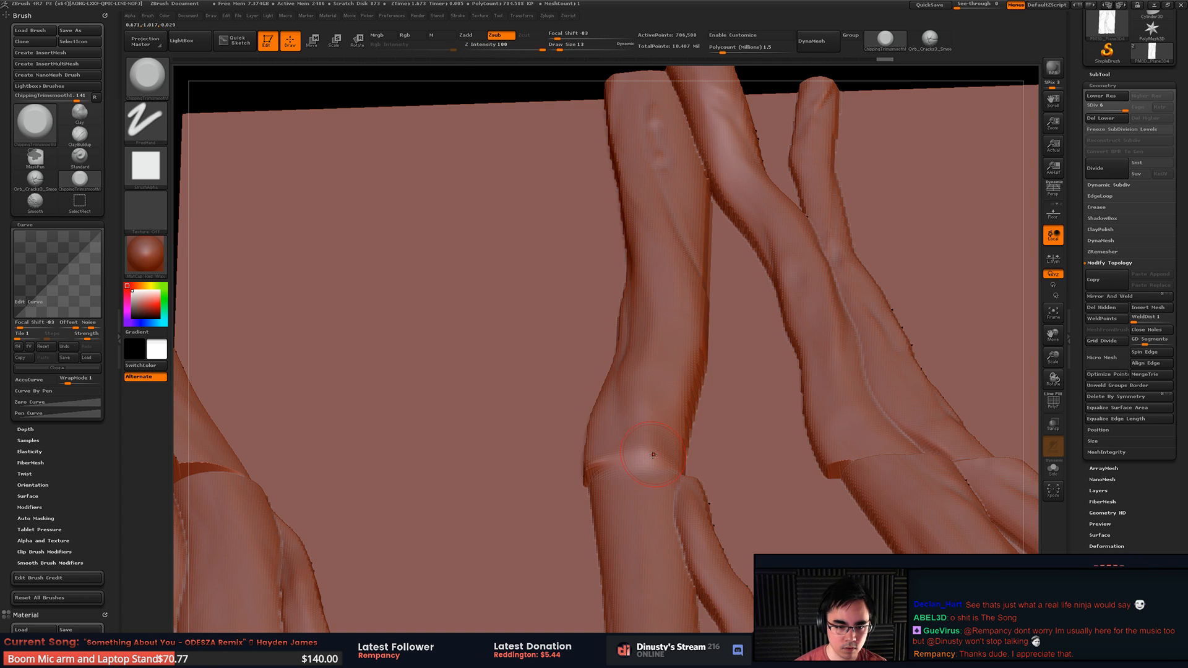
# Step: Switch to the ClayBuildup brush and smooth and fill the horizontal seam on the front and side of the central root
pyautogui.press('b')
pyautogui.press('b')
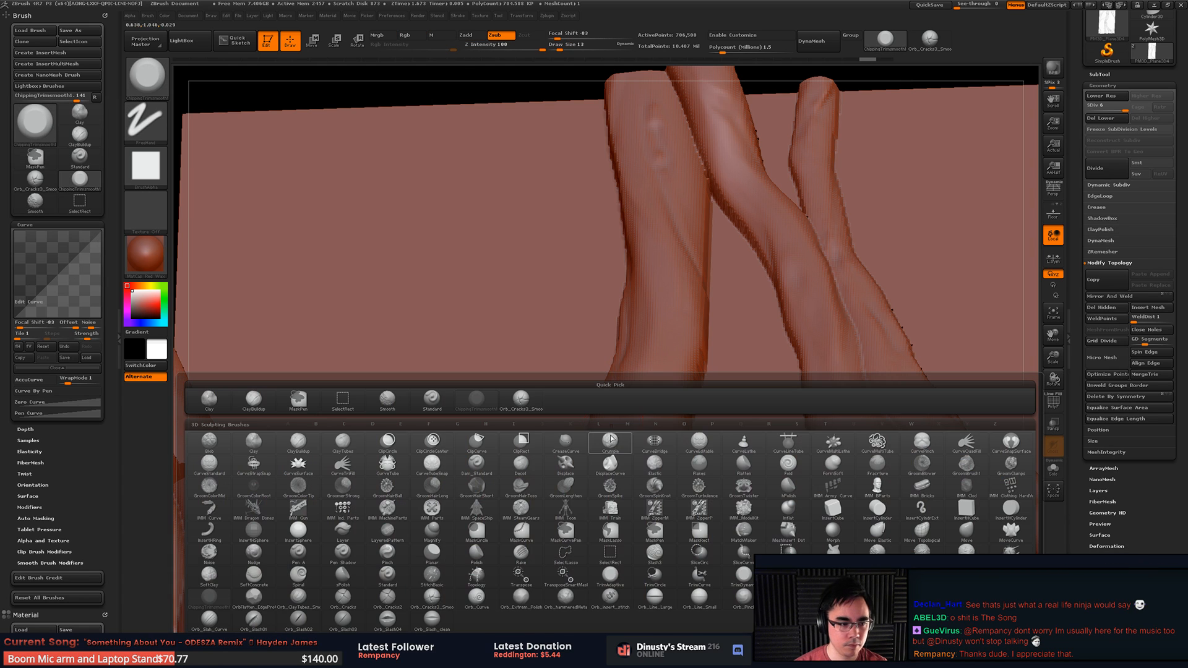
pyautogui.click(439, 402)
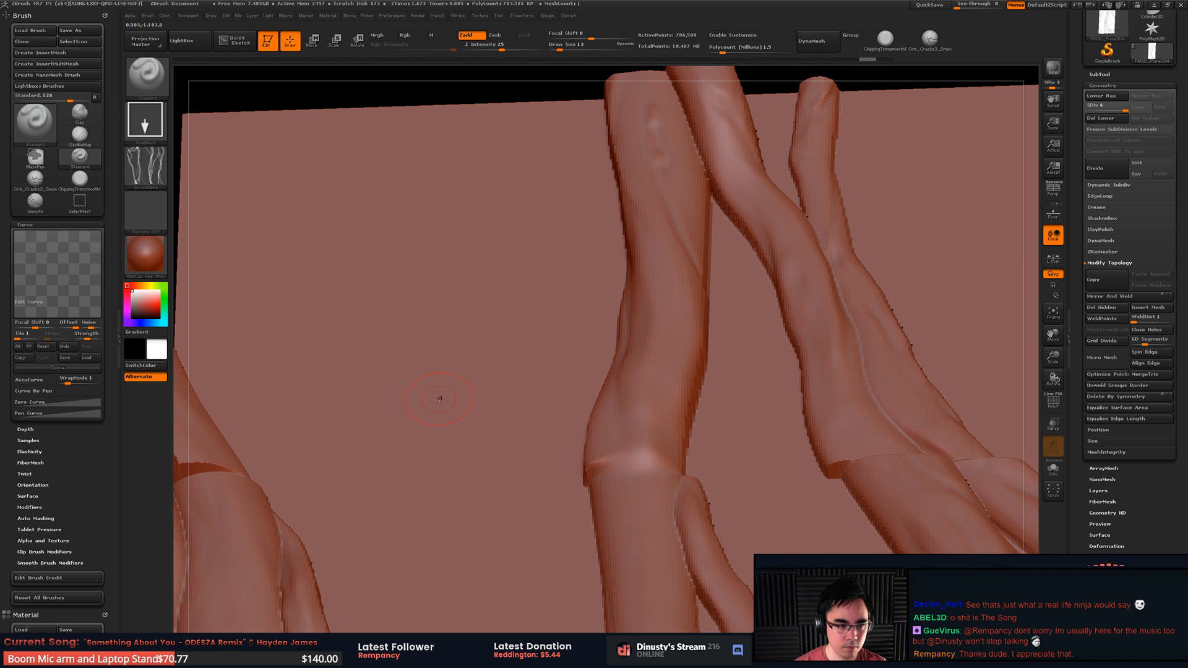
pyautogui.press('b')
pyautogui.click(256, 401)
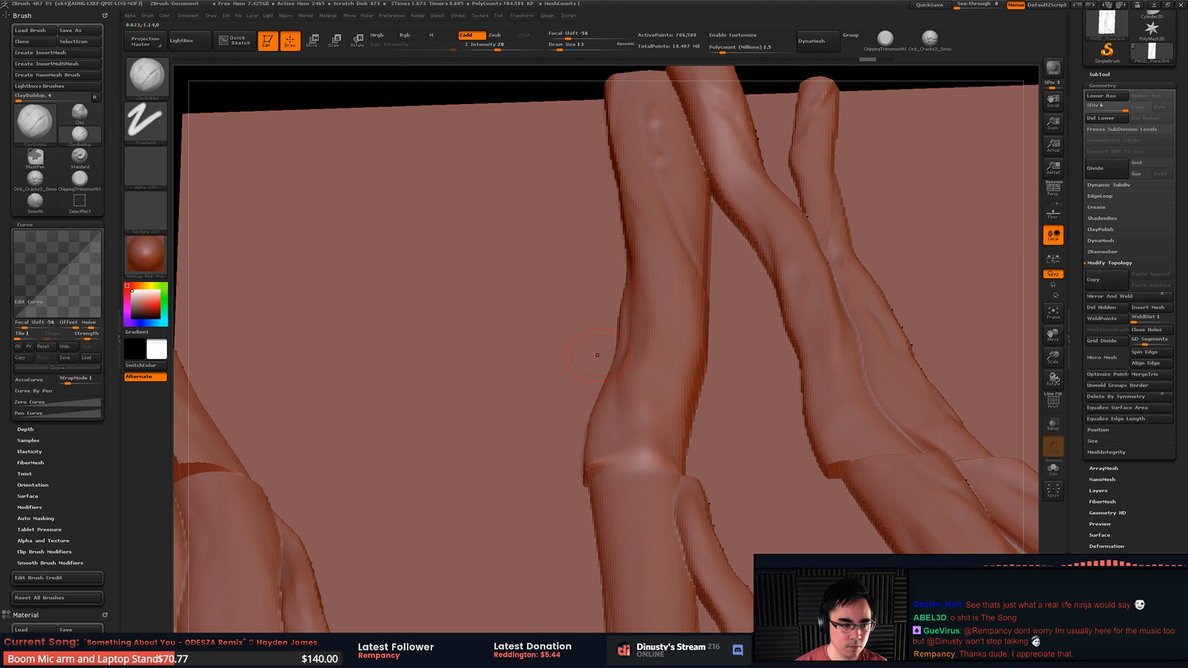
pyautogui.keyDown('shift'); pyautogui.moveTo(650, 451); pyautogui.dragTo(649, 452); pyautogui.keyUp('shift')
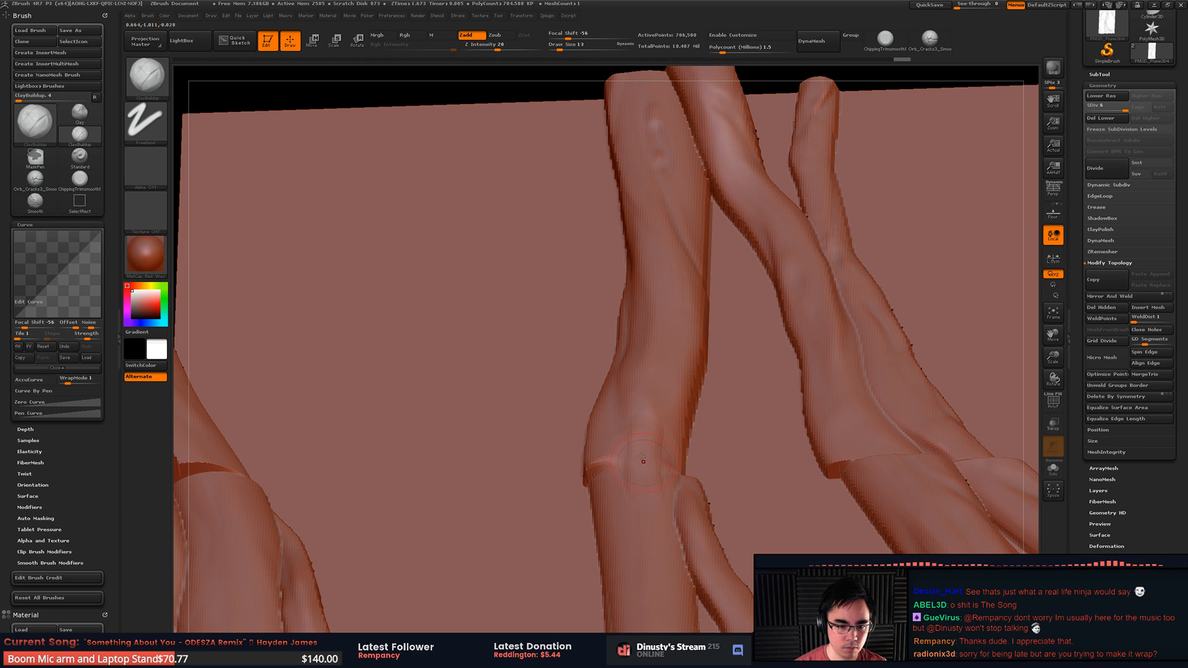
pyautogui.moveTo(640, 460)
pyautogui.mouseDown(button='right')
pyautogui.moveTo(631, 474)
pyautogui.moveTo(589, 464)
pyautogui.mouseUp(button='right')
pyautogui.keyDown('shift'); pyautogui.moveTo(606, 487); pyautogui.dragTo(603, 479); pyautogui.keyUp('shift')
pyautogui.moveTo(607, 464)
pyautogui.mouseDown()
pyautogui.moveTo(591, 466)
pyautogui.moveTo(631, 537)
pyautogui.moveTo(617, 398)
pyautogui.moveTo(621, 524)
pyautogui.moveTo(595, 428)
pyautogui.mouseUp()
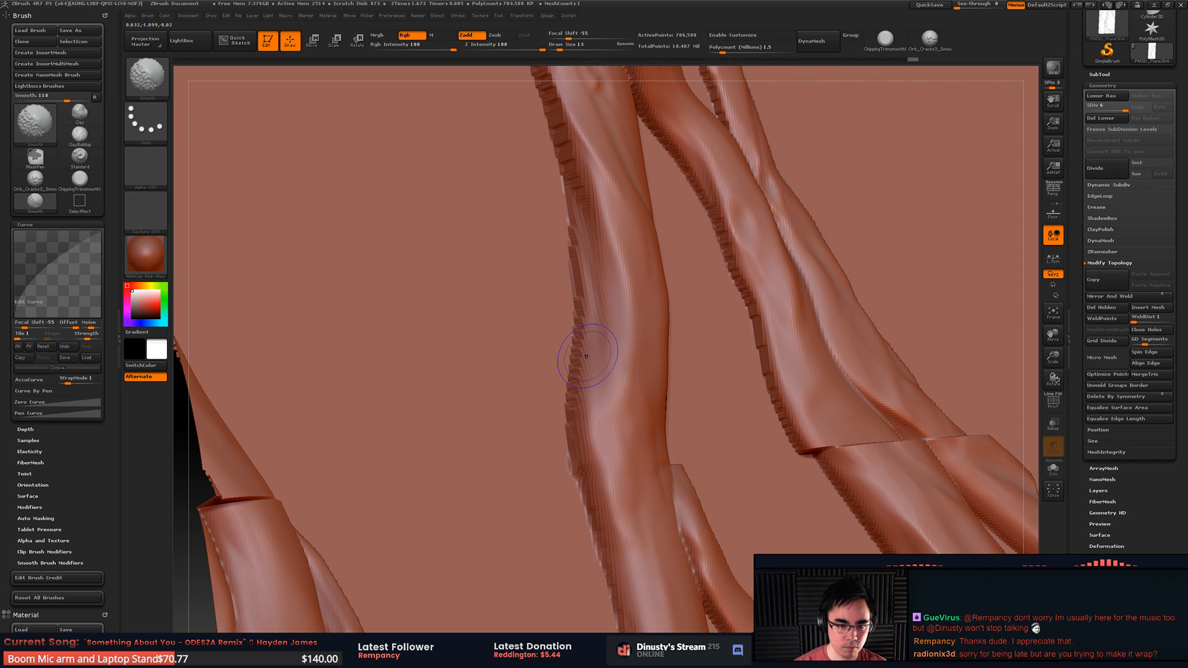
# Step: Even out the central root's side edge above and below the seam with smoothing and clay strokes, undoing one stroke along the way
pyautogui.moveTo(586, 356); pyautogui.dragTo(605, 425)
pyautogui.moveTo(615, 363); pyautogui.dragTo(597, 482)
pyautogui.moveTo(596, 404); pyautogui.dragTo(592, 539)
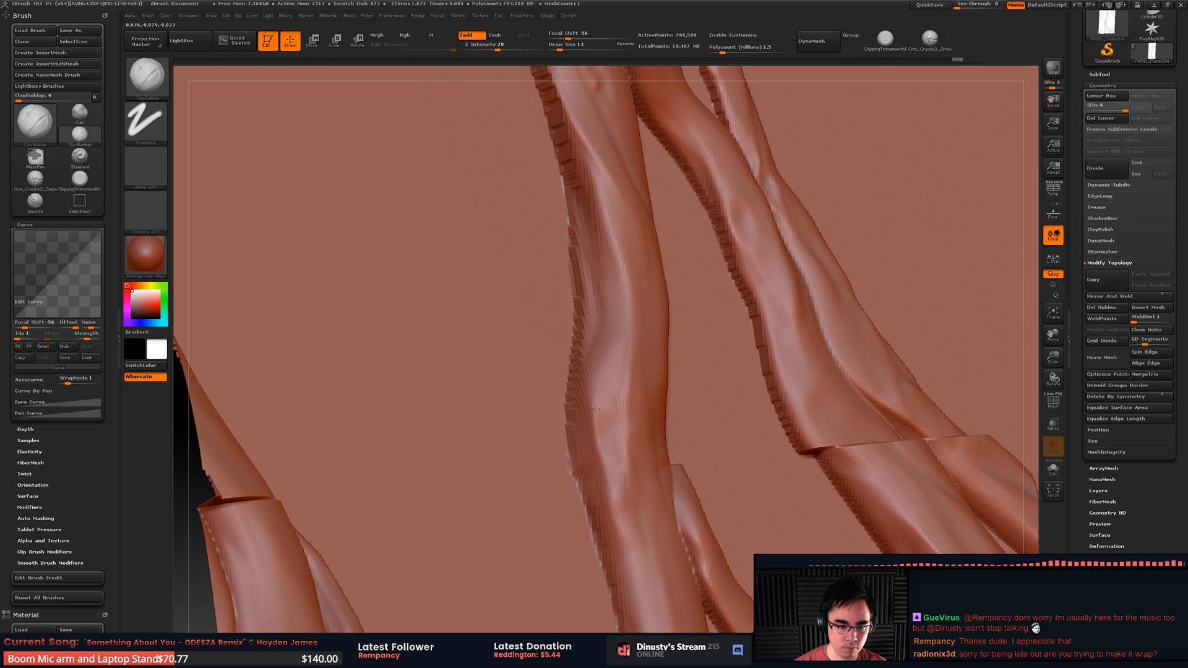
pyautogui.hotkey('ctrl', 'z')
pyautogui.moveTo(615, 385)
pyautogui.mouseDown()
pyautogui.moveTo(608, 461)
pyautogui.moveTo(594, 455)
pyautogui.moveTo(600, 486)
pyautogui.mouseUp()
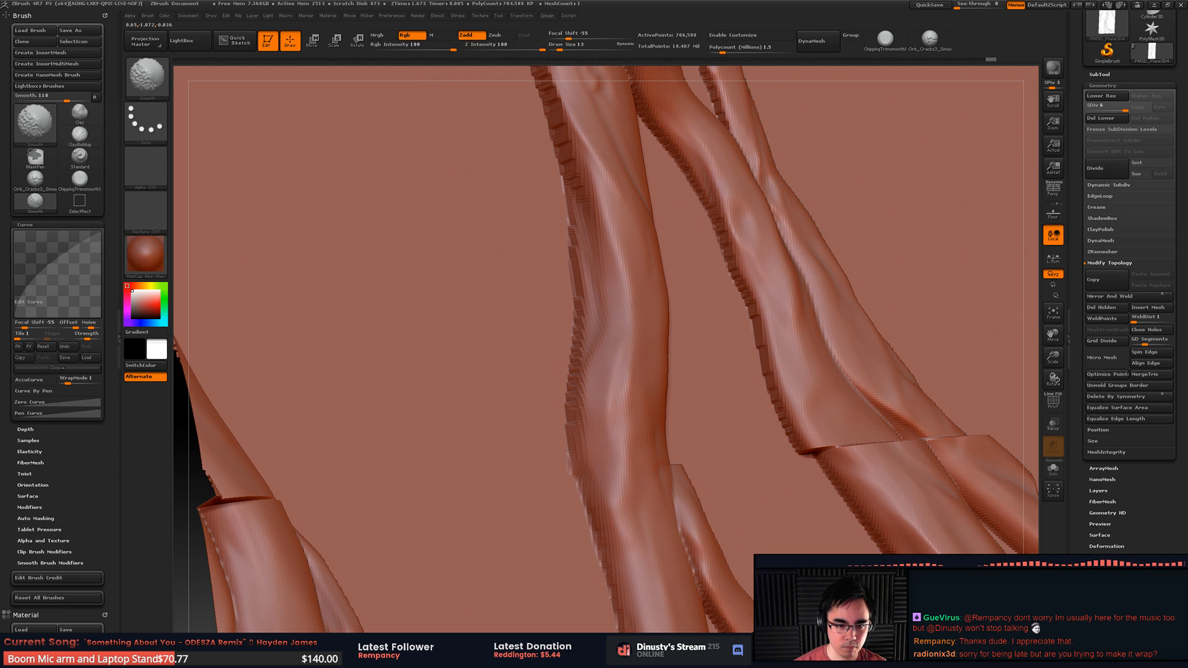
pyautogui.moveTo(634, 303); pyautogui.dragTo(548, 318, button='right')
pyautogui.moveTo(654, 435)
pyautogui.mouseDown(button='right')
pyautogui.moveTo(649, 315)
pyautogui.moveTo(653, 451)
pyautogui.mouseUp(button='right')
pyautogui.press('ctrl')
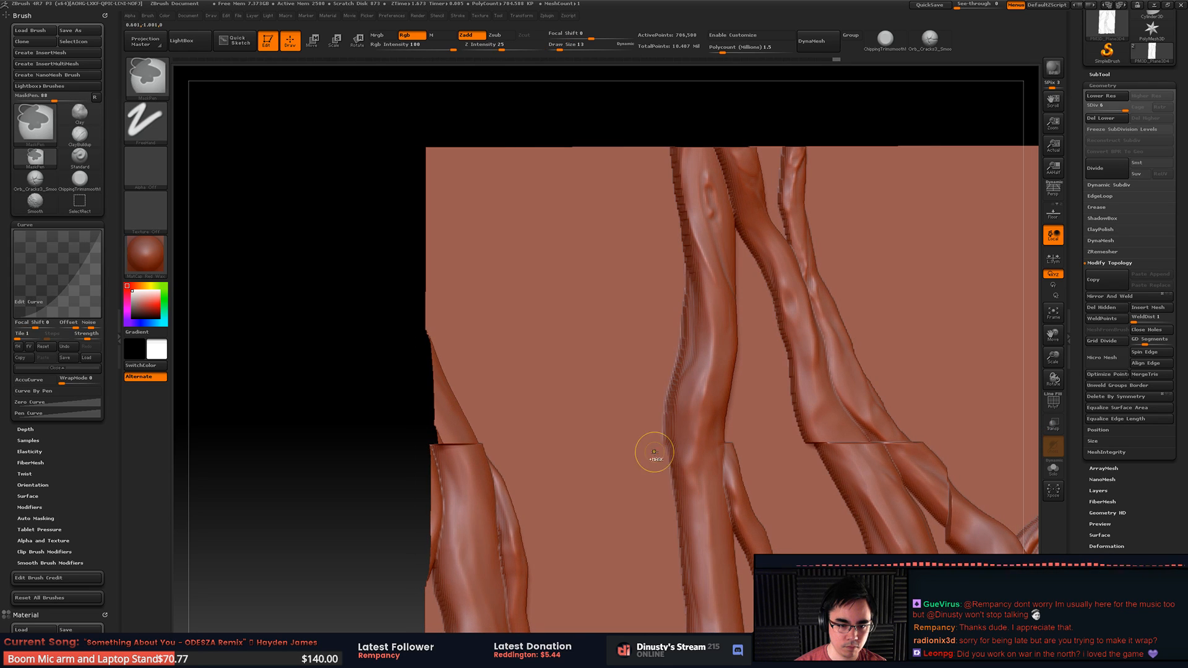
# Step: Smooth the stepped side edge of the central vertical root just above the horizontal seam
pyautogui.press('shift')
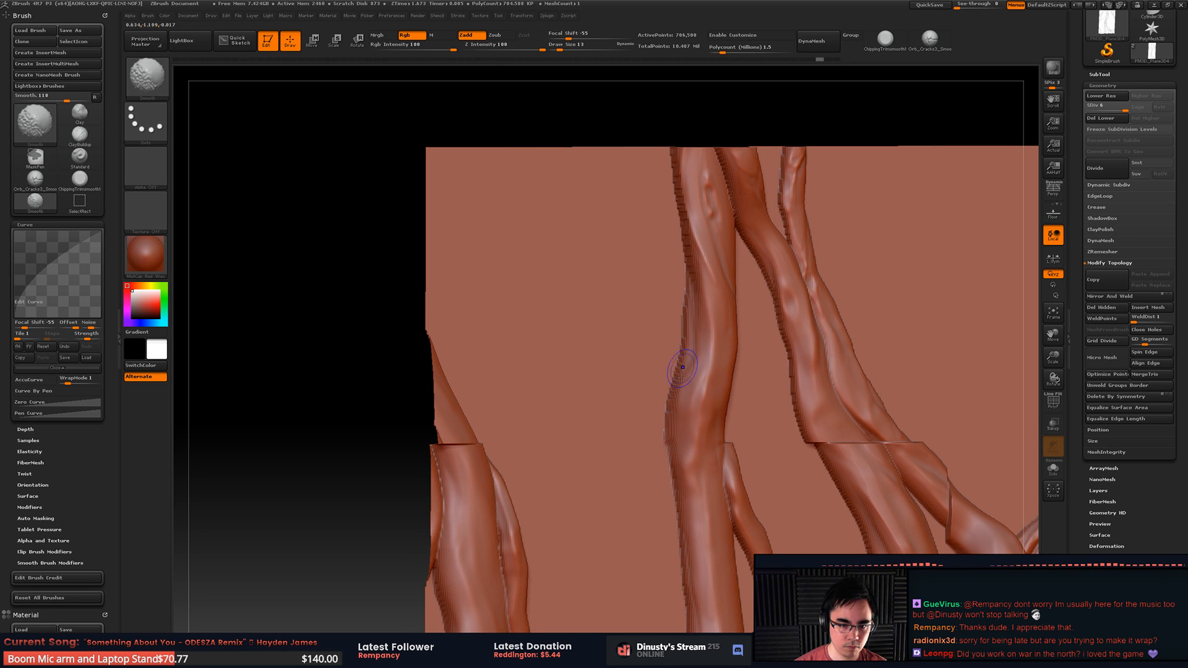
pyautogui.keyDown('alt'); pyautogui.moveTo(741, 319); pyautogui.dragTo(711, 330, button='right'); pyautogui.keyUp('alt')
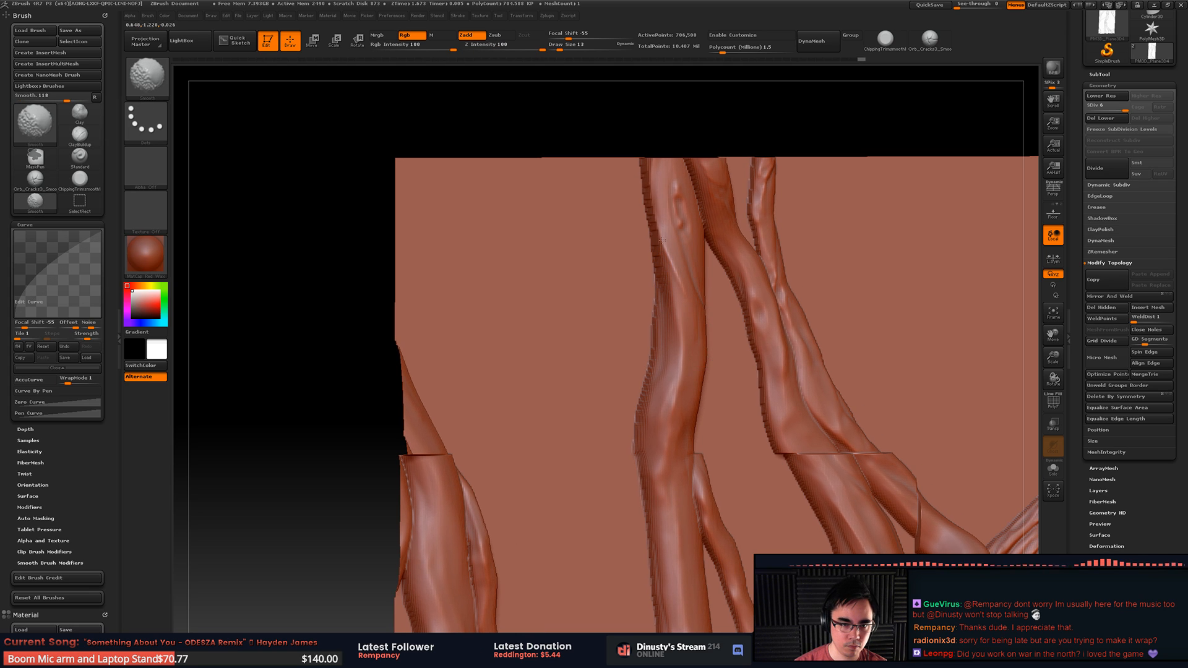
pyautogui.moveTo(663, 270)
pyautogui.mouseDown(button='right')
pyautogui.moveTo(720, 385)
pyautogui.moveTo(680, 350)
pyautogui.mouseUp(button='right')
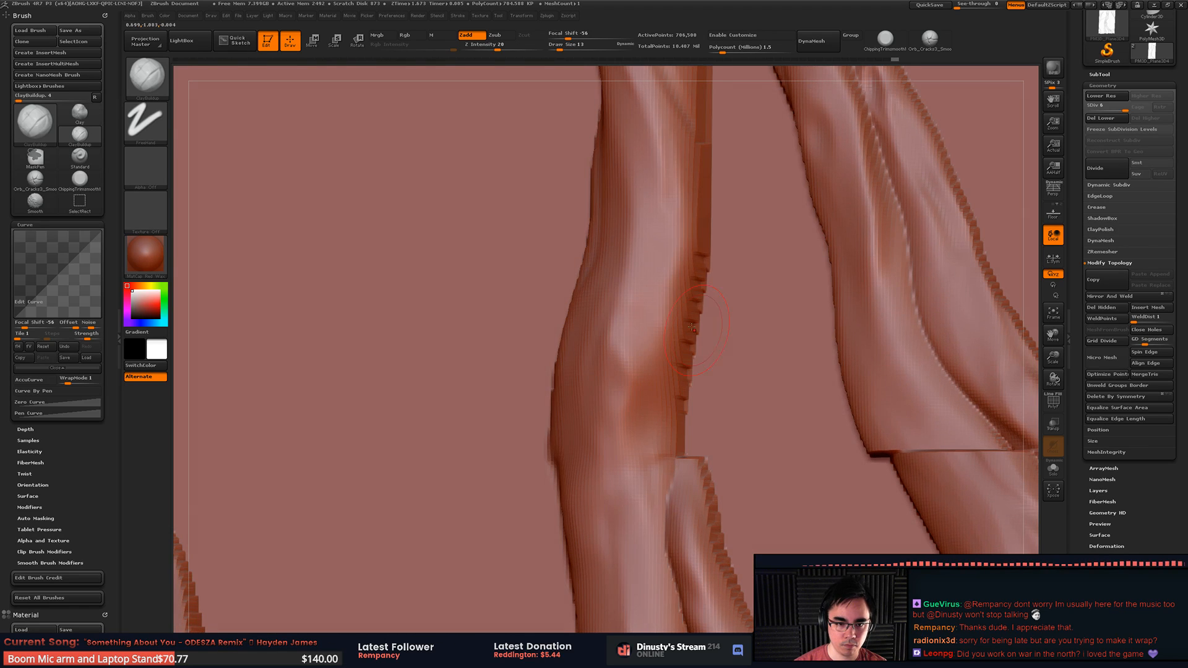
pyautogui.press('shift')
pyautogui.keyDown('shift'); pyautogui.moveTo(696, 476); pyautogui.dragTo(700, 494); pyautogui.keyUp('shift')
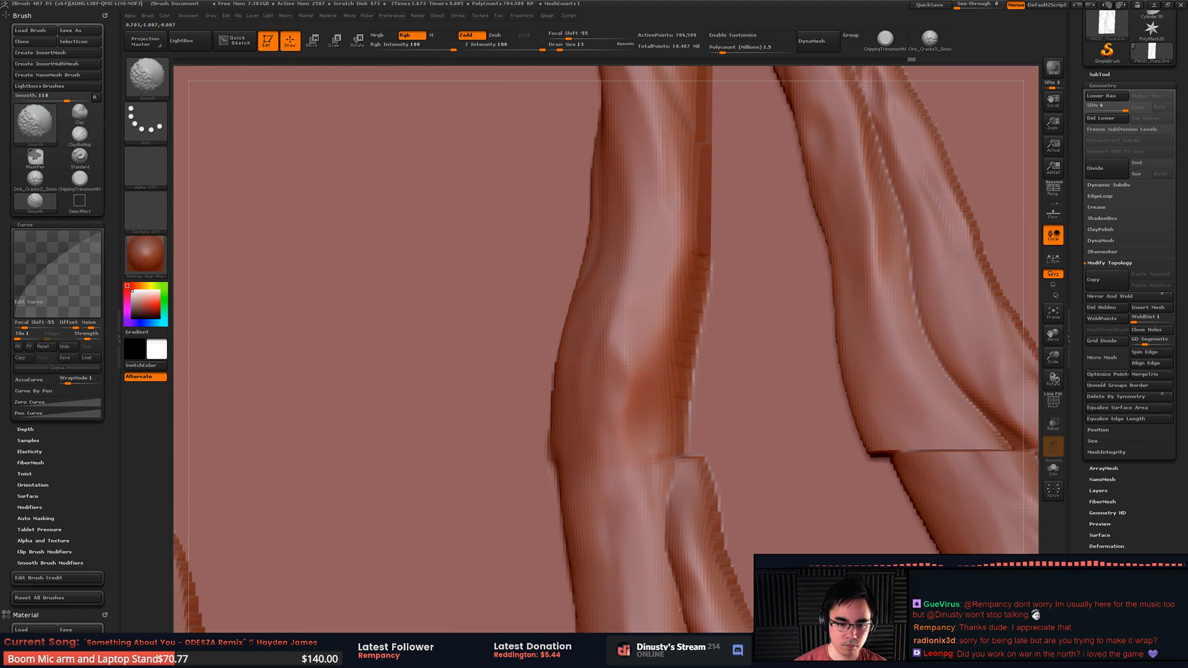
pyautogui.keyDown('alt'); pyautogui.moveTo(782, 455); pyautogui.dragTo(770, 323); pyautogui.keyUp('alt')
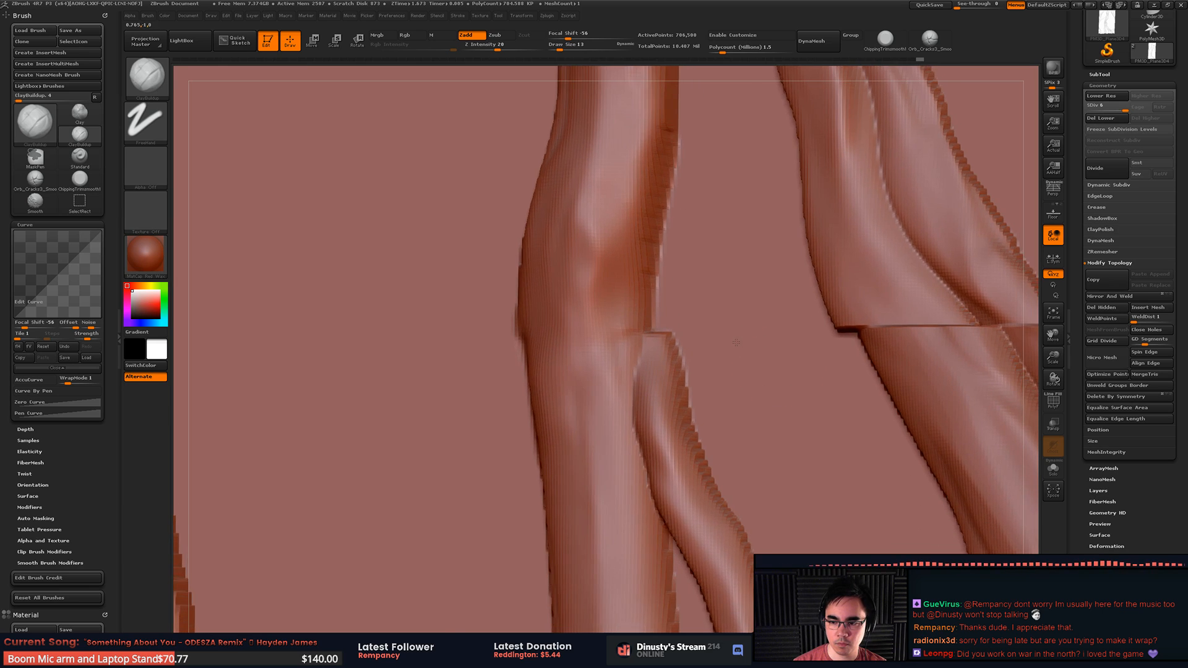
pyautogui.moveTo(779, 381)
pyautogui.keyDown('alt'); pyautogui.mouseDown()
pyautogui.moveTo(771, 326)
pyautogui.moveTo(767, 337)
pyautogui.moveTo(778, 330)
pyautogui.mouseUp(); pyautogui.keyUp('alt')
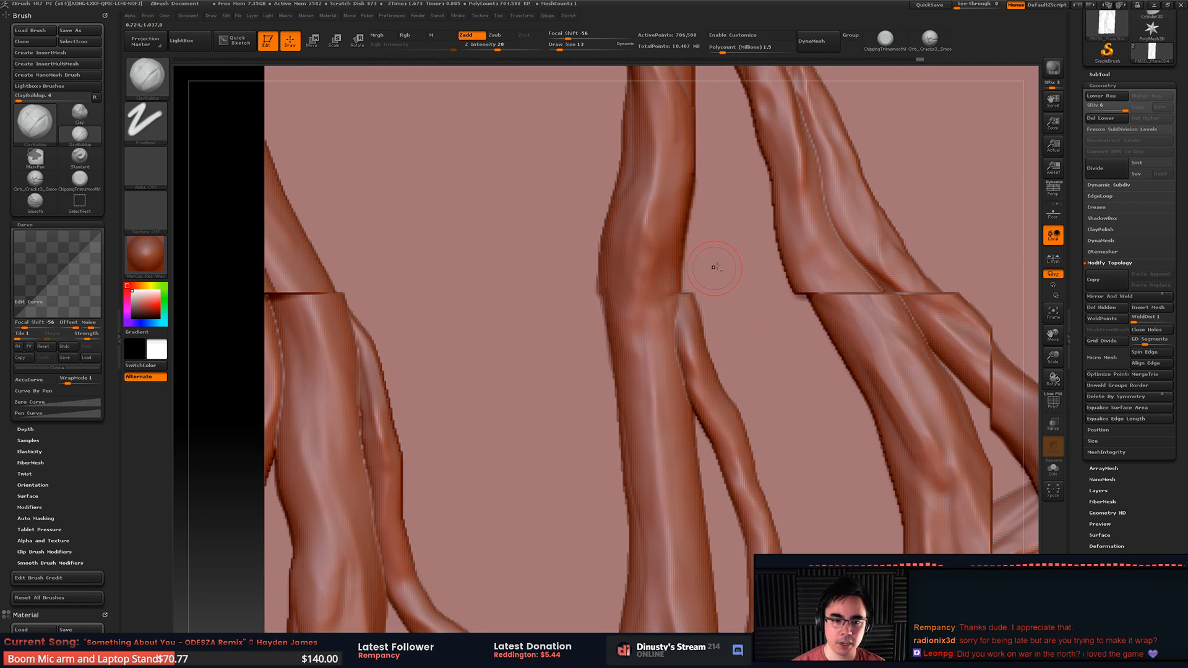
# Step: Blend the thin side root's cut top into the central root with ClayBuildup at Draw Size 5 and smoothing, undoing one Draw Size 4 stroke
pyautogui.keyDown('alt'); pyautogui.moveTo(711, 265); pyautogui.dragTo(731, 346, button='right'); pyautogui.keyUp('alt')
pyautogui.press('space')
pyautogui.moveTo(709, 323); pyautogui.dragTo(704, 322)
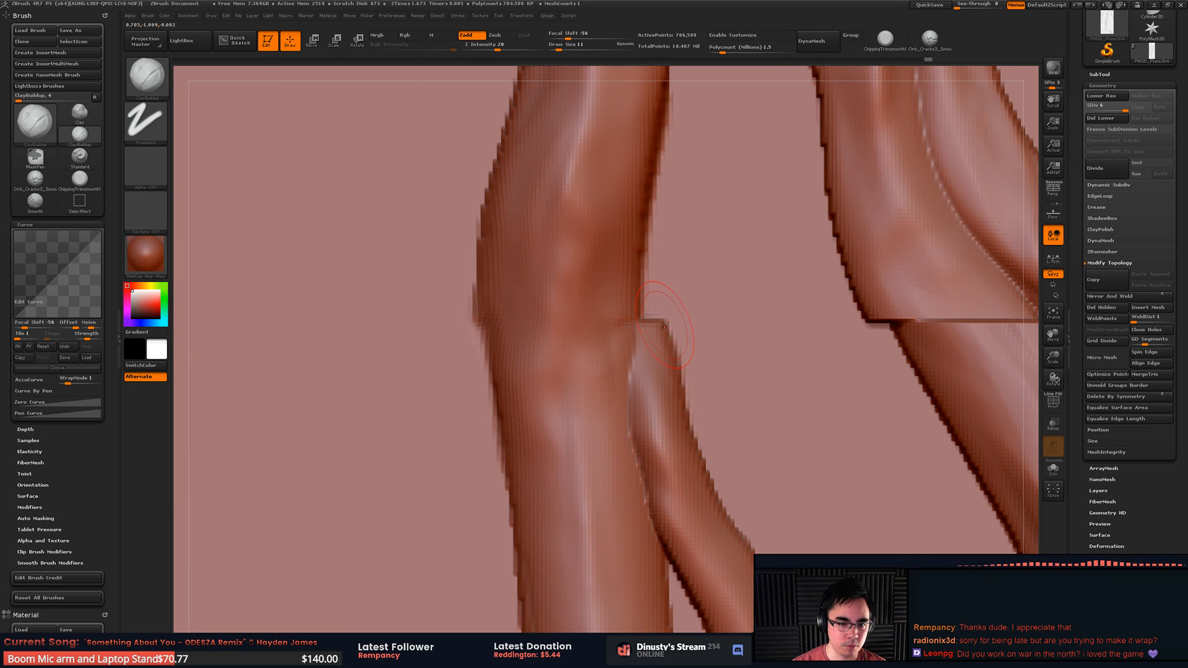
pyautogui.press('space')
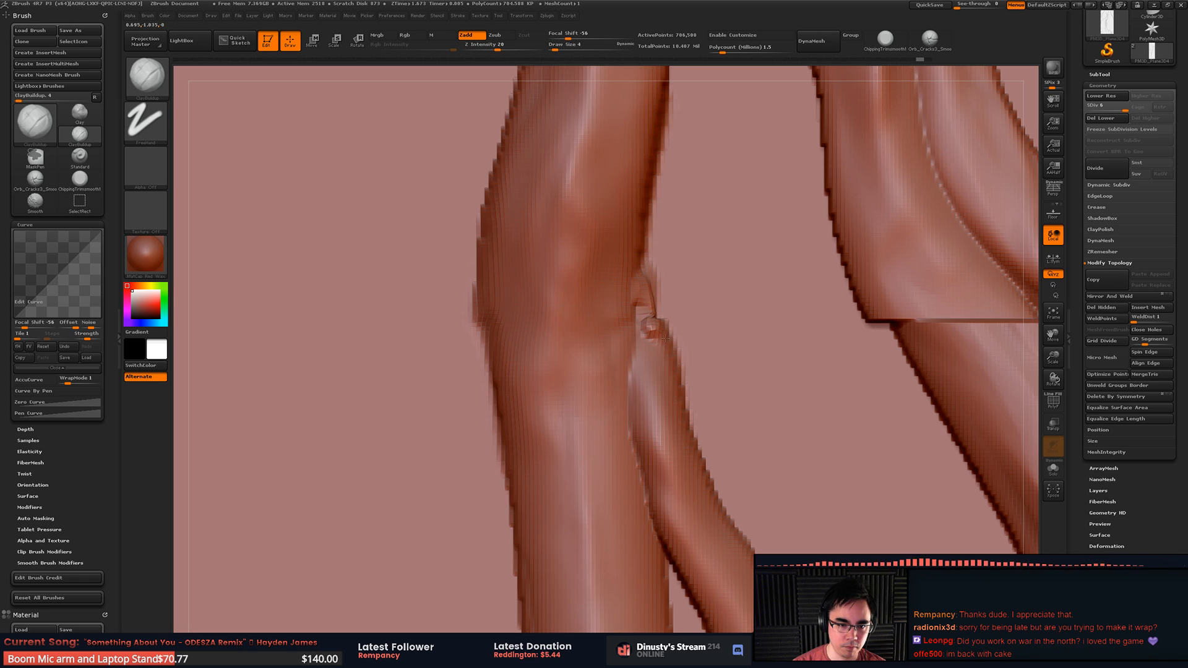
pyautogui.press('ctrl')
pyautogui.hotkey('ctrl', 'z')
pyautogui.press('space')
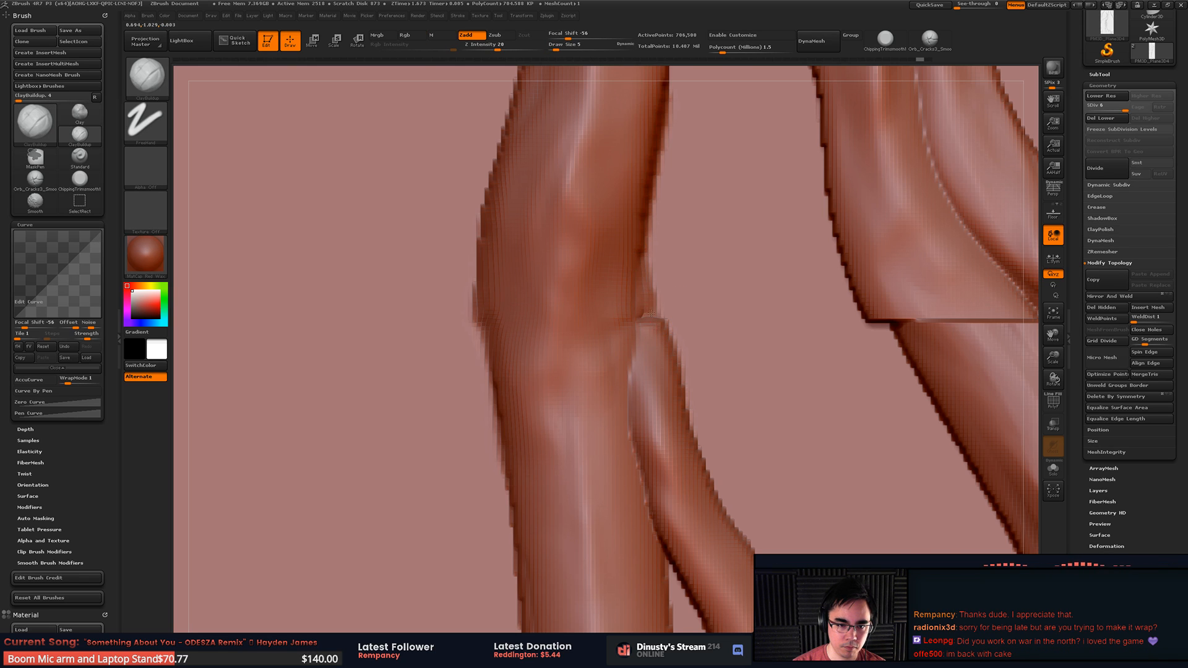
pyautogui.keyDown('shift'); pyautogui.moveTo(653, 358); pyautogui.dragTo(649, 244); pyautogui.keyUp('shift')
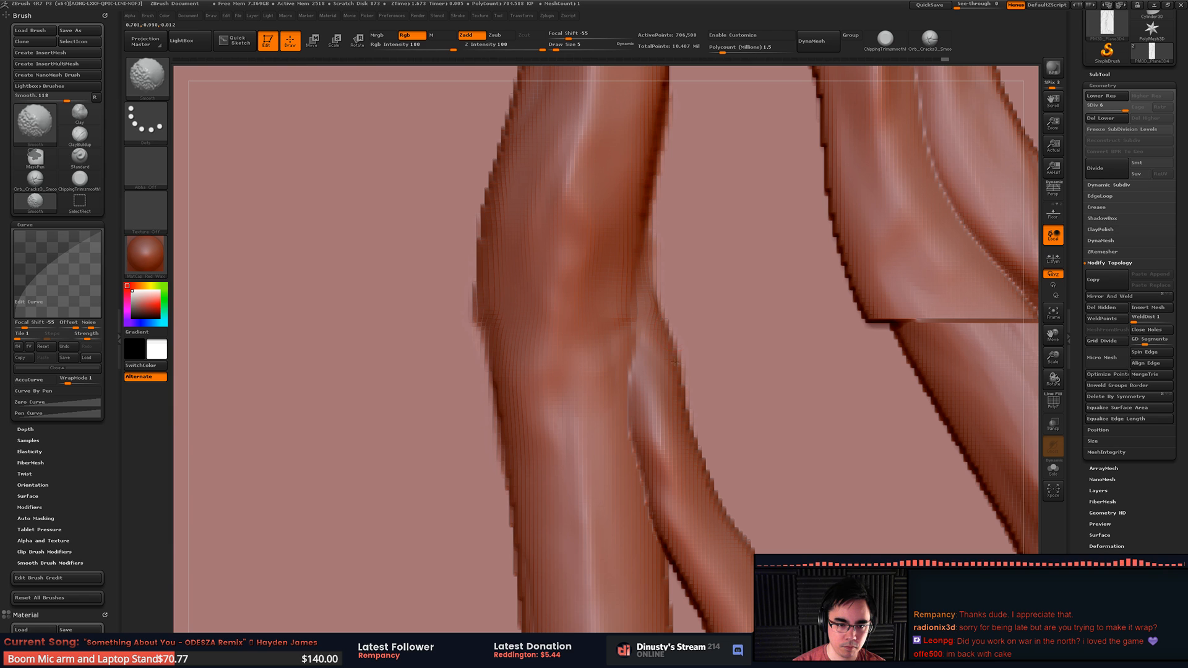
# Step: Undo a trial stroke on the central root's side edge above the branch joint and set the brush to Draw Size 9
pyautogui.moveTo(668, 309); pyautogui.dragTo(663, 213)
pyautogui.hotkey('ctrl', 'z')
pyautogui.press('space')
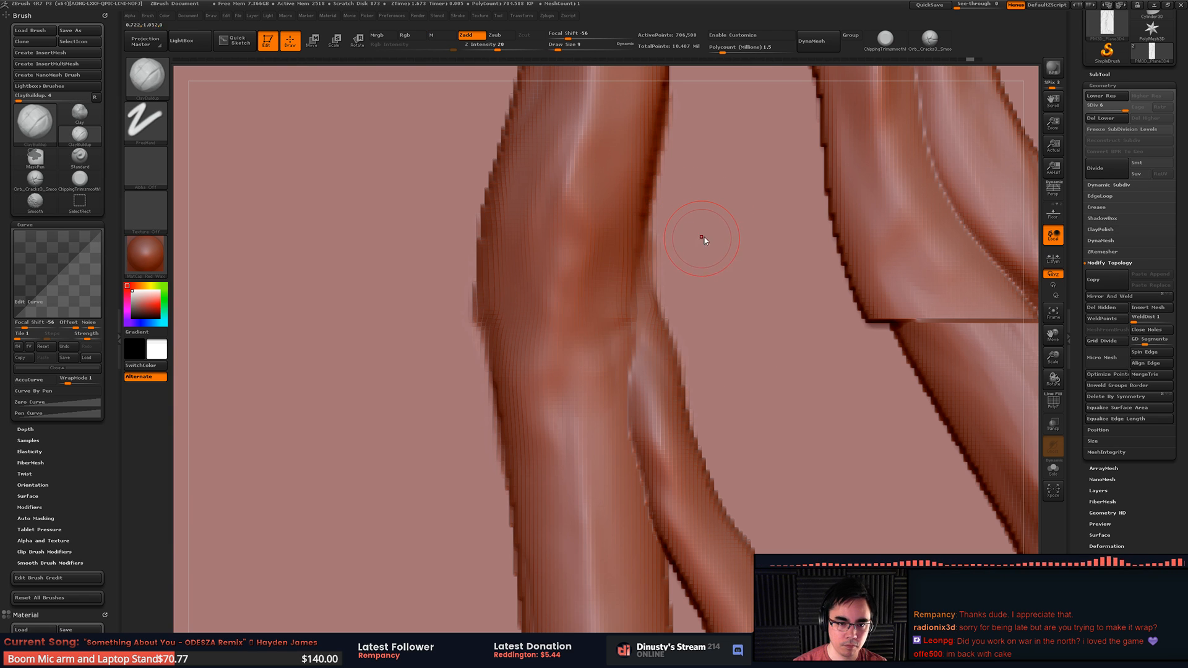
pyautogui.press('b')
pyautogui.click(566, 254)
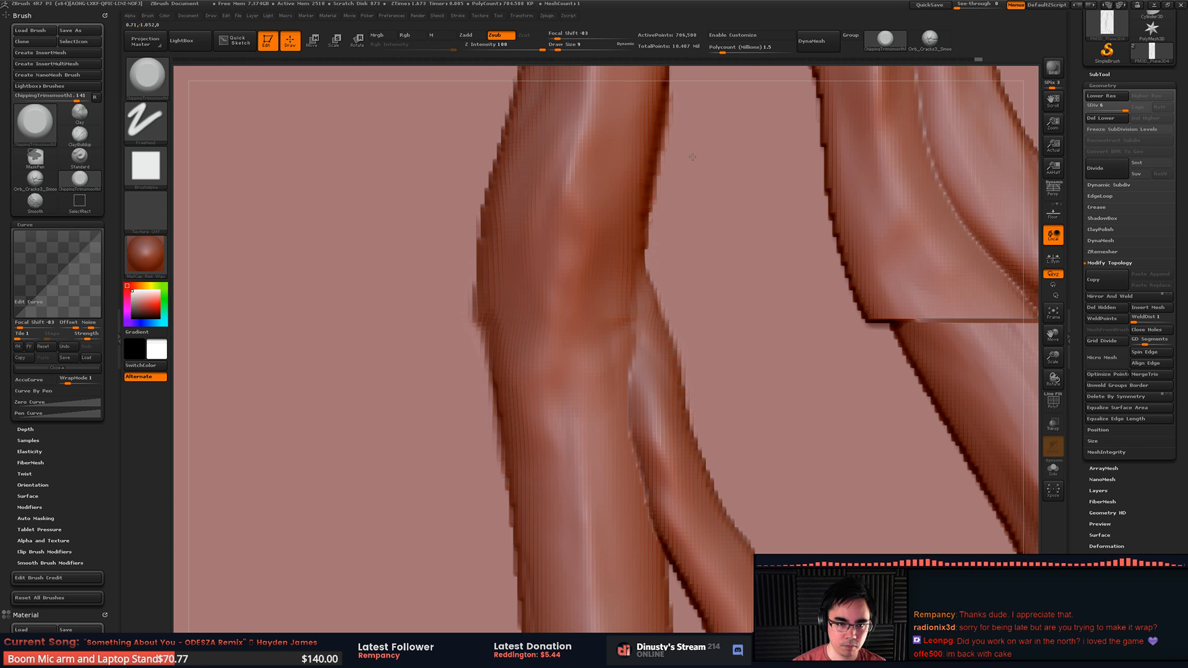
pyautogui.keyDown('alt'); pyautogui.moveTo(692, 157); pyautogui.dragTo(707, 210, button='right'); pyautogui.keyUp('alt')
pyautogui.moveTo(807, 191)
pyautogui.keyDown('alt'); pyautogui.mouseDown(button='right')
pyautogui.moveTo(754, 166)
pyautogui.moveTo(717, 167)
pyautogui.mouseUp(button='right'); pyautogui.keyUp('alt')
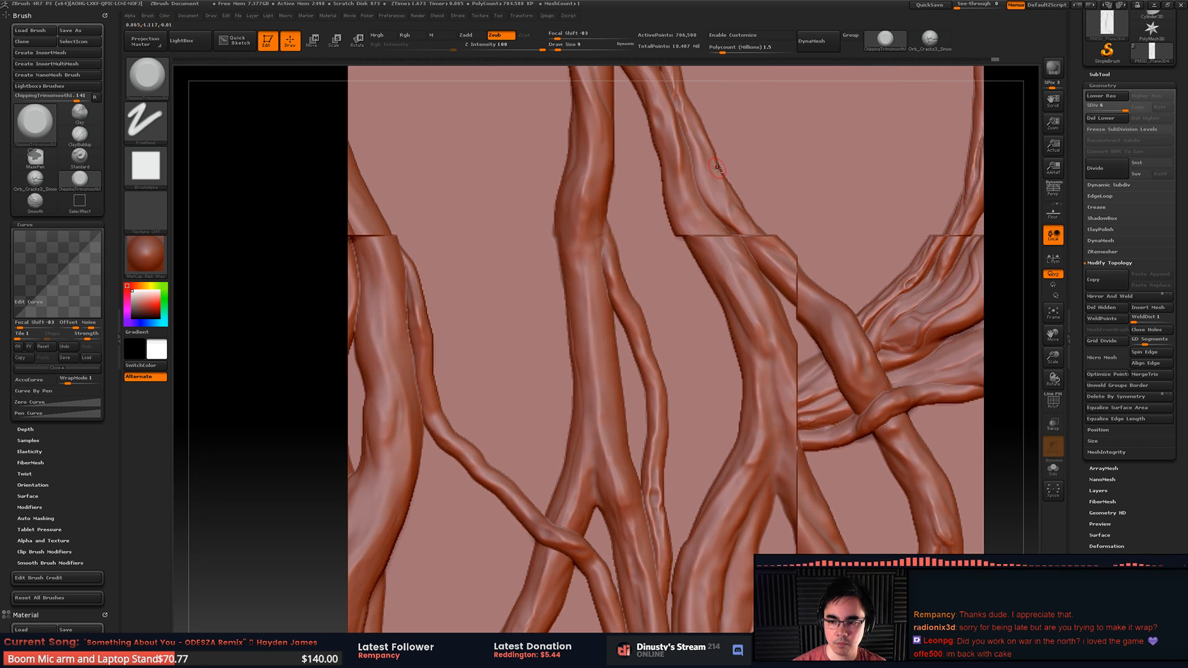
pyautogui.keyDown('alt'); pyautogui.moveTo(732, 249); pyautogui.dragTo(747, 349, button='right'); pyautogui.keyUp('alt')
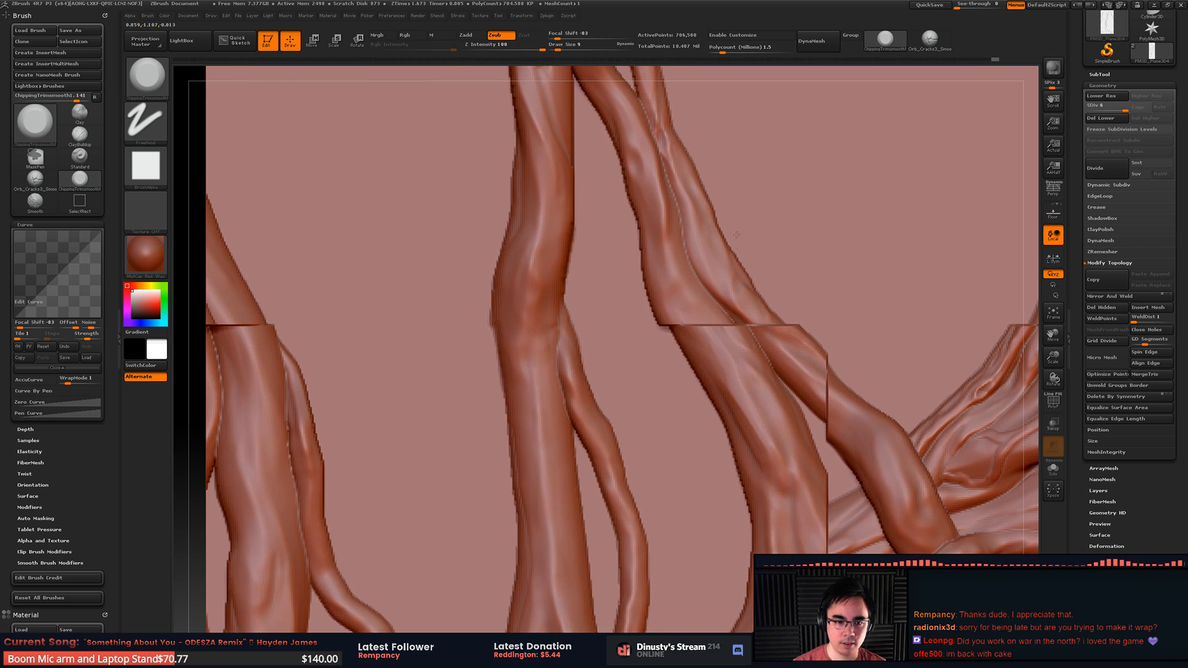
pyautogui.press('b')
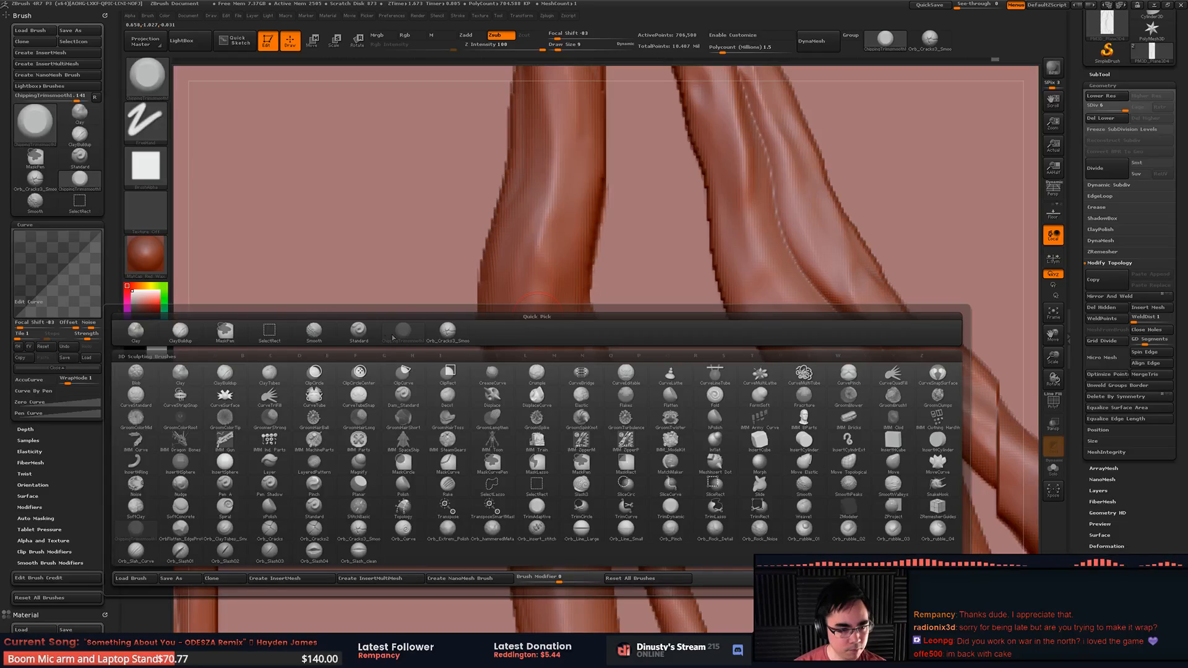
pyautogui.click(180, 331)
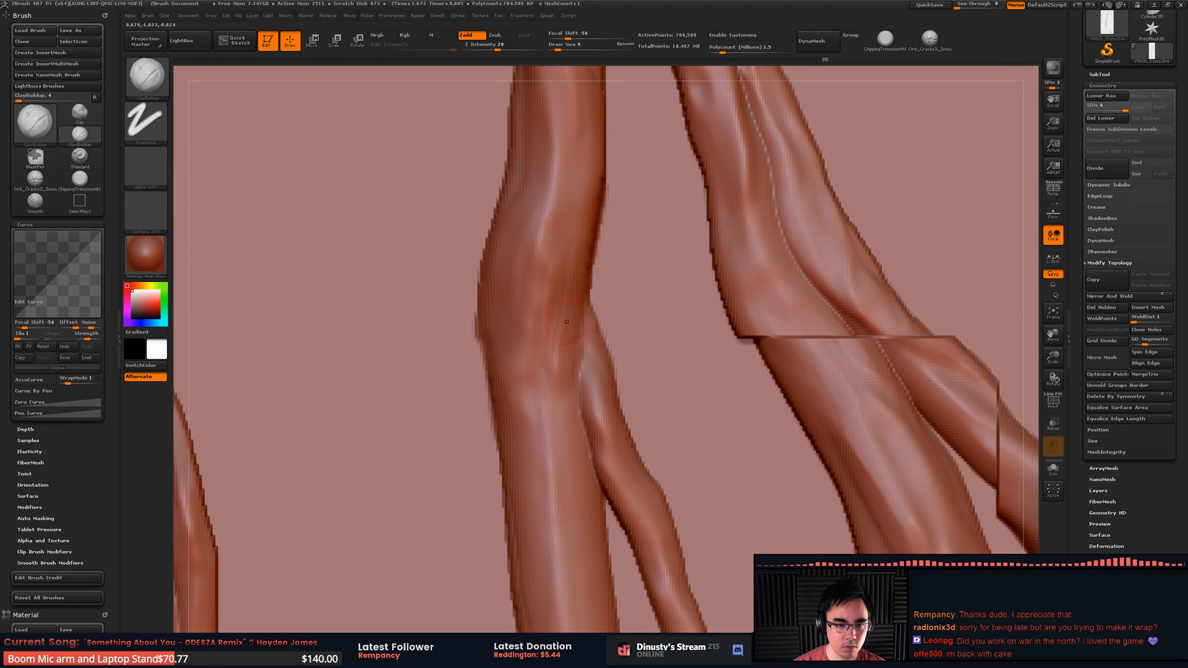
# Step: Stroke ClayBuildup down the front of the central root across the seam and smooth the transition into the side branch
pyautogui.moveTo(584, 269)
pyautogui.mouseDown()
pyautogui.moveTo(562, 347)
pyautogui.moveTo(568, 438)
pyautogui.mouseUp()
pyautogui.moveTo(558, 348)
pyautogui.keyDown('shift'); pyautogui.mouseDown()
pyautogui.moveTo(566, 312)
pyautogui.moveTo(558, 328)
pyautogui.mouseUp(); pyautogui.keyUp('shift')
pyautogui.moveTo(560, 293)
pyautogui.keyDown('alt'); pyautogui.mouseDown(button='right')
pyautogui.moveTo(573, 222)
pyautogui.moveTo(641, 239)
pyautogui.moveTo(605, 217)
pyautogui.mouseUp(button='right'); pyautogui.keyUp('alt')
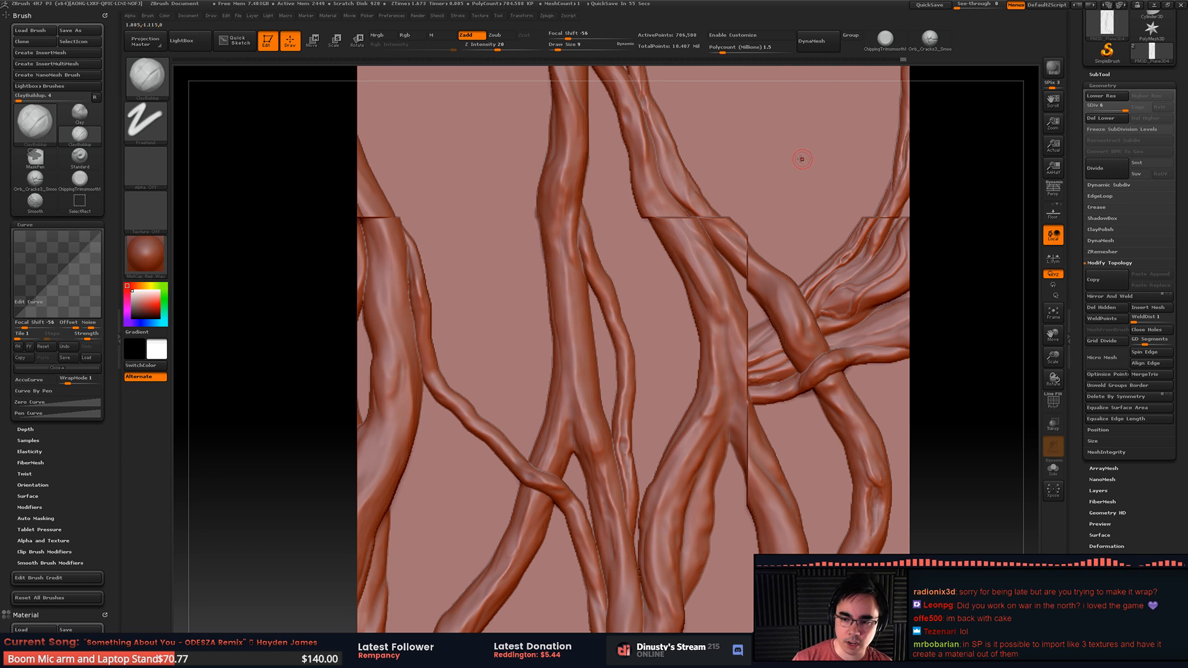
# Step: Fill the seam notch on the outer edge of the thick diagonal root with clay and smooth it, undoing one stroke
pyautogui.moveTo(745, 203)
pyautogui.keyDown('alt'); pyautogui.mouseDown(button='right')
pyautogui.moveTo(743, 189)
pyautogui.moveTo(753, 296)
pyautogui.moveTo(654, 232)
pyautogui.moveTo(671, 295)
pyautogui.moveTo(627, 210)
pyautogui.moveTo(644, 212)
pyautogui.moveTo(654, 274)
pyautogui.mouseUp(button='right'); pyautogui.keyUp('alt')
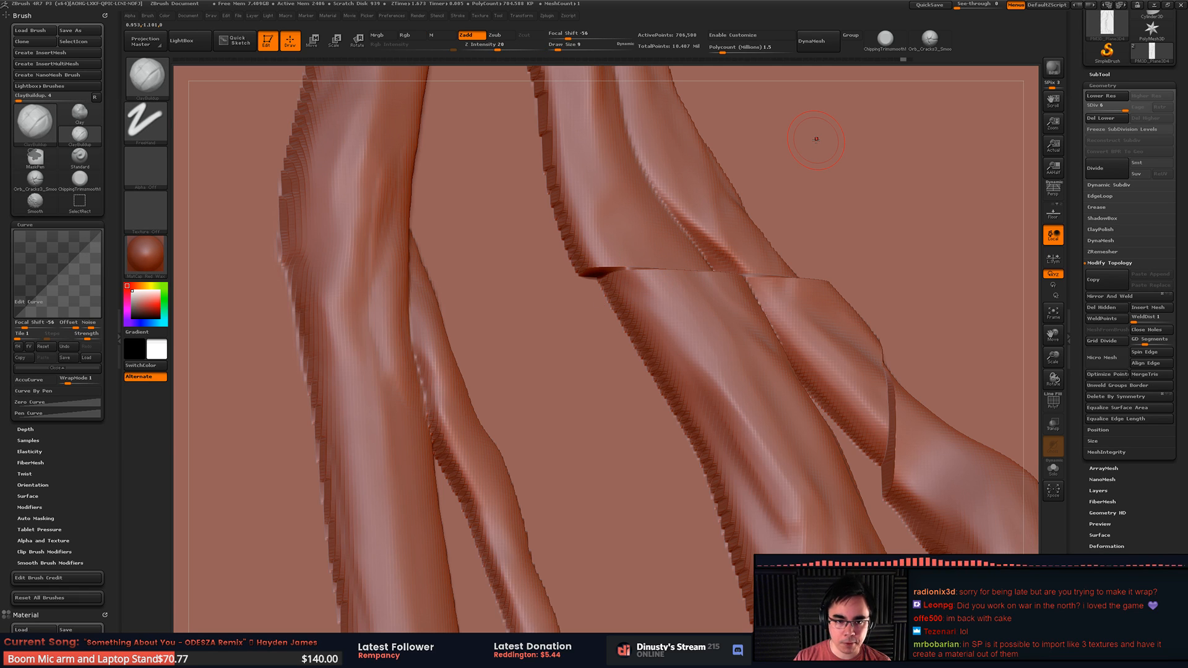
pyautogui.moveTo(597, 263)
pyautogui.mouseDown()
pyautogui.moveTo(618, 278)
pyautogui.moveTo(598, 251)
pyautogui.moveTo(619, 261)
pyautogui.moveTo(604, 266)
pyautogui.moveTo(575, 213)
pyautogui.moveTo(582, 178)
pyautogui.mouseUp()
pyautogui.hotkey('ctrl', 'z')
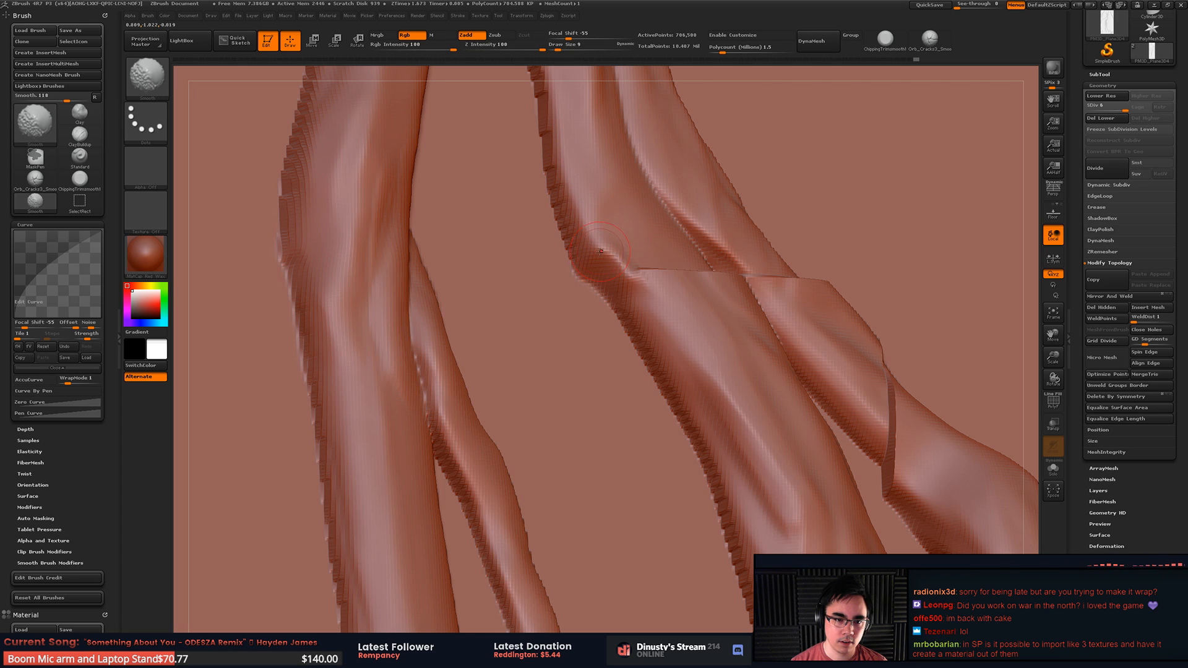
pyautogui.moveTo(601, 238)
pyautogui.mouseDown()
pyautogui.moveTo(592, 230)
pyautogui.moveTo(639, 277)
pyautogui.moveTo(631, 253)
pyautogui.mouseUp()
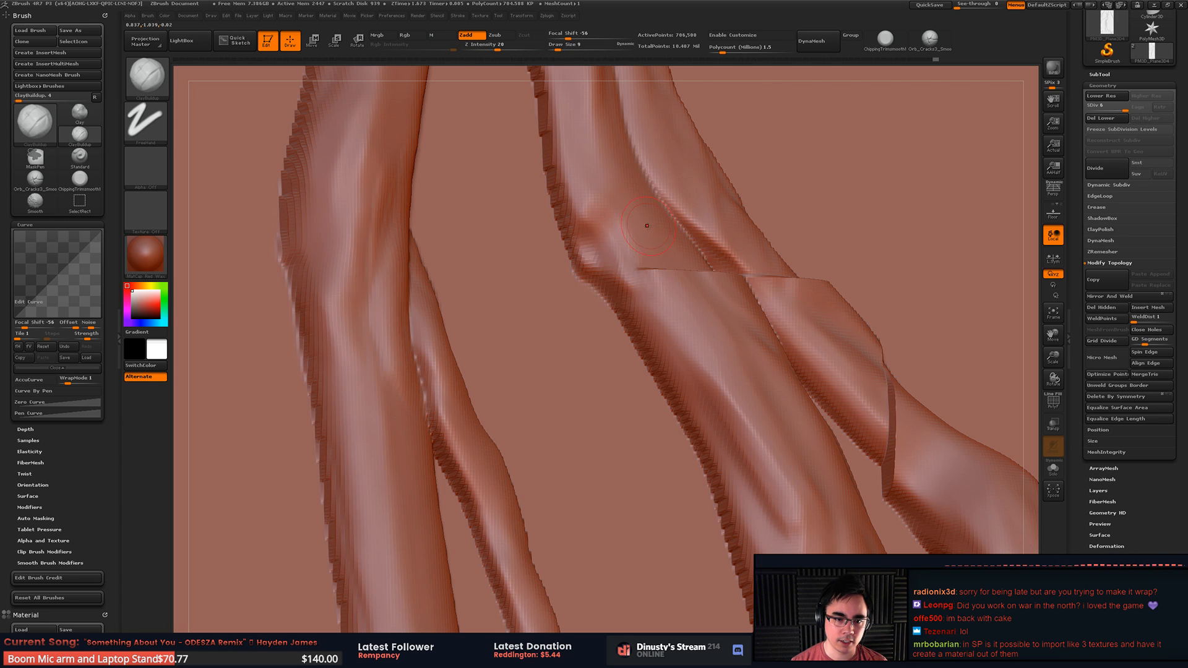
# Step: Build clay along the front of the thick diagonal root across the horizontal seam and smooth the strokes
pyautogui.moveTo(644, 225); pyautogui.dragTo(657, 248, button='right')
pyautogui.moveTo(648, 269)
pyautogui.keyDown('shift'); pyautogui.mouseDown()
pyautogui.moveTo(687, 271)
pyautogui.moveTo(705, 292)
pyautogui.moveTo(641, 253)
pyautogui.moveTo(663, 282)
pyautogui.mouseUp(); pyautogui.keyUp('shift')
pyautogui.moveTo(632, 222)
pyautogui.mouseDown()
pyautogui.moveTo(665, 281)
pyautogui.moveTo(670, 256)
pyautogui.moveTo(698, 287)
pyautogui.mouseUp()
pyautogui.moveTo(617, 162); pyautogui.dragTo(658, 237)
pyautogui.moveTo(623, 183); pyautogui.dragTo(641, 216)
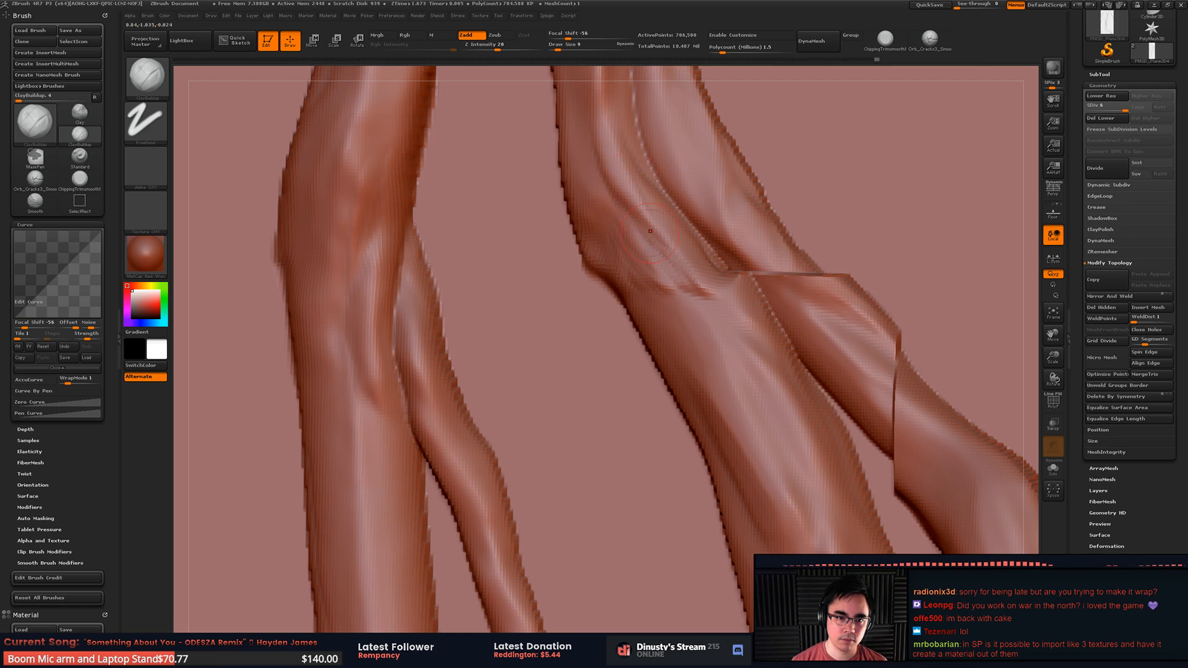
pyautogui.moveTo(609, 137); pyautogui.dragTo(636, 230)
pyautogui.keyDown('shift'); pyautogui.moveTo(645, 282); pyautogui.dragTo(732, 282); pyautogui.keyUp('shift')
pyautogui.keyDown('shift'); pyautogui.moveTo(619, 179); pyautogui.dragTo(649, 236); pyautogui.keyUp('shift')
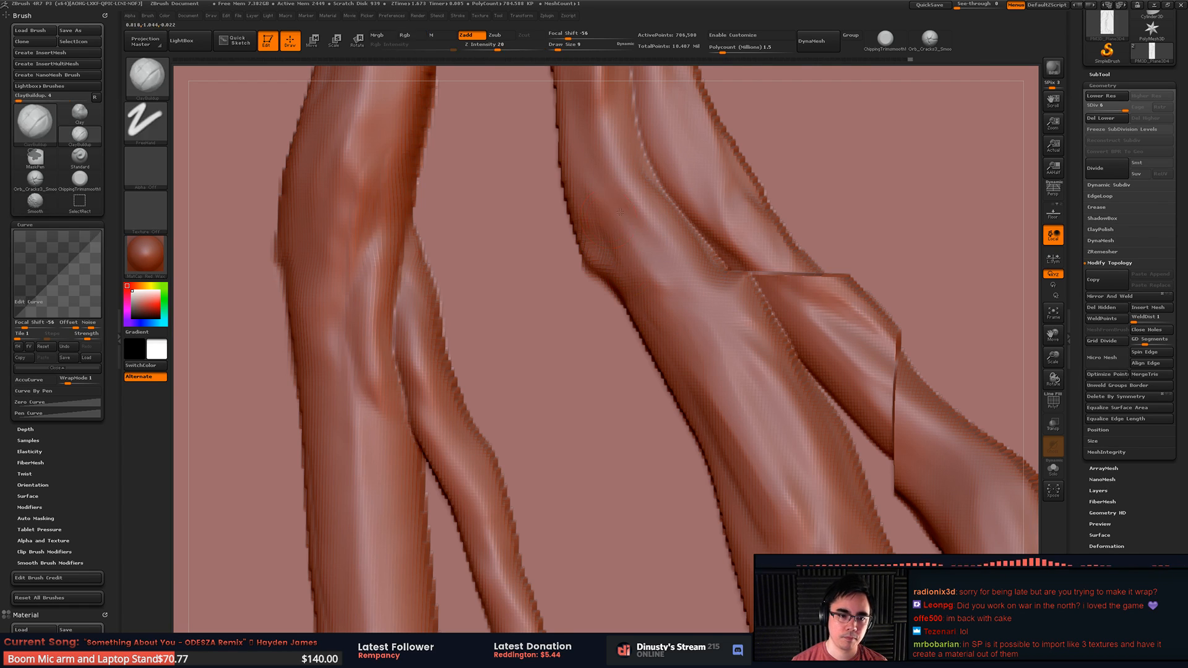
# Step: Add a long clay ridge down the thick diagonal root through the seam and smooth along it, undoing one short stroke
pyautogui.moveTo(602, 248); pyautogui.dragTo(584, 245, button='right')
pyautogui.moveTo(599, 262)
pyautogui.mouseDown()
pyautogui.moveTo(588, 224)
pyautogui.moveTo(635, 292)
pyautogui.mouseUp()
pyautogui.hotkey('ctrl', 'z')
pyautogui.moveTo(588, 214)
pyautogui.mouseDown()
pyautogui.moveTo(647, 318)
pyautogui.moveTo(685, 348)
pyautogui.mouseUp()
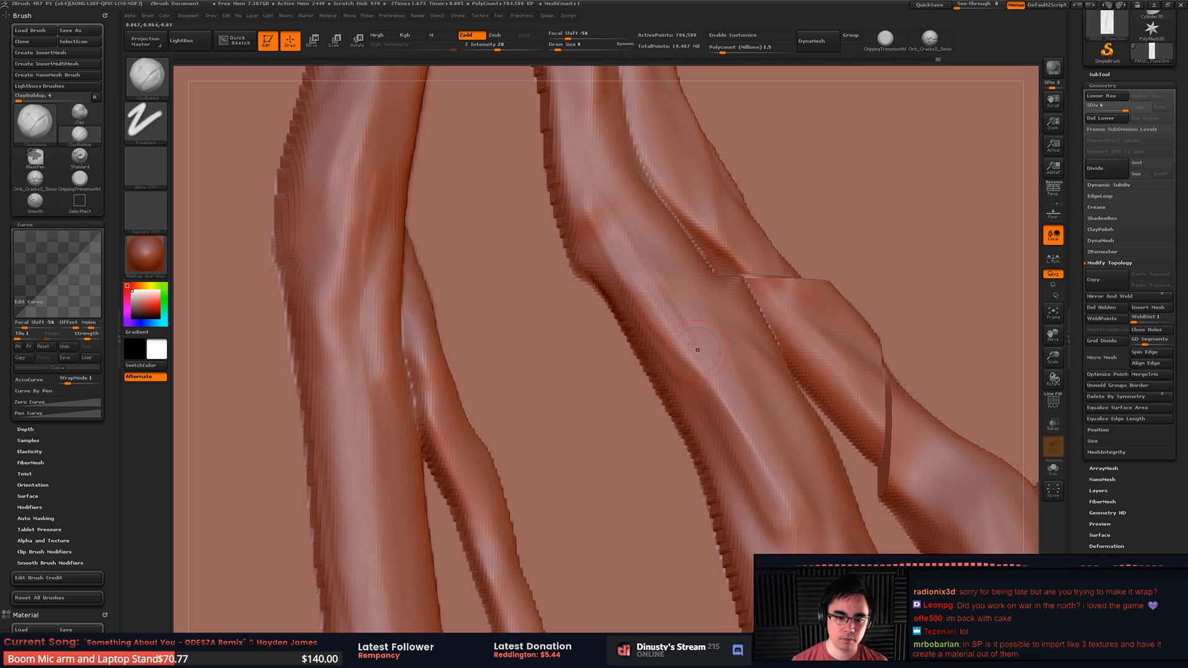
pyautogui.press('shift')
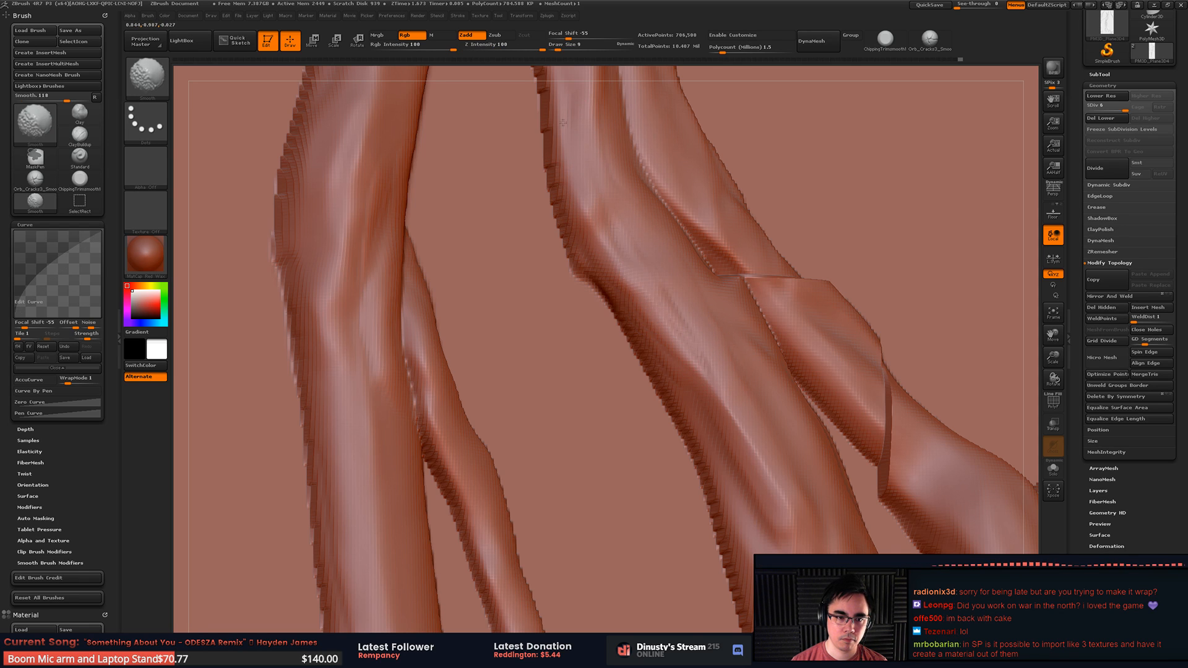
pyautogui.keyDown('shift'); pyautogui.moveTo(562, 122); pyautogui.dragTo(683, 376); pyautogui.keyUp('shift')
# Step: Smooth the thick diagonal root's surface above and below the former seam
pyautogui.keyDown('alt'); pyautogui.moveTo(693, 278); pyautogui.dragTo(641, 402, button='right'); pyautogui.keyUp('alt')
pyautogui.keyDown('shift'); pyautogui.moveTo(587, 252); pyautogui.dragTo(584, 303); pyautogui.keyUp('shift')
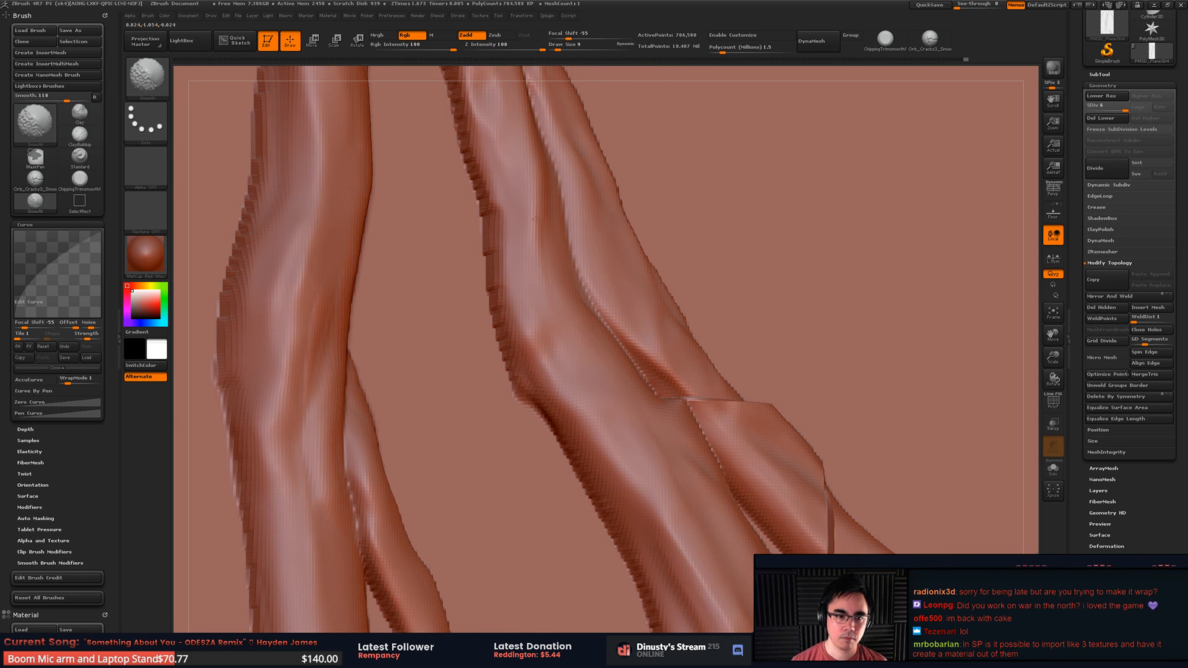
pyautogui.moveTo(594, 266); pyautogui.dragTo(587, 221, button='right')
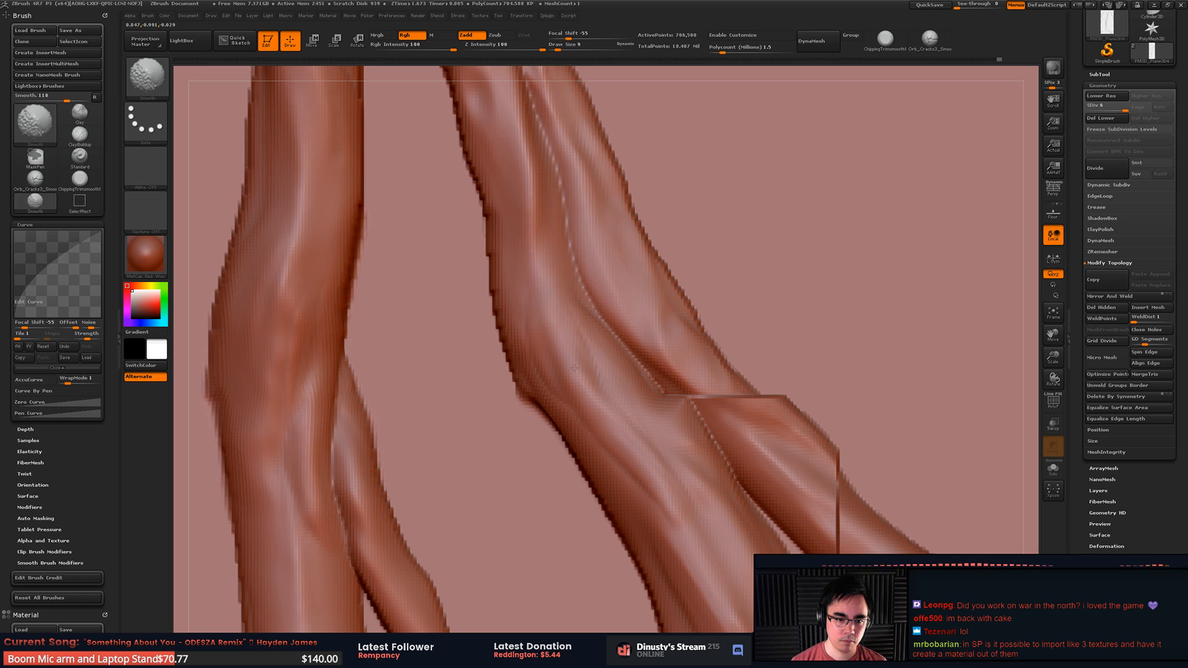
pyautogui.keyDown('shift'); pyautogui.moveTo(695, 523); pyautogui.dragTo(668, 495); pyautogui.keyUp('shift')
# Step: Fill the horizontal seam on the thinner adjoining diagonal root with ClayBuildup strokes on its front and outer edge
pyautogui.keyDown('alt'); pyautogui.moveTo(720, 324); pyautogui.dragTo(675, 319, button='right'); pyautogui.keyUp('alt')
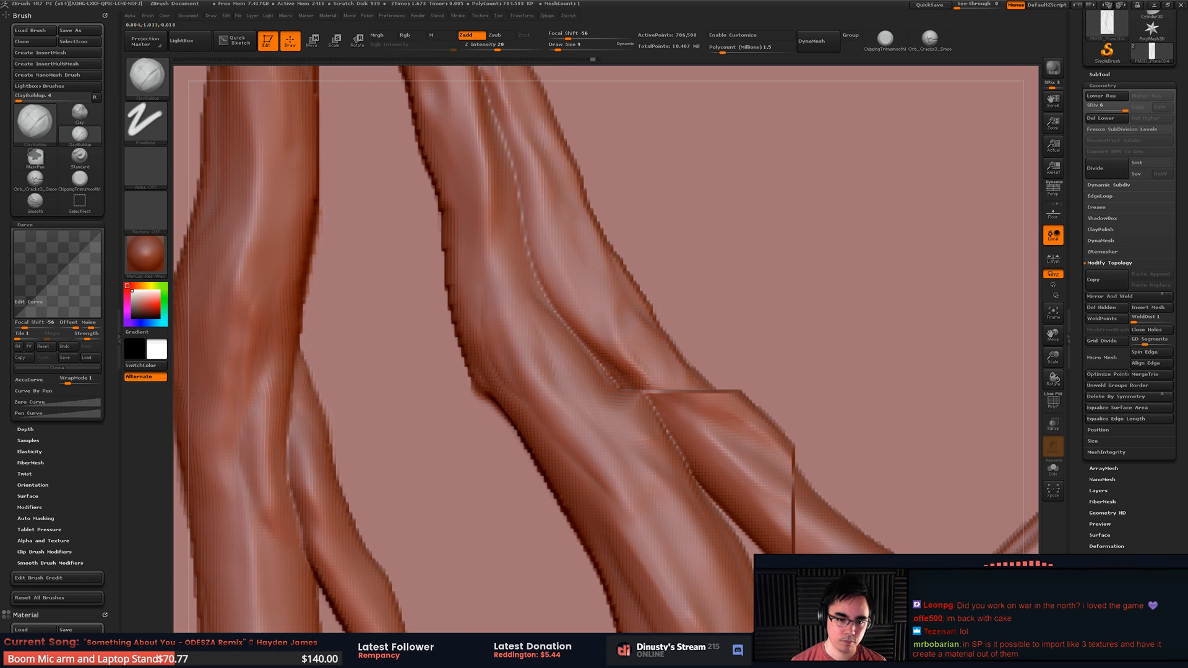
pyautogui.moveTo(634, 373)
pyautogui.mouseDown()
pyautogui.moveTo(656, 400)
pyautogui.moveTo(677, 392)
pyautogui.moveTo(657, 394)
pyautogui.moveTo(722, 408)
pyautogui.mouseUp()
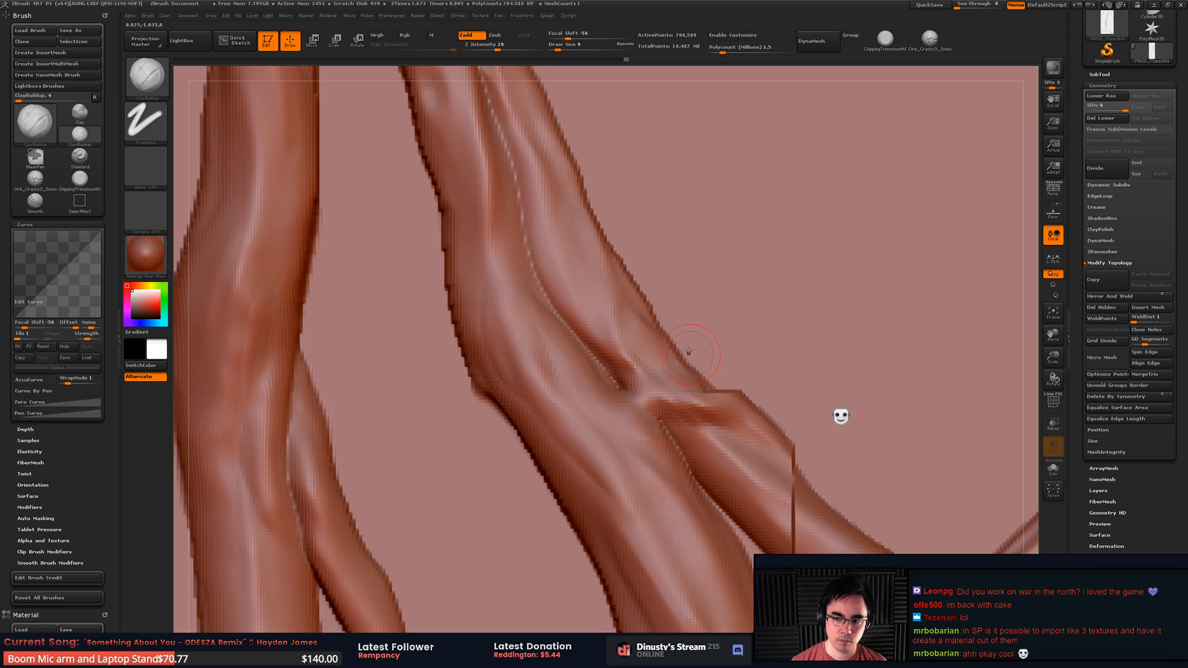
pyautogui.moveTo(735, 305); pyautogui.dragTo(662, 308, button='right')
pyautogui.moveTo(709, 401)
pyautogui.mouseDown()
pyautogui.moveTo(739, 414)
pyautogui.moveTo(691, 401)
pyautogui.moveTo(705, 418)
pyautogui.moveTo(684, 420)
pyautogui.moveTo(730, 415)
pyautogui.moveTo(702, 379)
pyautogui.mouseUp()
pyautogui.moveTo(687, 311); pyautogui.dragTo(753, 312, button='right')
pyautogui.moveTo(682, 405)
pyautogui.mouseDown()
pyautogui.moveTo(739, 478)
pyautogui.moveTo(695, 409)
pyautogui.moveTo(722, 450)
pyautogui.moveTo(688, 429)
pyautogui.moveTo(765, 480)
pyautogui.mouseUp()
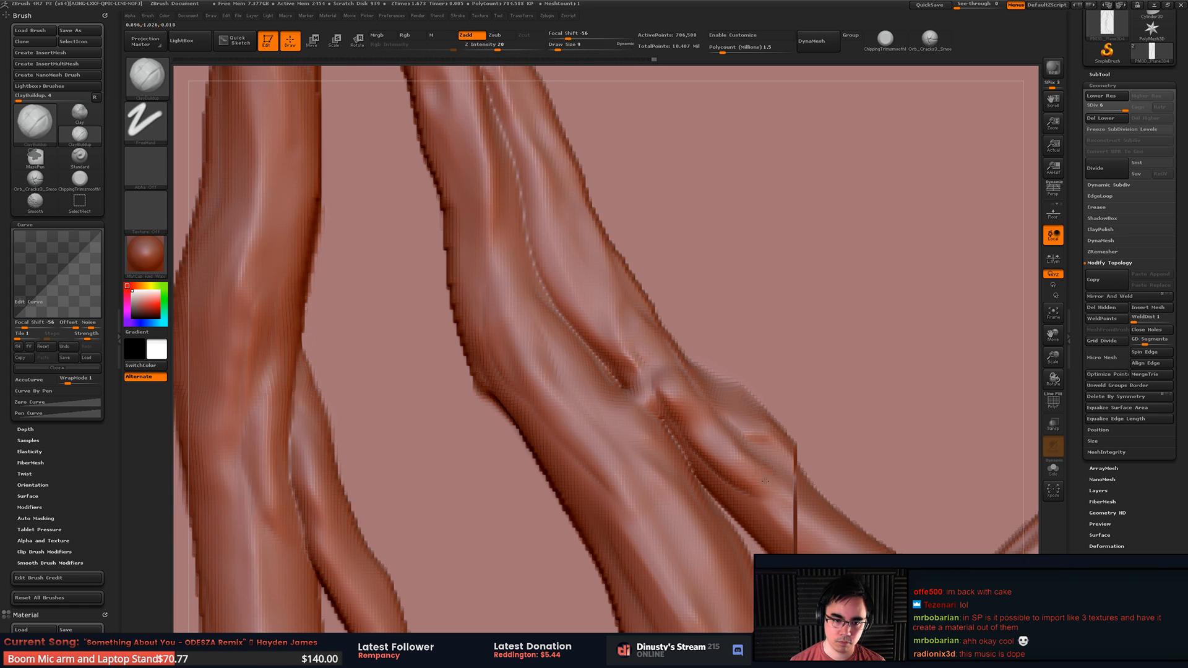
# Step: Run clay strokes down the thinner diagonal root across its vertical seam and smooth the seam away
pyautogui.moveTo(647, 379); pyautogui.dragTo(805, 532)
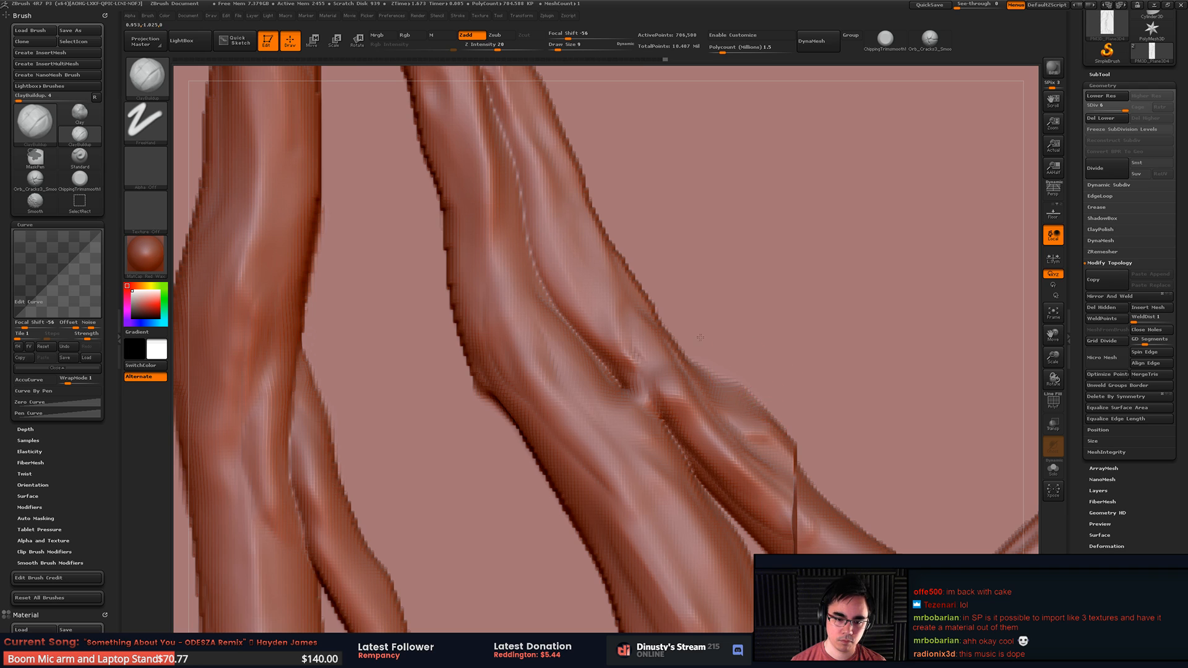
pyautogui.moveTo(700, 337); pyautogui.dragTo(748, 483)
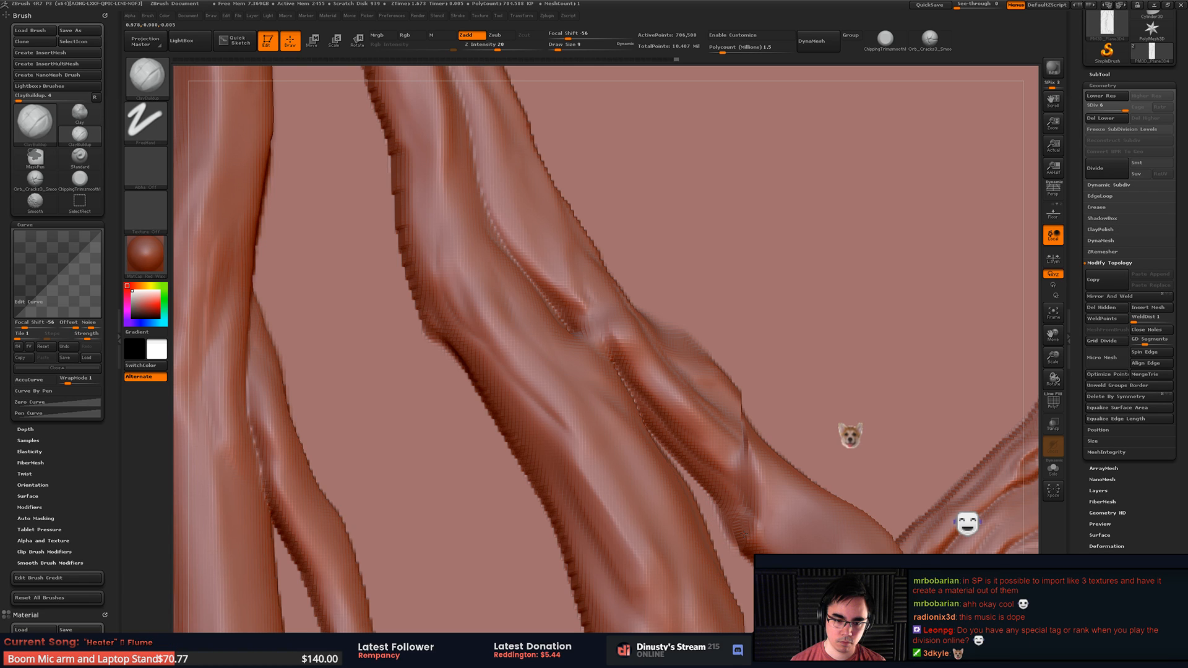
pyautogui.moveTo(743, 533)
pyautogui.mouseDown()
pyautogui.moveTo(736, 470)
pyautogui.moveTo(770, 517)
pyautogui.mouseUp()
pyautogui.keyDown('shift'); pyautogui.moveTo(740, 421); pyautogui.dragTo(750, 483); pyautogui.keyUp('shift')
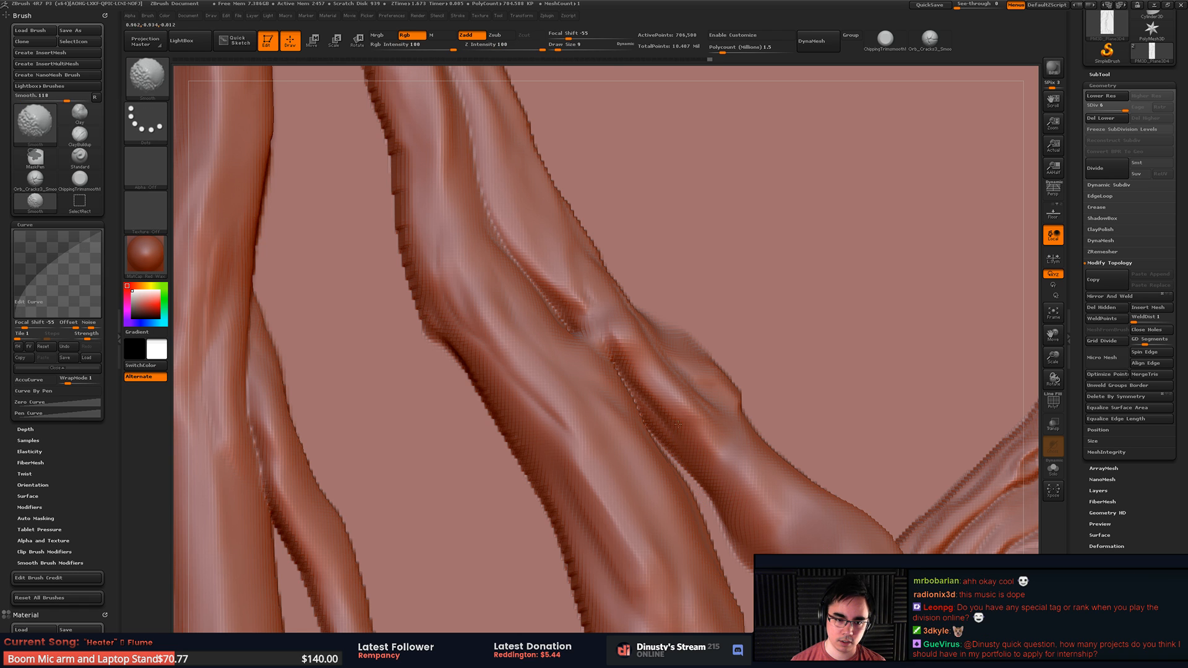
# Step: Soften the thinner diagonal root's bumps and its groove beside the thick root with smoothing and a short clay stroke
pyautogui.keyDown('shift'); pyautogui.moveTo(678, 424); pyautogui.dragTo(627, 375); pyautogui.keyUp('shift')
pyautogui.moveTo(642, 294); pyautogui.dragTo(600, 299)
pyautogui.moveTo(568, 244)
pyautogui.keyDown('shift'); pyautogui.mouseDown()
pyautogui.moveTo(597, 302)
pyautogui.moveTo(563, 204)
pyautogui.mouseUp(); pyautogui.keyUp('shift')
pyautogui.moveTo(692, 289)
pyautogui.keyDown('alt'); pyautogui.mouseDown()
pyautogui.moveTo(667, 327)
pyautogui.moveTo(680, 291)
pyautogui.moveTo(668, 278)
pyautogui.mouseUp(); pyautogui.keyUp('alt')
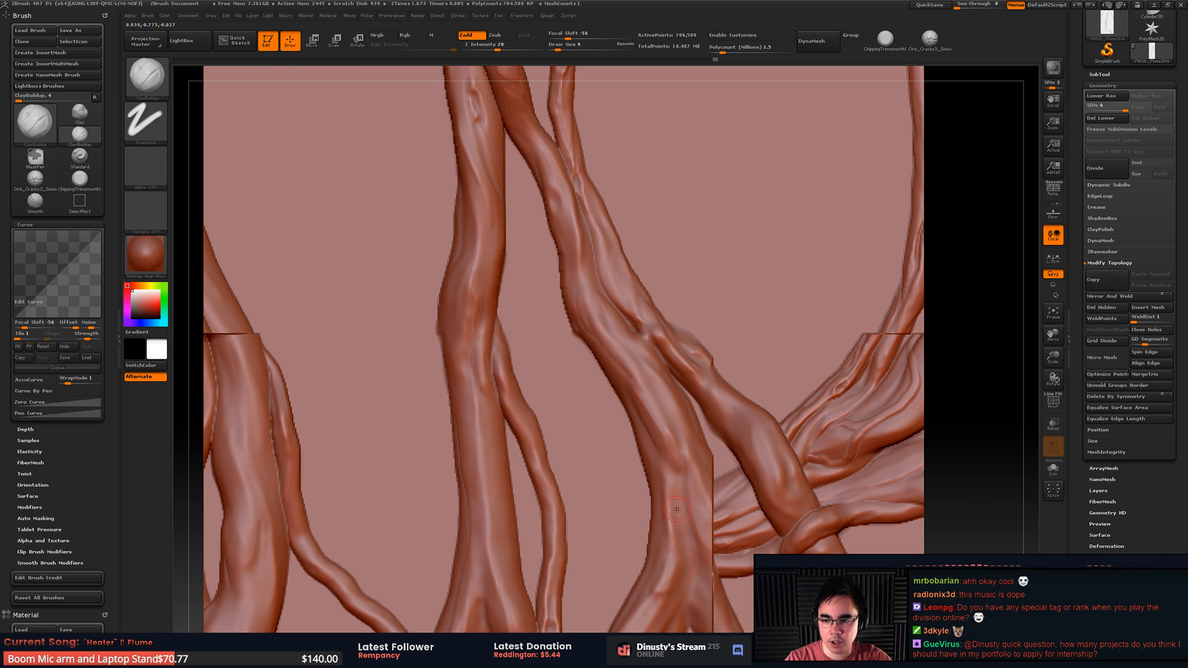
pyautogui.keyDown('alt'); pyautogui.moveTo(800, 248); pyautogui.dragTo(734, 323, button='right'); pyautogui.keyUp('alt')
pyautogui.keyDown('alt'); pyautogui.moveTo(685, 375); pyautogui.dragTo(598, 348, button='right'); pyautogui.keyUp('alt')
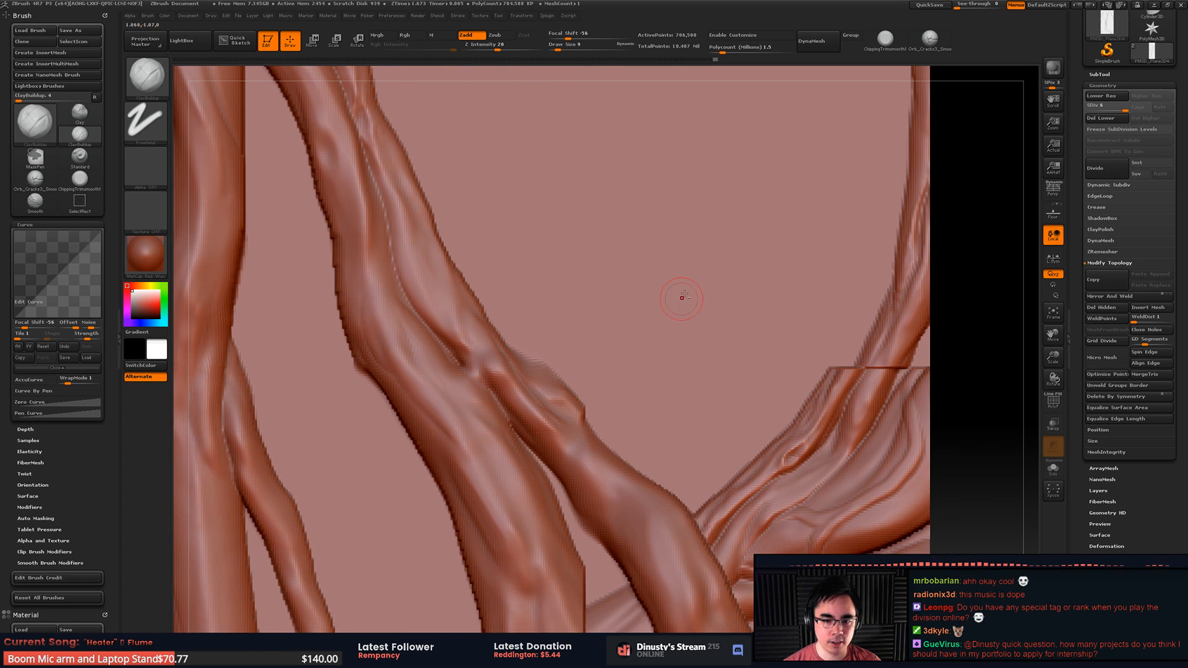
pyautogui.keyDown('alt'); pyautogui.moveTo(682, 298); pyautogui.dragTo(700, 250, button='right'); pyautogui.keyUp('alt')
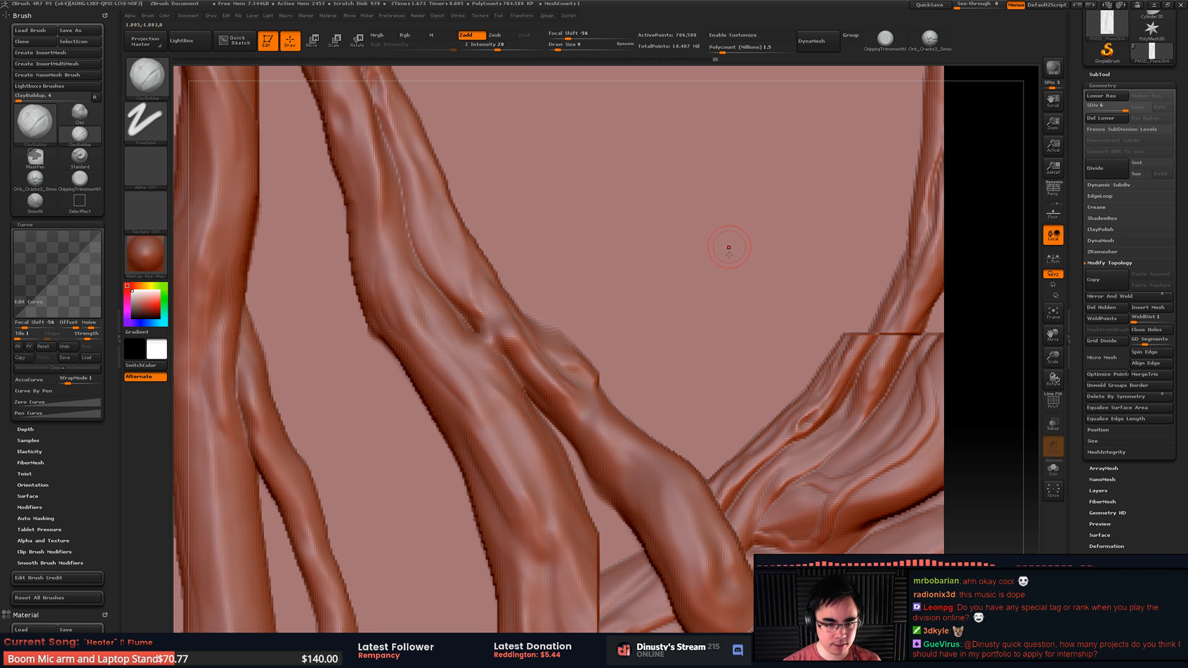
# Step: Flatten the bumps on the thinner diagonal root's outer edge with the ChippingTrimsmooth brush at draw size 25
pyautogui.press('space')
pyautogui.moveTo(605, 319)
pyautogui.mouseDown()
pyautogui.moveTo(574, 317)
pyautogui.moveTo(605, 354)
pyautogui.mouseUp()
pyautogui.hotkey('ctrl', 'z')
pyautogui.press('b')
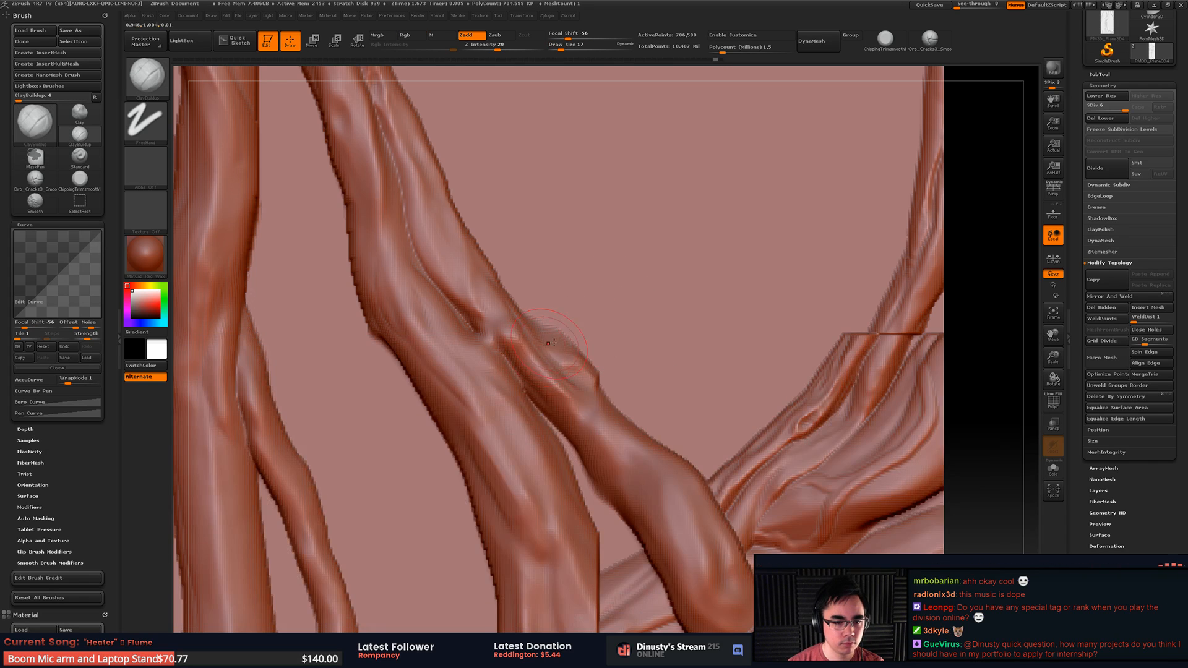
pyautogui.press('b')
pyautogui.click(431, 361)
pyautogui.press('b')
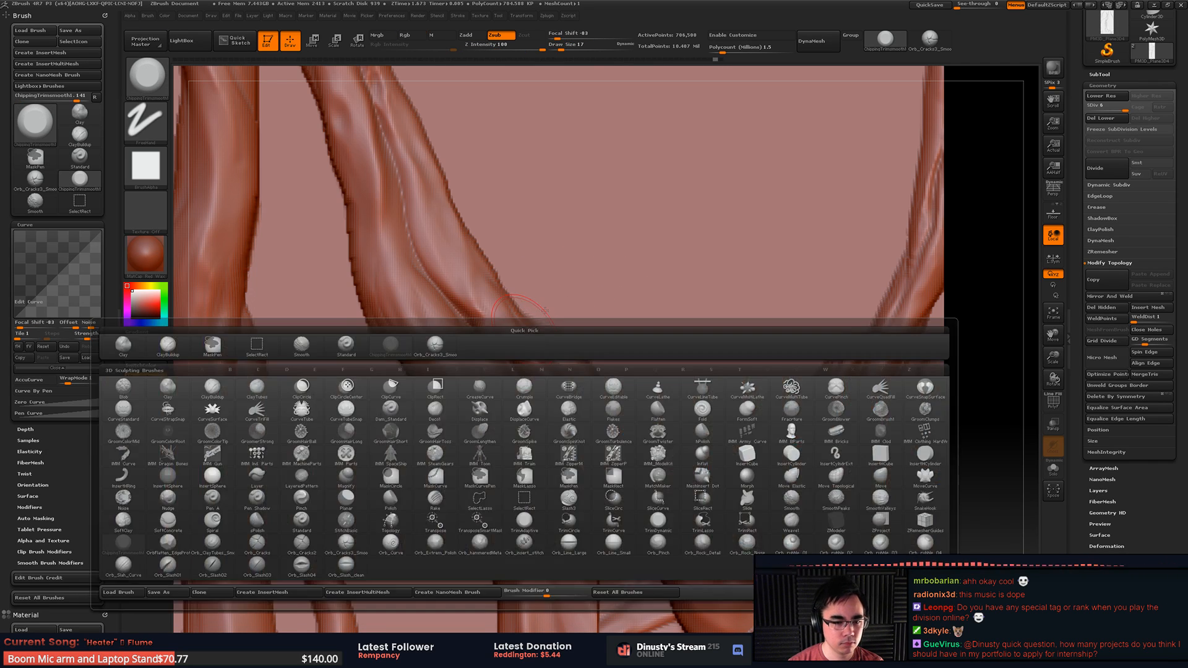
pyautogui.moveTo(581, 351)
pyautogui.mouseDown()
pyautogui.moveTo(560, 336)
pyautogui.moveTo(580, 359)
pyautogui.mouseUp()
pyautogui.moveTo(555, 313)
pyautogui.mouseDown()
pyautogui.moveTo(589, 363)
pyautogui.moveTo(558, 328)
pyautogui.mouseUp()
pyautogui.moveTo(592, 365)
pyautogui.mouseDown()
pyautogui.moveTo(561, 299)
pyautogui.moveTo(619, 371)
pyautogui.mouseUp()
pyautogui.press('space')
pyautogui.click(589, 284)
pyautogui.moveTo(539, 303); pyautogui.dragTo(628, 365)
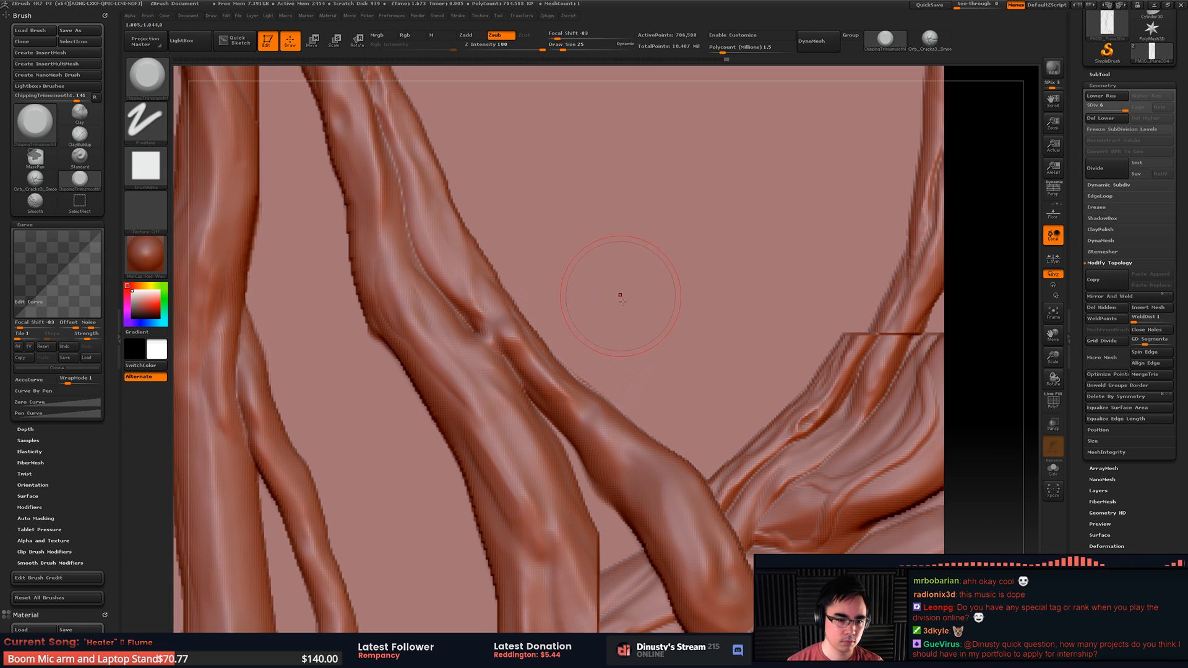
# Step: Carve the groove between the thick and thinner diagonal roots with the Orb_Curve brush at draw size 17
pyautogui.press('b')
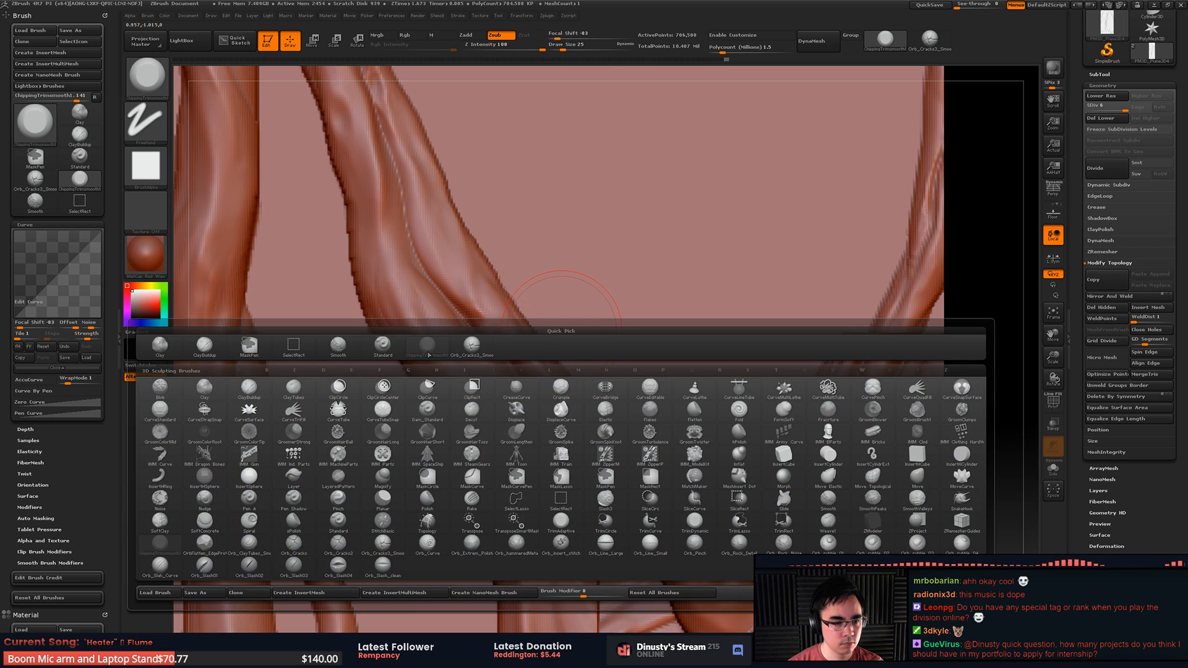
pyautogui.click(205, 348)
pyautogui.press('space')
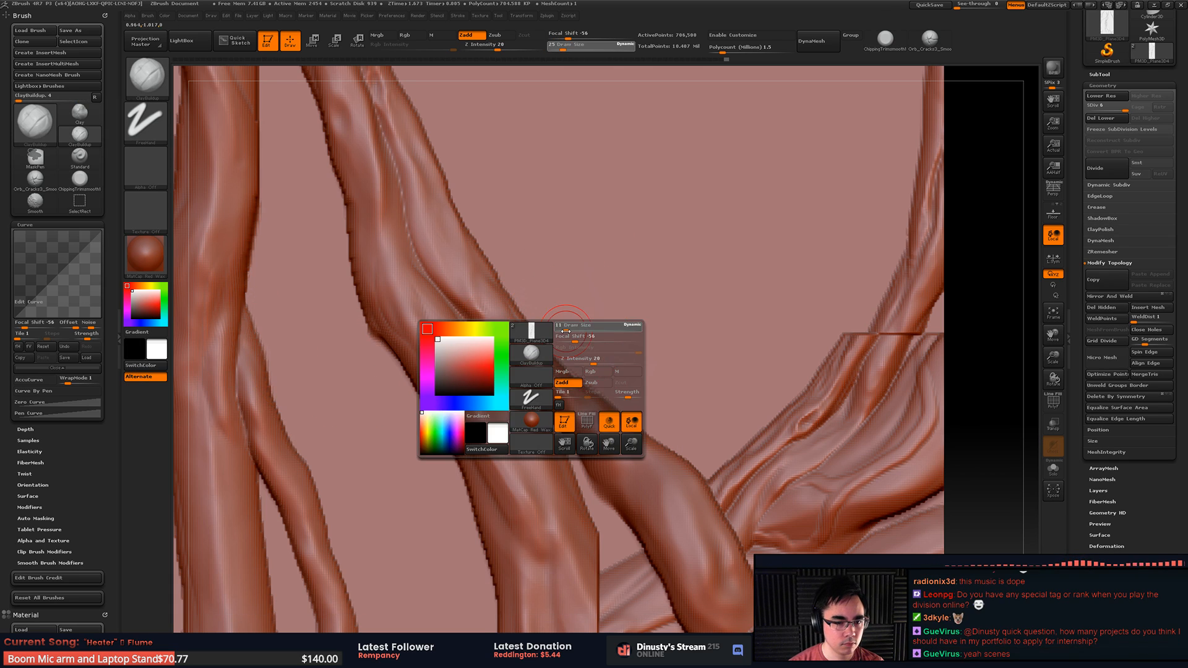
pyautogui.click(573, 338)
pyautogui.press('b')
pyautogui.press('b')
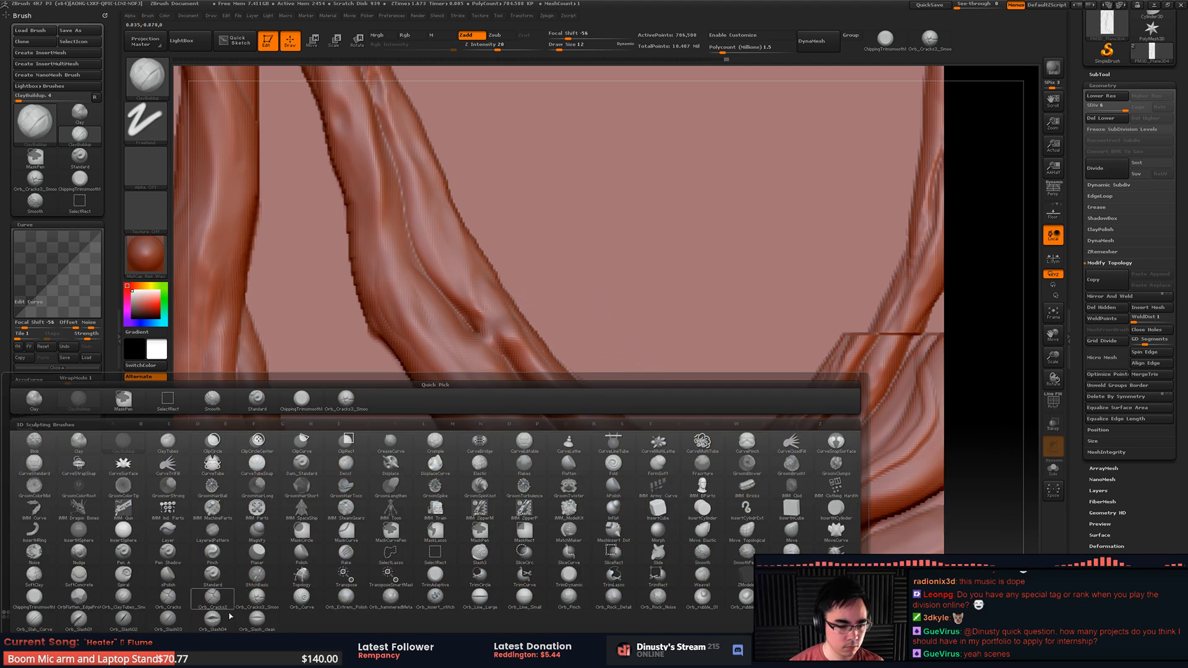
pyautogui.click(302, 597)
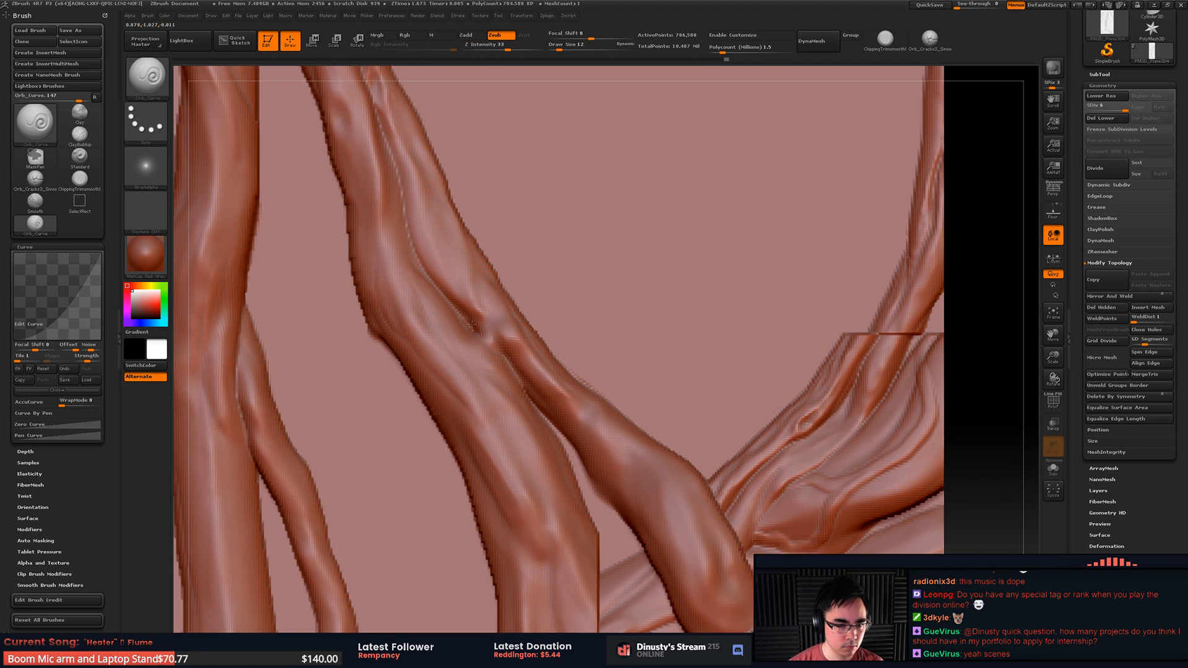
pyautogui.moveTo(472, 324); pyautogui.dragTo(517, 367)
pyautogui.hotkey('ctrl', 'z')
pyautogui.press('space')
pyautogui.click(518, 346)
pyautogui.moveTo(468, 322); pyautogui.dragTo(538, 406)
pyautogui.hotkey('ctrl', 'z')
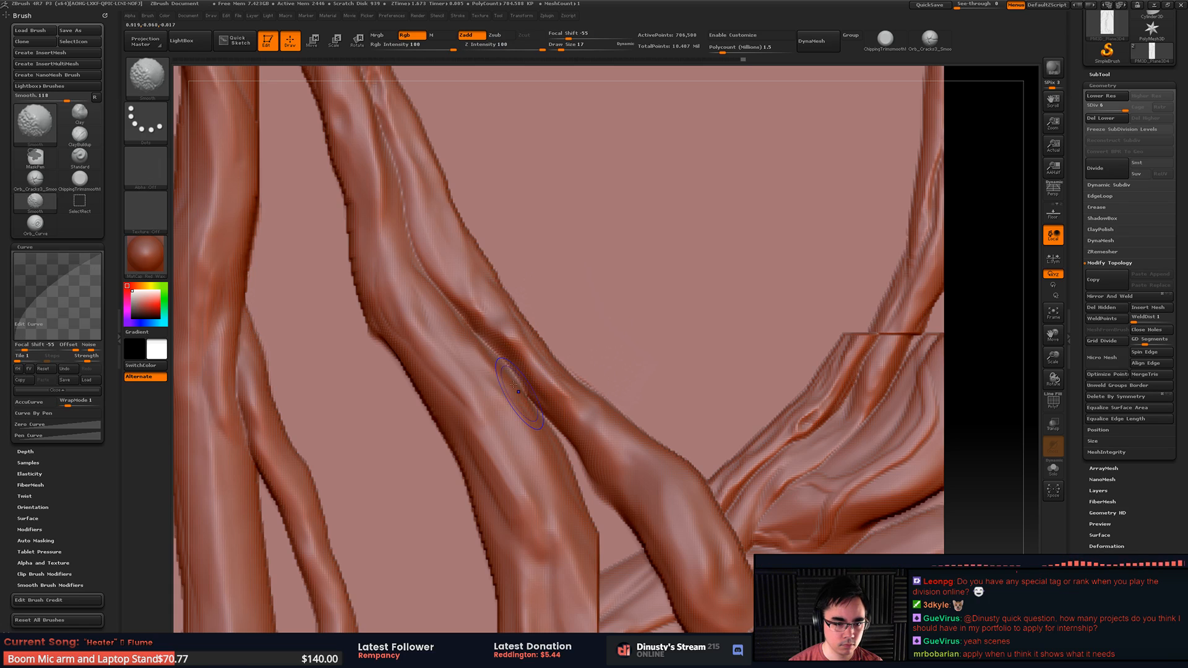
pyautogui.press('ctrl')
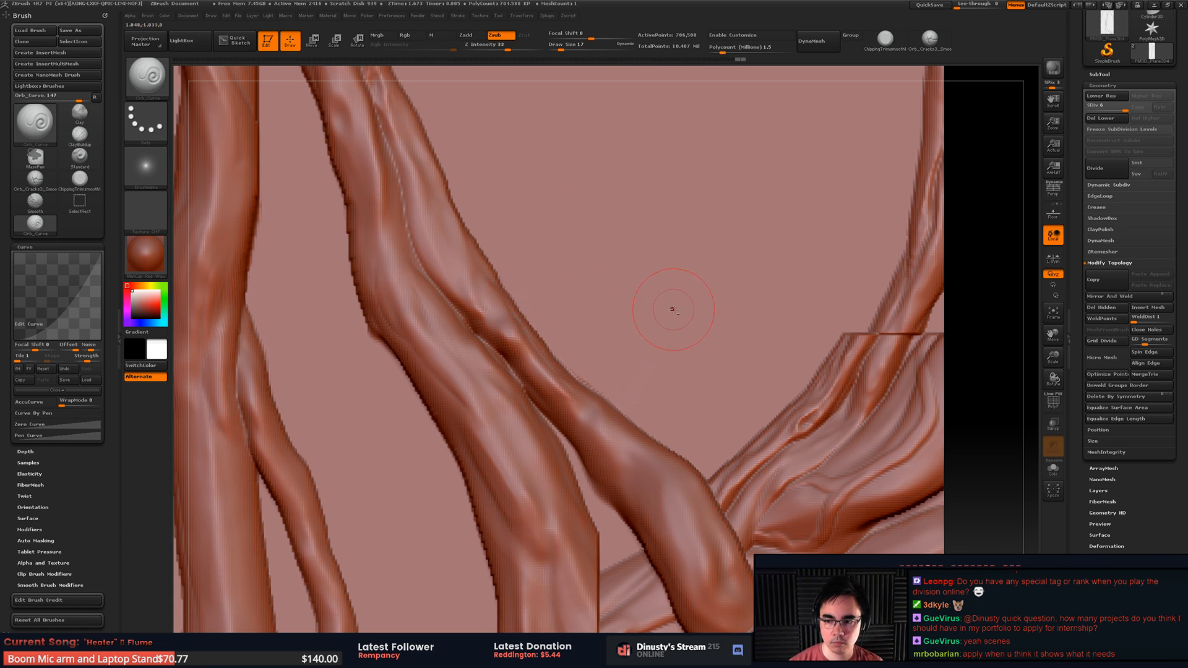
pyautogui.keyDown('alt'); pyautogui.moveTo(672, 309); pyautogui.dragTo(629, 319, button='right'); pyautogui.keyUp('alt')
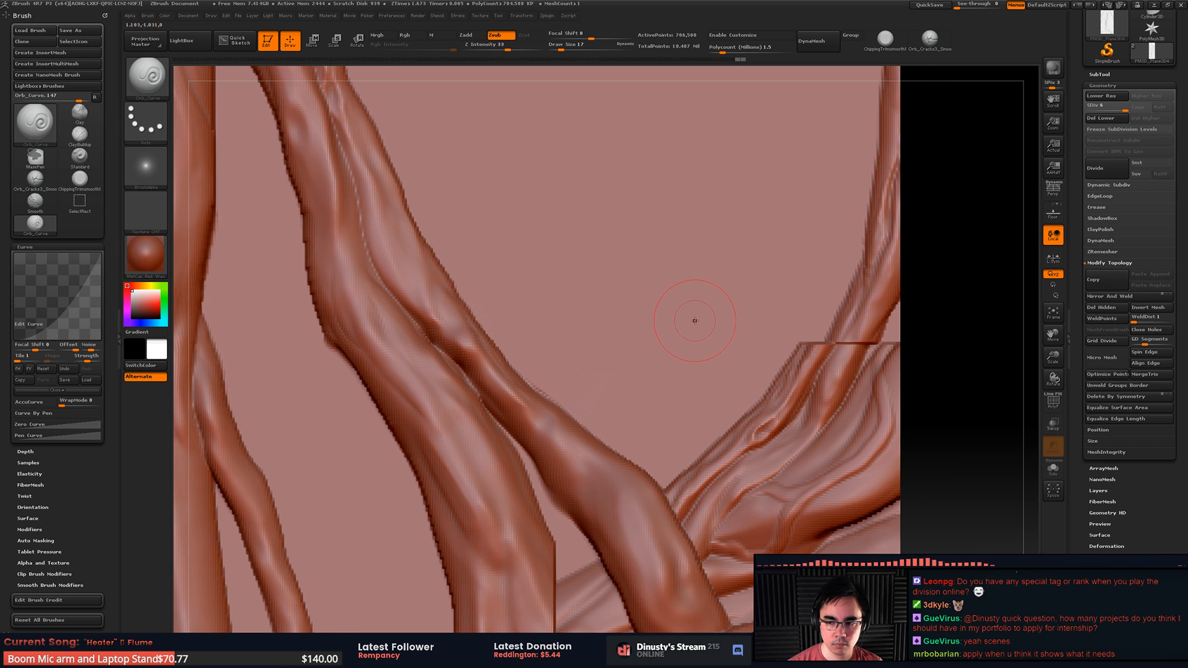
pyautogui.press('b')
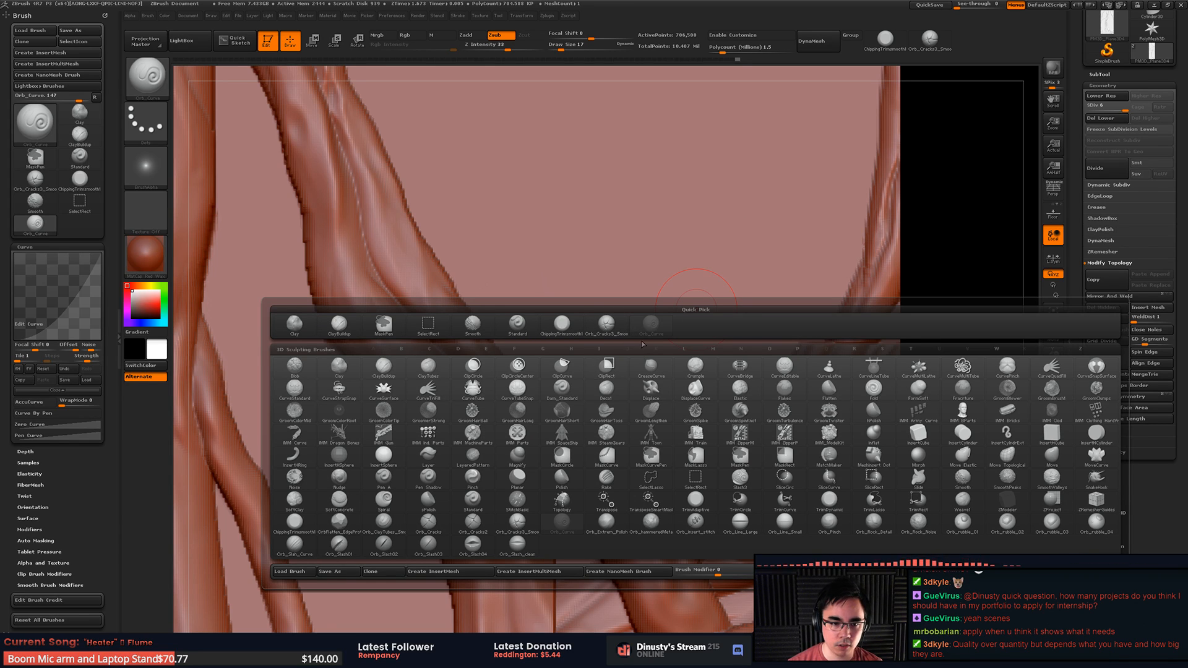
pyautogui.click(517, 323)
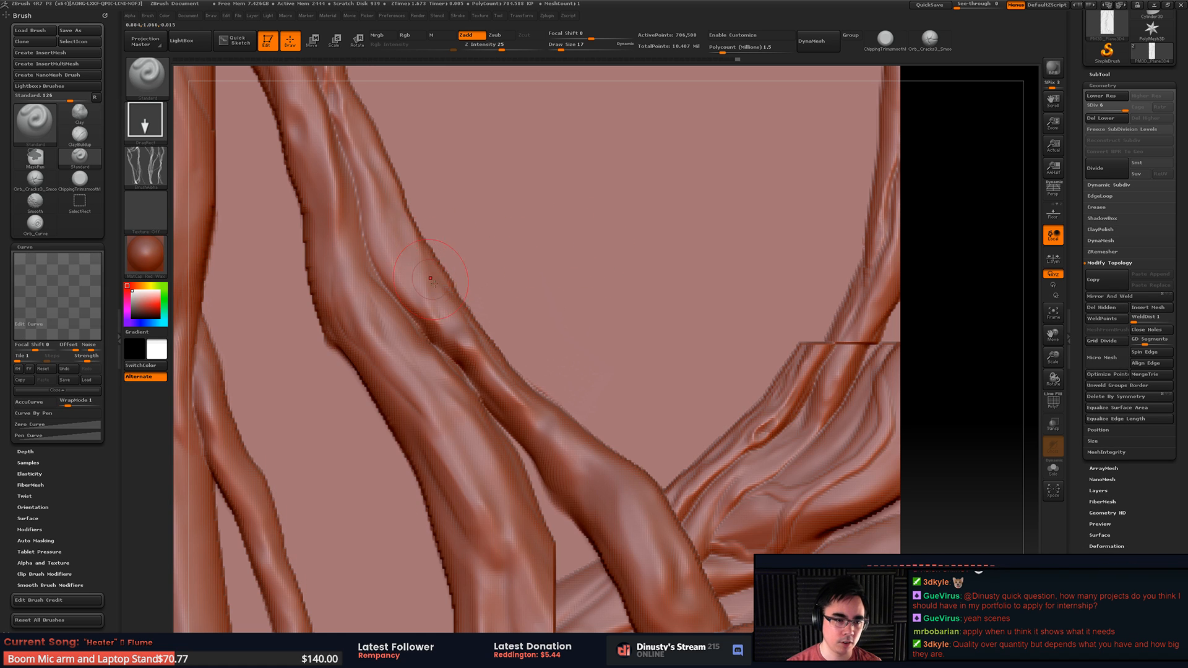
pyautogui.keyDown('alt'); pyautogui.moveTo(430, 278); pyautogui.dragTo(481, 345); pyautogui.keyUp('alt')
pyautogui.keyDown('ctrl'); pyautogui.moveTo(346, 185); pyautogui.dragTo(458, 223); pyautogui.keyUp('ctrl')
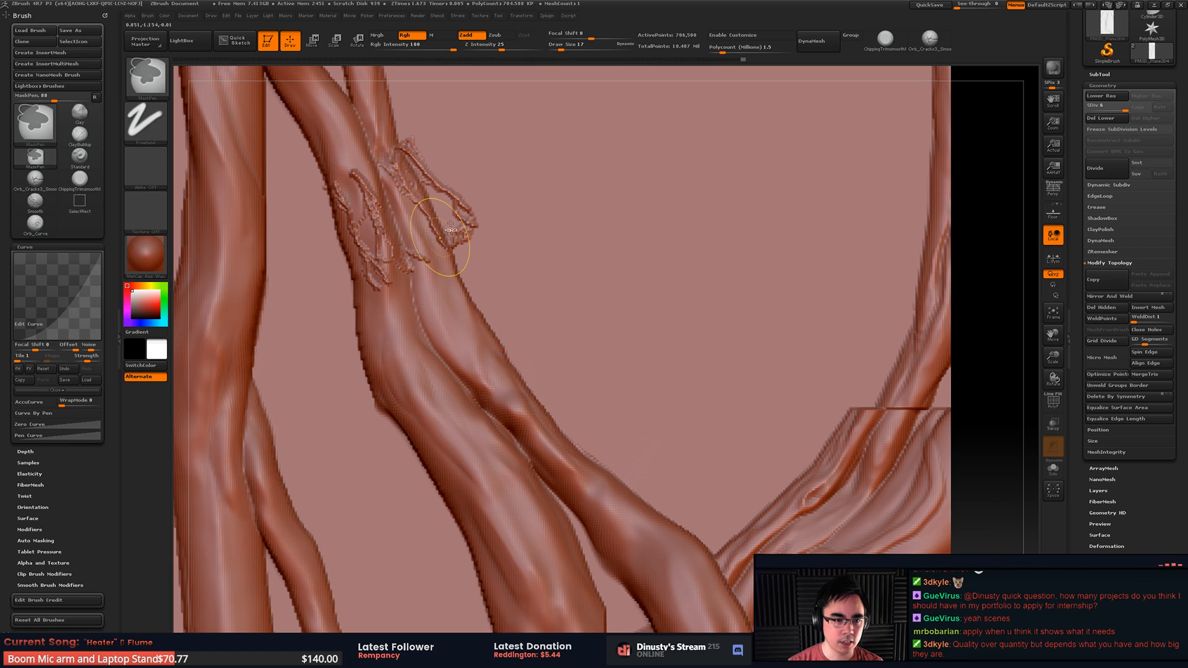
# Step: Add ClayBuildup strokes at draw size 13 down the thinner diagonal root's upper stretch and smooth them
pyautogui.press('b')
pyautogui.press('c')
pyautogui.press('b')
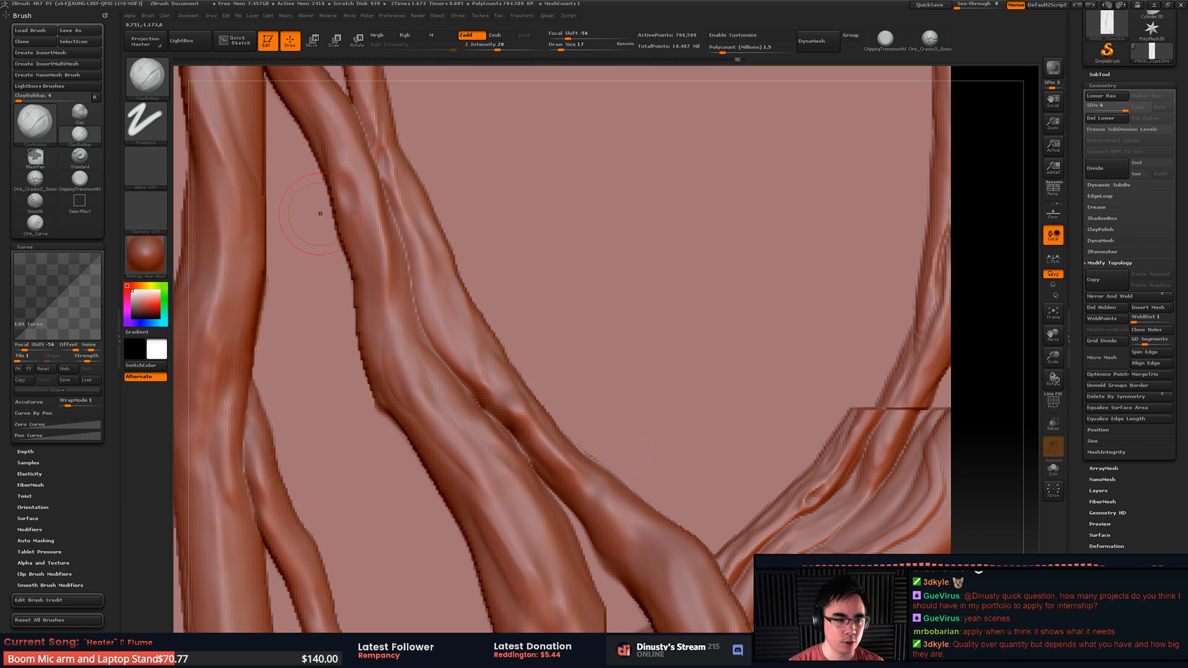
pyautogui.press('space')
pyautogui.moveTo(442, 243)
pyautogui.mouseDown()
pyautogui.moveTo(454, 305)
pyautogui.moveTo(427, 285)
pyautogui.moveTo(470, 368)
pyautogui.mouseUp()
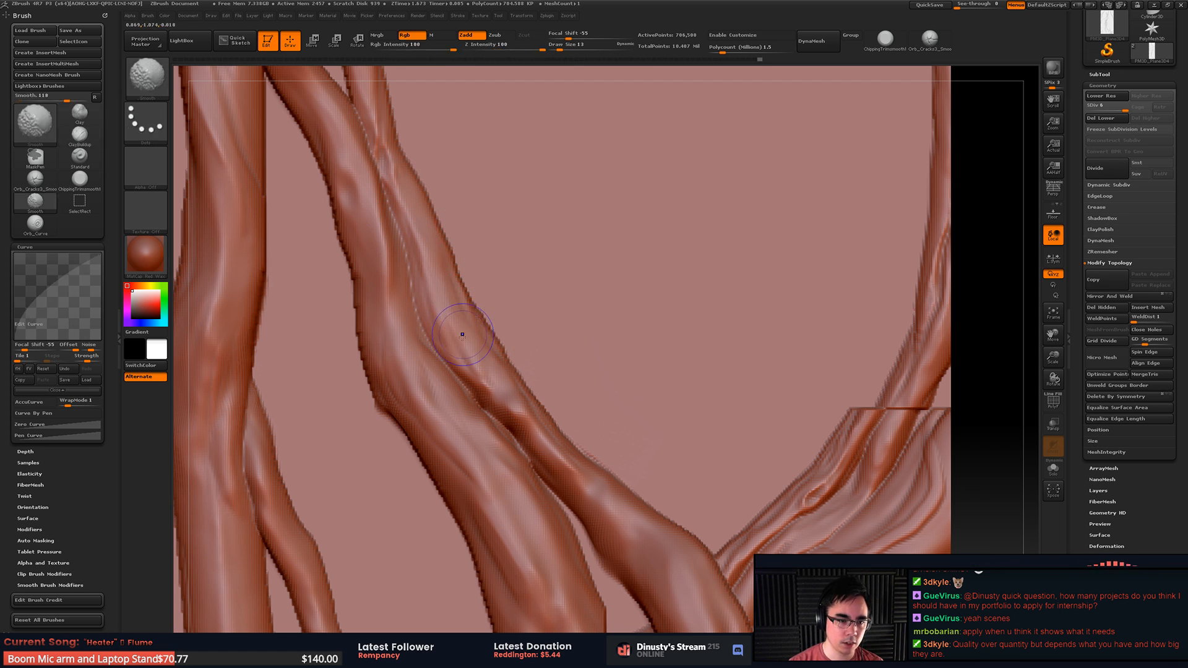
# Step: Fill and smooth the vertical seam just below the fork of the thick root with ClayBuildup
pyautogui.moveTo(522, 161)
pyautogui.mouseDown()
pyautogui.moveTo(634, 267)
pyautogui.moveTo(600, 157)
pyautogui.moveTo(608, 252)
pyautogui.mouseUp()
pyautogui.moveTo(506, 233)
pyautogui.keyDown('ctrl'); pyautogui.mouseDown(button='right')
pyautogui.moveTo(507, 217)
pyautogui.moveTo(526, 254)
pyautogui.moveTo(584, 294)
pyautogui.mouseUp(button='right'); pyautogui.keyUp('ctrl')
pyautogui.moveTo(584, 294)
pyautogui.mouseDown(button='right')
pyautogui.moveTo(553, 293)
pyautogui.moveTo(572, 300)
pyautogui.mouseUp(button='right')
pyautogui.moveTo(557, 459)
pyautogui.keyDown('alt'); pyautogui.mouseDown(button='right')
pyautogui.moveTo(545, 377)
pyautogui.moveTo(558, 346)
pyautogui.mouseUp(button='right'); pyautogui.keyUp('alt')
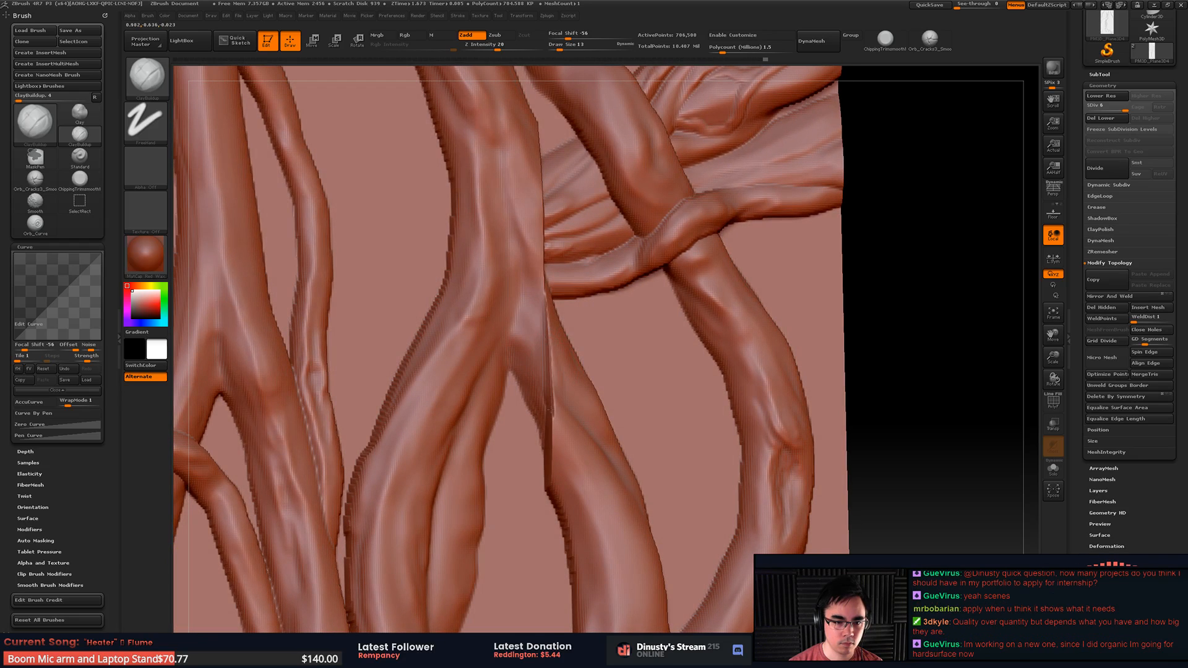
pyautogui.keyDown('shift'); pyautogui.moveTo(548, 319); pyautogui.dragTo(554, 362); pyautogui.keyUp('shift')
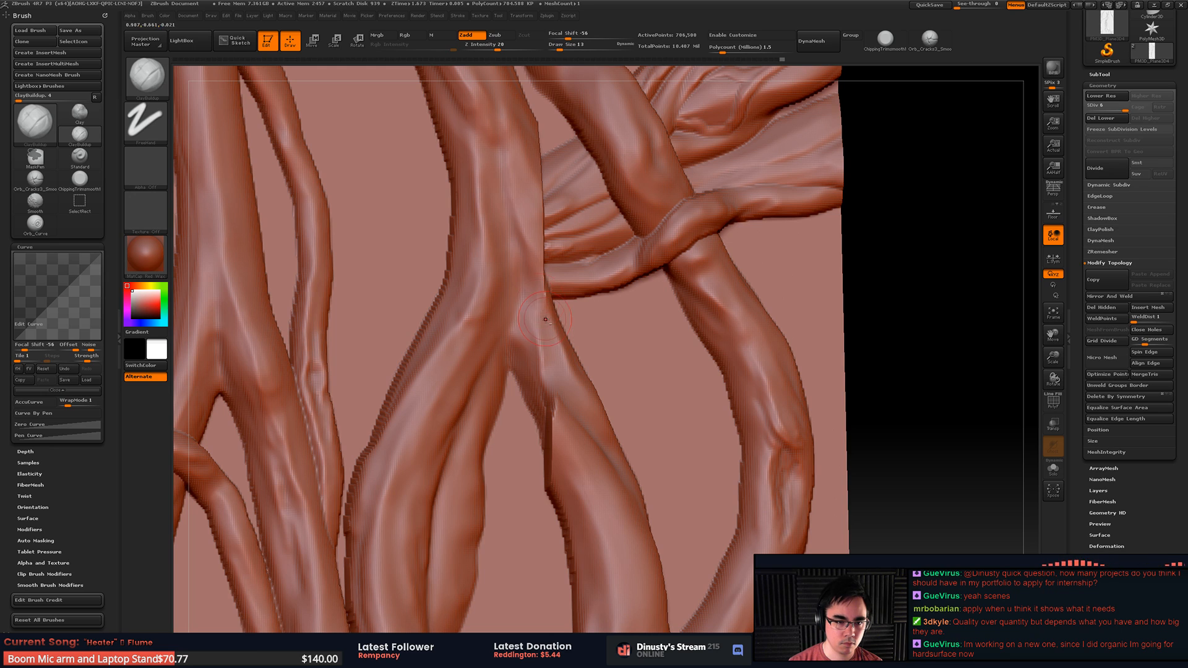
pyautogui.moveTo(545, 320); pyautogui.dragTo(544, 334)
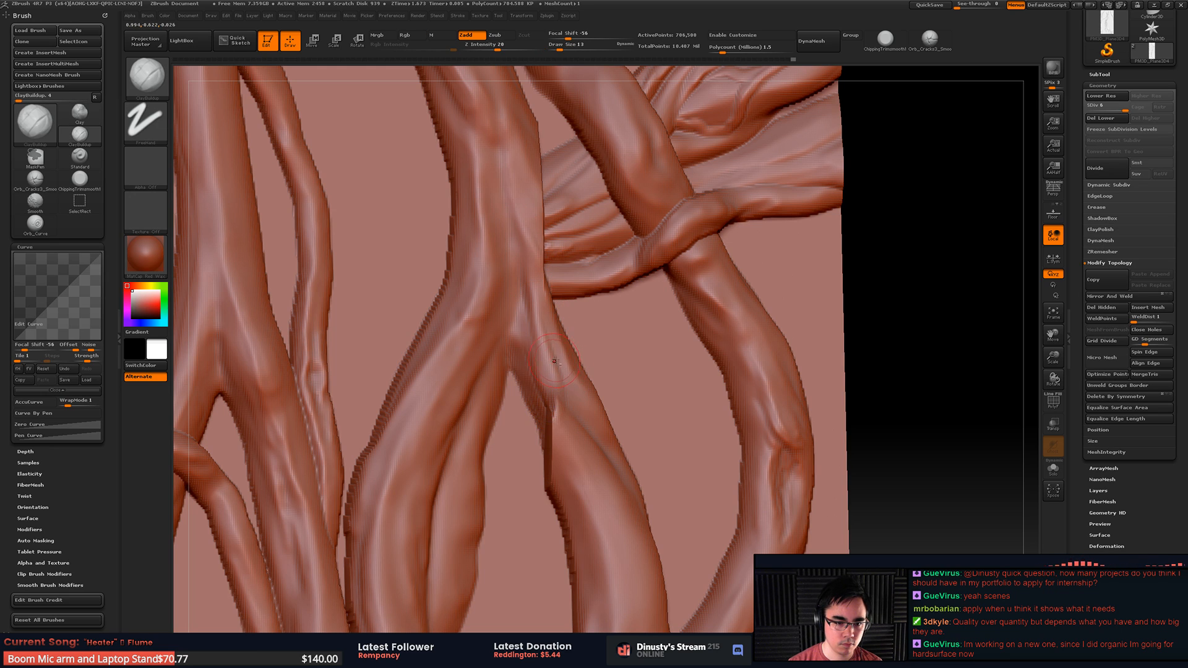
pyautogui.moveTo(553, 401); pyautogui.dragTo(569, 354, button='right')
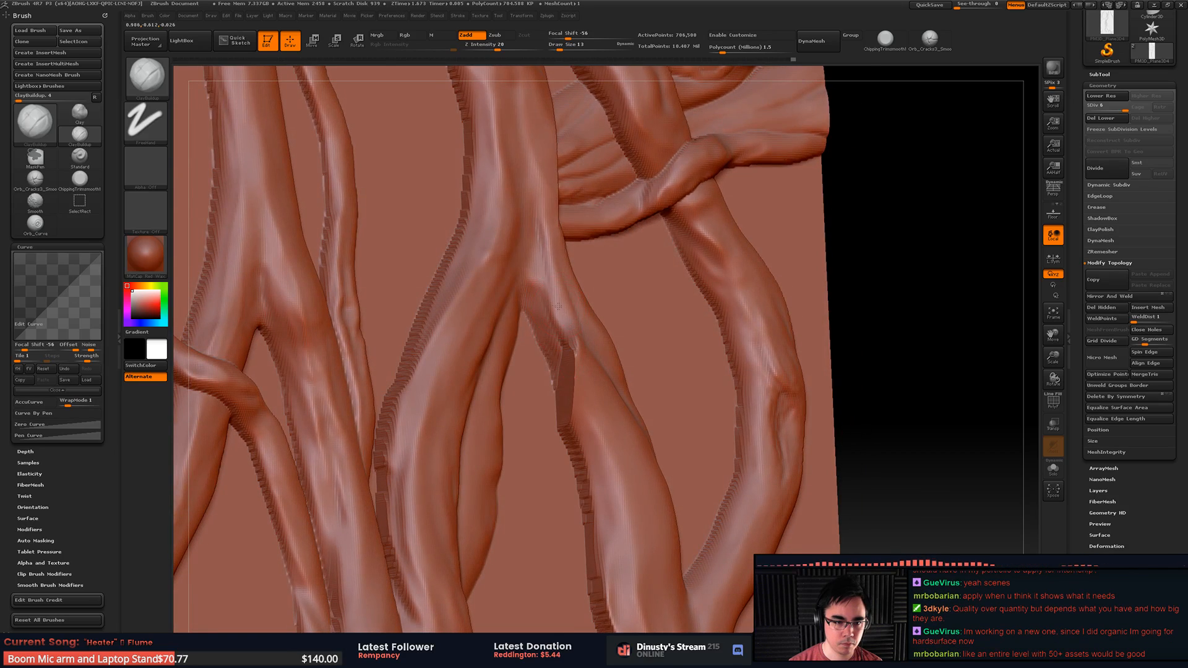
pyautogui.moveTo(558, 306)
pyautogui.keyDown('shift'); pyautogui.mouseDown(button='right')
pyautogui.moveTo(576, 301)
pyautogui.moveTo(364, 205)
pyautogui.moveTo(575, 296)
pyautogui.moveTo(594, 347)
pyautogui.mouseUp(button='right'); pyautogui.keyUp('shift')
pyautogui.moveTo(573, 399)
pyautogui.keyDown('shift'); pyautogui.mouseDown()
pyautogui.moveTo(576, 434)
pyautogui.moveTo(582, 377)
pyautogui.moveTo(575, 467)
pyautogui.moveTo(603, 482)
pyautogui.moveTo(584, 436)
pyautogui.mouseUp(); pyautogui.keyUp('shift')
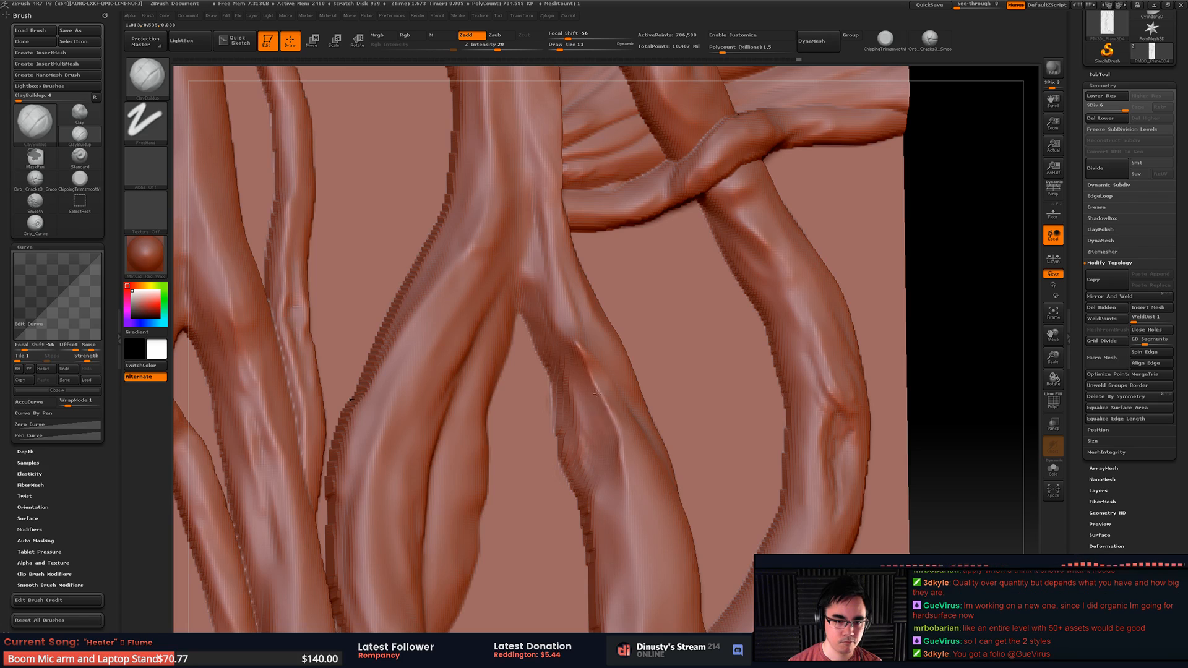
# Step: Run long clay strokes down the branch nearest the seam below the fork and smooth them into its surface
pyautogui.moveTo(599, 378)
pyautogui.mouseDown()
pyautogui.moveTo(591, 418)
pyautogui.moveTo(612, 482)
pyautogui.mouseUp()
pyautogui.moveTo(610, 412); pyautogui.dragTo(622, 492)
pyautogui.moveTo(605, 386); pyautogui.dragTo(634, 477)
pyautogui.moveTo(676, 461); pyautogui.dragTo(646, 455, button='right')
pyautogui.moveTo(633, 415); pyautogui.dragTo(646, 496)
pyautogui.moveTo(622, 448); pyautogui.dragTo(631, 563)
pyautogui.moveTo(631, 458); pyautogui.dragTo(659, 609)
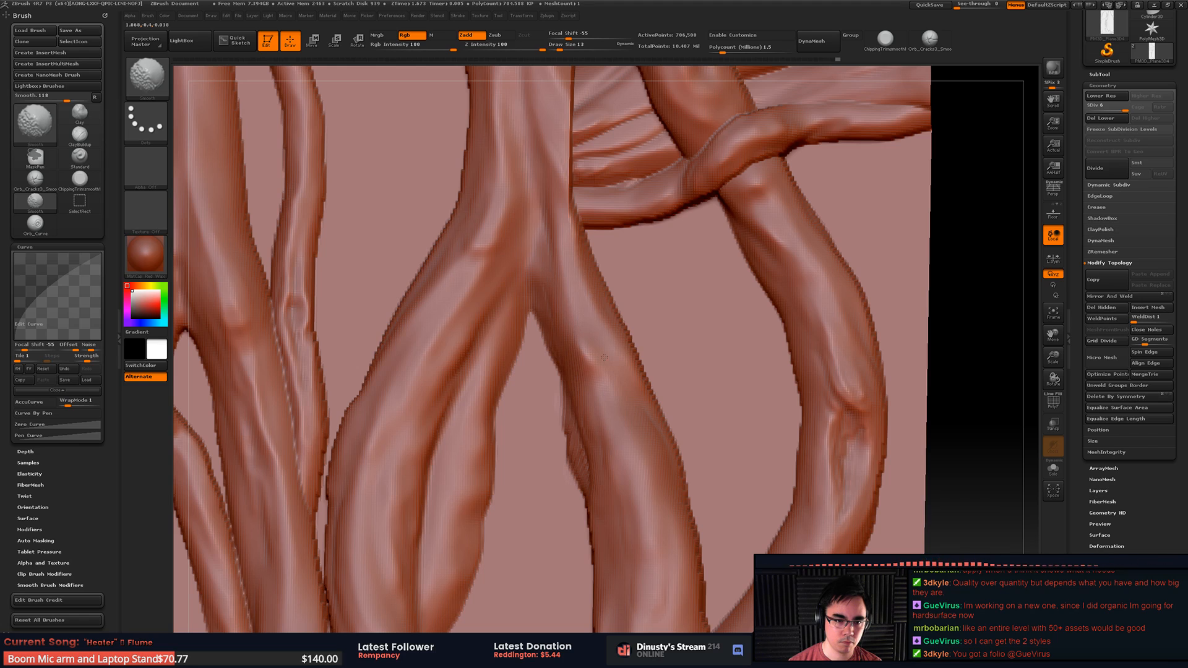
# Step: Mask the crossing diagonal root's inner edge beside the thick root and set the ChippingTrimsmooth draw size to 20
pyautogui.moveTo(572, 196)
pyautogui.keyDown('alt'); pyautogui.mouseDown(button='right')
pyautogui.moveTo(581, 302)
pyautogui.moveTo(591, 297)
pyautogui.moveTo(616, 433)
pyautogui.mouseUp(button='right'); pyautogui.keyUp('alt')
pyautogui.moveTo(607, 340); pyautogui.dragTo(583, 342, button='right')
pyautogui.press('b')
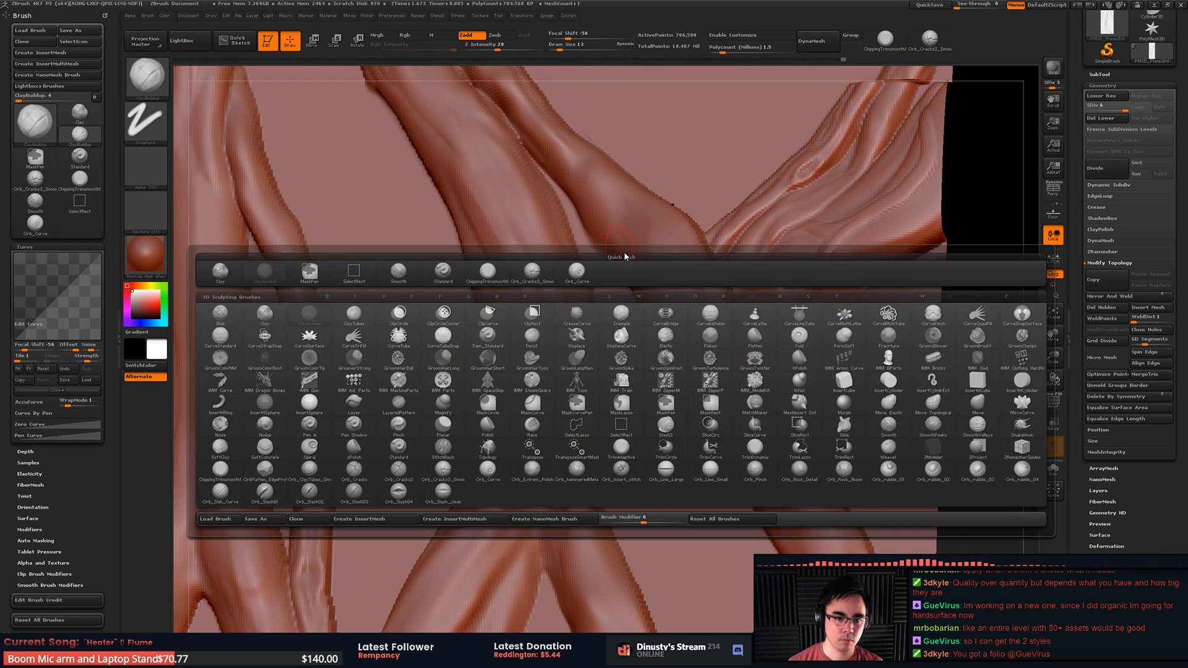
pyautogui.click(487, 270)
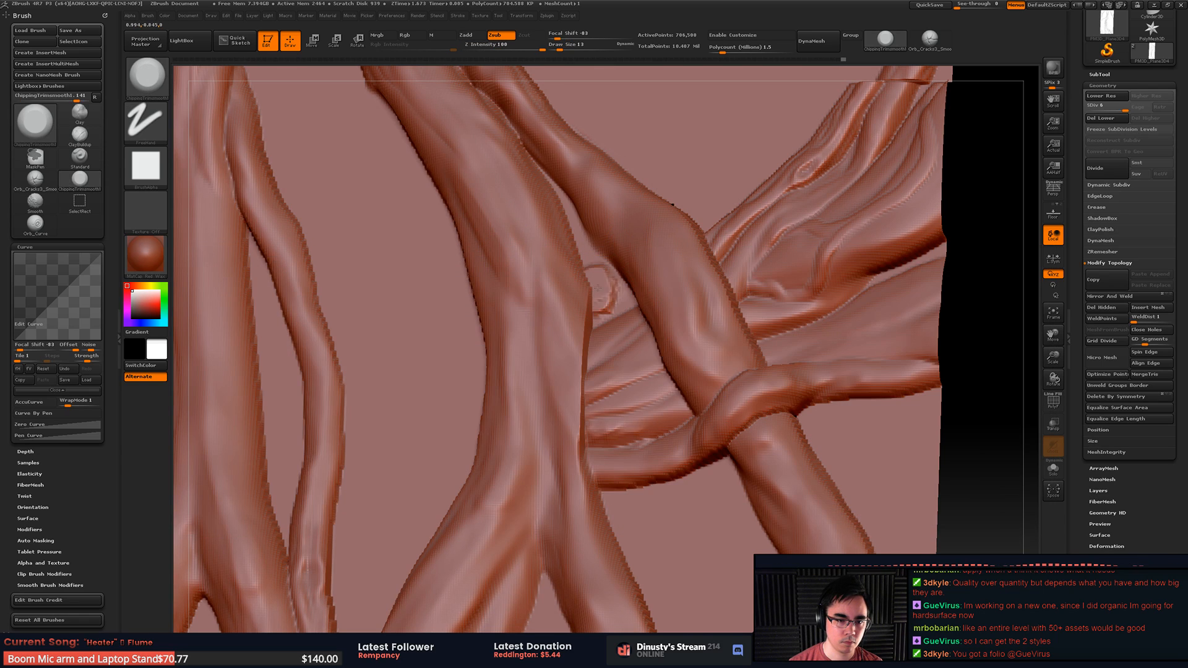
pyautogui.moveTo(591, 259); pyautogui.dragTo(598, 221, button='right')
pyautogui.moveTo(600, 216)
pyautogui.keyDown('ctrl'); pyautogui.mouseDown()
pyautogui.moveTo(637, 276)
pyautogui.moveTo(623, 278)
pyautogui.mouseUp(); pyautogui.keyUp('ctrl')
pyautogui.press('space')
pyautogui.moveTo(624, 278); pyautogui.dragTo(609, 277, button='right')
pyautogui.press('space')
pyautogui.moveTo(609, 277); pyautogui.dragTo(603, 281)
pyautogui.press('space')
pyautogui.press('space')
pyautogui.press('space')
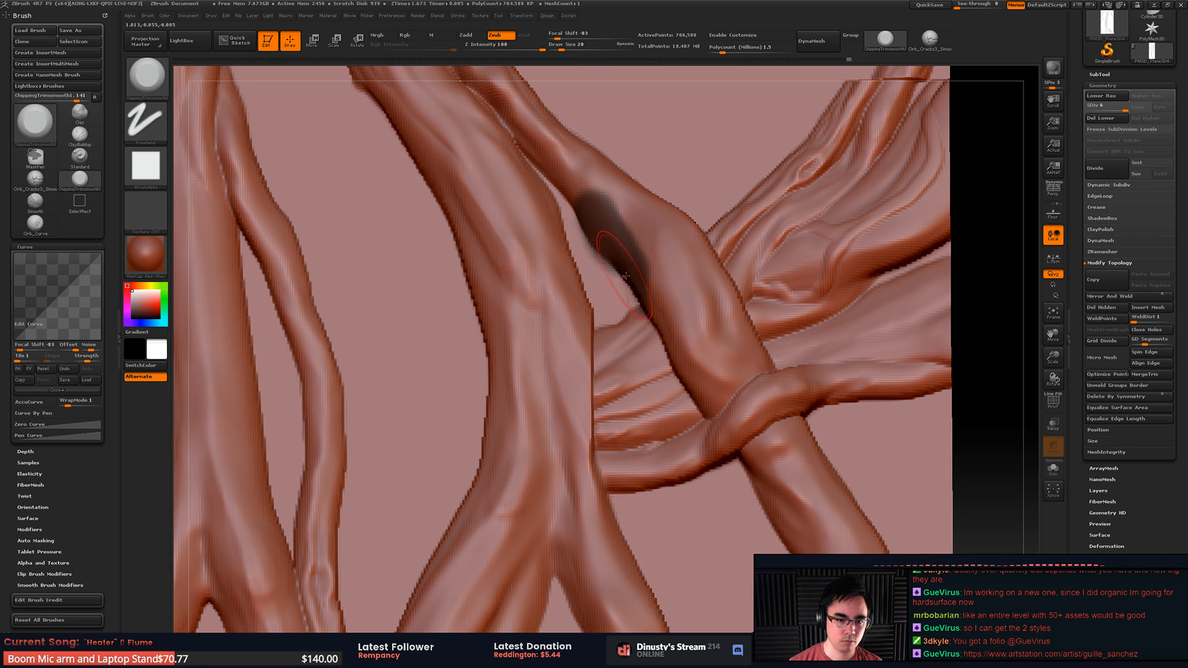
pyautogui.keyDown('alt'); pyautogui.moveTo(626, 275); pyautogui.dragTo(616, 234, button='right'); pyautogui.keyUp('alt')
# Step: Build up and smooth the thick root's edge along the vertical seam above the fork with ClayBuildup at draw size 11
pyautogui.press('b')
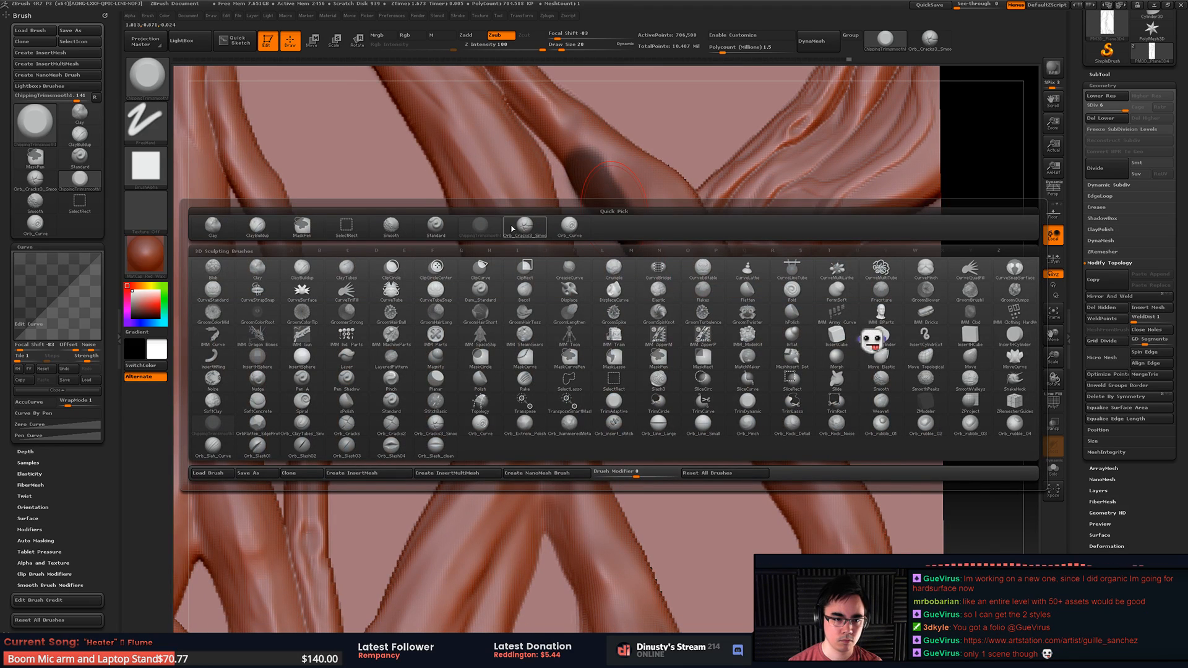
pyautogui.click(226, 228)
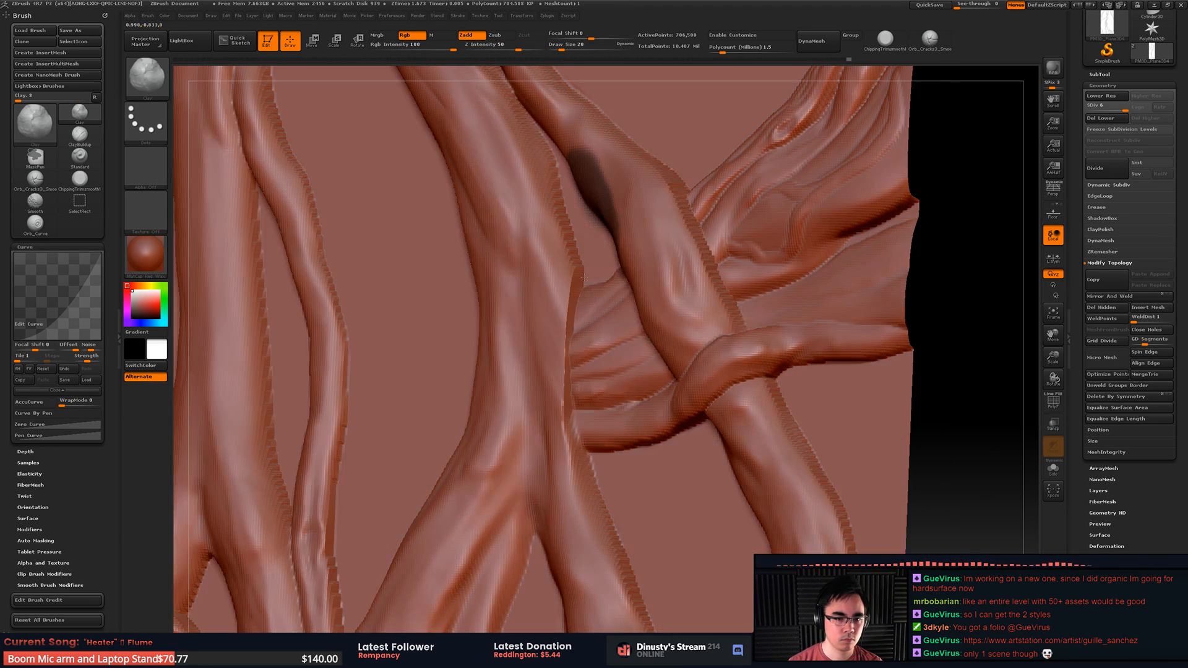
pyautogui.press('space')
pyautogui.press('b')
pyautogui.click(233, 302)
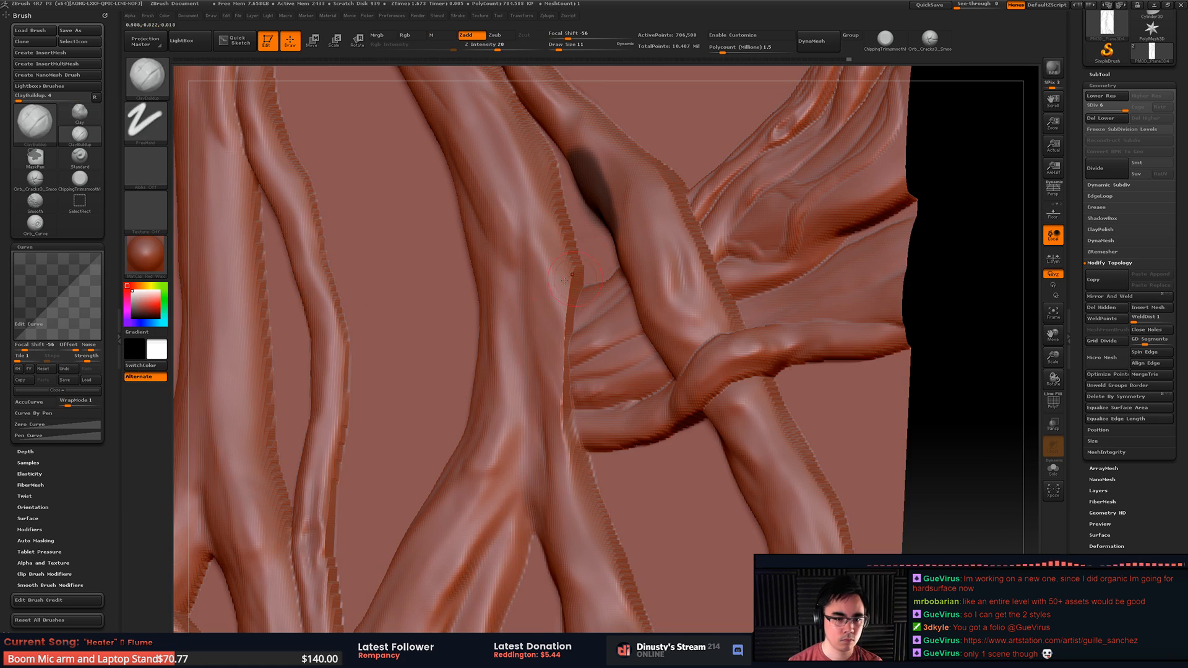
pyautogui.keyDown('shift'); pyautogui.moveTo(562, 271); pyautogui.dragTo(575, 467); pyautogui.keyUp('shift')
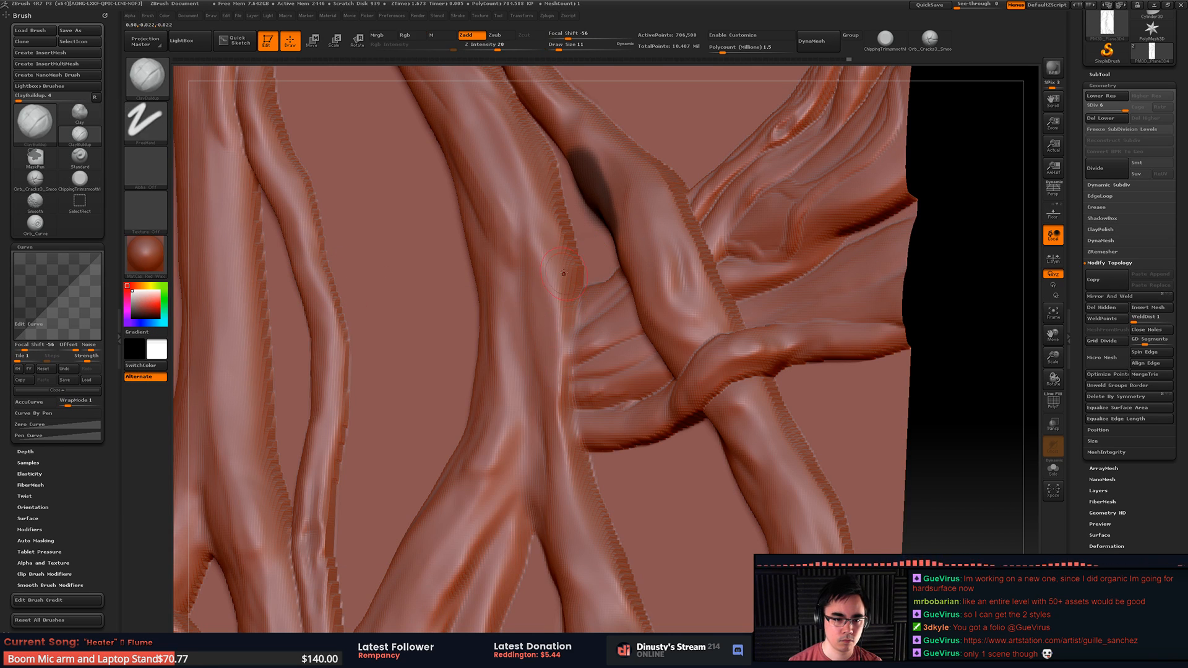
pyautogui.moveTo(559, 341)
pyautogui.mouseDown()
pyautogui.moveTo(577, 451)
pyautogui.moveTo(557, 426)
pyautogui.mouseUp()
pyautogui.moveTo(548, 277); pyautogui.dragTo(564, 510)
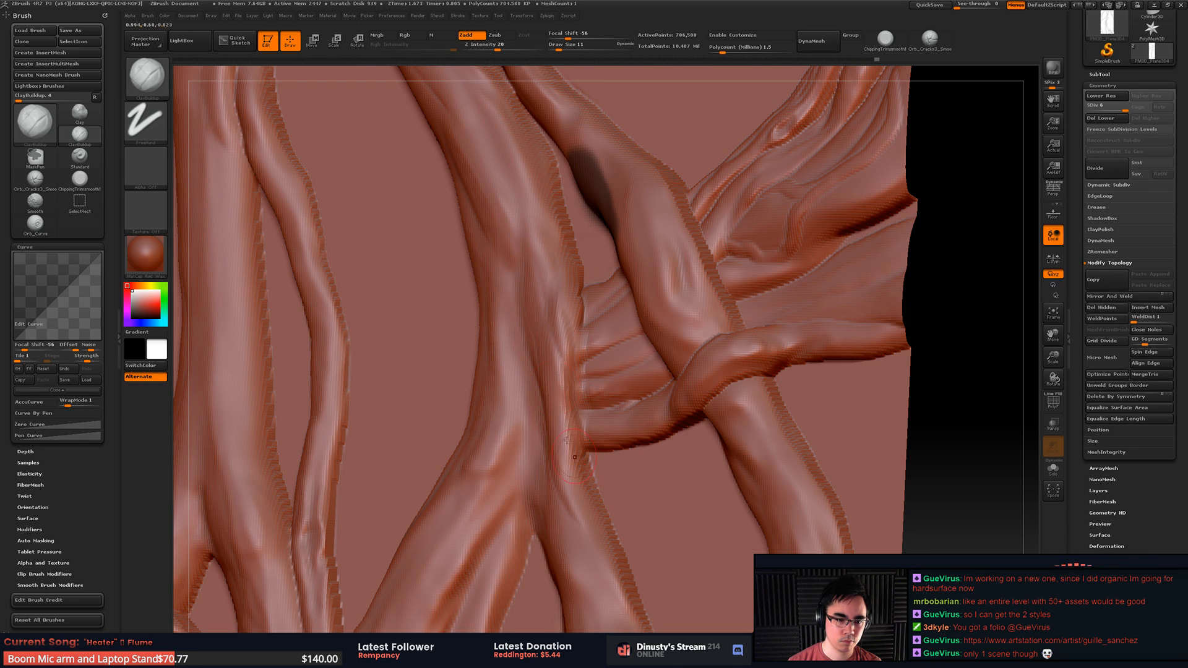
# Step: Continue the clay strokes from the thick root's edge through the fork into the branch and smooth the branch's inner edge
pyautogui.moveTo(560, 436)
pyautogui.keyDown('alt'); pyautogui.mouseDown(button='right')
pyautogui.moveTo(585, 404)
pyautogui.moveTo(628, 401)
pyautogui.mouseUp(button='right'); pyautogui.keyUp('alt')
pyautogui.moveTo(574, 253); pyautogui.dragTo(585, 287)
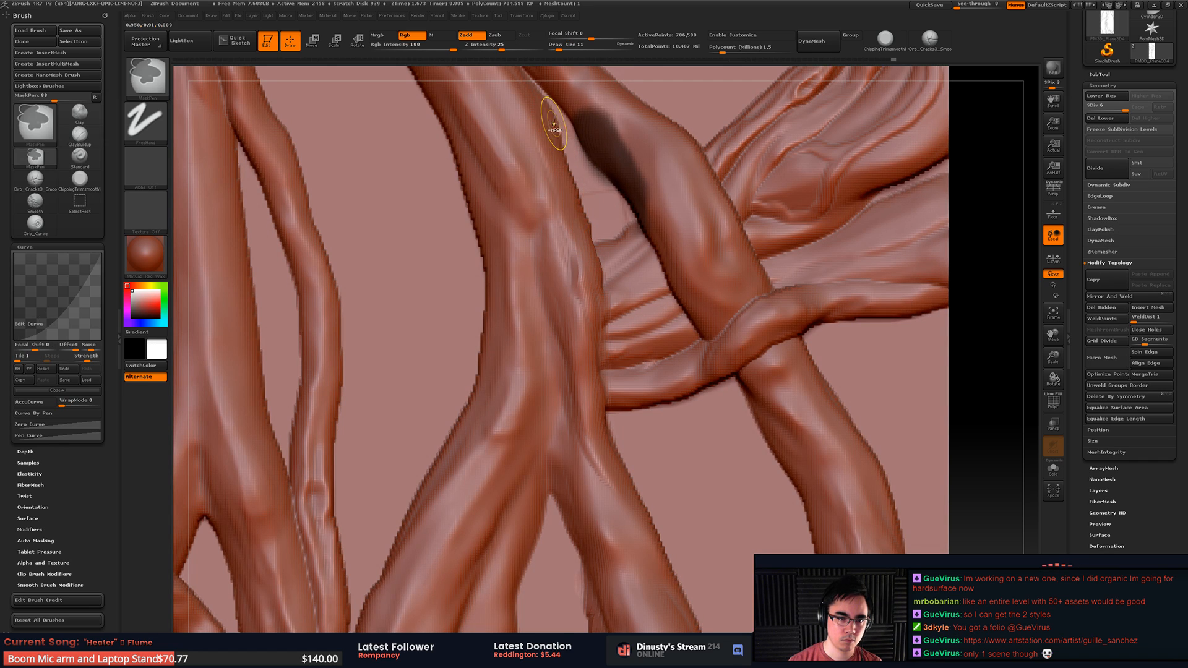
pyautogui.moveTo(600, 271)
pyautogui.mouseDown()
pyautogui.moveTo(587, 371)
pyautogui.moveTo(634, 560)
pyautogui.mouseUp()
pyautogui.keyDown('alt'); pyautogui.moveTo(634, 560); pyautogui.dragTo(631, 454, button='right'); pyautogui.keyUp('alt')
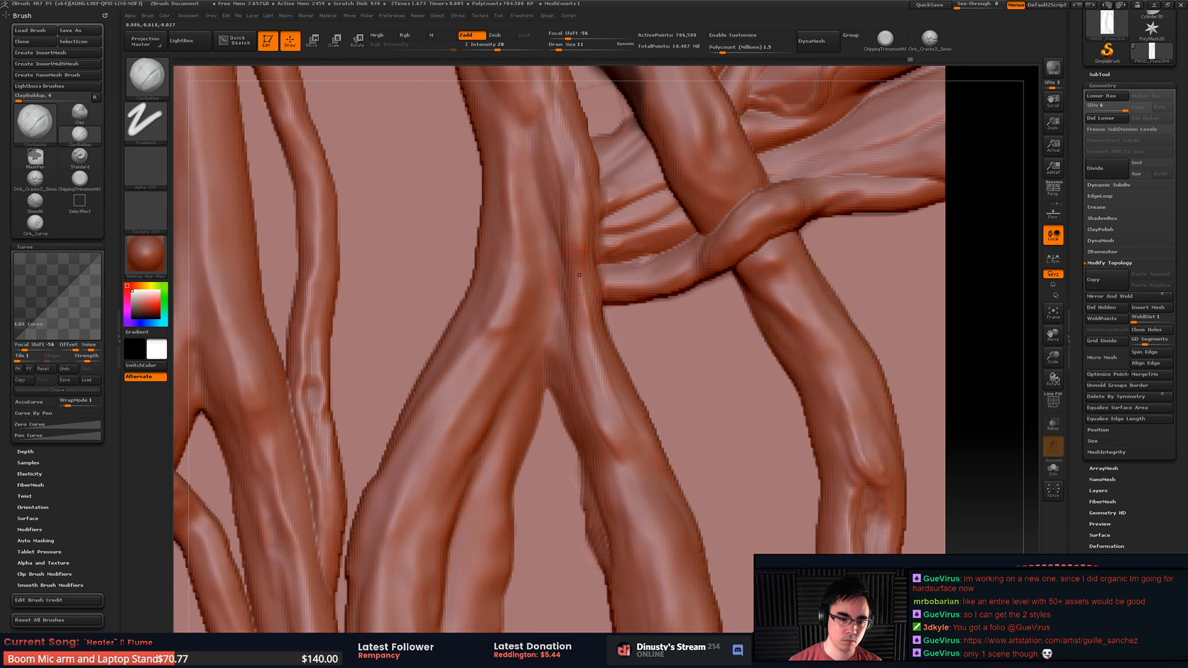
pyautogui.moveTo(597, 353); pyautogui.dragTo(637, 511)
pyautogui.moveTo(599, 410); pyautogui.dragTo(619, 433, button='right')
pyautogui.keyDown('alt'); pyautogui.moveTo(625, 607); pyautogui.dragTo(604, 443, button='right'); pyautogui.keyUp('alt')
pyautogui.keyDown('shift'); pyautogui.moveTo(590, 446); pyautogui.dragTo(596, 561); pyautogui.keyUp('shift')
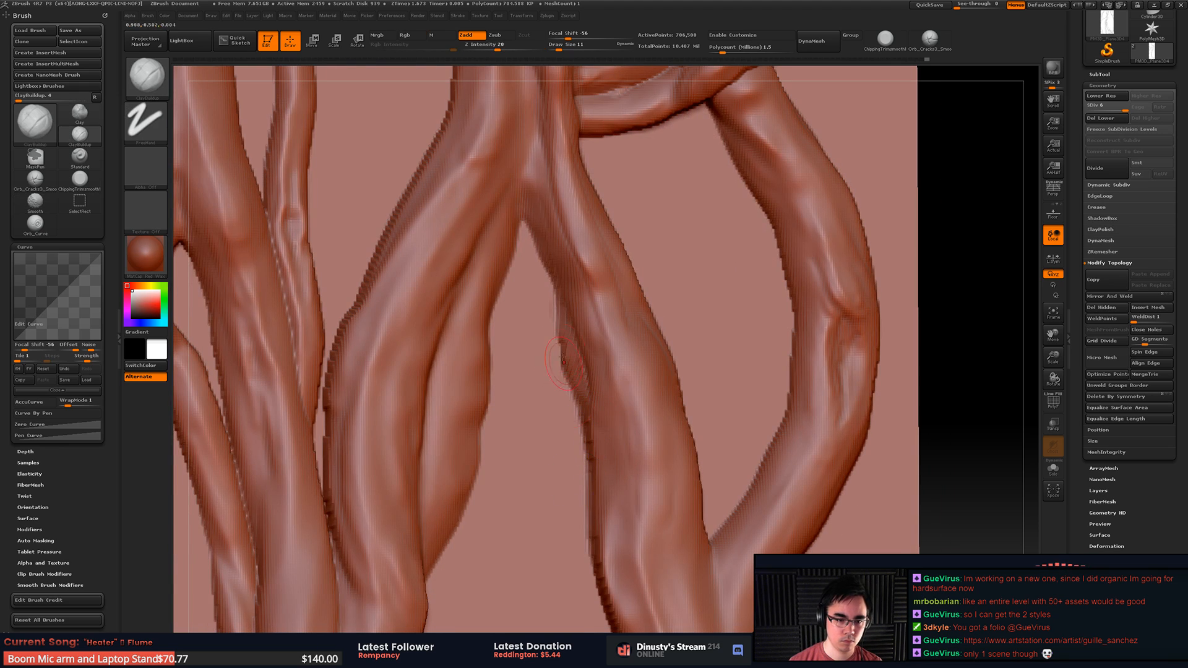
pyautogui.moveTo(570, 322)
pyautogui.mouseDown(button='right')
pyautogui.moveTo(613, 331)
pyautogui.moveTo(594, 336)
pyautogui.moveTo(579, 309)
pyautogui.mouseUp(button='right')
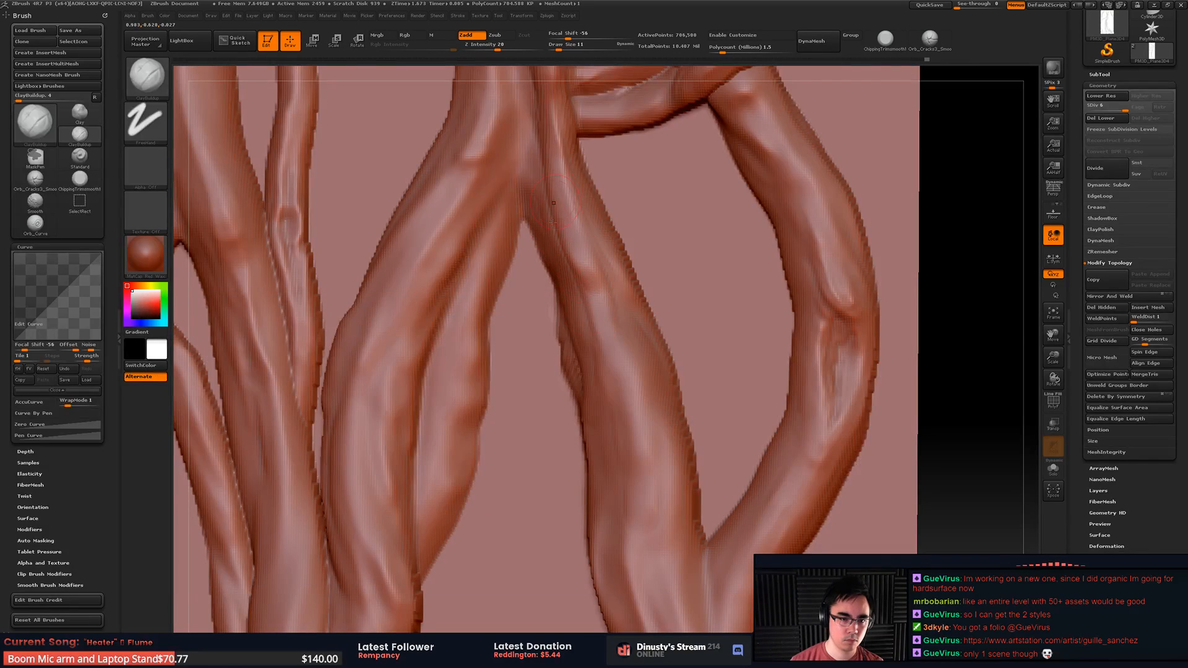
# Step: Check the repaired roots across the whole plane and clear the mask on the crossing root
pyautogui.moveTo(610, 272)
pyautogui.keyDown('alt'); pyautogui.mouseDown(button='right')
pyautogui.moveTo(598, 299)
pyautogui.moveTo(401, 159)
pyautogui.mouseUp(button='right'); pyautogui.keyUp('alt')
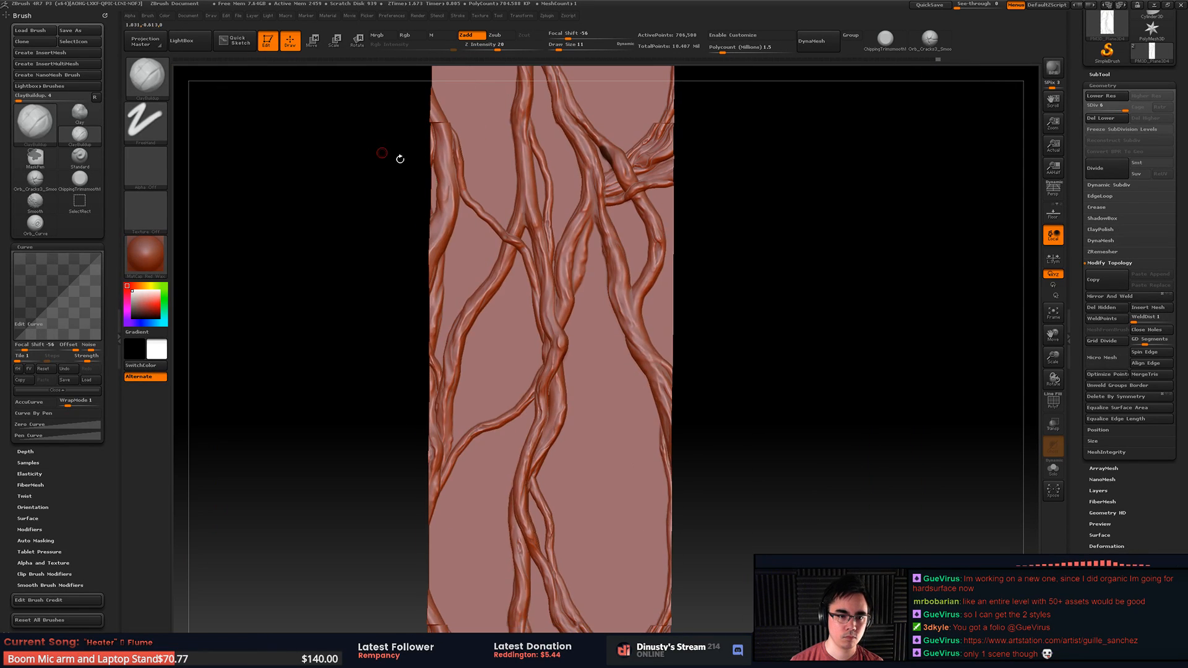
pyautogui.moveTo(568, 271)
pyautogui.keyDown('alt'); pyautogui.mouseDown(button='right')
pyautogui.moveTo(596, 367)
pyautogui.moveTo(933, 254)
pyautogui.mouseUp(button='right'); pyautogui.keyUp('alt')
pyautogui.keyDown('ctrl'); pyautogui.moveTo(933, 254); pyautogui.dragTo(897, 297); pyautogui.keyUp('ctrl')
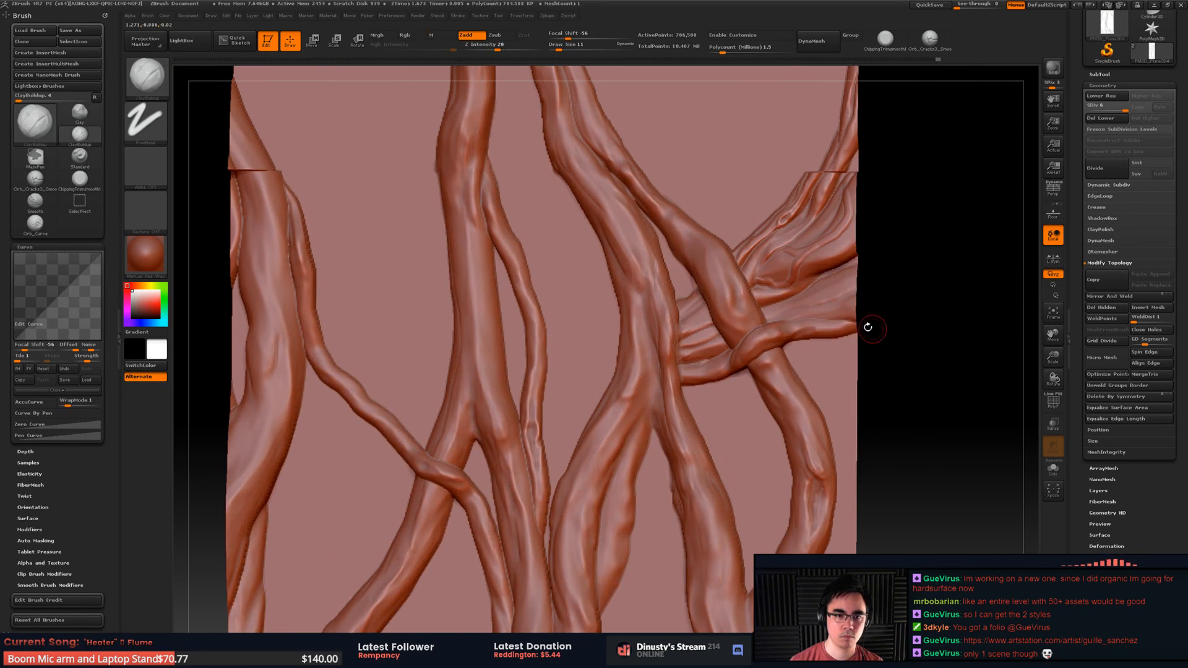
# Step: Build up the outer edge of the upper diagonal root with ClayBuildup at draw size 9
pyautogui.moveTo(826, 247)
pyautogui.keyDown('alt'); pyautogui.mouseDown(button='right')
pyautogui.moveTo(800, 319)
pyautogui.moveTo(879, 297)
pyautogui.mouseUp(button='right'); pyautogui.keyUp('alt')
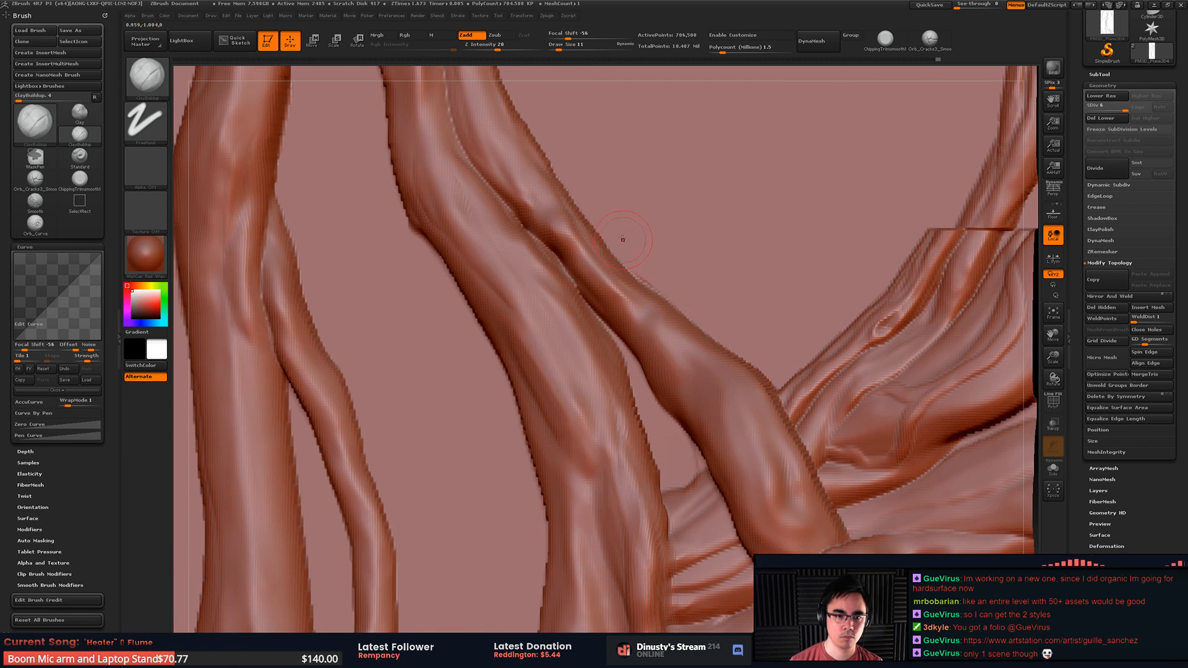
pyautogui.press('s')
pyautogui.moveTo(632, 236); pyautogui.dragTo(638, 235)
pyautogui.keyDown('alt'); pyautogui.moveTo(651, 208); pyautogui.dragTo(631, 257, button='right'); pyautogui.keyUp('alt')
pyautogui.press('s')
pyautogui.moveTo(631, 256); pyautogui.dragTo(626, 255)
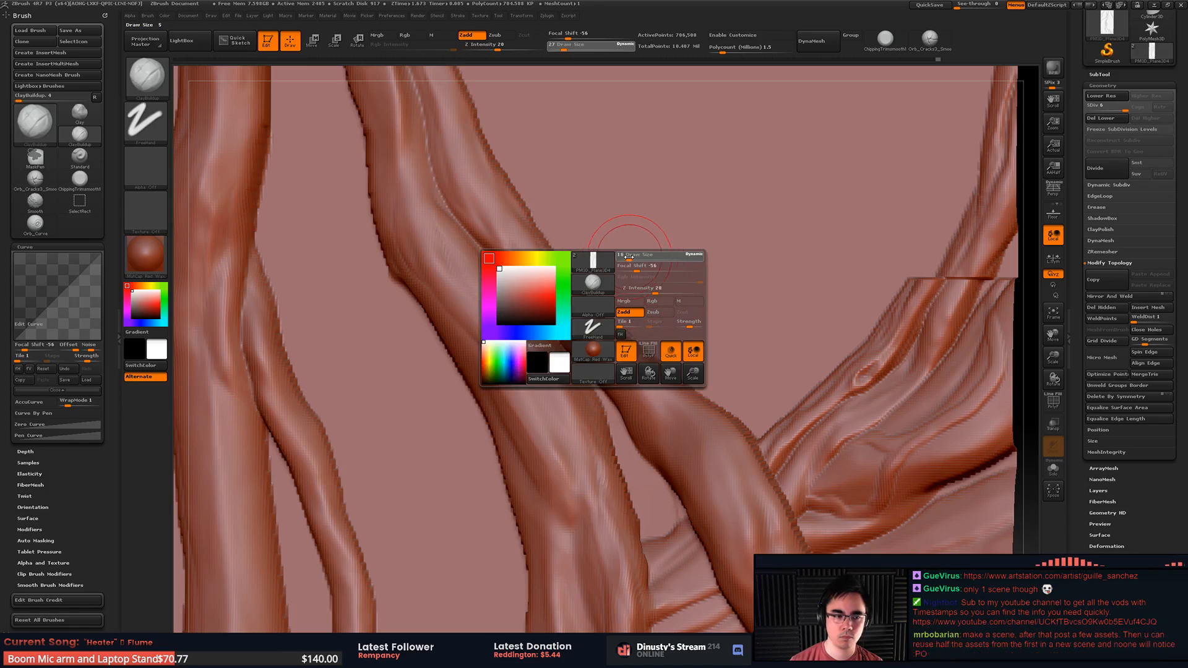
pyautogui.keyDown('ctrl'); pyautogui.moveTo(626, 229); pyautogui.dragTo(709, 237, button='right'); pyautogui.keyUp('ctrl')
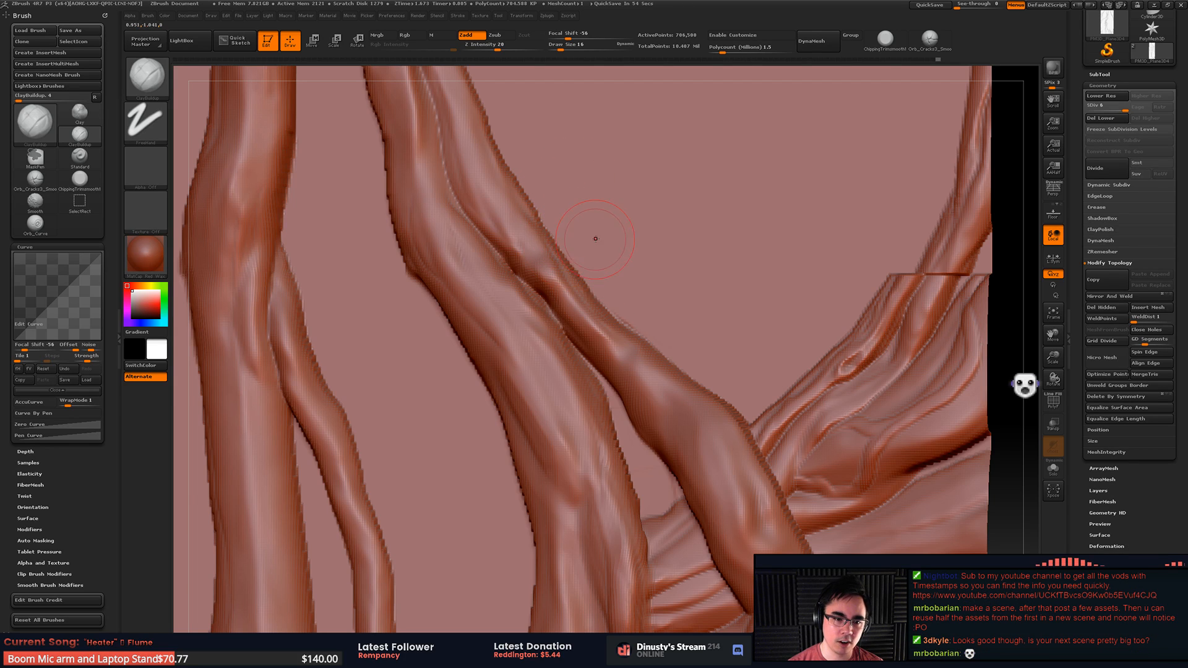
pyautogui.press('space')
pyautogui.moveTo(595, 240)
pyautogui.mouseDown()
pyautogui.moveTo(610, 291)
pyautogui.moveTo(566, 237)
pyautogui.moveTo(611, 316)
pyautogui.mouseUp()
pyautogui.hotkey('ctrl', 'z')
pyautogui.moveTo(559, 242)
pyautogui.mouseDown()
pyautogui.moveTo(612, 311)
pyautogui.moveTo(571, 275)
pyautogui.moveTo(603, 302)
pyautogui.moveTo(503, 166)
pyautogui.mouseUp()
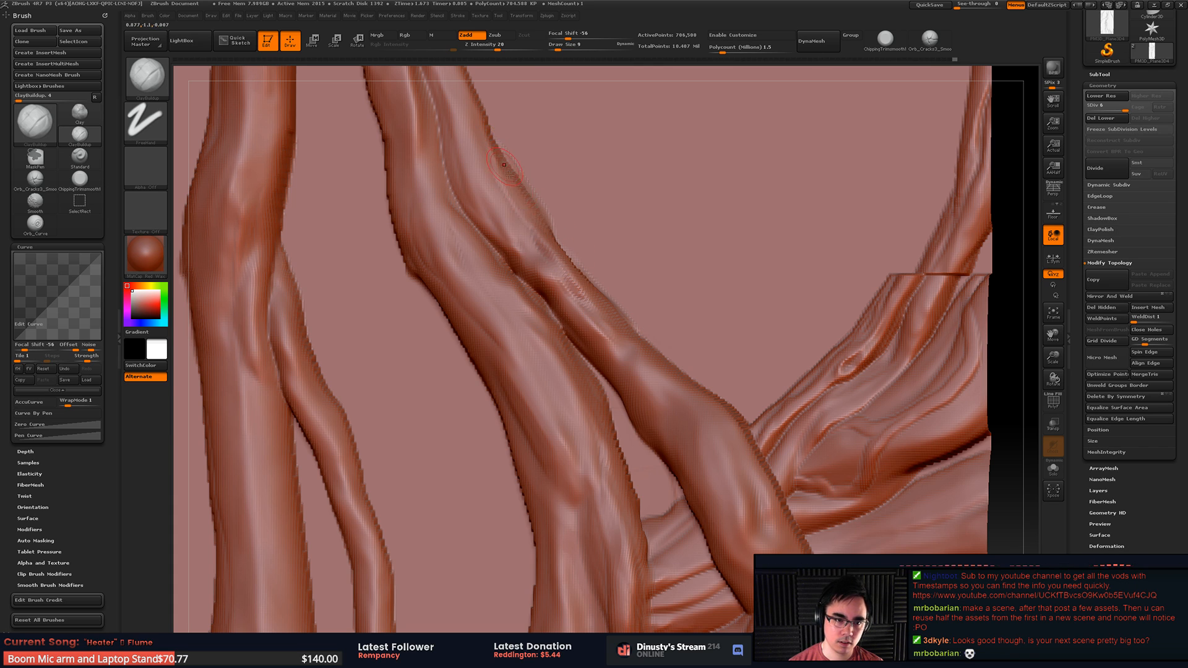
# Step: Smooth the fresh clay along the diagonal root's outer edge and the crease beside the neighbouring thick root
pyautogui.press('shift')
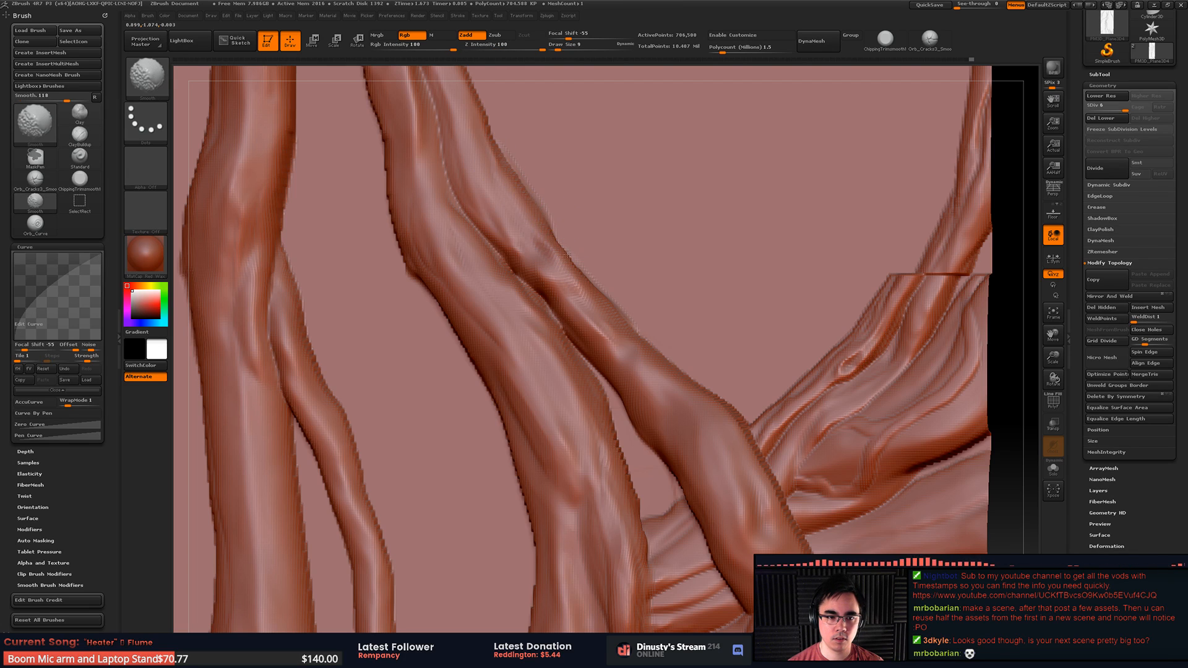
pyautogui.moveTo(563, 254)
pyautogui.keyDown('shift'); pyautogui.mouseDown()
pyautogui.moveTo(537, 211)
pyautogui.moveTo(593, 327)
pyautogui.mouseUp(); pyautogui.keyUp('shift')
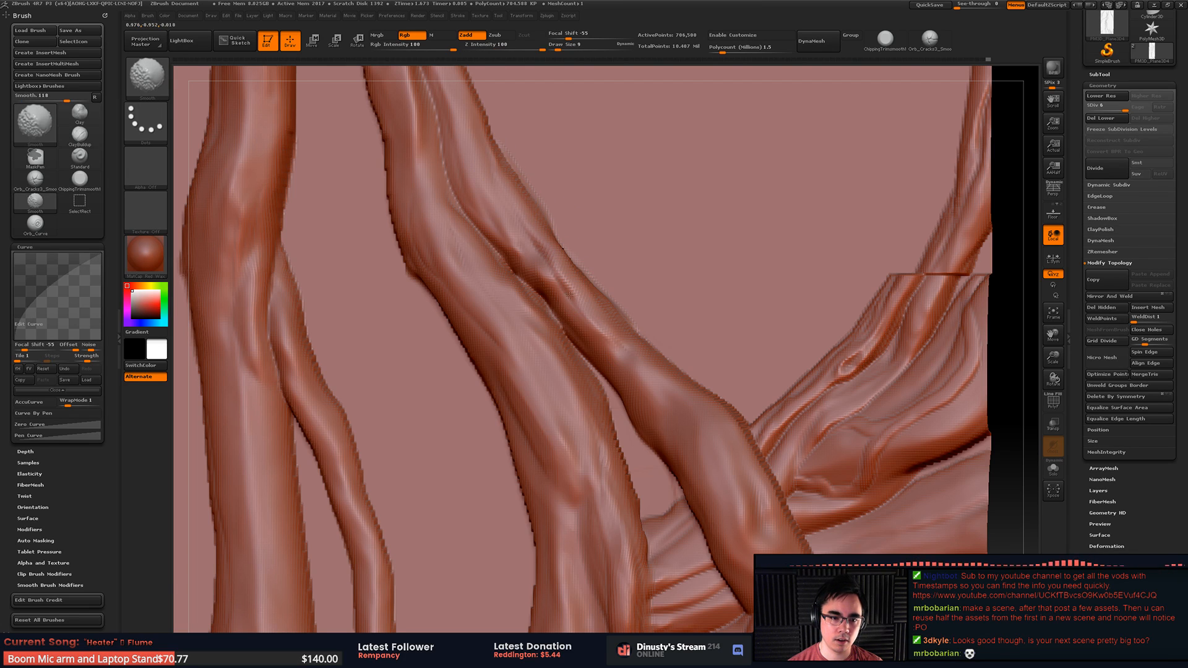
pyautogui.keyDown('shift'); pyautogui.moveTo(557, 276); pyautogui.dragTo(562, 262); pyautogui.keyUp('shift')
pyautogui.keyDown('shift'); pyautogui.moveTo(623, 340); pyautogui.dragTo(591, 308); pyautogui.keyUp('shift')
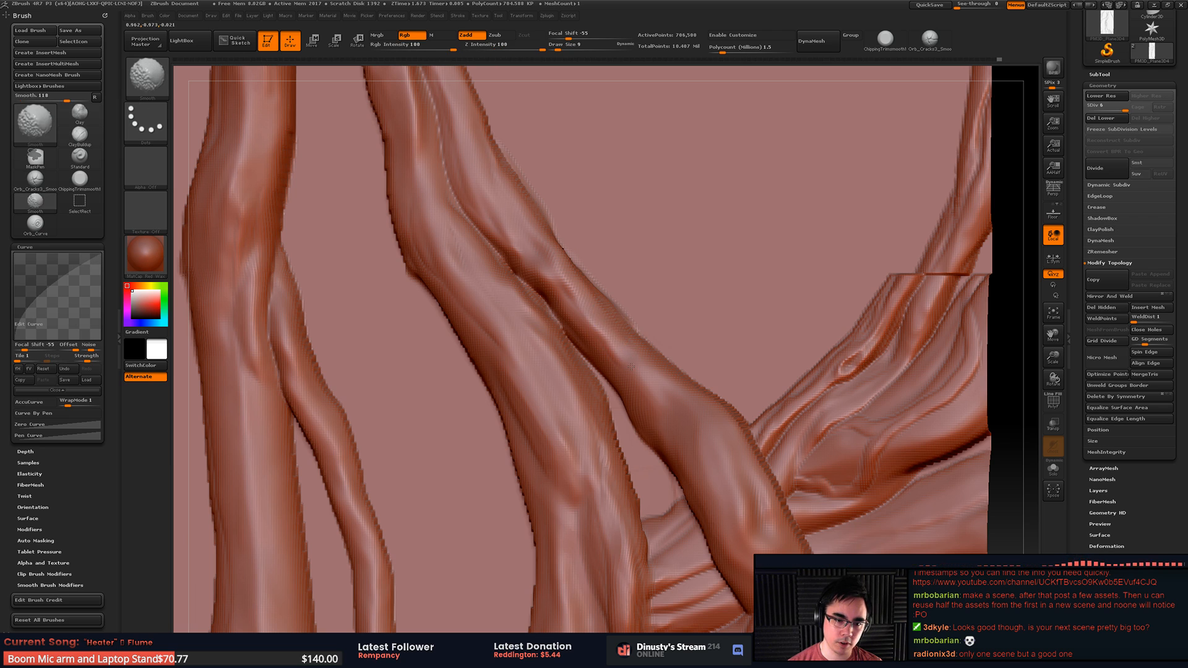
pyautogui.moveTo(673, 265)
pyautogui.keyDown('alt'); pyautogui.mouseDown(button='right')
pyautogui.moveTo(656, 298)
pyautogui.moveTo(682, 217)
pyautogui.mouseUp(button='right'); pyautogui.keyUp('alt')
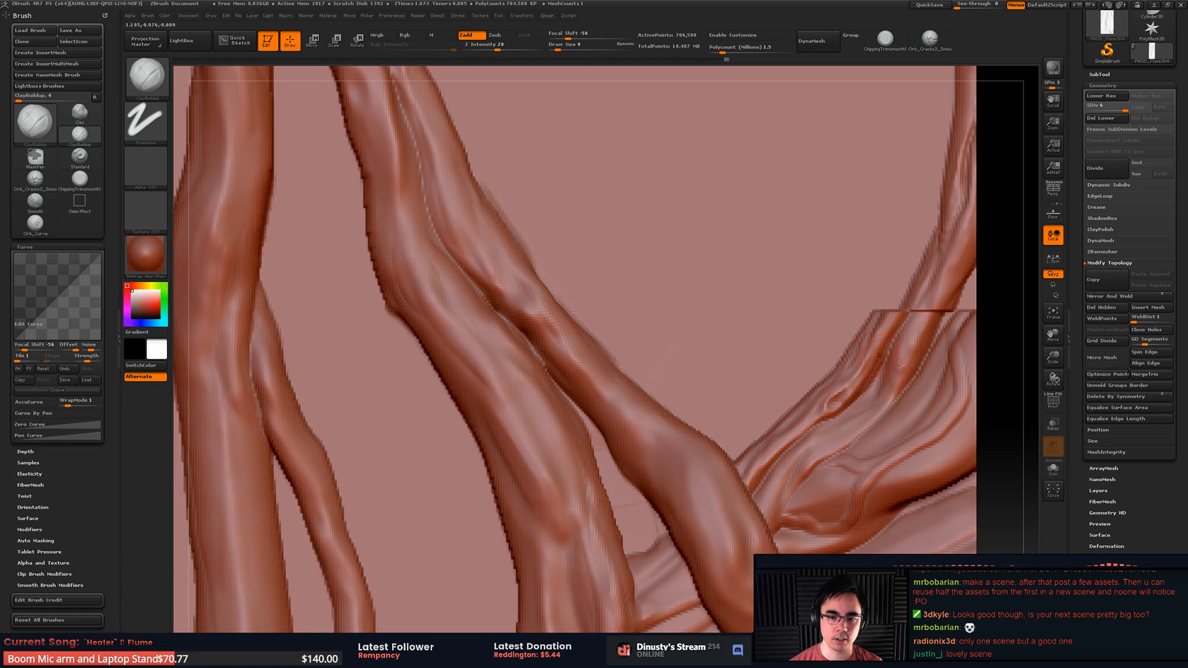
# Step: Blend the outer edge of the root bundle across the horizontal seam near the strip's right border with ClayBuildup, and smooth it
pyautogui.moveTo(899, 363)
pyautogui.keyDown('alt'); pyautogui.mouseDown(button='right')
pyautogui.moveTo(845, 408)
pyautogui.moveTo(898, 352)
pyautogui.moveTo(786, 358)
pyautogui.moveTo(735, 325)
pyautogui.mouseUp(button='right'); pyautogui.keyUp('alt')
pyautogui.moveTo(701, 355)
pyautogui.mouseDown()
pyautogui.moveTo(744, 318)
pyautogui.moveTo(778, 249)
pyautogui.mouseUp()
pyautogui.press('shift')
pyautogui.moveTo(763, 366)
pyautogui.keyDown('shift'); pyautogui.mouseDown()
pyautogui.moveTo(781, 365)
pyautogui.moveTo(792, 323)
pyautogui.mouseUp(); pyautogui.keyUp('shift')
pyautogui.press('shift')
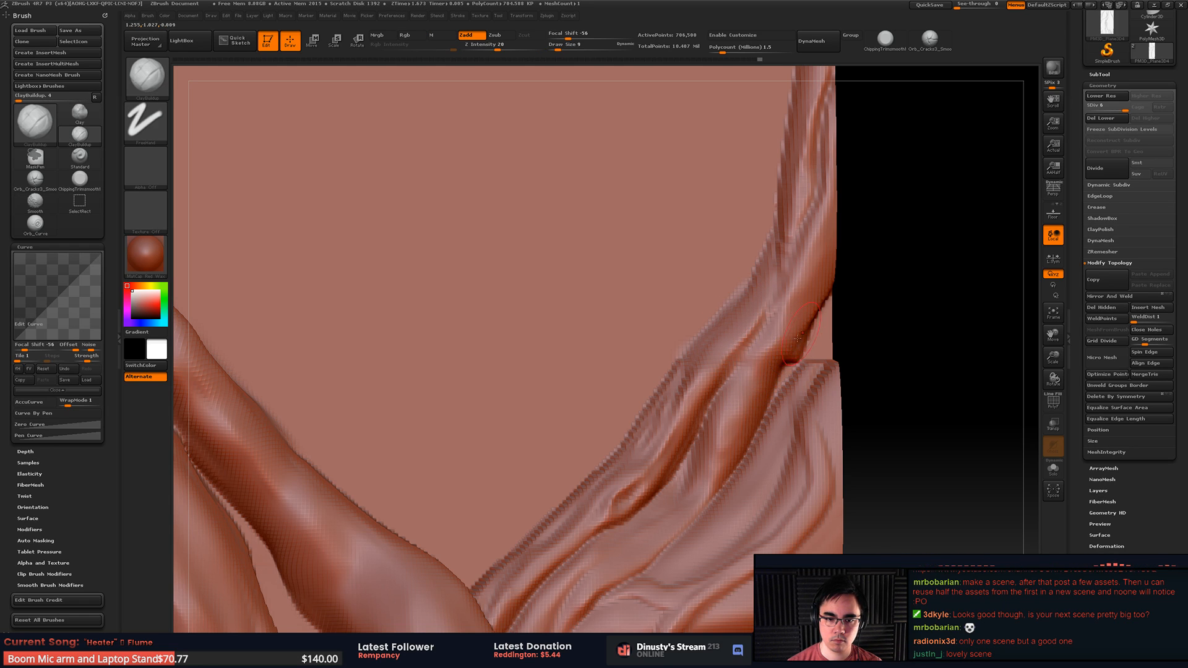
# Step: Smooth the notch on the left edge of the thick diagonal root at its bend
pyautogui.moveTo(586, 268)
pyautogui.keyDown('alt'); pyautogui.mouseDown(button='right')
pyautogui.moveTo(548, 263)
pyautogui.moveTo(590, 246)
pyautogui.mouseUp(button='right'); pyautogui.keyUp('alt')
pyautogui.moveTo(667, 336)
pyautogui.keyDown('alt'); pyautogui.mouseDown(button='right')
pyautogui.moveTo(678, 223)
pyautogui.moveTo(696, 230)
pyautogui.moveTo(684, 241)
pyautogui.mouseUp(button='right'); pyautogui.keyUp('alt')
pyautogui.keyDown('alt'); pyautogui.moveTo(759, 186); pyautogui.dragTo(778, 260, button='right'); pyautogui.keyUp('alt')
pyautogui.moveTo(614, 200); pyautogui.dragTo(641, 234, button='right')
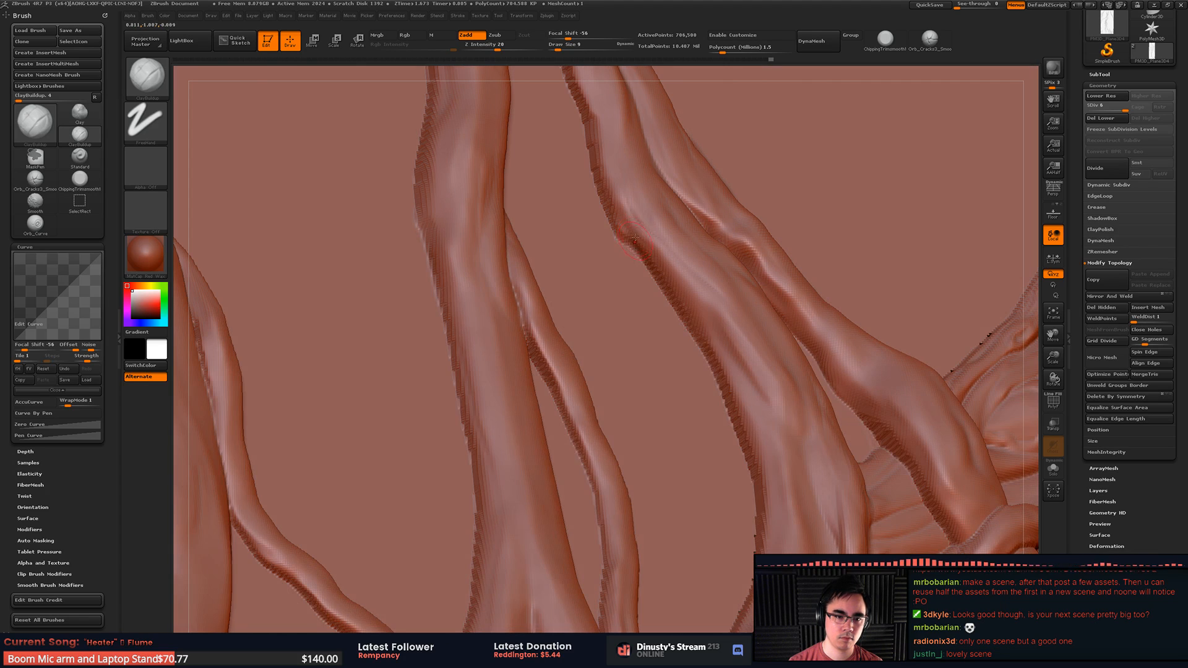
pyautogui.moveTo(683, 271)
pyautogui.keyDown('shift'); pyautogui.mouseDown()
pyautogui.moveTo(621, 186)
pyautogui.moveTo(647, 217)
pyautogui.mouseUp(); pyautogui.keyUp('shift')
pyautogui.keyDown('alt'); pyautogui.moveTo(809, 239); pyautogui.dragTo(559, 278, button='right'); pyautogui.keyUp('alt')
pyautogui.moveTo(780, 371)
pyautogui.keyDown('alt'); pyautogui.mouseDown(button='right')
pyautogui.moveTo(699, 316)
pyautogui.moveTo(784, 346)
pyautogui.mouseUp(button='right'); pyautogui.keyUp('alt')
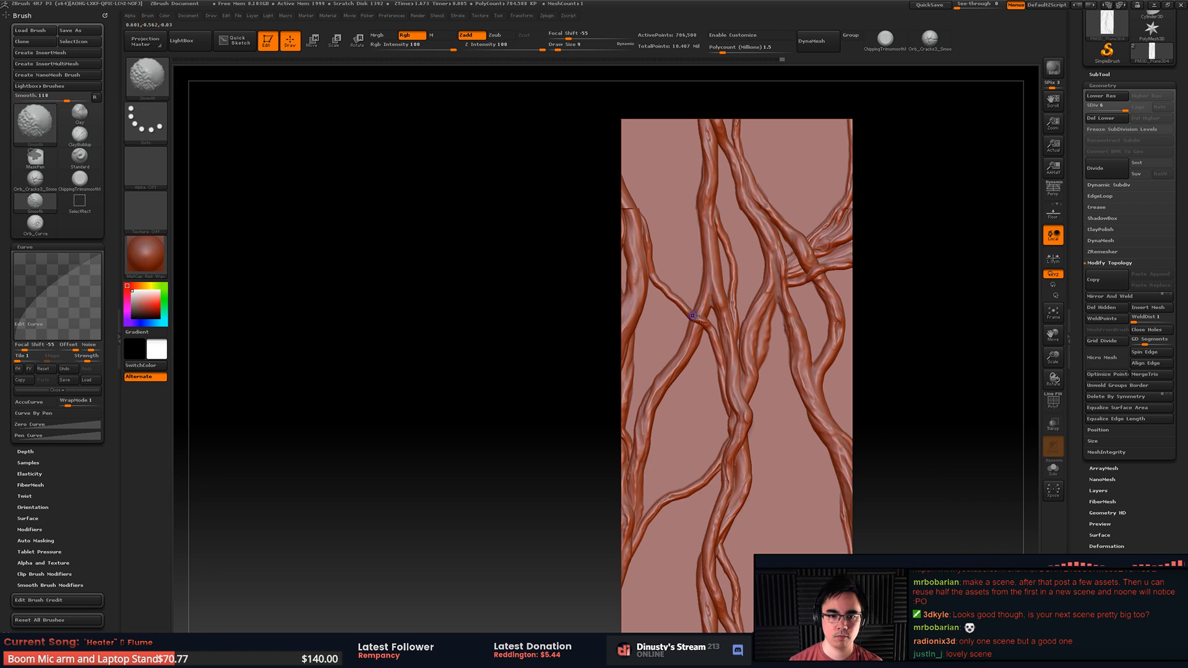
# Step: Trim the left edge of the thick diagonal root's bend with ChippingTrimsmooth at draw size 9
pyautogui.keyDown('alt'); pyautogui.moveTo(770, 187); pyautogui.dragTo(786, 294, button='right'); pyautogui.keyUp('alt')
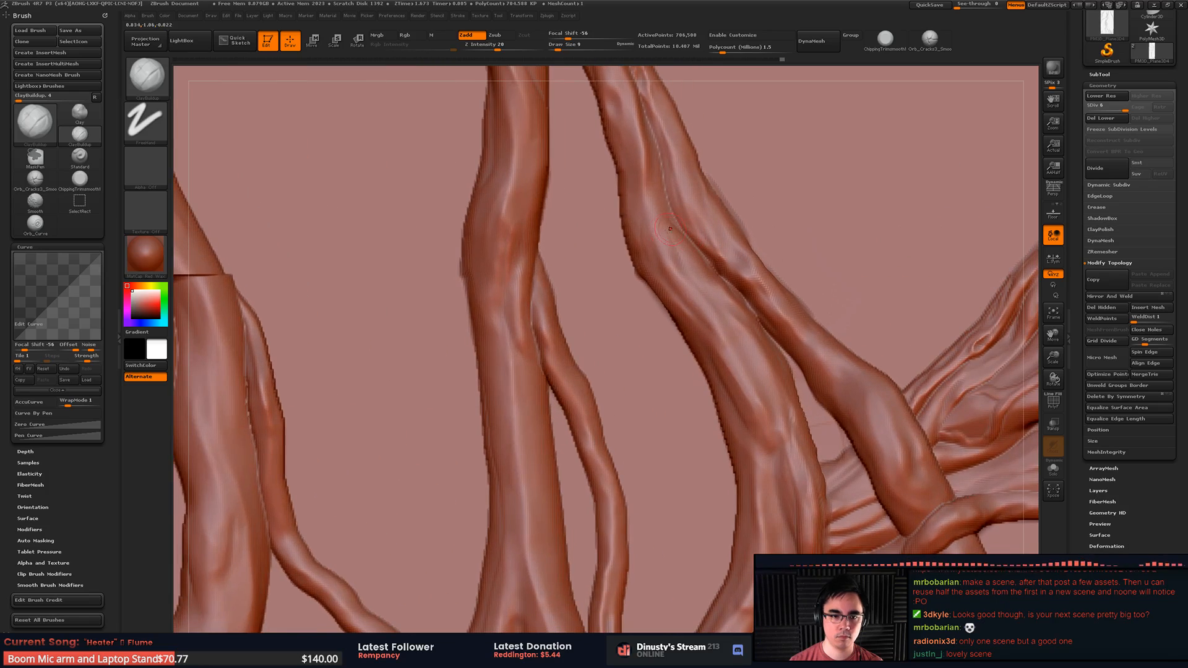
pyautogui.keyDown('alt'); pyautogui.moveTo(718, 228); pyautogui.dragTo(675, 279, button='right'); pyautogui.keyUp('alt')
pyautogui.press('b')
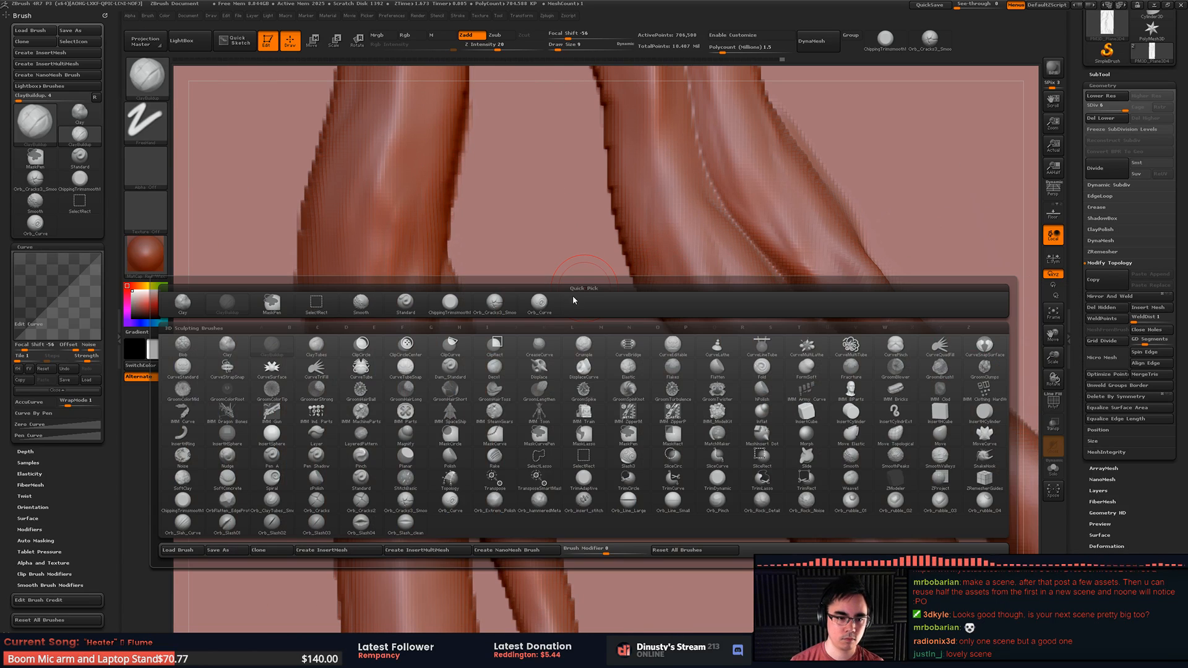
pyautogui.click(449, 303)
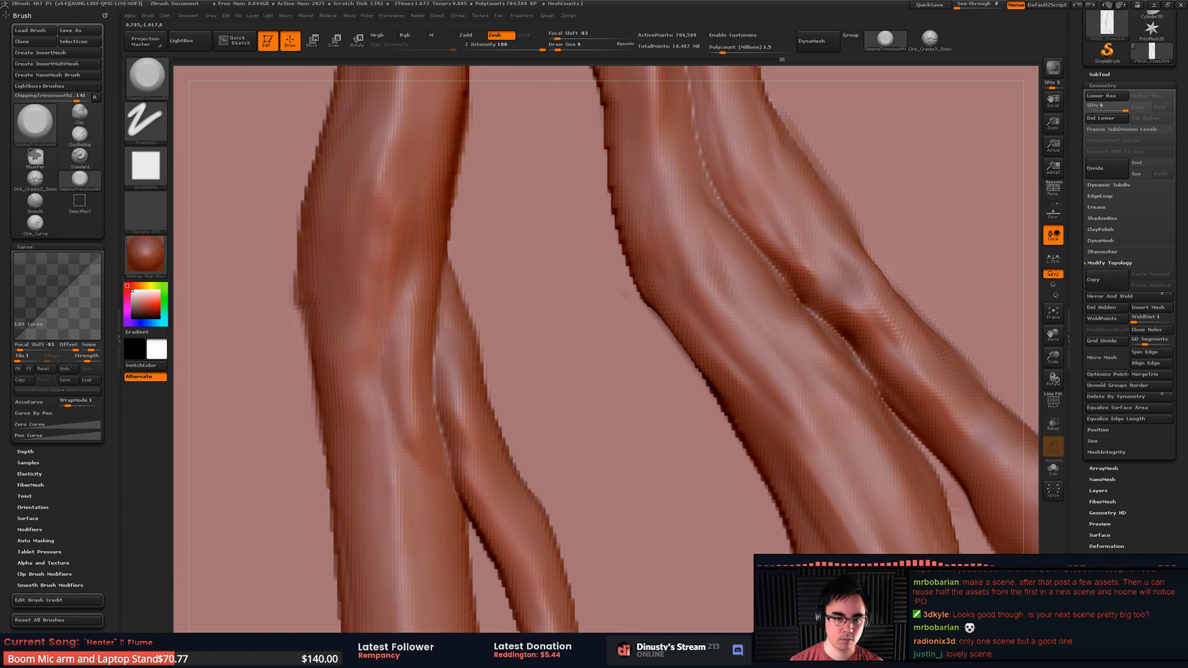
pyautogui.moveTo(632, 284); pyautogui.dragTo(658, 266)
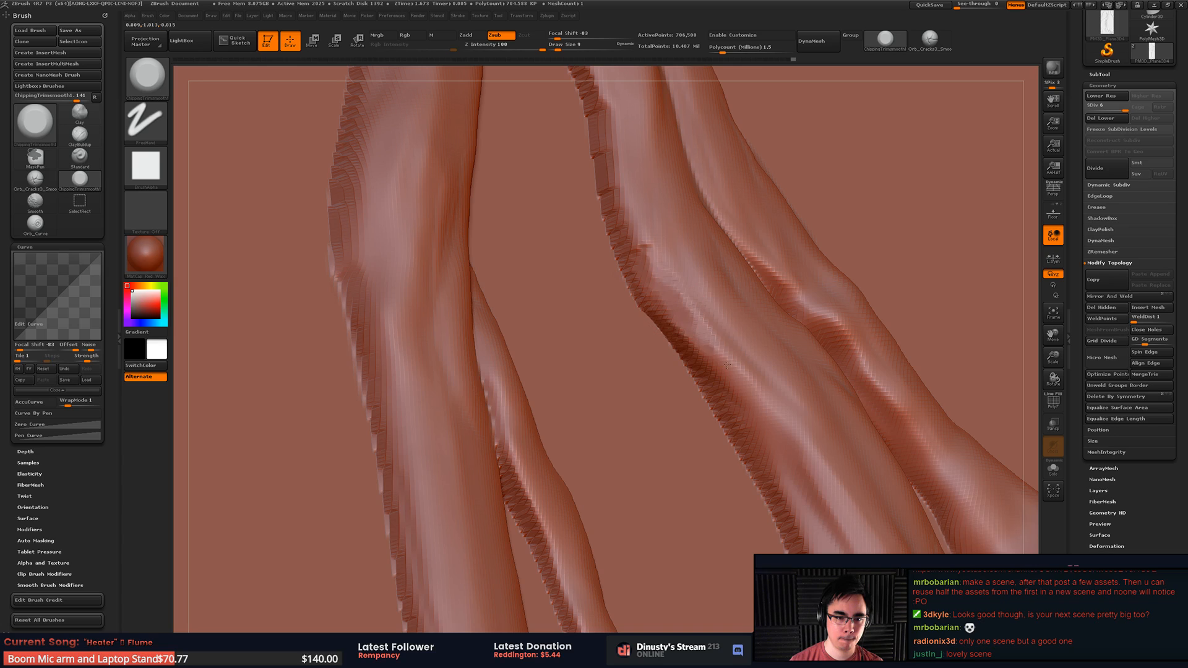
pyautogui.moveTo(727, 365); pyautogui.dragTo(730, 367)
pyautogui.moveTo(639, 270); pyautogui.dragTo(647, 241)
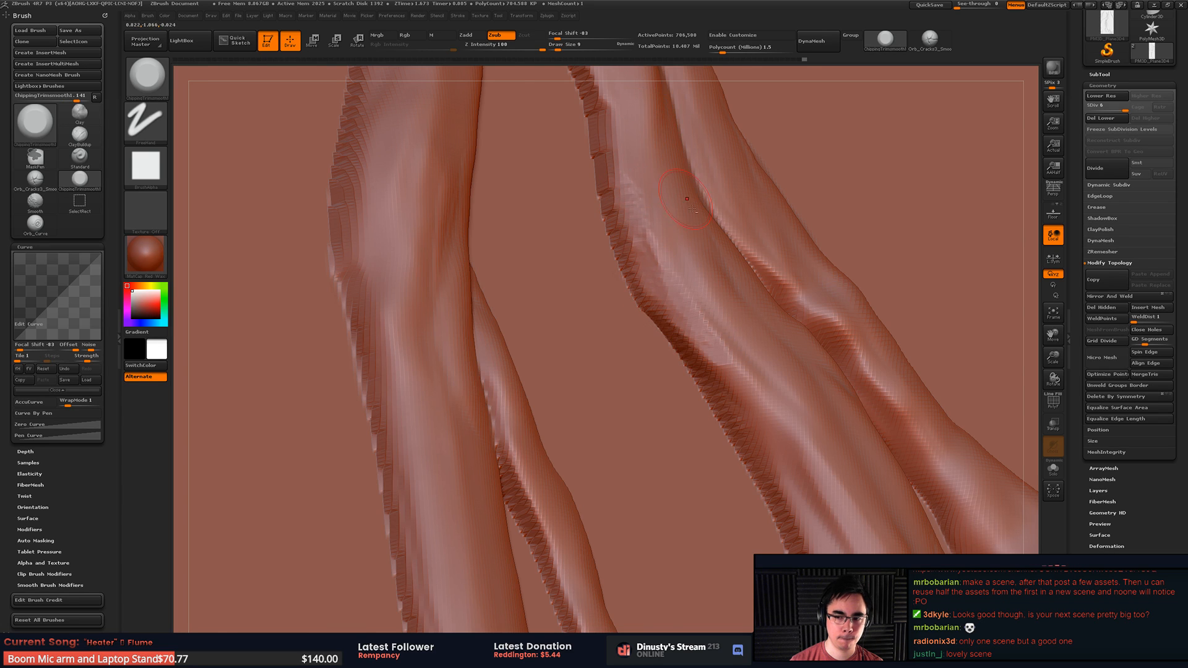
pyautogui.moveTo(650, 248)
pyautogui.keyDown('alt'); pyautogui.mouseDown(button='right')
pyautogui.moveTo(597, 254)
pyautogui.moveTo(603, 198)
pyautogui.moveTo(655, 264)
pyautogui.mouseUp(button='right'); pyautogui.keyUp('alt')
pyautogui.press('shift')
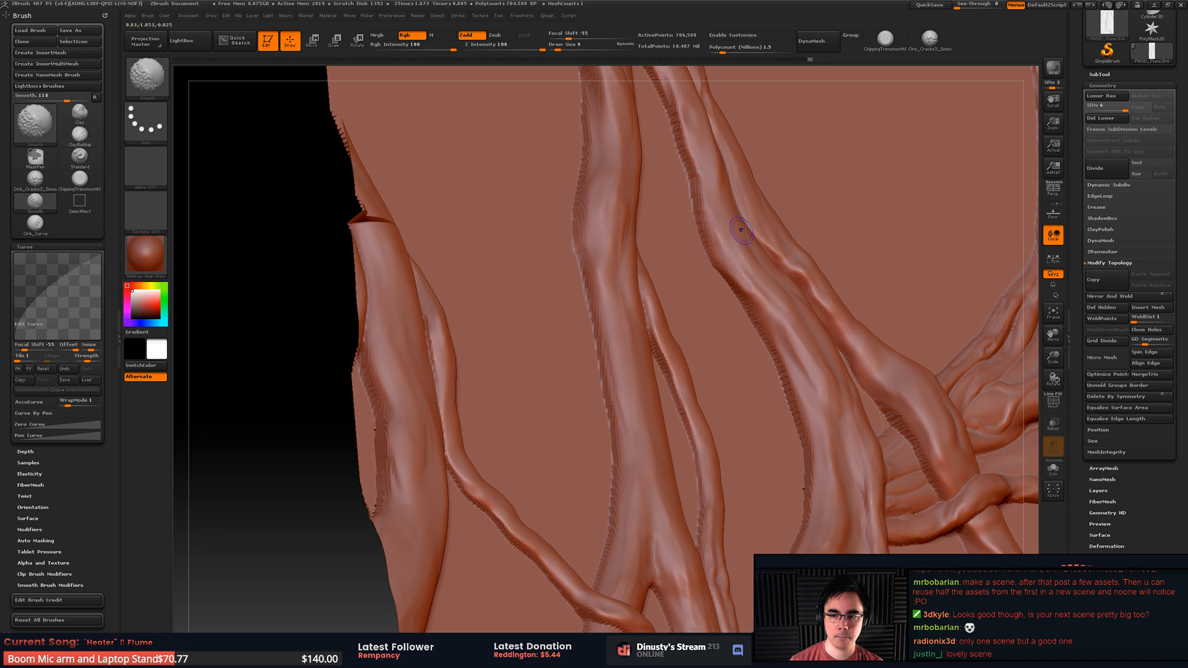
pyautogui.moveTo(742, 230)
pyautogui.keyDown('alt'); pyautogui.mouseDown(button='right')
pyautogui.moveTo(773, 204)
pyautogui.moveTo(750, 221)
pyautogui.moveTo(758, 205)
pyautogui.moveTo(733, 205)
pyautogui.mouseUp(button='right'); pyautogui.keyUp('alt')
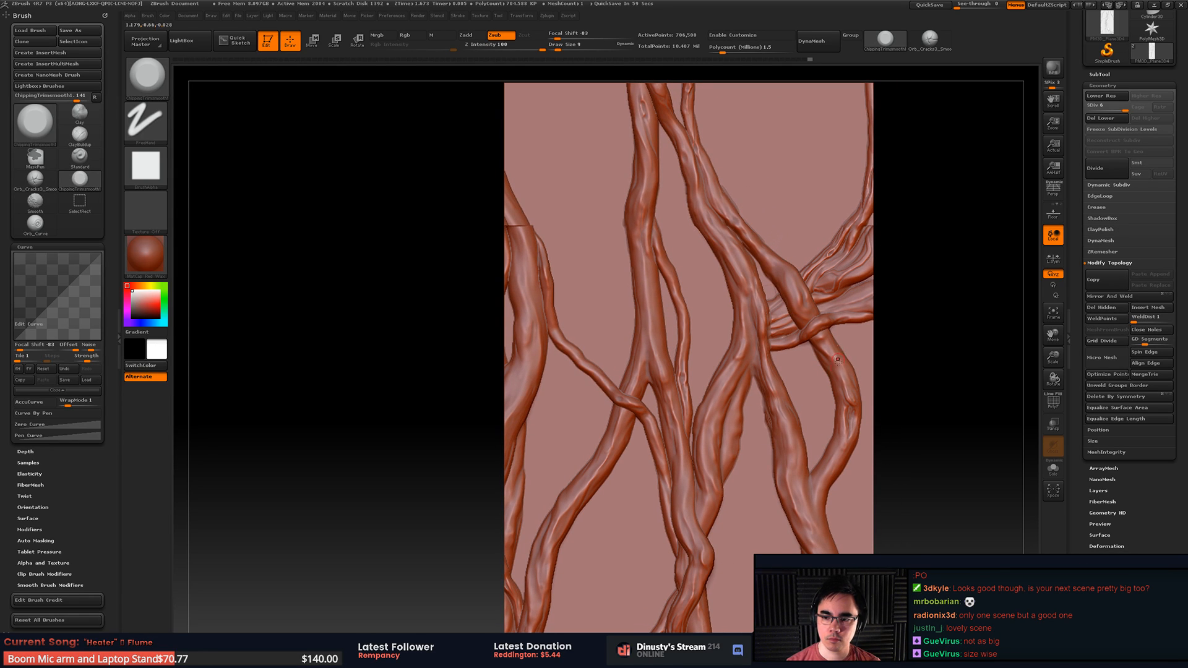
# Step: Inspect the repaired roots along the strip and its horizontal seam, and set the ChippingTrimsmooth draw size to 35
pyautogui.moveTo(838, 359)
pyautogui.keyDown('alt'); pyautogui.mouseDown(button='right')
pyautogui.moveTo(765, 306)
pyautogui.moveTo(740, 279)
pyautogui.moveTo(745, 262)
pyautogui.moveTo(730, 279)
pyautogui.moveTo(746, 340)
pyautogui.moveTo(664, 340)
pyautogui.moveTo(665, 464)
pyautogui.moveTo(626, 425)
pyautogui.moveTo(626, 367)
pyautogui.moveTo(647, 323)
pyautogui.mouseUp(button='right'); pyautogui.keyUp('alt')
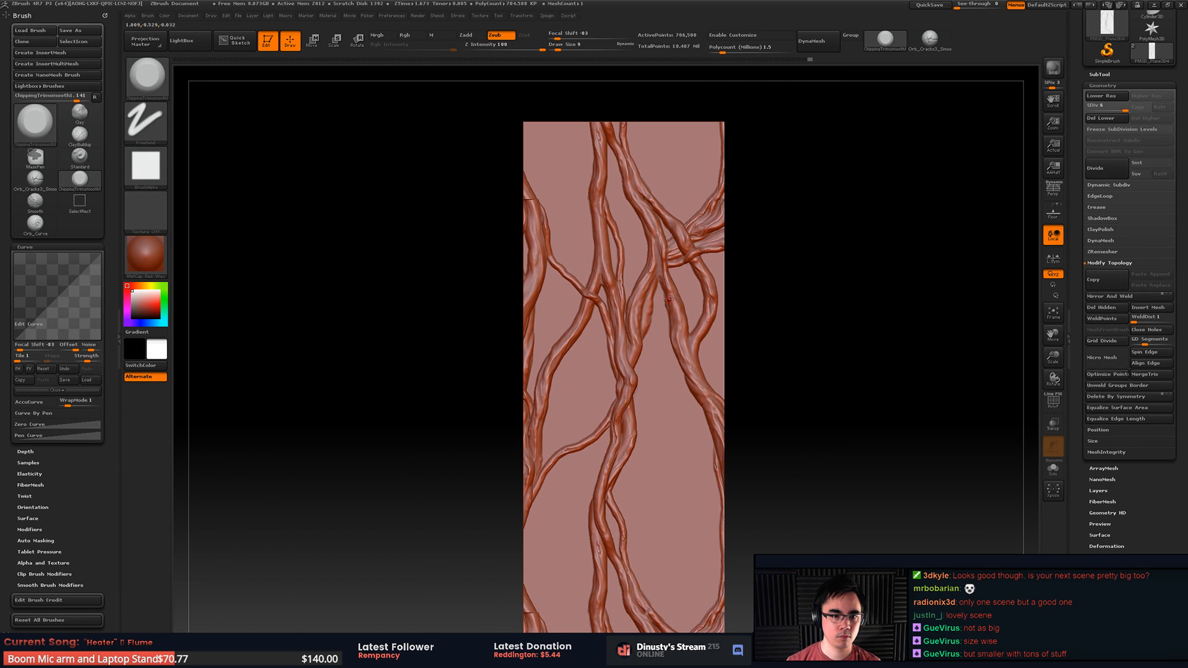
pyautogui.keyDown('ctrl'); pyautogui.moveTo(685, 359); pyautogui.dragTo(692, 266, button='right'); pyautogui.keyUp('ctrl')
pyautogui.keyDown('alt'); pyautogui.moveTo(692, 266); pyautogui.dragTo(713, 510, button='right'); pyautogui.keyUp('alt')
pyautogui.keyDown('alt'); pyautogui.moveTo(650, 253); pyautogui.dragTo(659, 489, button='right'); pyautogui.keyUp('alt')
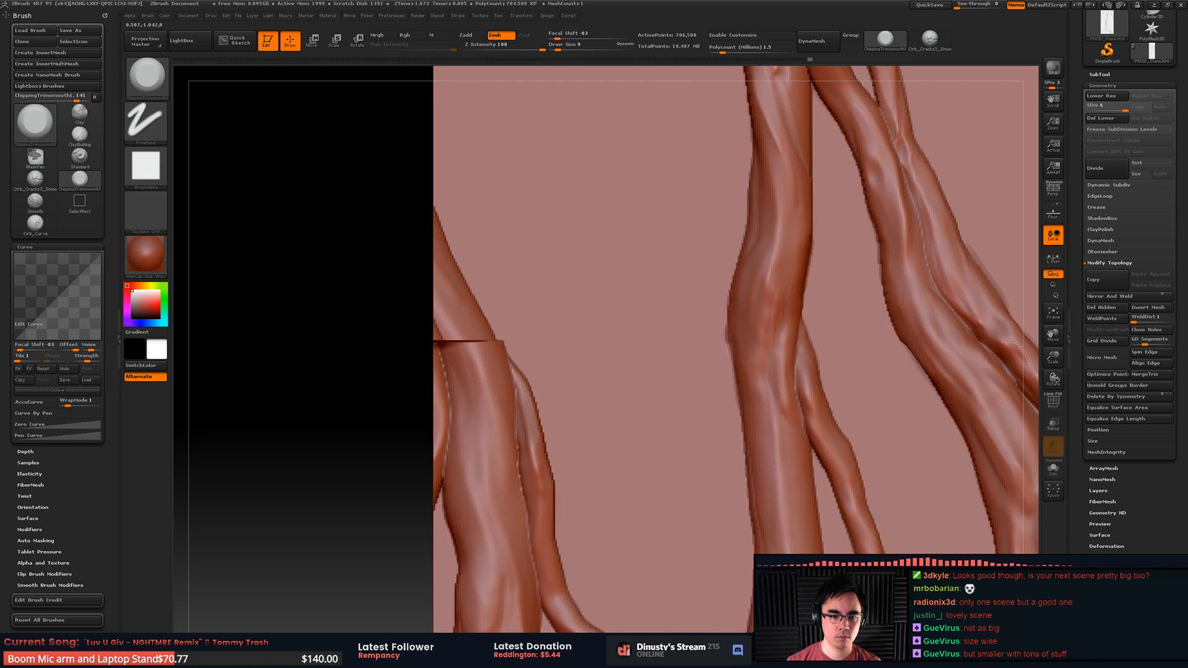
pyautogui.moveTo(681, 371); pyautogui.dragTo(713, 427, button='right')
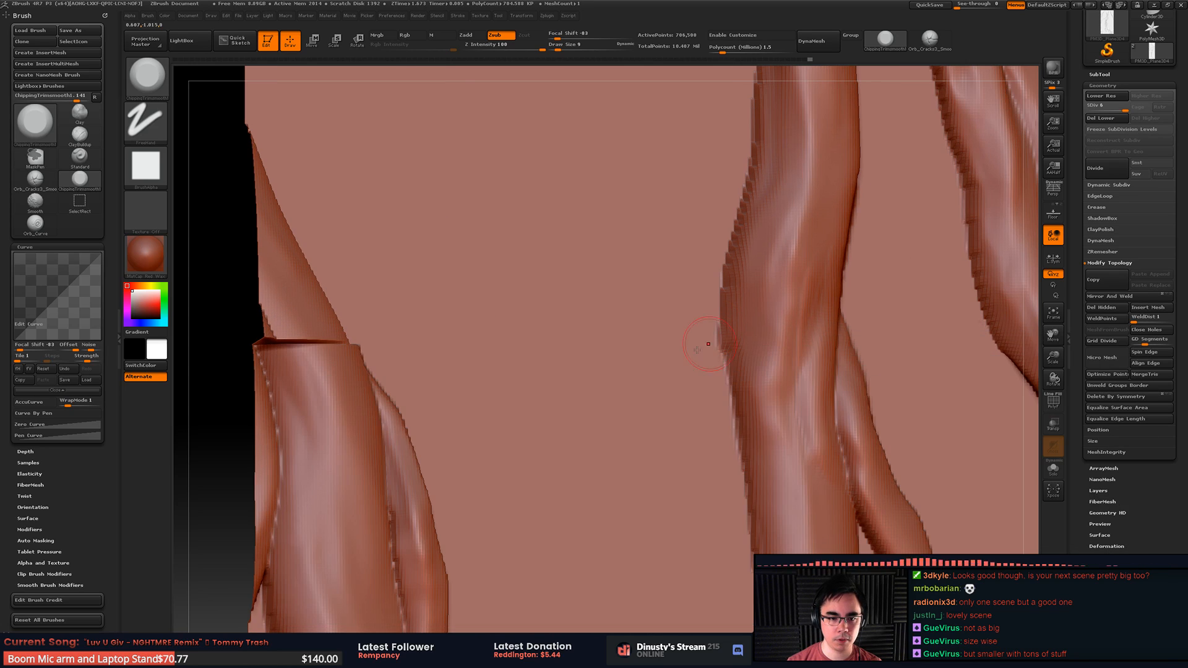
pyautogui.press('b')
pyautogui.press('space')
pyautogui.moveTo(695, 335); pyautogui.dragTo(704, 331)
pyautogui.moveTo(704, 327); pyautogui.dragTo(635, 325, button='right')
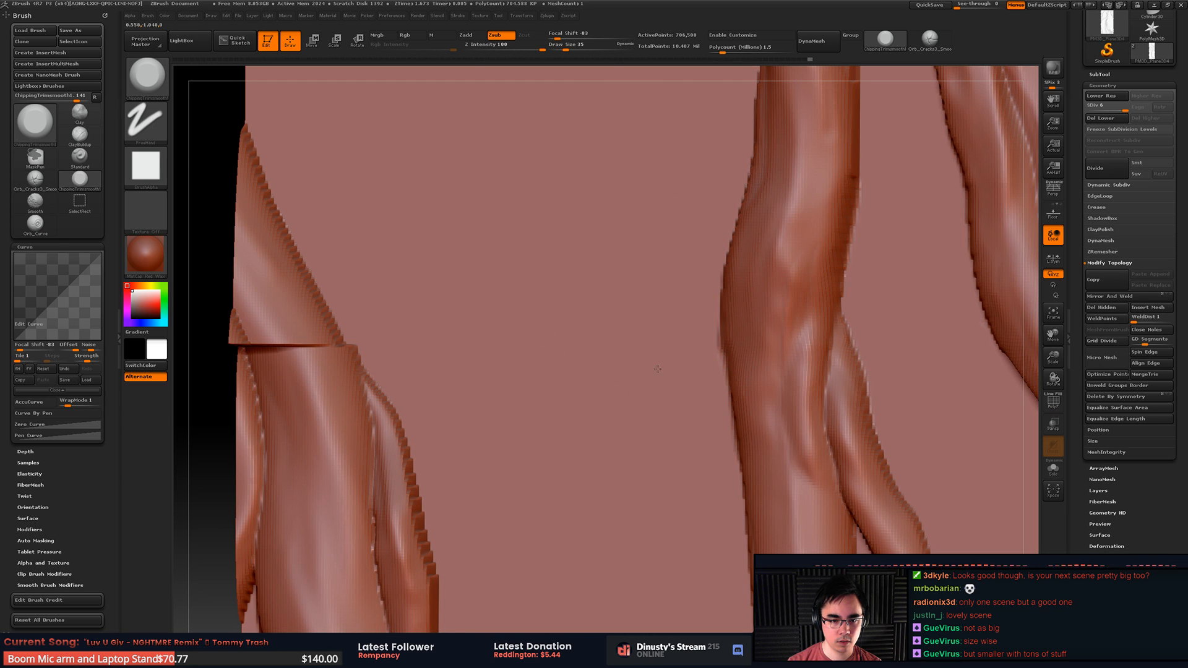
# Step: Unhide the full plane and check the root pattern against the polygroup tile boundaries
pyautogui.keyDown('shift'); pyautogui.moveTo(758, 184); pyautogui.dragTo(610, 242, button='right'); pyautogui.keyUp('shift')
pyautogui.keyDown('alt'); pyautogui.moveTo(809, 314); pyautogui.dragTo(836, 217, button='right'); pyautogui.keyUp('alt')
pyautogui.keyDown('alt'); pyautogui.moveTo(860, 302); pyautogui.dragTo(843, 388, button='right'); pyautogui.keyUp('alt')
pyautogui.keyDown('ctrl'); pyautogui.keyDown('shift'); pyautogui.click(842, 294); pyautogui.keyUp('shift'); pyautogui.keyUp('ctrl')
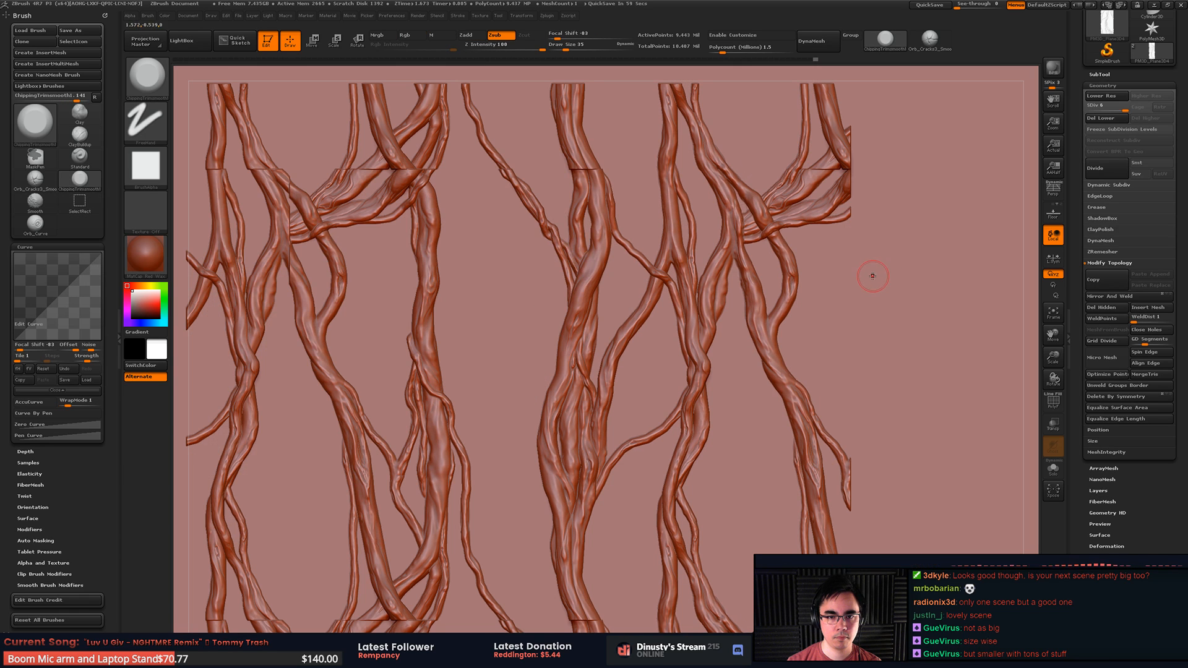
pyautogui.keyDown('ctrl'); pyautogui.moveTo(813, 308); pyautogui.dragTo(751, 322, button='right'); pyautogui.keyUp('ctrl')
pyautogui.hotkey('shift', 'f')
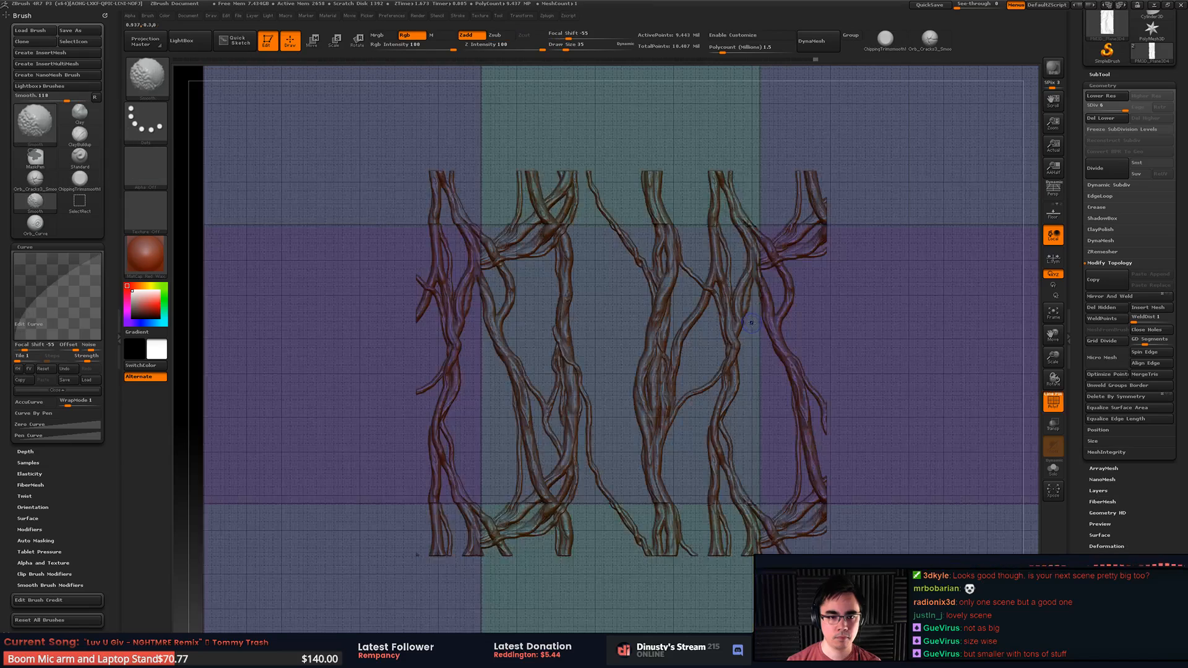
pyautogui.hotkey('shift', 'f')
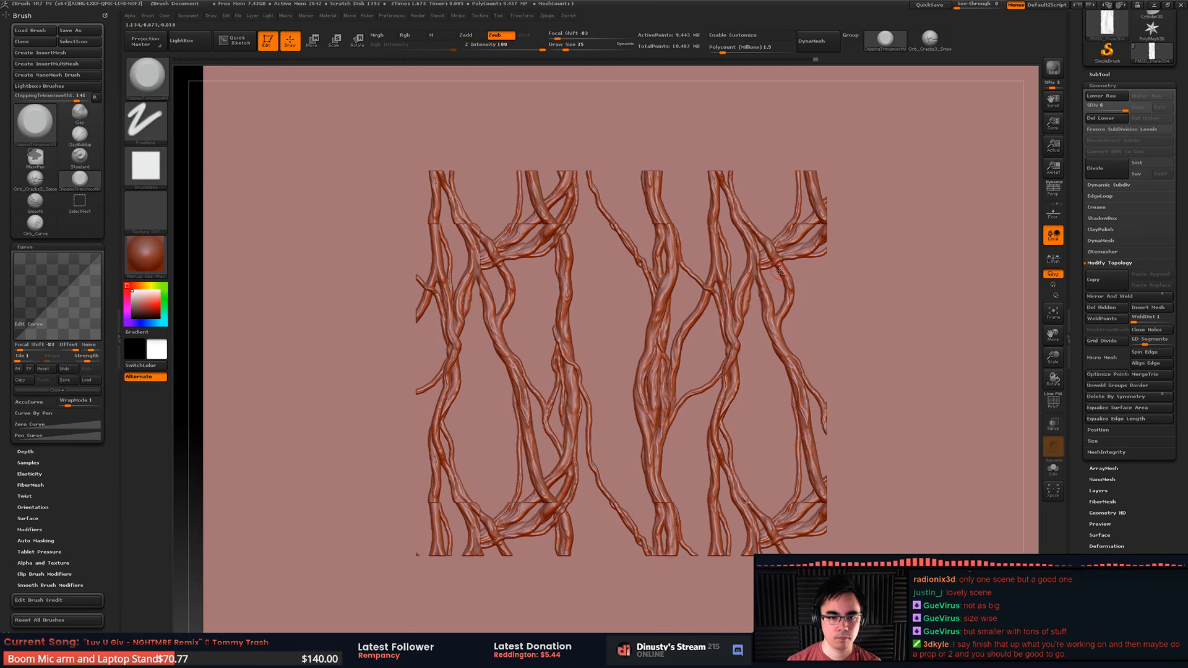
pyautogui.moveTo(778, 272)
pyautogui.keyDown('ctrl'); pyautogui.mouseDown(button='right')
pyautogui.moveTo(782, 313)
pyautogui.moveTo(752, 323)
pyautogui.mouseUp(button='right'); pyautogui.keyUp('ctrl')
pyautogui.hotkey('shift', 'f')
pyautogui.hotkey('shift', 'f')
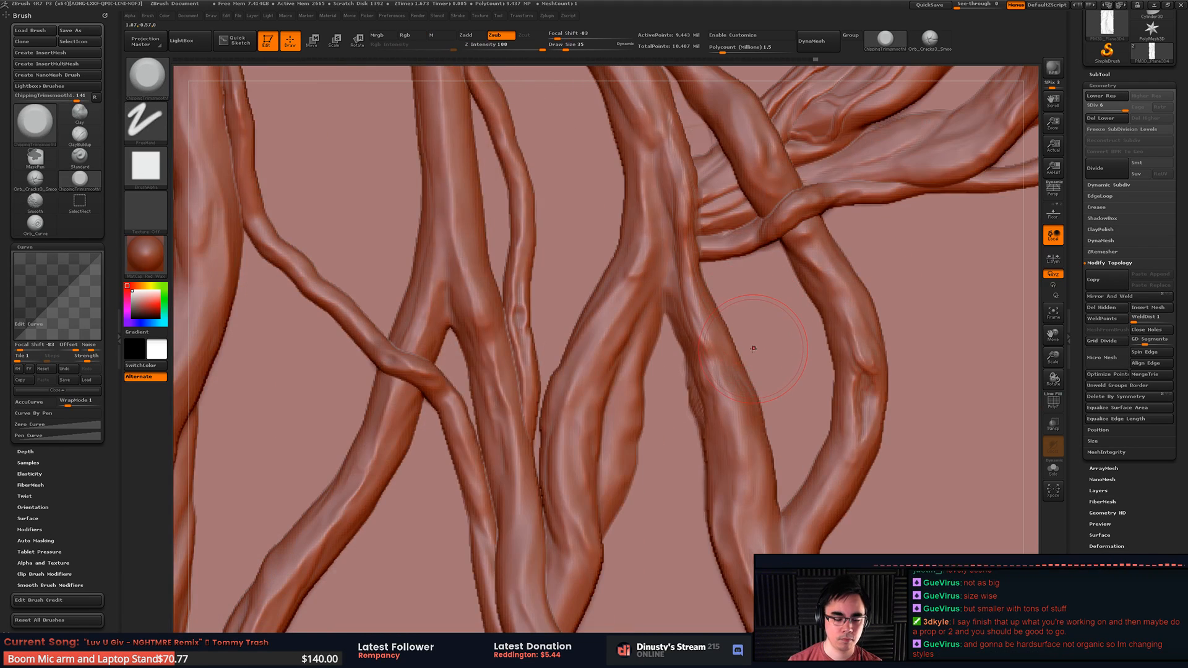
# Step: Switch to the ClayBuildup brush and set its draw size to 22
pyautogui.press('b')
pyautogui.moveTo(707, 371)
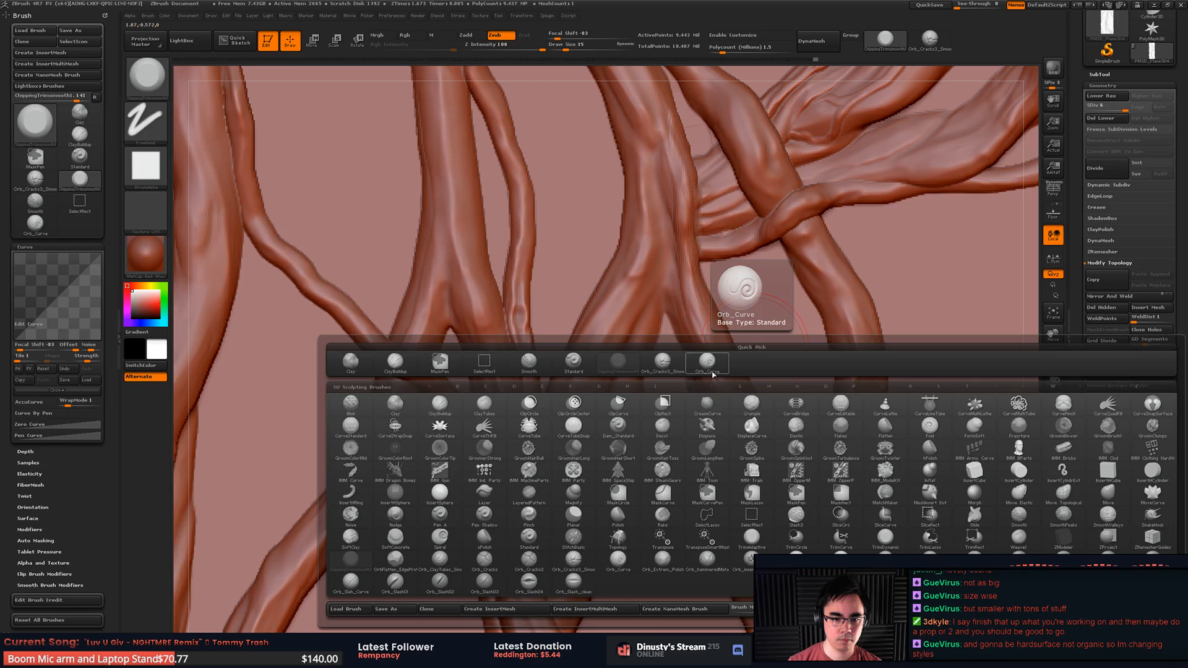
pyautogui.click(410, 360)
pyautogui.press('space')
pyautogui.press('space')
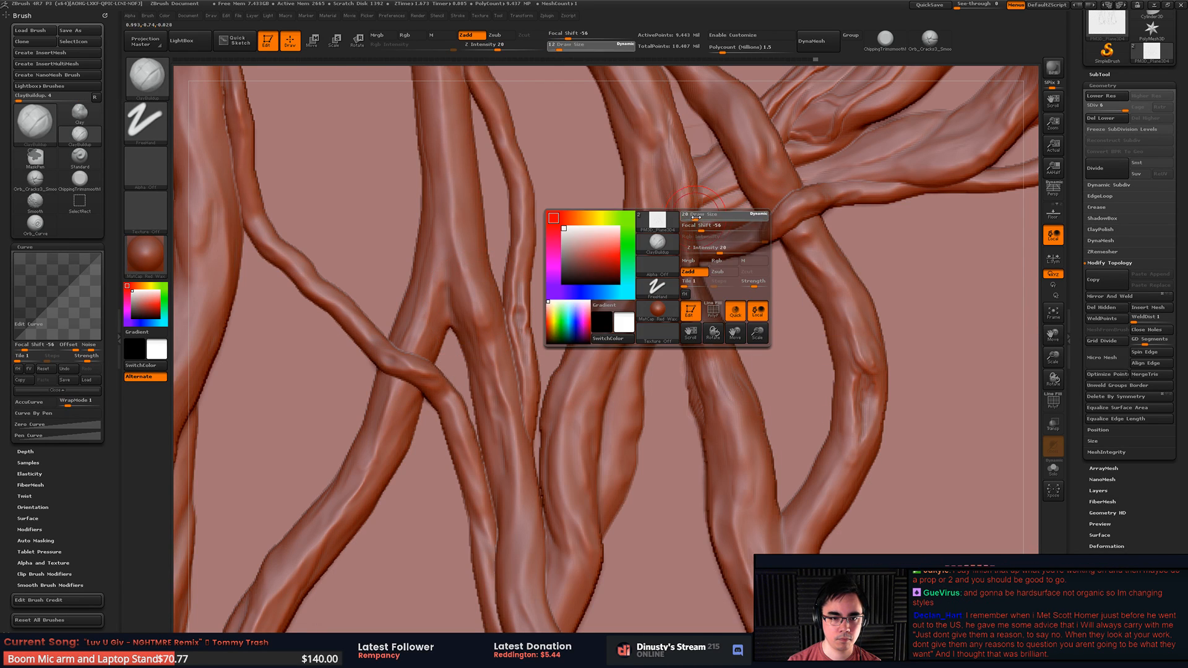
pyautogui.moveTo(695, 217); pyautogui.dragTo(699, 215)
pyautogui.press('ctrl')
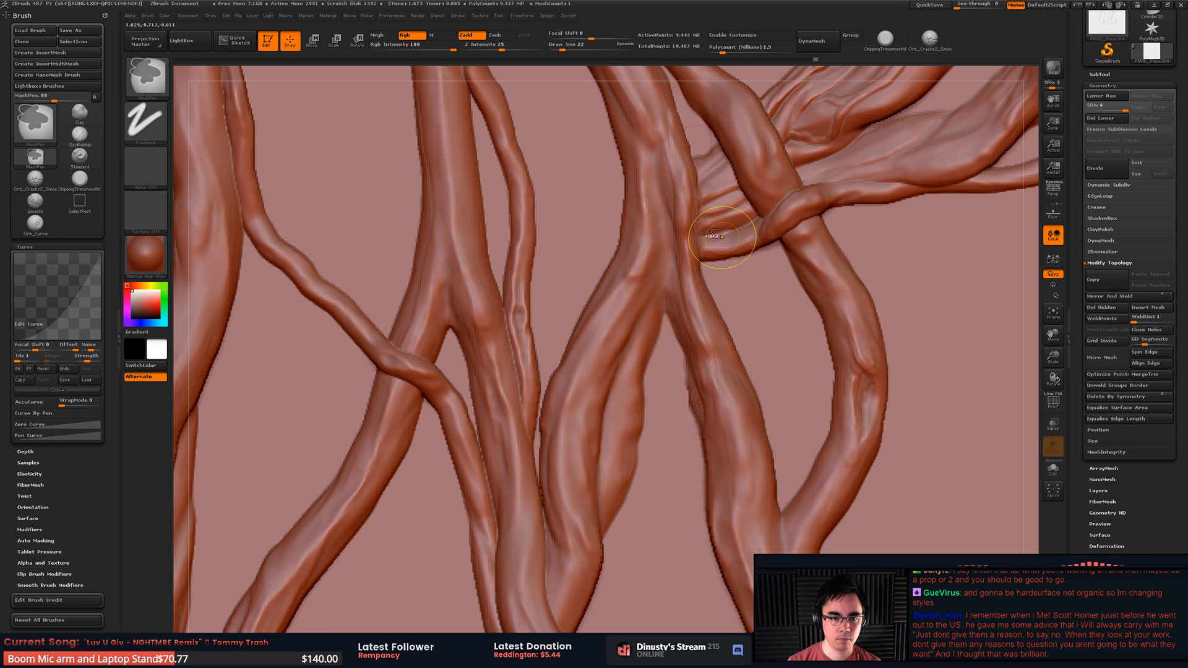
# Step: Isolate the square region of the full plane that tightly encloses the root pattern, hiding the surrounding surface
pyautogui.press('f')
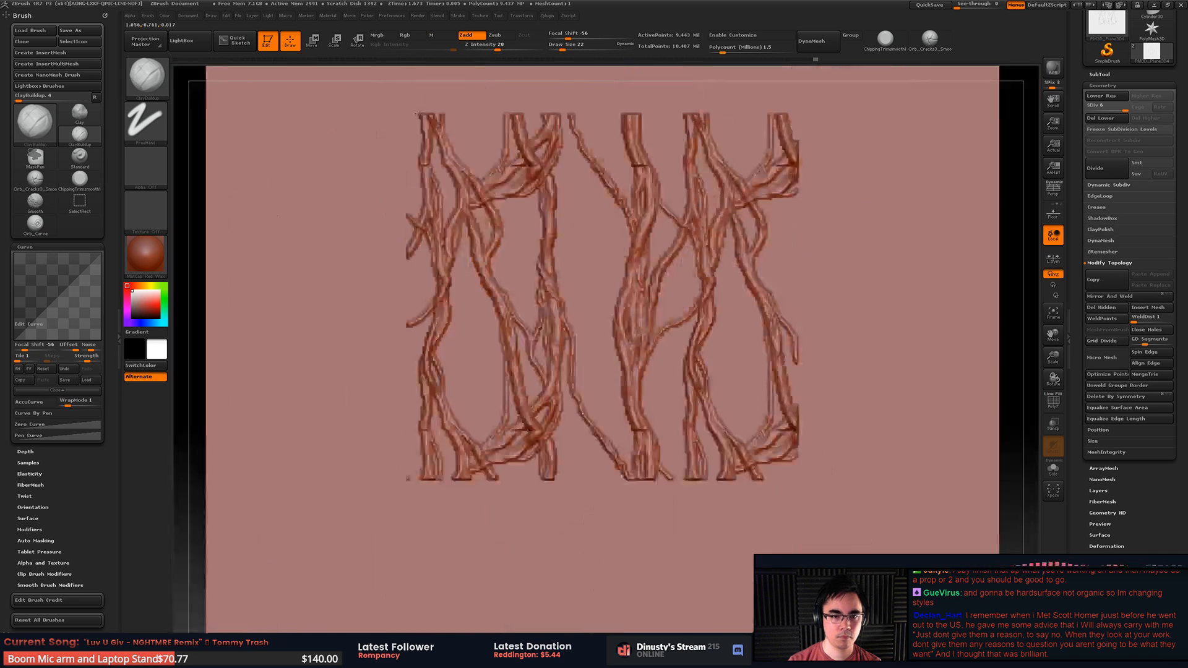
pyautogui.keyDown('ctrl'); pyautogui.moveTo(609, 198); pyautogui.dragTo(653, 237, button='right'); pyautogui.keyUp('ctrl')
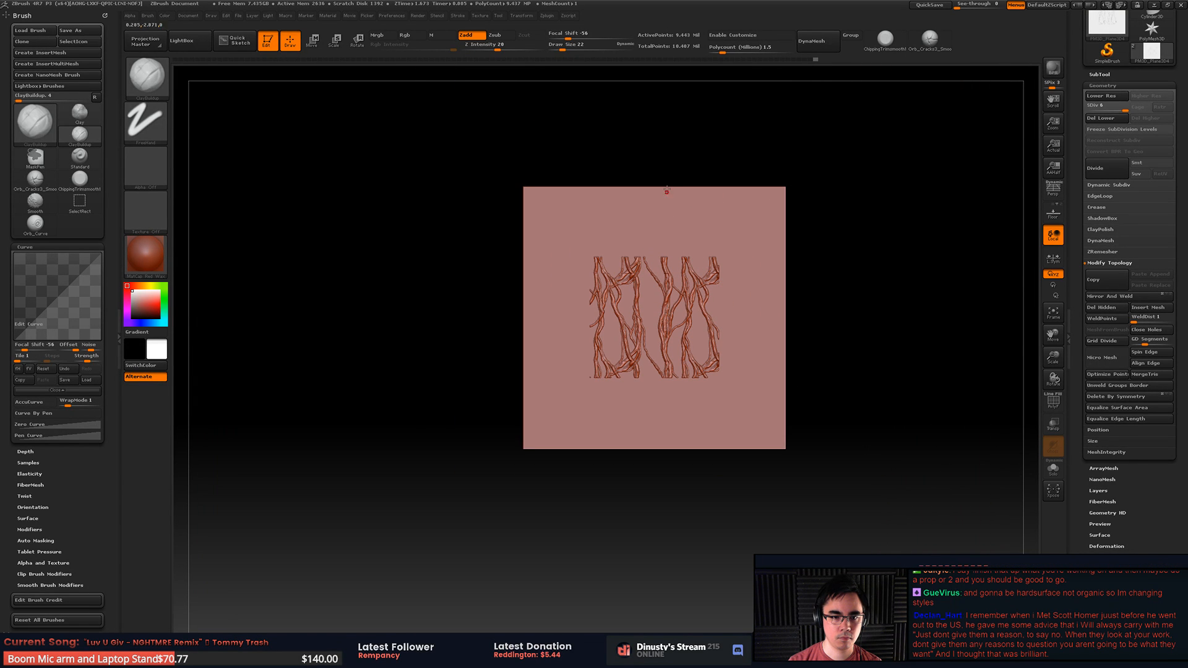
pyautogui.hotkey('ctrl', 'shift')
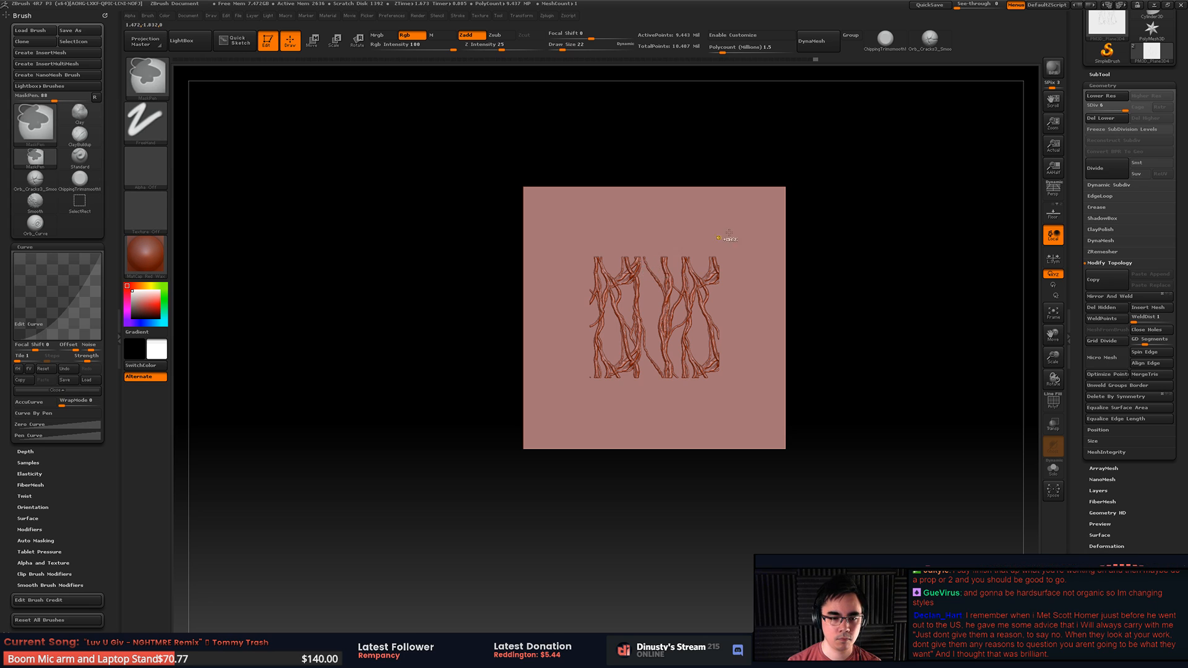
pyautogui.hotkey('ctrl', 'z')
pyautogui.hotkey('ctrl', 'shift')
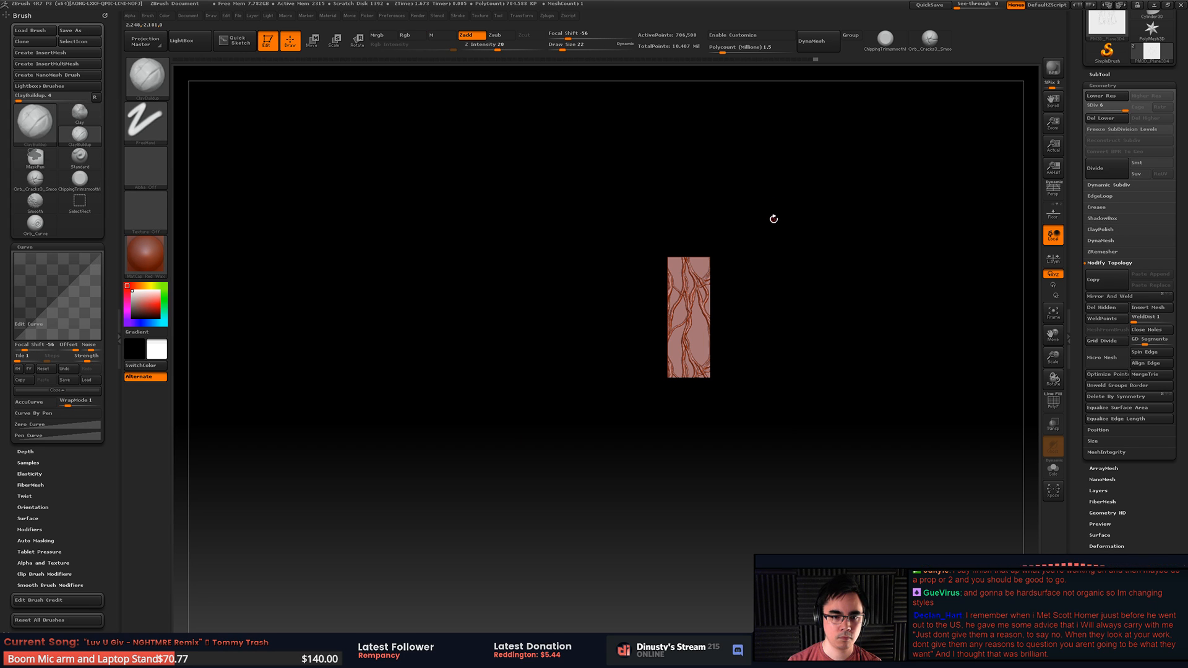
pyautogui.hotkey('ctrl', 'shift')
pyautogui.keyDown('ctrl'); pyautogui.keyDown('shift'); pyautogui.click(903, 149); pyautogui.keyUp('shift'); pyautogui.keyUp('ctrl')
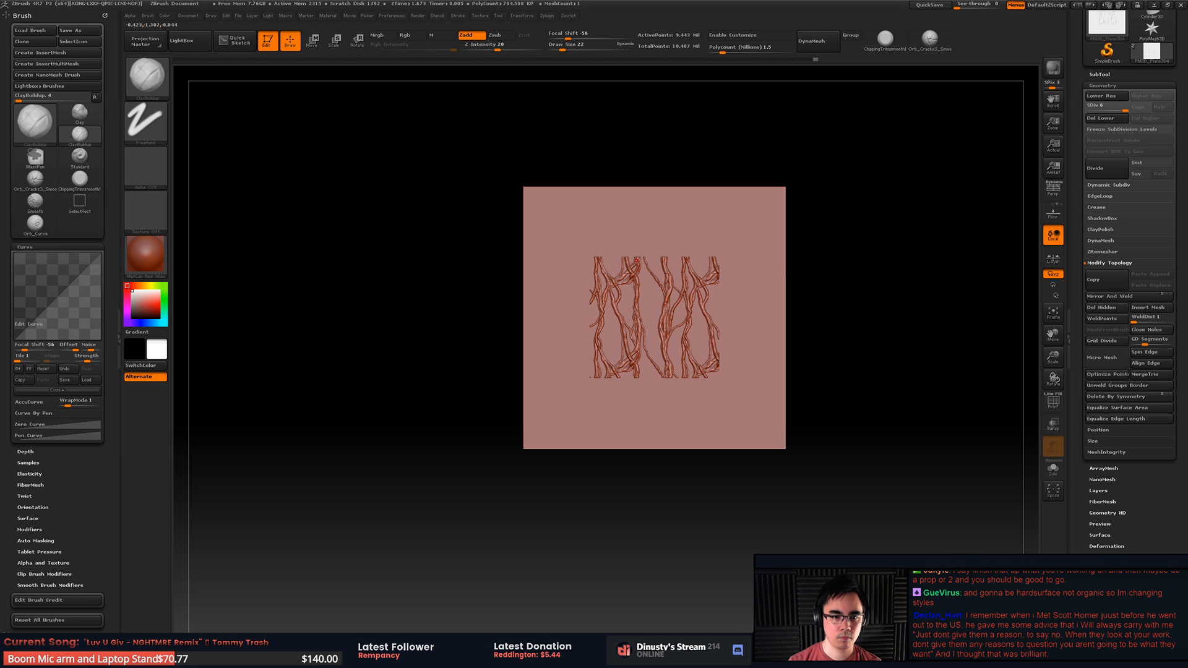
pyautogui.keyDown('ctrl'); pyautogui.keyDown('shift'); pyautogui.moveTo(584, 252); pyautogui.dragTo(727, 379); pyautogui.keyUp('shift'); pyautogui.keyUp('ctrl')
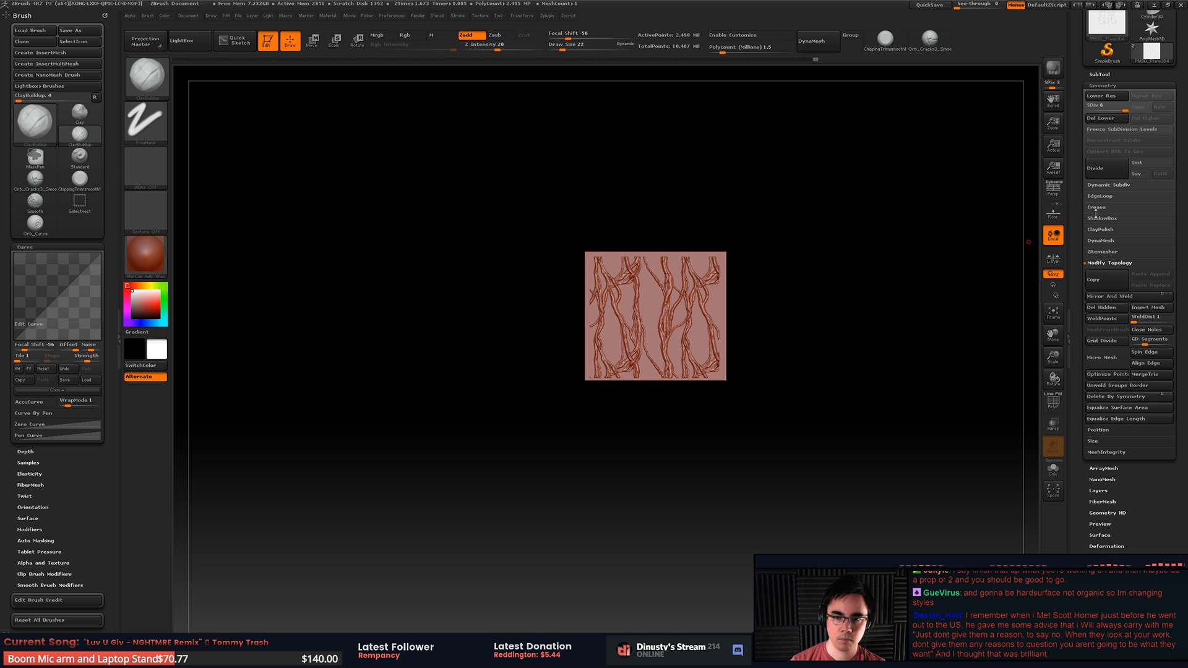
# Step: Save the project with the isolated square root tile
pyautogui.click(1107, 75)
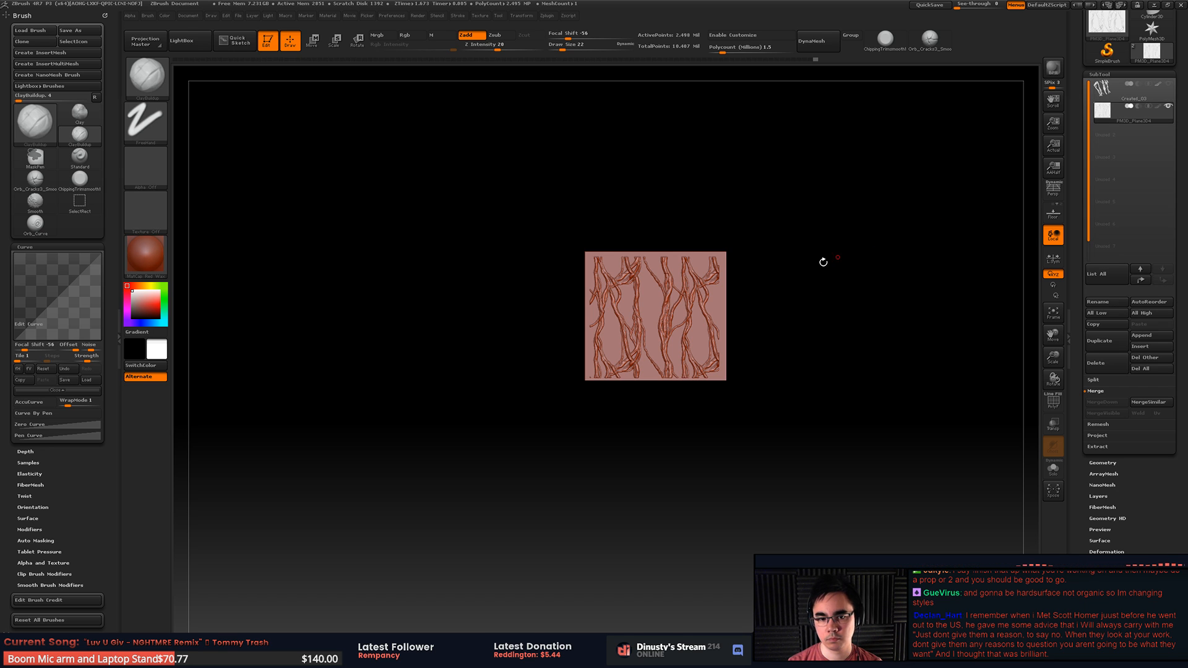
pyautogui.keyDown('alt'); pyautogui.moveTo(823, 262); pyautogui.dragTo(814, 307); pyautogui.keyUp('alt')
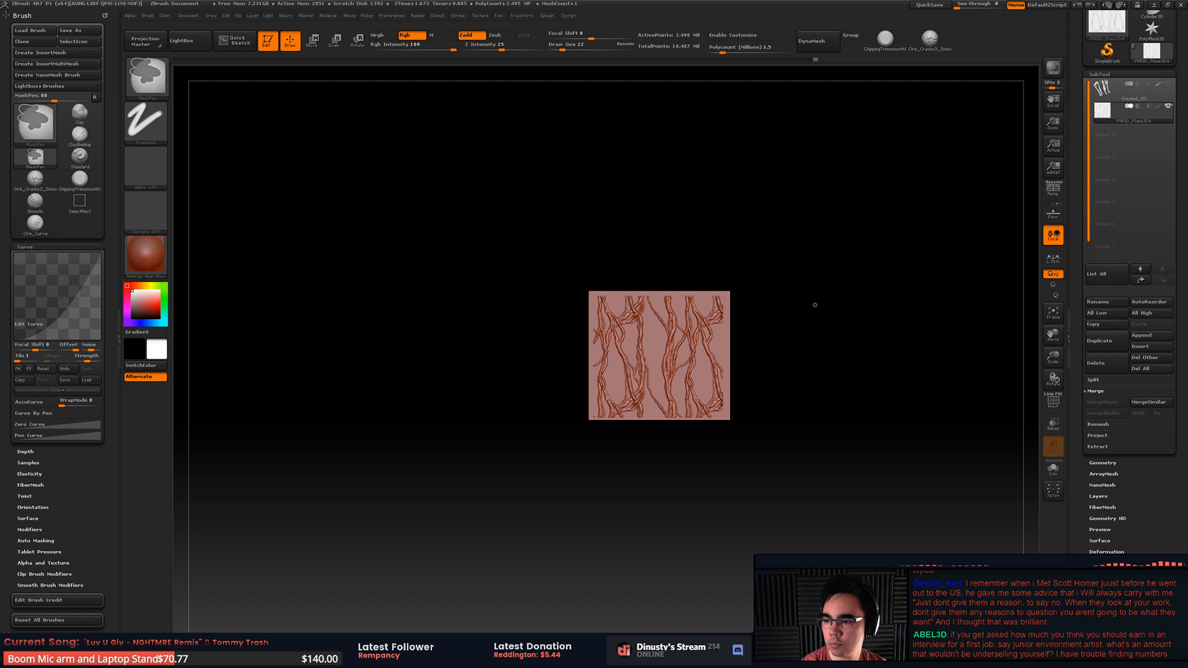
pyautogui.hotkey('ctrl', 's')
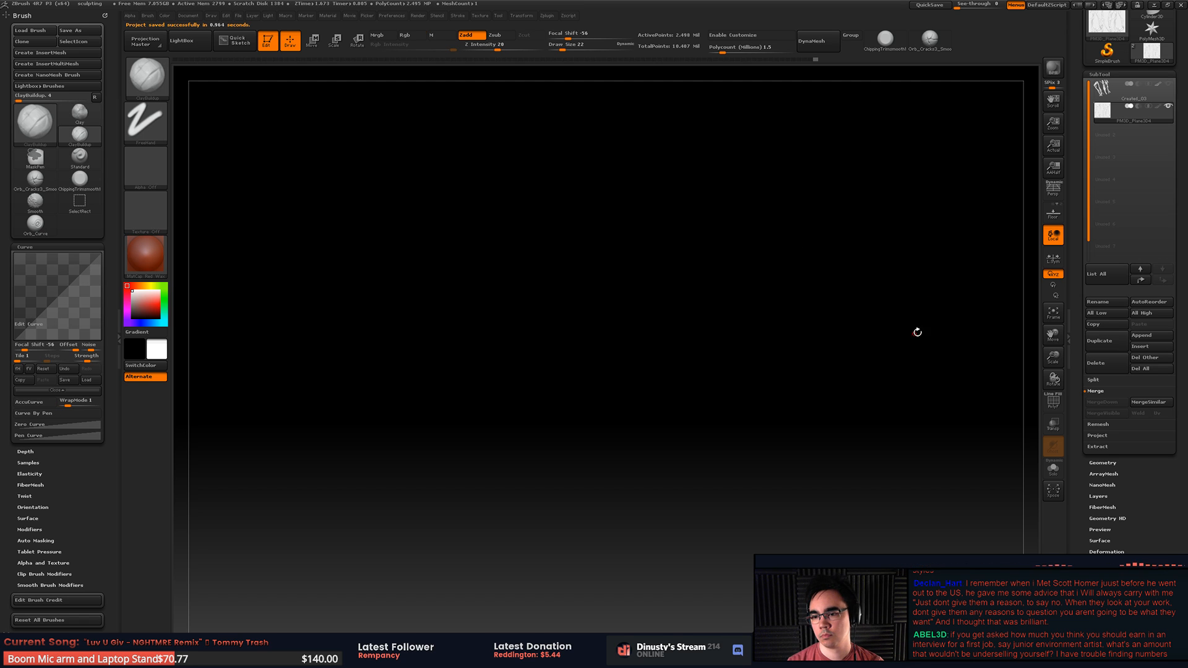
pyautogui.keyDown('alt'); pyautogui.moveTo(890, 275); pyautogui.dragTo(858, 263); pyautogui.keyUp('alt')
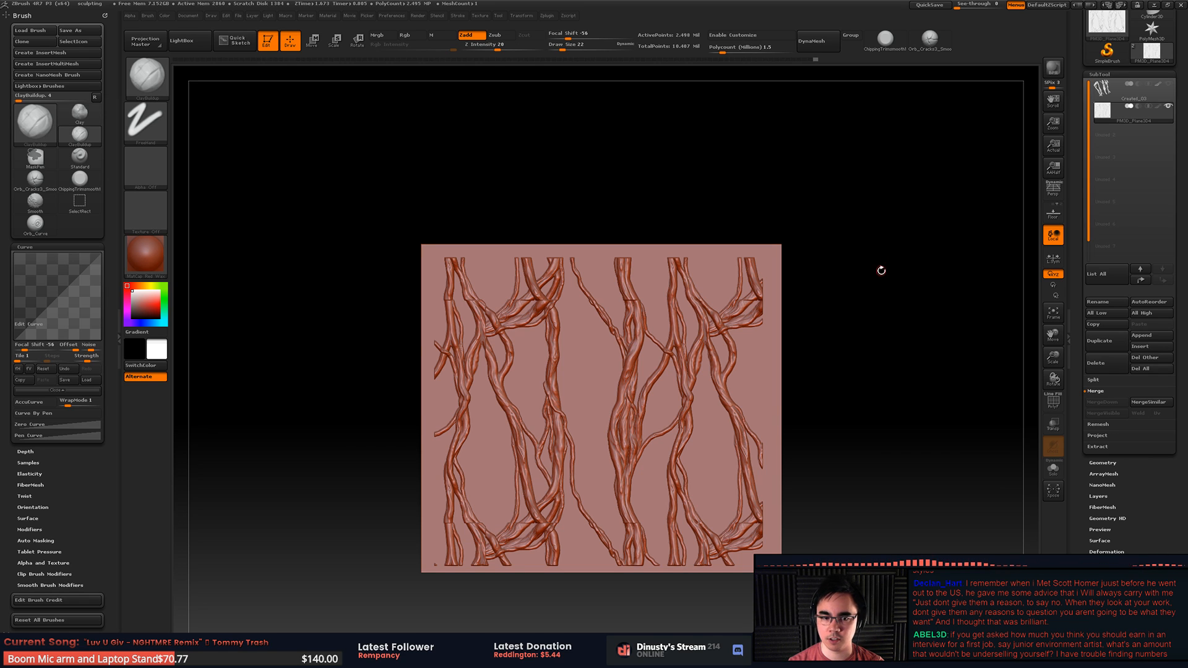
pyautogui.keyDown('alt'); pyautogui.moveTo(818, 306); pyautogui.dragTo(767, 302); pyautogui.keyUp('alt')
# Step: Delete the plane's lower subdivision levels and remove all the hidden geometry around the root tile
pyautogui.click(1125, 74)
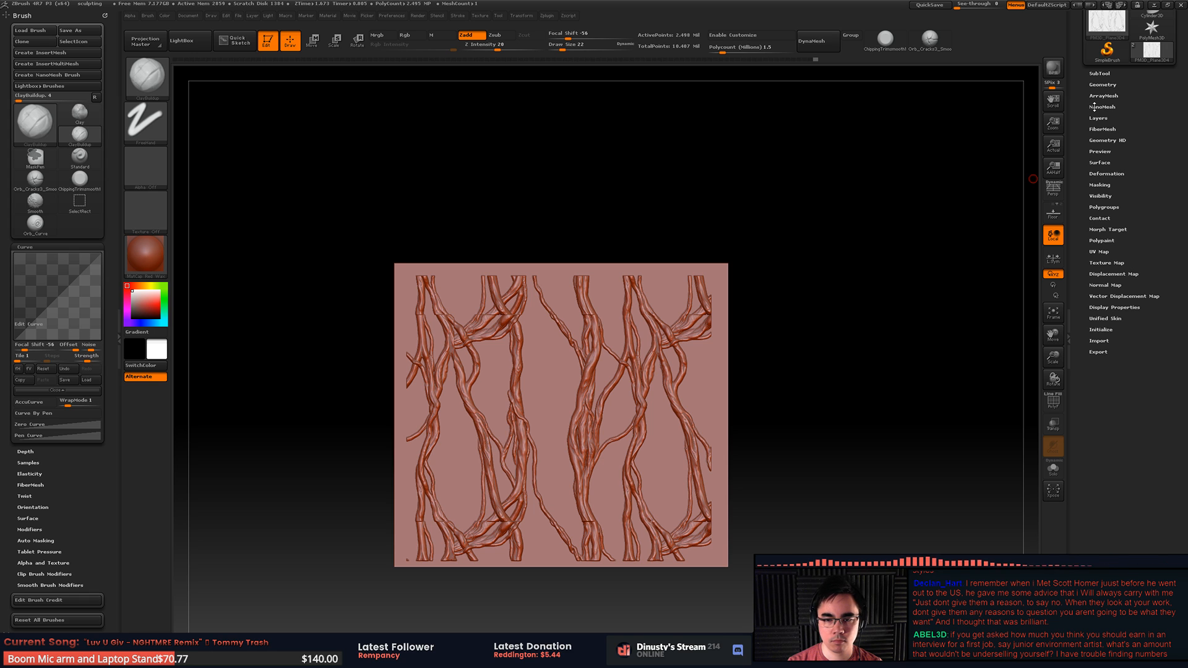
pyautogui.click(1113, 85)
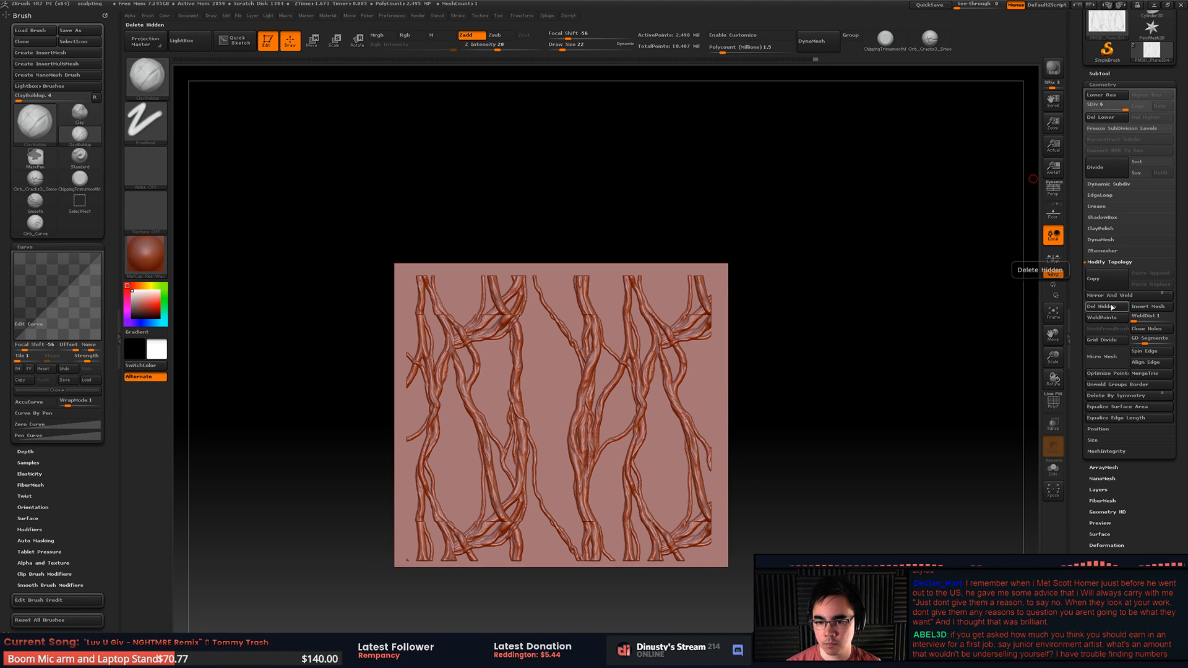
pyautogui.click(1112, 307)
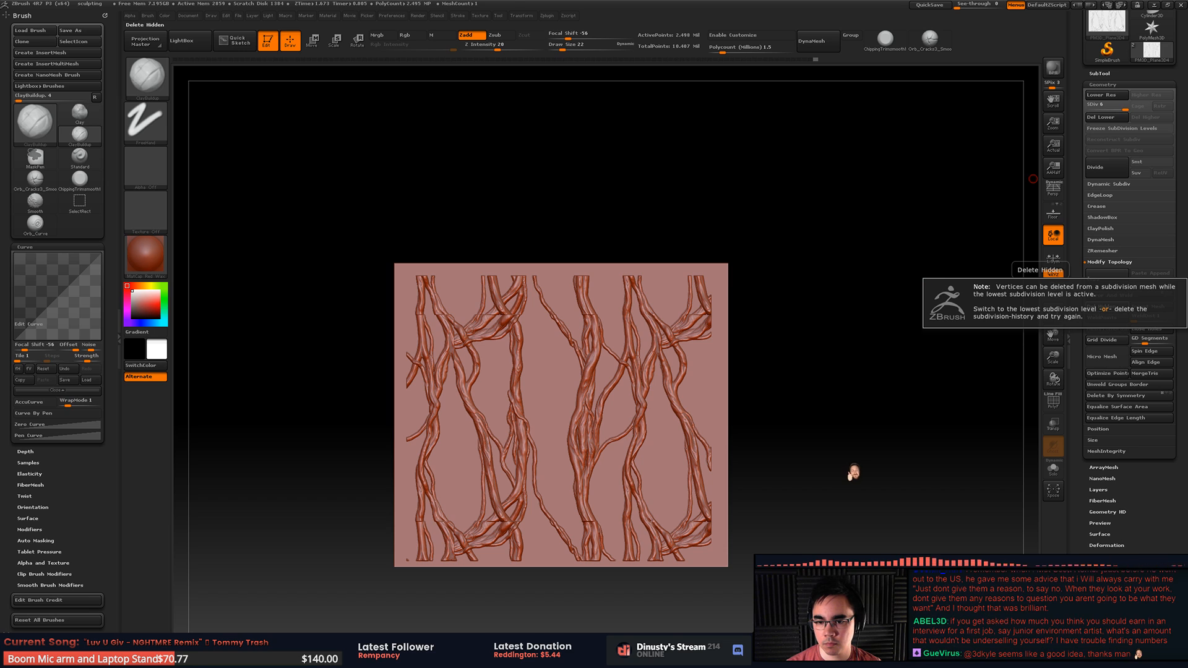
pyautogui.click(1106, 118)
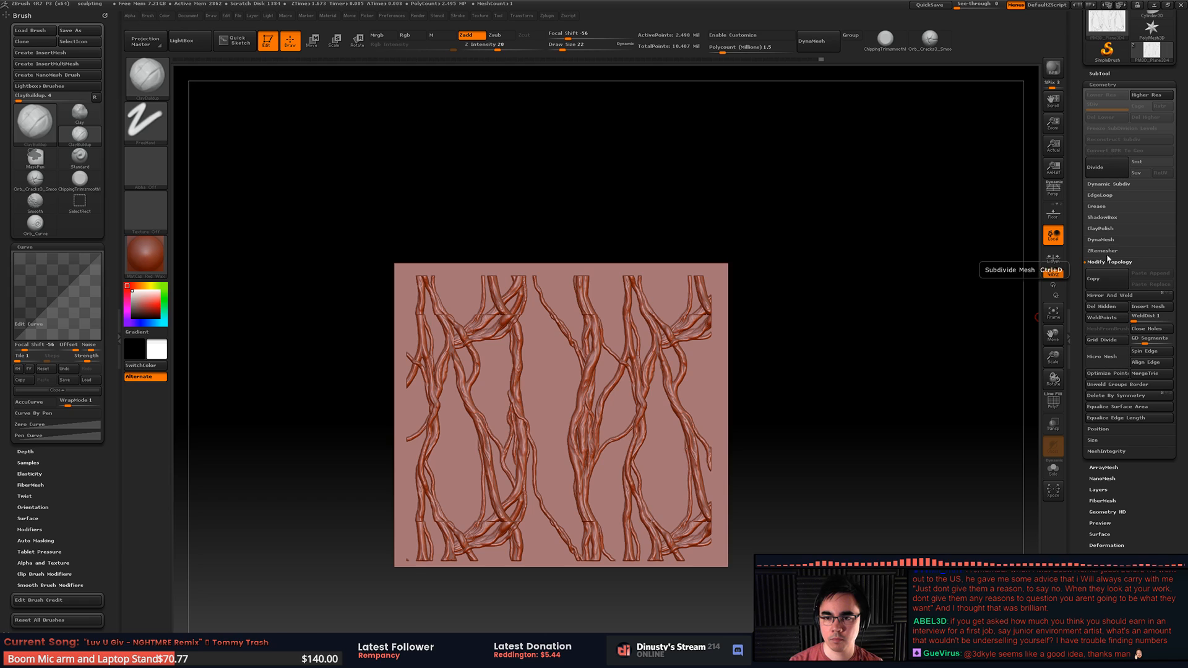
pyautogui.click(1123, 308)
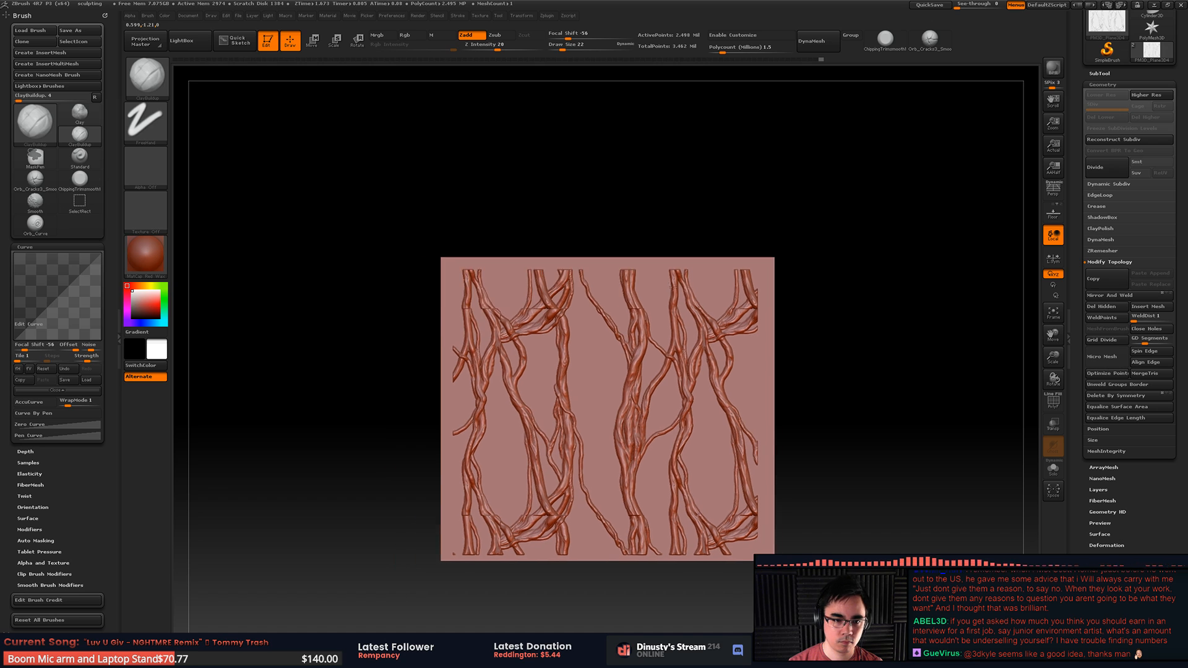
# Step: Isolate the vertical strip of the tile around the central thick root, with its stepped horizontal seam in close view
pyautogui.moveTo(596, 229)
pyautogui.keyDown('ctrl'); pyautogui.keyDown('shift'); pyautogui.mouseDown()
pyautogui.moveTo(618, 265)
pyautogui.moveTo(699, 562)
pyautogui.mouseUp(); pyautogui.keyUp('shift'); pyautogui.keyUp('ctrl')
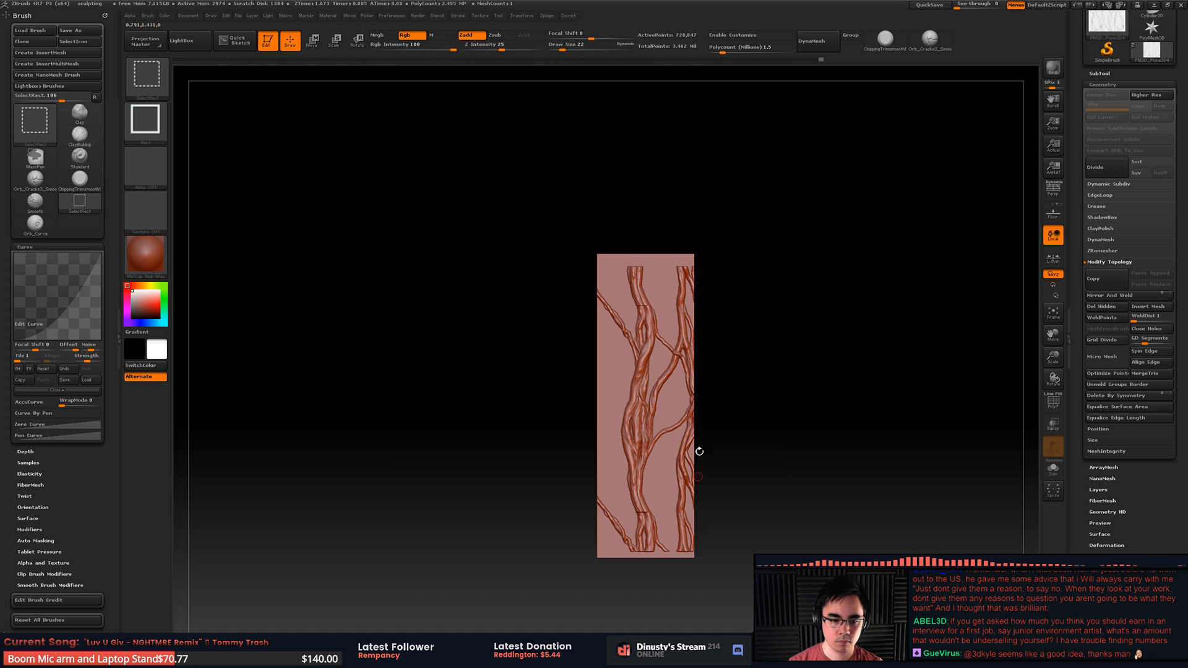
pyautogui.moveTo(711, 442)
pyautogui.keyDown('alt'); pyautogui.mouseDown(button='right')
pyautogui.moveTo(827, 326)
pyautogui.moveTo(767, 295)
pyautogui.mouseUp(button='right'); pyautogui.keyUp('alt')
pyautogui.keyDown('alt'); pyautogui.moveTo(687, 297); pyautogui.dragTo(751, 341, button='right'); pyautogui.keyUp('alt')
pyautogui.moveTo(644, 353)
pyautogui.mouseDown(button='right')
pyautogui.moveTo(670, 313)
pyautogui.moveTo(764, 381)
pyautogui.moveTo(650, 392)
pyautogui.moveTo(657, 266)
pyautogui.moveTo(637, 241)
pyautogui.moveTo(632, 394)
pyautogui.mouseUp(button='right')
# Step: Build up clay across the stepped seam on the thick root's left strand with ClayBuildup and smooth the joint
pyautogui.moveTo(628, 433); pyautogui.dragTo(673, 309)
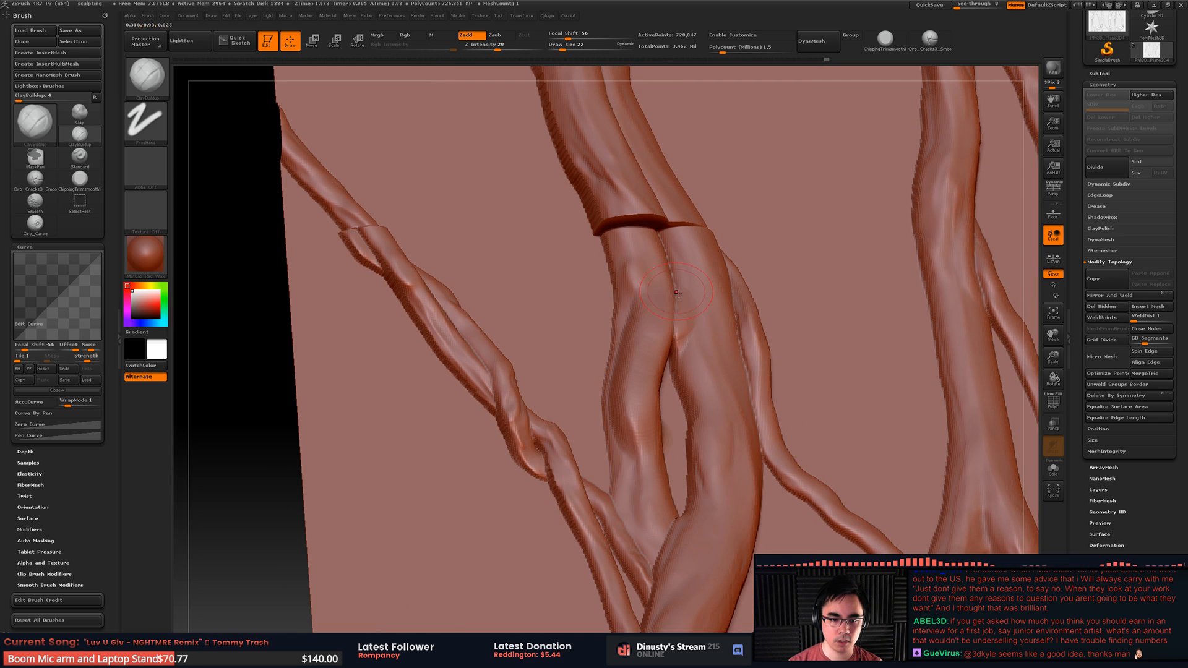
pyautogui.keyDown('shift'); pyautogui.moveTo(646, 420); pyautogui.dragTo(656, 315); pyautogui.keyUp('shift')
pyautogui.moveTo(636, 448); pyautogui.dragTo(638, 234)
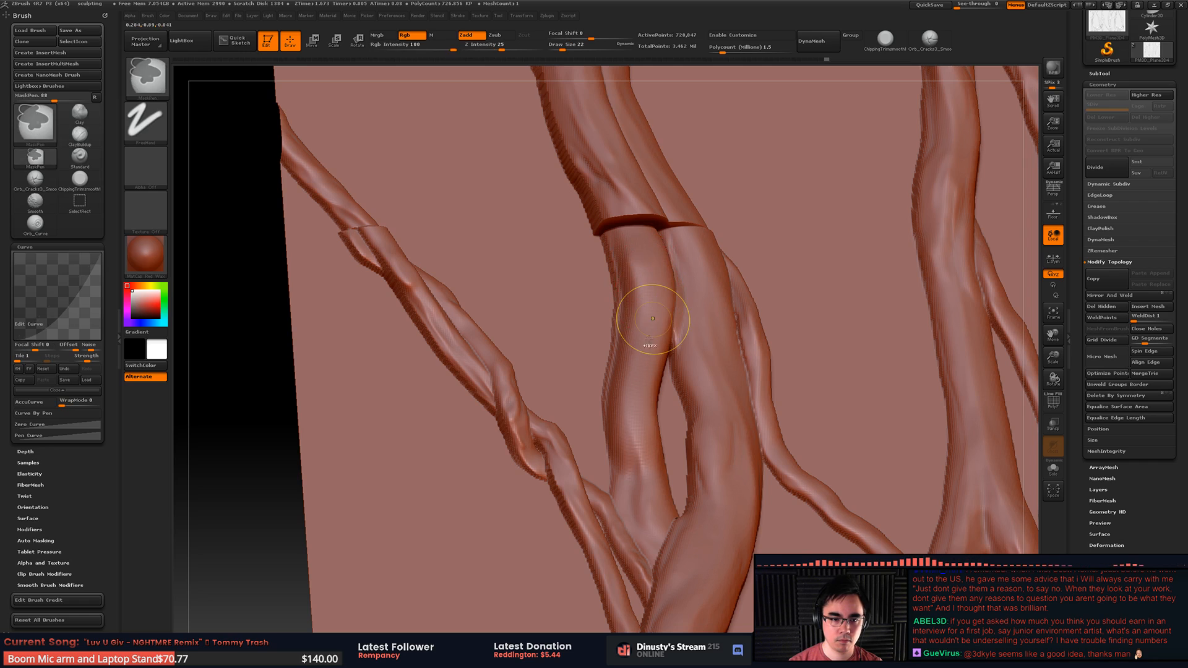
pyautogui.hotkey('ctrl', 'z')
pyautogui.moveTo(632, 436); pyautogui.dragTo(649, 318)
pyautogui.hotkey('ctrl', 'z')
pyautogui.moveTo(634, 428)
pyautogui.mouseDown()
pyautogui.moveTo(640, 270)
pyautogui.moveTo(626, 212)
pyautogui.mouseUp()
pyautogui.hotkey('ctrl', 'z')
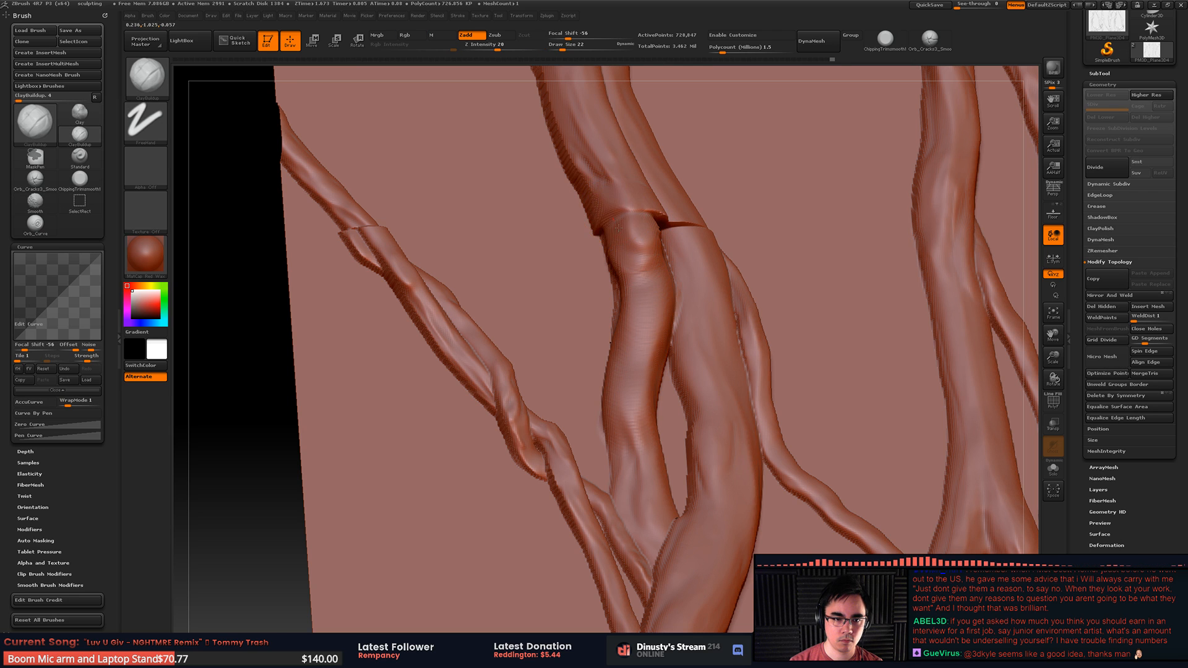
pyautogui.moveTo(615, 209); pyautogui.dragTo(668, 218, button='right')
pyautogui.moveTo(653, 216)
pyautogui.keyDown('shift'); pyautogui.mouseDown()
pyautogui.moveTo(666, 225)
pyautogui.moveTo(649, 212)
pyautogui.mouseUp(); pyautogui.keyUp('shift')
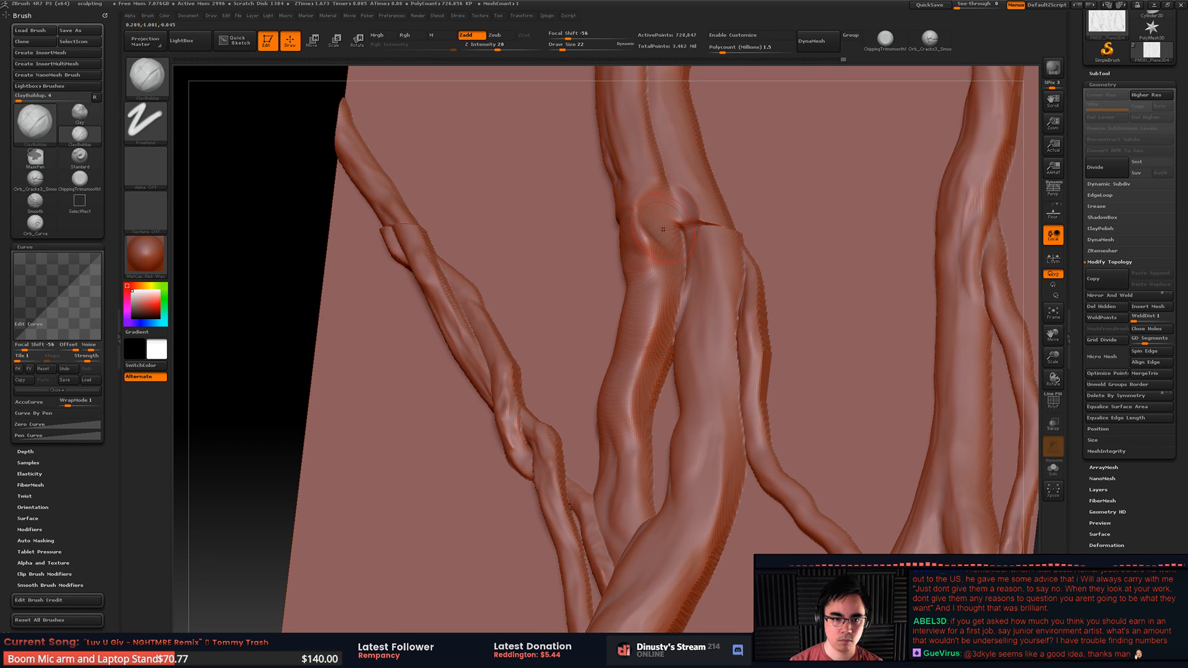
# Step: Set the ClayBuildup Z Intensity to 10, and build up and smooth the left strand's joint from several angles
pyautogui.press('b')
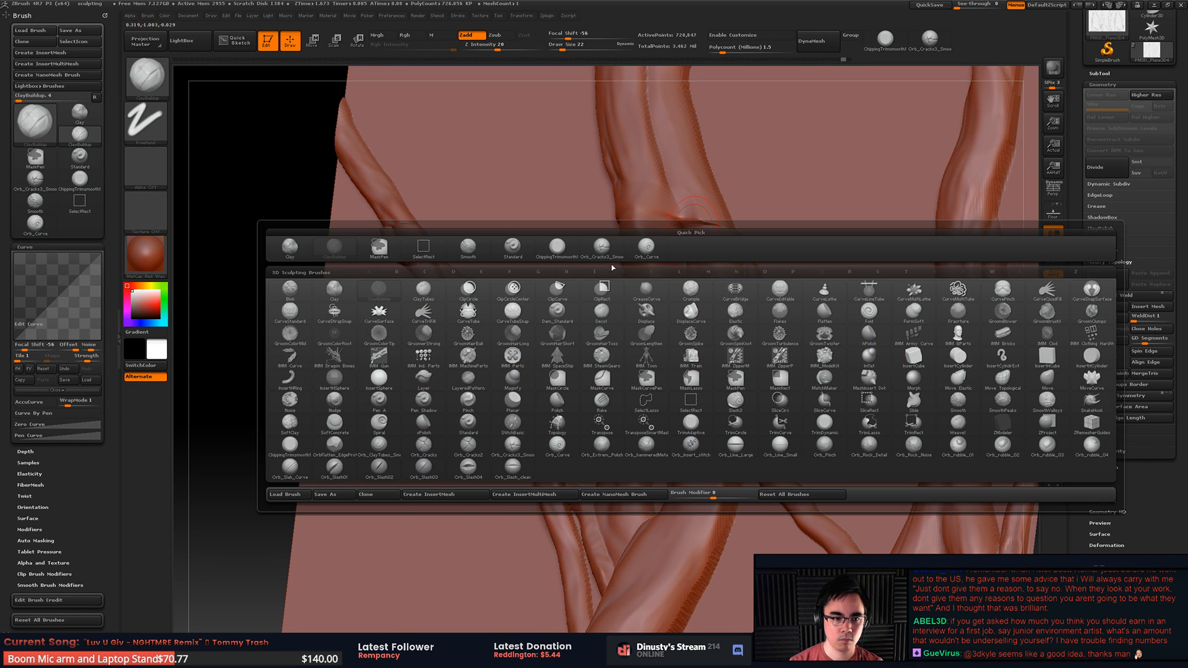
pyautogui.press('Escape')
pyautogui.press('space')
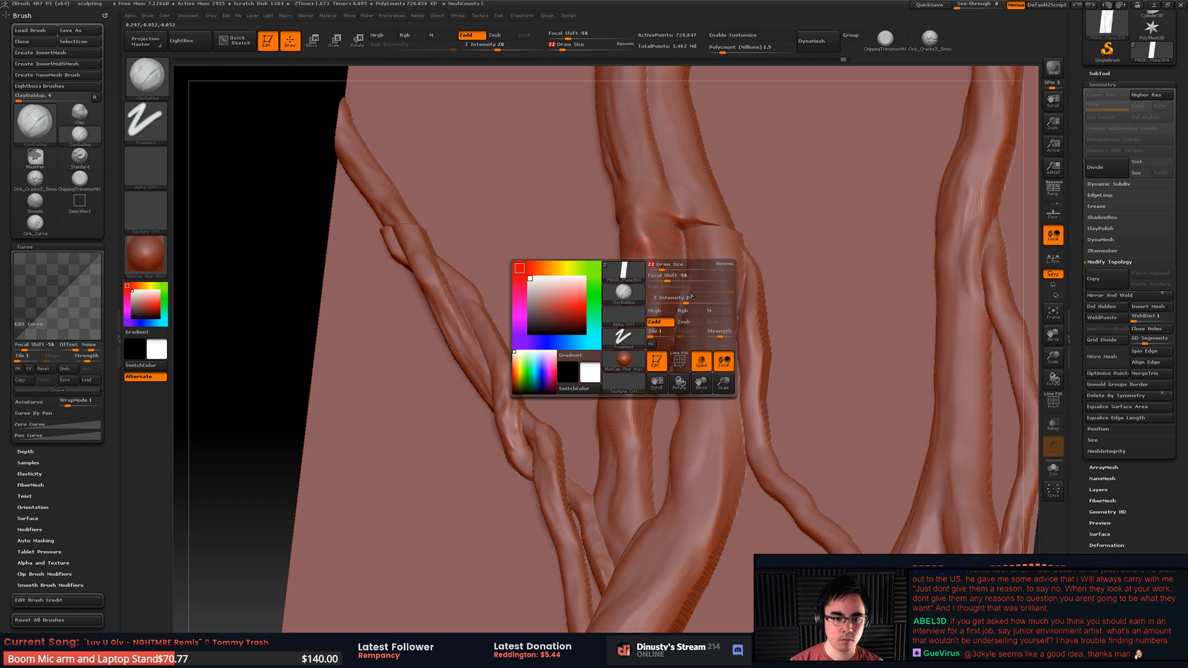
pyautogui.moveTo(685, 303); pyautogui.dragTo(676, 302)
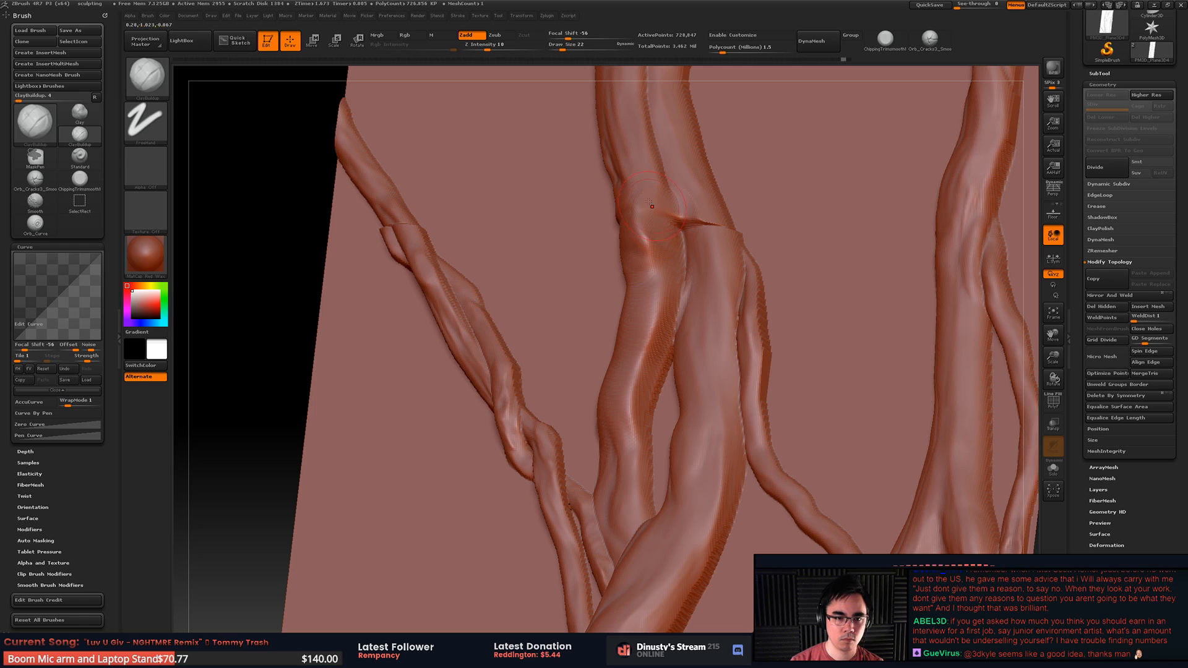
pyautogui.moveTo(648, 202); pyautogui.dragTo(655, 266)
pyautogui.moveTo(634, 241)
pyautogui.mouseDown(button='right')
pyautogui.moveTo(647, 201)
pyautogui.moveTo(670, 215)
pyautogui.moveTo(649, 229)
pyautogui.mouseUp(button='right')
pyautogui.moveTo(624, 244); pyautogui.dragTo(637, 303)
pyautogui.keyDown('shift'); pyautogui.moveTo(637, 247); pyautogui.dragTo(647, 263); pyautogui.keyUp('shift')
pyautogui.moveTo(657, 251)
pyautogui.mouseDown(button='right')
pyautogui.moveTo(637, 263)
pyautogui.moveTo(626, 250)
pyautogui.mouseUp(button='right')
pyautogui.keyDown('shift'); pyautogui.moveTo(605, 212); pyautogui.dragTo(607, 247); pyautogui.keyUp('shift')
pyautogui.moveTo(612, 248); pyautogui.dragTo(659, 241, button='right')
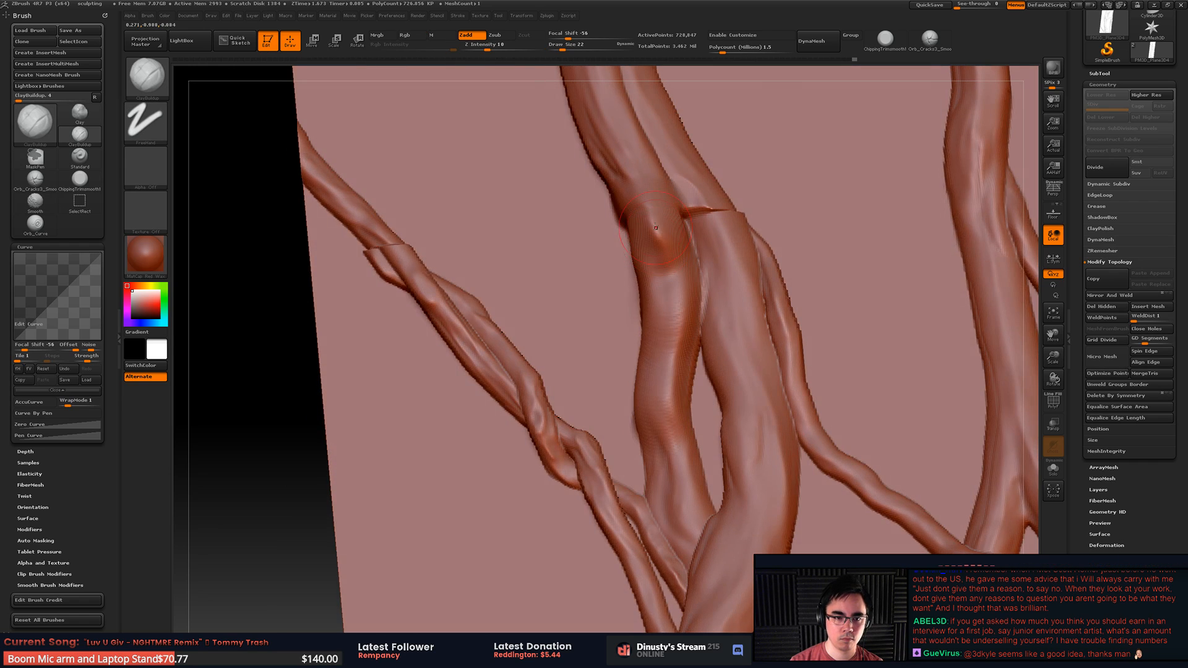
pyautogui.moveTo(654, 204)
pyautogui.mouseDown()
pyautogui.moveTo(662, 269)
pyautogui.moveTo(680, 245)
pyautogui.moveTo(662, 241)
pyautogui.moveTo(653, 208)
pyautogui.moveTo(675, 252)
pyautogui.mouseUp()
# Step: Set the draw size to 12, and fill and smooth the remaining seam step on the thick root's right strand
pyautogui.press('space')
pyautogui.keyDown('ctrl'); pyautogui.moveTo(663, 179); pyautogui.dragTo(657, 242, button='right'); pyautogui.keyUp('ctrl')
pyautogui.moveTo(657, 243)
pyautogui.keyDown('shift'); pyautogui.mouseDown()
pyautogui.moveTo(684, 213)
pyautogui.moveTo(721, 210)
pyautogui.moveTo(713, 215)
pyautogui.moveTo(728, 230)
pyautogui.mouseUp(); pyautogui.keyUp('shift')
pyautogui.hotkey('ctrl', 'z')
pyautogui.press('space')
pyautogui.moveTo(744, 217); pyautogui.dragTo(709, 207, button='right')
pyautogui.moveTo(721, 212); pyautogui.dragTo(750, 223)
pyautogui.moveTo(767, 219); pyautogui.dragTo(820, 226, button='right')
pyautogui.keyDown('shift'); pyautogui.moveTo(785, 243); pyautogui.dragTo(824, 385); pyautogui.keyUp('shift')
pyautogui.moveTo(839, 331)
pyautogui.mouseDown(button='right')
pyautogui.moveTo(750, 272)
pyautogui.moveTo(659, 269)
pyautogui.mouseUp(button='right')
pyautogui.moveTo(651, 271)
pyautogui.mouseDown()
pyautogui.moveTo(644, 282)
pyautogui.moveTo(671, 254)
pyautogui.moveTo(668, 284)
pyautogui.mouseUp()
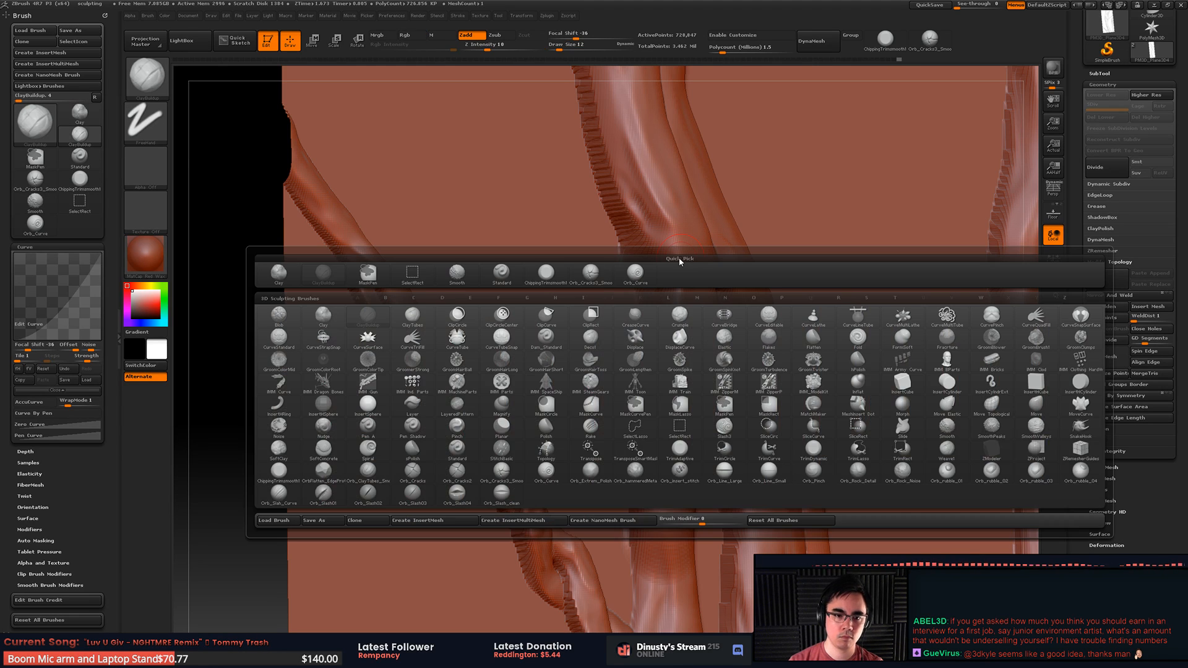
# Step: Switch to the TrimDynamic brush and set its draw size to 18
pyautogui.press('b')
pyautogui.click(546, 272)
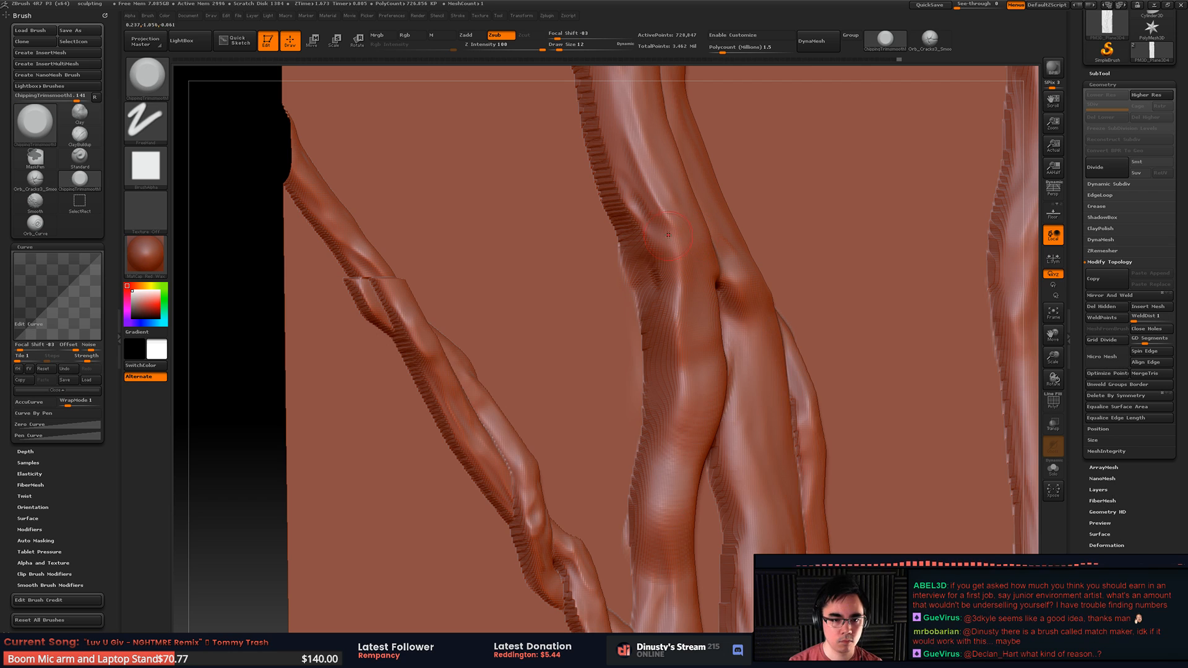
pyautogui.press('b')
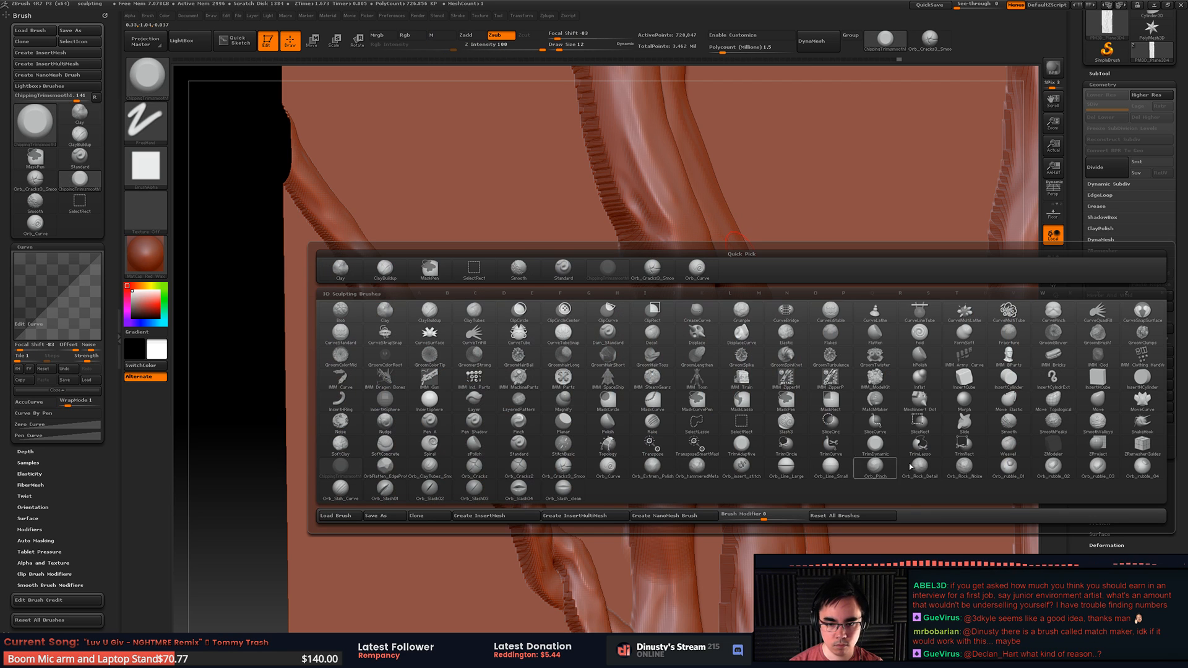
pyautogui.moveTo(918, 477)
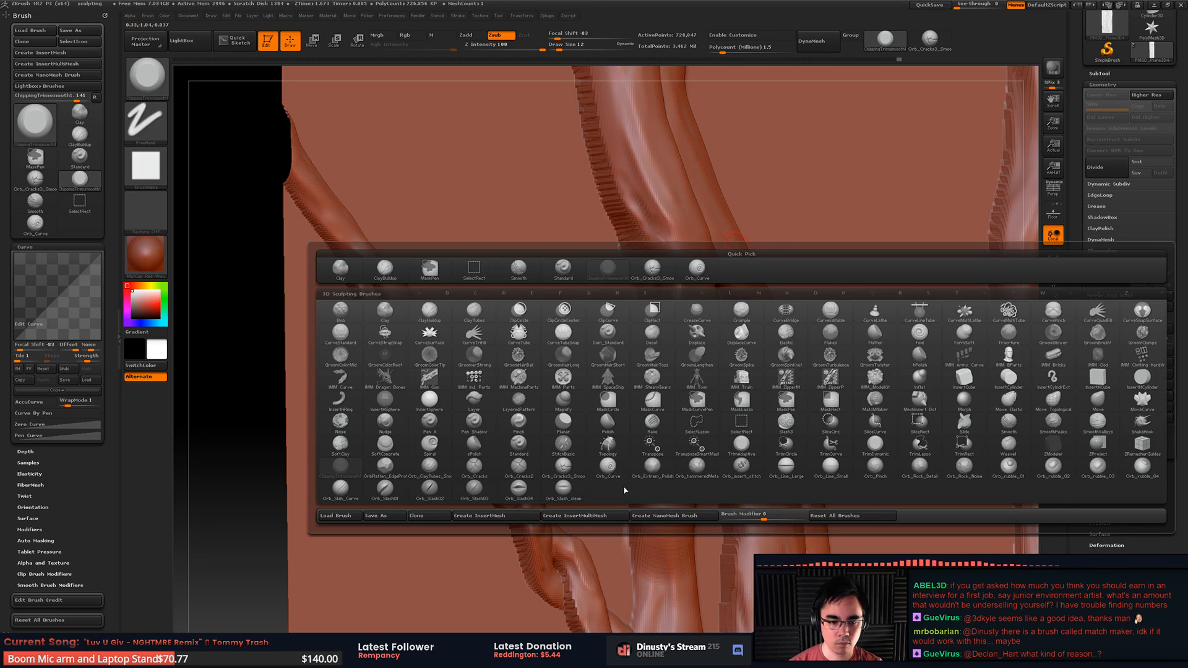
pyautogui.moveTo(575, 498)
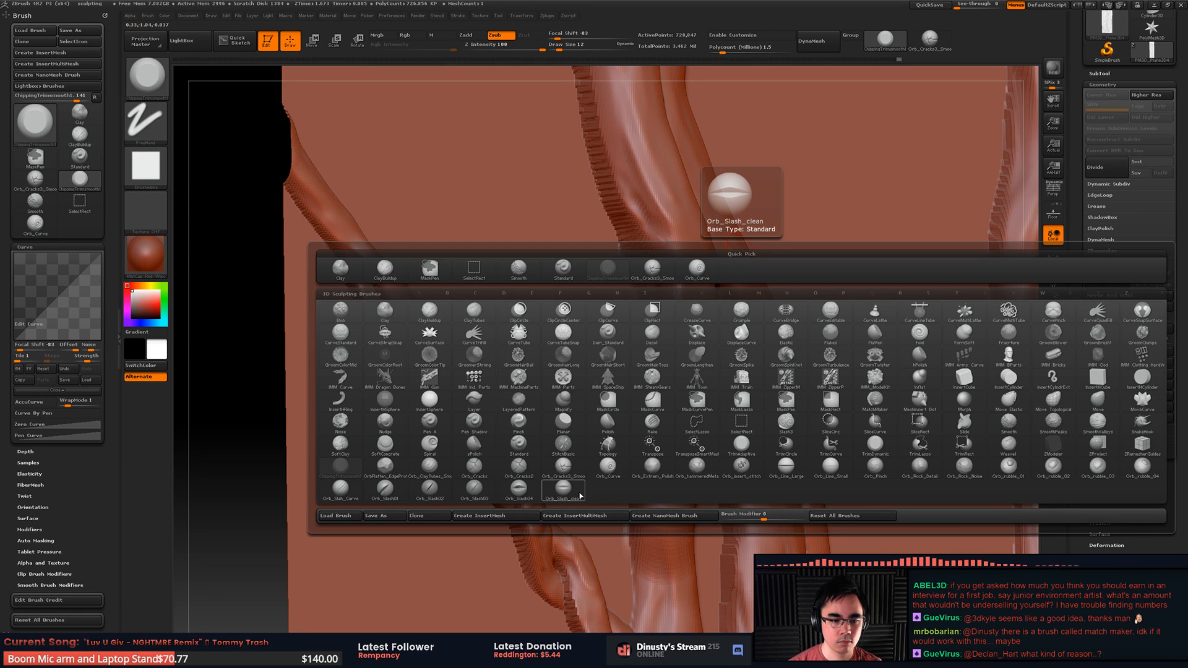
pyautogui.moveTo(978, 472)
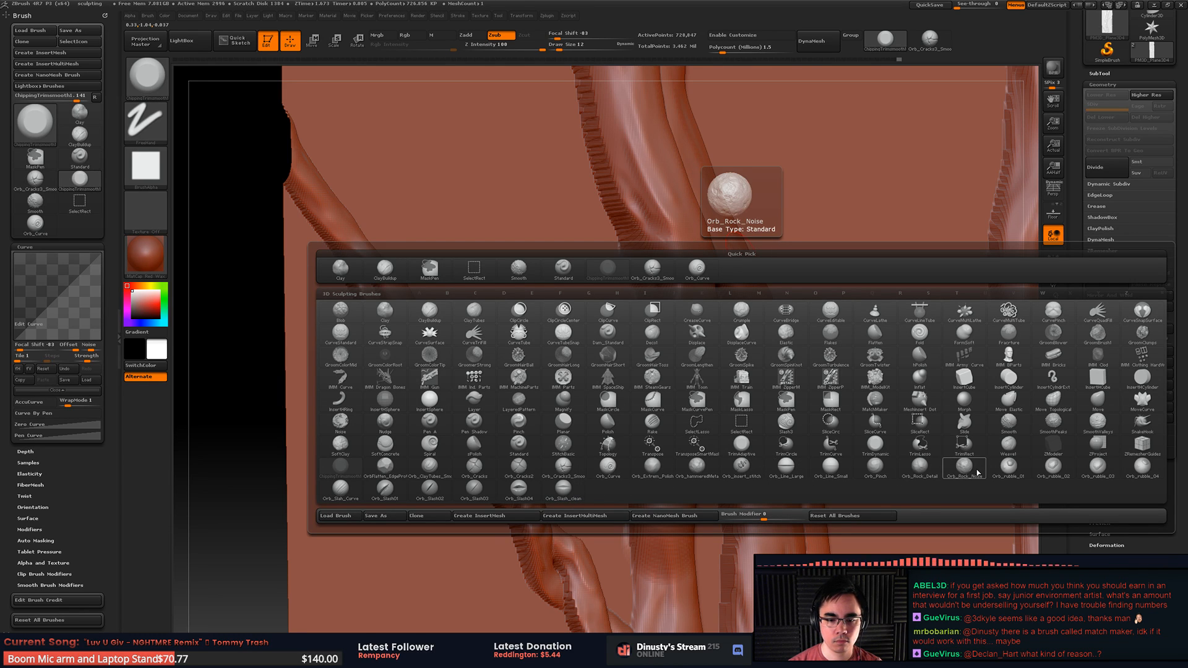
pyautogui.click(875, 444)
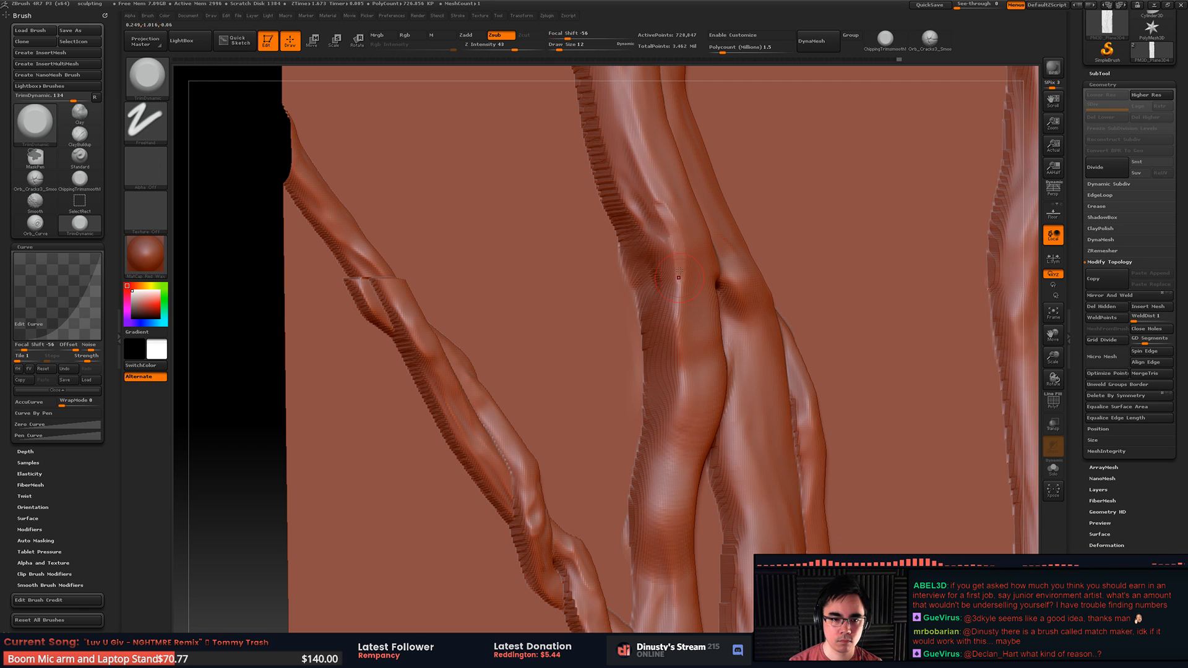
pyautogui.press('space')
pyautogui.moveTo(673, 250); pyautogui.dragTo(676, 250)
# Step: Flatten the built-up joint on the thick root's left strand with TrimDynamic strokes
pyautogui.moveTo(646, 177); pyautogui.dragTo(678, 284)
pyautogui.moveTo(659, 209)
pyautogui.mouseDown()
pyautogui.moveTo(679, 355)
pyautogui.moveTo(681, 275)
pyautogui.mouseUp()
pyautogui.moveTo(674, 232); pyautogui.dragTo(684, 374)
pyautogui.moveTo(683, 272)
pyautogui.mouseDown()
pyautogui.moveTo(644, 171)
pyautogui.moveTo(682, 275)
pyautogui.moveTo(660, 224)
pyautogui.moveTo(679, 309)
pyautogui.moveTo(650, 205)
pyautogui.moveTo(681, 353)
pyautogui.moveTo(687, 321)
pyautogui.moveTo(694, 350)
pyautogui.moveTo(691, 278)
pyautogui.mouseUp()
pyautogui.moveTo(755, 285)
pyautogui.mouseDown(button='right')
pyautogui.moveTo(730, 276)
pyautogui.moveTo(728, 294)
pyautogui.mouseUp(button='right')
pyautogui.moveTo(717, 263)
pyautogui.mouseDown()
pyautogui.moveTo(690, 198)
pyautogui.moveTo(681, 226)
pyautogui.mouseUp()
pyautogui.press('shift')
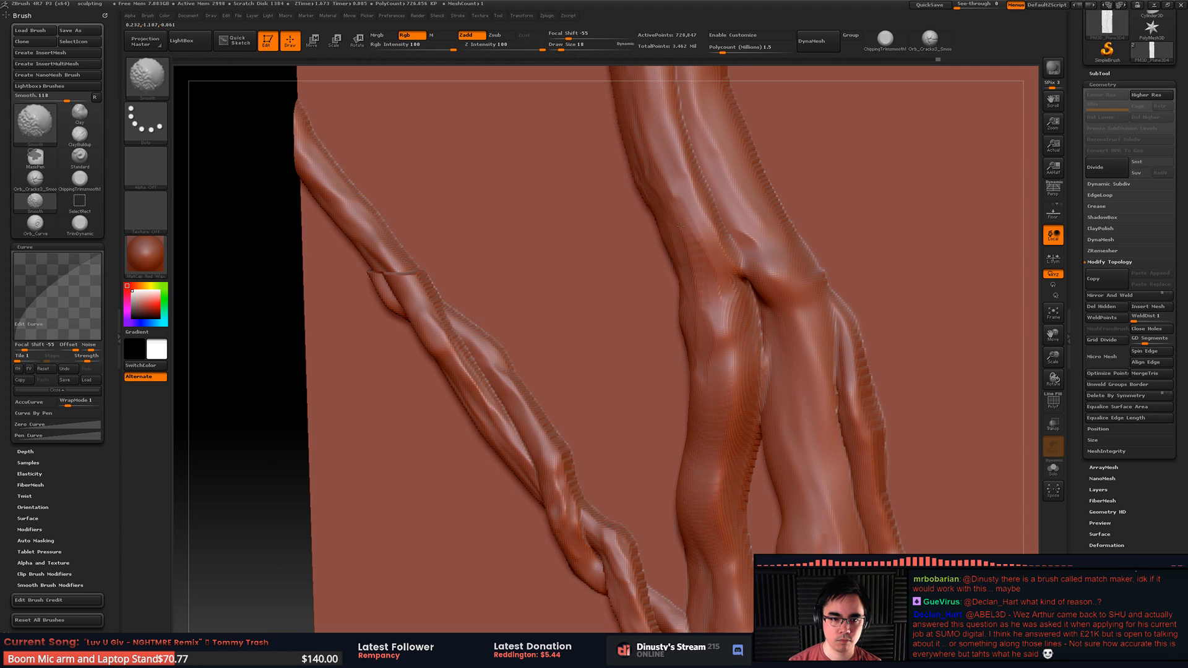
# Step: Smooth the surface of the left strand below the joint
pyautogui.moveTo(681, 226); pyautogui.dragTo(645, 216, button='right')
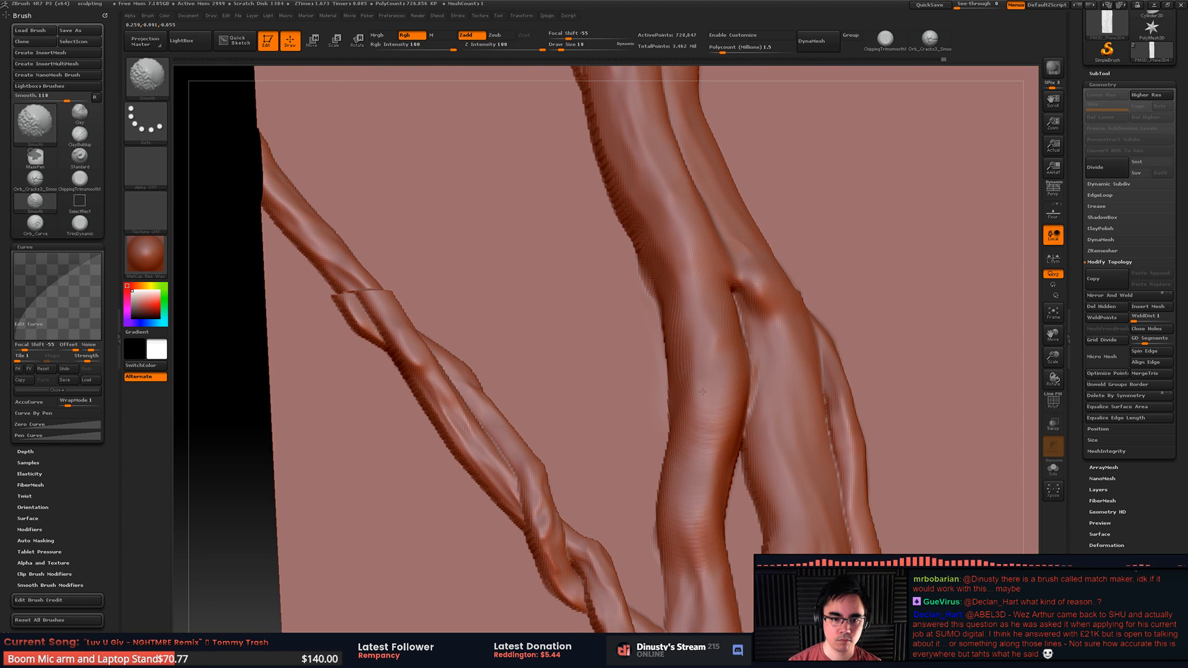
pyautogui.keyDown('shift'); pyautogui.moveTo(702, 392); pyautogui.dragTo(709, 433); pyautogui.keyUp('shift')
pyautogui.keyDown('alt'); pyautogui.moveTo(711, 461); pyautogui.dragTo(722, 371, button='right'); pyautogui.keyUp('alt')
pyautogui.keyDown('shift'); pyautogui.moveTo(717, 378); pyautogui.dragTo(725, 417); pyautogui.keyUp('shift')
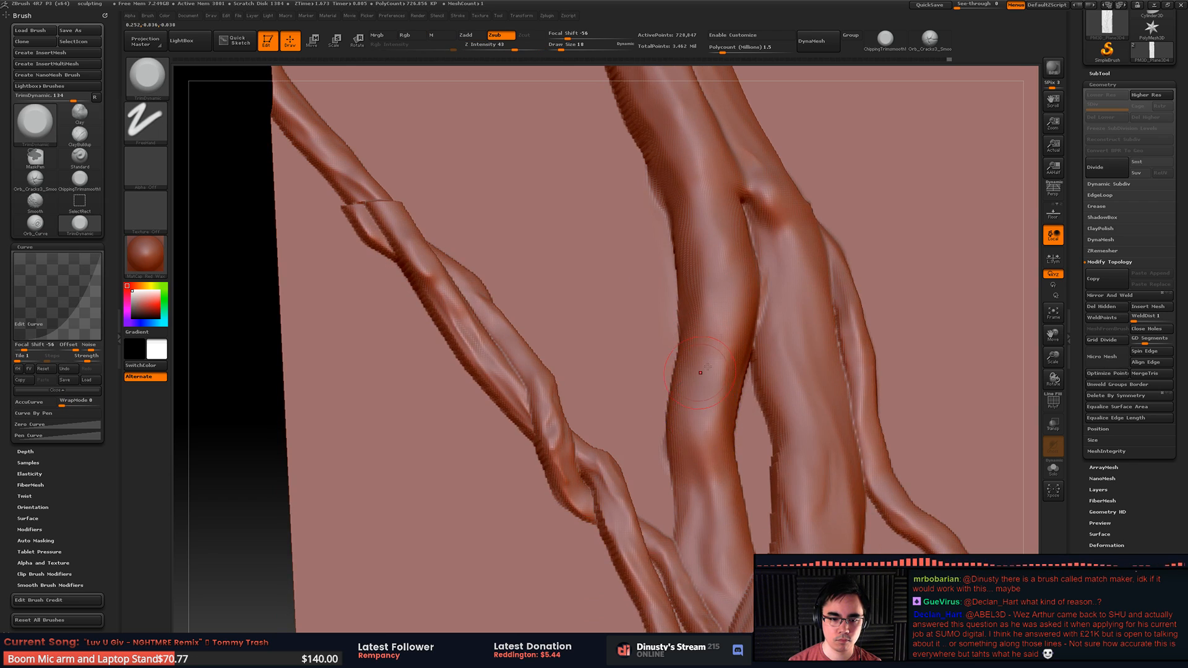
pyautogui.moveTo(707, 367)
pyautogui.mouseDown(button='right')
pyautogui.moveTo(848, 346)
pyautogui.moveTo(885, 328)
pyautogui.moveTo(709, 311)
pyautogui.moveTo(797, 334)
pyautogui.mouseUp(button='right')
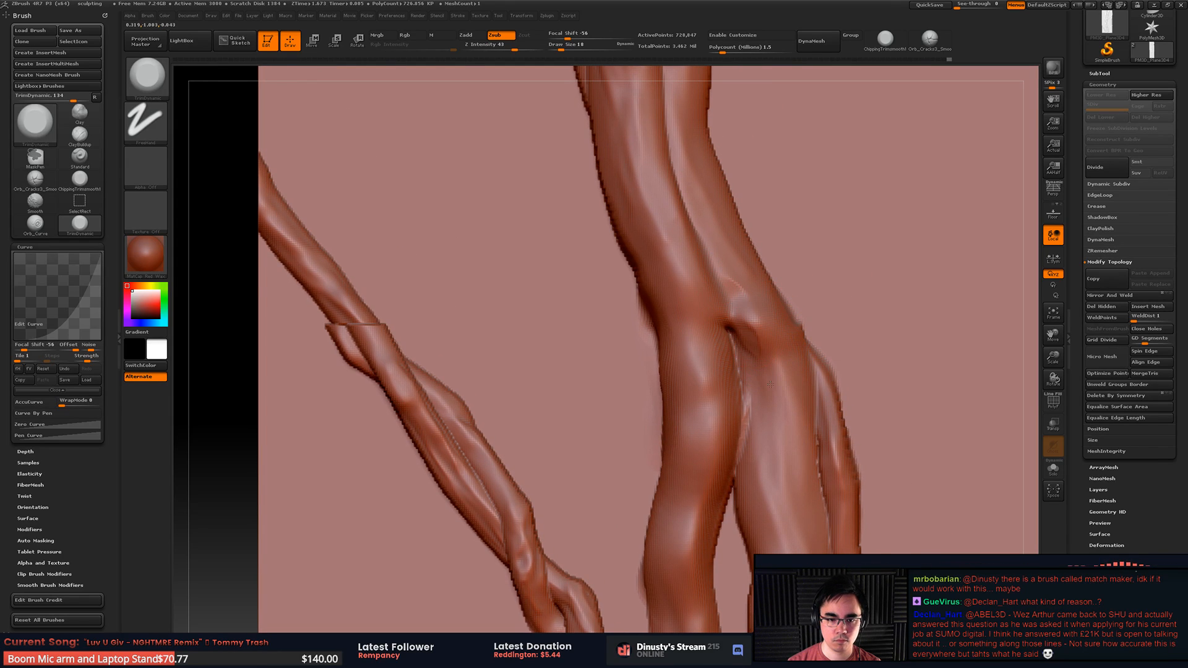
pyautogui.press('b')
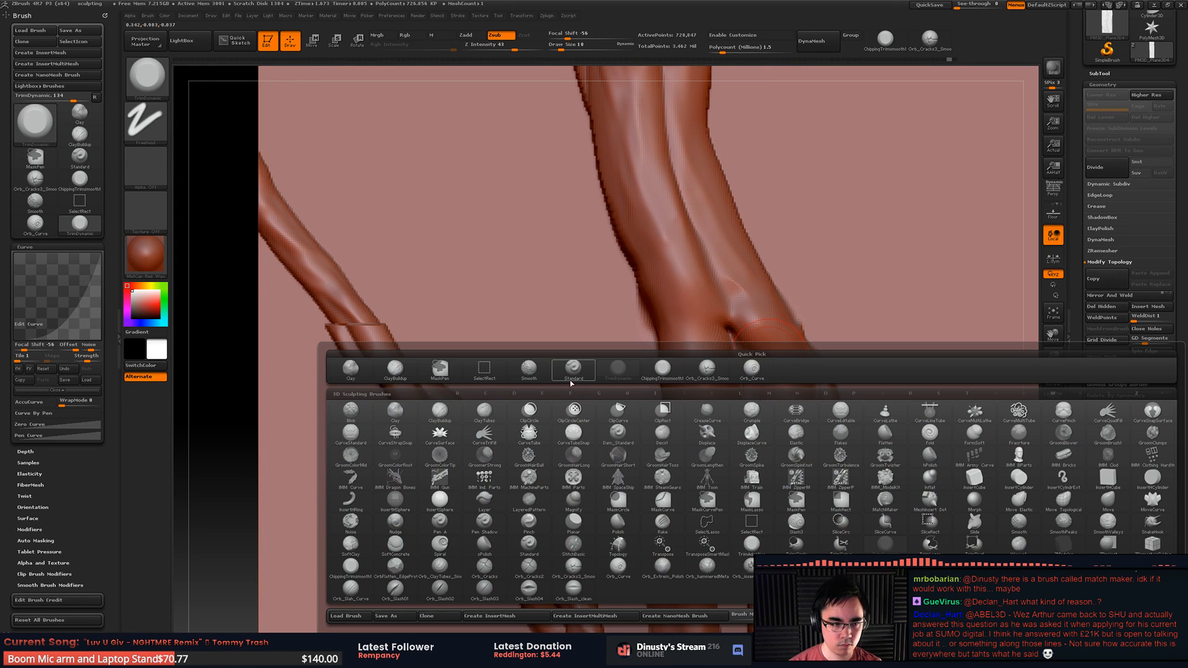
pyautogui.press('m')
pyautogui.press('p')
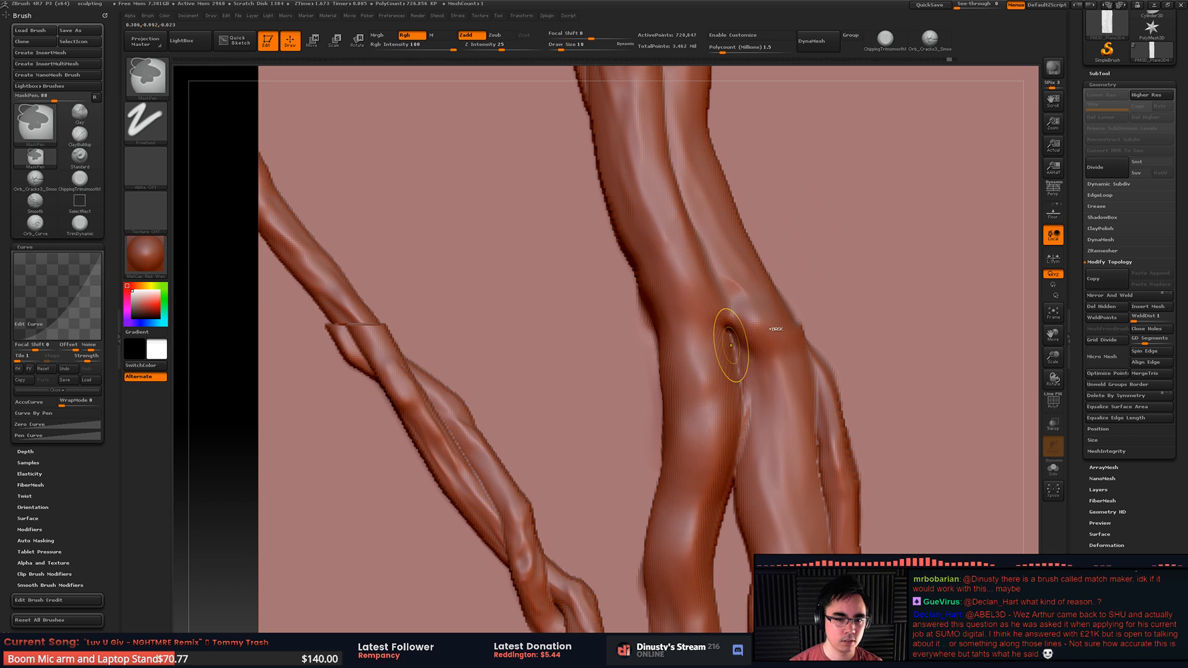
# Step: Undo the recent TrimDynamic and smoothing strokes on the thick root's left strand
pyautogui.hotkey('ctrl', 'z')
pyautogui.hotkey('ctrl', 'z')
pyautogui.hotkey('ctrl', 'z')
pyautogui.hotkey('ctrl', 'z')
pyautogui.hotkey('ctrl', 'z')
pyautogui.hotkey('ctrl', 'z')
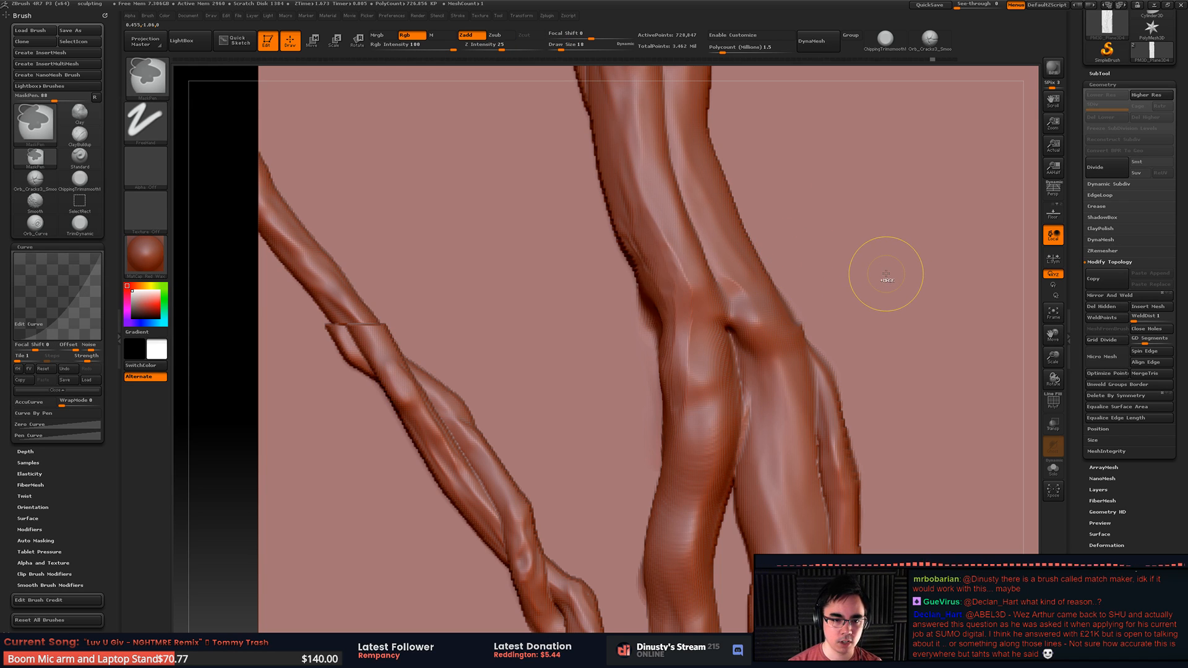
pyautogui.hotkey('ctrl', 'z')
pyautogui.hotkey('ctrl', 'z')
pyautogui.hotkey('ctrl', 'z')
pyautogui.hotkey('ctrl', 'z')
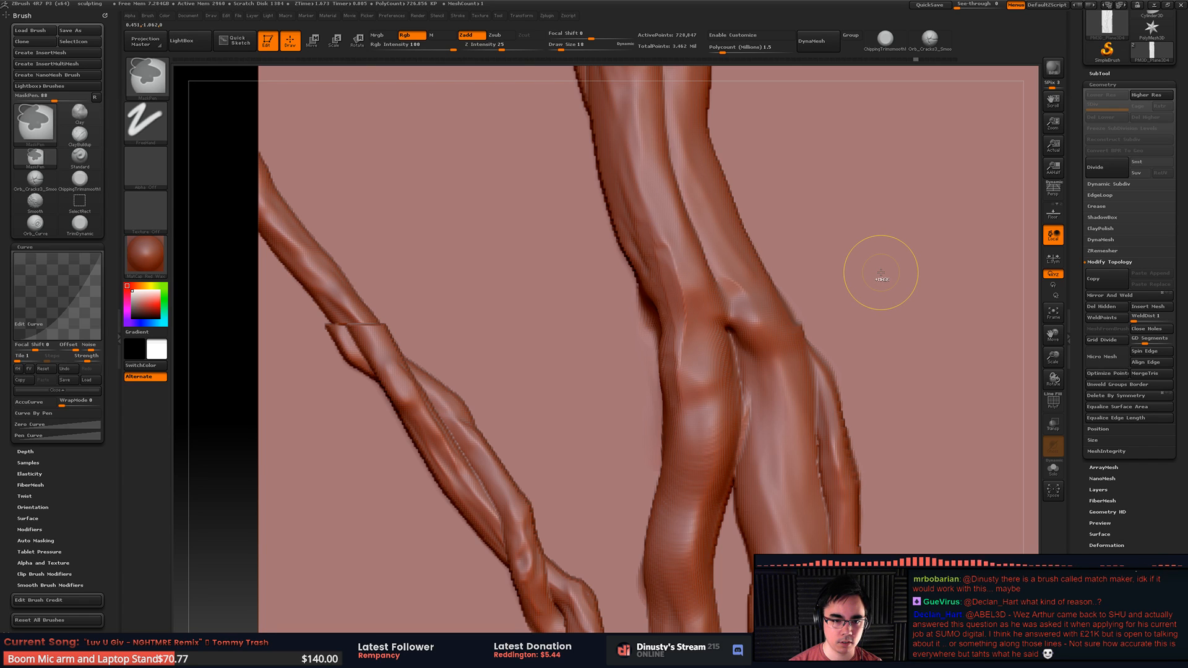
pyautogui.hotkey('ctrl', 'z')
pyautogui.hotkey('ctrl', 'z')
pyautogui.hotkey('ctrl', 'z')
pyautogui.hotkey('ctrl', 'z')
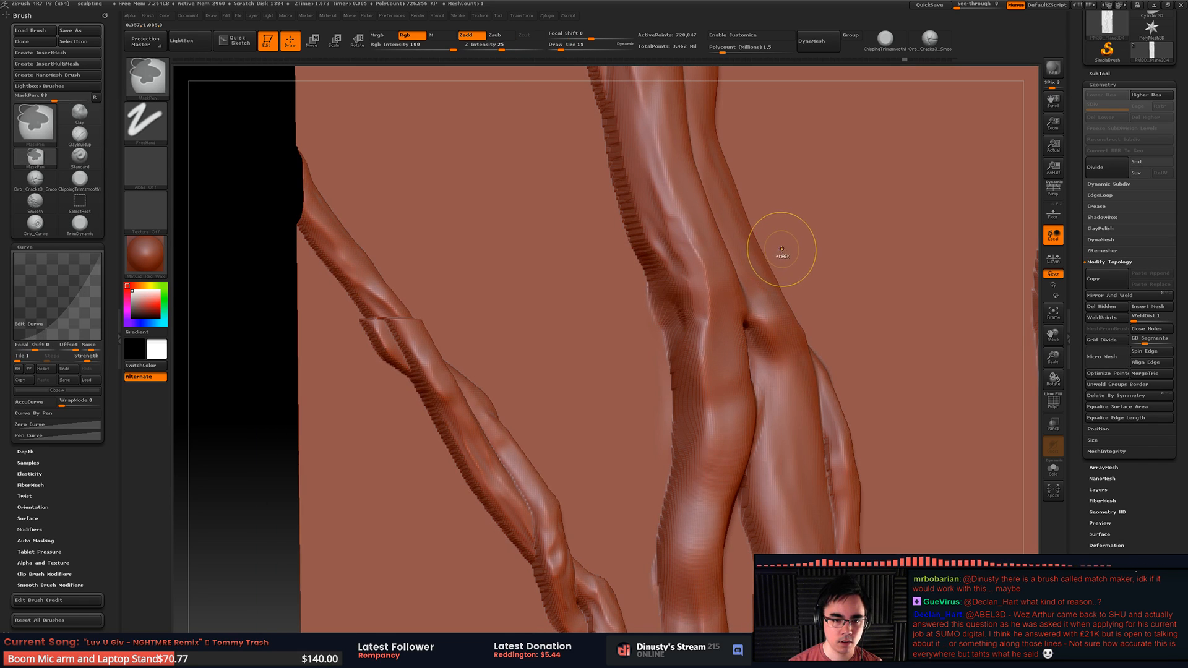
pyautogui.hotkey('ctrl', 'z')
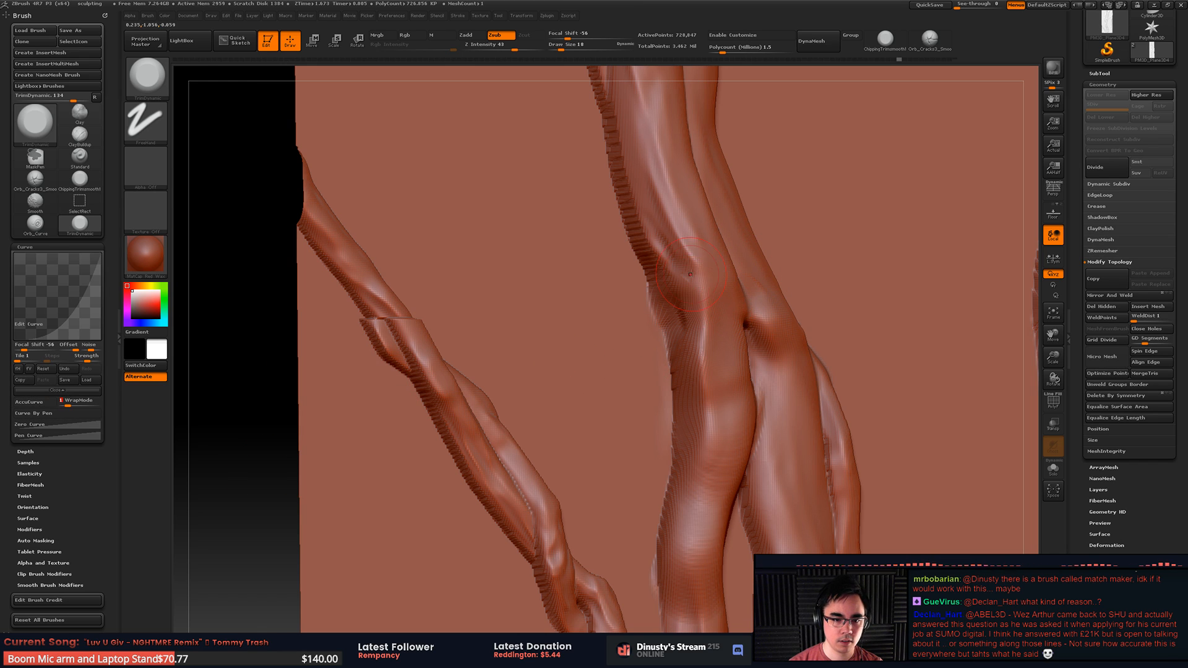
# Step: Flatten the joint on the thick root's left strand with TrimDynamic strokes at a draw size of 23
pyautogui.click(704, 328)
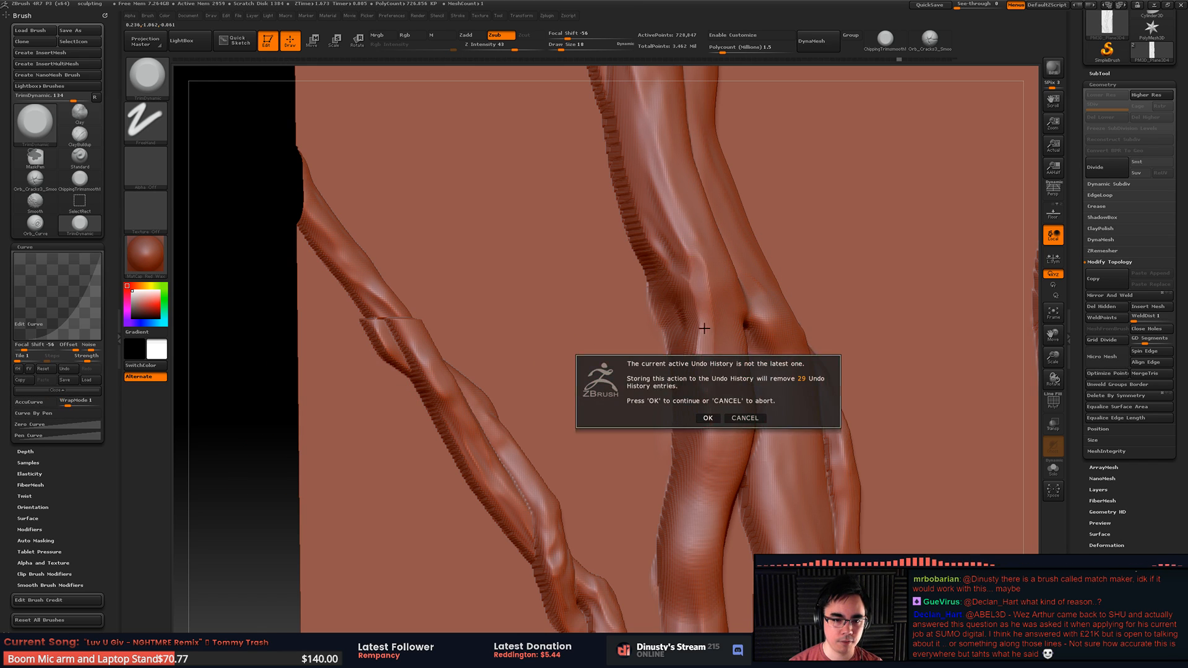
pyautogui.click(708, 418)
pyautogui.press('space')
pyautogui.moveTo(717, 346); pyautogui.dragTo(721, 346)
pyautogui.moveTo(704, 295)
pyautogui.mouseDown()
pyautogui.moveTo(699, 272)
pyautogui.moveTo(704, 321)
pyautogui.mouseUp()
pyautogui.moveTo(674, 210)
pyautogui.mouseDown()
pyautogui.moveTo(703, 370)
pyautogui.moveTo(702, 297)
pyautogui.moveTo(687, 371)
pyautogui.mouseUp()
pyautogui.moveTo(694, 250); pyautogui.dragTo(706, 423)
pyautogui.moveTo(708, 352); pyautogui.dragTo(711, 448)
pyautogui.moveTo(712, 340)
pyautogui.mouseDown()
pyautogui.moveTo(694, 232)
pyautogui.moveTo(695, 328)
pyautogui.mouseUp()
pyautogui.moveTo(657, 226); pyautogui.dragTo(673, 284)
pyautogui.moveTo(680, 244); pyautogui.dragTo(704, 371)
pyautogui.moveTo(709, 309)
pyautogui.mouseDown()
pyautogui.moveTo(715, 454)
pyautogui.moveTo(711, 420)
pyautogui.mouseUp()
pyautogui.moveTo(723, 464); pyautogui.dragTo(723, 346)
# Step: Smooth the flattened joint on the thick root's left strand
pyautogui.keyDown('shift'); pyautogui.moveTo(702, 433); pyautogui.dragTo(693, 361); pyautogui.keyUp('shift')
pyautogui.keyDown('shift'); pyautogui.moveTo(677, 290); pyautogui.dragTo(687, 213); pyautogui.keyUp('shift')
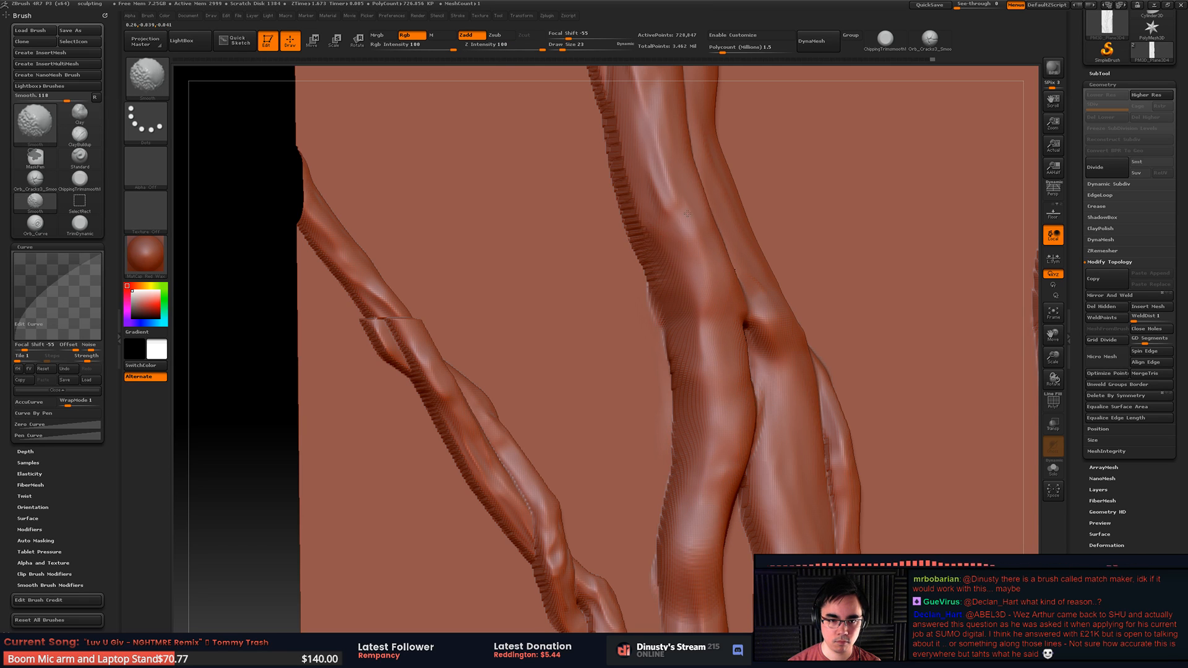
pyautogui.moveTo(866, 185)
pyautogui.mouseDown()
pyautogui.moveTo(804, 247)
pyautogui.moveTo(781, 316)
pyautogui.mouseUp()
pyautogui.press('b')
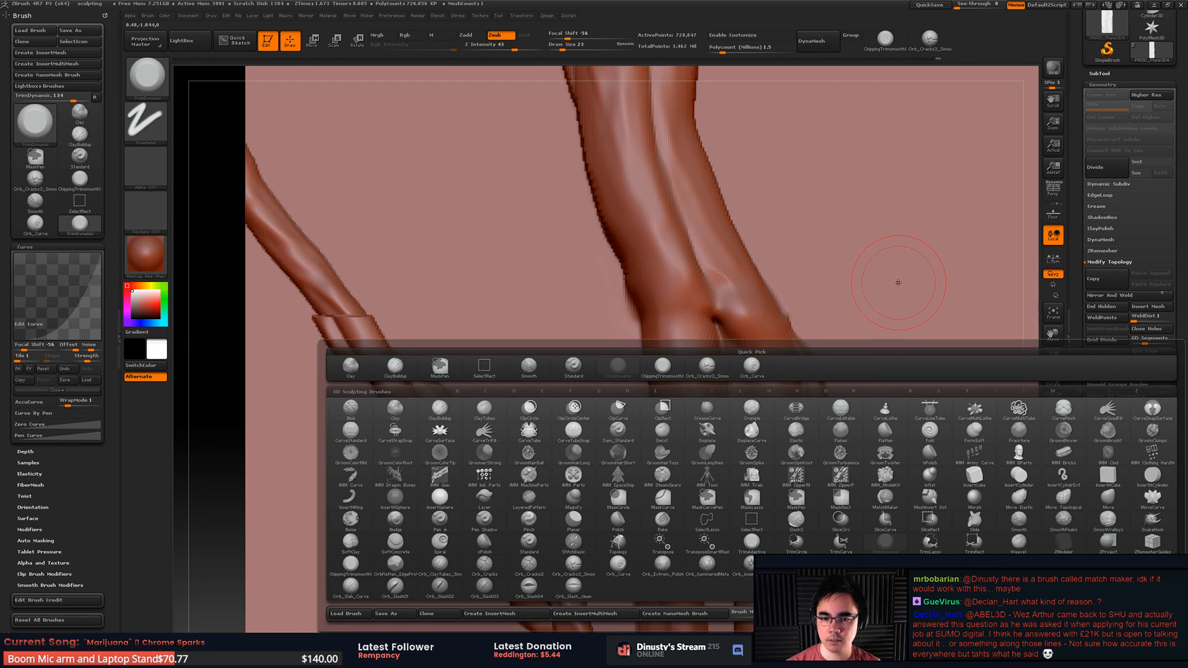
pyautogui.press('Escape')
pyautogui.moveTo(847, 275); pyautogui.dragTo(872, 276)
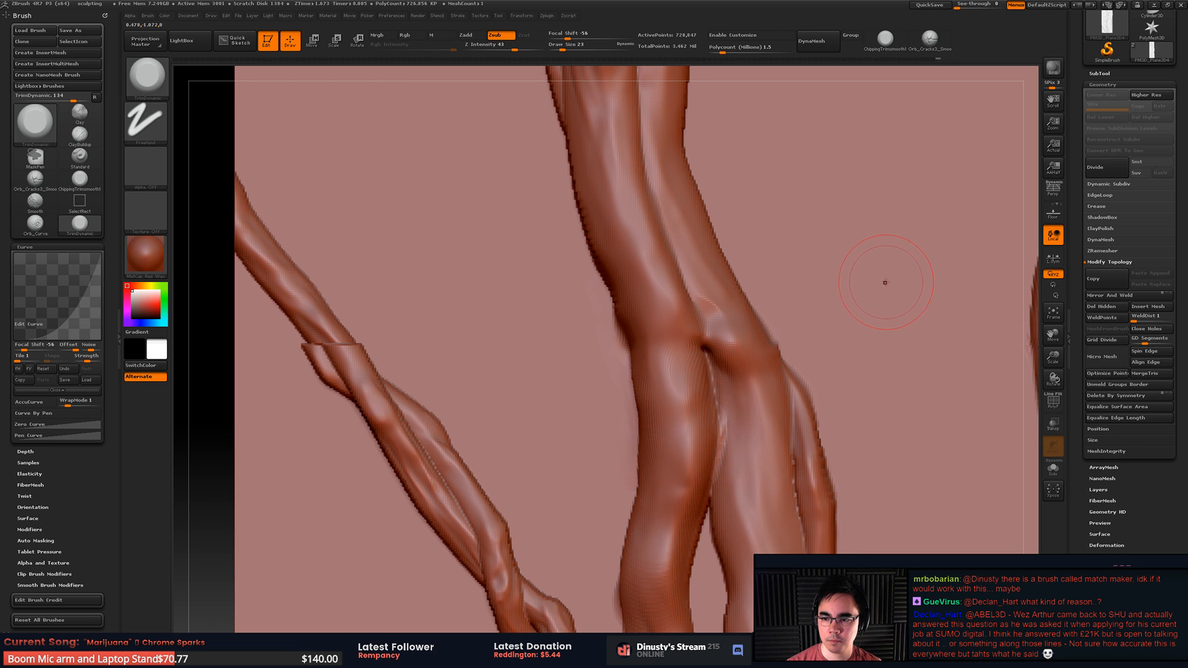
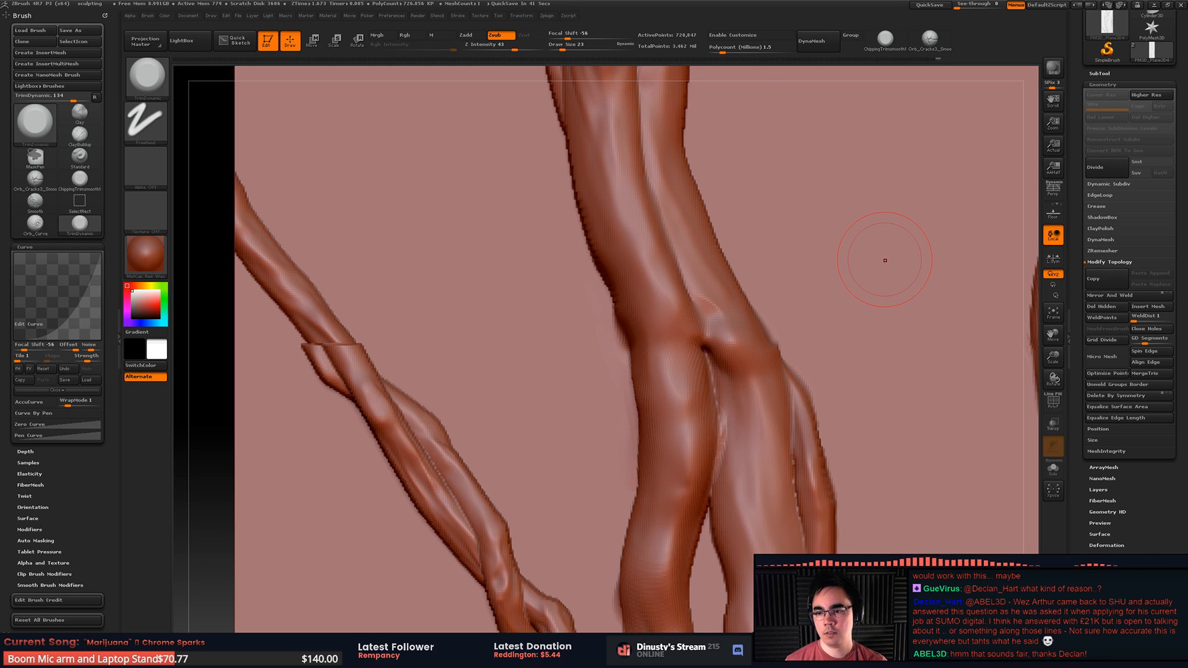
# Step: Switch to the Orb_Curve brush and set its Z Intensity to 14
pyautogui.moveTo(838, 276)
pyautogui.mouseDown()
pyautogui.moveTo(749, 325)
pyautogui.moveTo(777, 294)
pyautogui.mouseUp()
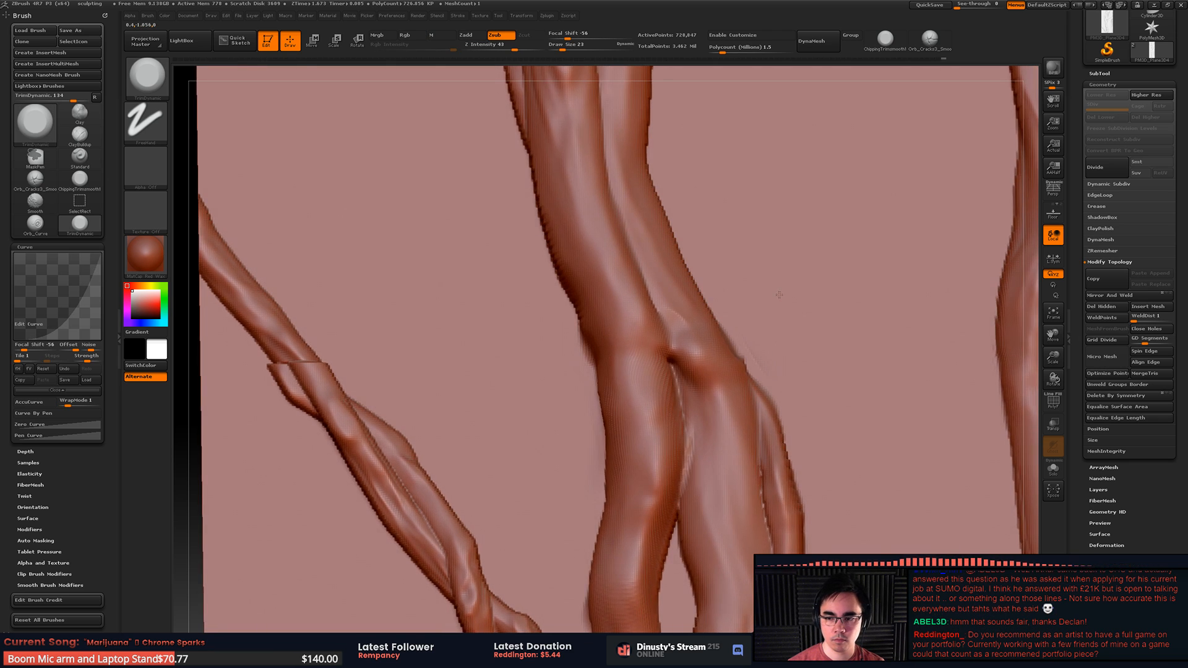
pyautogui.hotkey('ctrl', 'z')
pyautogui.press('b')
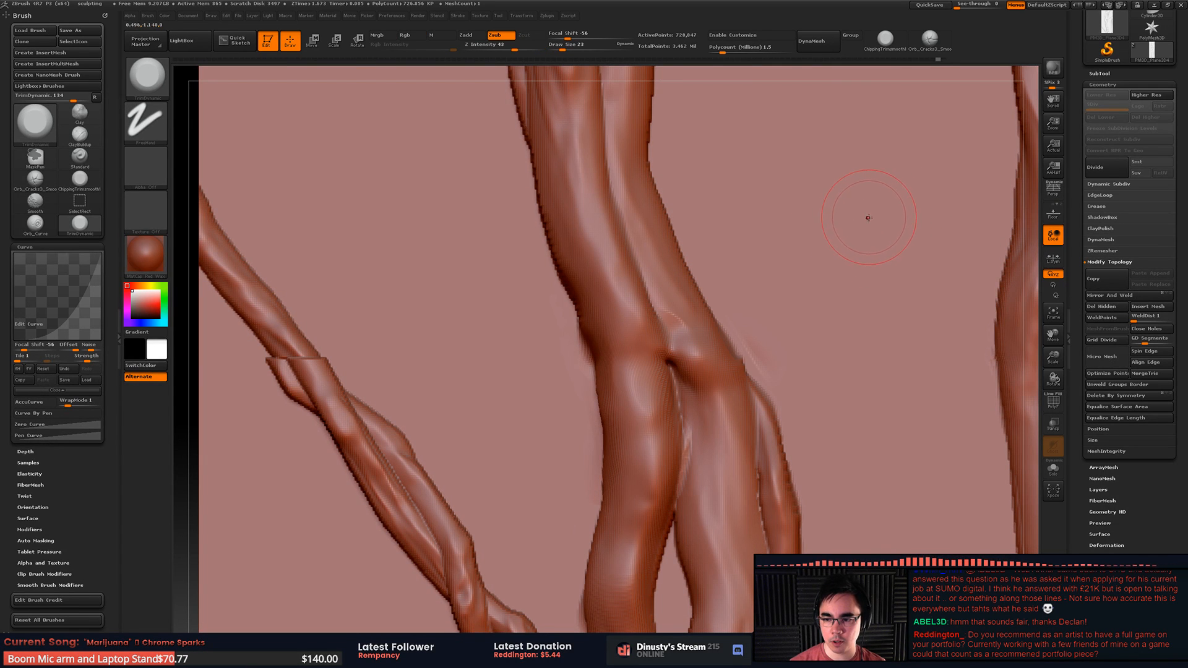
pyautogui.press('b')
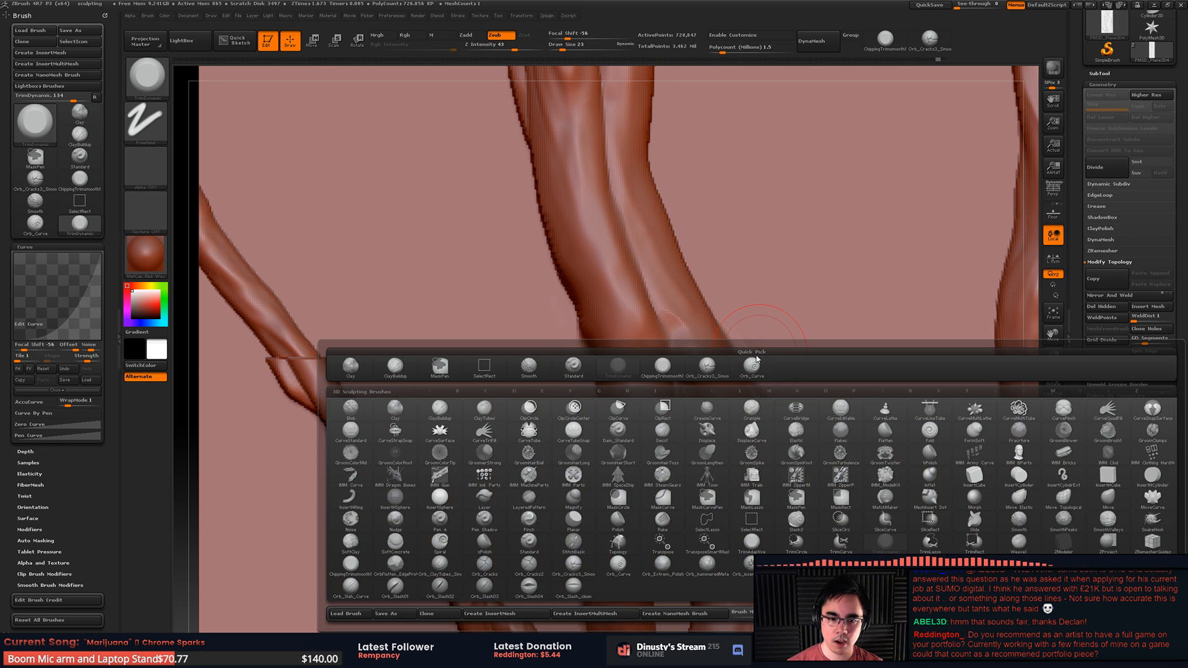
pyautogui.click(660, 367)
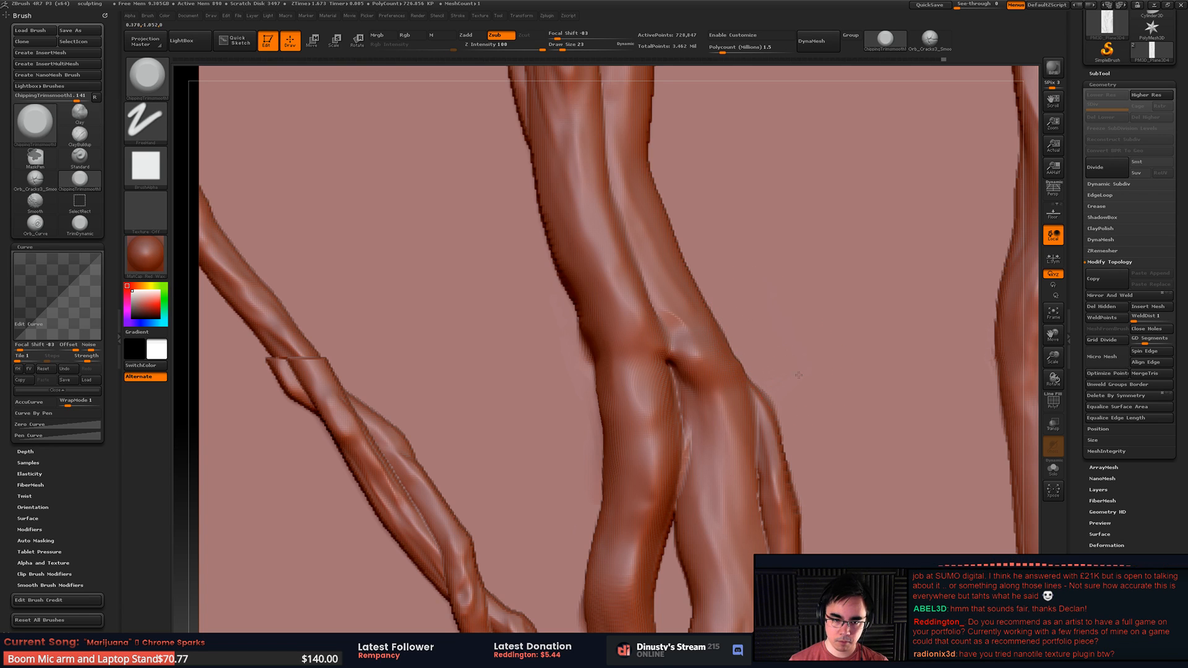
pyautogui.press('b')
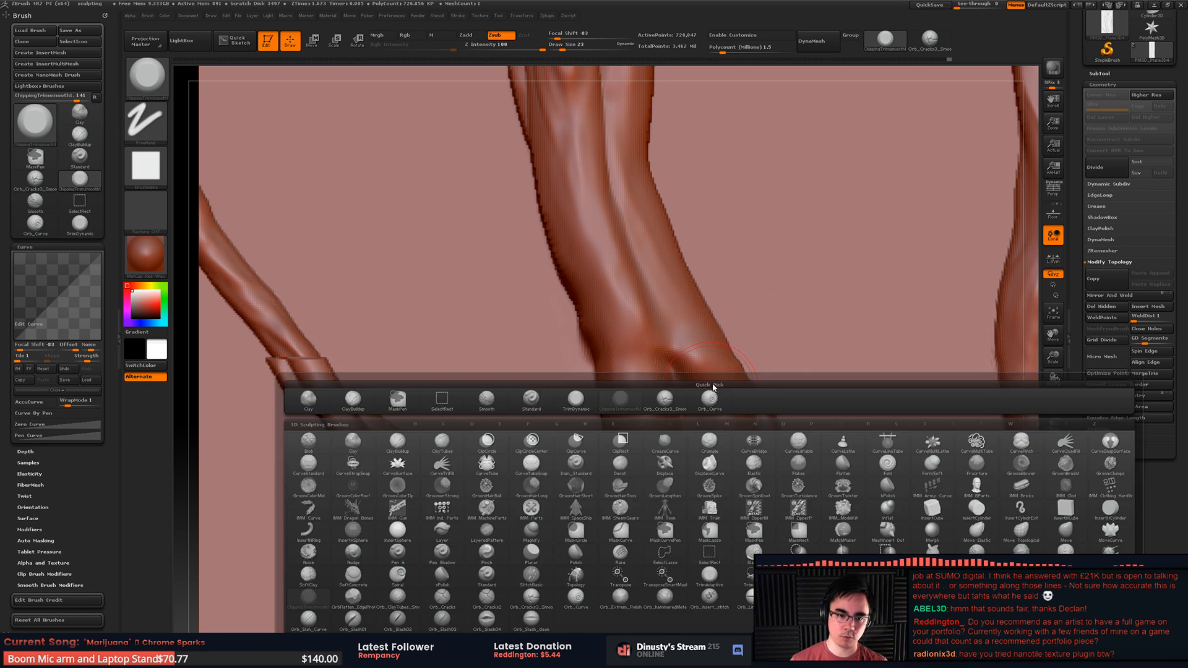
pyautogui.click(707, 392)
pyautogui.press('b')
pyautogui.click(698, 396)
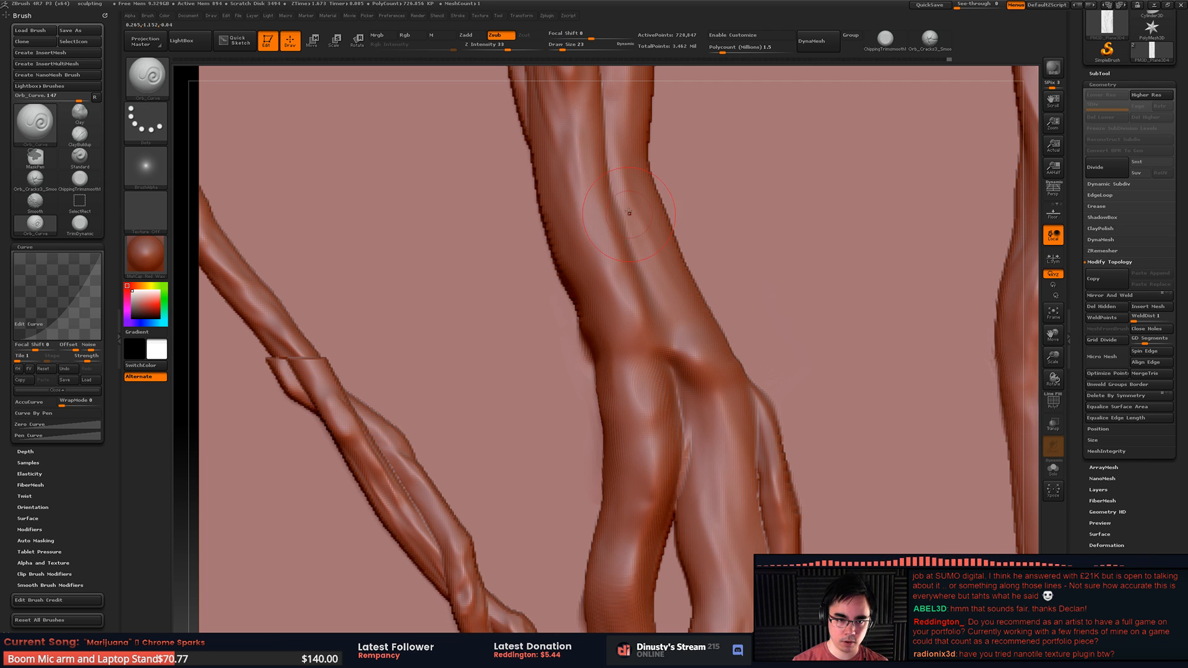
pyautogui.press('space')
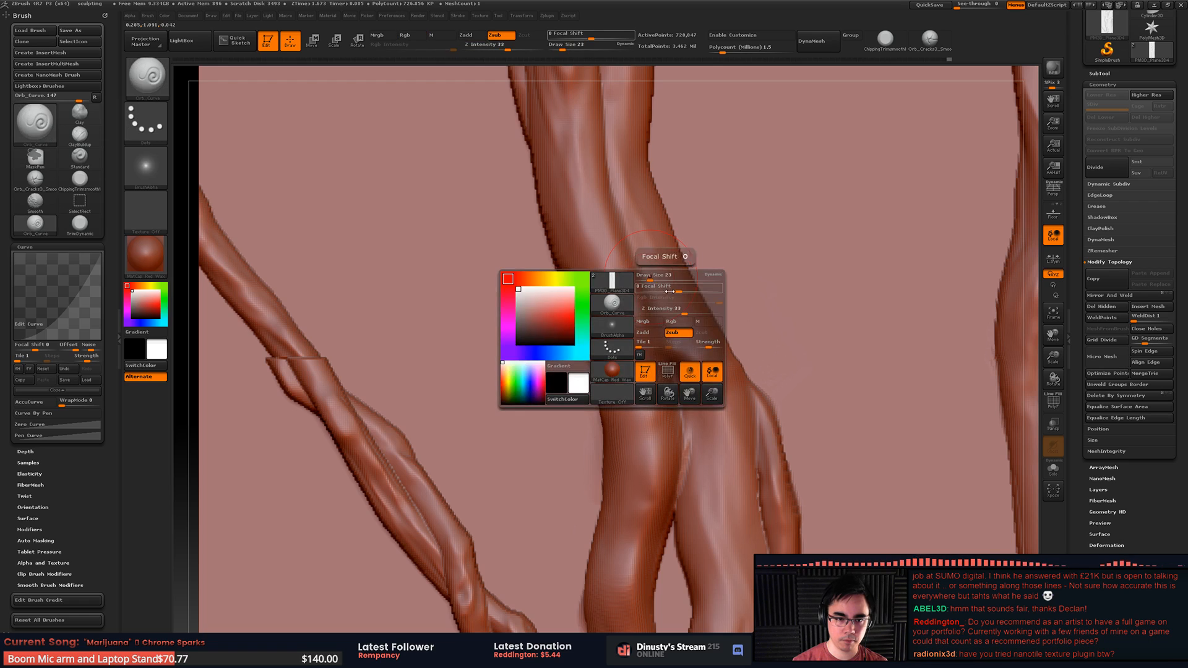
# Step: Carve the groove between the thick root's two strands down through the joint, and smooth the right strand's bump
pyautogui.moveTo(678, 309)
pyautogui.mouseDown()
pyautogui.moveTo(661, 310)
pyautogui.moveTo(672, 368)
pyautogui.mouseUp()
pyautogui.moveTo(654, 311); pyautogui.dragTo(684, 419)
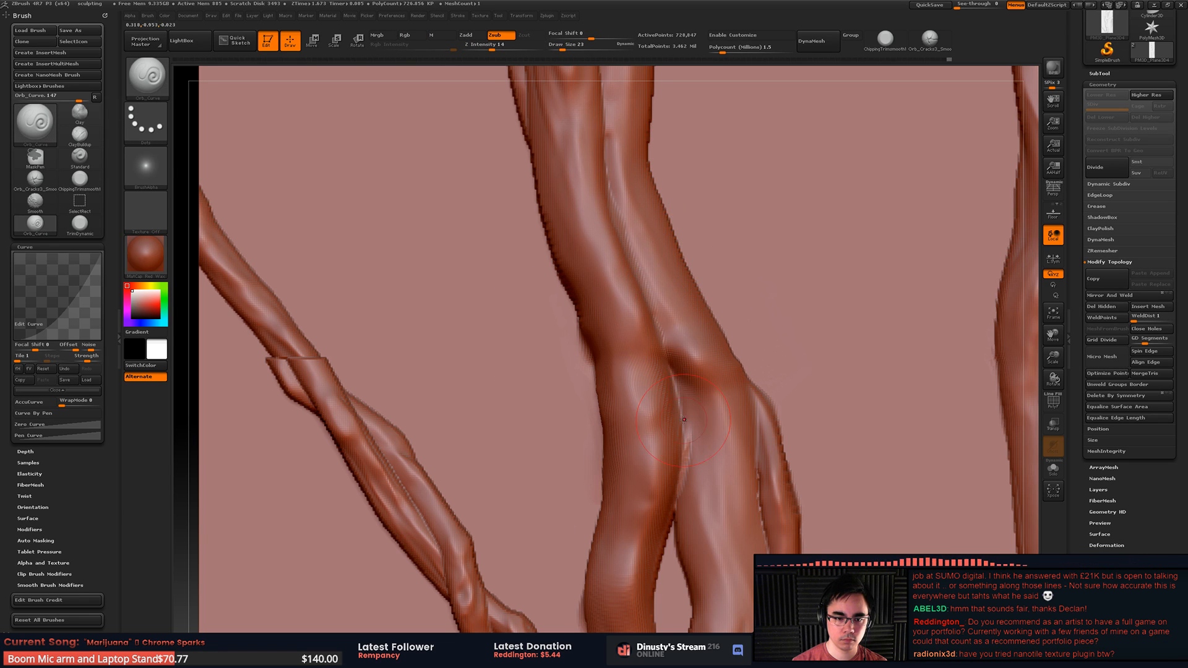
pyautogui.moveTo(678, 296); pyautogui.dragTo(678, 317, button='right')
pyautogui.moveTo(667, 299); pyautogui.dragTo(708, 389)
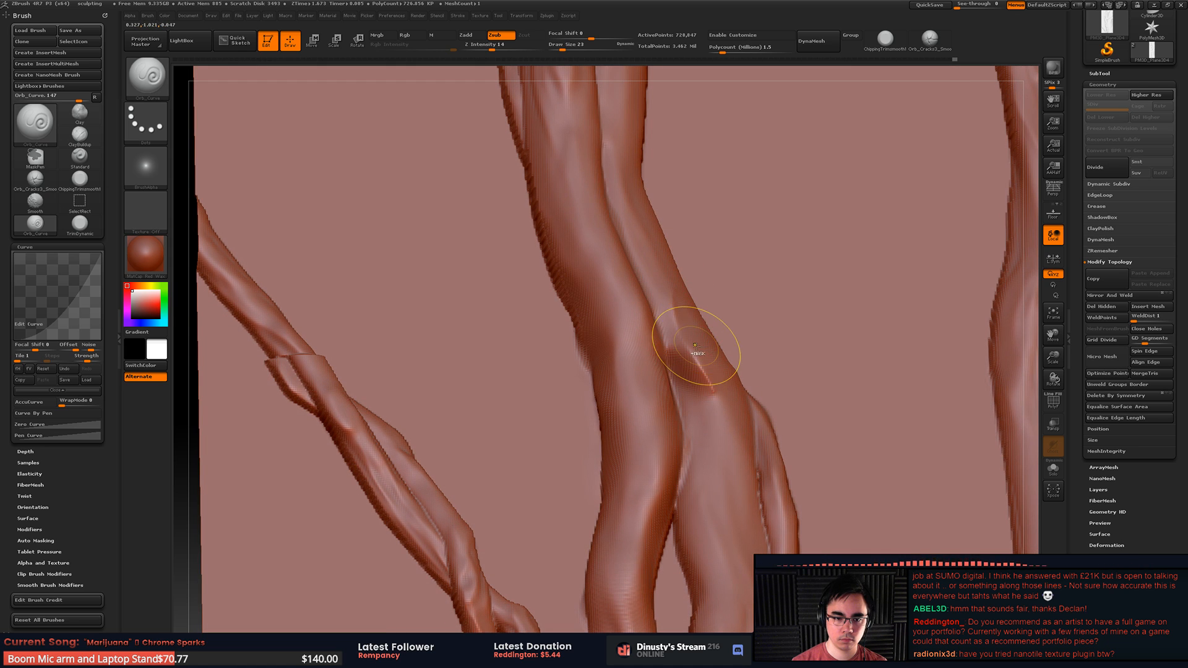
pyautogui.moveTo(696, 350)
pyautogui.keyDown('shift'); pyautogui.mouseDown()
pyautogui.moveTo(677, 343)
pyautogui.moveTo(727, 424)
pyautogui.mouseUp(); pyautogui.keyUp('shift')
pyautogui.moveTo(654, 303)
pyautogui.keyDown('shift'); pyautogui.mouseDown()
pyautogui.moveTo(696, 378)
pyautogui.moveTo(707, 376)
pyautogui.mouseUp(); pyautogui.keyUp('shift')
pyautogui.moveTo(719, 411); pyautogui.dragTo(799, 341, button='right')
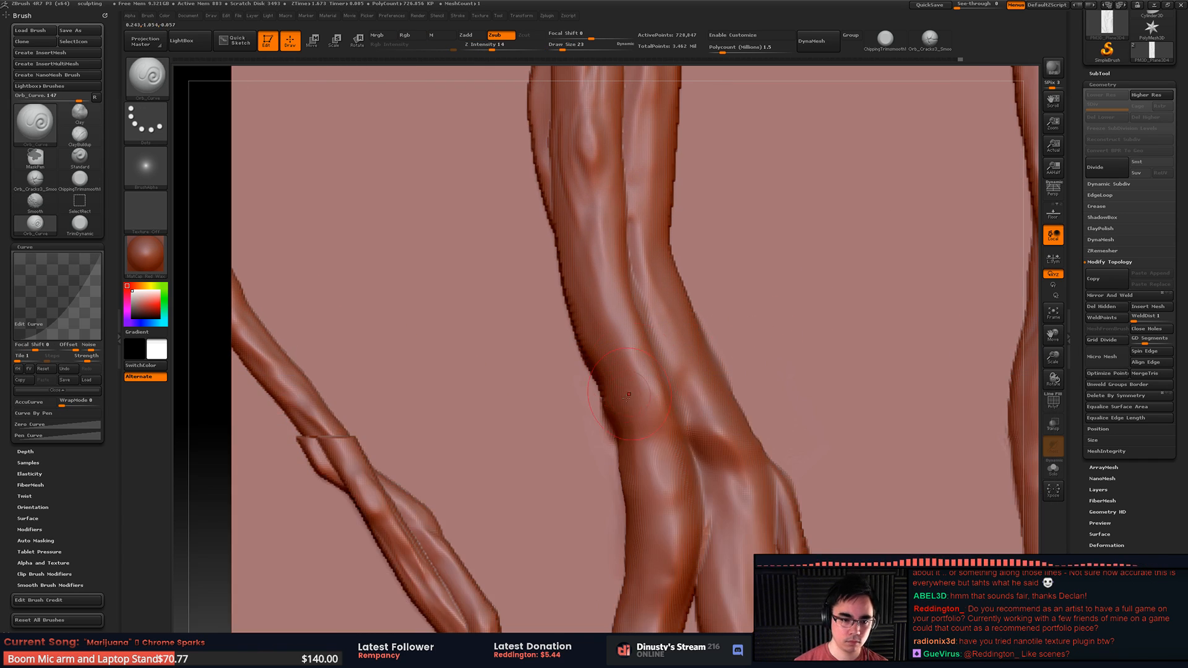
# Step: Trim the thick root's right strand at the joint with the ChippingTrimsmooth brush
pyautogui.press('b')
pyautogui.click(474, 405)
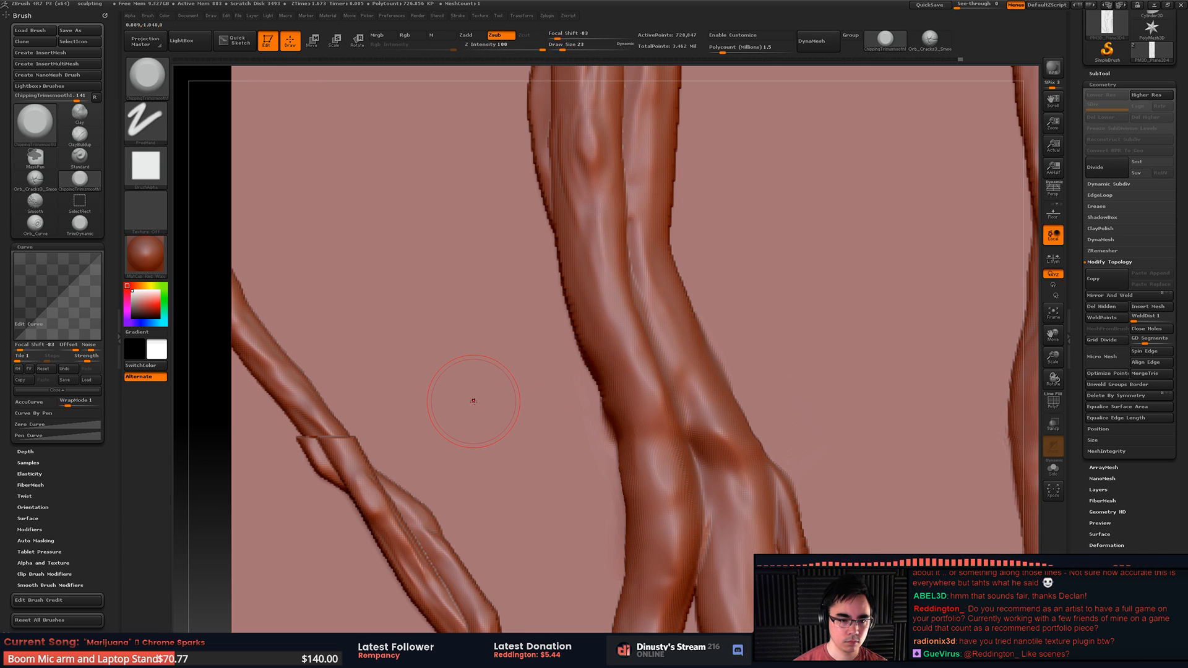
pyautogui.moveTo(722, 416); pyautogui.dragTo(721, 358)
# Step: Switch back to the Orb_Curve brush and set its WrapMode to 1
pyautogui.moveTo(789, 273)
pyautogui.keyDown('alt'); pyautogui.mouseDown(button='right')
pyautogui.moveTo(780, 268)
pyautogui.moveTo(714, 334)
pyautogui.moveTo(644, 235)
pyautogui.moveTo(616, 69)
pyautogui.mouseUp(button='right'); pyautogui.keyUp('alt')
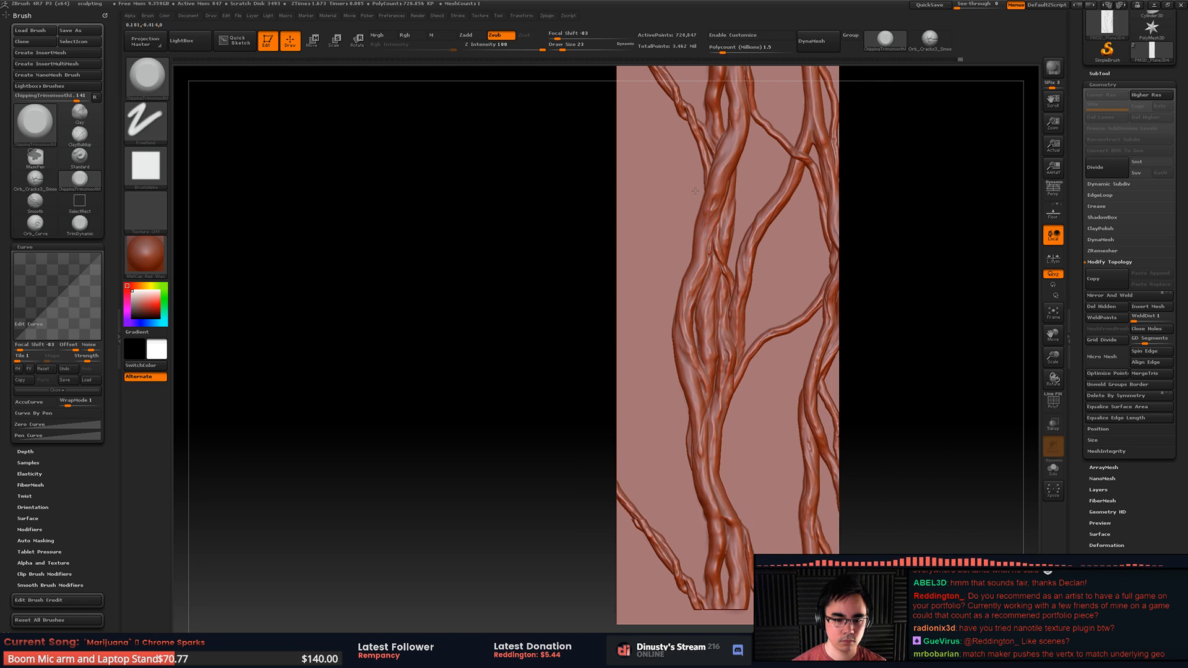
pyautogui.press('ctrl')
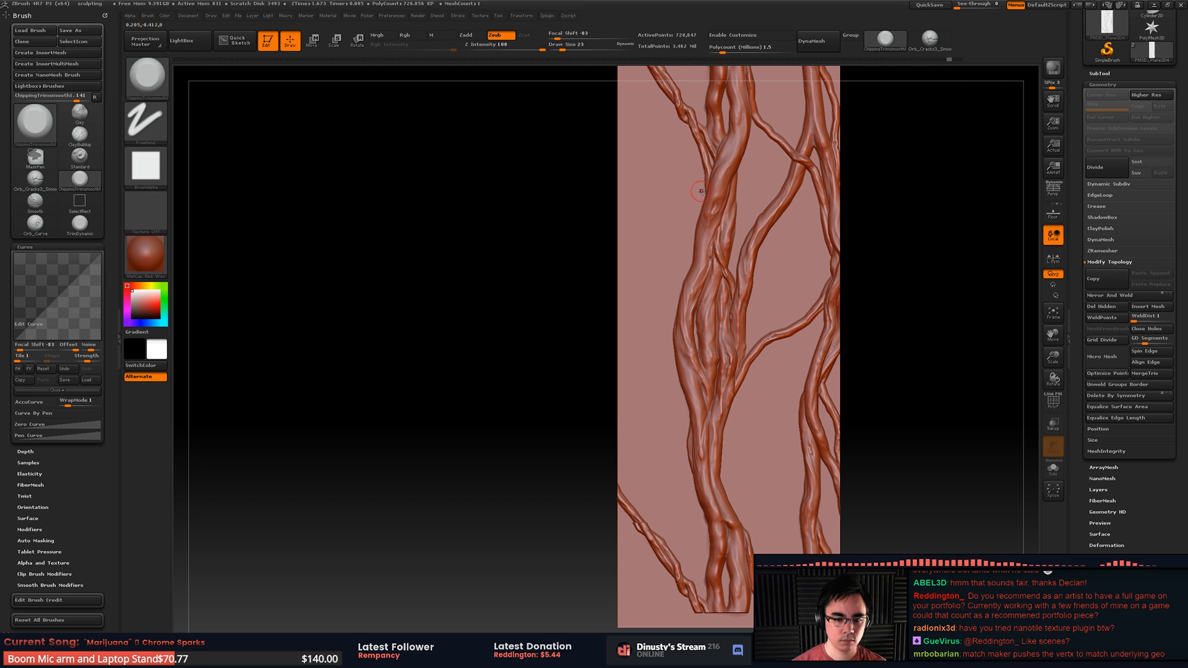
pyautogui.moveTo(798, 207)
pyautogui.keyDown('alt'); pyautogui.mouseDown(button='right')
pyautogui.moveTo(764, 207)
pyautogui.moveTo(744, 334)
pyautogui.mouseUp(button='right'); pyautogui.keyUp('alt')
pyautogui.press('ctrl')
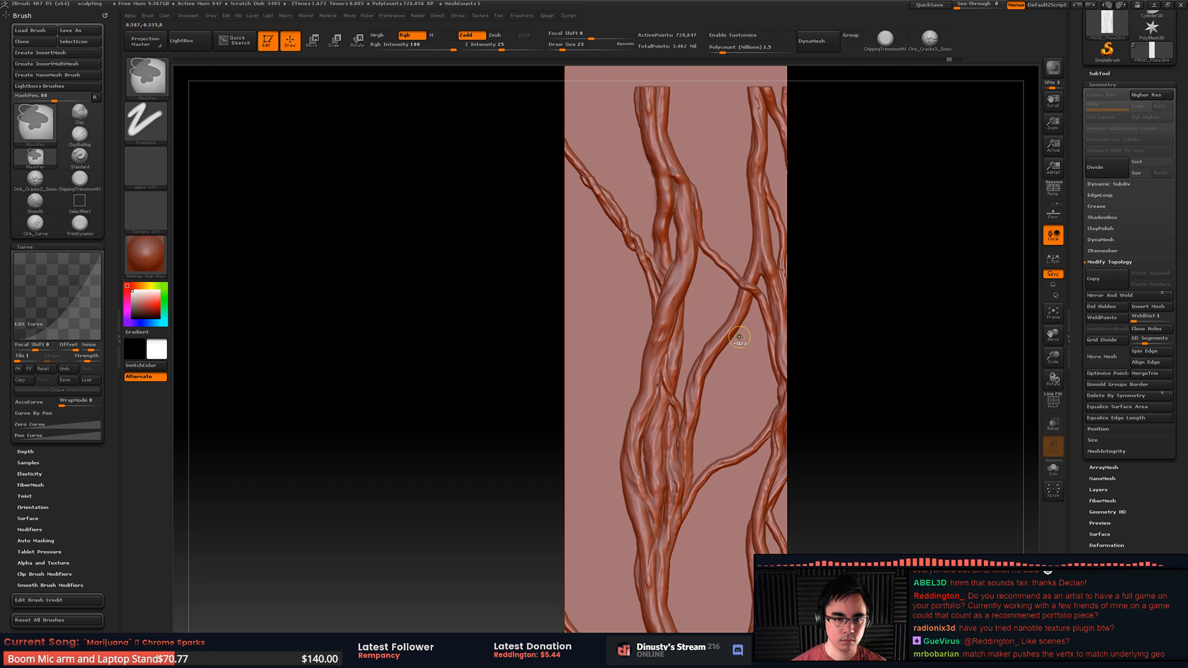
pyautogui.hotkey('ctrl', 'shift')
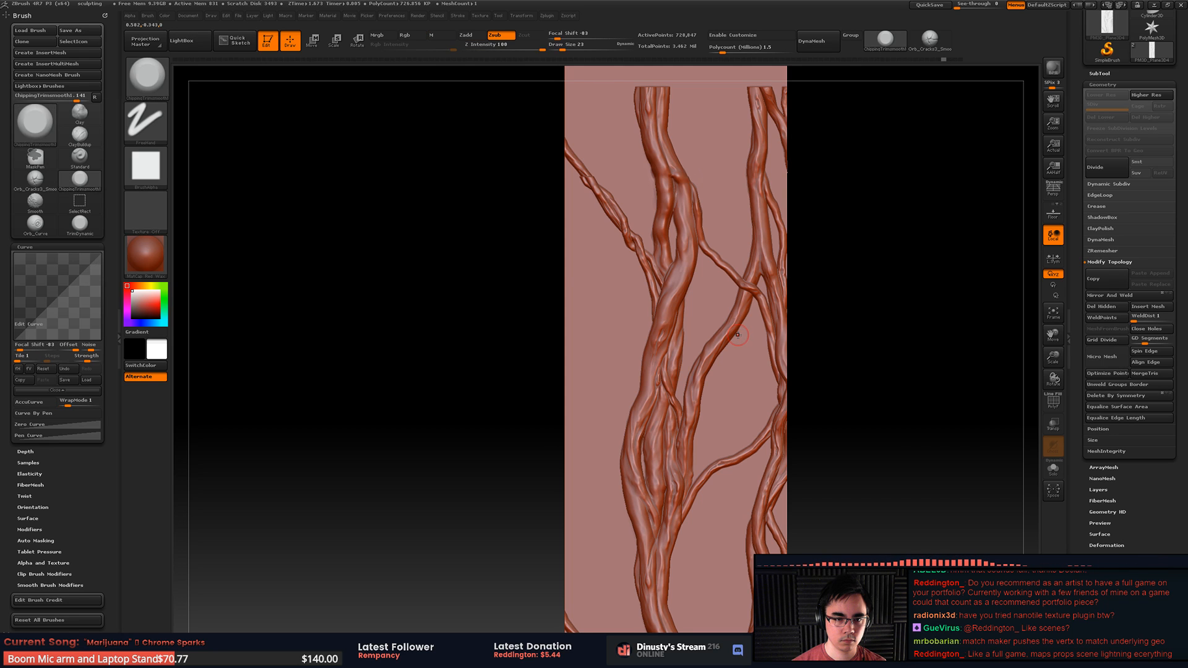
pyautogui.moveTo(737, 334)
pyautogui.keyDown('alt'); pyautogui.mouseDown(button='right')
pyautogui.moveTo(705, 452)
pyautogui.moveTo(703, 563)
pyautogui.mouseUp(button='right'); pyautogui.keyUp('alt')
pyautogui.moveTo(949, 61); pyautogui.dragTo(944, 60)
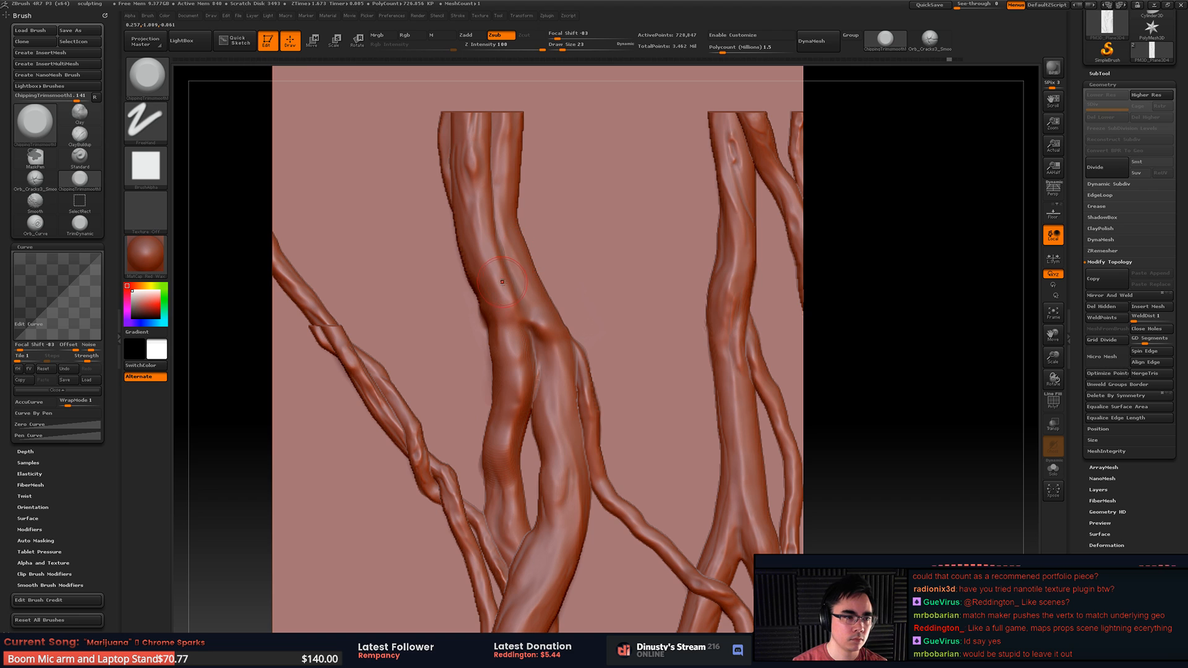
pyautogui.press('b')
pyautogui.click(458, 297)
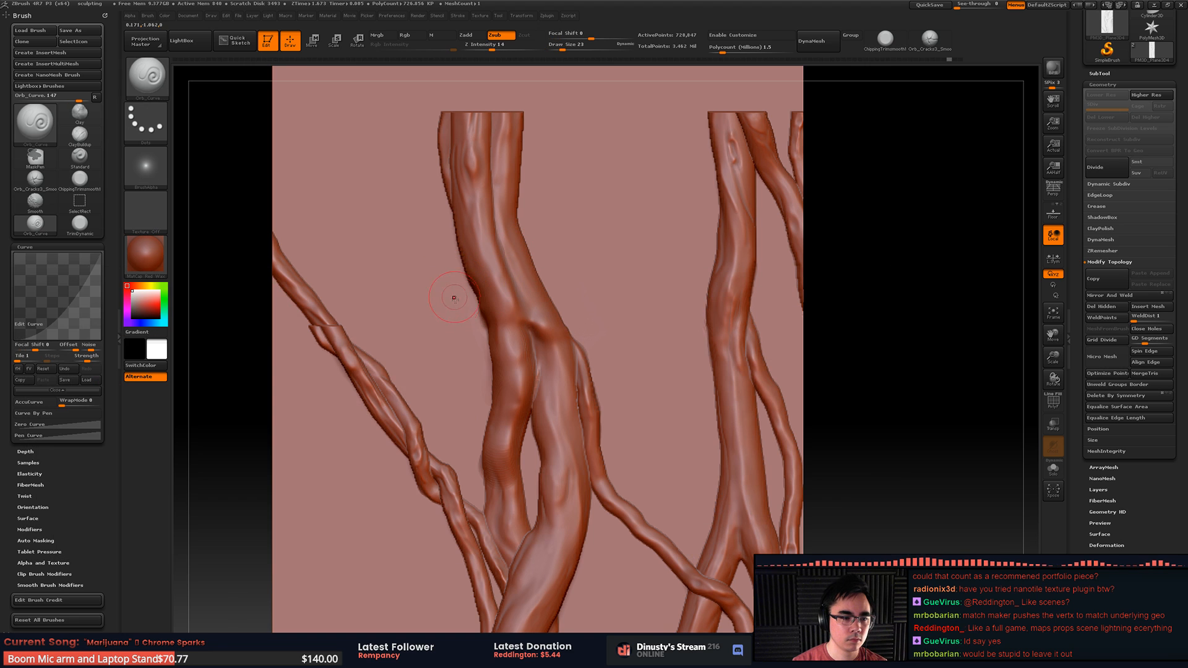
pyautogui.click(64, 405)
pyautogui.write('1')
pyautogui.press('Return')
# Step: Deepen the crease between the two strands across the joint with Orb_Curve at Z Intensity 20, and smooth its lower end
pyautogui.moveTo(548, 271)
pyautogui.keyDown('alt'); pyautogui.mouseDown(button='right')
pyautogui.moveTo(557, 292)
pyautogui.moveTo(526, 255)
pyautogui.mouseUp(button='right'); pyautogui.keyUp('alt')
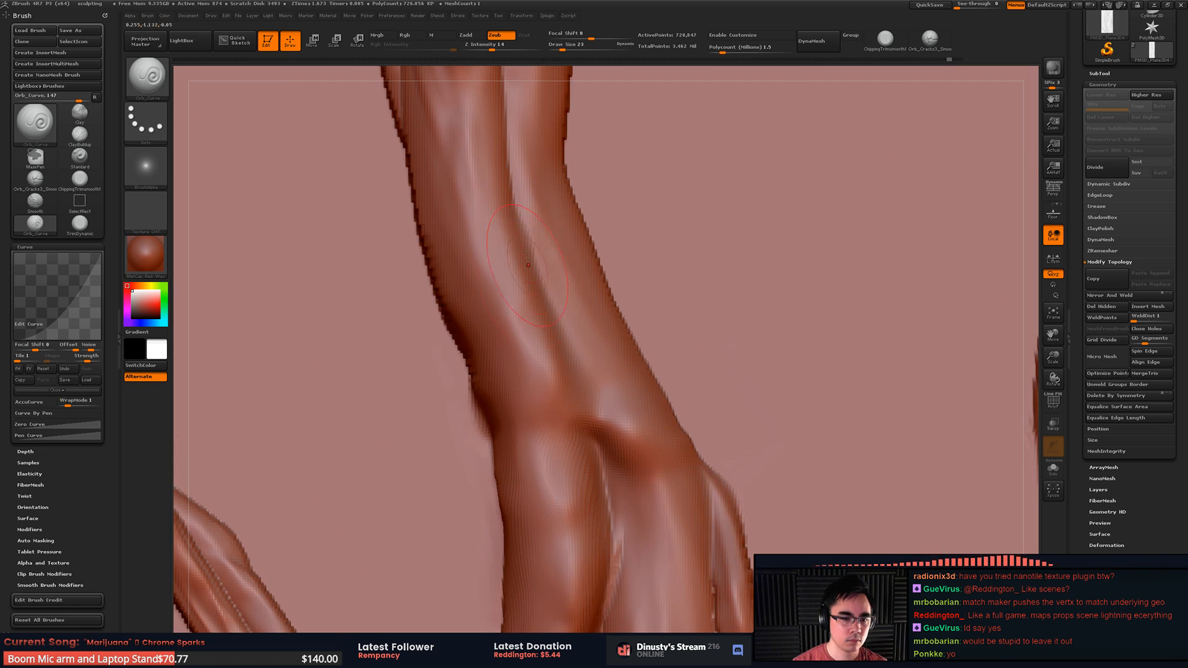
pyautogui.moveTo(546, 269)
pyautogui.mouseDown()
pyautogui.moveTo(594, 418)
pyautogui.moveTo(647, 448)
pyautogui.moveTo(687, 448)
pyautogui.moveTo(567, 369)
pyautogui.moveTo(603, 422)
pyautogui.moveTo(648, 450)
pyautogui.mouseUp()
pyautogui.press('space')
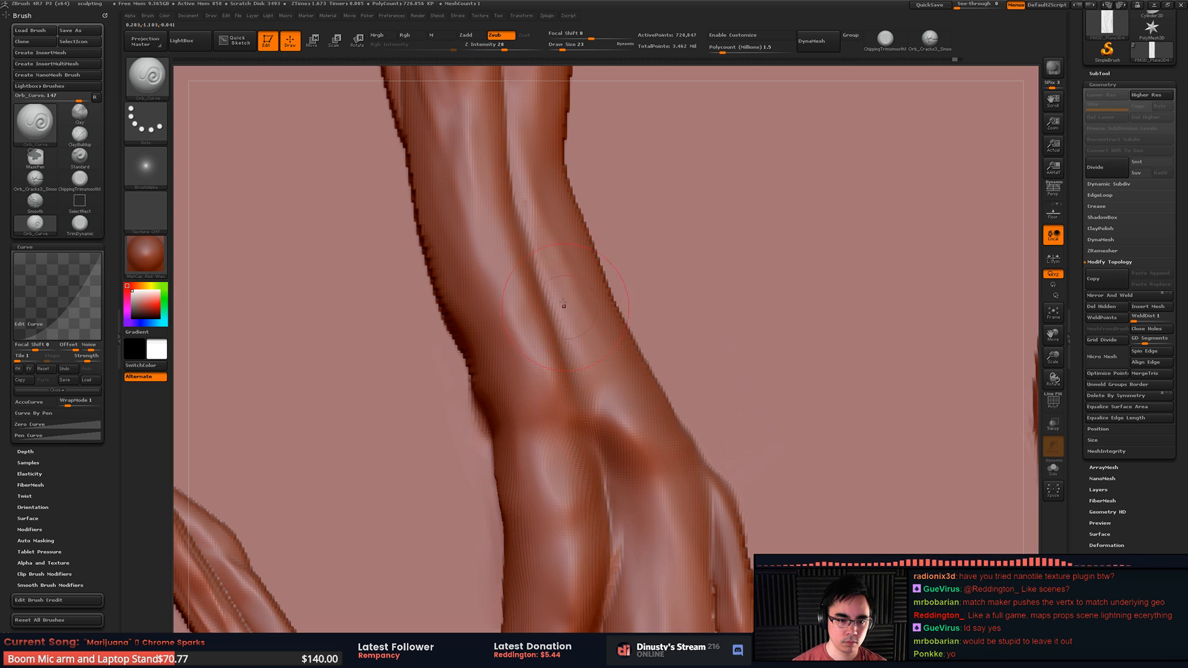
pyautogui.moveTo(545, 280)
pyautogui.mouseDown()
pyautogui.moveTo(615, 516)
pyautogui.moveTo(619, 583)
pyautogui.mouseUp()
pyautogui.keyDown('alt'); pyautogui.moveTo(614, 549); pyautogui.dragTo(626, 434, button='right'); pyautogui.keyUp('alt')
pyautogui.moveTo(622, 428)
pyautogui.mouseDown()
pyautogui.moveTo(624, 519)
pyautogui.moveTo(632, 455)
pyautogui.mouseUp()
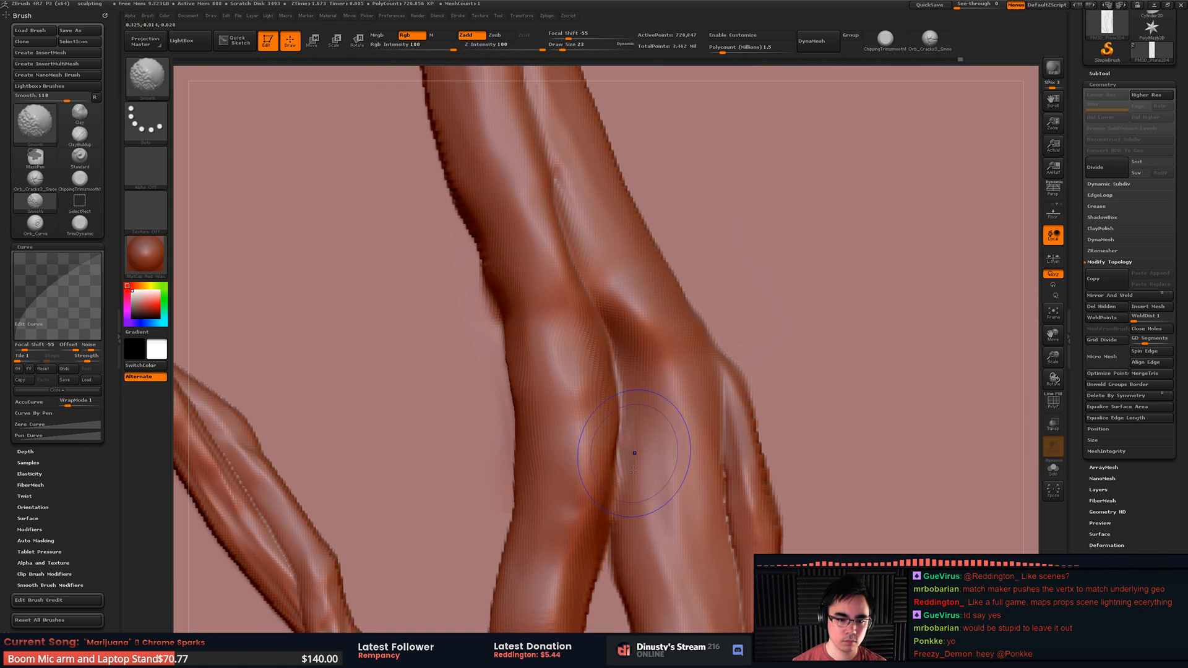
pyautogui.keyDown('alt'); pyautogui.moveTo(644, 363); pyautogui.dragTo(704, 314, button='right'); pyautogui.keyUp('alt')
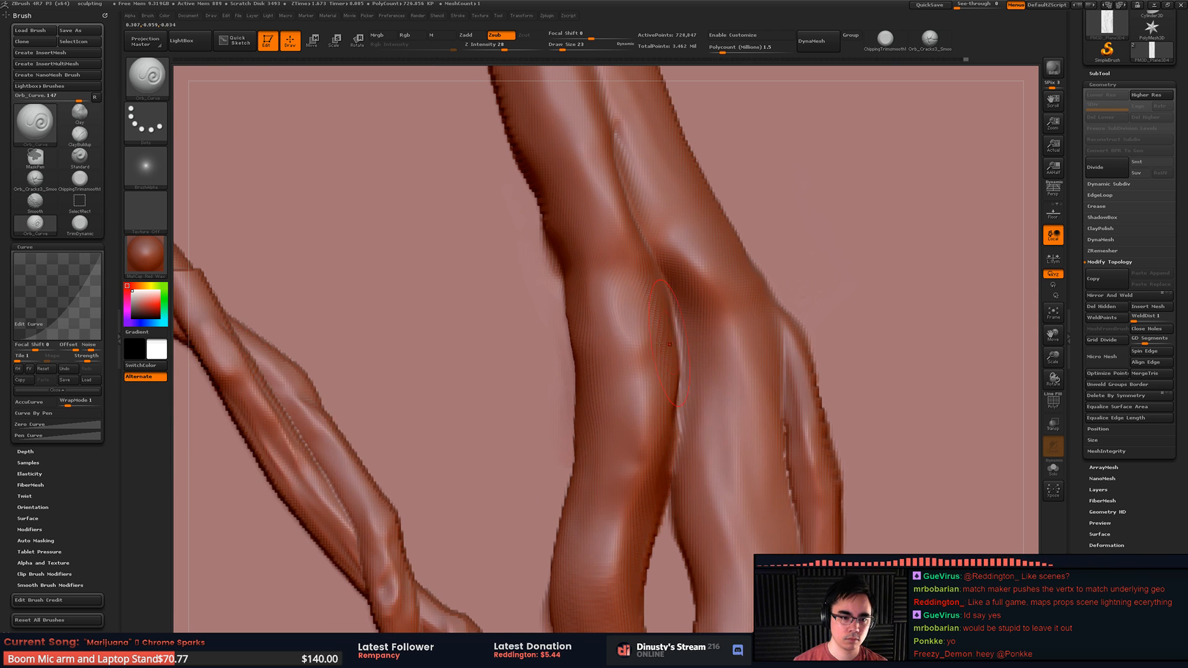
# Step: Inspect the whole root tile and the reworked joint near its upper edge for visible seams
pyautogui.press('b')
pyautogui.click(519, 333)
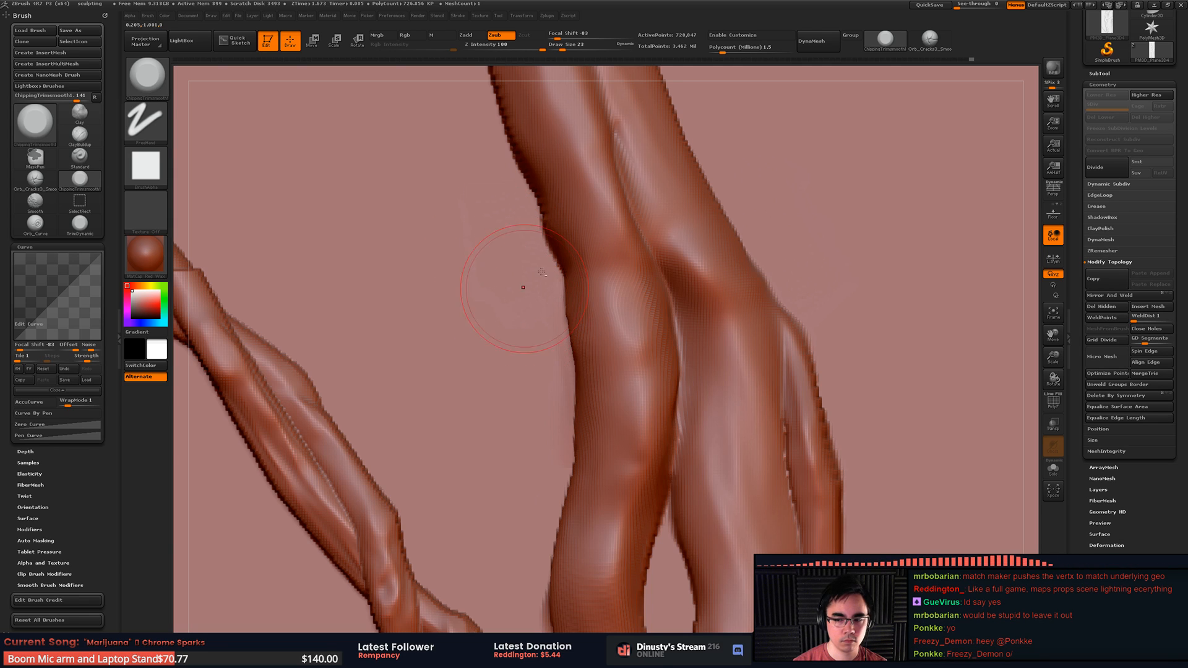
pyautogui.keyDown('ctrl'); pyautogui.moveTo(541, 272); pyautogui.dragTo(551, 198, button='right'); pyautogui.keyUp('ctrl')
pyautogui.keyDown('alt'); pyautogui.moveTo(705, 427); pyautogui.dragTo(755, 328, button='right'); pyautogui.keyUp('alt')
pyautogui.keyDown('alt'); pyautogui.moveTo(798, 285); pyautogui.dragTo(790, 318, button='right'); pyautogui.keyUp('alt')
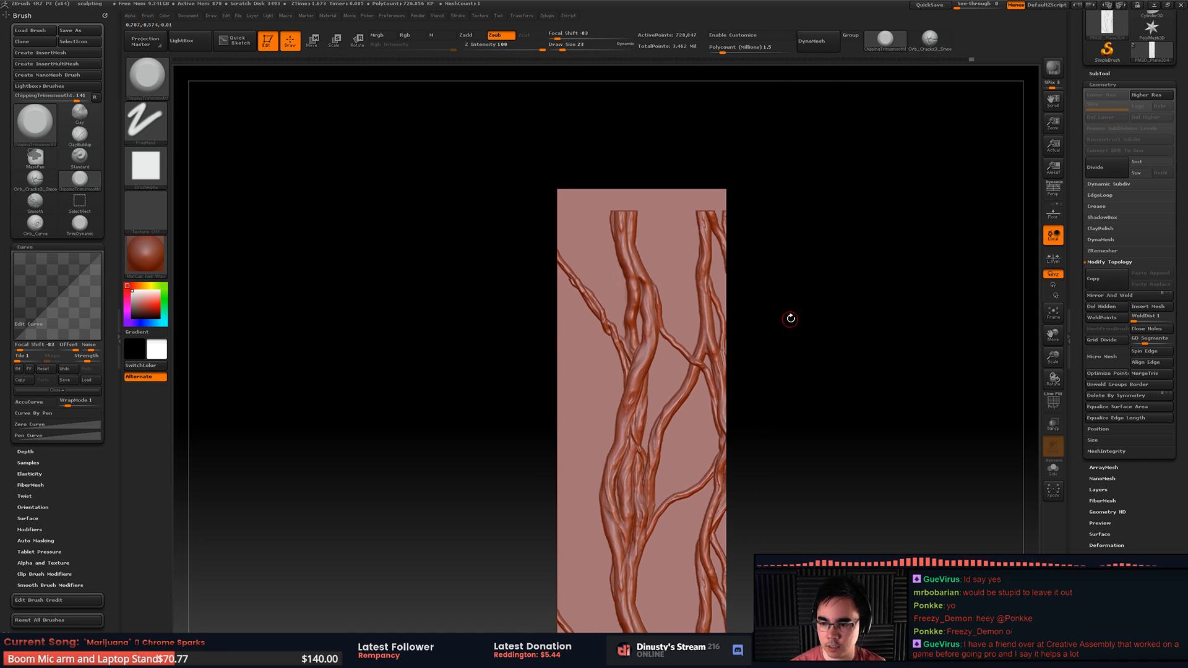
pyautogui.keyDown('alt'); pyautogui.moveTo(750, 375); pyautogui.dragTo(761, 261, button='right'); pyautogui.keyUp('alt')
pyautogui.keyDown('ctrl'); pyautogui.moveTo(736, 334); pyautogui.dragTo(736, 293, button='right'); pyautogui.keyUp('ctrl')
pyautogui.moveTo(740, 290)
pyautogui.keyDown('alt'); pyautogui.mouseDown(button='right')
pyautogui.moveTo(717, 359)
pyautogui.moveTo(741, 308)
pyautogui.mouseUp(button='right'); pyautogui.keyUp('alt')
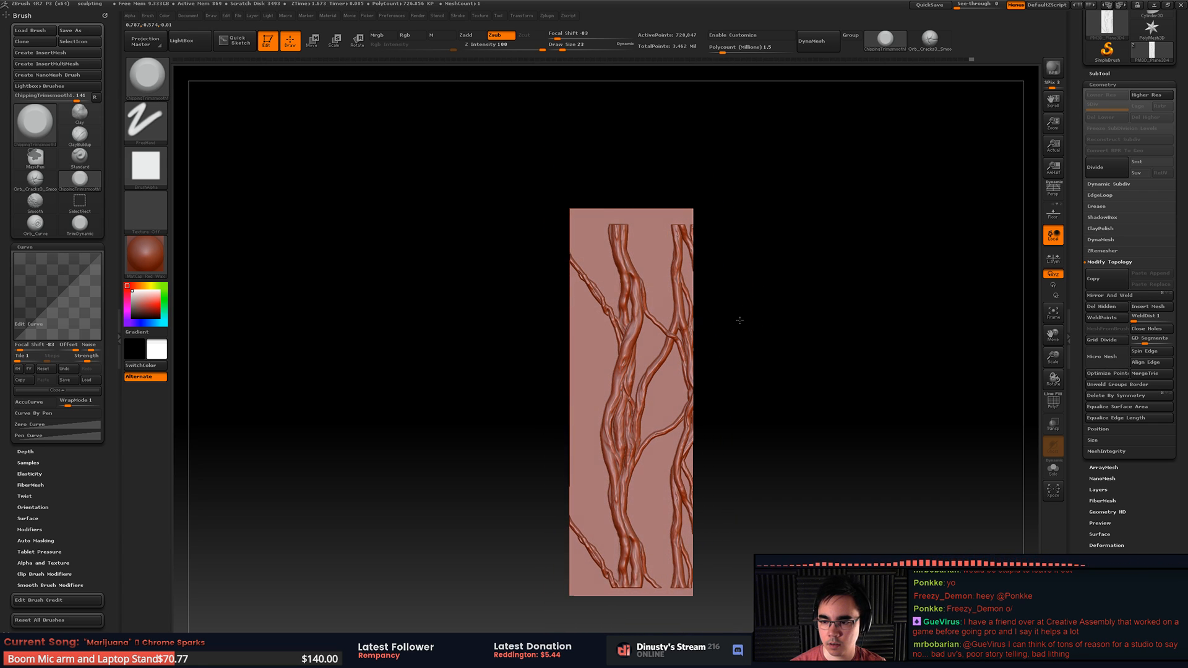
pyautogui.keyDown('alt'); pyautogui.moveTo(790, 251); pyautogui.dragTo(782, 285, button='right'); pyautogui.keyUp('alt')
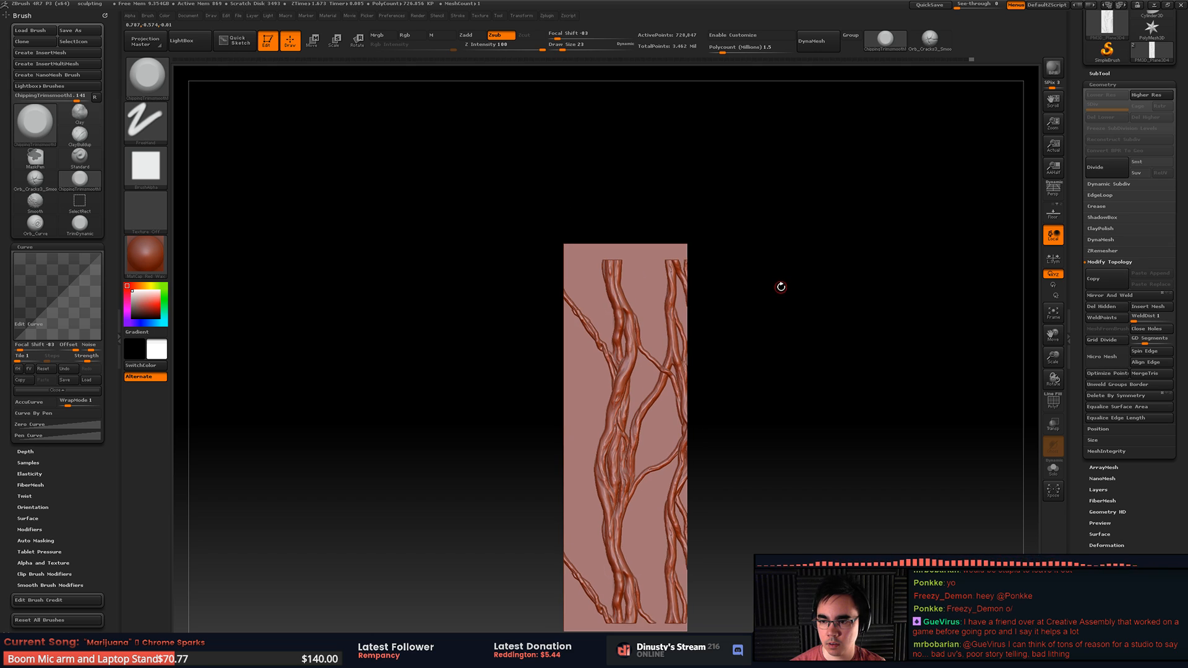
pyautogui.moveTo(776, 285); pyautogui.dragTo(734, 284)
pyautogui.moveTo(710, 278)
pyautogui.keyDown('alt'); pyautogui.mouseDown()
pyautogui.moveTo(774, 334)
pyautogui.moveTo(599, 357)
pyautogui.mouseUp(); pyautogui.keyUp('alt')
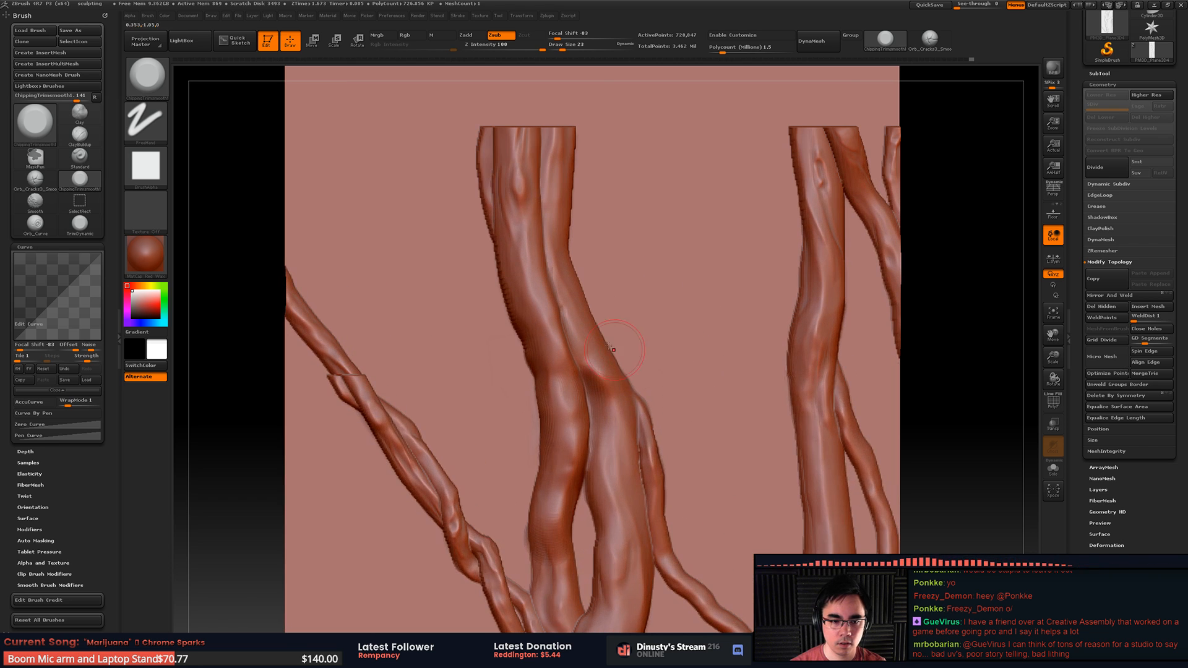
# Step: Switch to the ClayBuildup brush and smooth the thick root's right strand where the thin root branches off
pyautogui.press('b')
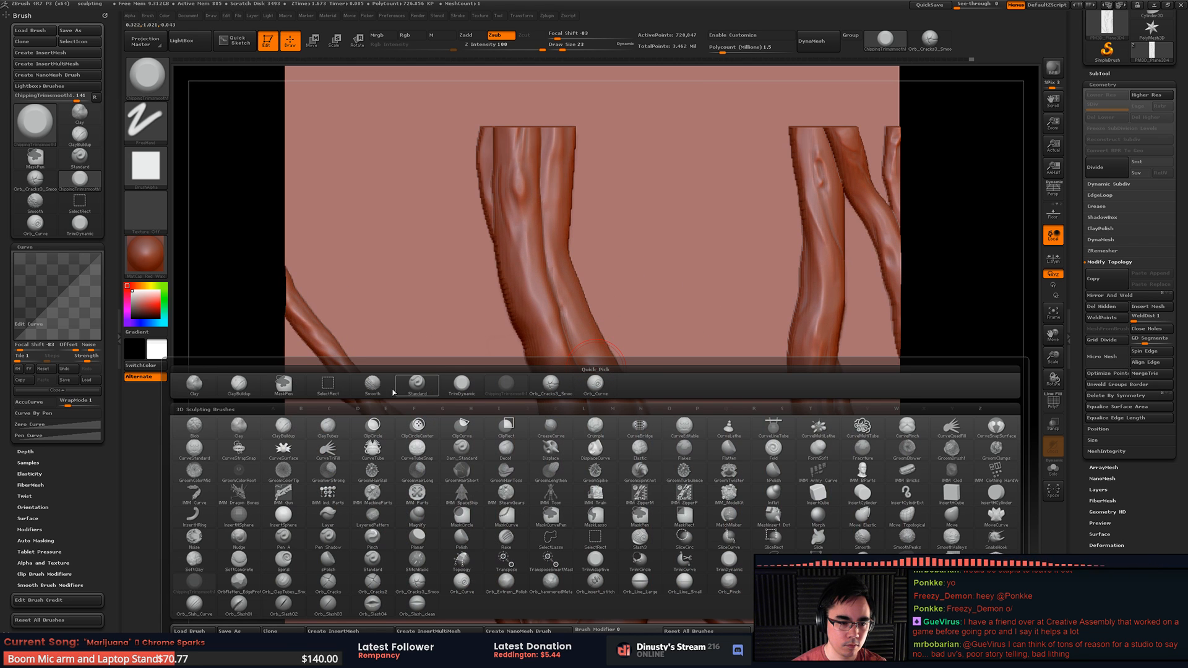
pyautogui.click(238, 384)
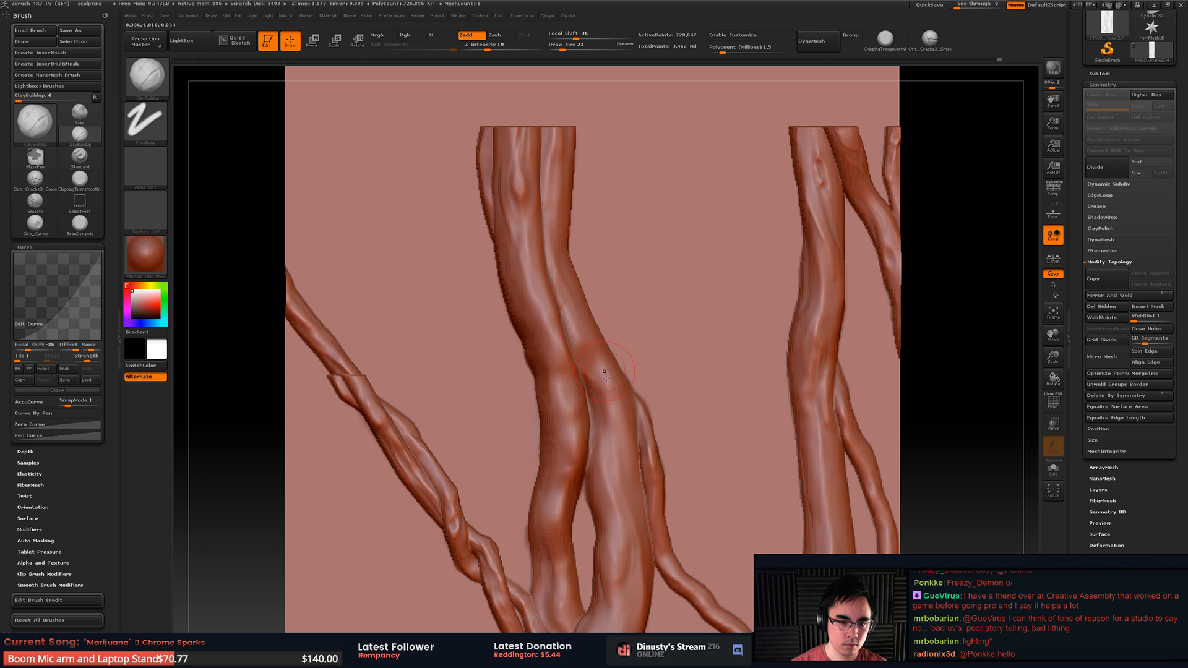
pyautogui.keyDown('ctrl'); pyautogui.moveTo(605, 328); pyautogui.dragTo(589, 291, button='right'); pyautogui.keyUp('ctrl')
pyautogui.moveTo(655, 328)
pyautogui.keyDown('alt'); pyautogui.mouseDown(button='right')
pyautogui.moveTo(628, 193)
pyautogui.moveTo(654, 349)
pyautogui.mouseUp(button='right'); pyautogui.keyUp('alt')
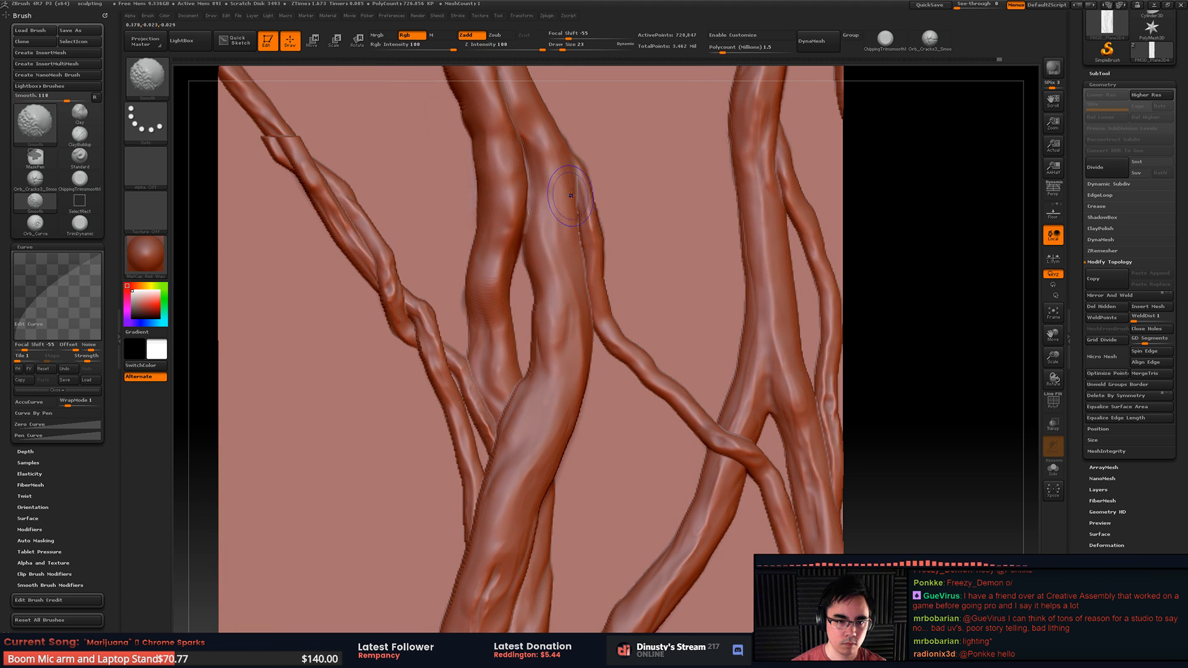
pyautogui.keyDown('shift'); pyautogui.moveTo(573, 196); pyautogui.dragTo(595, 175); pyautogui.keyUp('shift')
pyautogui.keyDown('ctrl'); pyautogui.moveTo(639, 320); pyautogui.dragTo(577, 296, button='right'); pyautogui.keyUp('ctrl')
pyautogui.moveTo(576, 296)
pyautogui.keyDown('alt'); pyautogui.mouseDown(button='right')
pyautogui.moveTo(608, 220)
pyautogui.moveTo(640, 259)
pyautogui.mouseUp(button='right'); pyautogui.keyUp('alt')
pyautogui.keyDown('shift'); pyautogui.moveTo(636, 366); pyautogui.dragTo(653, 301); pyautogui.keyUp('shift')
pyautogui.keyDown('ctrl'); pyautogui.moveTo(689, 297); pyautogui.dragTo(656, 241, button='right'); pyautogui.keyUp('ctrl')
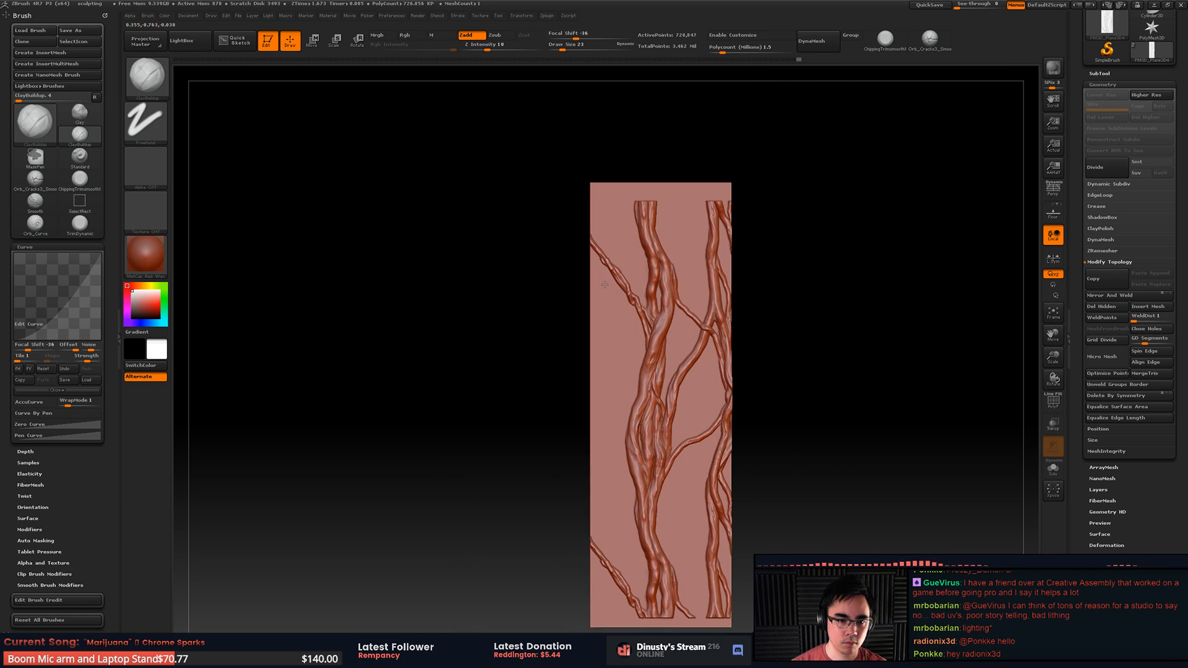
# Step: Blend and smooth the horizontal seam across the thin diagonal root near the tile's left edge with ClayBuildup at Draw Size 14
pyautogui.moveTo(640, 537)
pyautogui.keyDown('alt'); pyautogui.mouseDown(button='right')
pyautogui.moveTo(622, 324)
pyautogui.moveTo(649, 357)
pyautogui.moveTo(668, 427)
pyautogui.mouseUp(button='right'); pyautogui.keyUp('alt')
pyautogui.keyDown('alt'); pyautogui.moveTo(668, 427); pyautogui.dragTo(622, 194, button='right'); pyautogui.keyUp('alt')
pyautogui.moveTo(623, 194)
pyautogui.keyDown('ctrl'); pyautogui.mouseDown(button='right')
pyautogui.moveTo(662, 291)
pyautogui.moveTo(650, 230)
pyautogui.mouseUp(button='right'); pyautogui.keyUp('ctrl')
pyautogui.moveTo(650, 230)
pyautogui.keyDown('alt'); pyautogui.mouseDown(button='right')
pyautogui.moveTo(642, 457)
pyautogui.moveTo(640, 379)
pyautogui.mouseUp(button='right'); pyautogui.keyUp('alt')
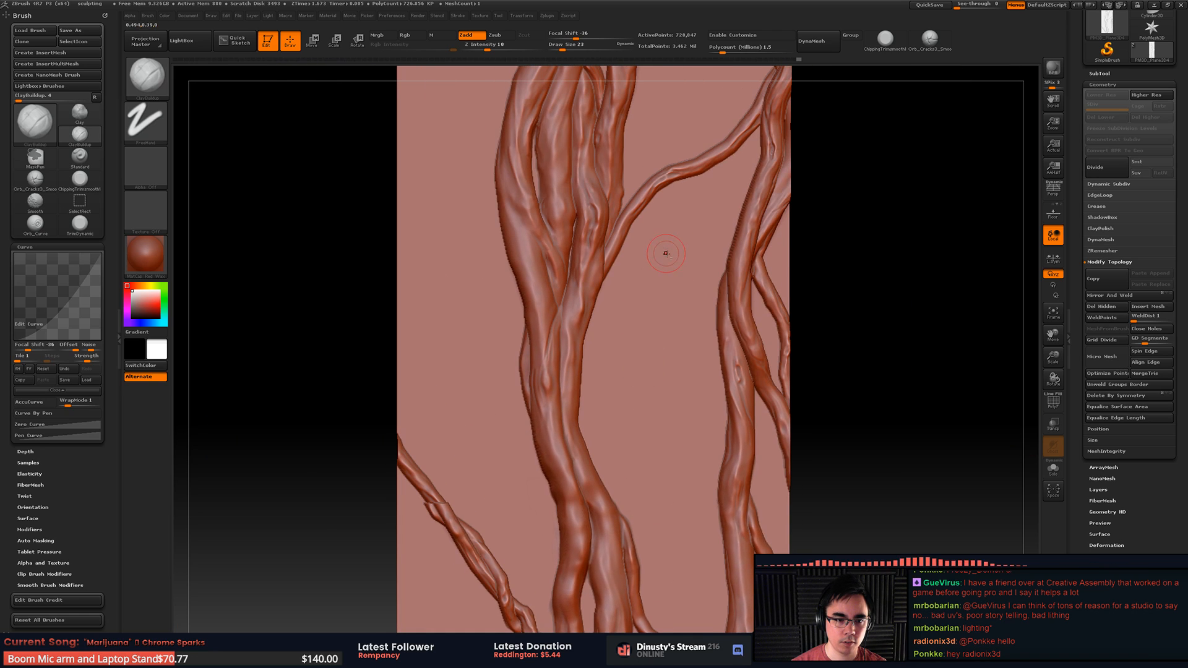
pyautogui.keyDown('ctrl'); pyautogui.moveTo(665, 253); pyautogui.dragTo(645, 256, button='right'); pyautogui.keyUp('ctrl')
pyautogui.moveTo(644, 180)
pyautogui.keyDown('alt'); pyautogui.mouseDown(button='right')
pyautogui.moveTo(652, 281)
pyautogui.moveTo(623, 305)
pyautogui.moveTo(761, 238)
pyautogui.mouseUp(button='right'); pyautogui.keyUp('alt')
pyautogui.moveTo(693, 304)
pyautogui.keyDown('ctrl'); pyautogui.mouseDown(button='right')
pyautogui.moveTo(663, 419)
pyautogui.moveTo(621, 365)
pyautogui.moveTo(616, 375)
pyautogui.moveTo(581, 369)
pyautogui.moveTo(488, 335)
pyautogui.moveTo(476, 316)
pyautogui.mouseUp(button='right'); pyautogui.keyUp('ctrl')
pyautogui.moveTo(526, 346)
pyautogui.mouseDown(button='right')
pyautogui.moveTo(575, 359)
pyautogui.moveTo(603, 331)
pyautogui.mouseUp(button='right')
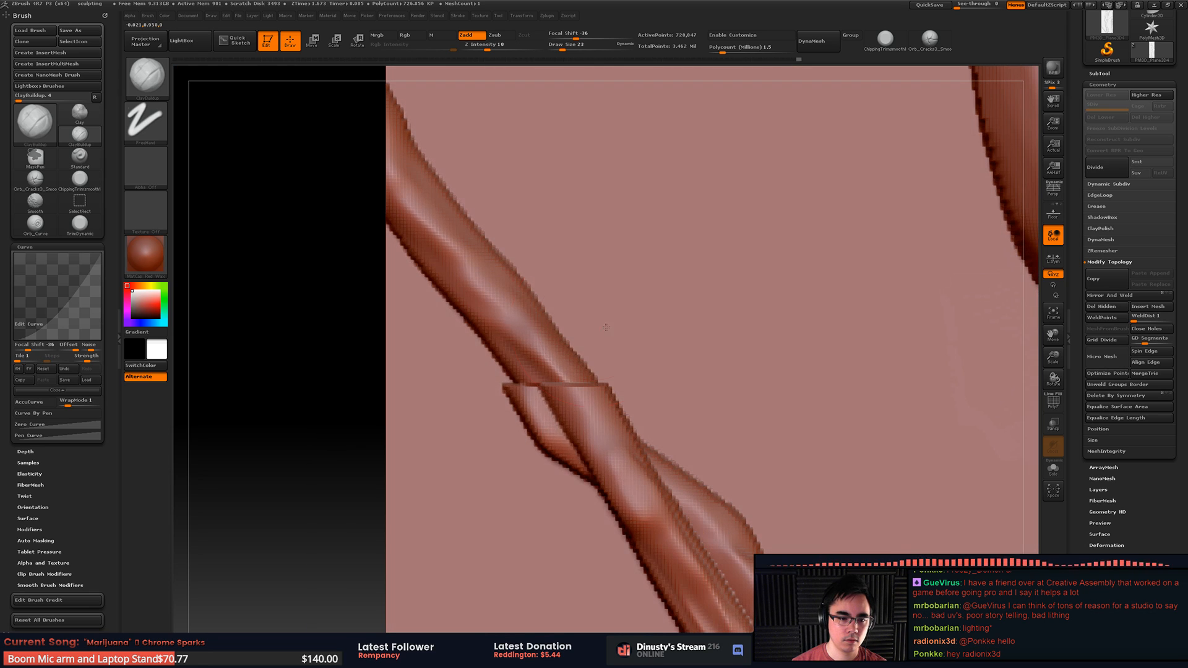
pyautogui.press('space')
pyautogui.moveTo(588, 352)
pyautogui.mouseDown()
pyautogui.moveTo(531, 360)
pyautogui.moveTo(566, 385)
pyautogui.mouseUp()
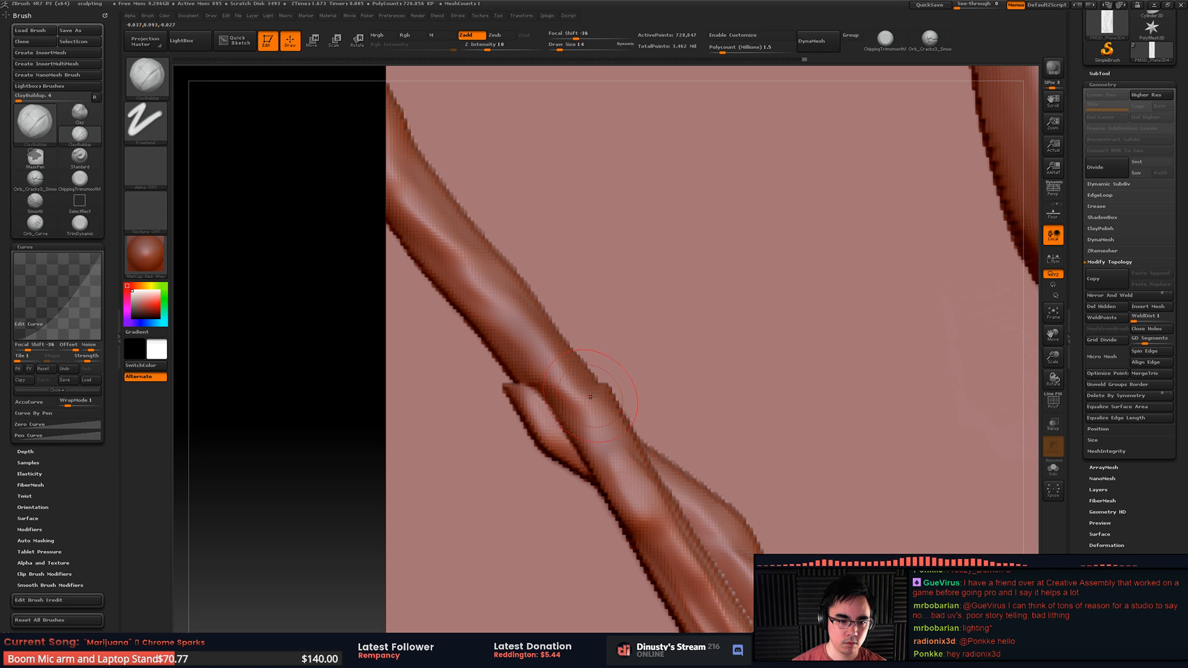
pyautogui.moveTo(545, 331); pyautogui.dragTo(575, 366)
pyautogui.moveTo(626, 393); pyautogui.dragTo(610, 420, button='right')
pyautogui.keyDown('shift'); pyautogui.moveTo(613, 421); pyautogui.dragTo(632, 488); pyautogui.keyUp('shift')
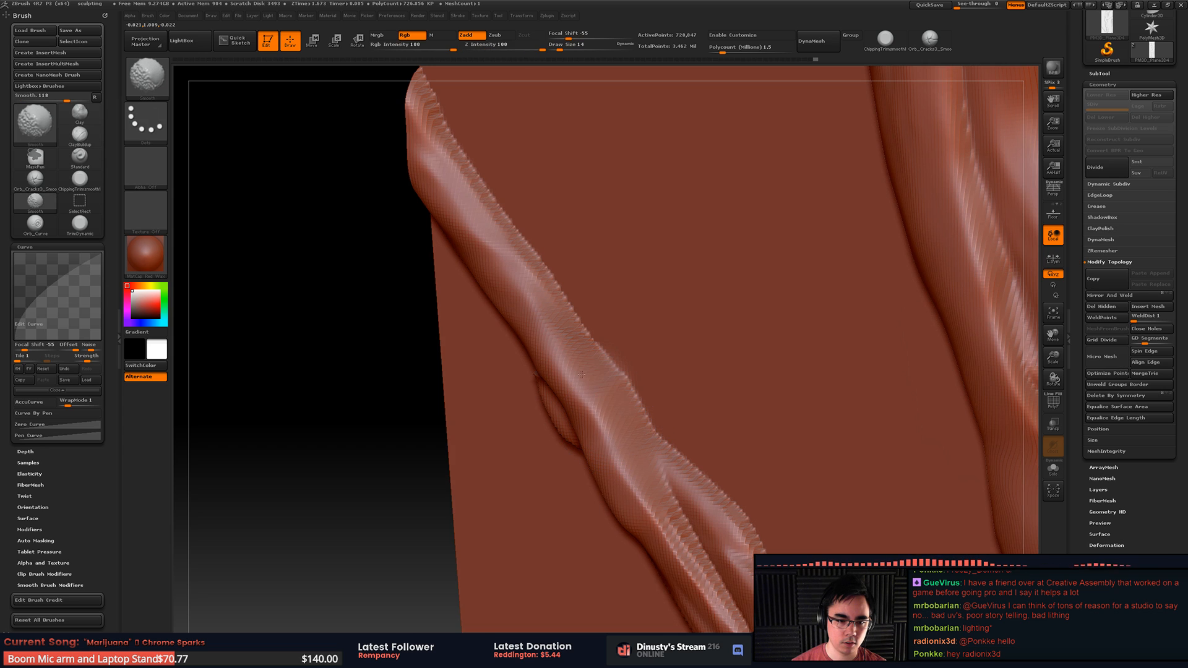
# Step: Build up the diagonal root beside the cut-off end of its thin side strand, and undo the last stroke there
pyautogui.moveTo(626, 392); pyautogui.dragTo(667, 402, button='right')
pyautogui.moveTo(580, 424); pyautogui.dragTo(575, 437, button='right')
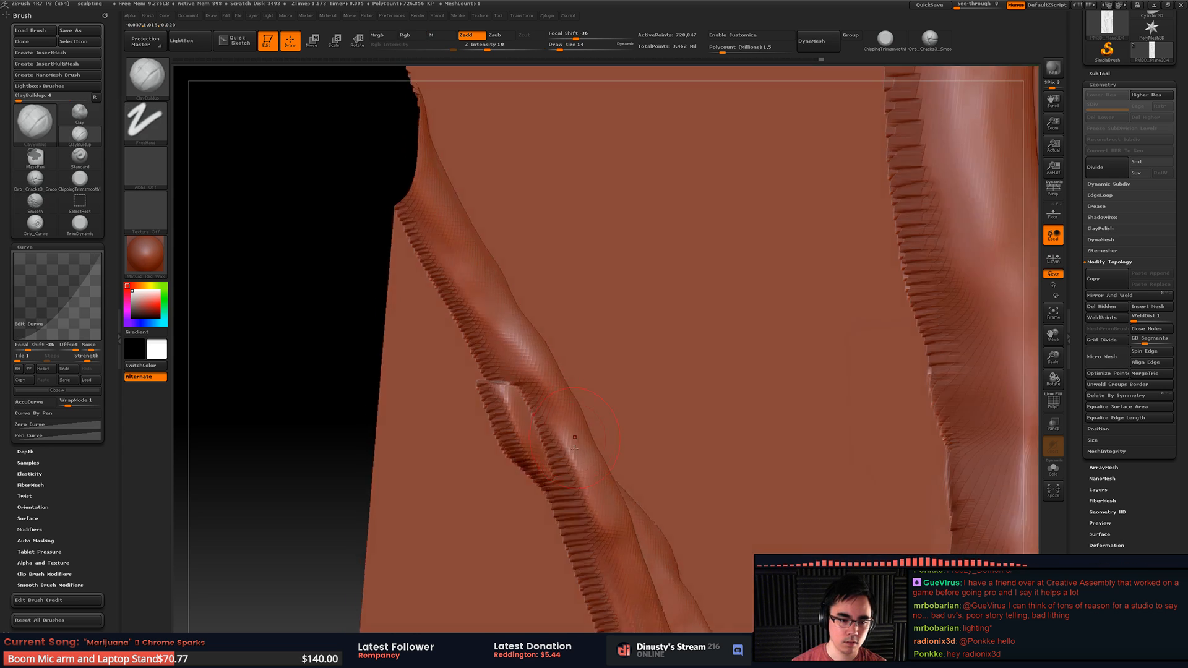
pyautogui.moveTo(517, 348); pyautogui.dragTo(516, 371, button='right')
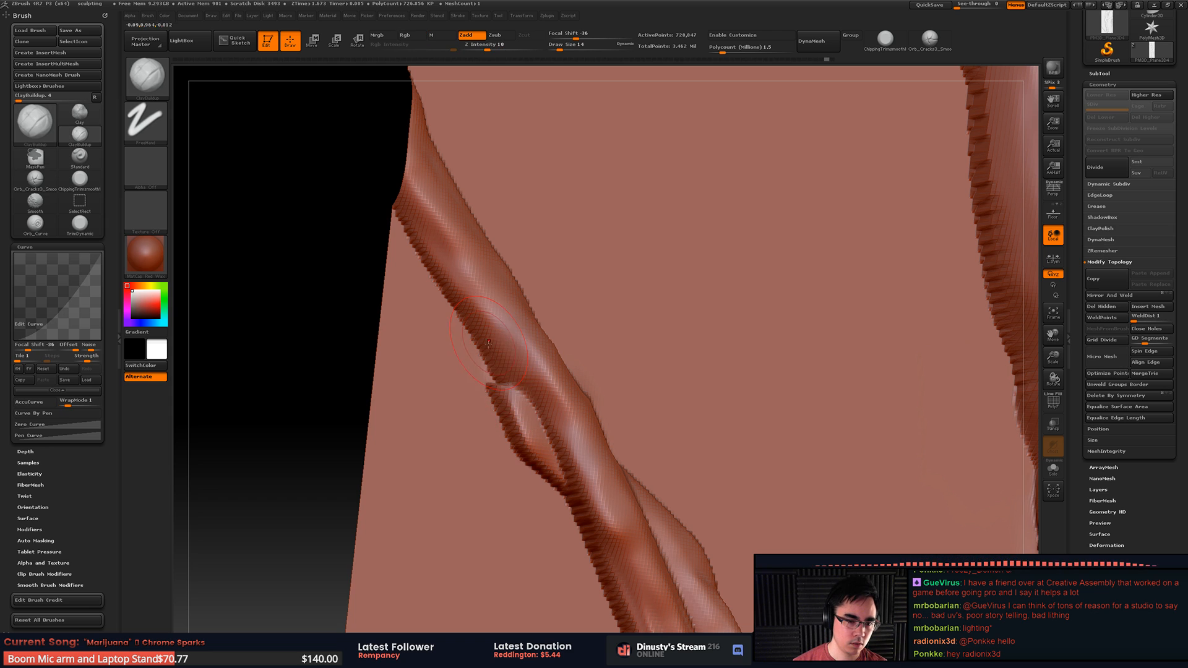
pyautogui.moveTo(504, 376); pyautogui.dragTo(529, 368, button='right')
pyautogui.moveTo(529, 369); pyautogui.dragTo(505, 334)
pyautogui.moveTo(484, 380); pyautogui.dragTo(513, 433)
pyautogui.hotkey('ctrl', 'z')
# Step: Switch from ClayBuildup to the ChippingTrimsmooth brush
pyautogui.press('b')
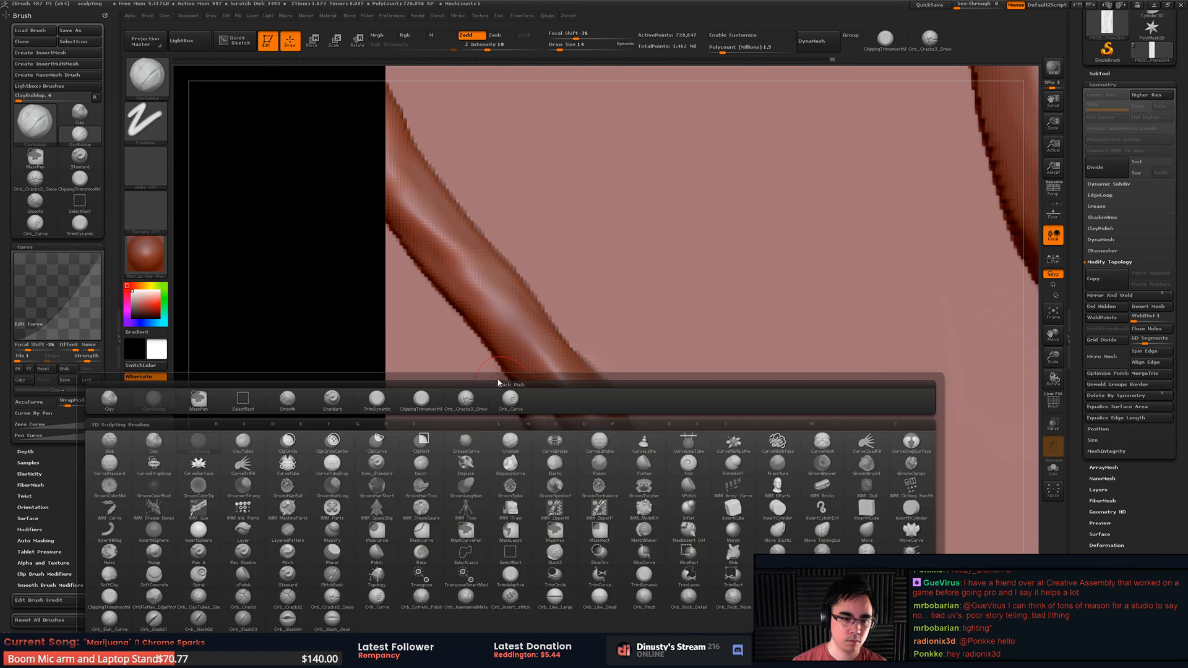
pyautogui.press('c')
pyautogui.press('b')
pyautogui.press('b')
pyautogui.click(362, 401)
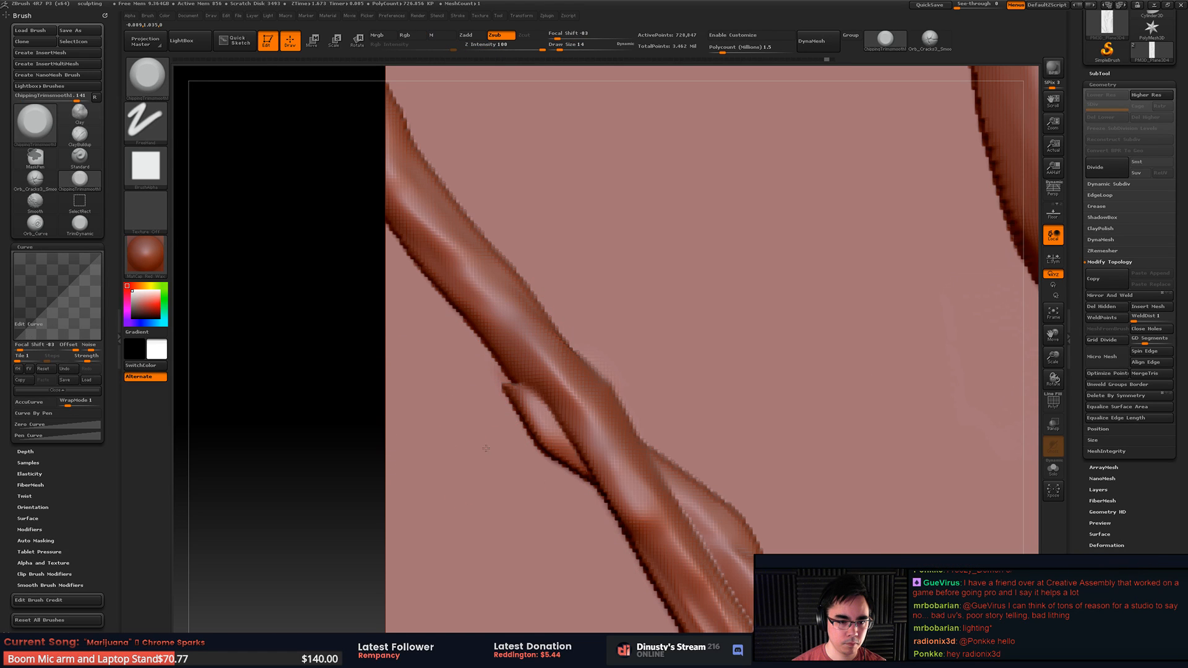
# Step: Trim the tip of the small offshoot beside the thin diagonal root, enlarging the brush draw size to 31
pyautogui.moveTo(498, 399); pyautogui.dragTo(468, 448)
pyautogui.hotkey('ctrl', 'z')
pyautogui.press('space')
pyautogui.moveTo(470, 441)
pyautogui.mouseDown()
pyautogui.moveTo(465, 409)
pyautogui.moveTo(472, 490)
pyautogui.mouseUp()
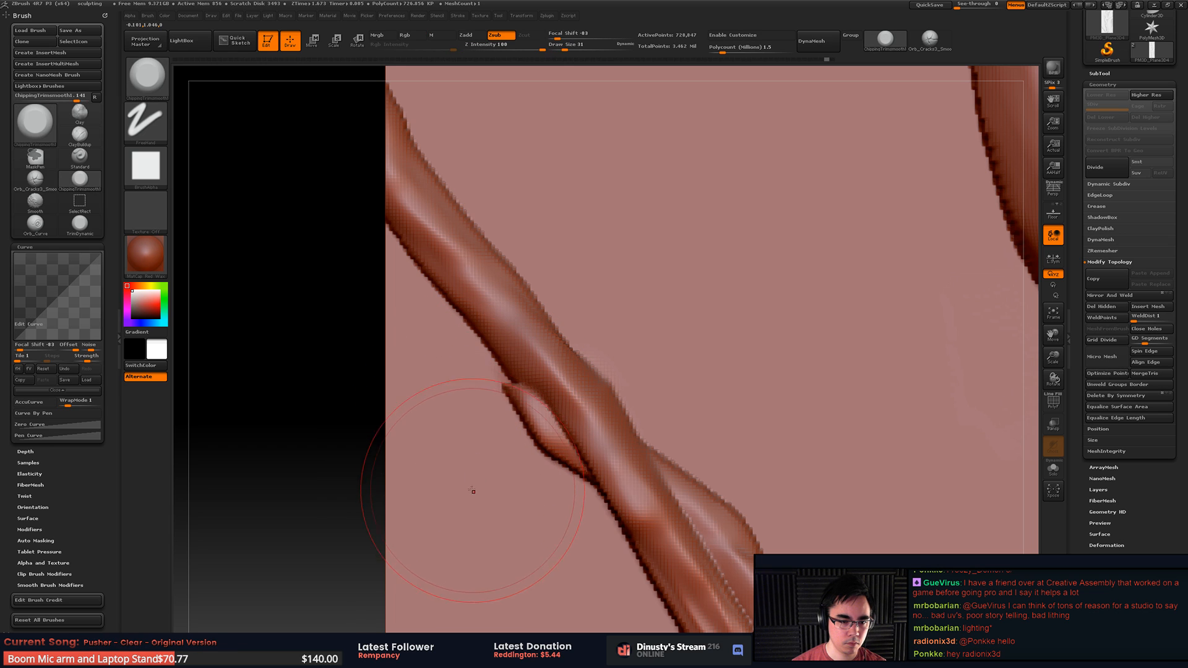
pyautogui.hotkey('ctrl', 'z')
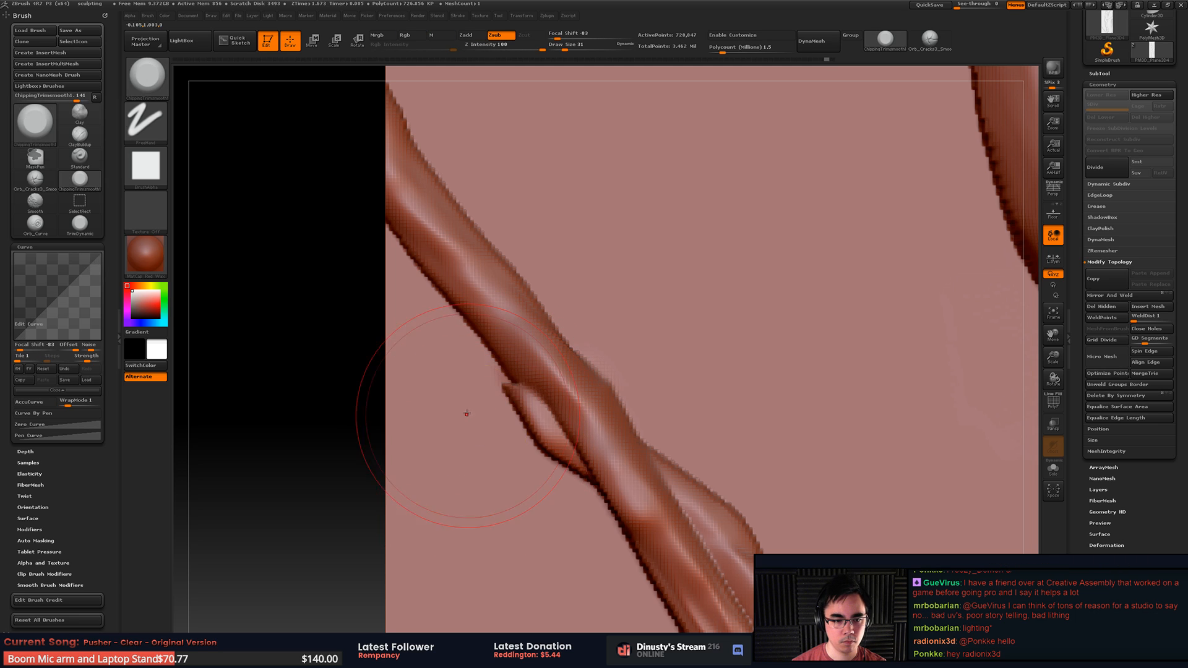
pyautogui.moveTo(456, 368); pyautogui.dragTo(481, 464)
pyautogui.hotkey('ctrl', 'z')
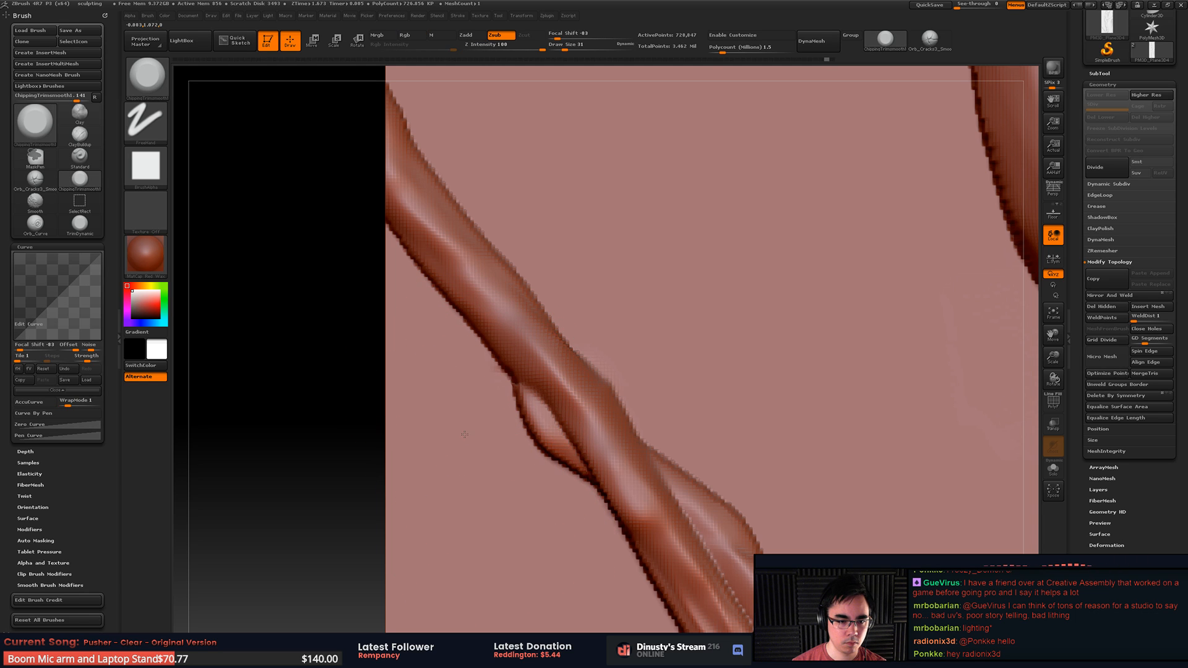
# Step: Unhide the rest of the mesh so the whole panel of sculpted roots is shown
pyautogui.keyDown('alt'); pyautogui.moveTo(517, 259); pyautogui.dragTo(378, 191, button='right'); pyautogui.keyUp('alt')
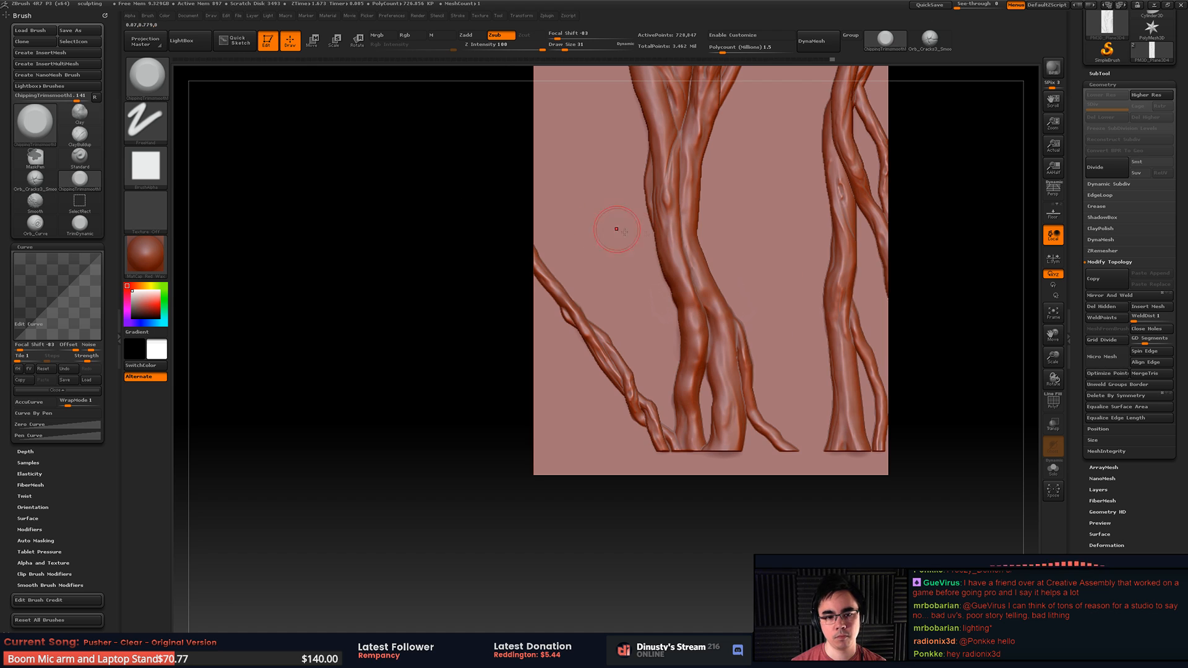
pyautogui.keyDown('alt'); pyautogui.moveTo(644, 238); pyautogui.dragTo(621, 236, button='right'); pyautogui.keyUp('alt')
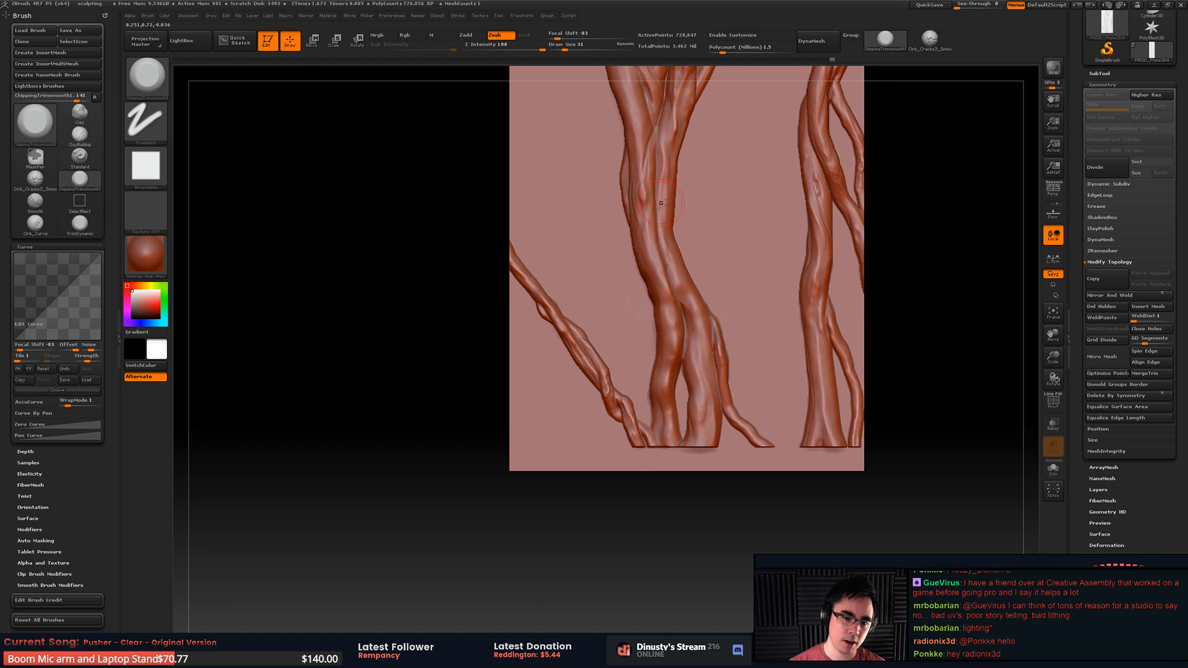
pyautogui.keyDown('alt'); pyautogui.moveTo(662, 203); pyautogui.dragTo(659, 359, button='right'); pyautogui.keyUp('alt')
pyautogui.keyDown('alt'); pyautogui.moveTo(682, 112); pyautogui.dragTo(594, 625, button='right'); pyautogui.keyUp('alt')
pyautogui.keyDown('alt'); pyautogui.moveTo(450, 71); pyautogui.dragTo(444, 459, button='right'); pyautogui.keyUp('alt')
pyautogui.keyDown('ctrl'); pyautogui.moveTo(444, 459); pyautogui.dragTo(440, 266, button='right'); pyautogui.keyUp('ctrl')
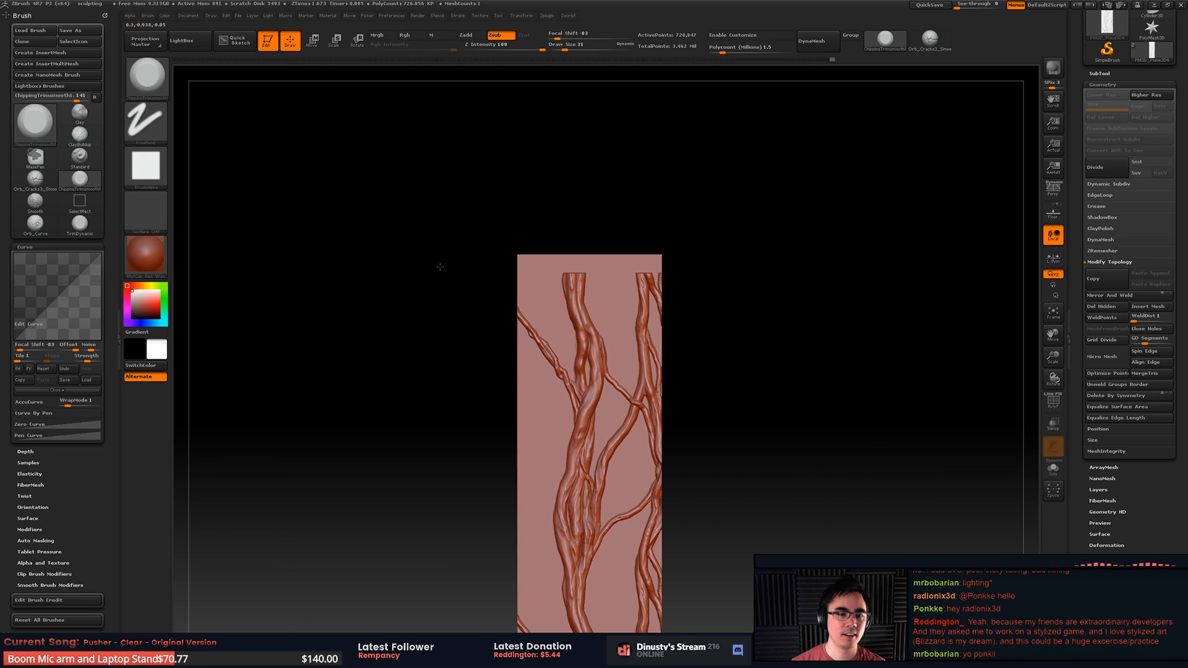
pyautogui.keyDown('ctrl'); pyautogui.keyDown('shift'); pyautogui.click(747, 365); pyautogui.keyUp('shift'); pyautogui.keyUp('ctrl')
pyautogui.keyDown('alt'); pyautogui.moveTo(748, 365); pyautogui.dragTo(758, 162, button='right'); pyautogui.keyUp('alt')
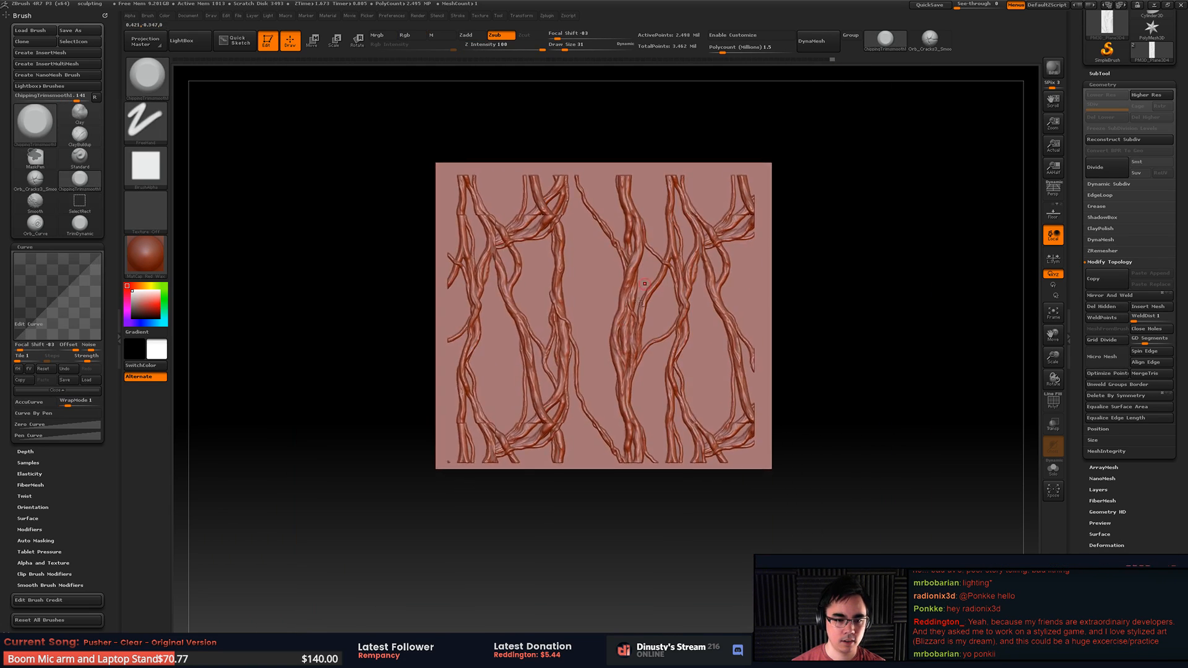
# Step: Start filling the horizontal tile seam at the thin branch with the ClayBuildup brush at draw size 11
pyautogui.keyDown('alt'); pyautogui.moveTo(644, 283); pyautogui.dragTo(704, 261, button='right'); pyautogui.keyUp('alt')
pyautogui.hotkey('shift', 'f')
pyautogui.hotkey('shift', 'f')
pyautogui.keyDown('ctrl'); pyautogui.moveTo(704, 261); pyautogui.dragTo(694, 298, button='right'); pyautogui.keyUp('ctrl')
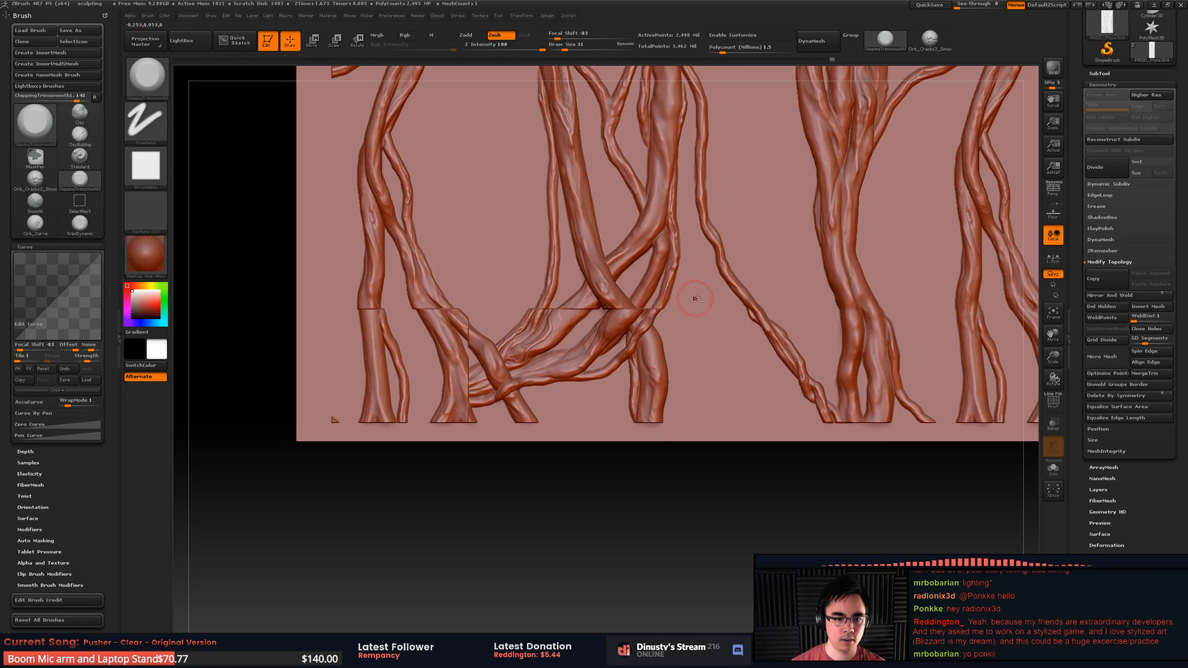
pyautogui.moveTo(583, 306)
pyautogui.keyDown('ctrl'); pyautogui.mouseDown(button='right')
pyautogui.moveTo(391, 302)
pyautogui.moveTo(596, 321)
pyautogui.moveTo(622, 295)
pyautogui.moveTo(629, 331)
pyautogui.moveTo(632, 313)
pyautogui.mouseUp(button='right'); pyautogui.keyUp('ctrl')
pyautogui.press('b')
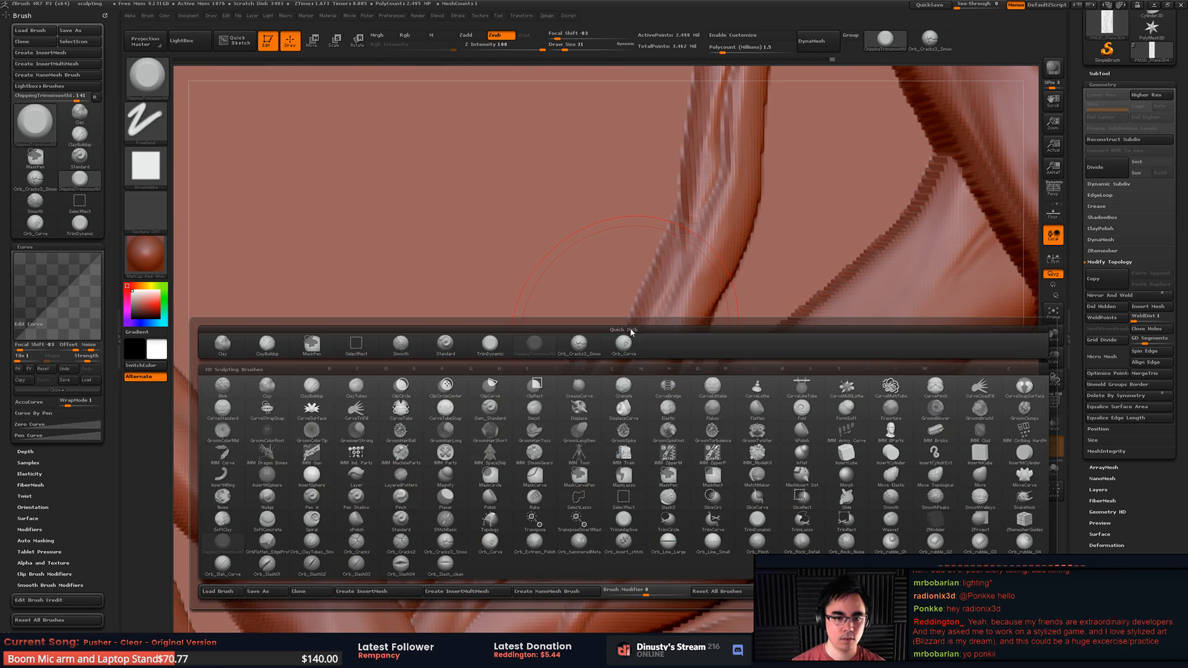
pyautogui.press('b')
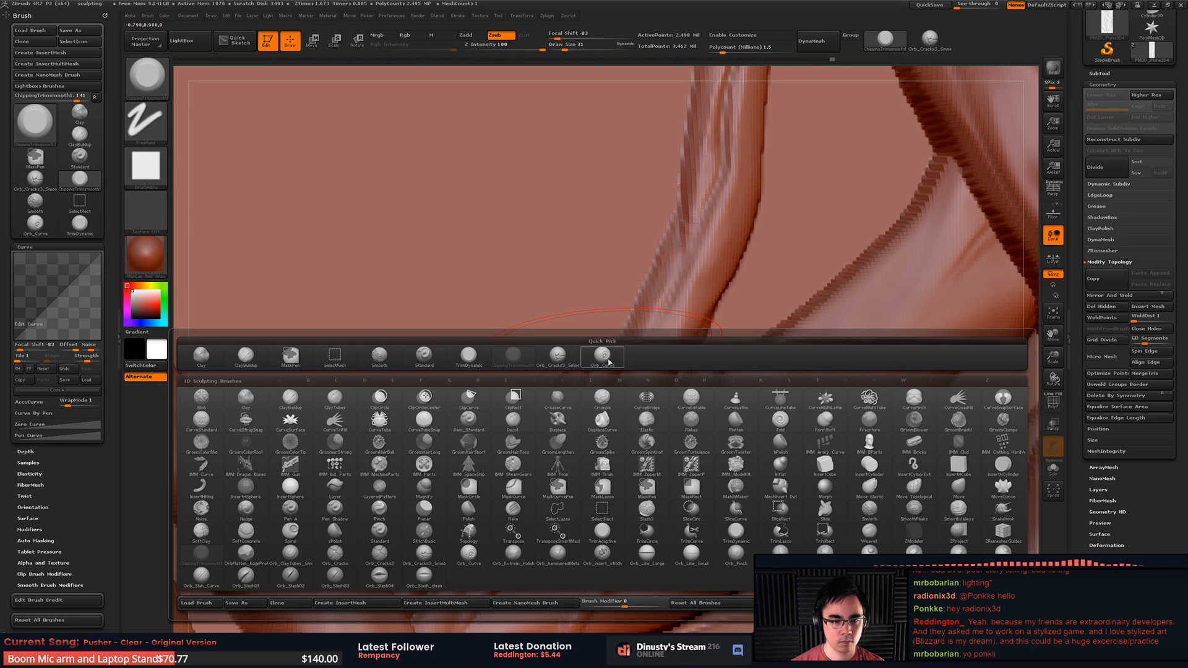
pyautogui.click(246, 354)
pyautogui.press('space')
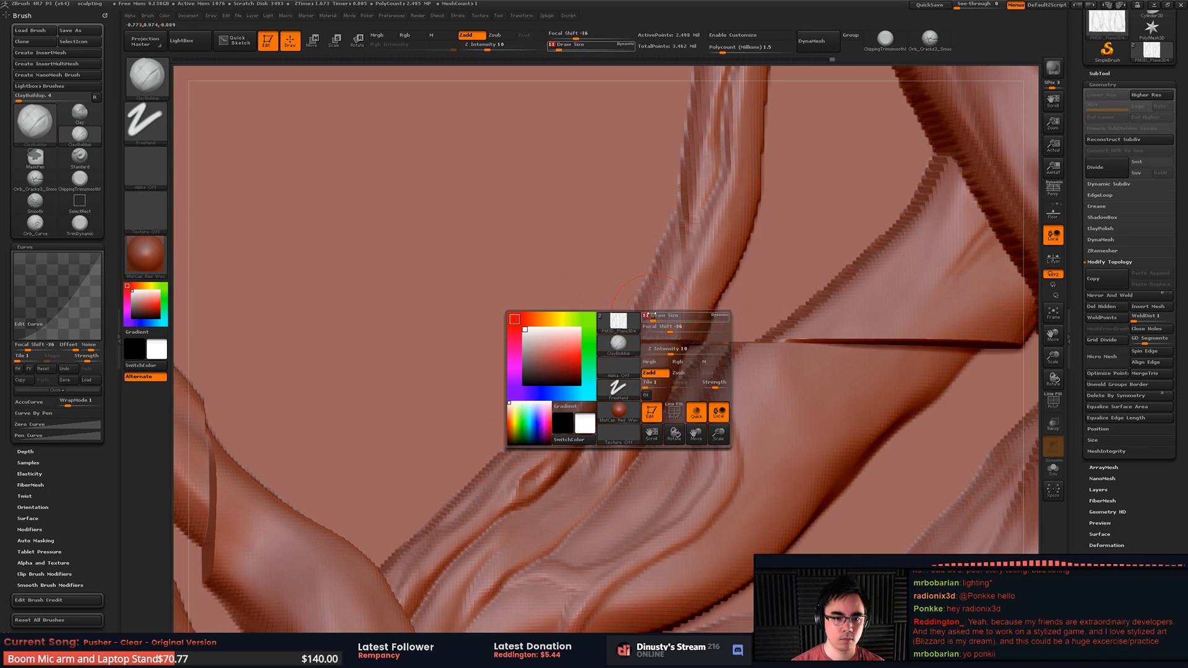
pyautogui.moveTo(650, 312); pyautogui.dragTo(597, 342)
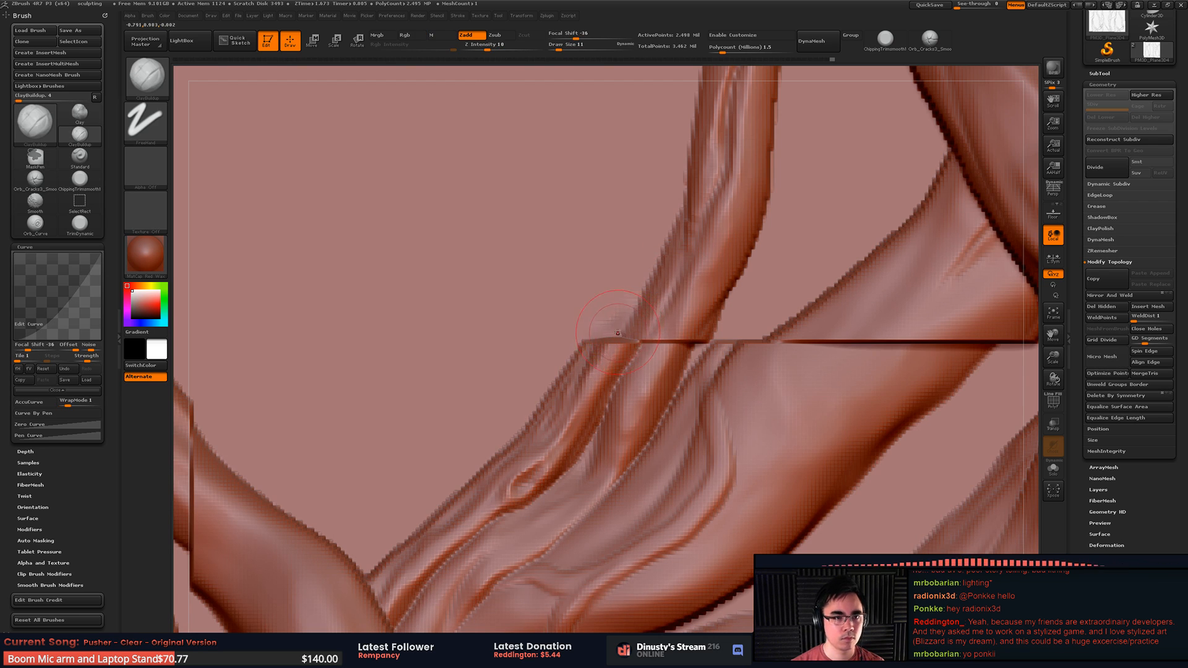
# Step: Raise the Z intensity to 27 and fill and smooth the seam across the thin branch
pyautogui.press('b')
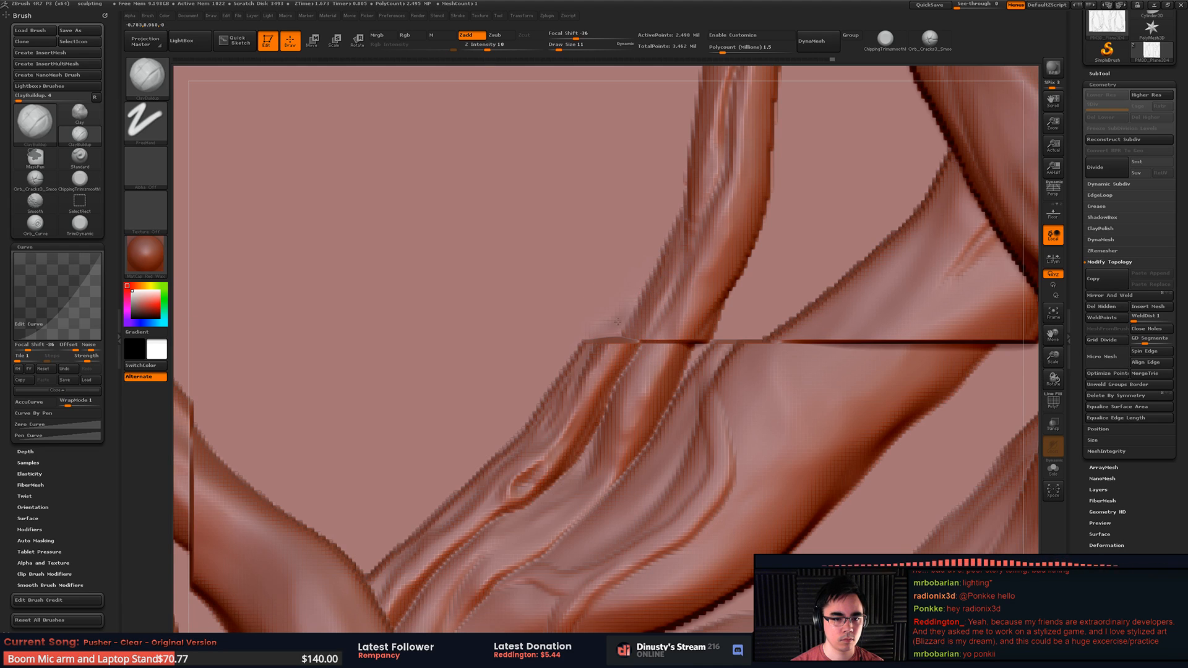
pyautogui.press('ctrl')
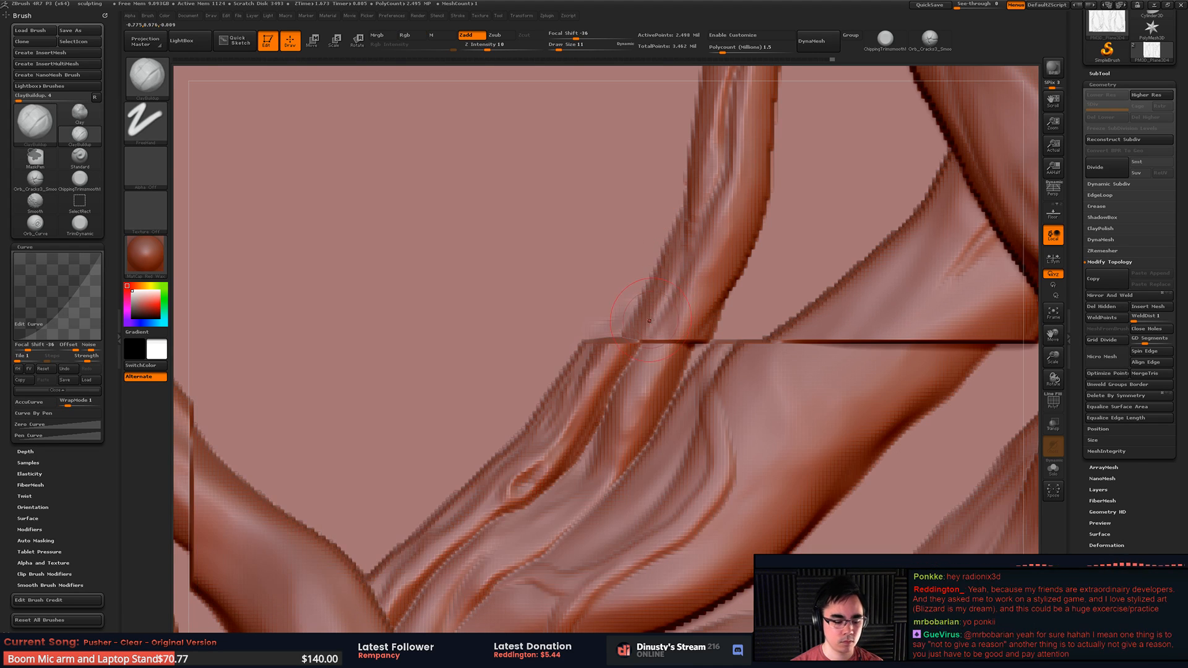
pyautogui.press('space')
pyautogui.moveTo(657, 345); pyautogui.dragTo(670, 344)
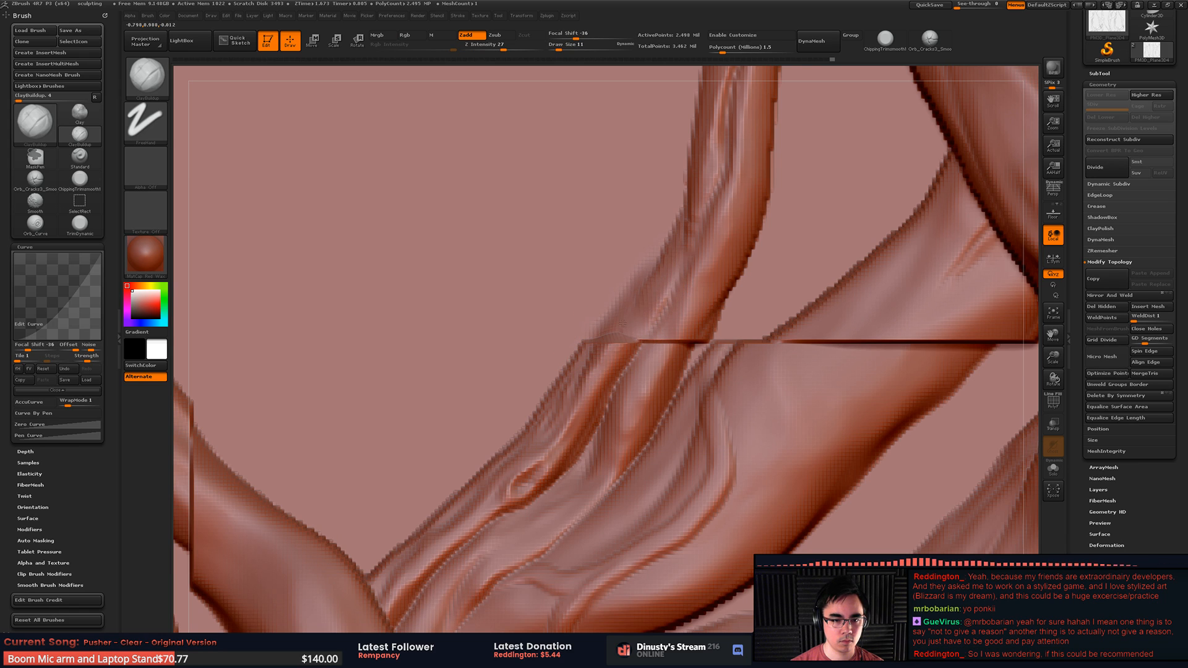
pyautogui.press('shift')
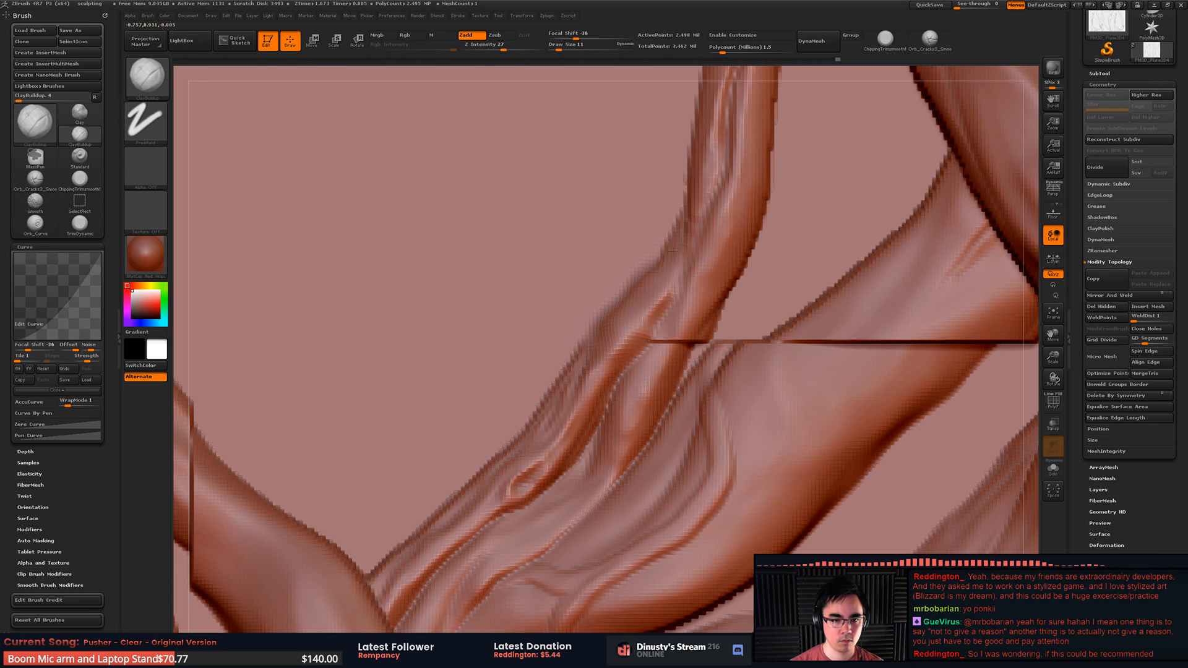
pyautogui.moveTo(670, 346)
pyautogui.mouseDown()
pyautogui.moveTo(661, 339)
pyautogui.moveTo(689, 356)
pyautogui.moveTo(675, 336)
pyautogui.mouseUp()
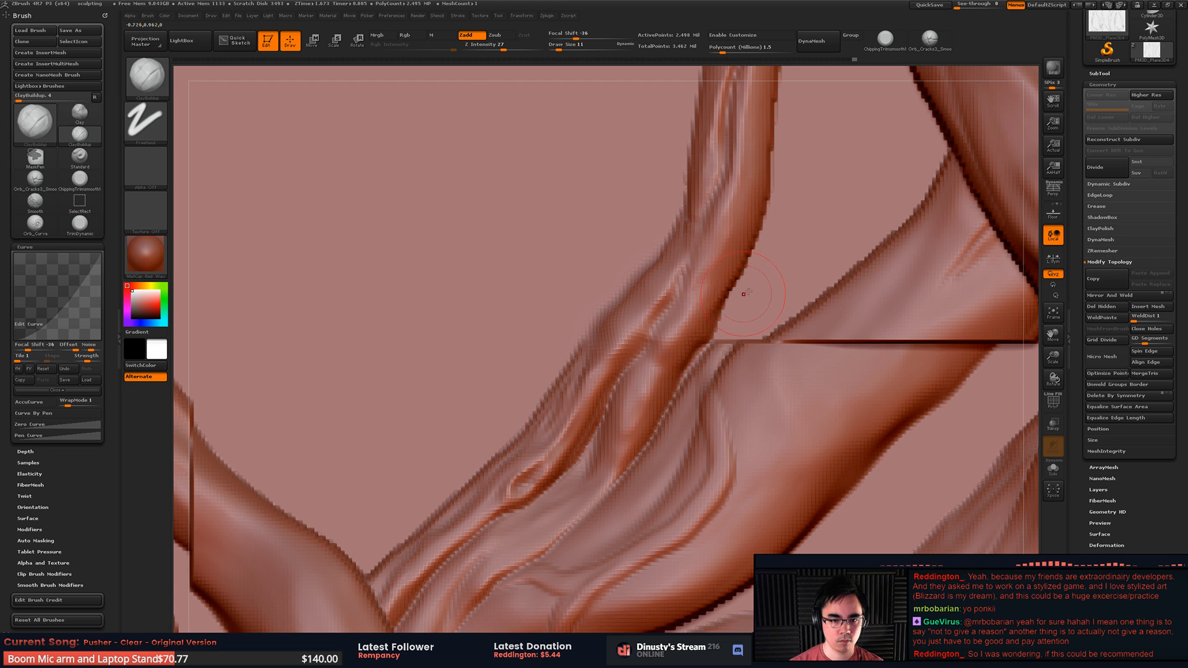
# Step: Smooth the seam at the thick root's edge, try a Blob brush stroke there and set the draw size to 16
pyautogui.press('b')
pyautogui.press('b')
pyautogui.press('l')
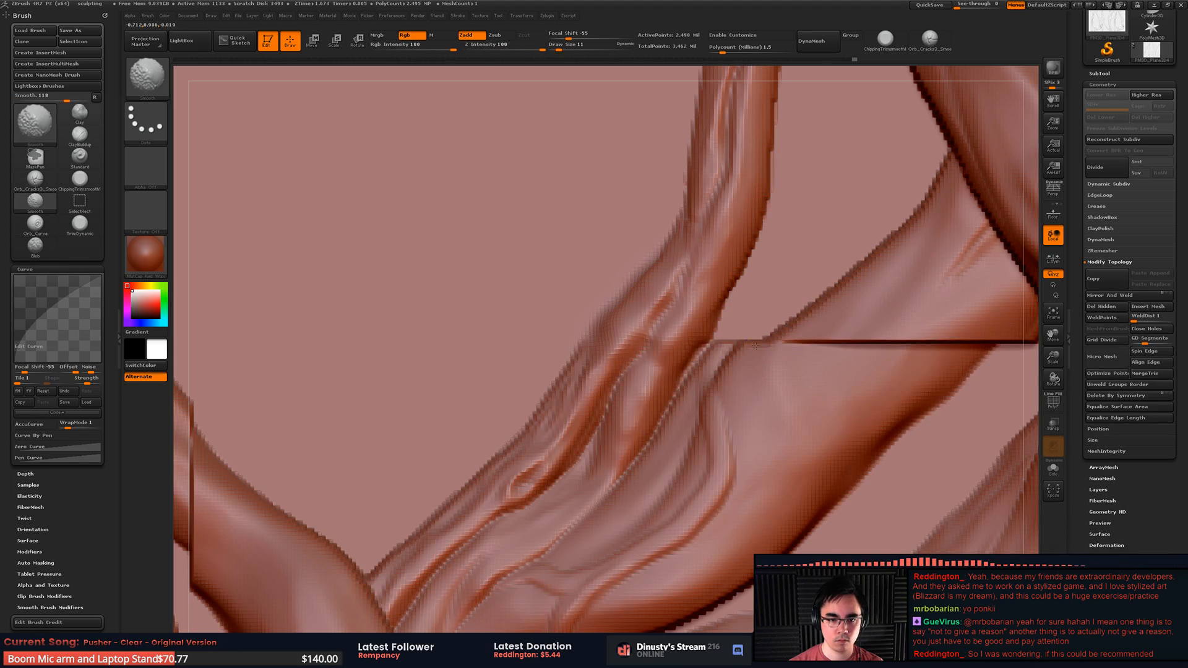
pyautogui.keyDown('shift'); pyautogui.moveTo(772, 345); pyautogui.dragTo(842, 336); pyautogui.keyUp('shift')
pyautogui.moveTo(722, 338)
pyautogui.mouseDown()
pyautogui.moveTo(796, 320)
pyautogui.moveTo(817, 338)
pyautogui.moveTo(733, 337)
pyautogui.mouseUp()
pyautogui.hotkey('ctrl', 'z')
pyautogui.press('space')
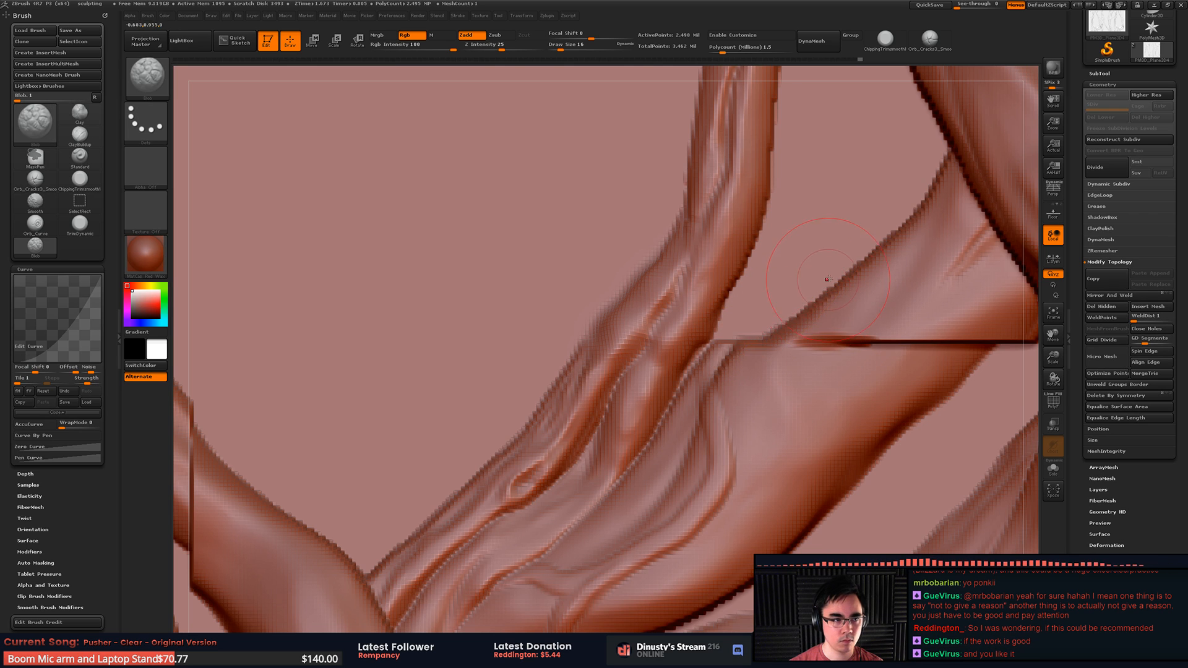
# Step: Close the seam gap across the thick diagonal root with ClayBuildup strokes
pyautogui.press('b')
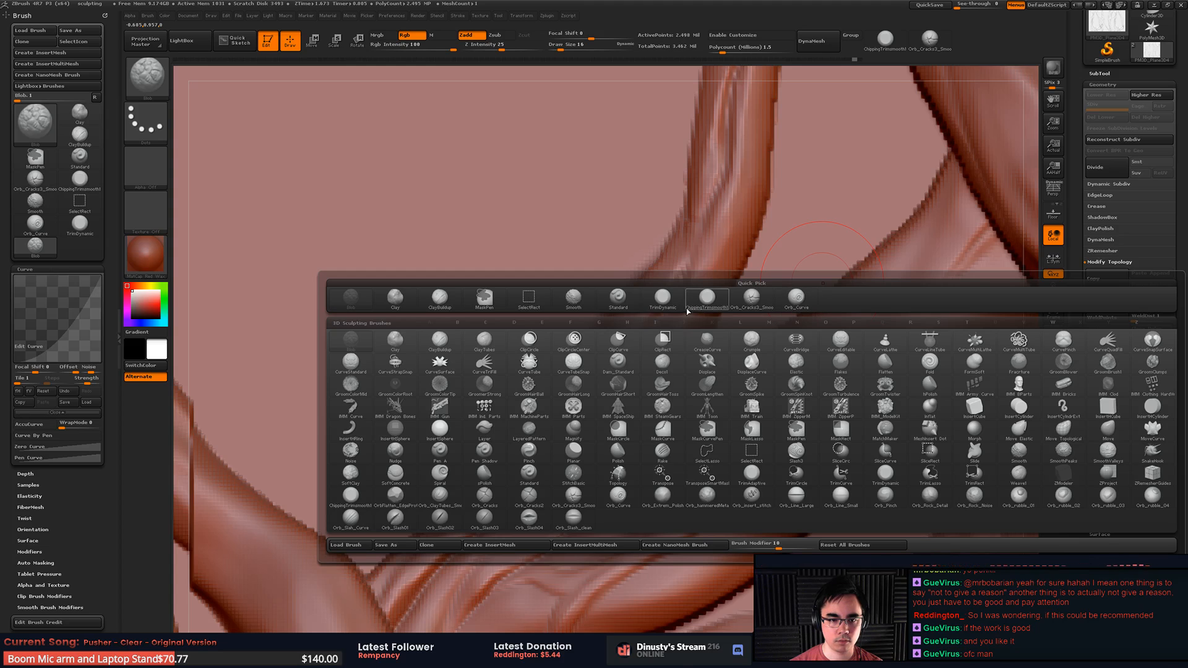
pyautogui.press('c')
pyautogui.press('b')
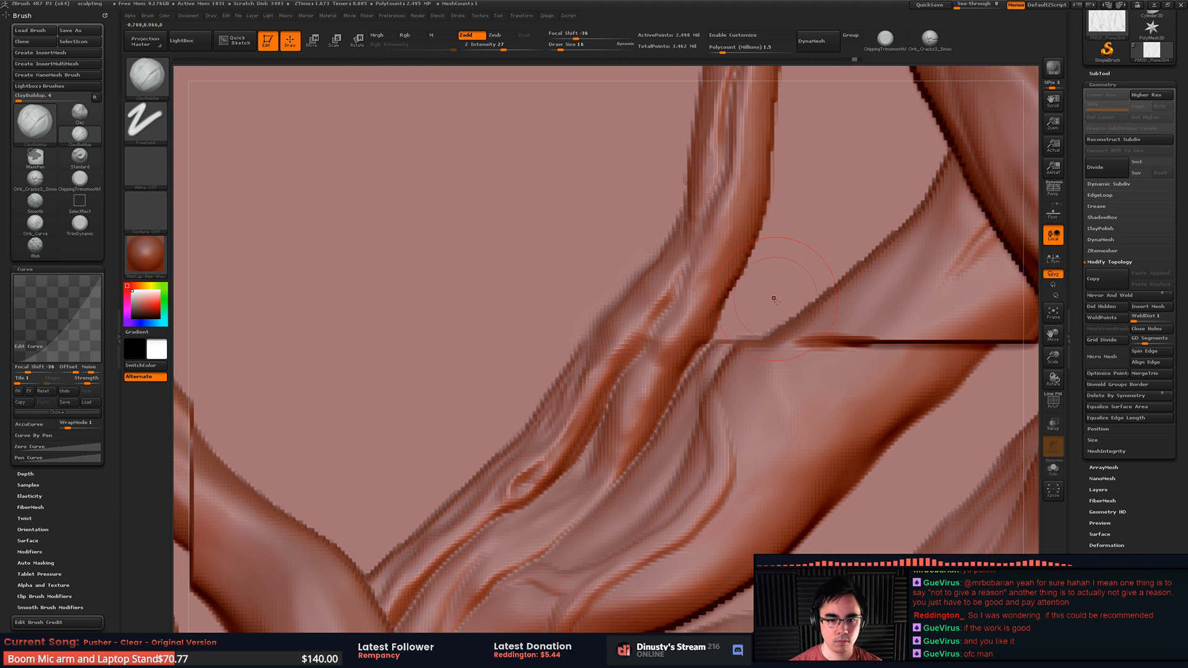
pyautogui.moveTo(840, 318)
pyautogui.keyDown('shift'); pyautogui.mouseDown()
pyautogui.moveTo(830, 332)
pyautogui.moveTo(841, 337)
pyautogui.mouseUp(); pyautogui.keyUp('shift')
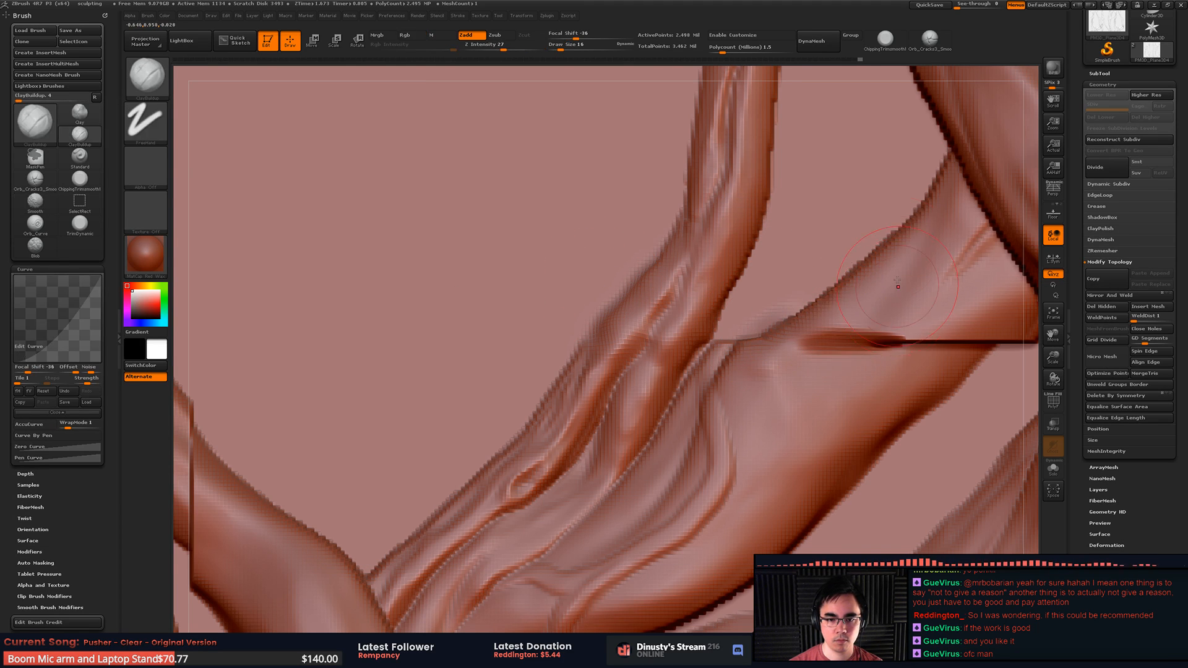
pyautogui.moveTo(897, 284)
pyautogui.keyDown('alt'); pyautogui.mouseDown(button='right')
pyautogui.moveTo(804, 296)
pyautogui.moveTo(700, 218)
pyautogui.moveTo(815, 328)
pyautogui.mouseUp(button='right'); pyautogui.keyUp('alt')
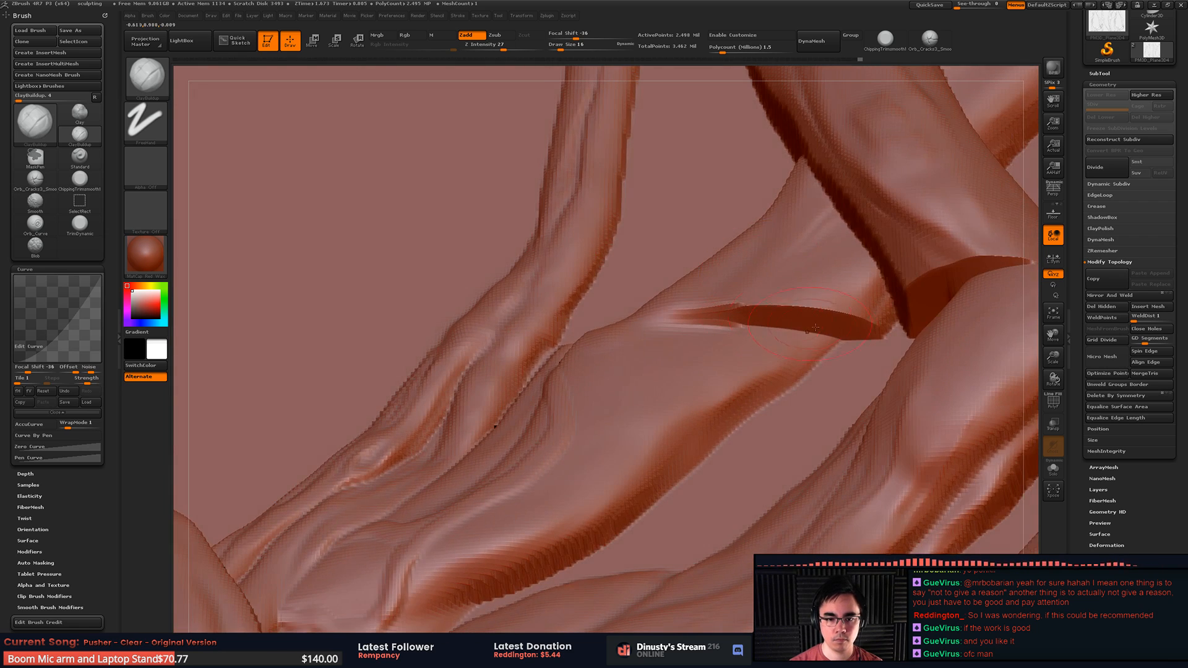
pyautogui.moveTo(856, 334)
pyautogui.mouseDown()
pyautogui.moveTo(767, 328)
pyautogui.moveTo(863, 346)
pyautogui.moveTo(791, 342)
pyautogui.mouseUp()
pyautogui.moveTo(857, 362); pyautogui.dragTo(770, 403)
pyautogui.moveTo(829, 321)
pyautogui.mouseDown()
pyautogui.moveTo(758, 346)
pyautogui.moveTo(763, 313)
pyautogui.moveTo(739, 301)
pyautogui.mouseUp()
pyautogui.moveTo(767, 353); pyautogui.dragTo(728, 354)
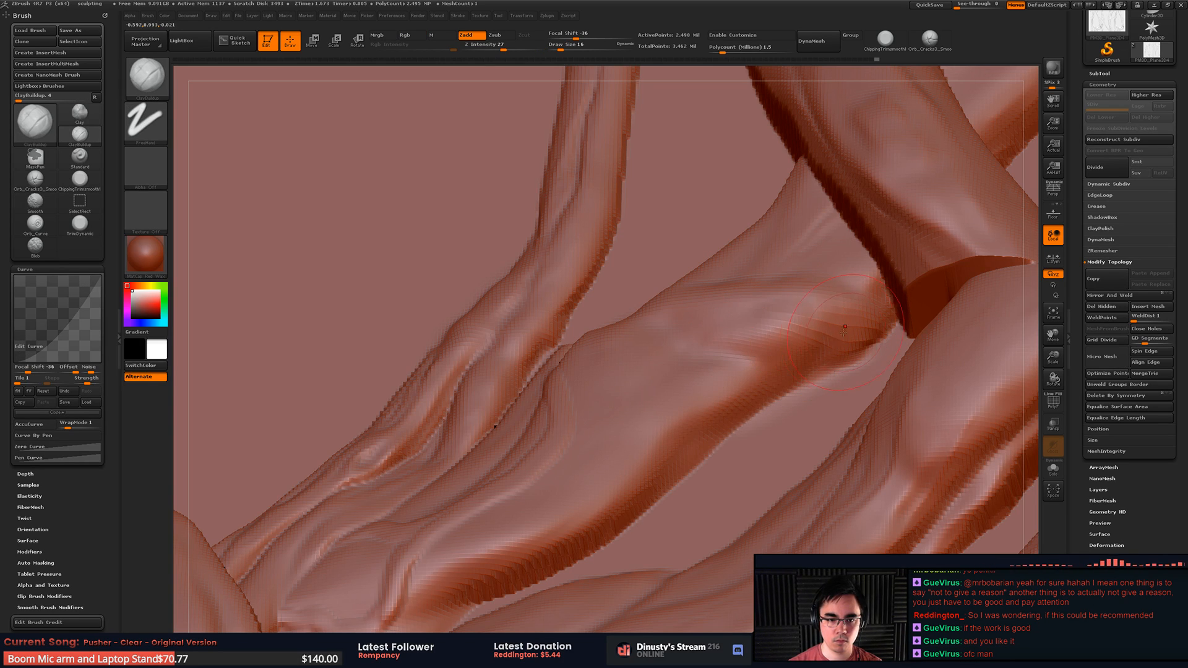
pyautogui.moveTo(812, 350); pyautogui.dragTo(730, 353)
# Step: Build up the thick root's surface around the filled seam and smooth the crease near the crossing root
pyautogui.keyDown('shift'); pyautogui.moveTo(686, 328); pyautogui.dragTo(679, 359, button='right'); pyautogui.keyUp('shift')
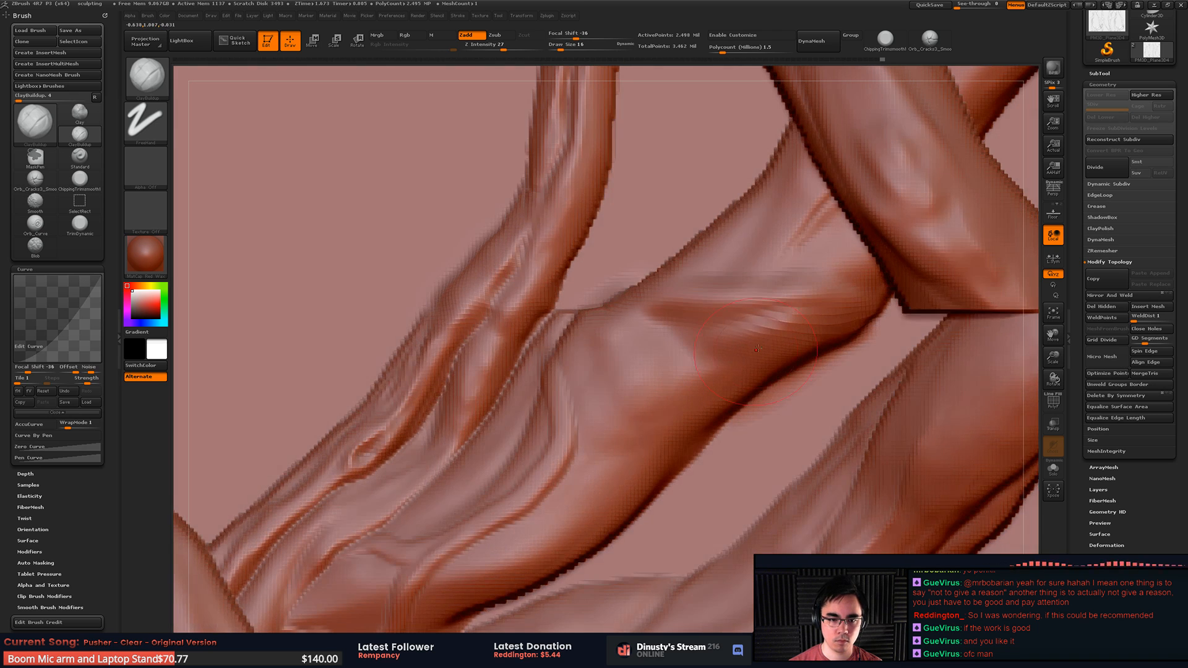
pyautogui.moveTo(745, 328); pyautogui.dragTo(615, 372)
pyautogui.moveTo(702, 336)
pyautogui.mouseDown()
pyautogui.moveTo(652, 333)
pyautogui.moveTo(736, 344)
pyautogui.moveTo(694, 340)
pyautogui.moveTo(762, 308)
pyautogui.mouseUp()
pyautogui.press('shift')
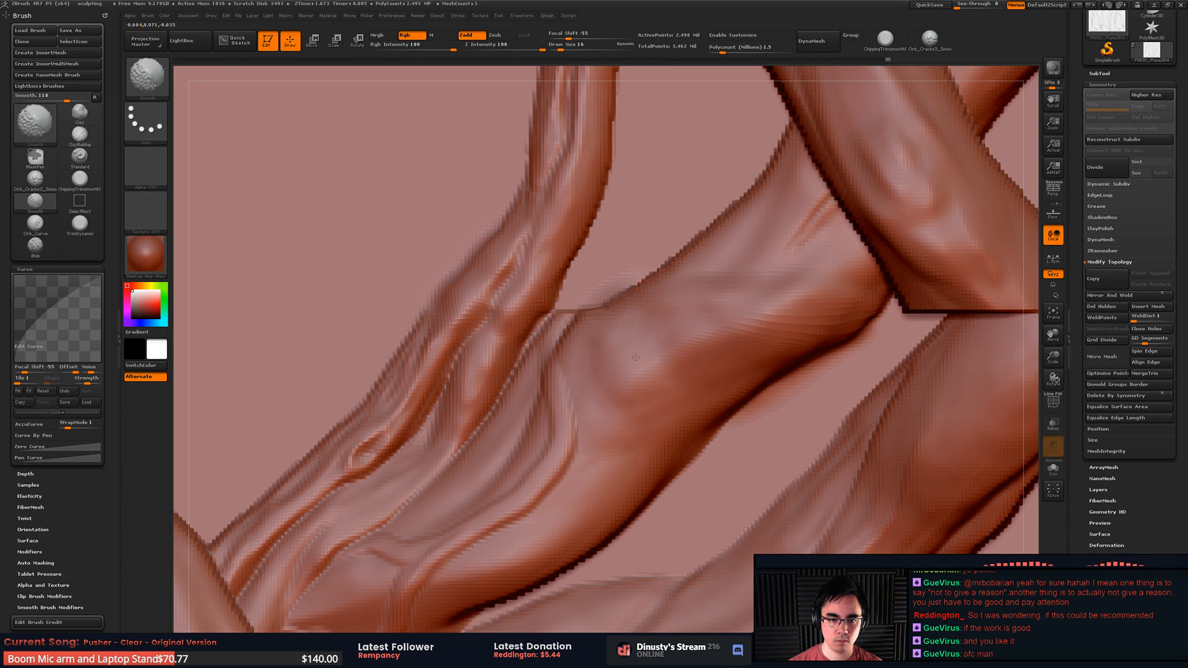
pyautogui.moveTo(828, 245)
pyautogui.keyDown('shift'); pyautogui.mouseDown()
pyautogui.moveTo(795, 242)
pyautogui.moveTo(811, 246)
pyautogui.mouseUp(); pyautogui.keyUp('shift')
pyautogui.keyDown('alt'); pyautogui.moveTo(650, 310); pyautogui.dragTo(721, 322, button='right'); pyautogui.keyUp('alt')
pyautogui.press('b')
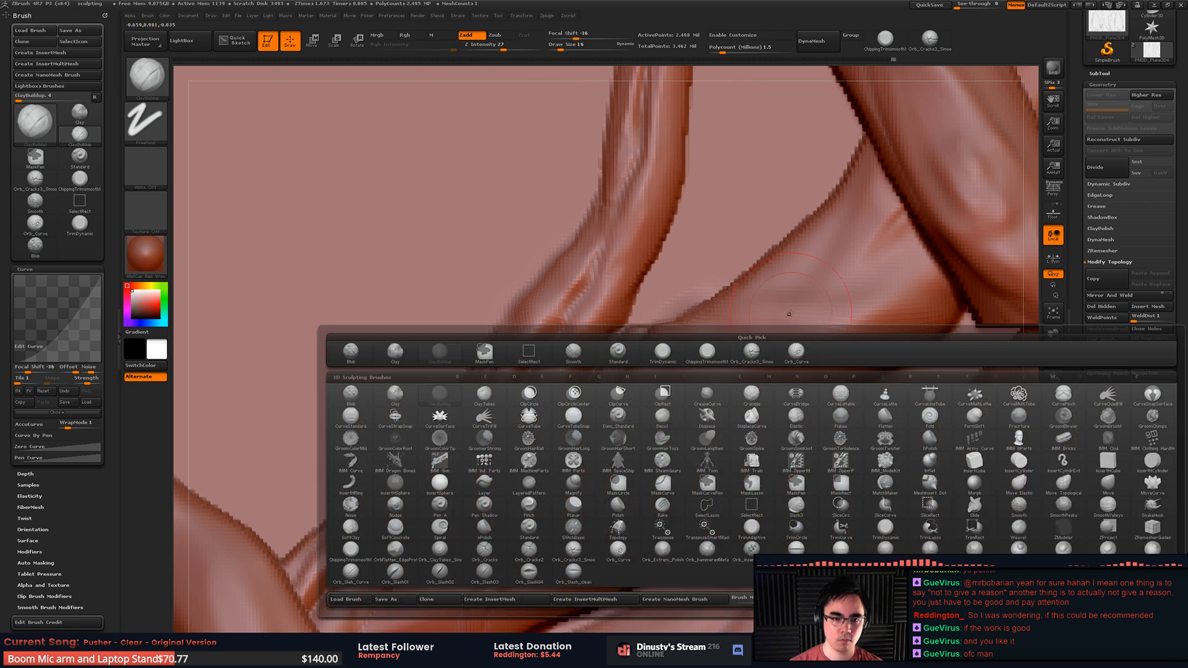
pyautogui.click(717, 362)
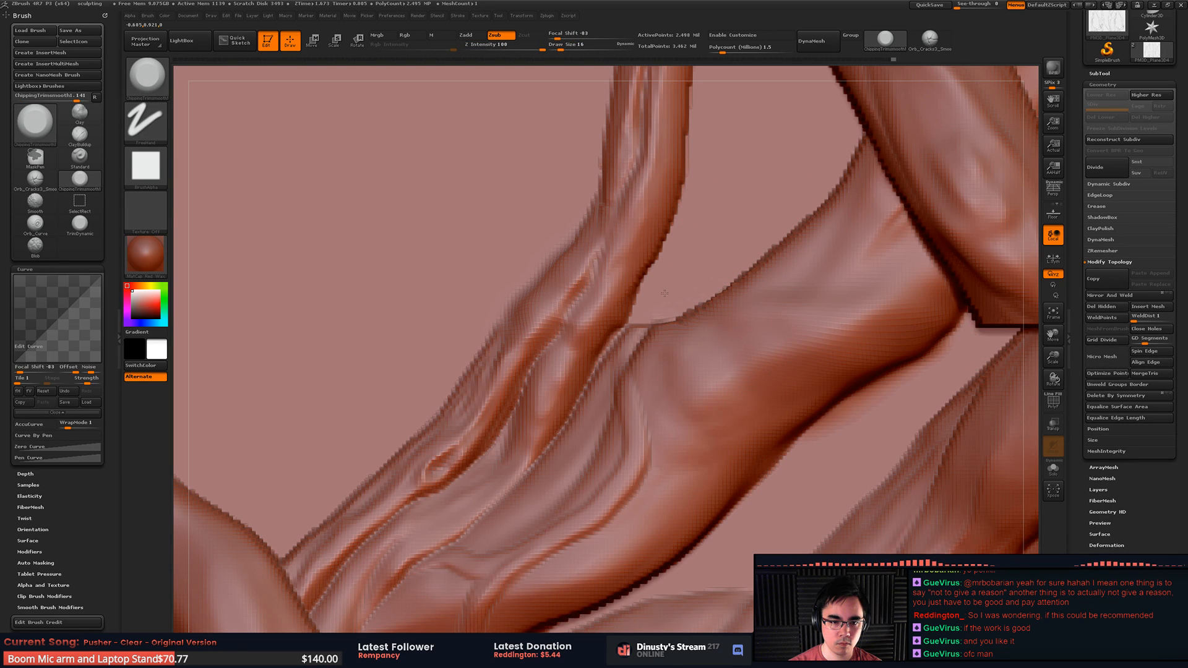
pyautogui.moveTo(720, 223); pyautogui.dragTo(766, 240, button='right')
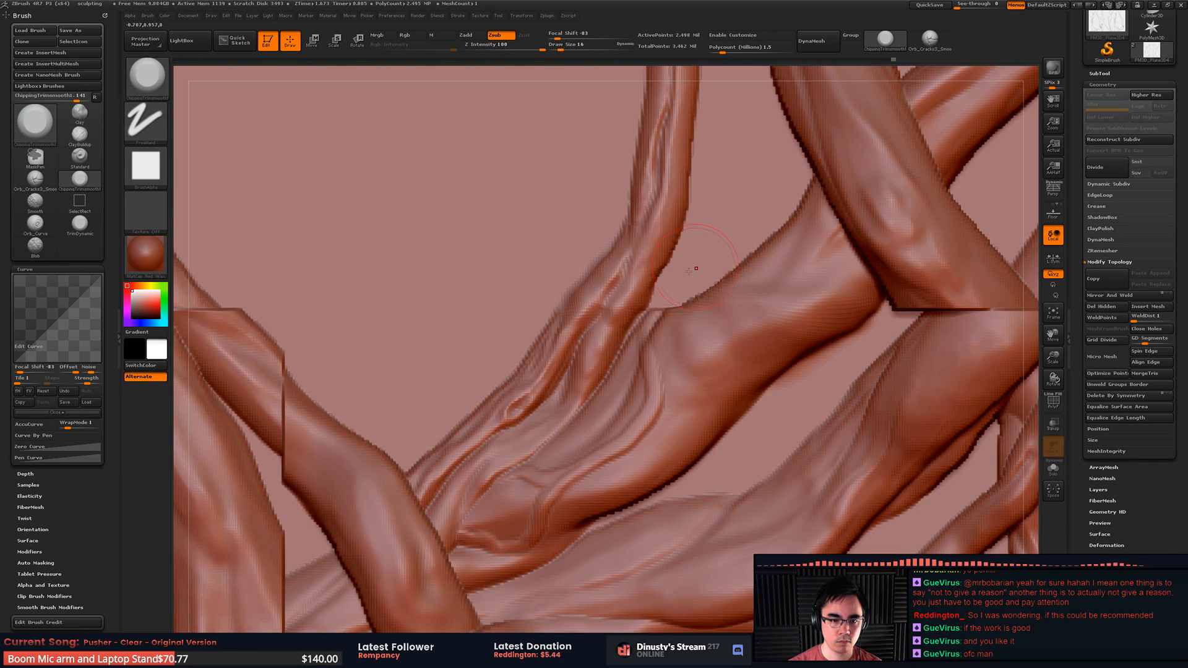
pyautogui.keyDown('ctrl'); pyautogui.moveTo(673, 280); pyautogui.dragTo(725, 306, button='right'); pyautogui.keyUp('ctrl')
# Step: Fill the notch where the thin branch meets the thick root using ClayBuildup at draw size 6, and smooth it
pyautogui.press('b')
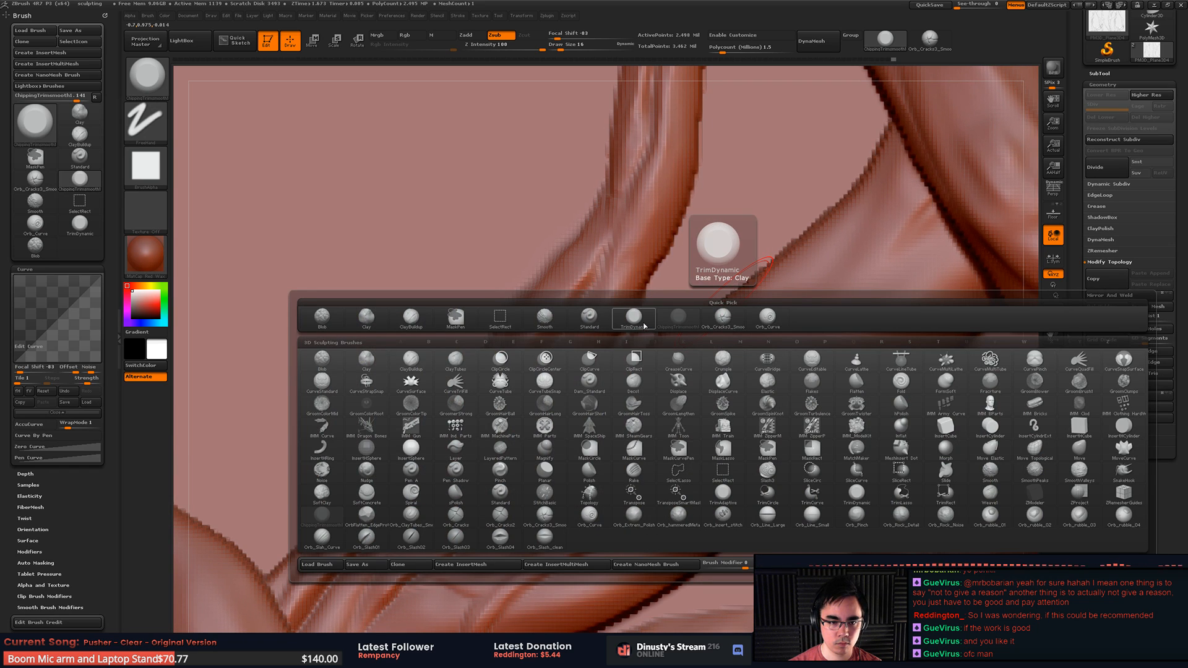
pyautogui.click(367, 317)
pyautogui.press('b')
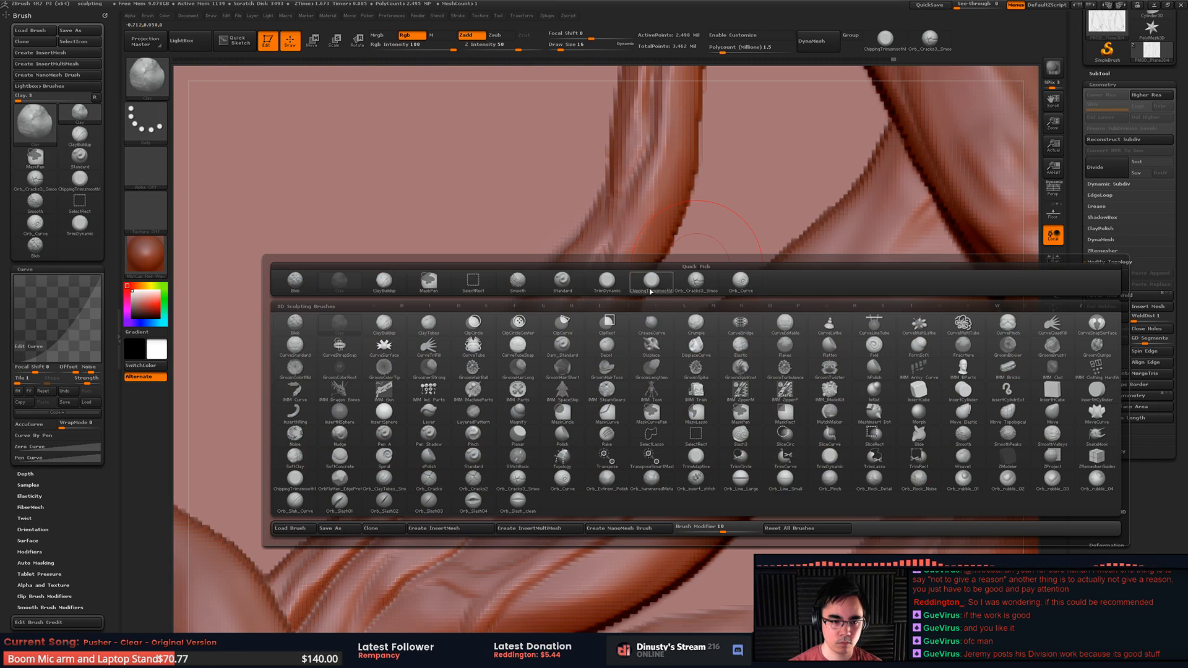
pyautogui.press('c')
pyautogui.press('b')
pyautogui.press('space')
pyautogui.moveTo(686, 306)
pyautogui.mouseDown()
pyautogui.moveTo(671, 320)
pyautogui.moveTo(736, 284)
pyautogui.mouseUp()
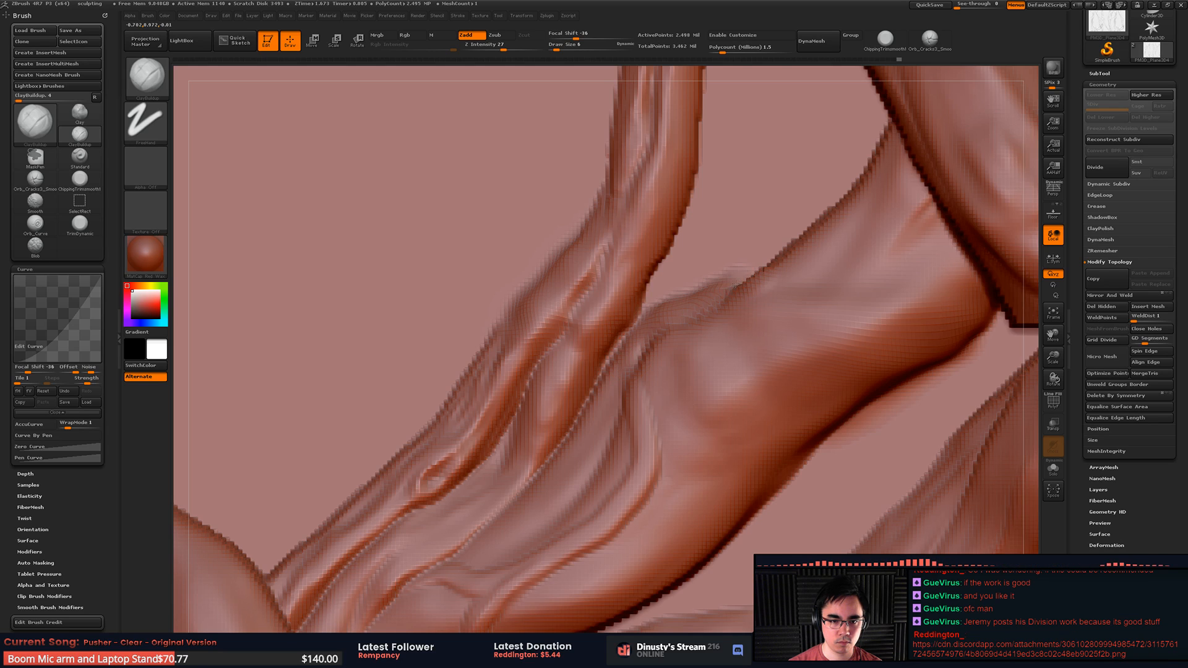
pyautogui.press('shift')
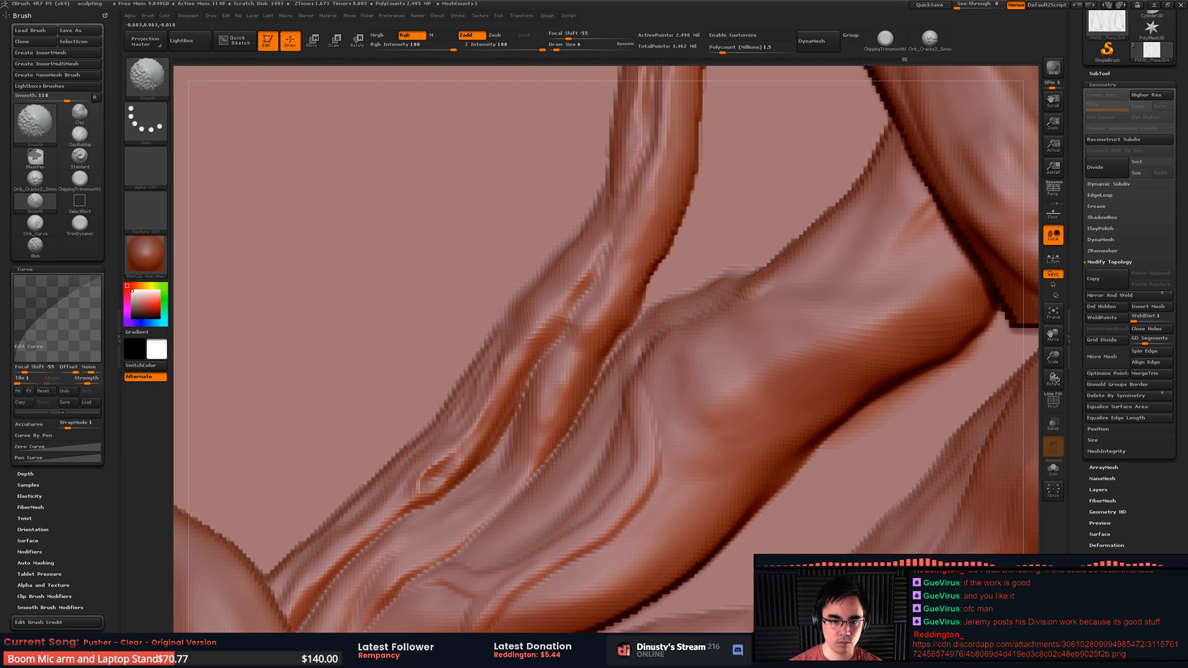
# Step: Trim the raised edge of the thick root at the junction with the ChippingTrimsmooth brush at draw size 7
pyautogui.press('b')
pyautogui.click(716, 274)
pyautogui.press('space')
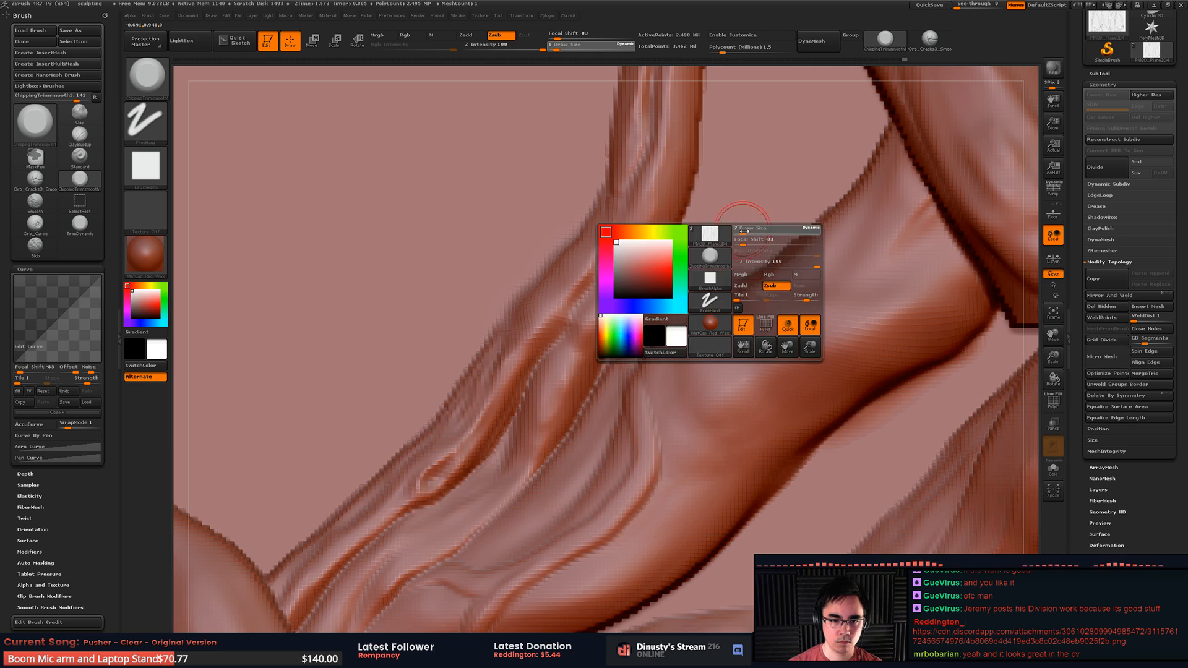
pyautogui.press('space')
pyautogui.moveTo(740, 241); pyautogui.dragTo(721, 249)
pyautogui.press('space')
pyautogui.press('space')
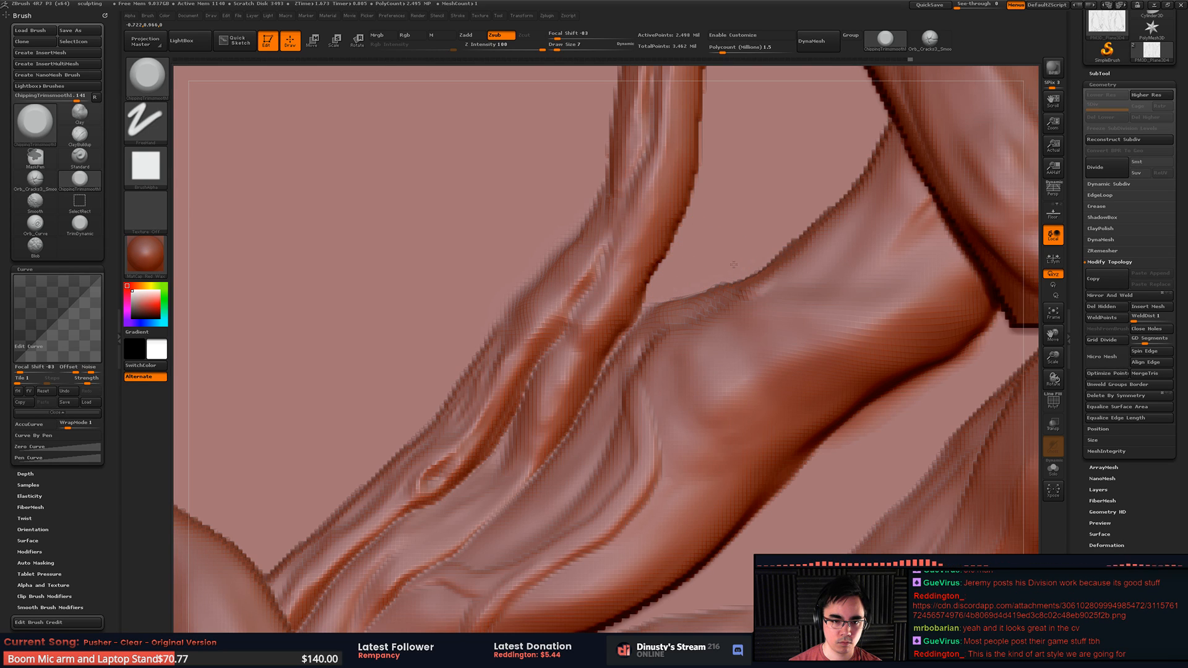
# Step: Switch to the Orb_Cracks brush and smooth the thick diagonal root's upper surface beside the thin branch
pyautogui.press('b')
pyautogui.click(752, 261)
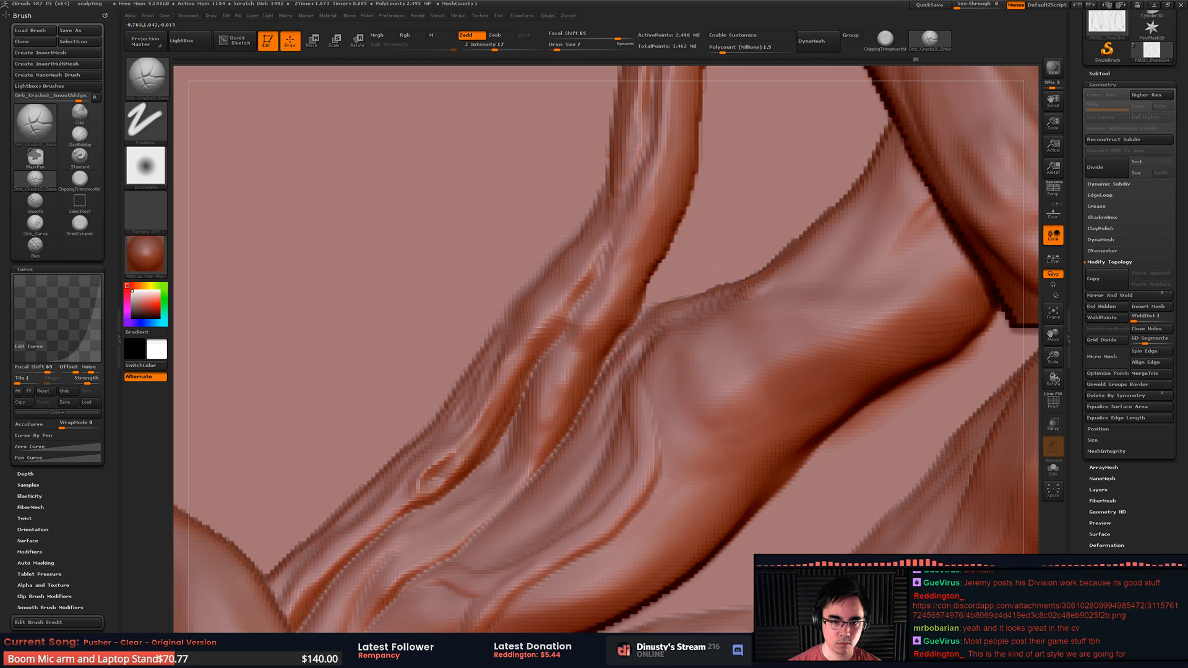
pyautogui.moveTo(713, 304)
pyautogui.keyDown('alt'); pyautogui.mouseDown(button='right')
pyautogui.moveTo(707, 261)
pyautogui.moveTo(742, 276)
pyautogui.mouseUp(button='right'); pyautogui.keyUp('alt')
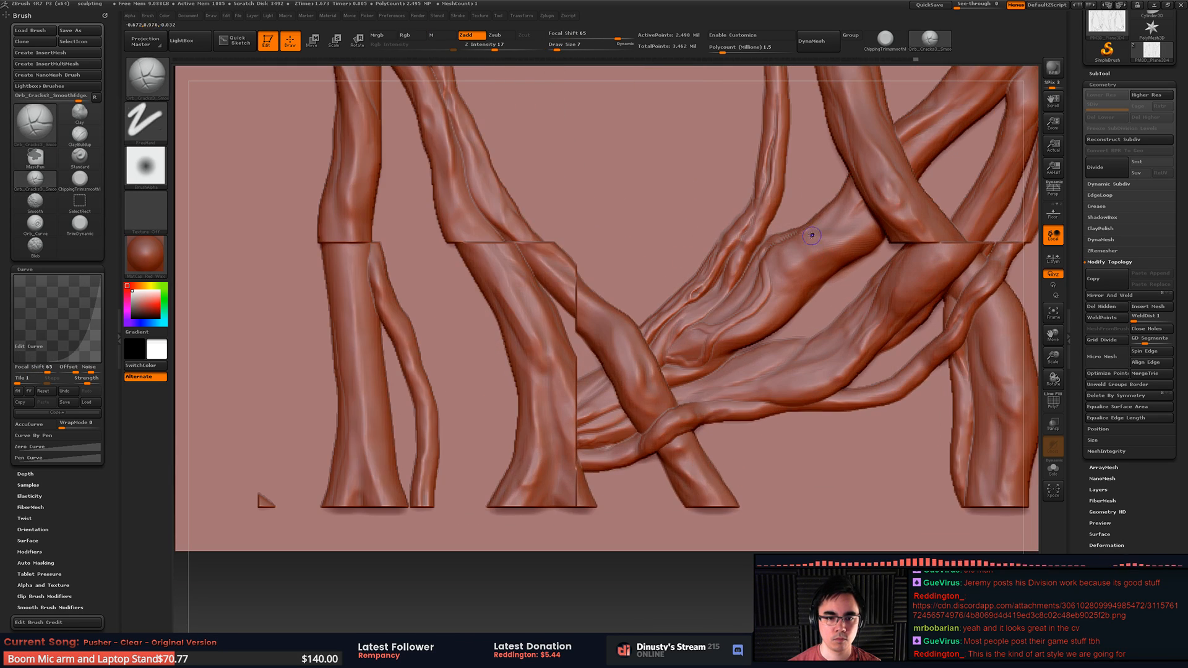
pyautogui.keyDown('shift'); pyautogui.moveTo(786, 237); pyautogui.dragTo(799, 231); pyautogui.keyUp('shift')
# Step: Smooth the horizontal seam across the thin branch near the root crossing
pyautogui.keyDown('alt'); pyautogui.moveTo(906, 198); pyautogui.dragTo(861, 242, button='right'); pyautogui.keyUp('alt')
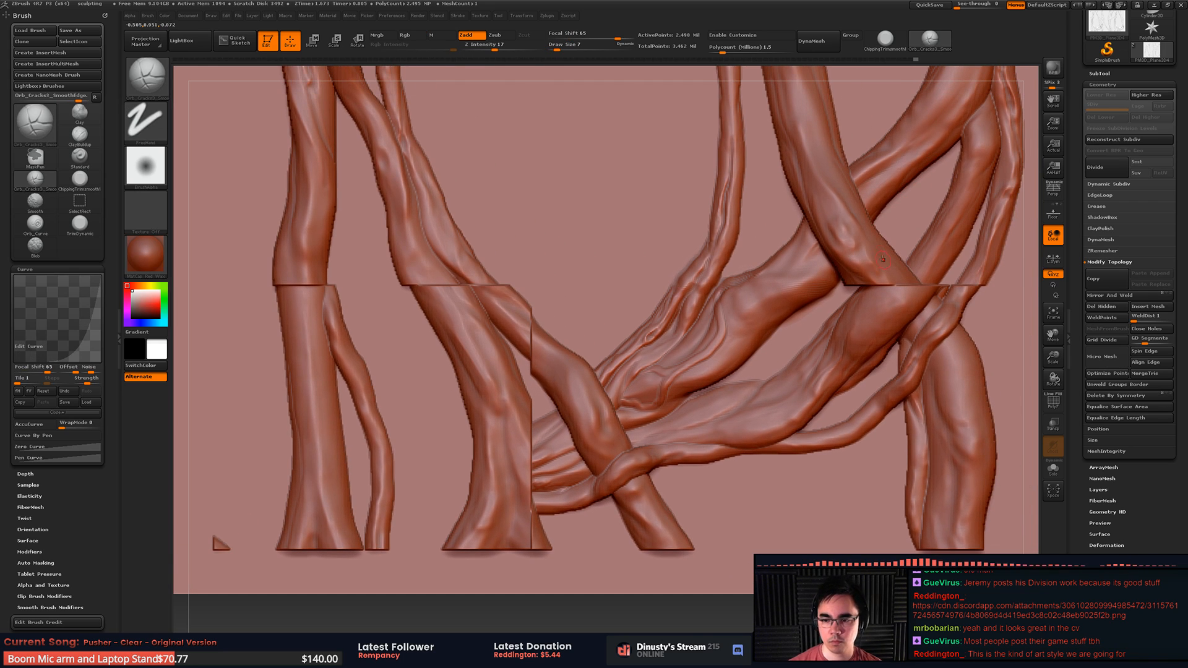
pyautogui.moveTo(757, 303)
pyautogui.keyDown('alt'); pyautogui.mouseDown(button='right')
pyautogui.moveTo(760, 323)
pyautogui.moveTo(684, 325)
pyautogui.moveTo(702, 325)
pyautogui.moveTo(730, 358)
pyautogui.moveTo(720, 336)
pyautogui.moveTo(743, 332)
pyautogui.moveTo(713, 313)
pyautogui.moveTo(696, 353)
pyautogui.mouseUp(button='right'); pyautogui.keyUp('alt')
pyautogui.keyDown('shift'); pyautogui.moveTo(684, 360); pyautogui.dragTo(711, 361); pyautogui.keyUp('shift')
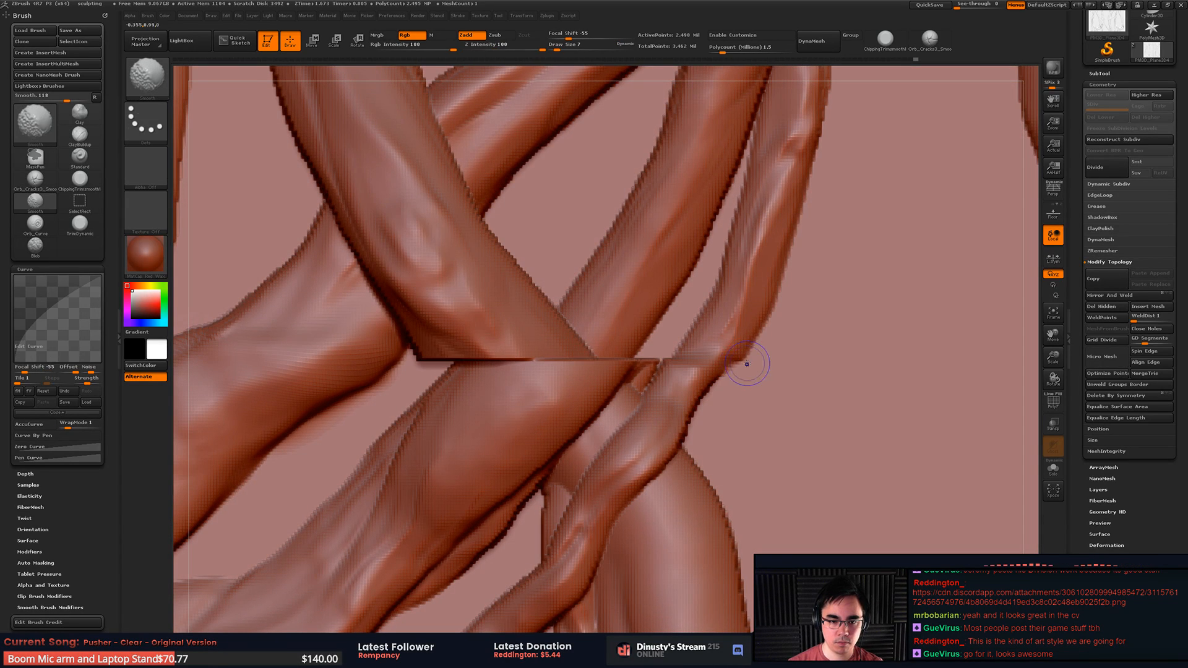
# Step: Trim the protruding corner of the thin branch at the seam with ChippingTrimsmooth, and smooth it after switching to ClayBuildup
pyautogui.moveTo(747, 364); pyautogui.dragTo(730, 342, button='right')
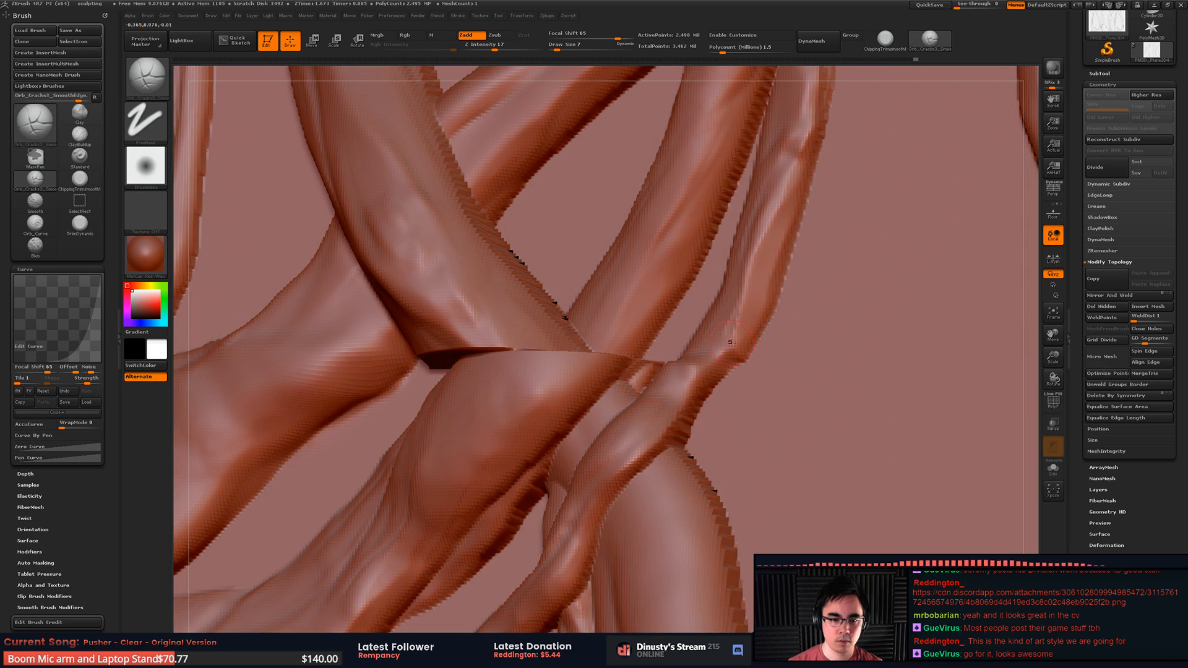
pyautogui.press('b')
pyautogui.click(671, 394)
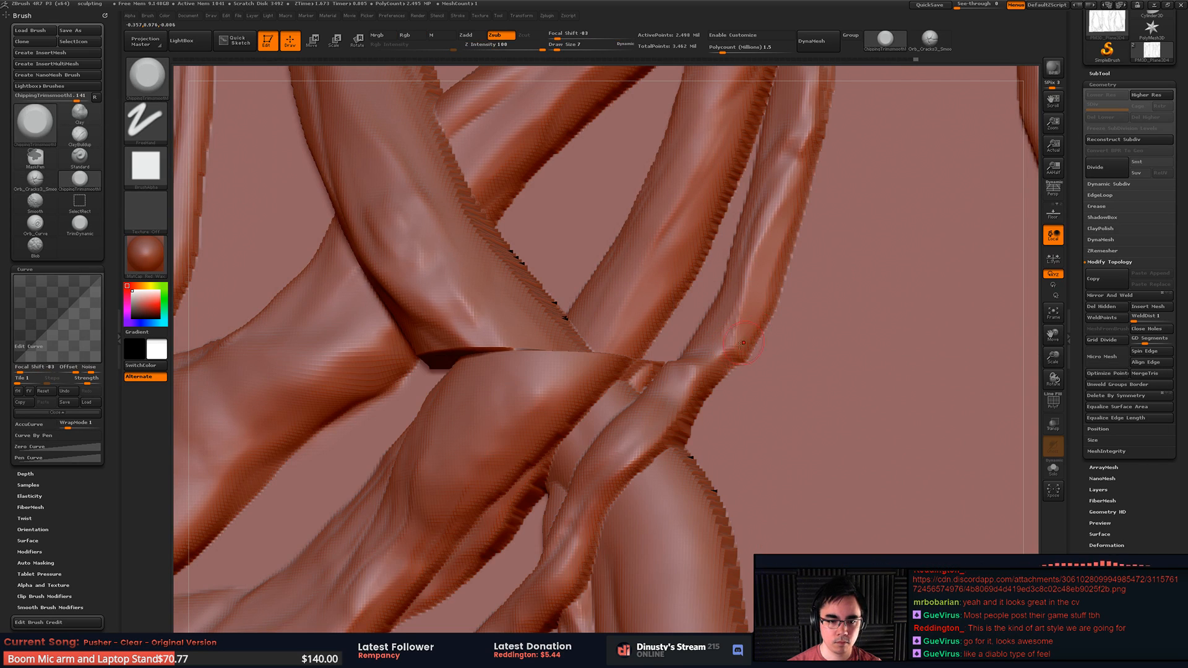
pyautogui.press('b')
pyautogui.click(433, 368)
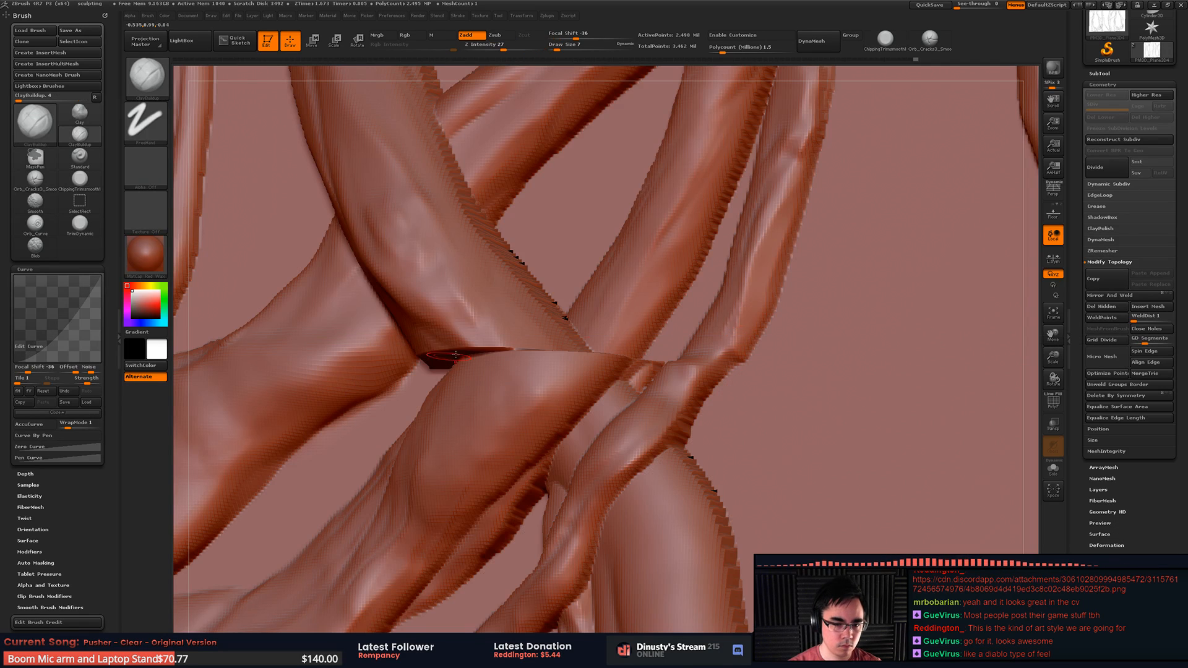
pyautogui.press('shift')
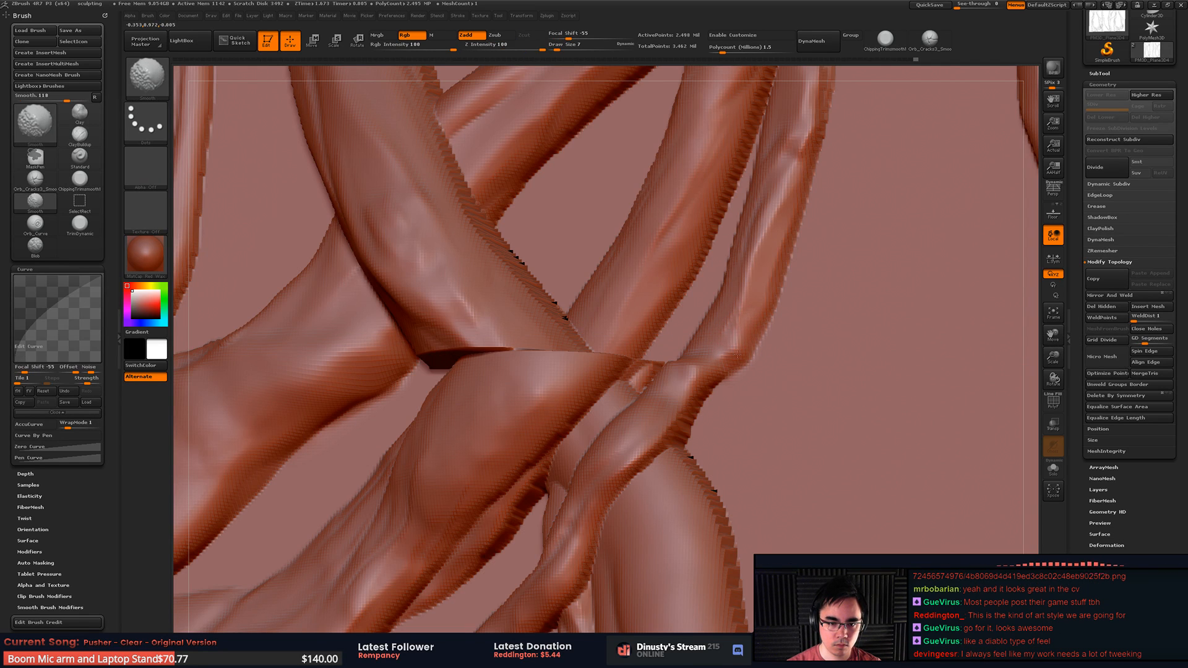
pyautogui.keyDown('shift'); pyautogui.moveTo(779, 372); pyautogui.dragTo(760, 371); pyautogui.keyUp('shift')
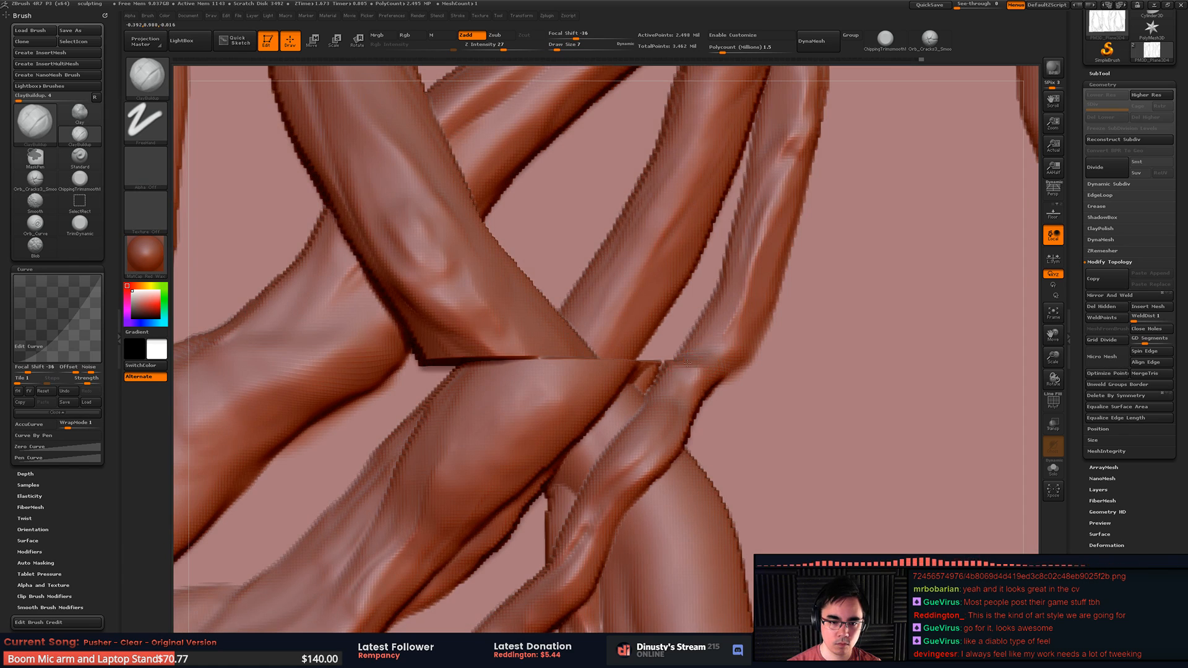
# Step: Build up the thin branch over the seam with ClayBuildup at draw size 11
pyautogui.press('ctrl')
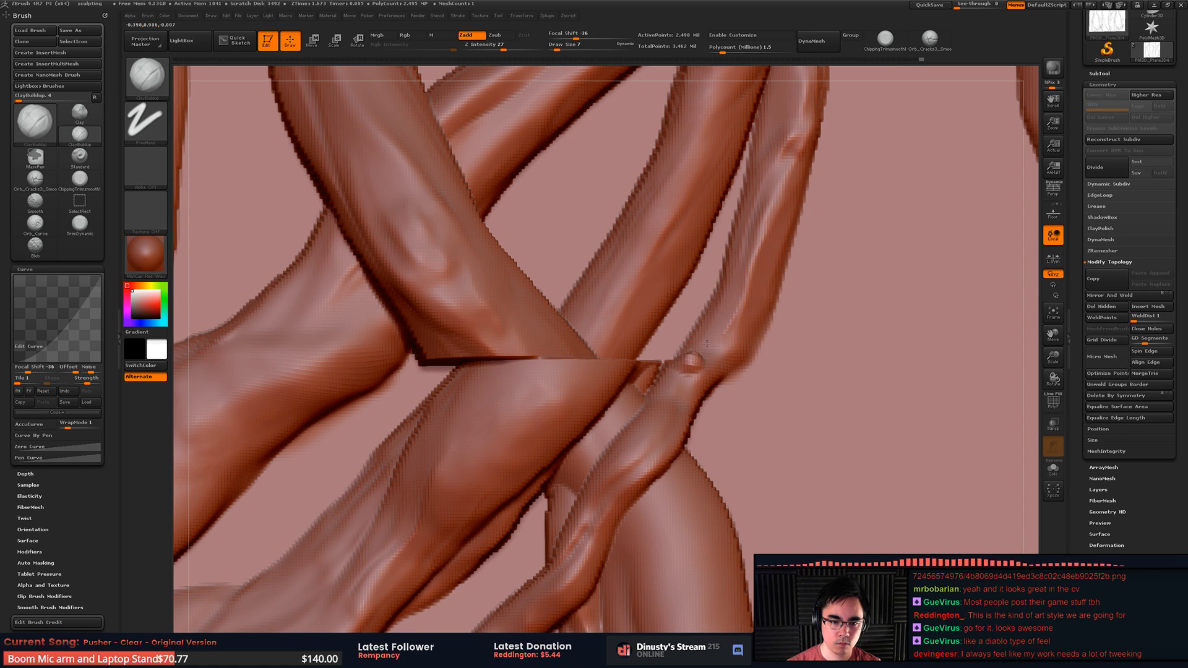
pyautogui.press('ctrl')
pyautogui.press('space')
pyautogui.moveTo(693, 365)
pyautogui.mouseDown()
pyautogui.moveTo(721, 349)
pyautogui.moveTo(768, 353)
pyautogui.mouseUp()
pyautogui.press('ctrl')
pyautogui.press('space')
pyautogui.press('b')
pyautogui.press('s')
# Step: Undo the unwanted stroke on the thin branch and smooth its surface across the filled seam
pyautogui.moveTo(742, 347); pyautogui.dragTo(736, 383, button='right')
pyautogui.press('shift')
pyautogui.keyDown('shift'); pyautogui.moveTo(691, 365); pyautogui.dragTo(718, 340); pyautogui.keyUp('shift')
pyautogui.hotkey('ctrl', 'z')
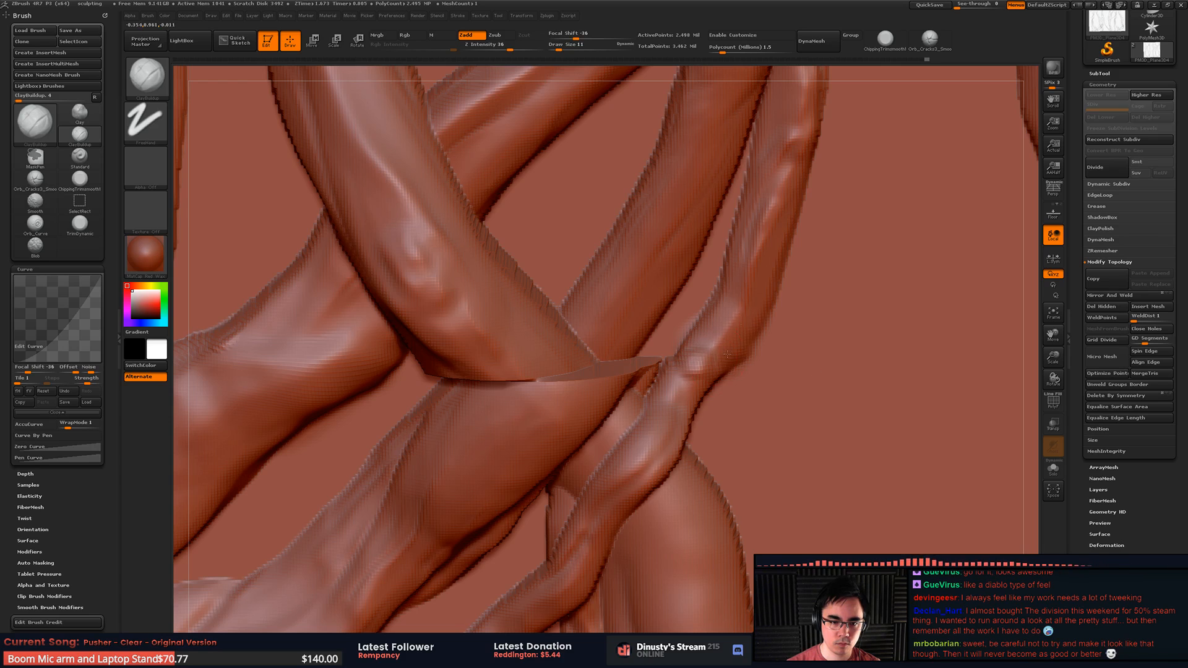
pyautogui.press('shift')
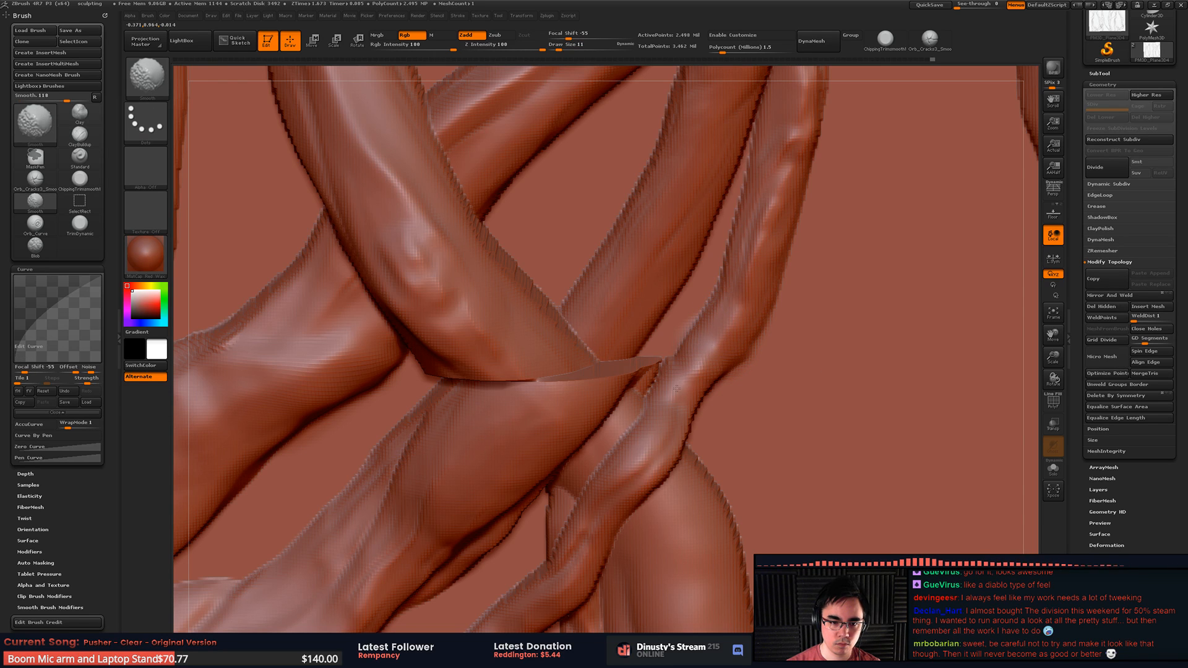
pyautogui.moveTo(687, 396); pyautogui.dragTo(718, 371, button='right')
pyautogui.keyDown('shift'); pyautogui.moveTo(696, 397); pyautogui.dragTo(719, 369); pyautogui.keyUp('shift')
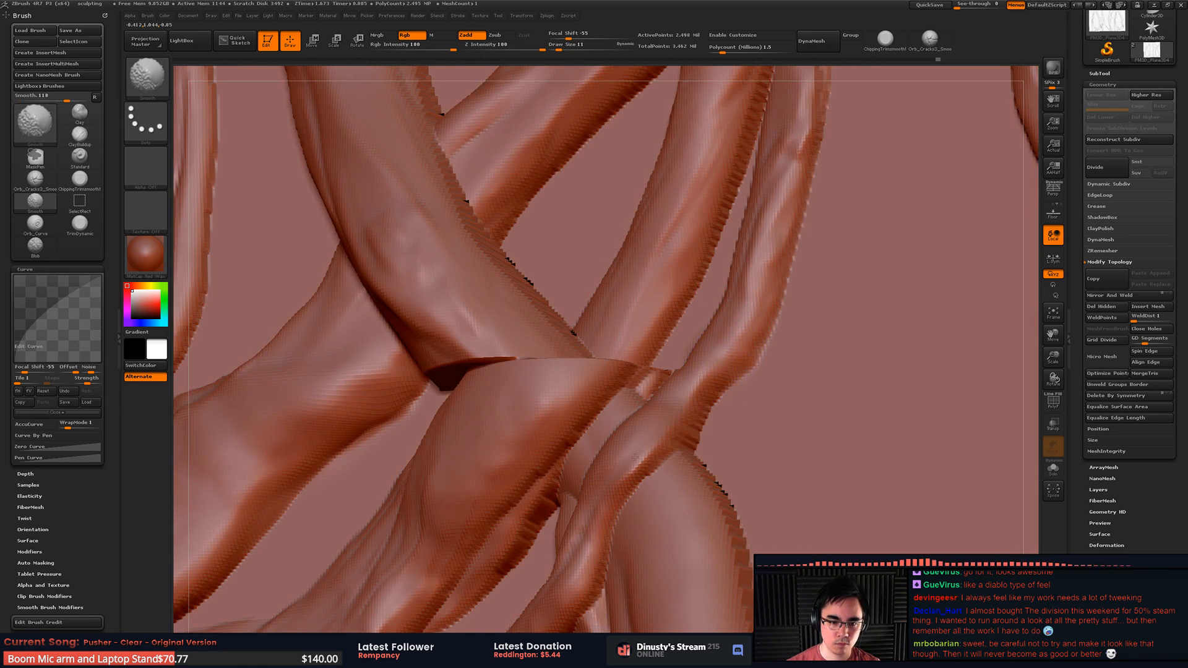
# Step: Enlarge the ClayBuildup brush and build up the middle root across the seam to join the lower root
pyautogui.moveTo(636, 456)
pyautogui.mouseDown(button='right')
pyautogui.moveTo(732, 339)
pyautogui.moveTo(710, 305)
pyautogui.moveTo(753, 266)
pyautogui.mouseUp(button='right')
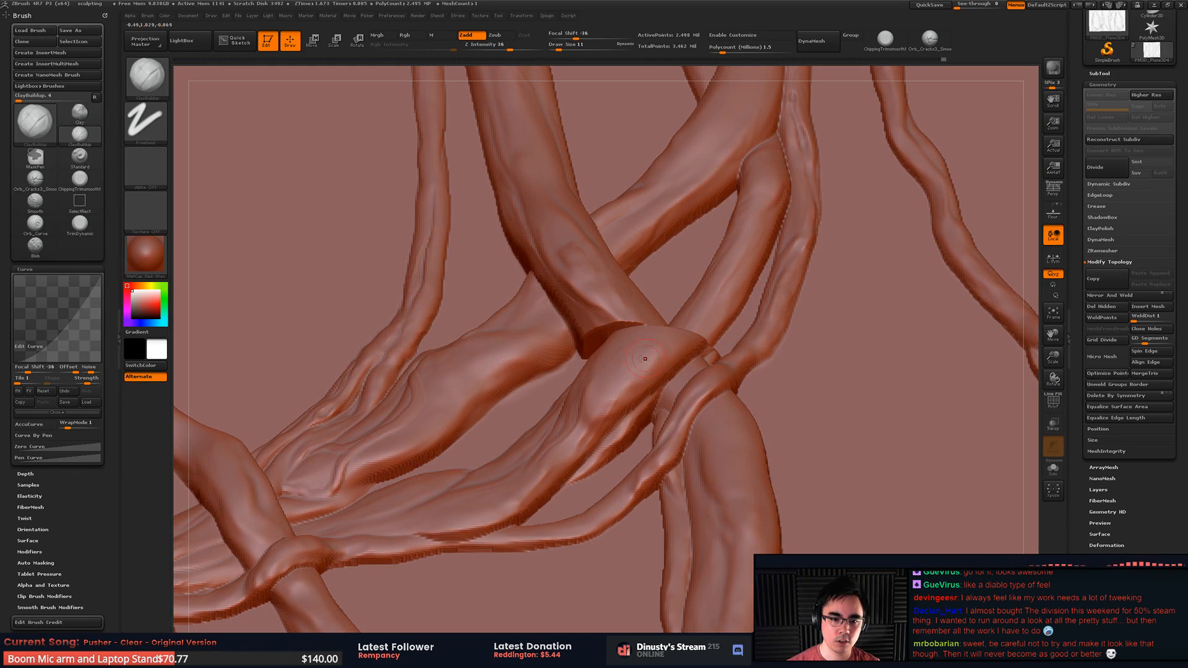
pyautogui.moveTo(688, 327); pyautogui.dragTo(707, 323, button='right')
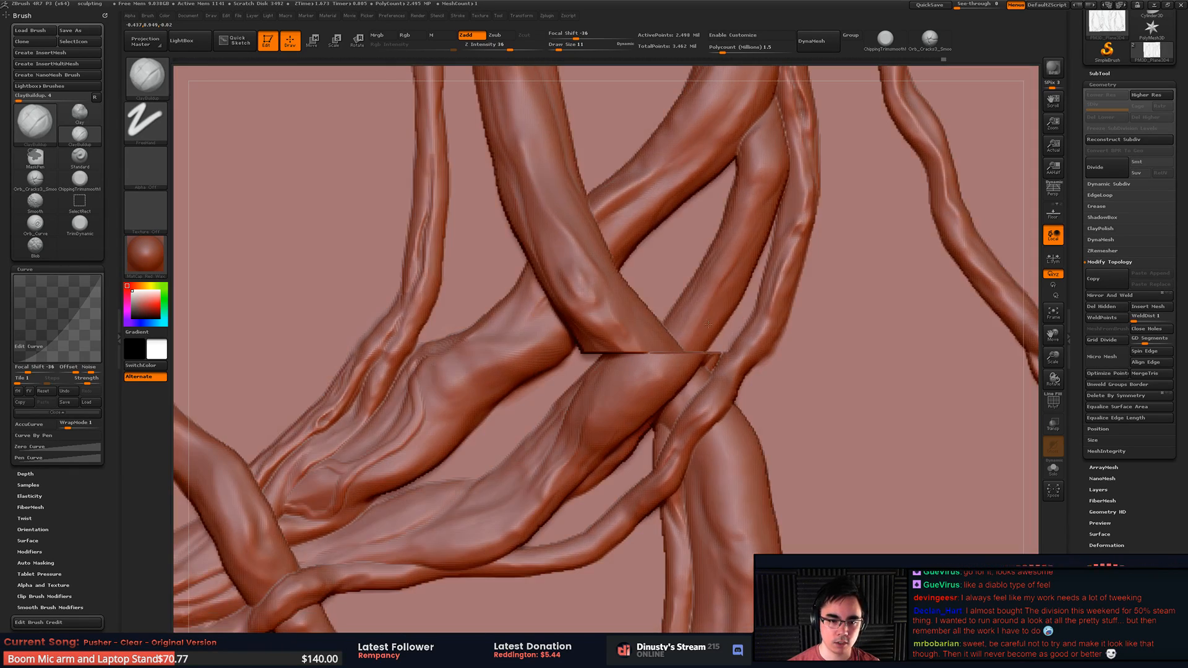
pyautogui.press('space')
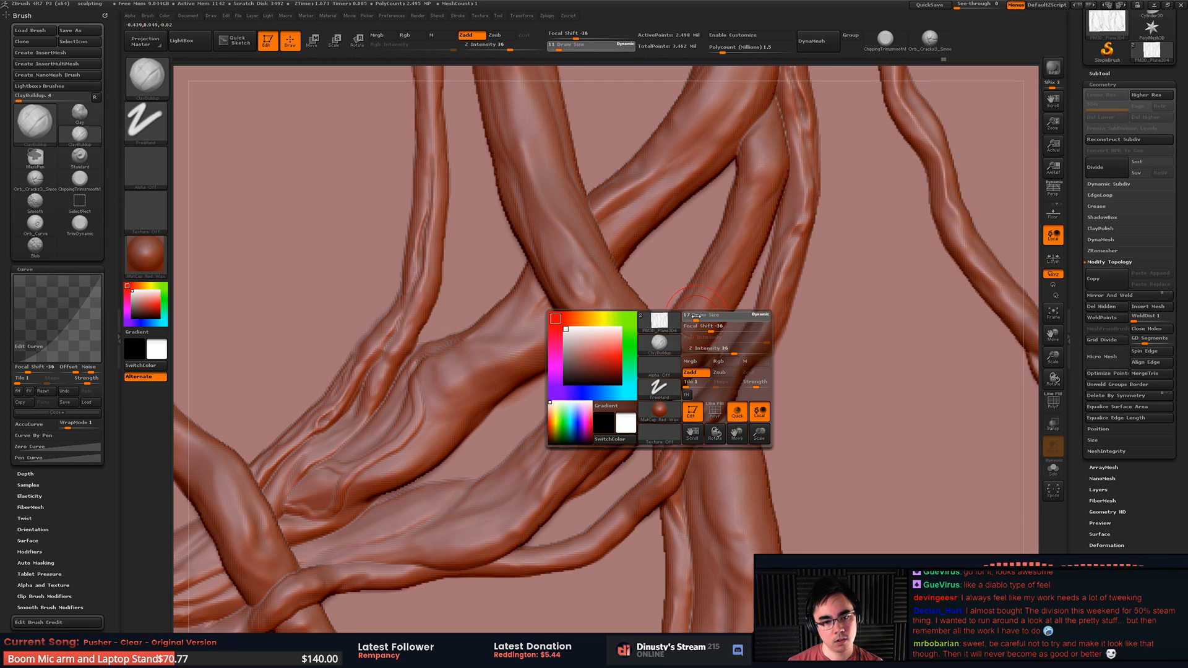
pyautogui.moveTo(707, 317)
pyautogui.mouseDown()
pyautogui.moveTo(734, 234)
pyautogui.moveTo(701, 326)
pyautogui.mouseUp()
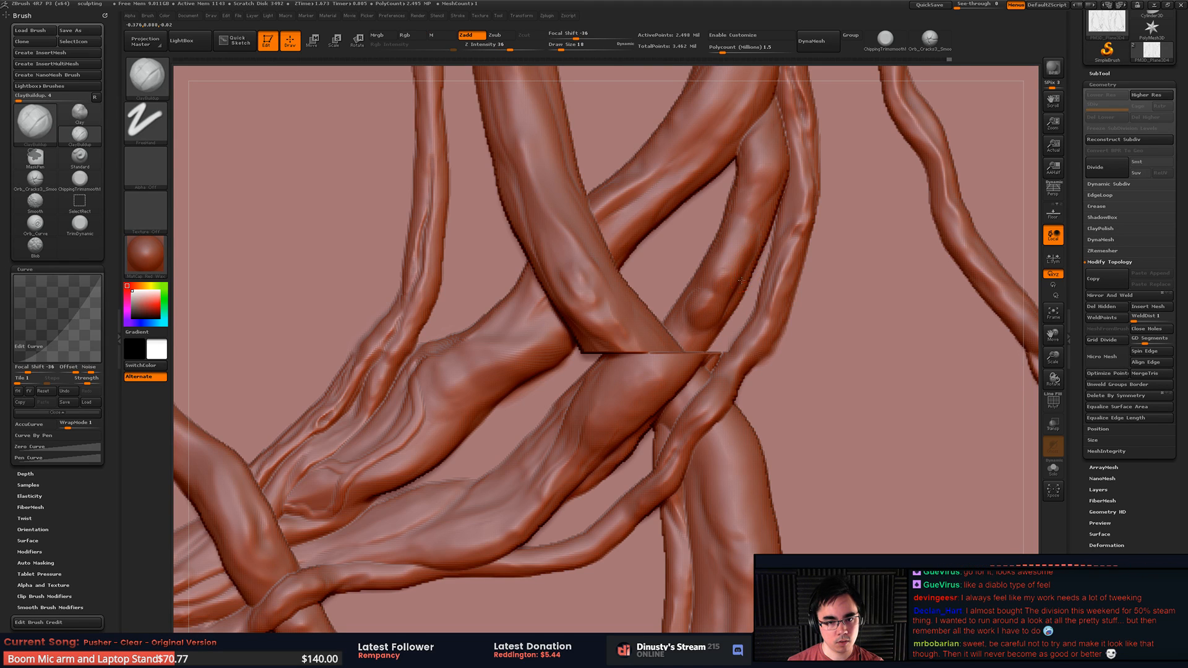
pyautogui.moveTo(741, 280)
pyautogui.mouseDown()
pyautogui.moveTo(717, 320)
pyautogui.moveTo(645, 337)
pyautogui.mouseUp()
pyautogui.press('shift')
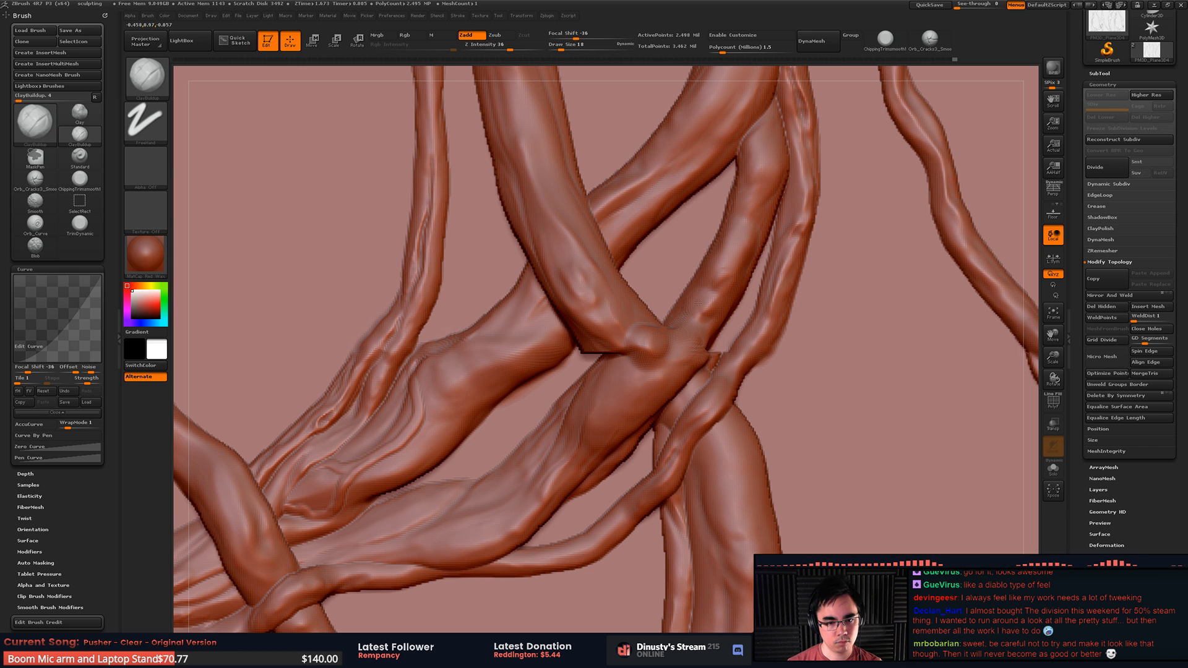
pyautogui.moveTo(611, 361)
pyautogui.mouseDown()
pyautogui.moveTo(683, 354)
pyautogui.moveTo(653, 360)
pyautogui.moveTo(668, 354)
pyautogui.mouseUp()
pyautogui.hotkey('ctrl', 'z')
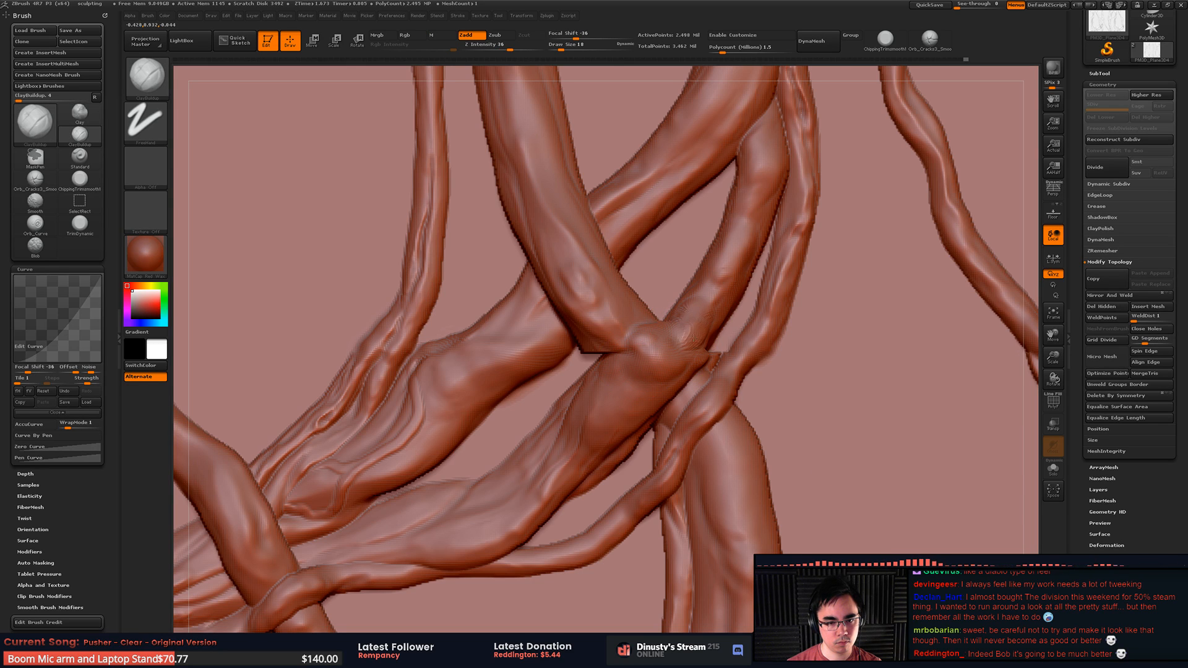
# Step: Add and smooth ClayBuildup volume on the bend where the joined root meets the crossing root
pyautogui.press('shift')
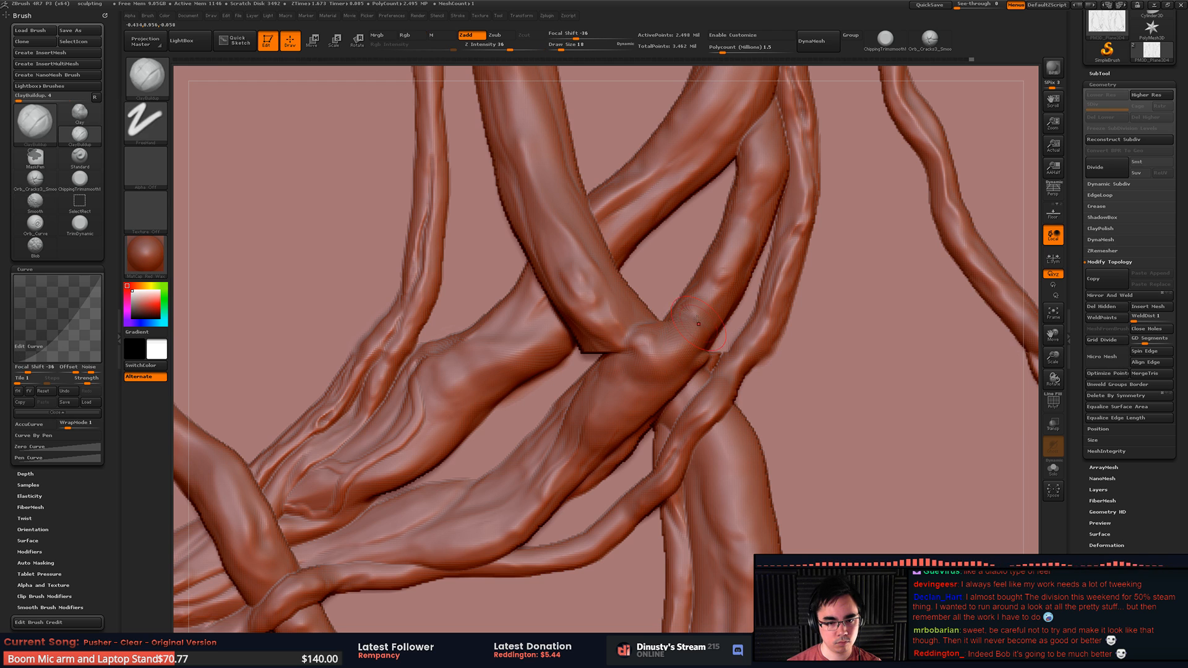
pyautogui.moveTo(707, 320)
pyautogui.mouseDown()
pyautogui.moveTo(718, 345)
pyautogui.moveTo(707, 355)
pyautogui.moveTo(745, 322)
pyautogui.moveTo(722, 317)
pyautogui.mouseUp()
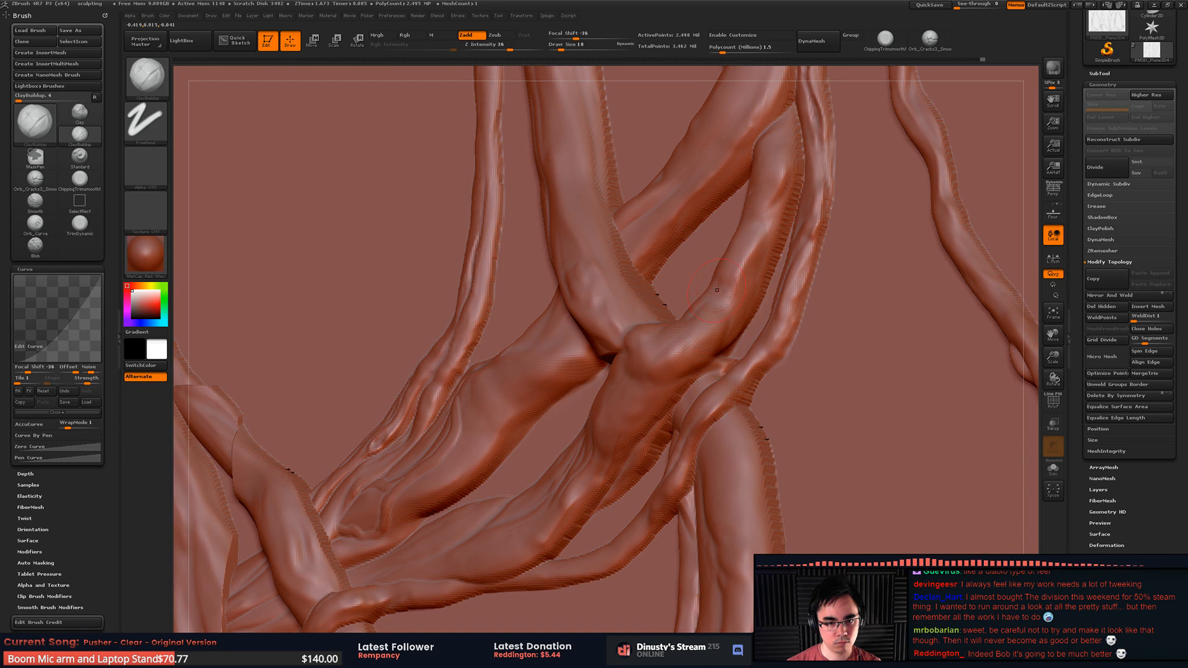
pyautogui.moveTo(695, 331); pyautogui.dragTo(712, 337, button='right')
pyautogui.press('shift')
pyautogui.moveTo(686, 315)
pyautogui.mouseDown()
pyautogui.moveTo(712, 273)
pyautogui.moveTo(691, 327)
pyautogui.moveTo(721, 290)
pyautogui.mouseUp()
pyautogui.moveTo(721, 289)
pyautogui.keyDown('alt'); pyautogui.mouseDown(button='right')
pyautogui.moveTo(685, 357)
pyautogui.moveTo(736, 262)
pyautogui.mouseUp(button='right'); pyautogui.keyUp('alt')
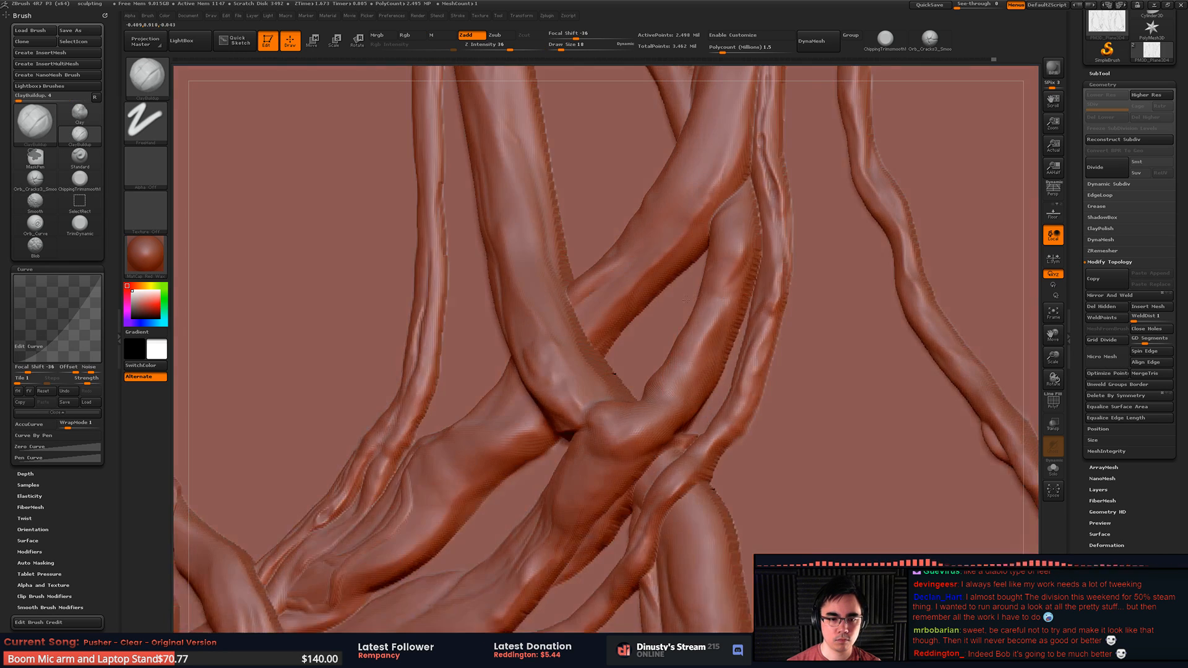
# Step: Smooth the joined root above the bend and fill out its surface just below the seam
pyautogui.press('shift')
pyautogui.keyDown('shift'); pyautogui.moveTo(736, 286); pyautogui.dragTo(755, 230); pyautogui.keyUp('shift')
pyautogui.moveTo(756, 231); pyautogui.dragTo(714, 375, button='right')
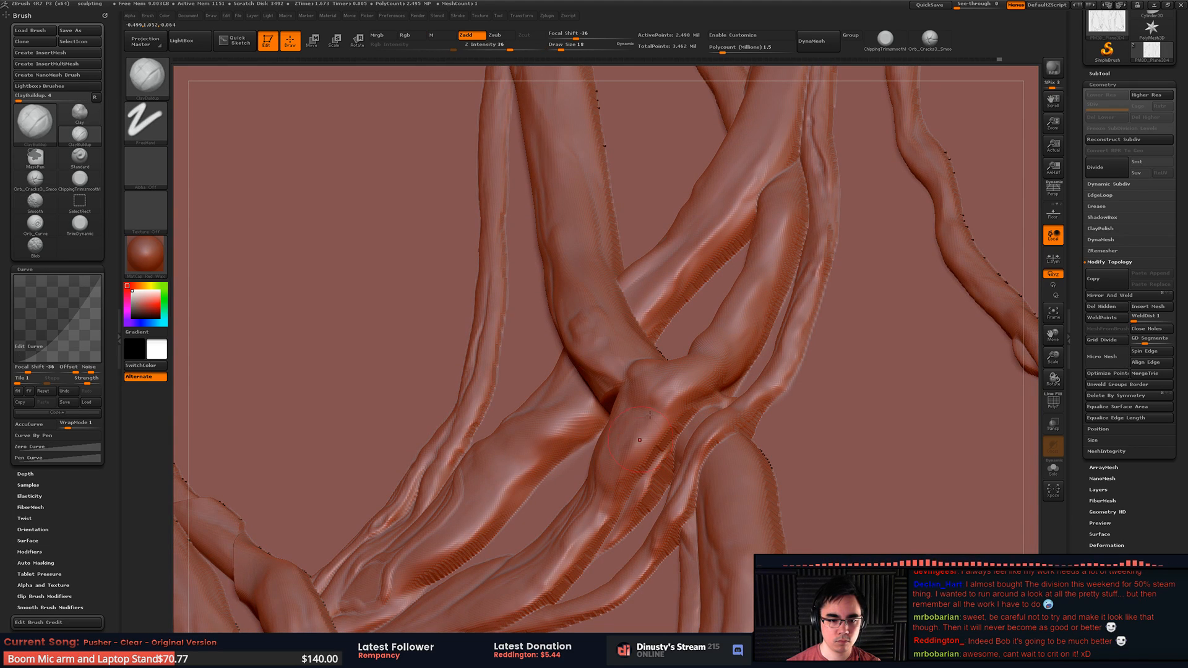
pyautogui.press('shift')
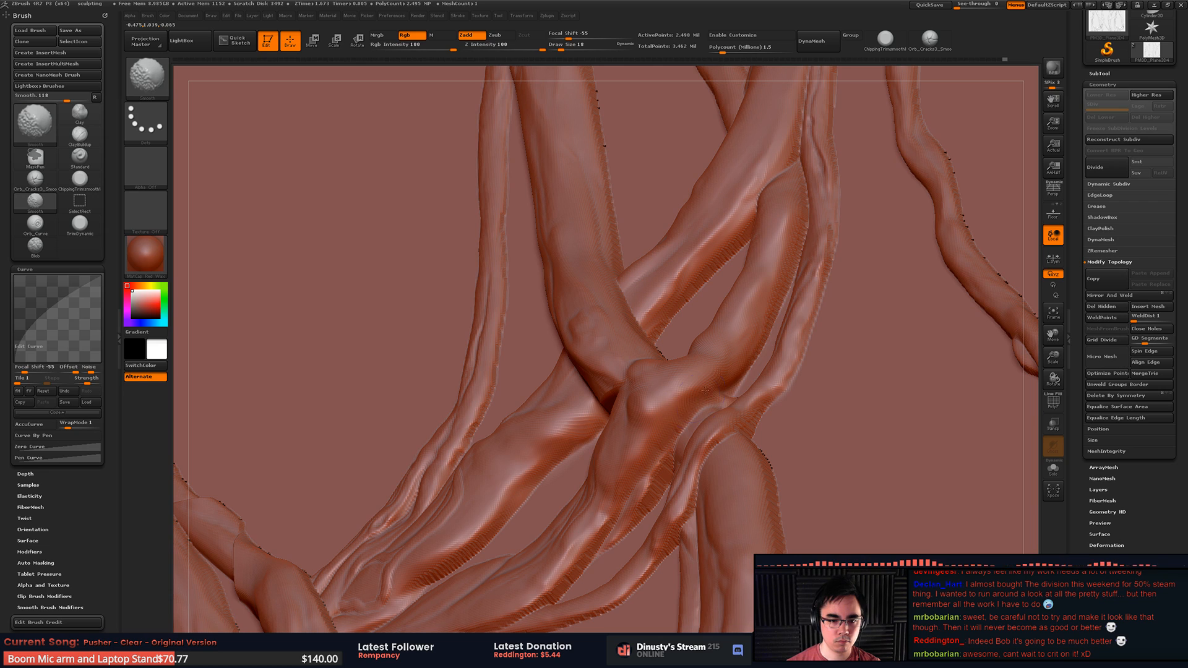
pyautogui.keyDown('shift'); pyautogui.moveTo(705, 390); pyautogui.dragTo(734, 346); pyautogui.keyUp('shift')
# Step: Build up the side of the joined root around the former seam and smooth the new strokes
pyautogui.moveTo(763, 304)
pyautogui.keyDown('ctrl'); pyautogui.mouseDown(button='right')
pyautogui.moveTo(693, 278)
pyautogui.moveTo(721, 346)
pyautogui.moveTo(717, 390)
pyautogui.mouseUp(button='right'); pyautogui.keyUp('ctrl')
pyautogui.moveTo(704, 393)
pyautogui.mouseDown()
pyautogui.moveTo(693, 426)
pyautogui.moveTo(703, 413)
pyautogui.mouseUp()
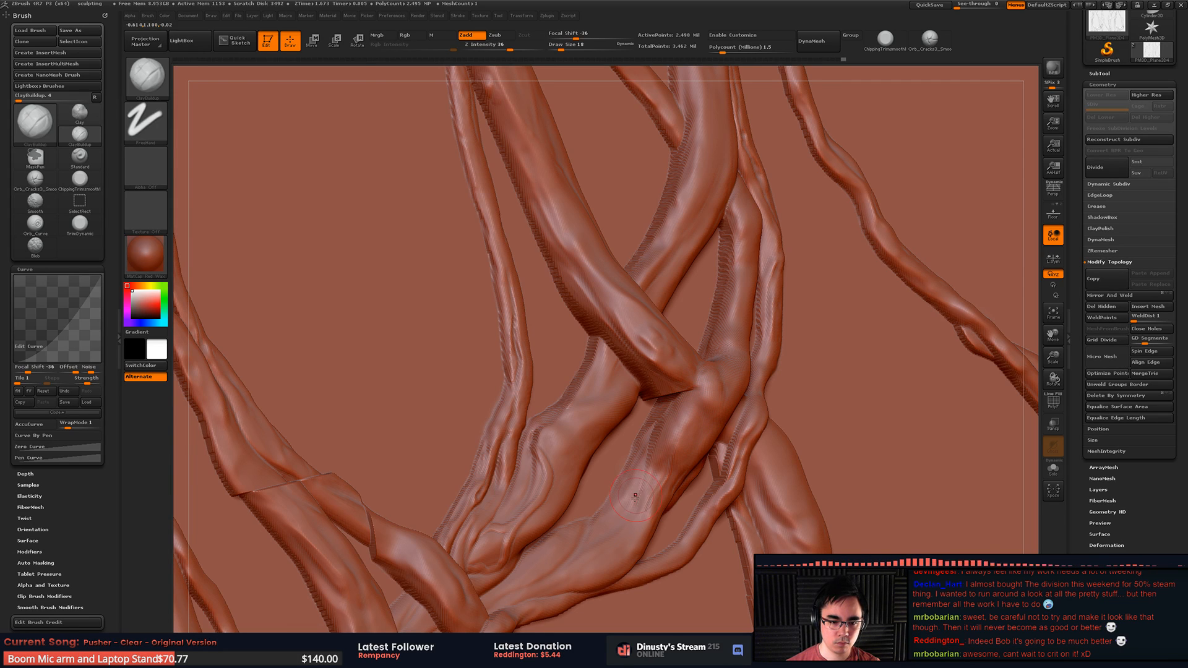
pyautogui.press('shift')
pyautogui.moveTo(711, 369); pyautogui.dragTo(723, 393)
pyautogui.press('shift')
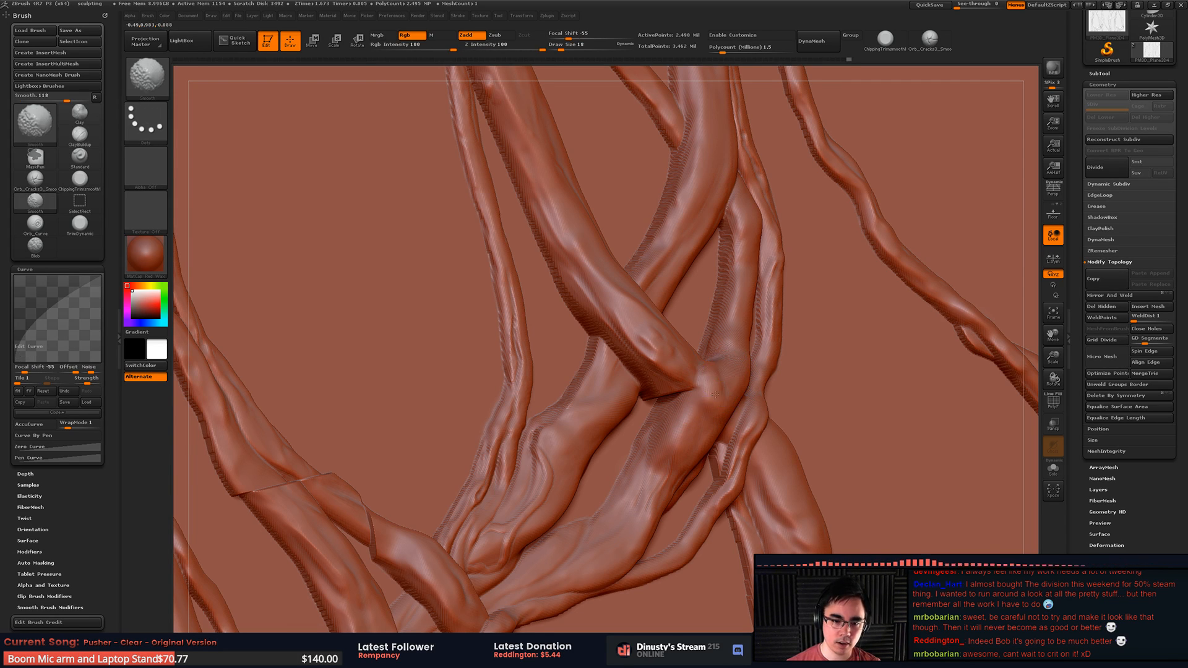
# Step: Refine the upper part of the root bend with close-up ClayBuildup strokes and smoothing
pyautogui.moveTo(717, 321)
pyautogui.keyDown('alt'); pyautogui.mouseDown(button='right')
pyautogui.moveTo(749, 336)
pyautogui.moveTo(762, 375)
pyautogui.moveTo(710, 431)
pyautogui.mouseUp(button='right'); pyautogui.keyUp('alt')
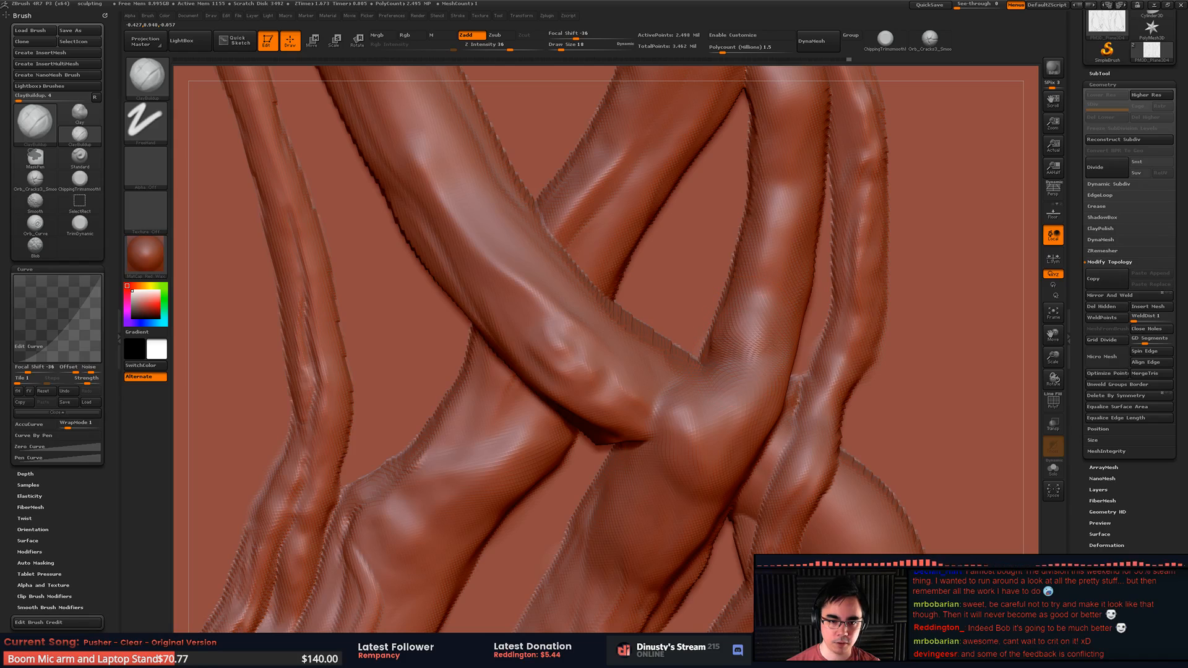
pyautogui.moveTo(778, 345); pyautogui.dragTo(773, 351)
pyautogui.press('alt')
pyautogui.press('shift')
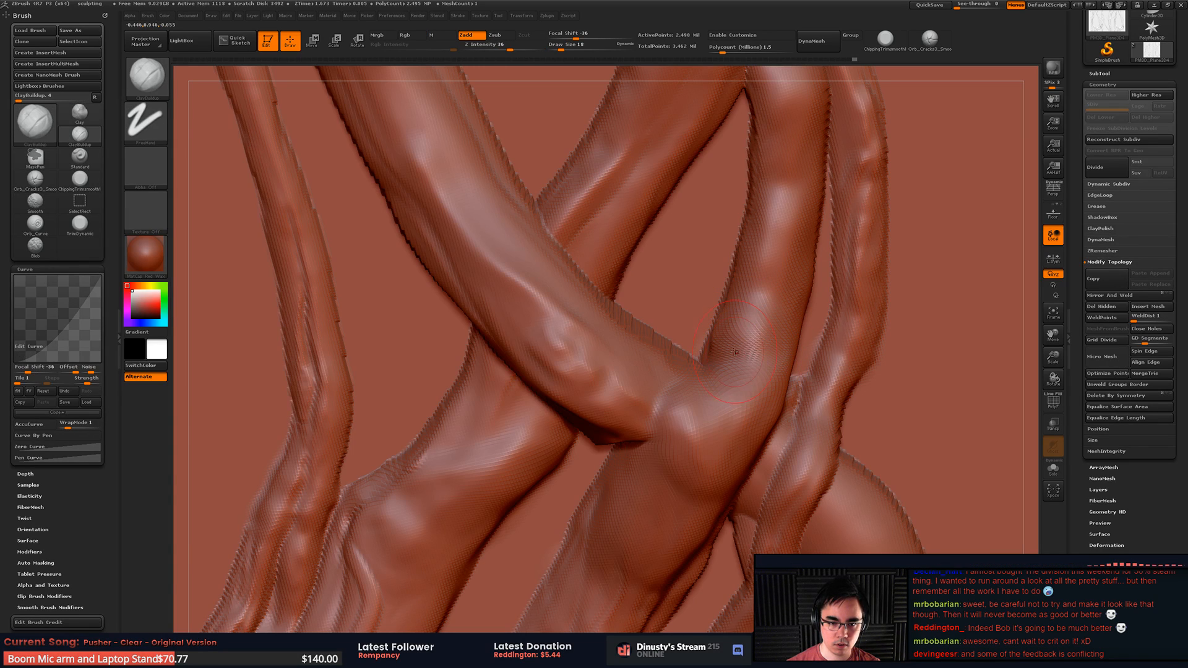
pyautogui.press('shift')
pyautogui.moveTo(714, 449)
pyautogui.keyDown('ctrl'); pyautogui.mouseDown(button='right')
pyautogui.moveTo(716, 408)
pyautogui.moveTo(786, 273)
pyautogui.moveTo(823, 350)
pyautogui.moveTo(804, 371)
pyautogui.moveTo(811, 386)
pyautogui.mouseUp(button='right'); pyautogui.keyUp('ctrl')
# Step: Define the crease between the crossing root and the joined root's bend with Orb_Cracks, and smooth it
pyautogui.press('b')
pyautogui.click(798, 377)
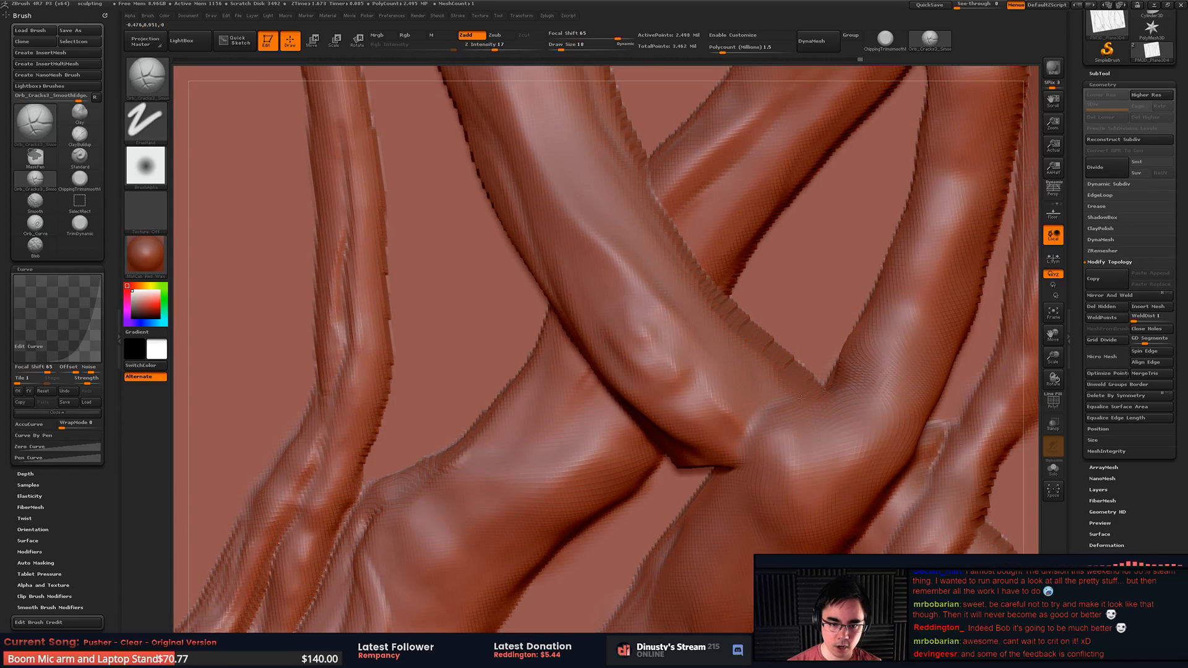
pyautogui.keyDown('shift'); pyautogui.moveTo(798, 399); pyautogui.dragTo(824, 396); pyautogui.keyUp('shift')
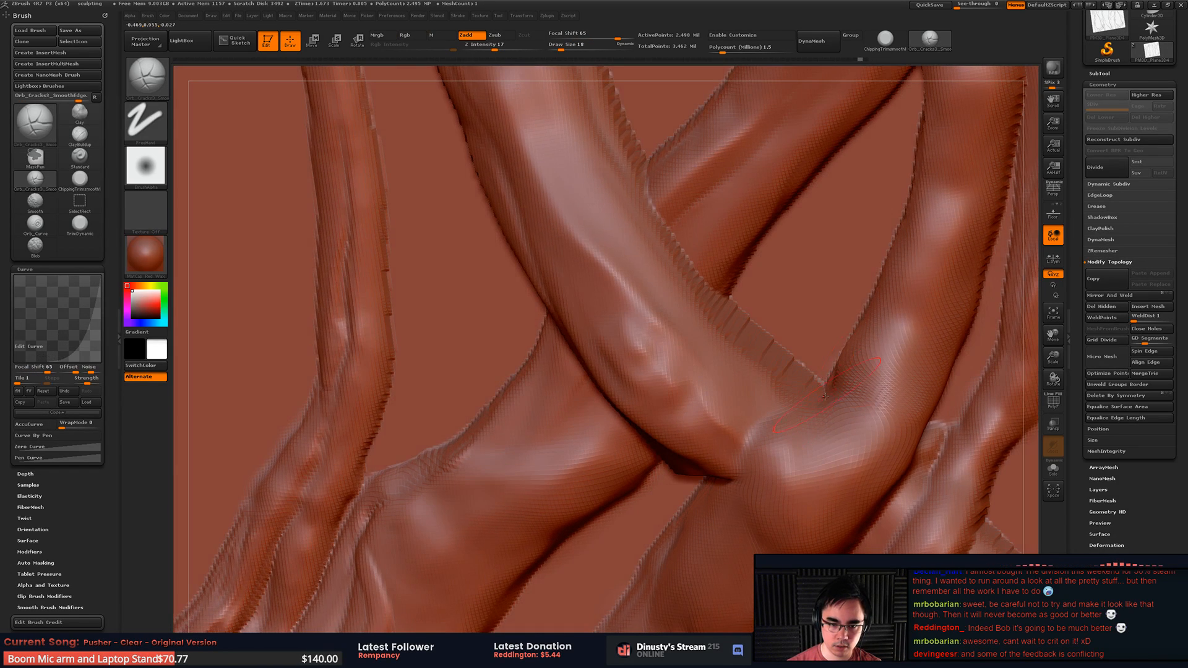
pyautogui.moveTo(779, 419); pyautogui.dragTo(732, 436, button='right')
pyautogui.press('shift')
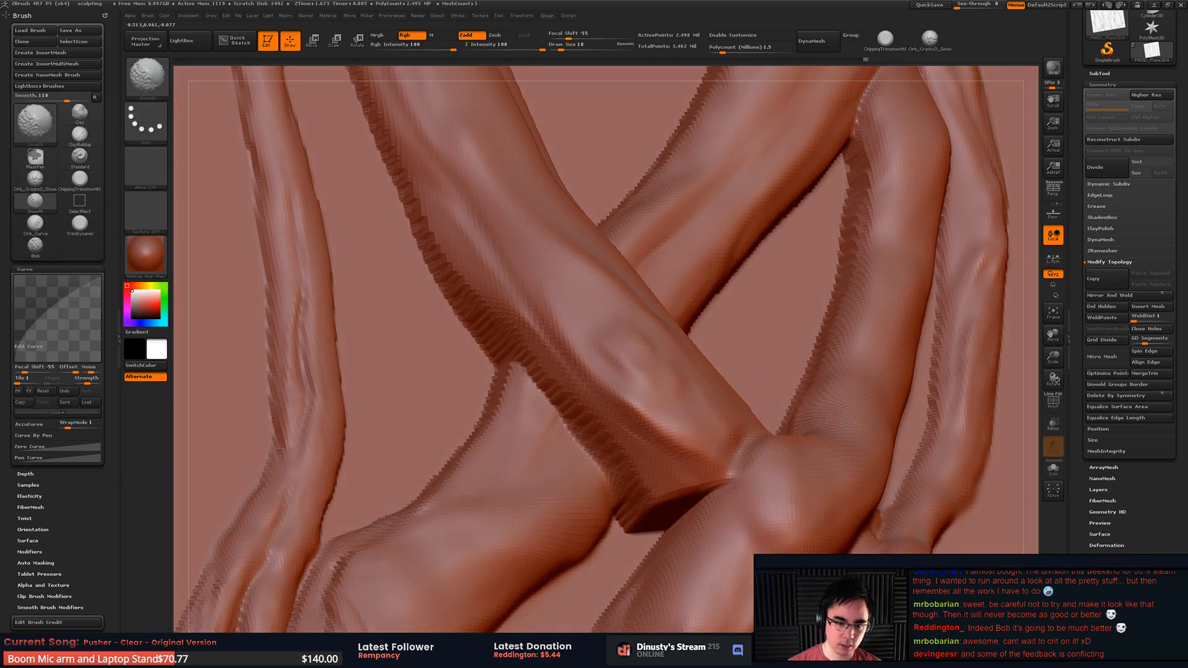
# Step: Try to trim the crossing root's cut end at the junction with the ChippingTrimsmooth brush
pyautogui.press('b')
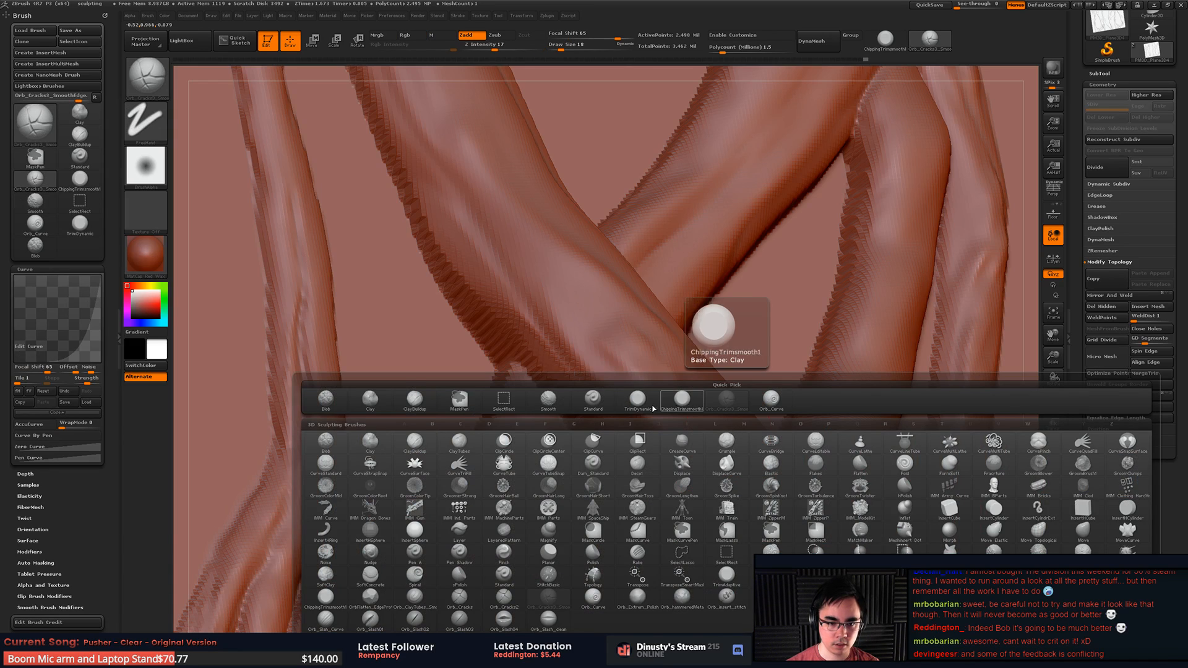
pyautogui.click(683, 408)
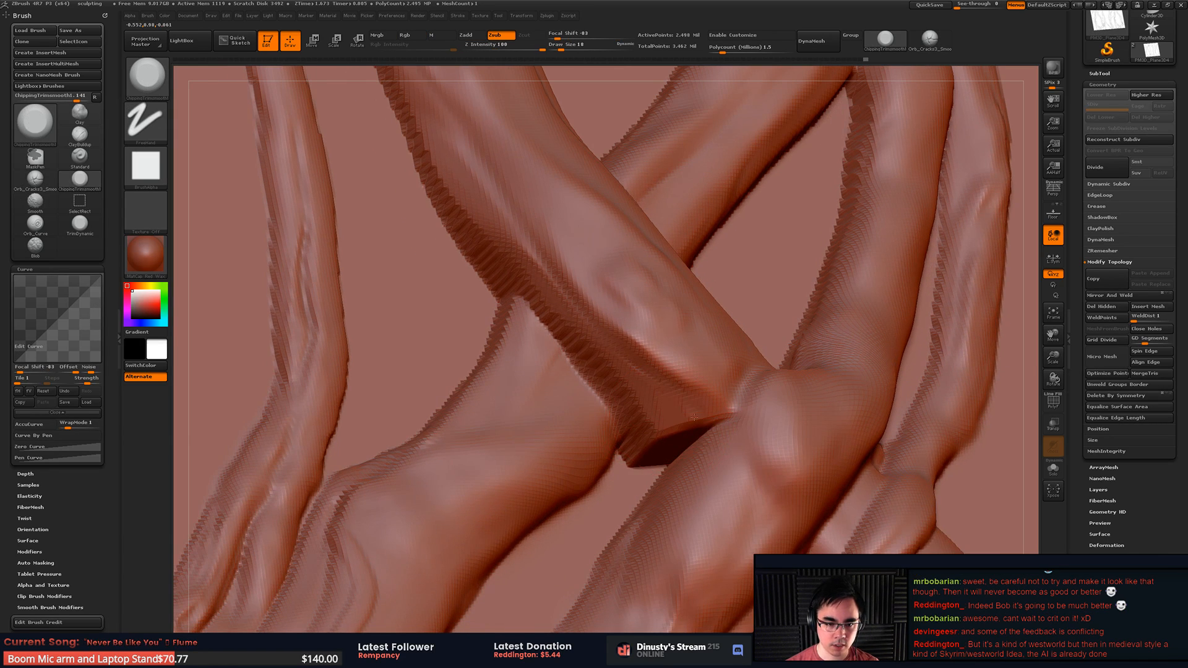
pyautogui.hotkey('ctrl', 'z')
# Step: Fill in the crossing root's cut end at the junction with ClayBuildup and smooth it, undoing the unwanted strokes
pyautogui.press('b')
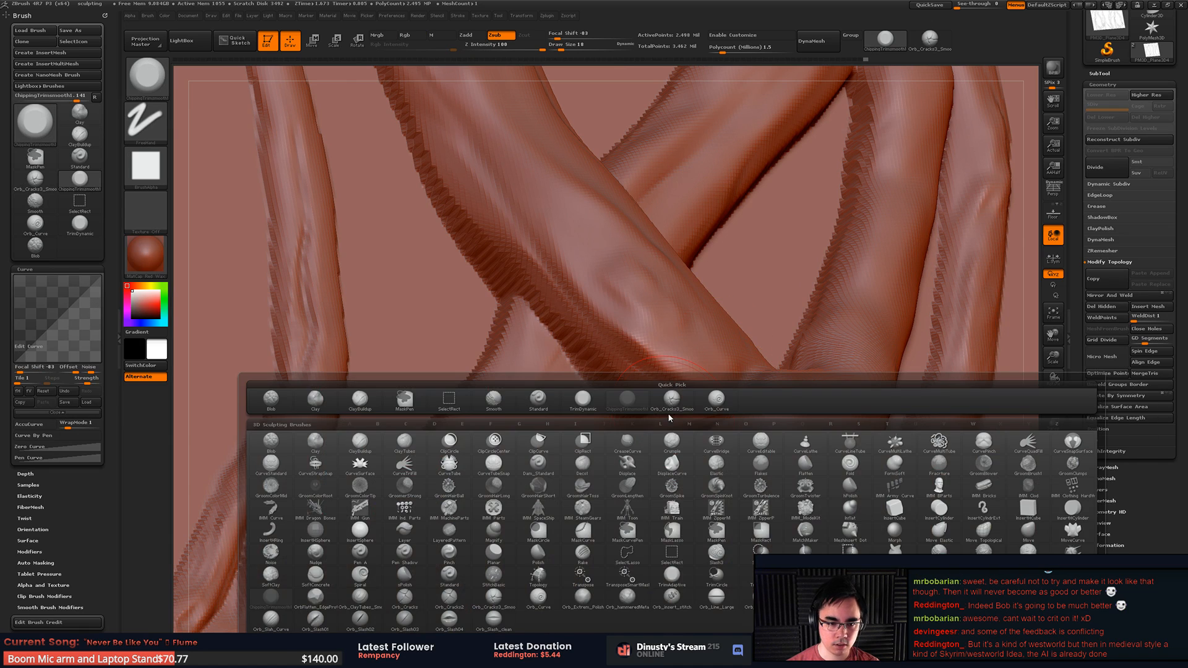
pyautogui.press('c')
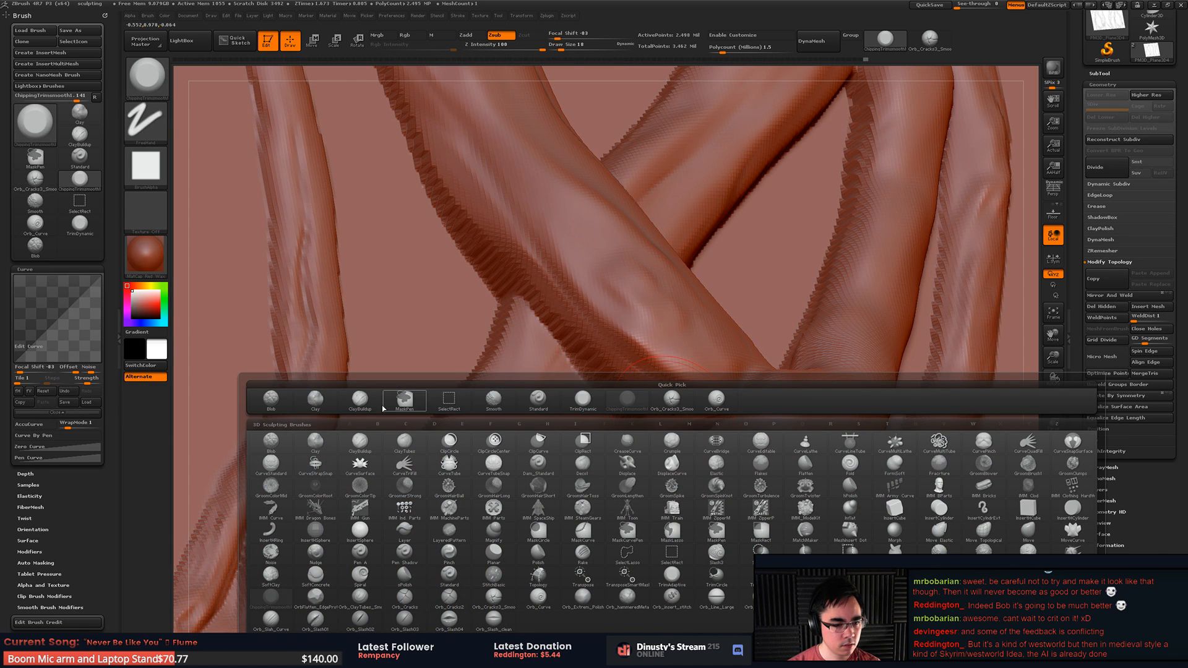
pyautogui.press('b')
pyautogui.moveTo(656, 436); pyautogui.dragTo(717, 413)
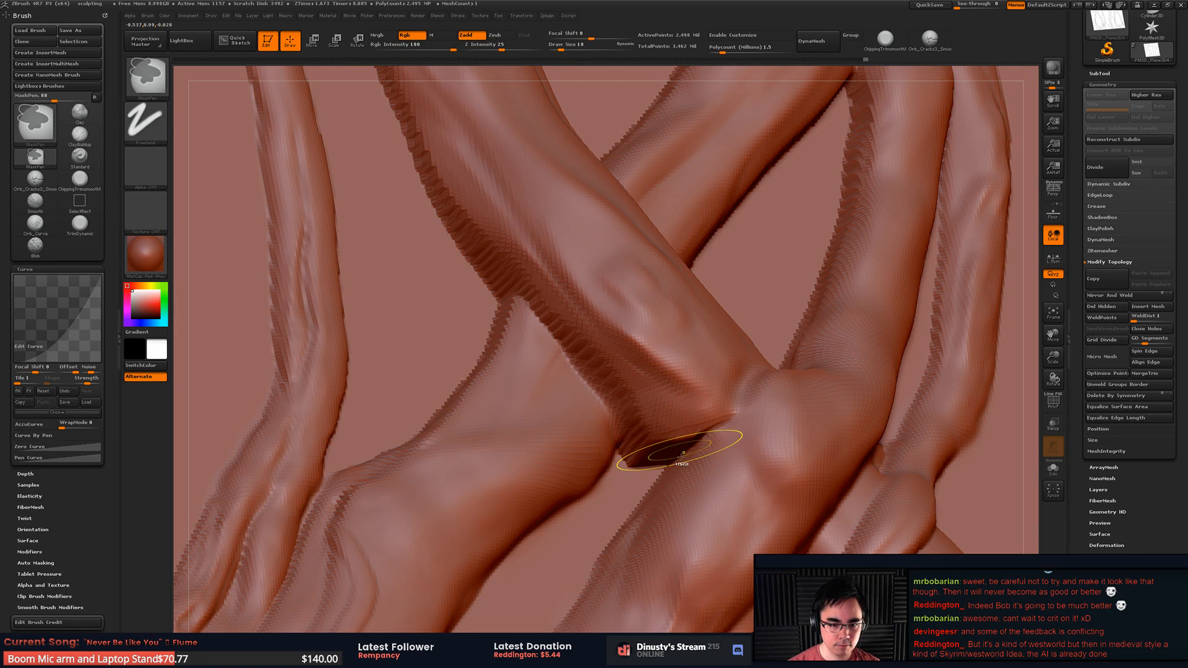
pyautogui.hotkey('ctrl', 'z')
pyautogui.moveTo(650, 438)
pyautogui.keyDown('shift'); pyautogui.mouseDown()
pyautogui.moveTo(686, 420)
pyautogui.moveTo(657, 410)
pyautogui.mouseUp(); pyautogui.keyUp('shift')
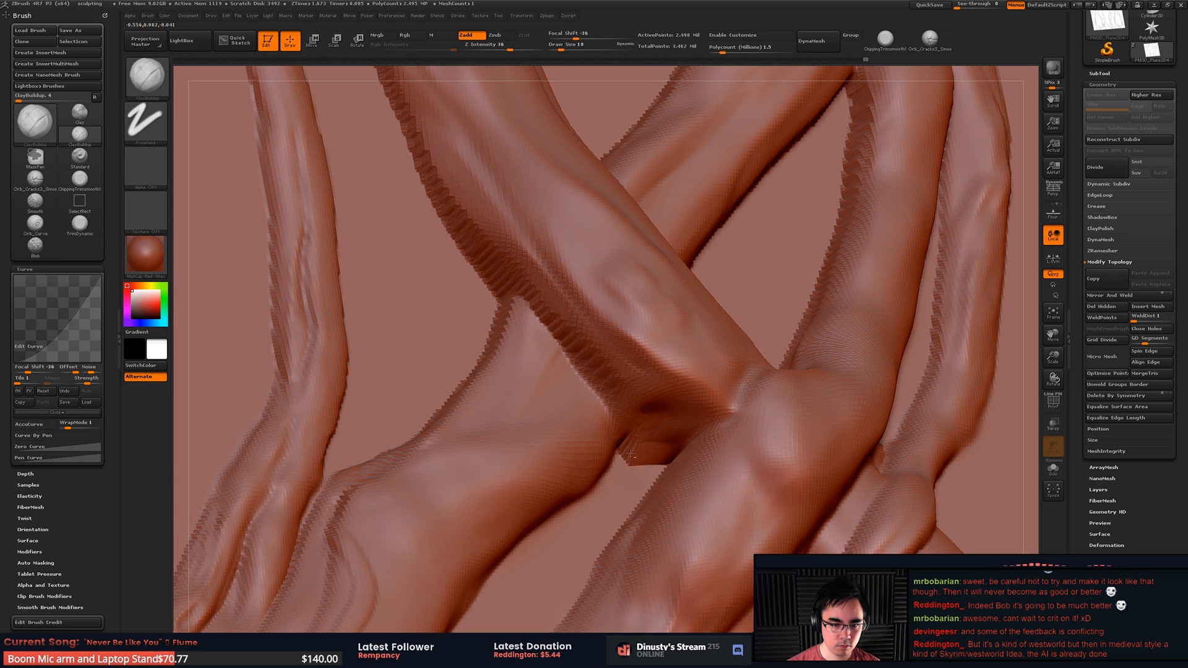
pyautogui.moveTo(630, 454); pyautogui.dragTo(658, 447)
pyautogui.hotkey('ctrl', 'z')
# Step: Trim the crossing root's filled cut end with the ChippingTrimsmooth brush and smooth it
pyautogui.press('b')
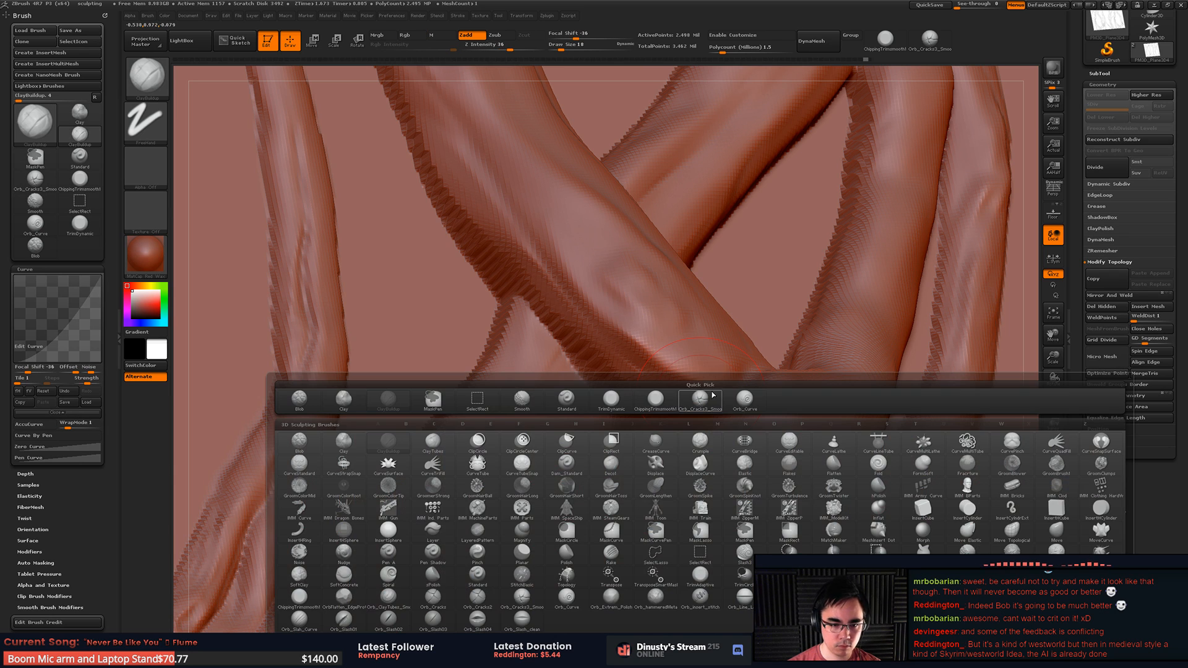
pyautogui.click(649, 405)
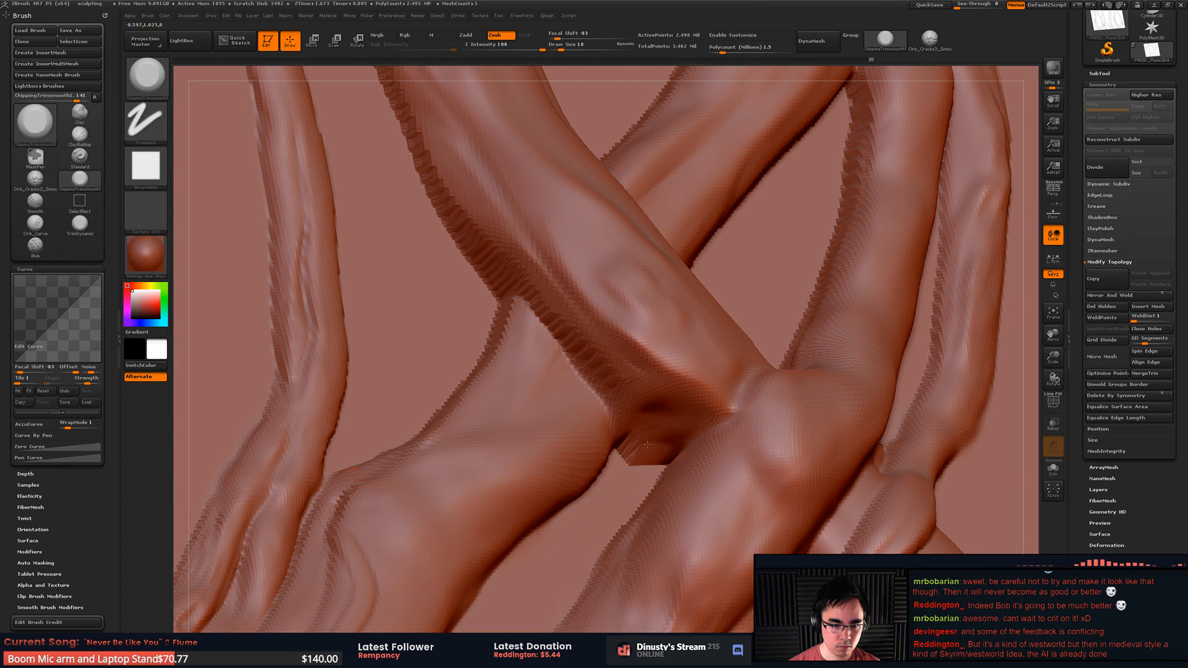
pyautogui.keyDown('shift'); pyautogui.moveTo(652, 417); pyautogui.dragTo(636, 434); pyautogui.keyUp('shift')
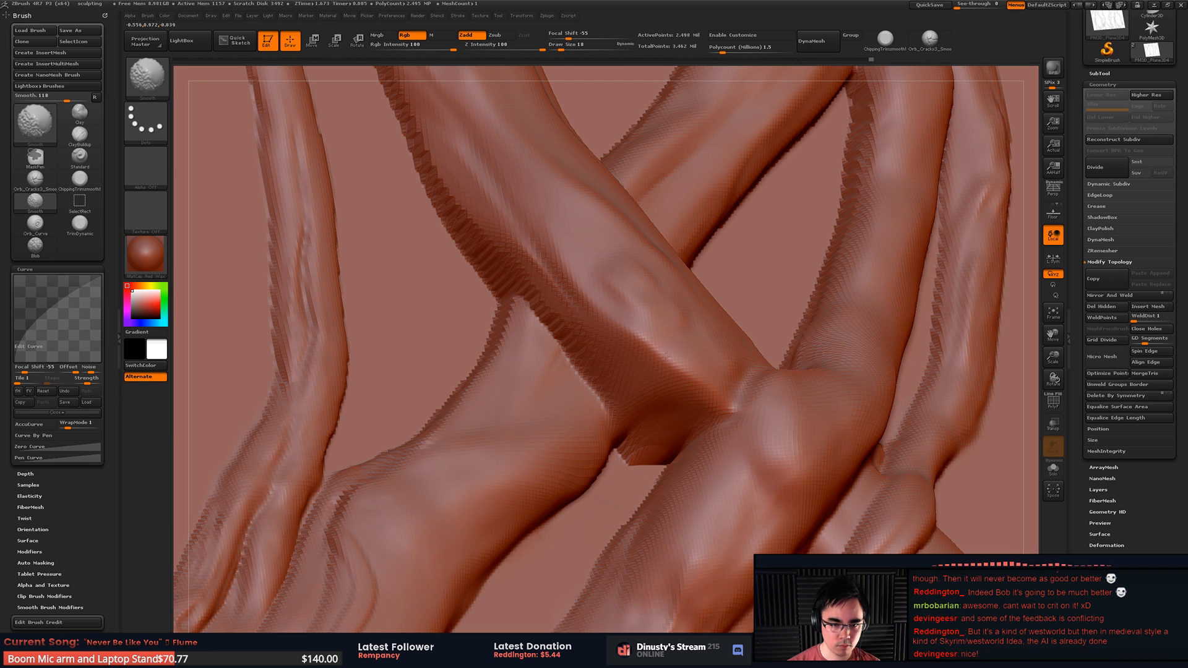
# Step: Flatten the ridge along the crossing root's underside above the cut end with TrimDynamic, and smooth it
pyautogui.press('b')
pyautogui.press('t')
pyautogui.press('d')
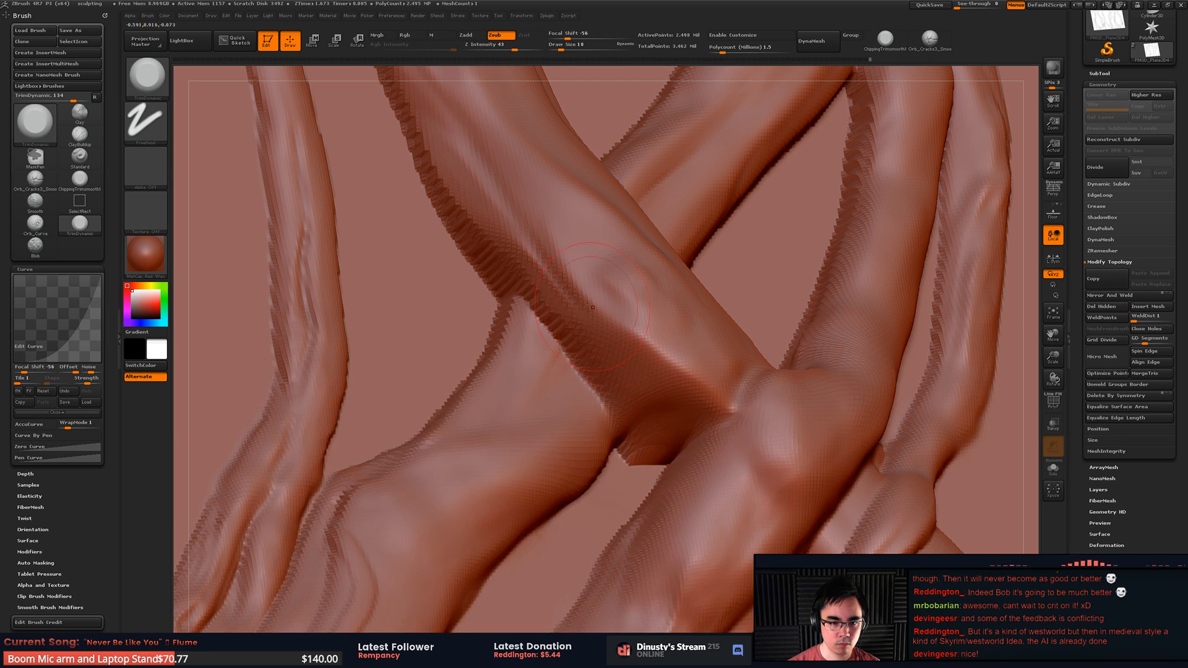
pyautogui.moveTo(617, 320)
pyautogui.mouseDown()
pyautogui.moveTo(662, 369)
pyautogui.moveTo(709, 383)
pyautogui.moveTo(670, 365)
pyautogui.mouseUp()
pyautogui.press('shift')
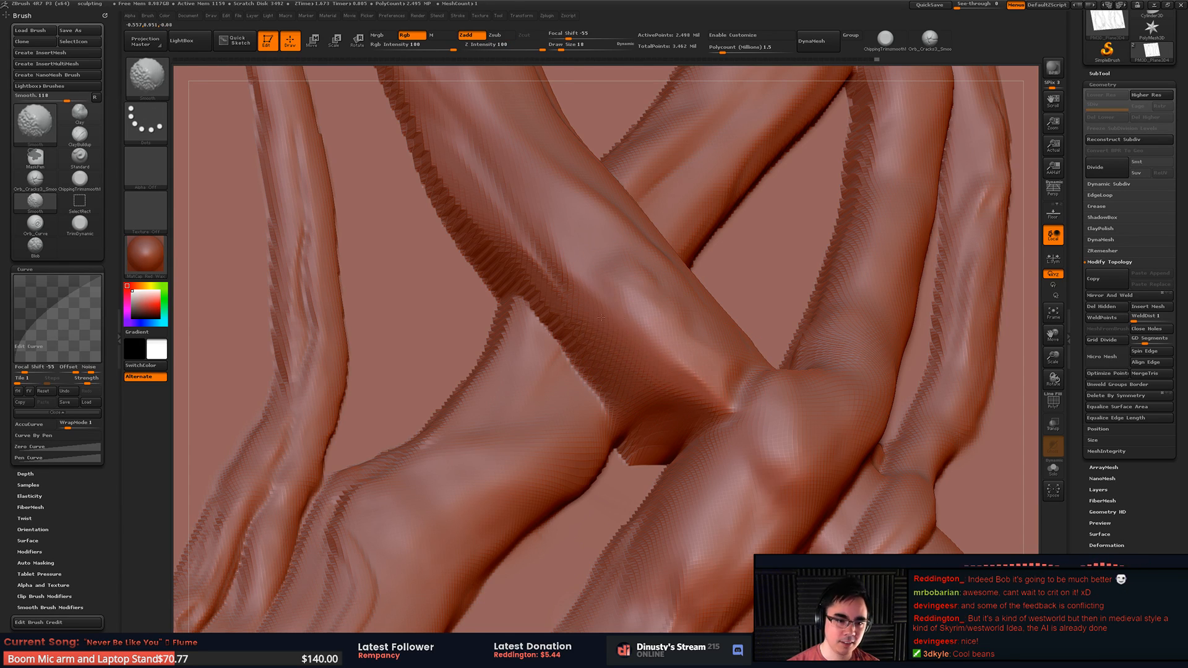
pyautogui.keyDown('shift'); pyautogui.moveTo(600, 317); pyautogui.dragTo(548, 334); pyautogui.keyUp('shift')
# Step: Add ClayBuildup strokes over the crossing root's cut end and smooth them into the junction
pyautogui.moveTo(637, 365)
pyautogui.mouseDown(button='right')
pyautogui.moveTo(597, 361)
pyautogui.moveTo(603, 281)
pyautogui.moveTo(638, 283)
pyautogui.moveTo(609, 263)
pyautogui.moveTo(631, 328)
pyautogui.mouseUp(button='right')
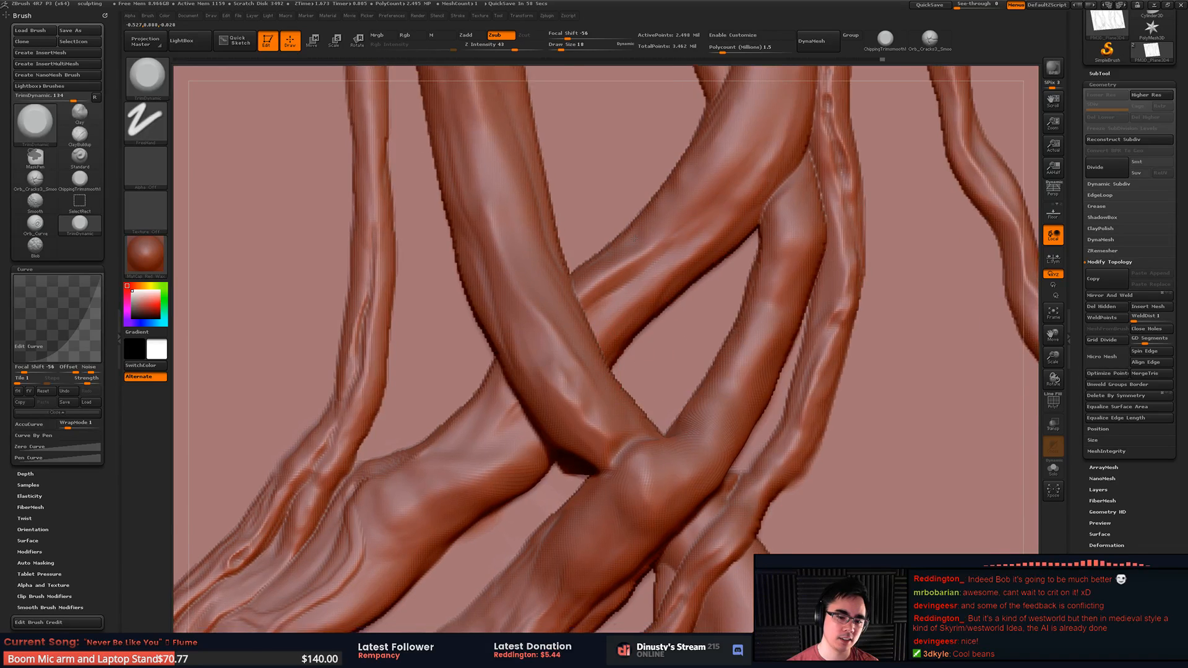
pyautogui.keyDown('alt'); pyautogui.moveTo(635, 238); pyautogui.dragTo(663, 128, button='right'); pyautogui.keyUp('alt')
pyautogui.moveTo(582, 339); pyautogui.dragTo(631, 359, button='right')
pyautogui.press('b')
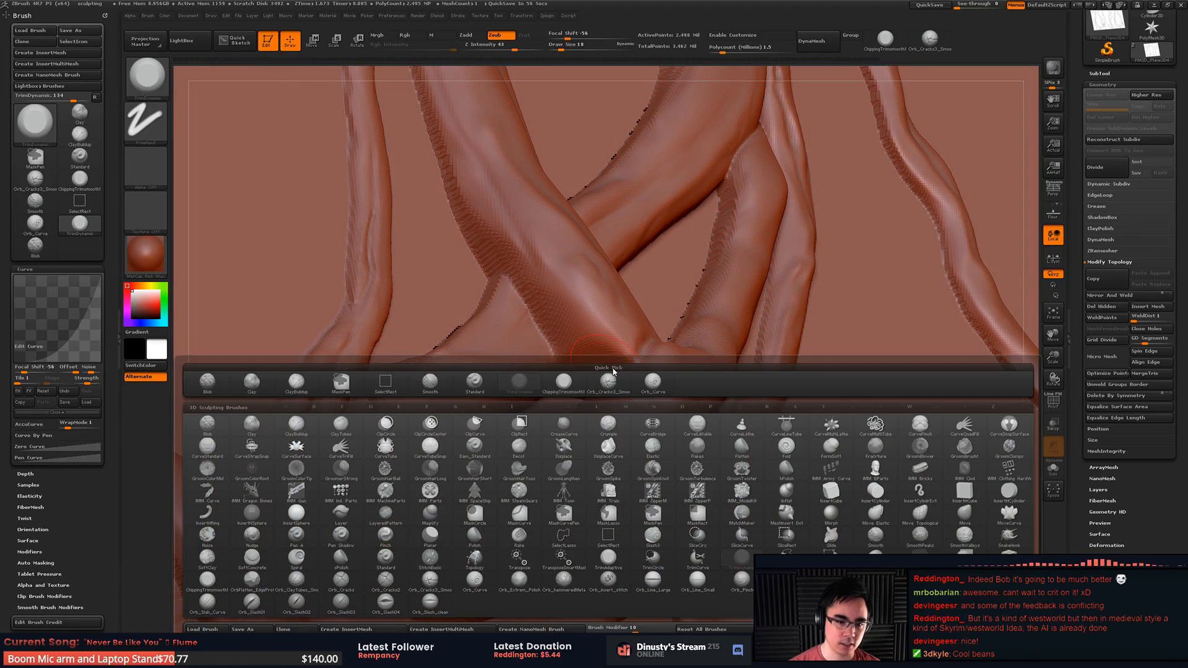
pyautogui.click(300, 384)
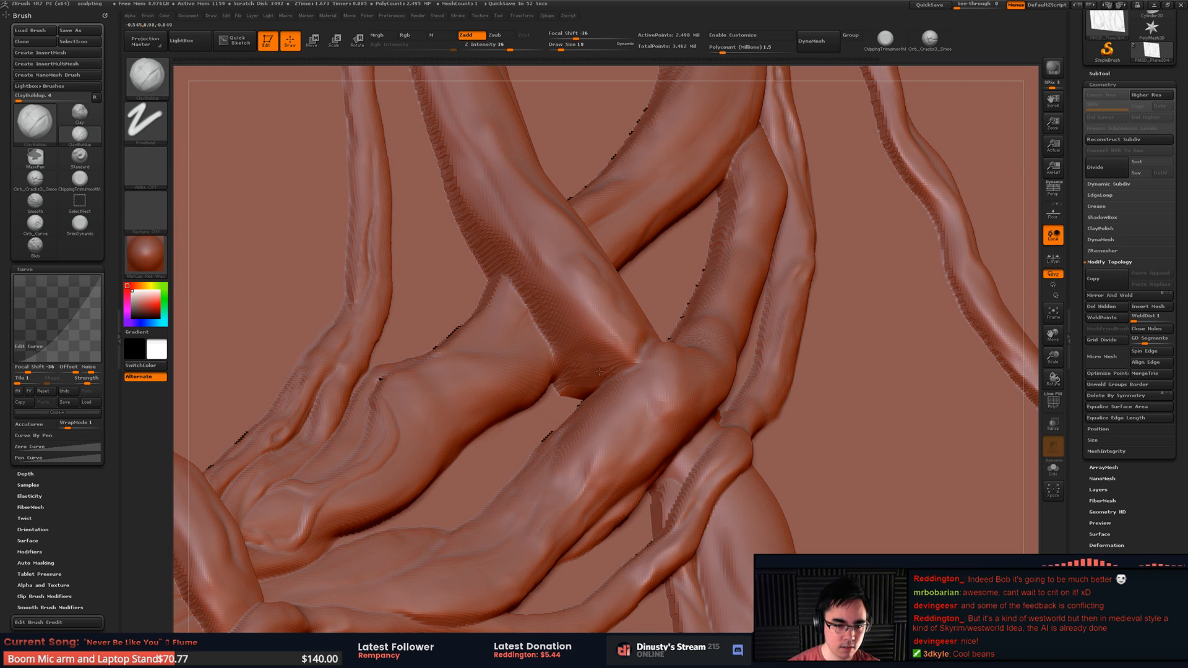
pyautogui.moveTo(599, 371)
pyautogui.mouseDown()
pyautogui.moveTo(627, 362)
pyautogui.moveTo(578, 375)
pyautogui.moveTo(589, 389)
pyautogui.mouseUp()
pyautogui.moveTo(609, 349)
pyautogui.keyDown('shift'); pyautogui.mouseDown()
pyautogui.moveTo(615, 392)
pyautogui.moveTo(595, 386)
pyautogui.mouseUp(); pyautogui.keyUp('shift')
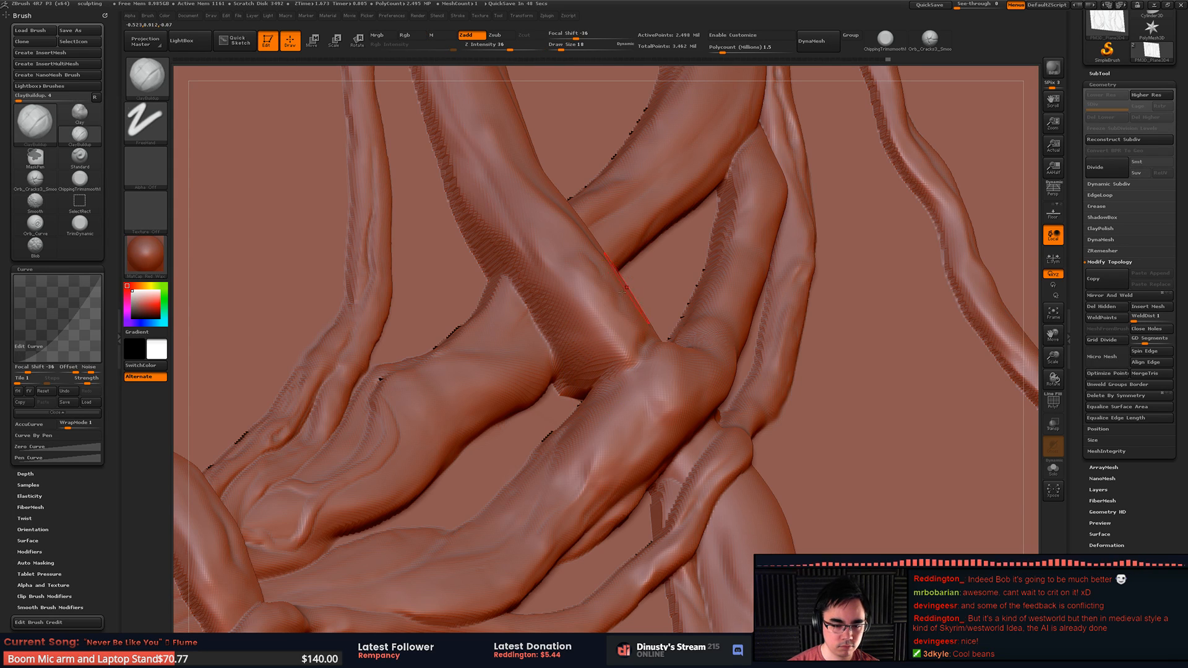
# Step: Build up the joined root's bulge just below the junction with ClayBuildup at draw size 14, and smooth it
pyautogui.moveTo(665, 365); pyautogui.dragTo(634, 347, button='right')
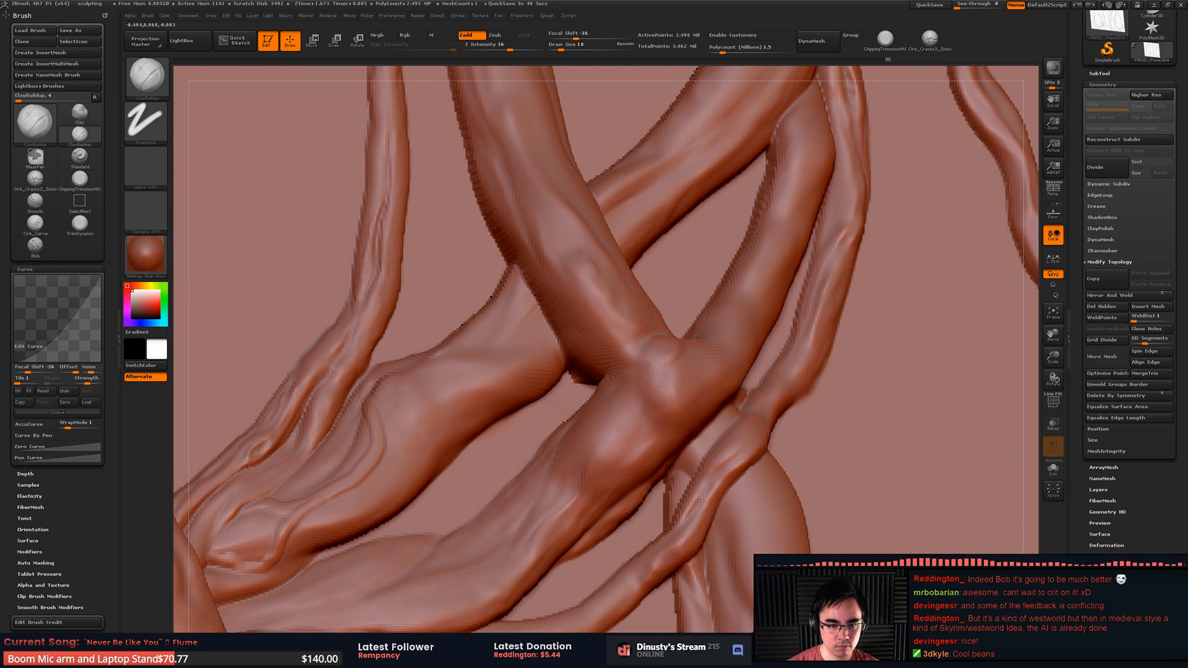
pyautogui.moveTo(677, 352); pyautogui.dragTo(693, 328, button='right')
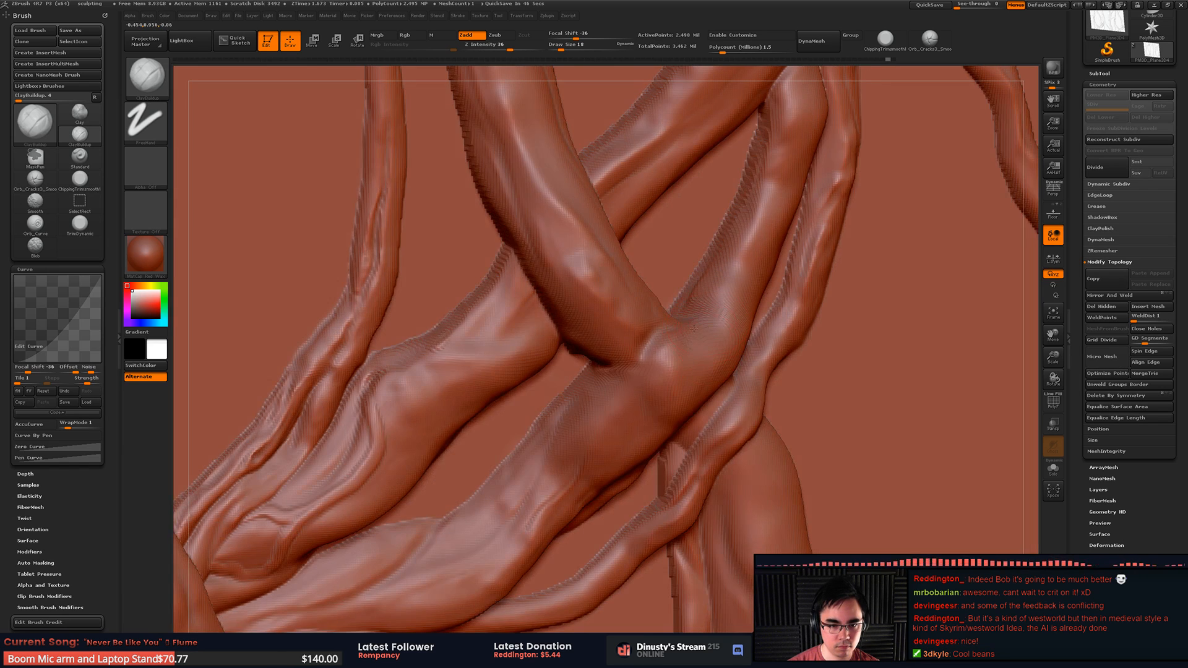
pyautogui.press('space')
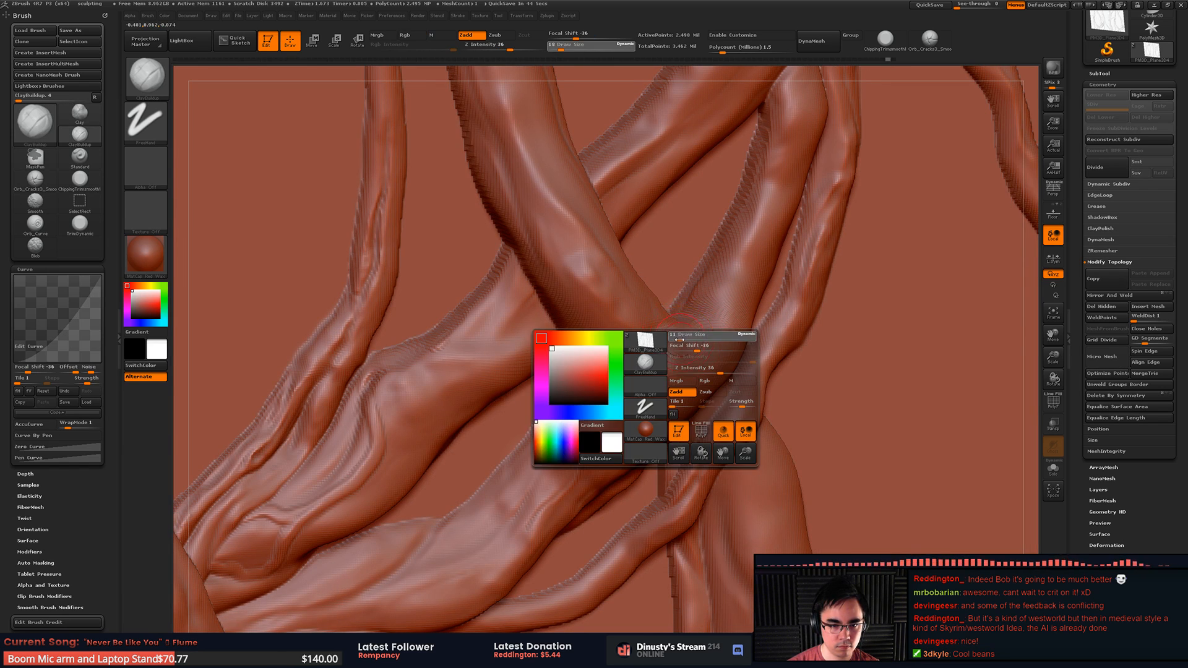
pyautogui.moveTo(679, 340); pyautogui.dragTo(648, 354)
pyautogui.moveTo(648, 354); pyautogui.dragTo(652, 354, button='right')
pyautogui.press('space')
pyautogui.moveTo(680, 354)
pyautogui.mouseDown()
pyautogui.moveTo(662, 338)
pyautogui.moveTo(637, 360)
pyautogui.moveTo(678, 353)
pyautogui.mouseUp()
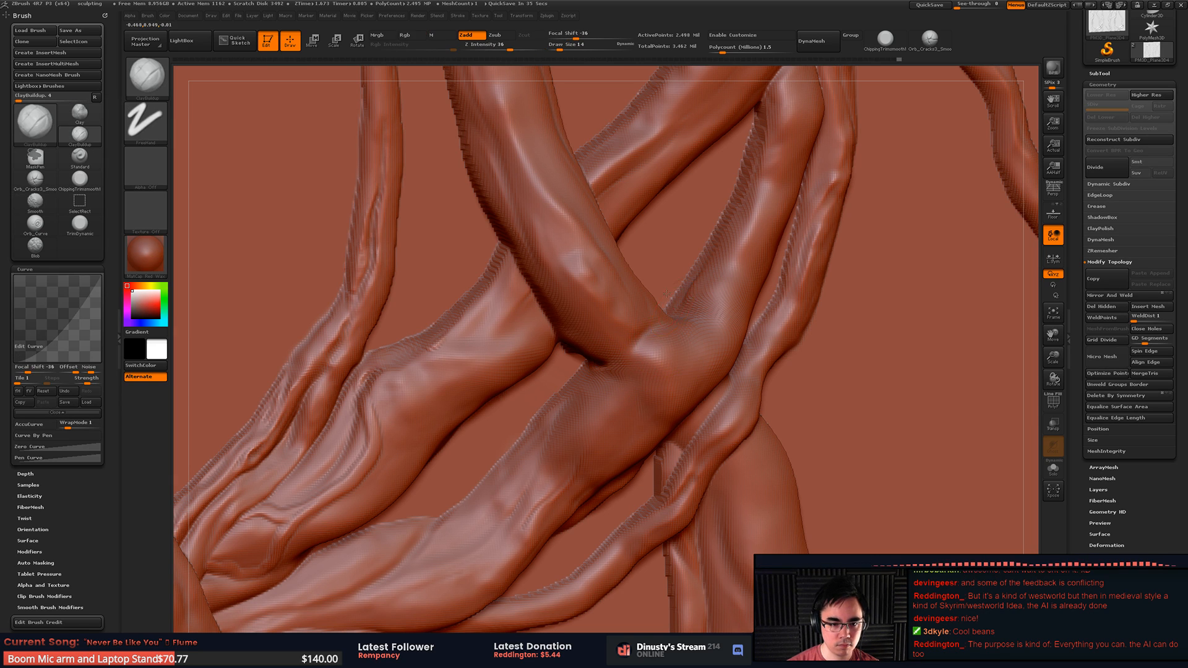
pyautogui.moveTo(645, 359); pyautogui.dragTo(622, 338, button='right')
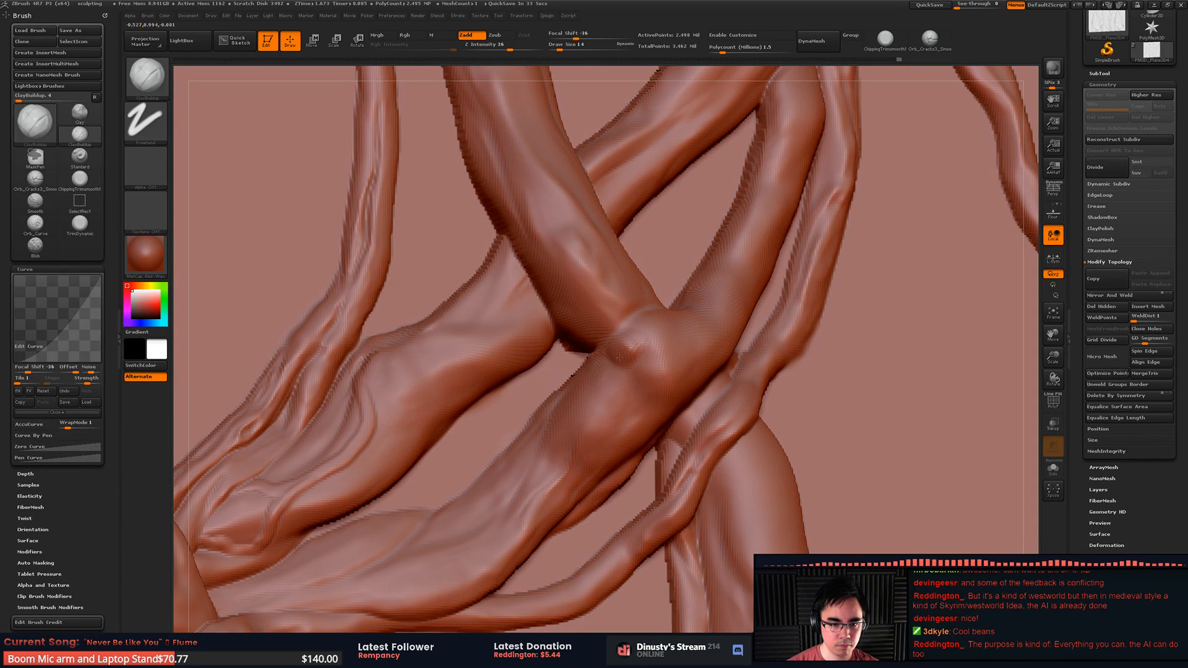
pyautogui.press('ctrl')
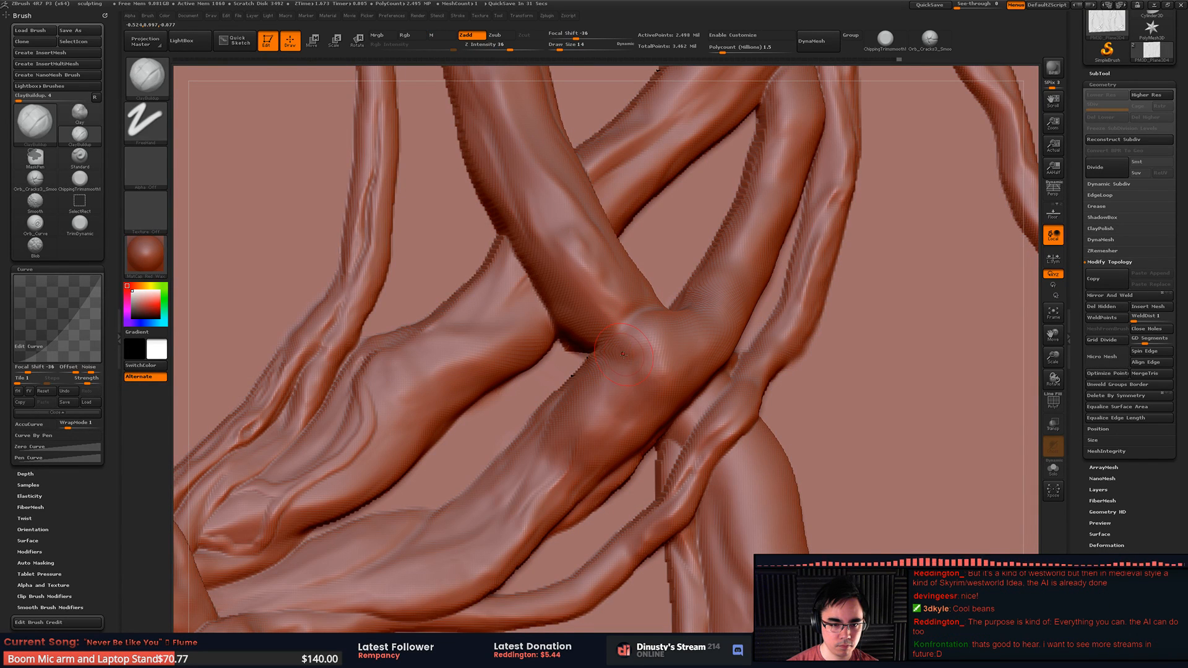
pyautogui.moveTo(637, 363)
pyautogui.mouseDown()
pyautogui.moveTo(645, 408)
pyautogui.moveTo(657, 372)
pyautogui.moveTo(622, 425)
pyautogui.mouseUp()
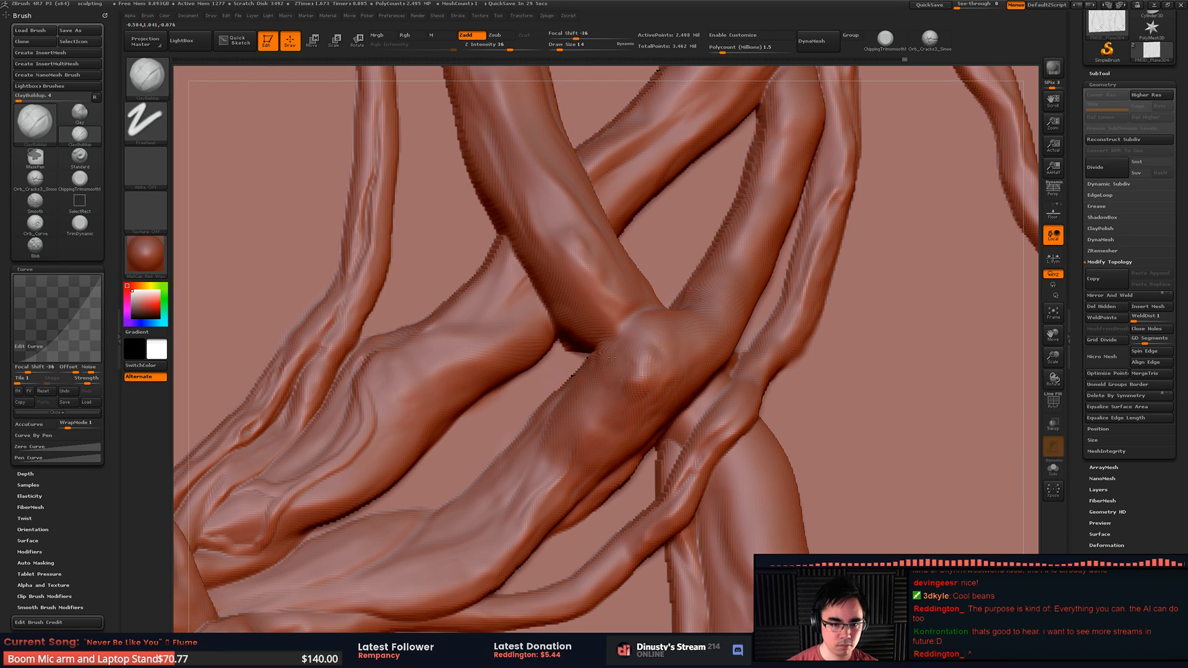
pyautogui.press('shift')
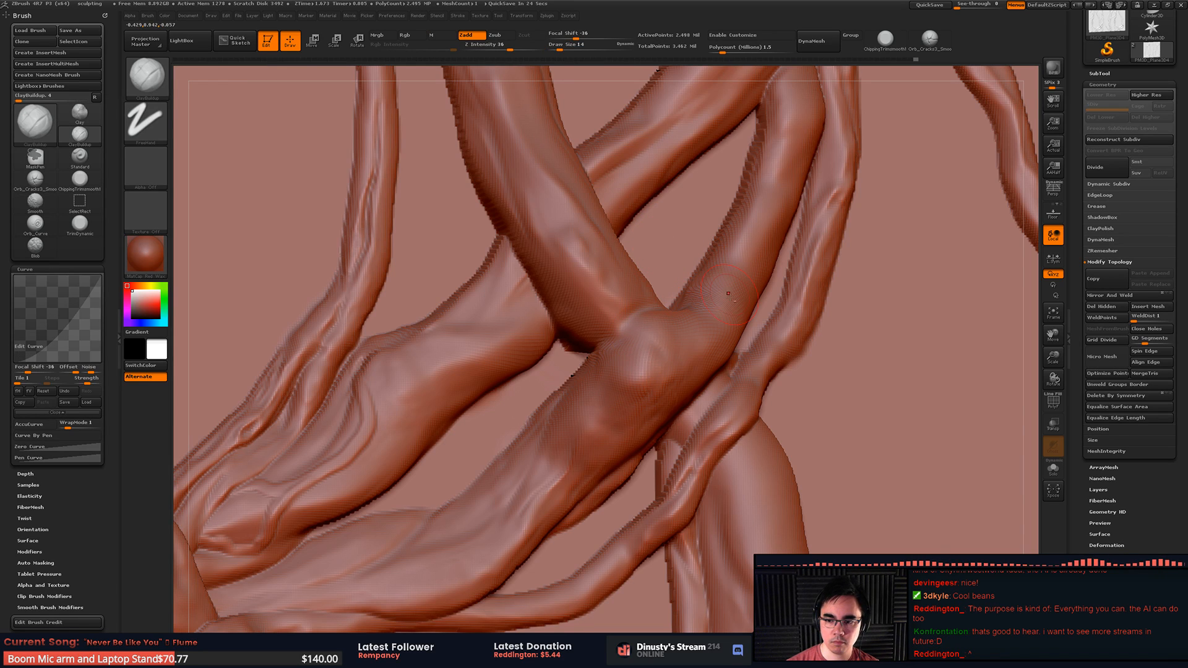
# Step: Enlarge the brush to draw size 22 and smooth the joined root beside the bulge
pyautogui.keyDown('alt'); pyautogui.moveTo(728, 316); pyautogui.dragTo(702, 308, button='right'); pyautogui.keyUp('alt')
pyautogui.press('space')
pyautogui.moveTo(702, 341); pyautogui.dragTo(706, 341)
pyautogui.press('shift')
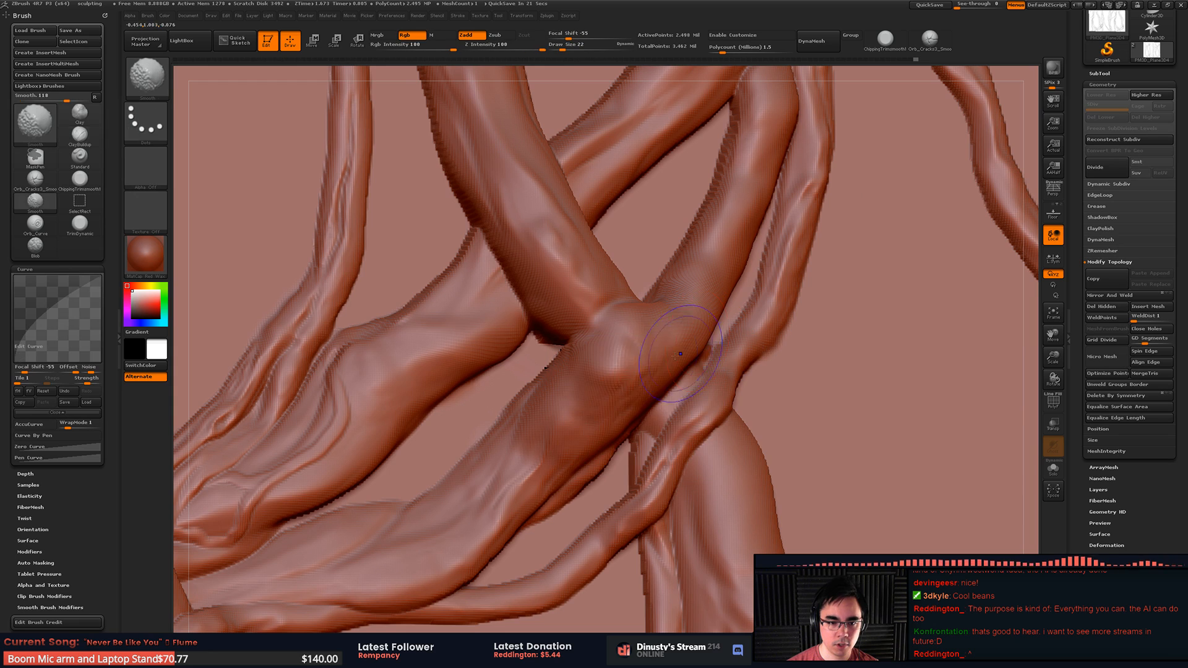
pyautogui.moveTo(674, 296); pyautogui.dragTo(653, 329, button='right')
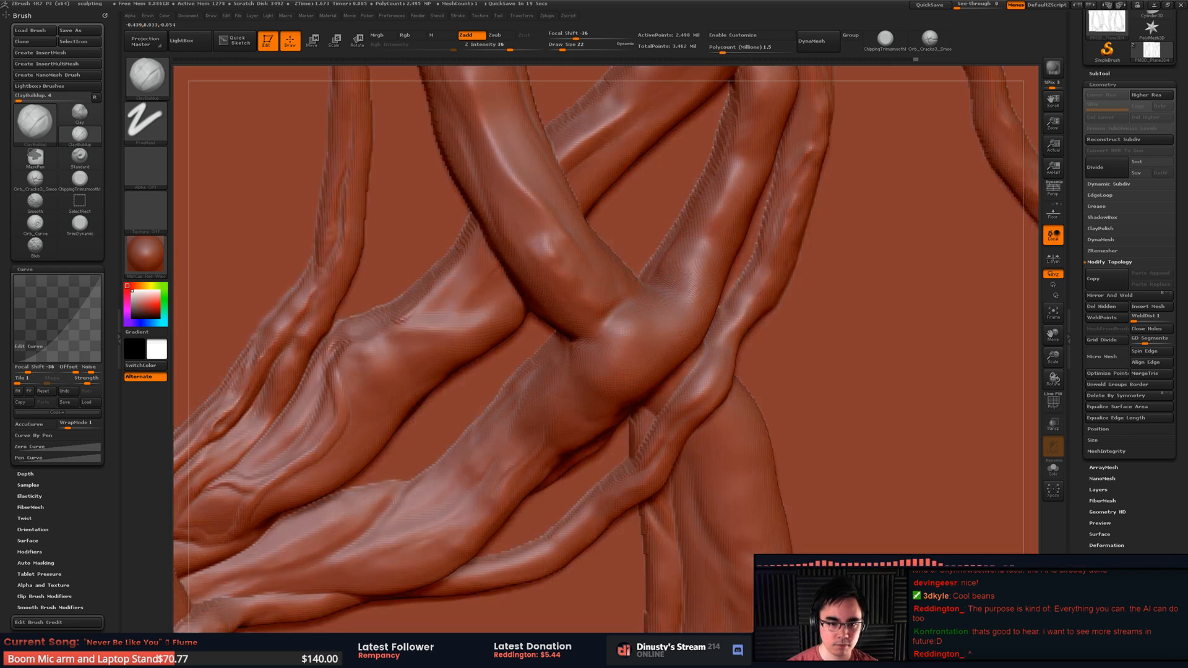
# Step: Build up the upper branch just above the junction with ClayBuildup at draw size 13, and smooth it
pyautogui.press('space')
pyautogui.press('space')
pyautogui.moveTo(693, 289)
pyautogui.mouseDown()
pyautogui.moveTo(678, 294)
pyautogui.moveTo(686, 290)
pyautogui.mouseUp()
pyautogui.moveTo(723, 237)
pyautogui.mouseDown(button='right')
pyautogui.moveTo(746, 219)
pyautogui.moveTo(663, 278)
pyautogui.mouseUp(button='right')
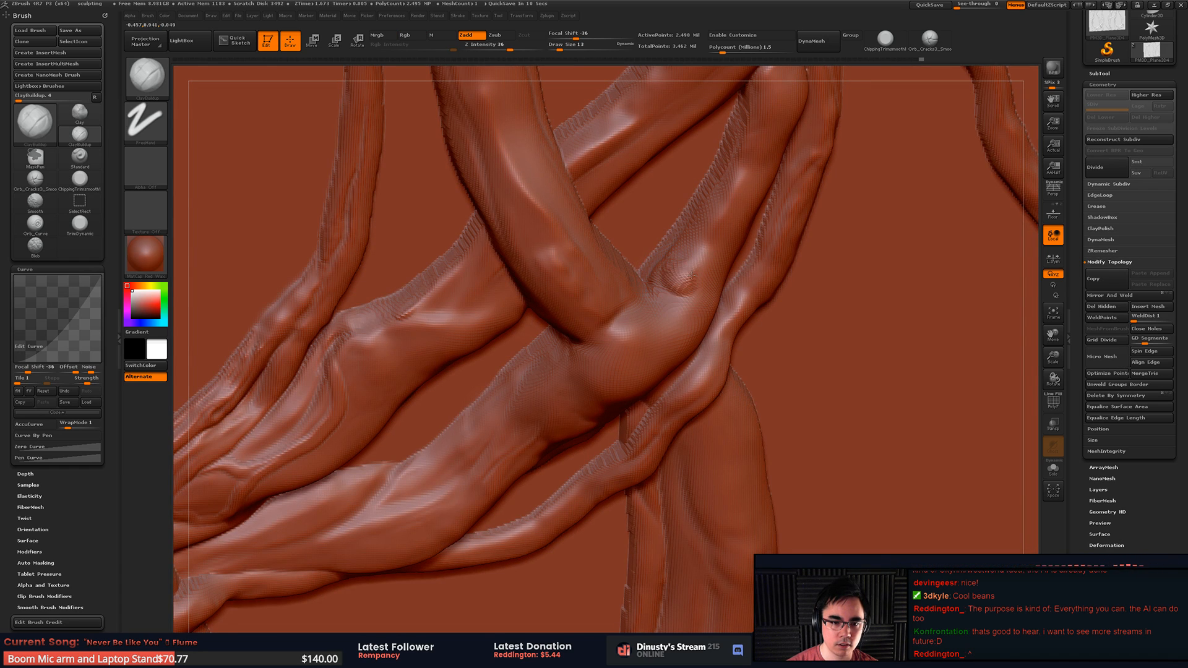
pyautogui.press('shift')
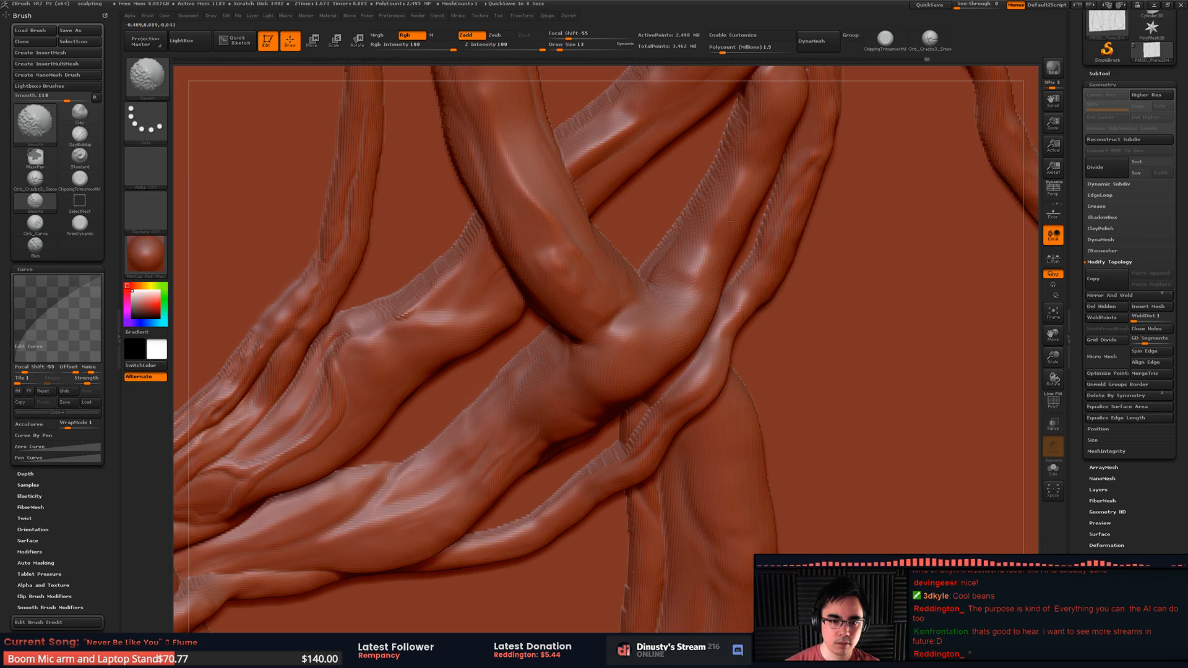
pyautogui.moveTo(676, 291); pyautogui.dragTo(690, 289)
pyautogui.moveTo(690, 290)
pyautogui.mouseDown(button='right')
pyautogui.moveTo(683, 241)
pyautogui.moveTo(720, 262)
pyautogui.mouseUp(button='right')
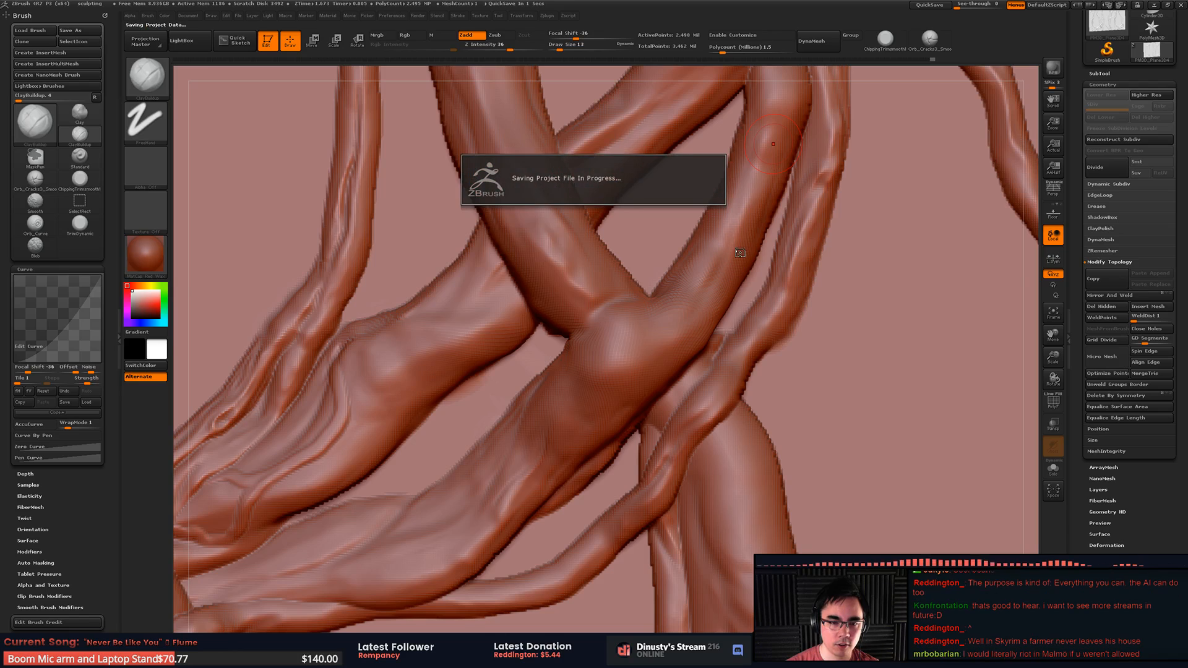
# Step: Smooth the thin root beside the junction and round off the crossing root's cut end
pyautogui.keyDown('ctrl'); pyautogui.moveTo(771, 142); pyautogui.dragTo(760, 168, button='right'); pyautogui.keyUp('ctrl')
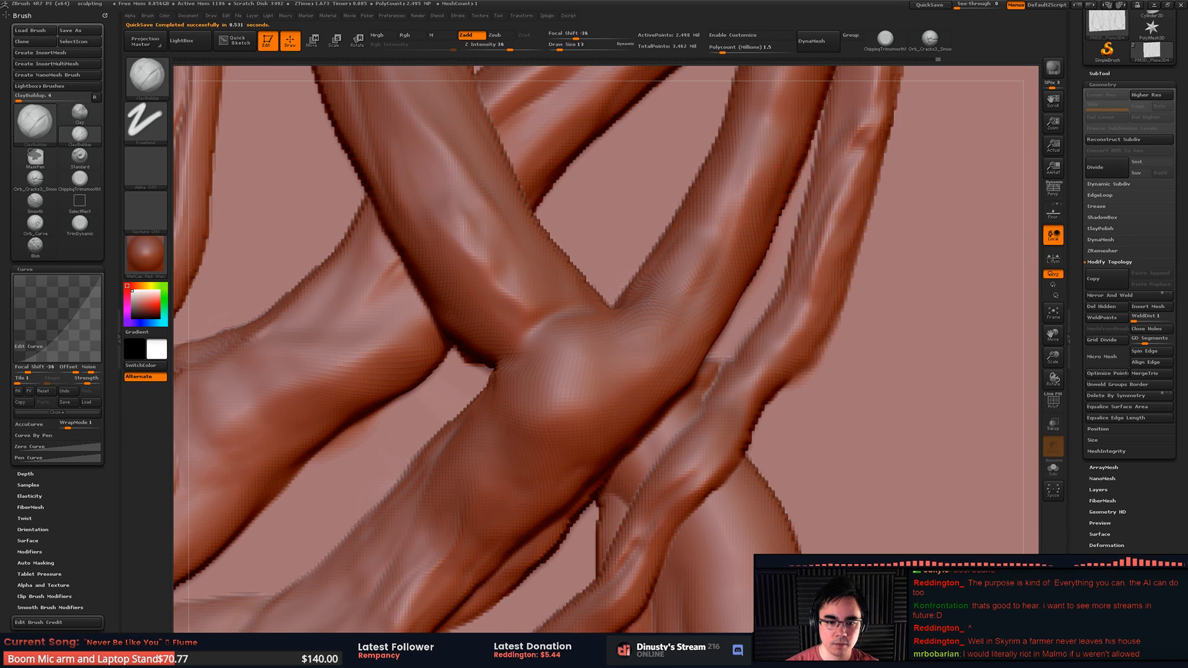
pyautogui.moveTo(781, 291)
pyautogui.keyDown('ctrl'); pyautogui.mouseDown(button='right')
pyautogui.moveTo(782, 239)
pyautogui.moveTo(783, 270)
pyautogui.moveTo(762, 247)
pyautogui.mouseUp(button='right'); pyautogui.keyUp('ctrl')
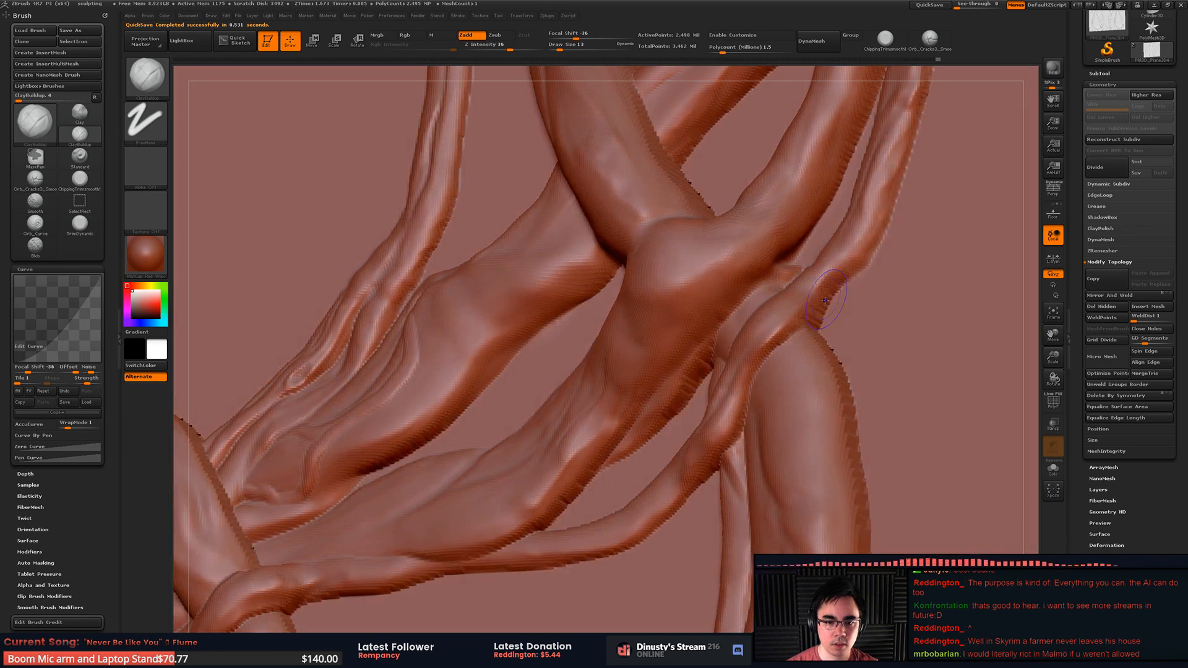
pyautogui.keyDown('shift'); pyautogui.moveTo(829, 307); pyautogui.dragTo(873, 265); pyautogui.keyUp('shift')
pyautogui.moveTo(743, 240)
pyautogui.keyDown('ctrl'); pyautogui.mouseDown(button='right')
pyautogui.moveTo(747, 193)
pyautogui.moveTo(861, 233)
pyautogui.mouseUp(button='right'); pyautogui.keyUp('ctrl')
pyautogui.moveTo(862, 232)
pyautogui.keyDown('ctrl'); pyautogui.mouseDown(button='right')
pyautogui.moveTo(873, 292)
pyautogui.moveTo(814, 365)
pyautogui.mouseUp(button='right'); pyautogui.keyUp('ctrl')
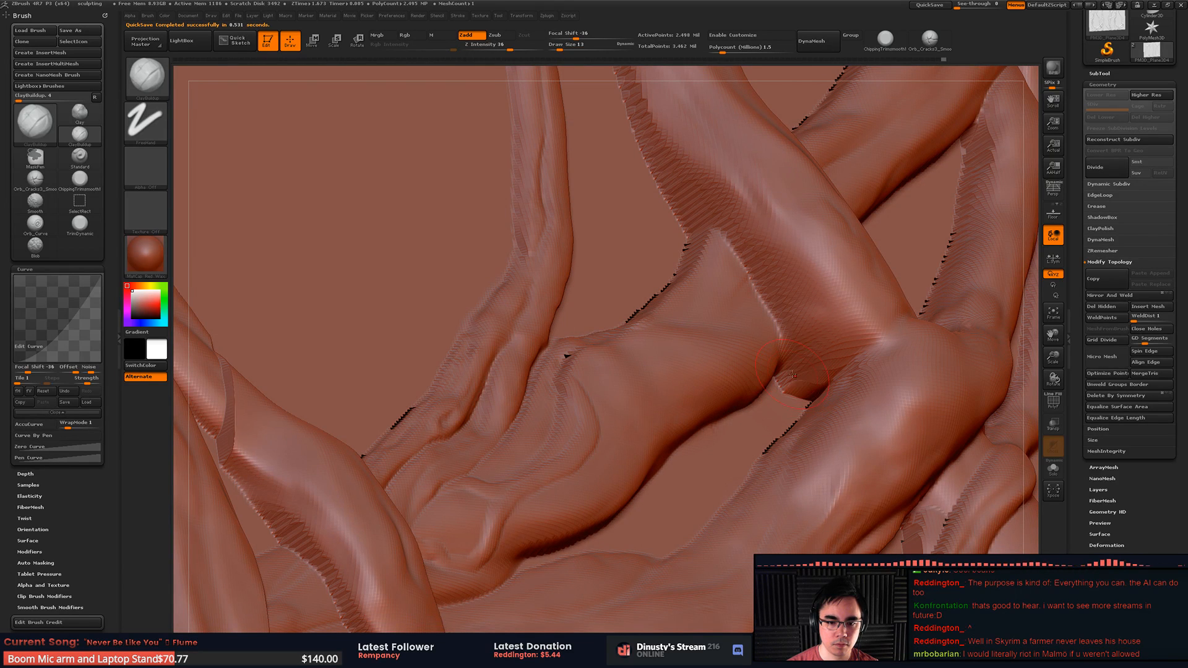
pyautogui.press('shift')
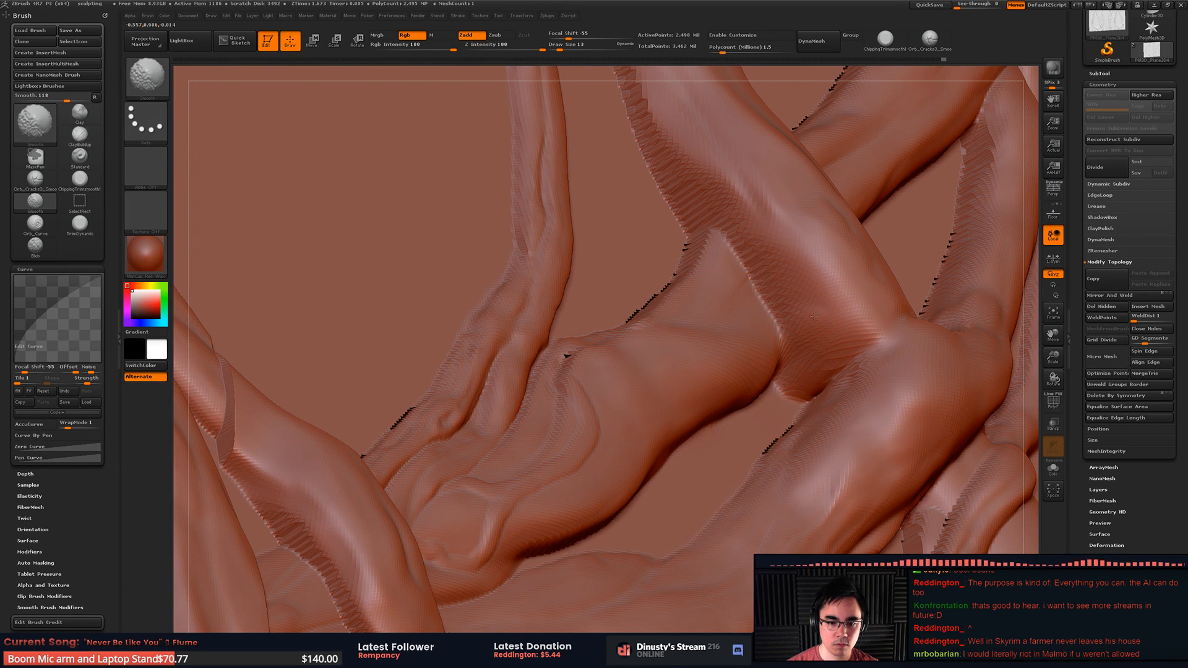
pyautogui.moveTo(814, 316); pyautogui.dragTo(812, 358, button='right')
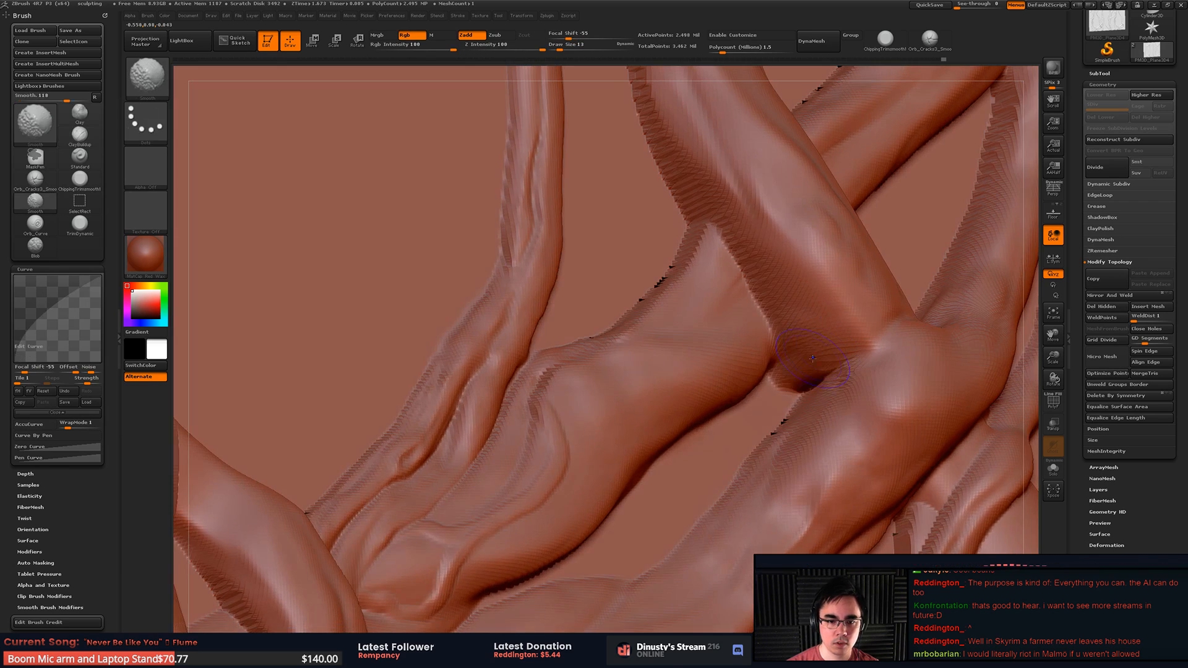
pyautogui.keyDown('shift'); pyautogui.moveTo(826, 296); pyautogui.dragTo(883, 247, button='right'); pyautogui.keyUp('shift')
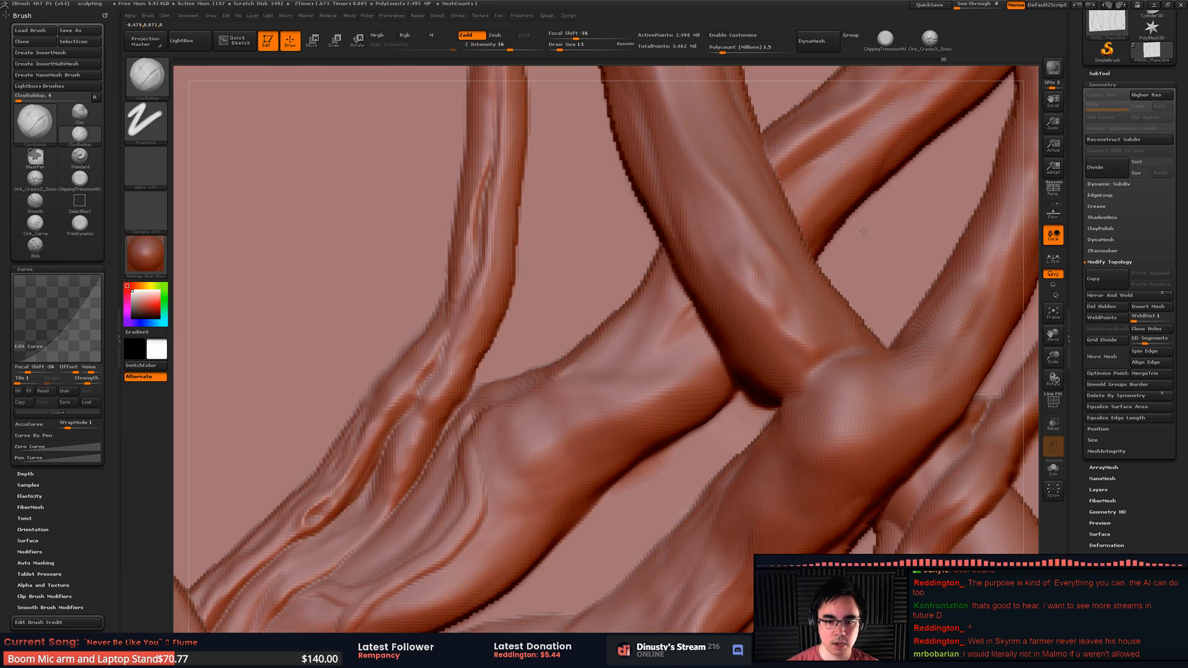
# Step: Carve the crease between the crossing root and the joined root's bulge with the Orb_Curve brush, and smooth its edge
pyautogui.press('b')
pyautogui.click(794, 357)
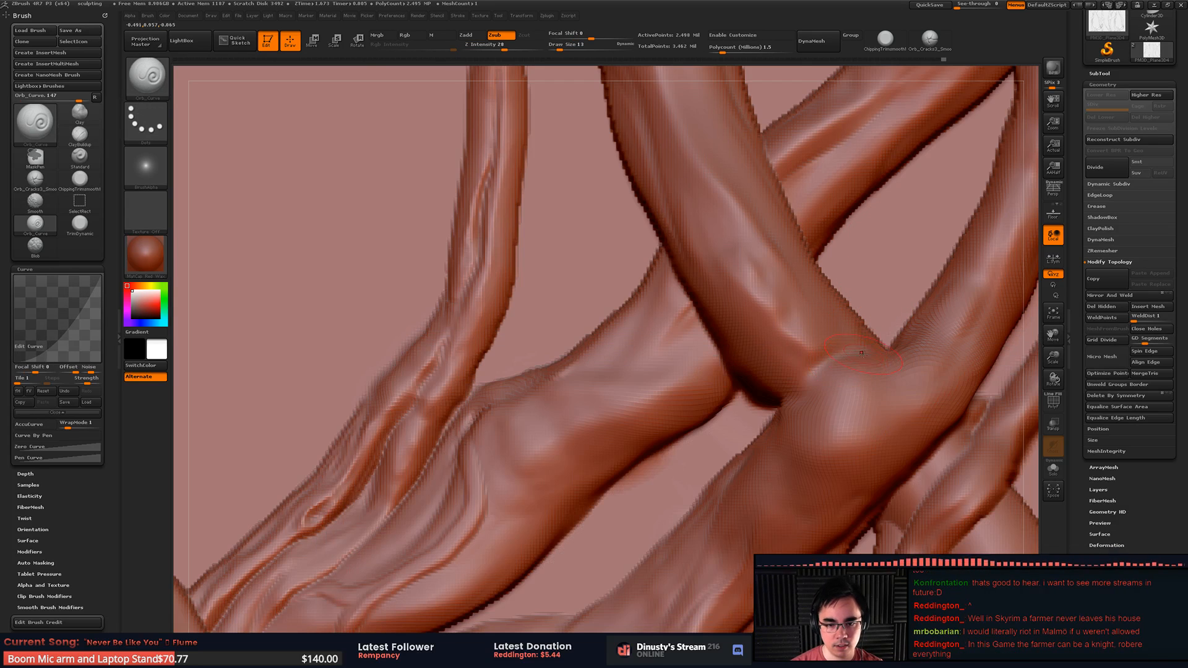
pyautogui.moveTo(820, 359); pyautogui.dragTo(833, 361, button='right')
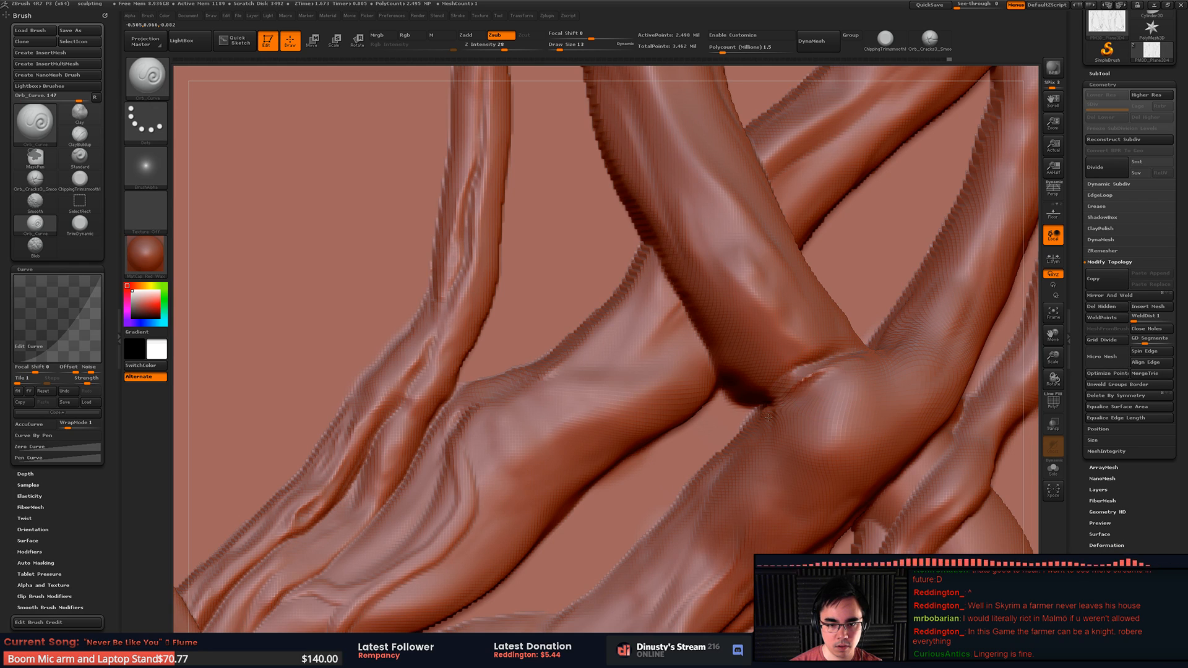
pyautogui.moveTo(774, 408); pyautogui.dragTo(841, 373)
pyautogui.keyDown('shift'); pyautogui.moveTo(807, 422); pyautogui.dragTo(798, 410); pyautogui.keyUp('shift')
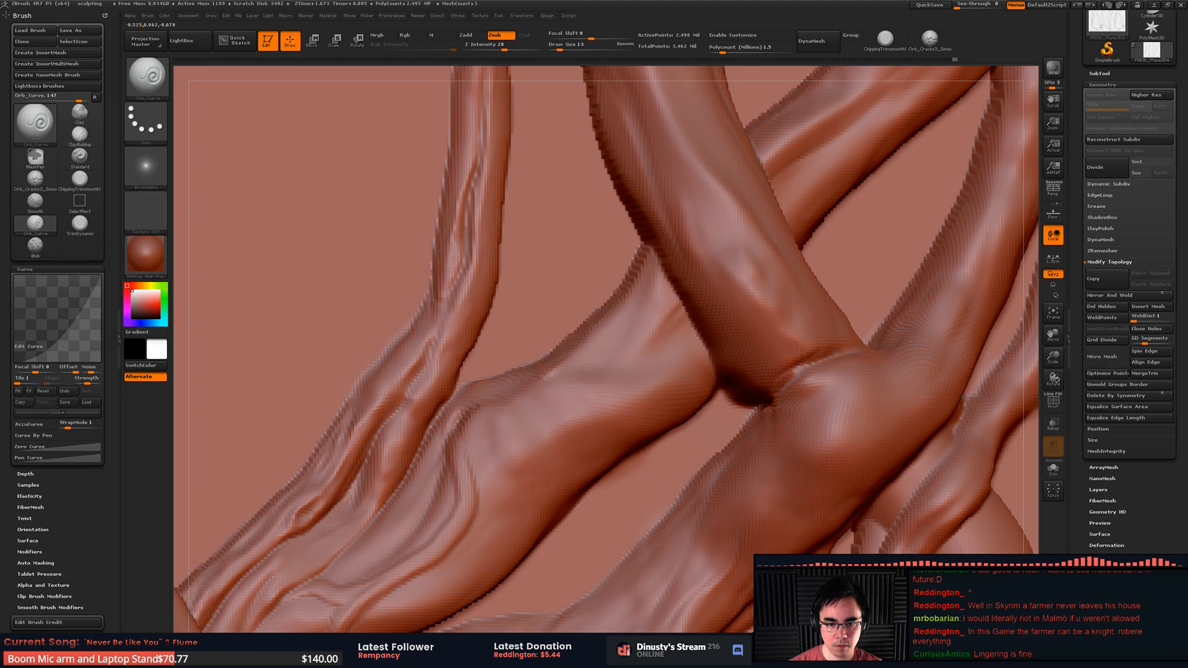
# Step: Deepen the crease above the joined root's bulge with the Orb_Curve brush, and smooth its lower end under the crossing root
pyautogui.moveTo(794, 363); pyautogui.dragTo(829, 331)
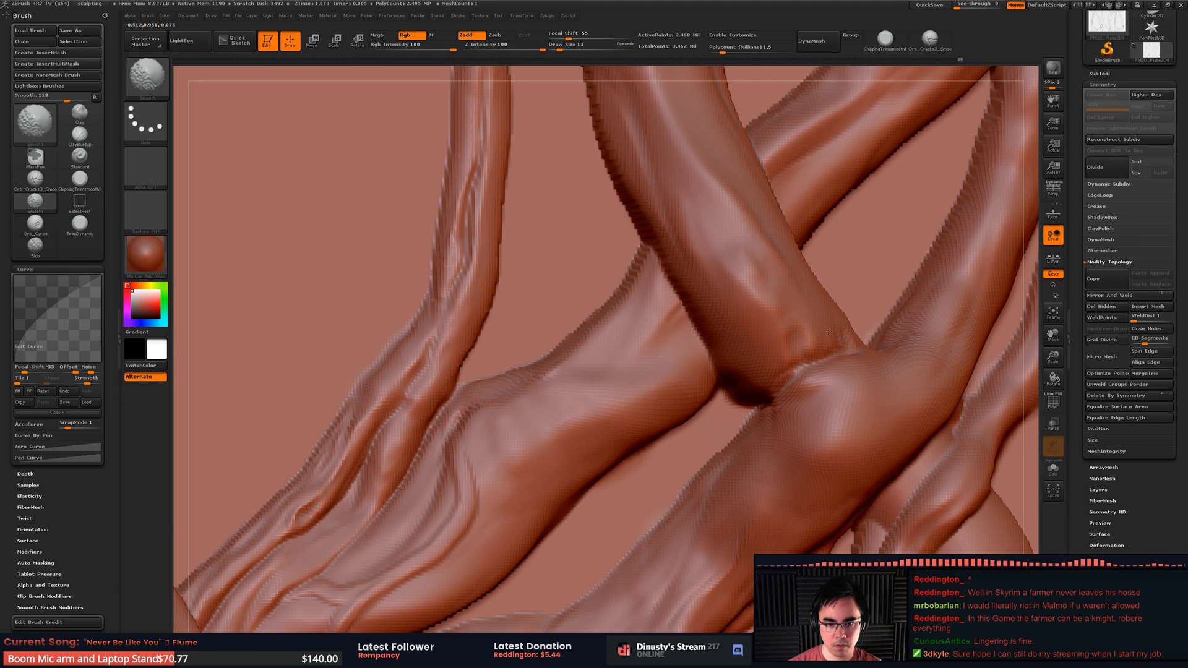
pyautogui.moveTo(778, 371)
pyautogui.keyDown('shift'); pyautogui.mouseDown()
pyautogui.moveTo(781, 388)
pyautogui.moveTo(735, 391)
pyautogui.mouseUp(); pyautogui.keyUp('shift')
# Step: Examine the whole root panel and its lower corner for remaining seams, unblended junctions and stray bits
pyautogui.keyDown('ctrl'); pyautogui.moveTo(712, 393); pyautogui.dragTo(624, 313, button='right'); pyautogui.keyUp('ctrl')
pyautogui.moveTo(947, 317)
pyautogui.keyDown('alt'); pyautogui.mouseDown(button='right')
pyautogui.moveTo(910, 293)
pyautogui.moveTo(792, 290)
pyautogui.moveTo(720, 244)
pyautogui.mouseUp(button='right'); pyautogui.keyUp('alt')
pyautogui.keyDown('alt'); pyautogui.moveTo(721, 244); pyautogui.dragTo(720, 438, button='right'); pyautogui.keyUp('alt')
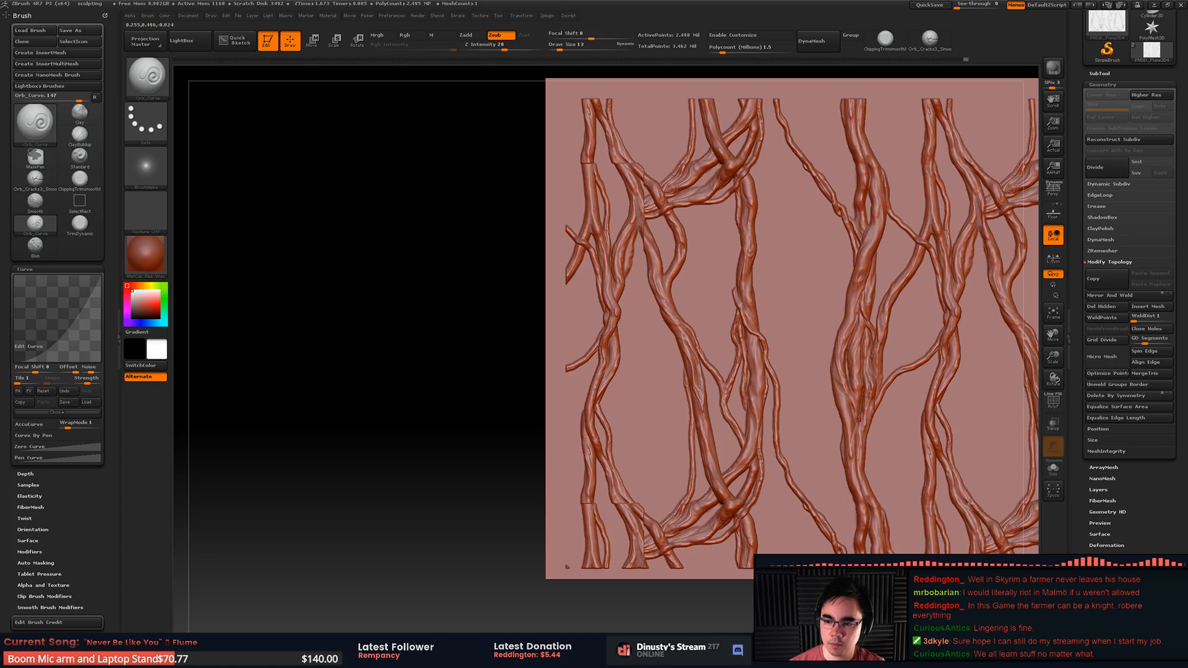
pyautogui.keyDown('alt'); pyautogui.moveTo(857, 420); pyautogui.dragTo(909, 350, button='right'); pyautogui.keyUp('alt')
pyautogui.keyDown('alt'); pyautogui.moveTo(995, 347); pyautogui.dragTo(867, 347, button='right'); pyautogui.keyUp('alt')
pyautogui.keyDown('alt'); pyautogui.moveTo(858, 395); pyautogui.dragTo(853, 383, button='right'); pyautogui.keyUp('alt')
pyautogui.keyDown('alt'); pyautogui.moveTo(1033, 452); pyautogui.dragTo(938, 399, button='right'); pyautogui.keyUp('alt')
pyautogui.keyDown('alt'); pyautogui.moveTo(790, 412); pyautogui.dragTo(636, 367, button='right'); pyautogui.keyUp('alt')
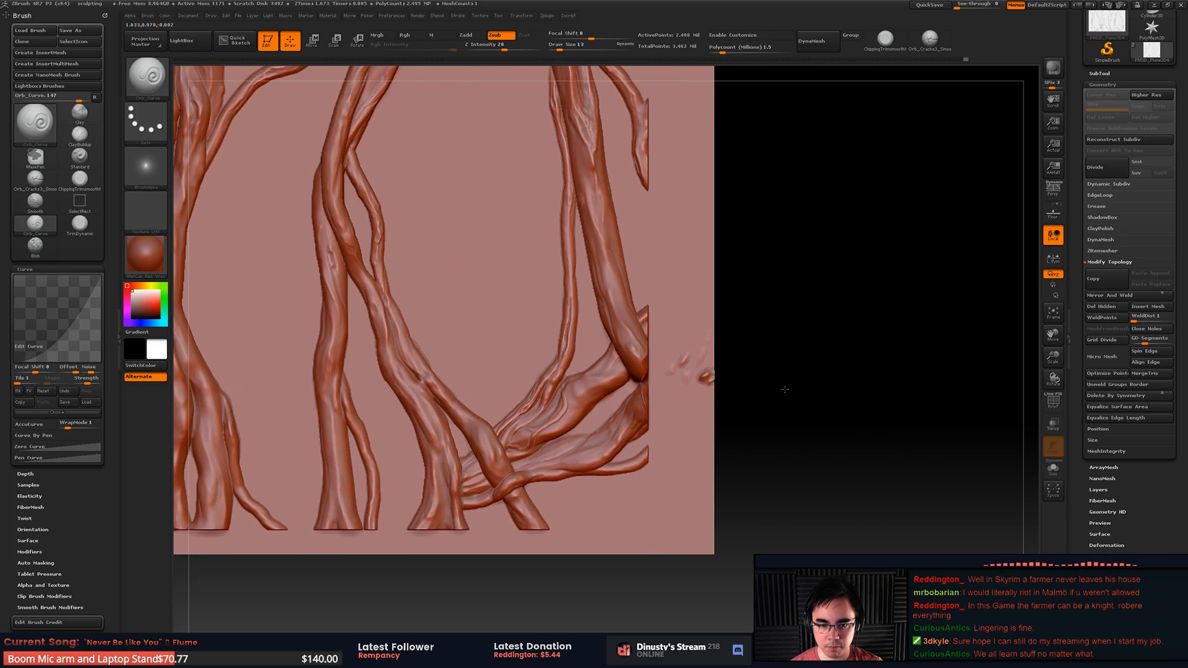
pyautogui.keyDown('ctrl'); pyautogui.moveTo(784, 390); pyautogui.dragTo(863, 396, button='right'); pyautogui.keyUp('ctrl')
pyautogui.keyDown('ctrl'); pyautogui.moveTo(671, 392); pyautogui.dragTo(427, 358, button='right'); pyautogui.keyUp('ctrl')
pyautogui.moveTo(427, 358)
pyautogui.keyDown('alt'); pyautogui.mouseDown(button='right')
pyautogui.moveTo(776, 430)
pyautogui.moveTo(627, 402)
pyautogui.mouseUp(button='right'); pyautogui.keyUp('alt')
# Step: Display the root panel's wireframe with its subtool list open, and save the project
pyautogui.hotkey('shift', 'f')
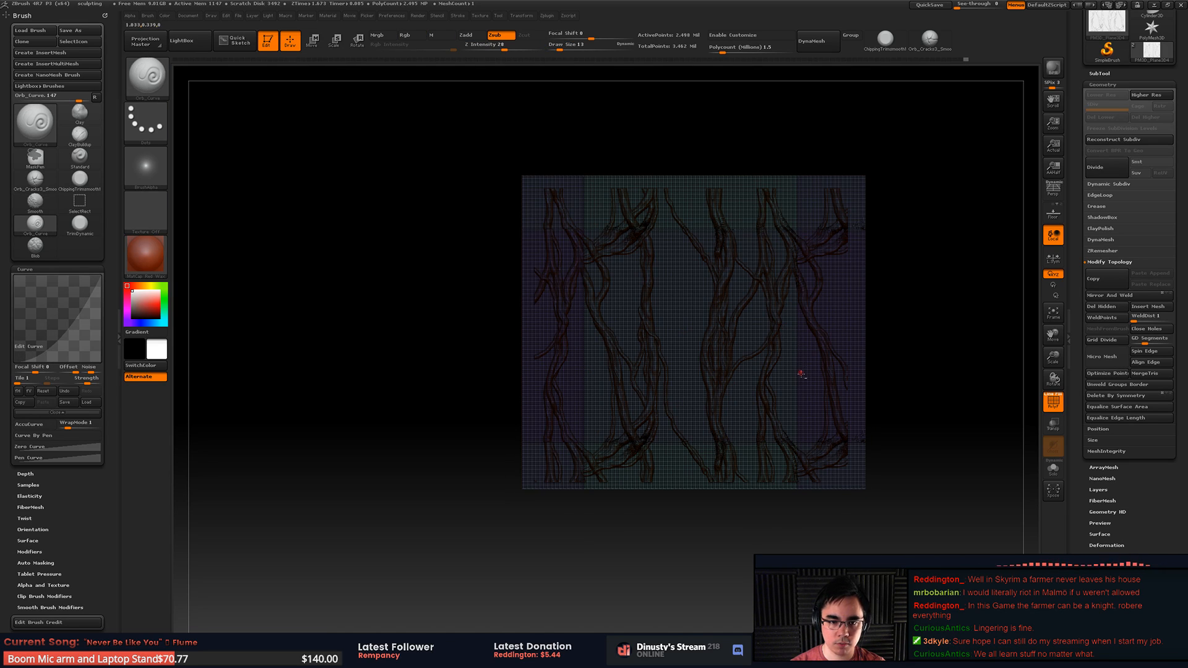
pyautogui.click(1110, 83)
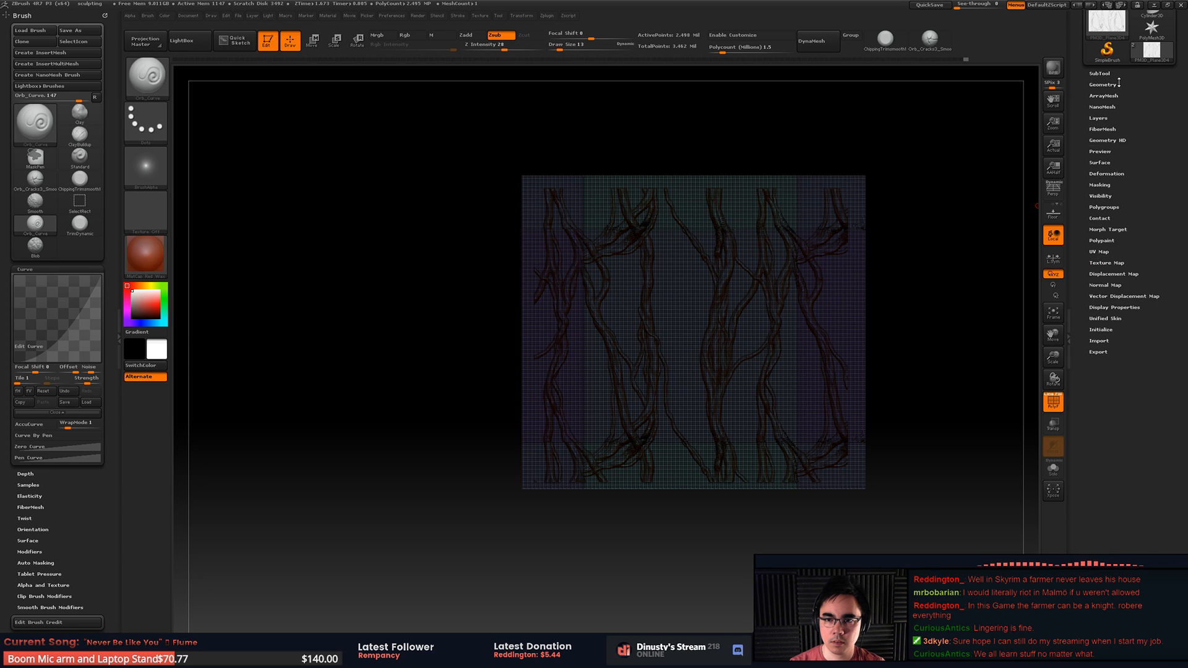
pyautogui.click(1099, 73)
pyautogui.moveTo(1102, 92)
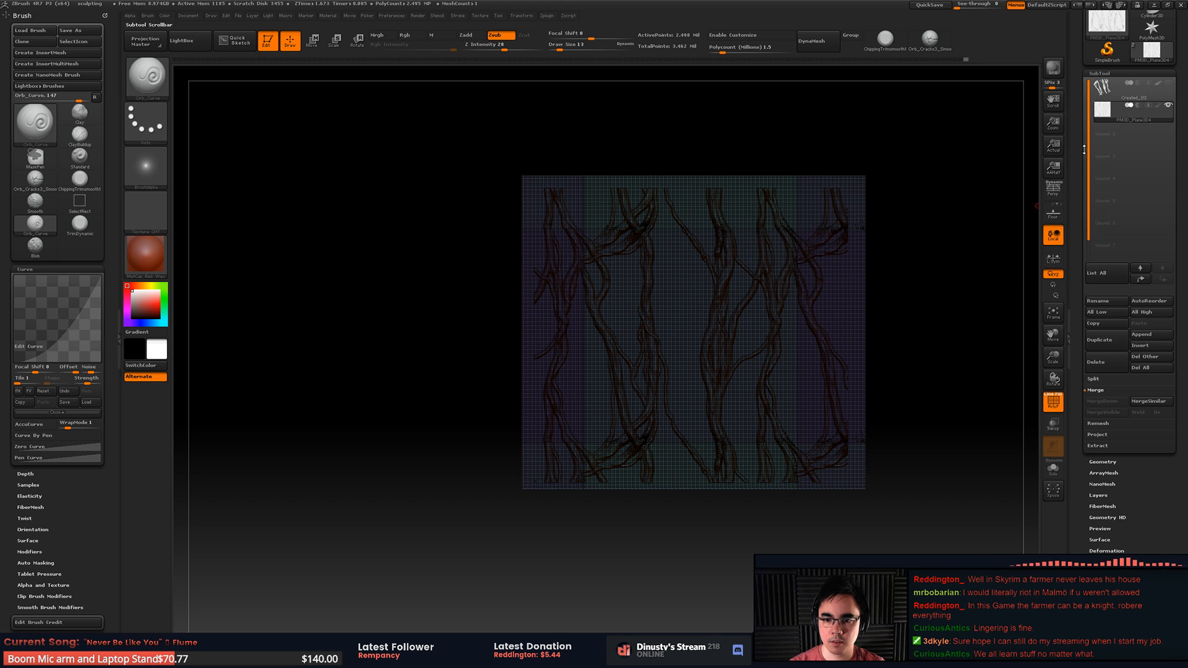
pyautogui.click(1141, 335)
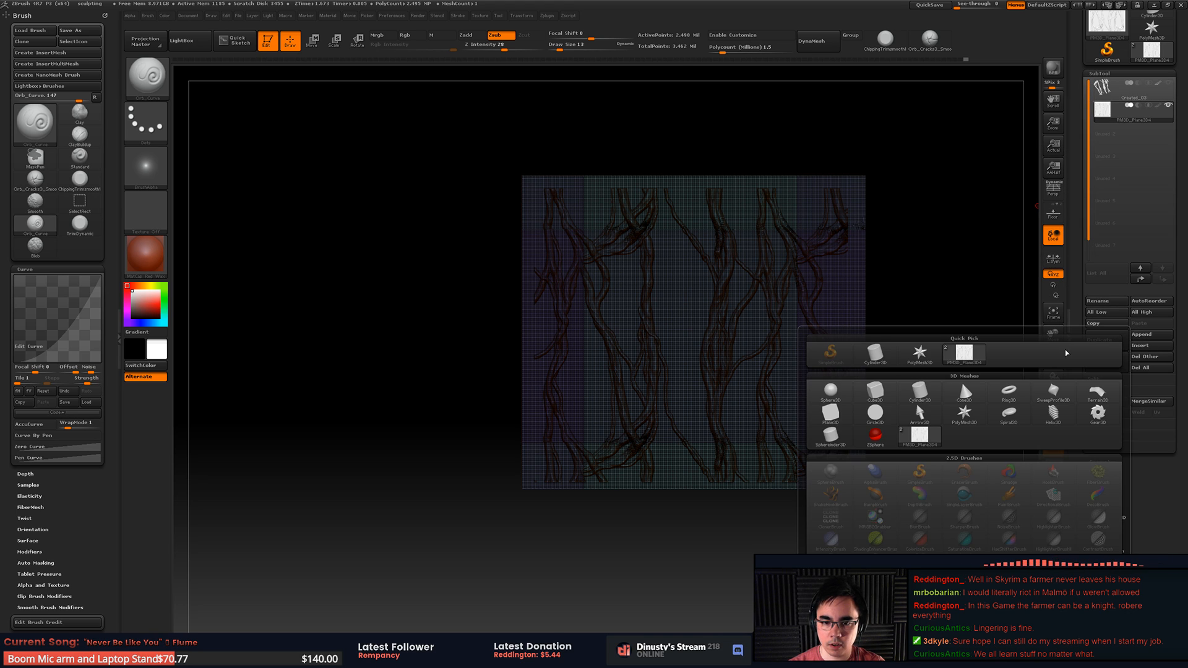
pyautogui.press('ctrl')
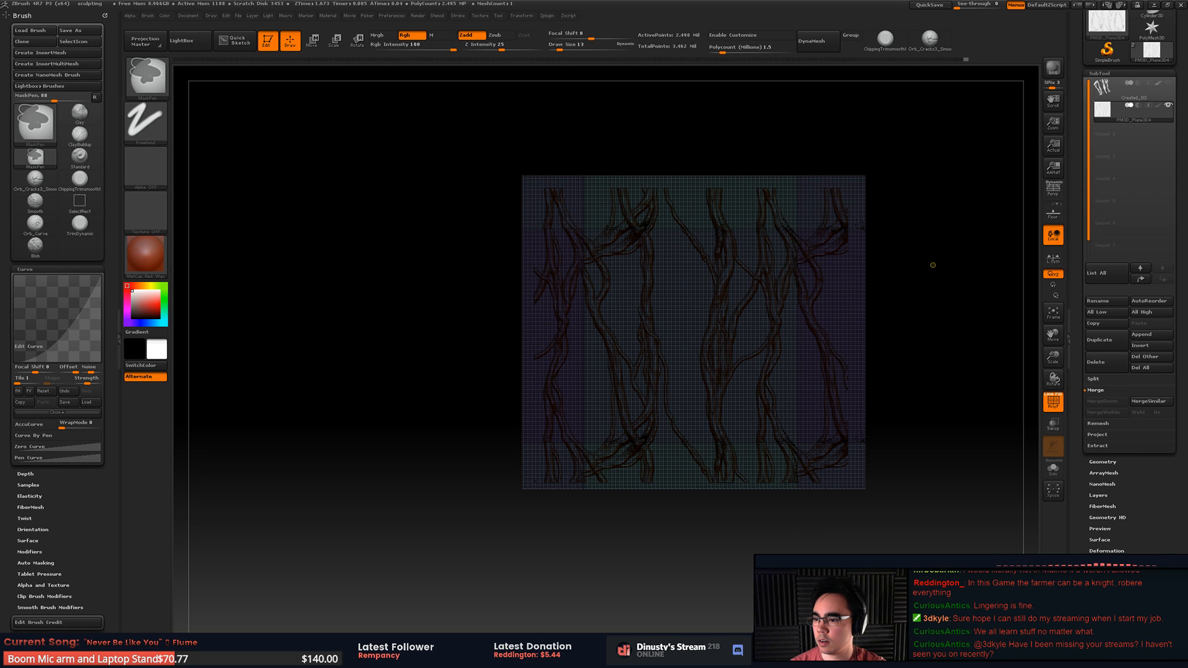
pyautogui.hotkey('ctrl', 's')
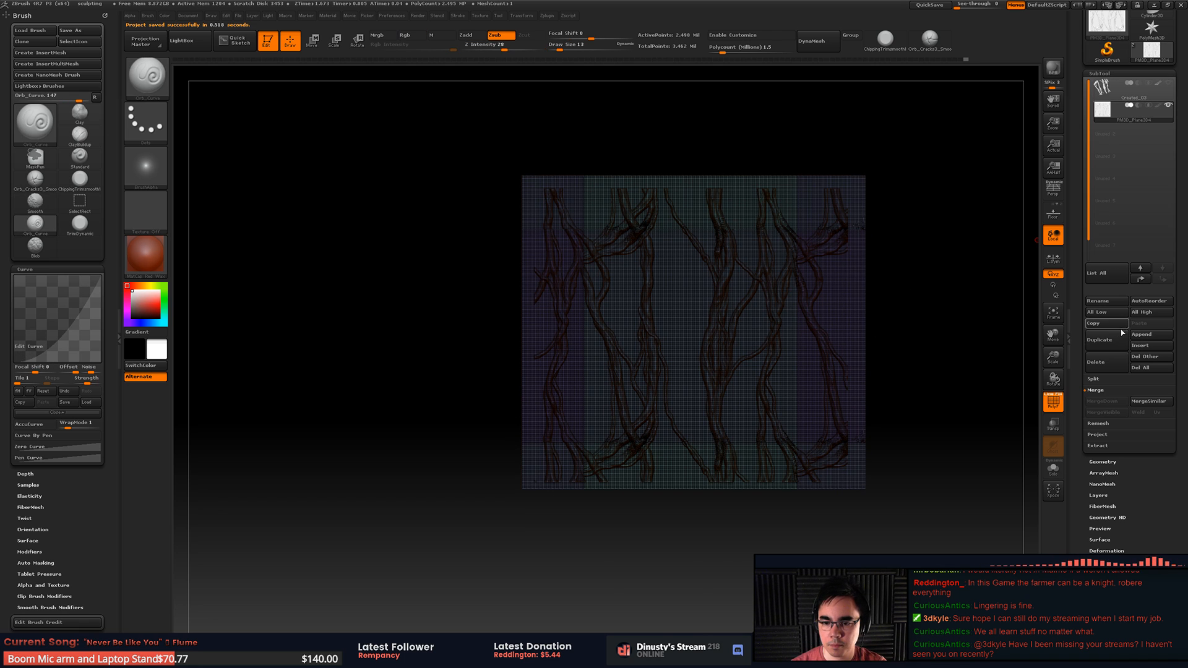
# Step: Append a Plane3D as a new subtool, then isolate it by hiding the root panel
pyautogui.click(1150, 334)
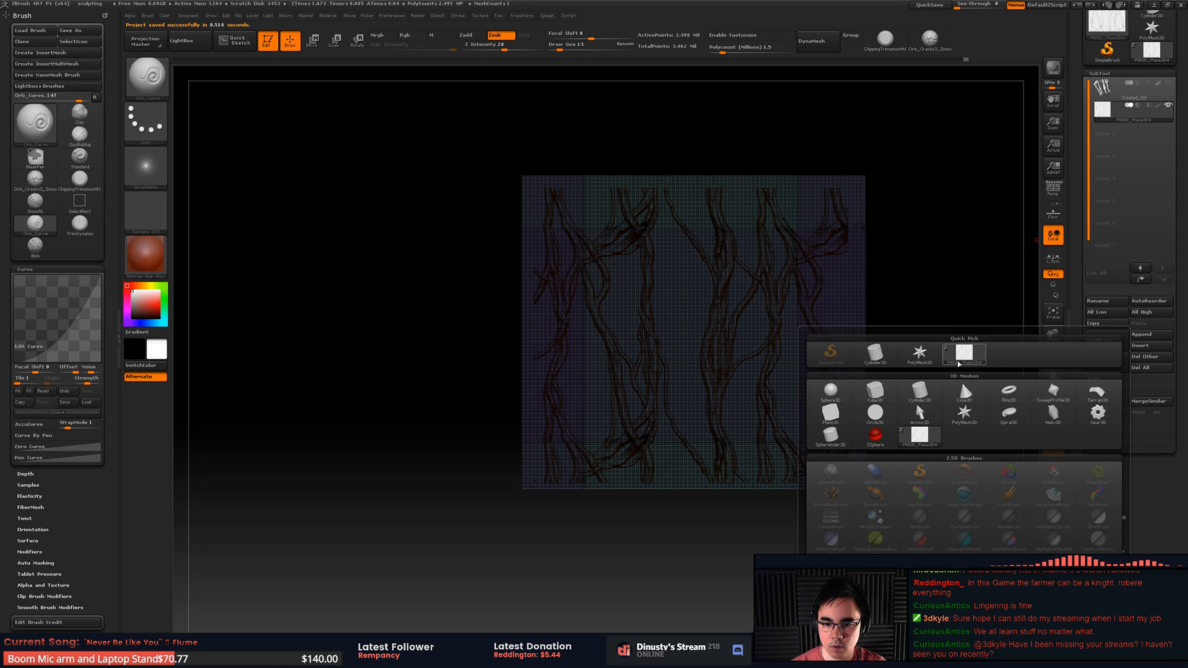
pyautogui.click(830, 413)
pyautogui.click(1116, 133)
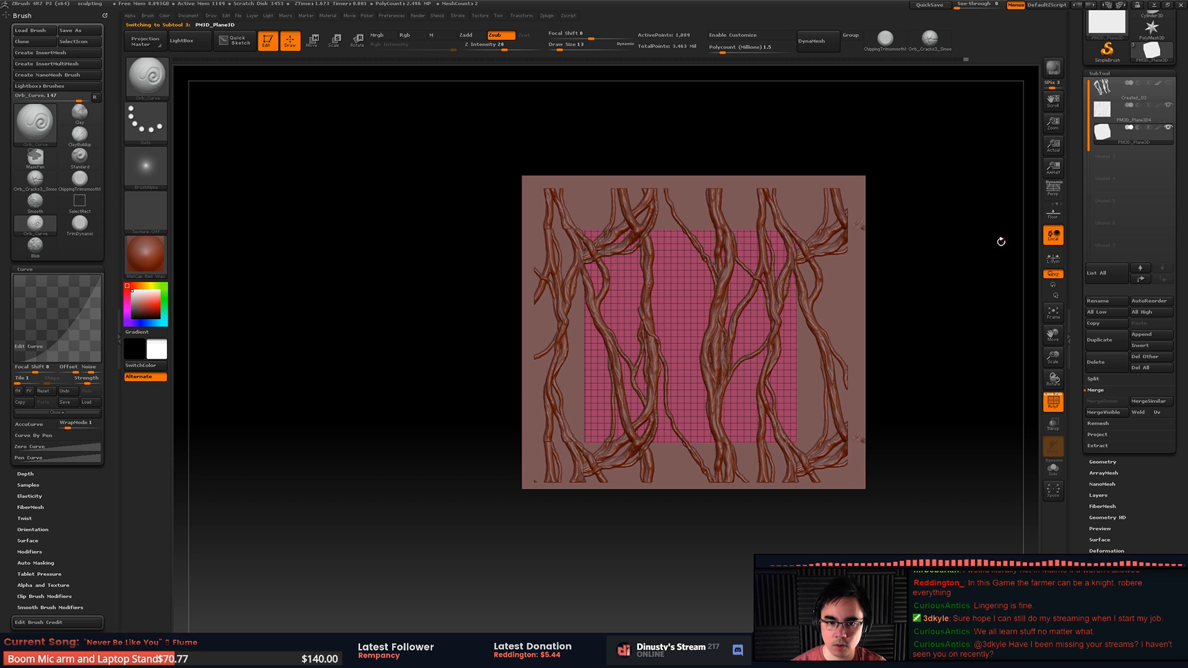
pyautogui.keyDown('alt'); pyautogui.moveTo(927, 245); pyautogui.dragTo(862, 270); pyautogui.keyUp('alt')
pyautogui.click(1168, 105)
pyautogui.press('f')
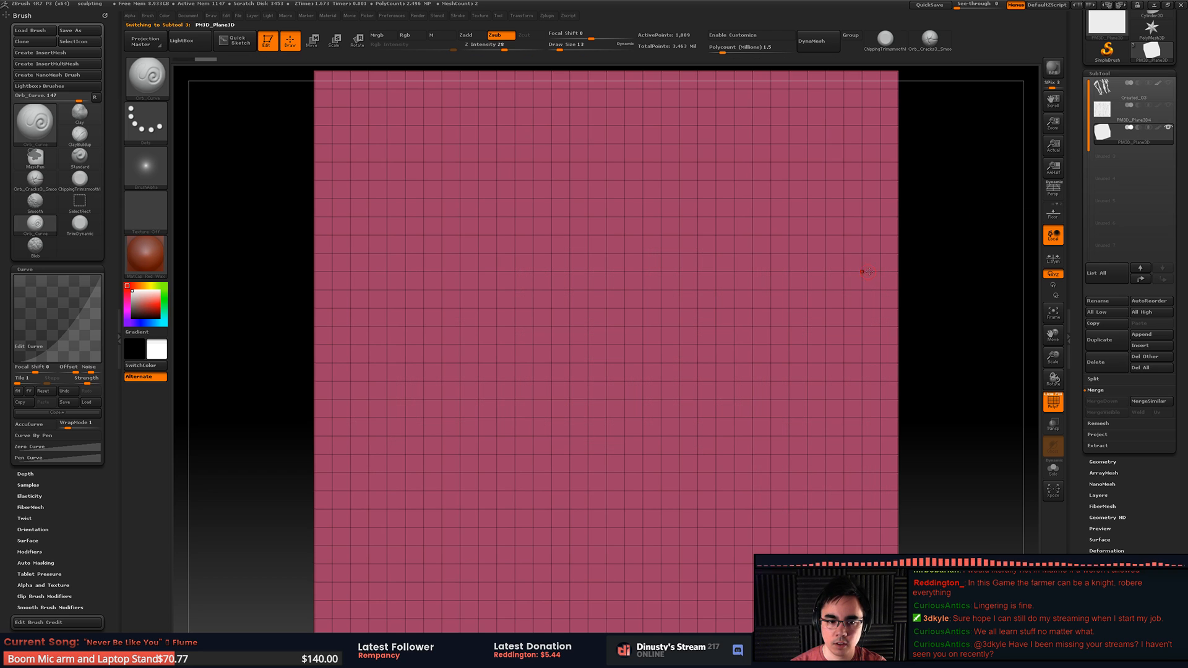
# Step: Fit the plane exactly to the zoomed-out square document, and show the root panel at that framing without the wireframe
pyautogui.click(1056, 138)
pyautogui.moveTo(1054, 125); pyautogui.dragTo(779, 270)
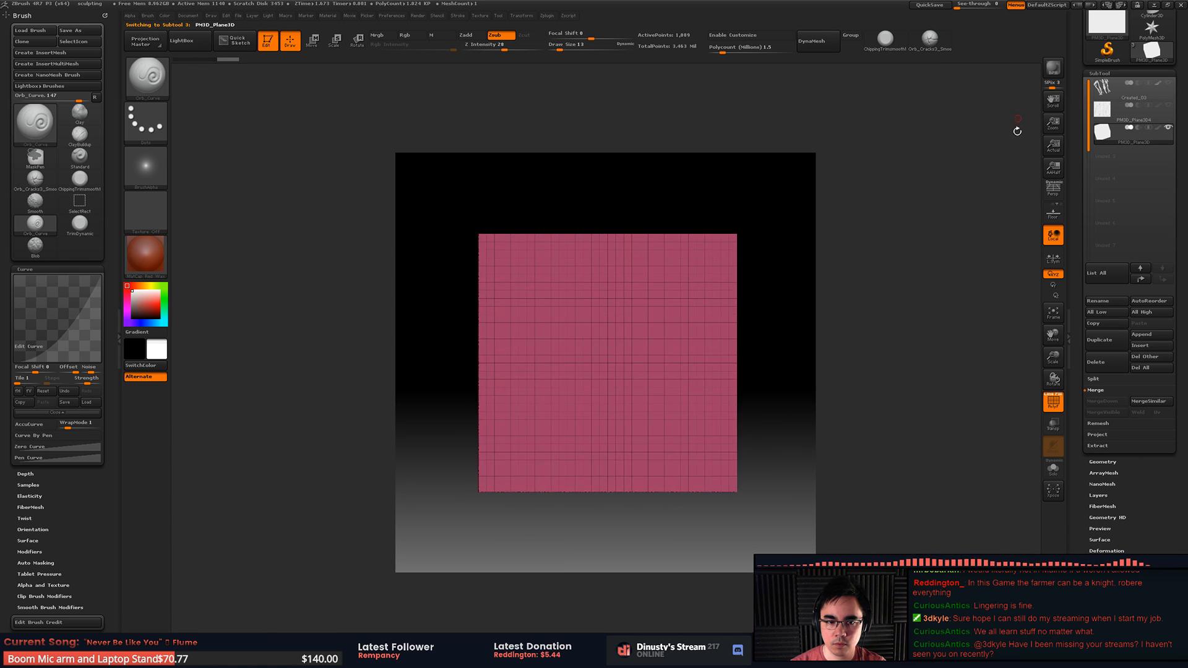
pyautogui.press('f')
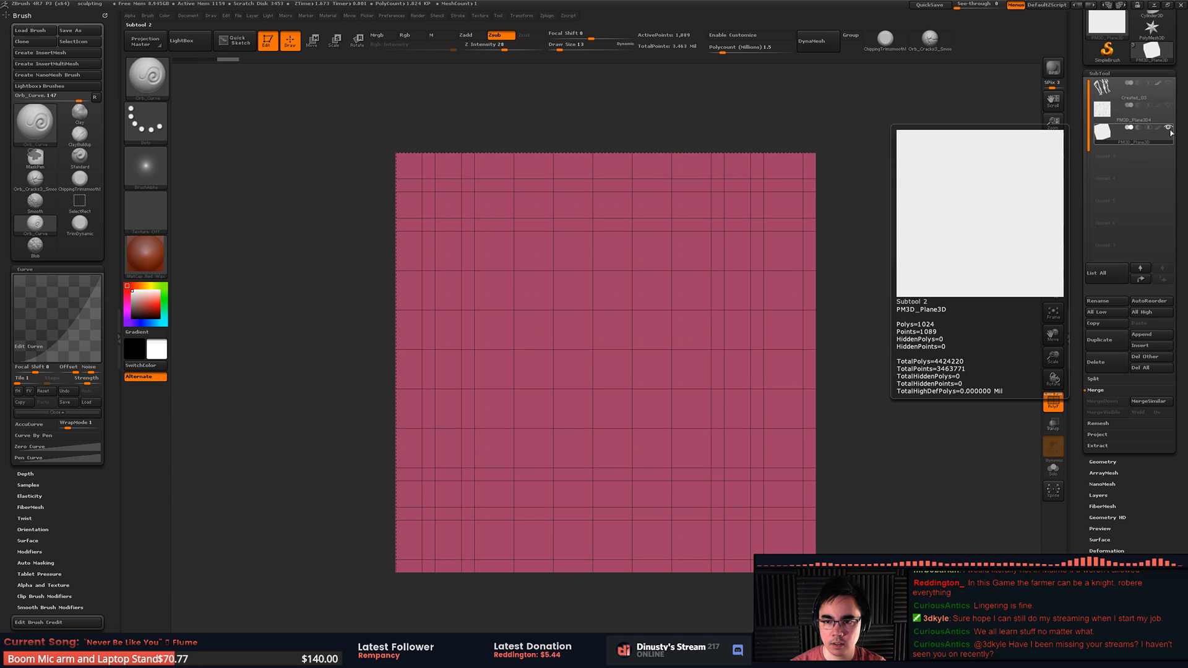
pyautogui.click(1170, 106)
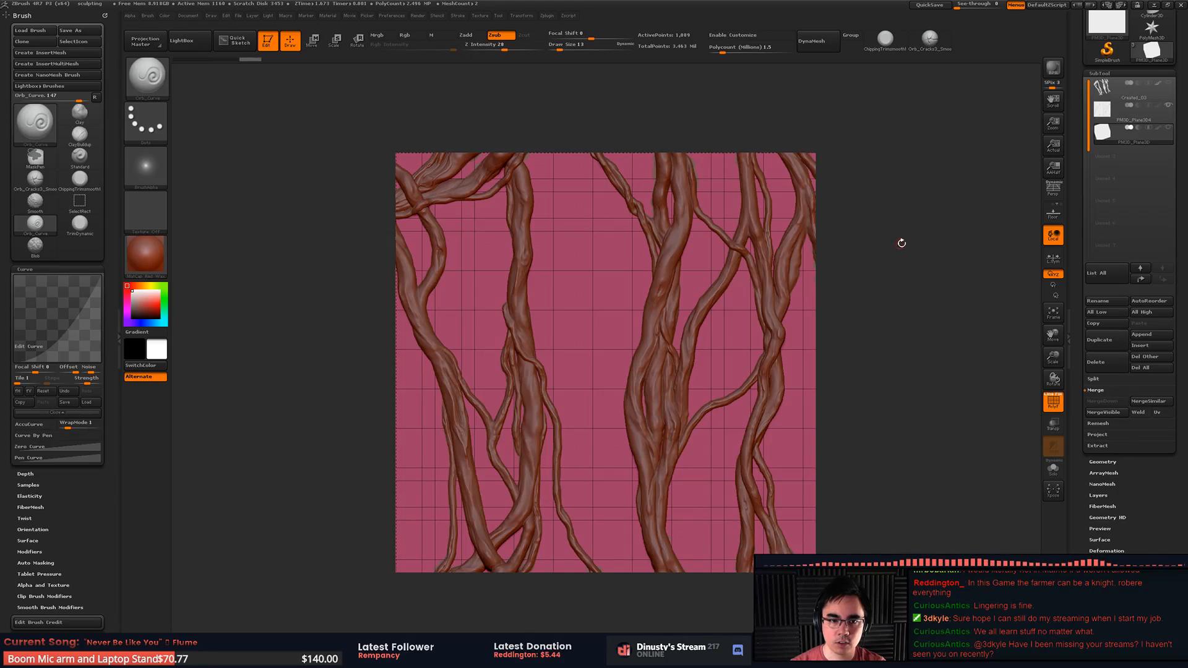
pyautogui.click(1169, 130)
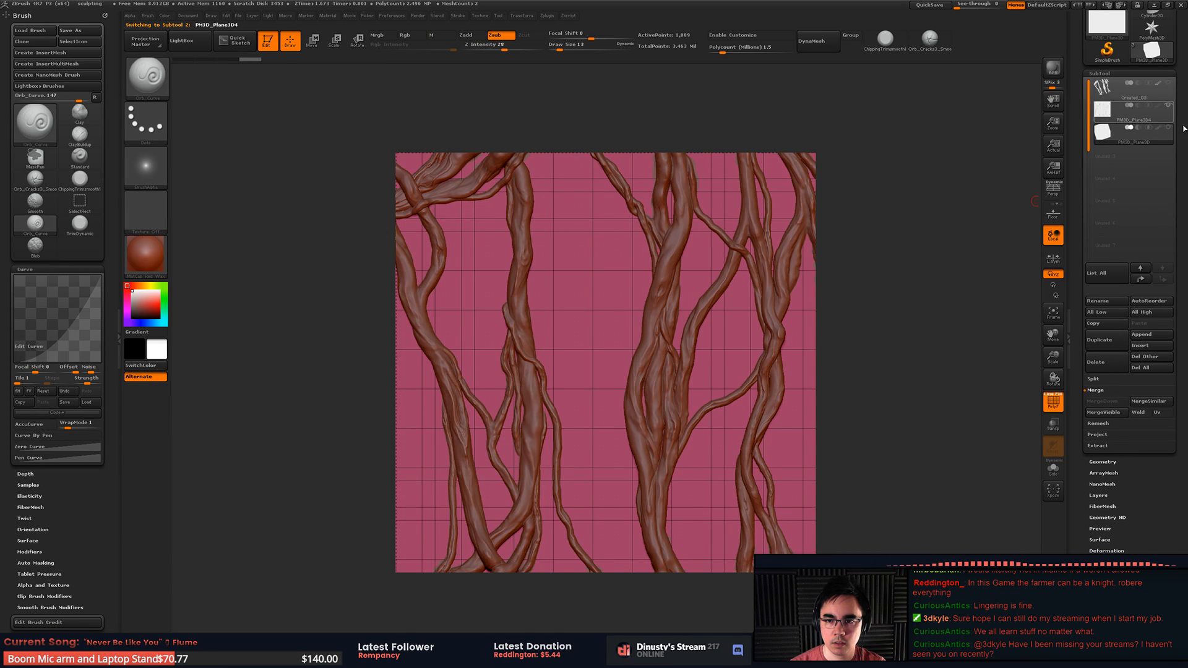
pyautogui.hotkey('shift', 'f')
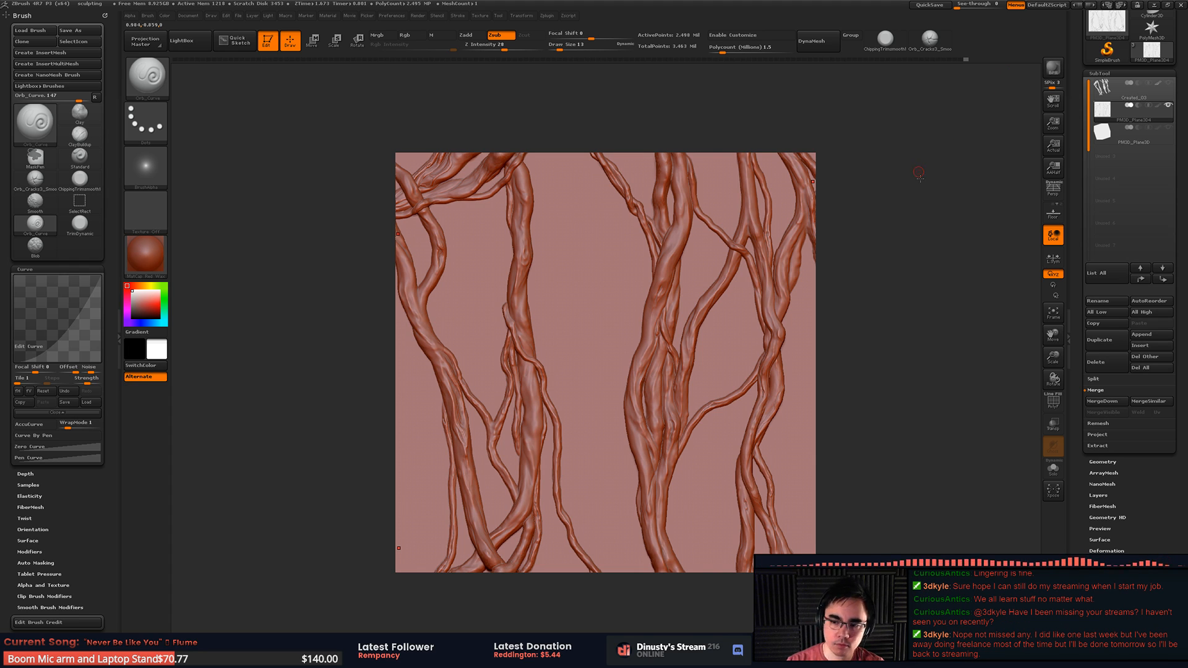
# Step: Show all subtools together with the plane selected, and tilt the view to compare the plane with the root panel
pyautogui.click(1127, 128)
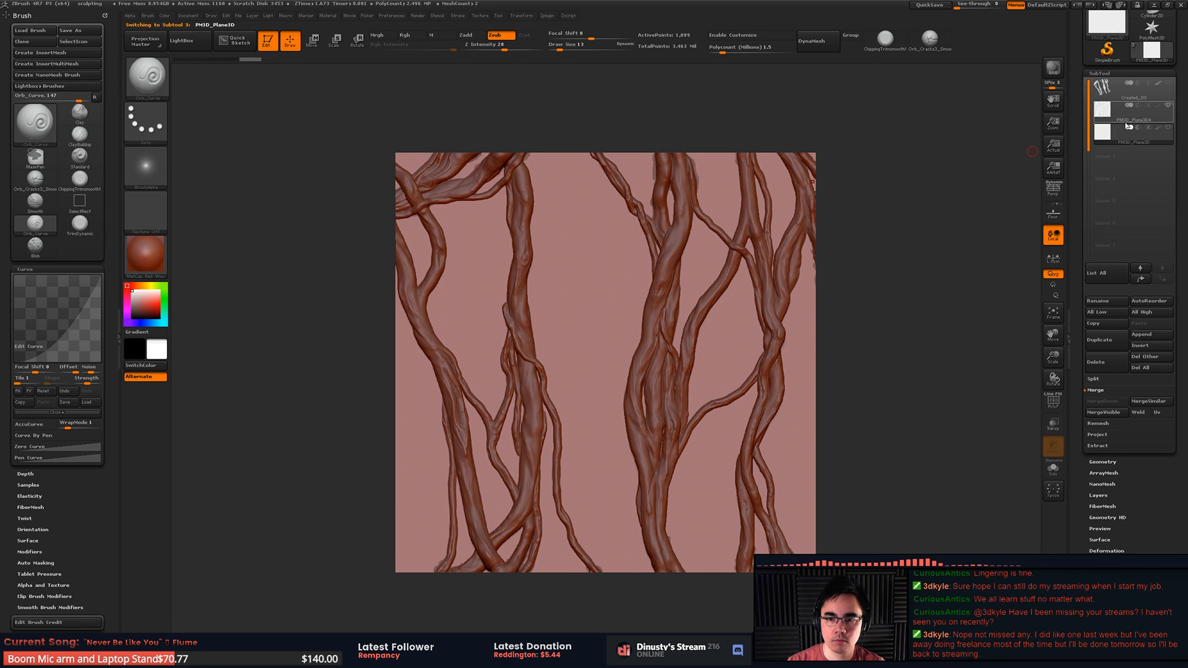
pyautogui.click(1166, 106)
pyautogui.click(1168, 128)
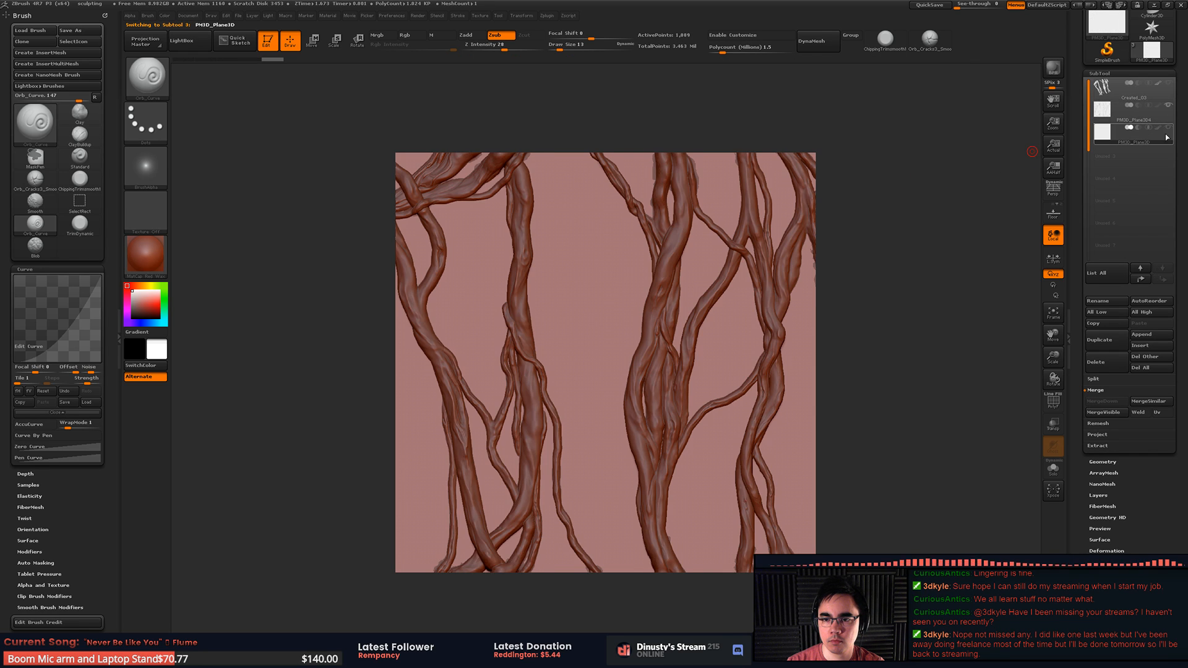
pyautogui.press('f')
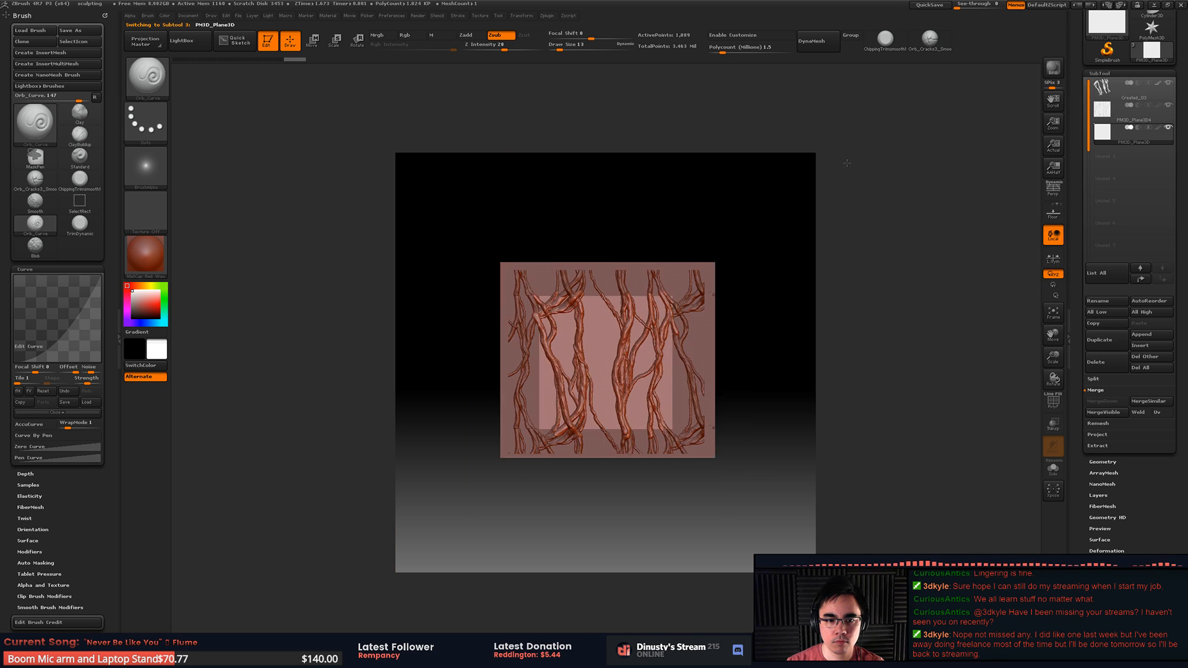
pyautogui.moveTo(848, 177); pyautogui.dragTo(816, 210)
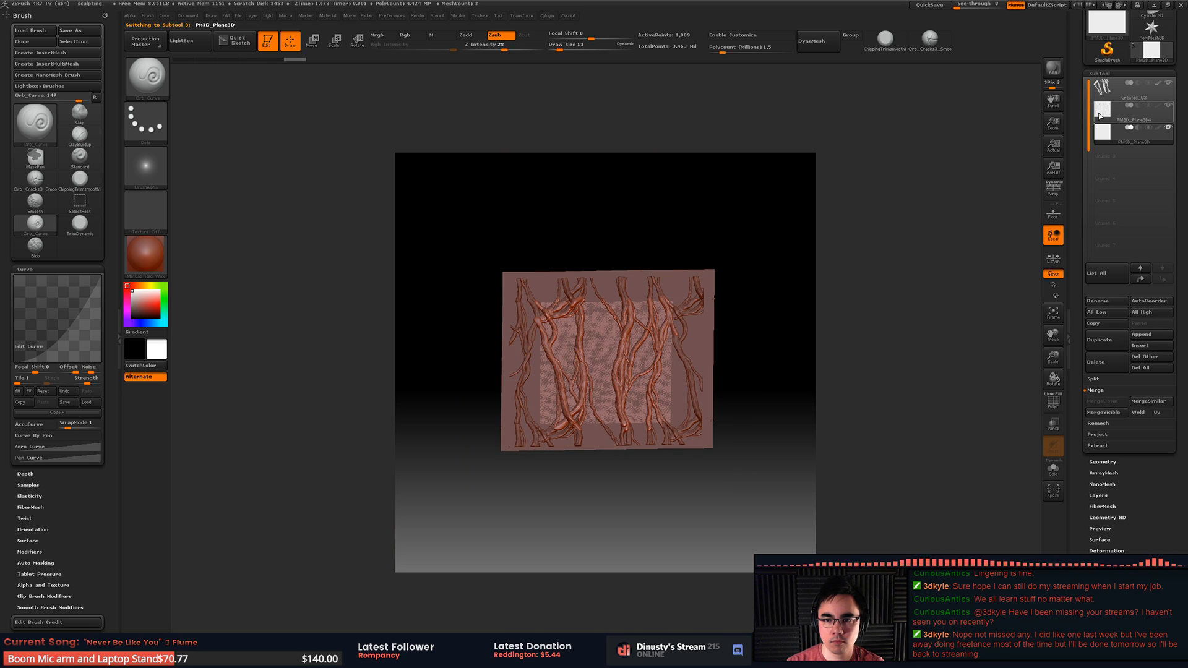
# Step: Select the root panel, hide the plane, and frame the panel straight-on with the document at actual size
pyautogui.click(1142, 112)
pyautogui.click(1167, 128)
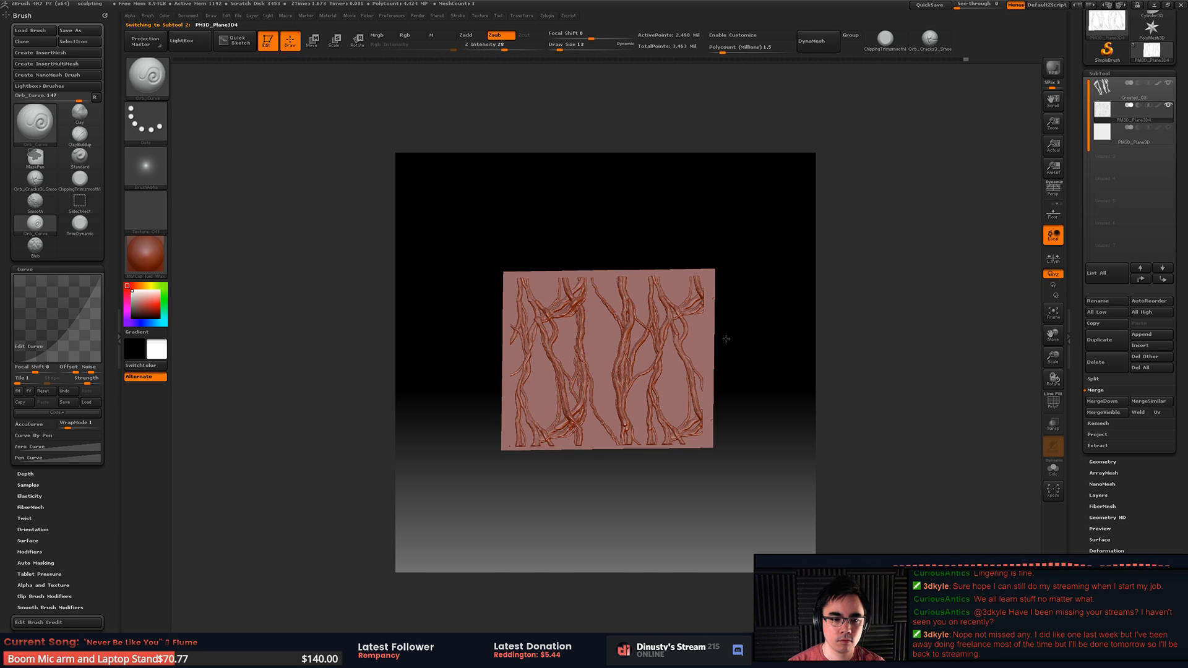
pyautogui.keyDown('ctrl'); pyautogui.moveTo(602, 300); pyautogui.dragTo(615, 291, button='right'); pyautogui.keyUp('ctrl')
pyautogui.keyDown('shift'); pyautogui.moveTo(866, 216); pyautogui.dragTo(1052, 156); pyautogui.keyUp('shift')
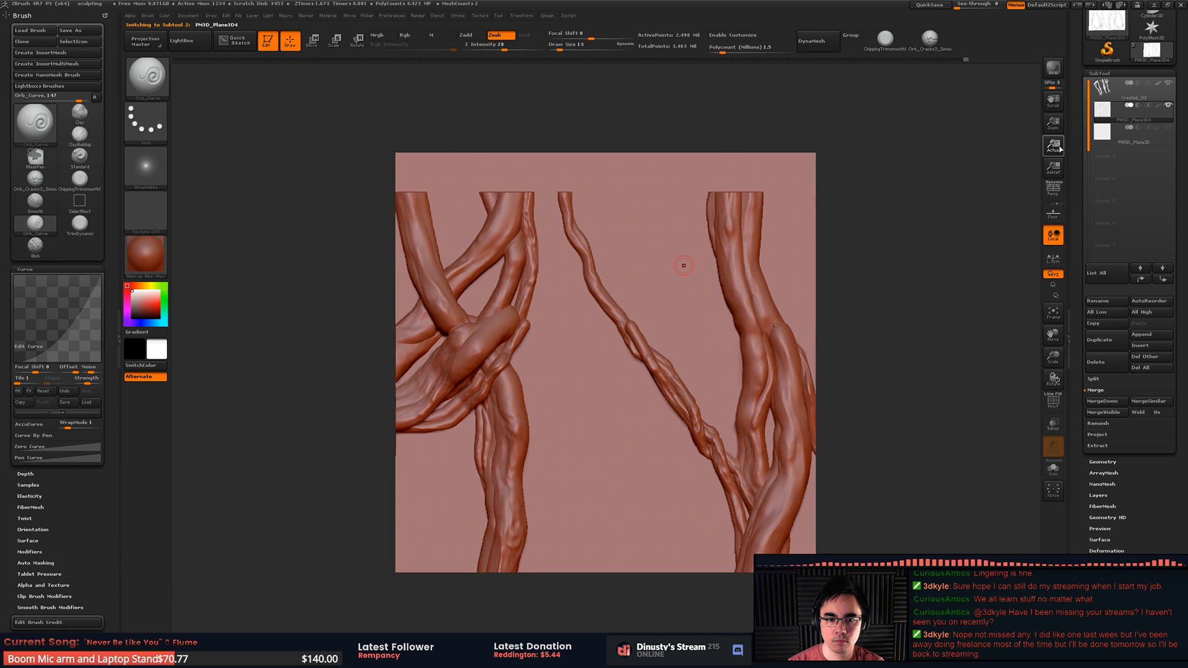
pyautogui.click(1053, 148)
pyautogui.press('f')
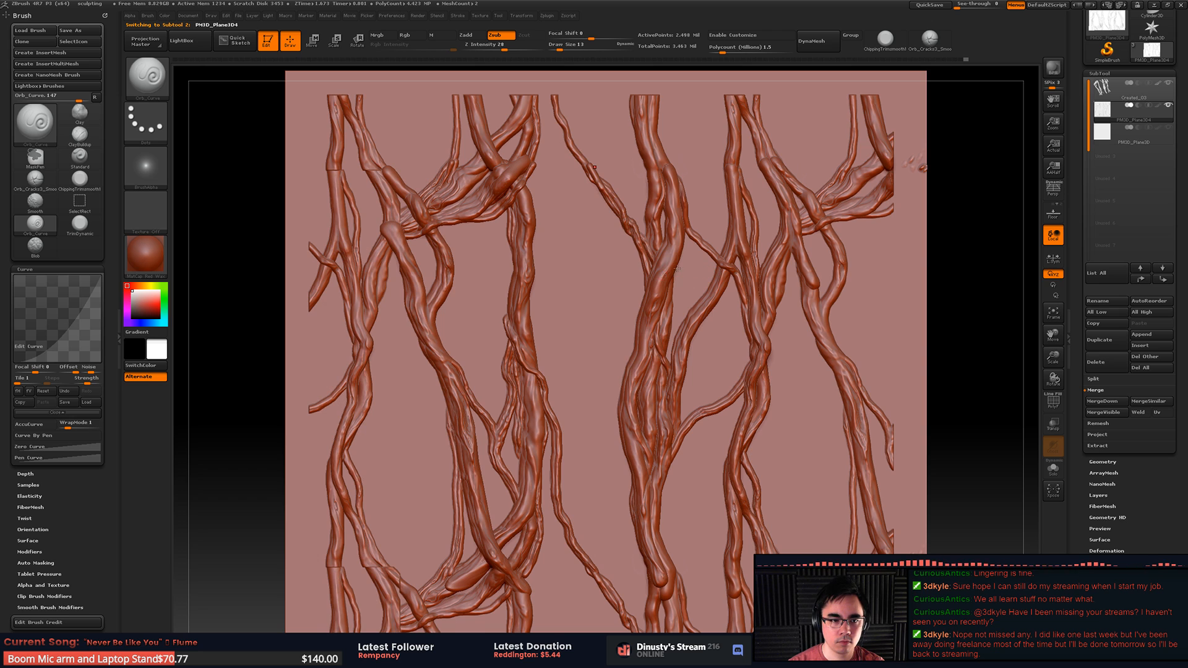
# Step: Check the overlapping meshes in wireframe display and hide the separate roots subtool, leaving only the root panel displayed without wireframe
pyautogui.keyDown('alt'); pyautogui.moveTo(677, 268); pyautogui.dragTo(706, 251, button='right'); pyautogui.keyUp('alt')
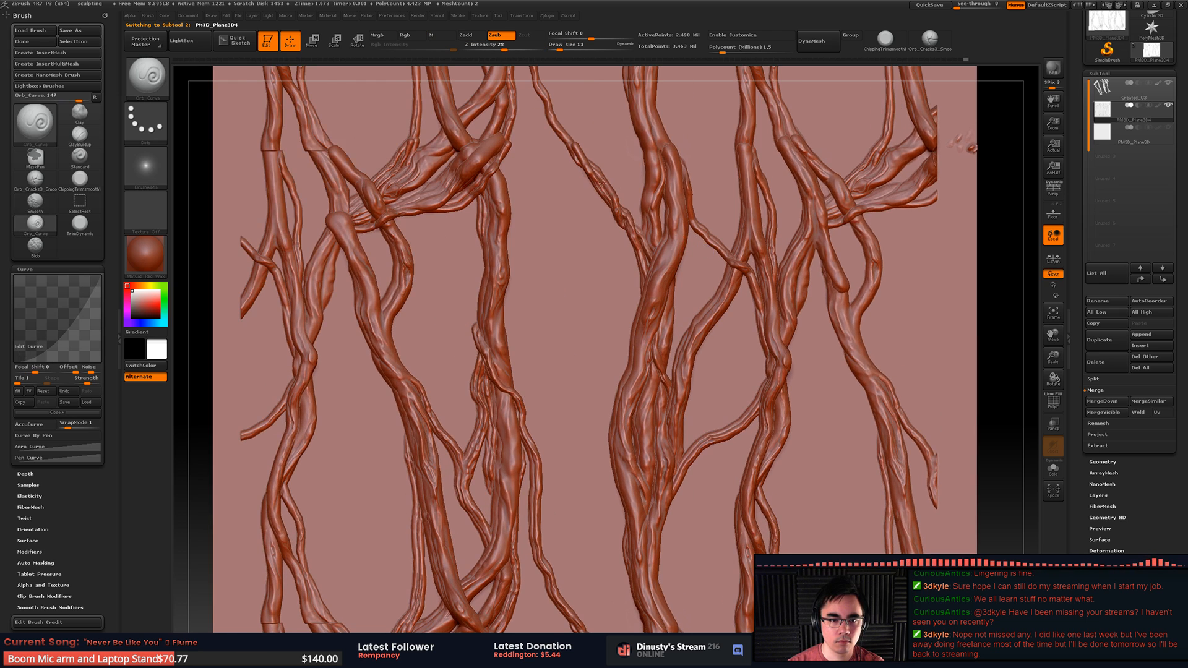
pyautogui.keyDown('ctrl'); pyautogui.moveTo(619, 171); pyautogui.dragTo(643, 187, button='right'); pyautogui.keyUp('ctrl')
pyautogui.hotkey('shift', 'f')
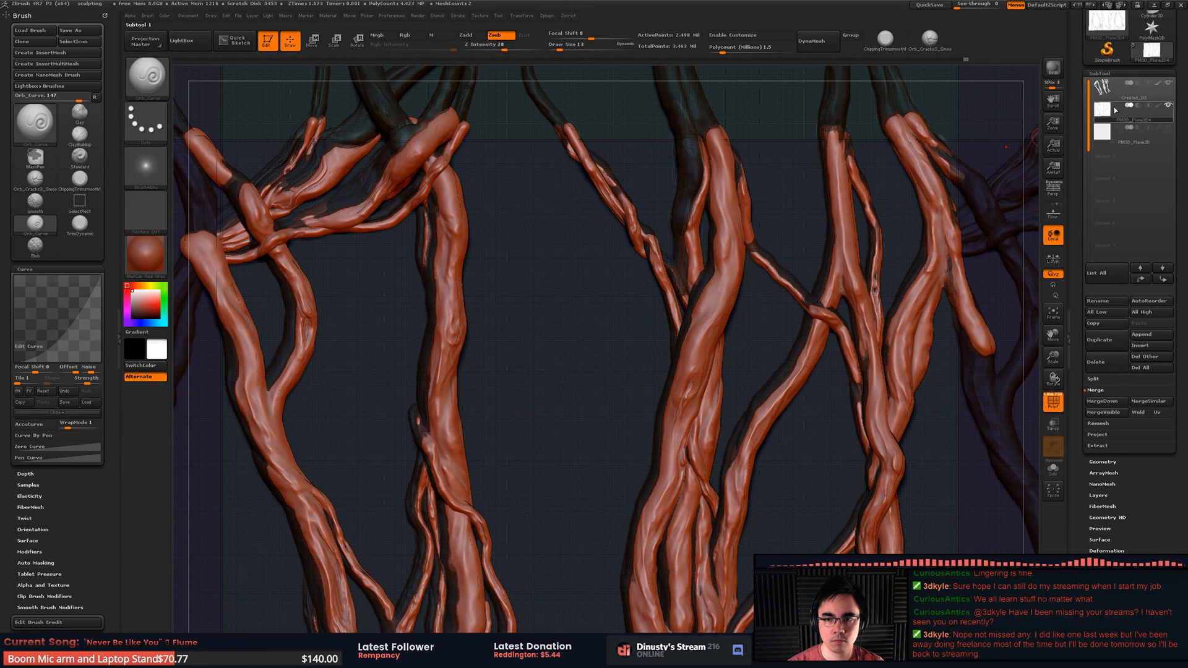
pyautogui.click(1168, 82)
pyautogui.keyDown('alt'); pyautogui.moveTo(575, 254); pyautogui.dragTo(773, 347, button='right'); pyautogui.keyUp('alt')
pyautogui.hotkey('shift', 'f')
pyautogui.moveTo(630, 227)
pyautogui.keyDown('ctrl'); pyautogui.mouseDown(button='right')
pyautogui.moveTo(433, 106)
pyautogui.moveTo(599, 276)
pyautogui.moveTo(528, 243)
pyautogui.mouseUp(button='right'); pyautogui.keyUp('ctrl')
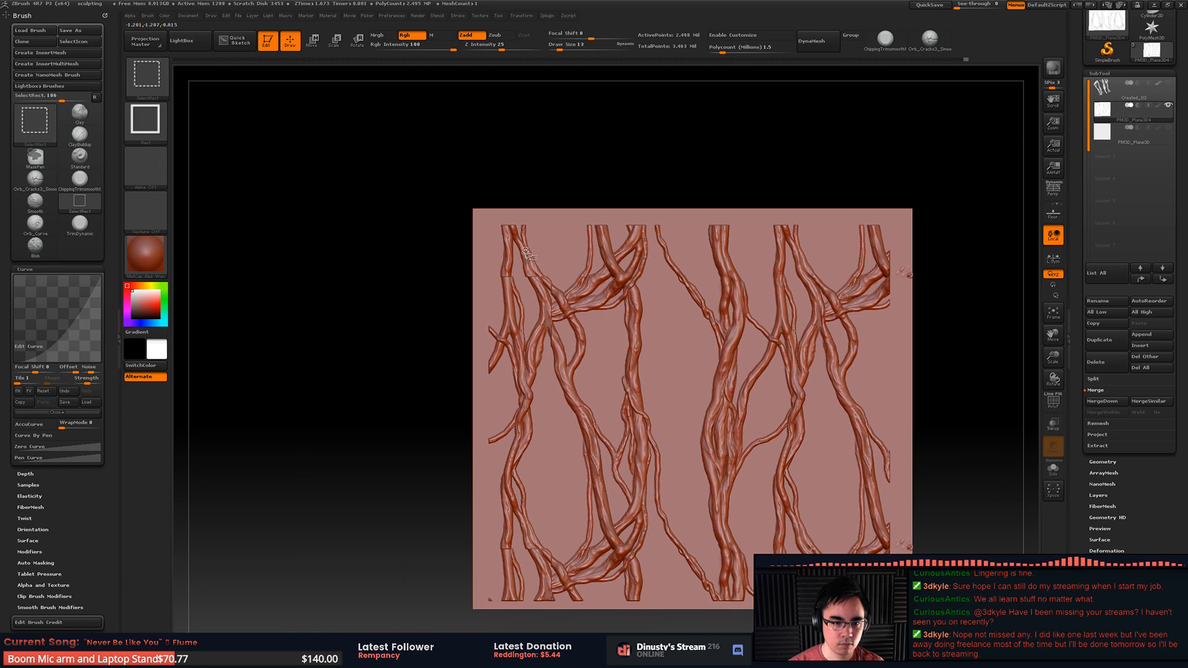
# Step: Isolate a wide rectangular strip across the upper part of the root panel with the SelectRect brush
pyautogui.hotkey('shift', 'f')
pyautogui.hotkey('shift', 'f')
pyautogui.moveTo(504, 244)
pyautogui.keyDown('ctrl'); pyautogui.keyDown('shift'); pyautogui.mouseDown()
pyautogui.moveTo(880, 385)
pyautogui.moveTo(761, 396)
pyautogui.moveTo(614, 433)
pyautogui.moveTo(632, 416)
pyautogui.moveTo(877, 374)
pyautogui.mouseUp(); pyautogui.keyUp('shift'); pyautogui.keyUp('ctrl')
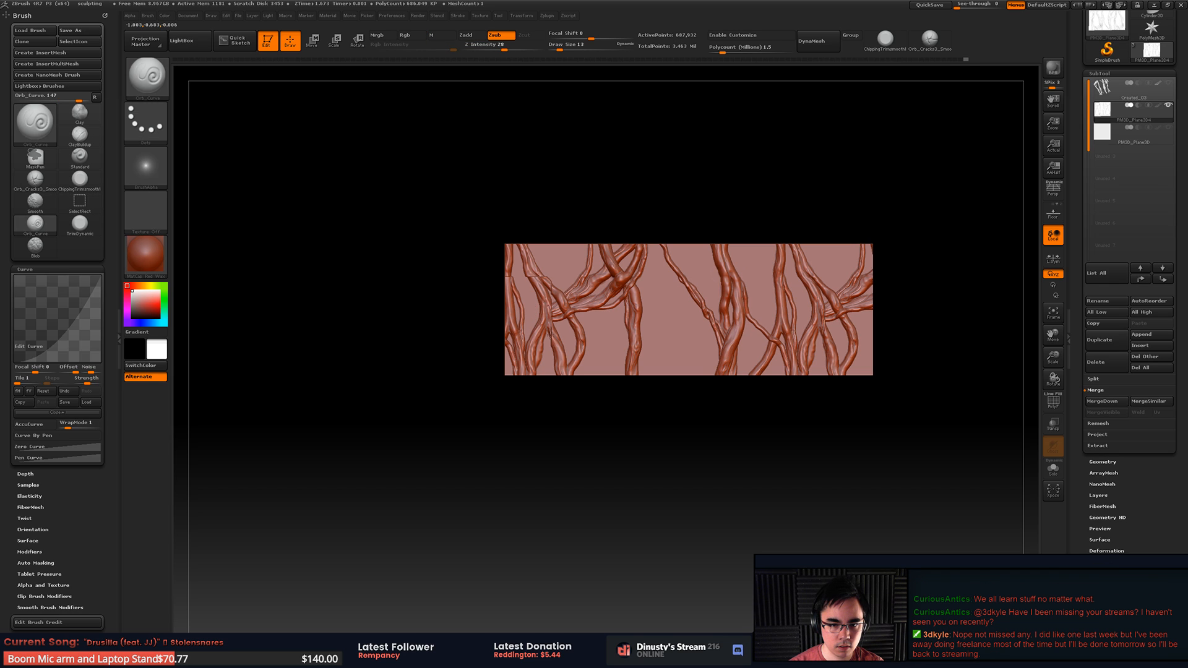
pyautogui.moveTo(649, 294)
pyautogui.keyDown('alt'); pyautogui.mouseDown(button='right')
pyautogui.moveTo(780, 265)
pyautogui.moveTo(729, 257)
pyautogui.mouseUp(button='right'); pyautogui.keyUp('alt')
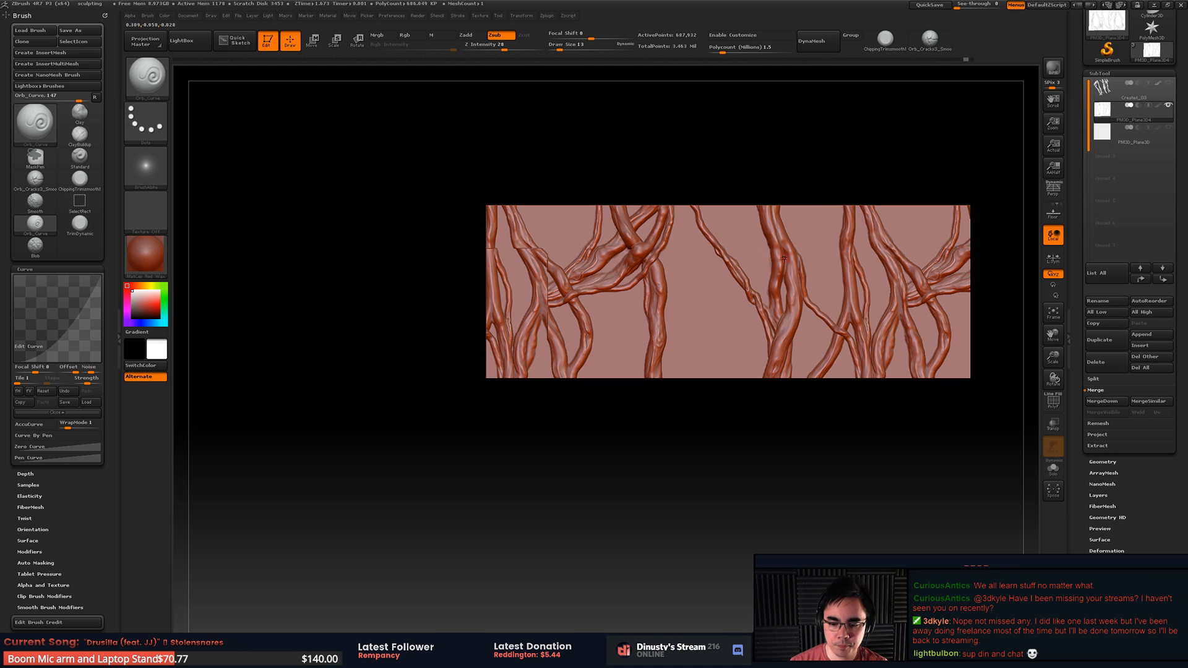
pyautogui.keyDown('alt'); pyautogui.moveTo(717, 327); pyautogui.dragTo(713, 303, button='right'); pyautogui.keyUp('alt')
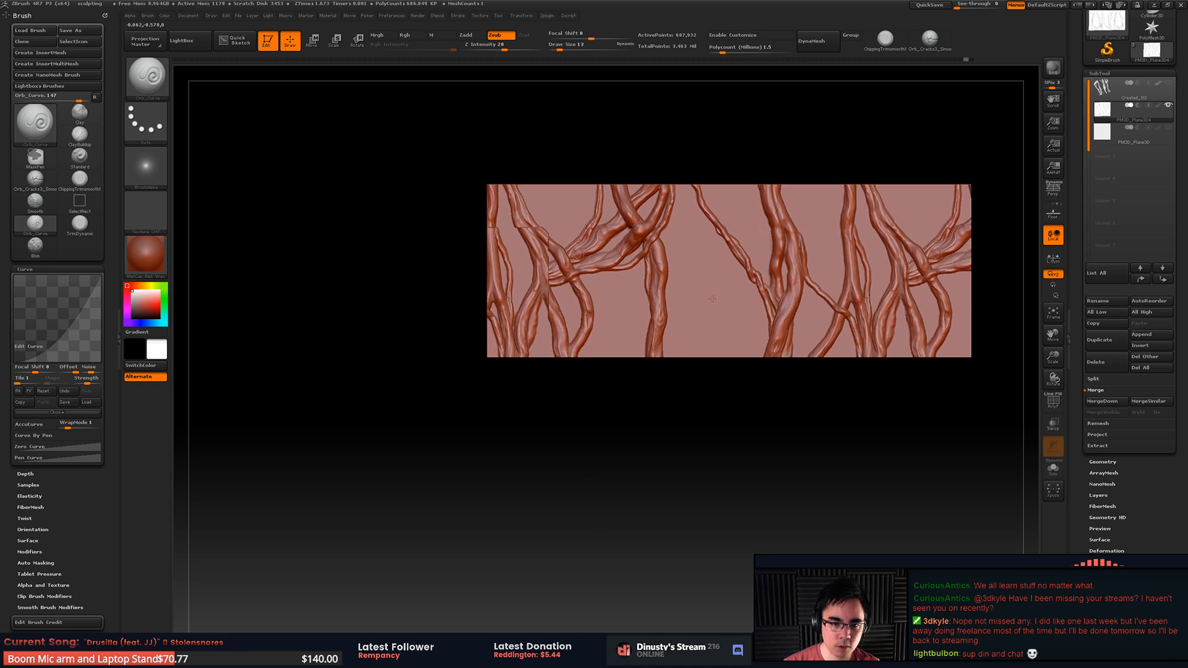
# Step: Switch to Discord and read through the latest posts in the art-related channel
pyautogui.hotkey('alt', 'Tab')
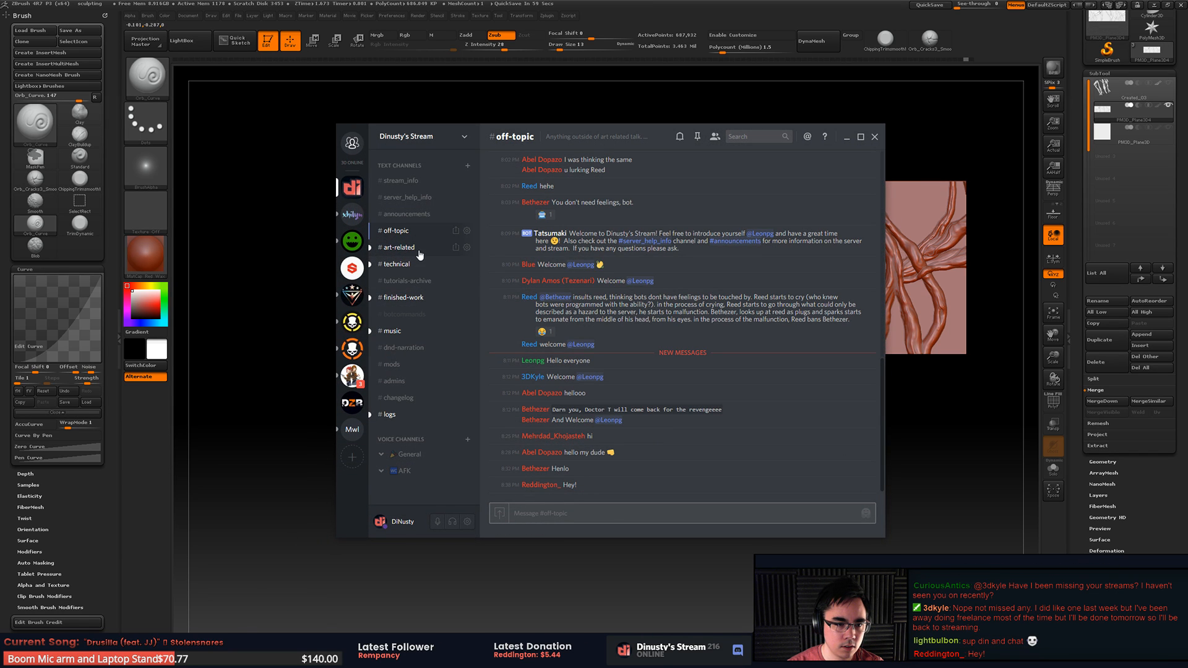
pyautogui.click(399, 247)
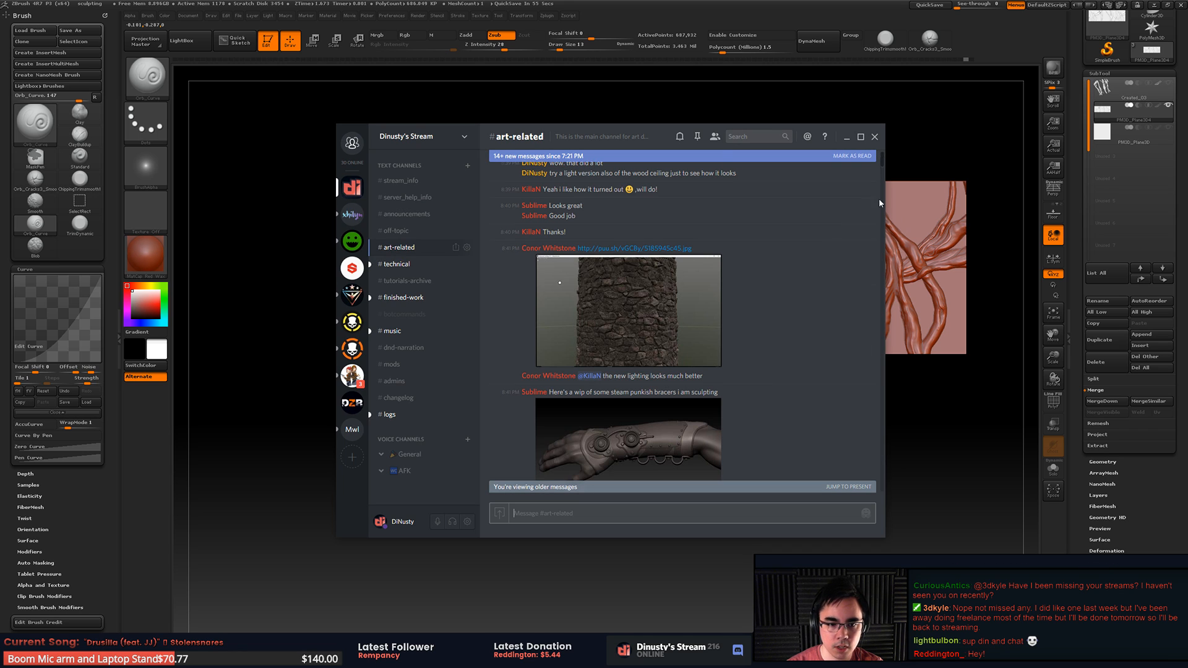
pyautogui.moveTo(879, 200); pyautogui.dragTo(872, 378)
pyautogui.click(851, 489)
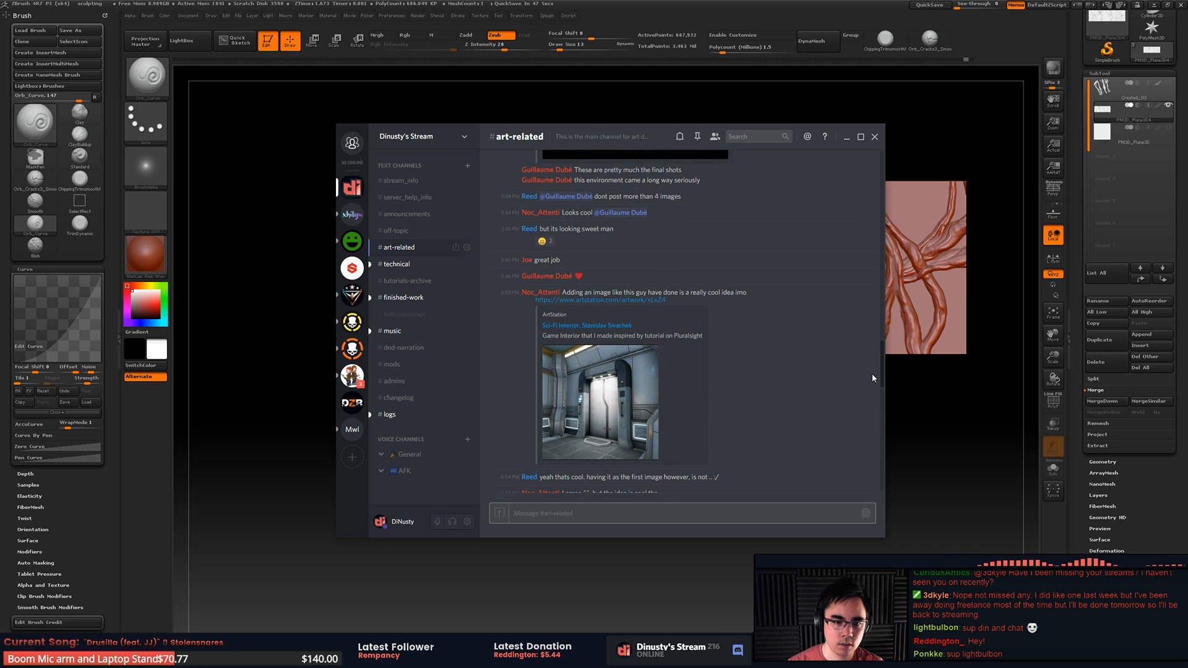
pyautogui.moveTo(873, 376); pyautogui.dragTo(884, 195)
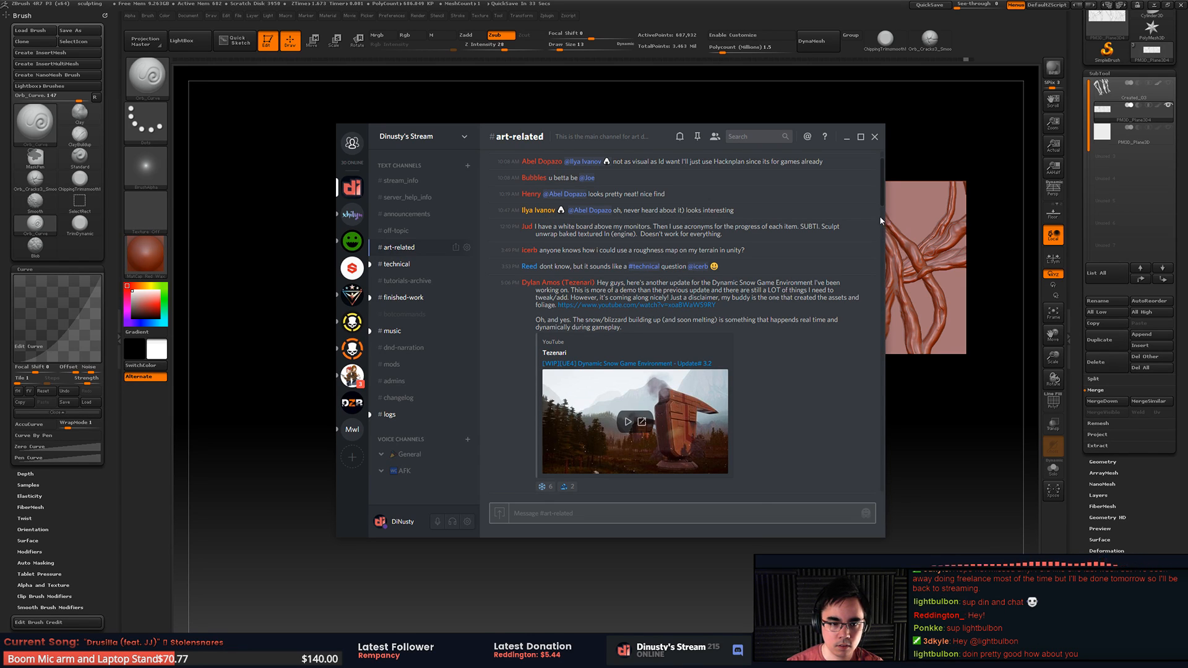
pyautogui.scroll(1, 879, 215)
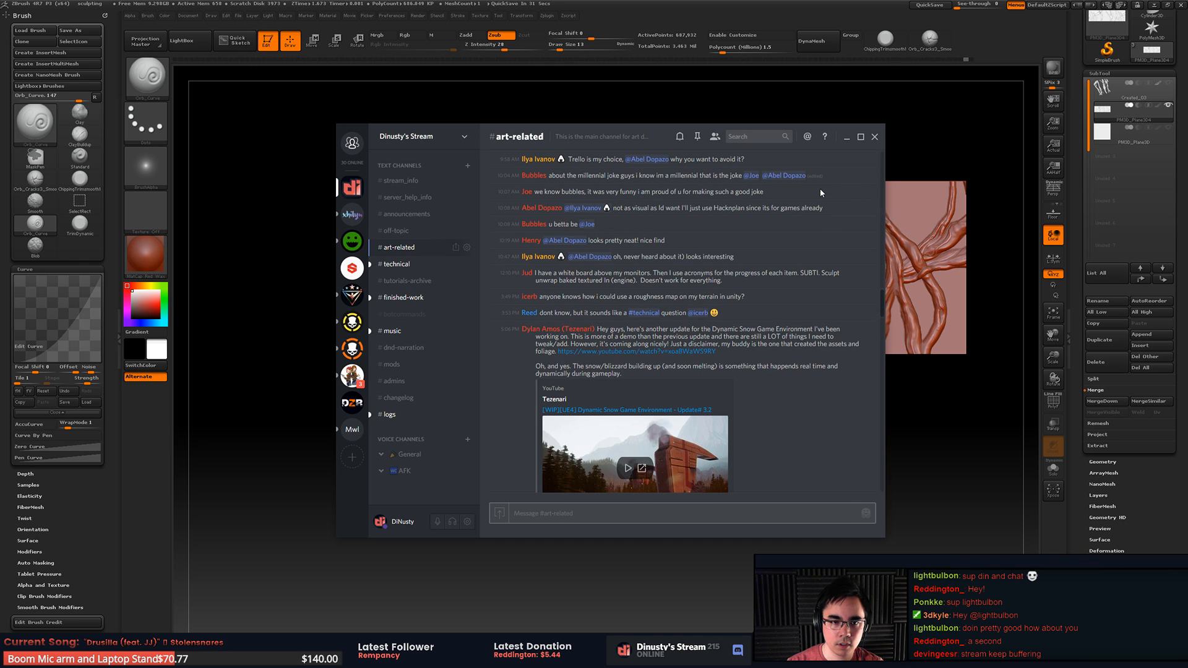
# Step: Skim the other posts in Discord's art-related channel and return to a maximized ZBrush window
pyautogui.moveTo(884, 302); pyautogui.dragTo(886, 163)
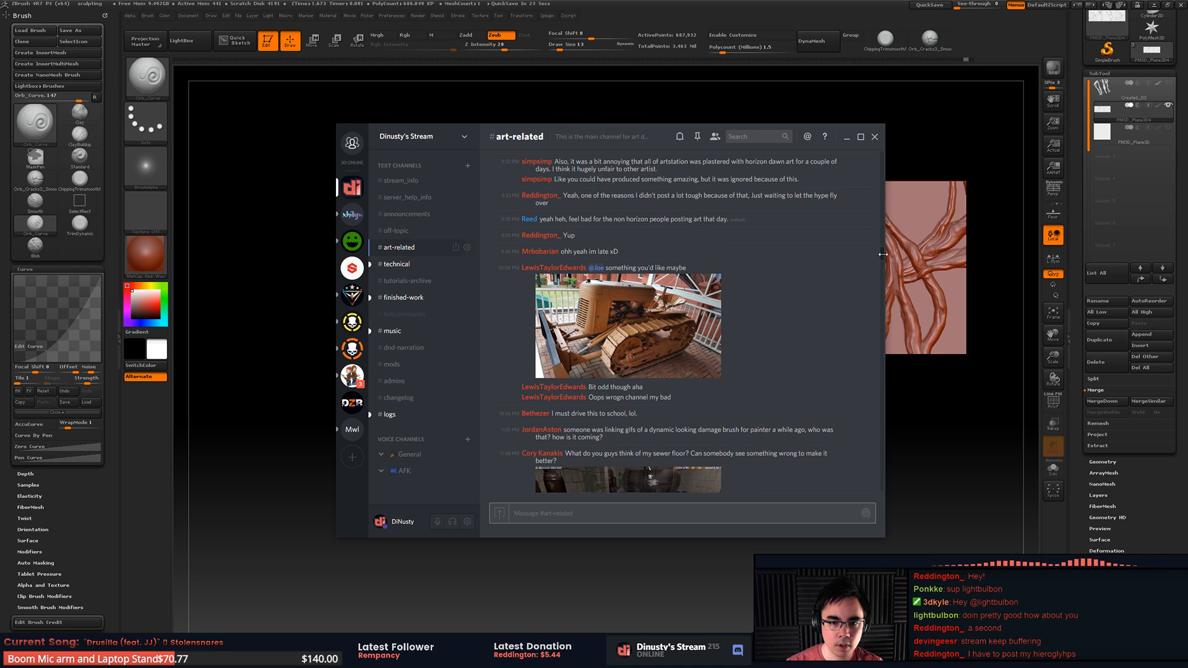
pyautogui.moveTo(886, 255); pyautogui.dragTo(886, 499)
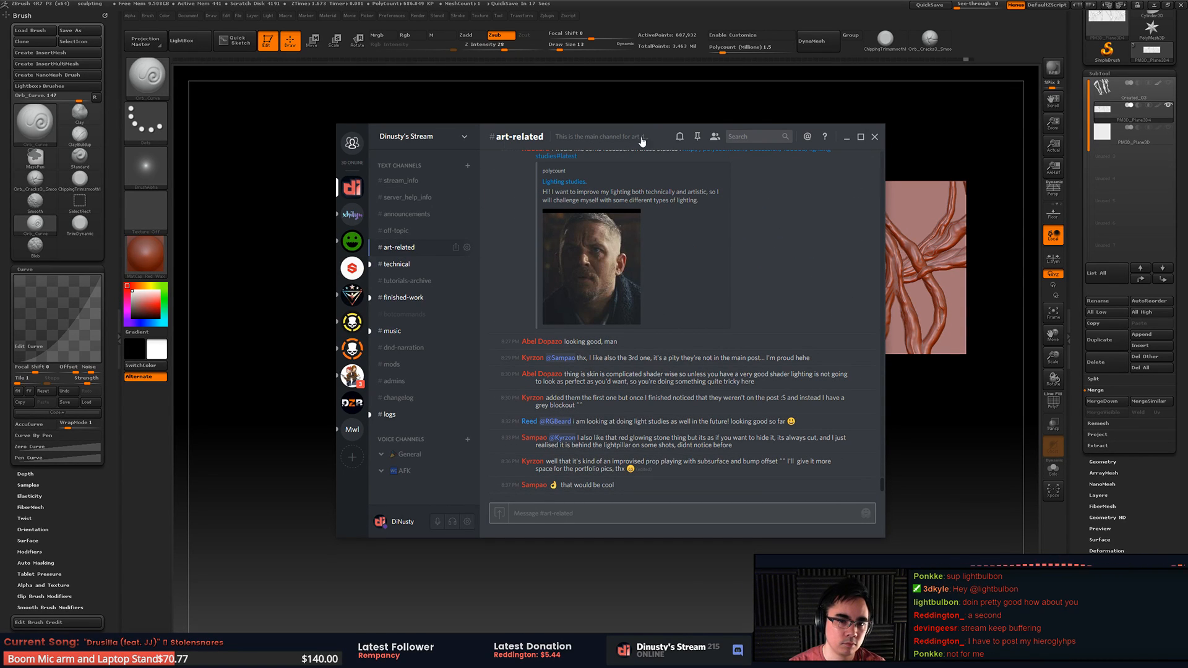
pyautogui.moveTo(674, 2); pyautogui.dragTo(666, 53)
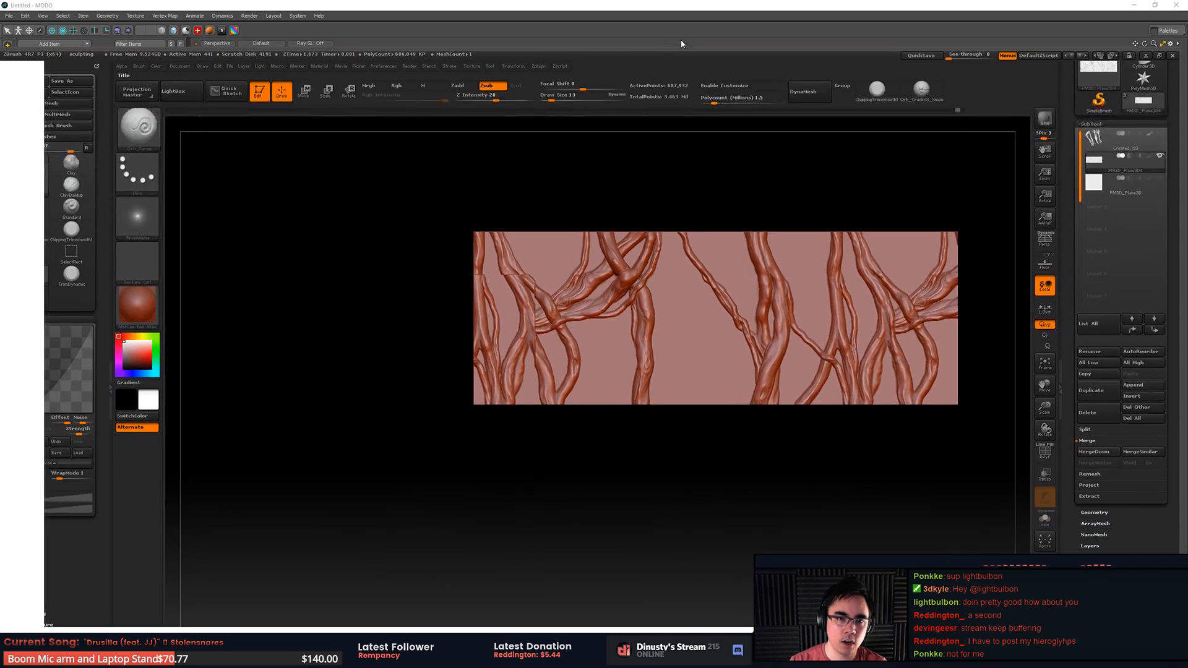
pyautogui.click(1159, 56)
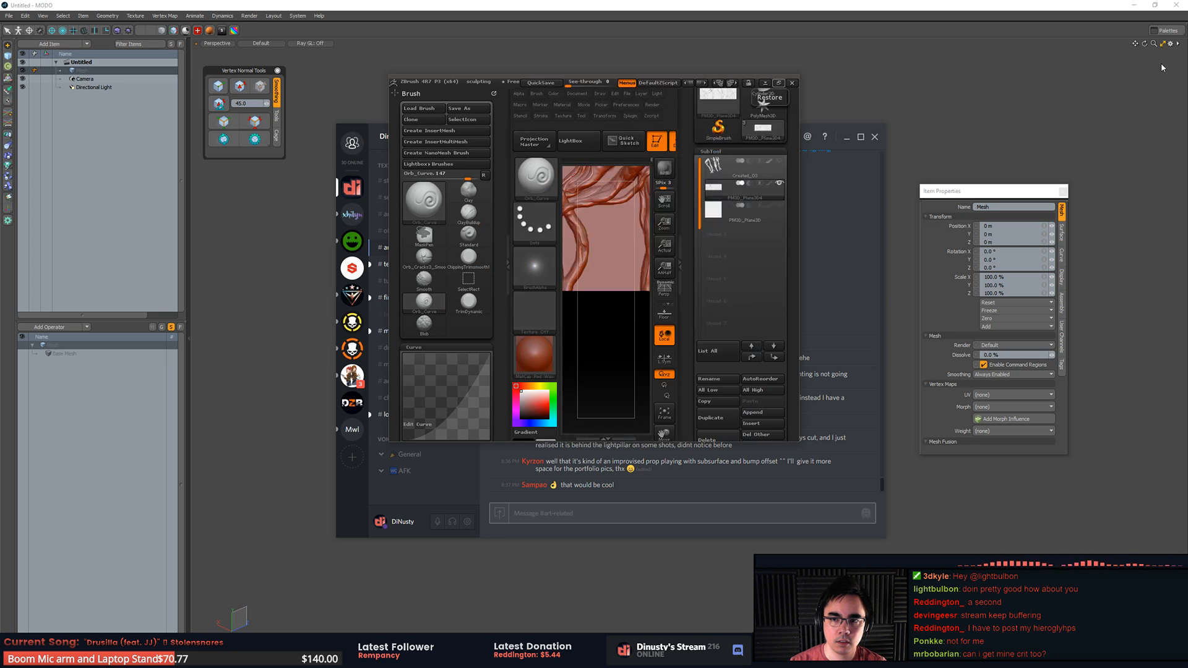
pyautogui.click(773, 86)
# Step: Inspect the isolated strip of the root panel with wireframe toggled on and off, and unhide the rest of the panel
pyautogui.keyDown('alt'); pyautogui.moveTo(807, 256); pyautogui.dragTo(873, 250, button='right'); pyautogui.keyUp('alt')
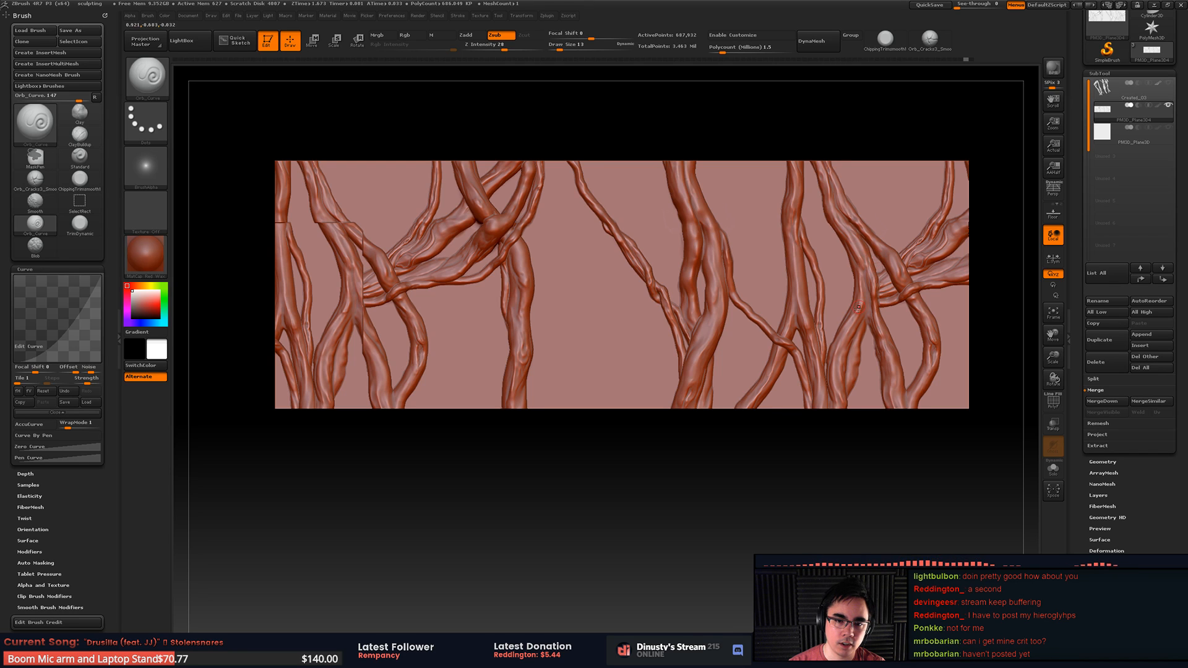
pyautogui.keyDown('alt'); pyautogui.moveTo(726, 256); pyautogui.dragTo(810, 255, button='right'); pyautogui.keyUp('alt')
pyautogui.keyDown('alt'); pyautogui.moveTo(706, 253); pyautogui.dragTo(644, 265, button='right'); pyautogui.keyUp('alt')
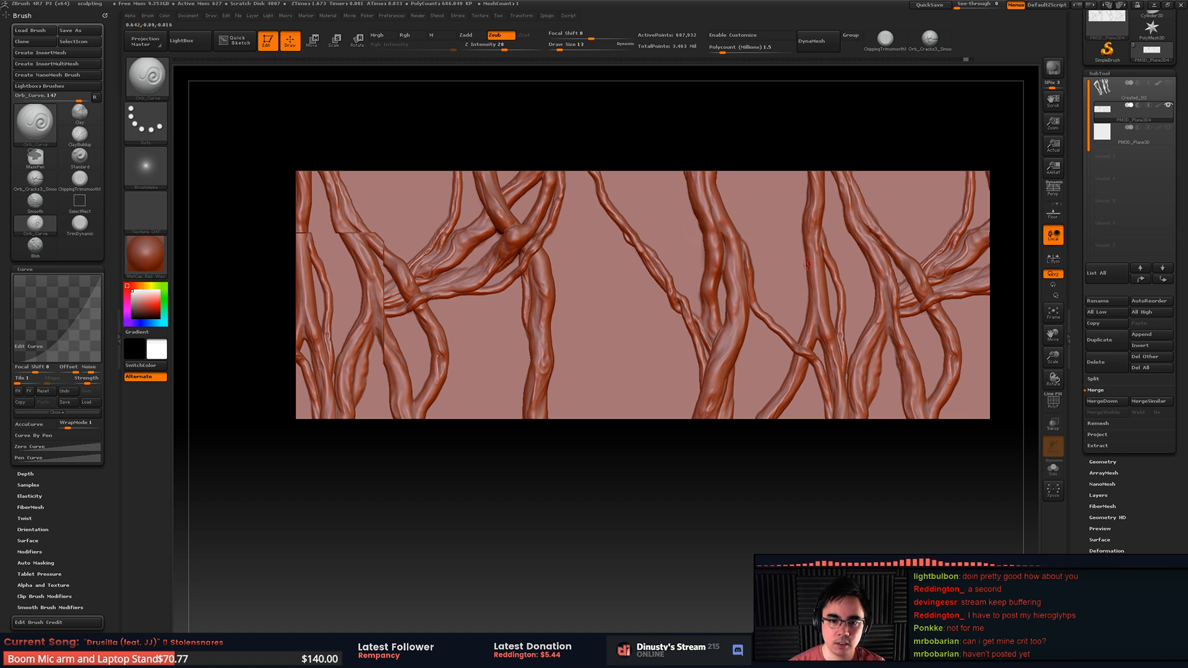
pyautogui.keyDown('alt'); pyautogui.moveTo(536, 295); pyautogui.dragTo(498, 302, button='right'); pyautogui.keyUp('alt')
pyautogui.hotkey('shift', 'f')
pyautogui.hotkey('shift', 'f')
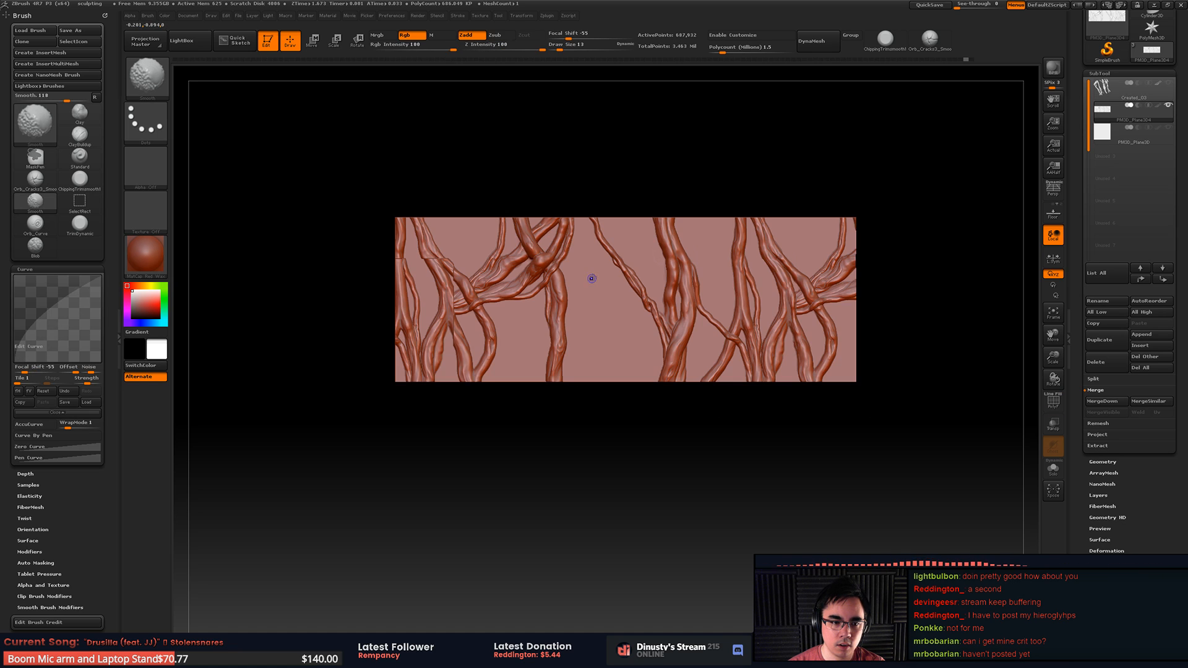
pyautogui.keyDown('alt'); pyautogui.moveTo(599, 277); pyautogui.dragTo(637, 253, button='right'); pyautogui.keyUp('alt')
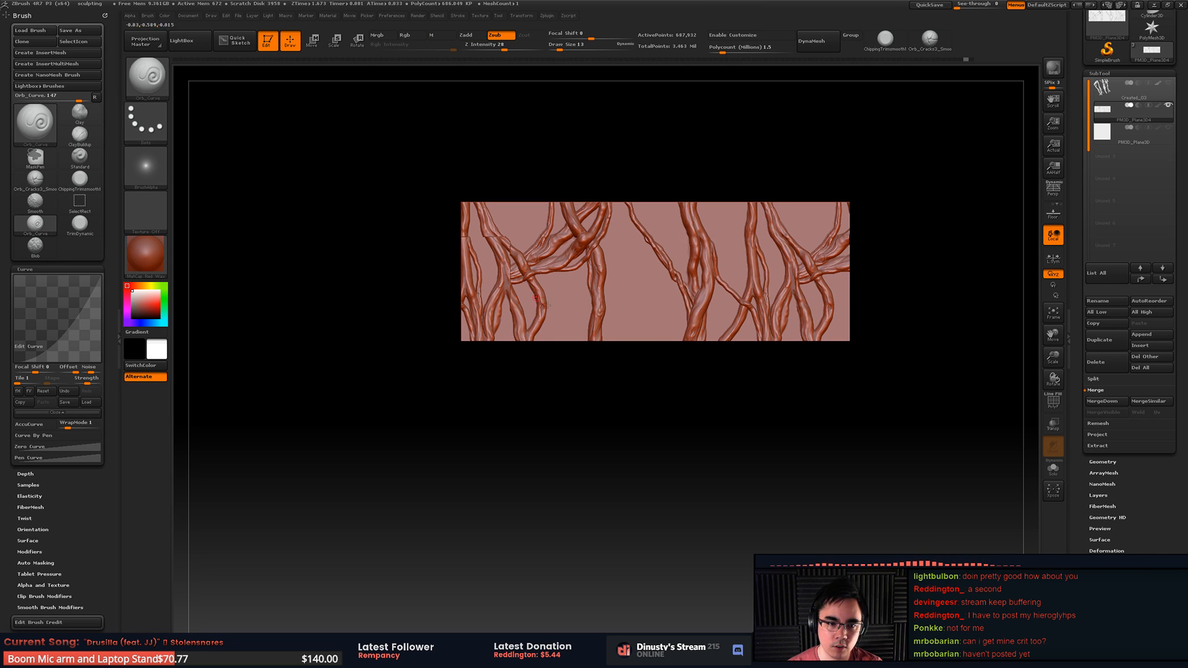
pyautogui.keyDown('ctrl'); pyautogui.keyDown('shift'); pyautogui.click(904, 258); pyautogui.keyUp('shift'); pyautogui.keyUp('ctrl')
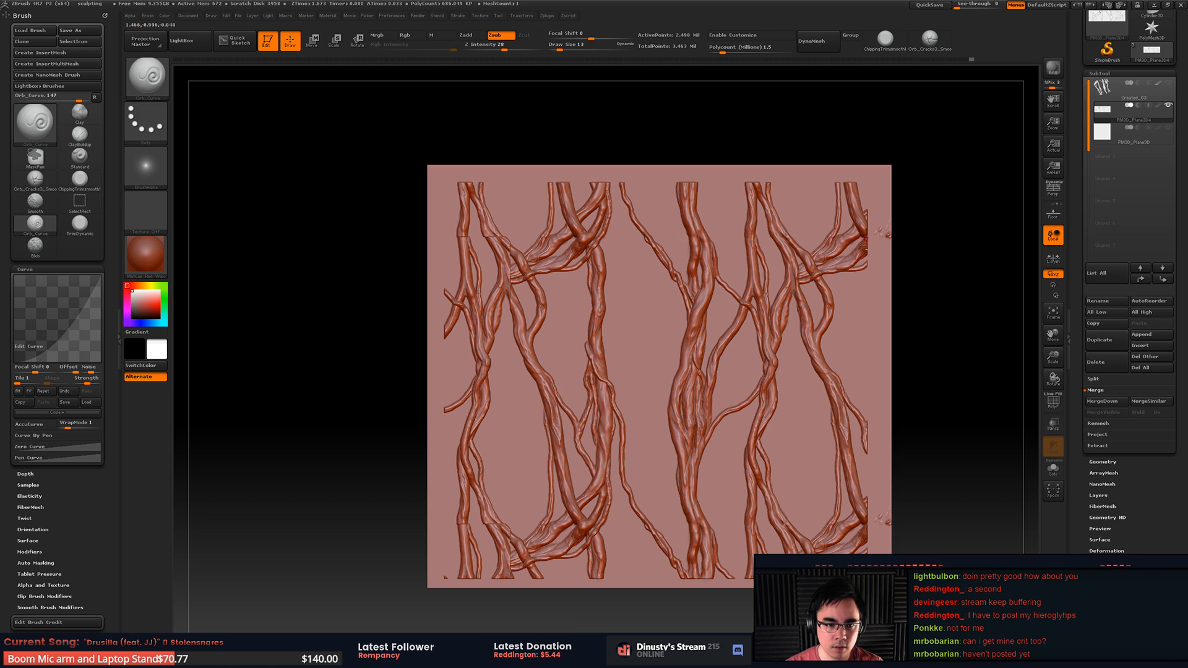
# Step: Examine the full root panel up close and as a whole, with perspective toggled on and back off
pyautogui.keyDown('alt'); pyautogui.moveTo(905, 213); pyautogui.dragTo(907, 193, button='right'); pyautogui.keyUp('alt')
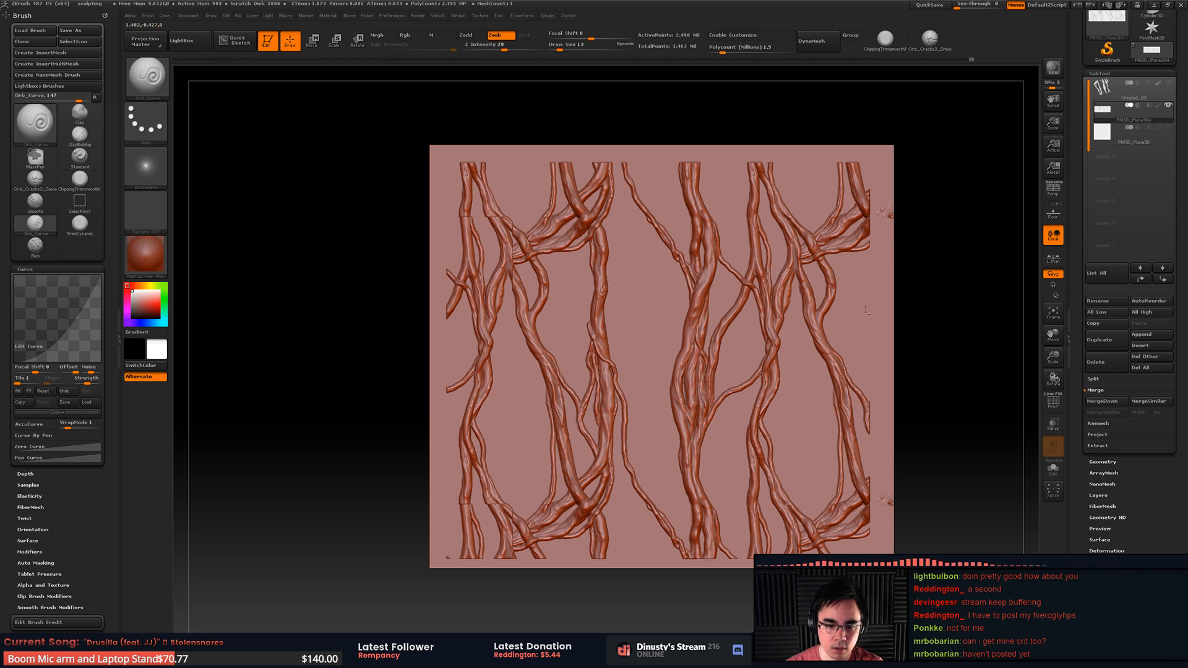
pyautogui.moveTo(806, 373)
pyautogui.keyDown('alt'); pyautogui.mouseDown(button='right')
pyautogui.moveTo(788, 250)
pyautogui.moveTo(811, 347)
pyautogui.moveTo(815, 317)
pyautogui.mouseUp(button='right'); pyautogui.keyUp('alt')
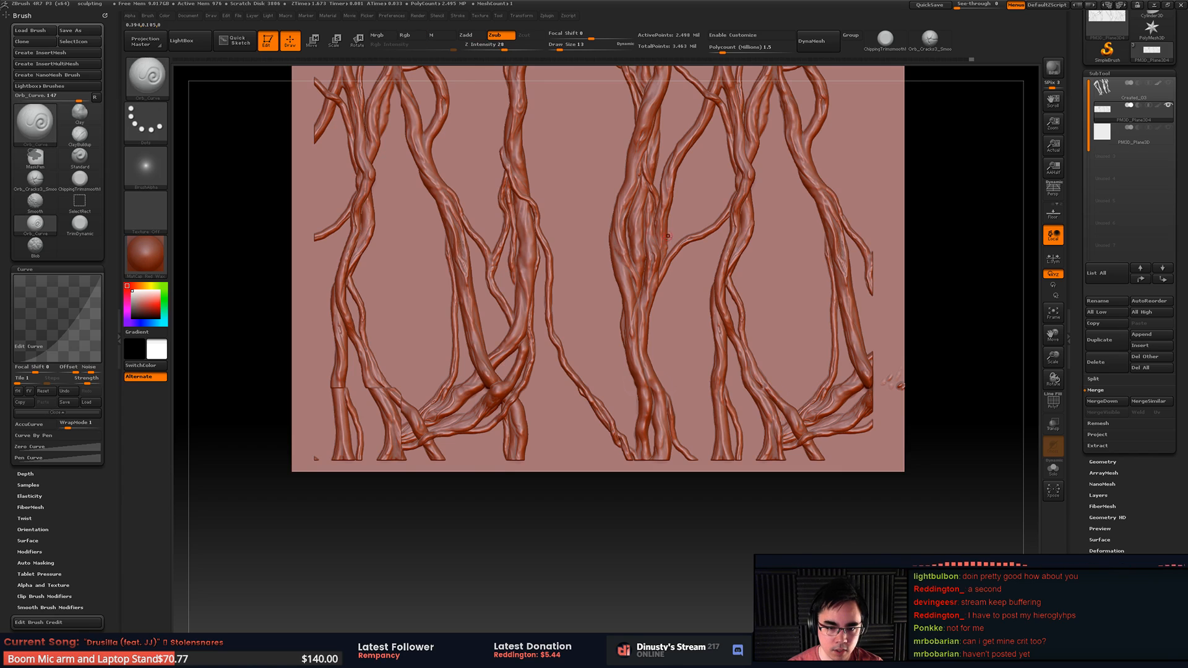
pyautogui.keyDown('ctrl'); pyautogui.moveTo(594, 260); pyautogui.dragTo(606, 215, button='right'); pyautogui.keyUp('ctrl')
pyautogui.moveTo(606, 215)
pyautogui.keyDown('alt'); pyautogui.mouseDown(button='right')
pyautogui.moveTo(589, 294)
pyautogui.moveTo(598, 305)
pyautogui.mouseUp(button='right'); pyautogui.keyUp('alt')
pyautogui.press('p')
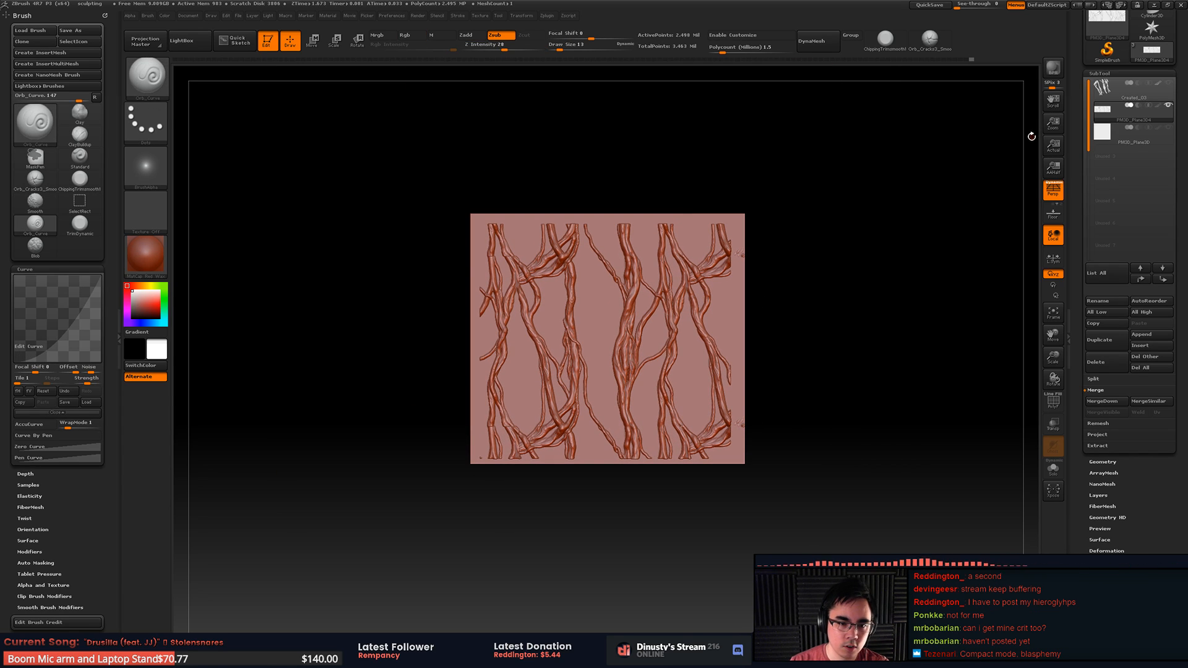
pyautogui.moveTo(866, 232)
pyautogui.mouseDown()
pyautogui.moveTo(885, 175)
pyautogui.moveTo(866, 191)
pyautogui.moveTo(911, 193)
pyautogui.mouseUp()
pyautogui.press('space')
pyautogui.press('p')
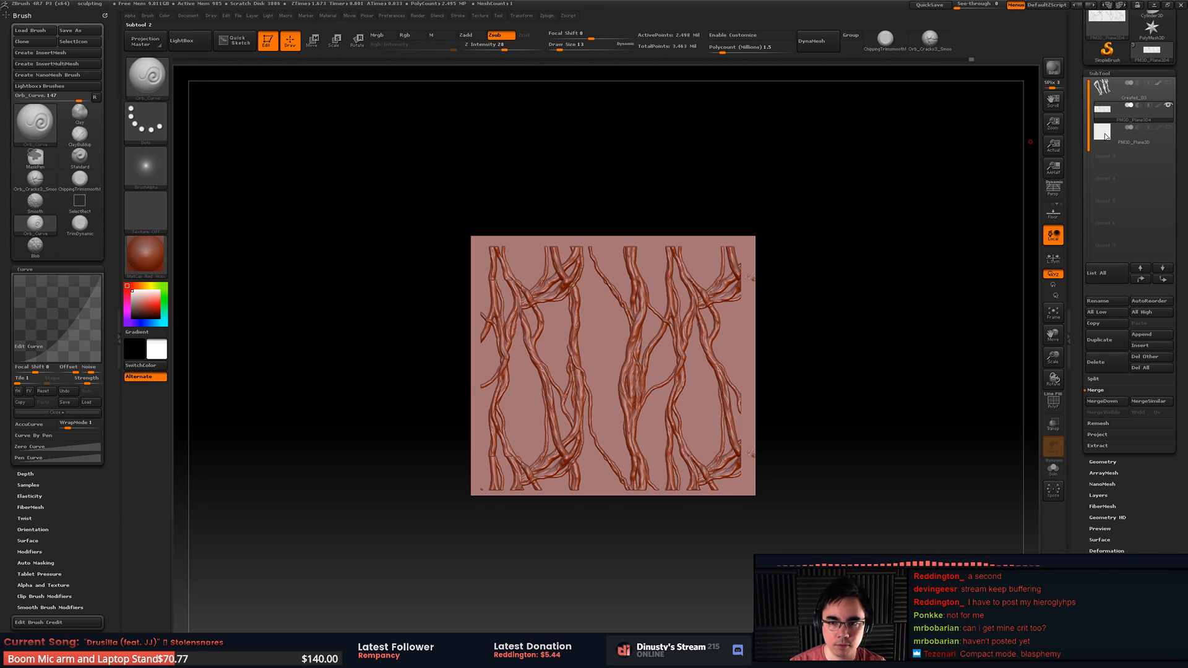
# Step: Show the document at actual size, frame the view on the flat tile plane, and select the root panel with perspective off
pyautogui.click(1056, 146)
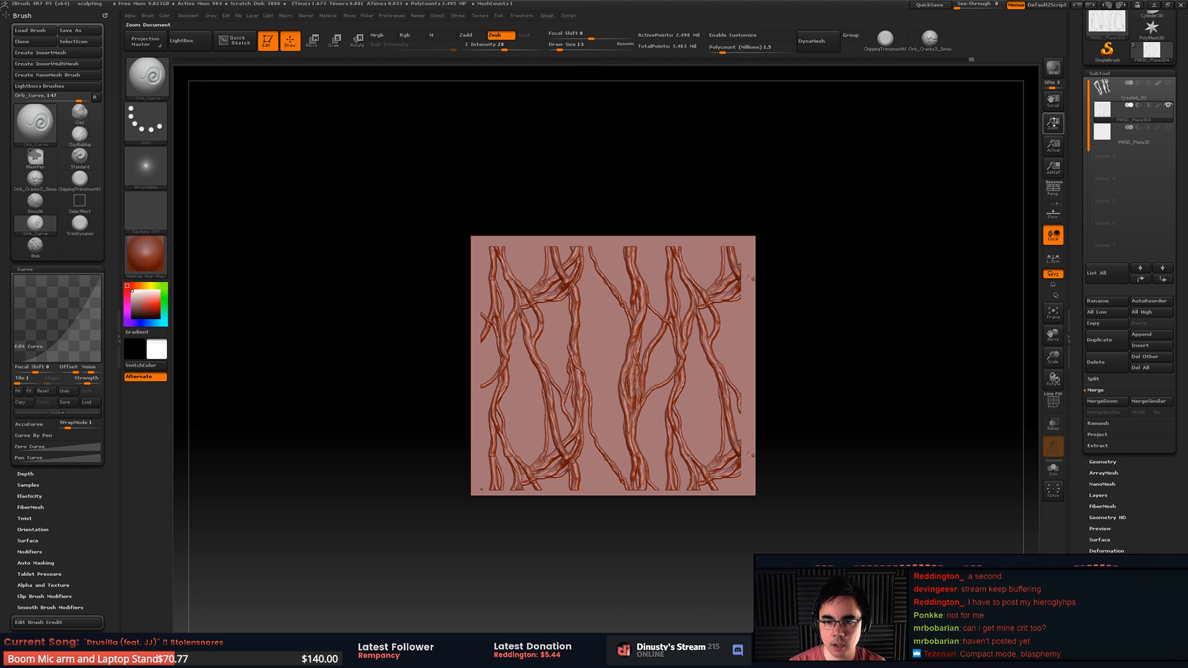
pyautogui.click(1103, 139)
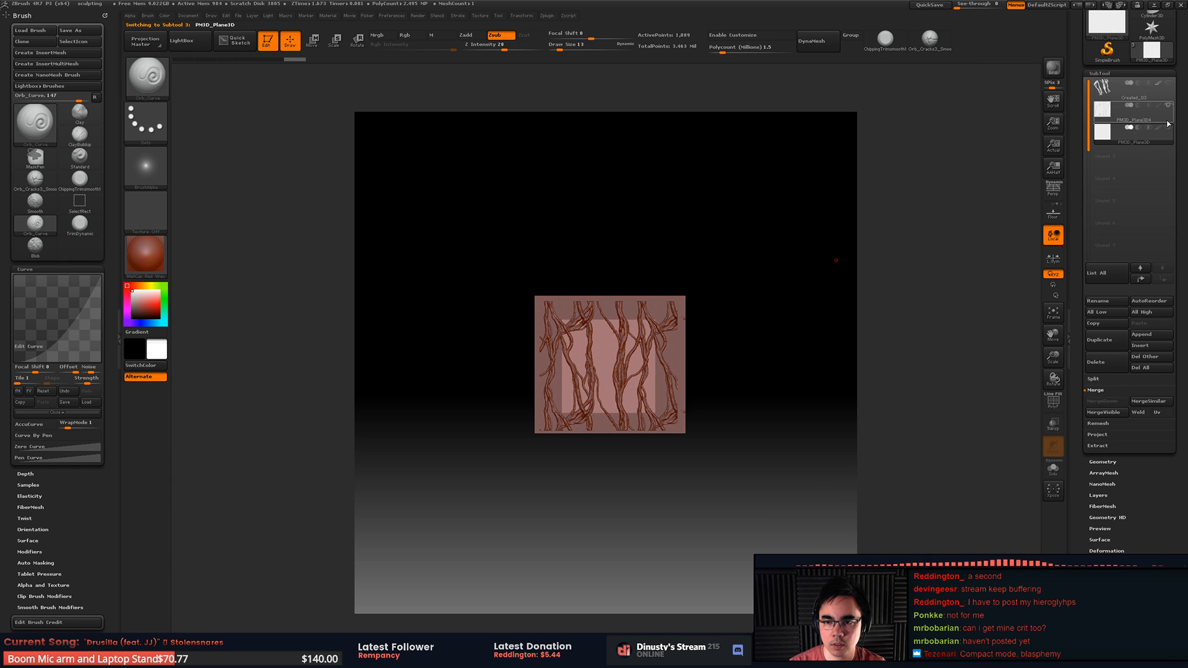
pyautogui.press('f')
pyautogui.click(1107, 92)
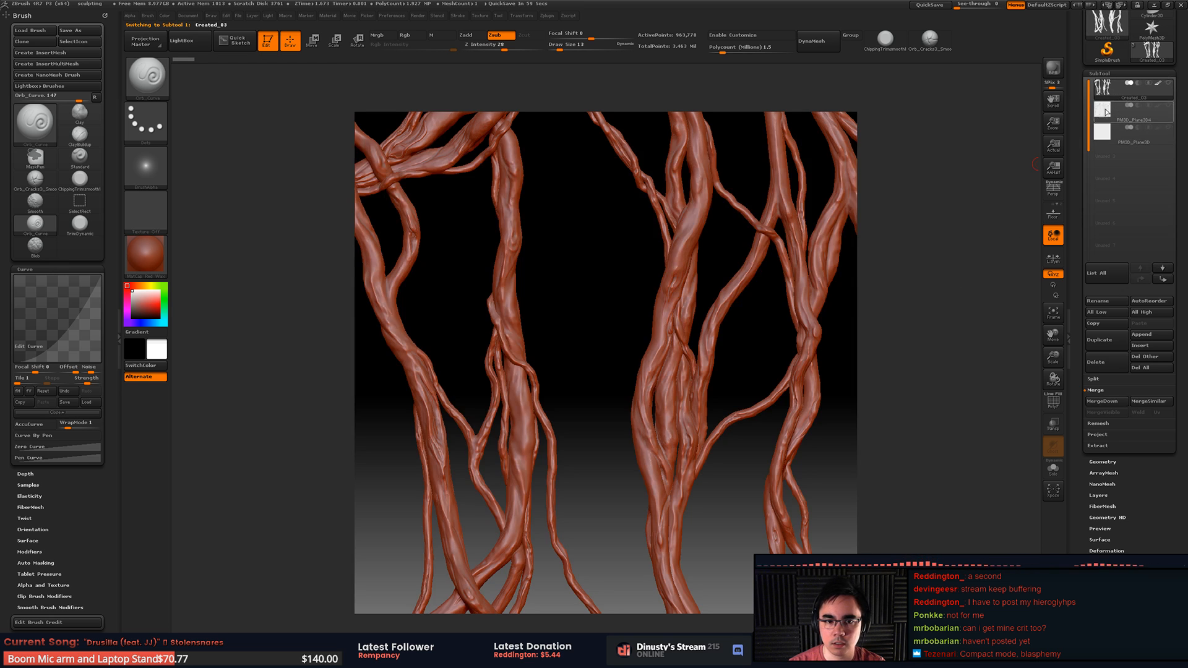
pyautogui.click(1105, 111)
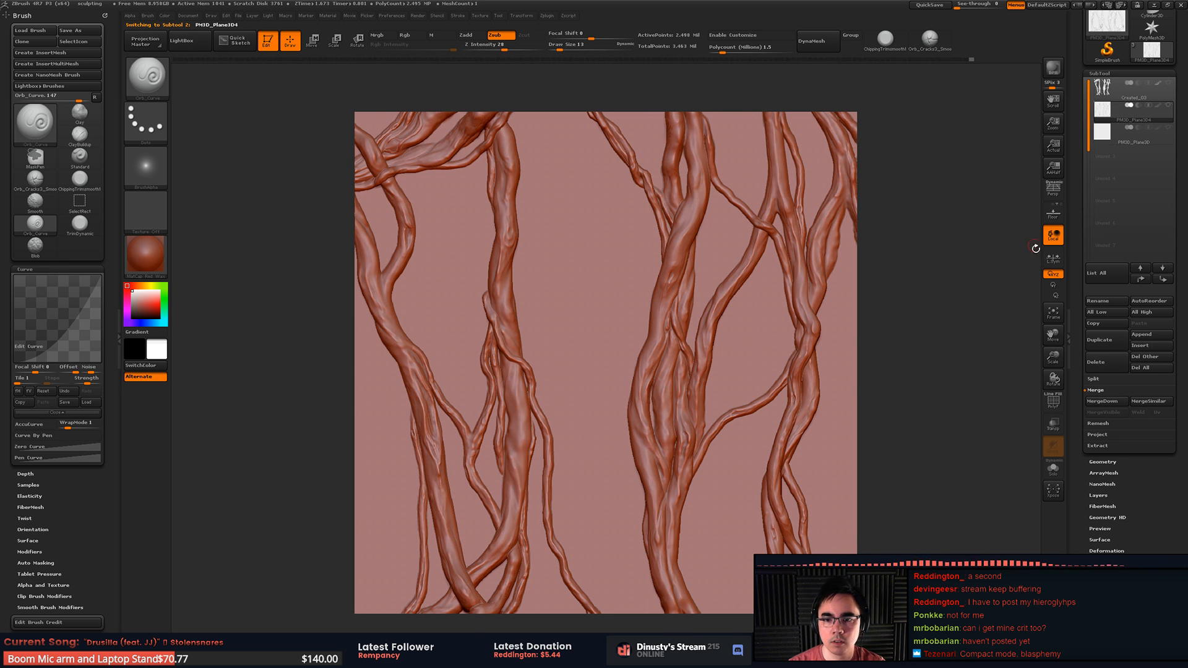
pyautogui.press('p')
pyautogui.press('p')
pyautogui.press('p')
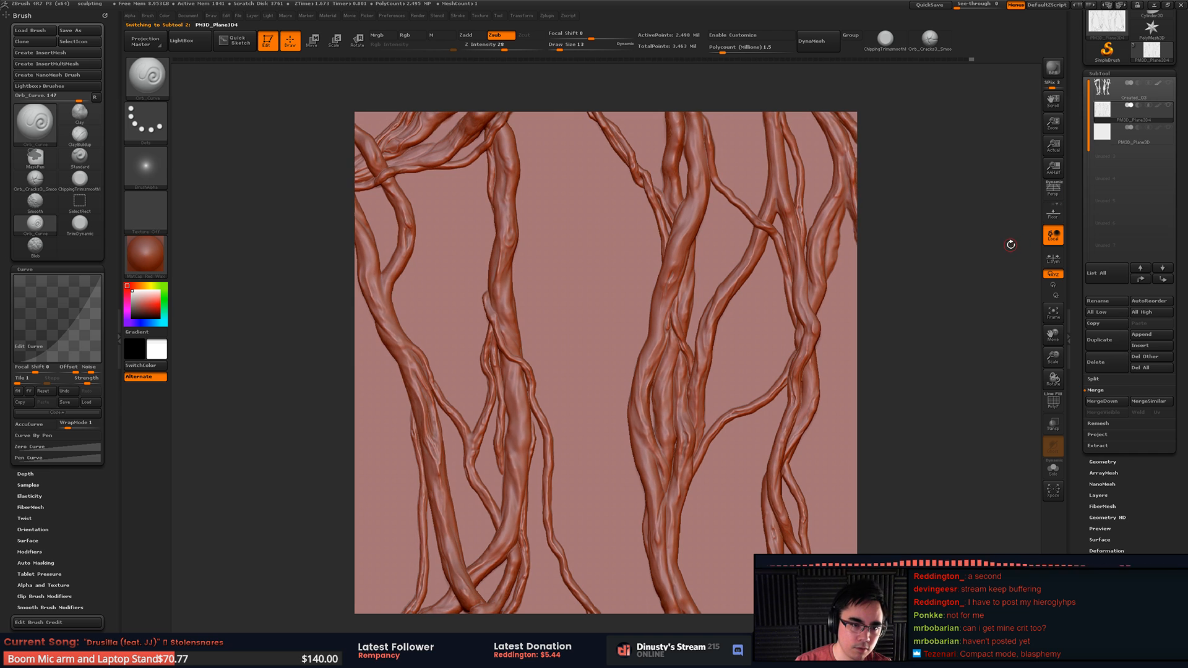
pyautogui.press('p')
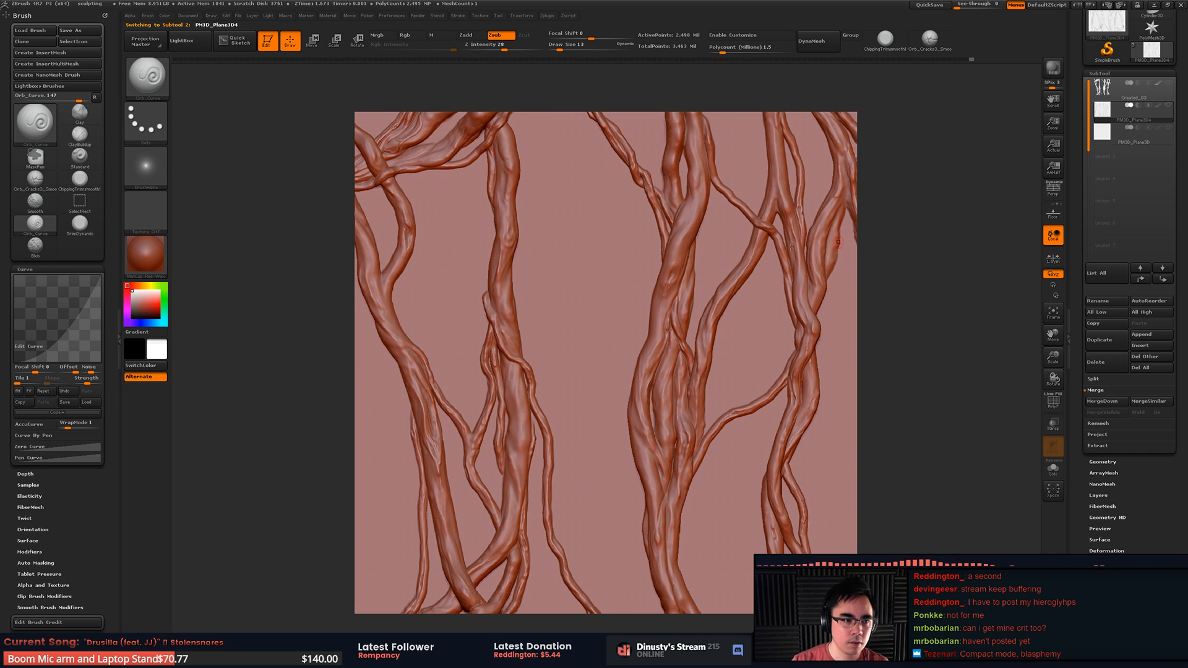
# Step: Grab the framed root panel as a height alpha with GrabDoc and export it for opening in Photoshop
pyautogui.click(158, 157)
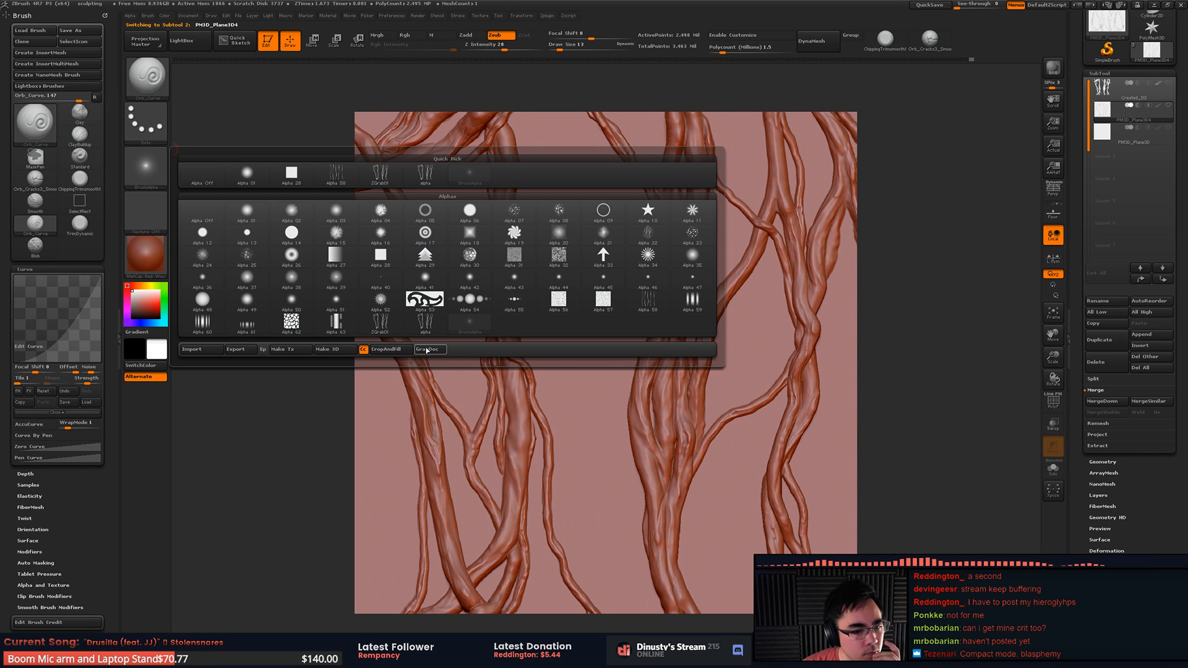
pyautogui.click(380, 321)
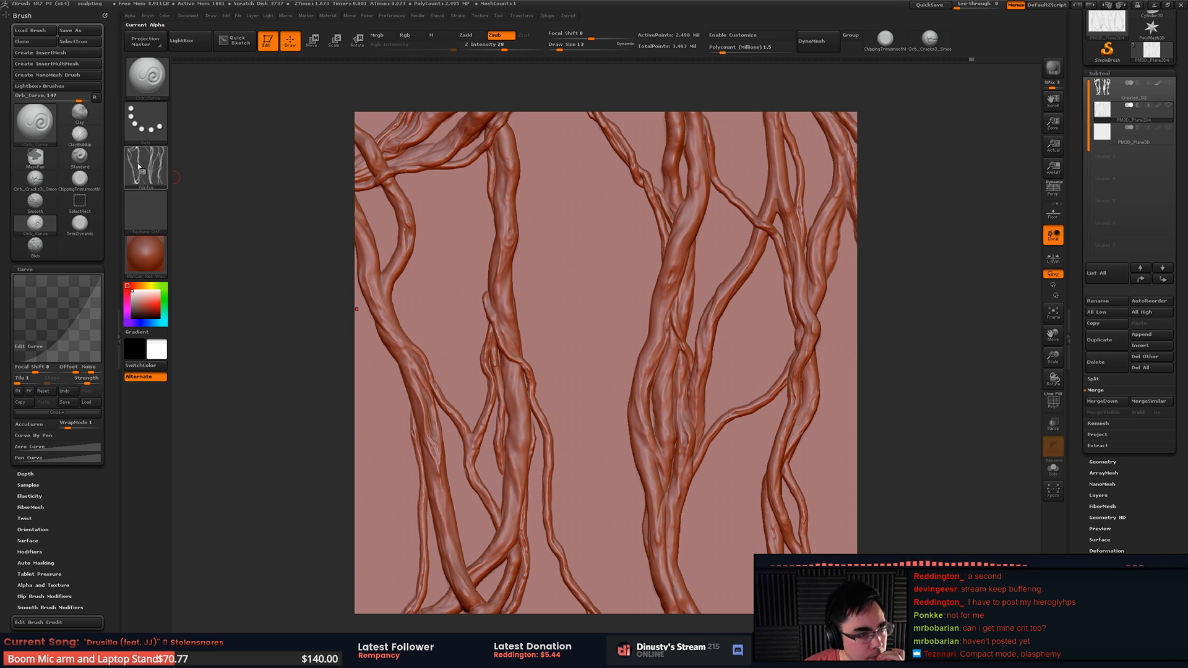
pyautogui.moveTo(144, 171)
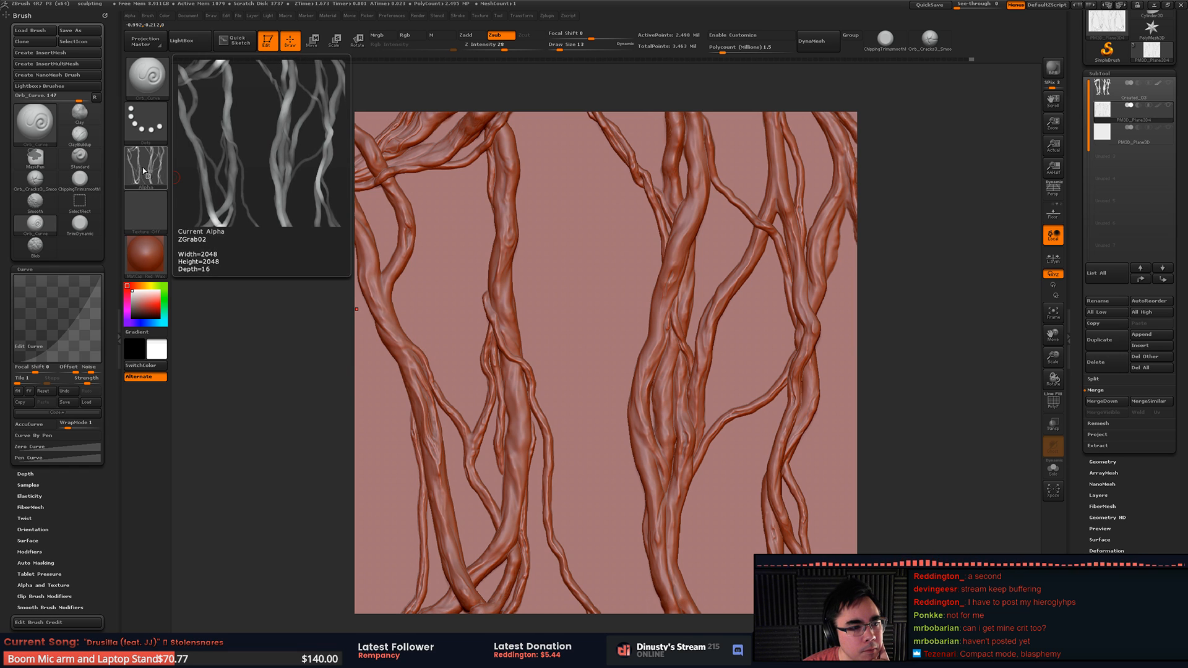
pyautogui.click(143, 171)
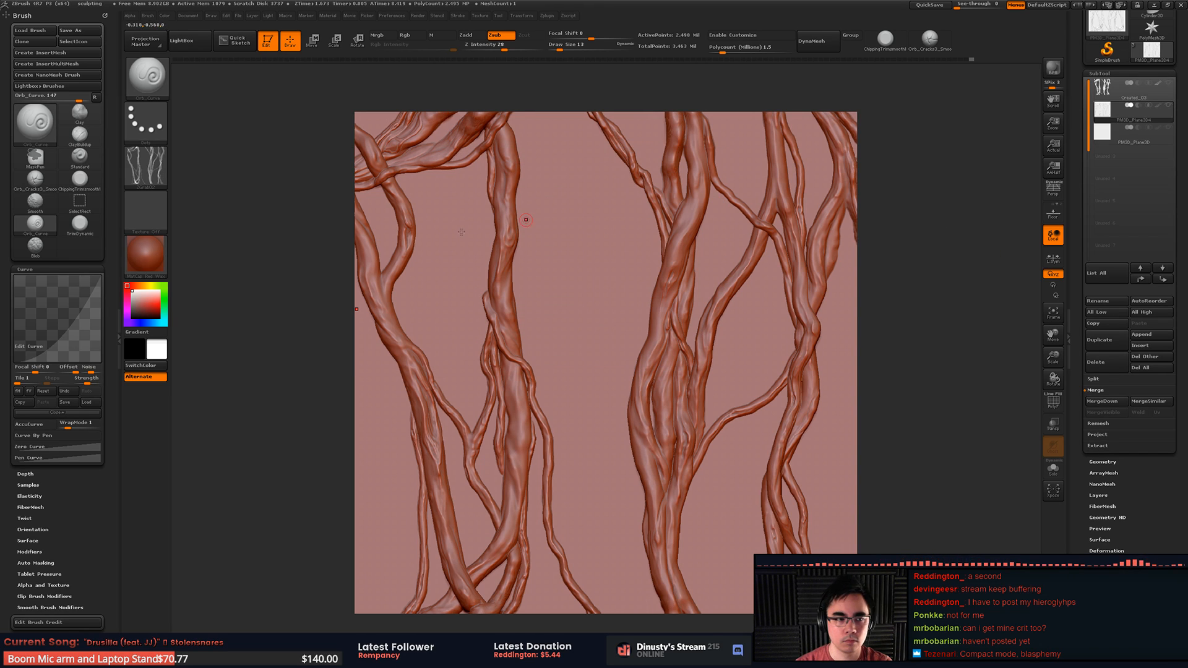
pyautogui.click(147, 167)
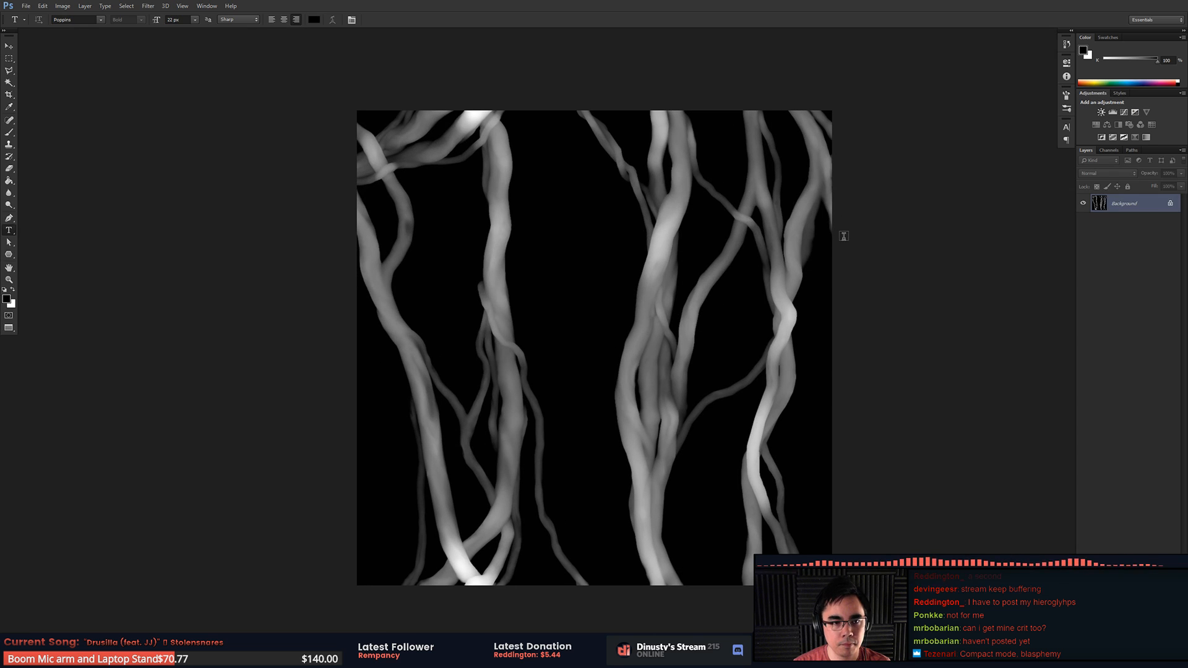
# Step: Apply the Offset filter to the height map with 1024 pixels horizontal, 1200 pixels vertical and Wrap Around
pyautogui.click(146, 6)
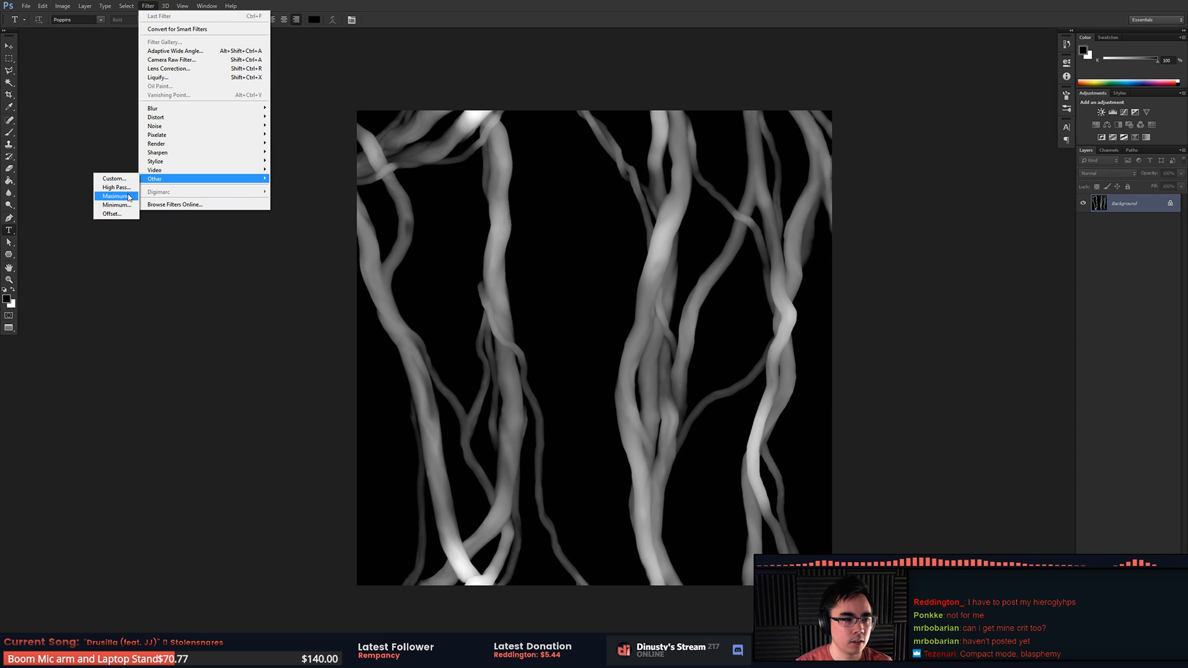
pyautogui.click(114, 214)
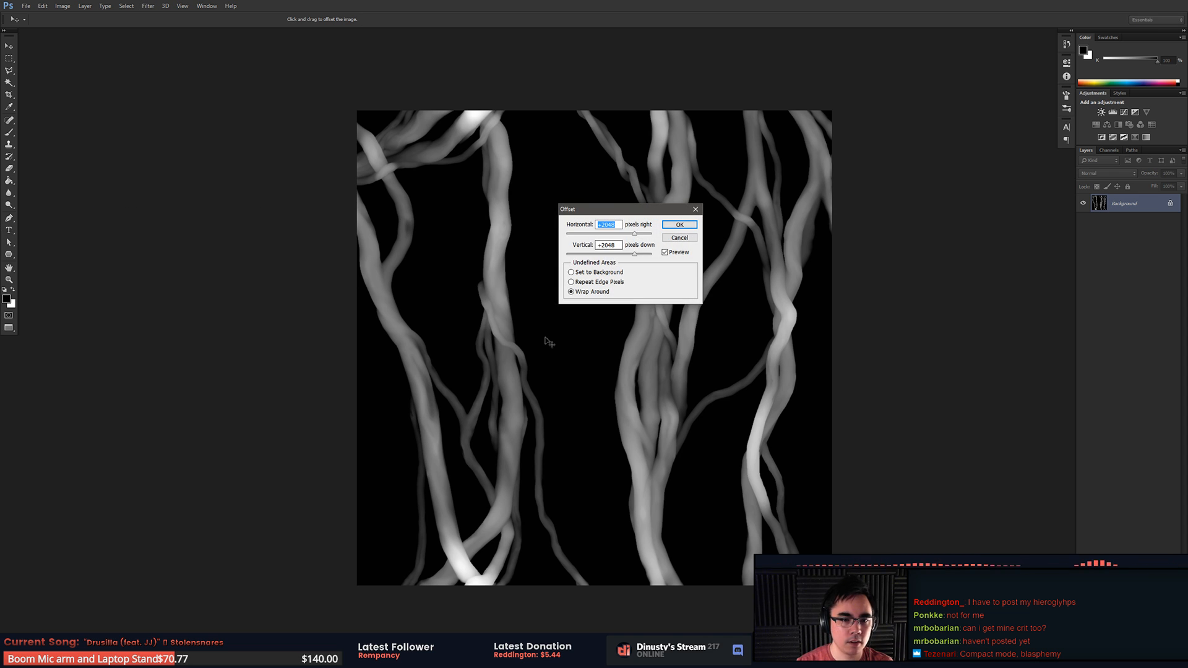
pyautogui.write('1024')
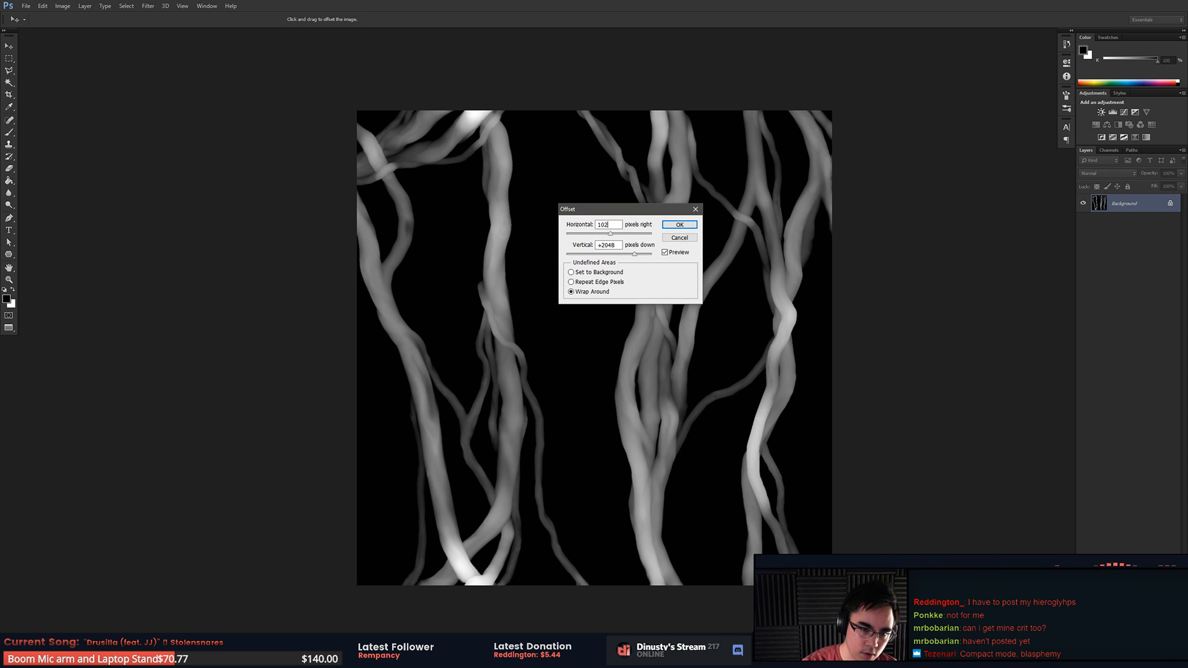
pyautogui.press('Tab')
pyautogui.write('1200')
pyautogui.press('Return')
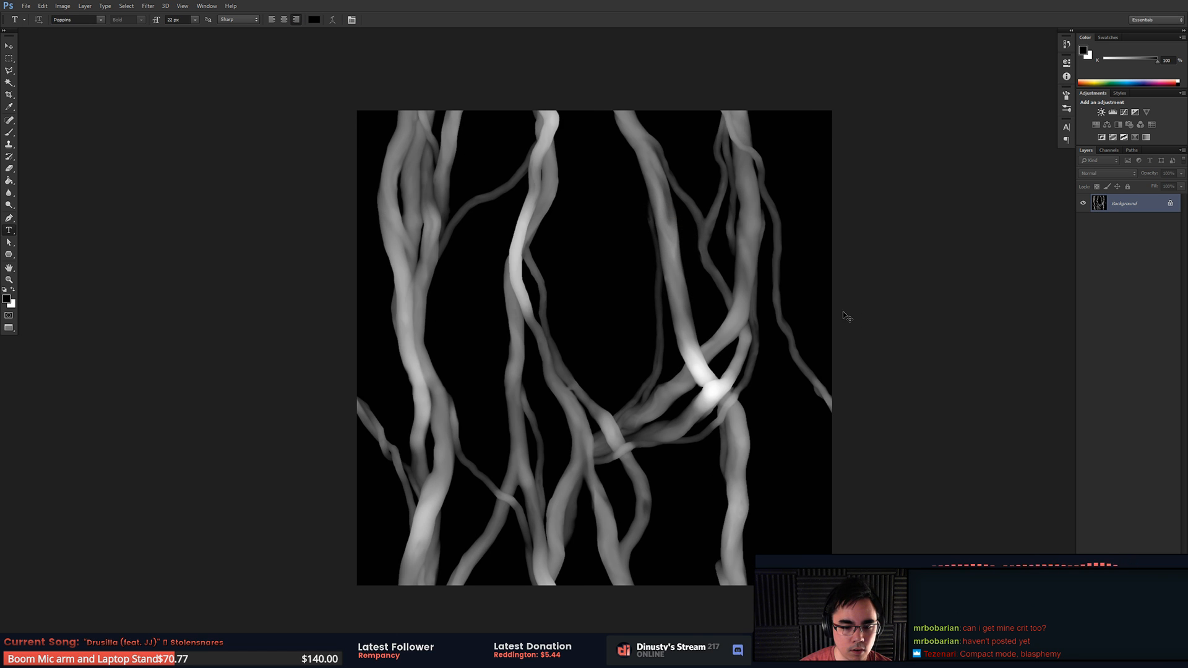
# Step: Examine the offset height map up close for seams, especially around the crossing roots and branch junctions
pyautogui.hotkey('ctrl', '+')
pyautogui.hotkey('ctrl', '+')
pyautogui.hotkey('ctrl', '+')
pyautogui.hotkey('ctrl', '+')
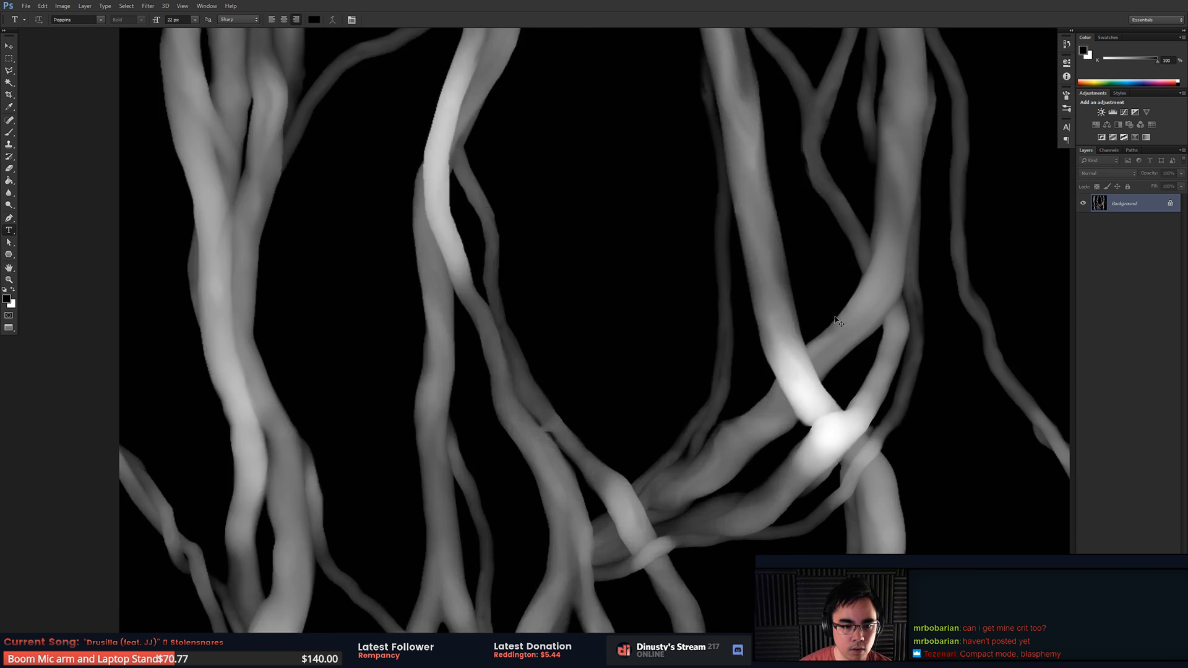
pyautogui.moveTo(675, 438); pyautogui.dragTo(822, 249)
pyautogui.hotkey('ctrl', '+')
pyautogui.hotkey('ctrl', '-')
pyautogui.hotkey('ctrl', '-')
pyautogui.hotkey('ctrl', '-')
pyautogui.hotkey('ctrl', '-')
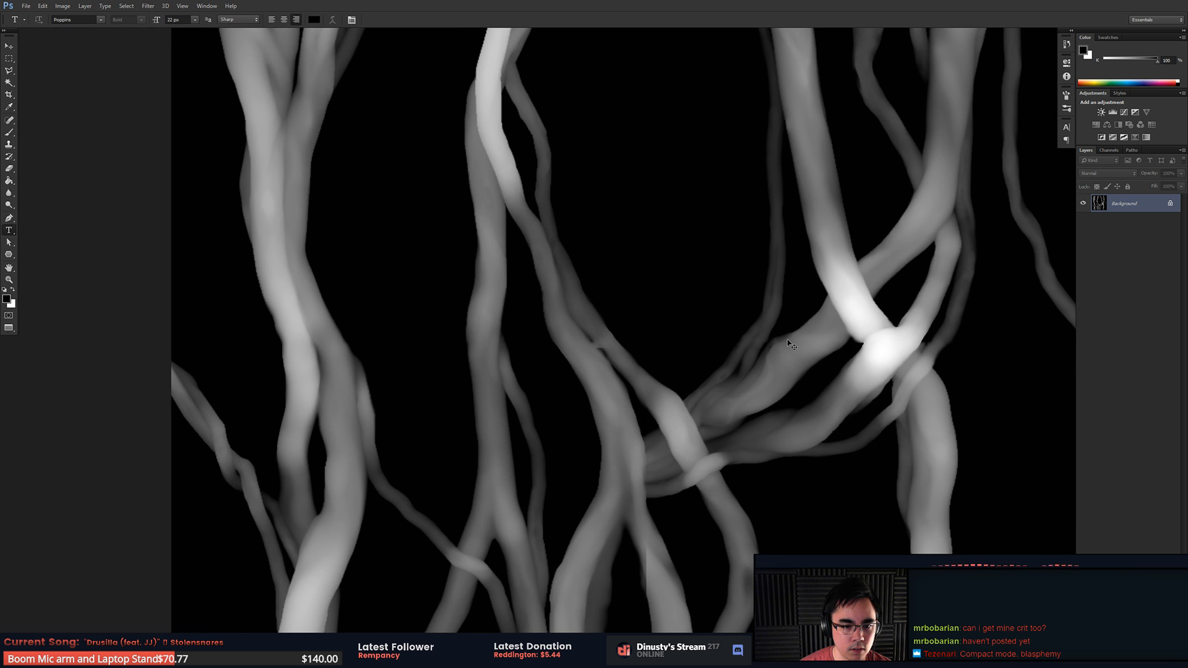
pyautogui.hotkey('ctrl', '-')
pyautogui.hotkey('ctrl', '-')
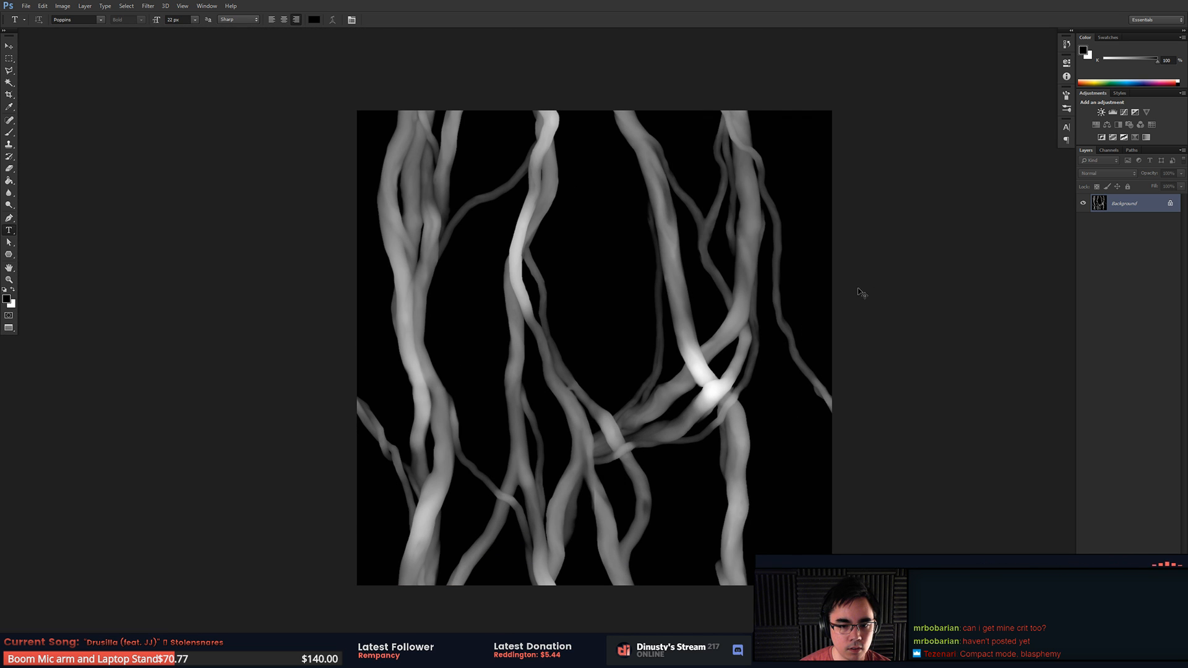
pyautogui.hotkey('ctrl', '+')
pyautogui.hotkey('ctrl', '+')
pyautogui.hotkey('ctrl', '-')
pyautogui.hotkey('ctrl', '-')
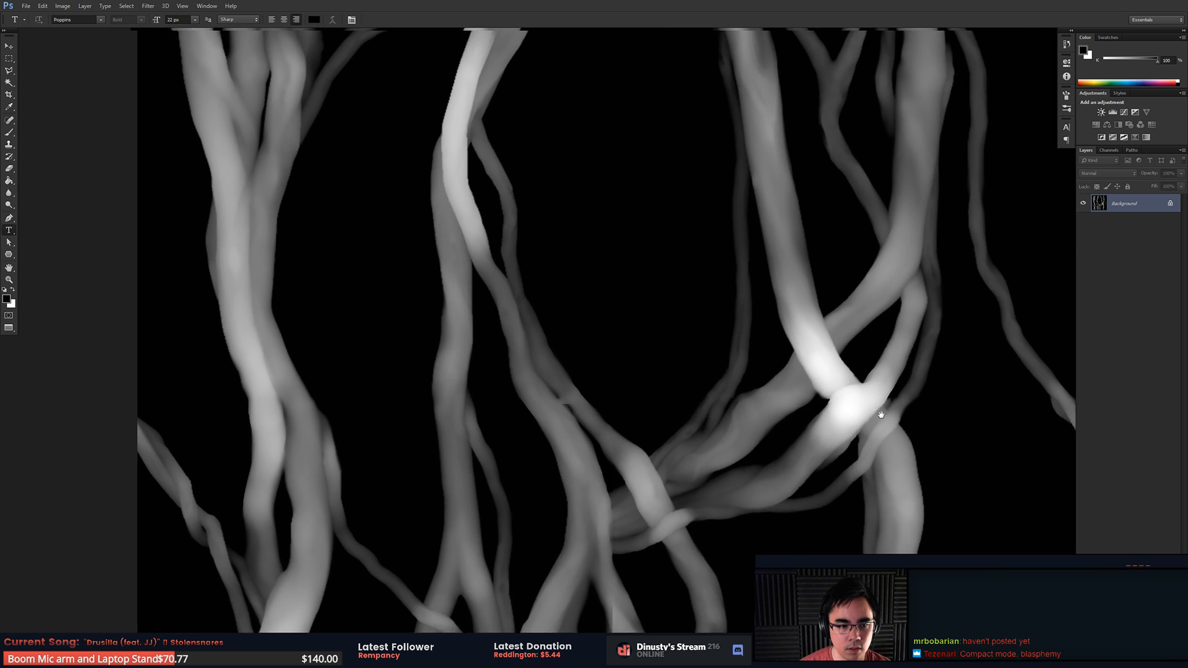
pyautogui.hotkey('ctrl', '+')
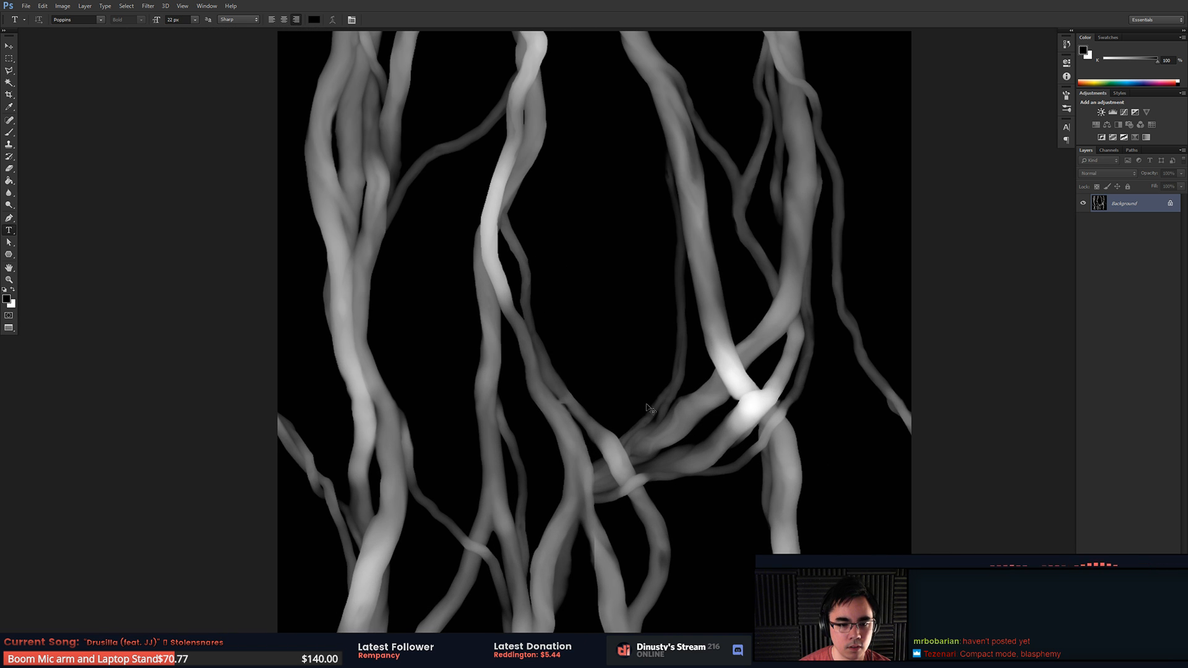
pyautogui.hotkey('ctrl', '+')
pyautogui.hotkey('ctrl', '+')
pyautogui.moveTo(616, 426); pyautogui.dragTo(676, 305)
pyautogui.hotkey('ctrl', '-')
pyautogui.hotkey('ctrl', '-')
# Step: Compare the offset height map in Photoshop with the sculpted root panel in ZBrush
pyautogui.hotkey('alt', 'Tab')
pyautogui.press('Tab')
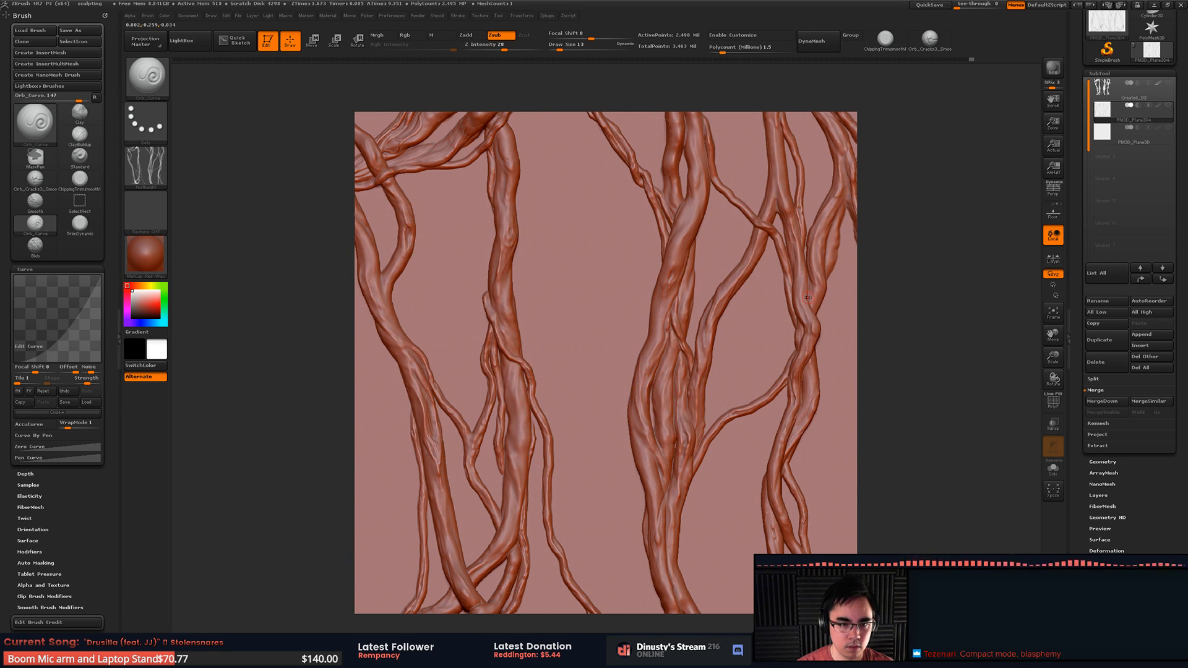
pyautogui.hotkey('alt', 'Tab')
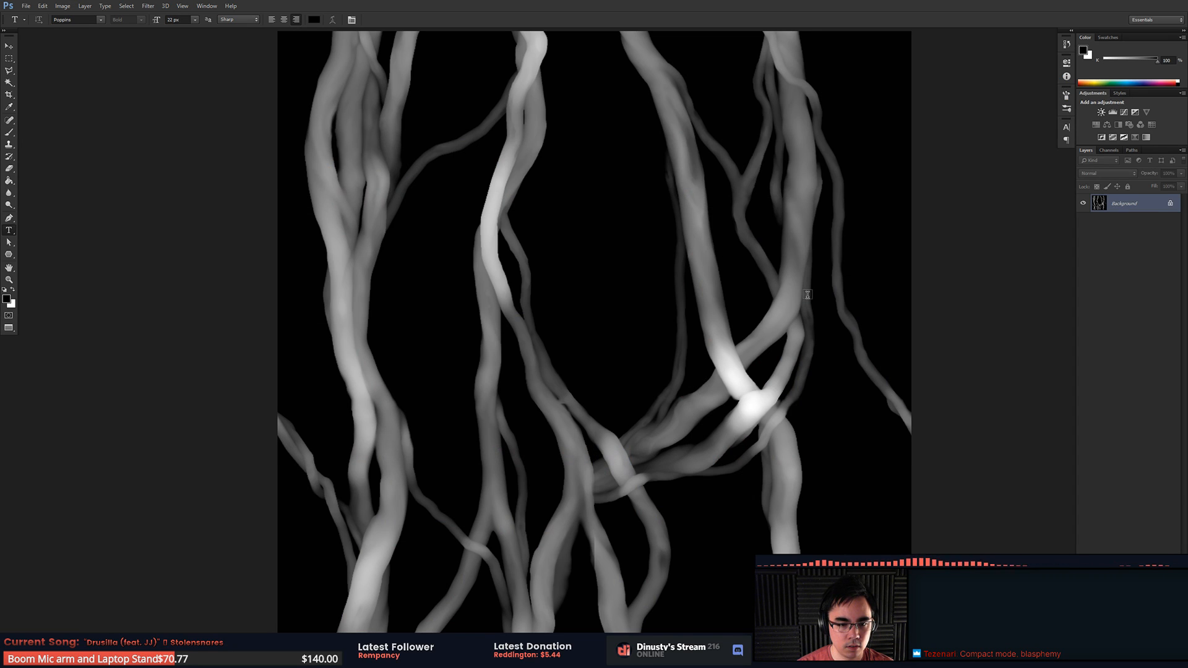
# Step: Check the roots around the crossing branch junction in ZBrush against the same area of the offset height map in Photoshop
pyautogui.hotkey('alt', 'Tab')
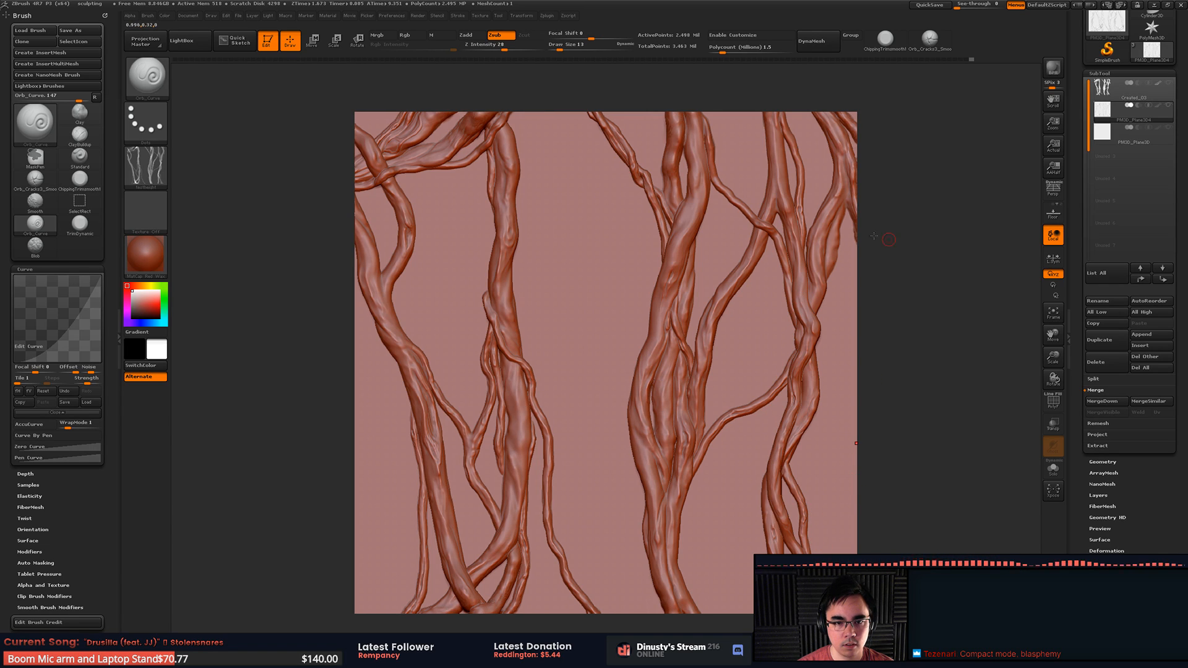
pyautogui.keyDown('alt'); pyautogui.moveTo(882, 265); pyautogui.dragTo(882, 259); pyautogui.keyUp('alt')
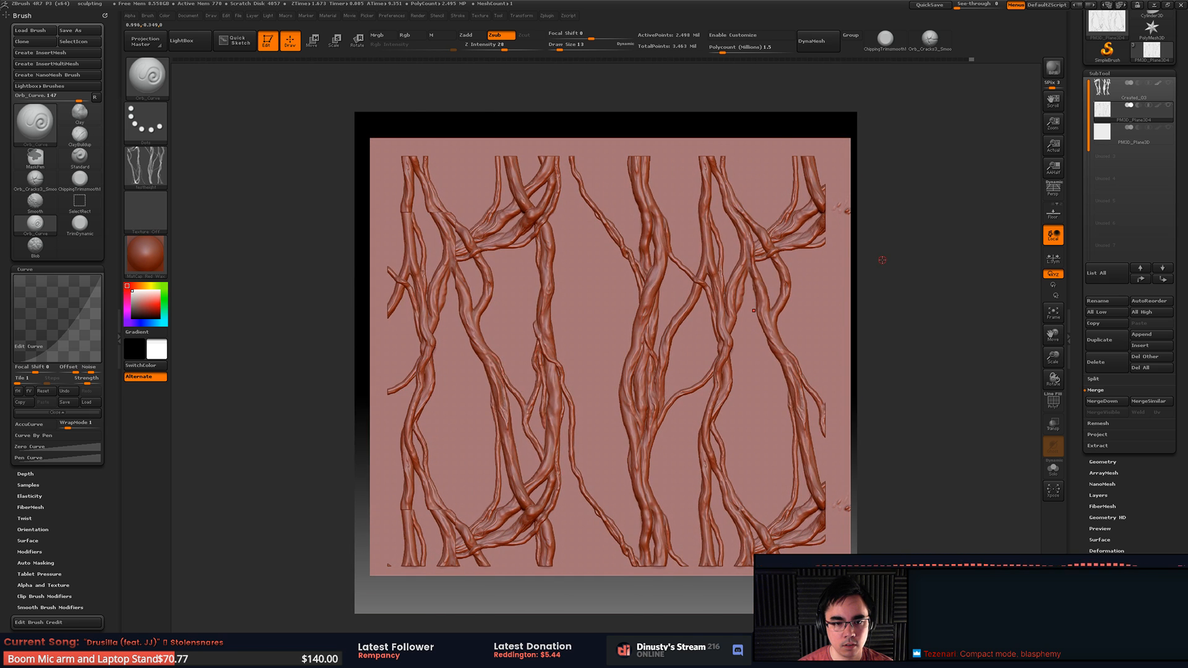
pyautogui.hotkey('alt', 'Tab')
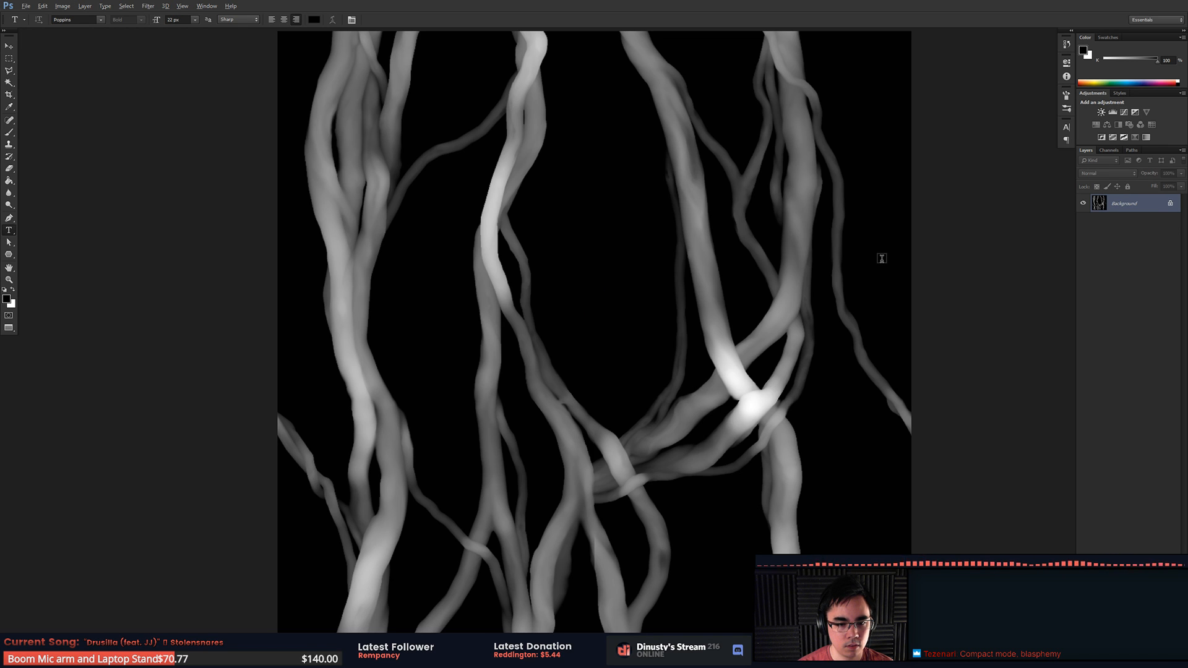
pyautogui.hotkey('alt', 'Tab')
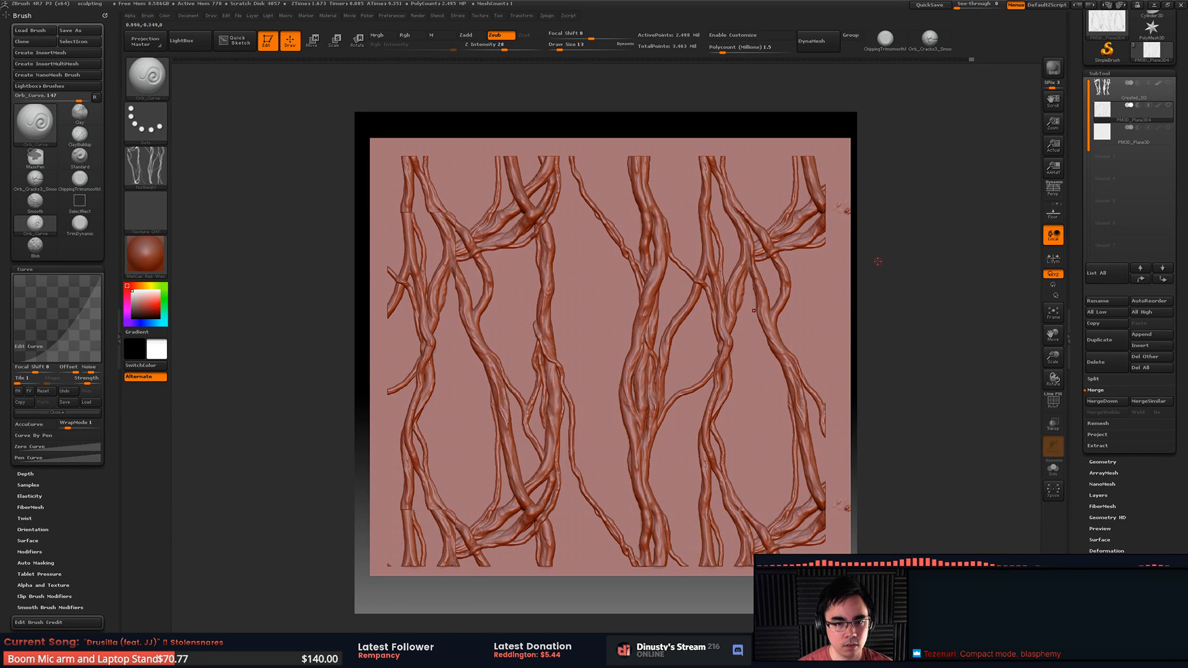
pyautogui.moveTo(752, 212)
pyautogui.keyDown('alt'); pyautogui.mouseDown(button='right')
pyautogui.moveTo(814, 345)
pyautogui.moveTo(770, 292)
pyautogui.moveTo(741, 281)
pyautogui.moveTo(1081, 283)
pyautogui.mouseUp(button='right'); pyautogui.keyUp('alt')
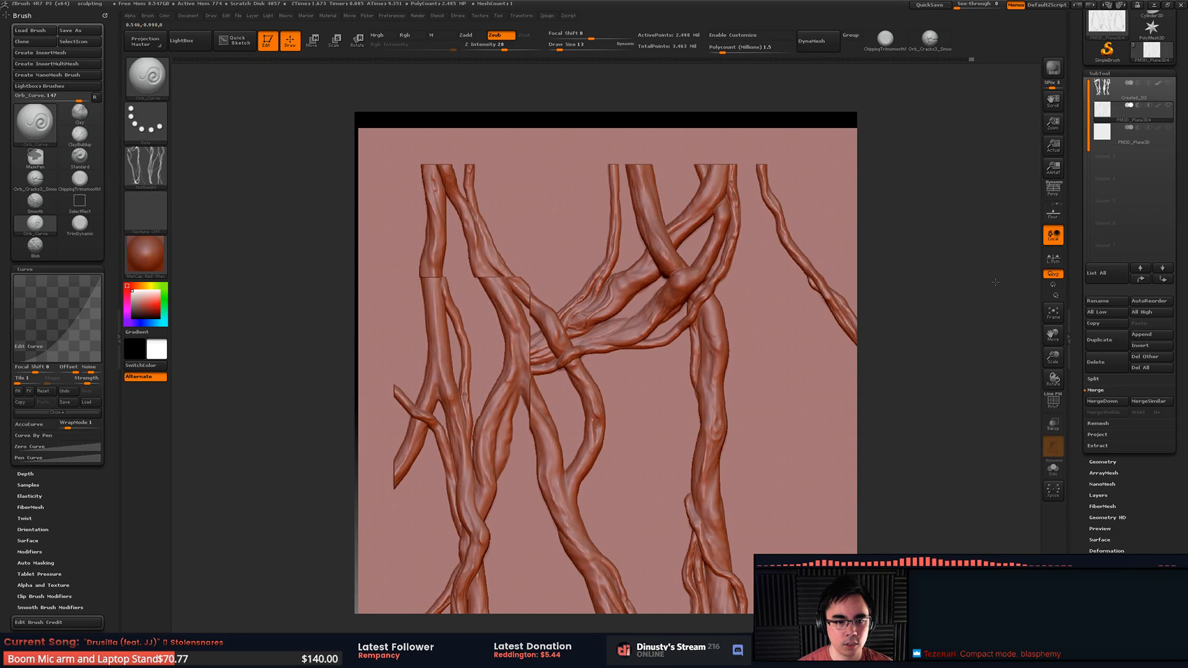
pyautogui.keyDown('alt'); pyautogui.moveTo(554, 300); pyautogui.dragTo(580, 308, button='right'); pyautogui.keyUp('alt')
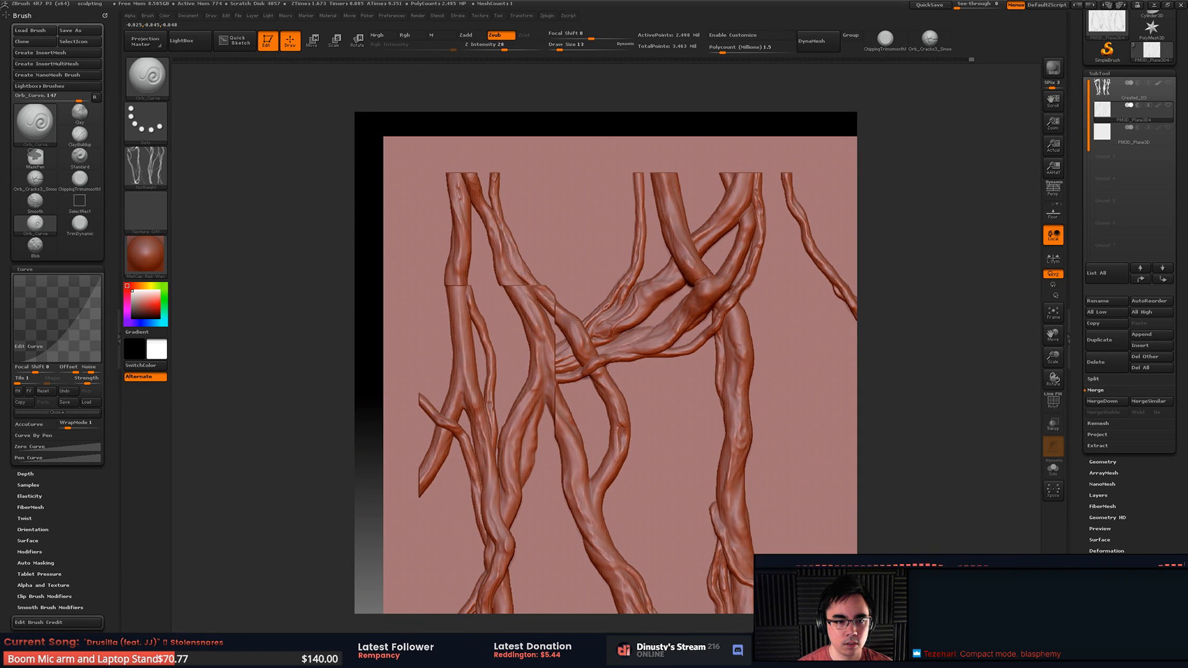
pyautogui.hotkey('alt', 'Tab')
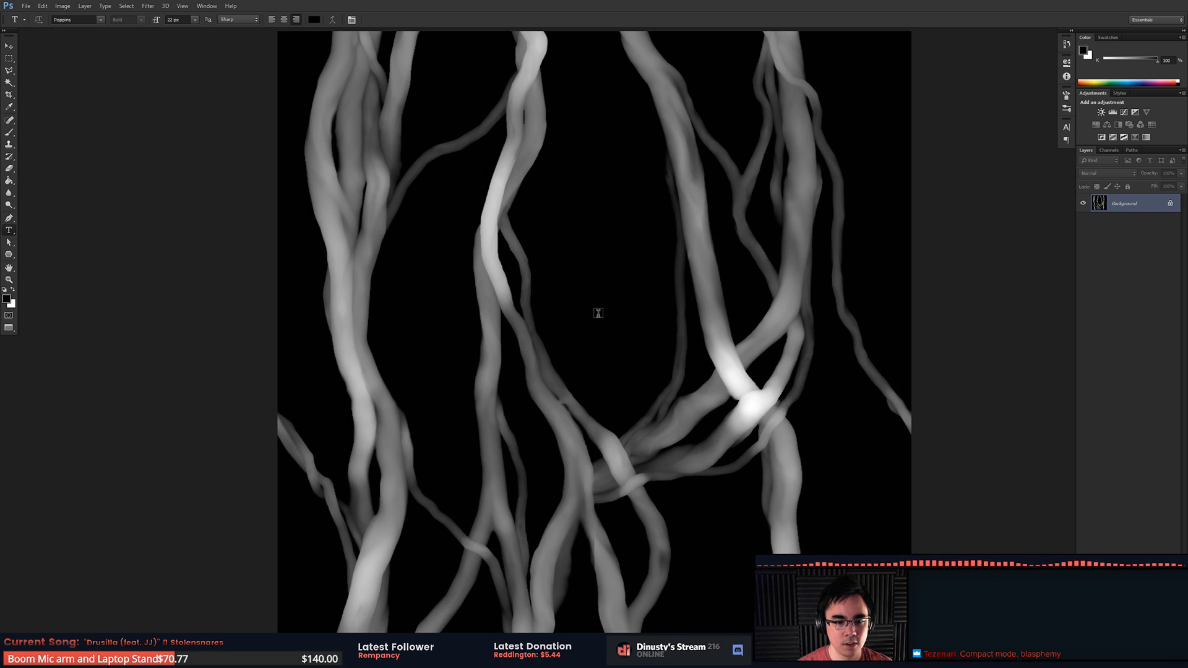
pyautogui.hotkey('alt', 'Tab')
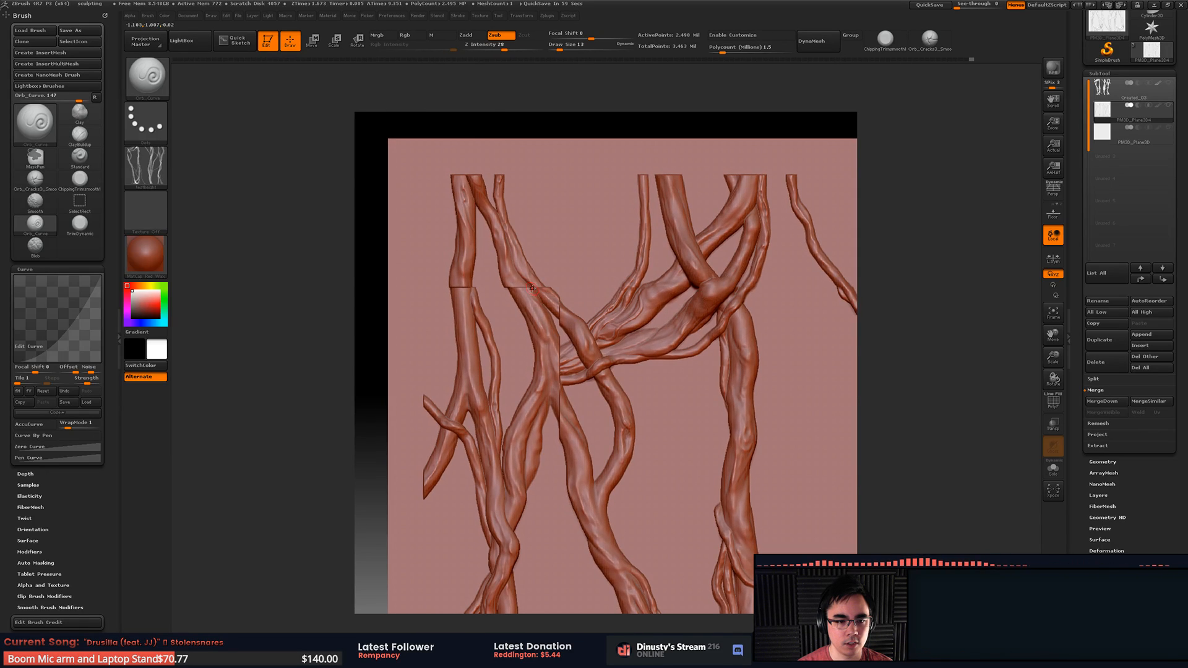
pyautogui.hotkey('alt', 'Tab')
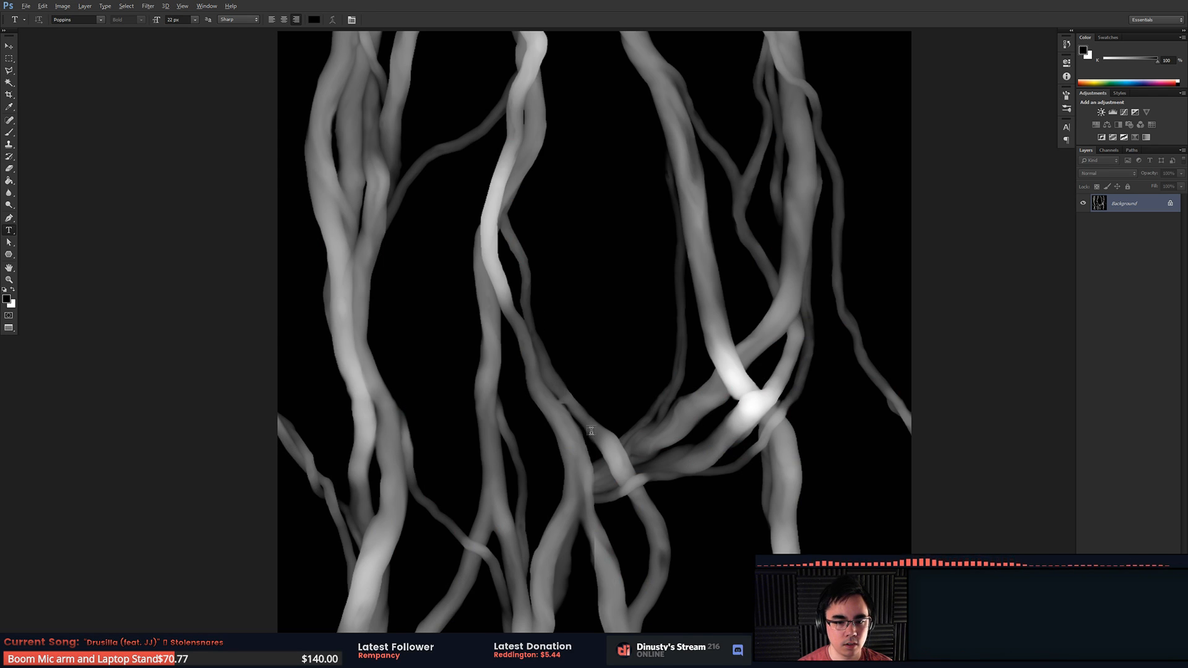
pyautogui.hotkey('alt', 'Tab')
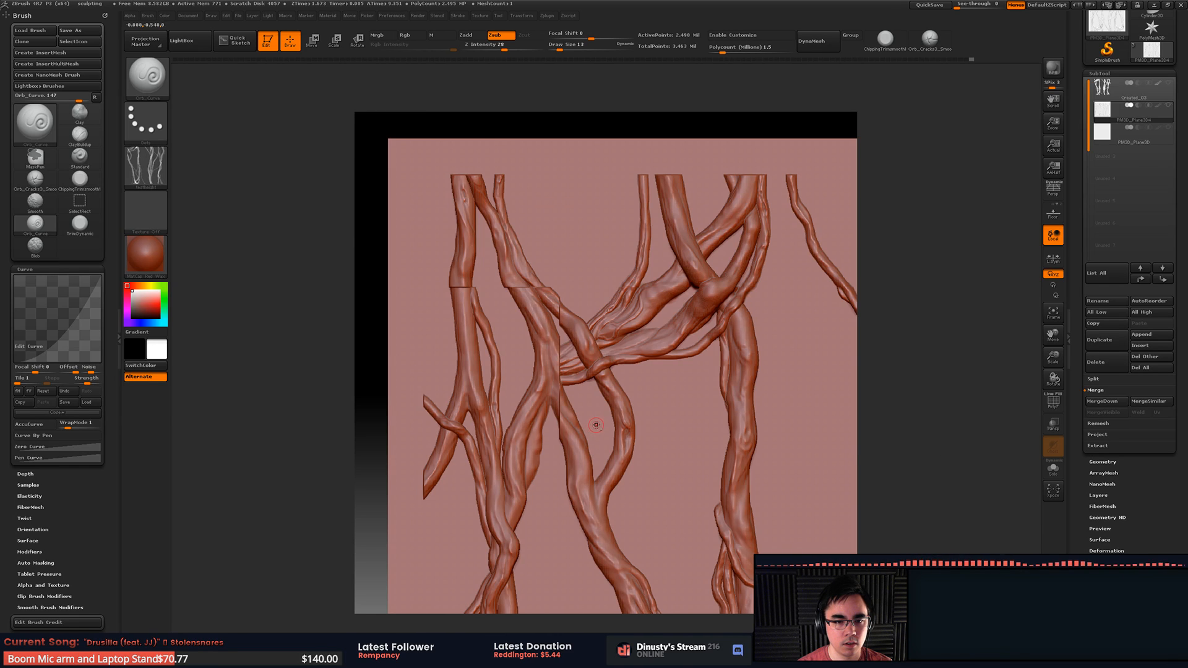
pyautogui.hotkey('alt', 'Tab')
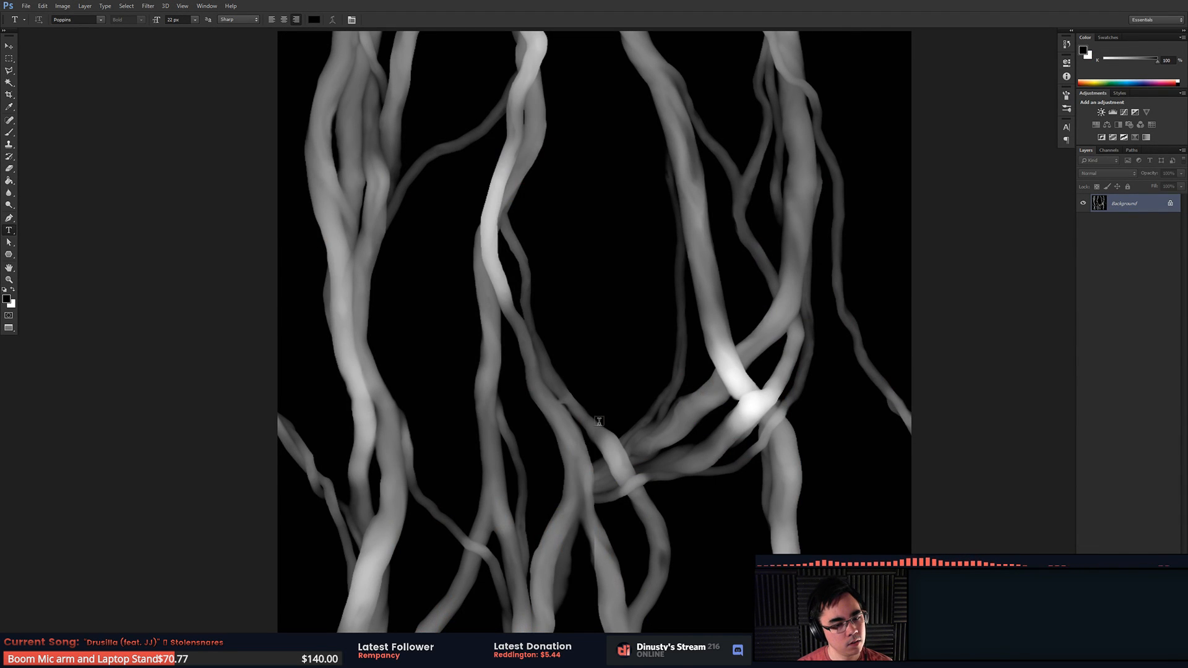
# Step: Reapply the last Offset filter to the height map twice, and switch to the Rectangular Marquee tool
pyautogui.hotkey('ctrl', '-')
pyautogui.hotkey('ctrl', '-')
pyautogui.hotkey('ctrl', '+')
pyautogui.hotkey('ctrl', '+')
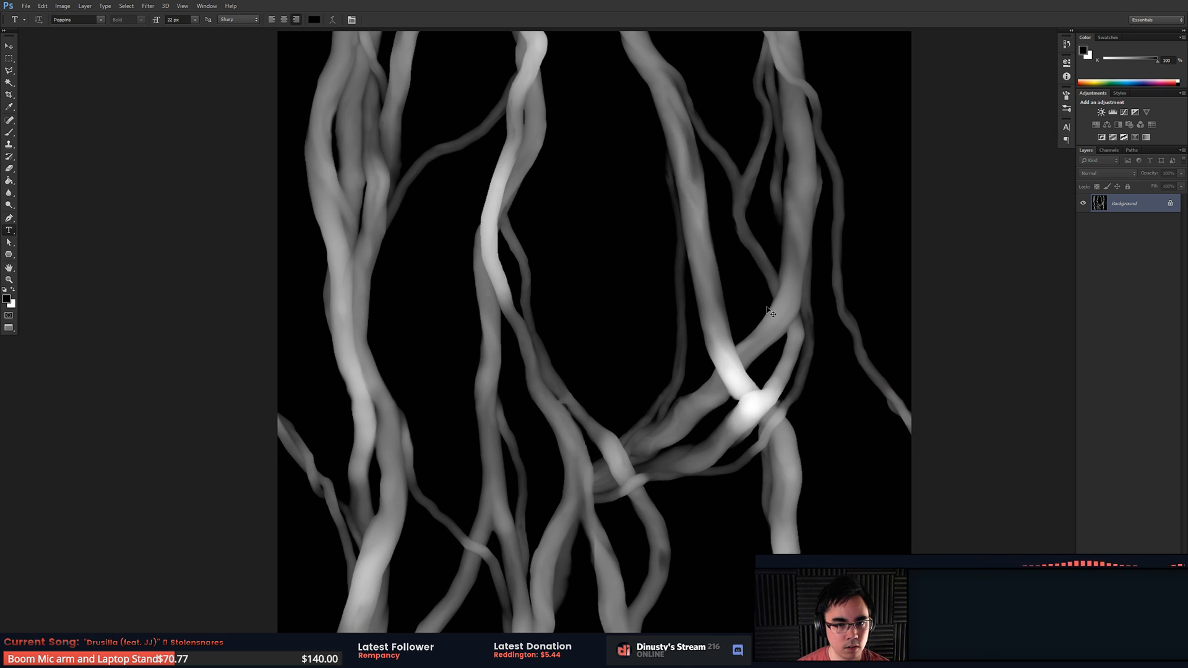
pyautogui.hotkey('ctrl', 'f')
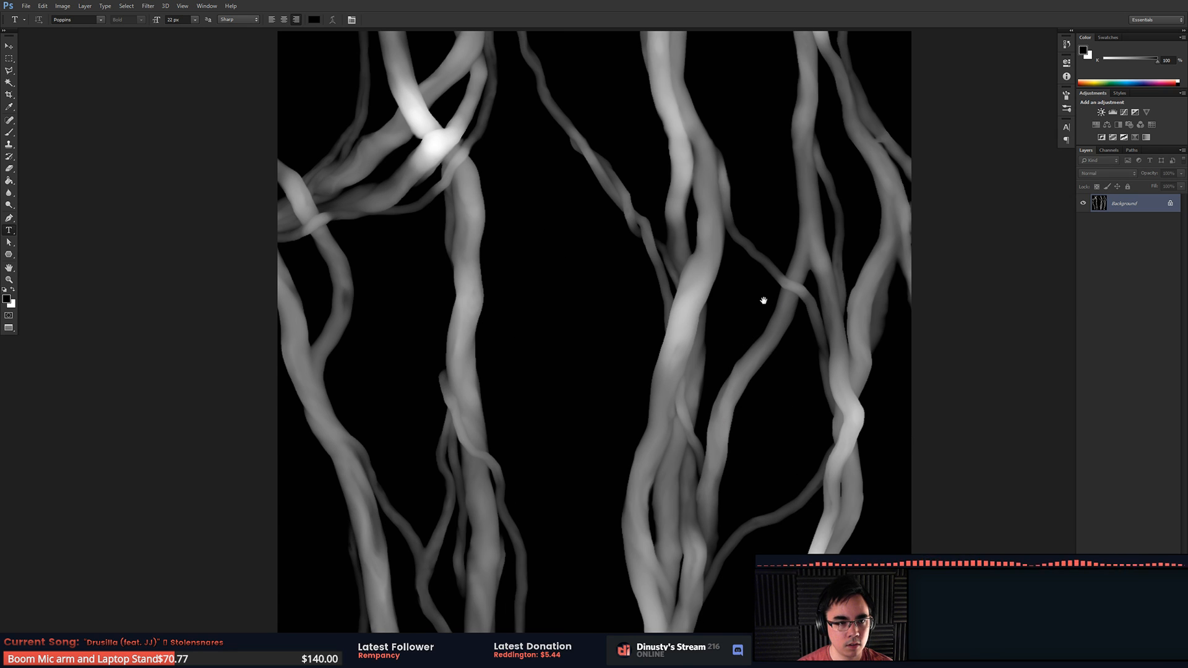
pyautogui.hotkey('ctrl', '-')
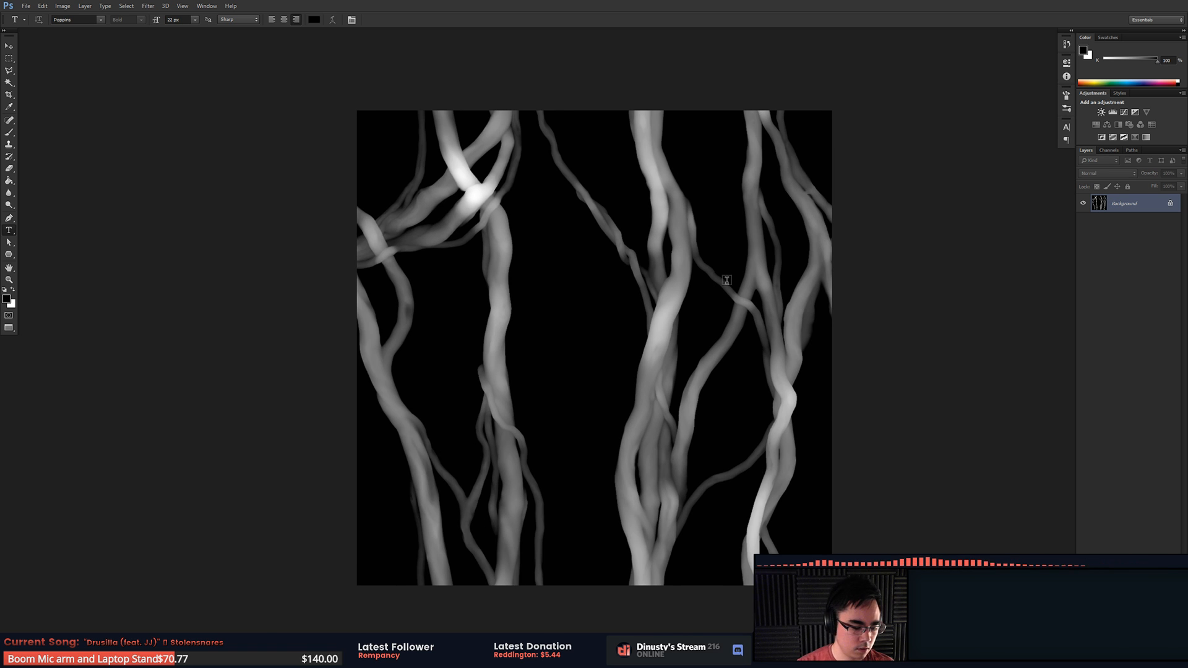
pyautogui.press('m')
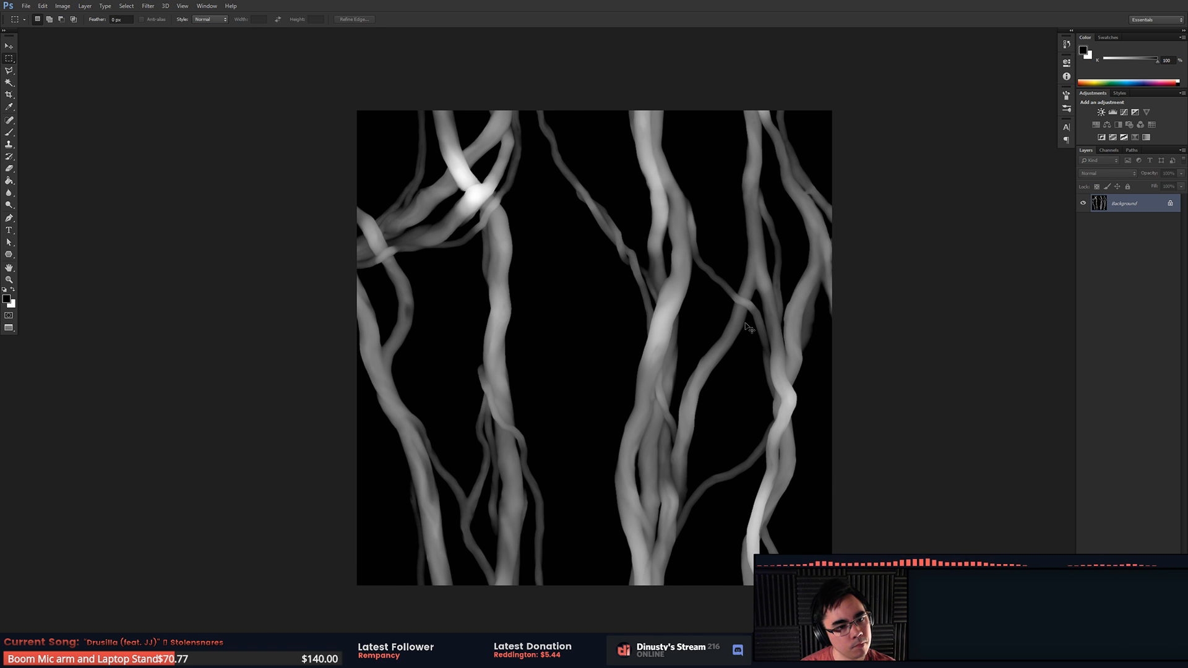
pyautogui.hotkey('ctrl', 'f')
# Step: Switch to ZBrush and toggle PolyFrame to see where the root breaks lie relative to the tile polygroups
pyautogui.hotkey('alt', 'Tab')
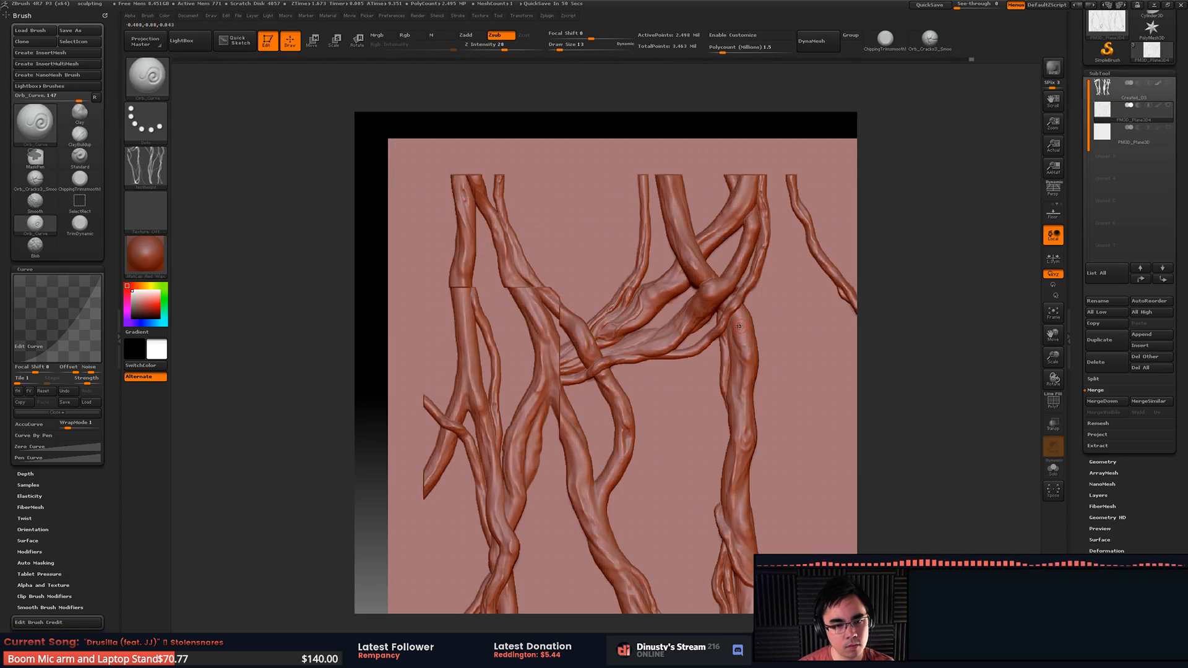
pyautogui.hotkey('shift', 'f')
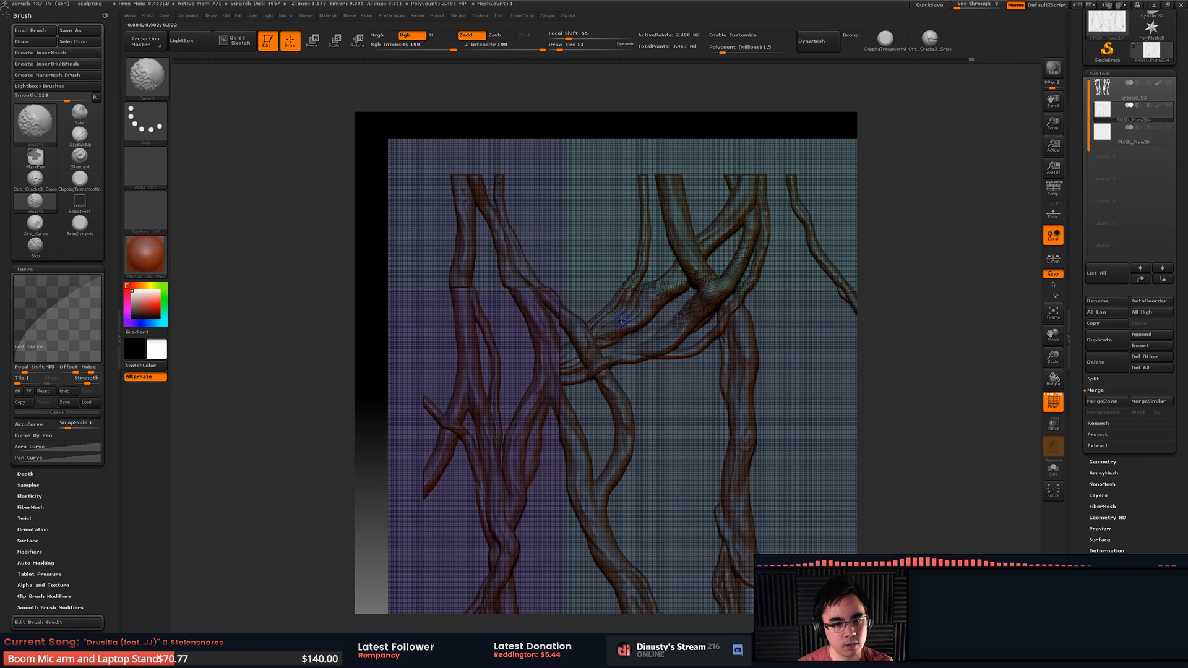
pyautogui.hotkey('shift', 'f')
pyautogui.hotkey('shift', 'f')
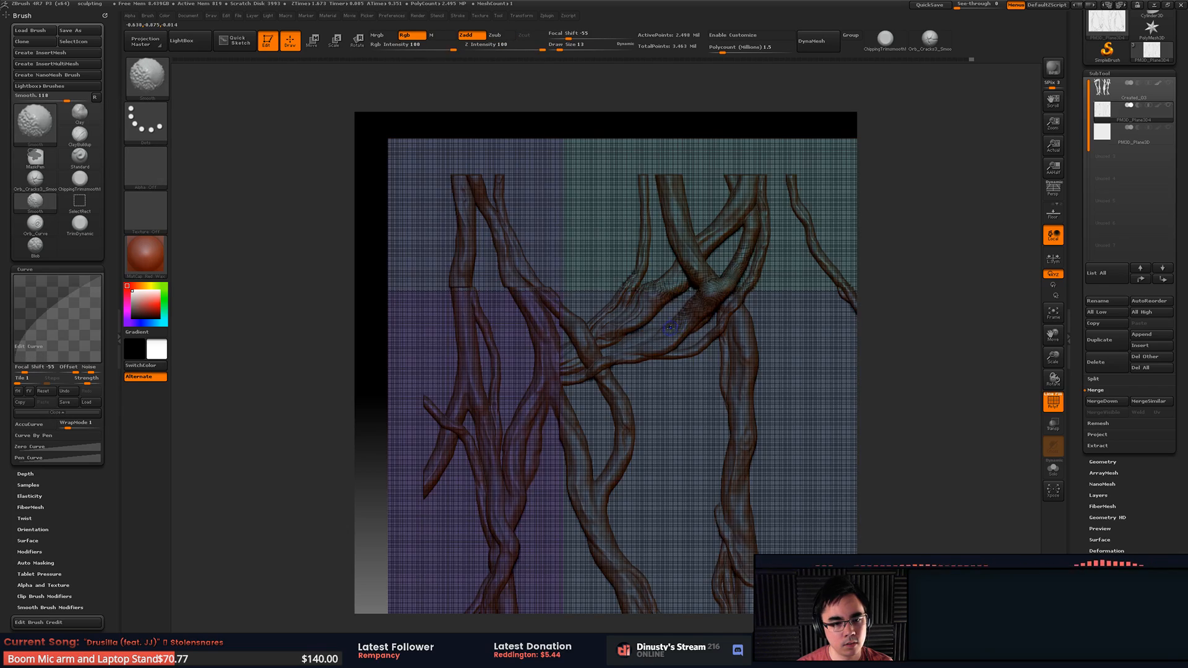
pyautogui.moveTo(827, 338)
pyautogui.keyDown('alt'); pyautogui.mouseDown(button='right')
pyautogui.moveTo(524, 308)
pyautogui.moveTo(668, 283)
pyautogui.mouseUp(button='right'); pyautogui.keyUp('alt')
pyautogui.hotkey('shift', 'f')
pyautogui.hotkey('shift', 'f')
pyautogui.hotkey('shift', 'f')
pyautogui.hotkey('shift', 'f')
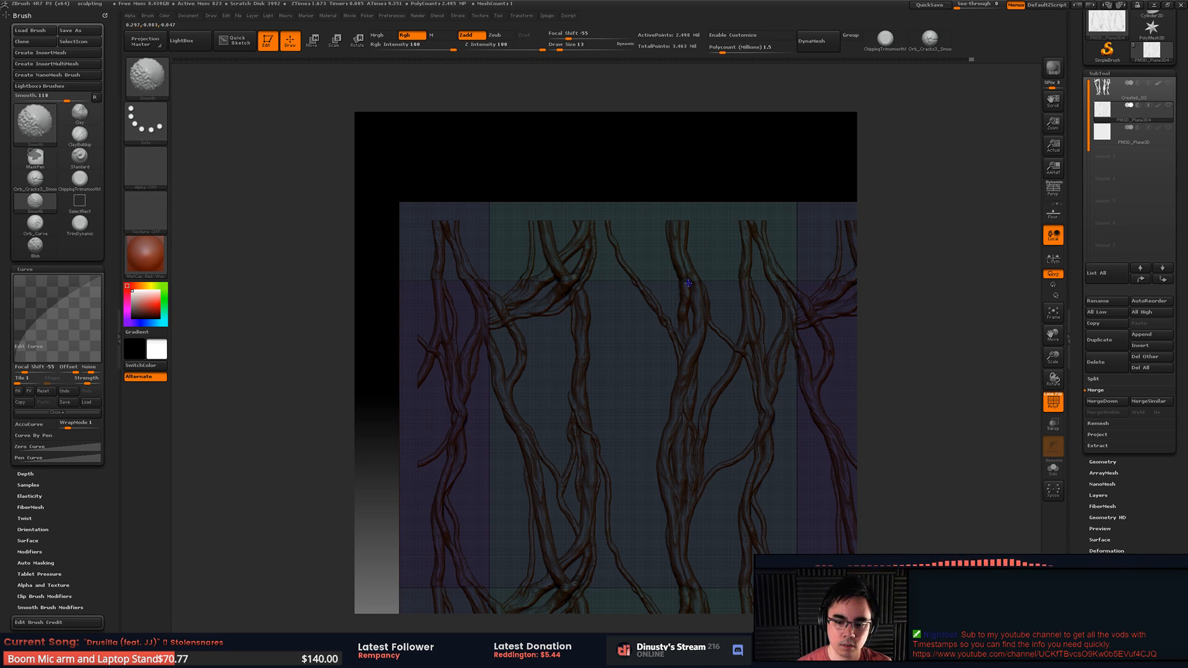
pyautogui.hotkey('shift', 'f')
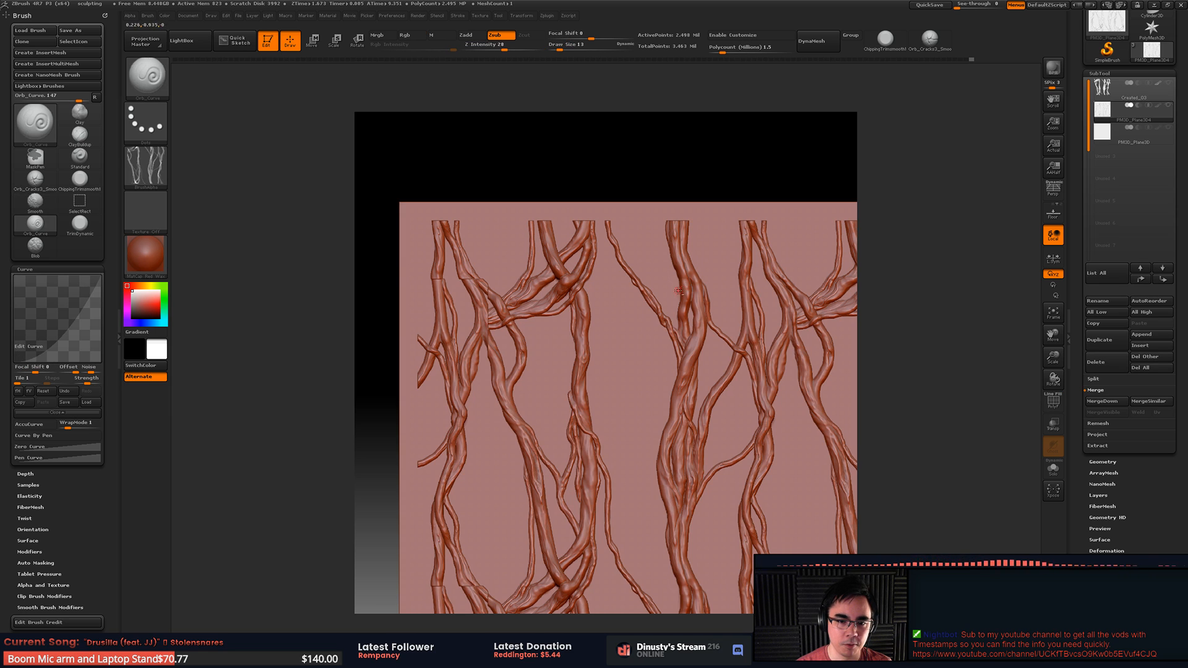
# Step: Examine the broken root edges up close, comparing them with the Photoshop height map and the polygroup borders in PolyFrame view
pyautogui.keyDown('alt'); pyautogui.moveTo(564, 300); pyautogui.dragTo(558, 309, button='right'); pyautogui.keyUp('alt')
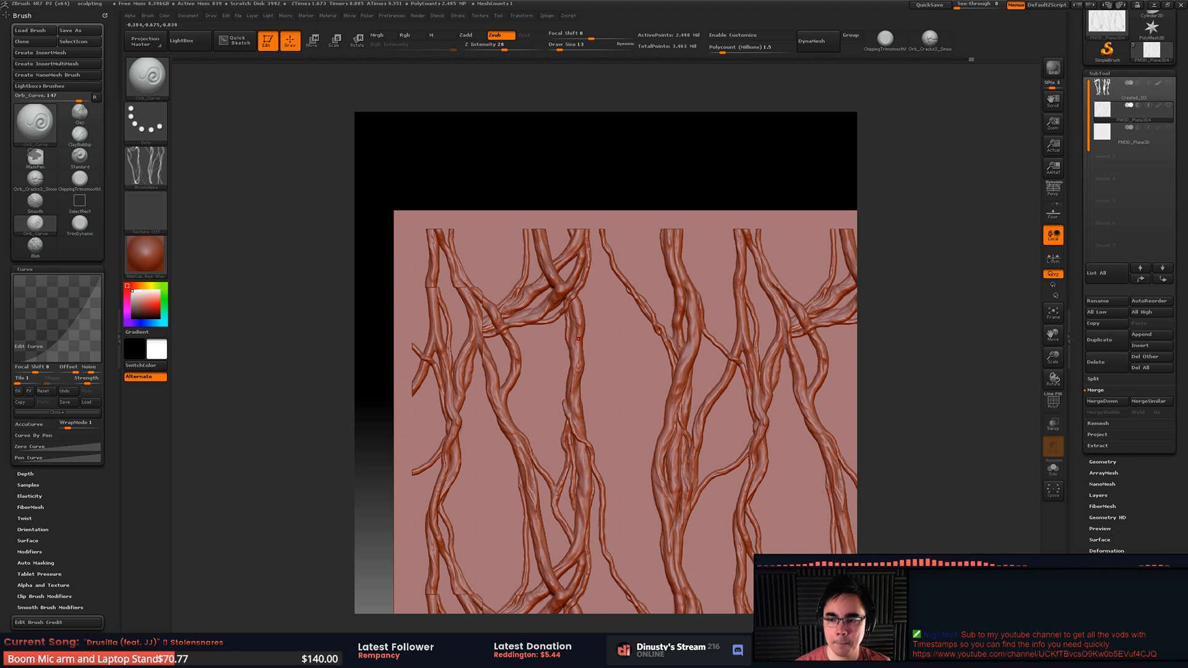
pyautogui.keyDown('alt'); pyautogui.moveTo(466, 251); pyautogui.dragTo(548, 319, button='right'); pyautogui.keyUp('alt')
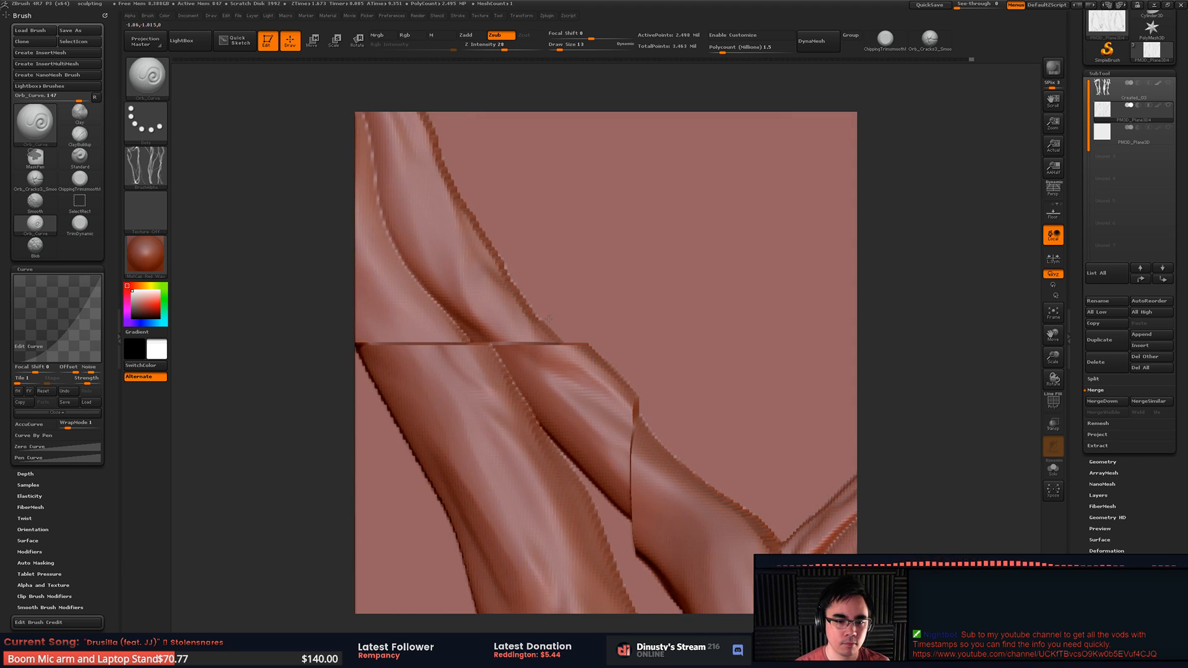
pyautogui.hotkey('alt', 'Tab')
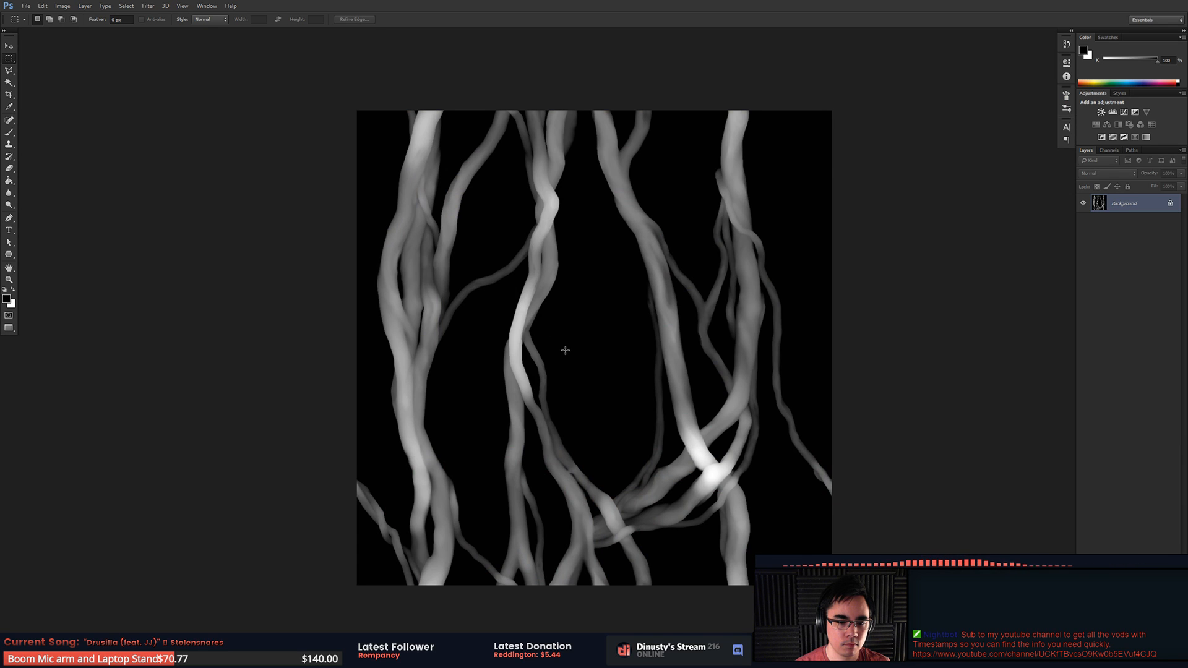
pyautogui.hotkey('alt', 'Tab')
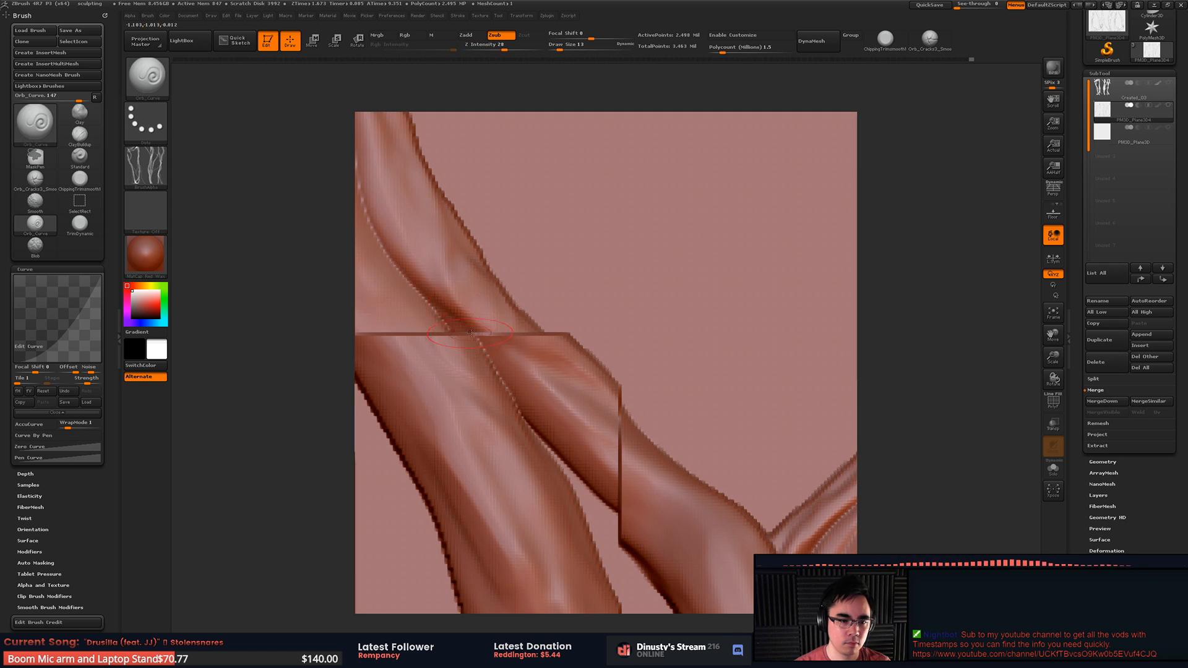
pyautogui.hotkey('shift', 'f')
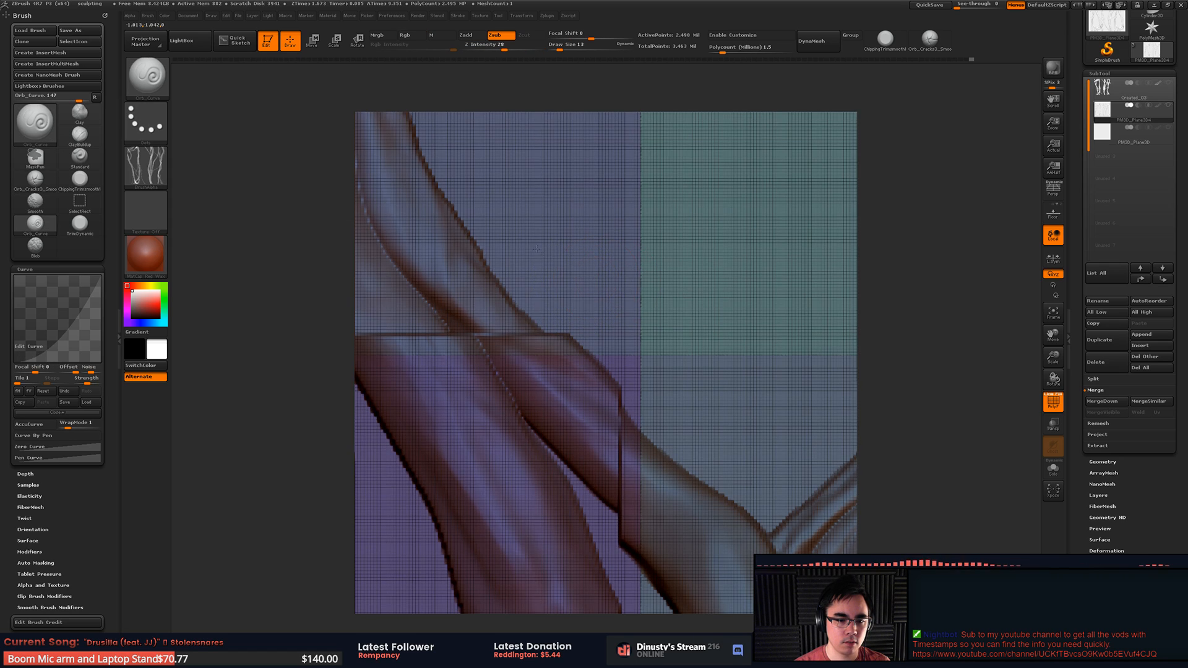
pyautogui.keyDown('alt'); pyautogui.moveTo(762, 255); pyautogui.dragTo(583, 204, button='right'); pyautogui.keyUp('alt')
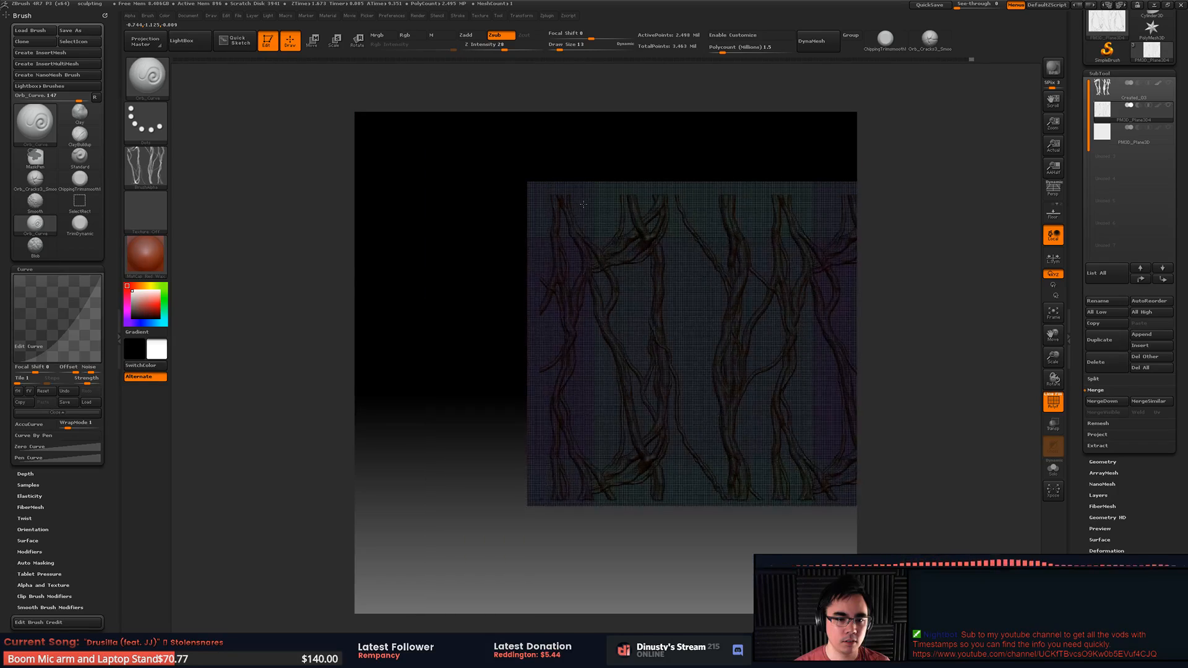
pyautogui.press('f')
pyautogui.hotkey('shift', 'f')
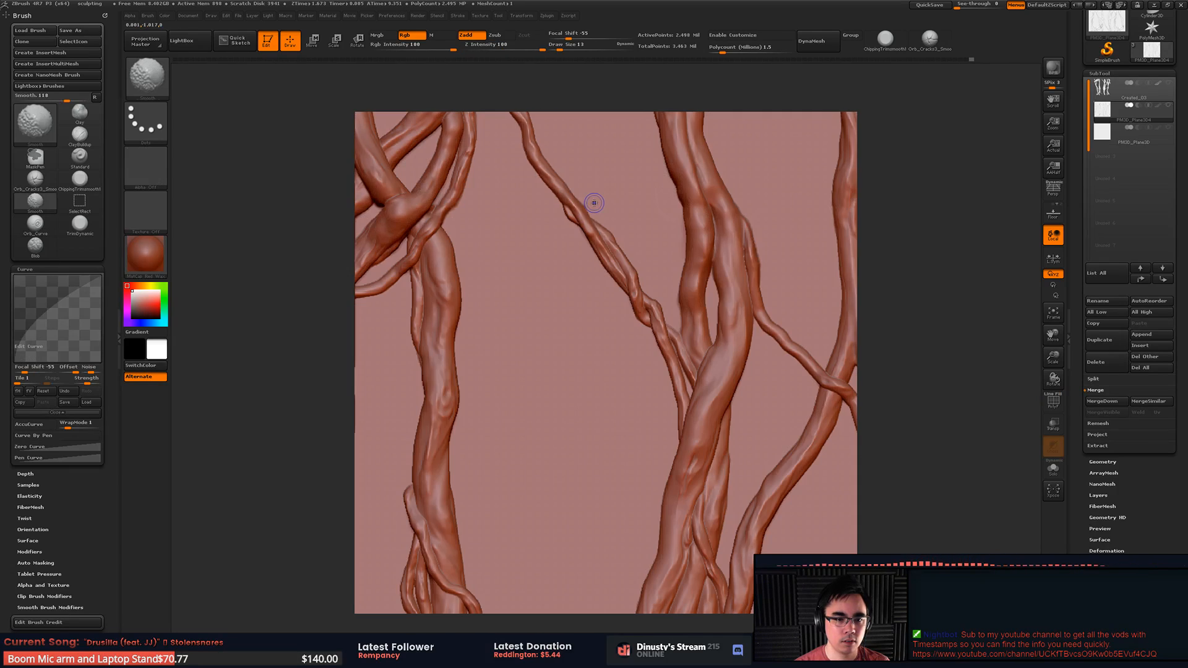
pyautogui.keyDown('ctrl'); pyautogui.moveTo(560, 198); pyautogui.dragTo(641, 224, button='right'); pyautogui.keyUp('ctrl')
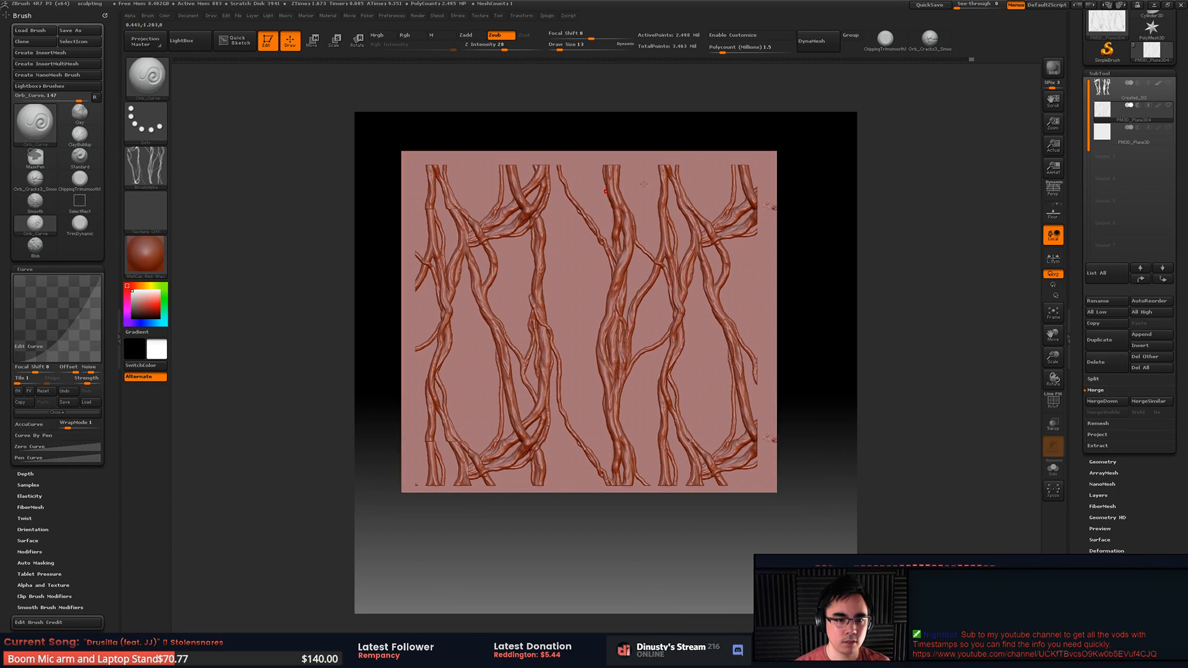
pyautogui.hotkey('shift', 'f')
pyautogui.hotkey('shift', 'f')
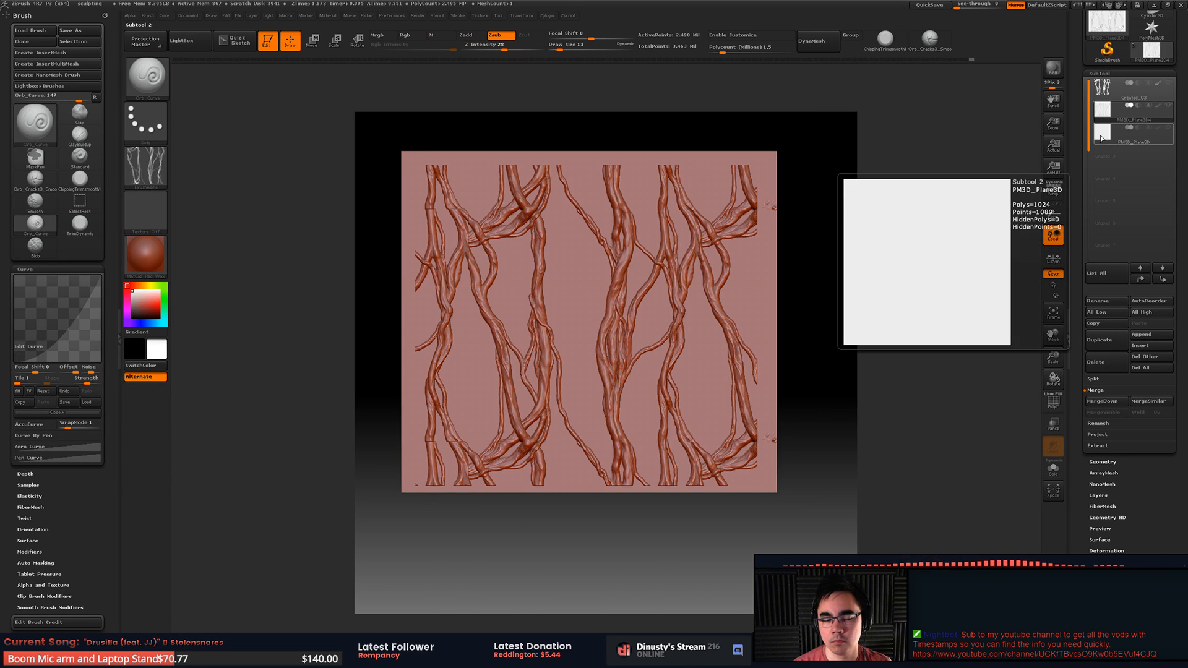
# Step: Frame the view on the square PM3D_Plane3D subtool, and return to the PM3D_Plane3D4 root panel
pyautogui.click(1105, 141)
pyautogui.press('f')
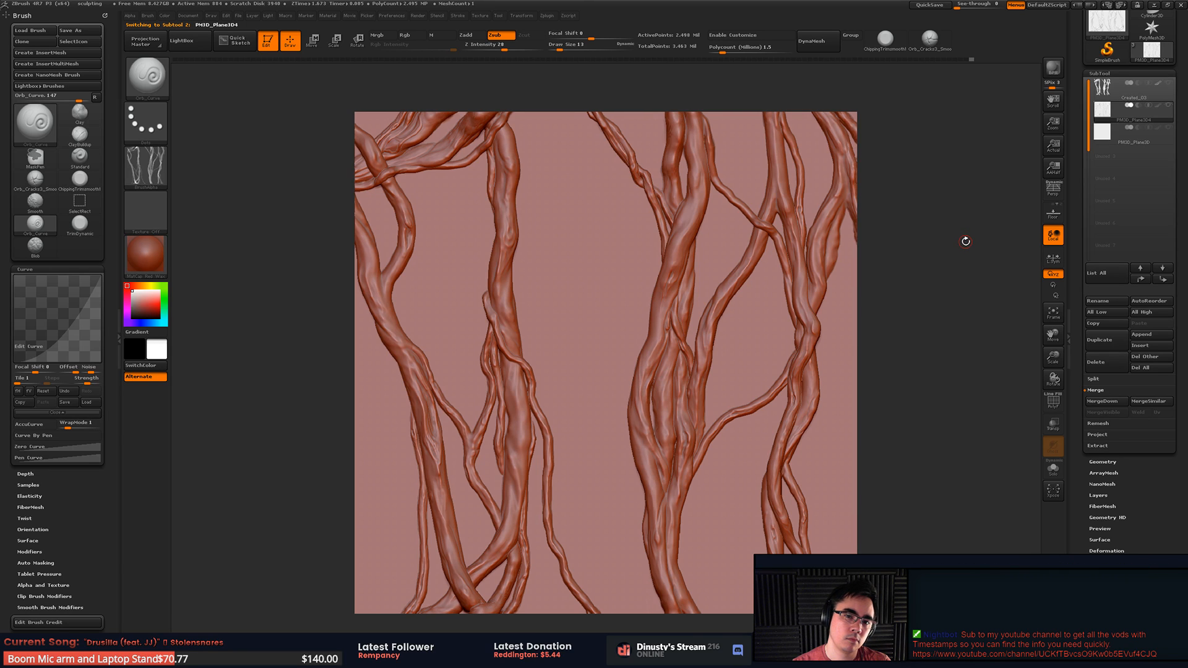
pyautogui.hotkey('shift', 'f')
pyautogui.hotkey('shift', 'f')
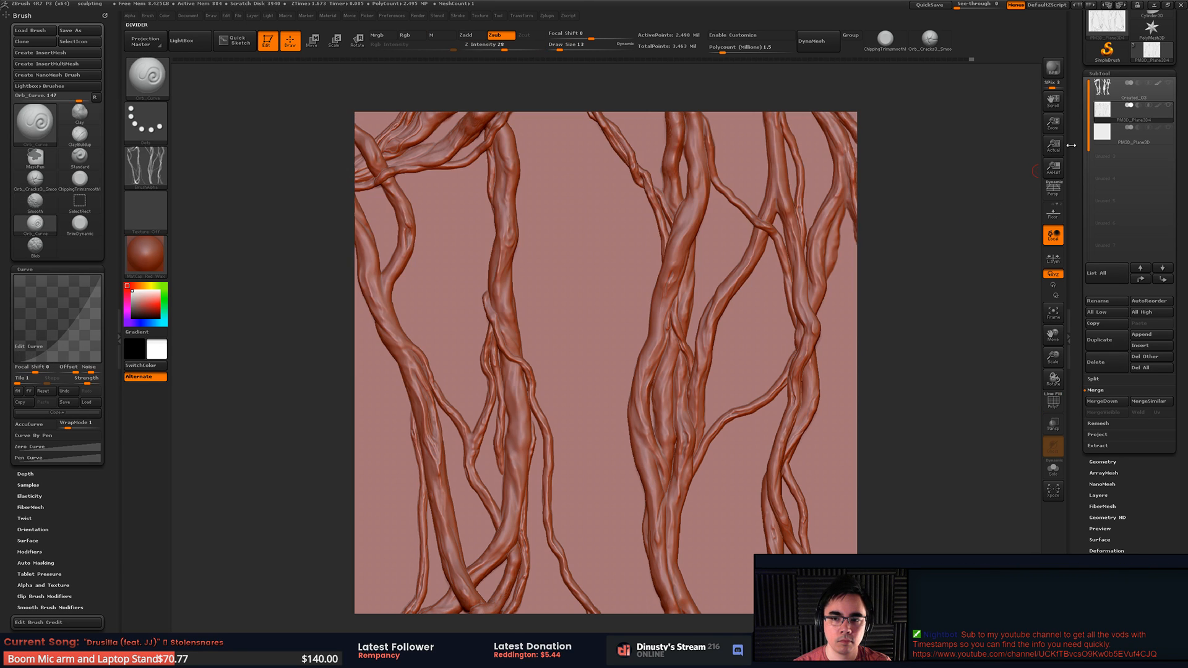
pyautogui.moveTo(1167, 115)
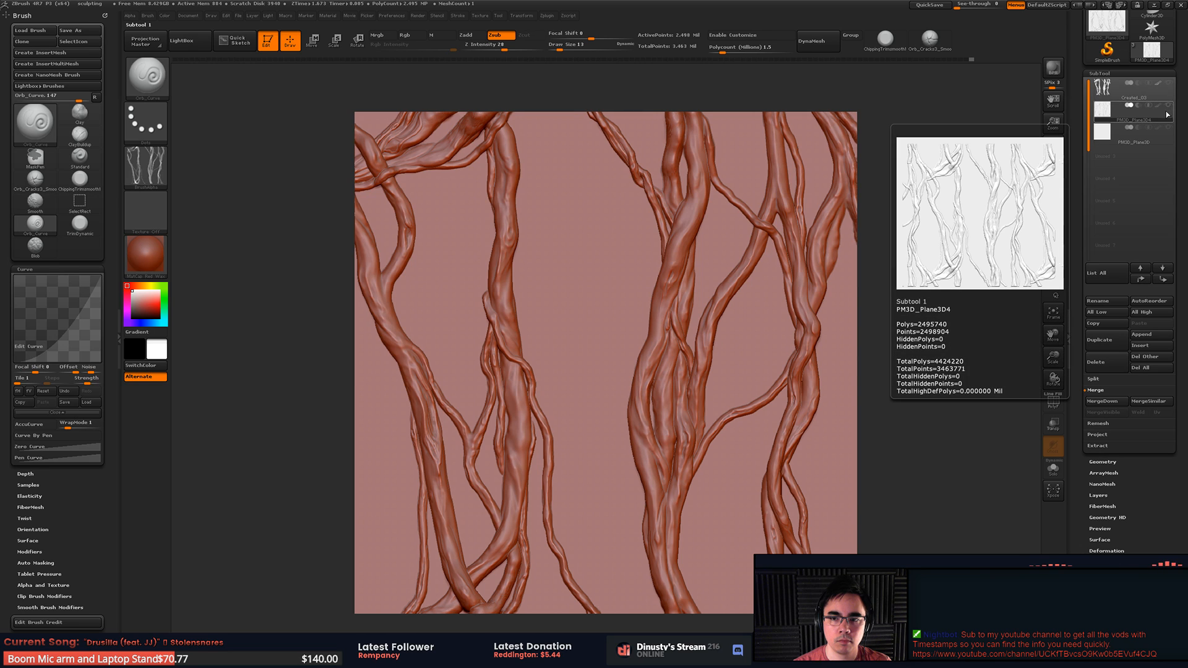
# Step: Compare the intact crossing roots with the misaligned copy at the upper tile corner of the root panel
pyautogui.keyDown('alt'); pyautogui.moveTo(957, 183); pyautogui.dragTo(820, 344); pyautogui.keyUp('alt')
pyautogui.moveTo(741, 289)
pyautogui.keyDown('alt'); pyautogui.mouseDown()
pyautogui.moveTo(725, 309)
pyautogui.moveTo(691, 249)
pyautogui.moveTo(699, 272)
pyautogui.moveTo(611, 289)
pyautogui.moveTo(606, 279)
pyautogui.mouseUp(); pyautogui.keyUp('alt')
pyautogui.press('shift')
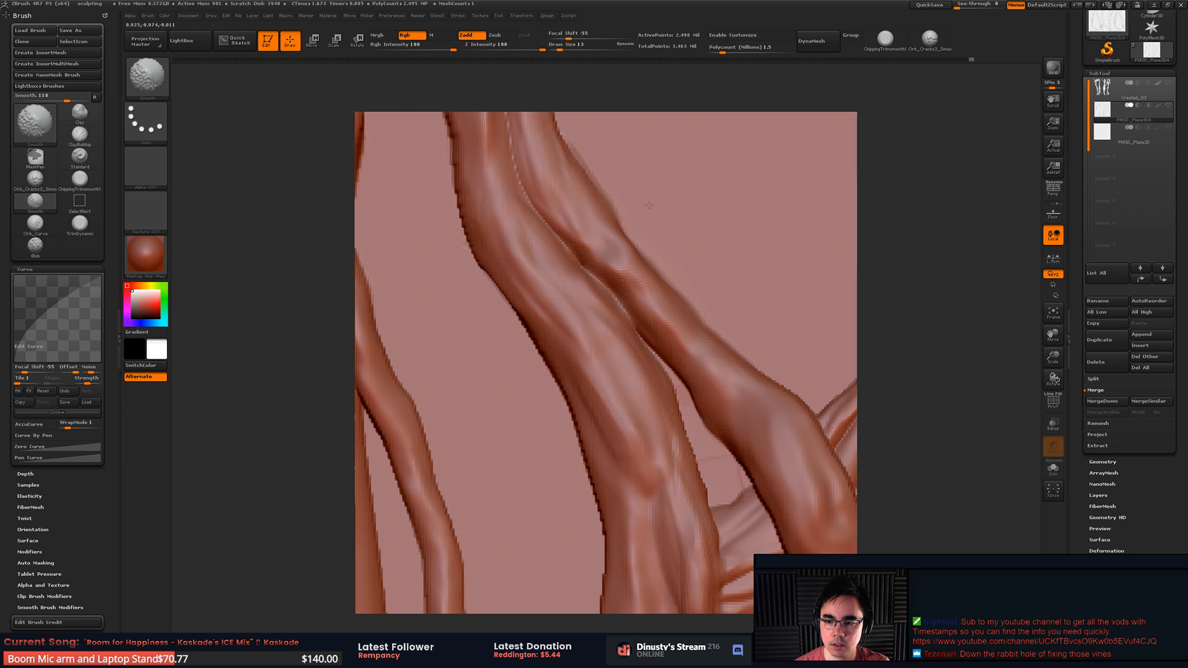
pyautogui.moveTo(743, 273)
pyautogui.keyDown('alt'); pyautogui.mouseDown(button='right')
pyautogui.moveTo(474, 186)
pyautogui.moveTo(601, 249)
pyautogui.moveTo(654, 239)
pyautogui.mouseUp(button='right'); pyautogui.keyUp('alt')
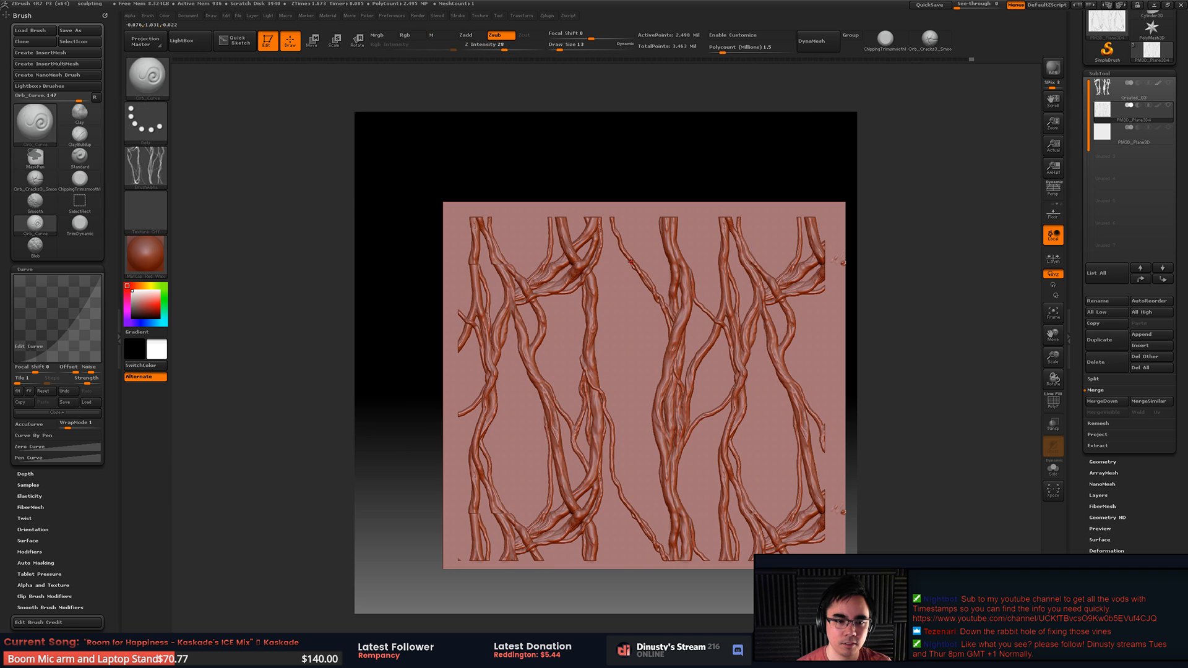
pyautogui.moveTo(624, 289)
pyautogui.keyDown('alt'); pyautogui.mouseDown(button='right')
pyautogui.moveTo(634, 293)
pyautogui.moveTo(605, 288)
pyautogui.mouseUp(button='right'); pyautogui.keyUp('alt')
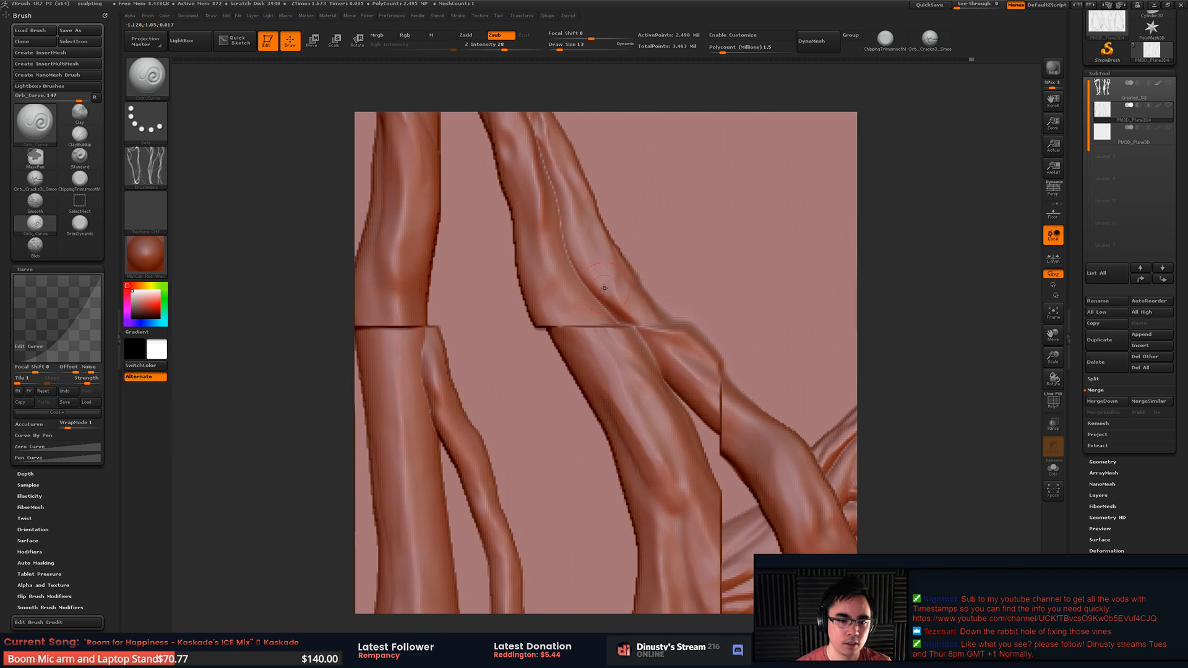
# Step: Choose the Orb_Cracks brush and smooth out the step on the branching root where it crosses the tile border
pyautogui.click(62, 426)
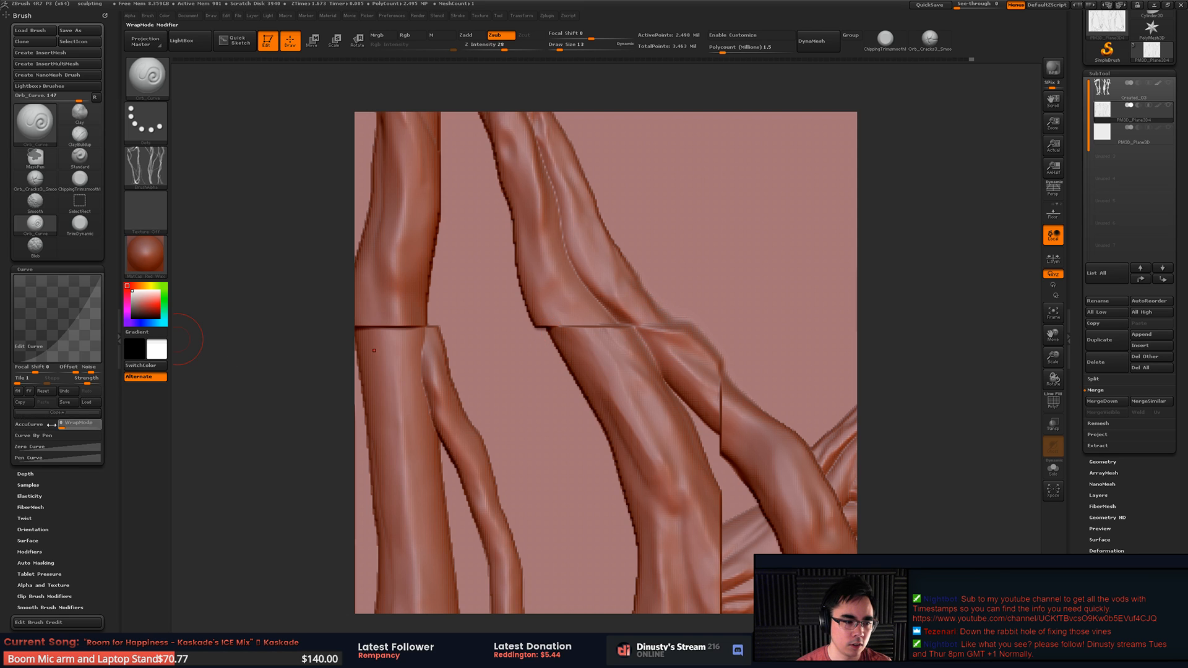
pyautogui.press('b')
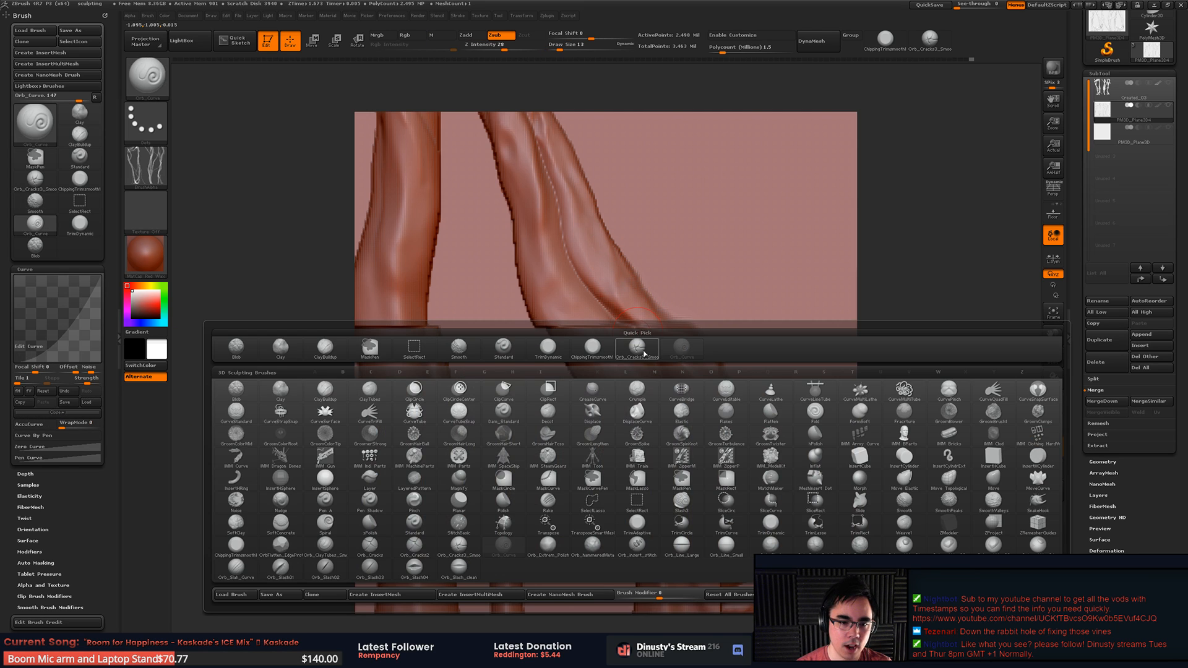
pyautogui.click(637, 345)
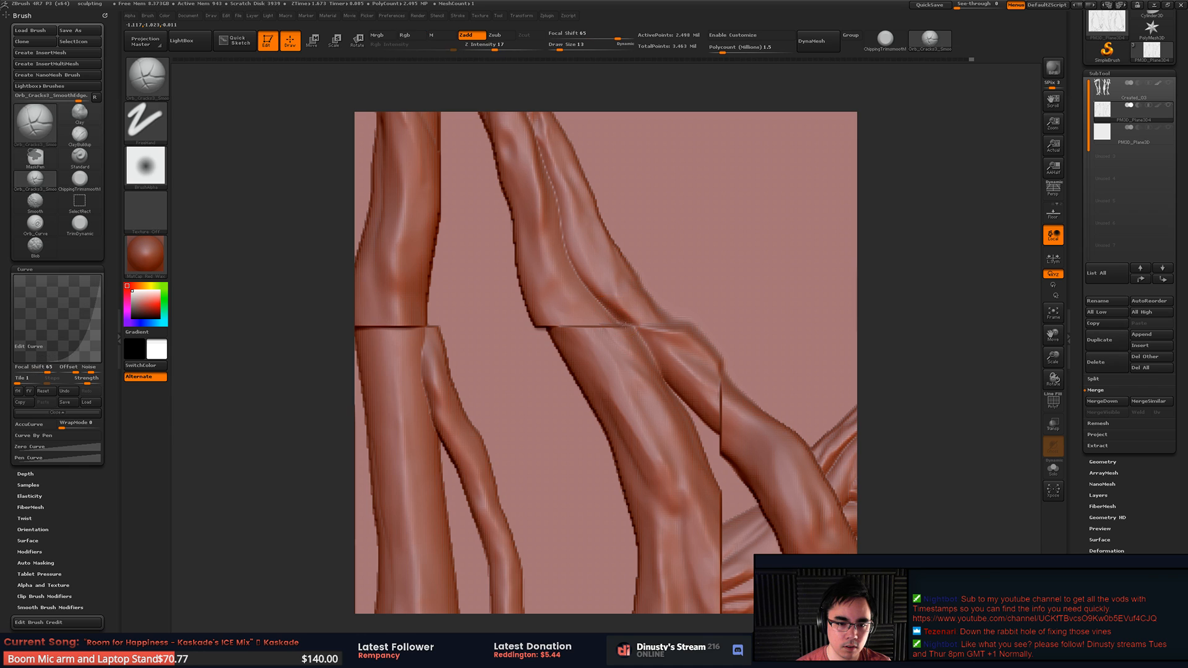
pyautogui.press('shift')
pyautogui.moveTo(647, 344)
pyautogui.keyDown('shift'); pyautogui.mouseDown()
pyautogui.moveTo(688, 348)
pyautogui.moveTo(665, 336)
pyautogui.mouseUp(); pyautogui.keyUp('shift')
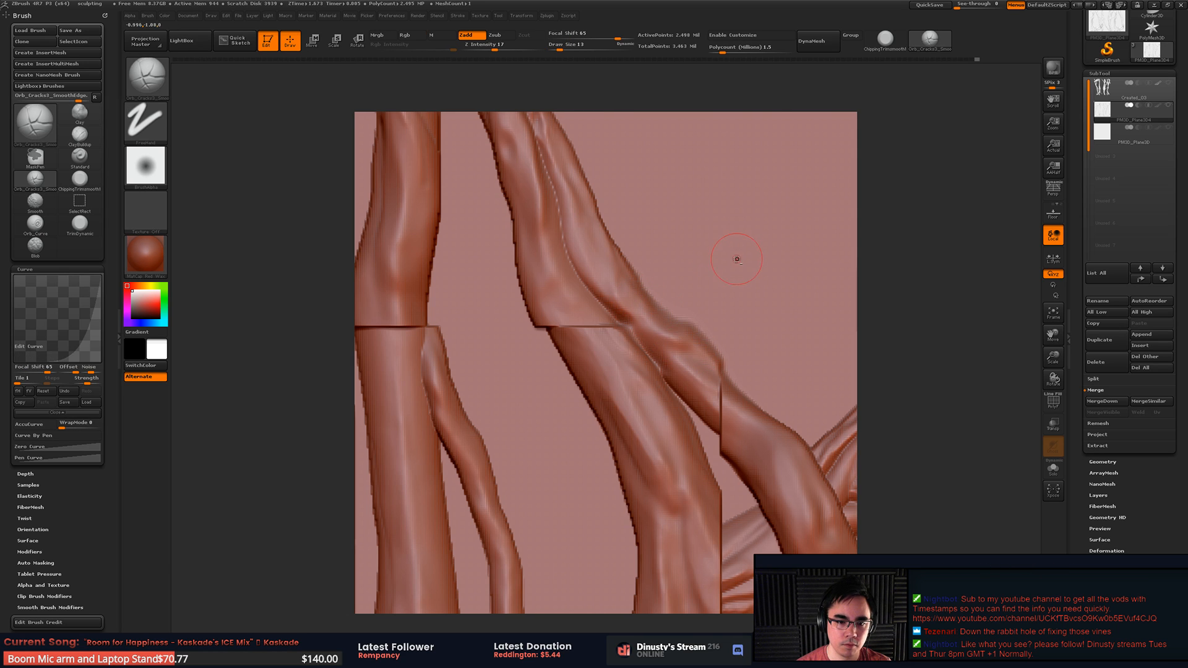
# Step: Frame the view on the square PM3D_Plane3D subtool, return to PM3D_Plane3D4, and grab the document as a new height alpha for export
pyautogui.moveTo(757, 263)
pyautogui.keyDown('ctrl'); pyautogui.mouseDown(button='right')
pyautogui.moveTo(742, 232)
pyautogui.moveTo(402, 206)
pyautogui.mouseUp(button='right'); pyautogui.keyUp('ctrl')
pyautogui.keyDown('alt'); pyautogui.moveTo(773, 234); pyautogui.dragTo(997, 179, button='right'); pyautogui.keyUp('alt')
pyautogui.keyDown('ctrl'); pyautogui.moveTo(843, 375); pyautogui.dragTo(782, 352, button='right'); pyautogui.keyUp('ctrl')
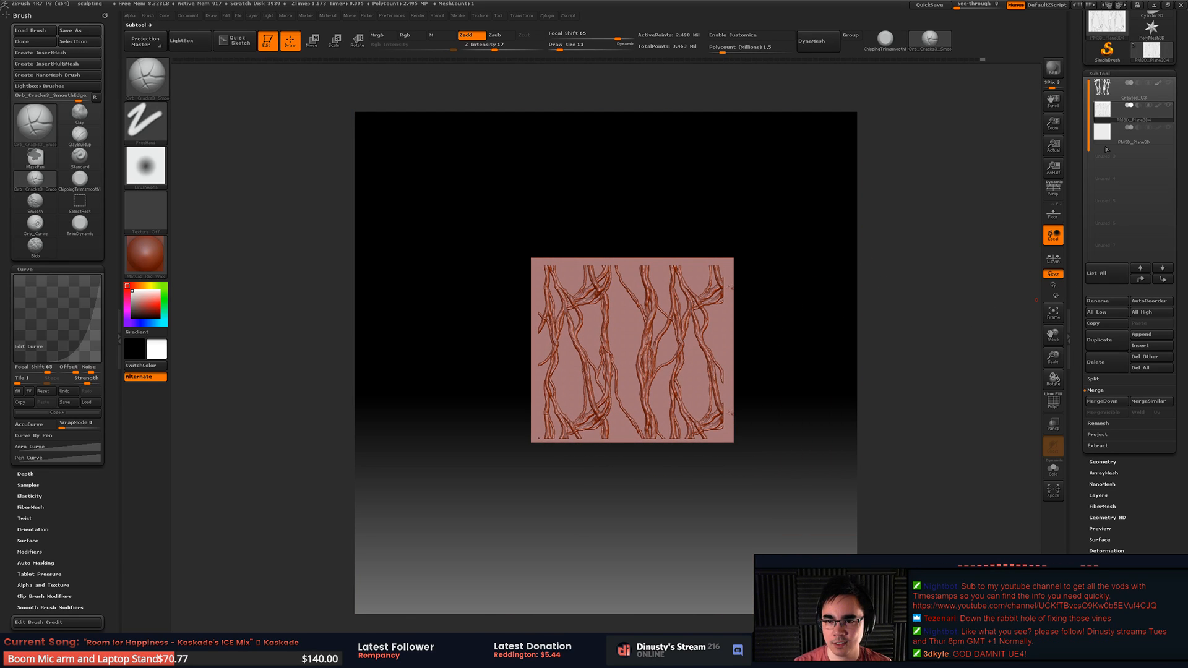
pyautogui.click(1105, 135)
pyautogui.press('f')
pyautogui.click(1105, 112)
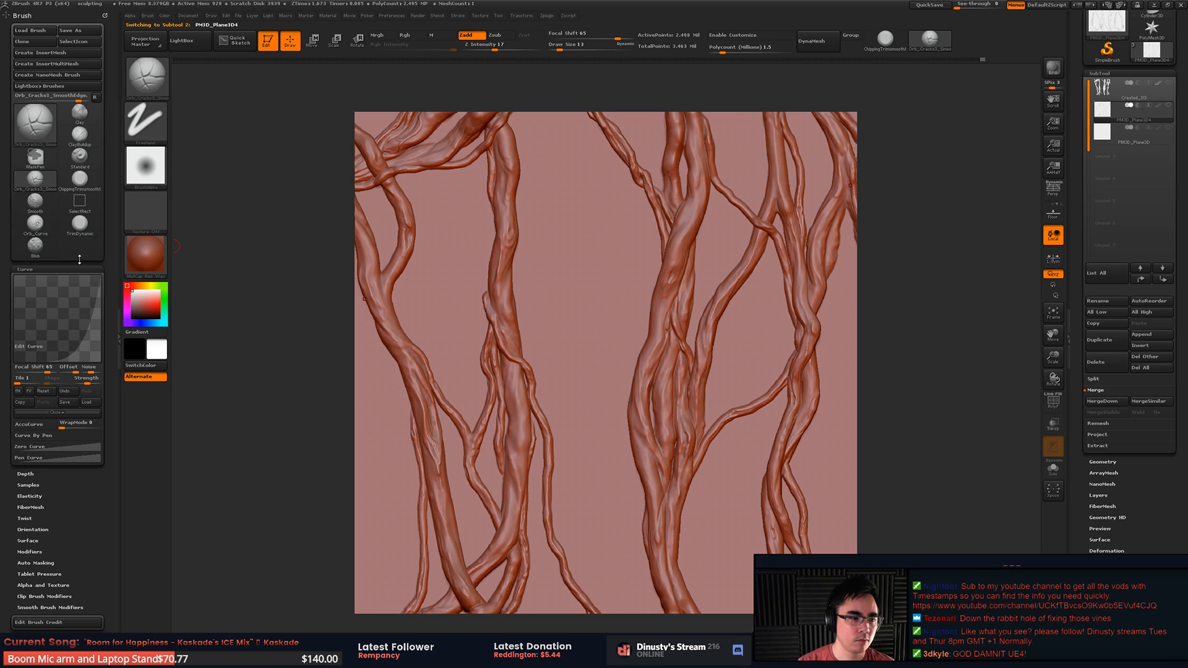
pyautogui.click(146, 166)
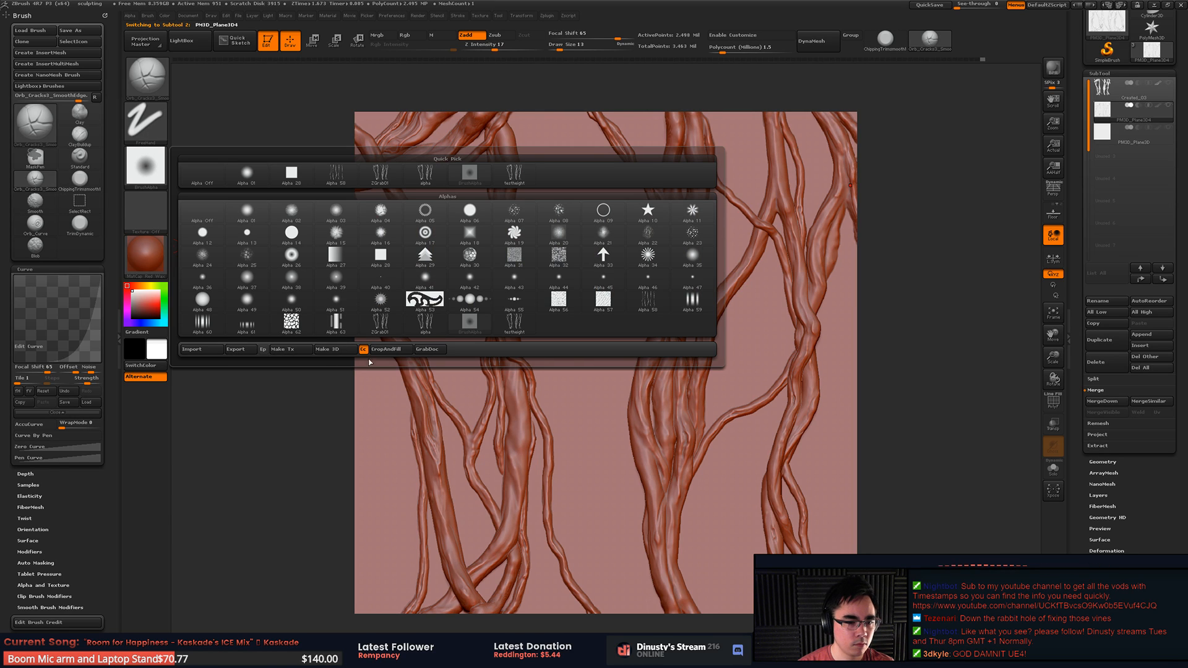
pyautogui.click(418, 350)
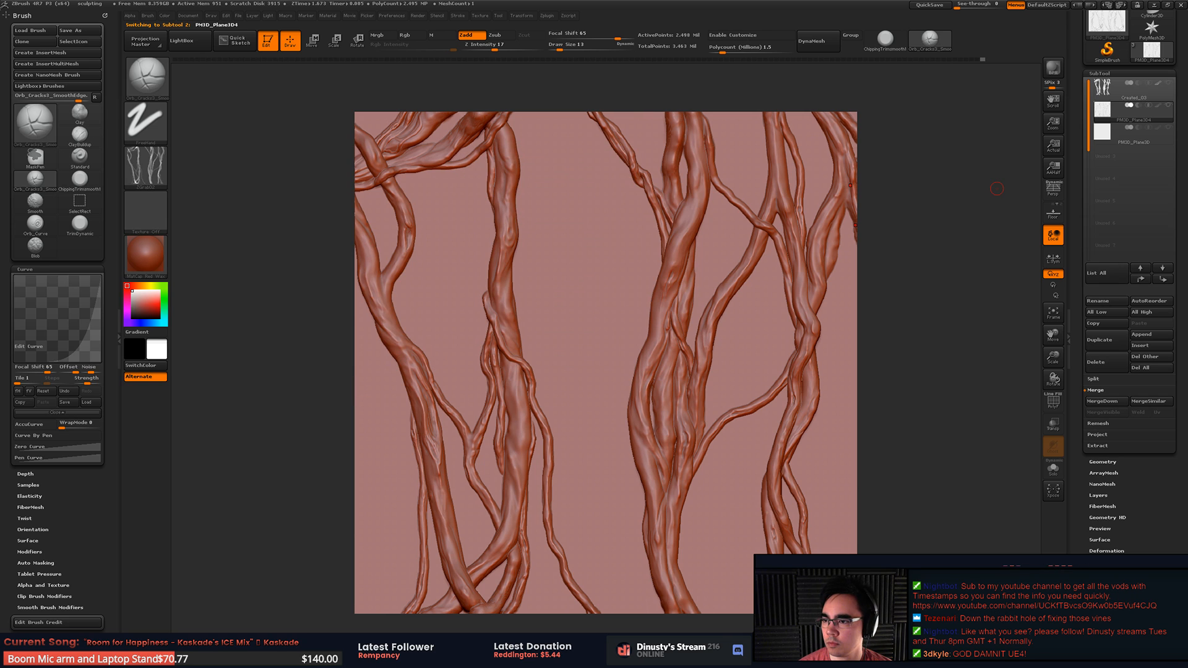
pyautogui.click(146, 166)
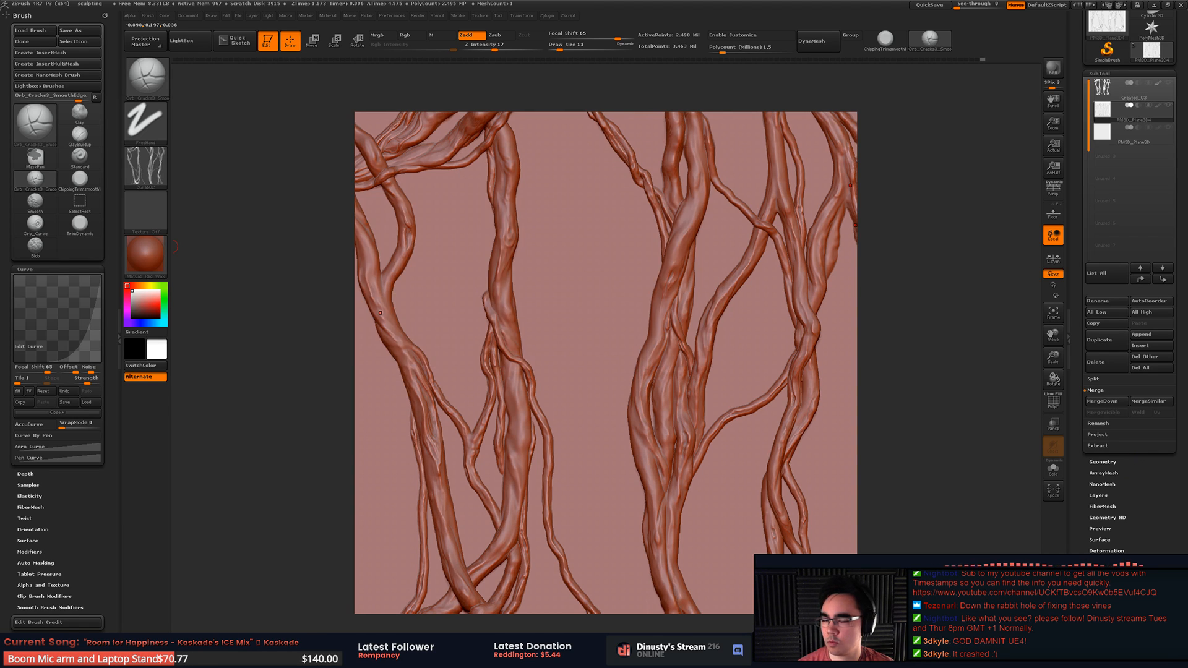
pyautogui.hotkey('alt', 'Tab')
pyautogui.hotkey('alt', 'Tab')
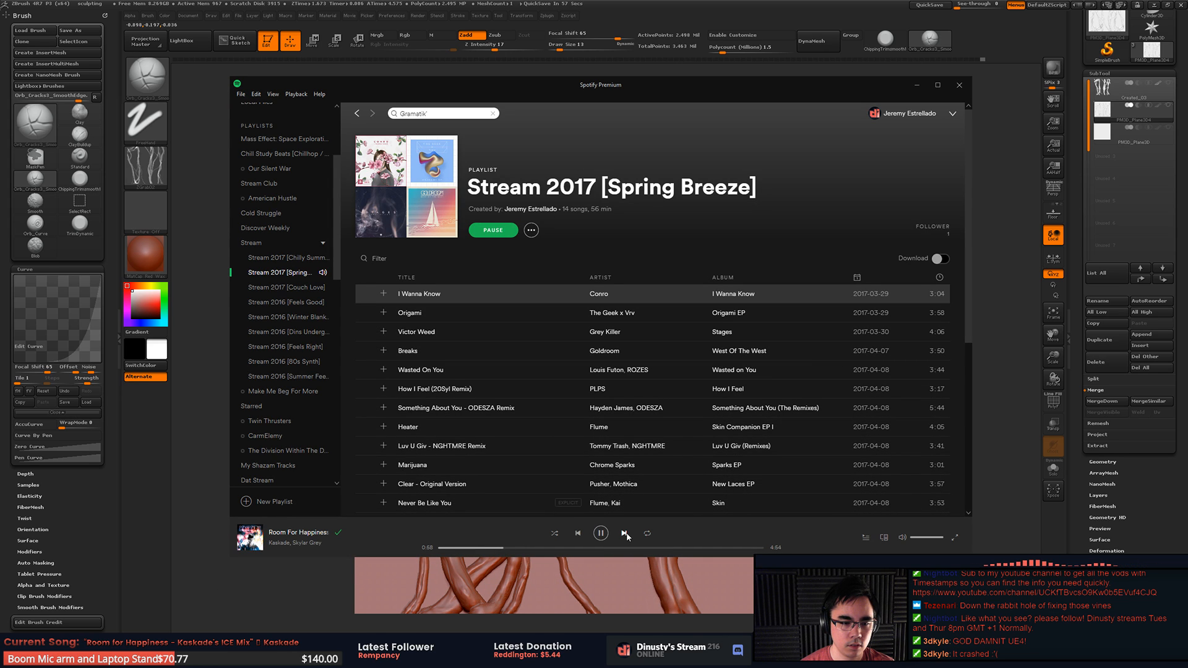
pyautogui.scroll(-2, 966, 360)
pyautogui.scroll(-3, 957, 433)
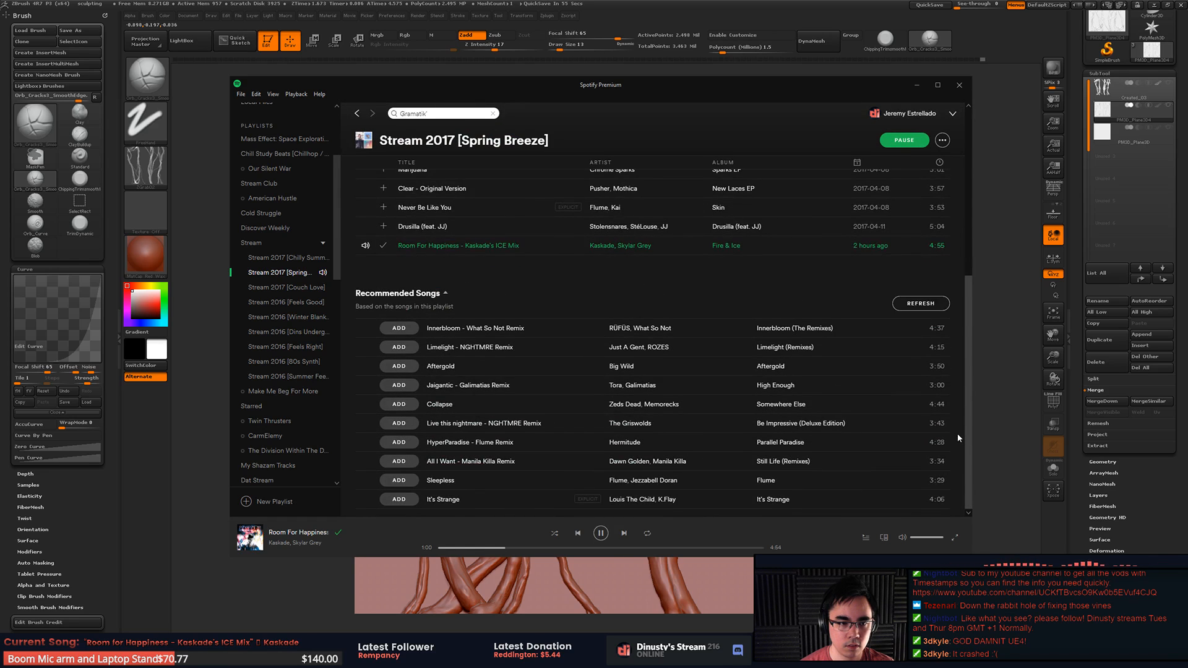
pyautogui.scroll(1, 962, 401)
pyautogui.moveTo(970, 332); pyautogui.dragTo(971, 291)
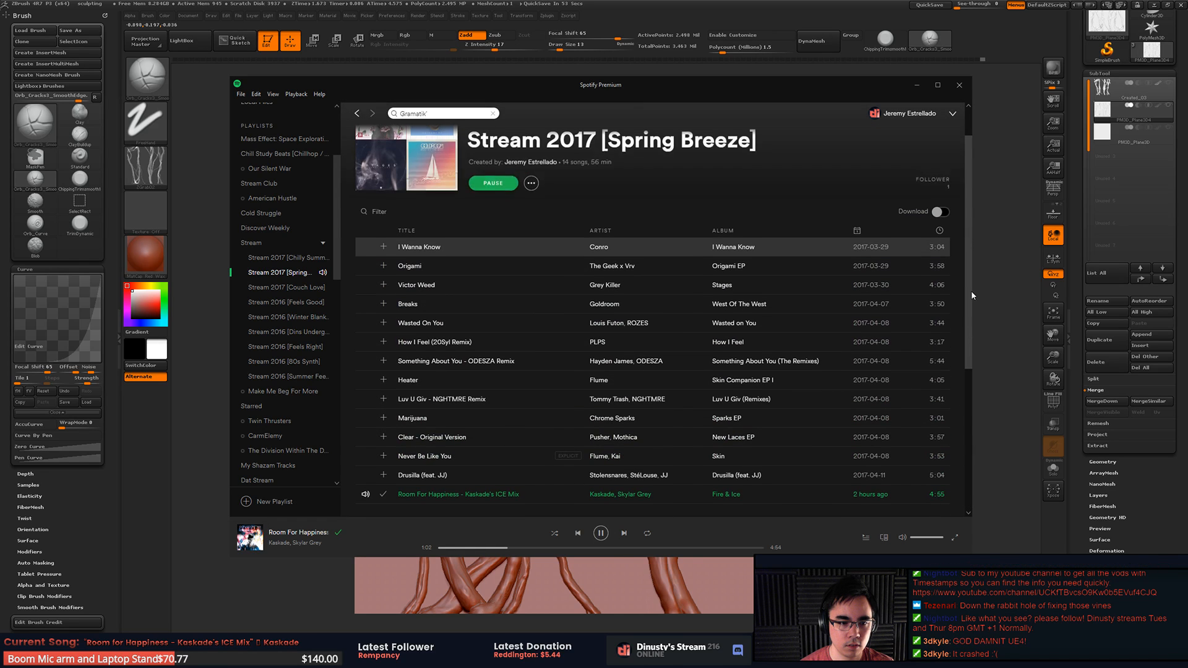
pyautogui.hotkey('alt', 'Tab')
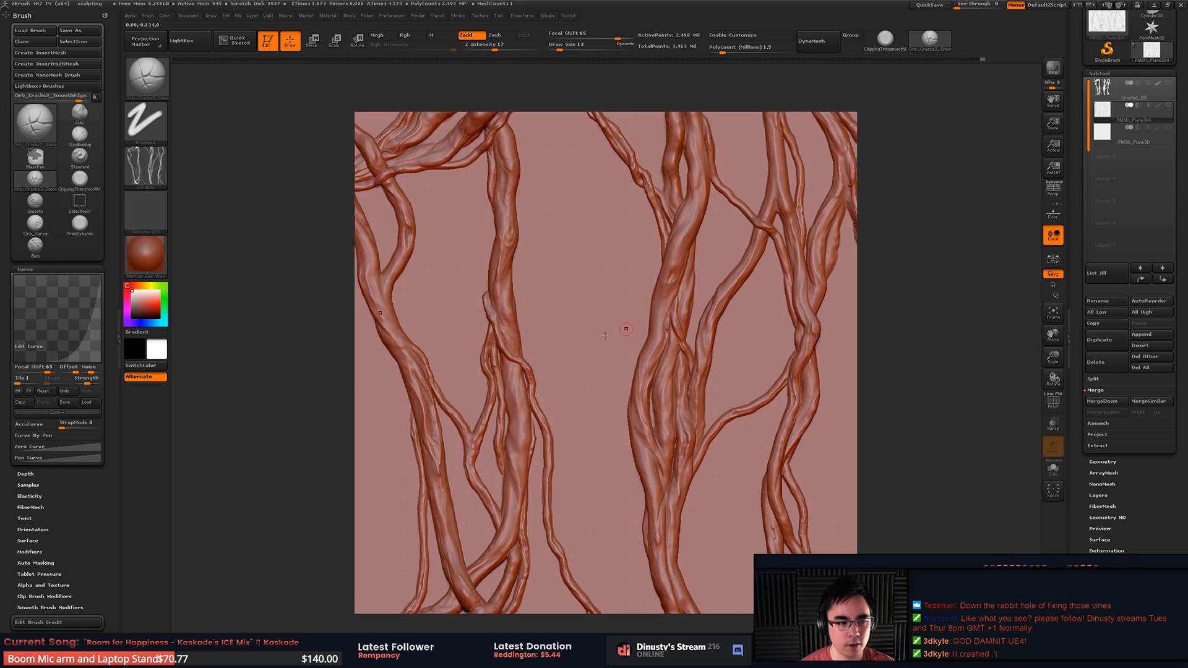
# Step: Switch to Photoshop, close the old testheight.PSD without saving, and open the newly exported height map
pyautogui.hotkey('alt', 'Tab')
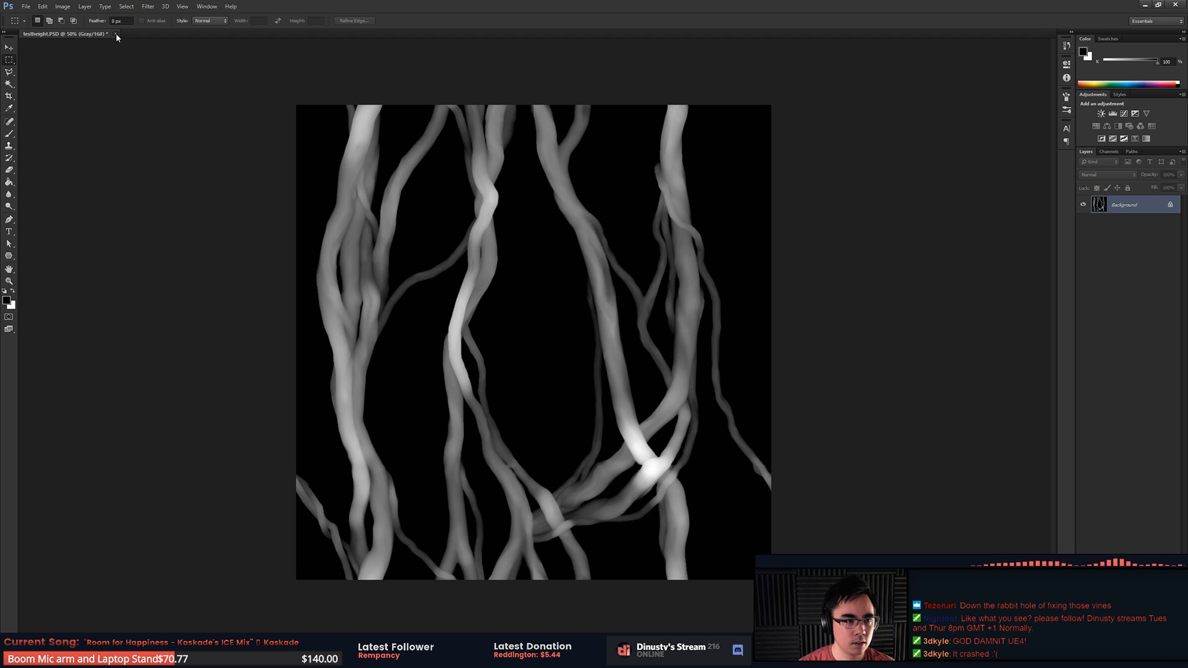
pyautogui.click(116, 34)
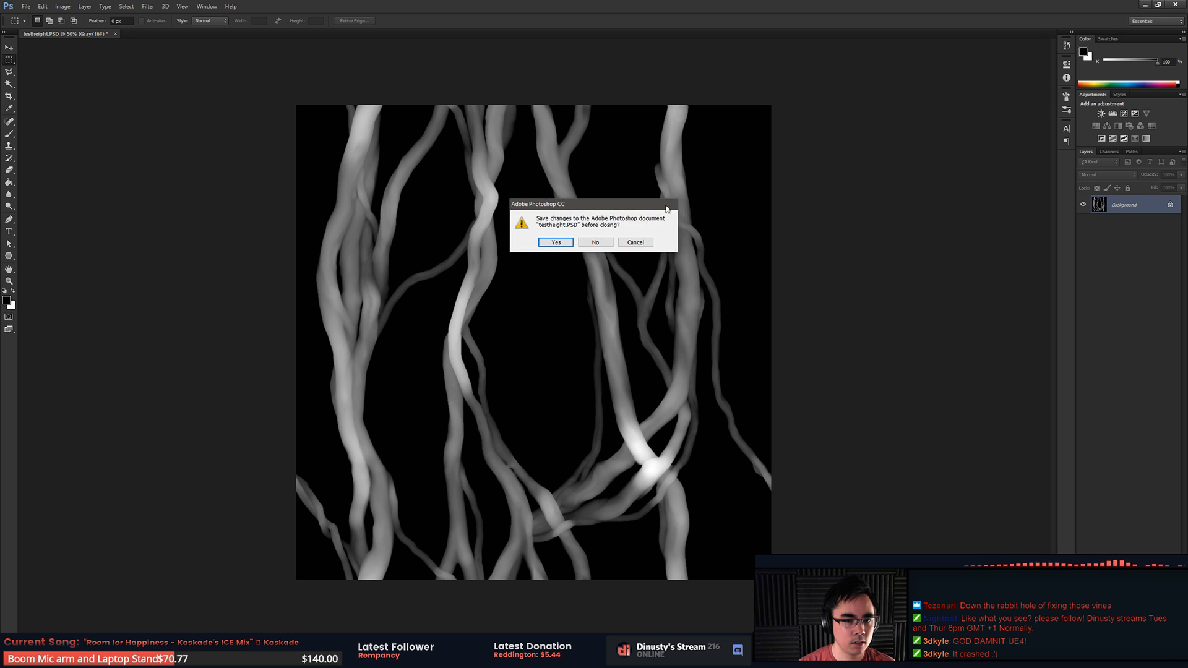
pyautogui.click(596, 240)
pyautogui.hotkey('ctrl', 'o')
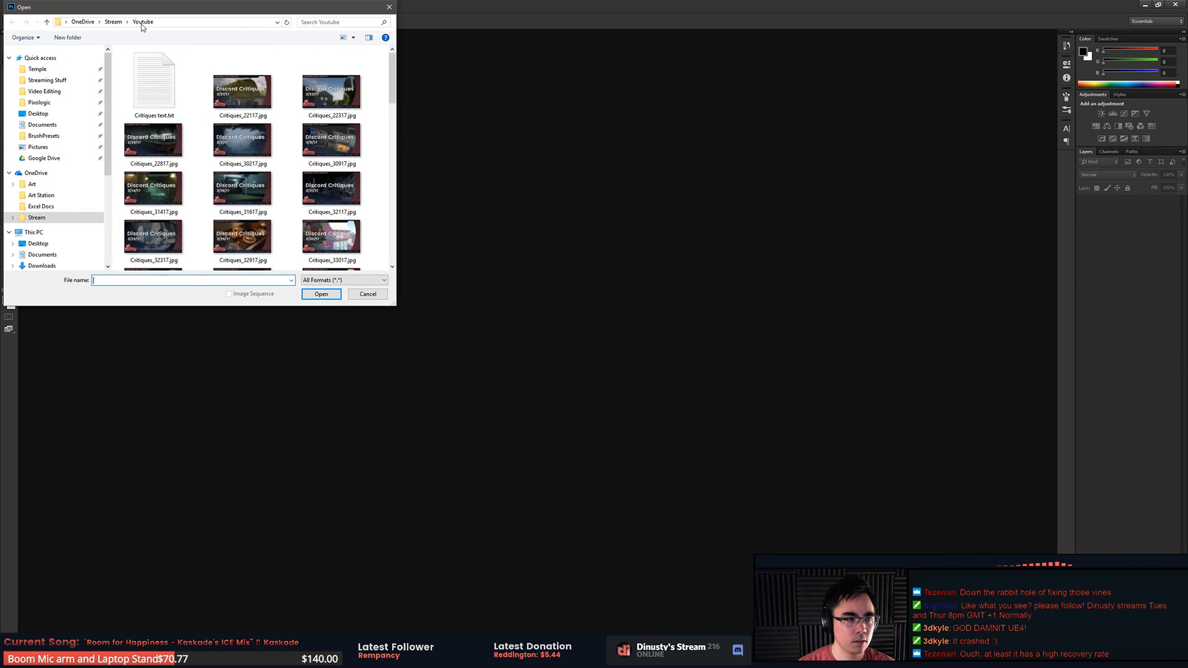
pyautogui.moveTo(153, 9); pyautogui.dragTo(1187, 149)
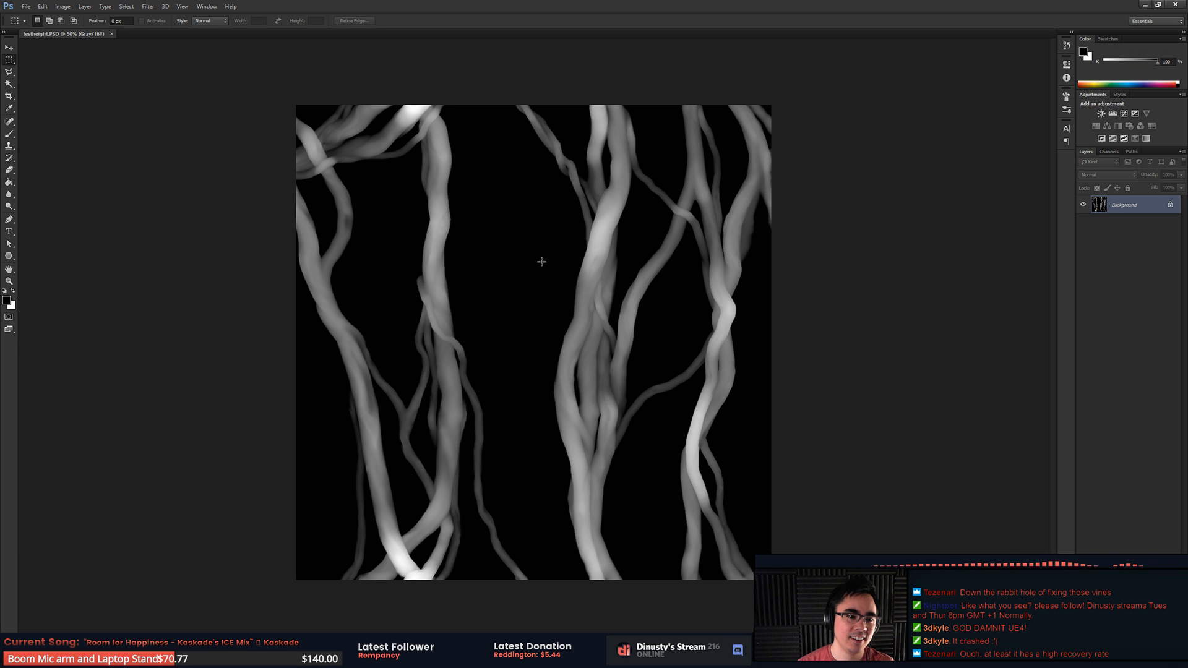
# Step: Repeat the last offset filter on the height map and inspect the remaining seam between the two adjoining roots
pyautogui.hotkey('ctrl', 'f')
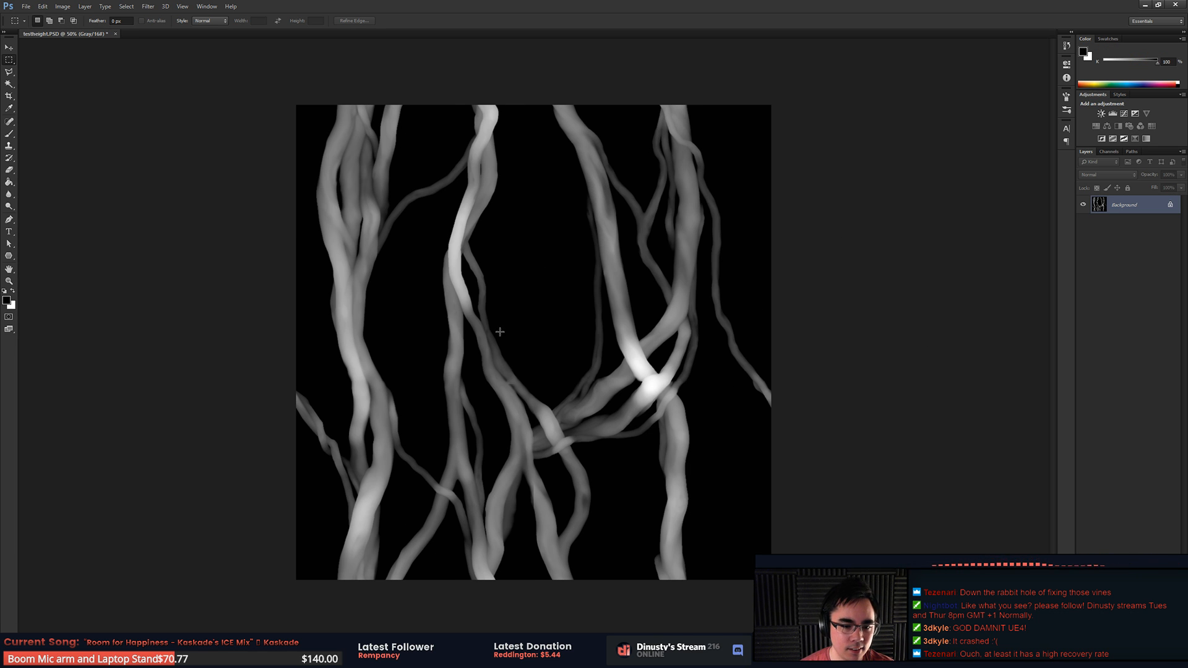
pyautogui.keyDown('alt'); pyautogui.scroll(2, 546, 380); pyautogui.keyUp('alt')
pyautogui.keyDown('alt'); pyautogui.scroll(1, 549, 382); pyautogui.keyUp('alt')
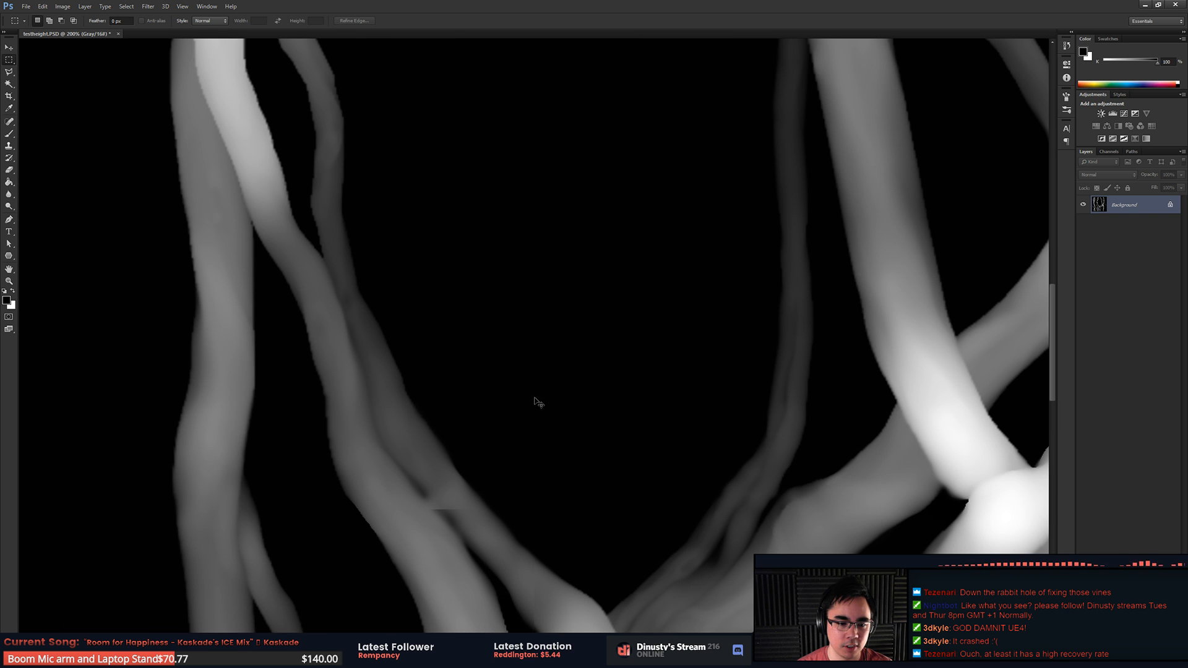
pyautogui.rightClick(509, 313)
pyautogui.click(463, 479)
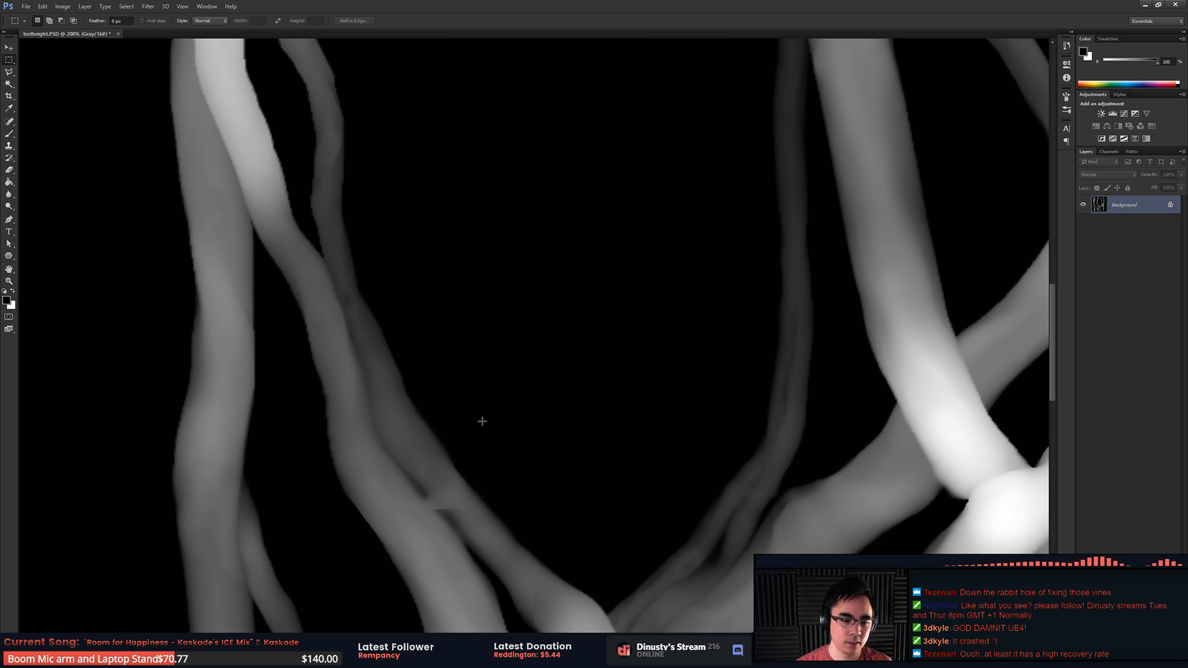
pyautogui.keyDown('alt'); pyautogui.scroll(1, 538, 438); pyautogui.keyUp('alt')
pyautogui.moveTo(538, 437); pyautogui.dragTo(664, 271)
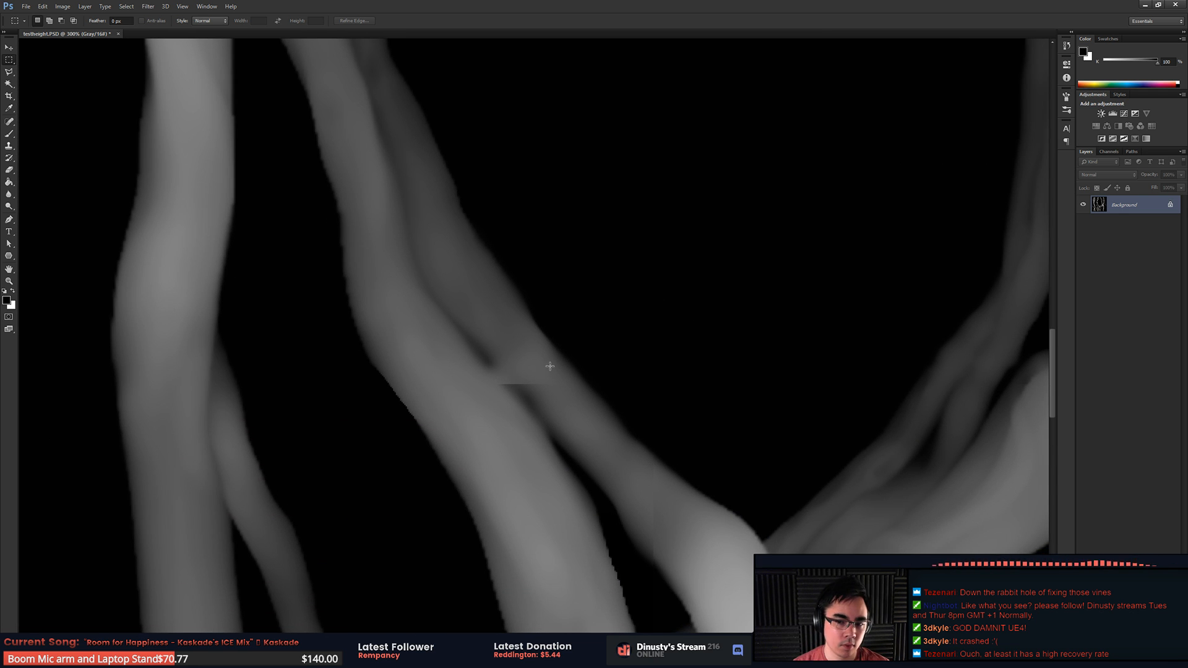
pyautogui.keyDown('alt'); pyautogui.scroll(1, 548, 363); pyautogui.keyUp('alt')
pyautogui.moveTo(606, 350); pyautogui.dragTo(628, 286)
# Step: Try to paint over the seam between the two roots with the Brush tool, using greys sampled from the root beside it
pyautogui.press('b')
pyautogui.keyDown('alt'); pyautogui.click(607, 374); pyautogui.keyUp('alt')
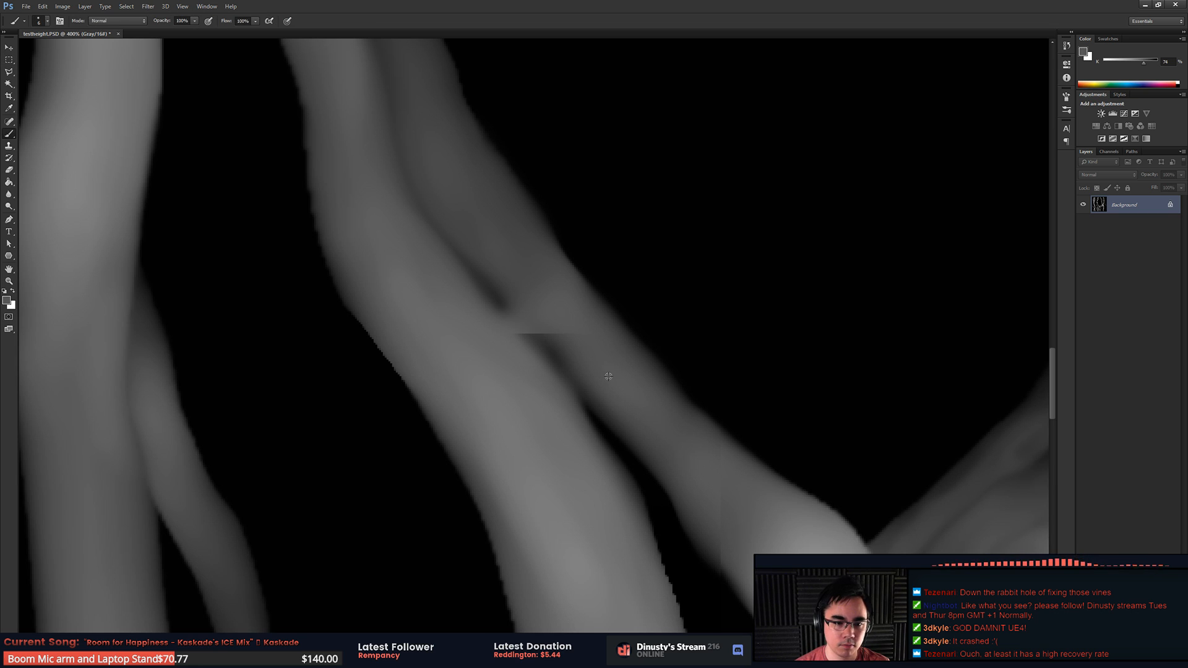
pyautogui.keyDown('alt'); pyautogui.moveTo(580, 329); pyautogui.dragTo(591, 331, button='right'); pyautogui.keyUp('alt')
pyautogui.moveTo(592, 340); pyautogui.dragTo(580, 346)
pyautogui.keyDown('alt'); pyautogui.click(588, 369); pyautogui.keyUp('alt')
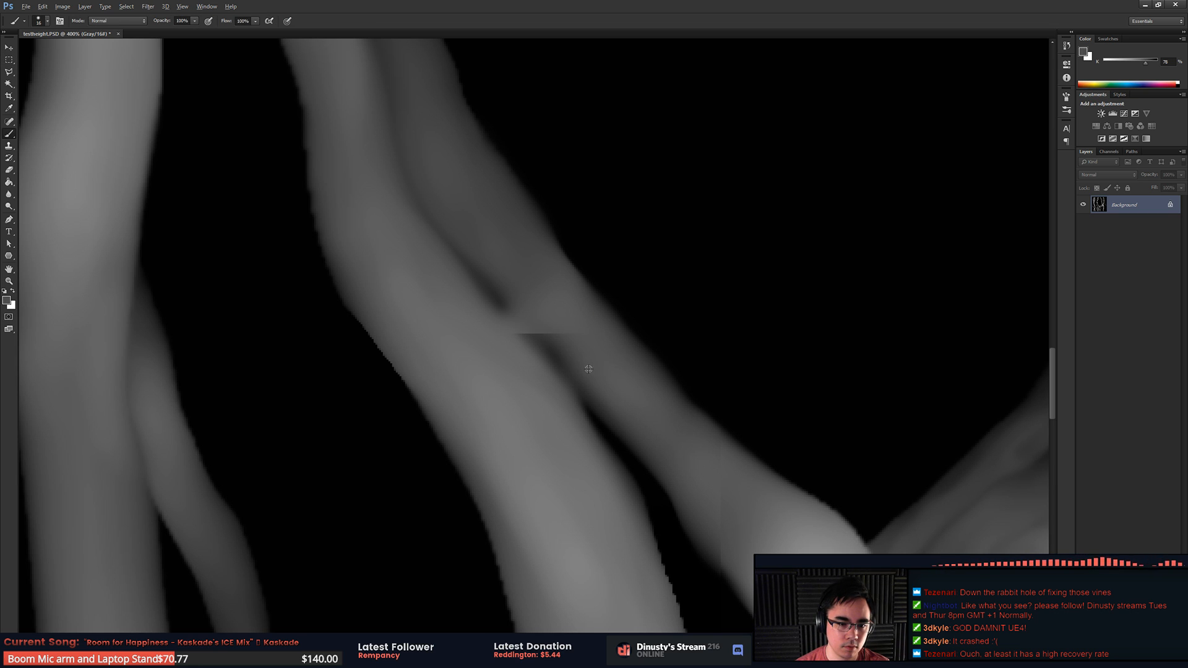
# Step: Remove the seam between the two roots with the Clone Stamp, using a soft 40 px brush and source points along the dark gap
pyautogui.press('s')
pyautogui.moveTo(565, 360)
pyautogui.keyDown('alt'); pyautogui.mouseDown(button='right')
pyautogui.moveTo(583, 363)
pyautogui.moveTo(572, 361)
pyautogui.mouseUp(button='right'); pyautogui.keyUp('alt')
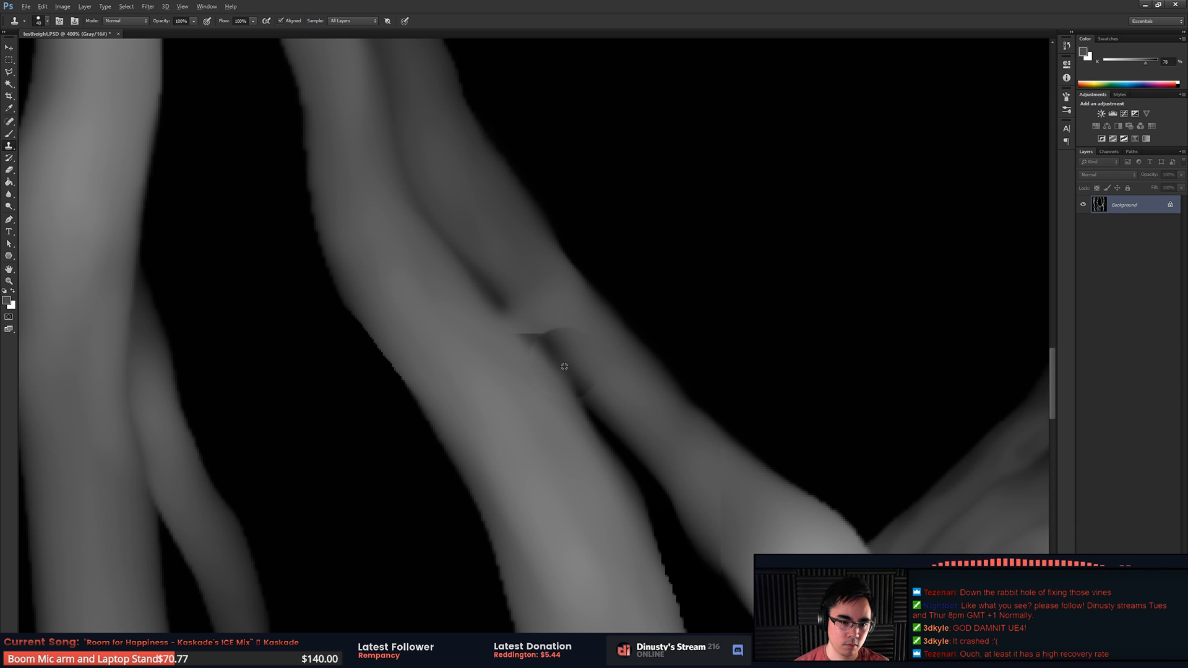
pyautogui.keyDown('alt'); pyautogui.click(566, 370); pyautogui.keyUp('alt')
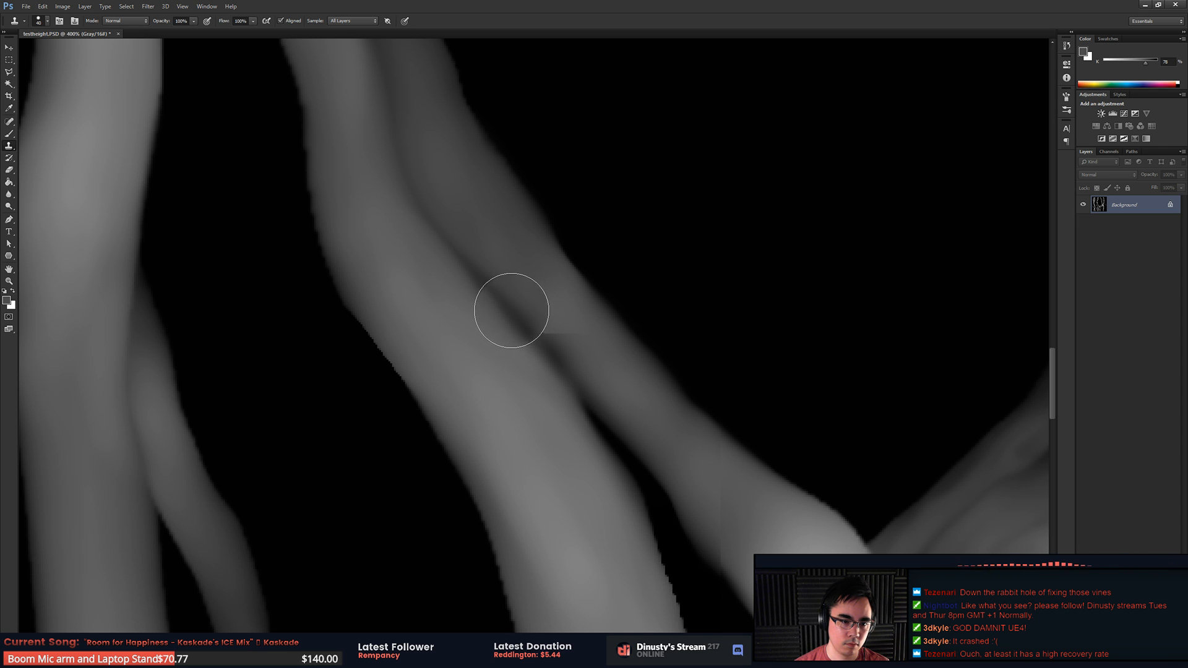
pyautogui.moveTo(511, 311)
pyautogui.mouseDown()
pyautogui.moveTo(544, 292)
pyautogui.moveTo(509, 314)
pyautogui.mouseUp()
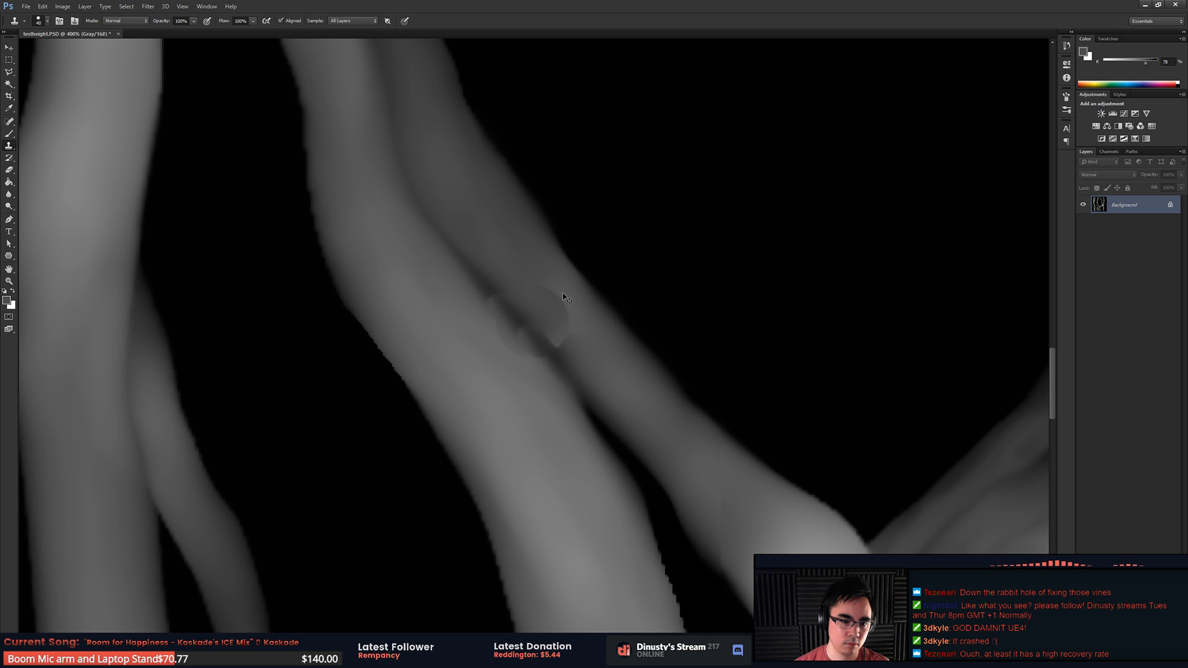
pyautogui.rightClick(519, 314)
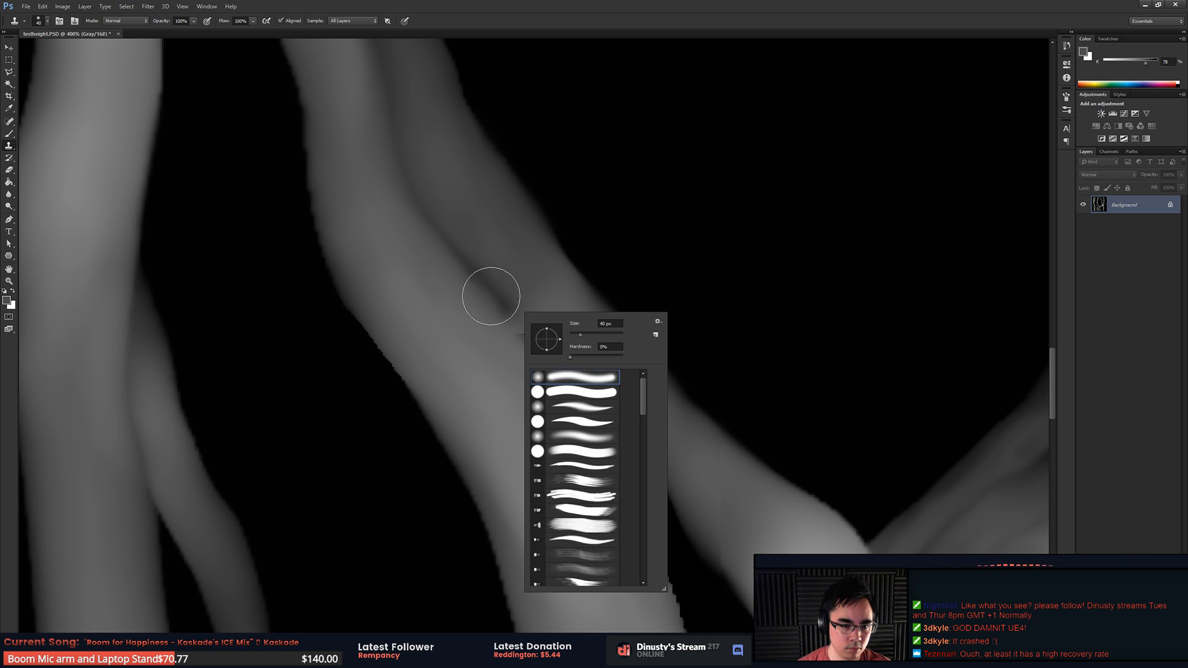
pyautogui.keyDown('alt'); pyautogui.click(479, 282); pyautogui.keyUp('alt')
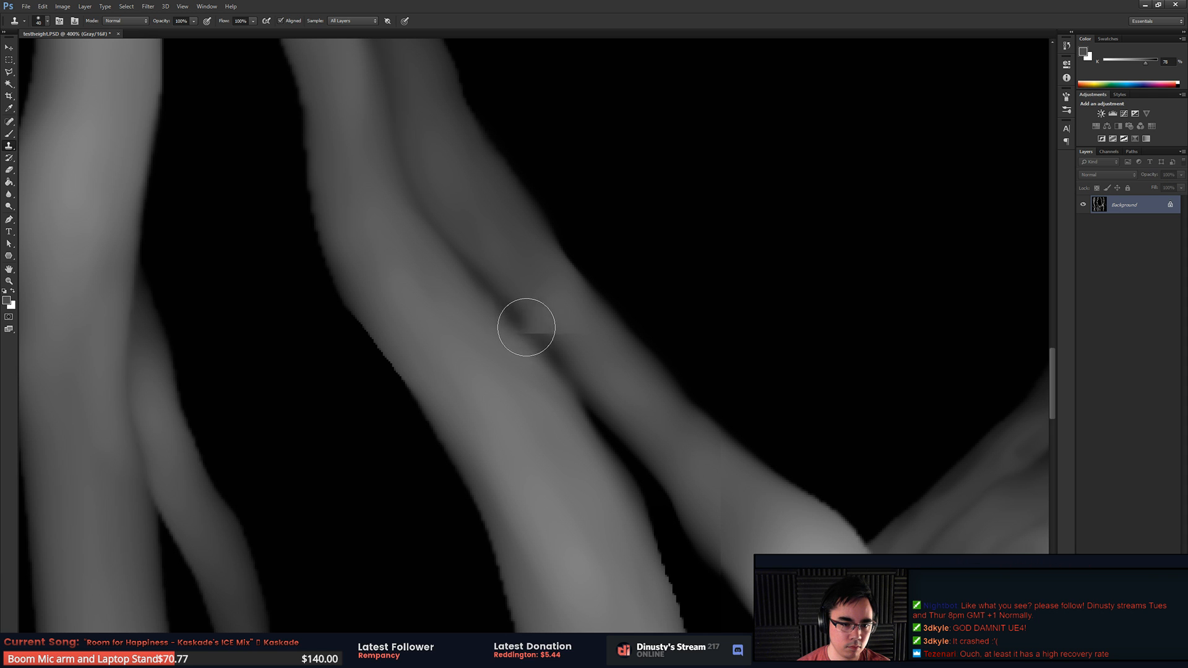
pyautogui.click(530, 328)
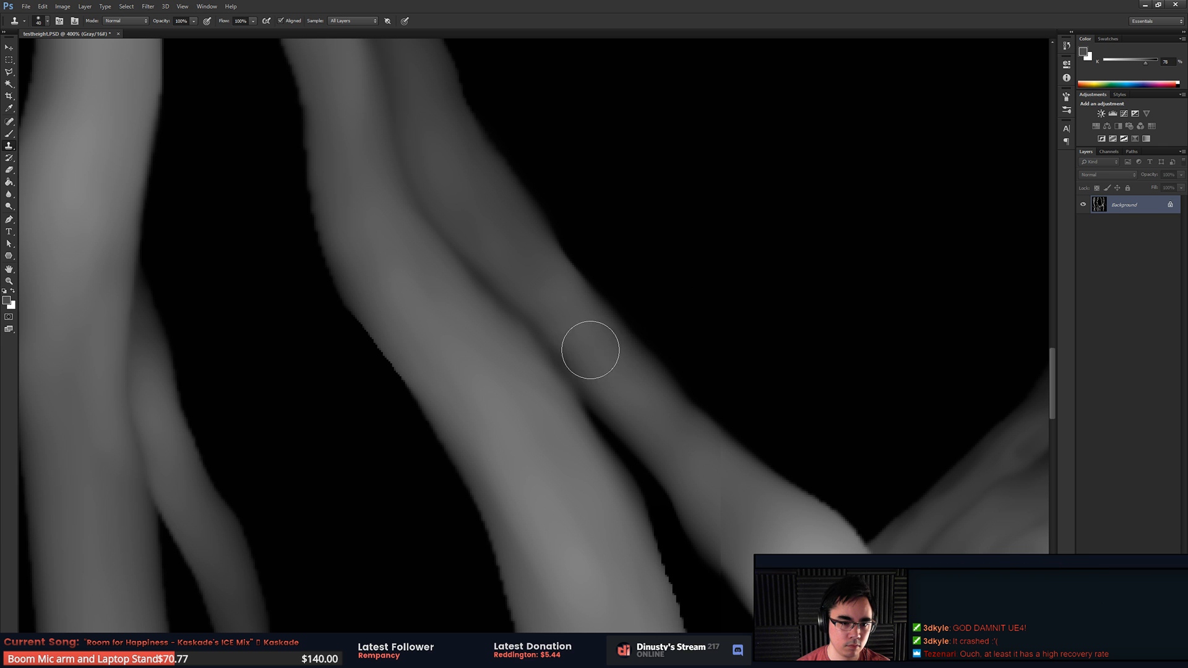
# Step: Apply the offset filter again to the repaired height map to check its tiling as a whole
pyautogui.hotkey('ctrl', '-')
pyautogui.hotkey('ctrl', '-')
pyautogui.hotkey('ctrl', '-')
pyautogui.hotkey('ctrl', '-')
pyautogui.hotkey('ctrl', '-')
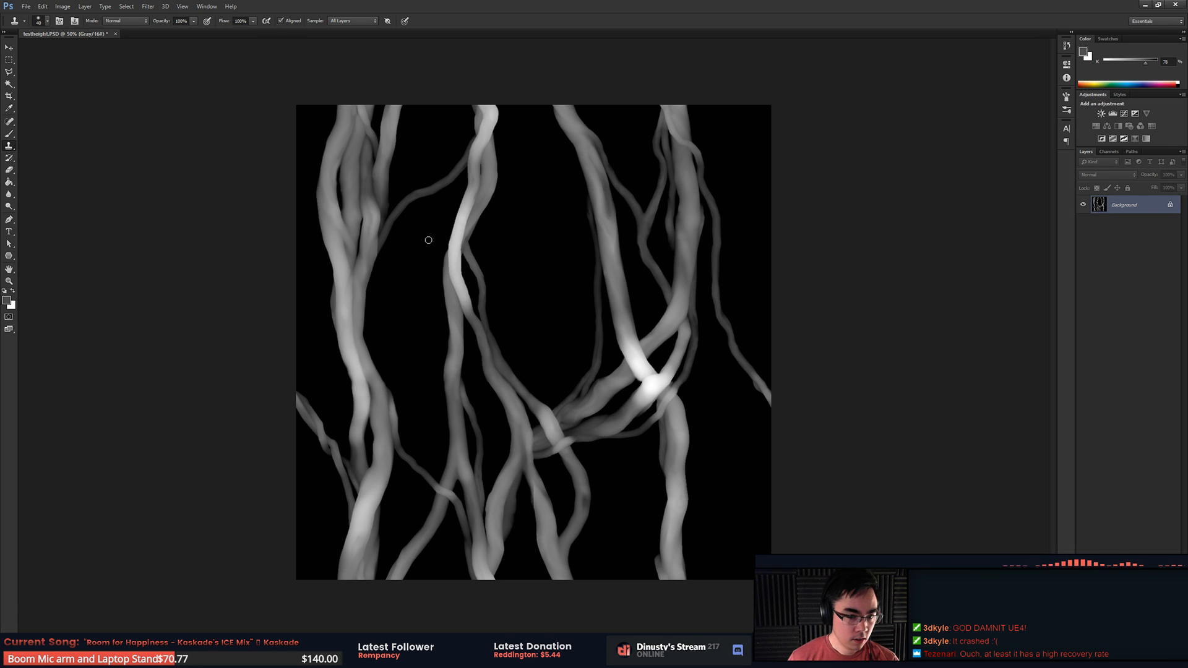
pyautogui.press('m')
pyautogui.hotkey('ctrl', 'f')
pyautogui.hotkey('ctrl', '-')
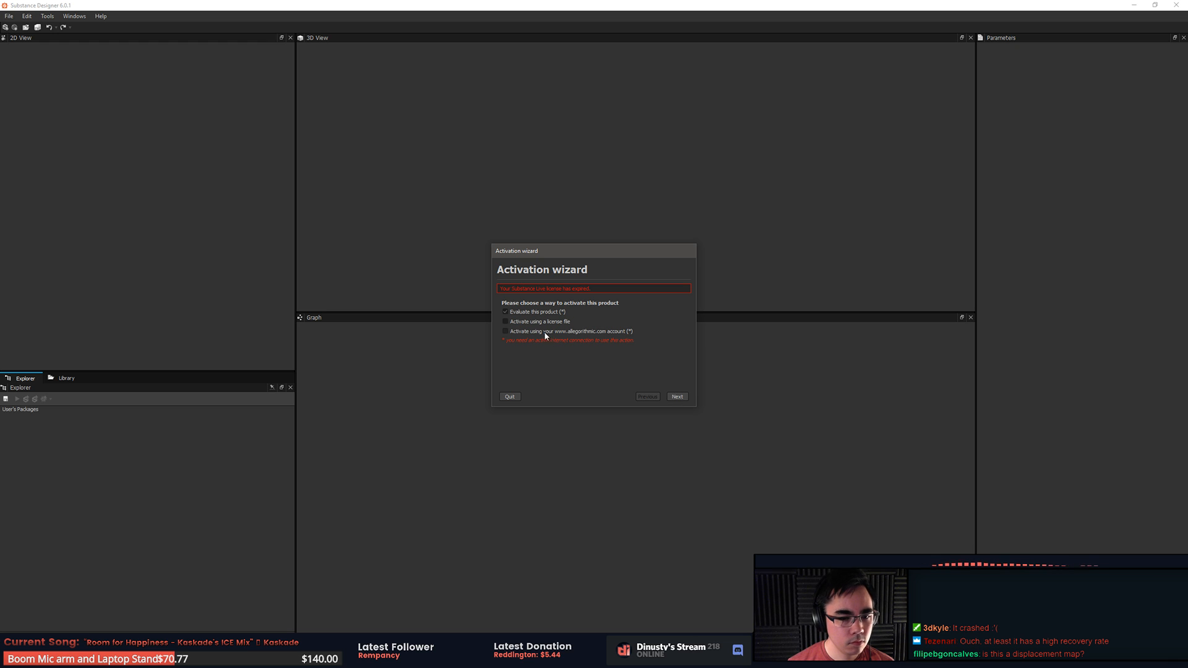
# Step: Switch to Substance Designer and proceed through the activation wizard with the allegorithmic.com account option
pyautogui.click(678, 396)
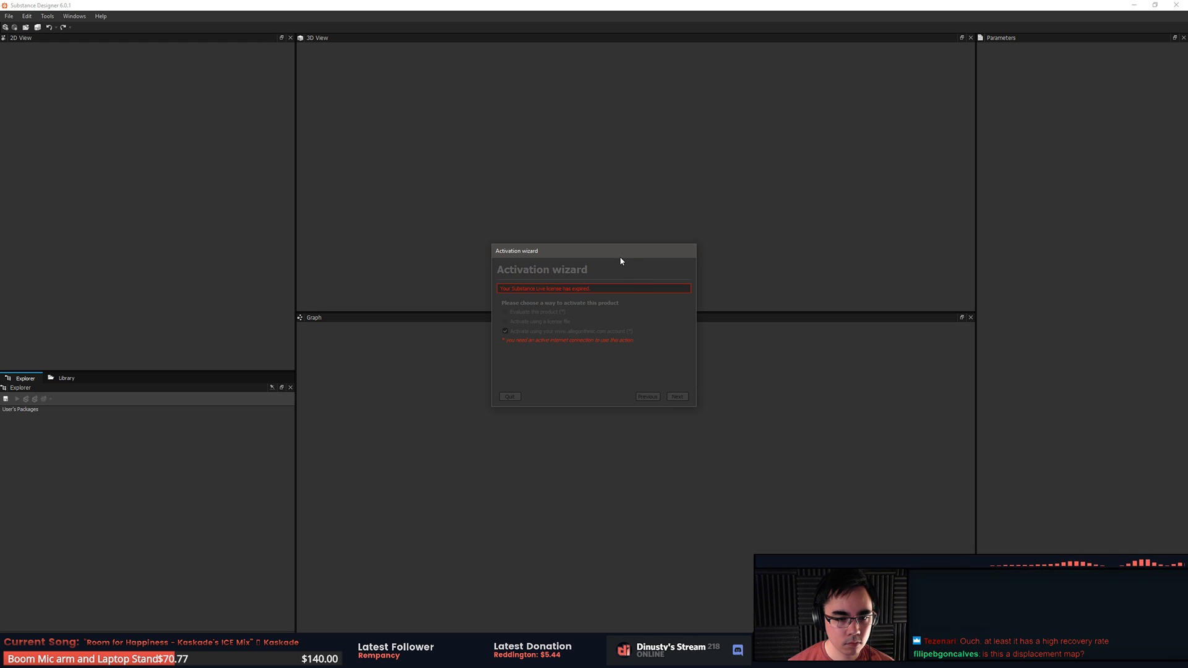
pyautogui.moveTo(616, 254); pyautogui.dragTo(1187, 249)
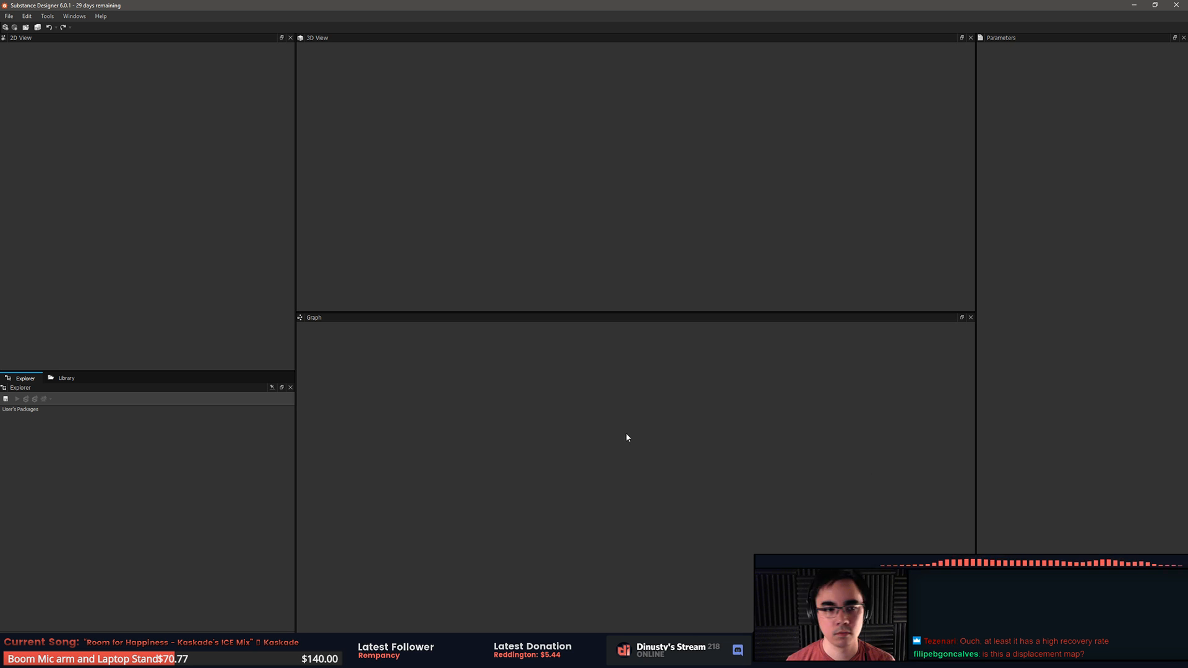
# Step: Create a new Substance graph named Vines from the Standard template at 2048 x 2048 px
pyautogui.click(8, 16)
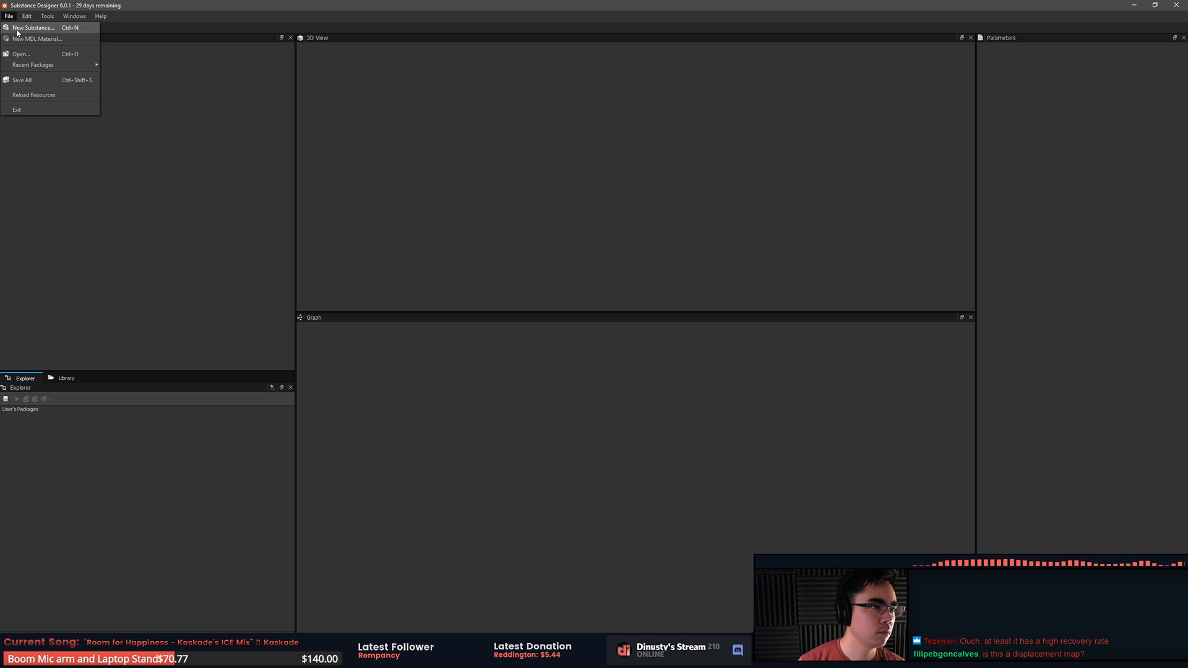
pyautogui.click(17, 29)
pyautogui.write('V')
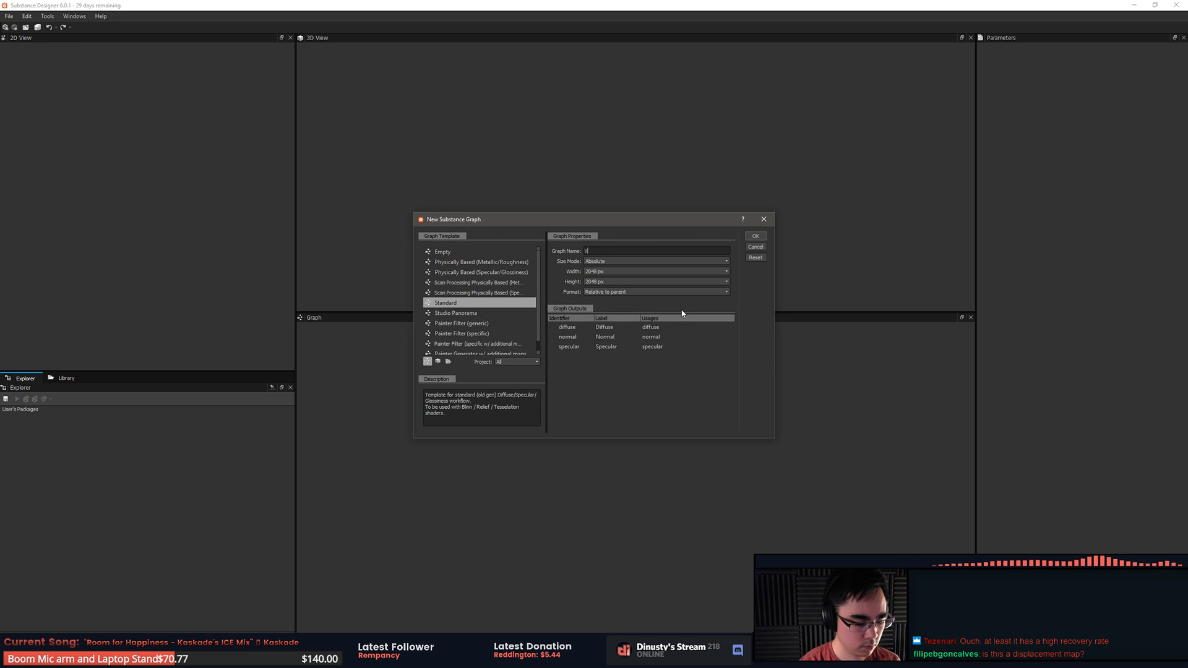
pyautogui.write('ines')
pyautogui.press('Return')
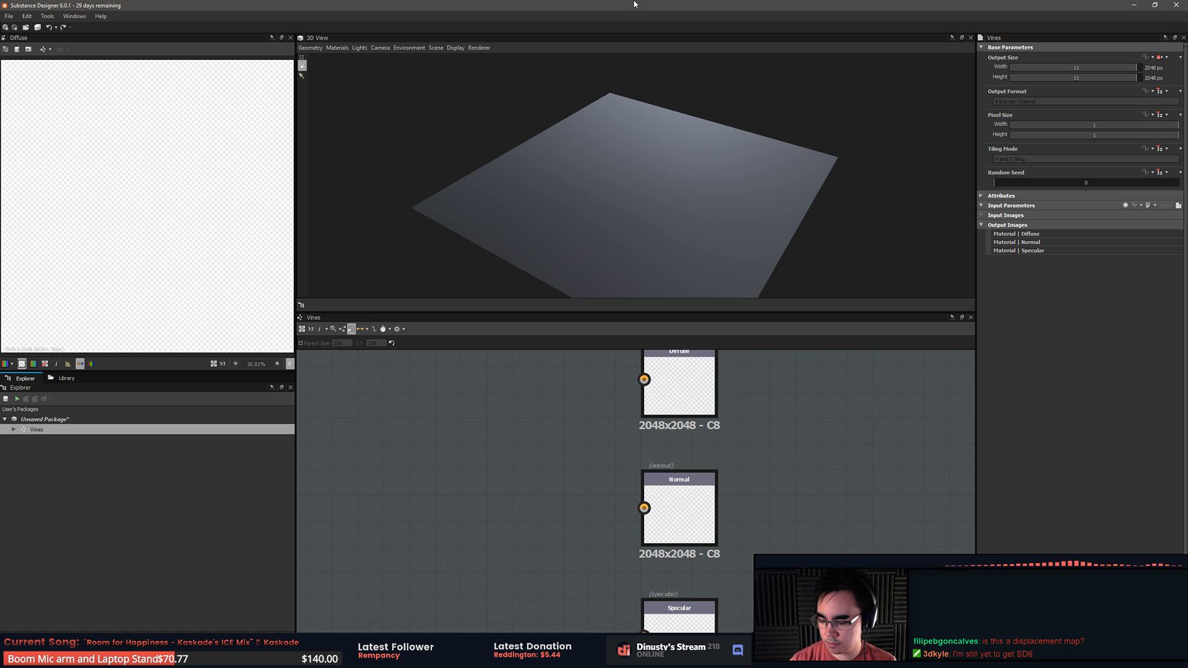
# Step: Link the grabforSD.psd height map into the Vines graph as a bitmap node beside the Diffuse output
pyautogui.scroll(-5, 621, 445)
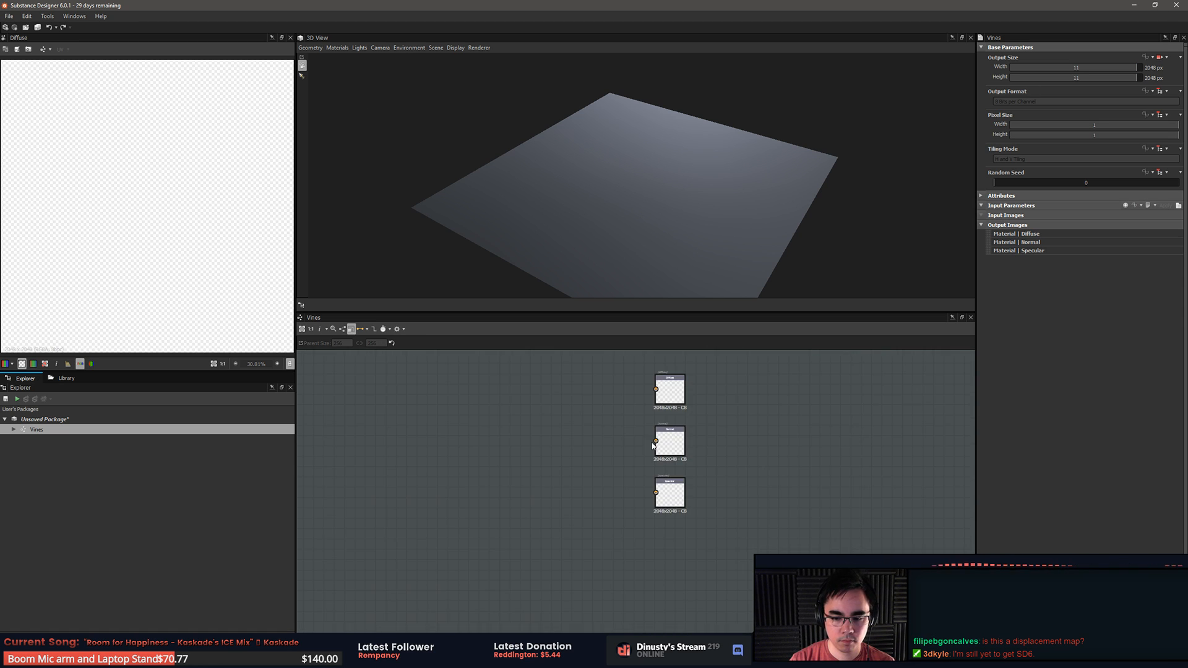
pyautogui.moveTo(642, 464); pyautogui.dragTo(643, 496, button='middle')
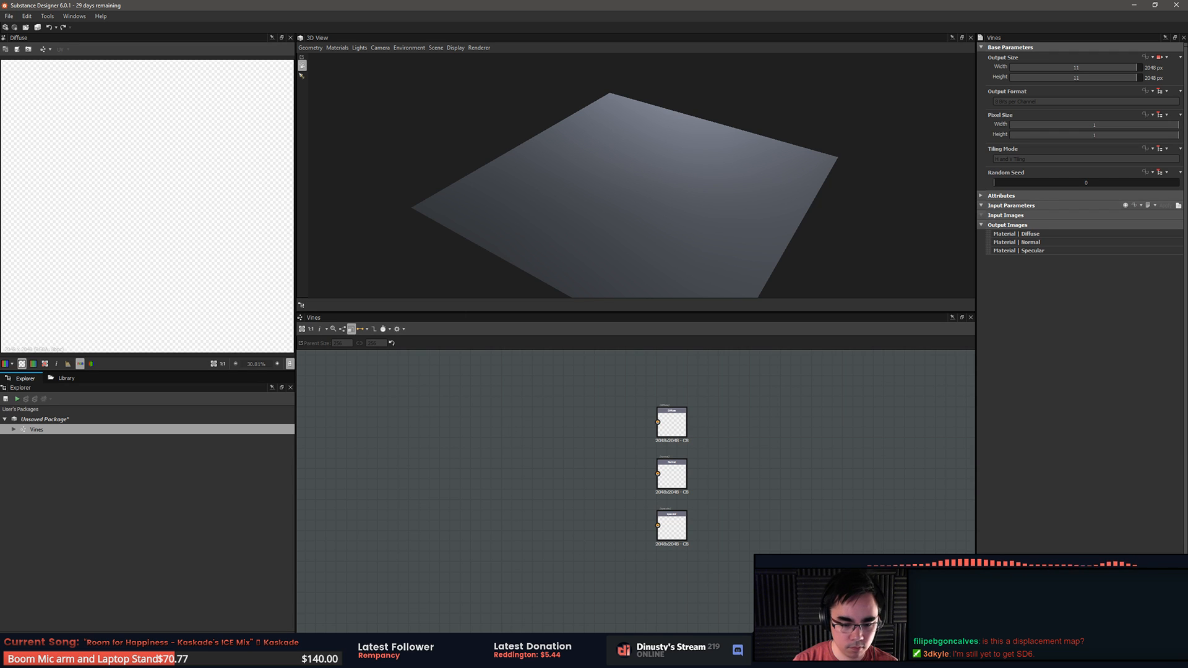
pyautogui.hotkey('alt', 'Tab')
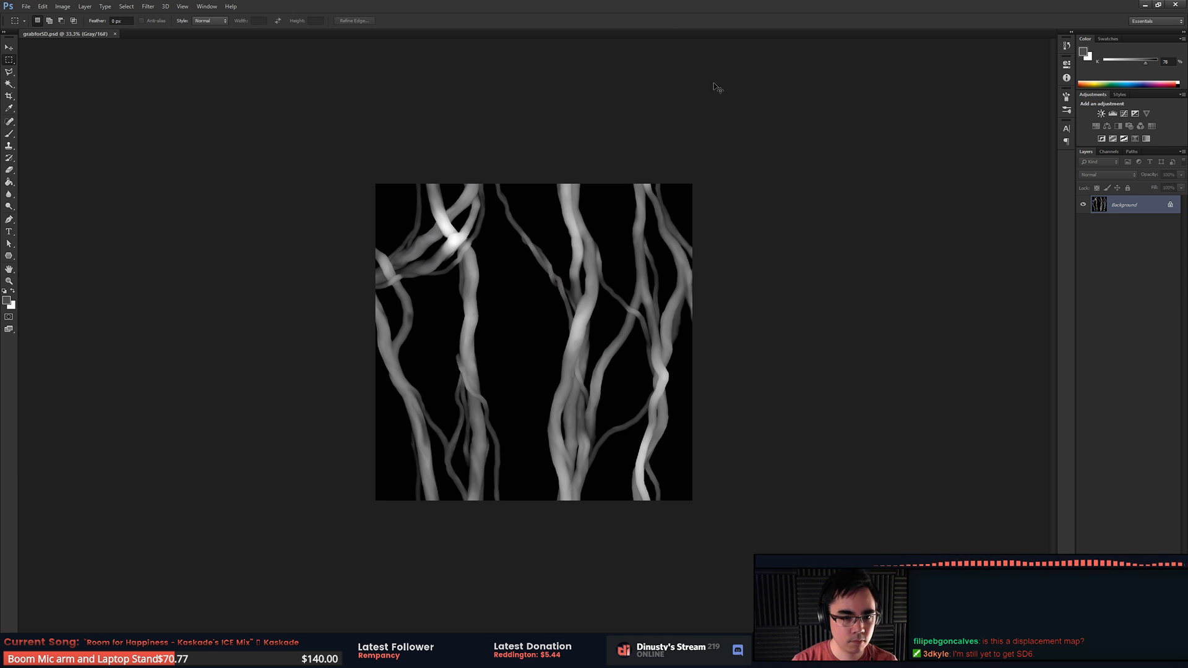
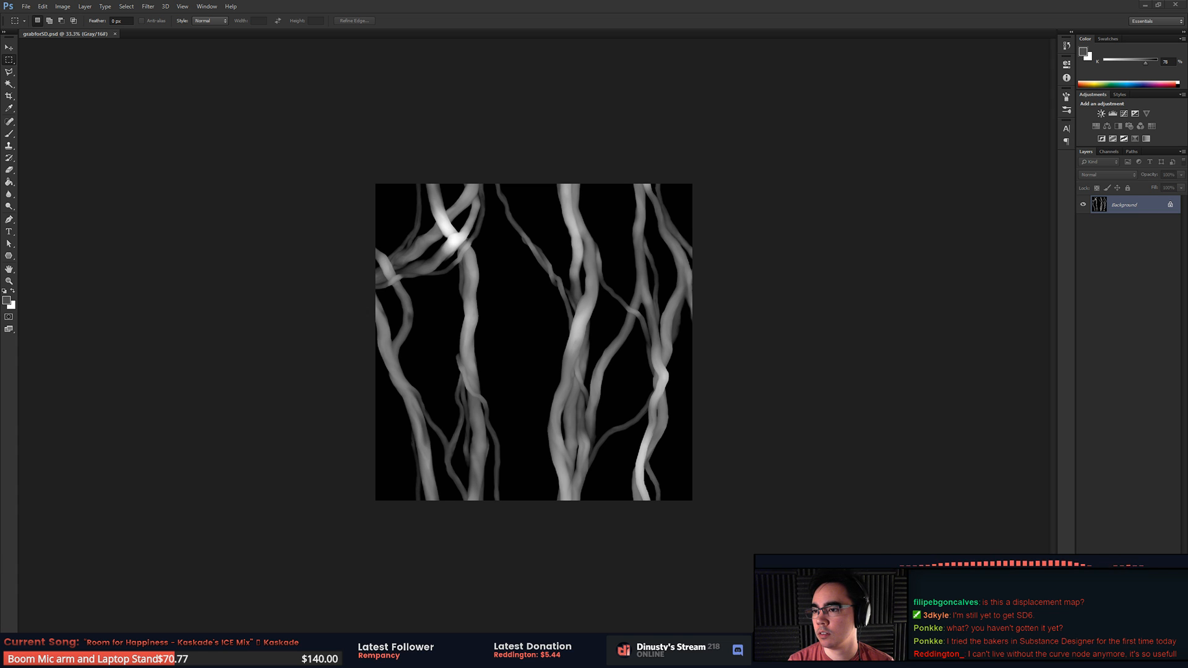
pyautogui.hotkey('alt', 'Tab')
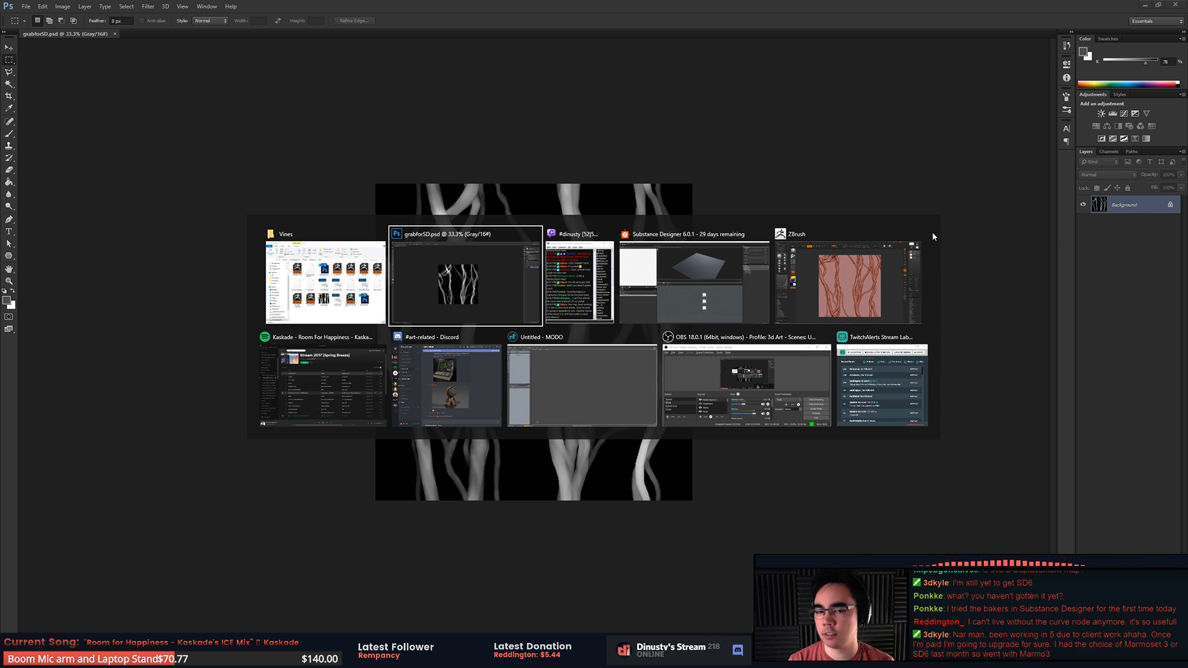
pyautogui.click(670, 256)
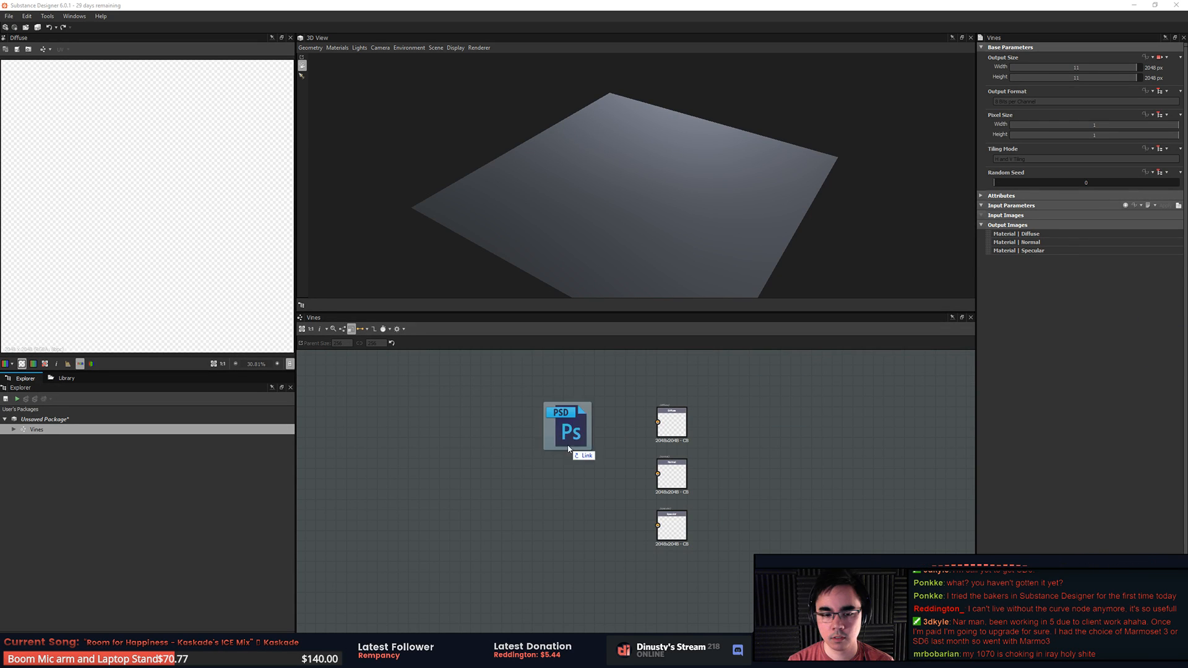
pyautogui.moveTo(567, 432); pyautogui.dragTo(503, 440)
pyautogui.click(536, 445)
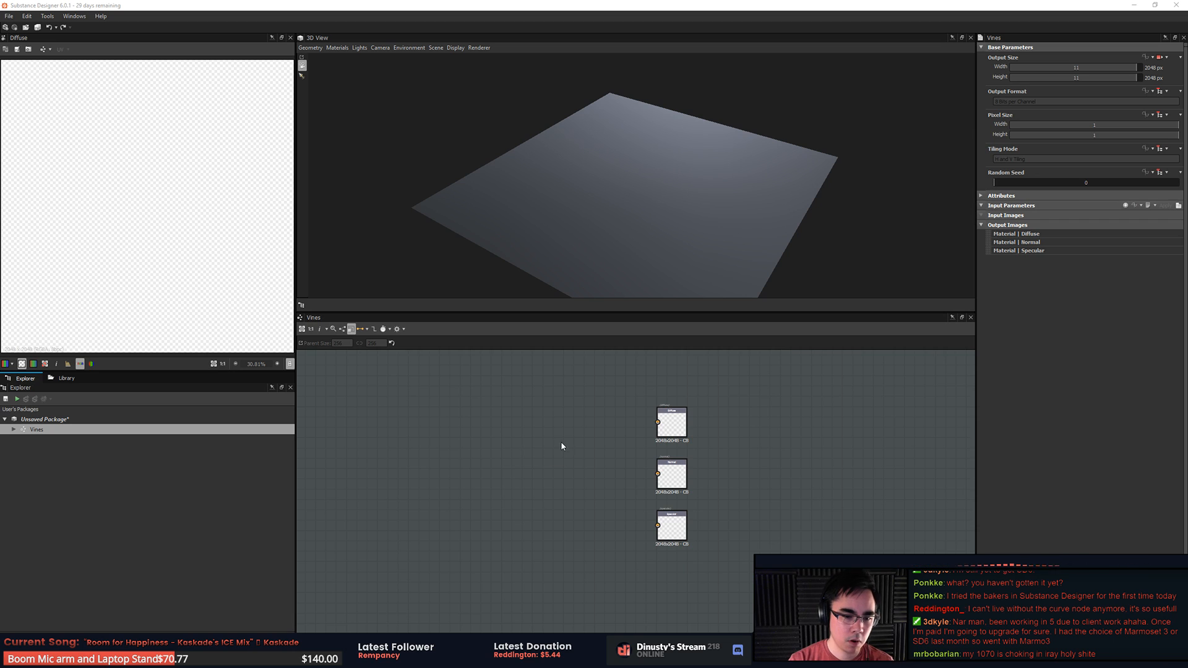
pyautogui.moveTo(511, 456); pyautogui.dragTo(528, 436)
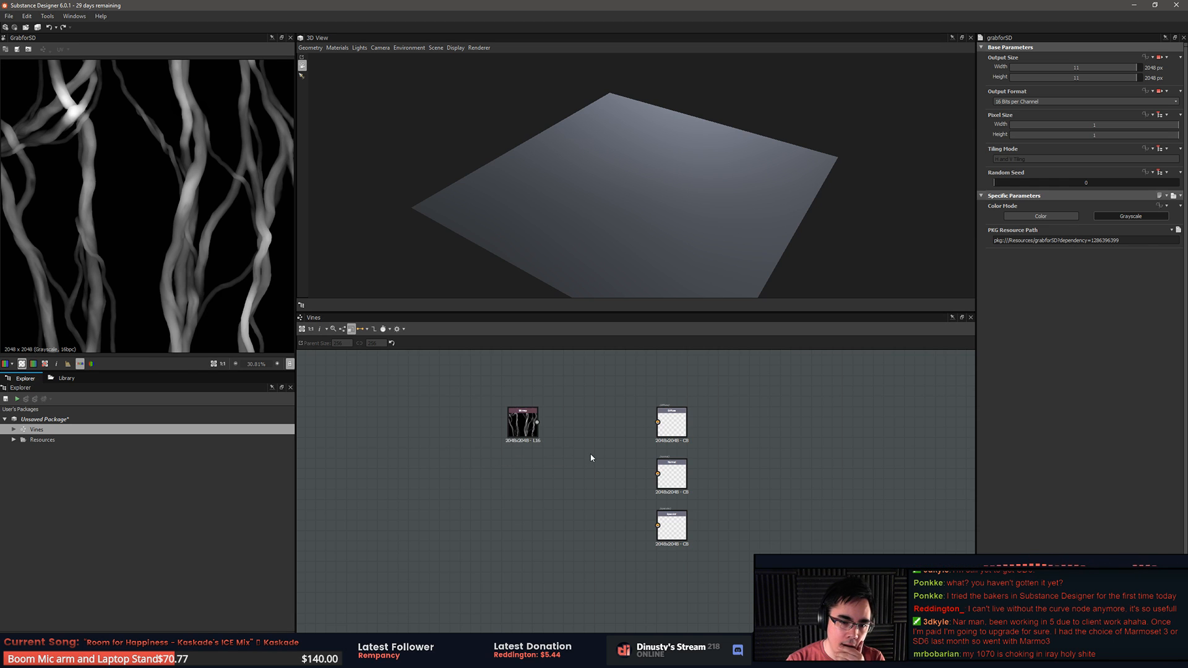
# Step: Try to convert the height bitmap with a Normal To Height HQ node, and delete that node again
pyautogui.press('space')
pyautogui.write('norm')
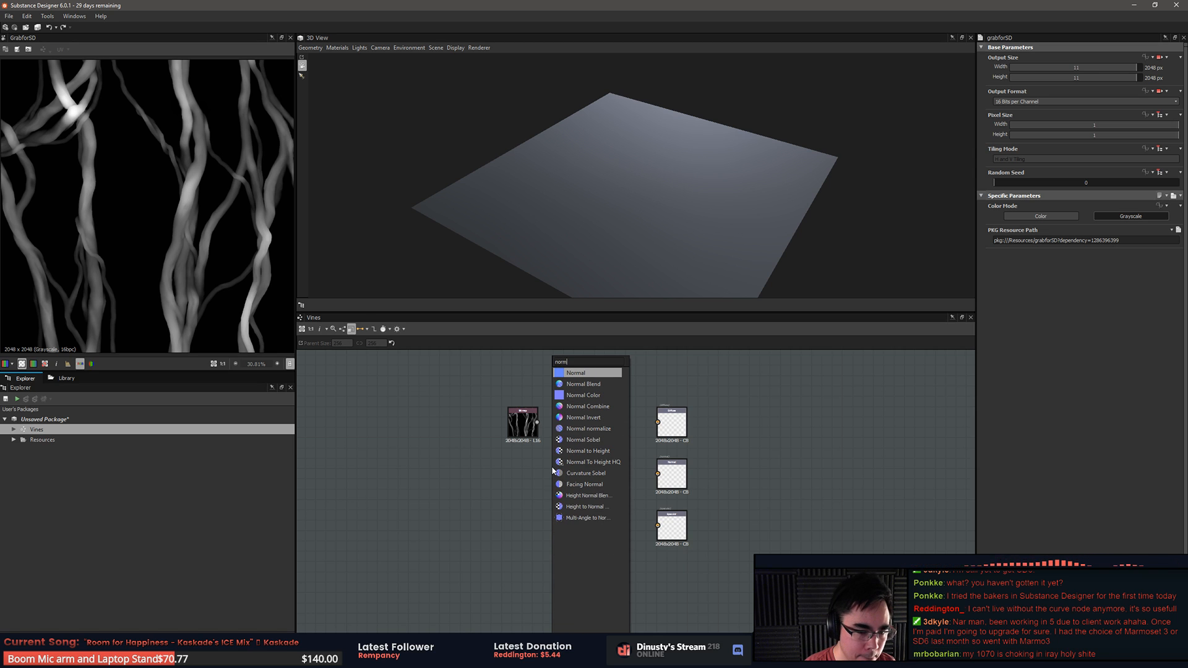
pyautogui.press('BackSpace')
pyautogui.press('BackSpace')
pyautogui.press('BackSpace')
pyautogui.write('nor')
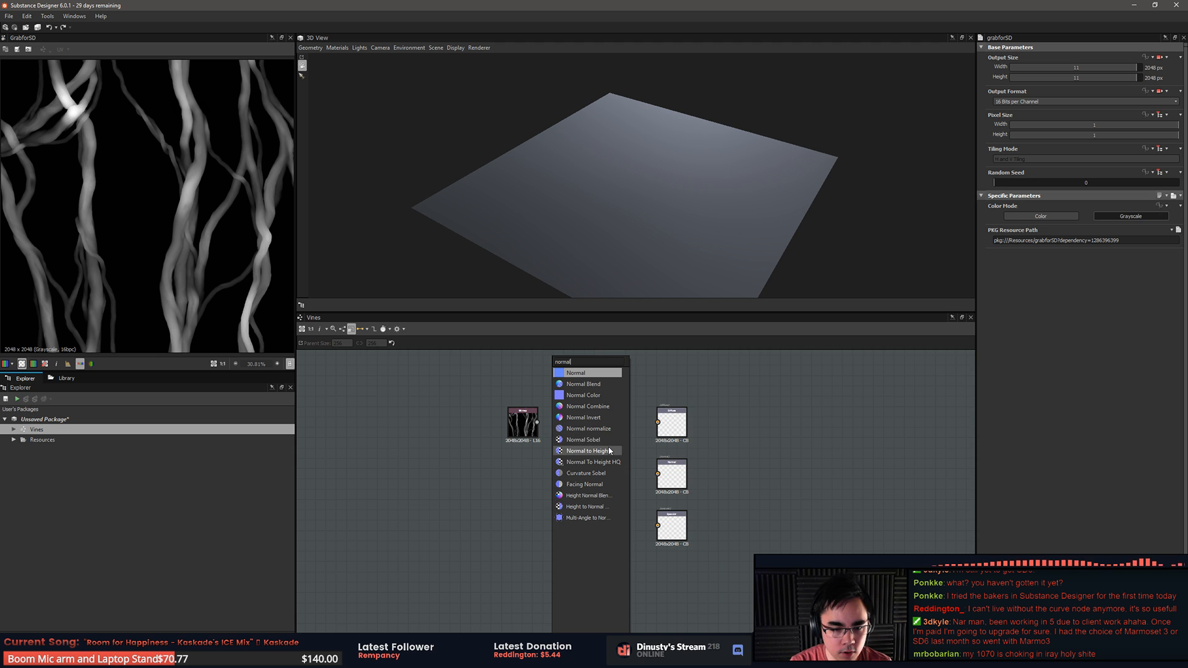
pyautogui.click(611, 463)
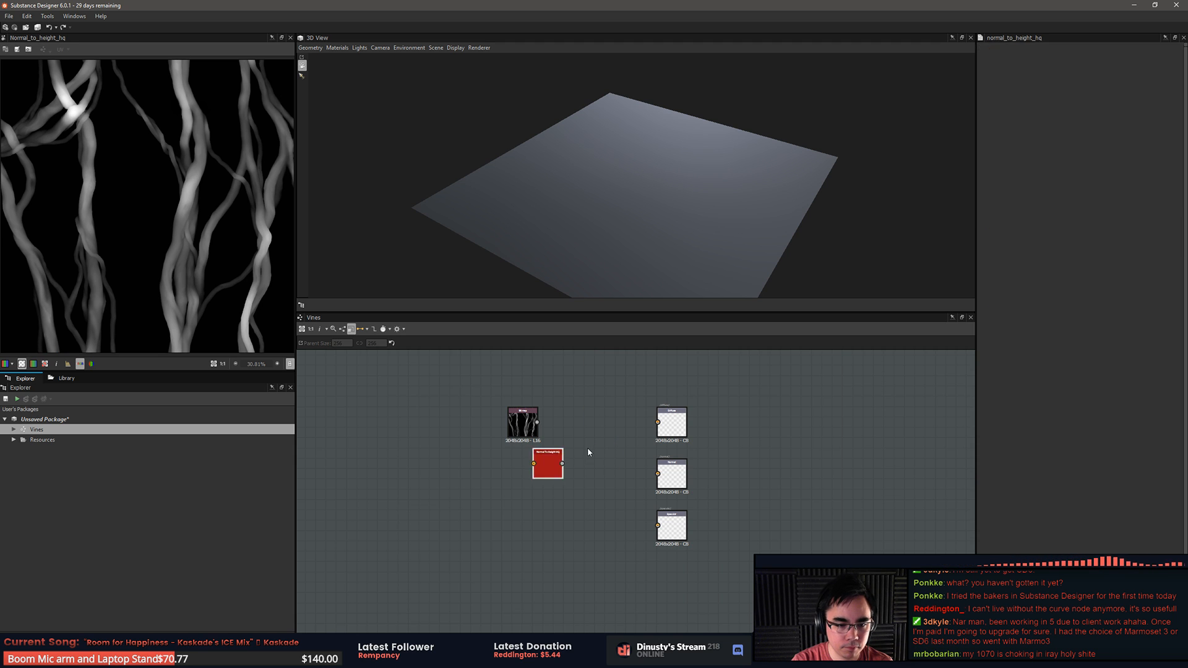
pyautogui.scroll(1, 547, 471)
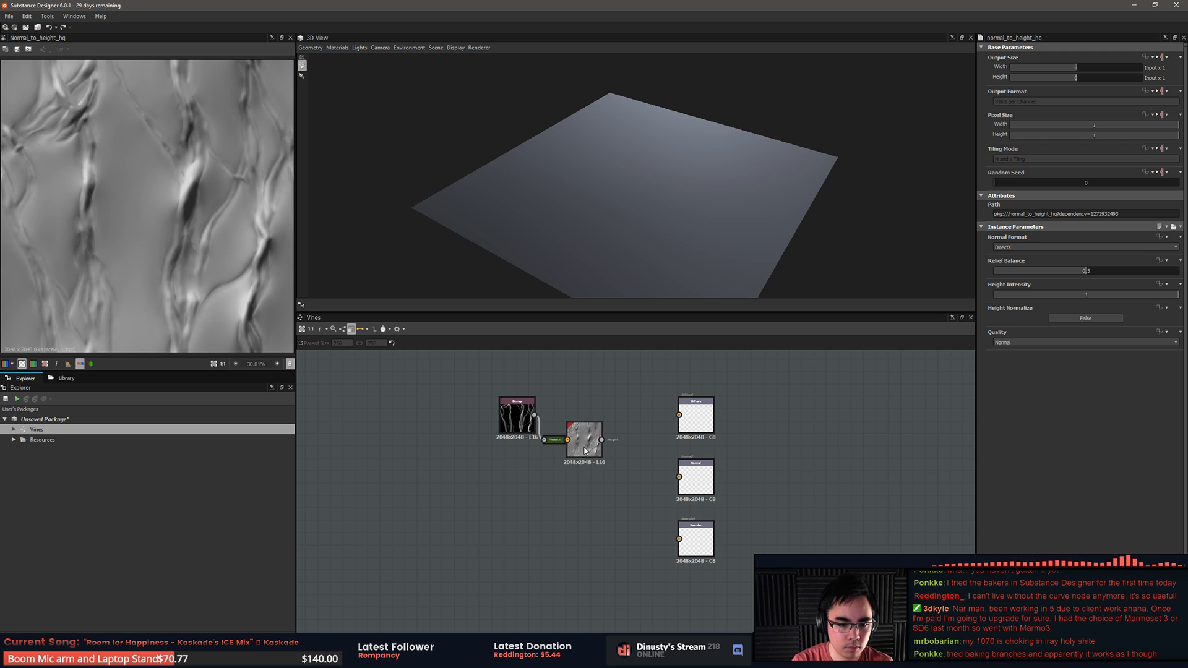
pyautogui.moveTo(576, 453); pyautogui.dragTo(591, 484)
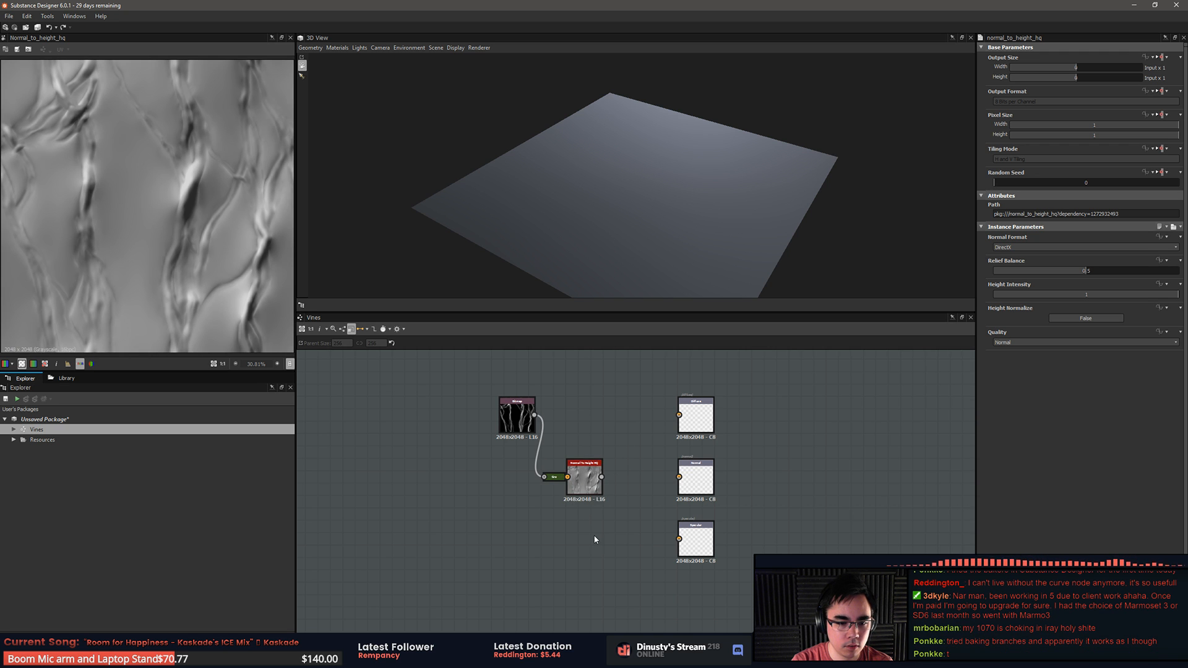
pyautogui.scroll(3, 589, 498)
pyautogui.press('Delete')
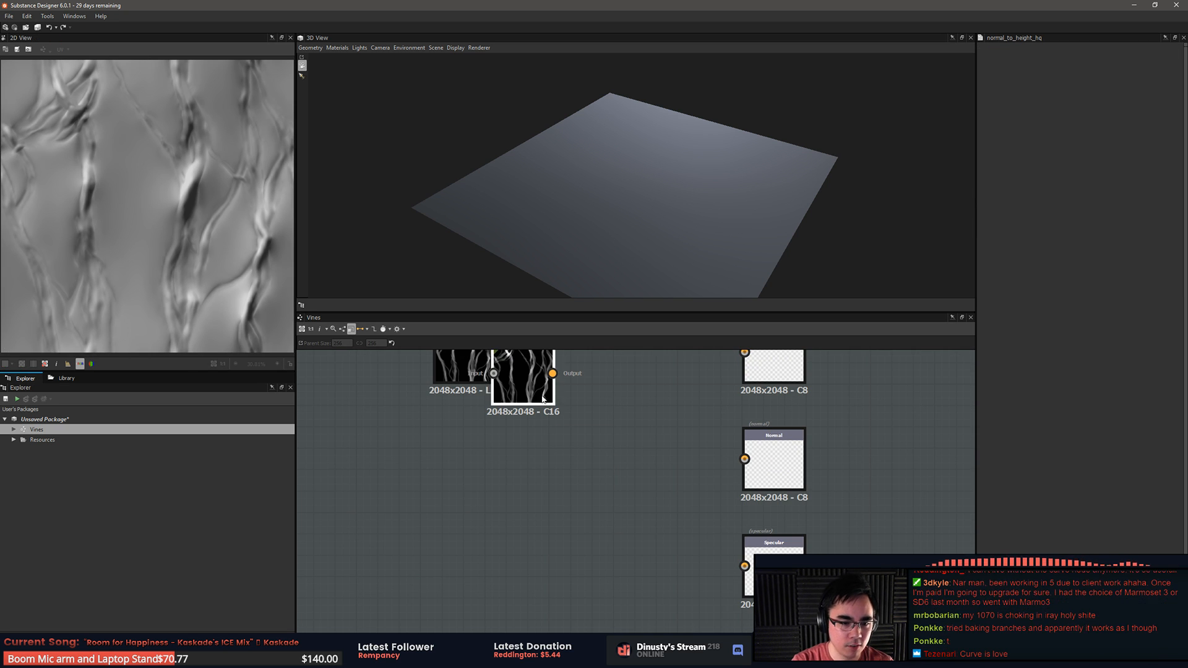
# Step: Try feeding the bitmap into a newly added Normal To Height HQ node, and remove it with its conversion node
pyautogui.press('space')
pyautogui.write('height')
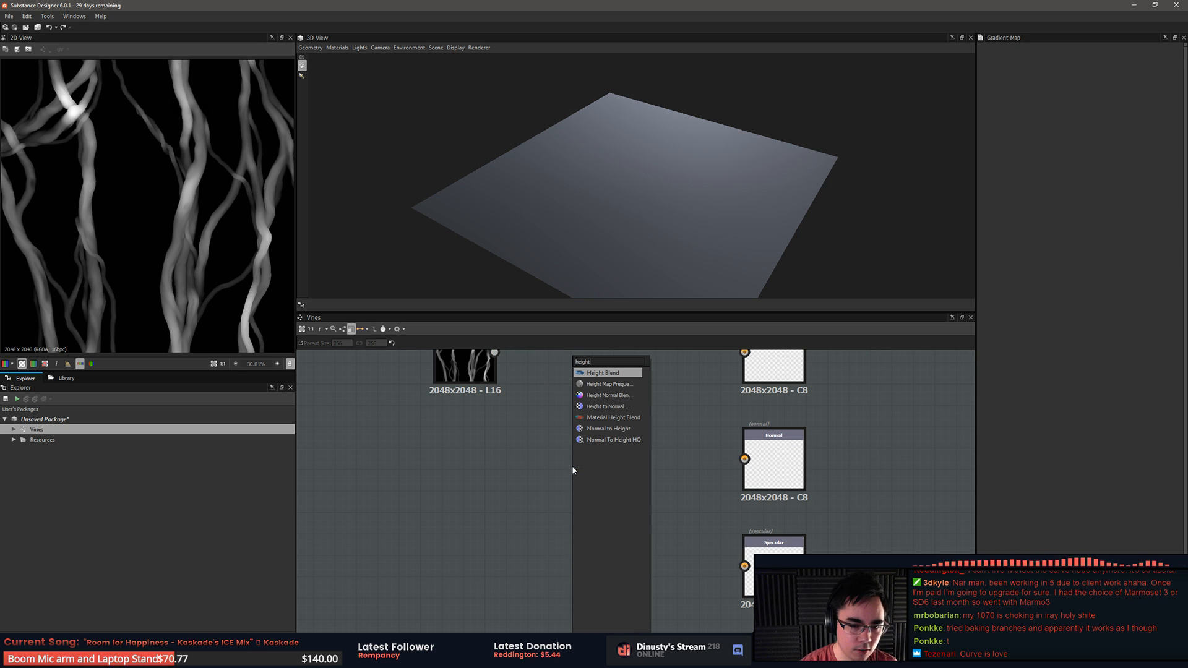
pyautogui.press('Return')
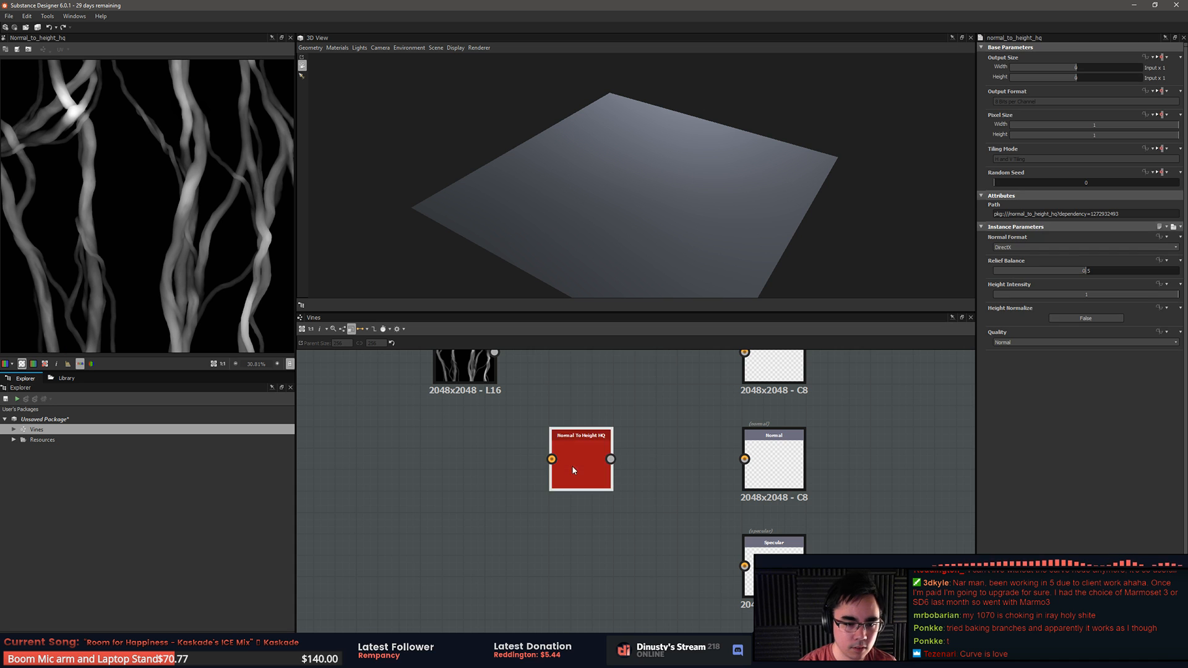
pyautogui.moveTo(532, 354); pyautogui.dragTo(530, 386, button='middle')
pyautogui.moveTo(495, 395); pyautogui.dragTo(549, 491)
pyautogui.scroll(-1, 599, 535)
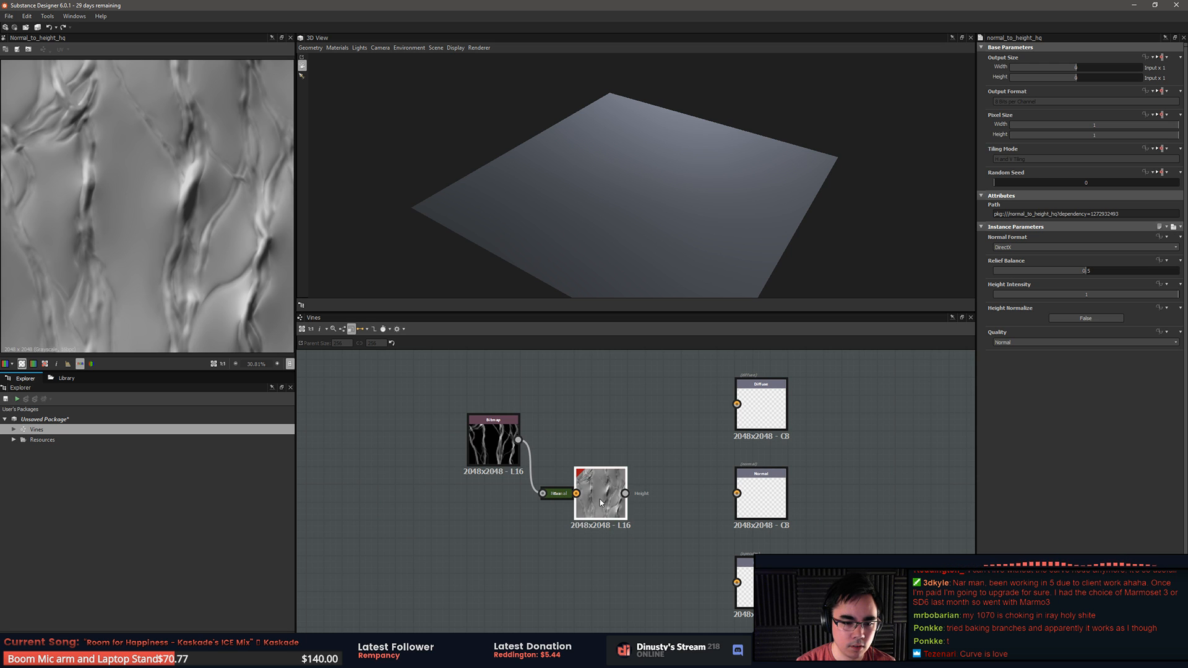
pyautogui.press('Delete')
pyautogui.press('Delete')
# Step: Add a Height to Normal World Units node and connect it between the height bitmap and the Normal output
pyautogui.press('space')
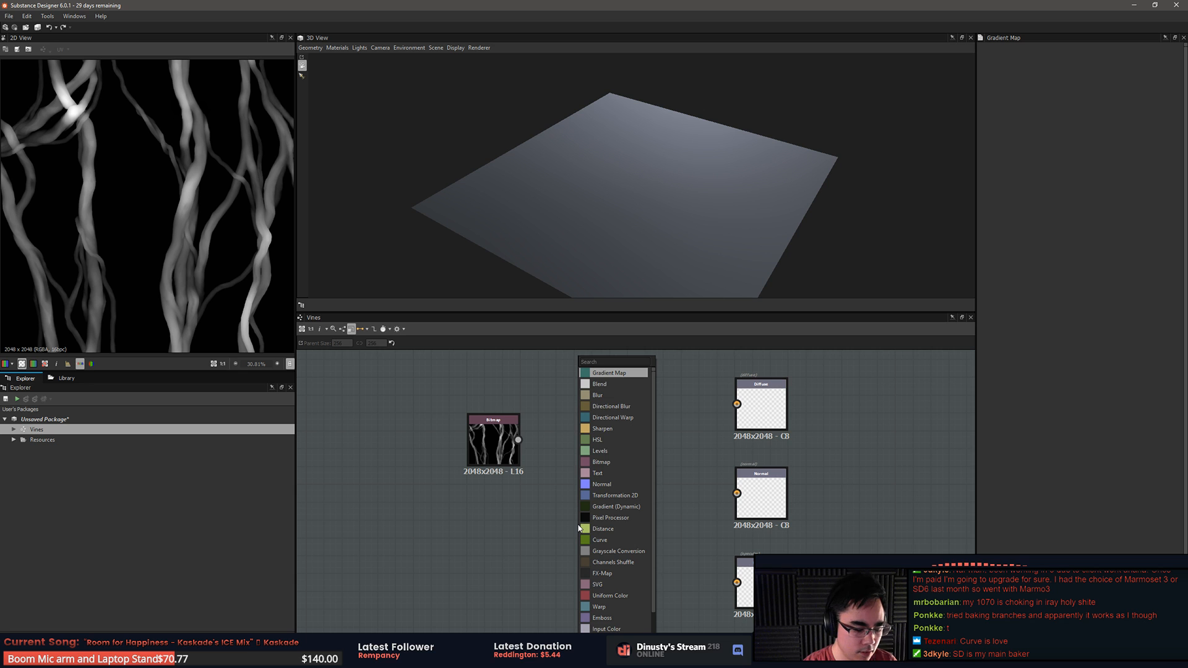
pyautogui.write('height')
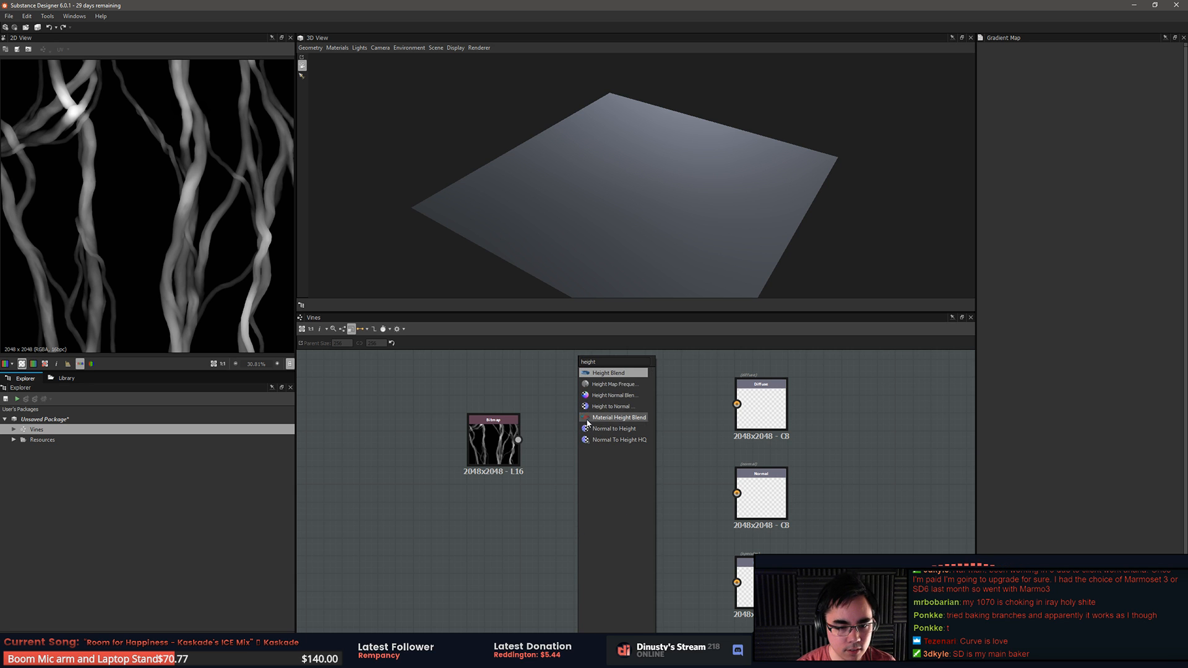
pyautogui.click(644, 408)
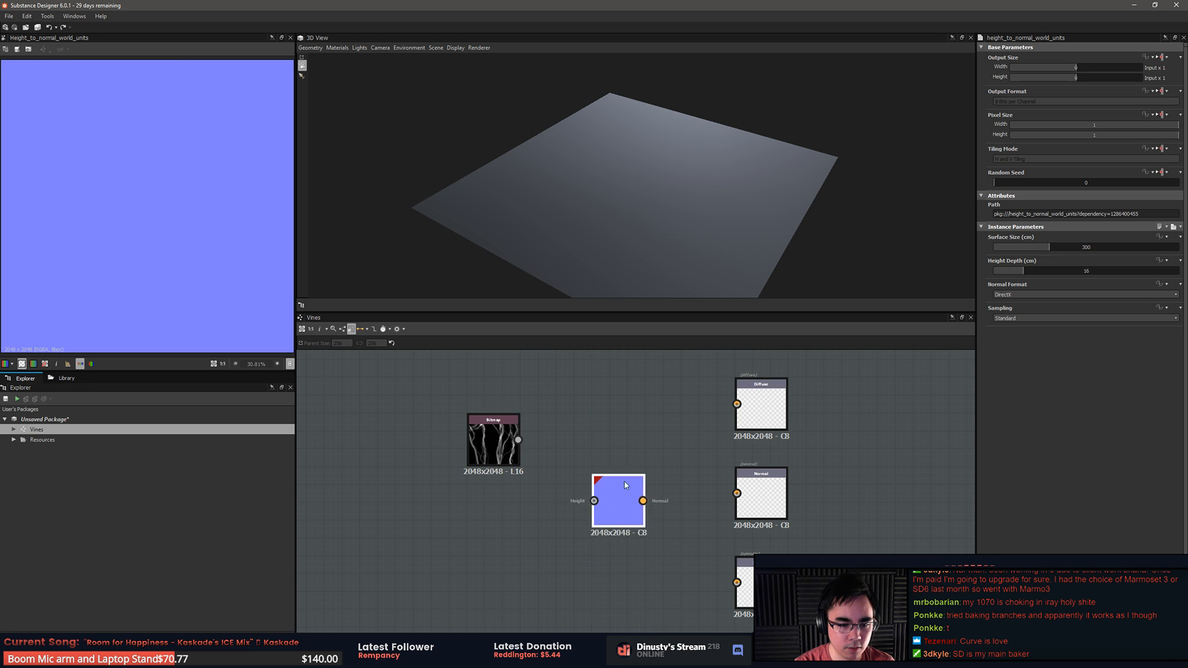
pyautogui.moveTo(595, 499); pyautogui.dragTo(594, 494)
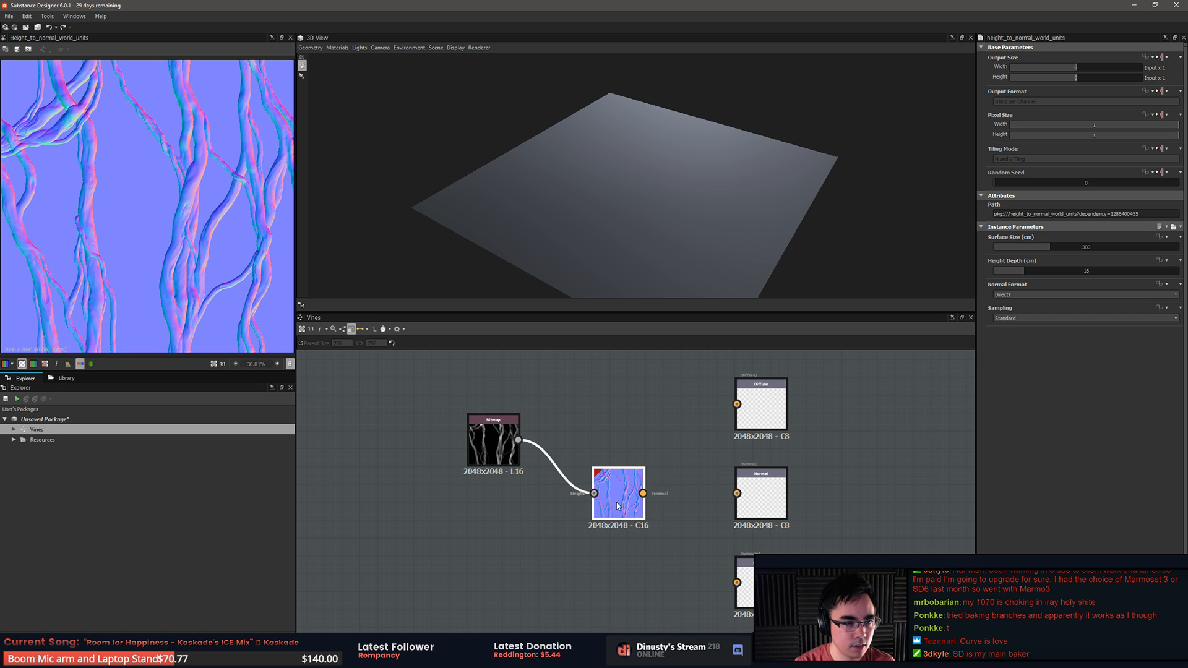
pyautogui.moveTo(734, 496); pyautogui.dragTo(736, 493)
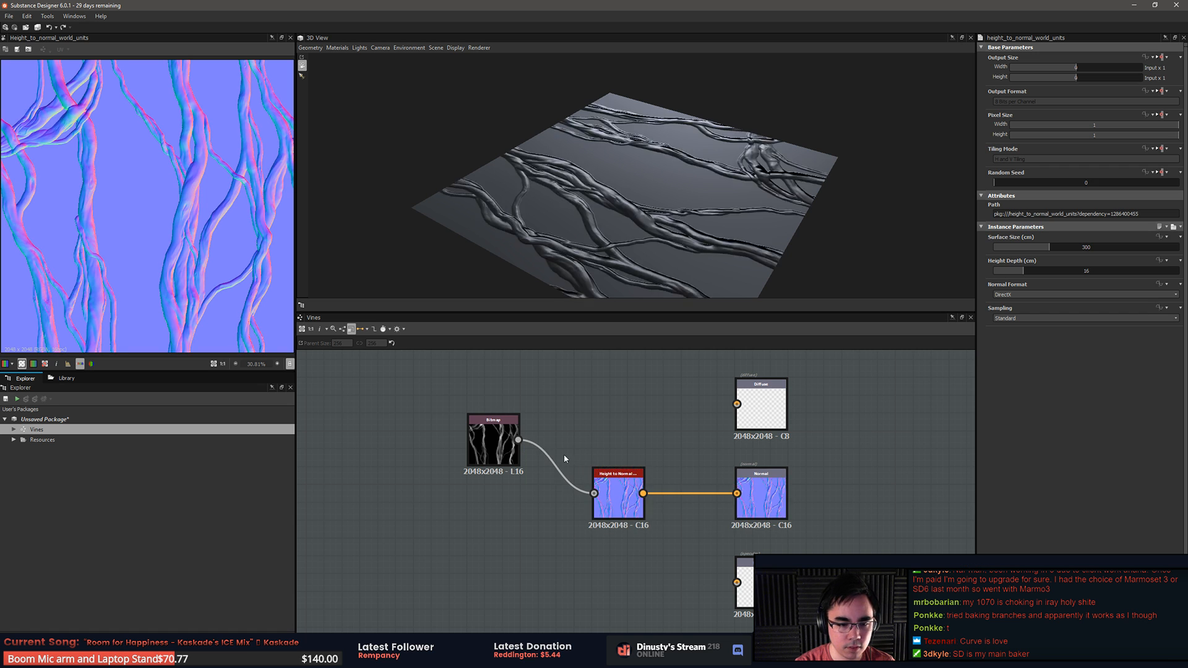
pyautogui.click(492, 520)
pyautogui.press('space')
pyautogui.write('dis')
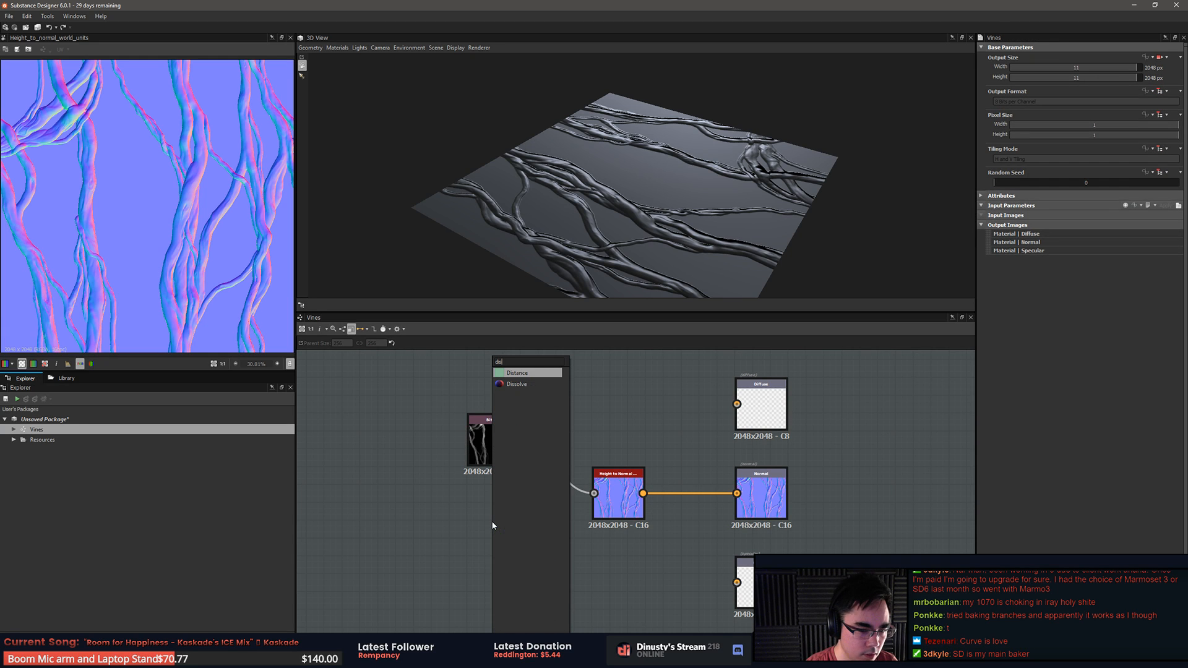
pyautogui.press('BackSpace')
pyautogui.press('BackSpace')
pyautogui.press('BackSpace')
pyautogui.click(396, 493)
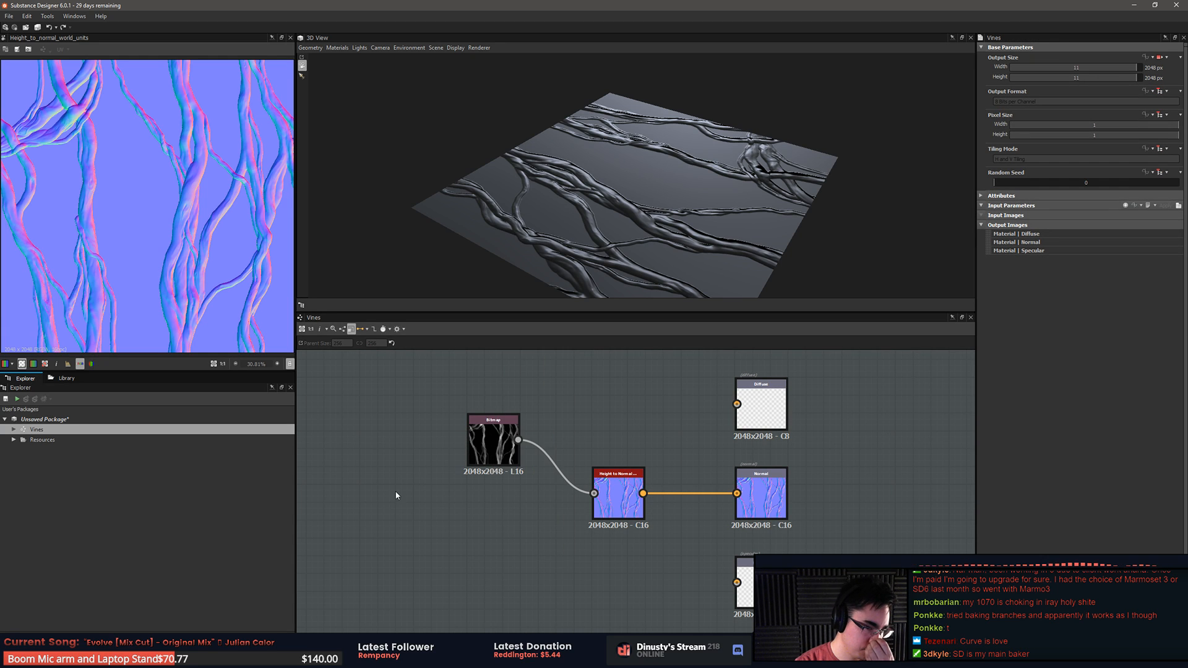
# Step: Assign the height bitmap to the Height channel of the 3D view's material and inspect the plane
pyautogui.moveTo(408, 500); pyautogui.dragTo(411, 482, button='middle')
pyautogui.scroll(1, 411, 483)
pyautogui.moveTo(484, 510); pyautogui.dragTo(486, 518, button='middle')
pyautogui.moveTo(513, 426); pyautogui.dragTo(598, 206, button='right')
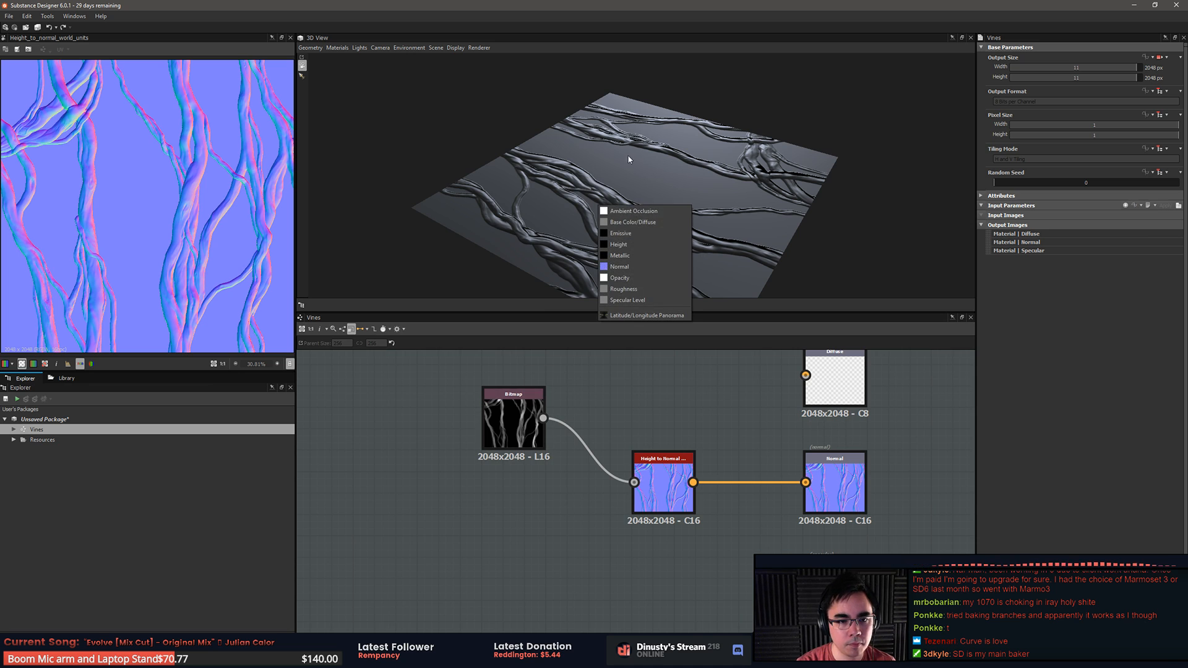
pyautogui.click(667, 244)
pyautogui.moveTo(719, 229); pyautogui.dragTo(695, 242)
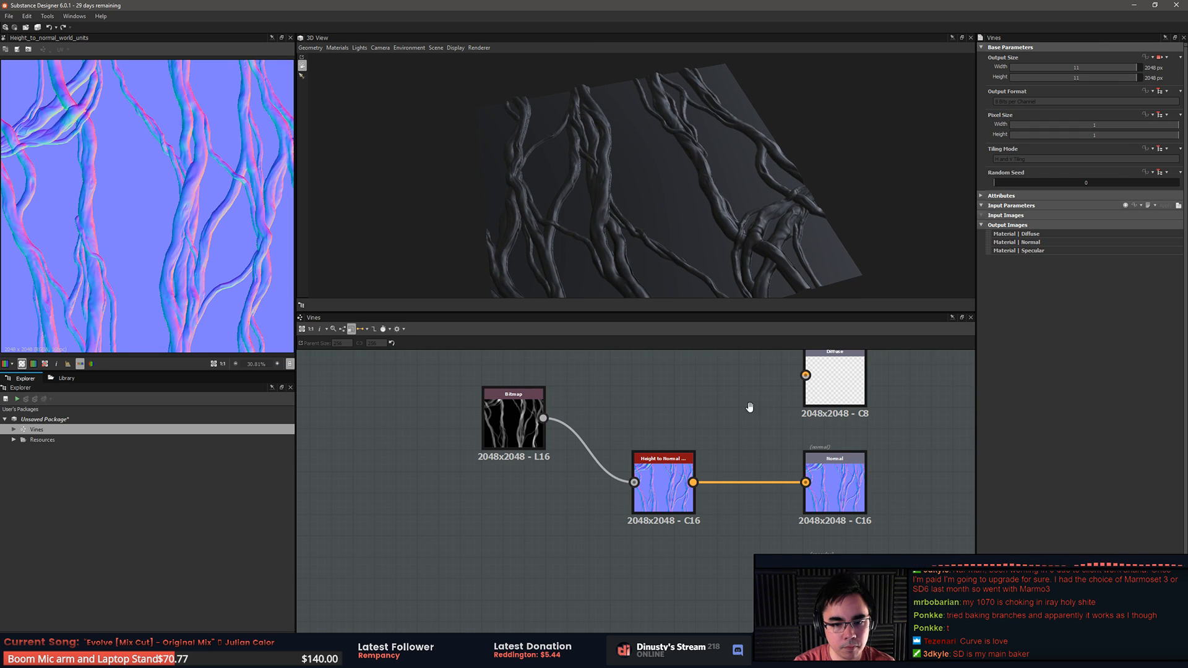
# Step: Feed the Diffuse output from a new Uniform Color node in grayscale mode set to light grey, and check the lit plane
pyautogui.moveTo(749, 407); pyautogui.dragTo(681, 452, button='middle')
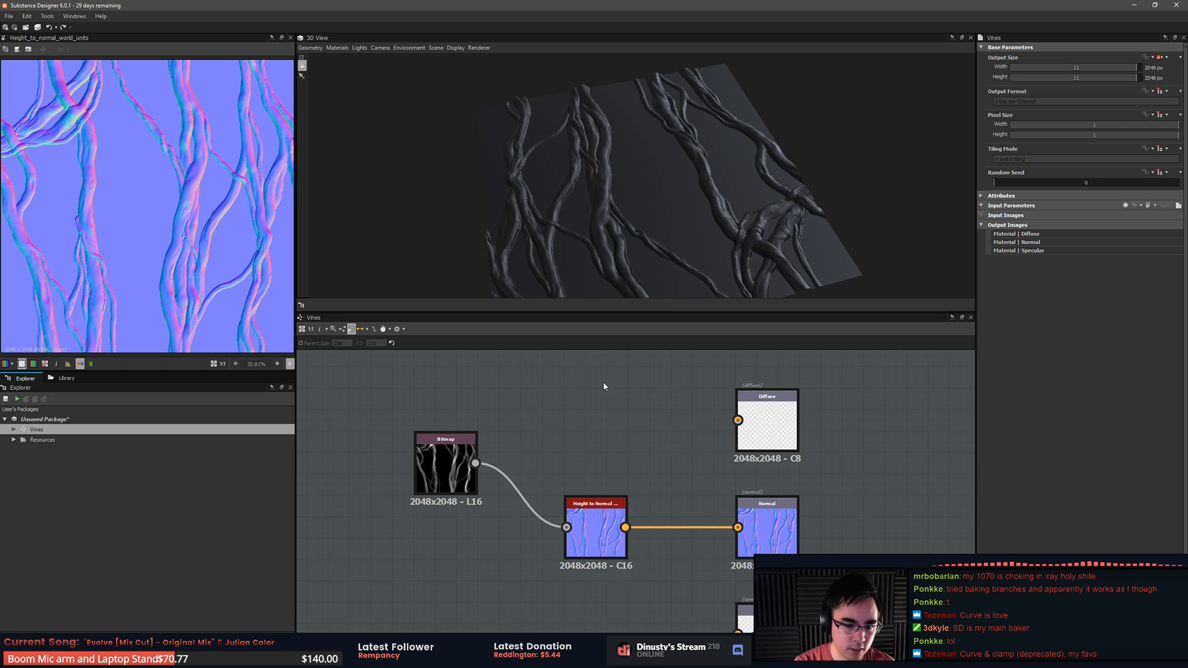
pyautogui.press('space')
pyautogui.click(650, 596)
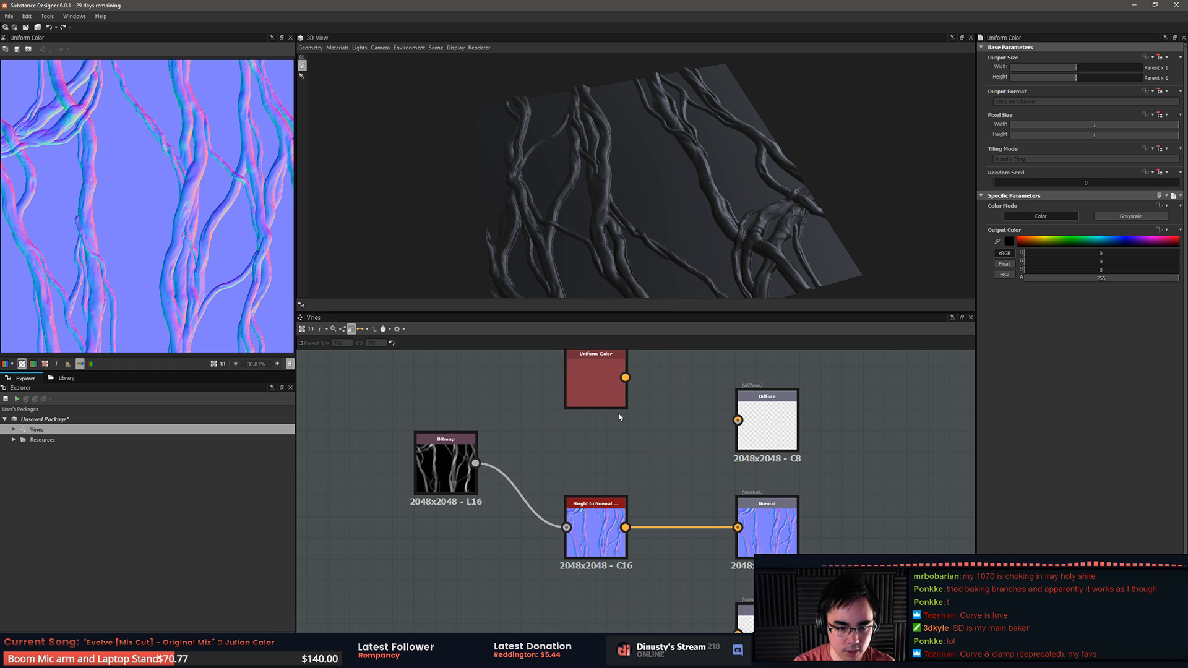
pyautogui.moveTo(730, 422); pyautogui.dragTo(737, 420)
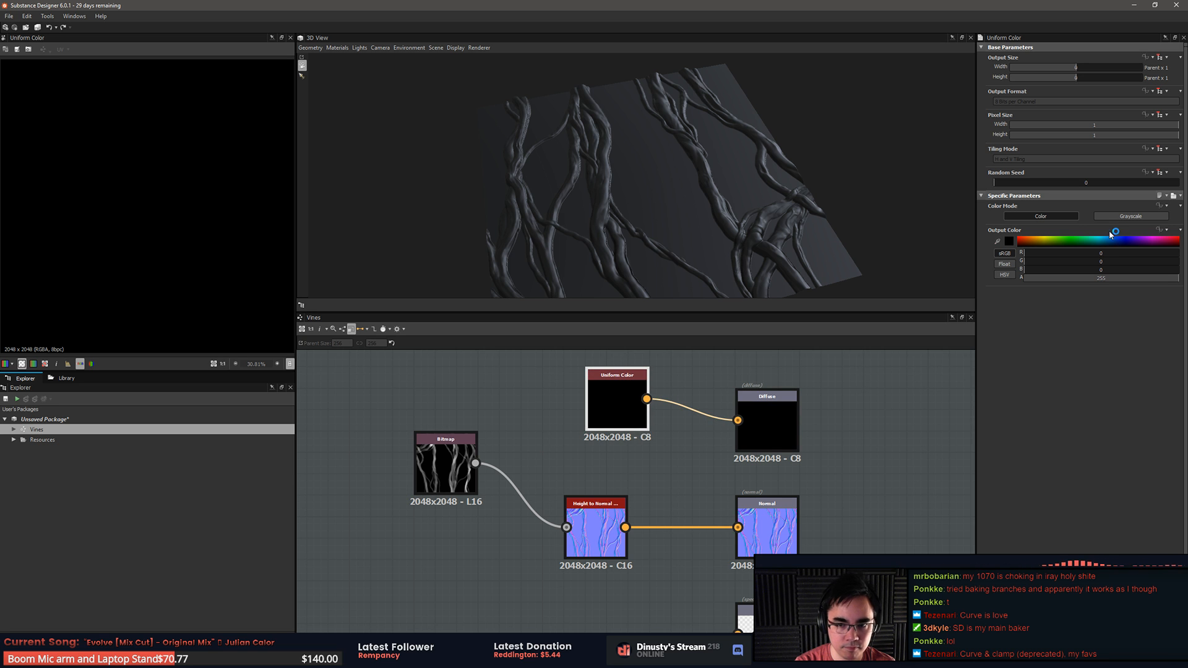
pyautogui.click(1114, 218)
pyautogui.moveTo(1051, 253); pyautogui.dragTo(1130, 253)
pyautogui.moveTo(717, 182); pyautogui.dragTo(656, 213)
pyautogui.keyDown('ctrl'); pyautogui.keyDown('shift'); pyautogui.moveTo(651, 211); pyautogui.dragTo(698, 209, button='right'); pyautogui.keyUp('shift'); pyautogui.keyUp('ctrl')
# Step: Add an HBAO Ambient Occlusion node below the Height to Normal node and feed it from the height bitmap
pyautogui.press('space')
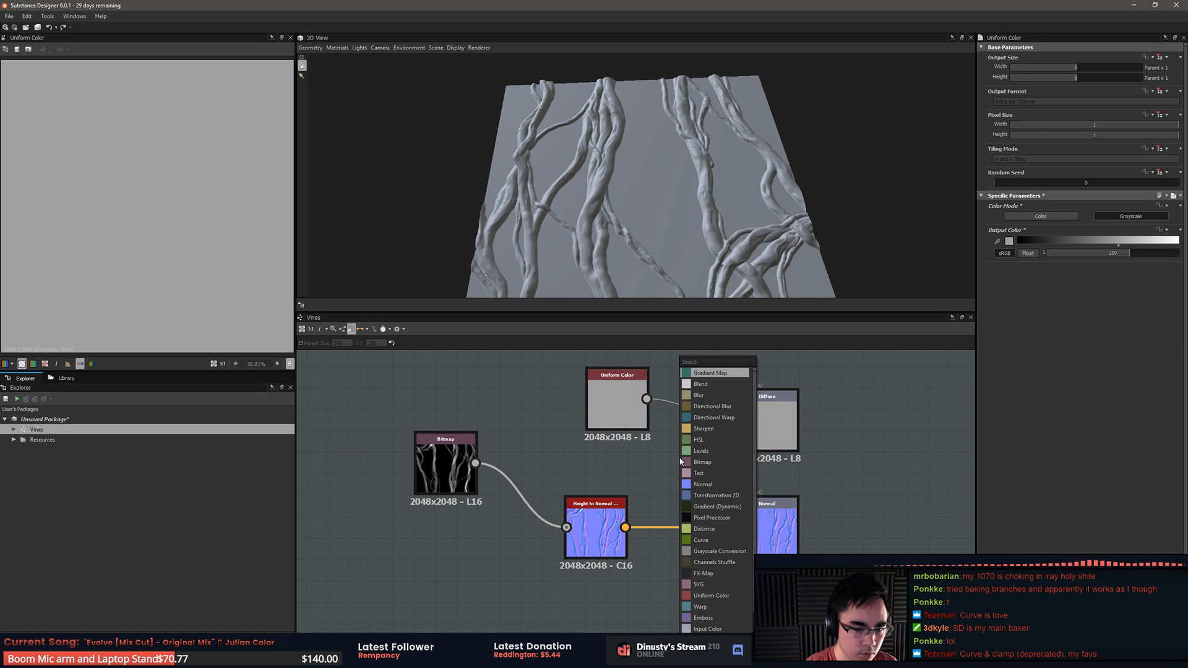
pyautogui.write('a')
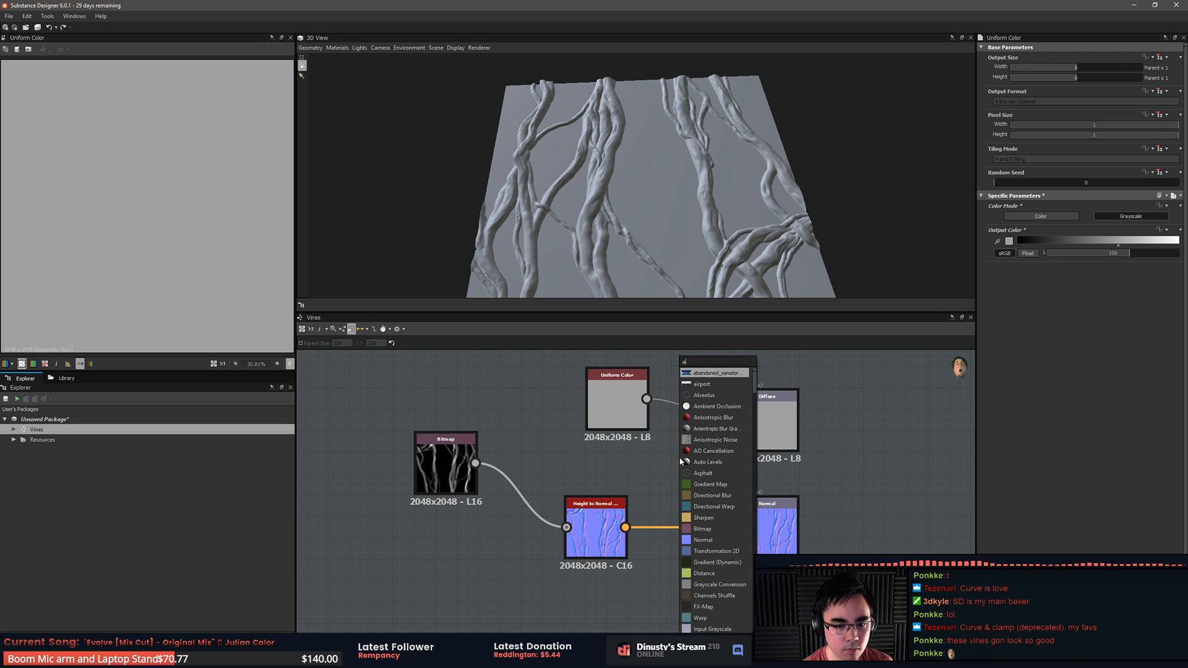
pyautogui.write('mbien')
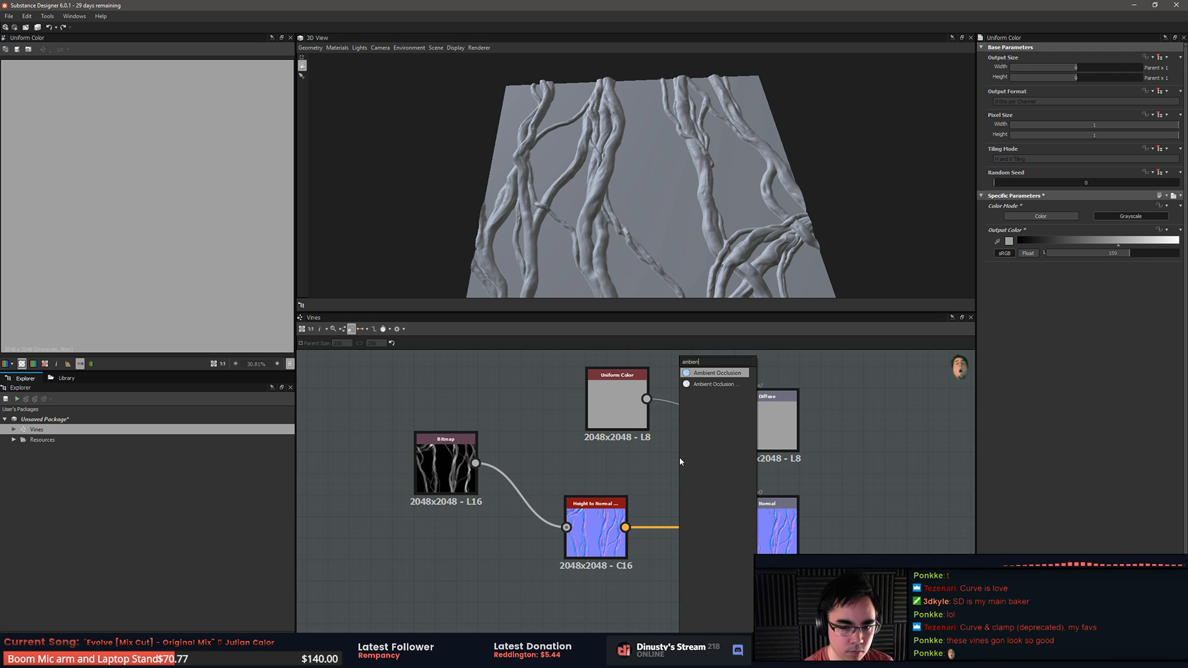
pyautogui.click(717, 385)
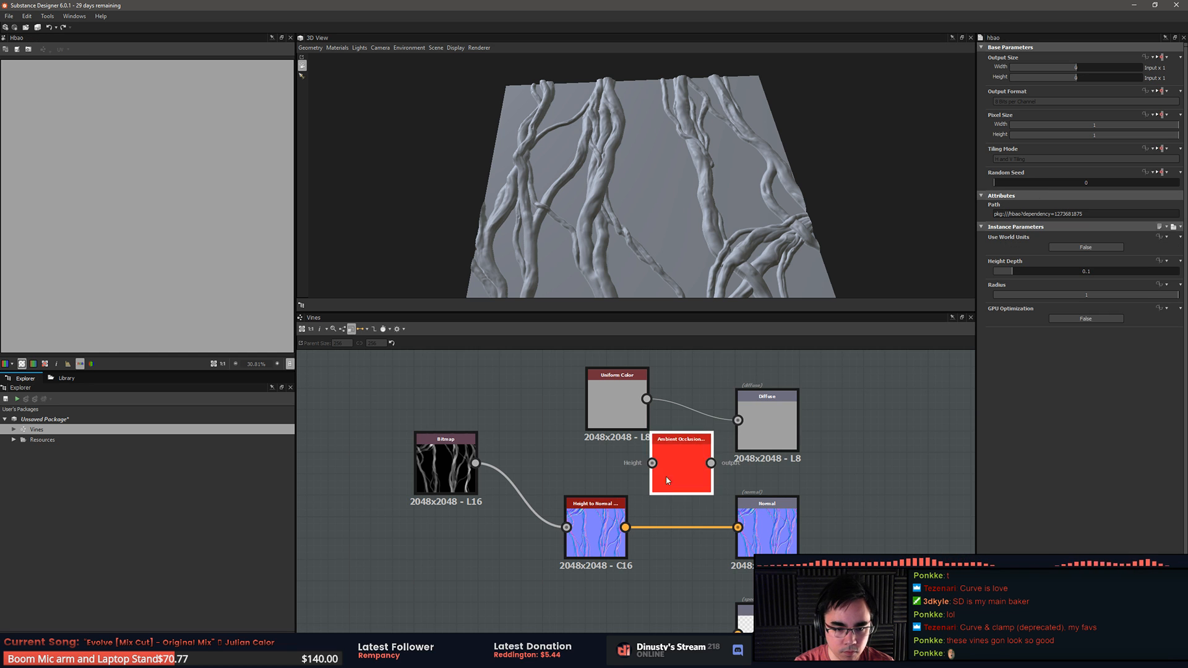
pyautogui.moveTo(680, 459); pyautogui.dragTo(594, 620)
pyautogui.moveTo(594, 619); pyautogui.dragTo(613, 583, button='middle')
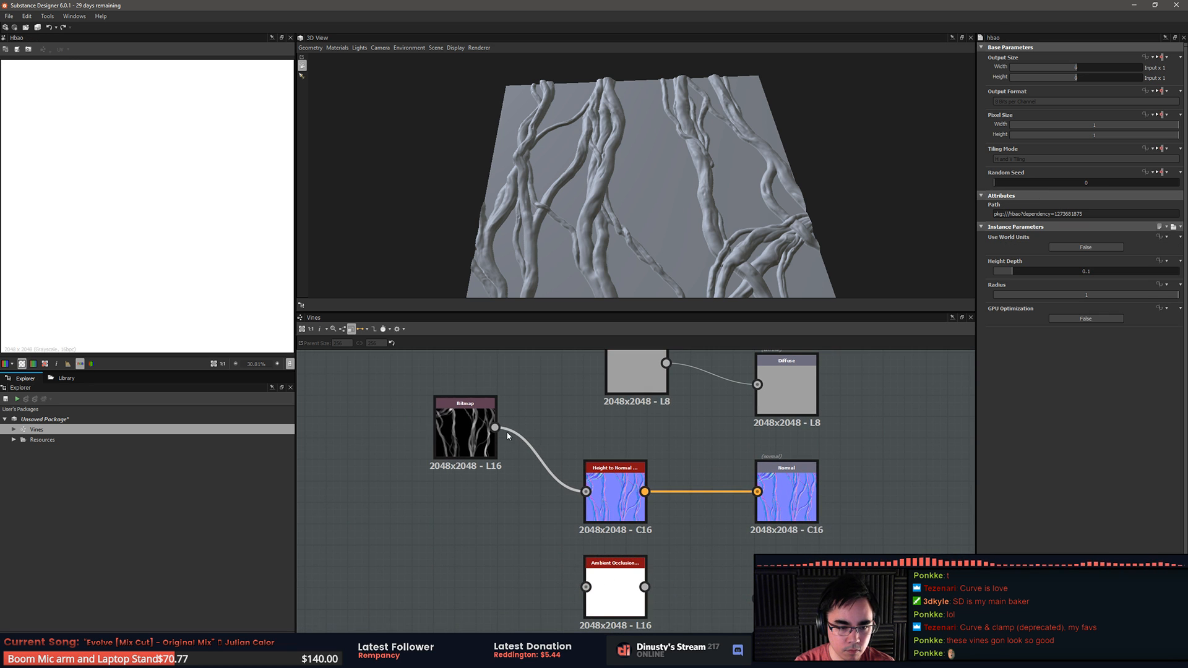
pyautogui.moveTo(495, 428); pyautogui.dragTo(585, 586)
# Step: Inspect the occlusion map in the 2D view, and move the Ambient Occlusion node closer beneath the Height to Normal node
pyautogui.scroll(-3, 200, 221)
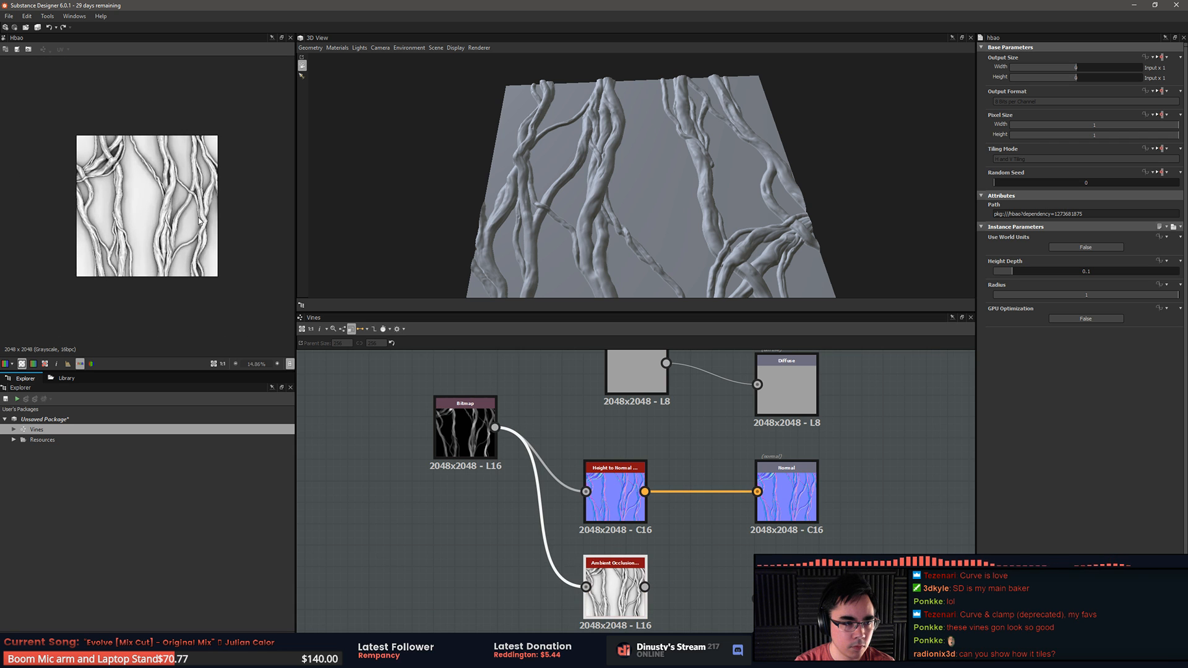
pyautogui.scroll(3, 199, 221)
pyautogui.scroll(3, 128, 150)
pyautogui.moveTo(127, 151); pyautogui.dragTo(124, 180, button='middle')
pyautogui.click(291, 363)
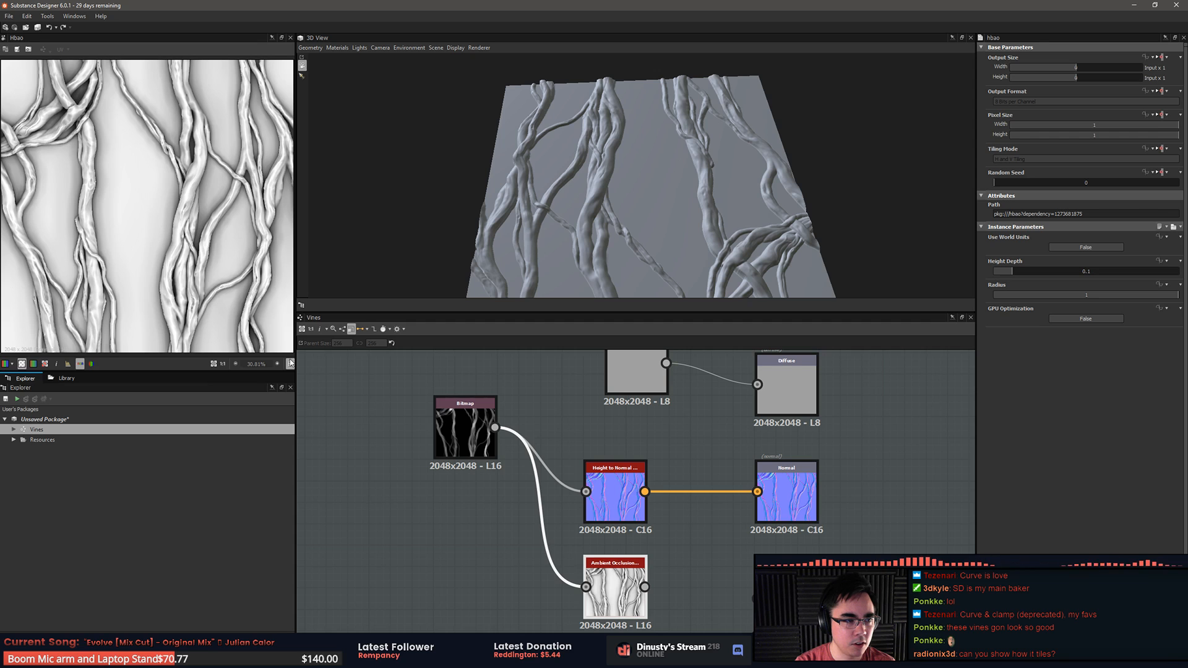
pyautogui.moveTo(454, 589); pyautogui.dragTo(361, 585, button='middle')
pyautogui.moveTo(519, 604); pyautogui.dragTo(519, 595)
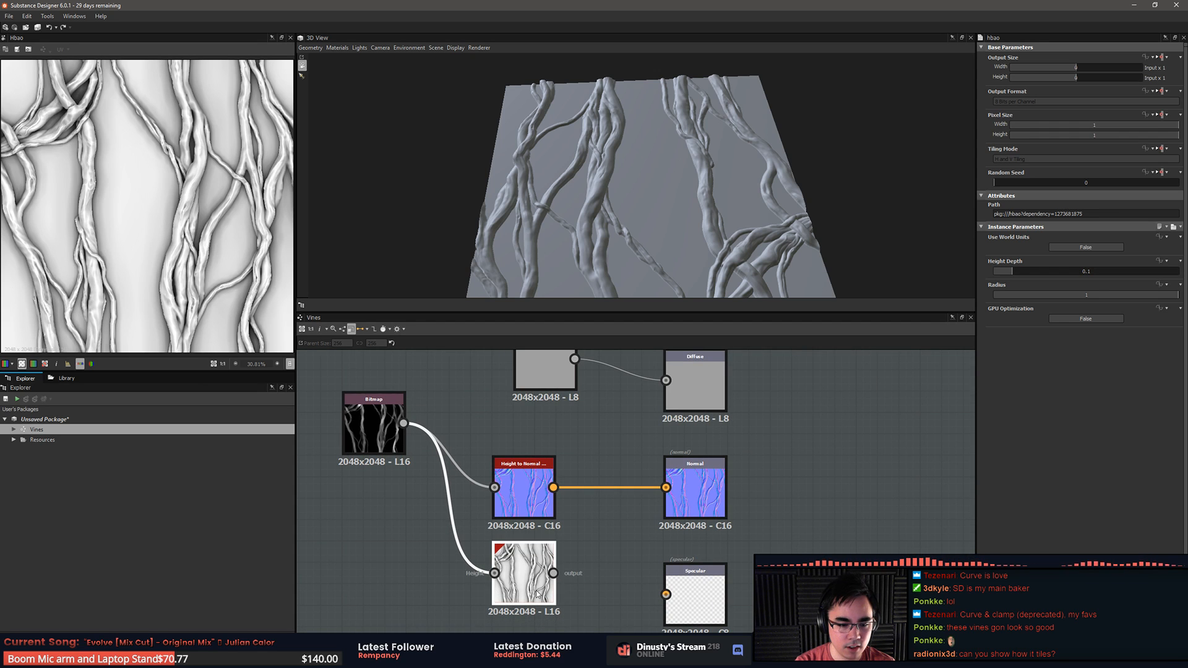
# Step: Switch the 3D preview geometry to a sphere and frame it in the view
pyautogui.moveTo(630, 205); pyautogui.dragTo(605, 192)
pyautogui.click(316, 48)
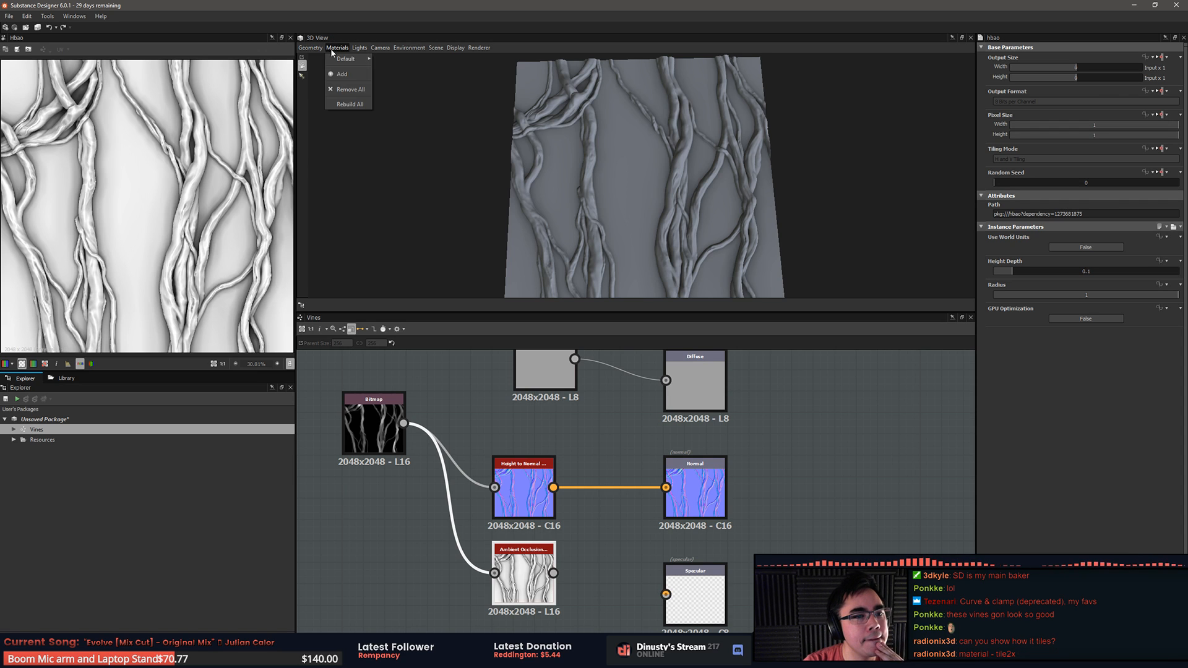
pyautogui.click(317, 122)
pyautogui.moveTo(692, 251); pyautogui.dragTo(681, 155)
pyautogui.scroll(-4, 711, 198)
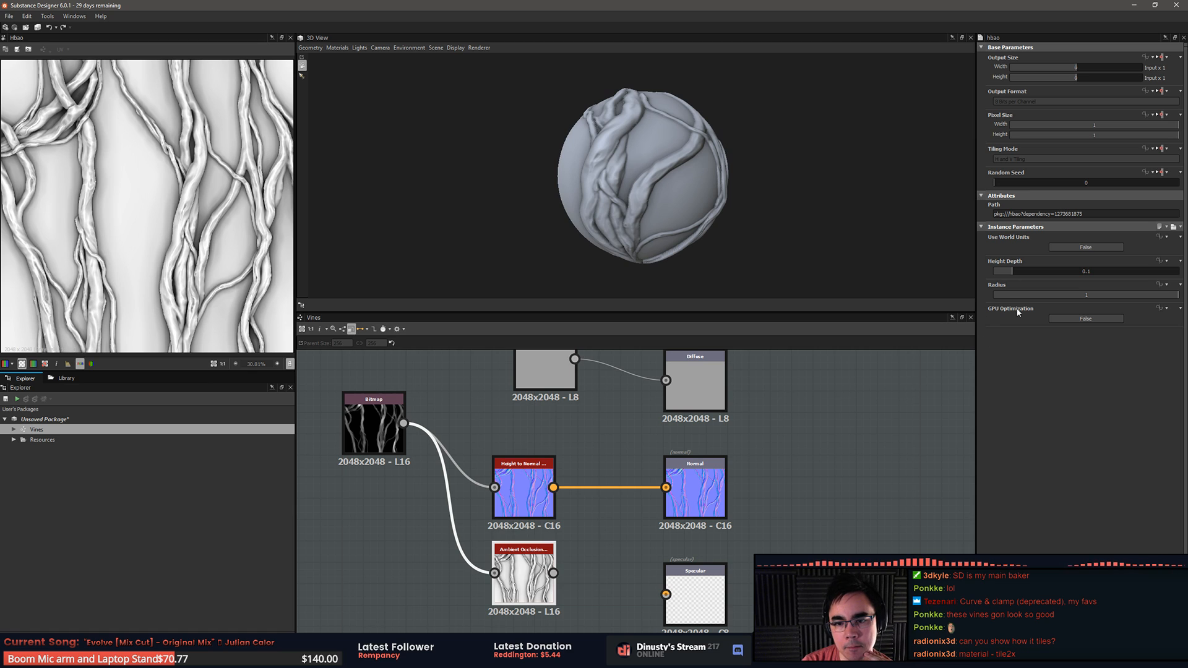
# Step: Set the Default material's tiling to 3 and inspect the repeating vines around the sphere
pyautogui.click(338, 48)
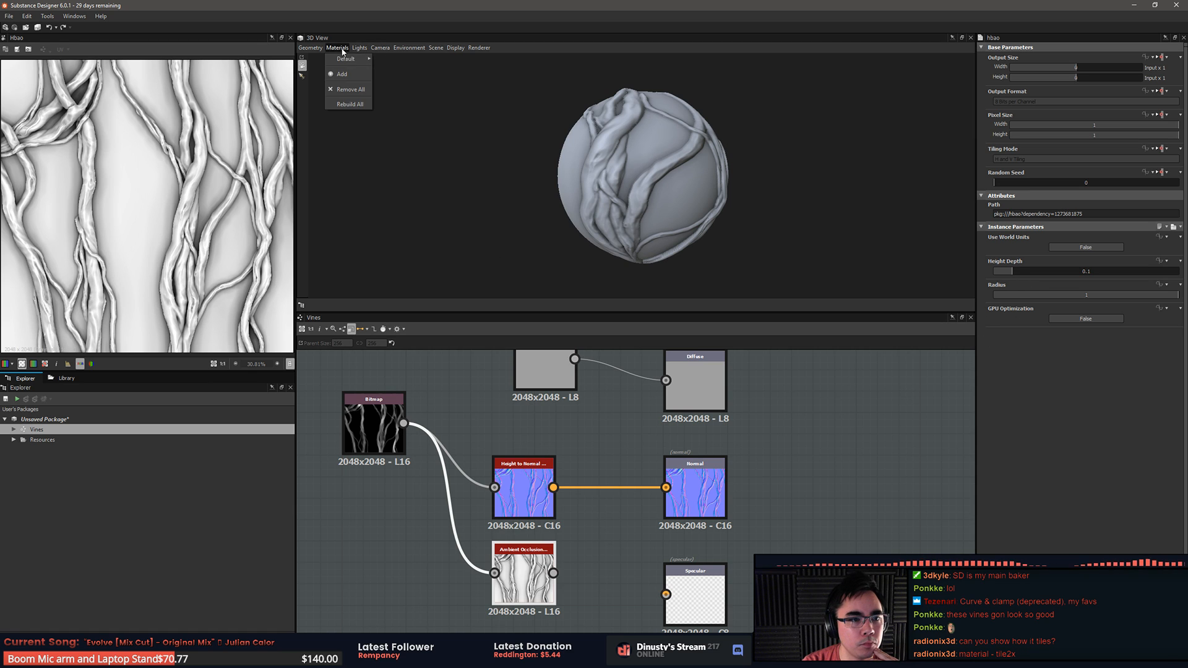
pyautogui.moveTo(347, 59)
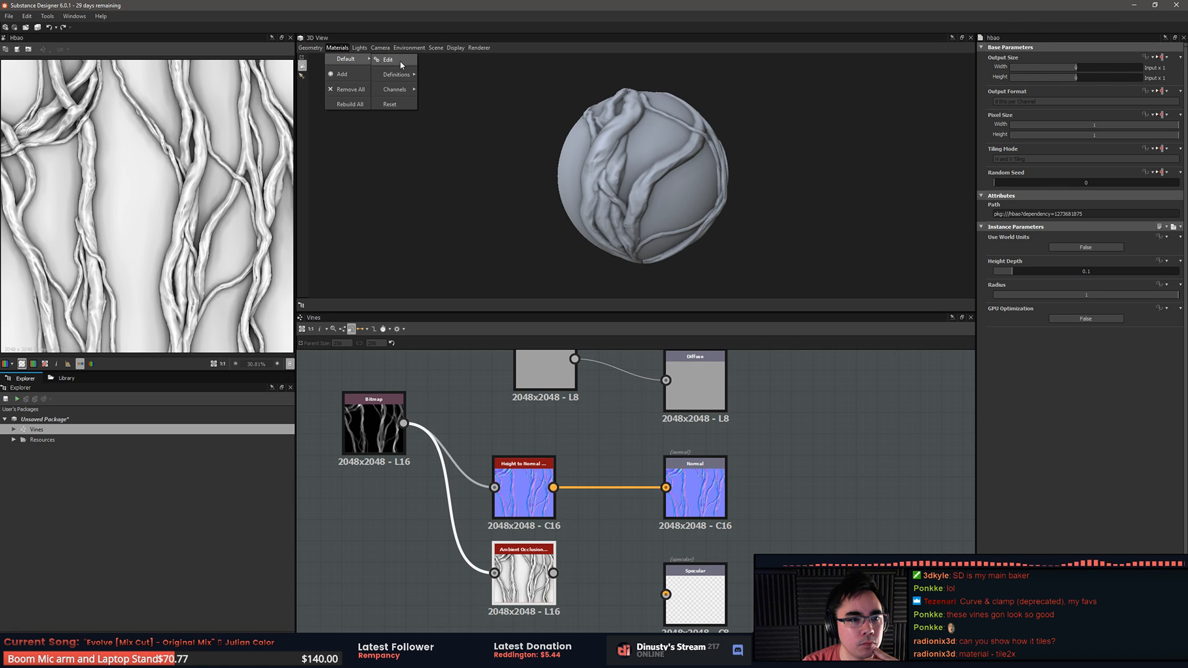
pyautogui.click(390, 60)
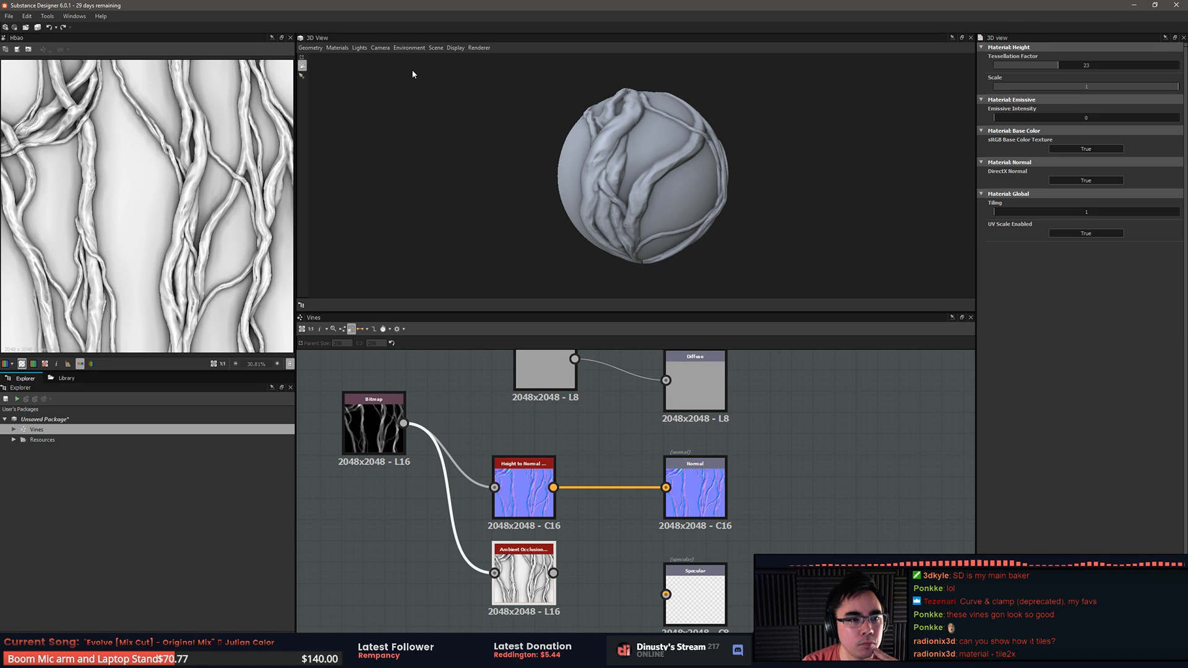
pyautogui.doubleClick(1007, 213)
pyautogui.write('3')
pyautogui.press('Return')
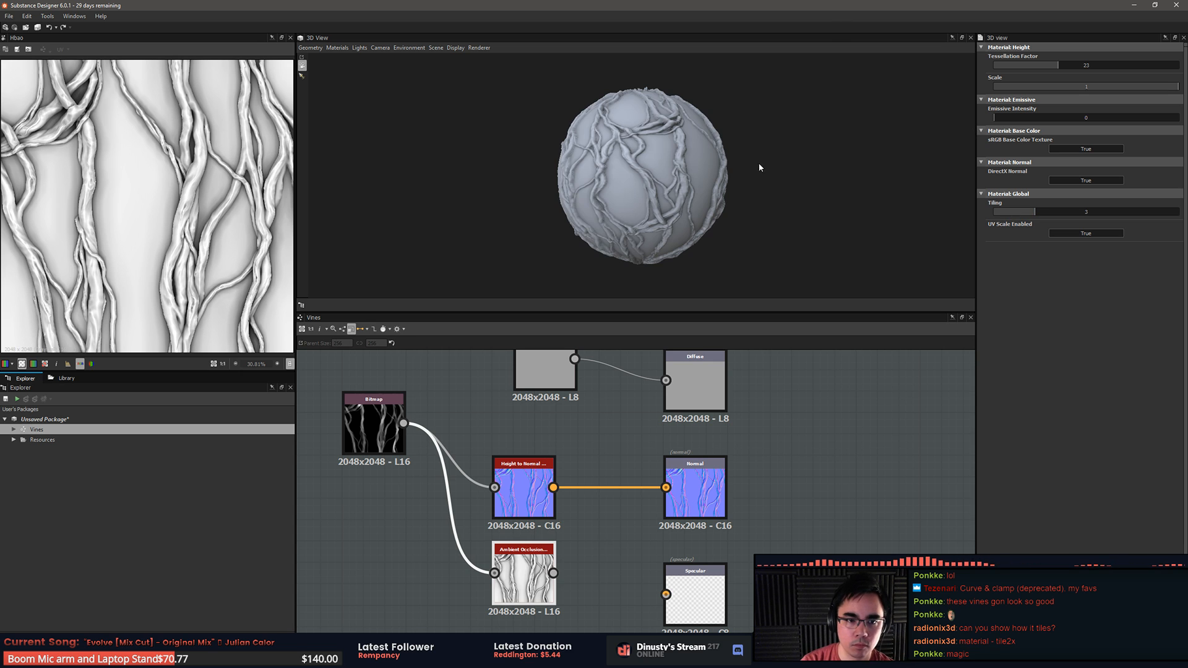
pyautogui.scroll(5, 628, 143)
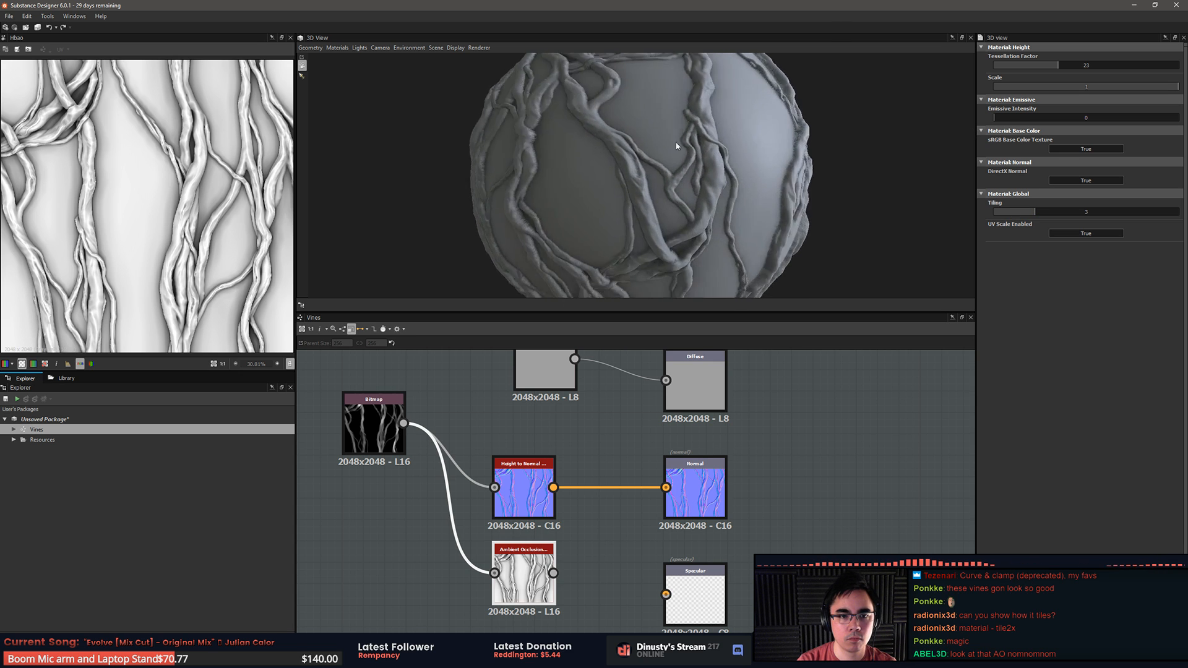
pyautogui.moveTo(675, 143); pyautogui.dragTo(660, 151)
pyautogui.moveTo(572, 180); pyautogui.dragTo(760, 187)
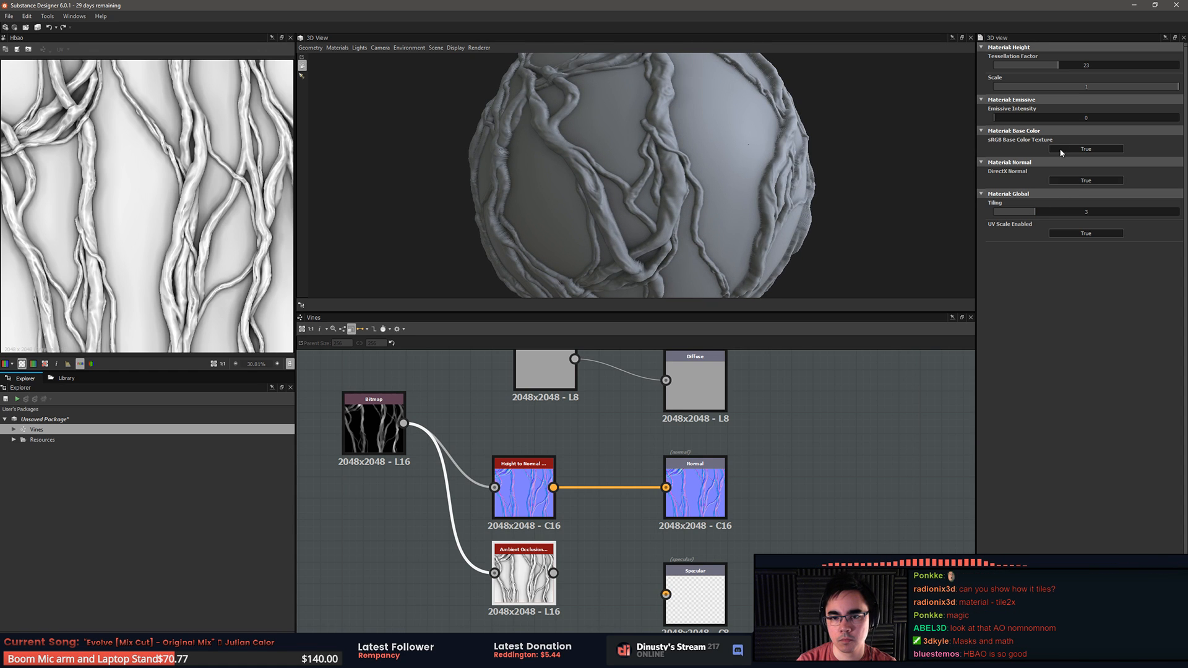
# Step: Set the material's height scale to 0.57 and examine the sphere's displacement and the occlusion map up close
pyautogui.moveTo(1160, 91); pyautogui.dragTo(1113, 87)
pyautogui.moveTo(883, 174); pyautogui.dragTo(696, 133)
pyautogui.scroll(8, 695, 133)
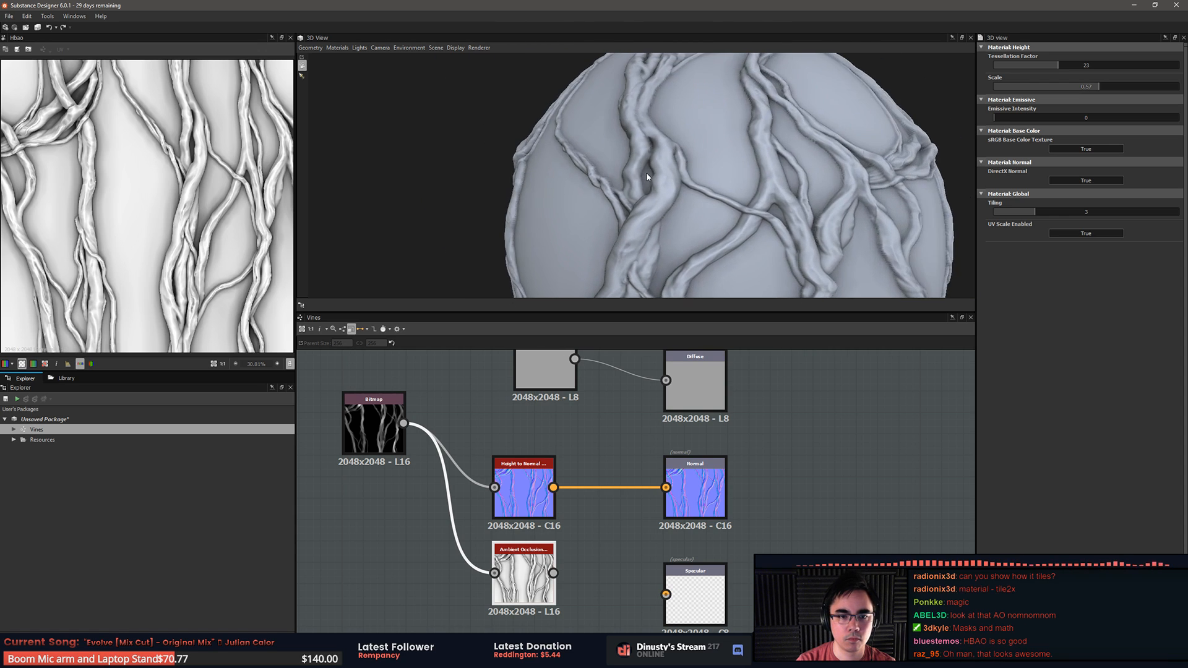
pyautogui.moveTo(647, 177); pyautogui.dragTo(683, 203)
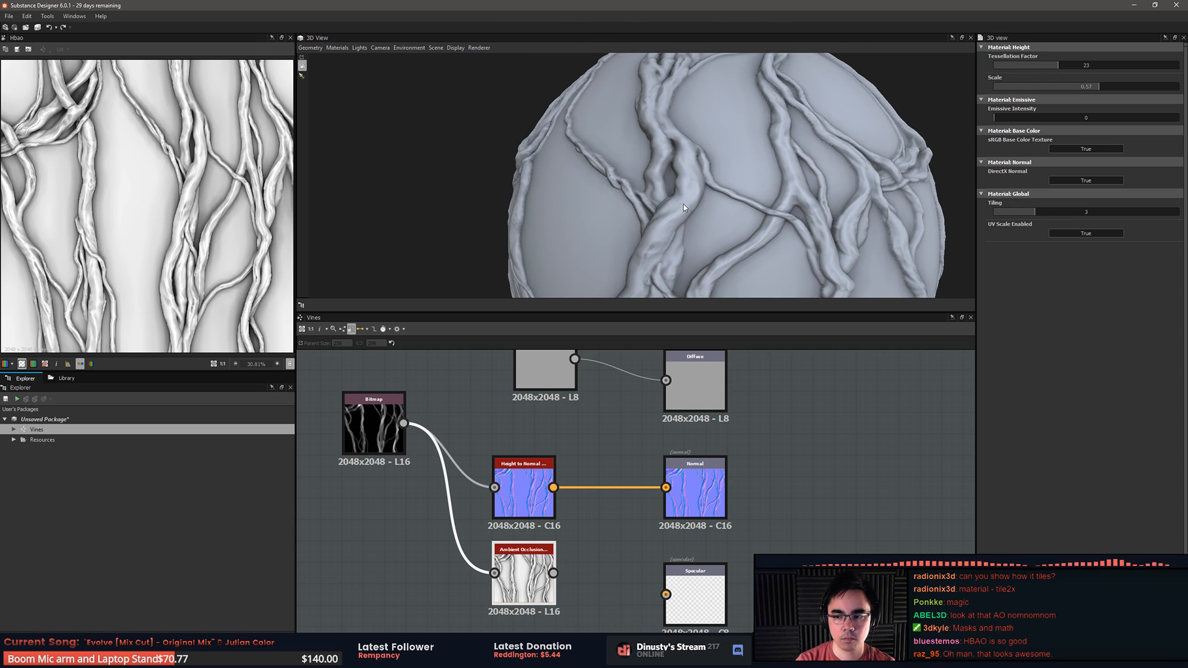
pyautogui.moveTo(764, 198); pyautogui.dragTo(774, 190)
pyautogui.scroll(-10, 752, 192)
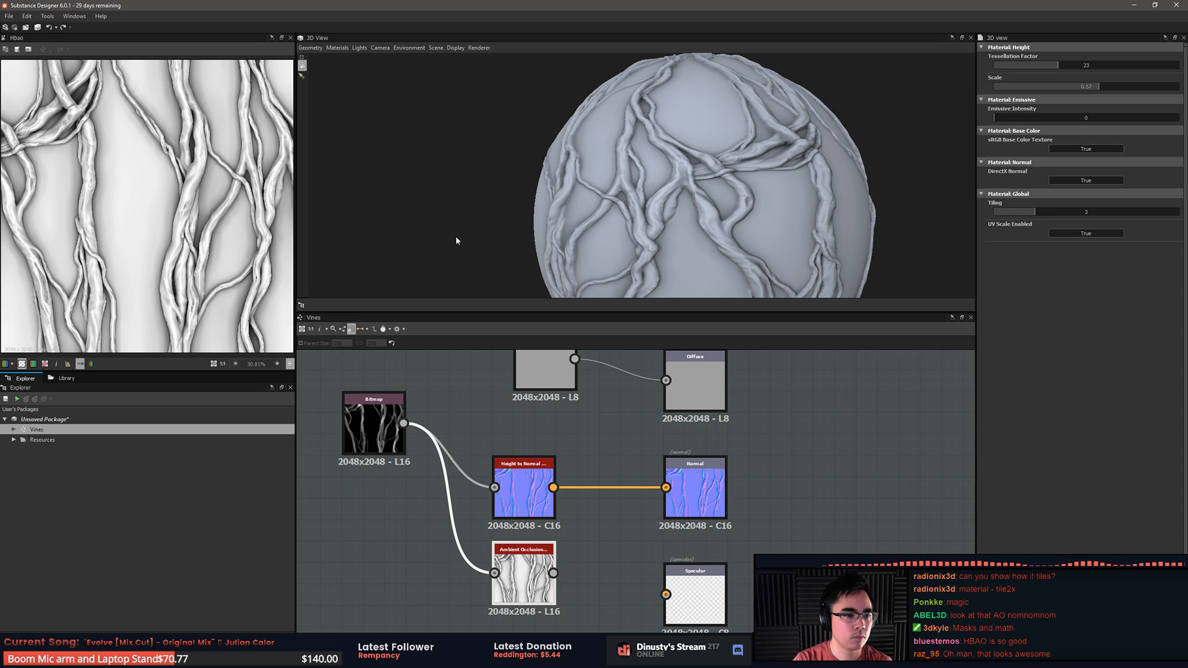
pyautogui.scroll(7, 185, 203)
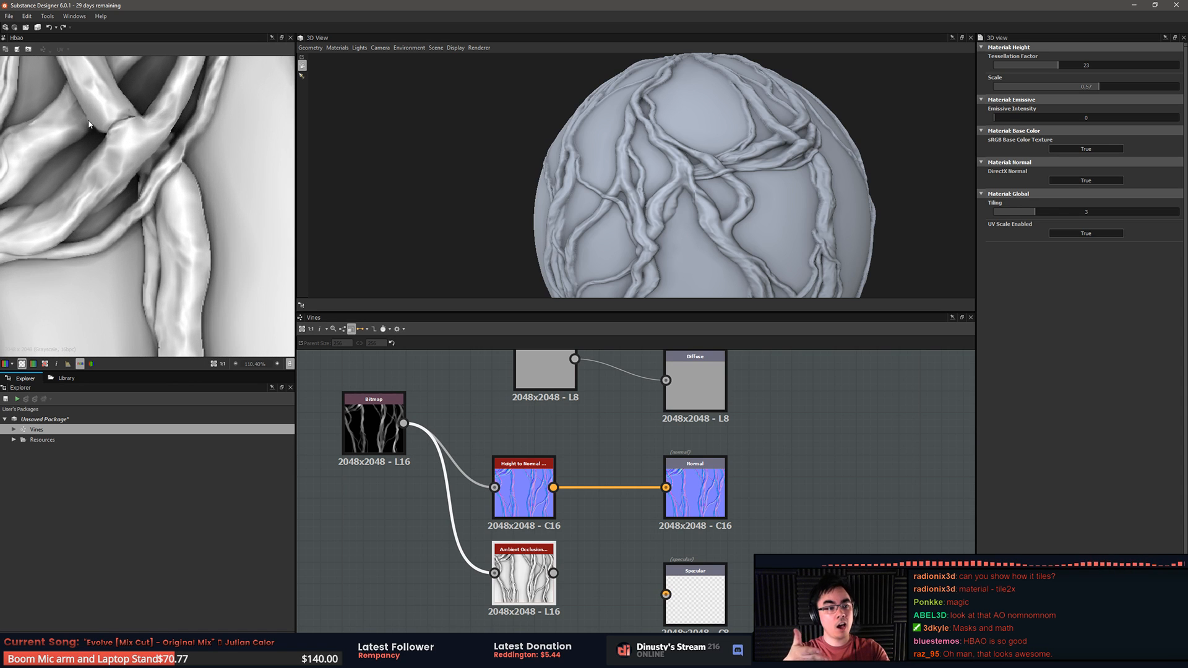
pyautogui.scroll(-5, 183, 144)
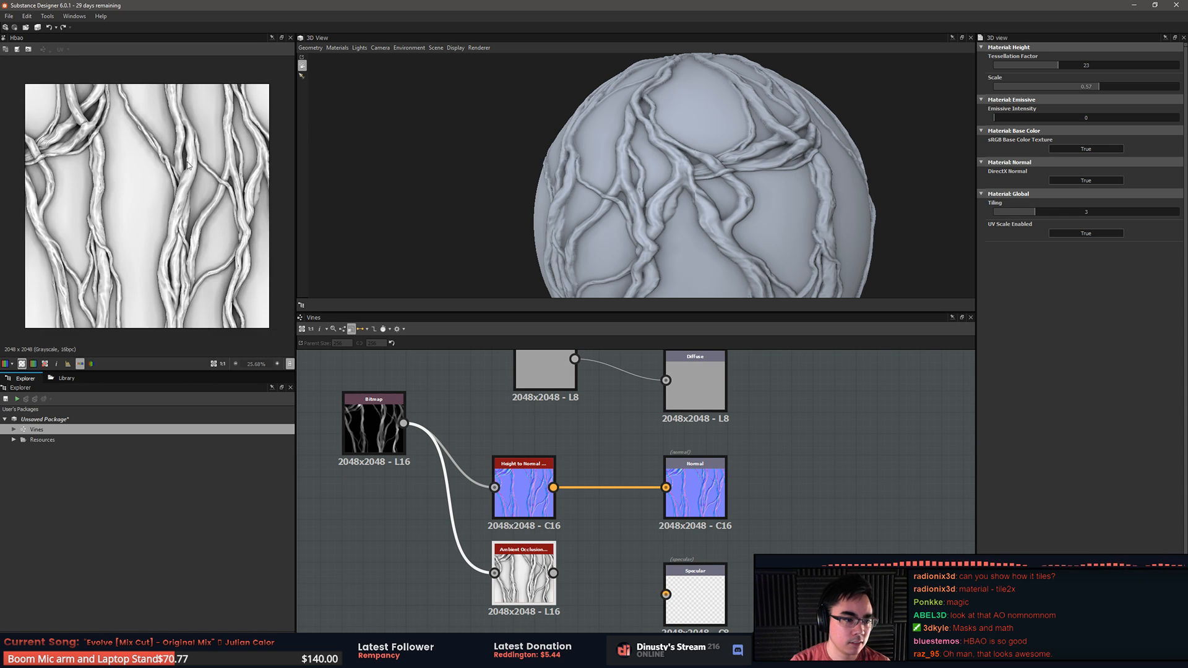
pyautogui.scroll(10, 551, 211)
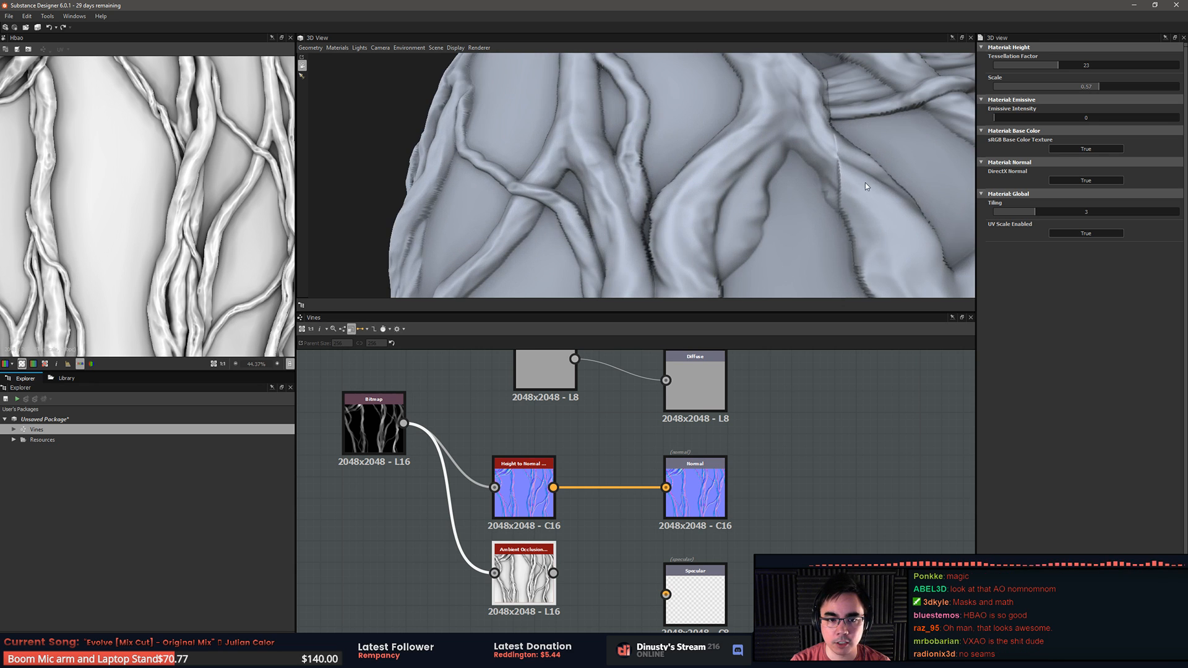
pyautogui.moveTo(864, 183); pyautogui.dragTo(708, 170)
pyautogui.scroll(-10, 709, 173)
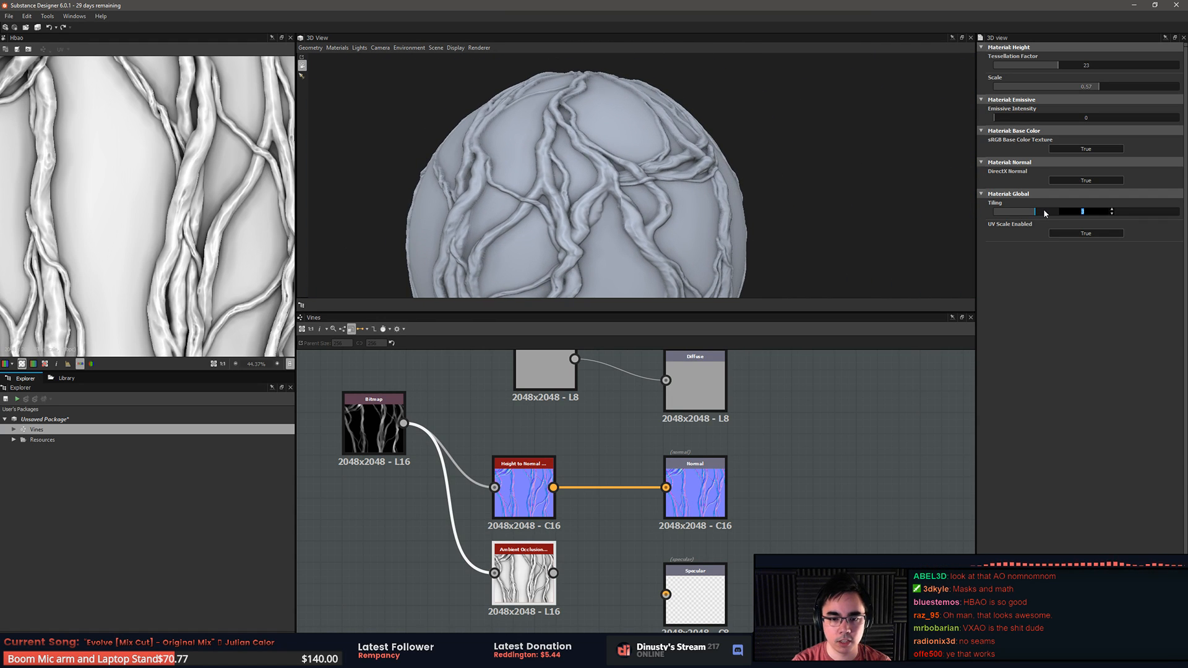
# Step: Set the material's tiling to 1 and switch the 3D preview geometry to Plane
pyautogui.write('1')
pyautogui.press('Return')
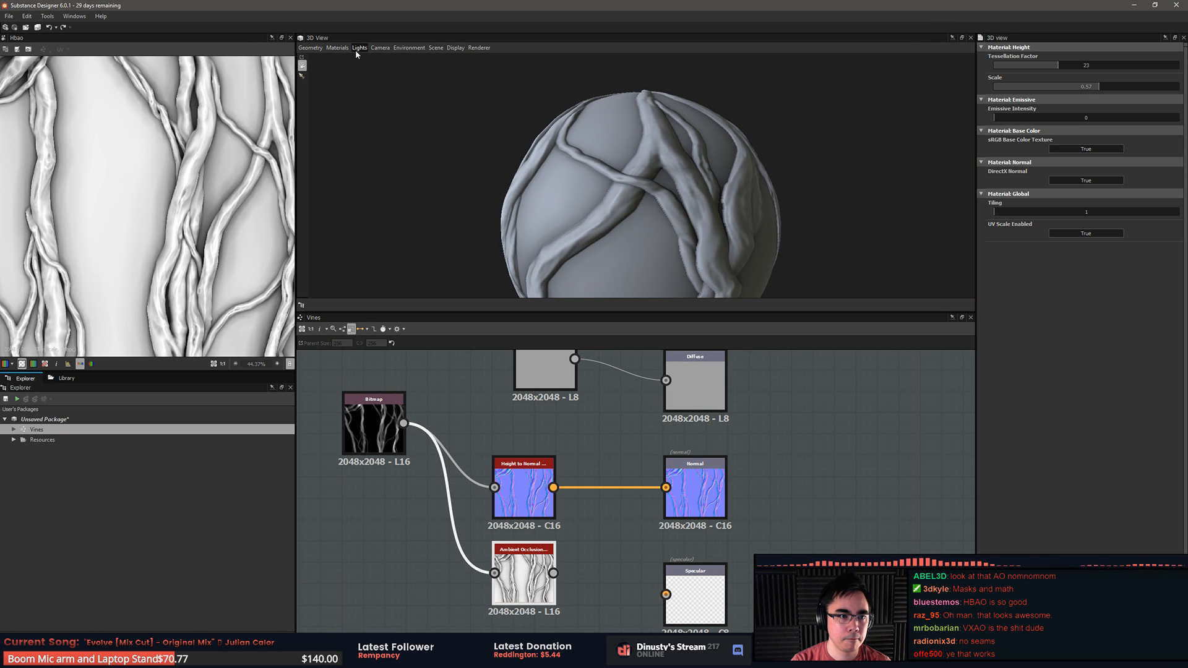
pyautogui.click(338, 48)
pyautogui.moveTo(321, 50)
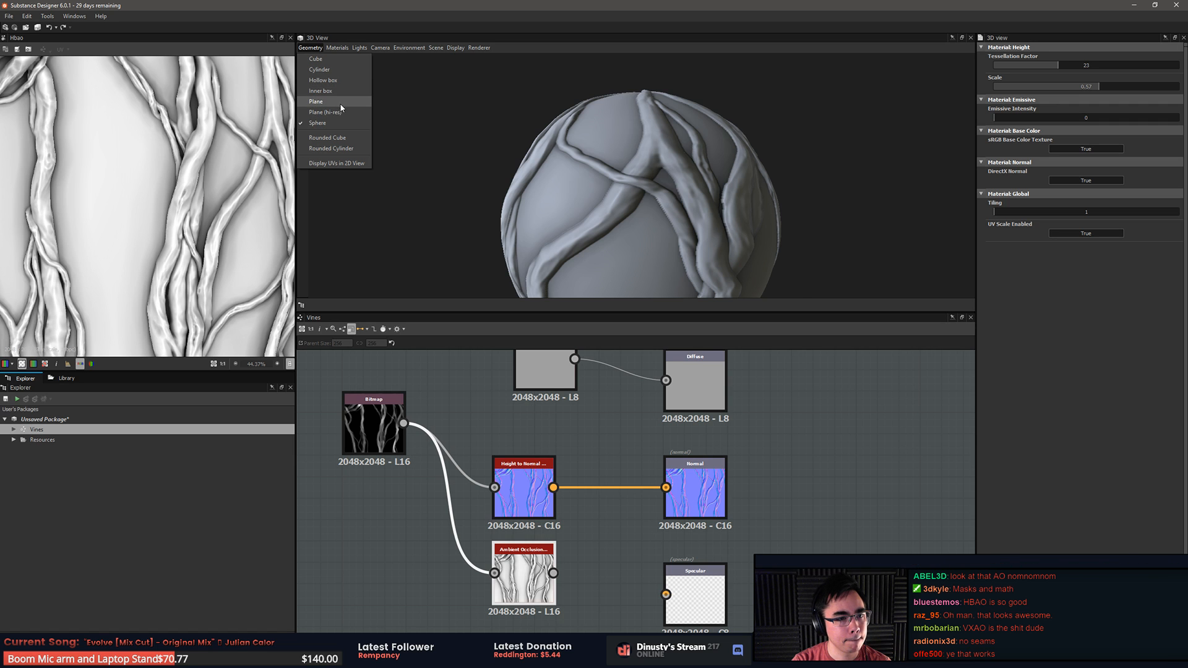
pyautogui.click(340, 103)
pyautogui.moveTo(591, 193); pyautogui.dragTo(622, 150)
# Step: Switch the 3D preview geometry to Plane (hi-res) and inspect the displaced vines
pyautogui.click(310, 48)
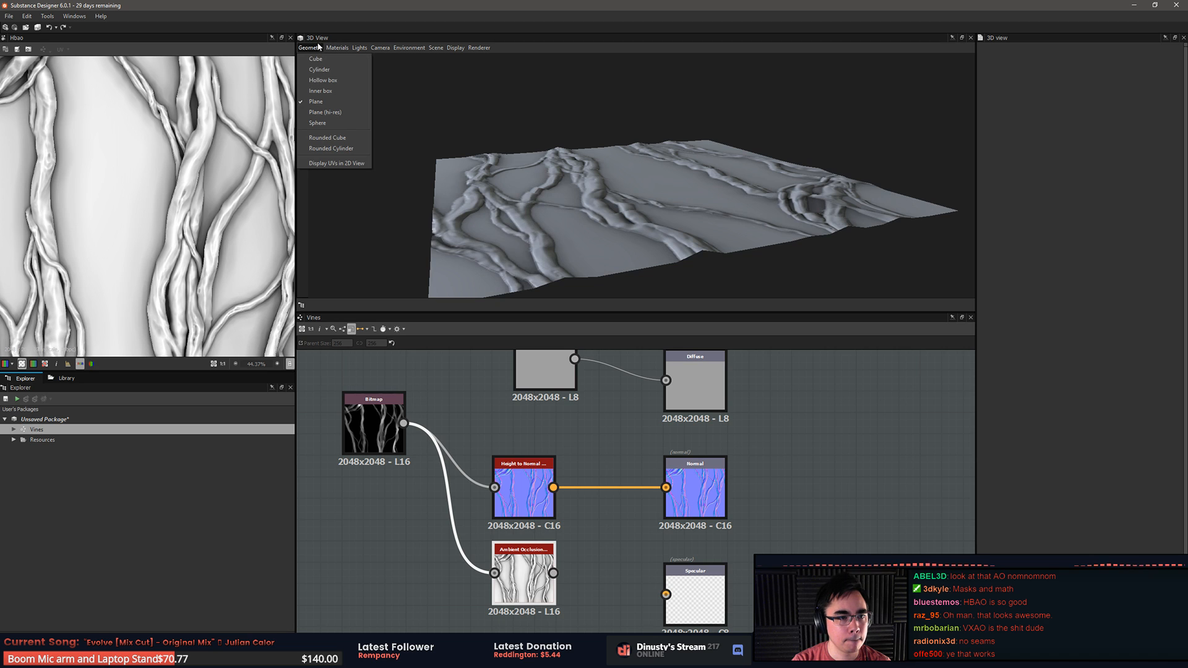
pyautogui.click(322, 112)
pyautogui.moveTo(644, 149); pyautogui.dragTo(574, 148)
pyautogui.moveTo(574, 148); pyautogui.dragTo(642, 199, button='middle')
pyautogui.moveTo(642, 199); pyautogui.dragTo(678, 215)
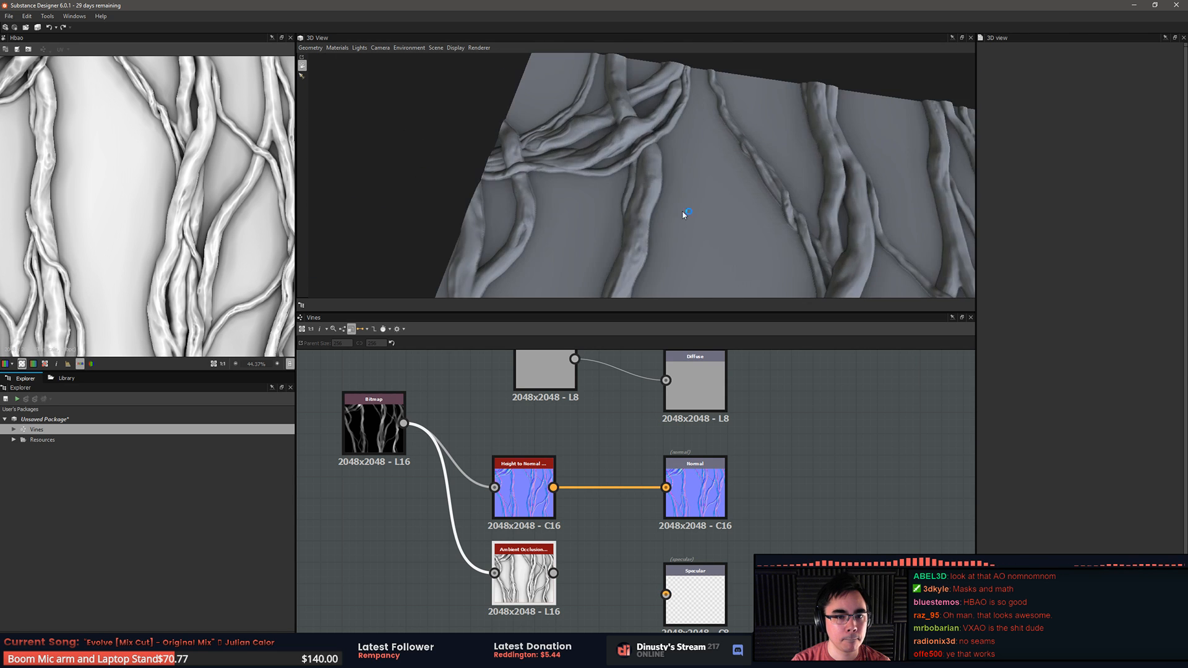
pyautogui.moveTo(679, 215); pyautogui.dragTo(650, 179, button='middle')
pyautogui.moveTo(649, 180); pyautogui.dragTo(685, 203)
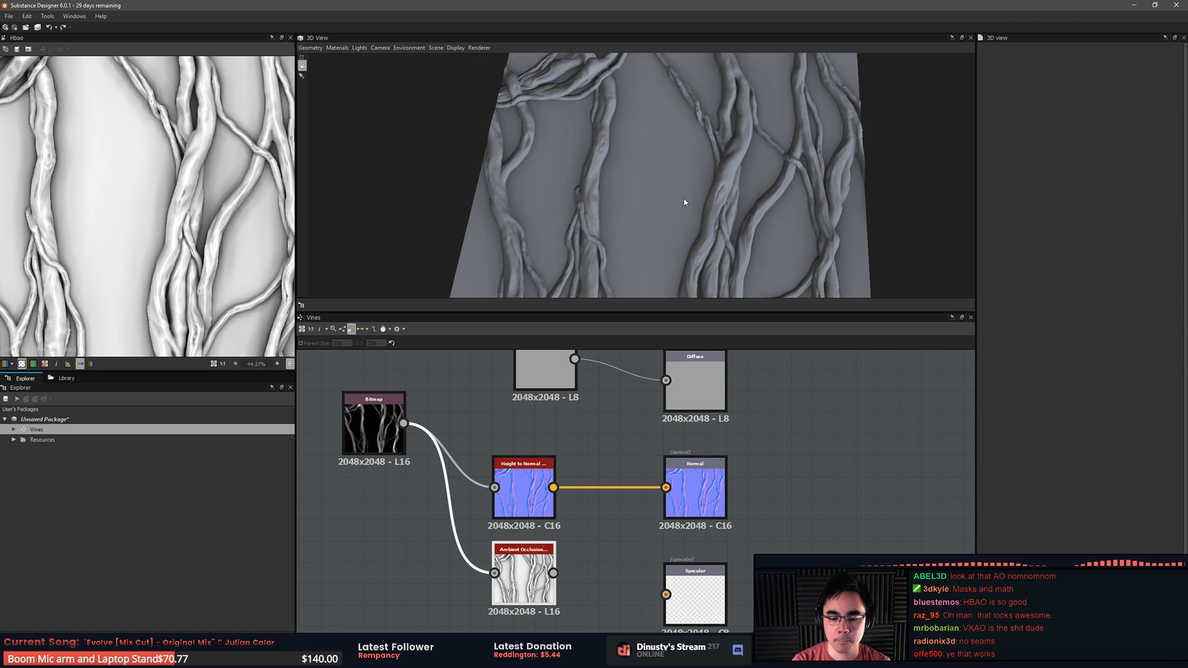
pyautogui.hotkey('alt', 'Tab')
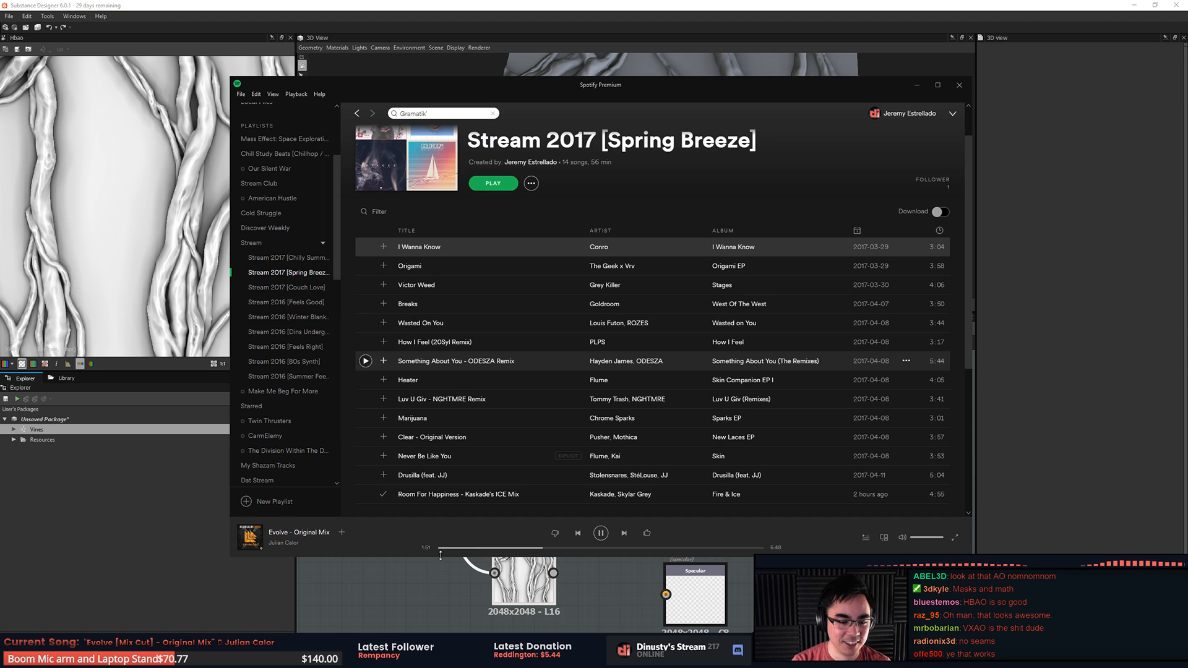
pyautogui.hotkey('alt', 'Tab')
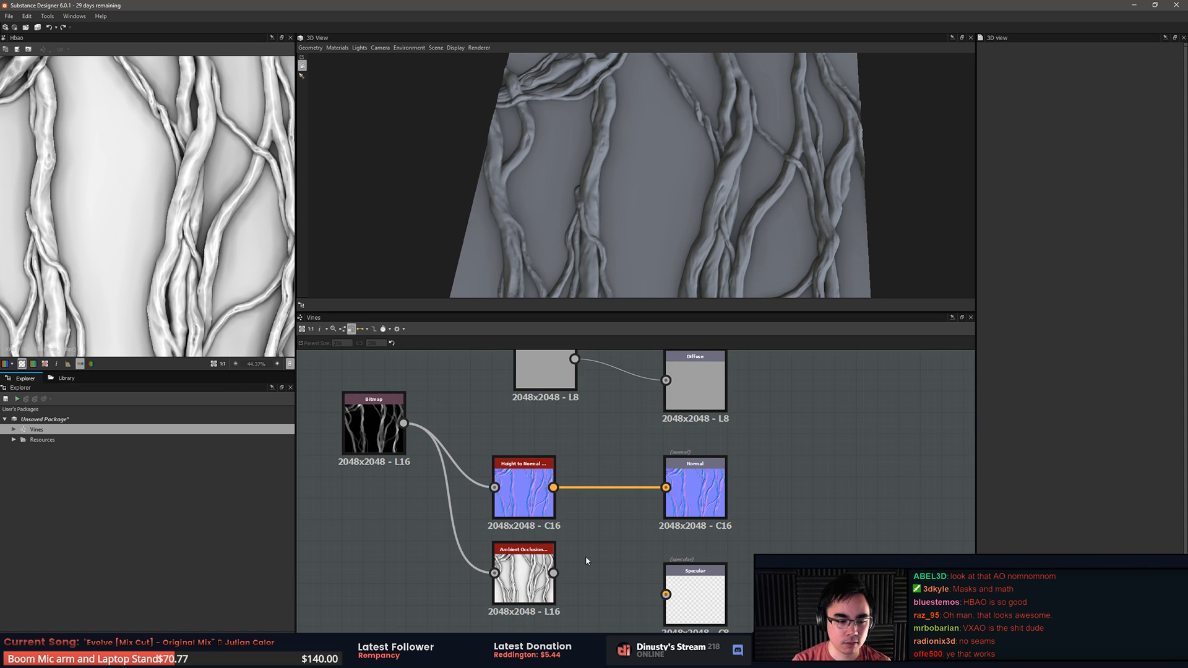
# Step: Examine the vine edges on the plane up close, and move the Bitmap node farther away from the nodes it feeds
pyautogui.moveTo(662, 218); pyautogui.dragTo(626, 239)
pyautogui.moveTo(593, 464); pyautogui.dragTo(657, 442, button='middle')
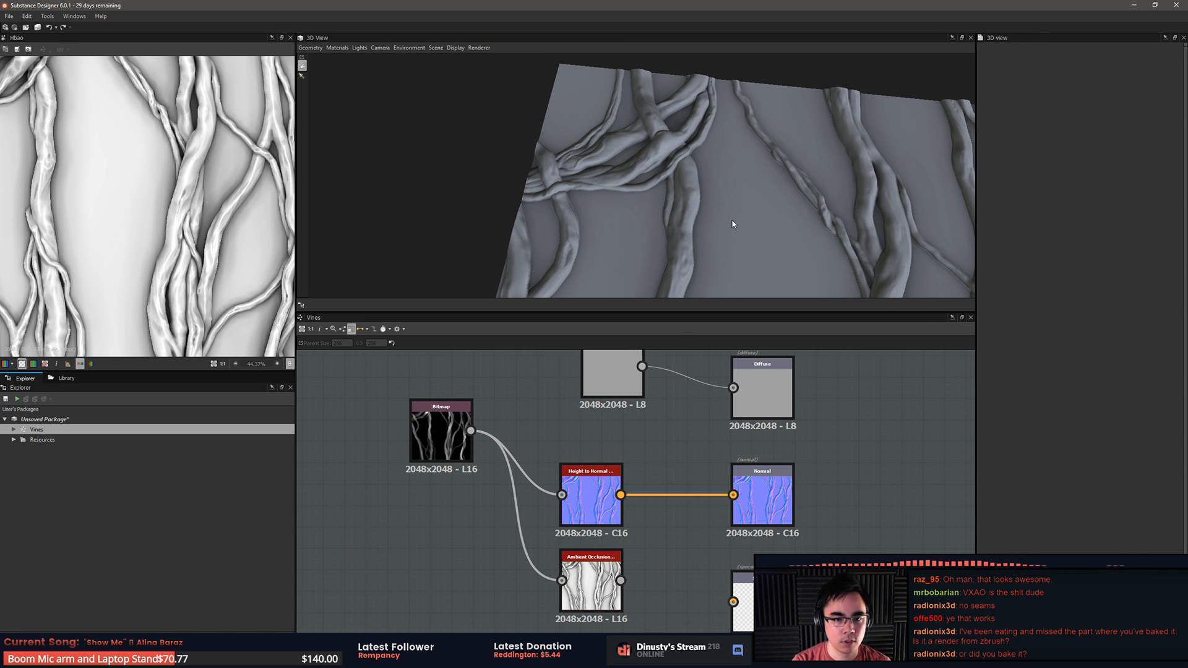
pyautogui.scroll(5, 725, 198)
pyautogui.moveTo(733, 224); pyautogui.dragTo(709, 163, button='middle')
pyautogui.moveTo(560, 434); pyautogui.dragTo(625, 426, button='middle')
pyautogui.moveTo(518, 426); pyautogui.dragTo(410, 448)
pyautogui.click(400, 522)
pyautogui.press('space')
pyautogui.write('blur')
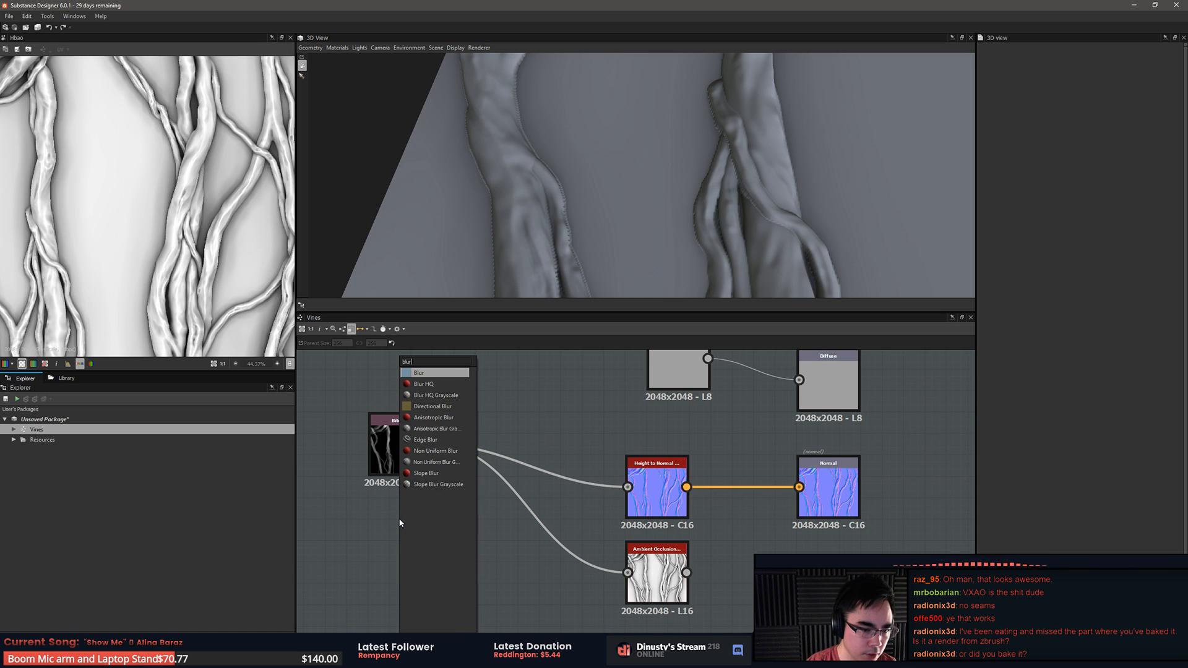
pyautogui.press('Return')
pyautogui.moveTo(399, 521); pyautogui.dragTo(466, 531)
pyautogui.hotkey('ctrl', 'z')
pyautogui.press('Delete')
# Step: Insert a Blur HQ Grayscale node between the height bitmap and the Height to Normal and Ambient Occlusion nodes
pyautogui.press('space')
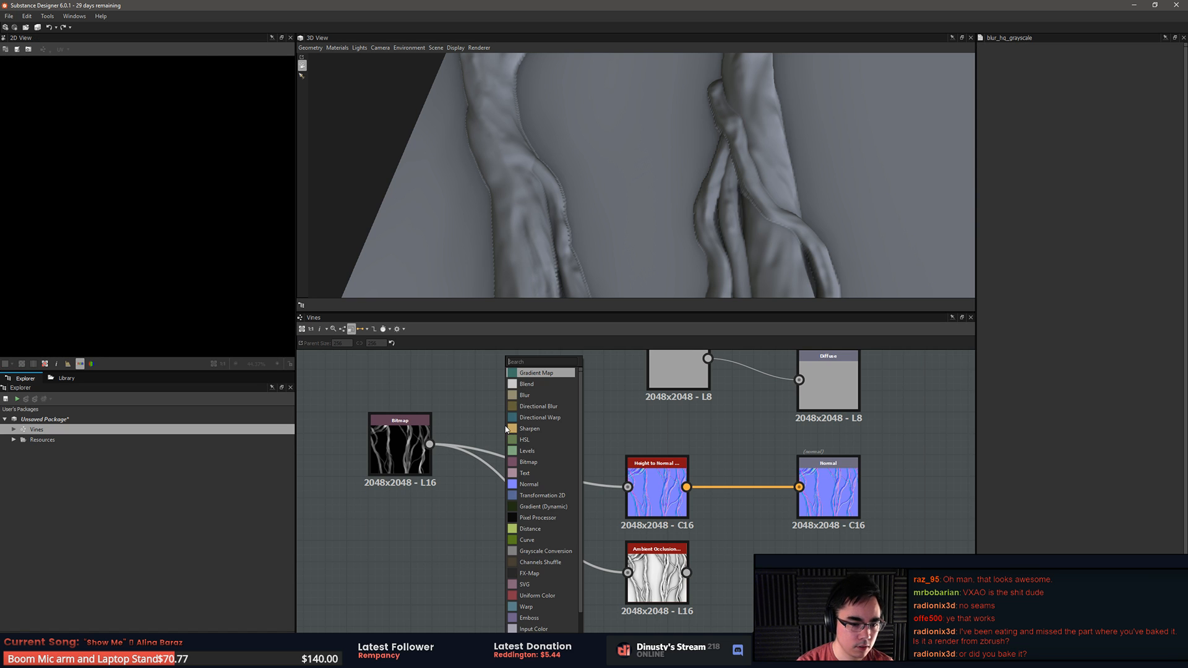
pyautogui.click(418, 464)
pyautogui.press('space')
pyautogui.write('blur')
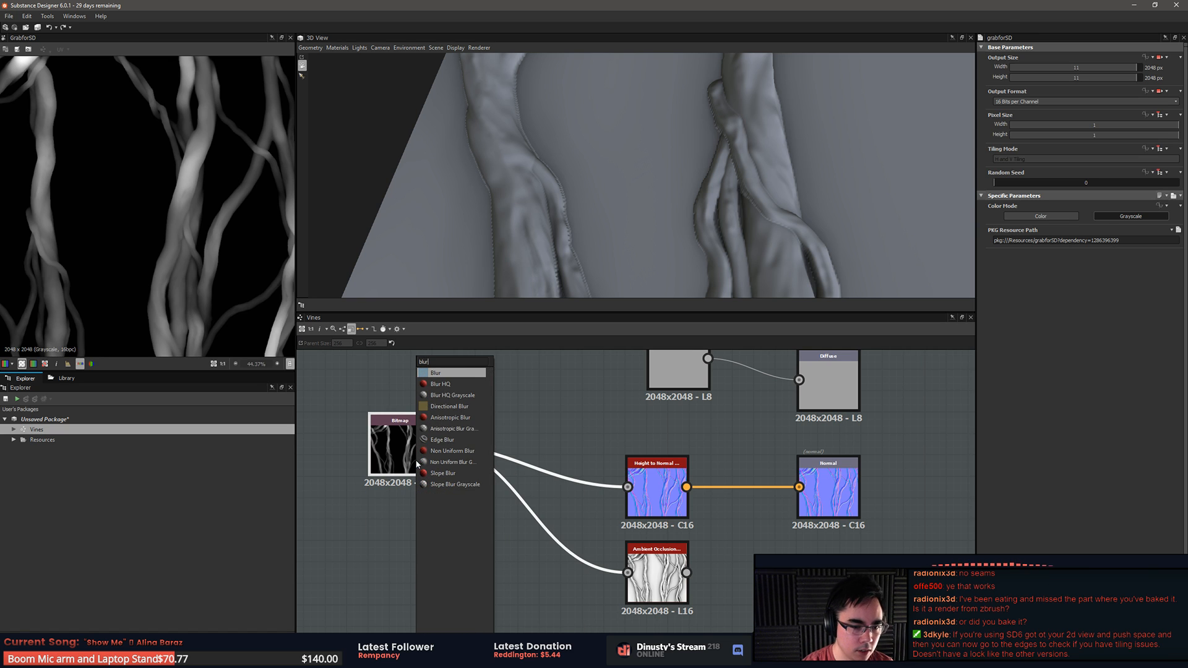
pyautogui.press('Return')
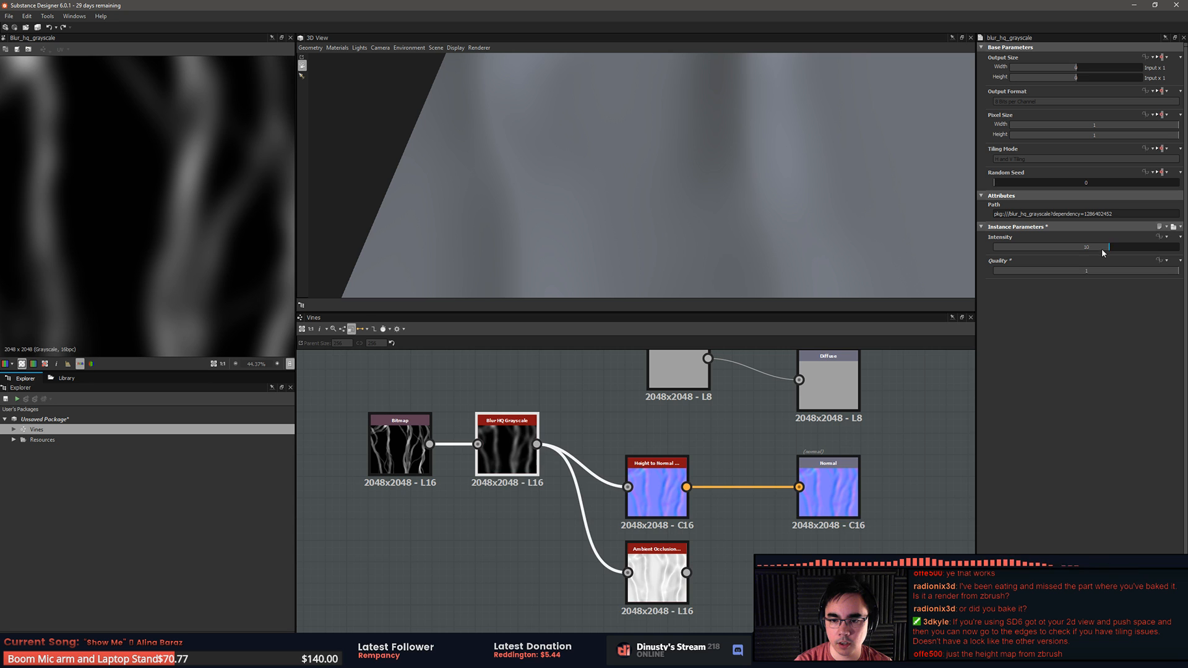
# Step: Set the Blur HQ Grayscale intensity to 0.24 and inspect the smoothed vines on the plane
pyautogui.moveTo(1102, 249); pyautogui.dragTo(997, 250)
pyautogui.scroll(-5, 618, 223)
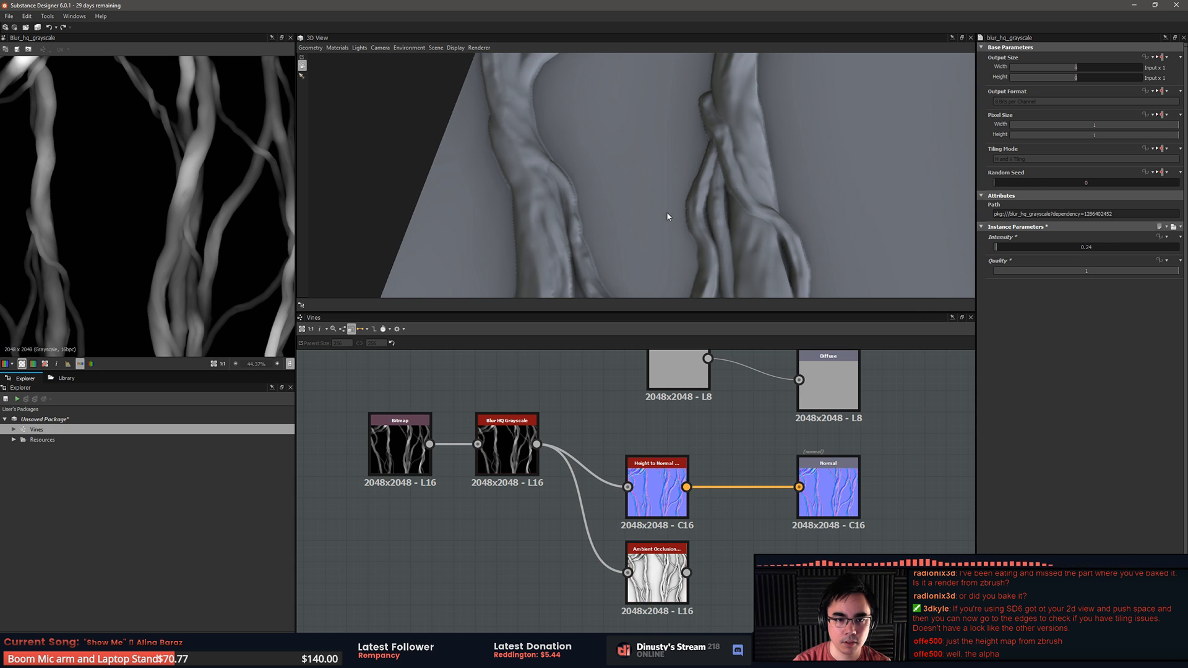
pyautogui.moveTo(679, 229); pyautogui.dragTo(612, 395)
# Step: Add a Histogram Scan node below the Blur HQ Grayscale node and feed it with the blurred height
pyautogui.moveTo(611, 394); pyautogui.dragTo(615, 373, button='middle')
pyautogui.press('space')
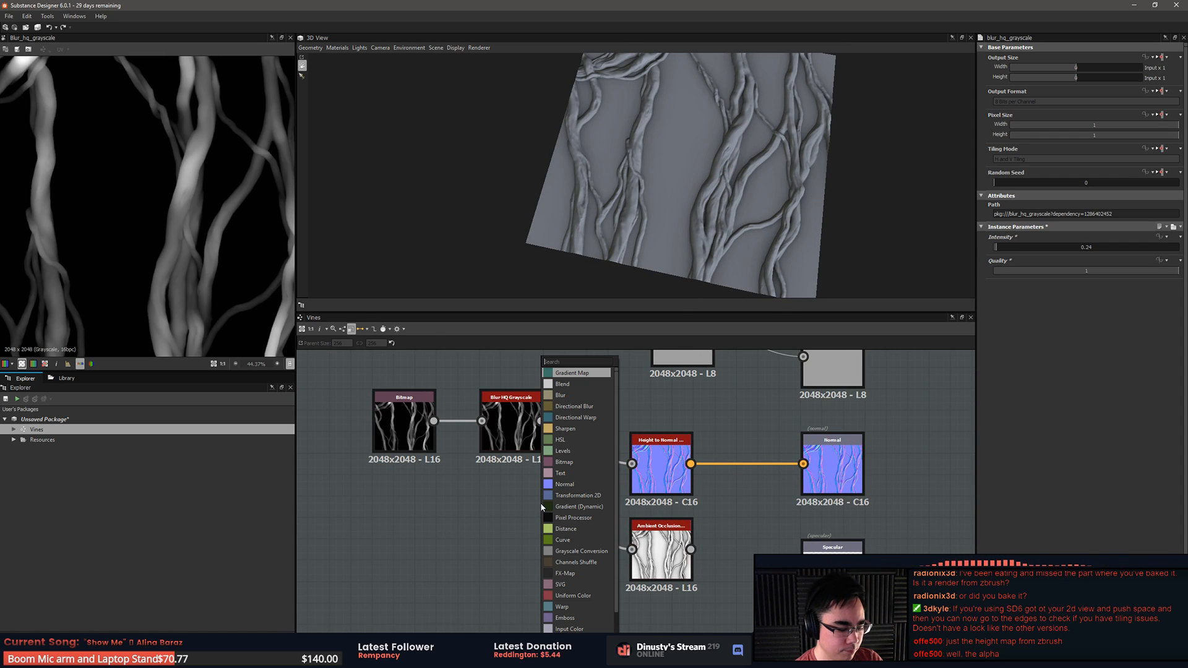
pyautogui.write('hist')
pyautogui.press('Down')
pyautogui.press('Down')
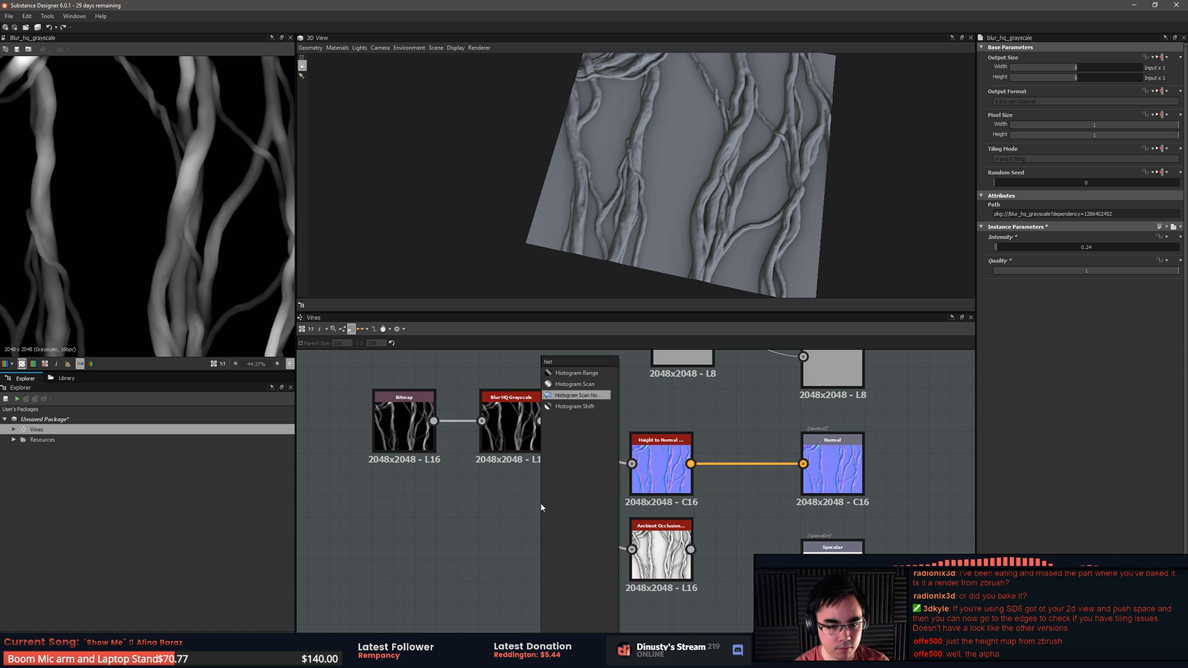
pyautogui.press('Up')
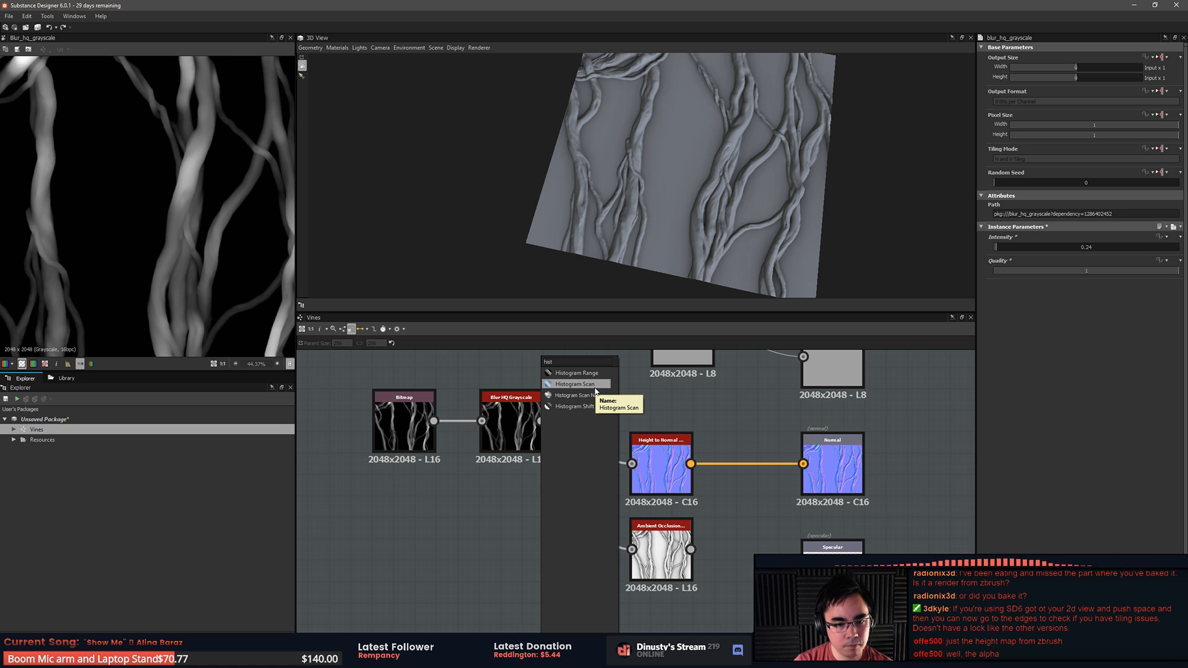
pyautogui.press('Return')
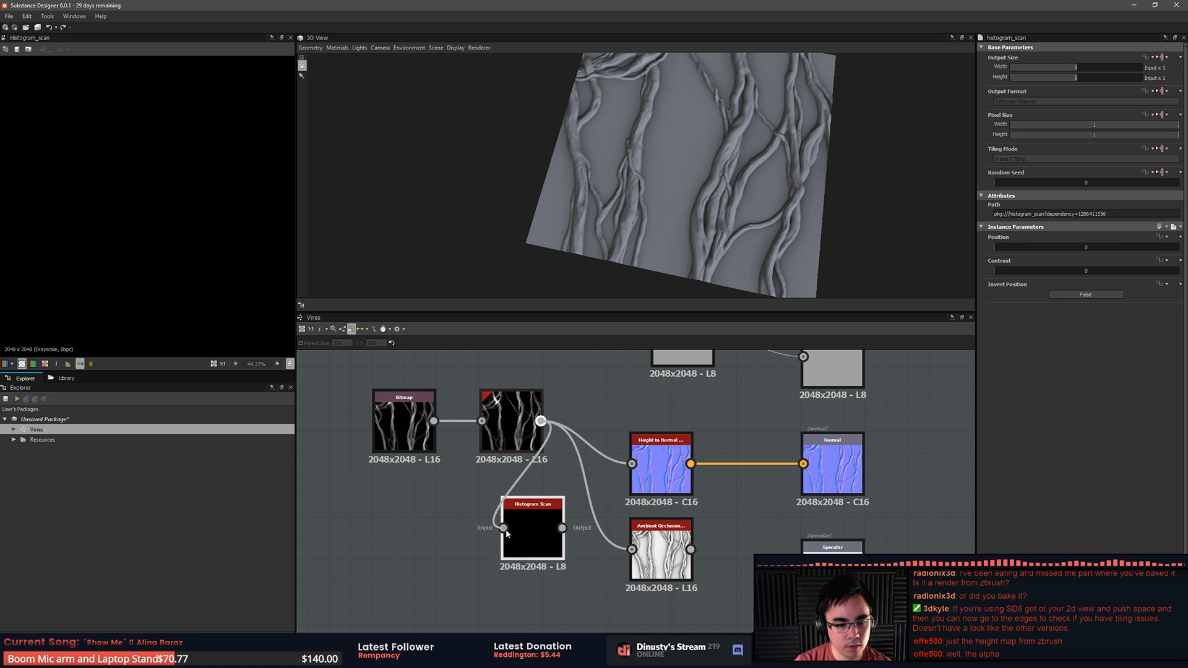
pyautogui.moveTo(506, 534); pyautogui.dragTo(504, 530)
pyautogui.scroll(-2, 262, 261)
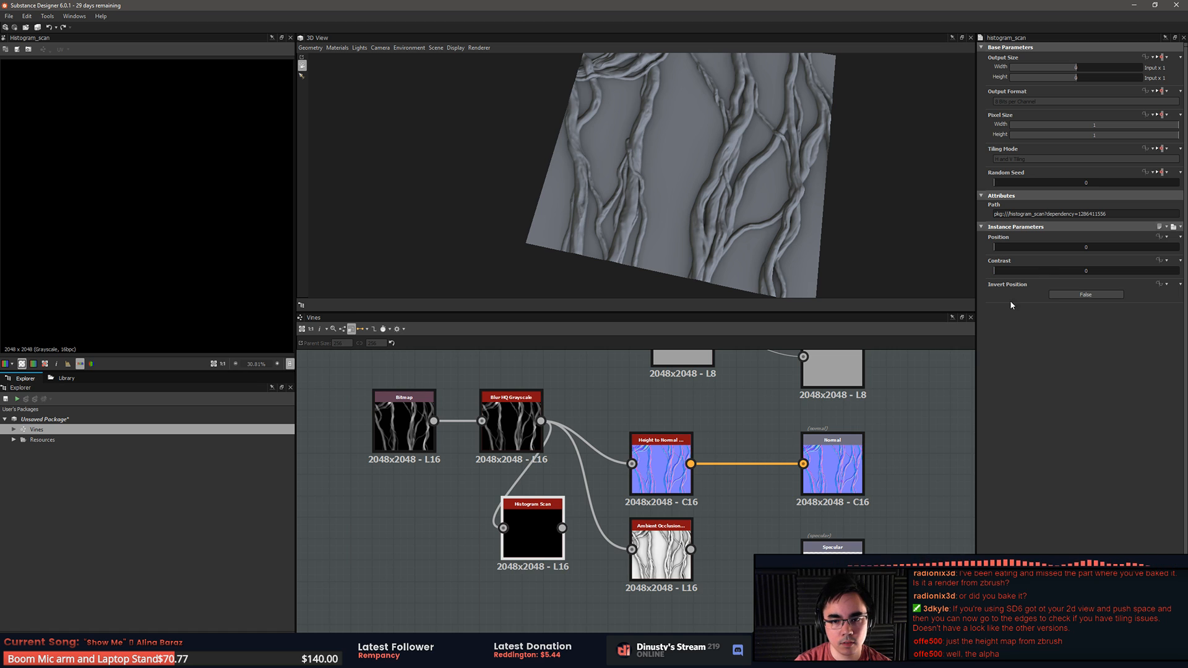
# Step: Set the Histogram Scan's position to 0.97 and contrast to 1 to make a black-and-white vine mask
pyautogui.moveTo(1020, 248); pyautogui.dragTo(1179, 272)
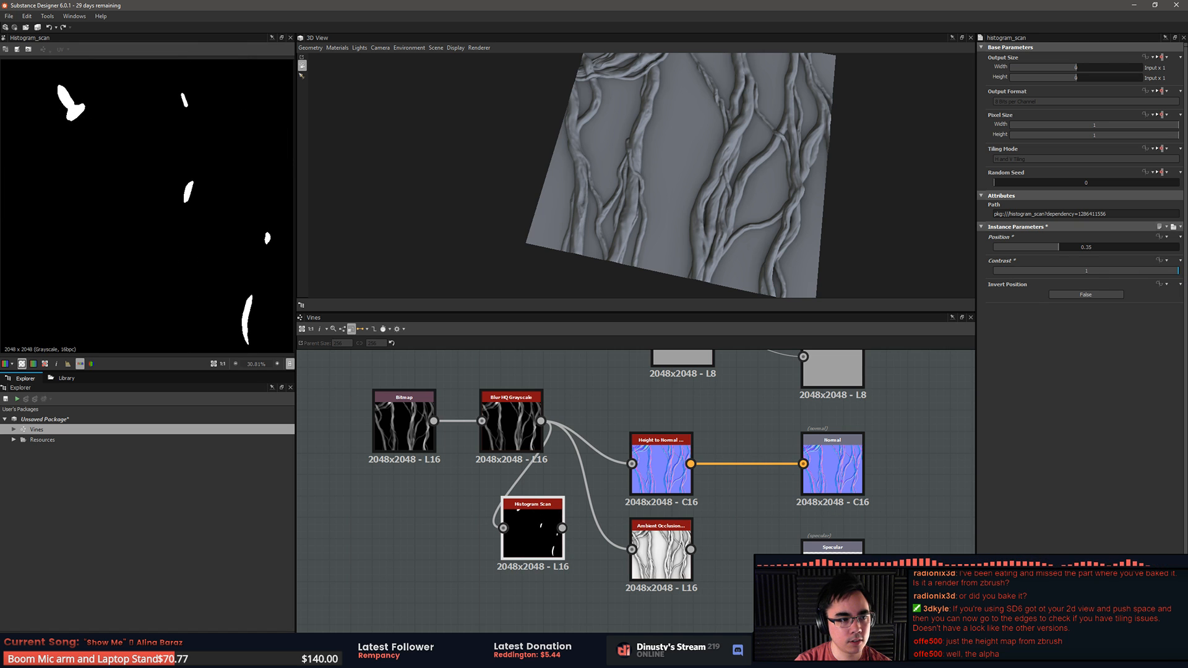
pyautogui.moveTo(1057, 248); pyautogui.dragTo(1108, 248)
pyautogui.moveTo(1148, 251); pyautogui.dragTo(1174, 251)
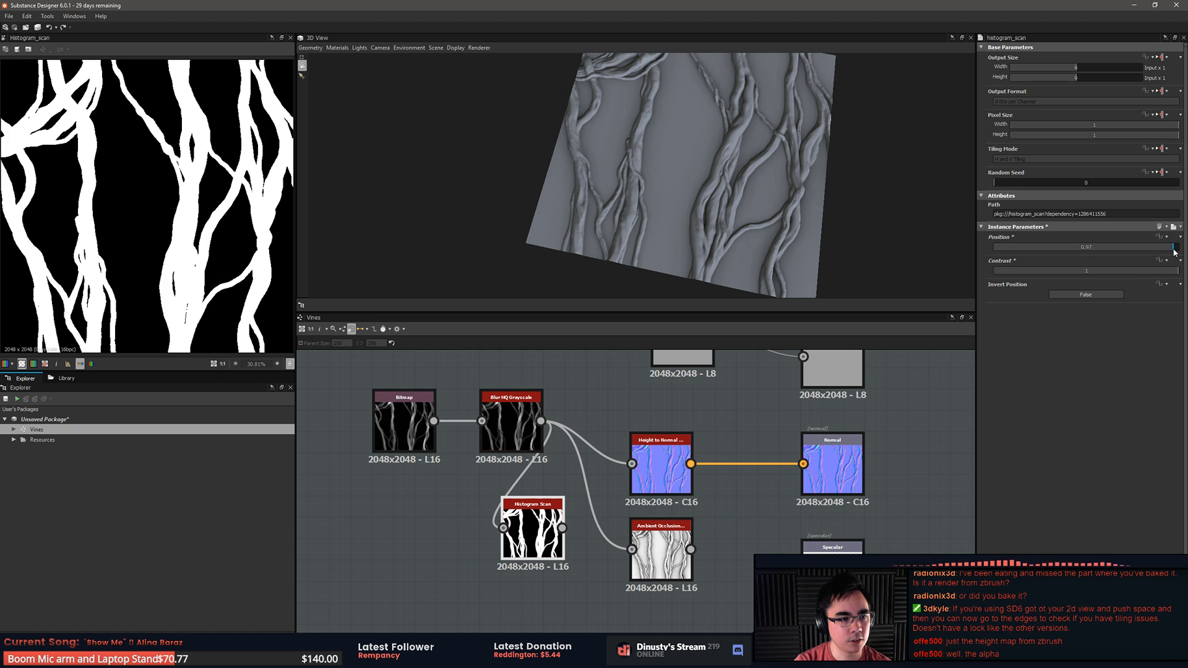
# Step: Apply the Histogram Scan mask to the 3D preview as the material's Opacity
pyautogui.rightClick(692, 190)
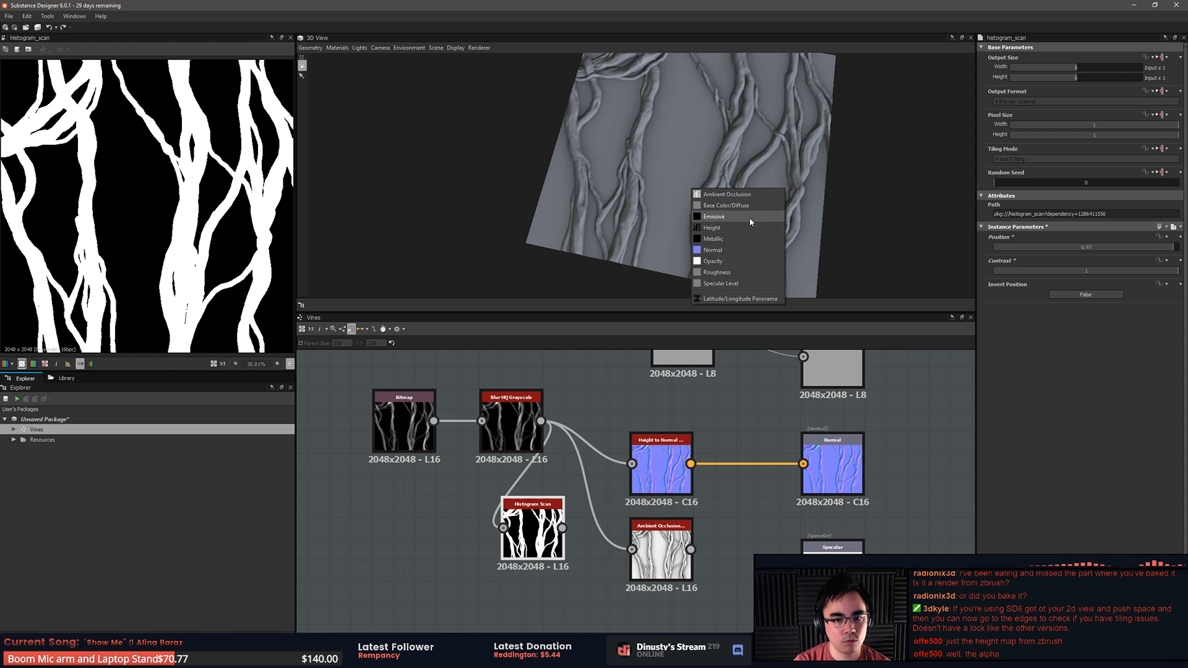
pyautogui.click(740, 260)
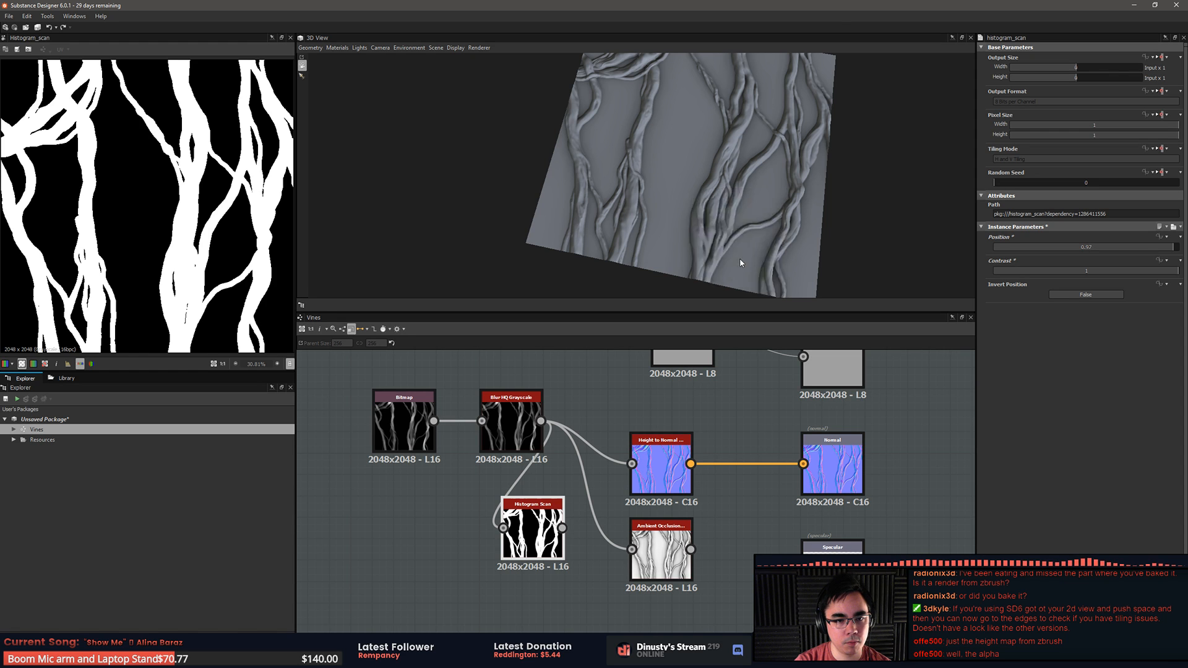
pyautogui.moveTo(701, 250)
pyautogui.mouseDown()
pyautogui.moveTo(711, 179)
pyautogui.moveTo(720, 233)
pyautogui.moveTo(788, 167)
pyautogui.moveTo(696, 179)
pyautogui.moveTo(702, 254)
pyautogui.mouseUp()
pyautogui.moveTo(540, 528); pyautogui.dragTo(562, 475, button='middle')
pyautogui.scroll(-1, 562, 476)
# Step: Examine the vine mask's repetition and seams in the 2D view with tiled display, and return to the single-tile display
pyautogui.scroll(-4, 178, 209)
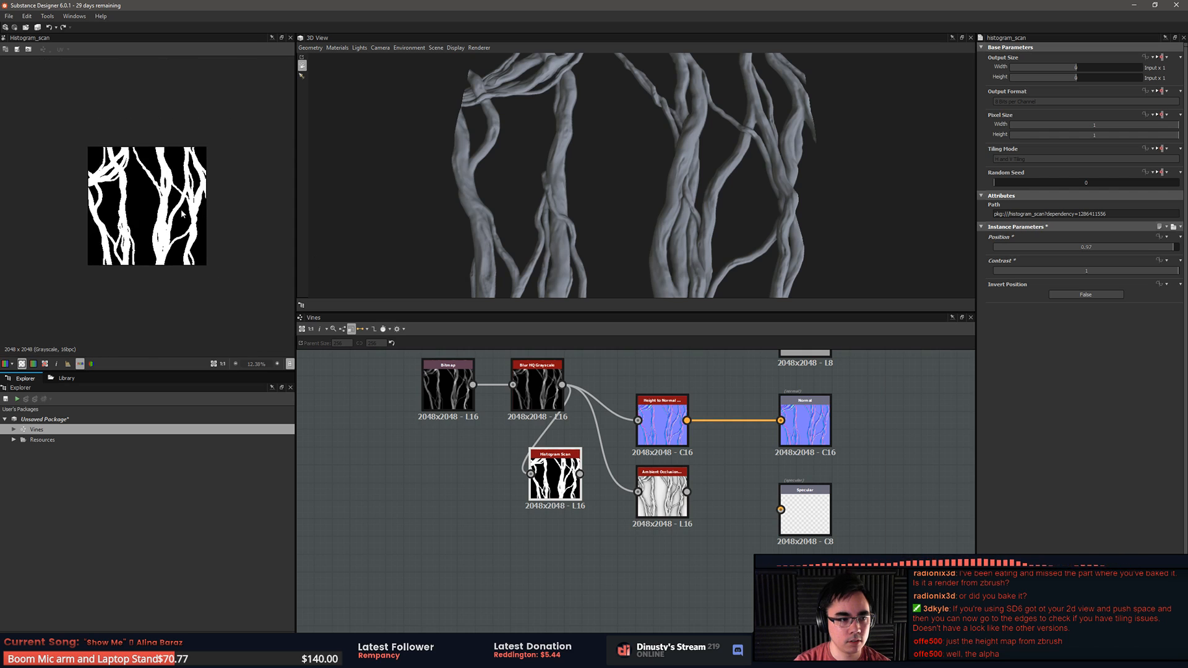
pyautogui.scroll(2, 179, 211)
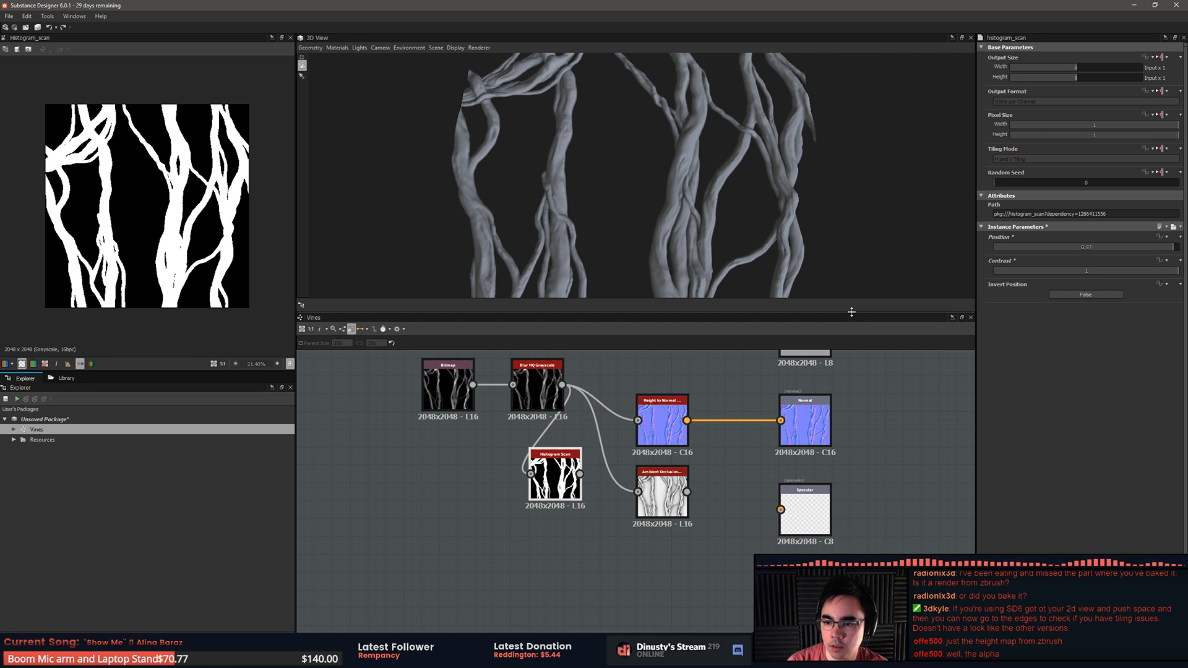
pyautogui.press('space')
pyautogui.scroll(-1, 104, 162)
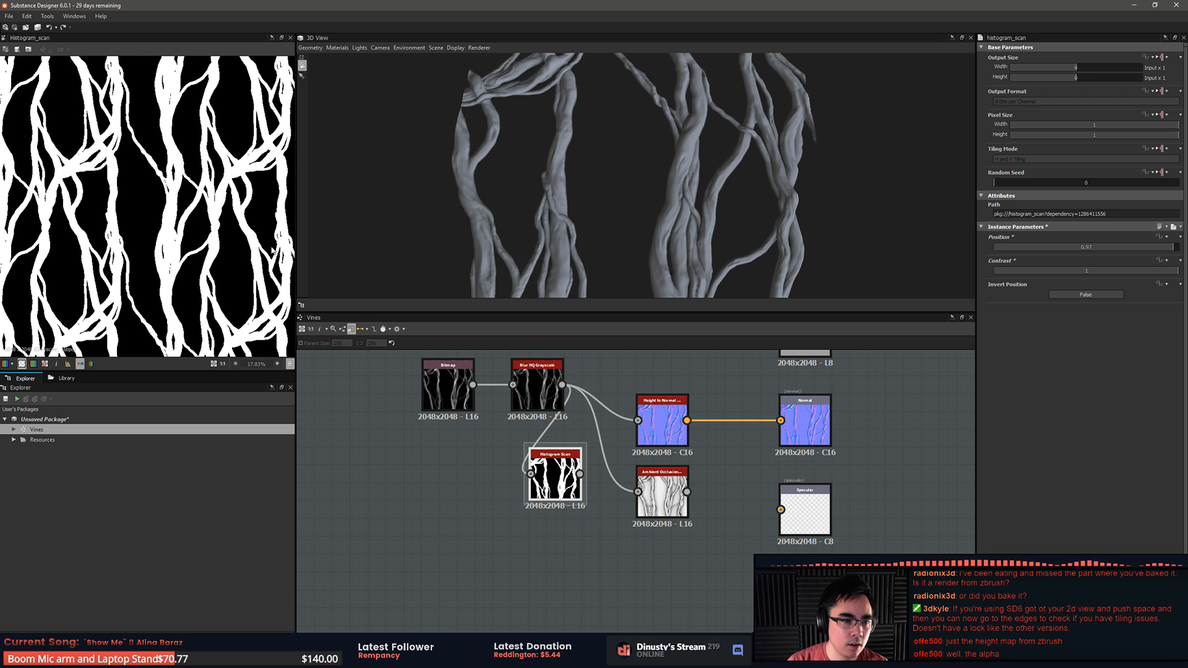
pyautogui.scroll(-2, 126, 177)
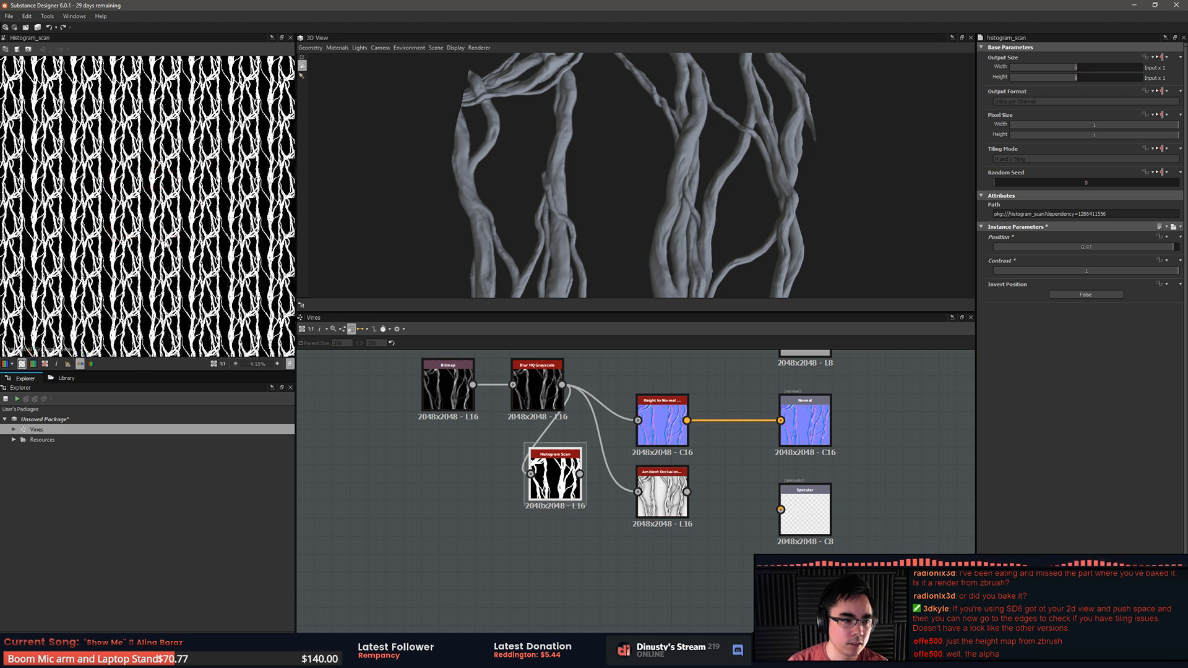
pyautogui.scroll(-1, 157, 202)
pyautogui.scroll(3, 157, 202)
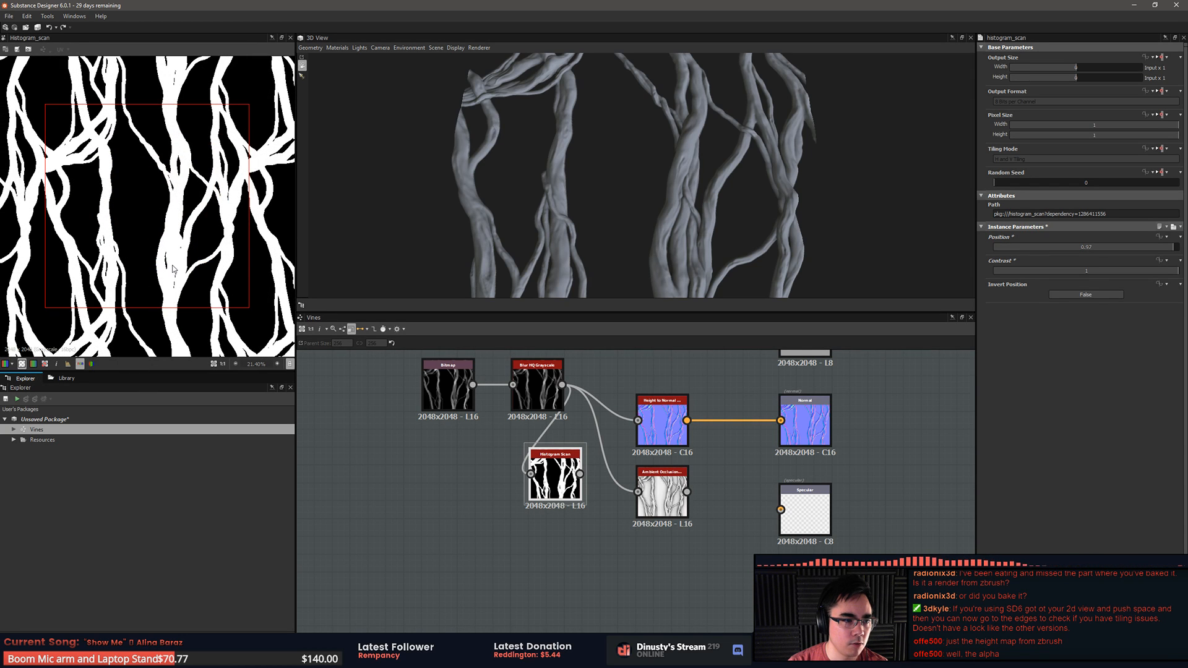
pyautogui.scroll(-5, 99, 266)
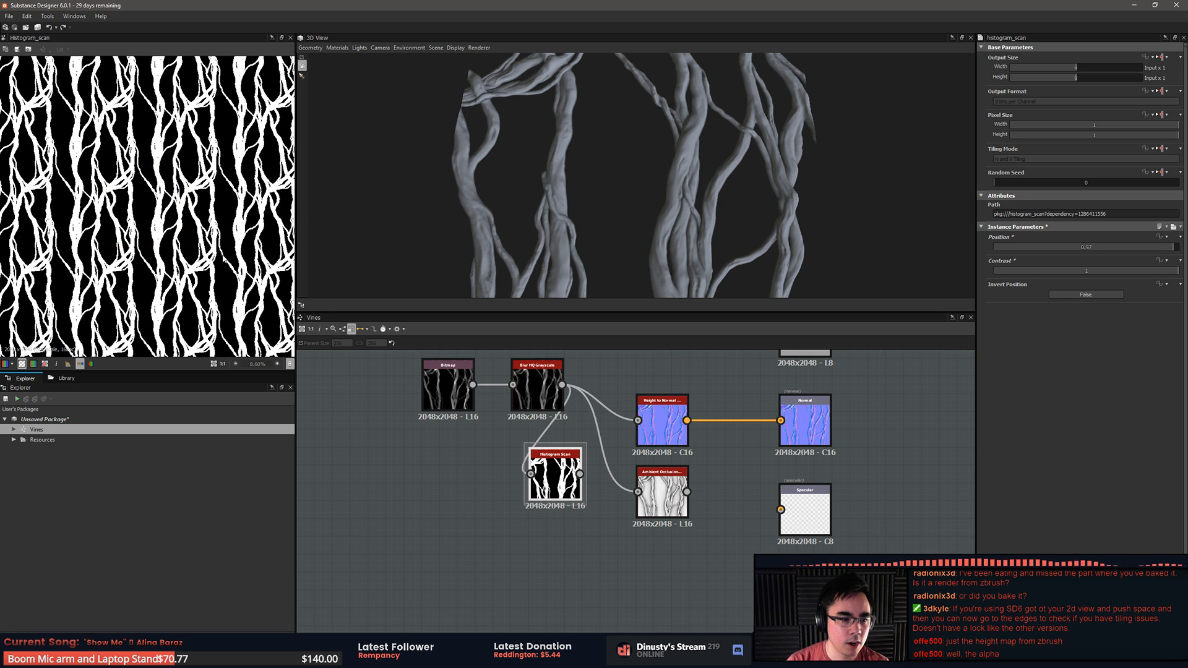
pyautogui.scroll(1, 207, 294)
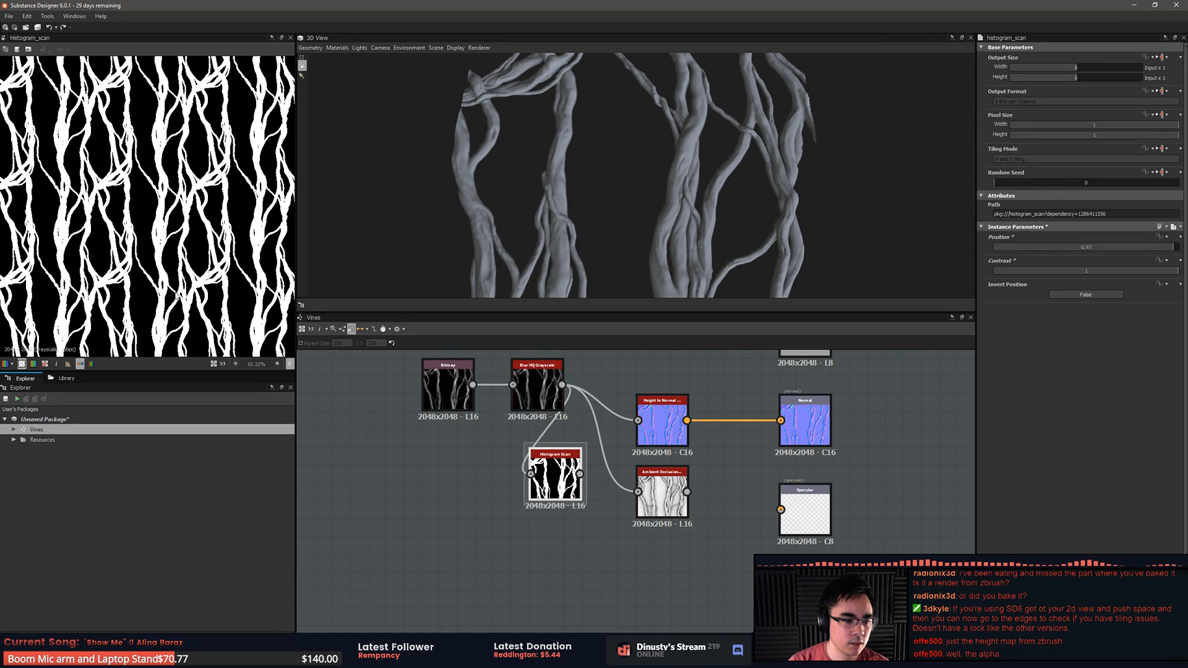
pyautogui.scroll(6, 189, 354)
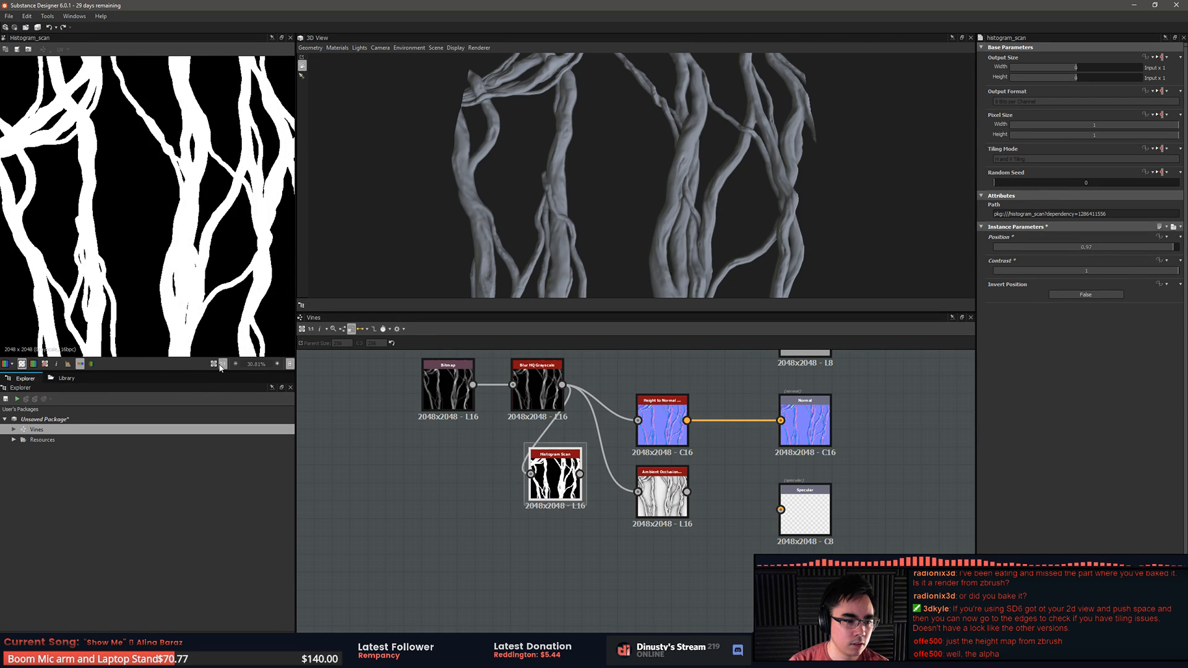
pyautogui.scroll(-4, 165, 260)
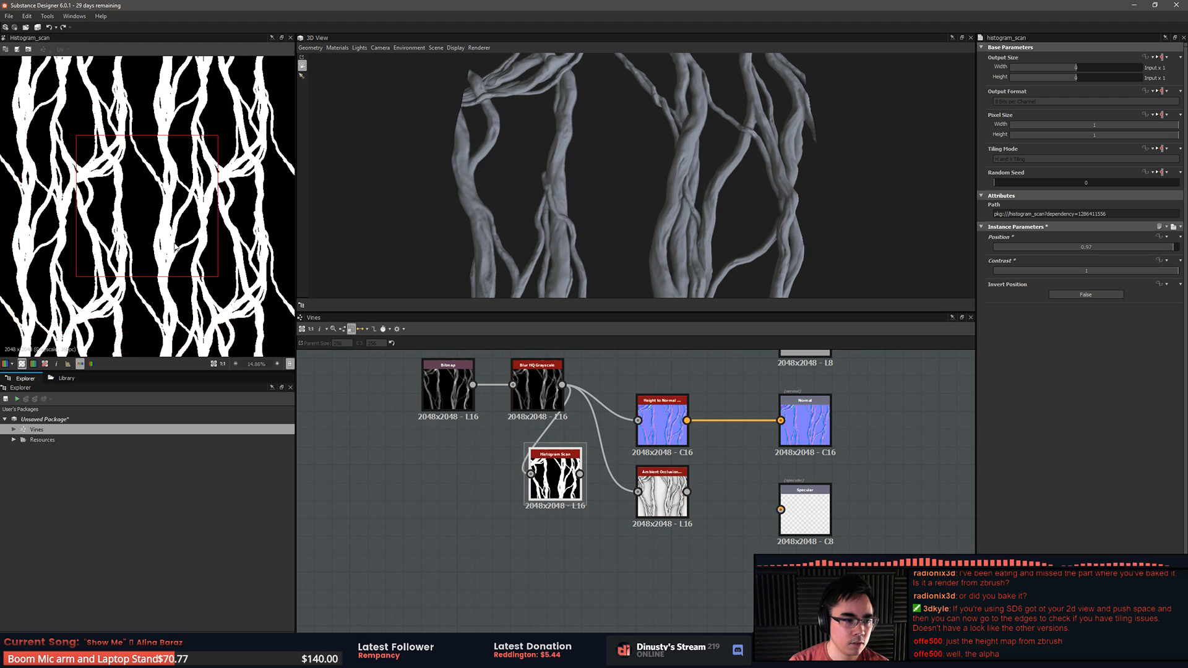
pyautogui.press('space')
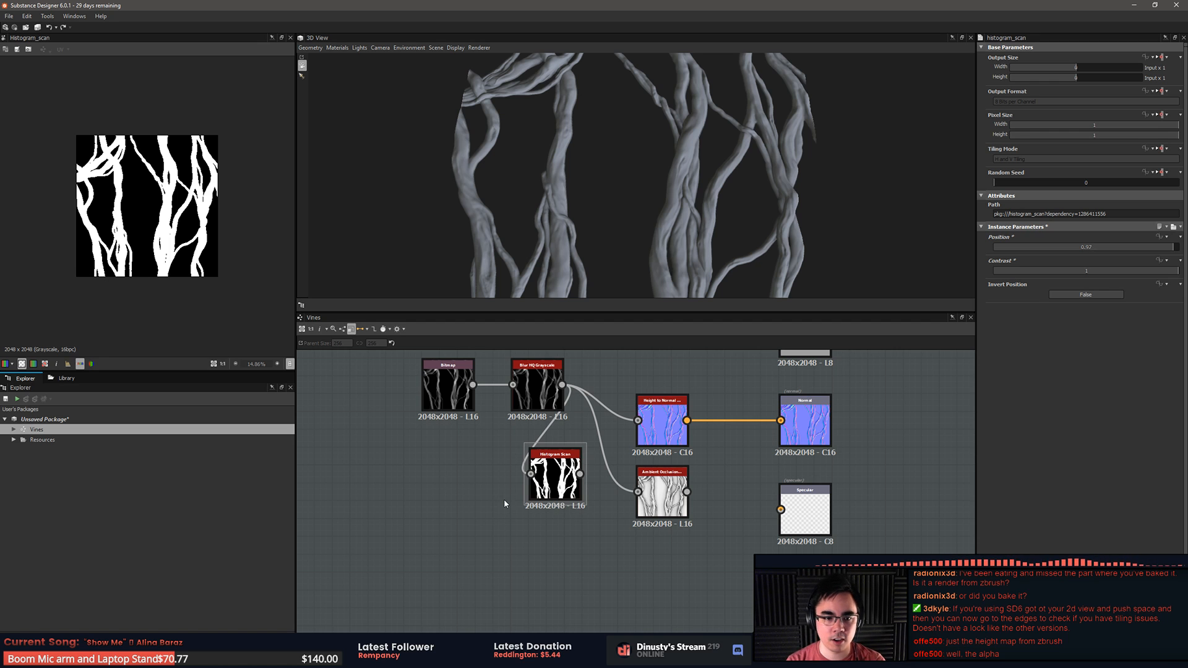
# Step: Switch the 3D preview geometry to Sphere and frame the whole sphere
pyautogui.click(310, 47)
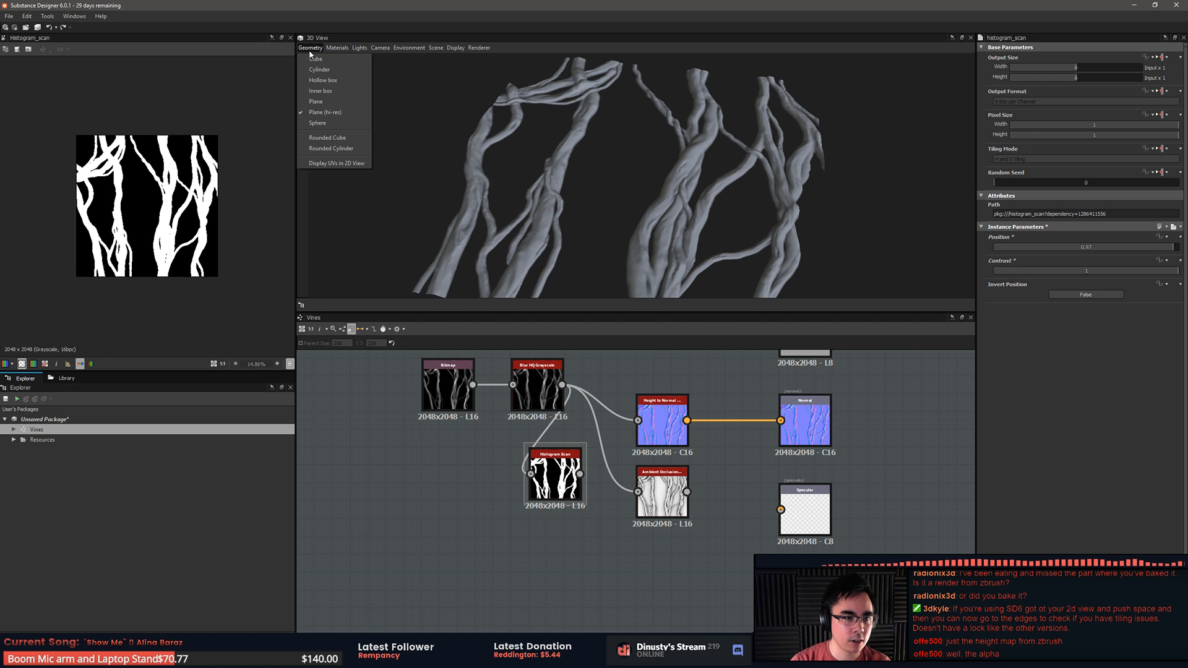
pyautogui.click(344, 118)
pyautogui.scroll(-4, 377, 121)
pyautogui.moveTo(433, 119); pyautogui.dragTo(892, 204)
pyautogui.scroll(-1, 595, 132)
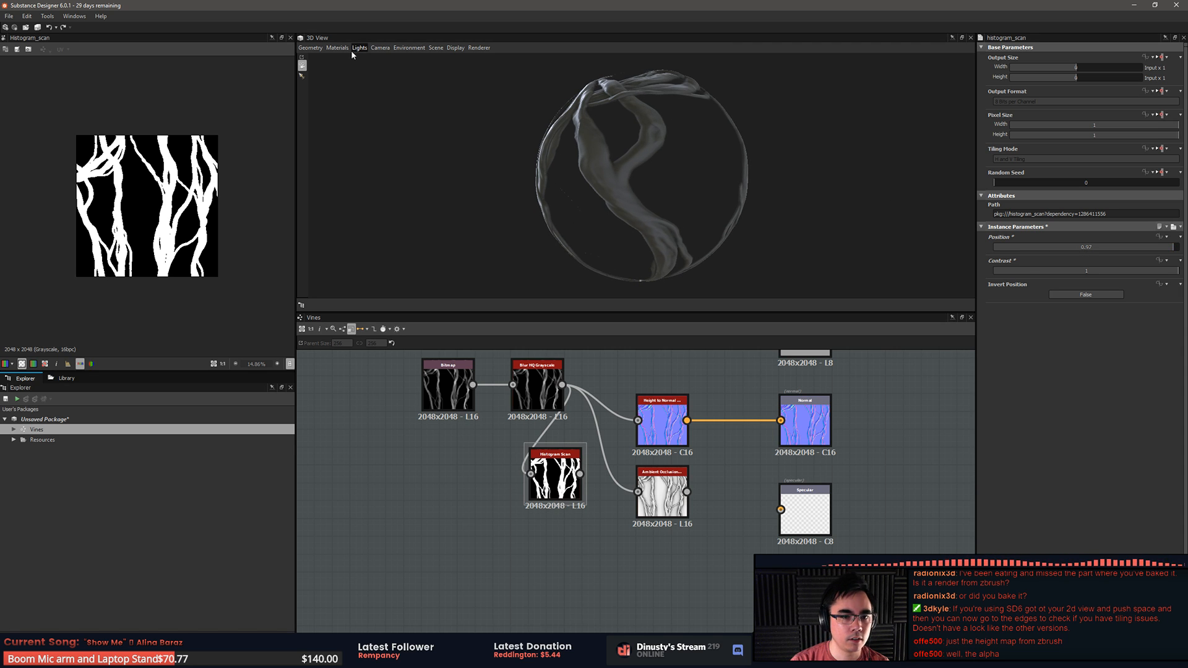
pyautogui.doubleClick(1169, 271)
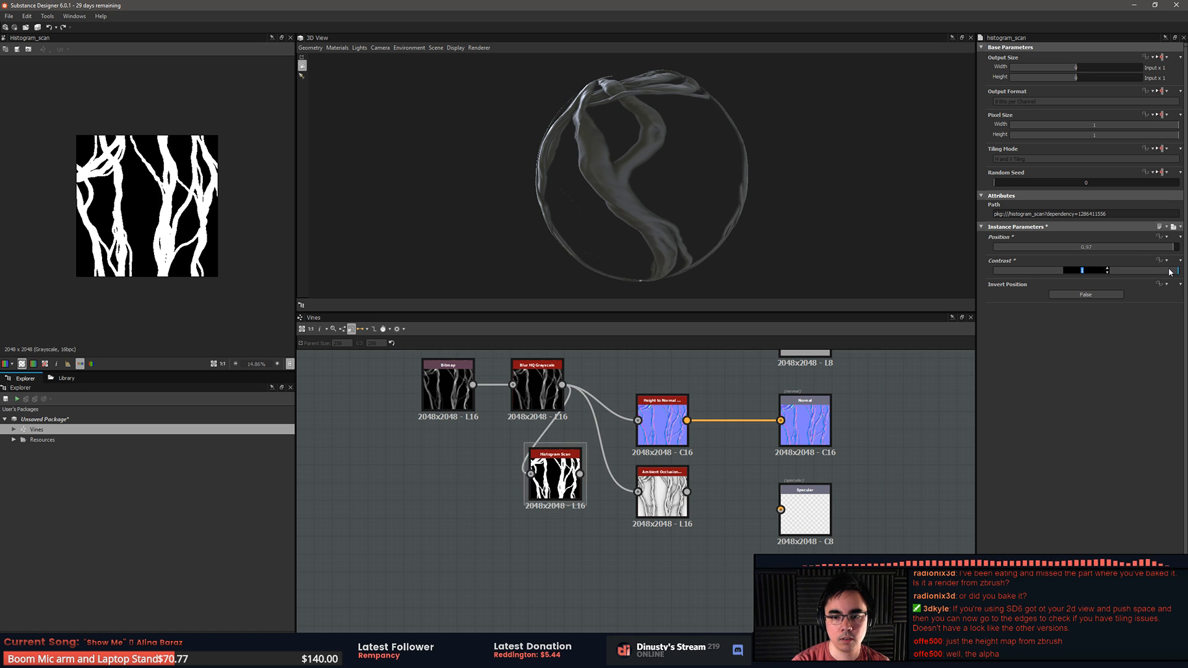
pyautogui.press('Return')
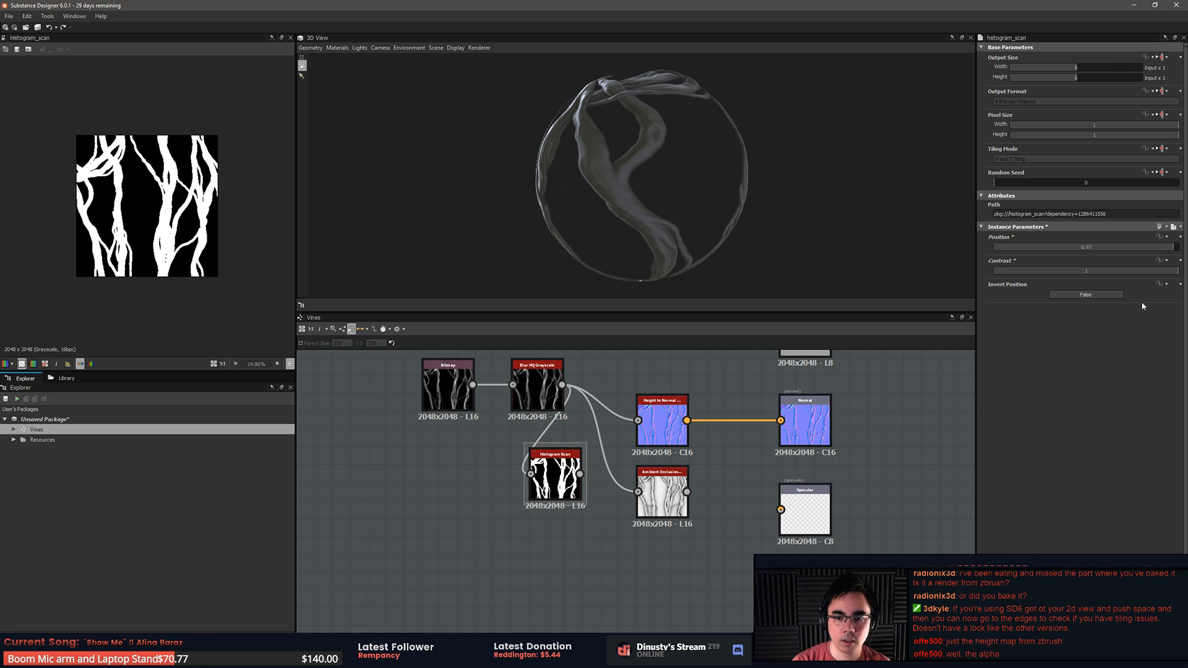
pyautogui.click(1086, 297)
pyautogui.click(1086, 296)
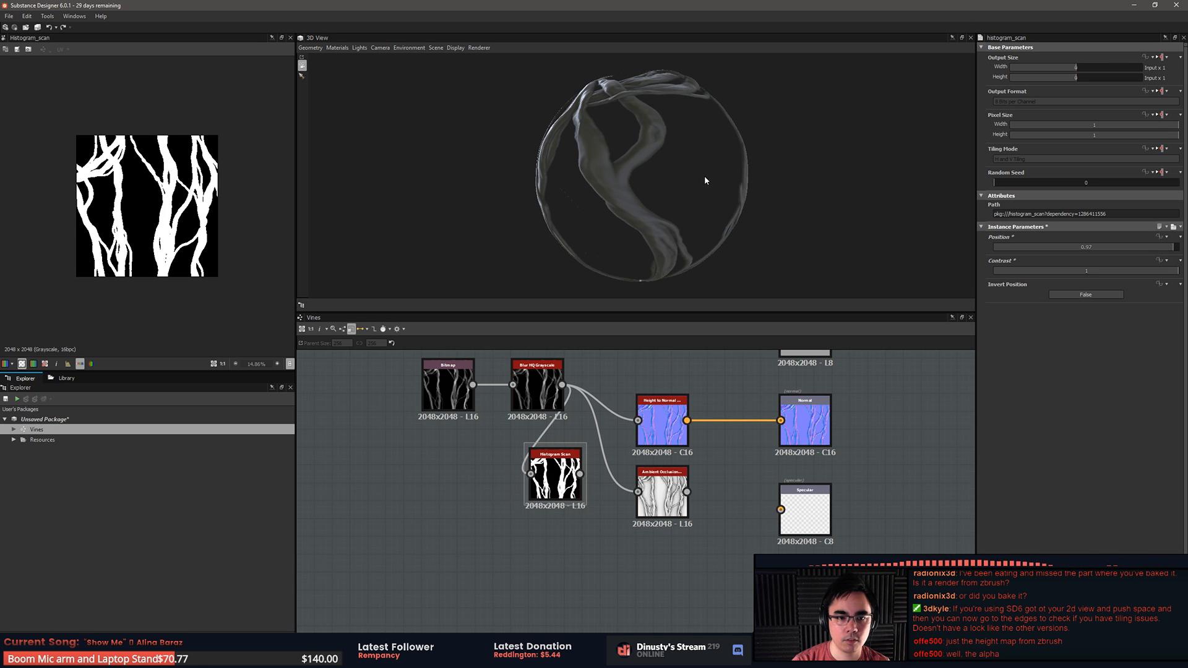
# Step: Set the preview material's tiling to 3
pyautogui.click(337, 48)
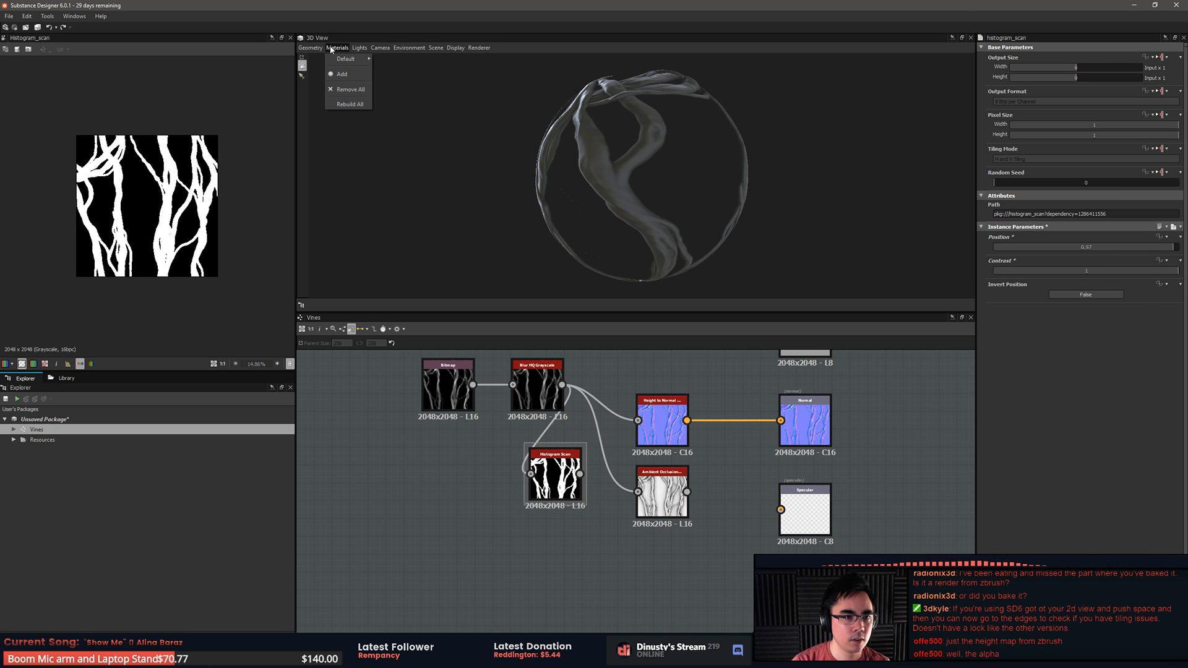
pyautogui.click(393, 60)
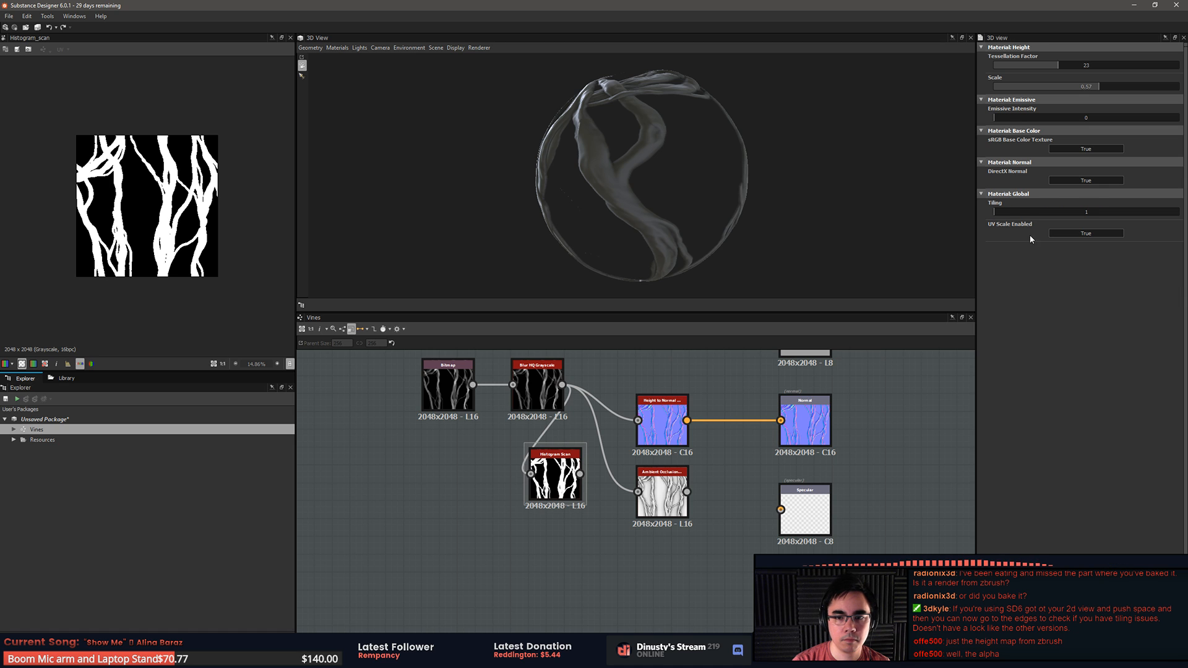
pyautogui.moveTo(1003, 215); pyautogui.dragTo(1055, 214)
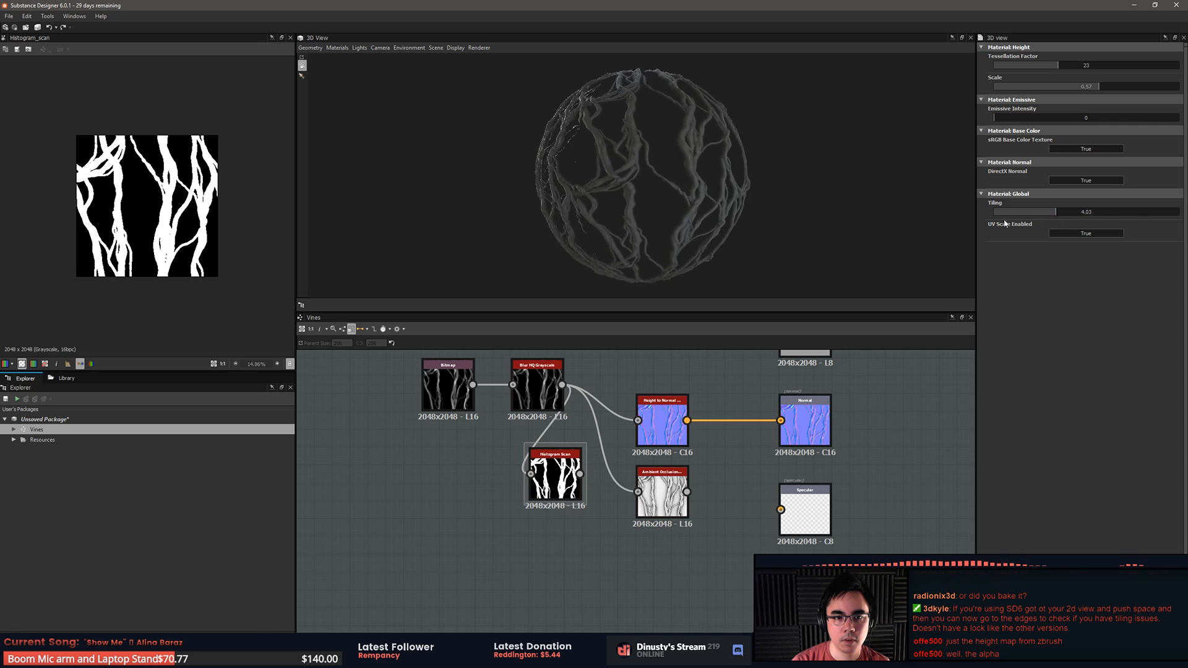
pyautogui.doubleClick(1086, 212)
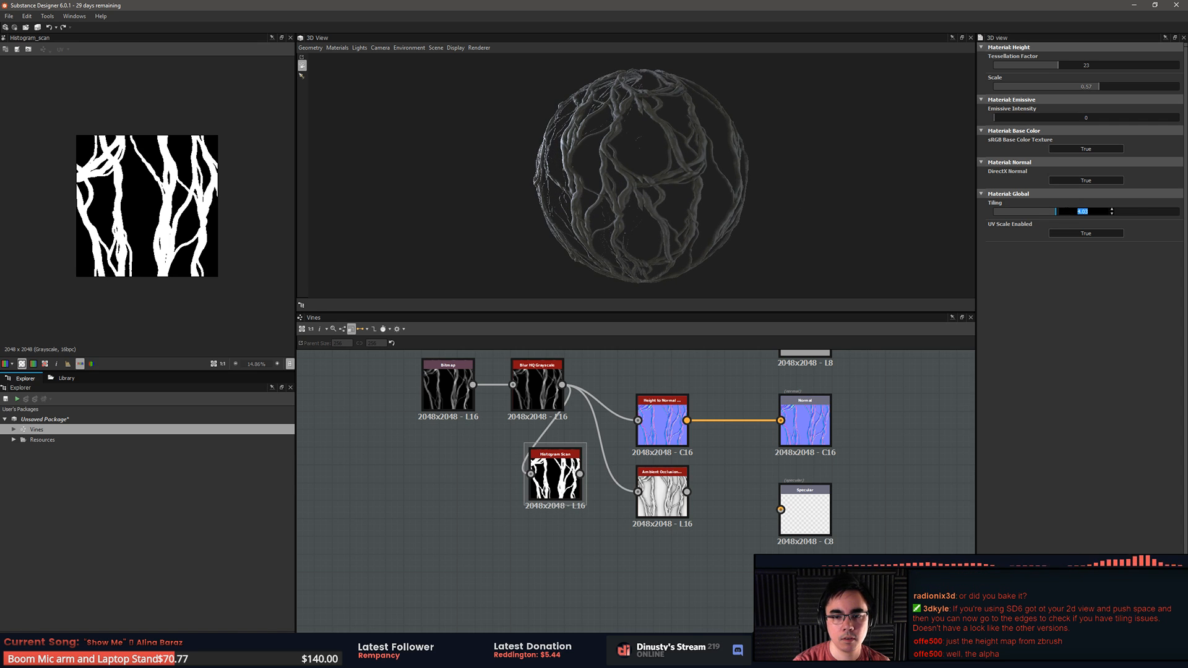
pyautogui.press('Return')
pyautogui.doubleClick(1066, 212)
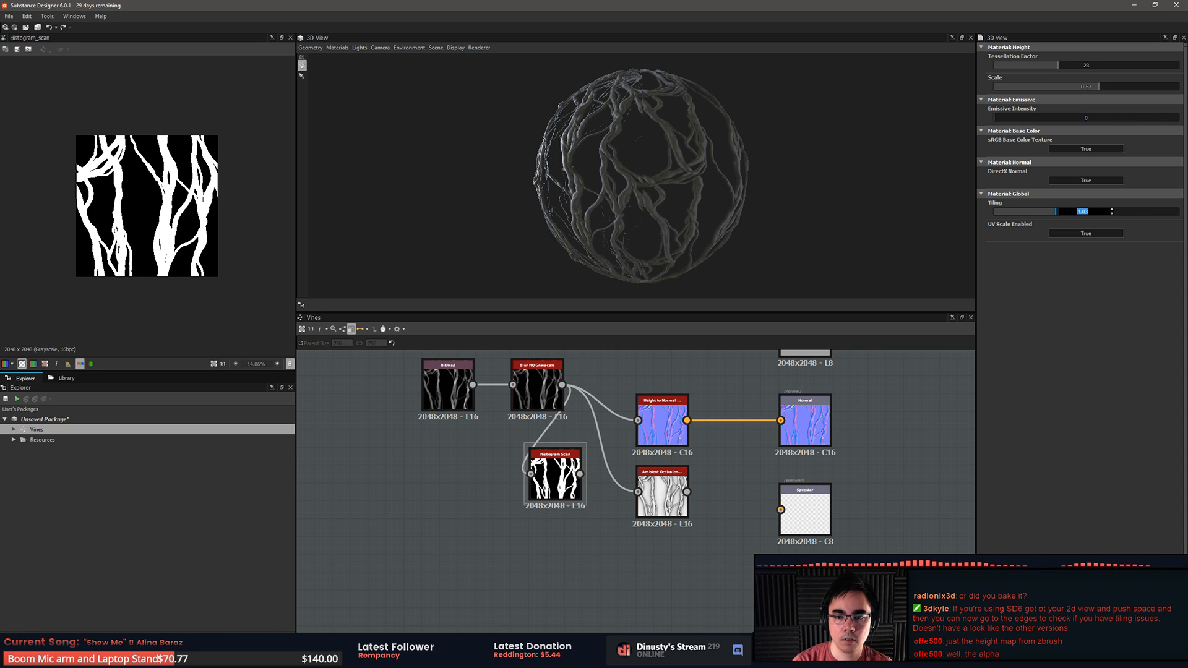
pyautogui.press('Return')
# Step: Inspect the opacity-masked vines around the sphere up close, and check the settings of the Histogram Scan and Normal output nodes
pyautogui.scroll(3, 695, 161)
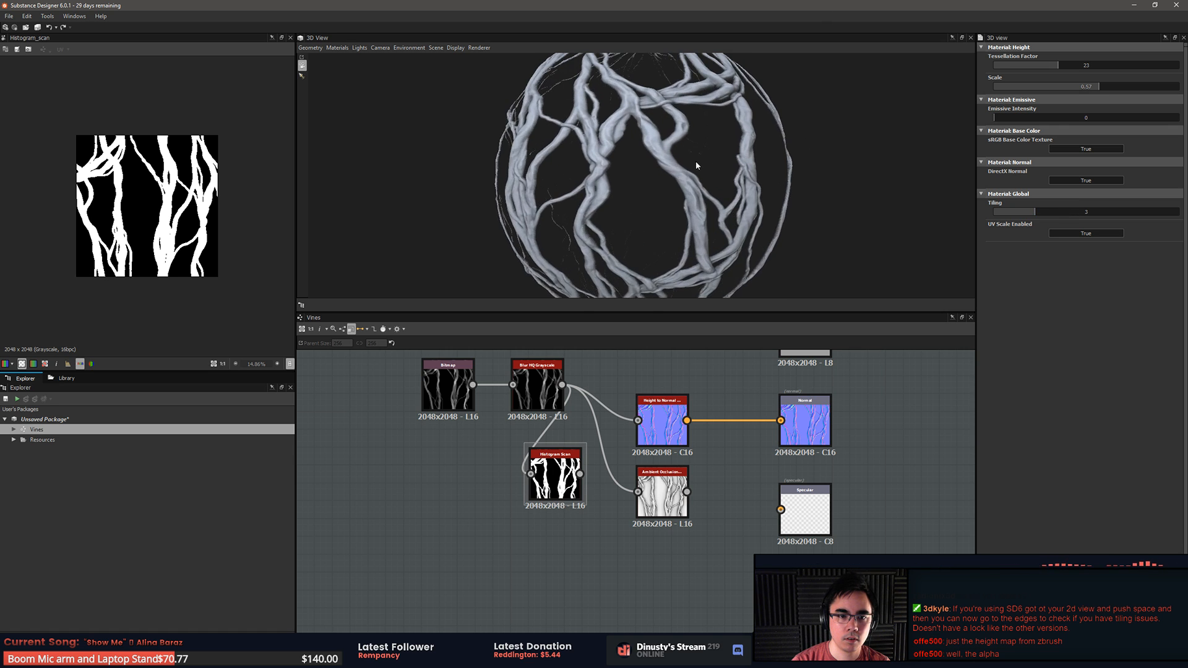
pyautogui.click(554, 477)
pyautogui.moveTo(588, 249); pyautogui.dragTo(590, 240)
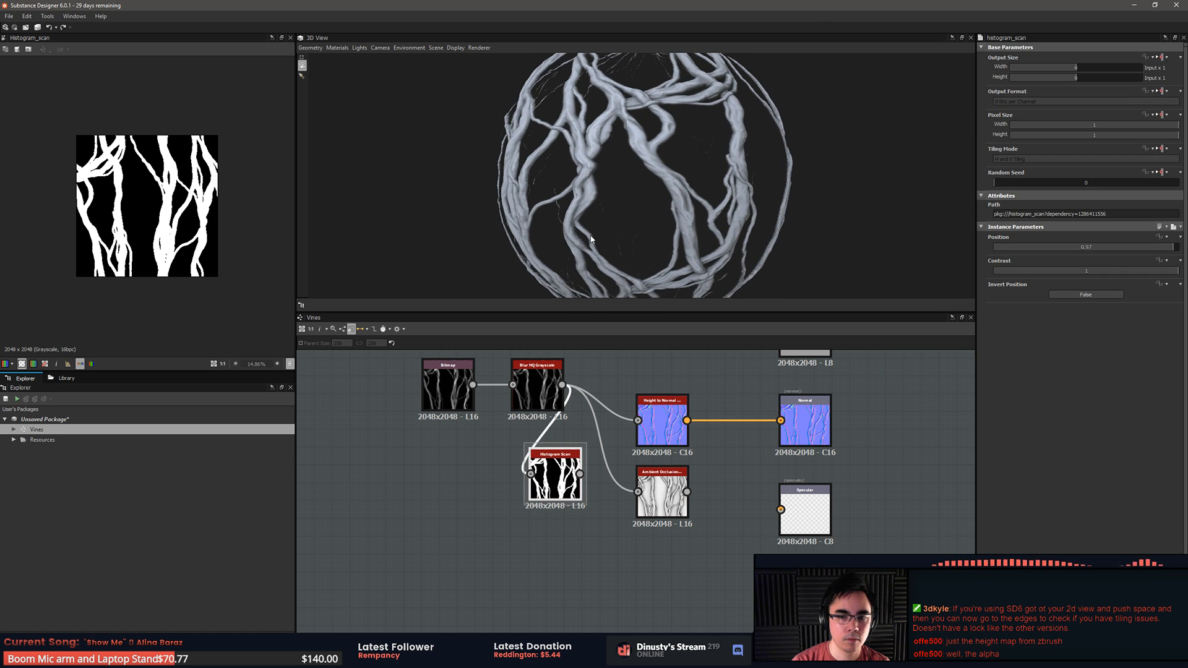
pyautogui.click(805, 421)
pyautogui.scroll(1, 810, 380)
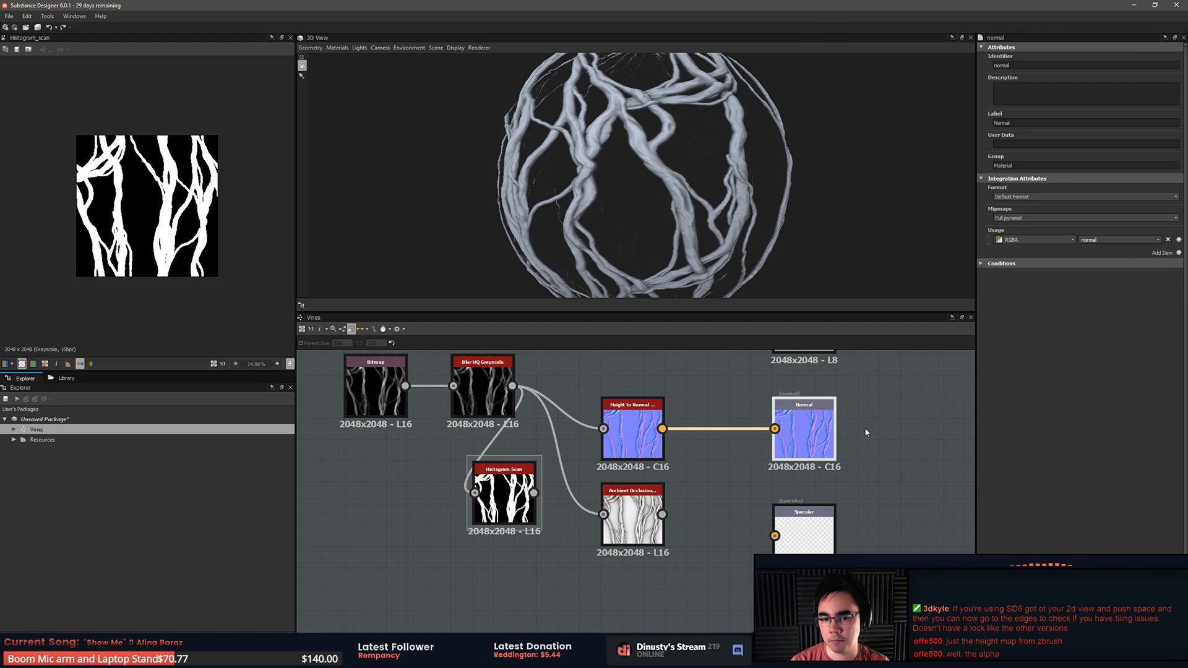
pyautogui.moveTo(699, 202); pyautogui.dragTo(717, 290)
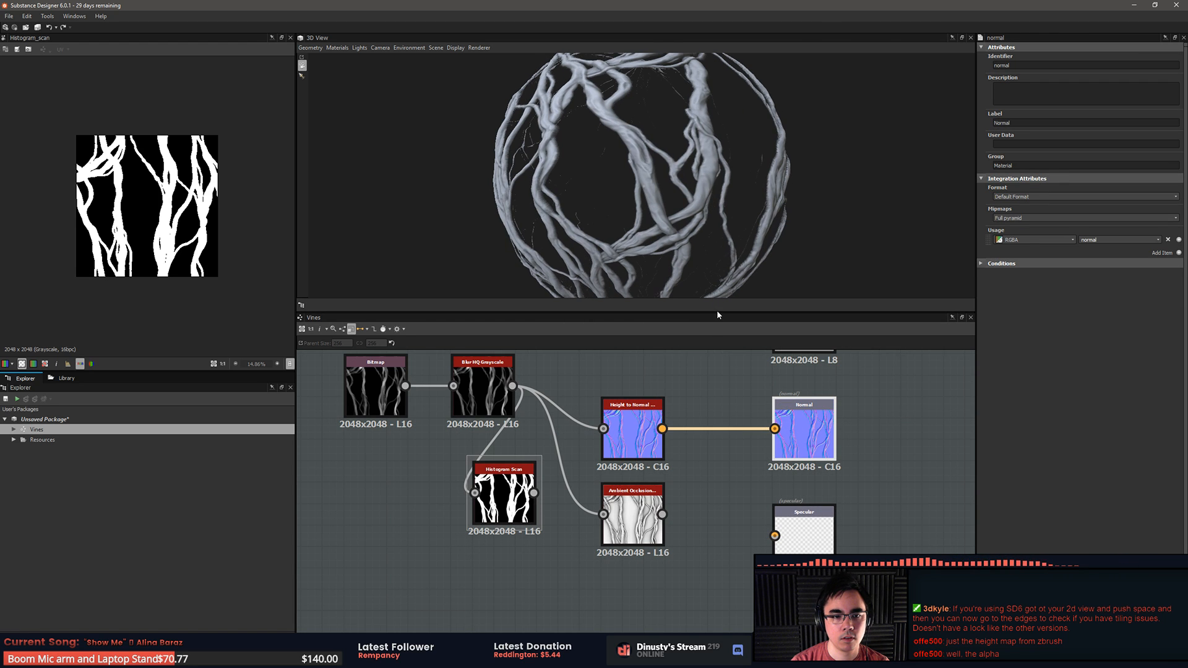
pyautogui.click(529, 470)
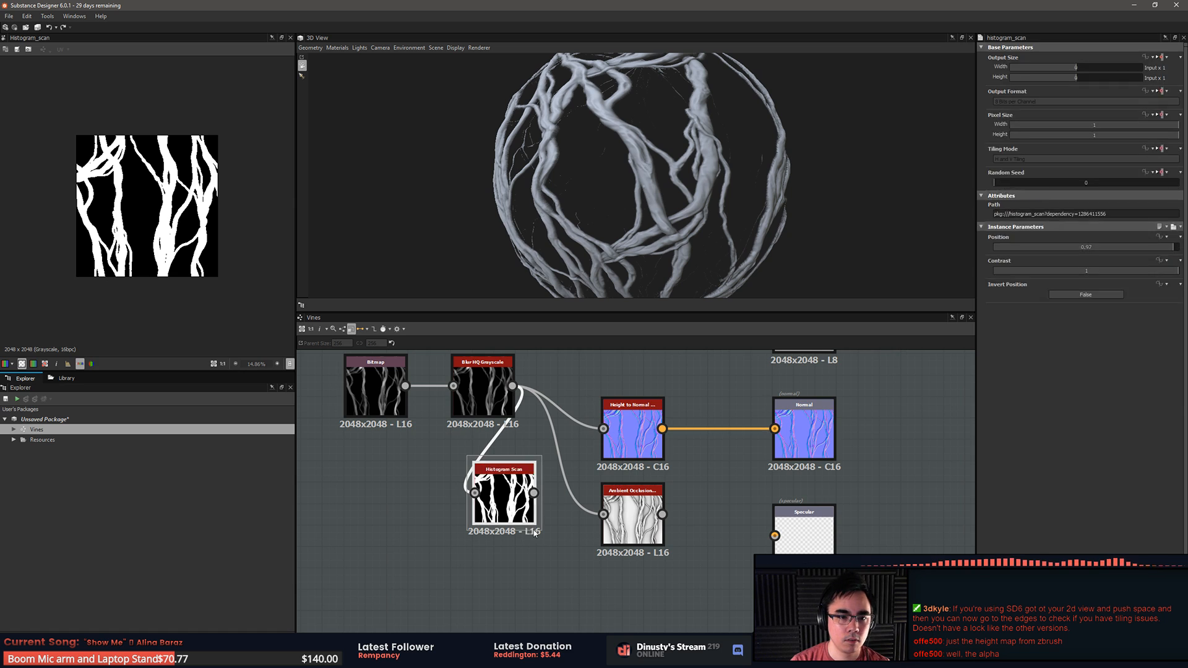
# Step: Try deleting the Histogram Scan node from the Vines graph, and undo the deletion
pyautogui.press('Delete')
pyautogui.hotkey('ctrl', 'z')
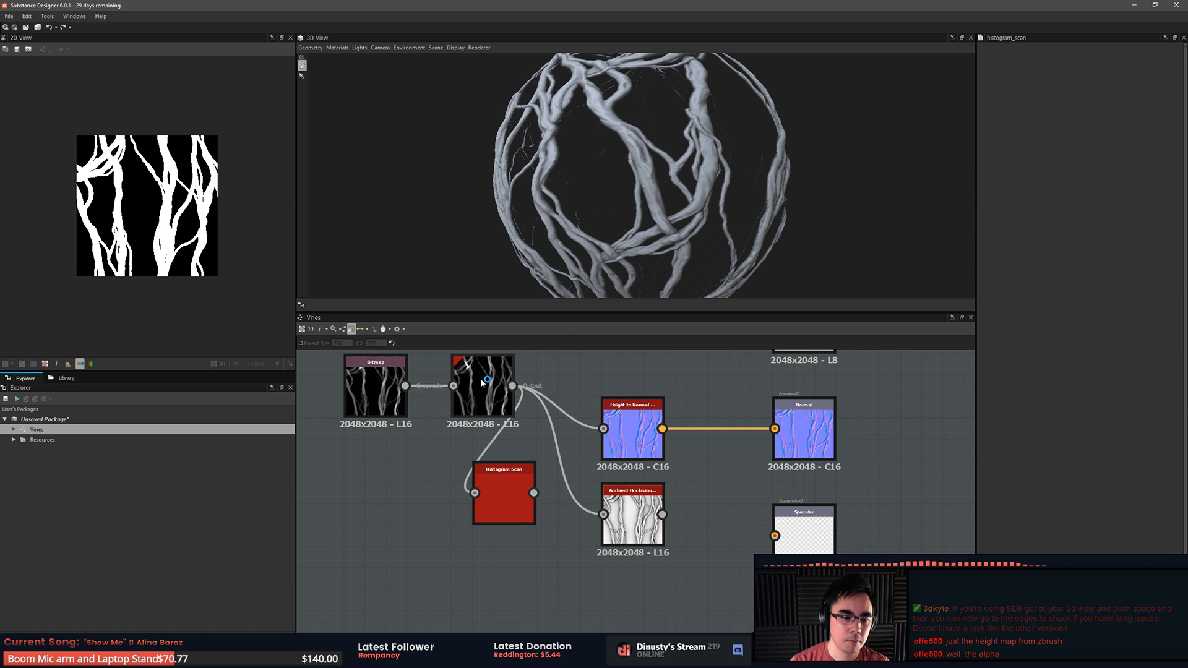
# Step: Show the Vines graph's own properties and expand its Attributes
pyautogui.click(637, 358)
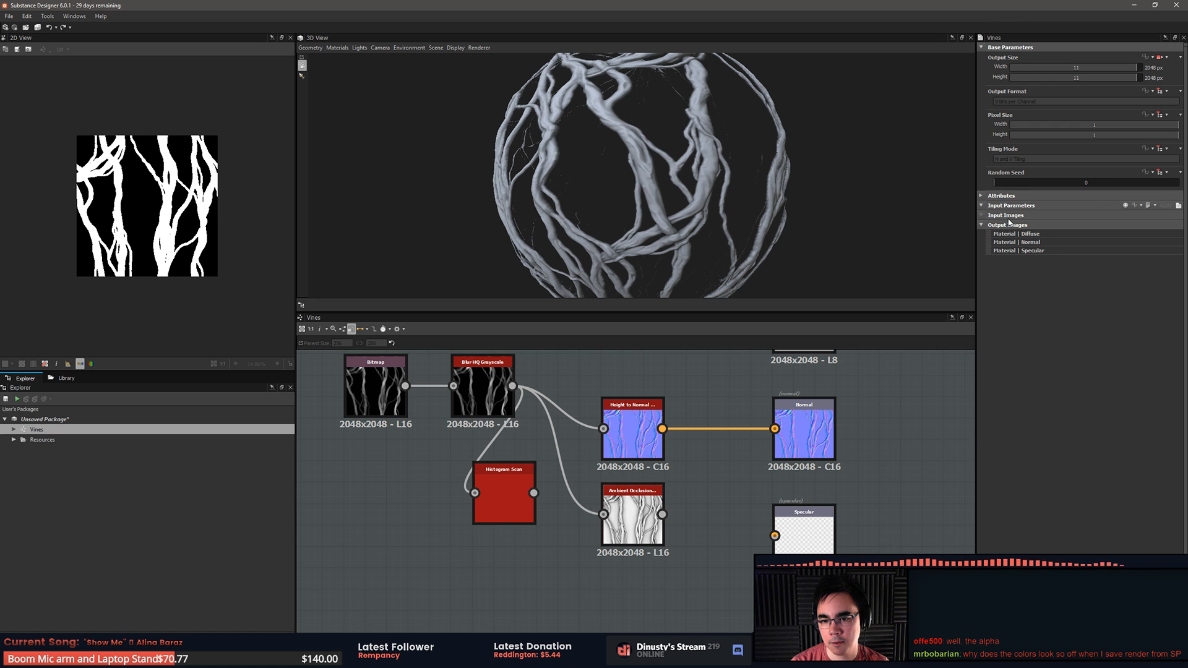
pyautogui.click(981, 196)
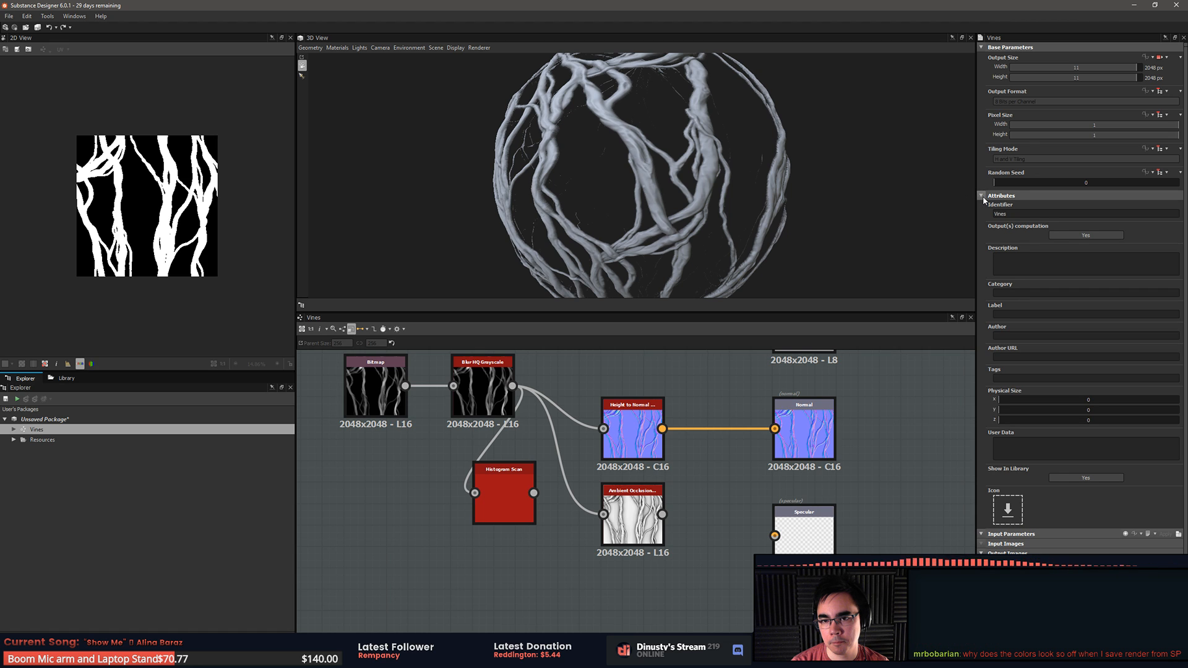
# Step: Turn off the Opacity channel of the Default preview material so the sphere renders solid
pyautogui.moveTo(736, 232); pyautogui.dragTo(618, 186)
pyautogui.click(337, 47)
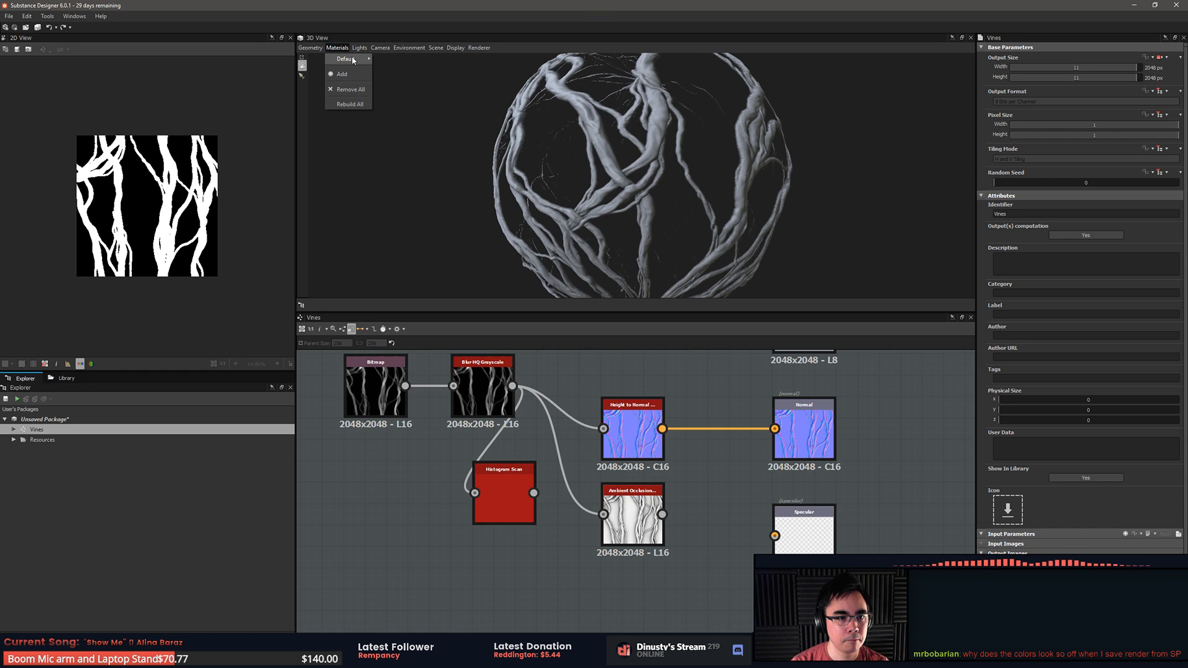
pyautogui.moveTo(350, 58)
pyautogui.moveTo(387, 90)
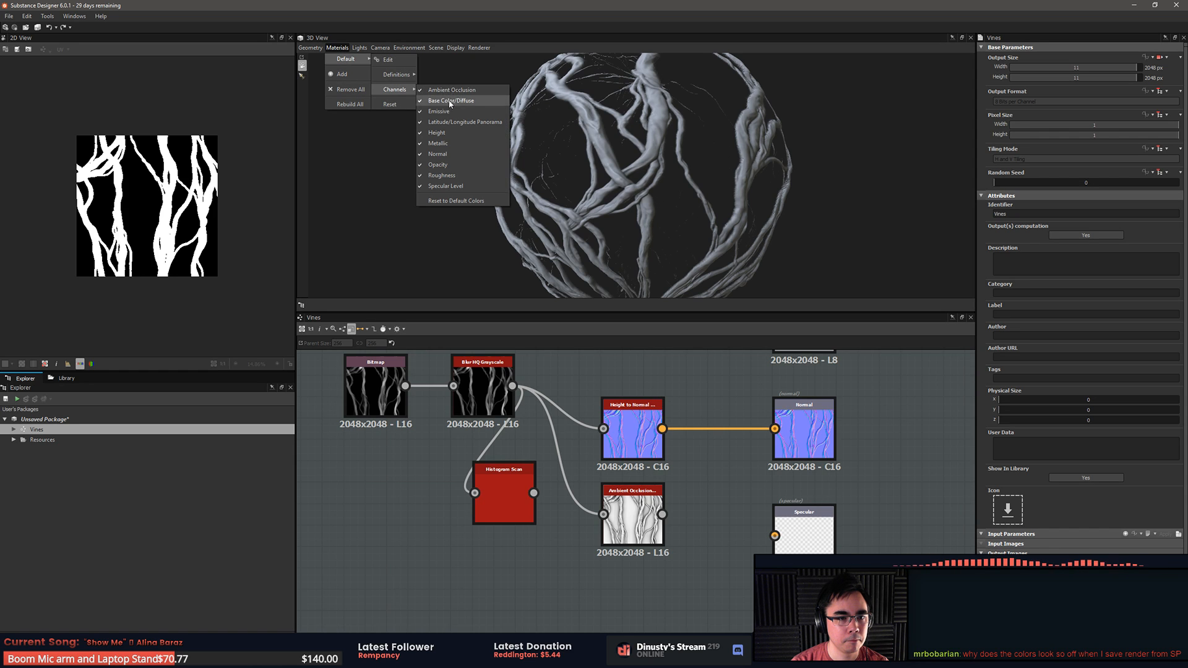
pyautogui.click(463, 164)
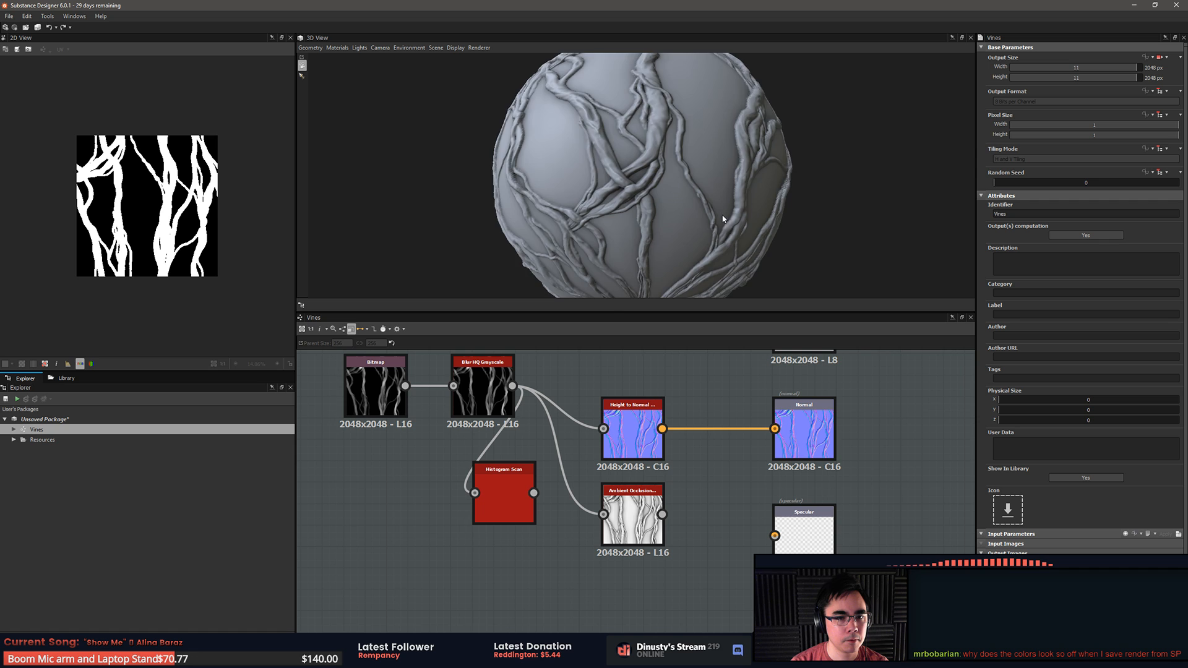
# Step: Enlarge the 3D view and examine the vines on the solid sphere from several angles
pyautogui.moveTo(706, 212); pyautogui.dragTo(1029, 273)
pyautogui.moveTo(722, 194); pyautogui.dragTo(705, 482)
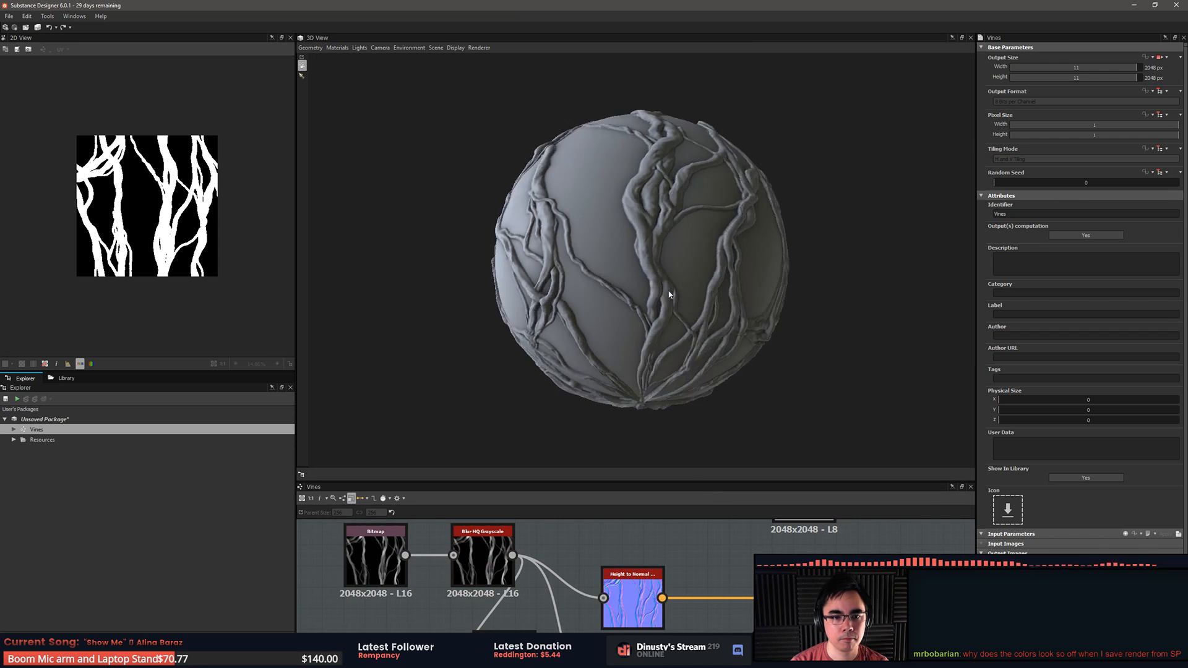
pyautogui.moveTo(611, 346); pyautogui.dragTo(728, 319)
pyautogui.moveTo(729, 319); pyautogui.dragTo(733, 266, button='right')
pyautogui.moveTo(733, 266); pyautogui.dragTo(723, 262)
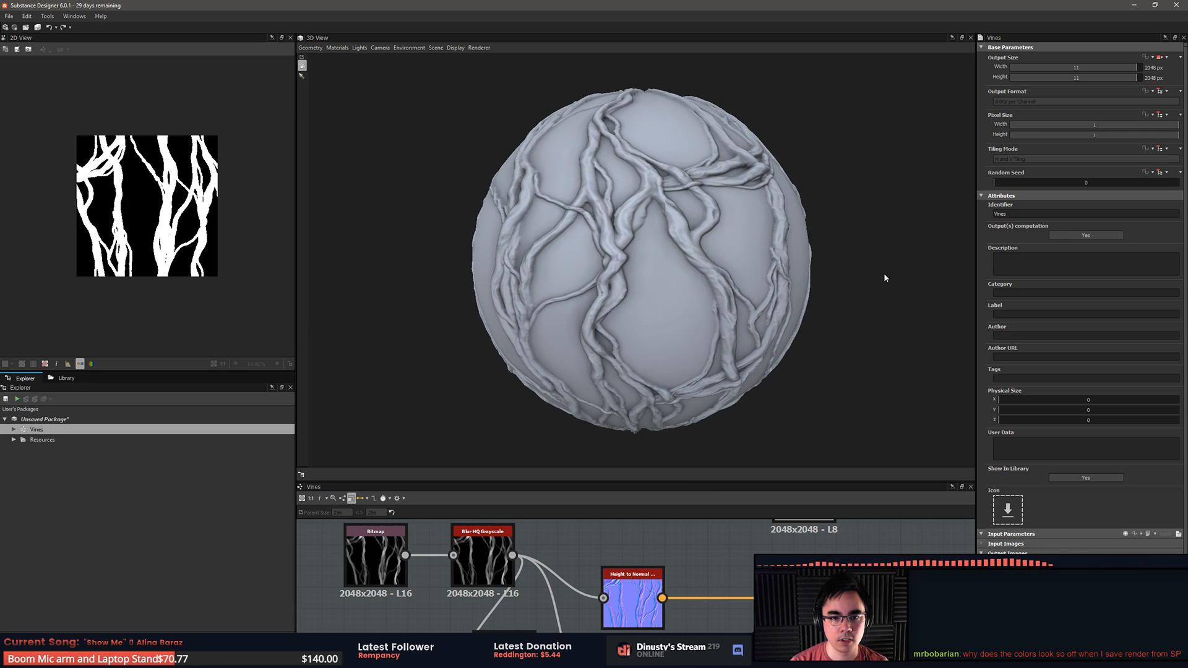
pyautogui.moveTo(885, 278)
pyautogui.mouseDown()
pyautogui.moveTo(729, 266)
pyautogui.moveTo(897, 294)
pyautogui.mouseUp()
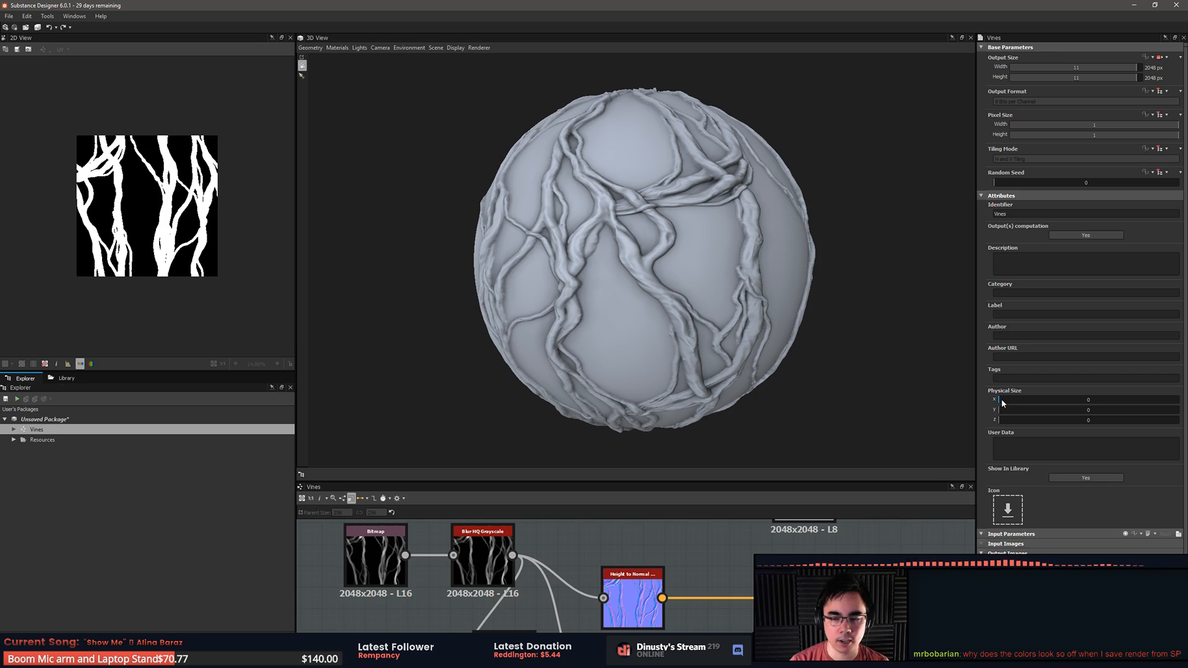